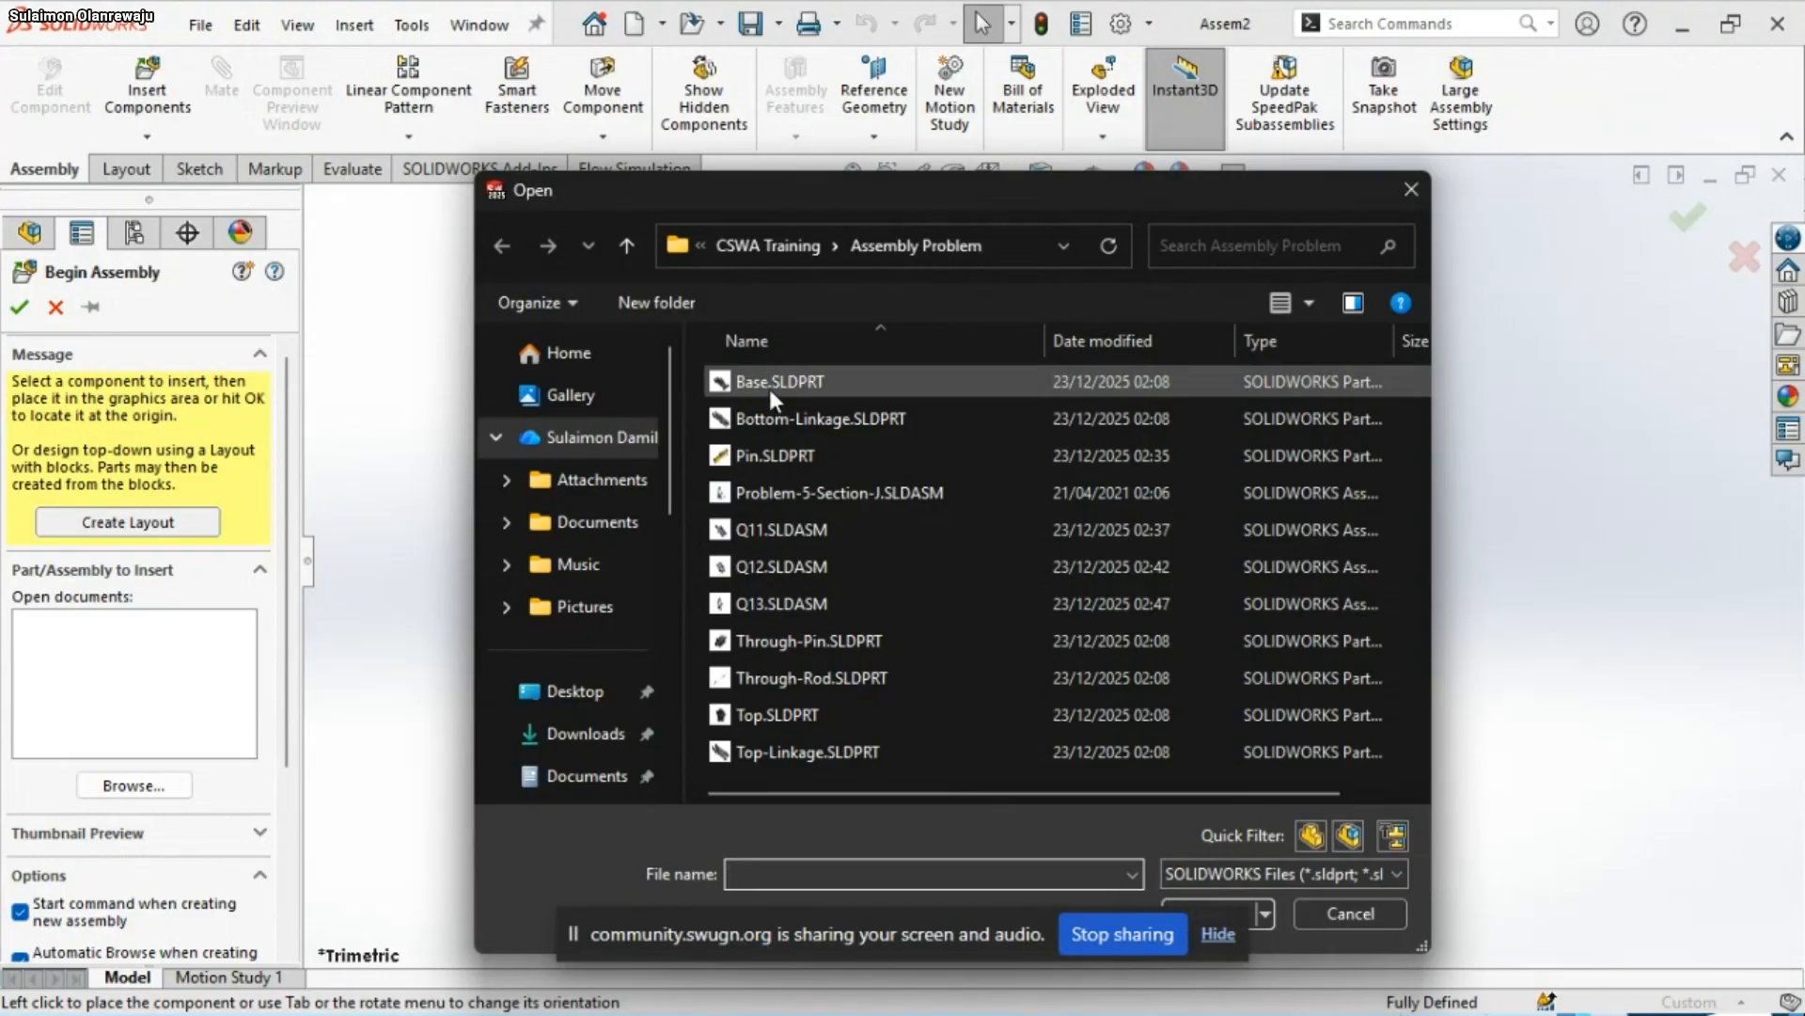
Leave Begin Assembly without inserting a component and set the document's unit system to MMGS
left_click(627, 245)
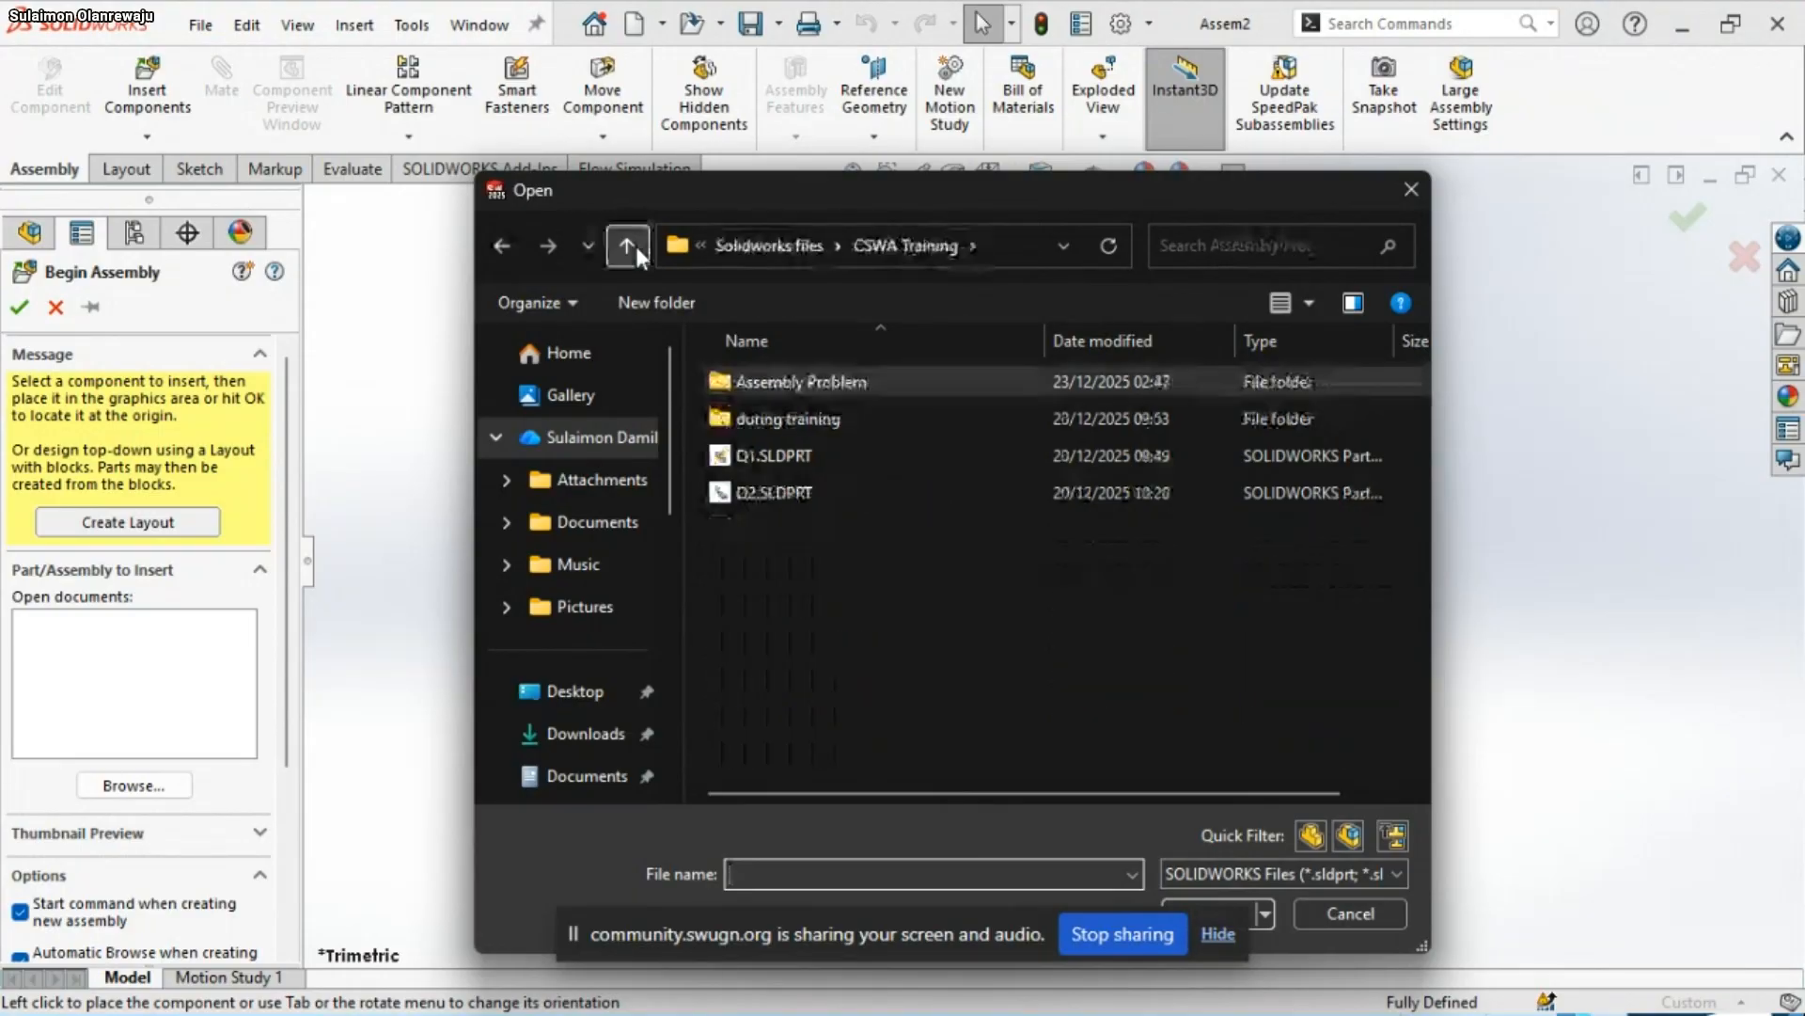
left_click(1332, 902)
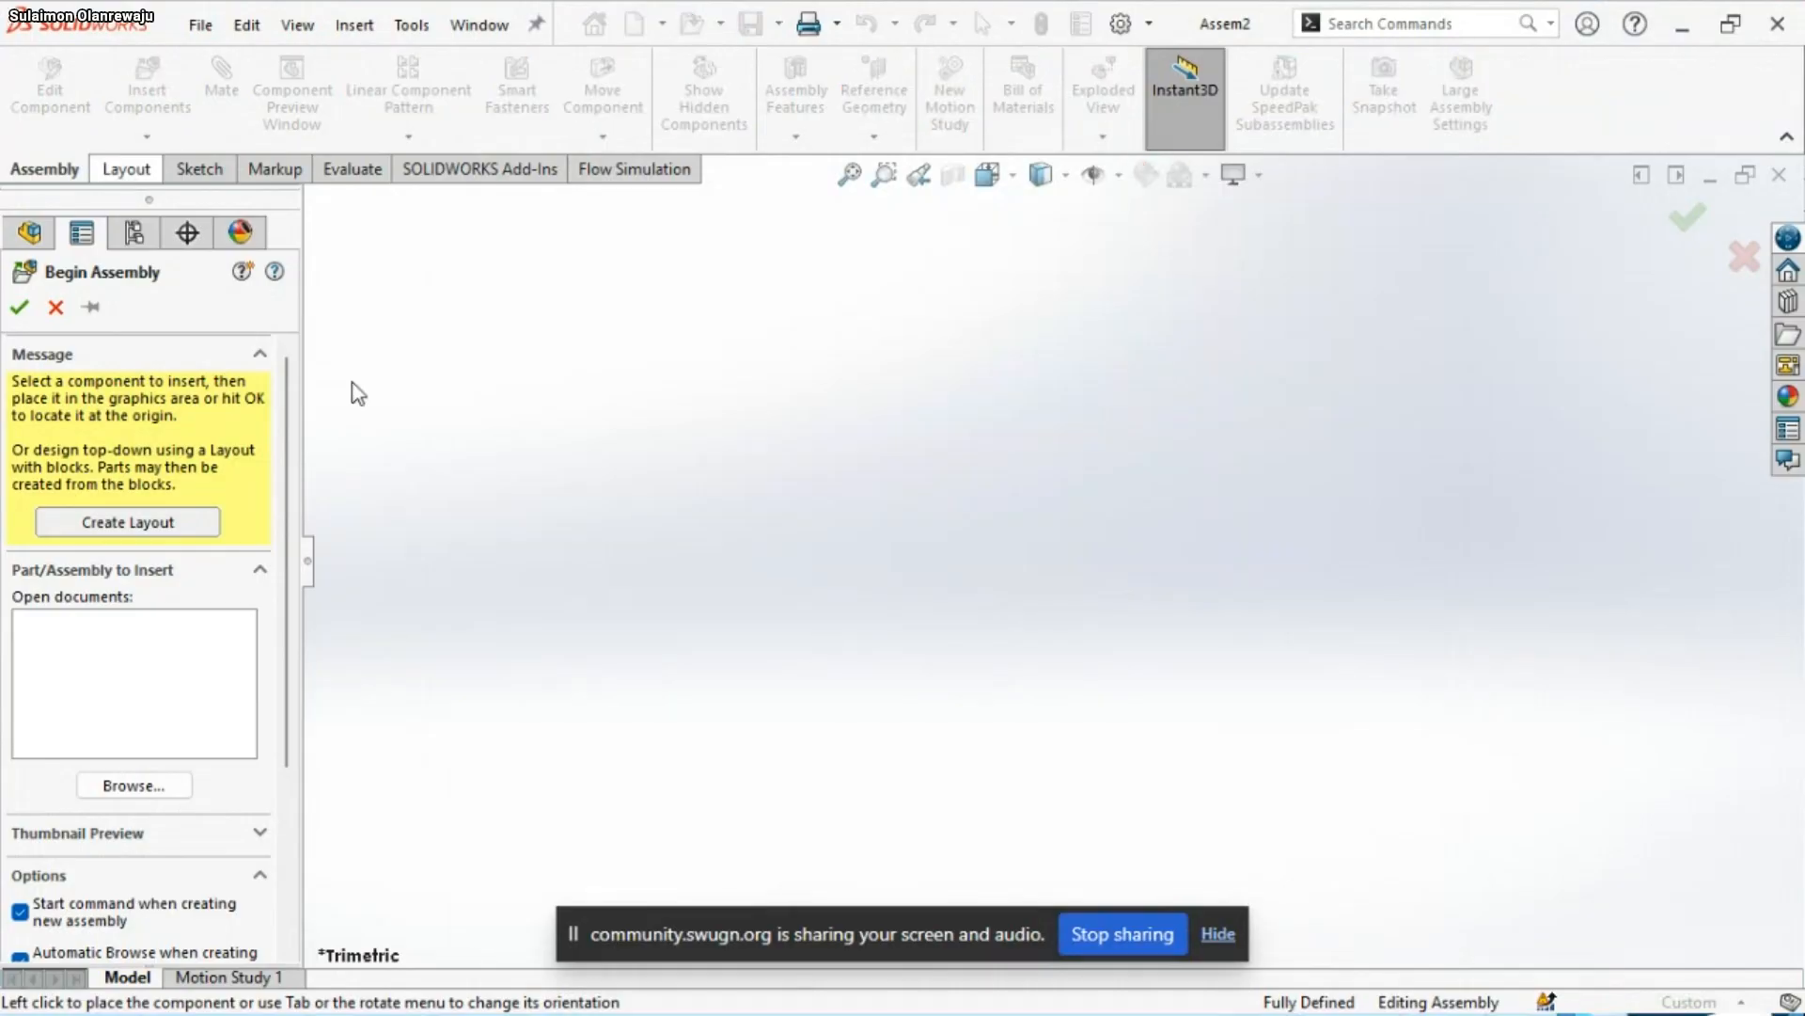
right_click(1697, 994)
mouse_move(1669, 978)
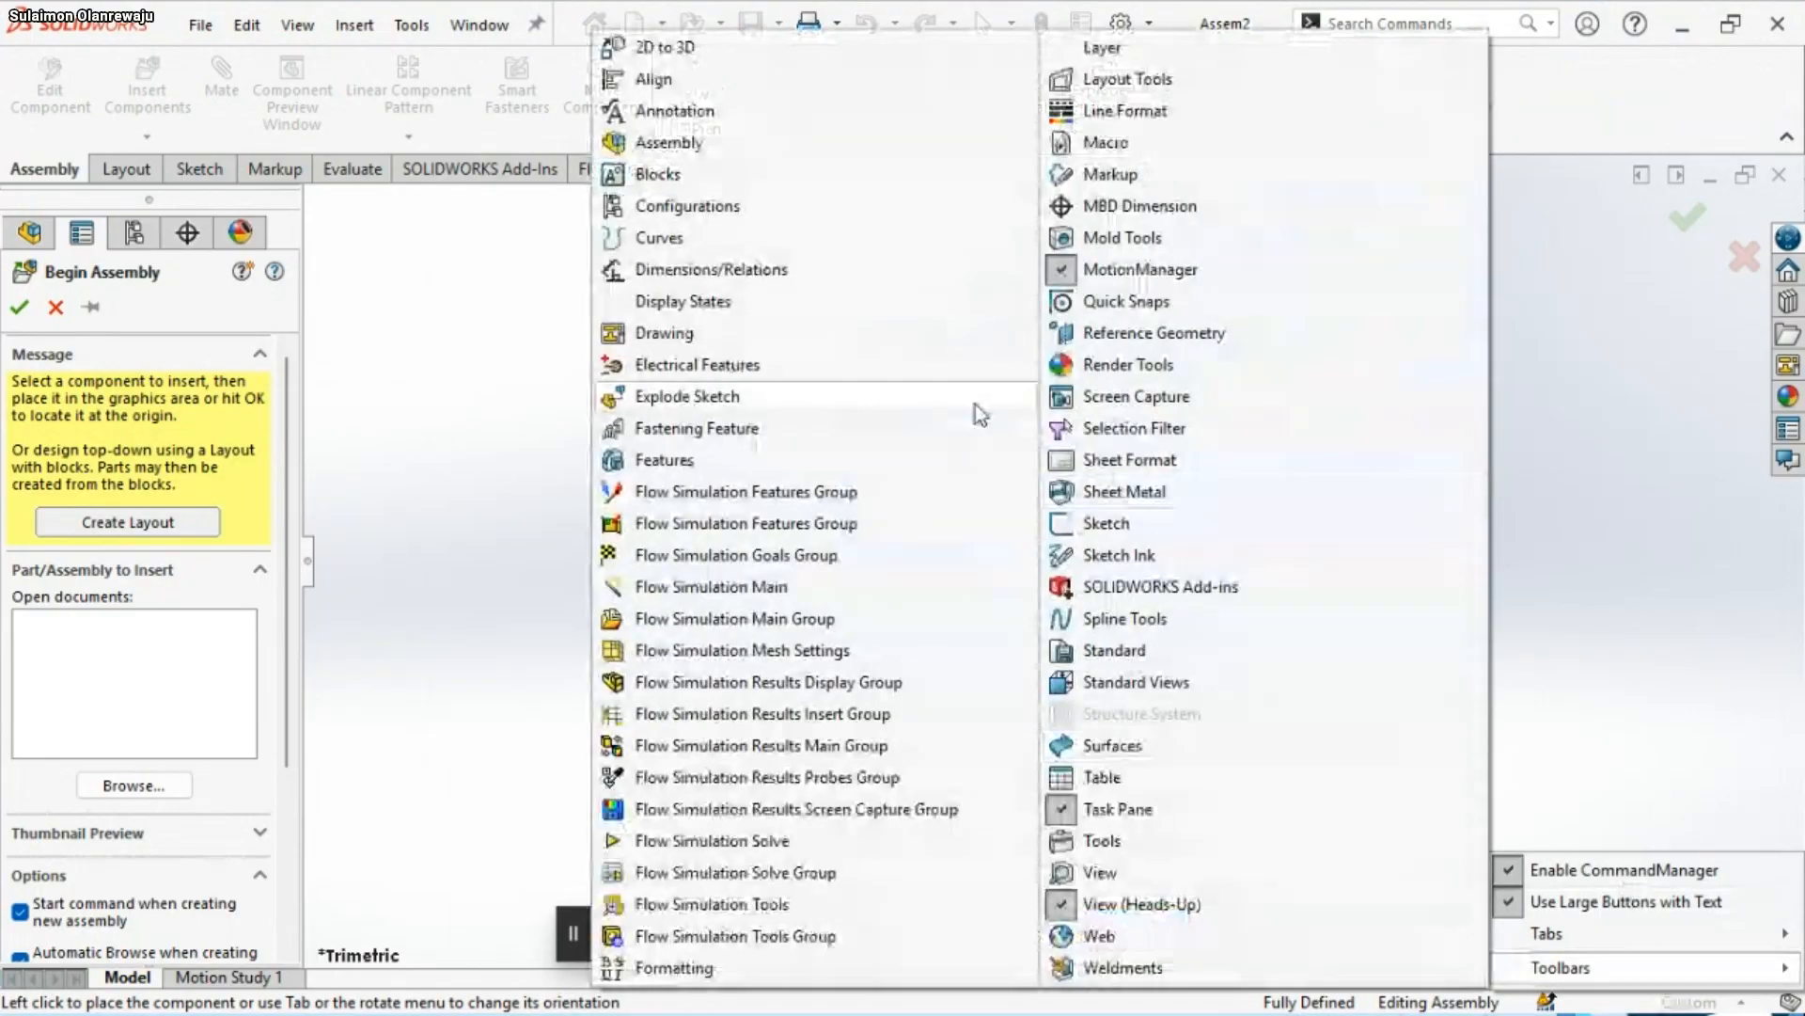
left_click(52, 309)
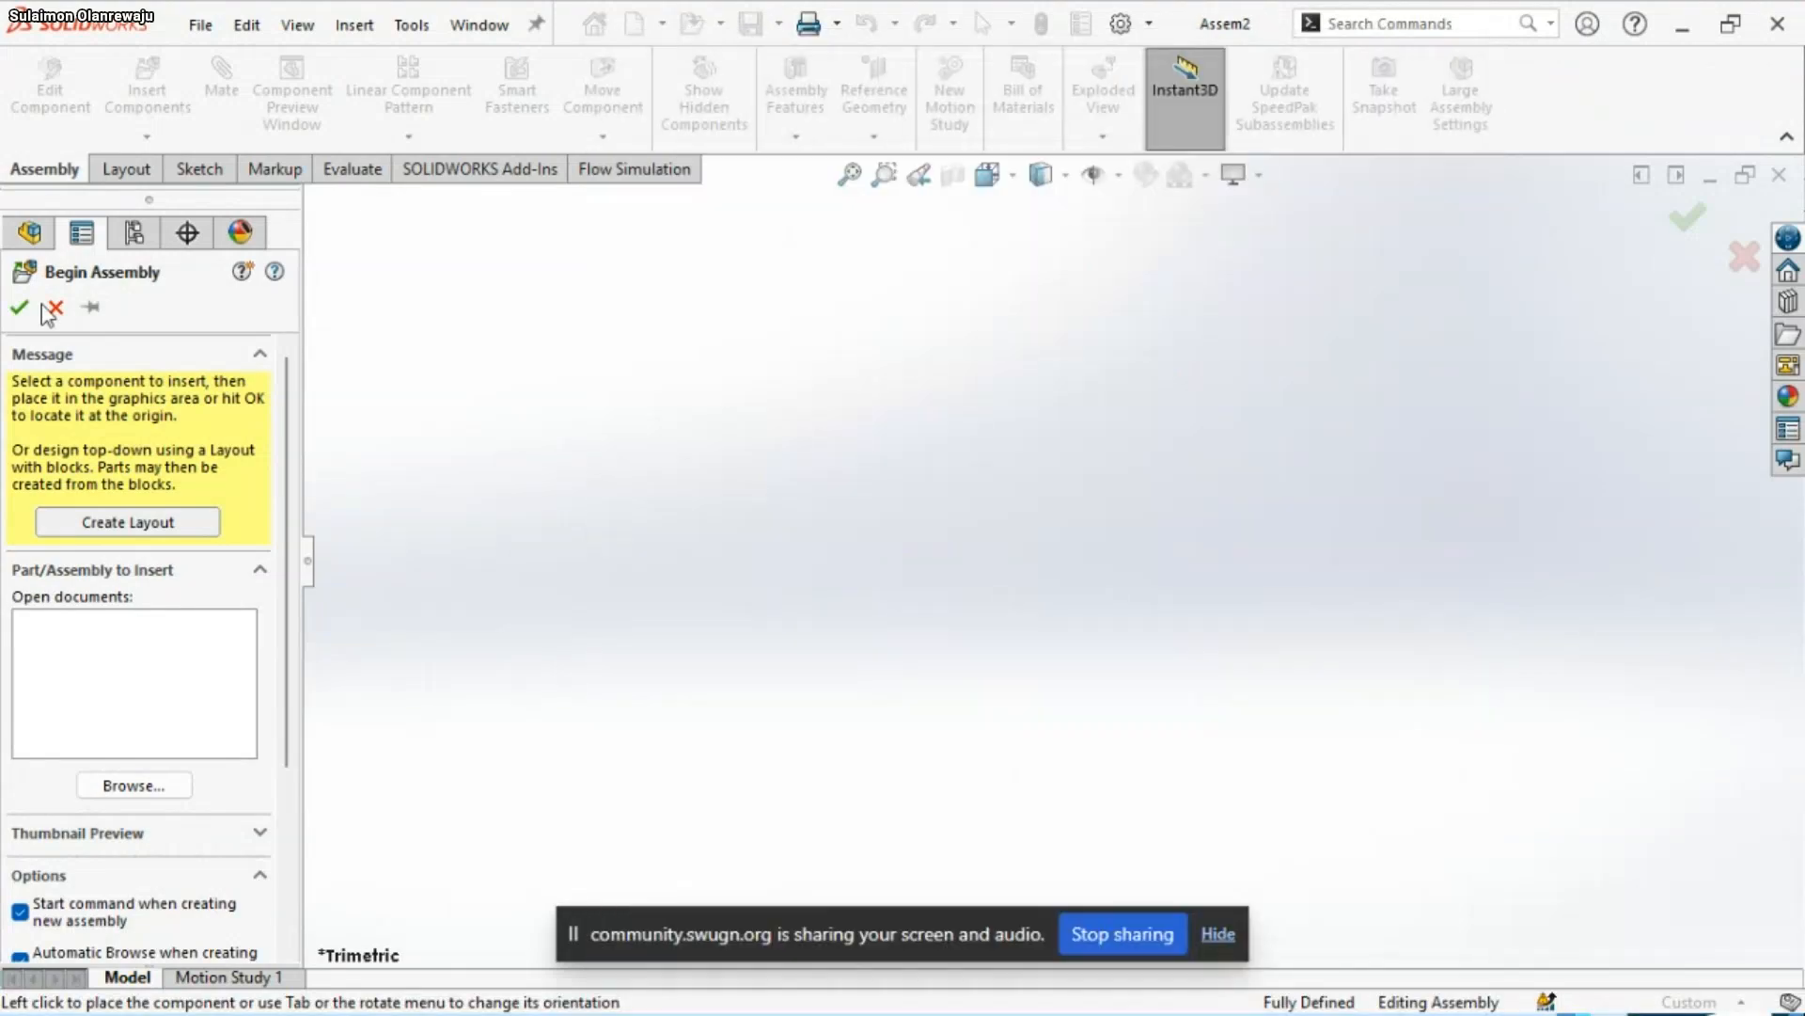
left_click(52, 308)
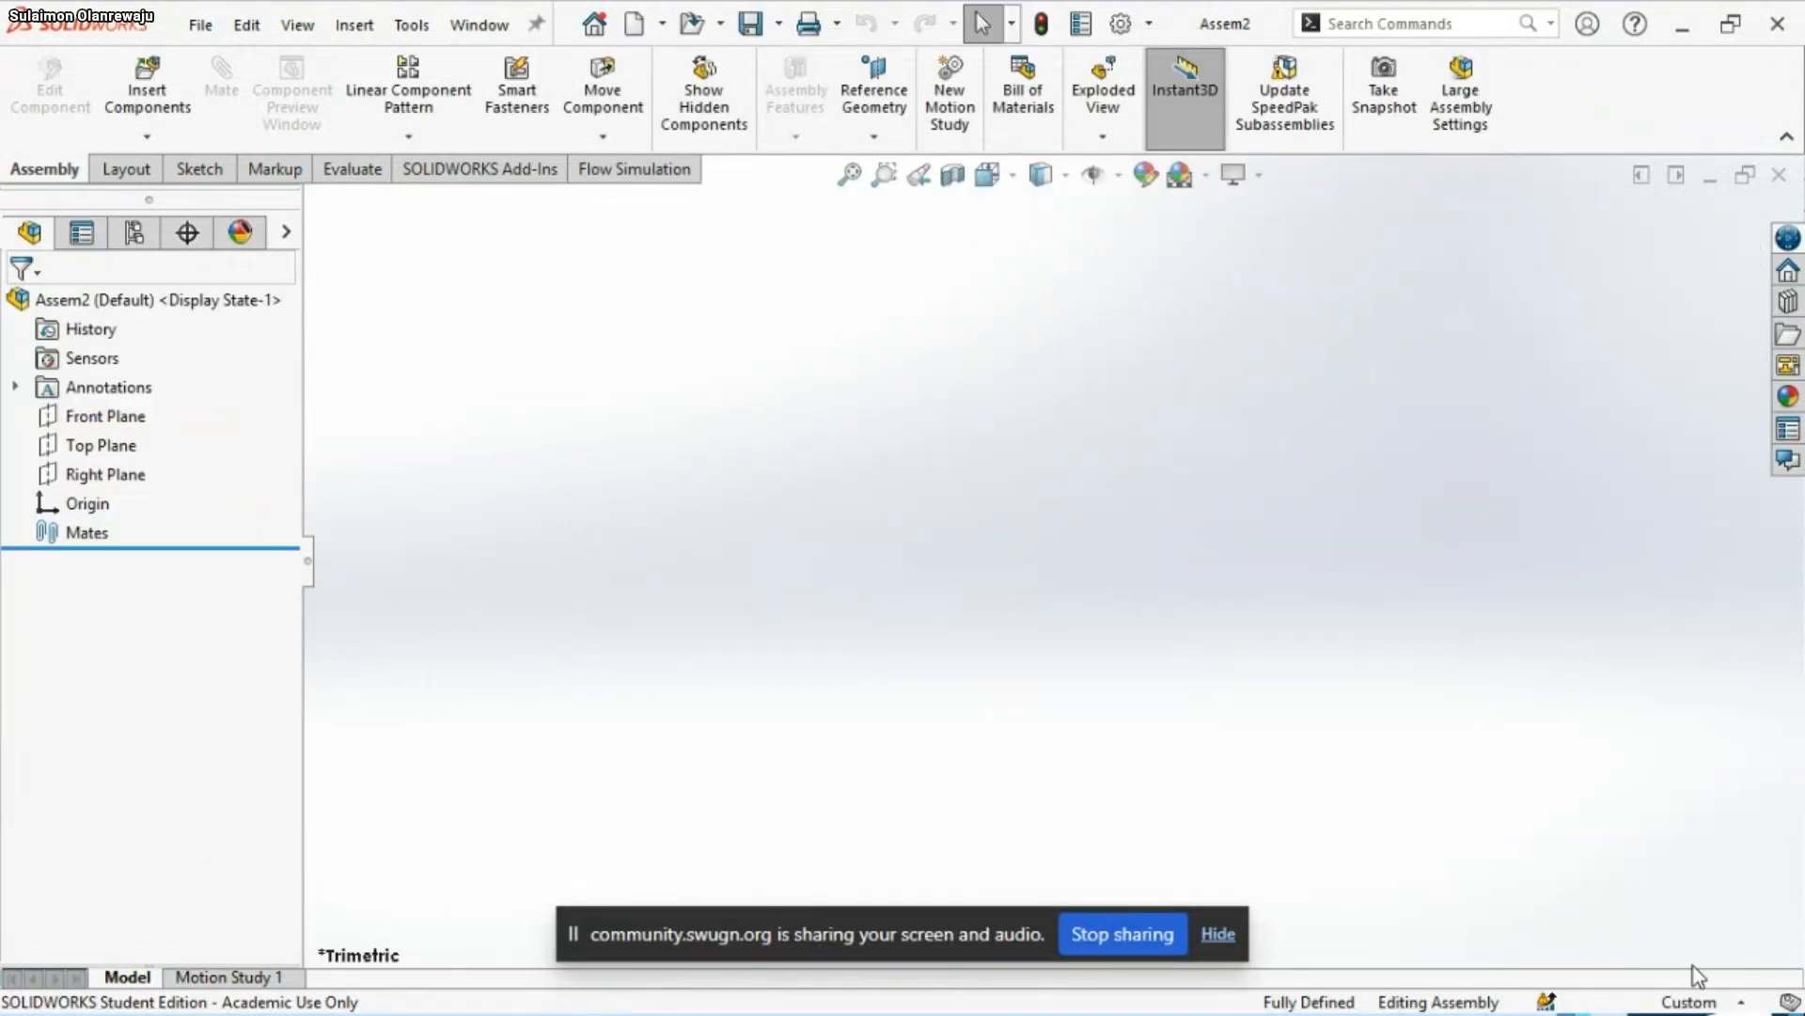
left_click(1689, 1001)
left_click(1600, 859)
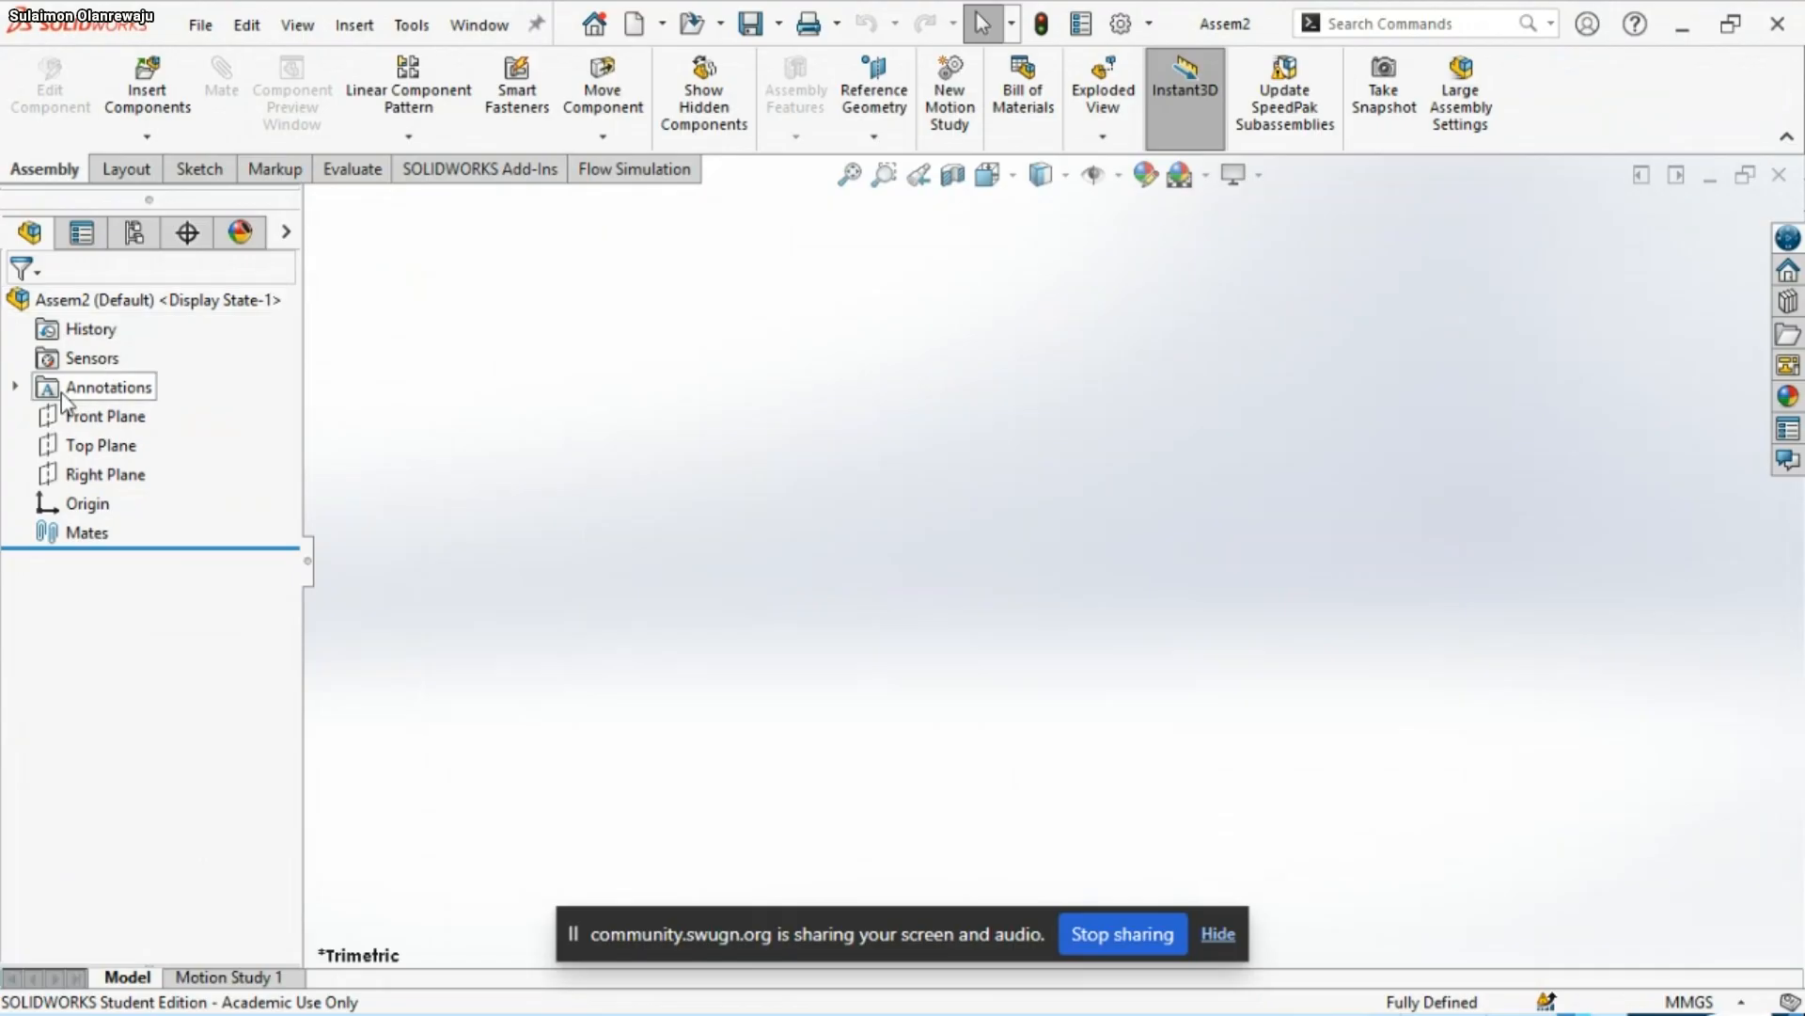
Add a global variable named A with the value 297 to the assembly's equations
left_click(409, 25)
mouse_move(567, 783)
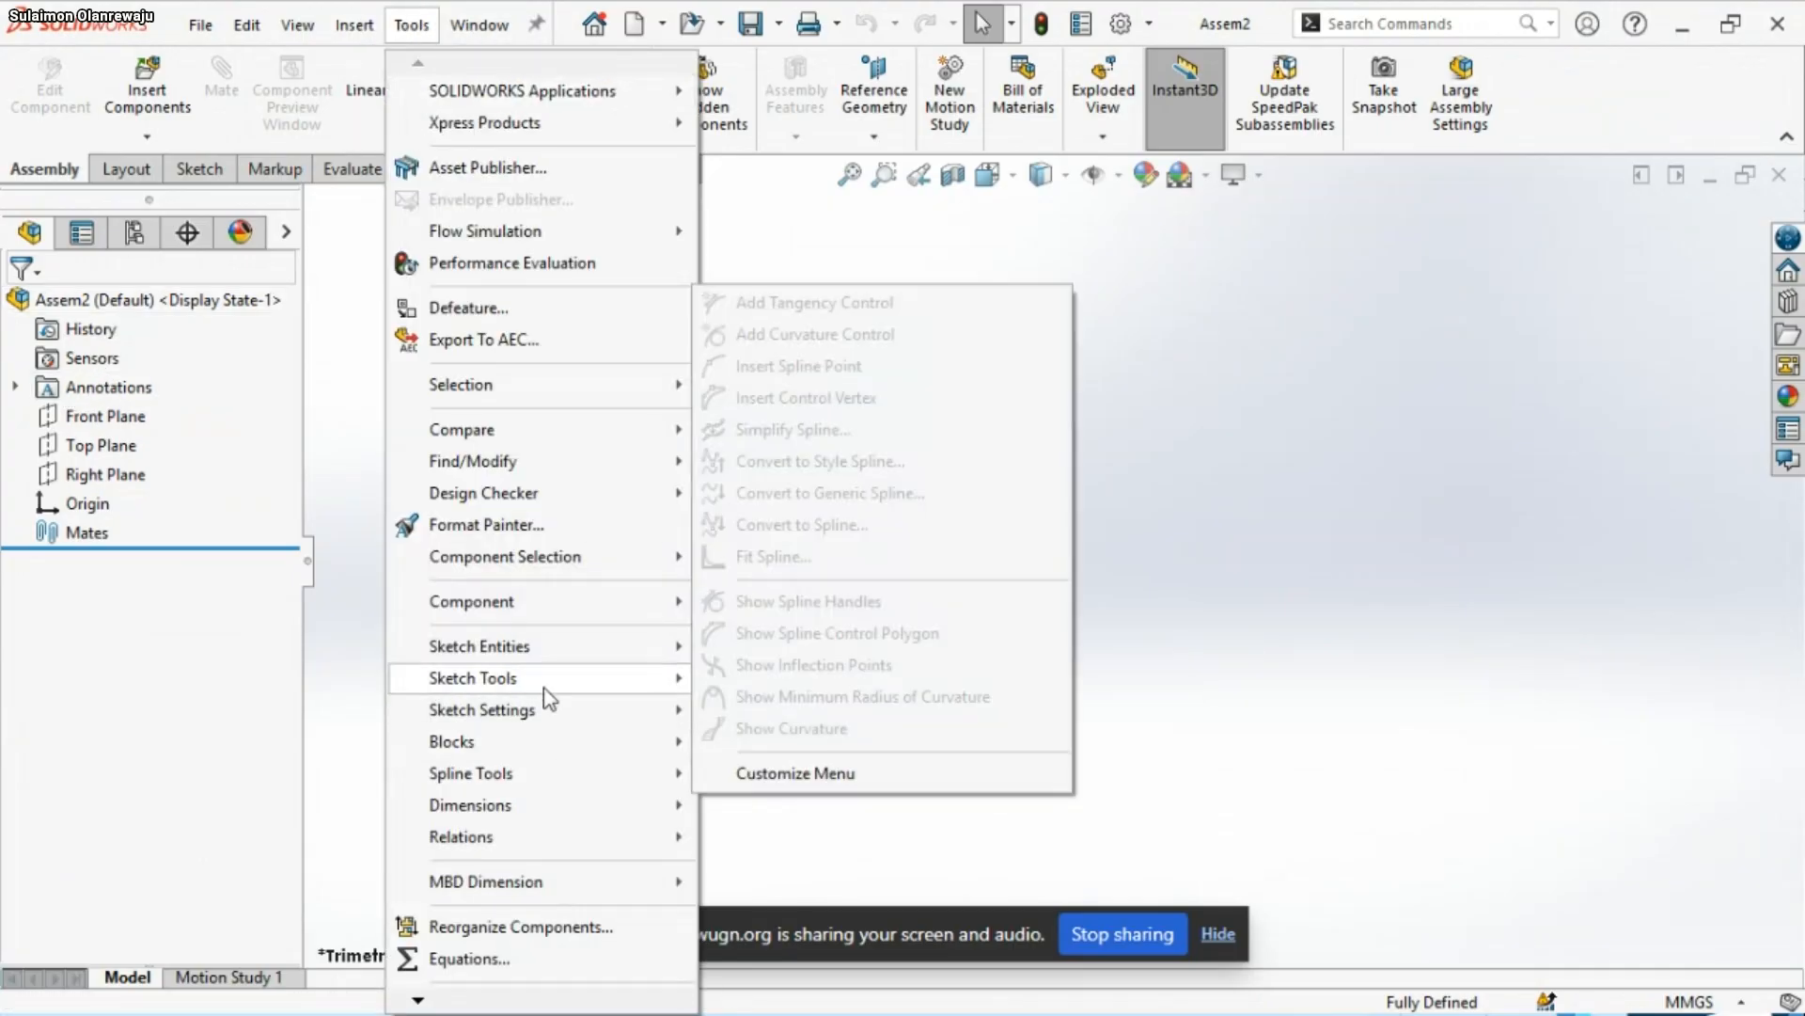
mouse_move(530, 724)
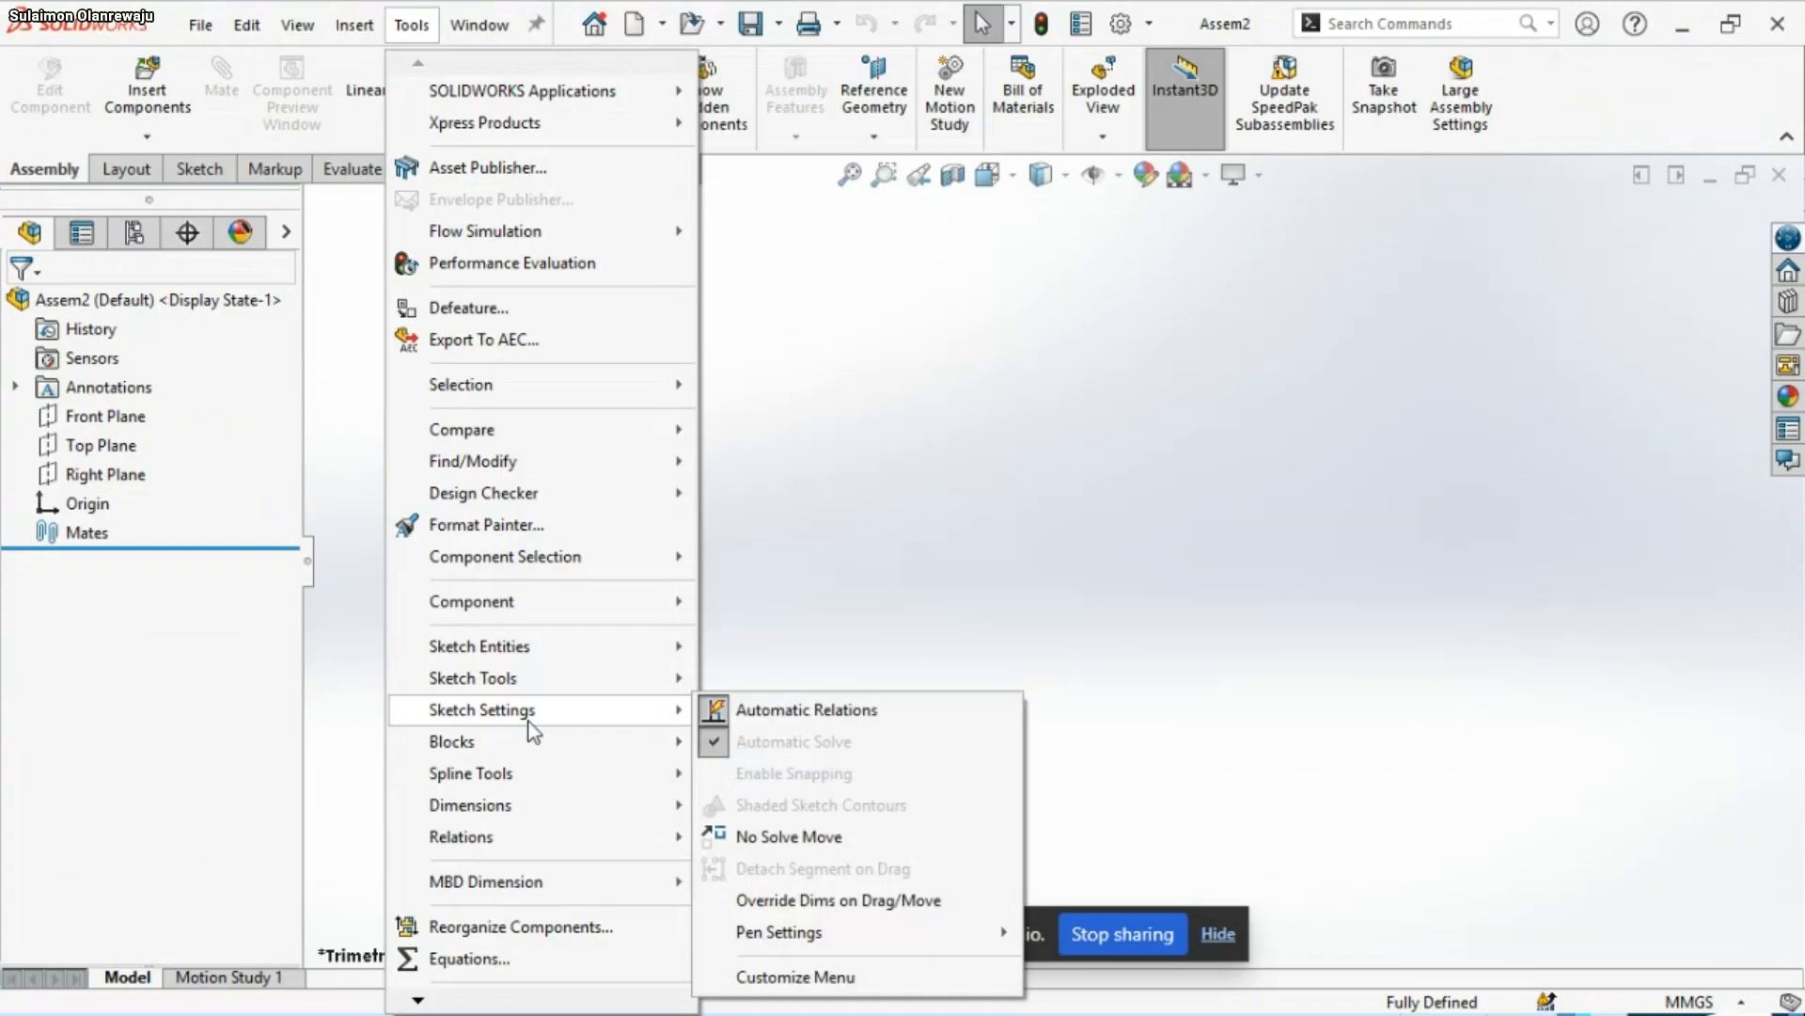
left_click(474, 960)
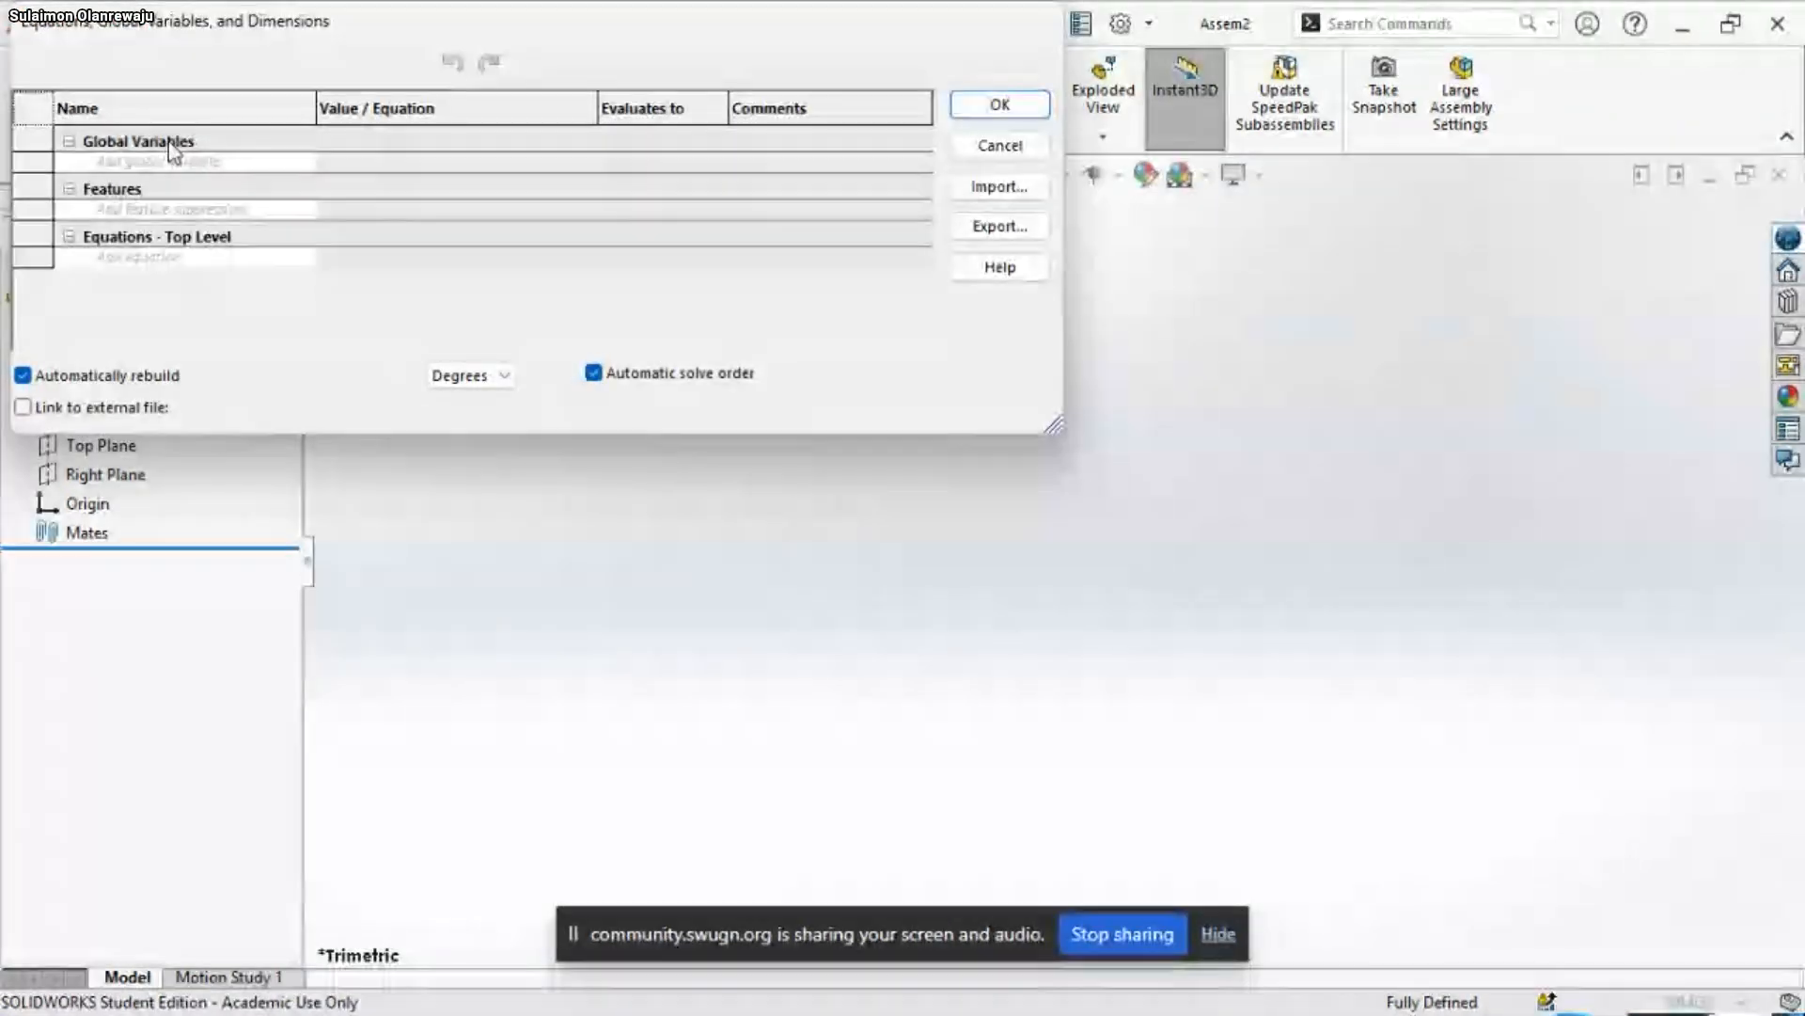
left_click(184, 161)
type("A")
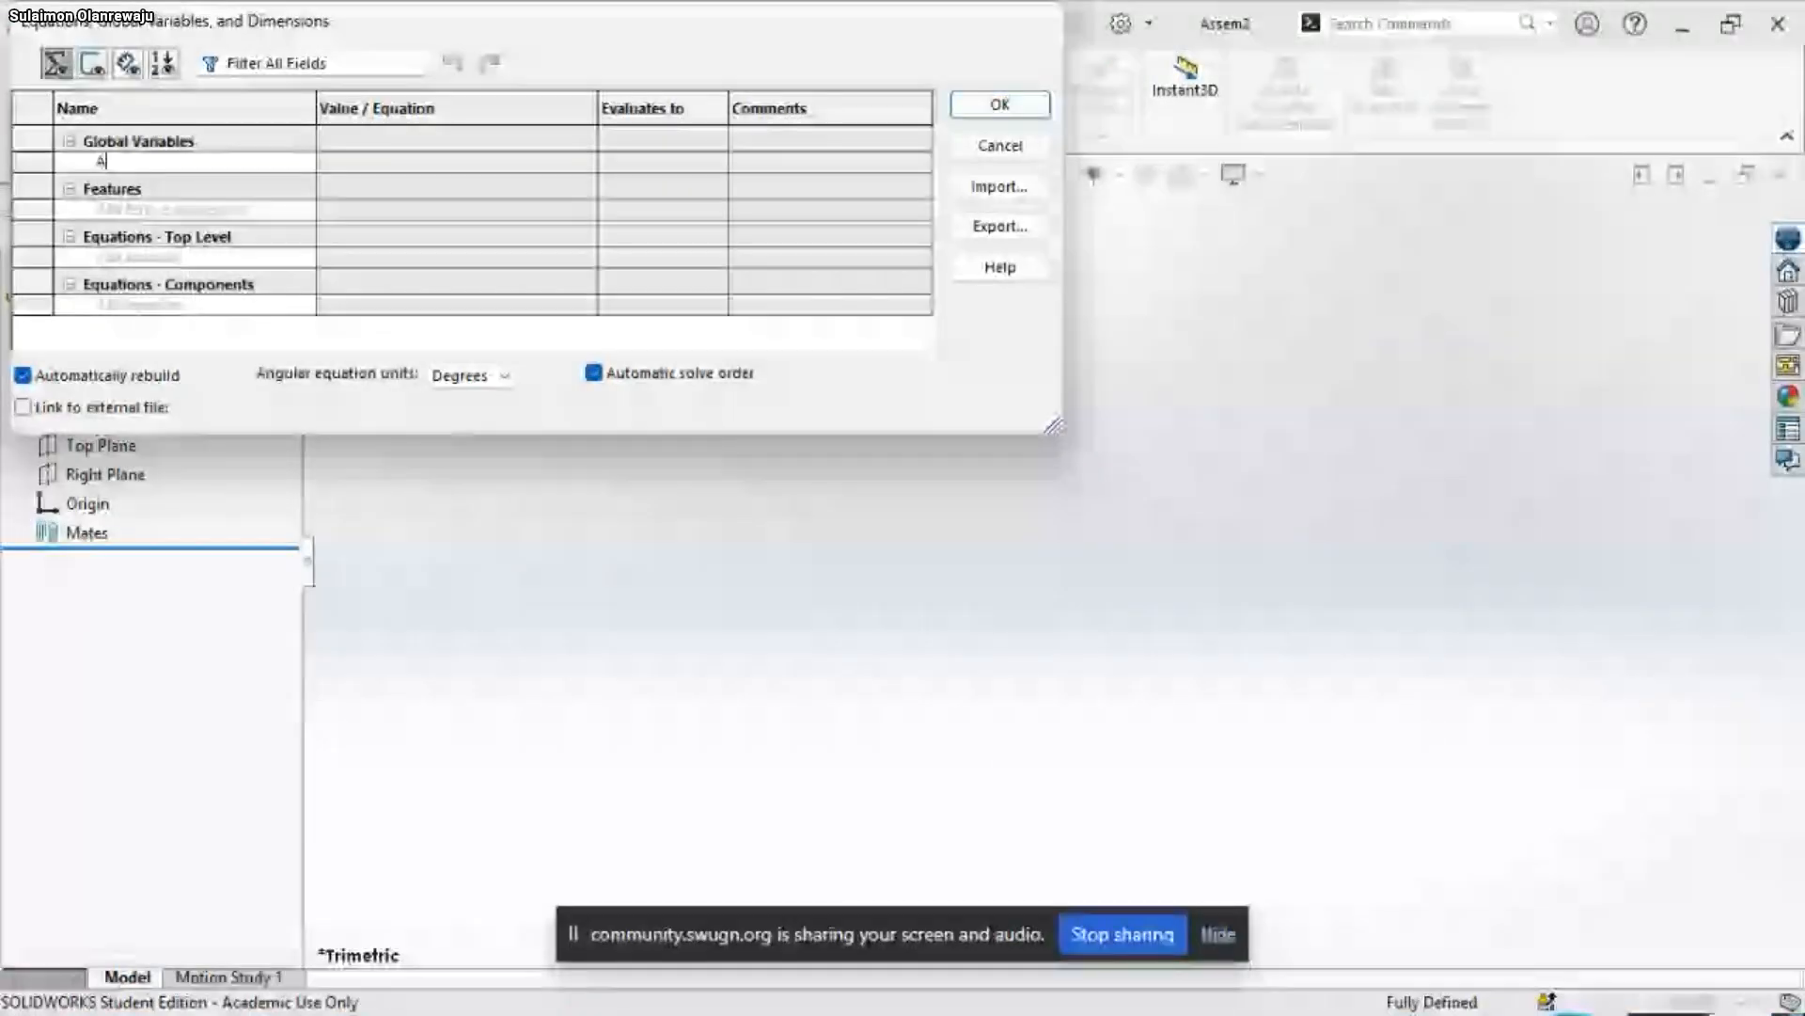
key("Tab")
type("2")
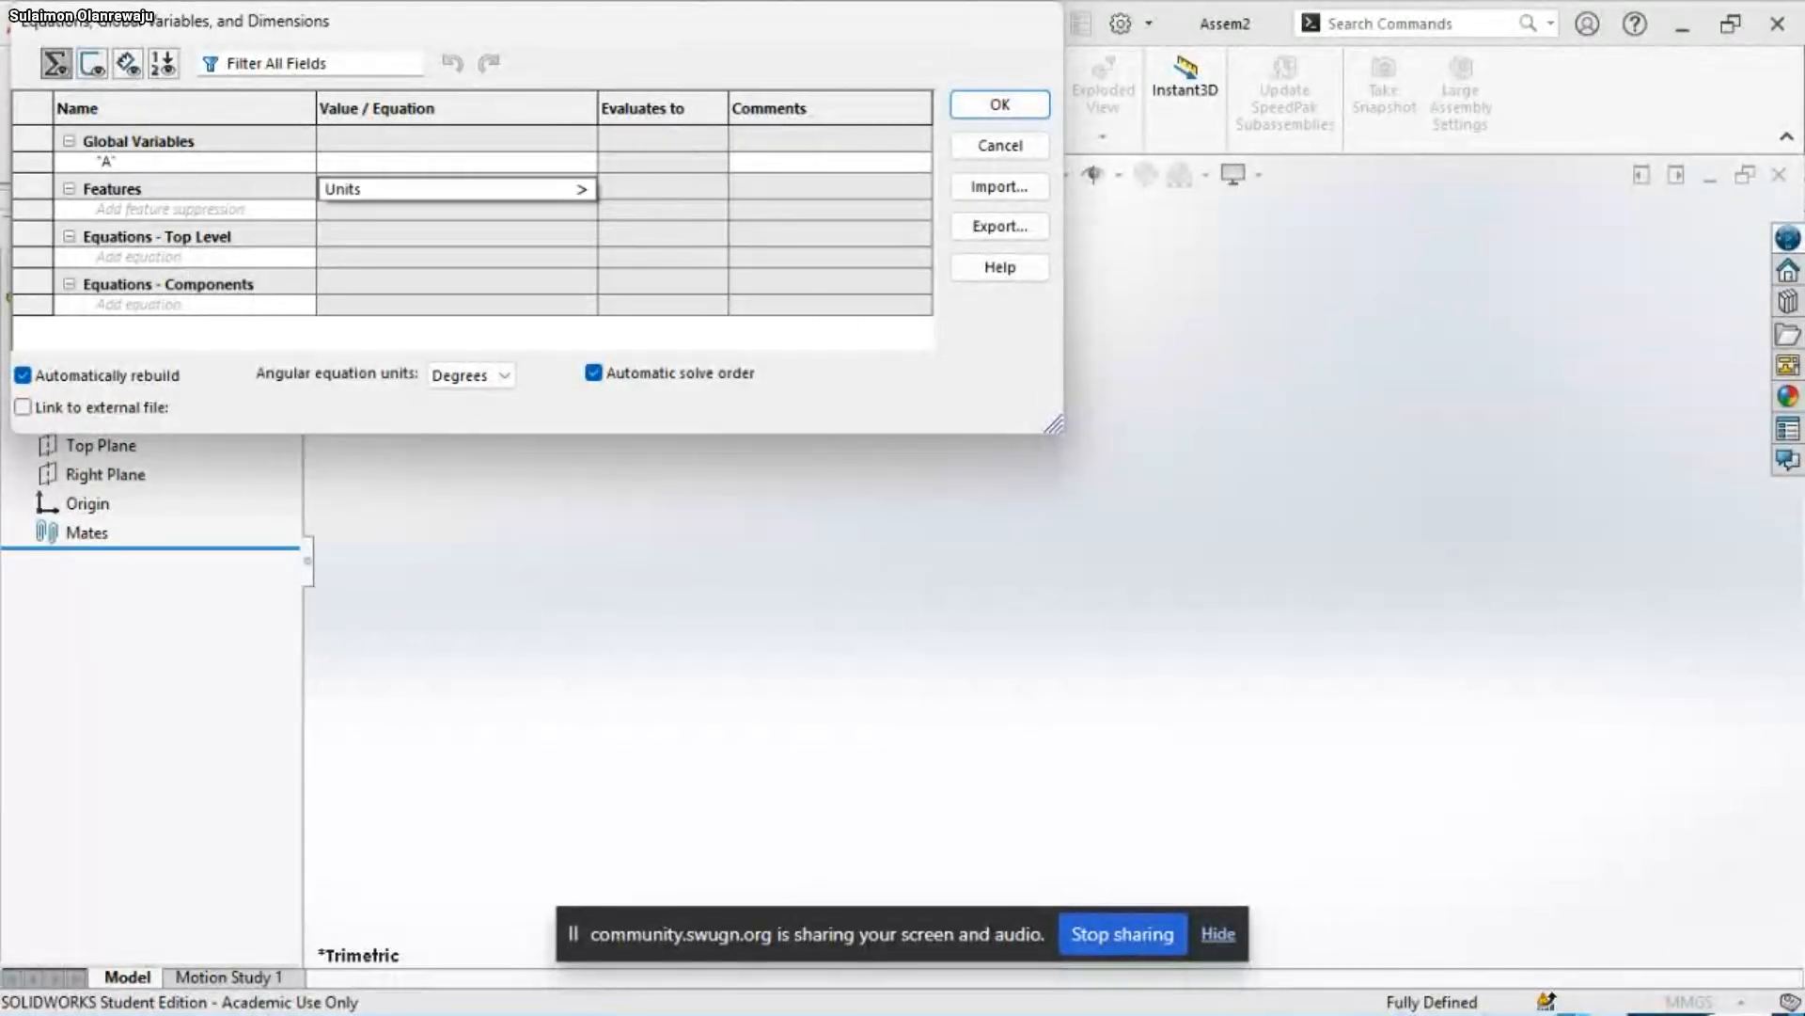
type("97")
key("Tab")
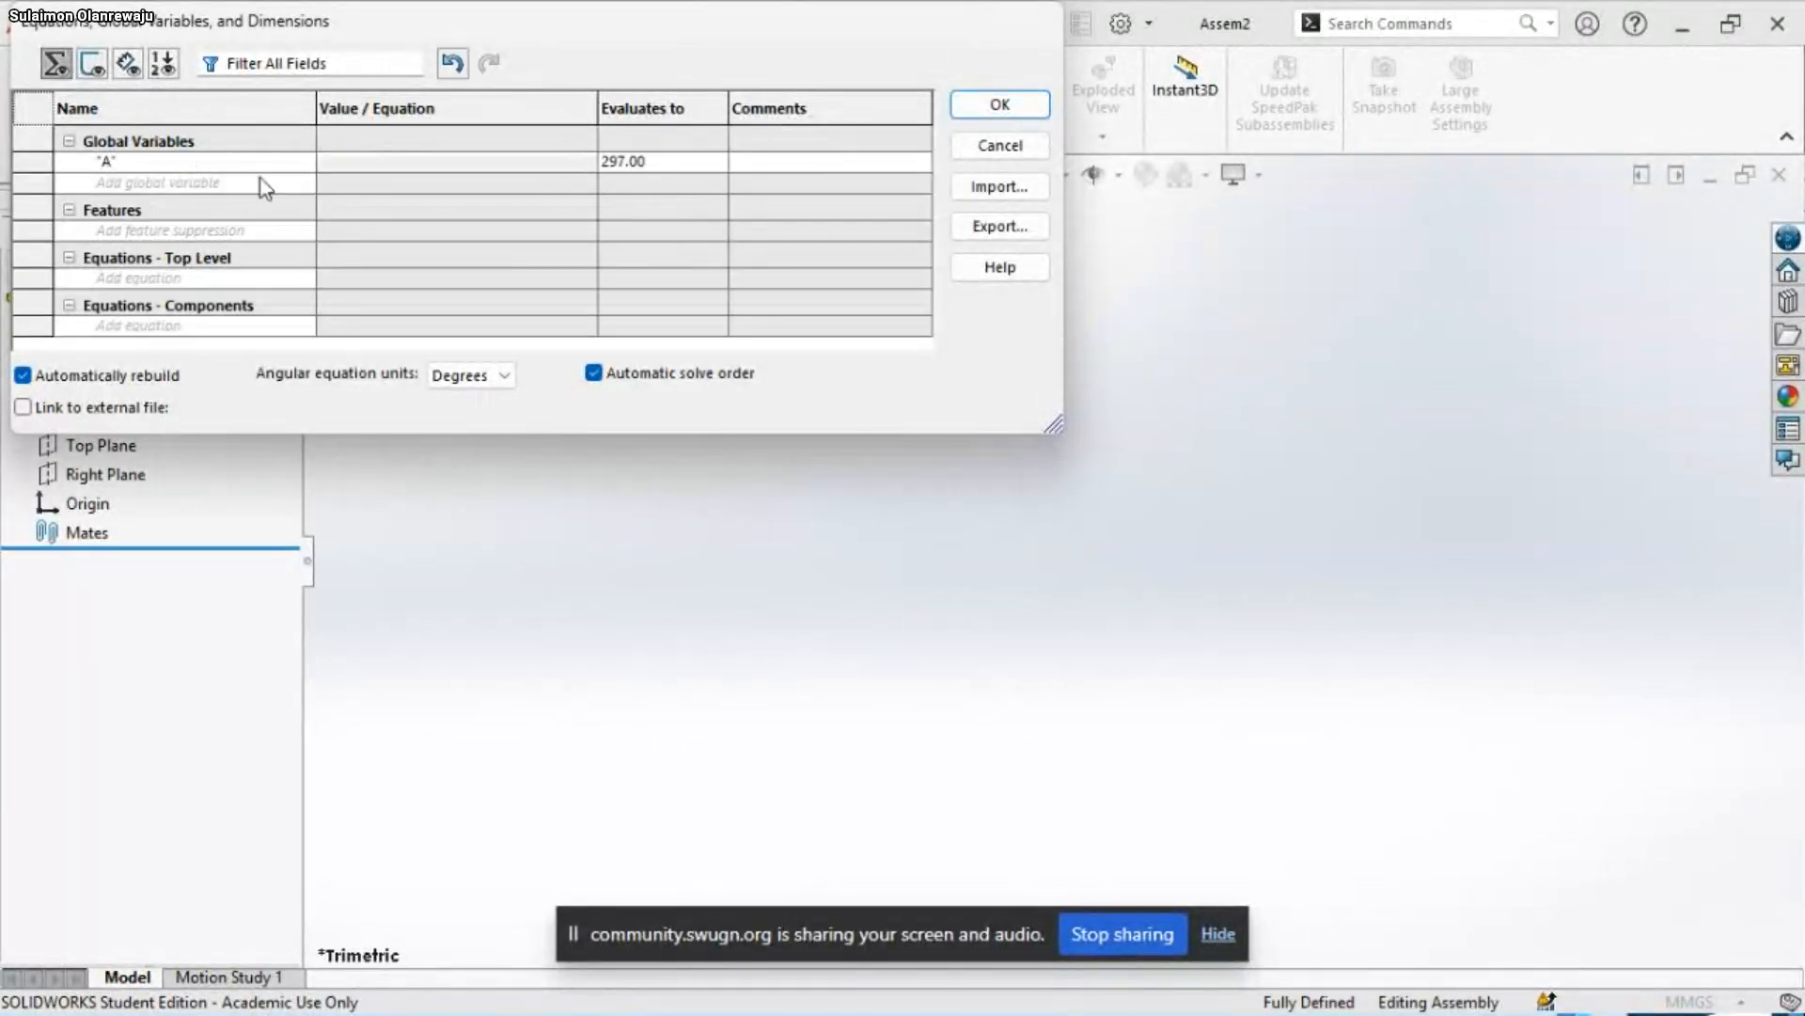
left_click(1016, 109)
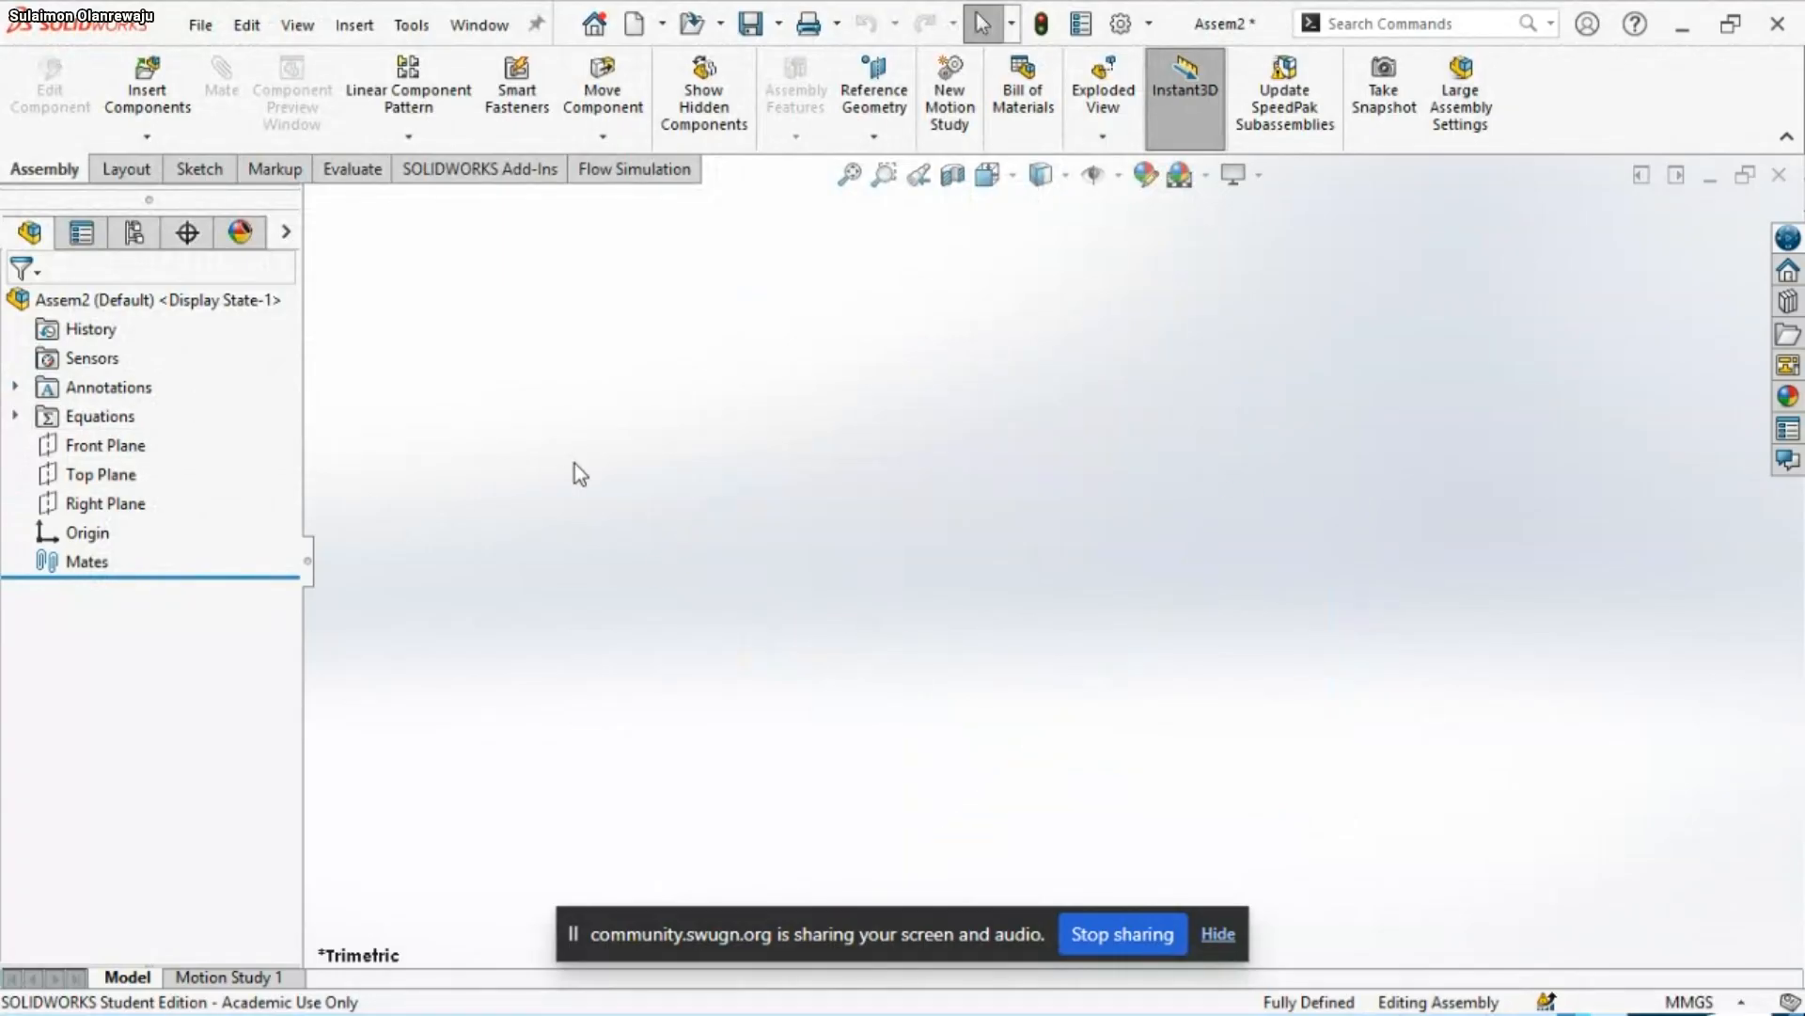
Highlight the assembly's Front, Top and Right planes and its origin to examine their orientation
left_click(89, 445)
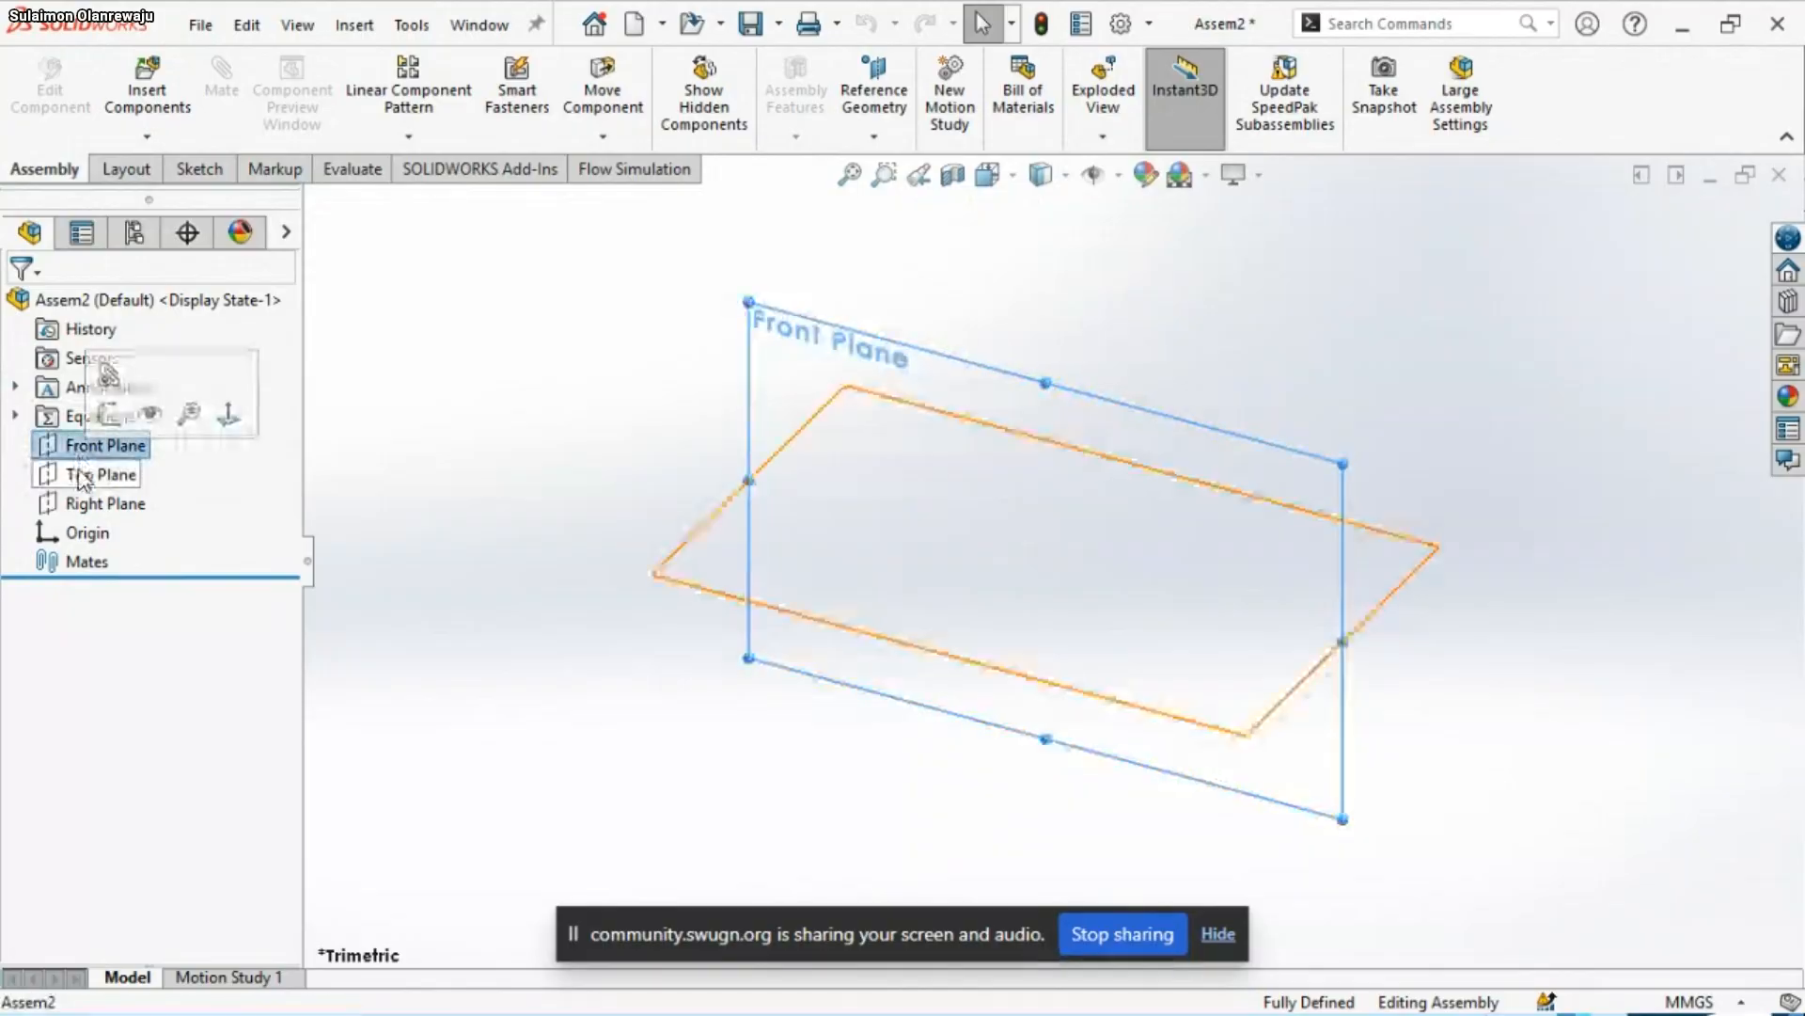
left_click(94, 475)
left_click(86, 505)
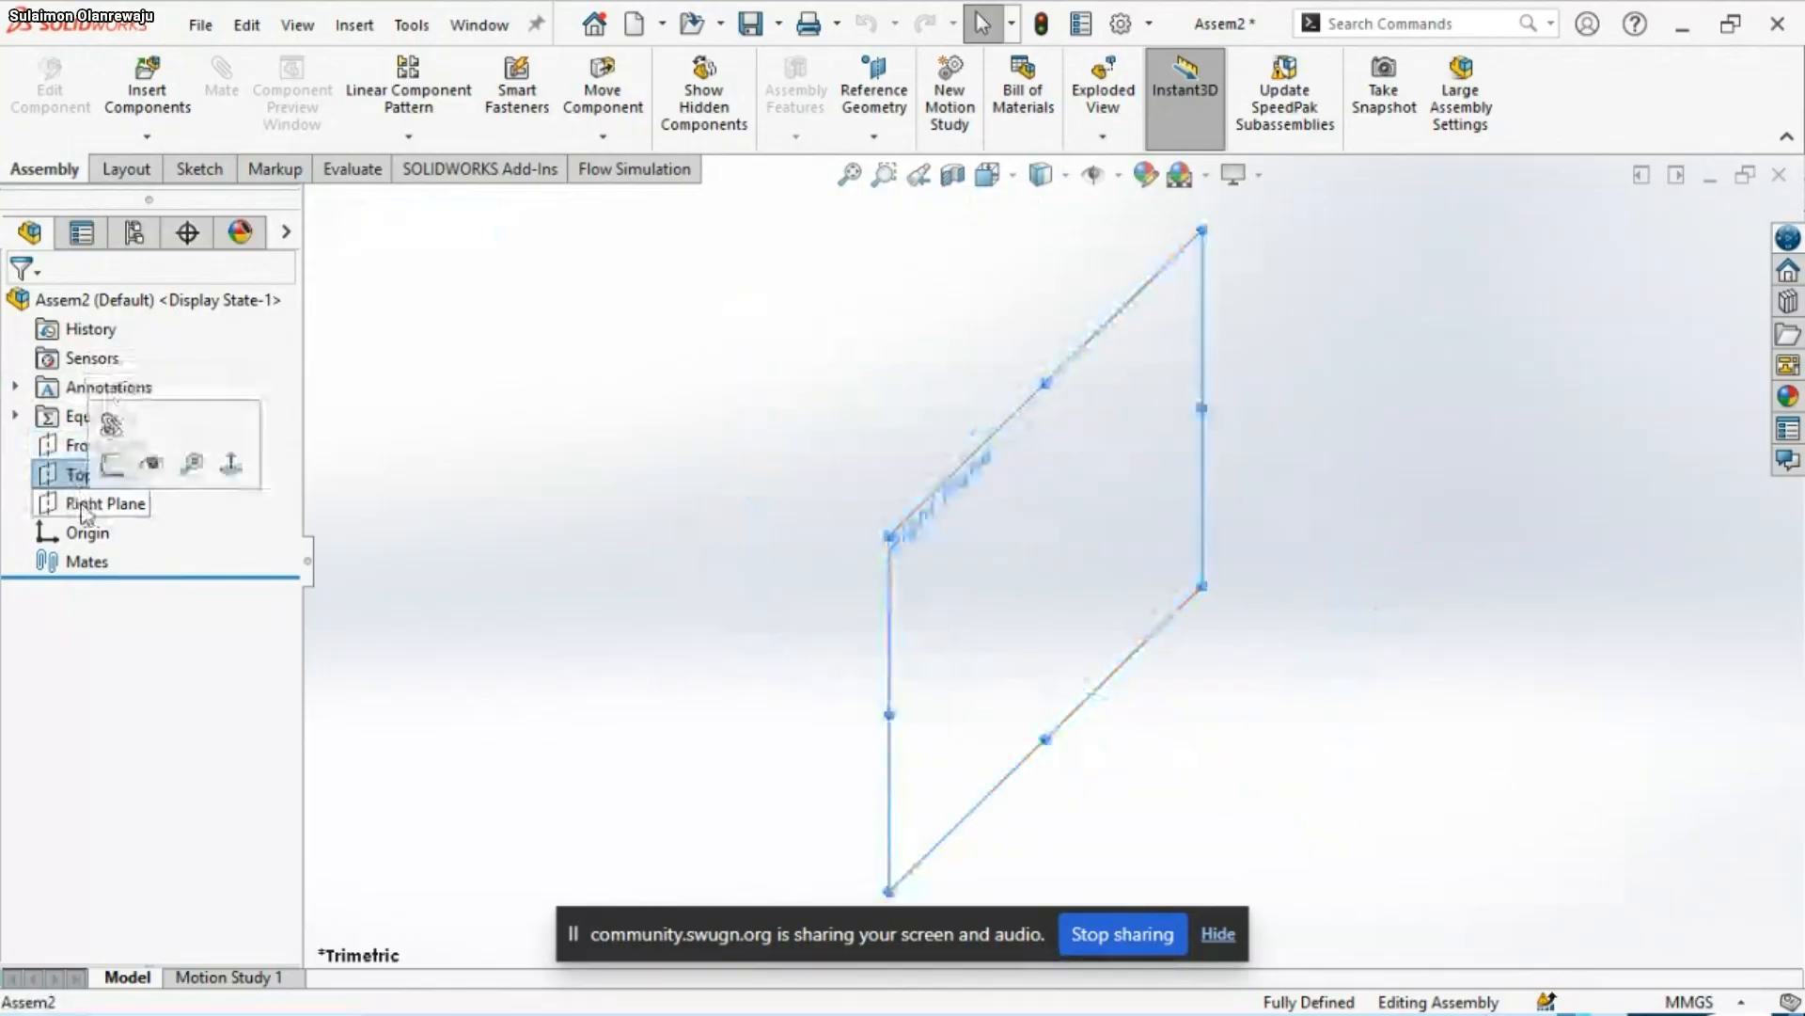
left_click(84, 536)
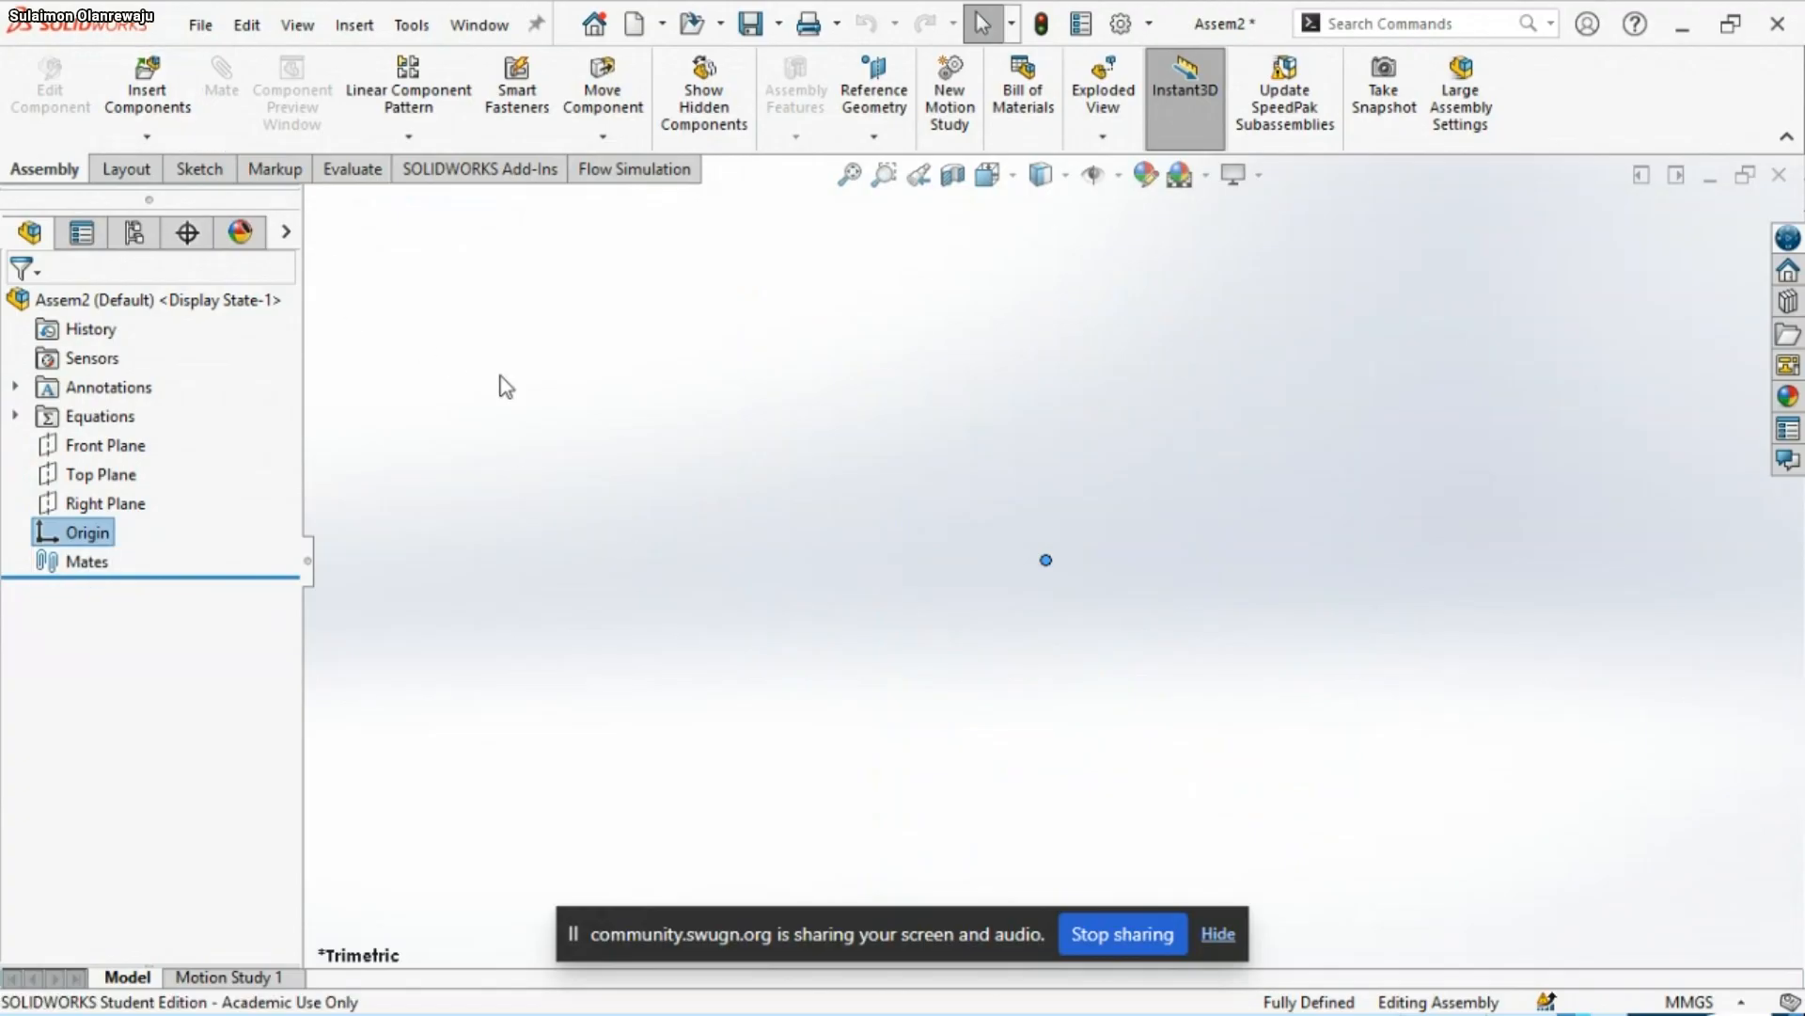
Save the assembly as Q20 in the Assembly folder inside the during training folder
left_click(750, 26)
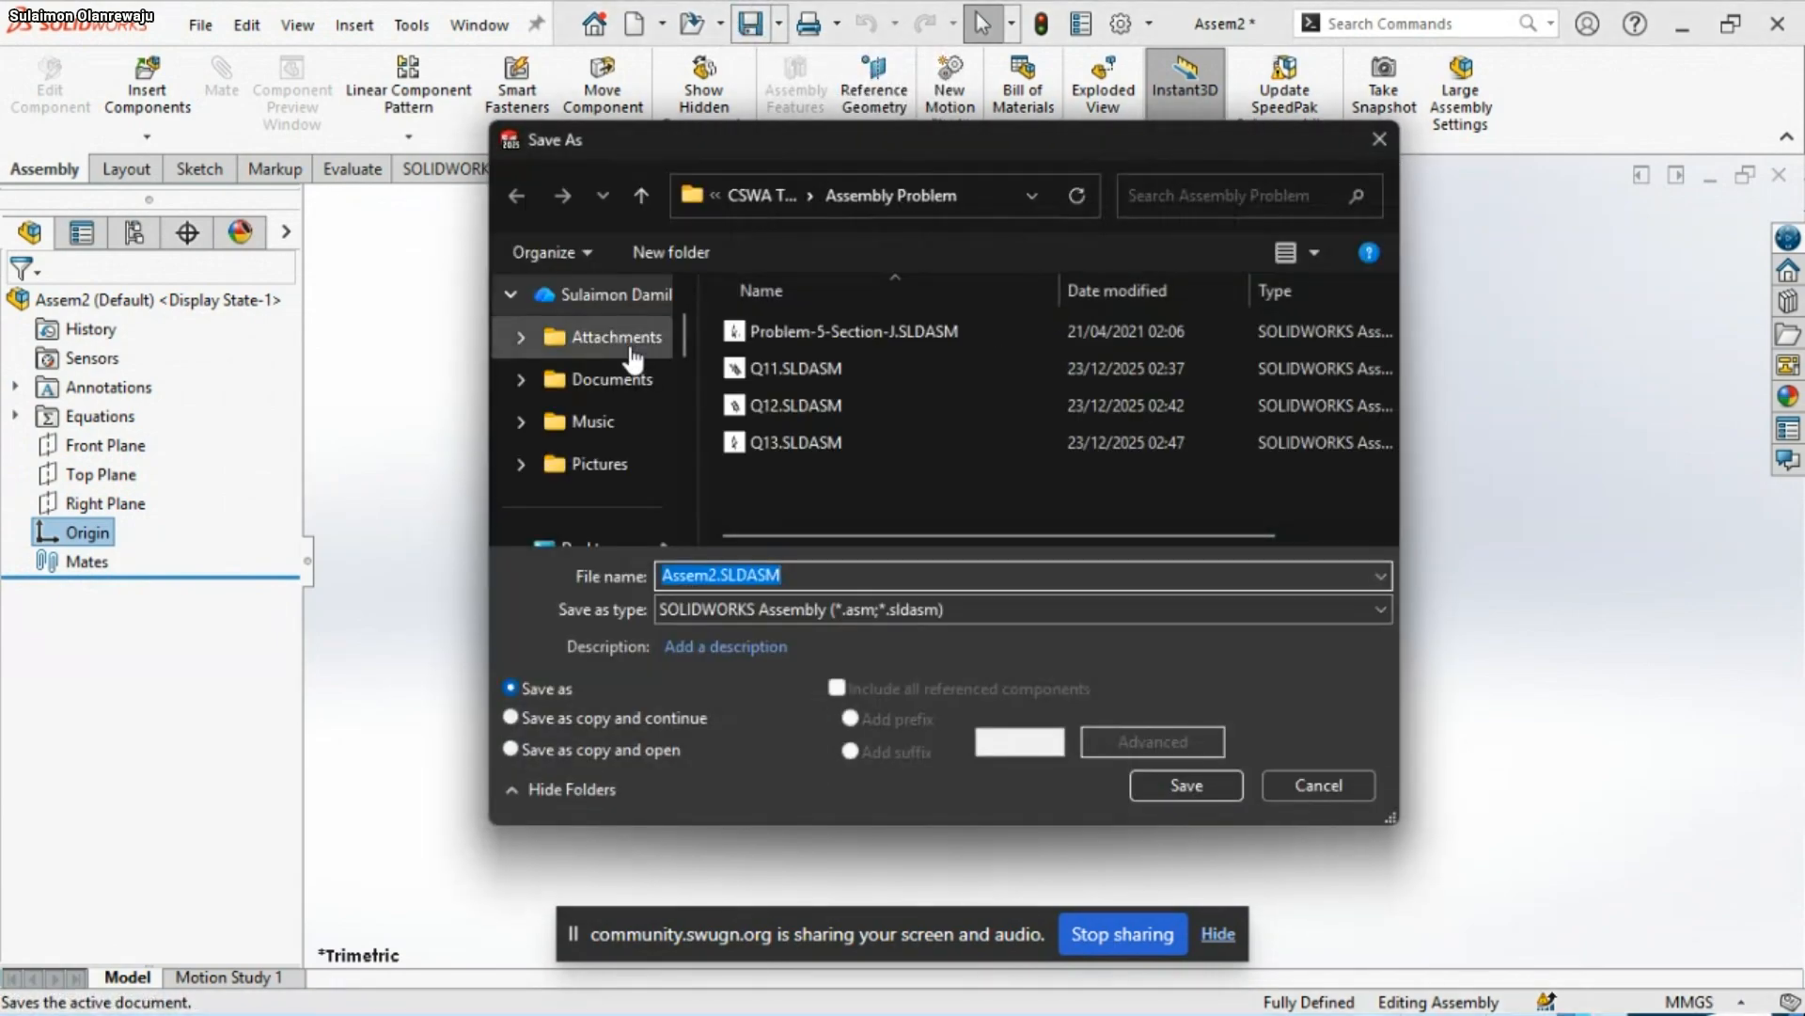
left_click(643, 196)
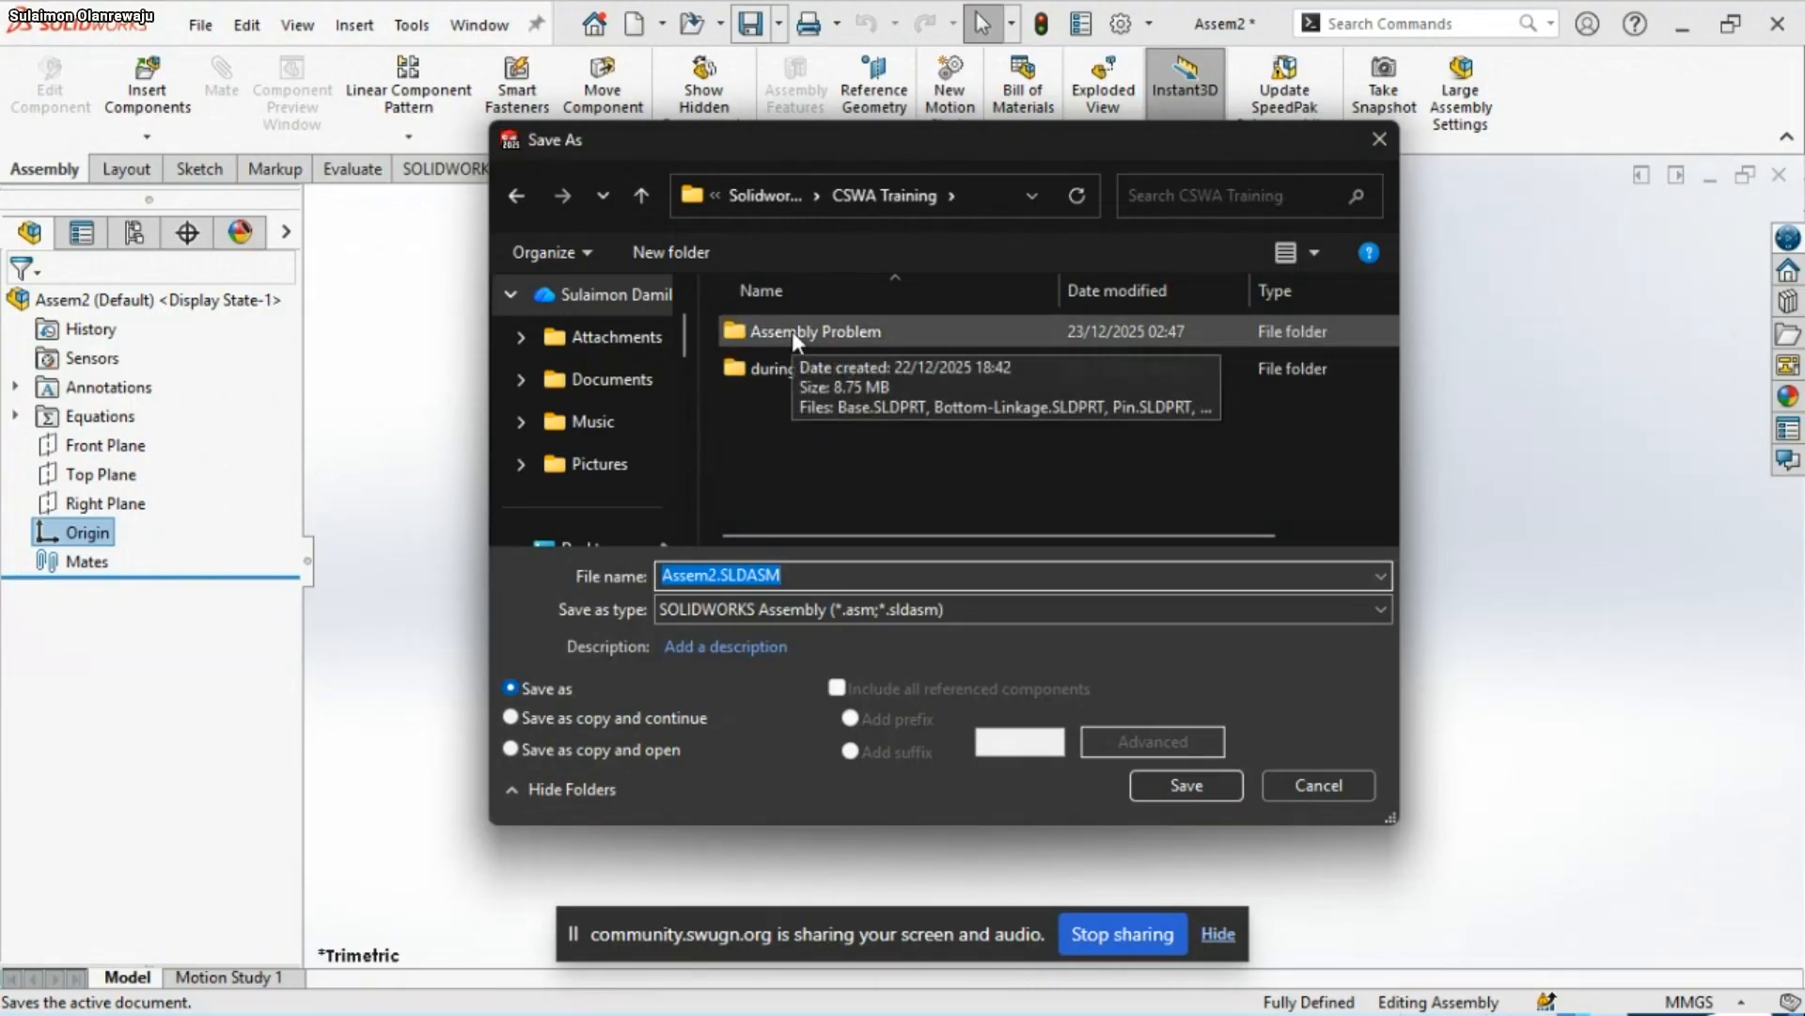
left_click(758, 370)
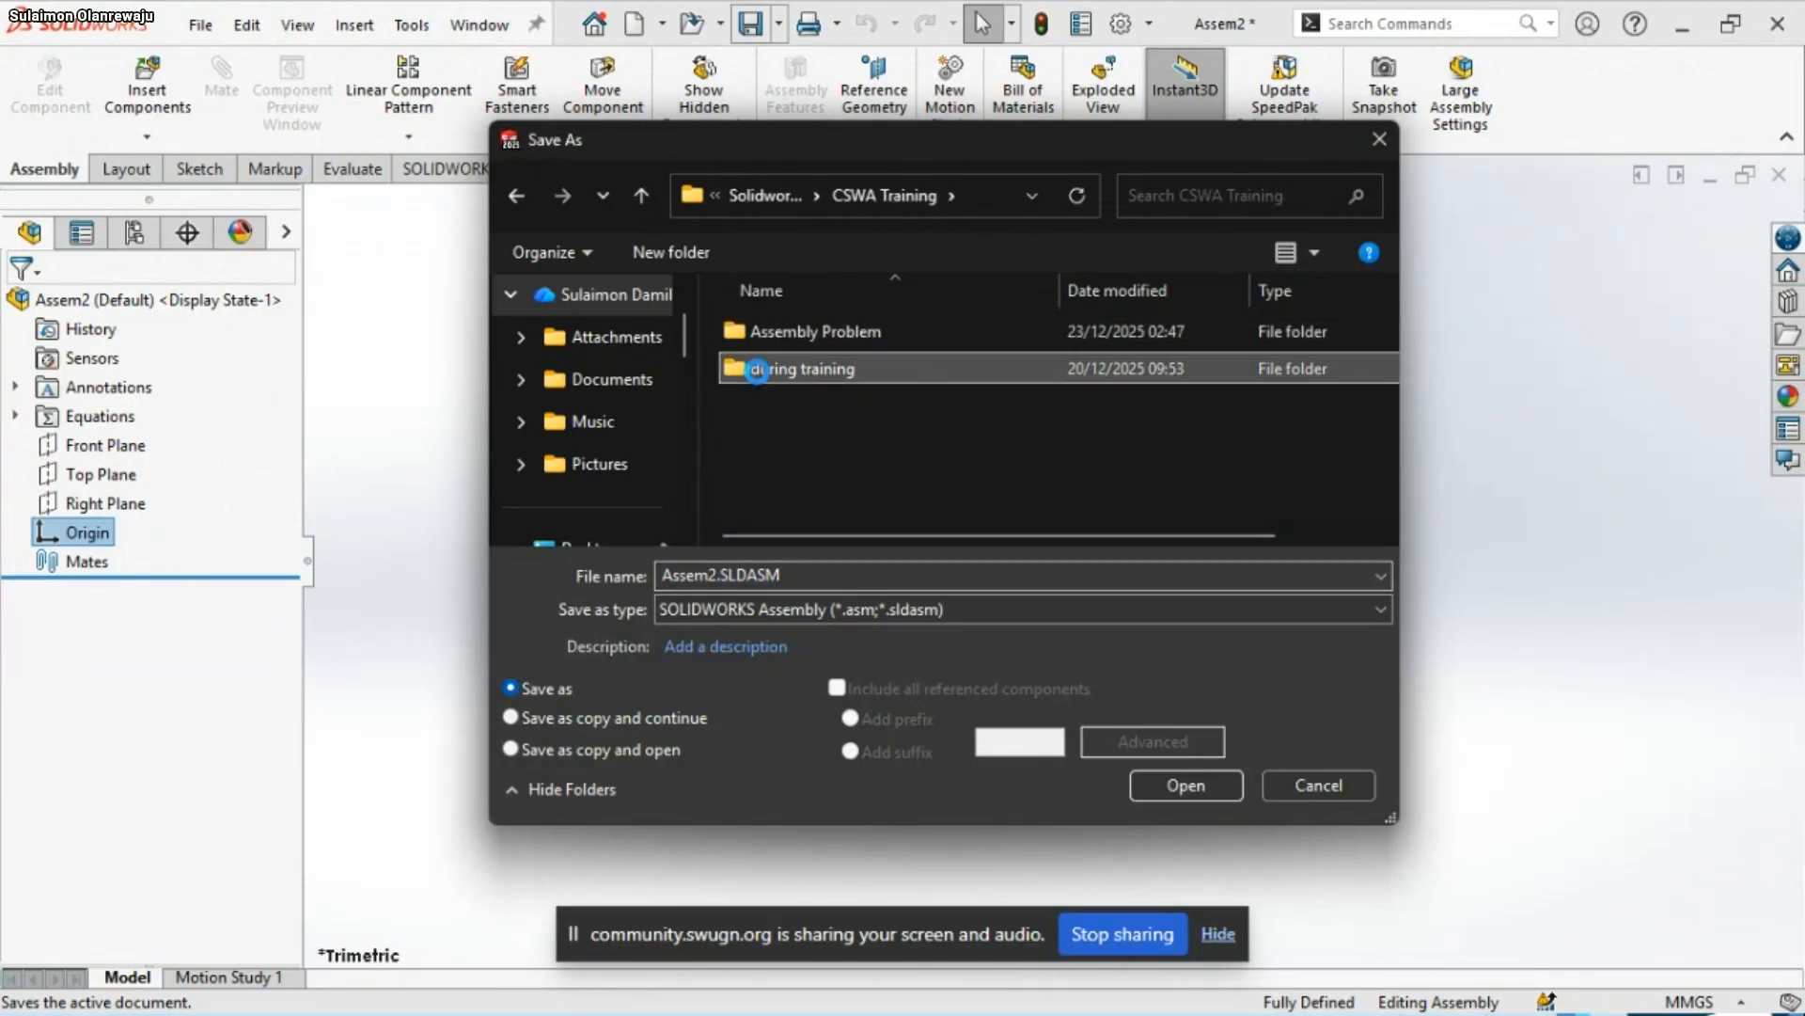
double_click(758, 370)
double_click(814, 339)
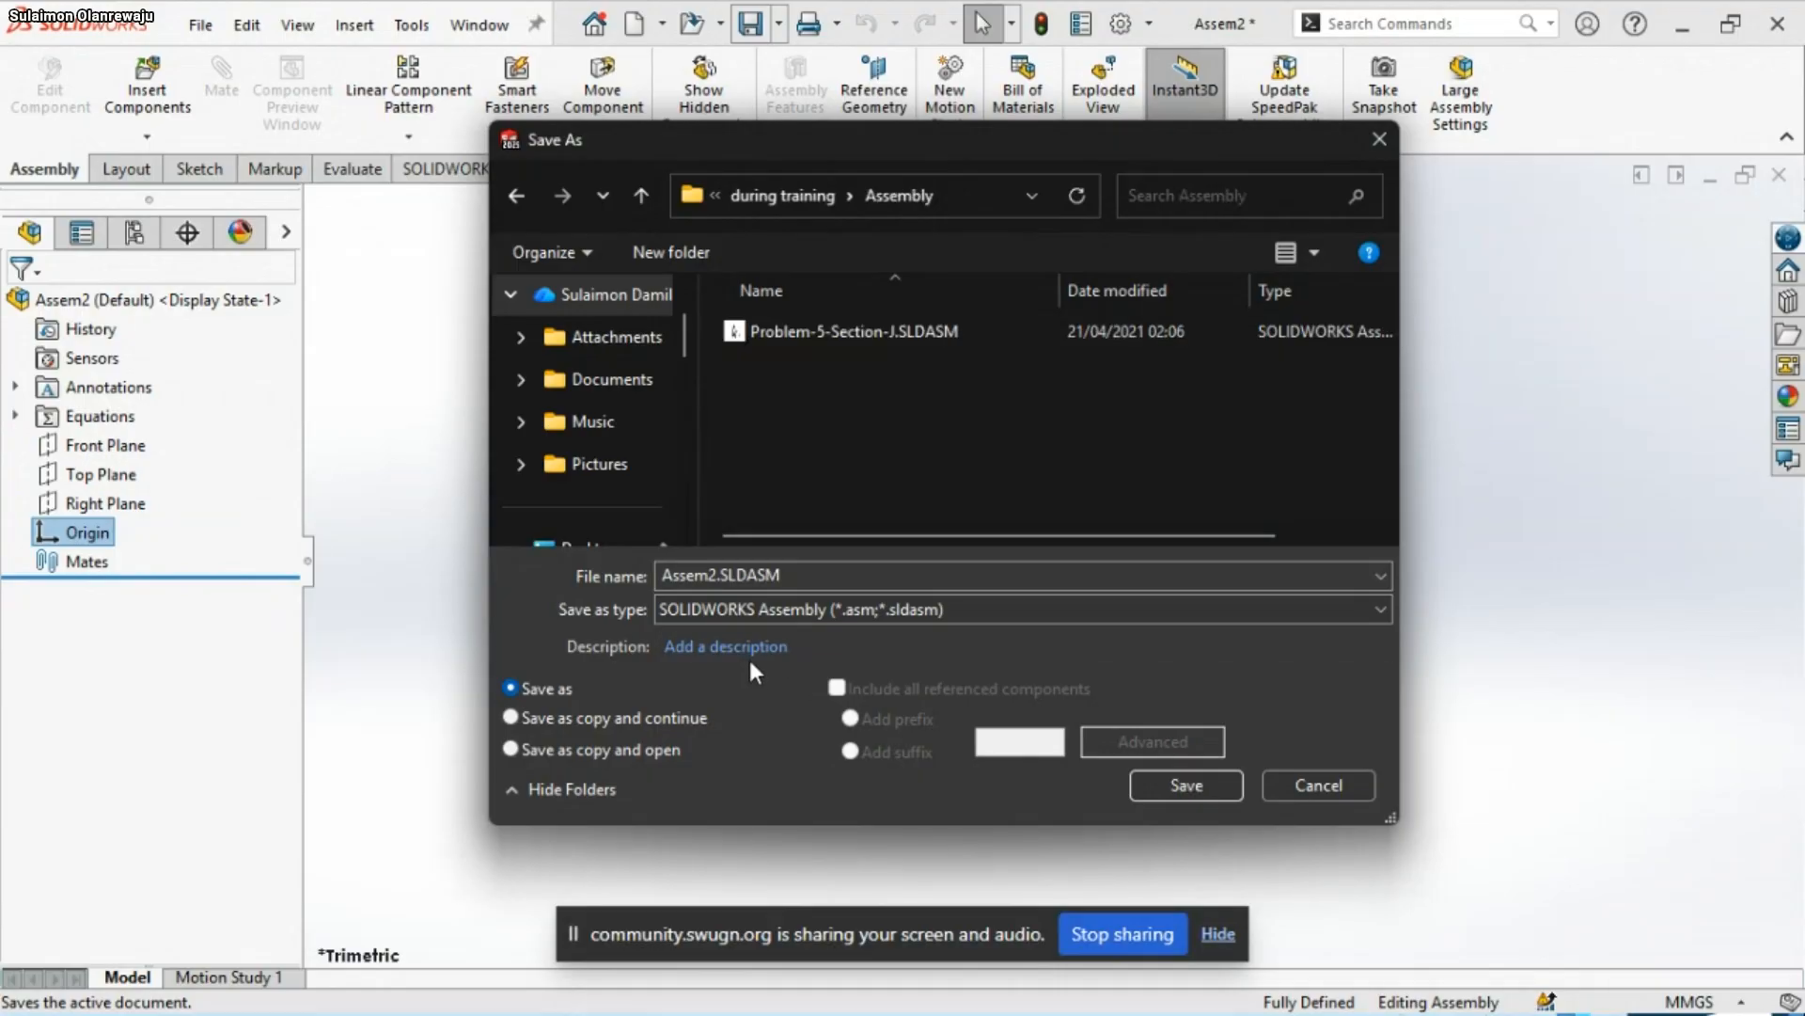
left_click(797, 572)
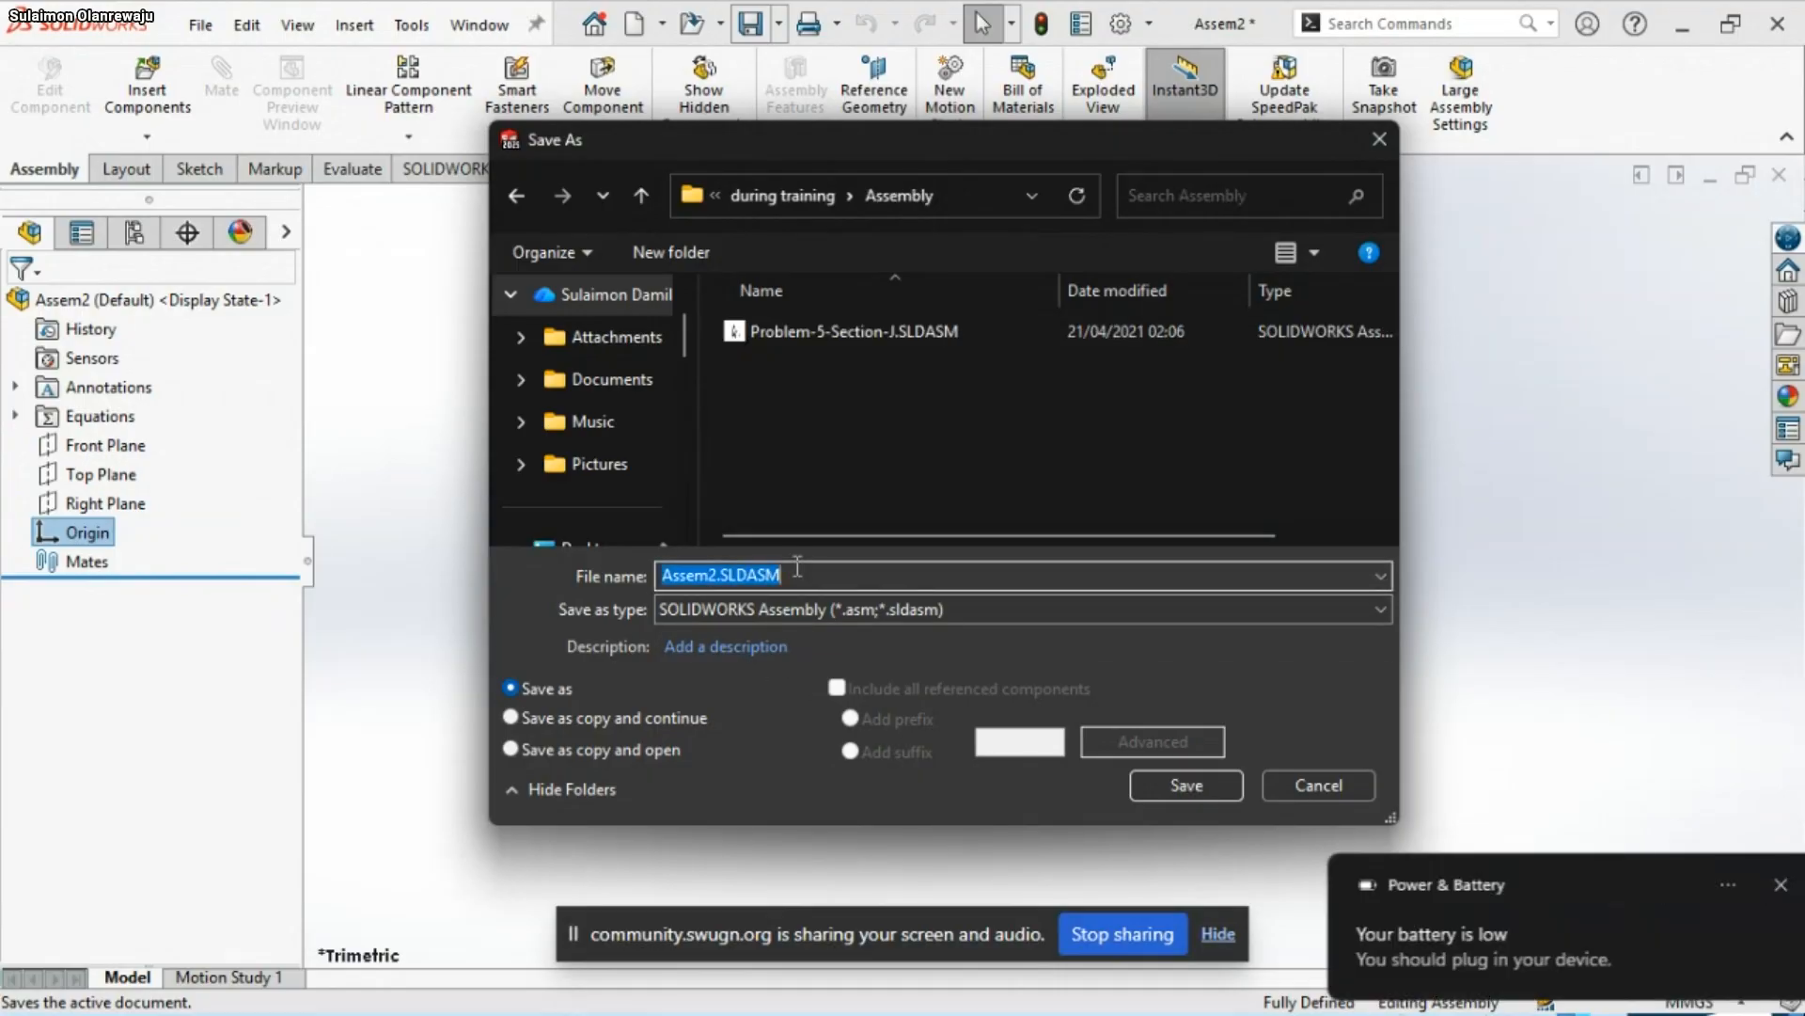
type("Q")
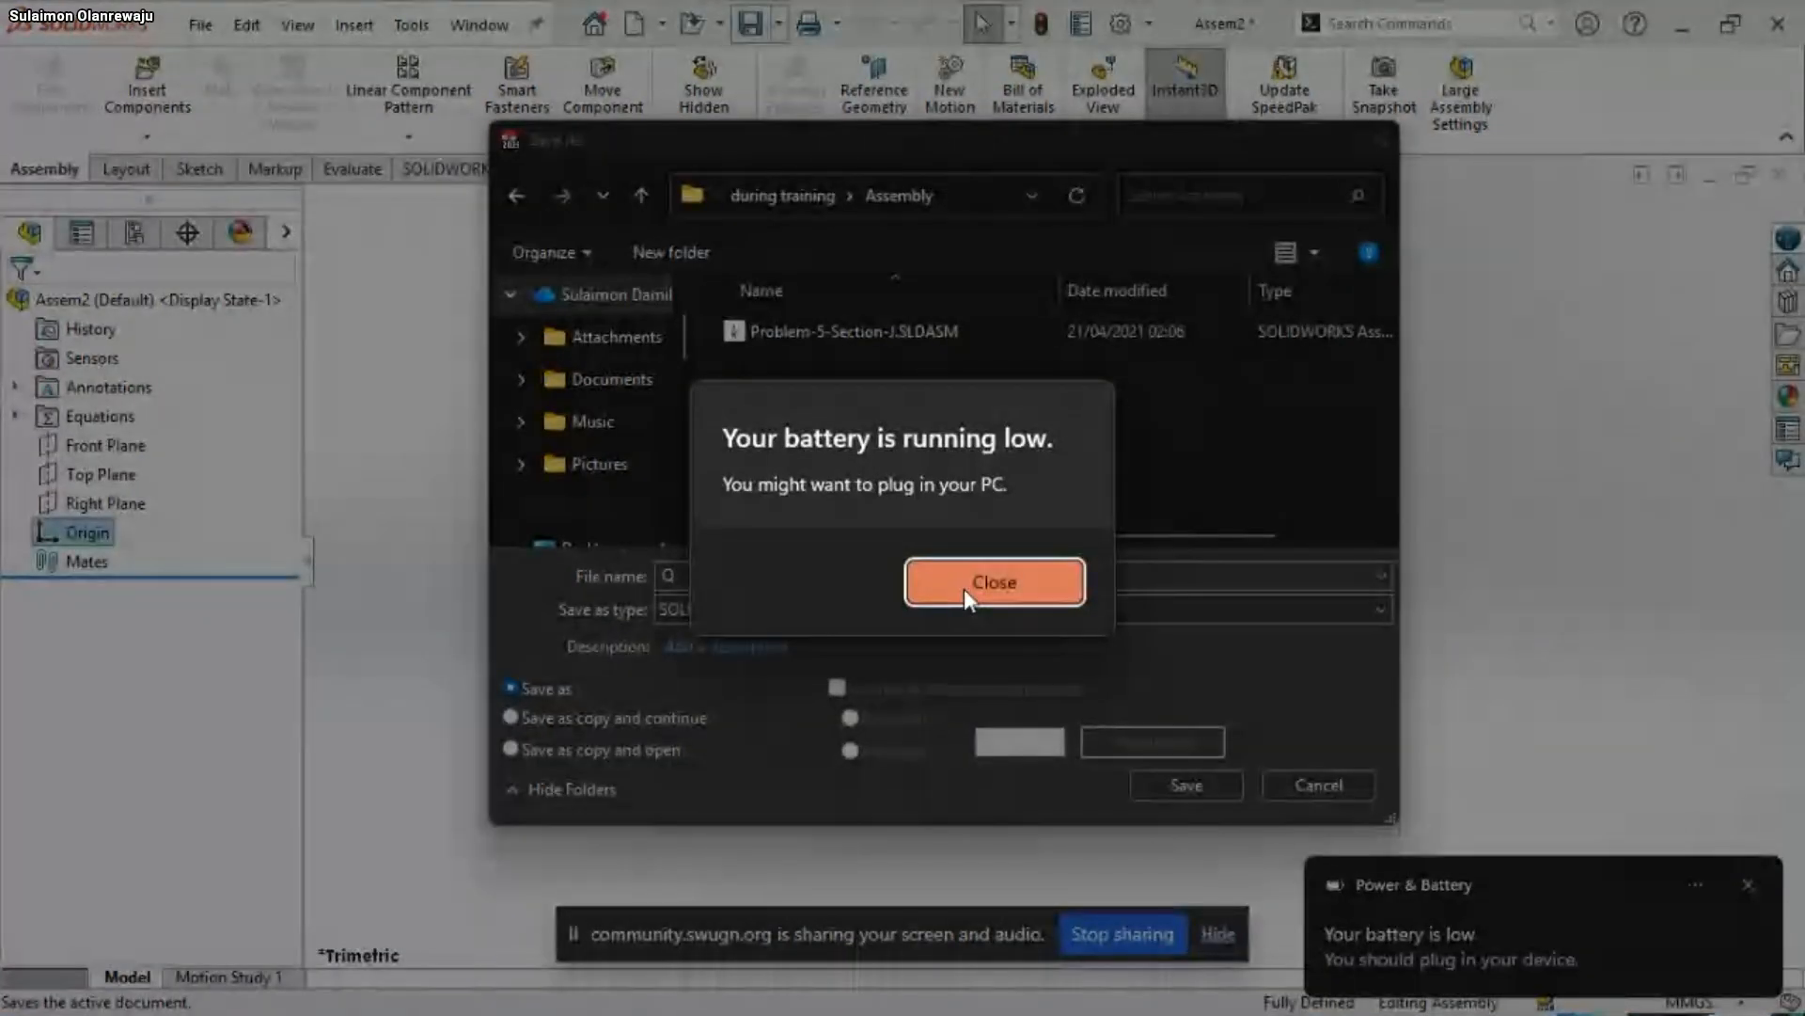
left_click(968, 593)
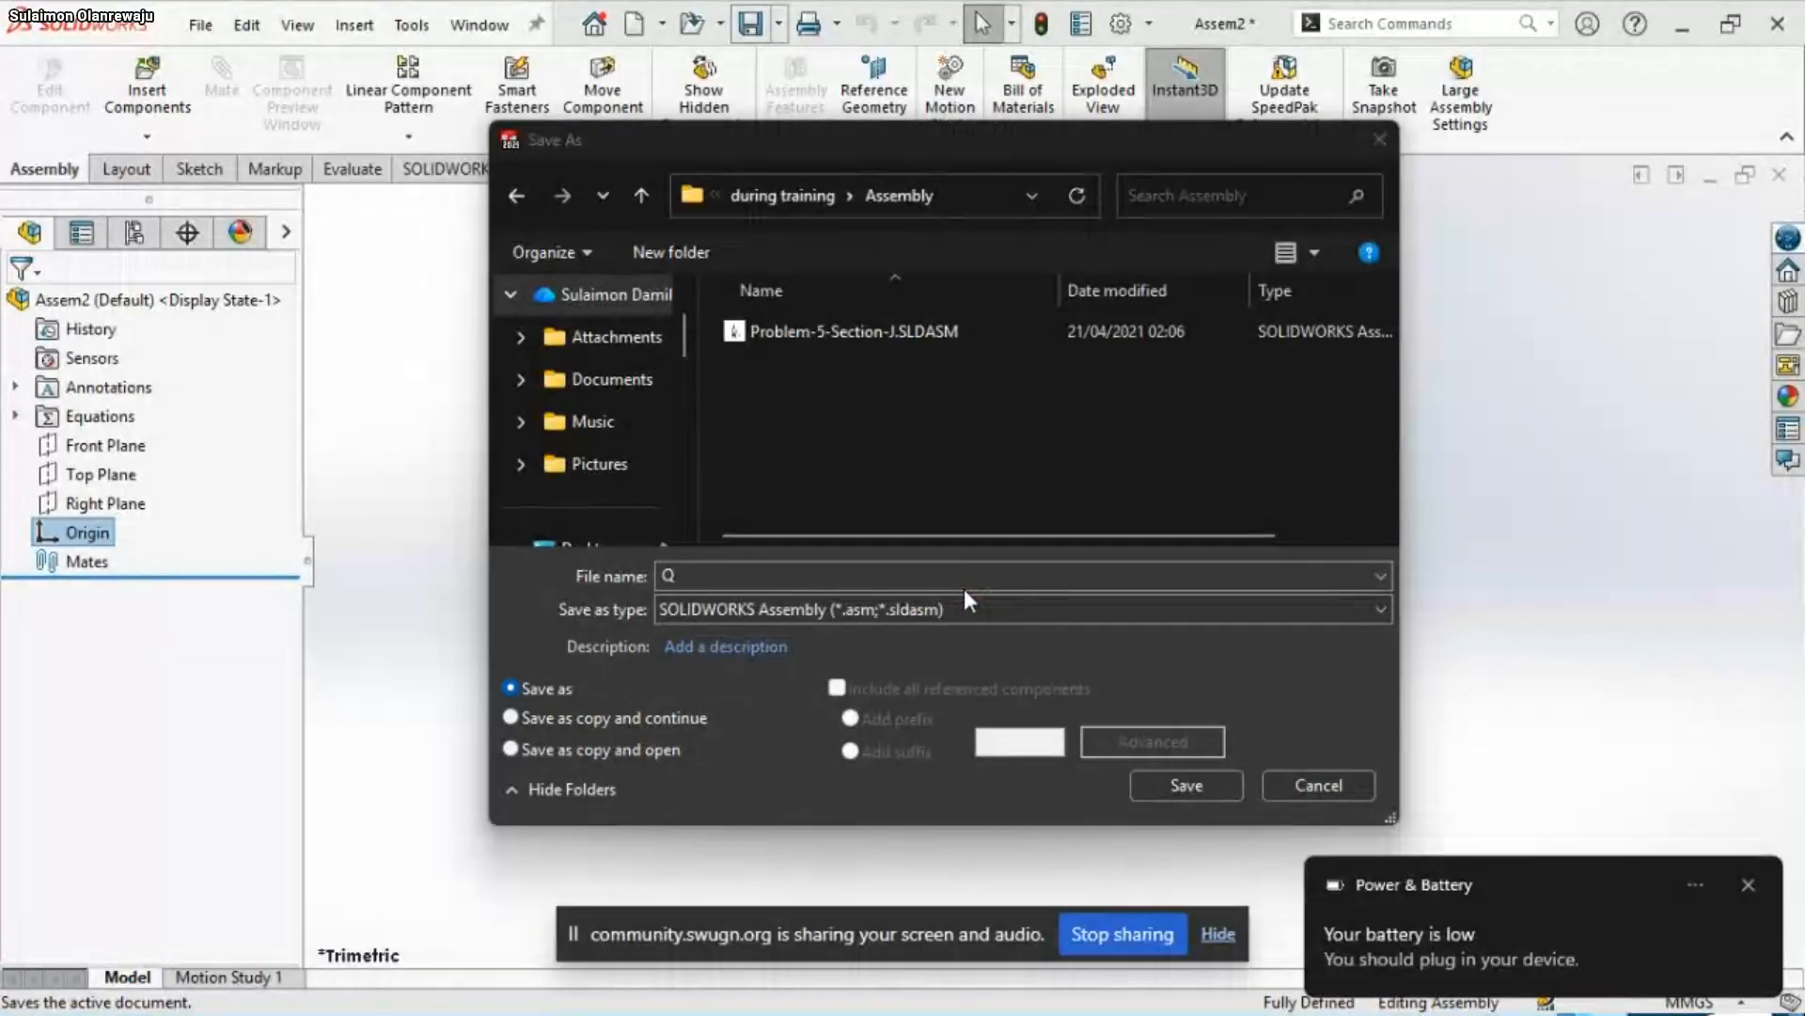
left_click(830, 567)
type("Q")
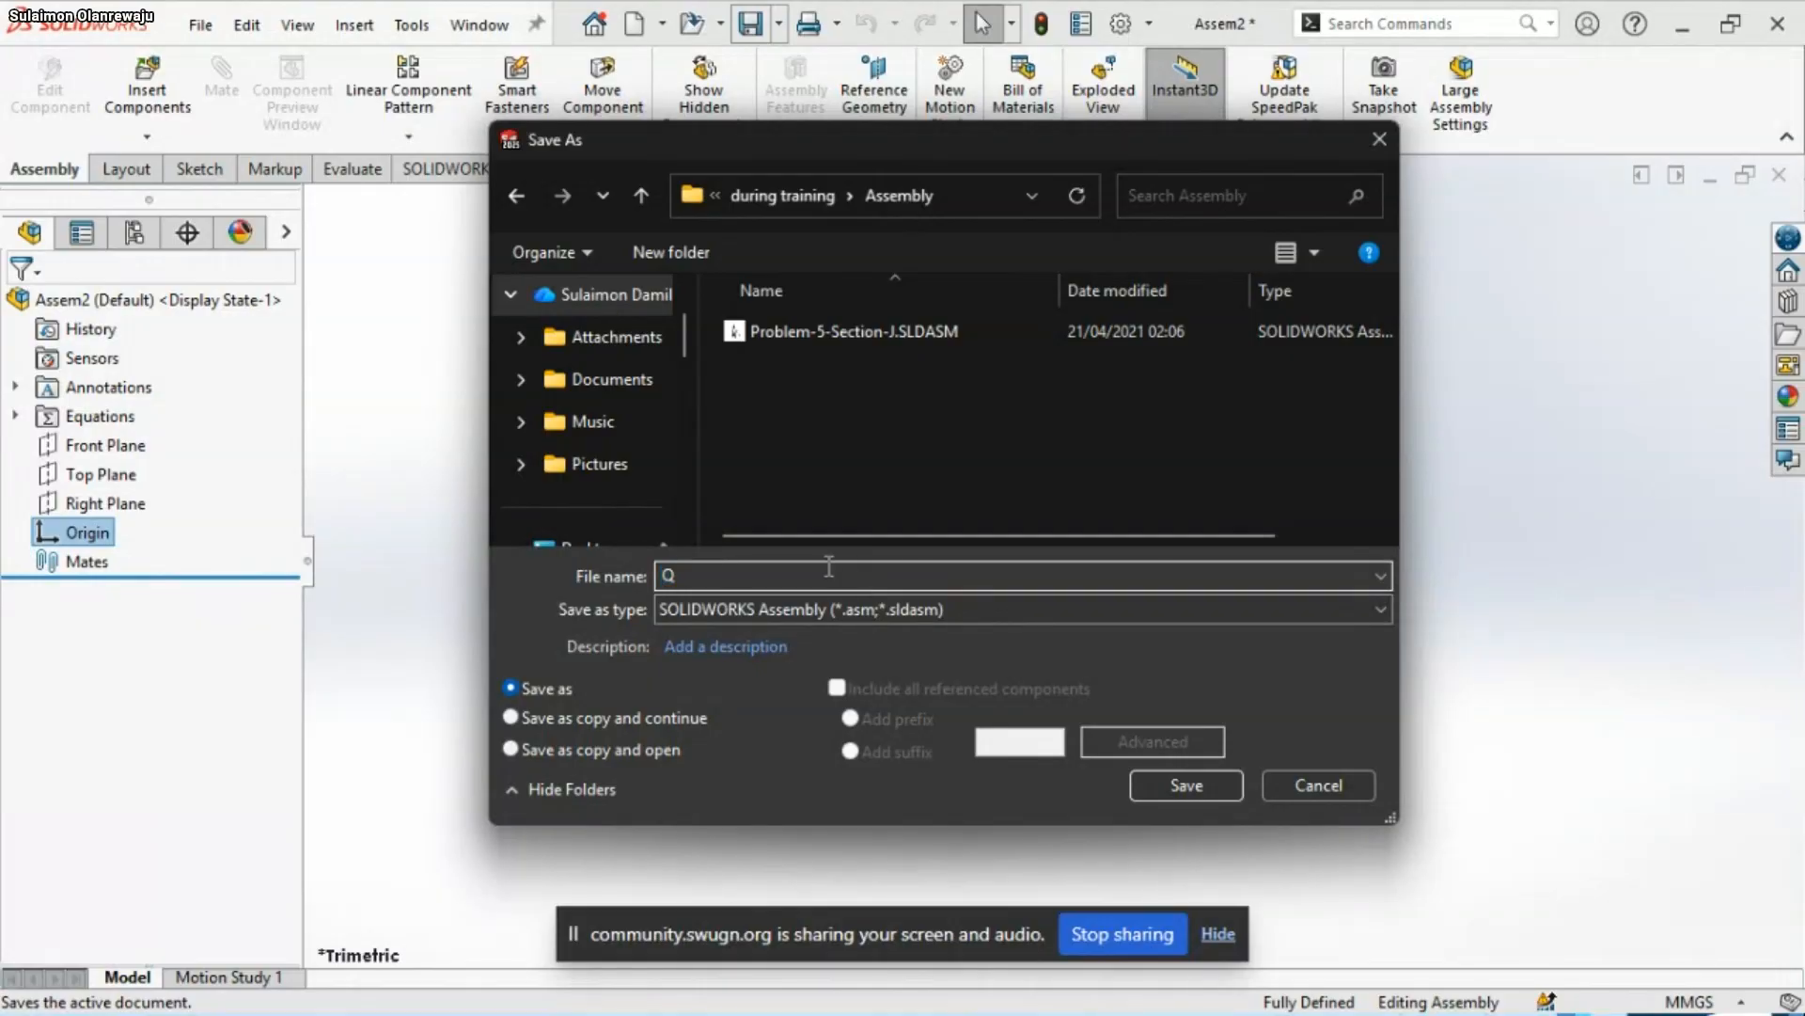
type("20")
left_click(1143, 781)
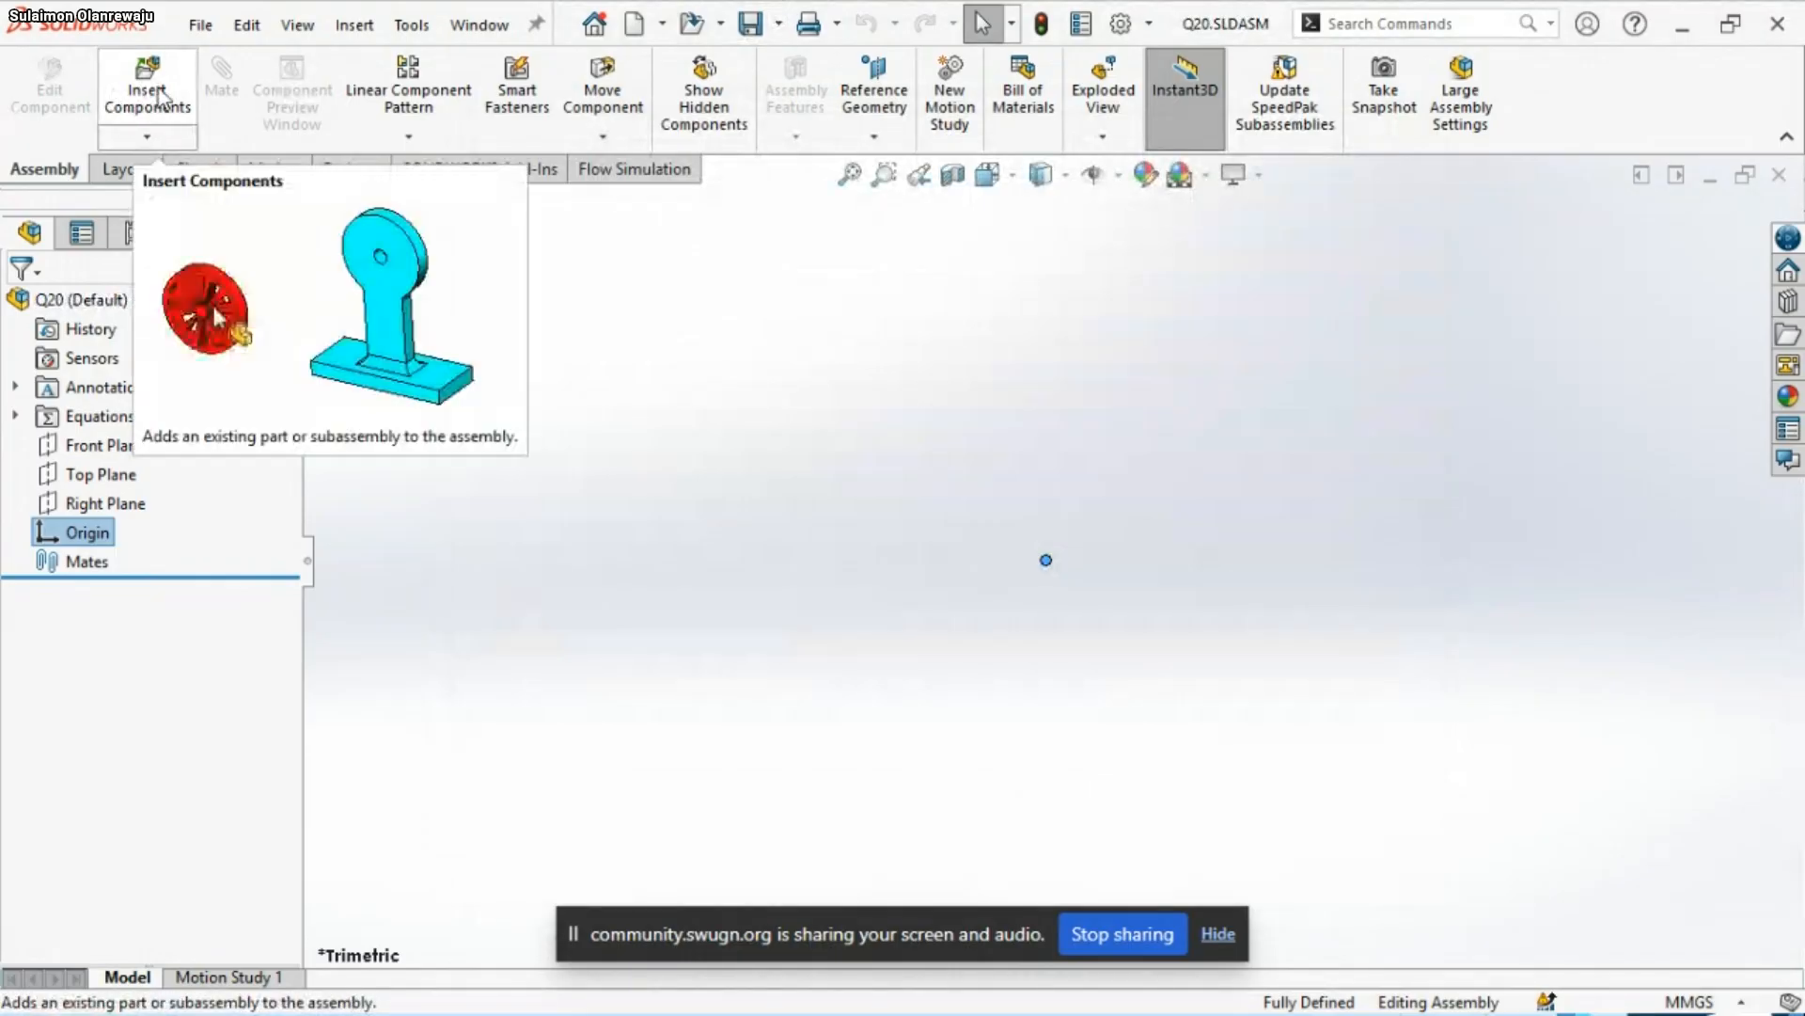
Load Base.SLDPRT from the Assembly folder as the component to insert
left_click(160, 96)
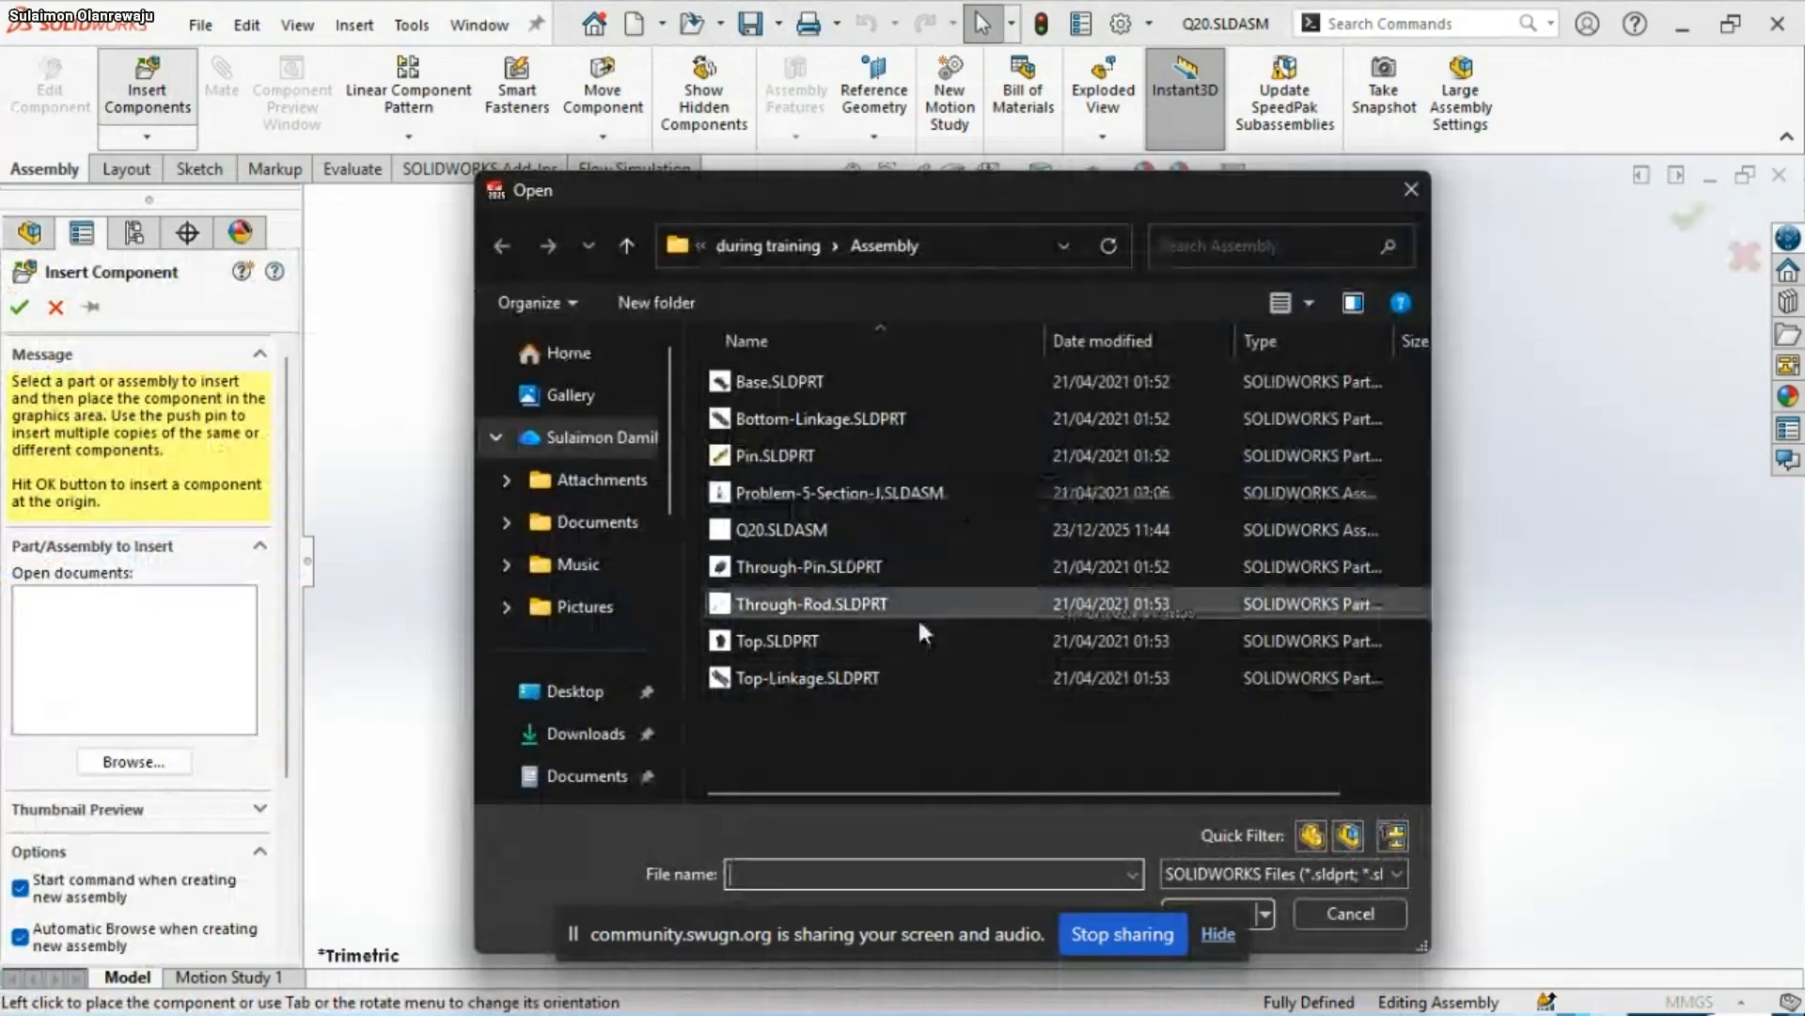
left_click(814, 380)
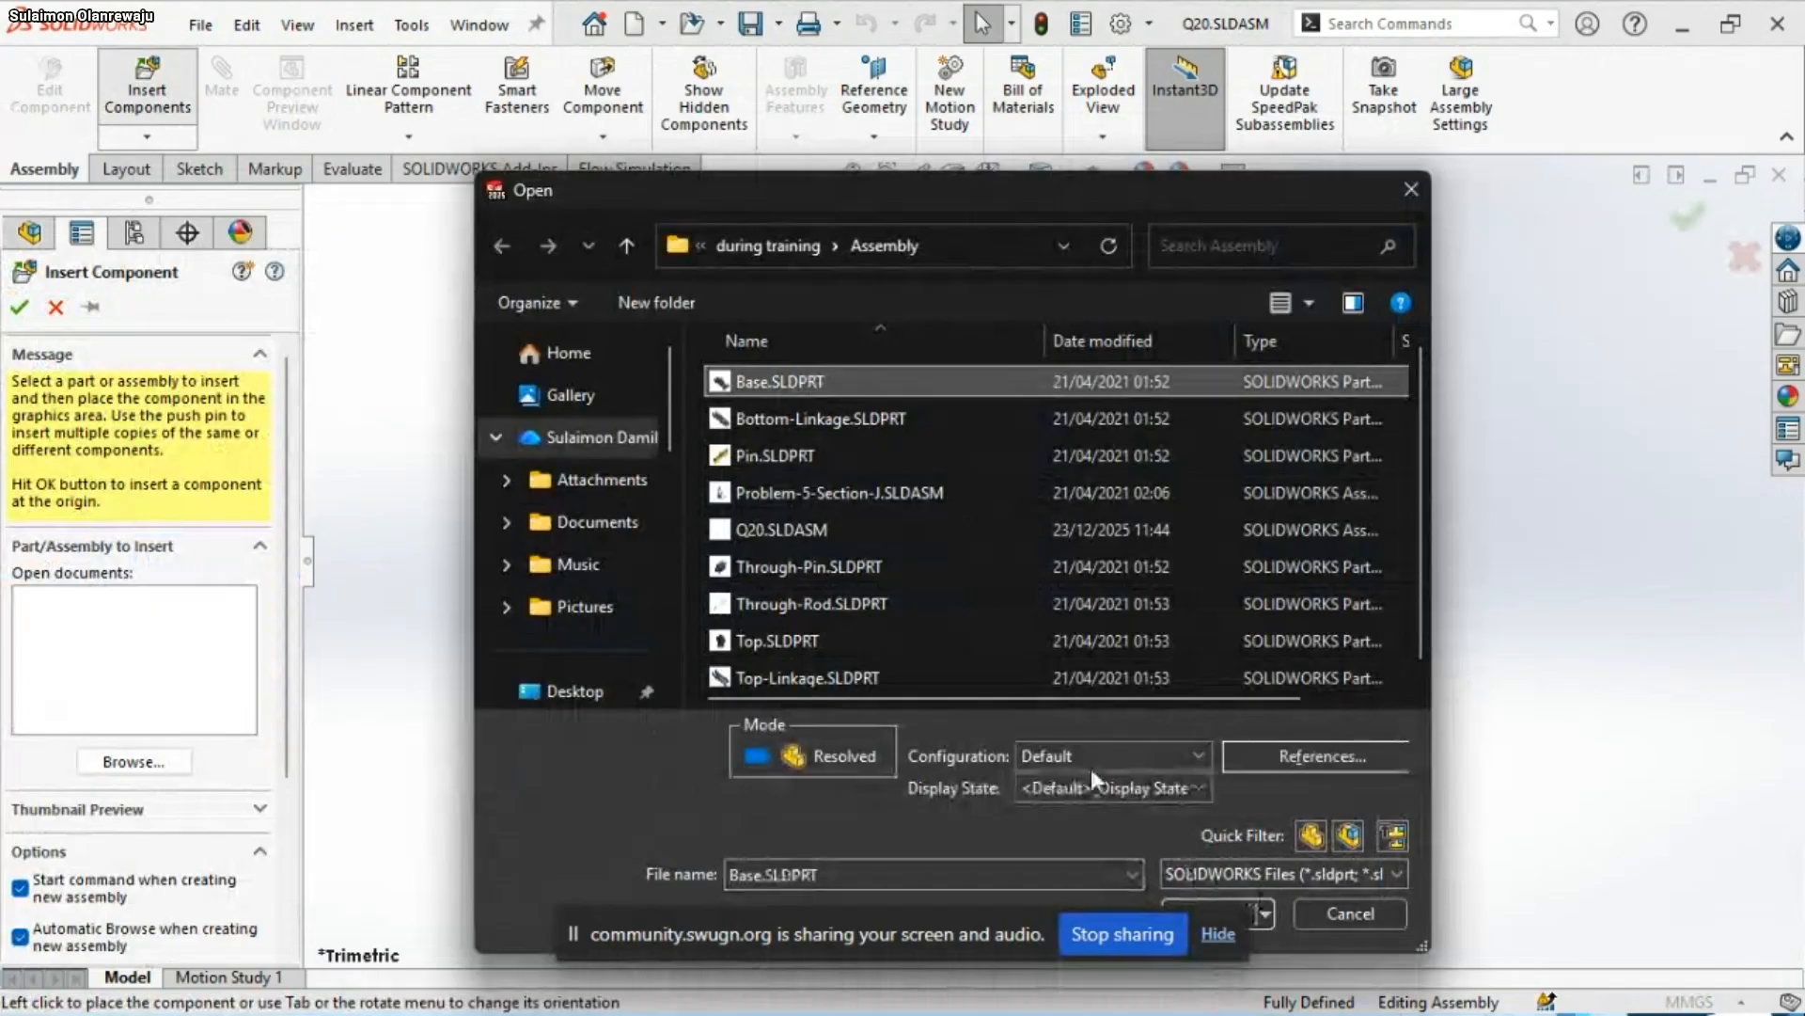
left_click_drag(1027, 193, 982, 78)
left_click(1158, 808)
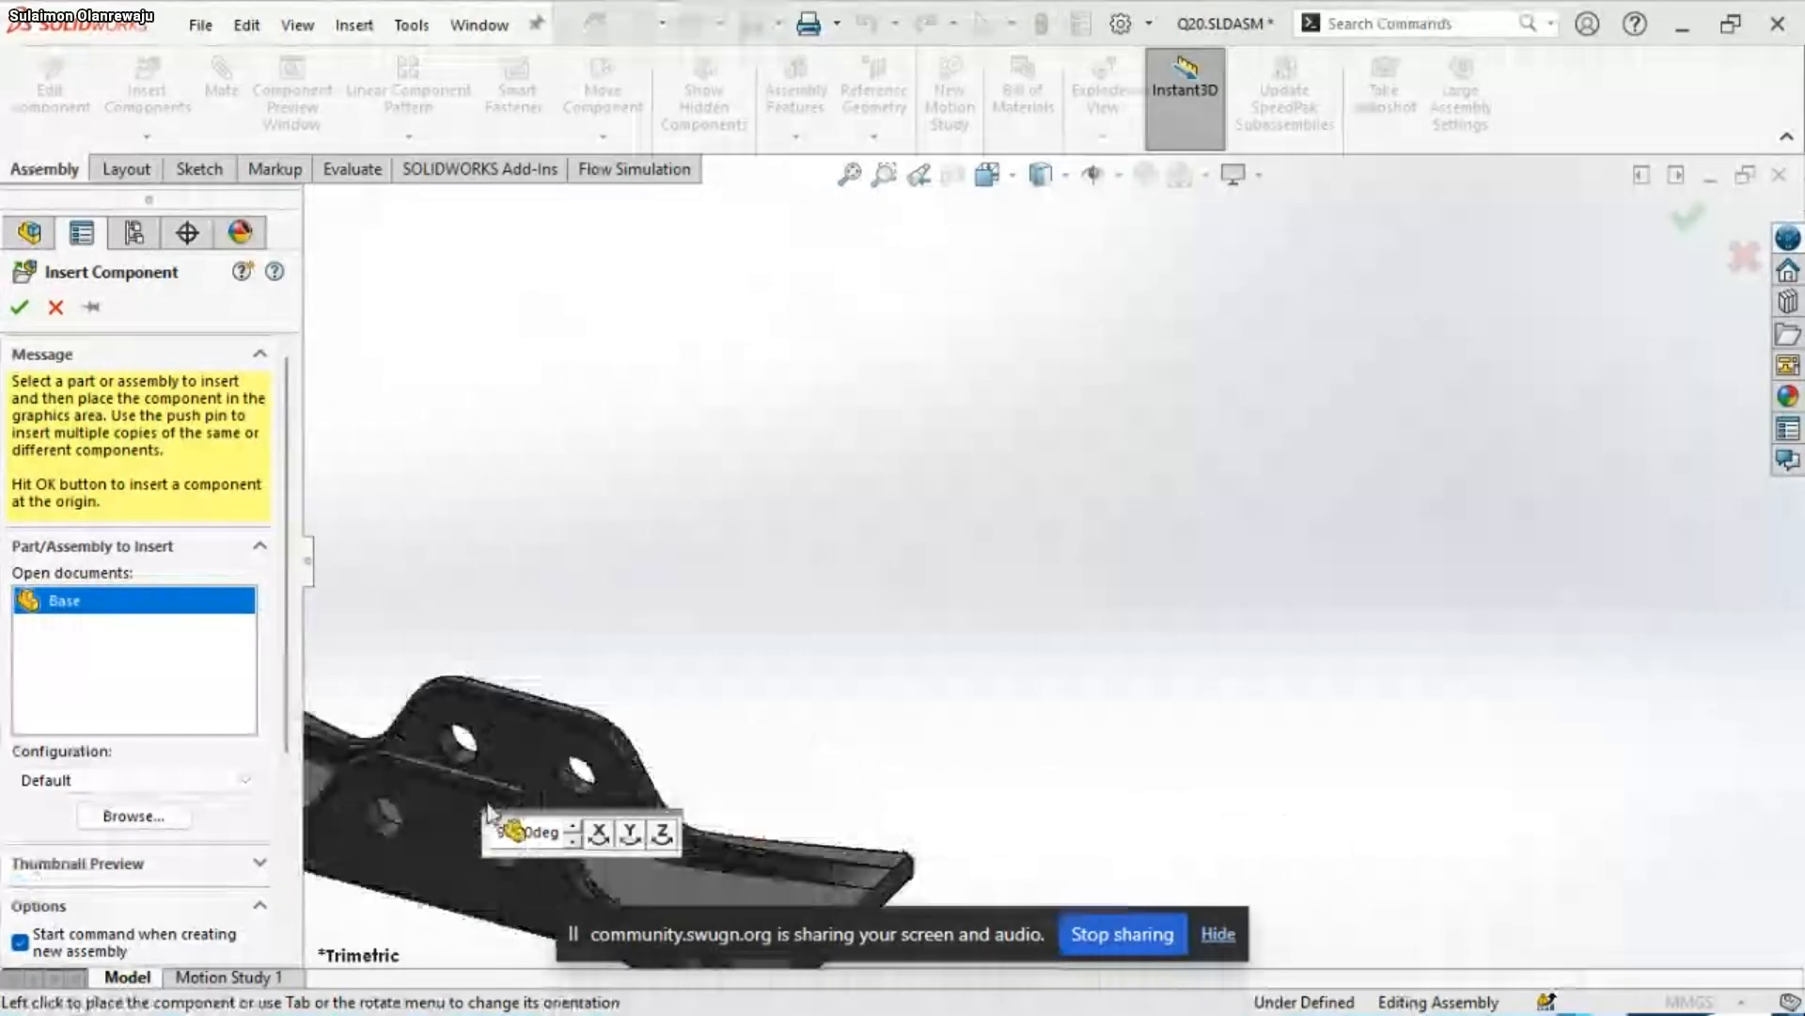
Try rotating the Base preview in 90° increments about its X and Y axes
left_click(631, 829)
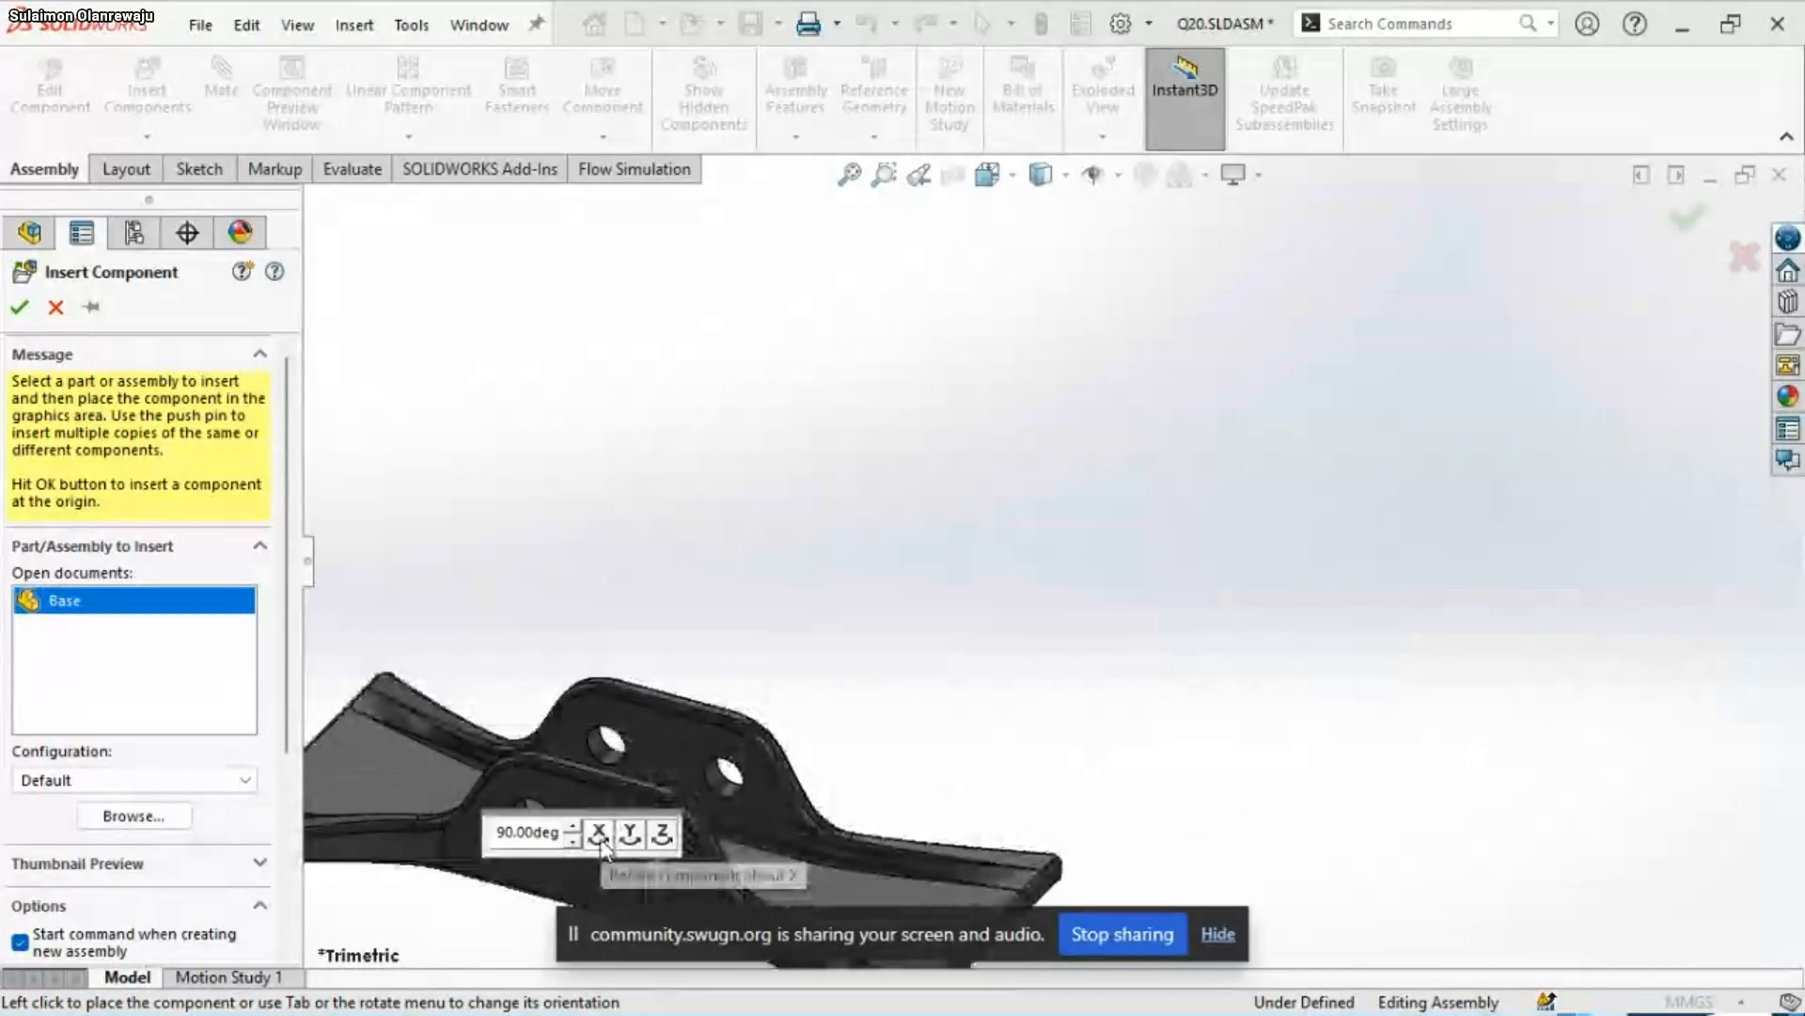
left_click(599, 835)
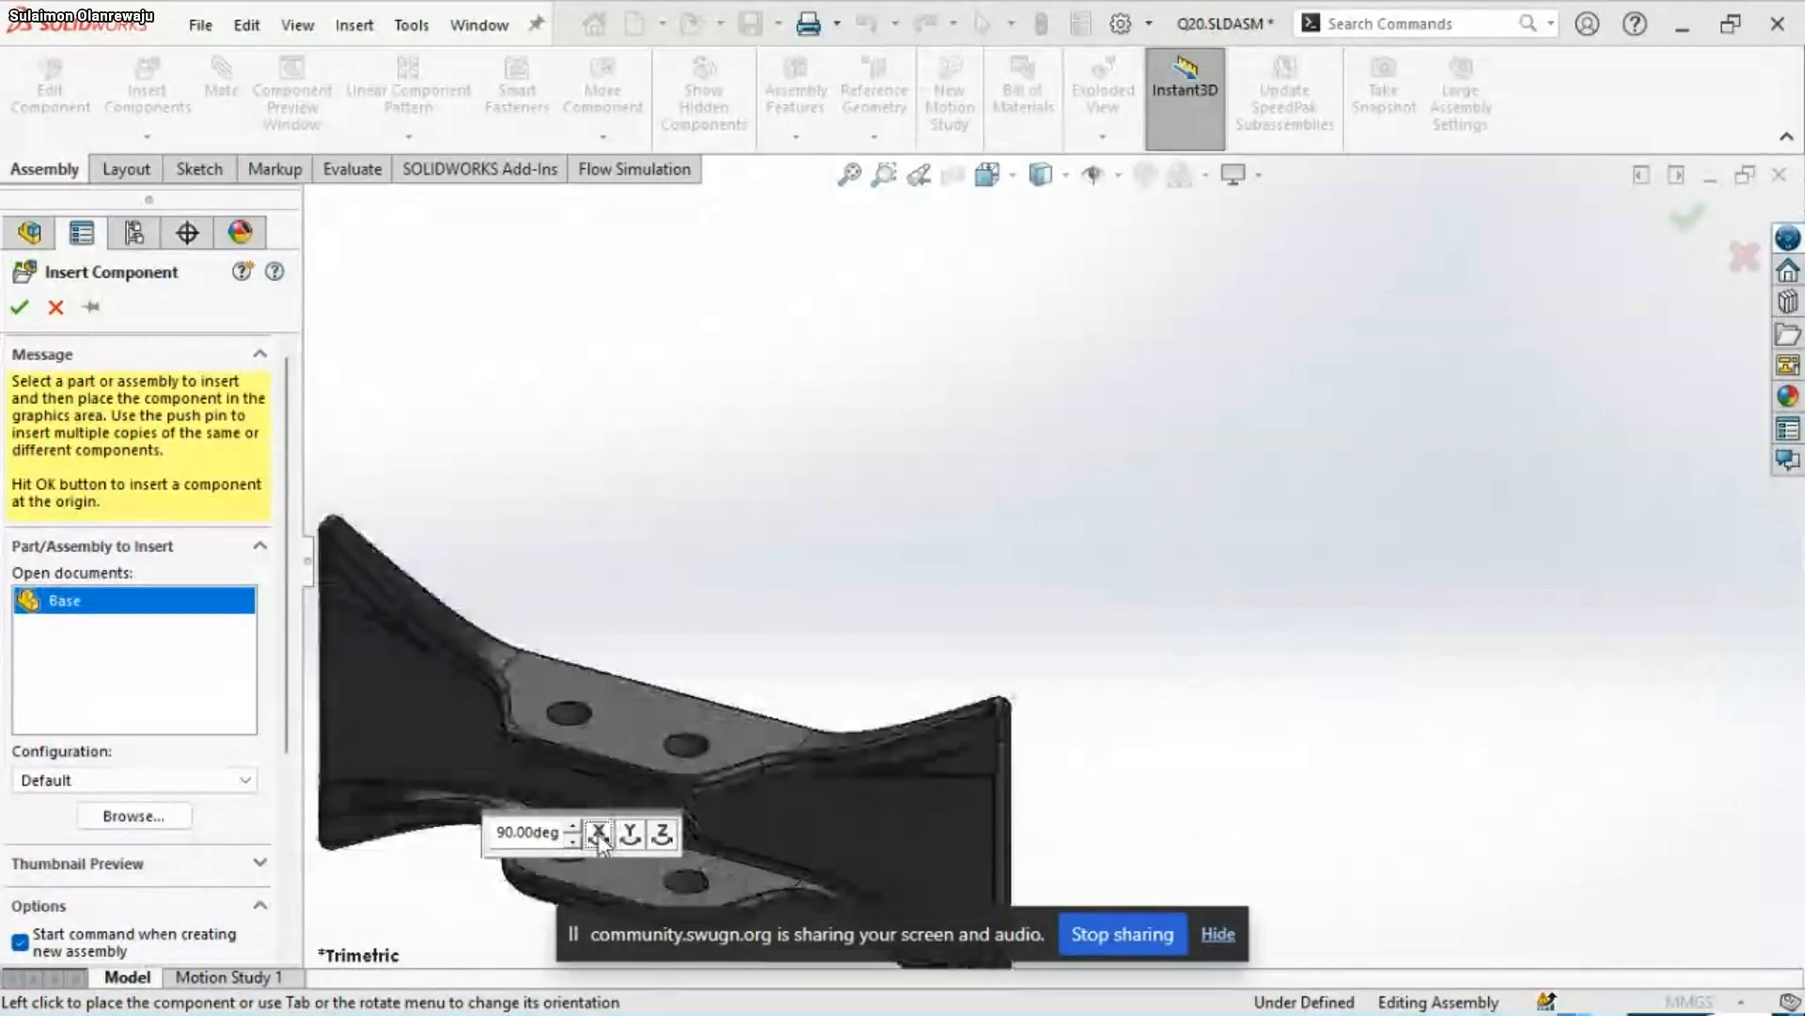
left_click(599, 835)
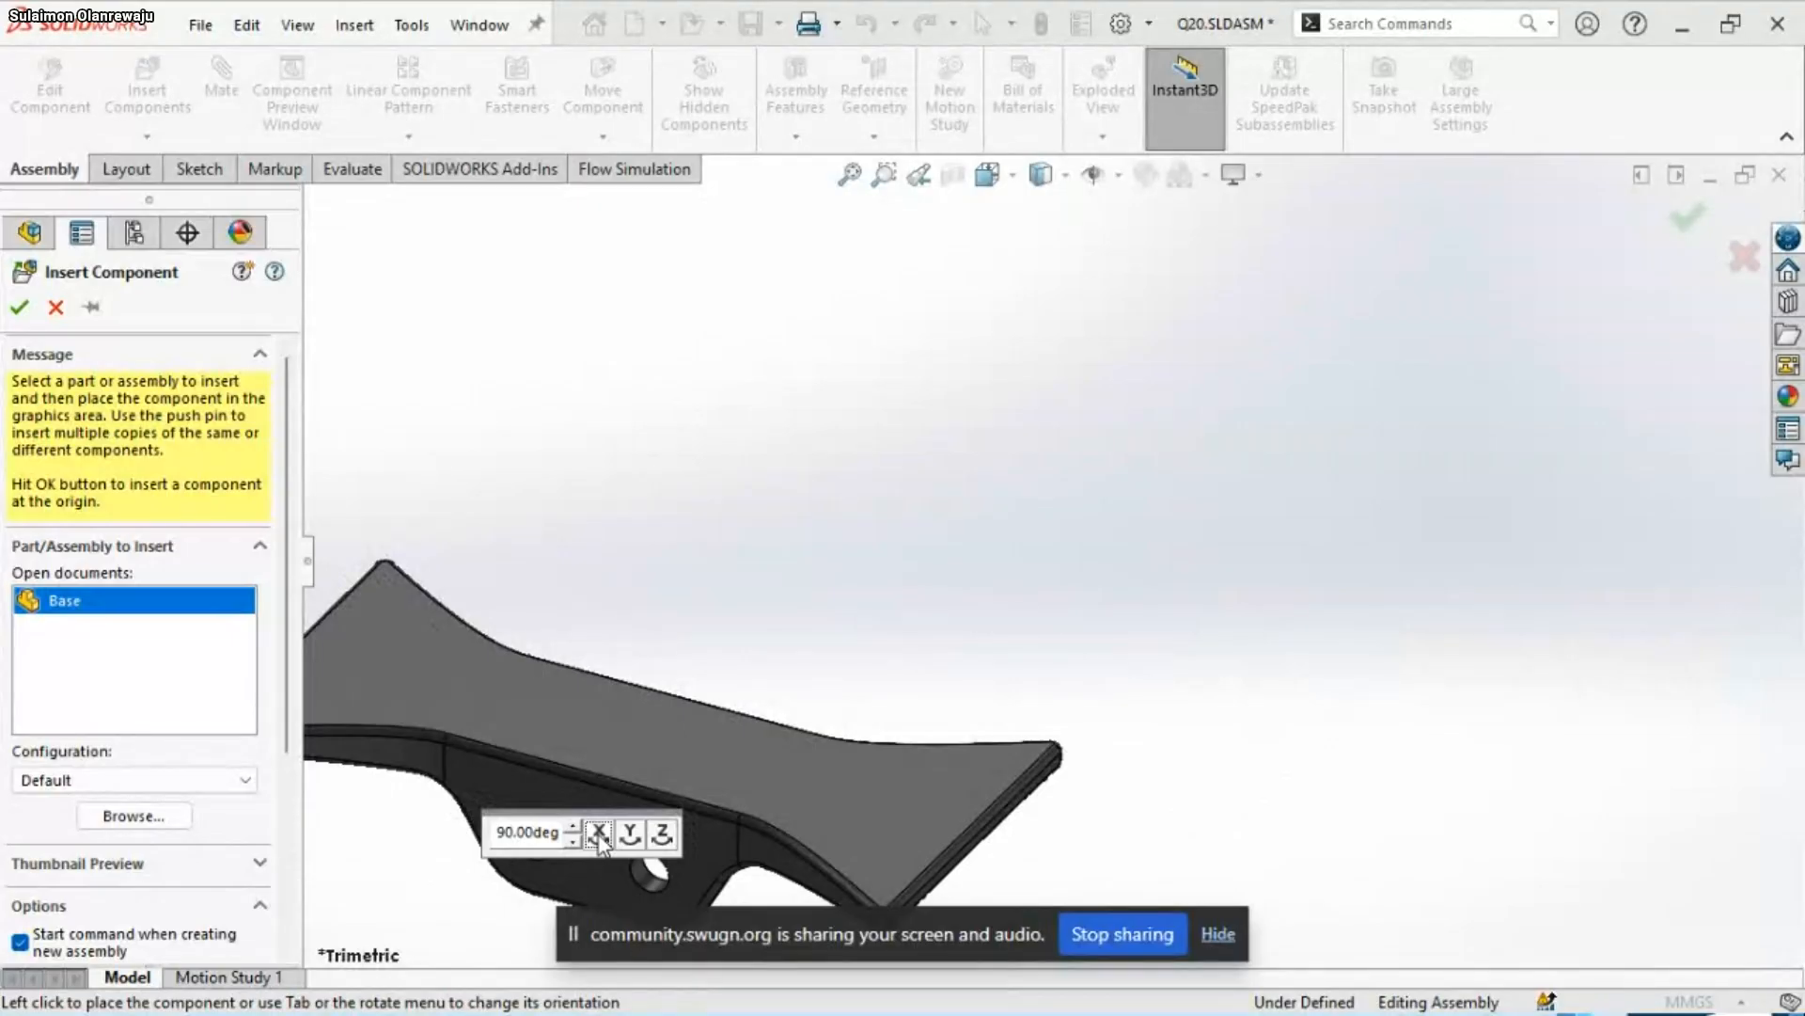
left_click(599, 835)
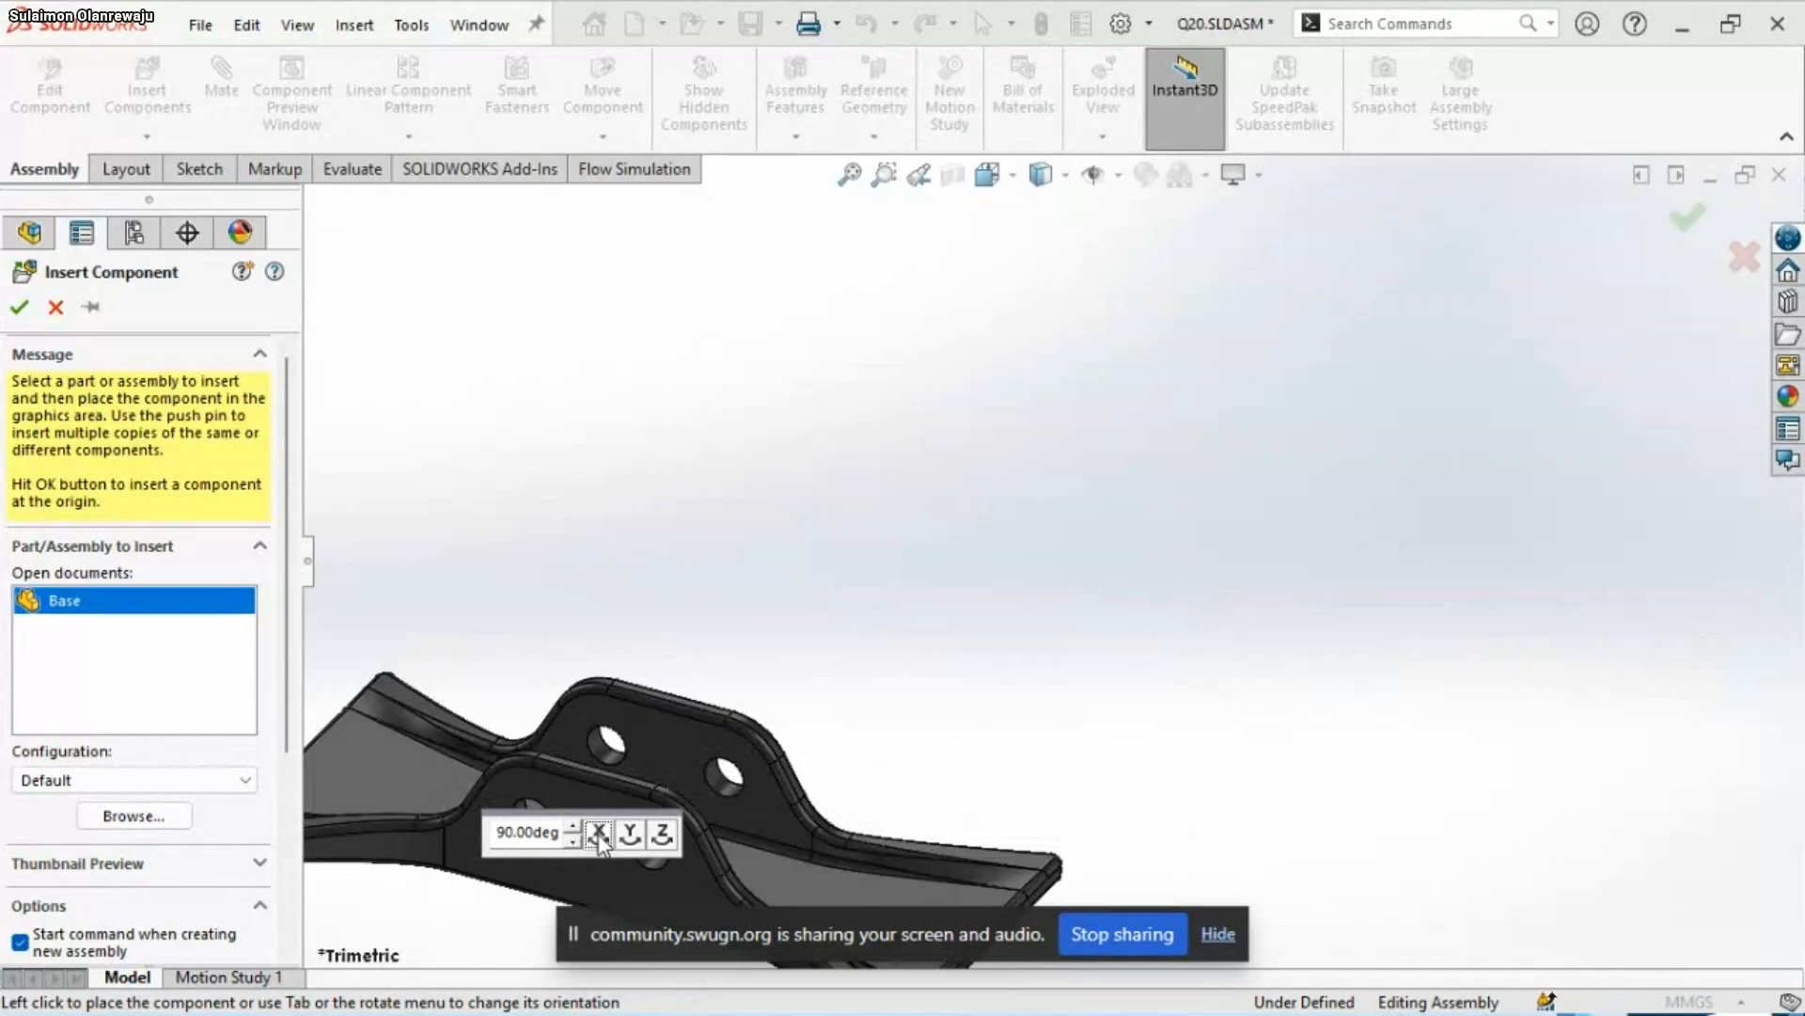
left_click(630, 834)
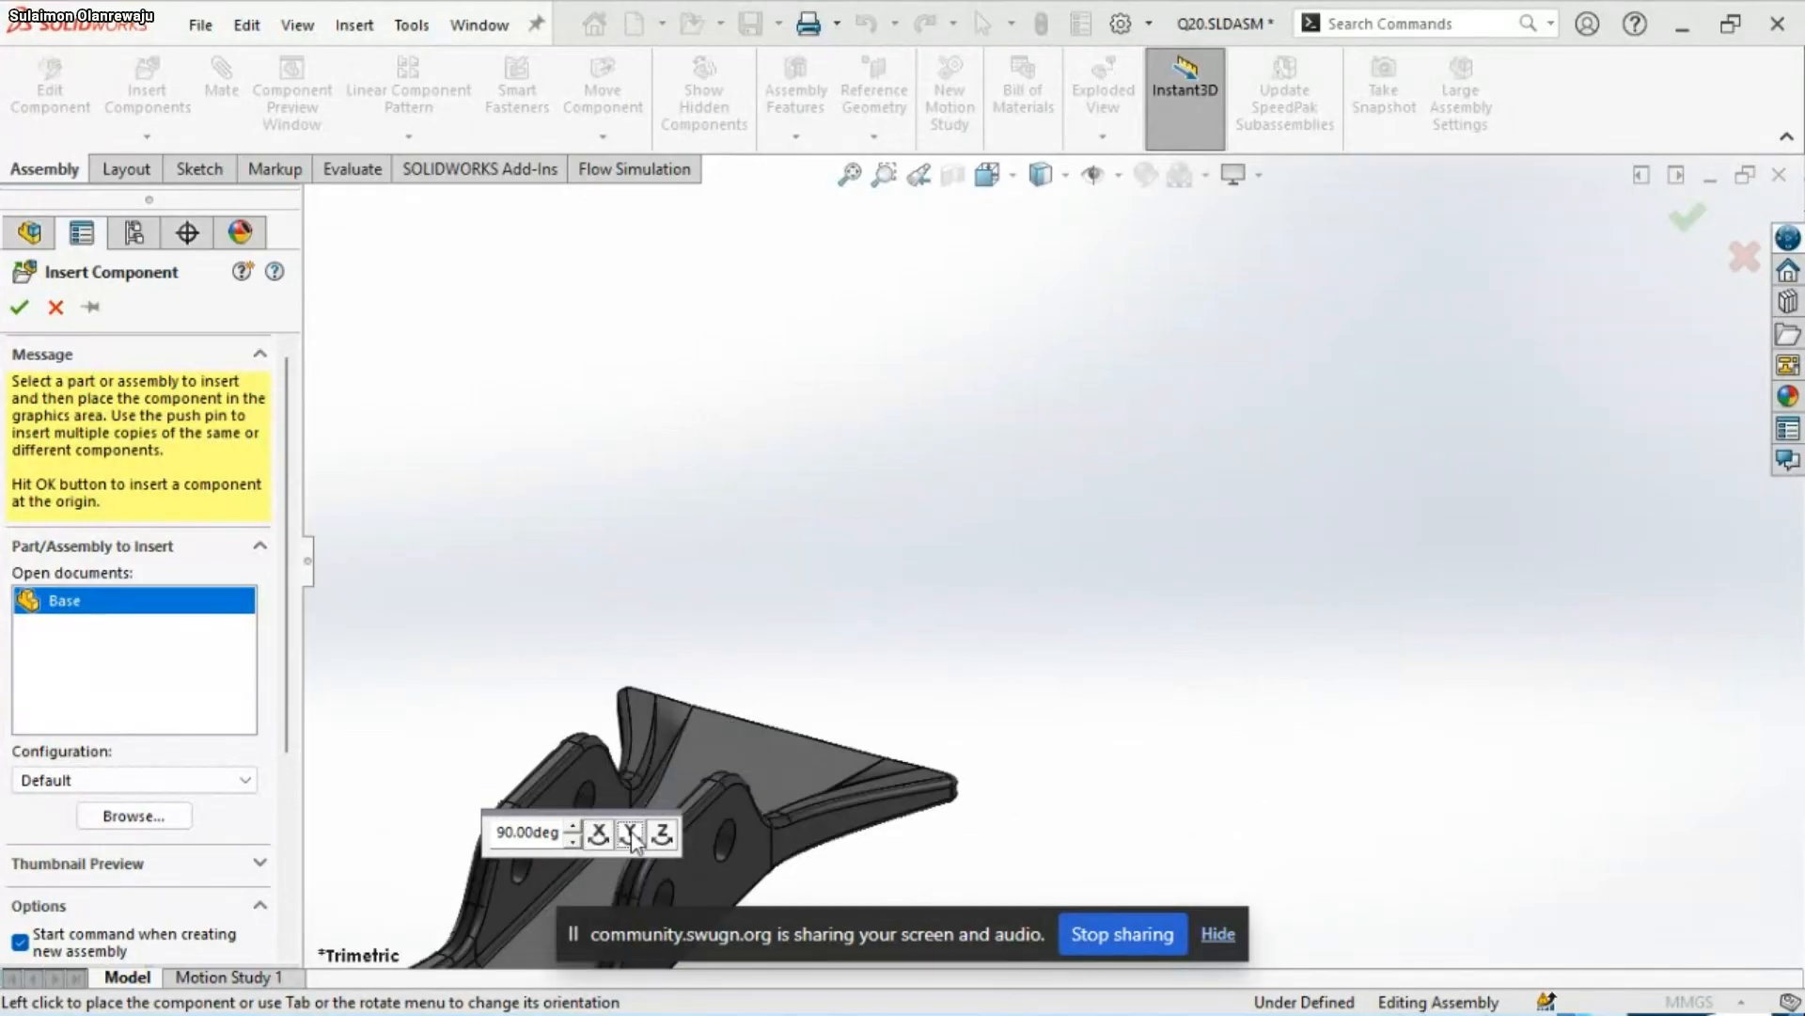
left_click(630, 834)
left_click(630, 834)
left_click(630, 834)
left_click(630, 834)
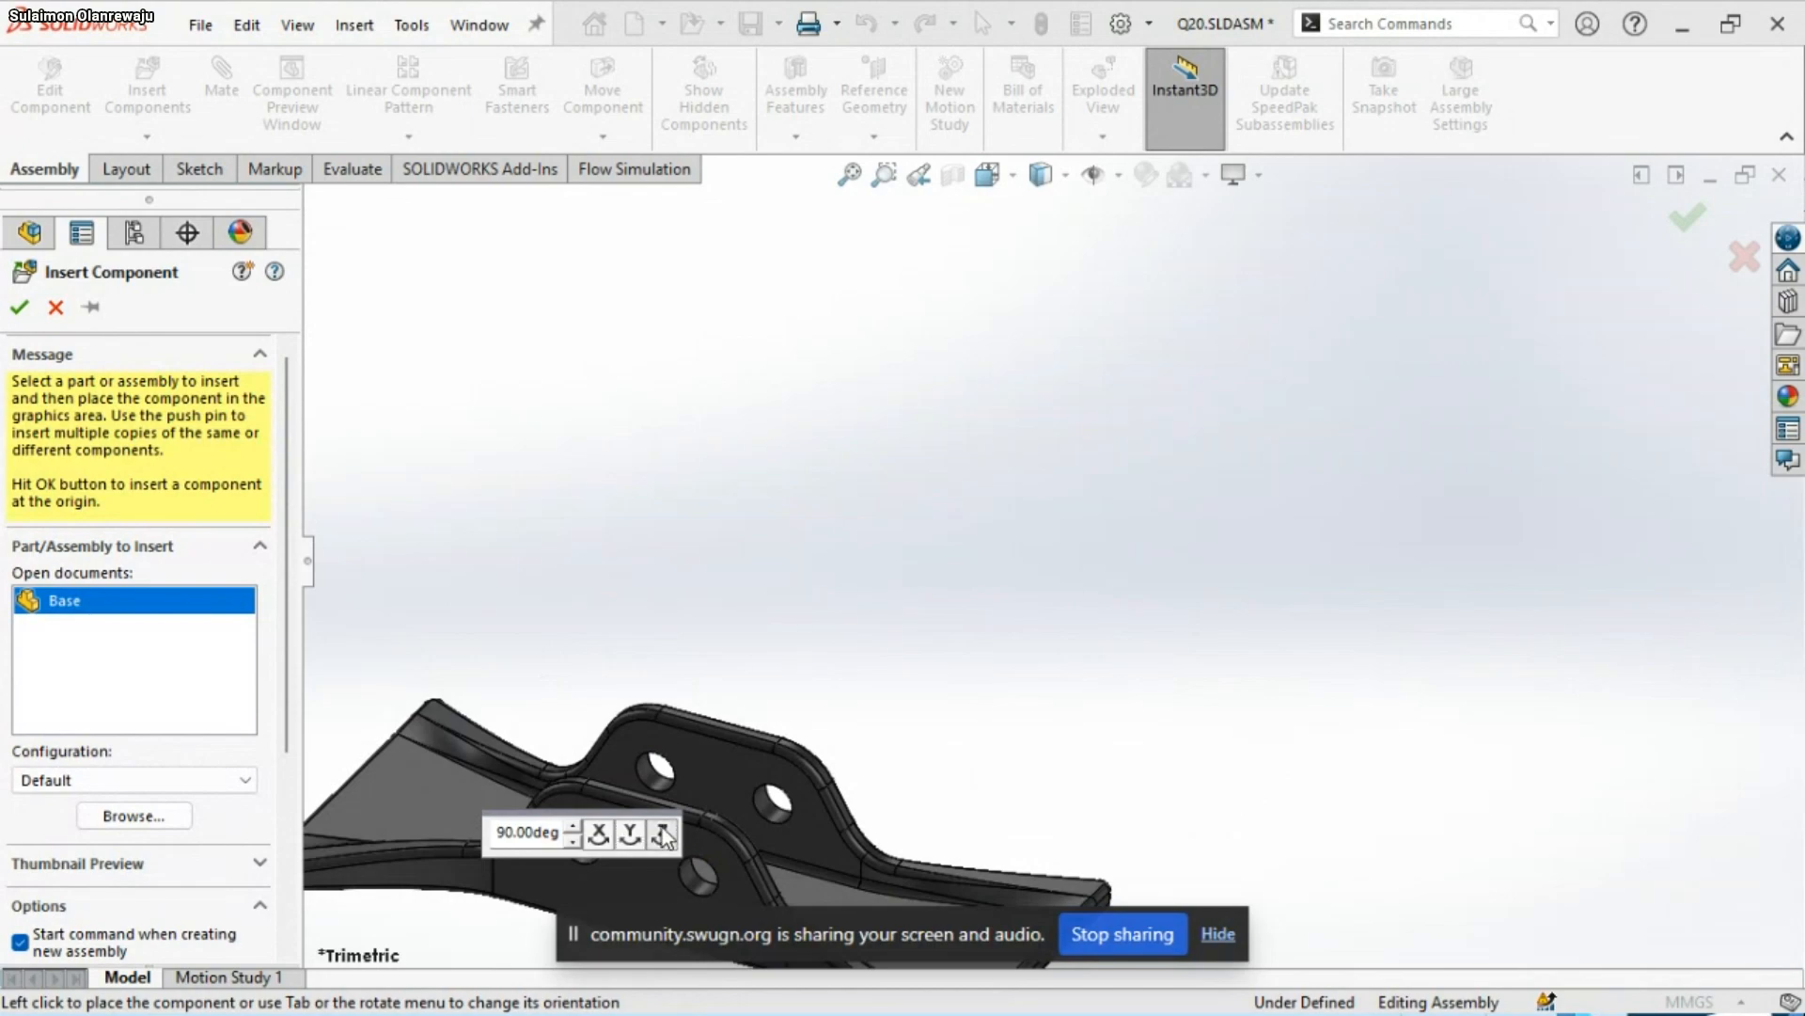
Turn the Base in 90° increments about Z back to its lugs-up orientation and place it freely near the assembly origin
left_click(663, 834)
left_click(663, 834)
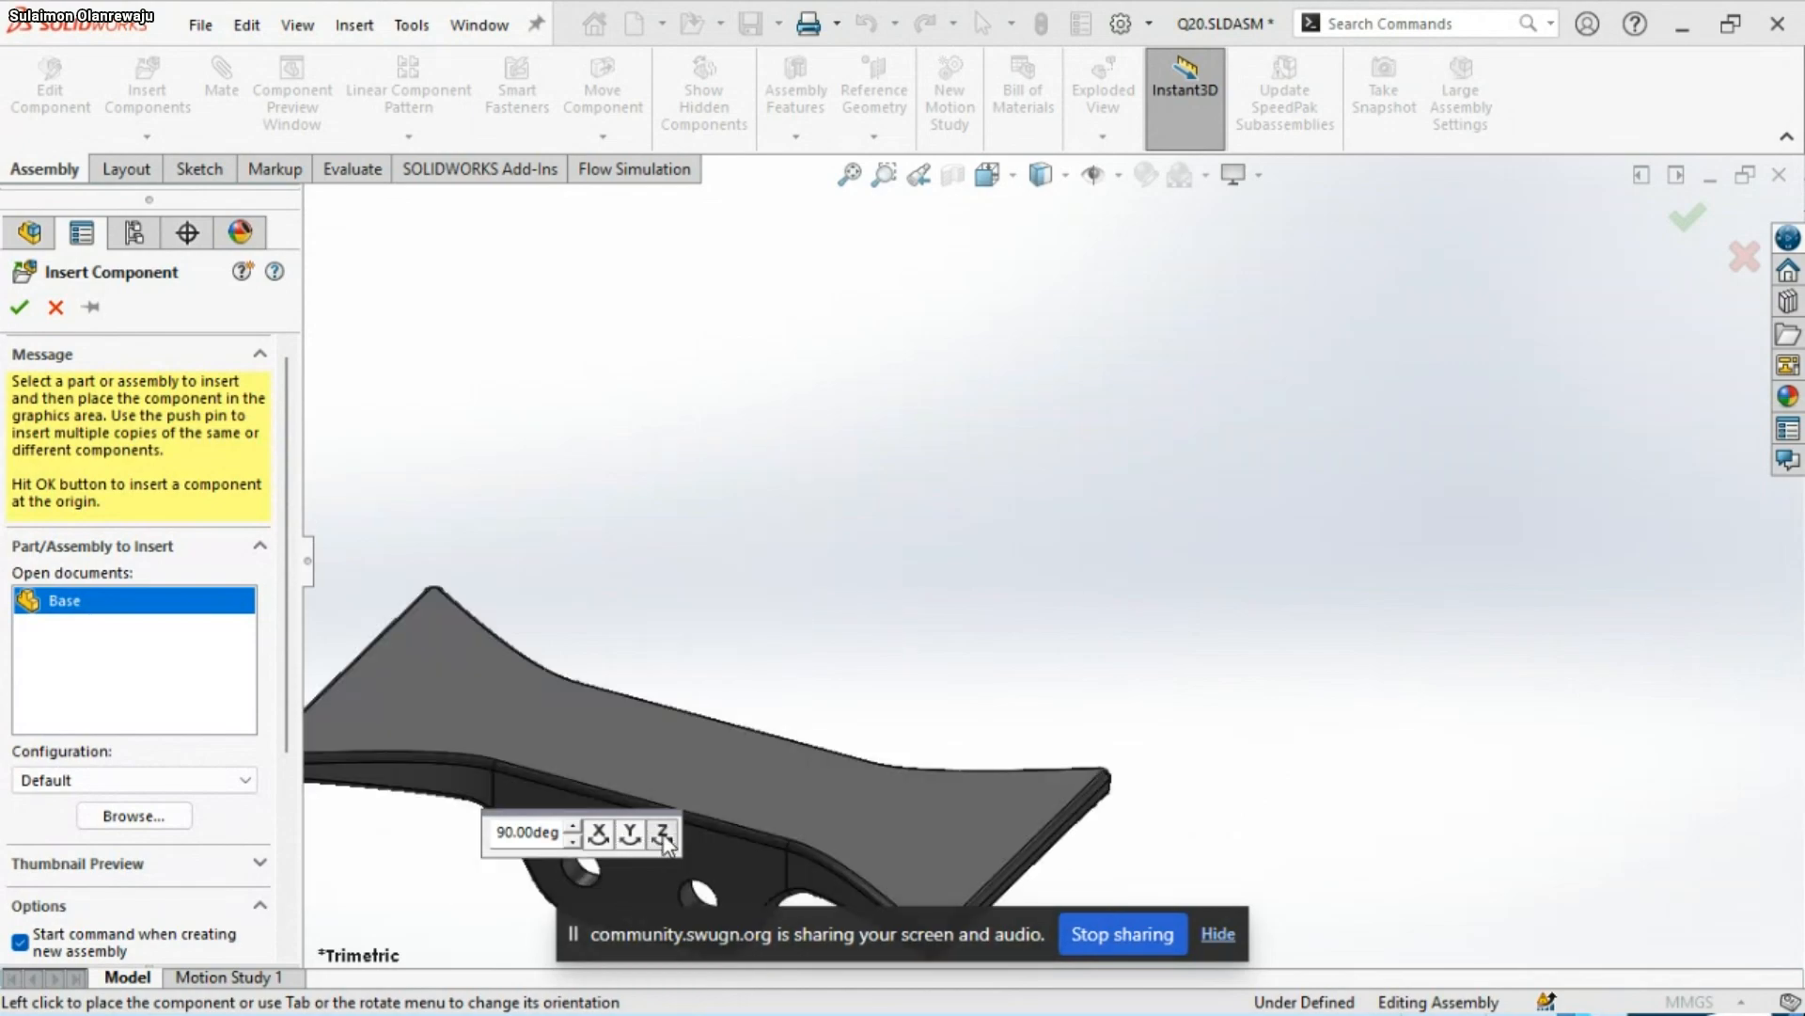
left_click(663, 834)
left_click(663, 834)
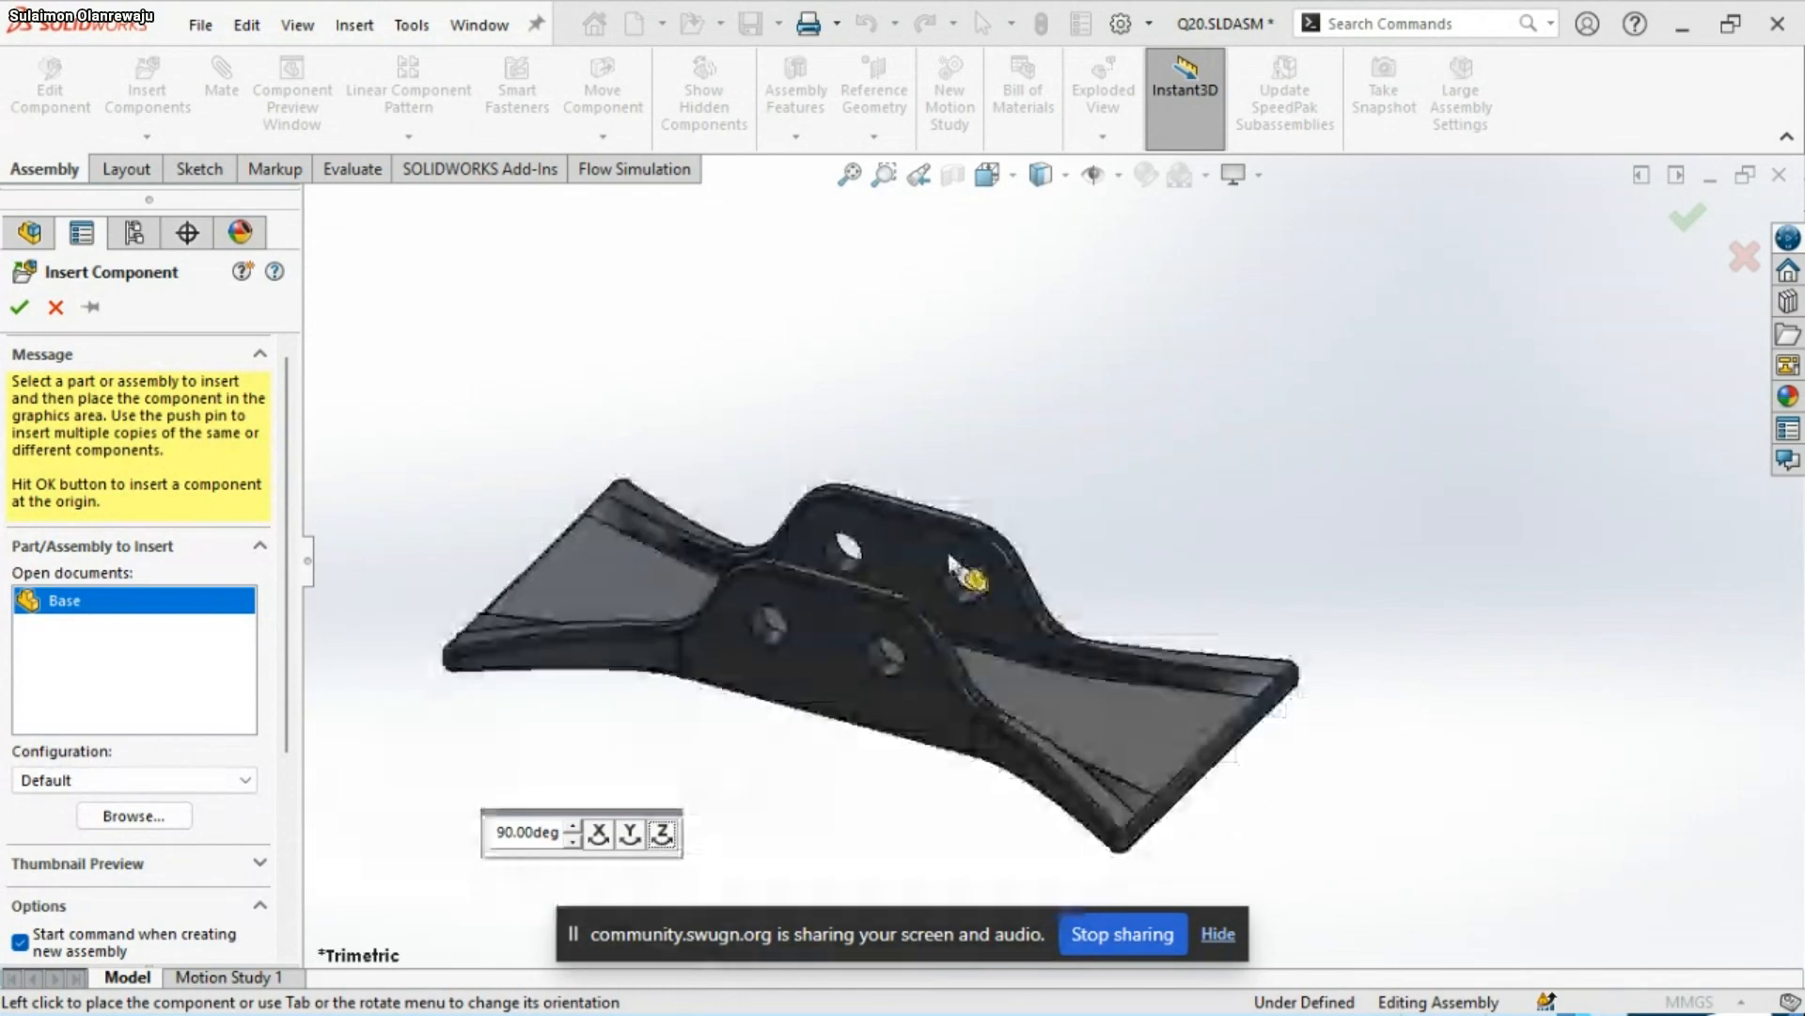
left_click(1006, 459)
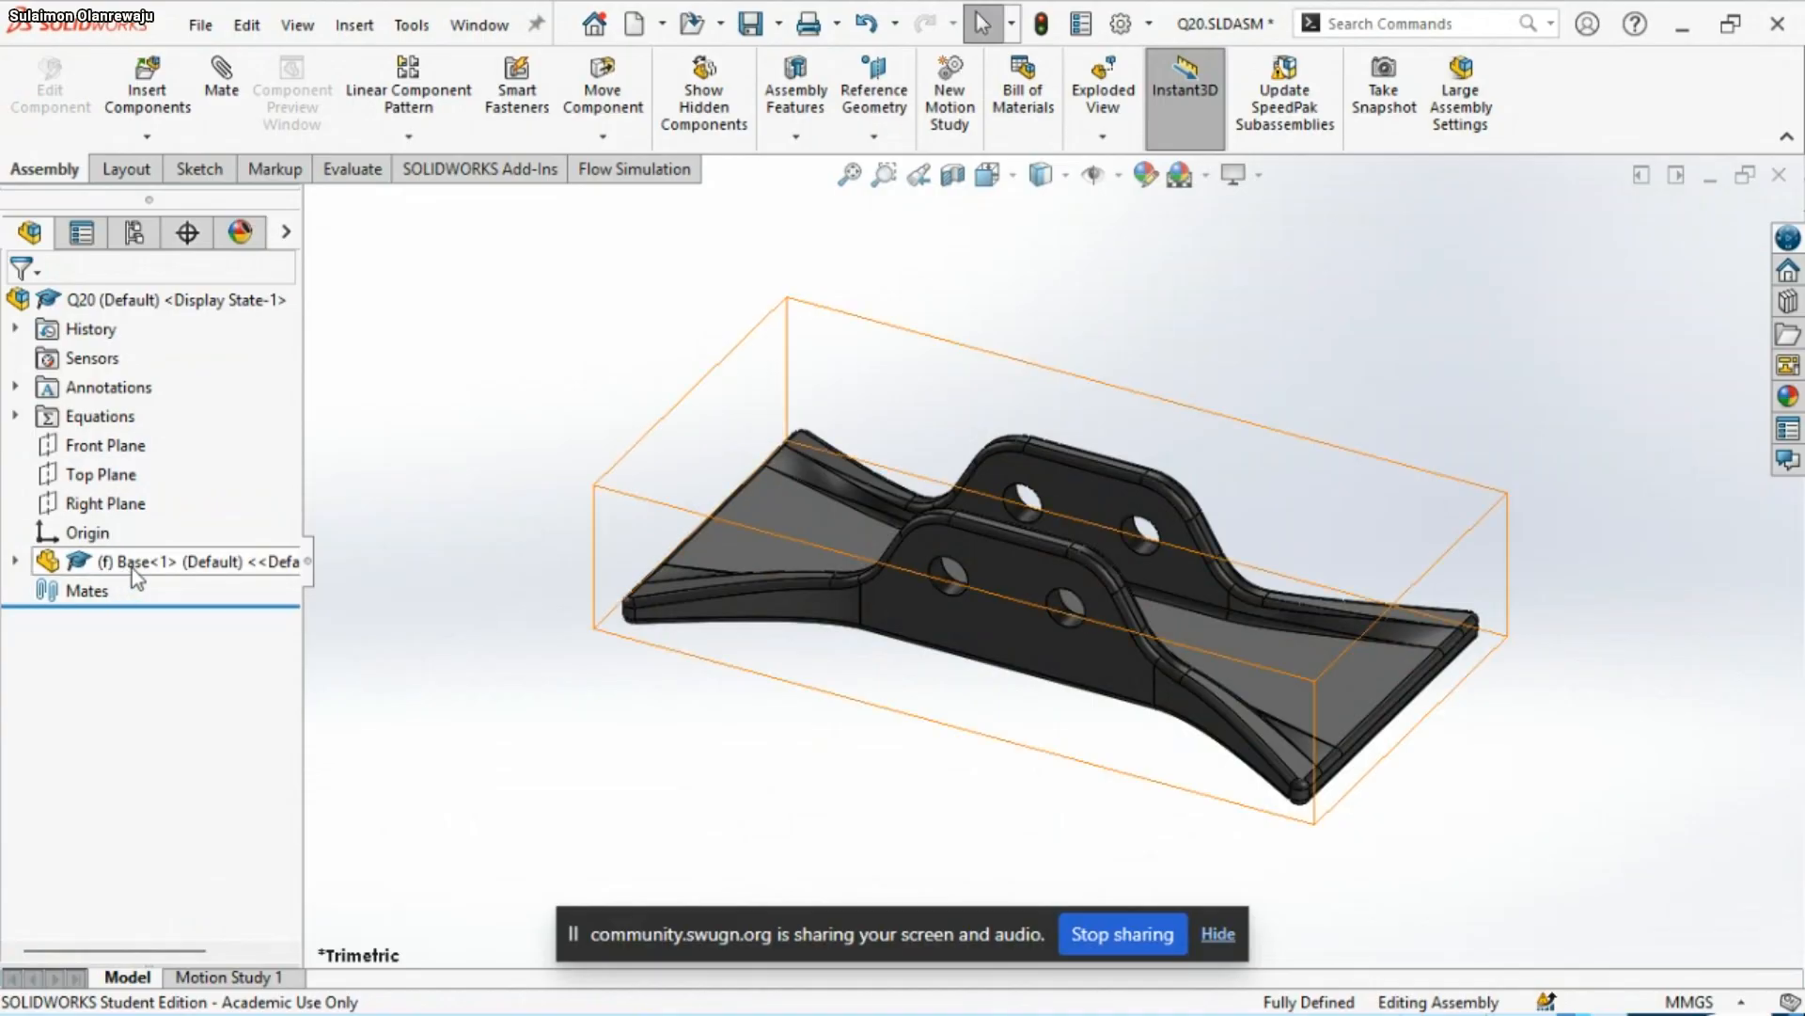
Highlight the assembly origin and the Base's own origin to compare their positions
left_click(98, 533)
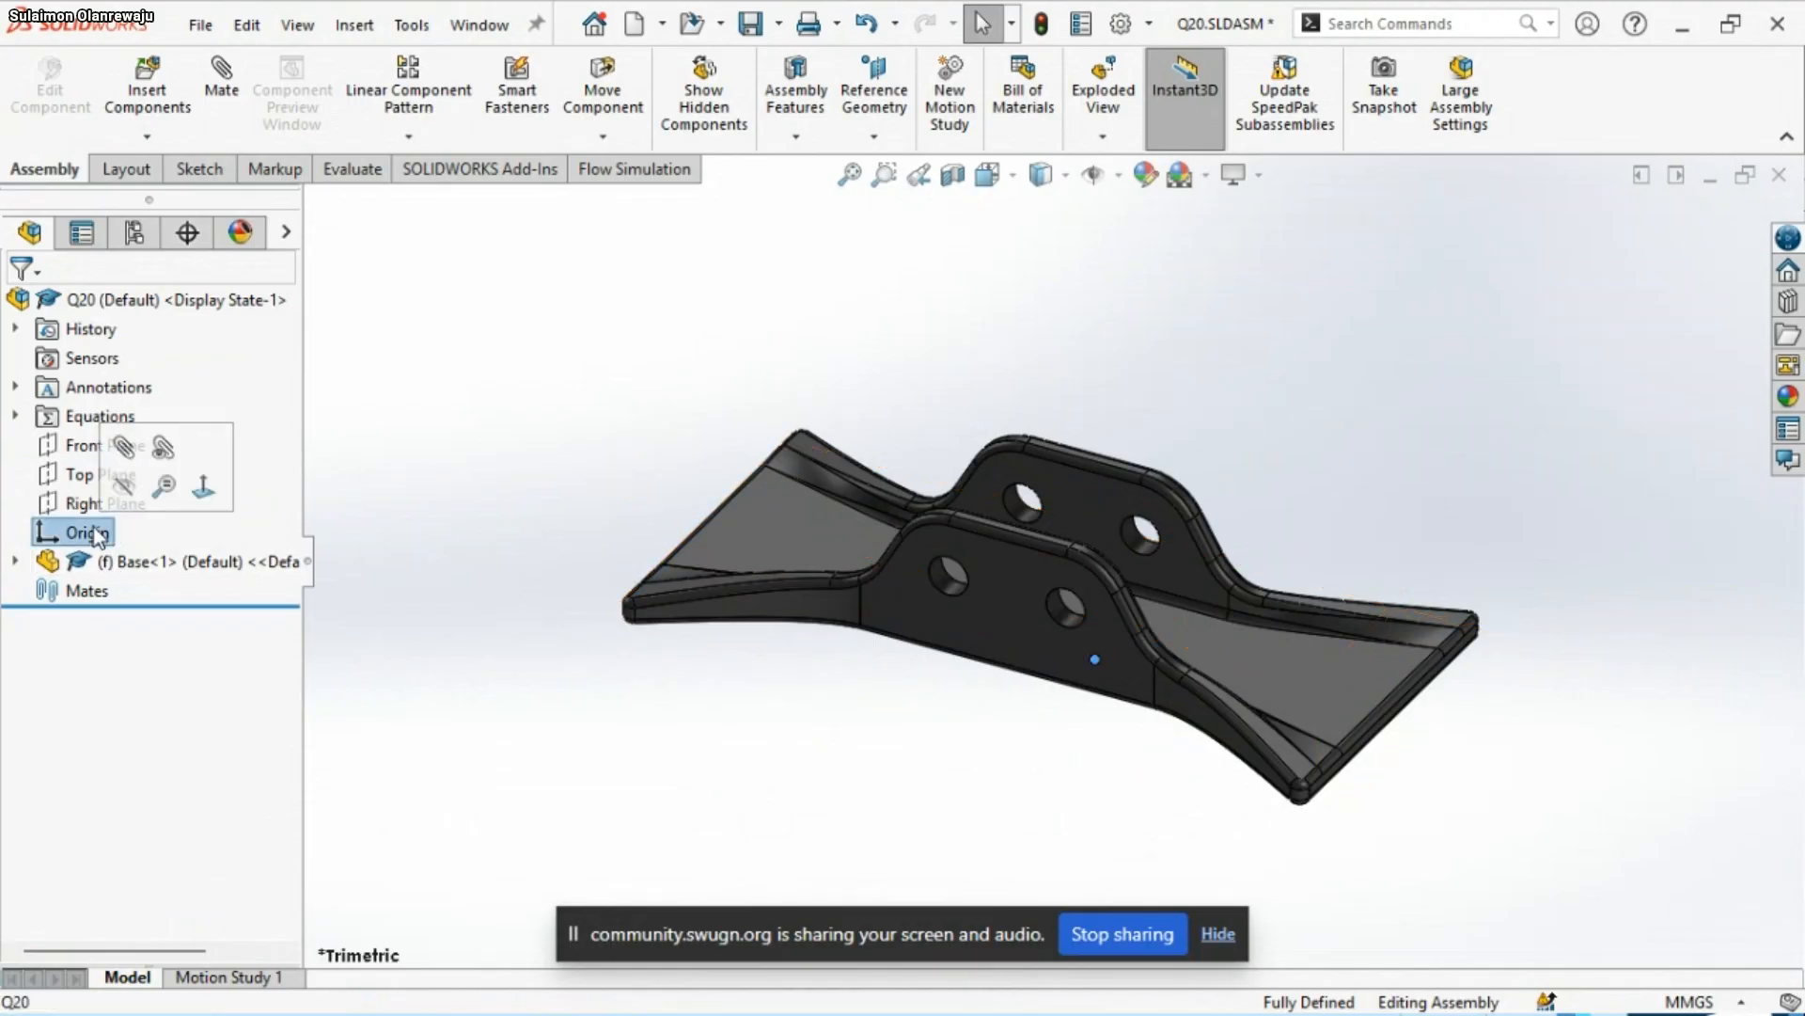
left_click(16, 563)
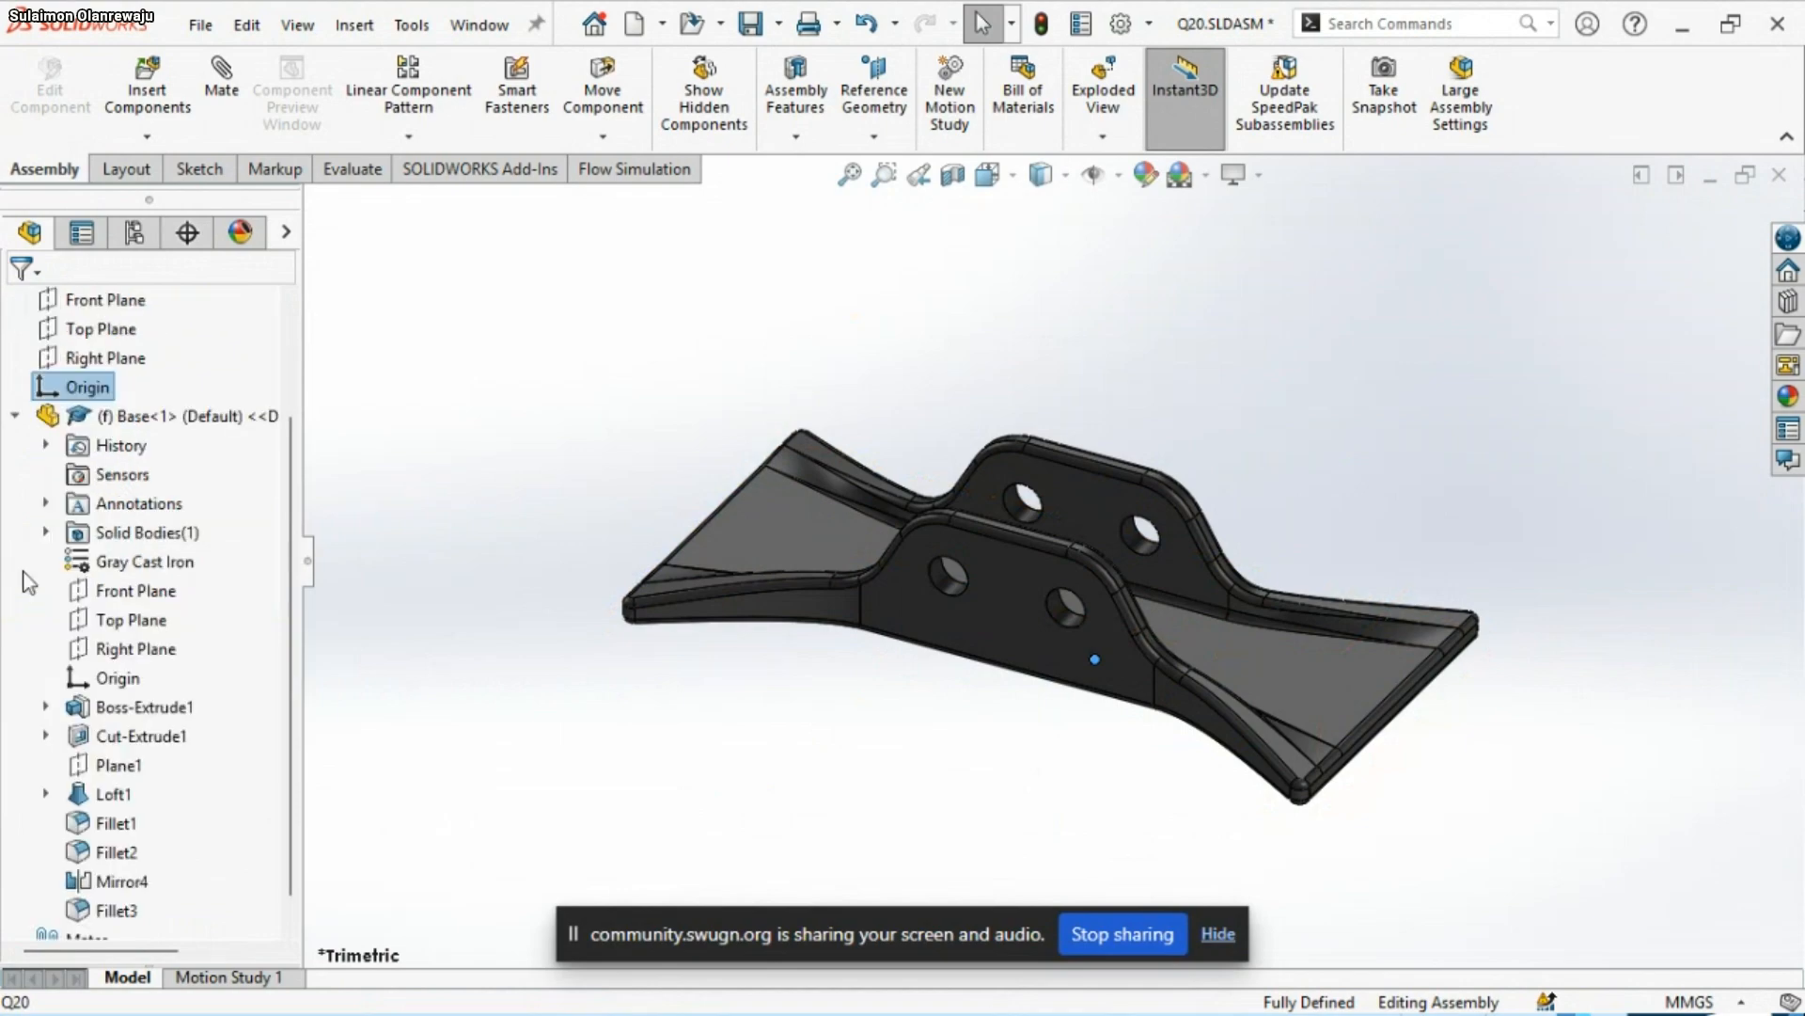
left_click(105, 685)
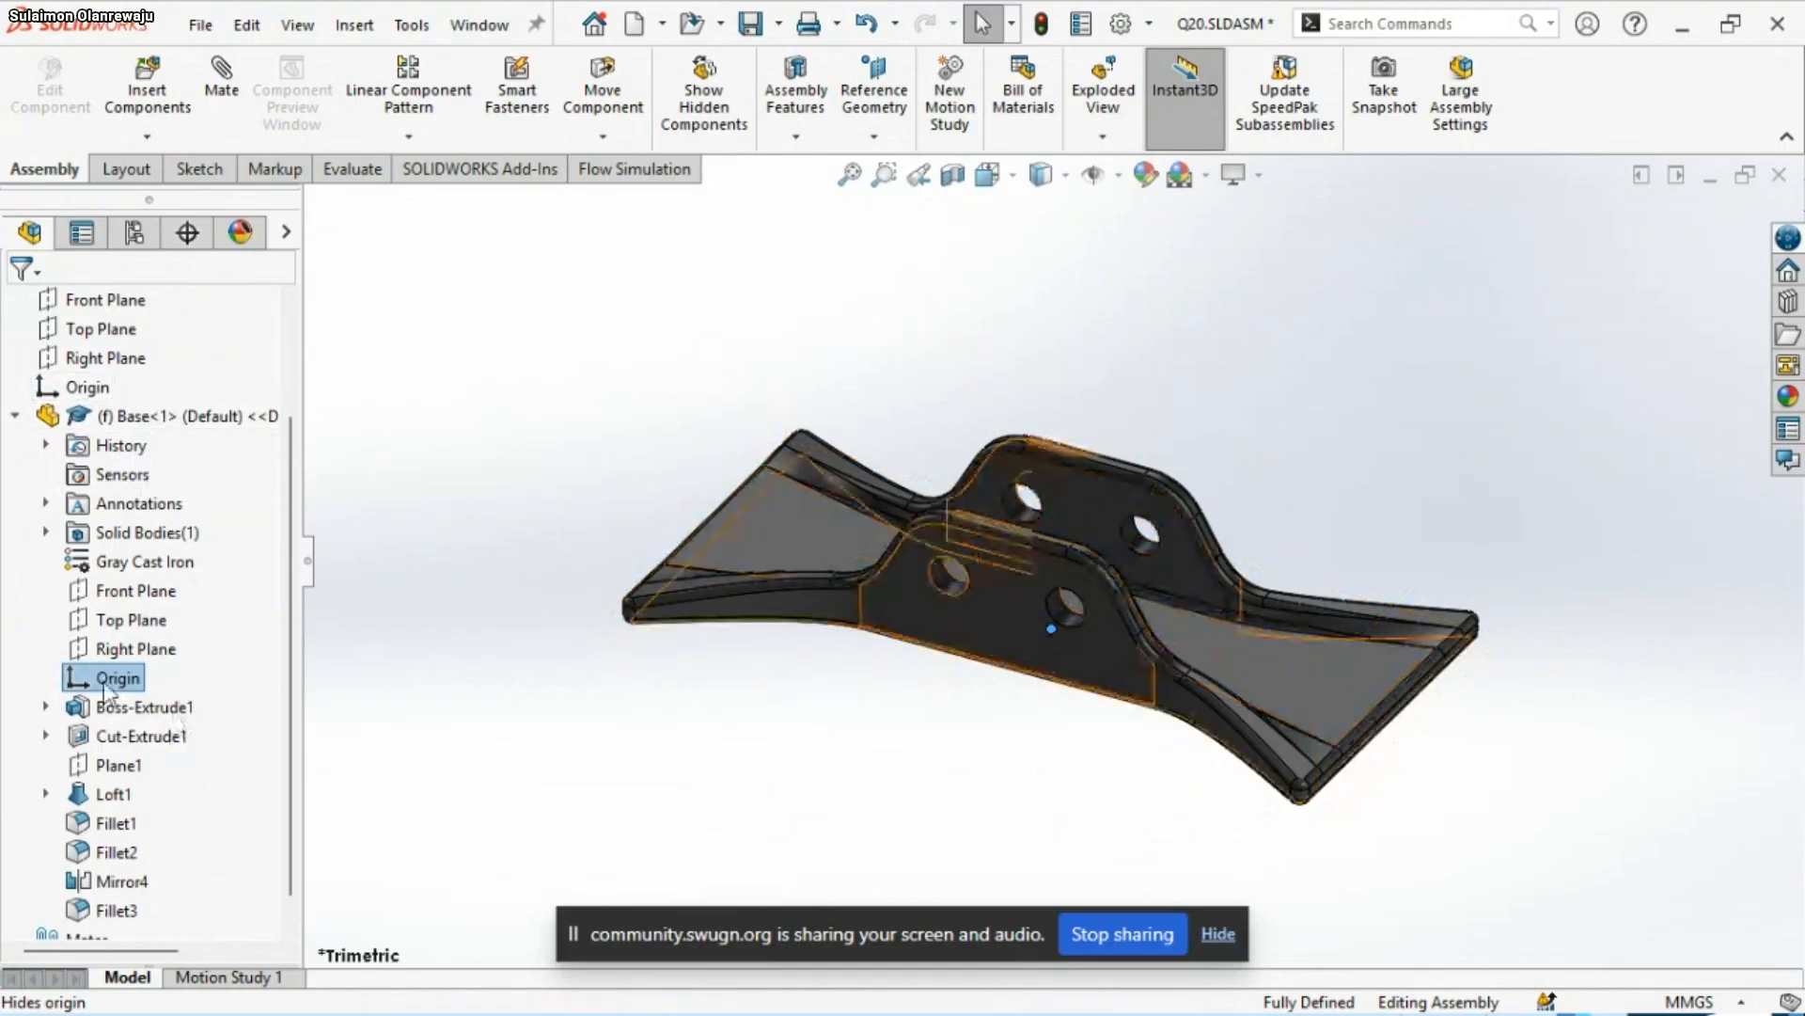
left_click(90, 389, "ctrl")
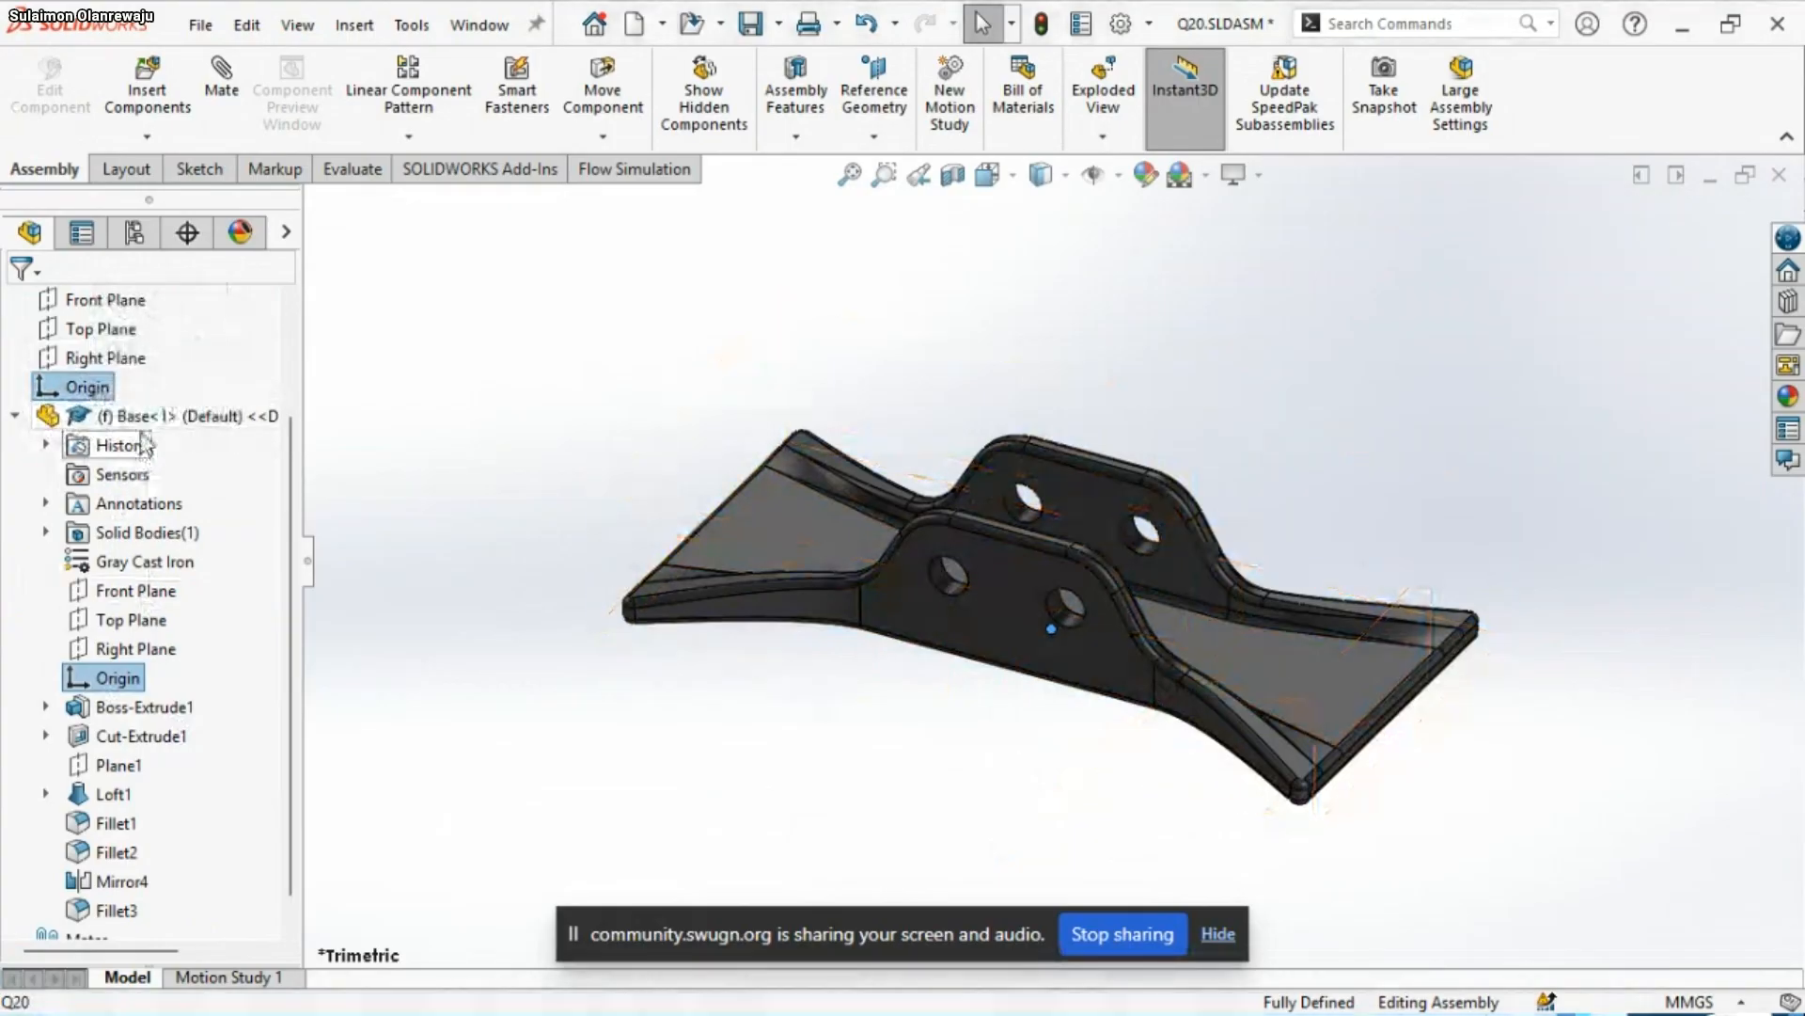
Float the fixed Base component and move it away from the assembly origin
right_click(132, 419)
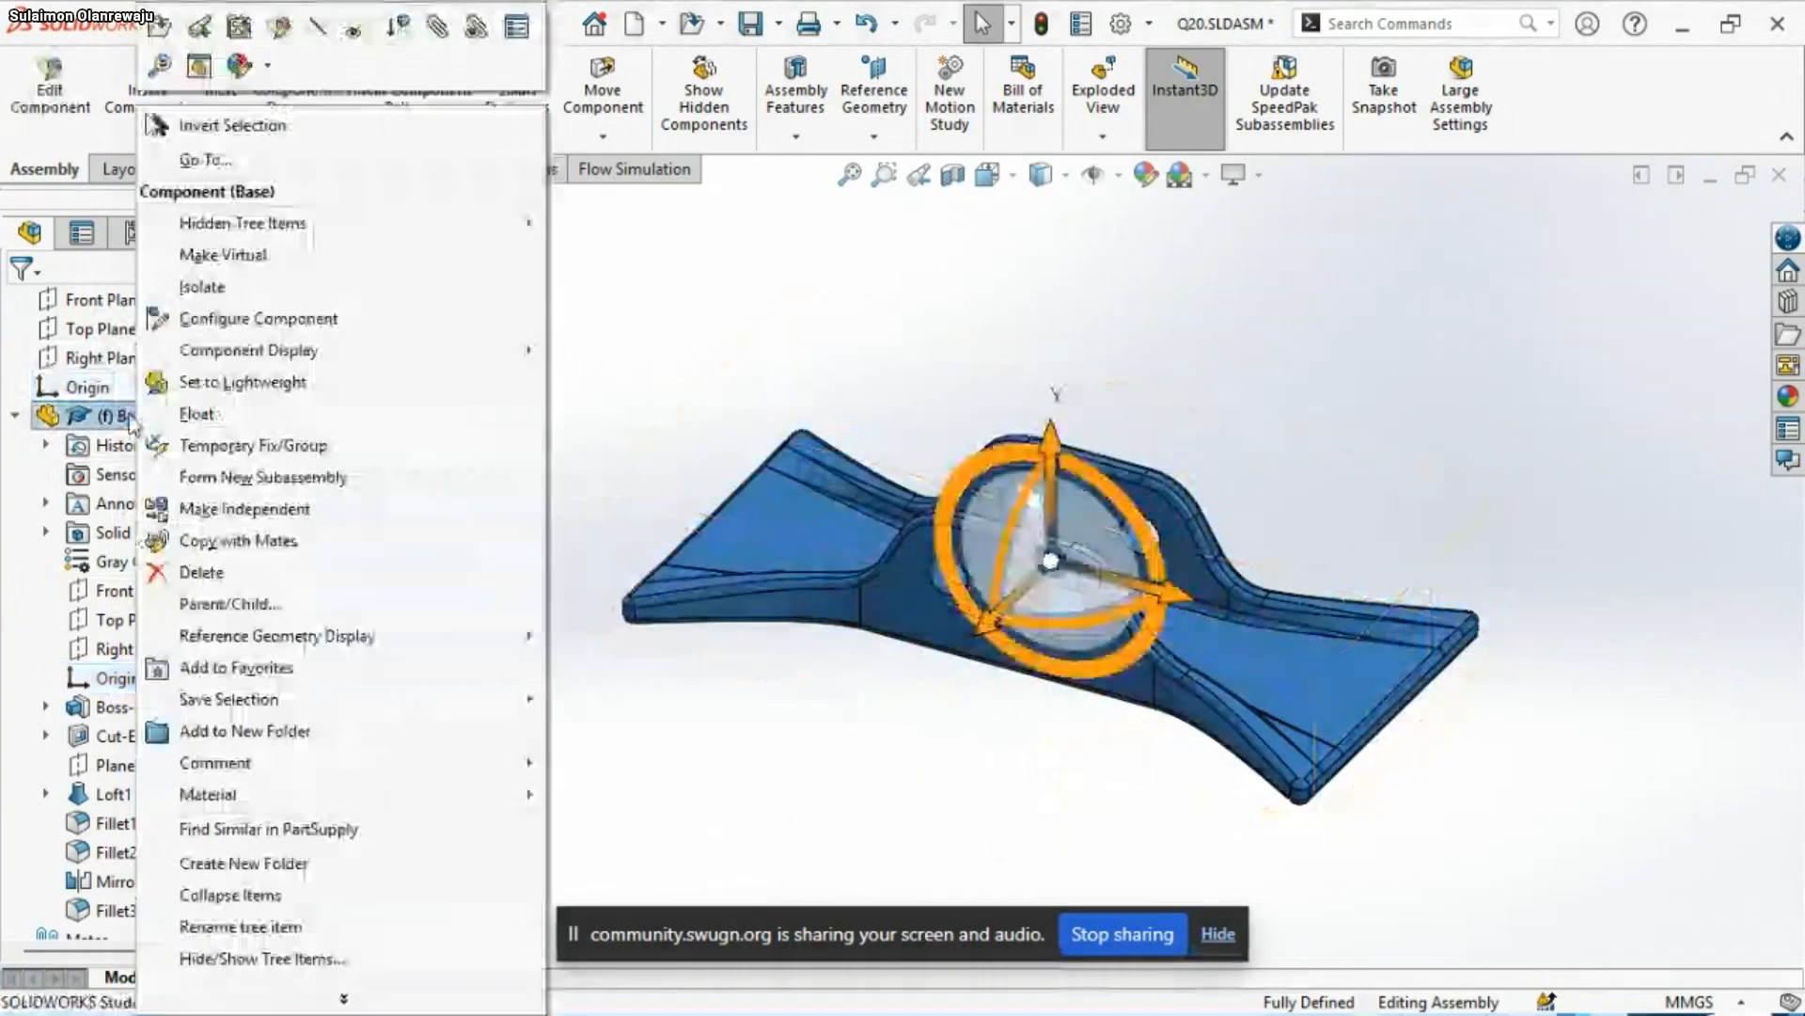
left_click(268, 413)
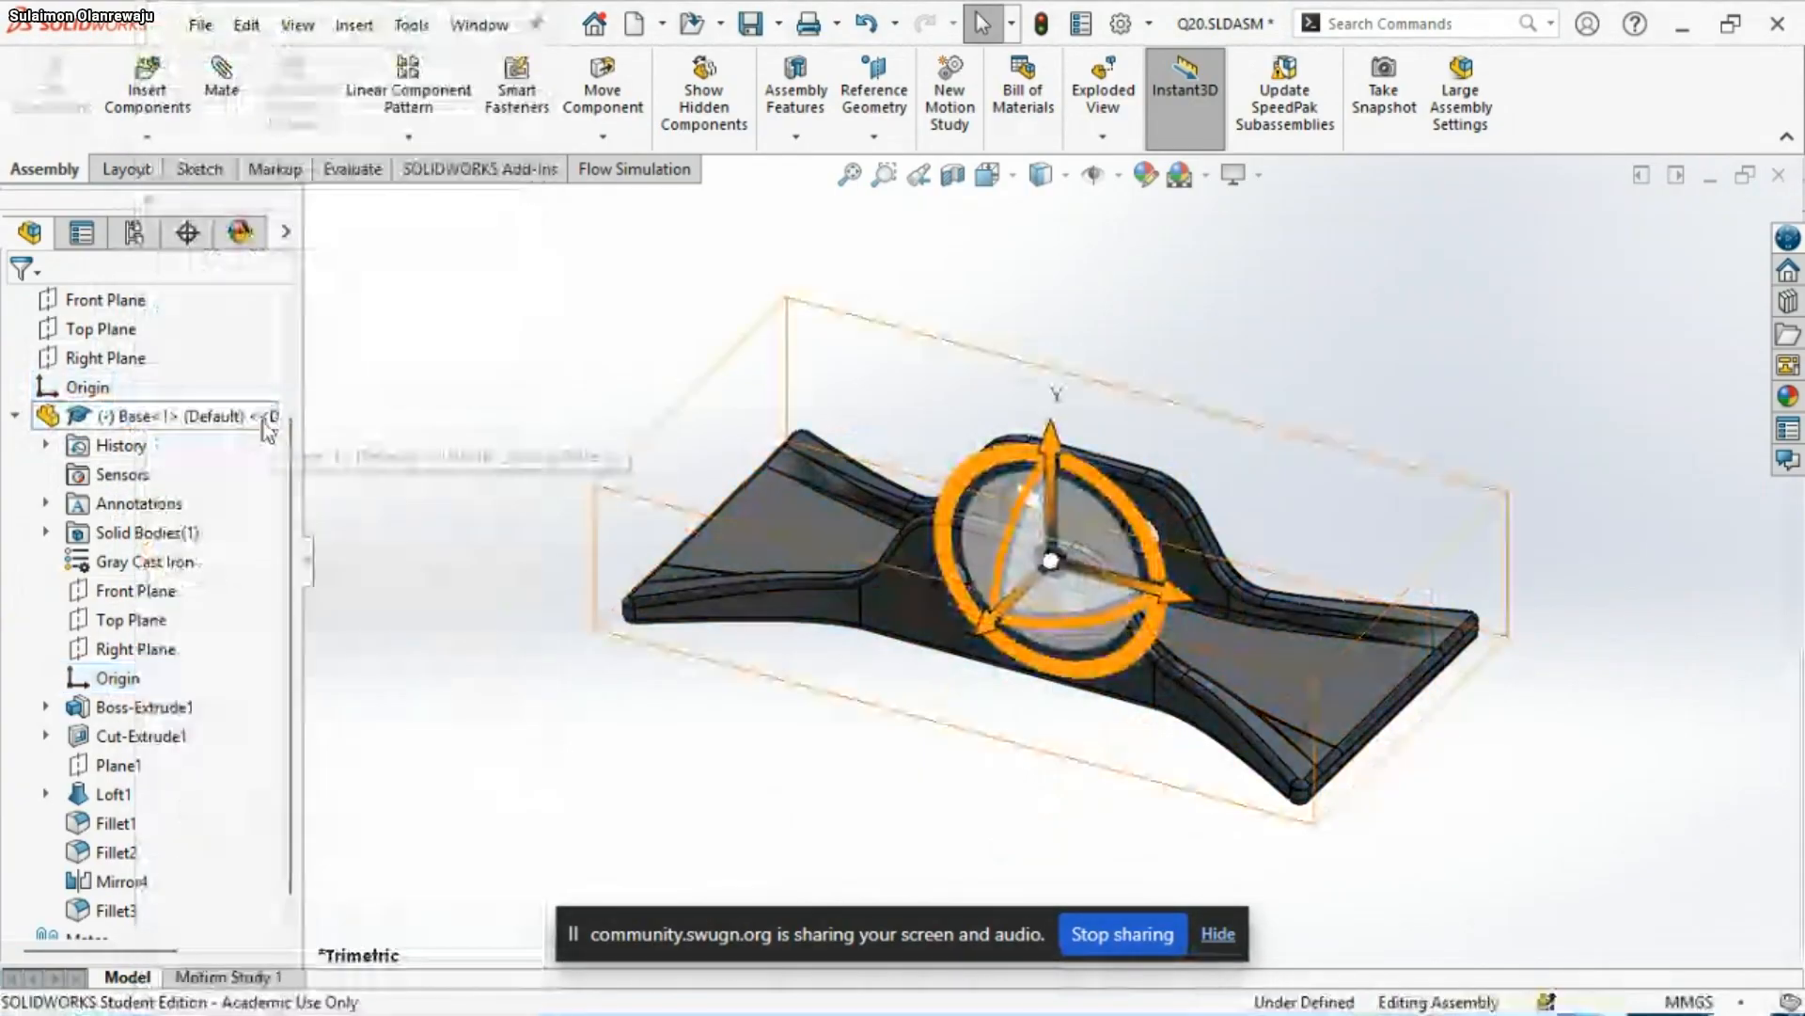
left_click(876, 585)
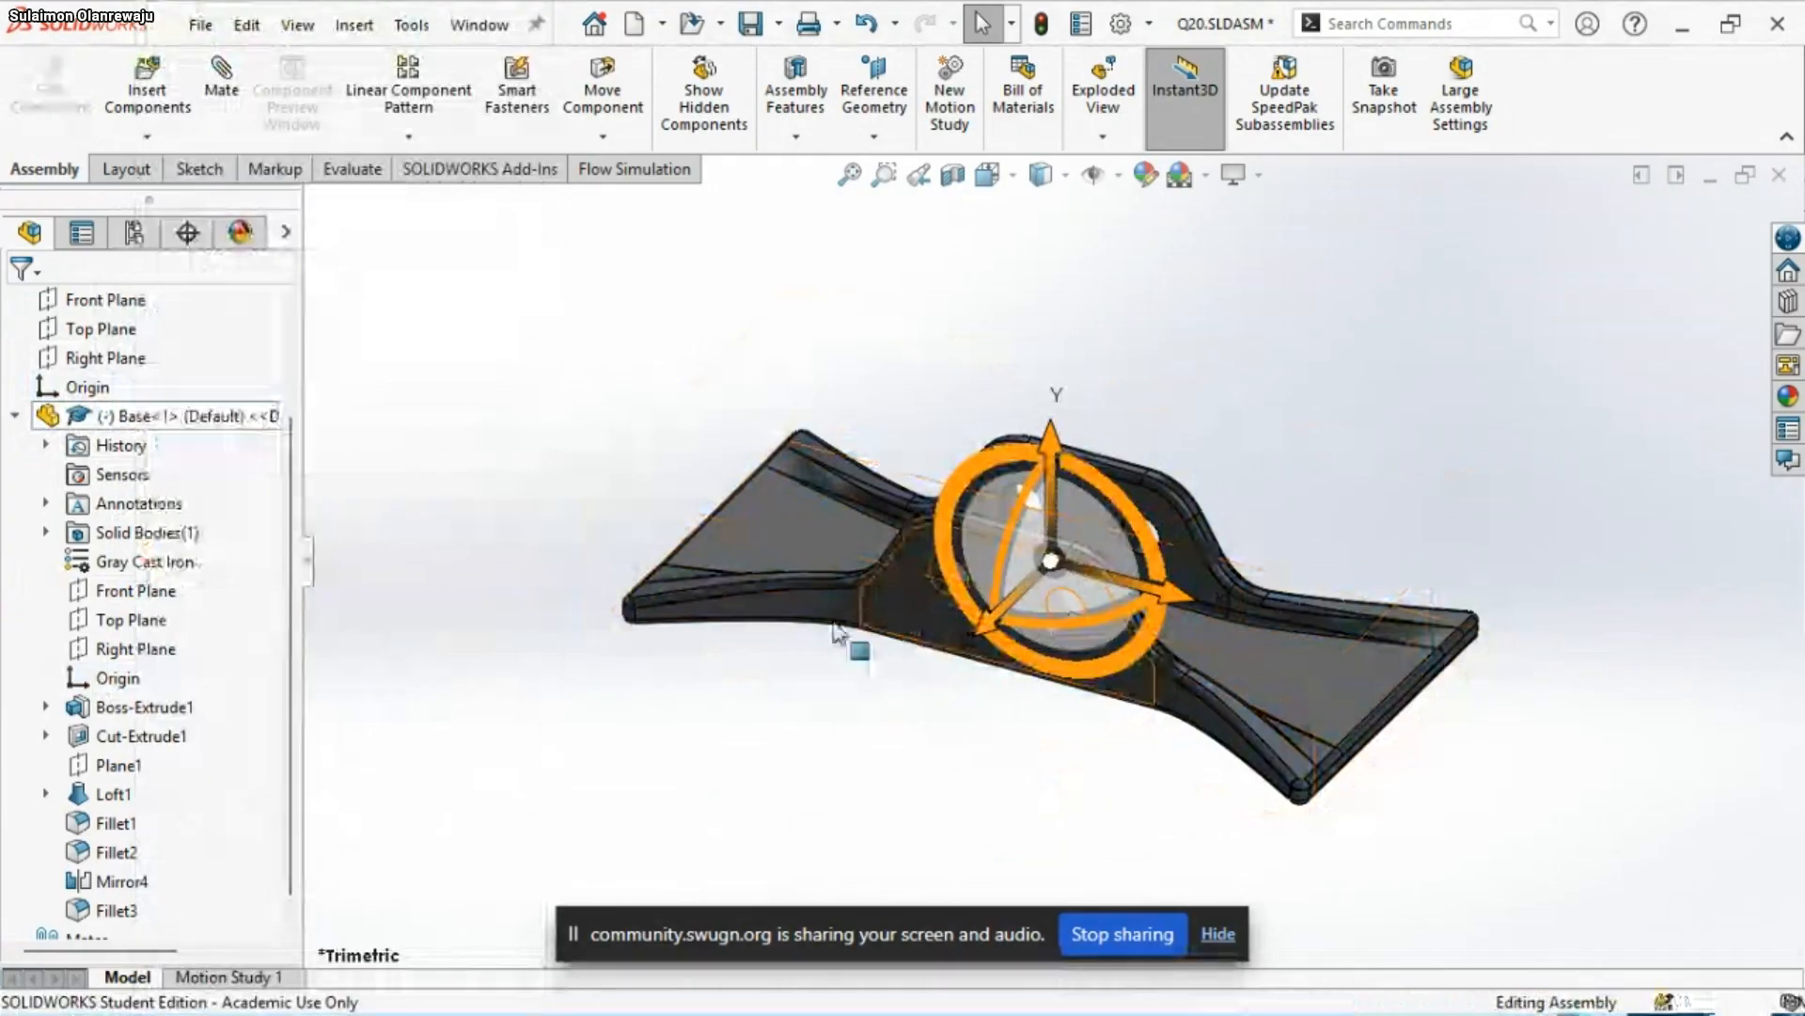
left_click_drag(774, 532, 1110, 488)
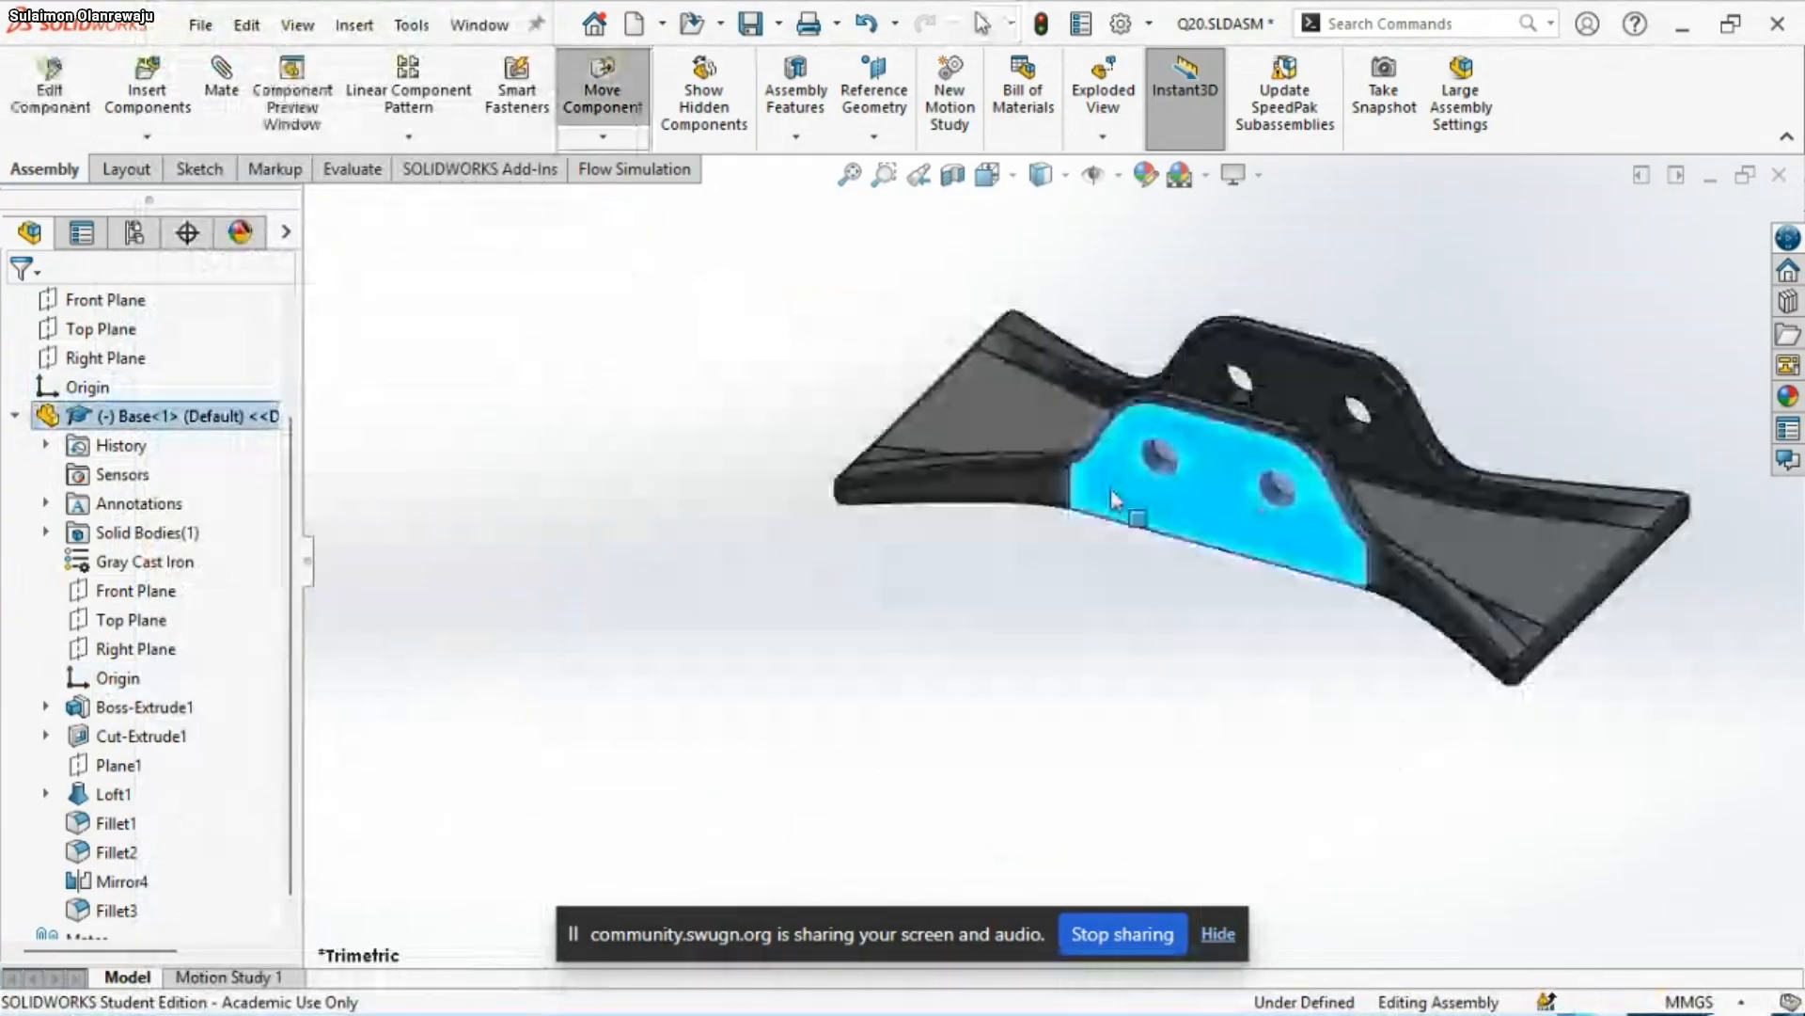
Add a coincident mate between the assembly origin and the Base's origin
left_click(83, 393)
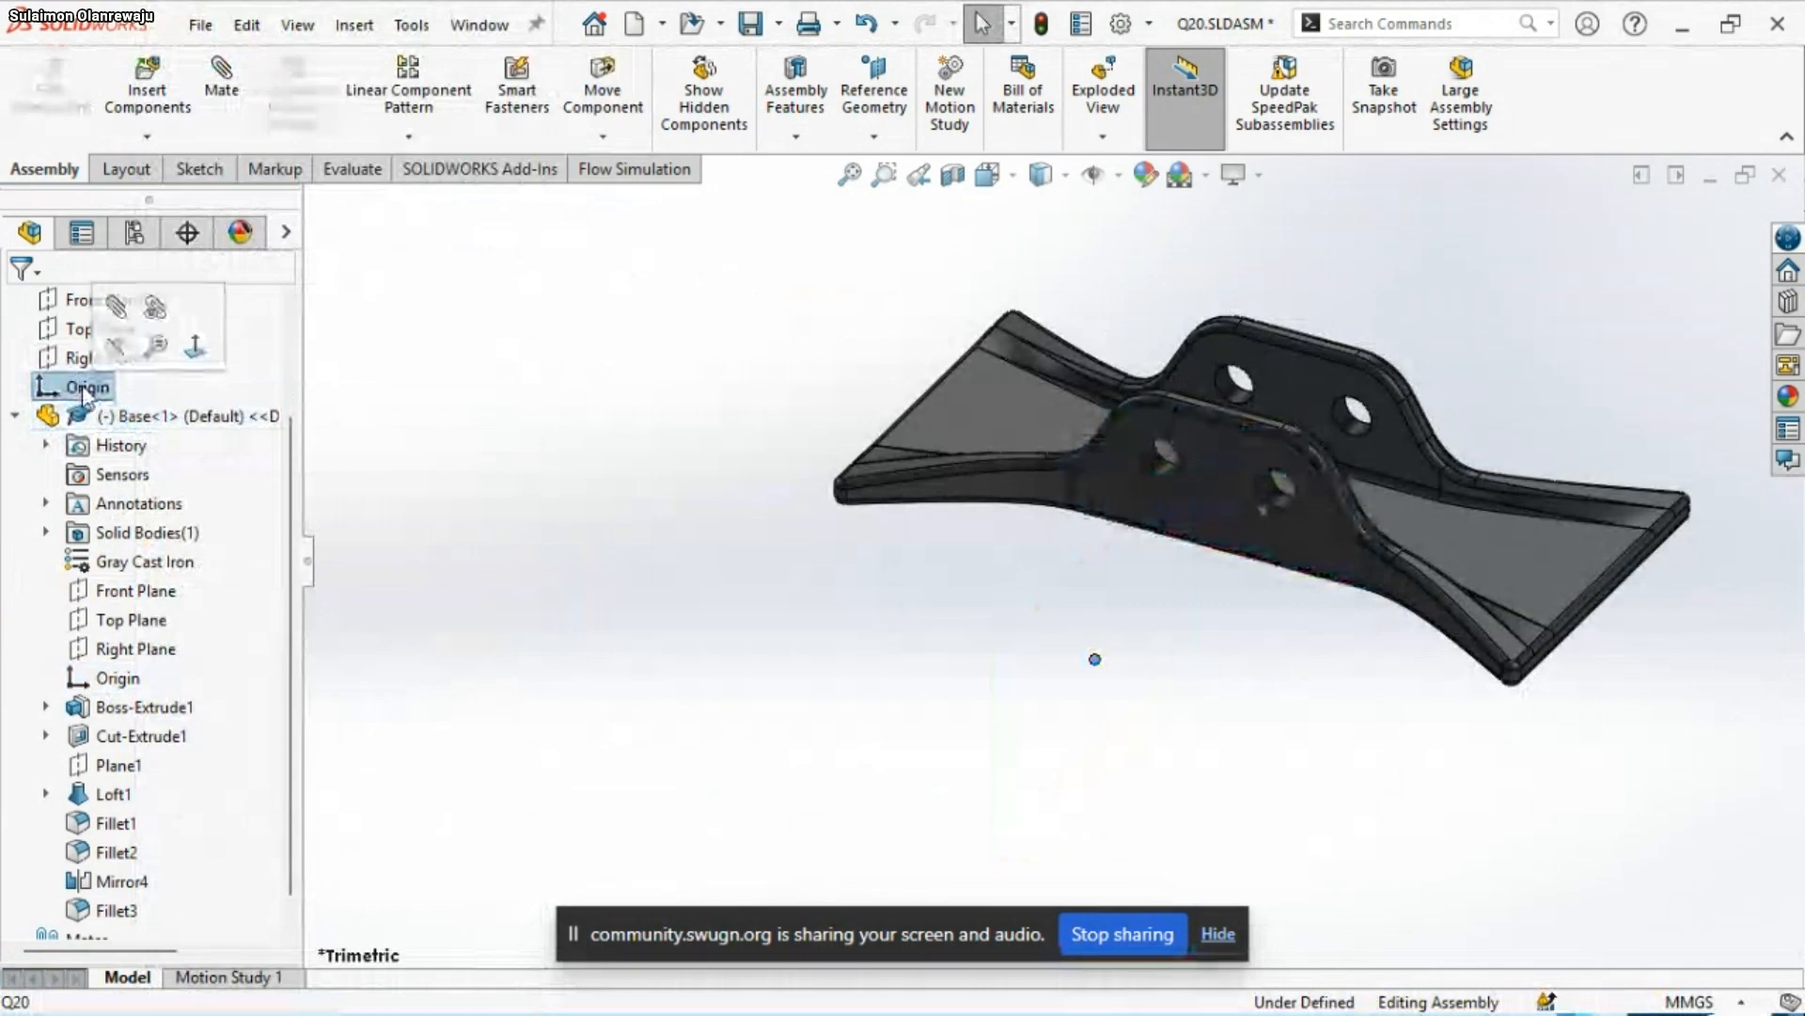
left_click(113, 677, "ctrl")
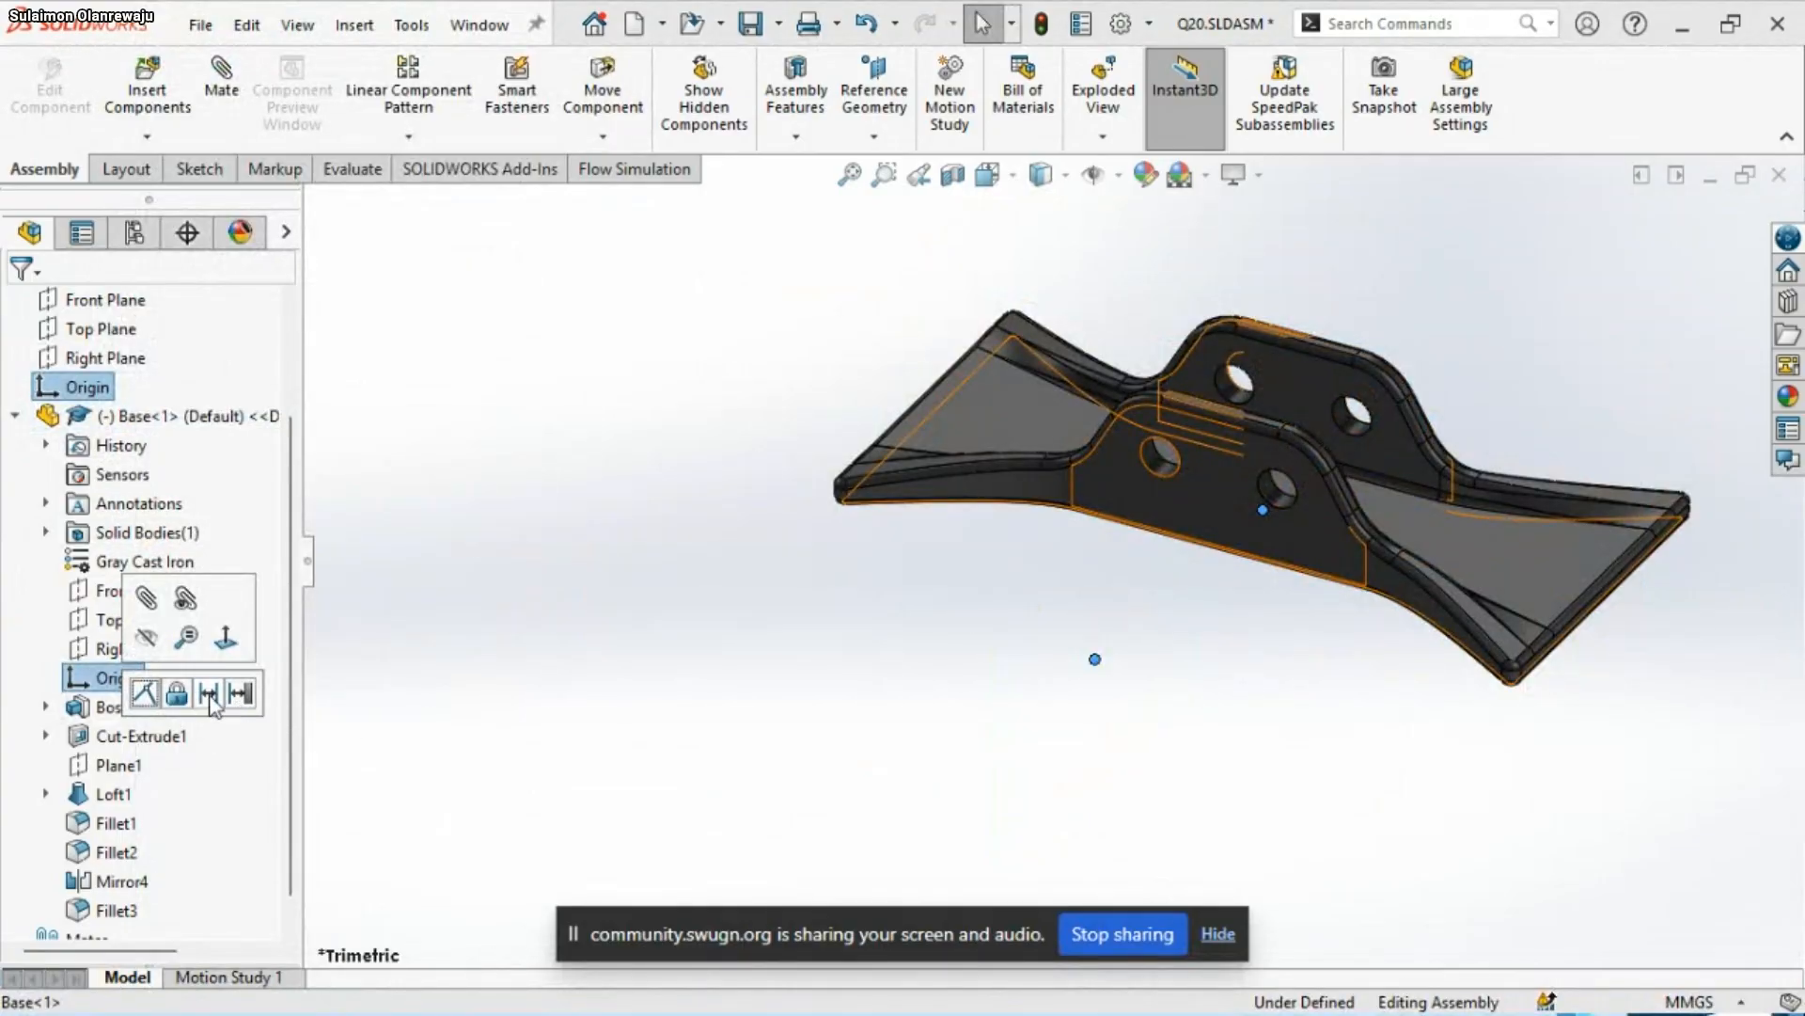
left_click(144, 696)
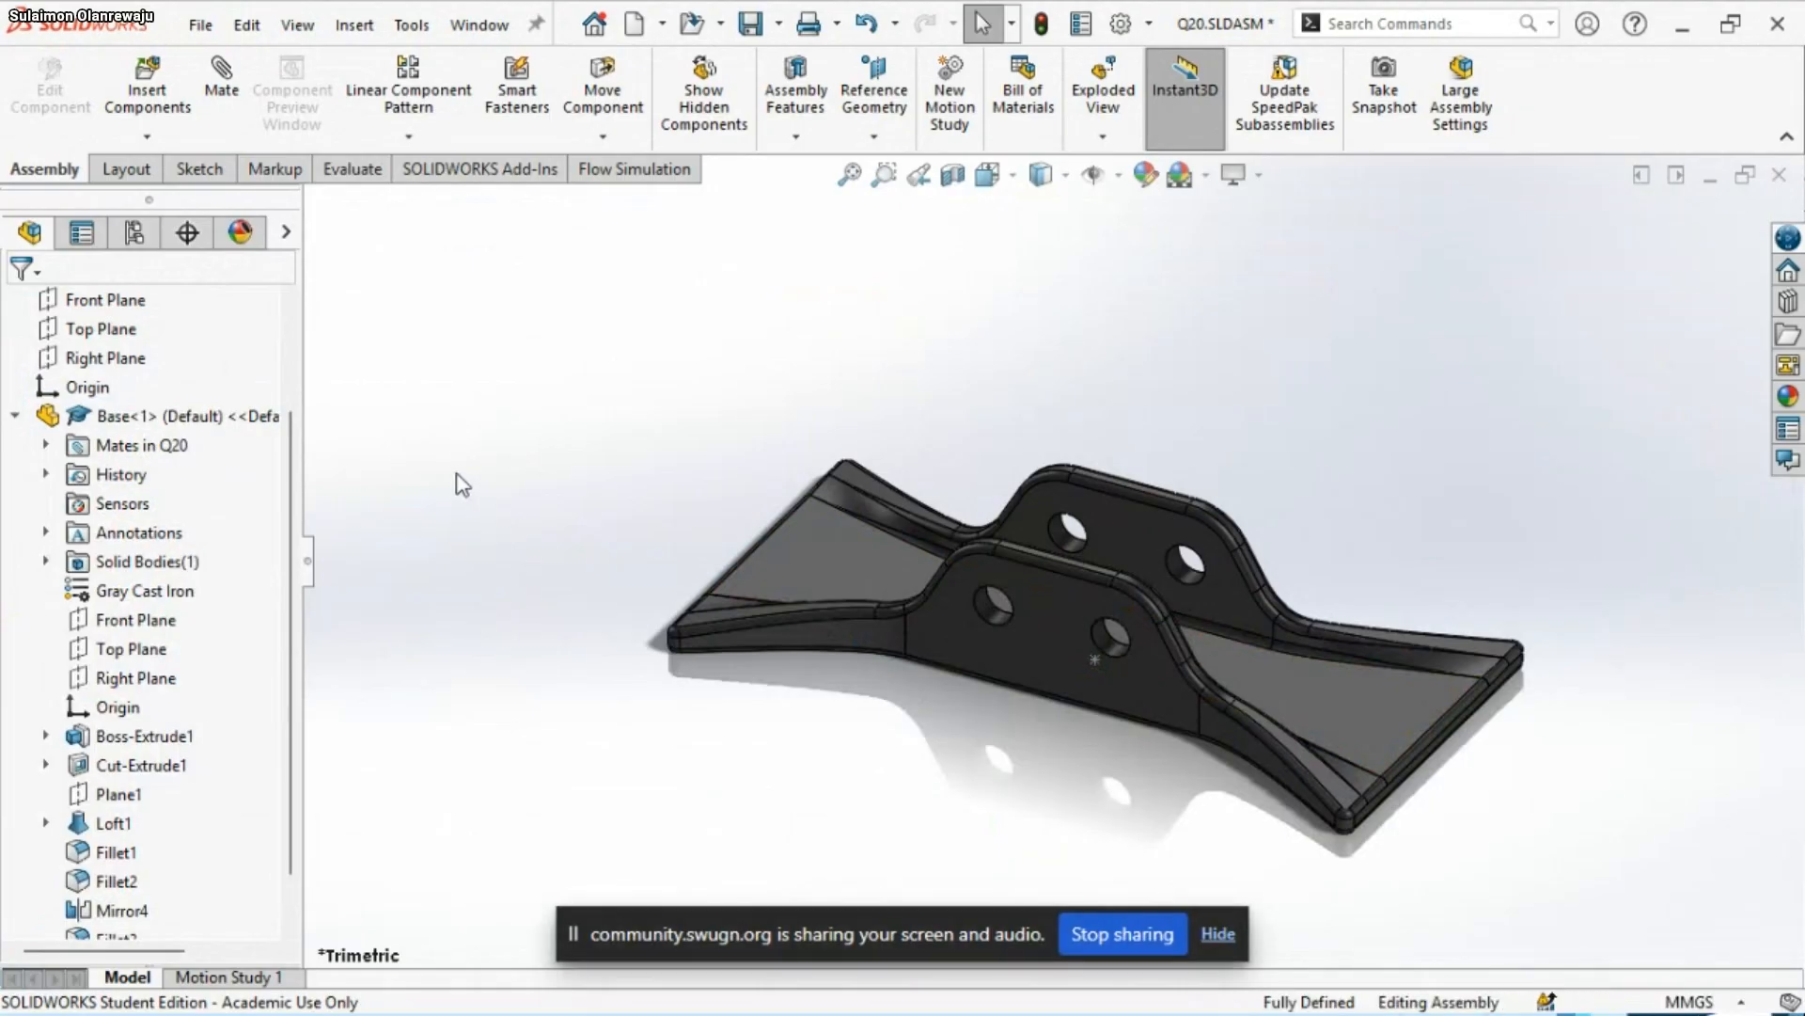
Suppress the Base's coincident origin mate and move the Base away from the assembly origin again
left_click(14, 415)
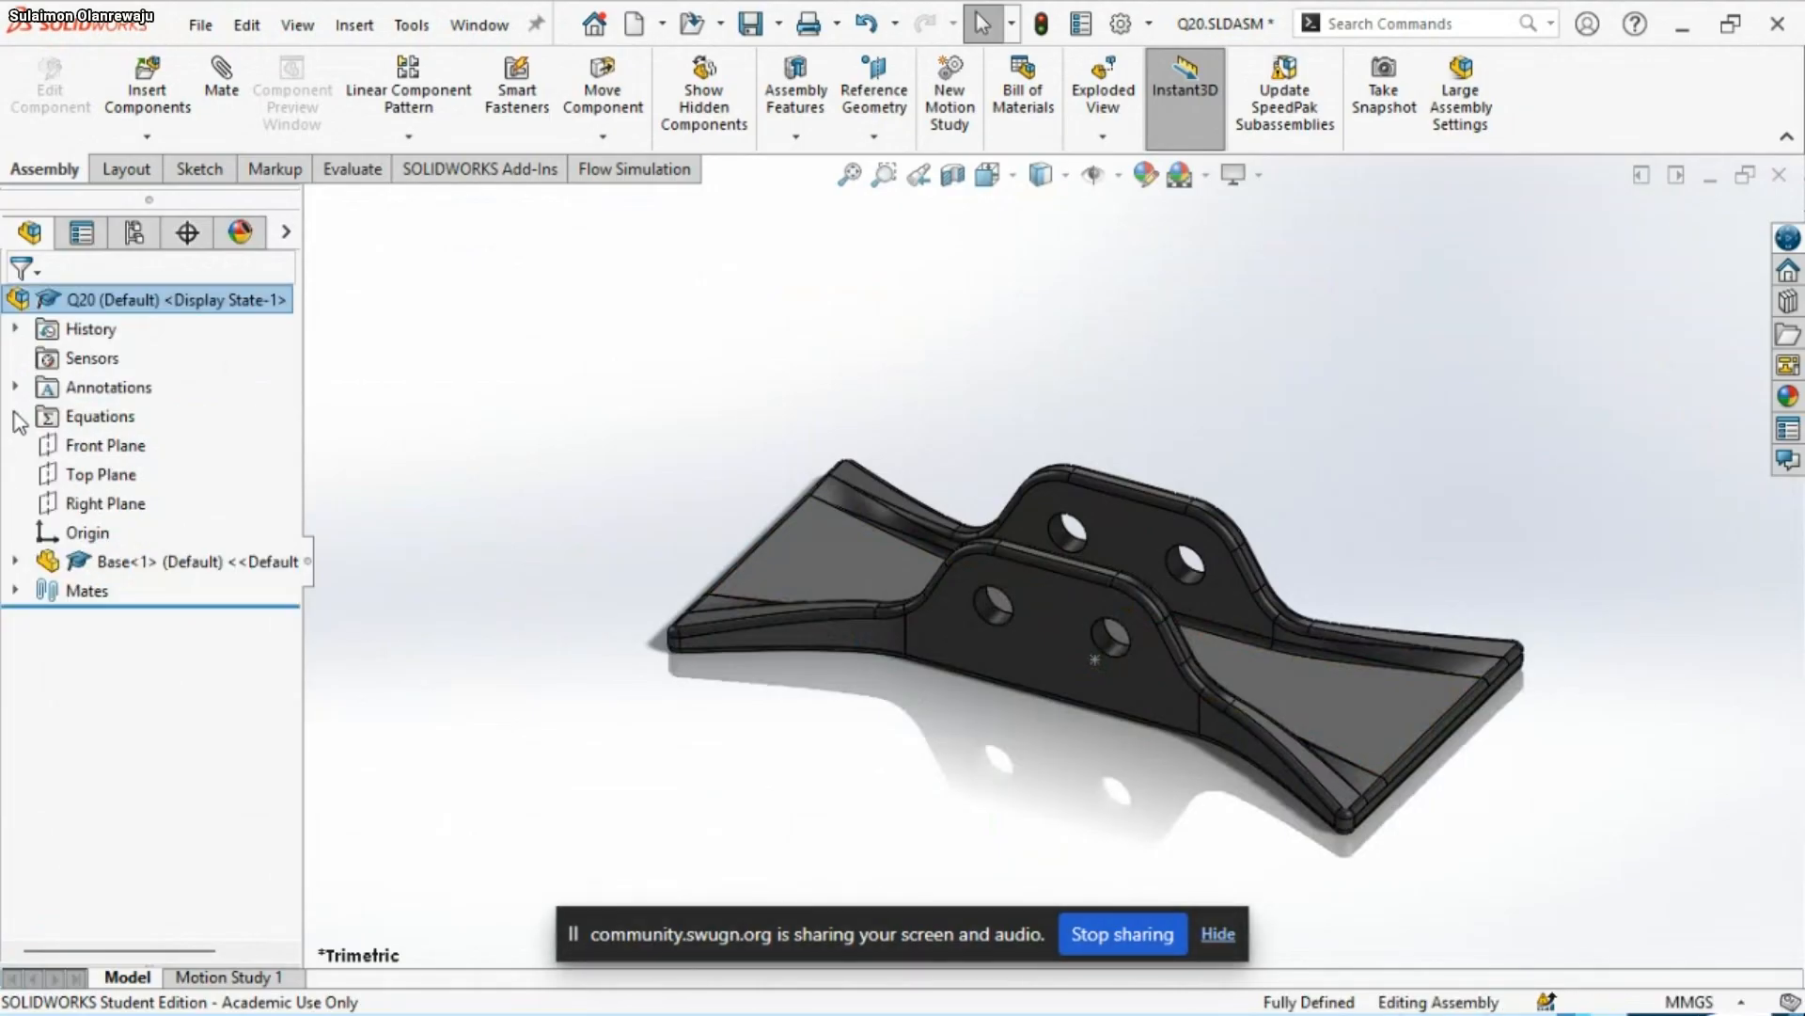
left_click(15, 590)
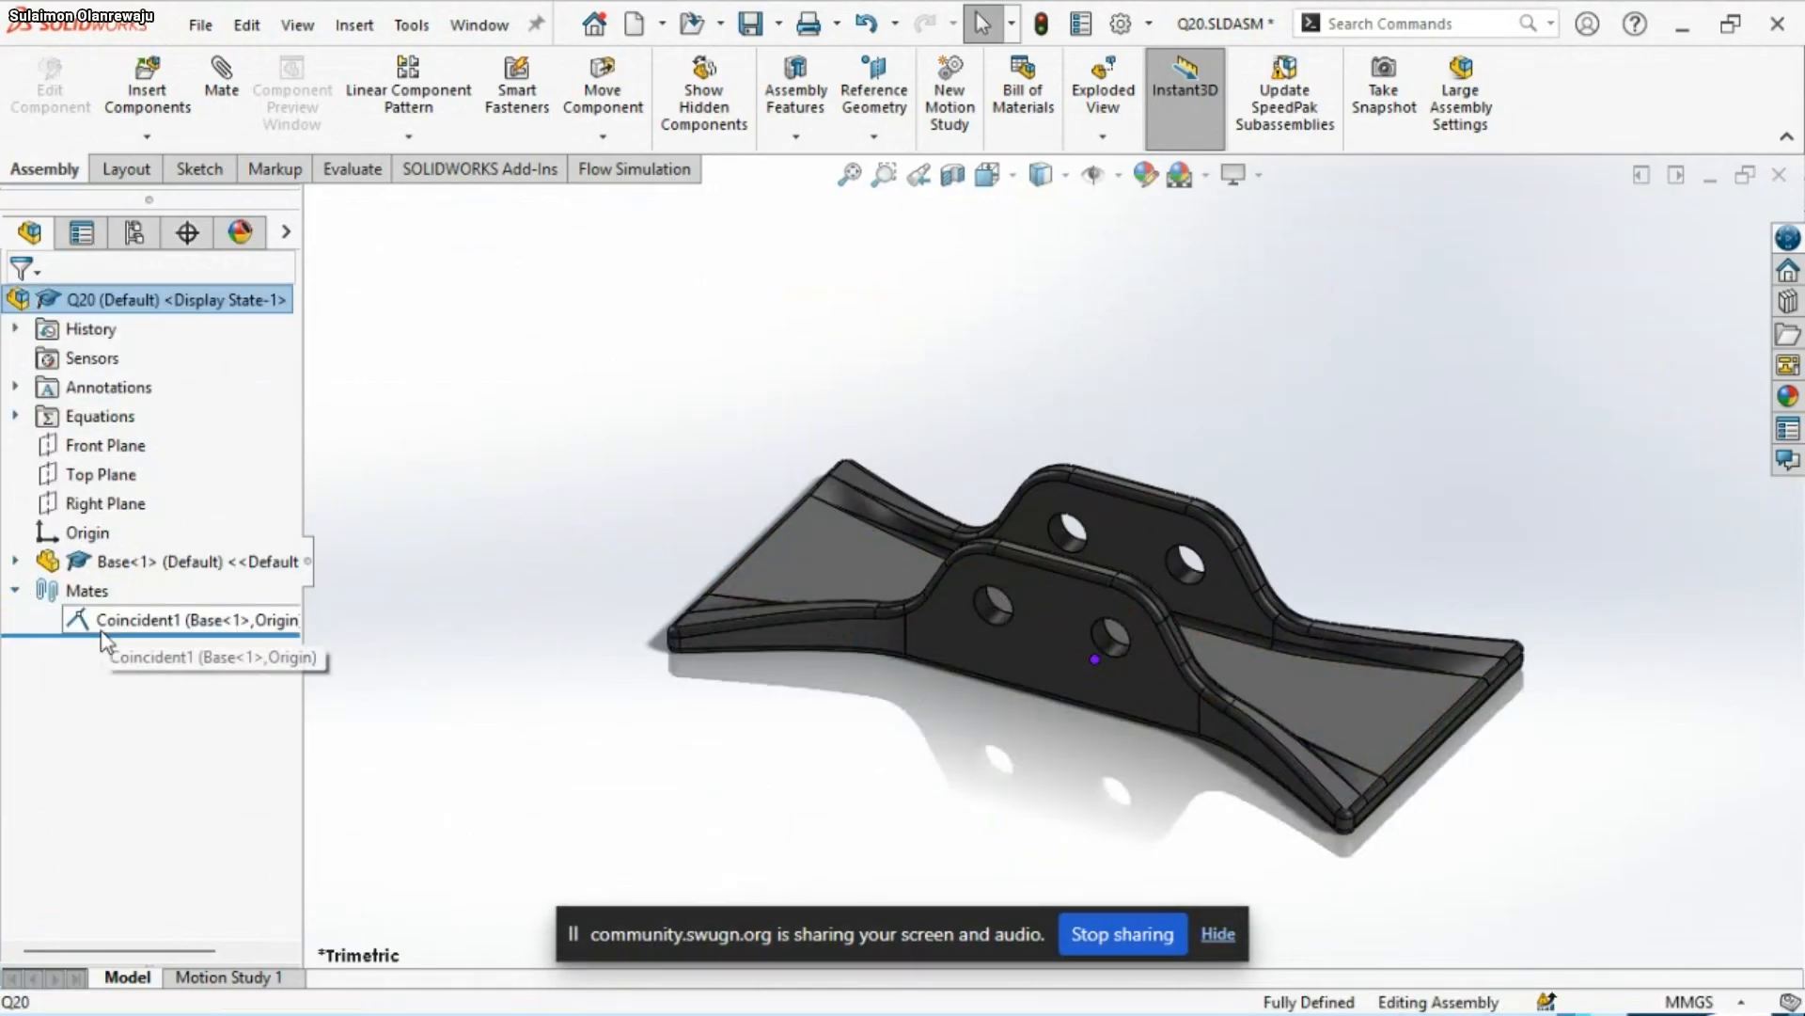
left_click(132, 619)
left_click(149, 583)
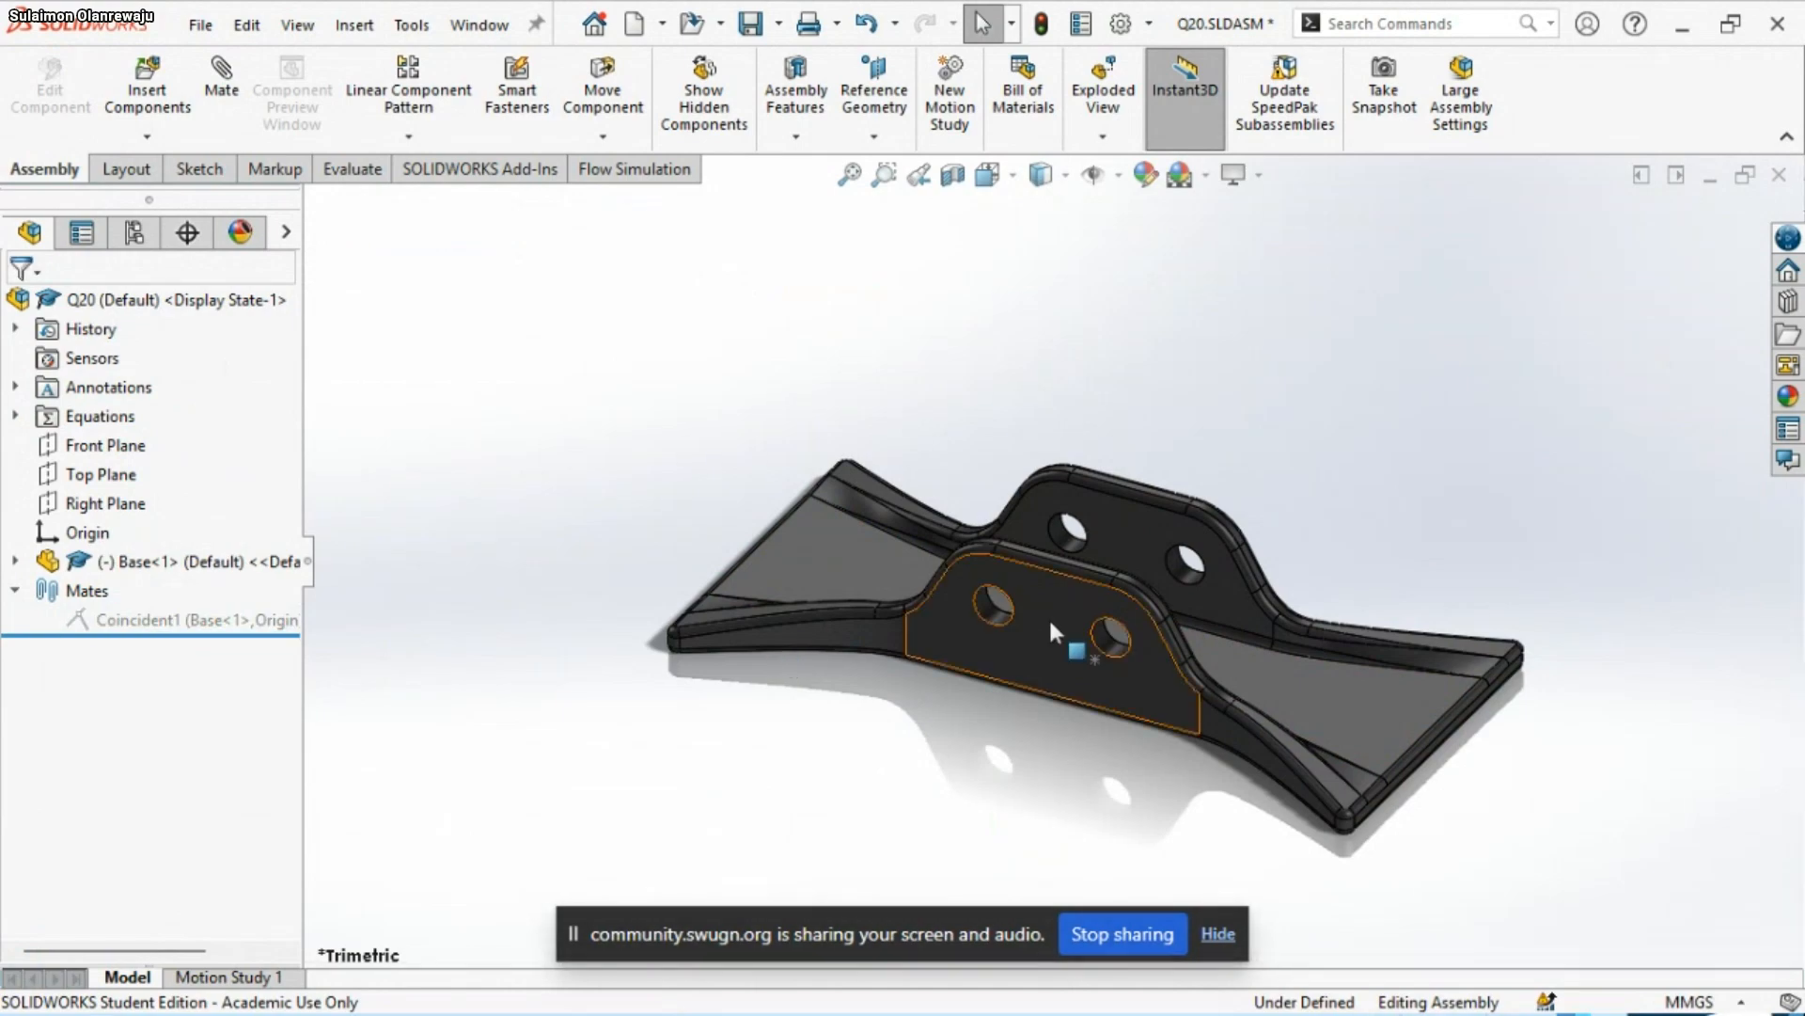
left_click(1035, 649)
left_click_drag(1324, 481, 1312, 416)
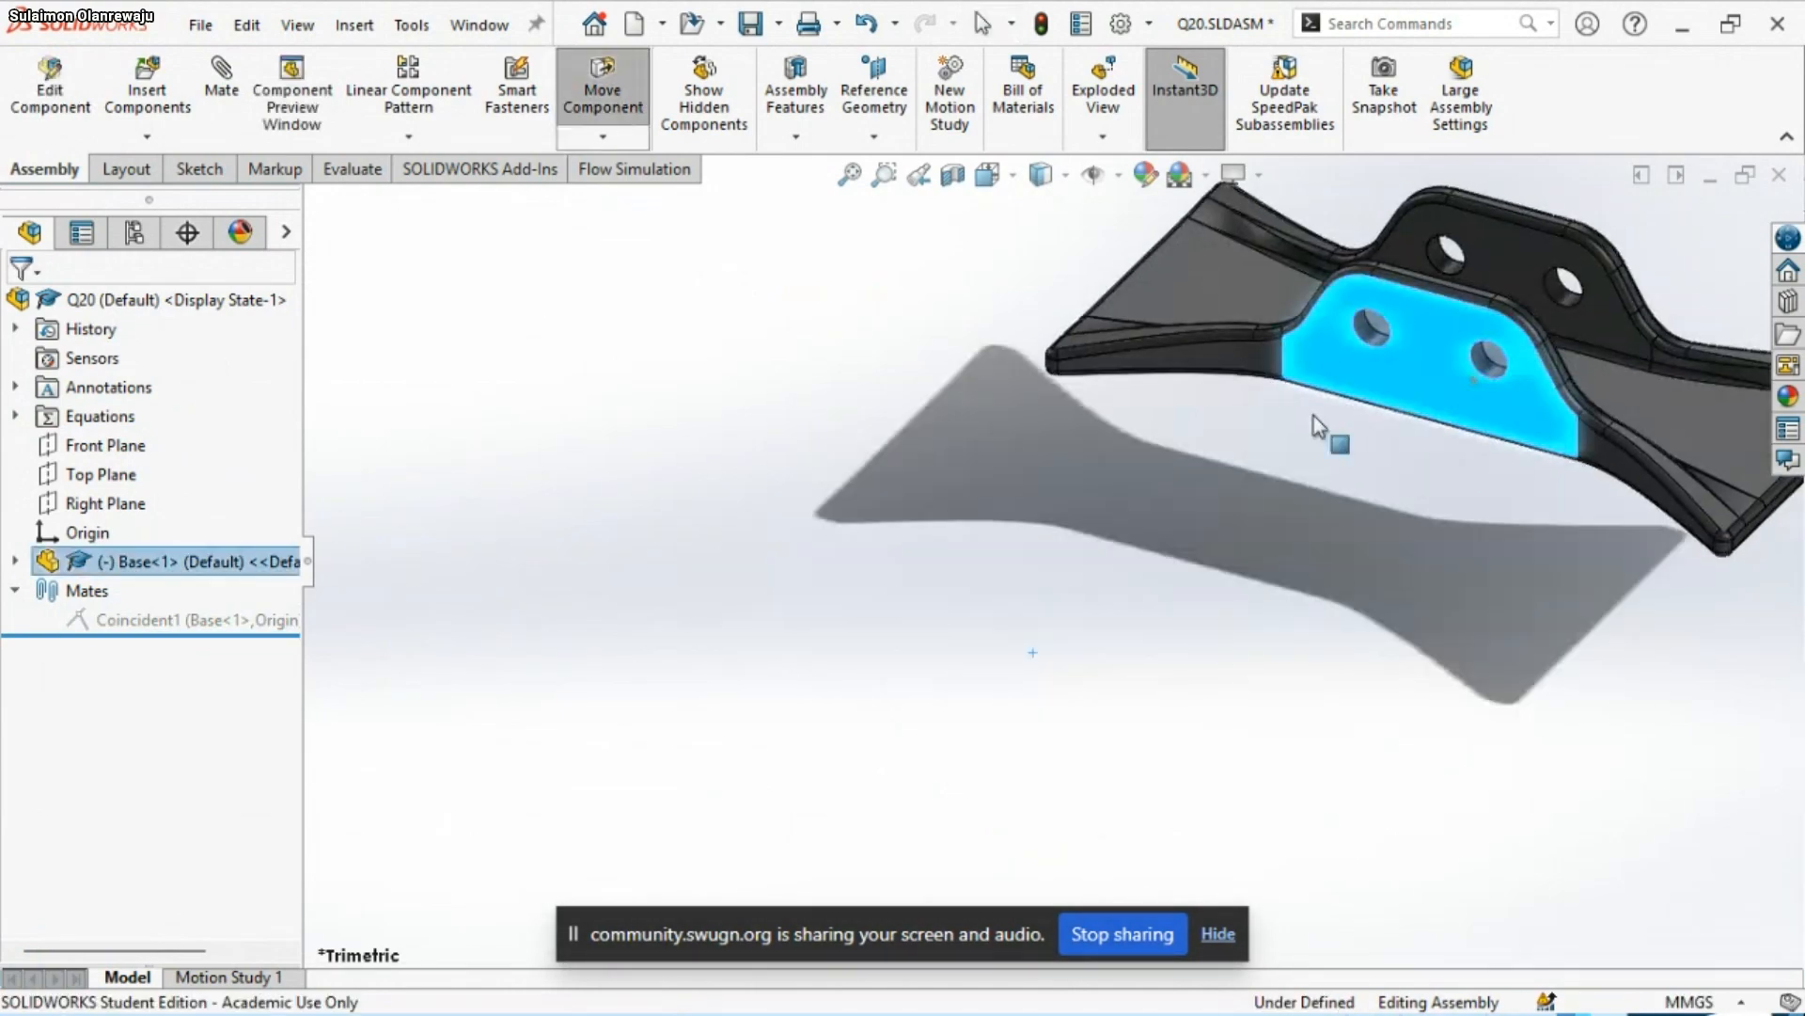
left_click(588, 495)
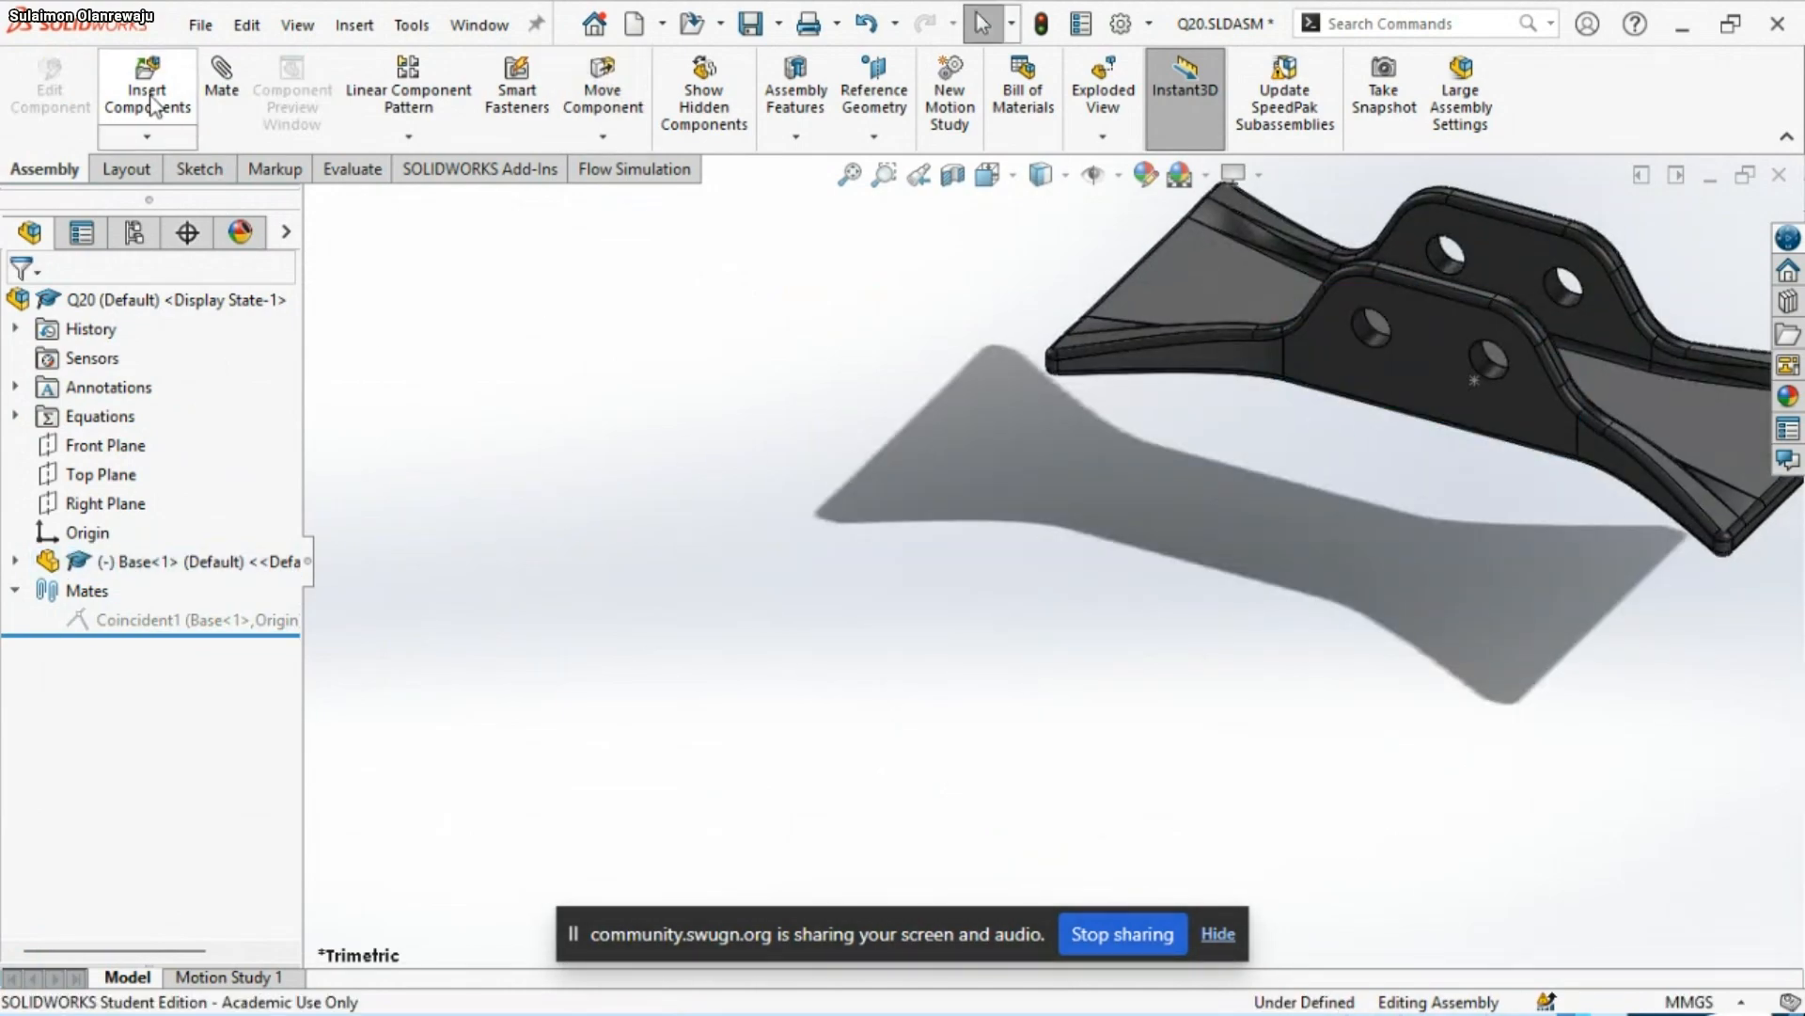
Use the Mate command to make the Base's origin coincident with the assembly origin, with Align axes enabled
left_click(230, 132)
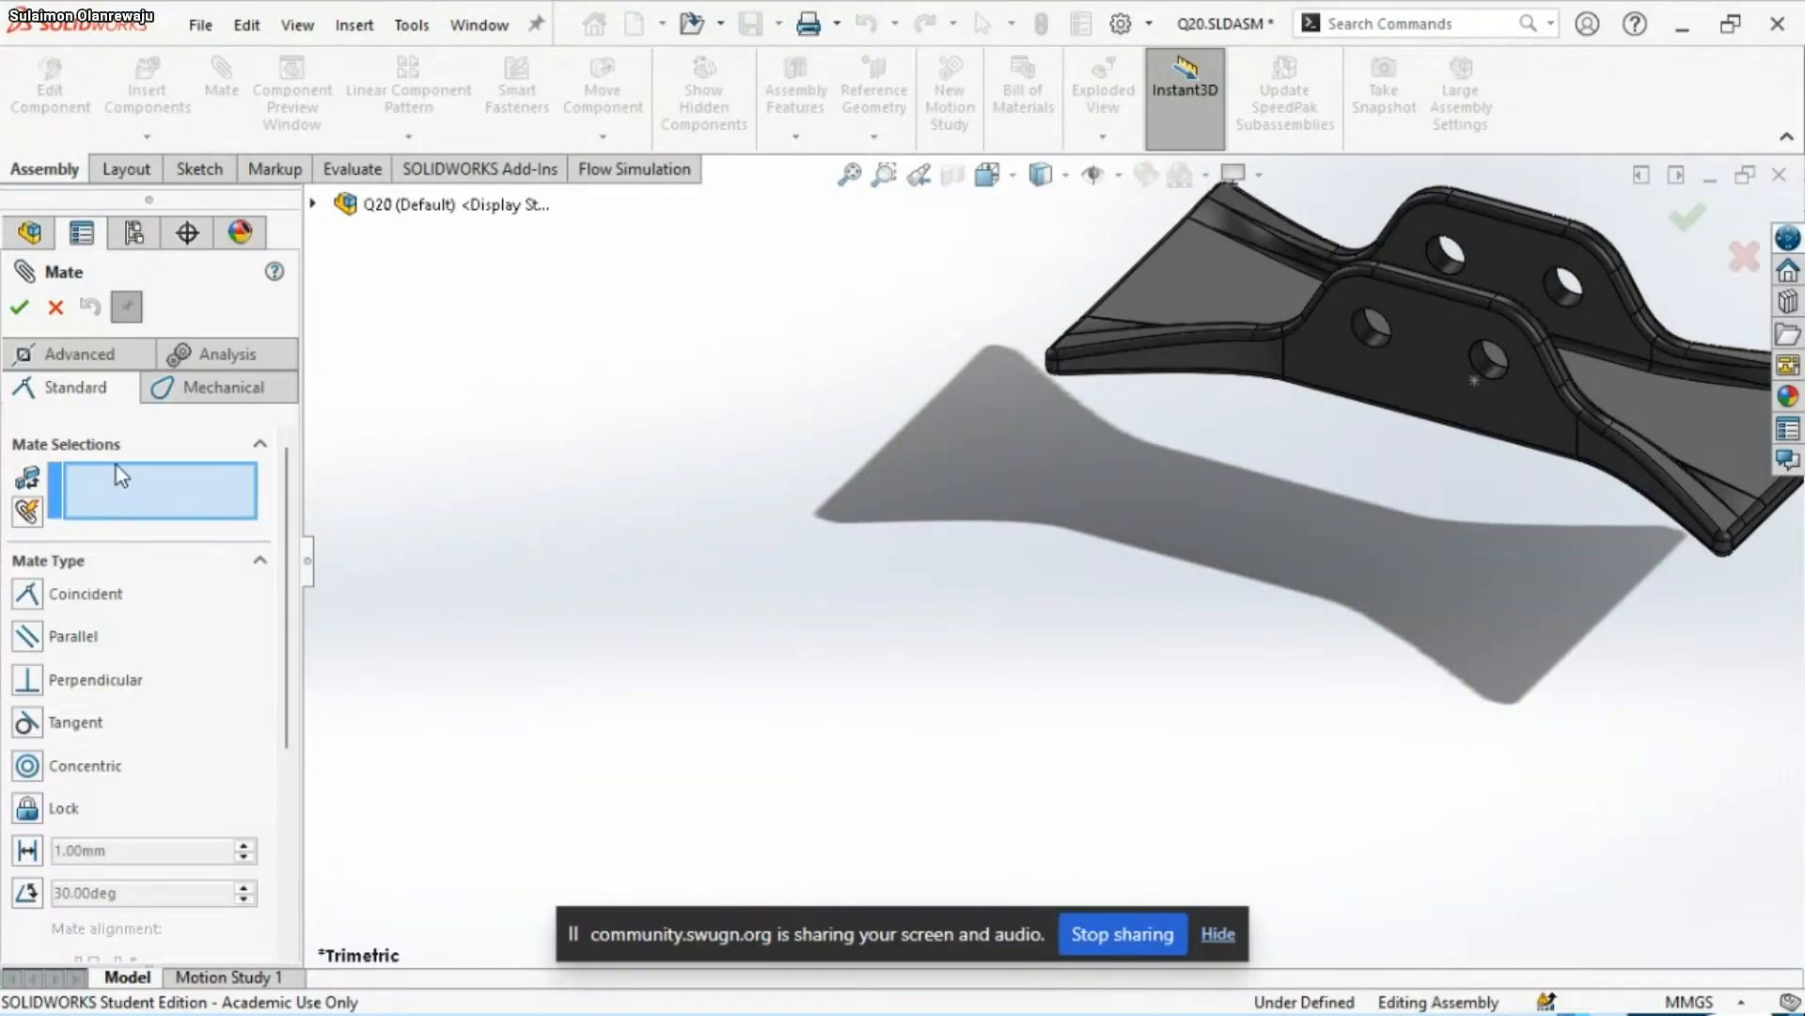
left_click(138, 489)
left_click(29, 235)
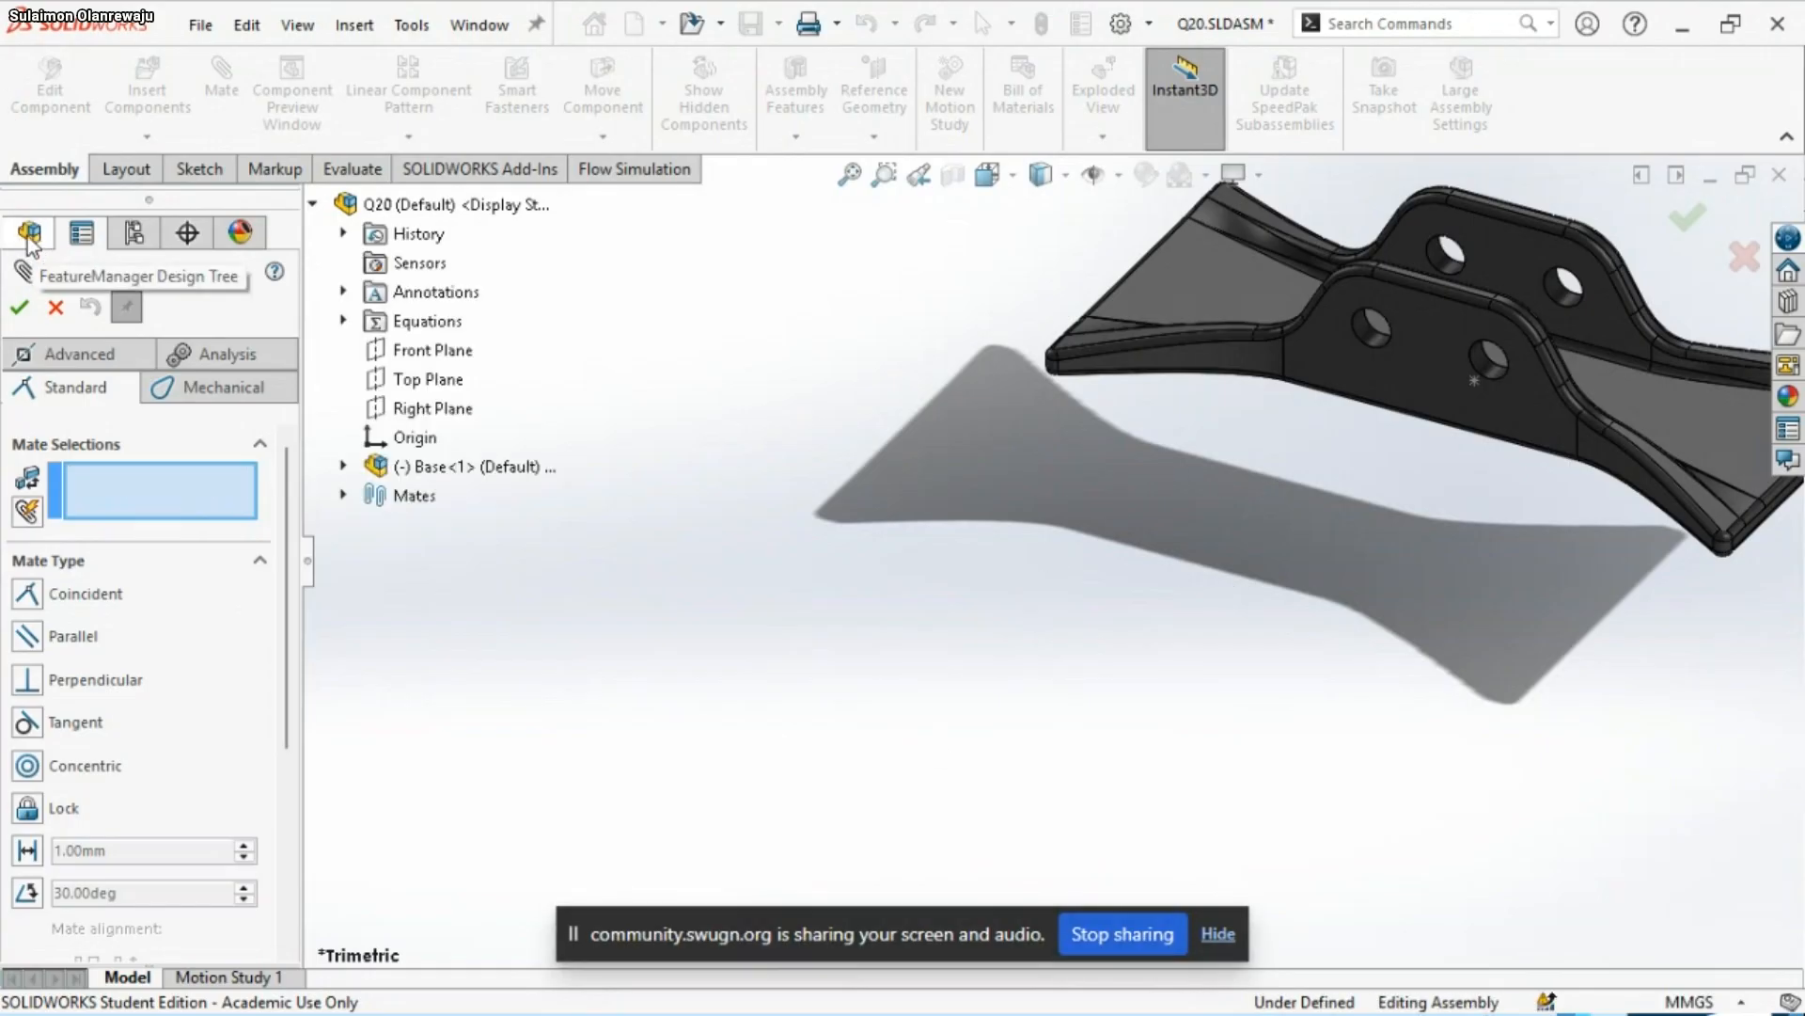
left_click(345, 466)
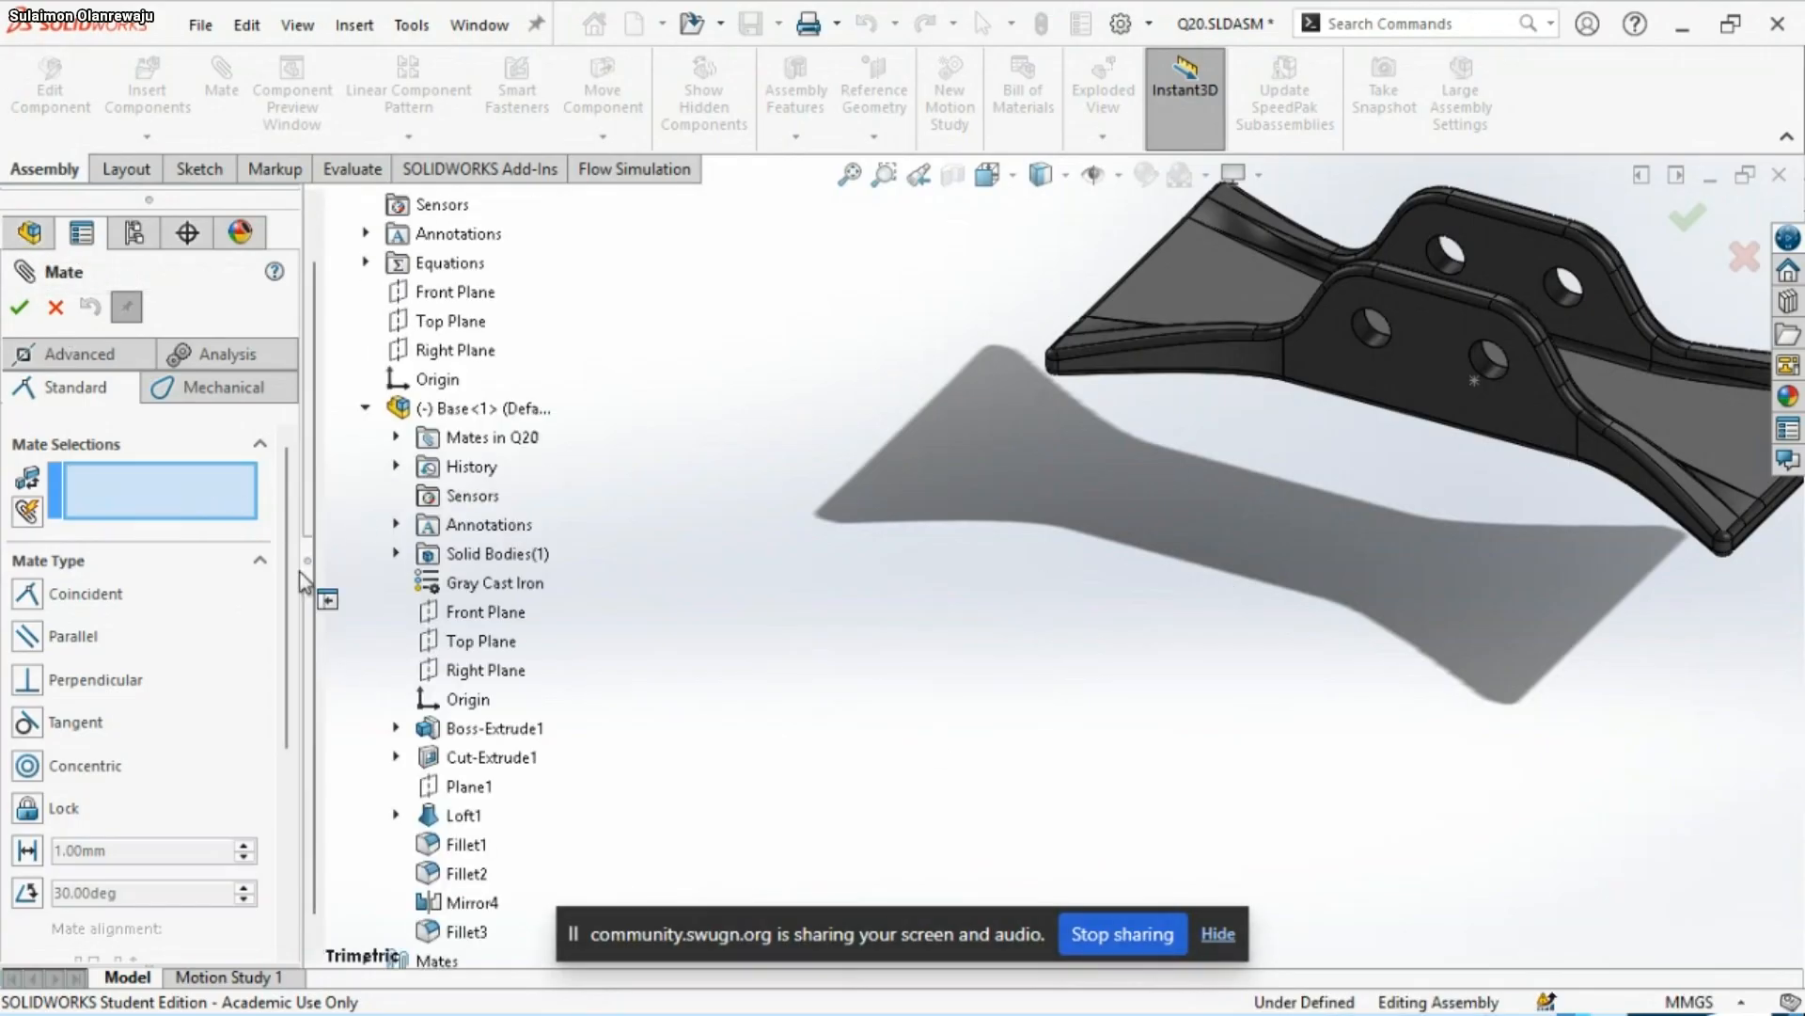
left_click(464, 700)
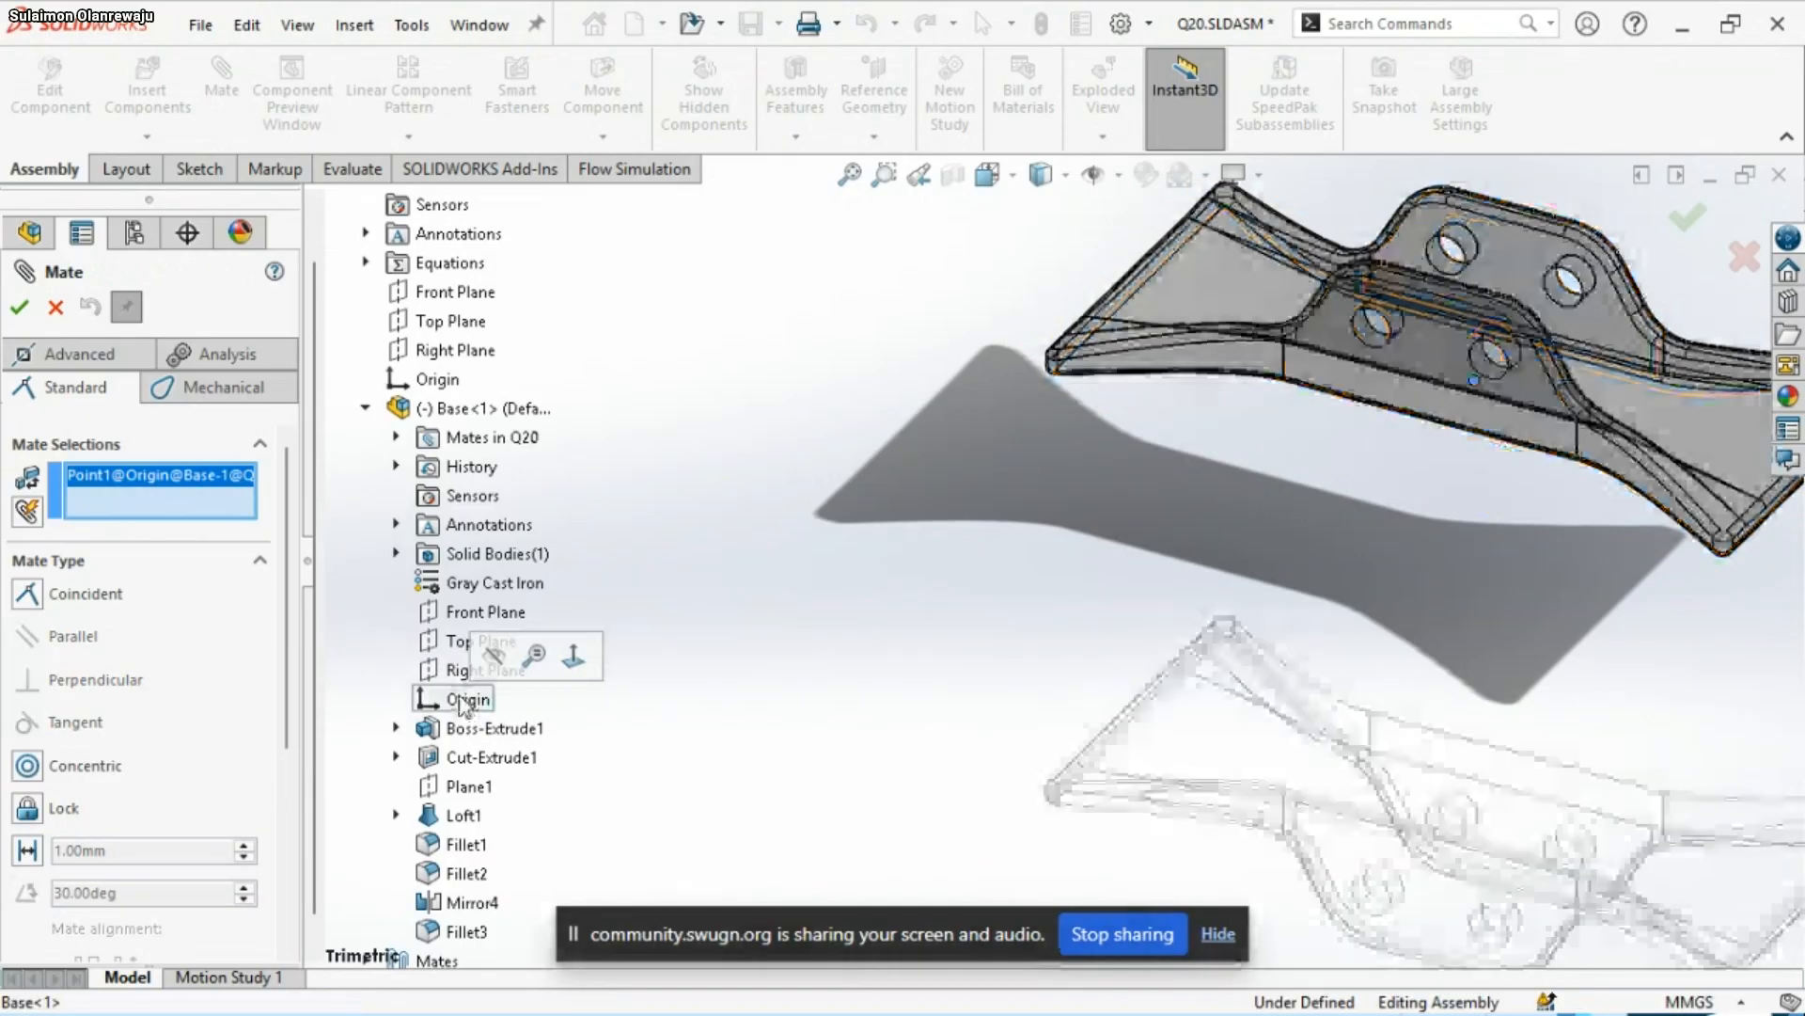
left_click(437, 379)
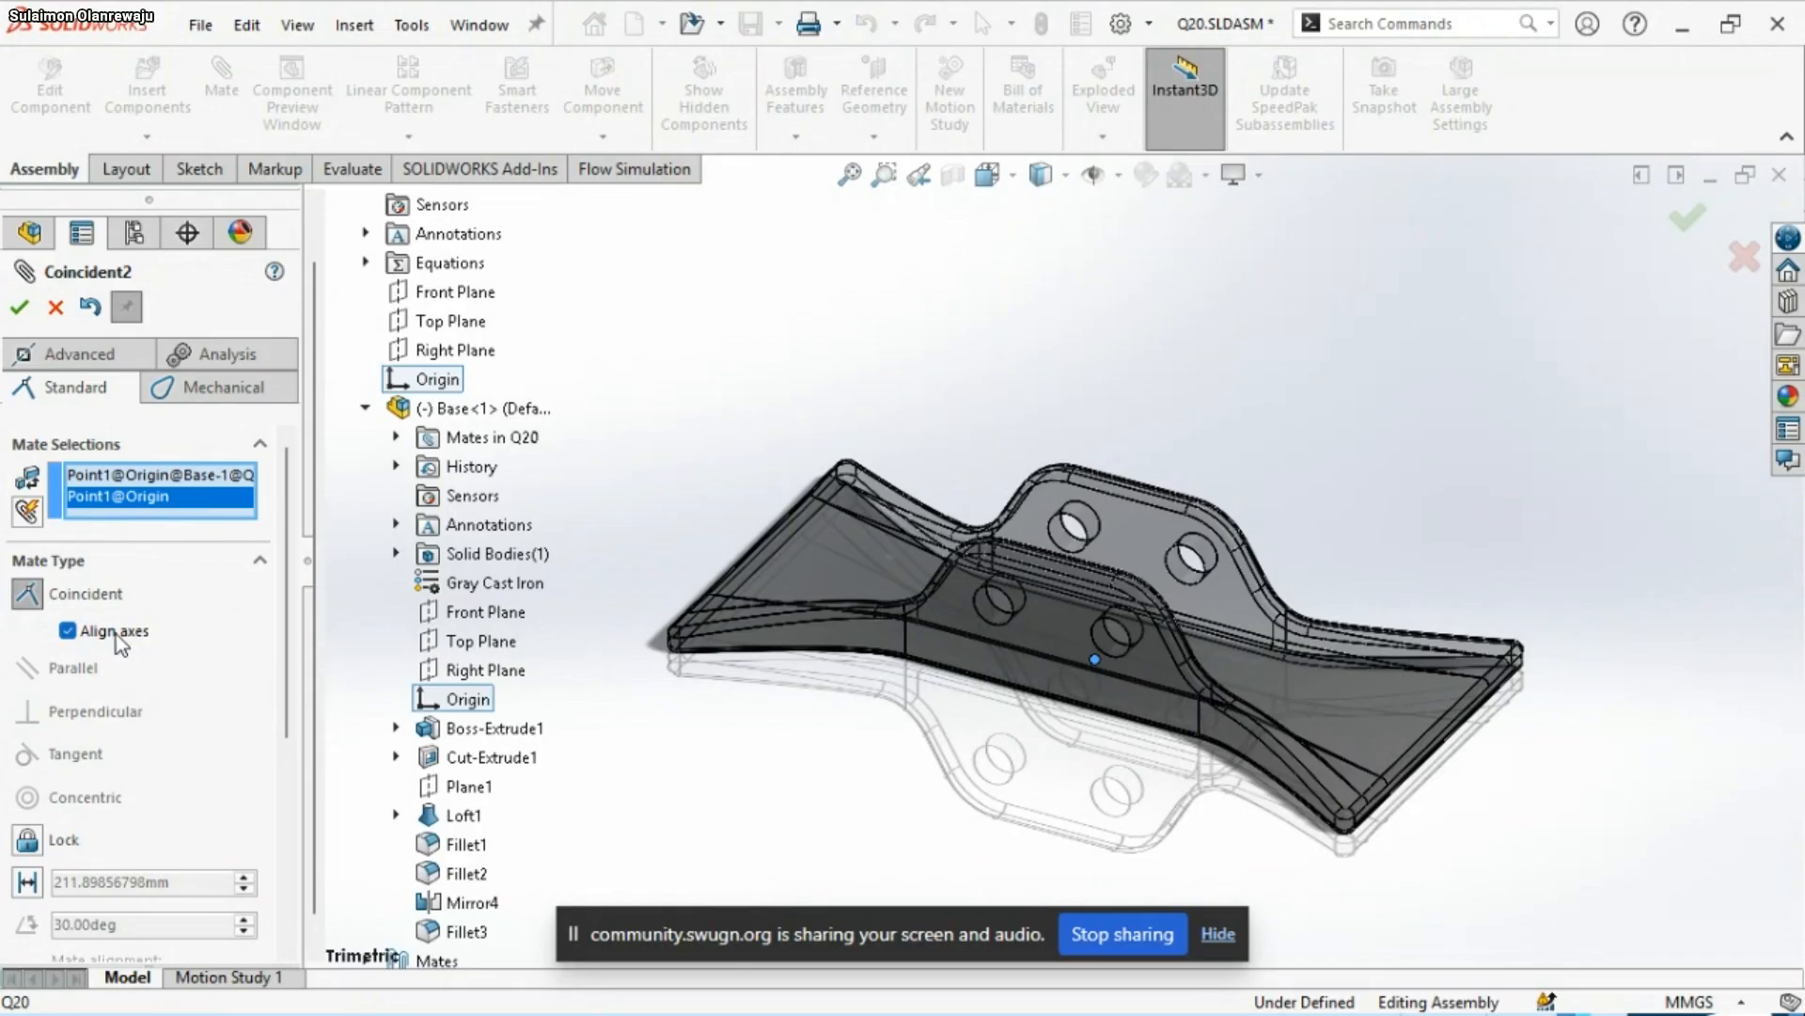
left_click(19, 307)
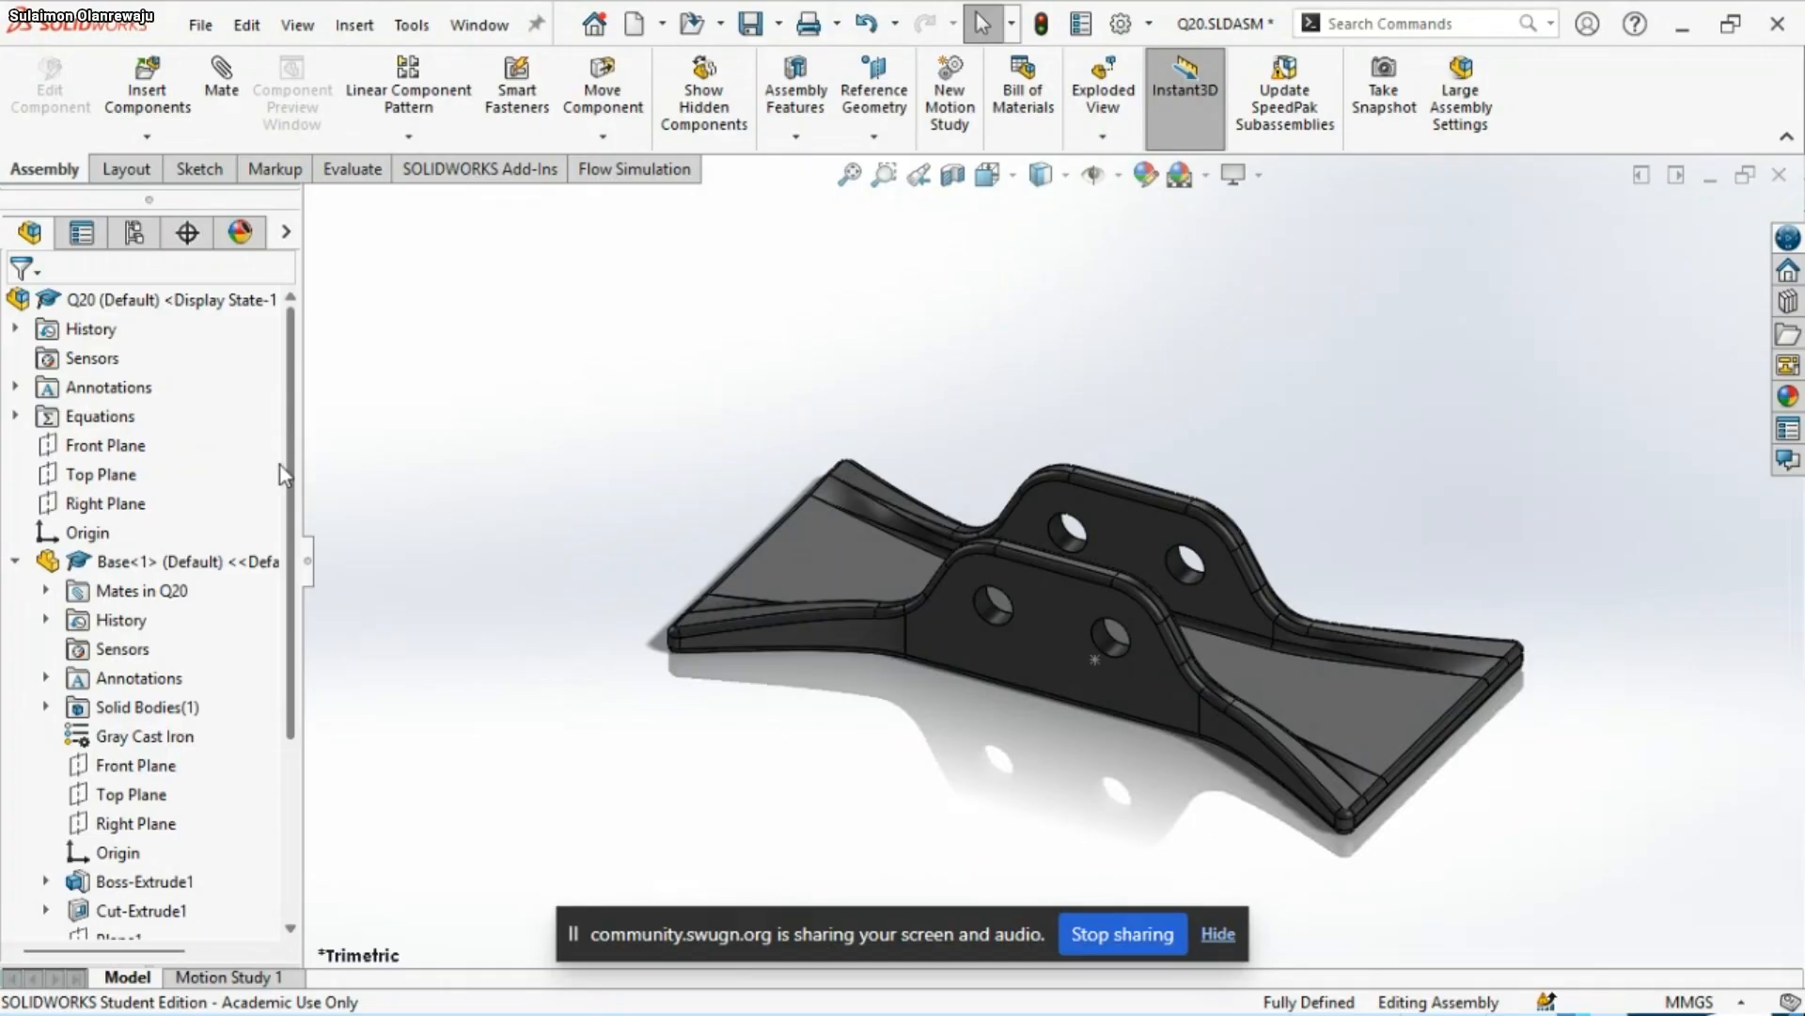
left_click(15, 561)
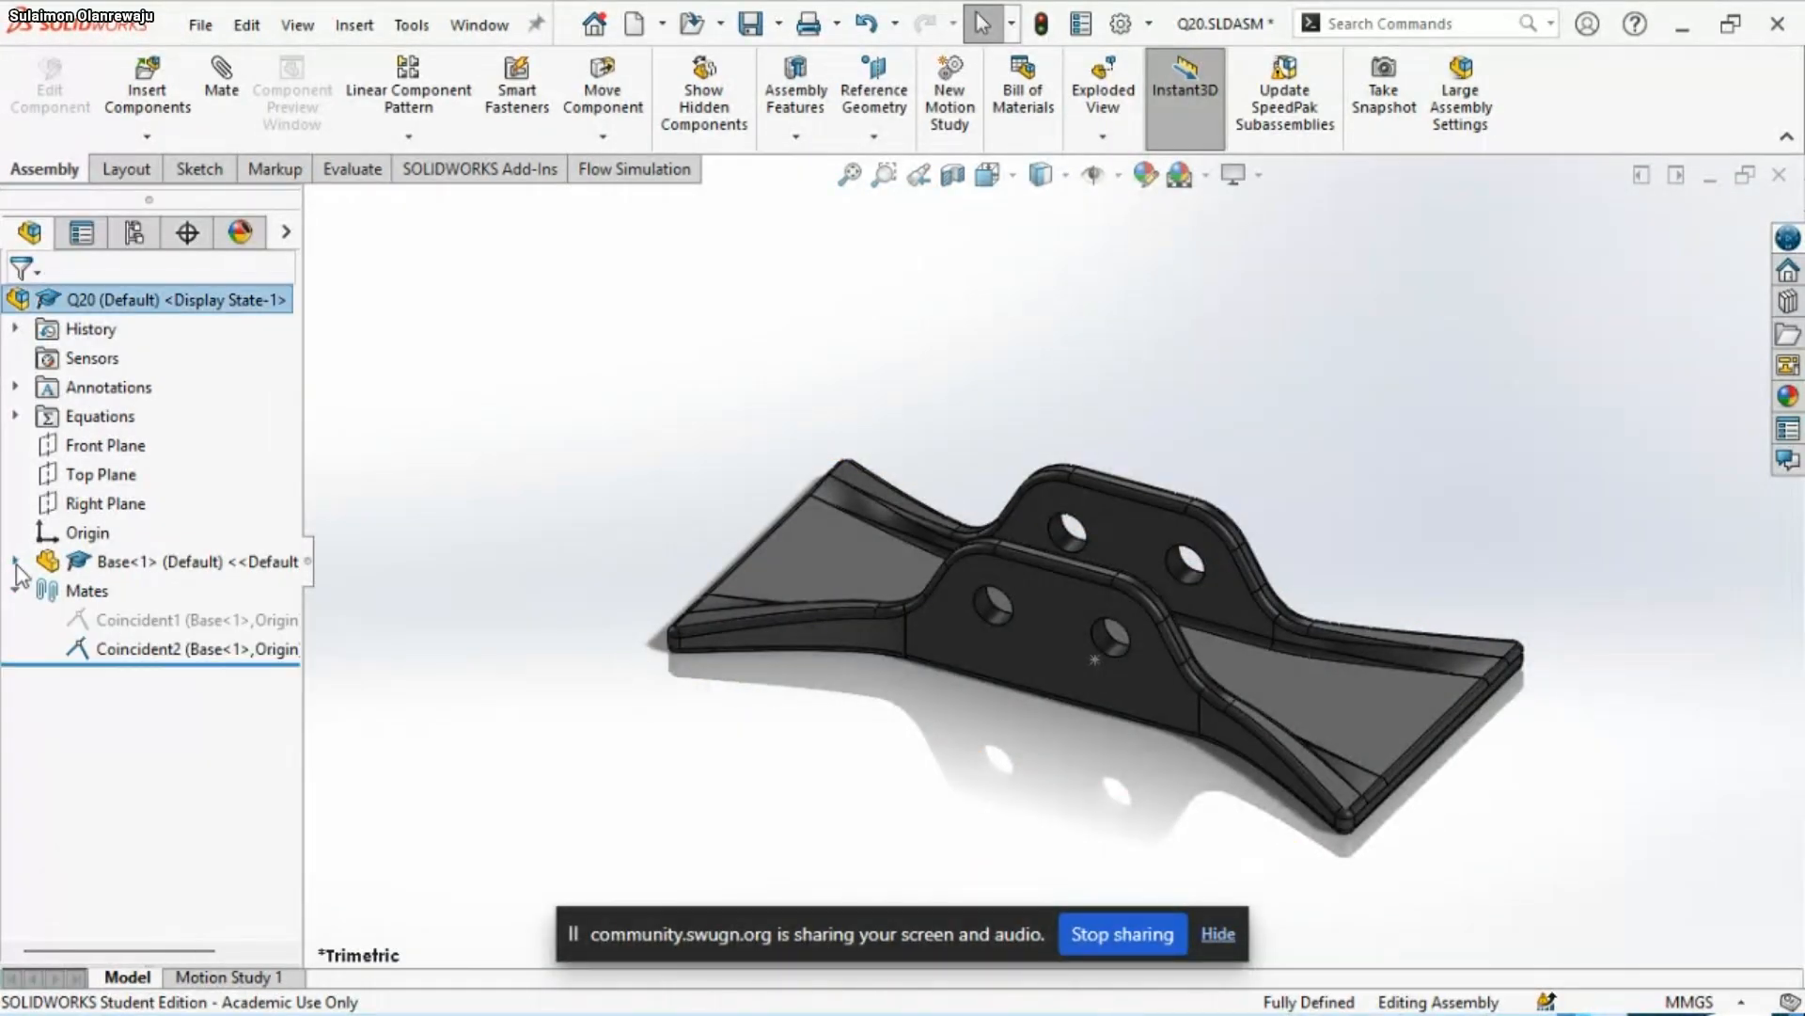
Switch to the PowerPoint slide show to review the assembly conditions for the linkages, pins and Base
left_click(15, 561)
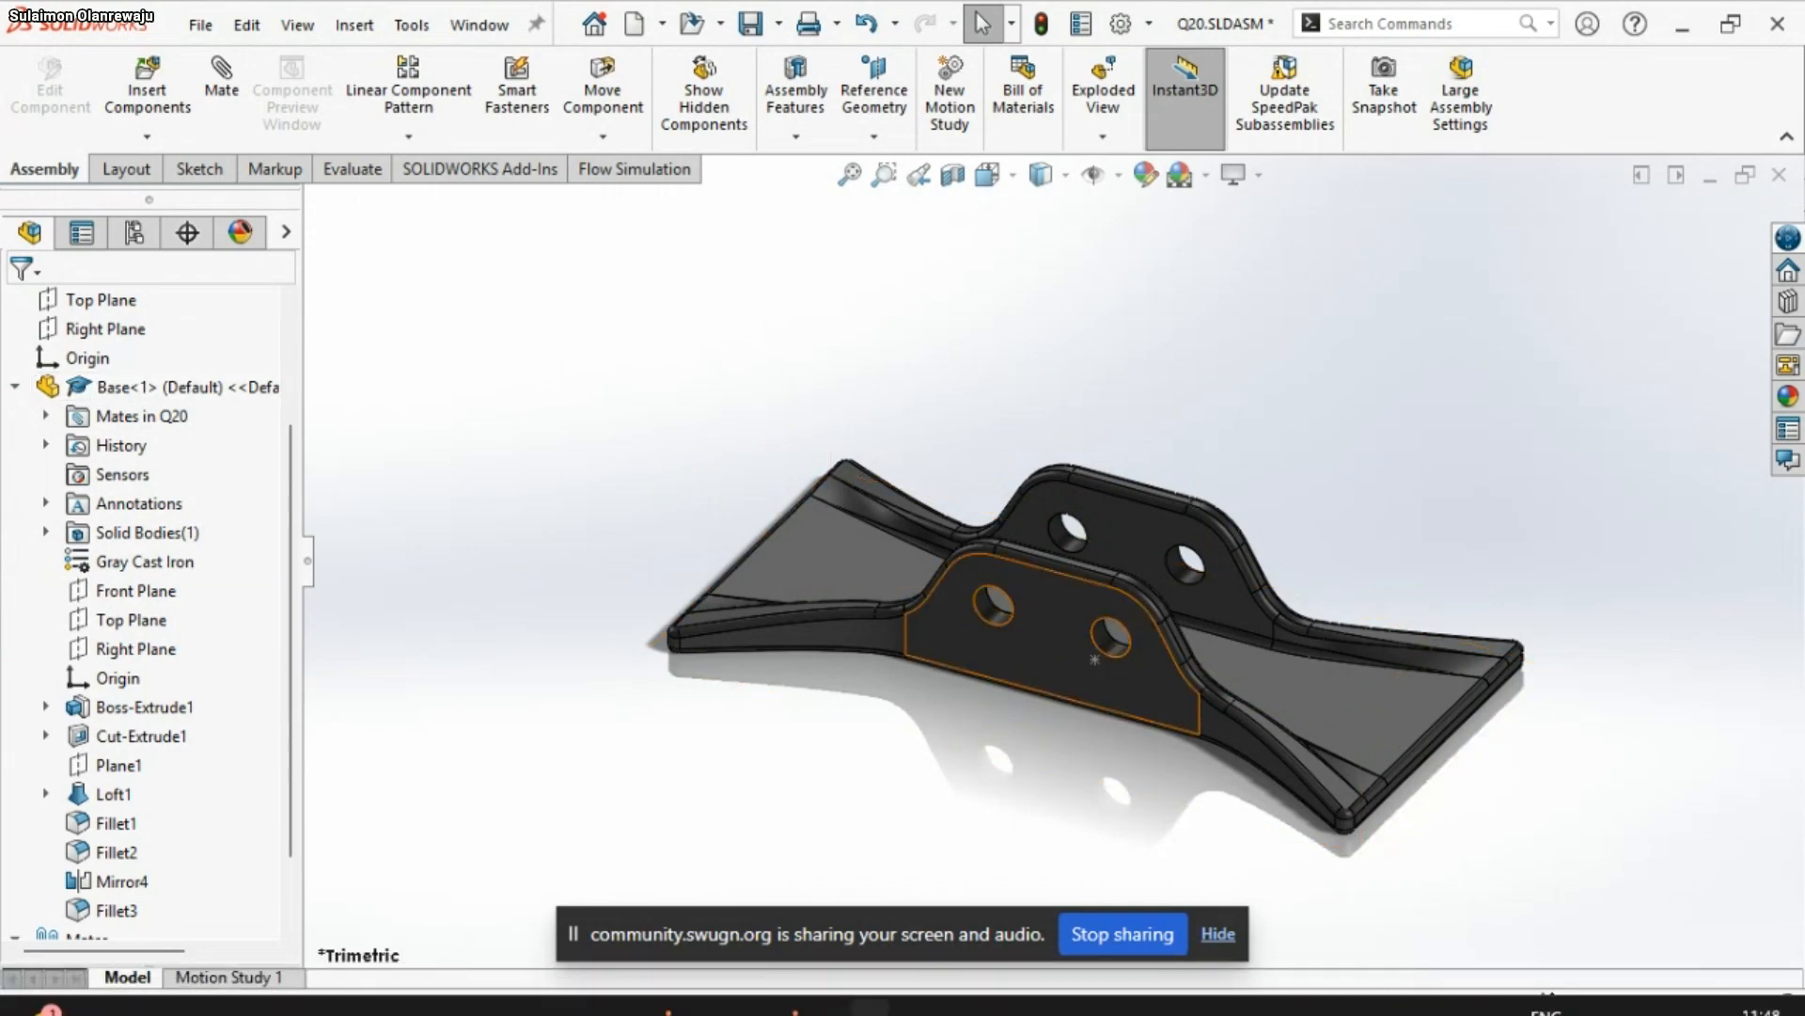
mouse_move(1335, 955)
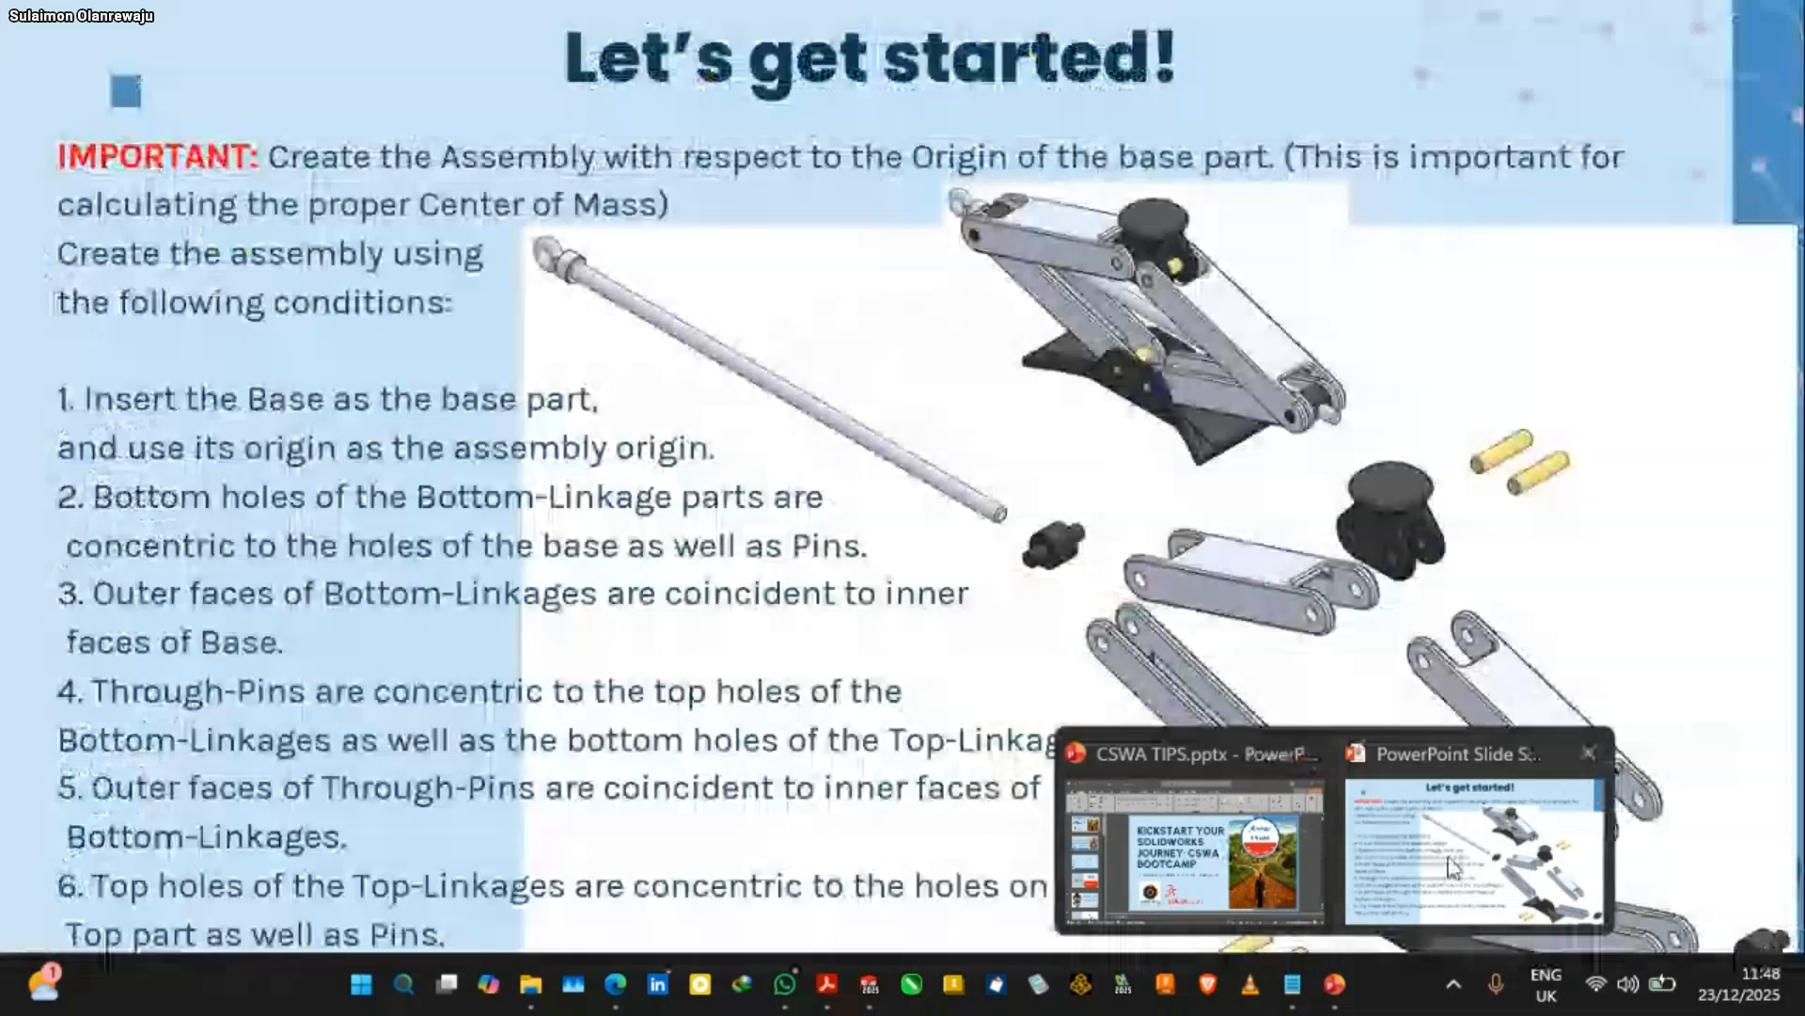
left_click(1452, 866)
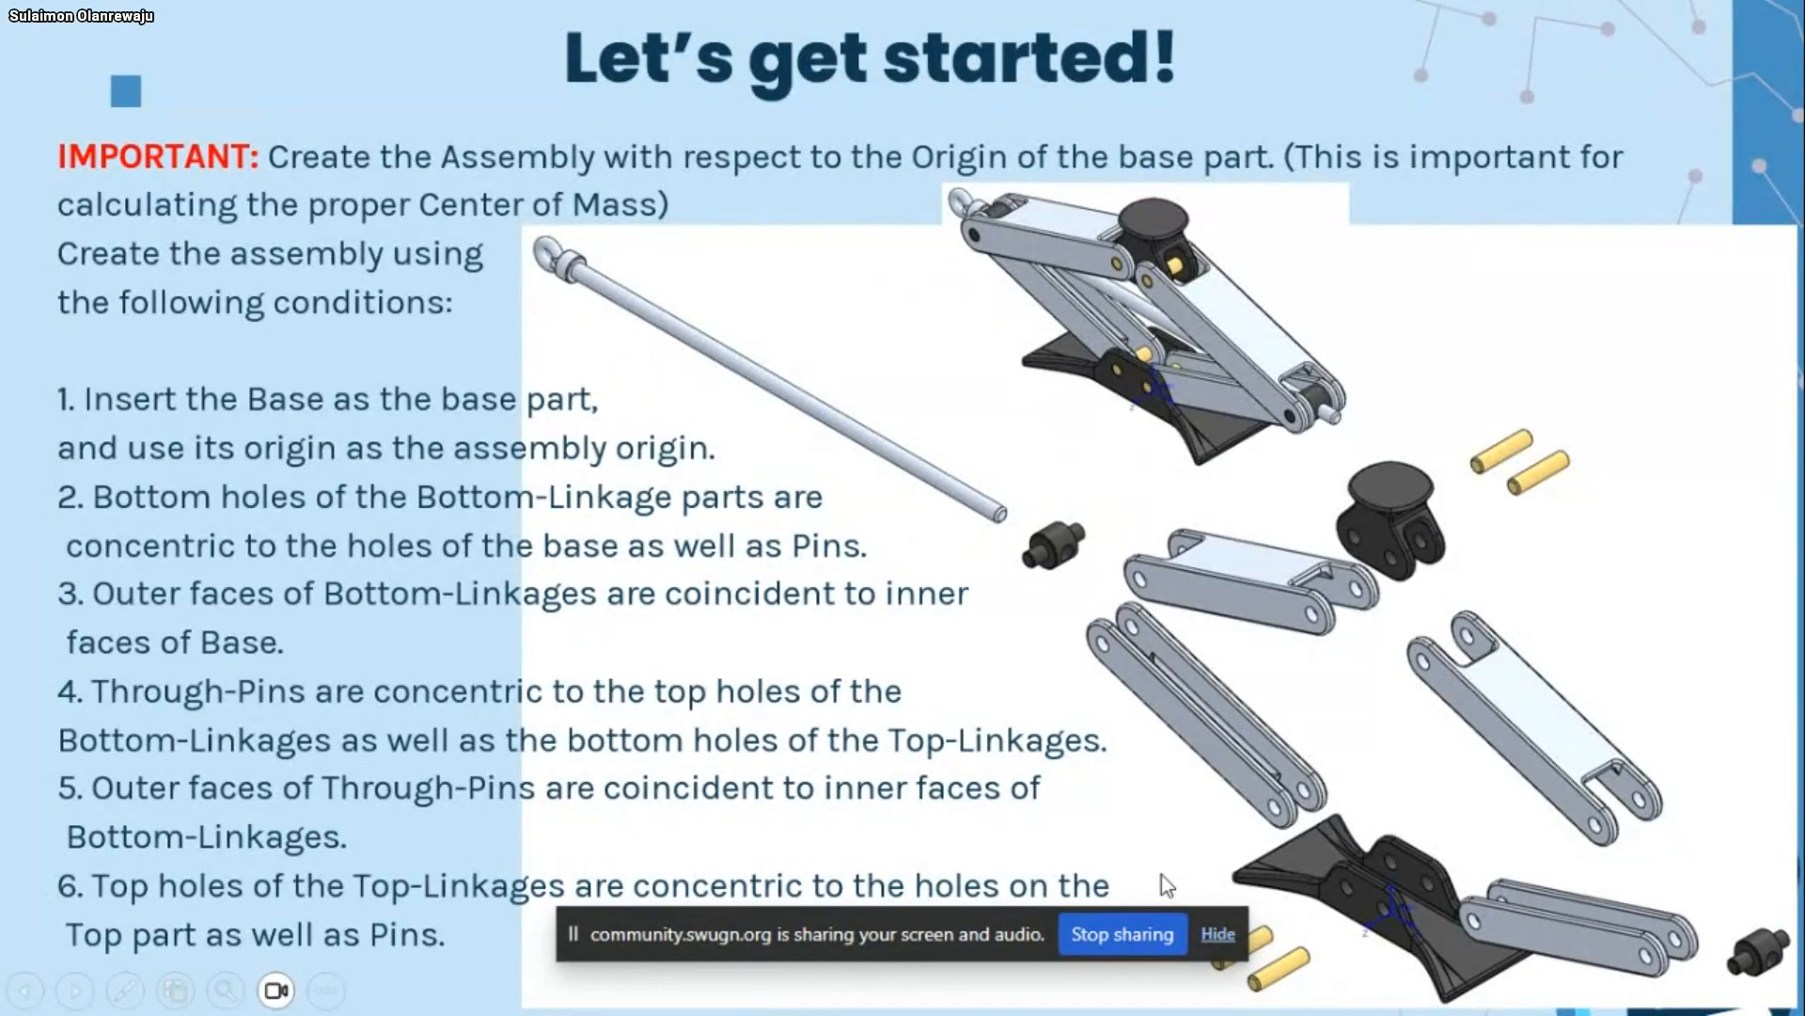
Switch back to SOLIDWORKS and create a coordinate system positioned at the assembly origin
key("super")
left_click(836, 986)
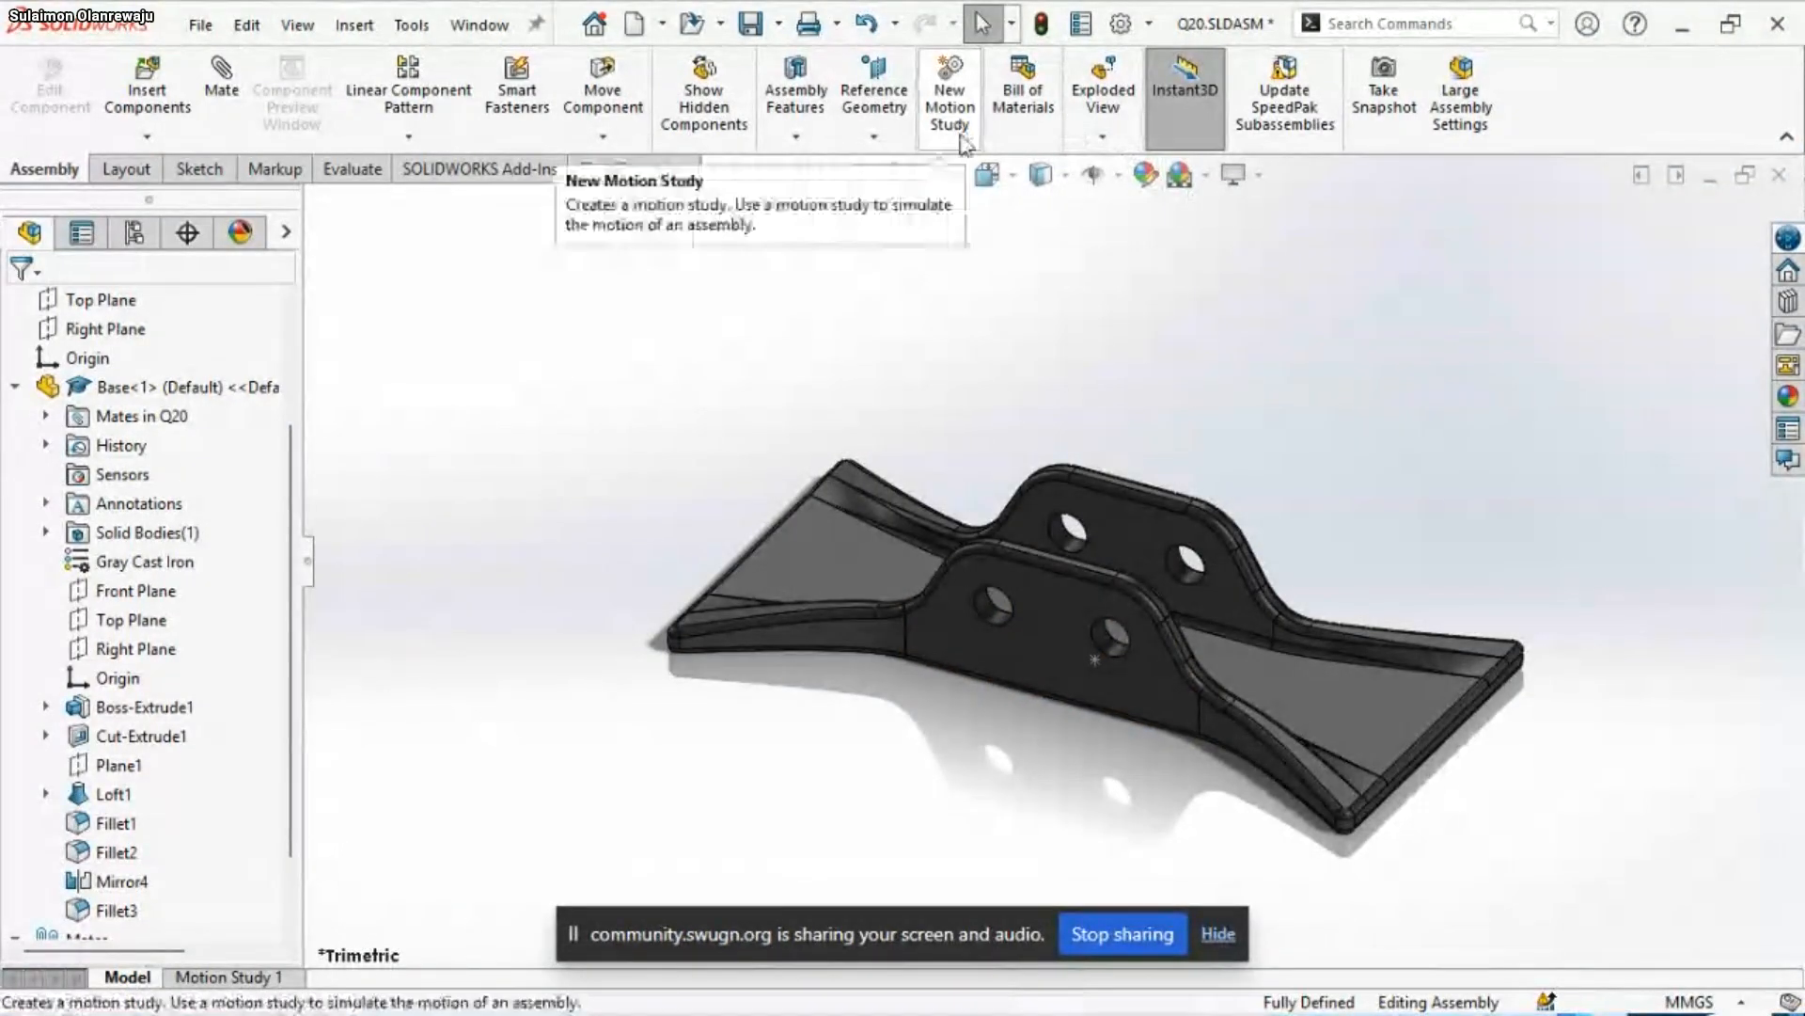
left_click(882, 136)
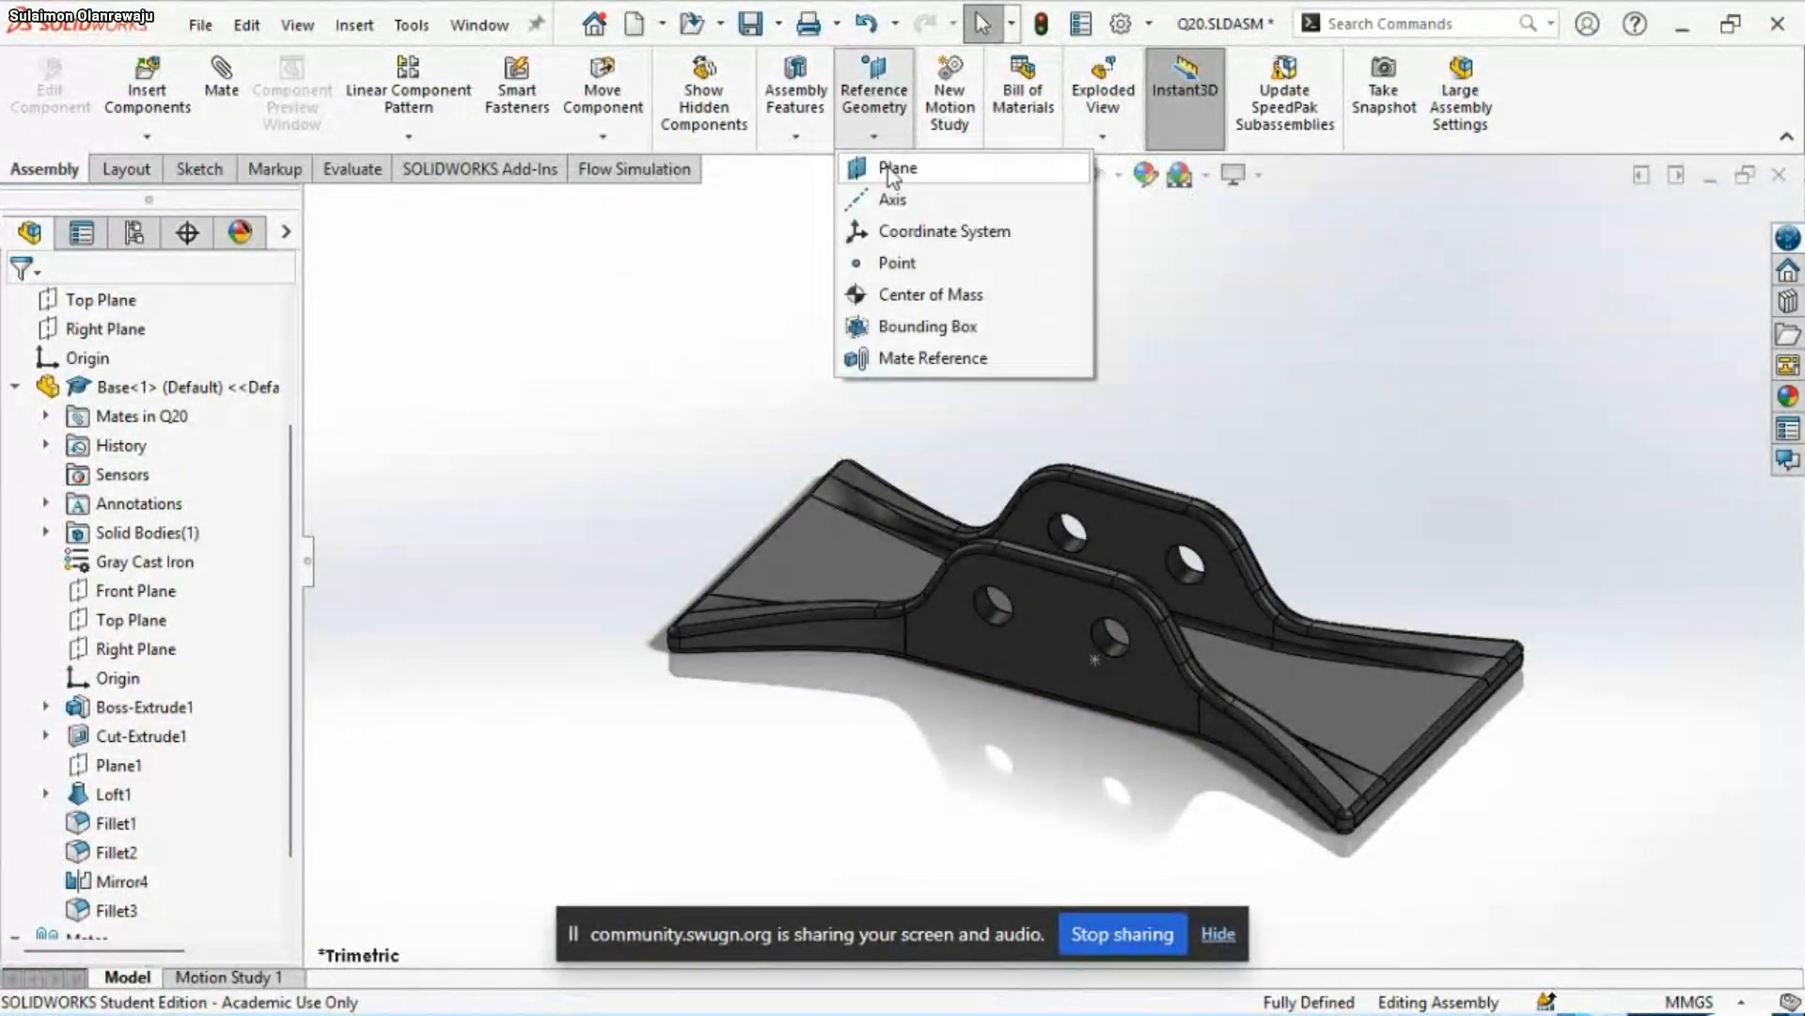
left_click(912, 231)
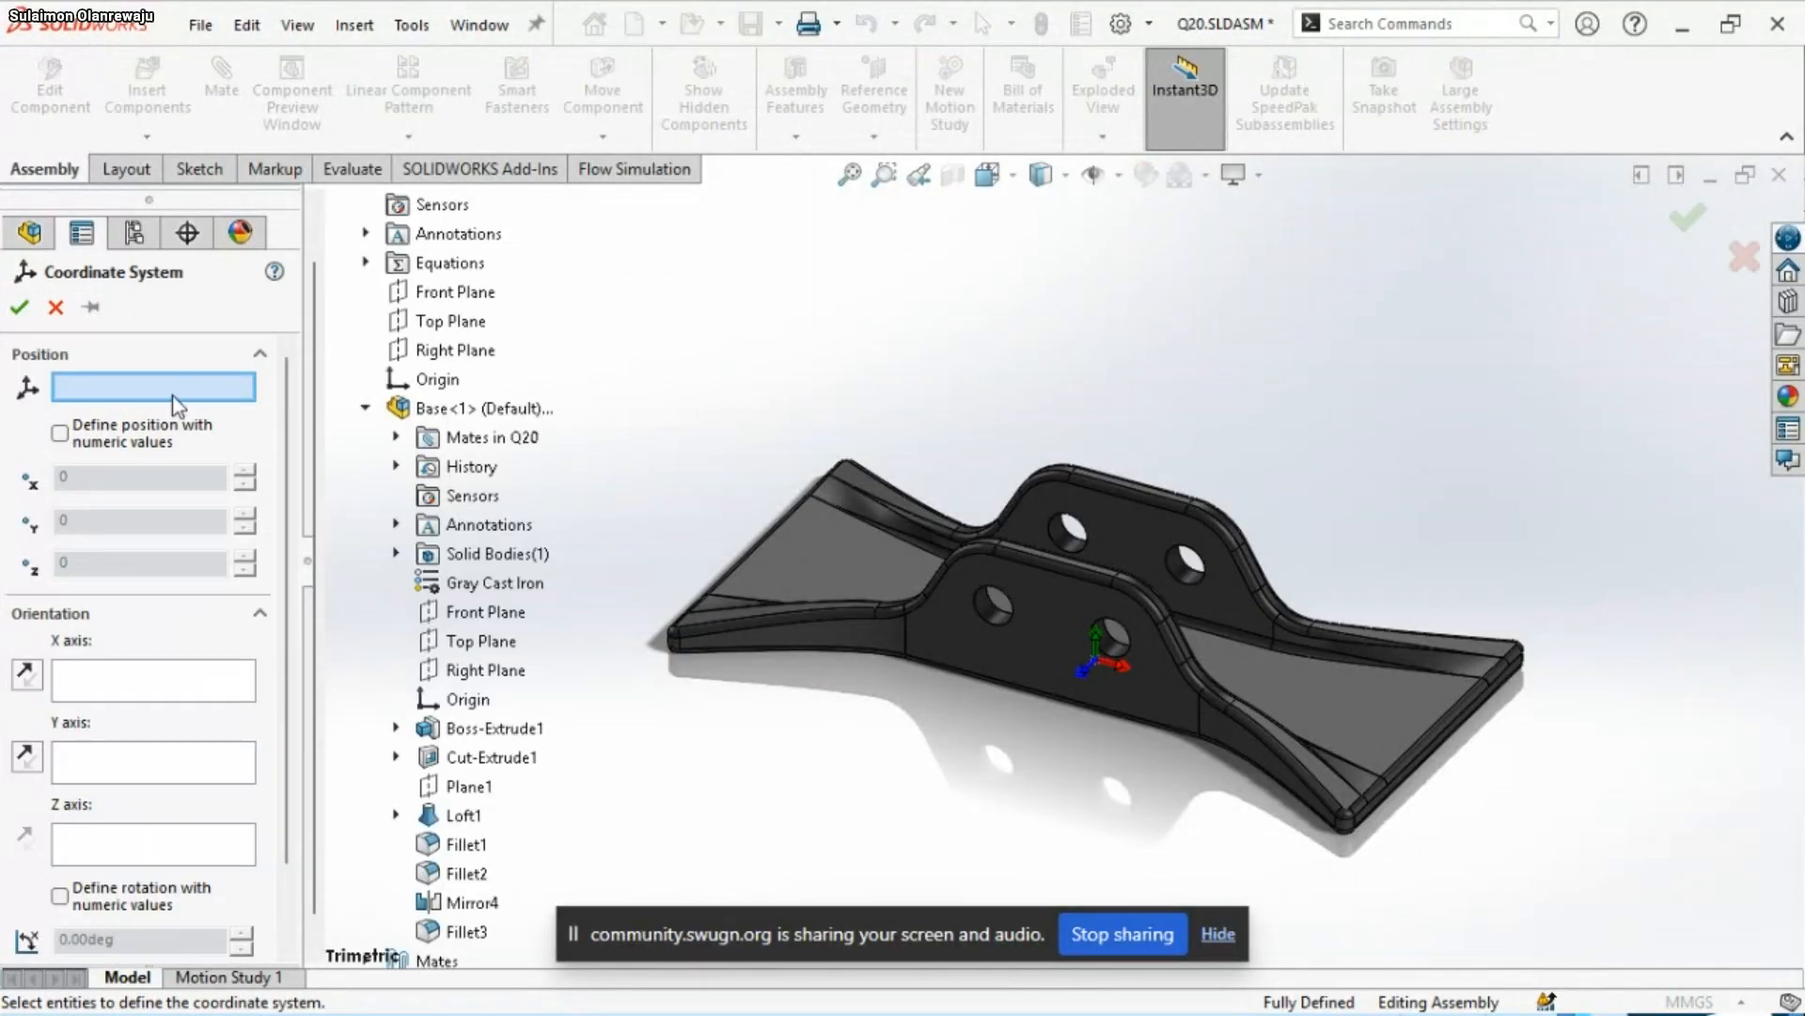
left_click(366, 408)
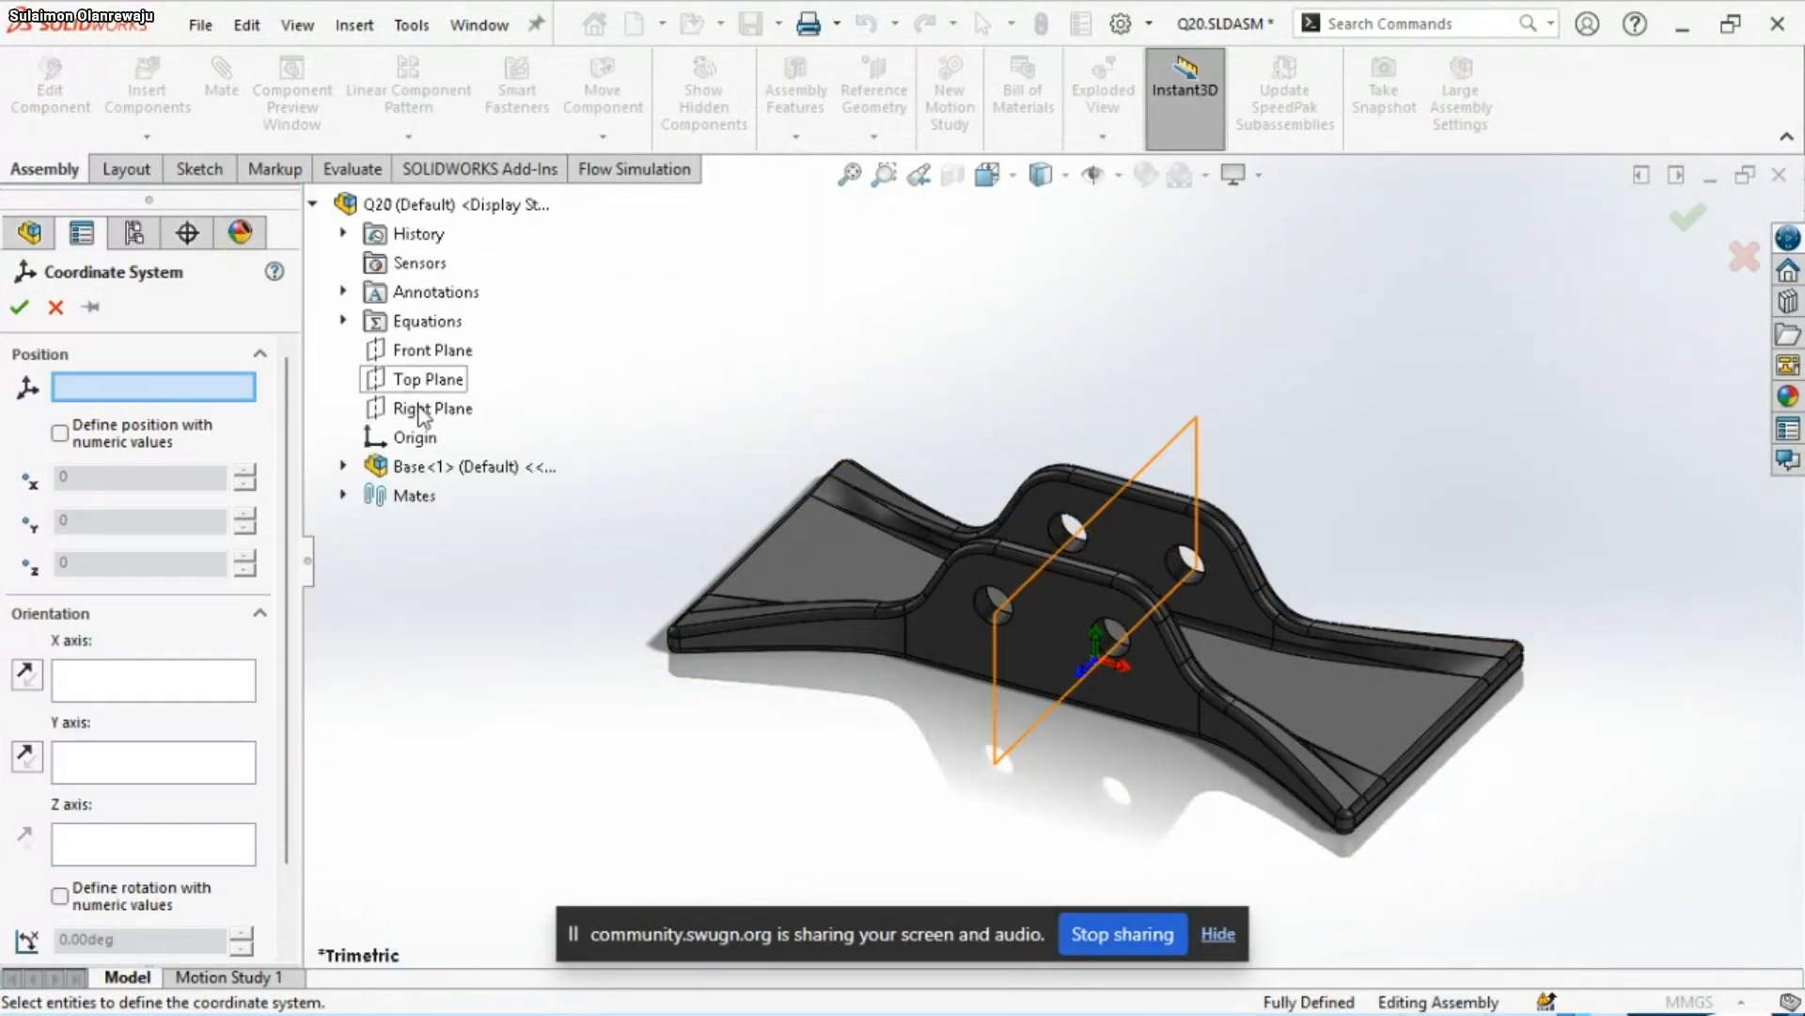
left_click(404, 439)
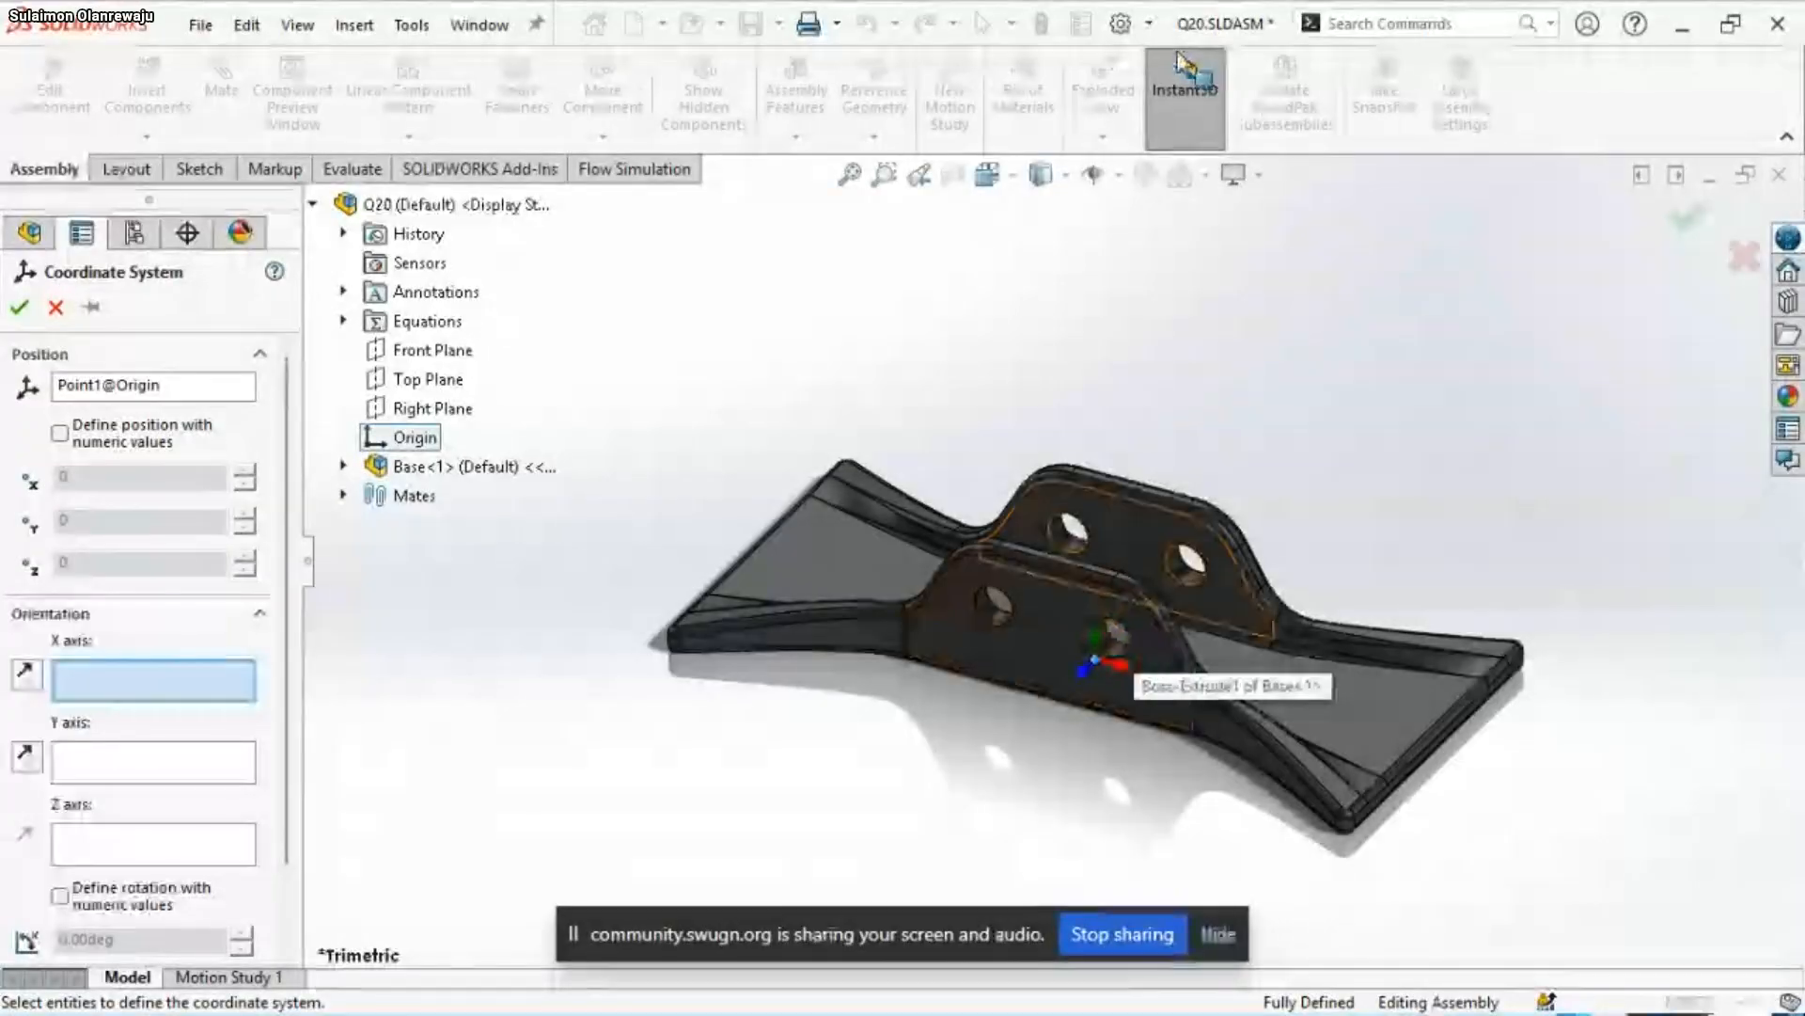
left_click(19, 307)
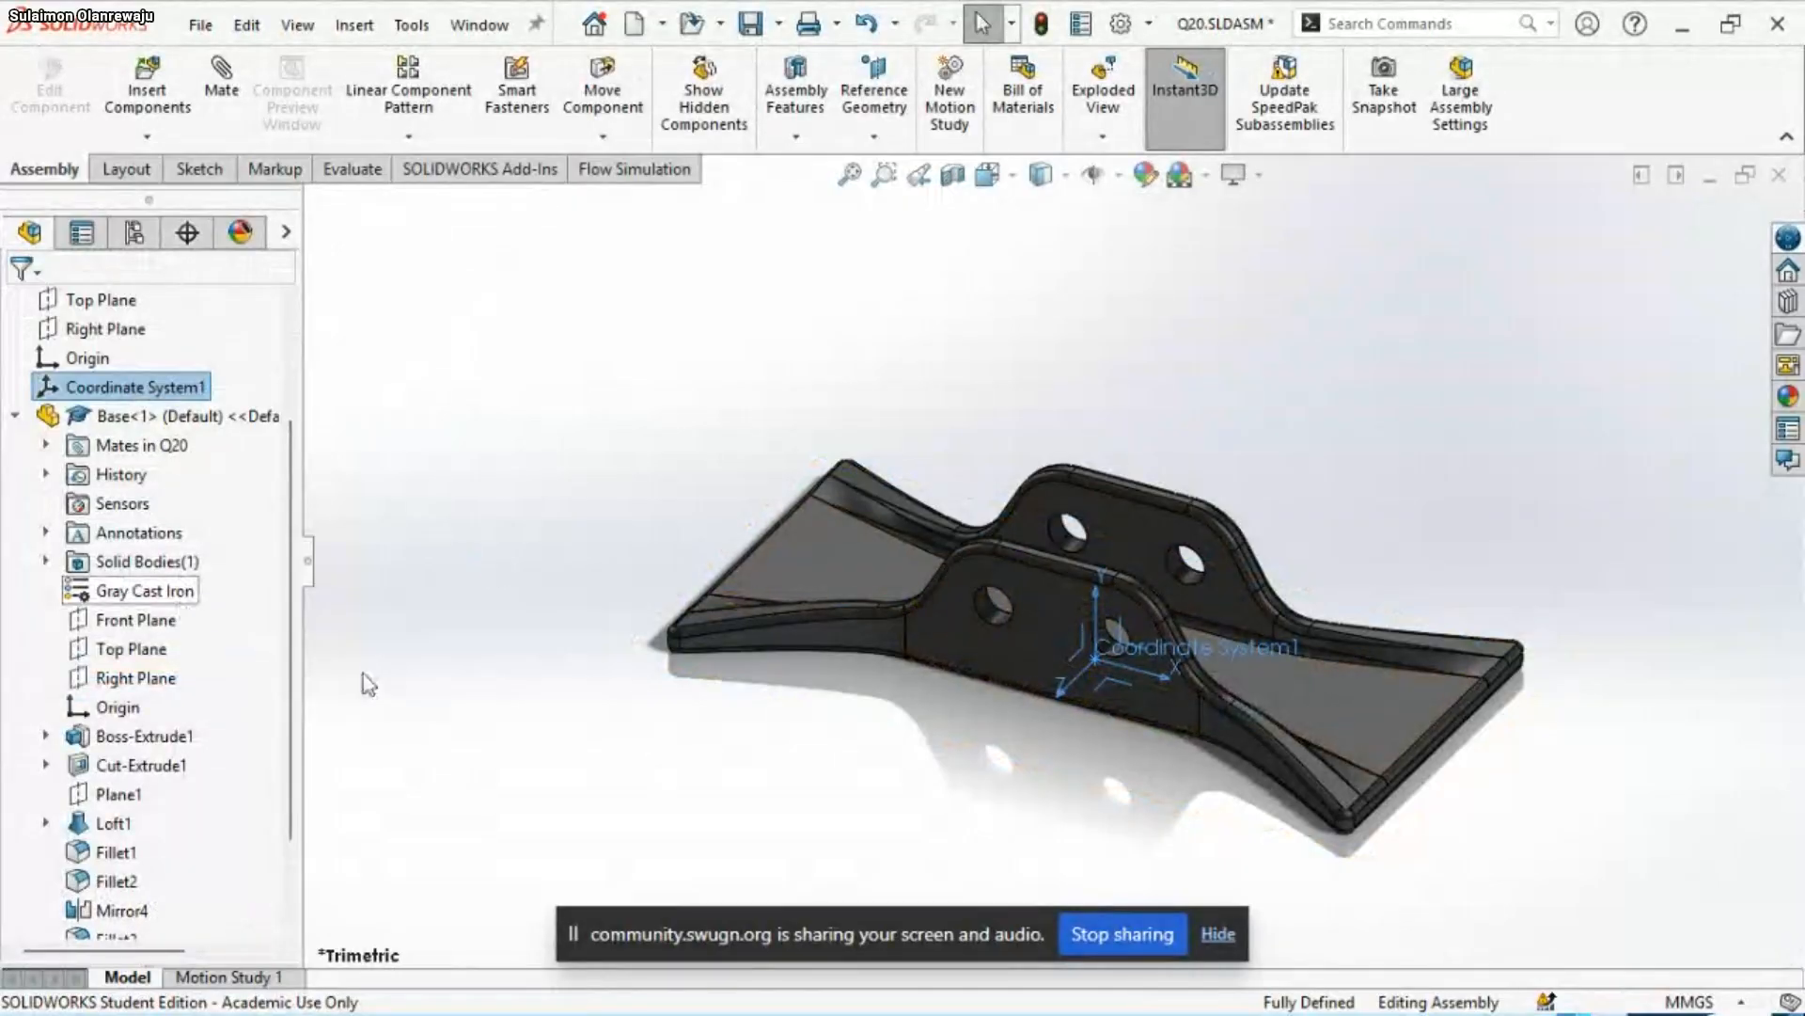
Delete the suppressed Coincident1 mate from the assembly's mates
left_click(15, 416)
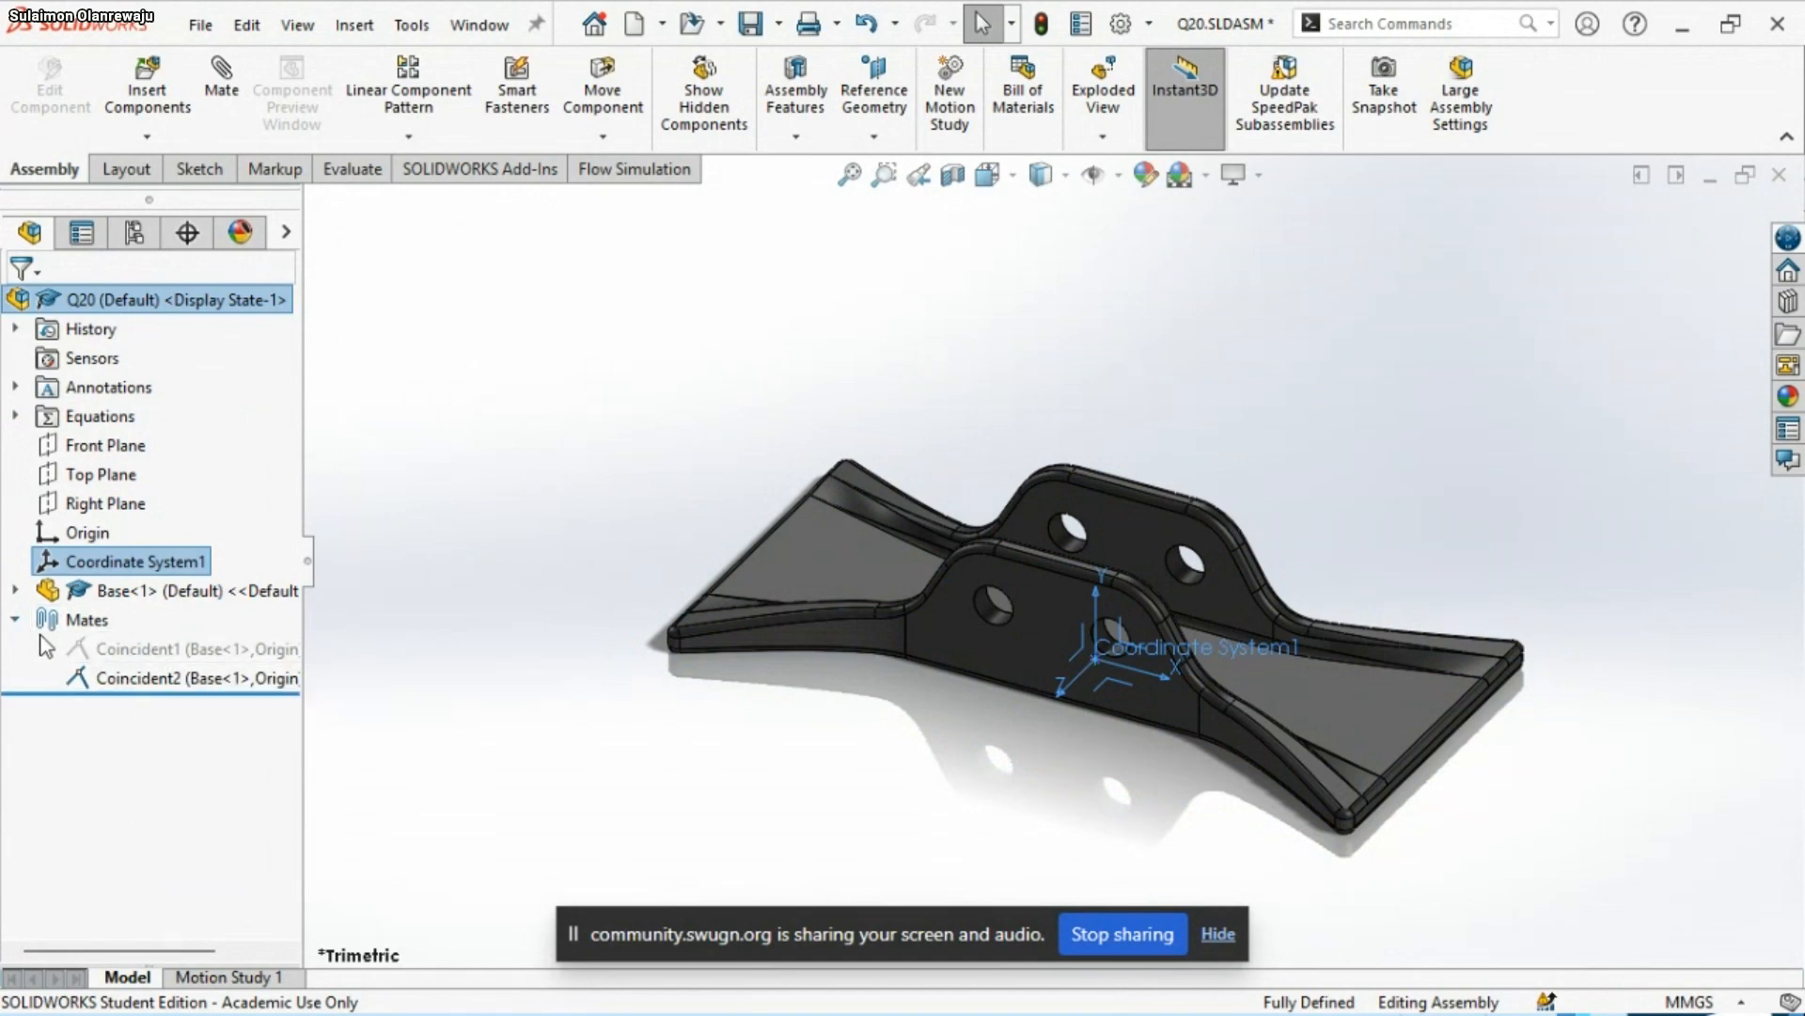
left_click(96, 649)
right_click(95, 652)
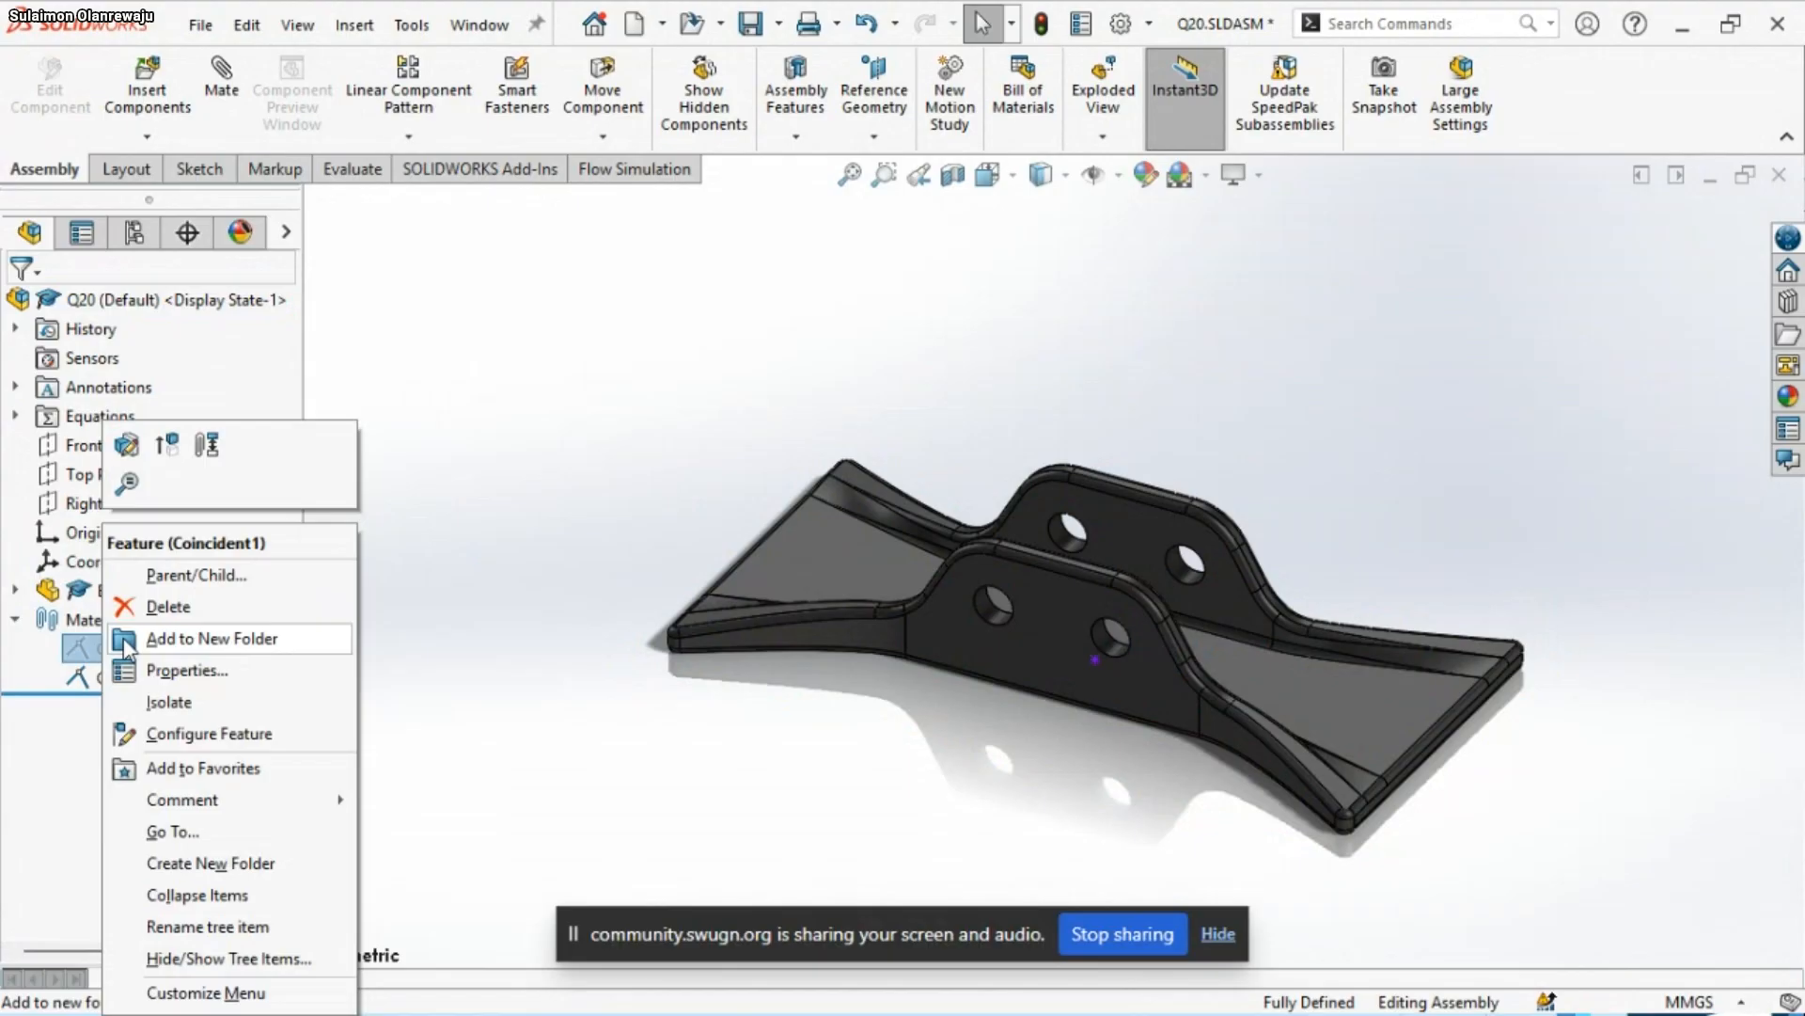
left_click(190, 605)
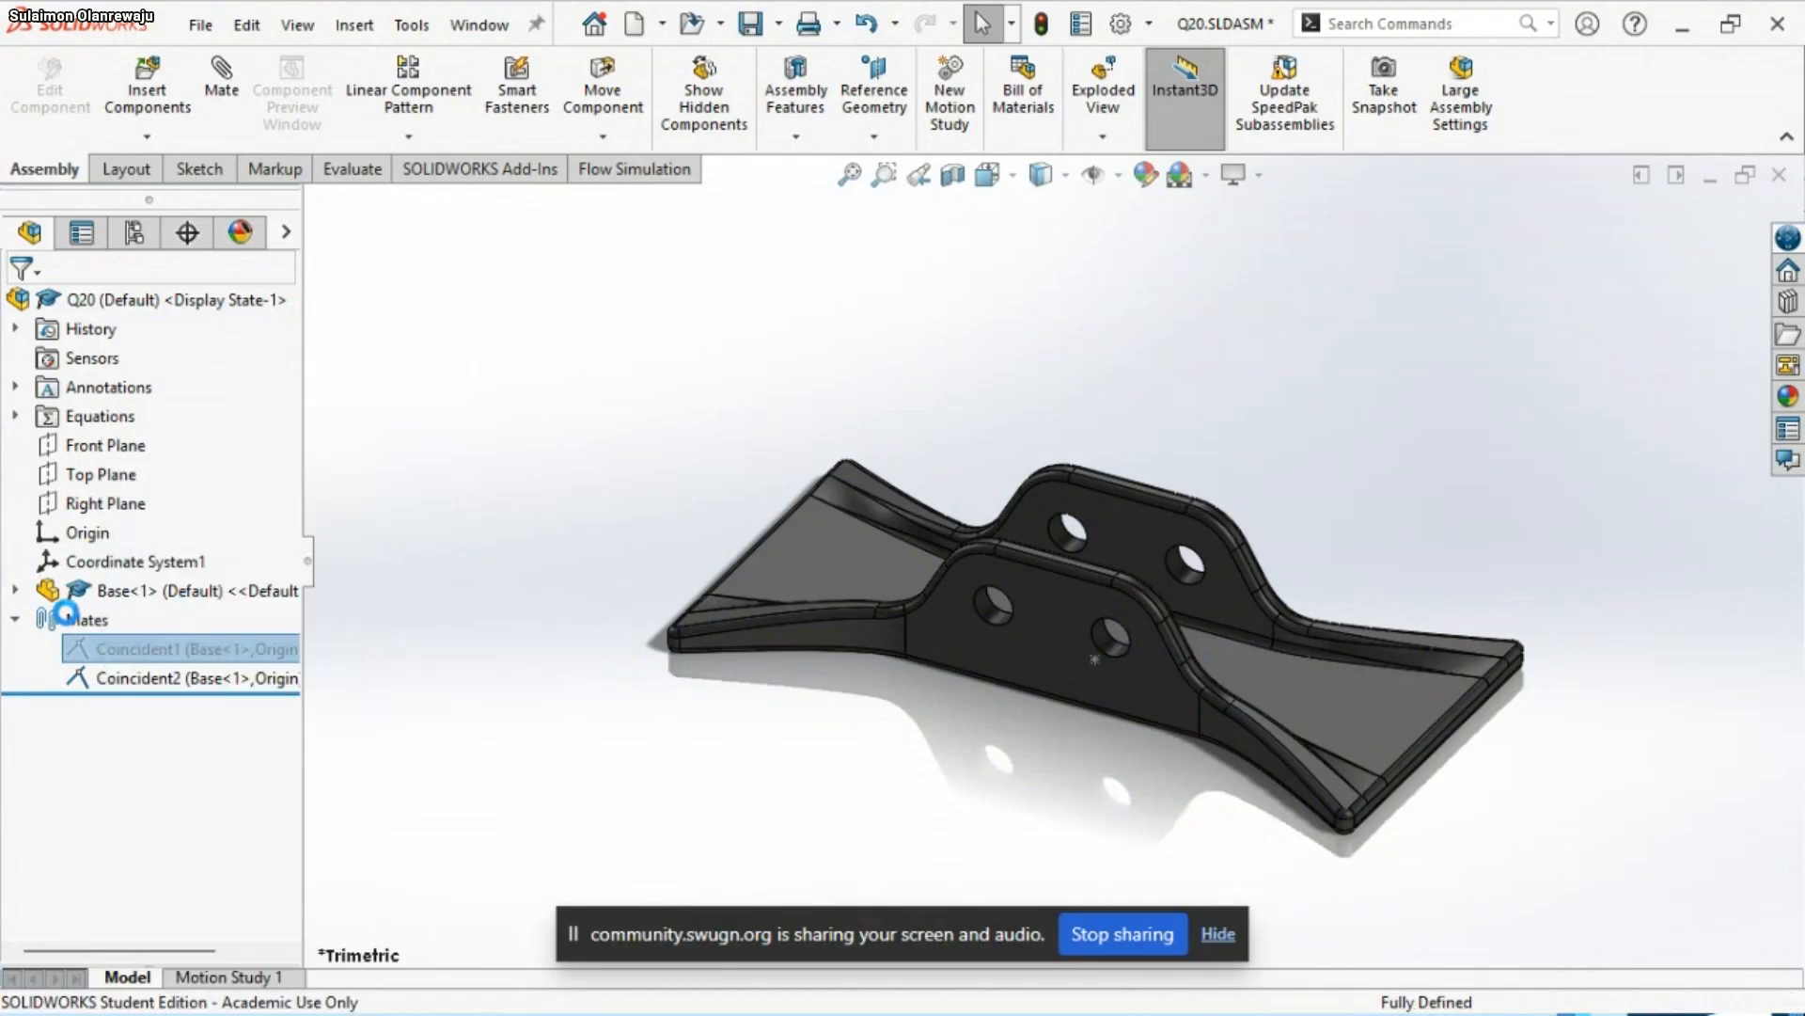
left_click(16, 619)
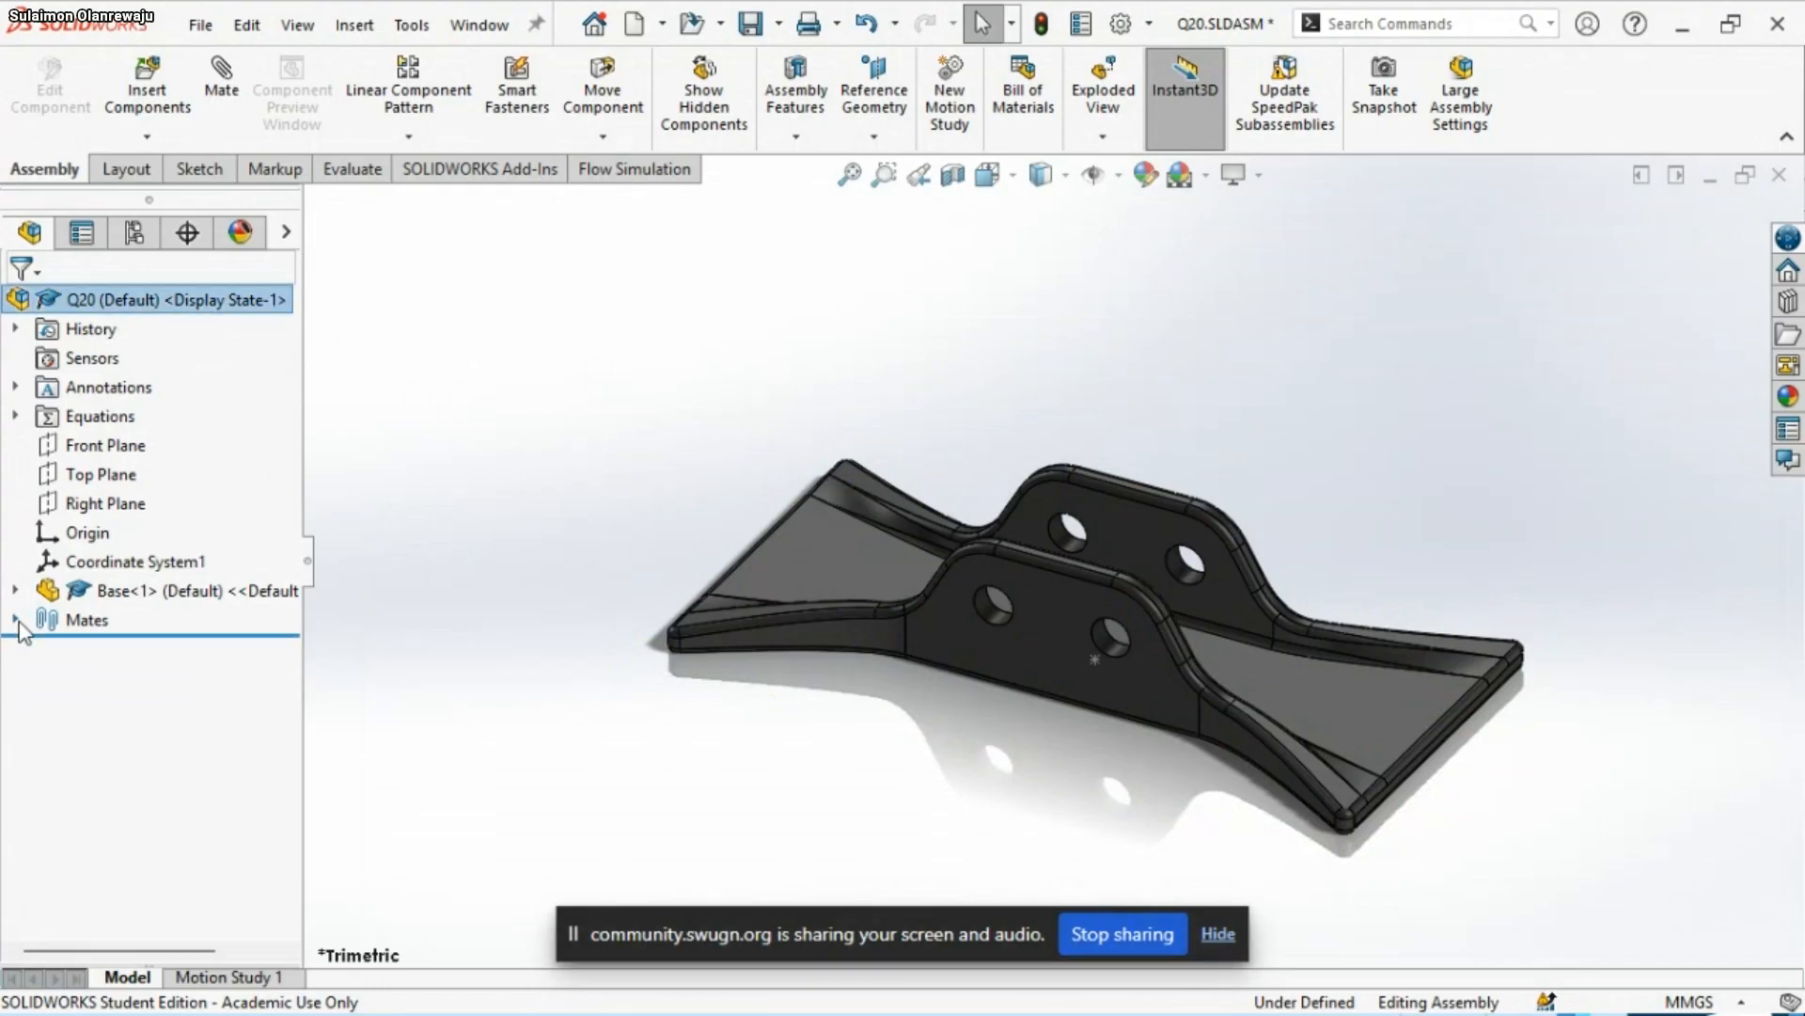
Fix the Base component in place and try to move it to test that it is held
left_click(160, 600)
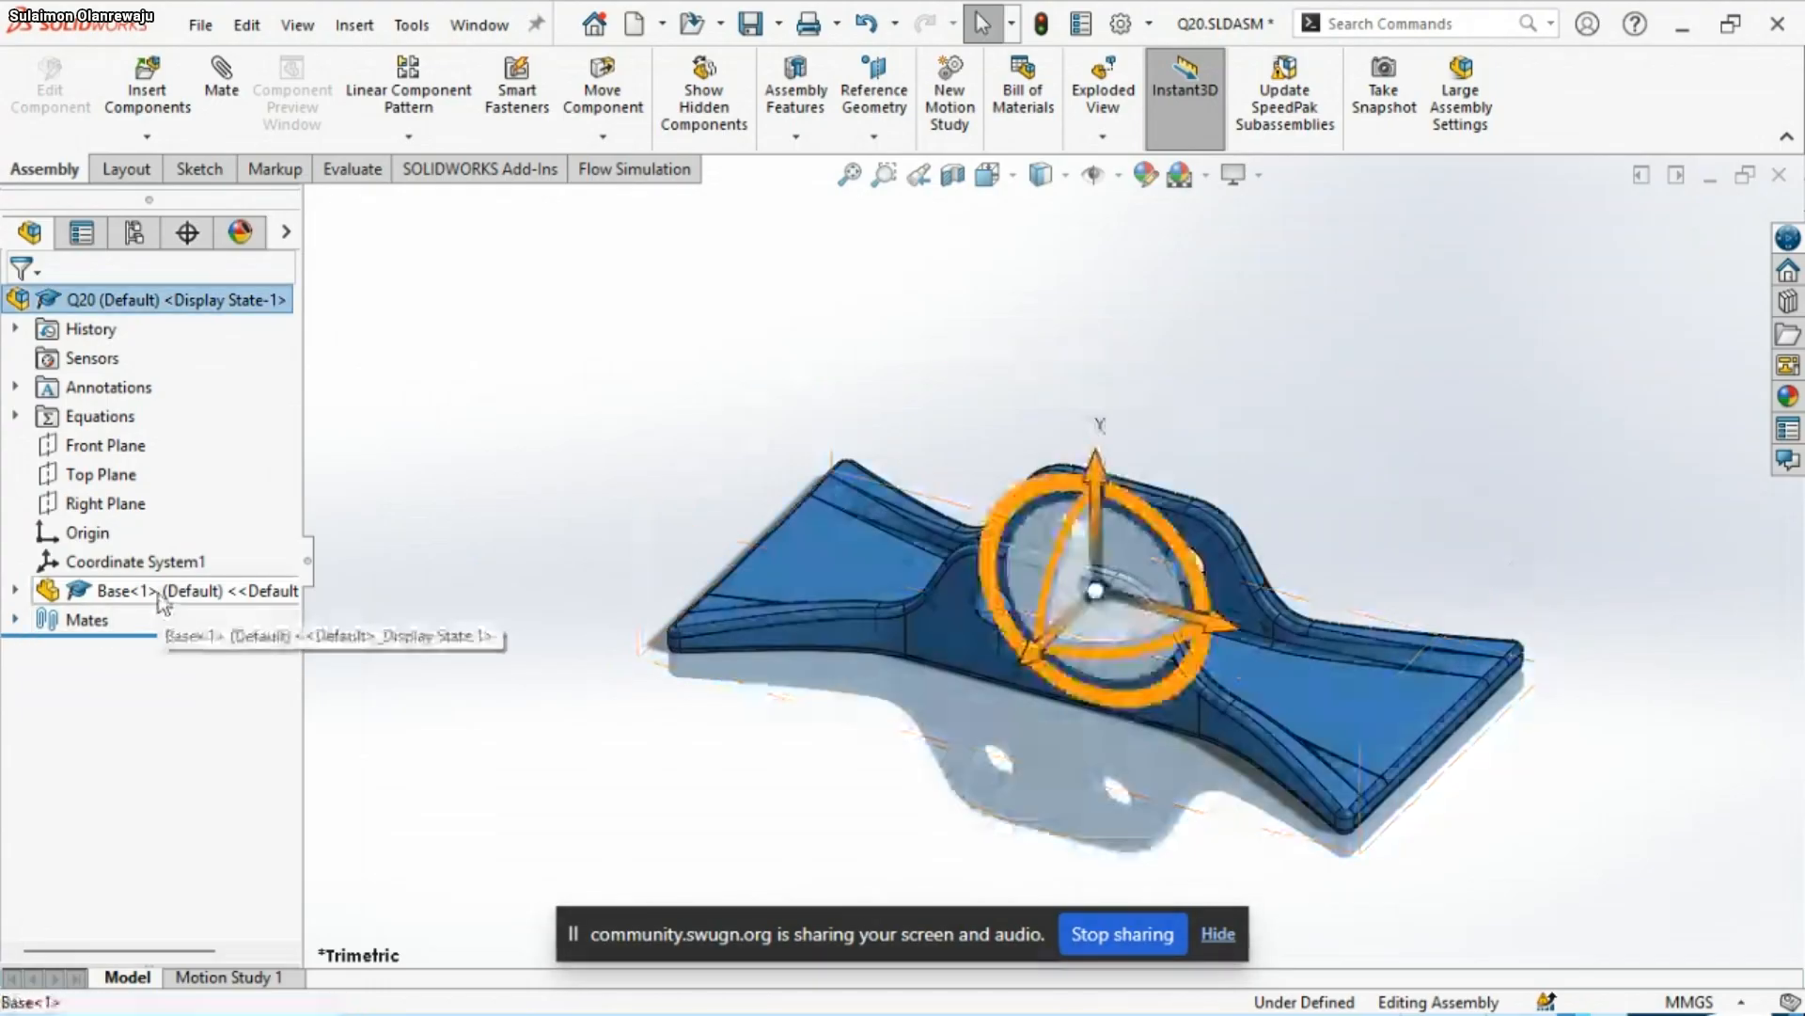
right_click(159, 602)
left_click(218, 414)
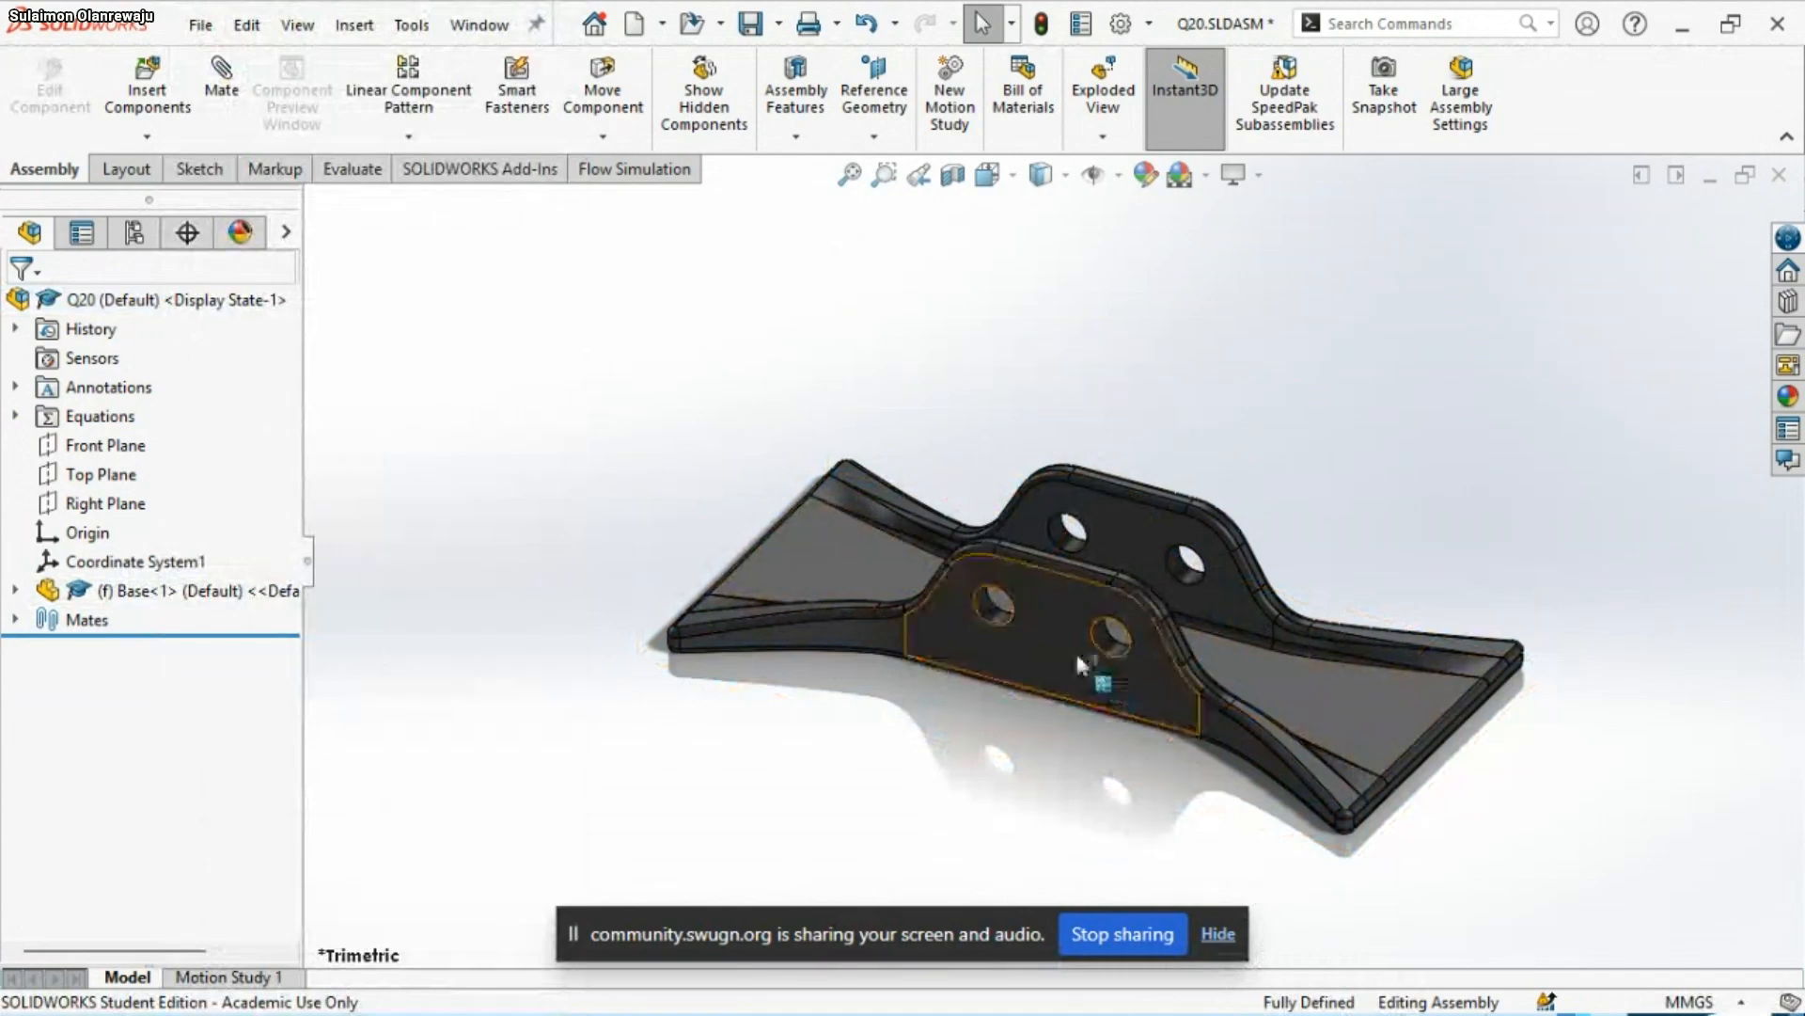
left_click_drag(1042, 650, 1193, 830)
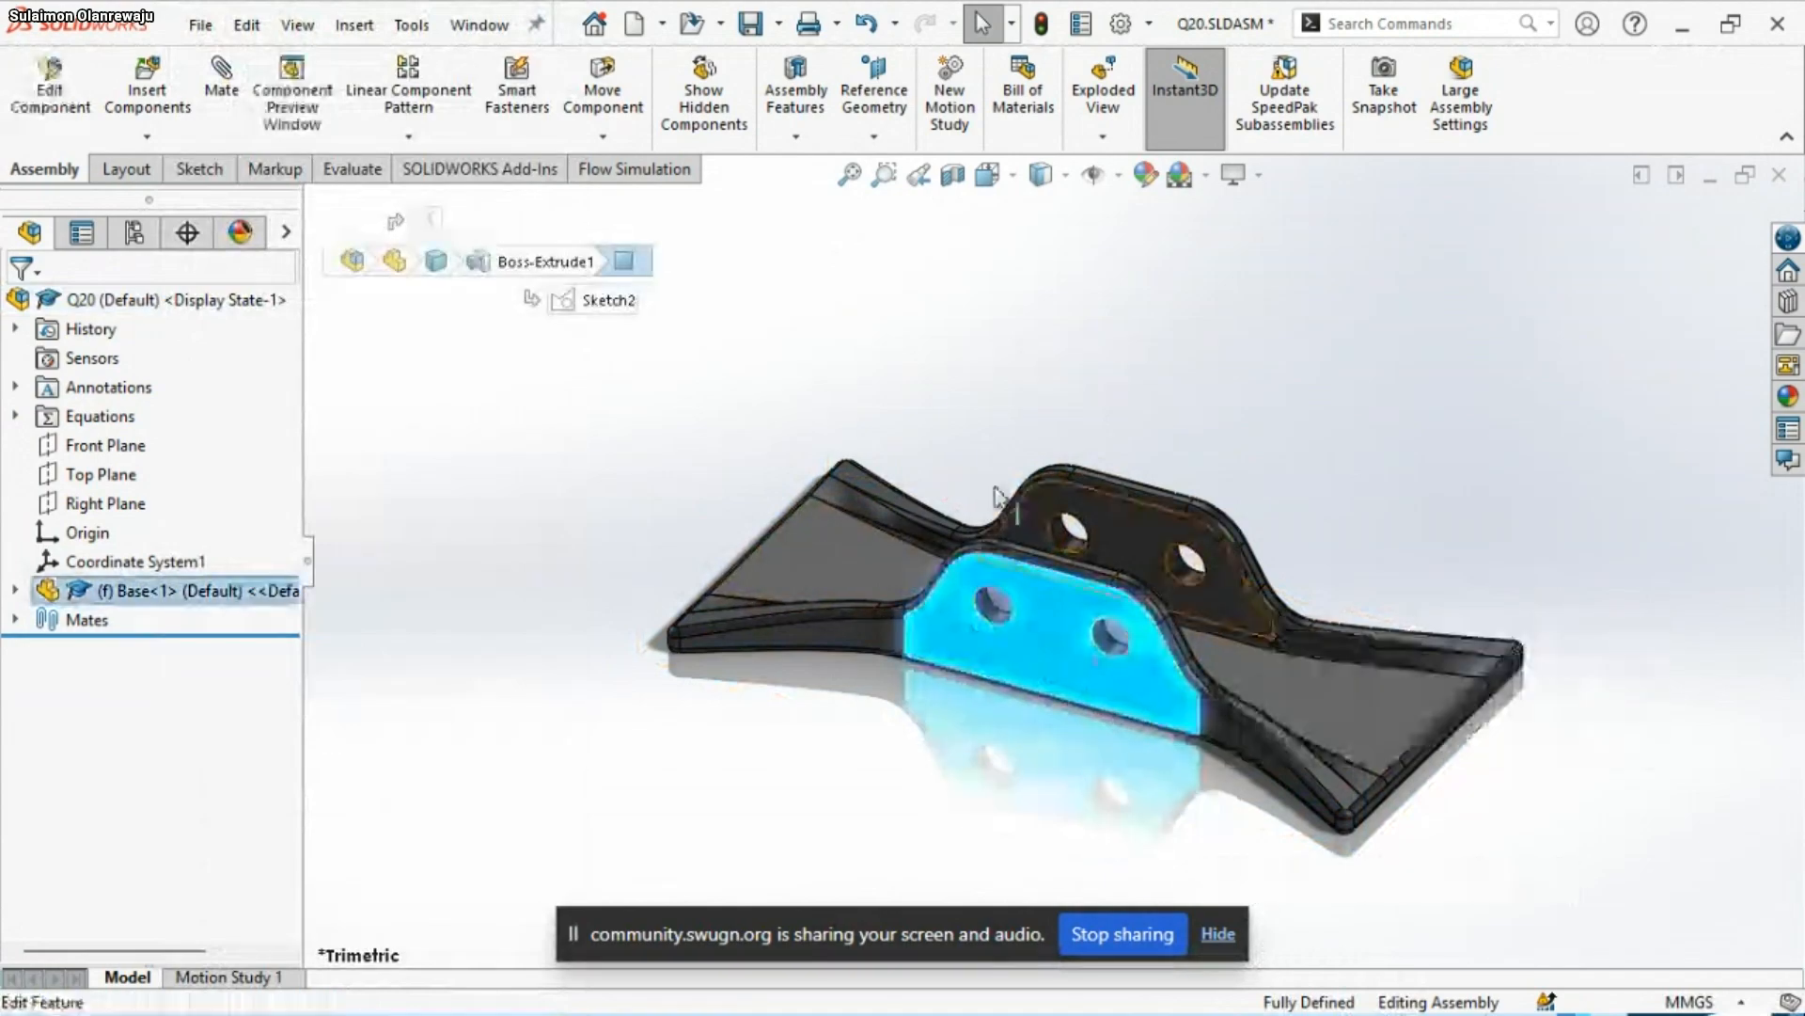
left_click(795, 511)
left_click(661, 451)
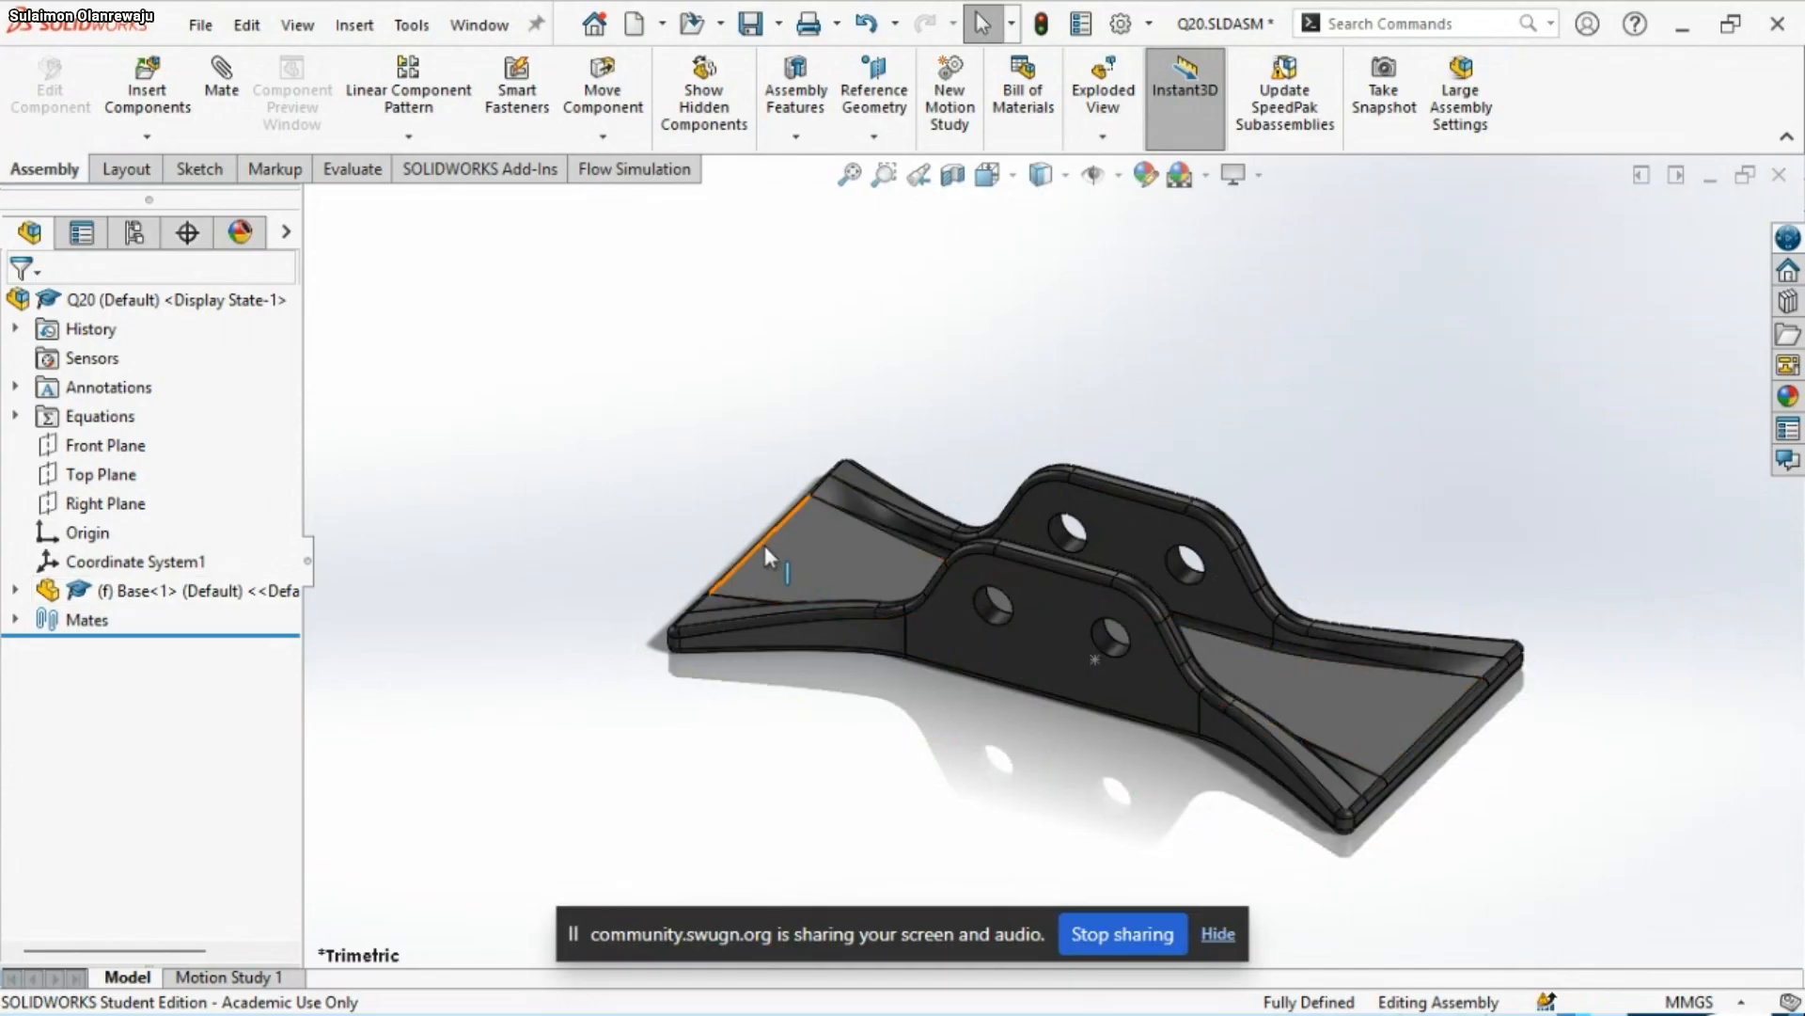
Rename the coordinate system as Coordinate Sys and save the assembly
left_click(94, 563)
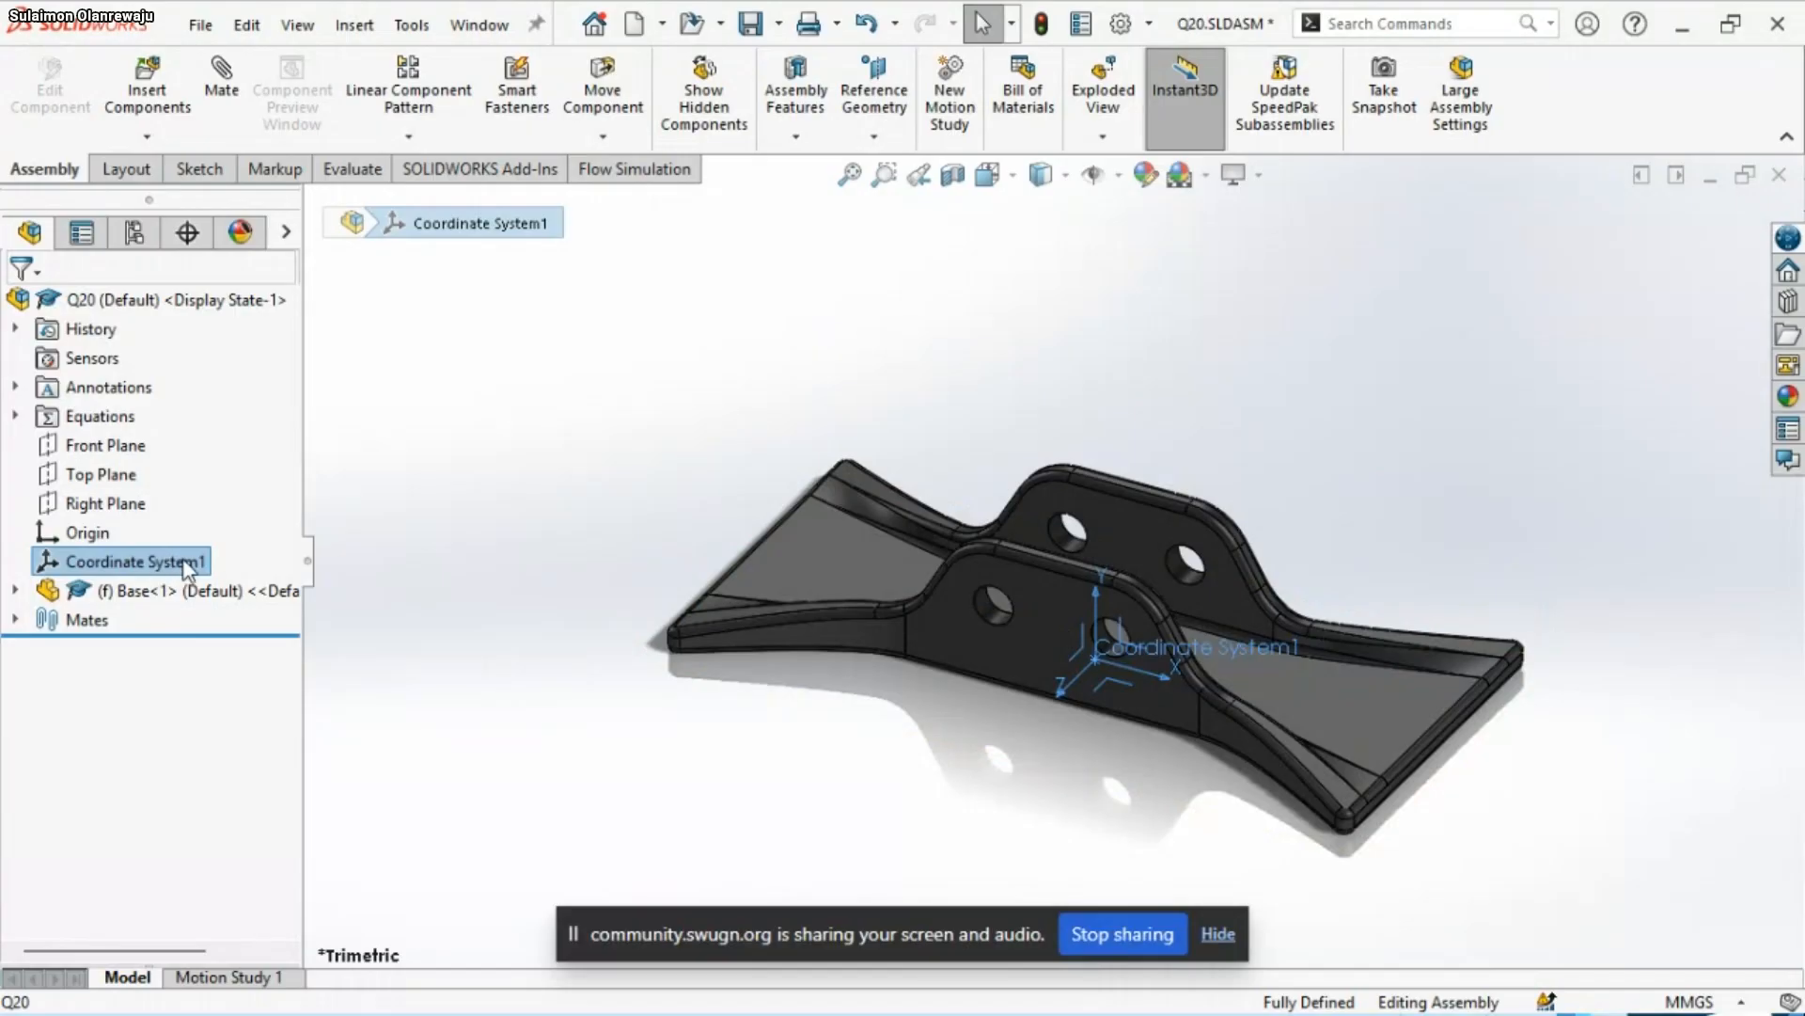
left_click(150, 562)
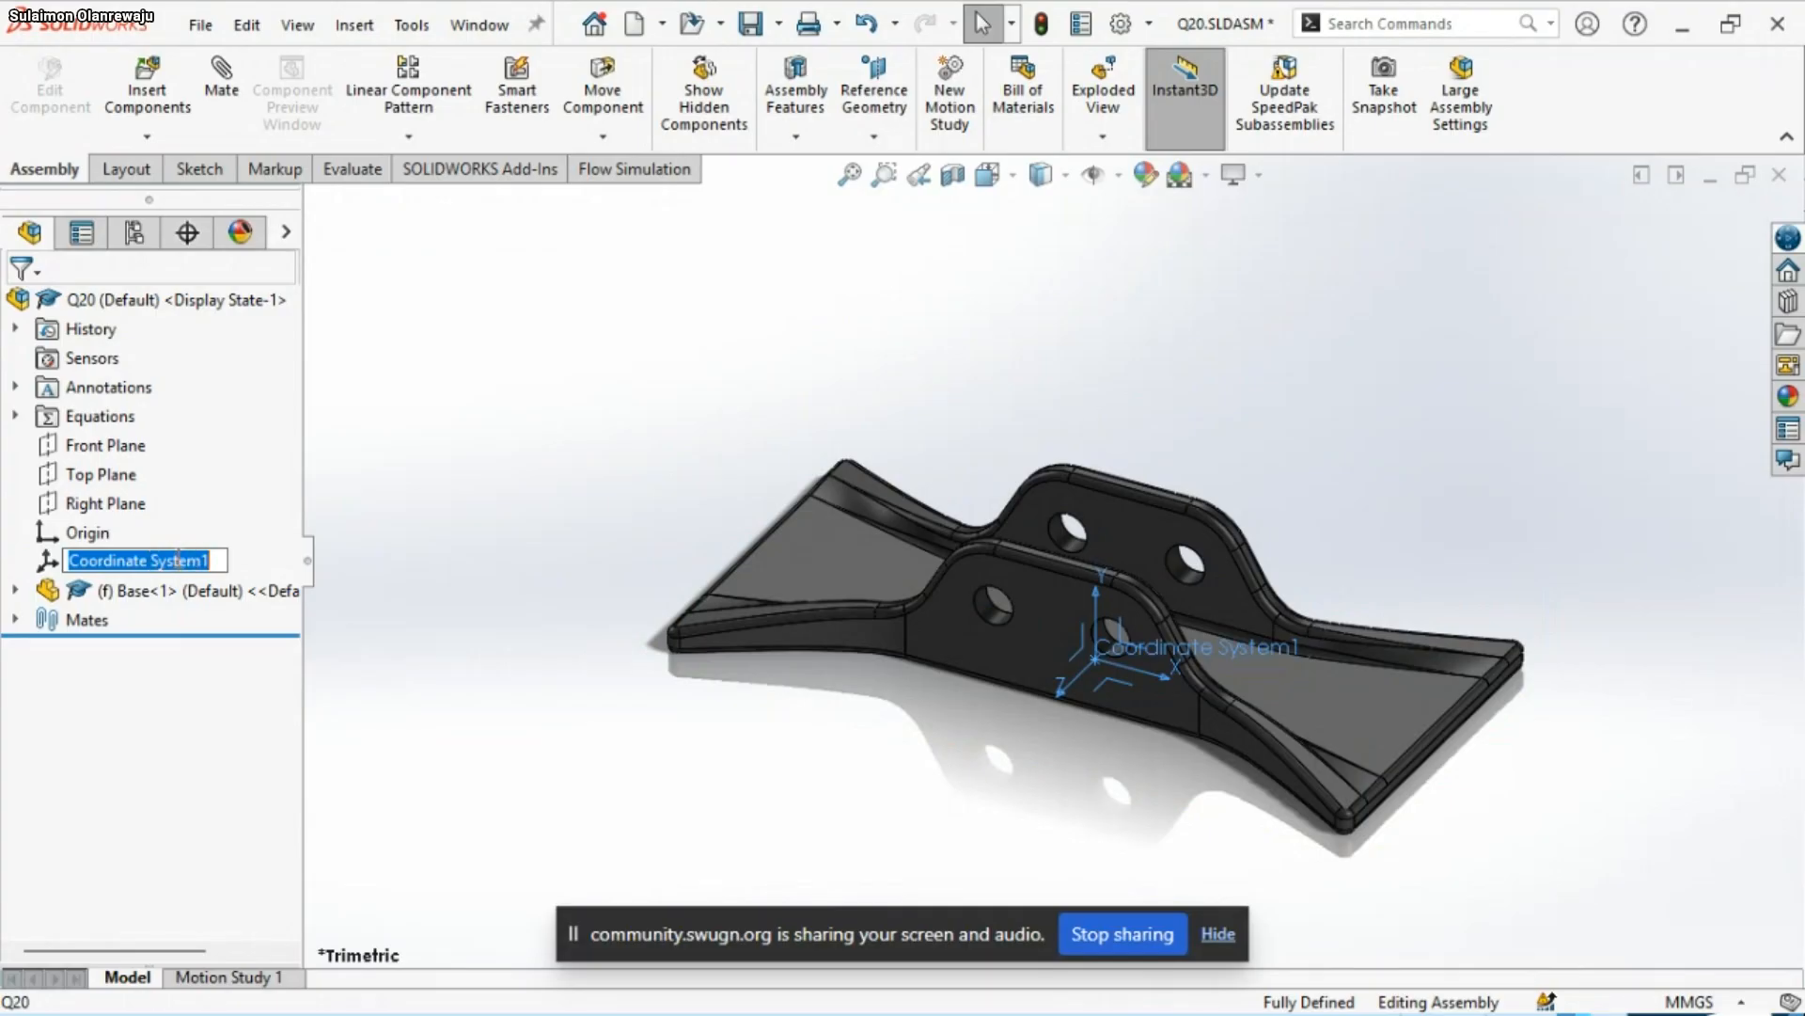
left_click(209, 560)
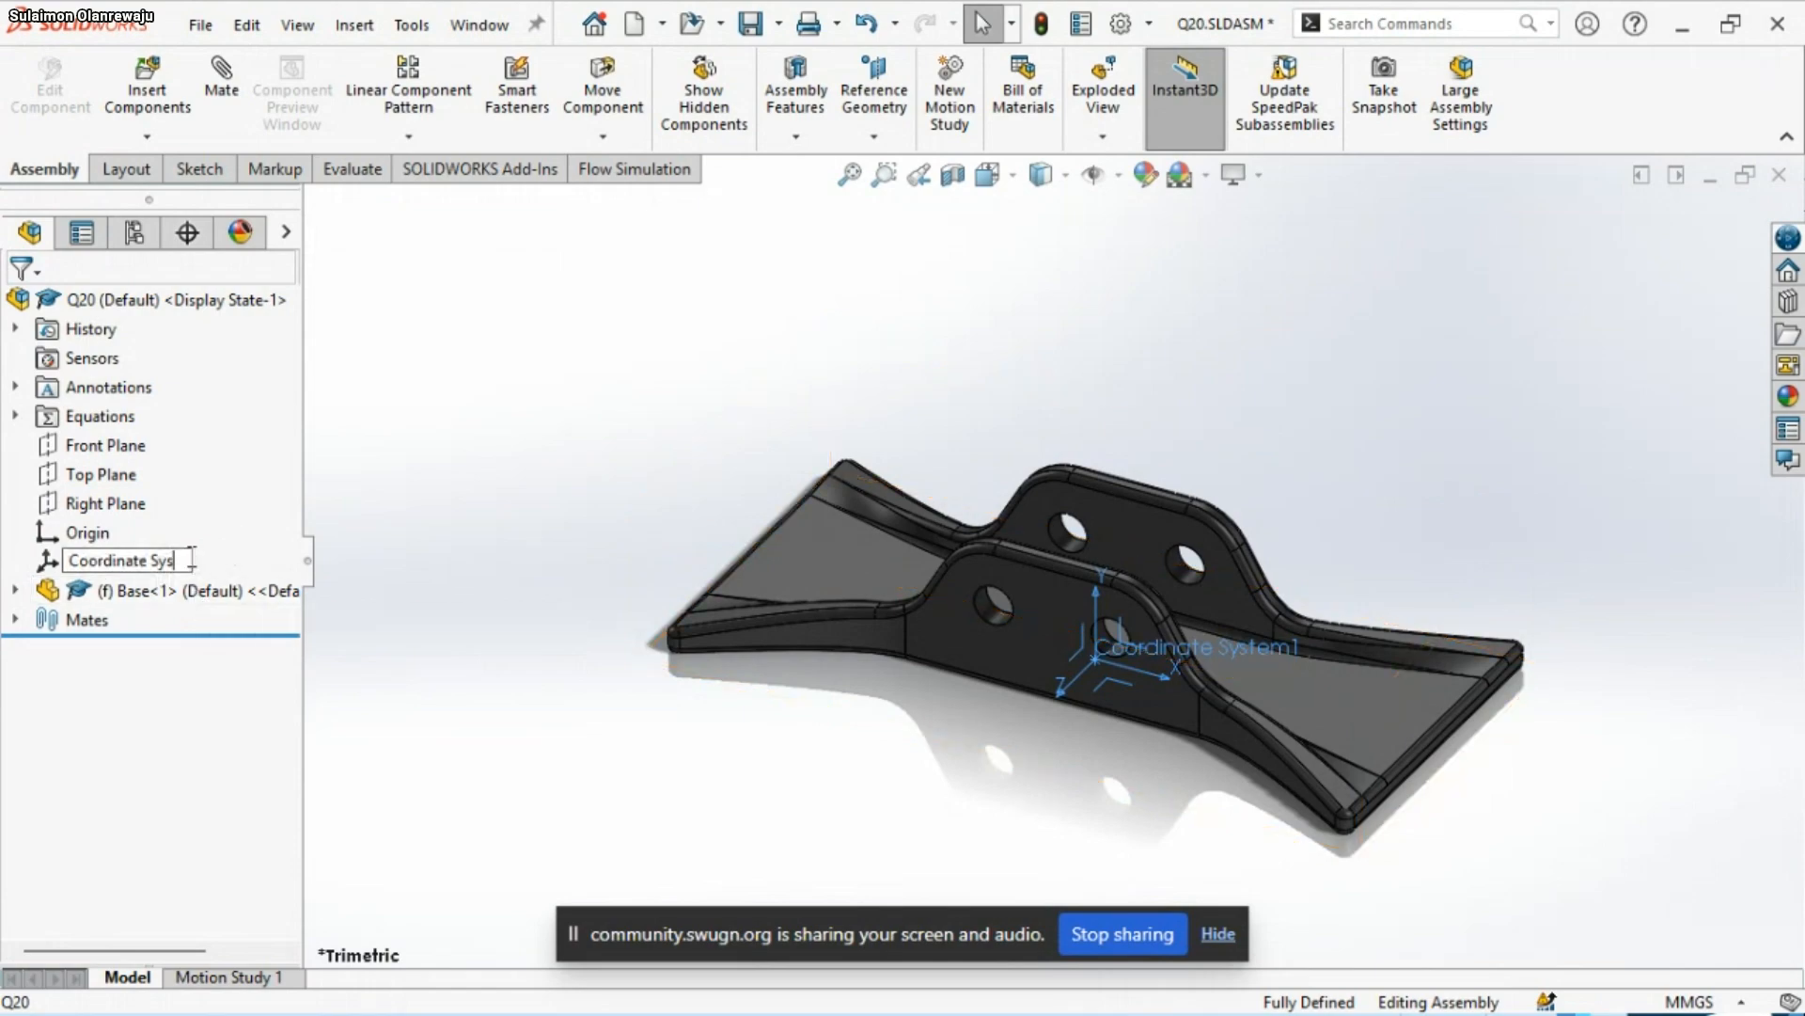
key("Return")
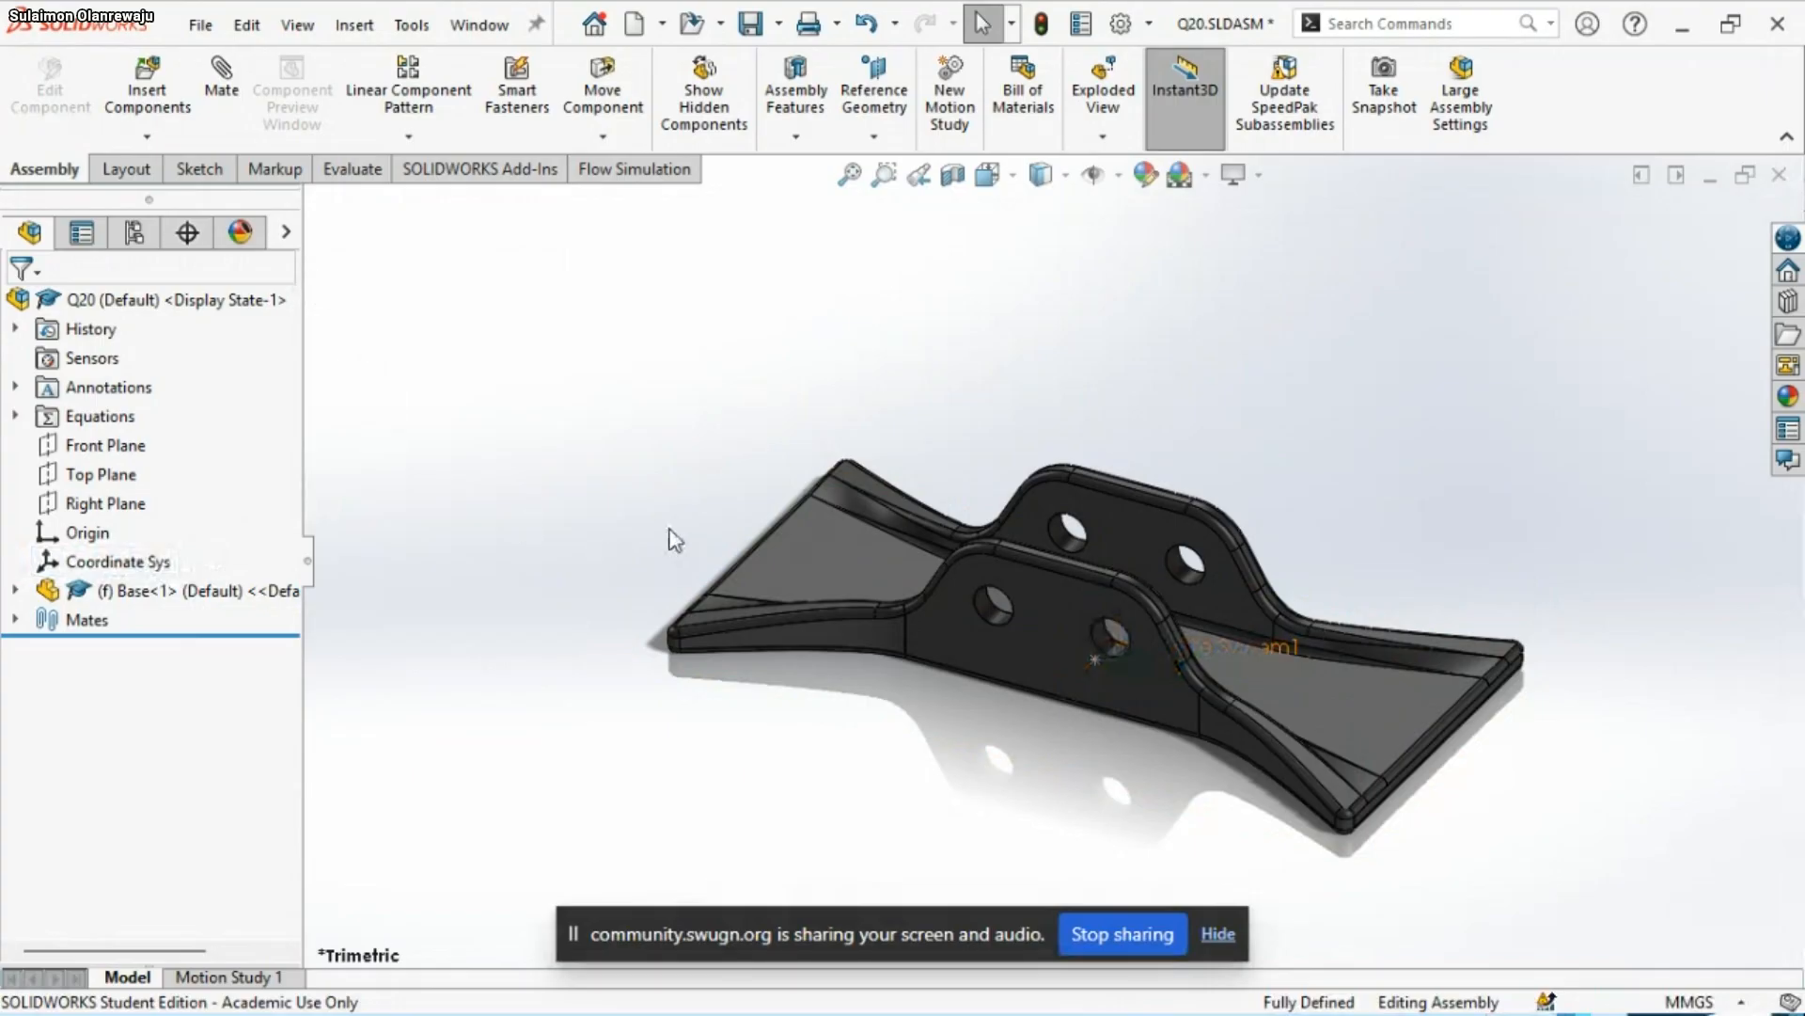
left_click(765, 23)
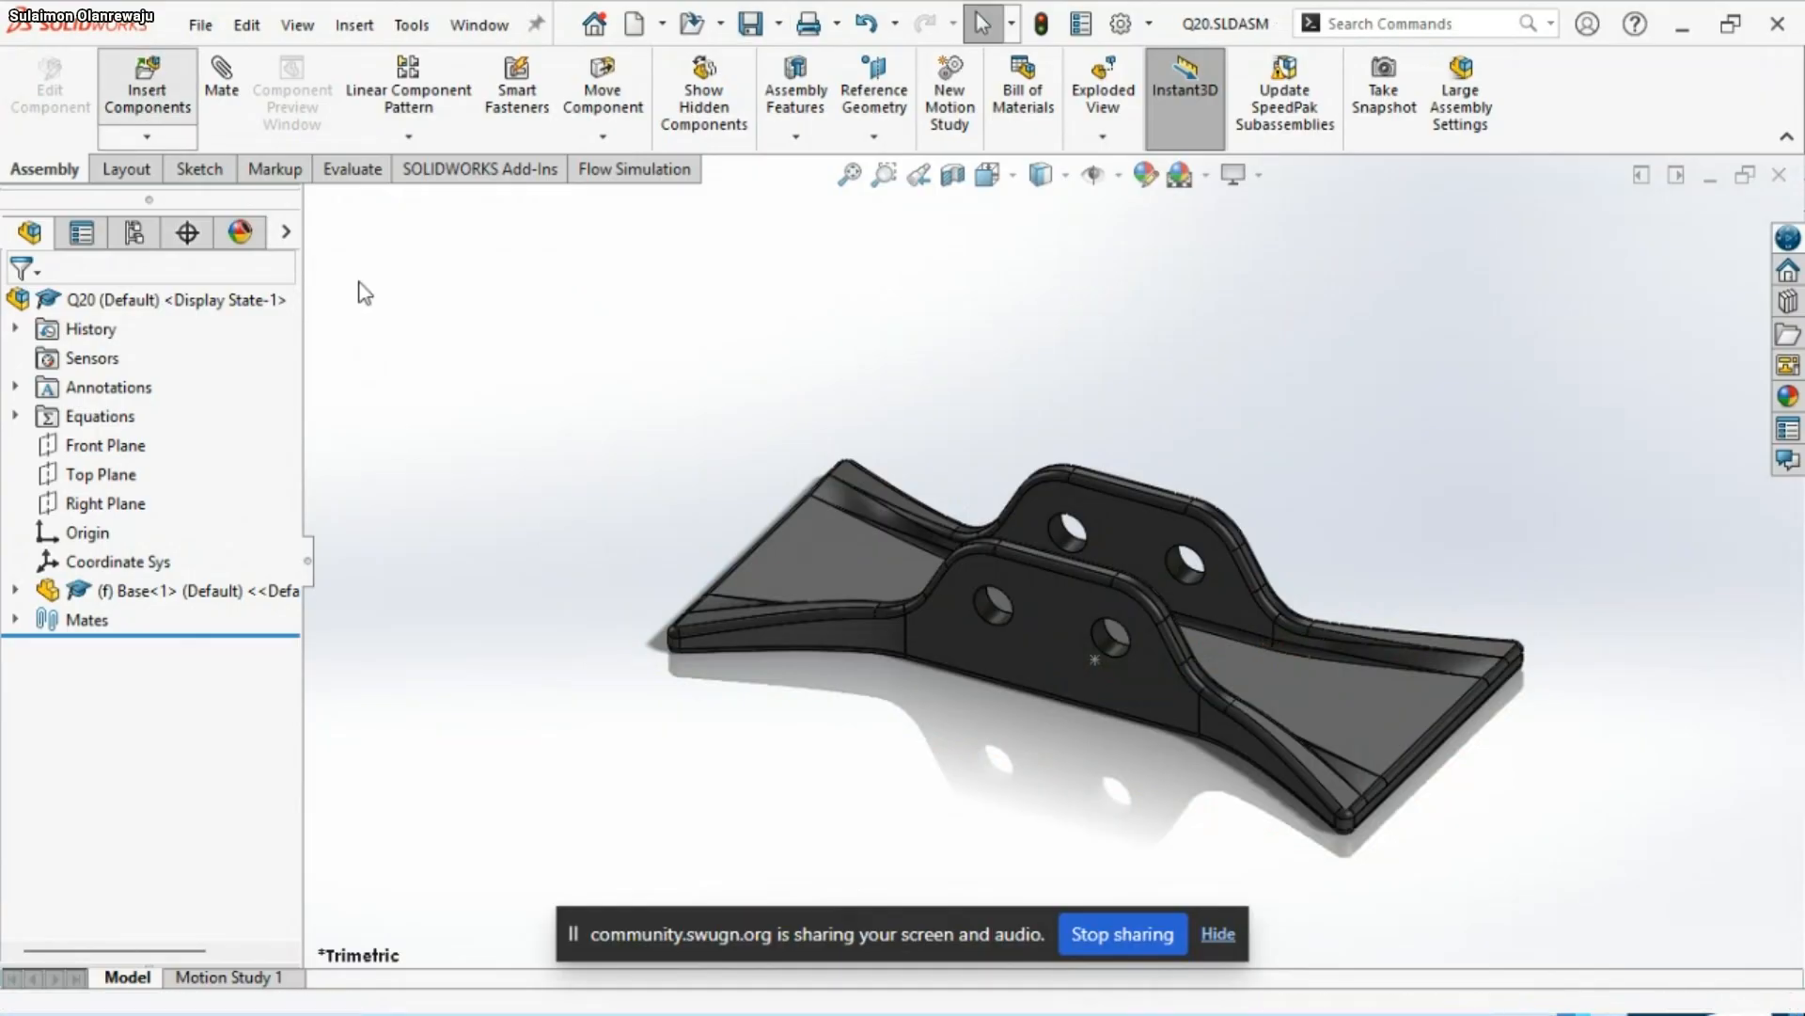
Check the assembly conditions in the PowerPoint slide show, return to SOLIDWORKS and insert the Bottom-Linkage part above one end of the Base
mouse_move(1337, 994)
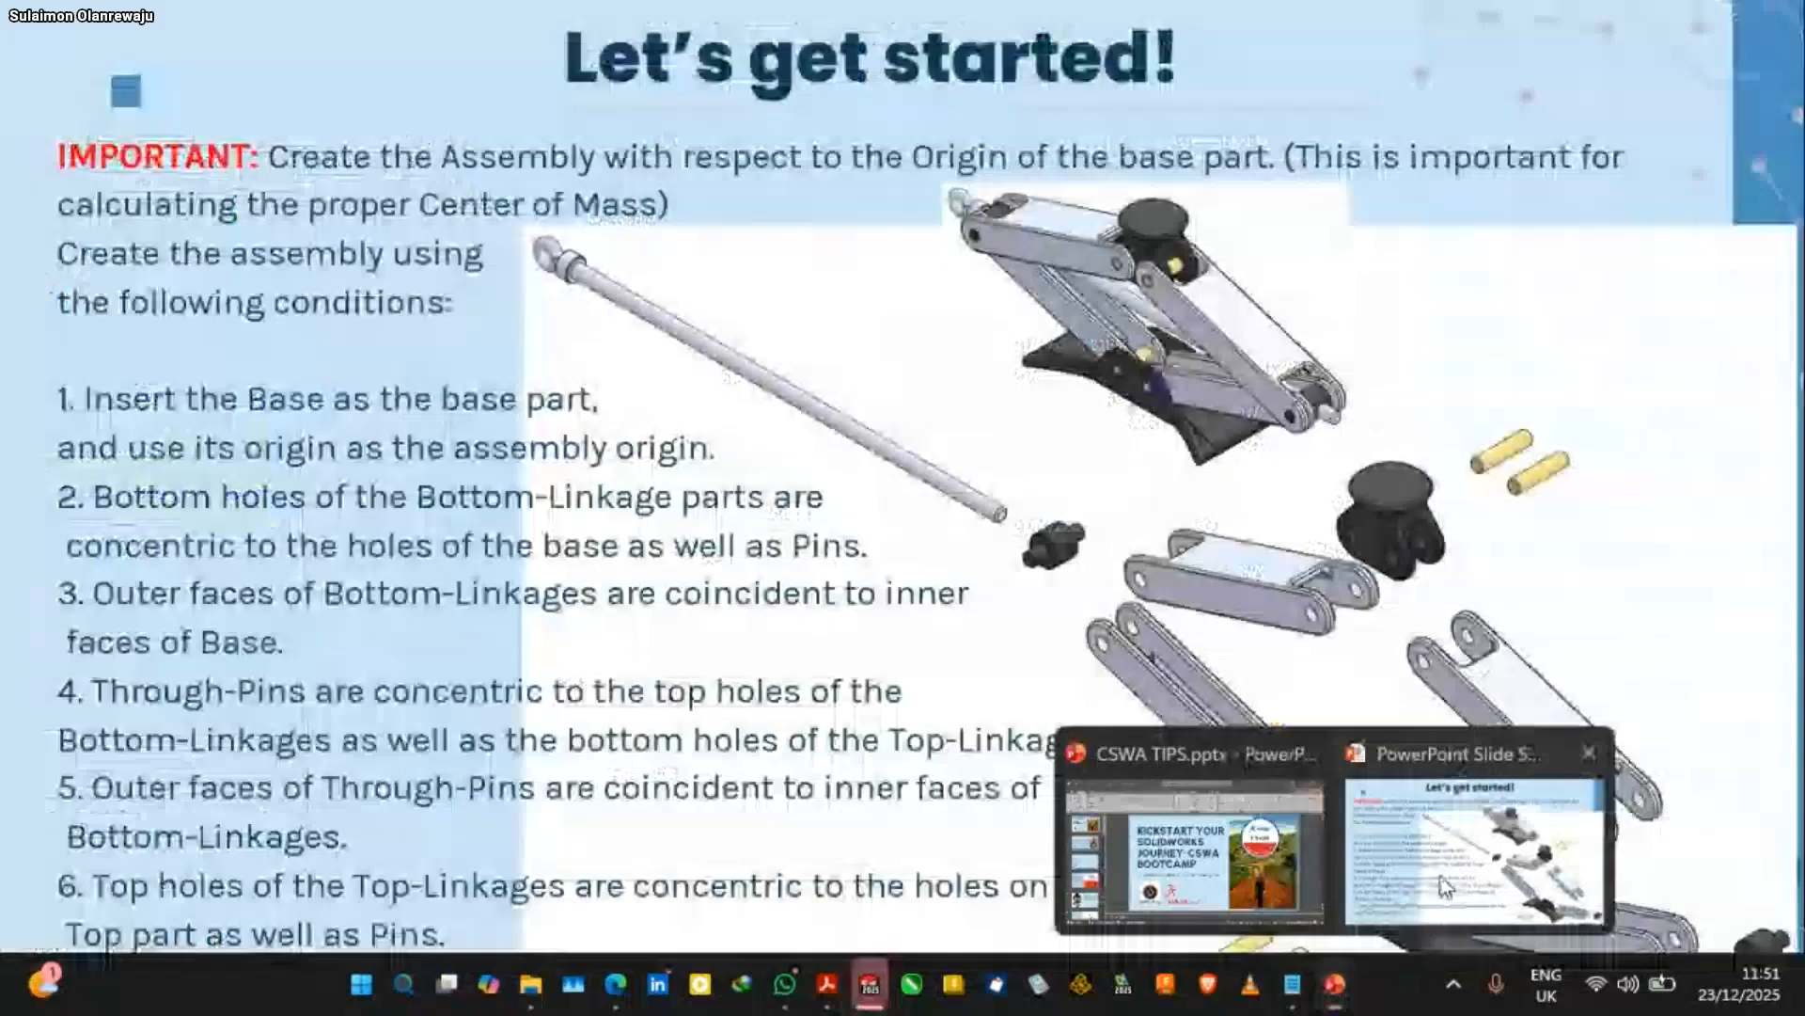
left_click(1445, 886)
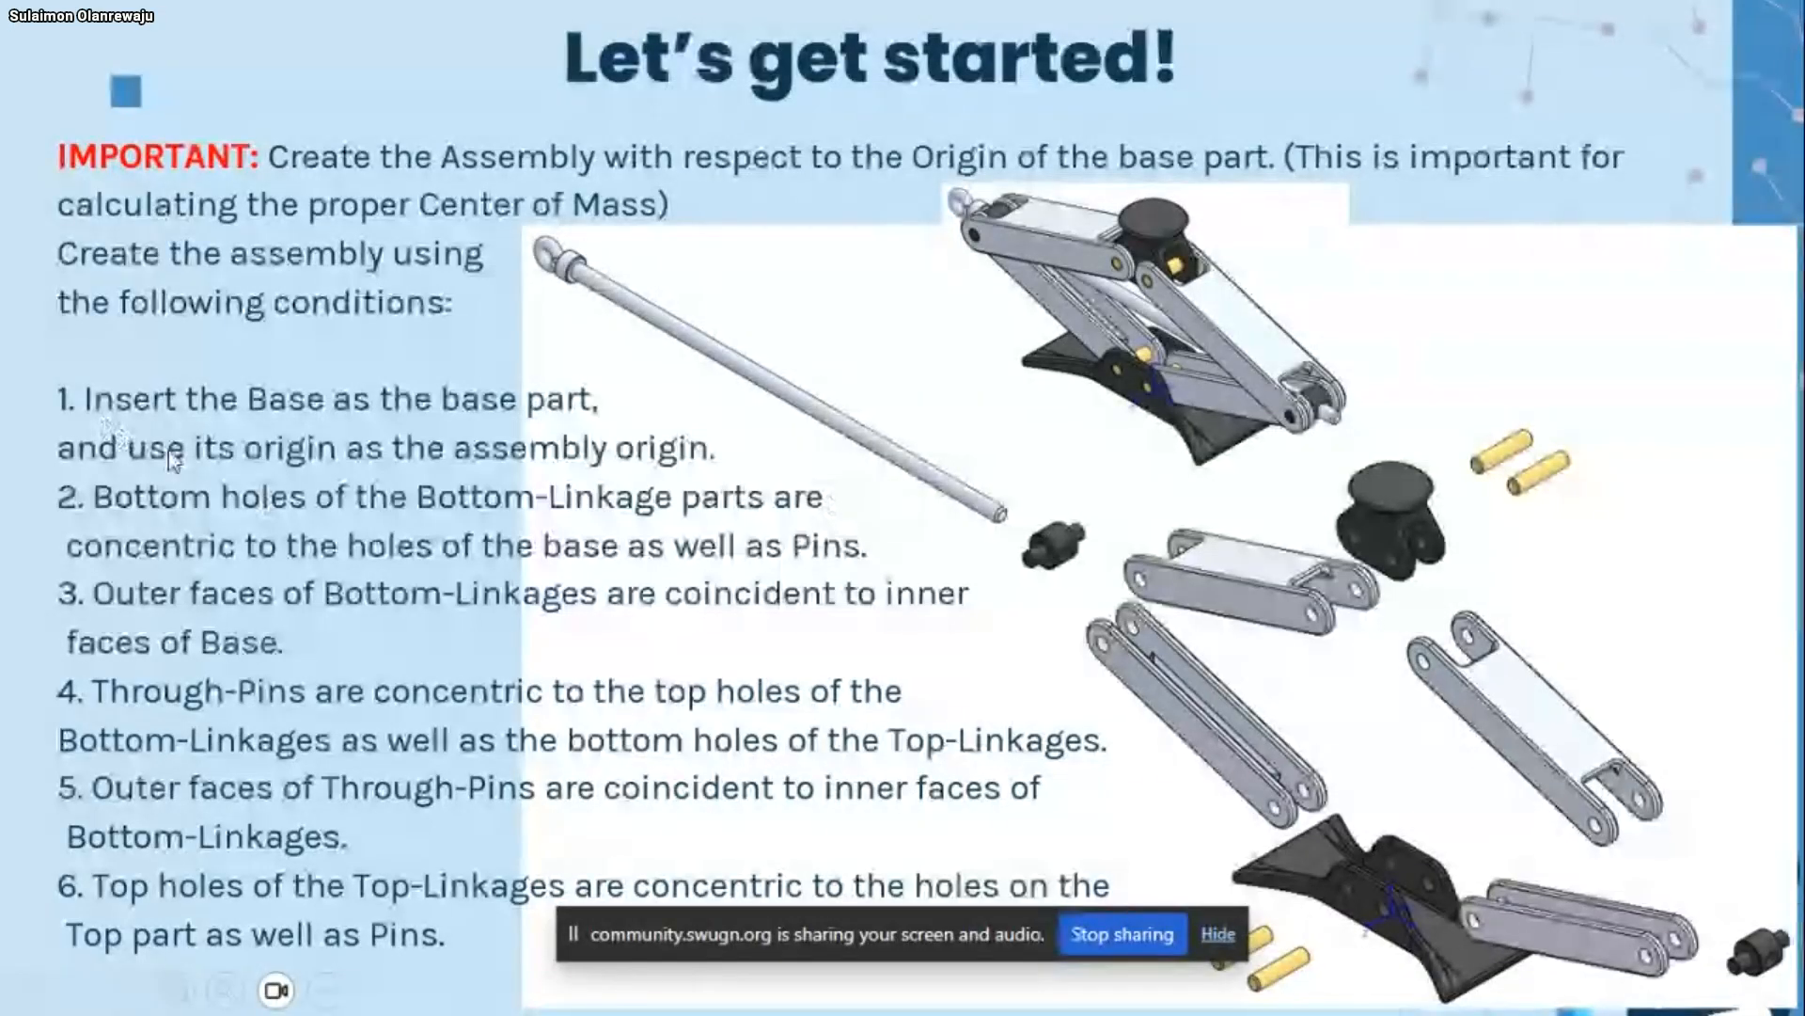
key("super")
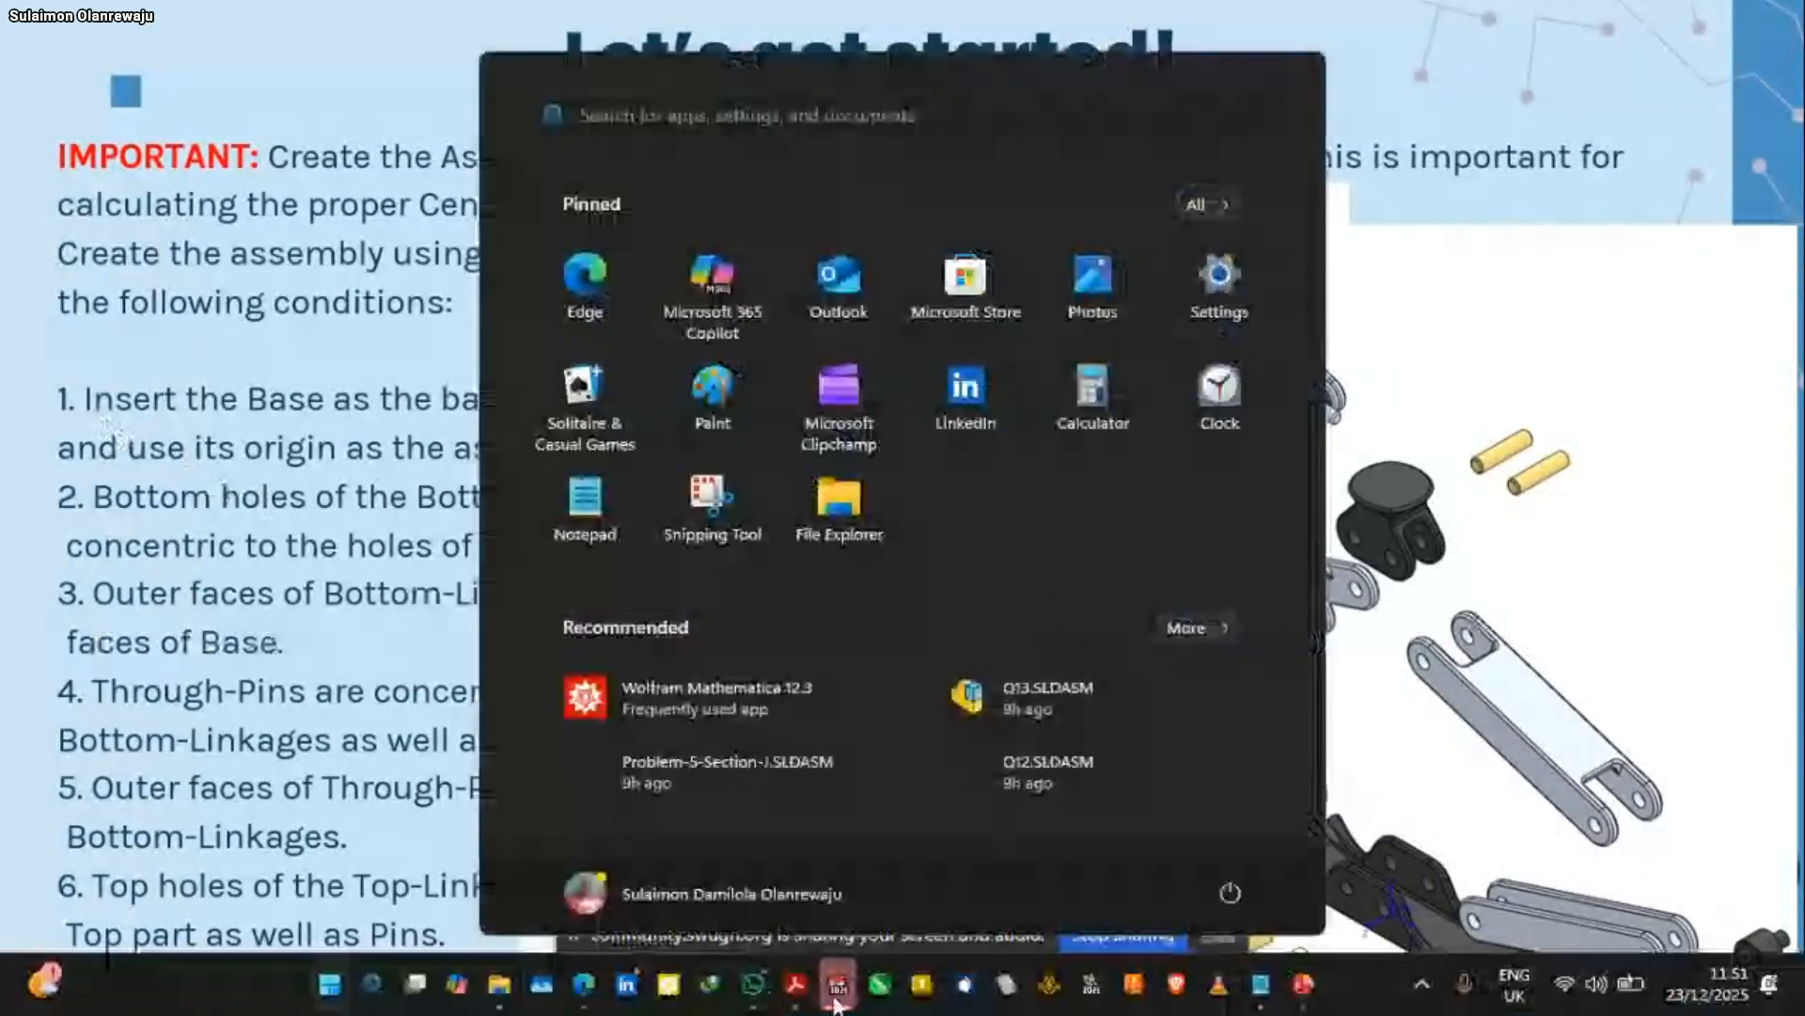
left_click(836, 998)
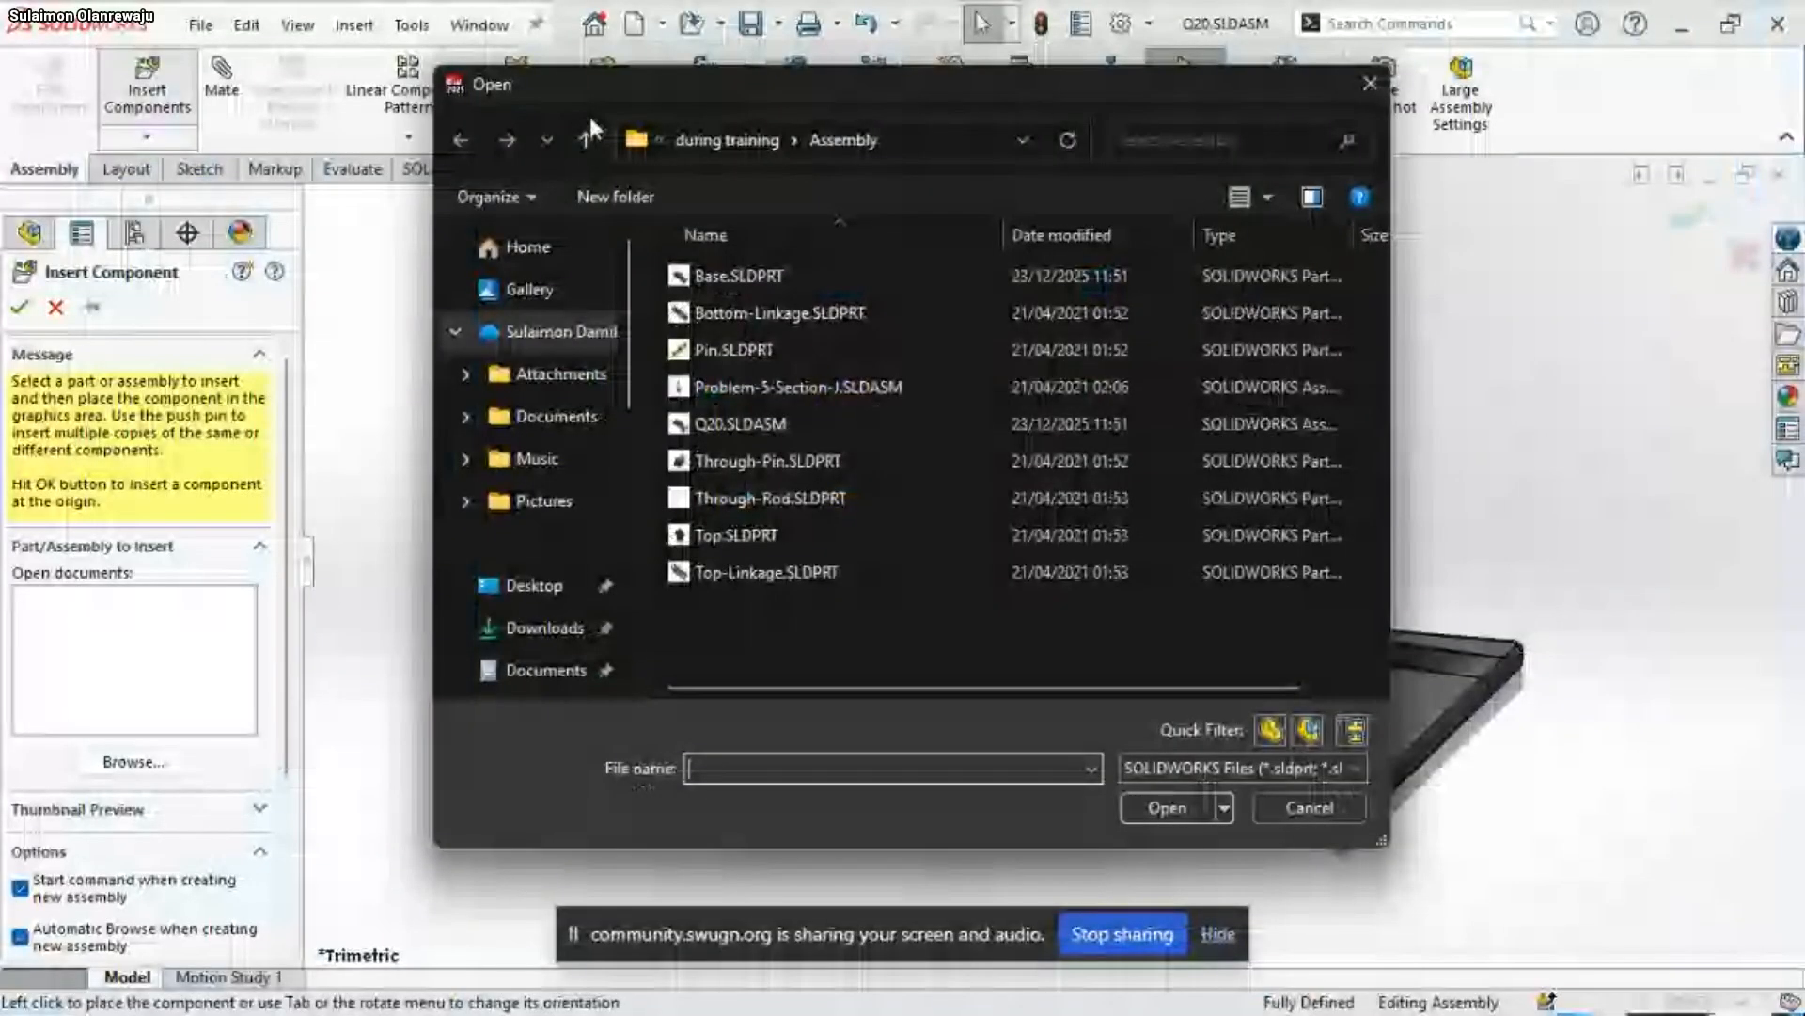
left_click(724, 316)
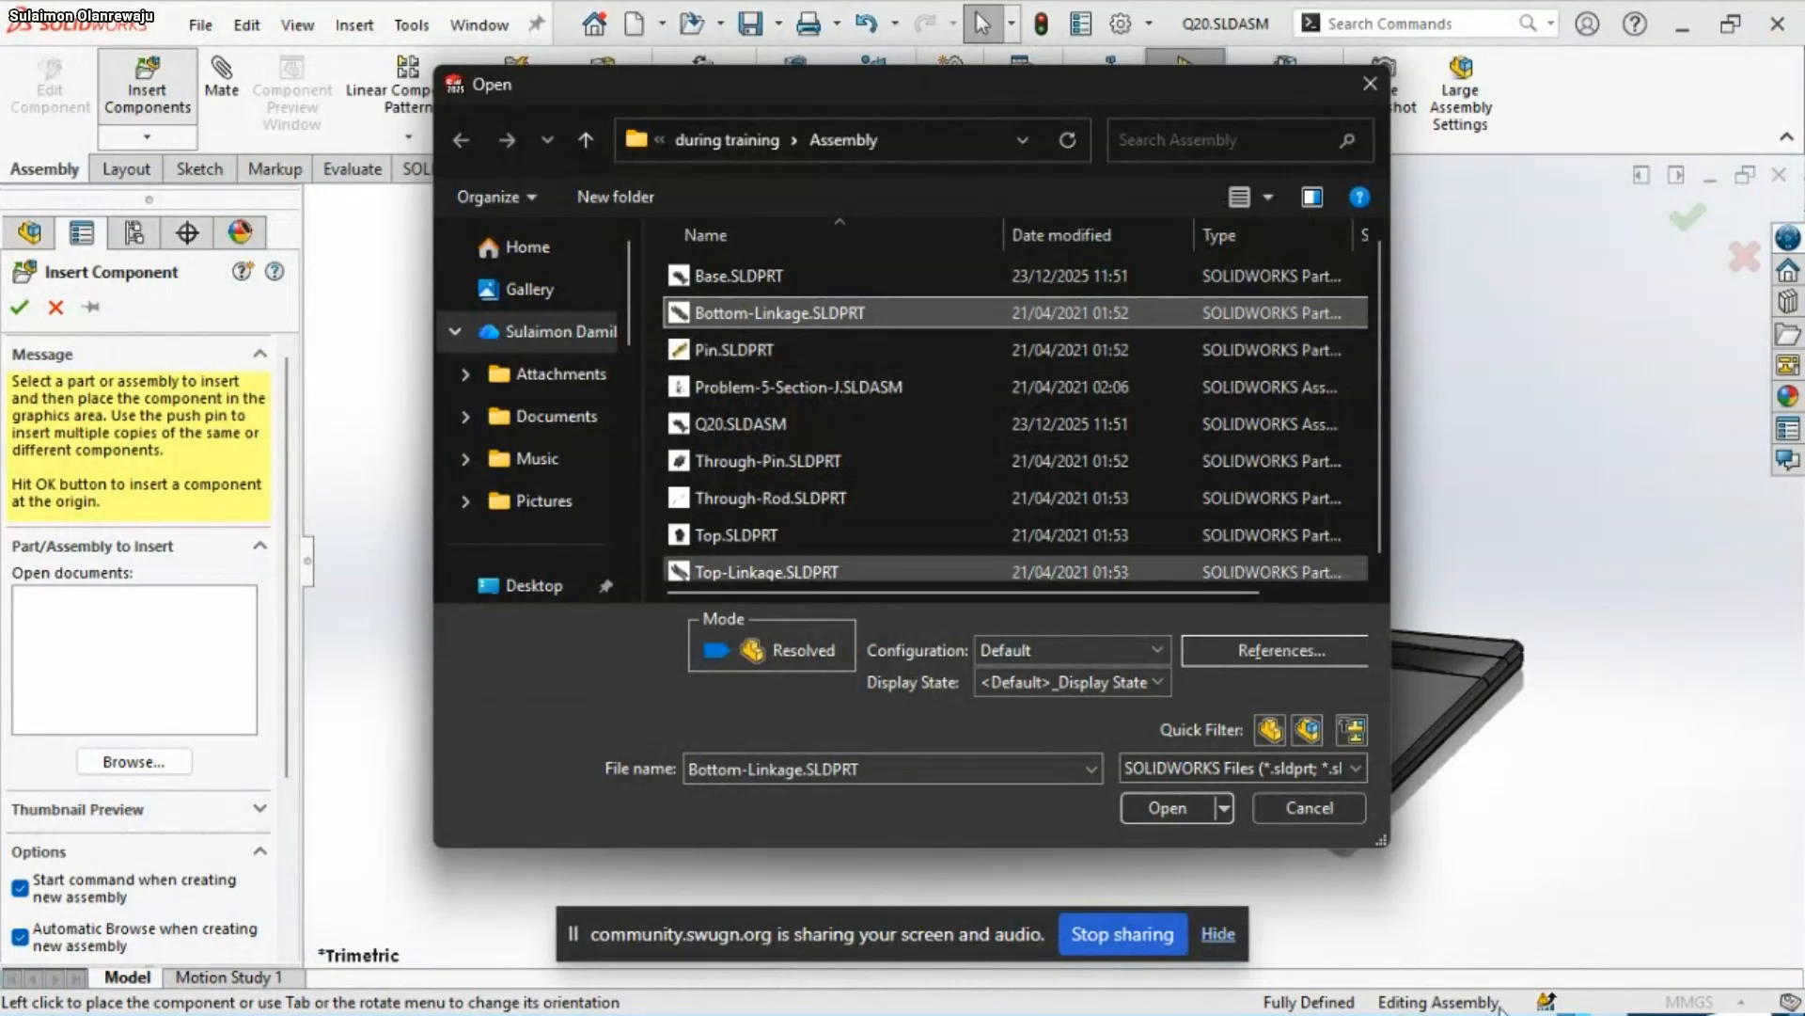
left_click(1180, 814)
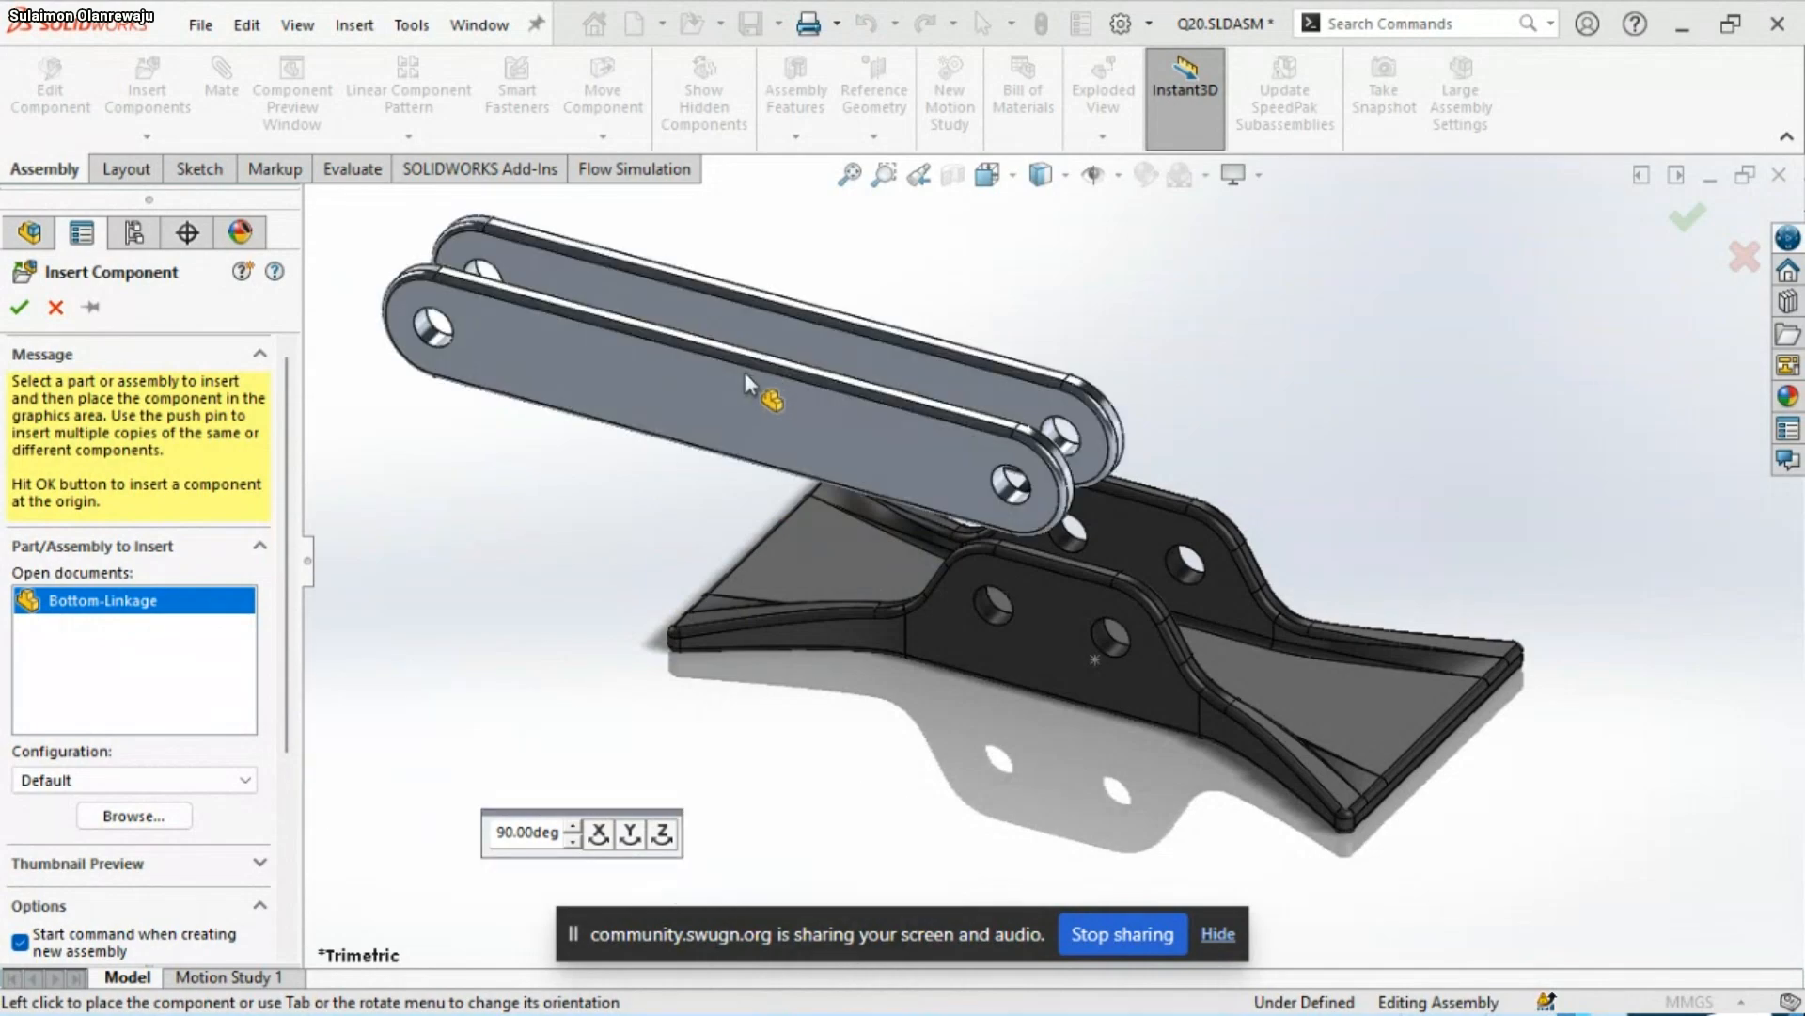
left_click(647, 329)
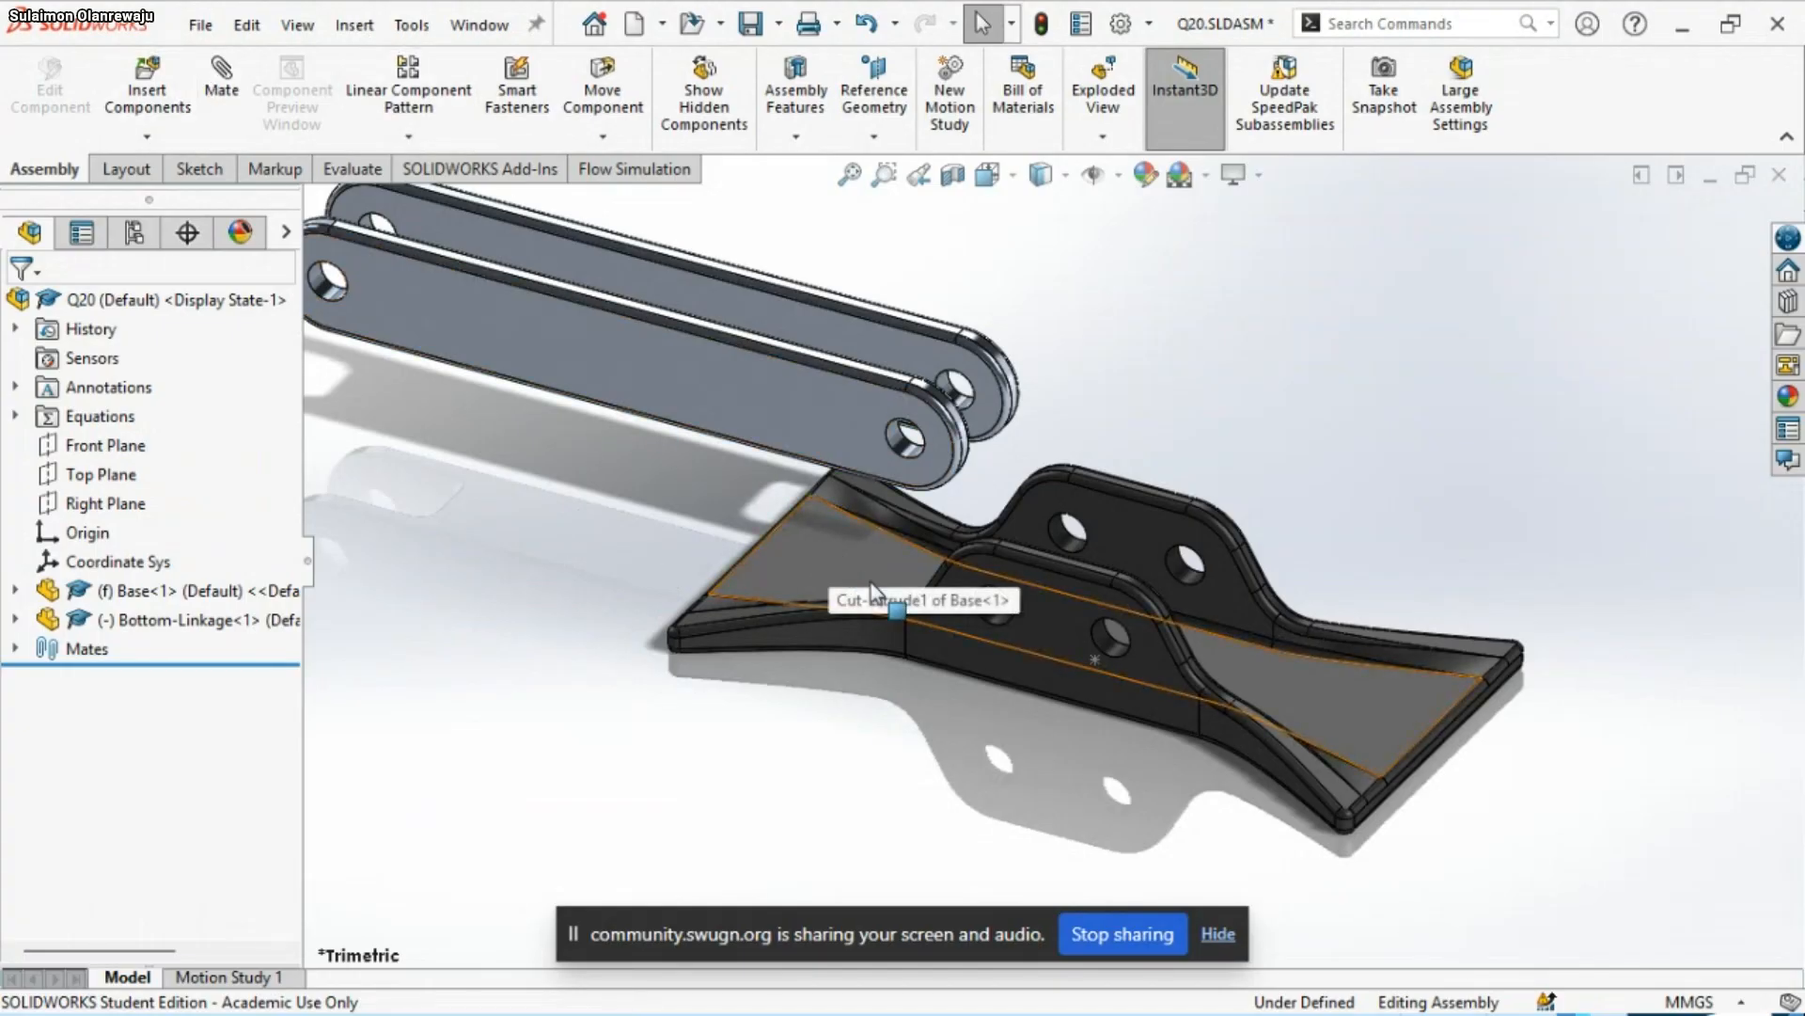
Add a concentric mate between the Bottom-Linkage's end hole nearest the Base and the left hole in the Base's front lug
scroll(909, 459, "down", 2)
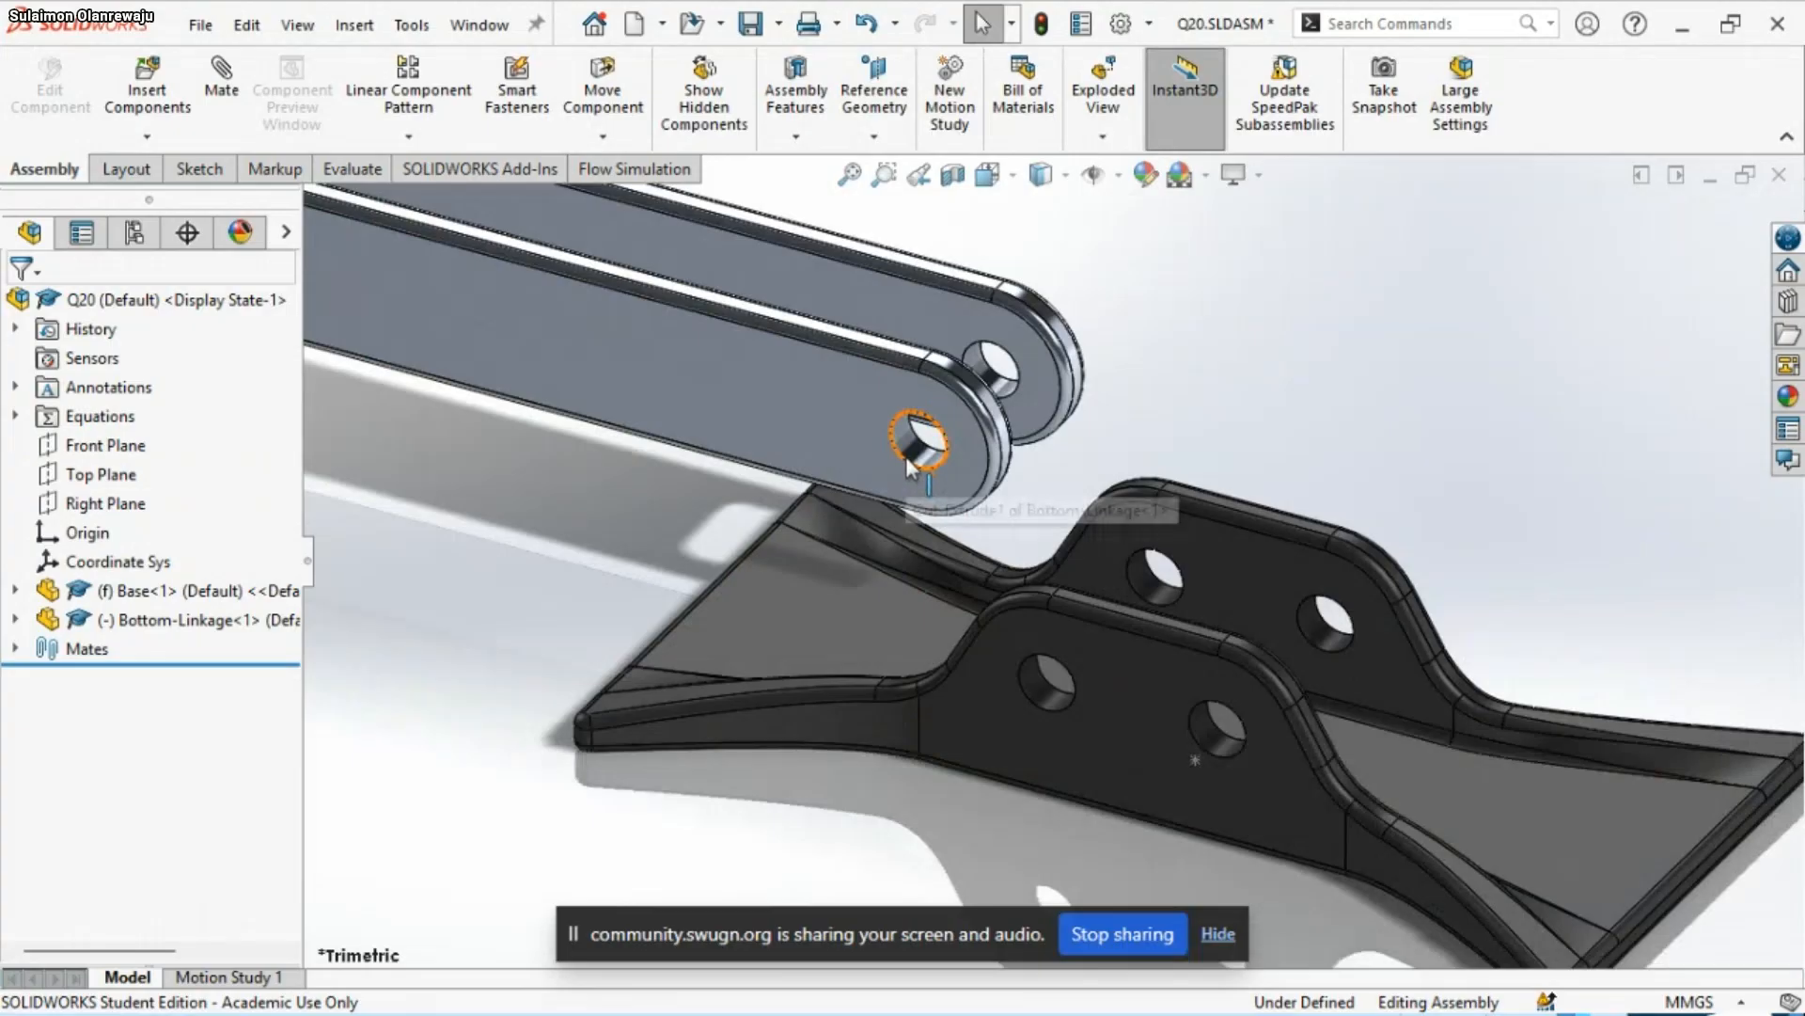
left_click(906, 443)
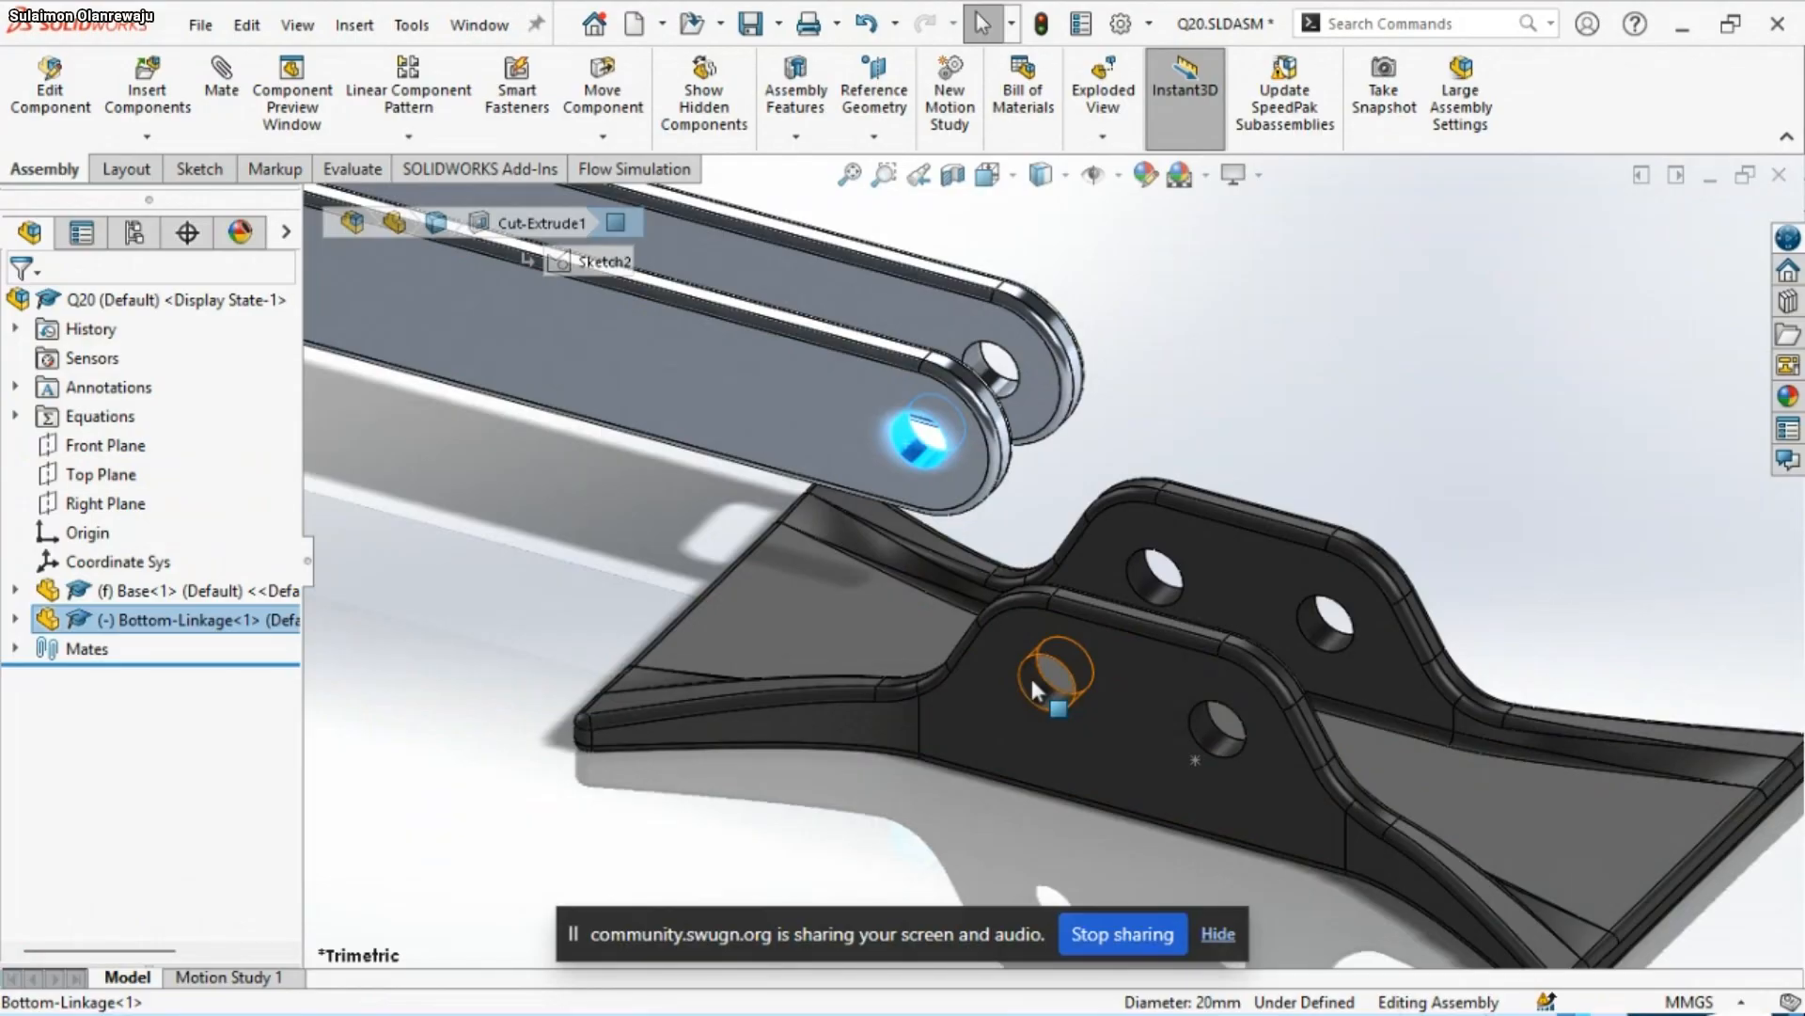
left_click(1030, 675, "ctrl")
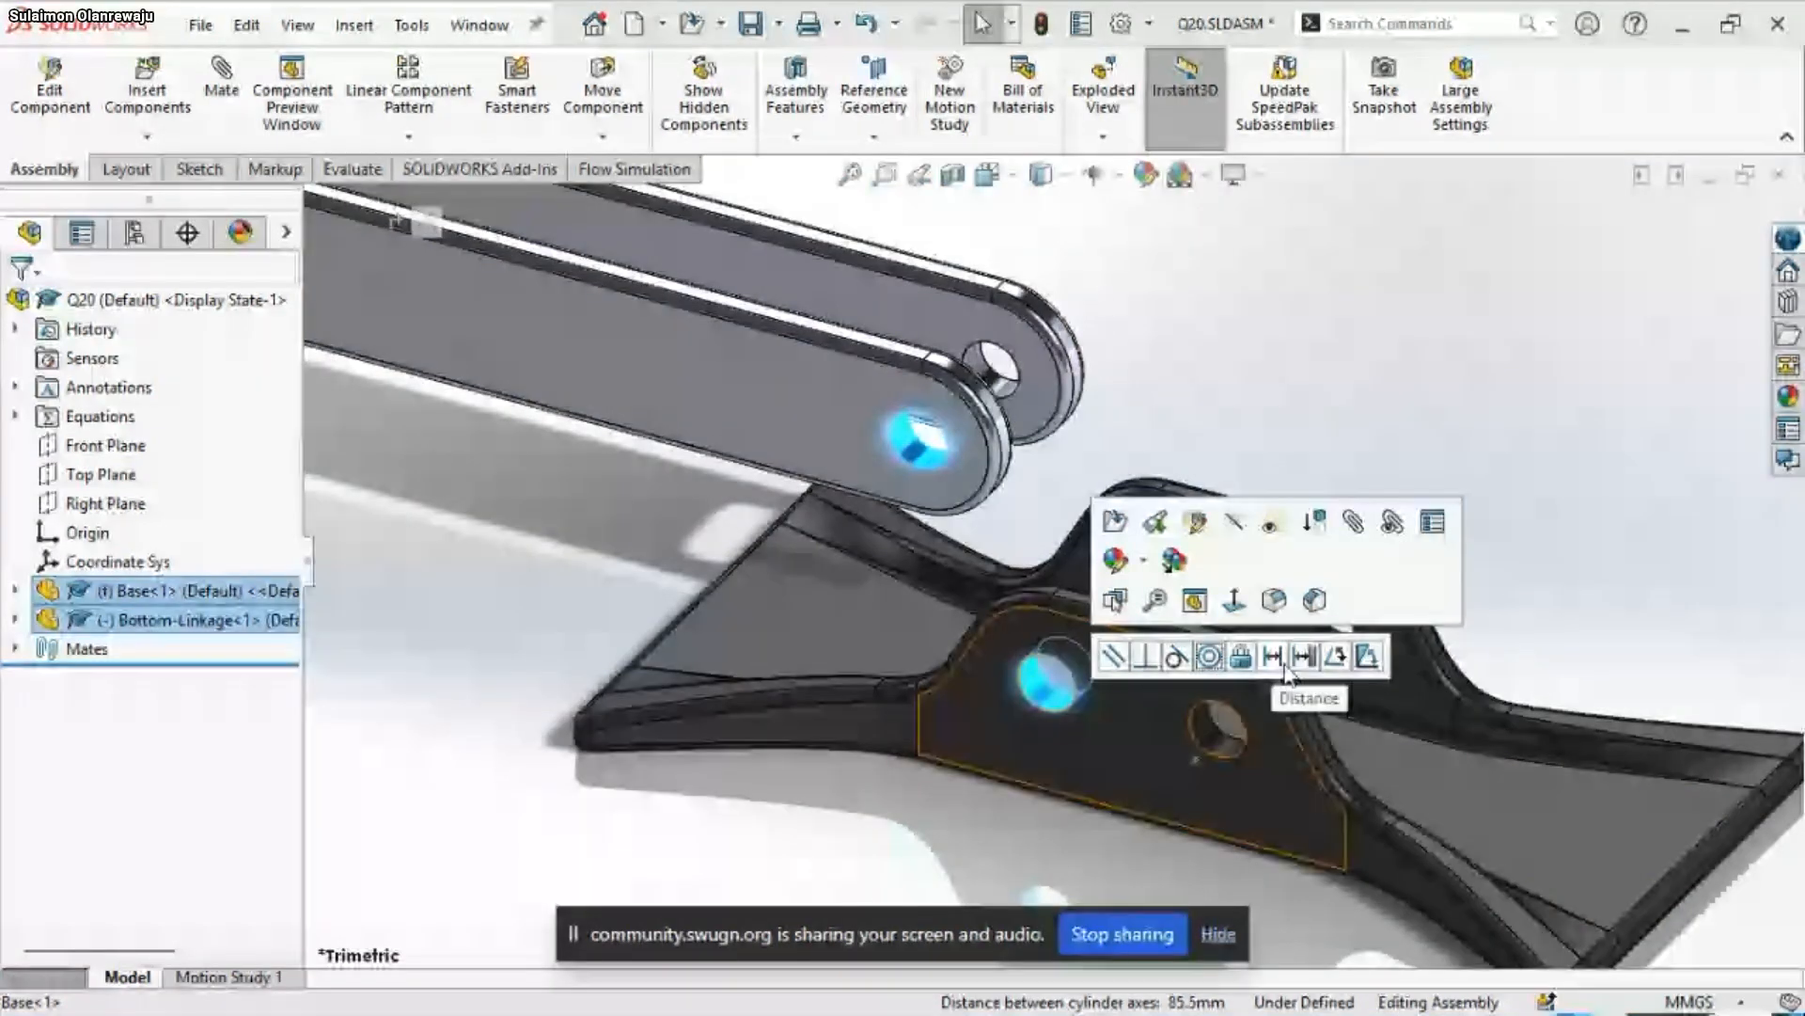
left_click(1209, 655)
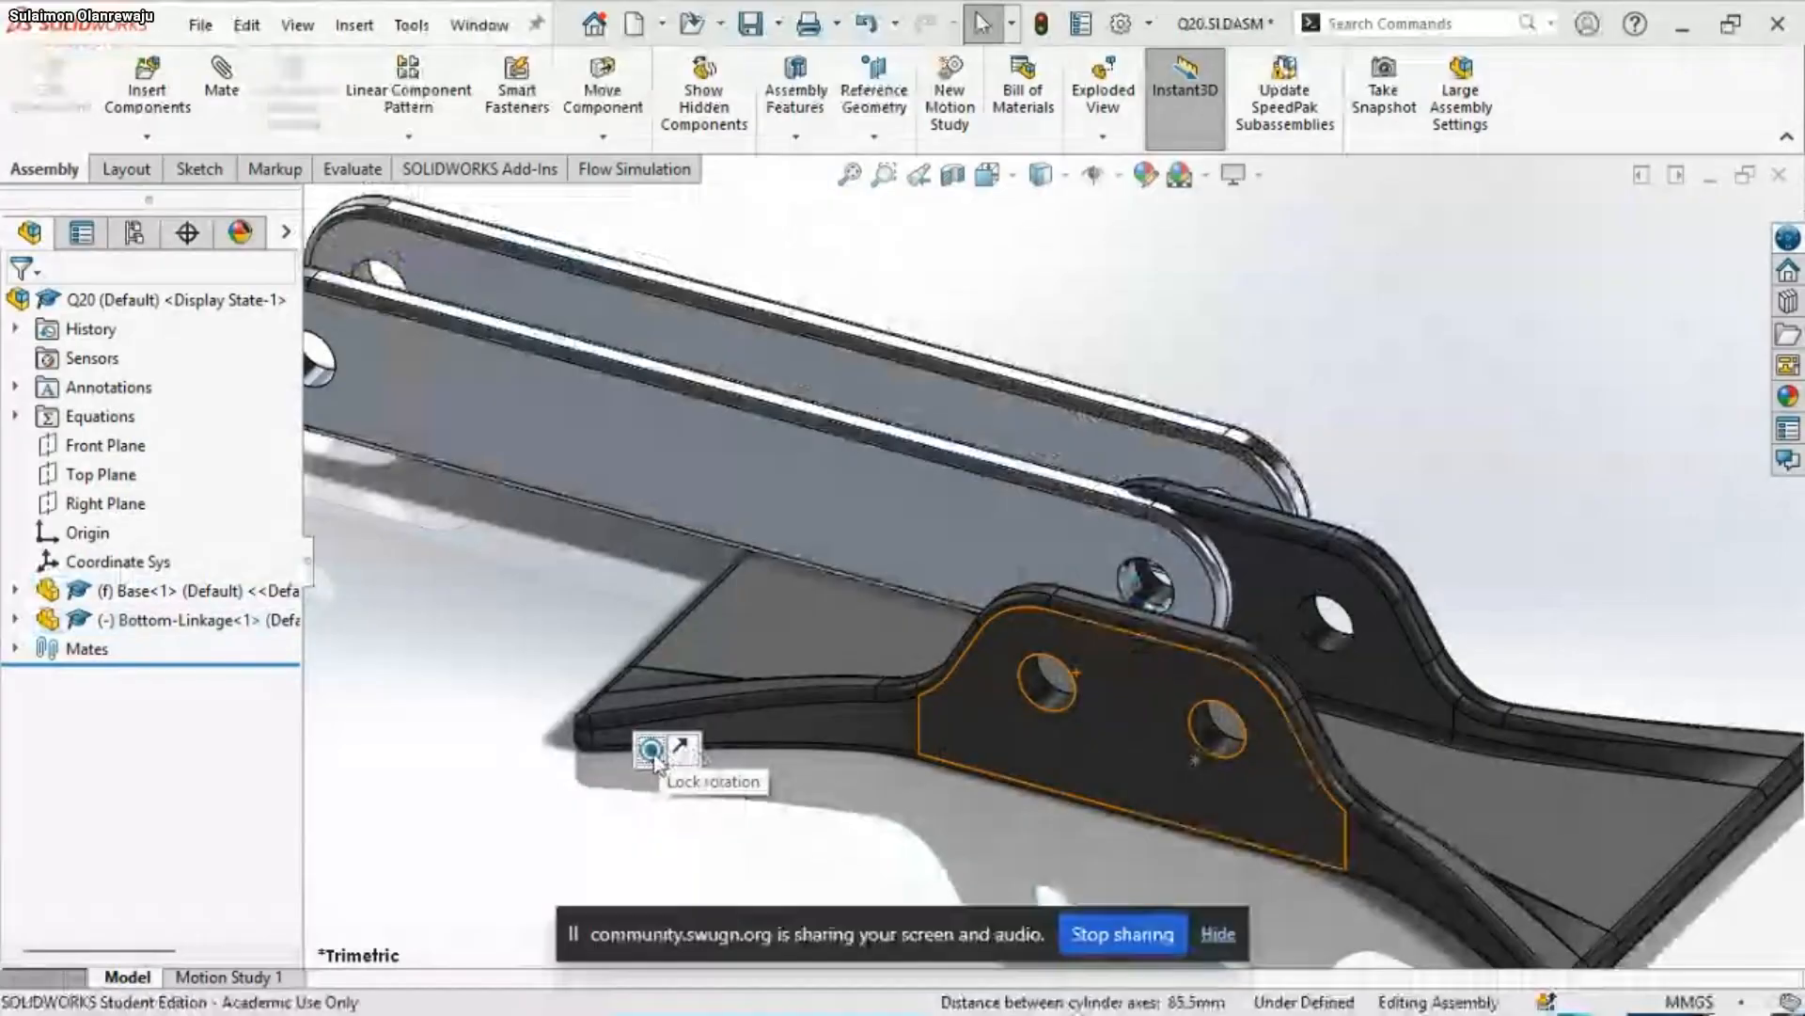
left_click(650, 749)
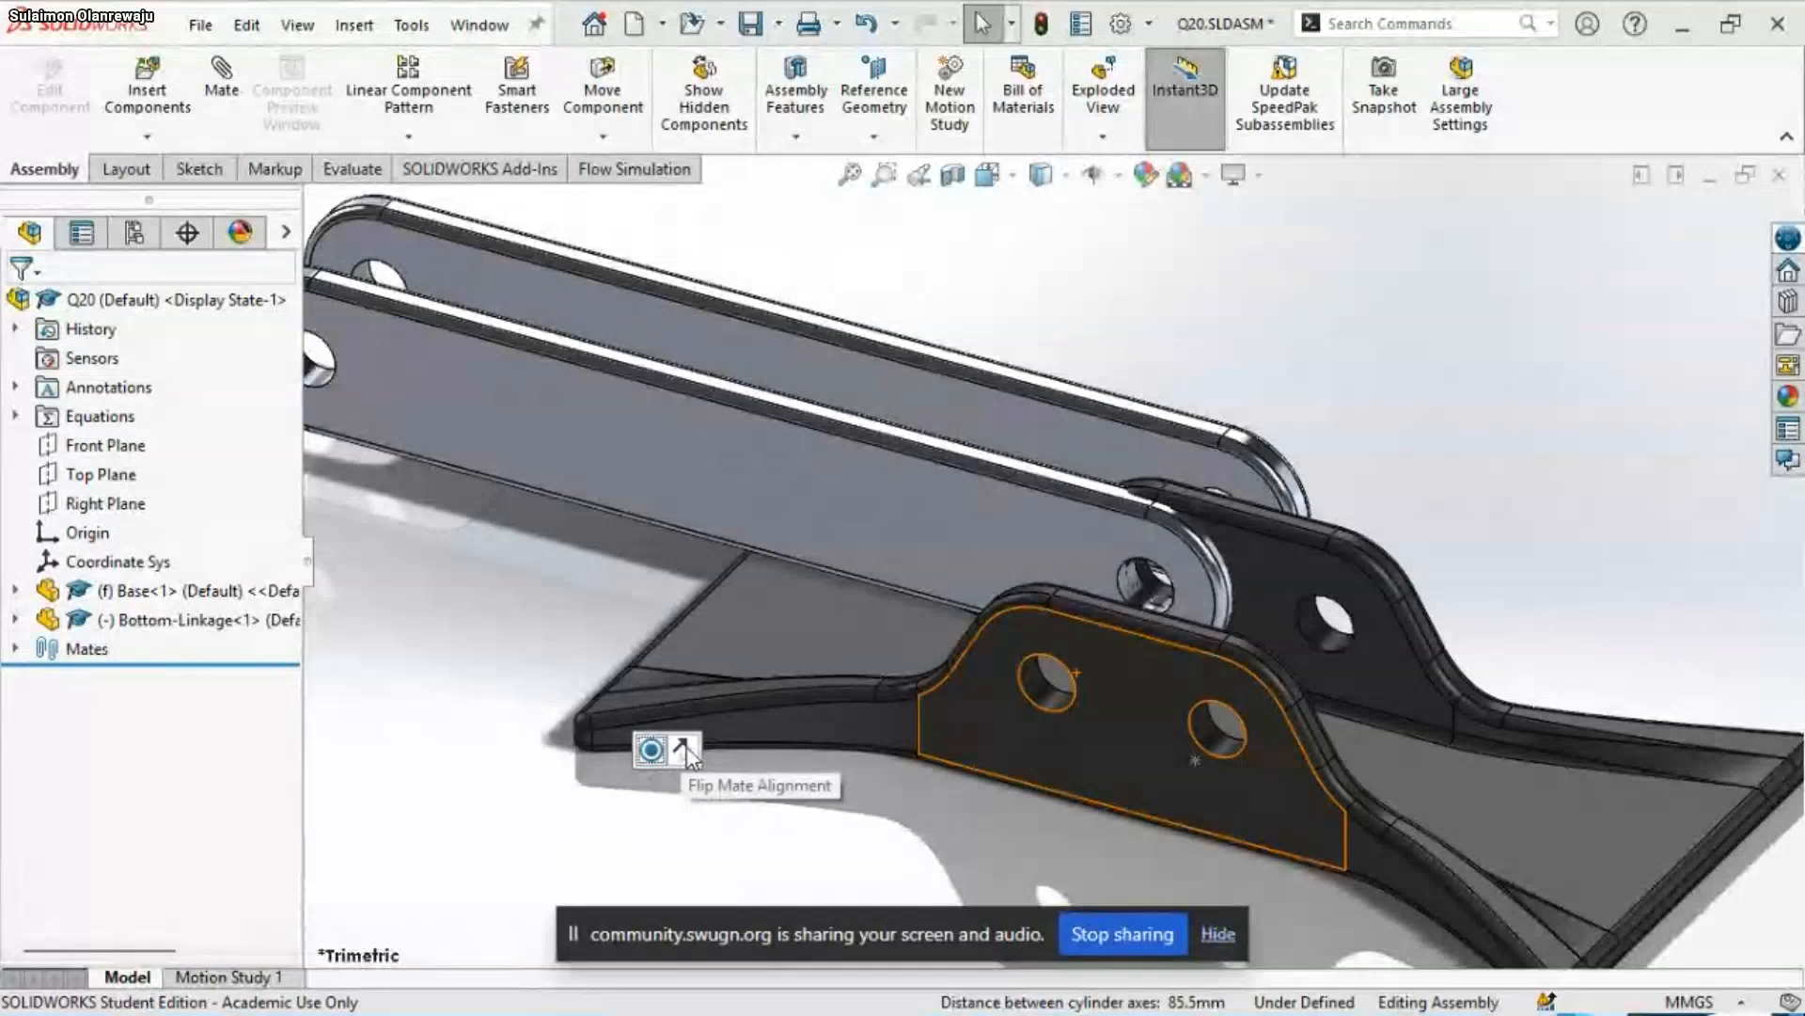
left_click(683, 751)
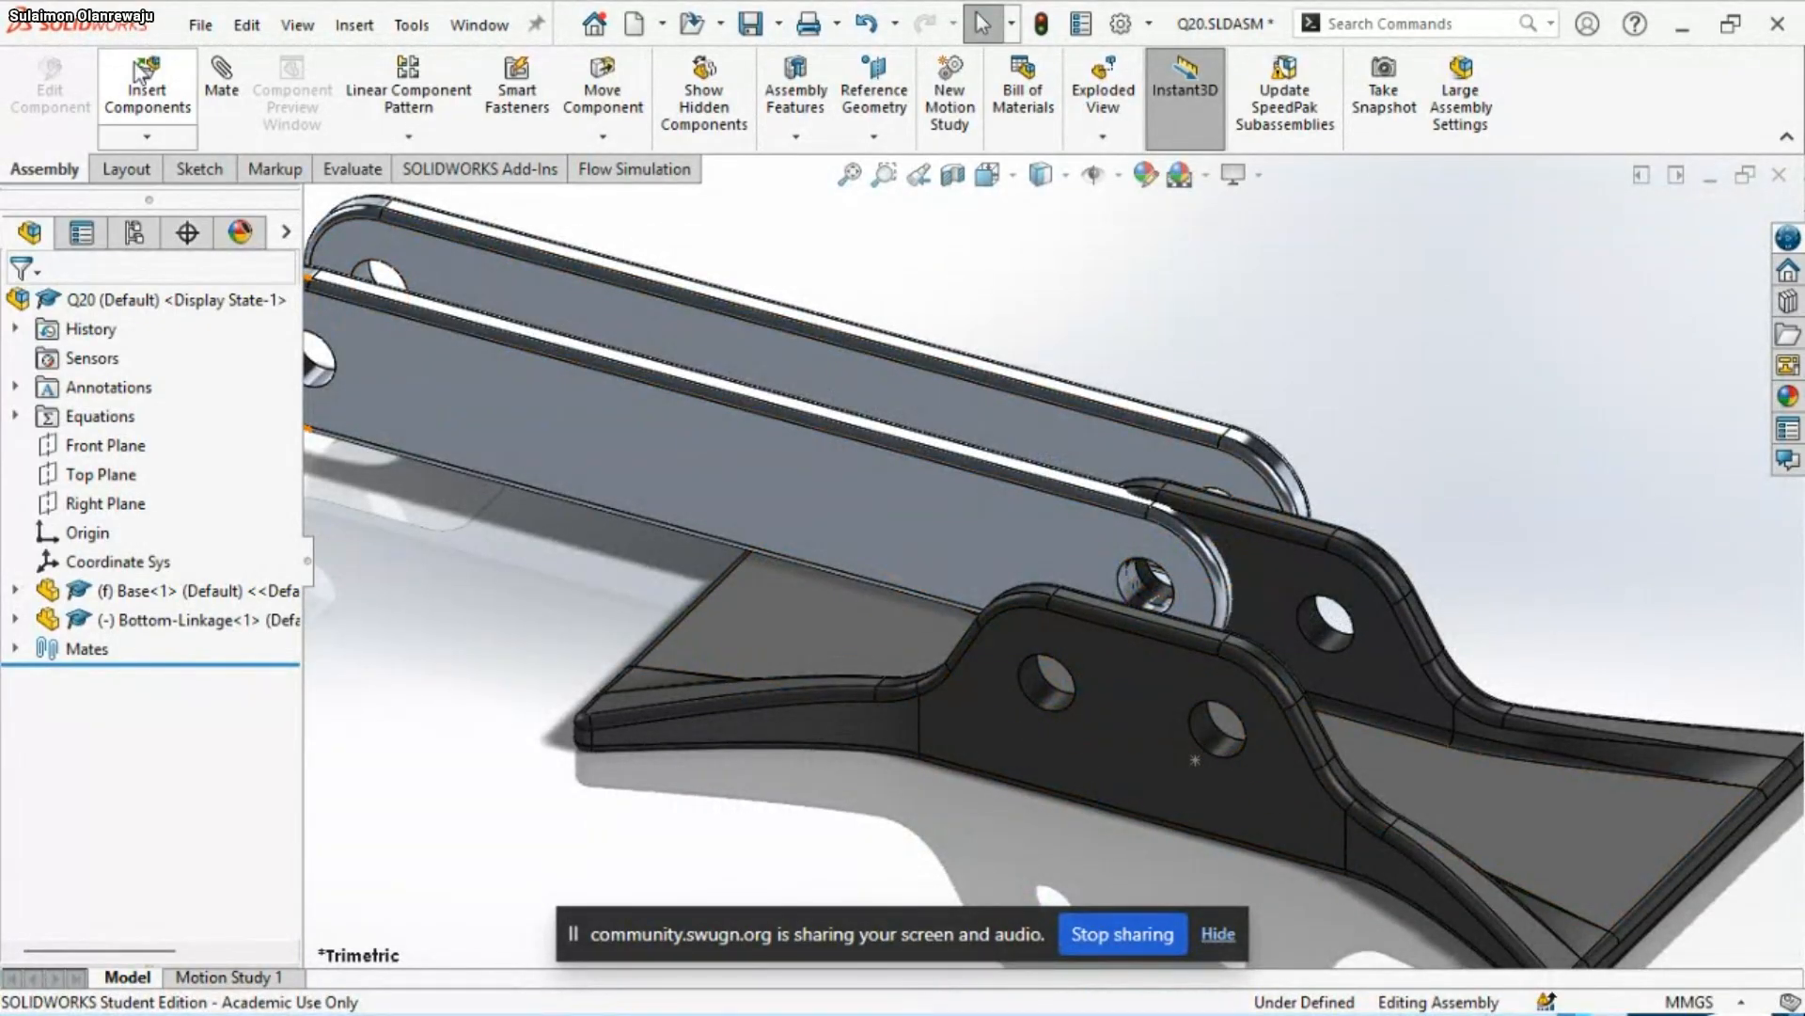
Insert the Pin part into the assembly in front of the Bottom-Linkage, beside the Base
left_click(147, 89)
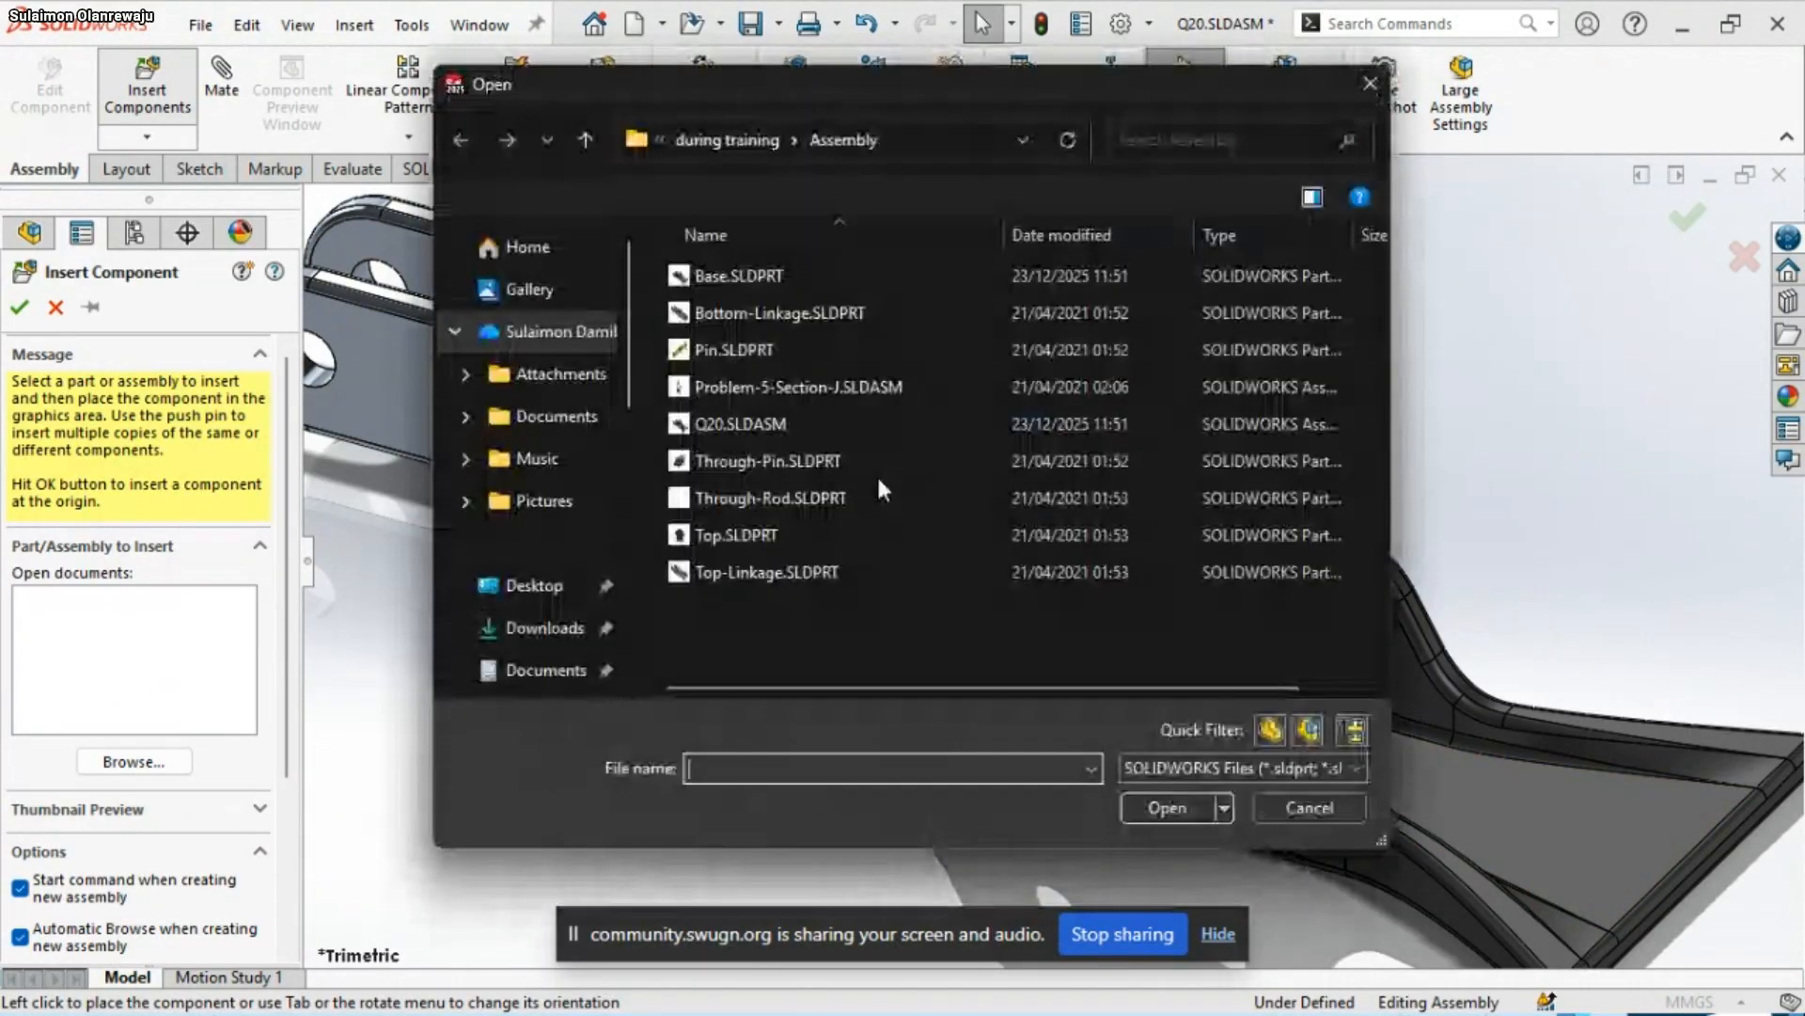
left_click(824, 358)
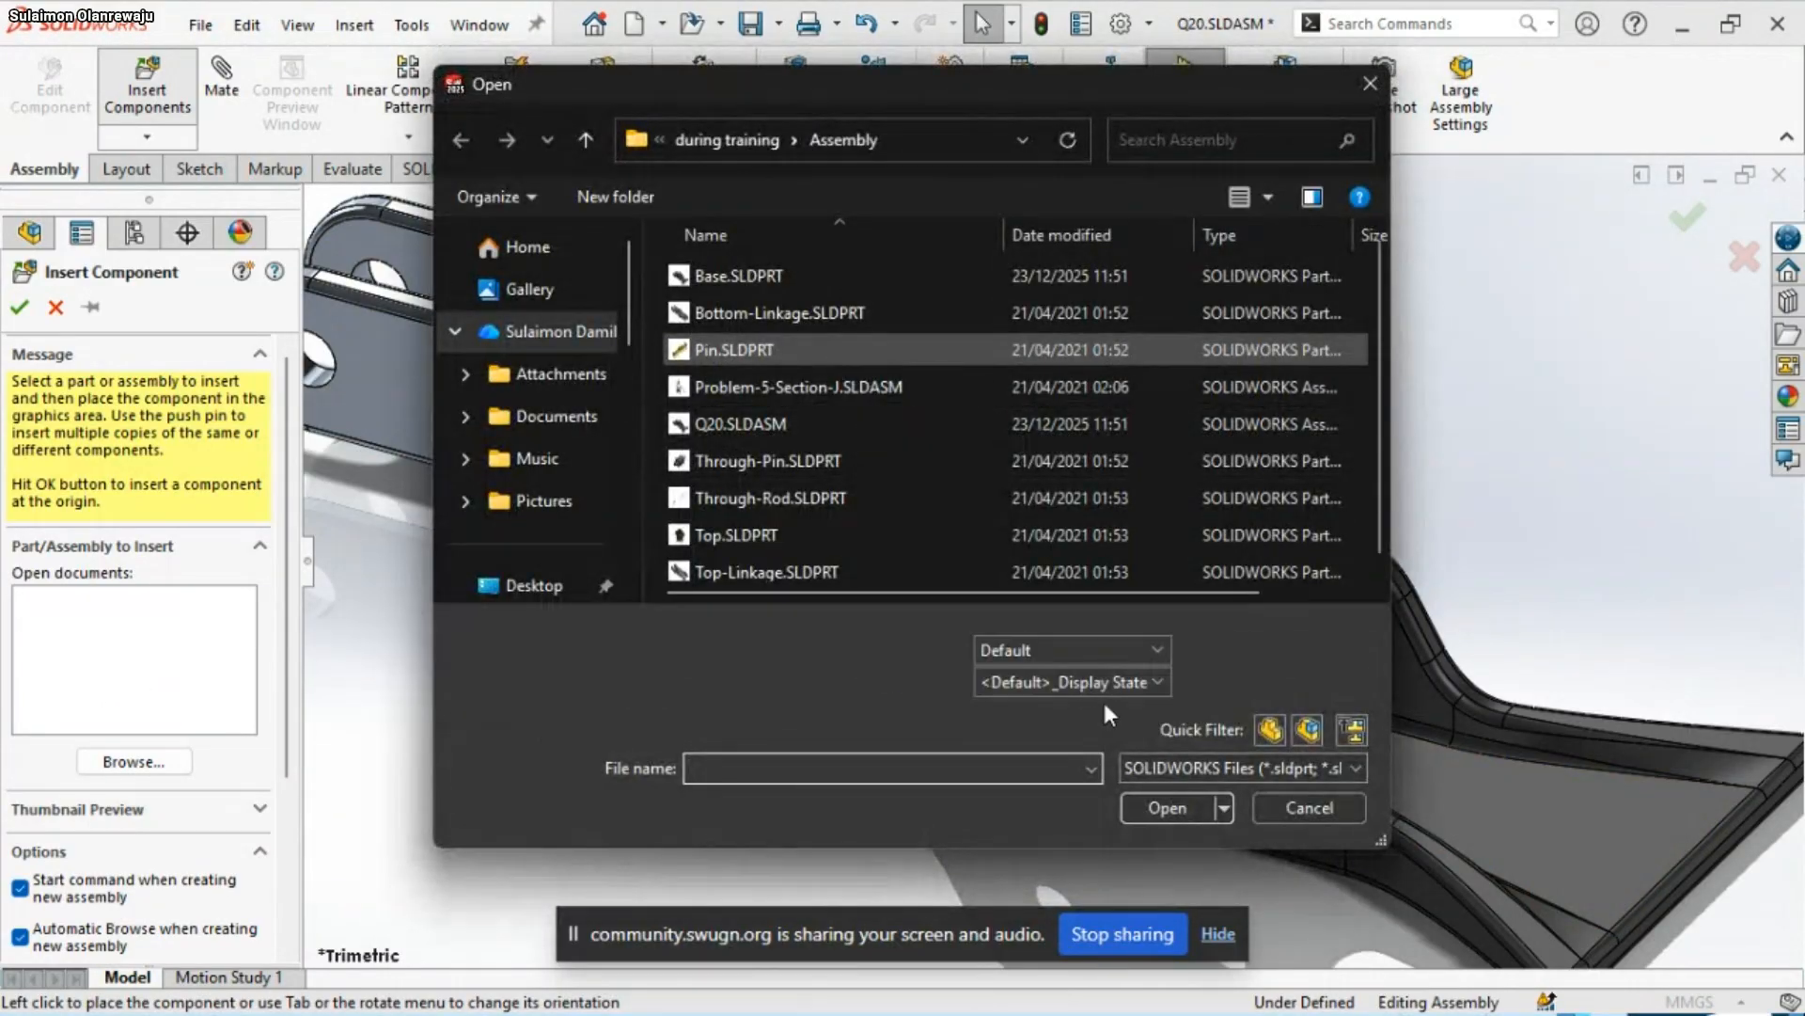
left_click(1159, 803)
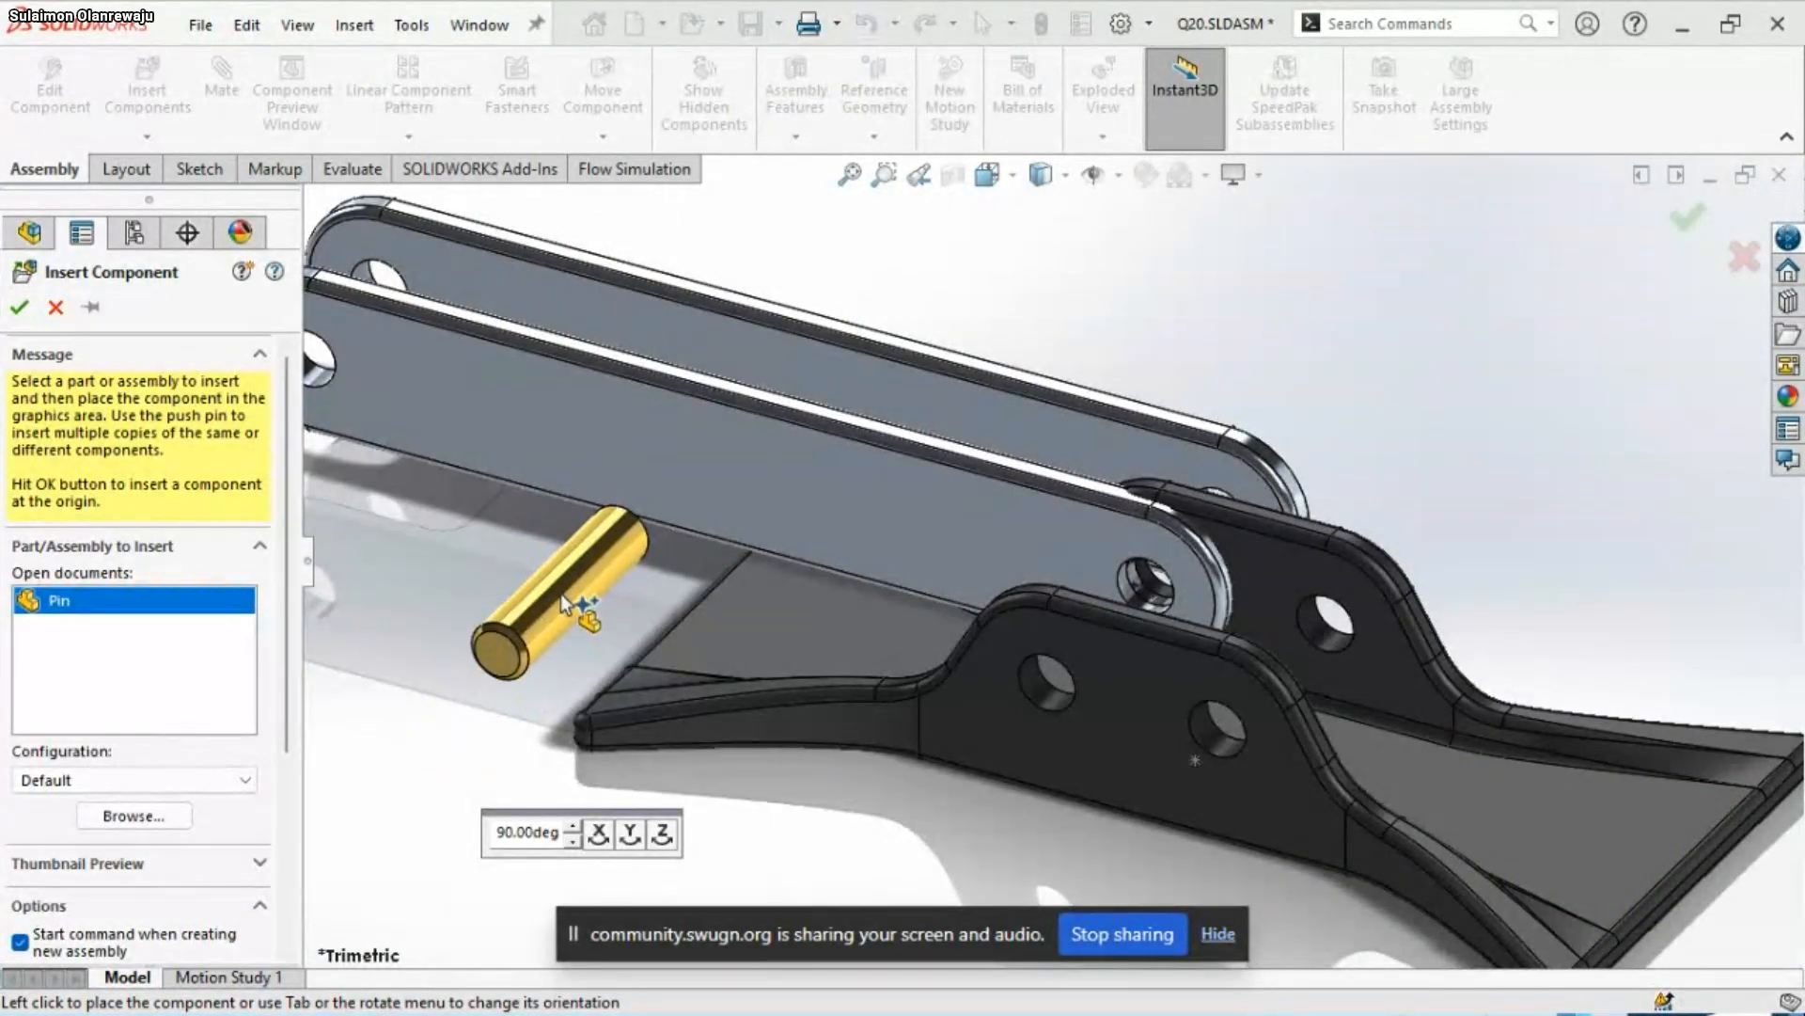
left_click(556, 607)
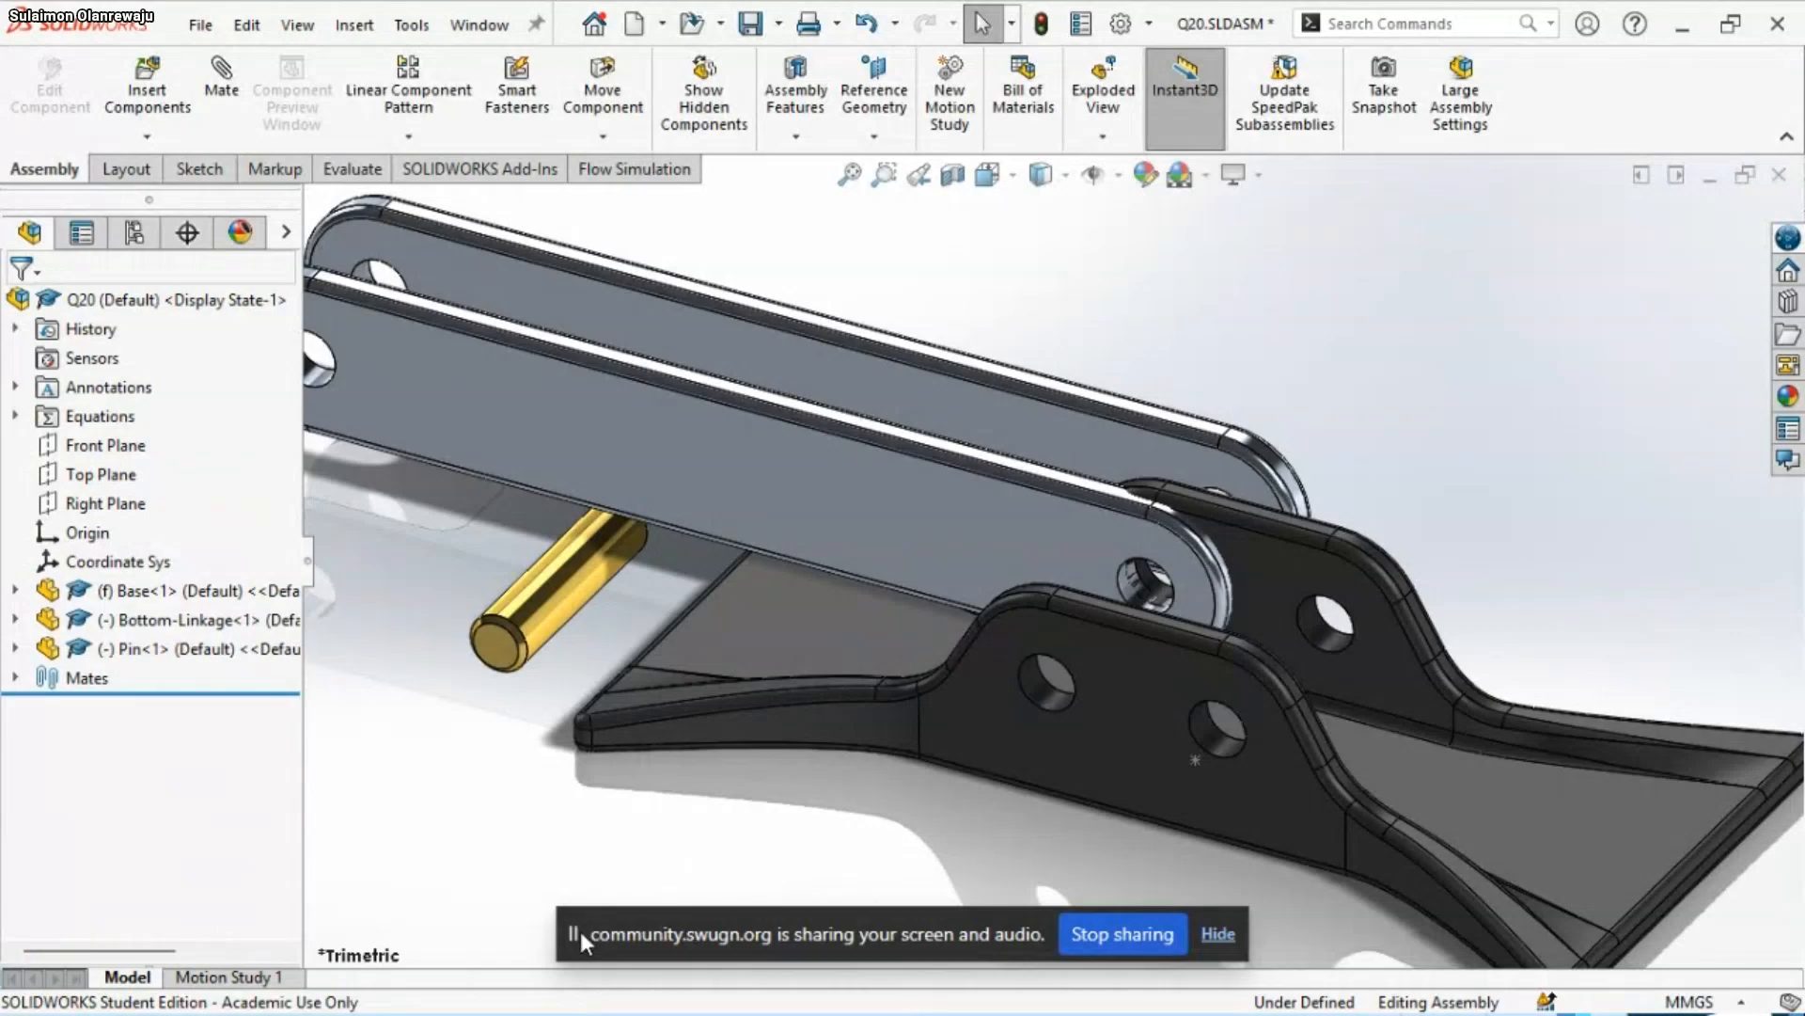
Add a concentric mate between the Pin's cylindrical face and the left hole in the Base's front lug, and save the assembly
left_click(575, 606)
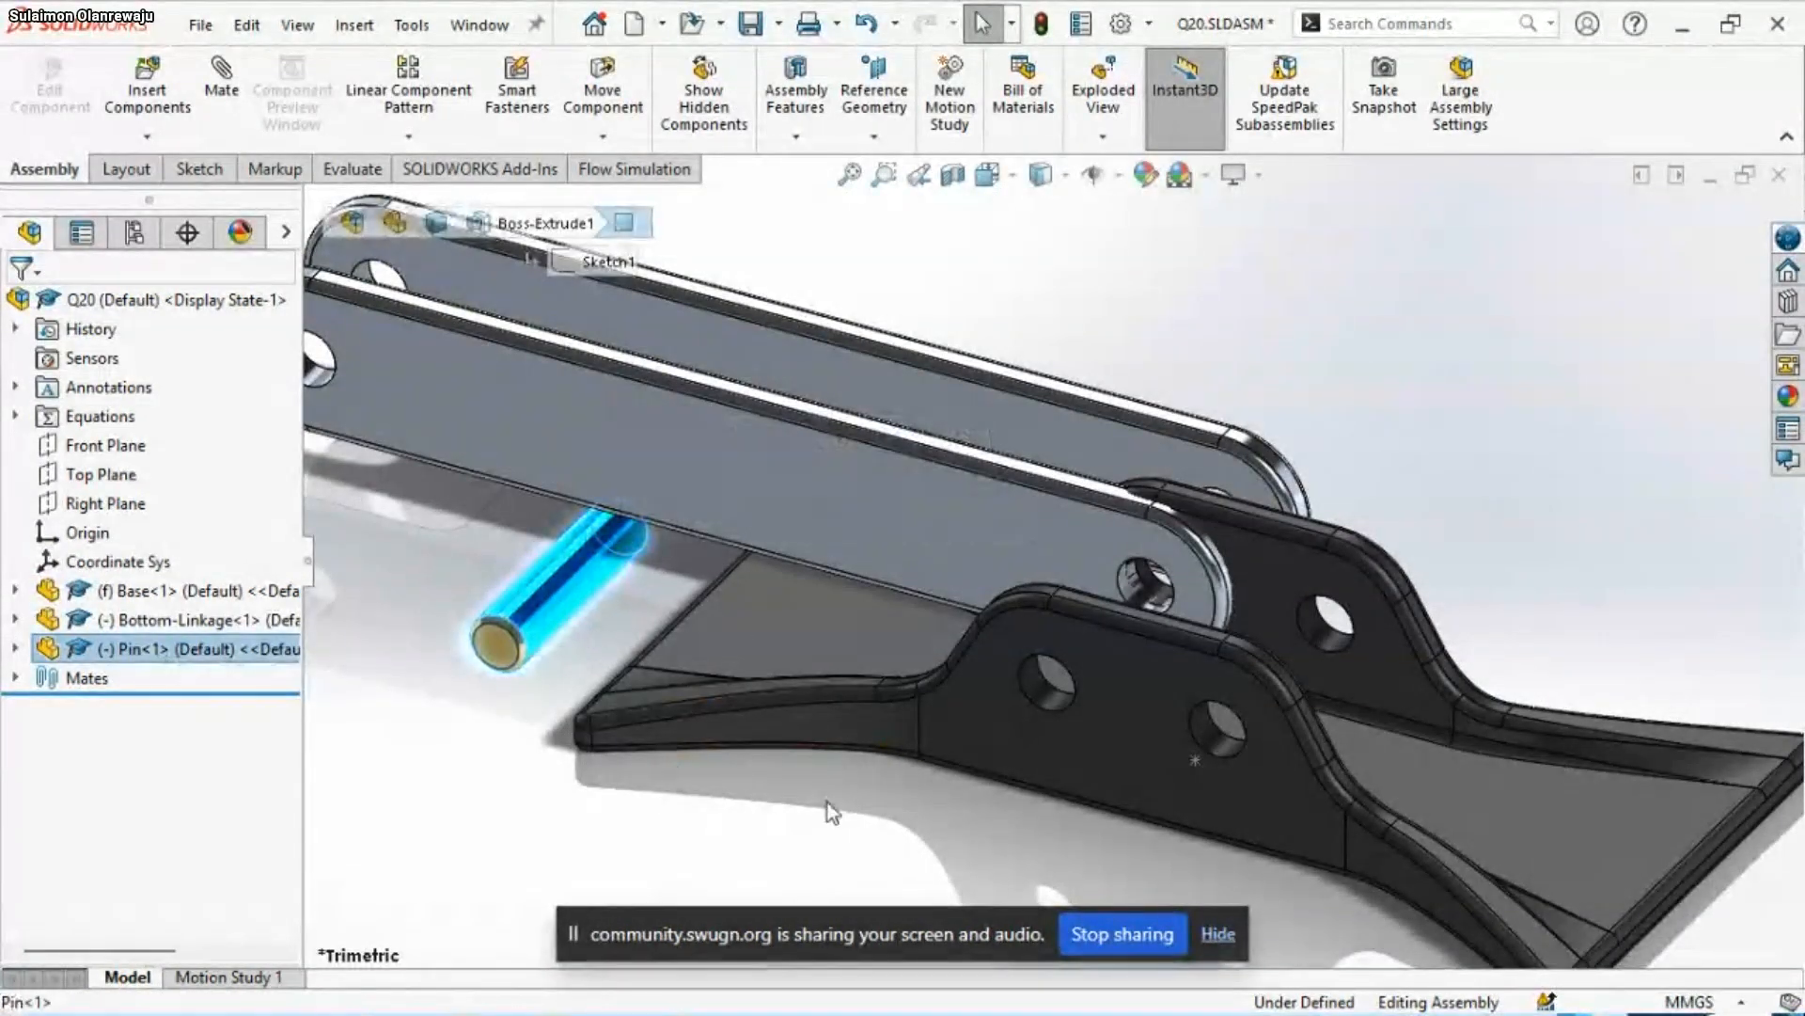
left_click(1030, 692, "ctrl")
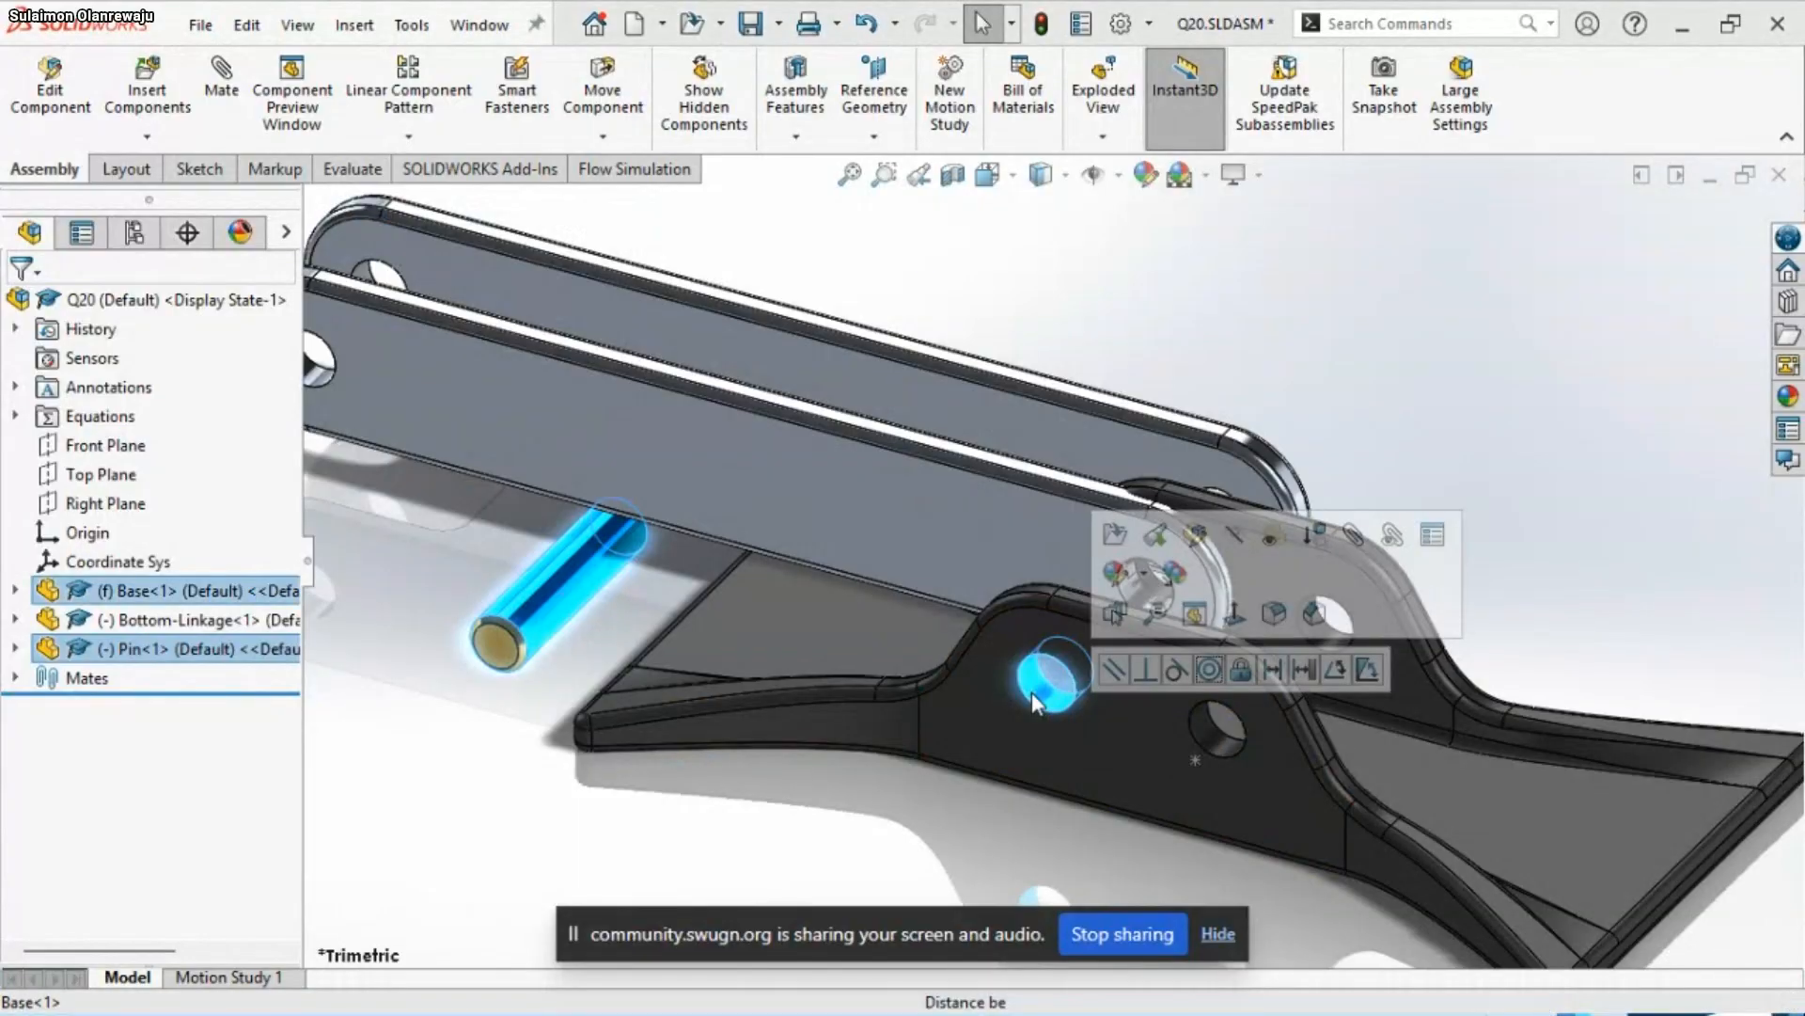
left_click(1211, 669)
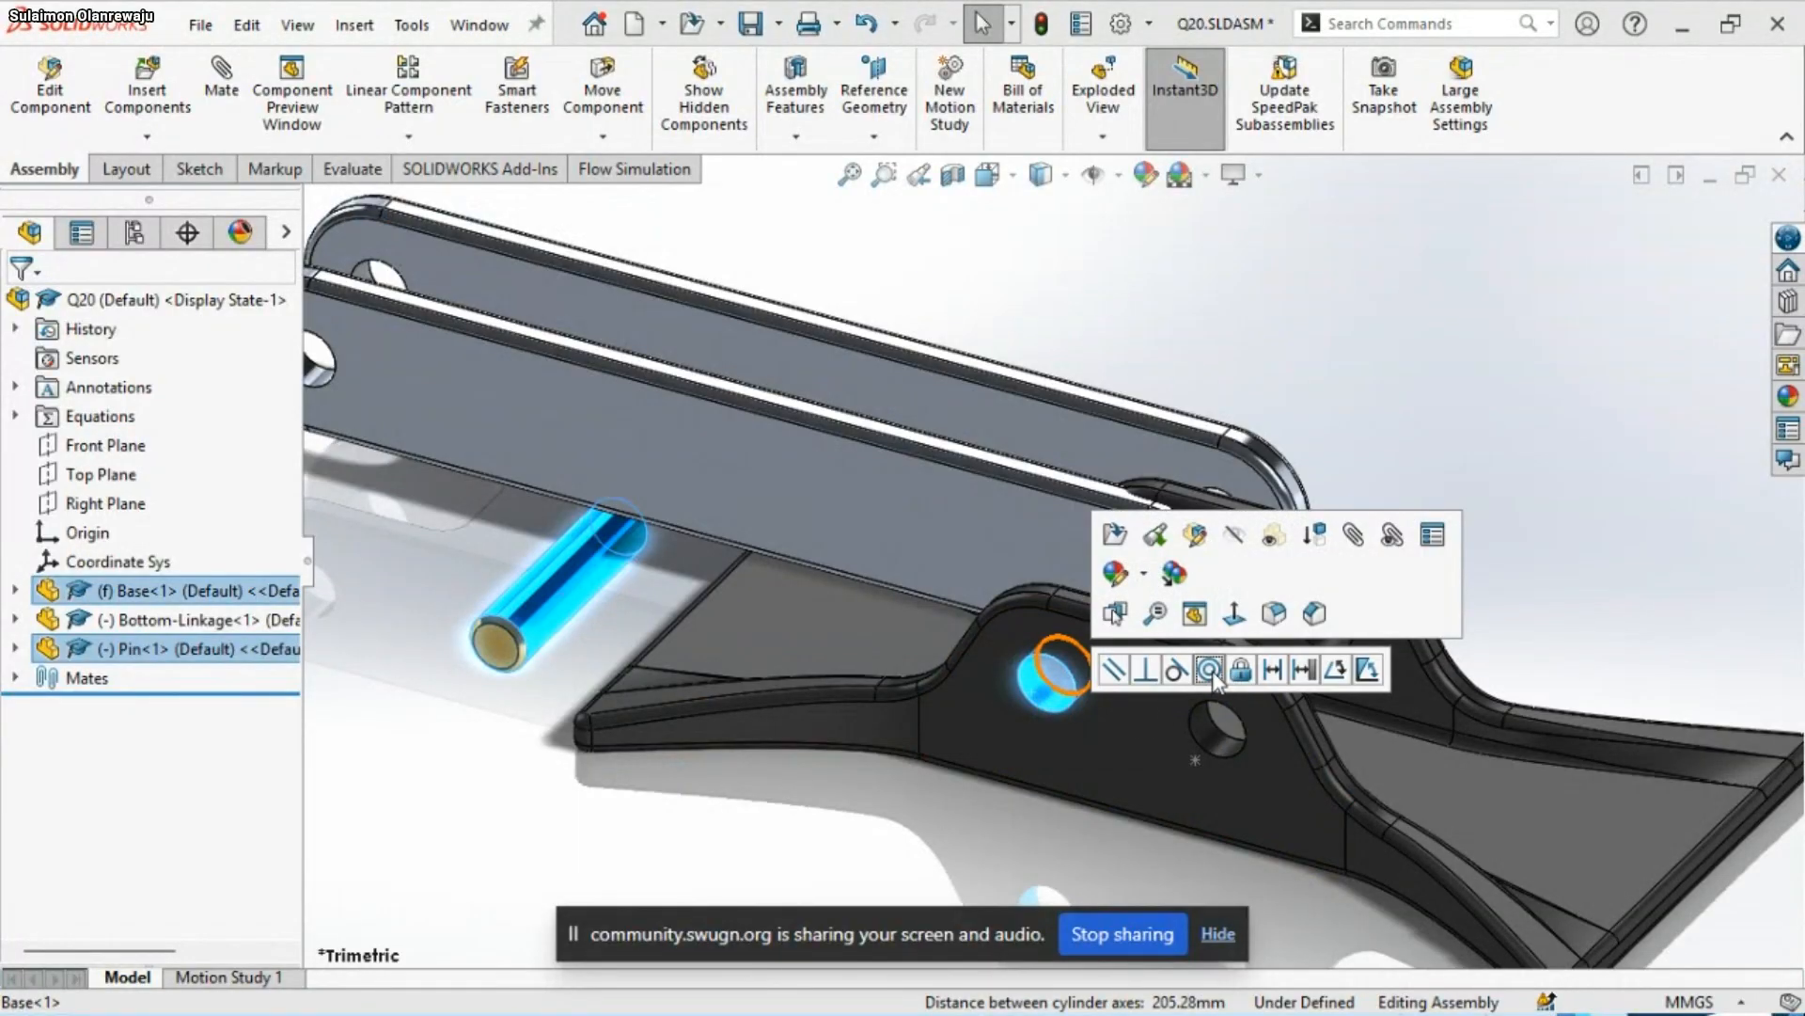
key("Escape")
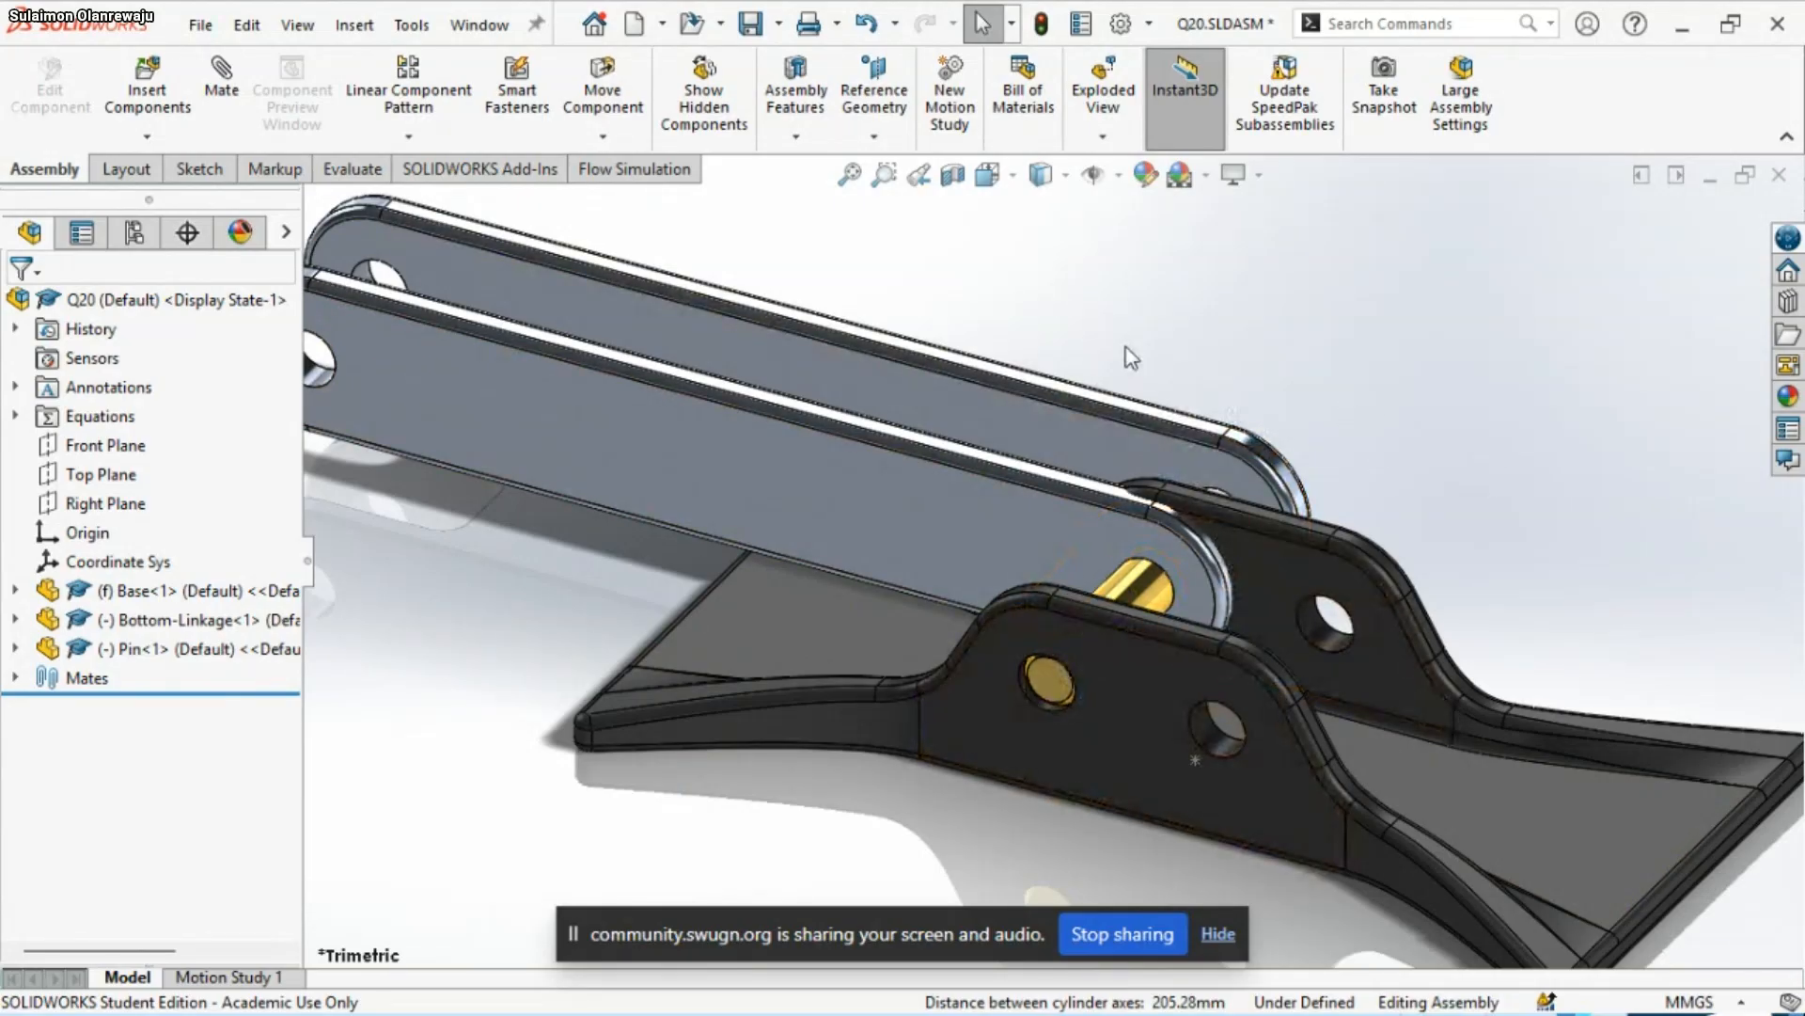
mouse_move(1344, 998)
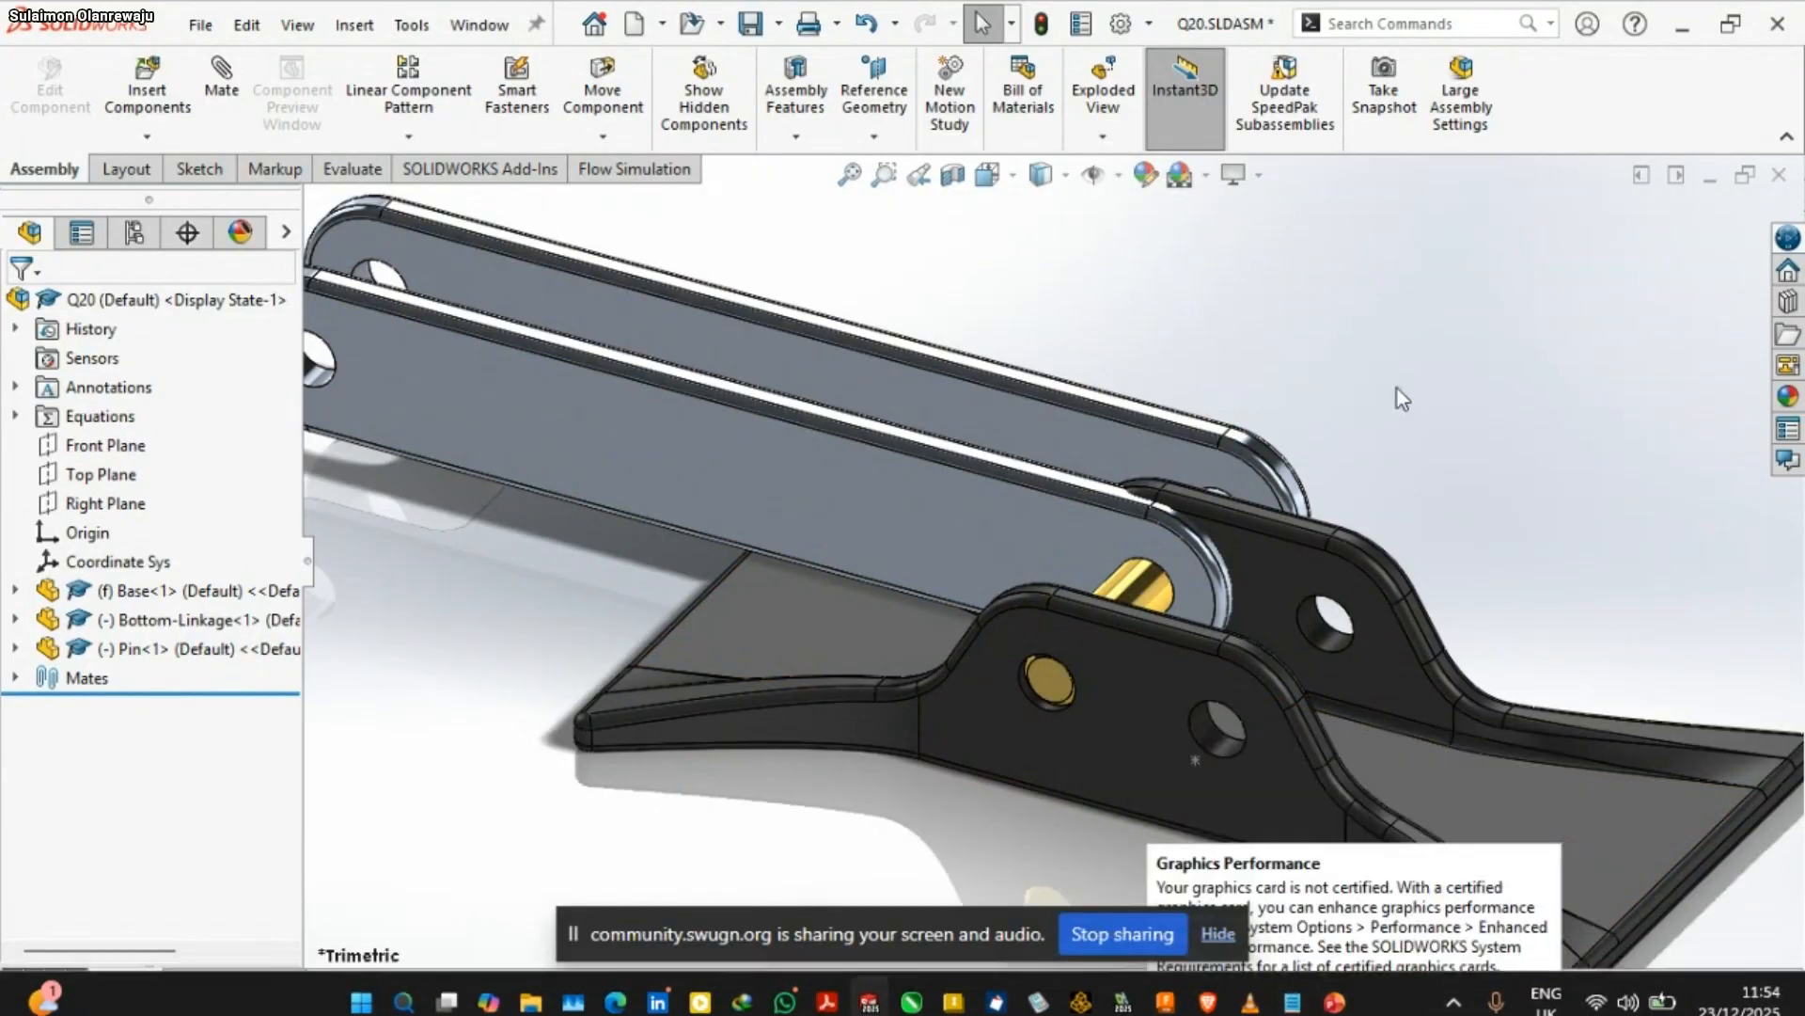
left_click(749, 24)
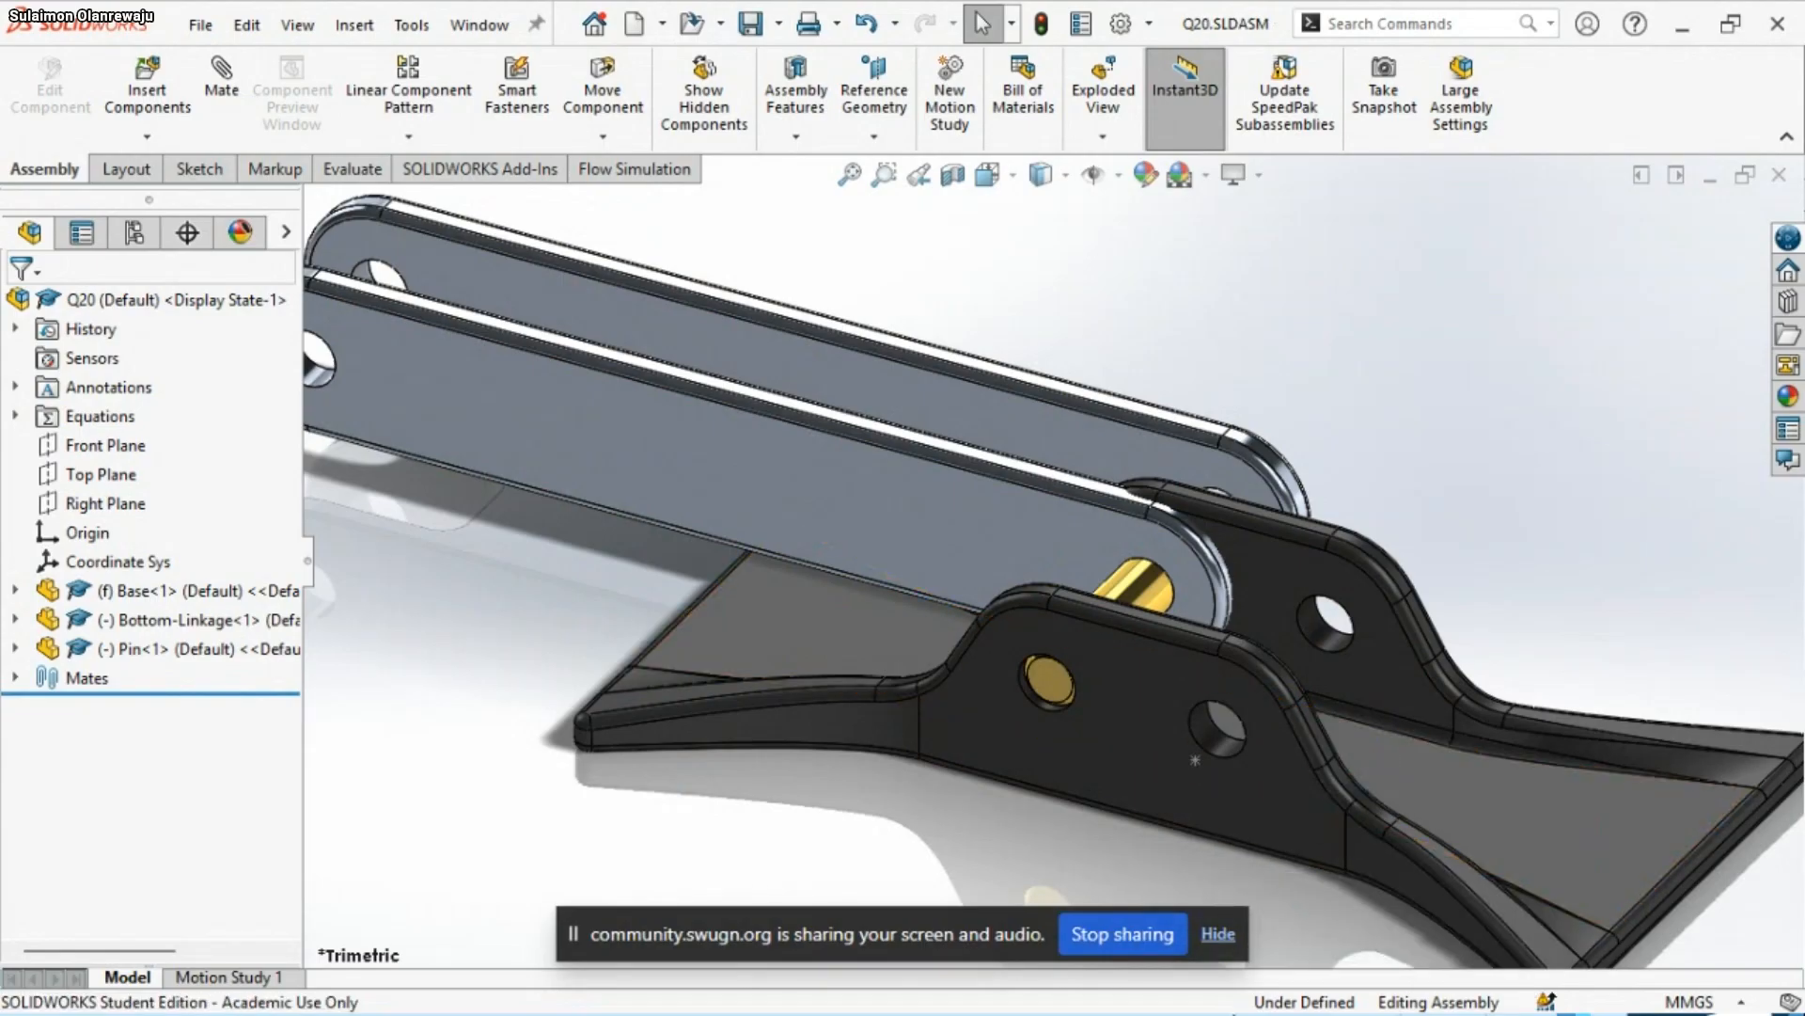
mouse_move(1351, 1008)
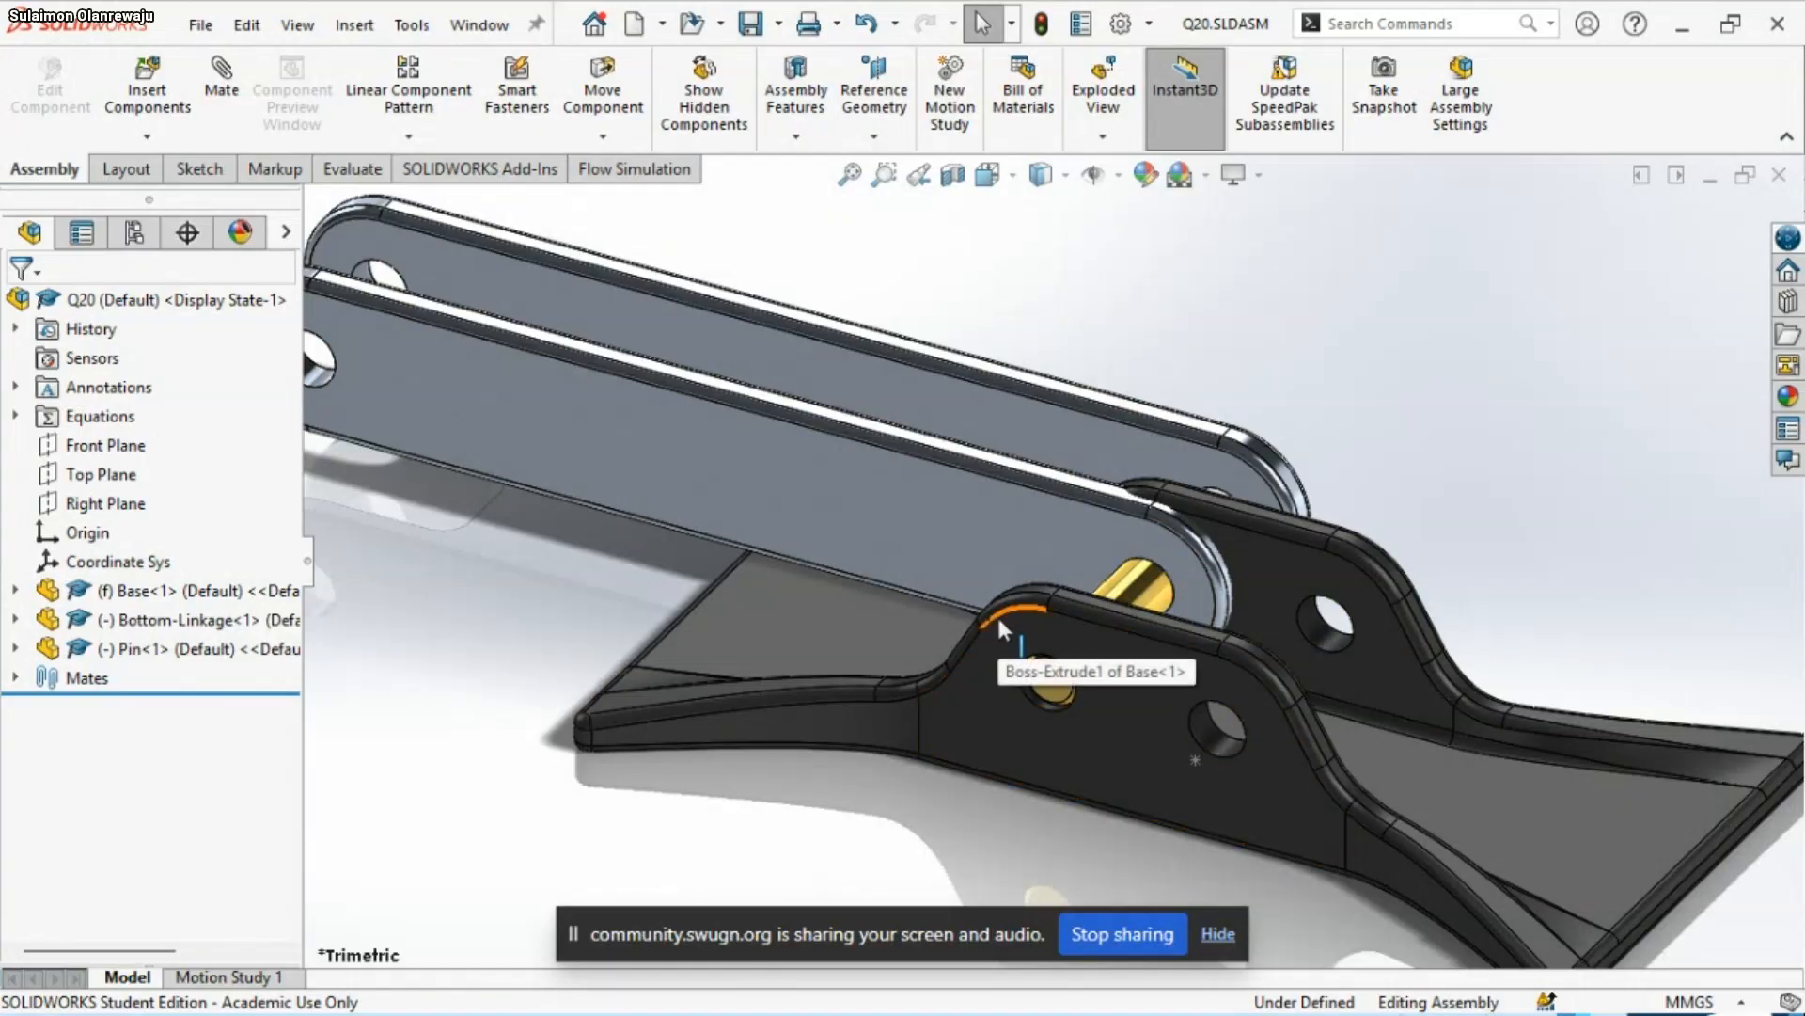
Add a coincident mate between the Bottom-Linkage's front outer face and the inner face of the Base's front lug
left_click(963, 534)
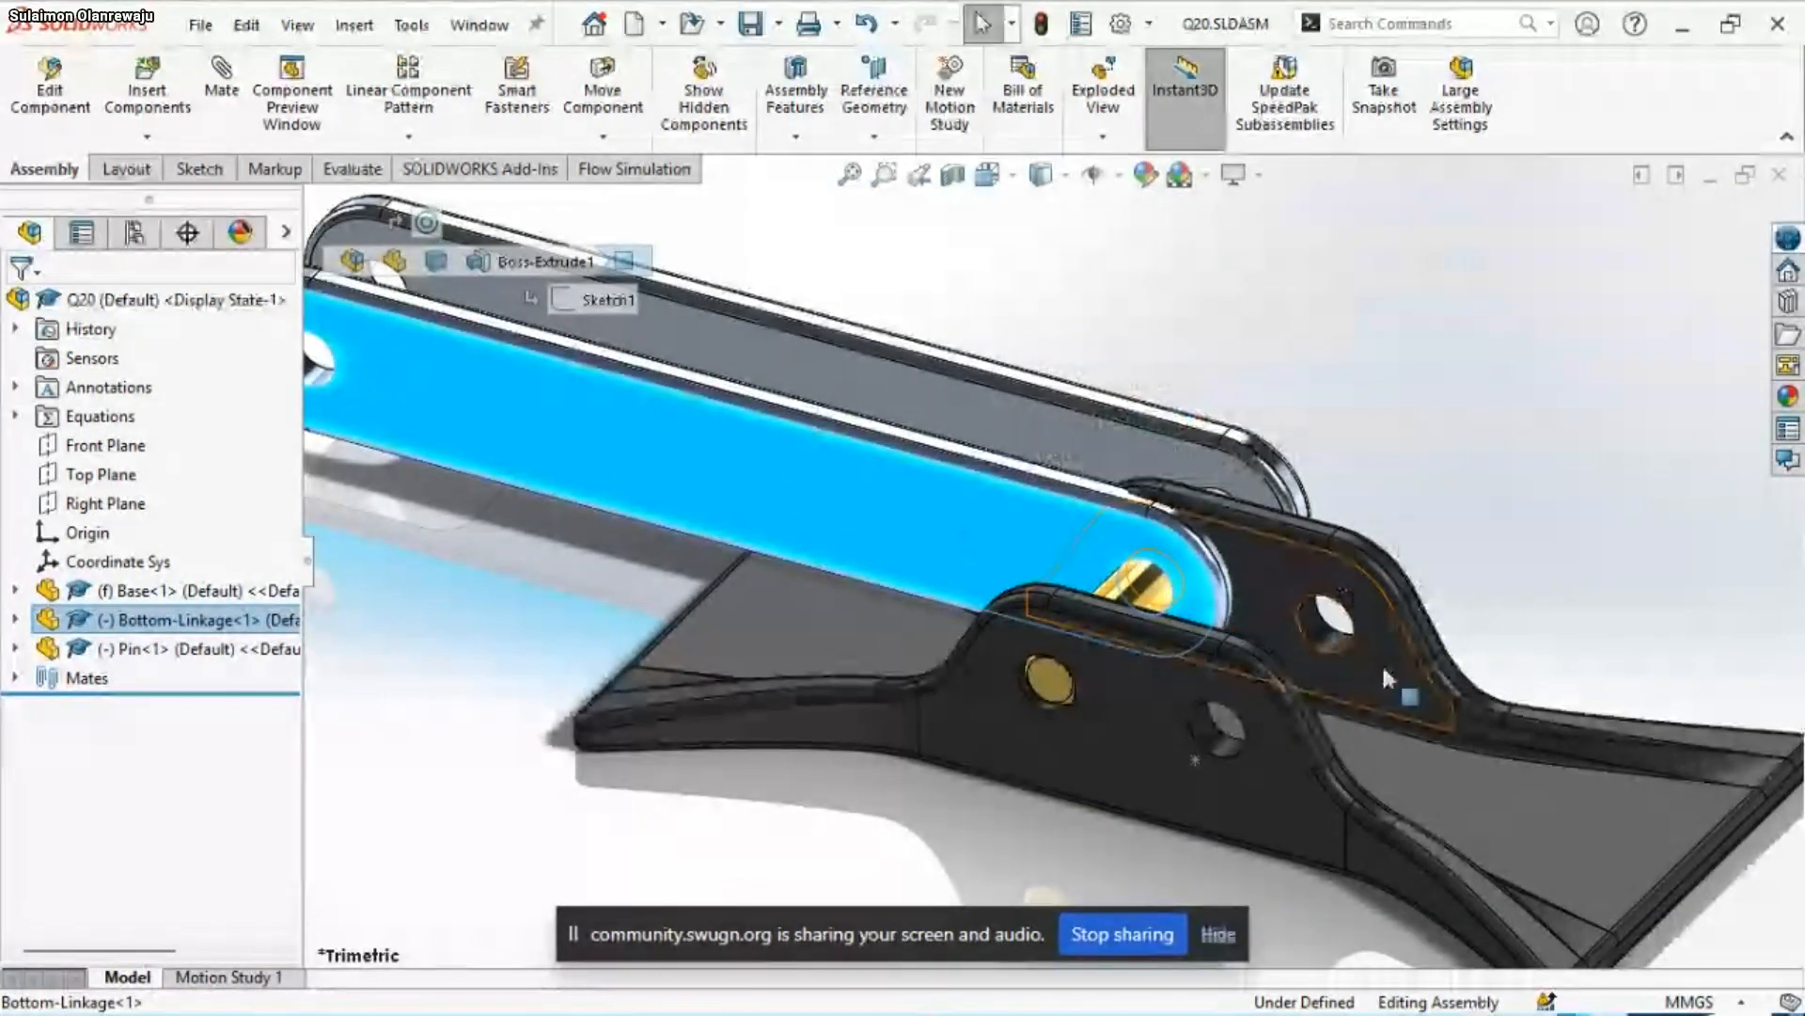
middle_click_drag(1380, 662, 1100, 700)
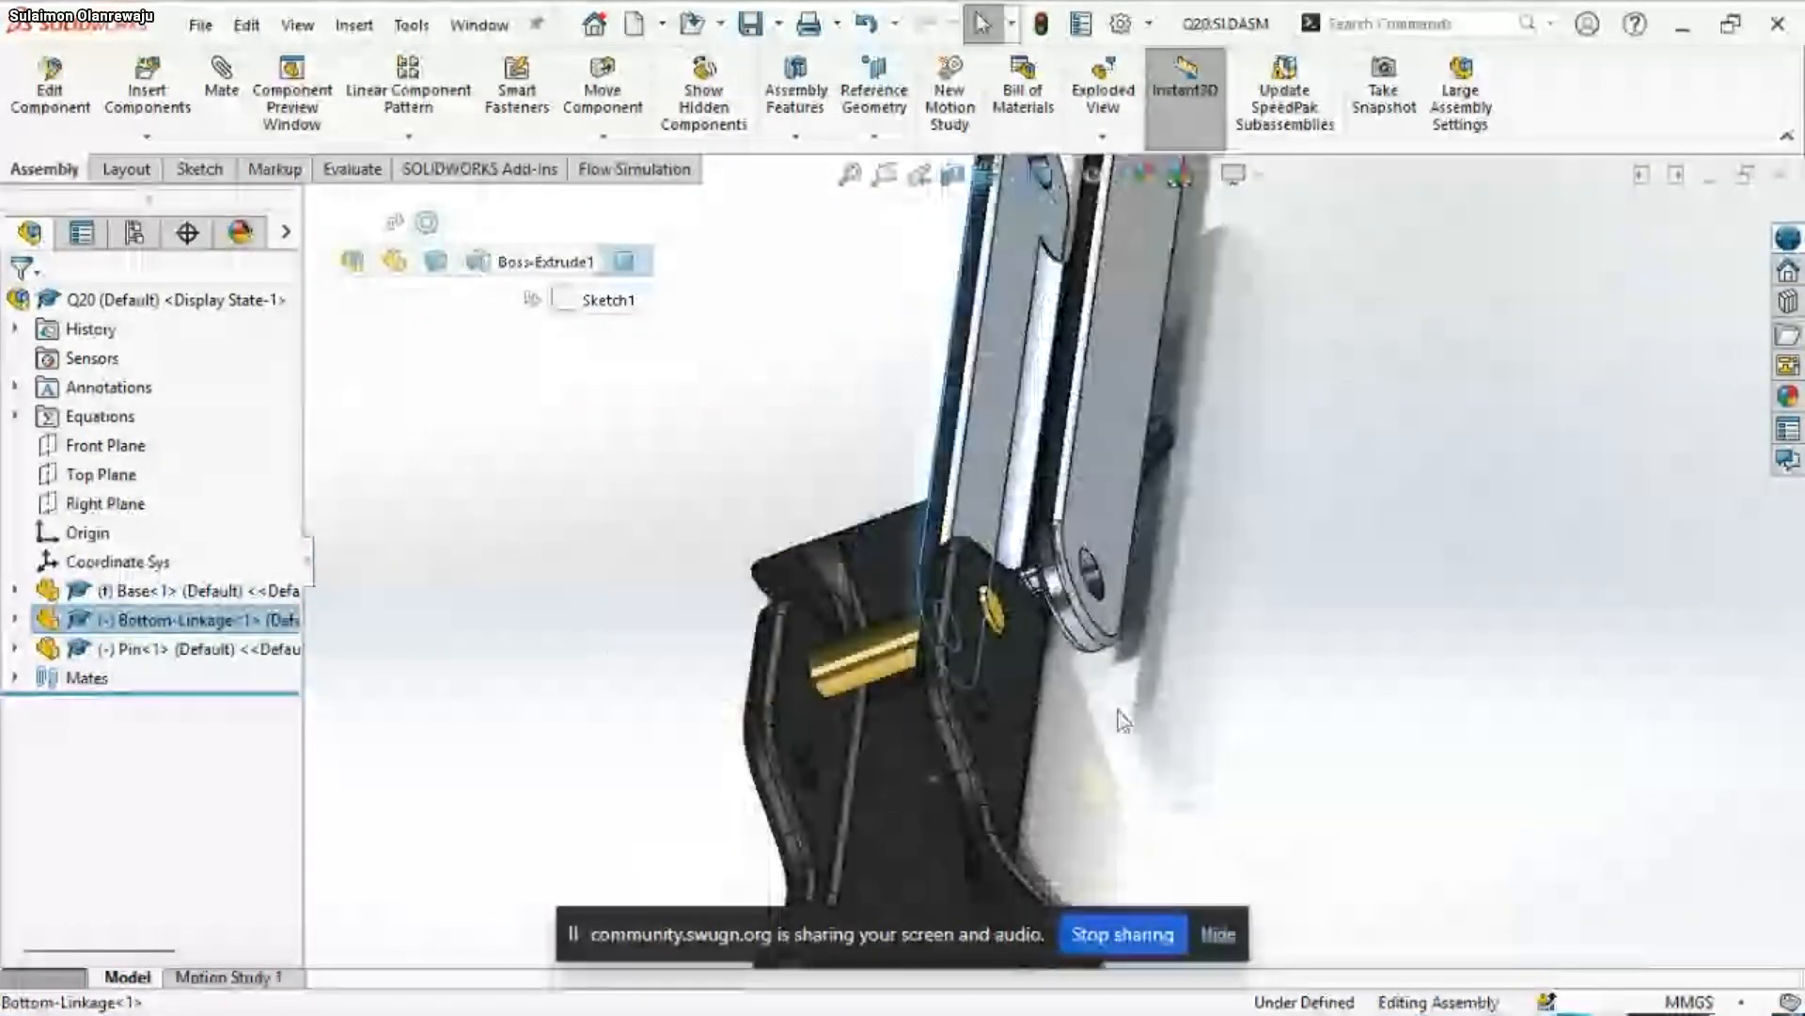
left_click(812, 724)
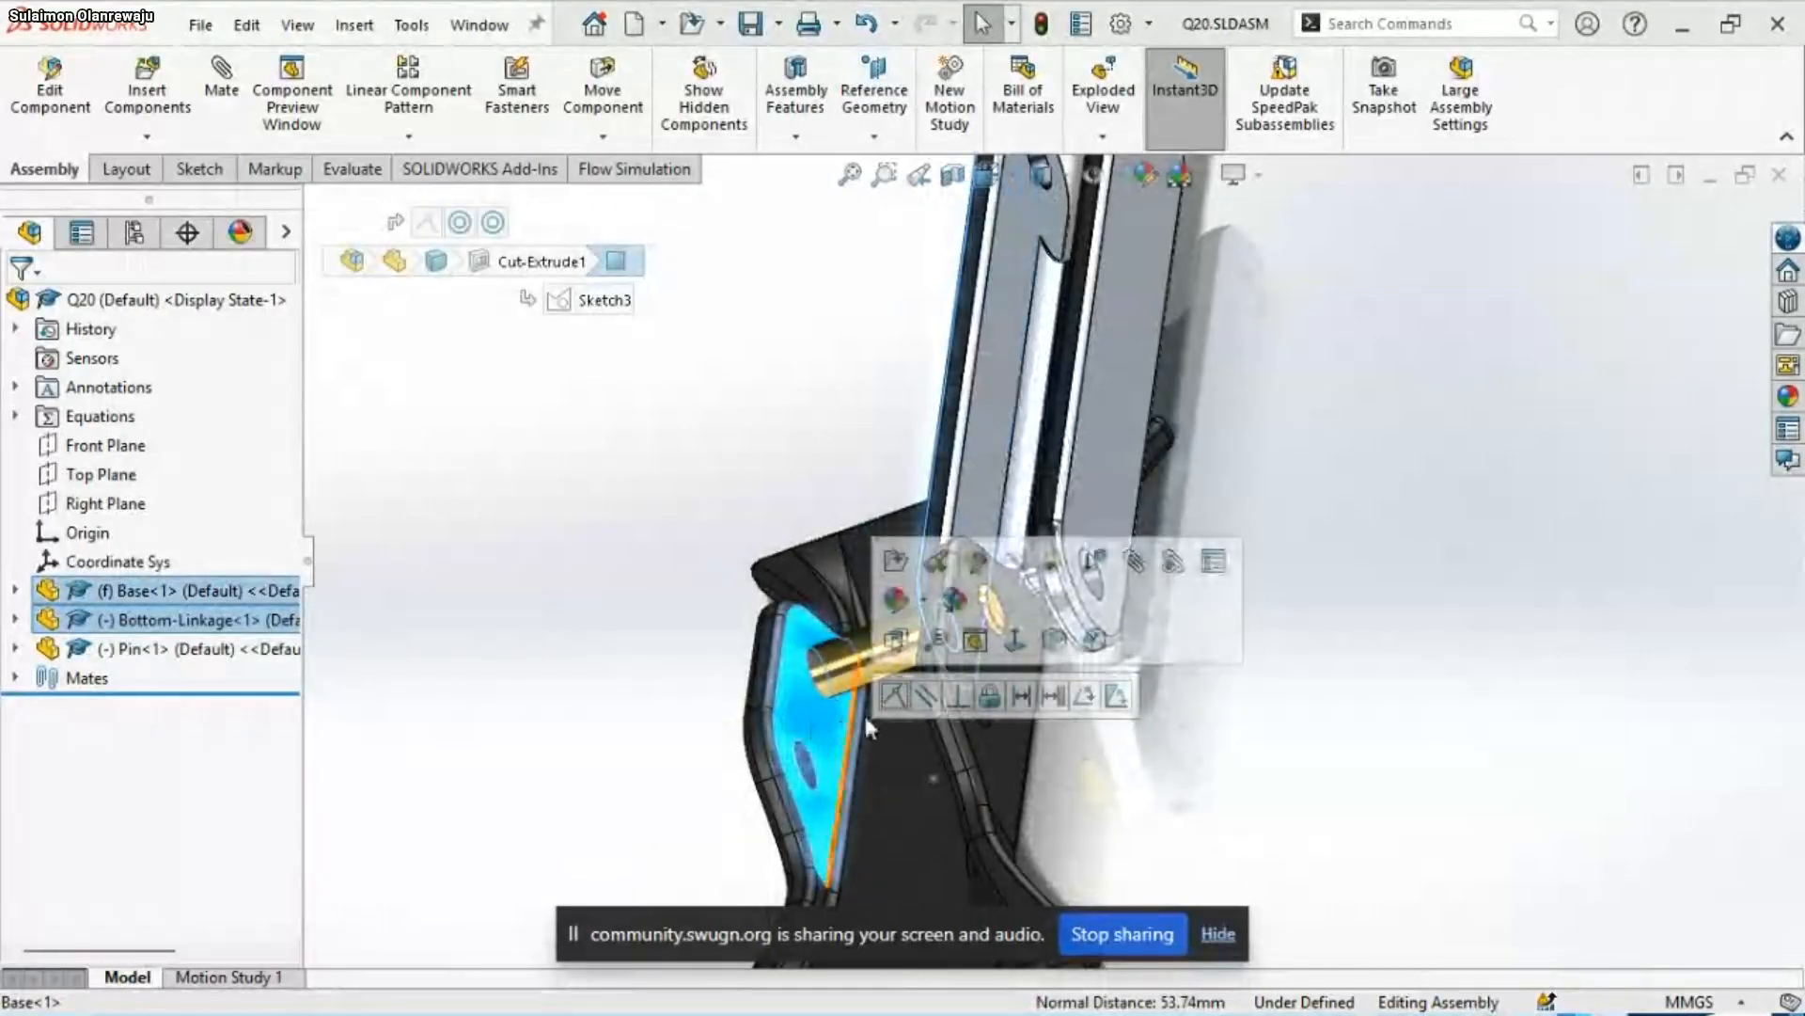
left_click(894, 698)
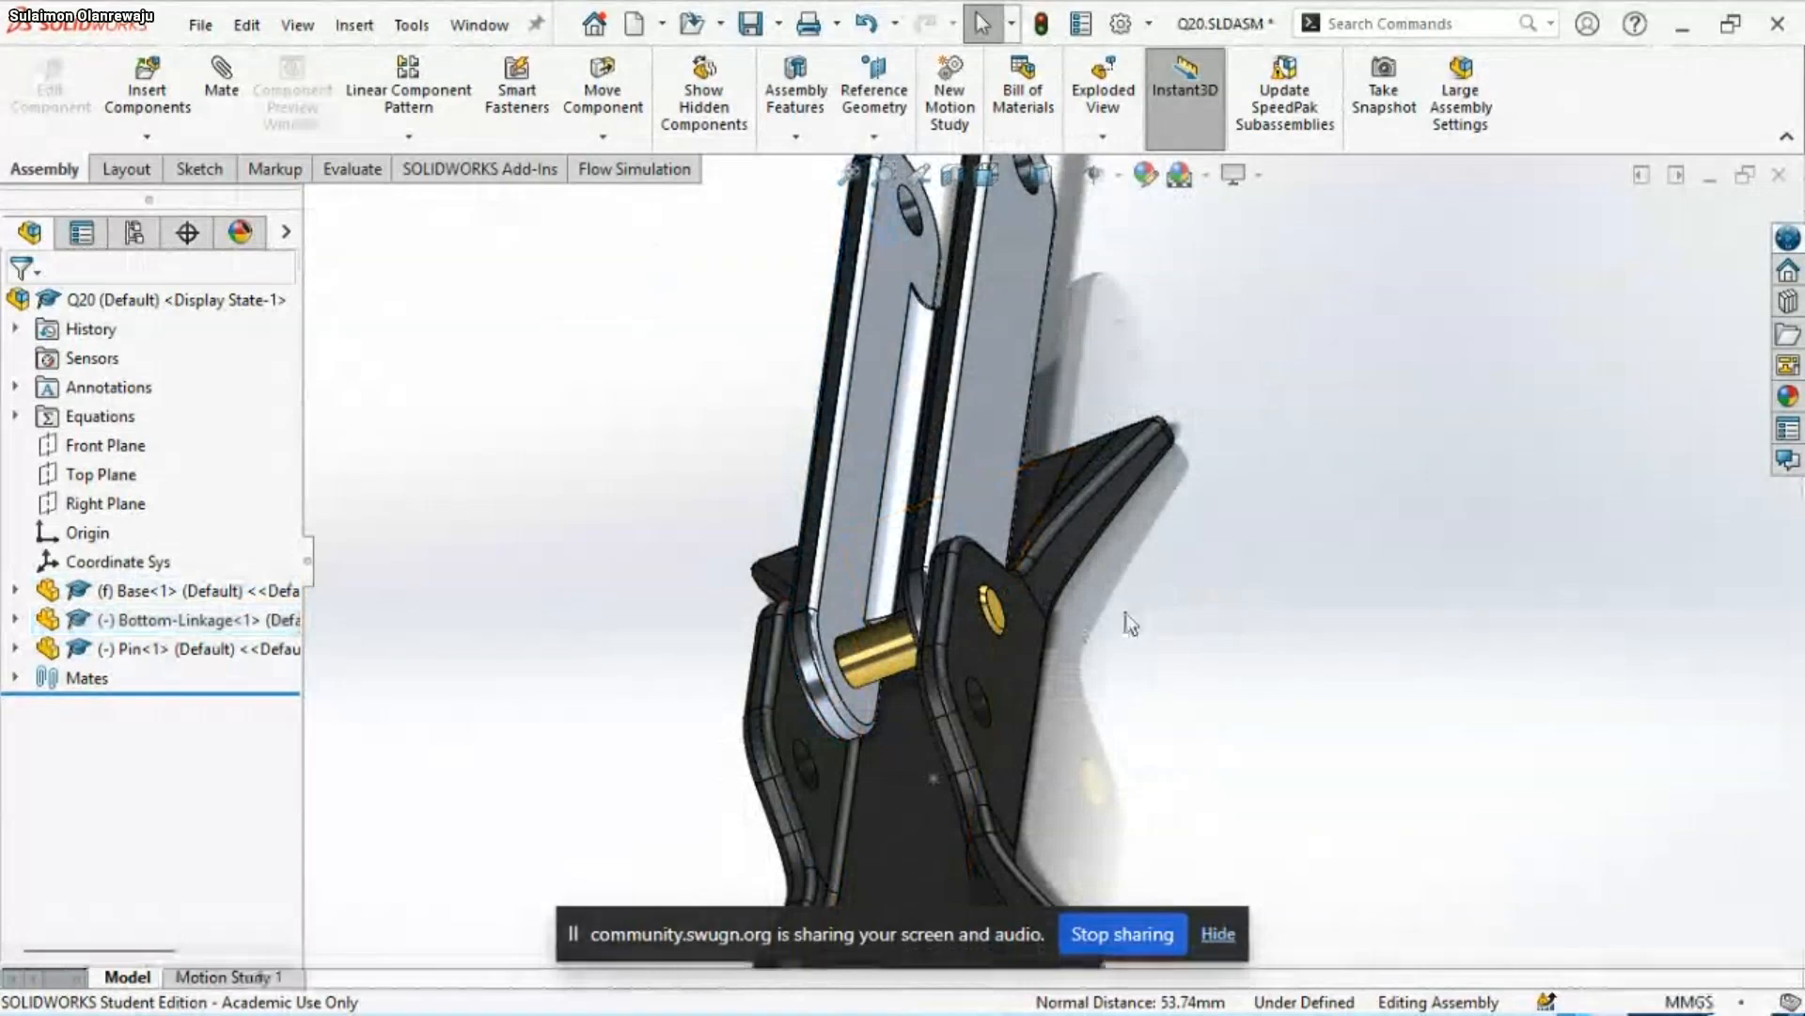
scroll(1088, 647, "up", 3)
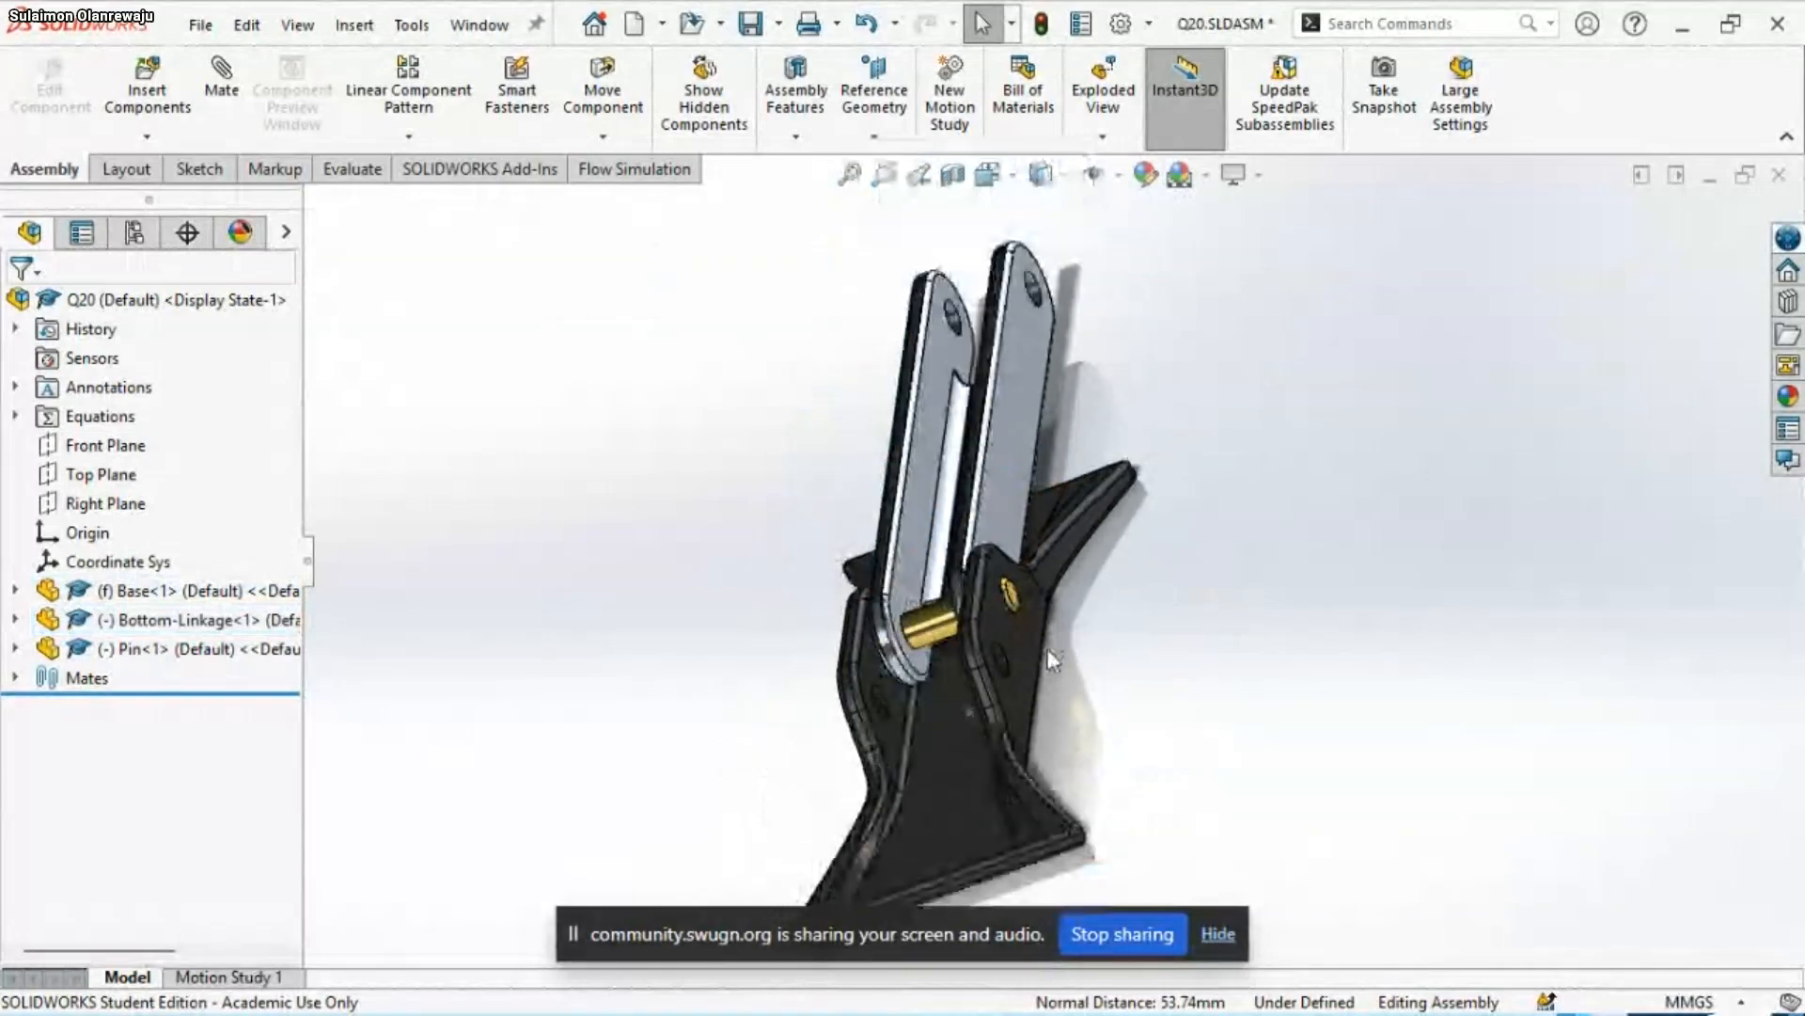
middle_click_drag(1051, 658, 1131, 632)
scroll(1115, 630, "down", 5)
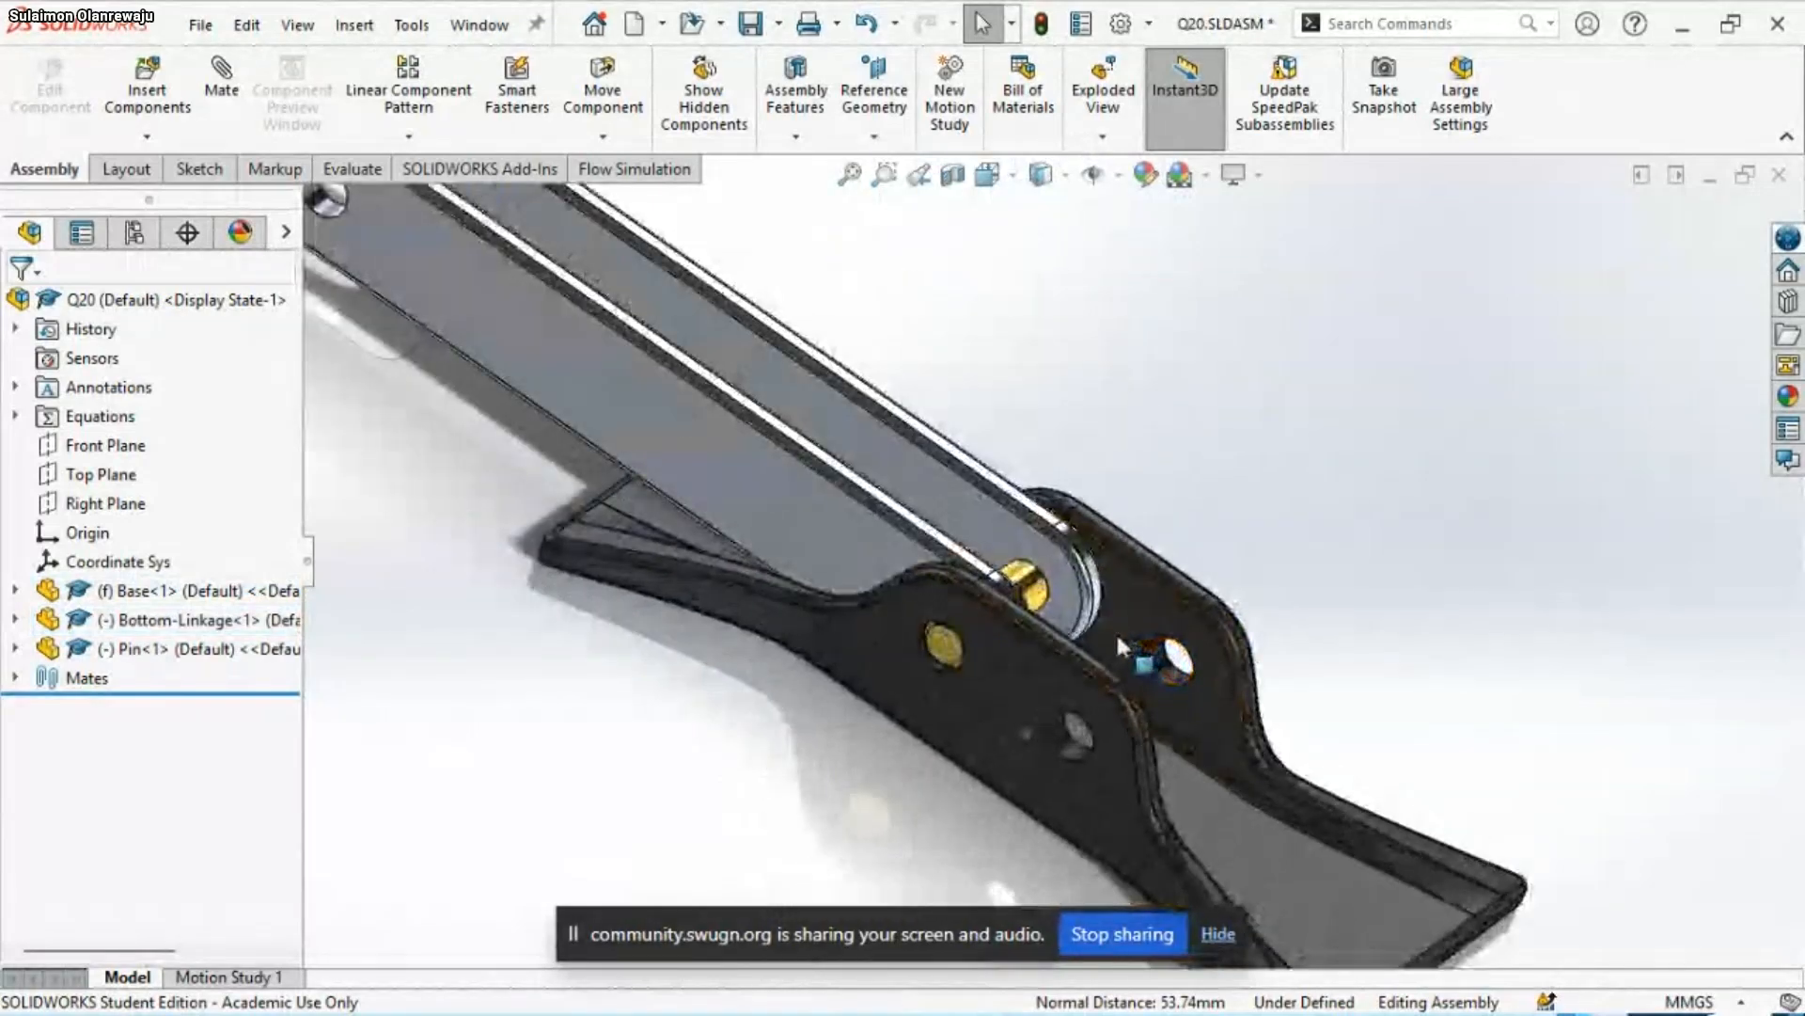
Slide the Pin out of its hole and mate its front end face coincident with the outer face of the Base's front lug
left_click_drag(1028, 580, 870, 794)
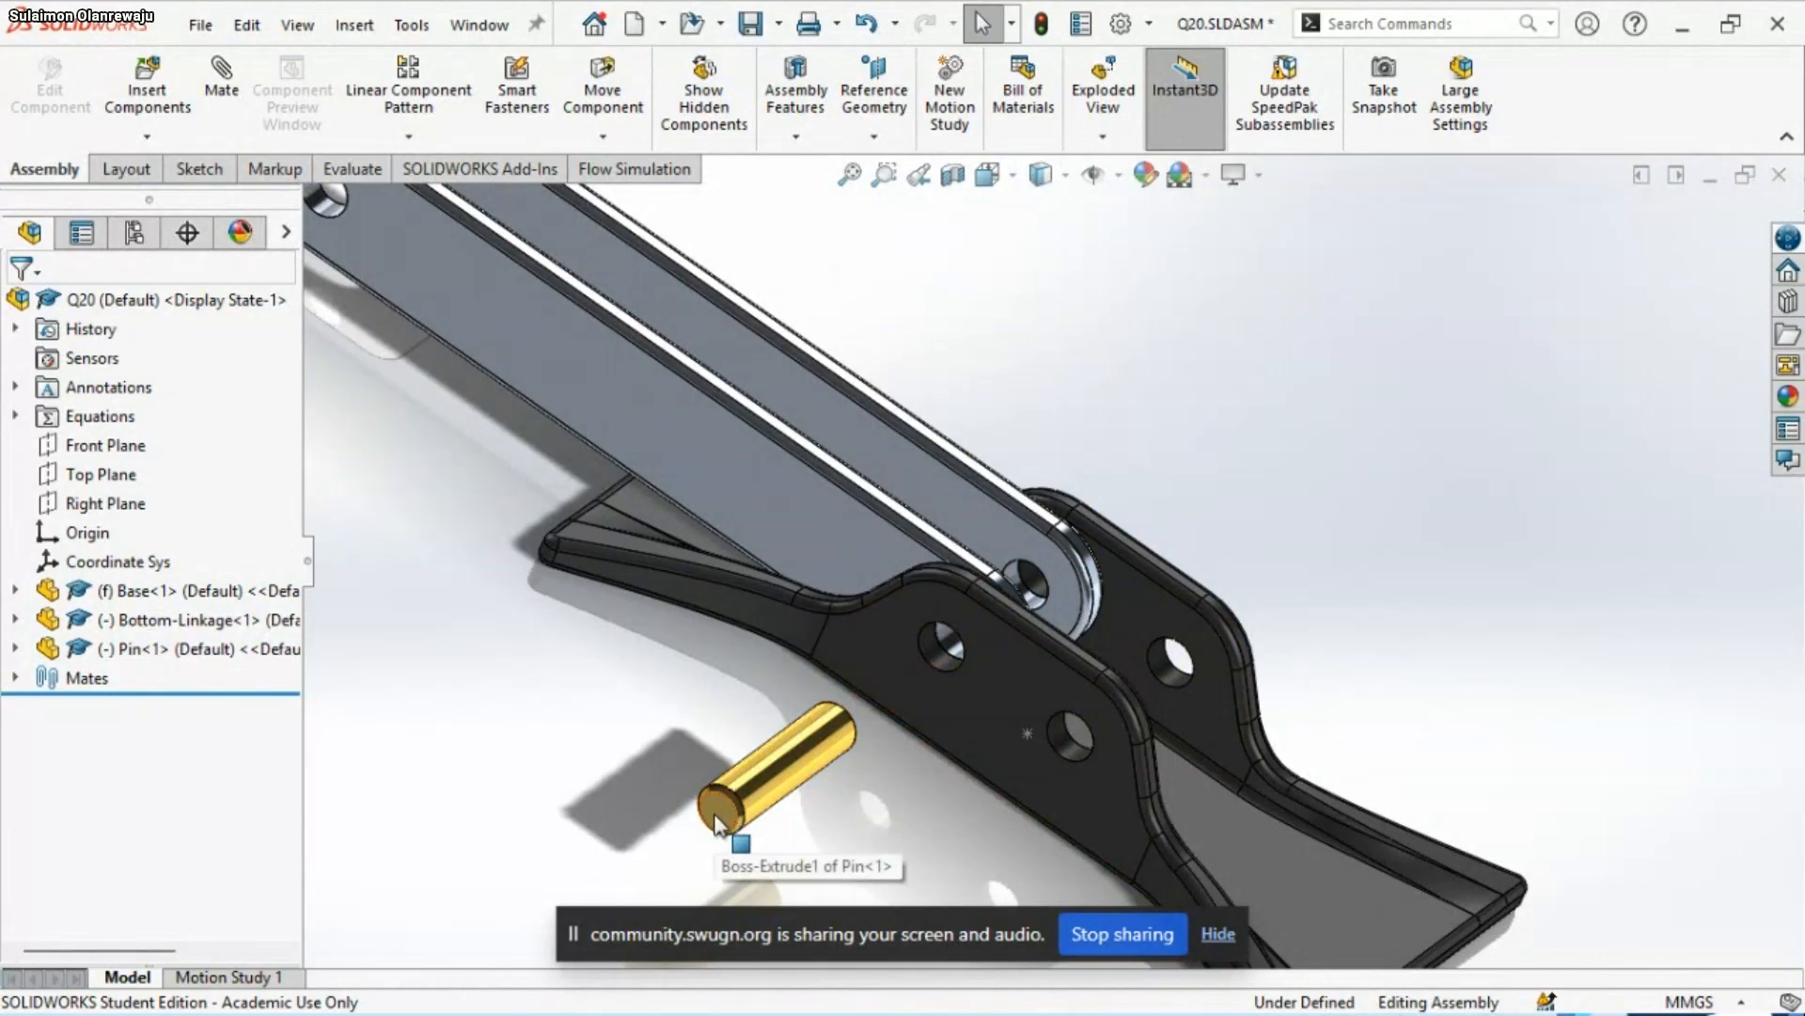
left_click(715, 824)
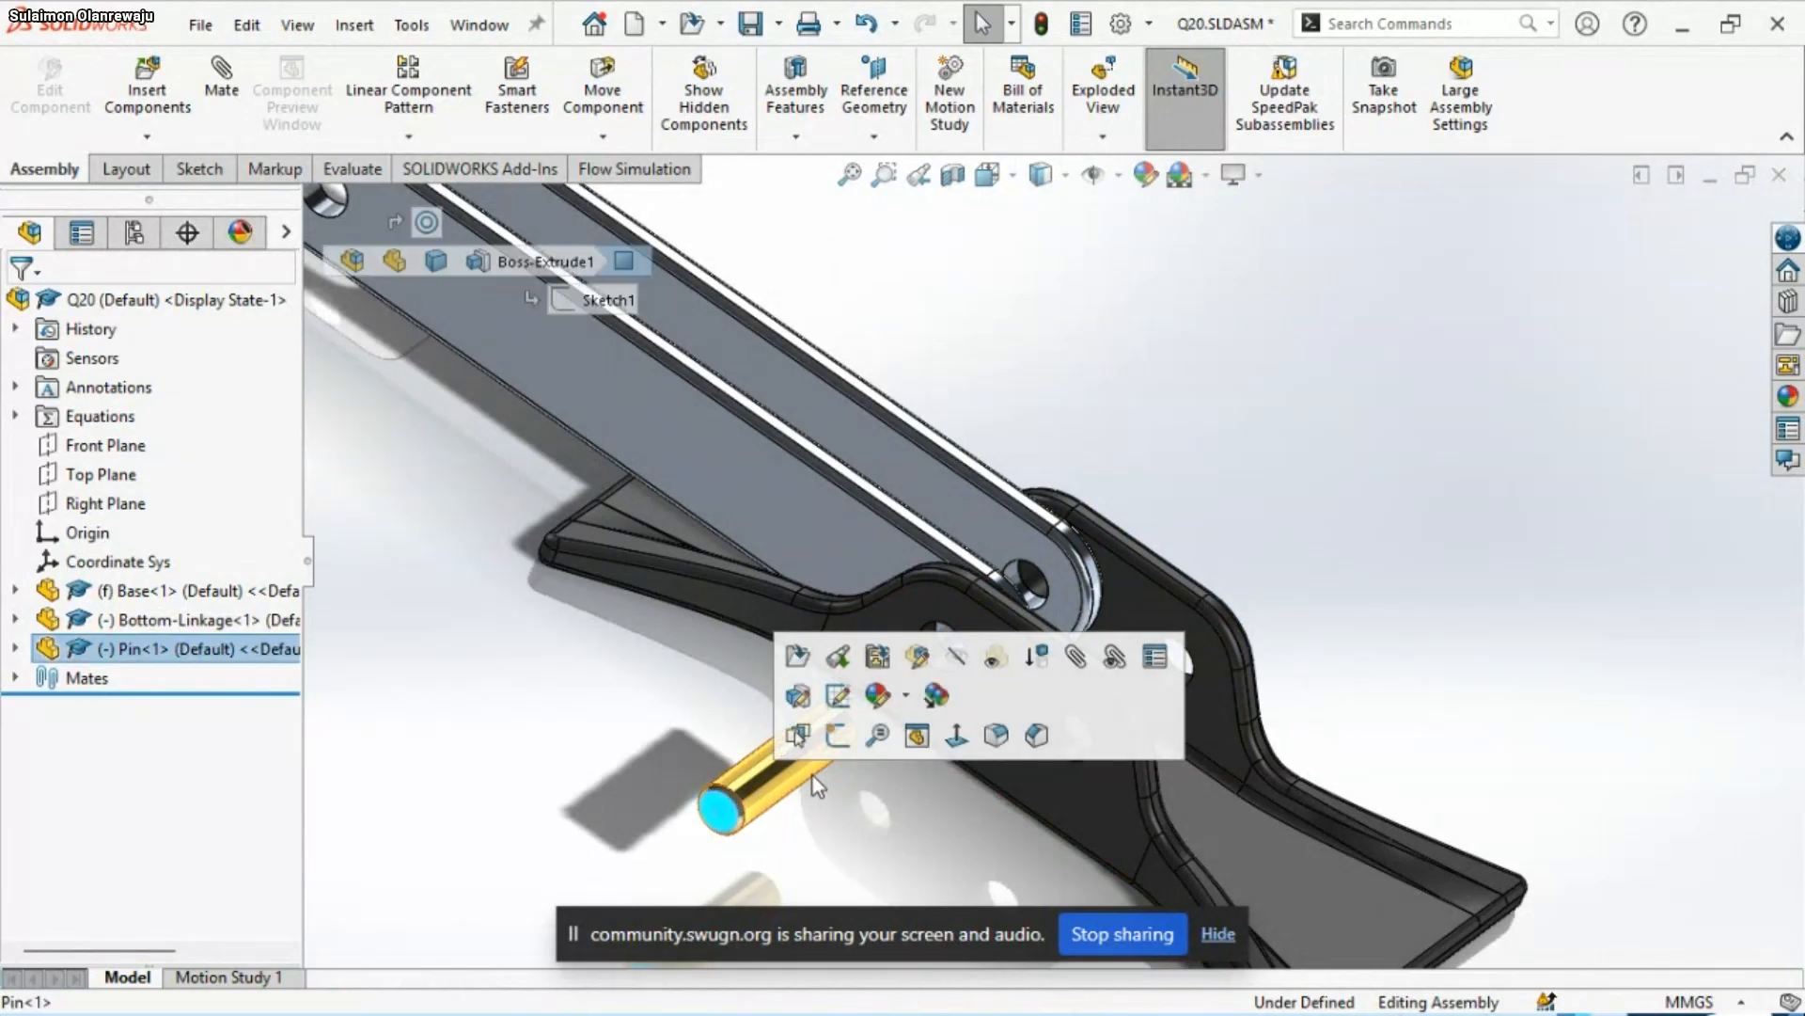
left_click(1053, 799, "ctrl")
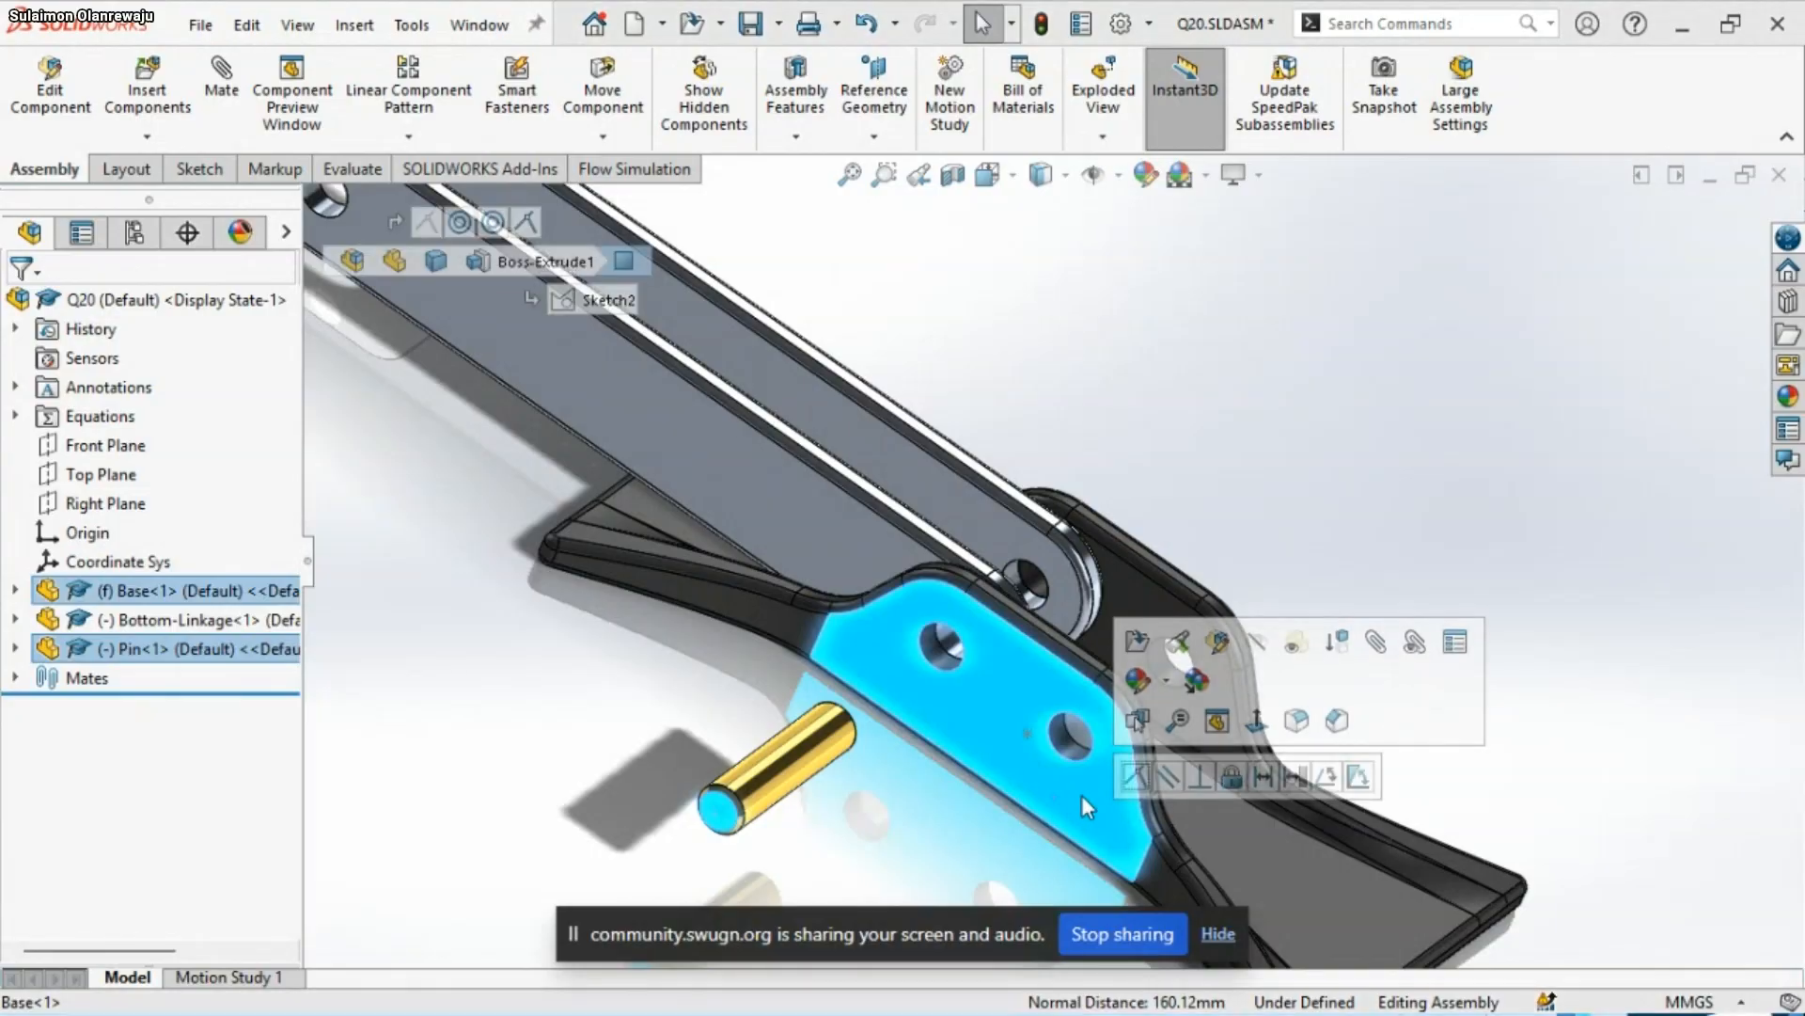
left_click(1135, 776)
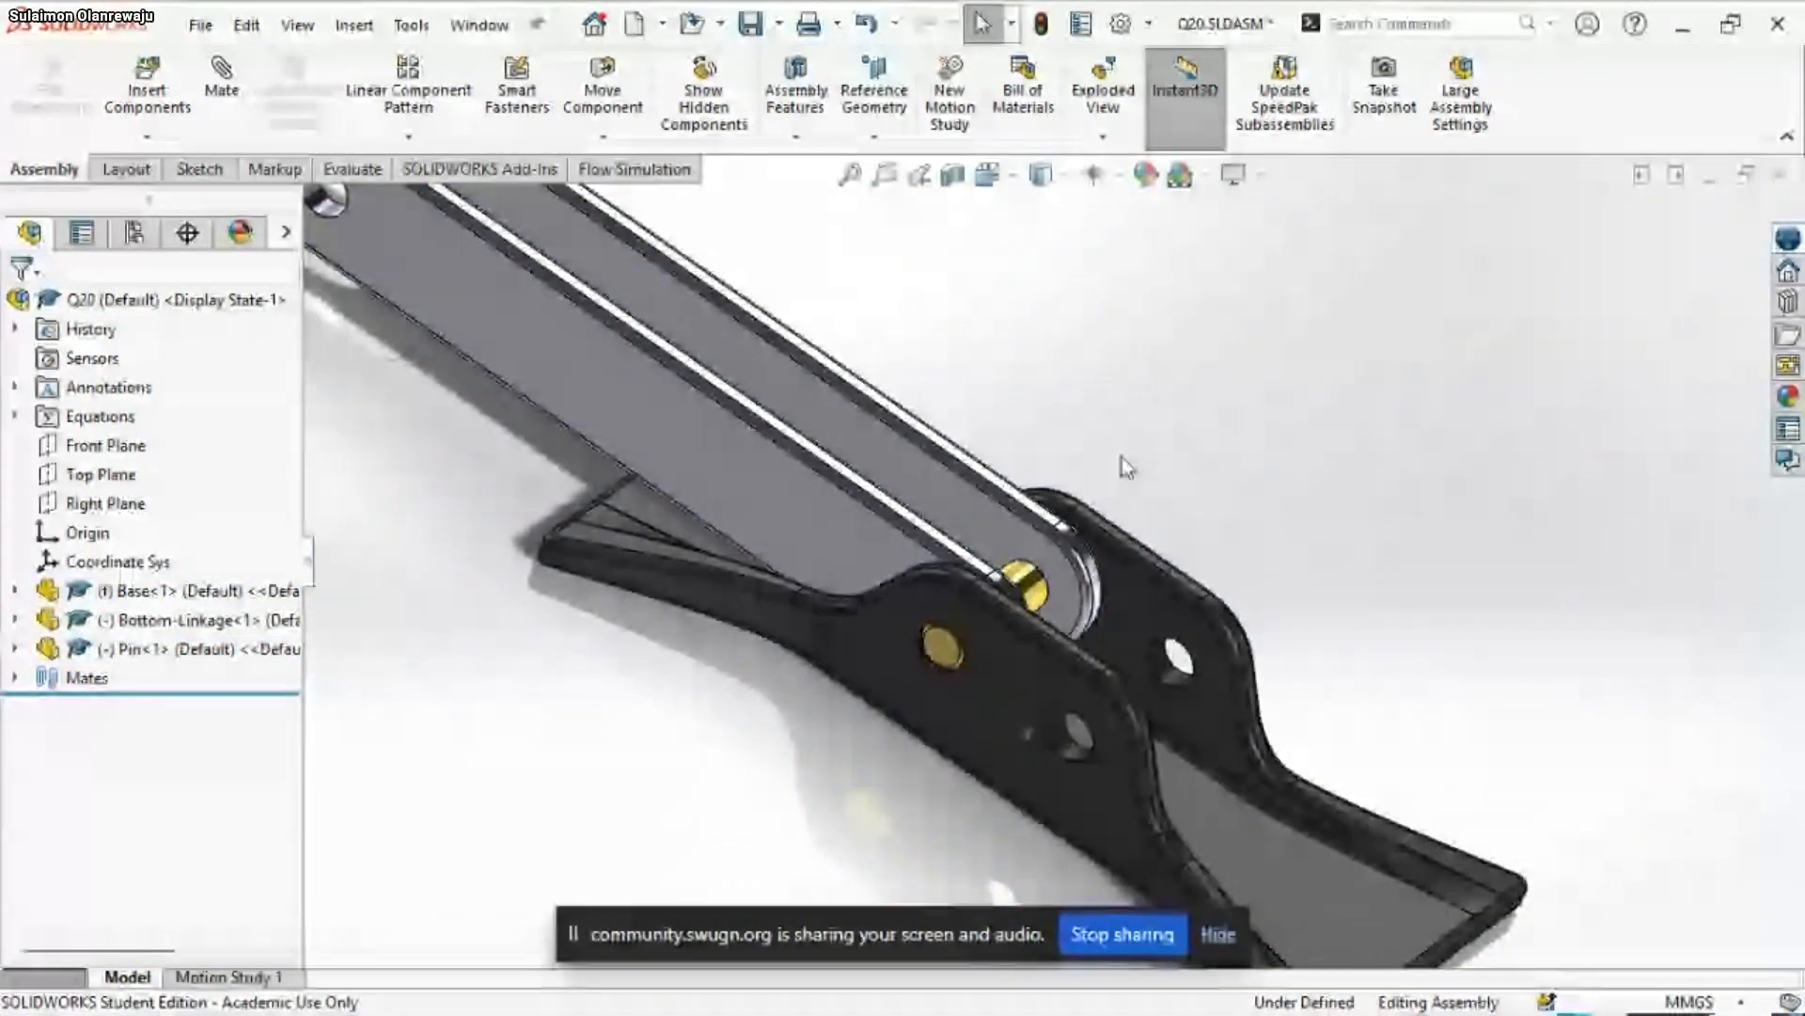
Insert the Through-Pin and Top-Linkage parts together, placing both above the Bottom-Linkage
scroll(959, 507, "down", 3)
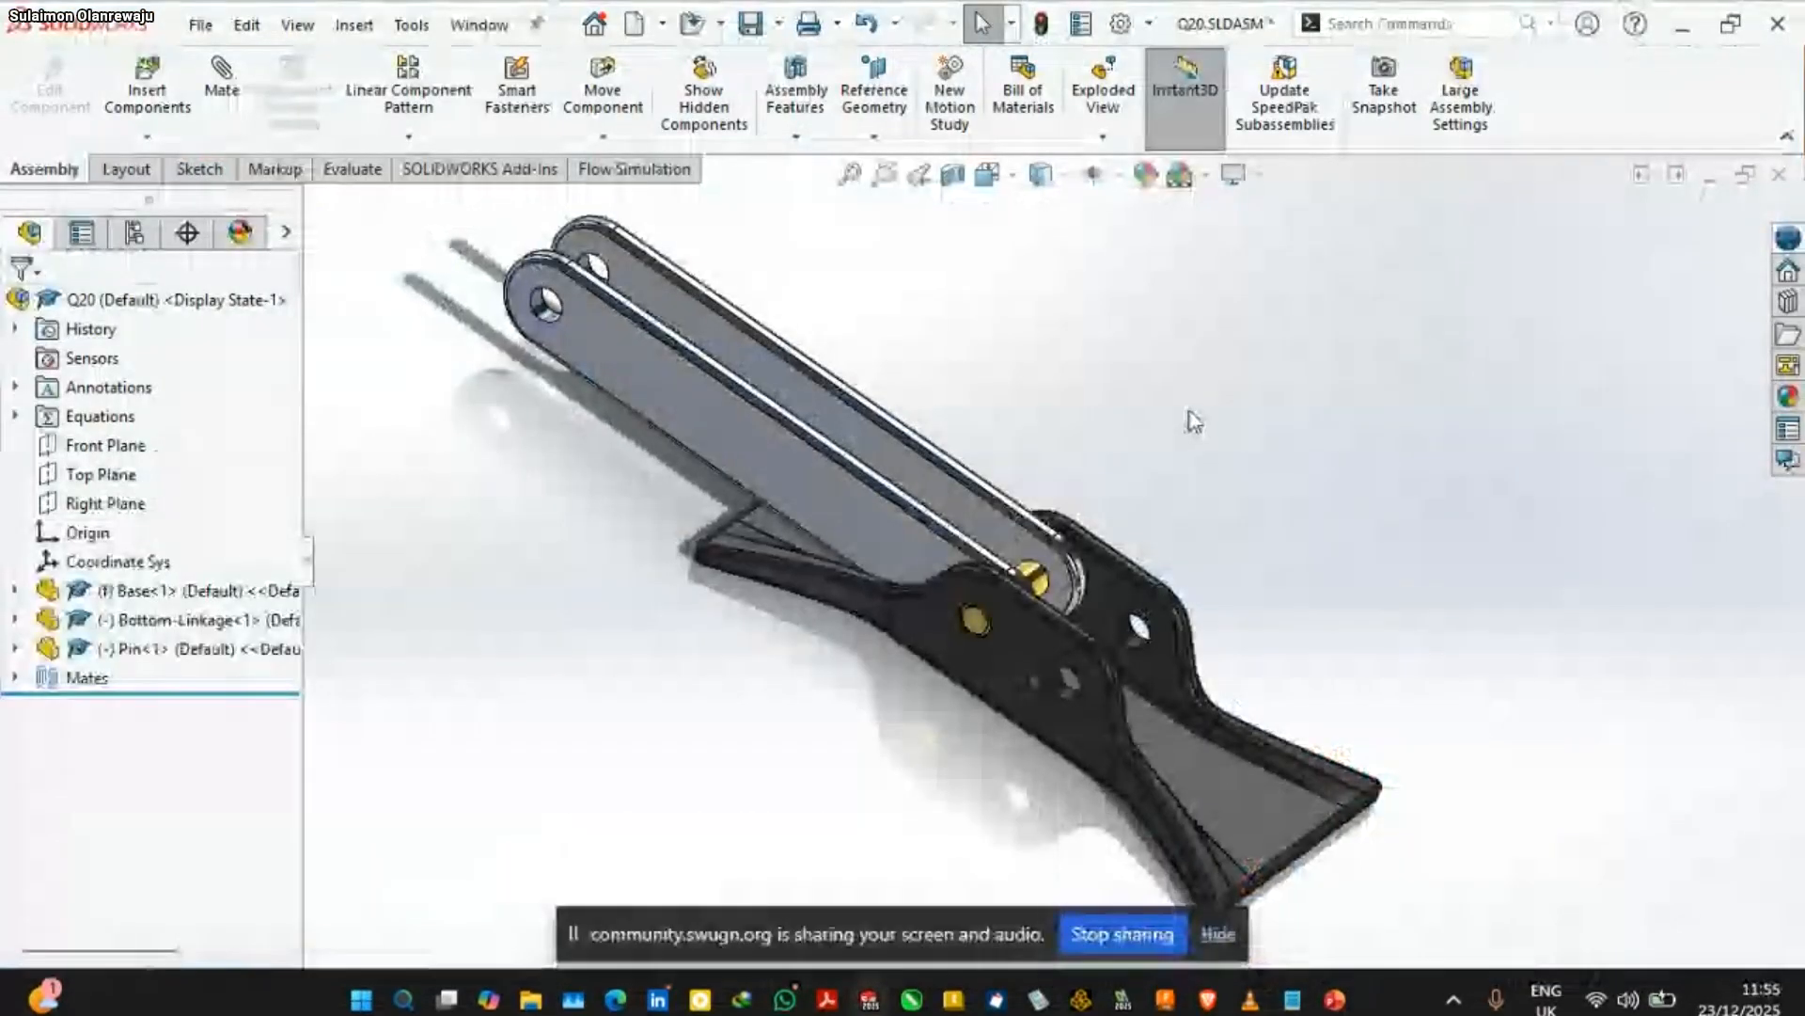
middle_click_drag(920, 188, 957, 345, "ctrl")
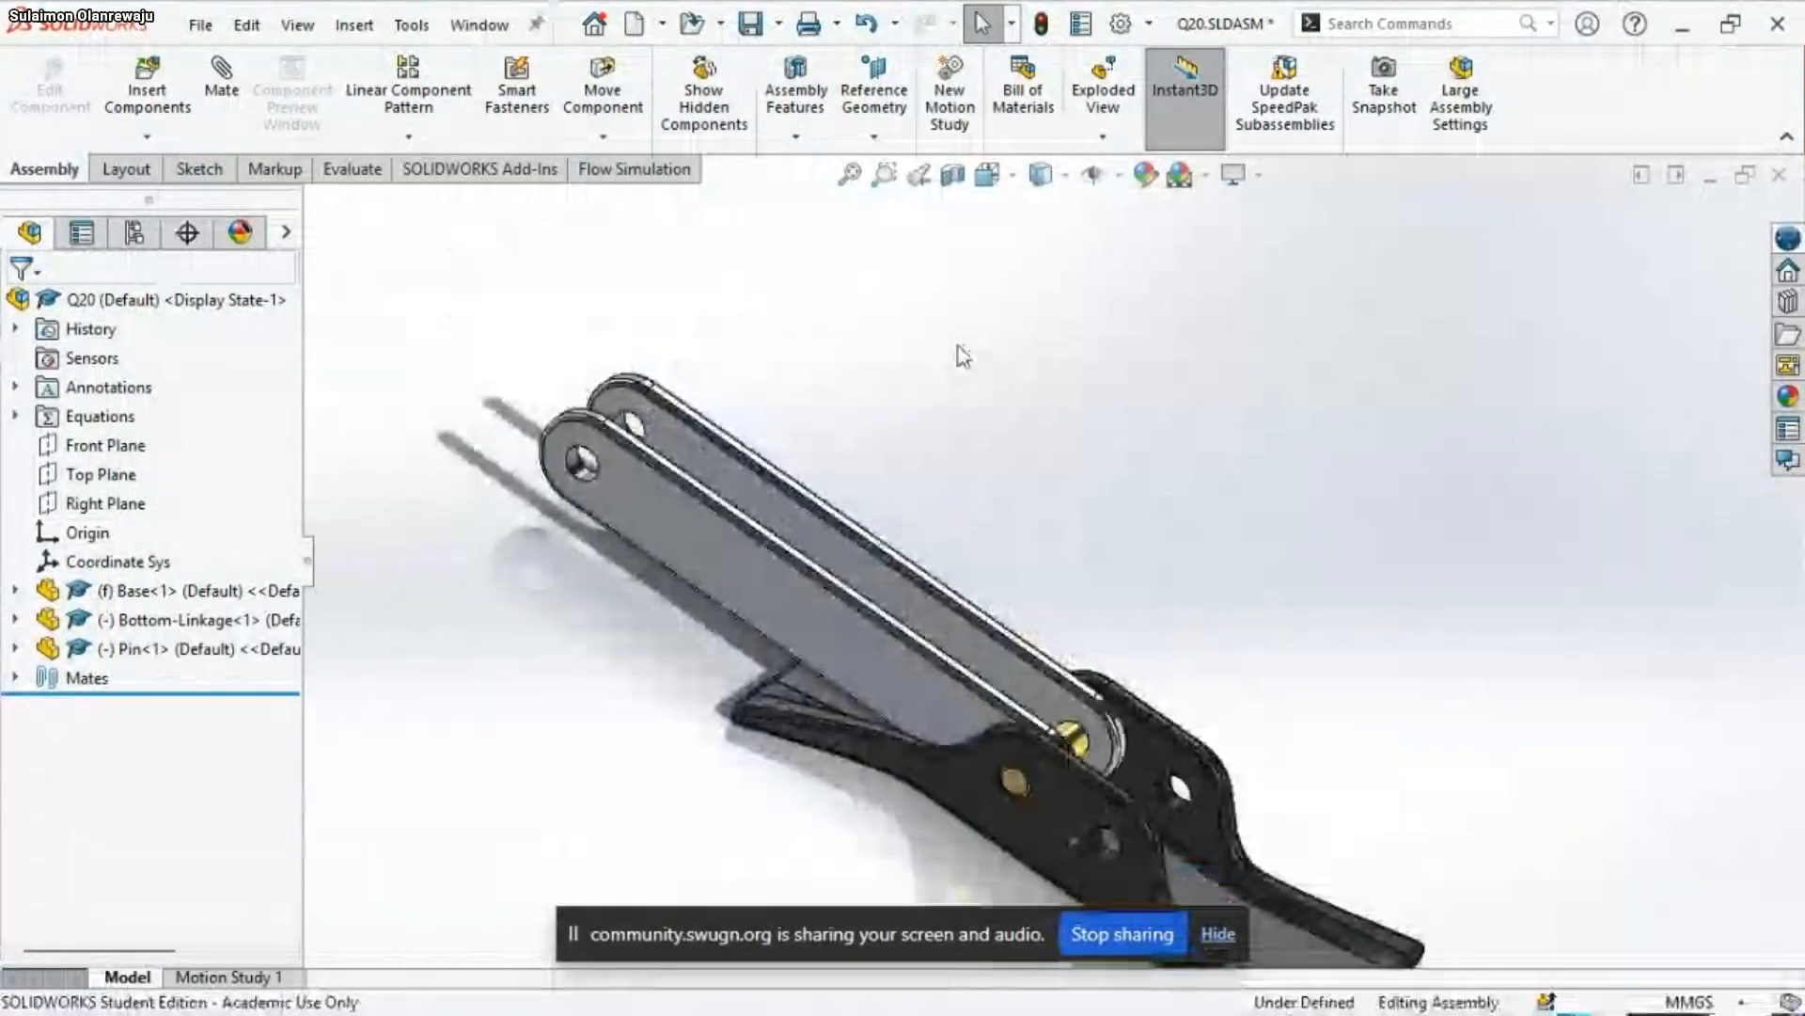
left_click(148, 89)
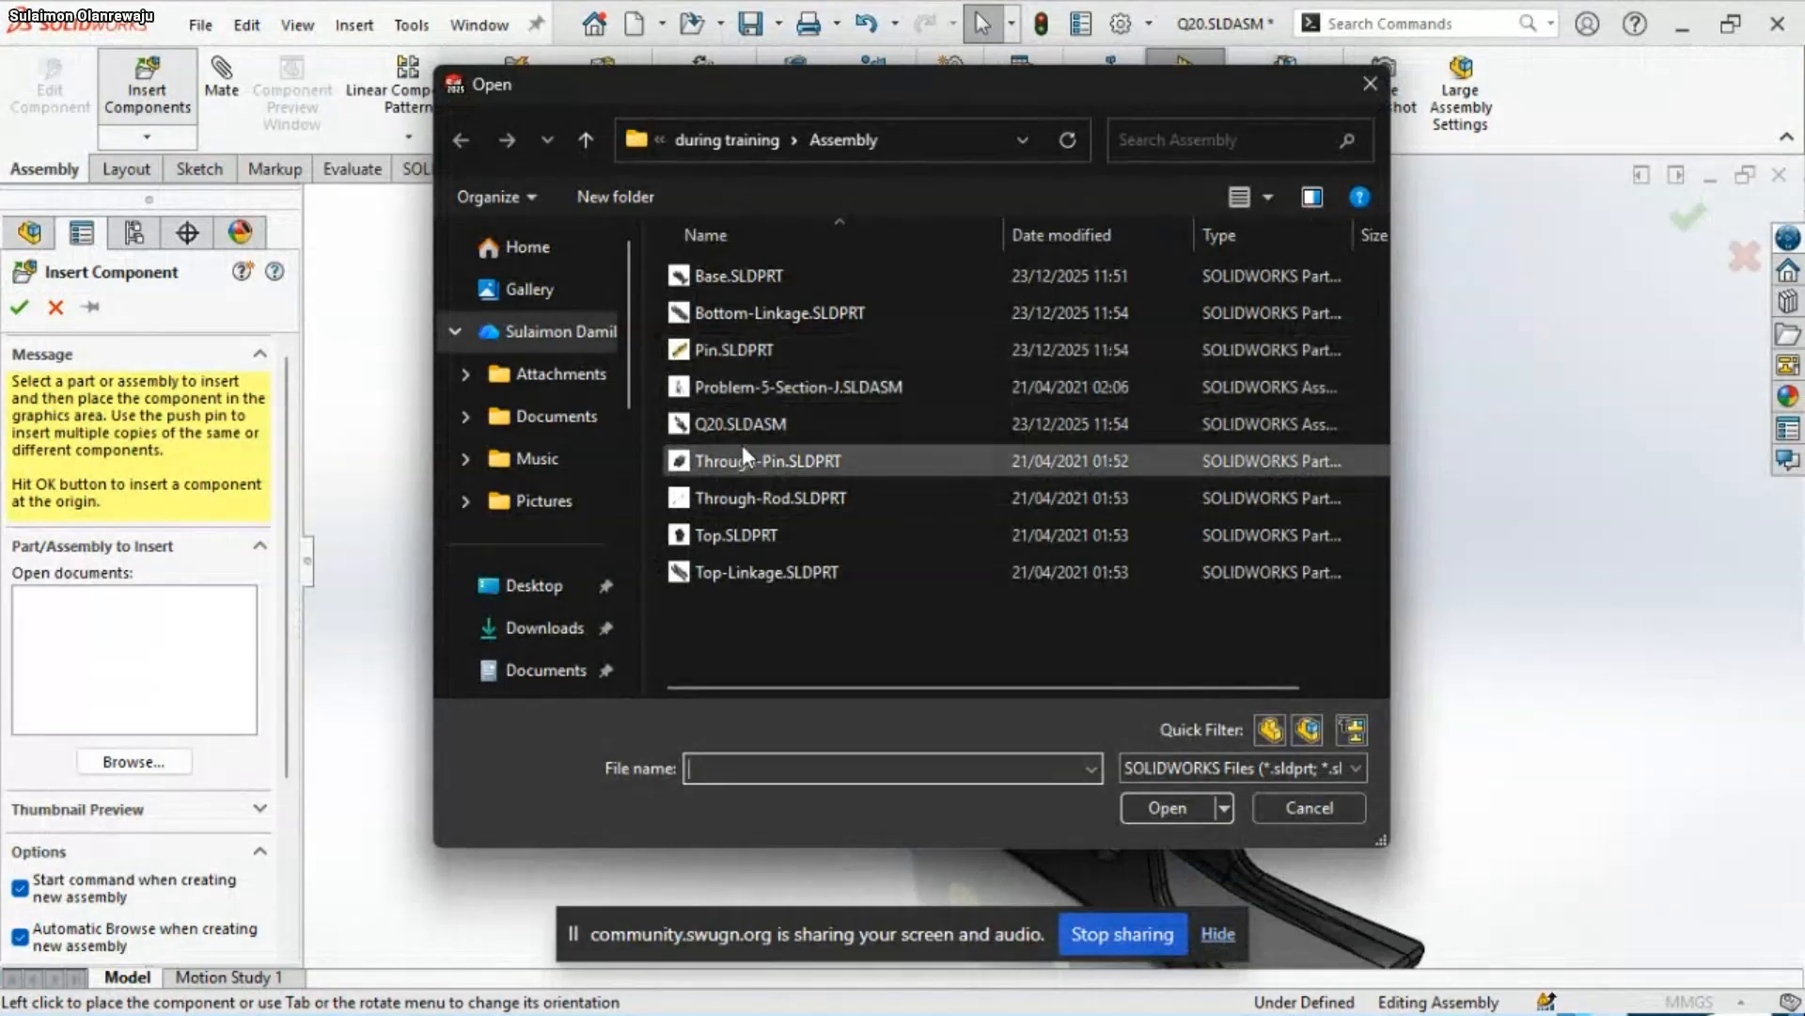
left_click(743, 451)
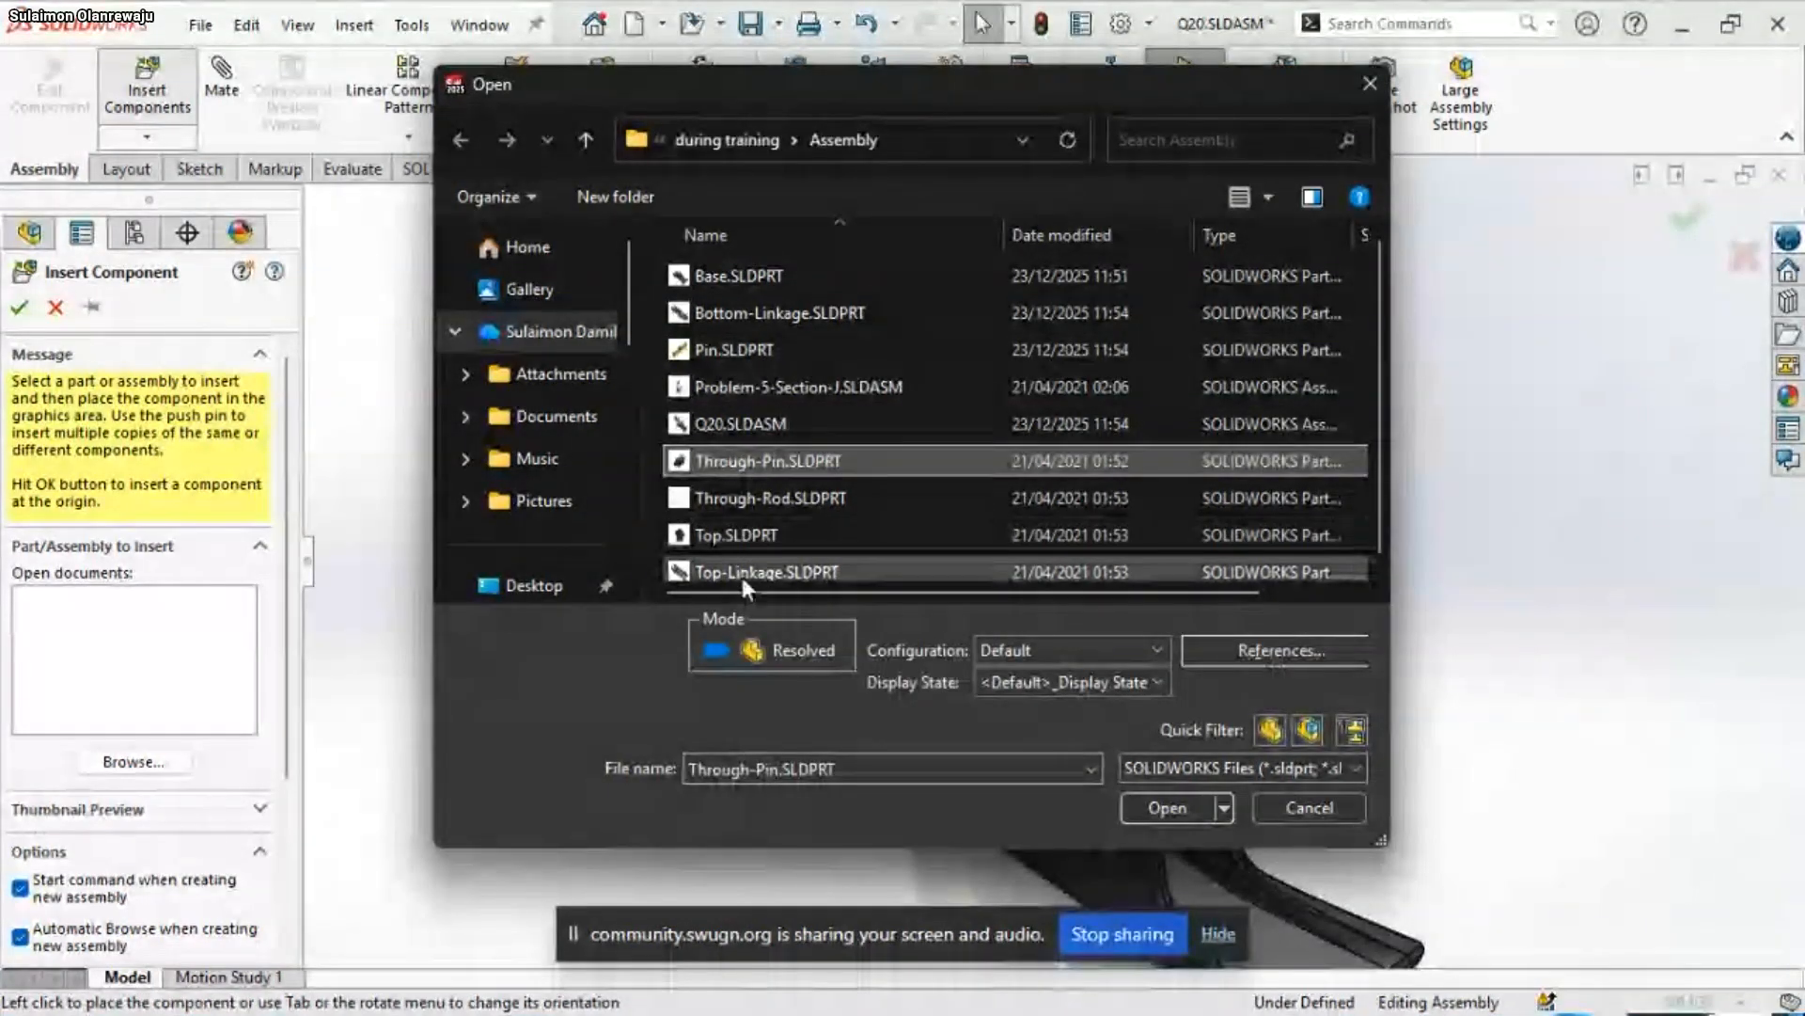
left_click(742, 573, "ctrl")
left_click(1168, 808)
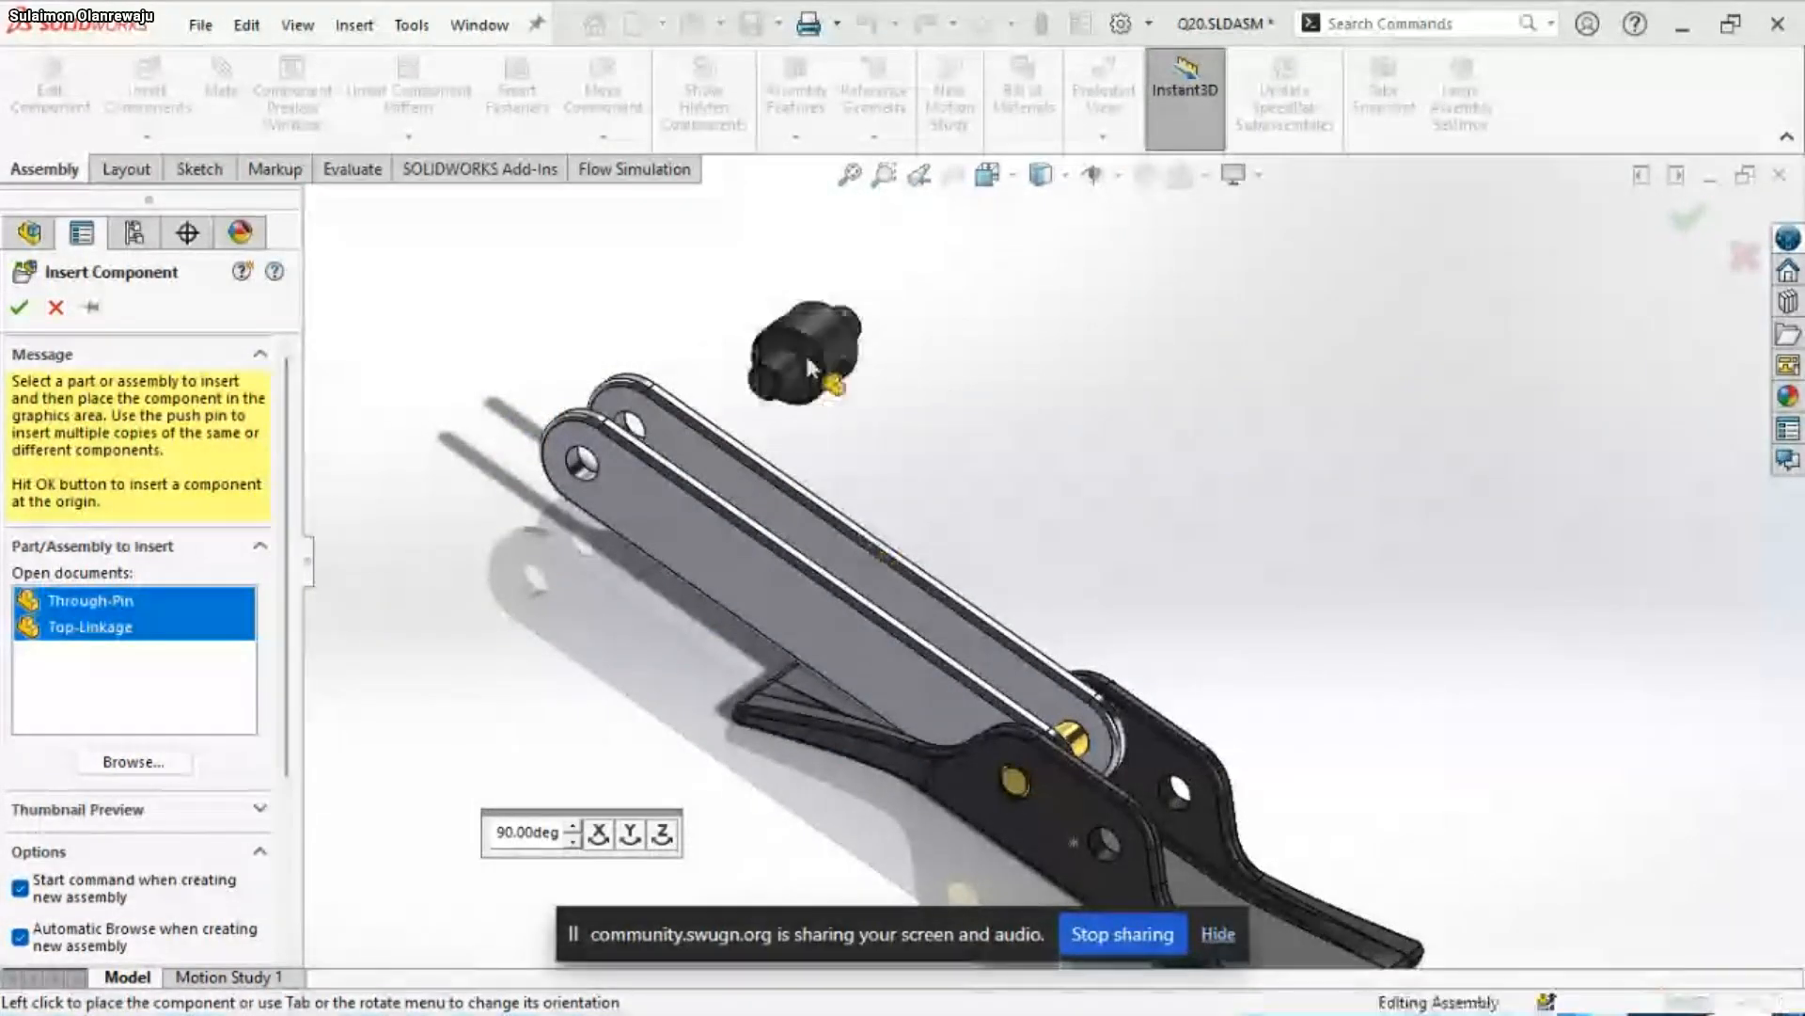
left_click(808, 367)
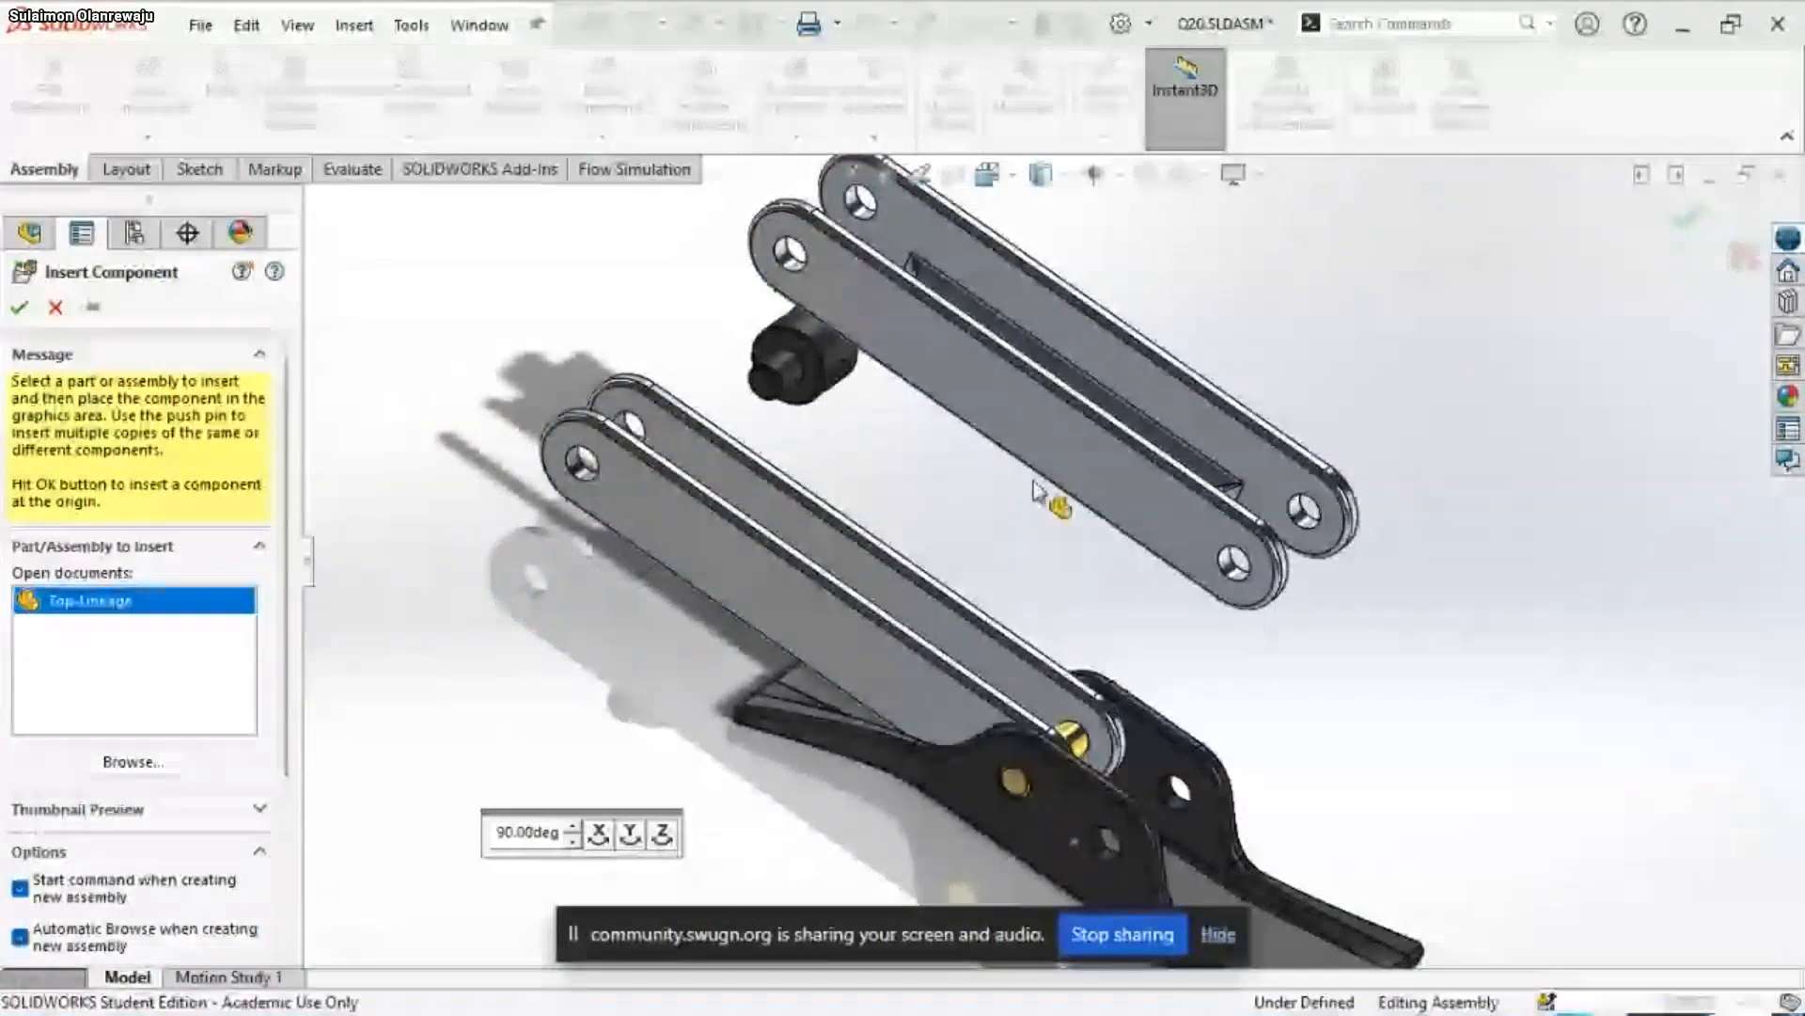
left_click(1055, 387)
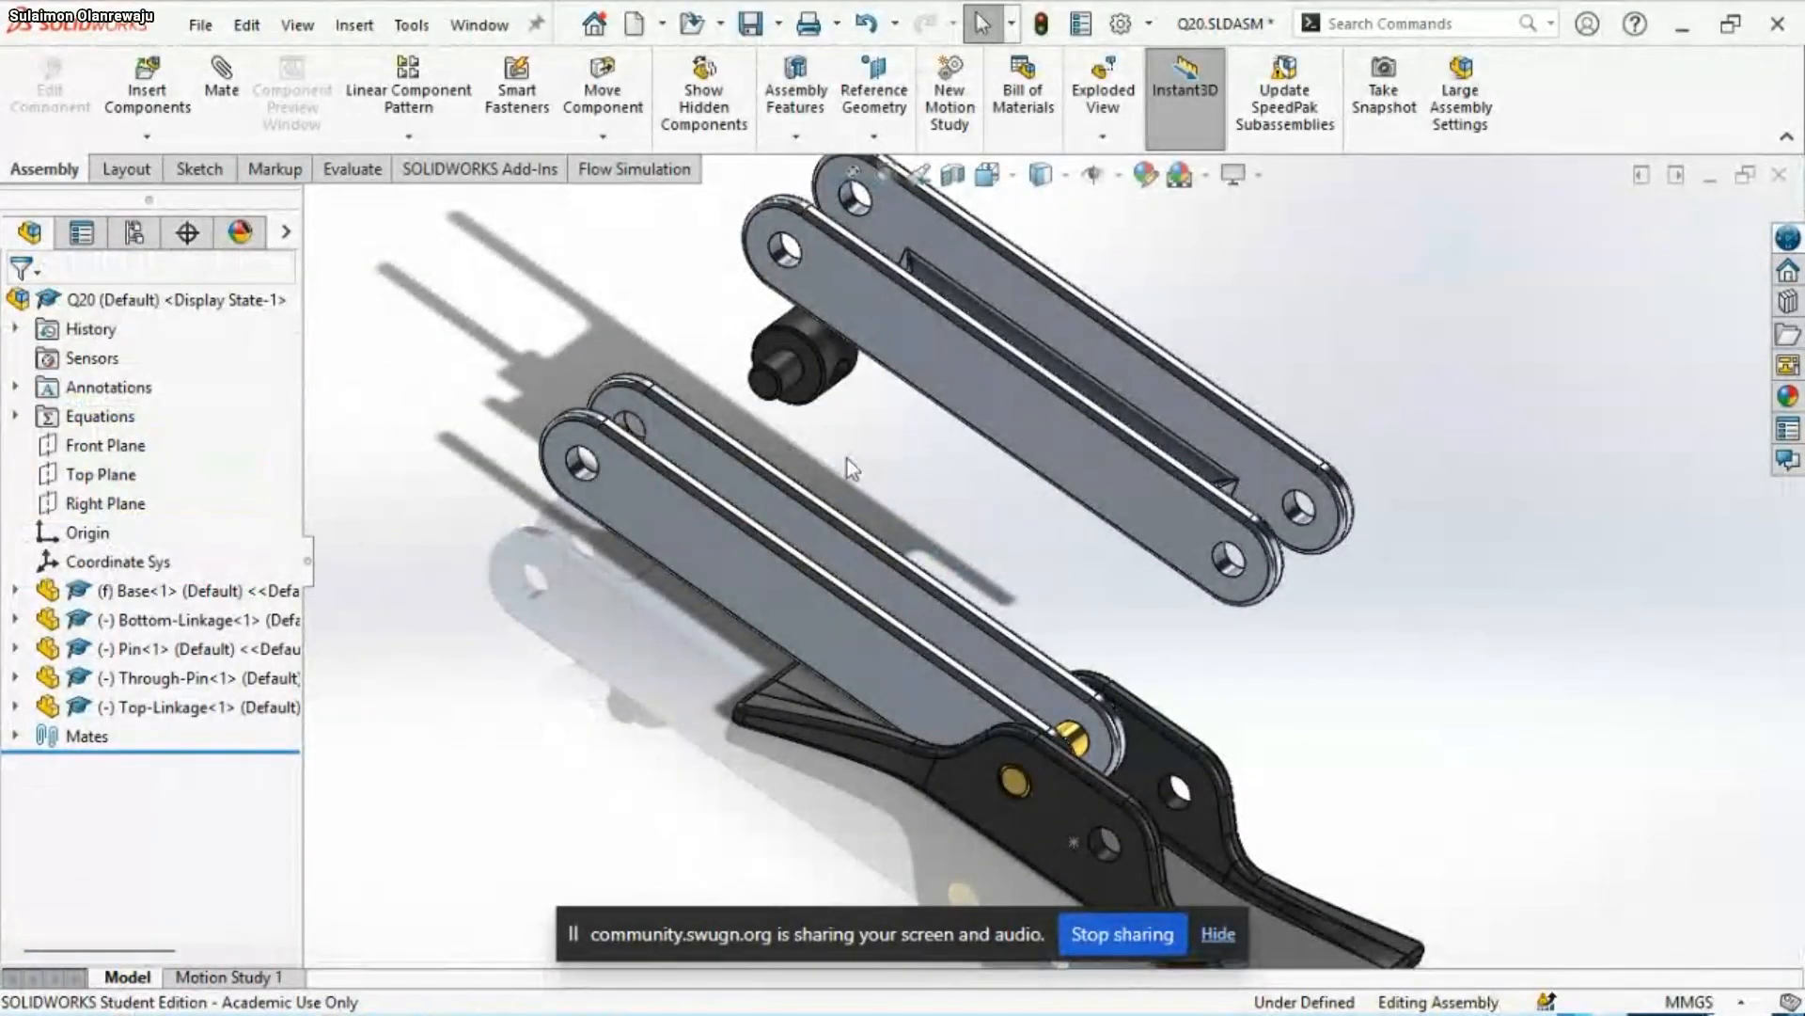
left_click(788, 365)
scroll(564, 447, "down", 1)
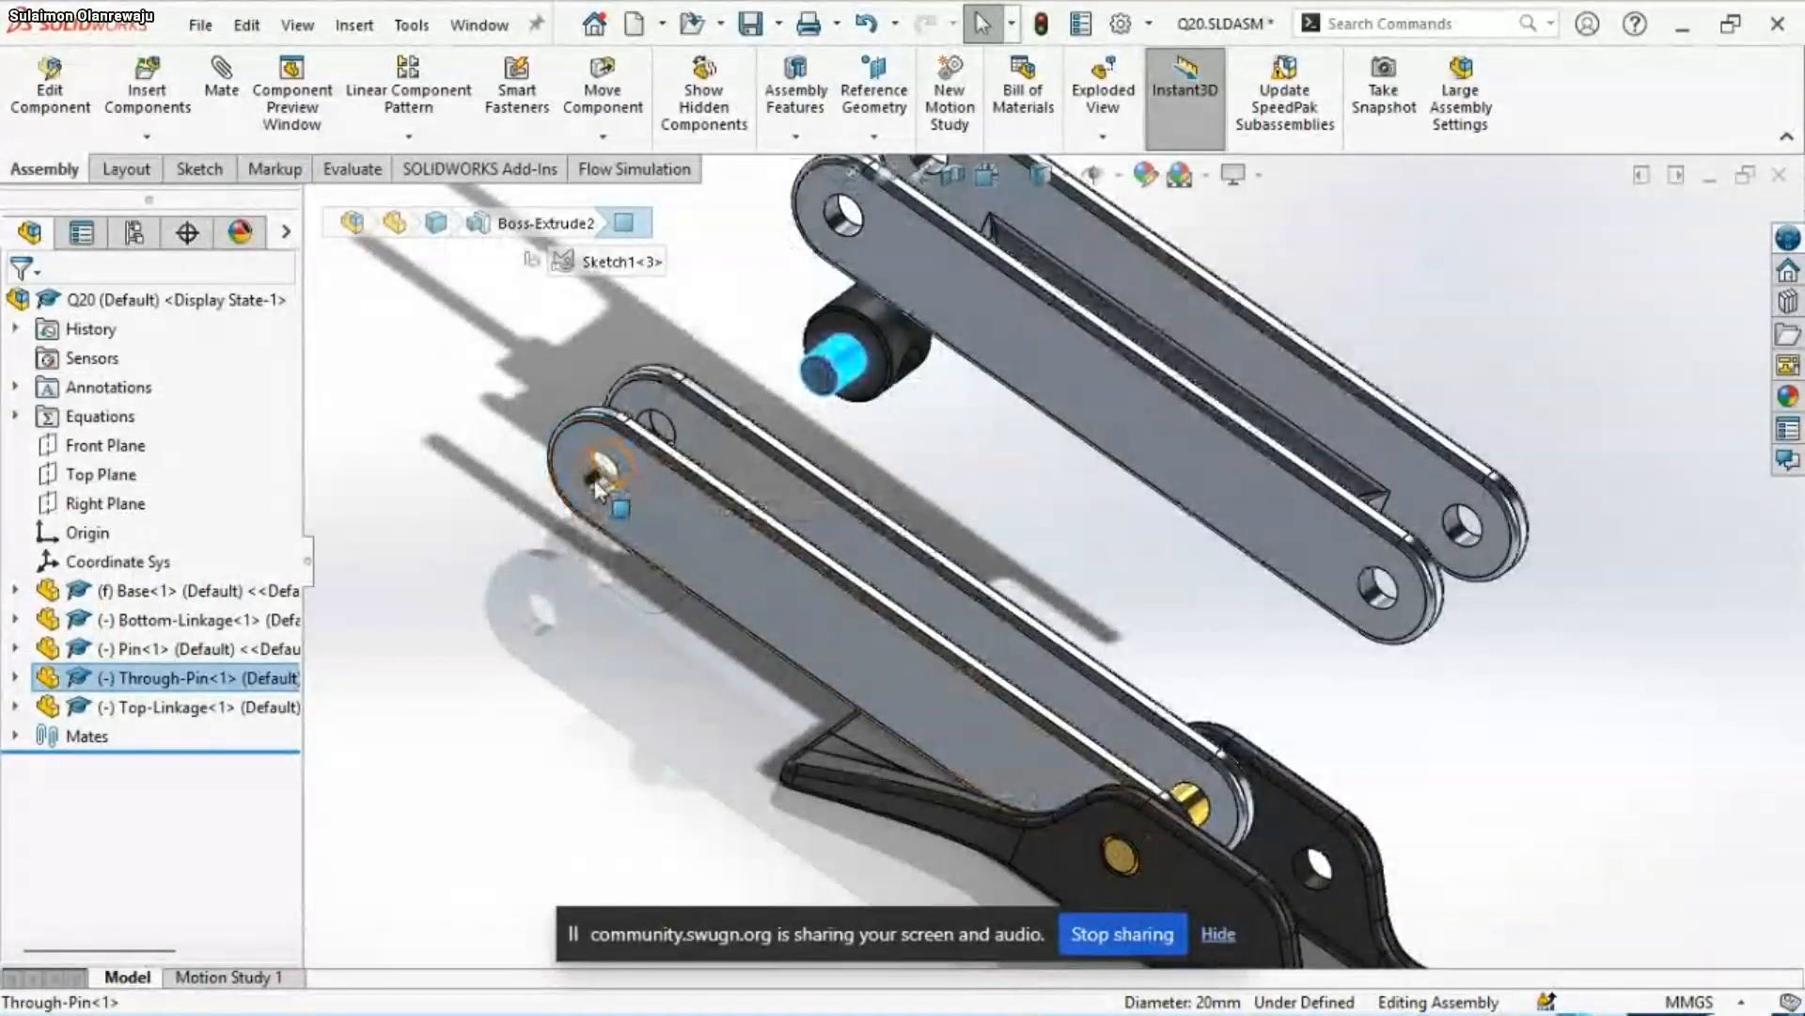
left_click(957, 465)
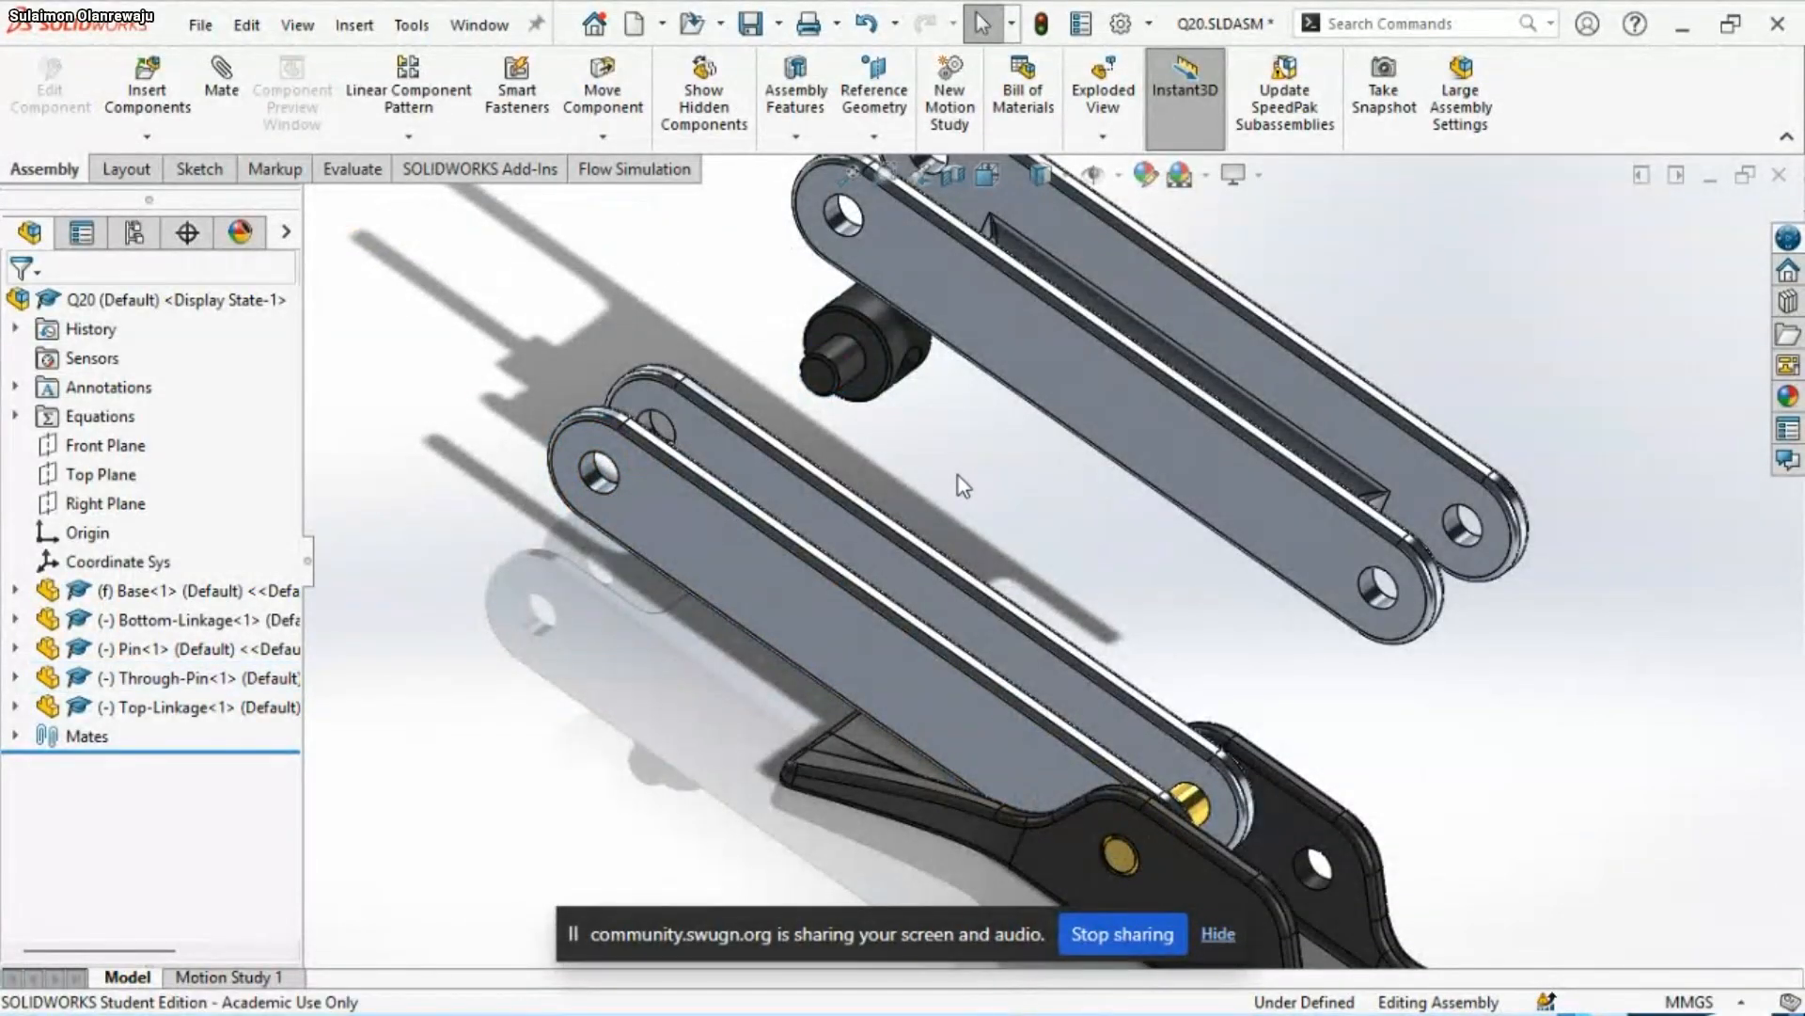
Add a concentric mate between the Top-Linkage's lower end hole and the Bottom-Linkage's free end hole
scroll(956, 512, "up", 2)
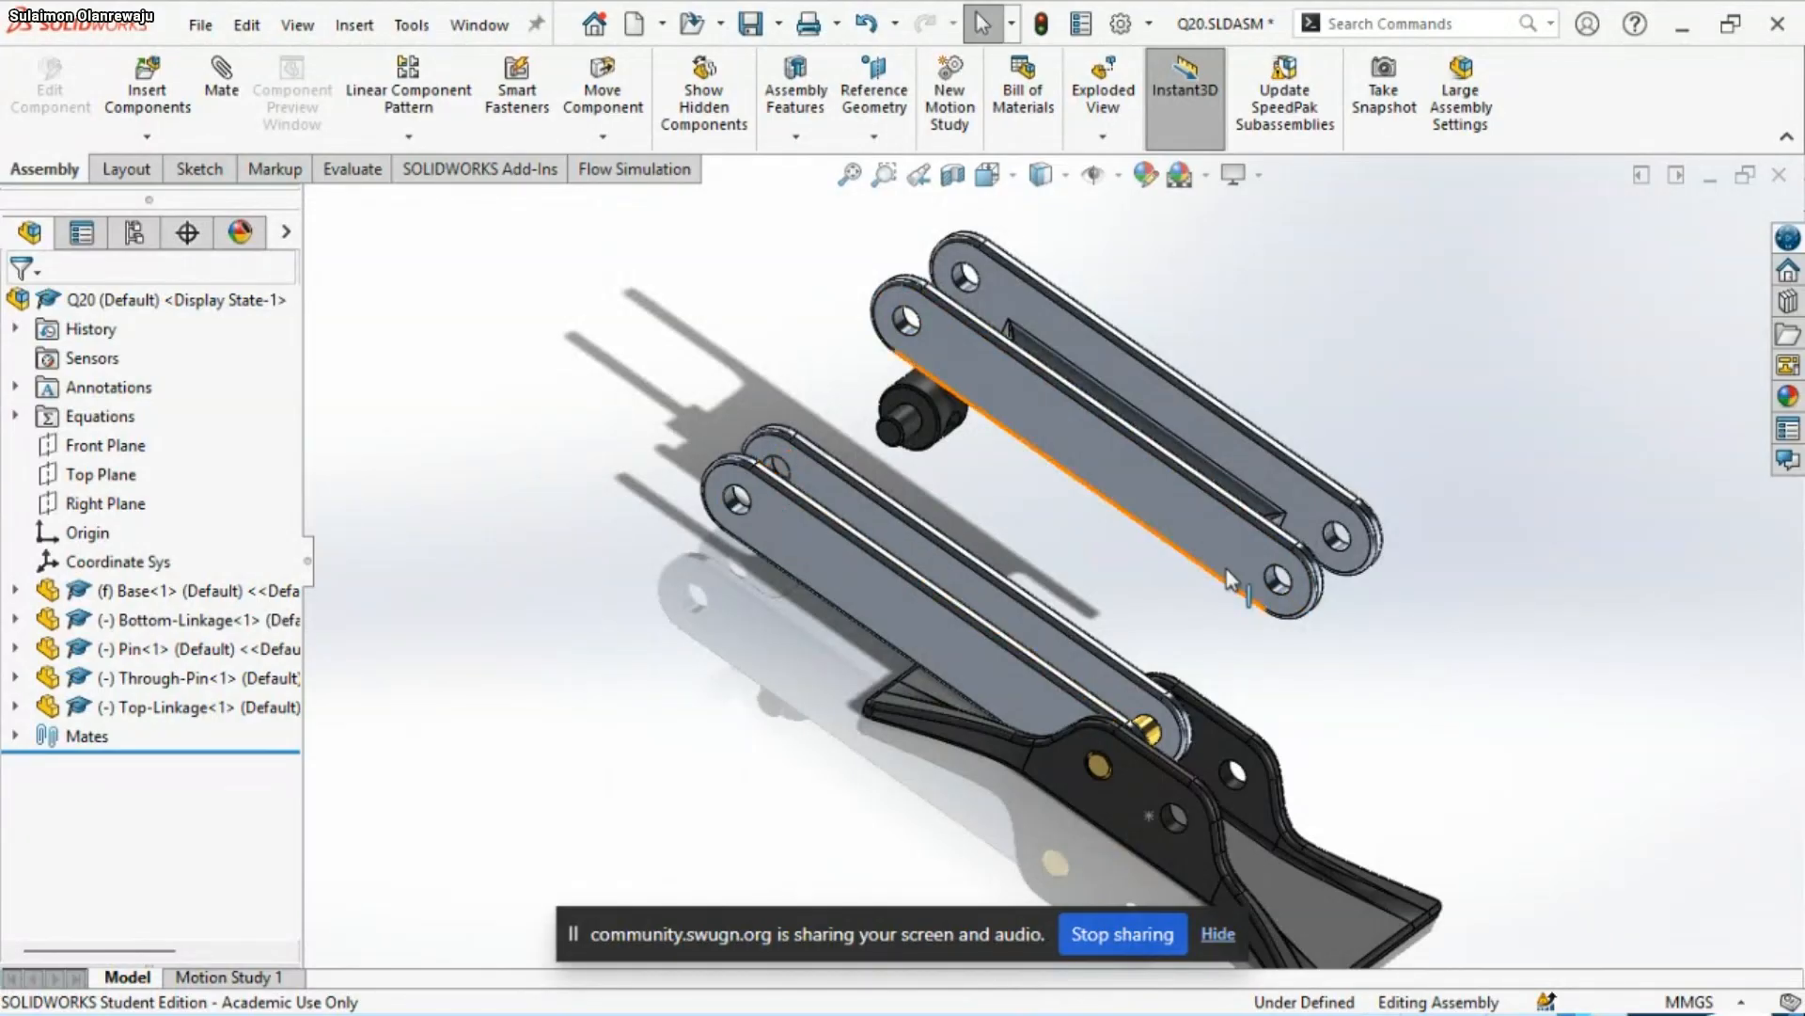
scroll(1288, 600, "down", 2)
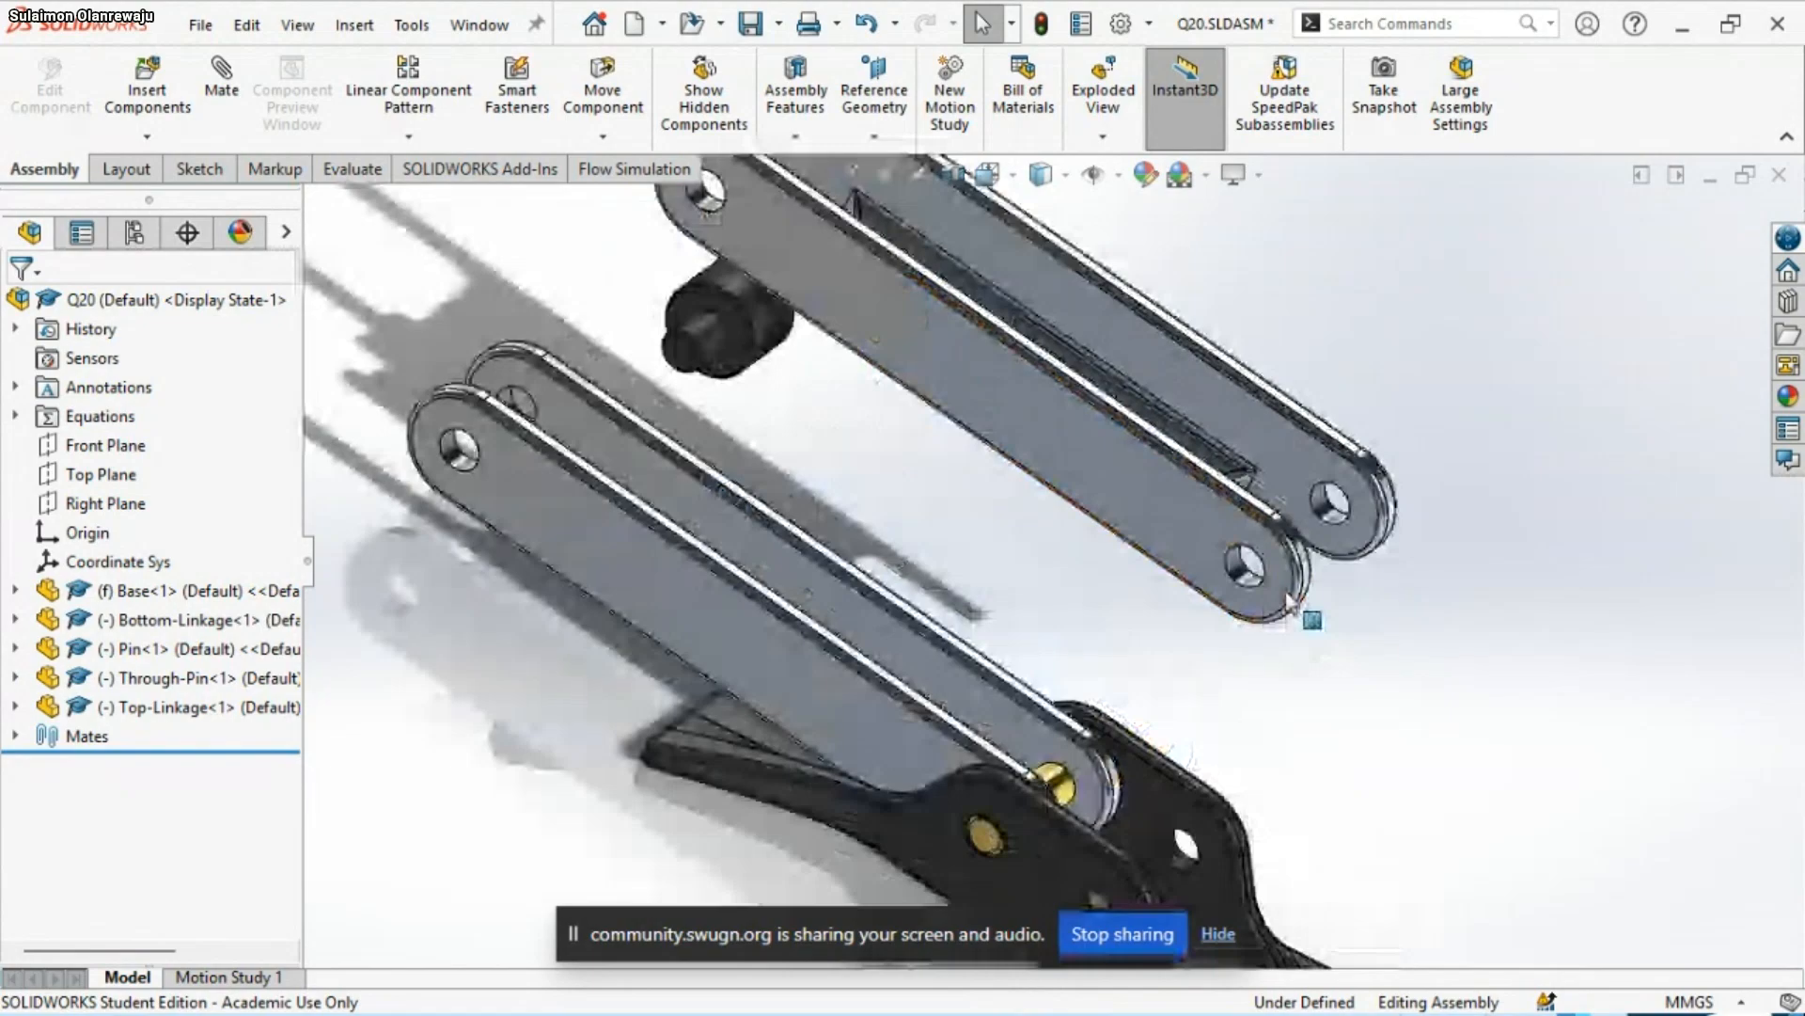
scroll(1222, 568, "down", 2)
left_click(1218, 566)
scroll(1208, 572, "up", 4)
scroll(821, 510, "down", 4)
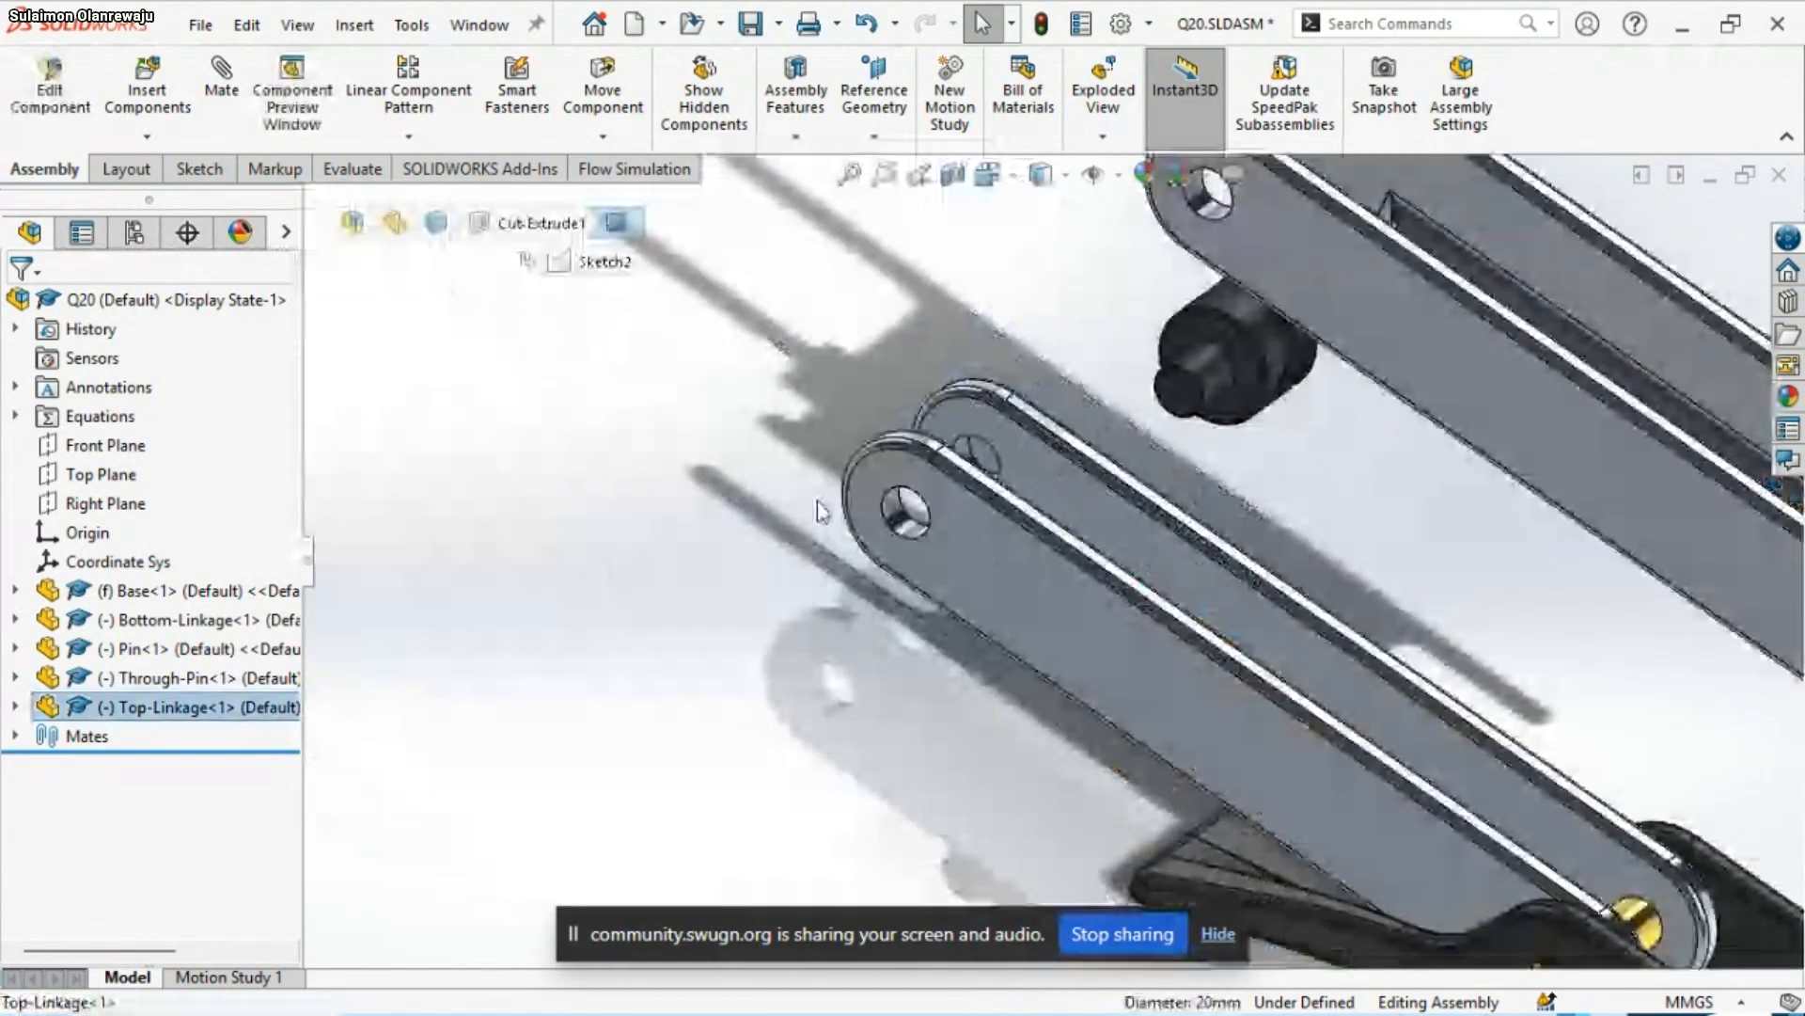
left_click(895, 524, "ctrl")
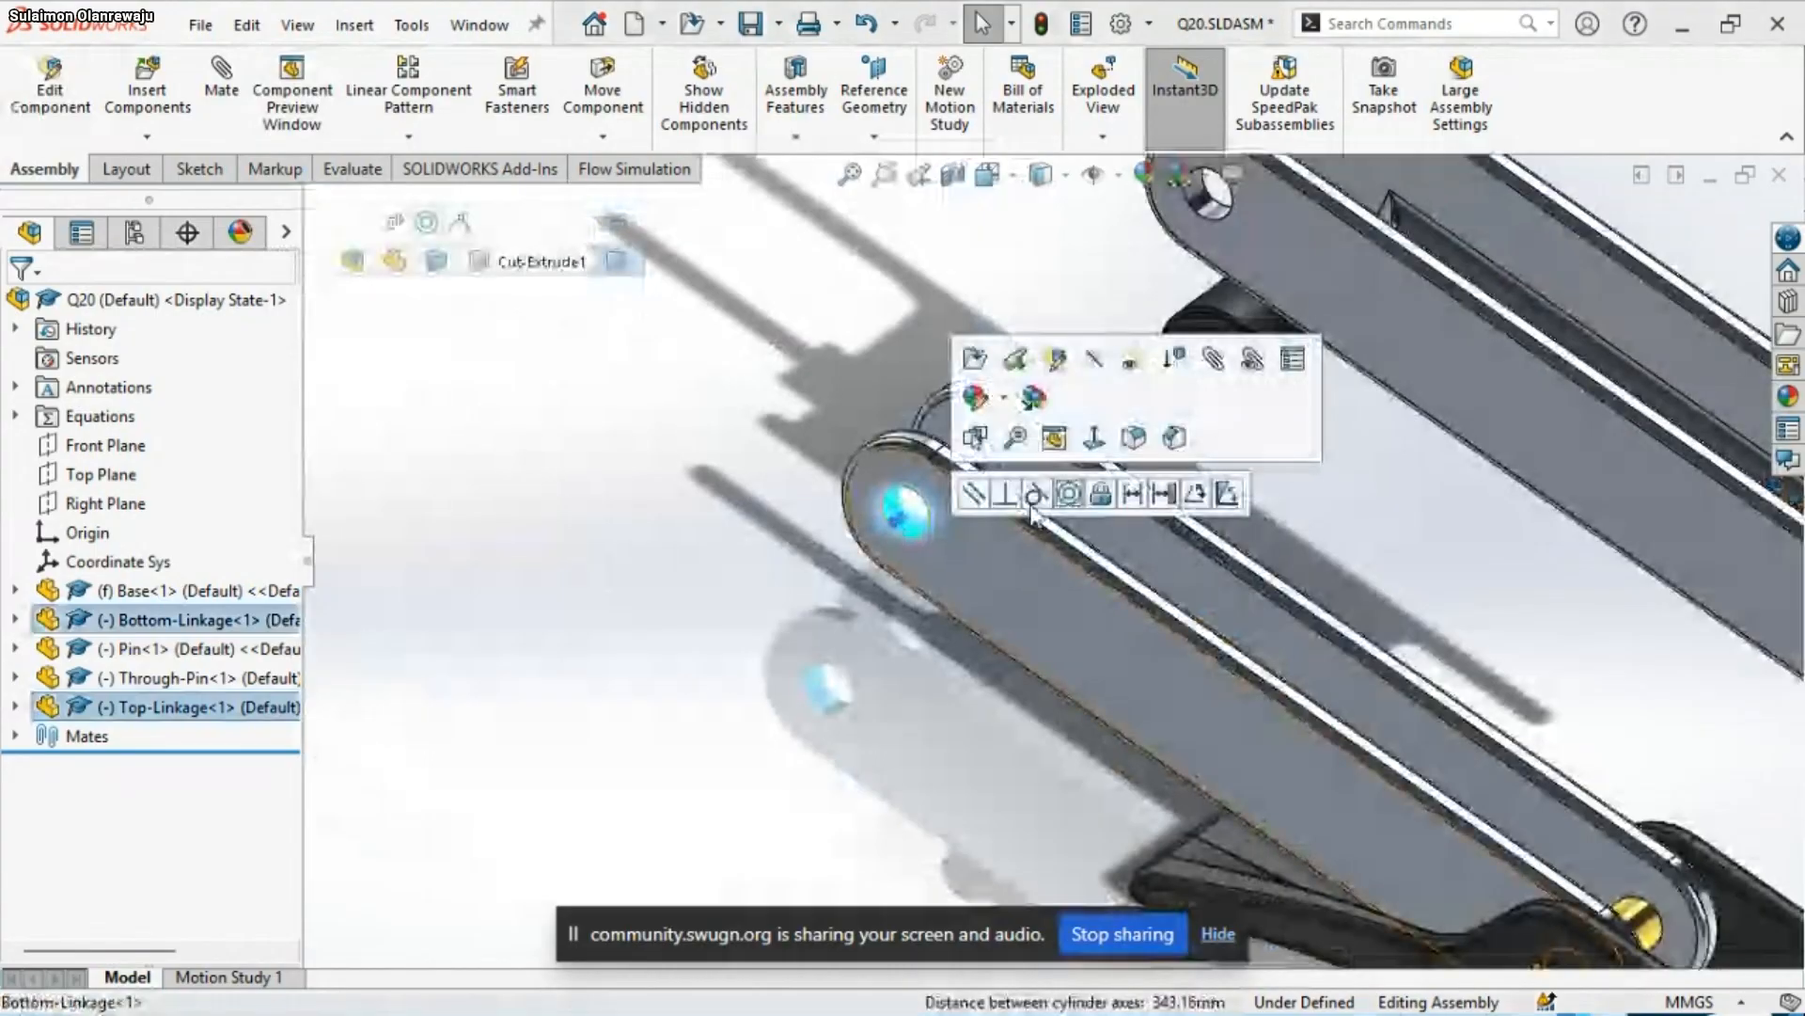
left_click(1069, 494)
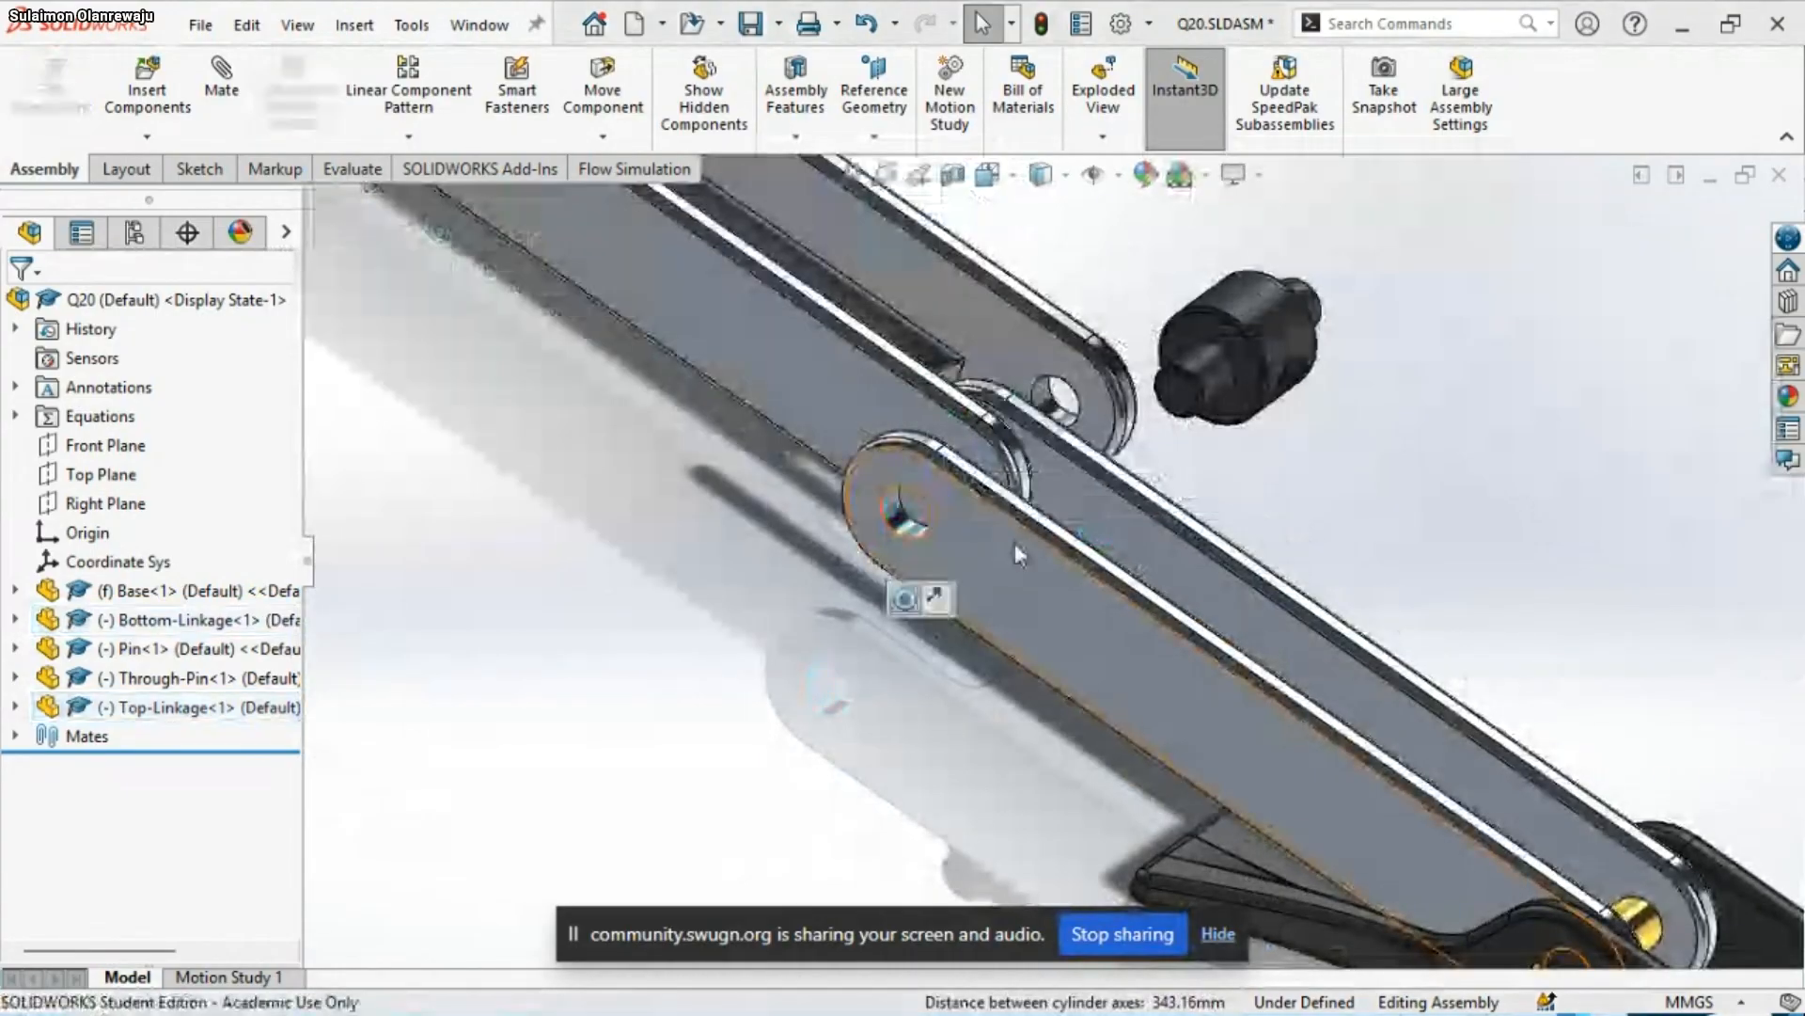
Add a concentric mate between the Through-Pin's narrow front end and the hole at the Bottom-Linkage's free end
left_click(1207, 386)
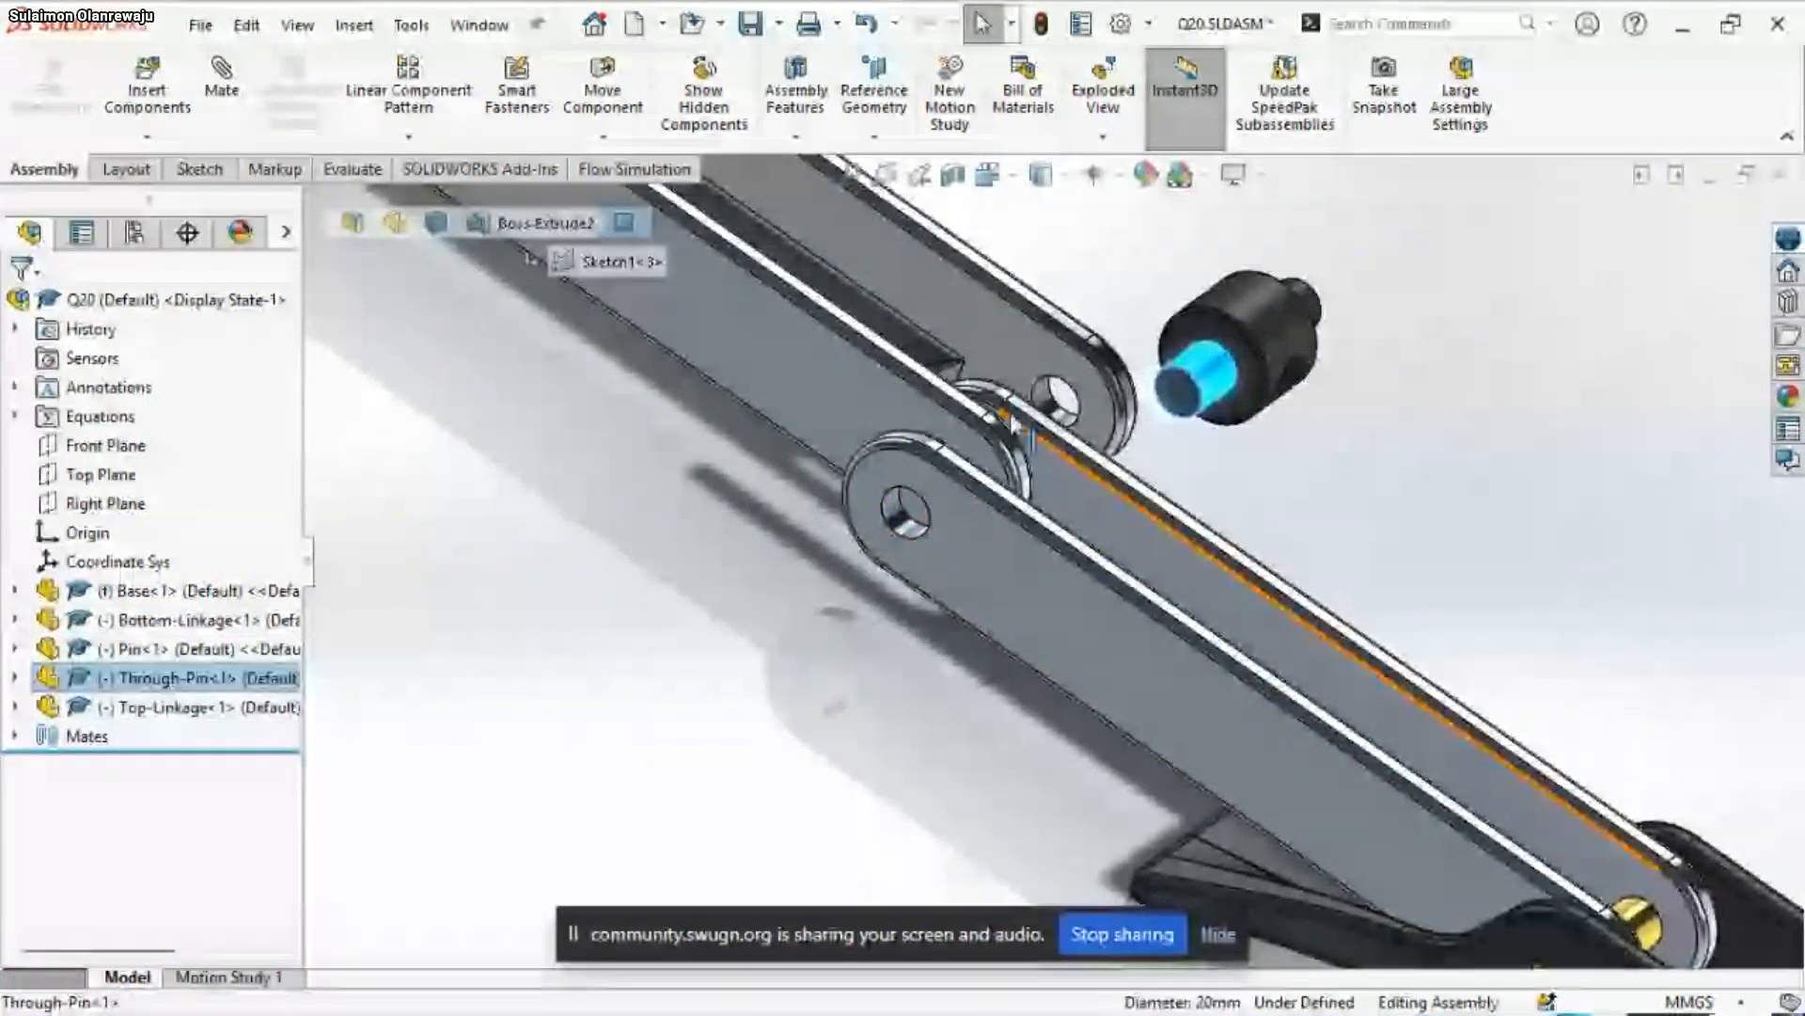
left_click(901, 529, "ctrl")
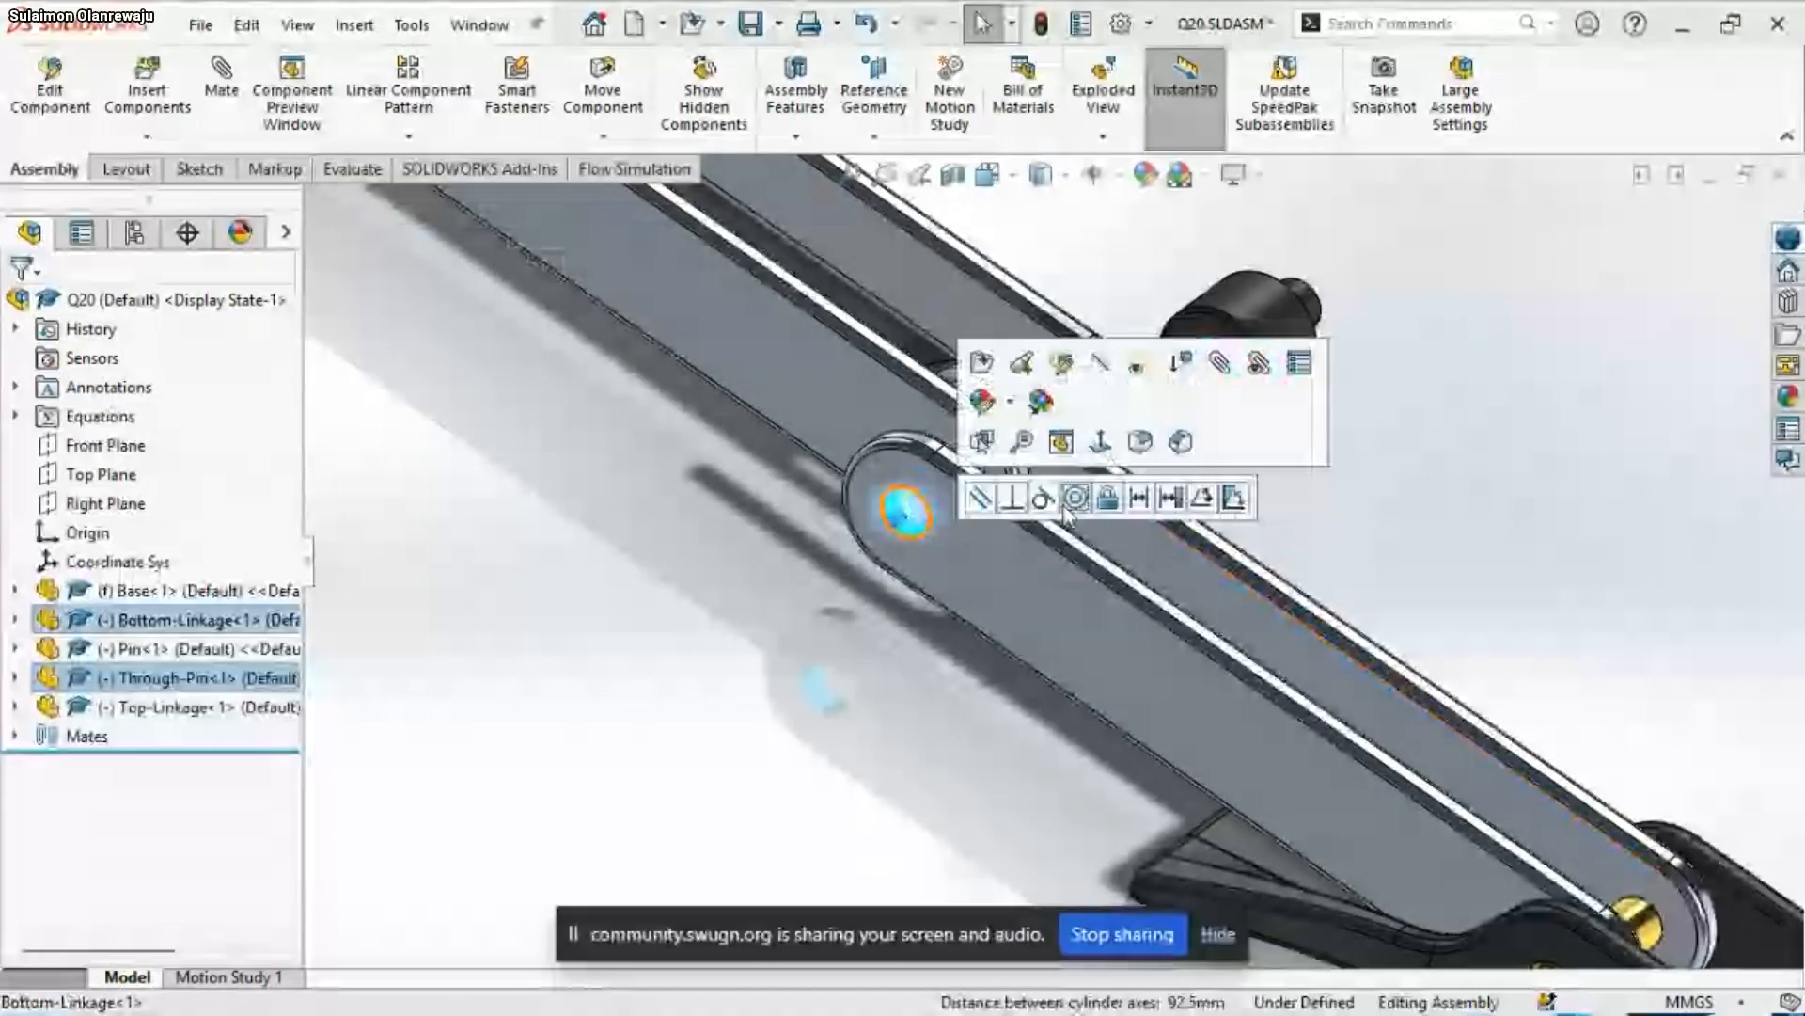
left_click(1073, 500)
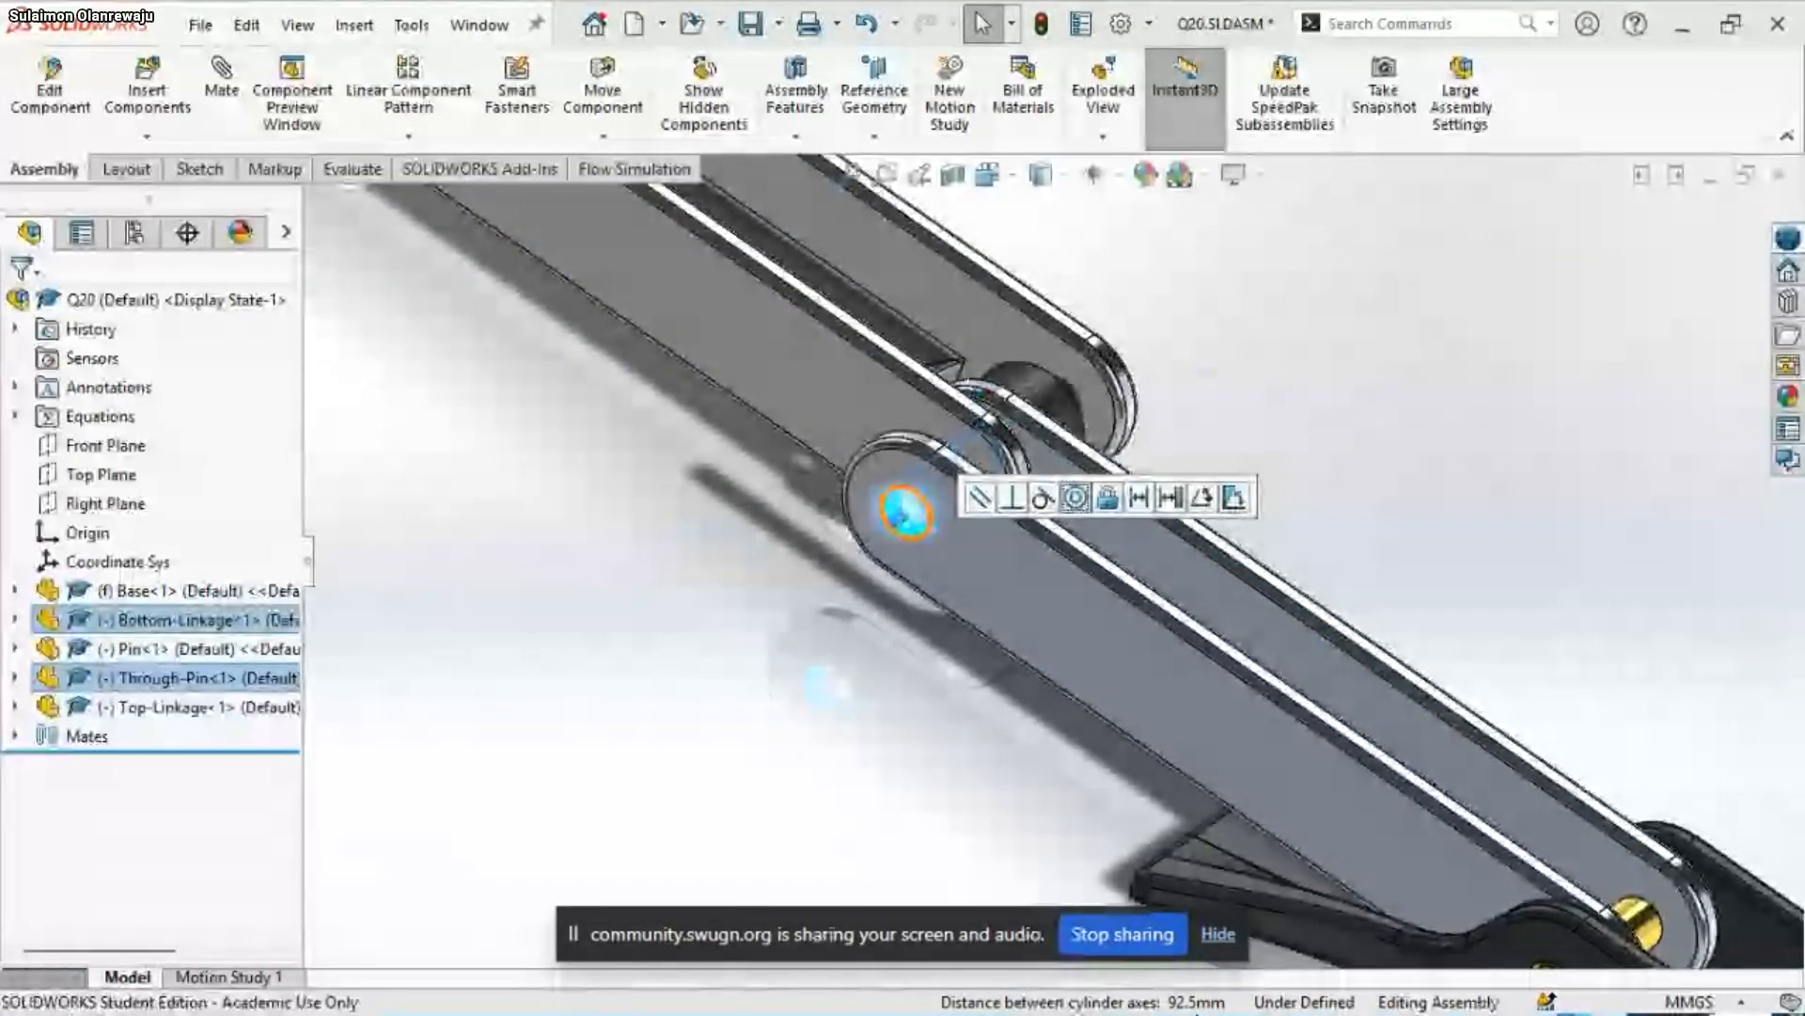
mouse_move(1296, 992)
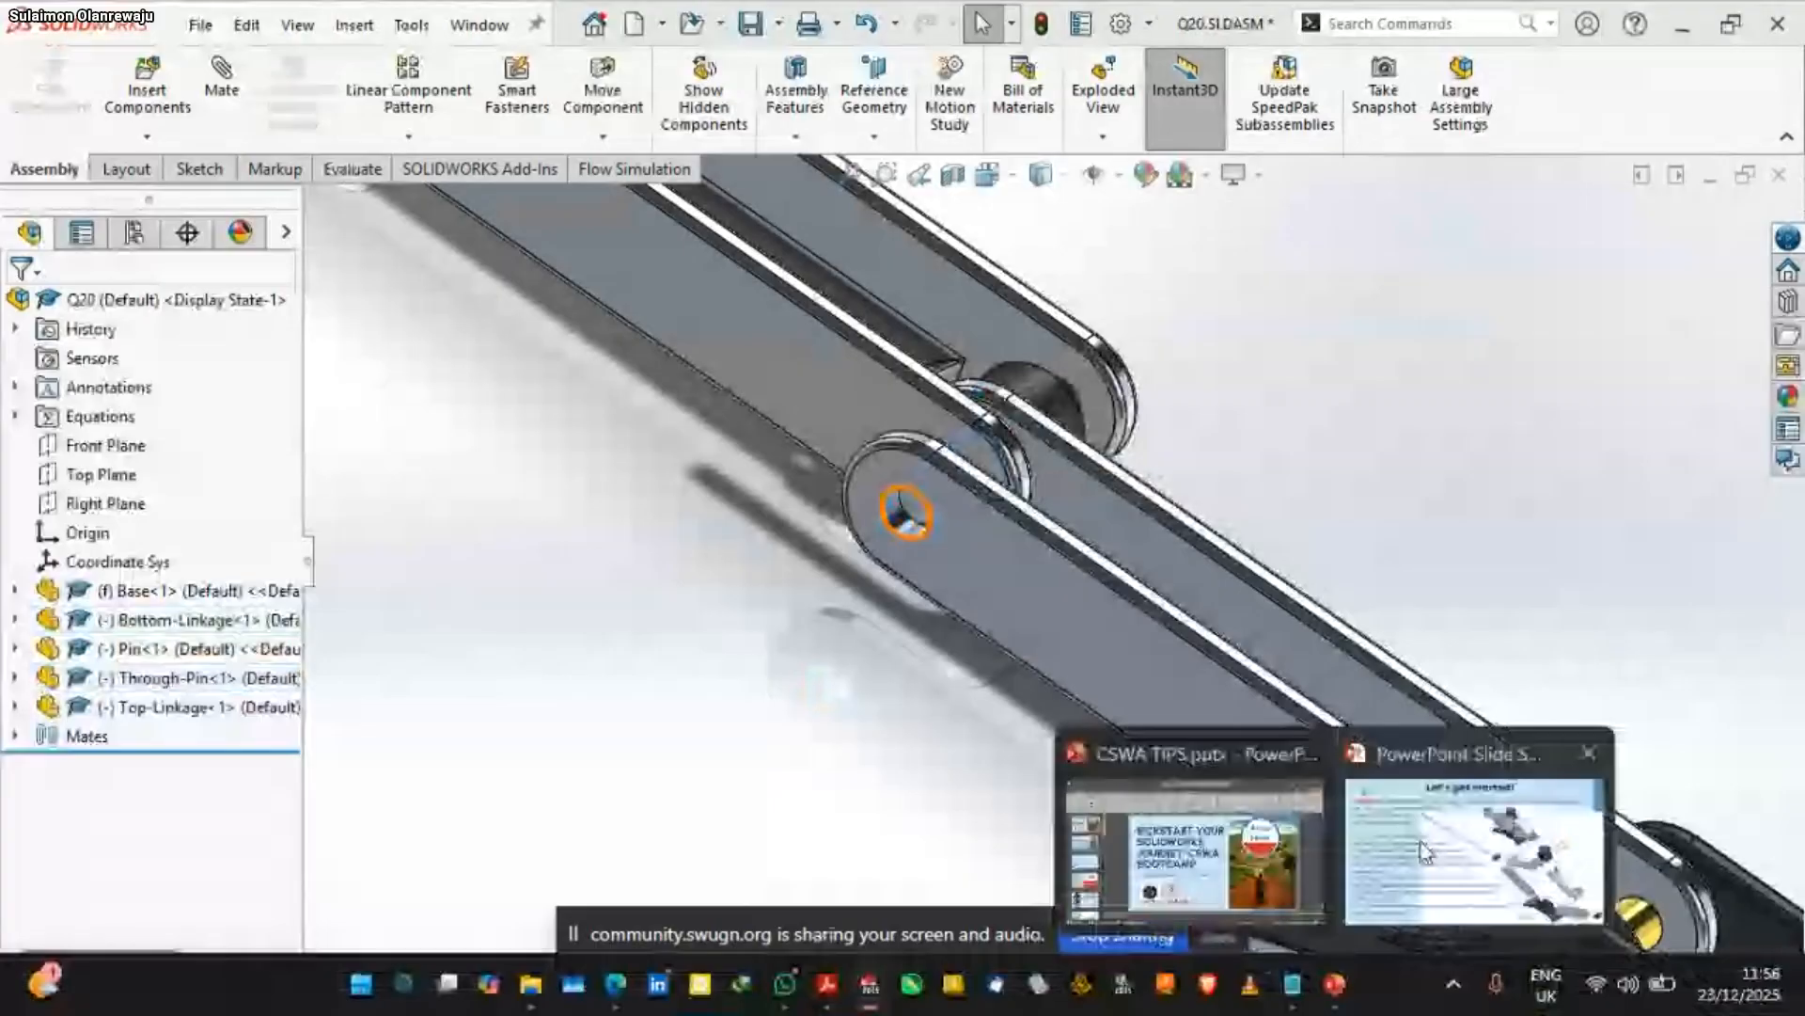
mouse_move(1427, 847)
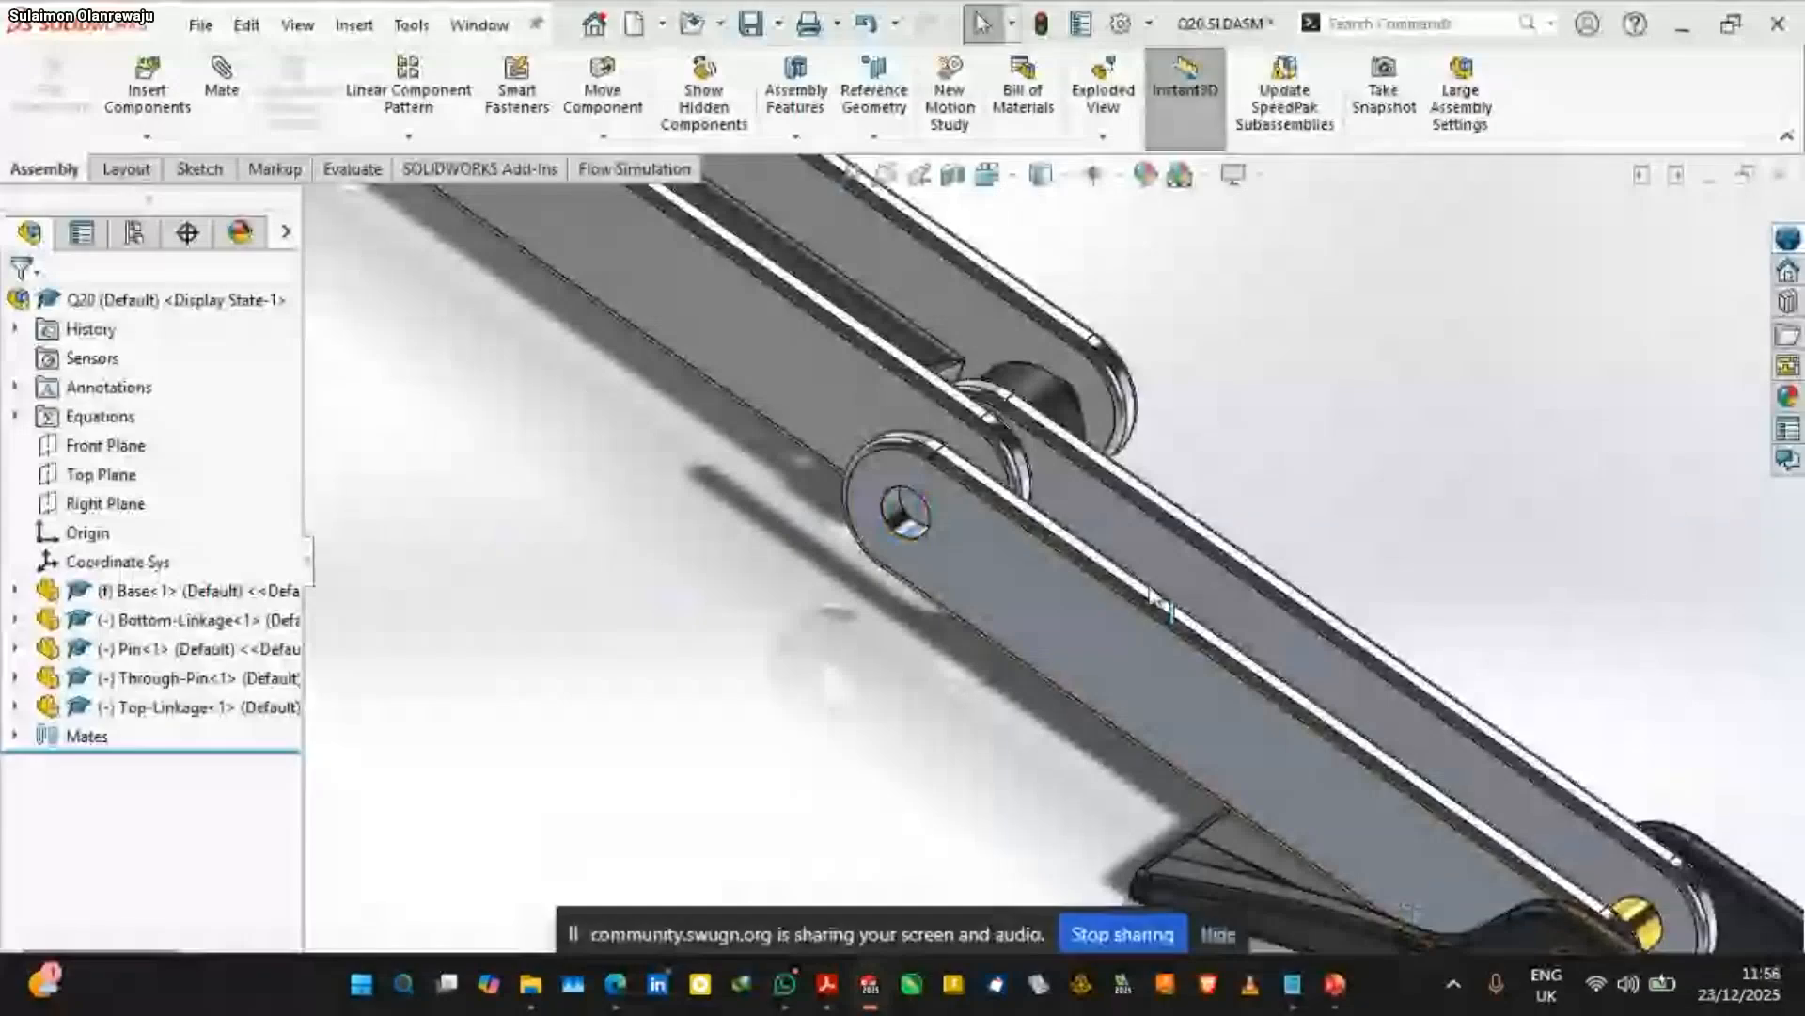
Add a coincident mate between the Bottom-Linkage's front outer face and the inner face of the Top-Linkage's front arm
scroll(1156, 602, "up", 3)
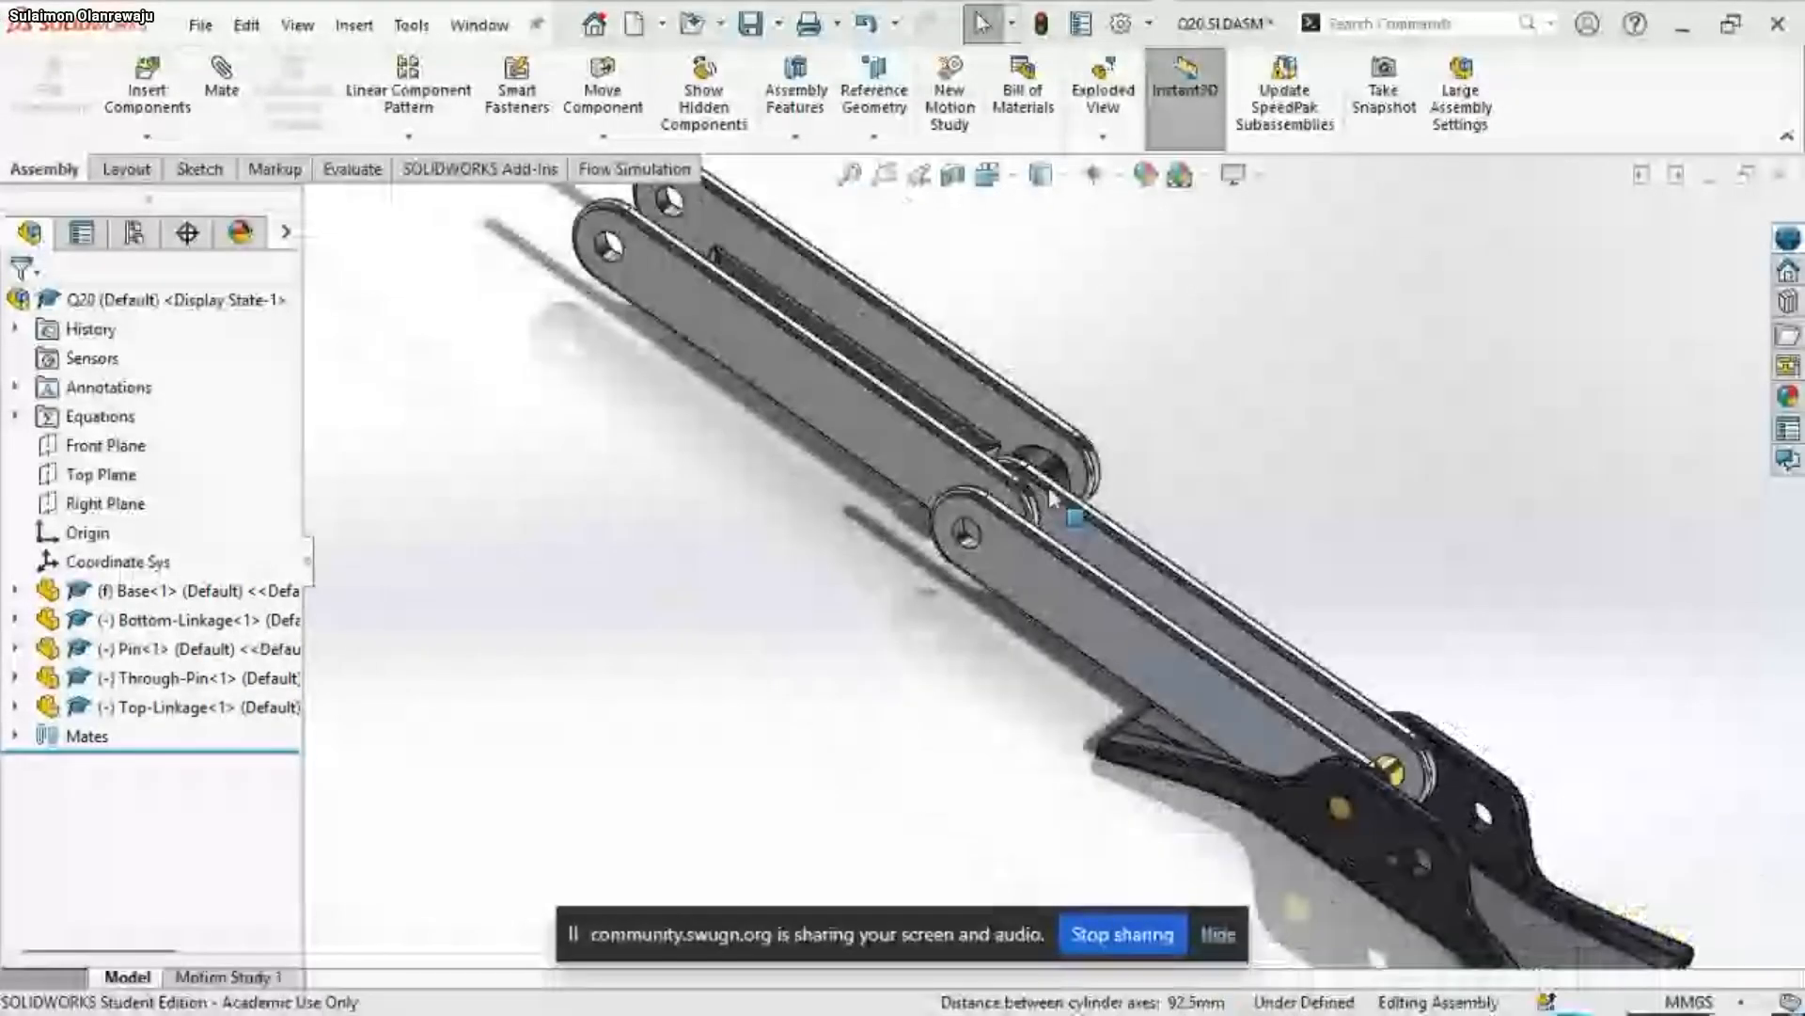
scroll(1049, 489, "down", 2)
mouse_move(883, 456)
left_mouse_down()
mouse_move(767, 565)
mouse_move(874, 451)
left_mouse_up()
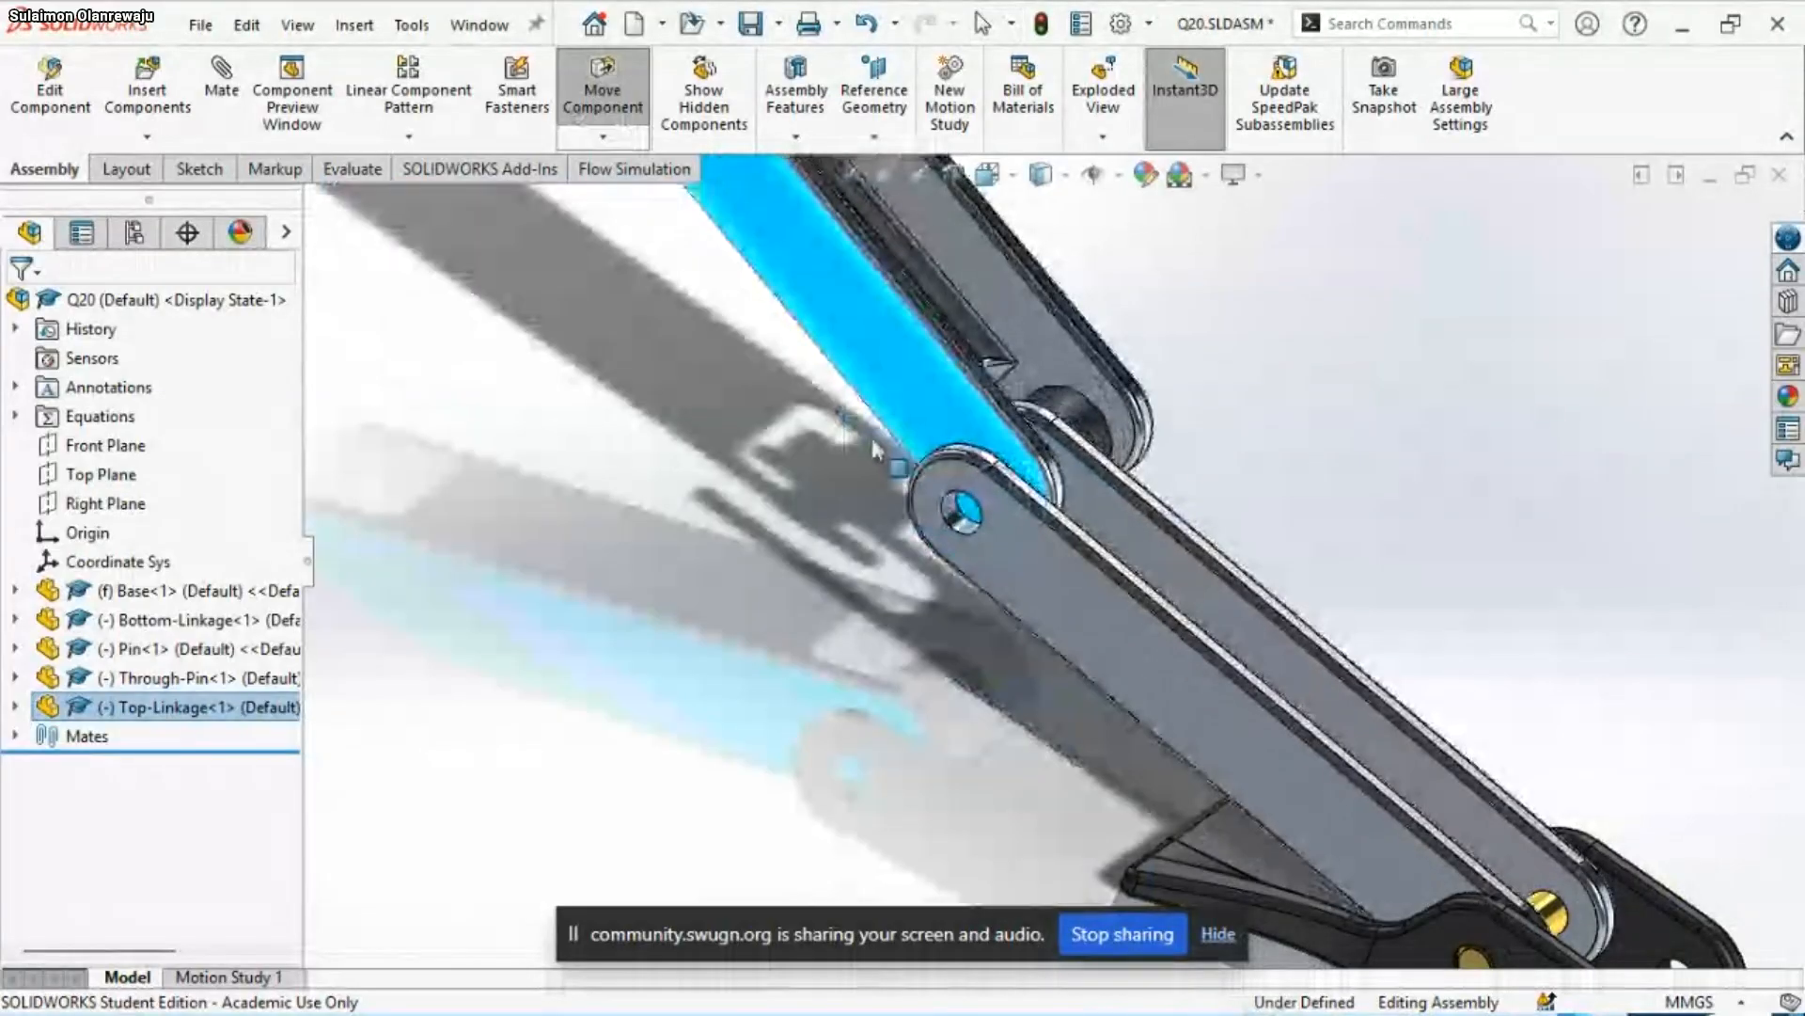
left_click(1023, 583)
left_click_drag(1020, 590, 951, 576)
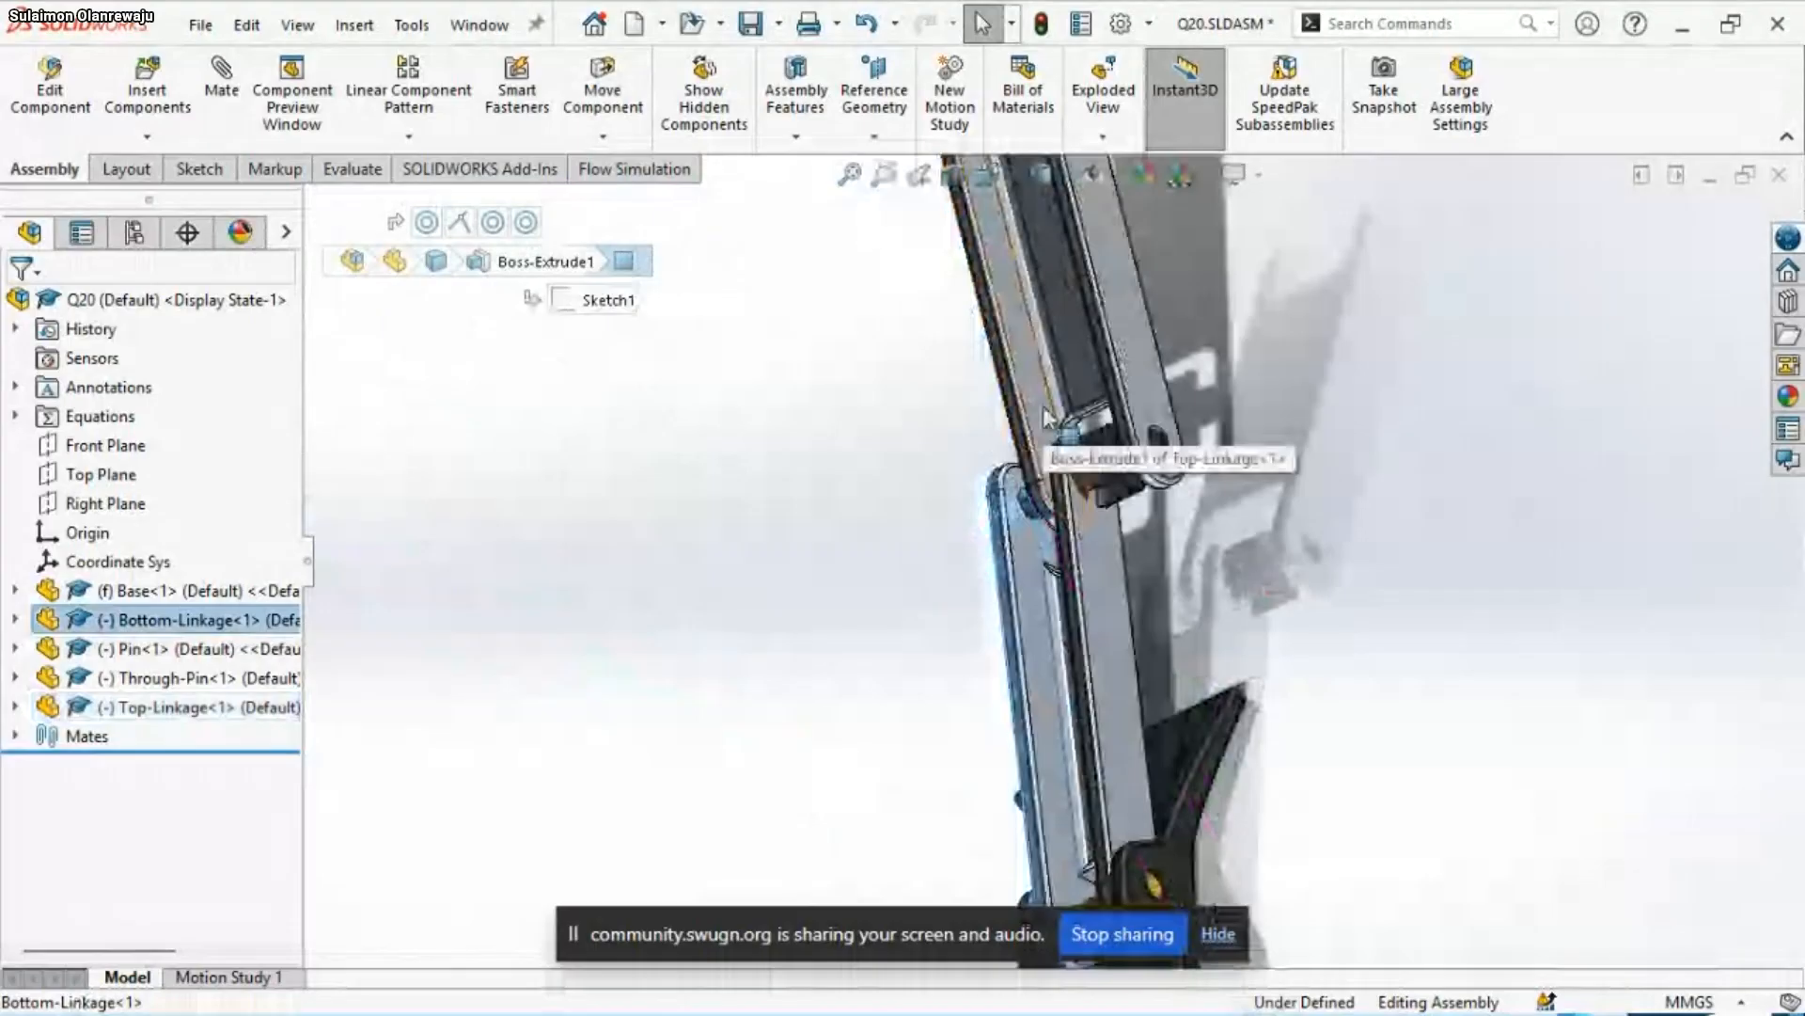
left_click(1042, 407)
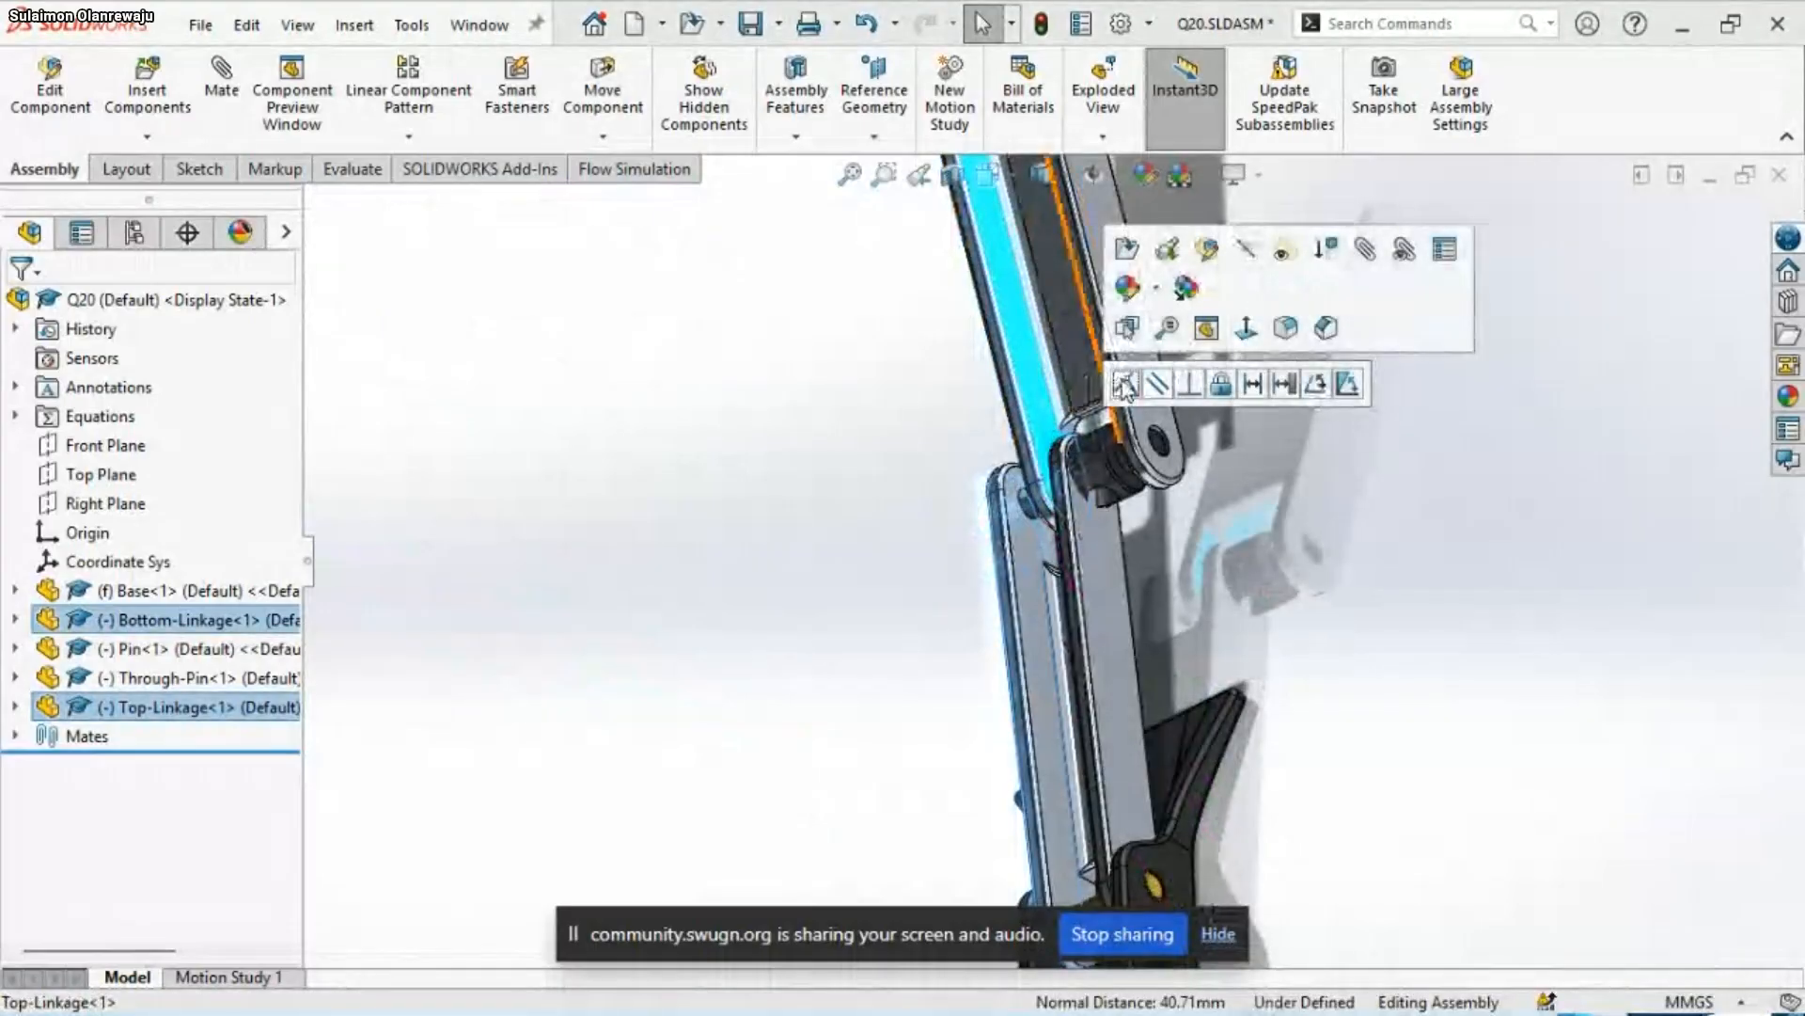
left_click(1126, 383)
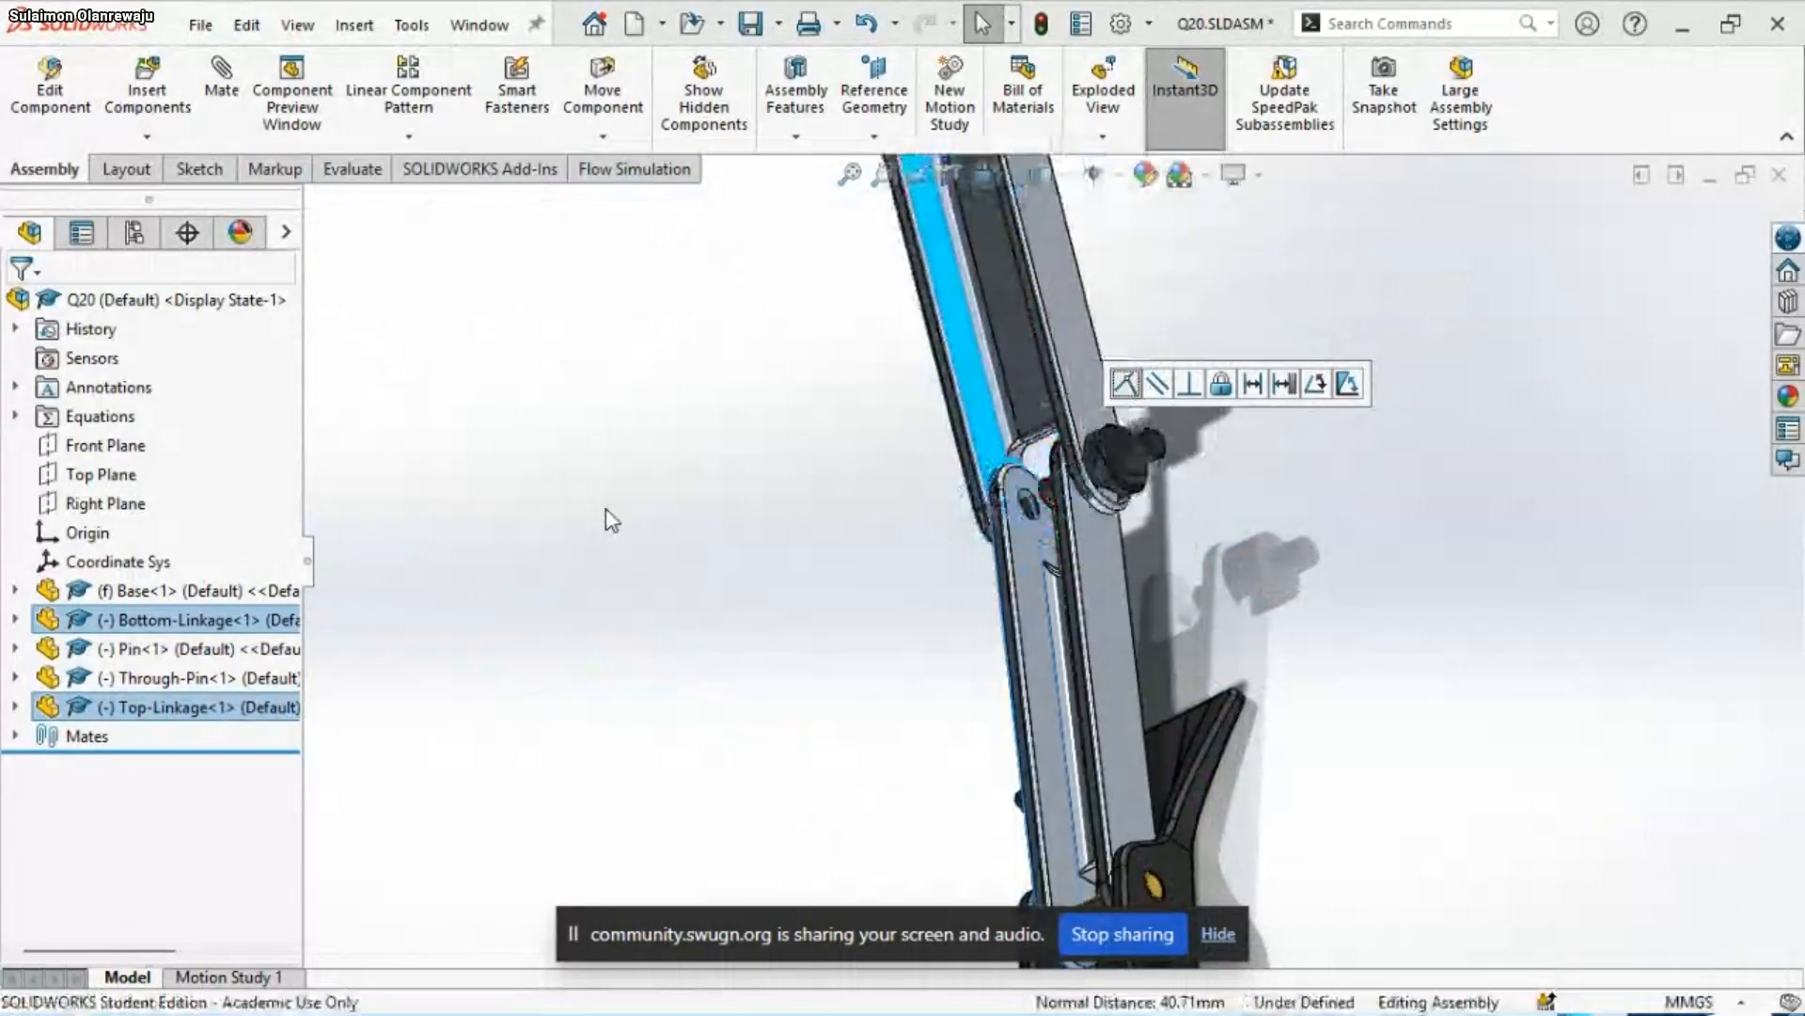
Slide the Through-Pin along its axis until its thick middle section sits between the Bottom-Linkage's two arms
scroll(1061, 531, "down", 4)
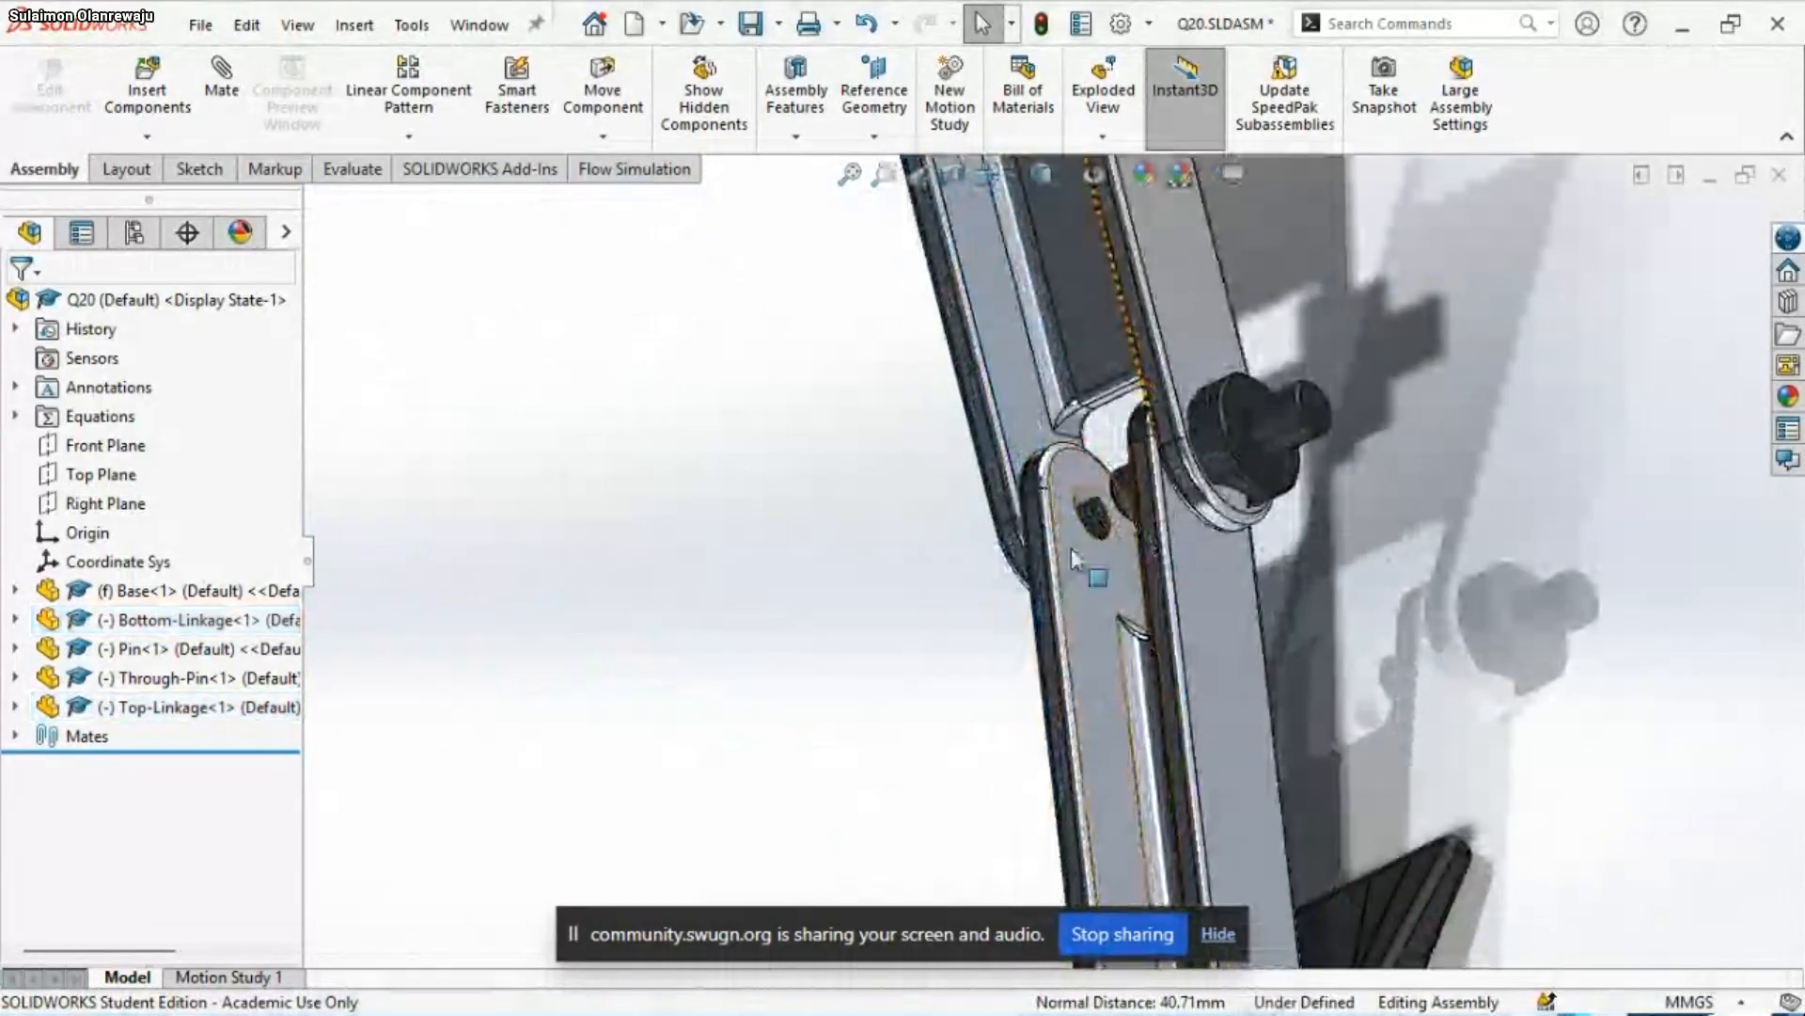
scroll(1070, 547, "down", 2)
scroll(1073, 565, "down", 2)
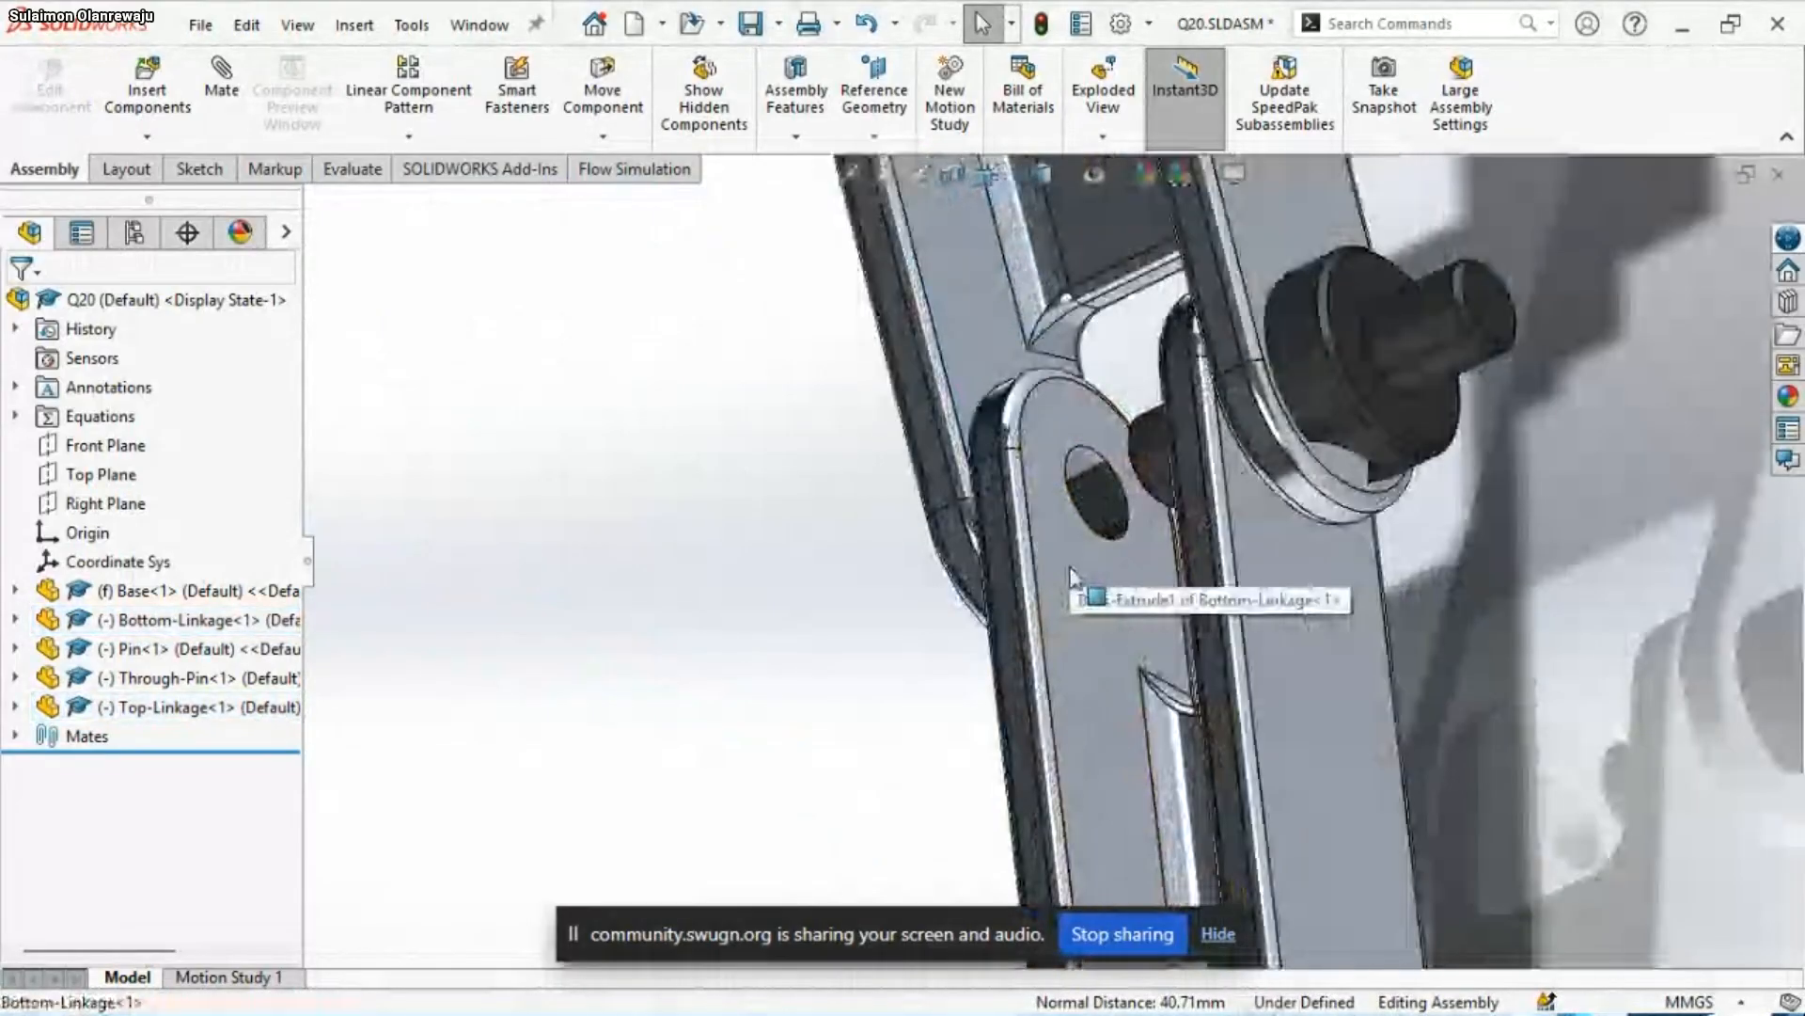
left_click(1072, 576)
scroll(899, 613, "up", 3)
middle_click_drag(899, 613, 1093, 561)
key("Escape")
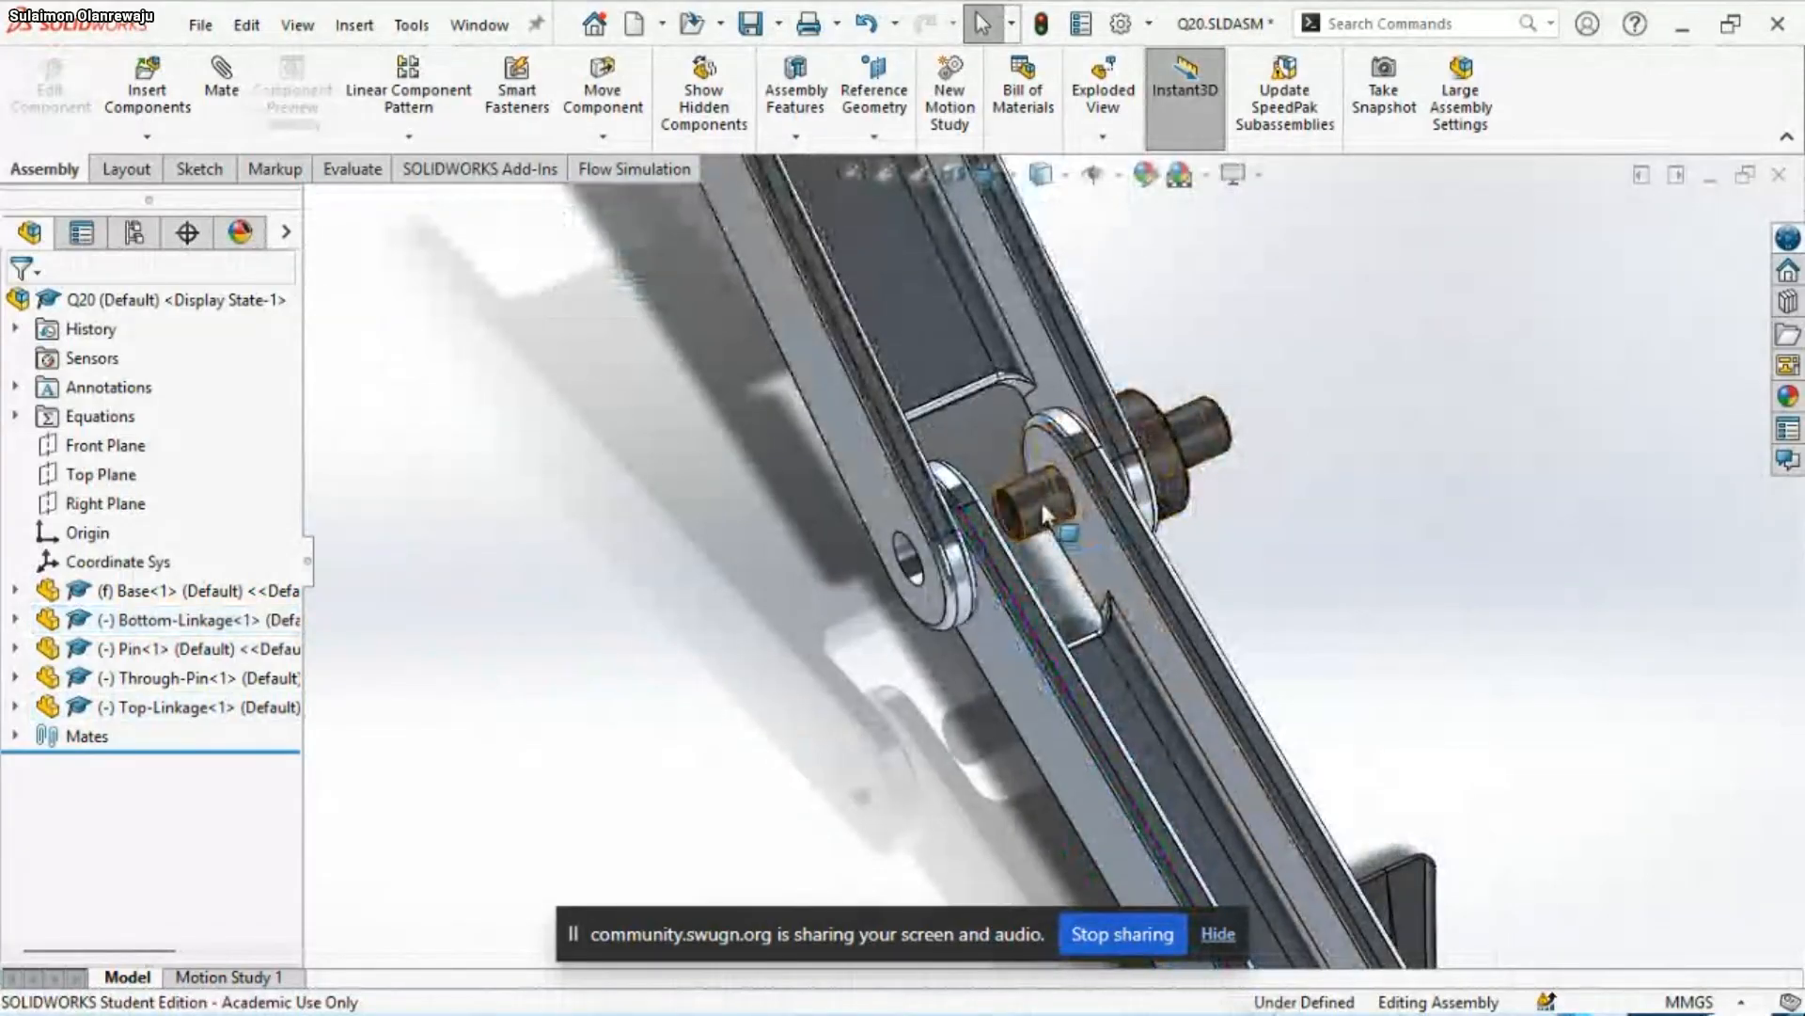
left_click(1040, 499)
left_click_drag(981, 529, 966, 538)
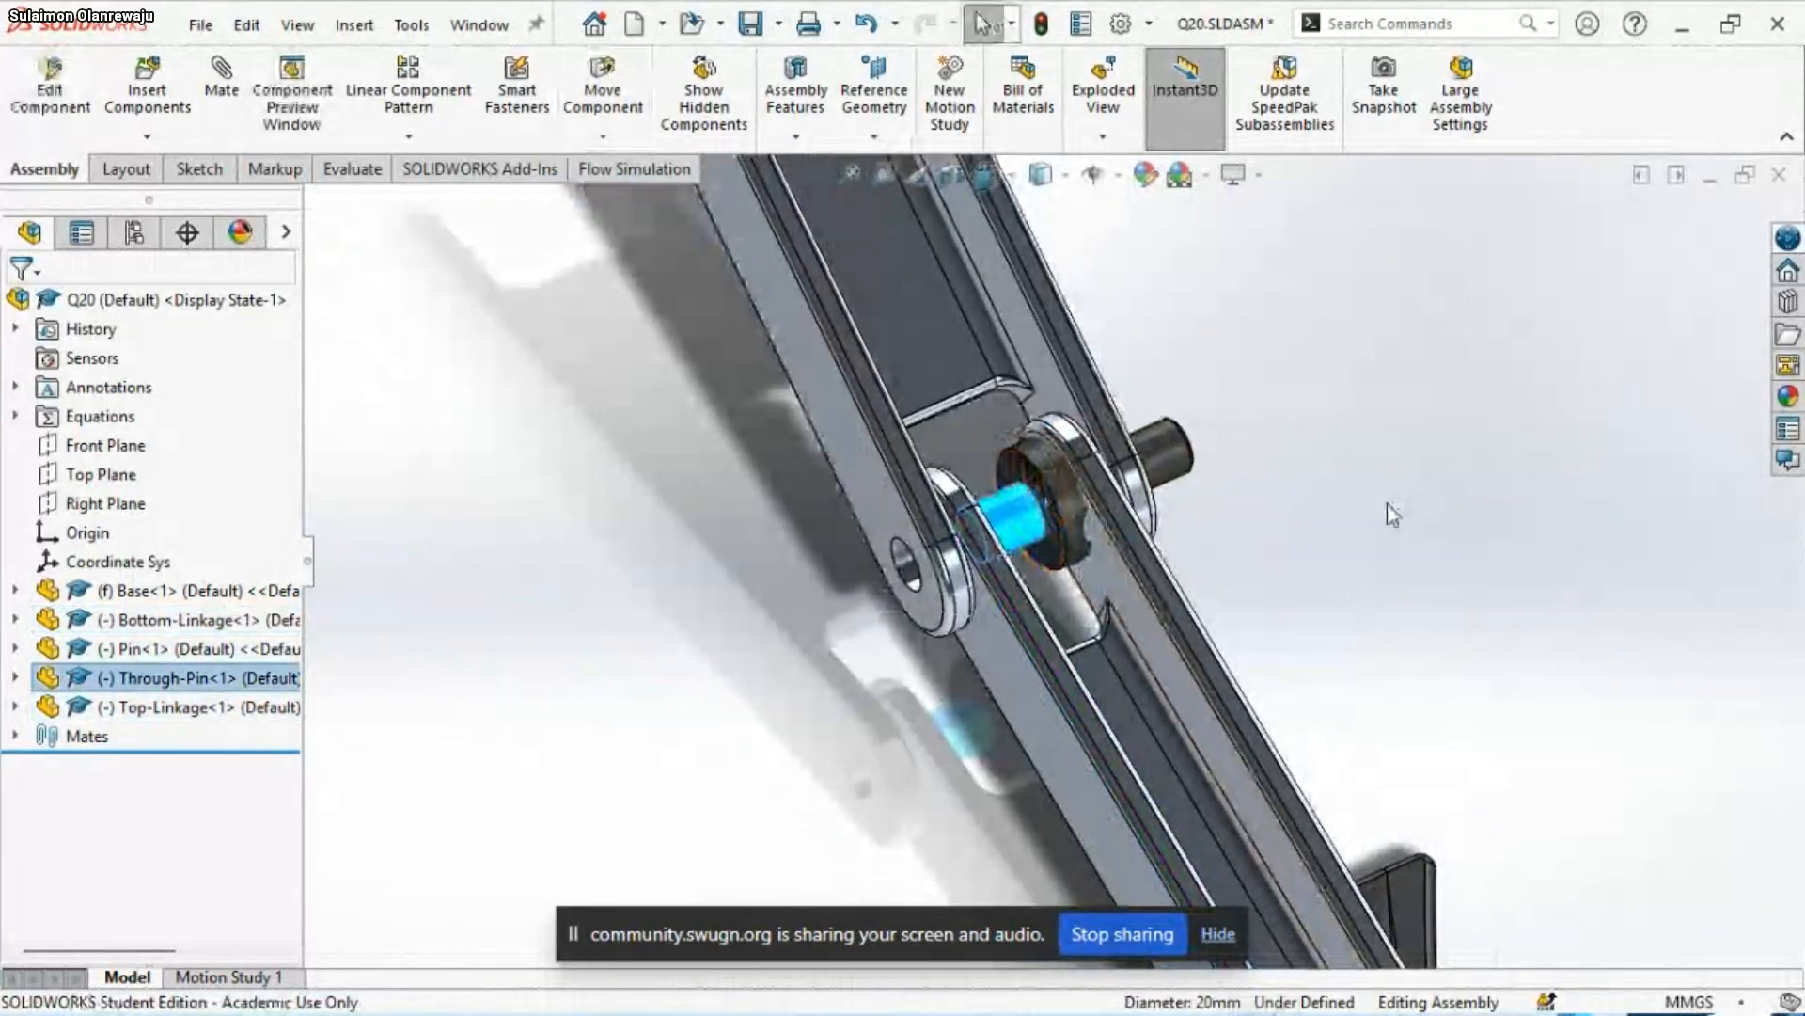
left_click(1386, 504)
Add a coincident mate between the Through-Pin's front shoulder face and the inner face of the Bottom-Linkage's front arm
left_click(1057, 539)
middle_click_drag(1098, 611, 1008, 612)
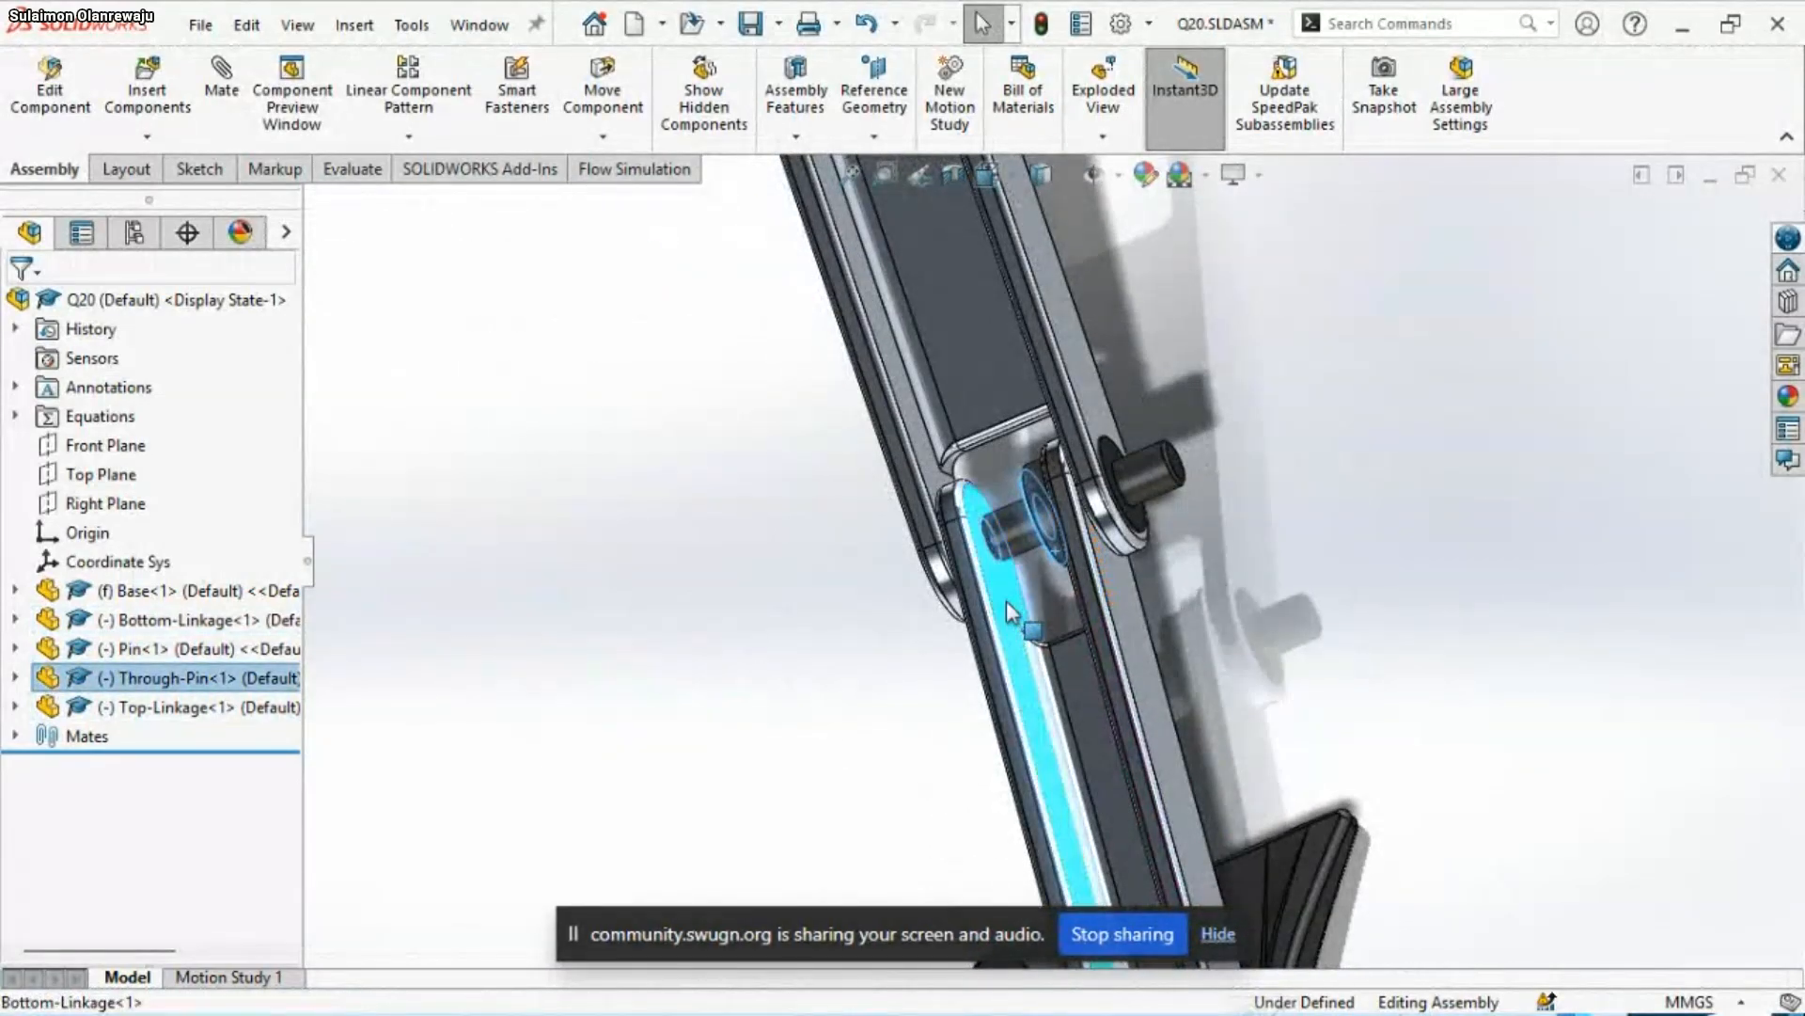
left_click(1006, 604, "ctrl")
left_click(1088, 577)
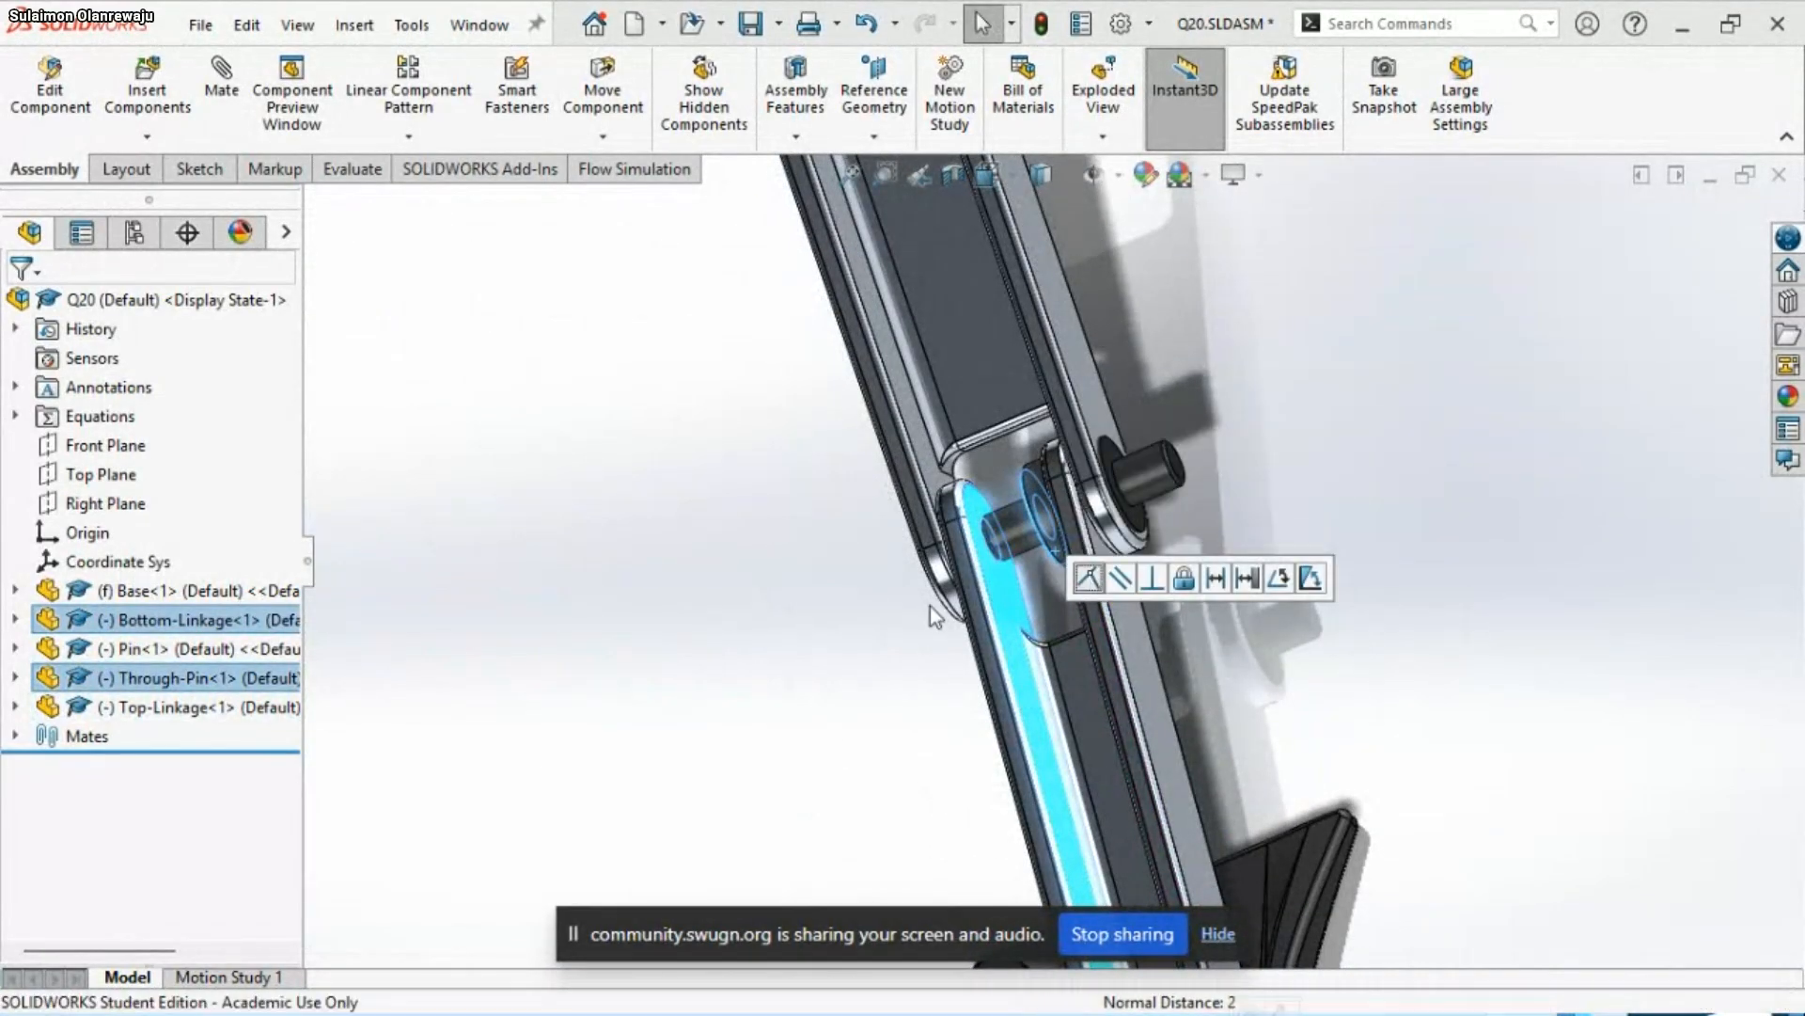
left_click(890, 596)
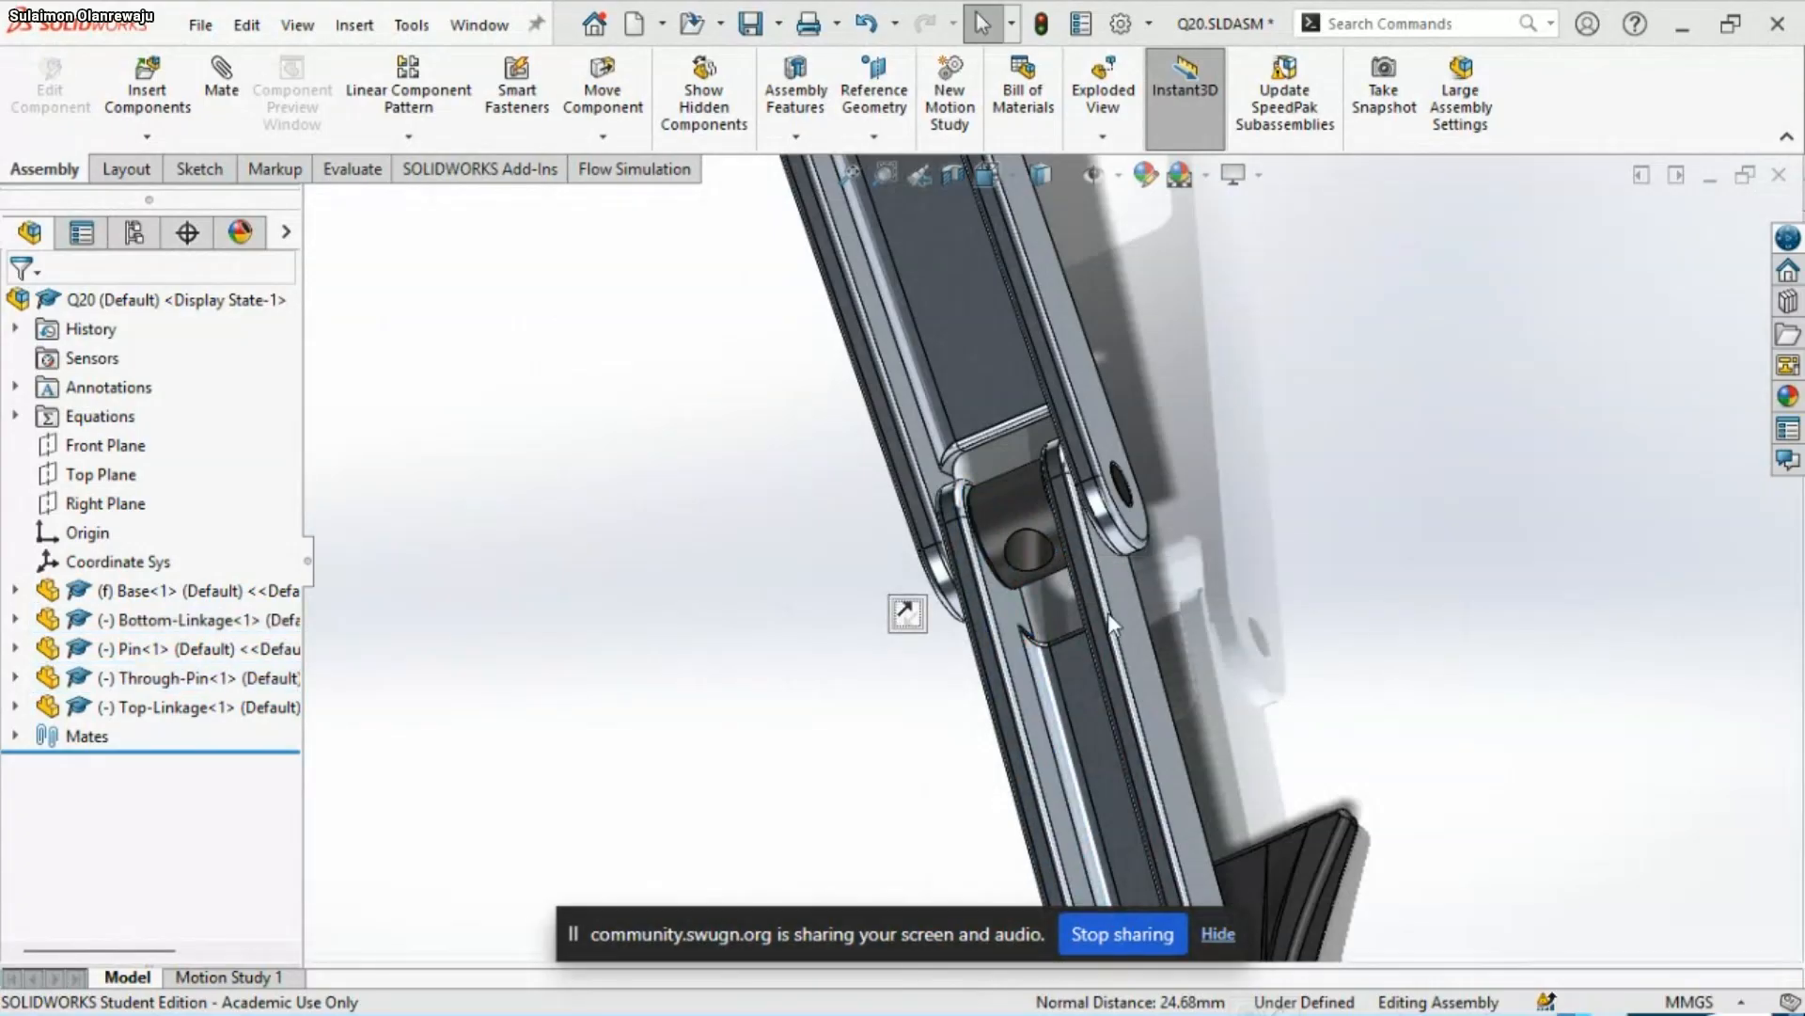
Examine the Through-Pin's fit in the linkage joint up close and then the whole assembly from several angles
scroll(1160, 468, "down", 5)
scroll(1098, 549, "up", 3)
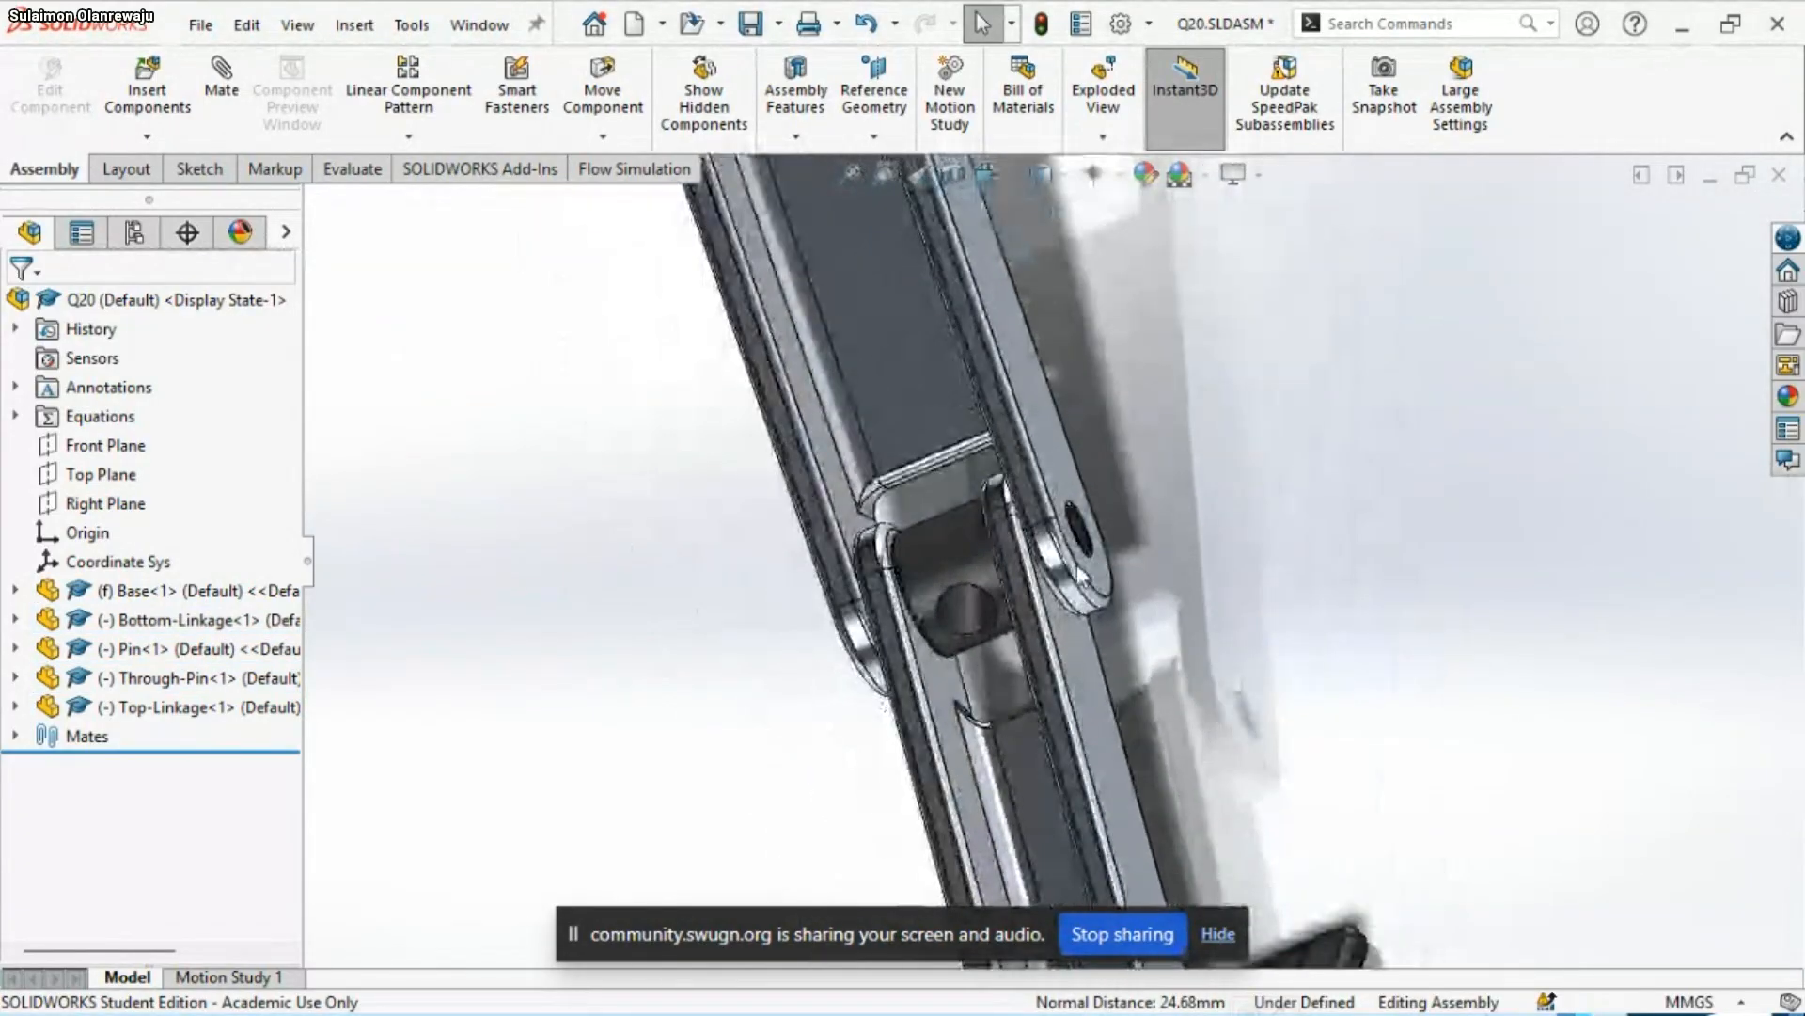
scroll(1135, 595, "down", 5)
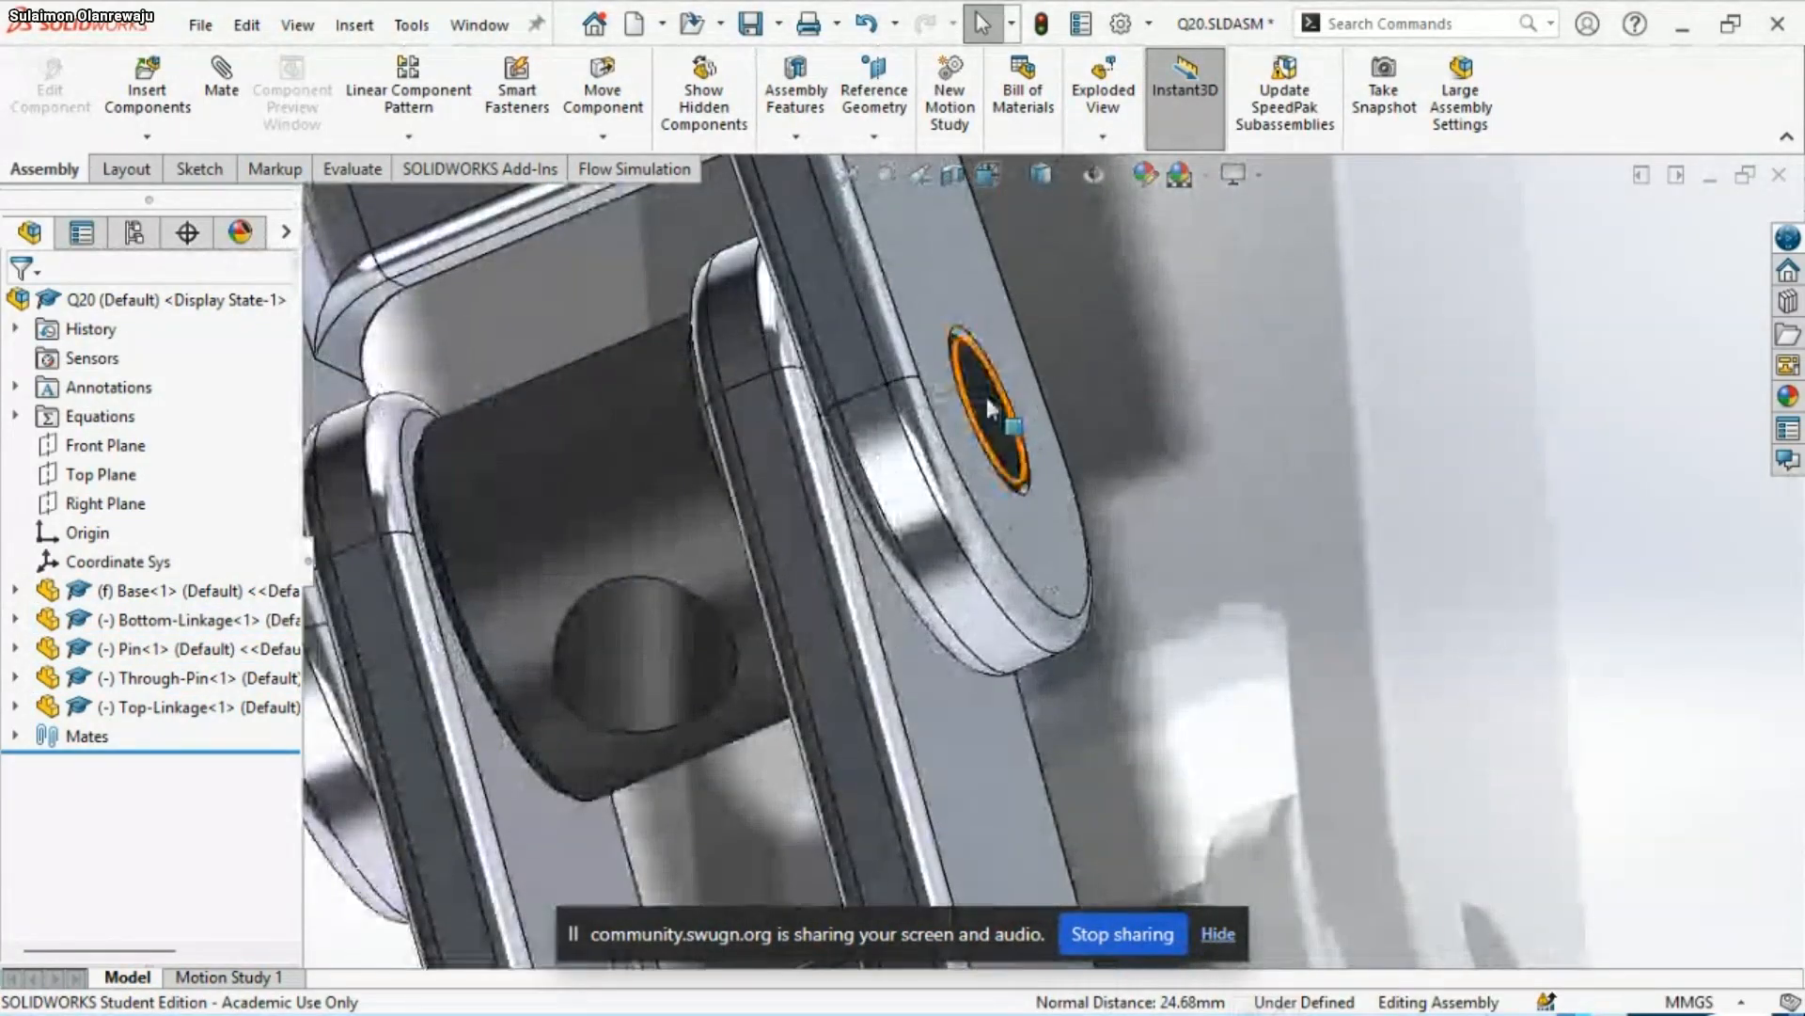
scroll(1052, 567, "up", 6)
middle_click_drag(936, 623, 1096, 532)
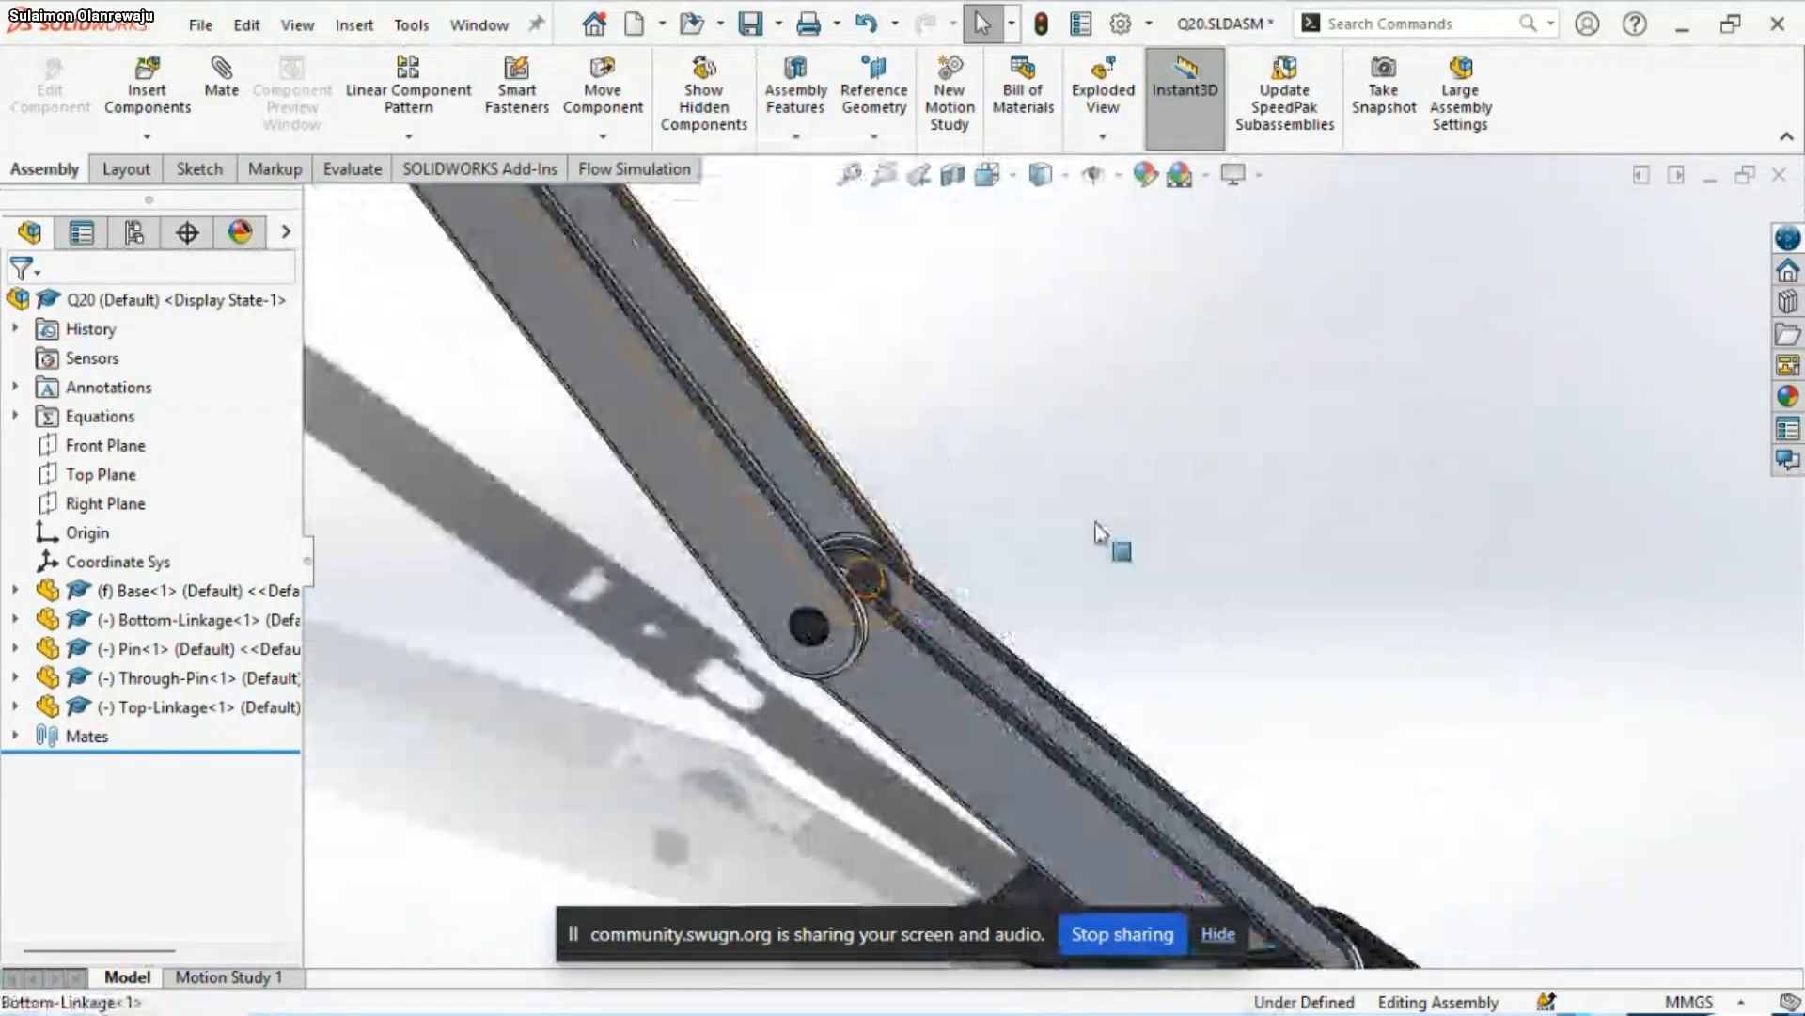
scroll(1043, 547, "up", 5)
middle_click_drag(1104, 629, 1005, 786)
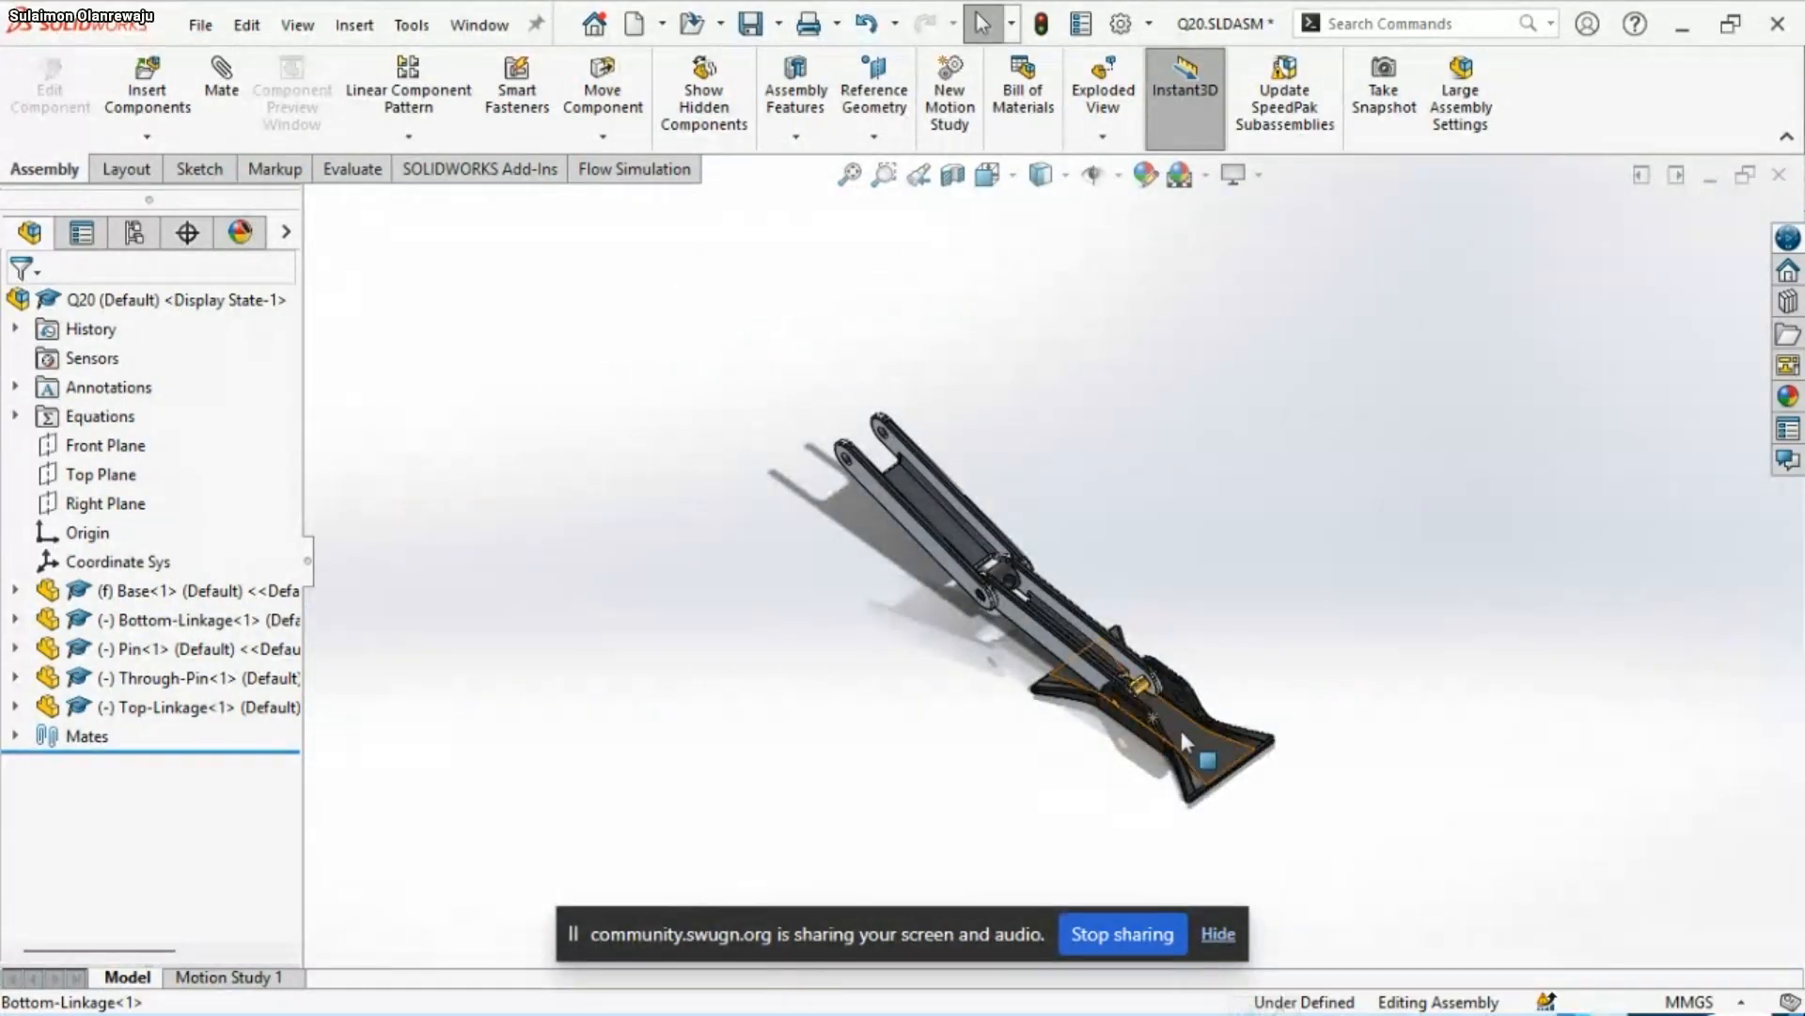
scroll(1179, 725, "down", 5)
scroll(994, 515, "up", 5)
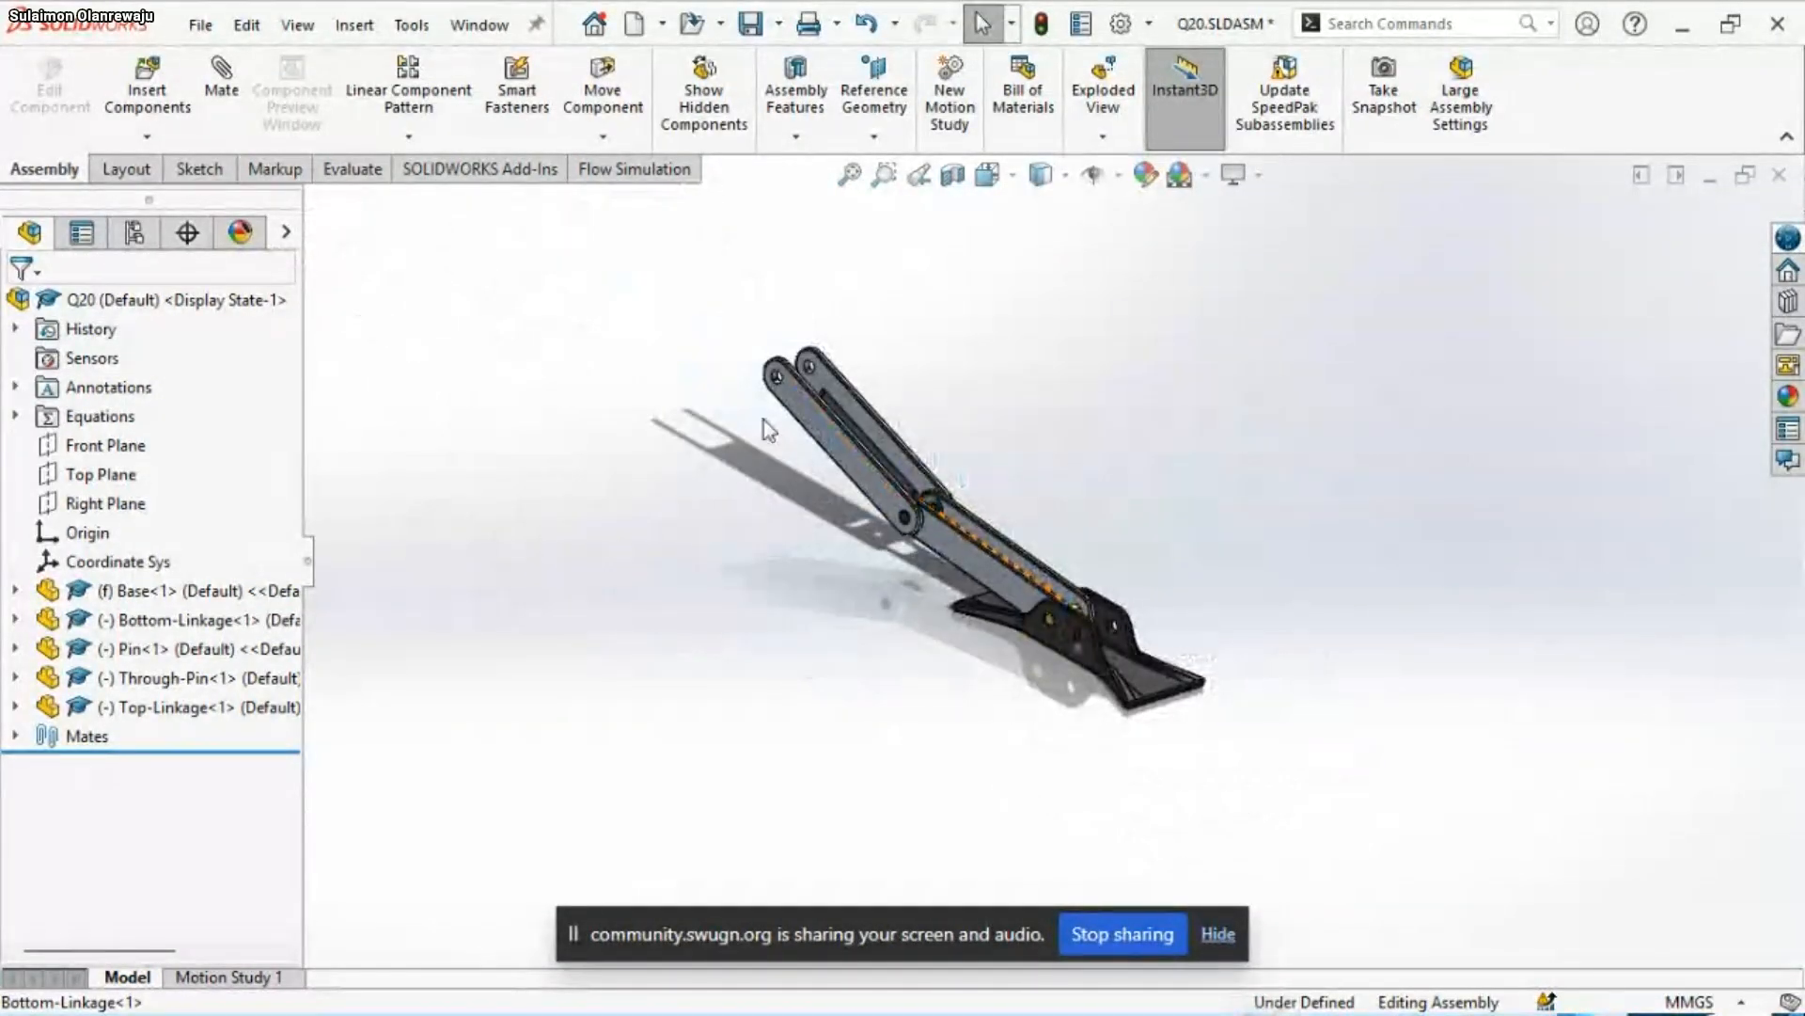
Swing the Top-Linkage about the Through-Pin joint so its free end folds back over the Base
left_click_drag(763, 419, 1091, 421)
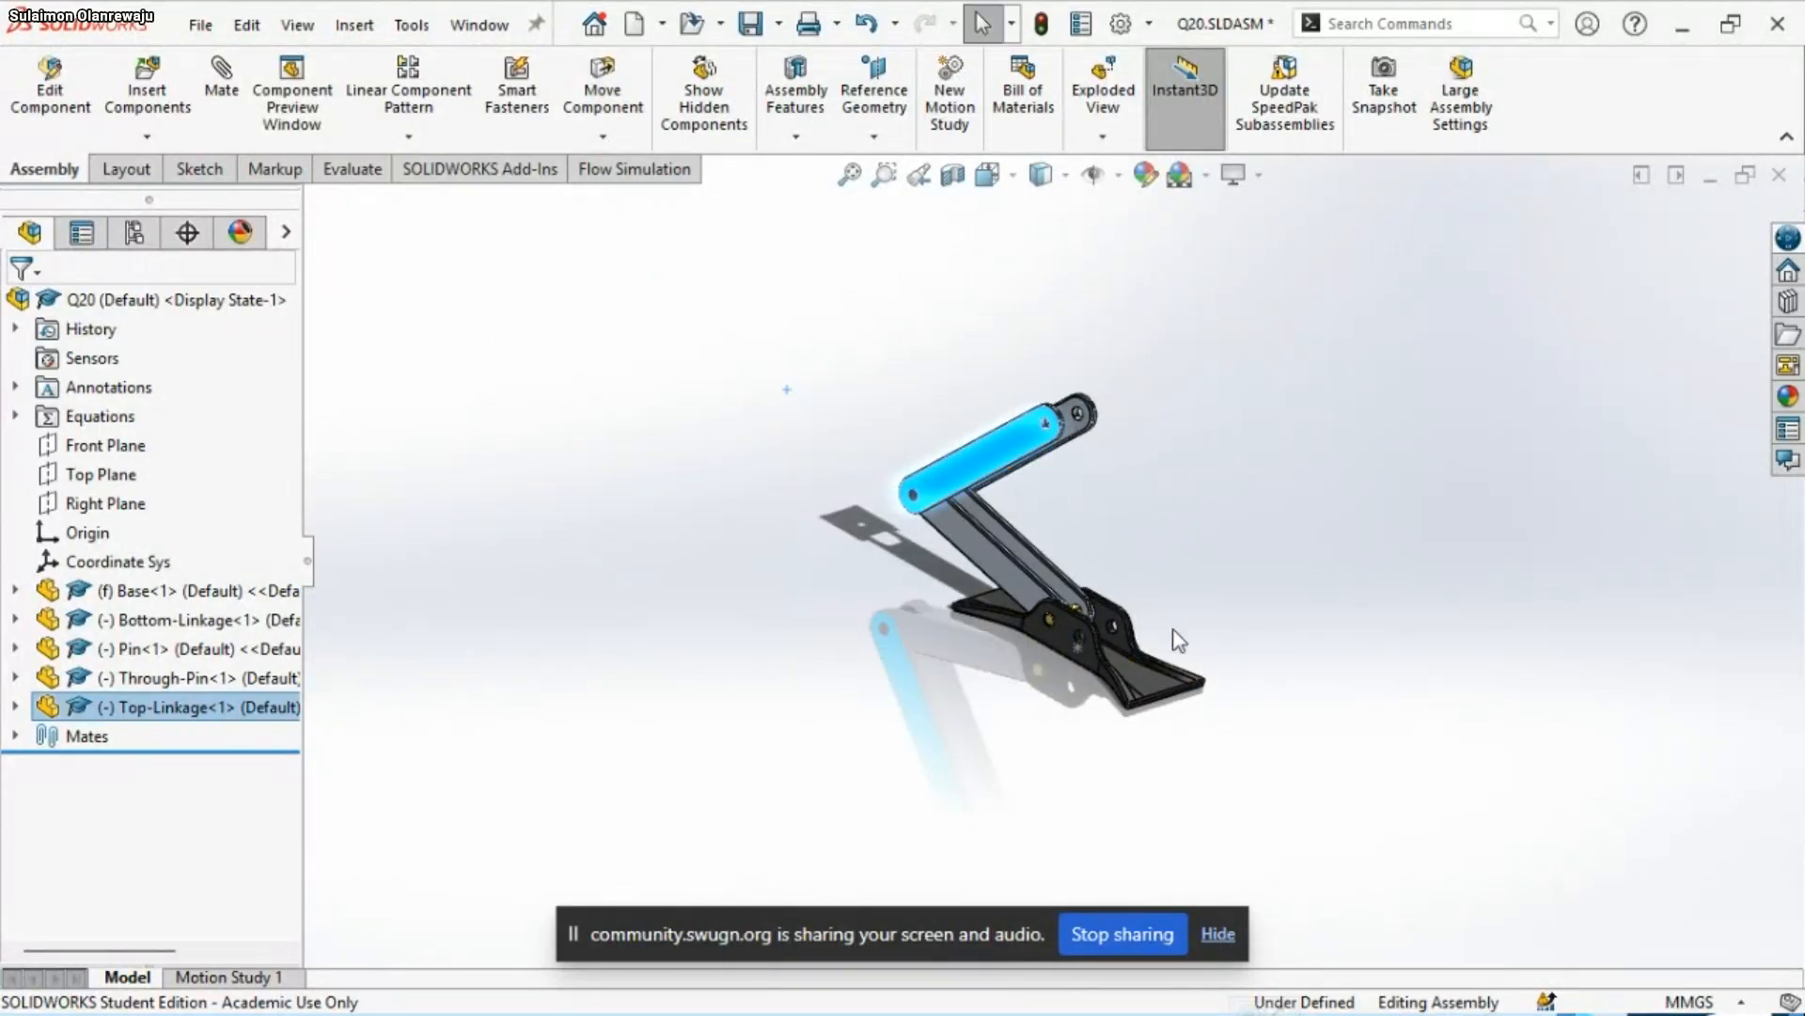
scroll(1171, 630, "up", 1)
scroll(1076, 472, "down", 1)
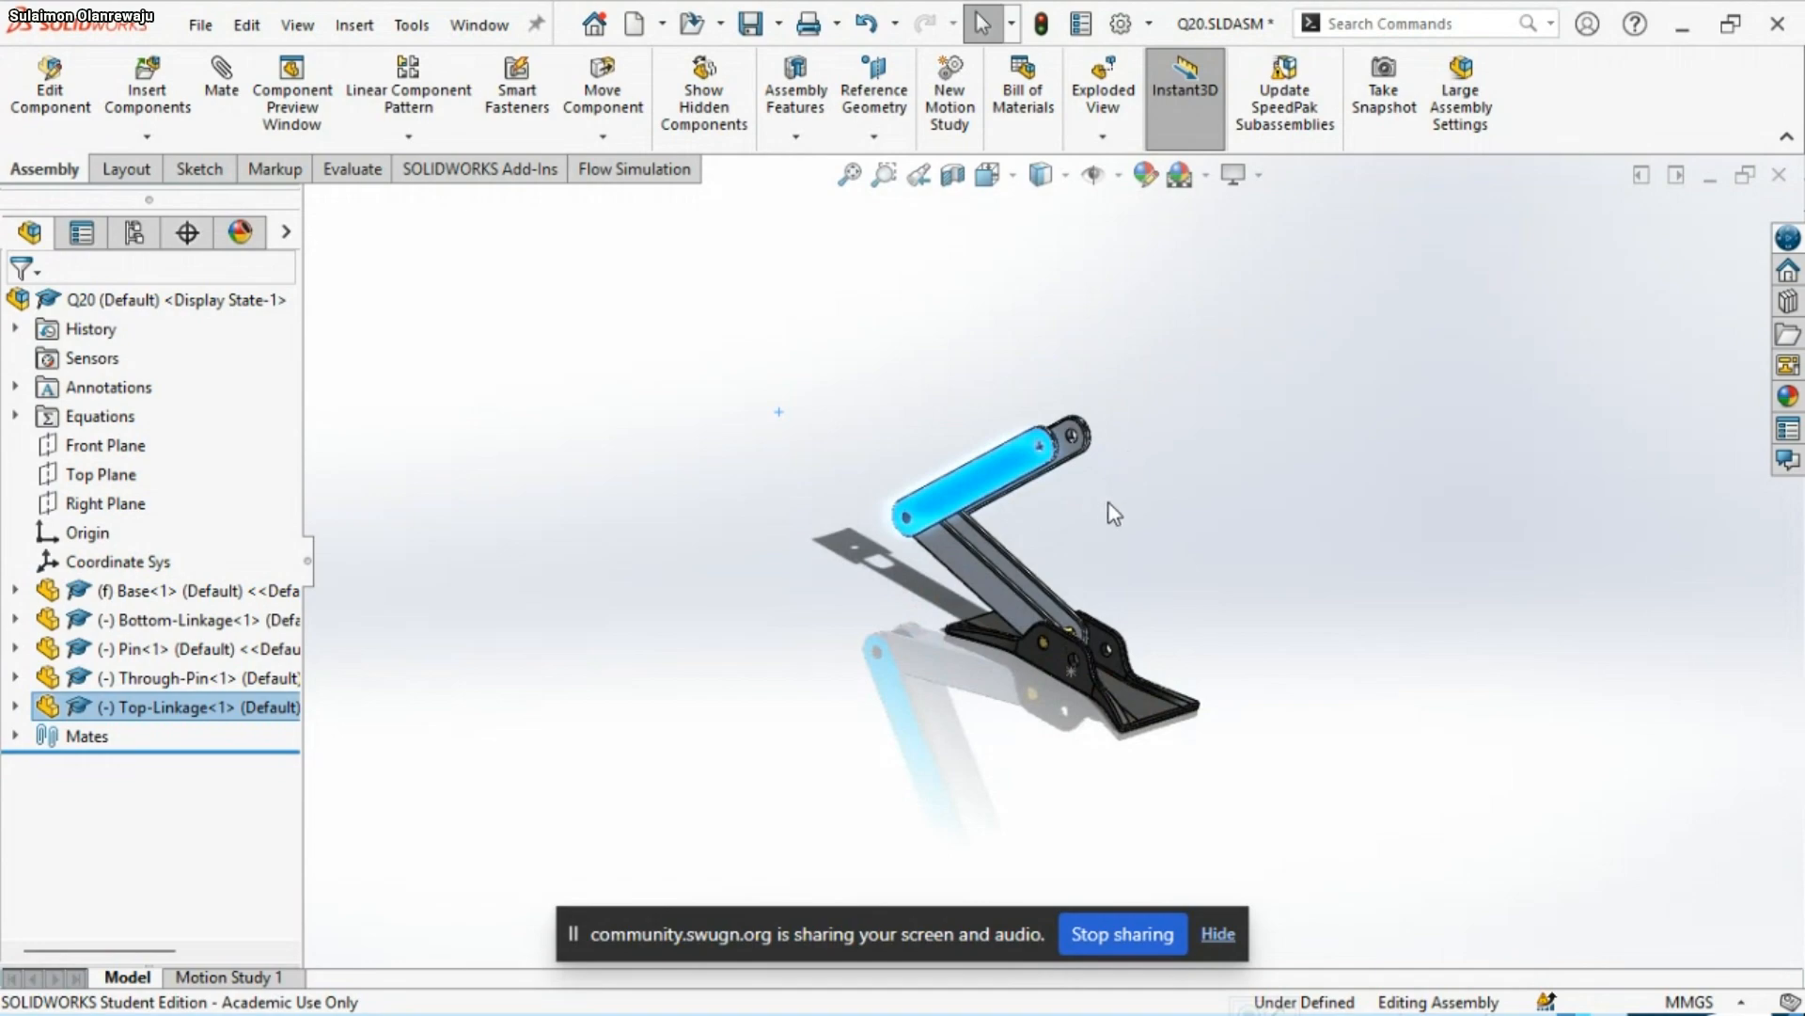
mouse_move(1553, 1009)
mouse_move(1336, 995)
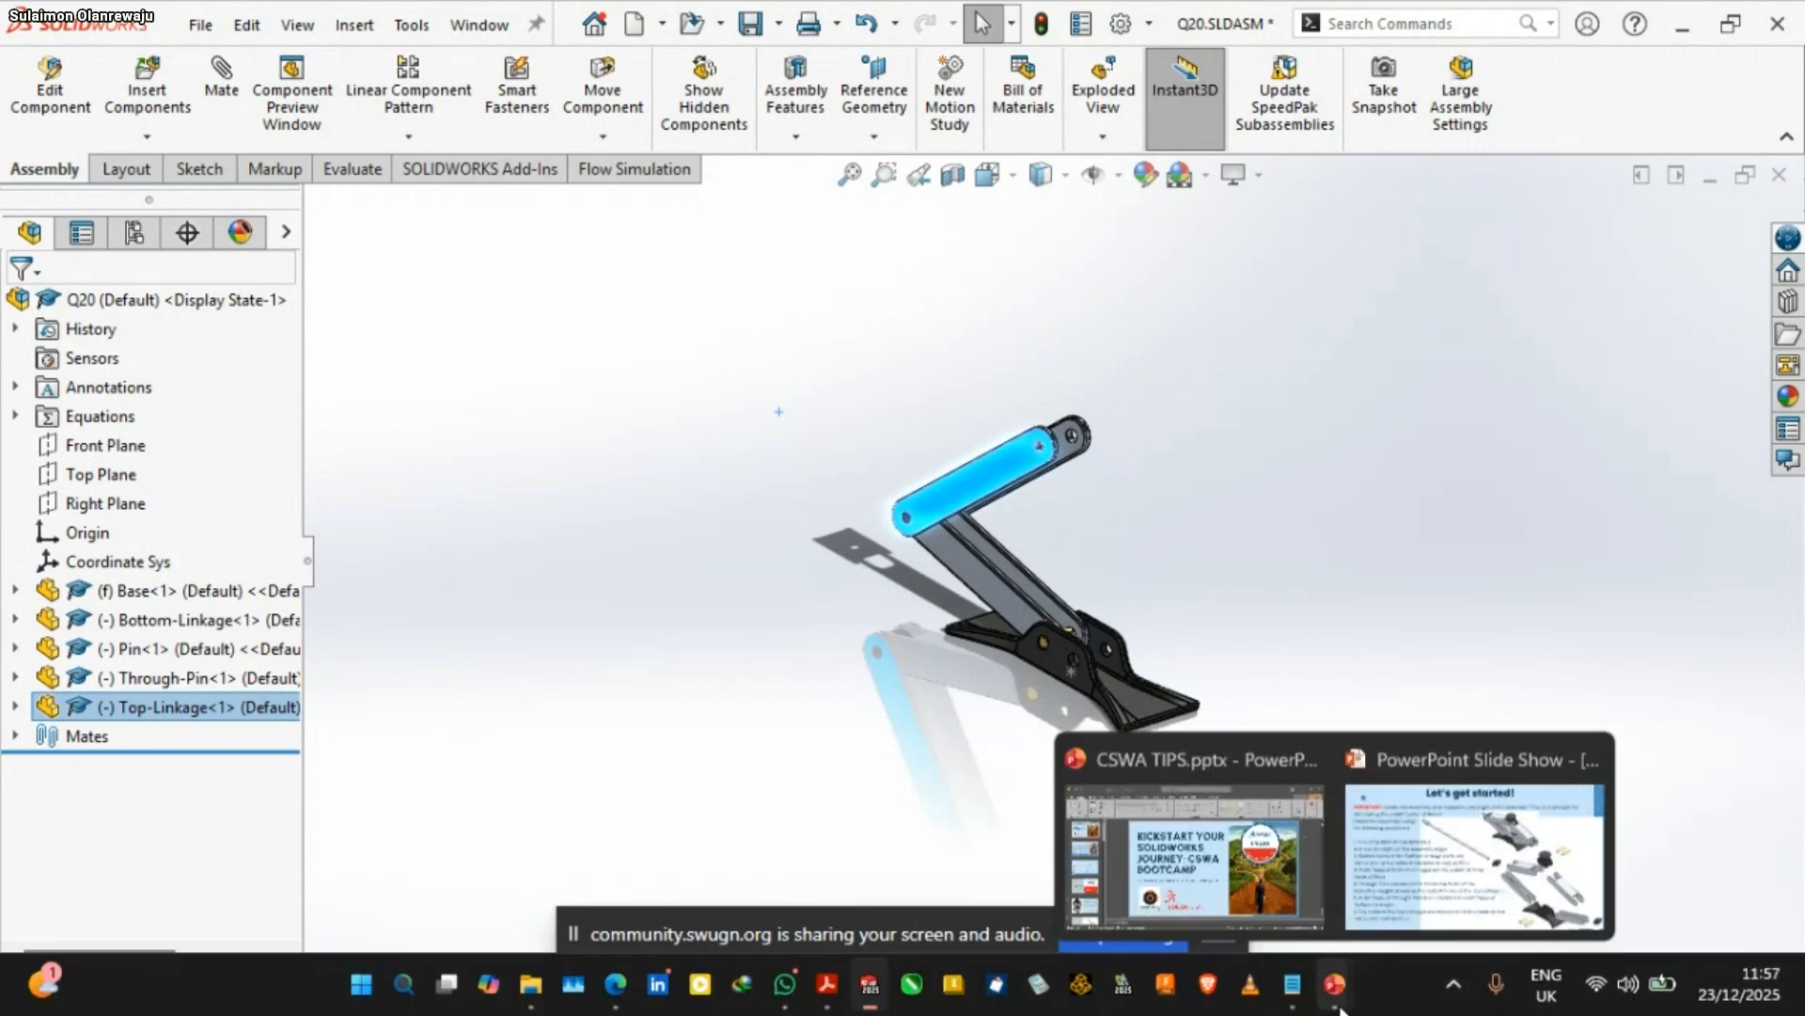
mouse_move(1504, 887)
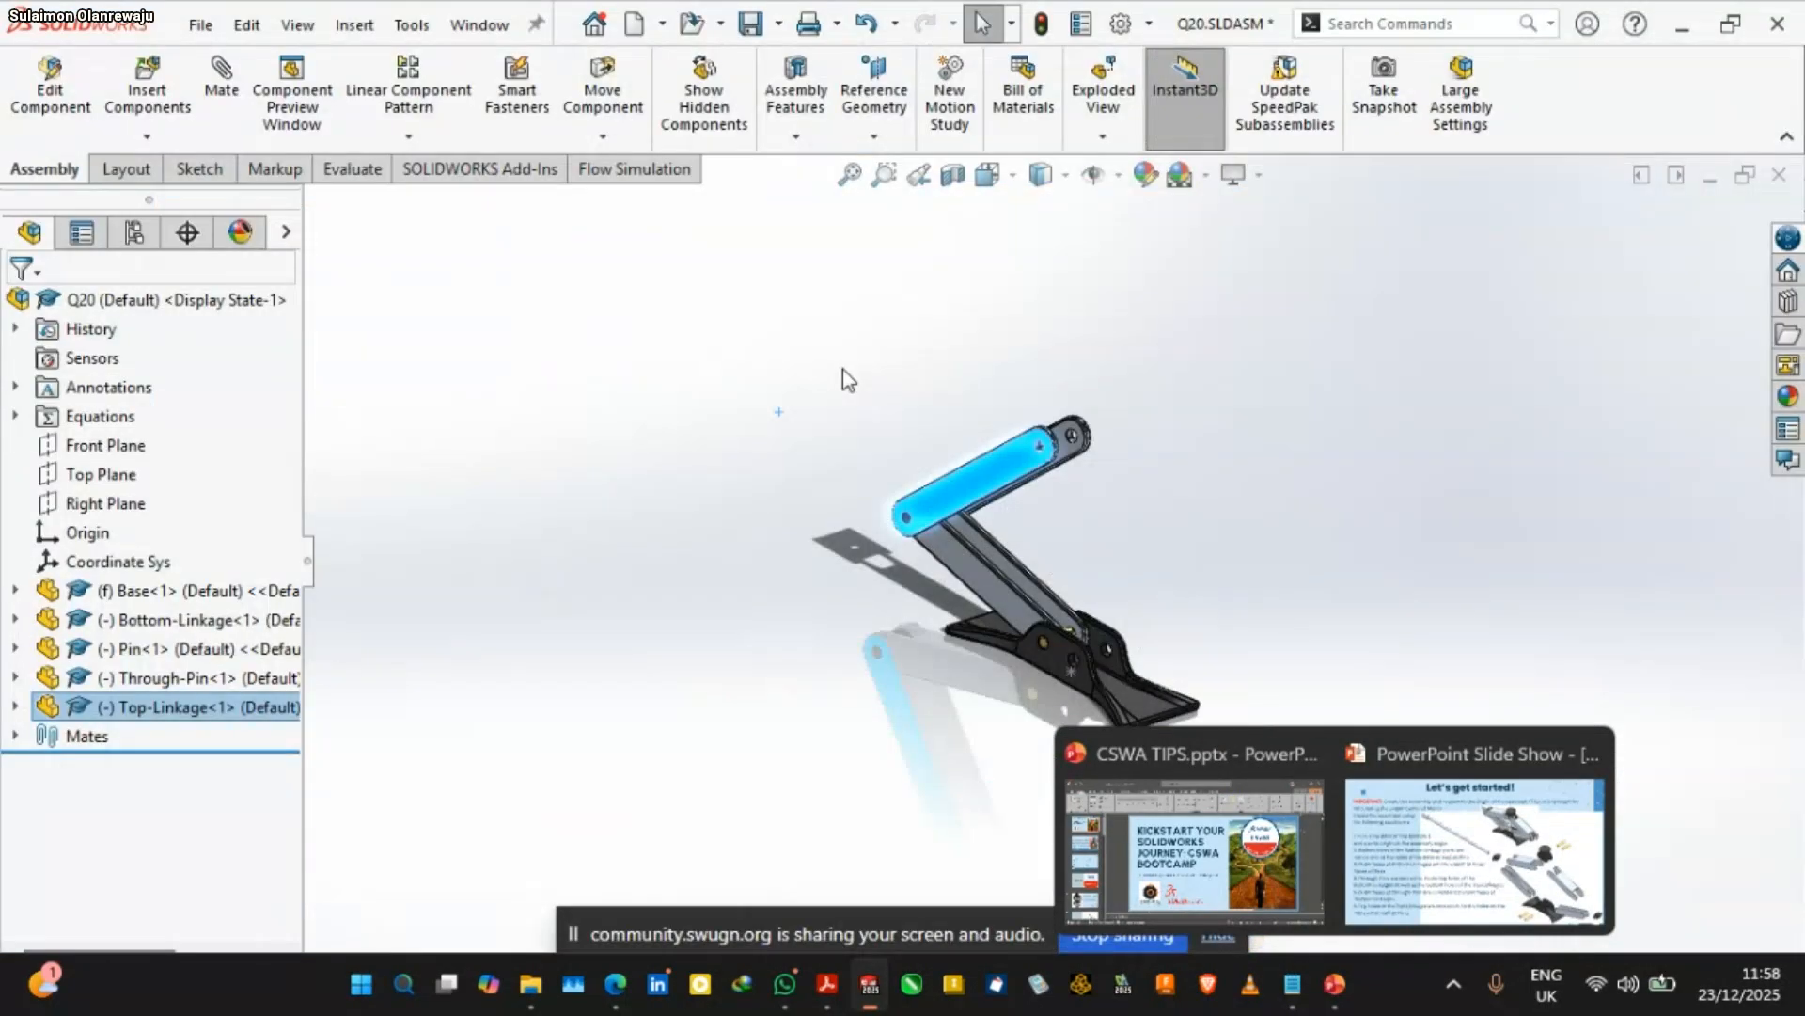
left_click(1166, 369)
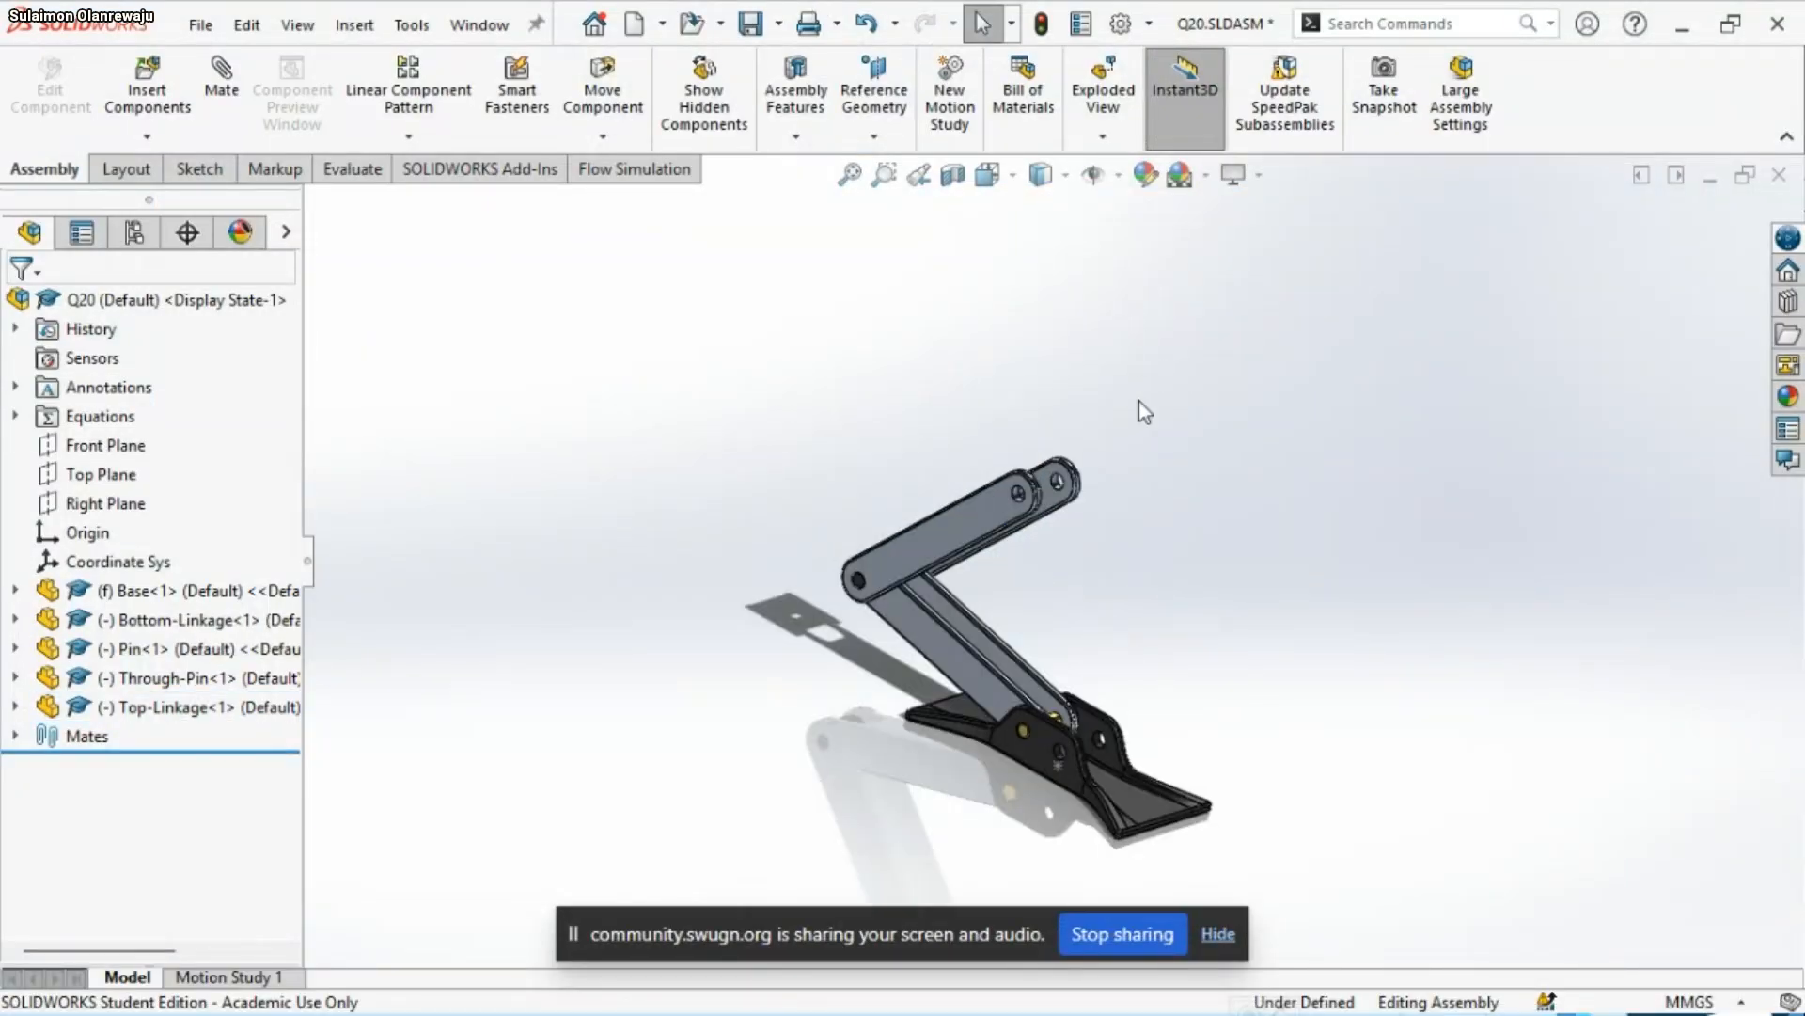
Load the Pin and Top parts together for insertion and place the second Pin above the Top-Linkage's free end
left_click(150, 82)
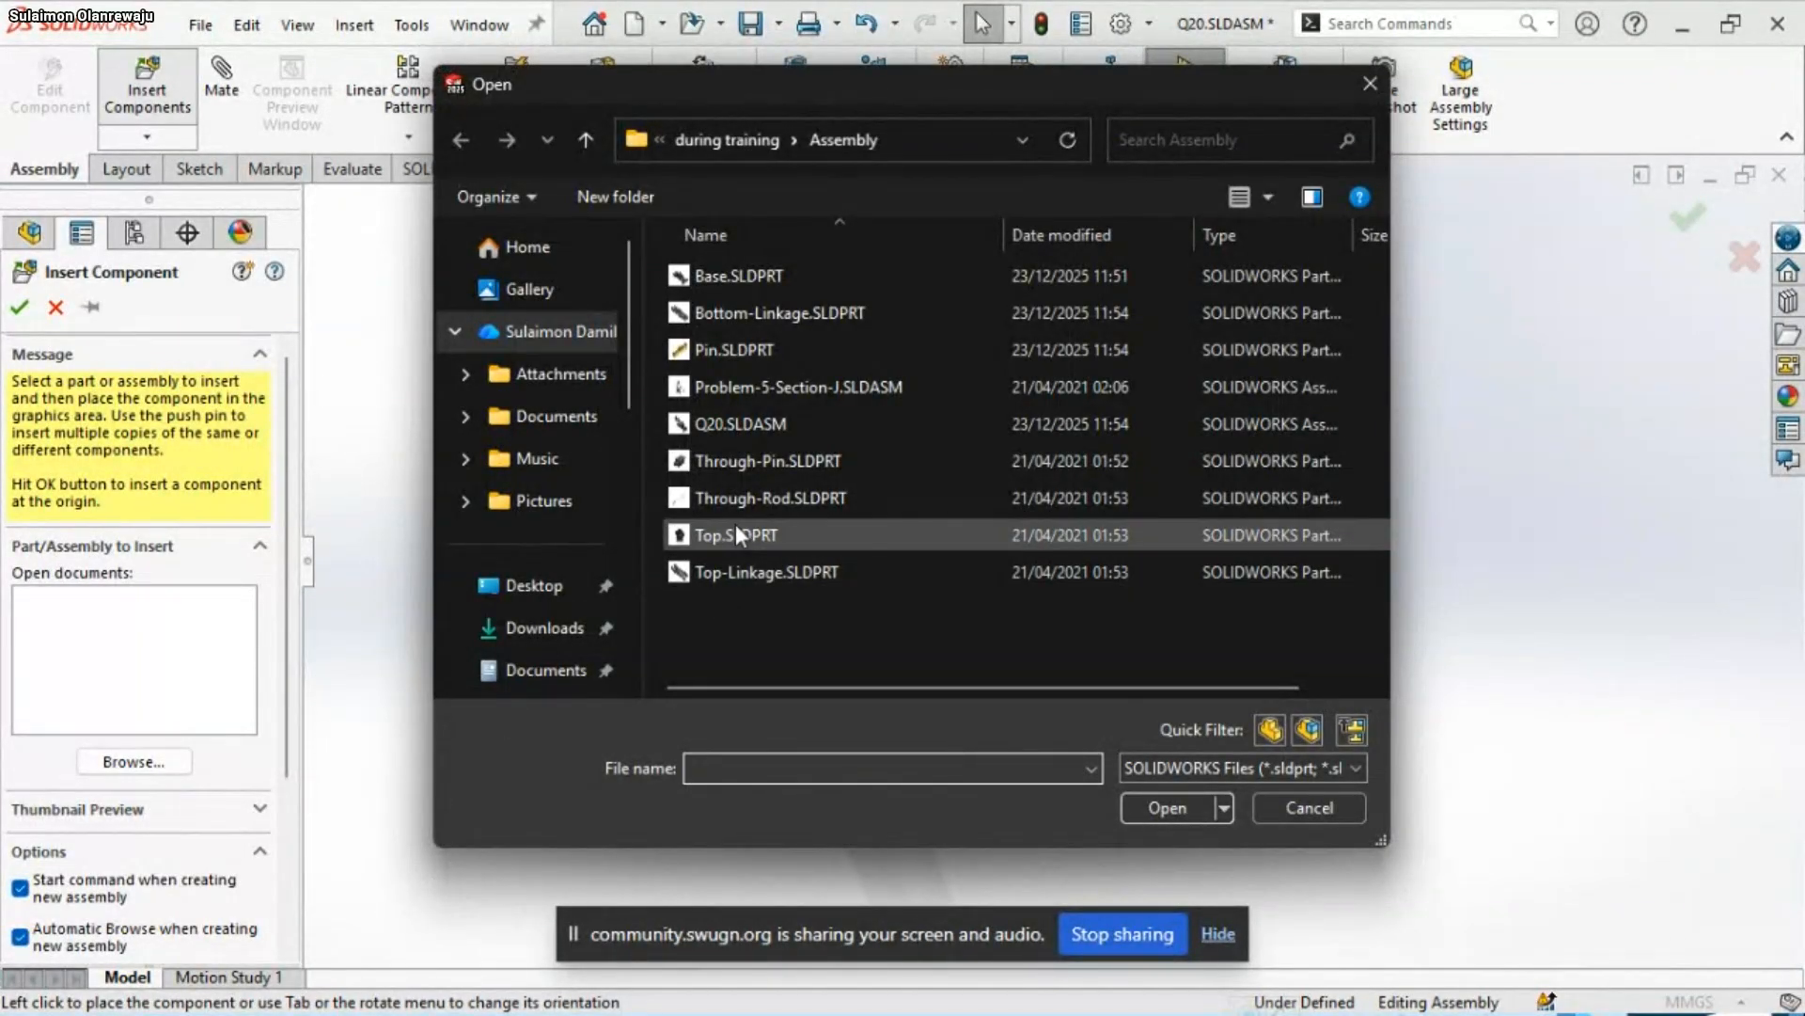
left_click(737, 532)
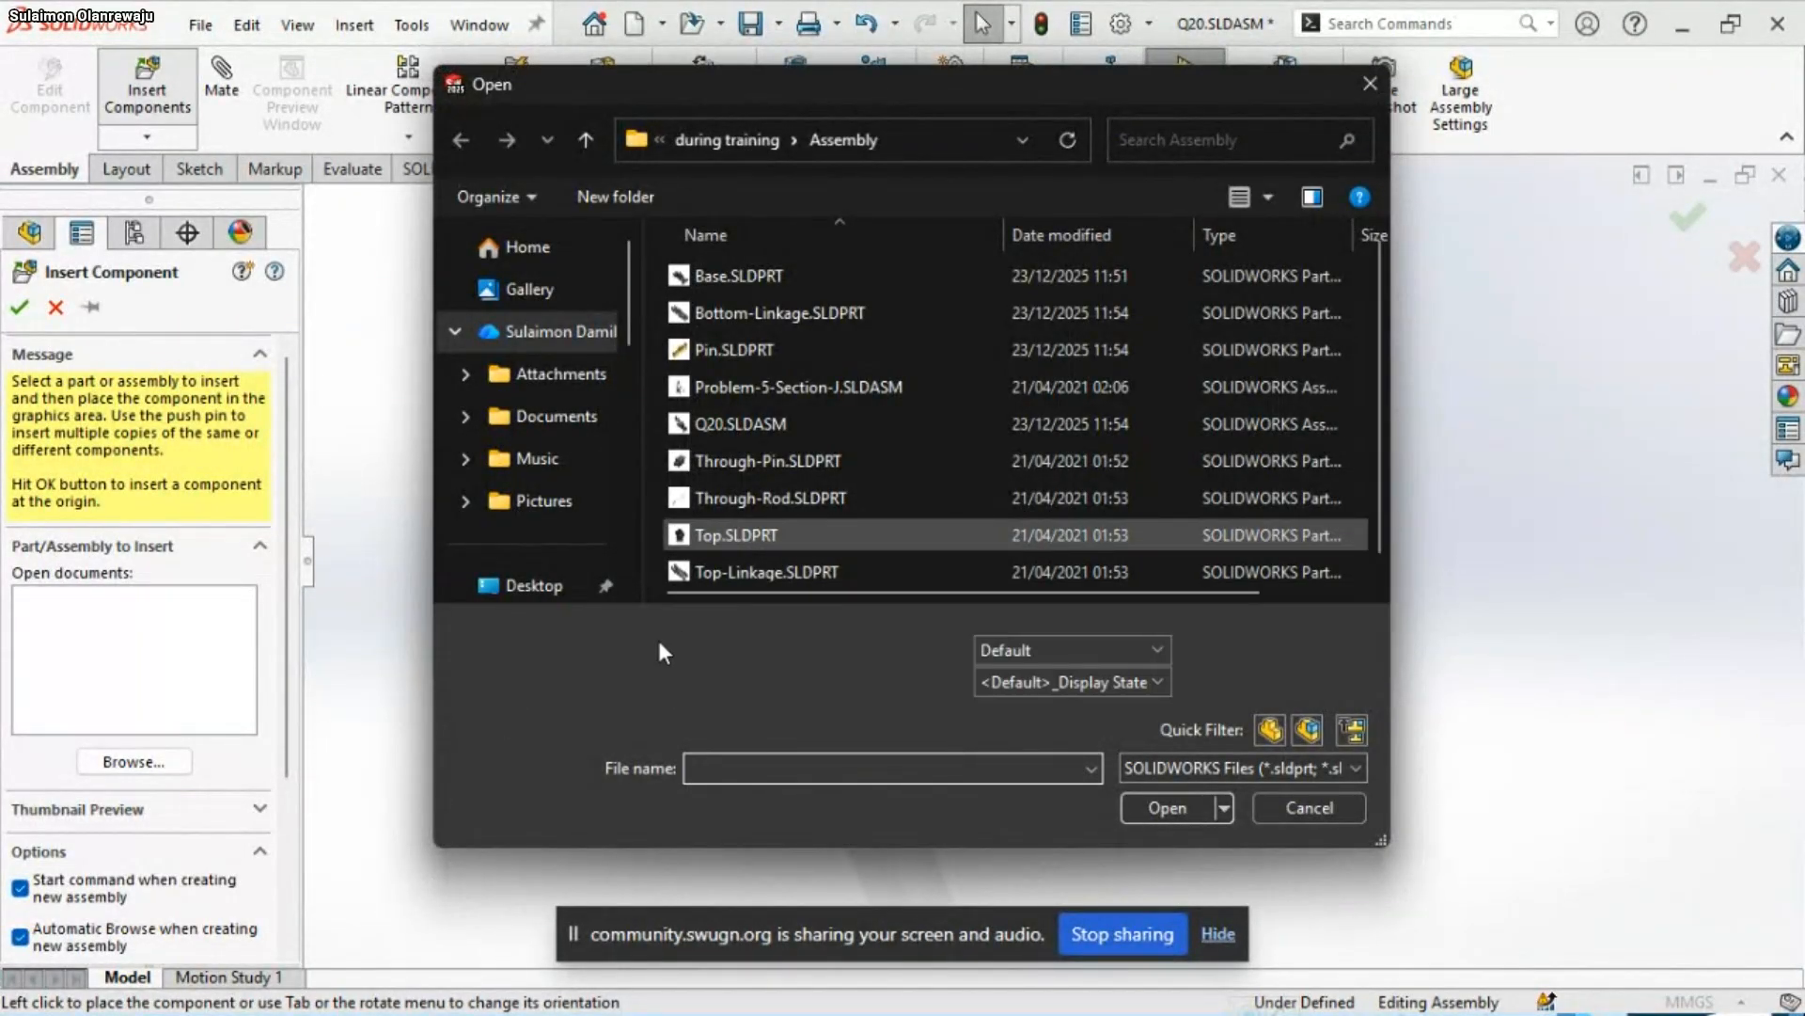
left_click(725, 346, "ctrl")
left_click(1155, 807)
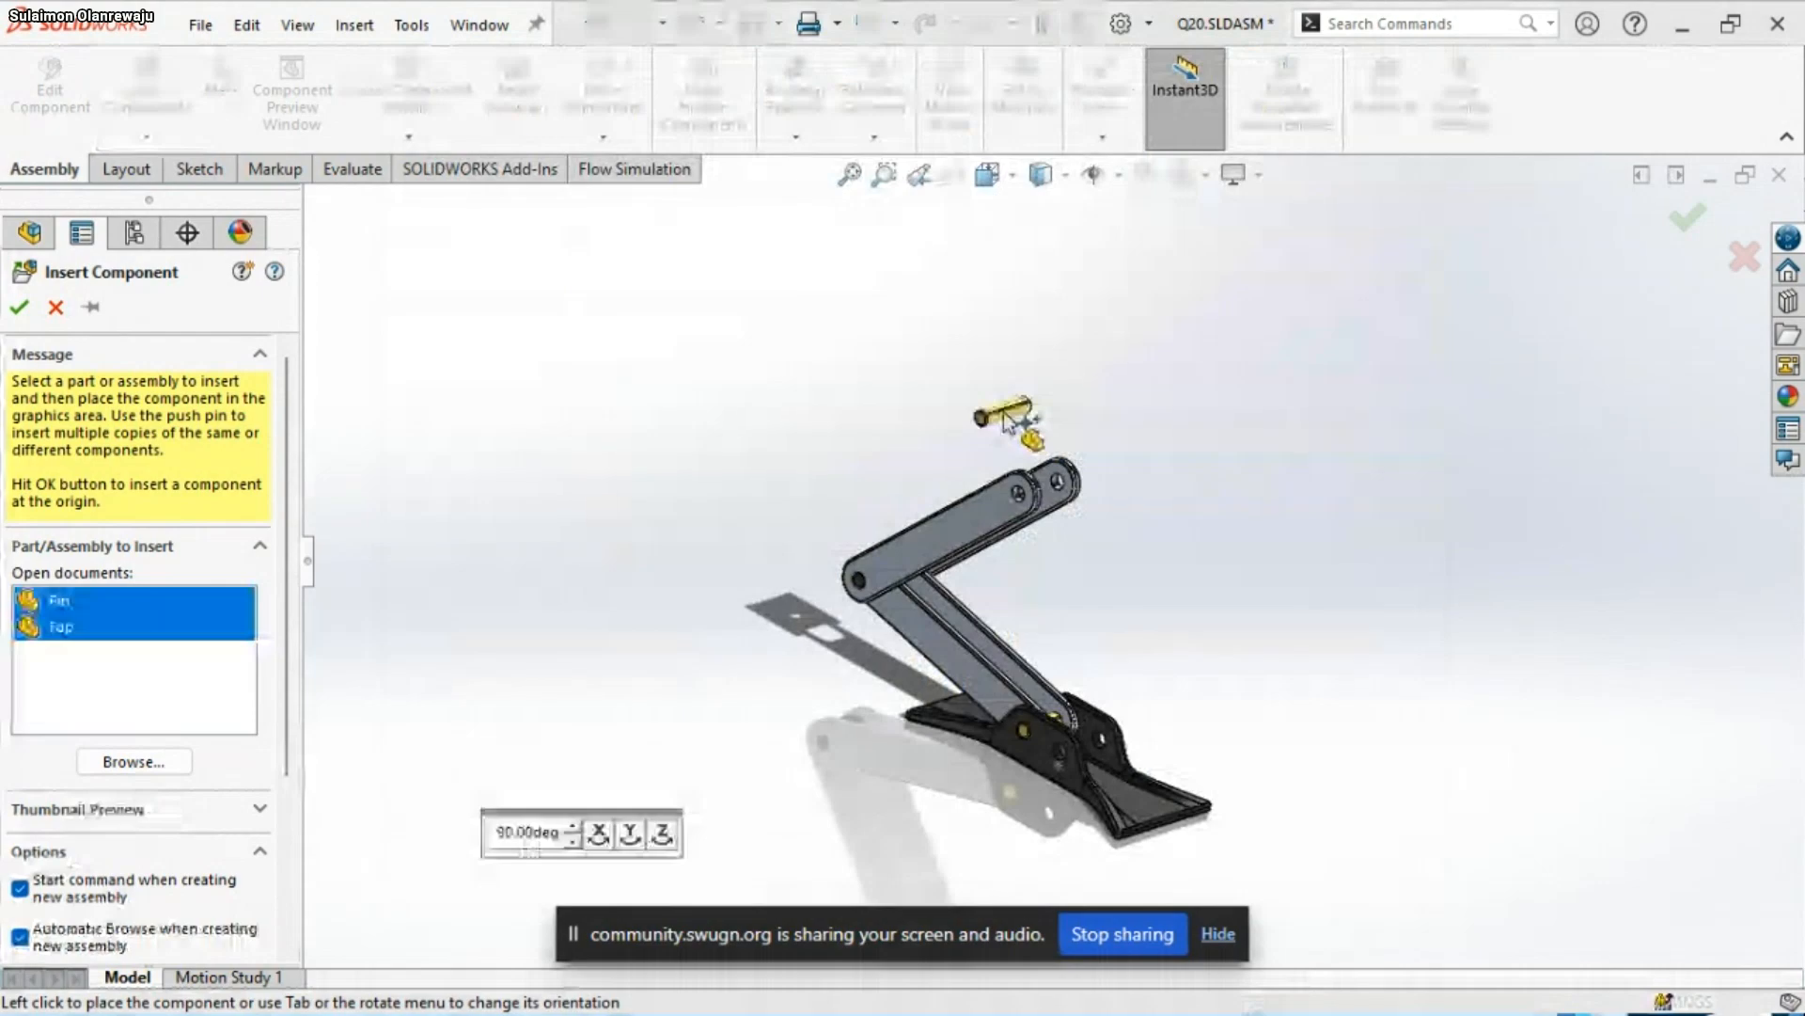
left_click(1004, 413)
scroll(1115, 412, "down", 2)
left_click(988, 473)
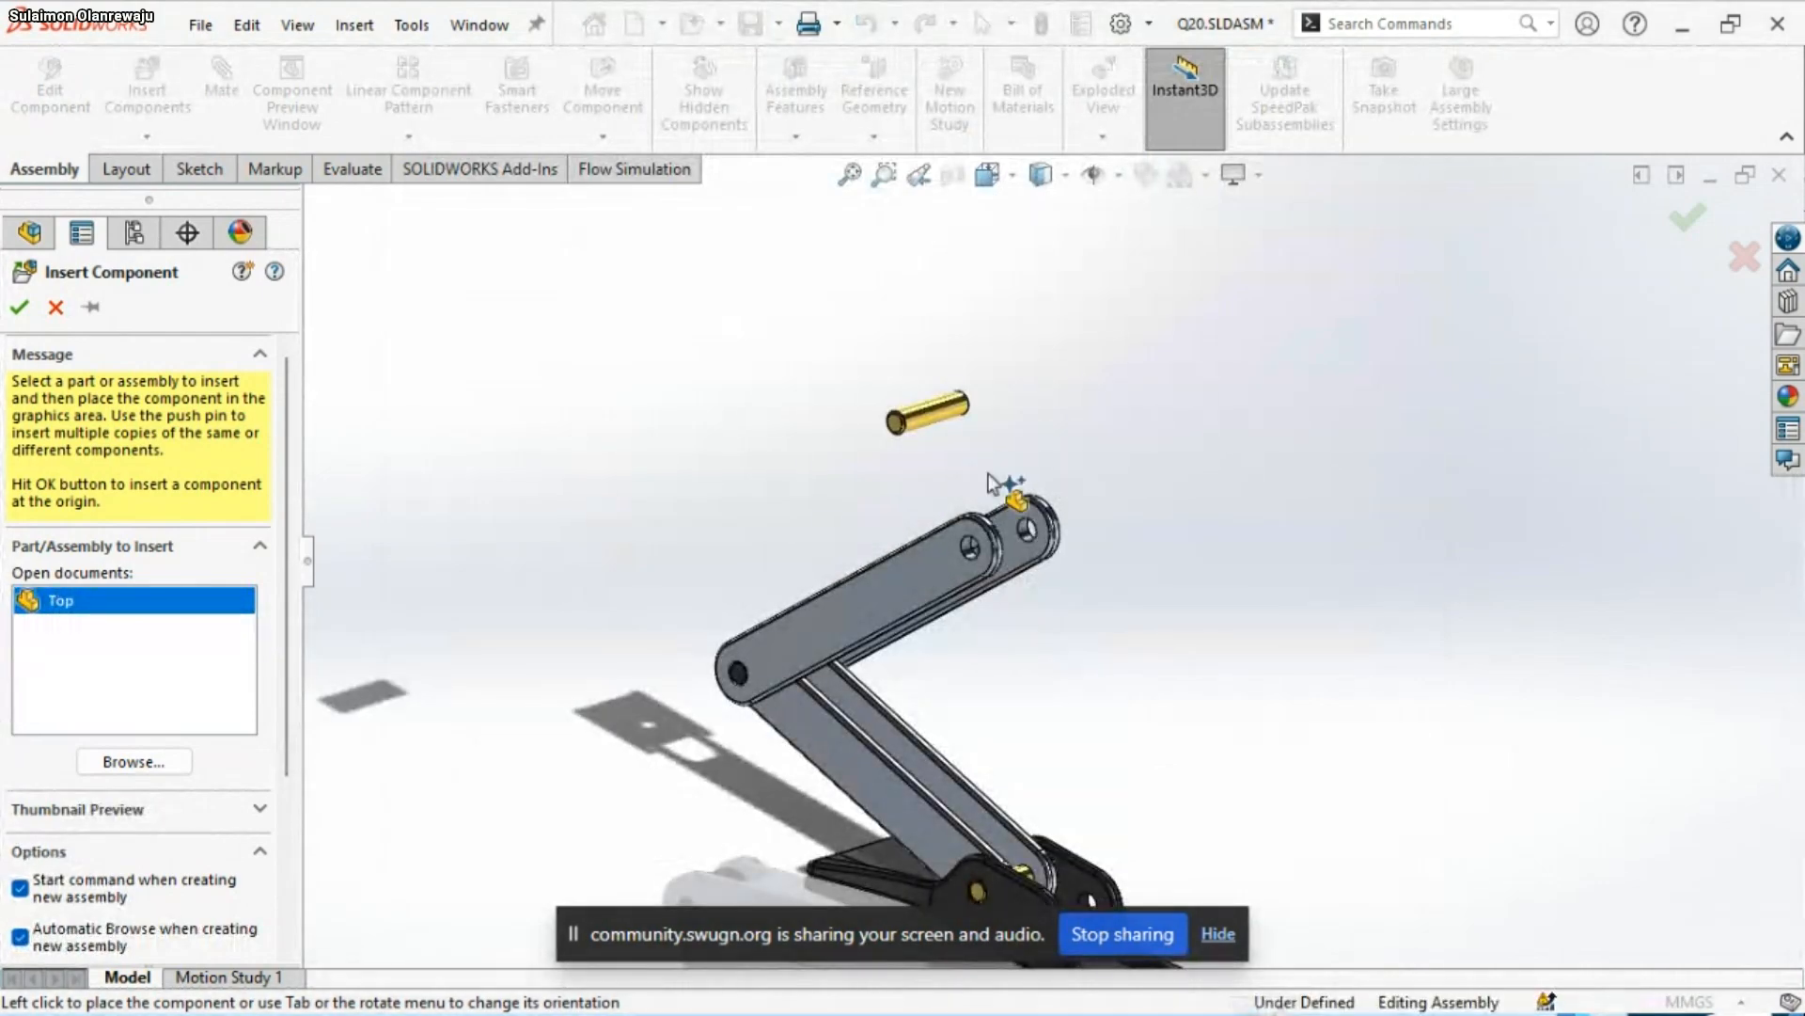
left_click(988, 477)
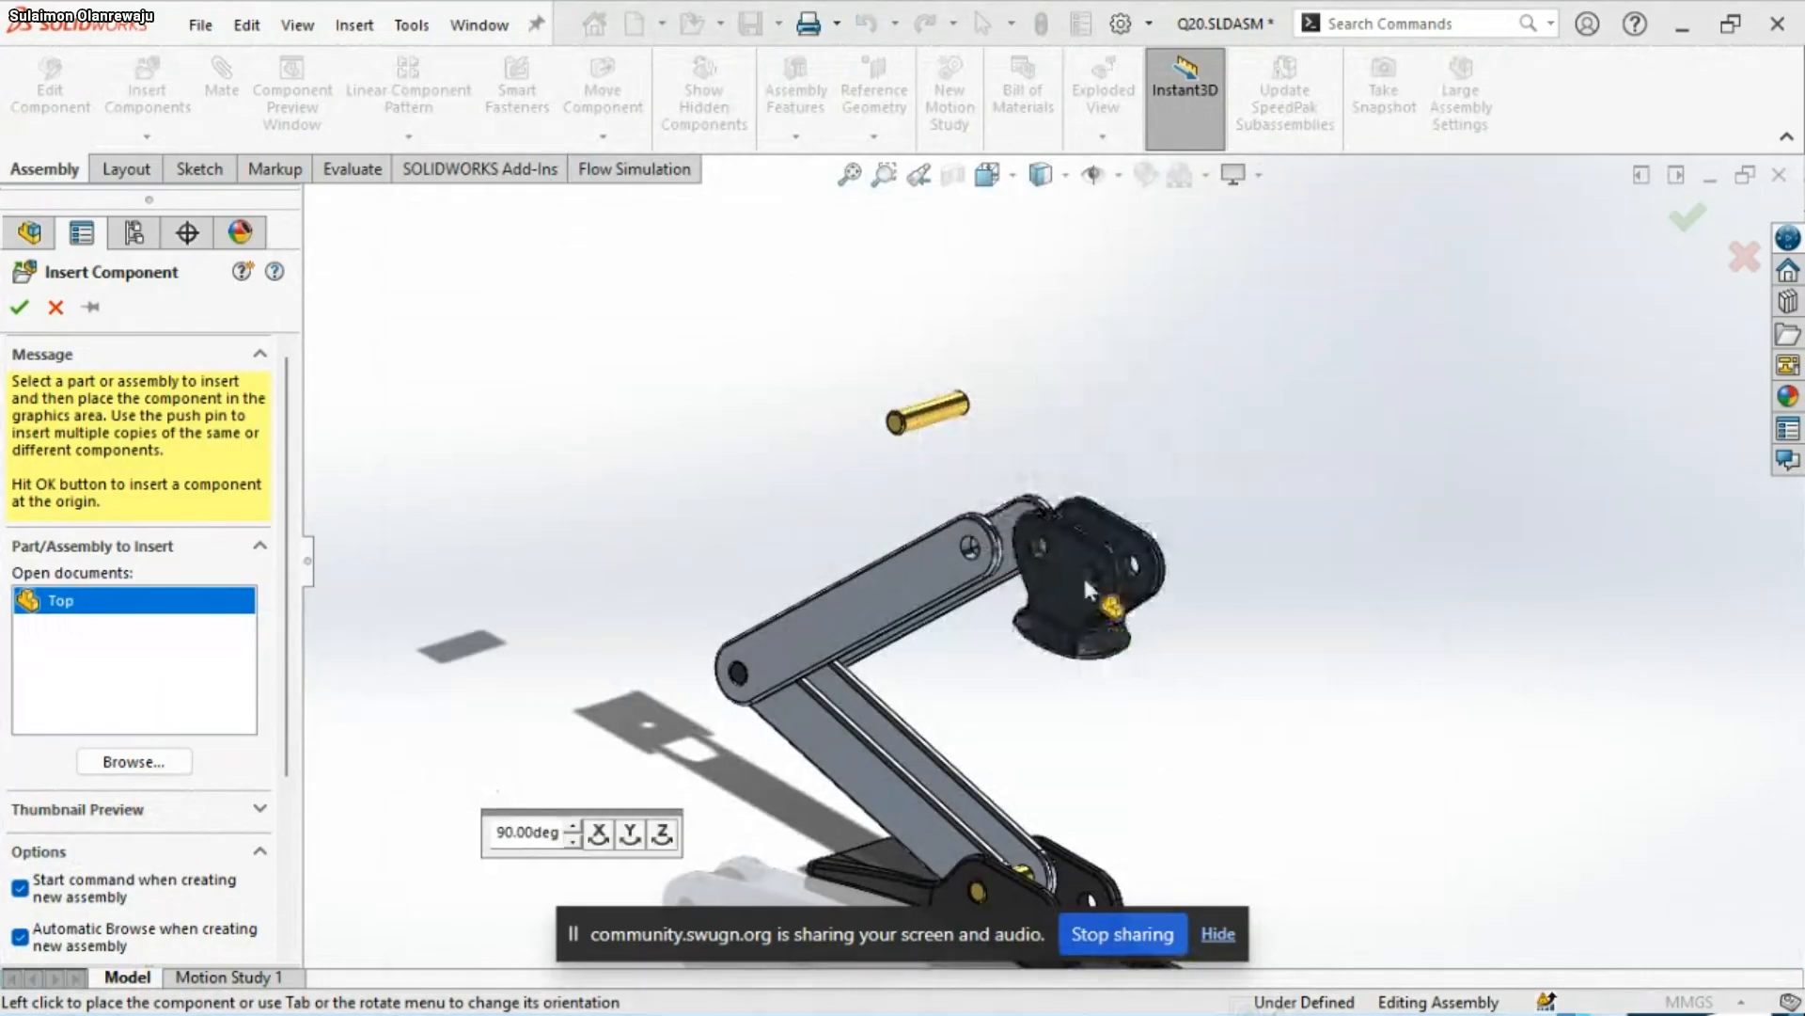
Turn the Top part in 90° increments about its Y and X axes until its disc faces up, and place it near the Top-Linkage's free end
scroll(1095, 660, "down", 3)
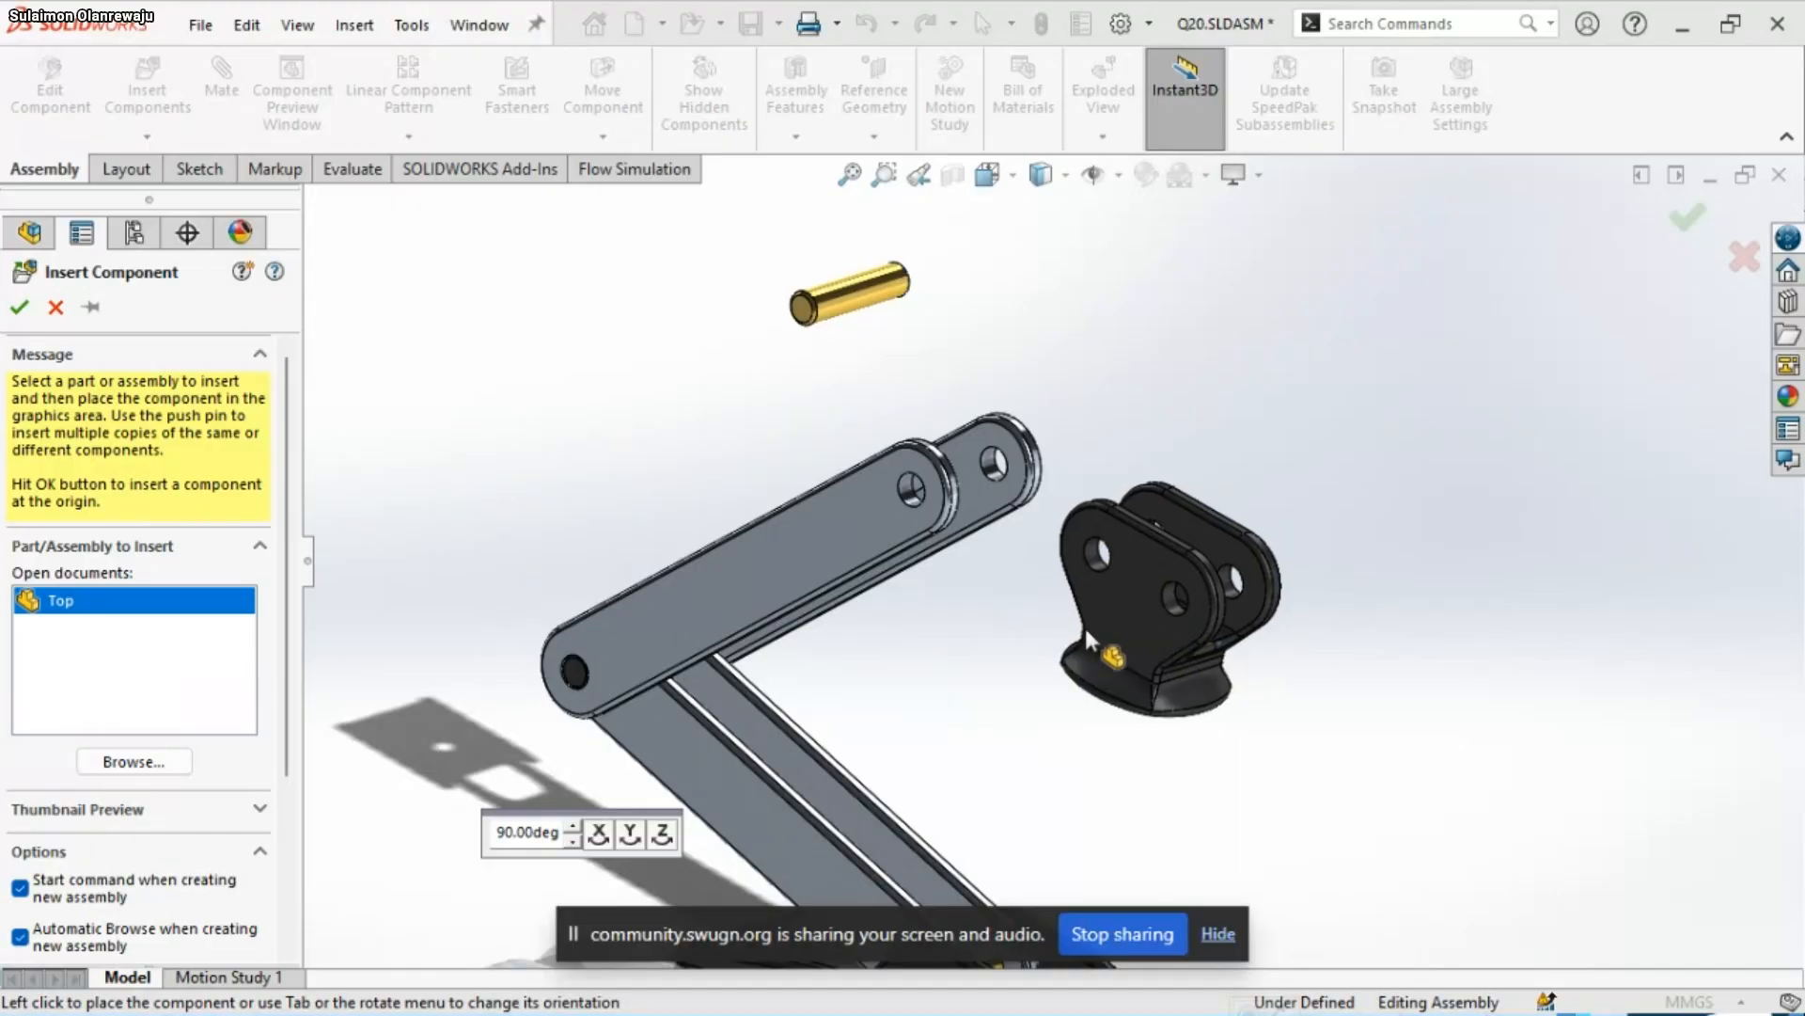
left_click(634, 837)
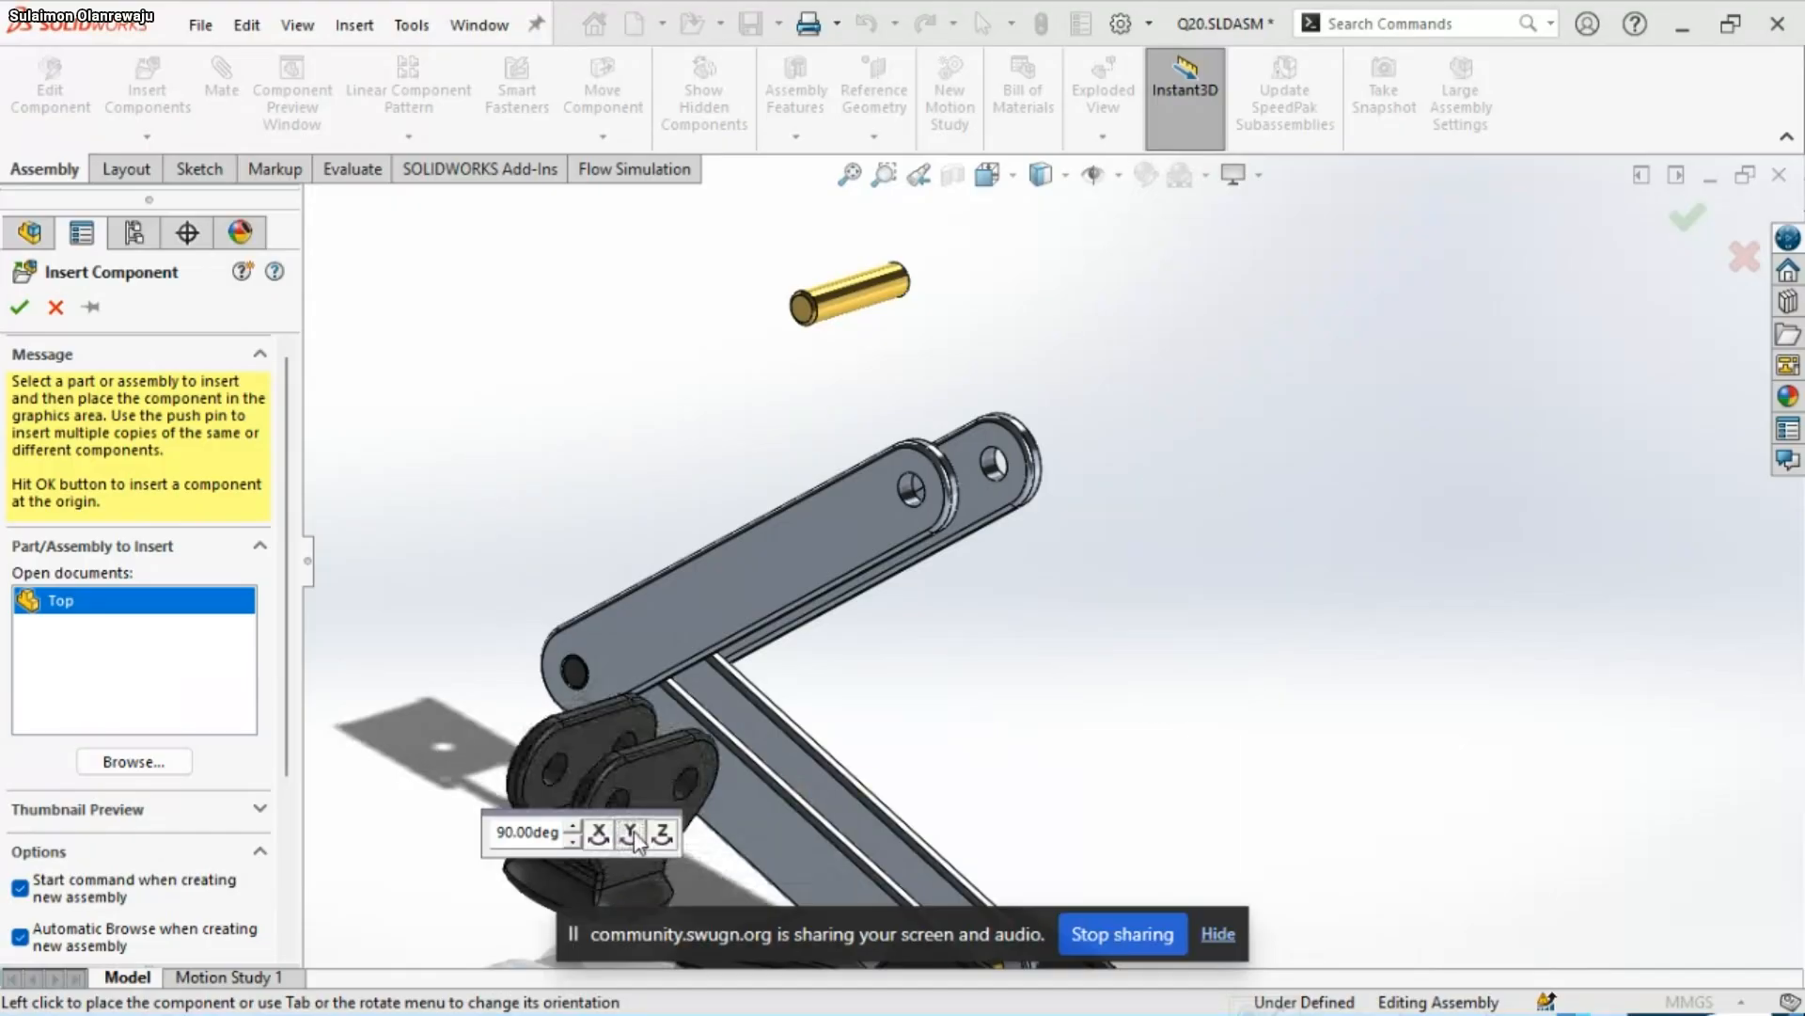
left_click(634, 837)
left_click(635, 837)
left_click(632, 837)
left_click(599, 835)
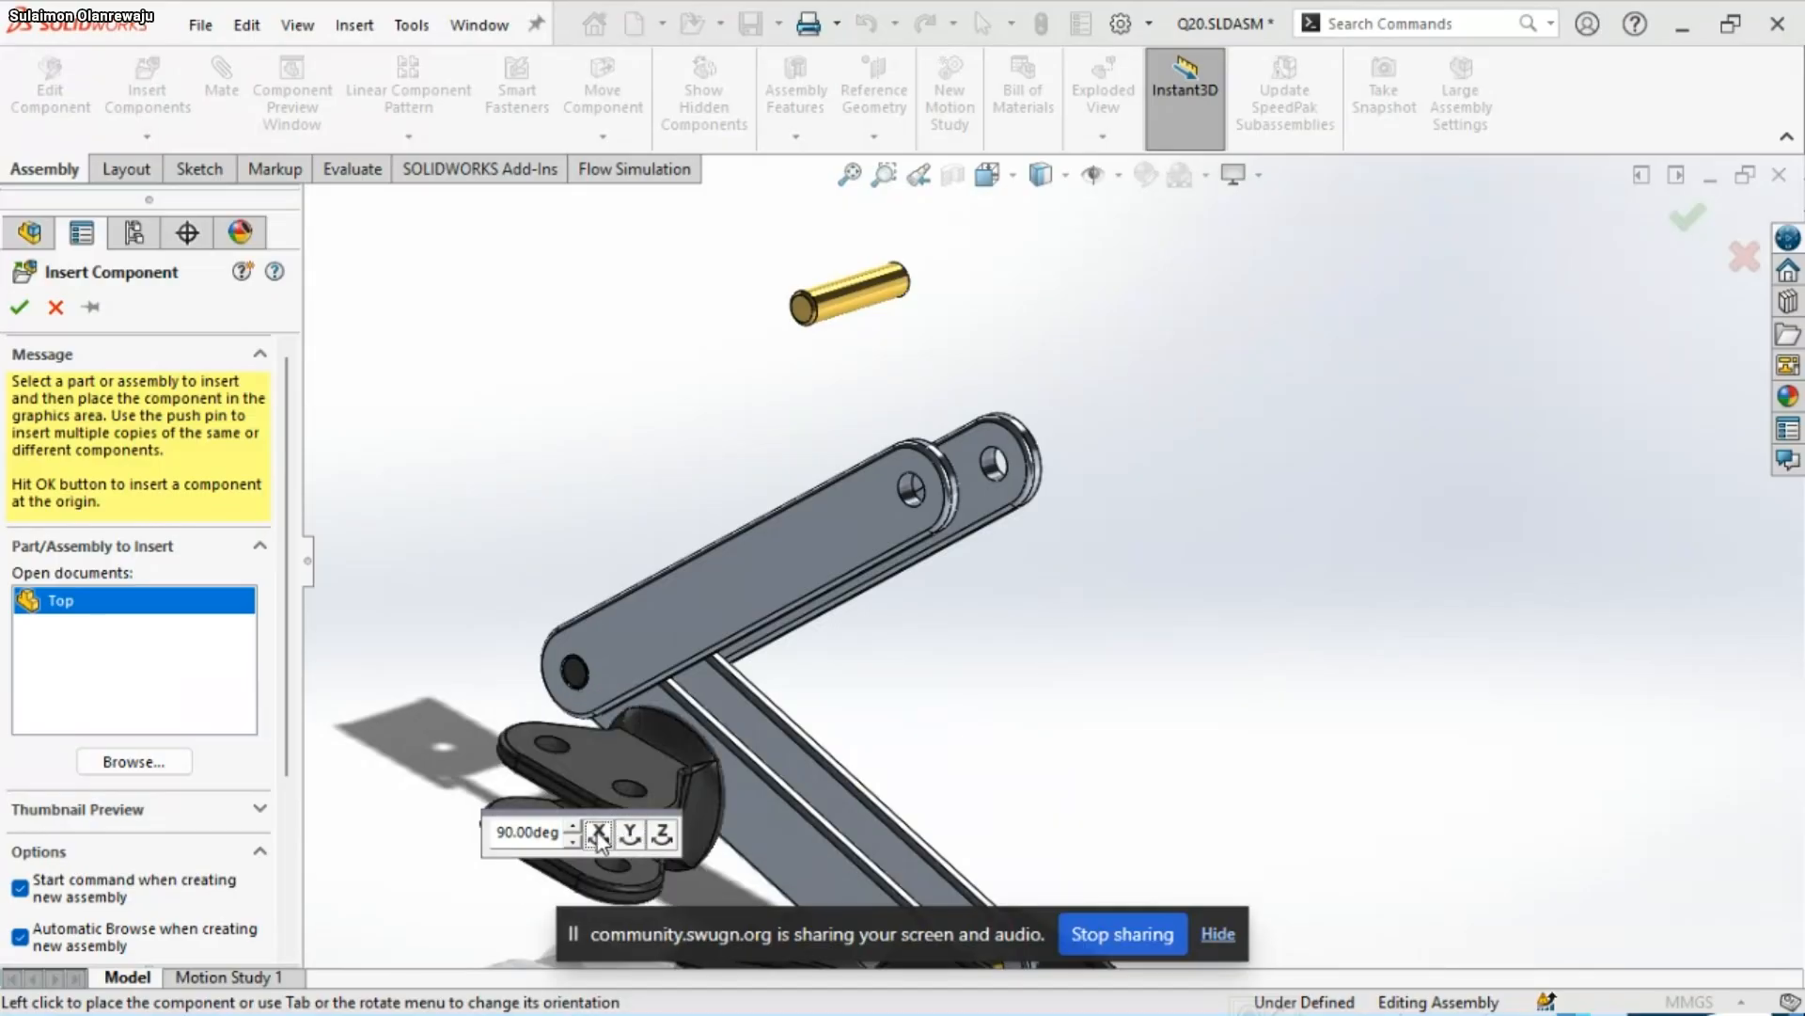
left_click(599, 835)
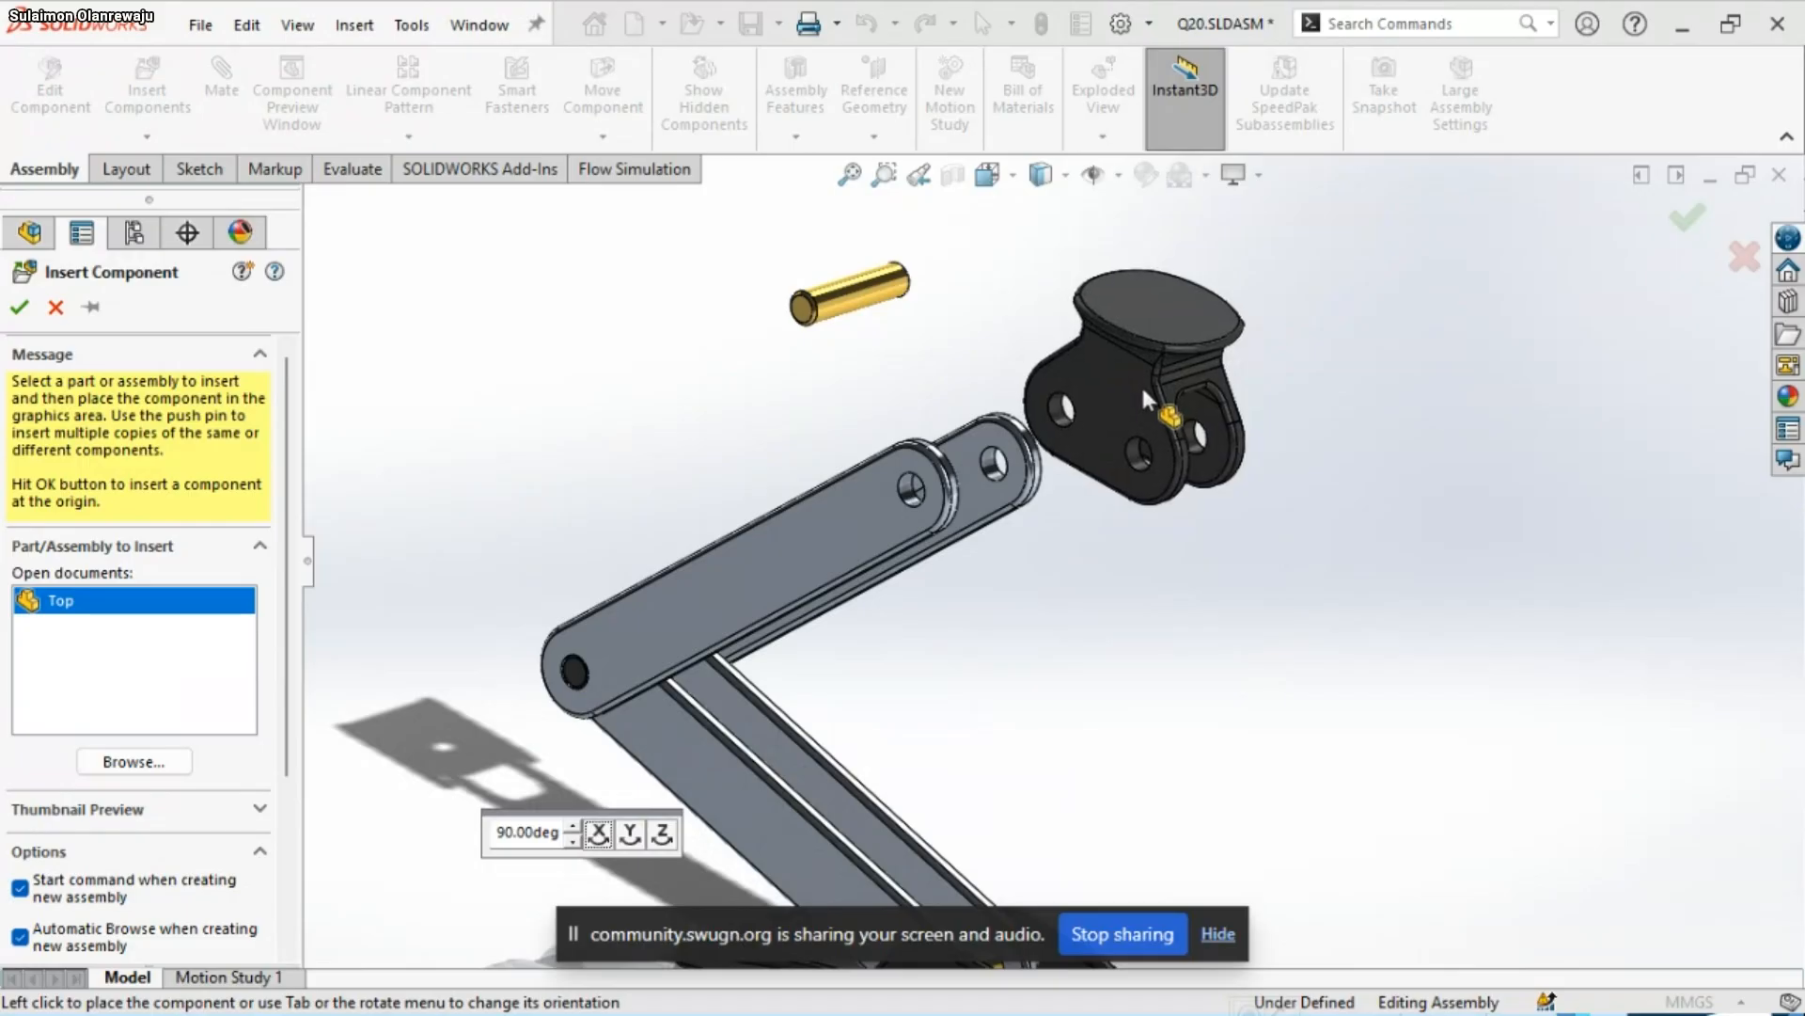
left_click(1177, 368)
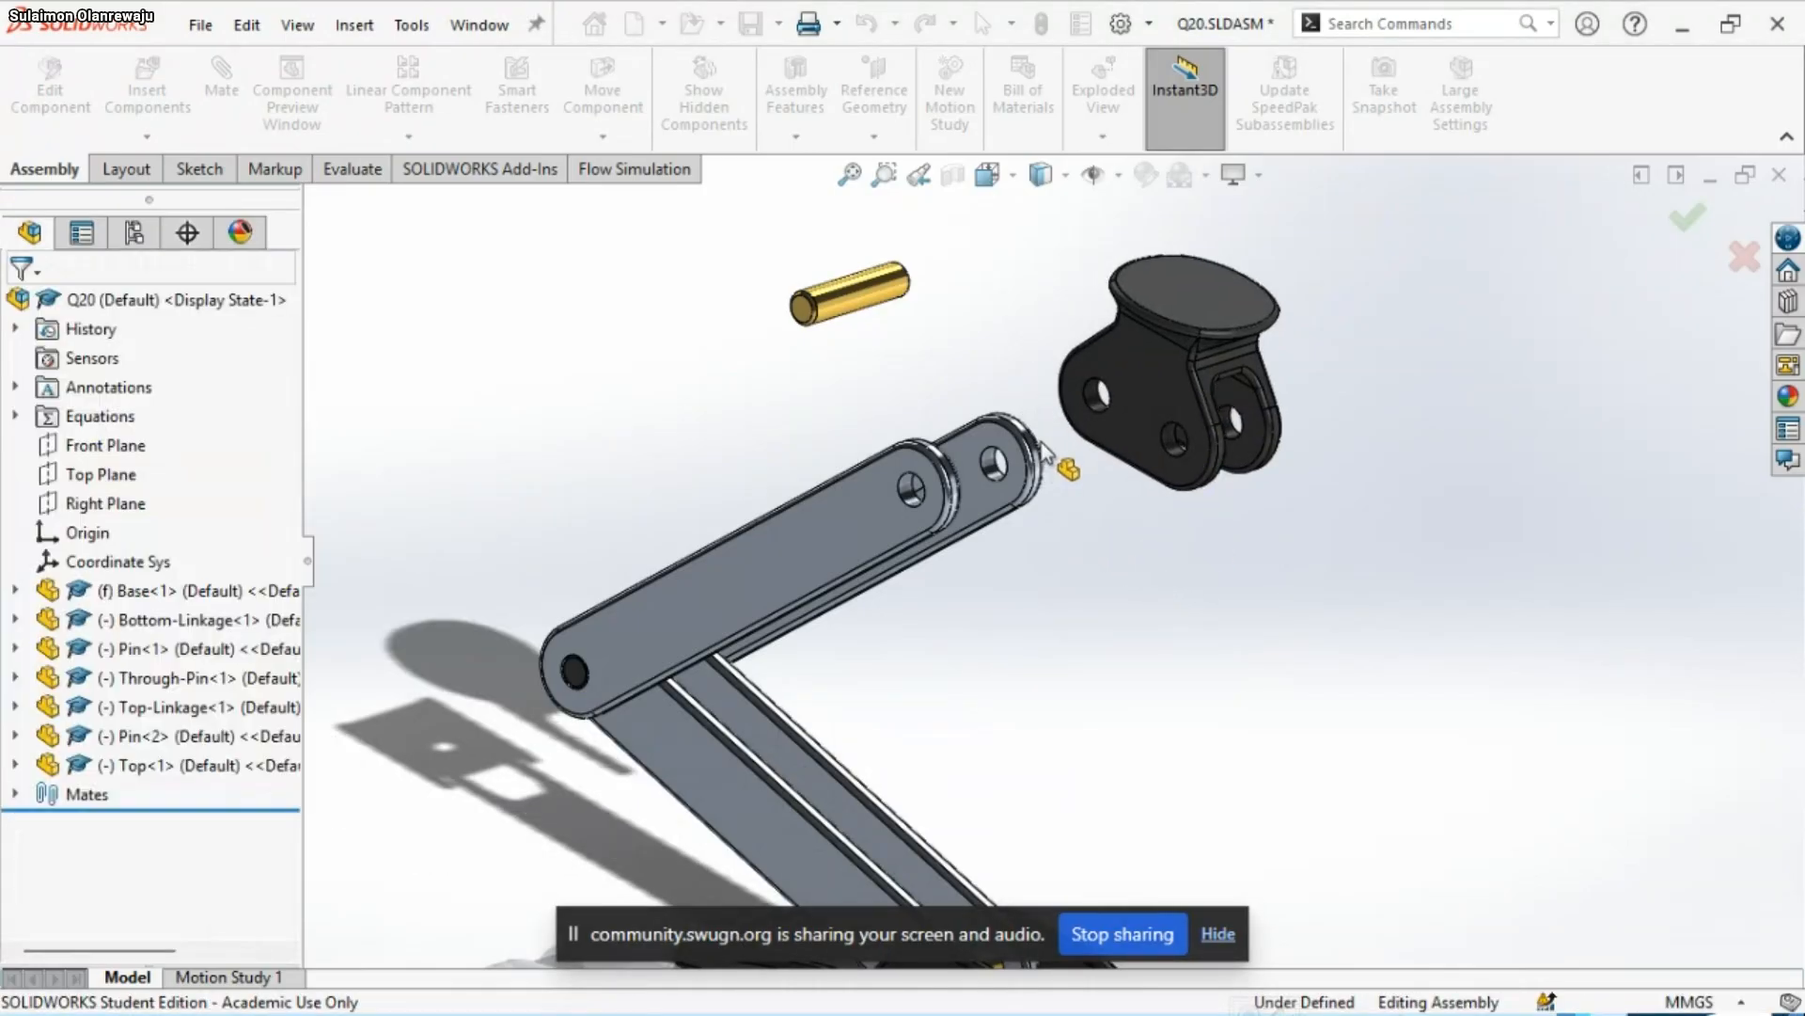
Add a concentric mate between a hole in the Top part and the hole at the Top-Linkage's free end
scroll(1064, 411, "up", 3)
scroll(1070, 406, "up", 2)
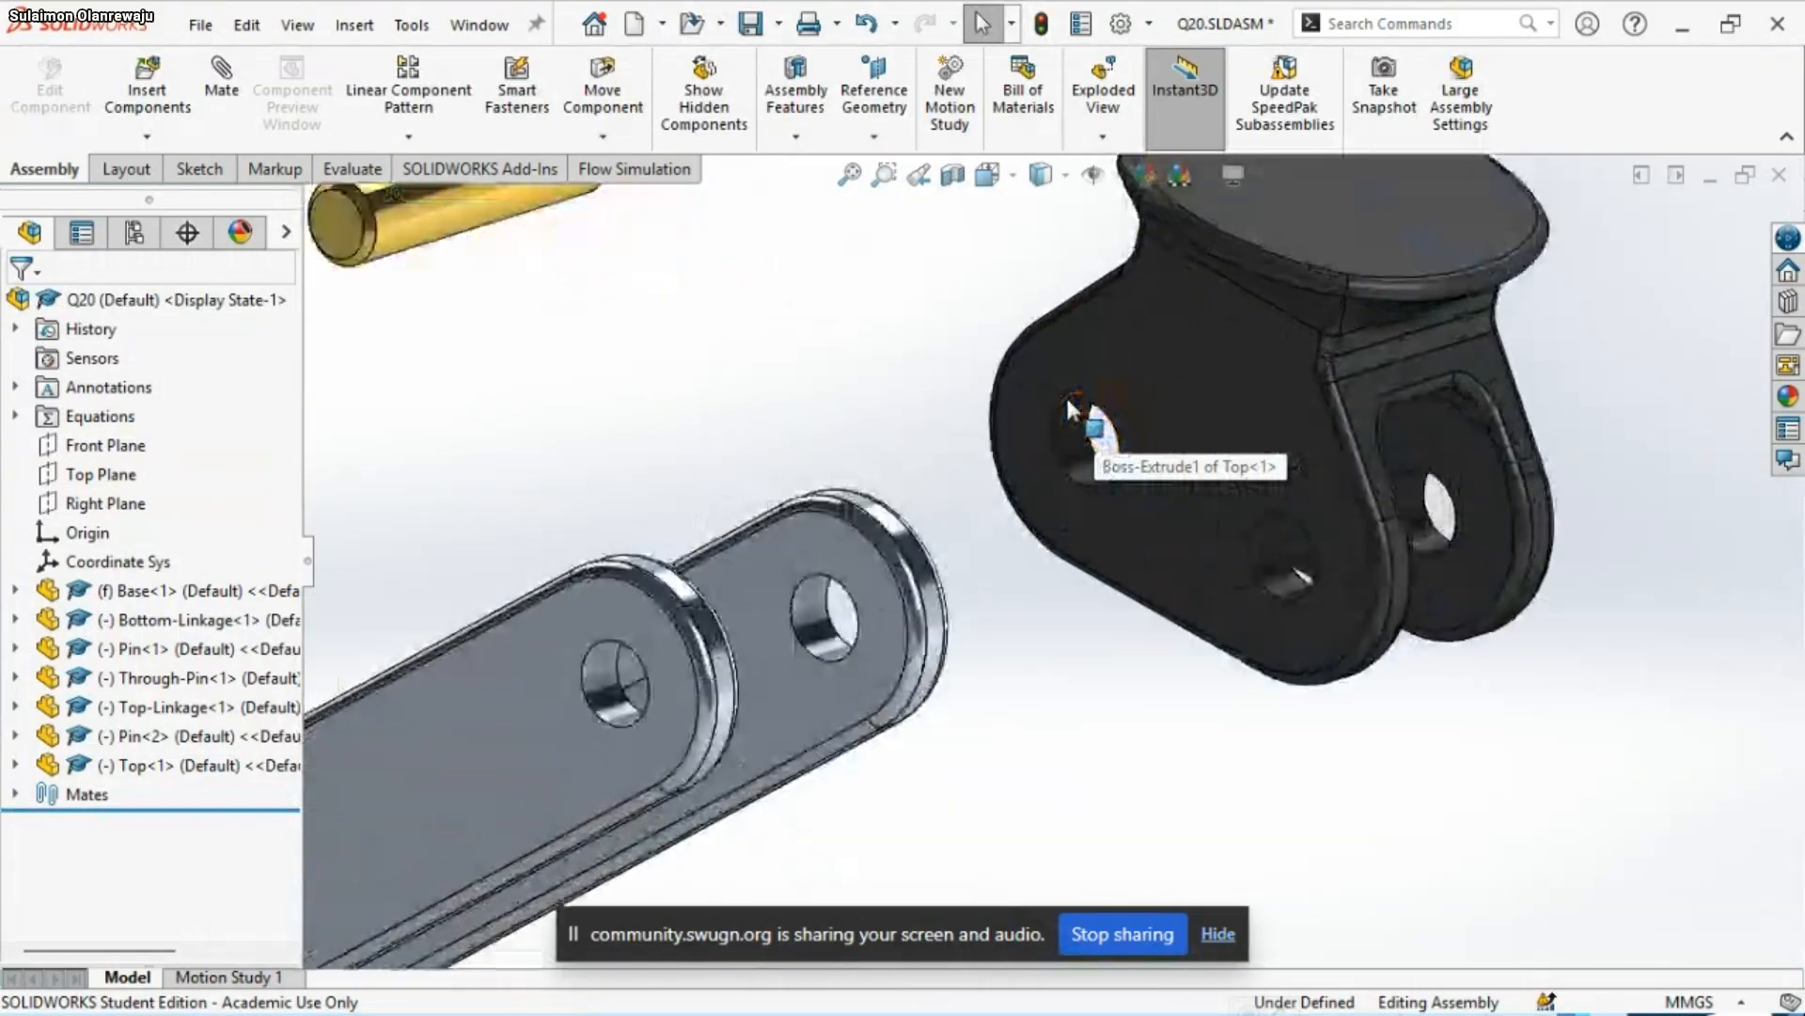
left_click(1068, 428)
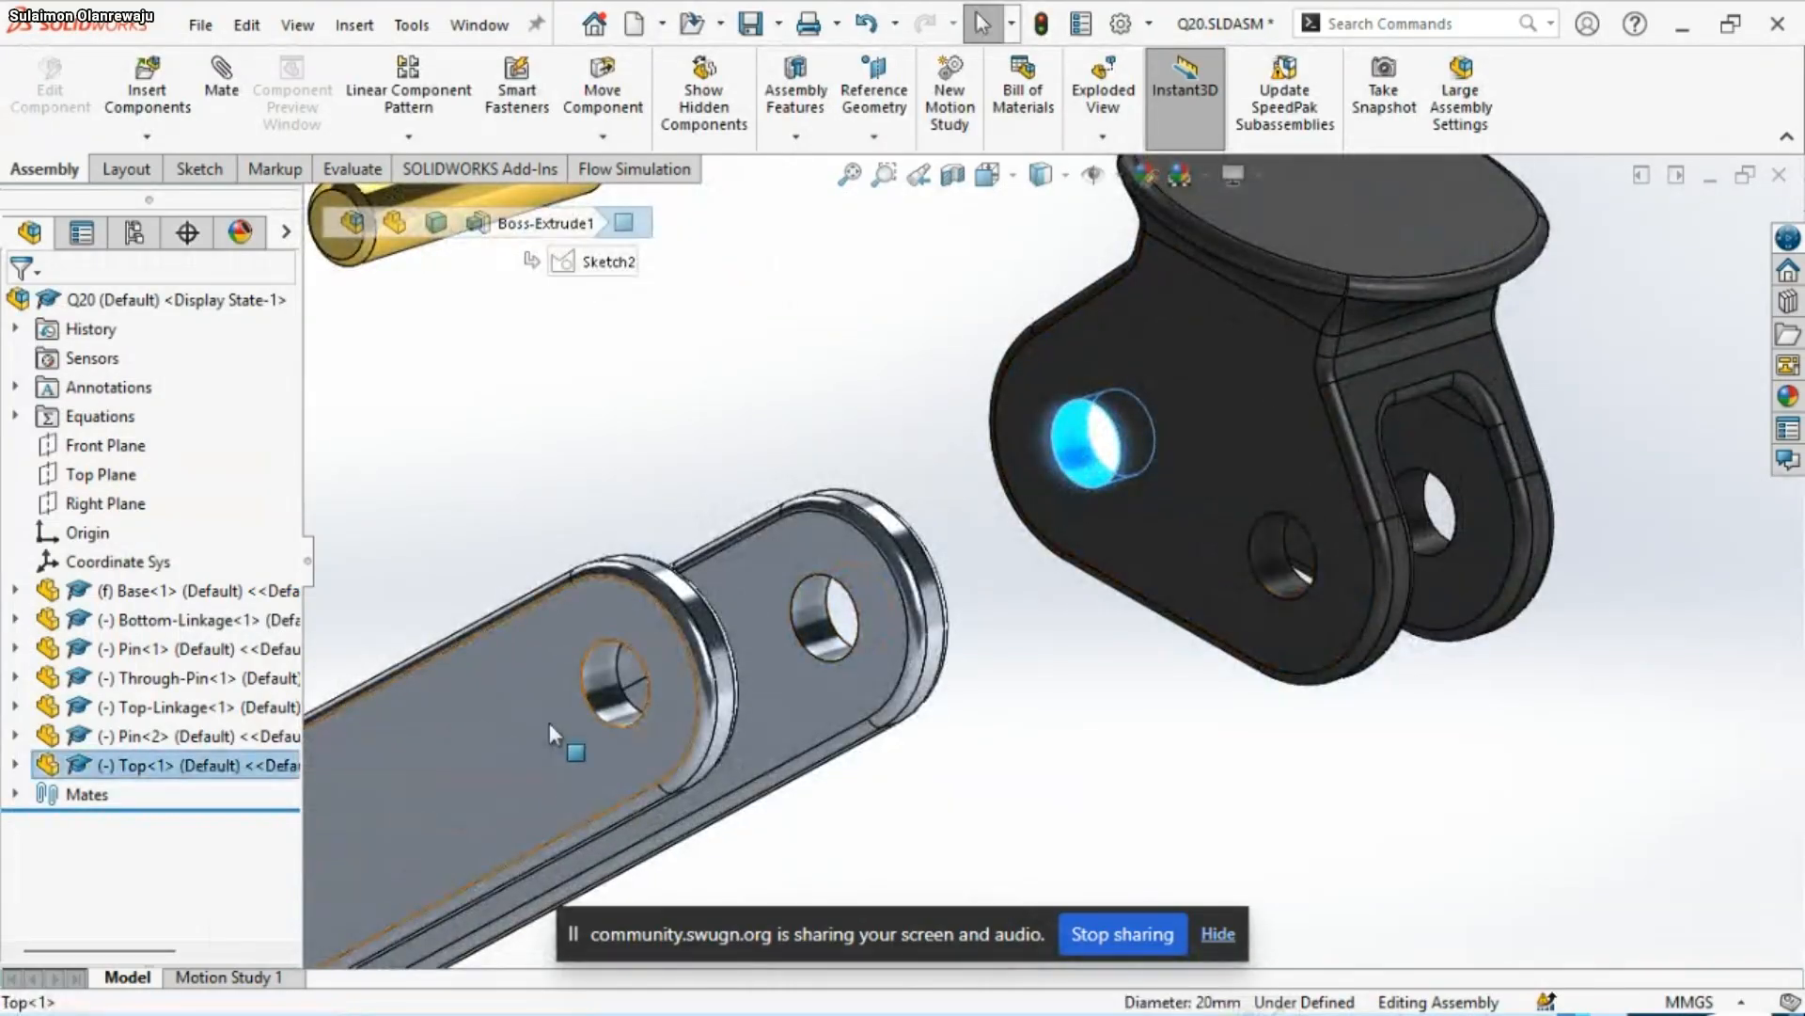
left_click(602, 694, "ctrl")
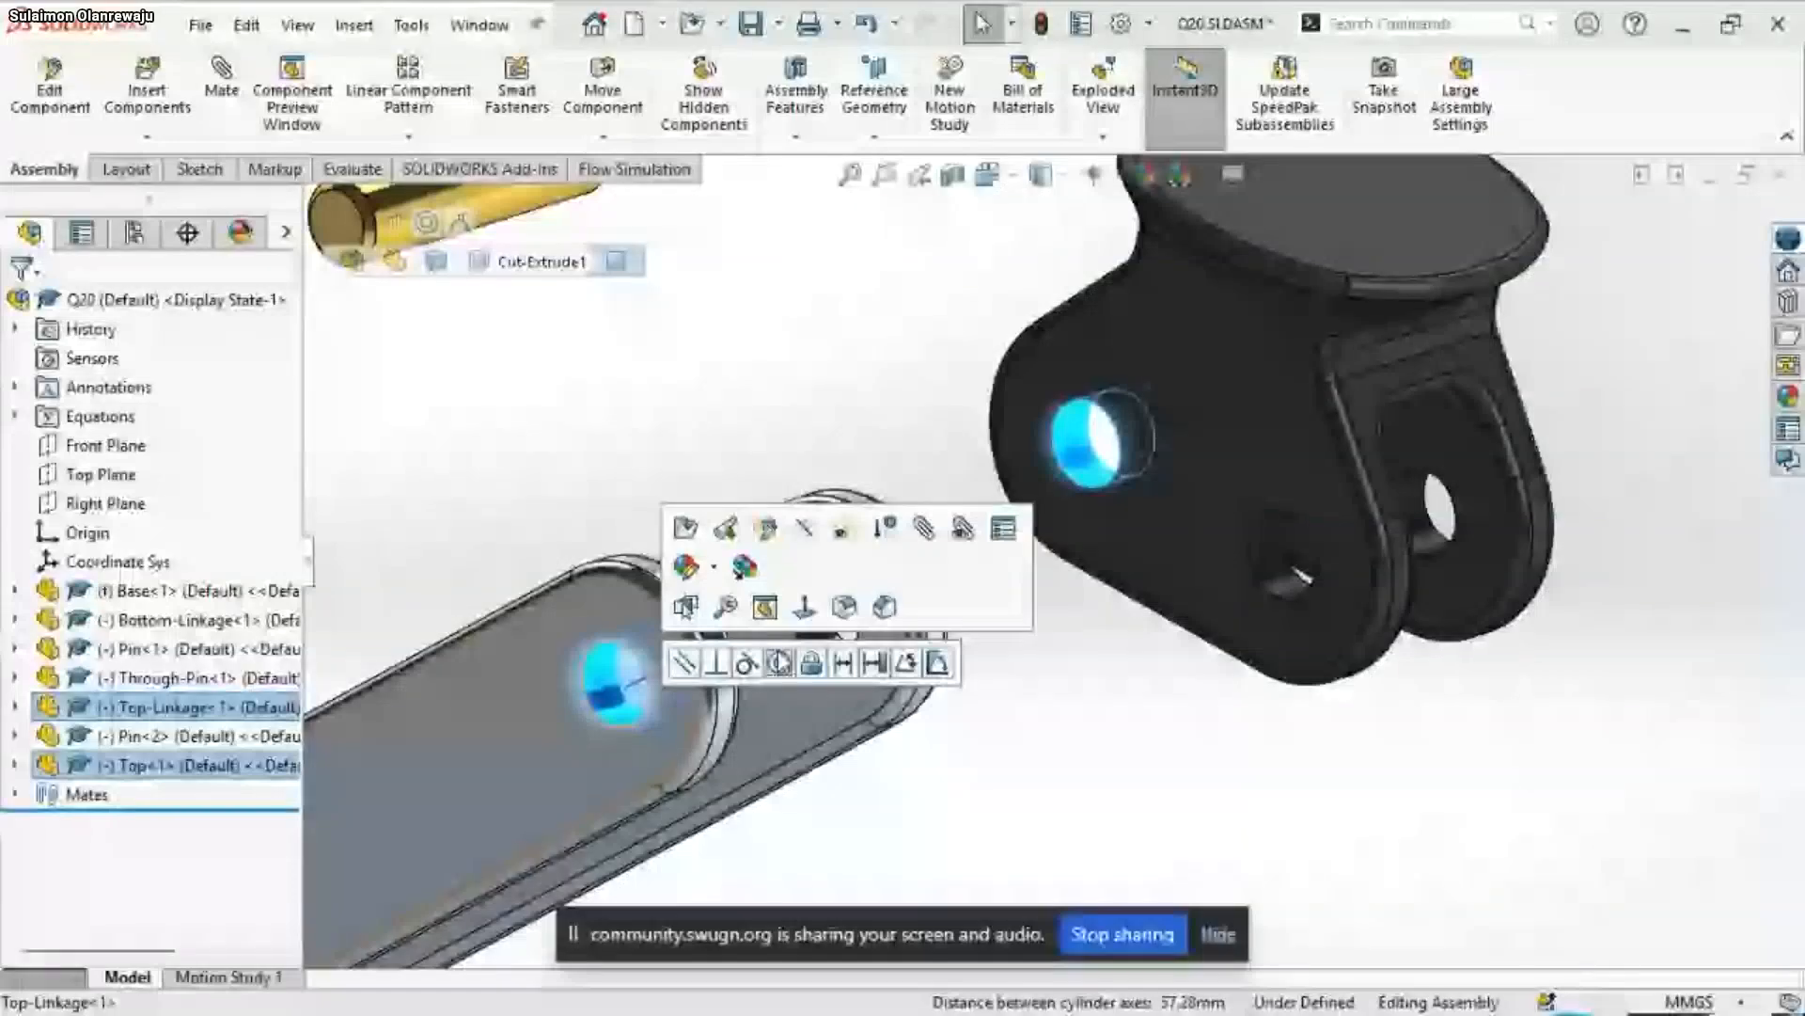
left_click(778, 663)
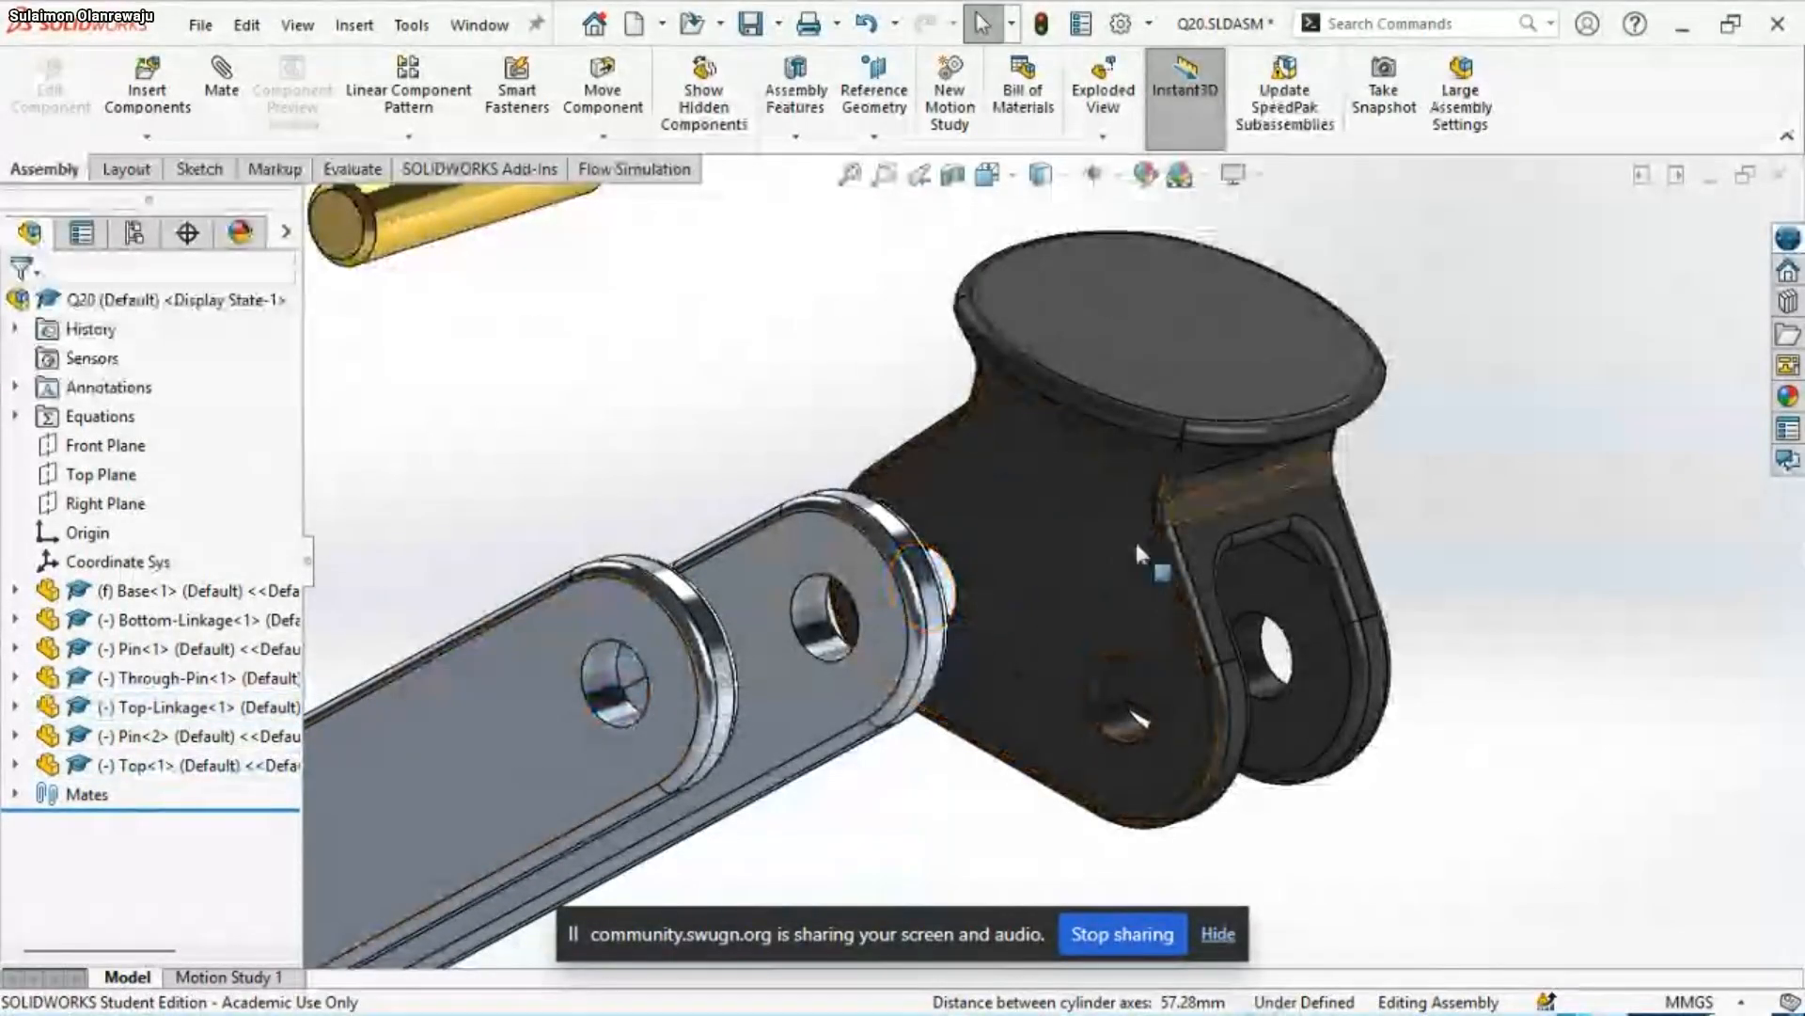
Add a concentric mate between the second Pin's cylindrical face and the hole at the Top-Linkage's free end
scroll(1136, 539, "up", 2)
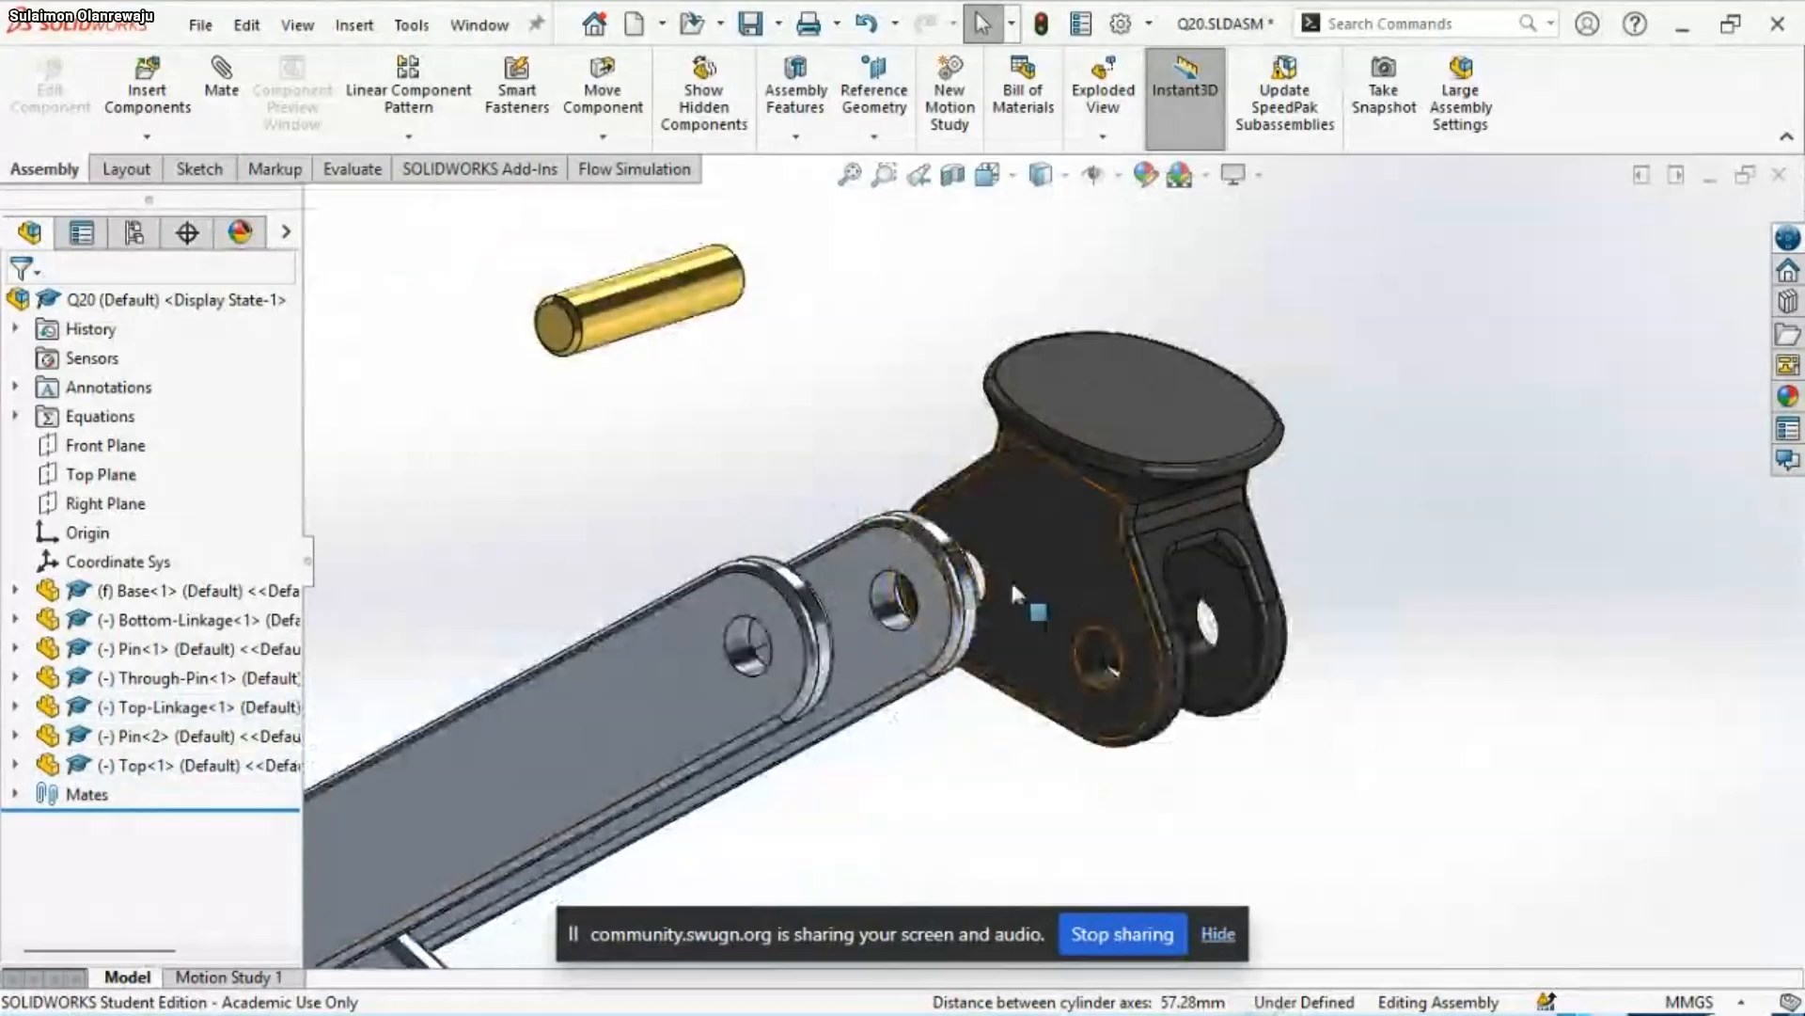
left_click(1049, 606)
mouse_move(1039, 616)
left_mouse_down()
mouse_move(1003, 624)
mouse_move(1024, 608)
left_mouse_up()
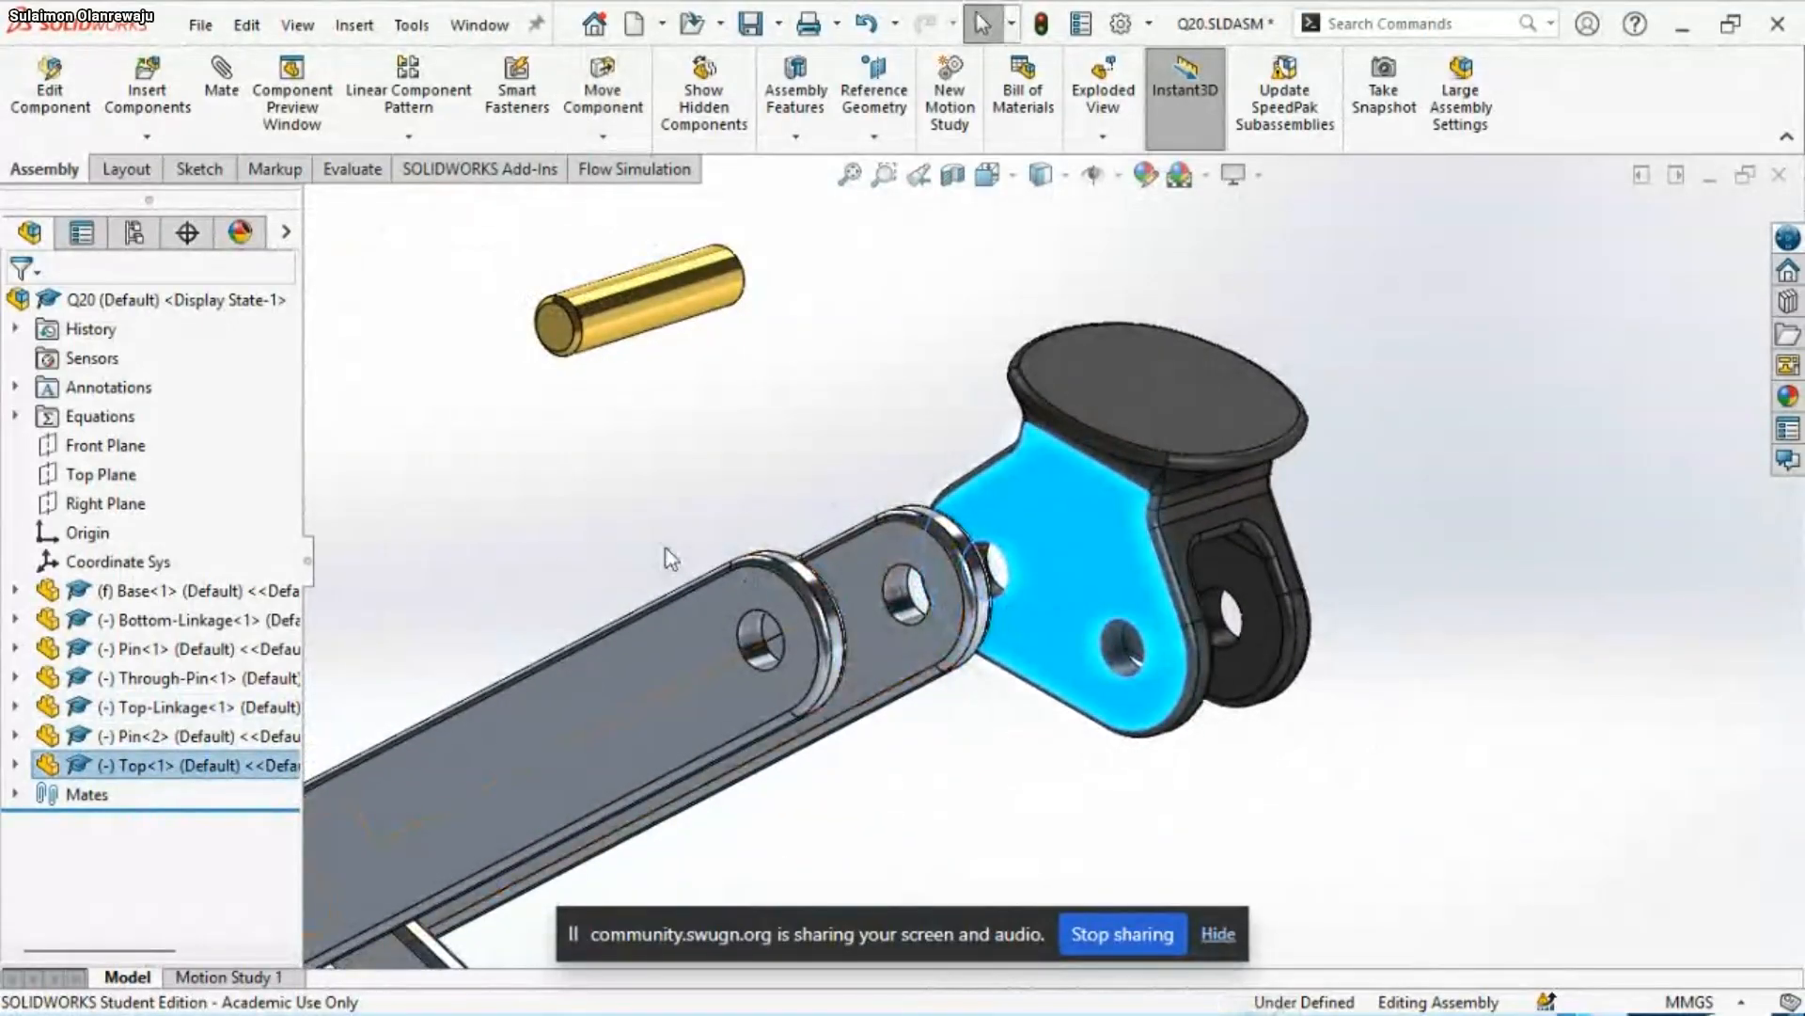
left_click(628, 313)
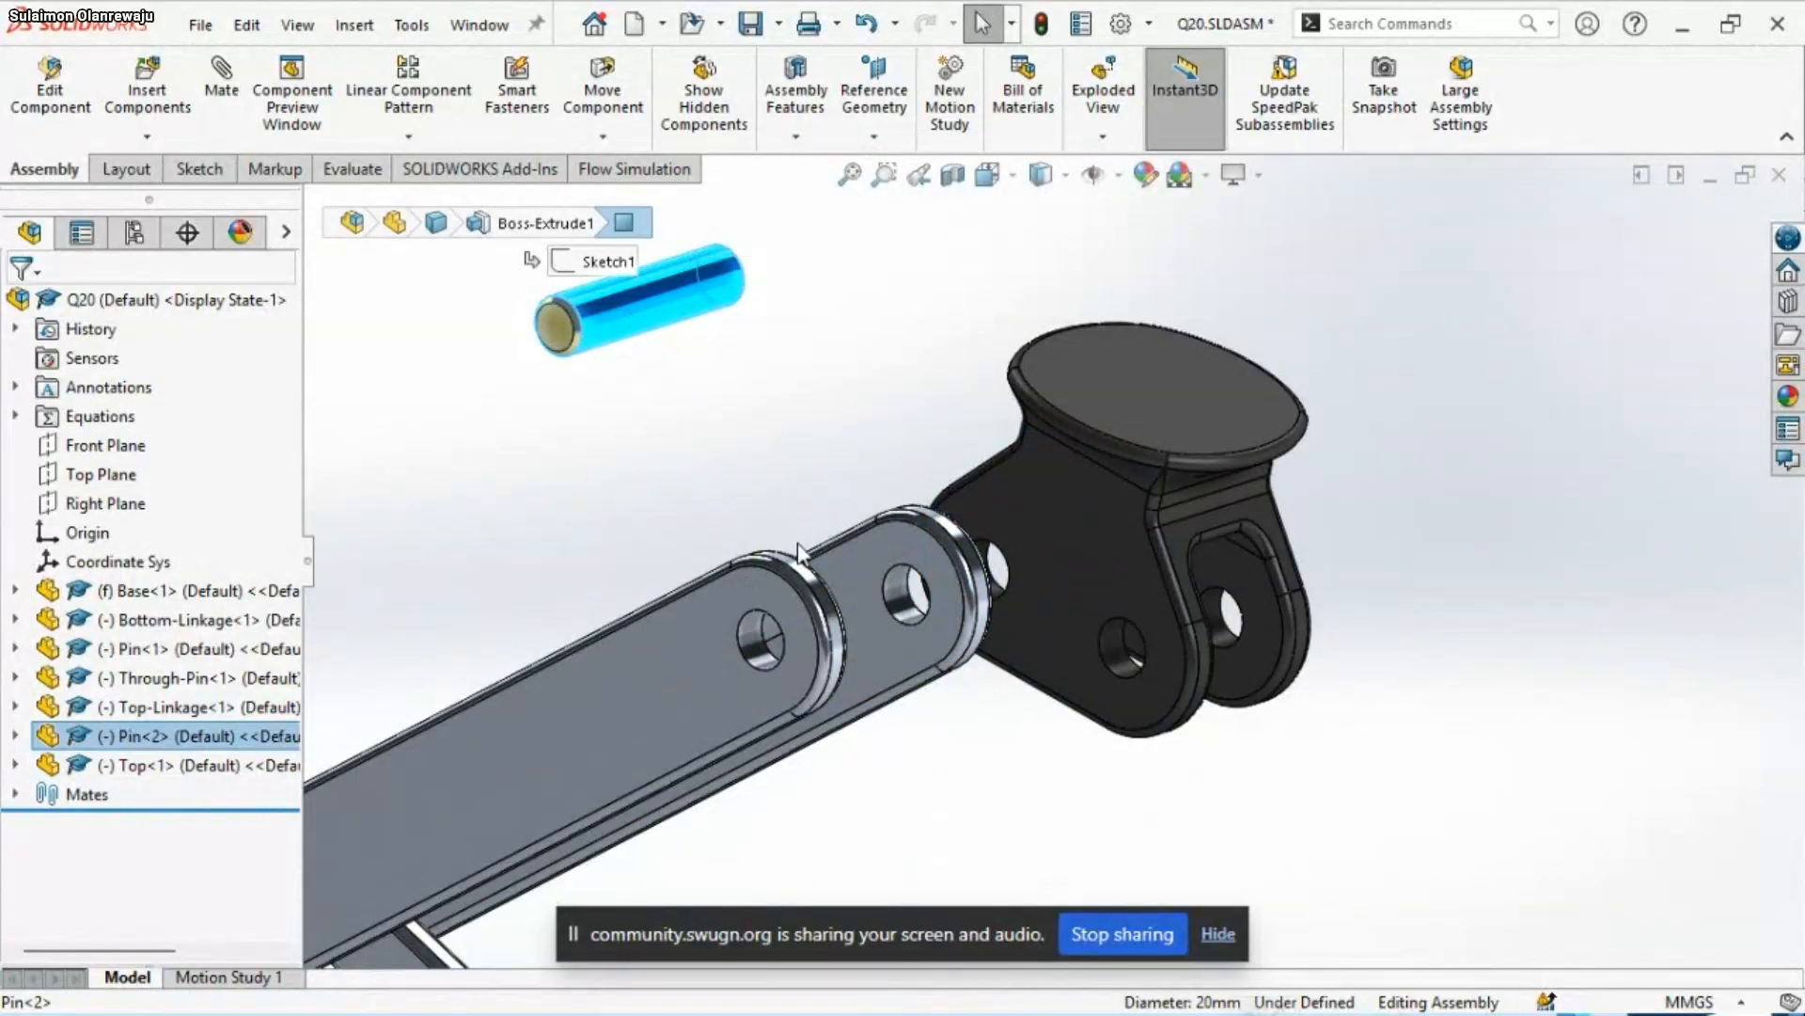
left_click(750, 645, "ctrl")
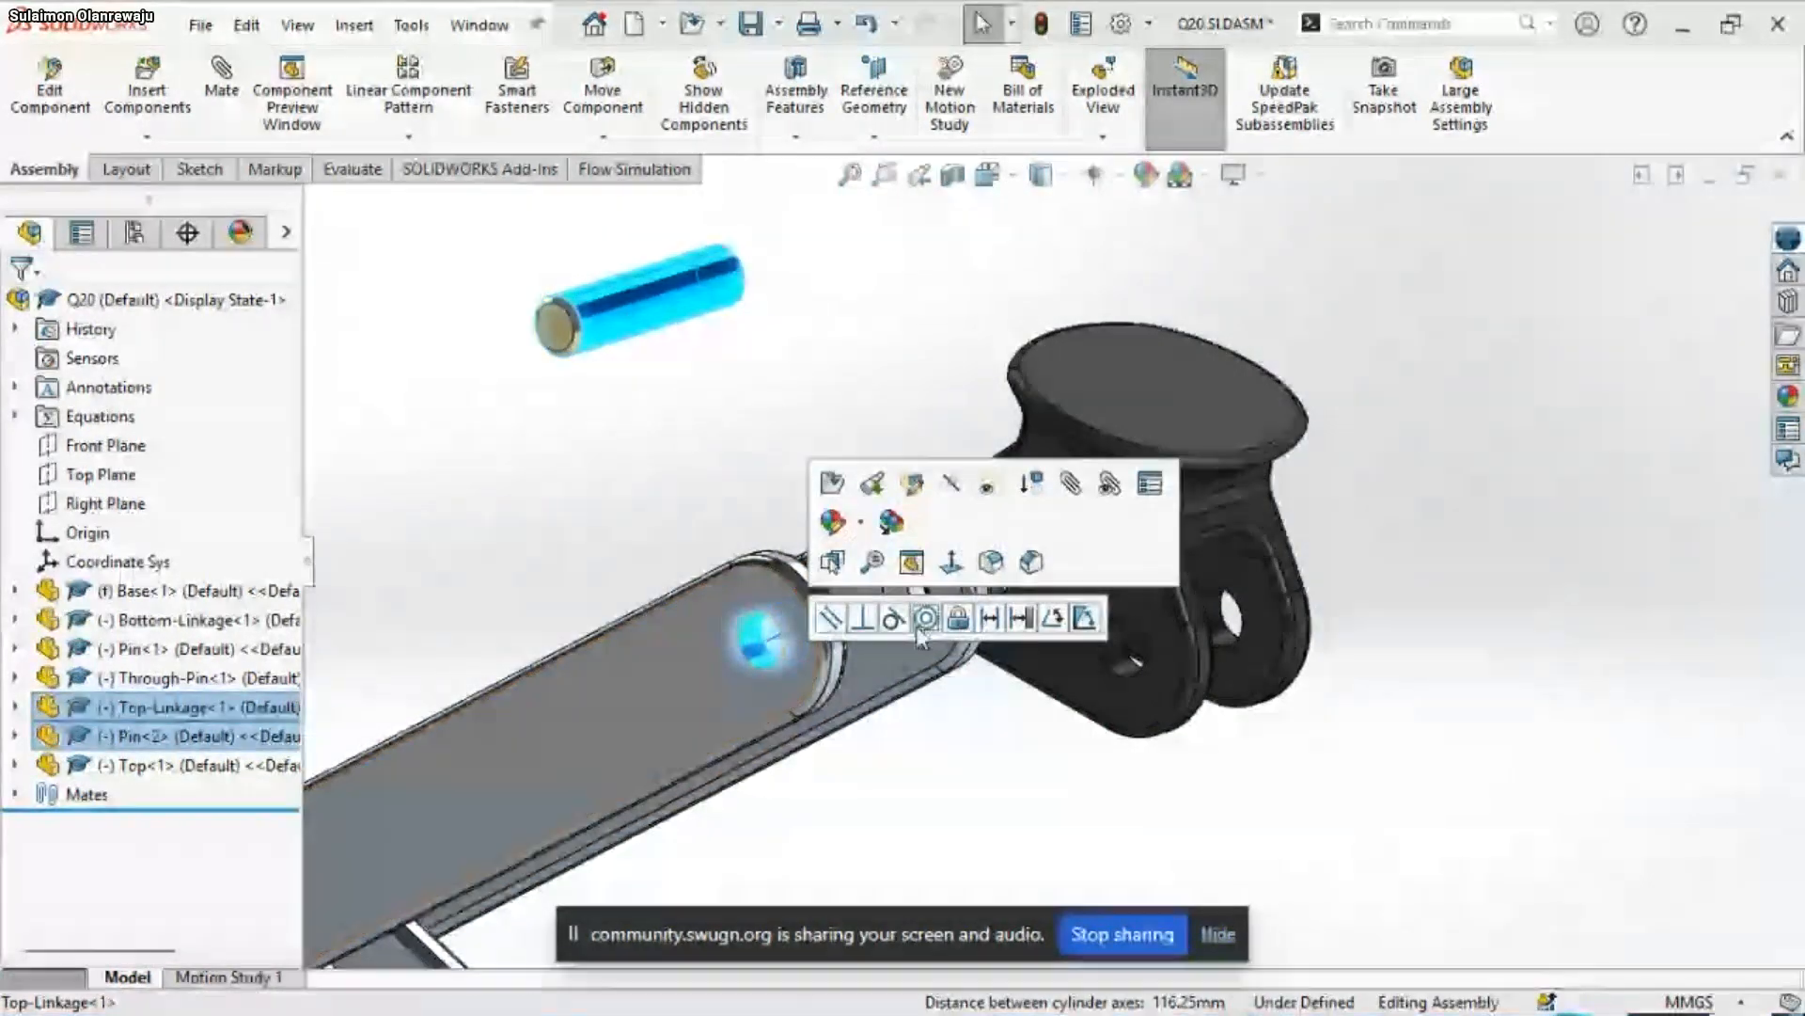
left_click(918, 623)
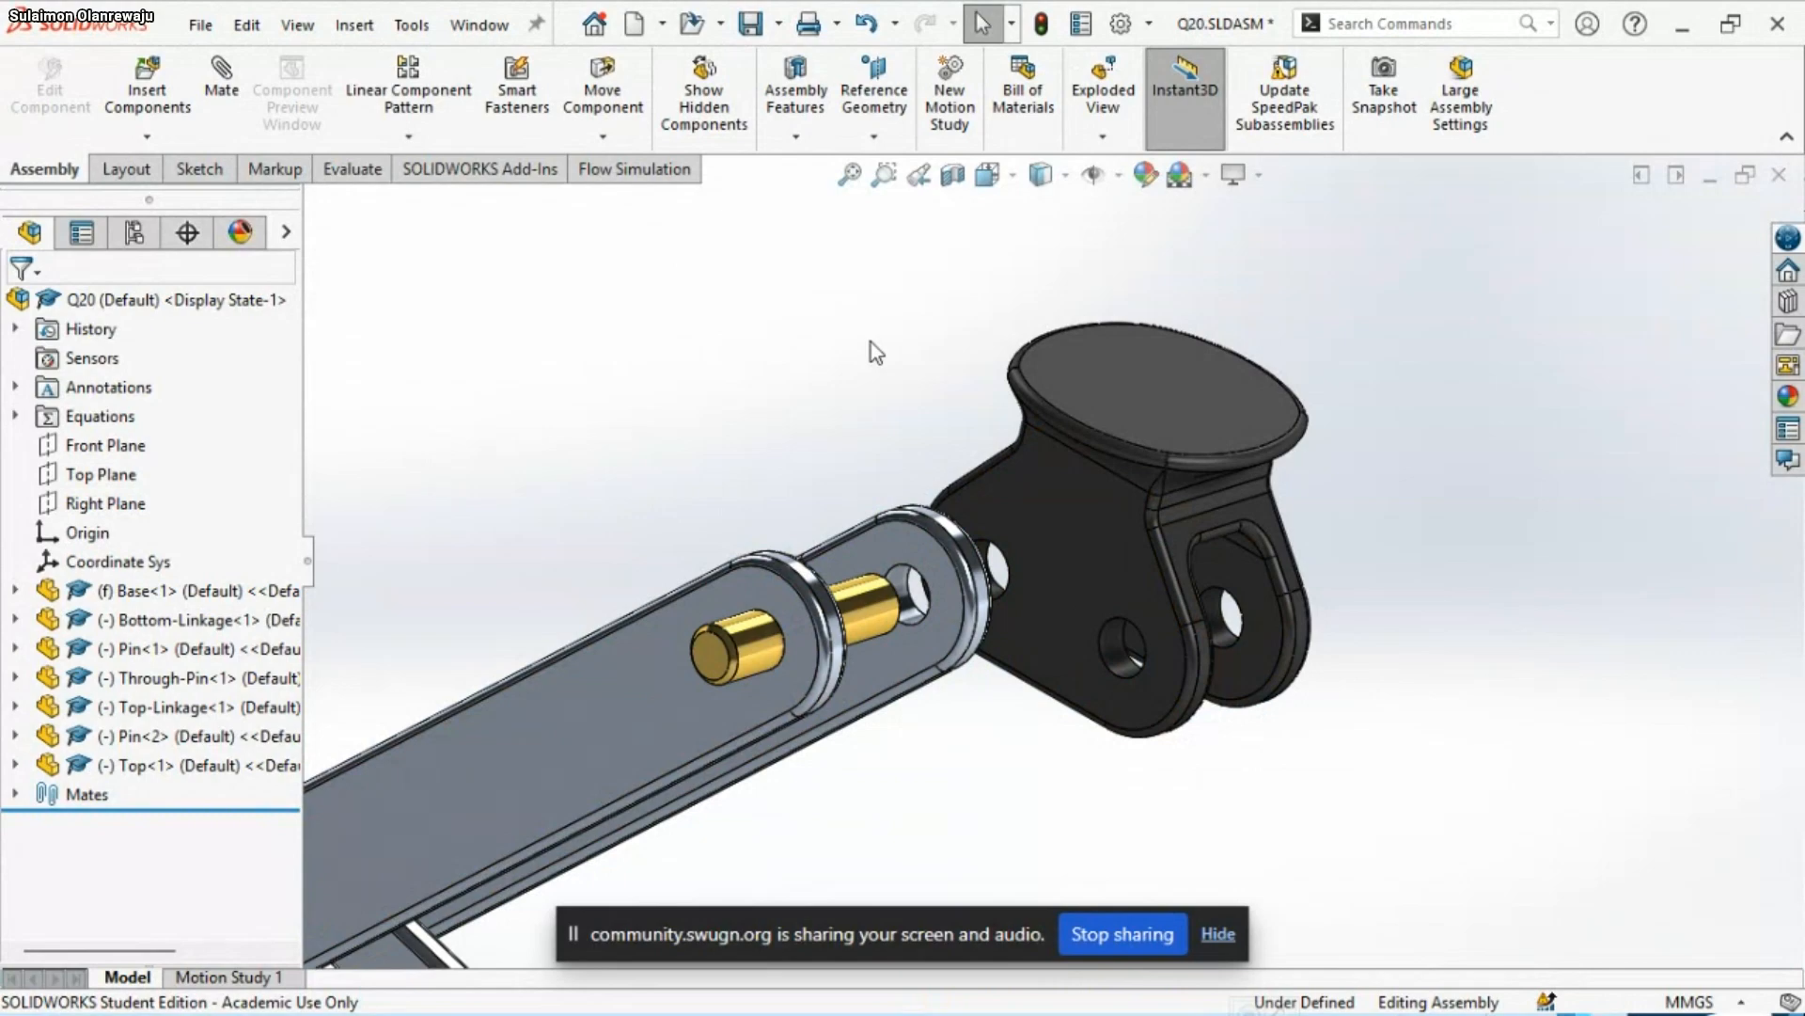
Measure the outer side face of the Top part's front arm
key("f")
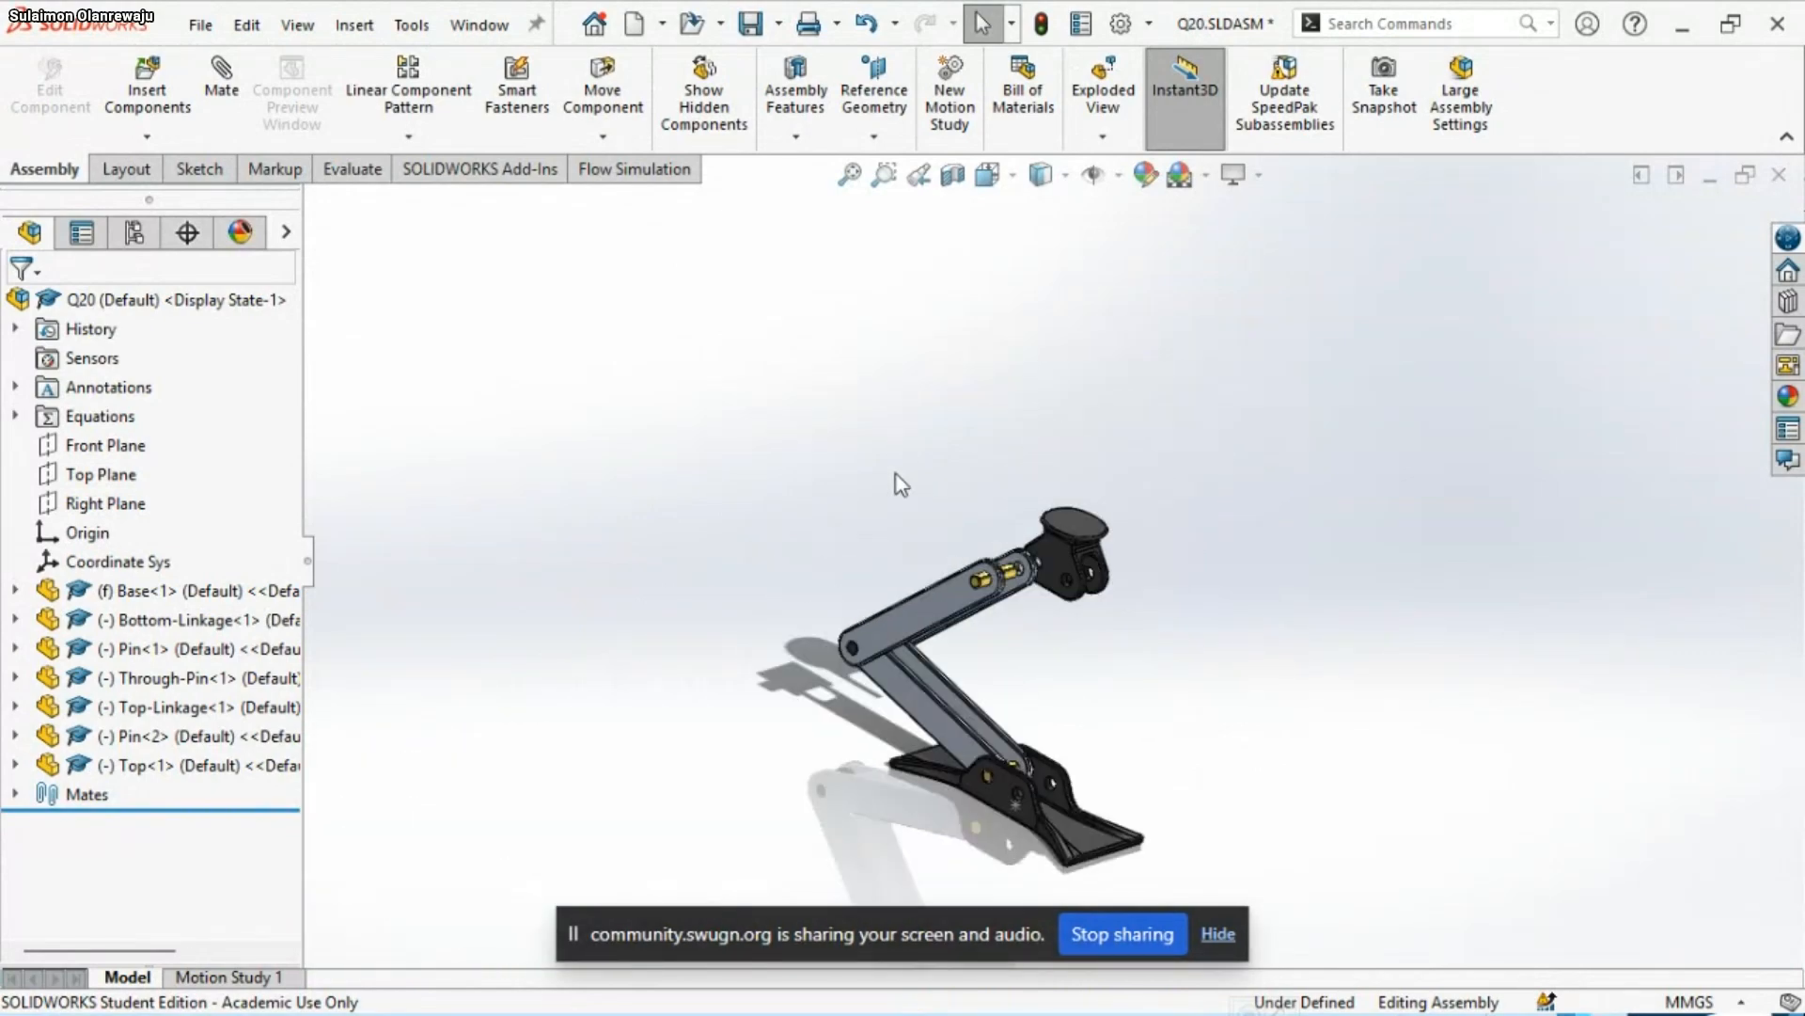
scroll(1260, 541, "down", 1)
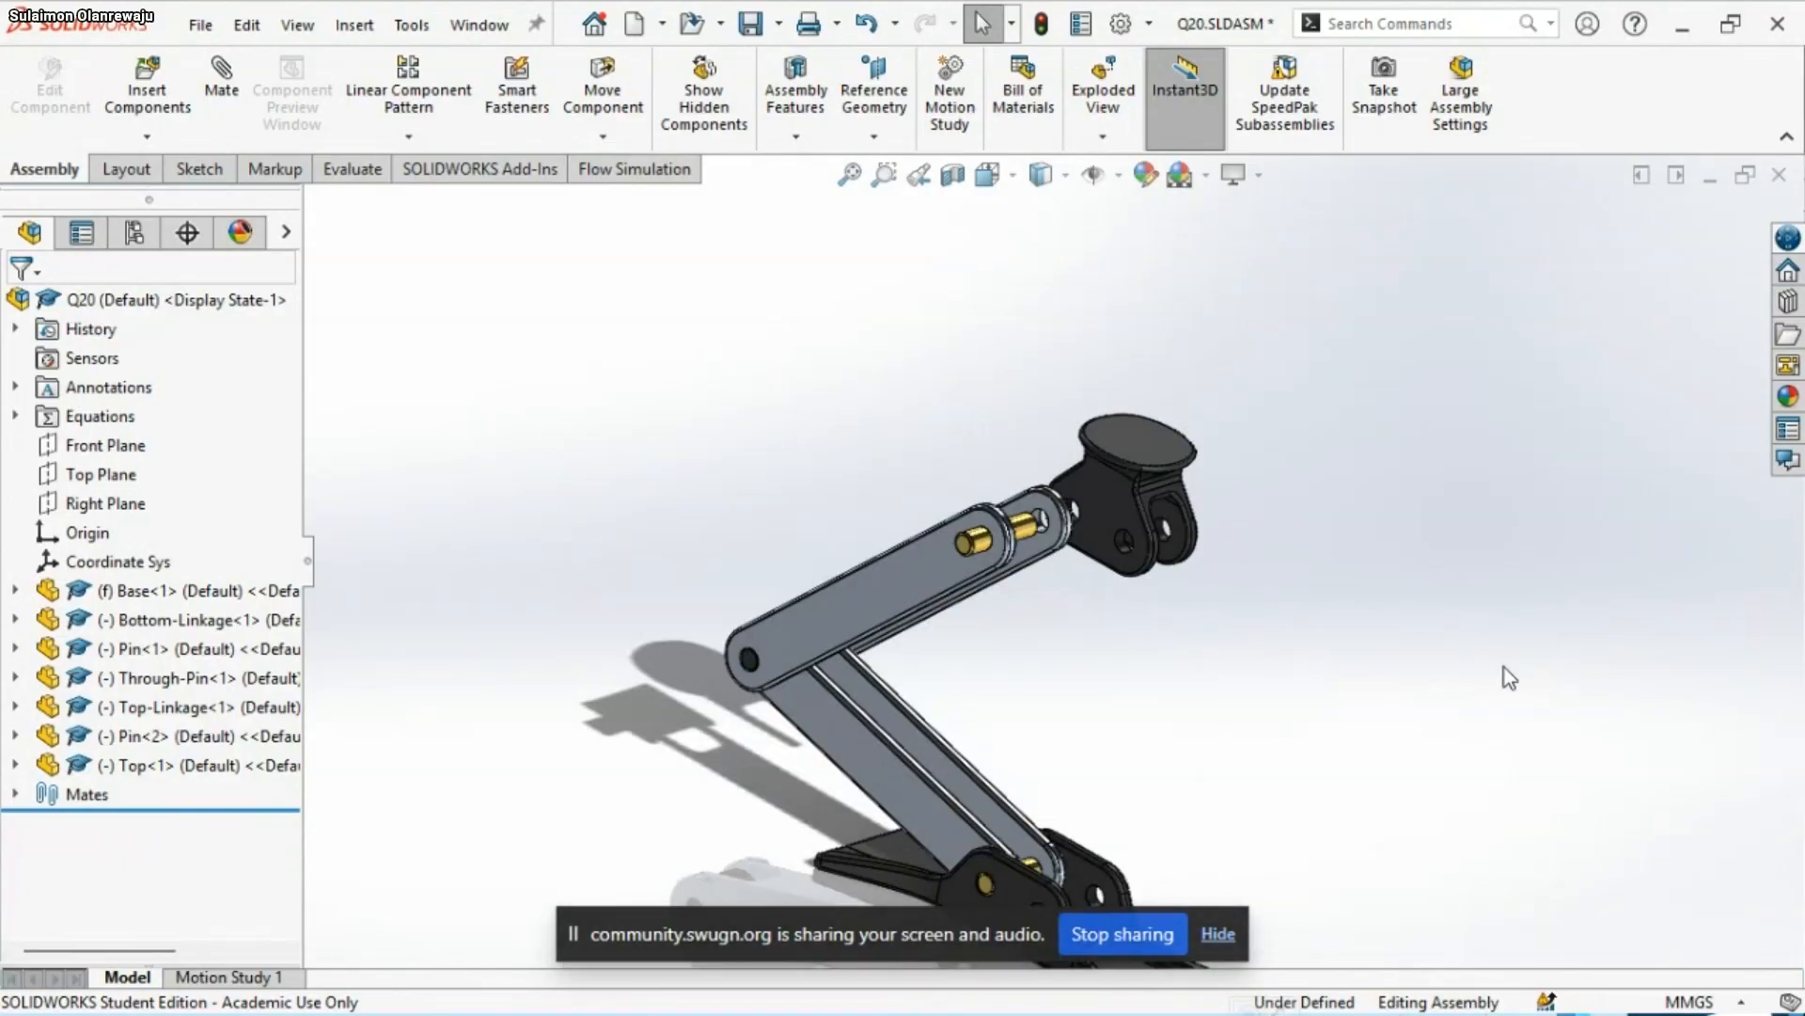
scroll(1260, 630, "down", 3)
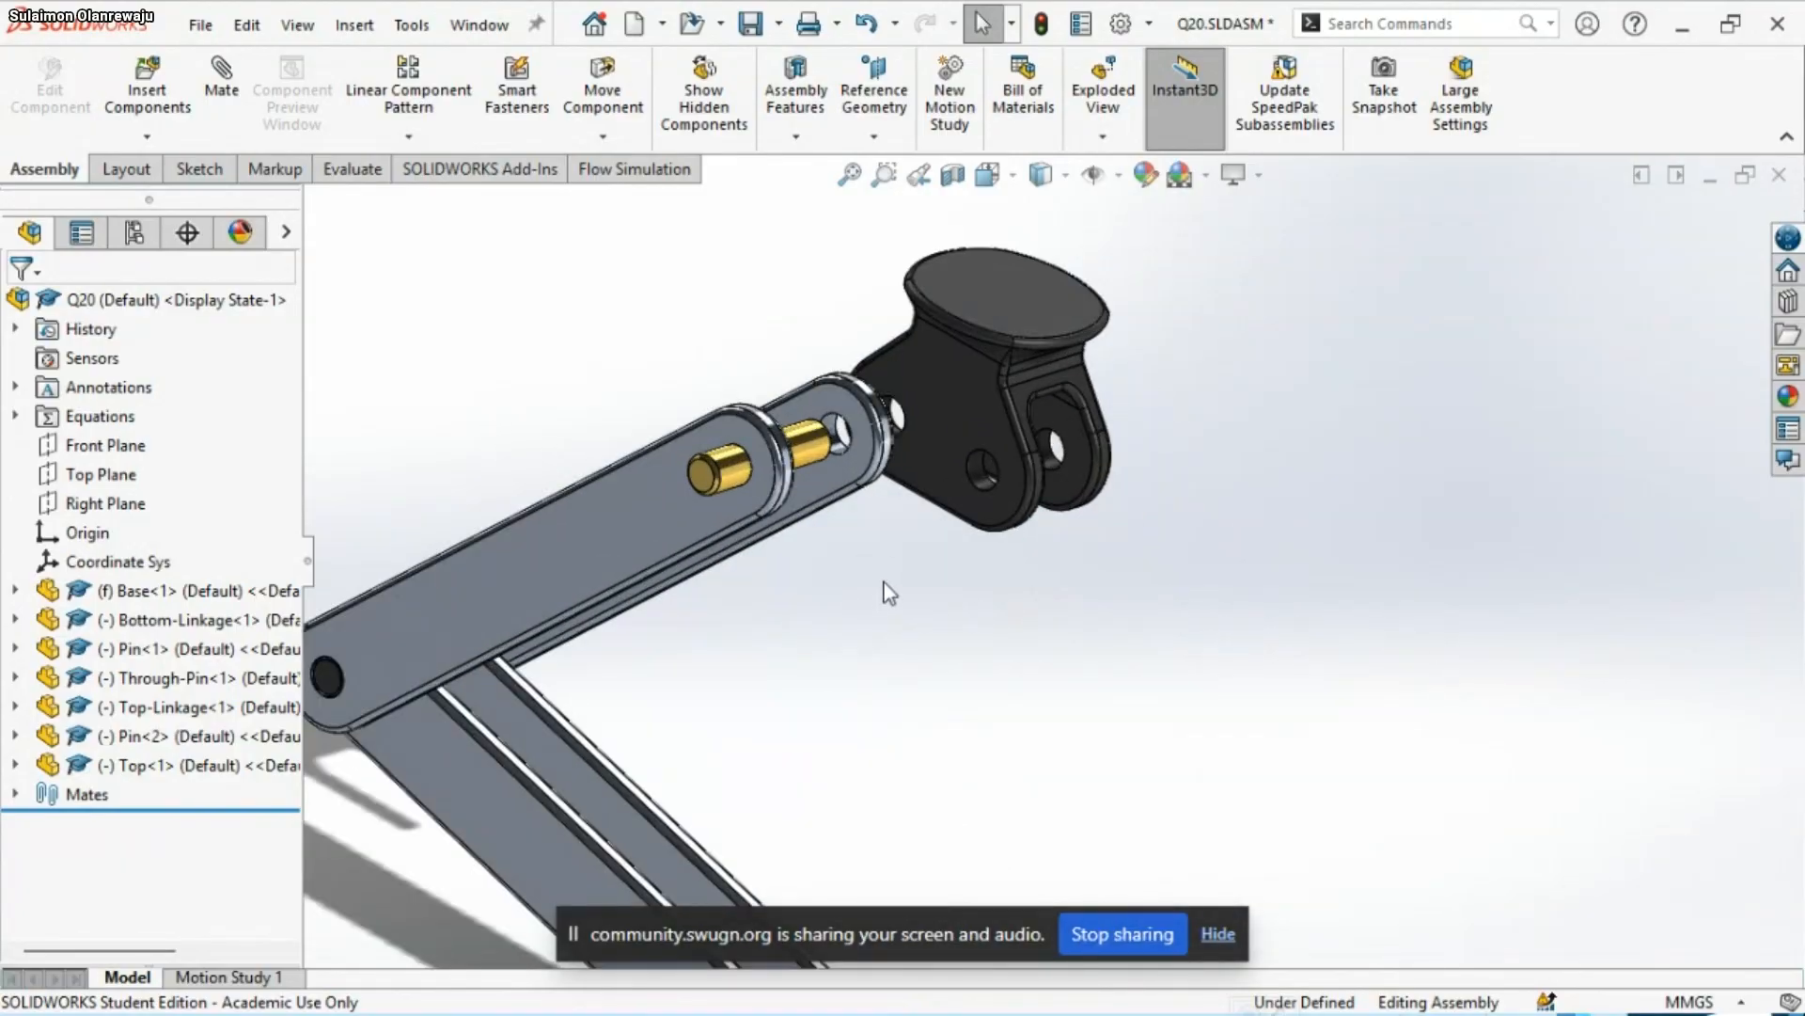
scroll(879, 578, "up", 4)
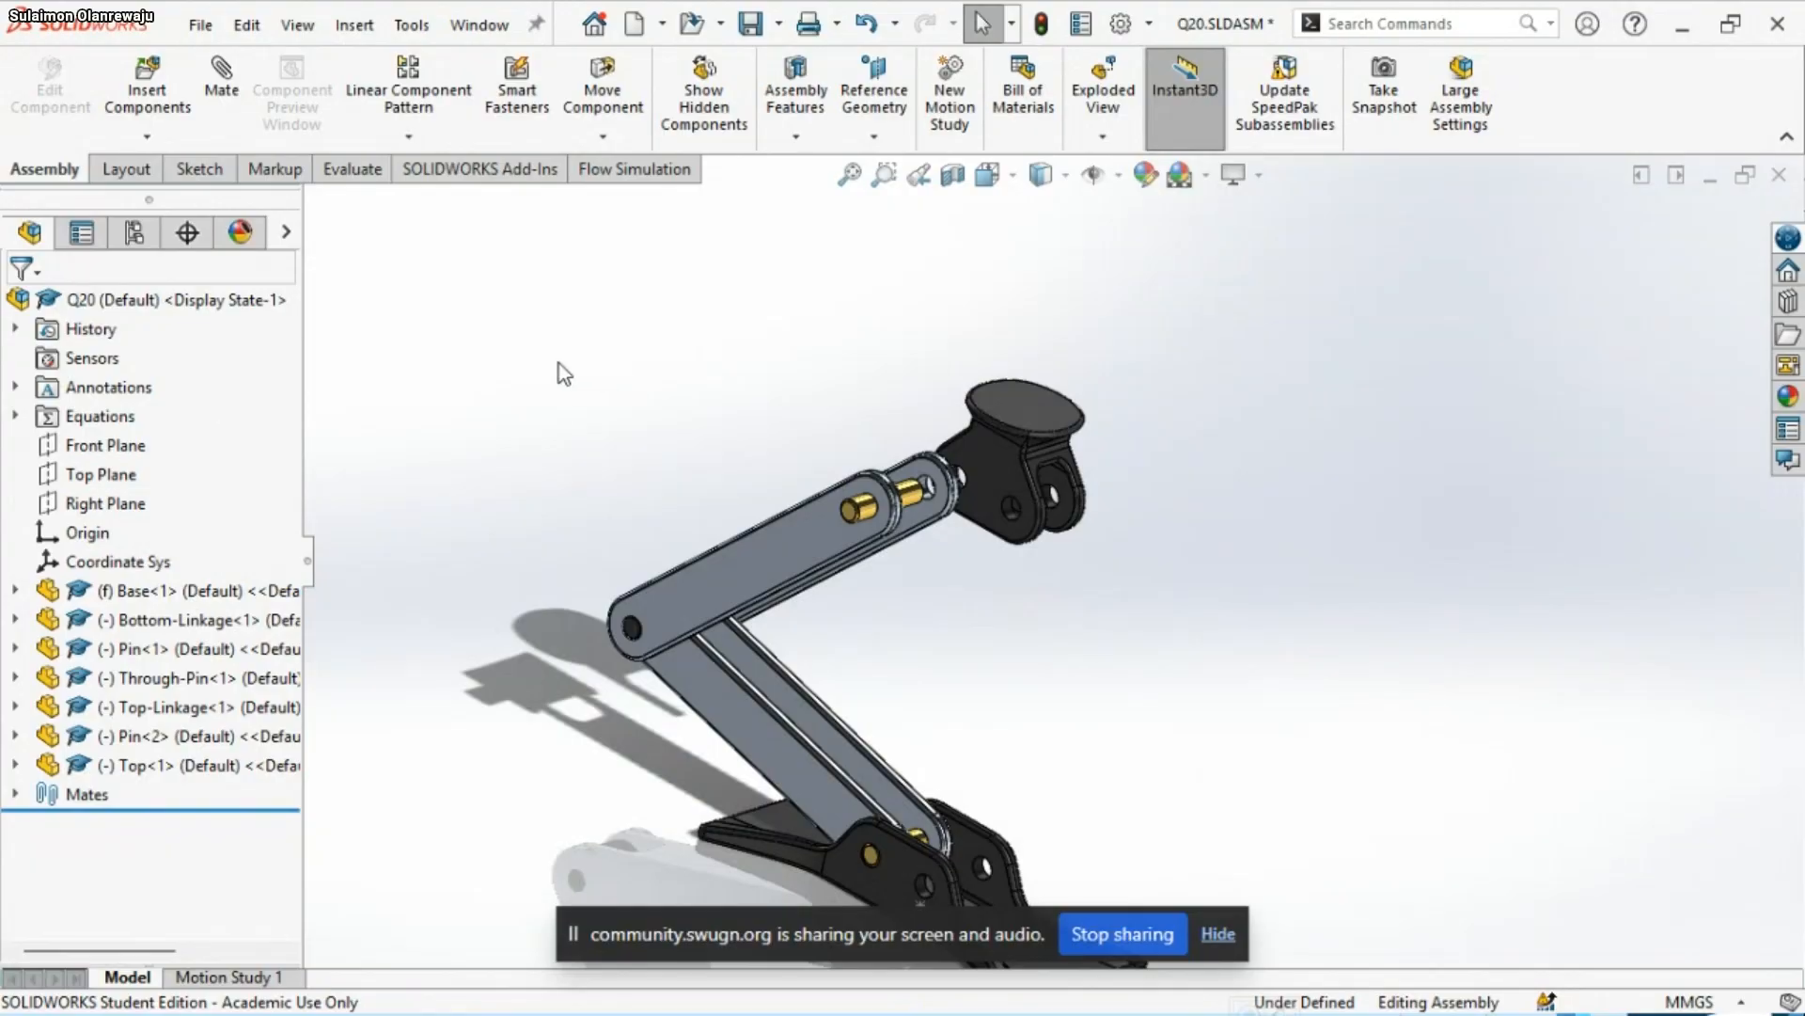
key("s")
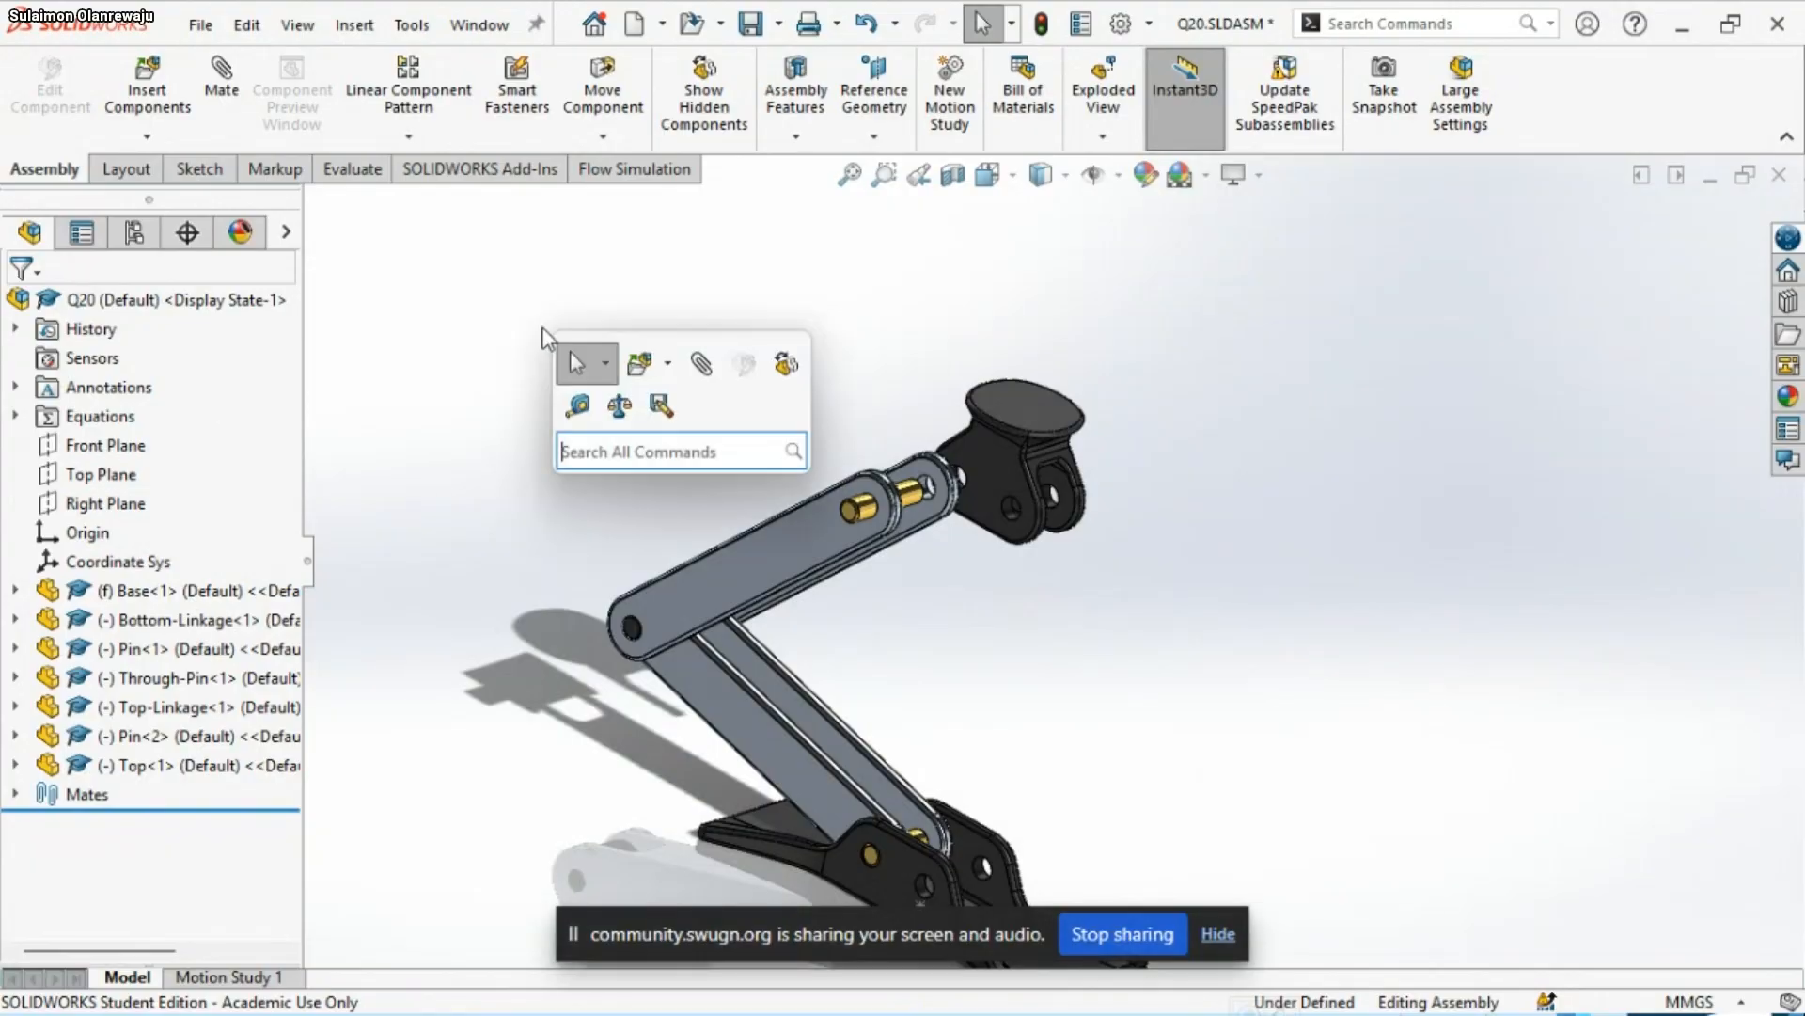
left_click(577, 408)
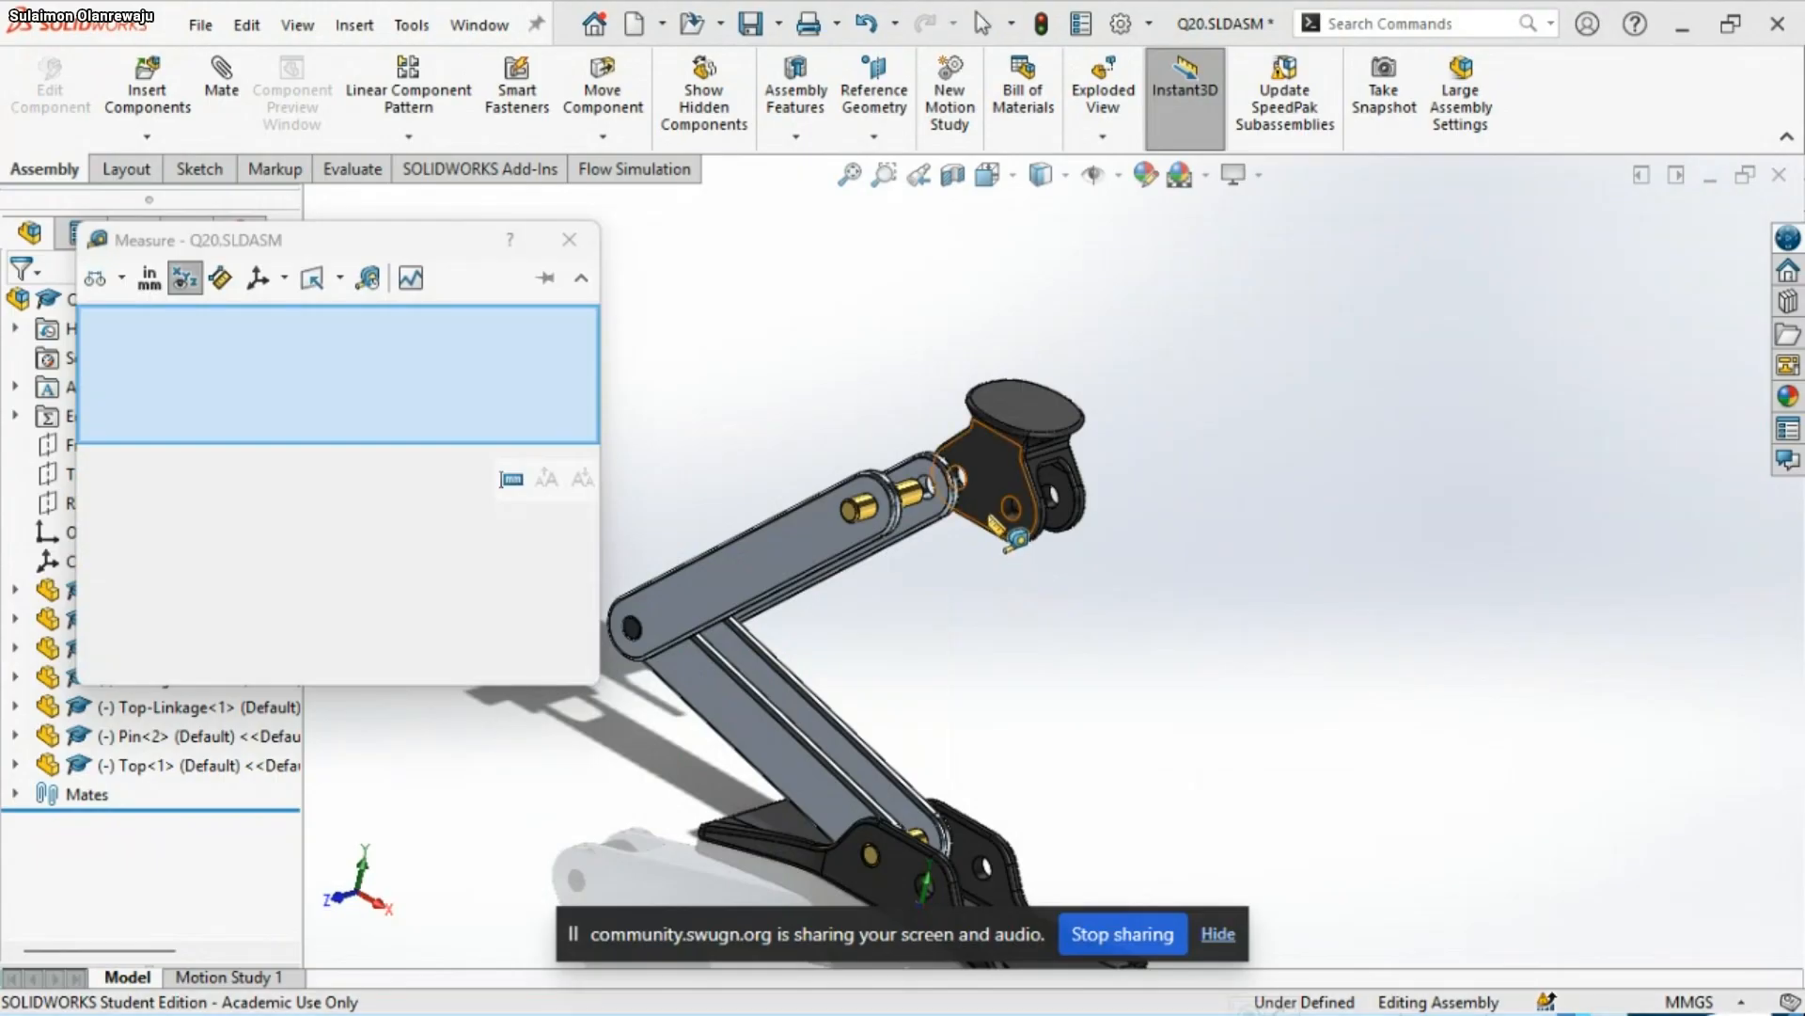
left_click(1004, 524)
scroll(1044, 507, "down", 3)
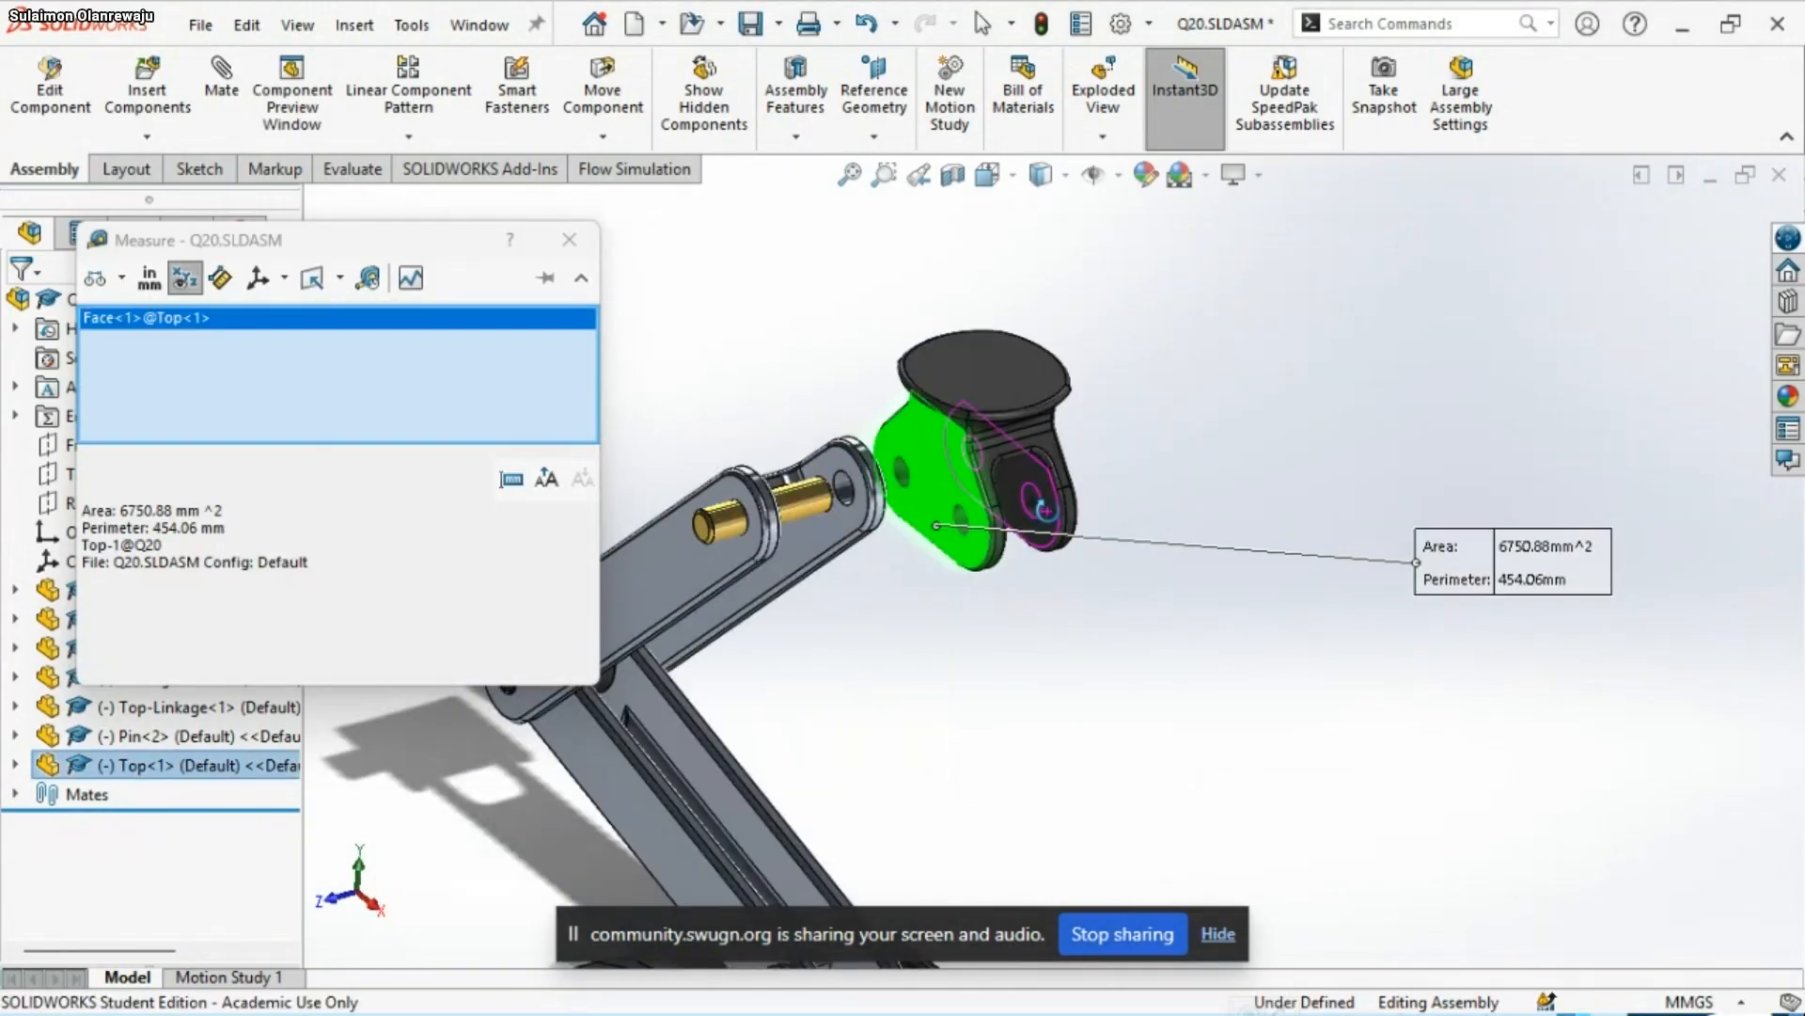
middle_click_drag(1043, 507, 955, 580)
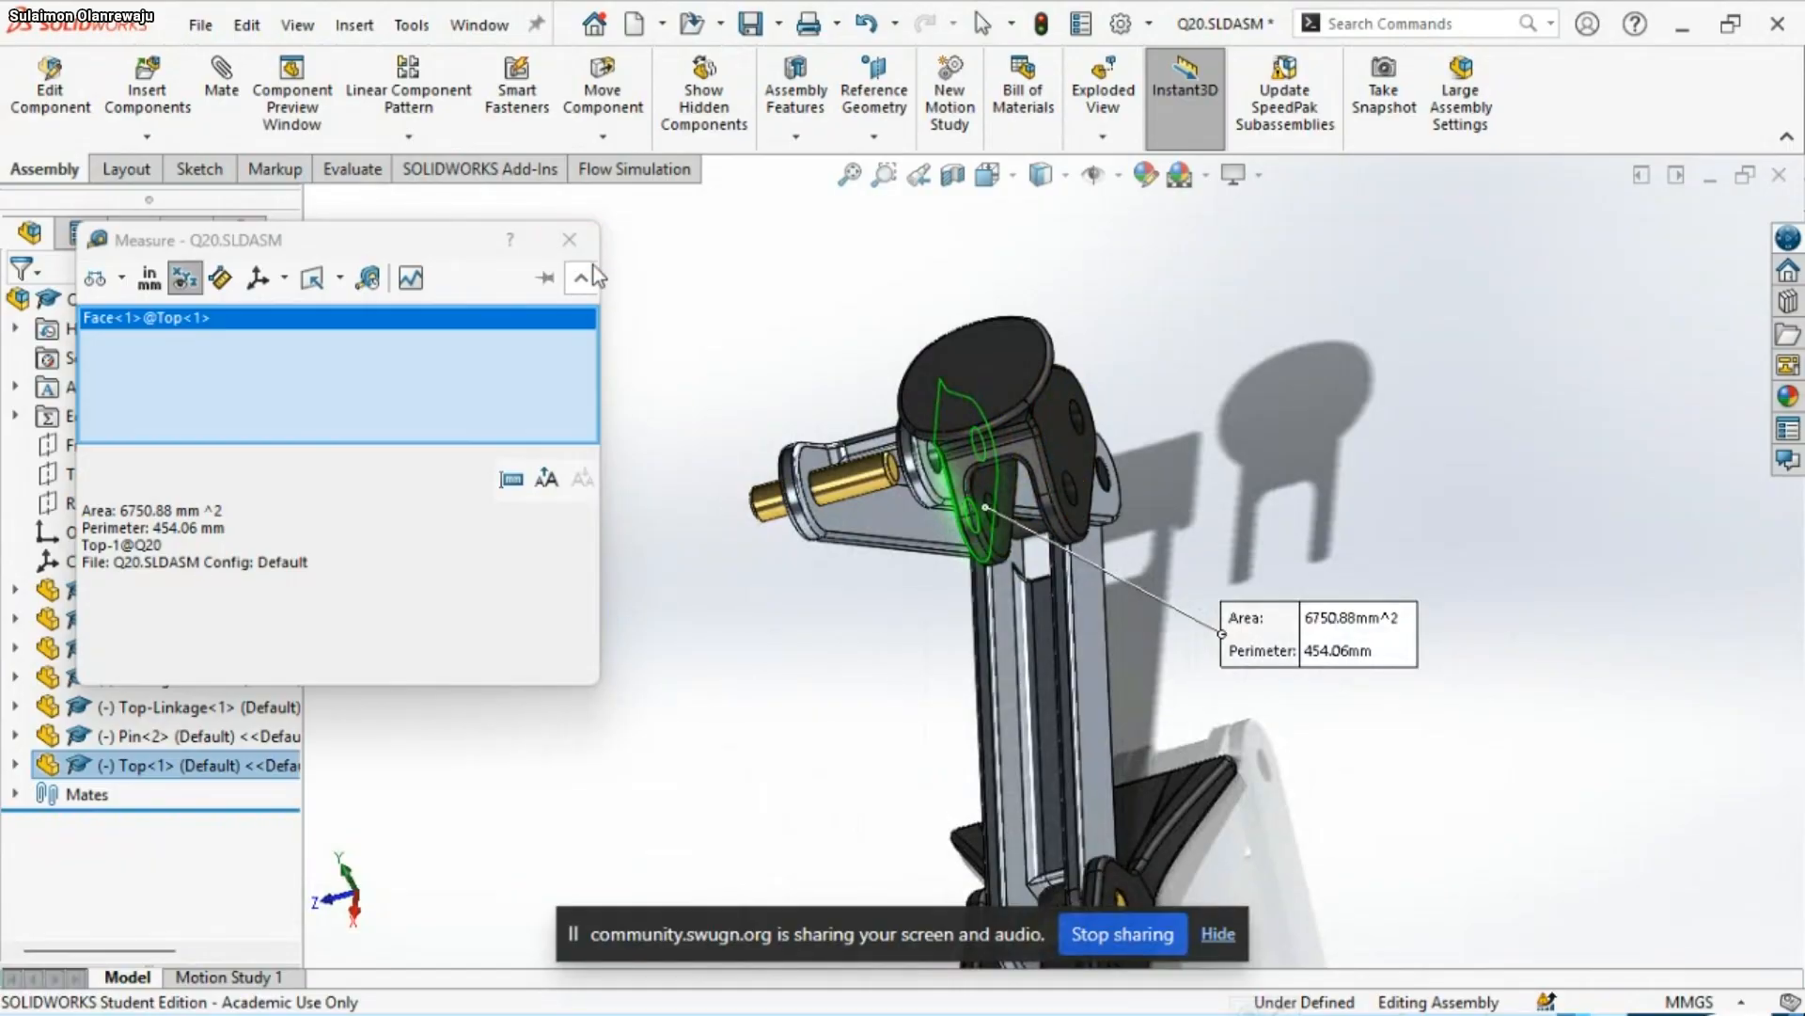
left_click(571, 240)
left_click(629, 420)
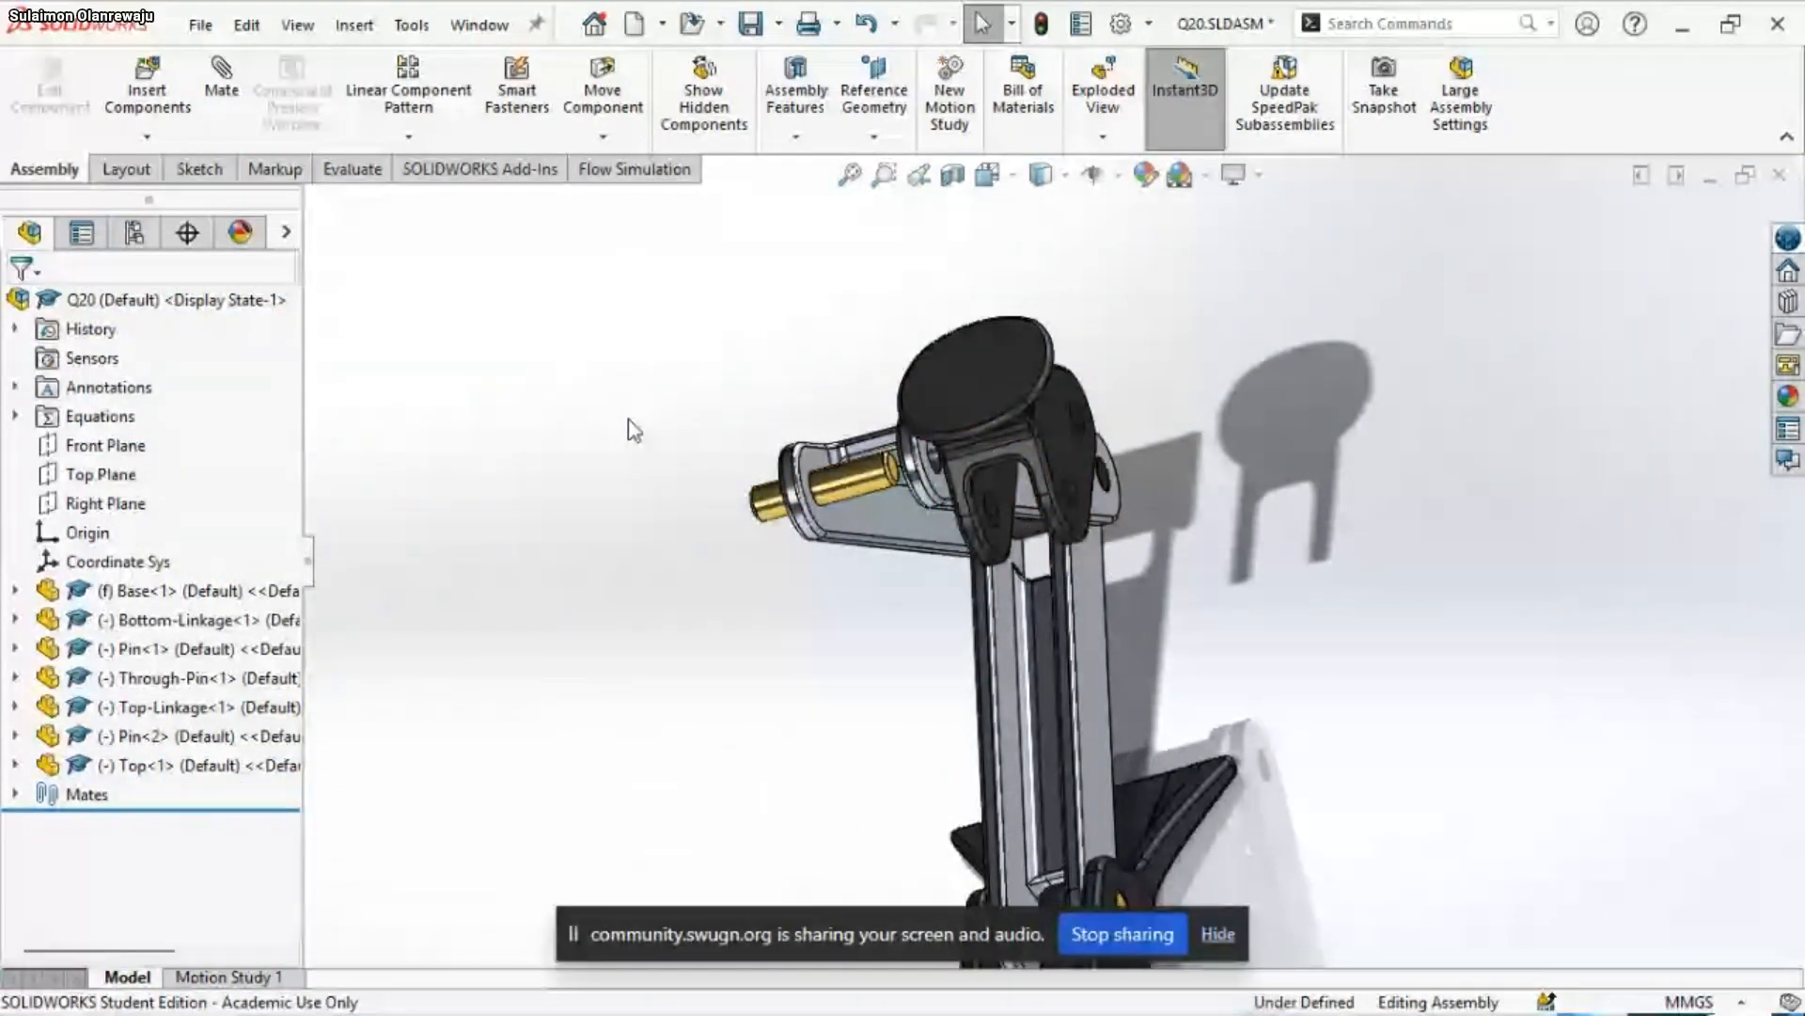
Measure the distance between the inner faces of the Top part's two arms
key("s")
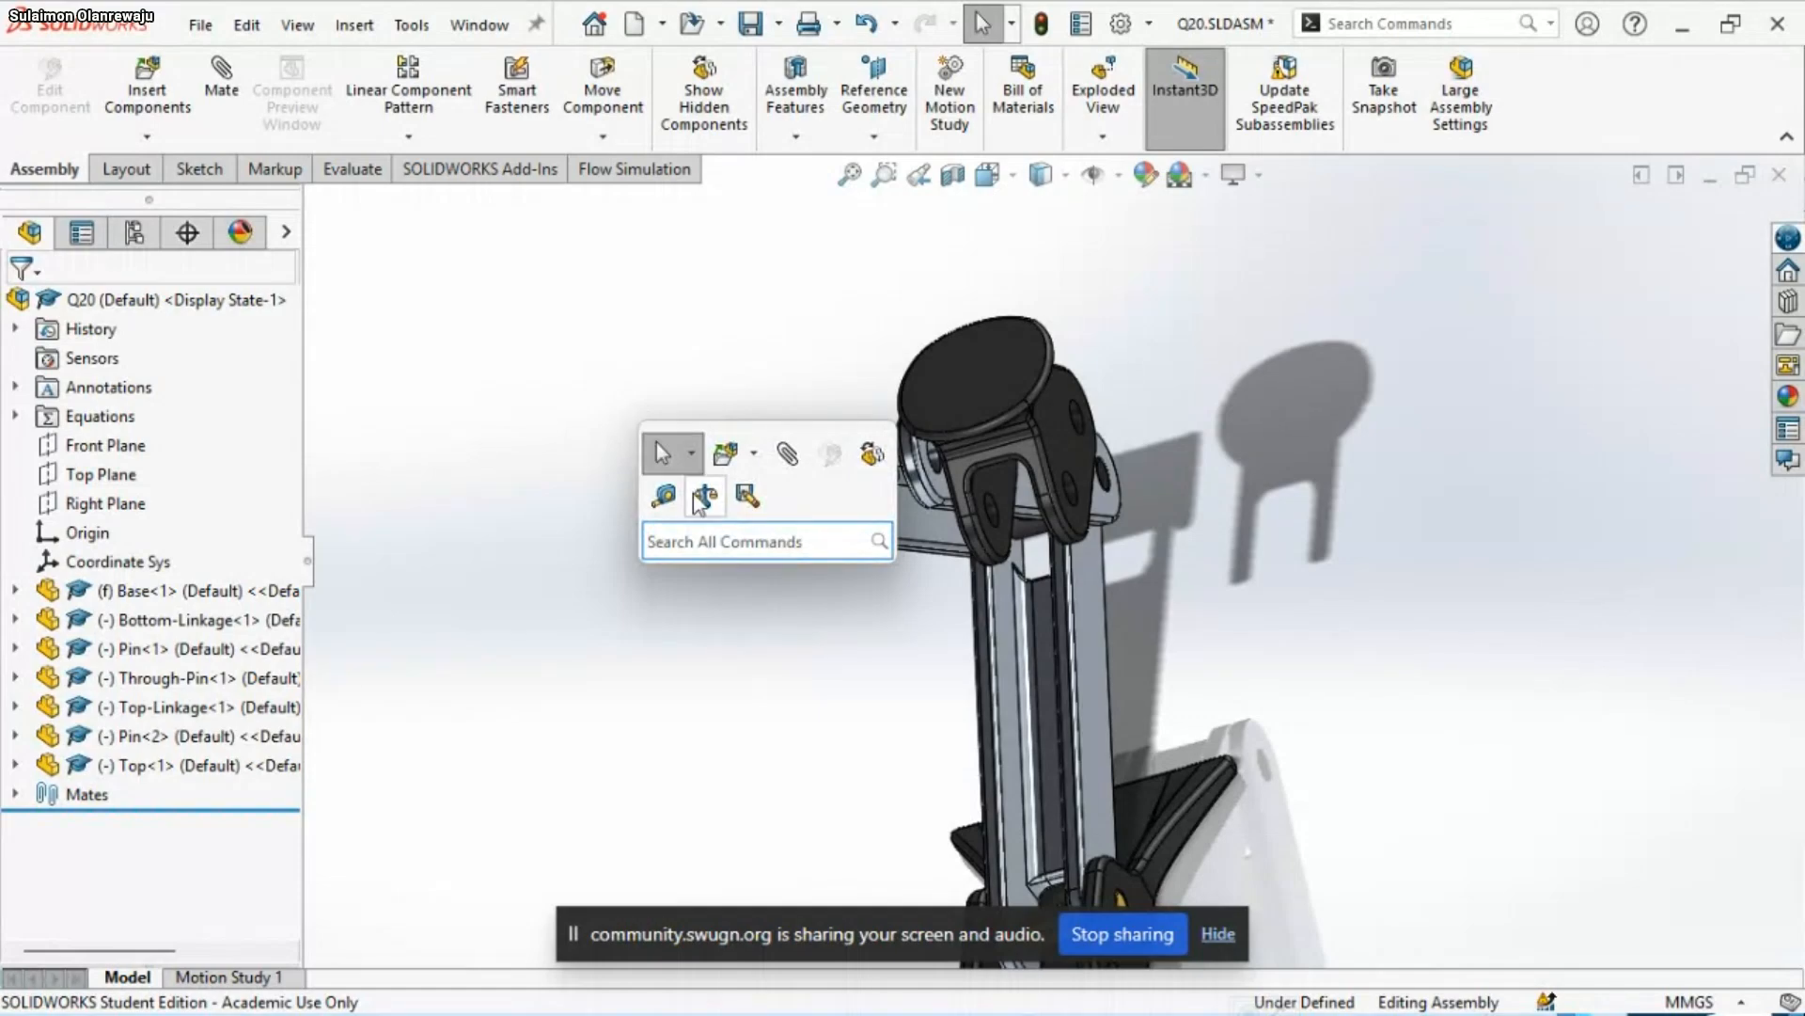
left_click(698, 501)
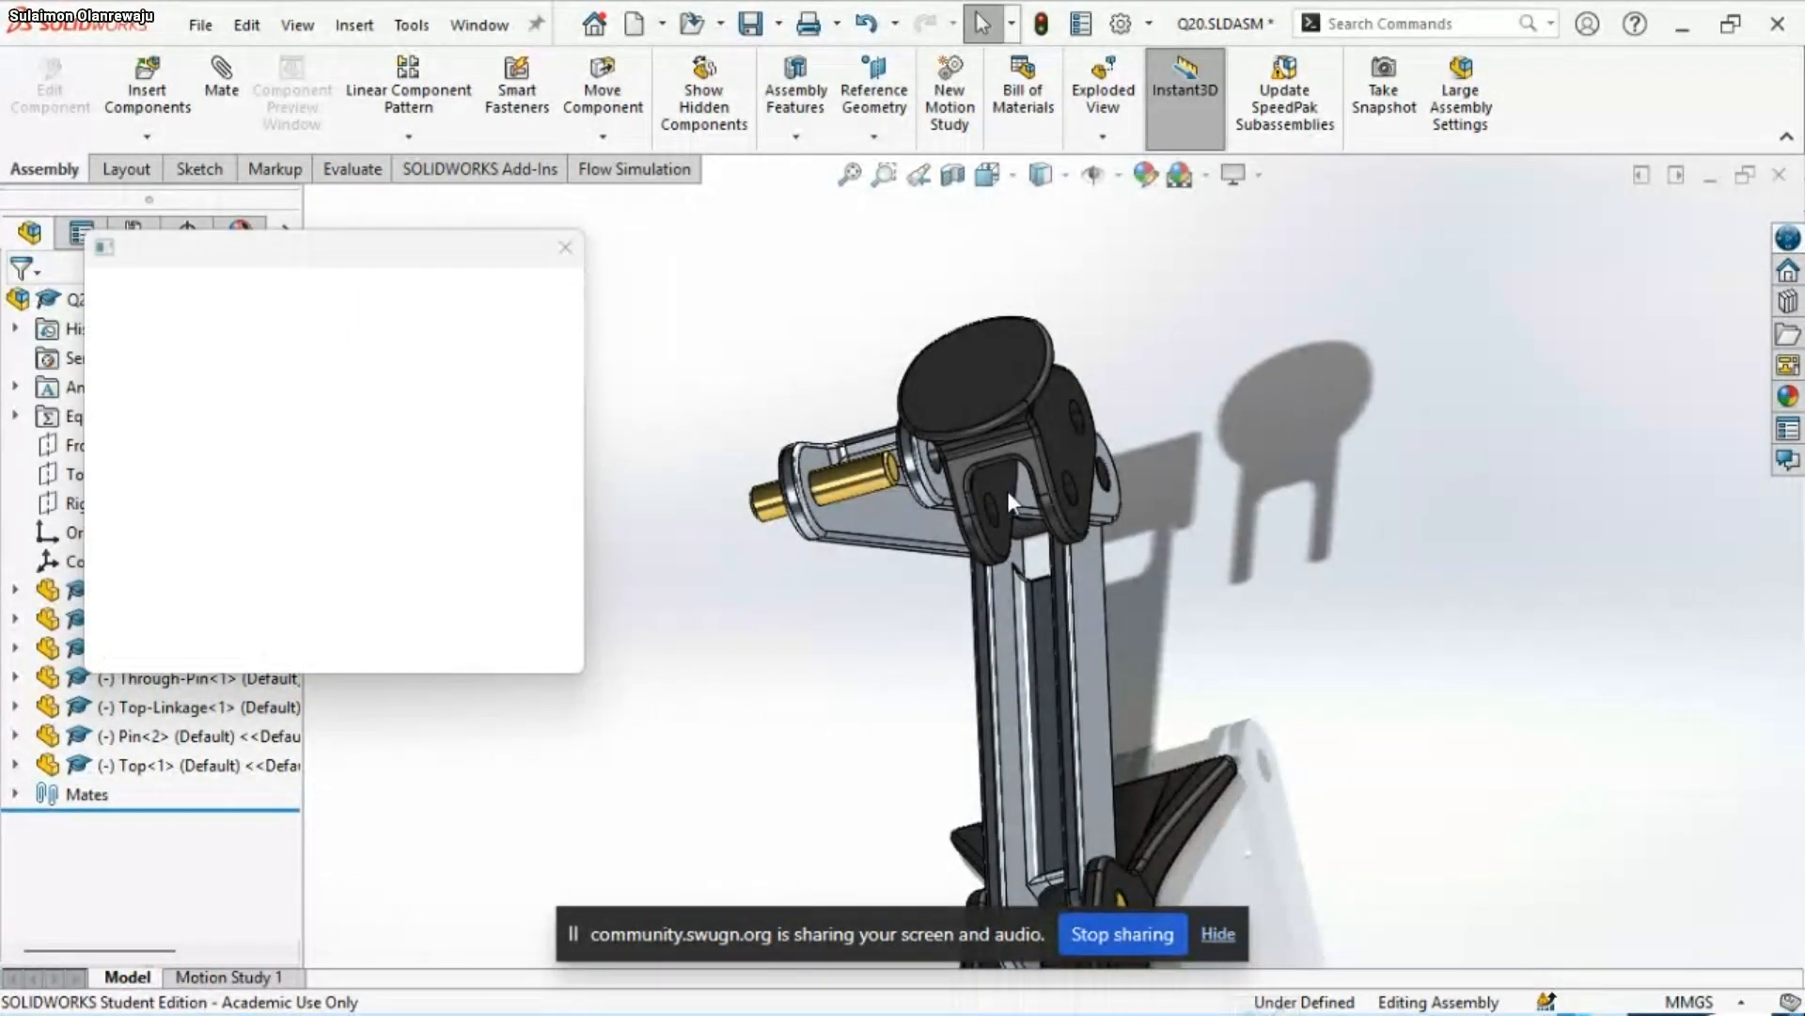
left_click(1007, 486)
middle_click_drag(1007, 486, 1065, 539)
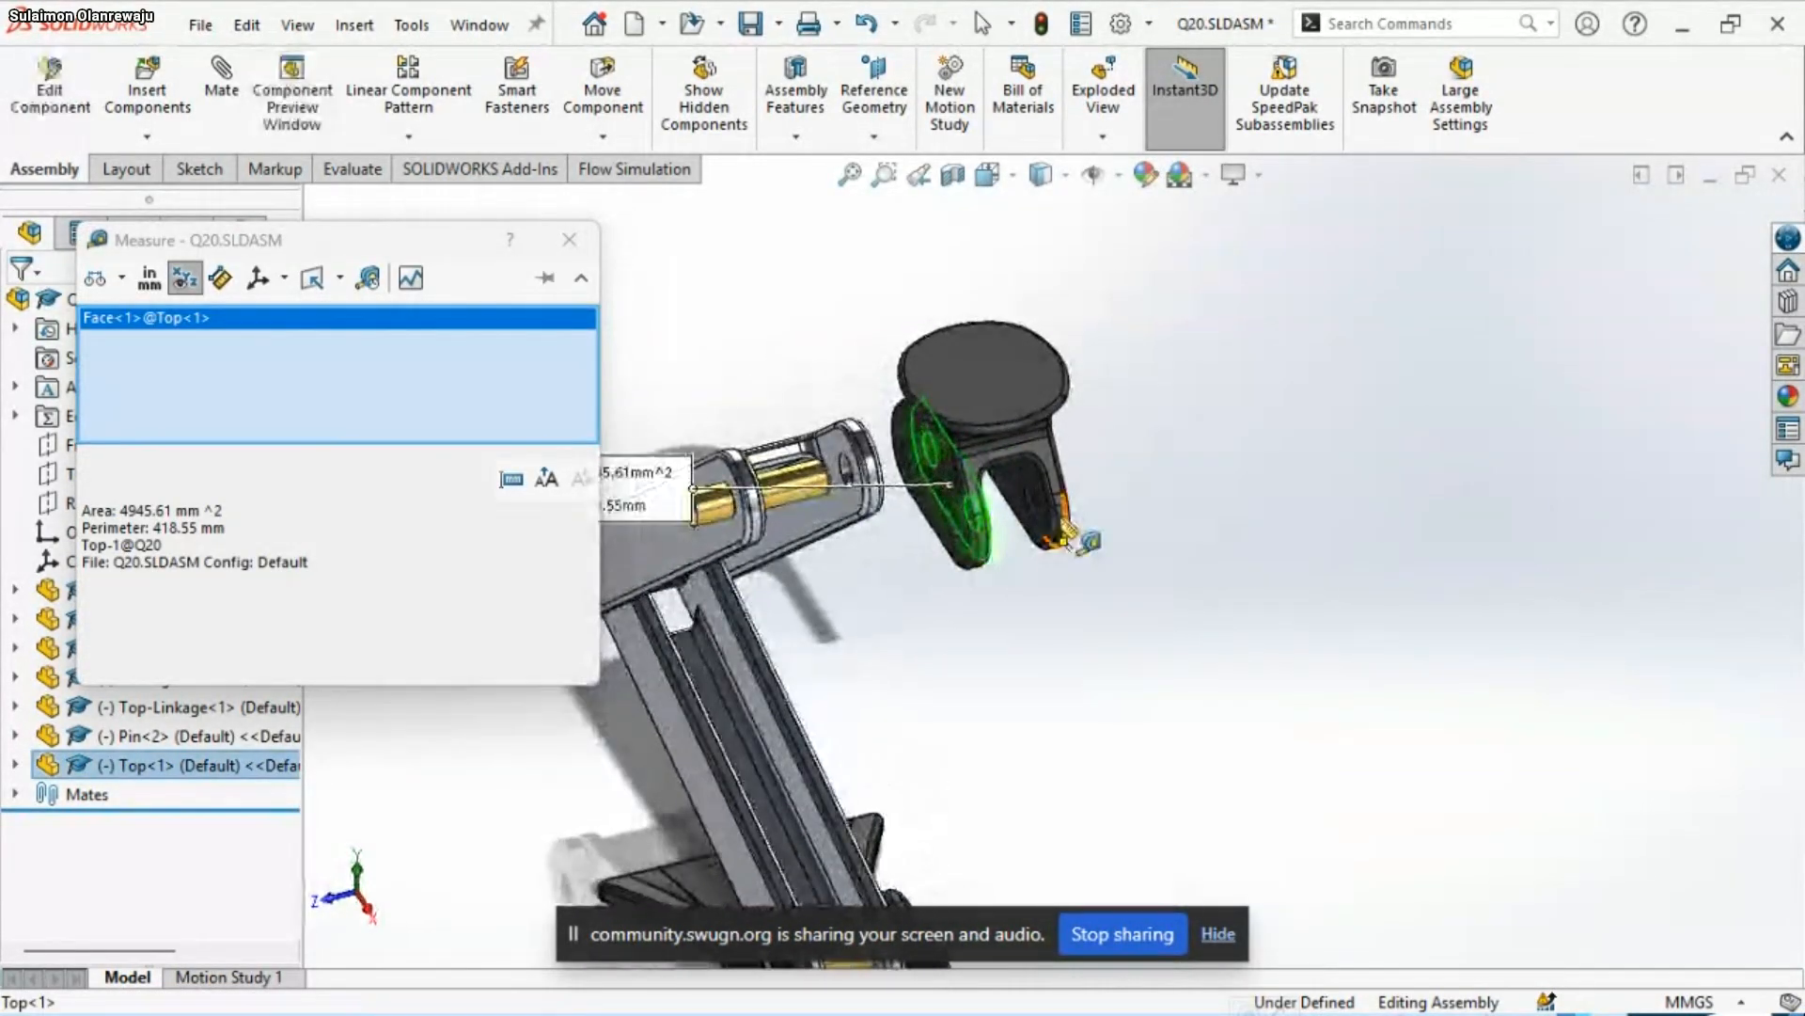
left_click(1030, 497)
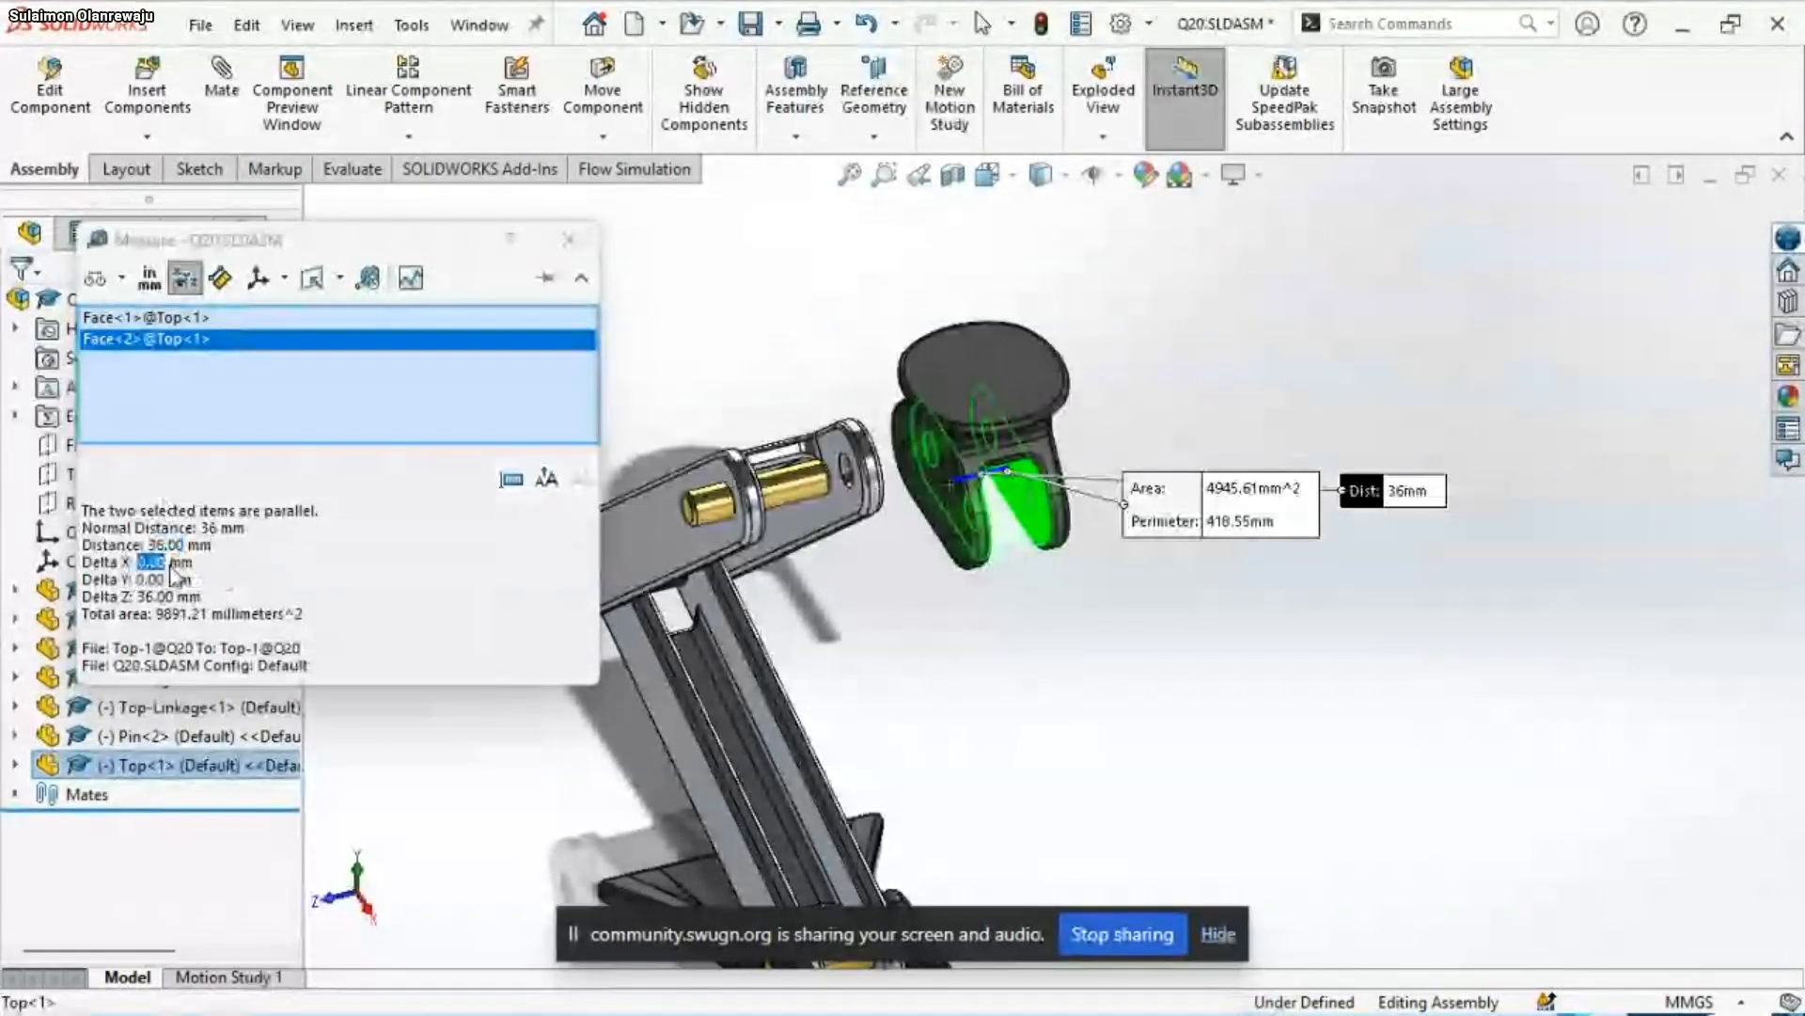
left_click(568, 238)
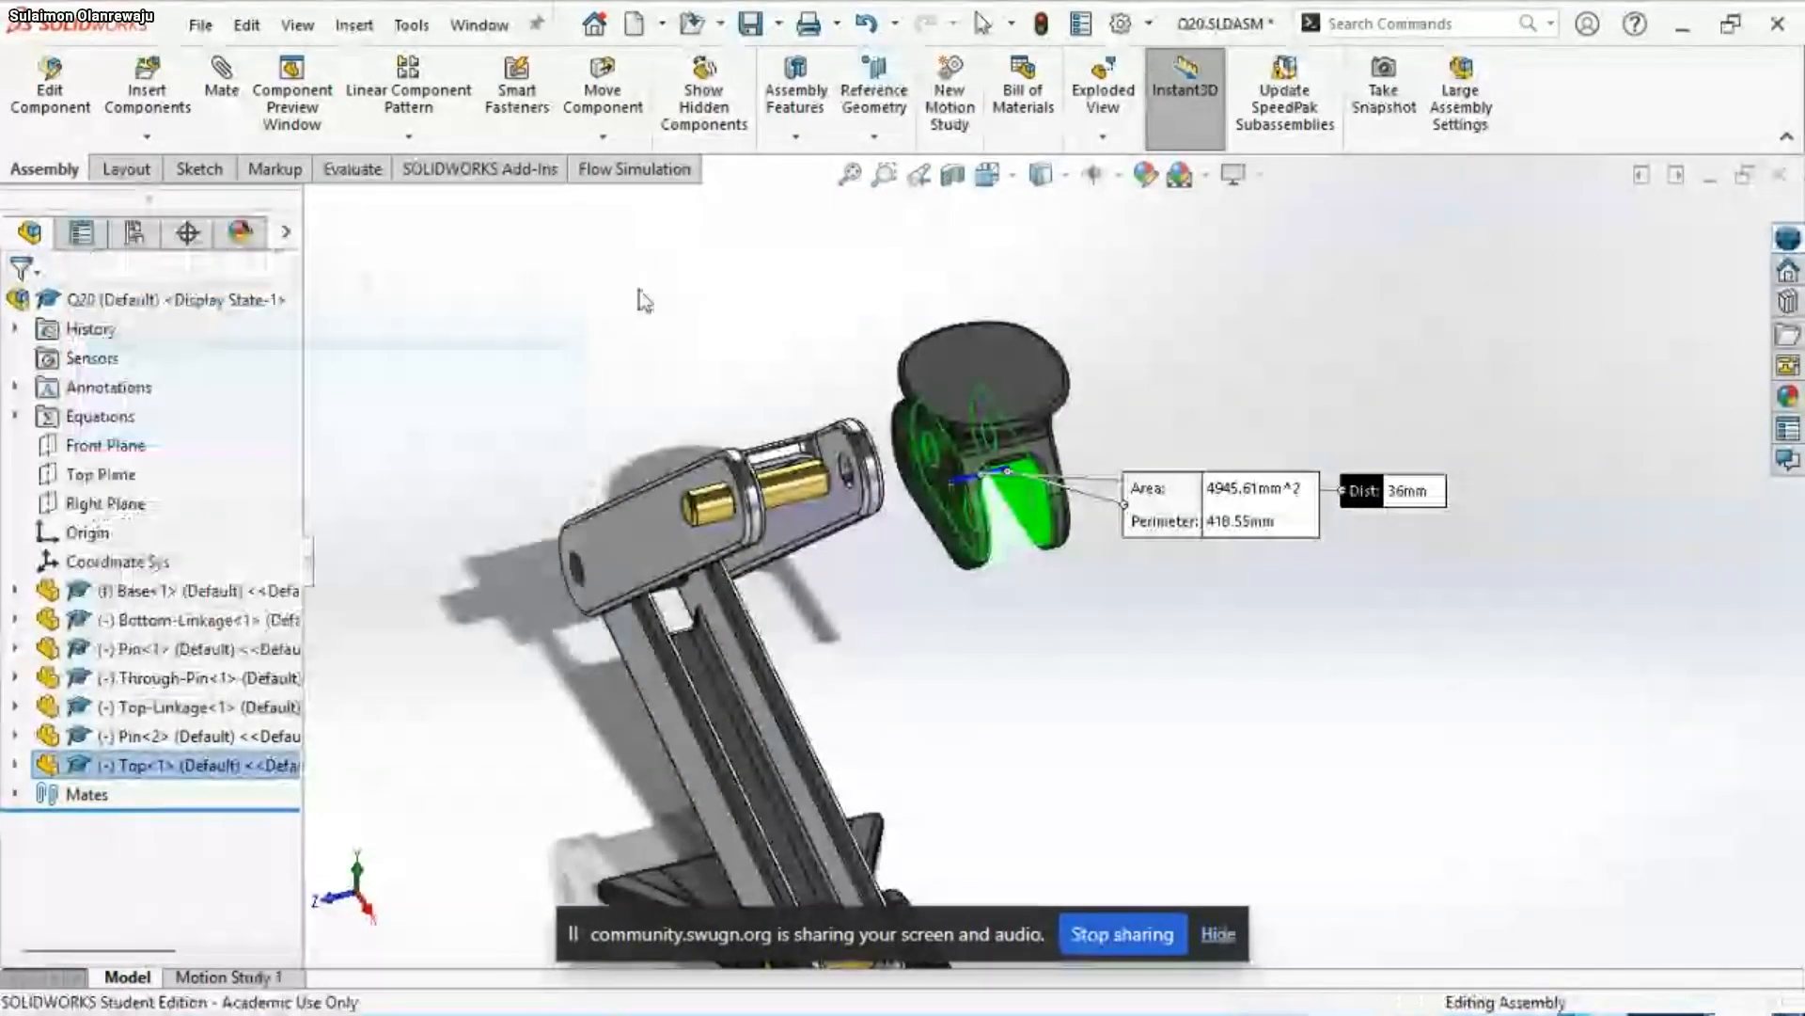
Check the distance between the inner faces of the Top-Linkage's two arms at its free end
left_click(824, 523)
middle_click_drag(823, 523, 683, 561)
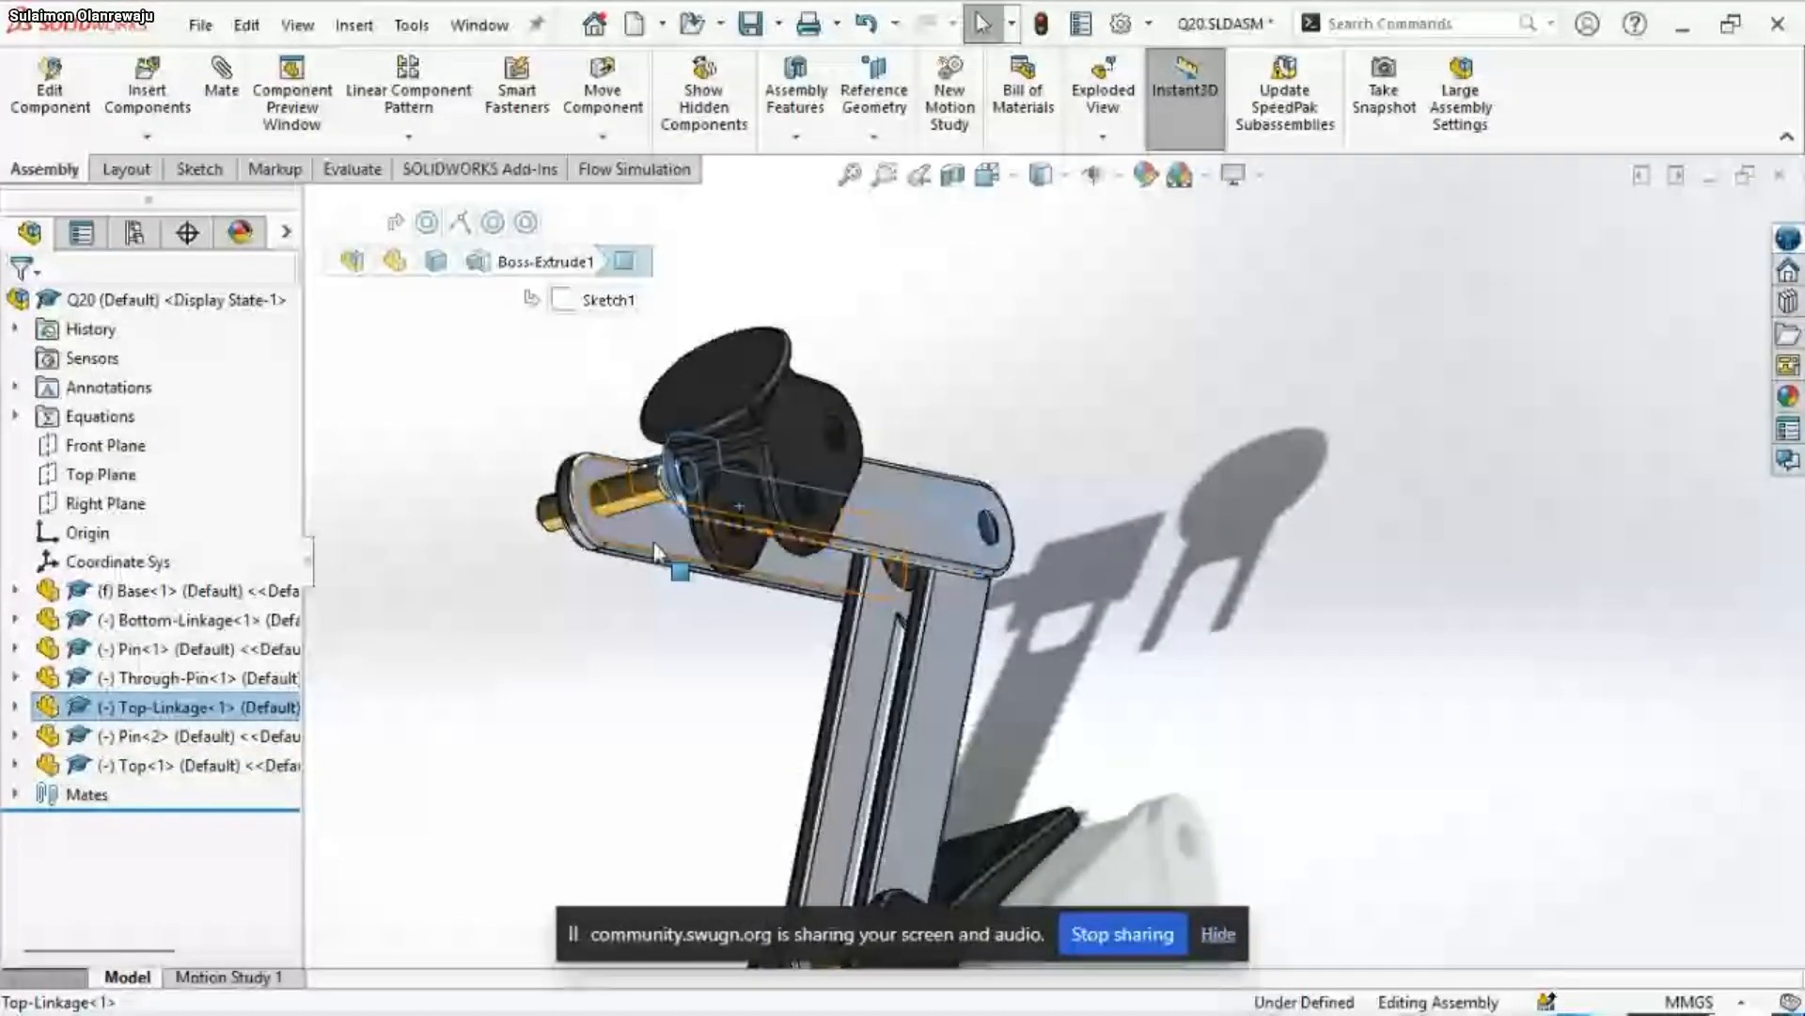
left_click(653, 547)
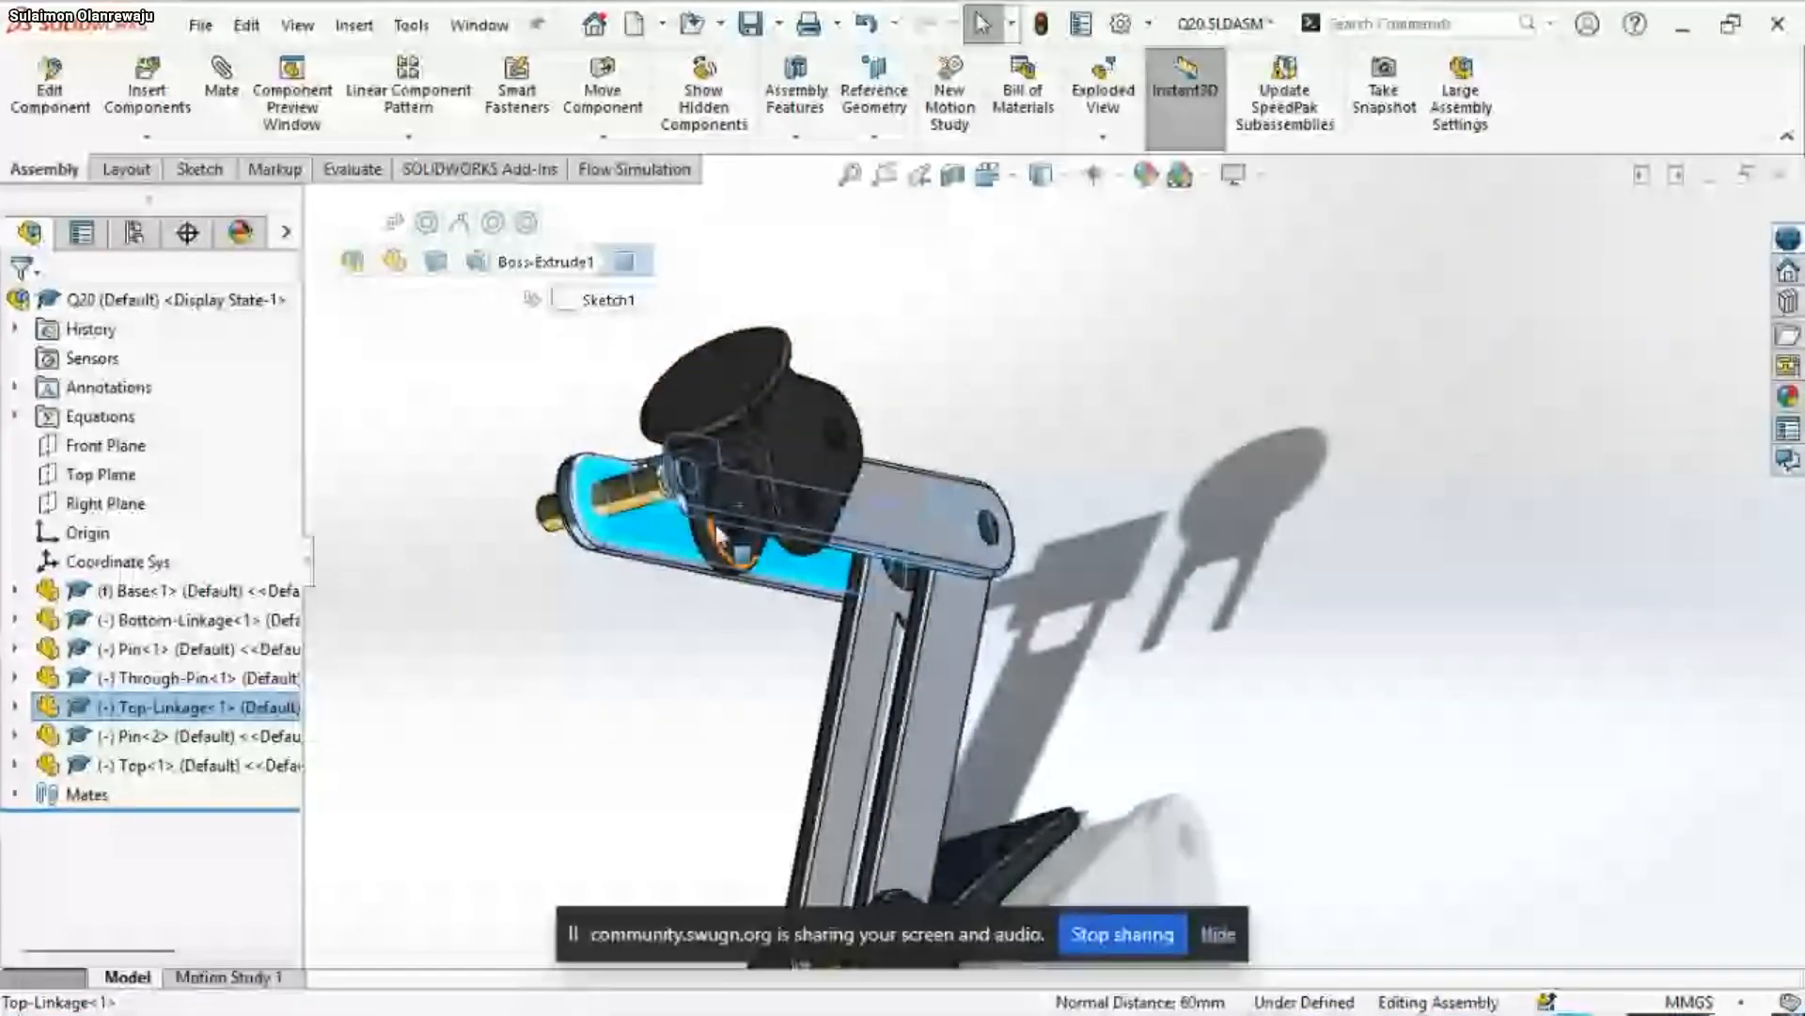
mouse_move(722, 538)
middle_mouse_down()
mouse_move(775, 527)
mouse_move(1255, 1004)
mouse_move(729, 524)
middle_mouse_up()
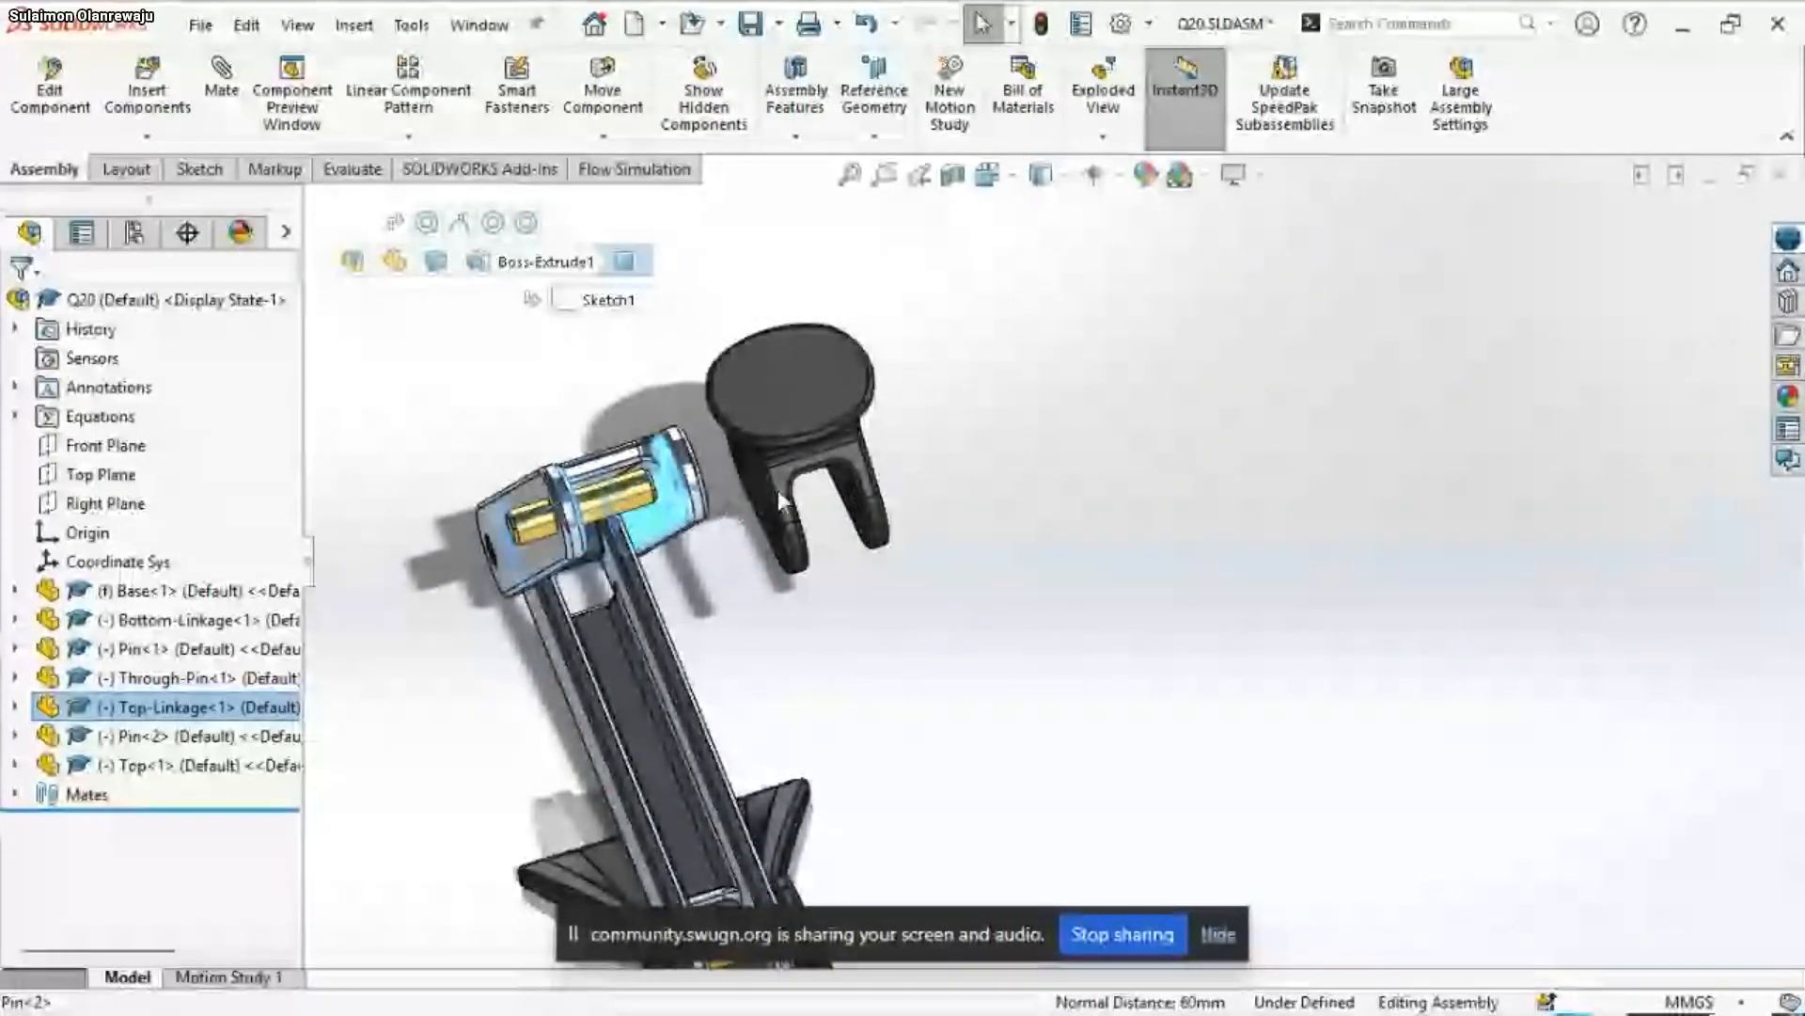
middle_click_drag(815, 505, 892, 585)
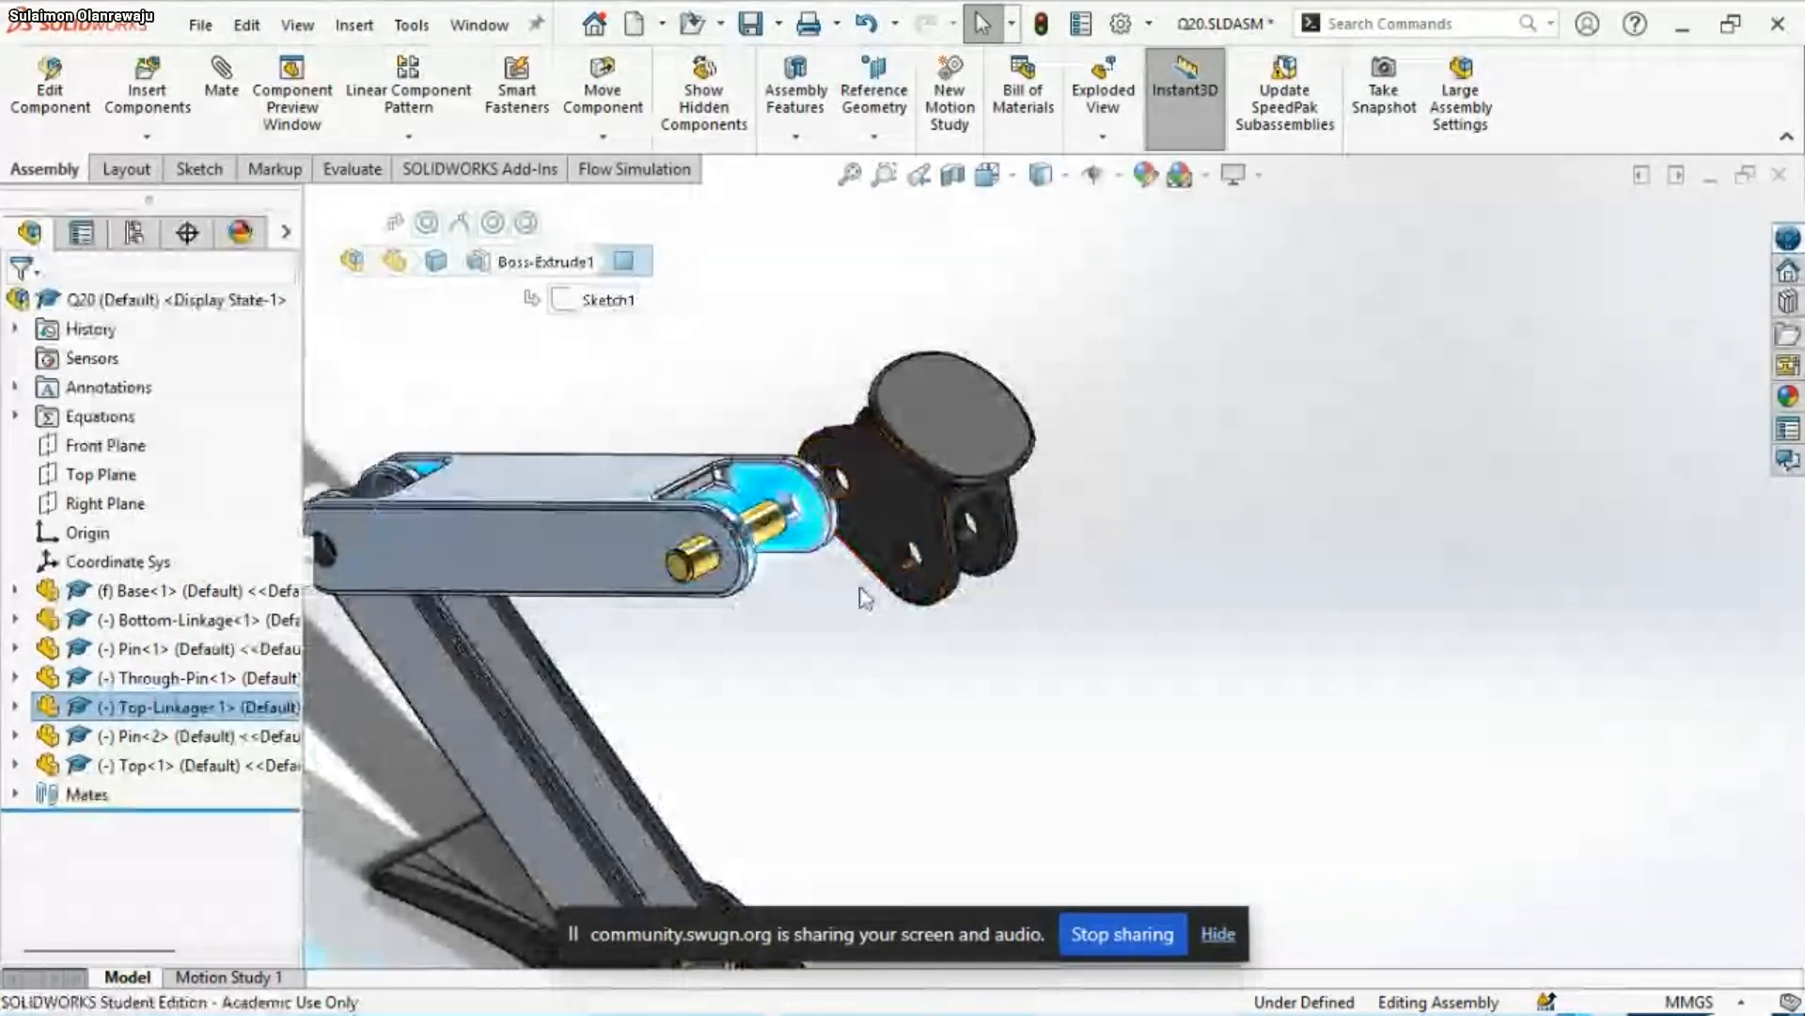
left_click(834, 559)
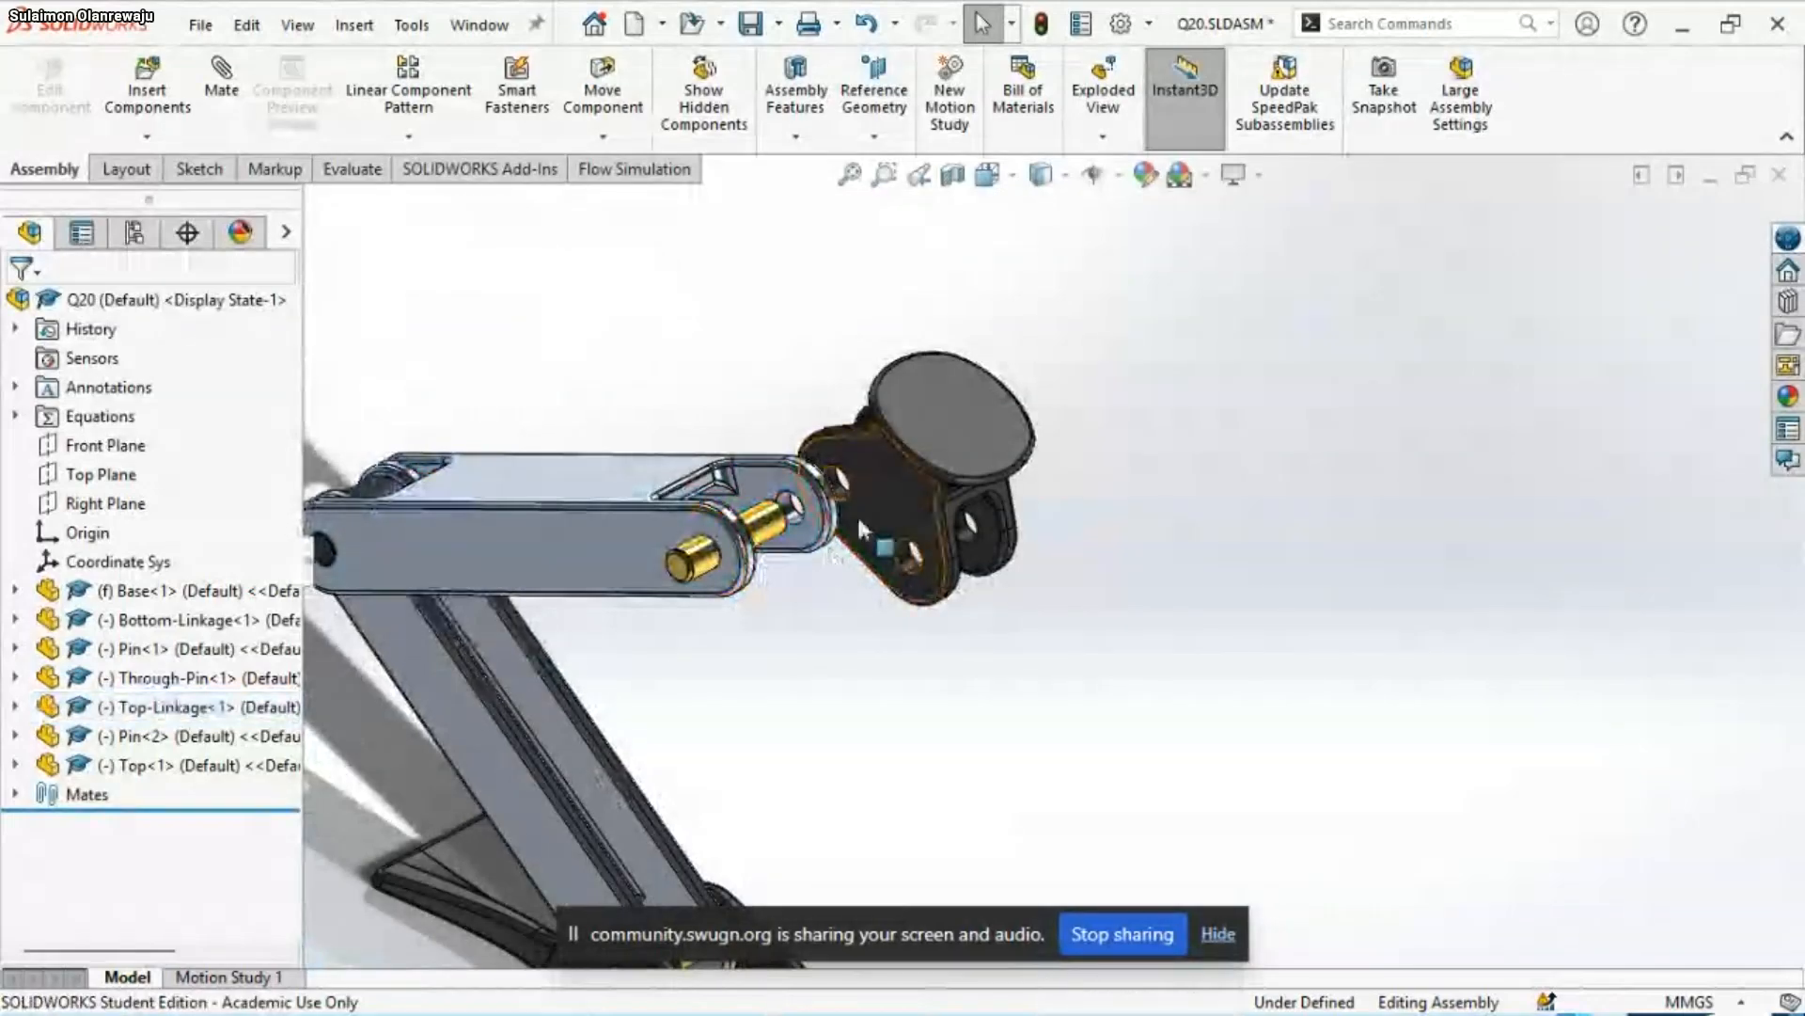
Make the outer side face of the Top part's arm coincident with the inner face of the Top-Linkage's arm
left_click(873, 492)
left_click_drag(809, 557, 760, 563)
middle_click_drag(759, 562, 649, 587)
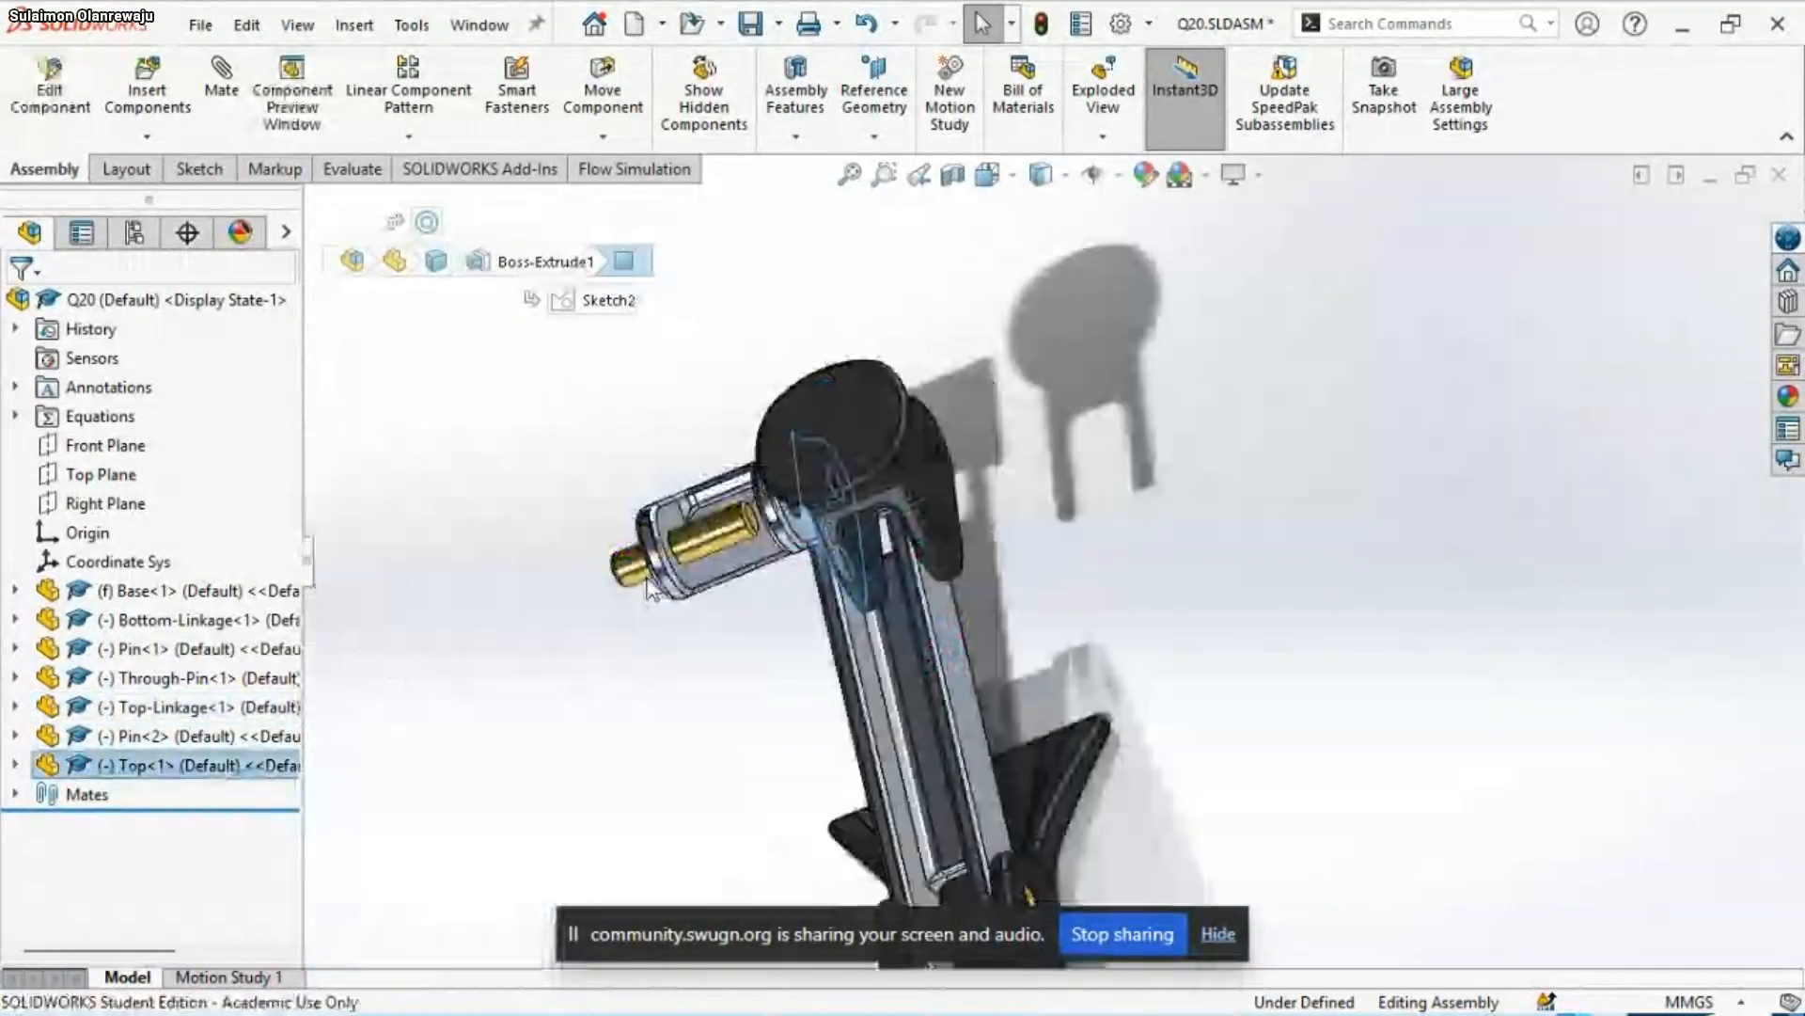
left_click(703, 572)
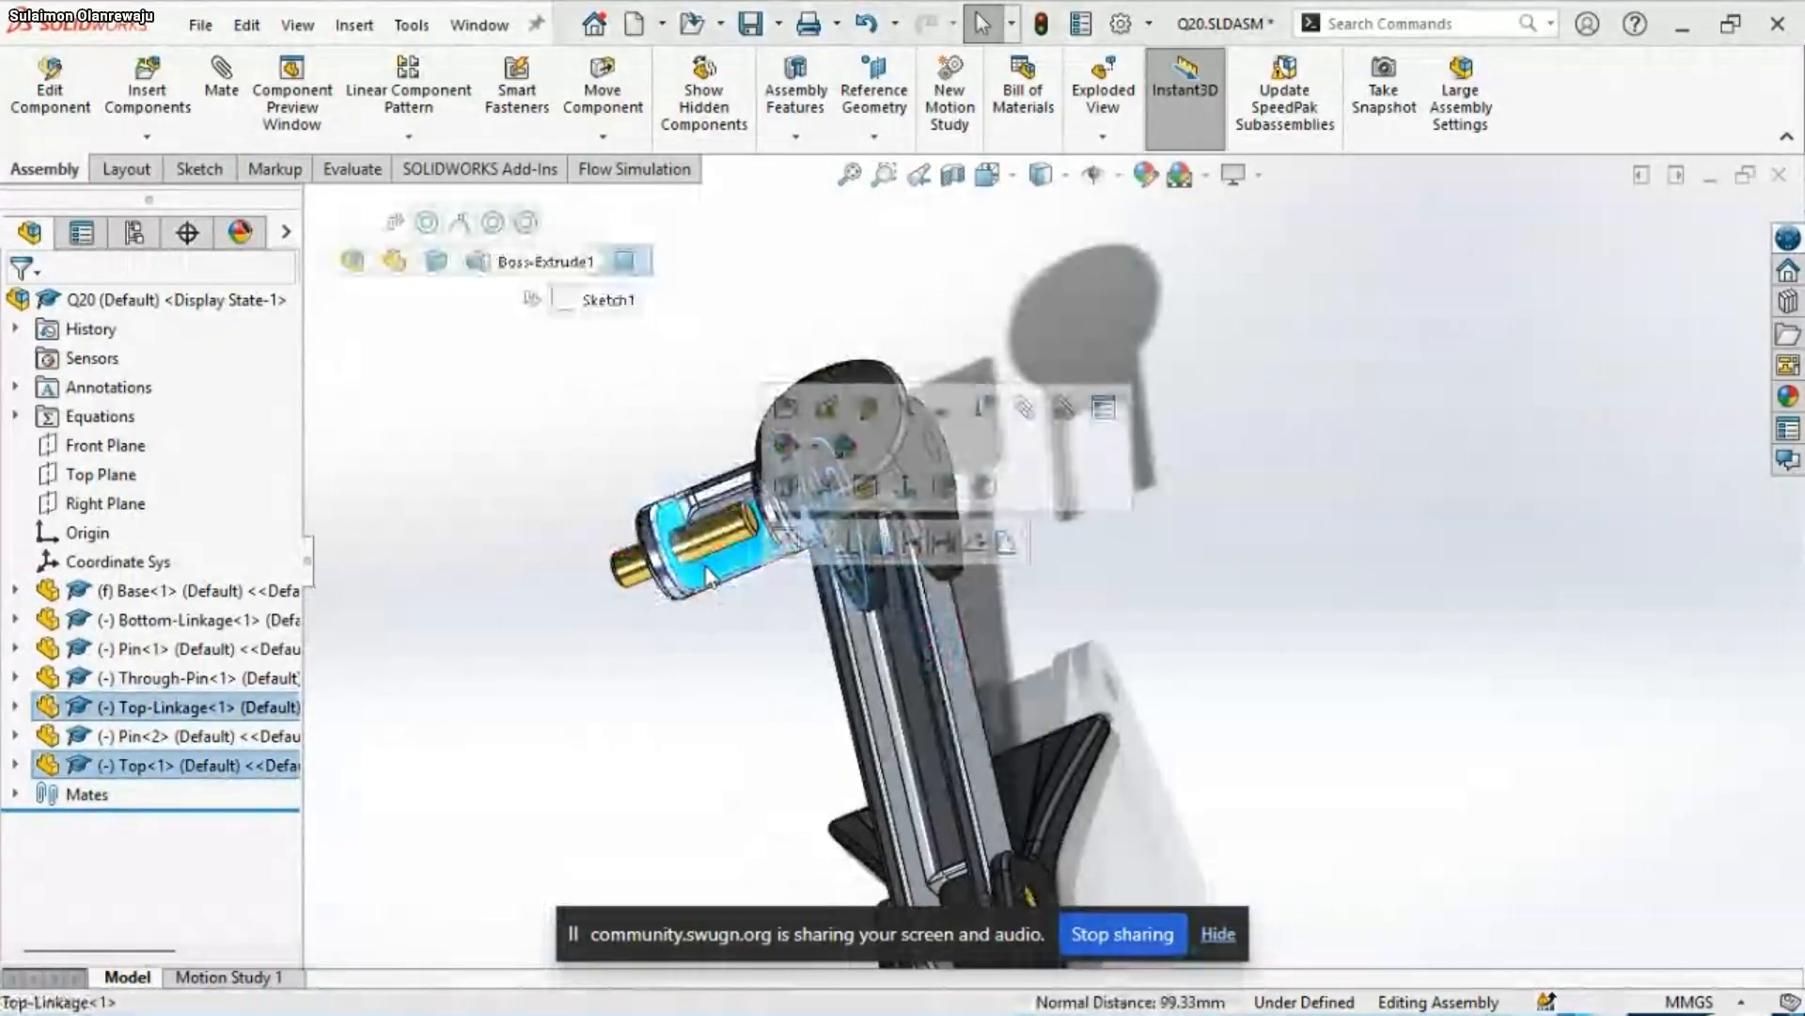
left_click_drag(555, 605, 505, 583)
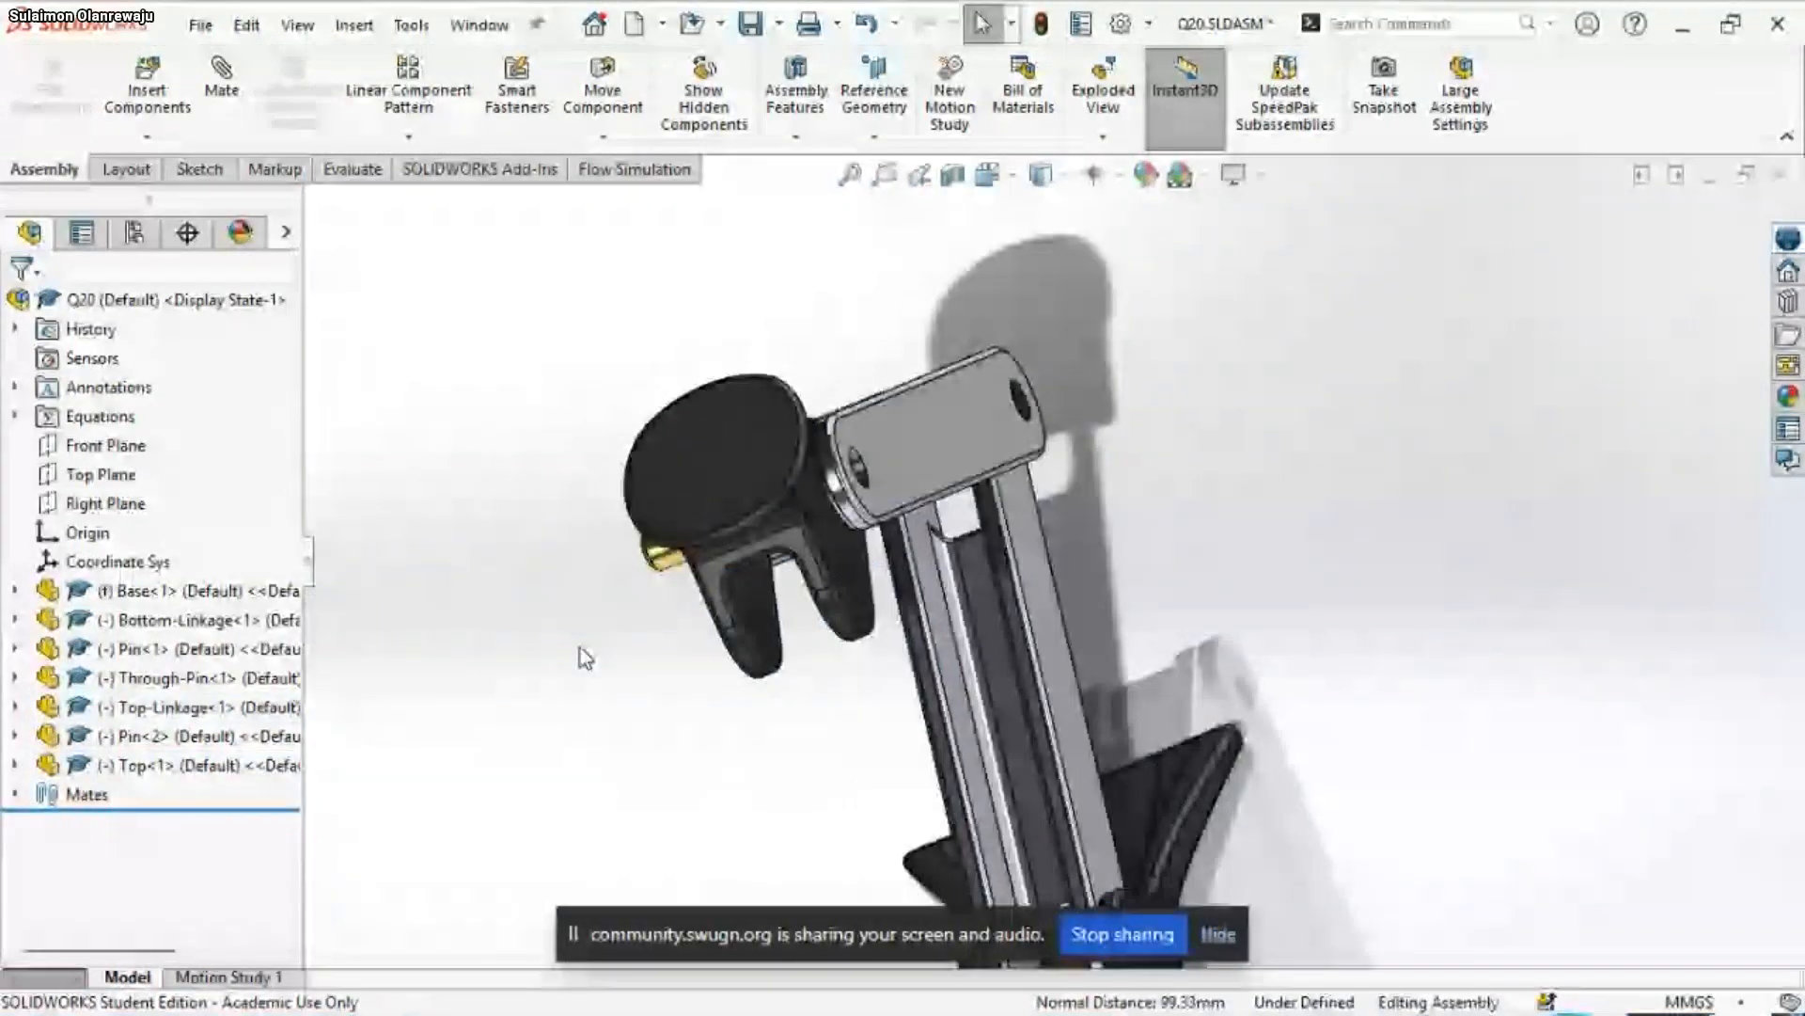
Make the second Pin's end face coincident with the outer side face of the Top-Linkage
middle_click_drag(579, 646, 743, 564)
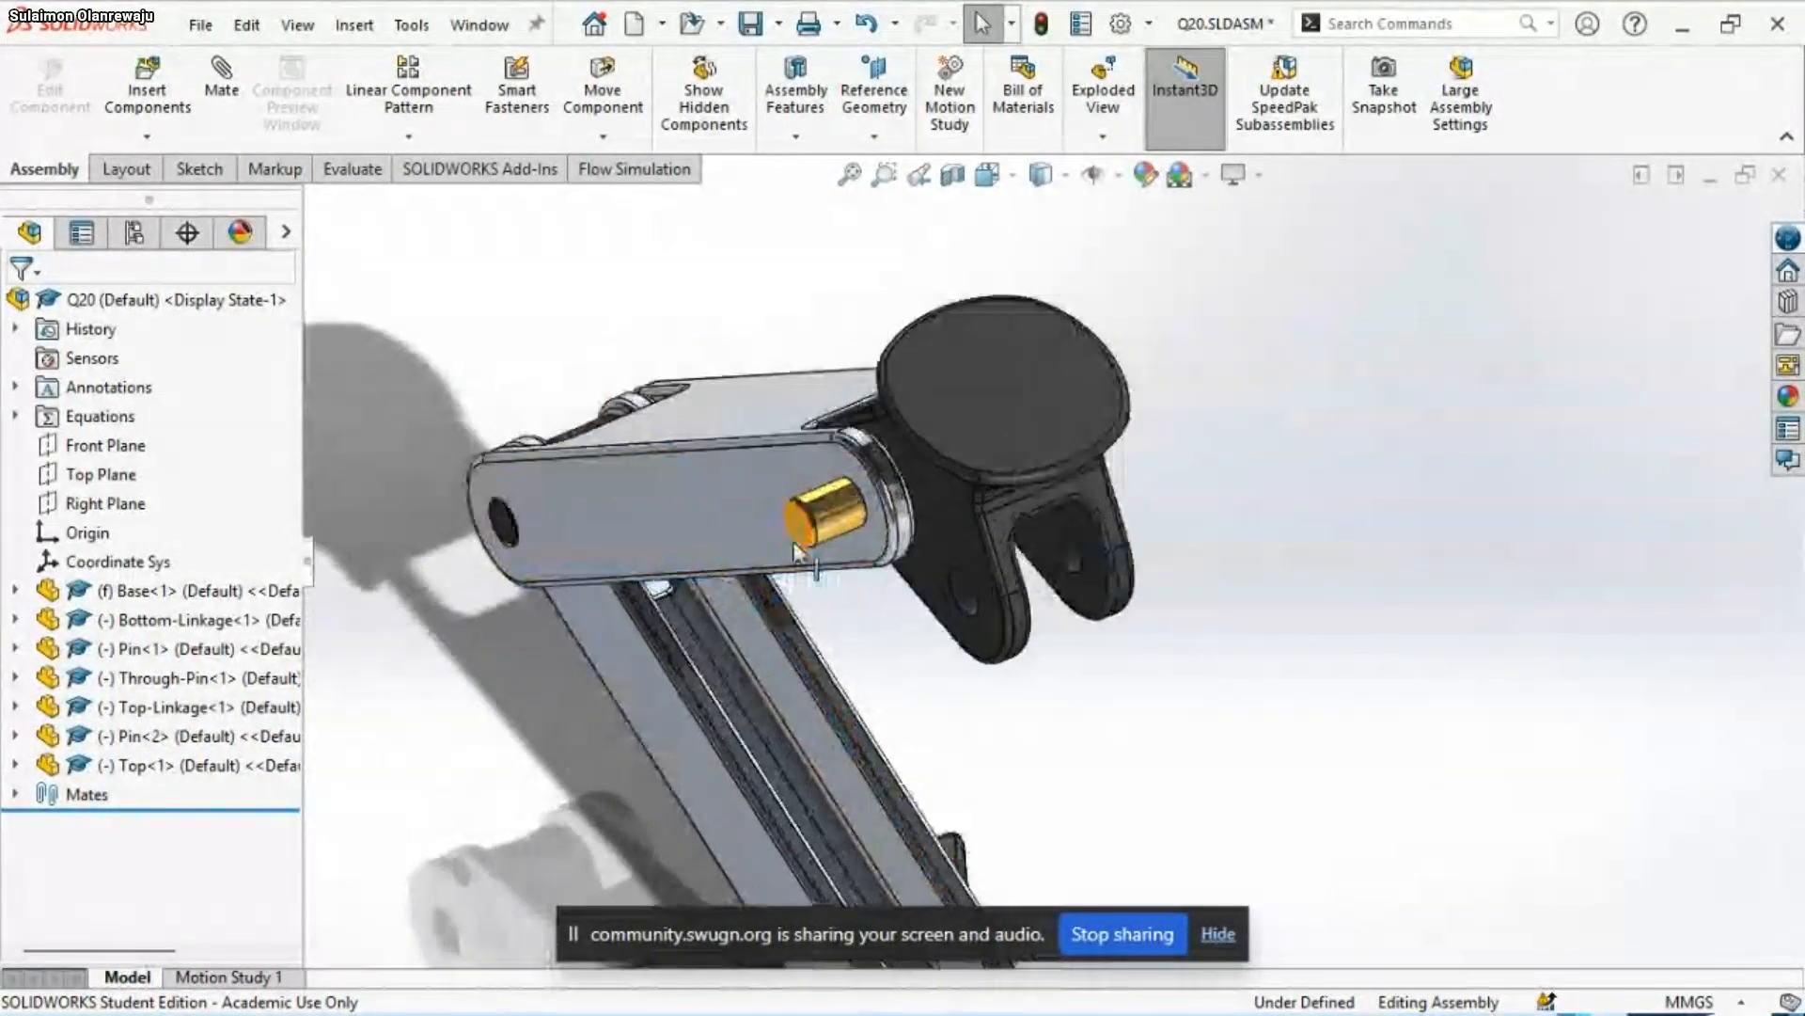
left_click(798, 534)
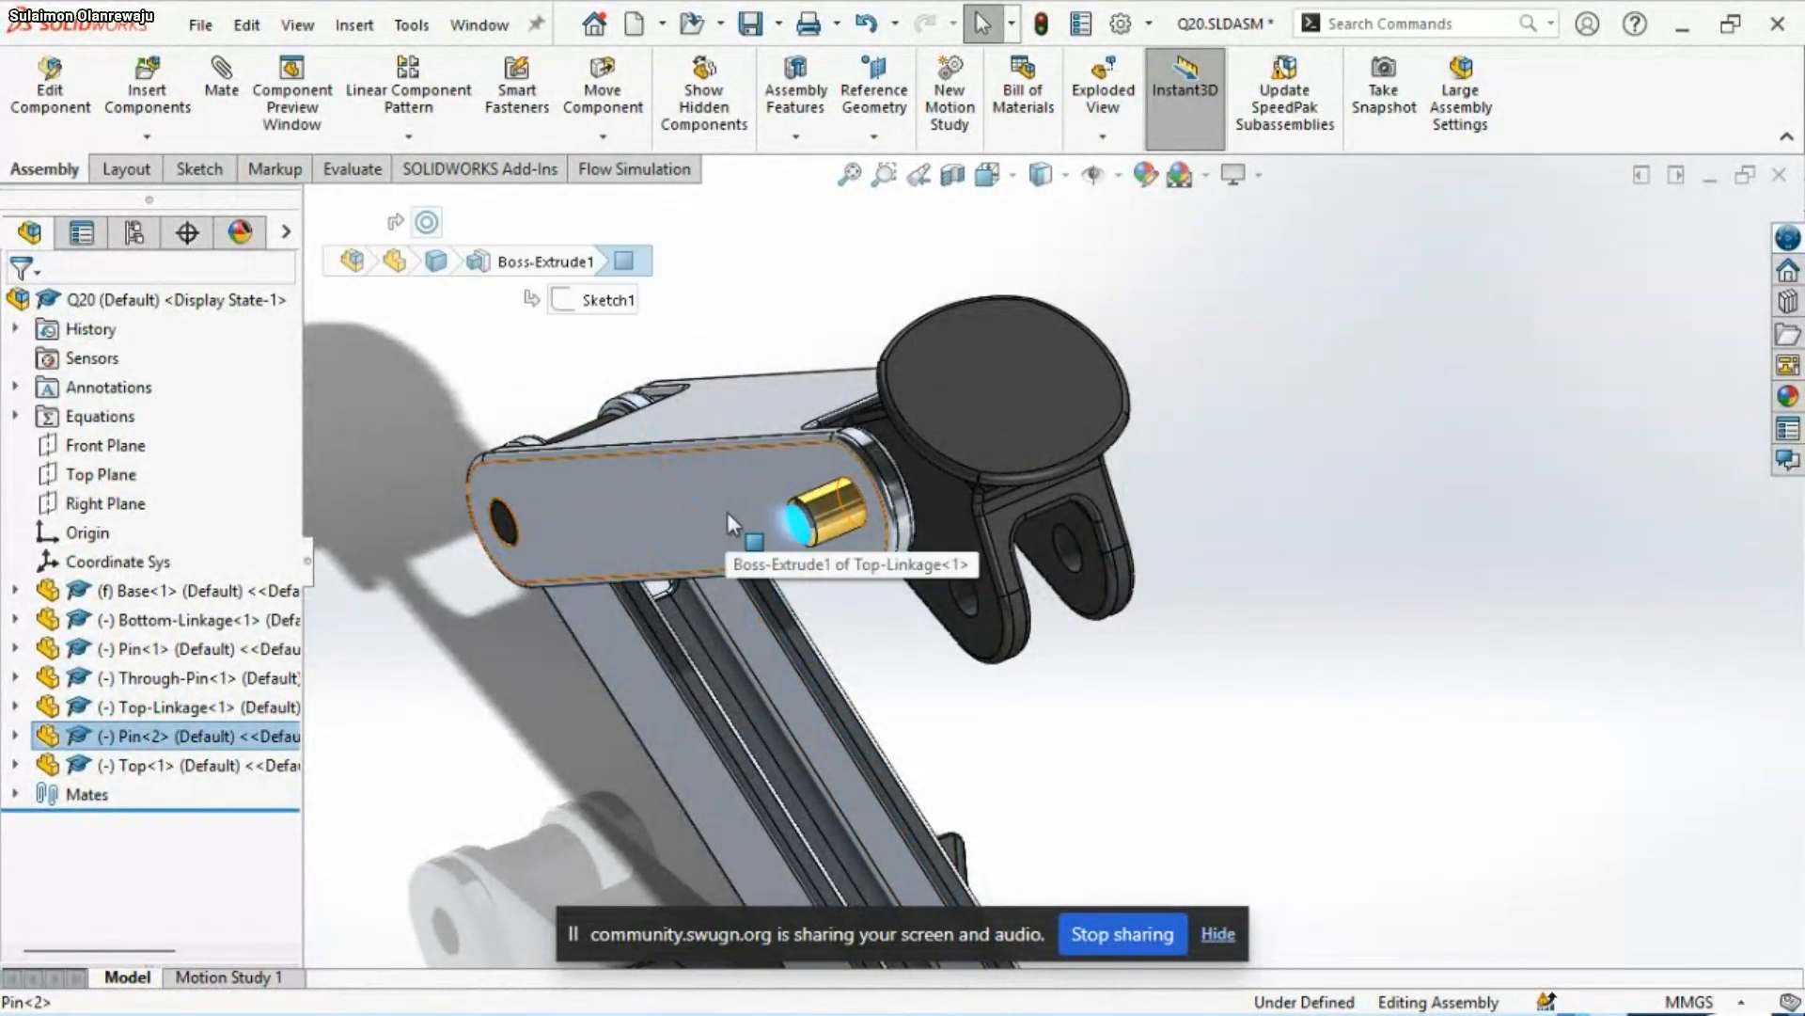
left_click(726, 512, "ctrl")
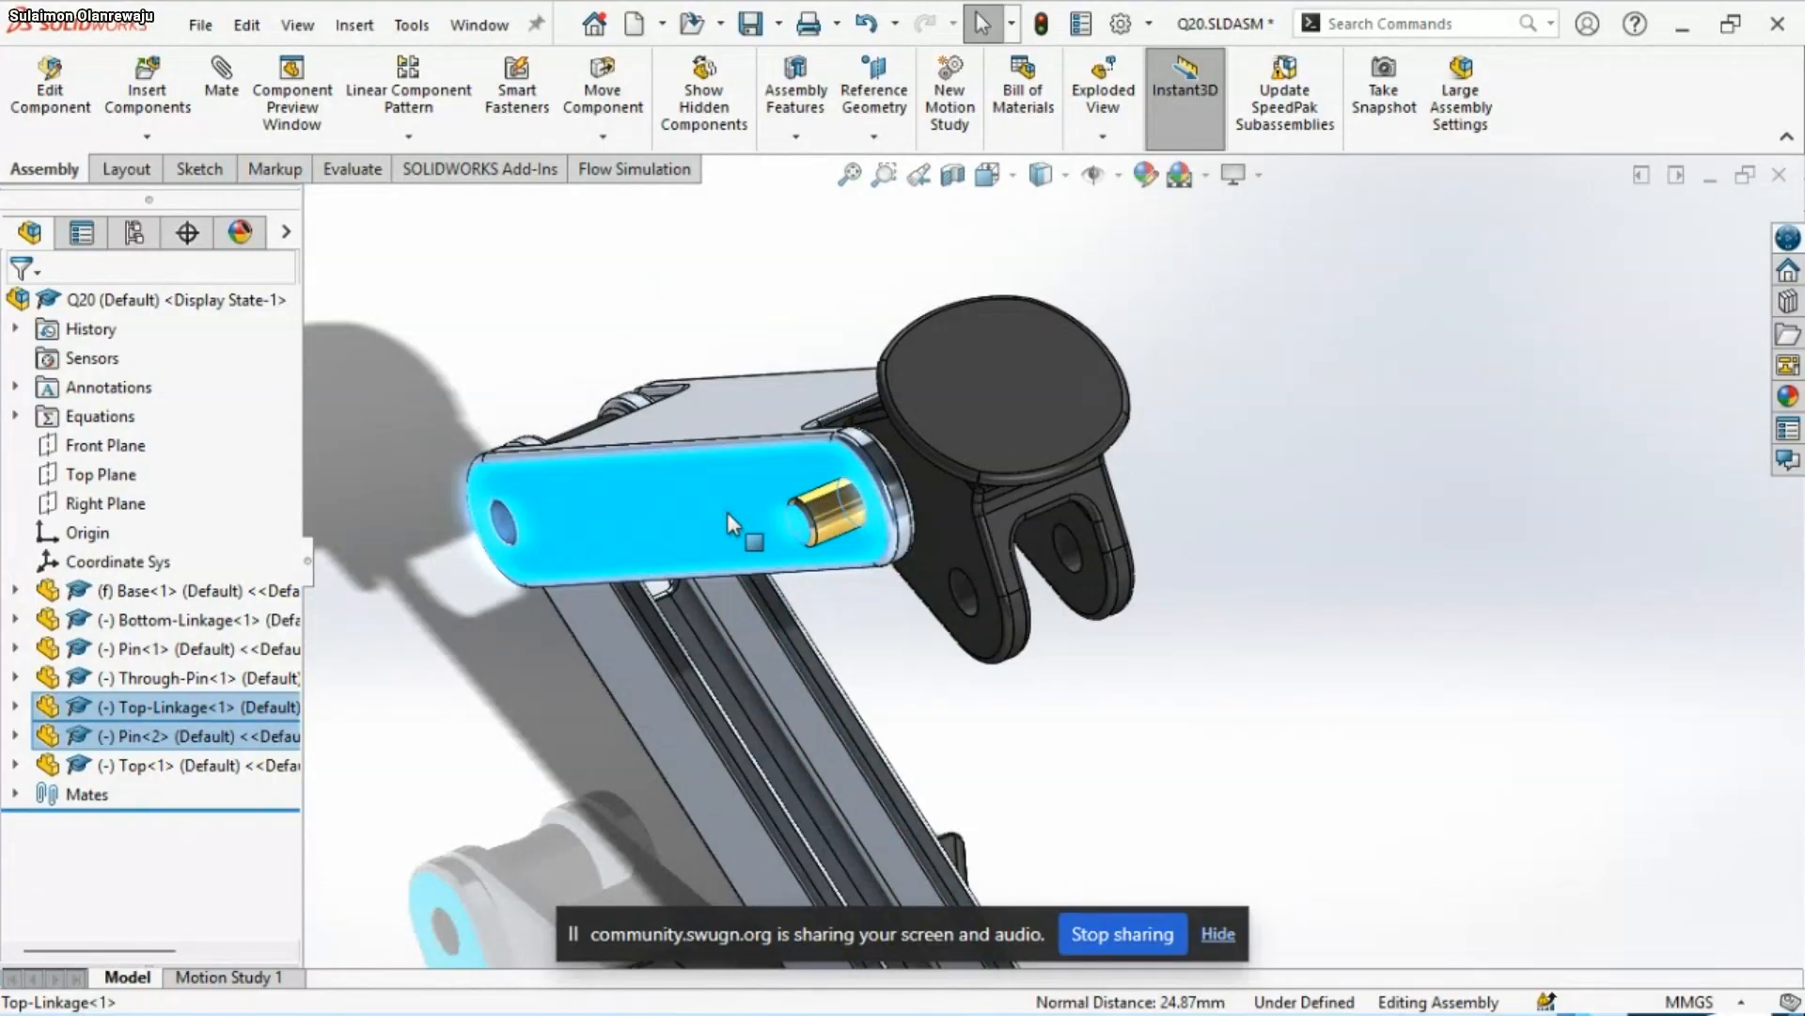
left_click(808, 491)
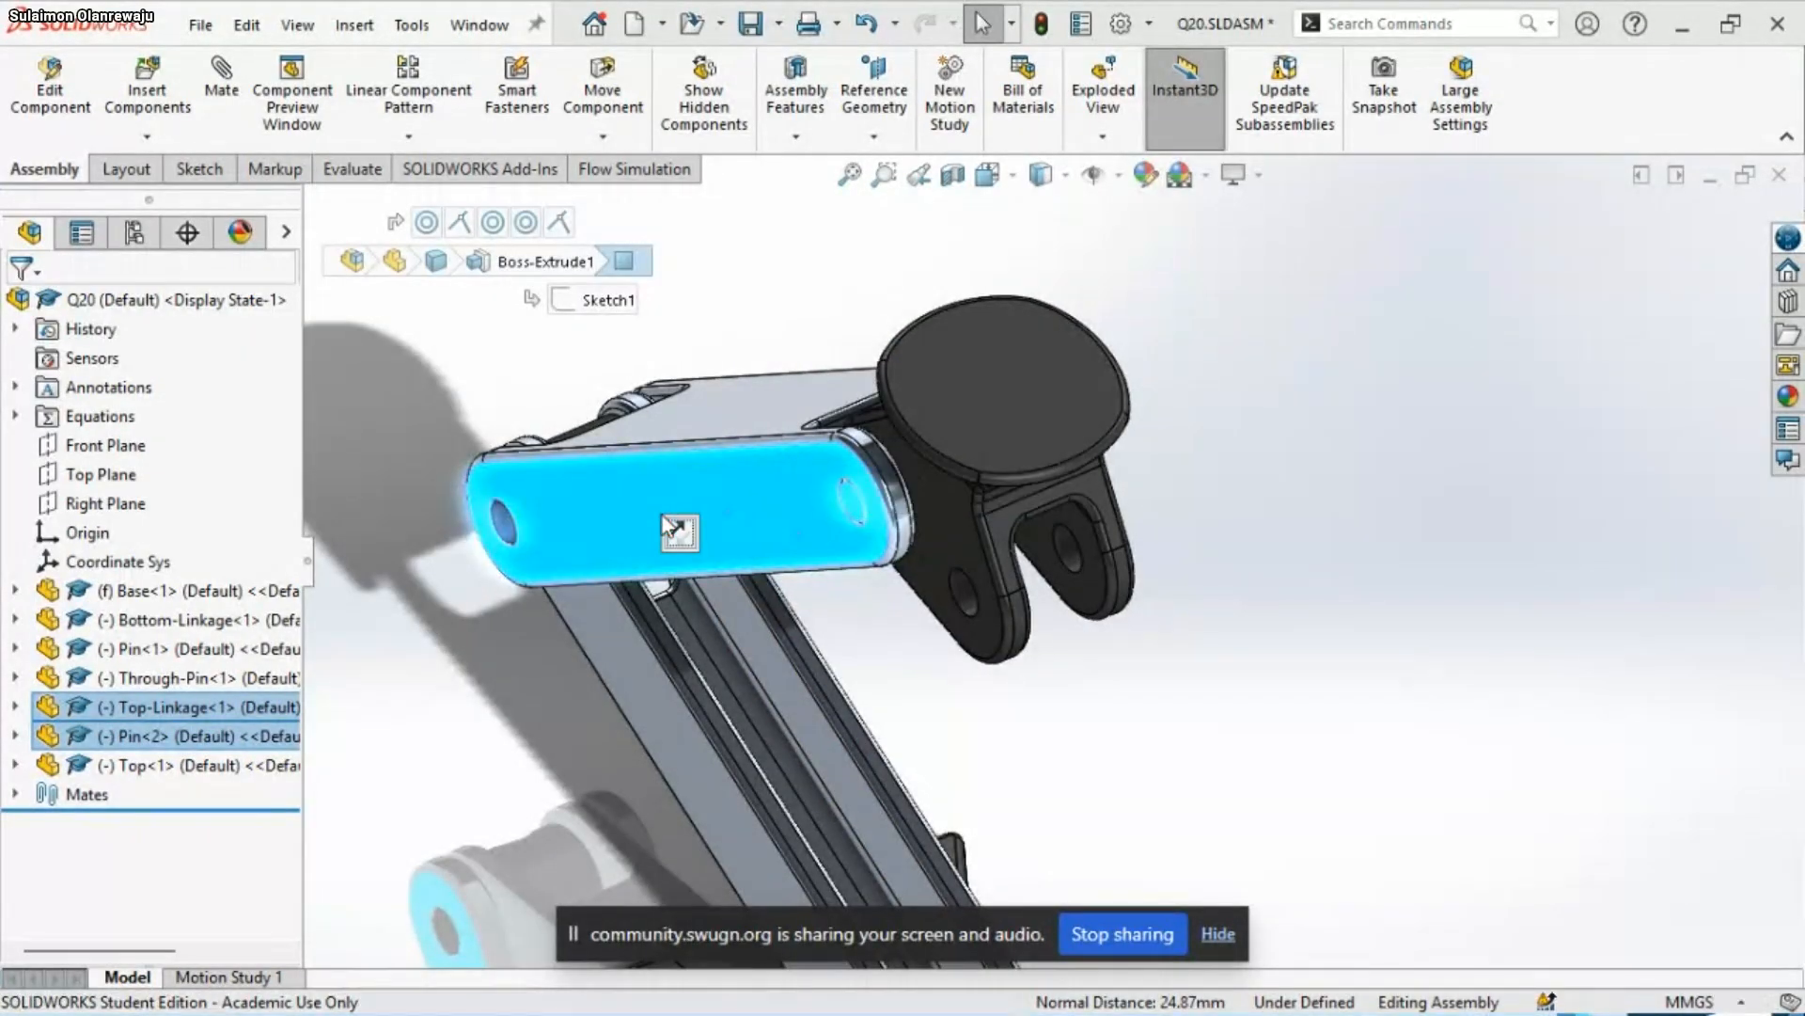
scroll(975, 599, "up", 2)
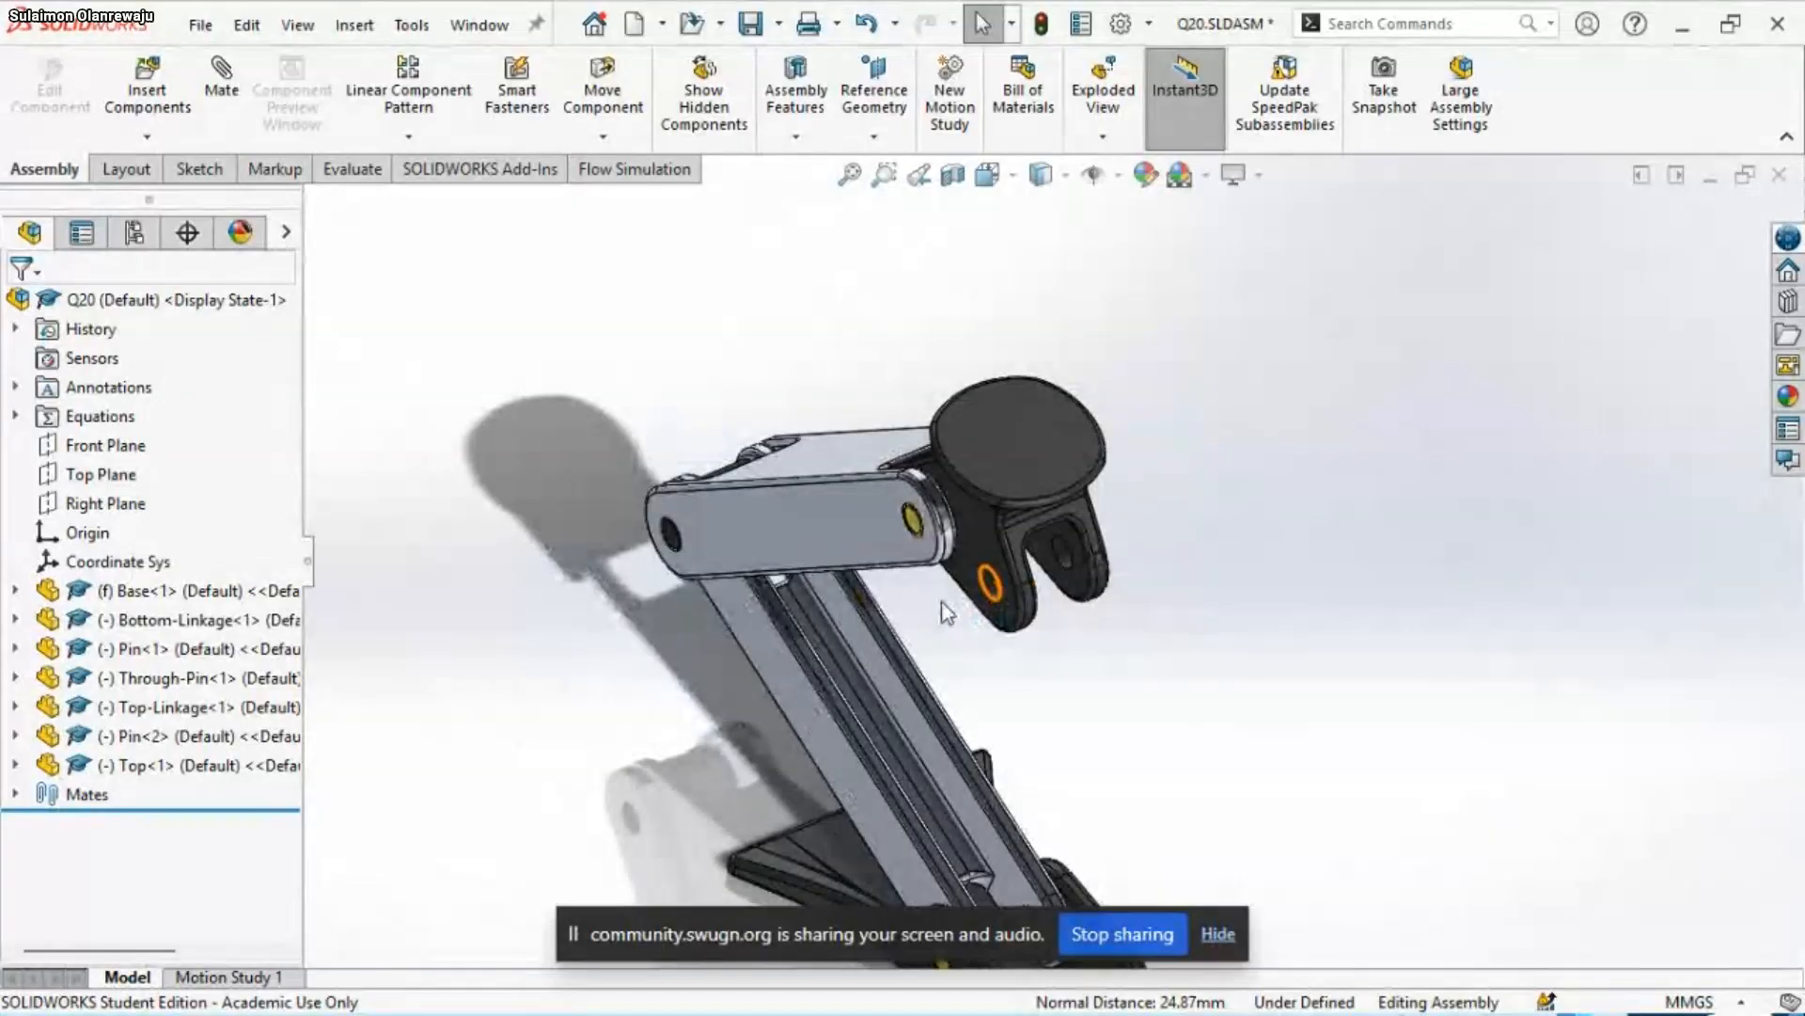
Examine from several angles how the Top part, Pin and linkages sit together in the assembly
scroll(959, 594, "down", 2)
scroll(950, 583, "up", 2)
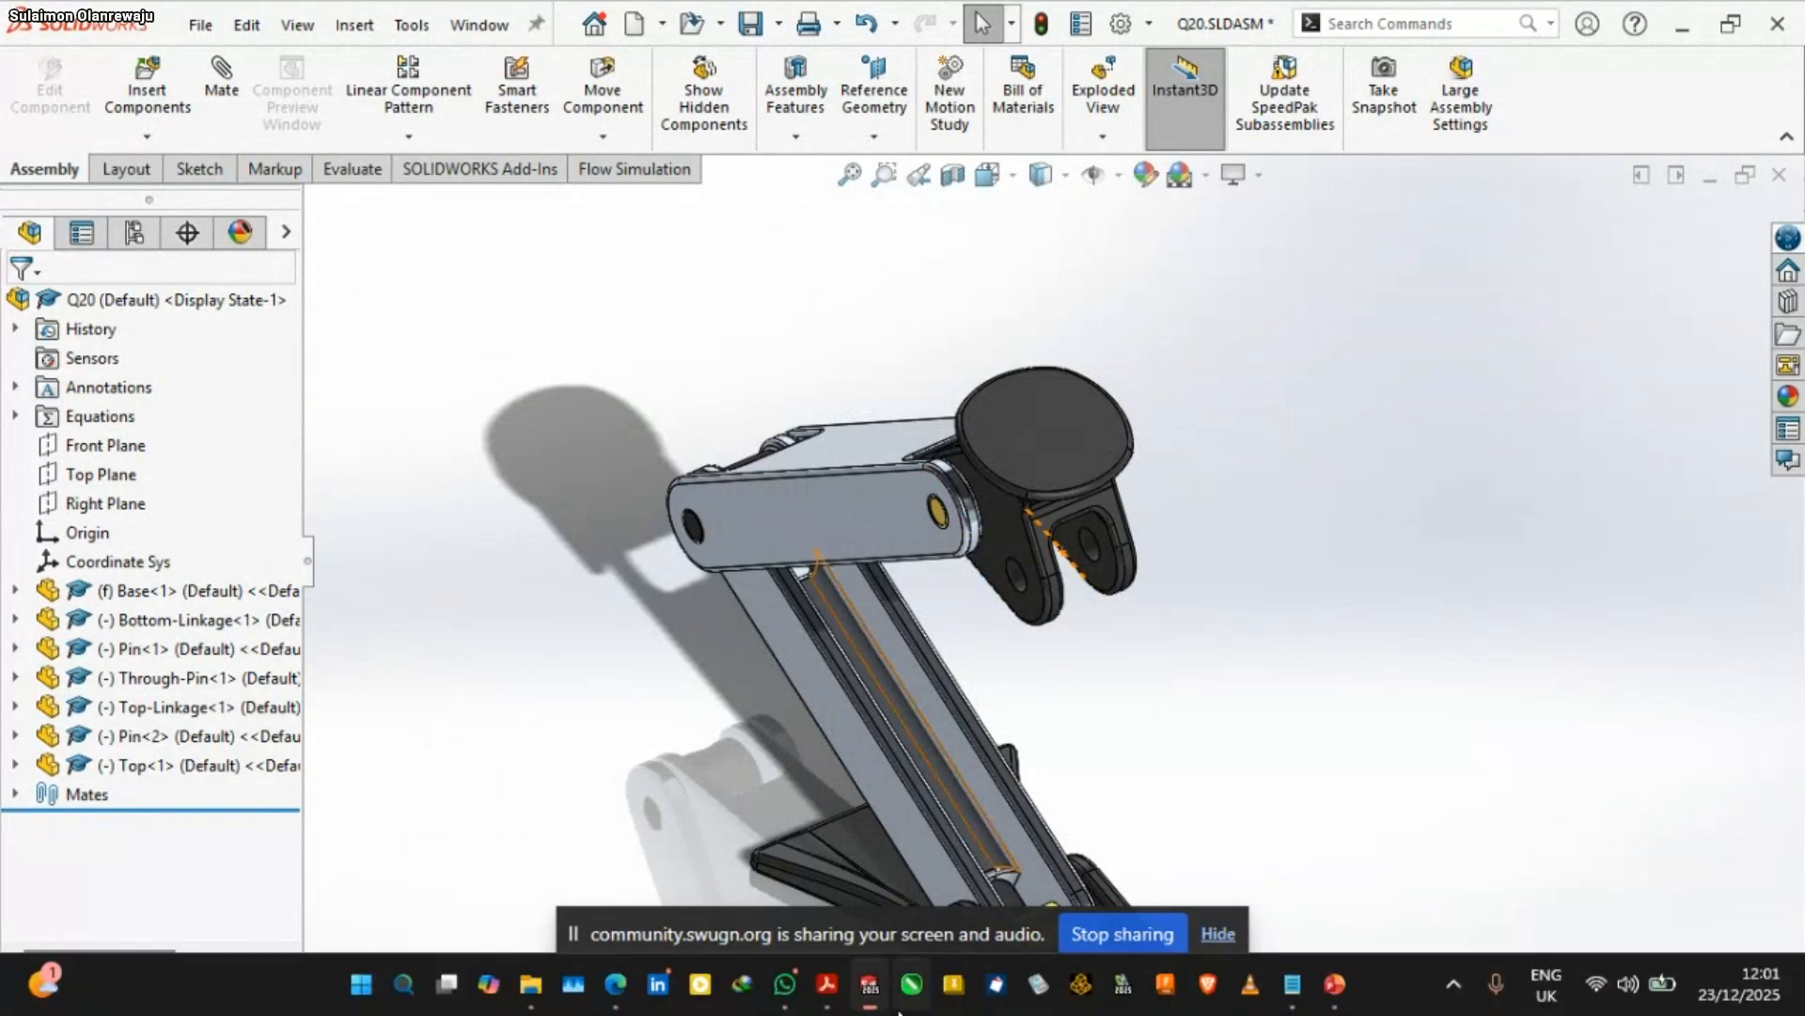
scroll(1016, 570, "up", 2)
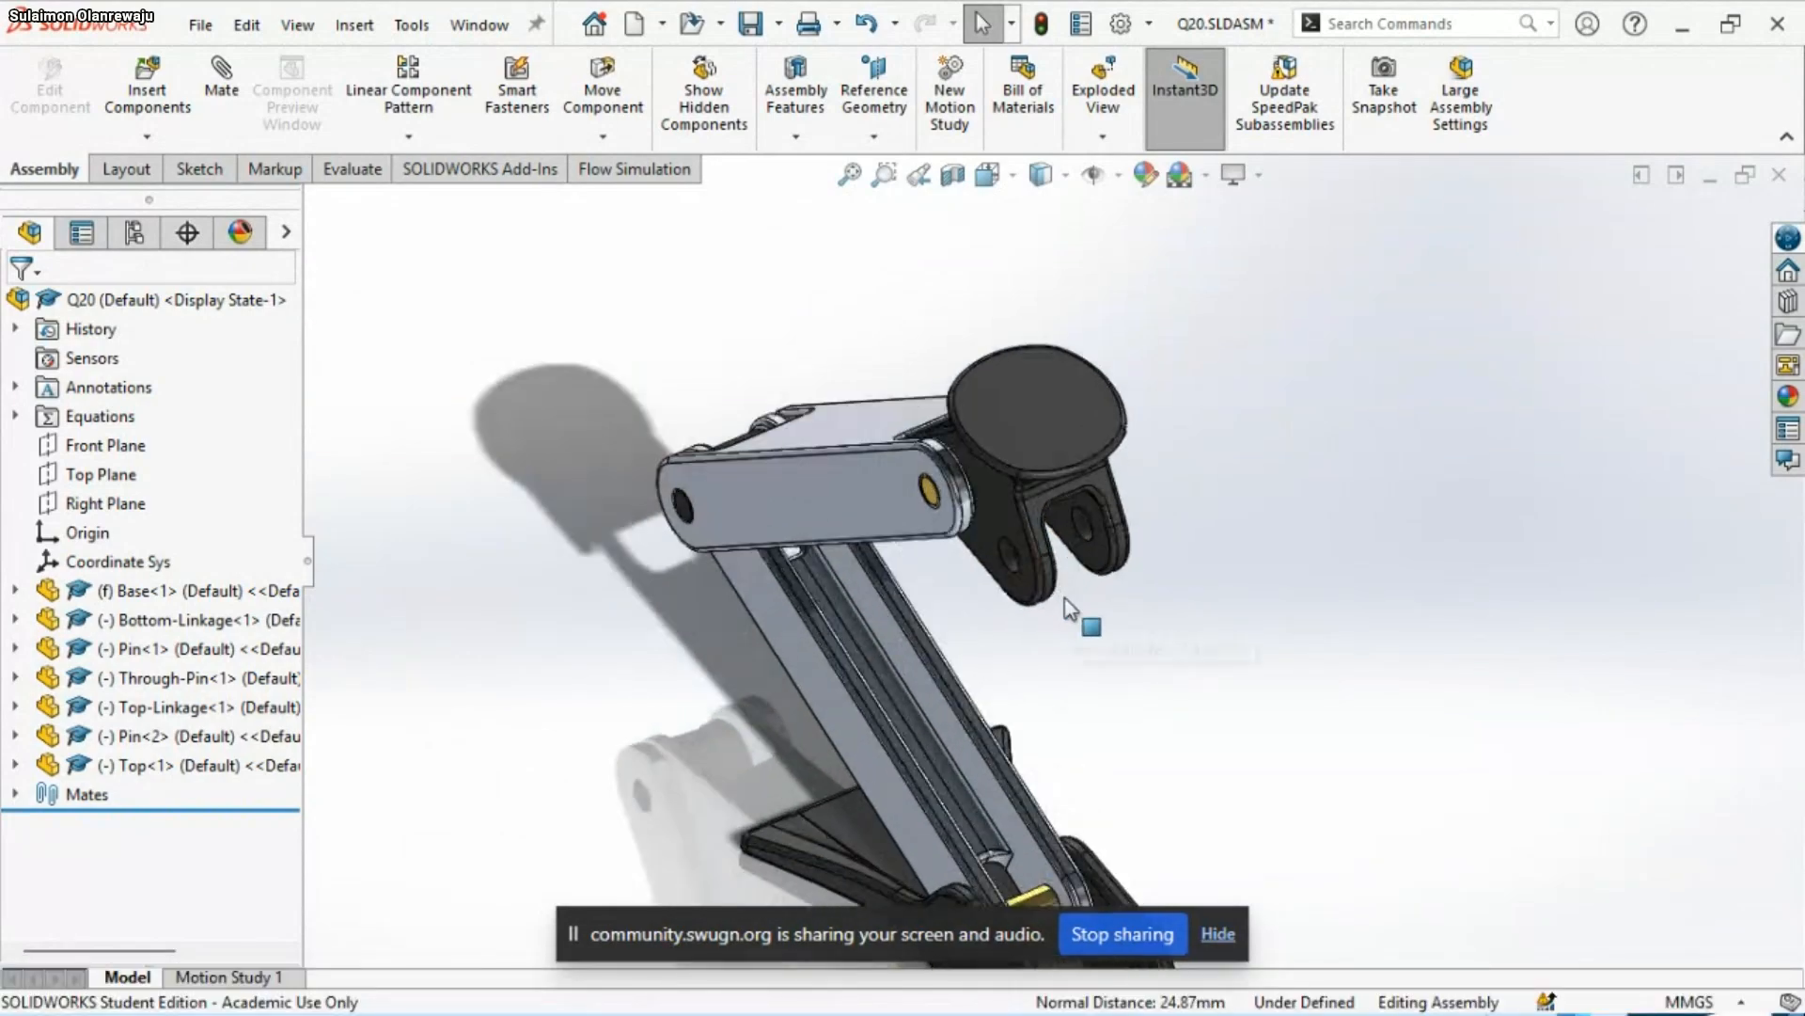
middle_click_drag(1087, 628, 1067, 550)
scroll(1040, 500, "down", 2)
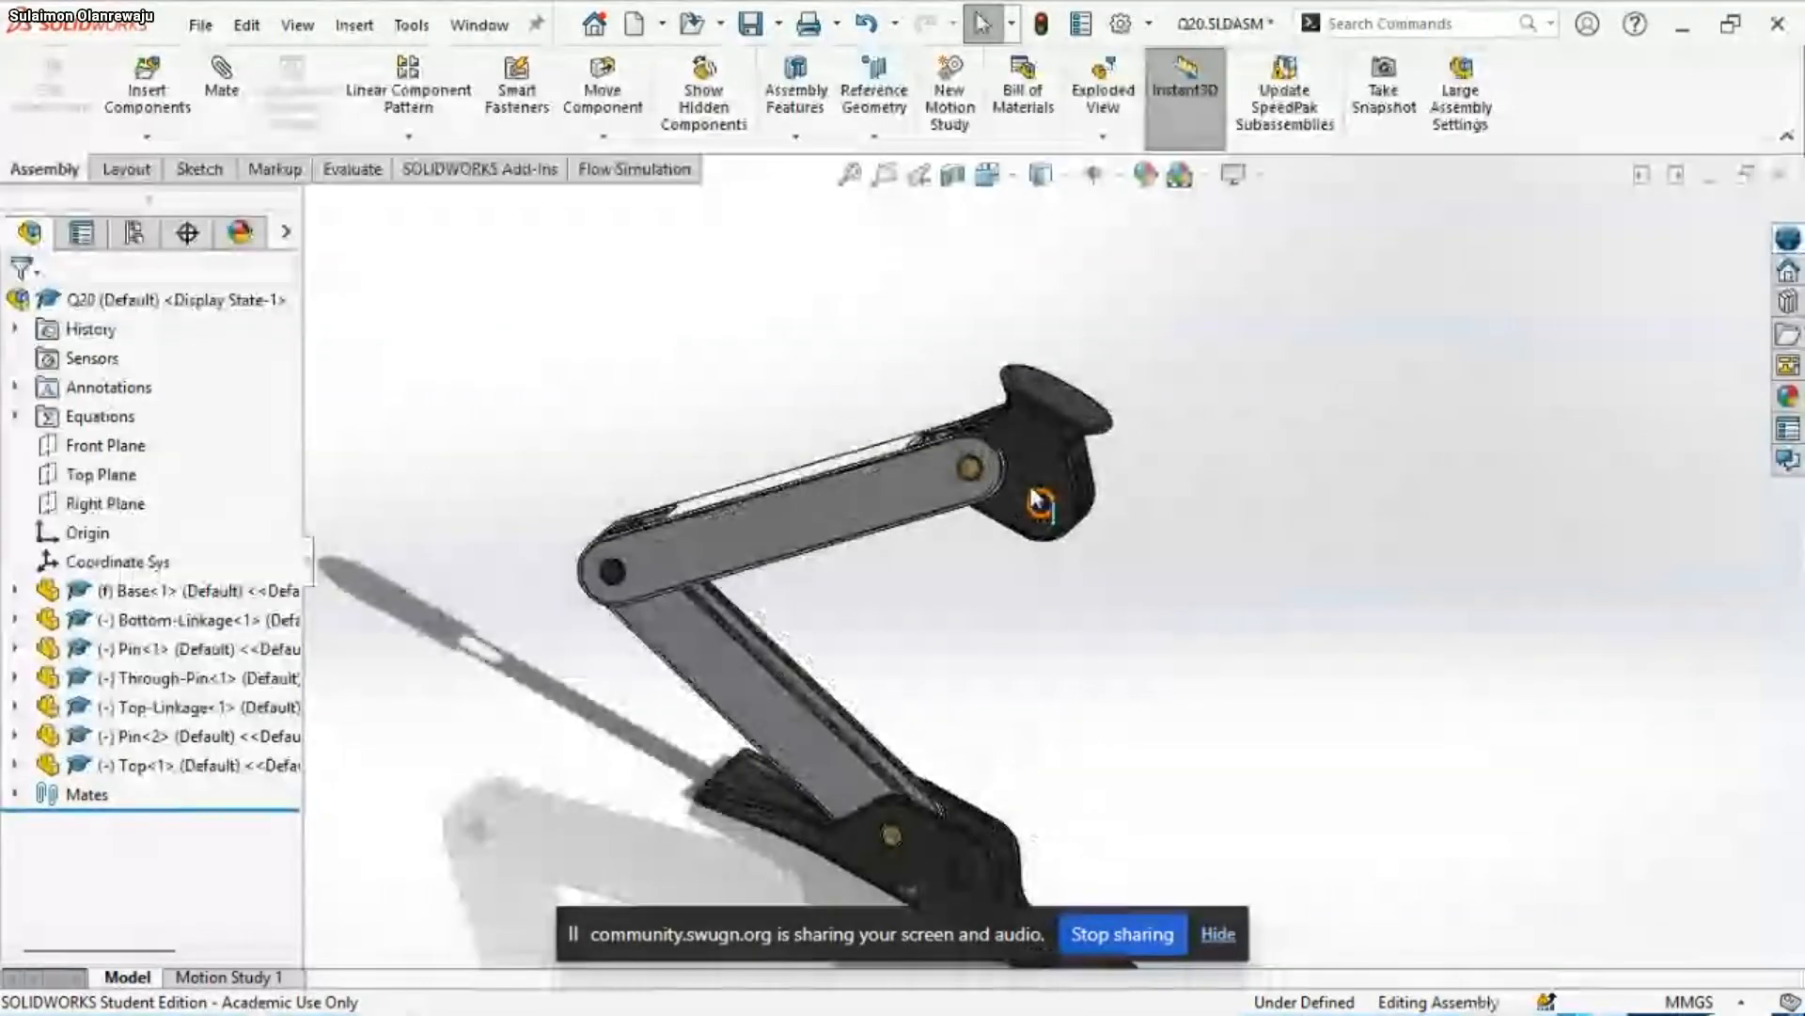
middle_click_drag(1032, 641, 964, 705)
scroll(1020, 564, "up", 3)
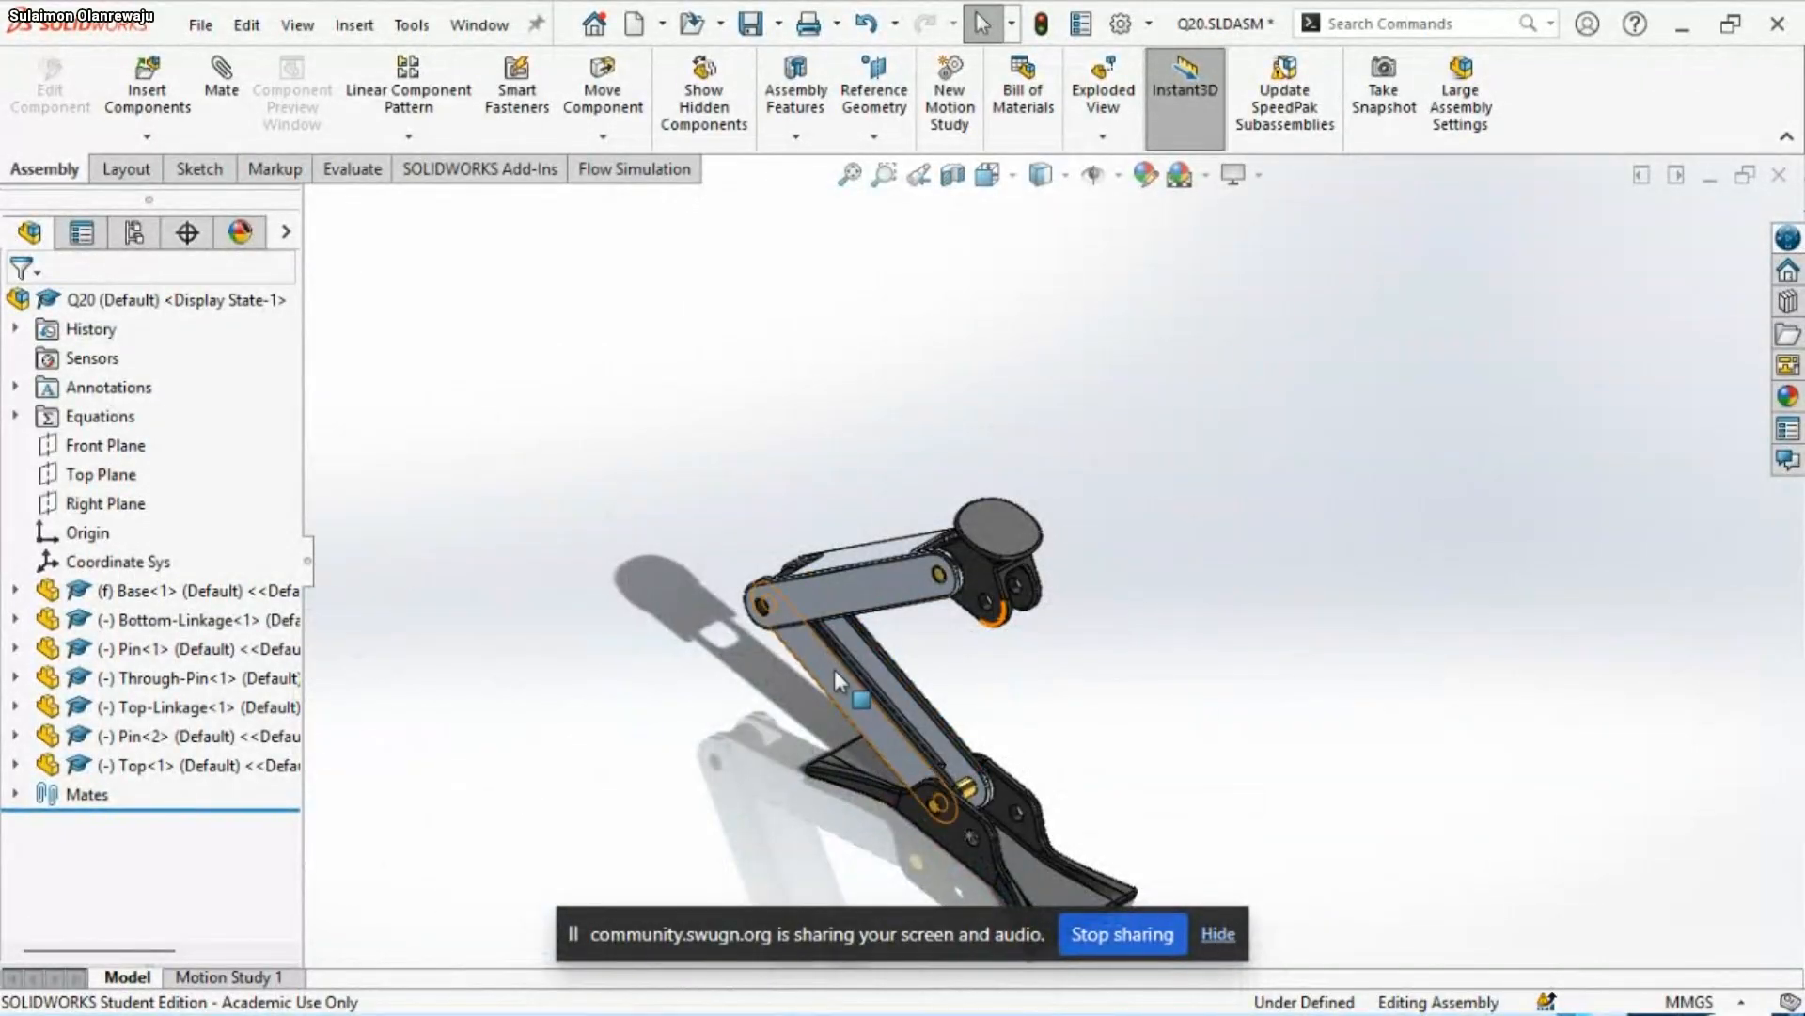
scroll(863, 667, "down", 3)
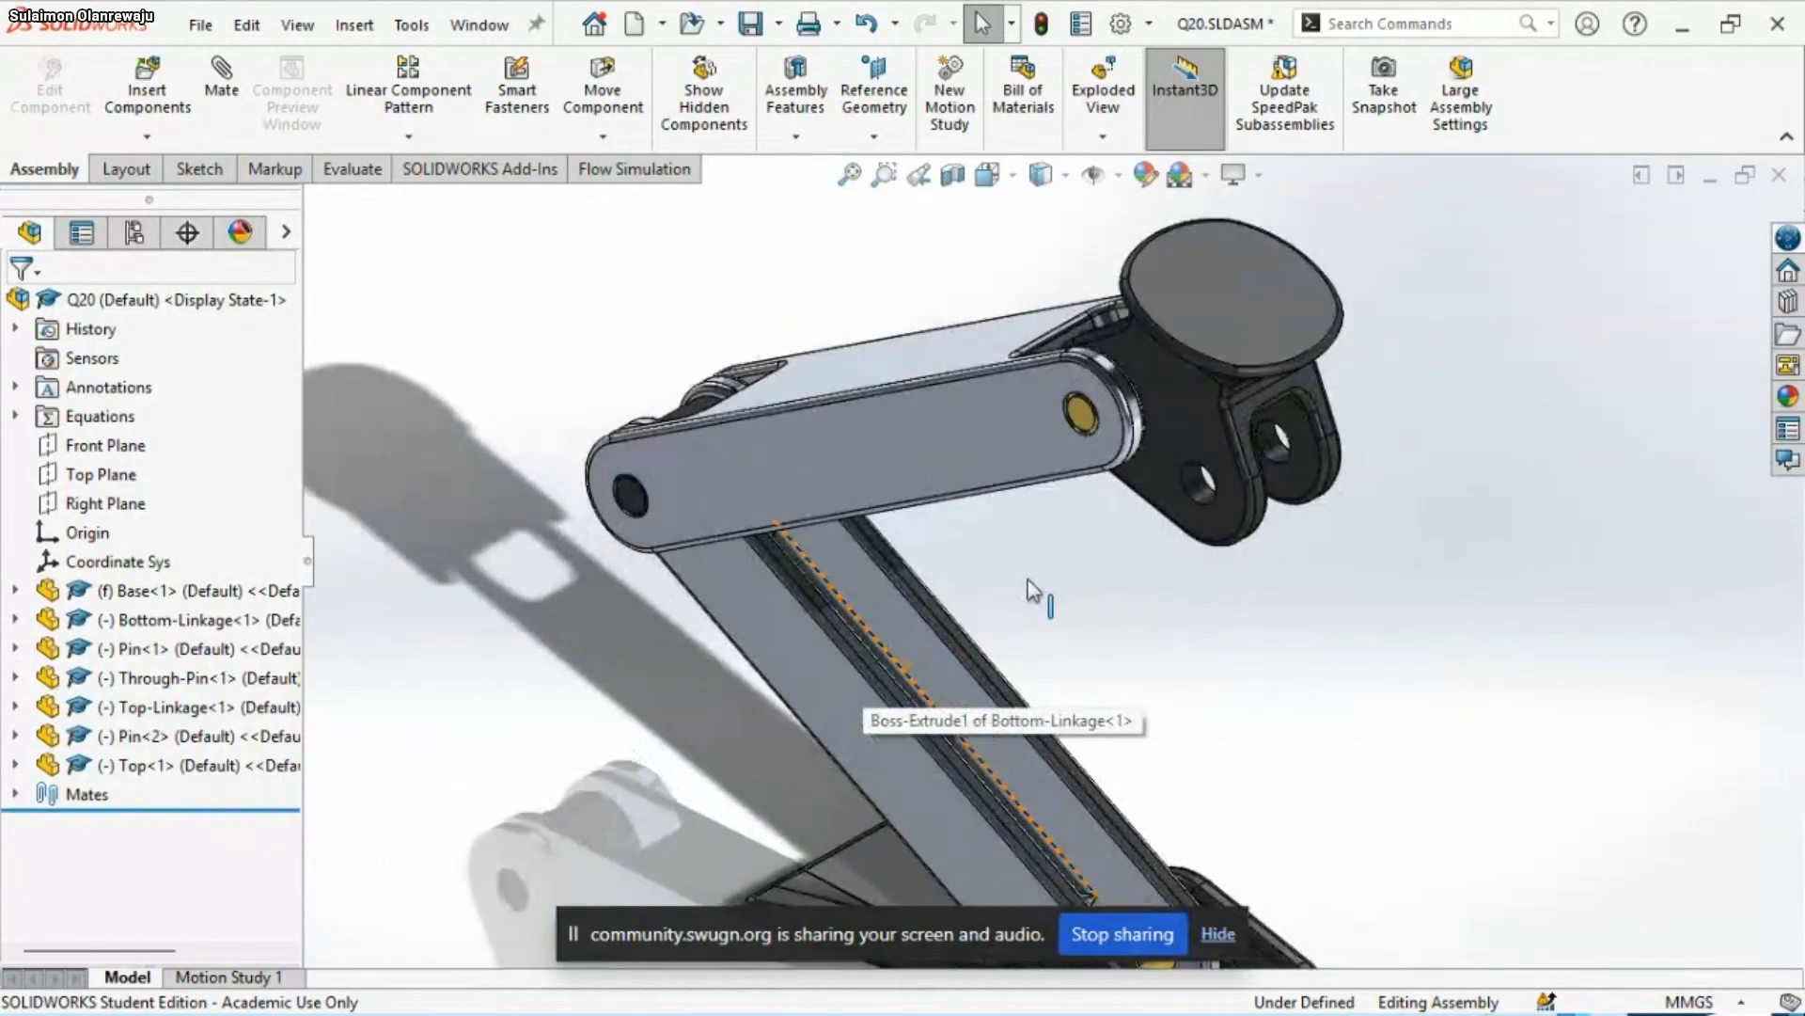
middle_click_drag(1120, 617, 1086, 594)
scroll(1089, 599, "up", 4)
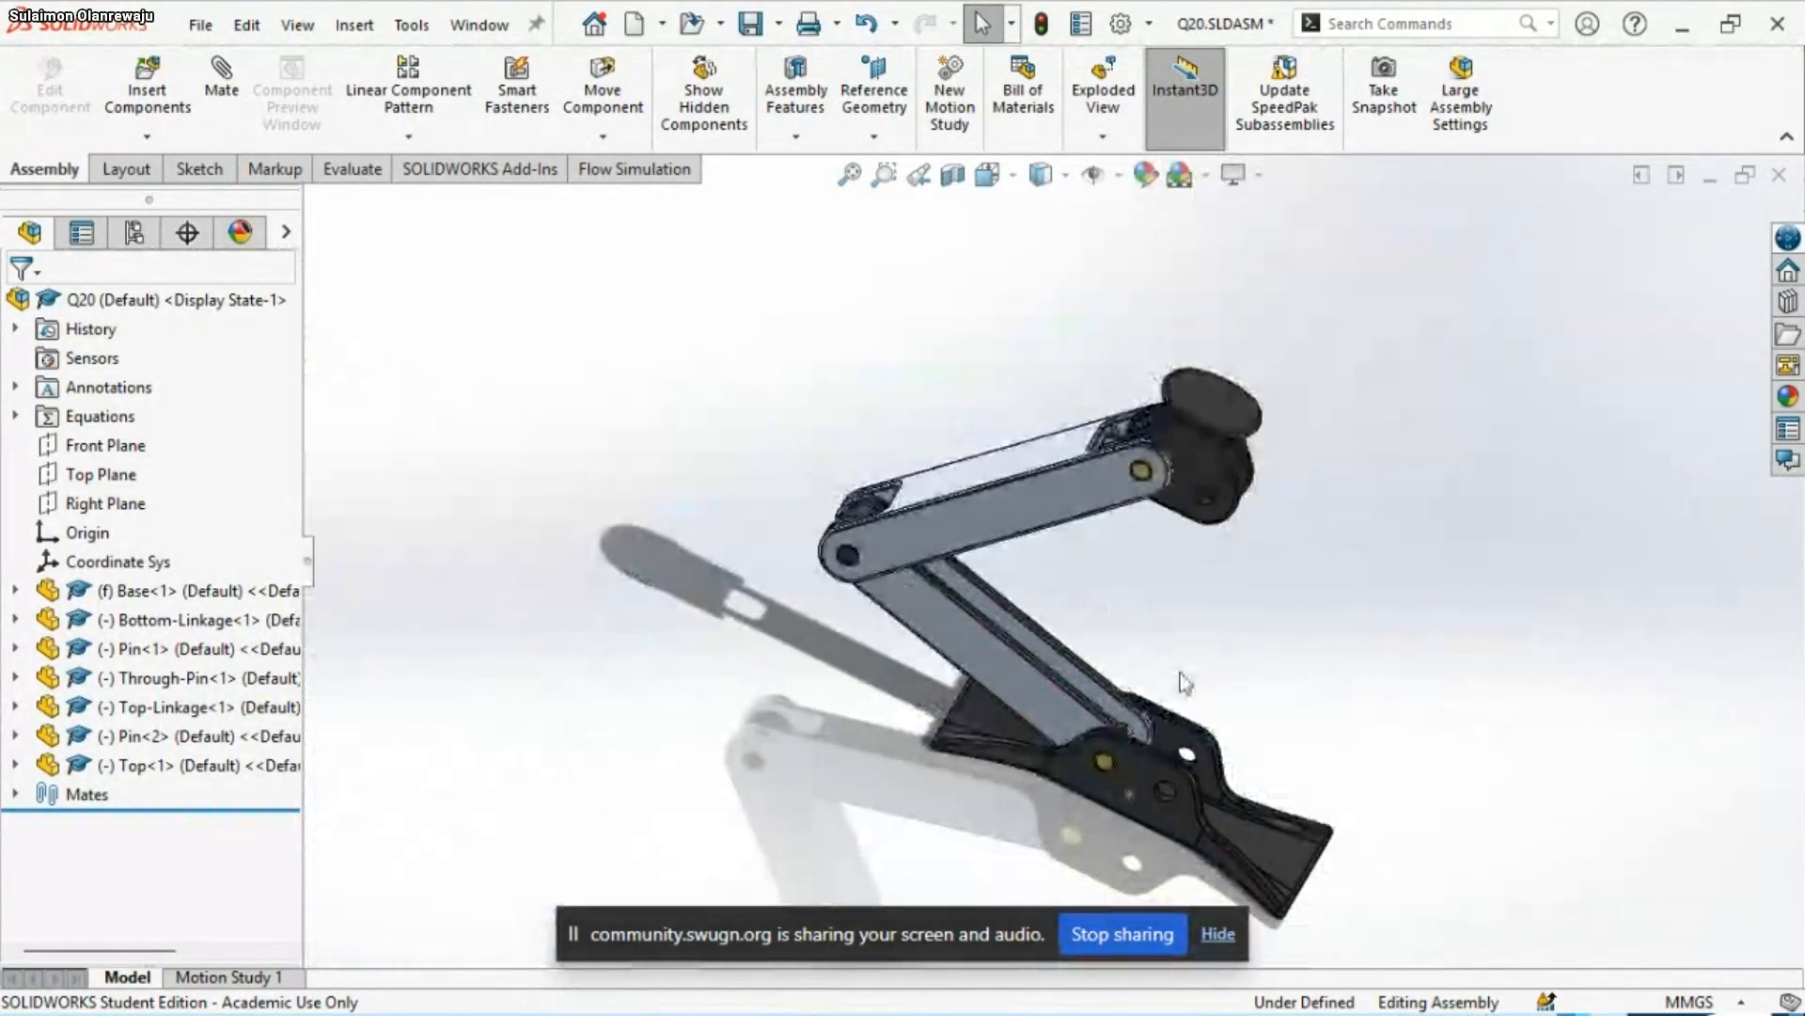
Switch to the PowerPoint slide show, advance to assembly conditions 7 to 12, read them, and return to SOLIDWORKS
mouse_move(1288, 1011)
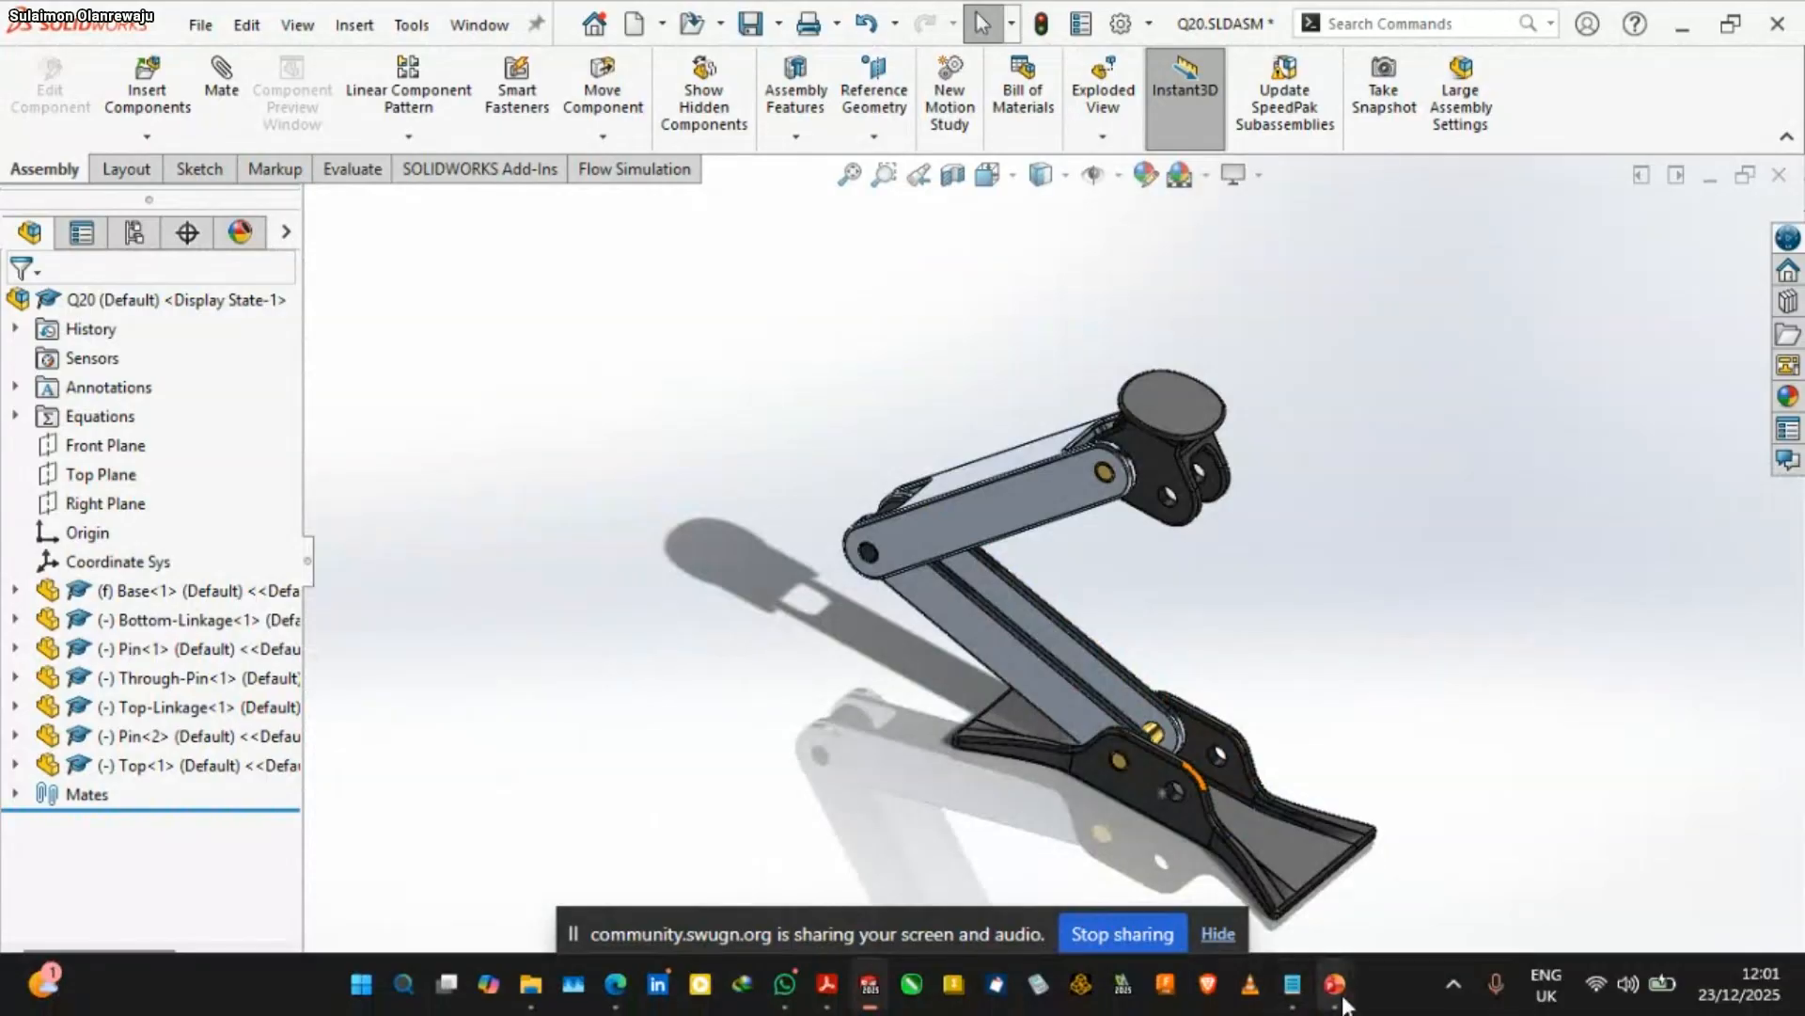
mouse_move(1335, 984)
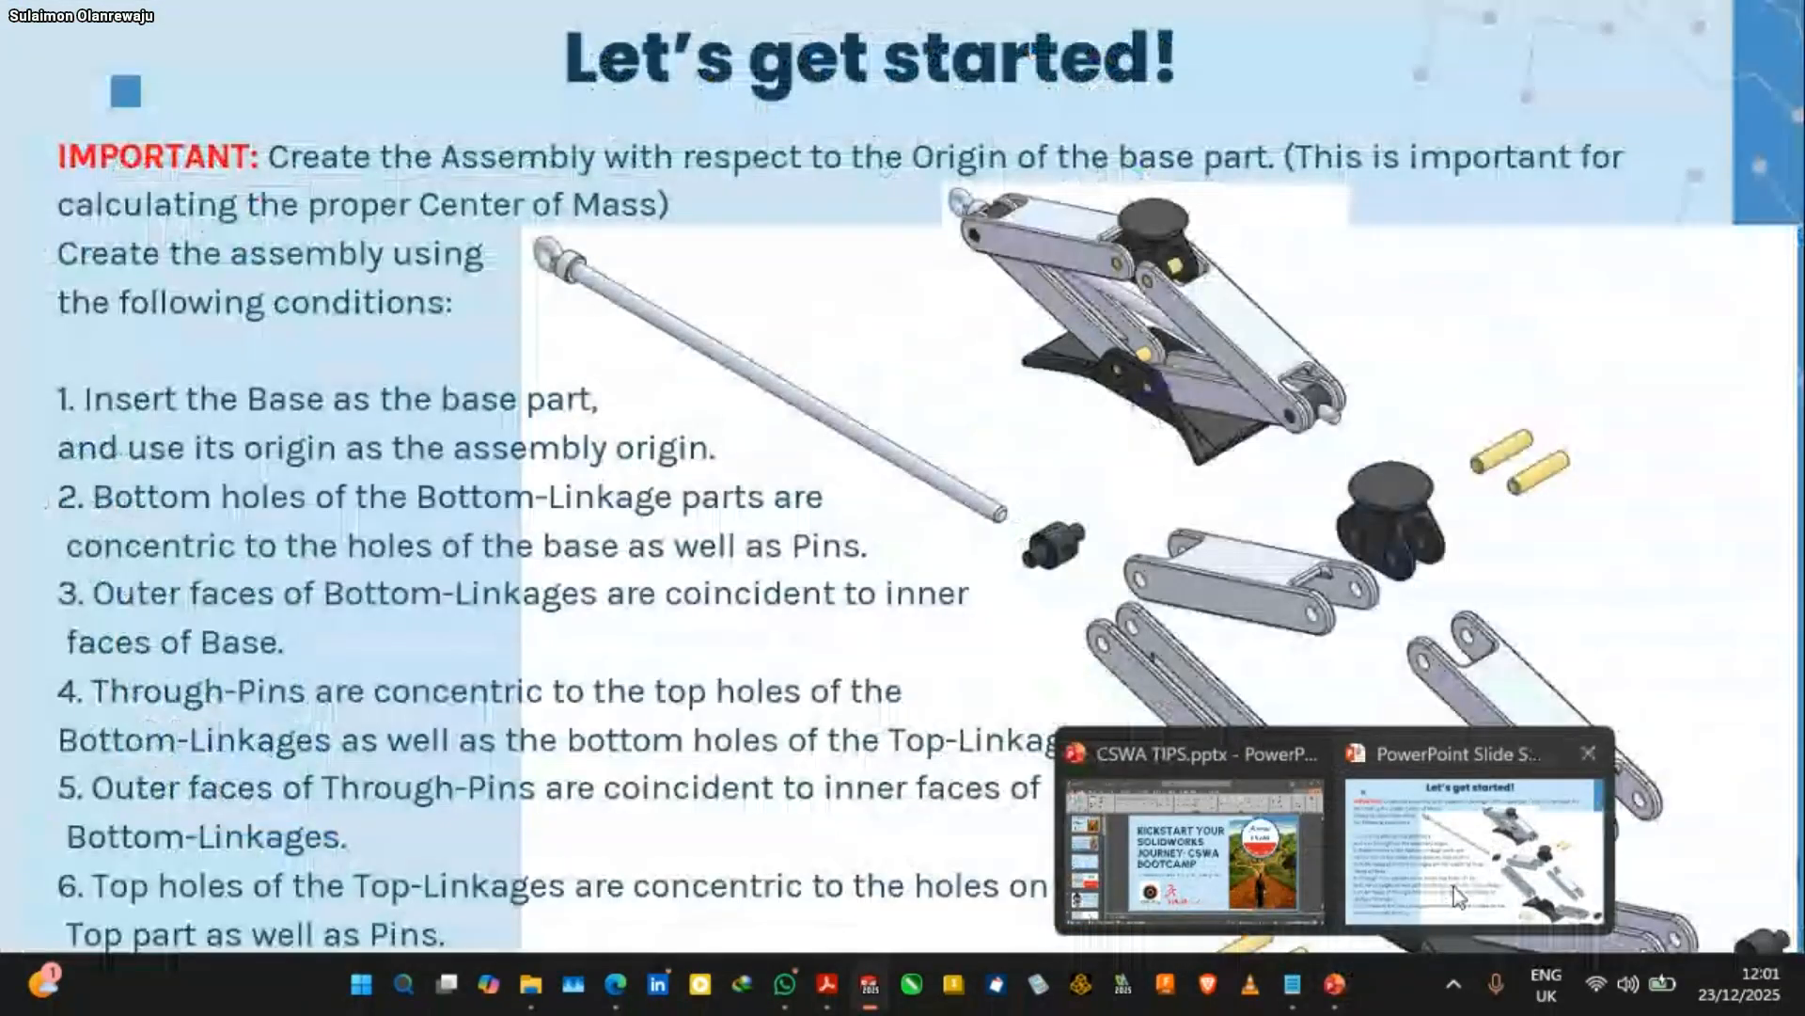
left_click(1454, 887)
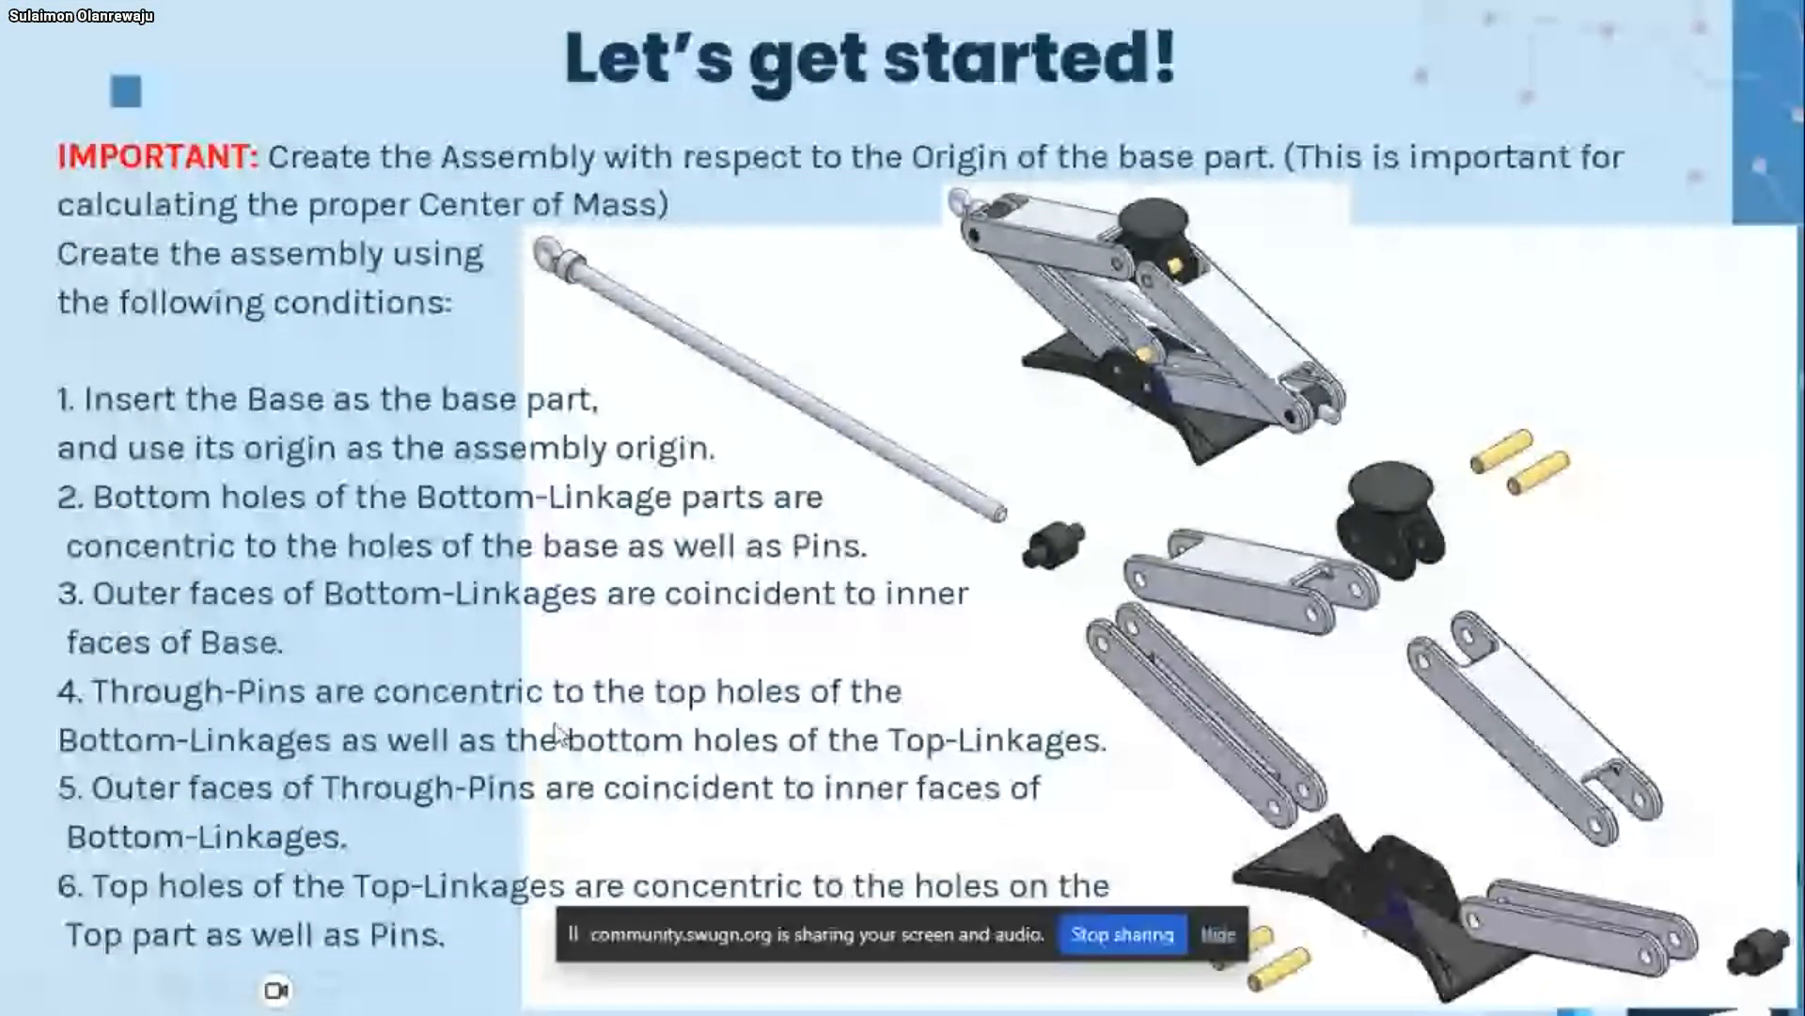
left_click(551, 566)
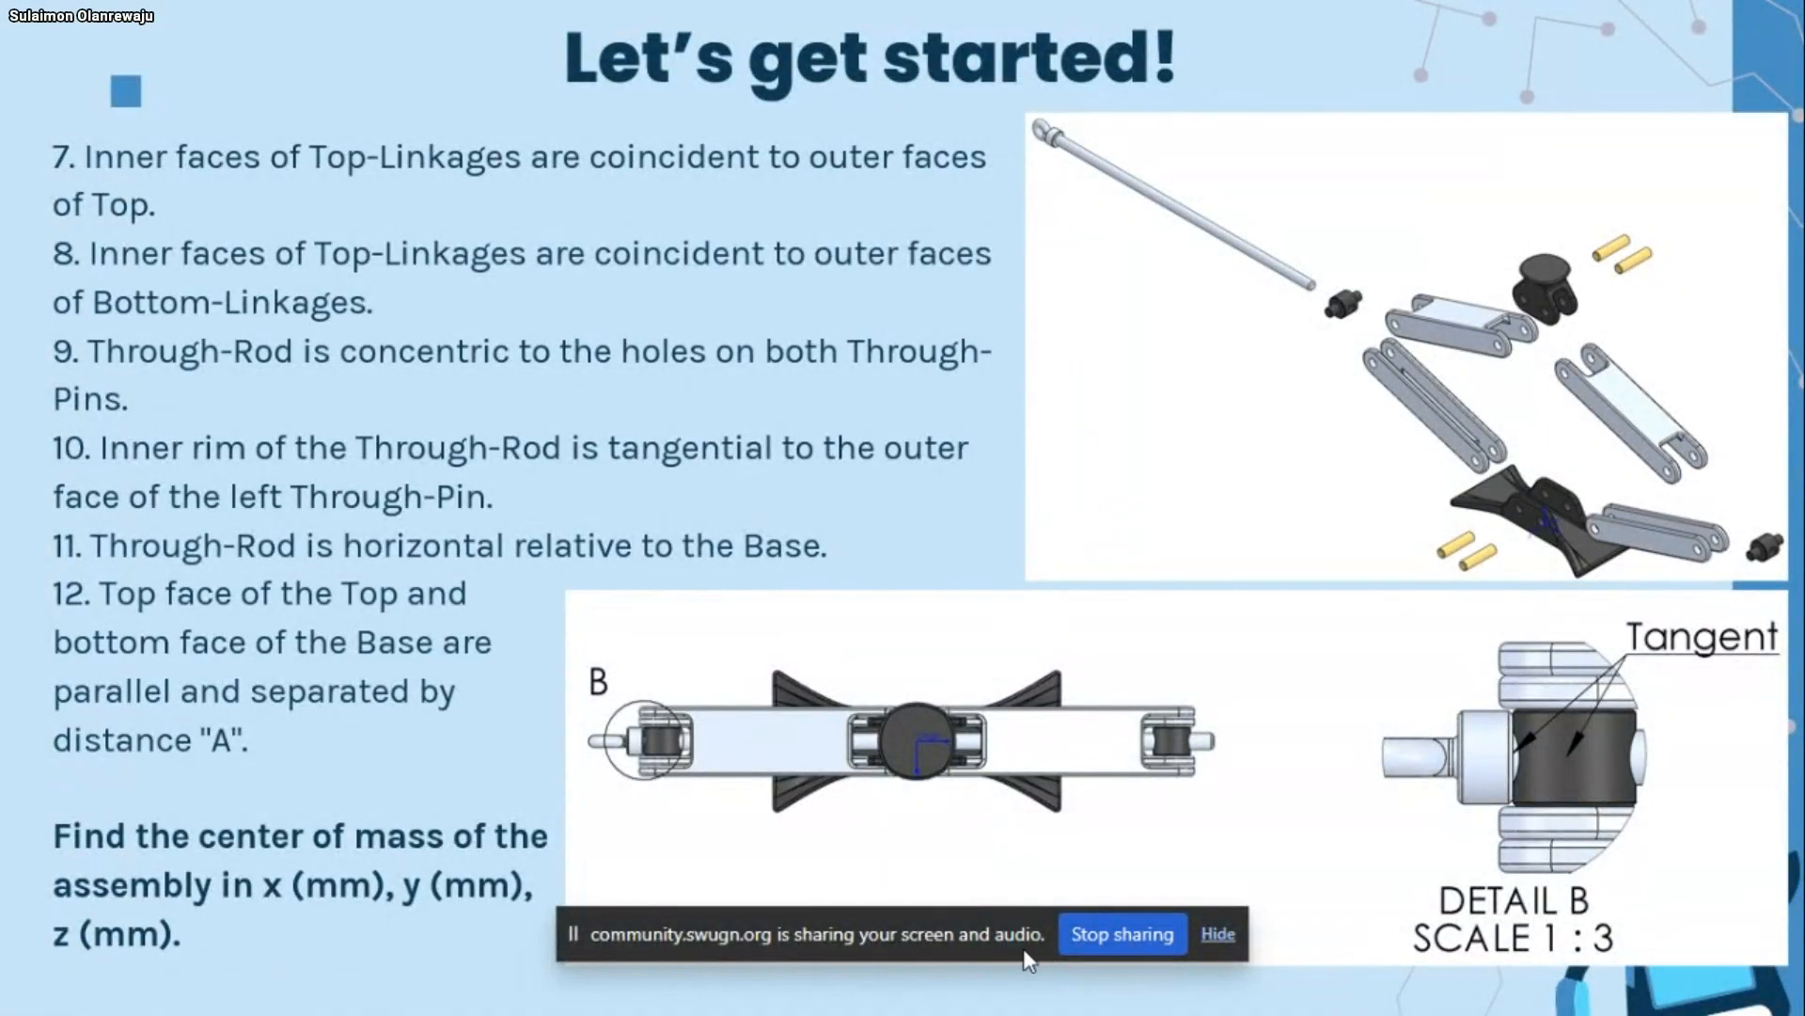
key("super")
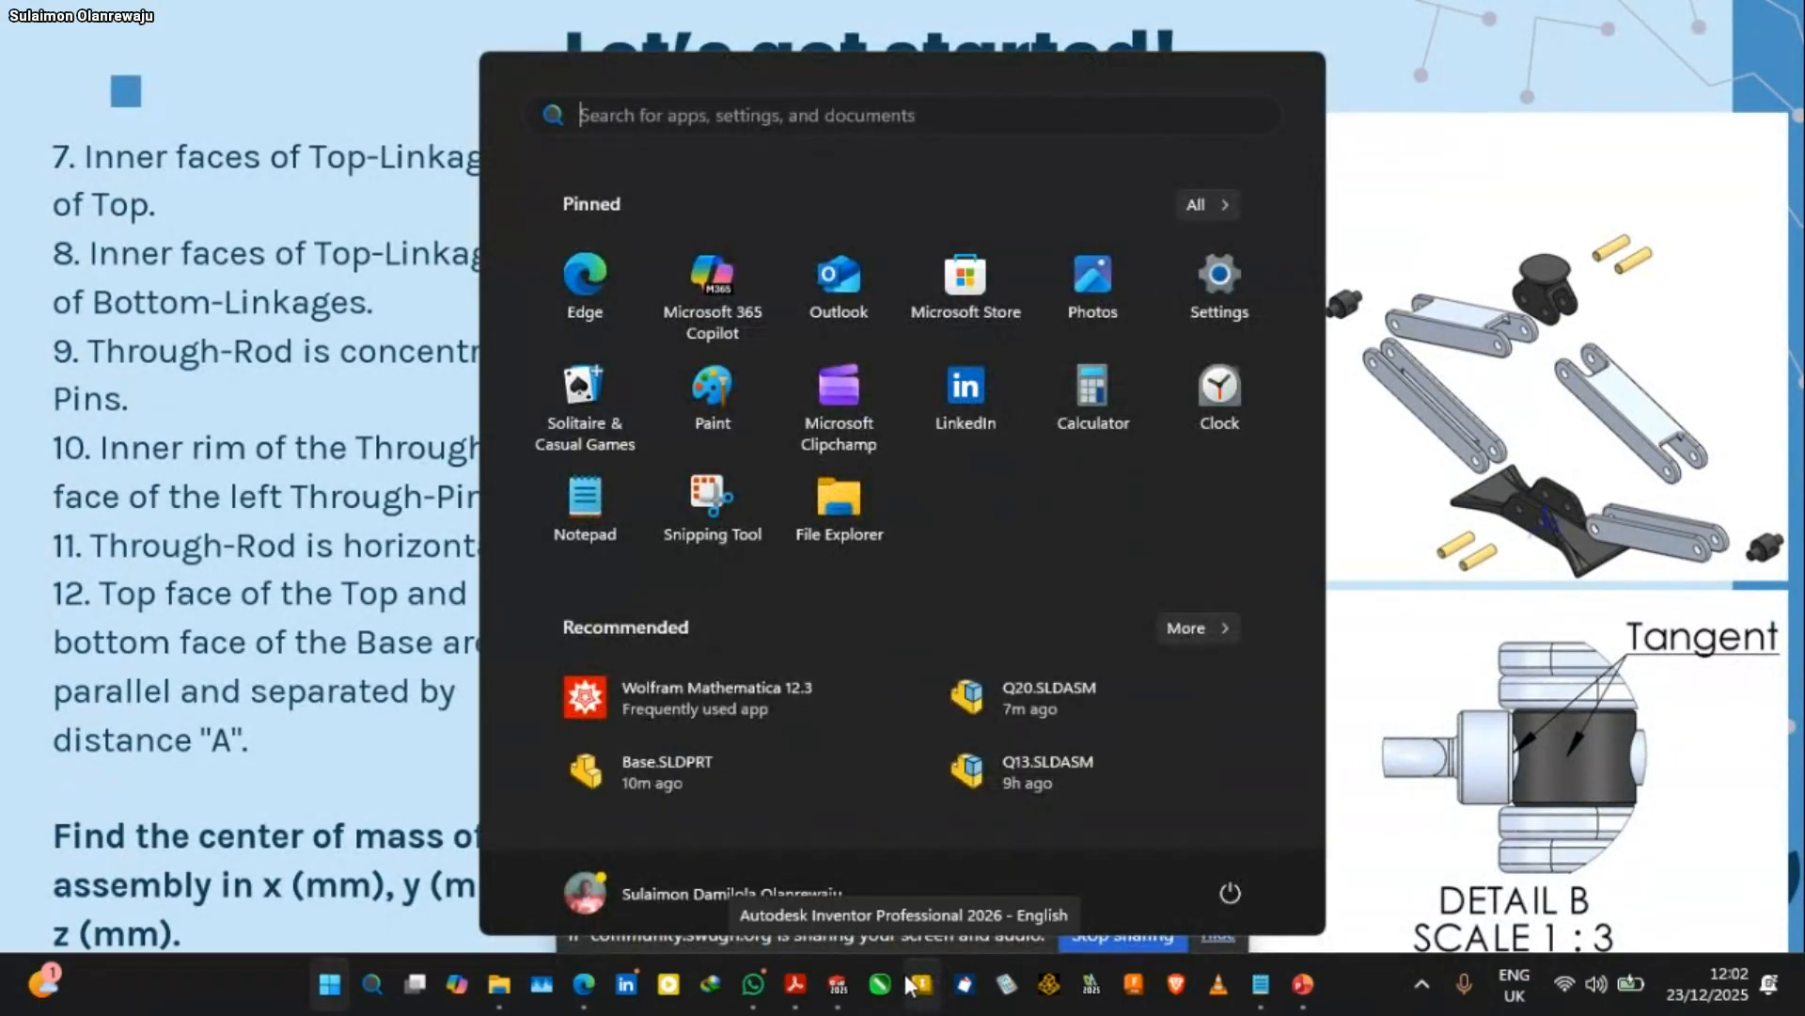
left_click(838, 984)
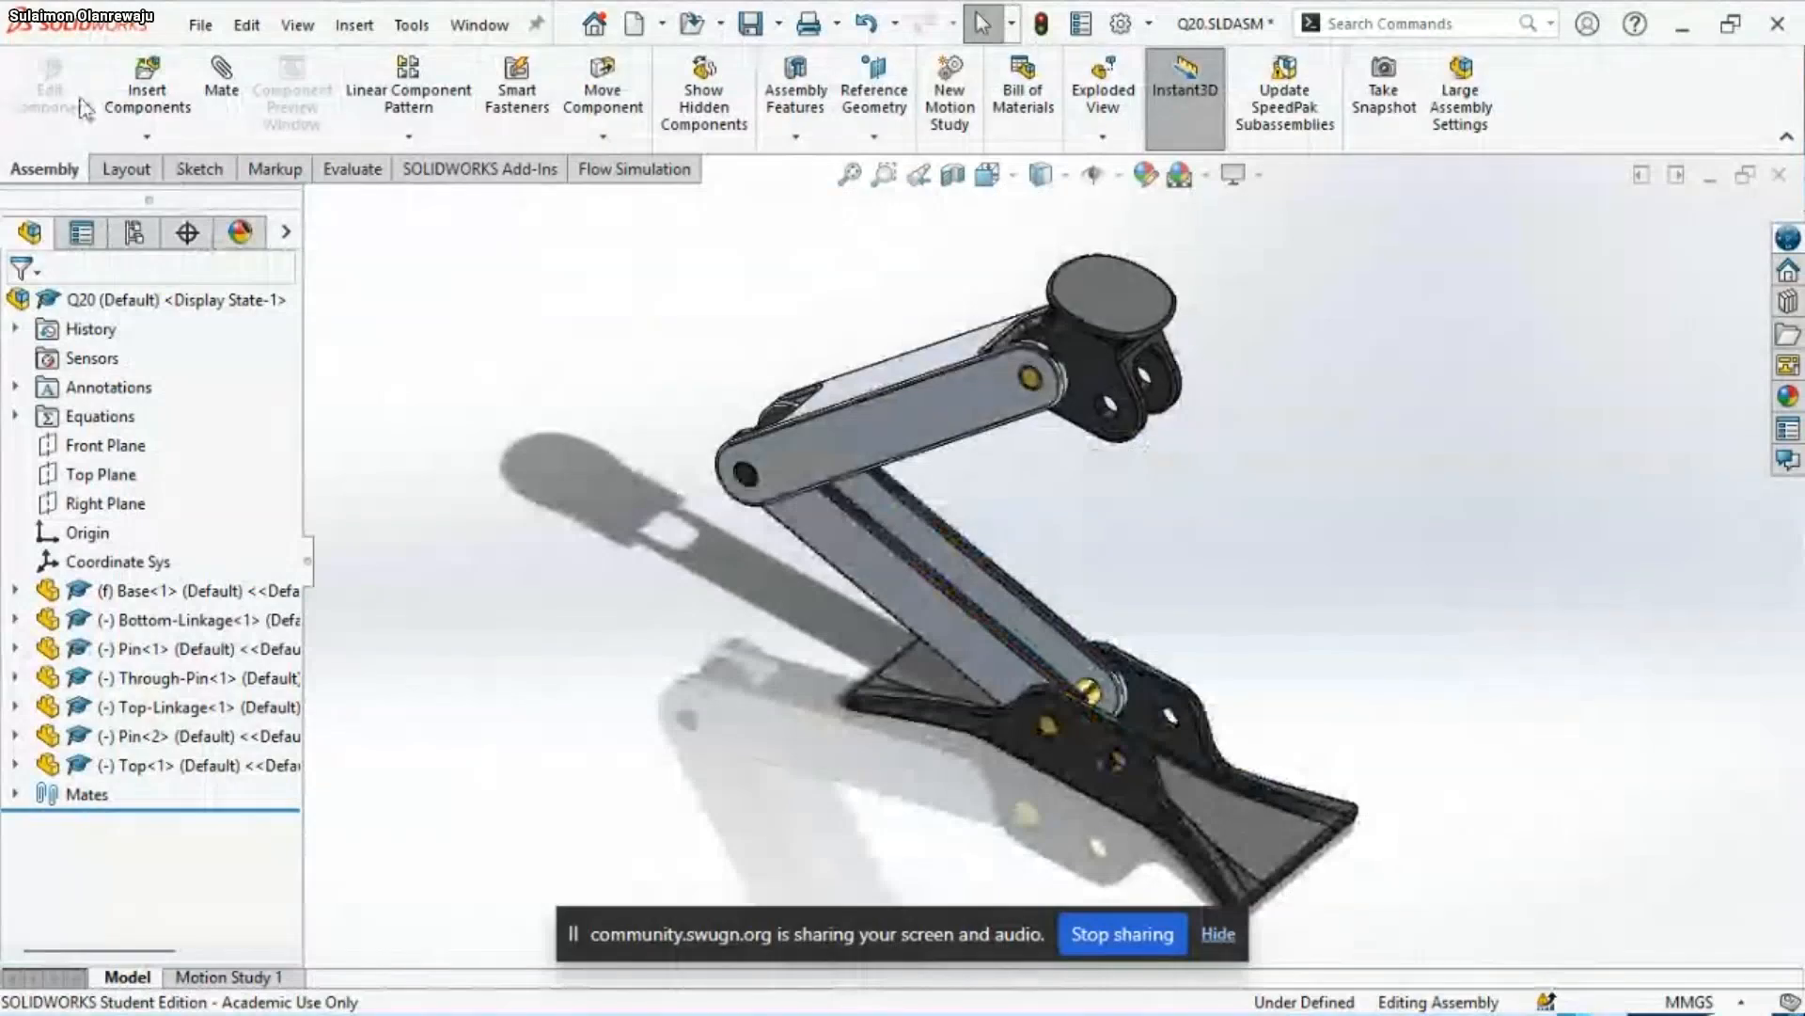
Insert the Through-Rod part, rotated 90 degrees about Y, and place it beside the joint between the Bottom-Linkage and Top-Linkage
left_click(175, 115)
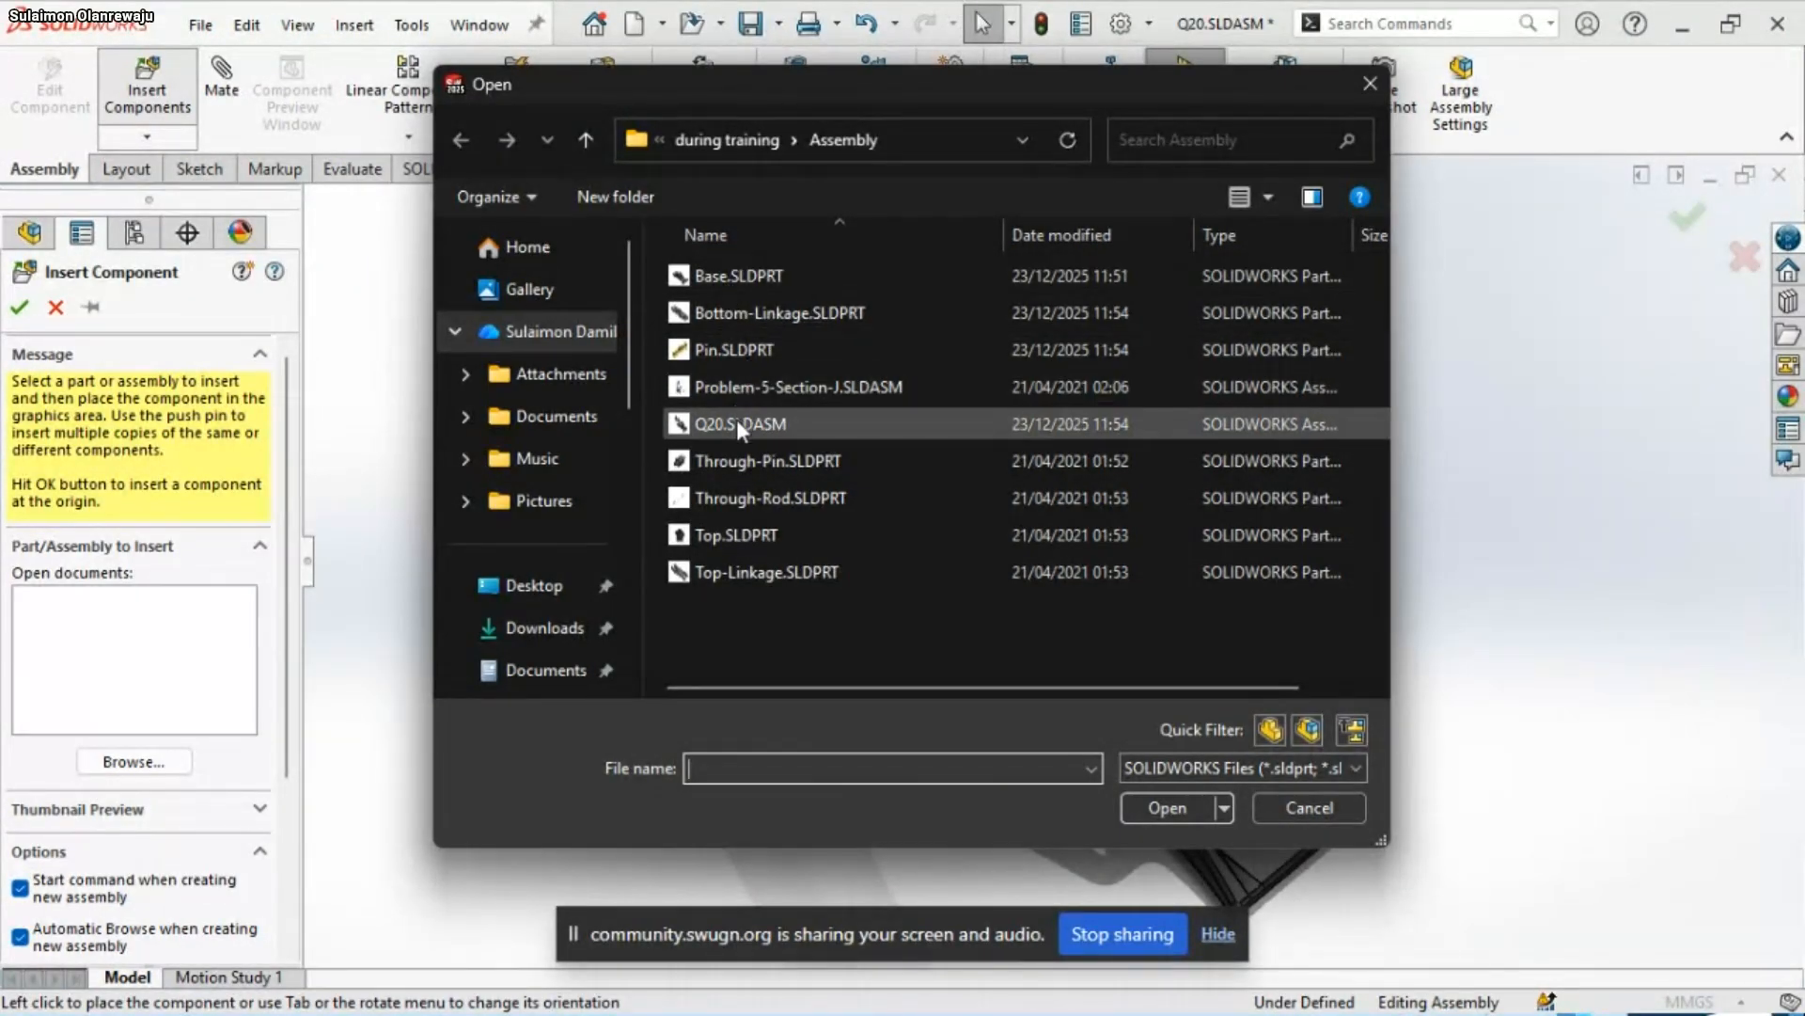
left_click(766, 499)
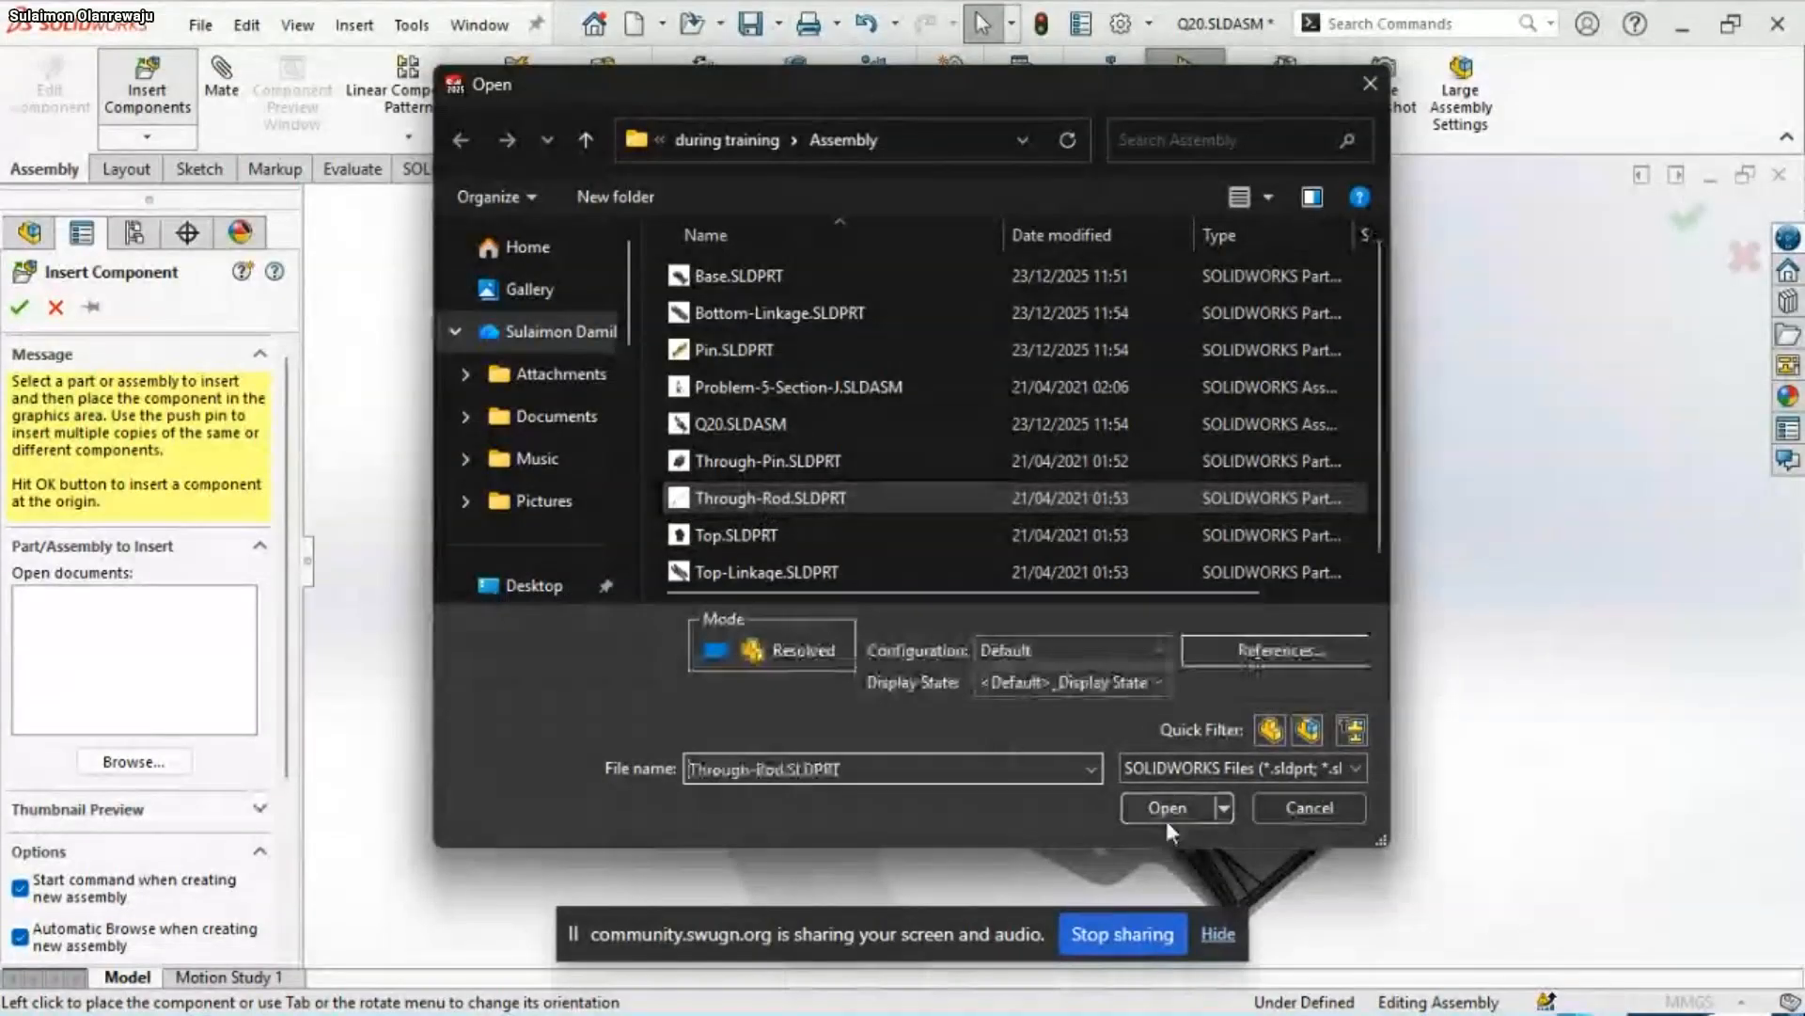
left_click(1162, 810)
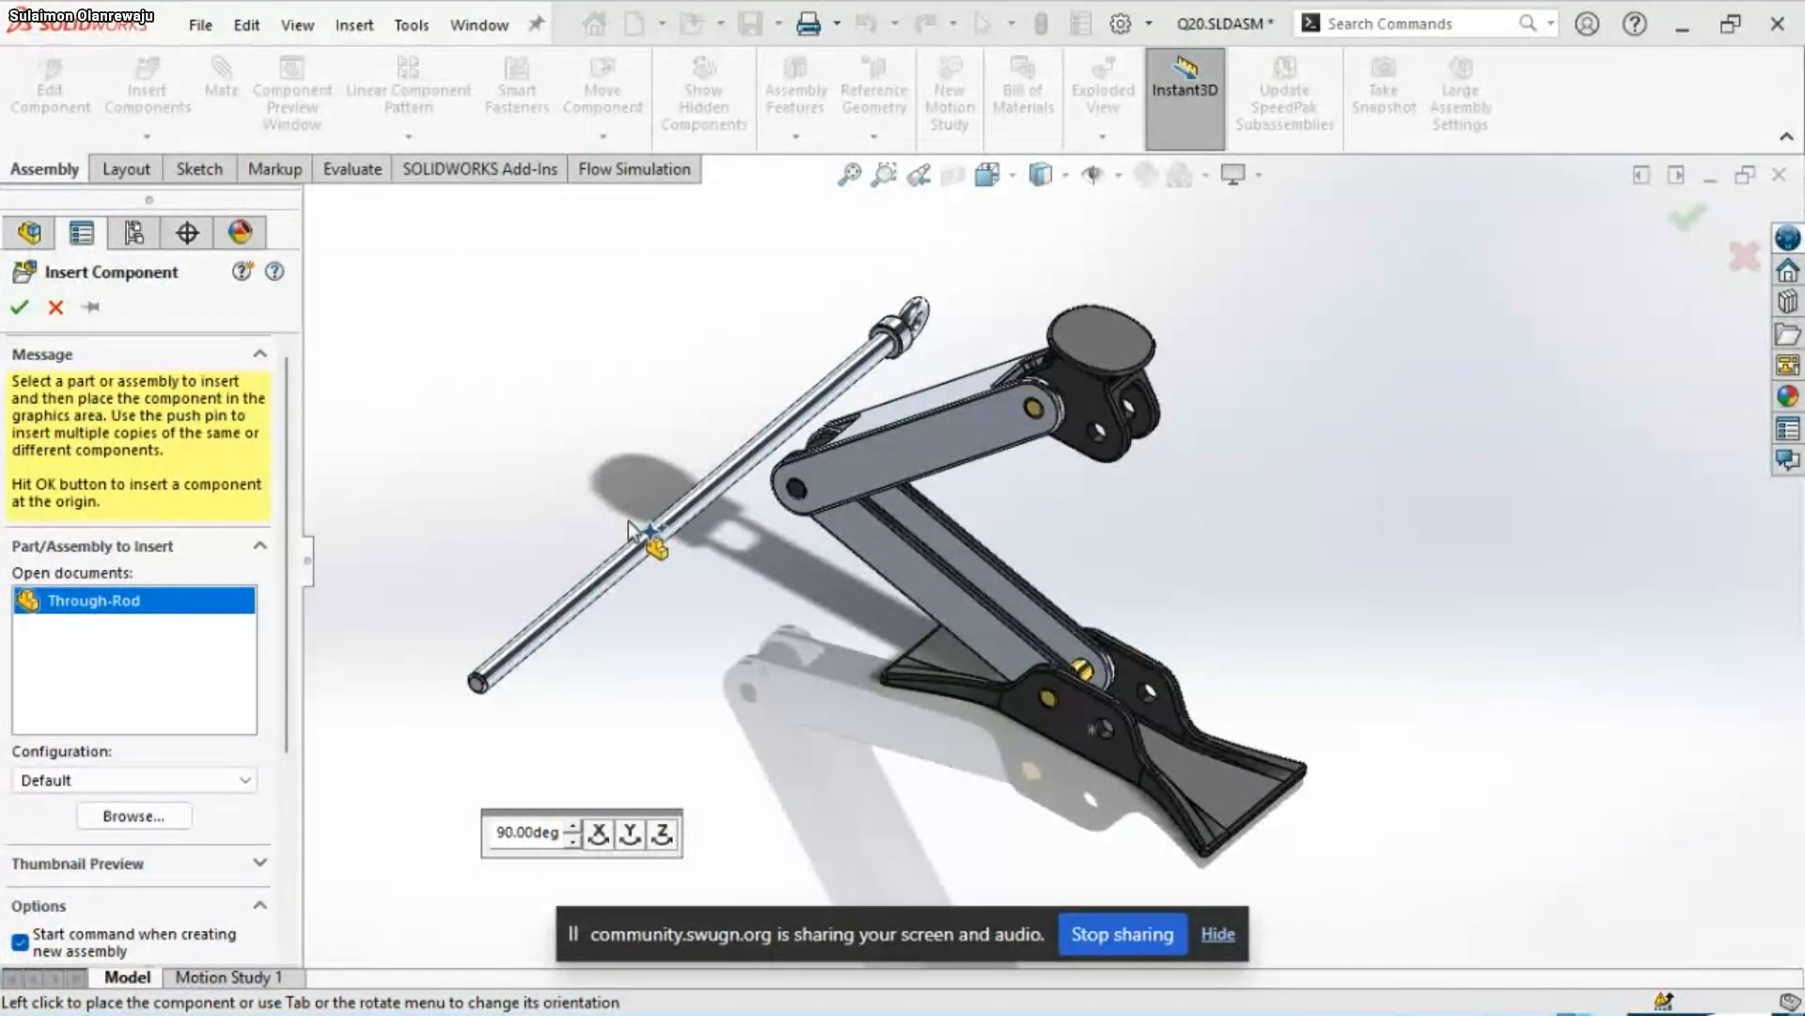
left_click(630, 834)
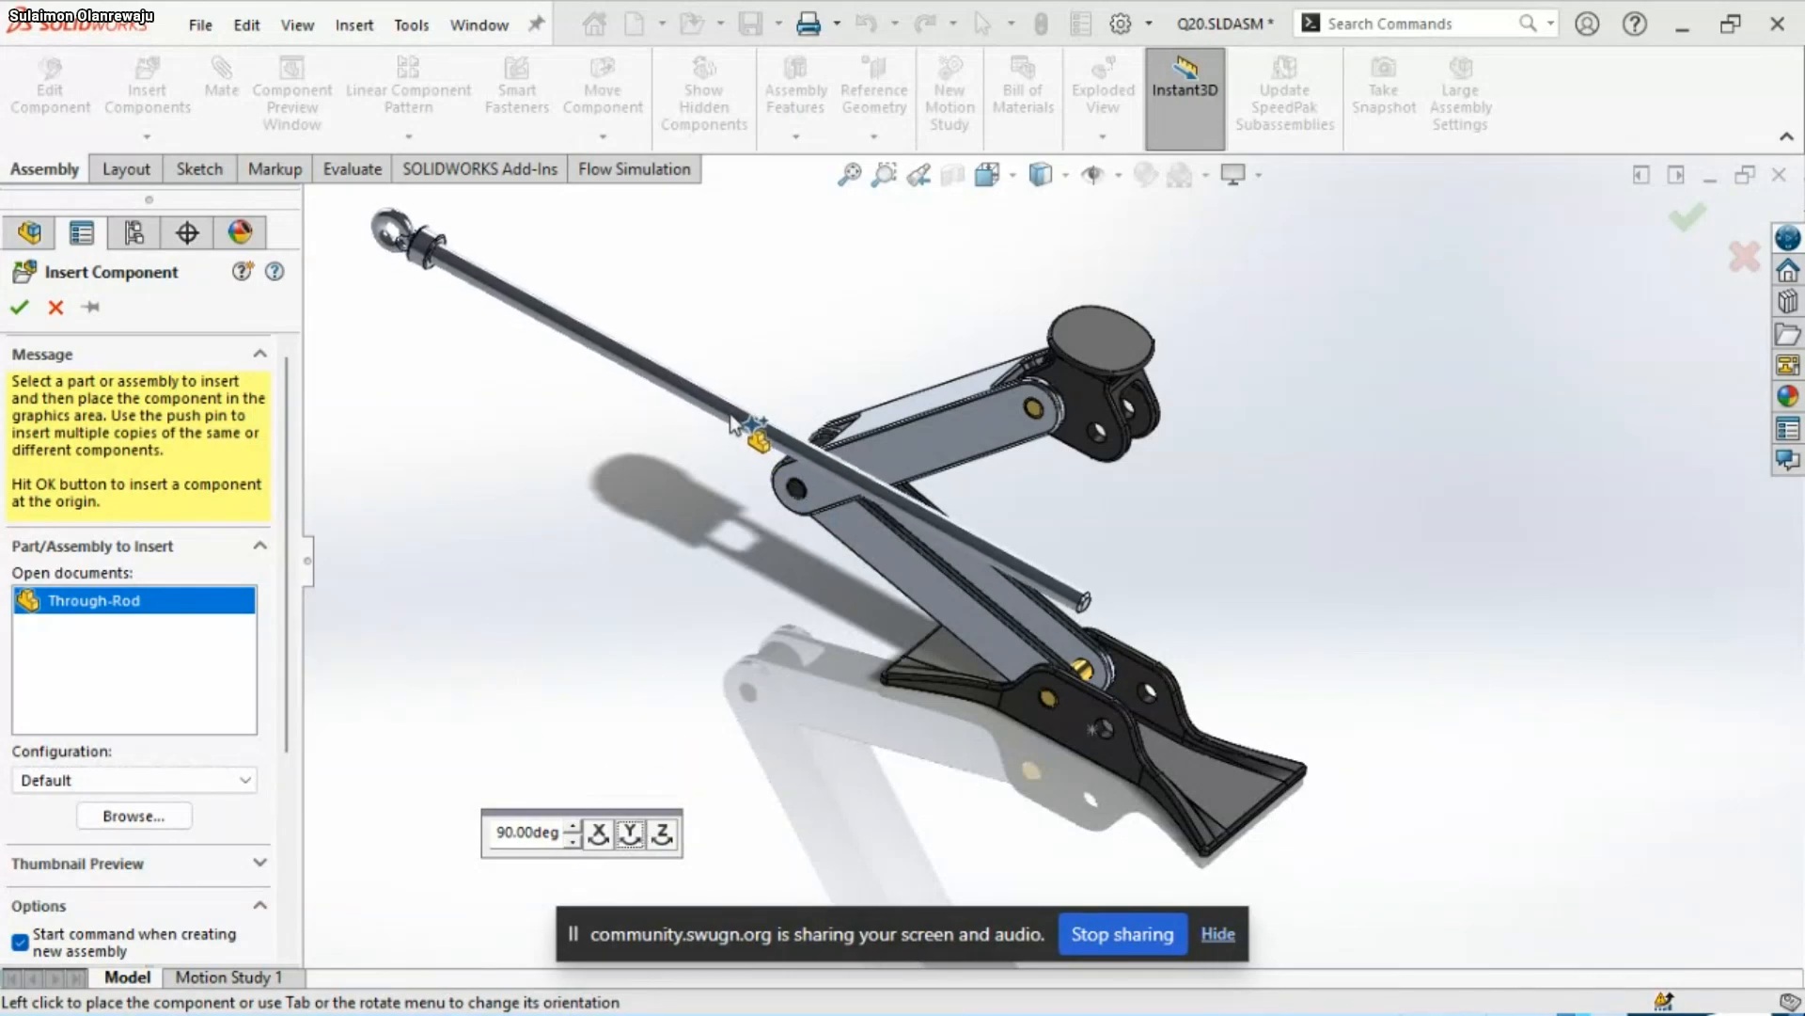
left_click(734, 424)
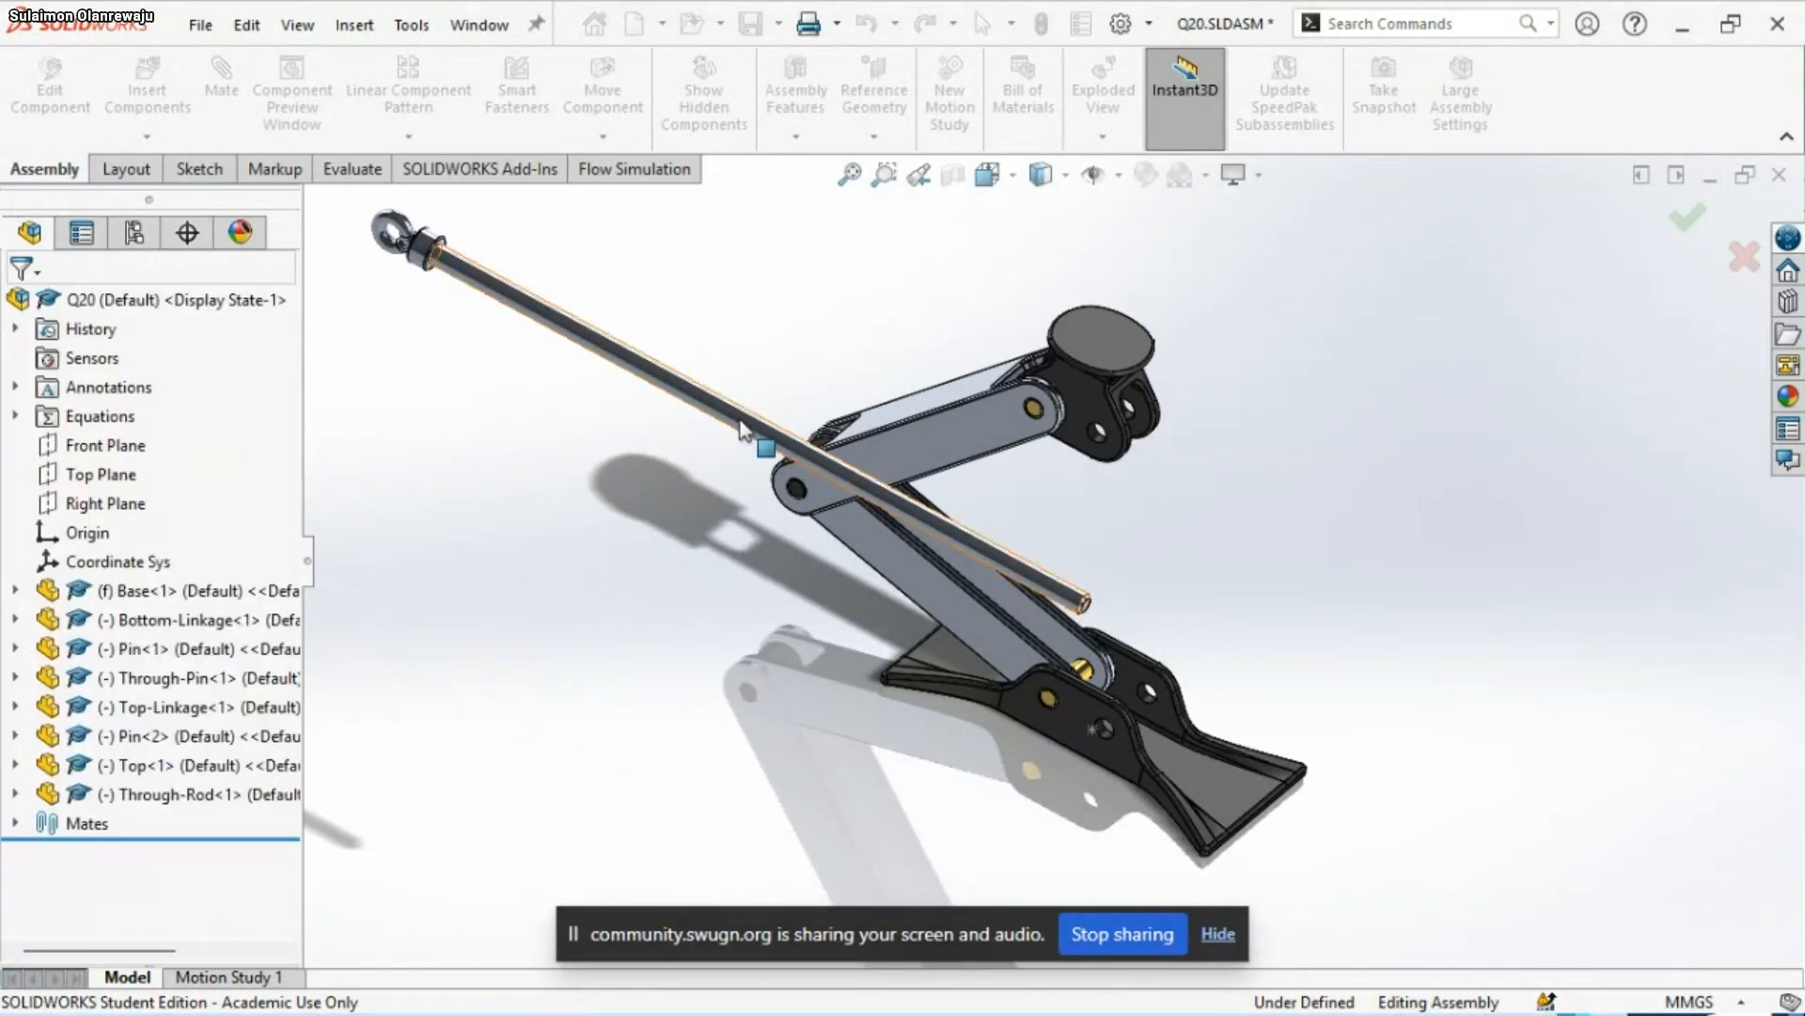
Add a concentric mate between the Through-Rod's cylindrical face and the cross hole in the Through-Pin
left_click(743, 430)
scroll(805, 433, "down", 5)
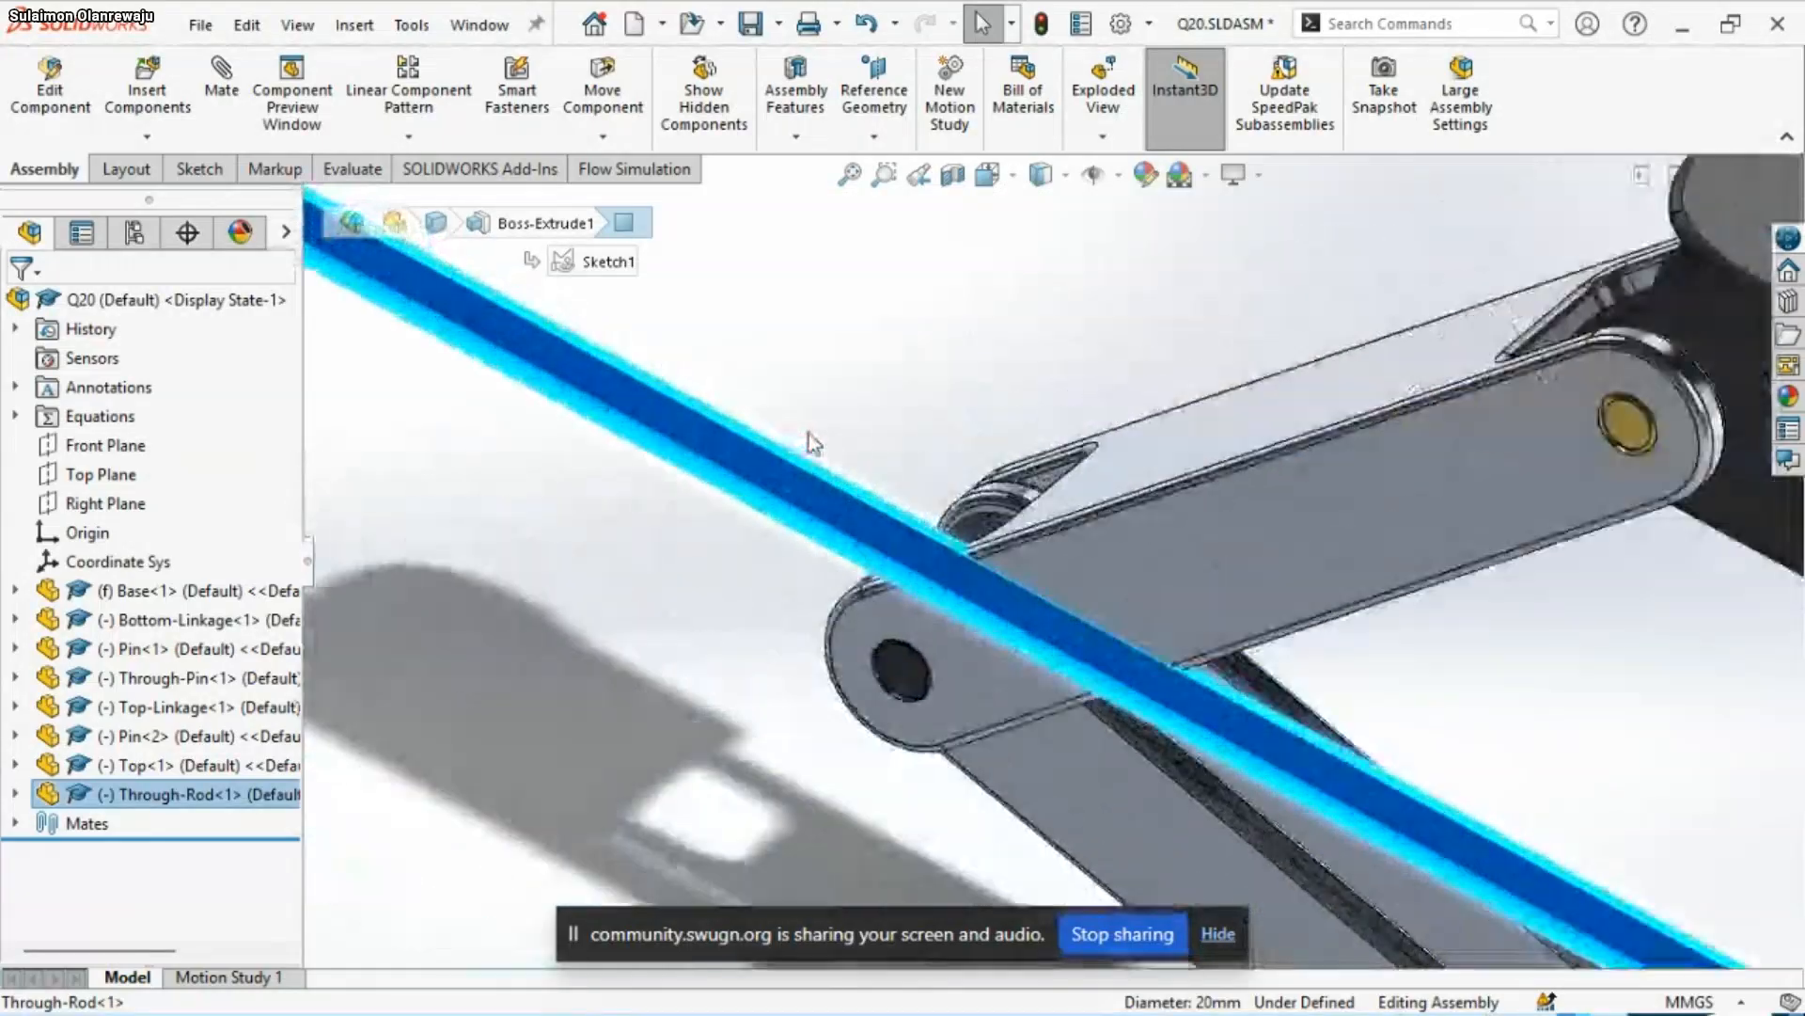
middle_click_drag(959, 620, 1098, 771)
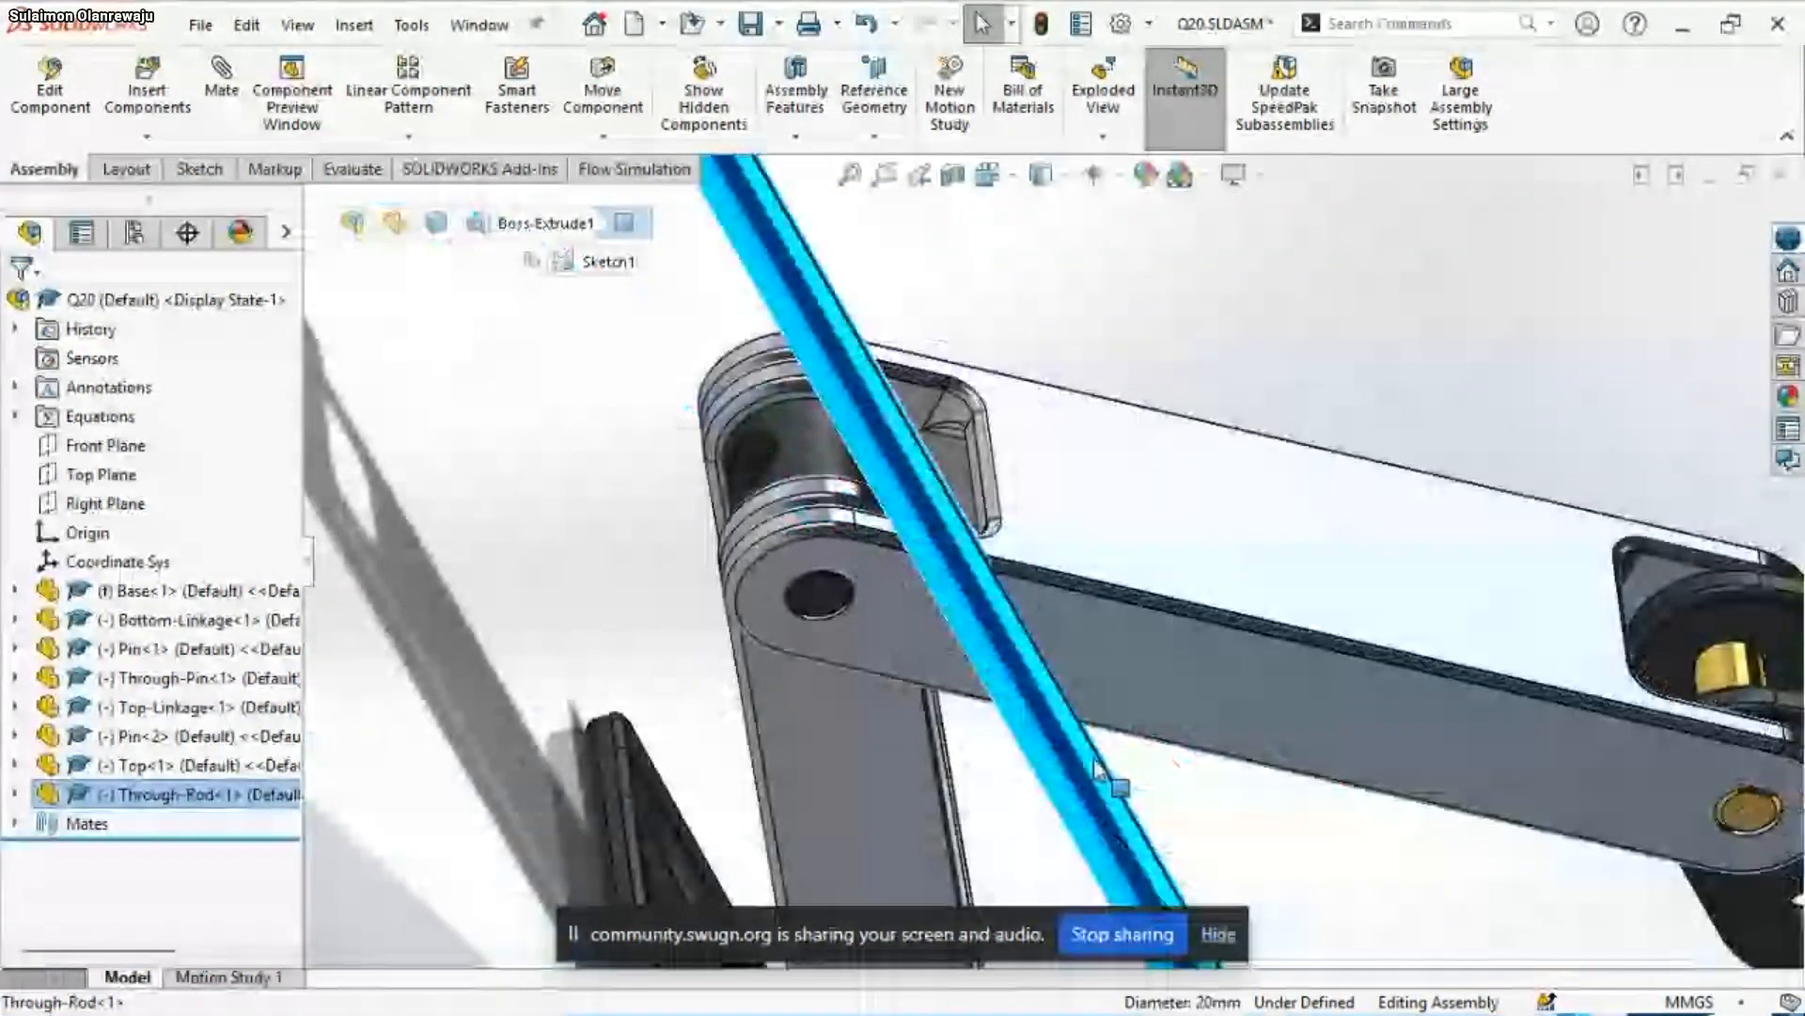
left_click(749, 475, "ctrl")
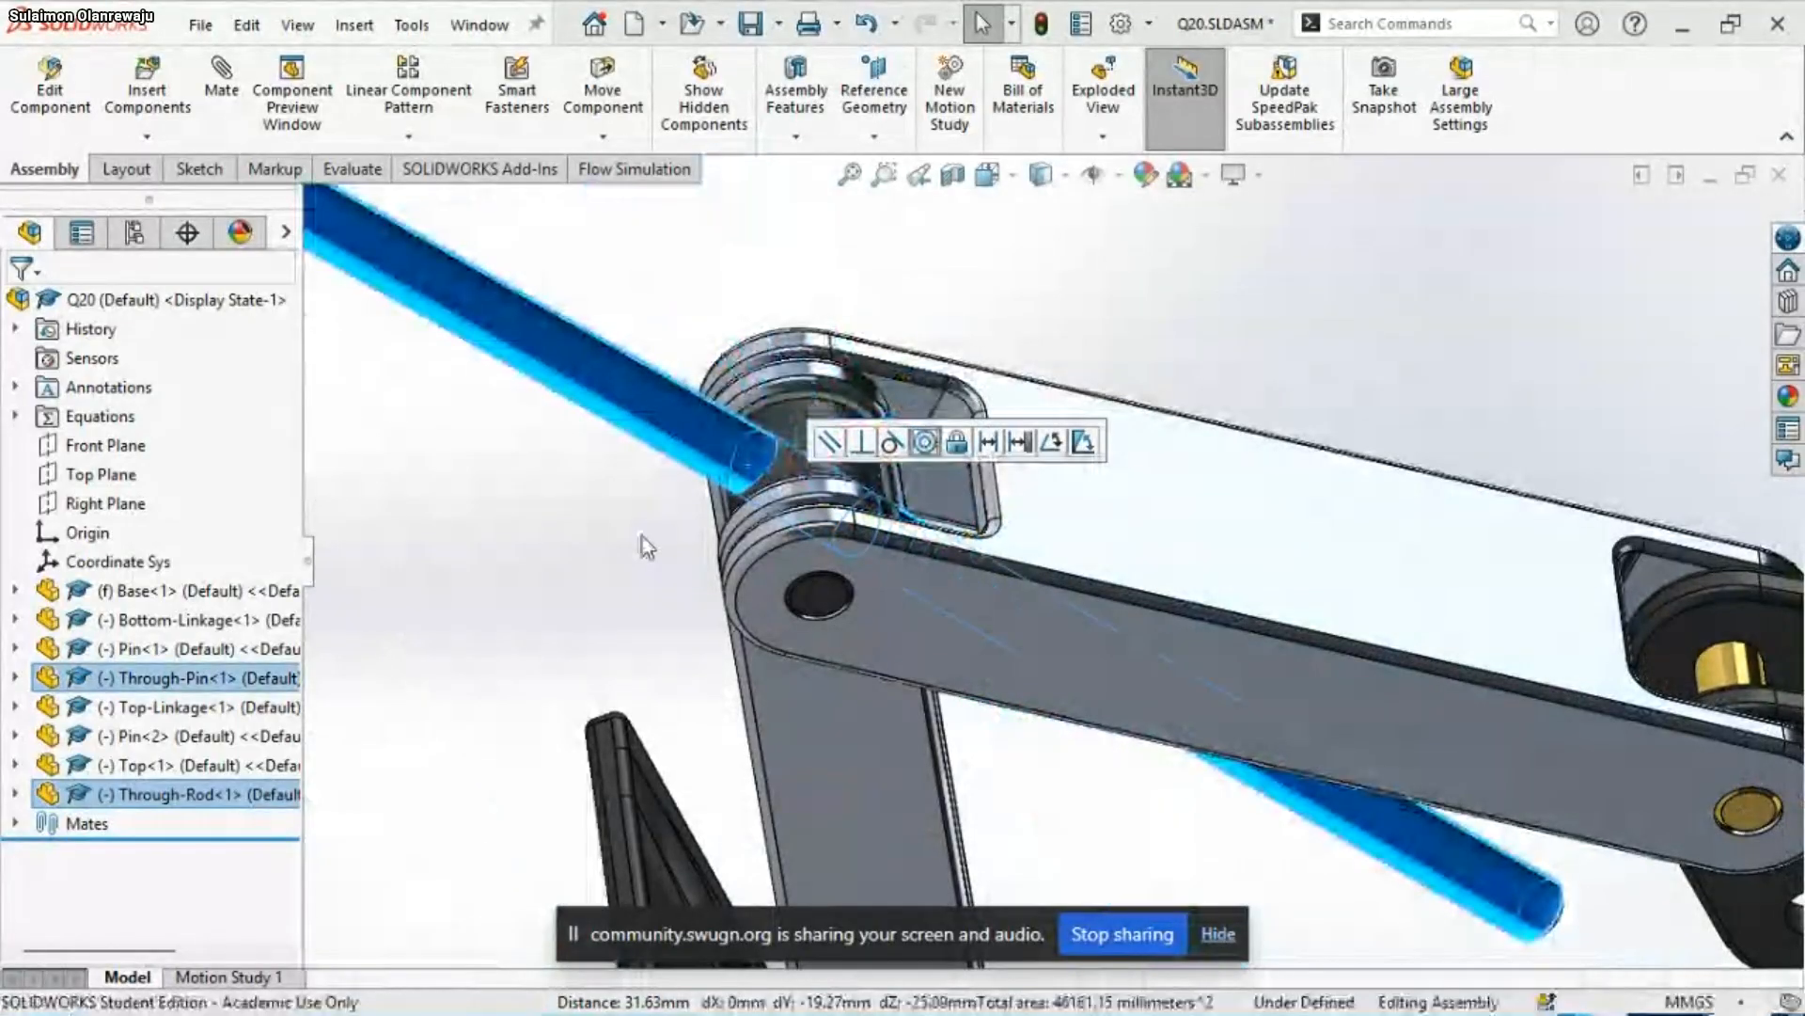
left_click(645, 546)
scroll(905, 415, "up", 5)
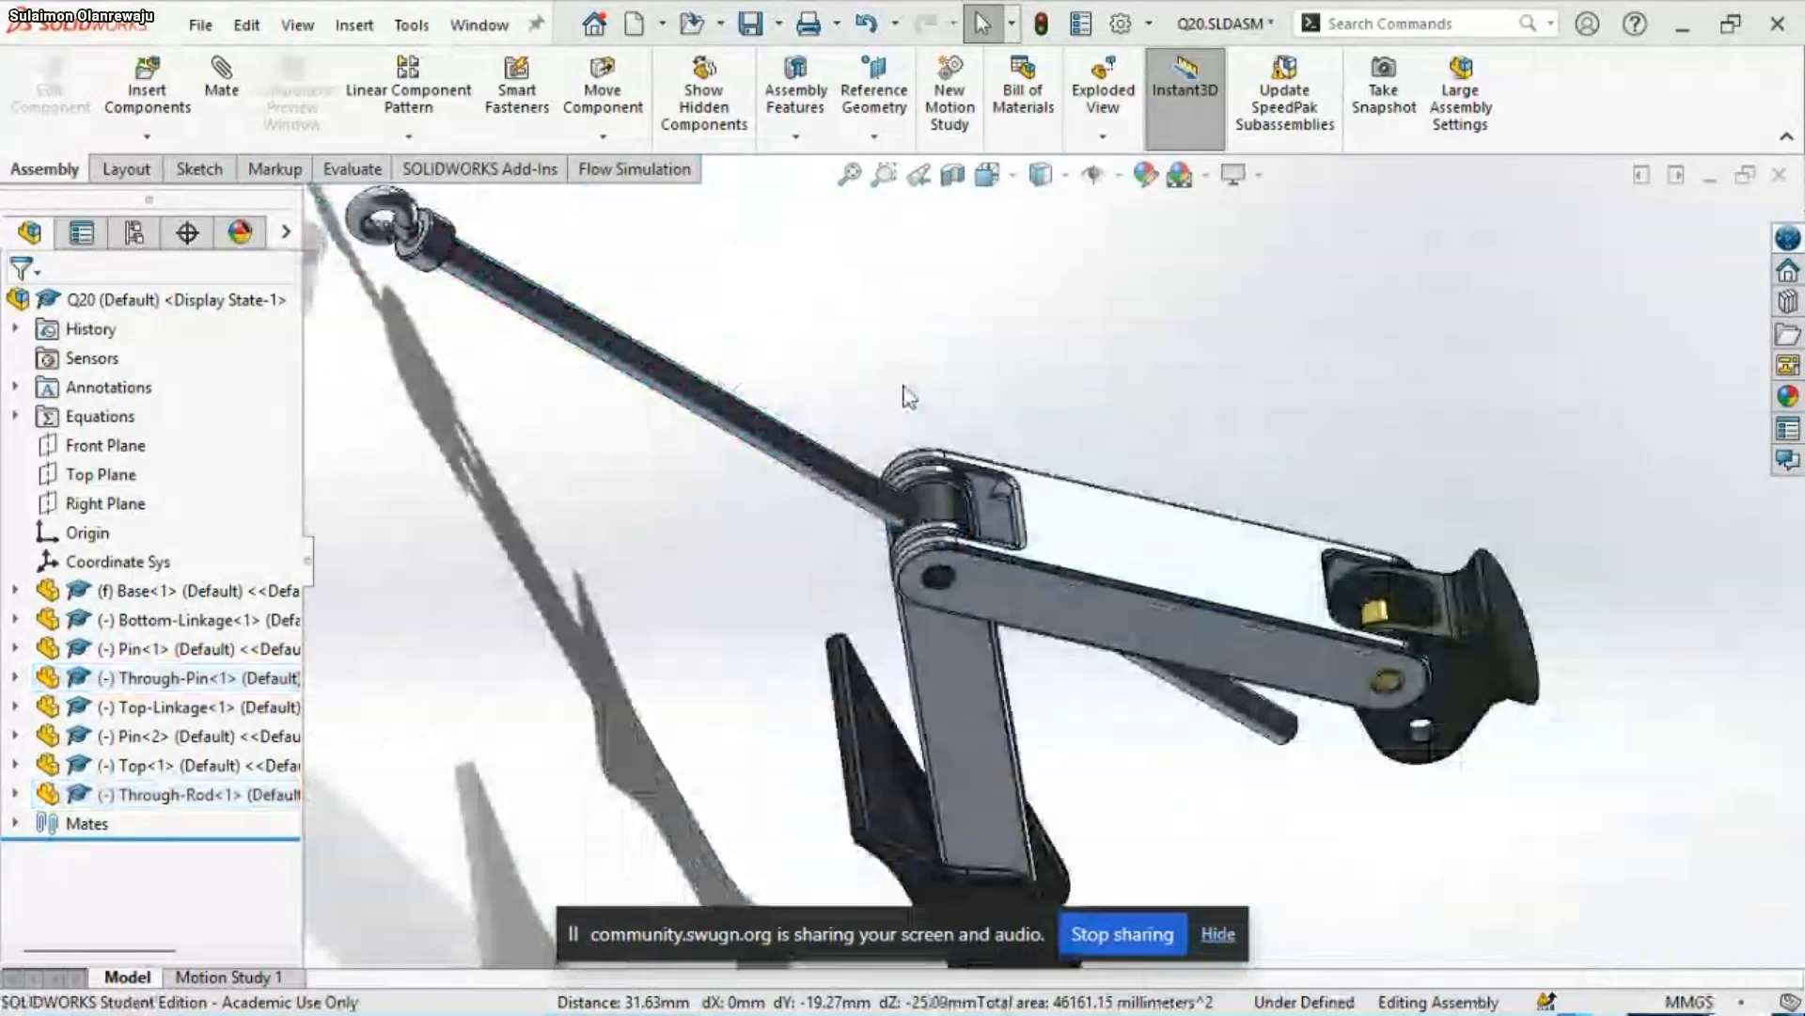
scroll(904, 396, "up", 4)
mouse_move(1121, 704)
middle_mouse_down()
mouse_move(1087, 679)
mouse_move(1085, 699)
middle_mouse_up()
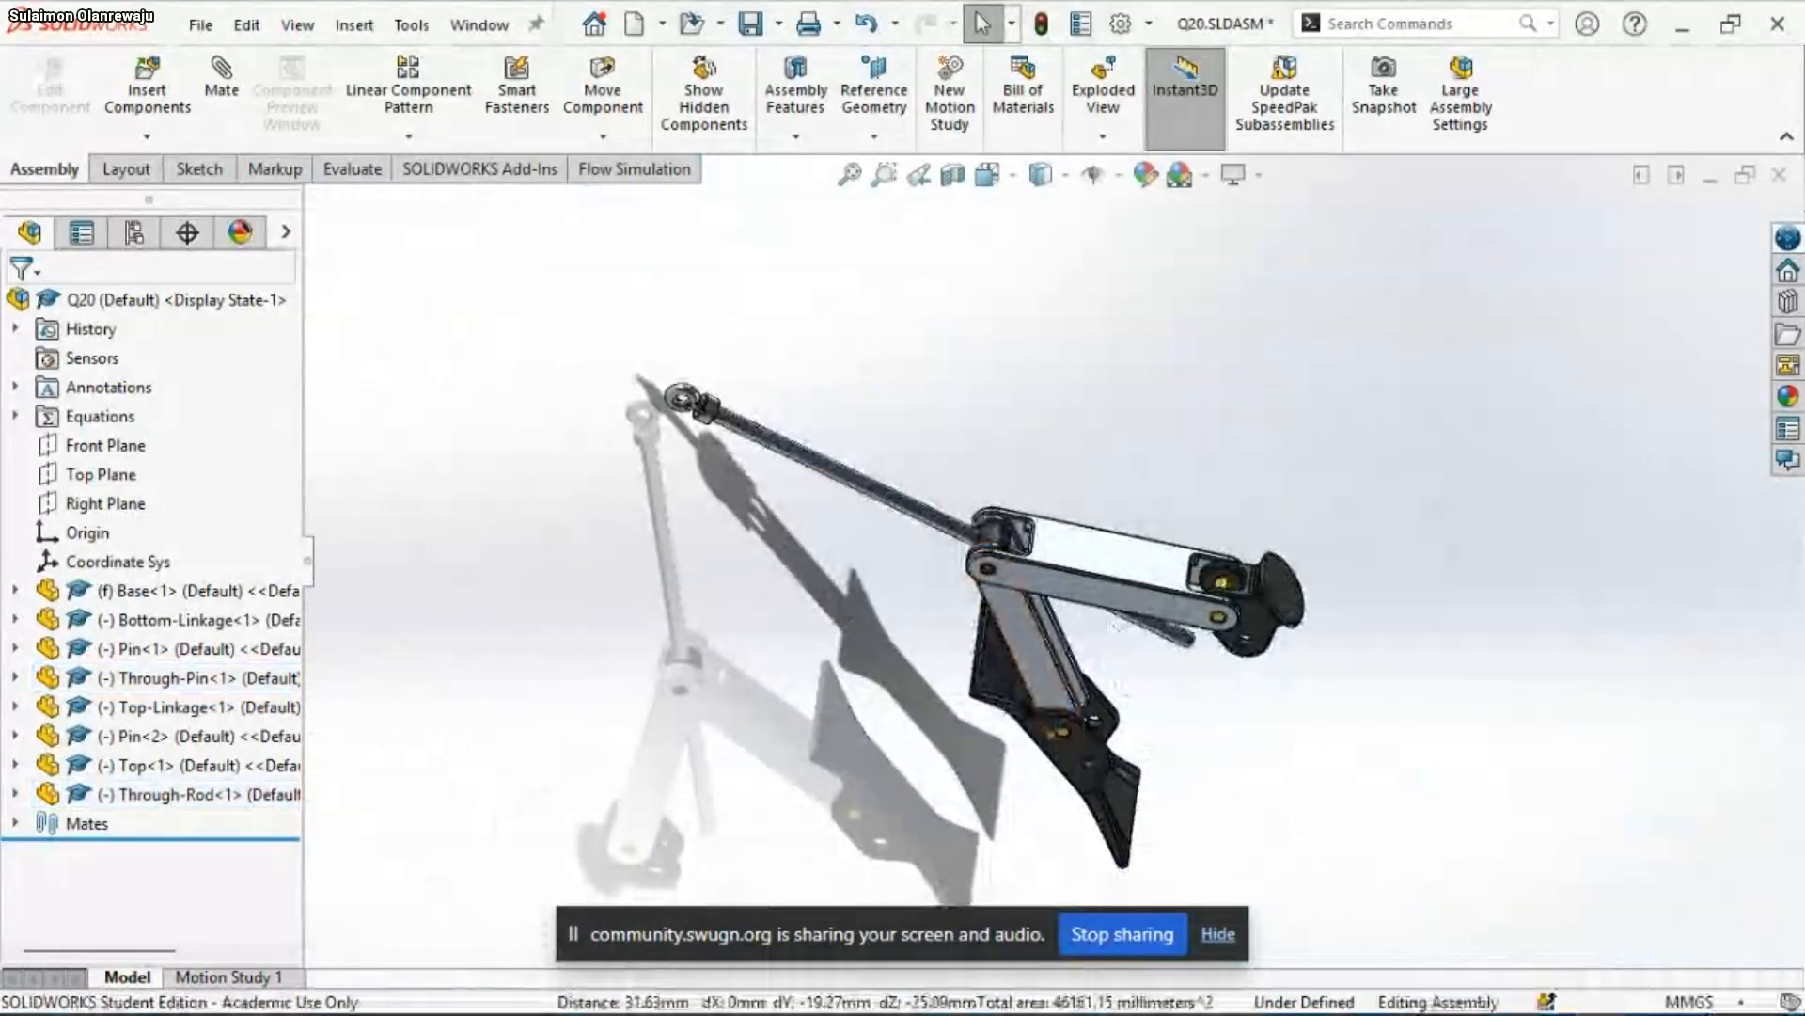
Check the Through-Rod conditions and the Detail B tangent note in the PowerPoint slide show, and return to the rod in SOLIDWORKS
mouse_move(1335, 1006)
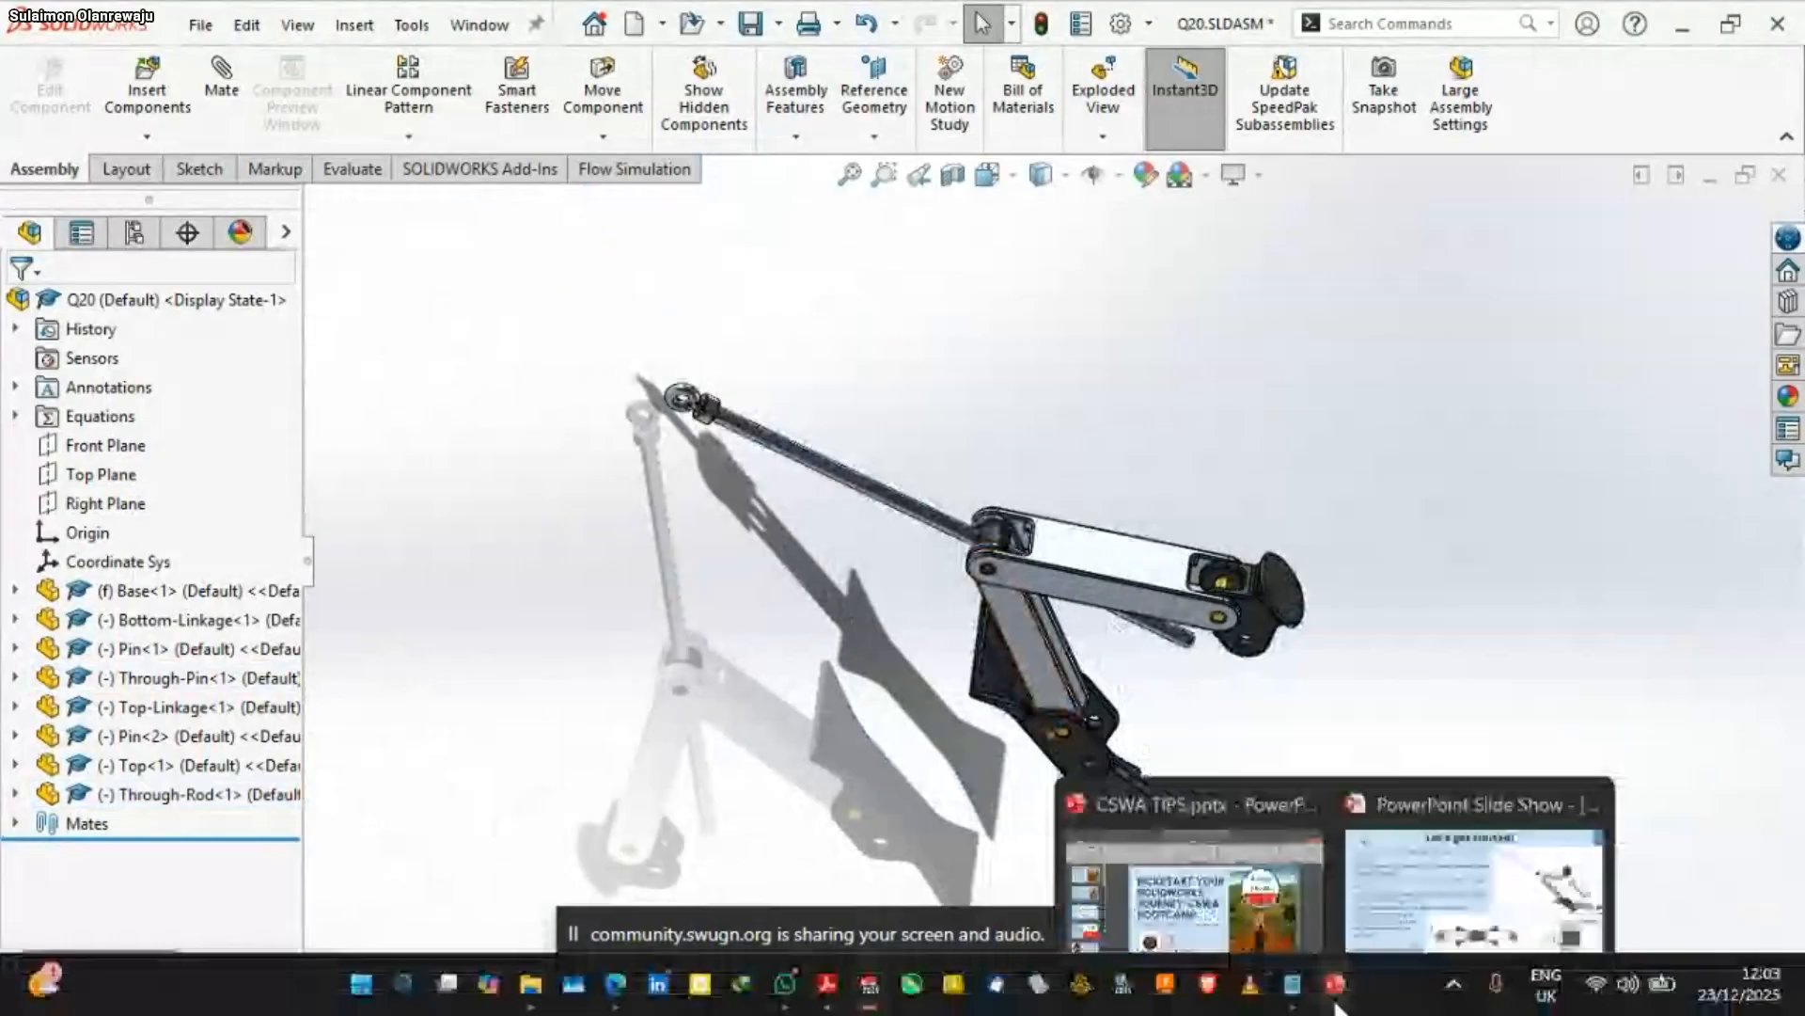
mouse_move(1414, 888)
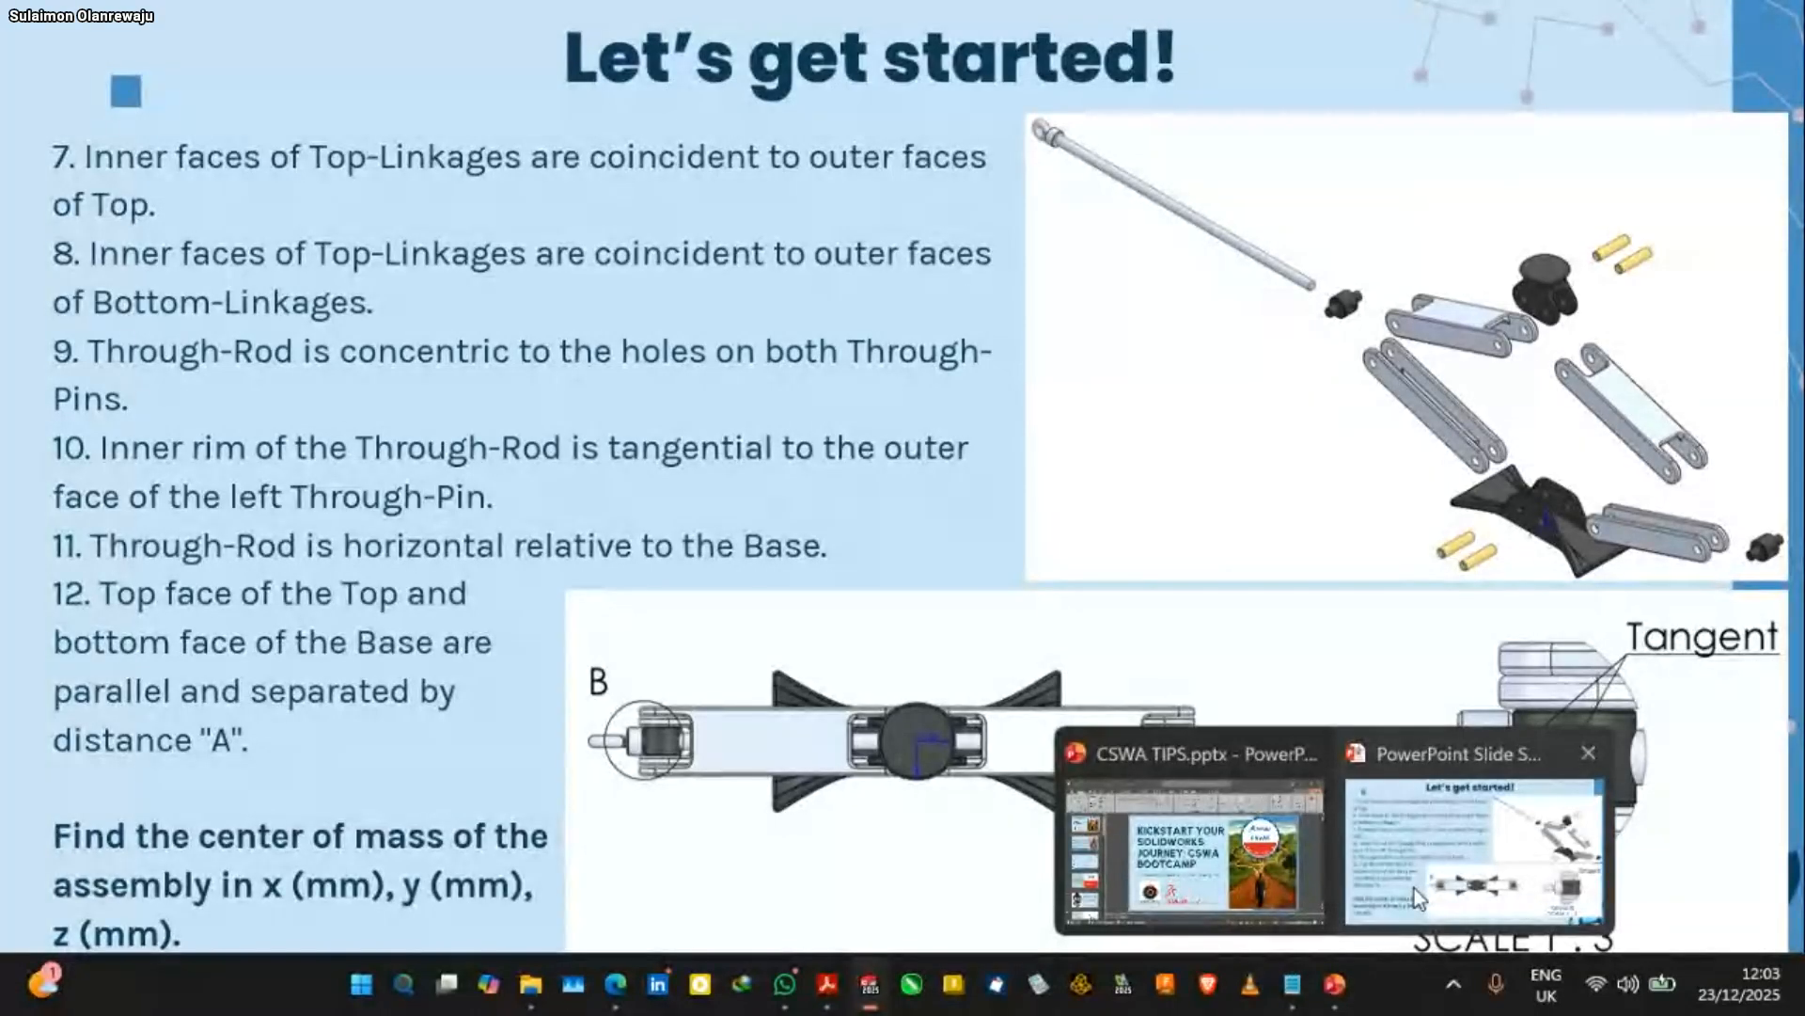
left_click(1414, 888)
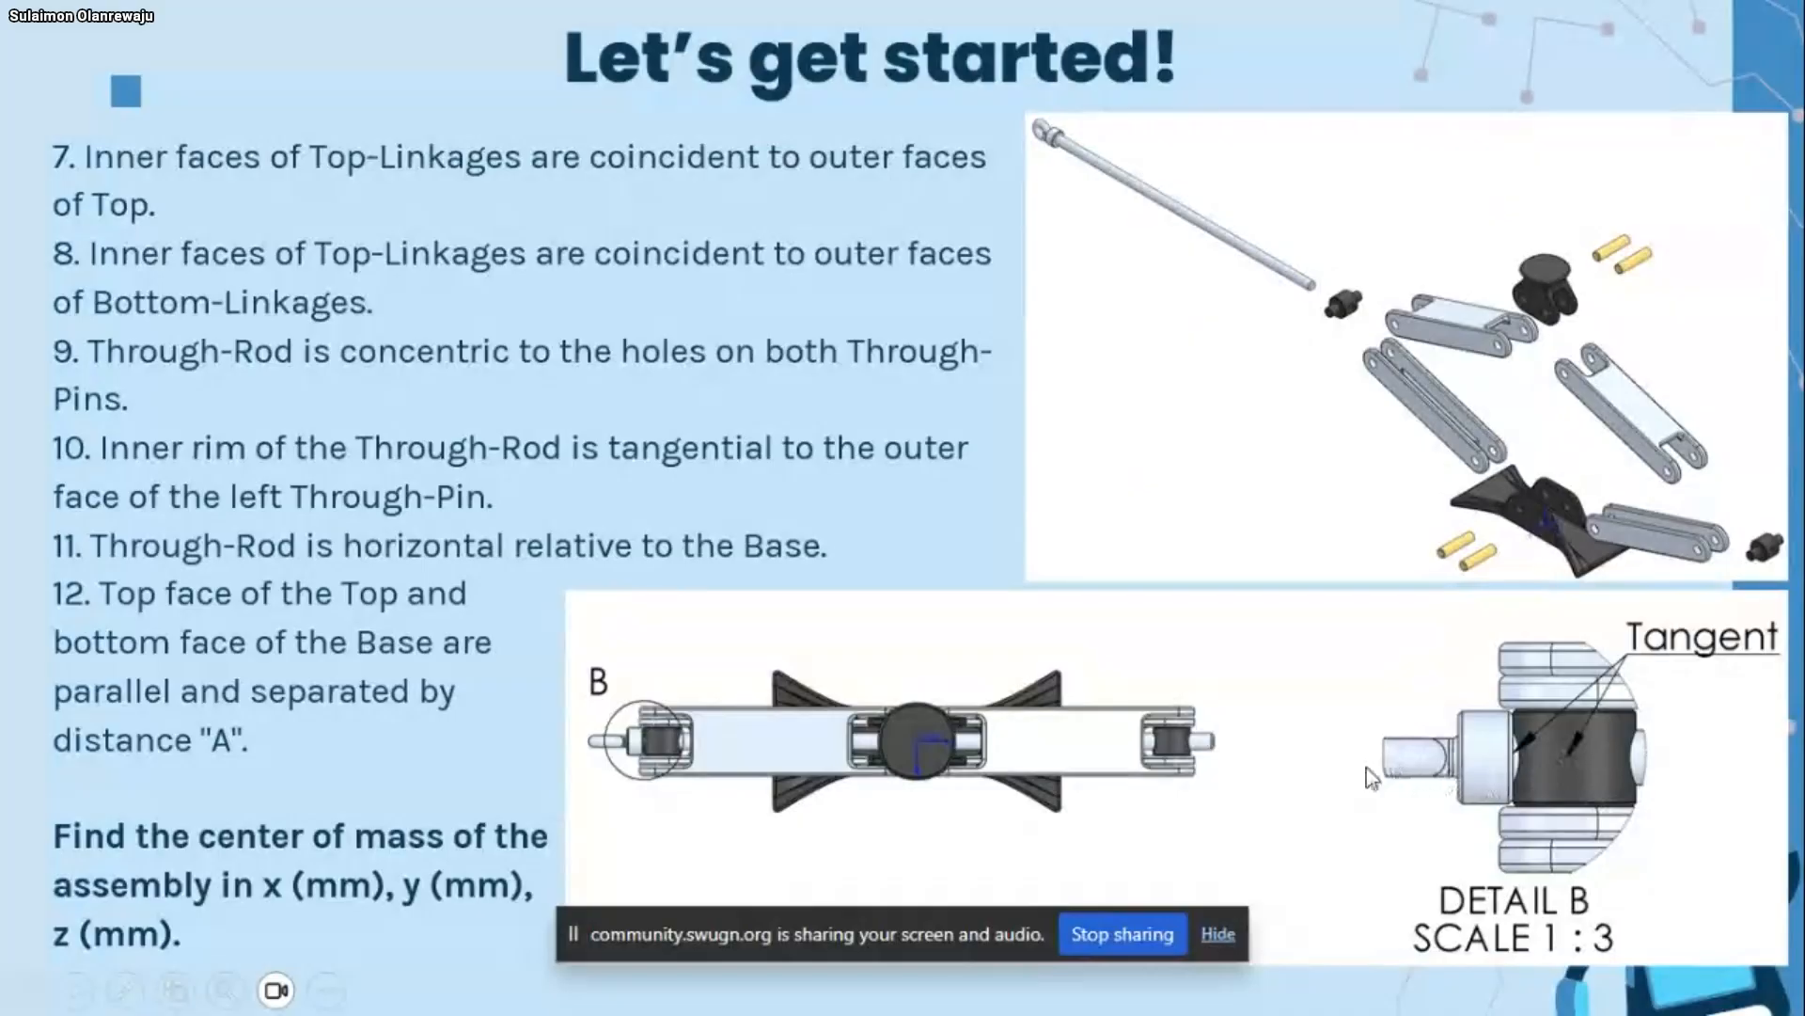
key("super")
left_click(838, 984)
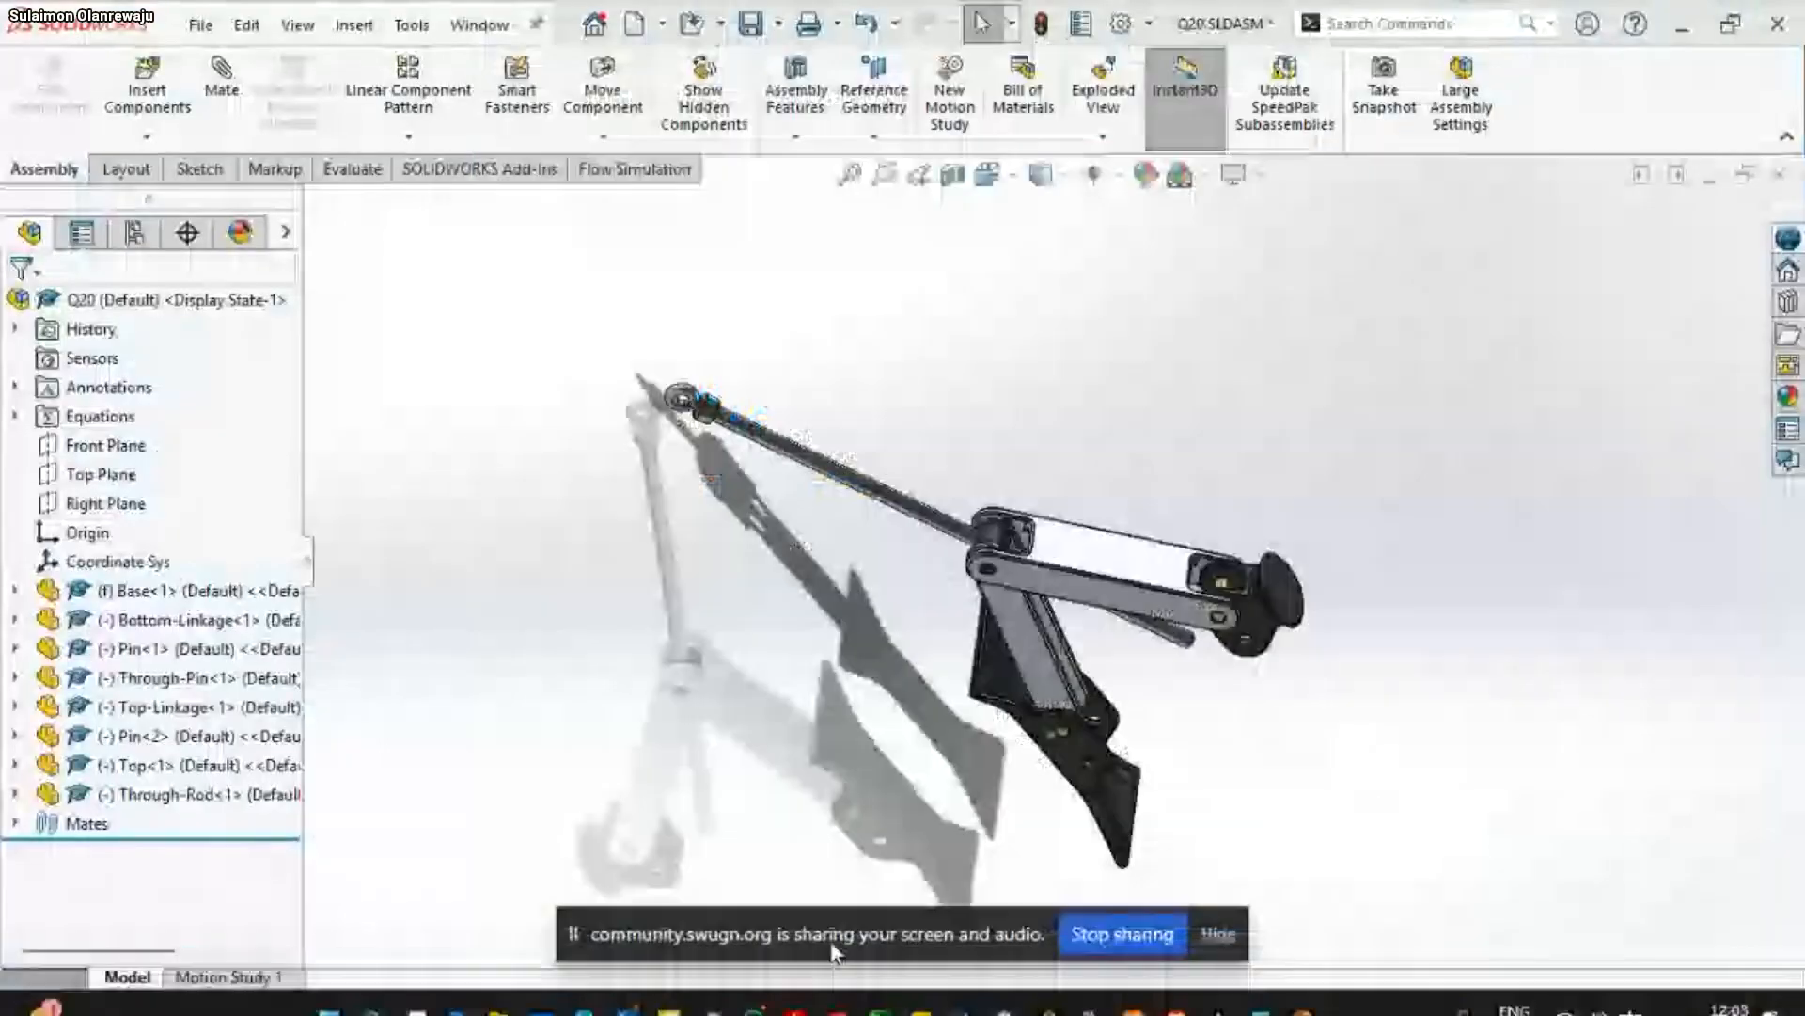
middle_click_drag(865, 452, 617, 453)
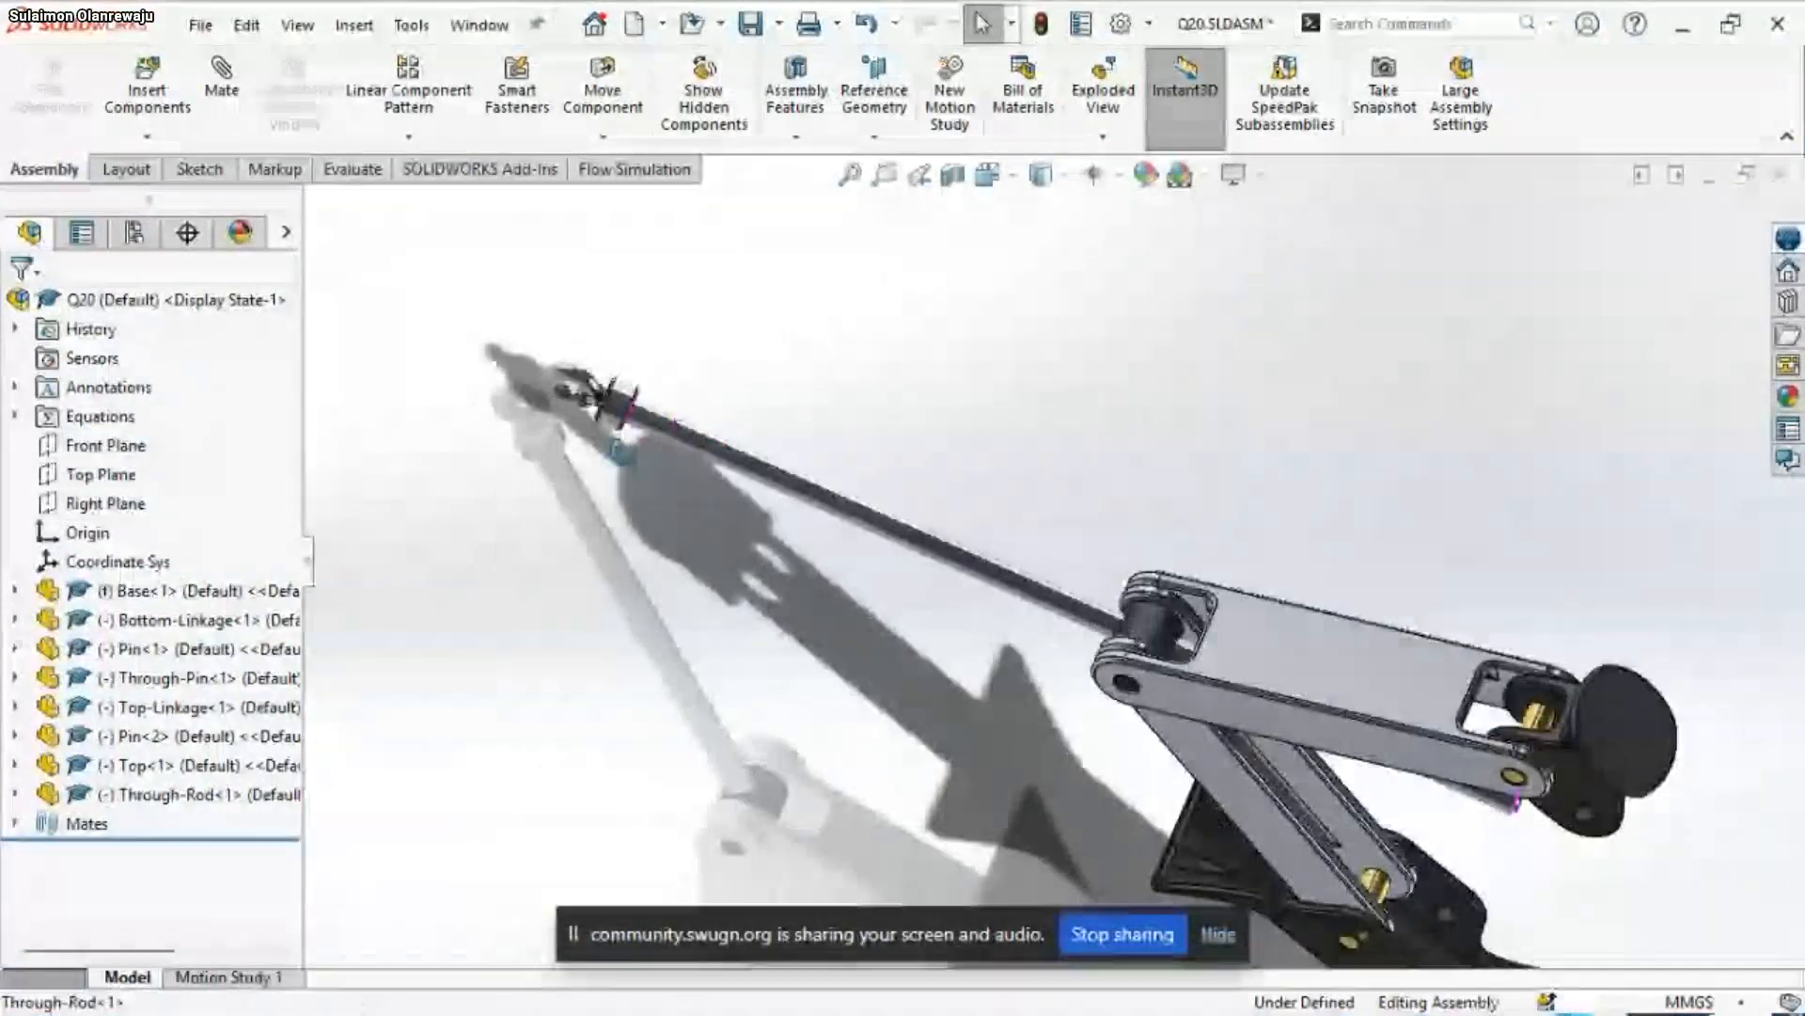
Add a tangent mate between the flat annular face of the Through-Rod's collar and the Through-Pin's cylindrical face
scroll(618, 452, "down", 5)
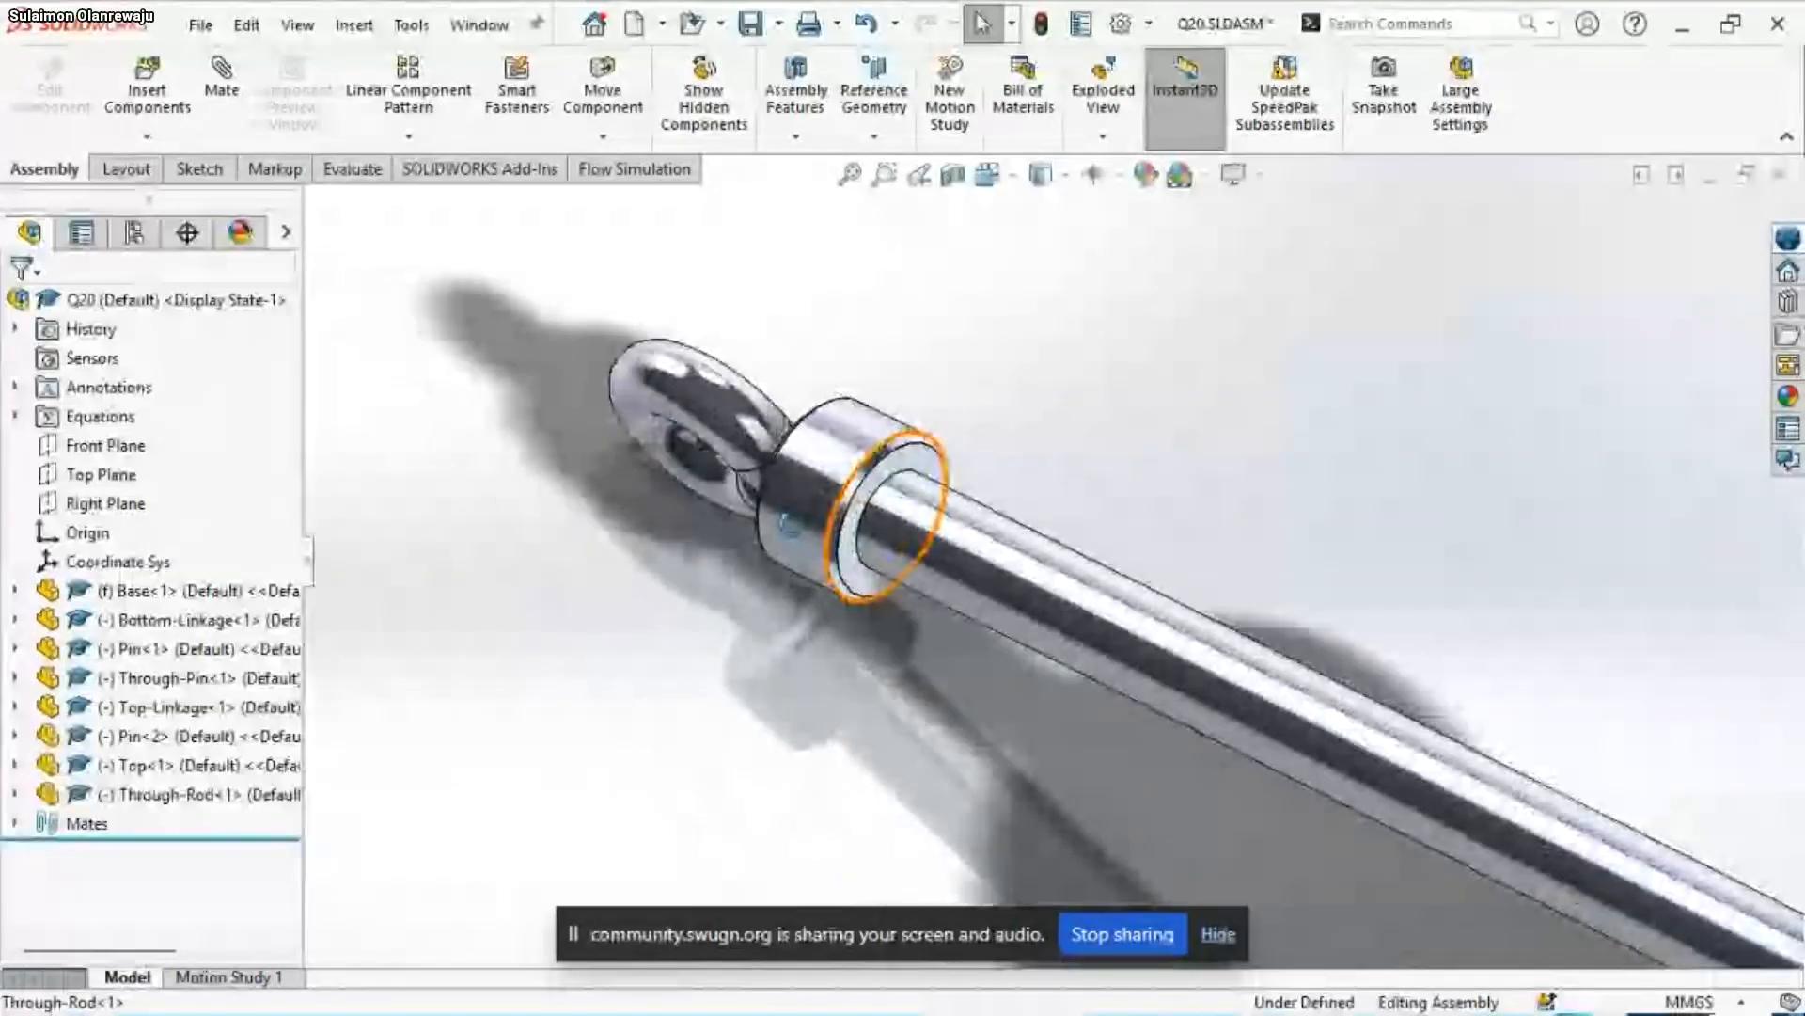
left_click(851, 588)
scroll(753, 608, "up", 5)
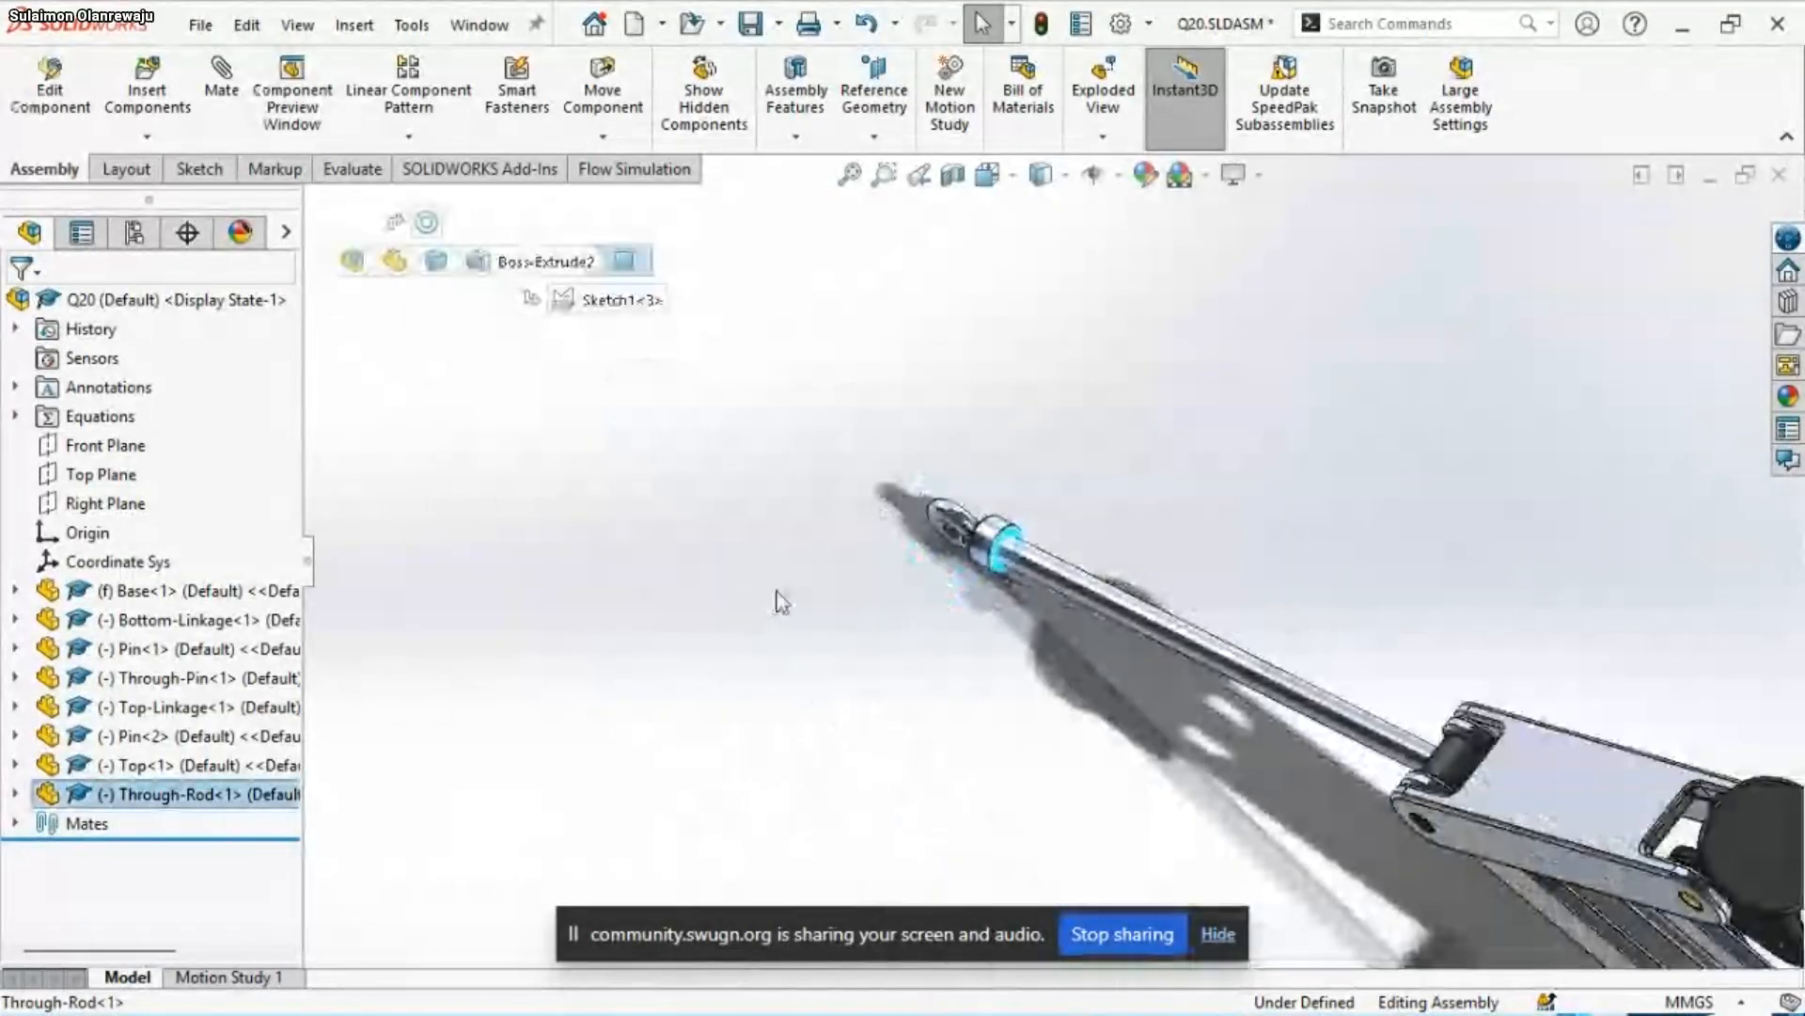
scroll(1300, 684, "down", 3)
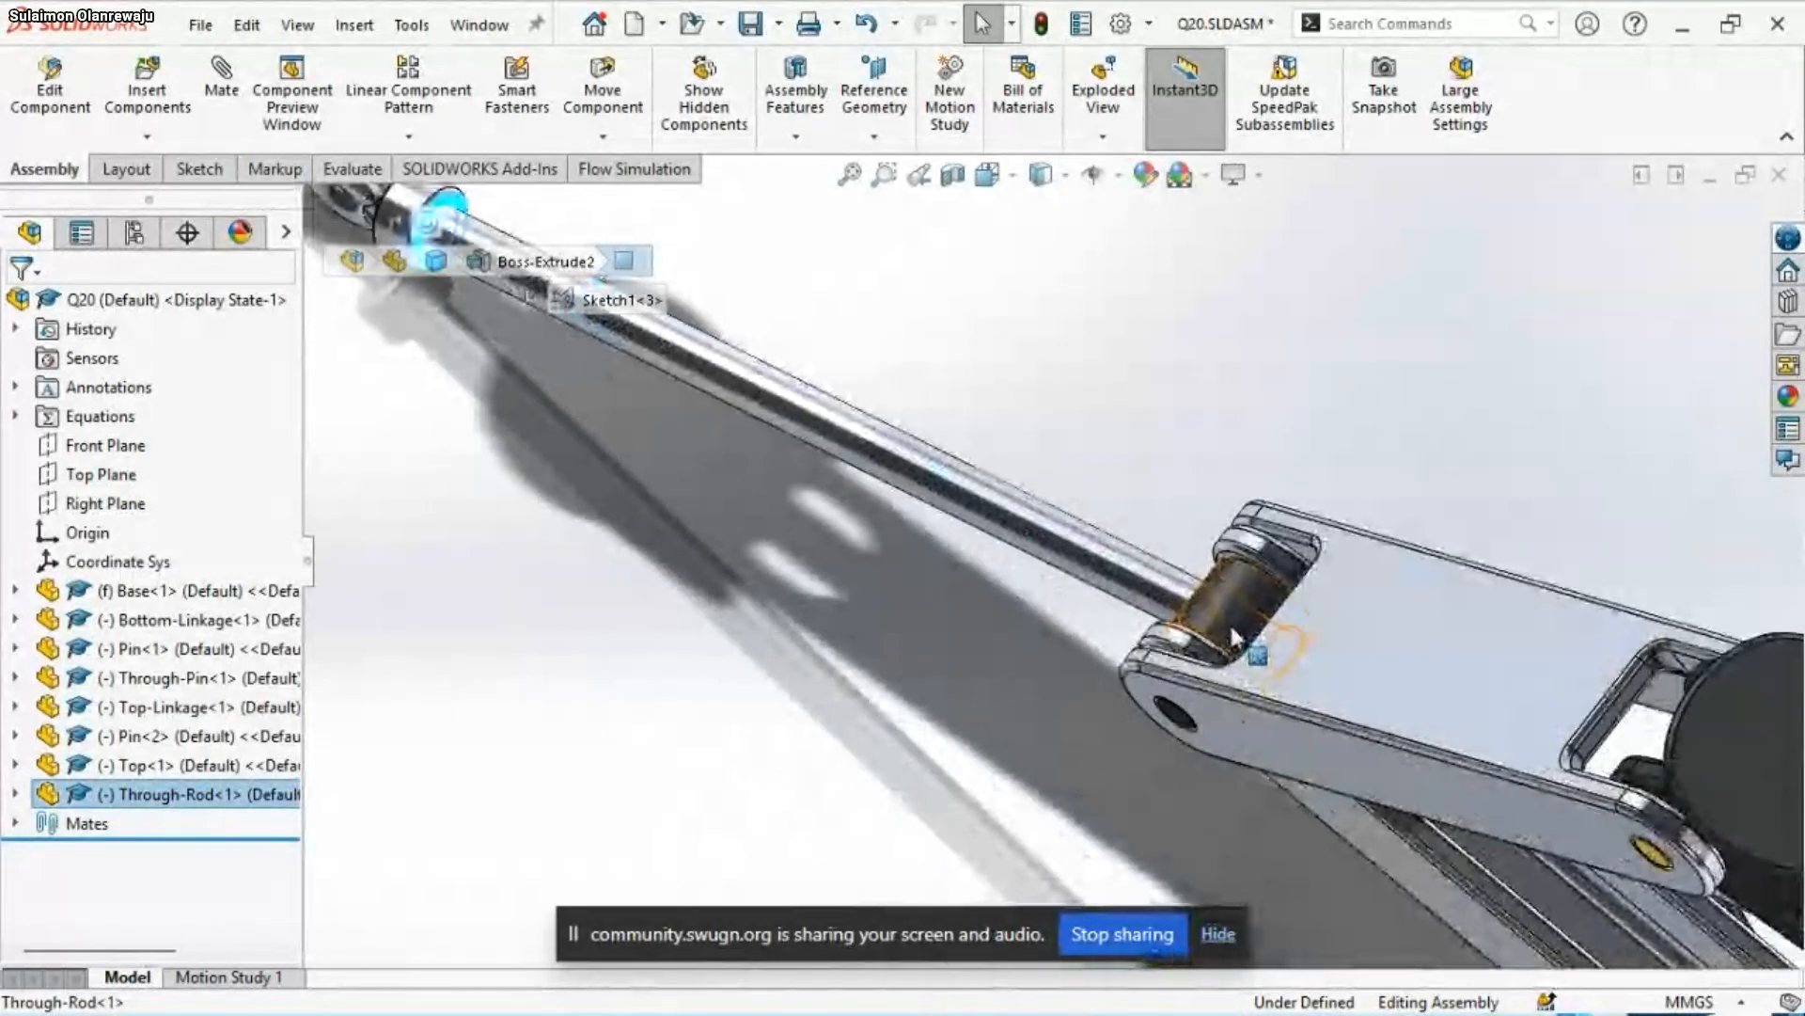
left_click(1225, 606)
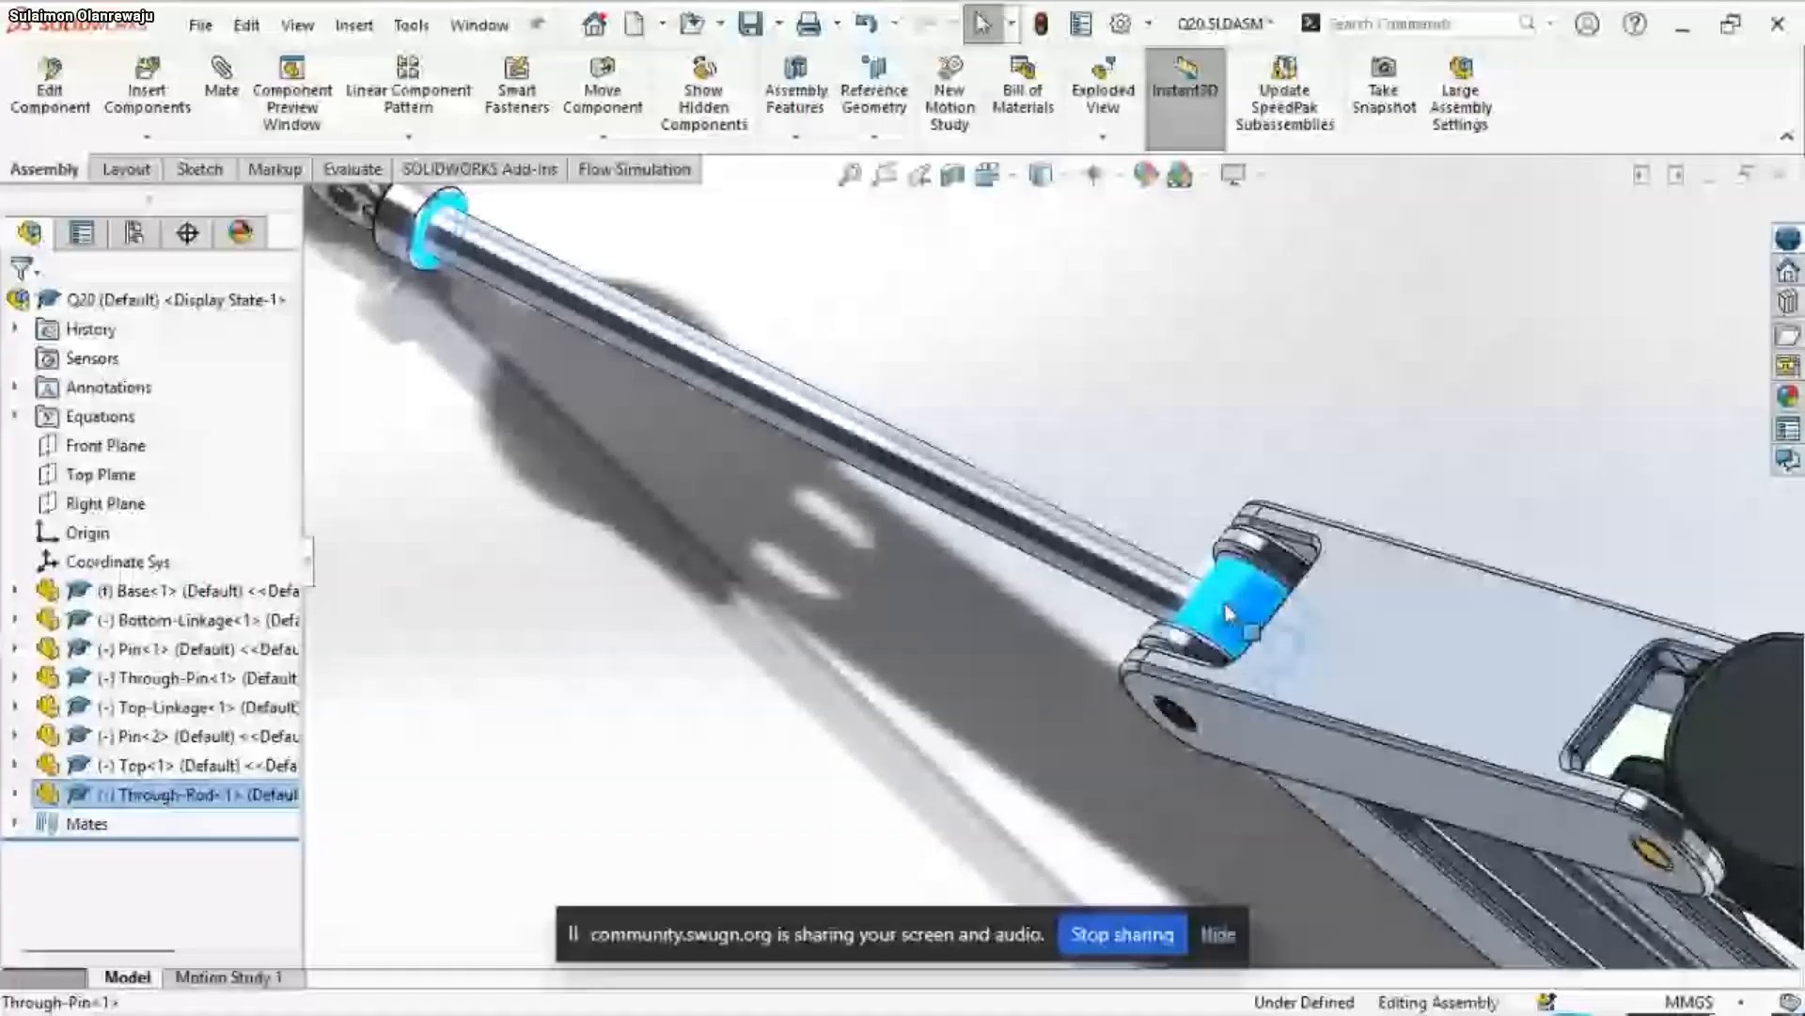
left_click(1306, 578)
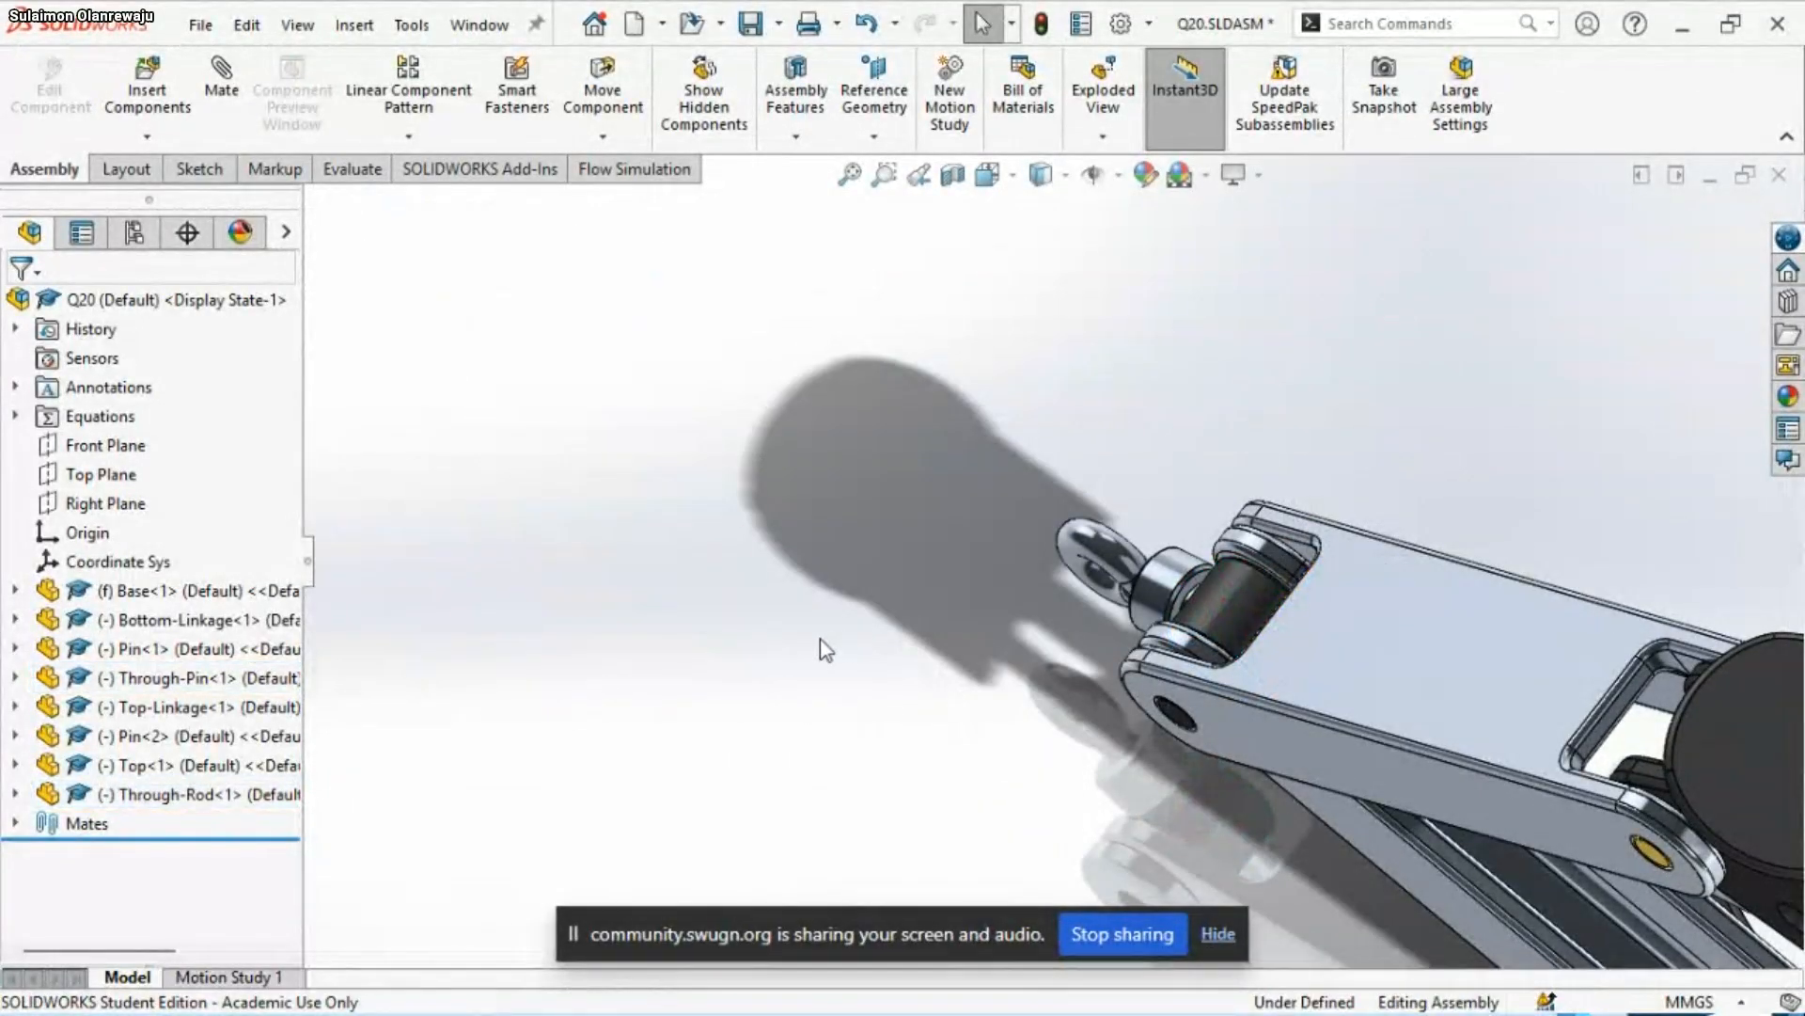
Examine the Through-Rod's fit at the linkage joint, compare it with the PowerPoint slide show's assembly conditions, and return to SOLIDWORKS
scroll(771, 629, "up", 8)
middle_click_drag(1221, 665, 1276, 526)
scroll(1297, 735, "down", 3)
scroll(1177, 651, "down", 1)
middle_click_drag(1177, 648, 1192, 555)
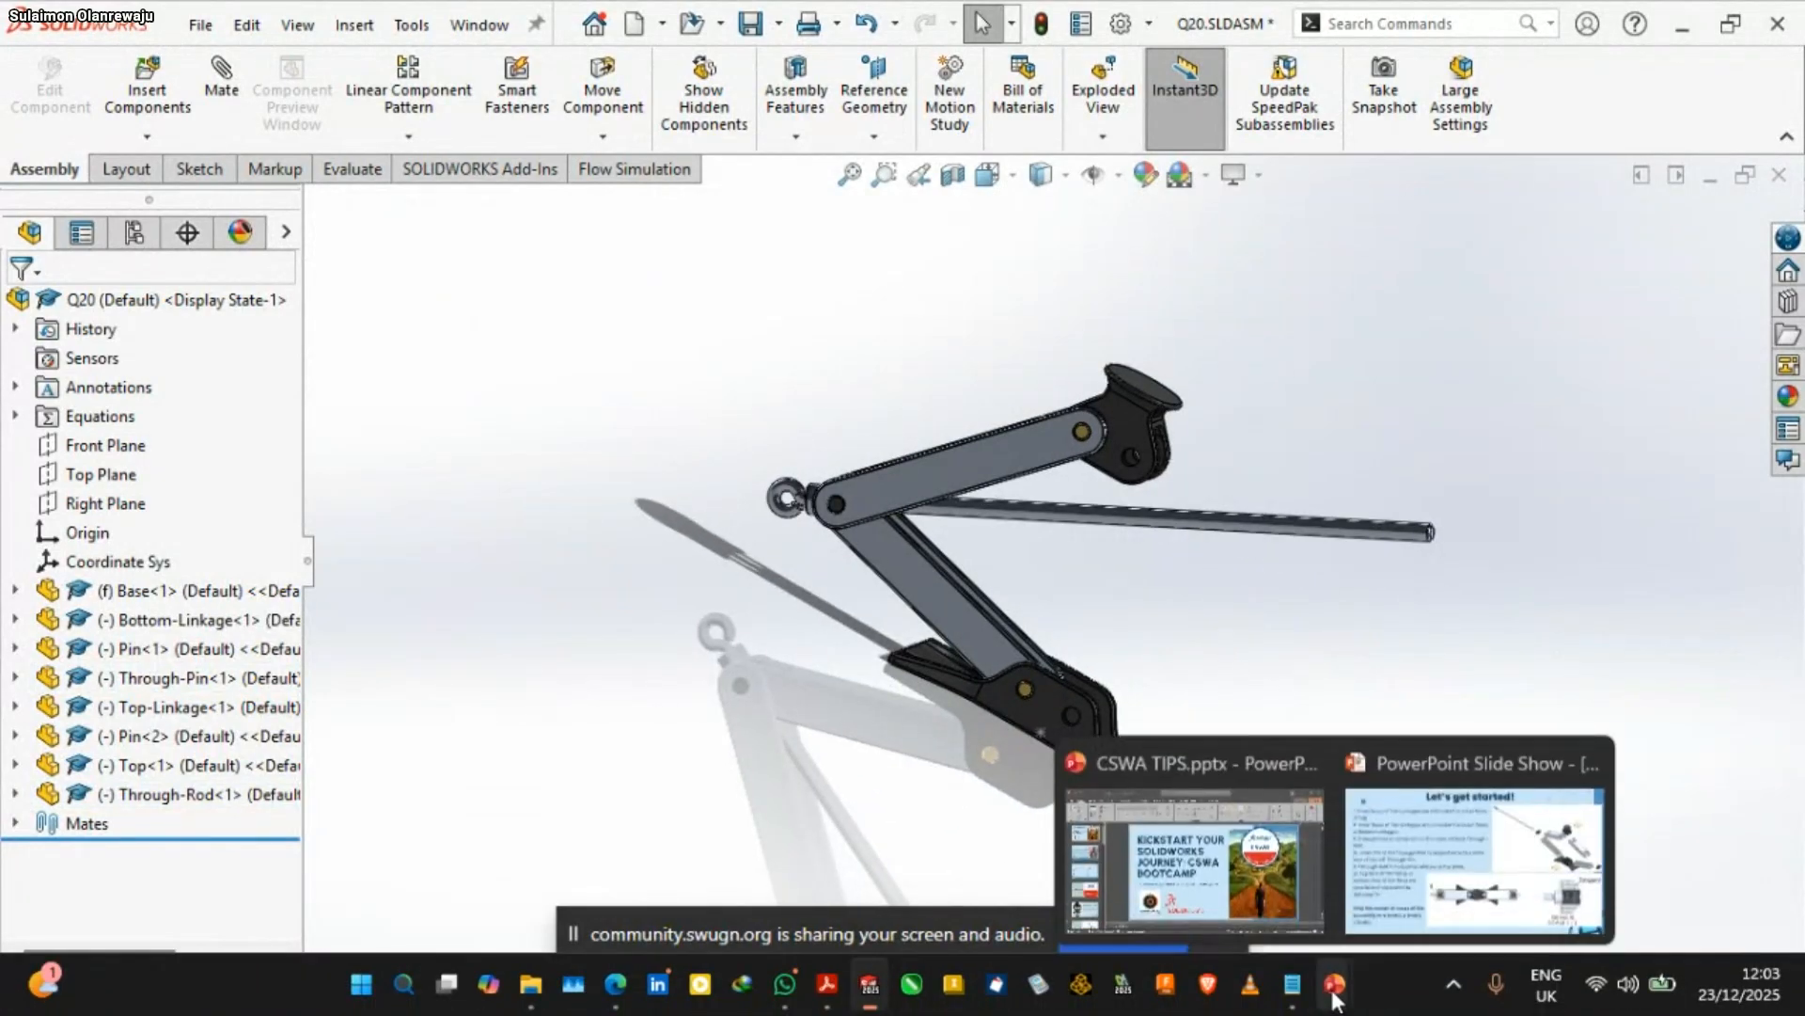
left_click(1397, 870)
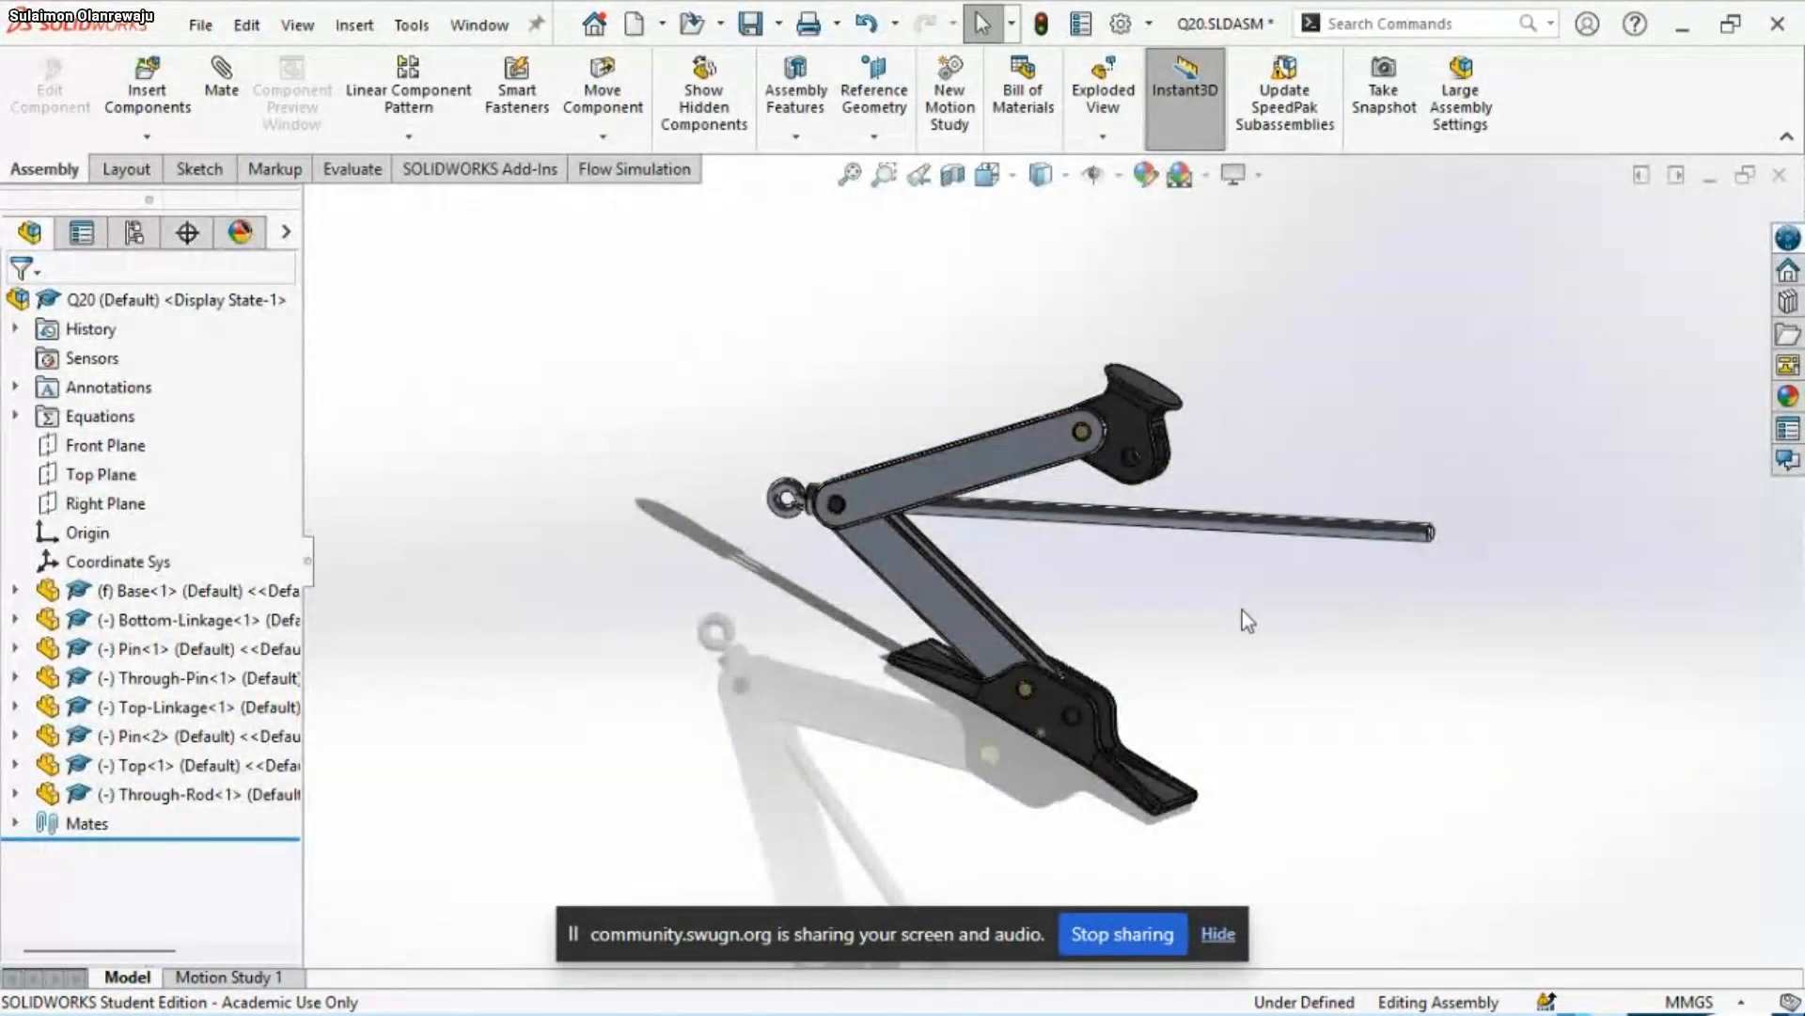
Select the long cylindrical face of the Through-Rod
middle_click_drag(1243, 620, 1236, 698)
scroll(1235, 699, "down", 2)
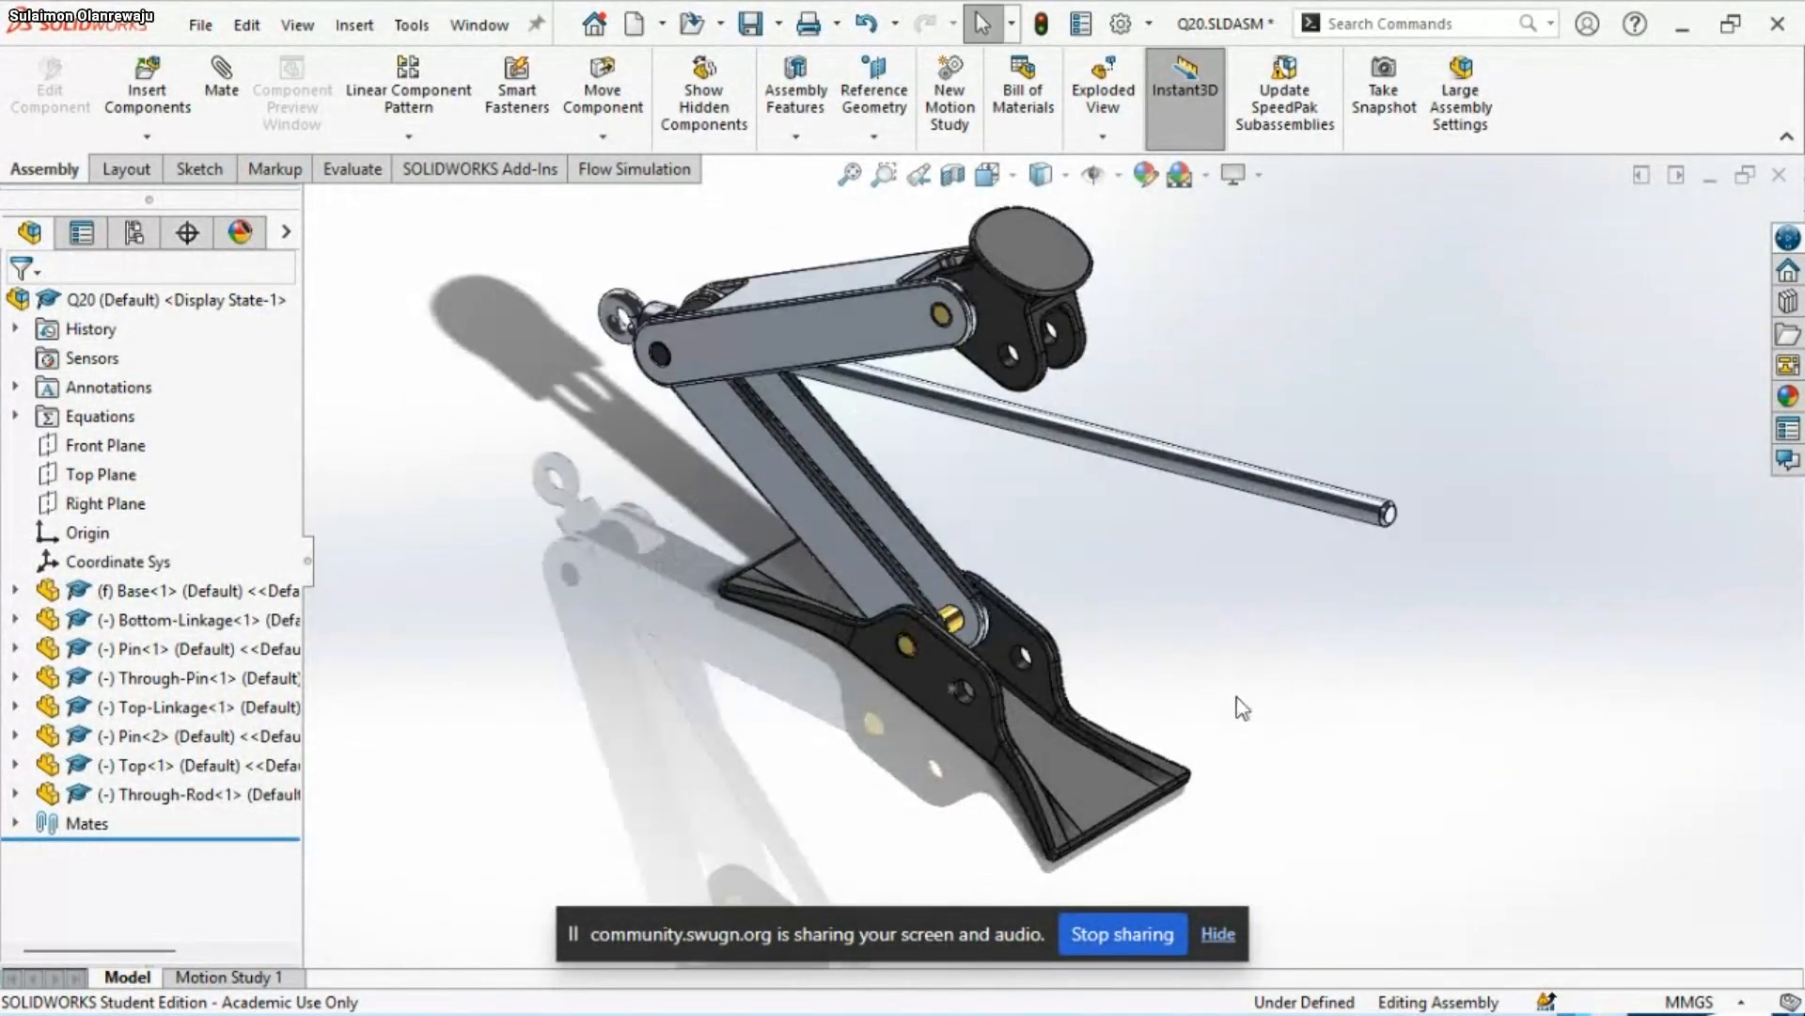
left_click(1181, 475)
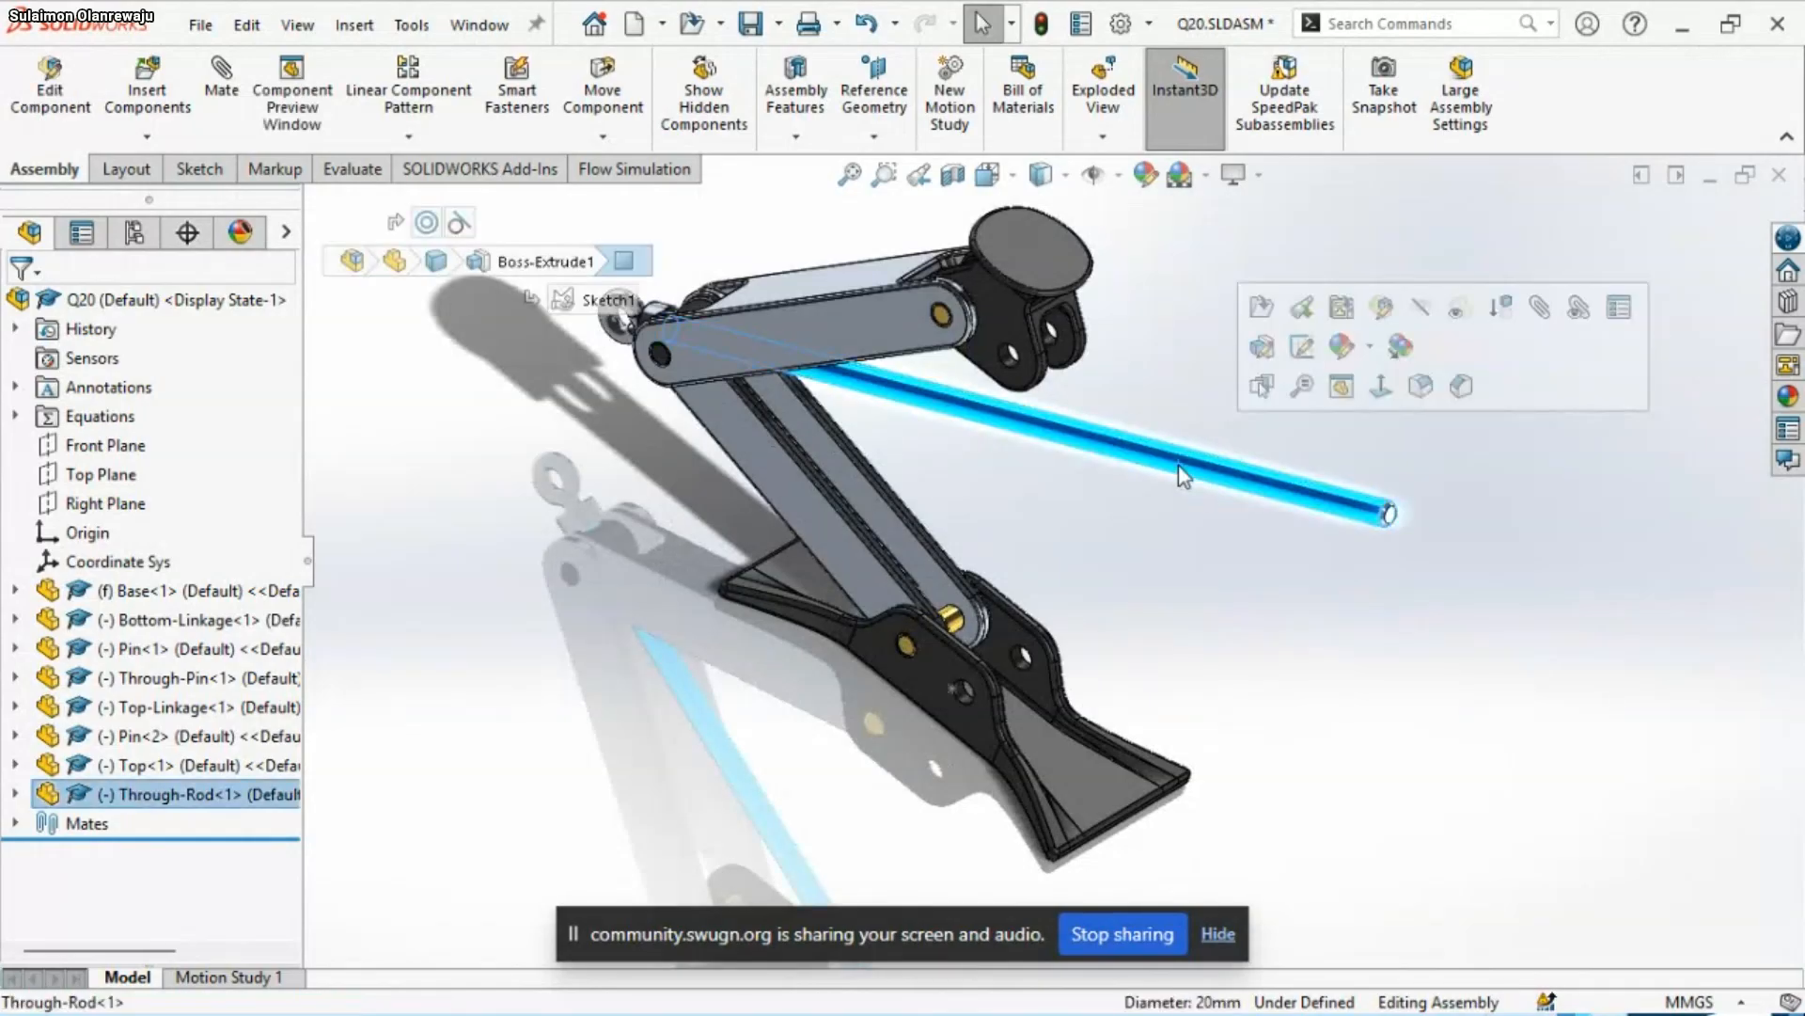
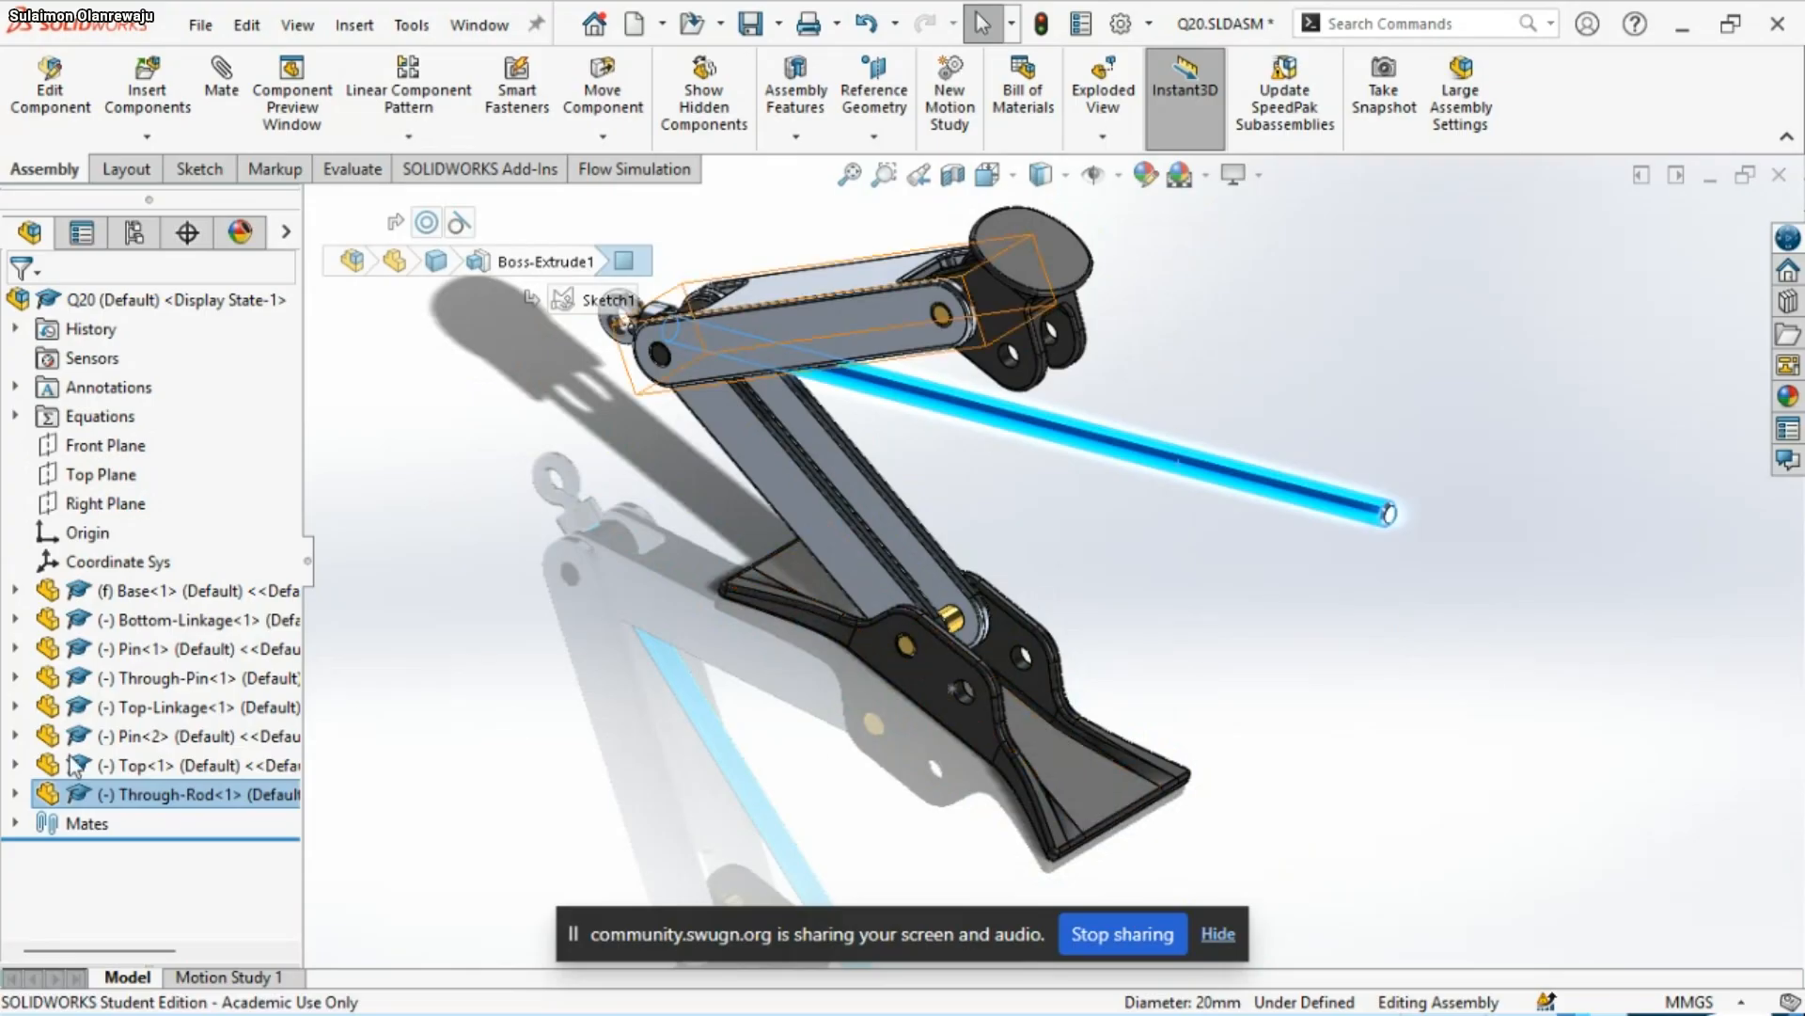
Add a parallel mate between the Through-Rod's Top Plane and the flat upper face of the Base plate
left_click(15, 794)
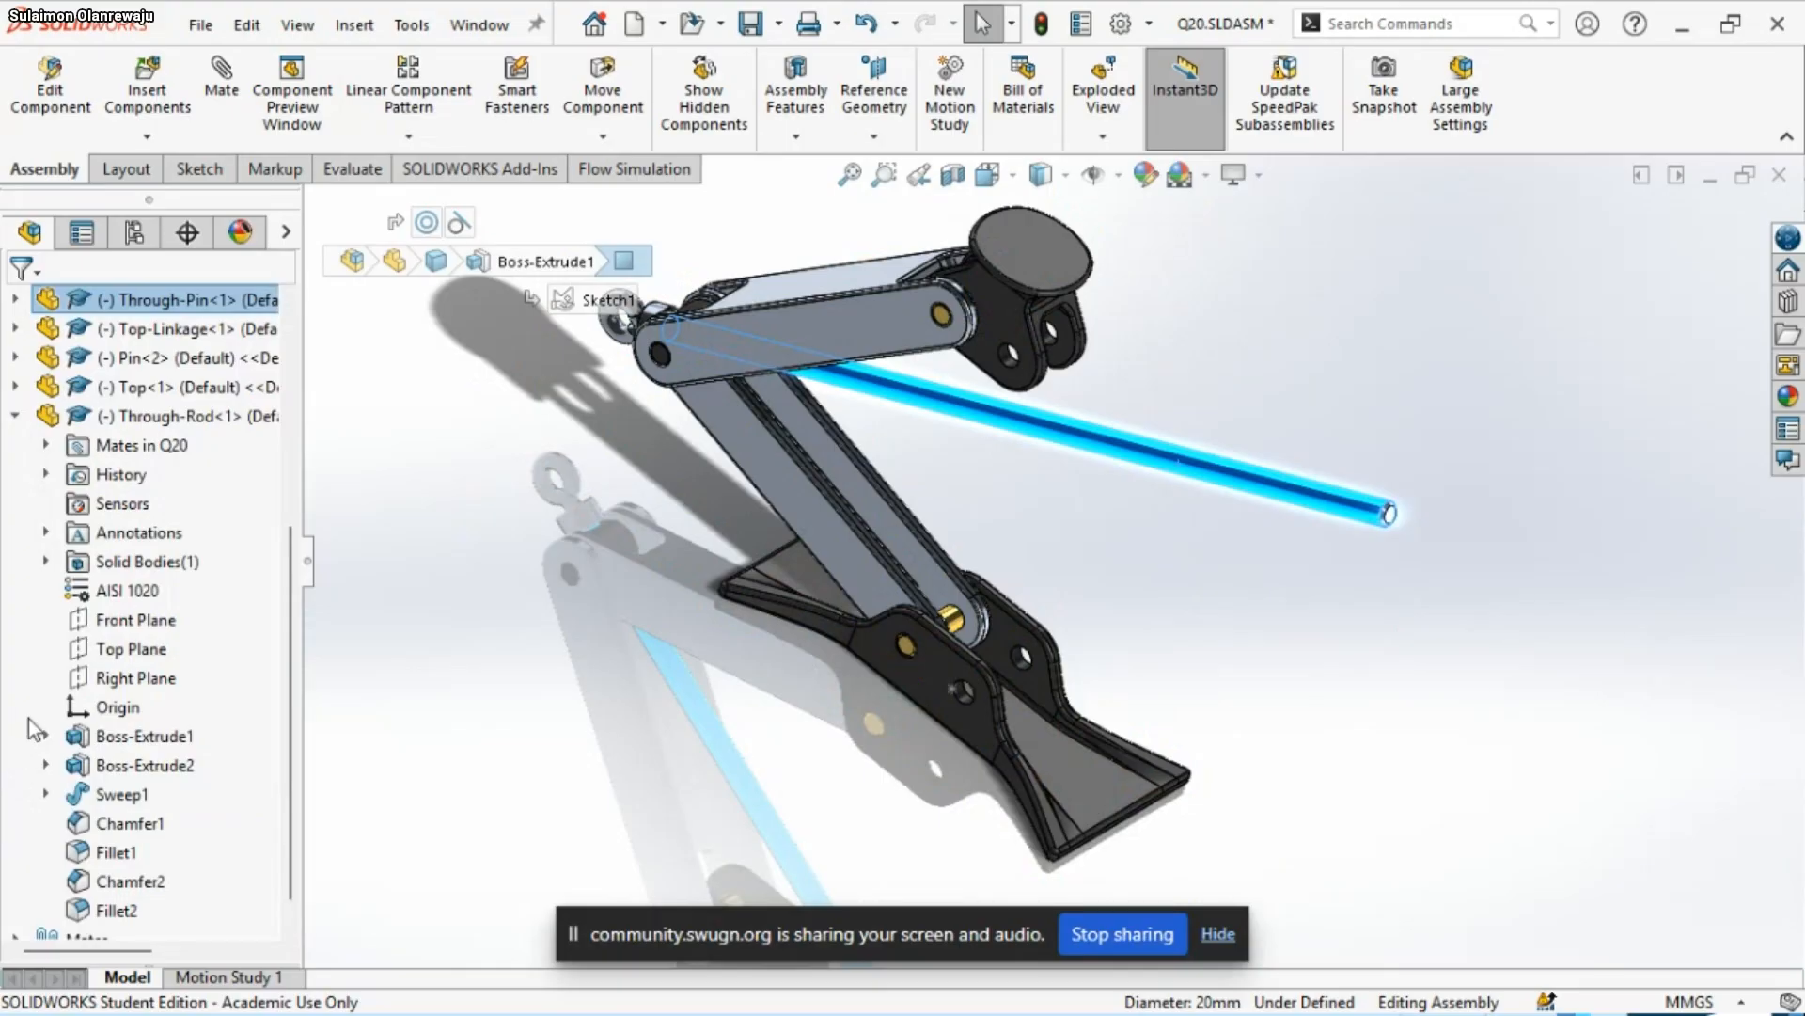
left_click(141, 651)
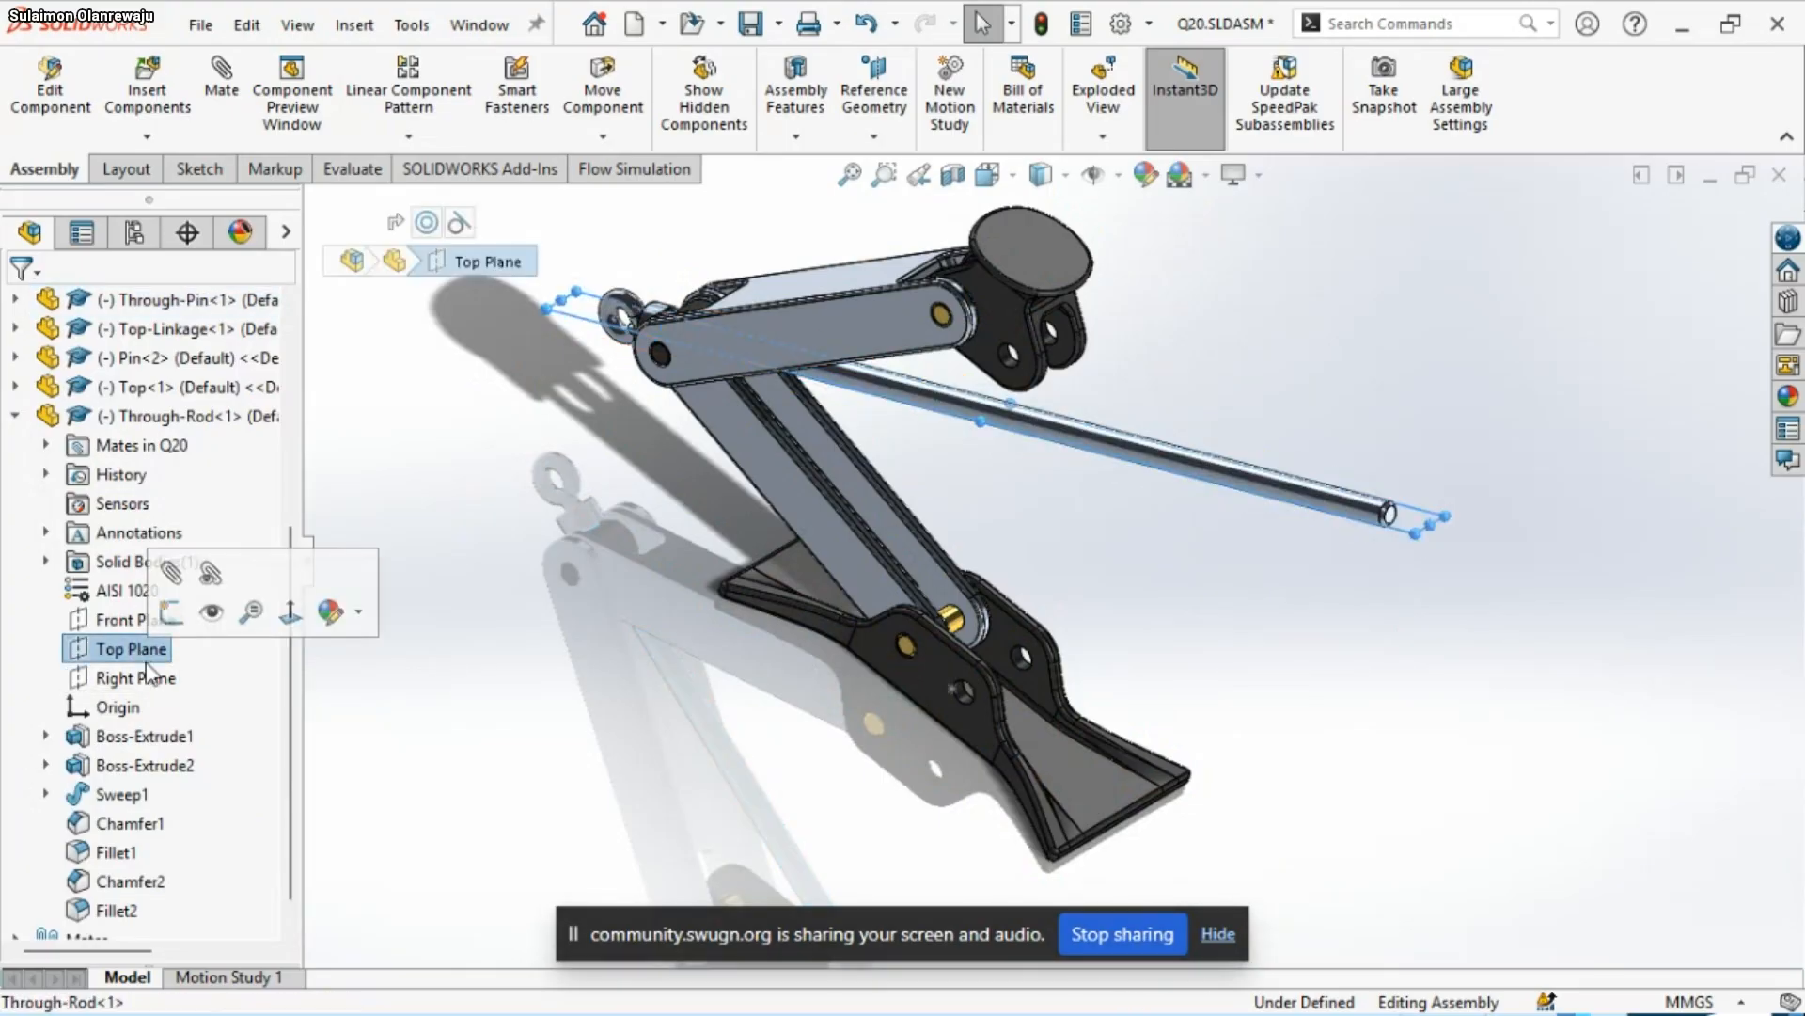
left_click(1074, 788, "ctrl")
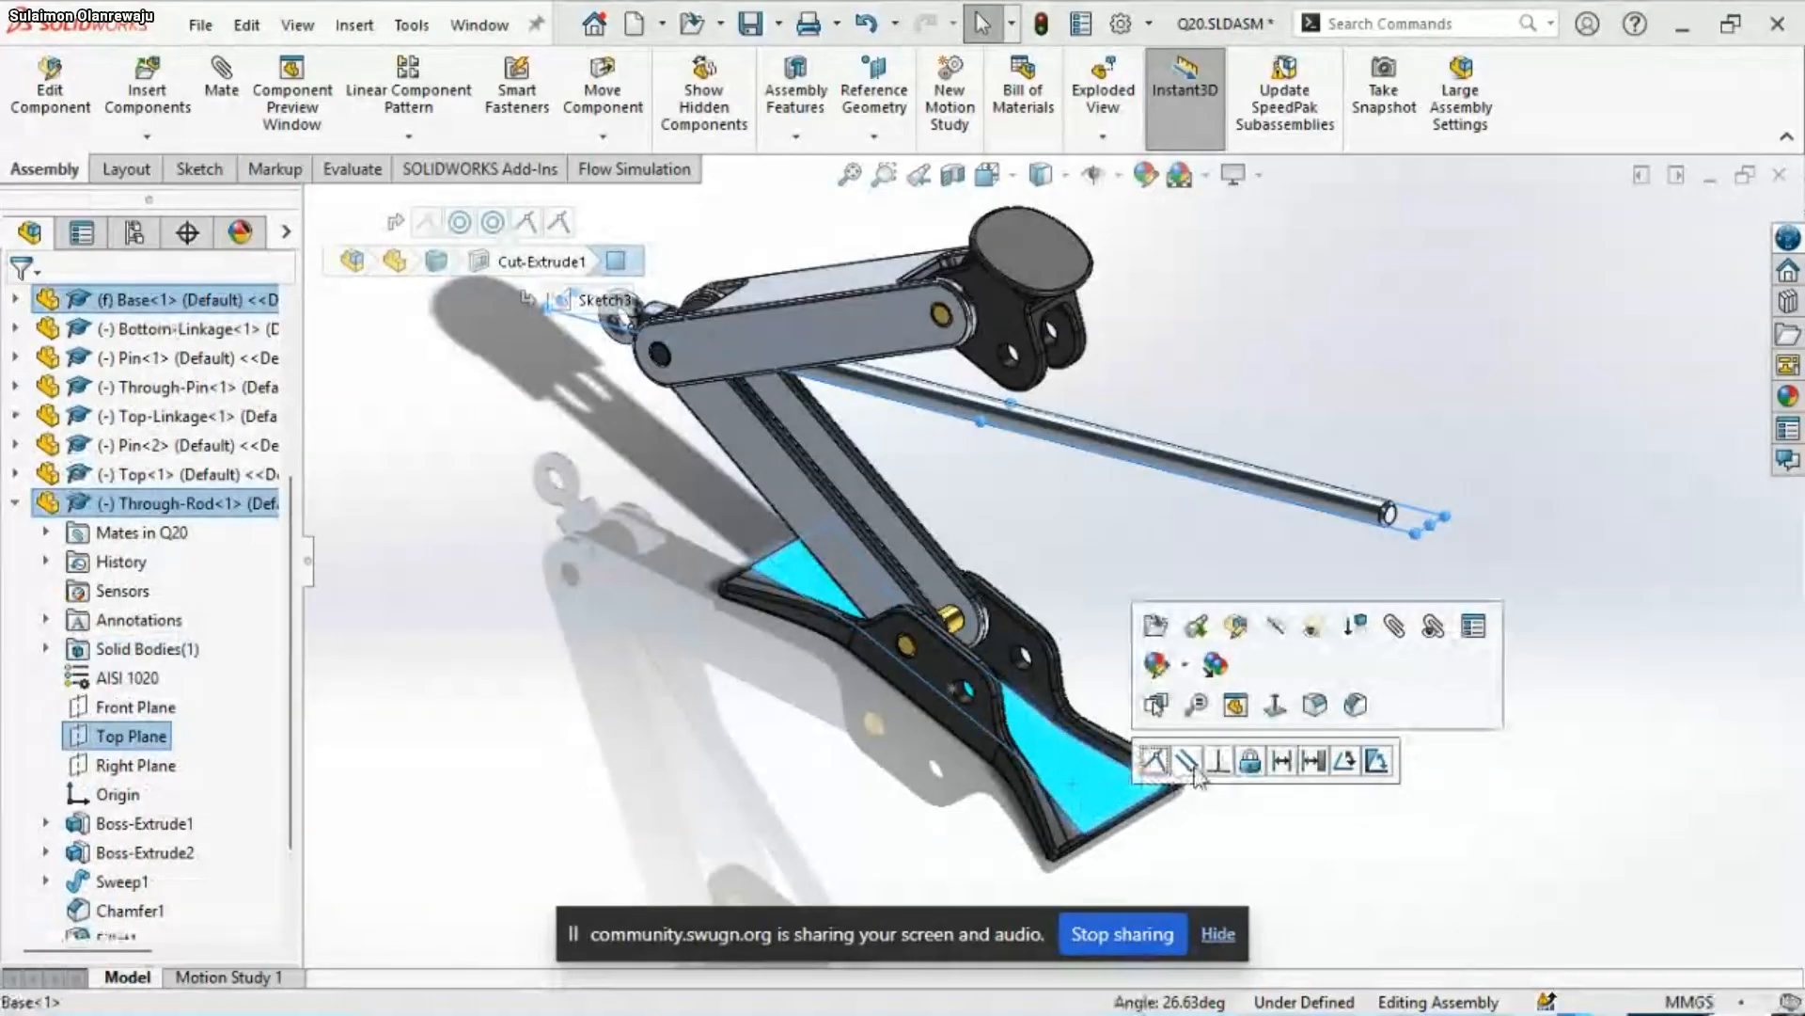
left_click(1186, 760)
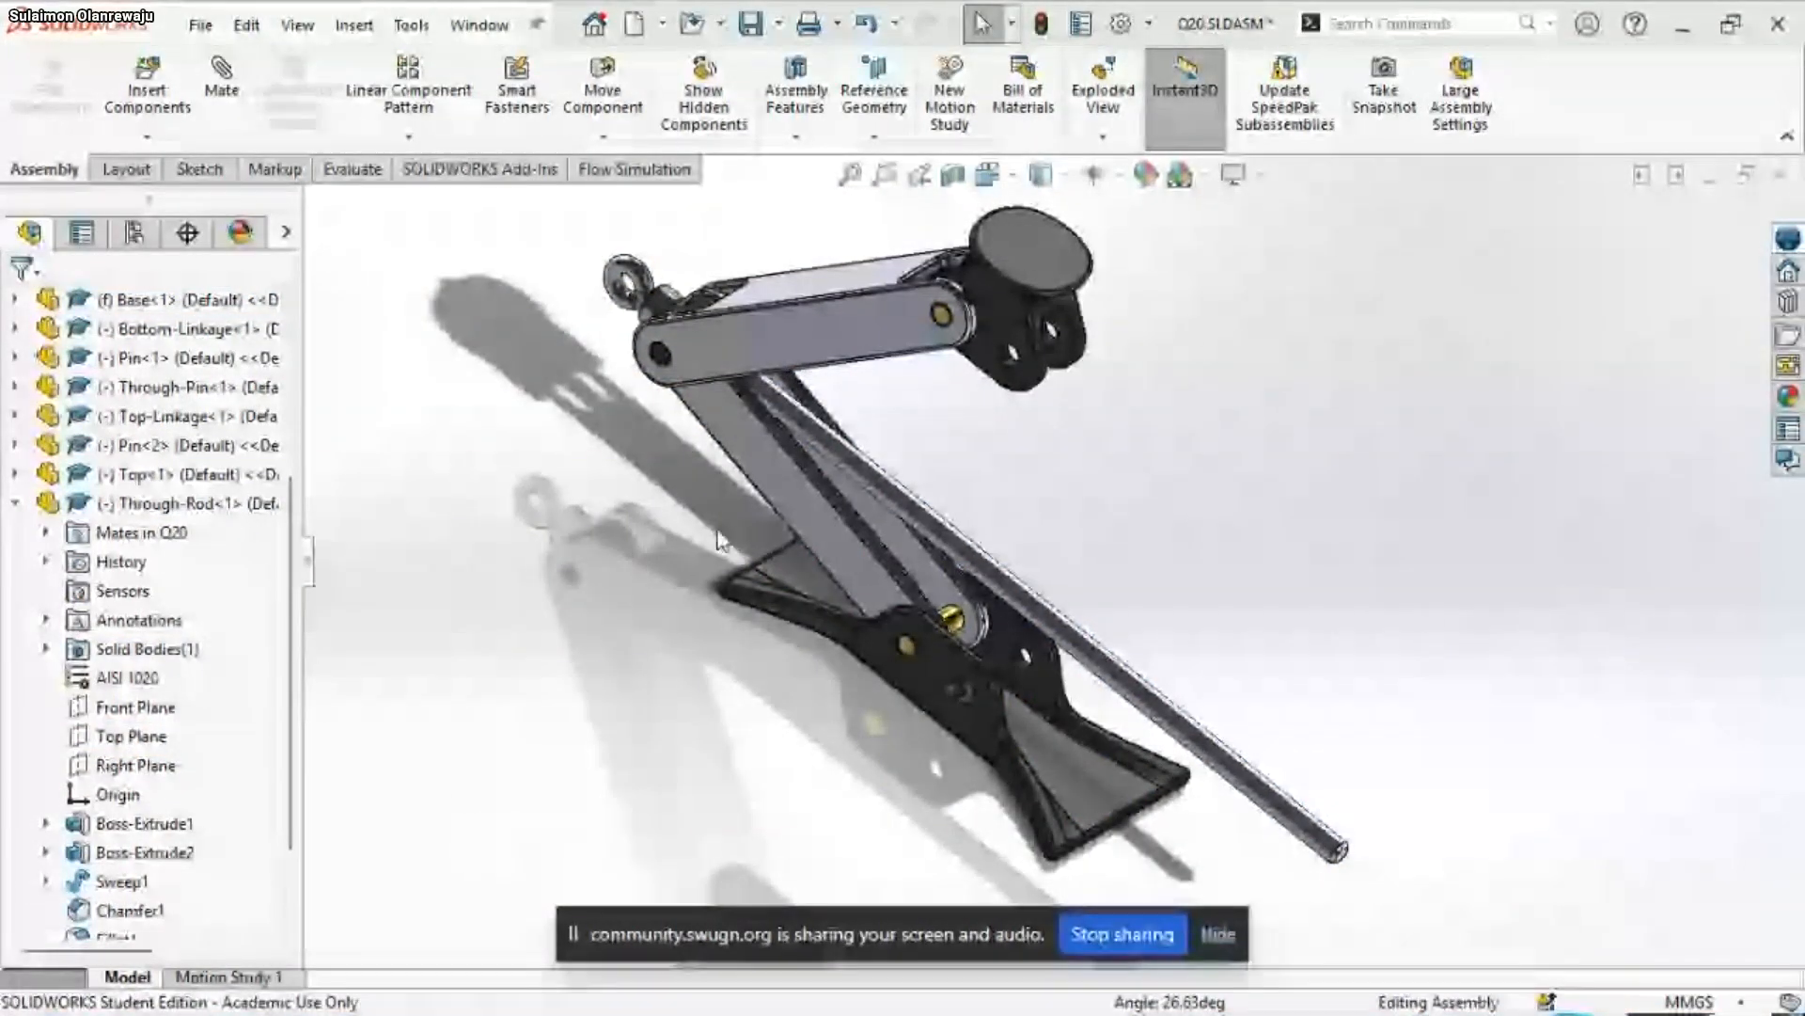
middle_click_drag(720, 539, 1140, 499)
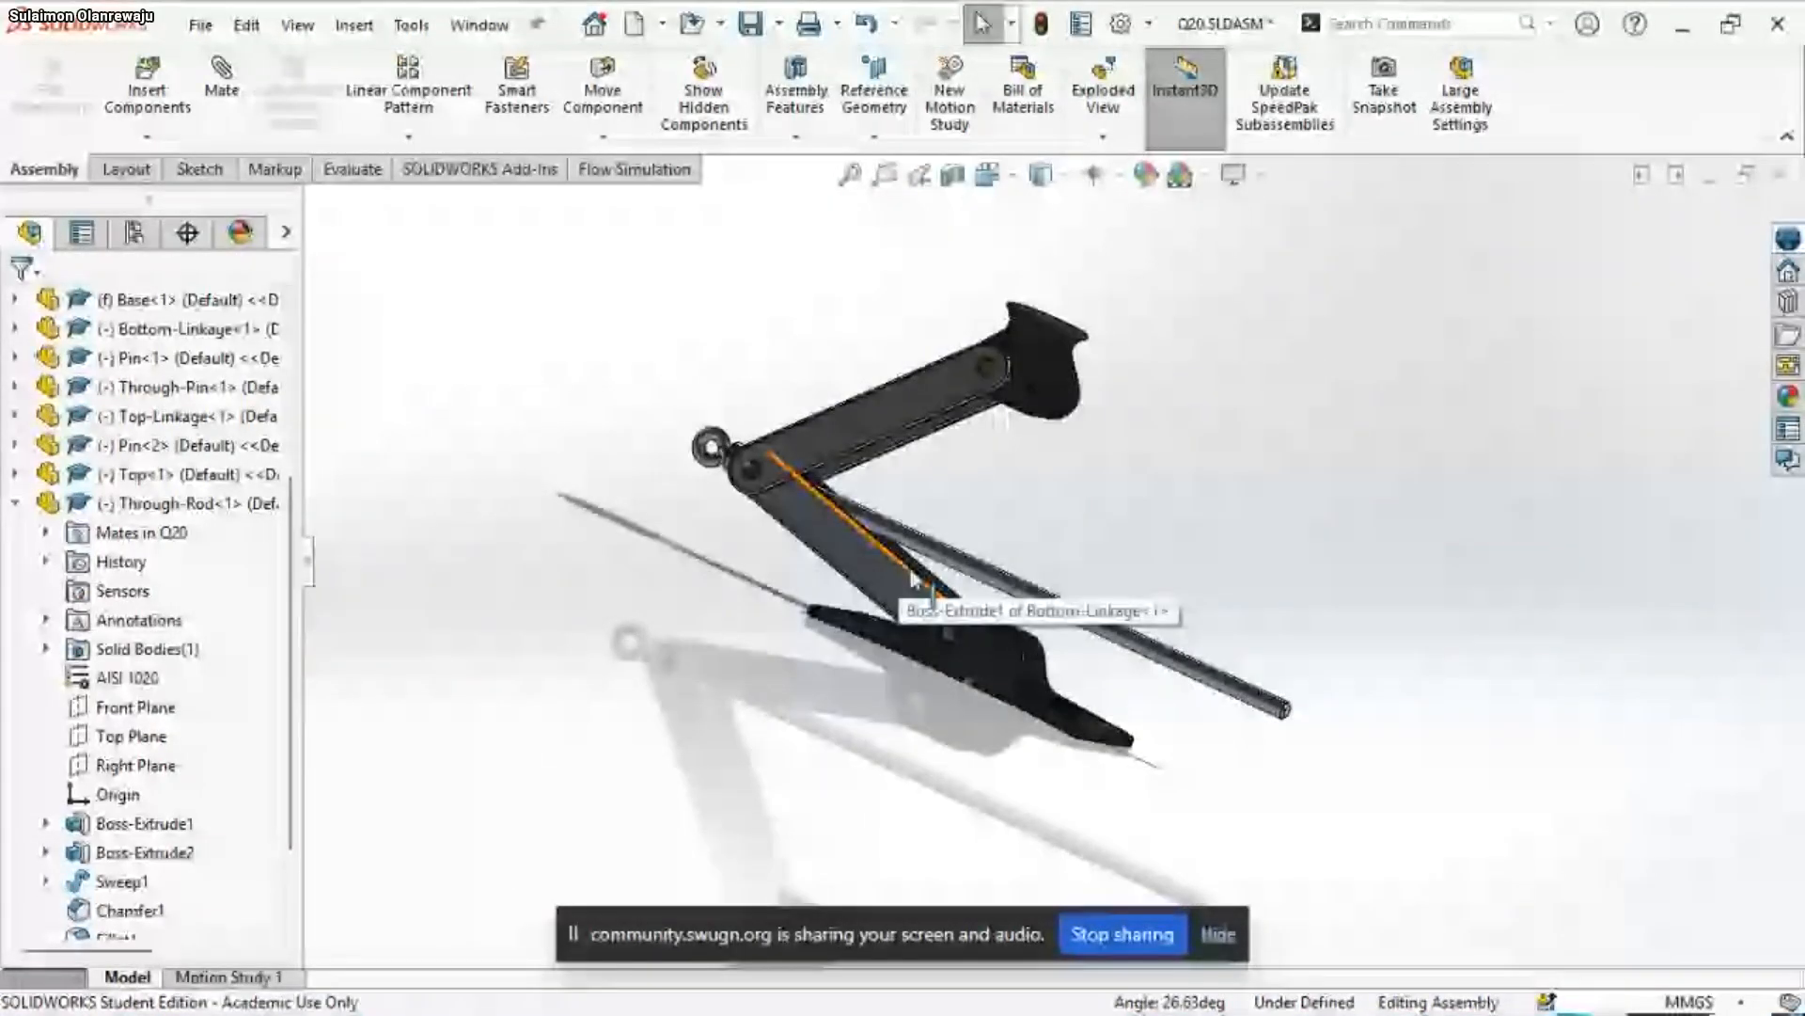
scroll(1092, 439, "down", 4)
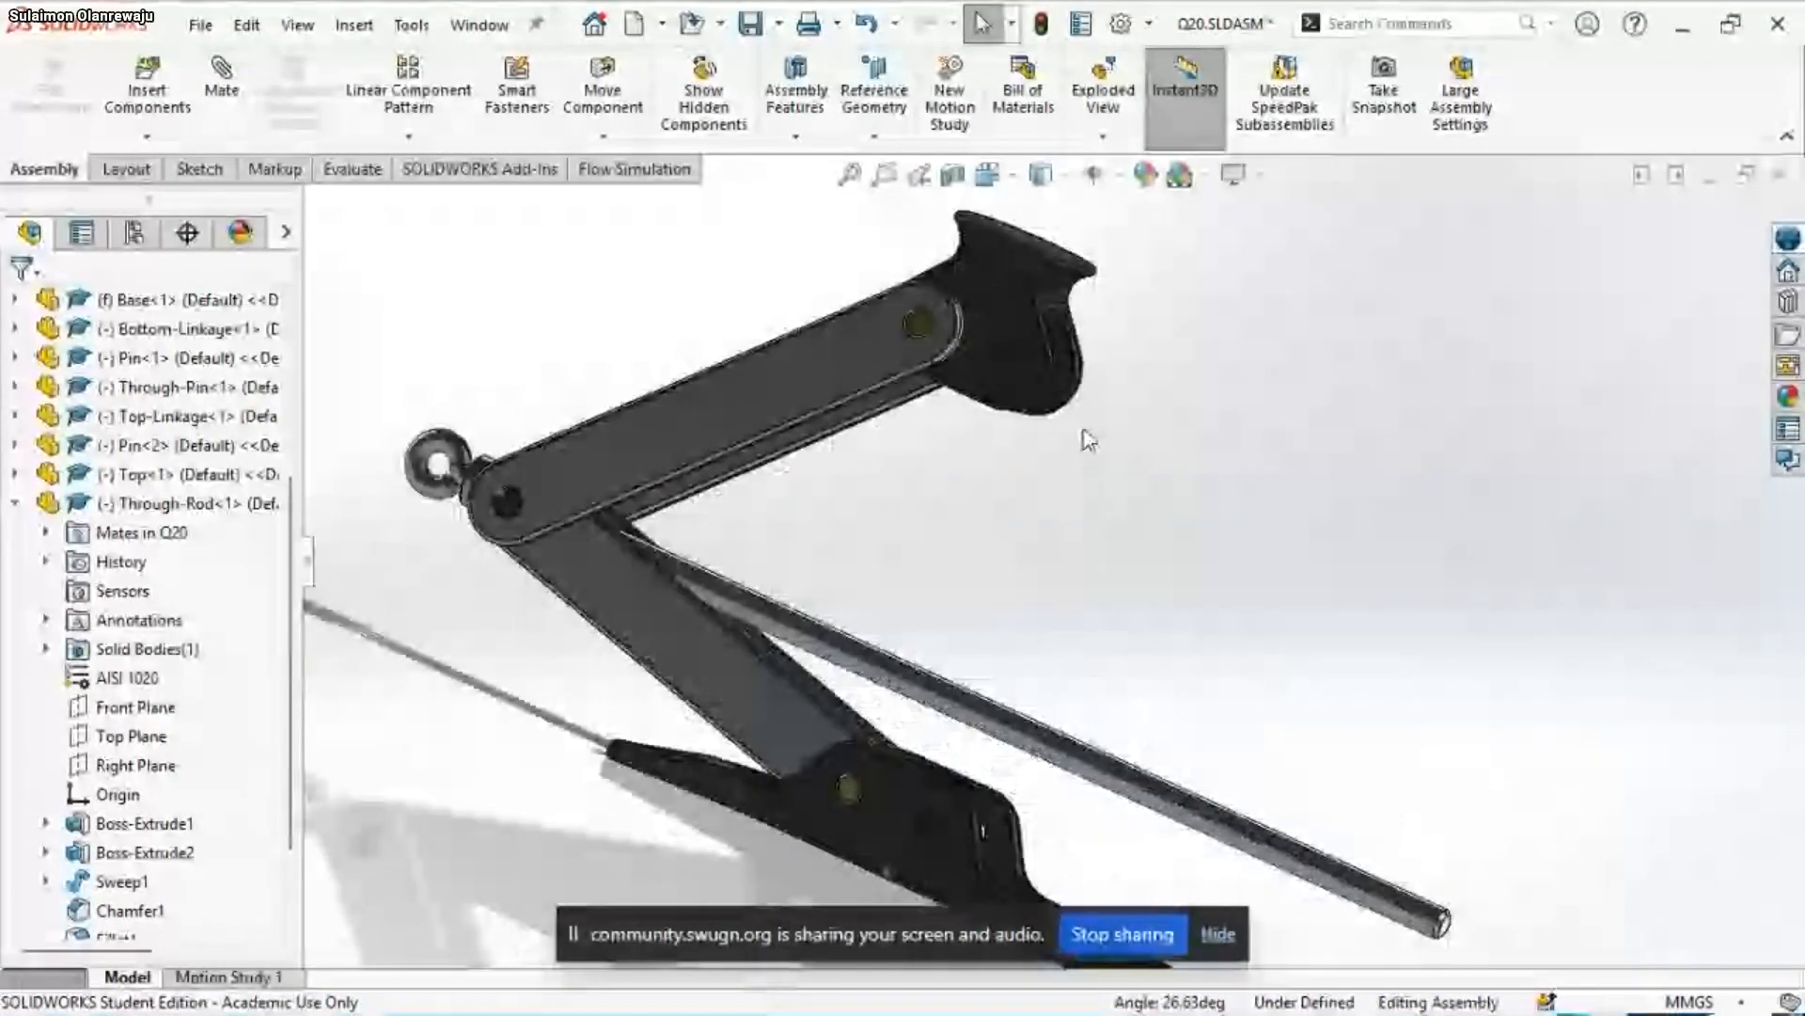
middle_click_drag(1084, 439, 959, 455)
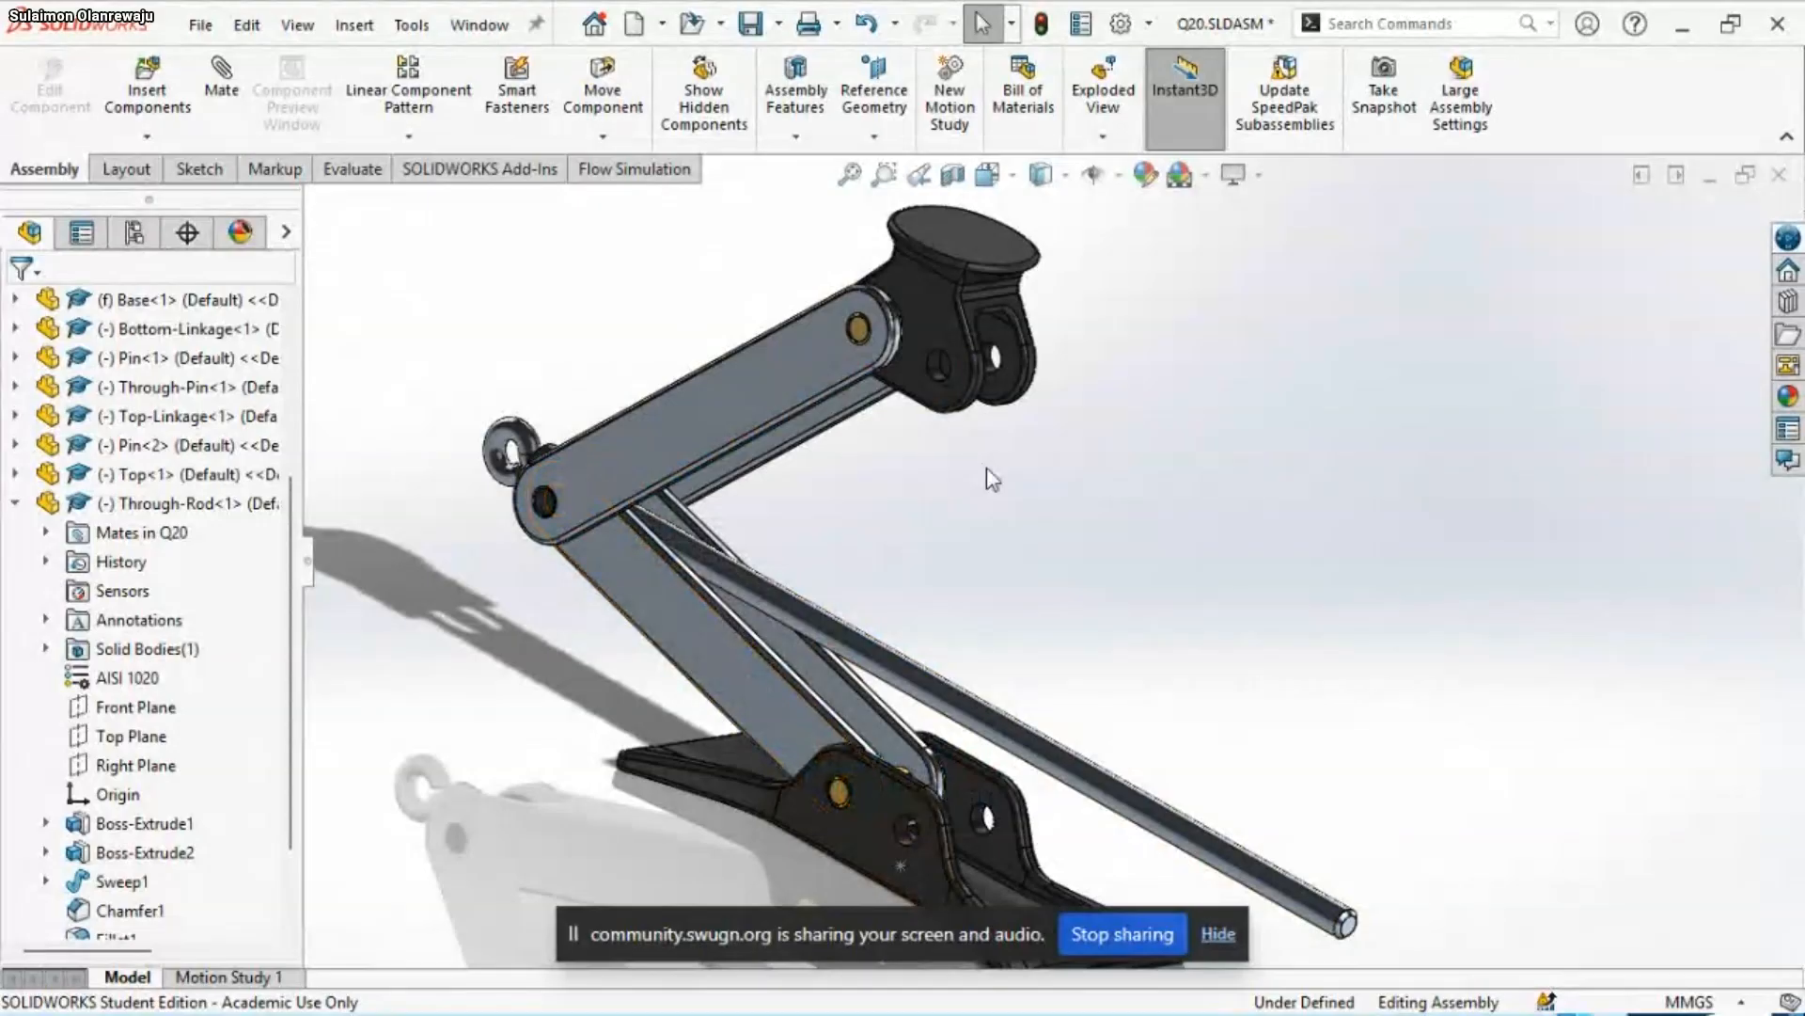
Collapse the Through-Rod's feature tree and save the Q20 assembly
left_click(15, 503)
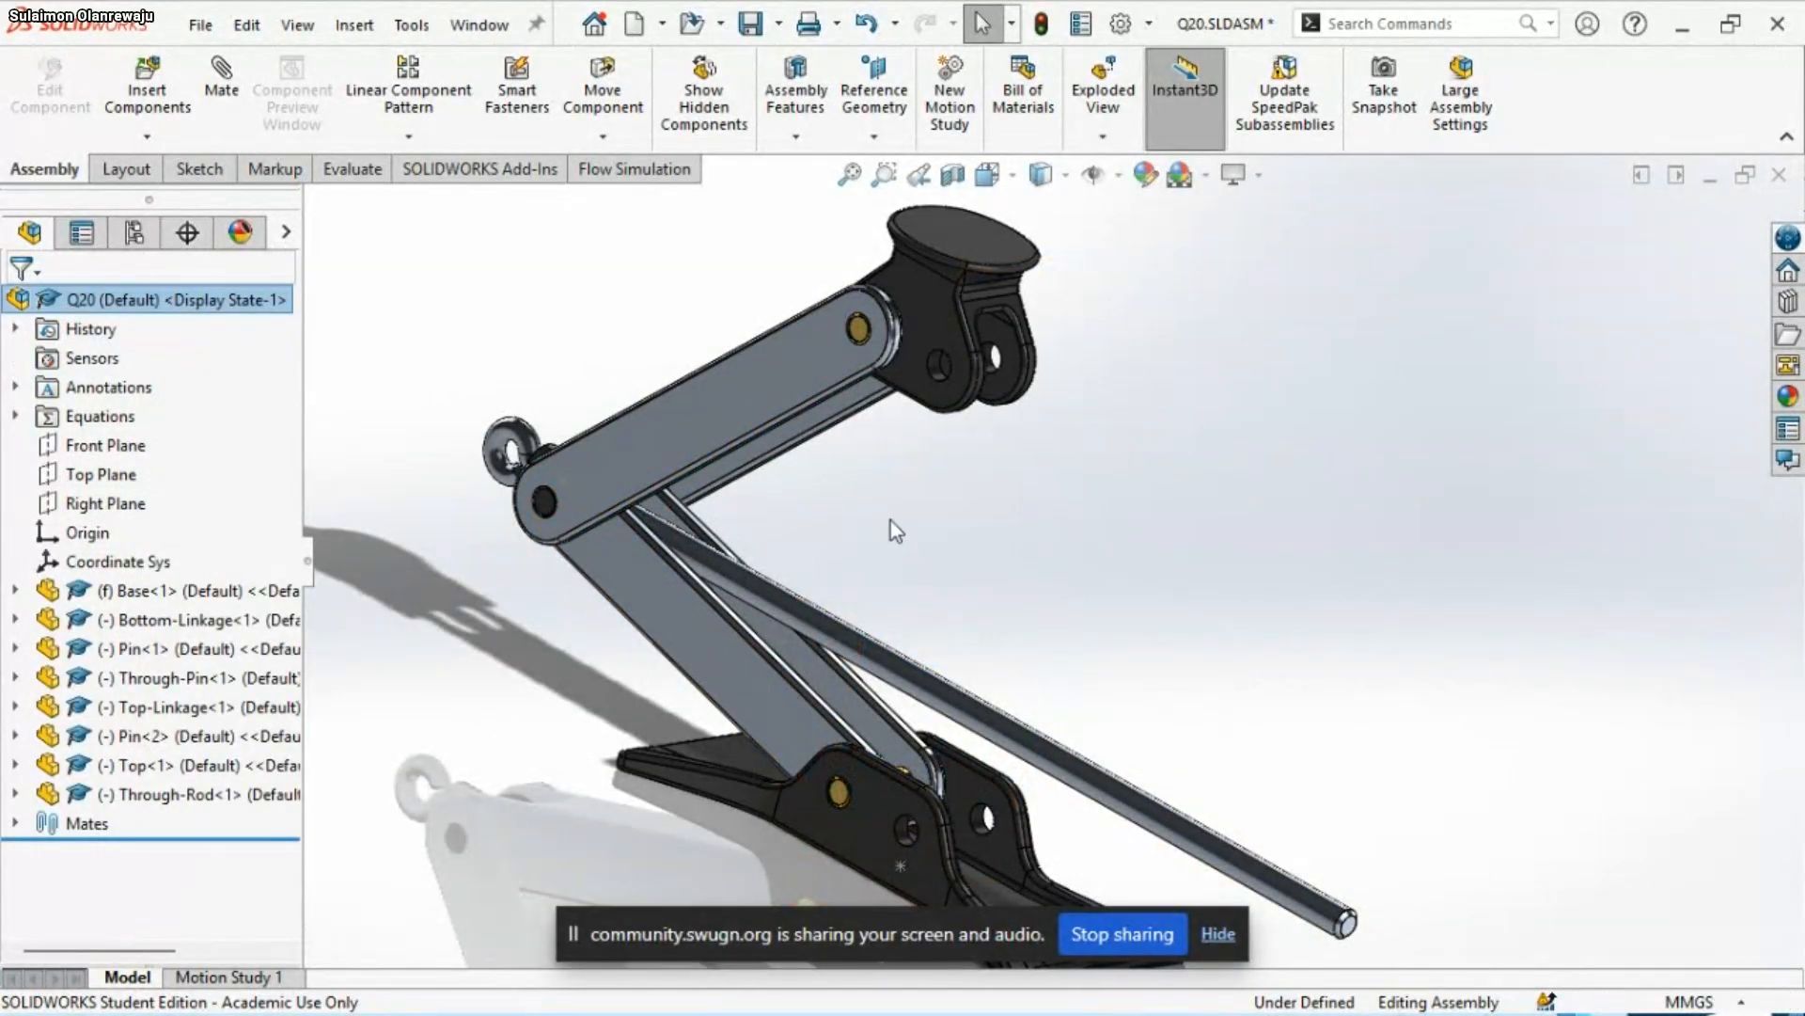
middle_click_drag(889, 520, 1092, 637)
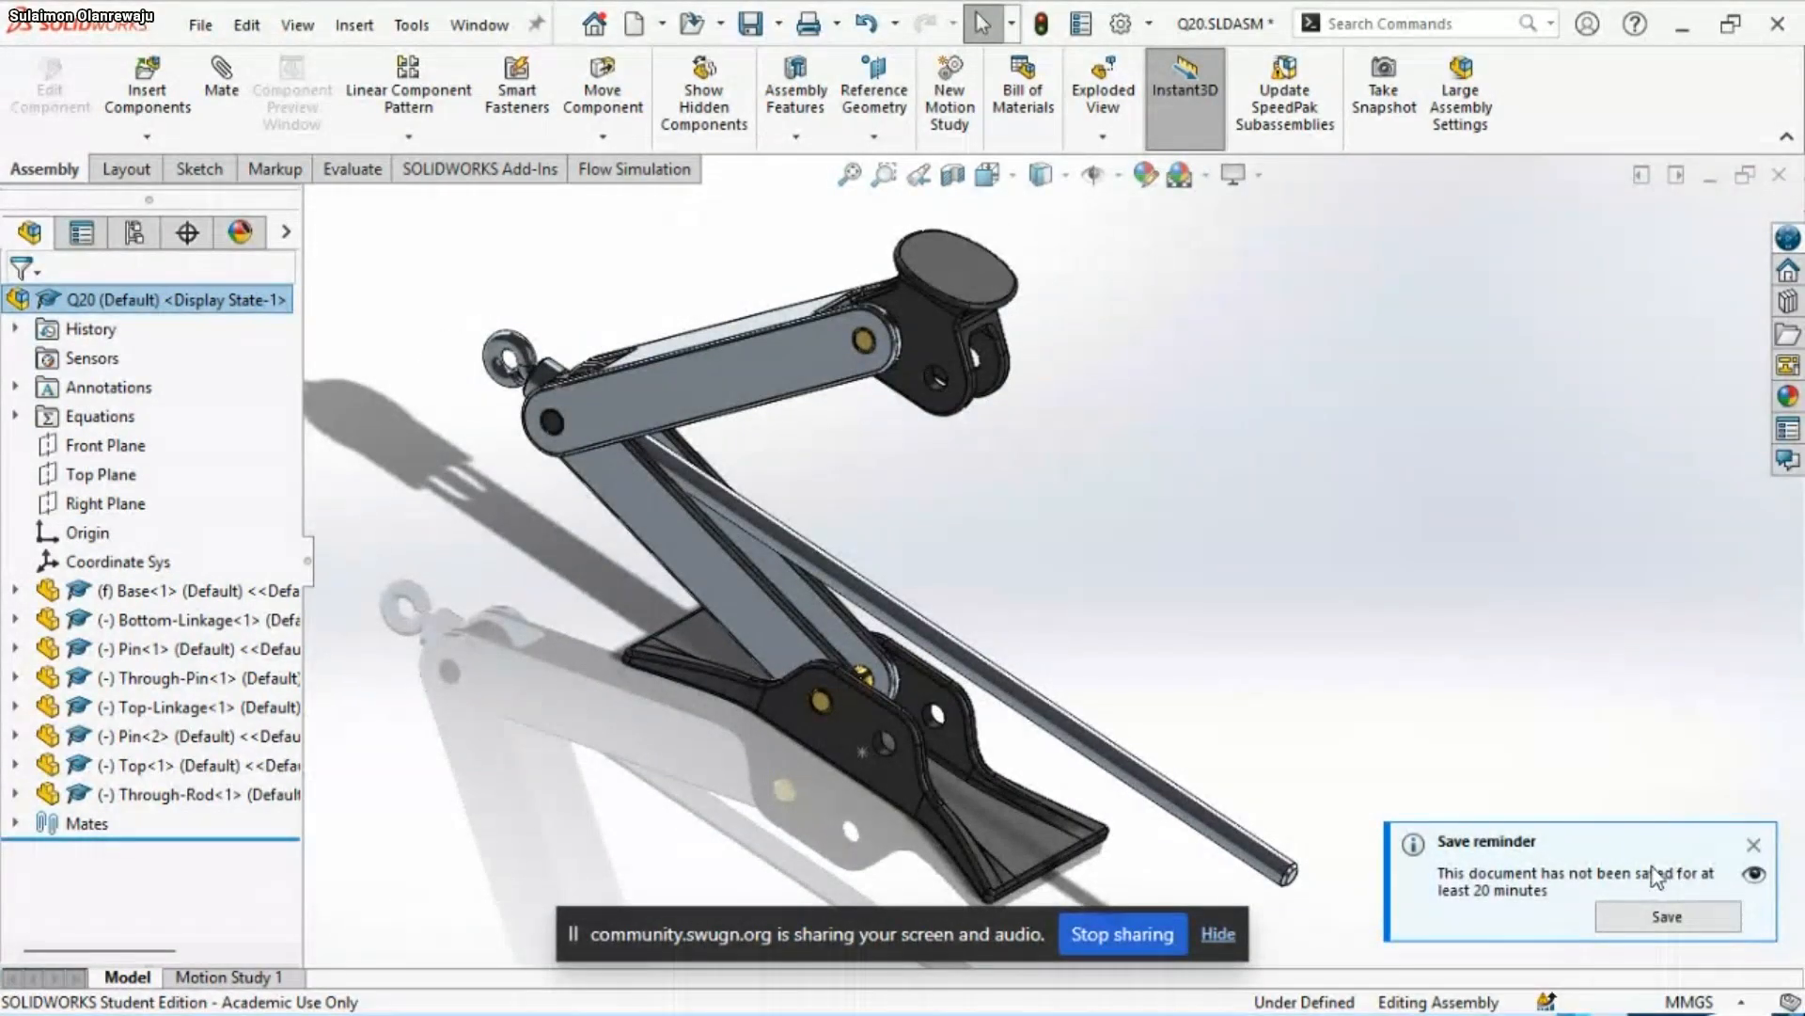
left_click(1667, 916)
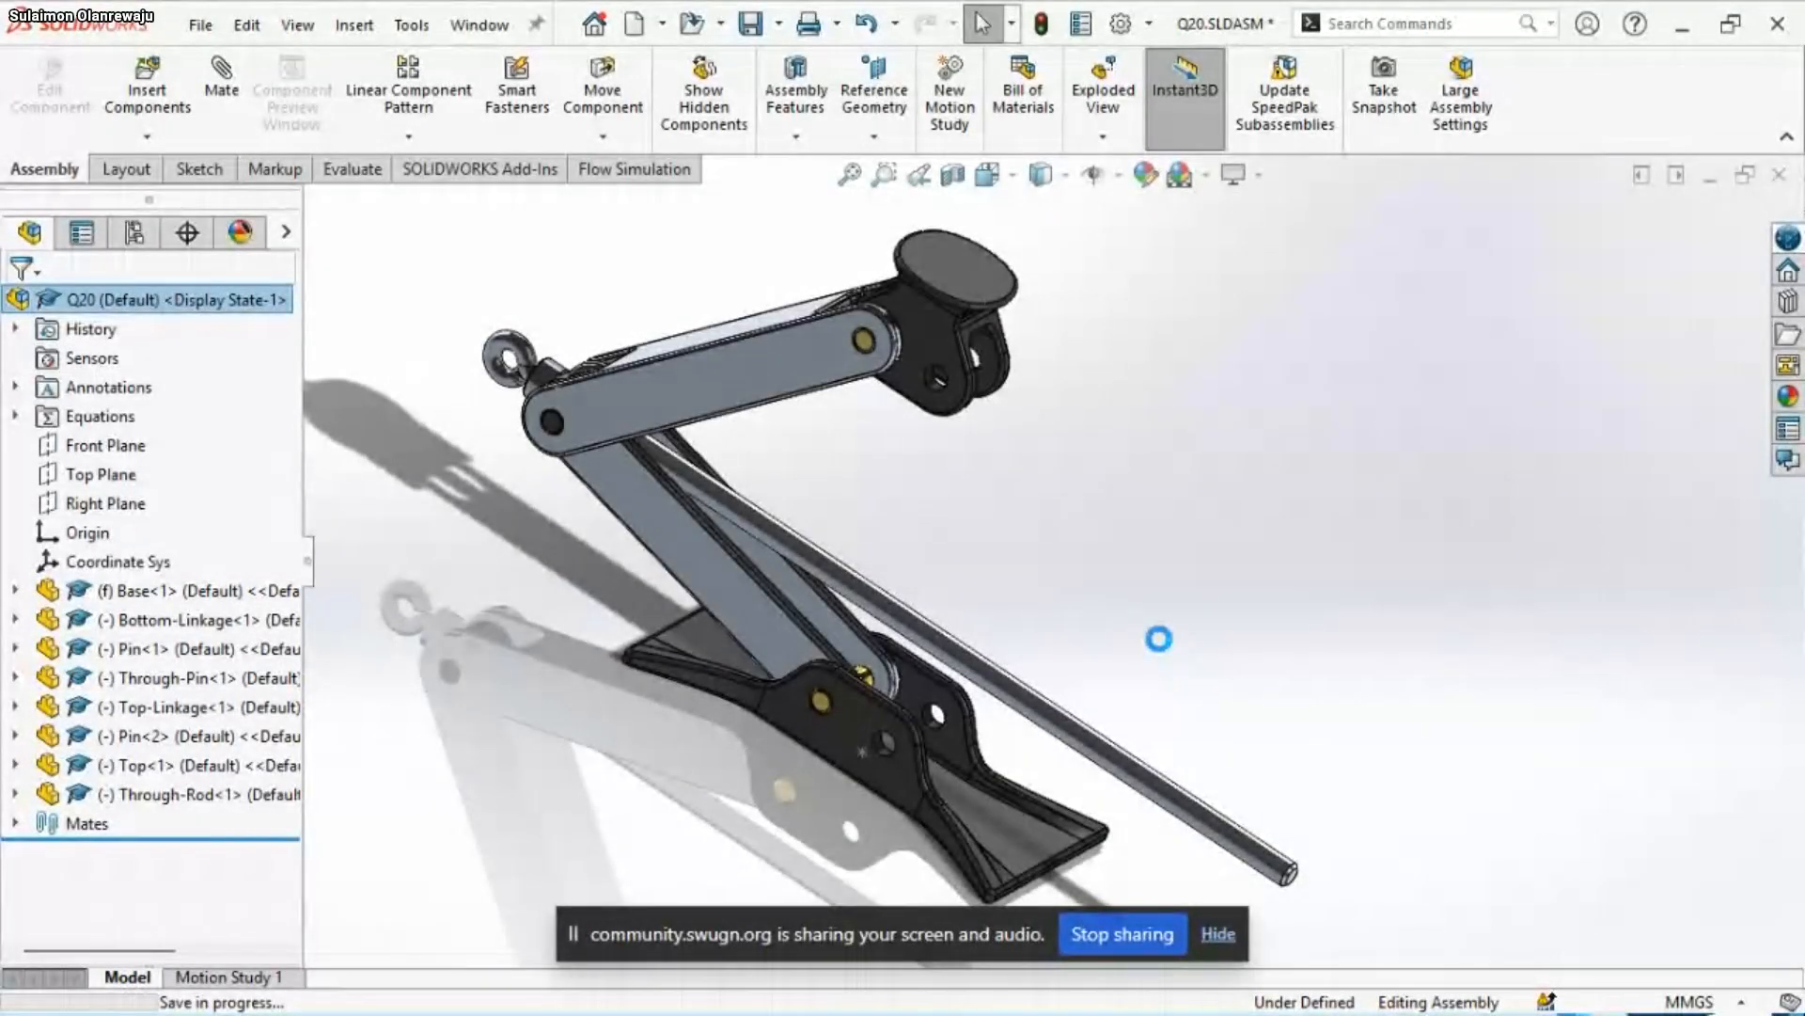
mouse_move(1321, 999)
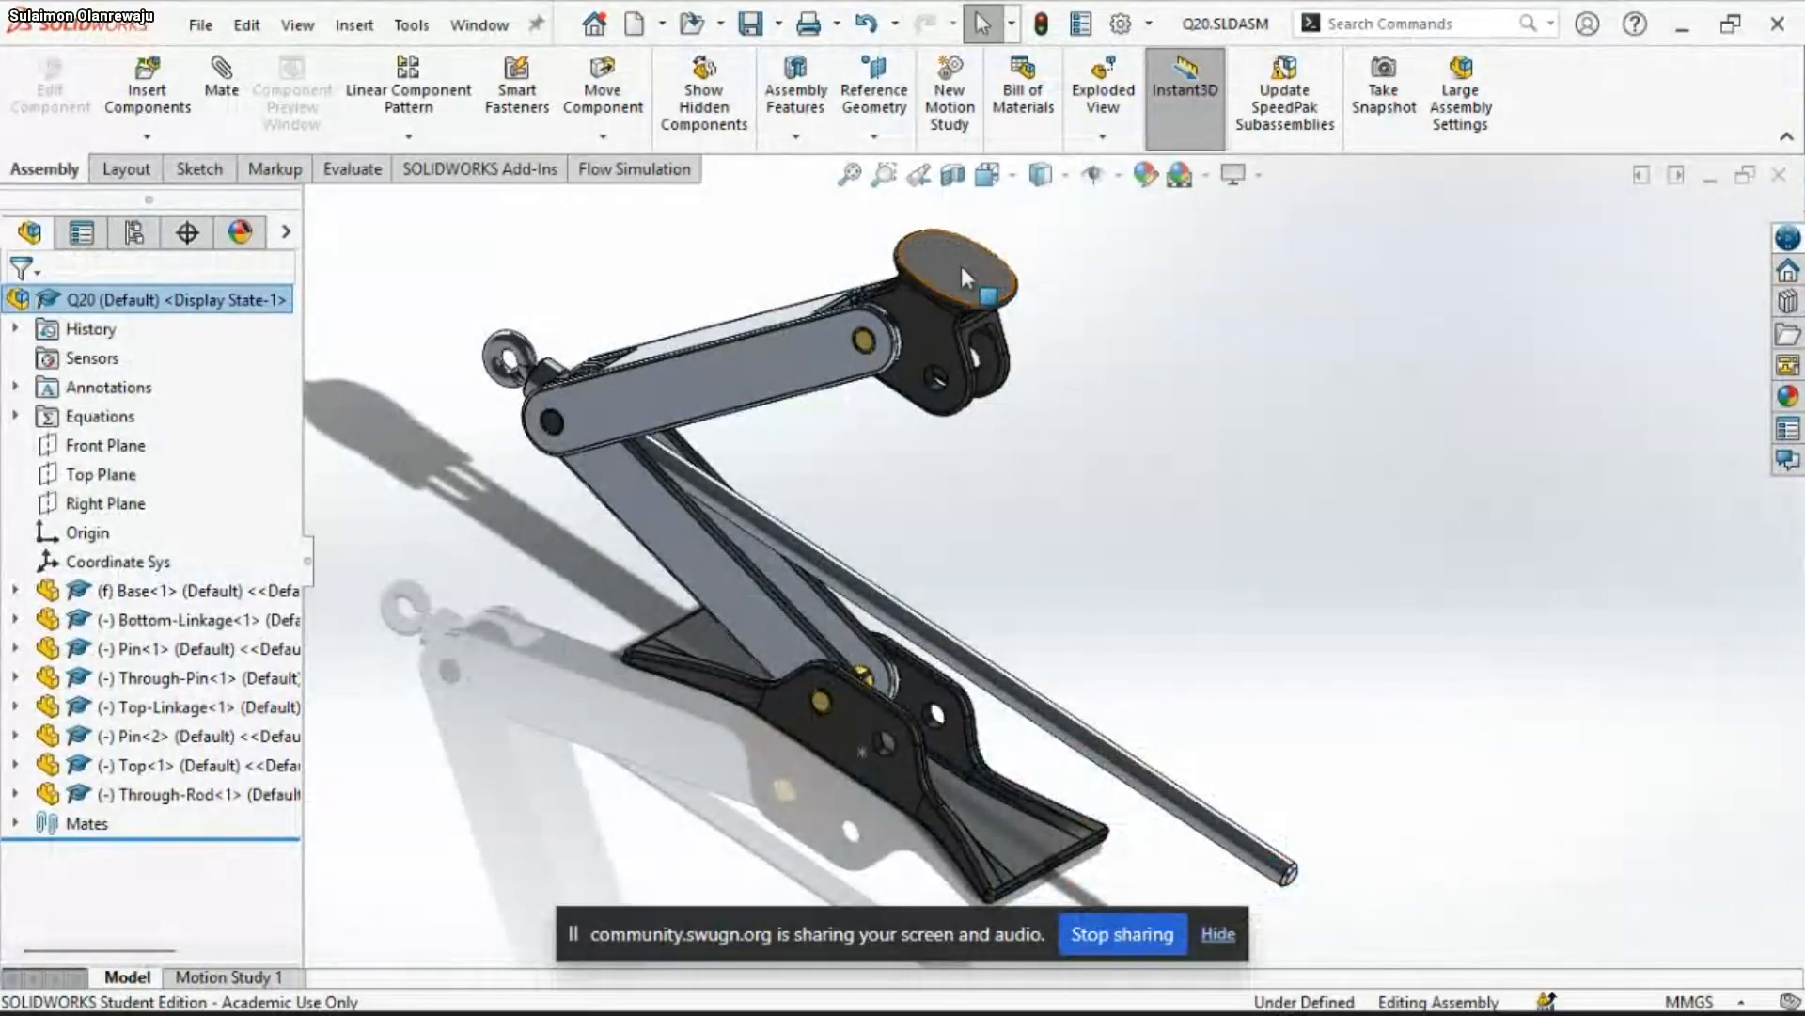
Add a parallel mate between the Top's circular flat face and the underside face of the Base
left_click_drag(961, 267, 987, 315)
scroll(978, 637, "up", 2)
middle_click_drag(978, 637, 997, 656)
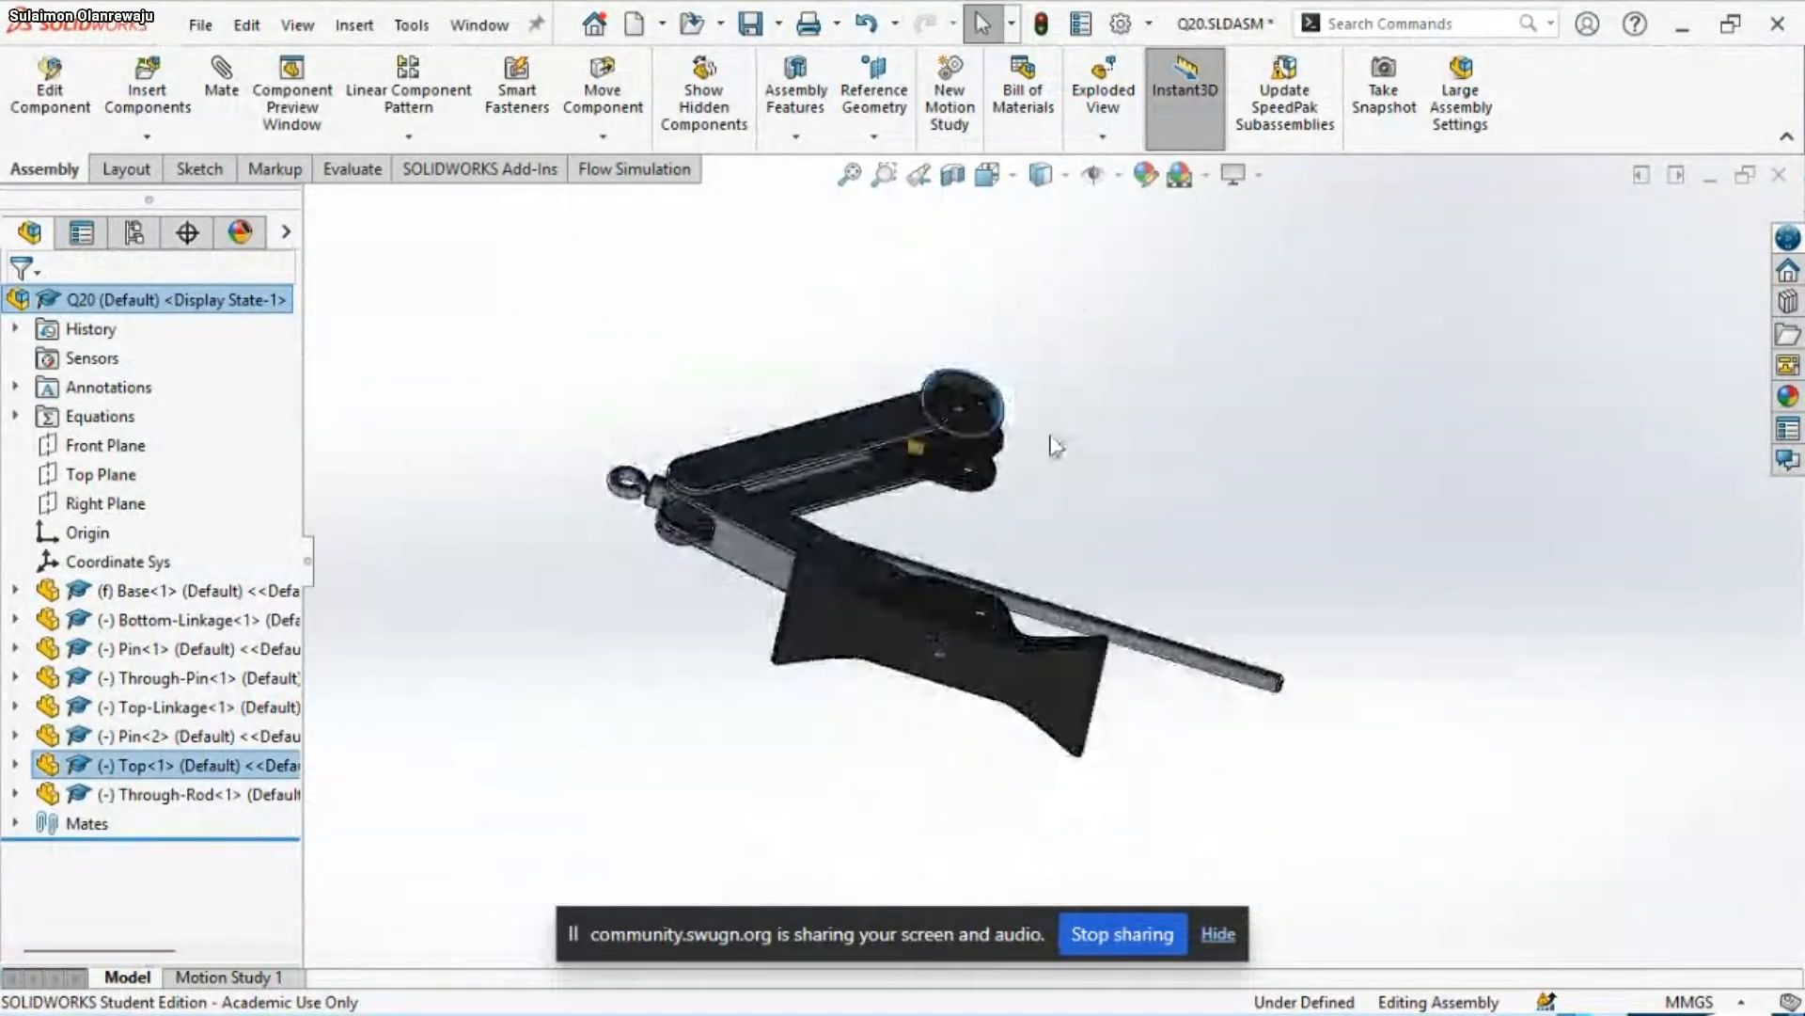
left_click(998, 658, "ctrl")
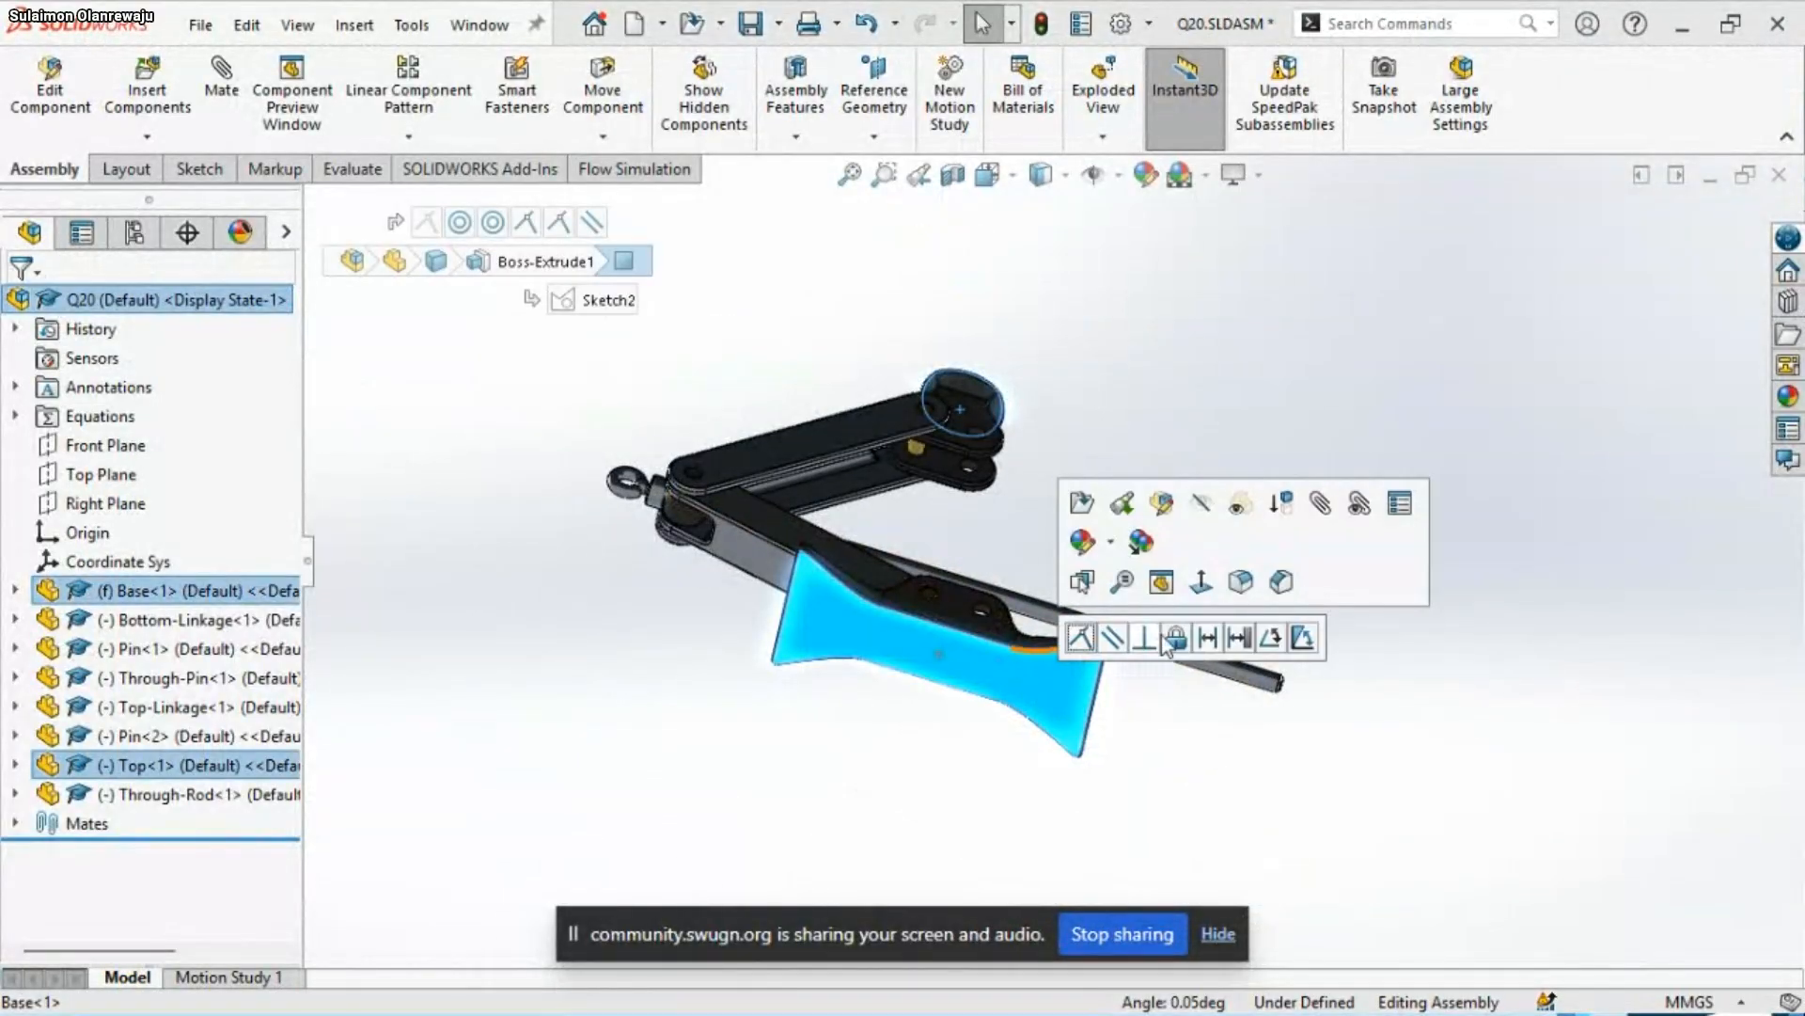
left_click(1114, 639)
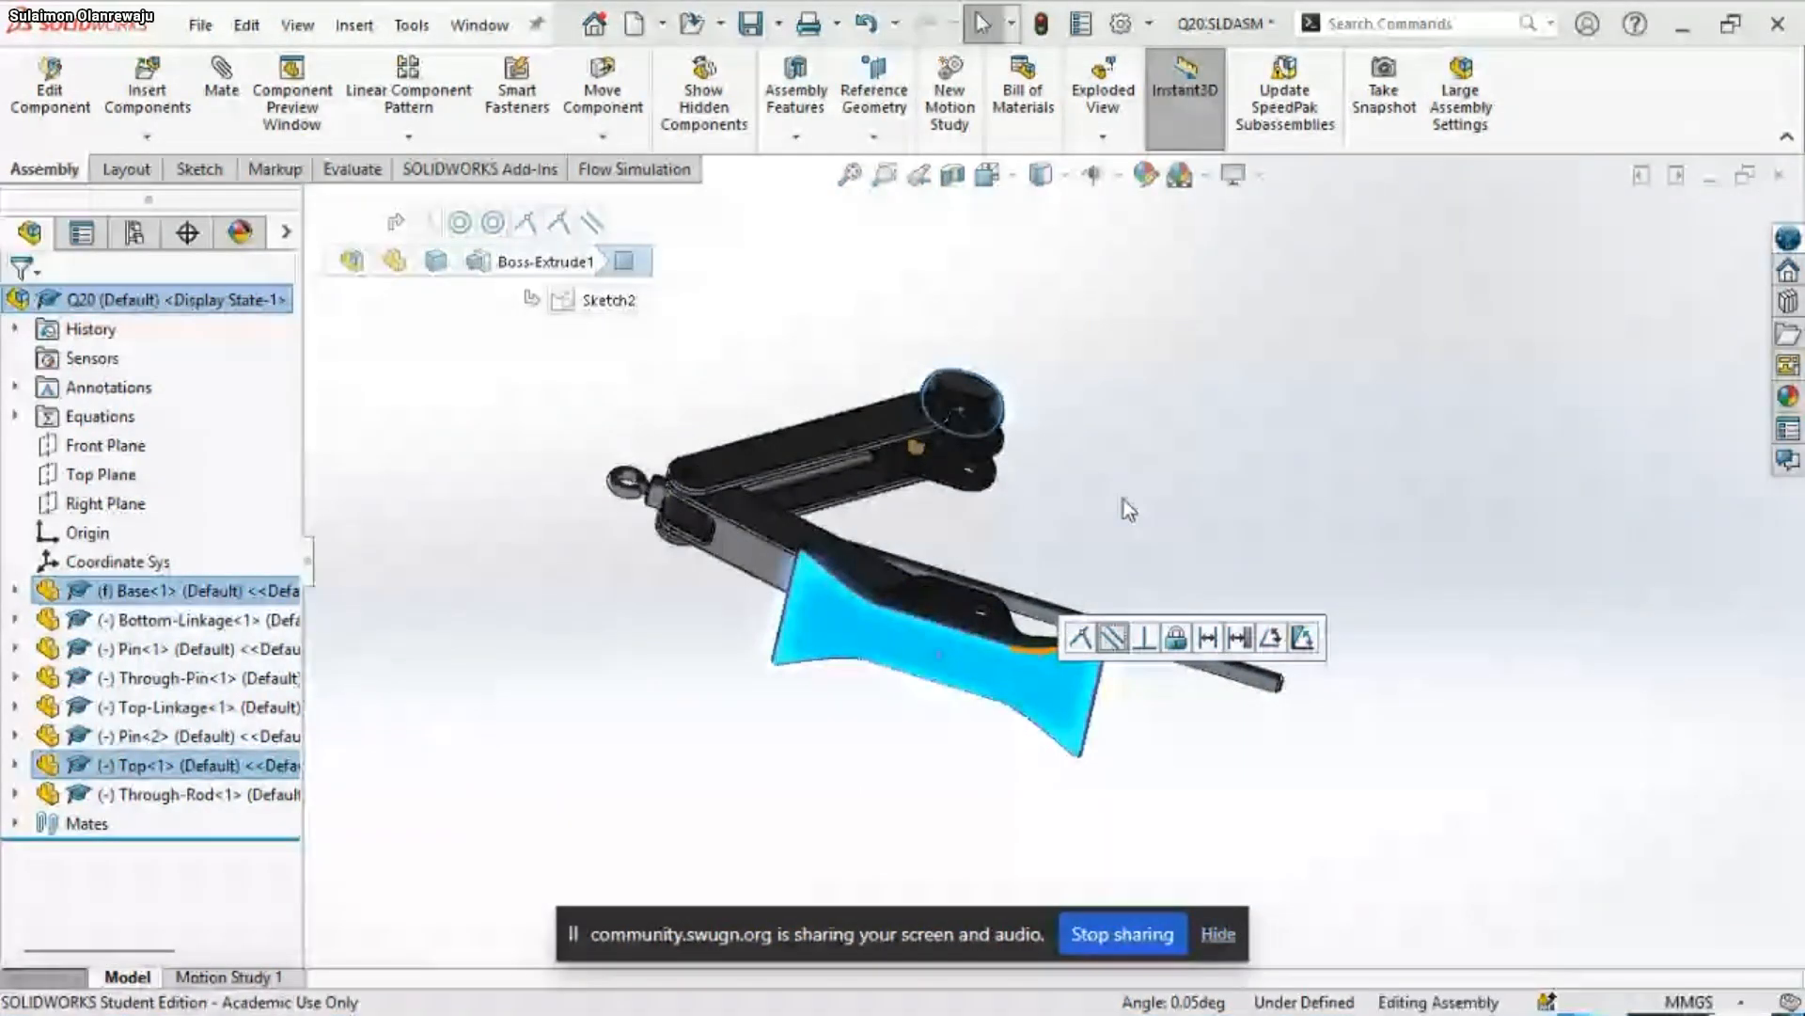
middle_click_drag(1062, 527, 1058, 696)
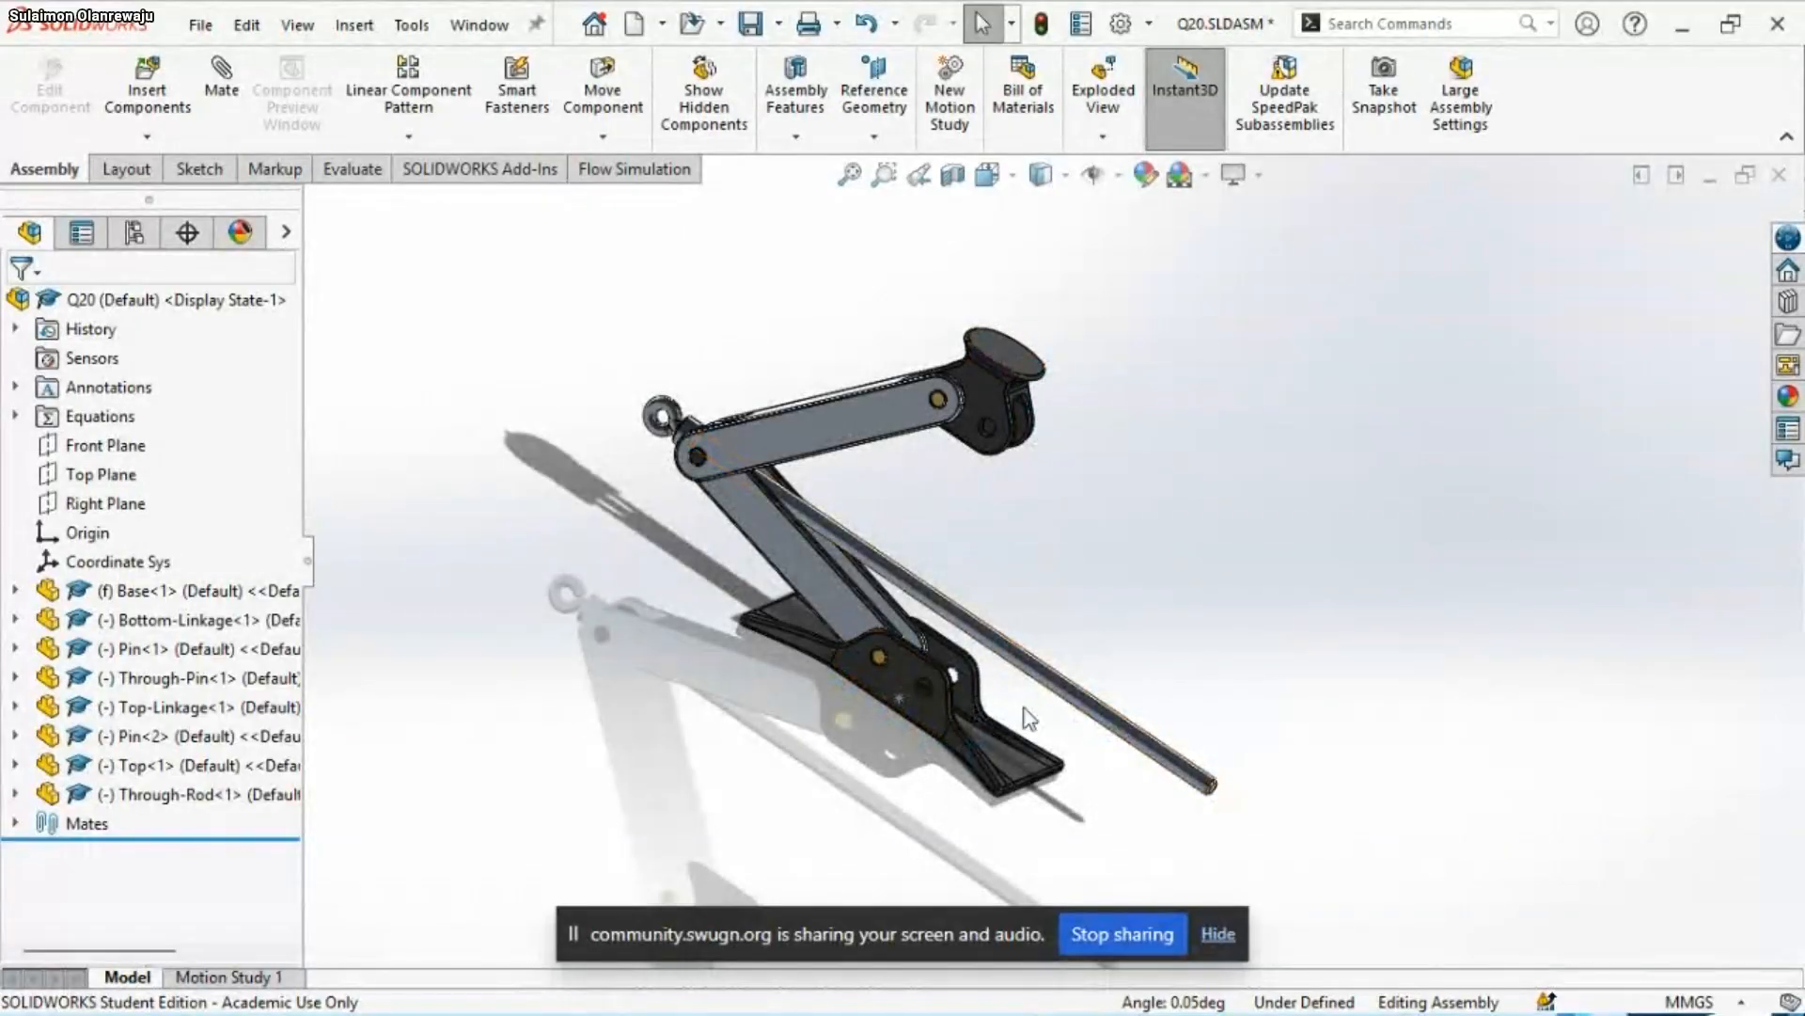
scroll(1079, 543, "down", 2)
middle_click_drag(1035, 557, 1014, 590)
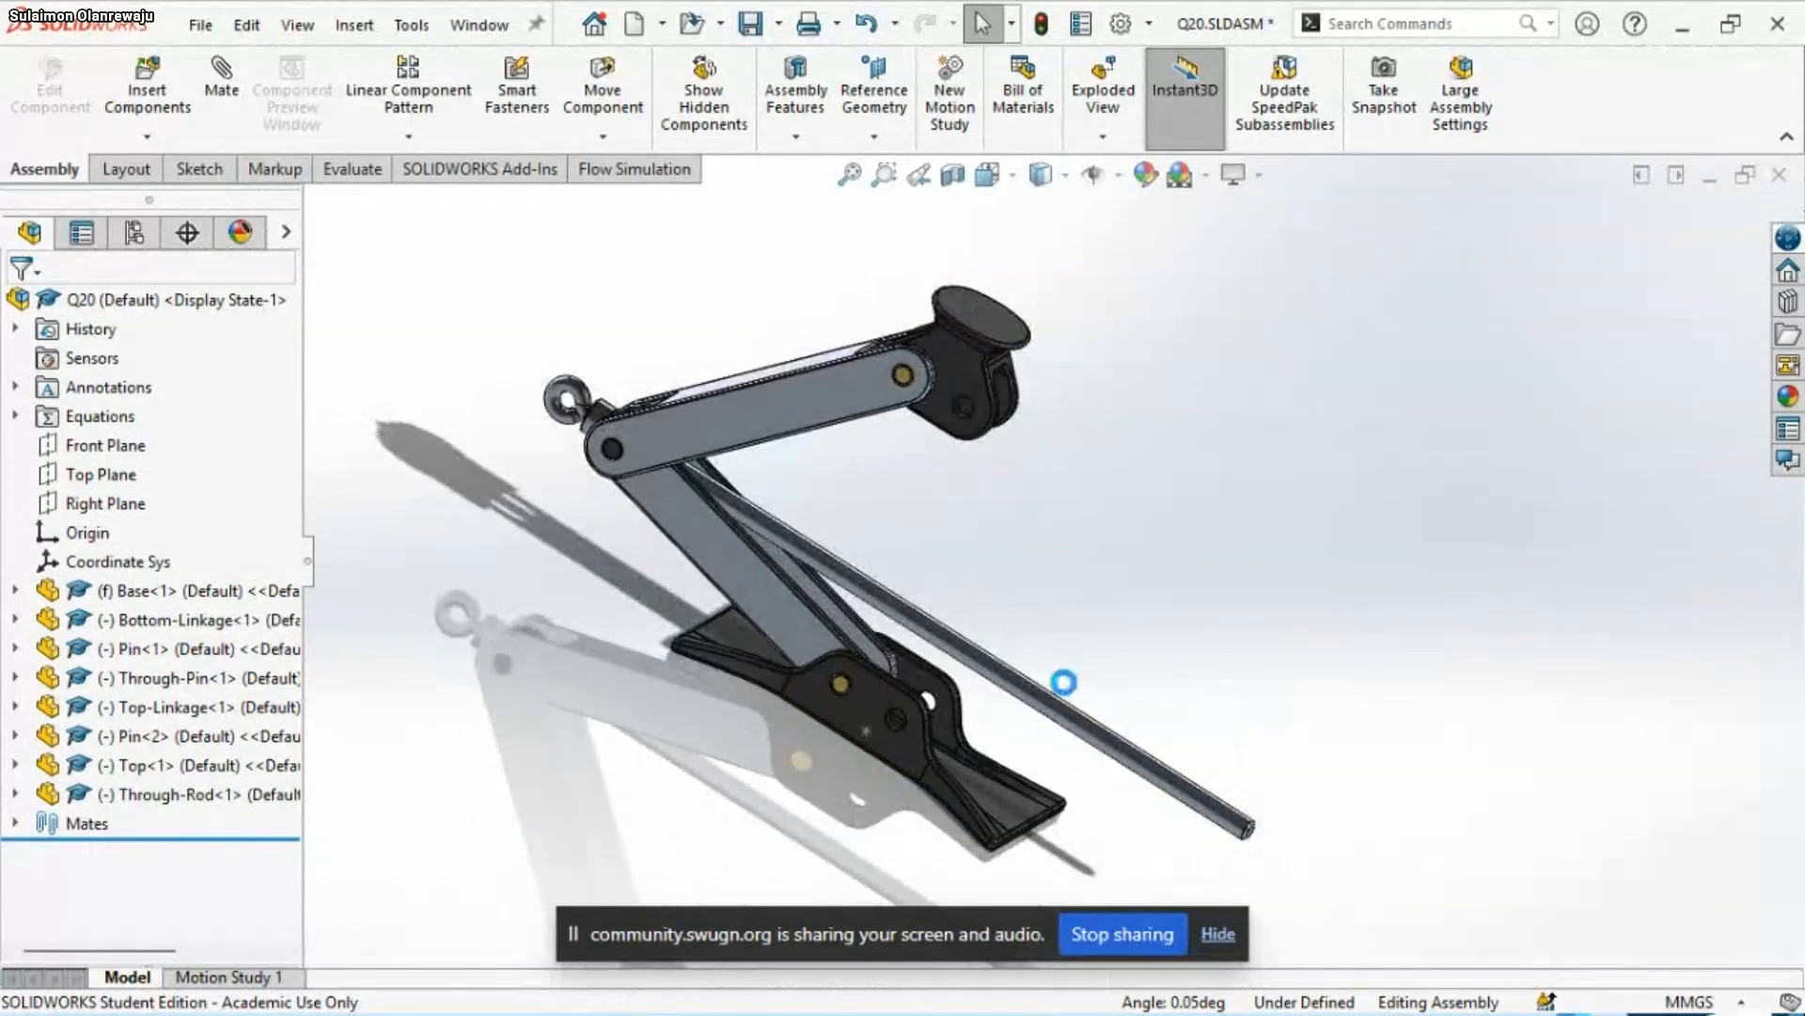
Switch to the bootcamp meeting in the browser, check the chat and participant list, and return to SOLIDWORKS
mouse_move(786, 1010)
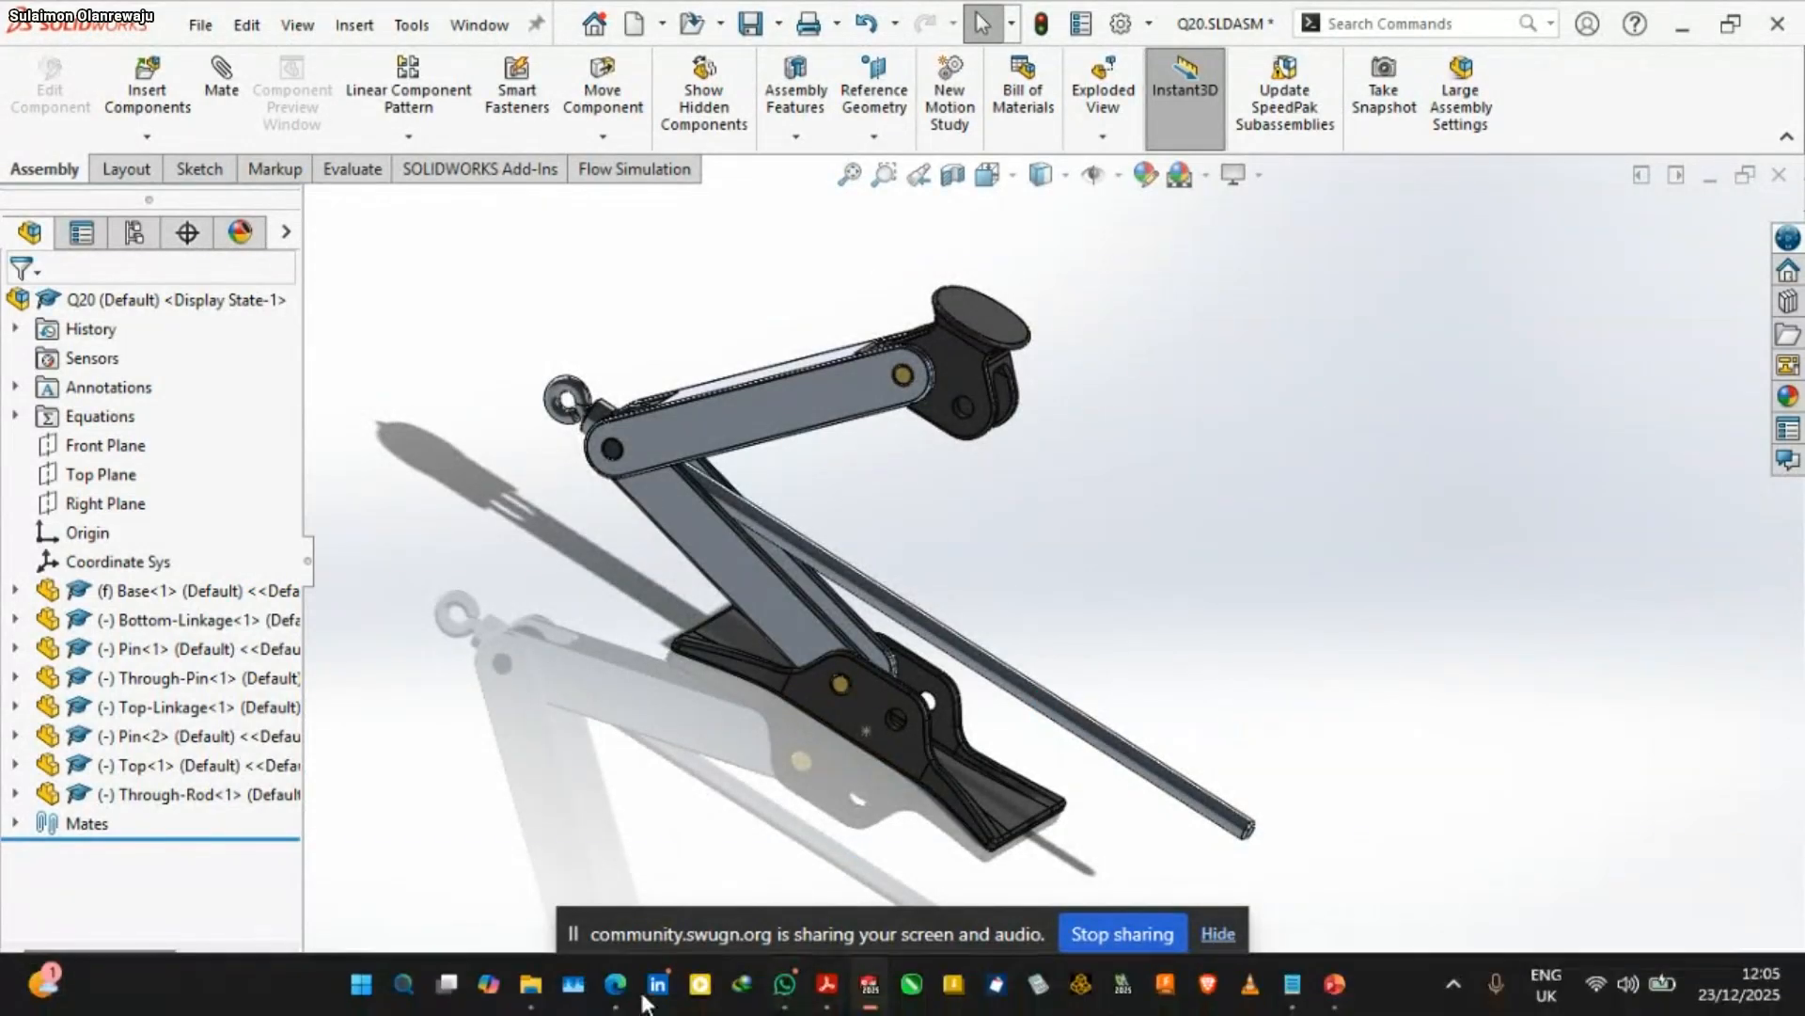
mouse_move(615, 984)
left_click(656, 878)
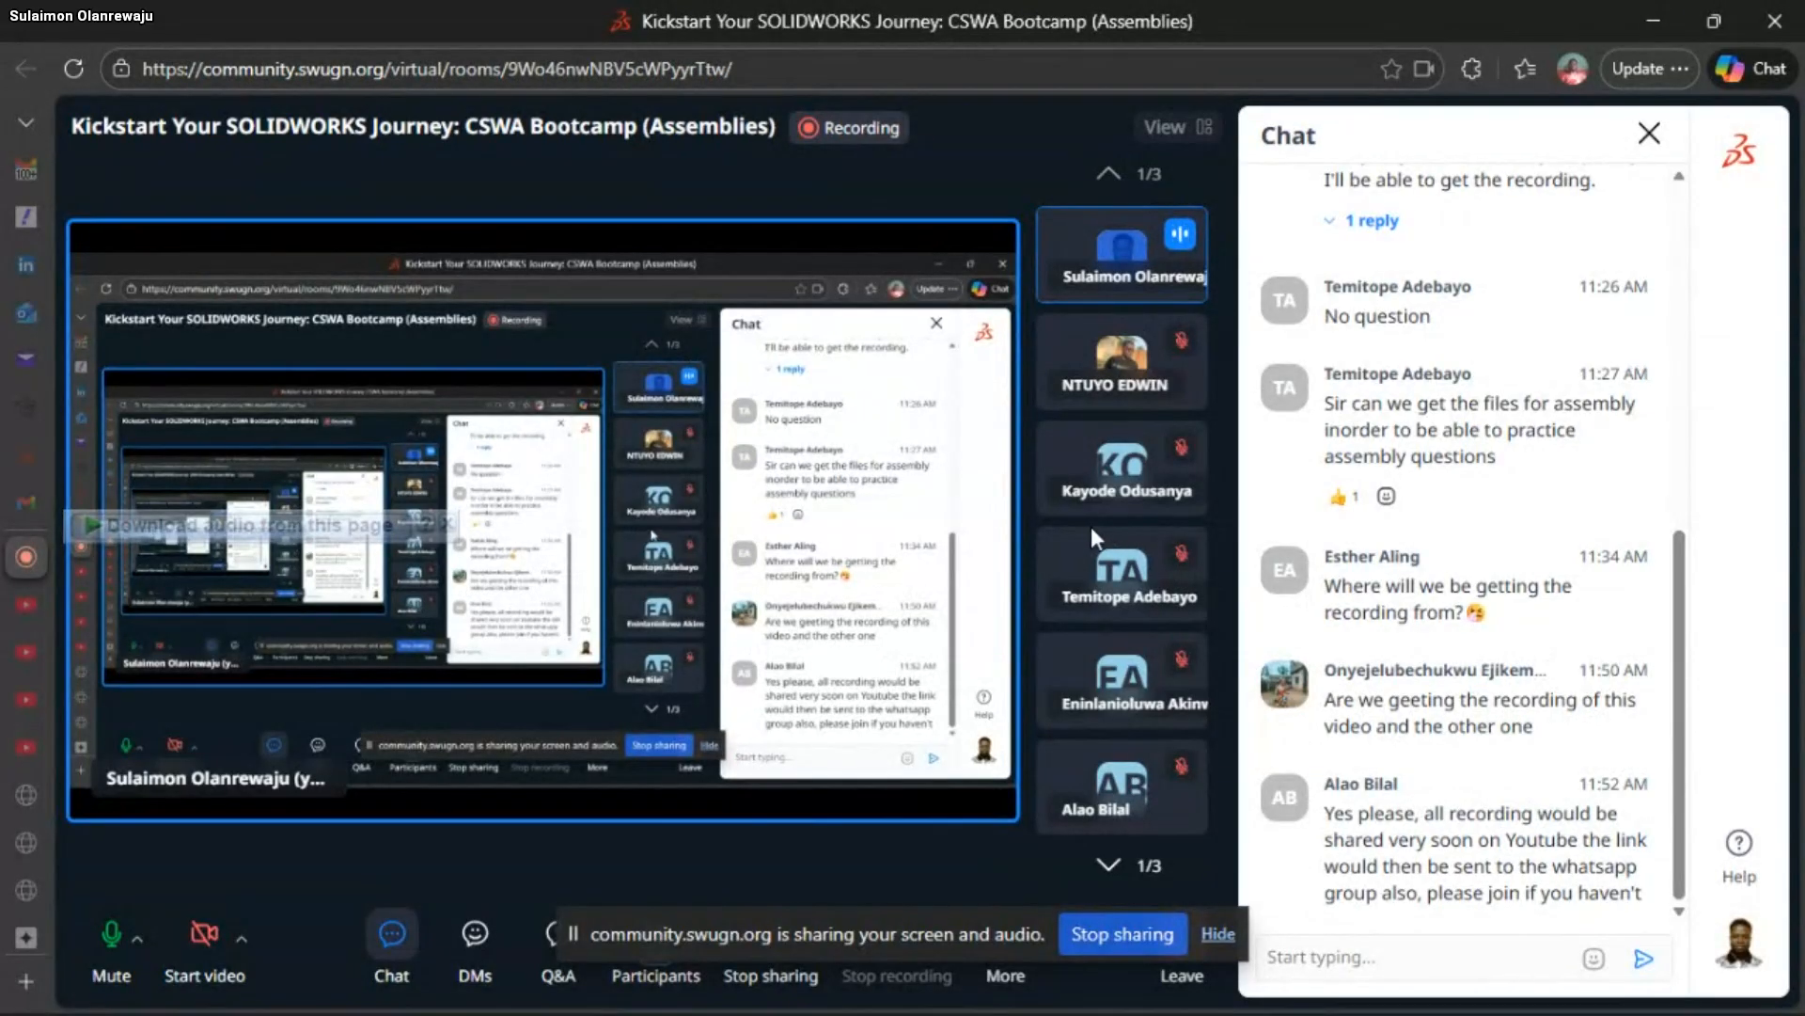
double_click(1111, 865)
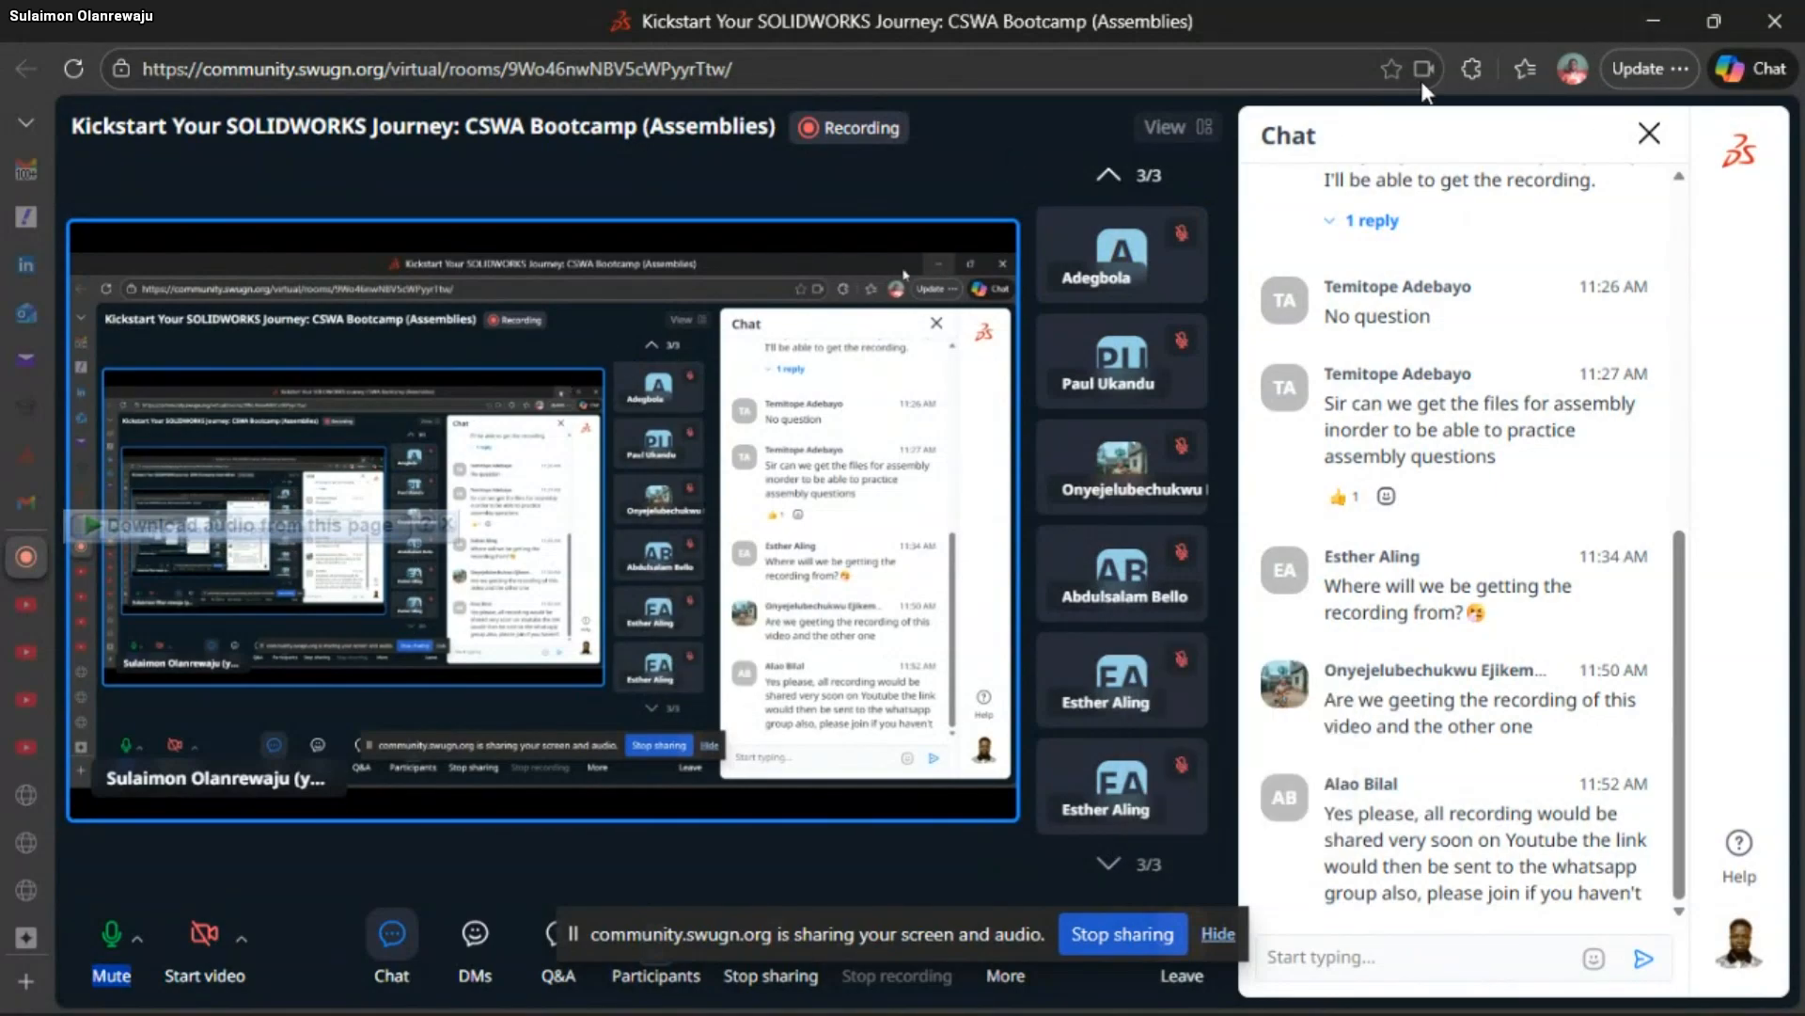
left_click(1652, 19)
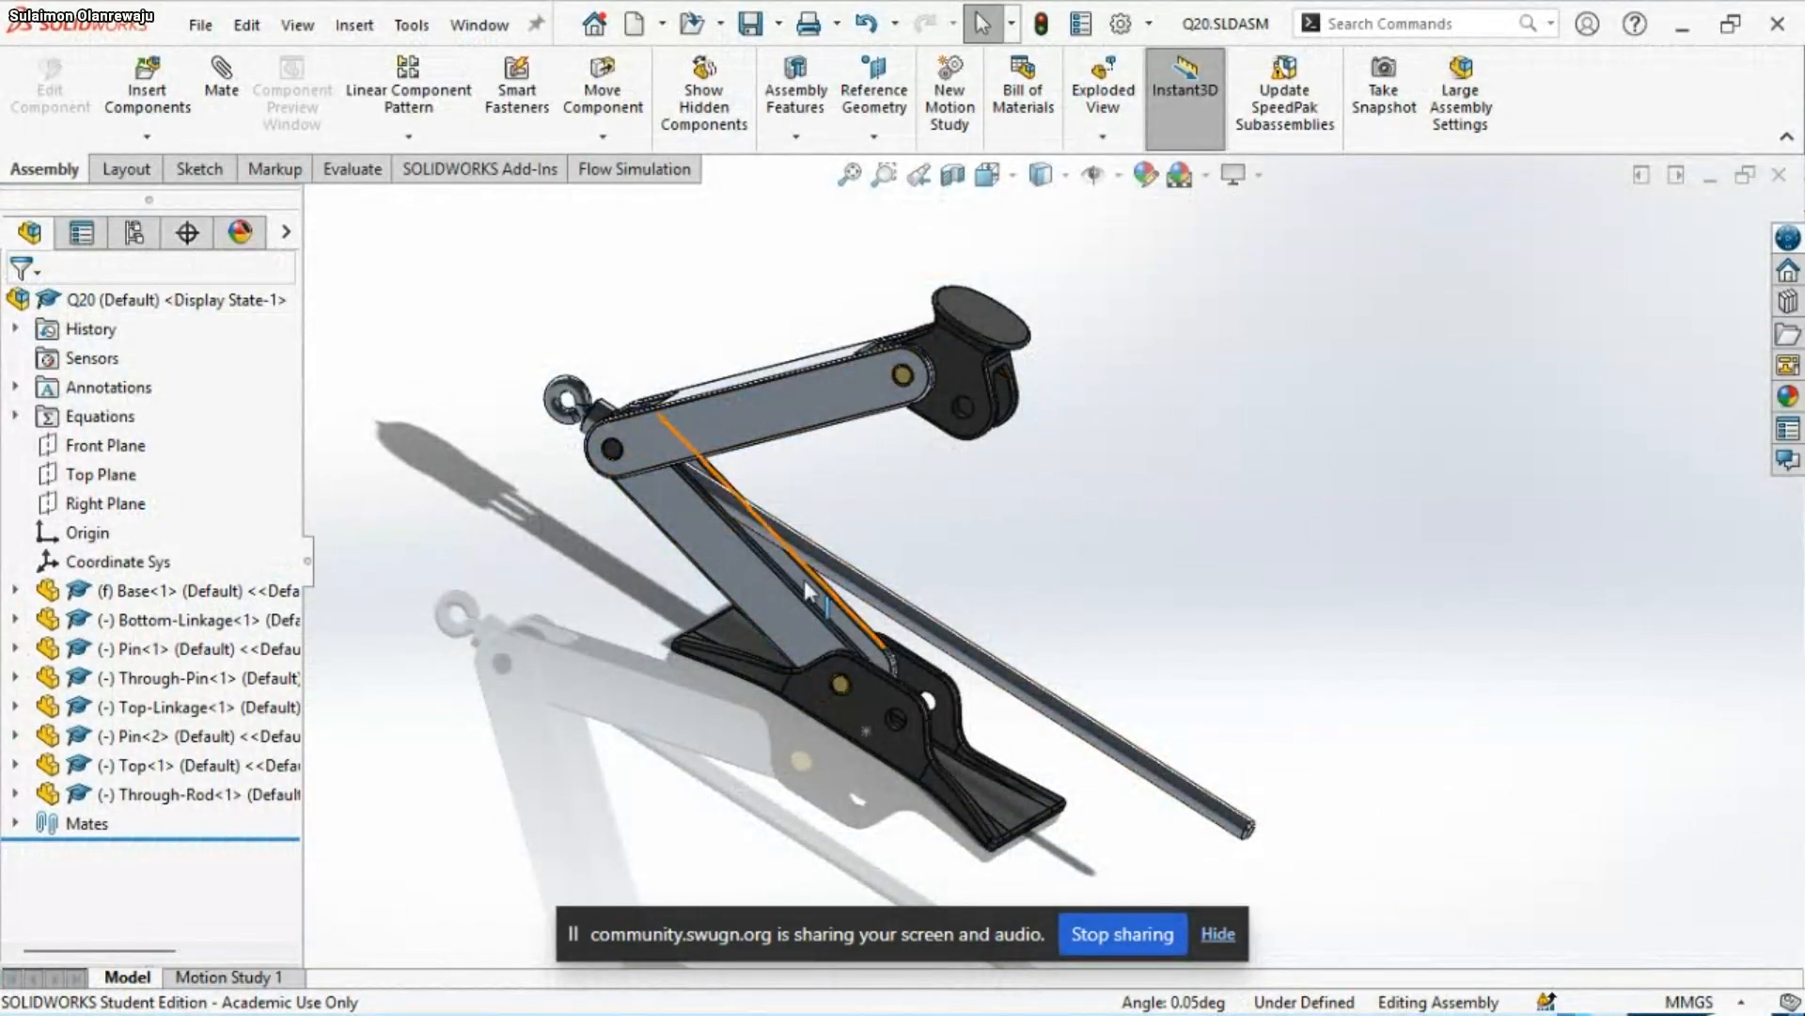
Start Copy with Mates for the Bottom-Linkage, Top-Linkage and both Pins, and advance to the mate reference settings
left_click(746, 596)
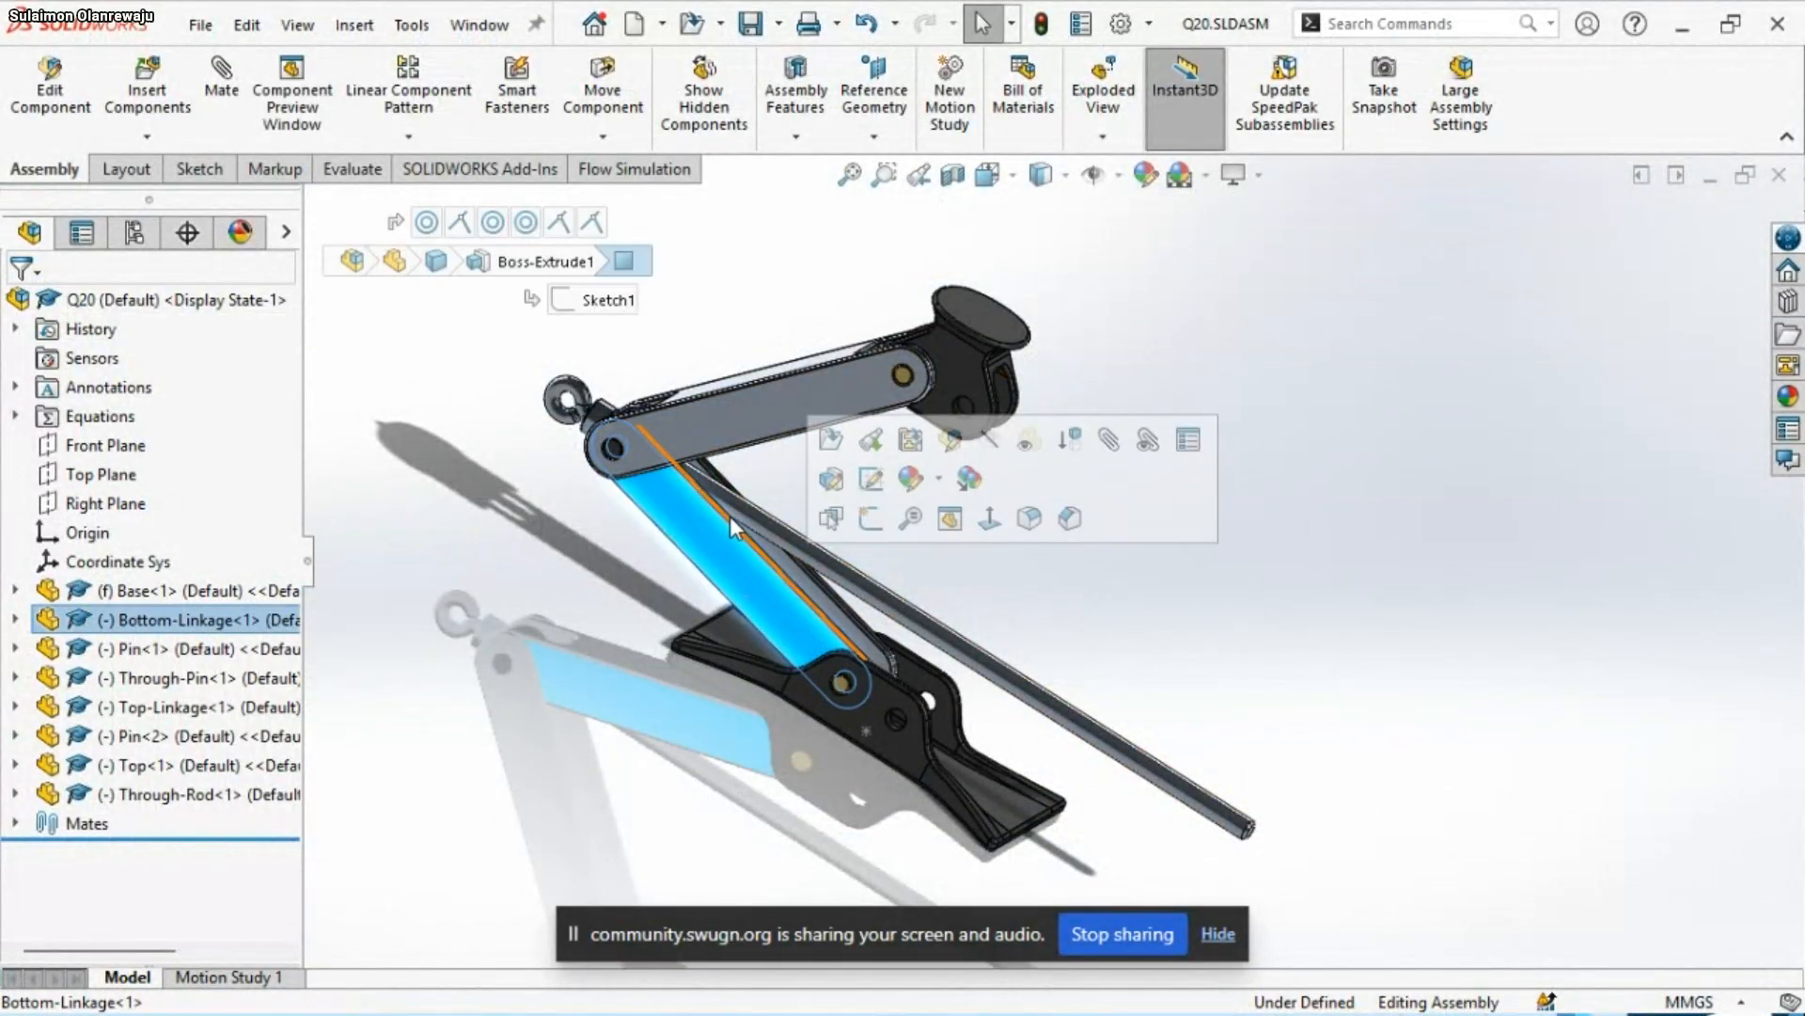
left_click(728, 433)
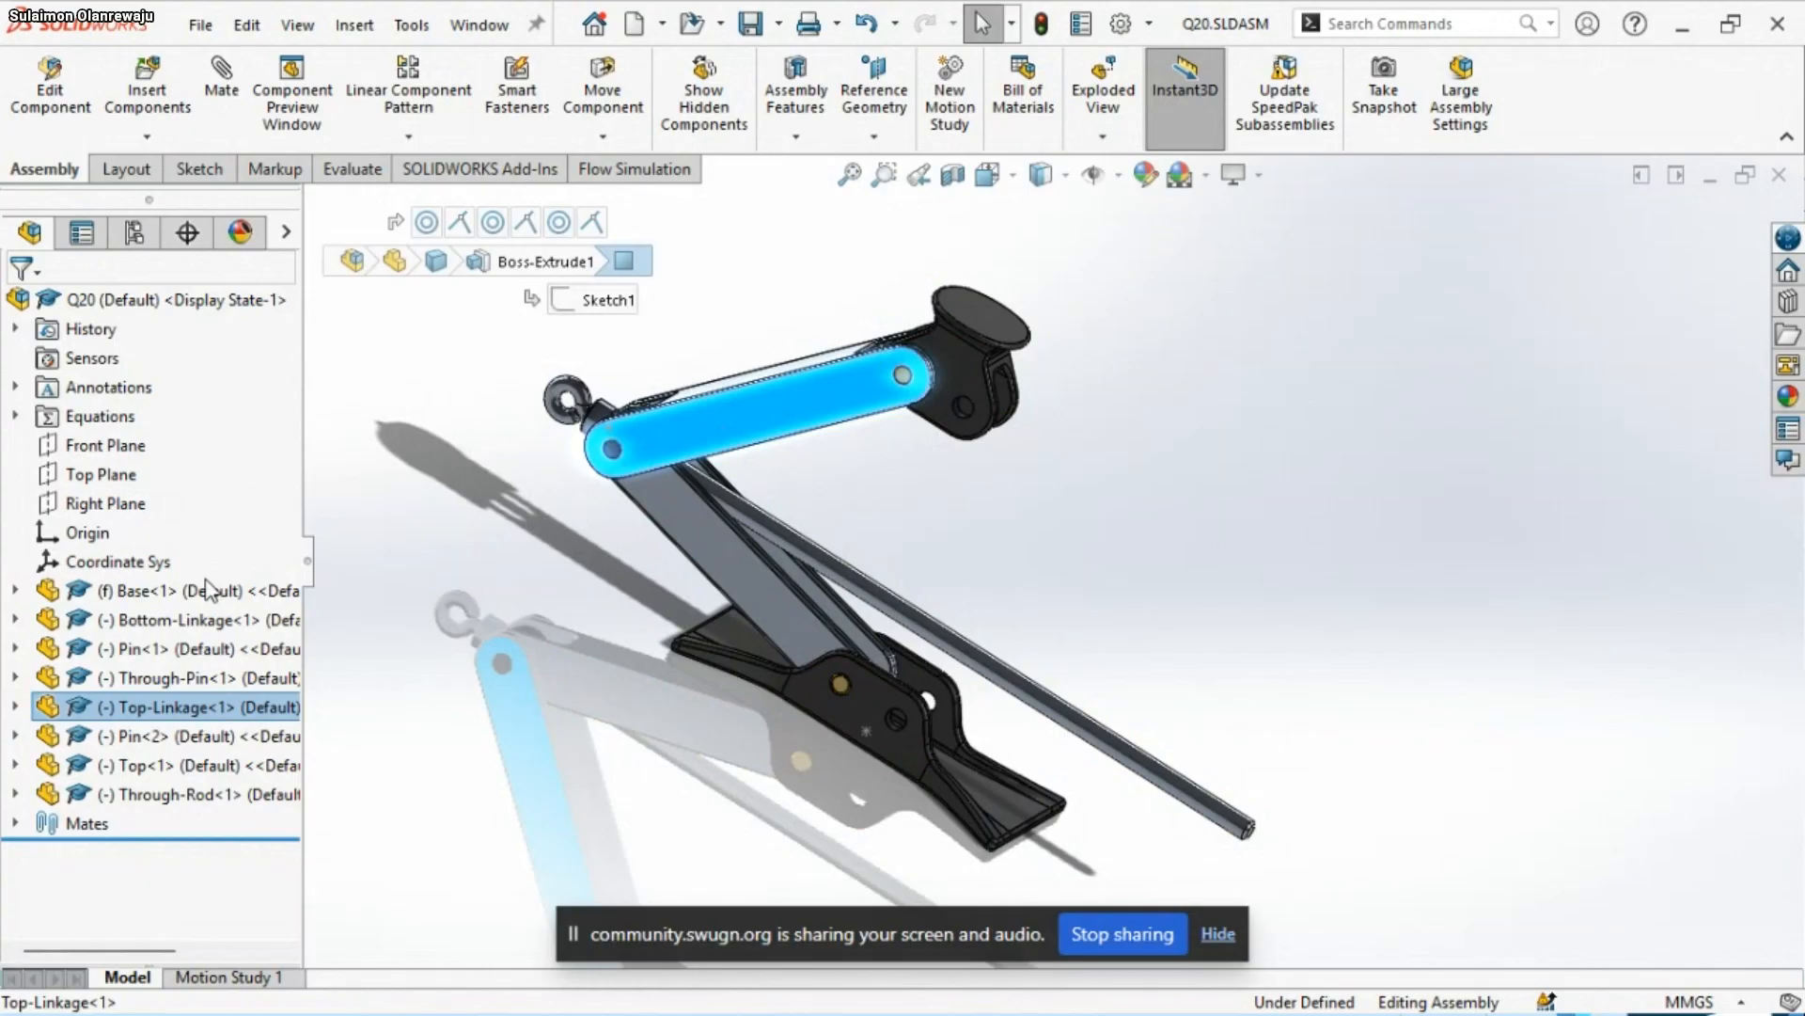
left_click(204, 621)
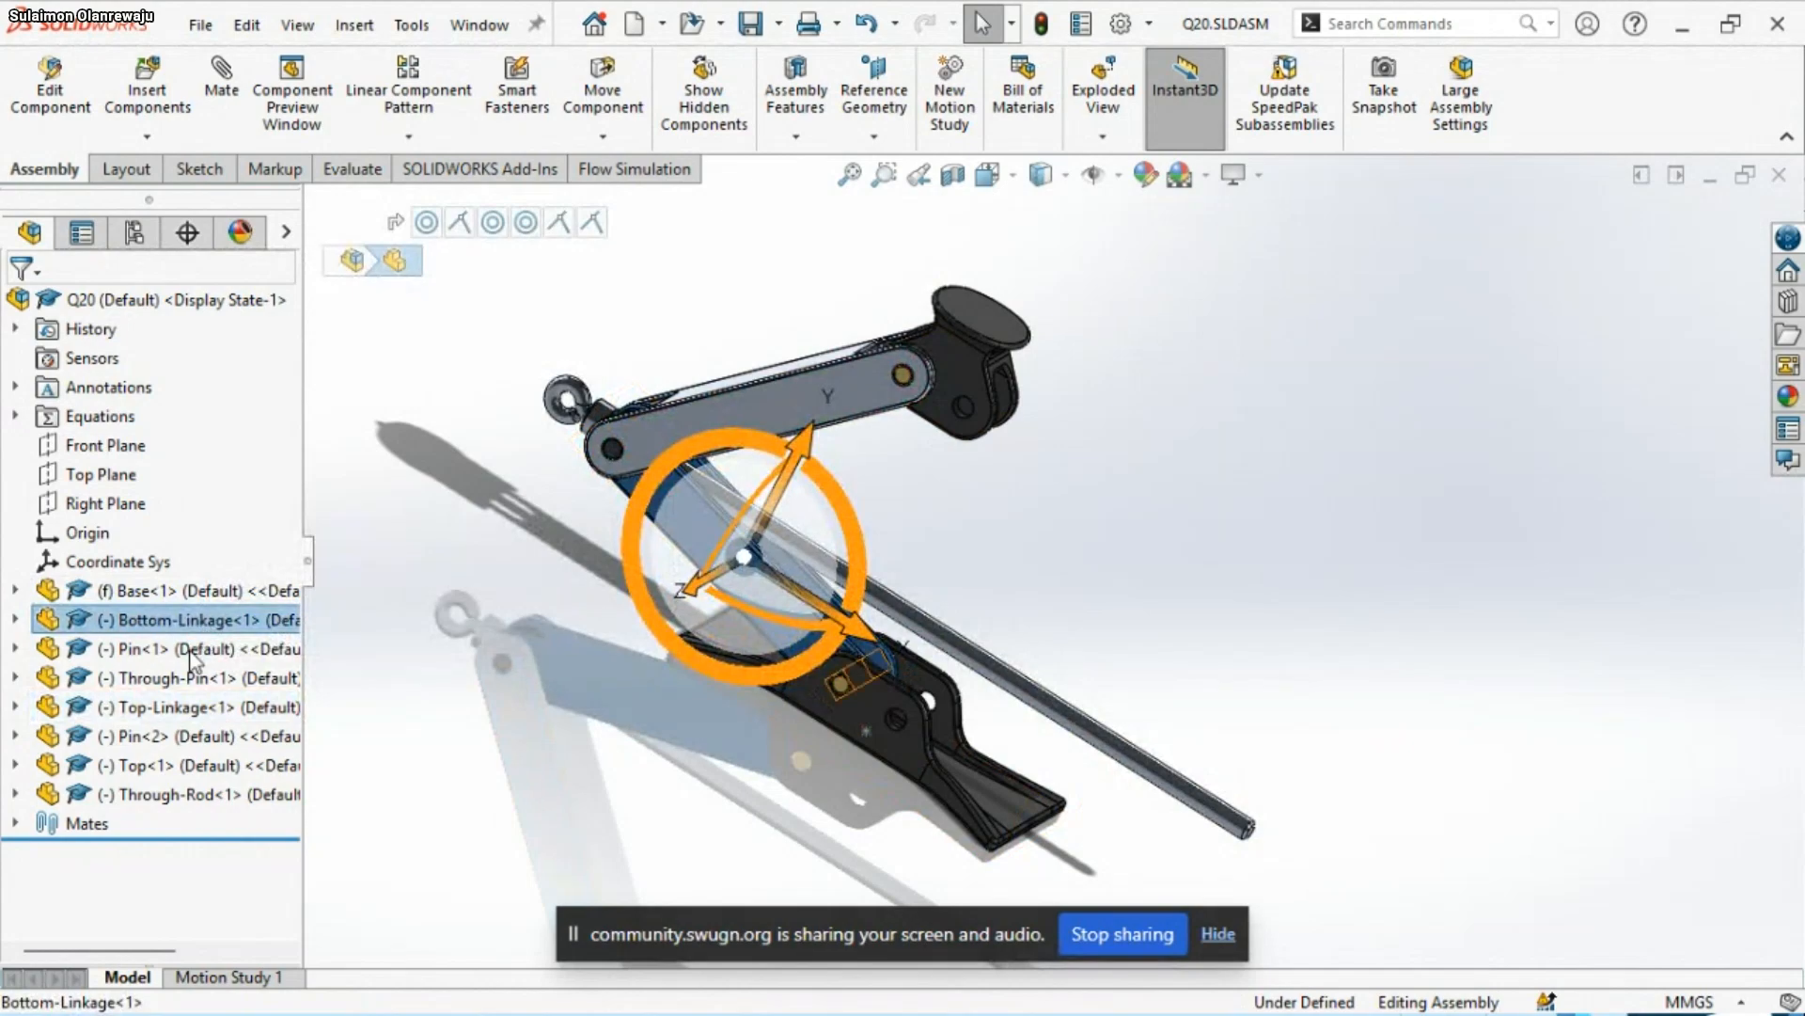
left_click(172, 707, "ctrl")
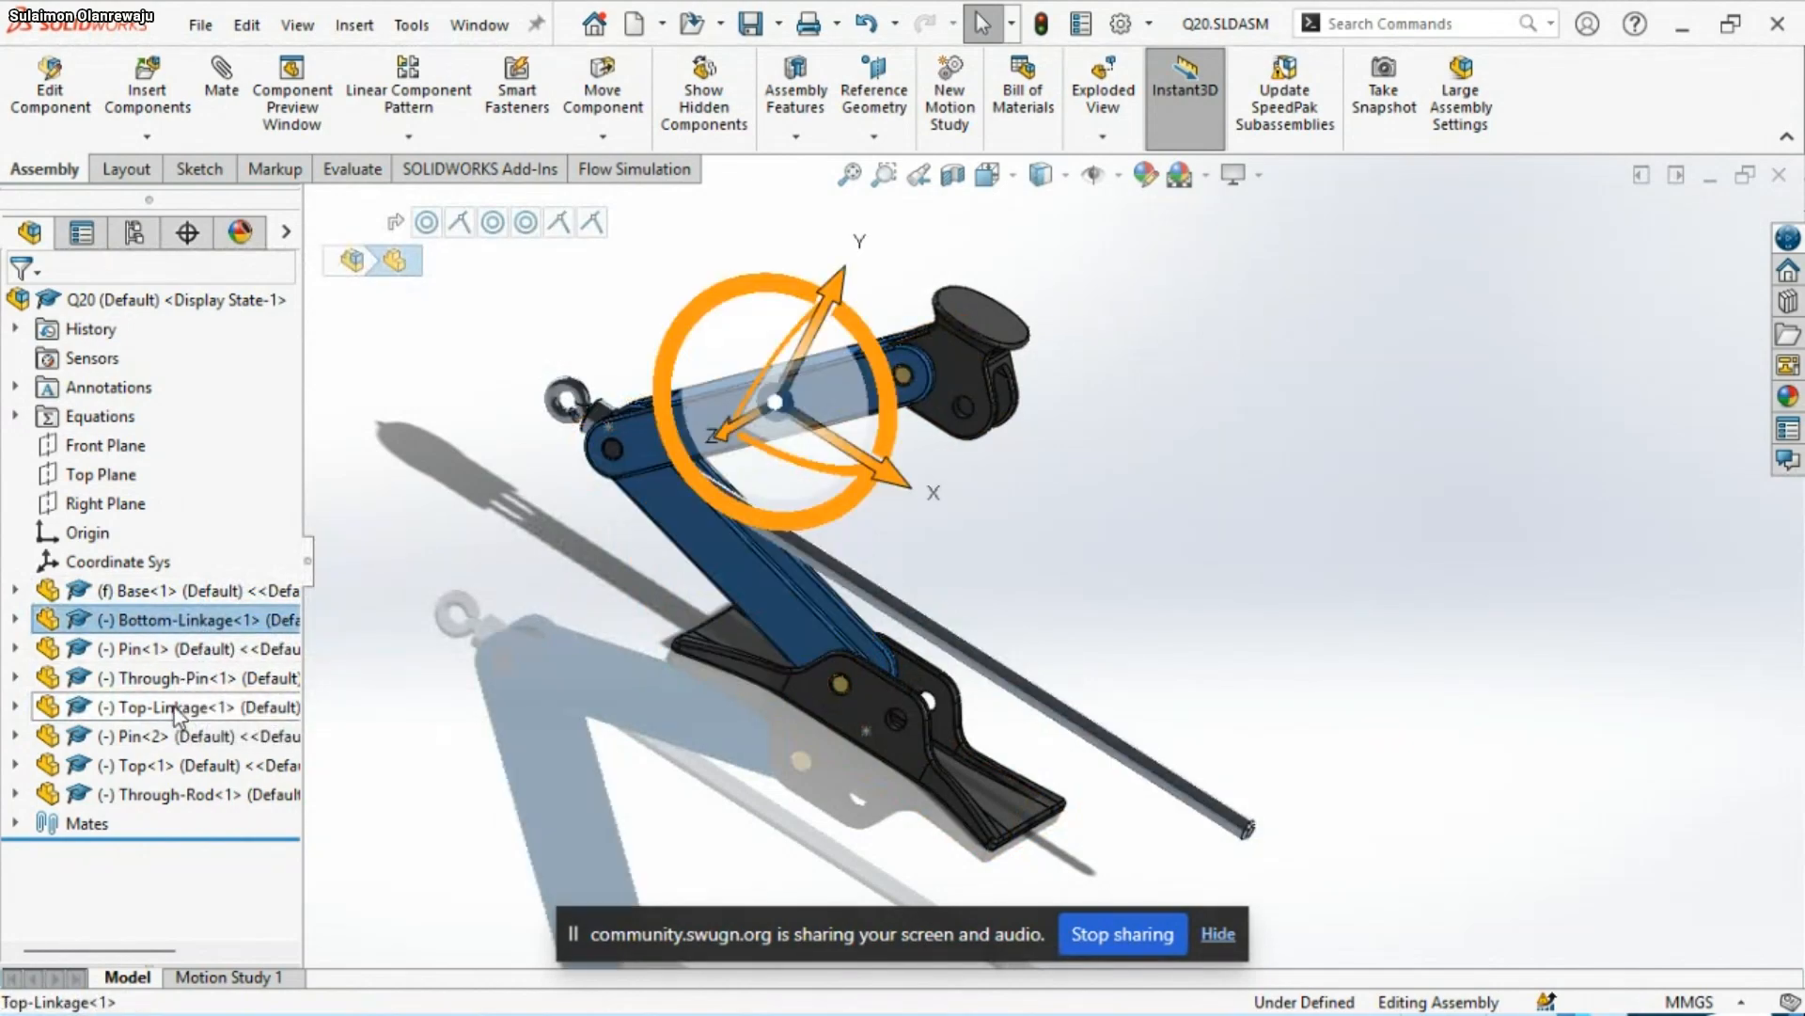
left_click(184, 649, "ctrl")
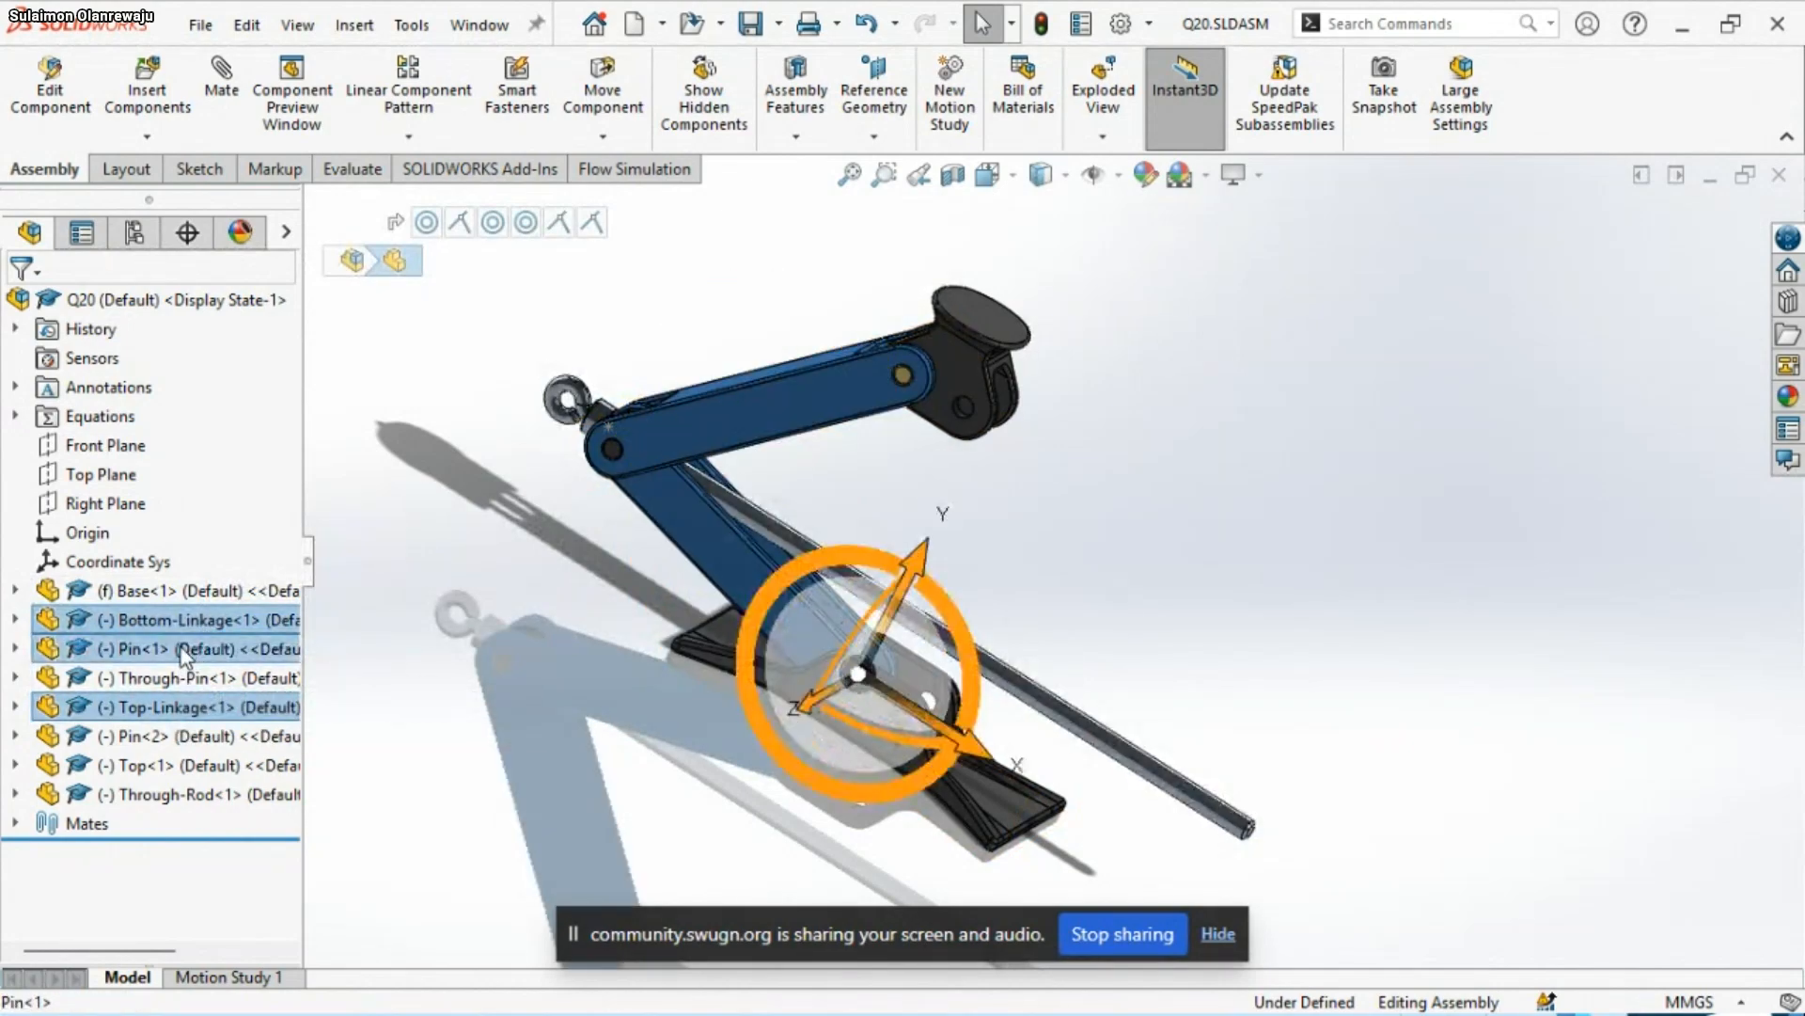
left_click(160, 737, "ctrl")
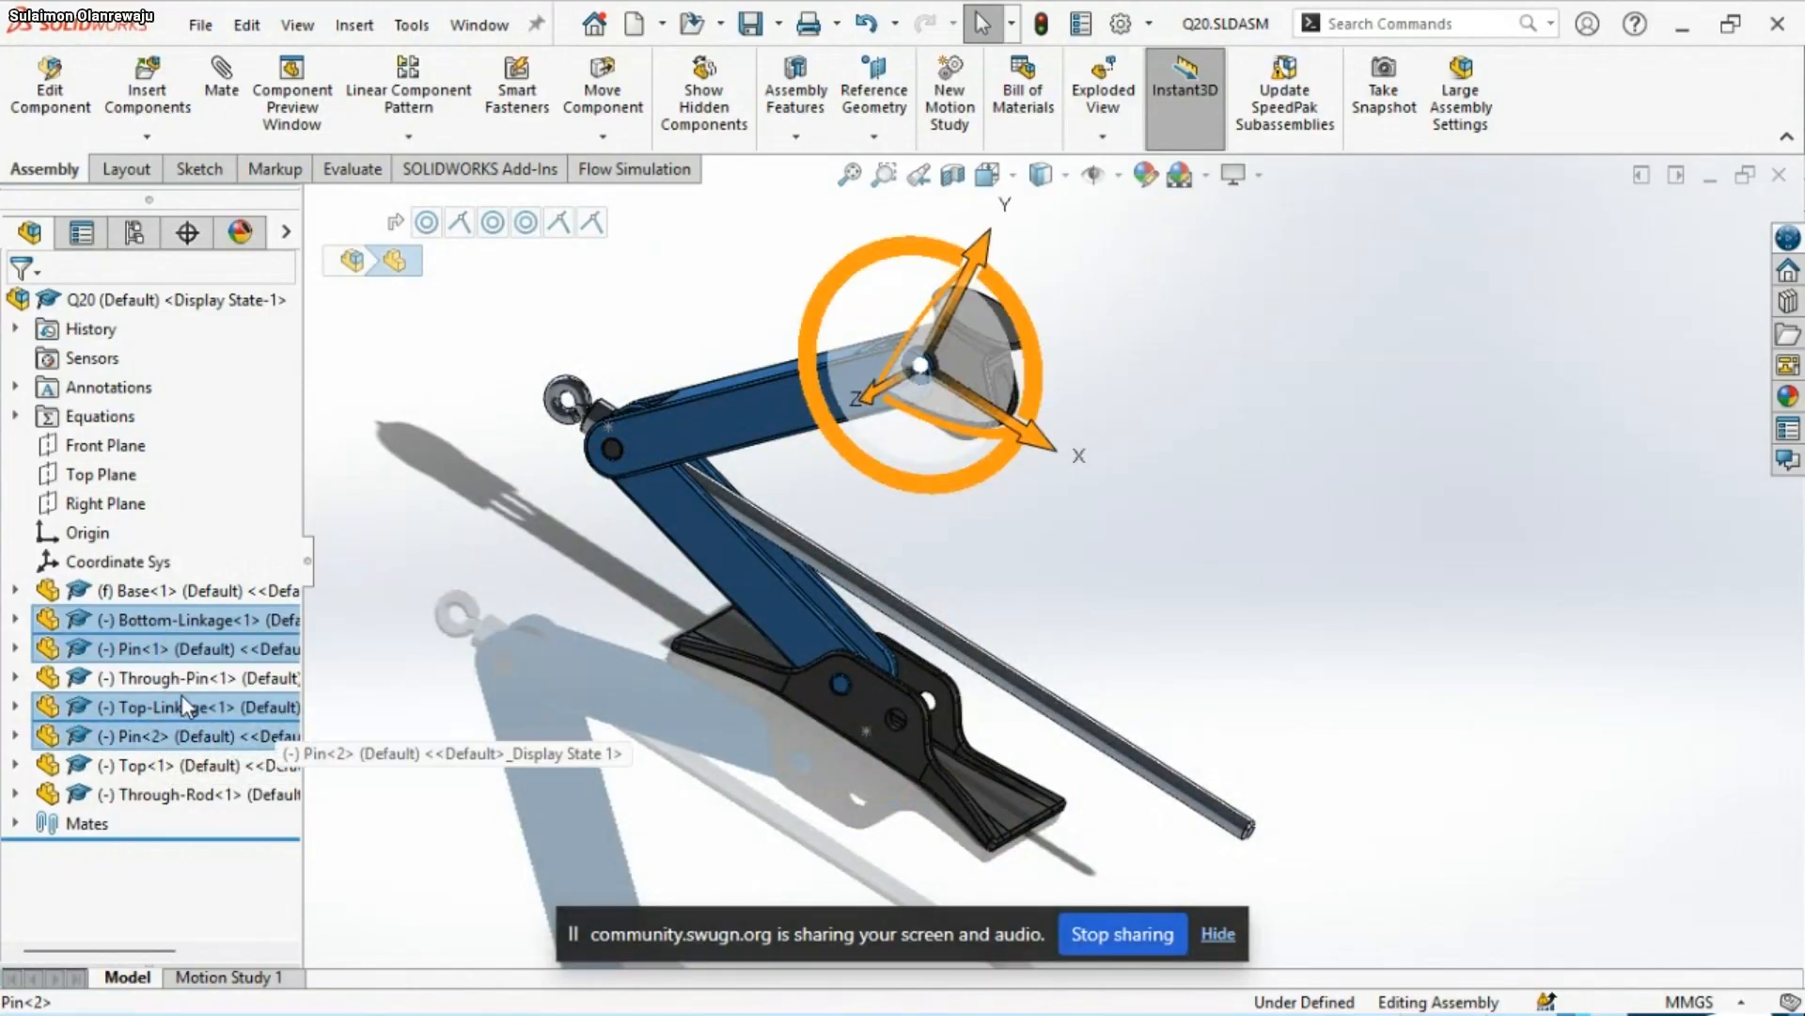
right_click(165, 718)
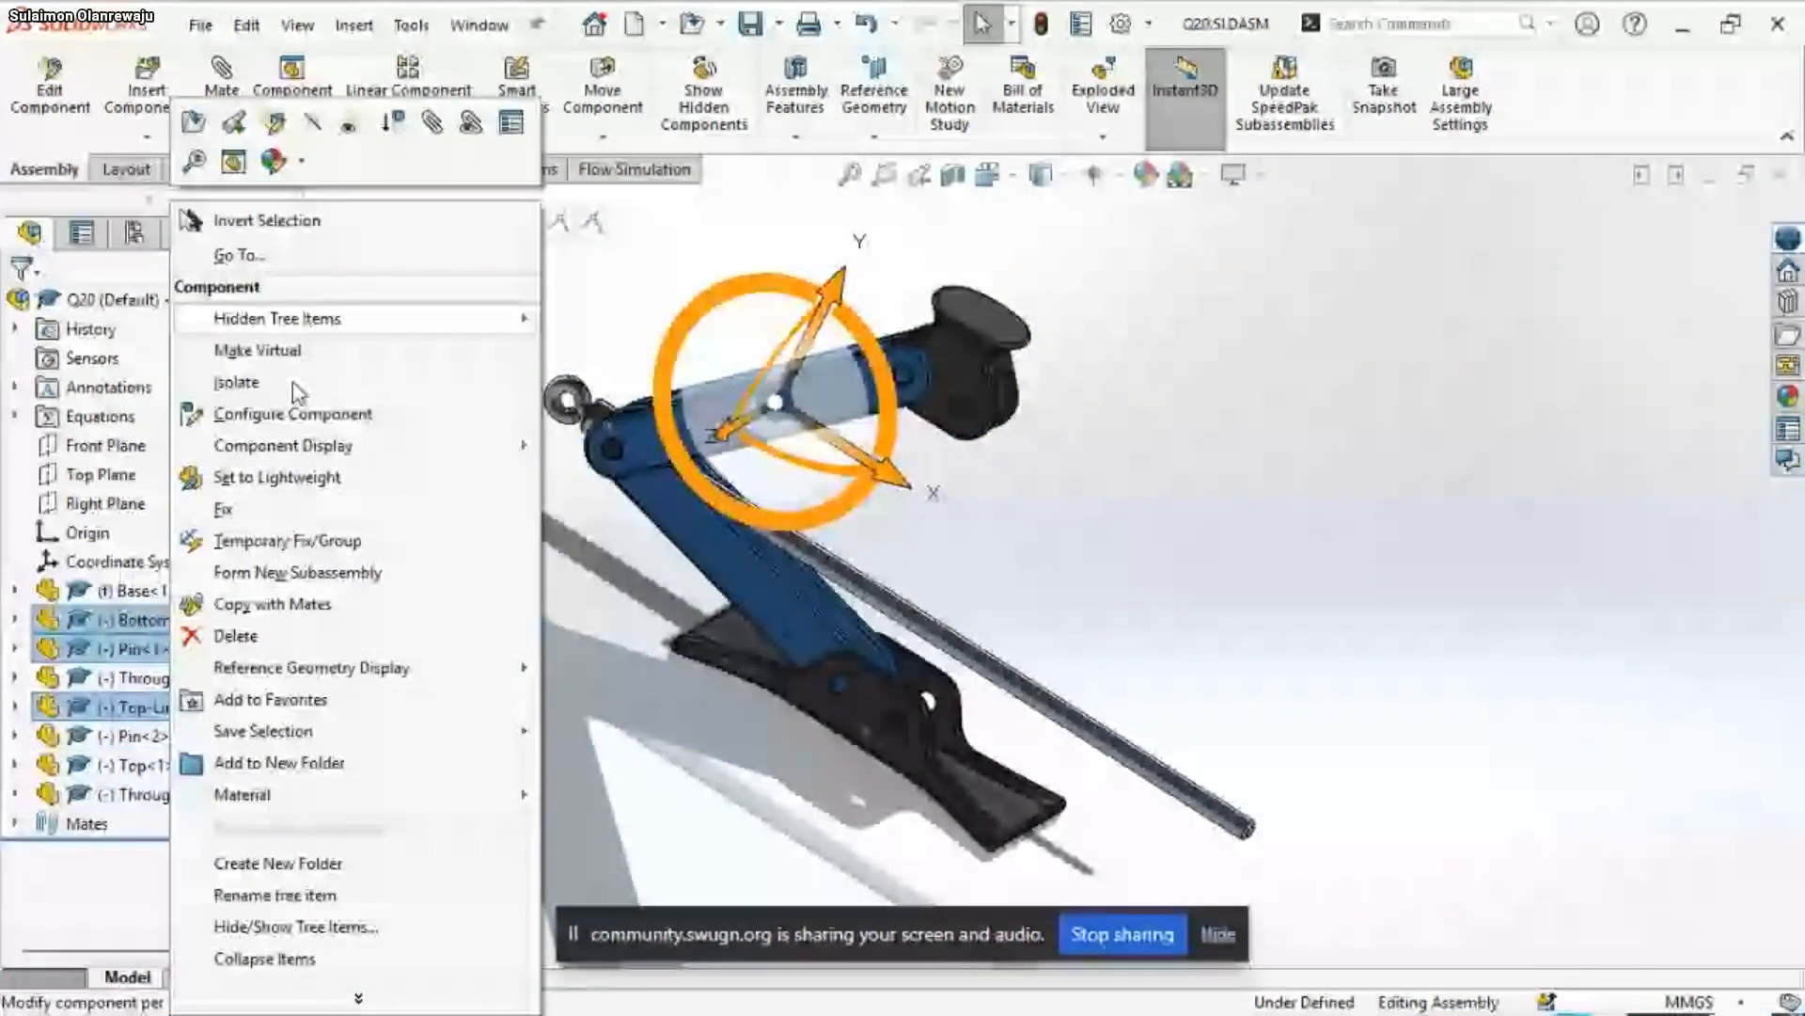
left_click(275, 605)
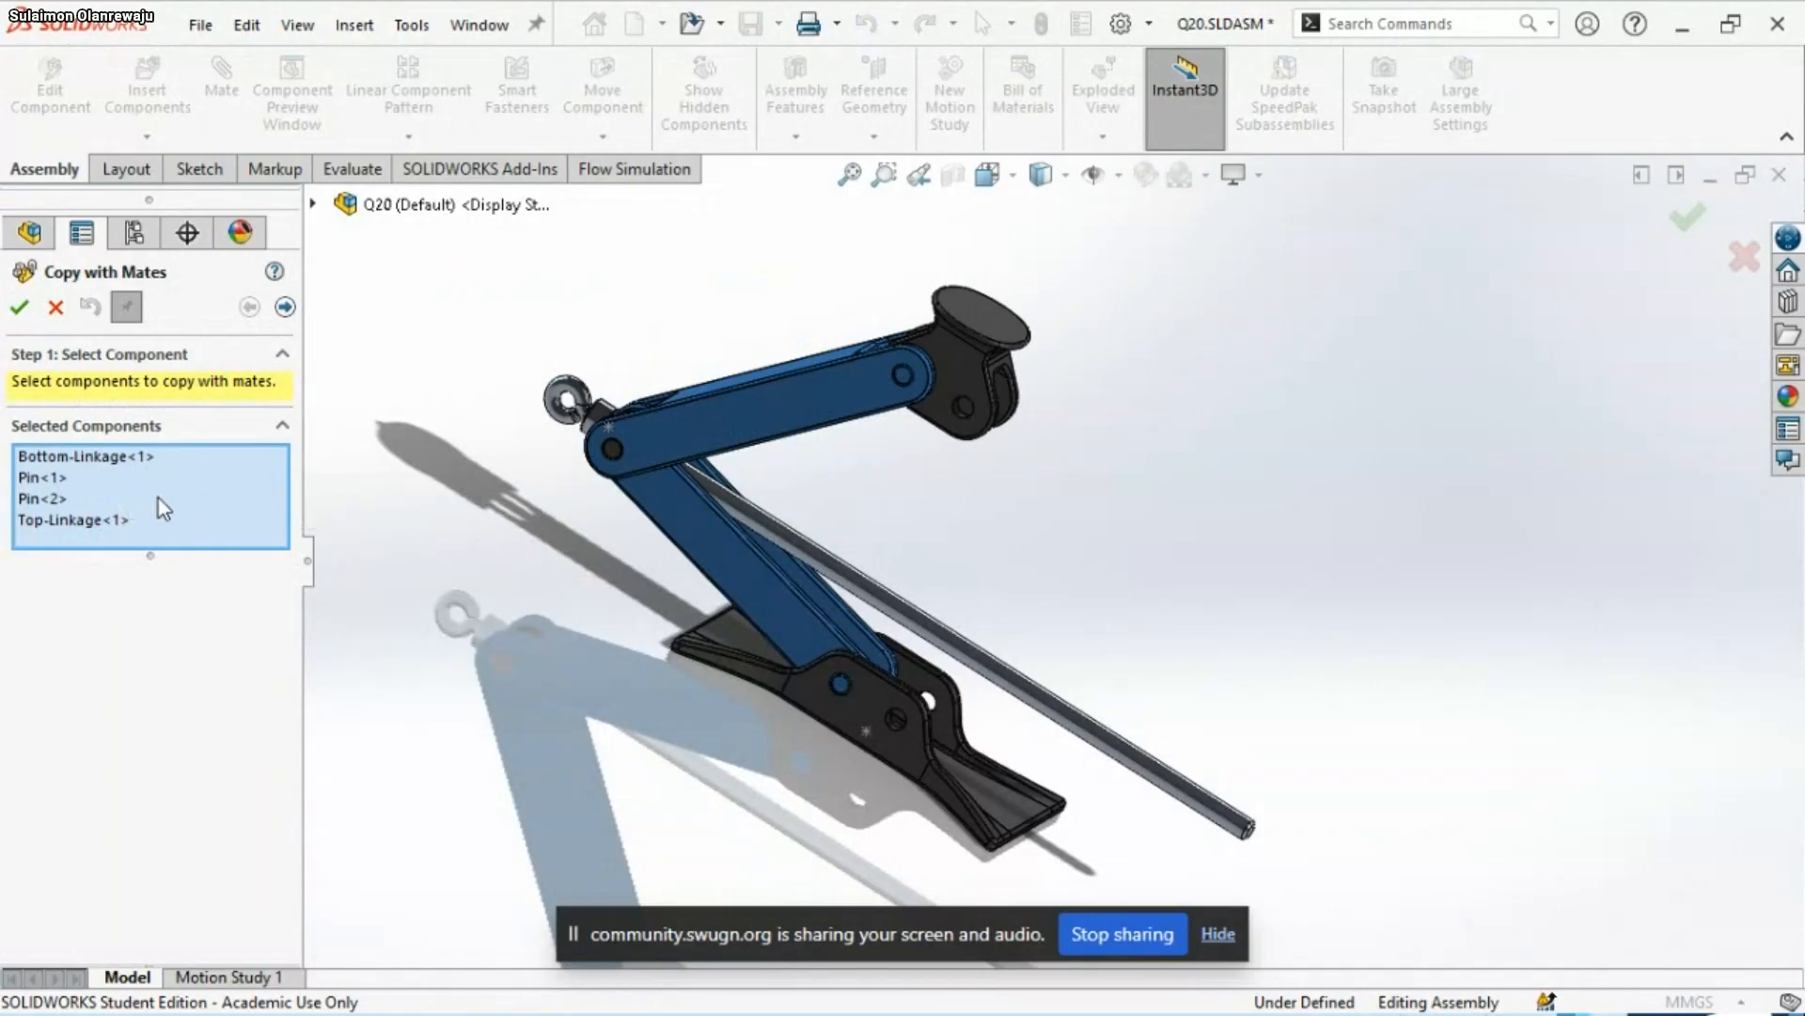
left_click(285, 308)
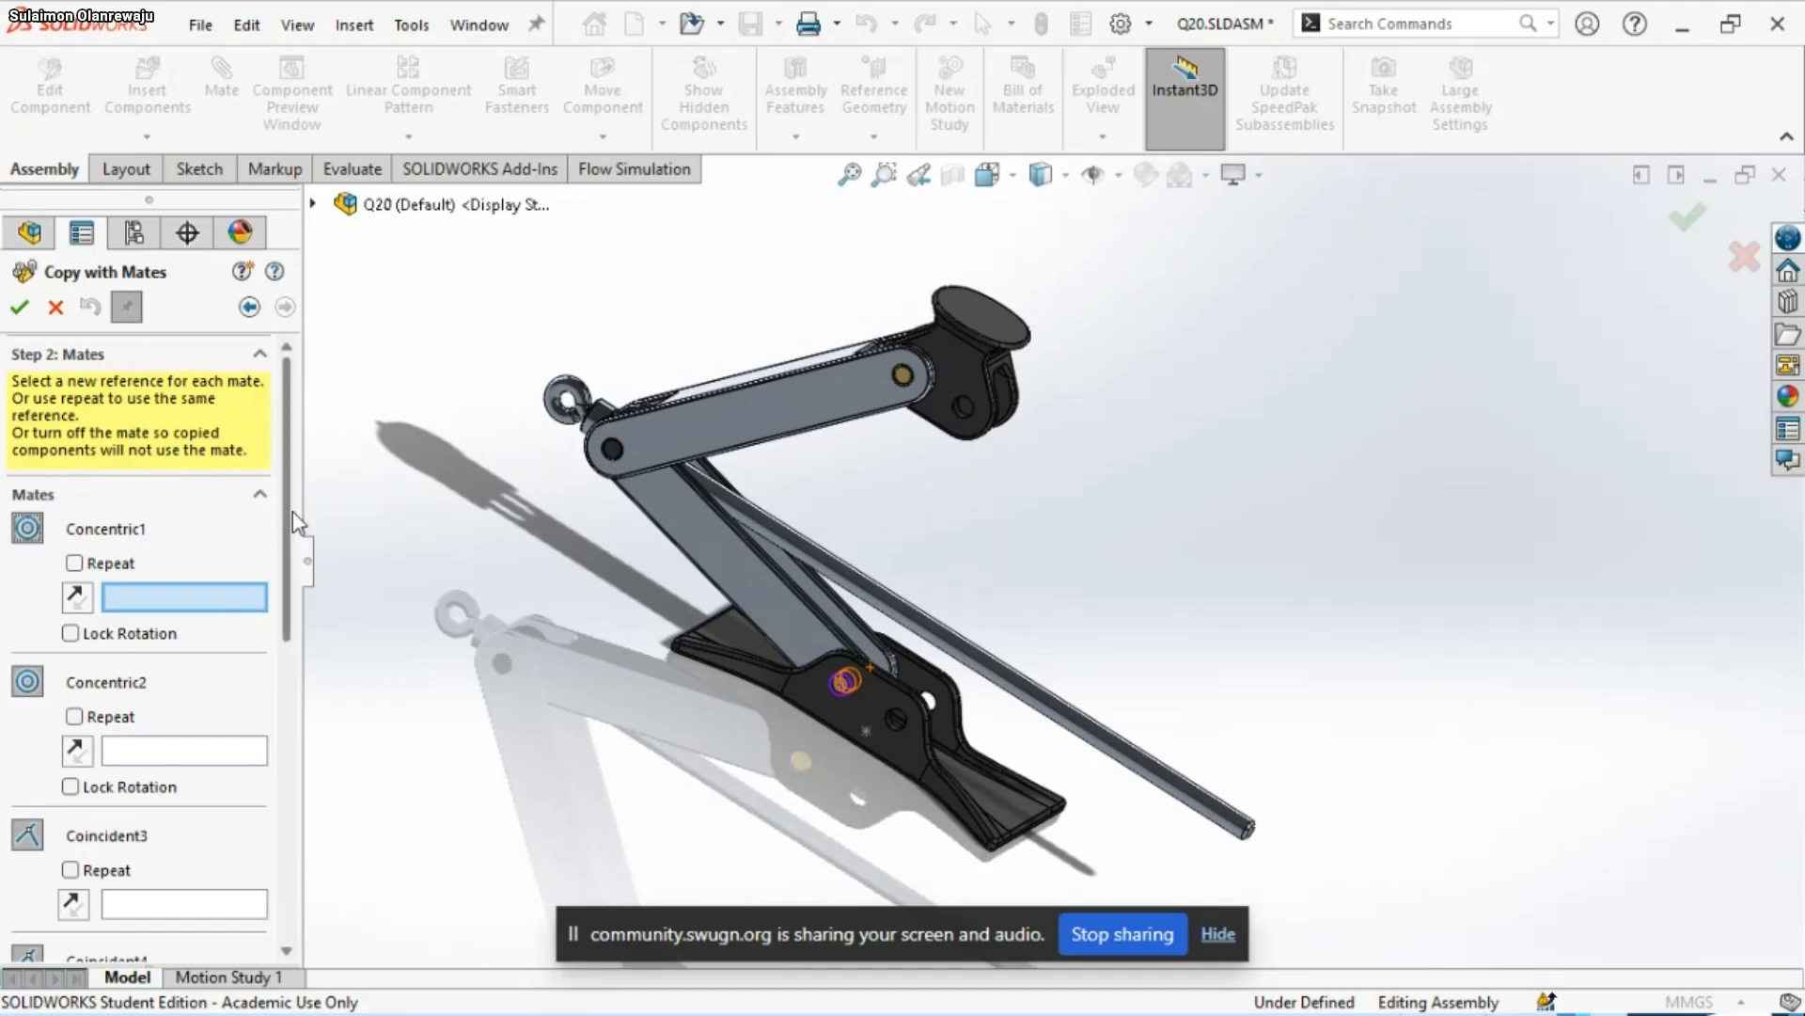
Set the cylindrical face of the Base's unoccupied second hole as the new reference for the Concentric1 mate
scroll(287, 583, "down", 2)
left_click_drag(287, 583, 322, 512)
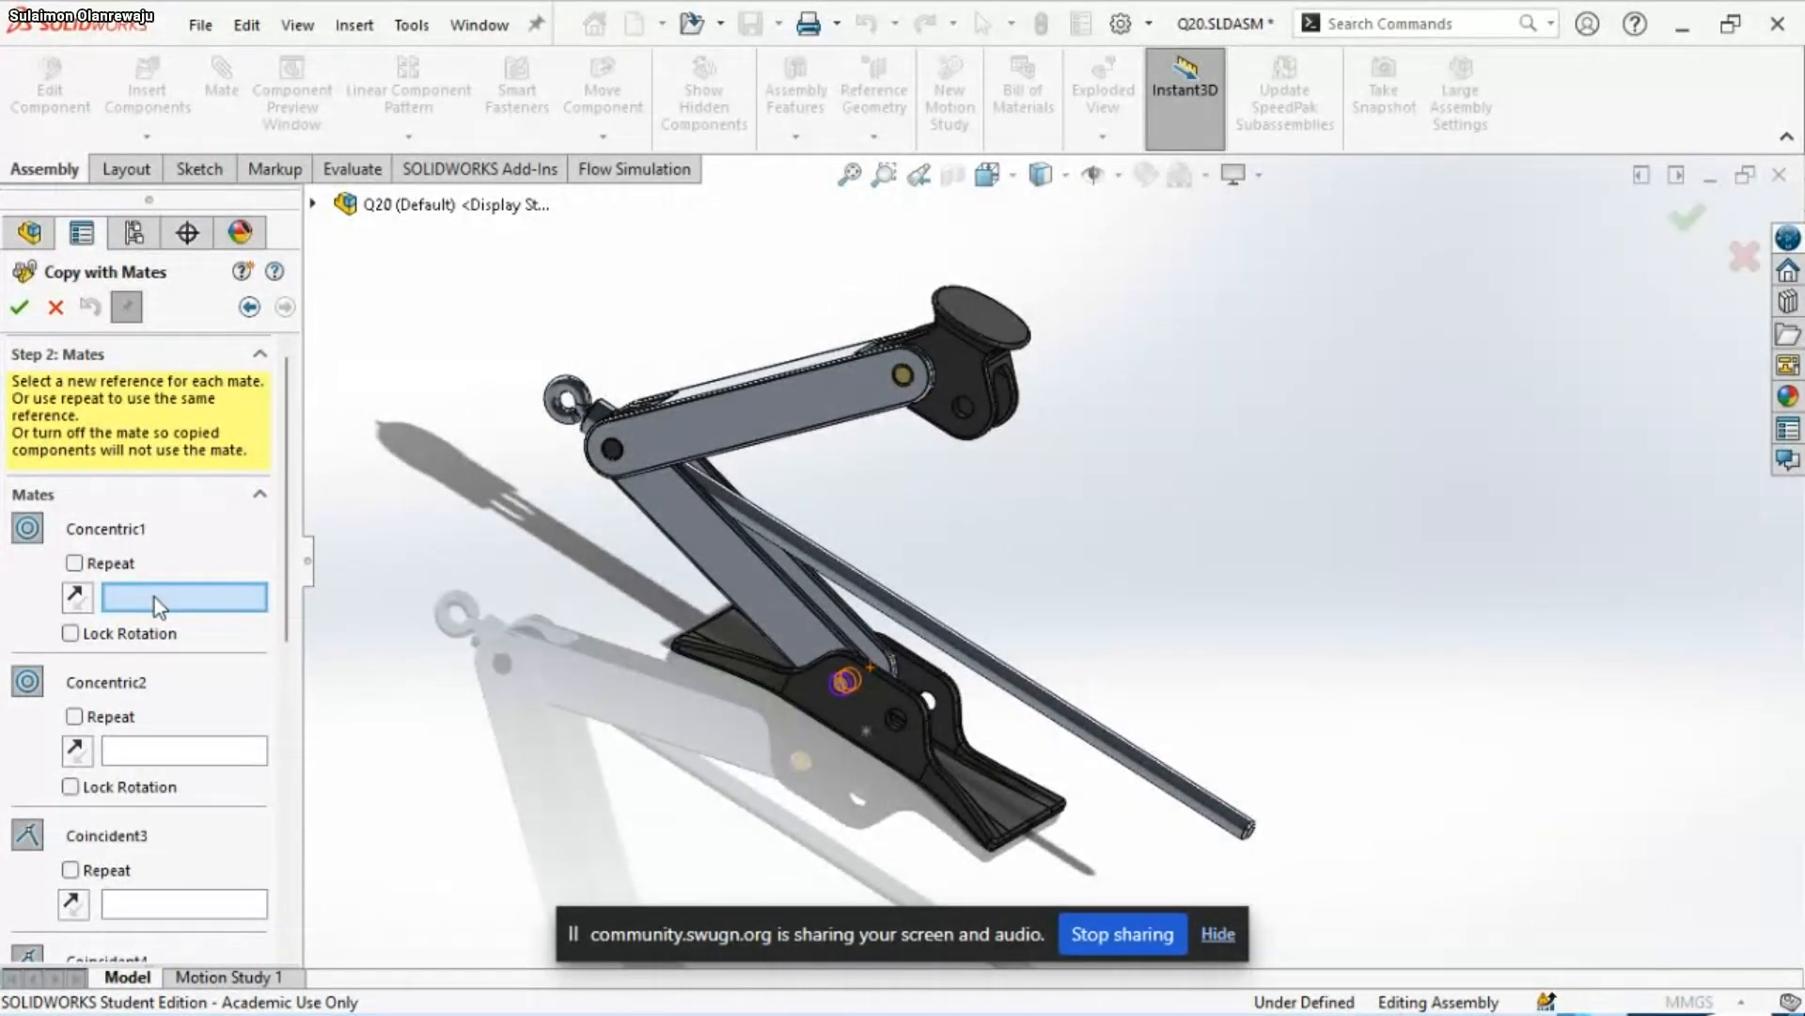
scroll(818, 658, "down", 5)
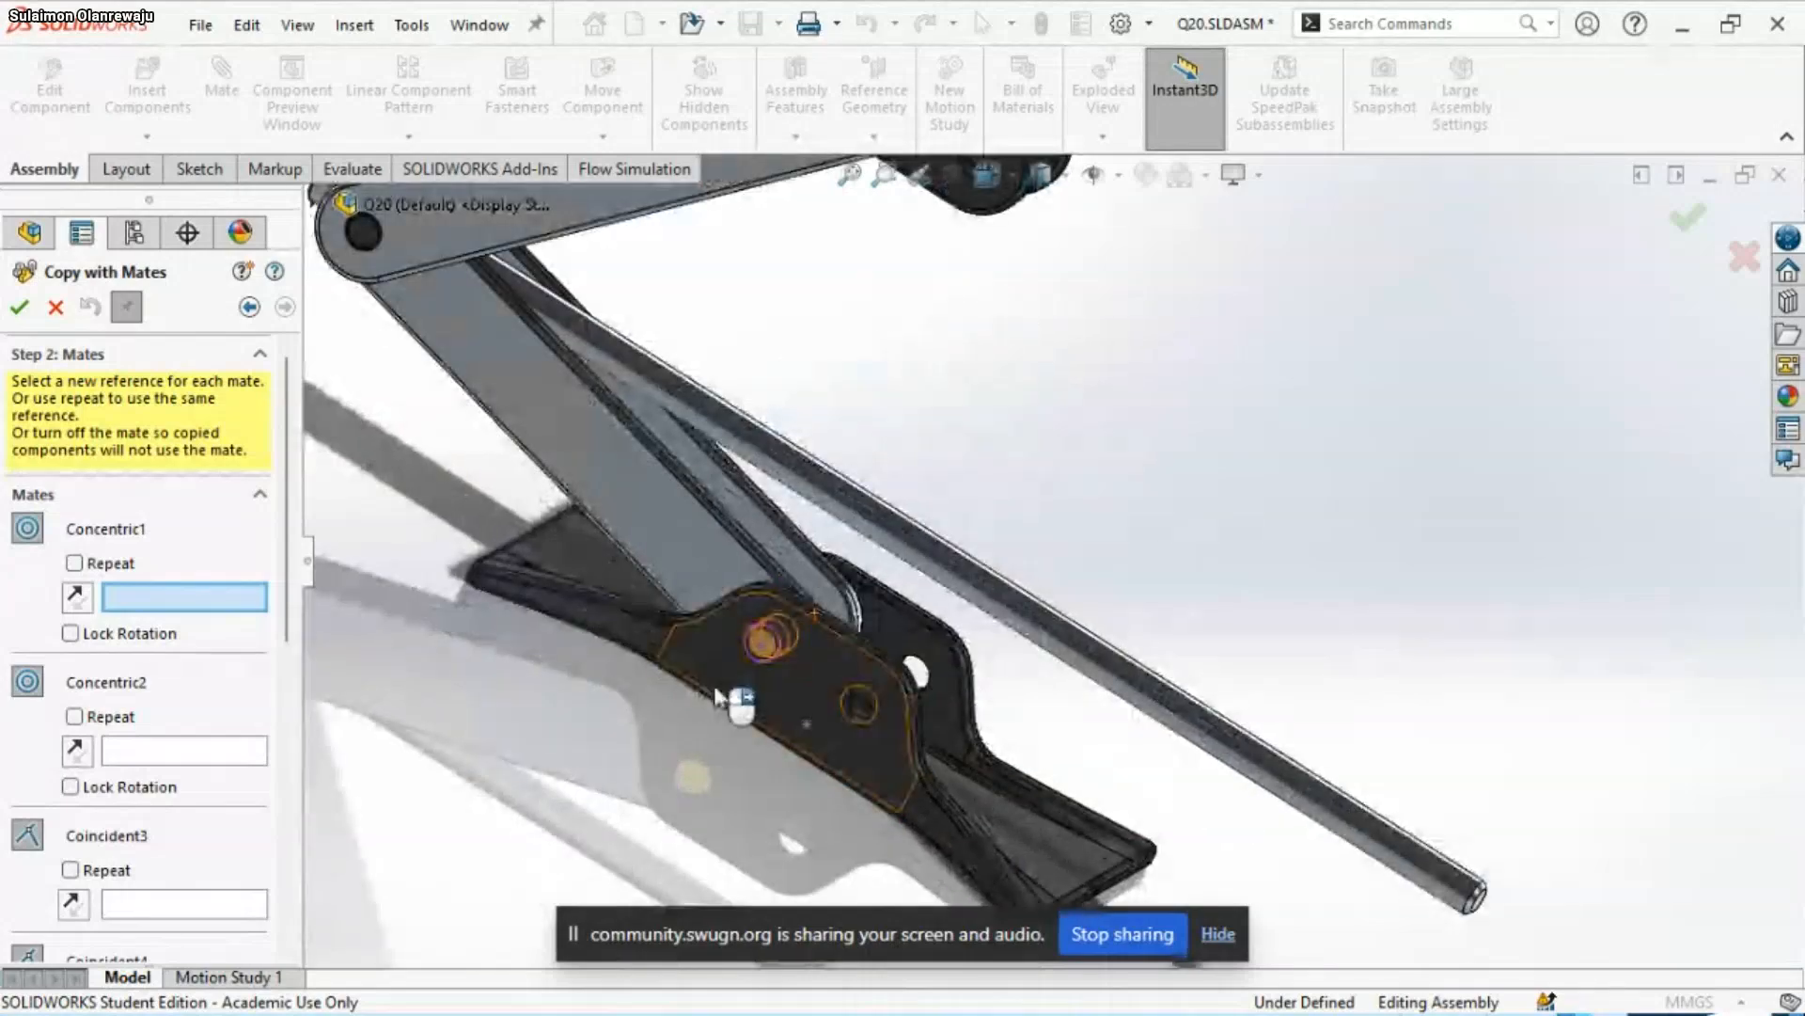
scroll(819, 659, "down", 3)
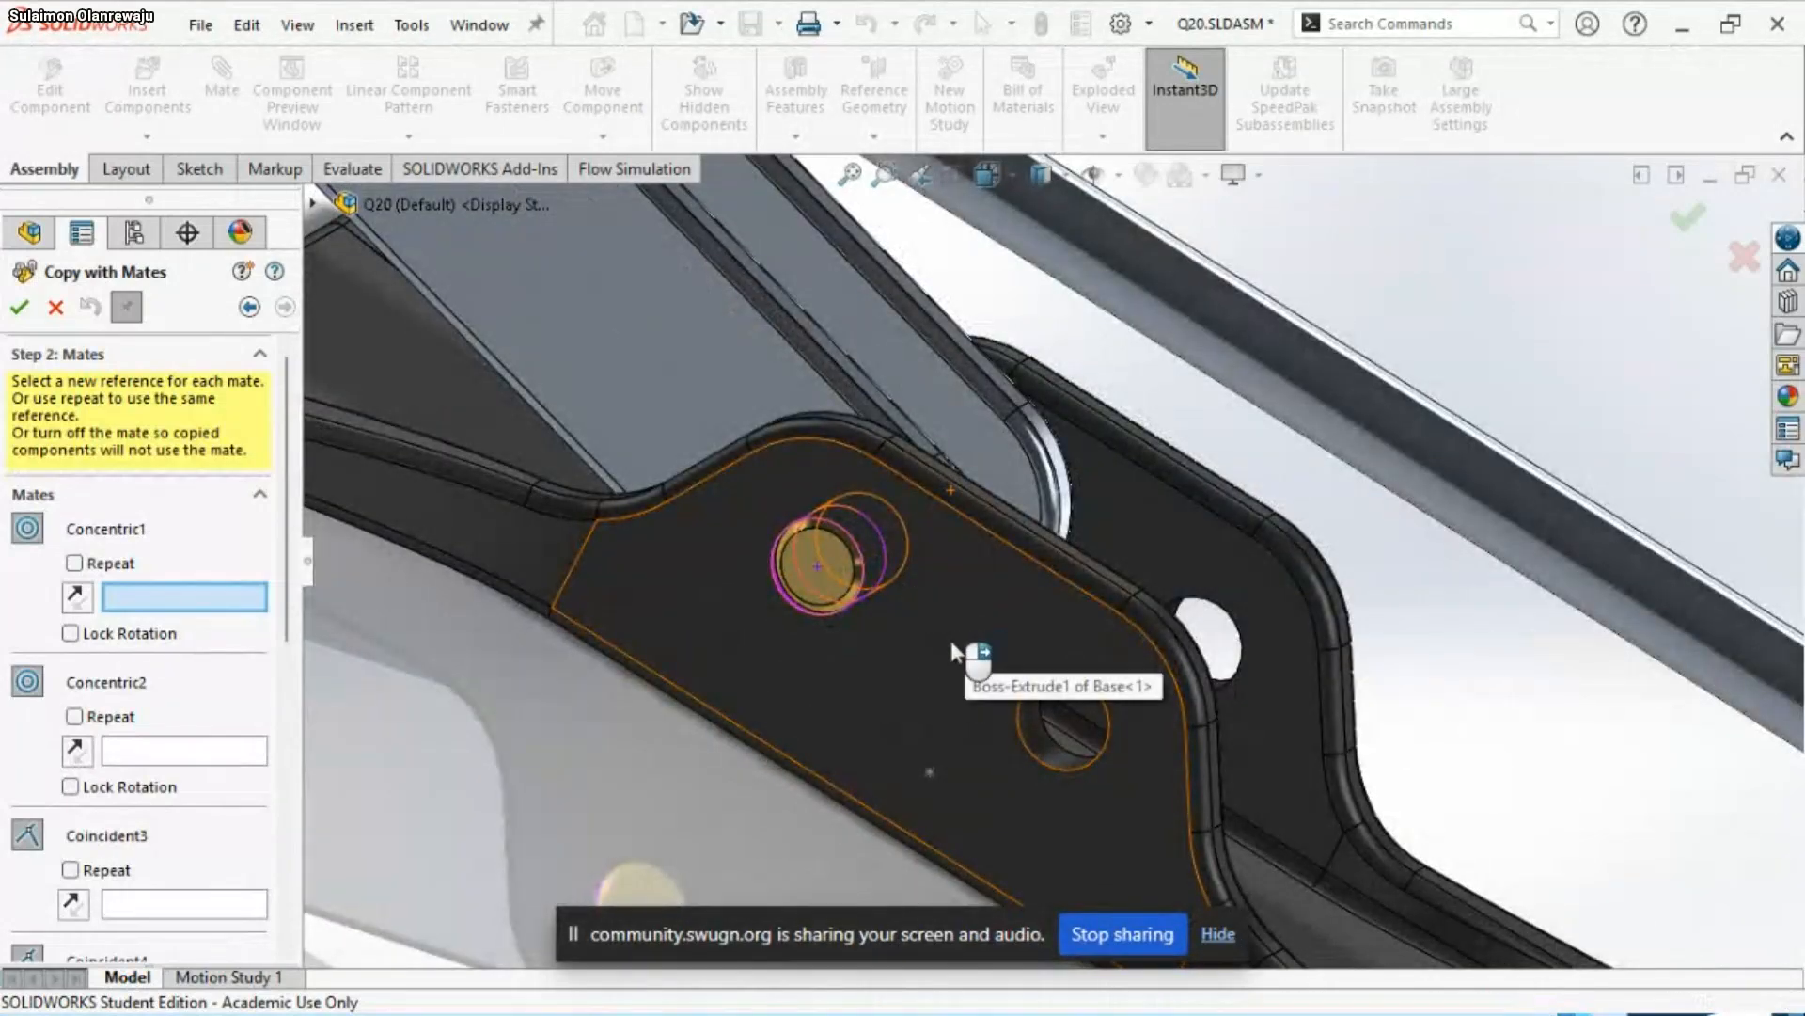
mouse_move(967, 653)
middle_mouse_down()
mouse_move(873, 664)
mouse_move(827, 697)
mouse_move(939, 632)
middle_mouse_up()
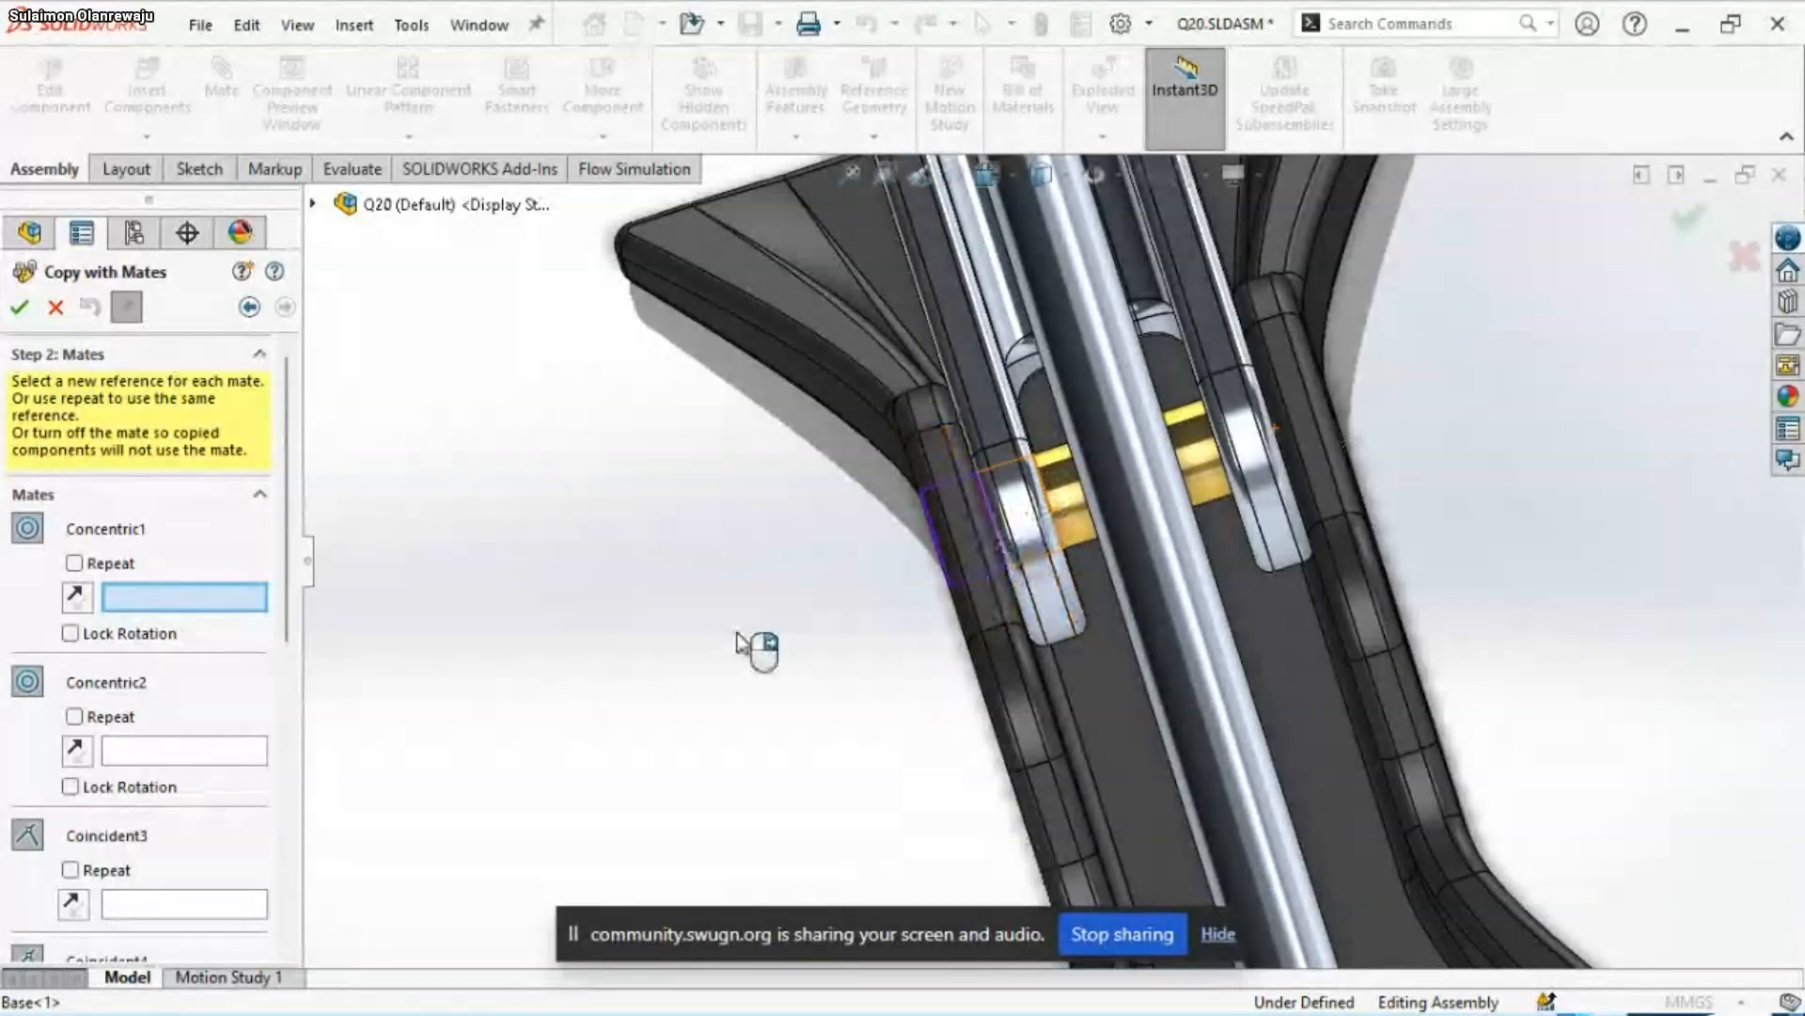
scroll(755, 647, "down", 3)
middle_click_drag(984, 589, 955, 564)
scroll(796, 550, "up", 5)
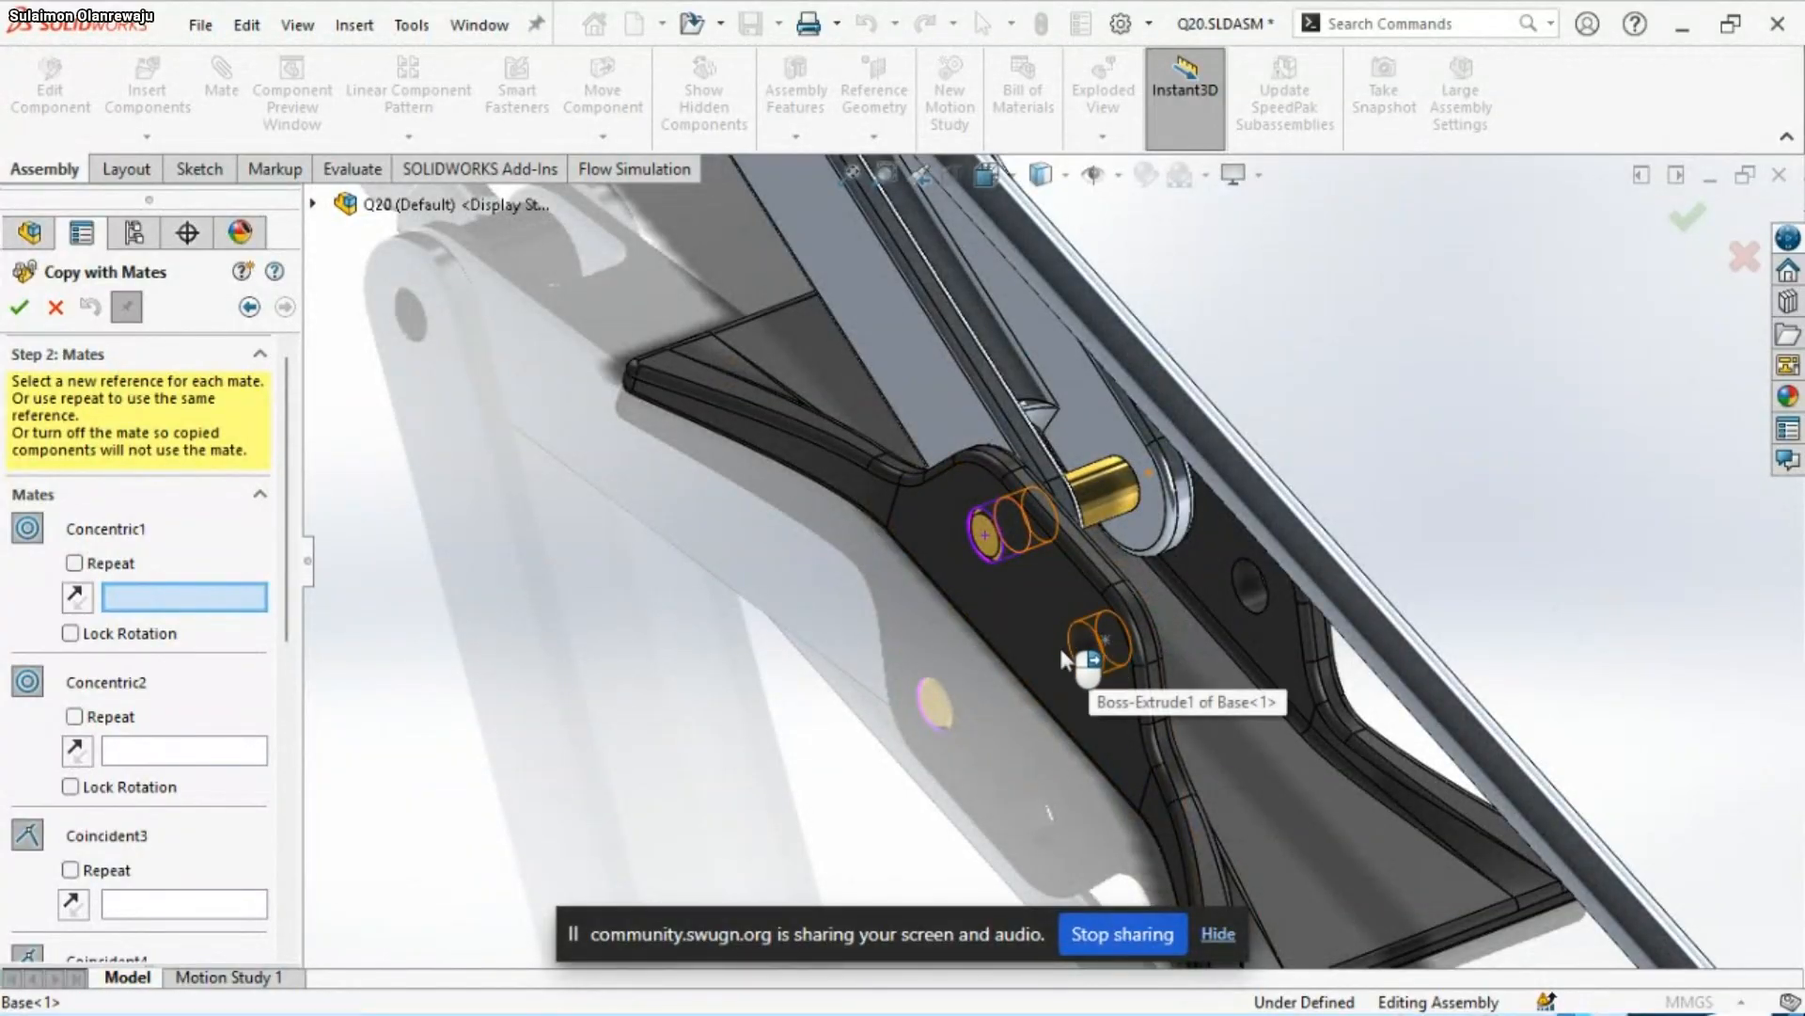
left_click(1096, 658)
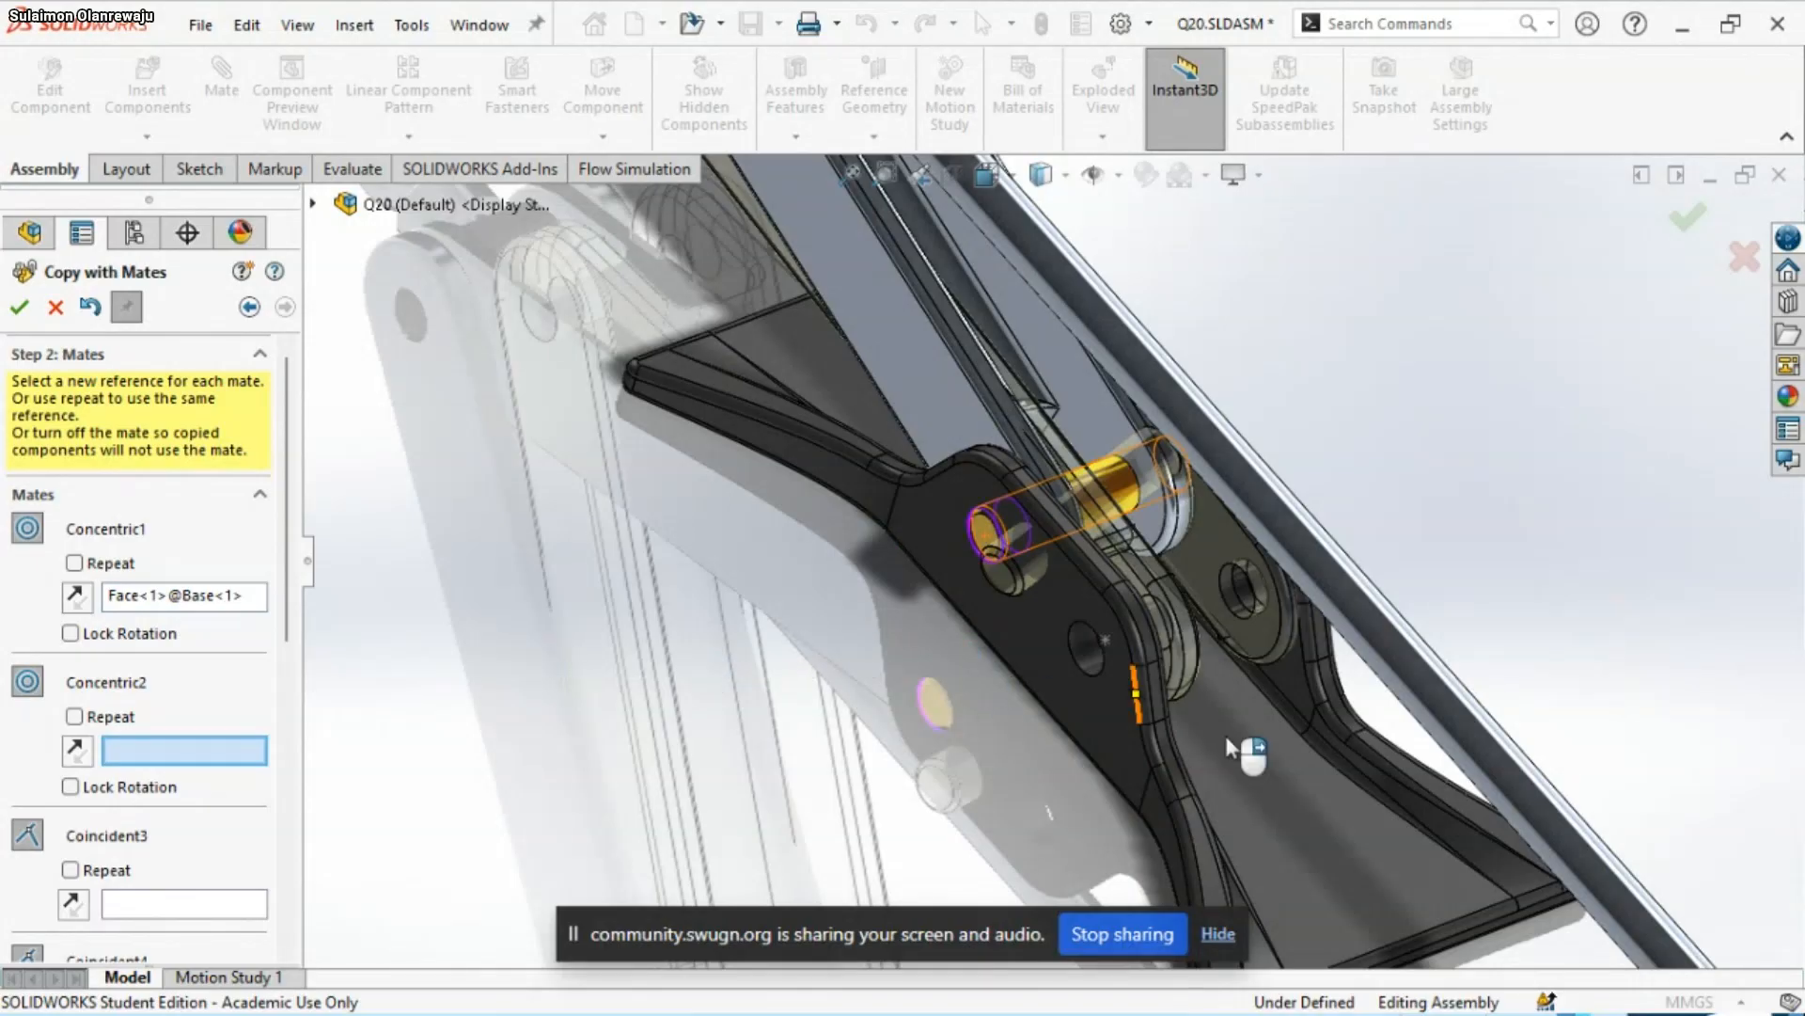
Flip the mate alignment of Concentric1 for the copied linkage set
scroll(1200, 673, "up", 5)
scroll(1199, 672, "up", 5)
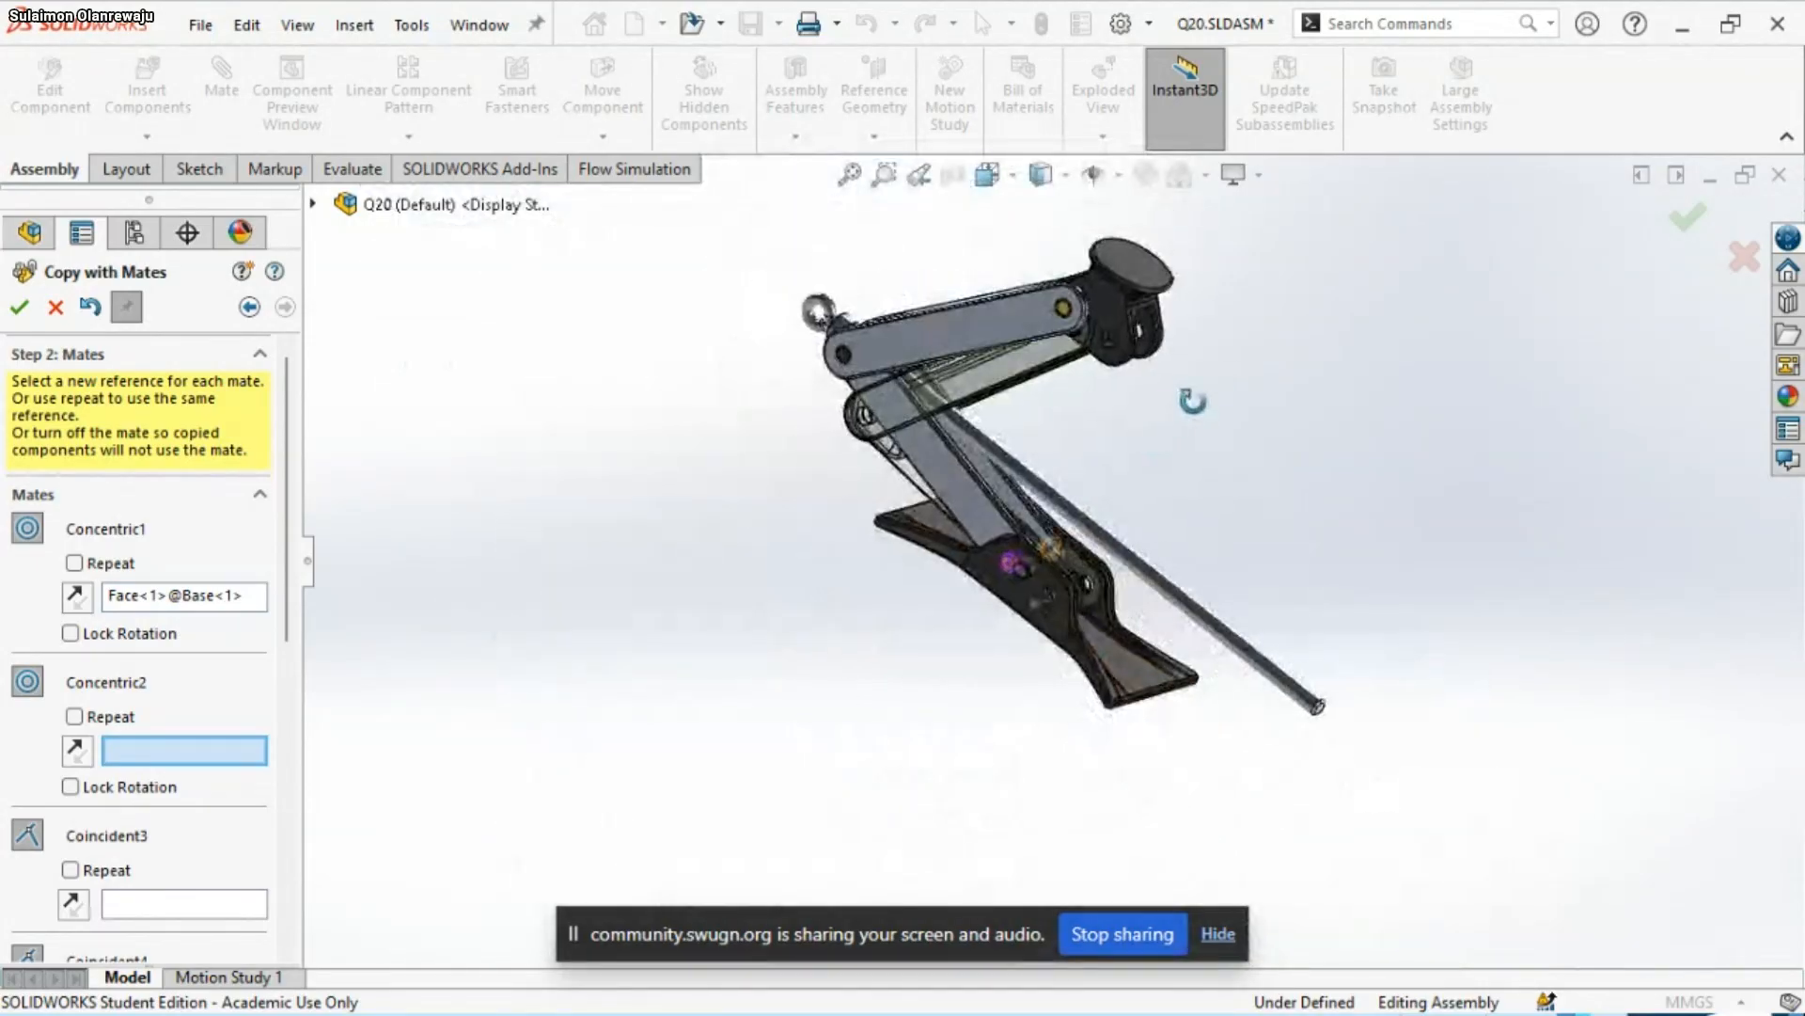
scroll(1078, 397, "down", 5)
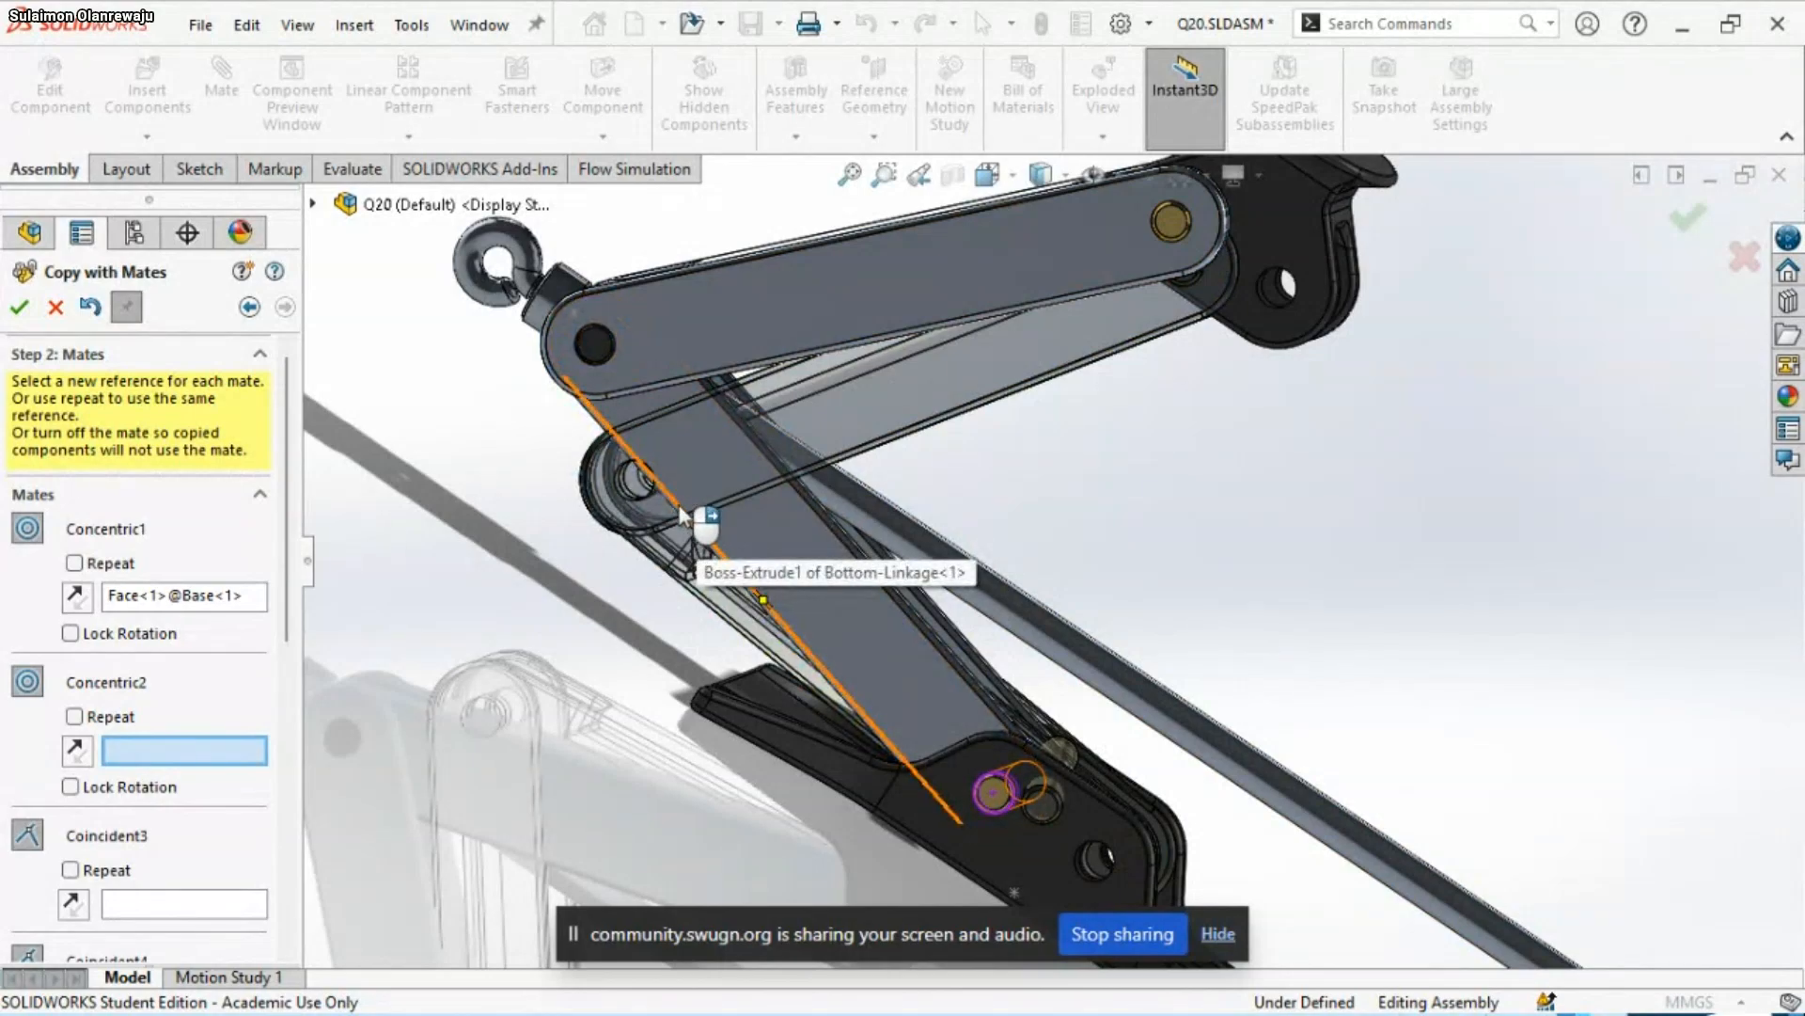
left_click(79, 602)
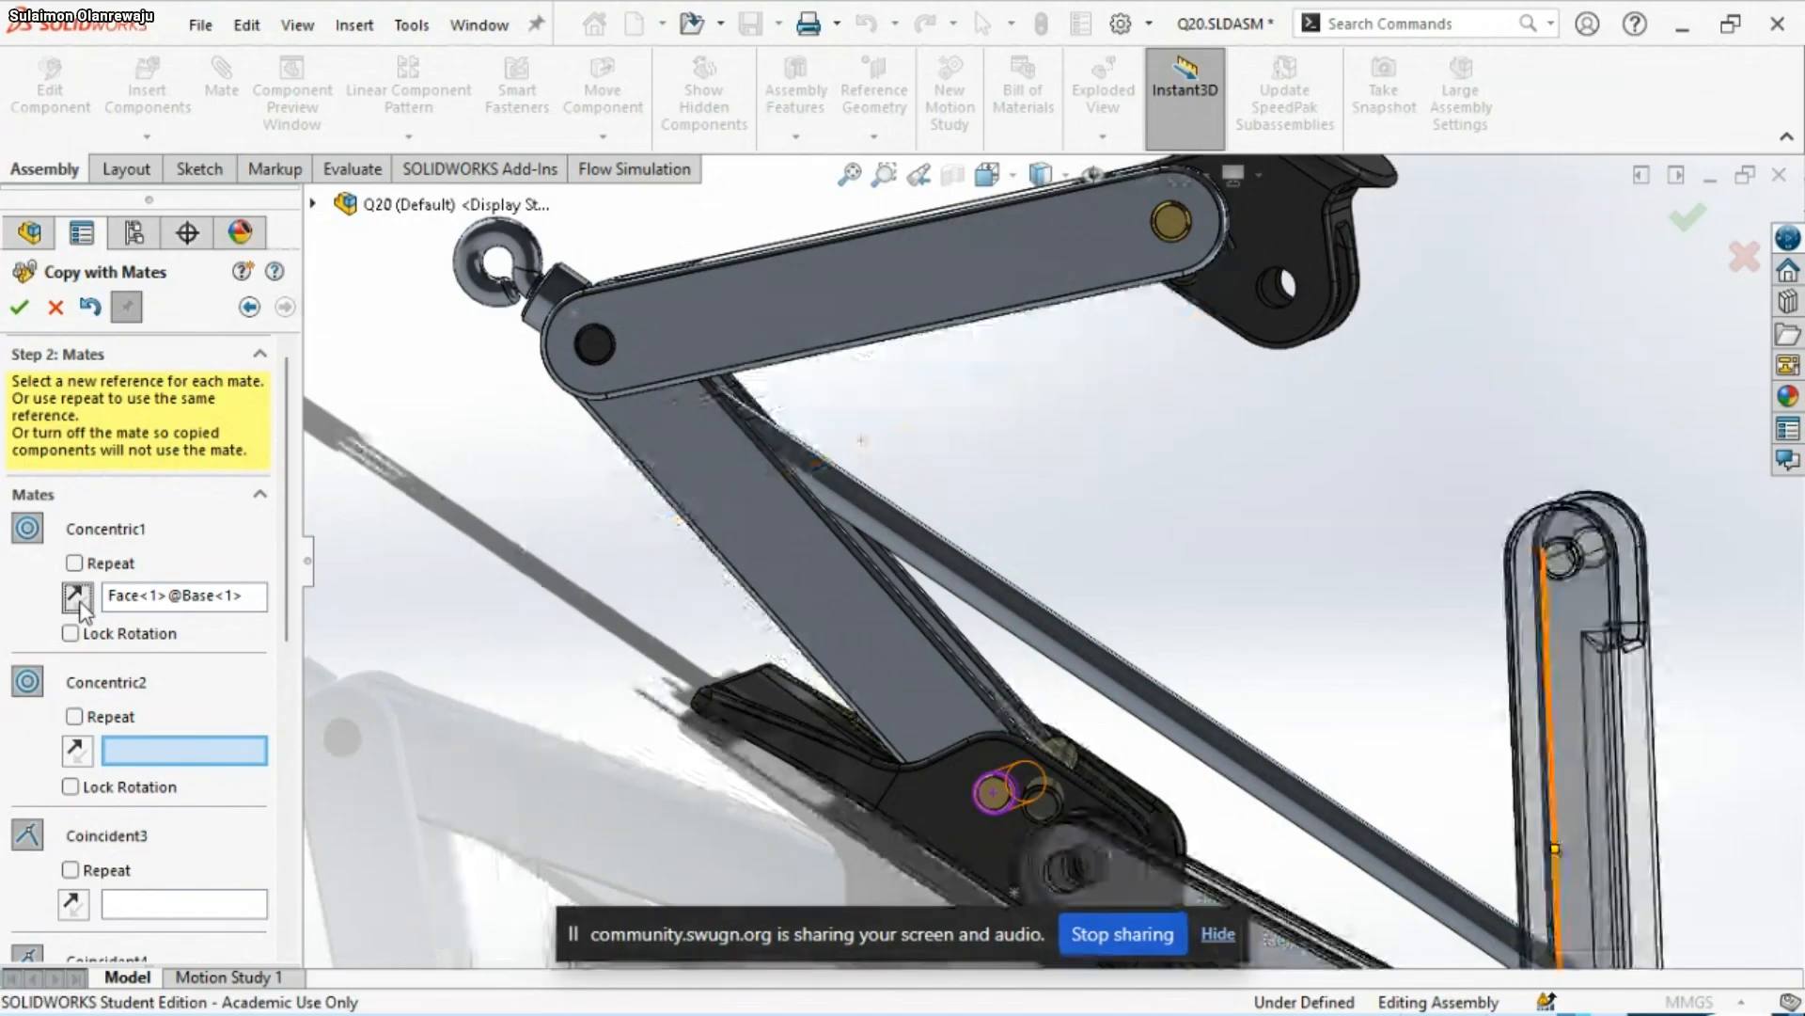
Set the cylindrical face of the Base's unoccupied second hole as the new reference for the Concentric2 mate
scroll(1077, 647, "up", 3)
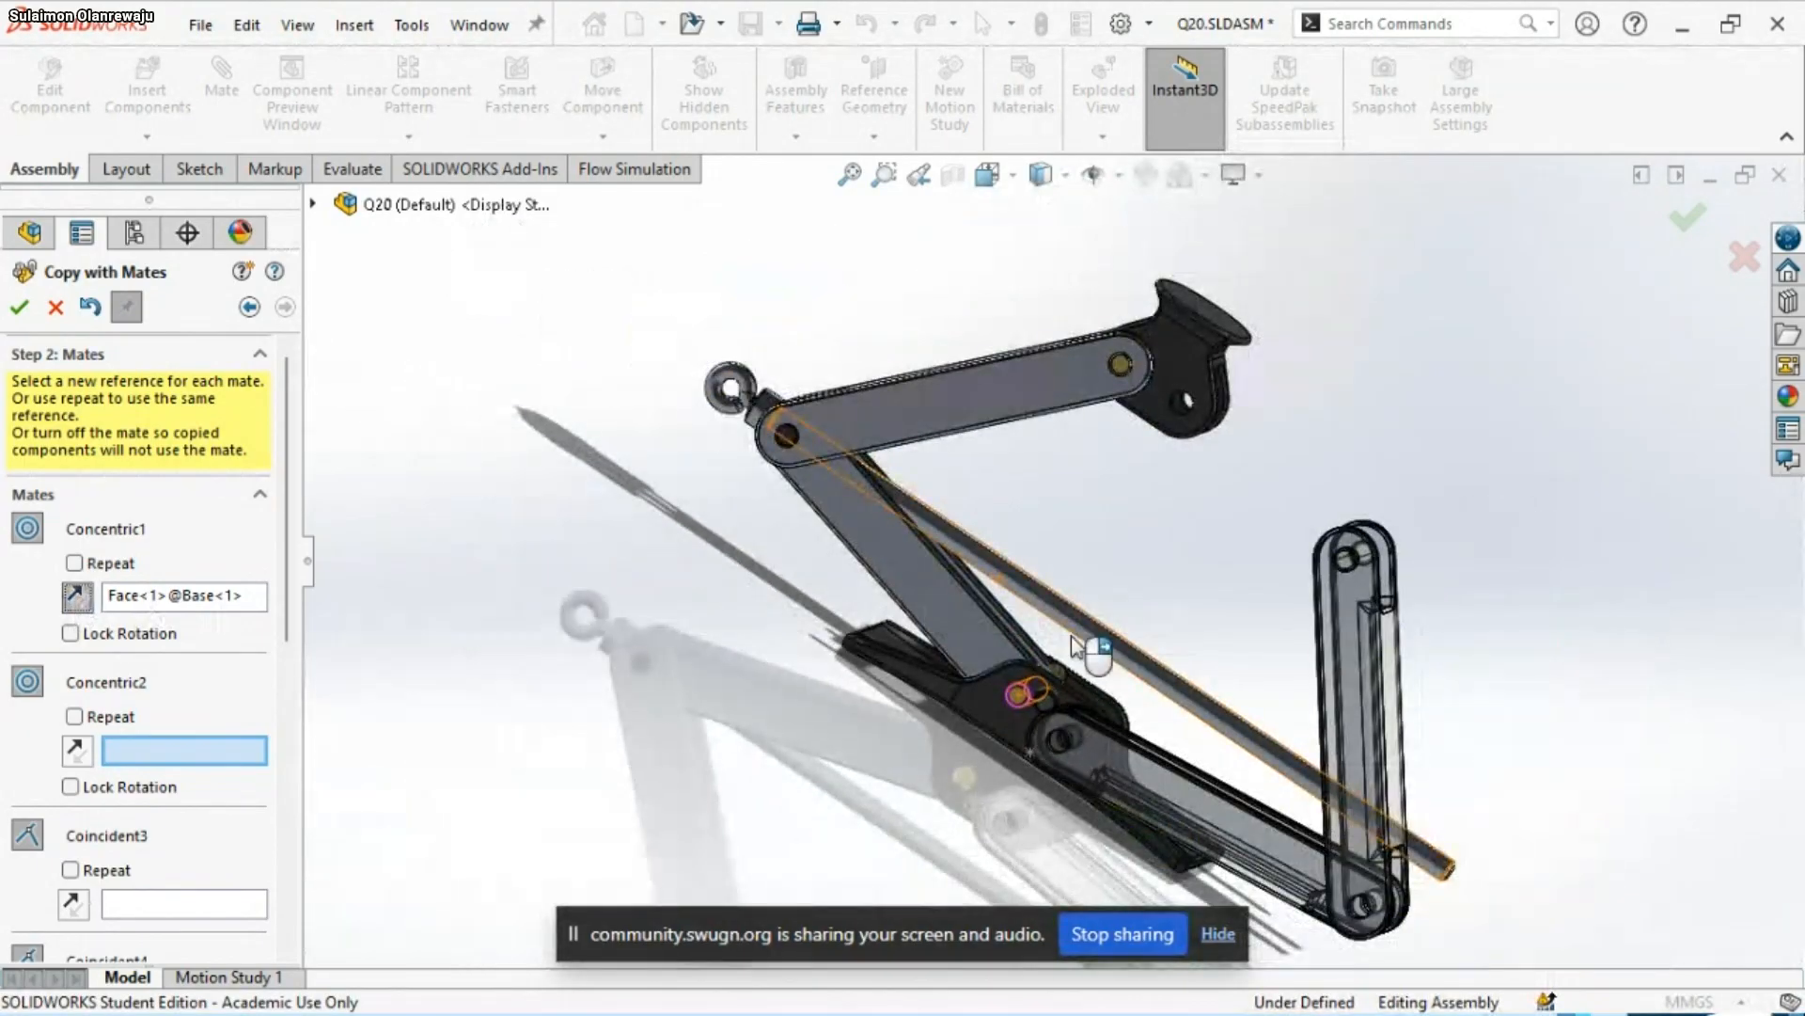
scroll(1077, 658, "down", 4)
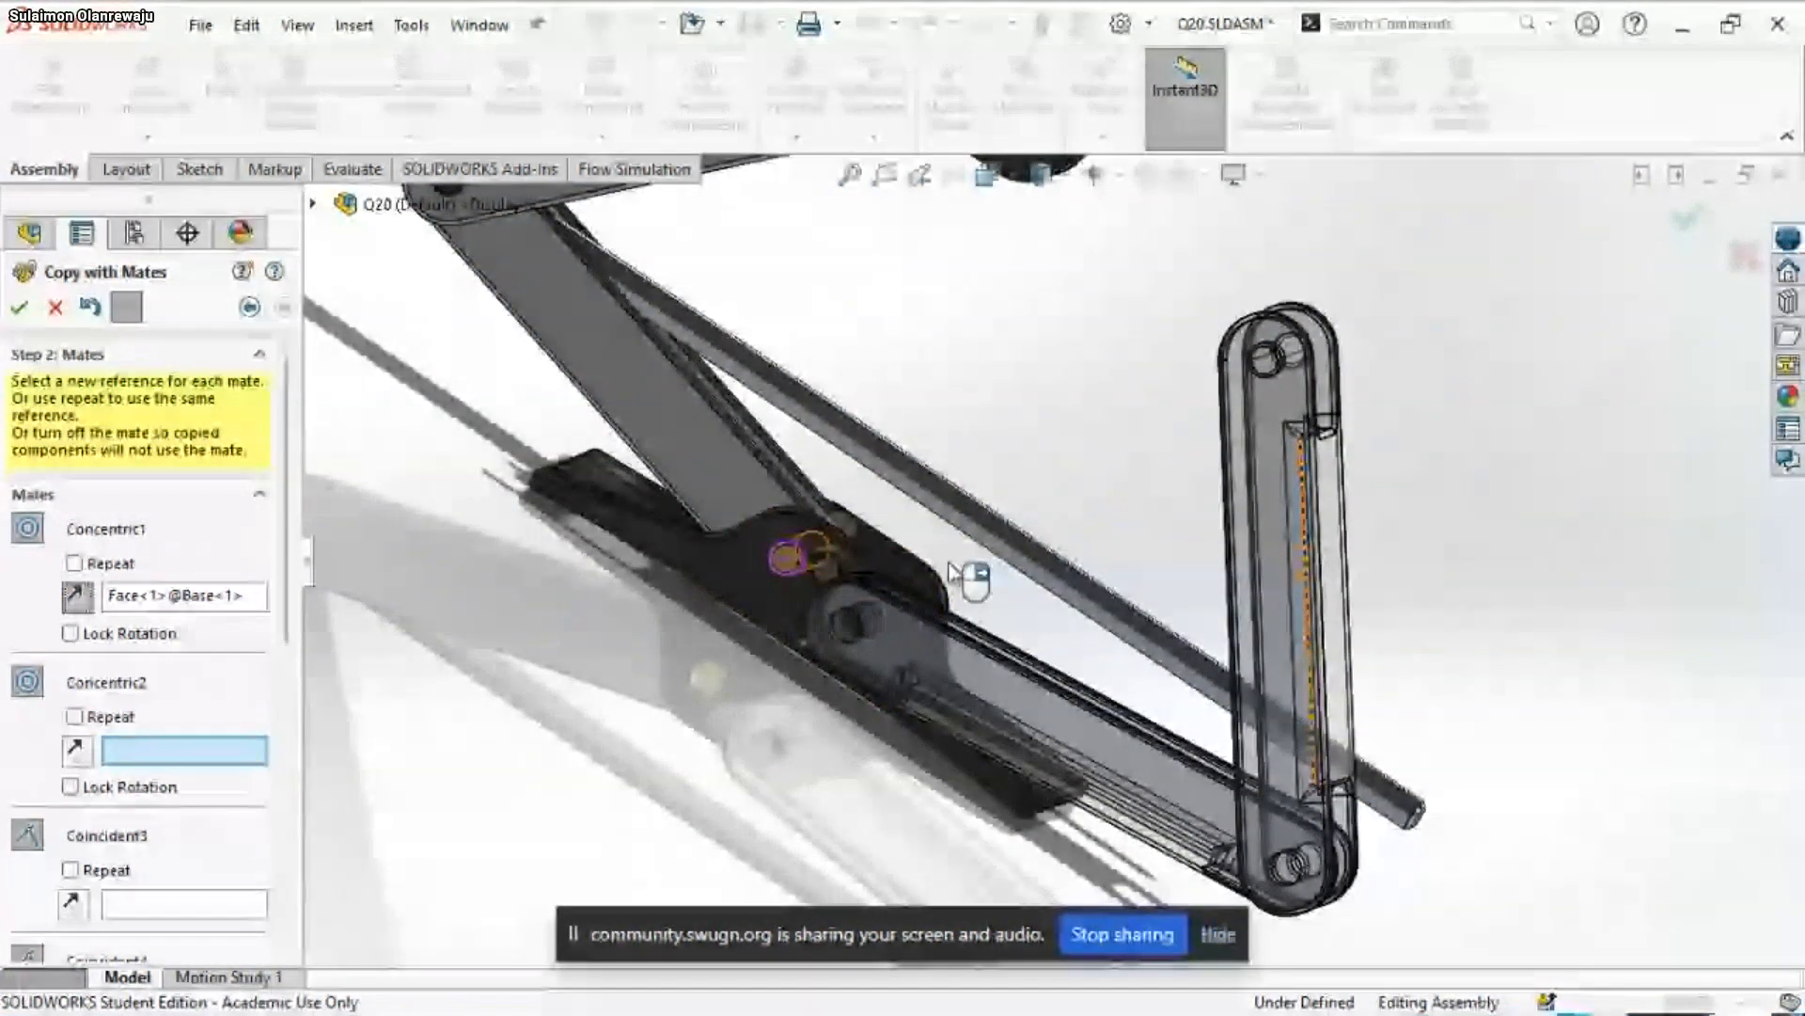
scroll(890, 625, "down", 2)
middle_click_drag(890, 628, 799, 654)
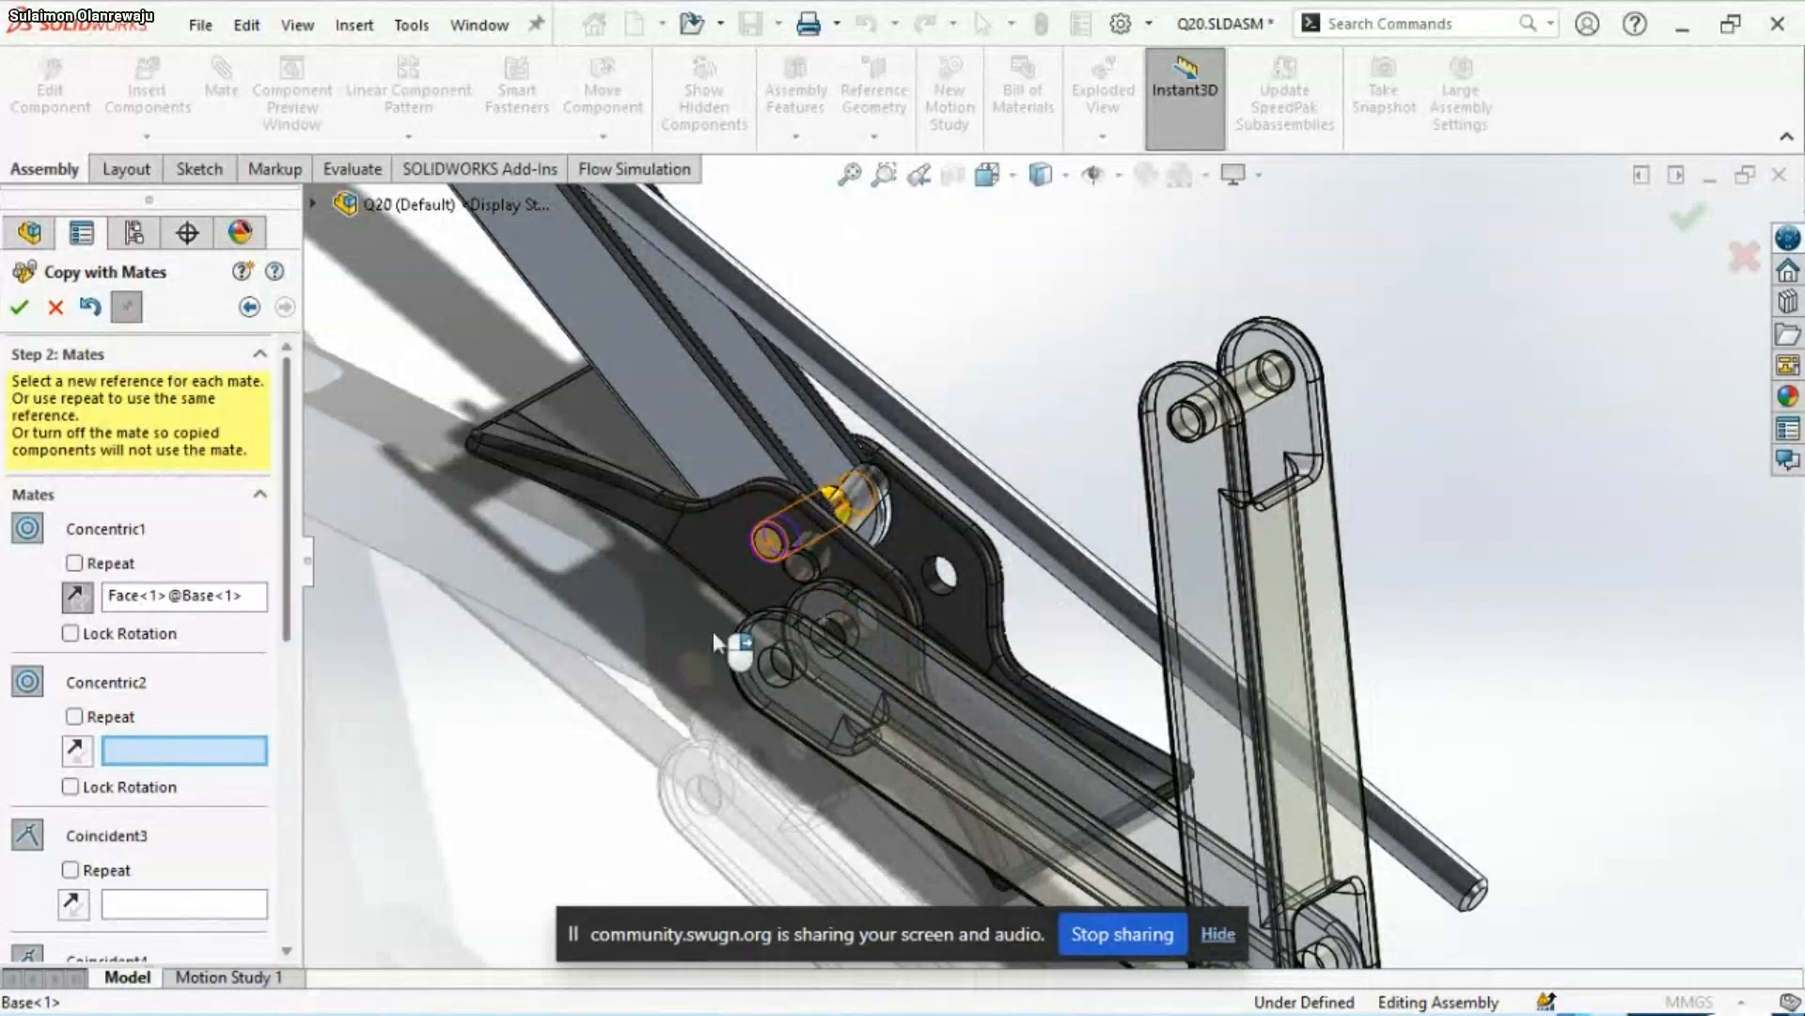
middle_click_drag(814, 629, 987, 649)
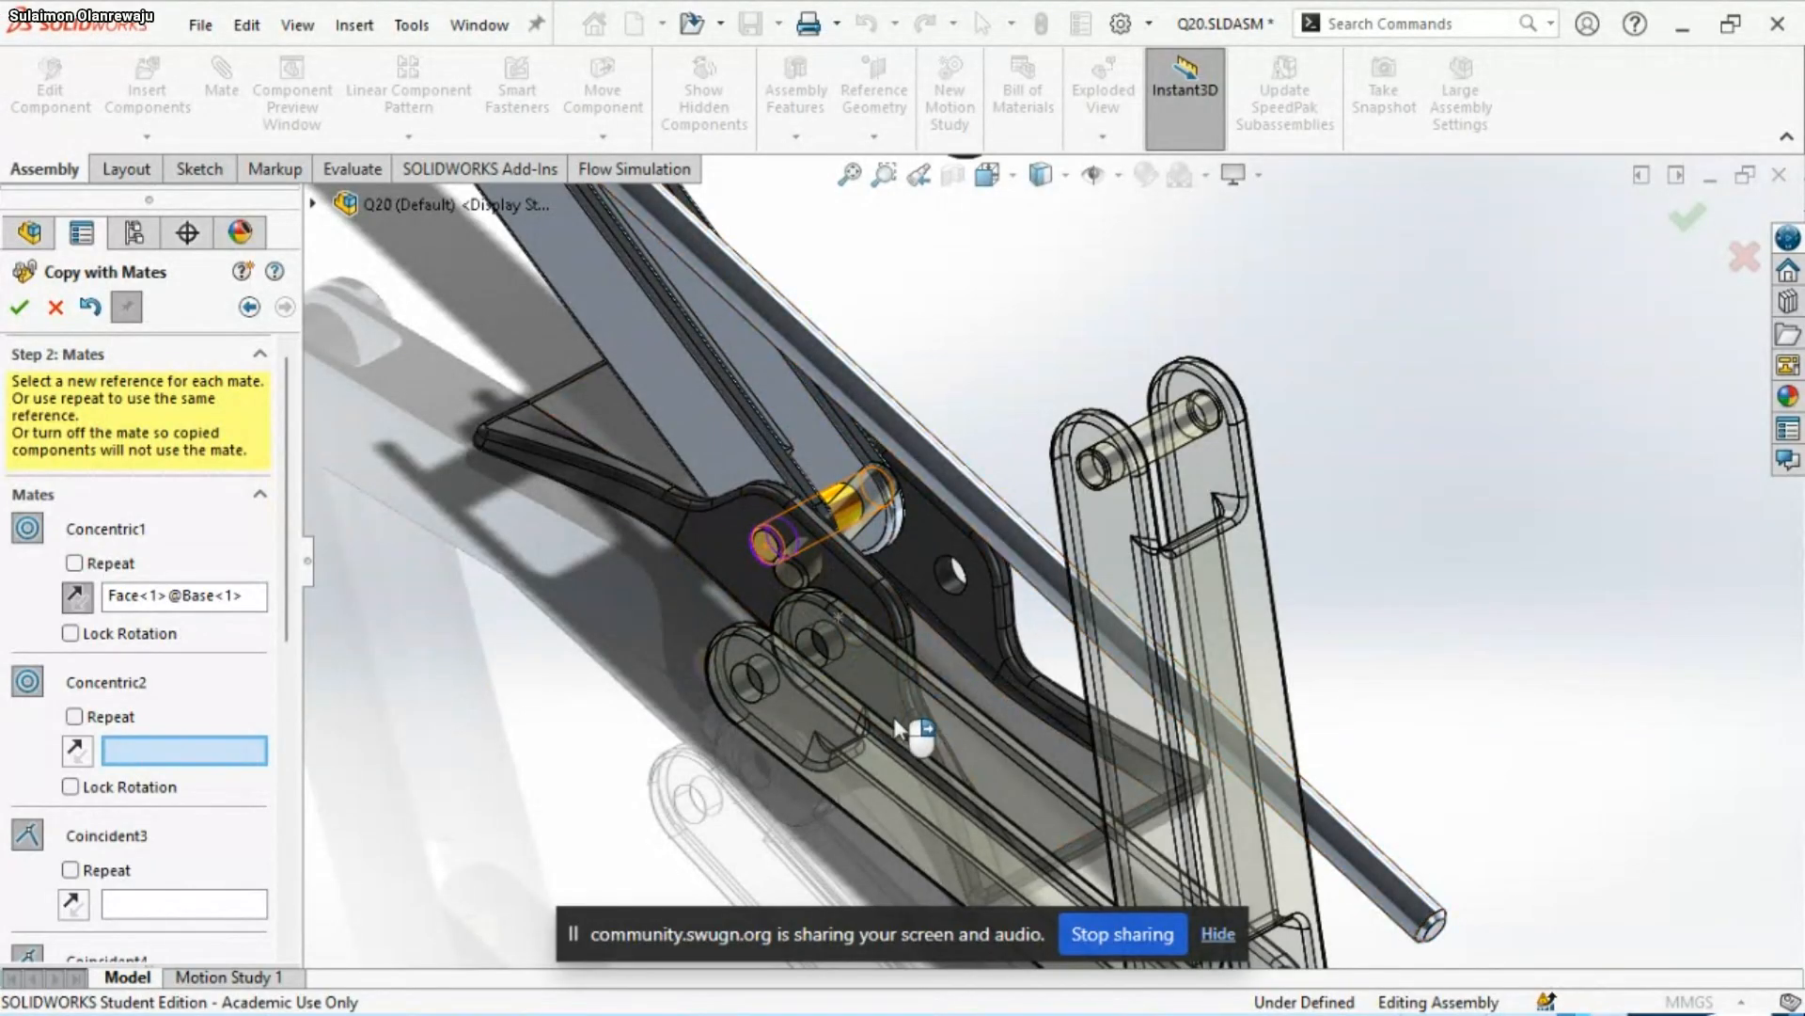
scroll(879, 711, "down", 2)
scroll(874, 710, "up", 2)
scroll(996, 550, "down", 2)
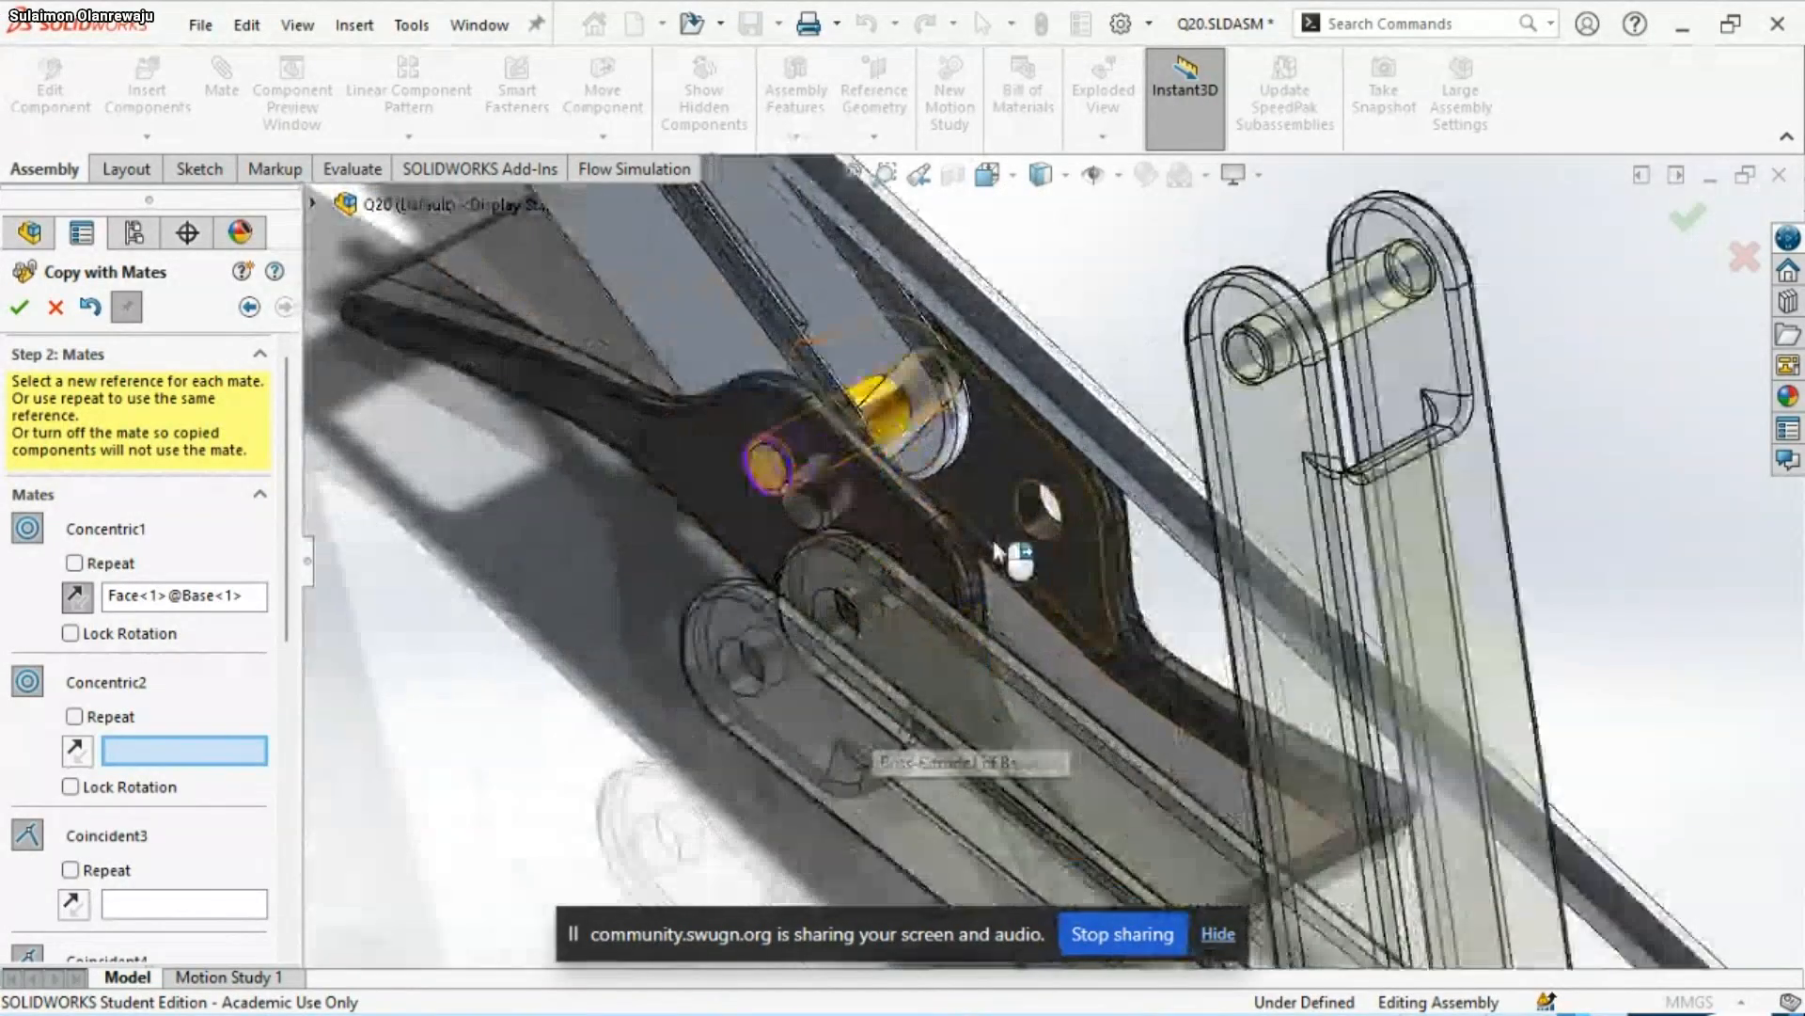
scroll(922, 593, "down", 2)
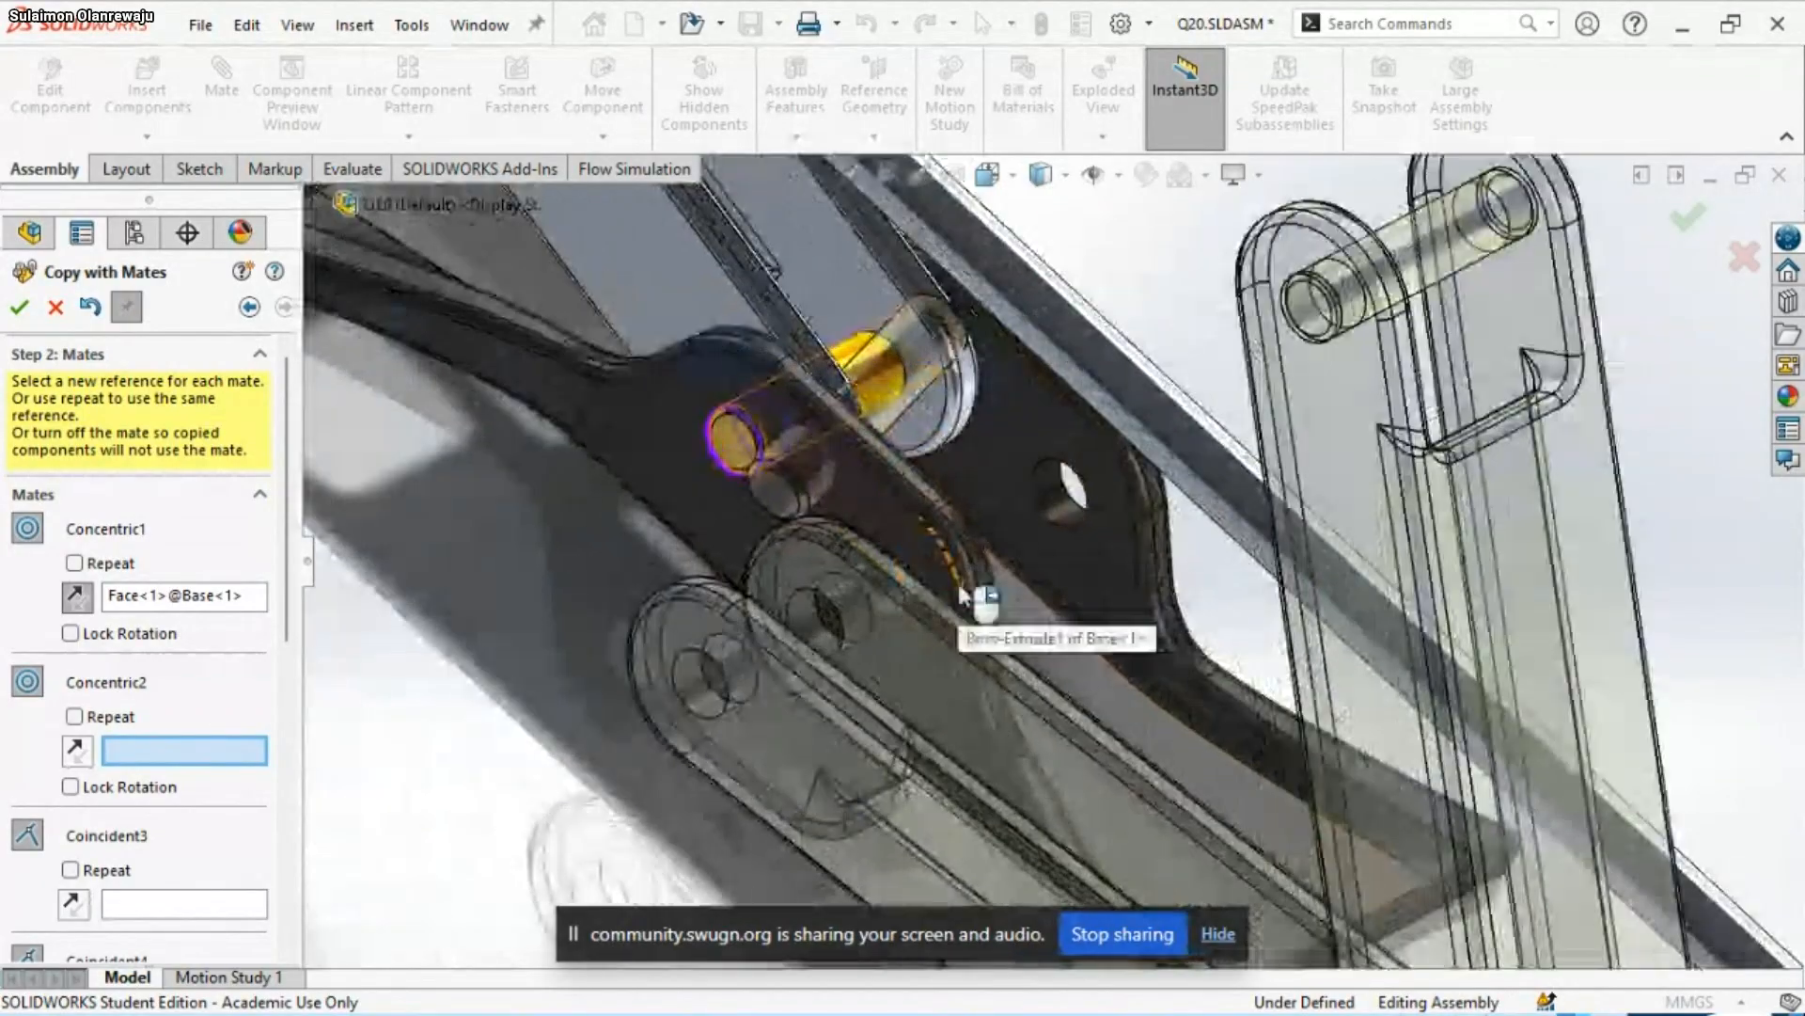
middle_click_drag(961, 595, 807, 707)
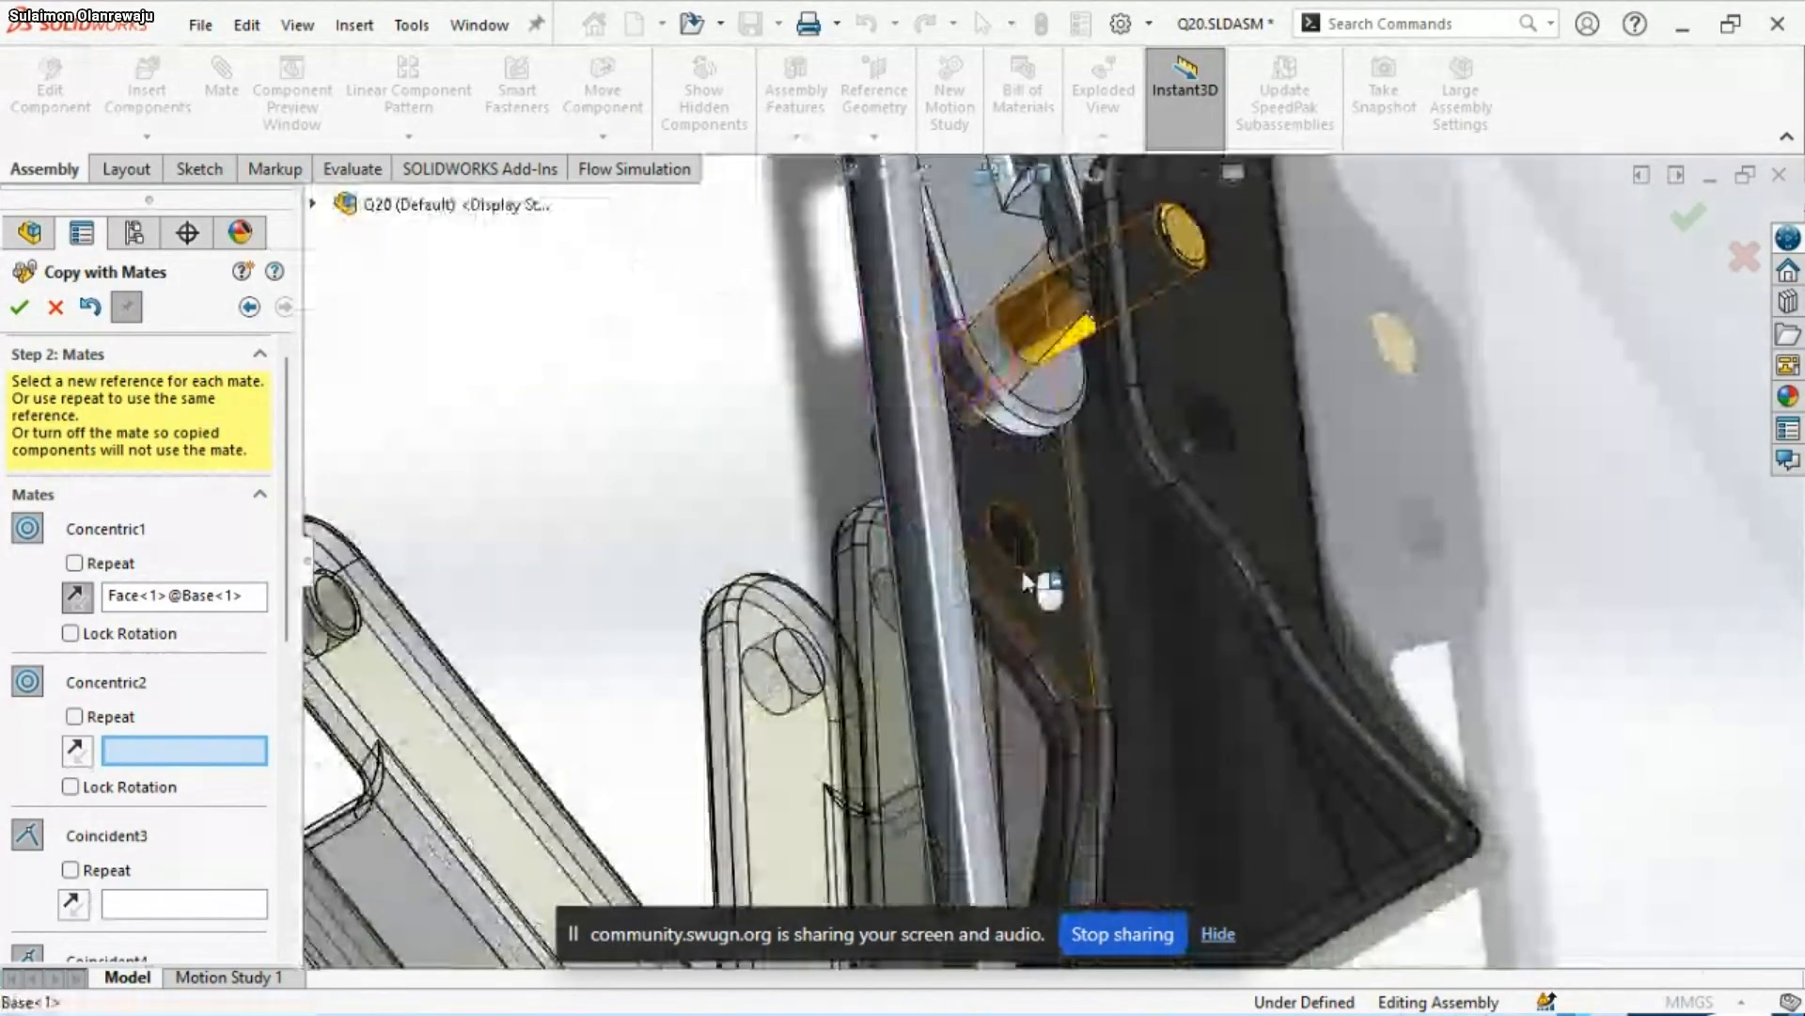
left_click(1029, 545)
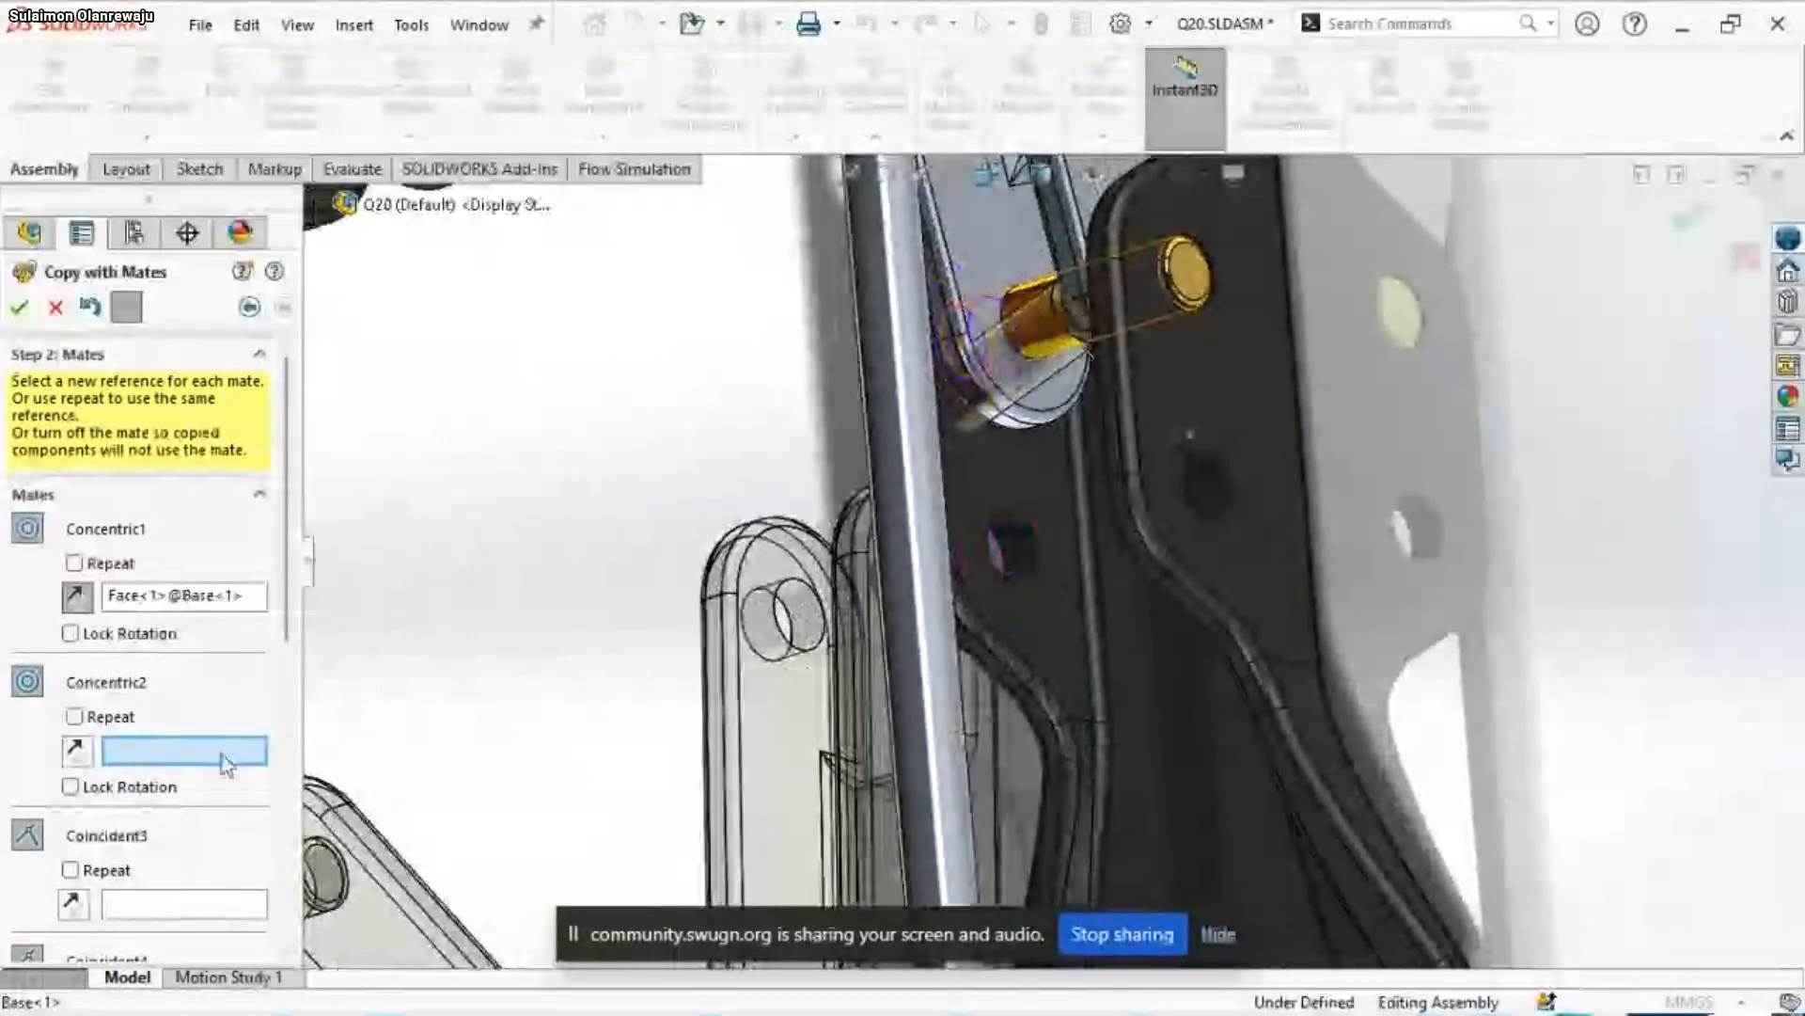
left_click(1017, 548)
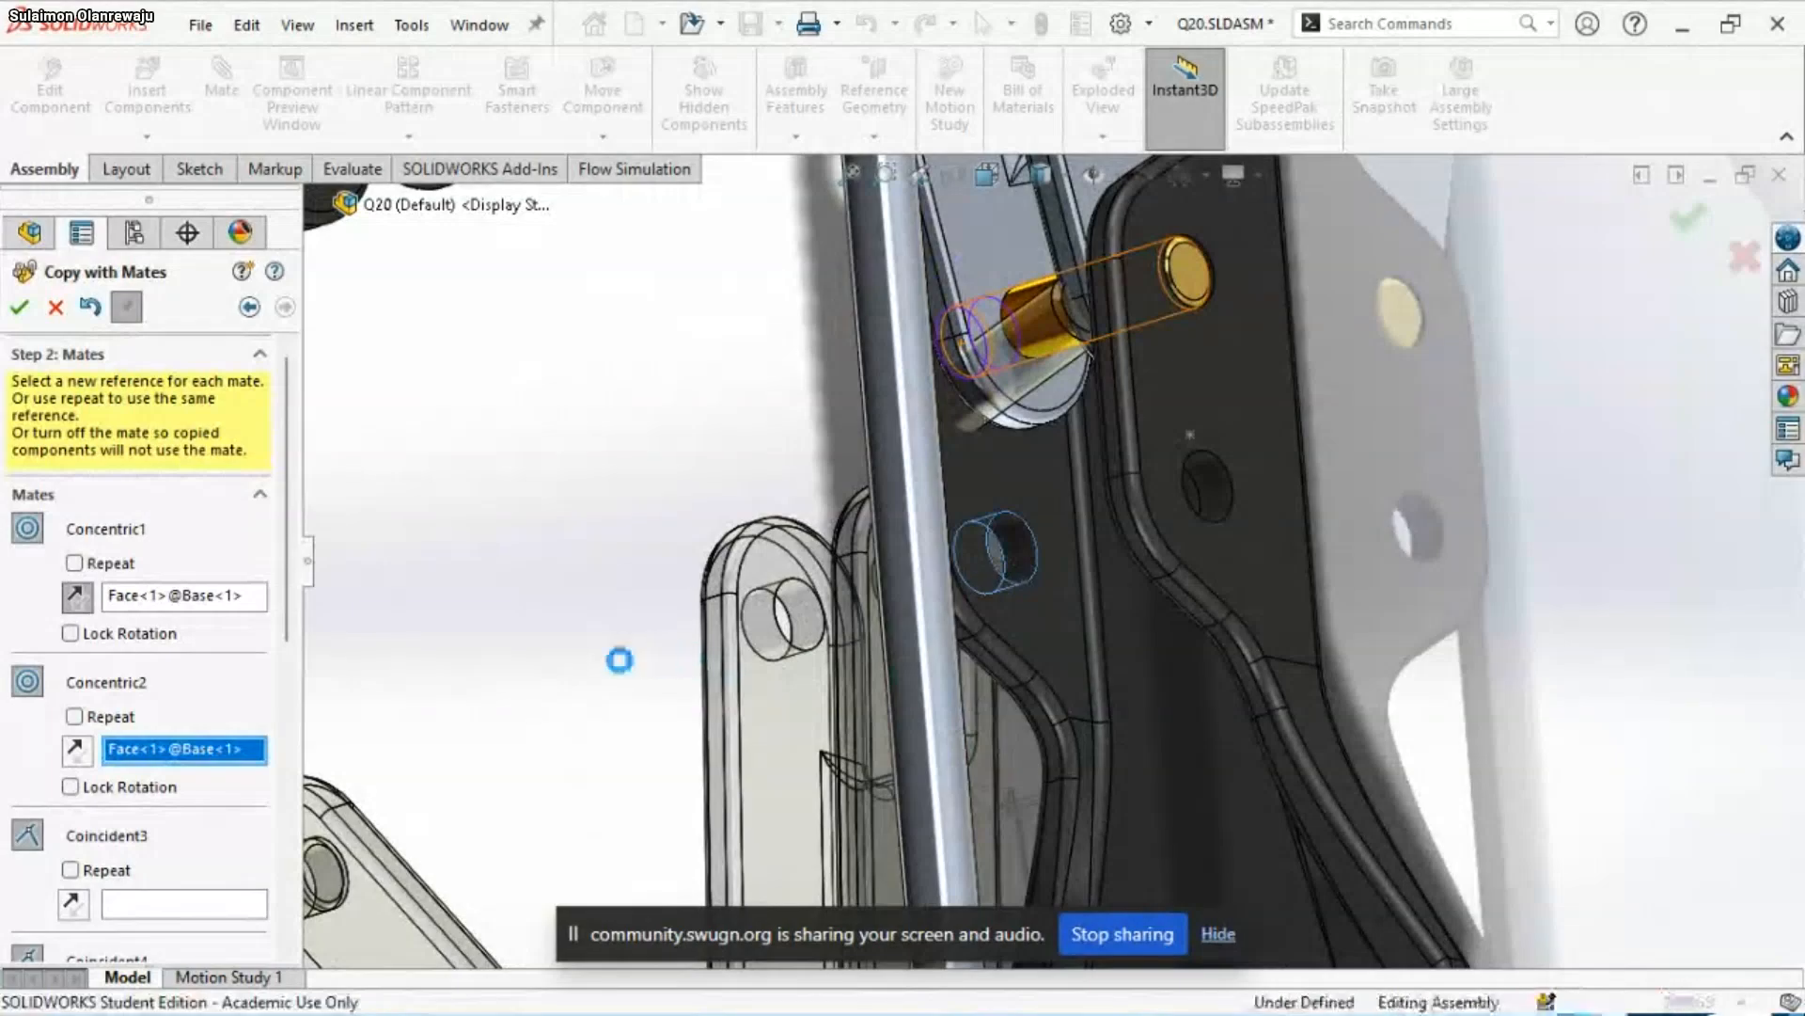
Examine the original Bottom-Linkage and Base faces highlighted for Coincident3 and the position of the copied components
scroll(976, 559, "up", 8)
scroll(1048, 540, "down", 5)
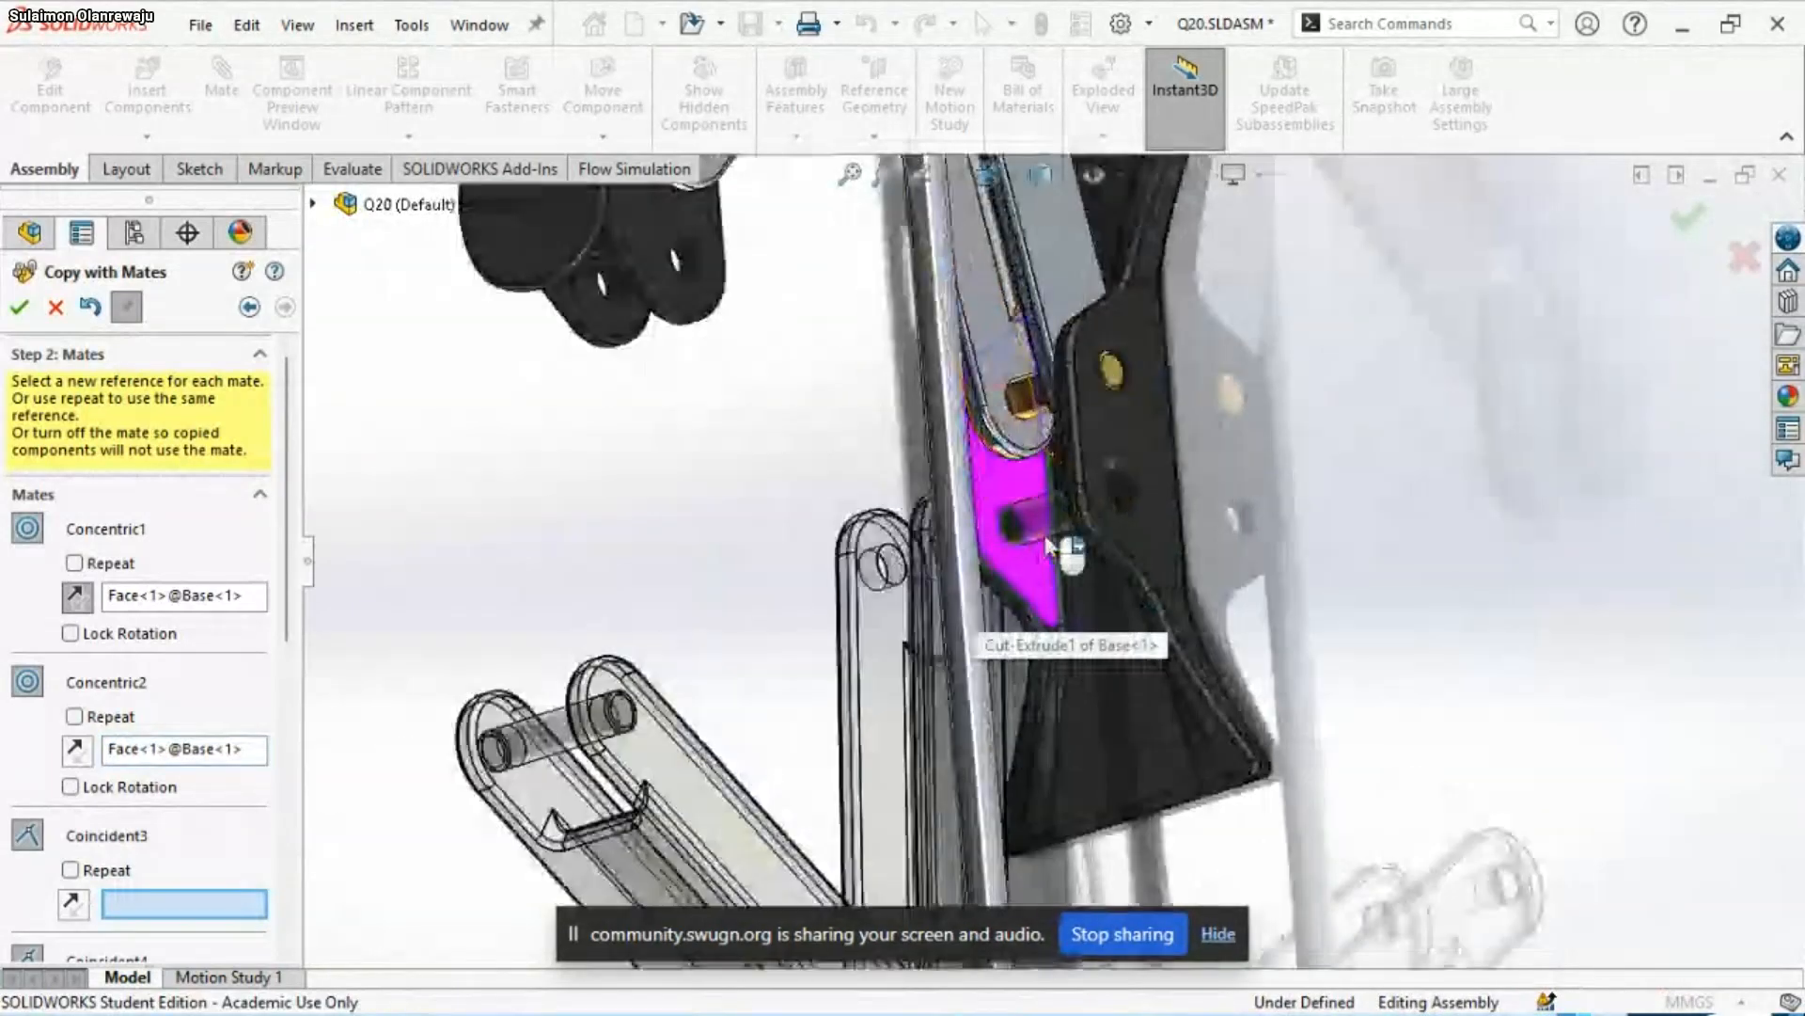
scroll(1049, 544, "down", 2)
middle_click_drag(1058, 511, 1255, 542)
middle_click_drag(1241, 420, 1237, 461)
scroll(1237, 461, "up", 4)
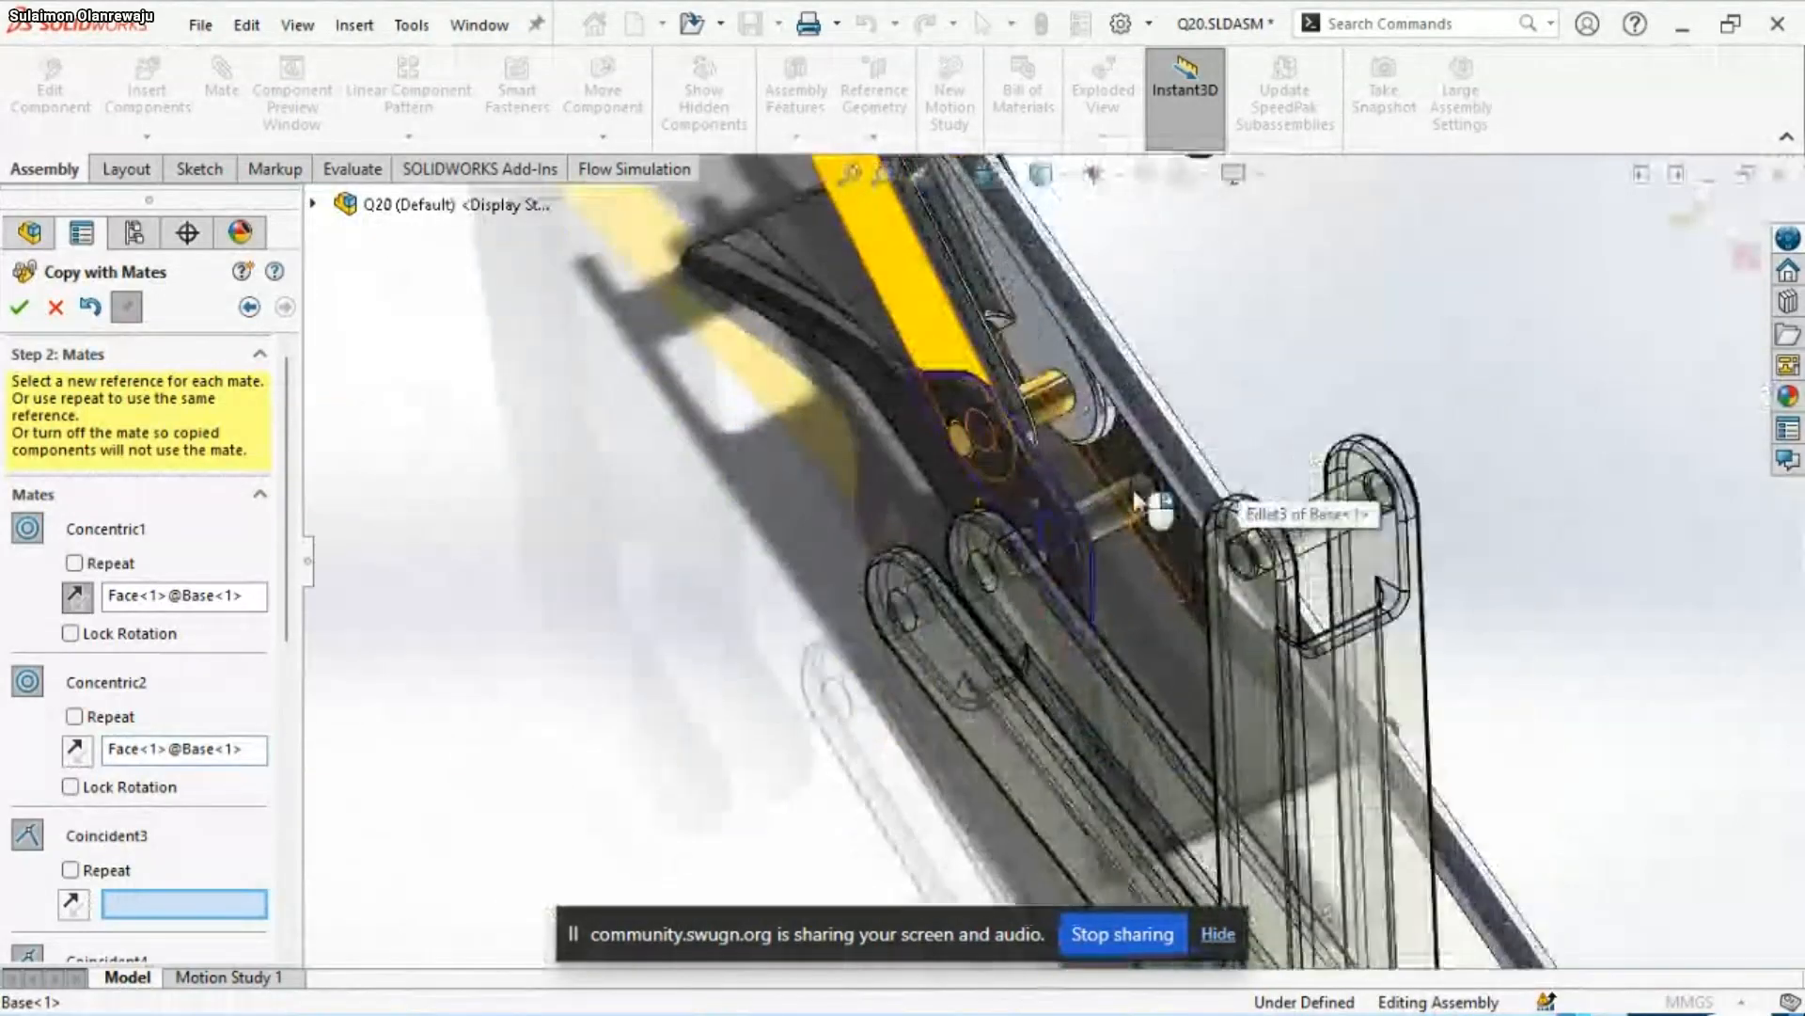
scroll(1132, 489, "down", 4)
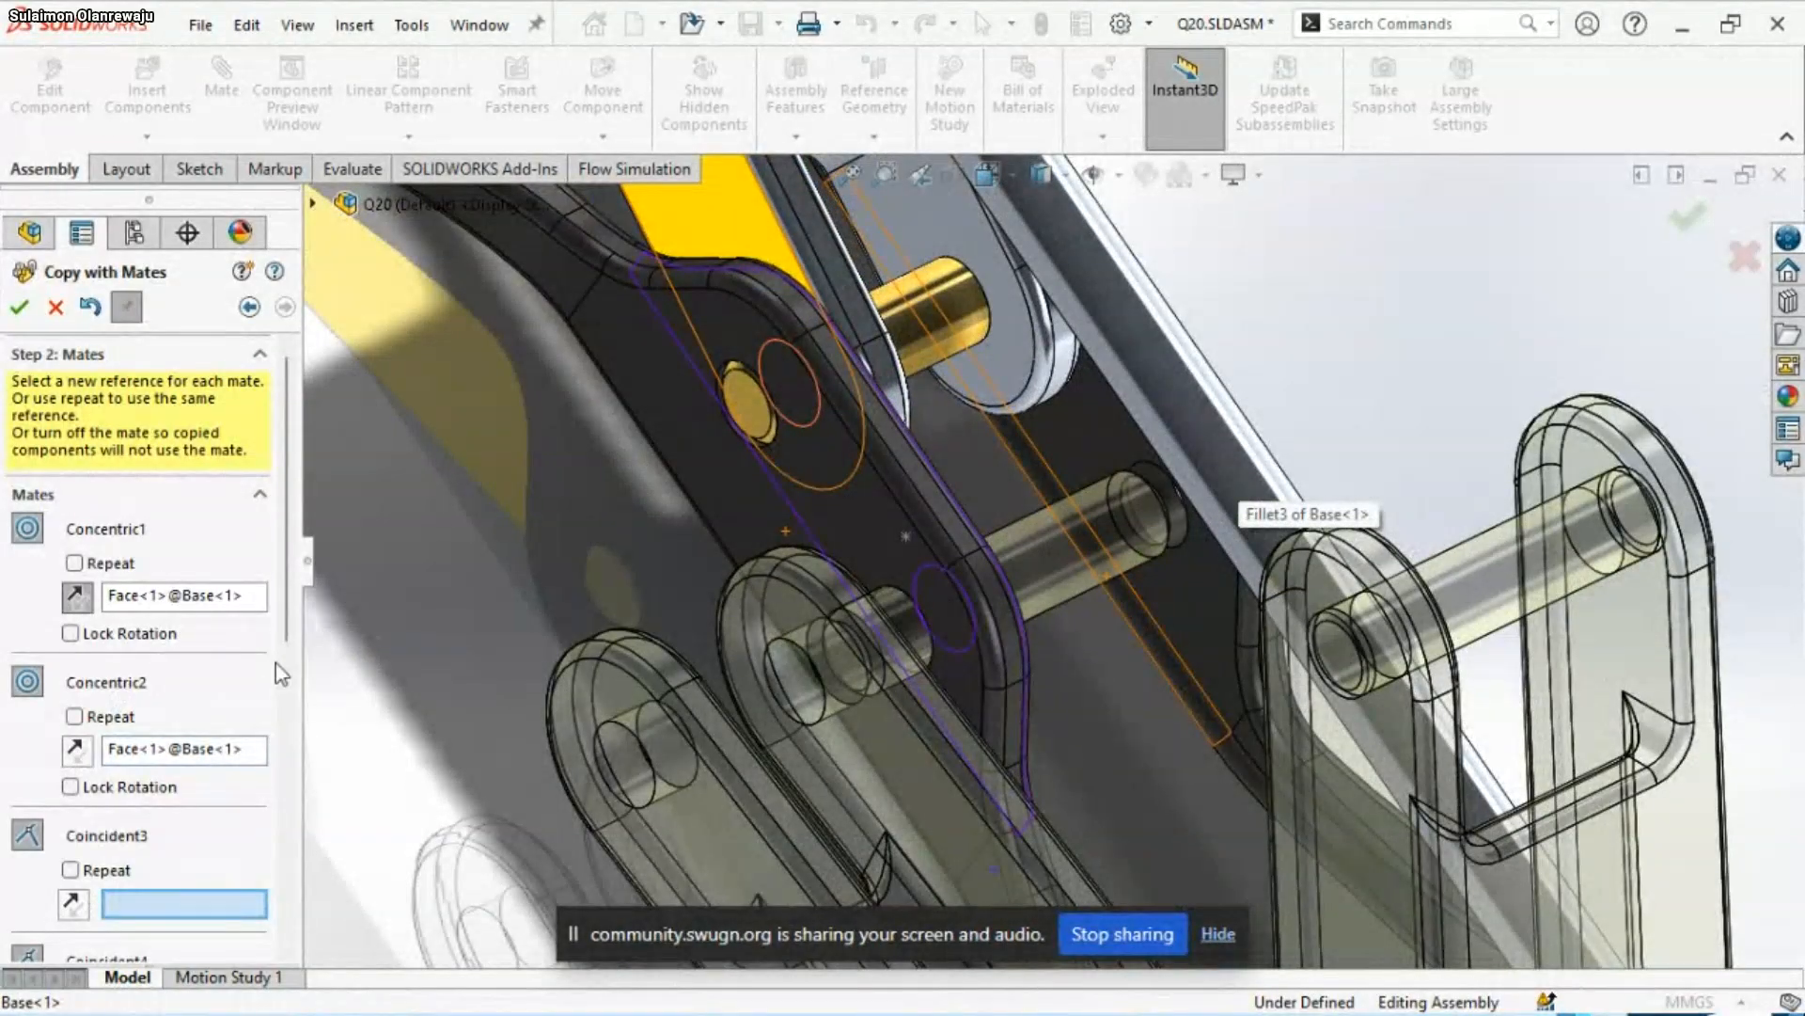
scroll(282, 613, "down", 5)
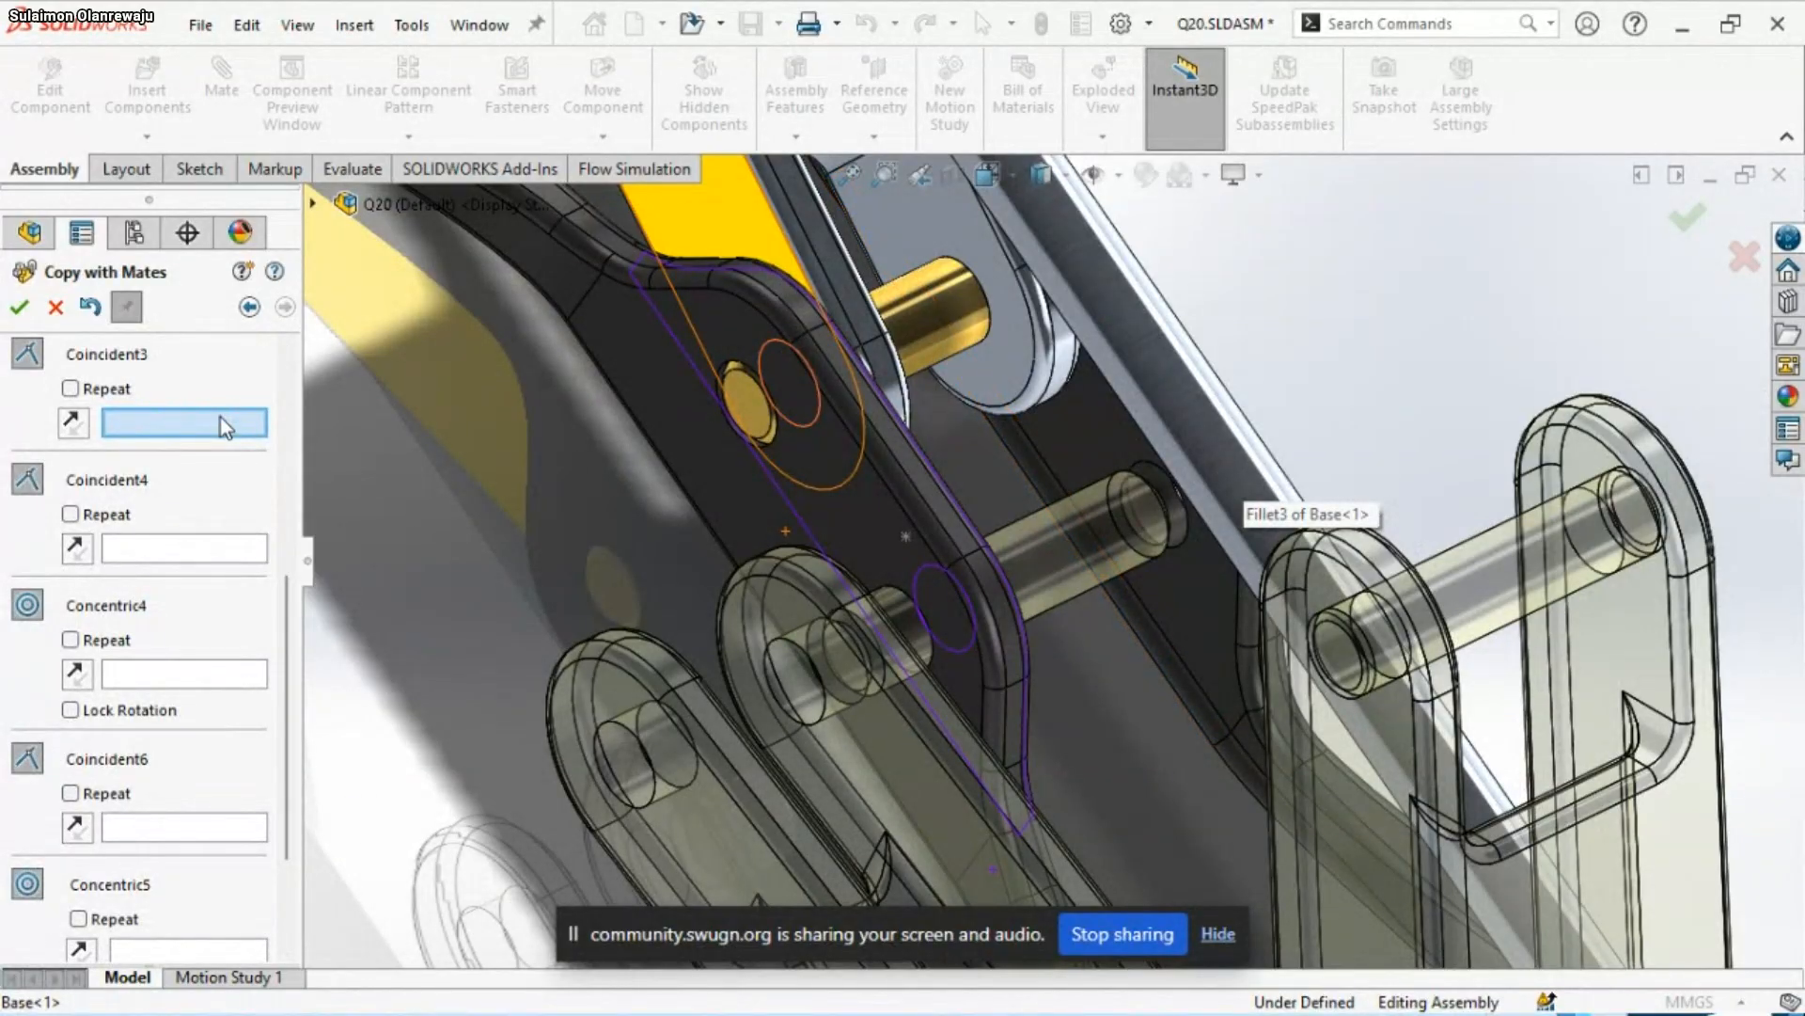
middle_click_drag(795, 587, 1048, 671)
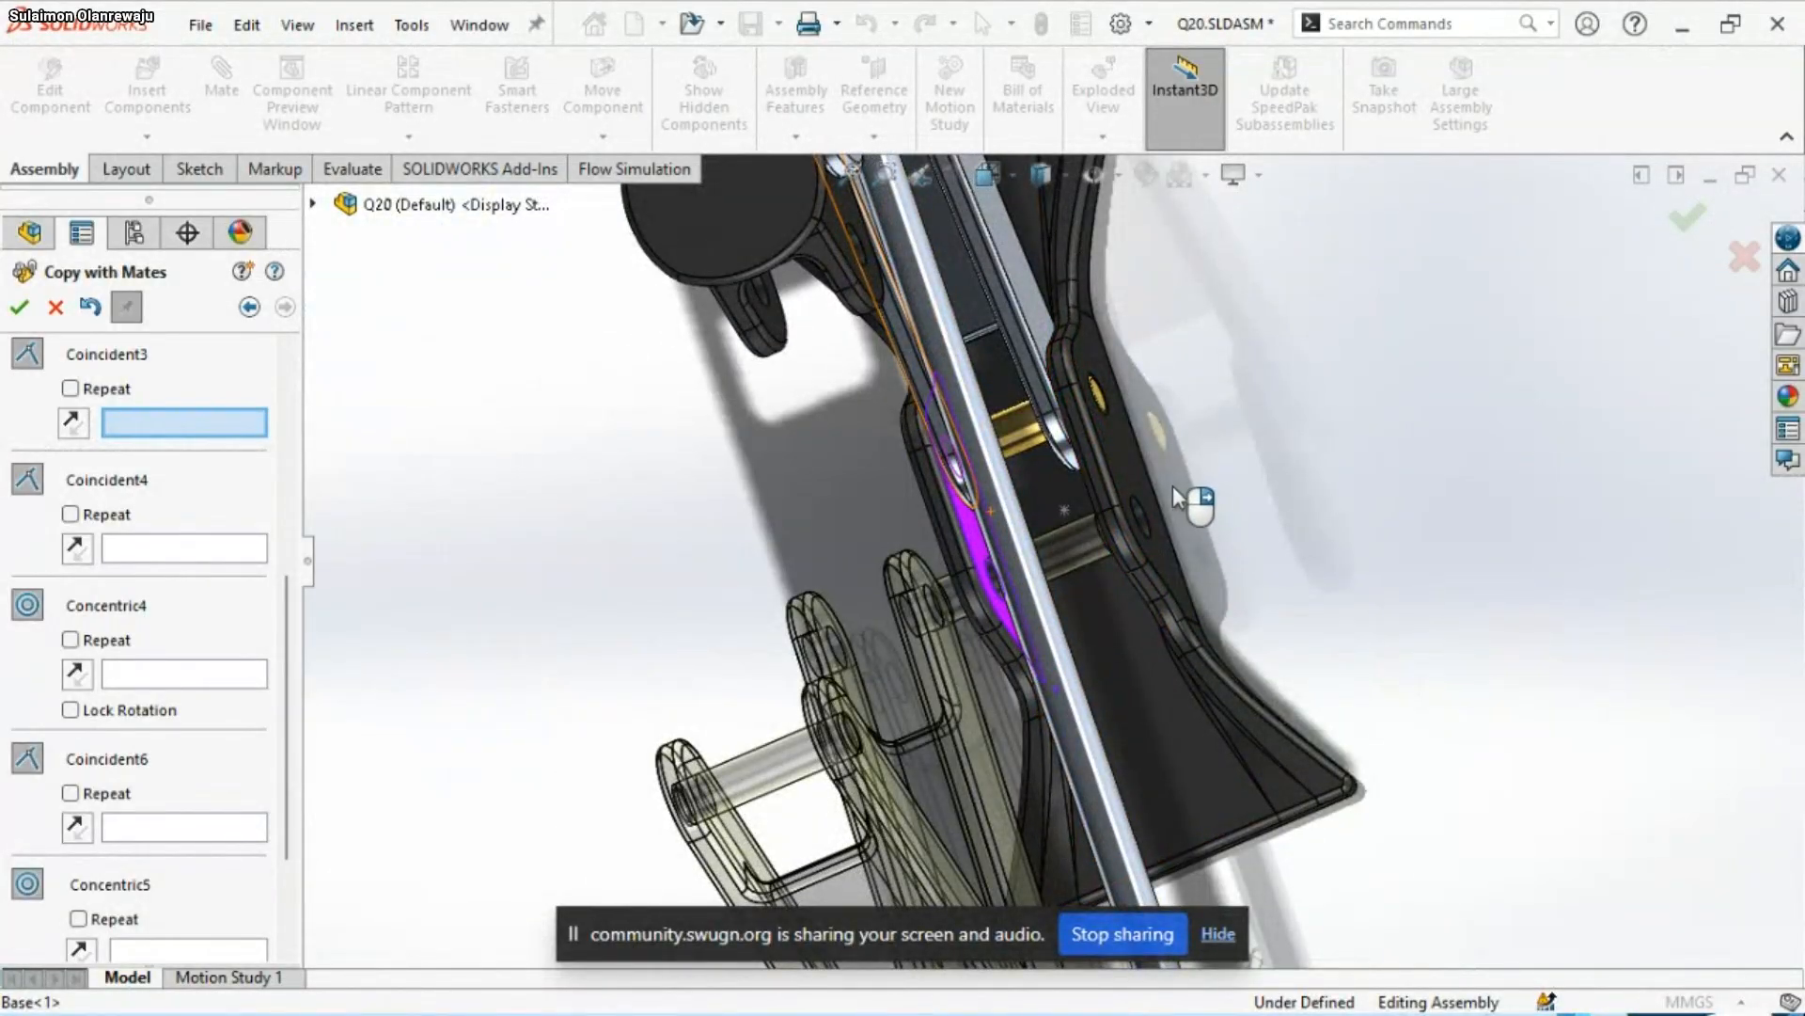
middle_click_drag(1172, 485, 555, 363)
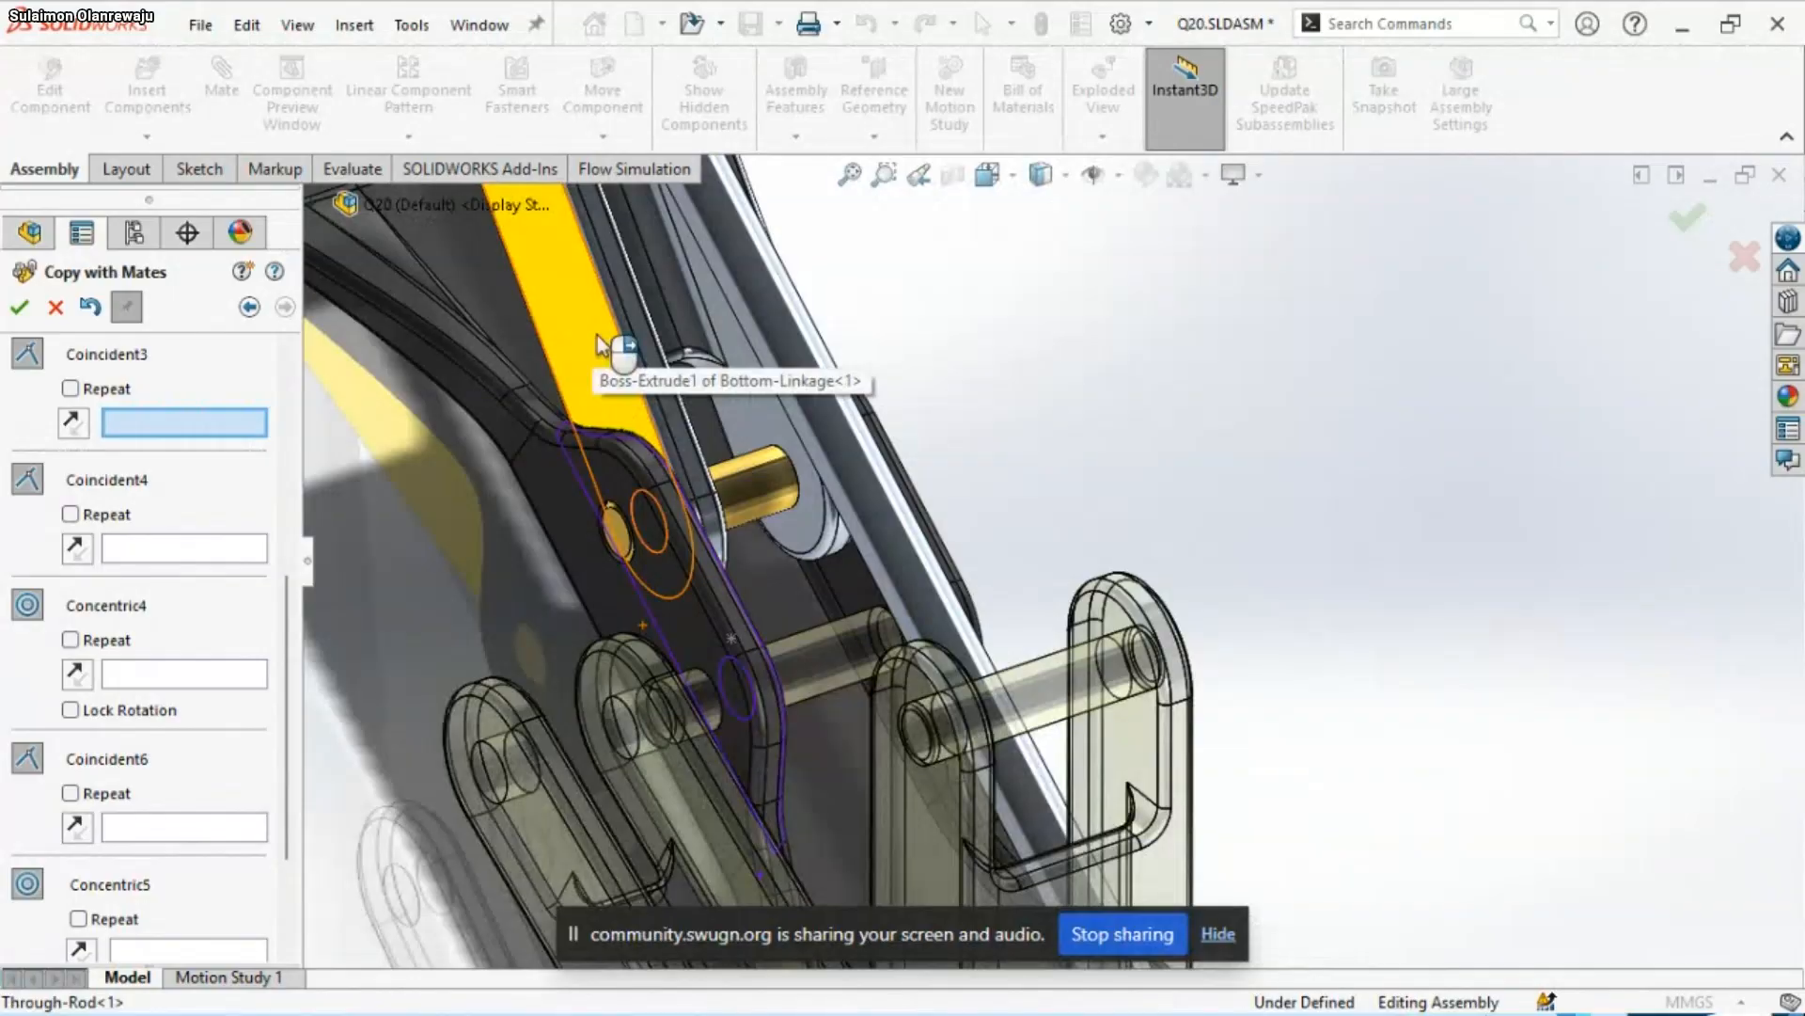
middle_click_drag(858, 645, 635, 645)
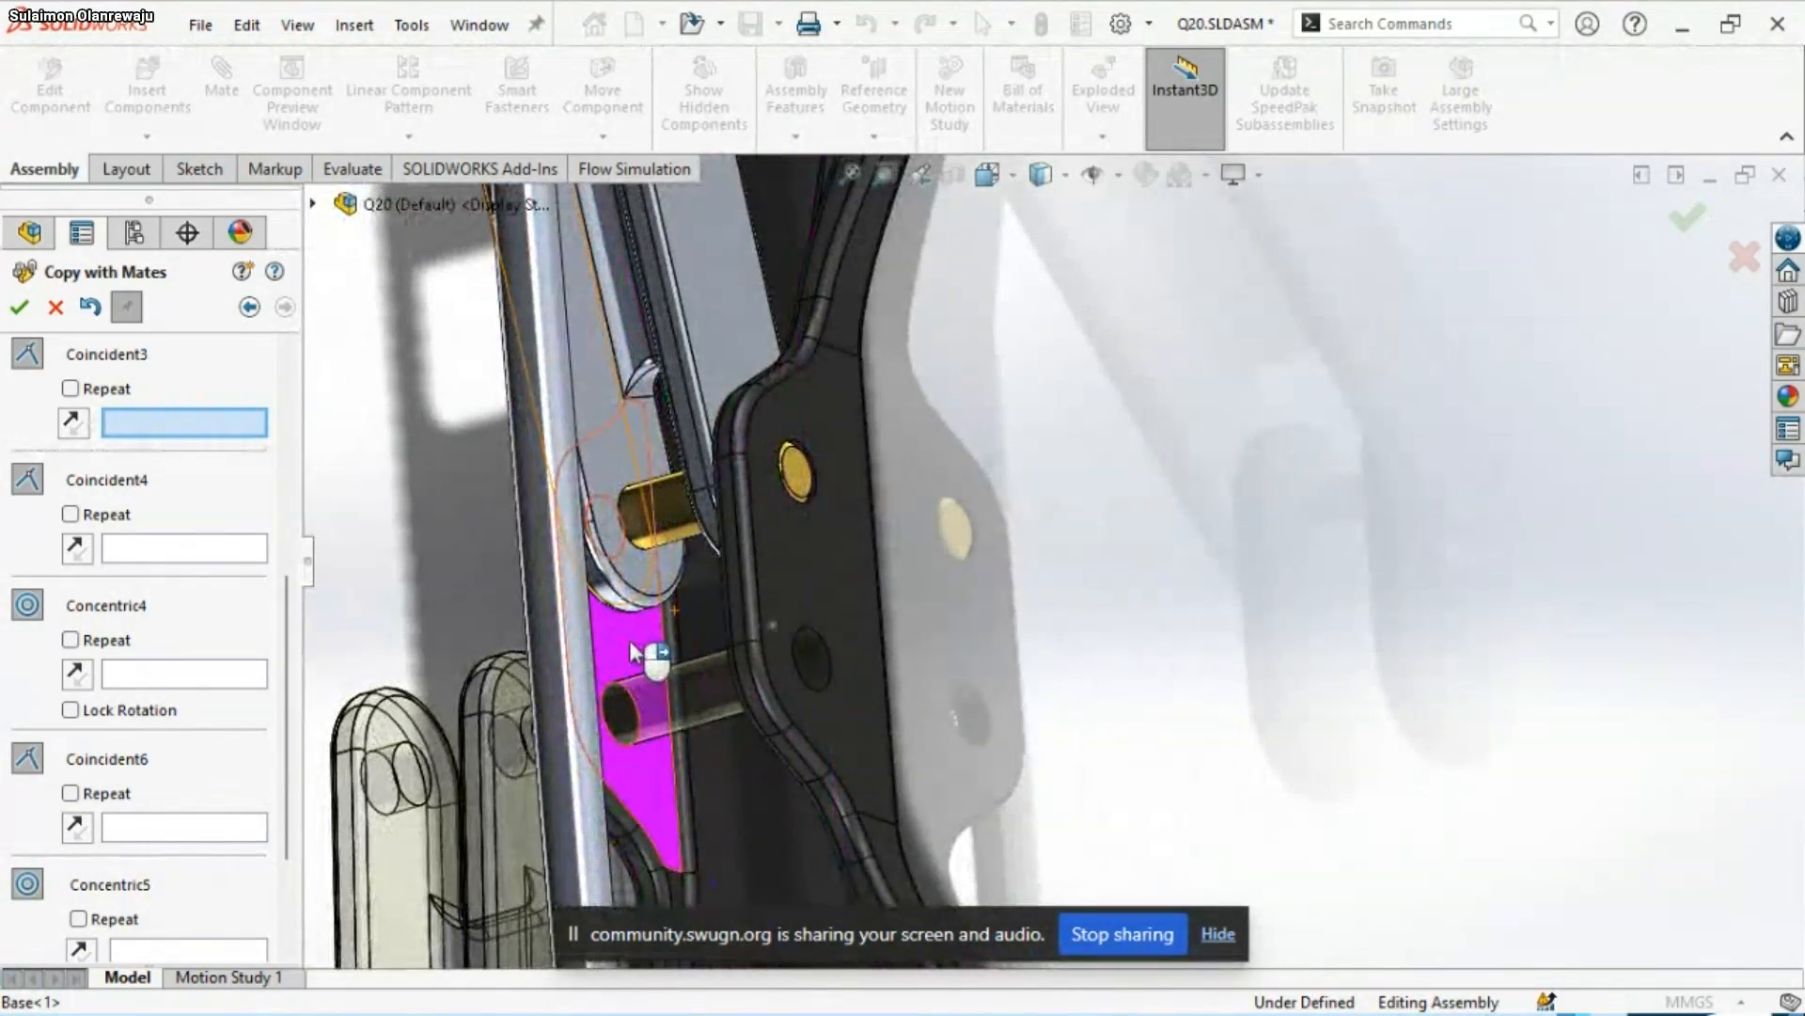
scroll(627, 634, "up", 4)
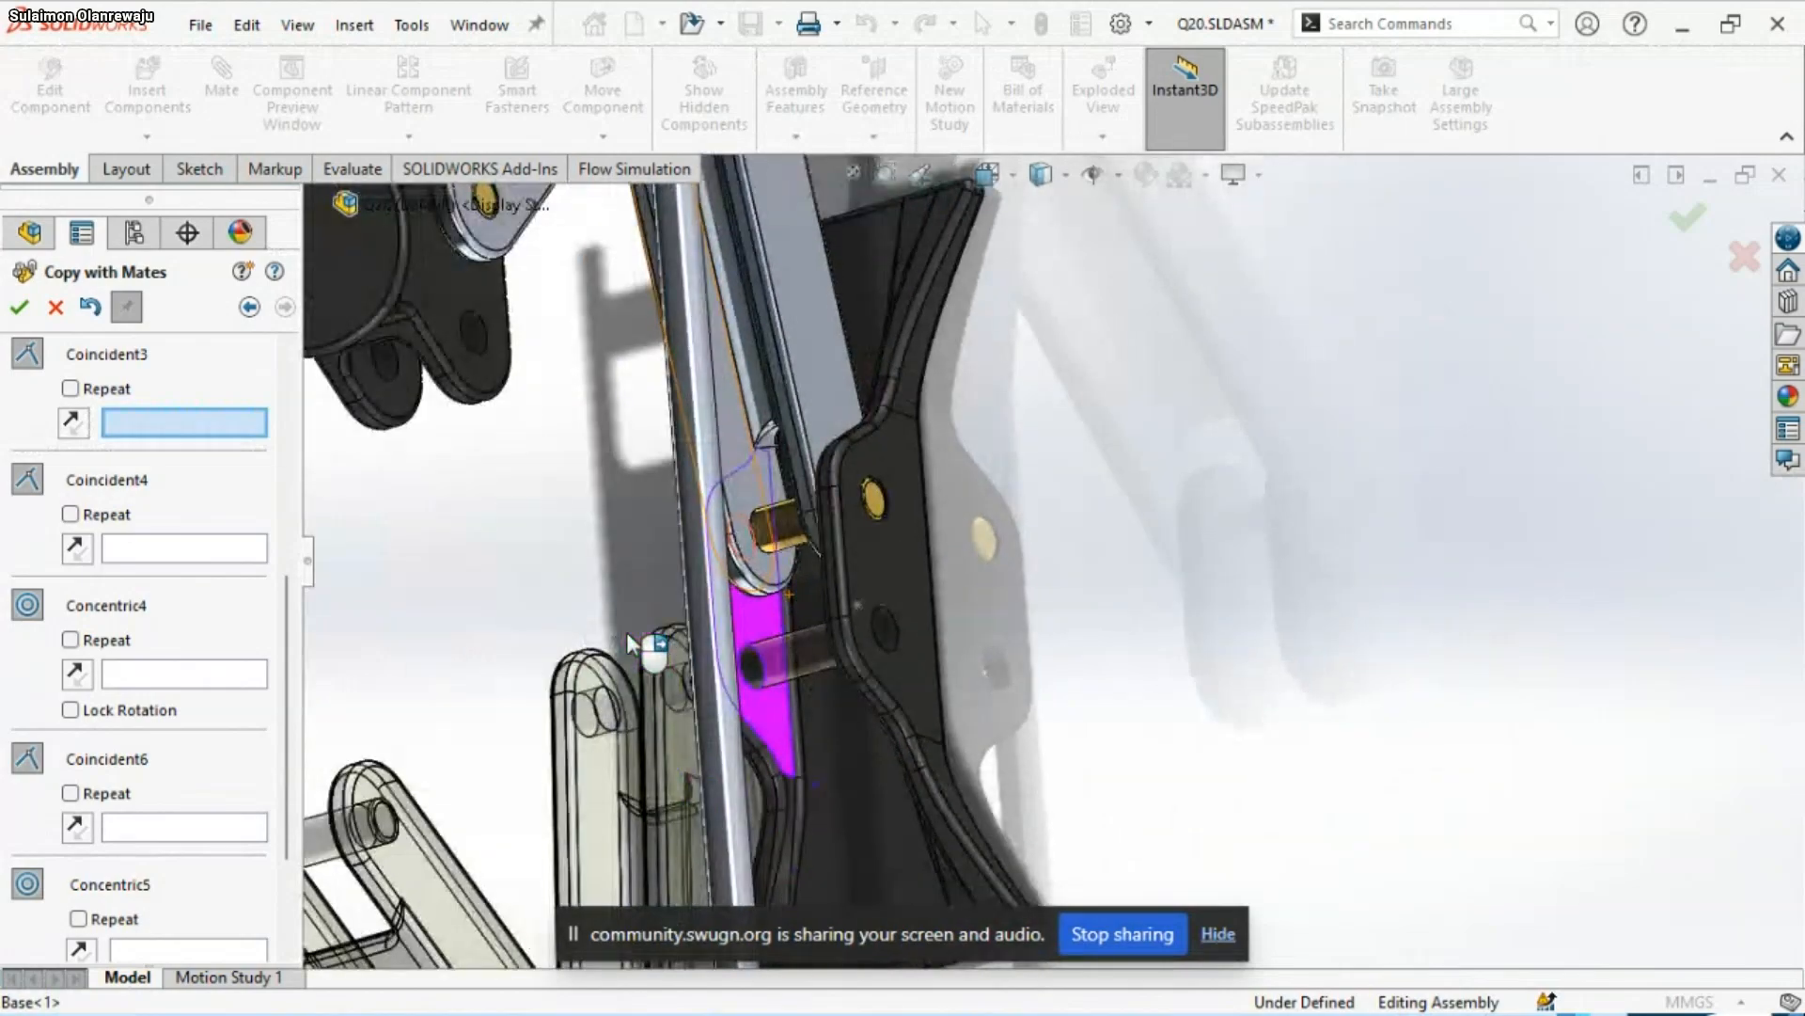
scroll(627, 634, "down", 2)
scroll(627, 634, "up", 1)
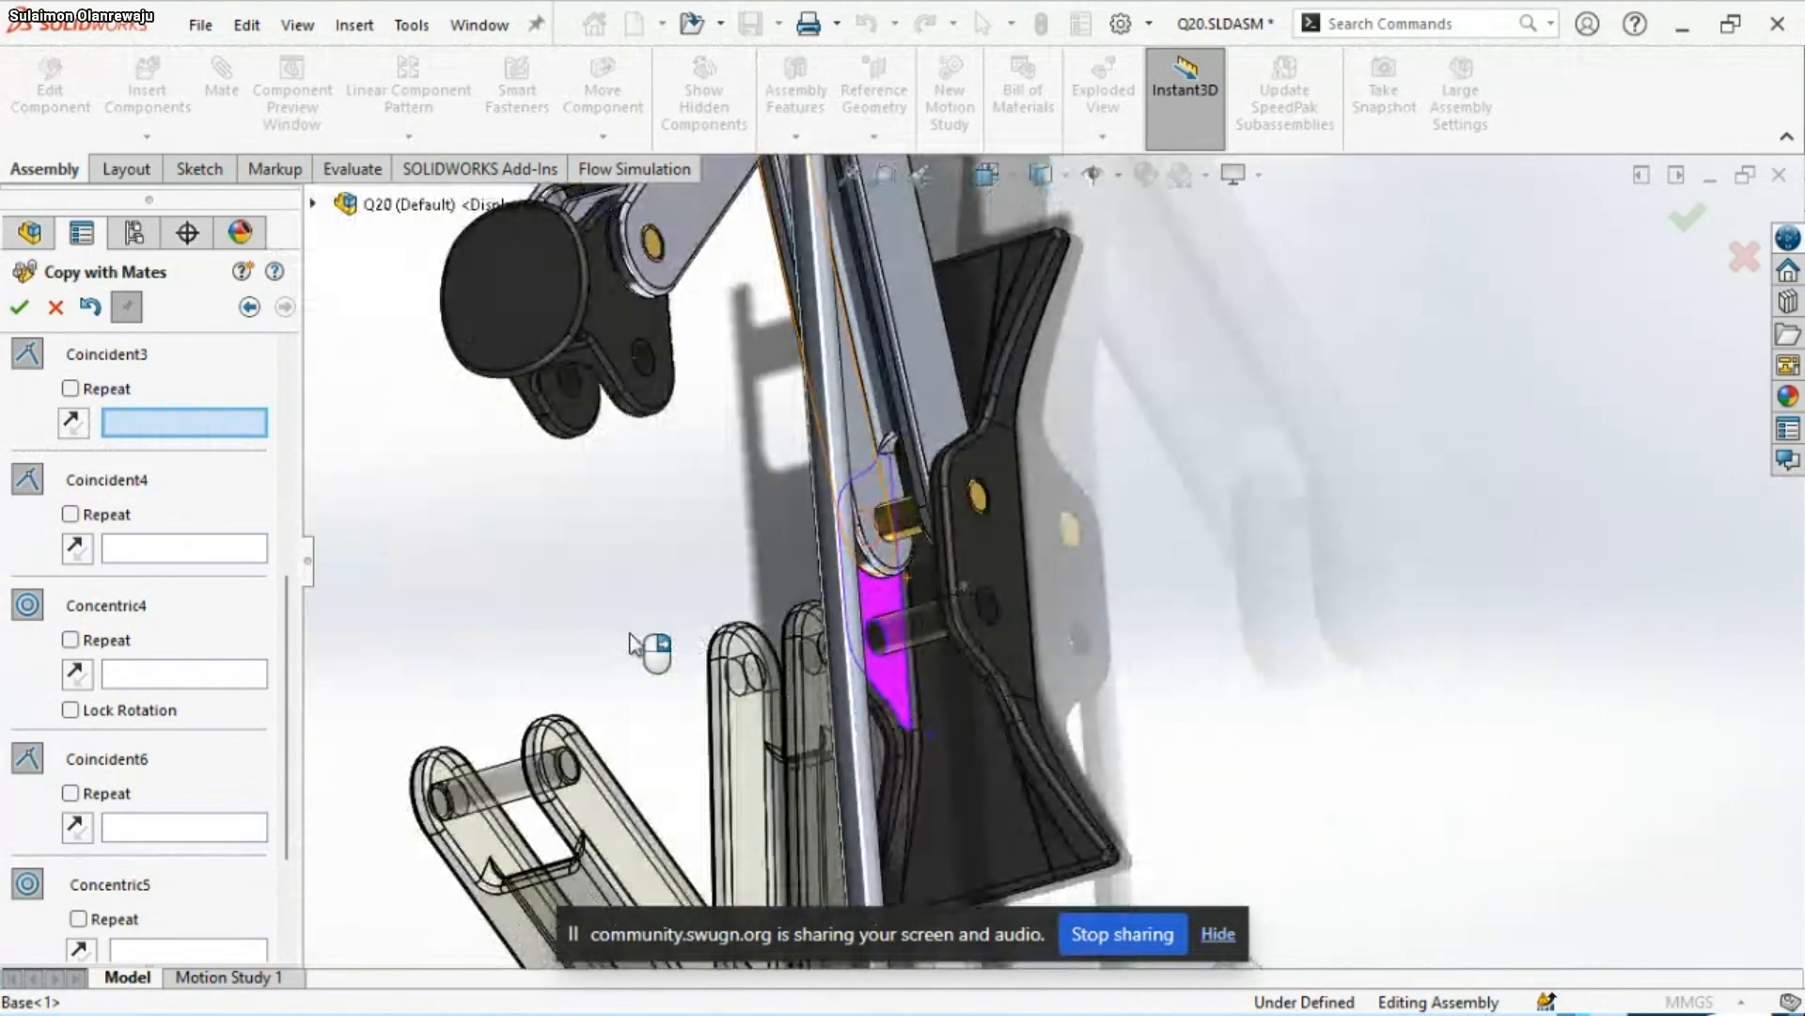
middle_click_drag(645, 645, 628, 716)
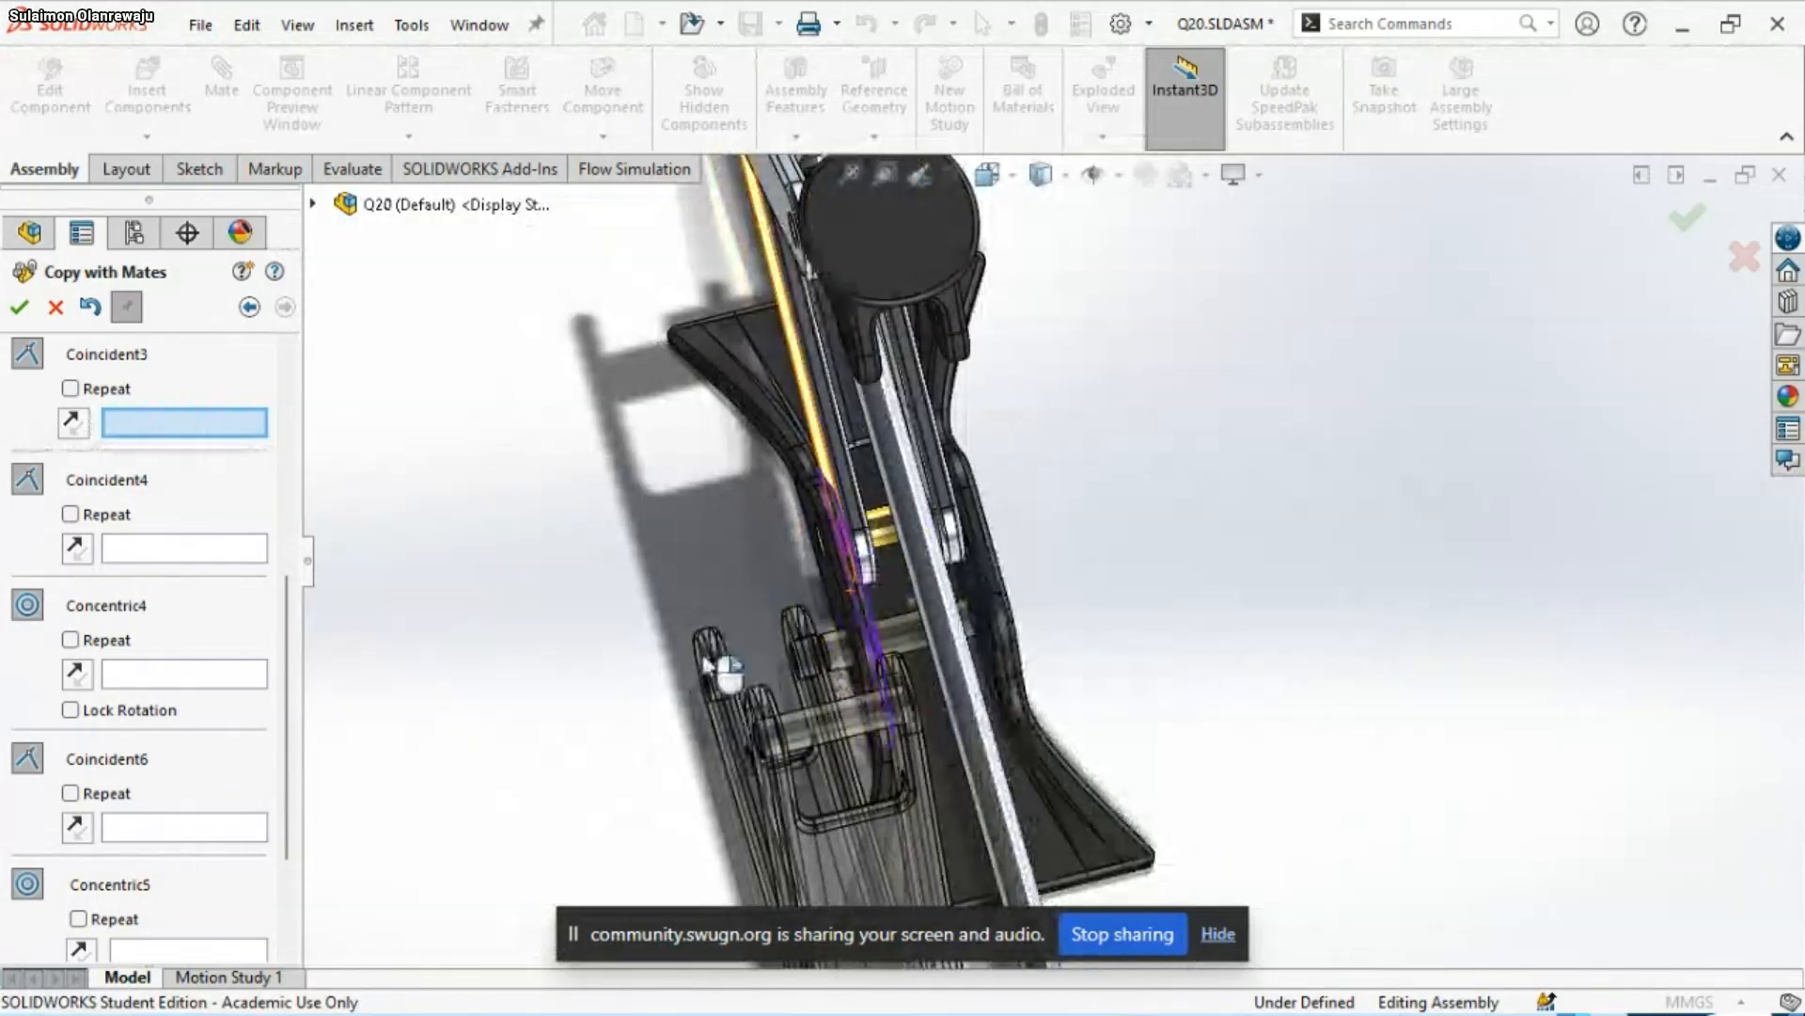
scroll(893, 597, "down", 1)
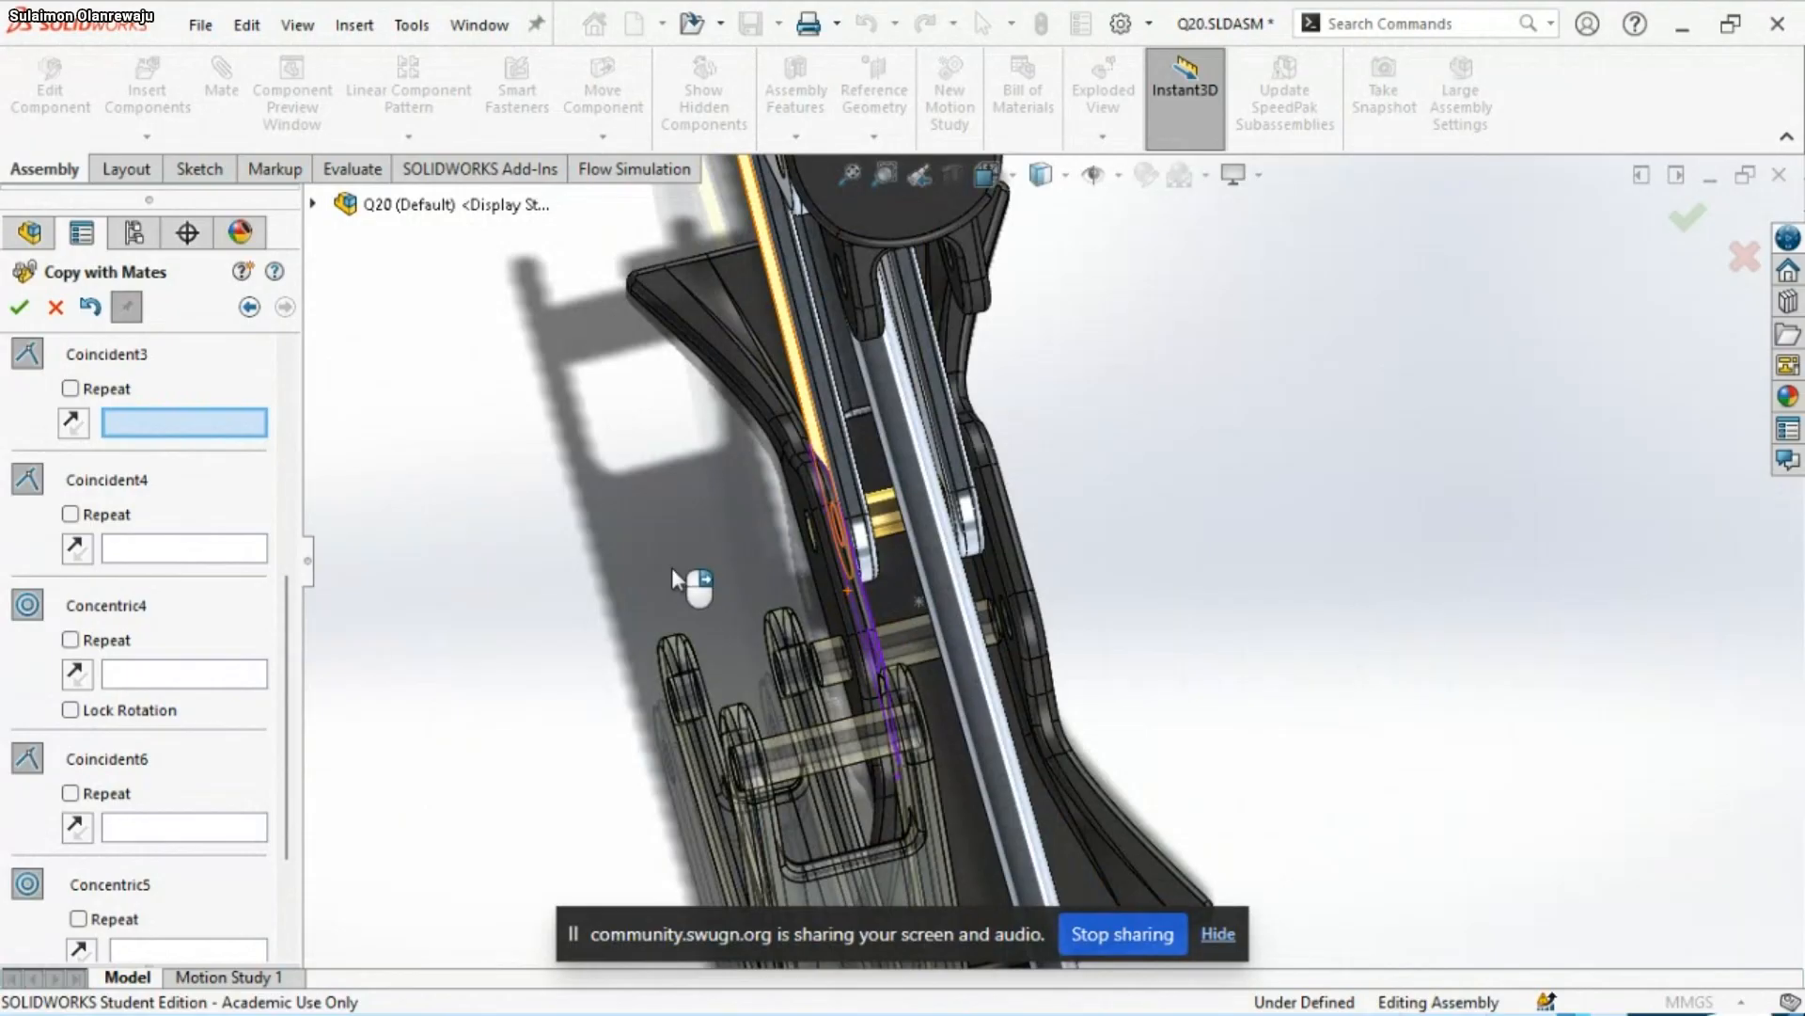
Set the inner face of the Base's side lug as the new reference for the Coincident3 mate
middle_click_drag(674, 522, 766, 752)
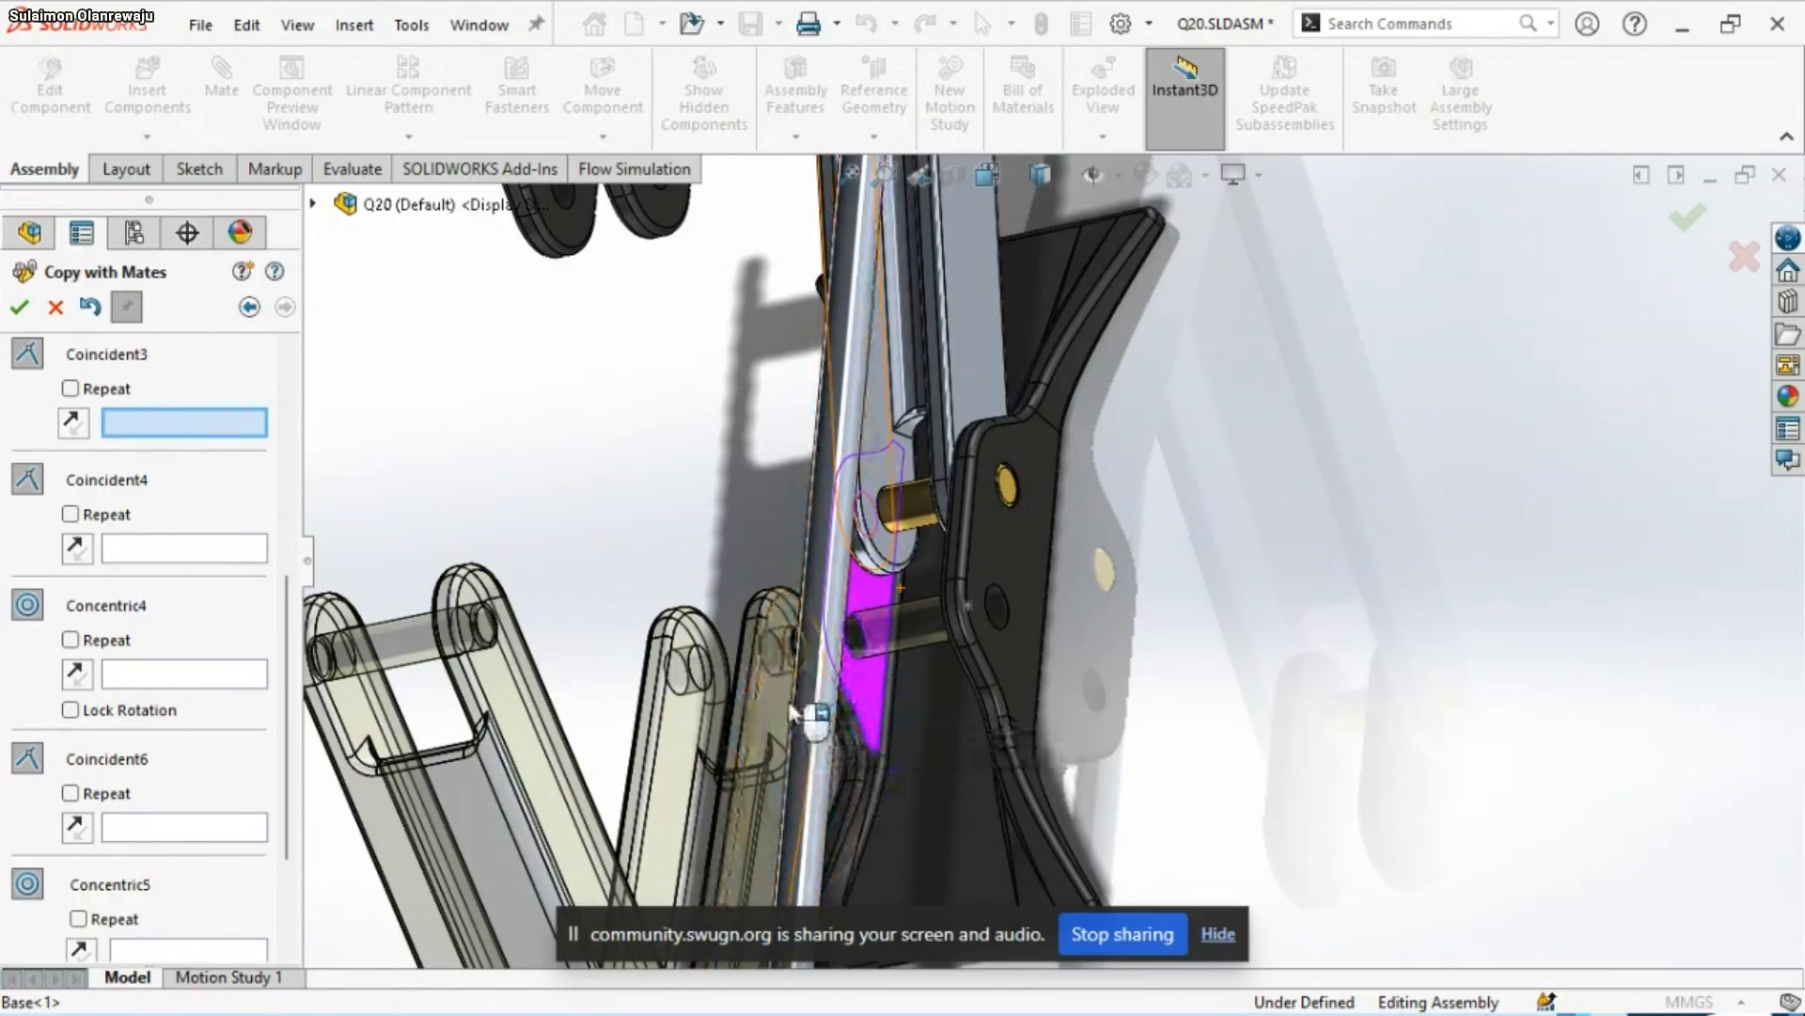
scroll(776, 686, "up", 3)
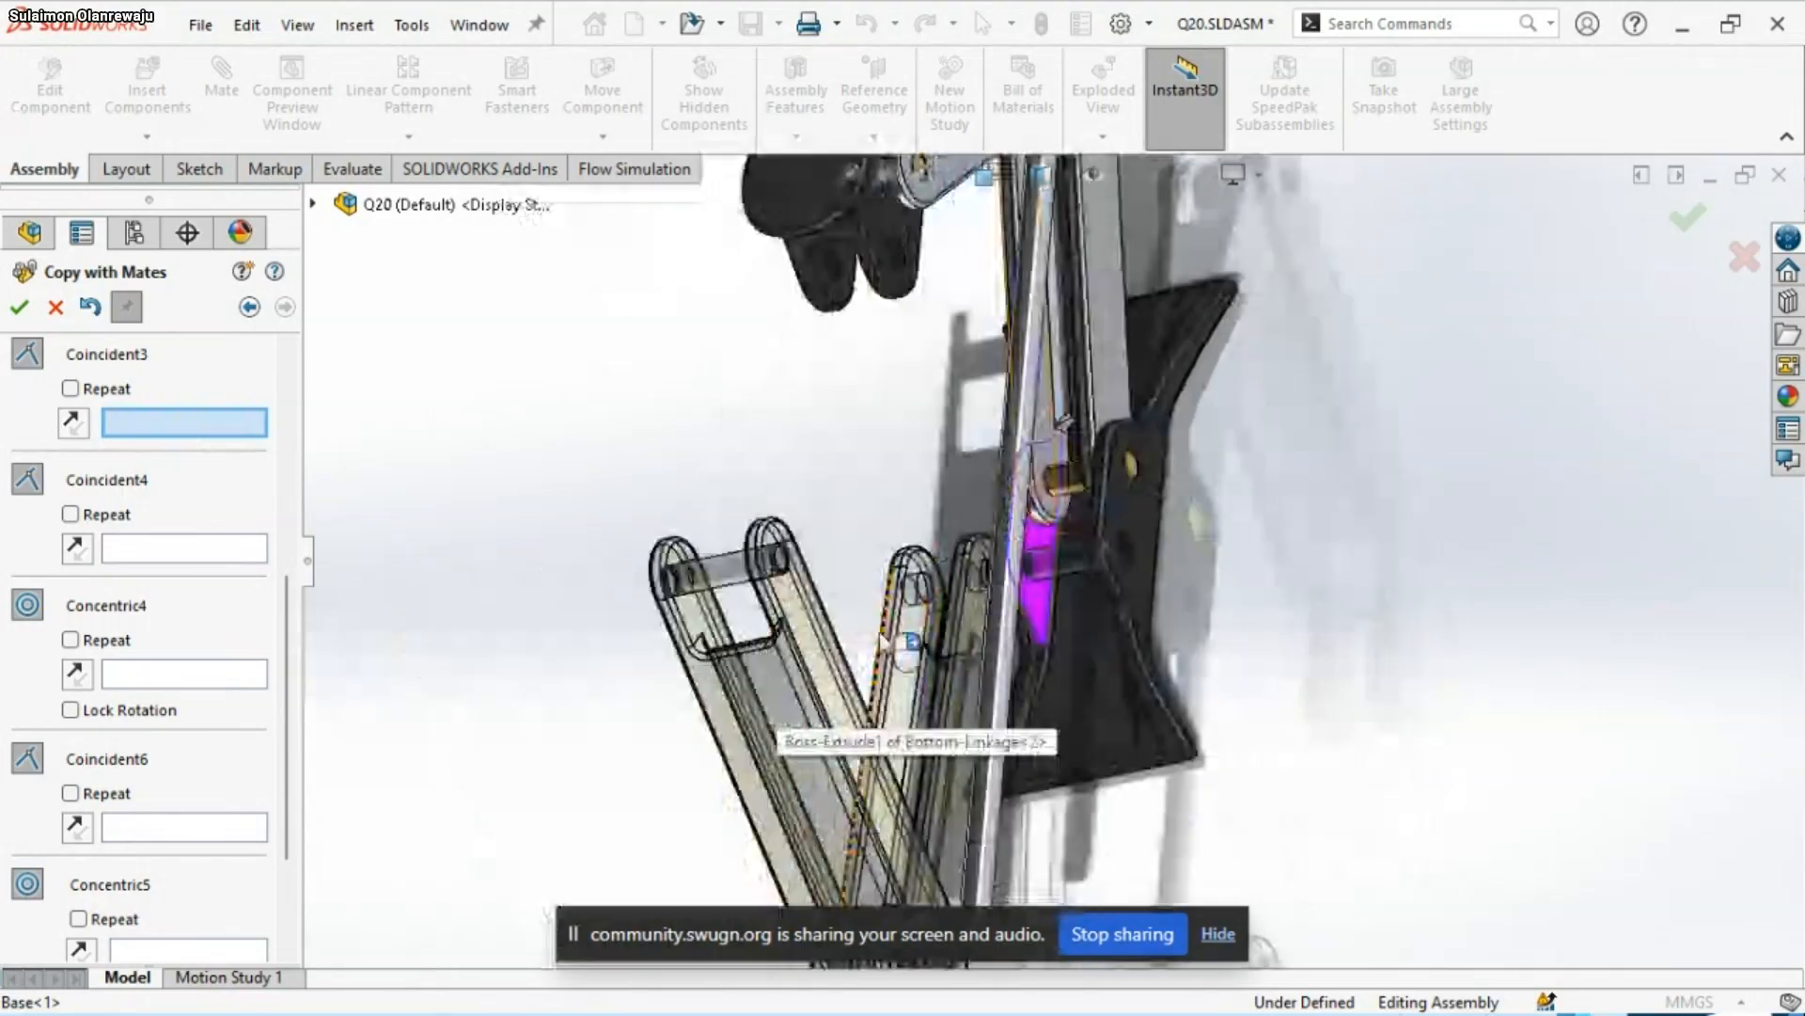
middle_click_drag(882, 637, 1058, 611)
scroll(934, 623, "down", 5)
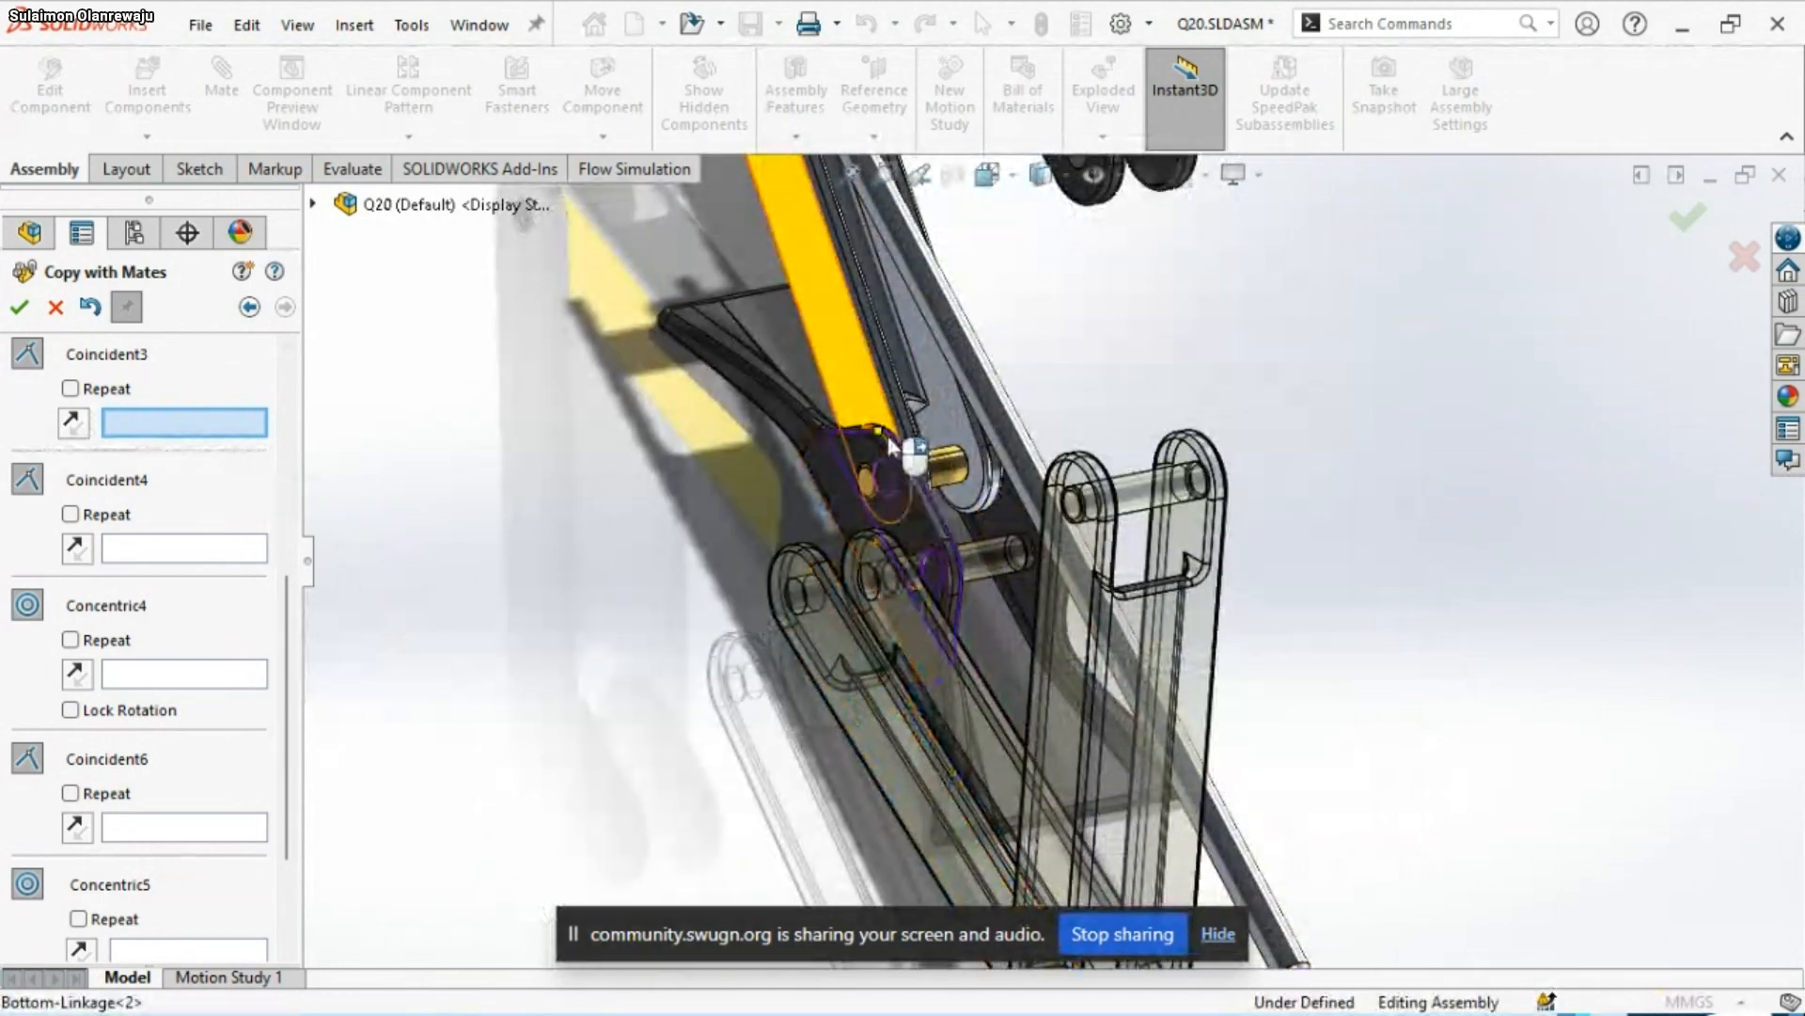
middle_click_drag(948, 571, 1069, 576)
scroll(881, 580, "down", 2)
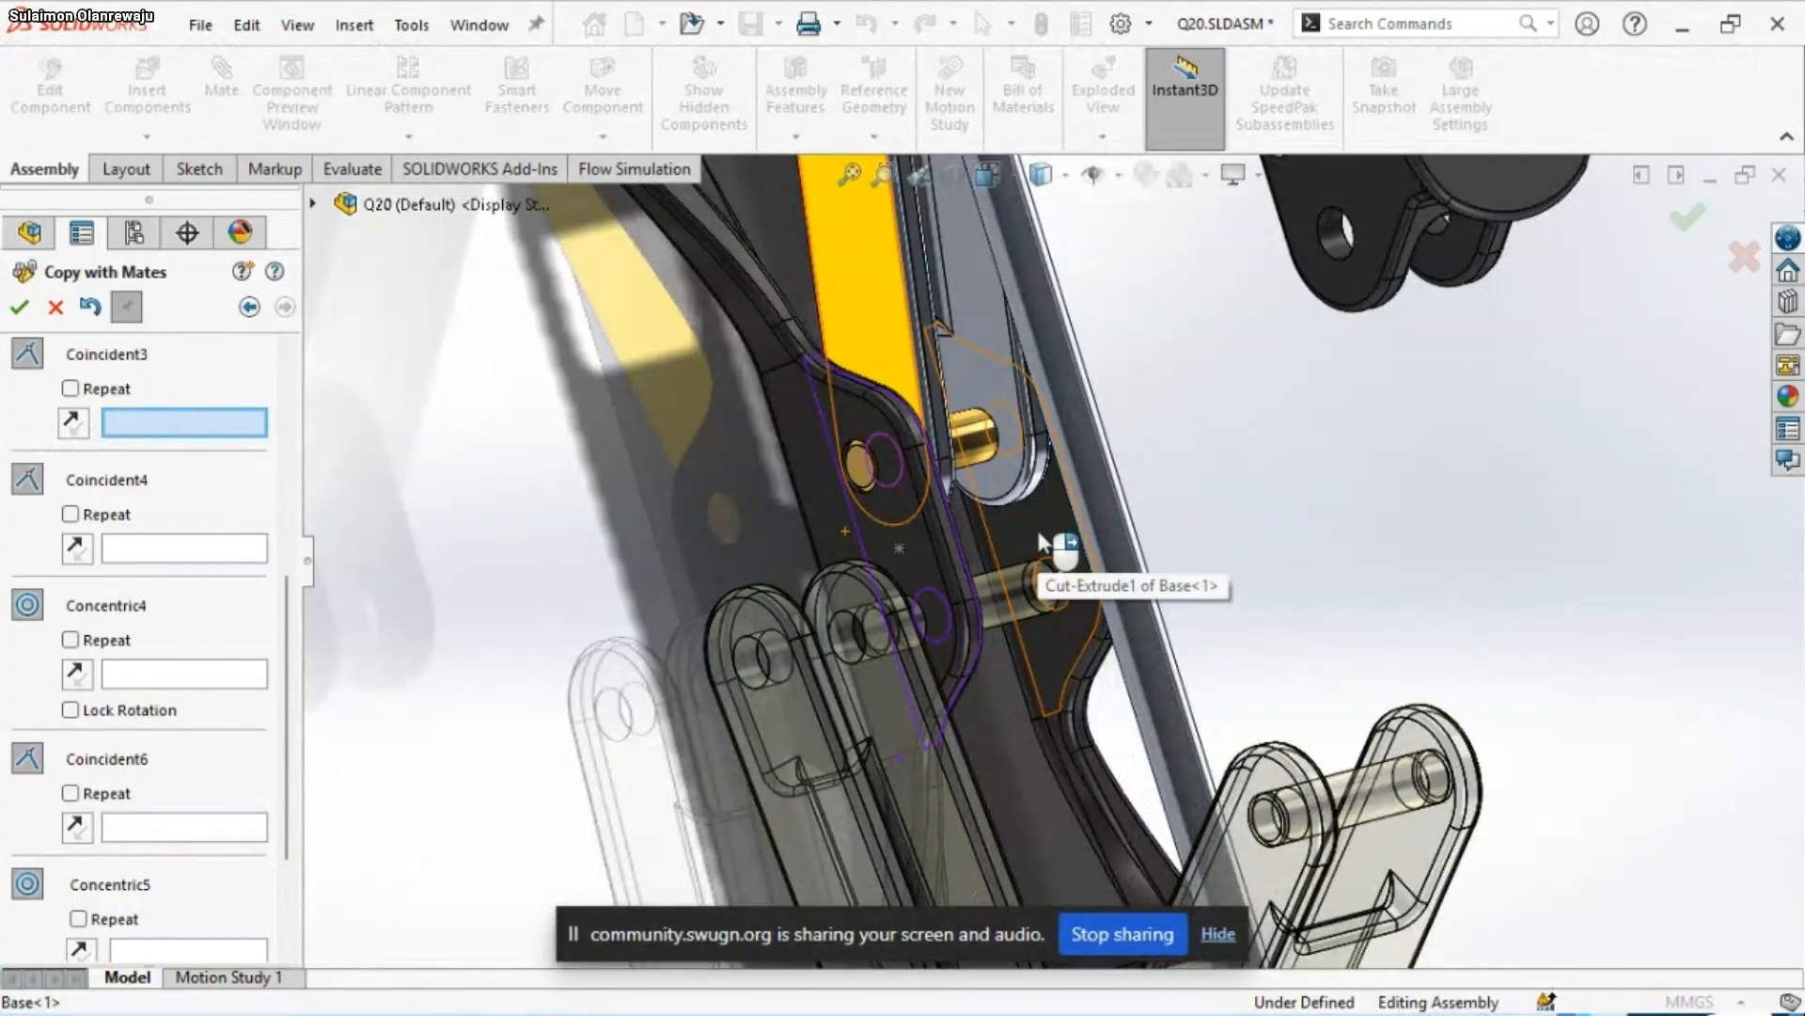
left_click(878, 806)
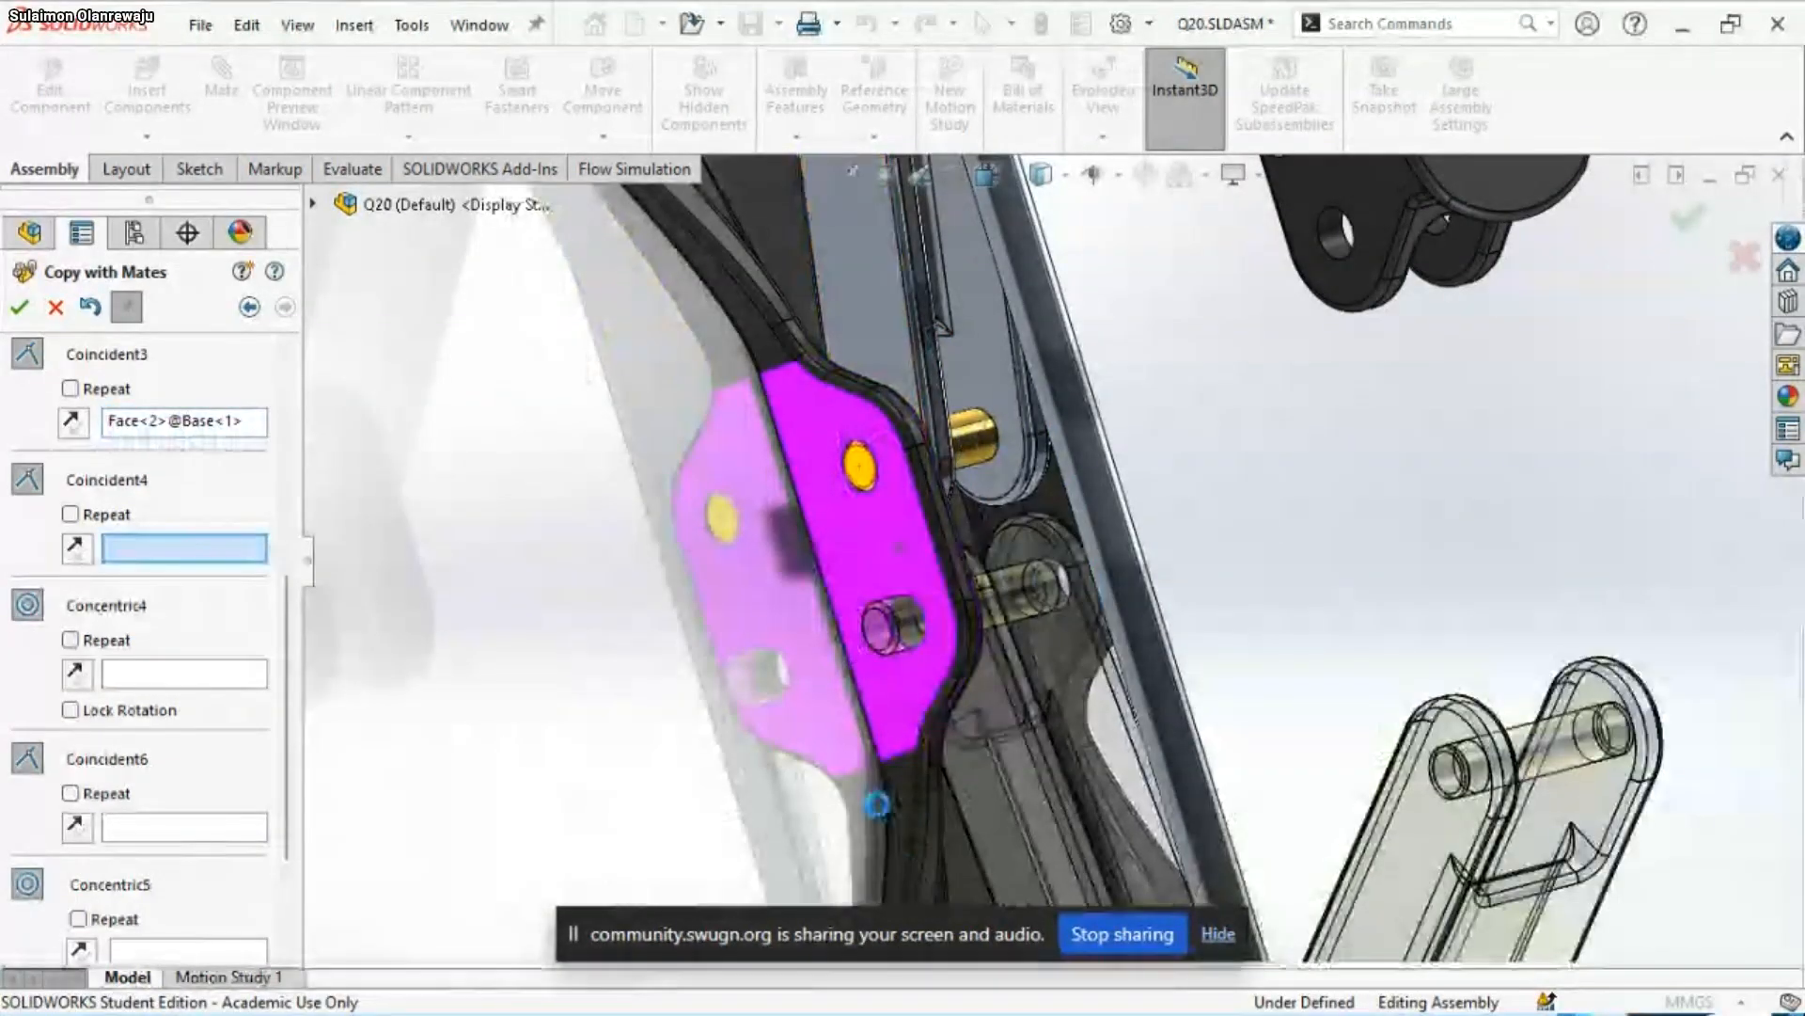
Set the outer flat face of the Base's side lug around the pin holes as the new reference for the Coincident4 mate
scroll(1089, 682, "up", 4)
scroll(1053, 658, "down", 2)
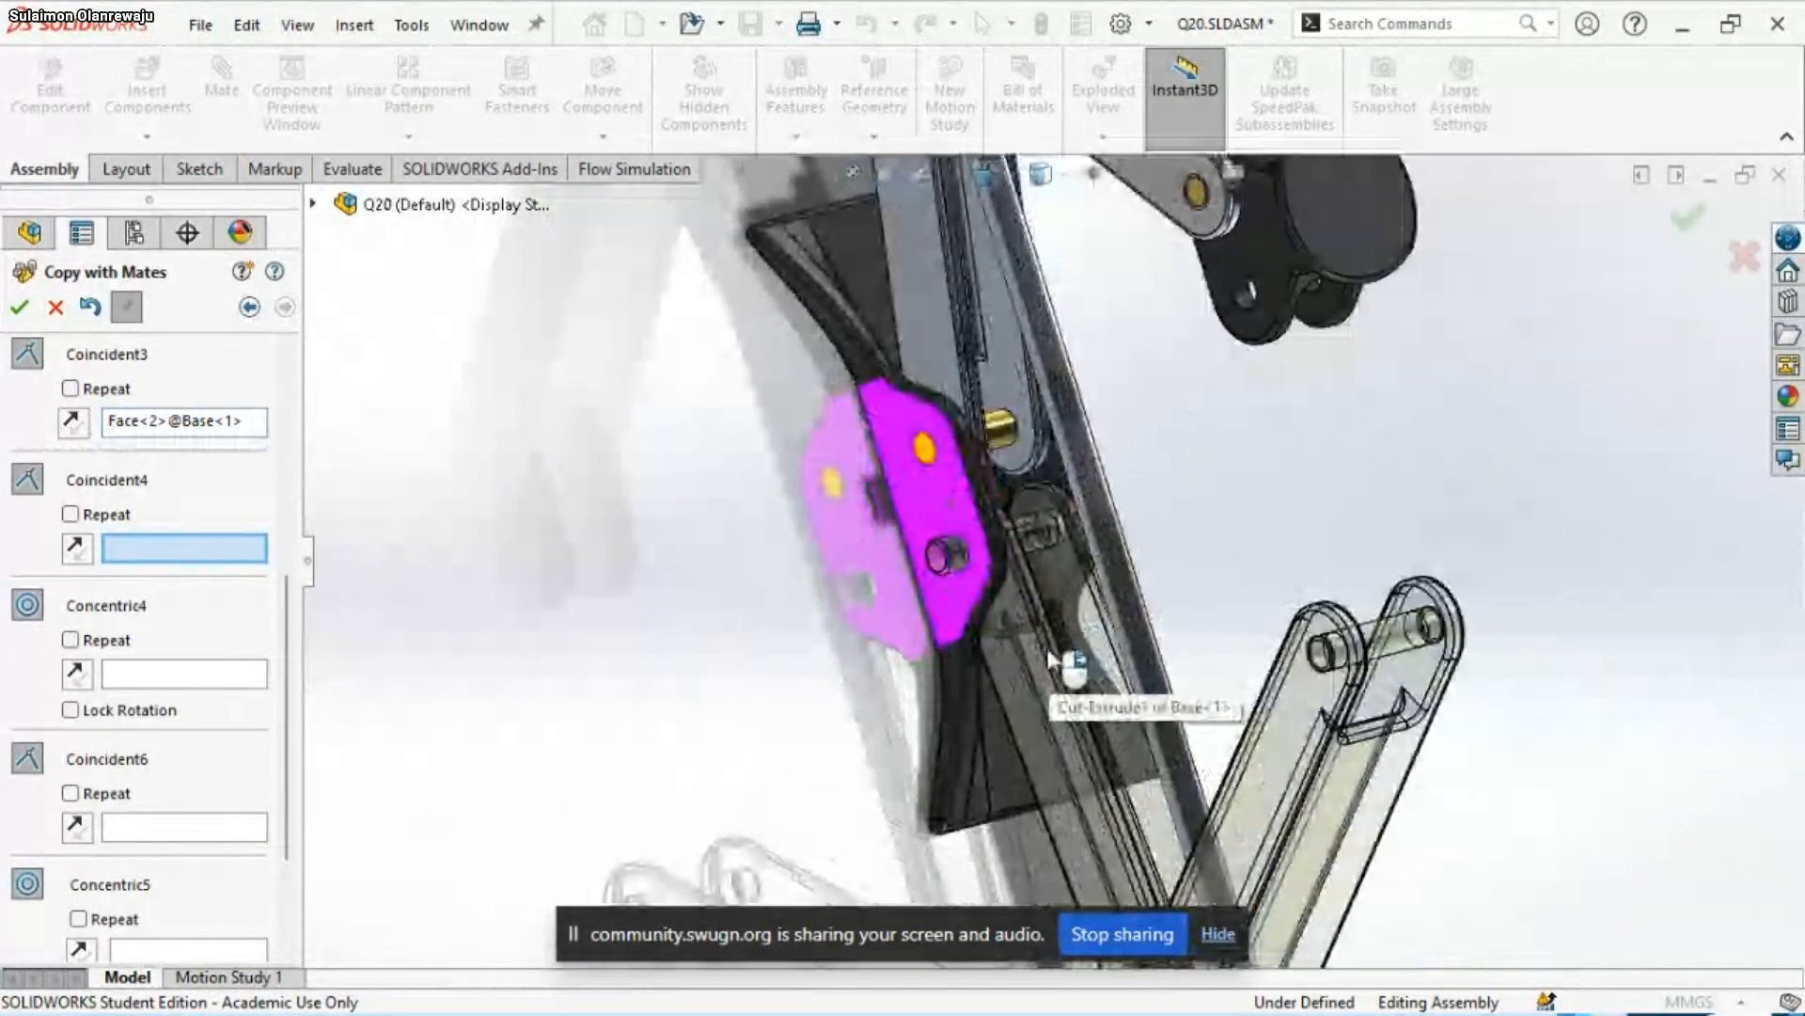
middle_click_drag(955, 666, 892, 681)
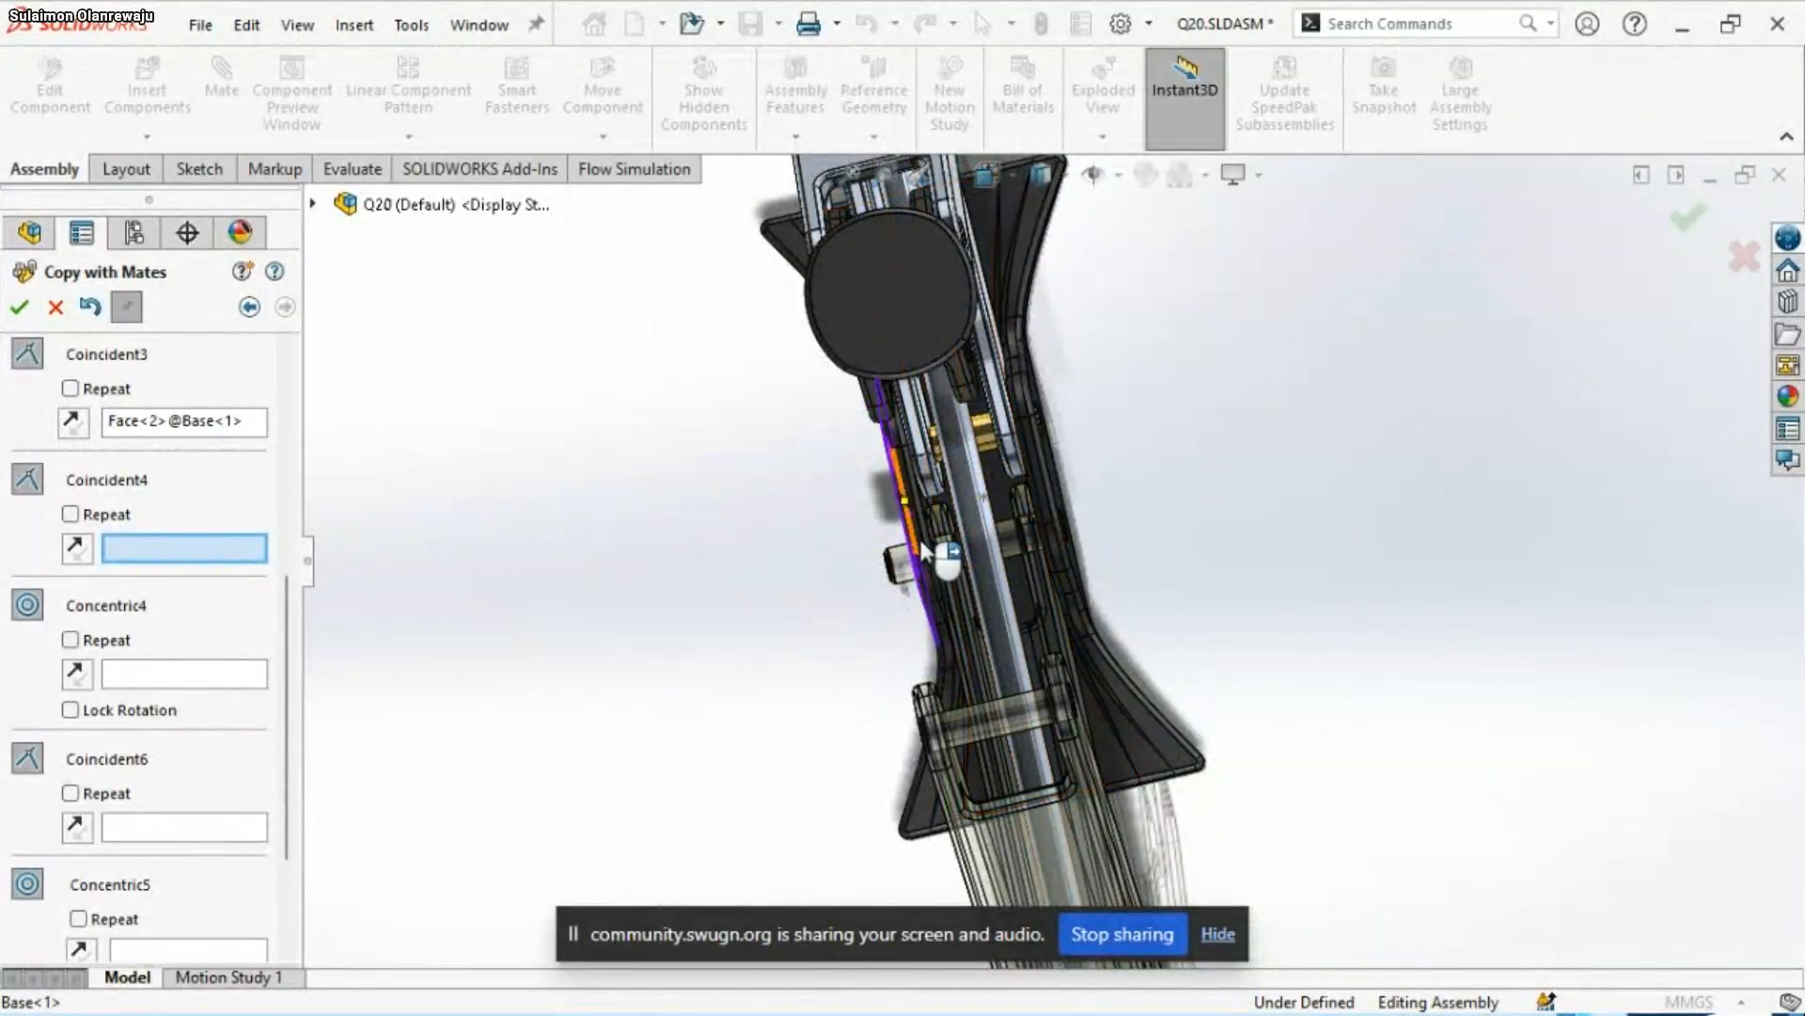
scroll(1091, 517, "down", 8)
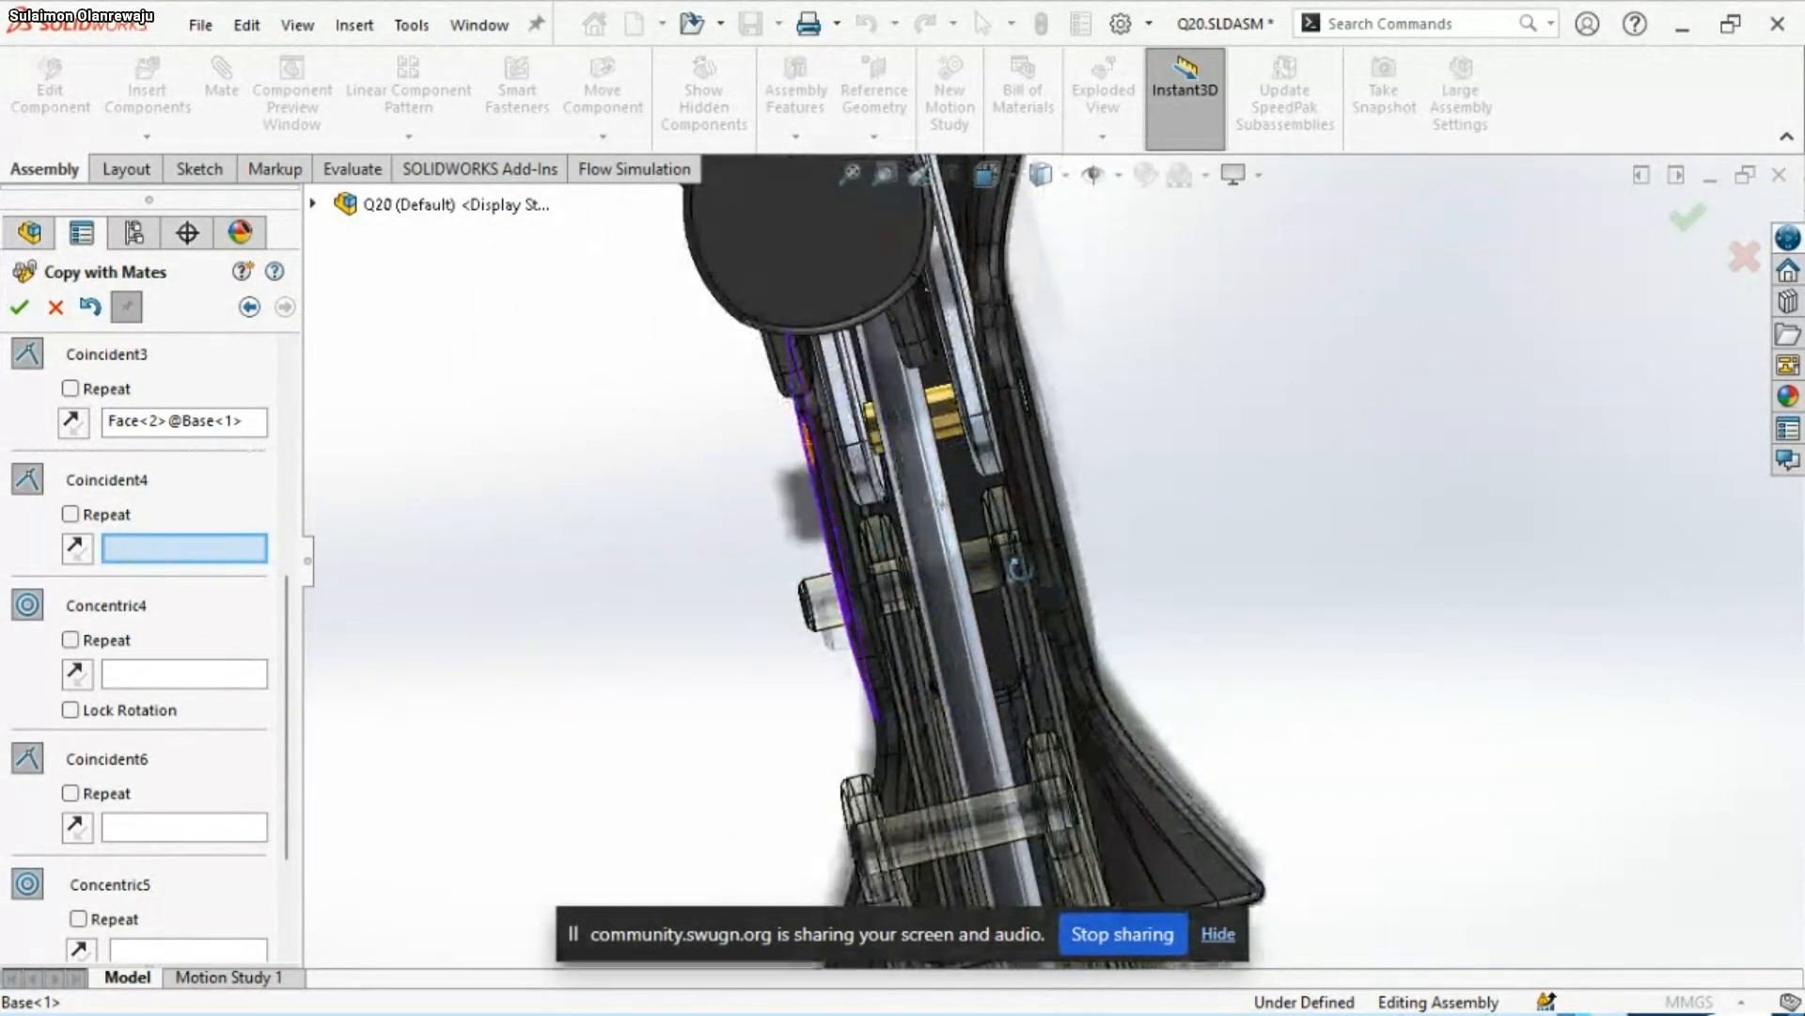
scroll(1100, 531, "down", 2)
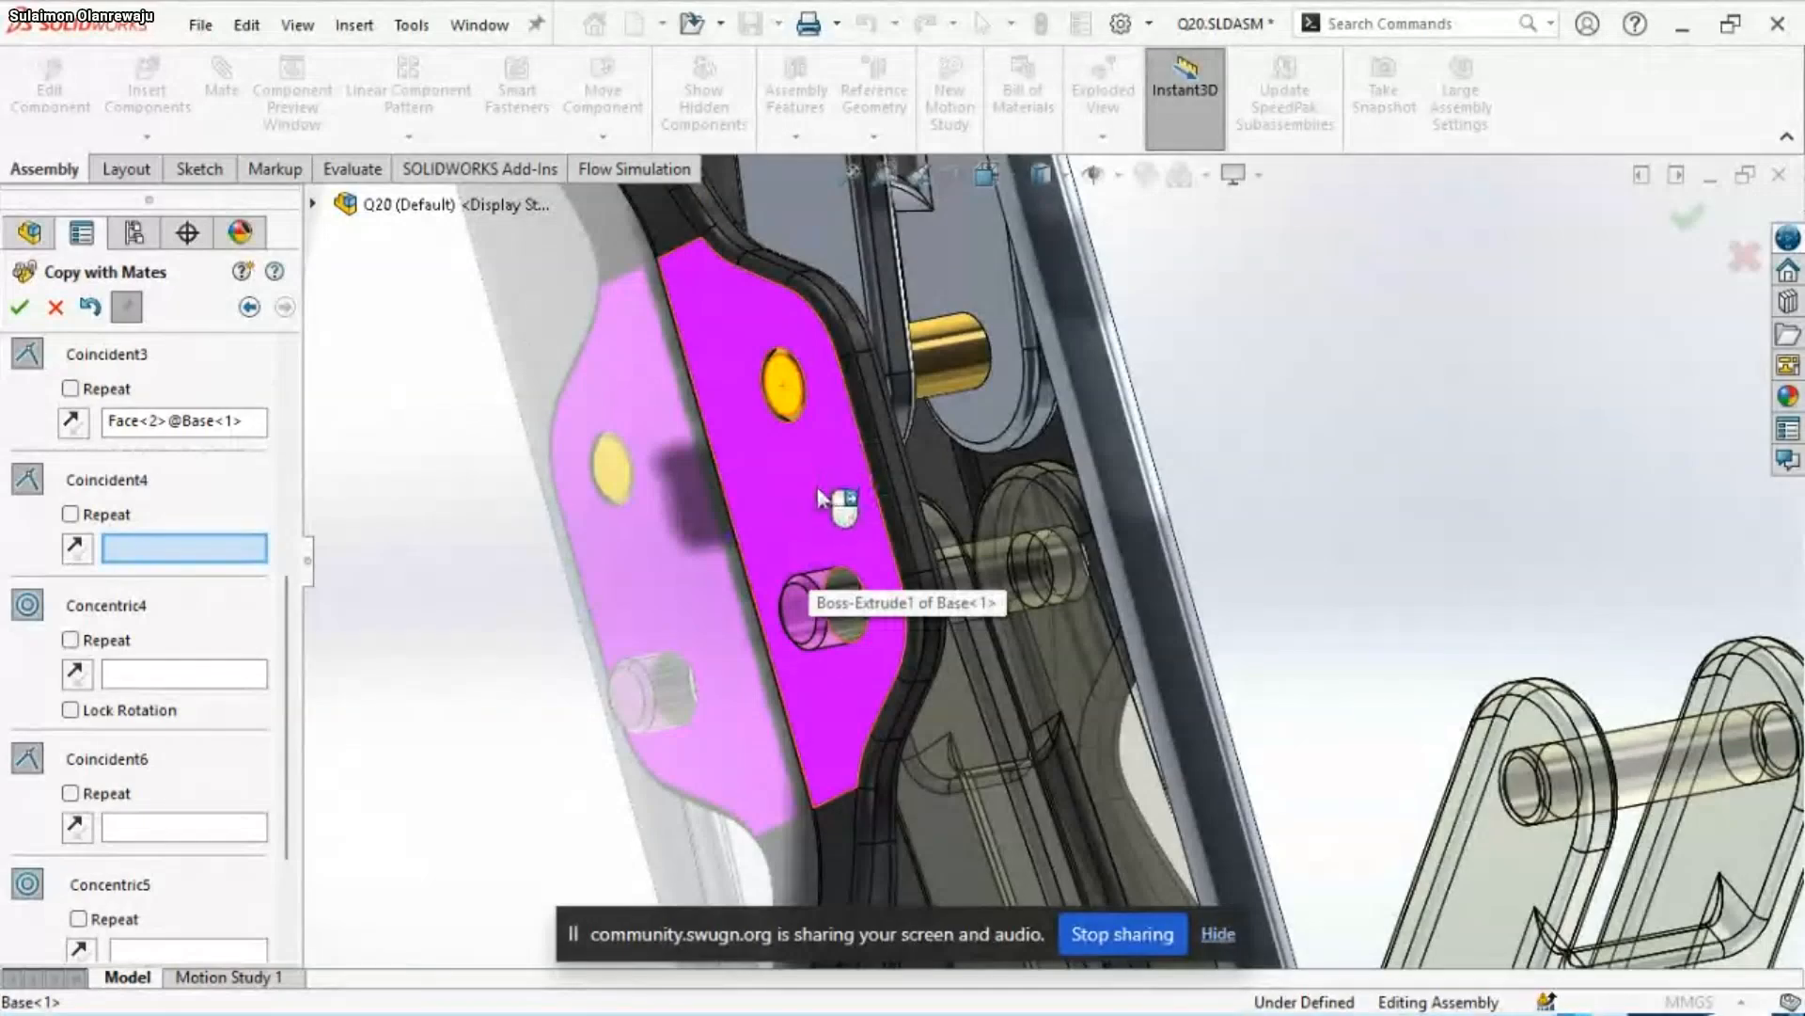
middle_click_drag(997, 679, 959, 693)
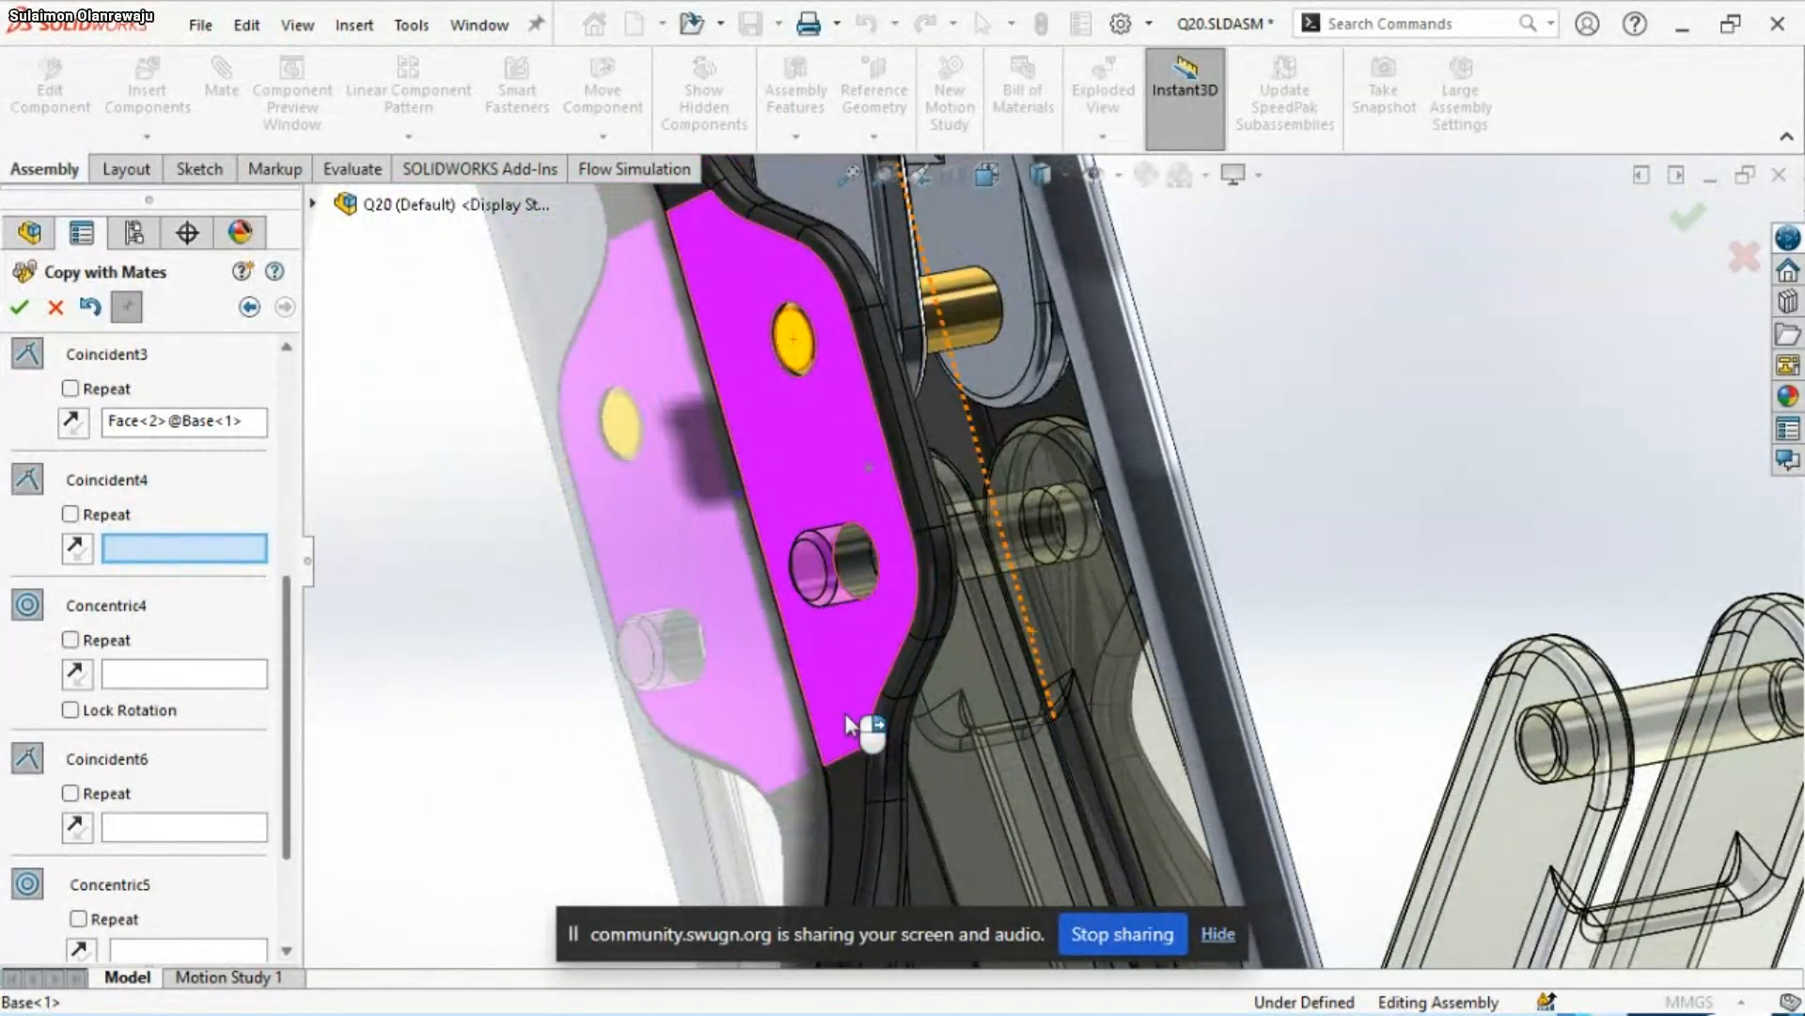
middle_click_drag(957, 653, 996, 602)
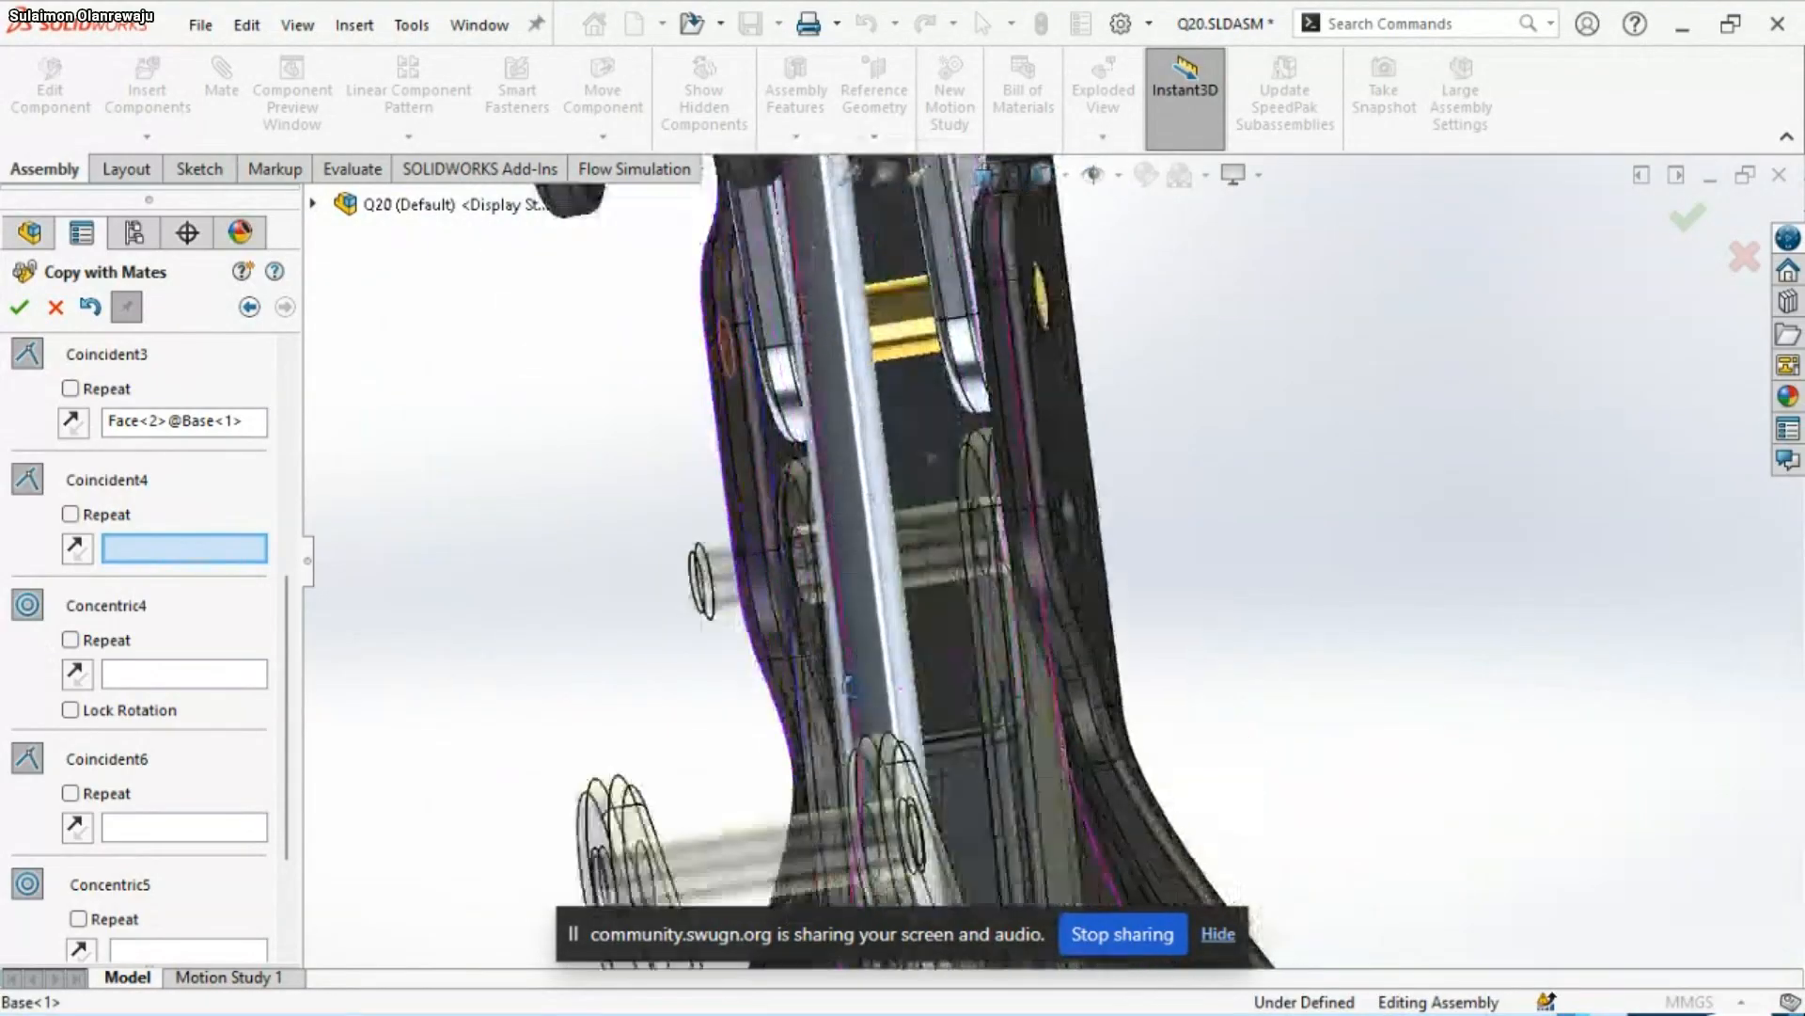
middle_click_drag(849, 684, 866, 633)
left_click(866, 633)
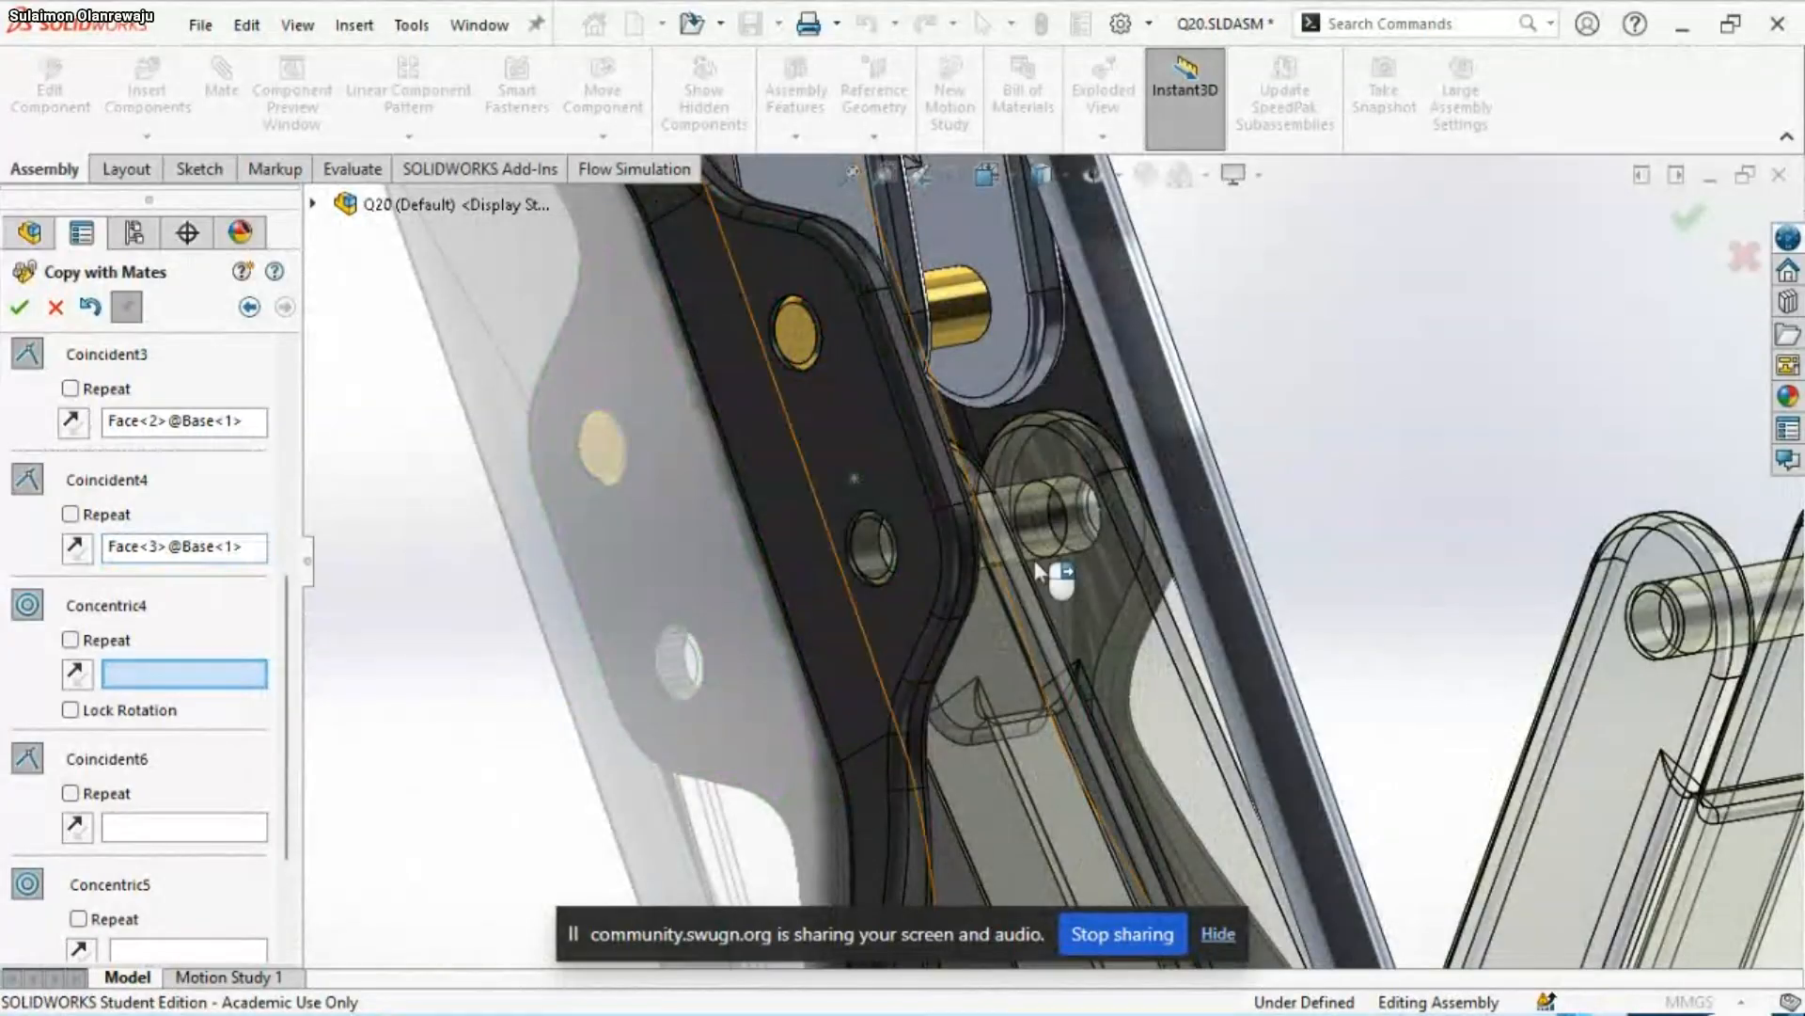
Examine the Top-Linkage pin hole highlighted for the Concentric4 mate and the position of the copied linkages relative to the Base
scroll(1079, 529, "down", 2)
scroll(1078, 530, "up", 1)
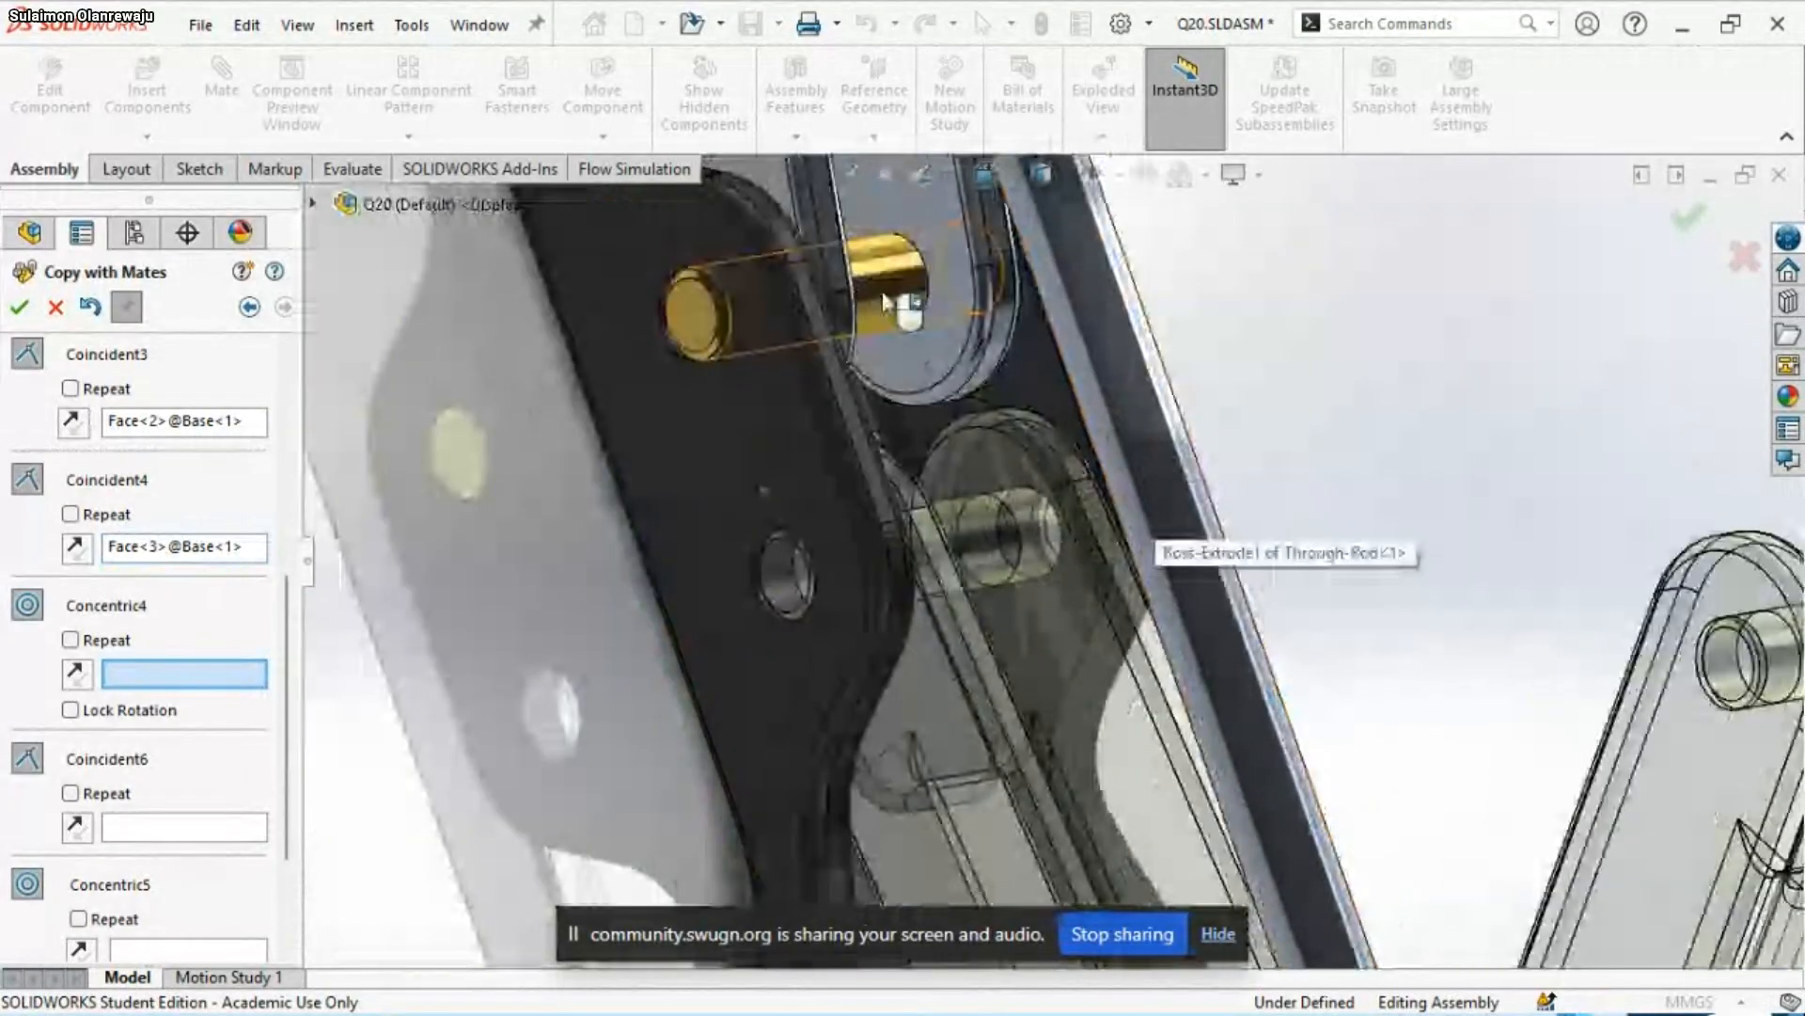
scroll(976, 512, "up", 2)
mouse_move(976, 513)
middle_mouse_down()
mouse_move(948, 575)
mouse_move(1002, 513)
middle_mouse_up()
scroll(999, 583, "up", 3)
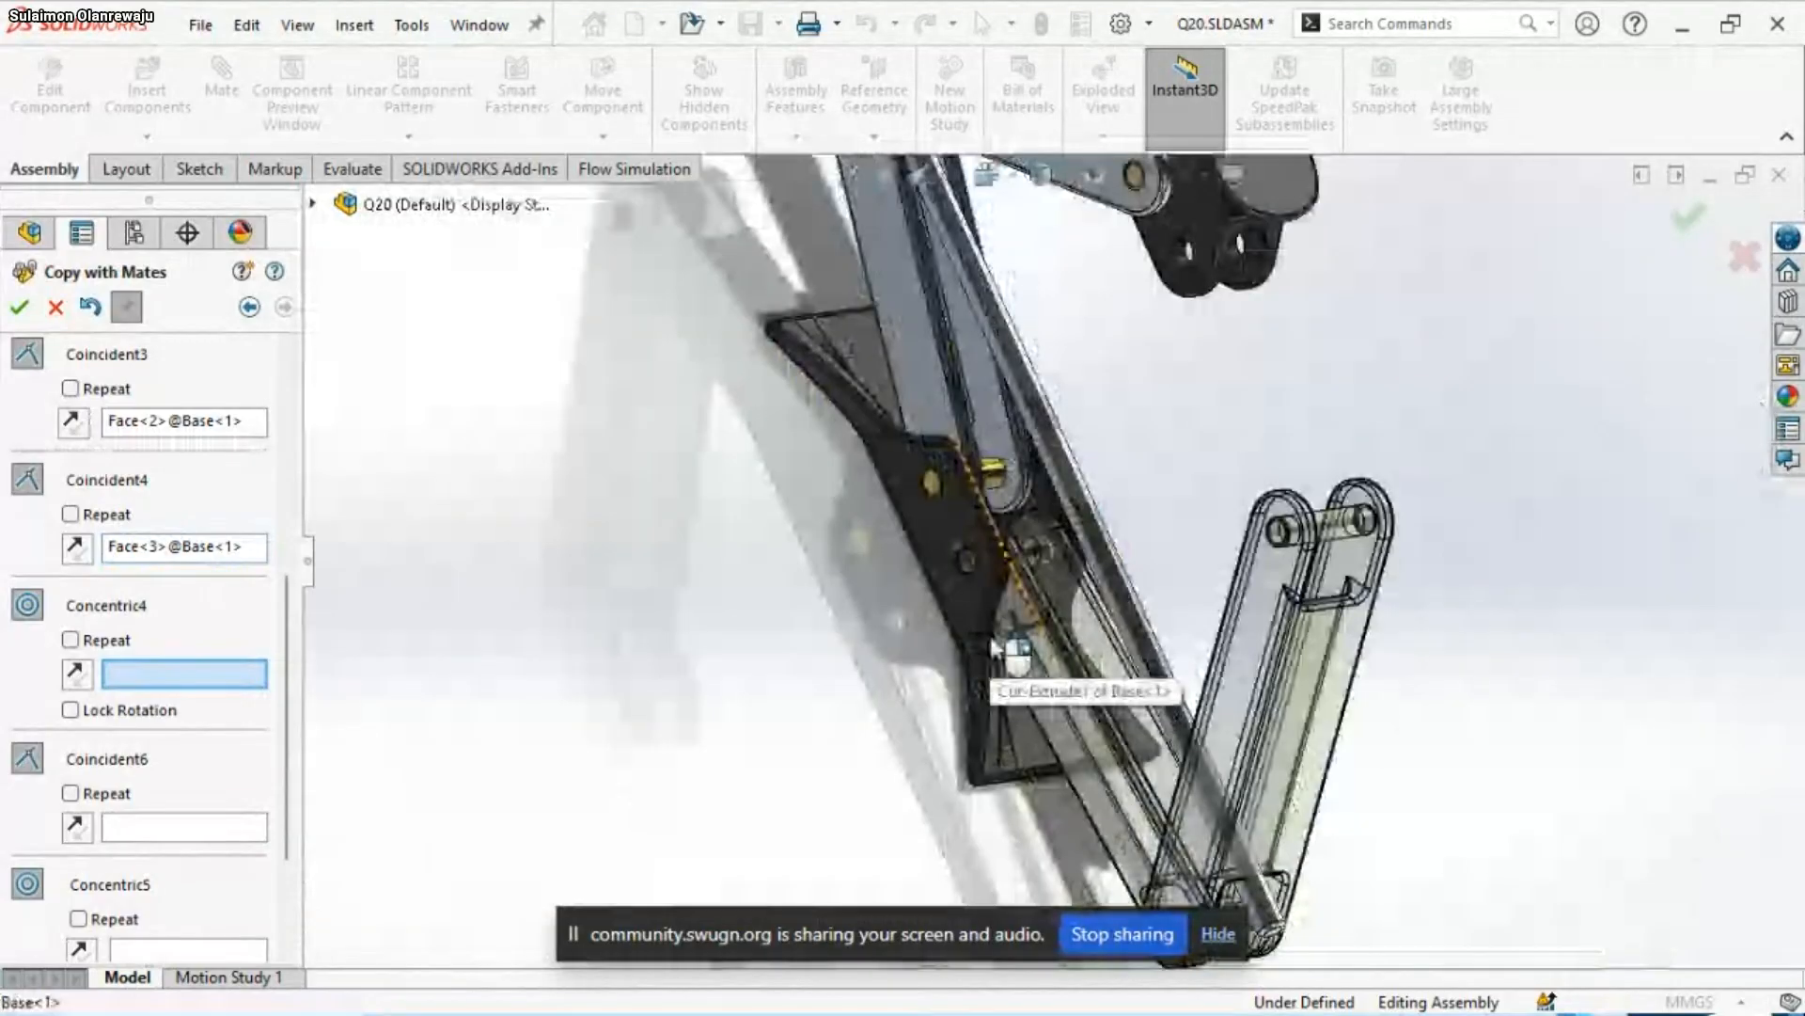
middle_click_drag(994, 649, 866, 611)
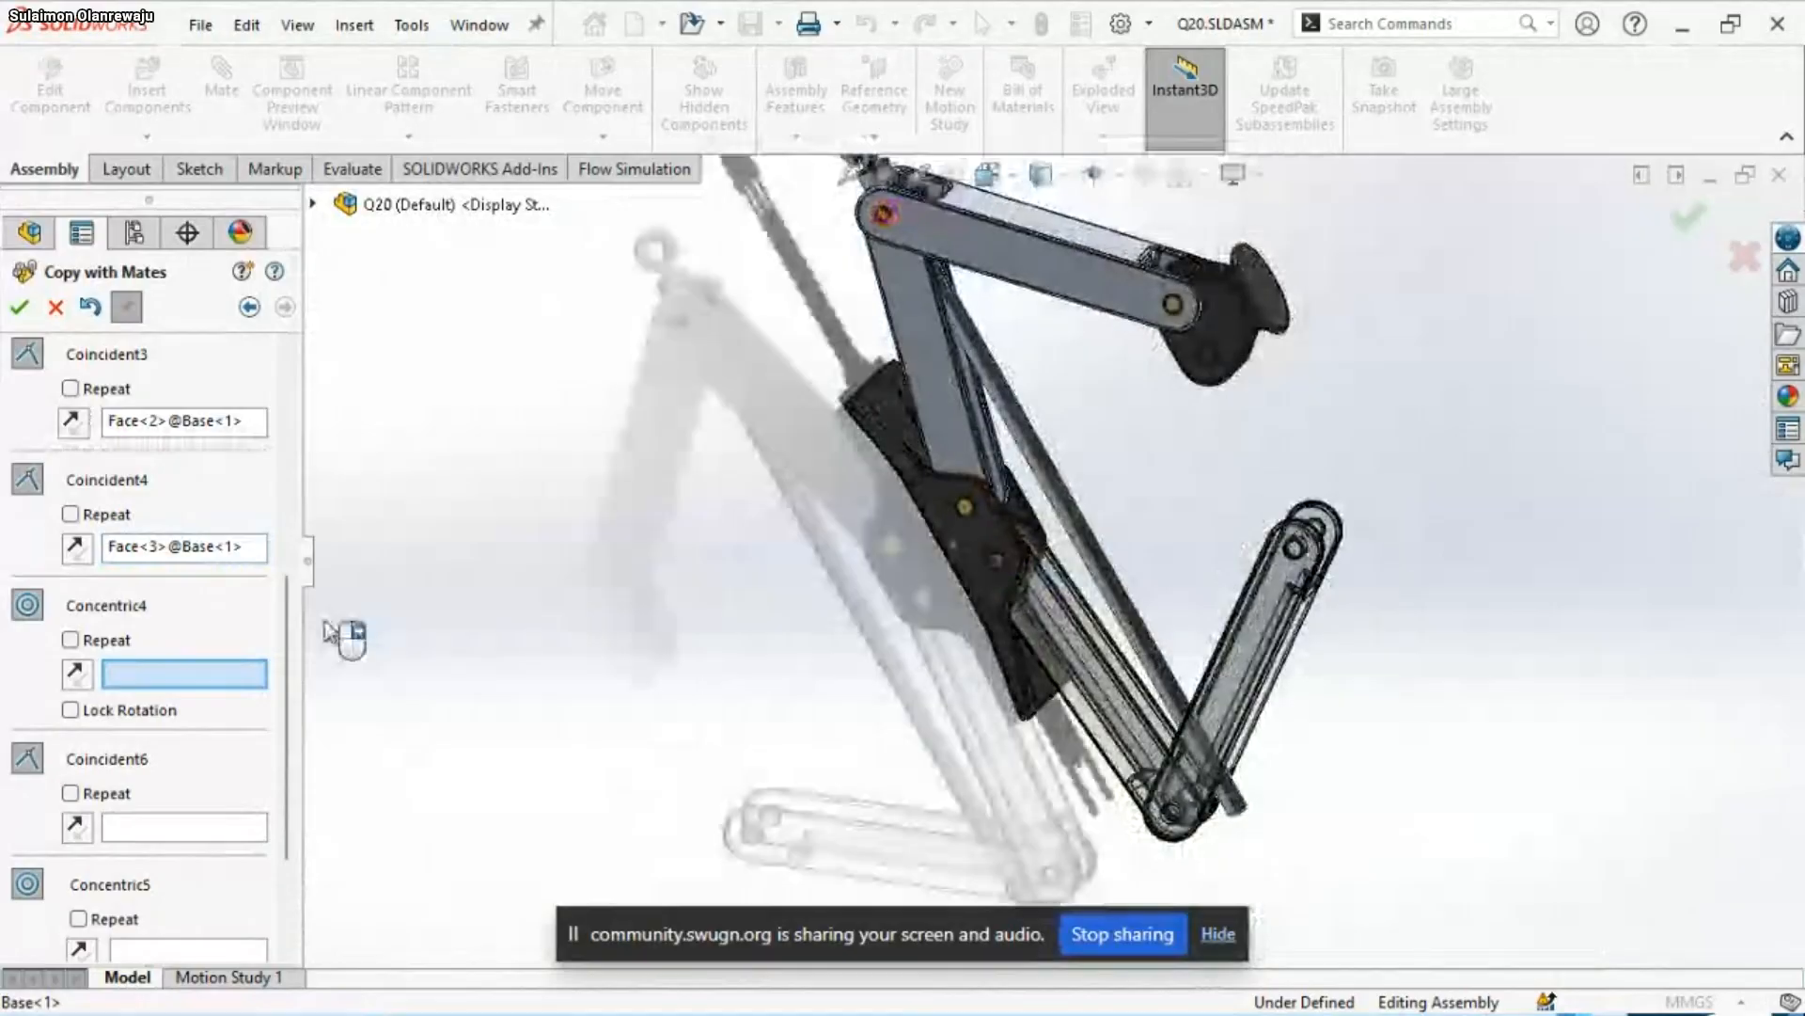
scroll(1059, 453, "up", 4)
scroll(1062, 453, "down", 3)
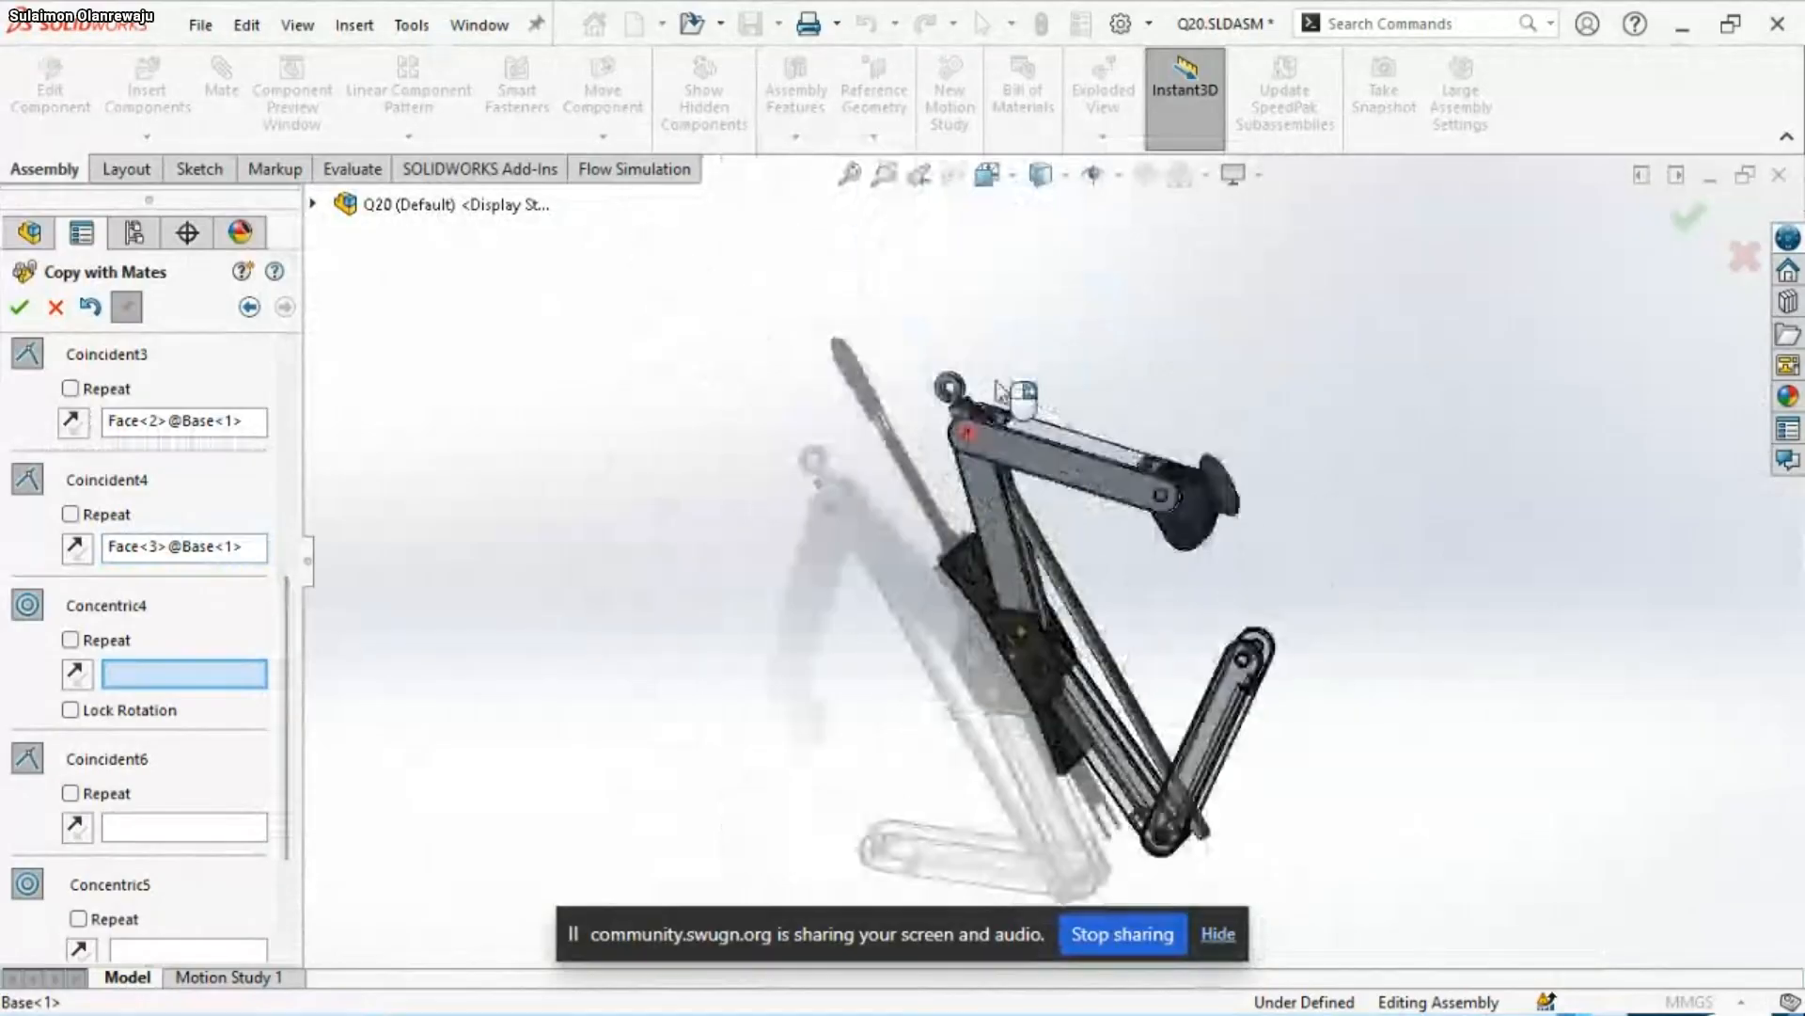
scroll(981, 452, "down", 2)
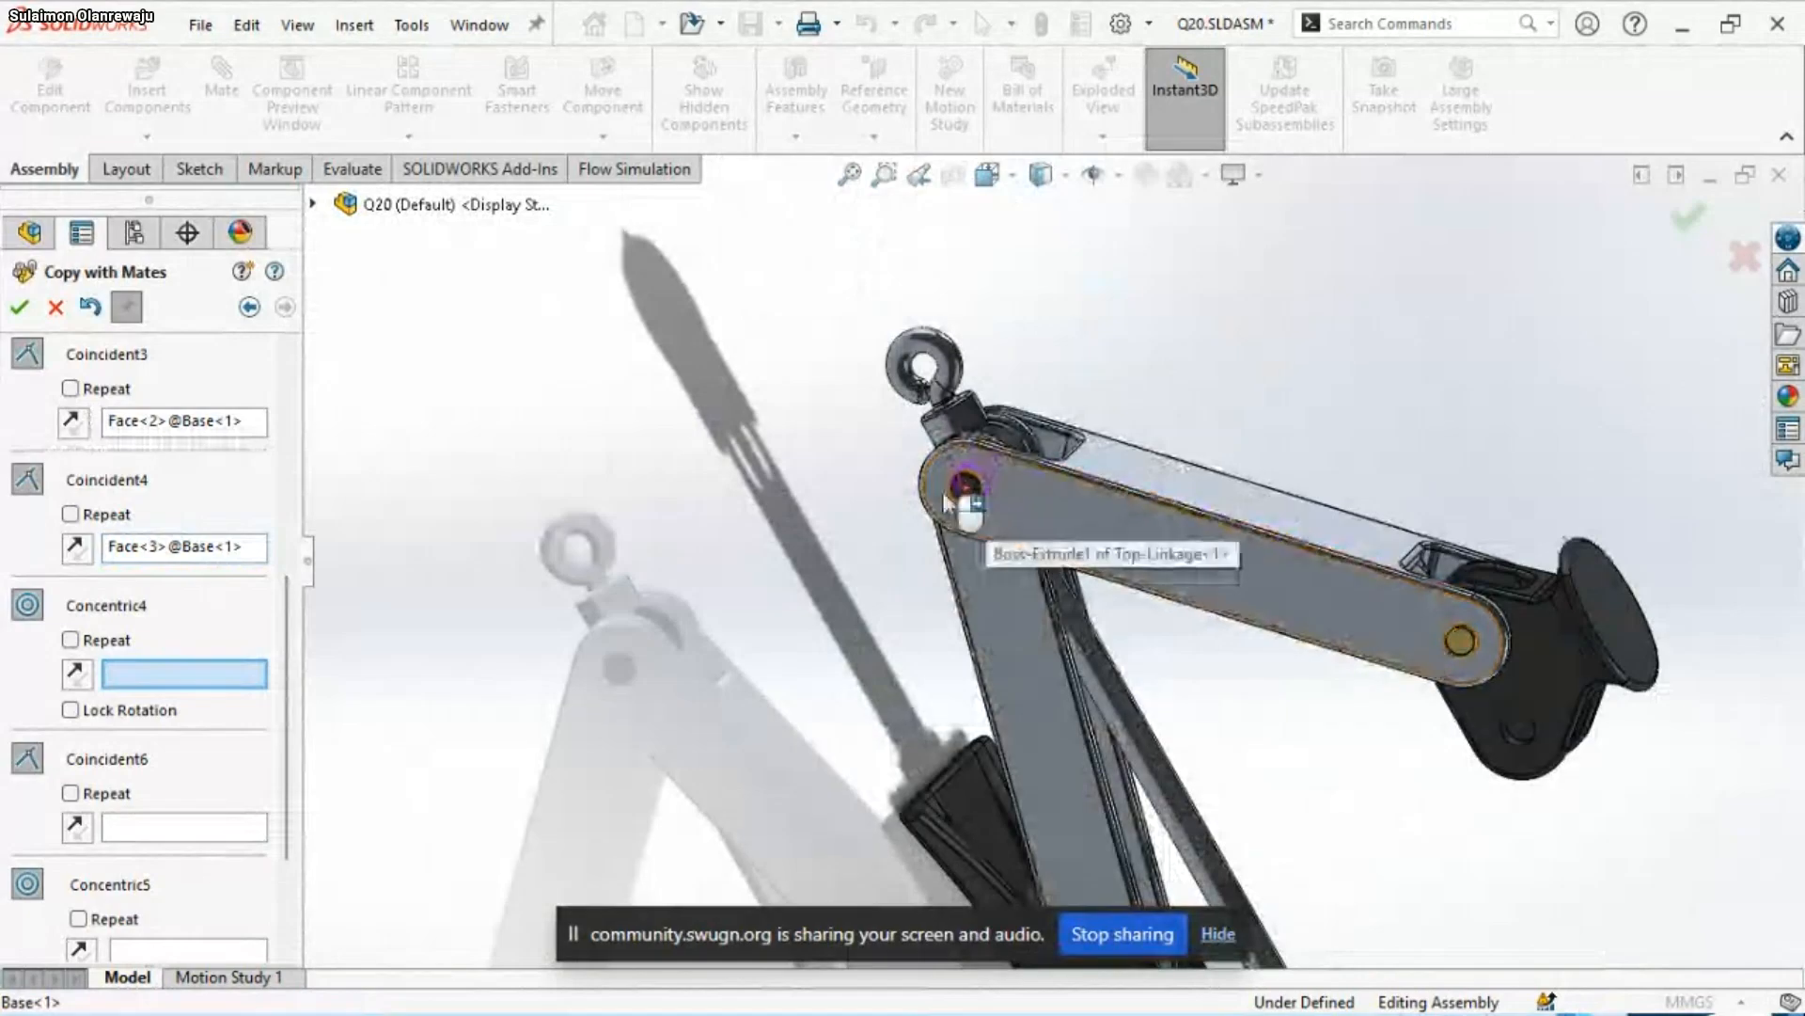
scroll(963, 489, "down", 1)
middle_click_drag(1070, 573, 1020, 592)
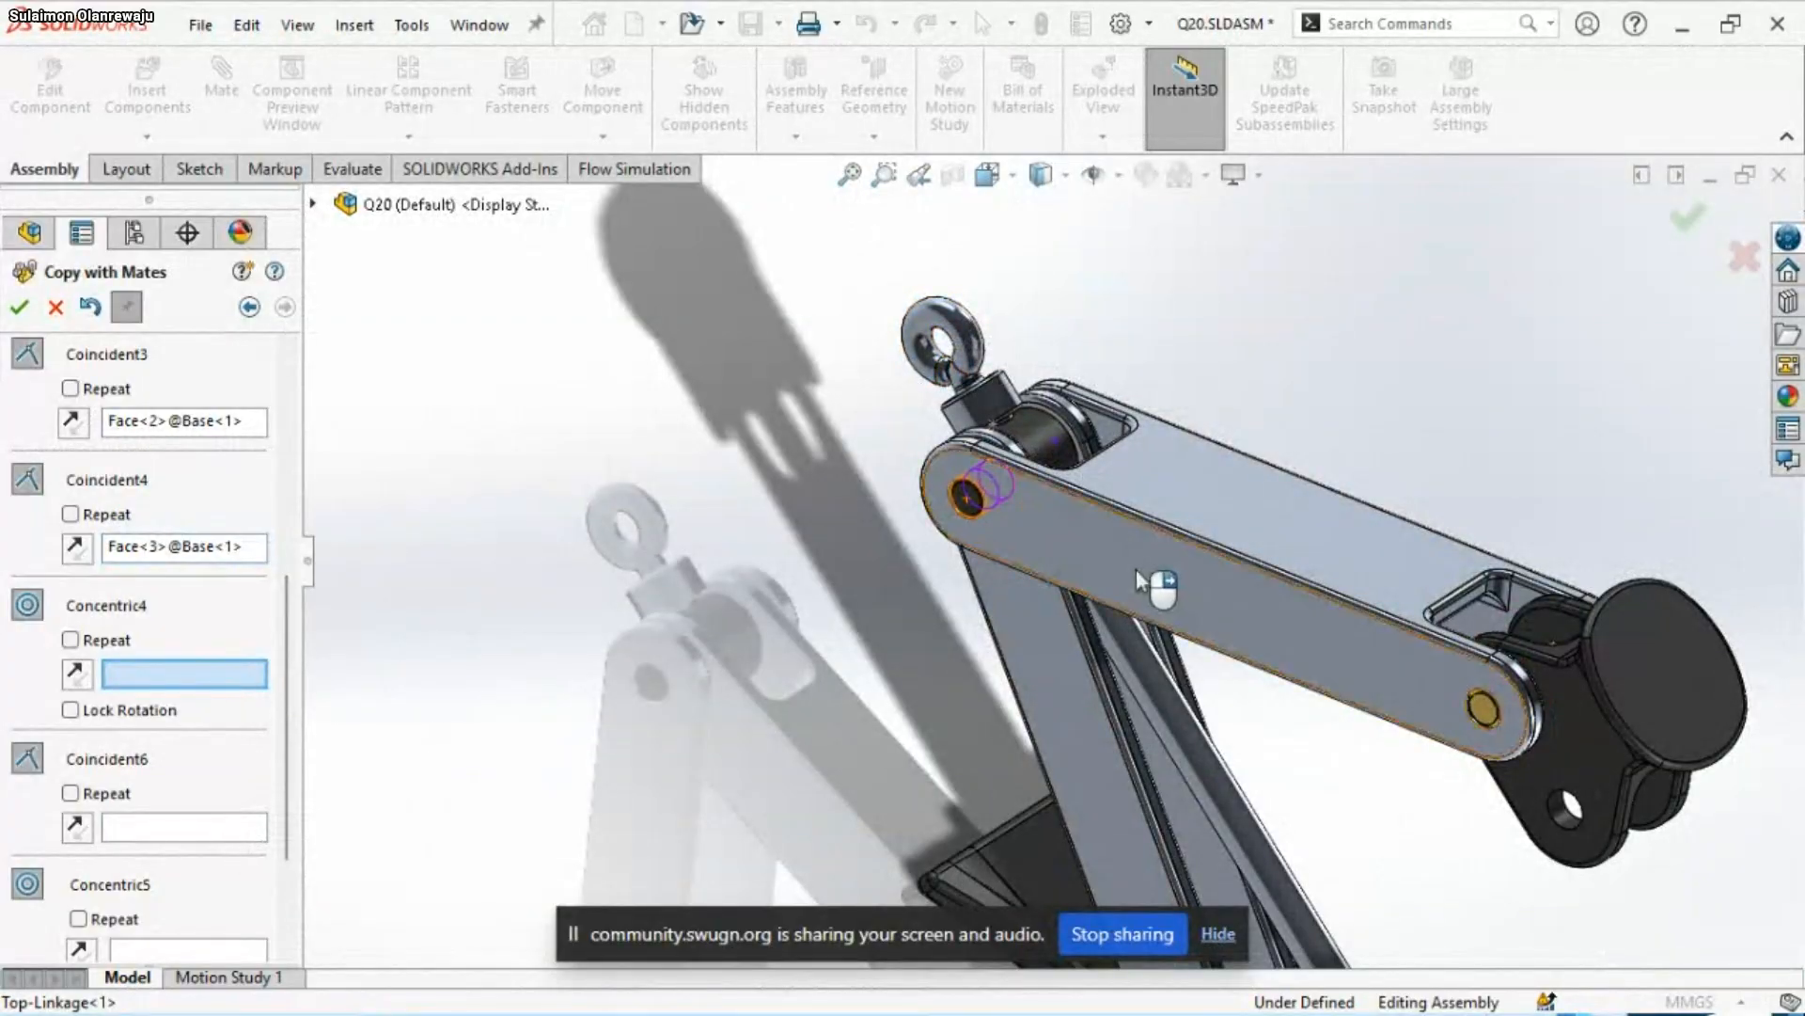
scroll(1109, 539, "up", 3)
scroll(1111, 543, "up", 2)
scroll(1329, 859, "down", 1)
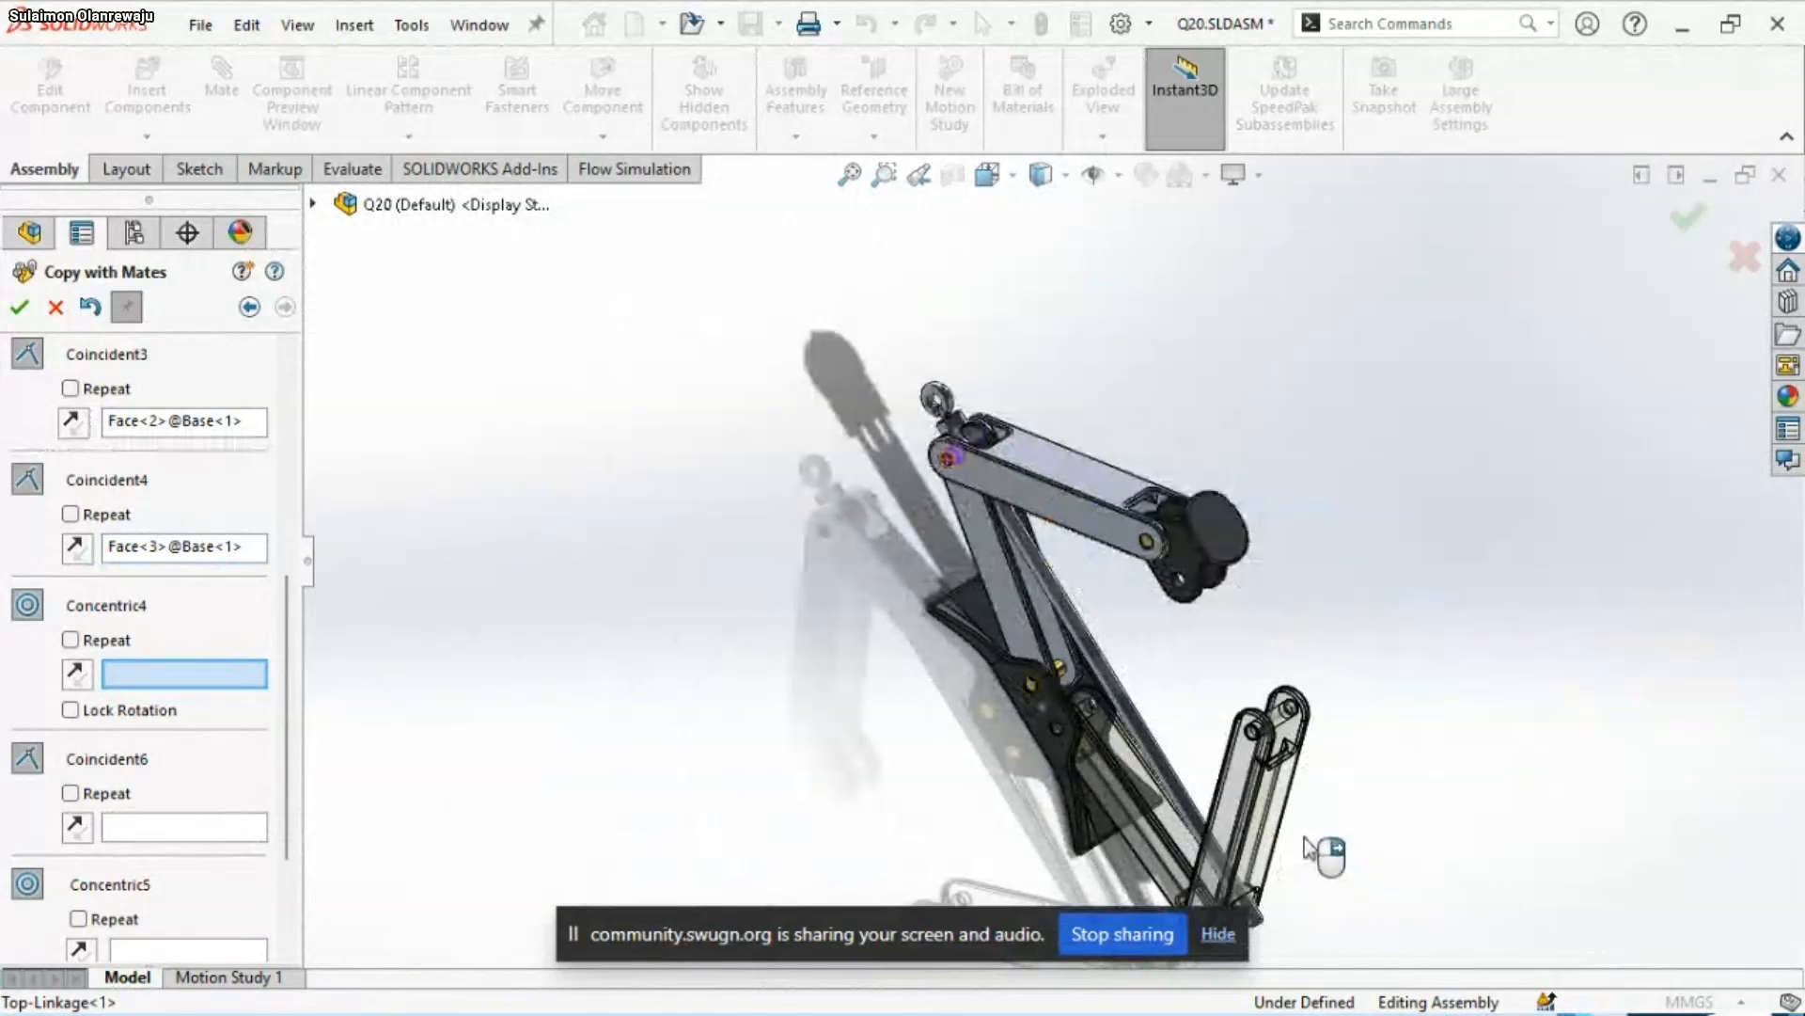
scroll(1307, 844, "up", 2)
scroll(1273, 827, "down", 3)
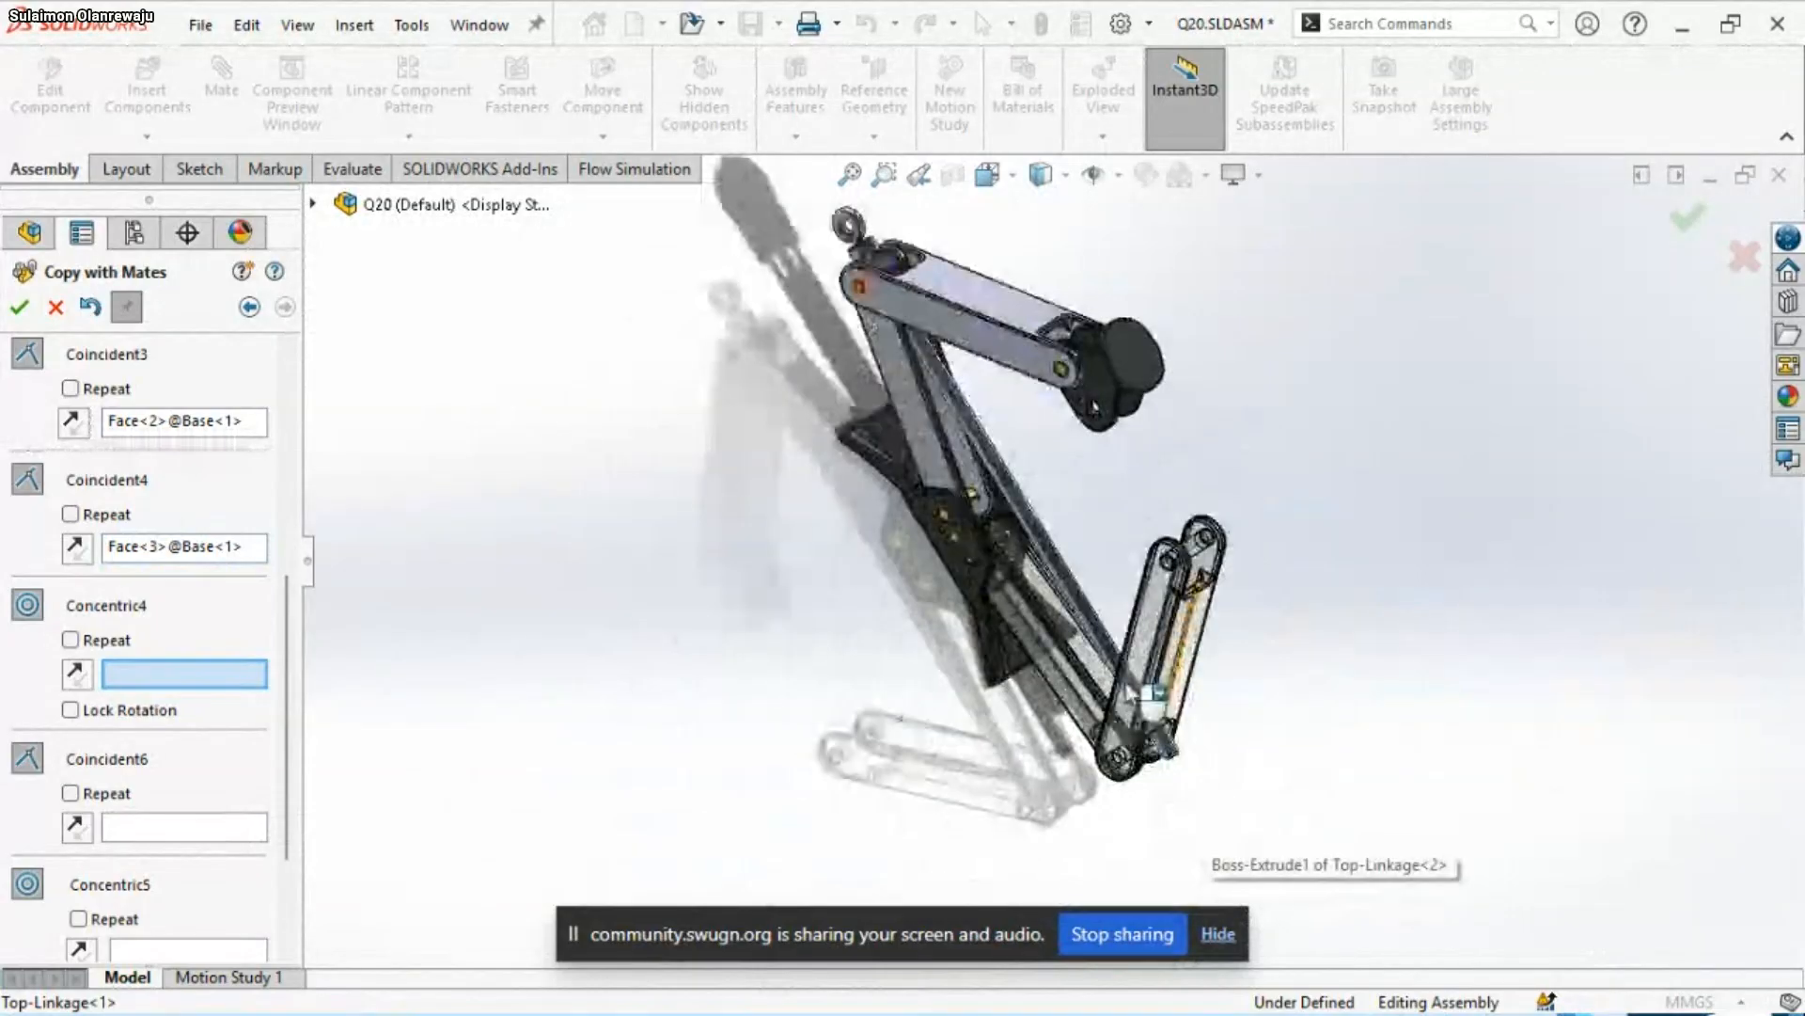
scroll(1138, 691, "down", 3)
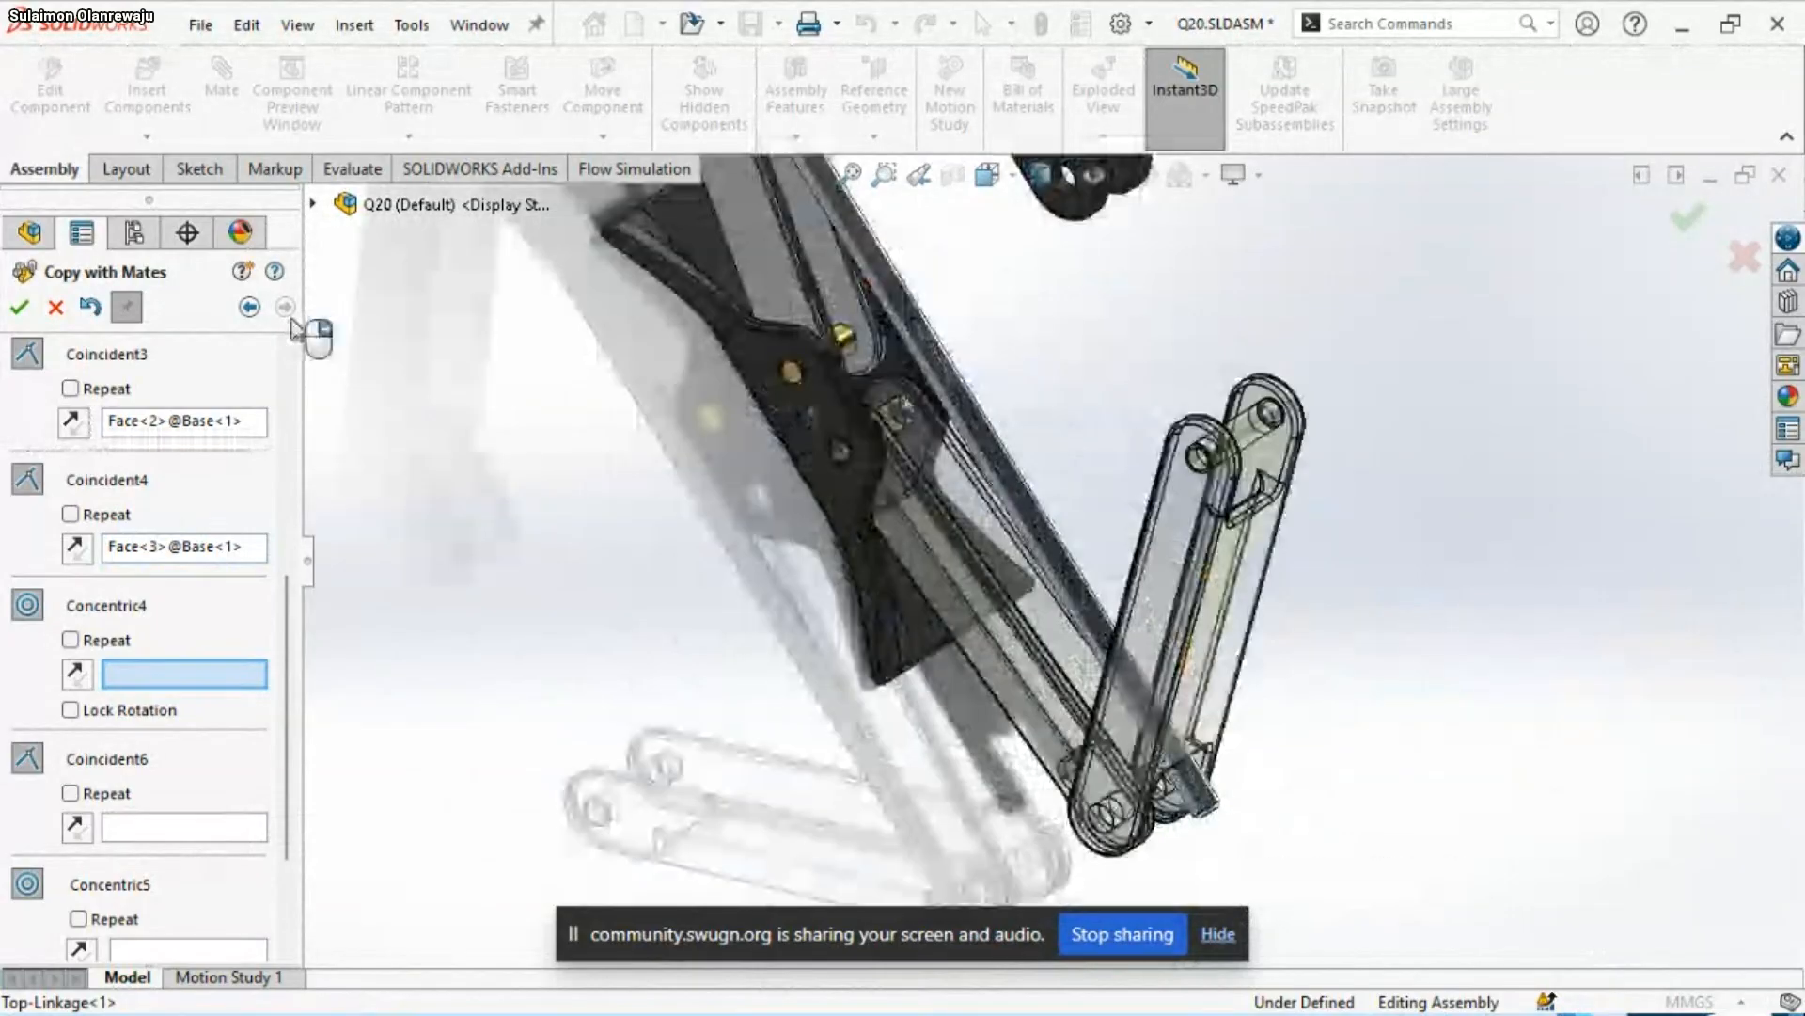
Examine the original Bottom-Linkage and Through-Pin faces highlighted for the Coincident6 mate from several sides of the assembly
left_click(257, 828)
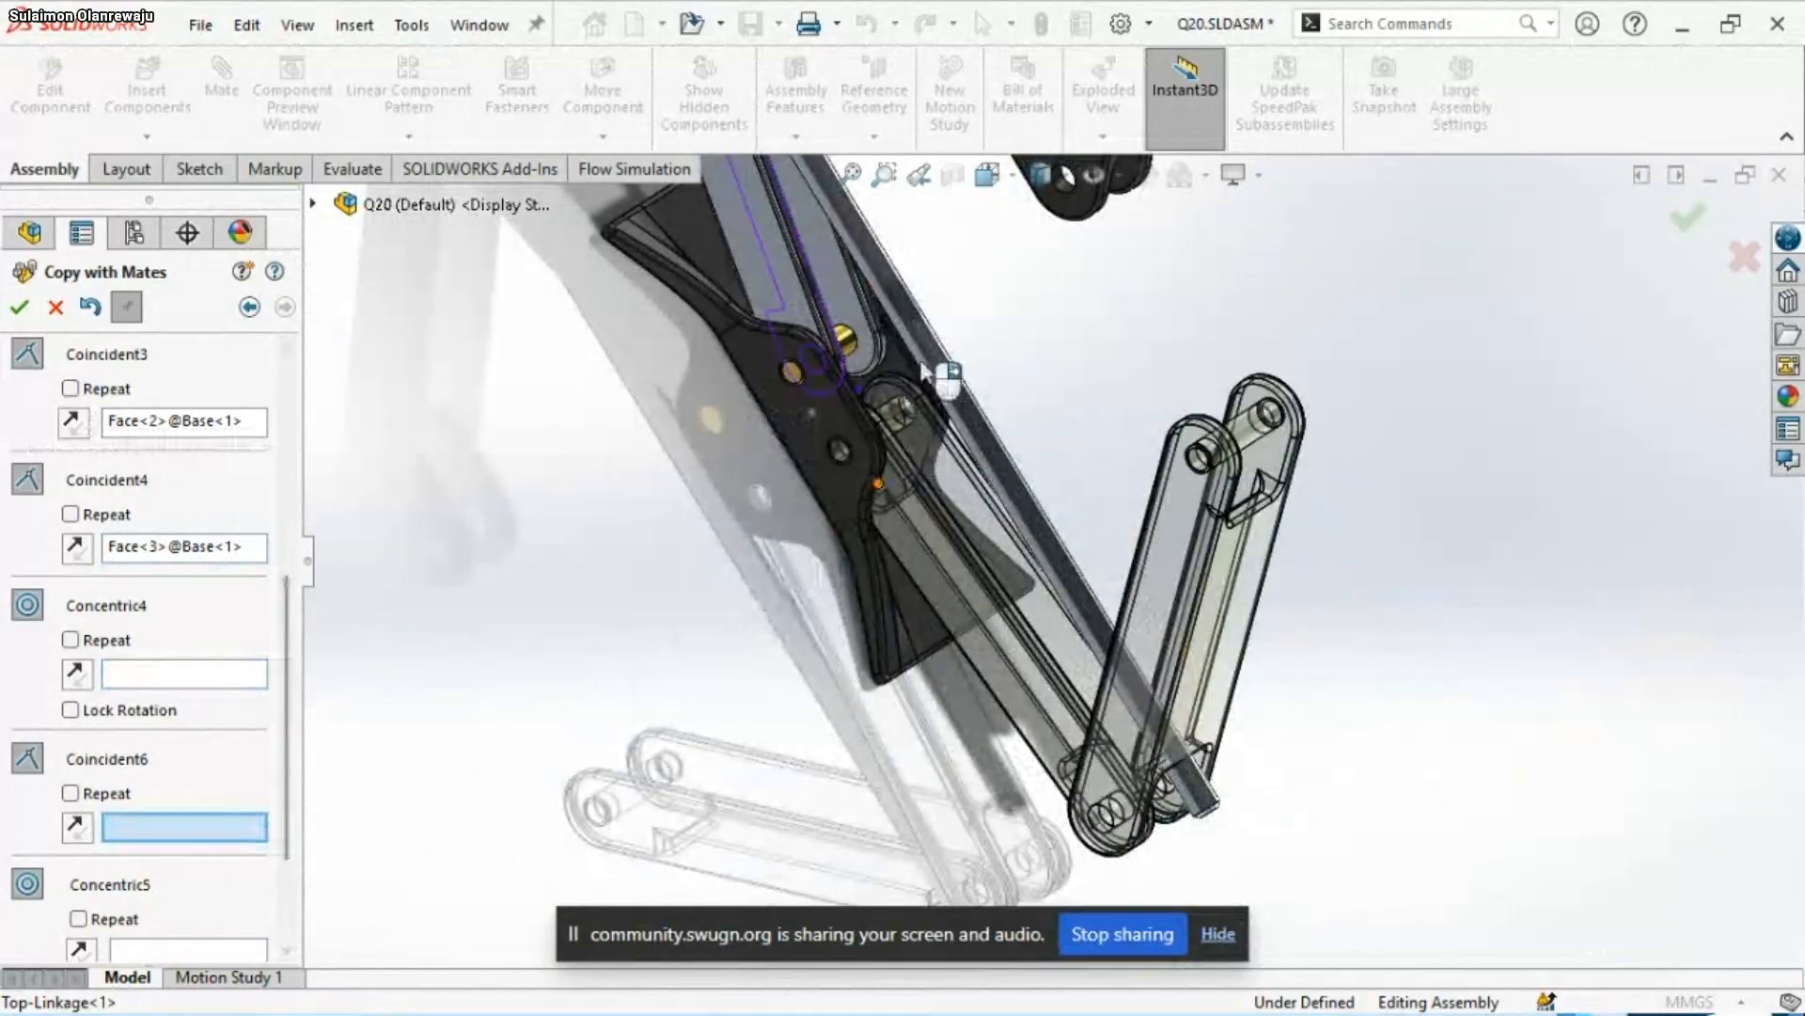
scroll(926, 297, "down", 2)
scroll(886, 435, "down", 2)
scroll(1119, 395, "up", 2)
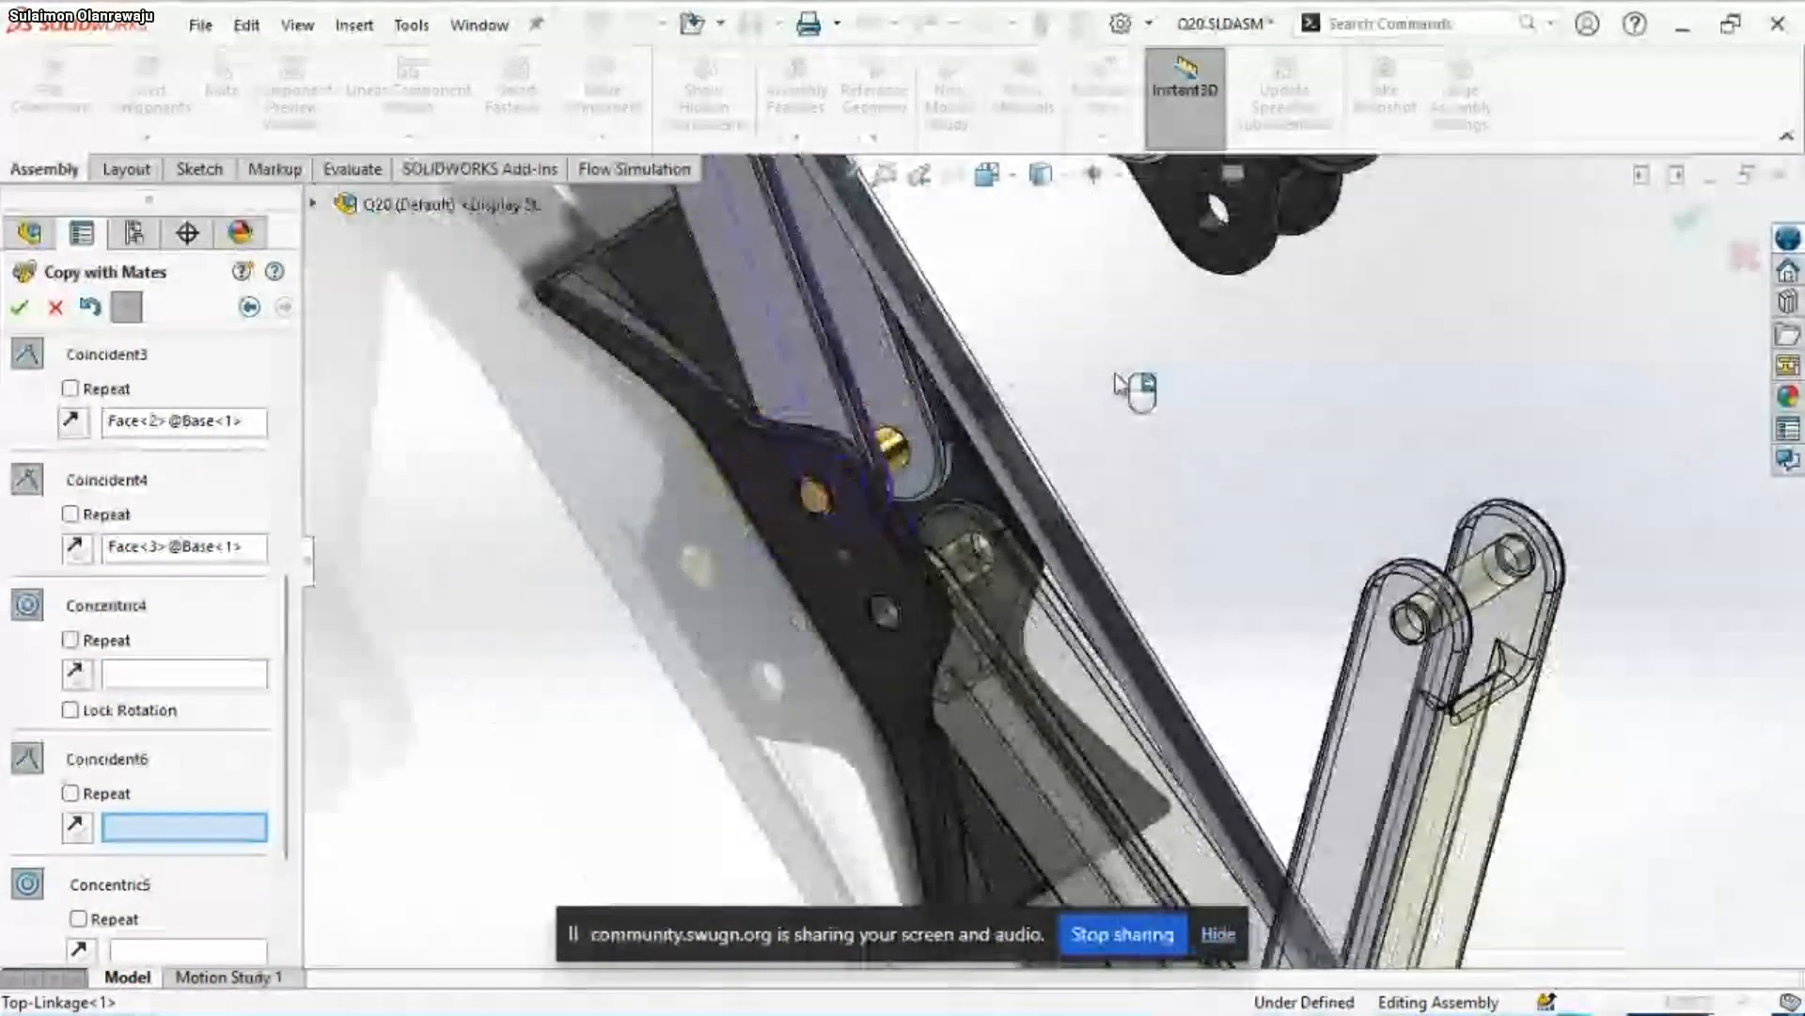
scroll(1089, 399, "up", 5)
scroll(1091, 385, "down", 1)
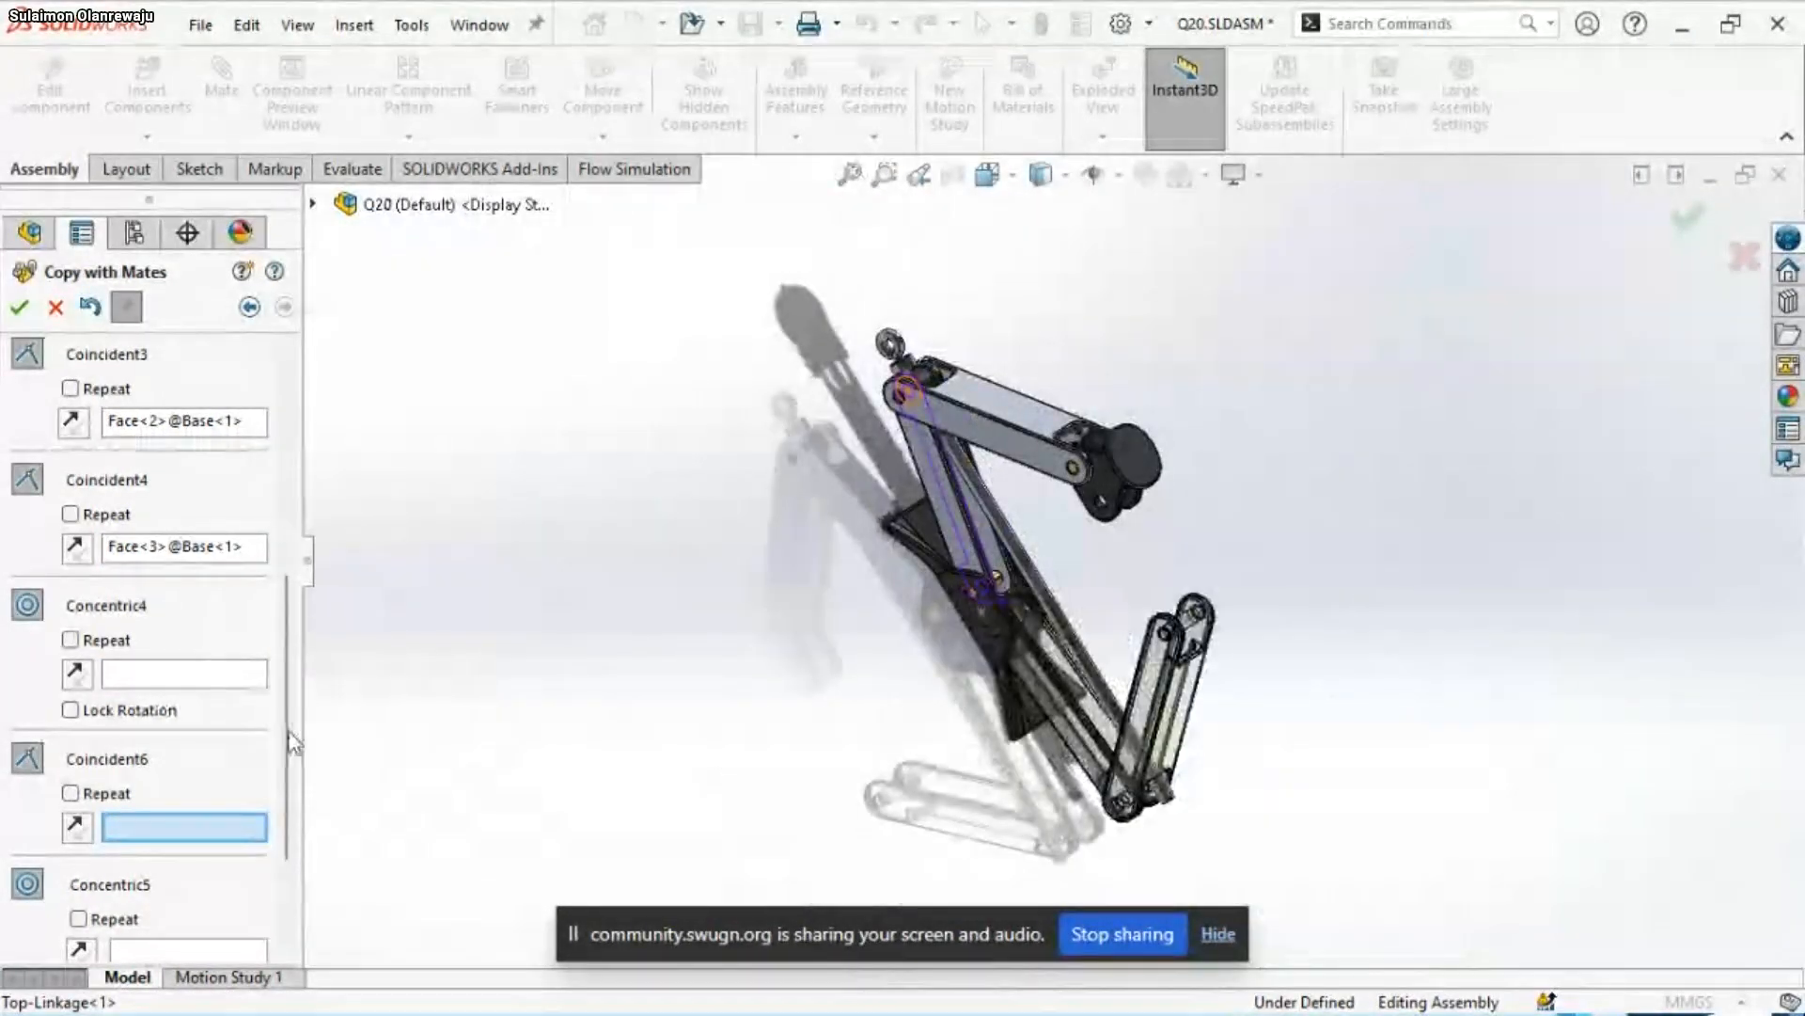
scroll(1125, 666, "down", 2)
scroll(1125, 666, "down", 1)
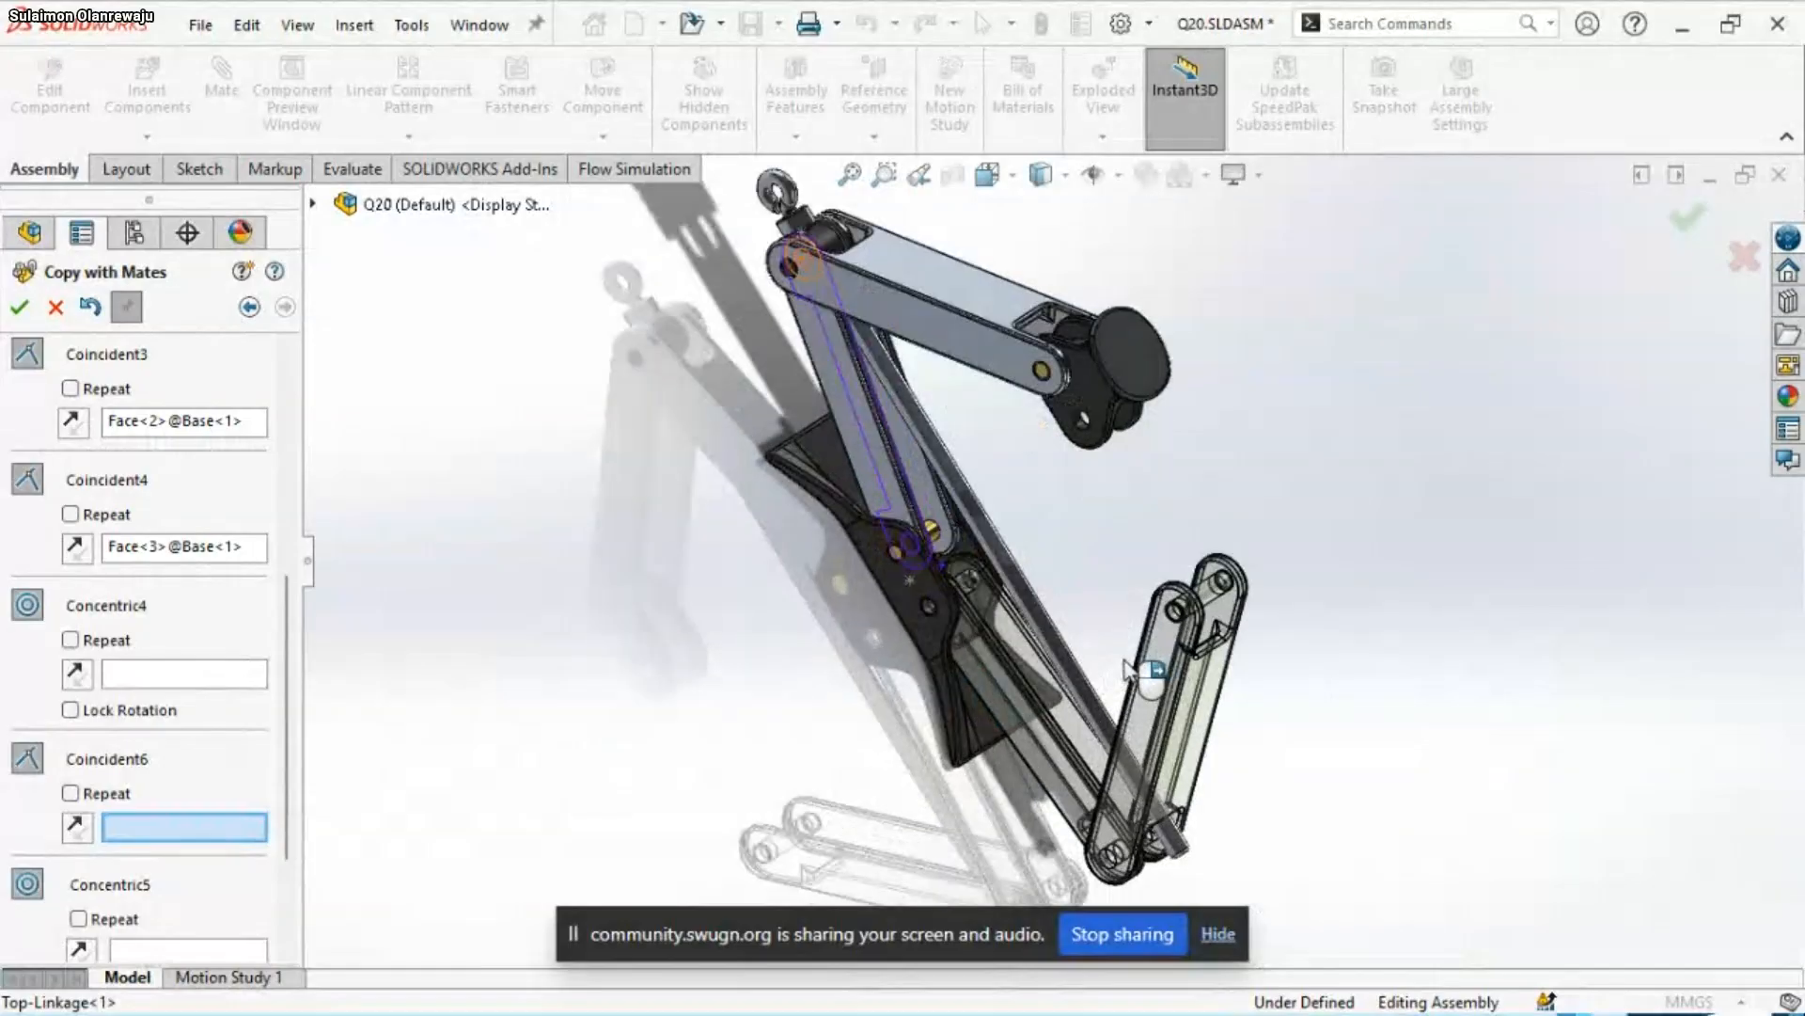
middle_click_drag(1121, 646, 927, 501)
scroll(948, 366, "down", 4)
scroll(926, 501, "down", 2)
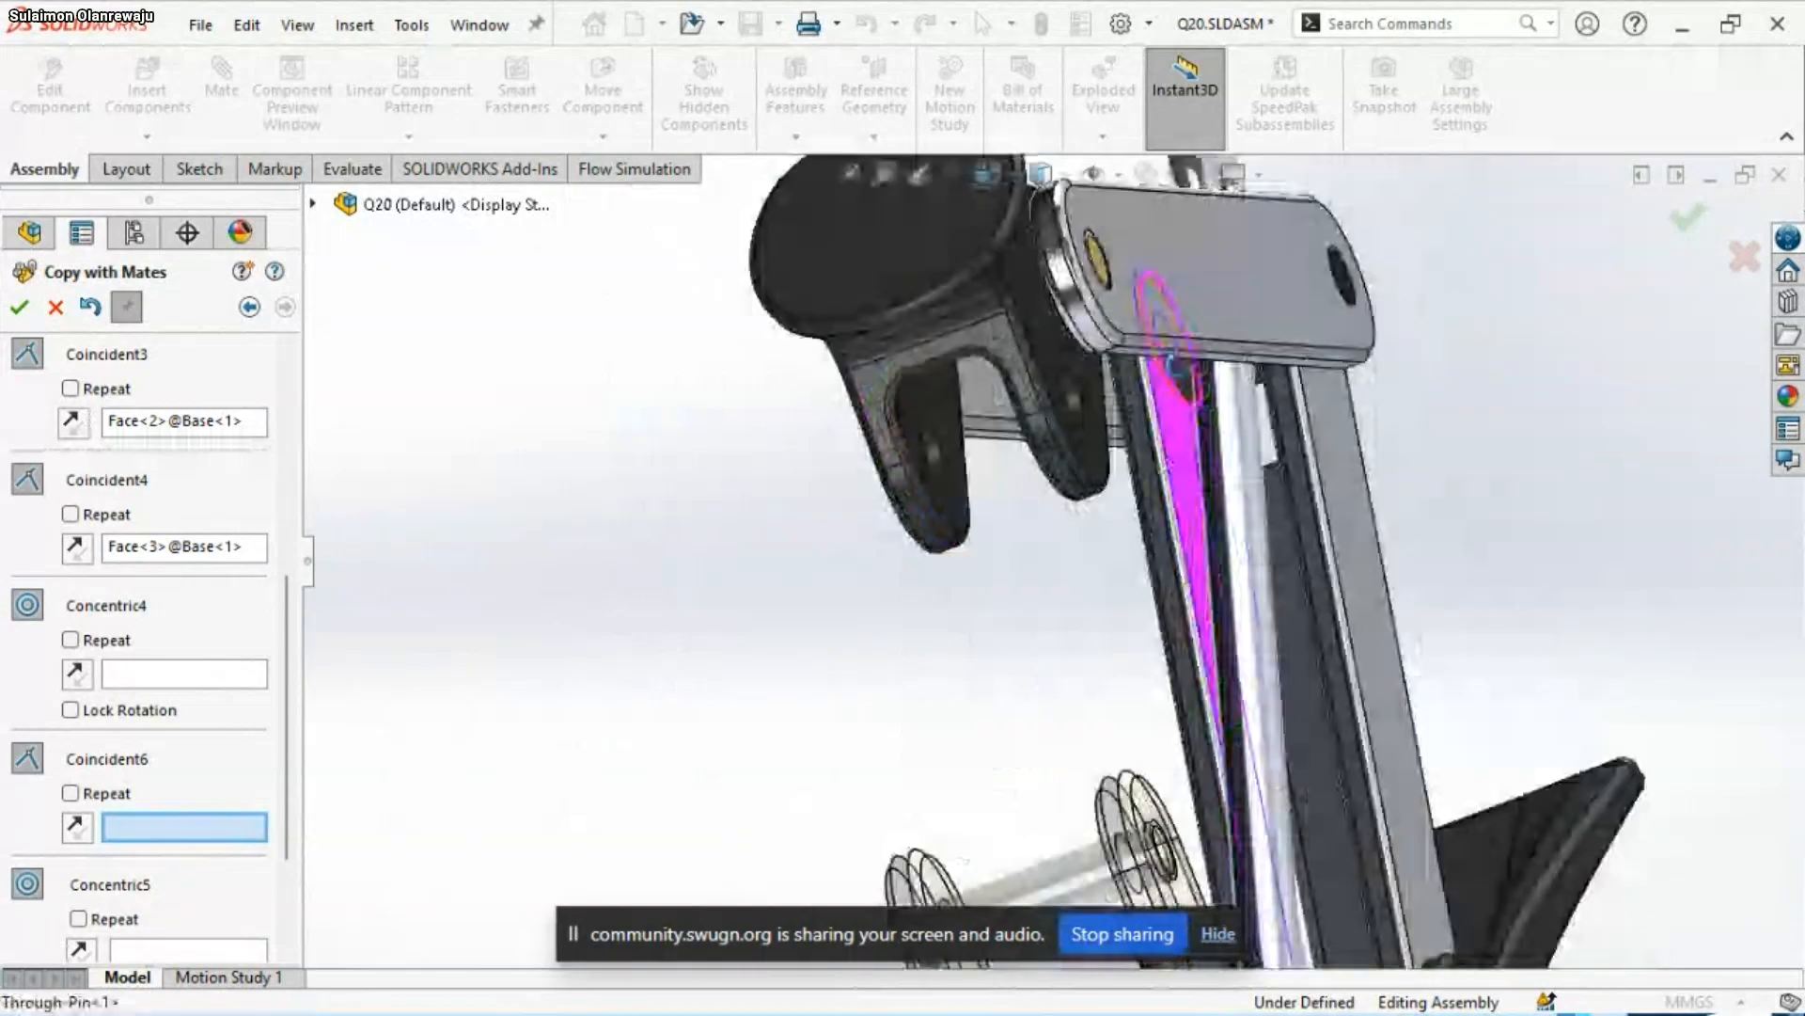
middle_click_drag(1174, 361, 1219, 351)
scroll(1219, 351, "up", 4)
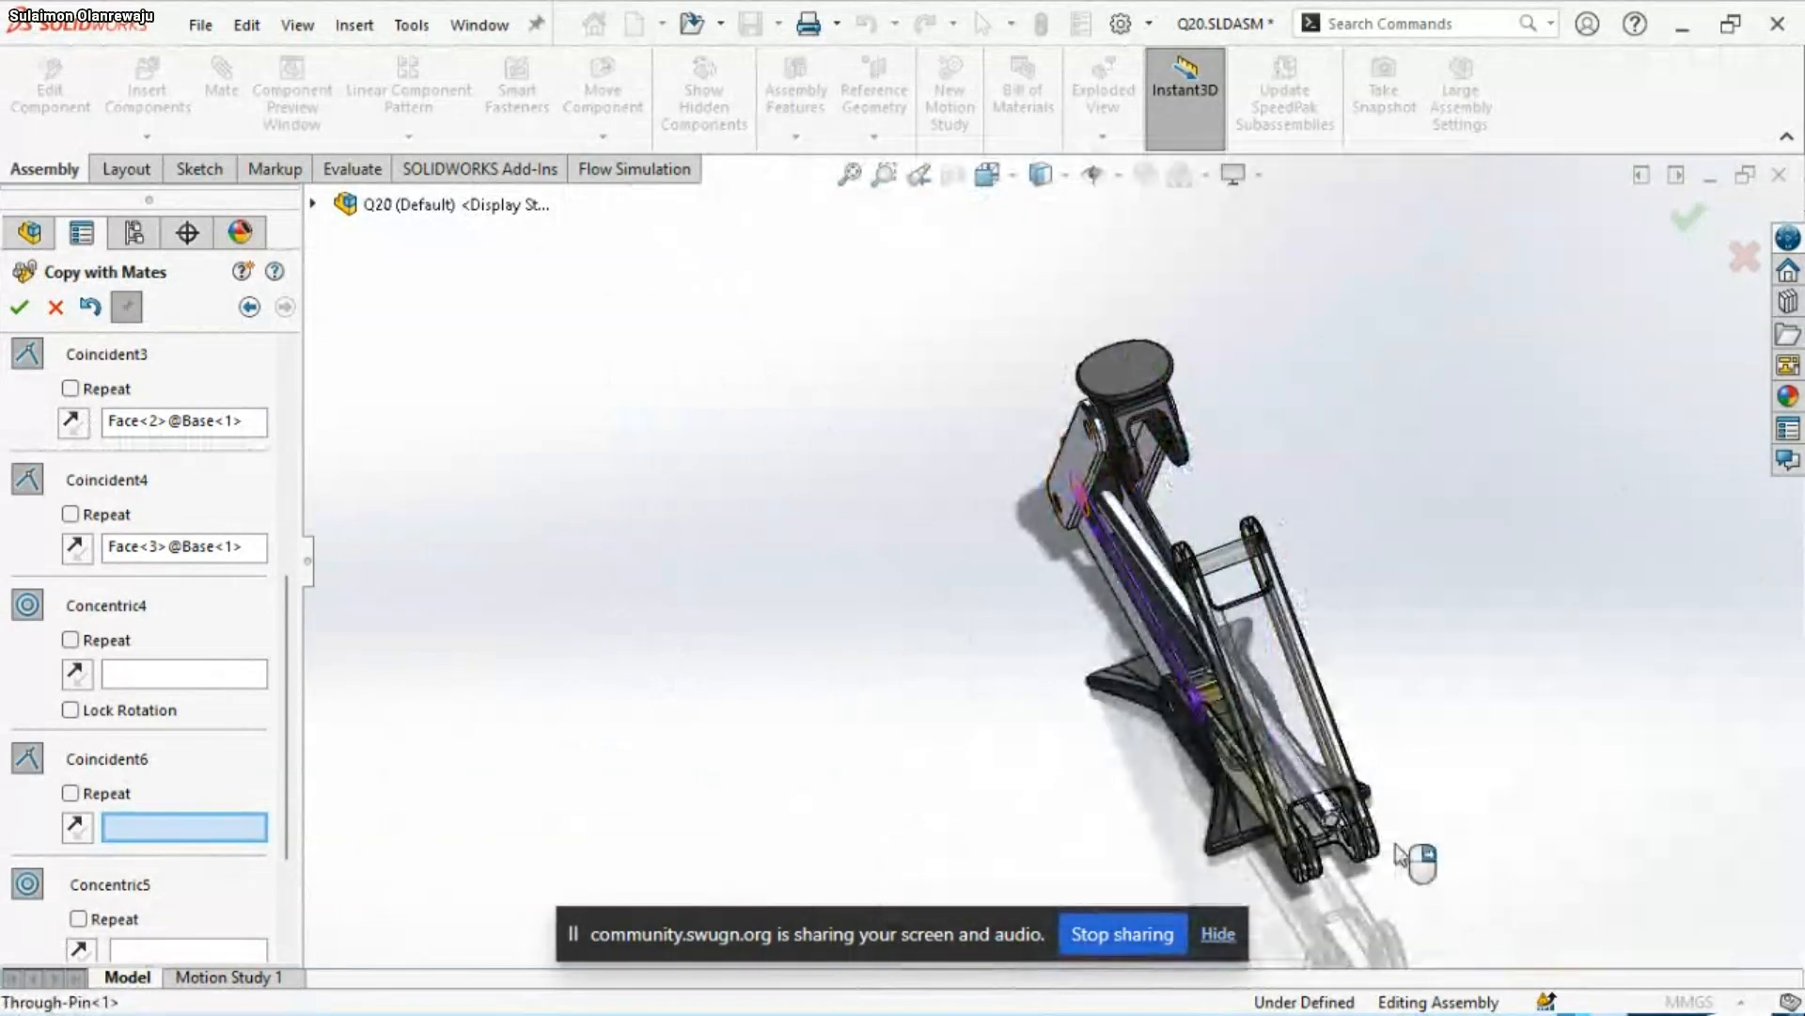
scroll(1318, 833, "down", 3)
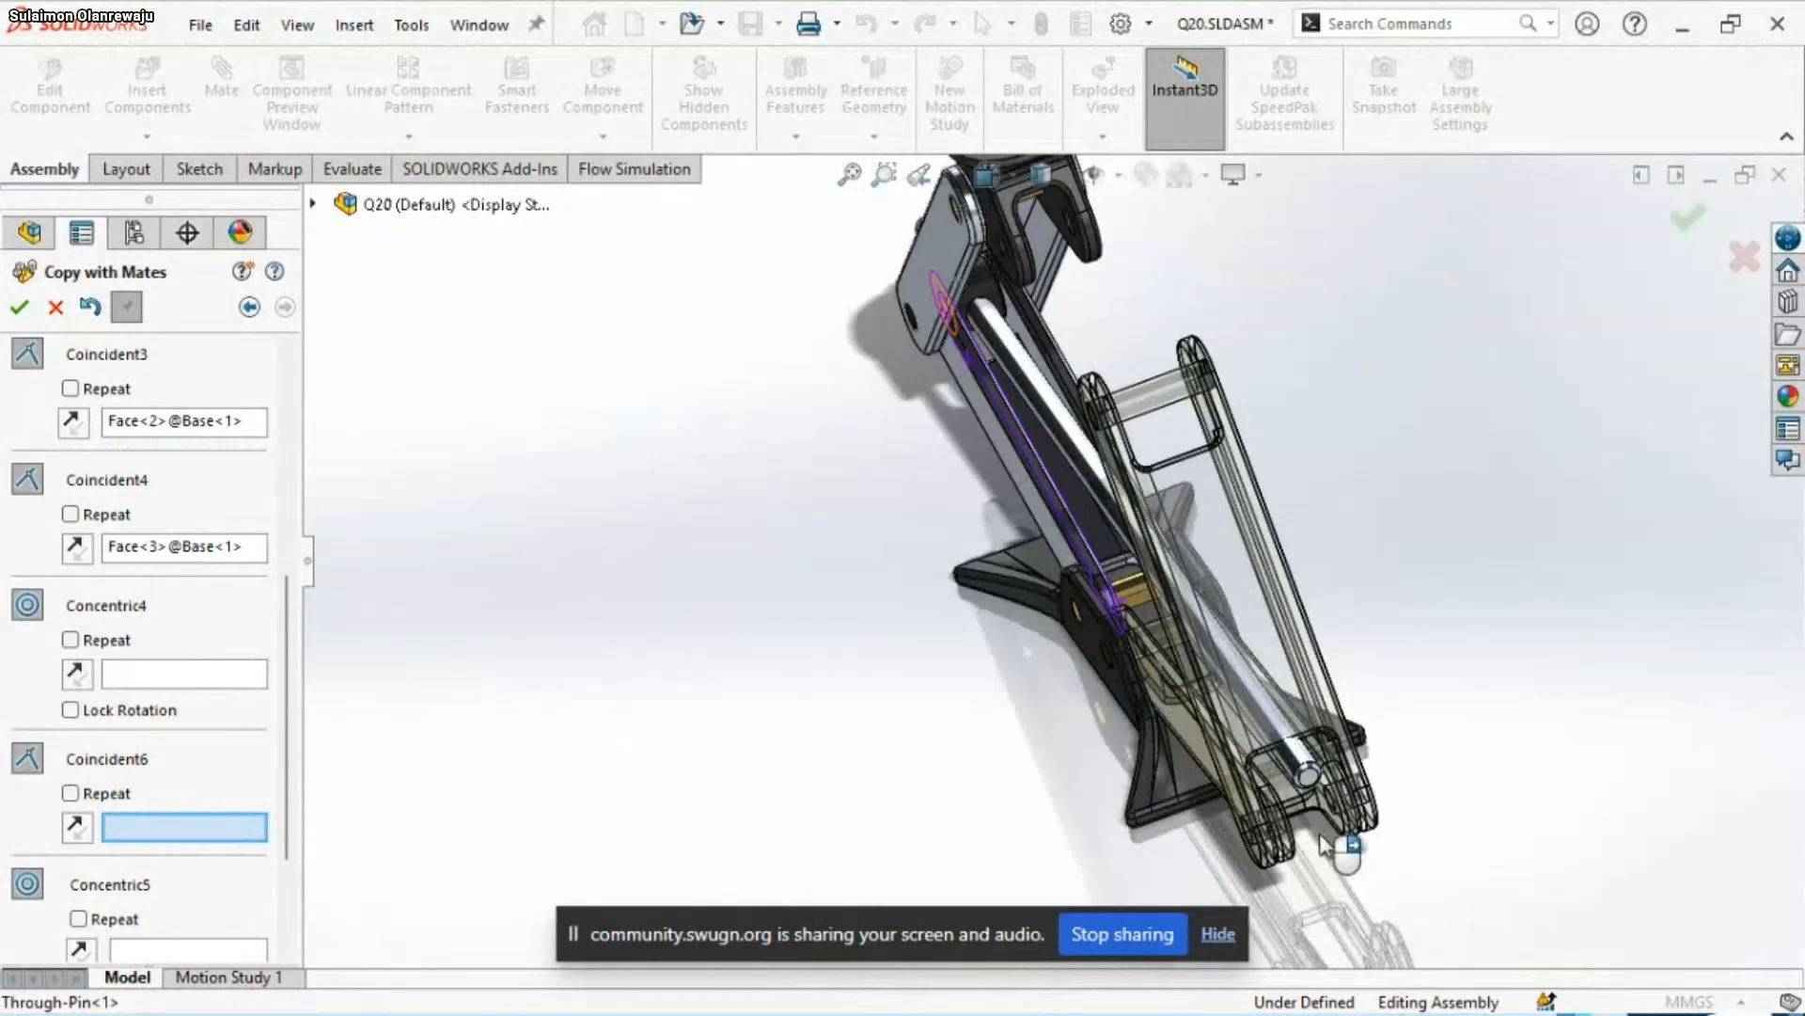
scroll(1318, 833, "down", 2)
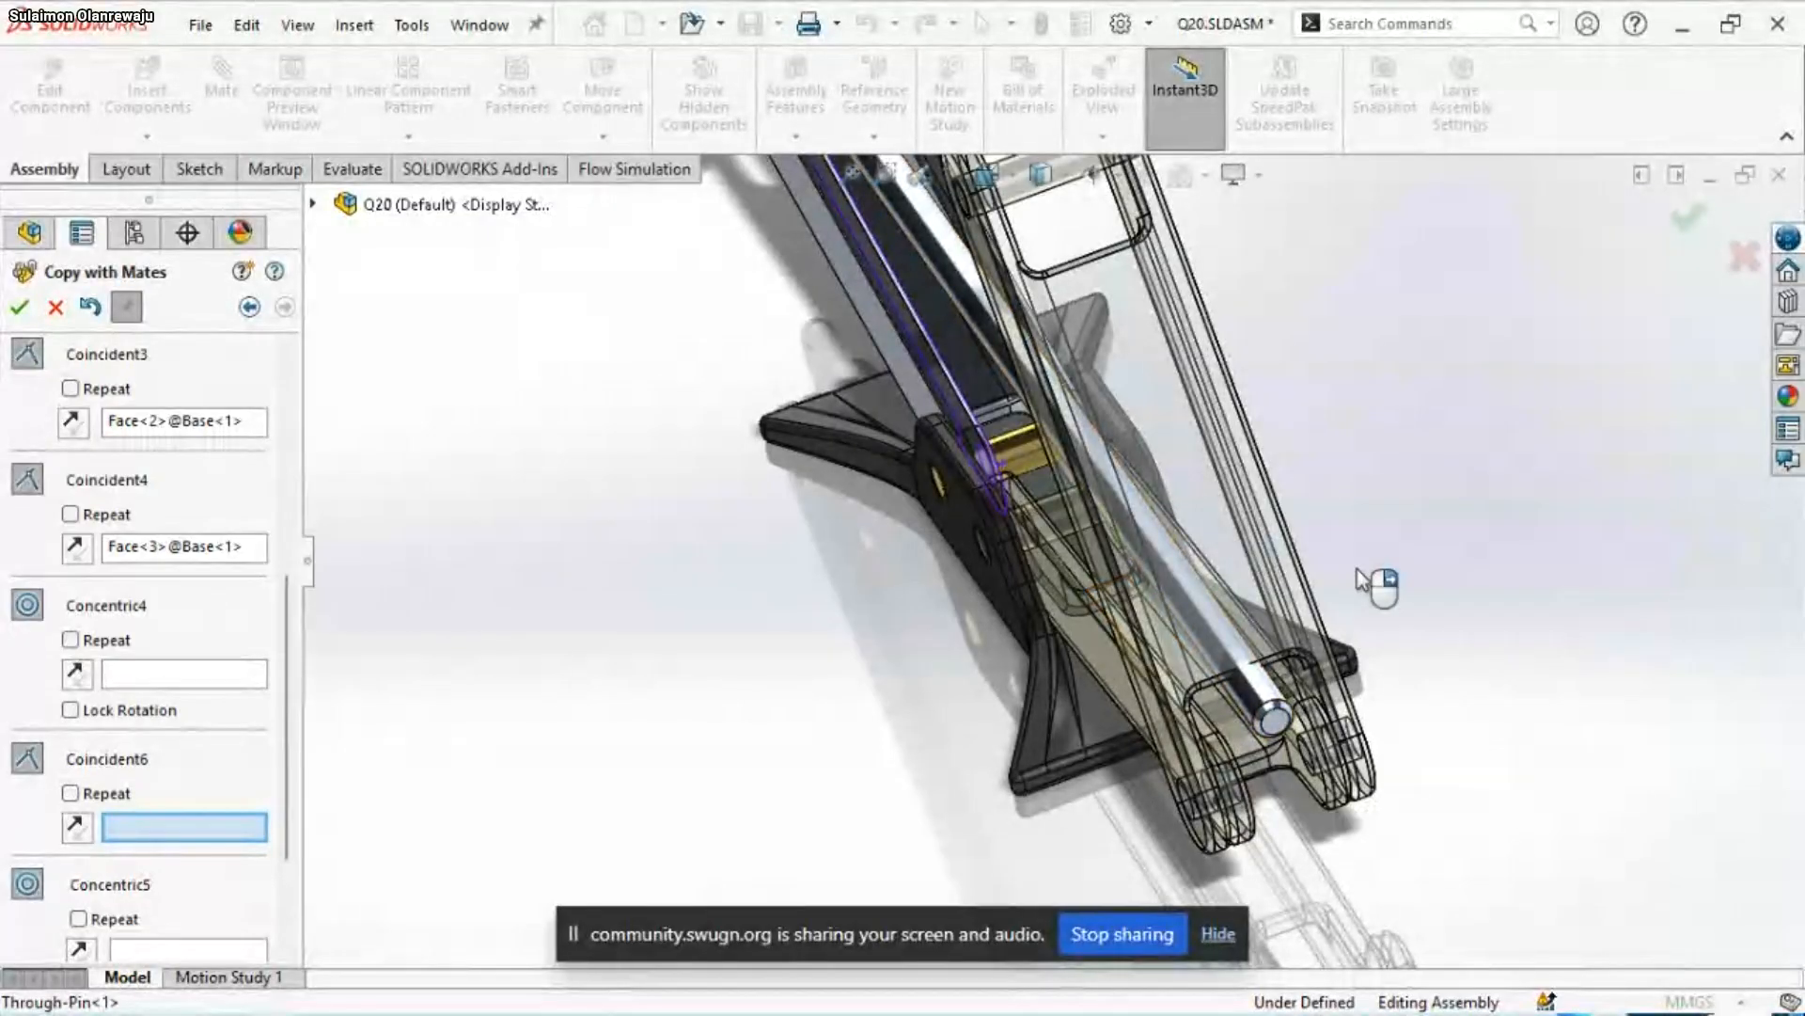
scroll(1356, 581, "up", 3)
scroll(1025, 676, "up", 4)
scroll(1141, 346, "down", 4)
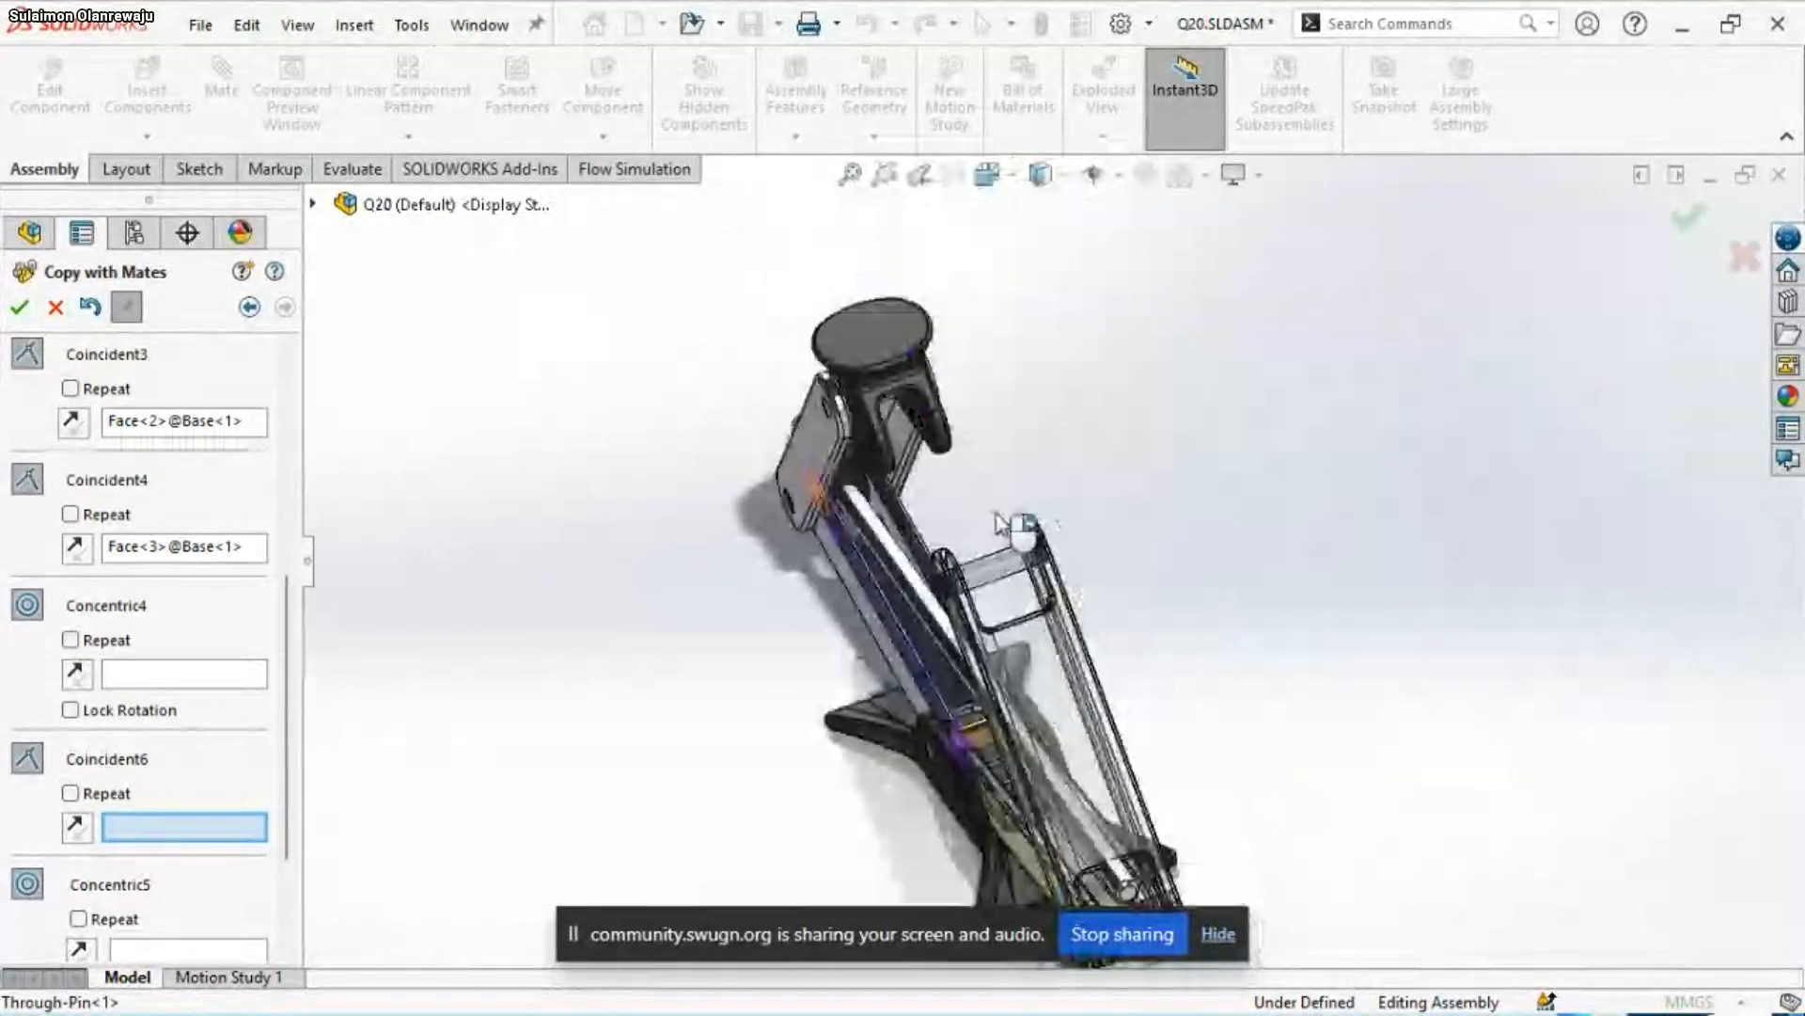
middle_click_drag(1001, 522, 434, 458)
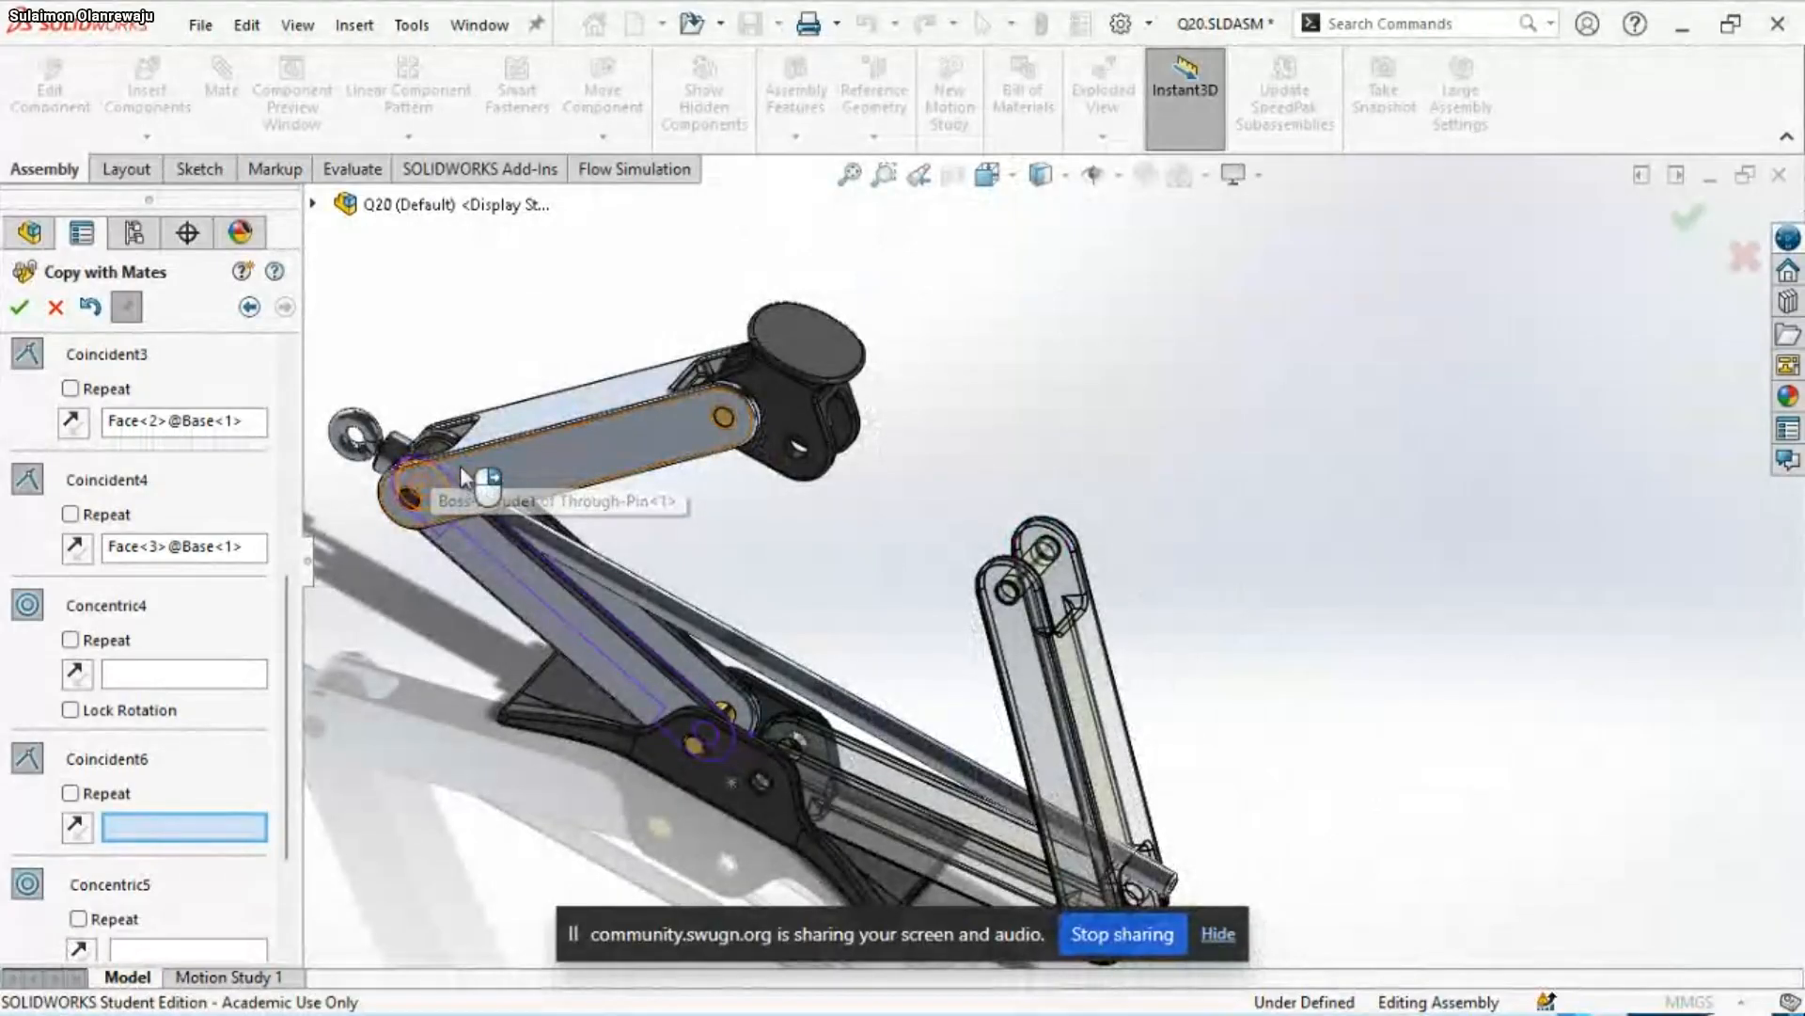
Go back to the component selection, add Through-Pin<1> to the components being copied, and return to the mate references
left_click(246, 309)
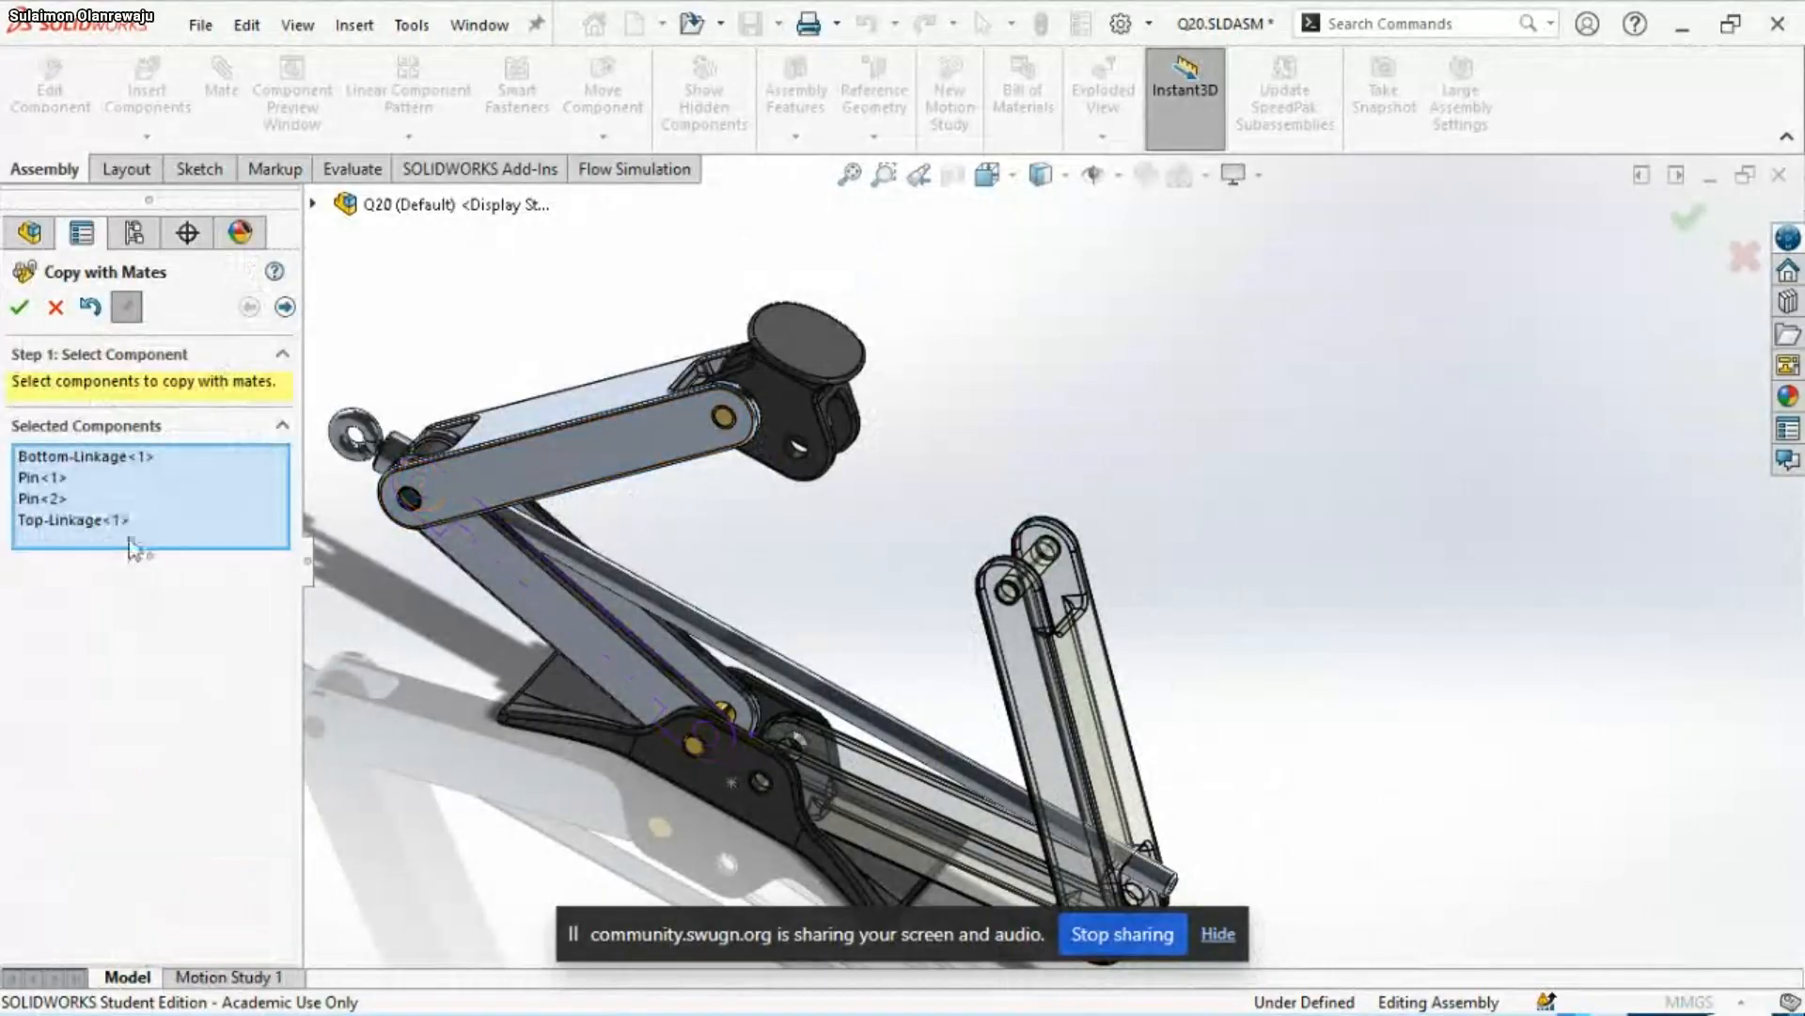
left_click(344, 207)
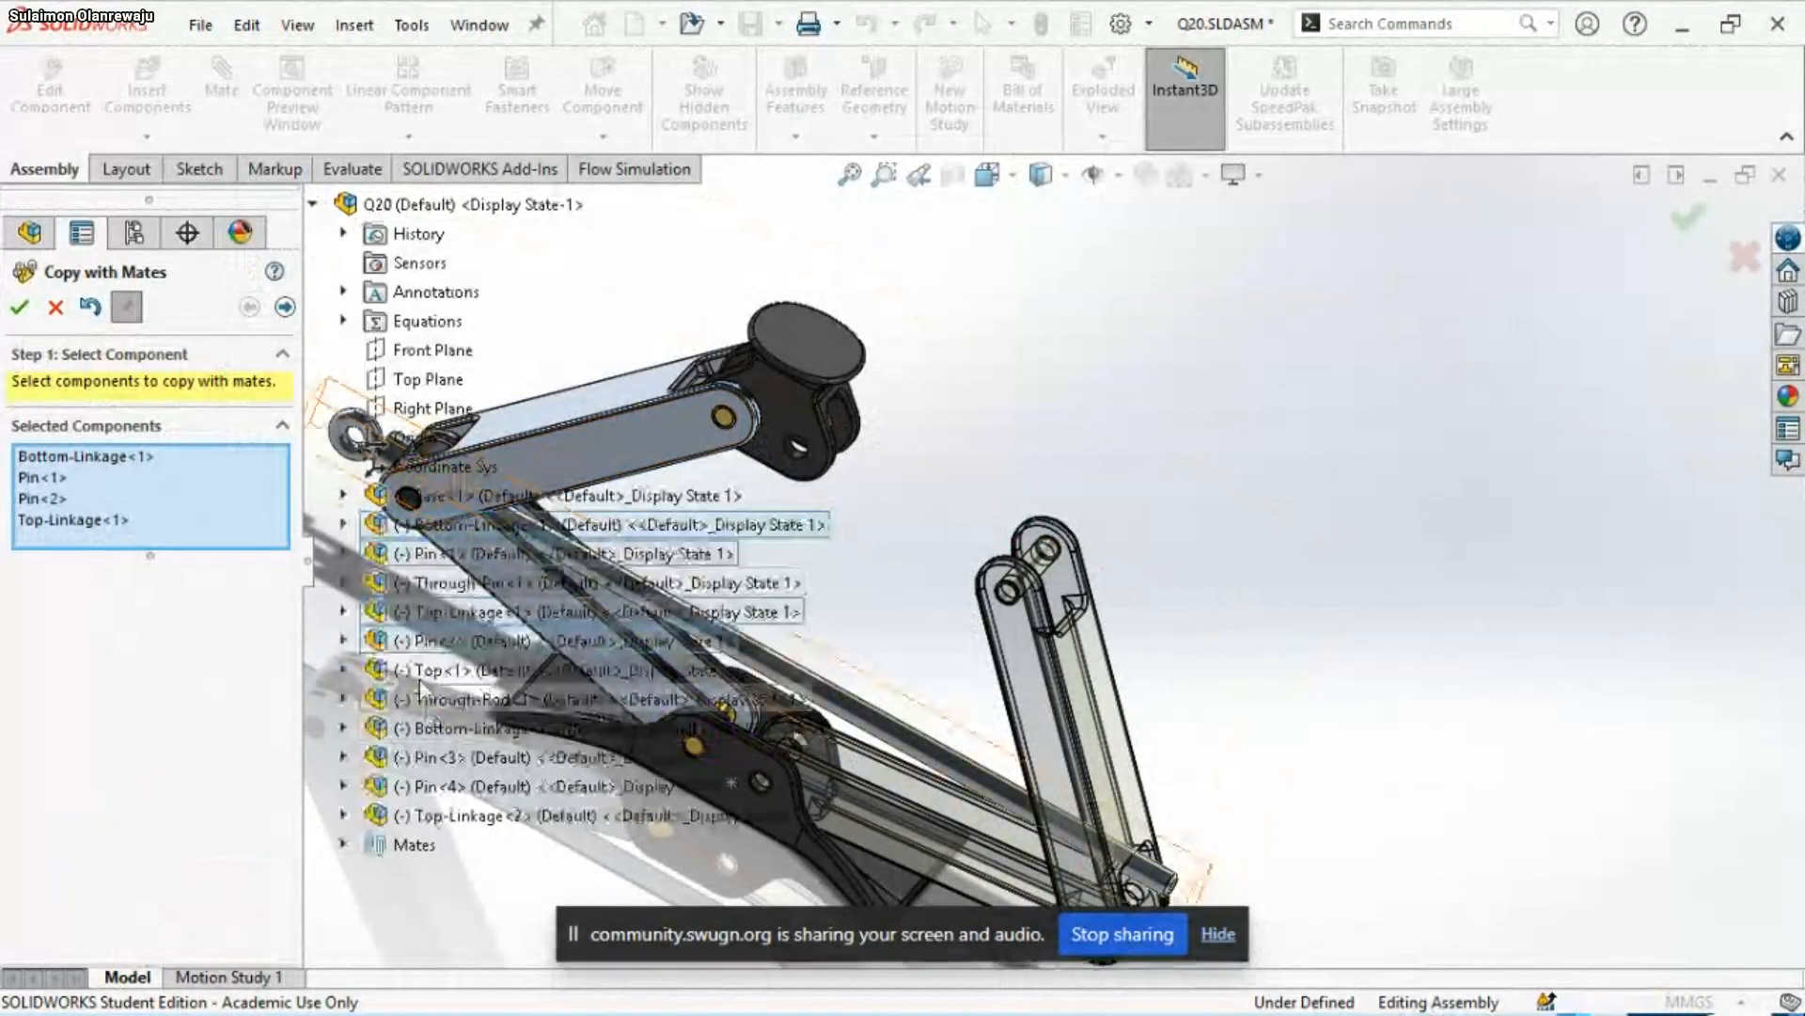
left_click(527, 583)
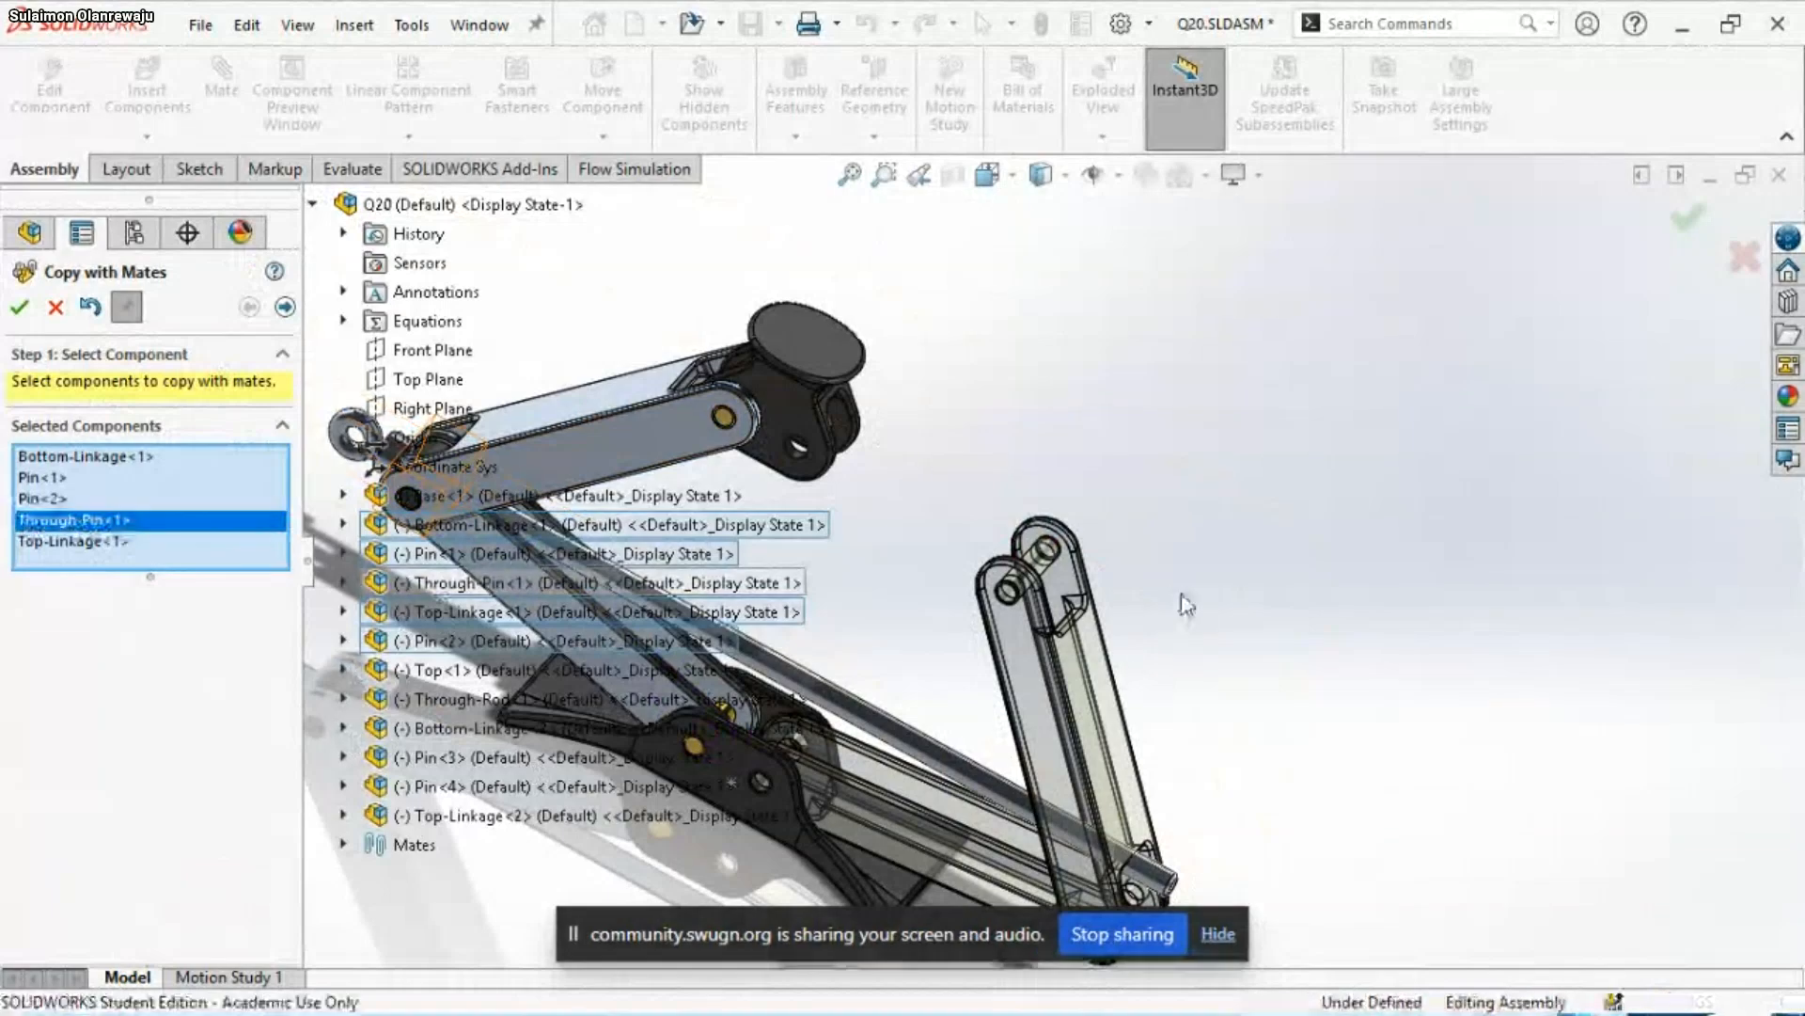
left_click(1181, 602)
scroll(1053, 564, "up", 3)
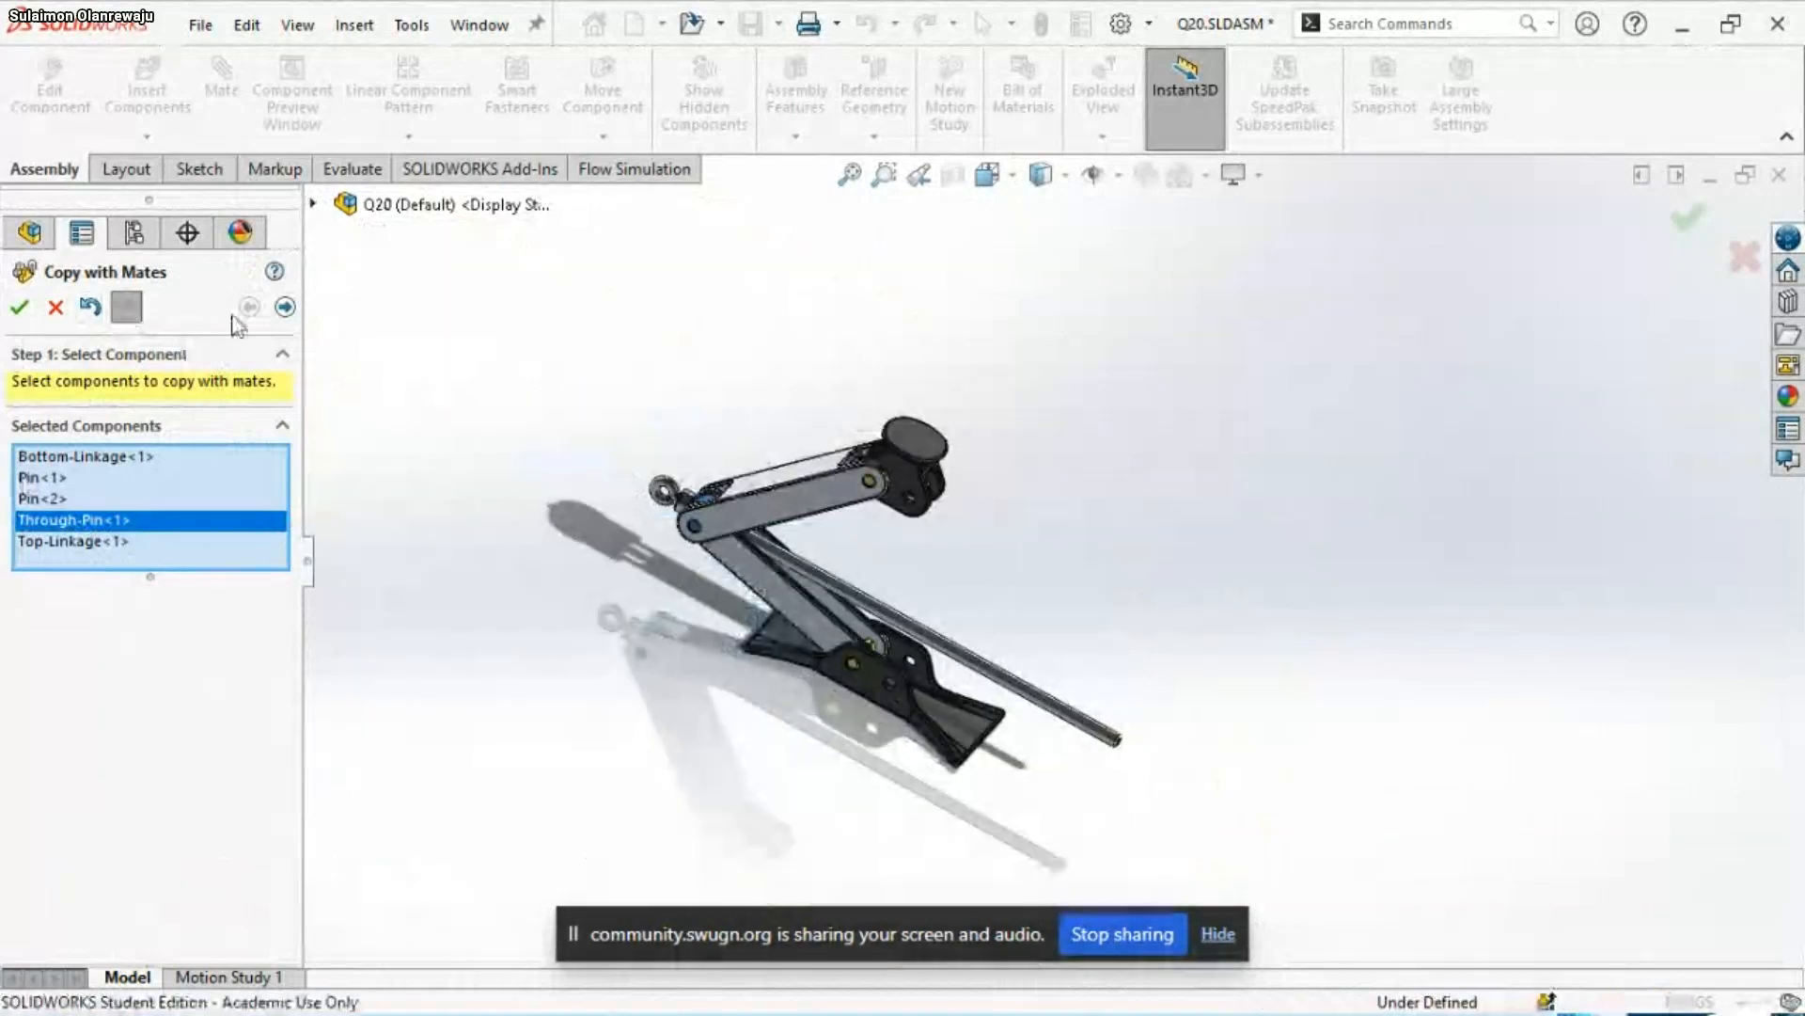
left_click(284, 307)
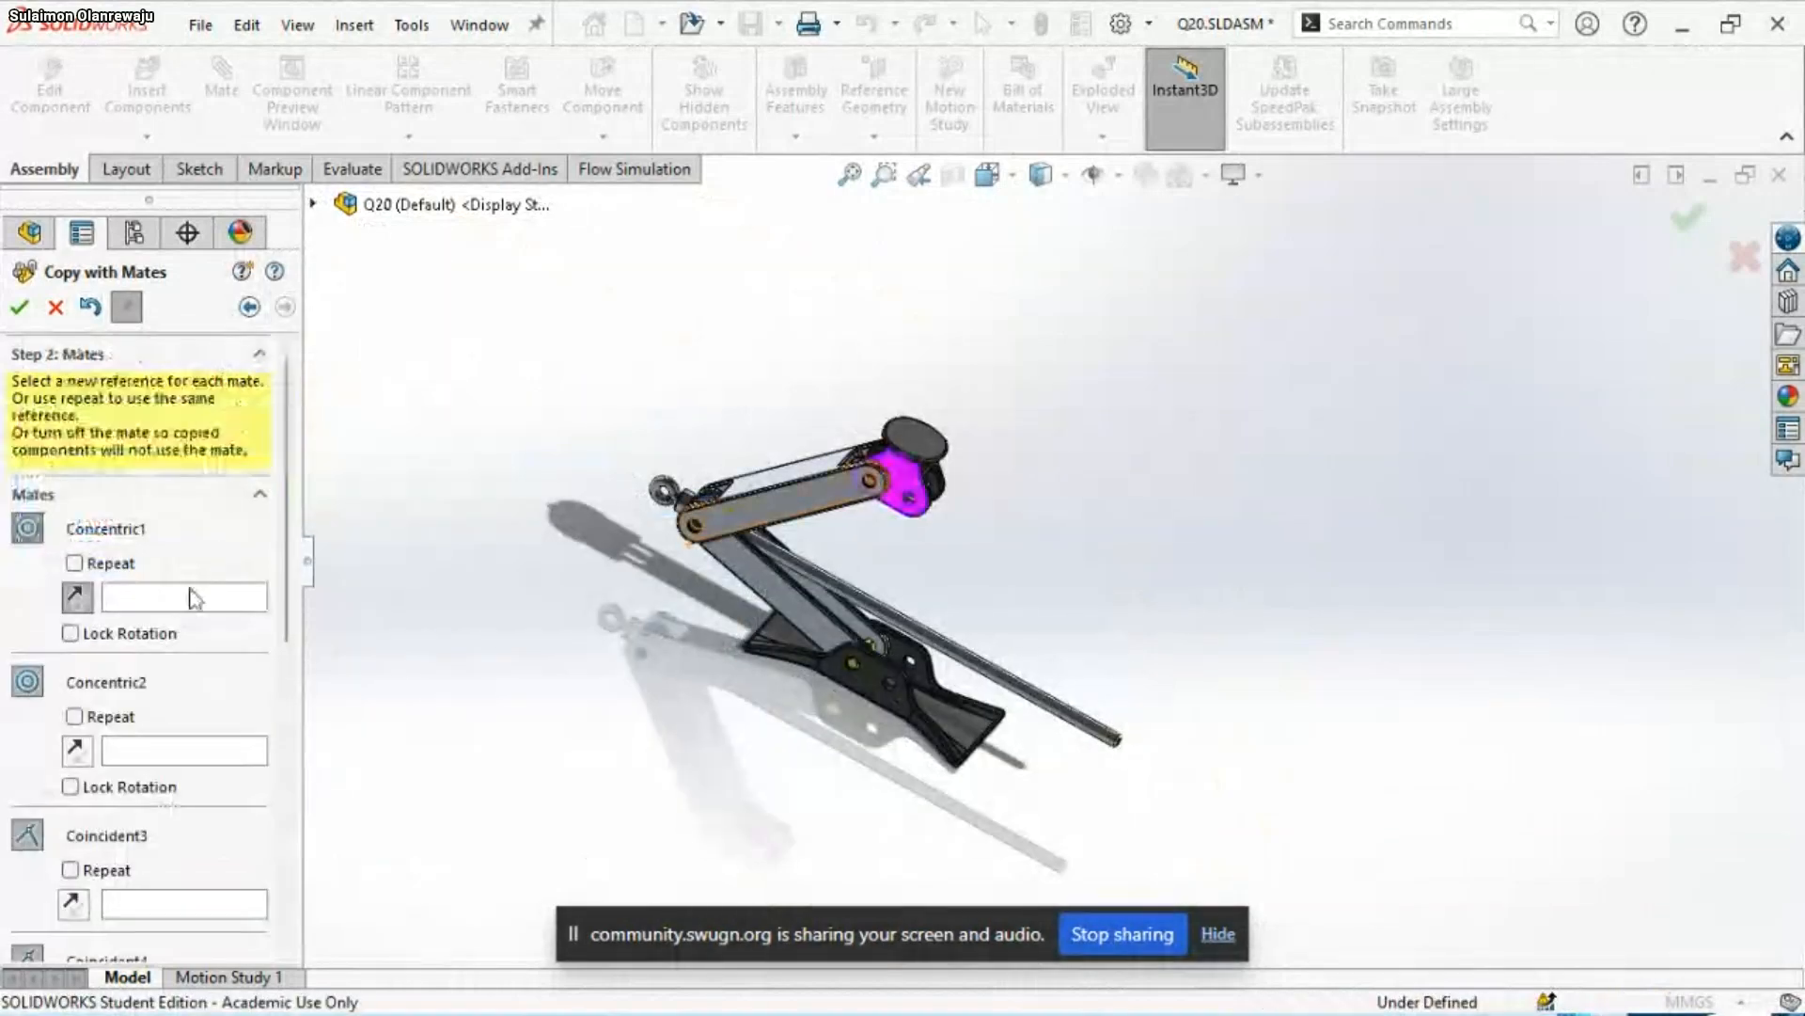
Set the cylindrical face of the Base's unoccupied second hole as the new reference for the Concentric1 mate
scroll(1123, 713, "down", 4)
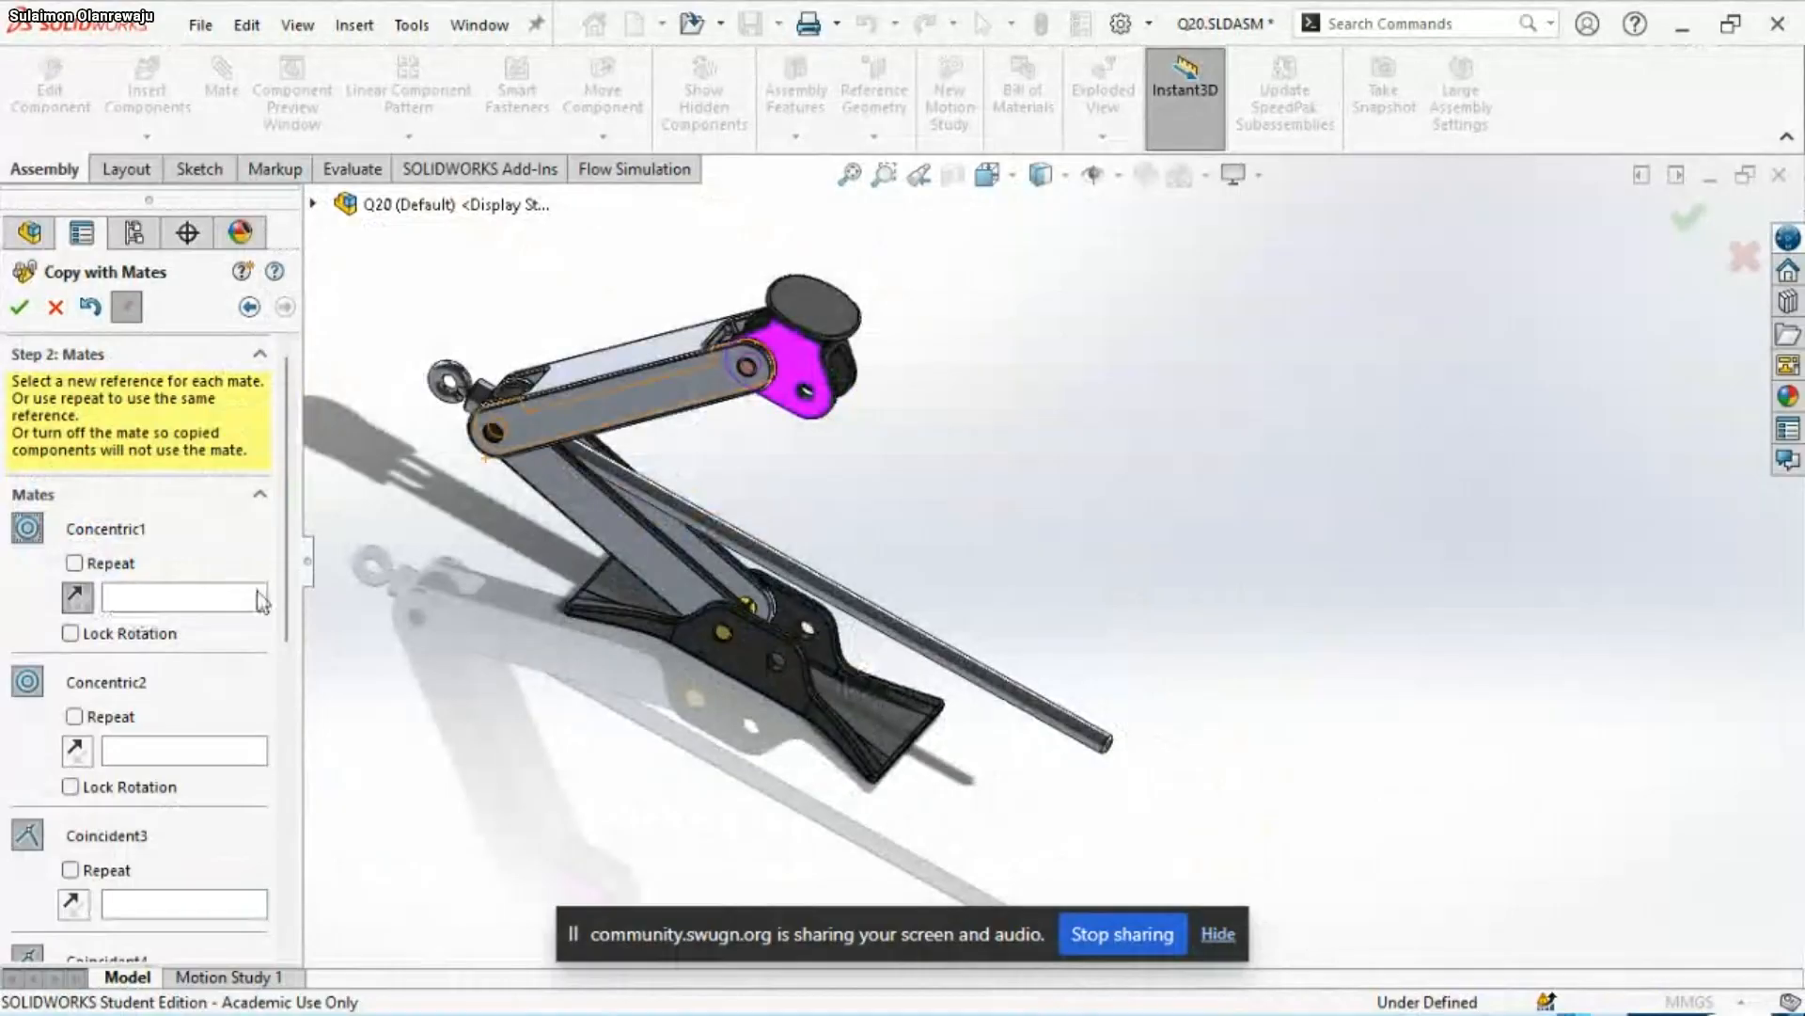
left_click(209, 602)
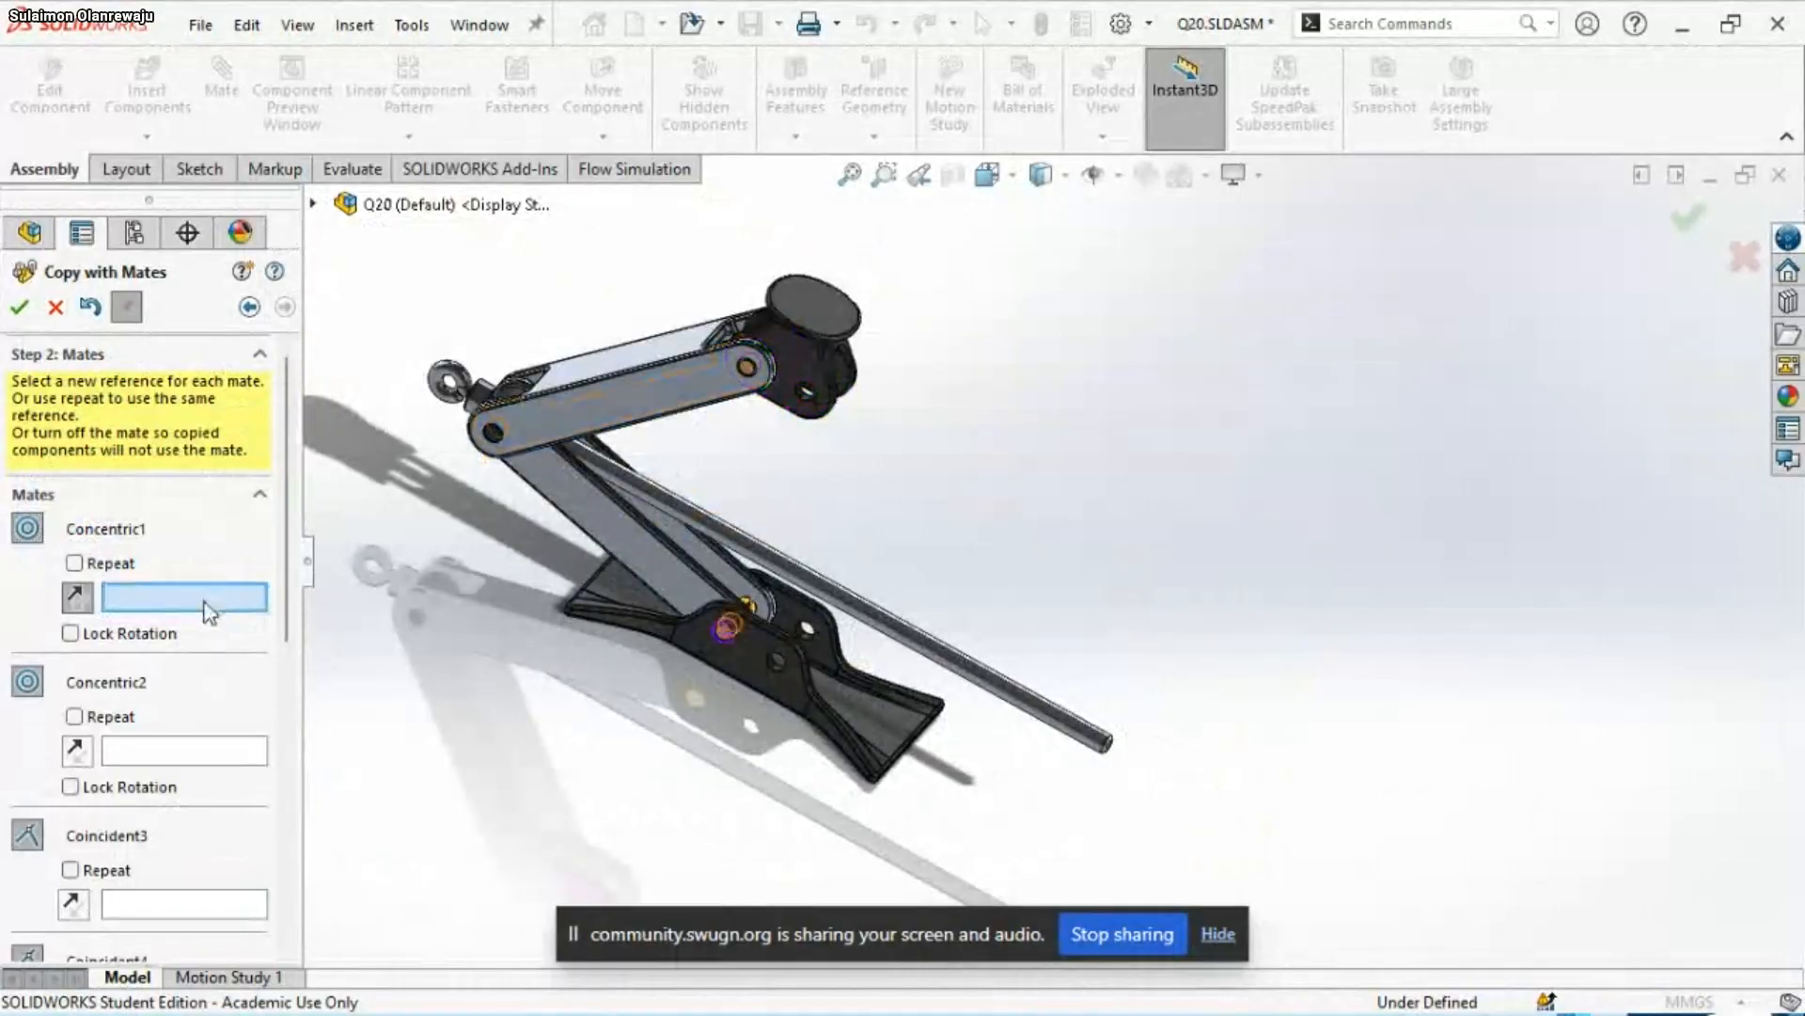
scroll(1072, 832, "down", 4)
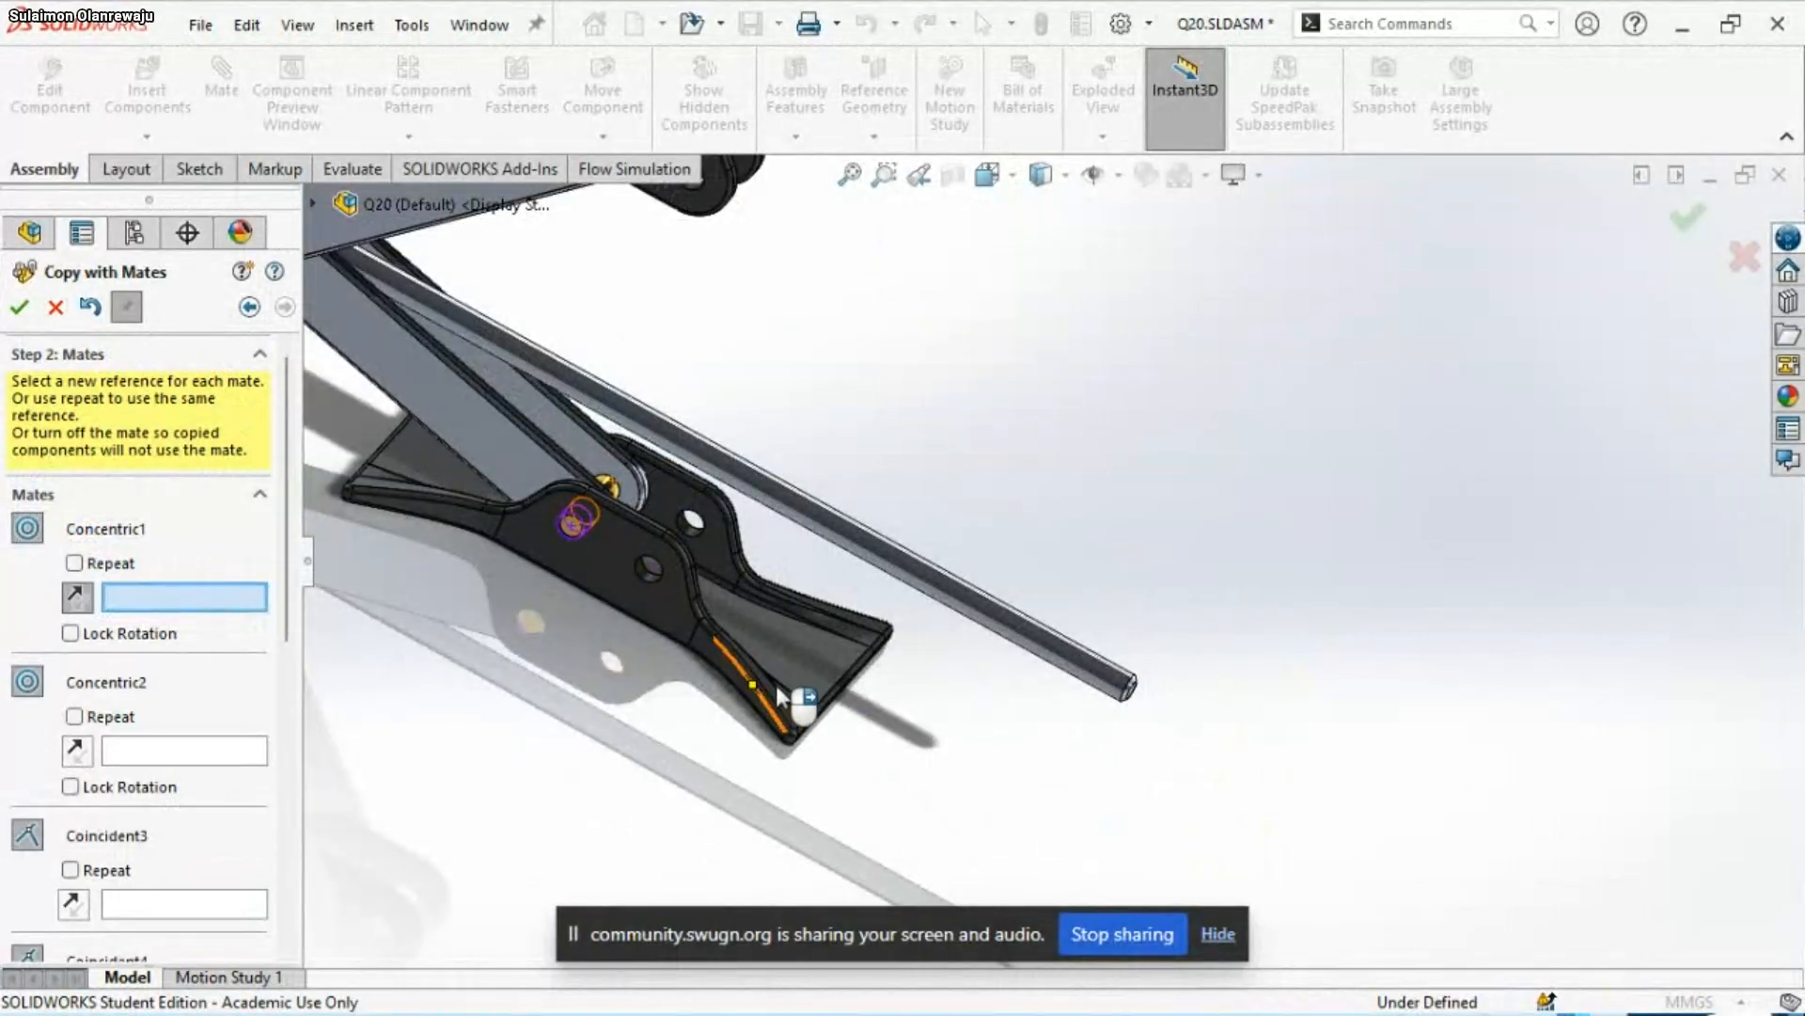
scroll(847, 686, "down", 3)
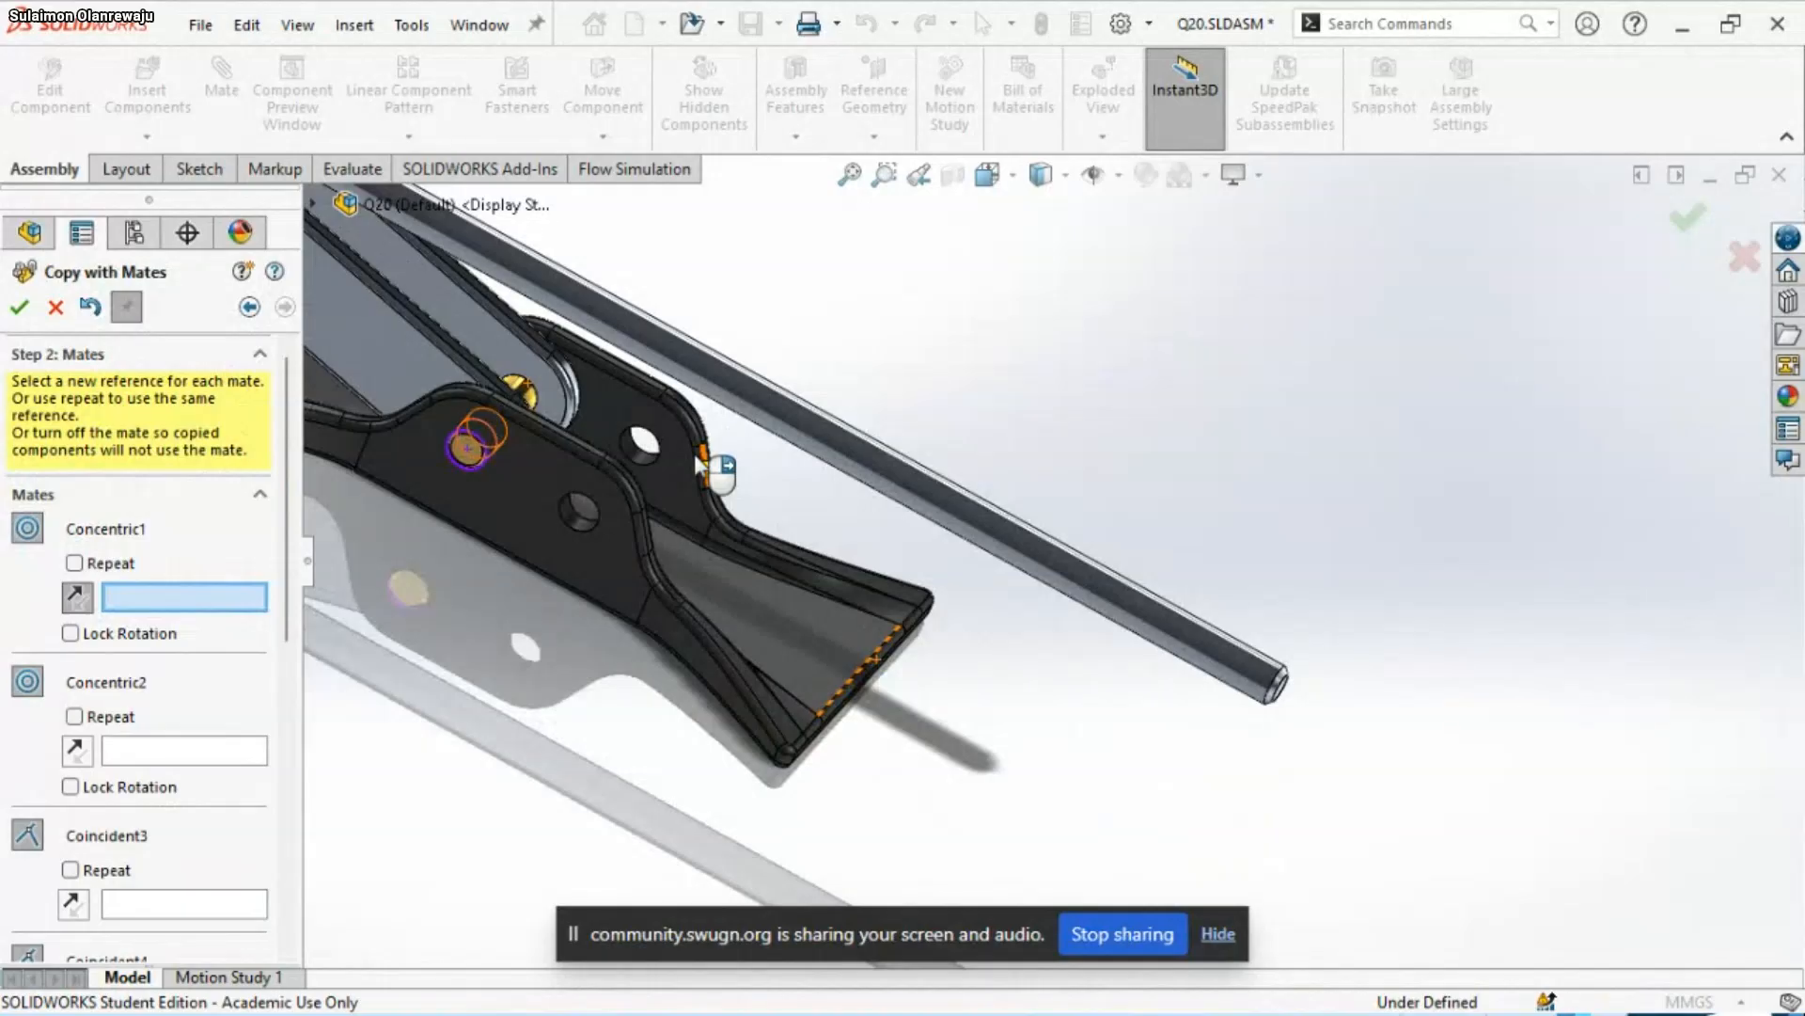
scroll(578, 517, "down", 2)
left_click(640, 512)
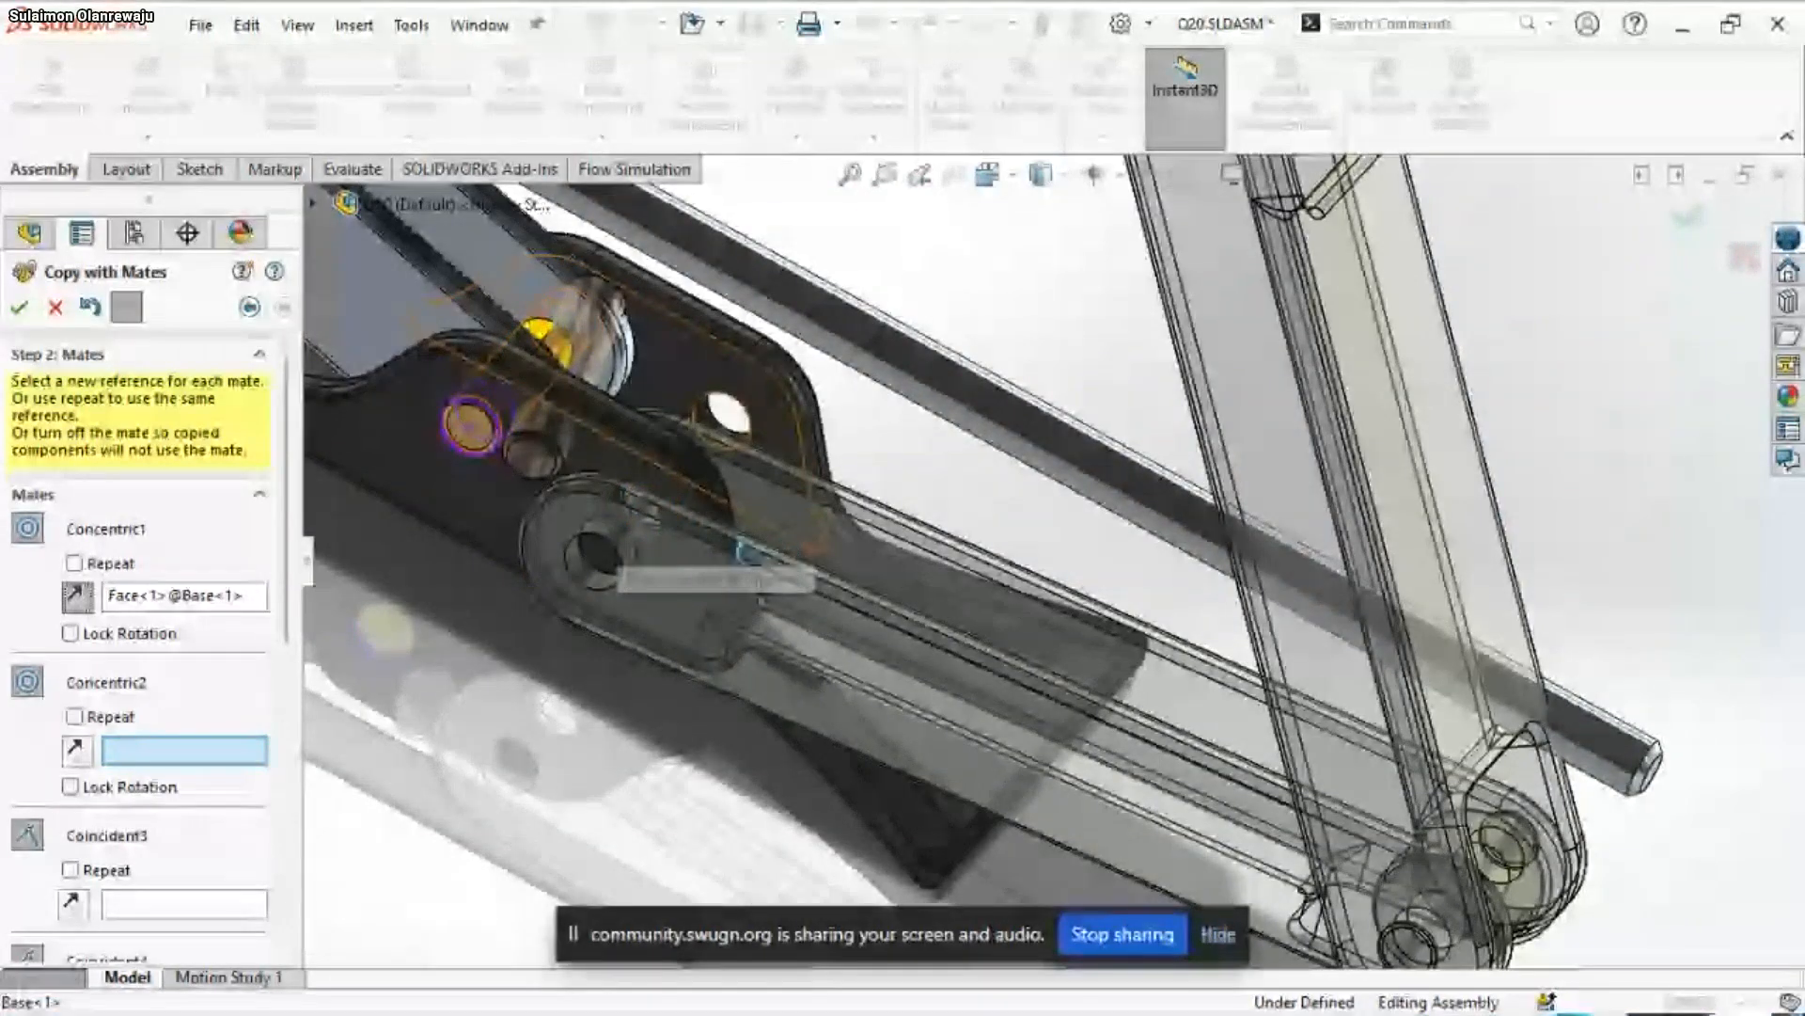
Set the cylindrical face of the Base's free second hole as the new Concentric2 reference
middle_click_drag(763, 555, 622, 520)
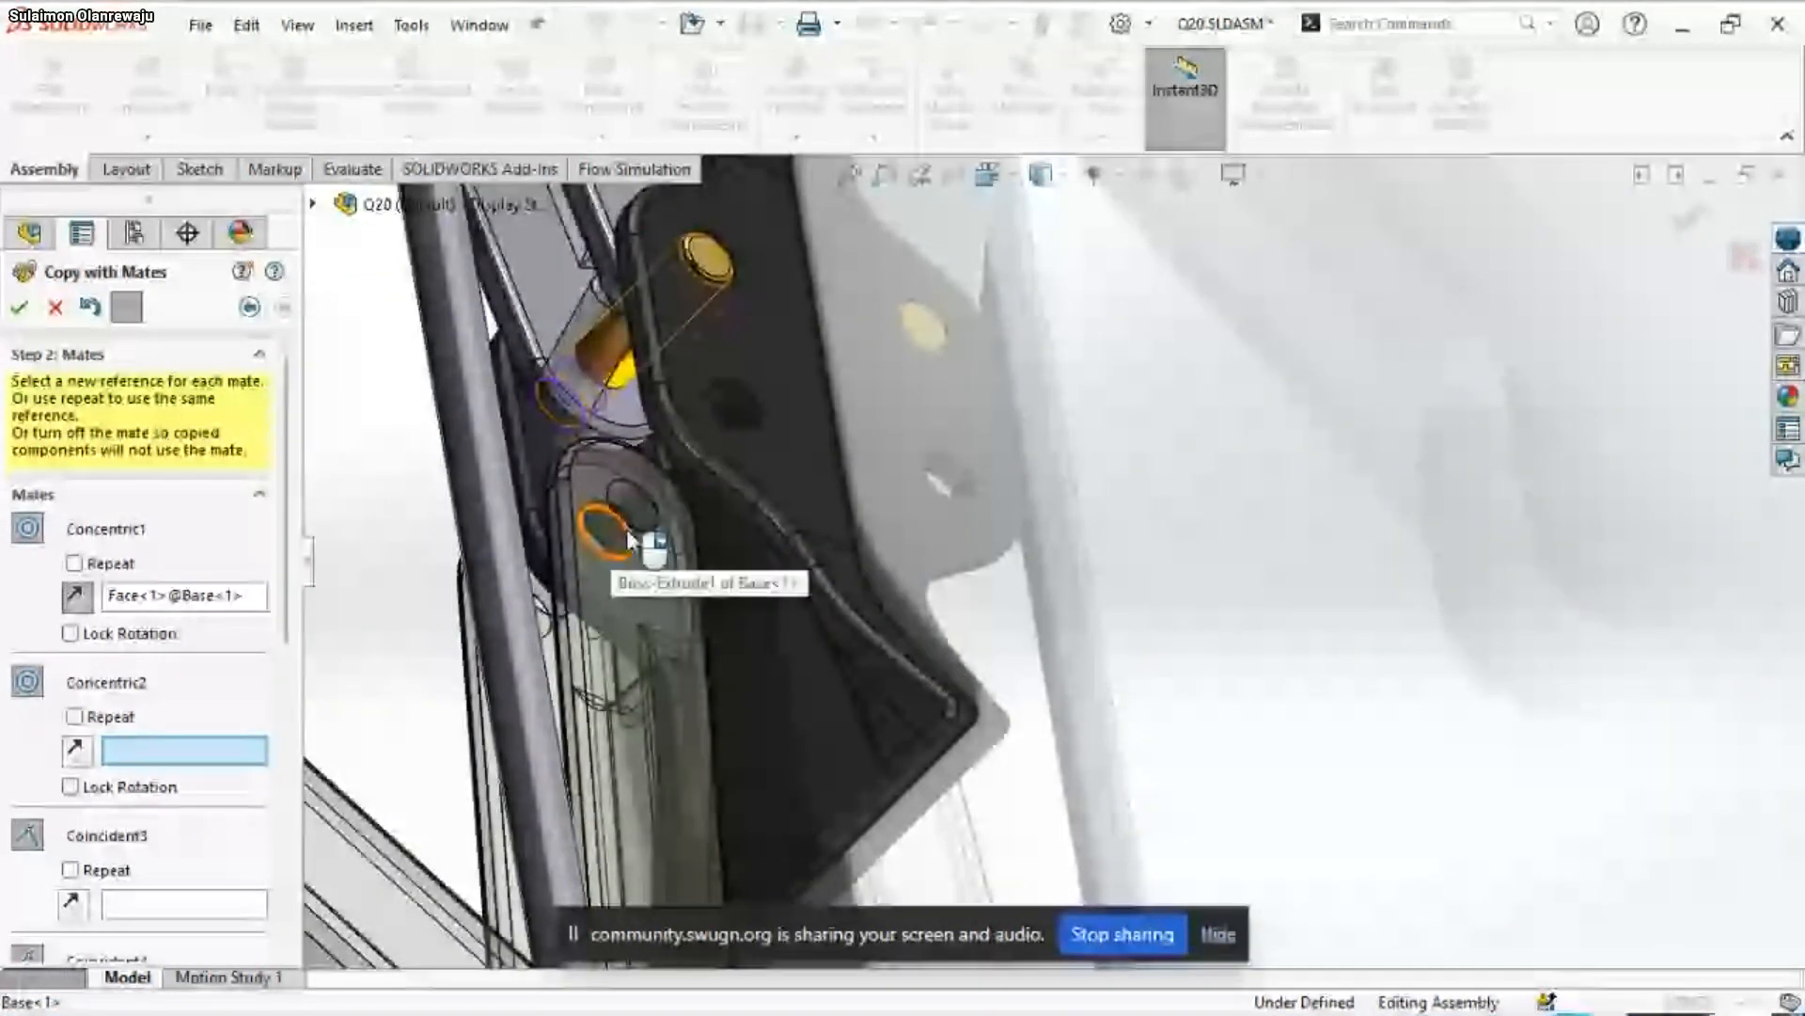
scroll(669, 536, "down", 2)
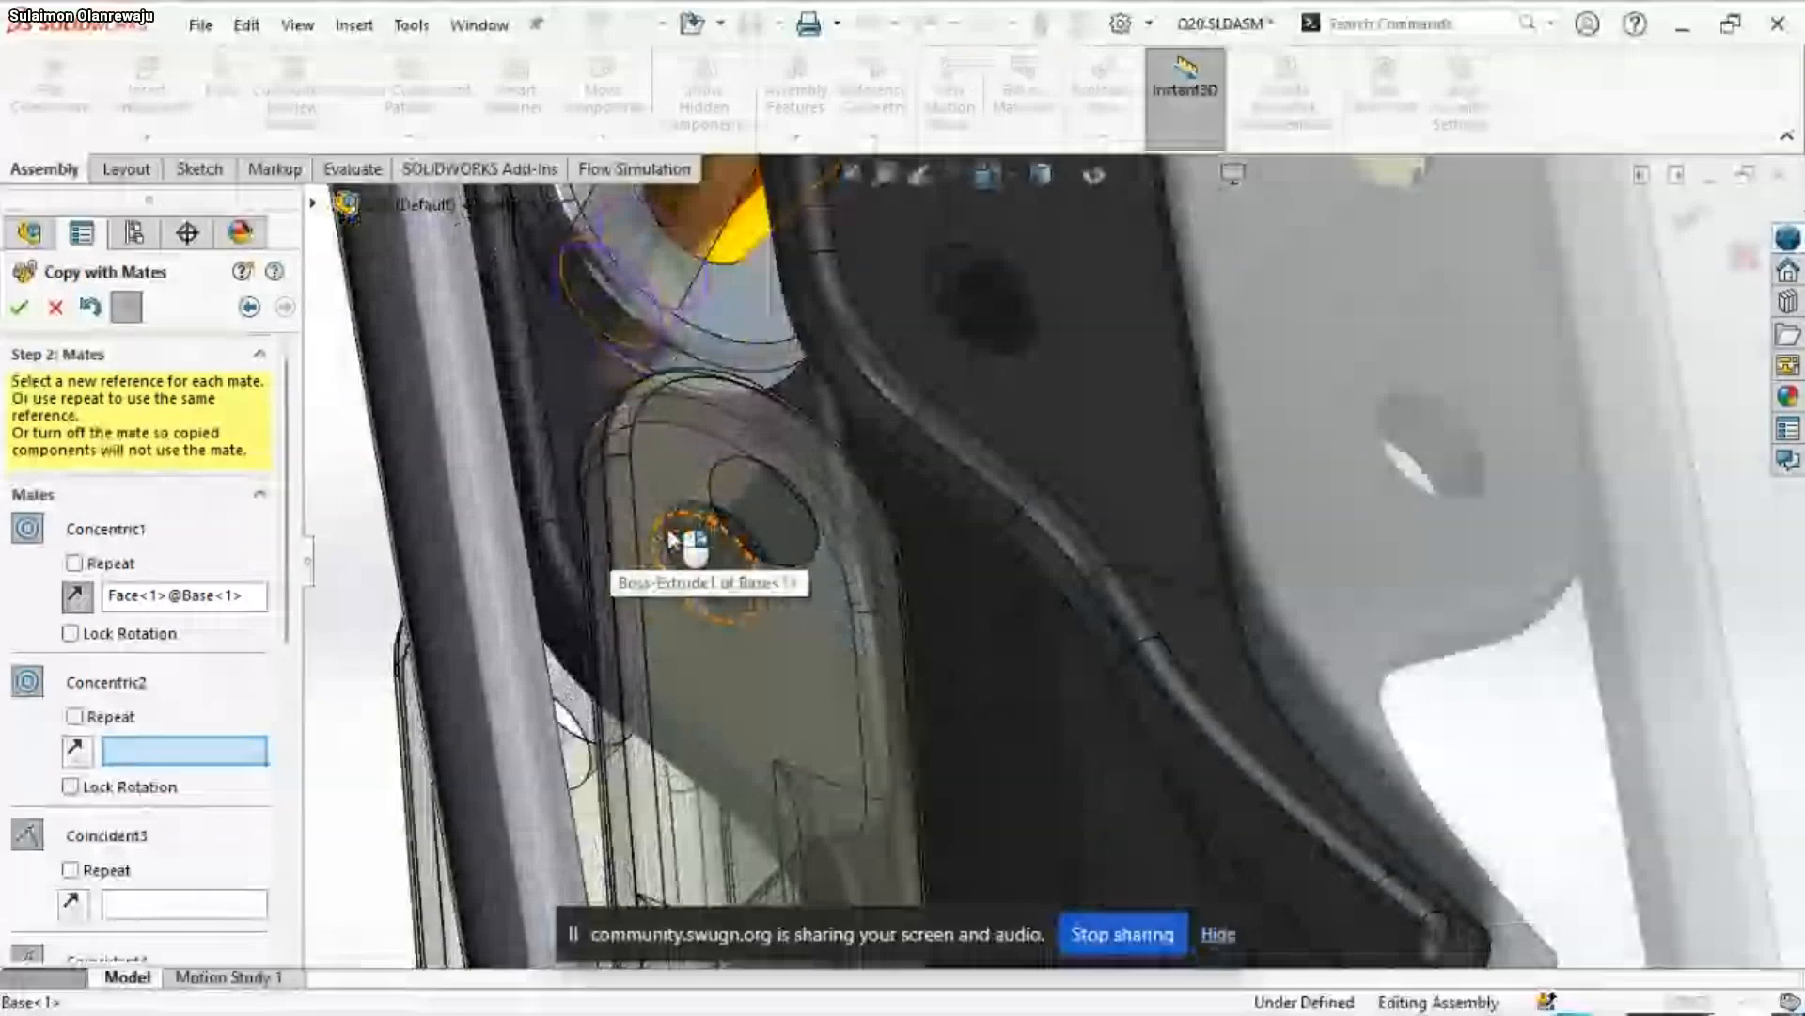
scroll(776, 546, "down", 2)
middle_click_drag(776, 546, 771, 597)
left_click(771, 597)
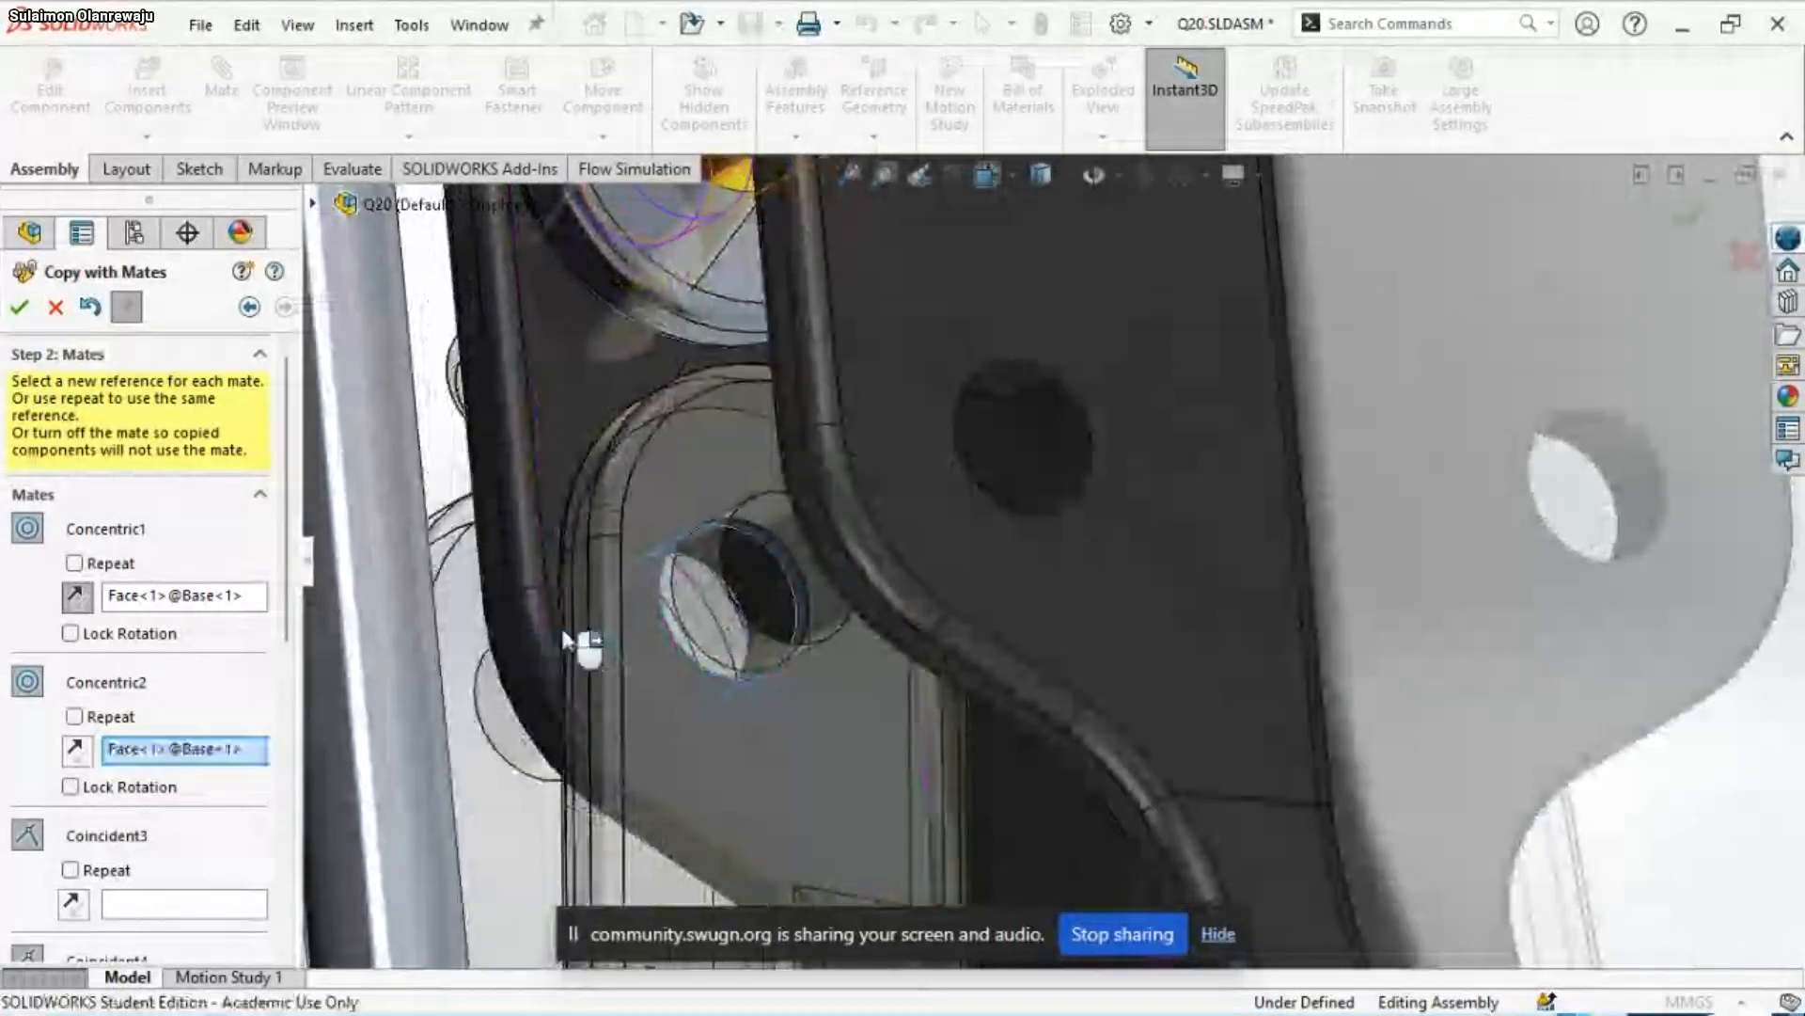
Set the flat face of the Base's side lug around the pin holes as the new reference for the Coincident3 mate
middle_click_drag(575, 633, 873, 682)
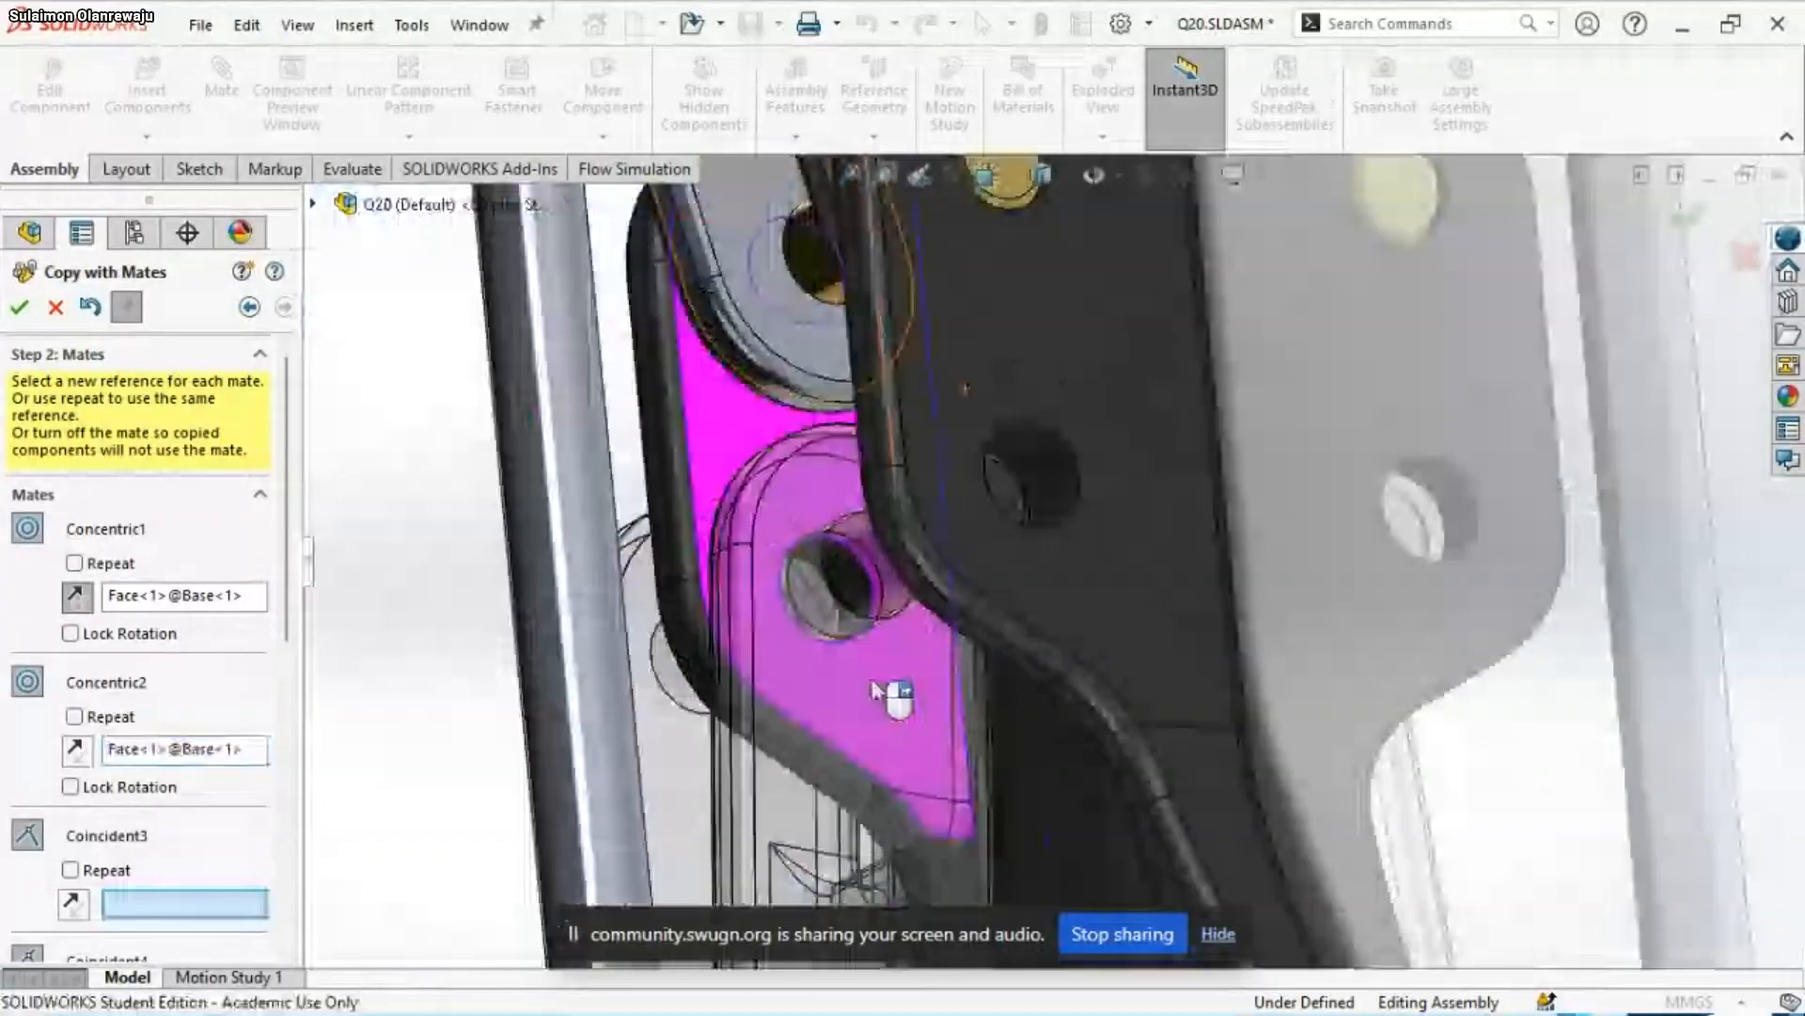
scroll(874, 691, "up", 3)
left_click_drag(289, 601, 289, 720)
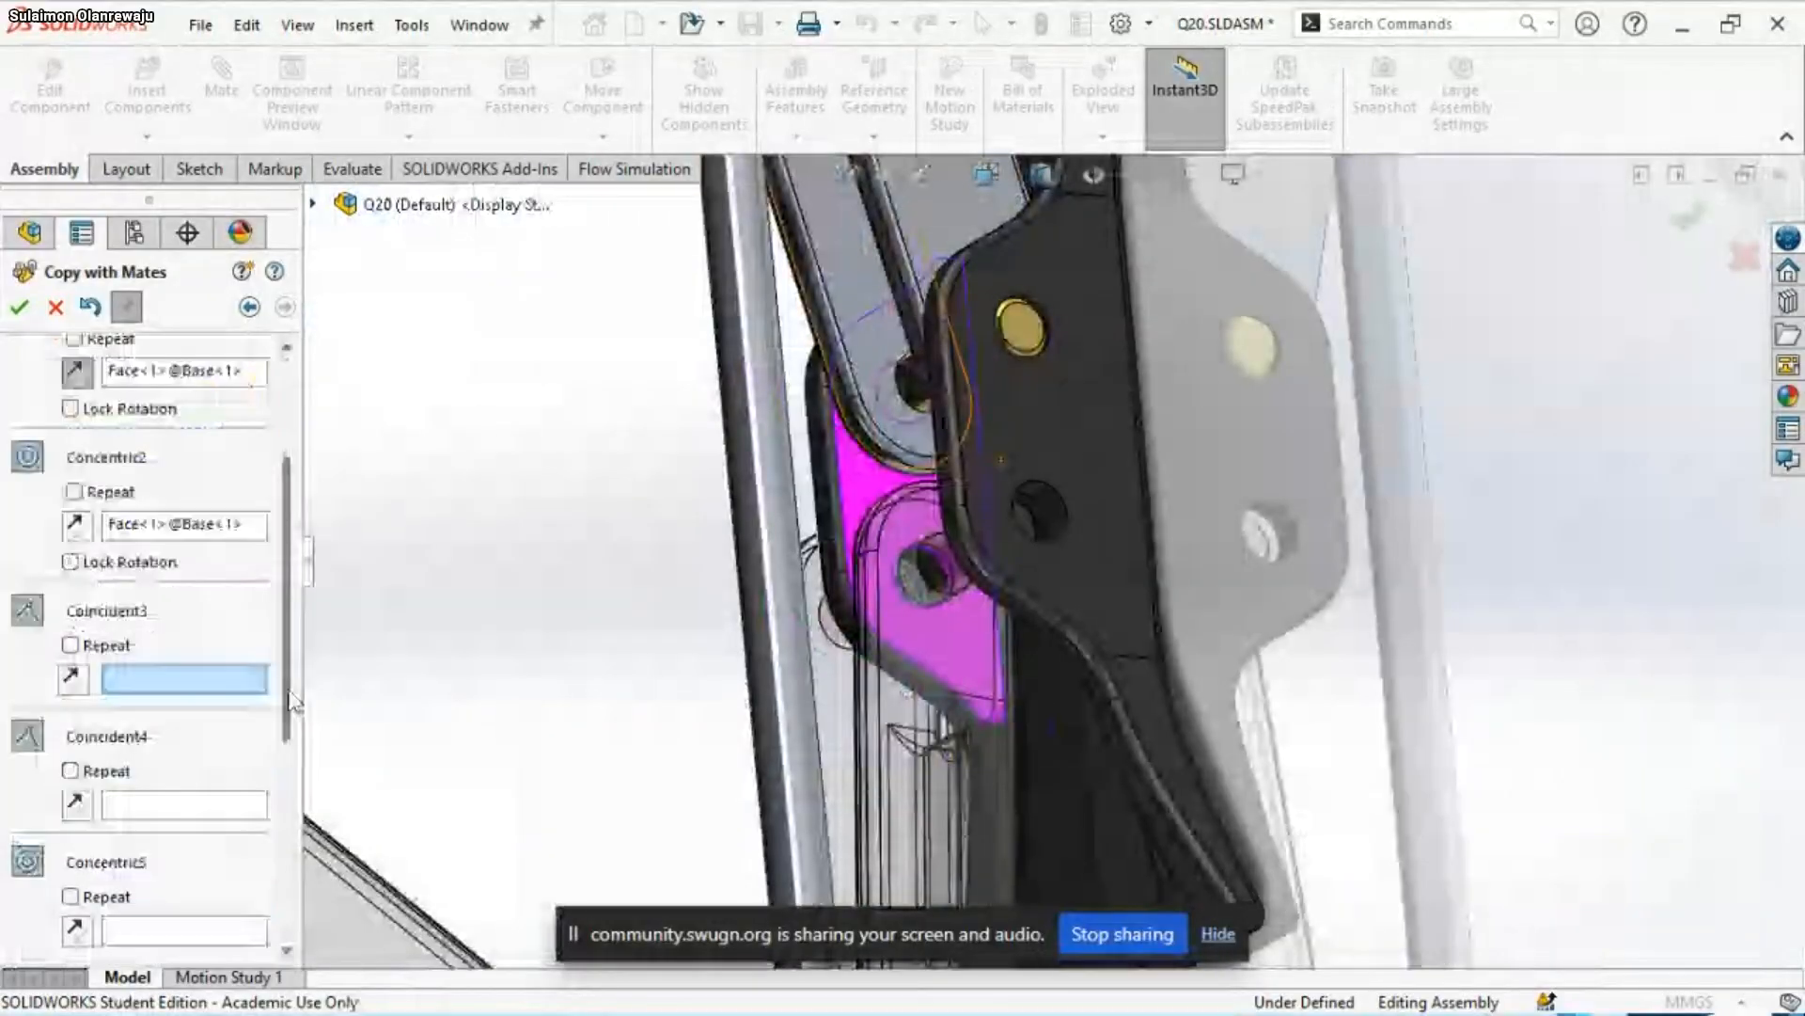
middle_click_drag(712, 731, 904, 670)
left_click(489, 672)
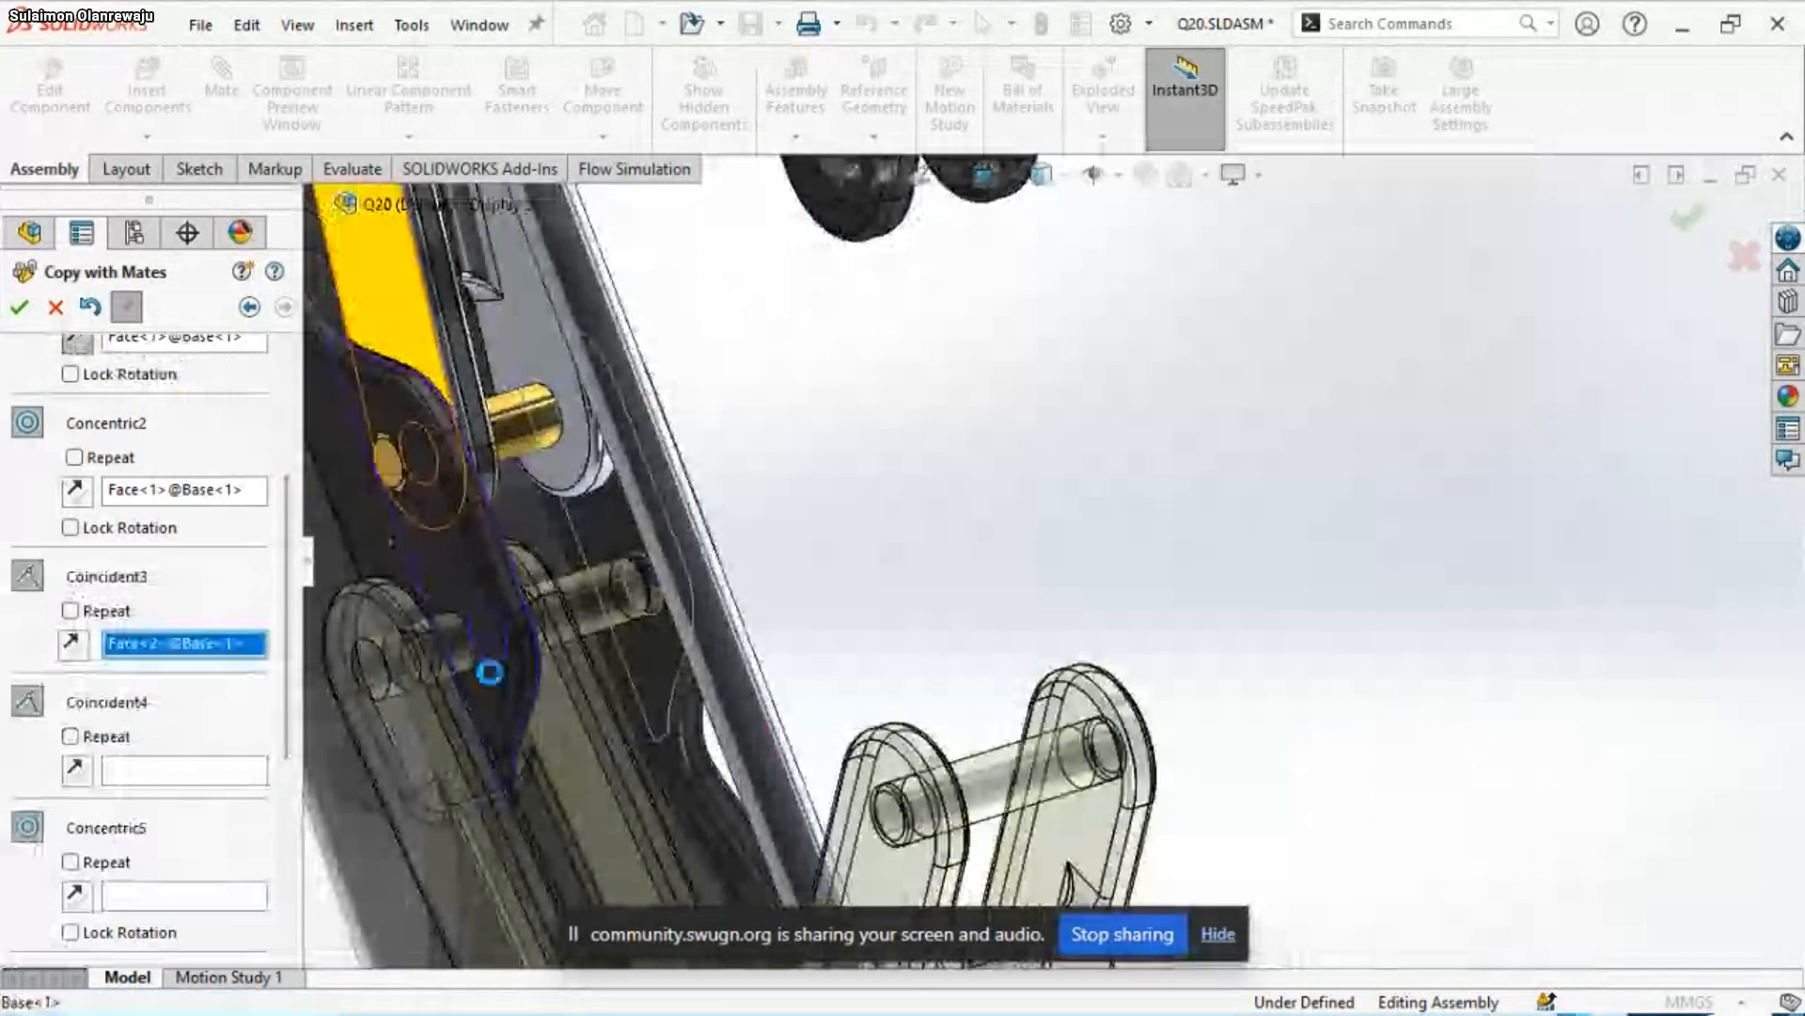
Set a flat face of the Base as the new reference for the Coincident4 mate
left_click(613, 765)
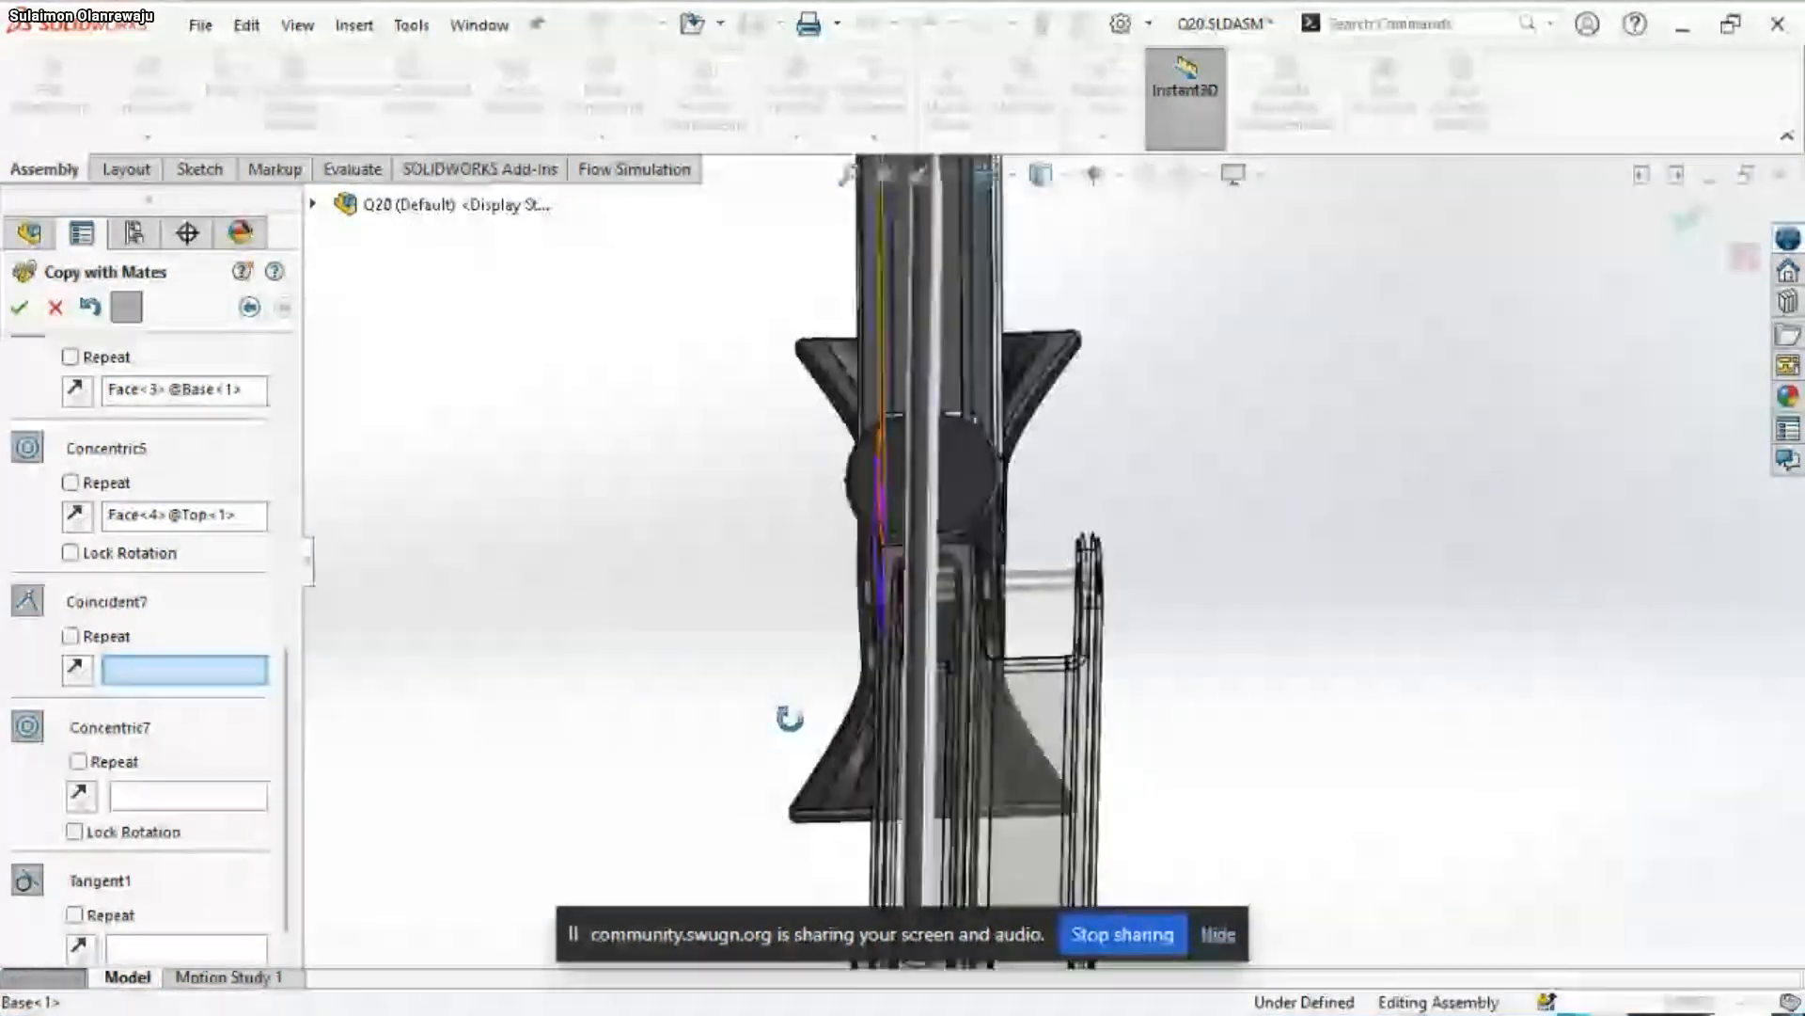
Set the flat side face of Top<1> opposite the originally mated face as the new Coincident7 reference
middle_click_drag(790, 718, 749, 593)
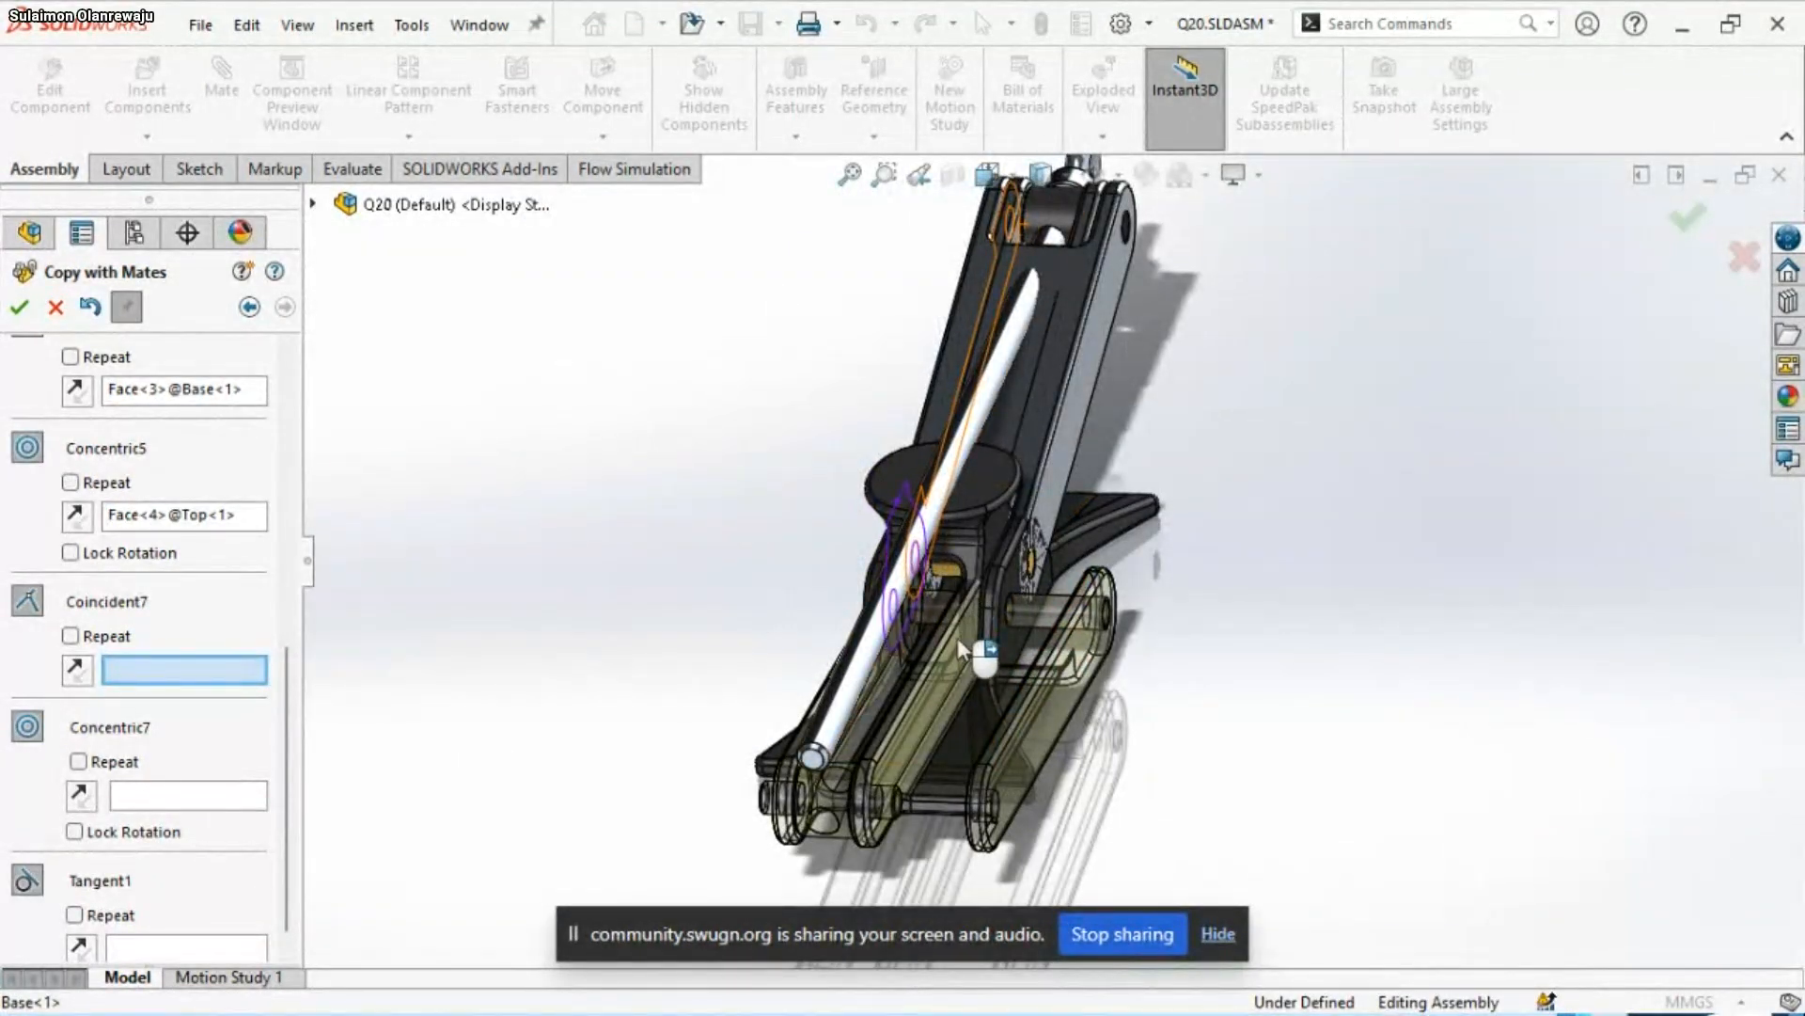
scroll(824, 643, "down", 3)
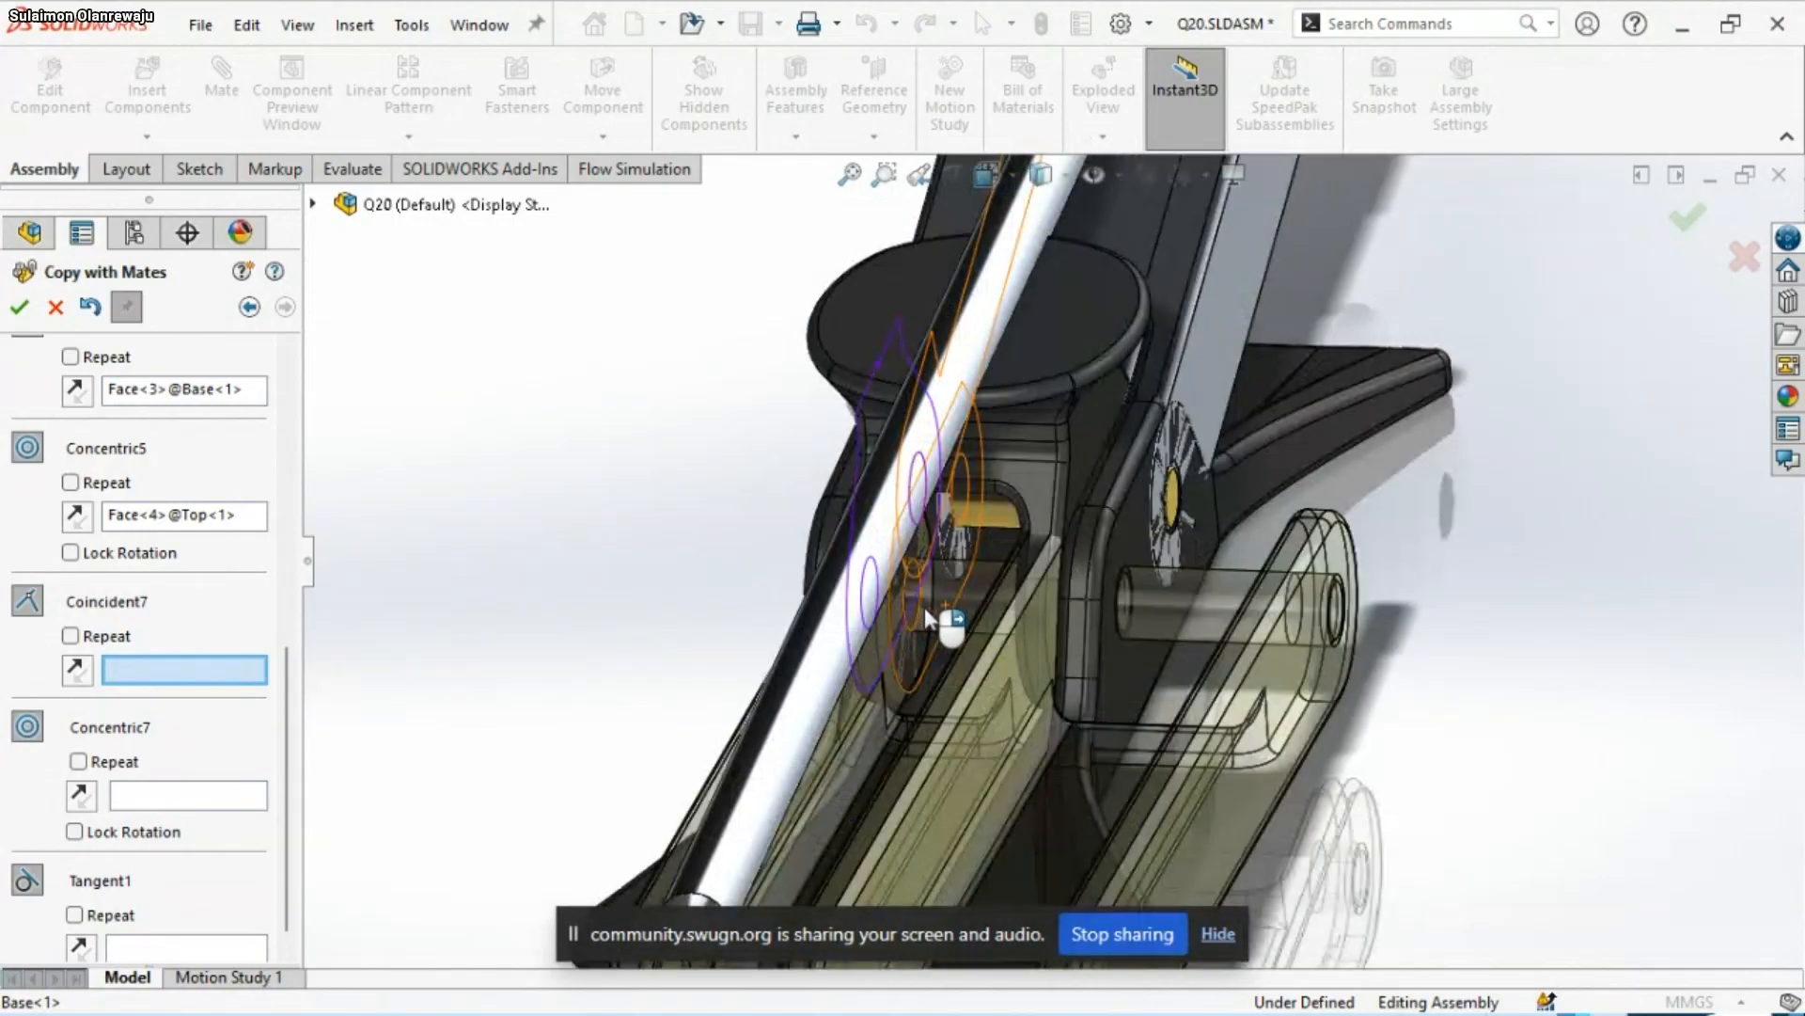
middle_click_drag(910, 522, 1093, 545)
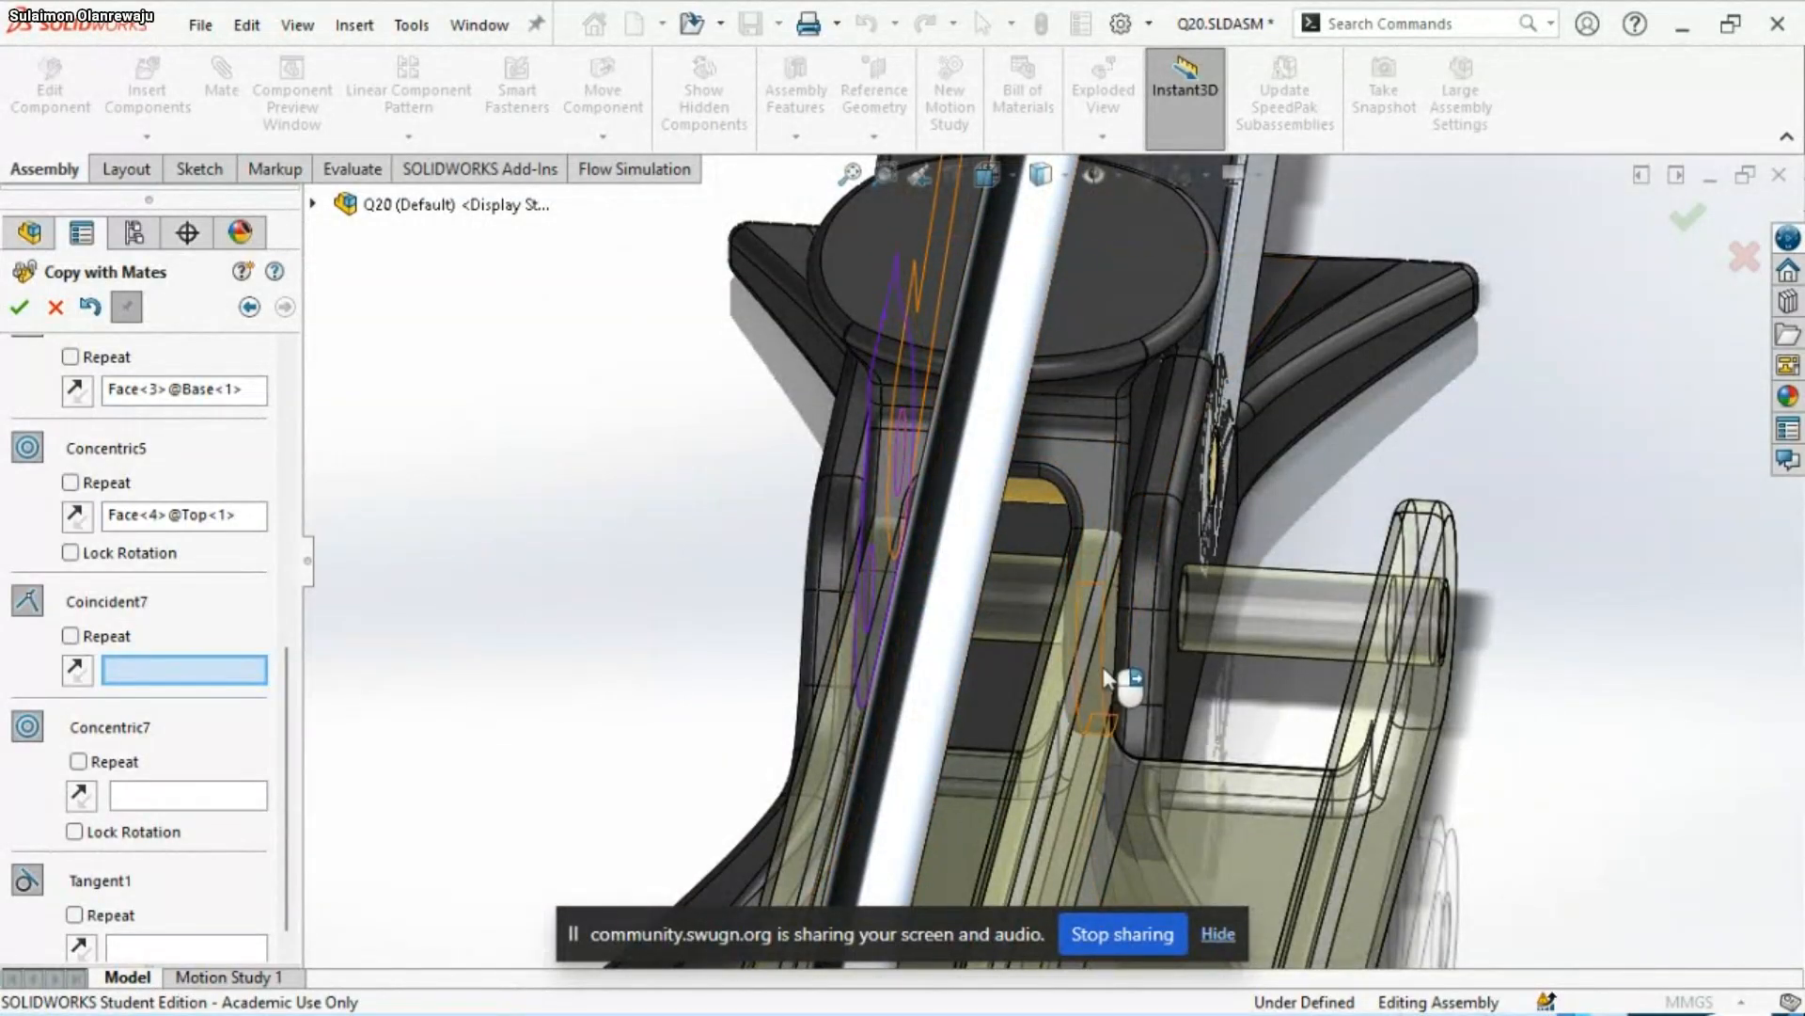
middle_click_drag(1108, 677, 1007, 693)
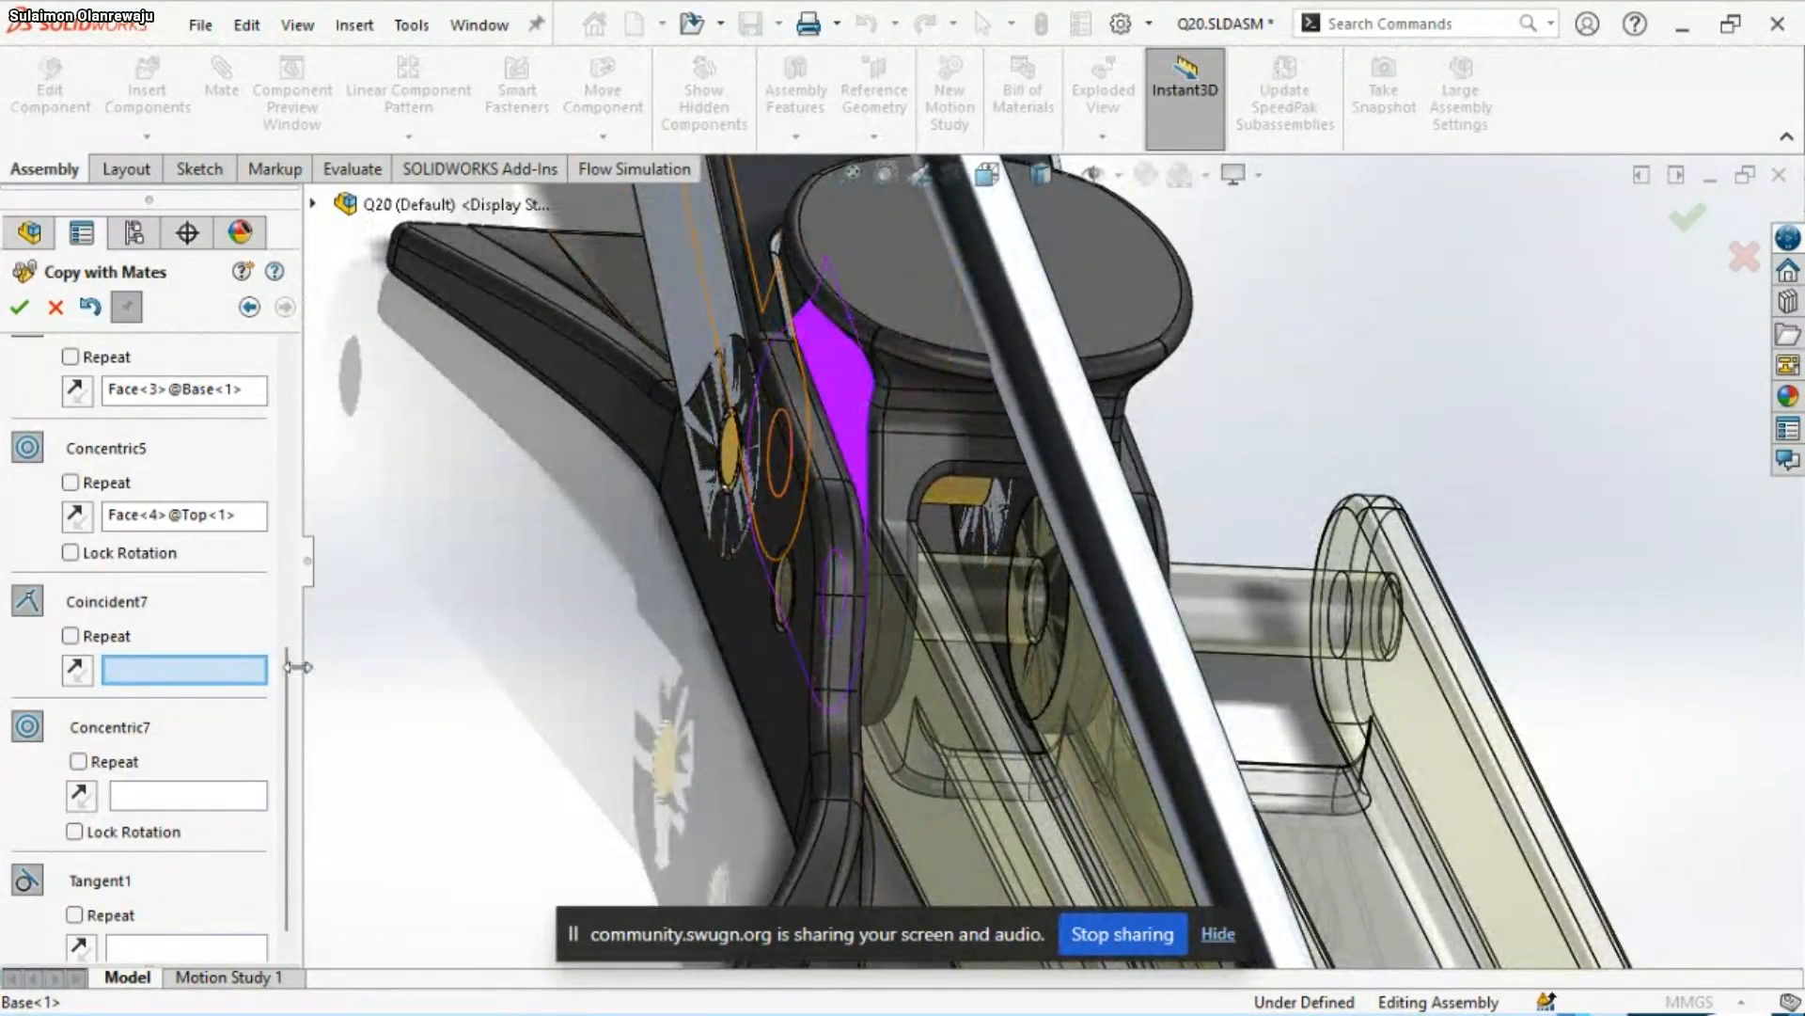
middle_click_drag(874, 599, 1136, 449)
left_click(1119, 487)
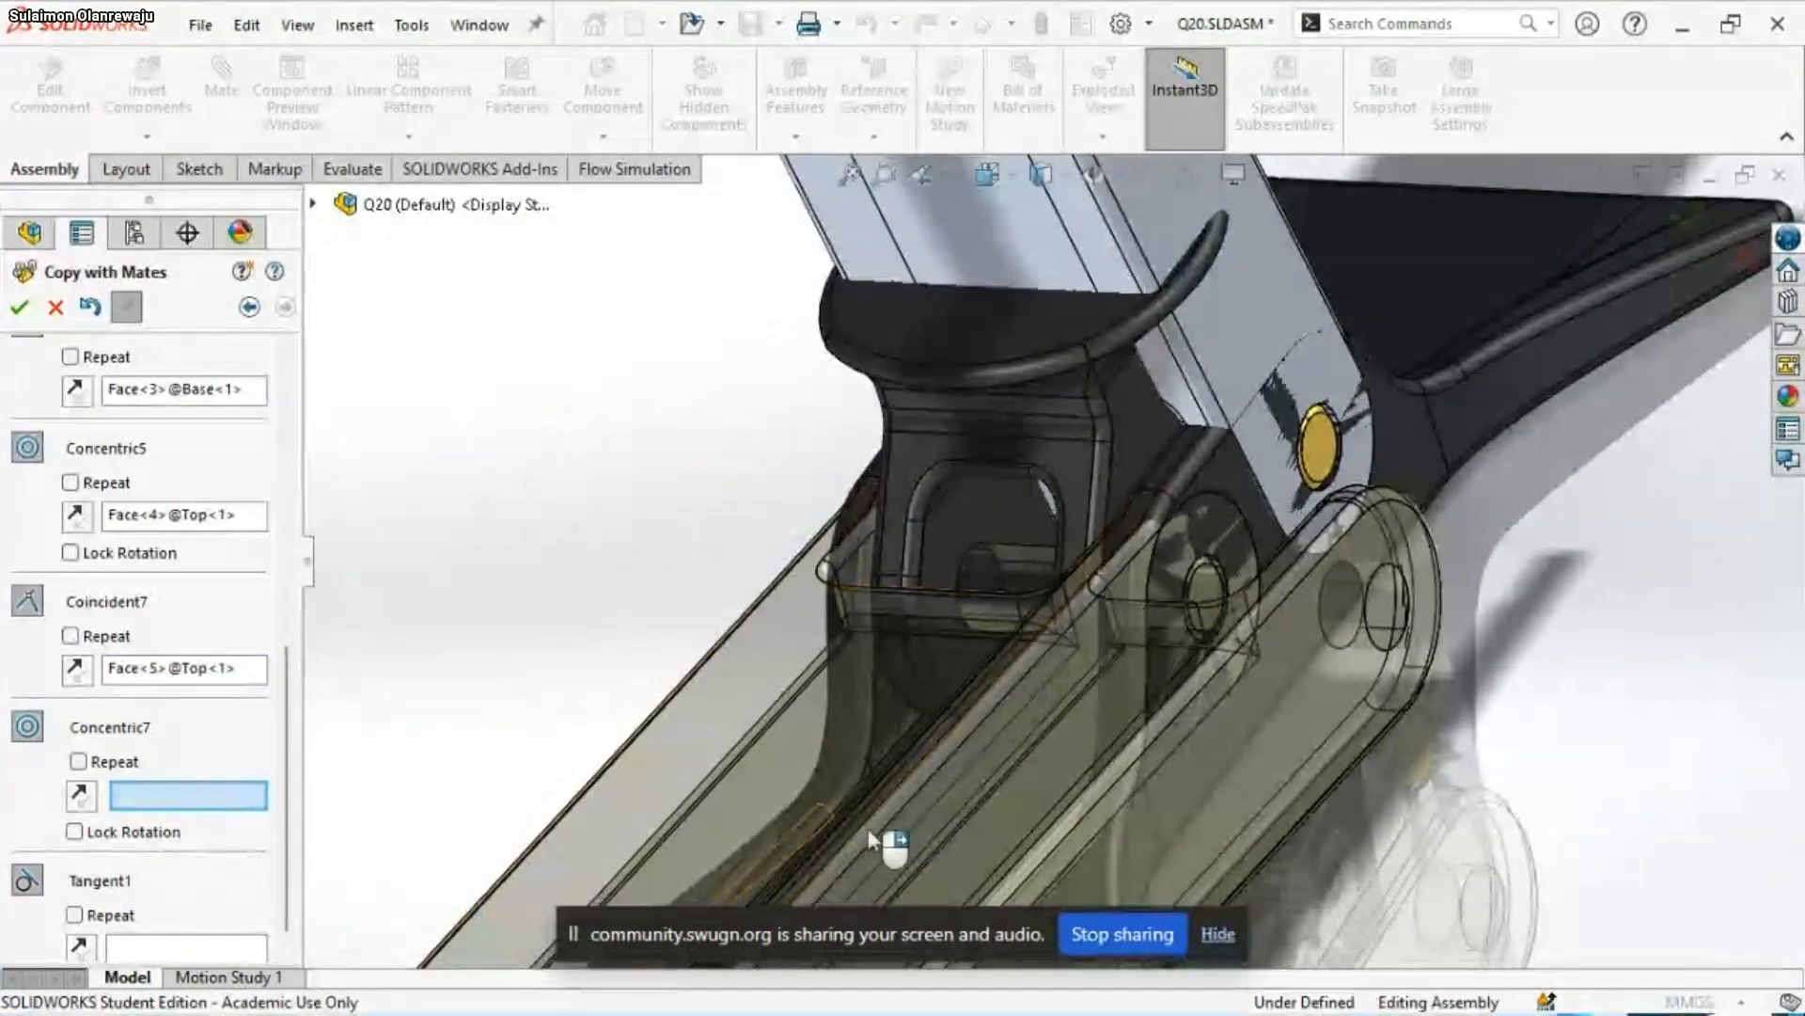
scroll(902, 799, "up", 5)
middle_click_drag(902, 801, 1116, 804)
scroll(1112, 795, "up", 4)
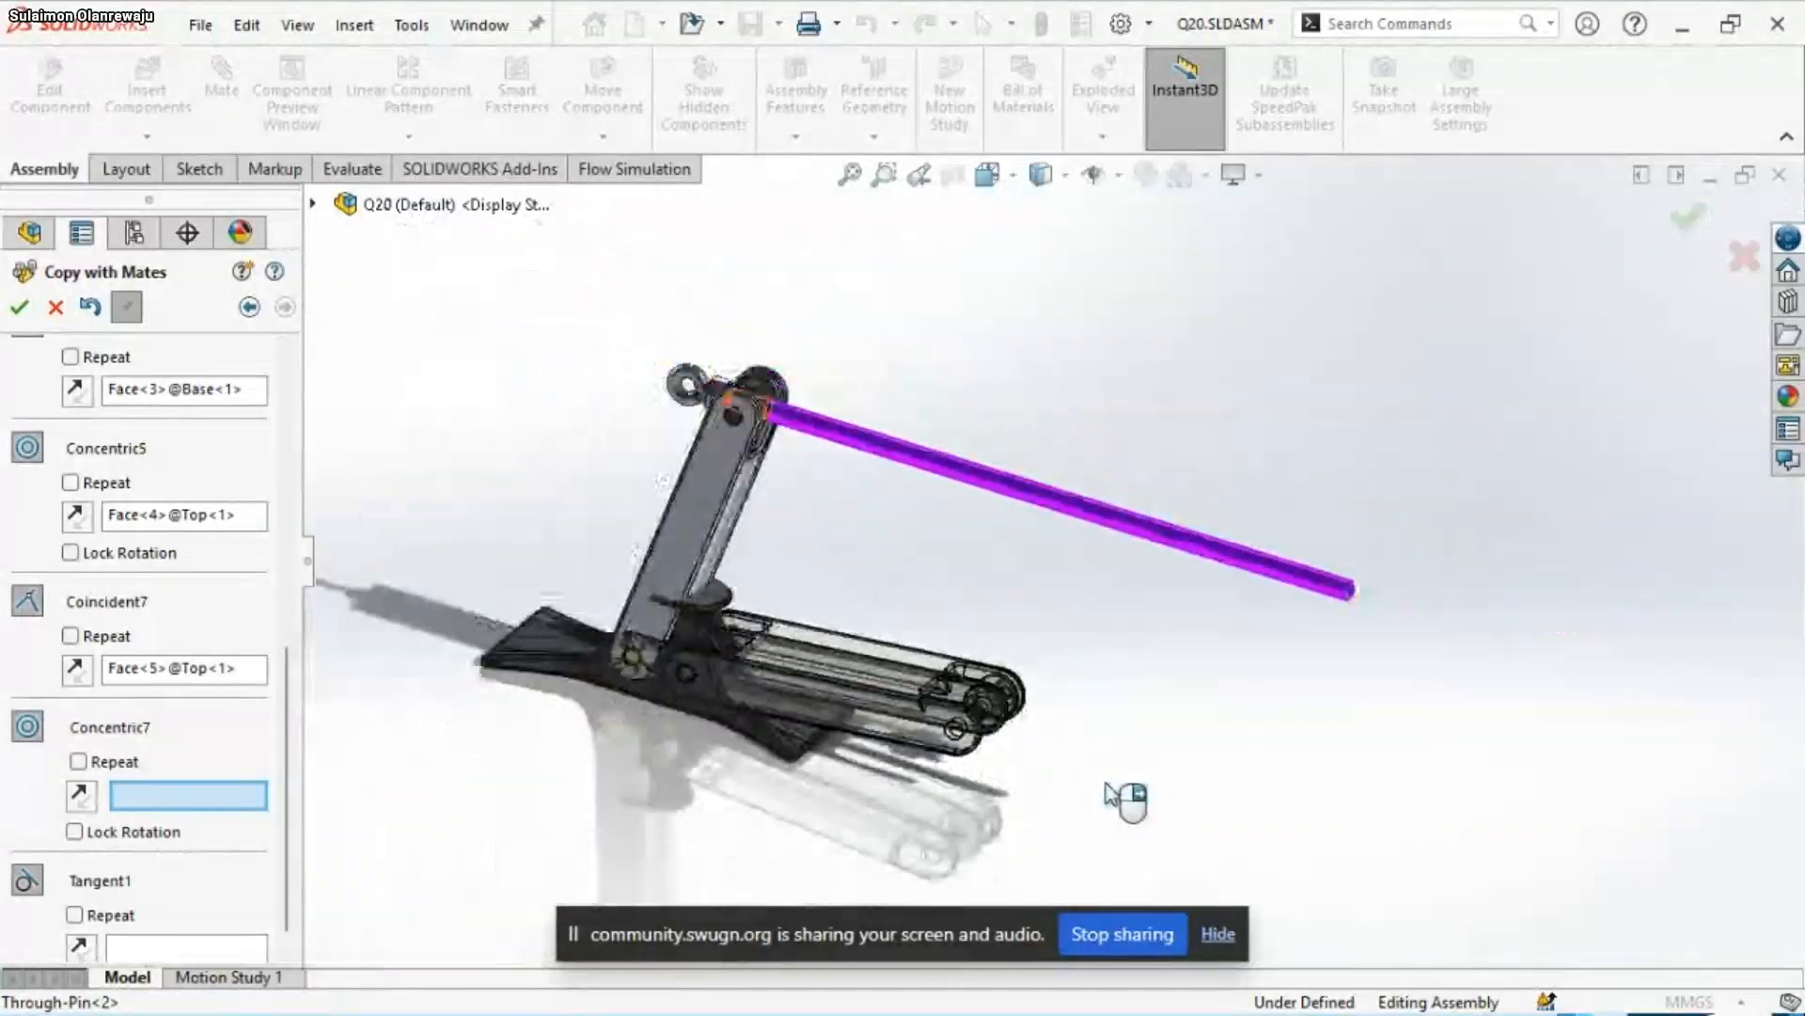
scroll(732, 571, "down", 4)
middle_click_drag(865, 743, 823, 756)
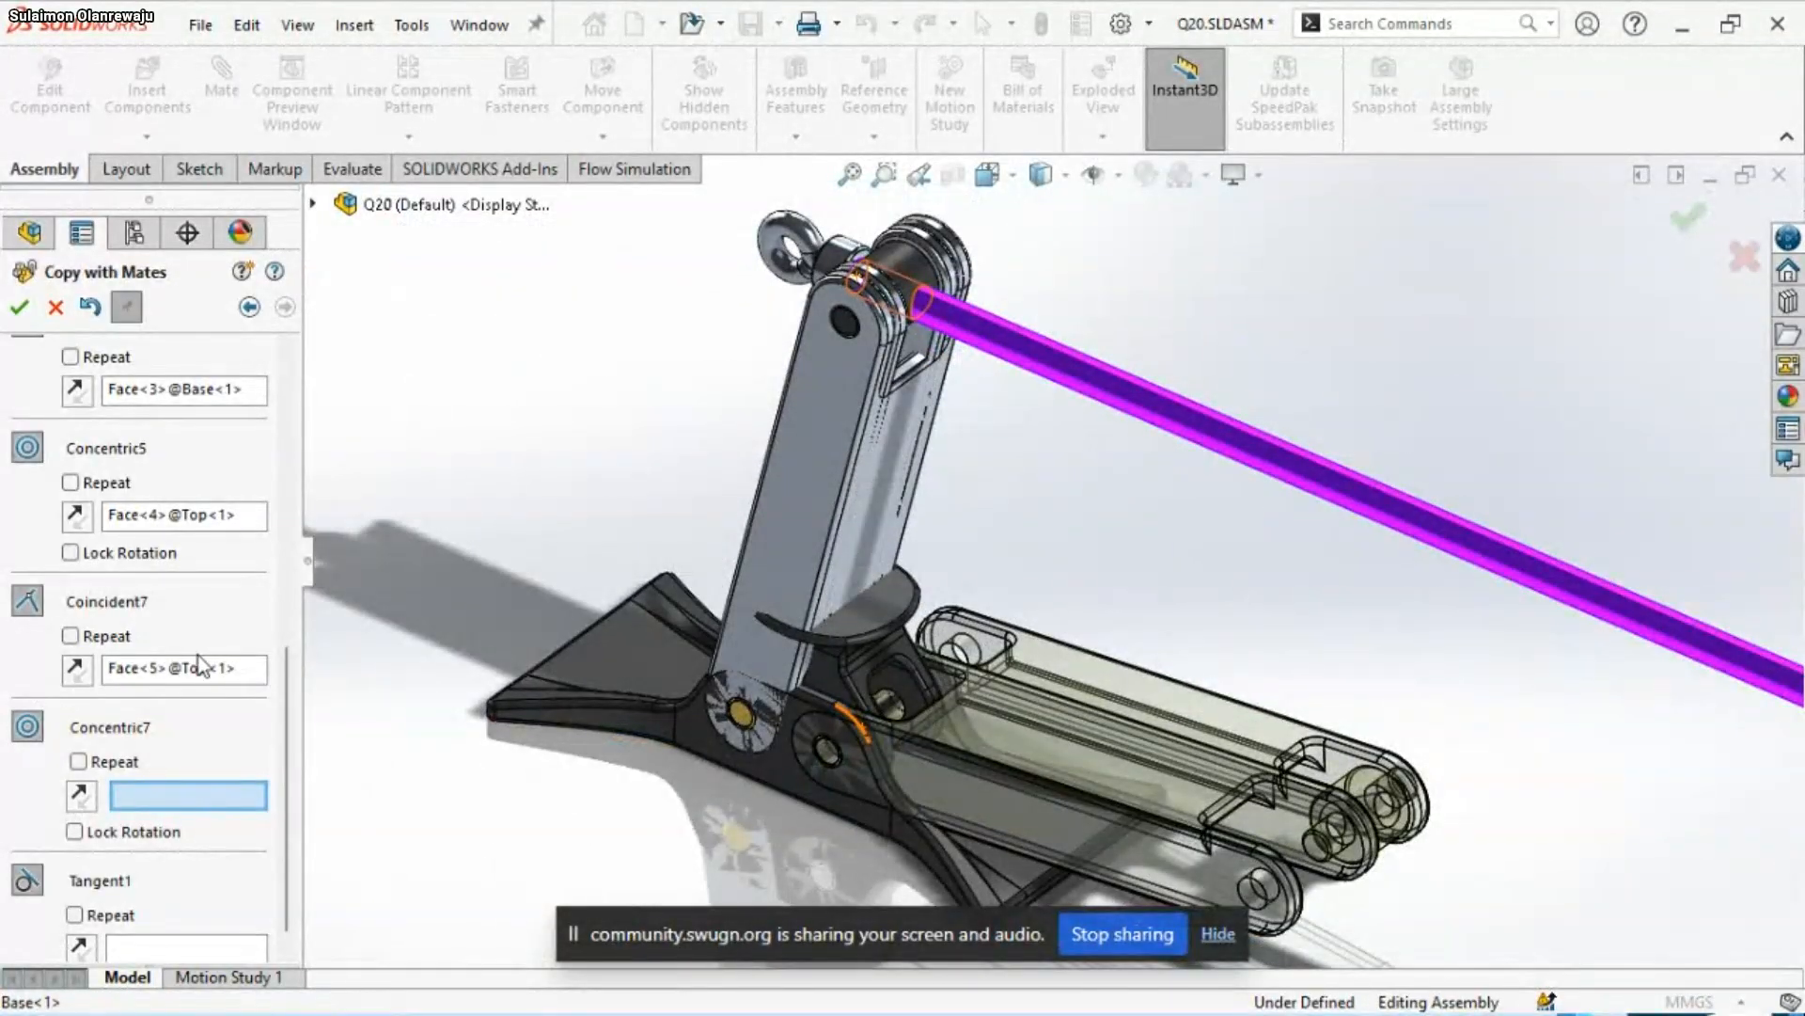
right_click(178, 674)
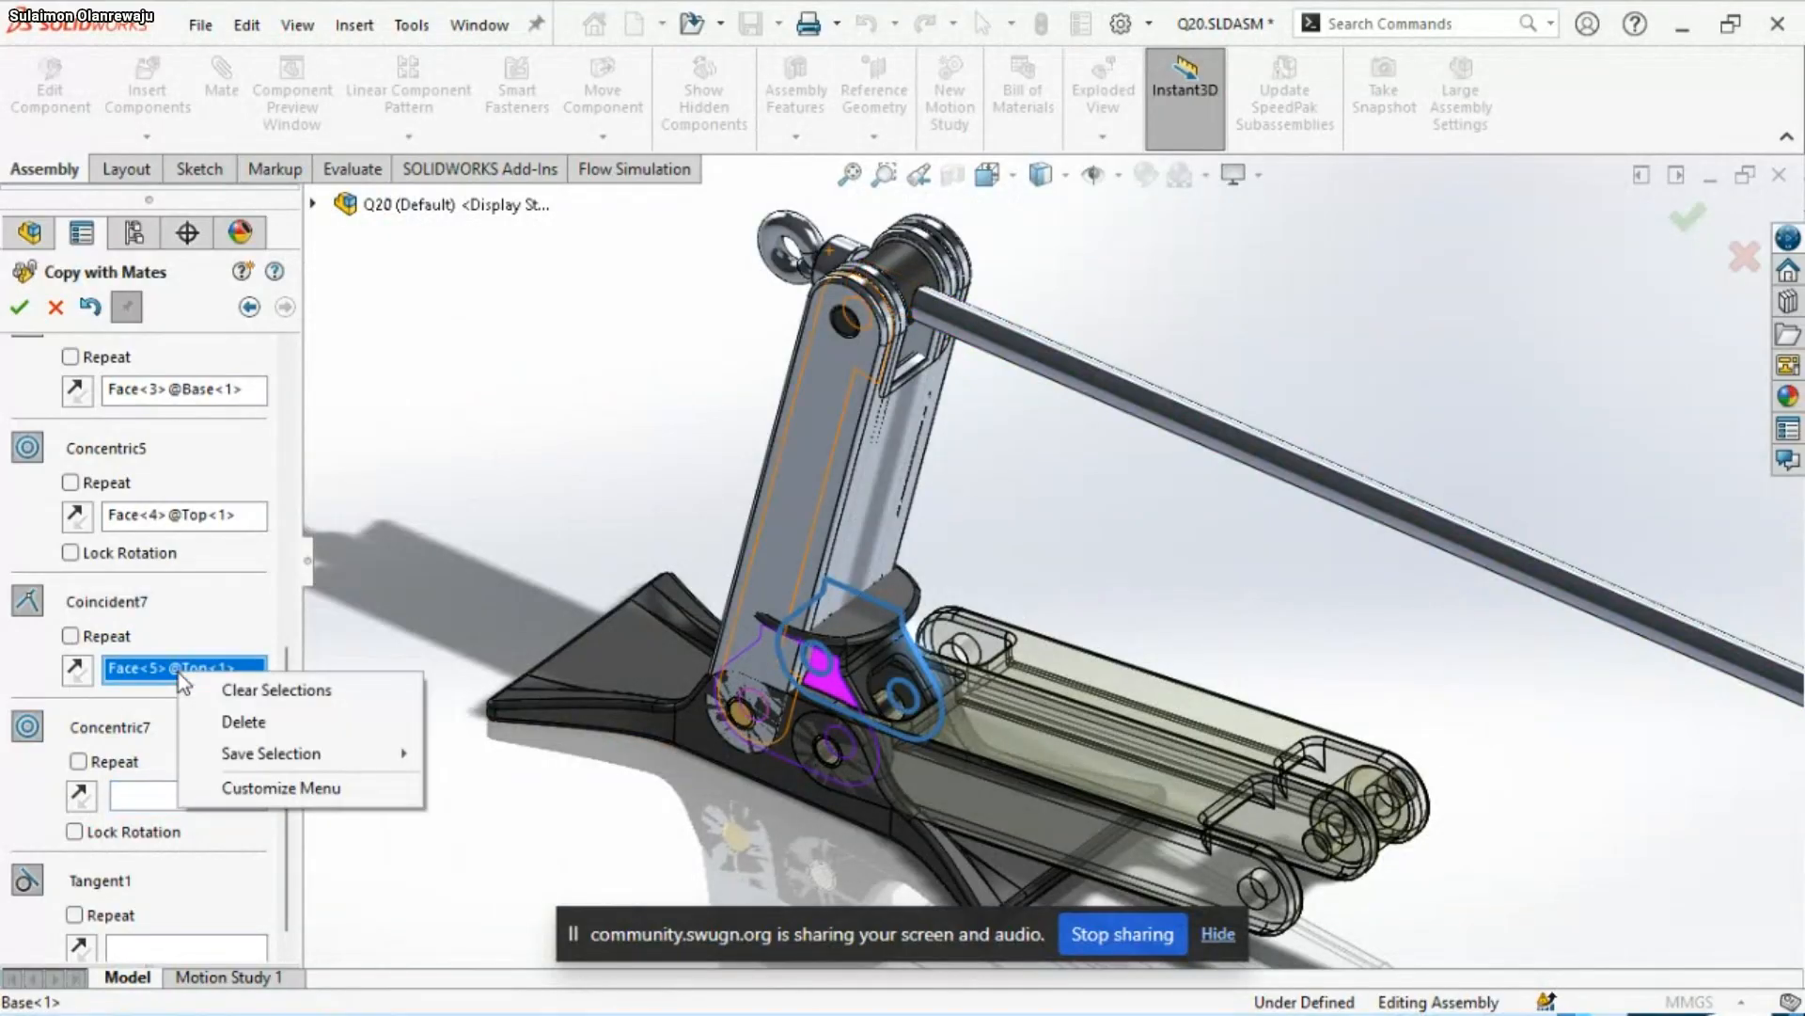
left_click(239, 724)
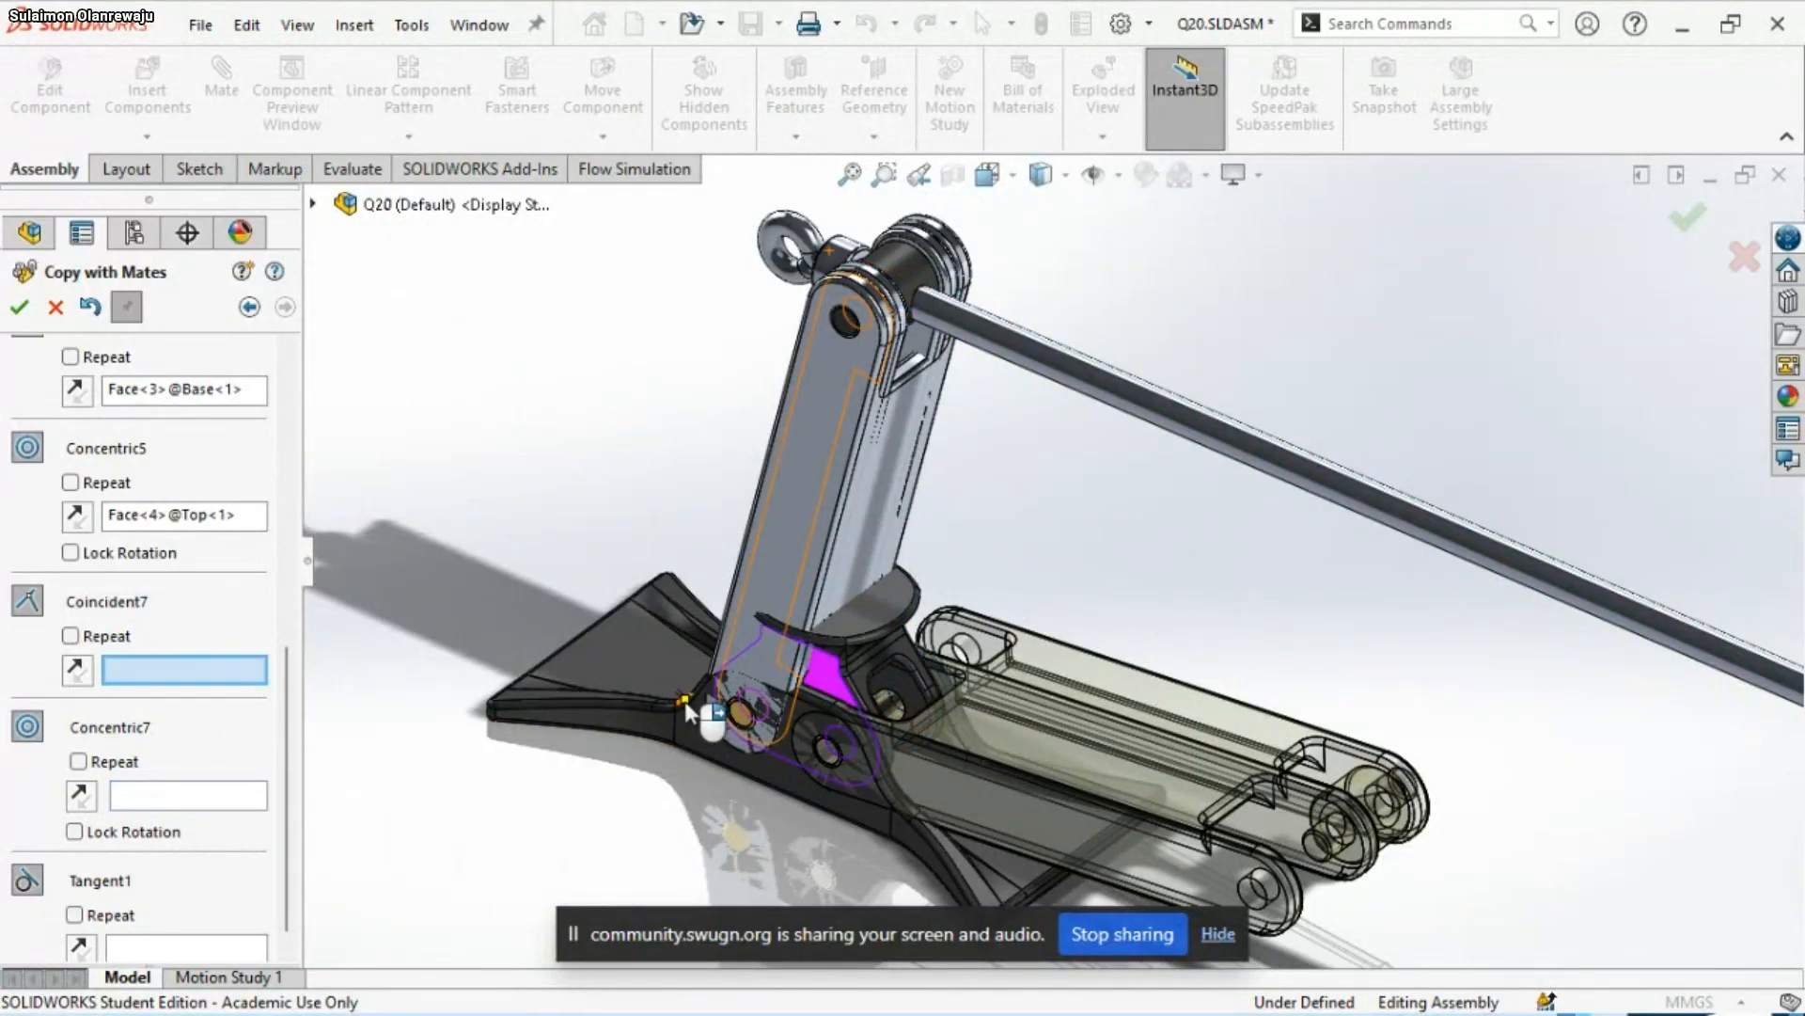
Try to use the originally mated flat side face of Top<1> as the Coincident7 reference
middle_click_drag(919, 516, 983, 640)
scroll(1011, 576, "up", 4)
scroll(1013, 587, "down", 5)
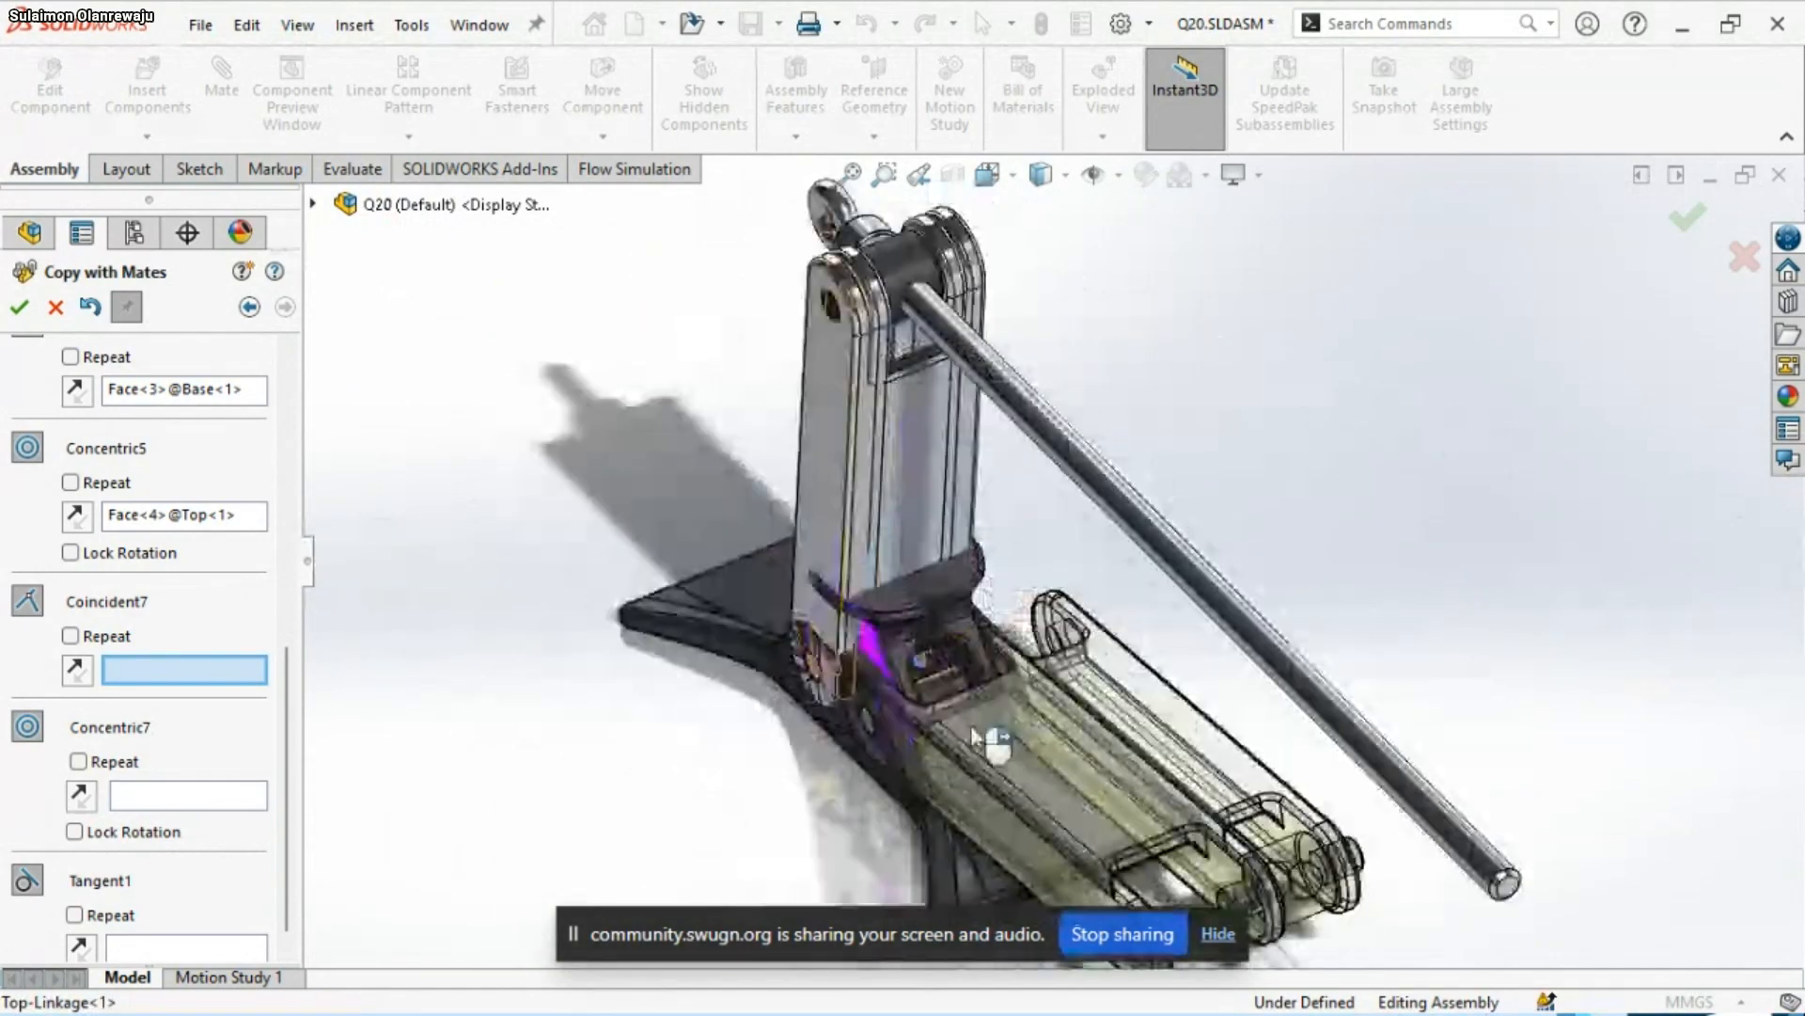
scroll(974, 731, "down", 3)
scroll(923, 735, "down", 2)
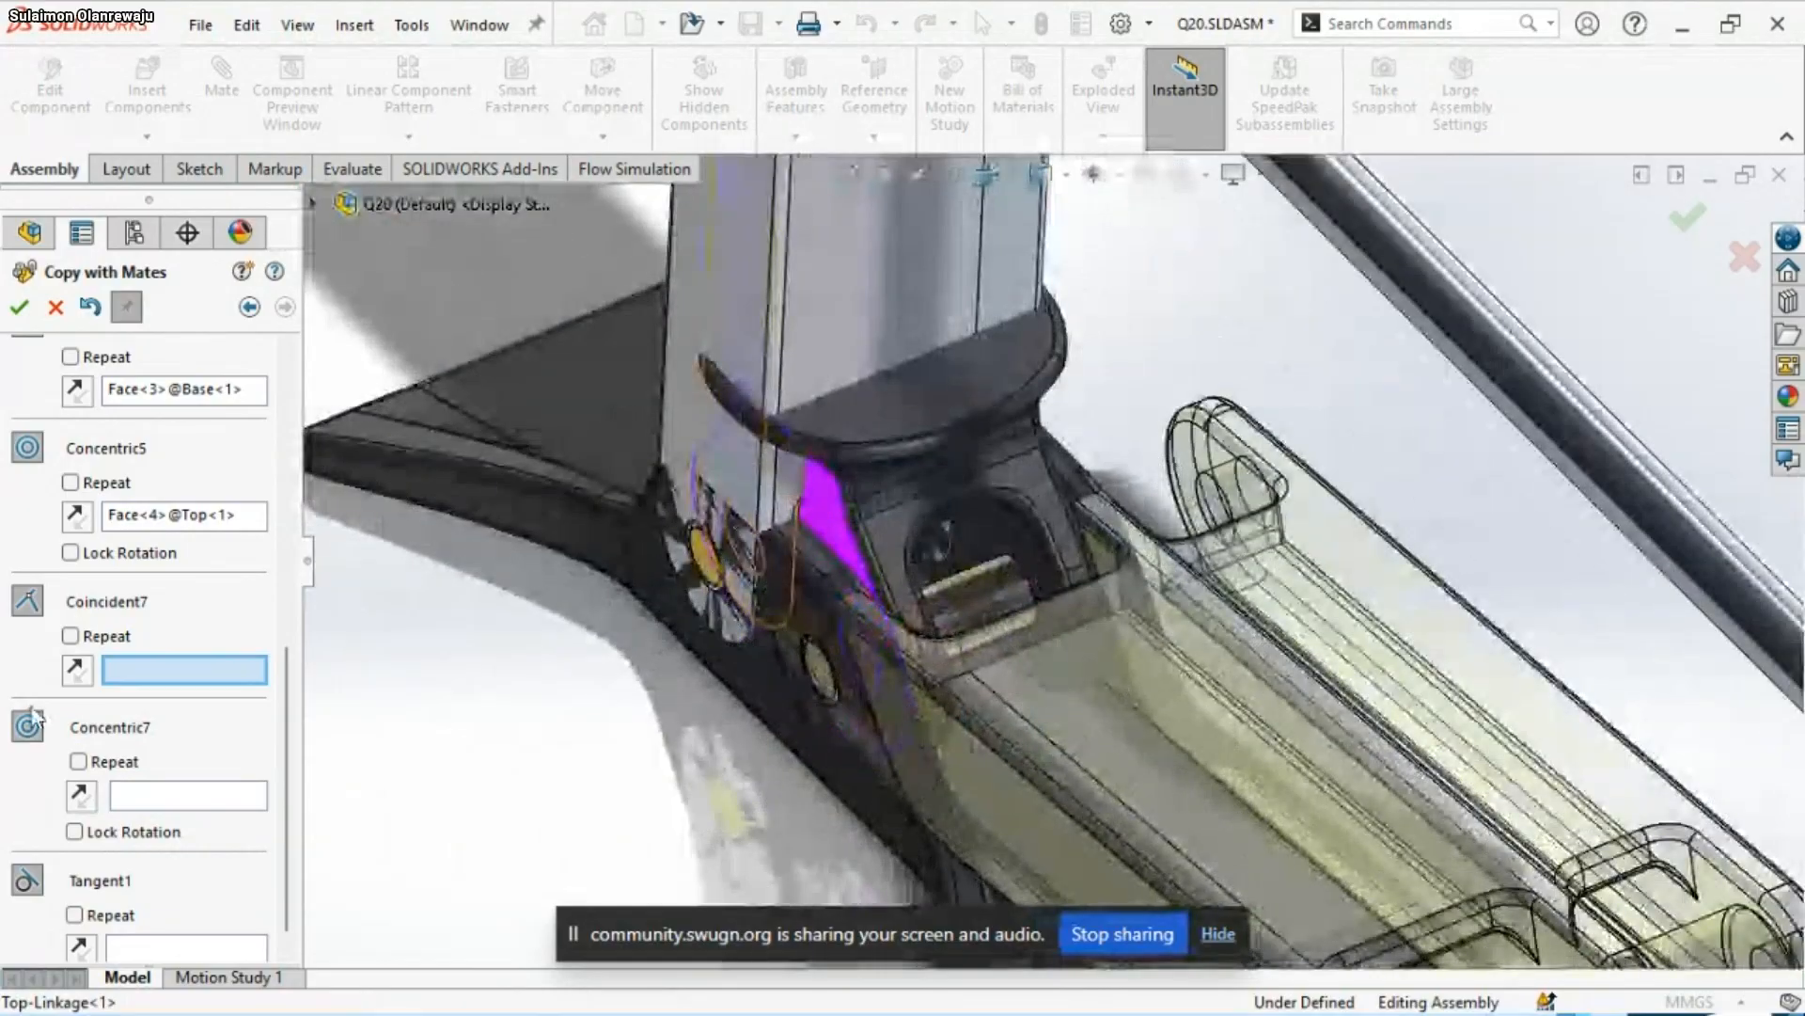
scroll(903, 634, "up", 1)
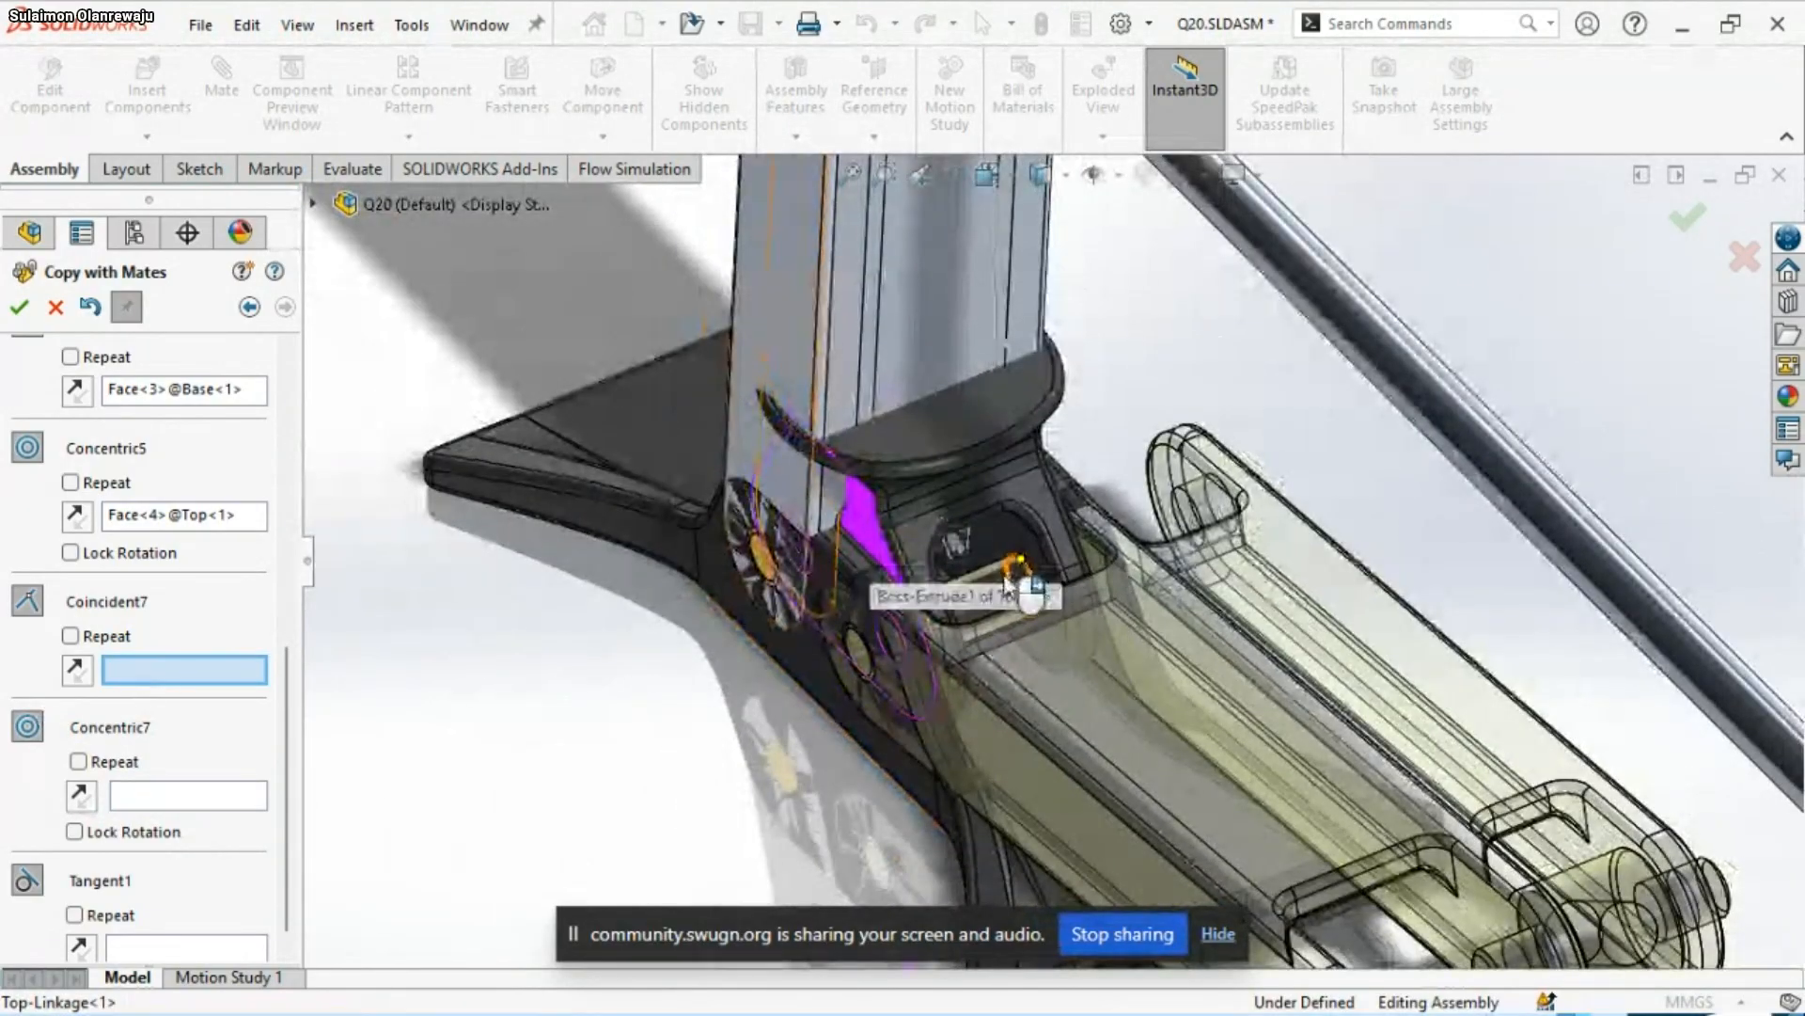
scroll(1029, 601, "up", 3)
scroll(1020, 590, "down", 3)
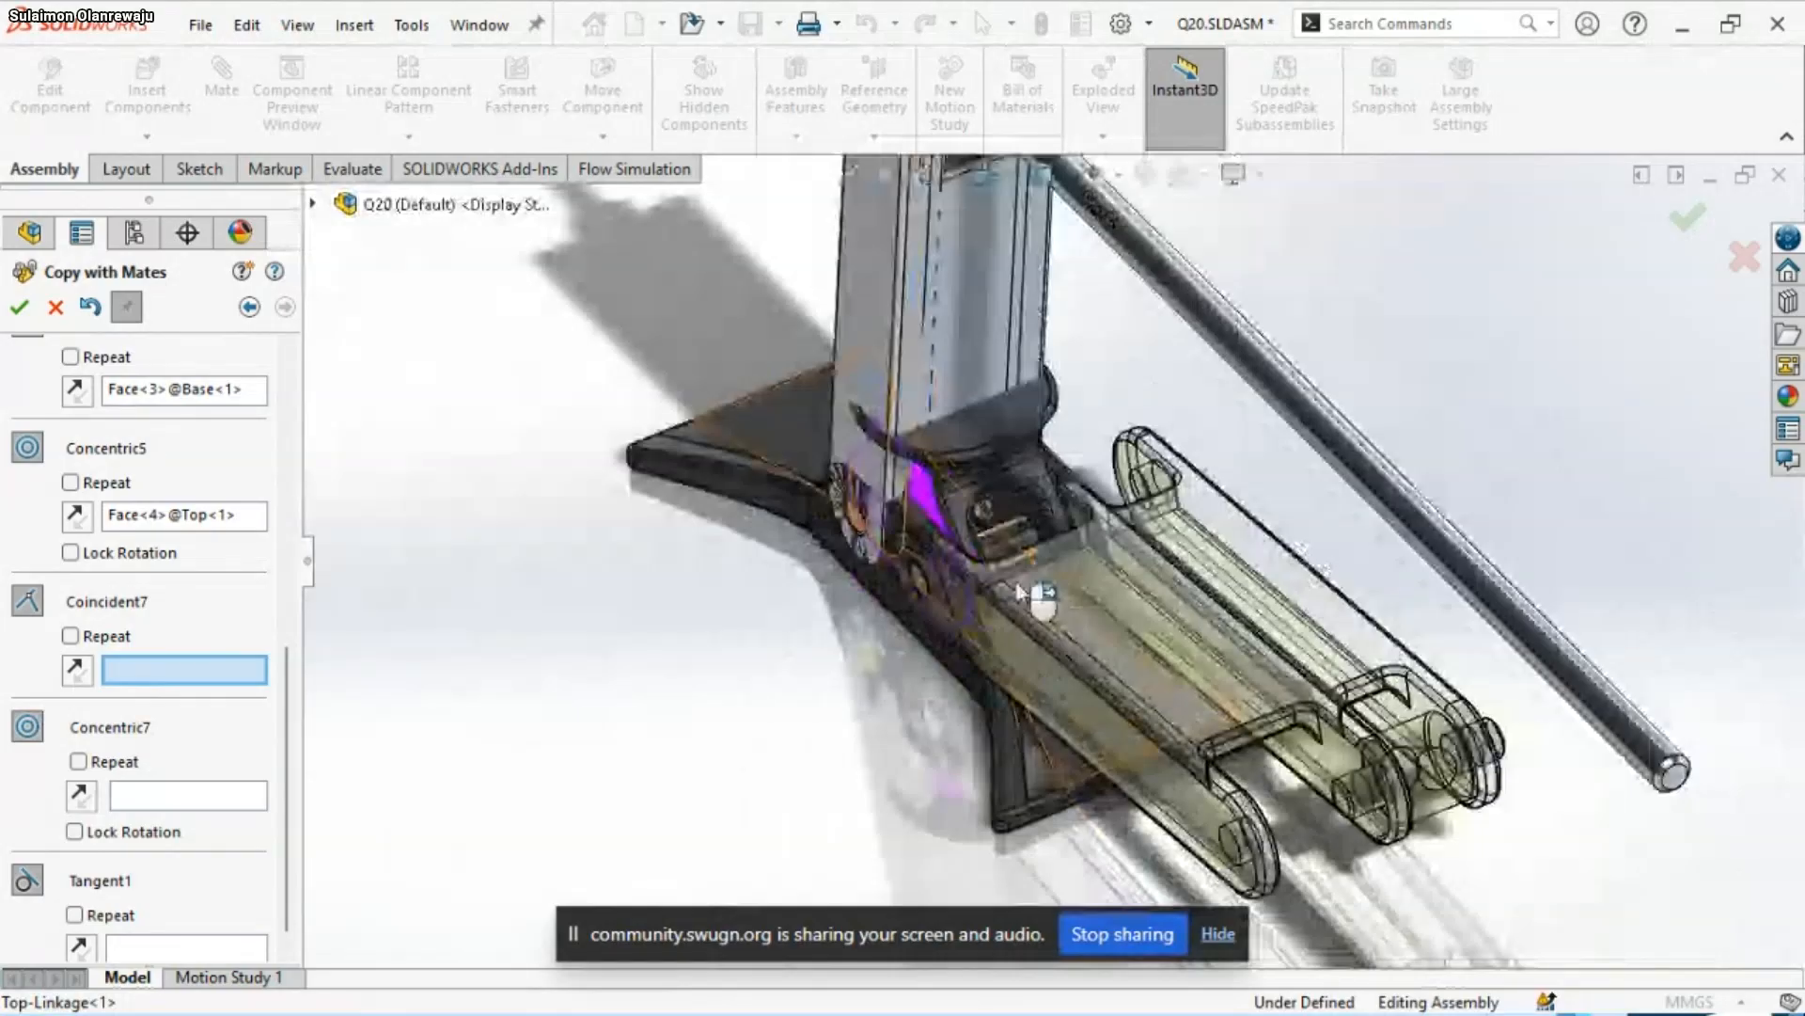
scroll(1079, 613, "down", 1)
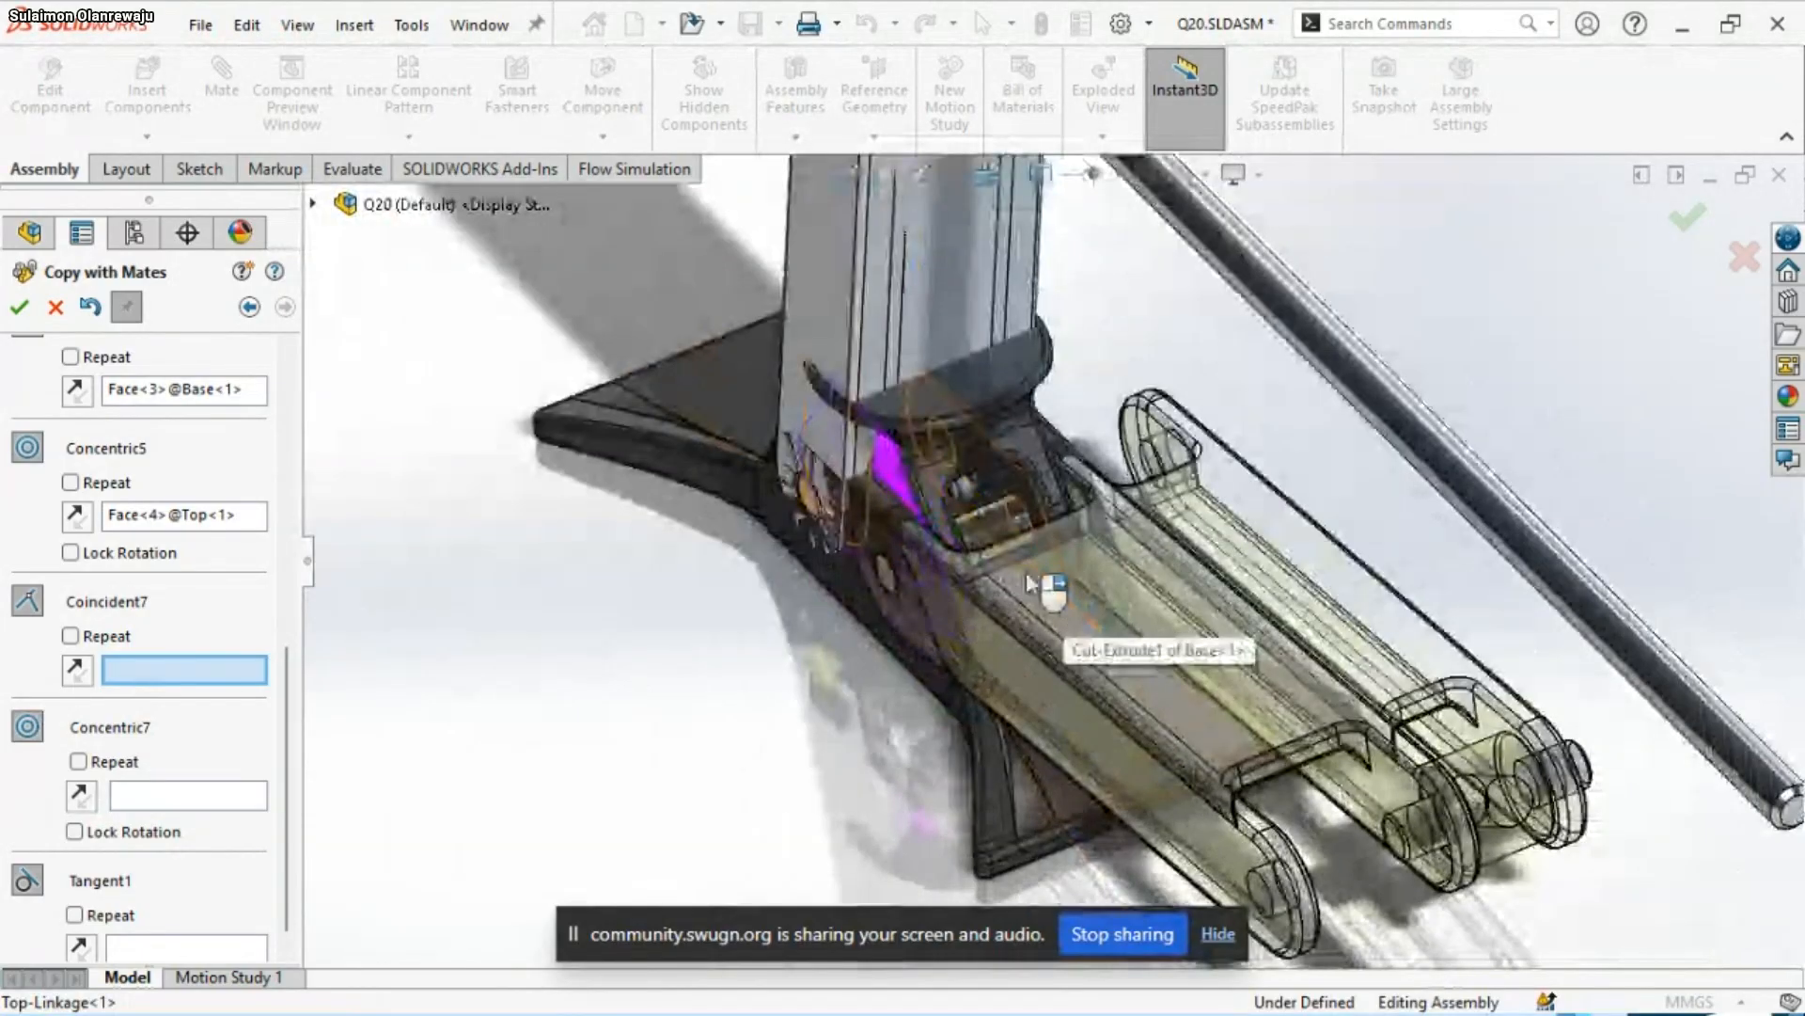
scroll(1029, 581, "down", 2)
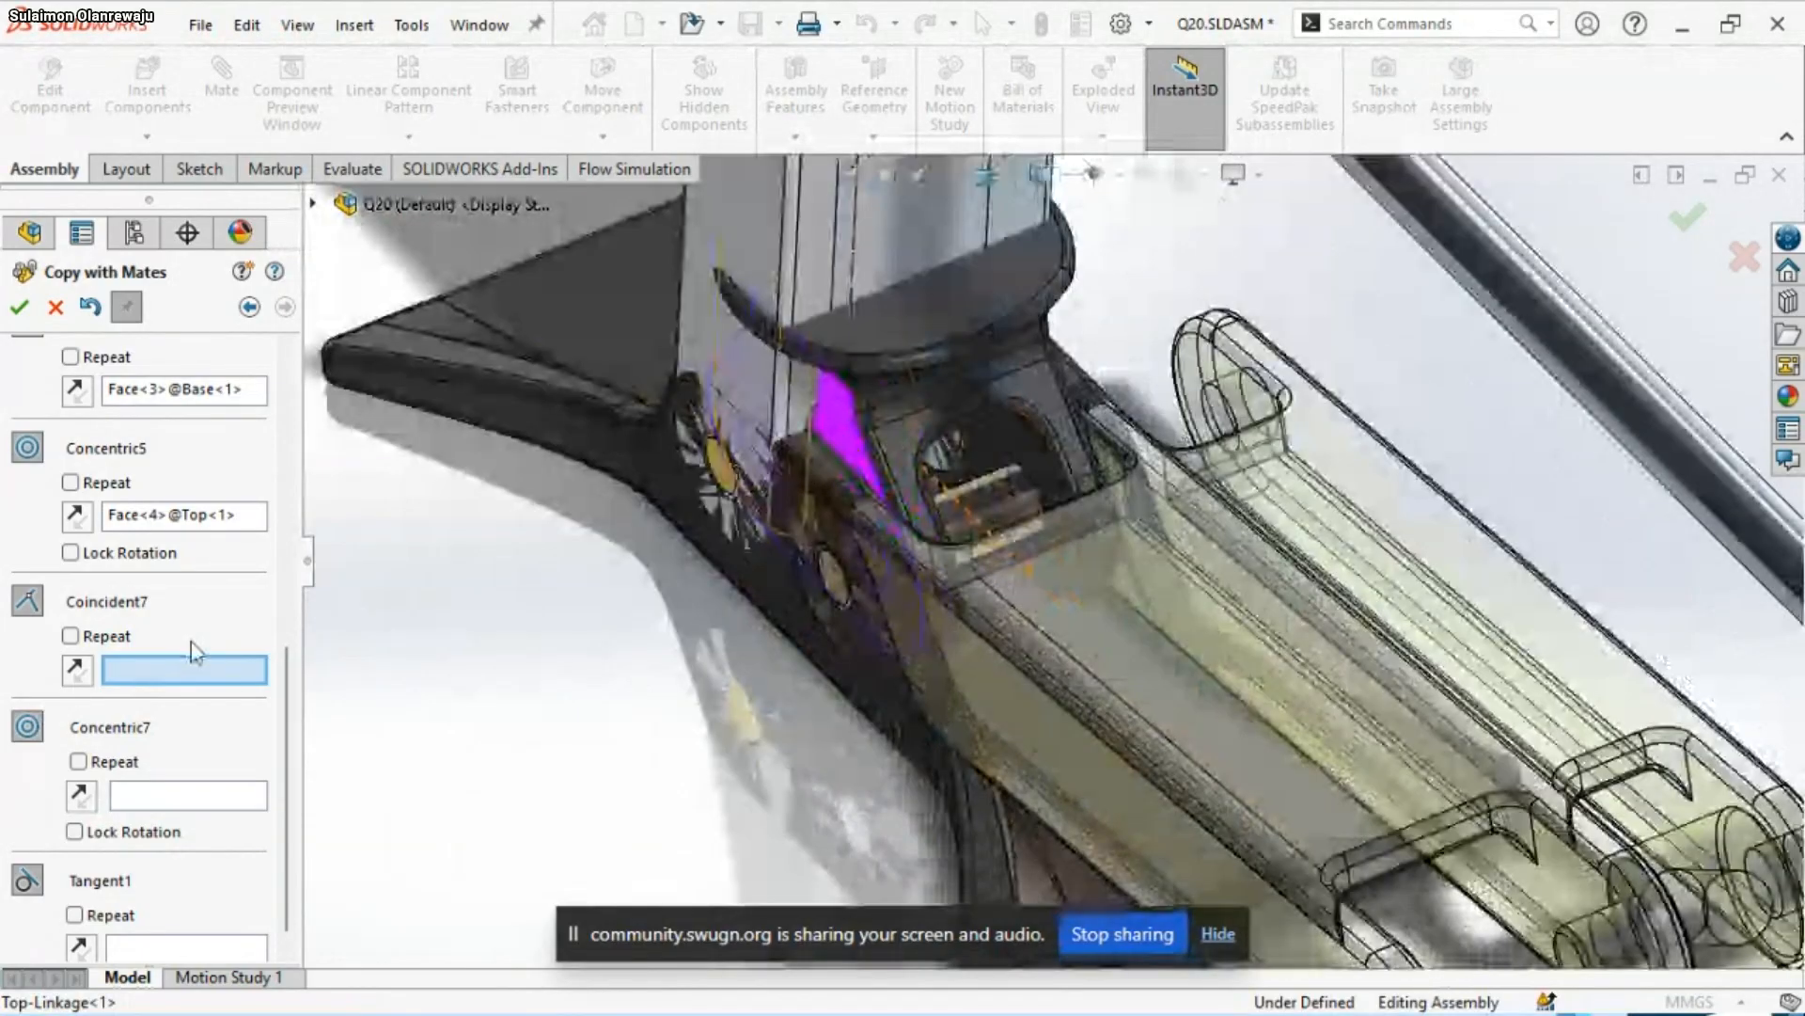
left_click(856, 465)
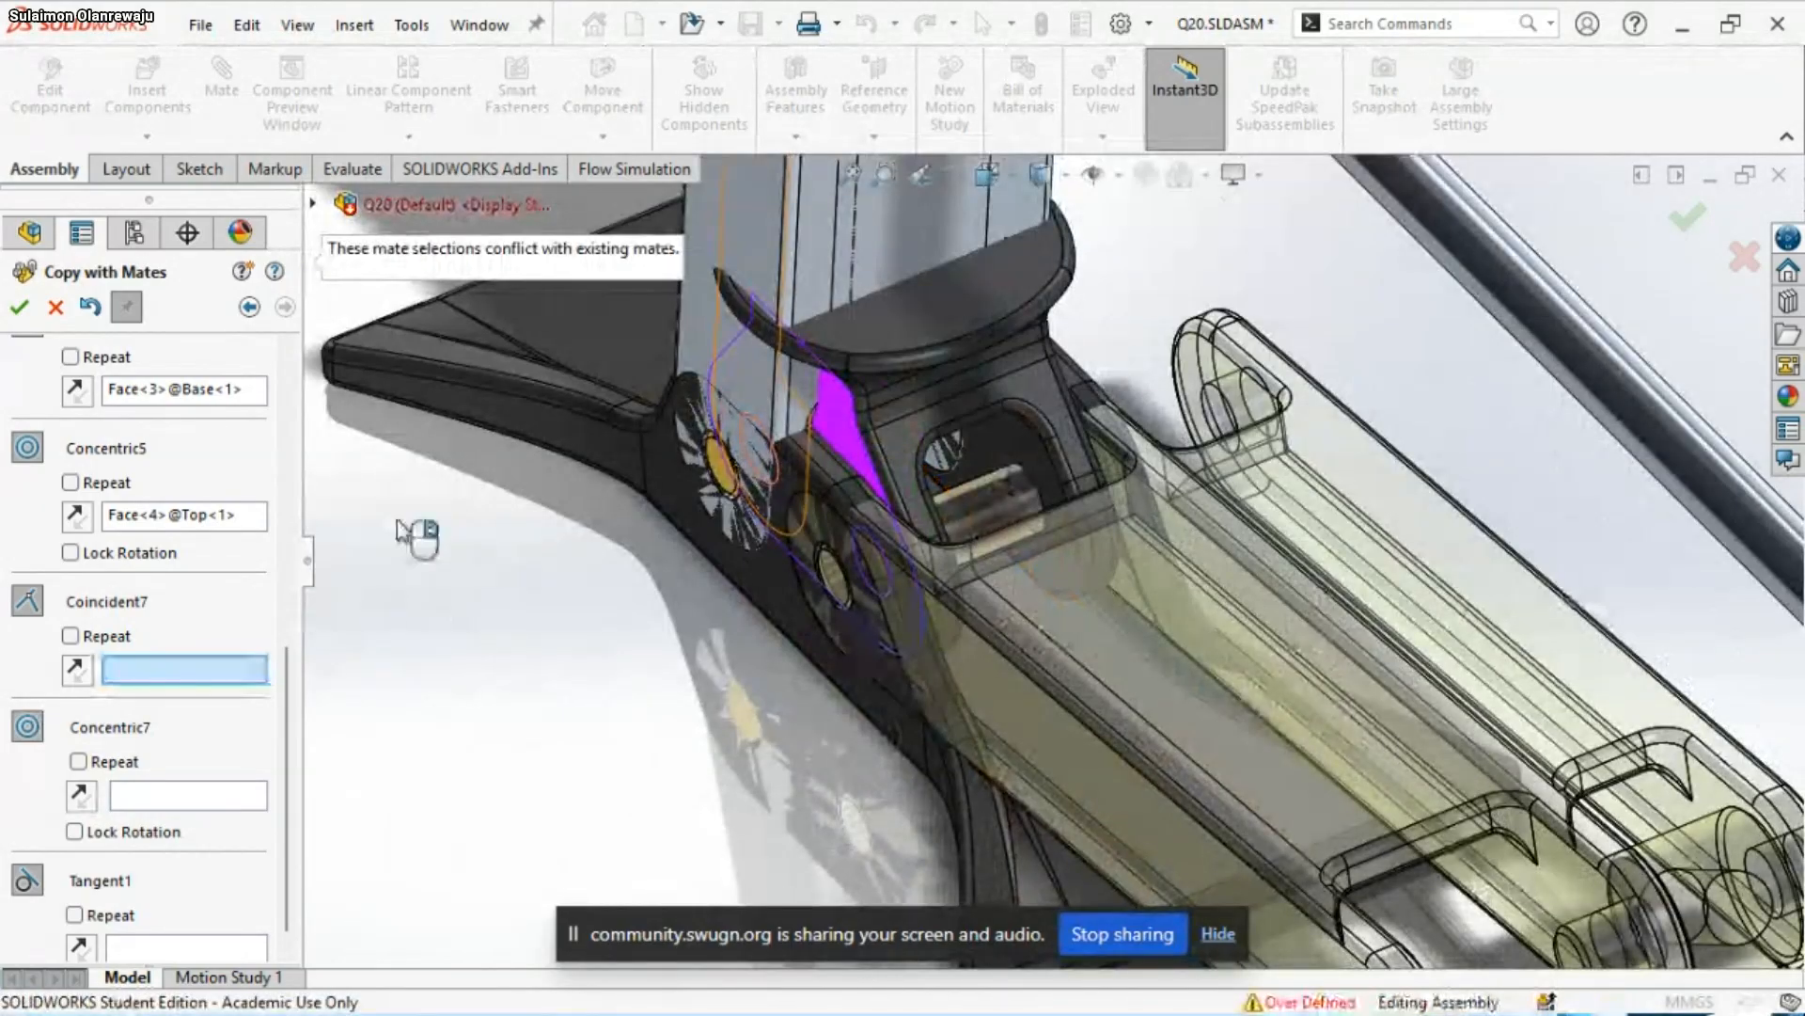
Examine the Top, linkages and copy preview from several sides for a suitable Coincident7 reference face
middle_click_drag(732, 634, 1062, 594)
scroll(1028, 584, "up", 5)
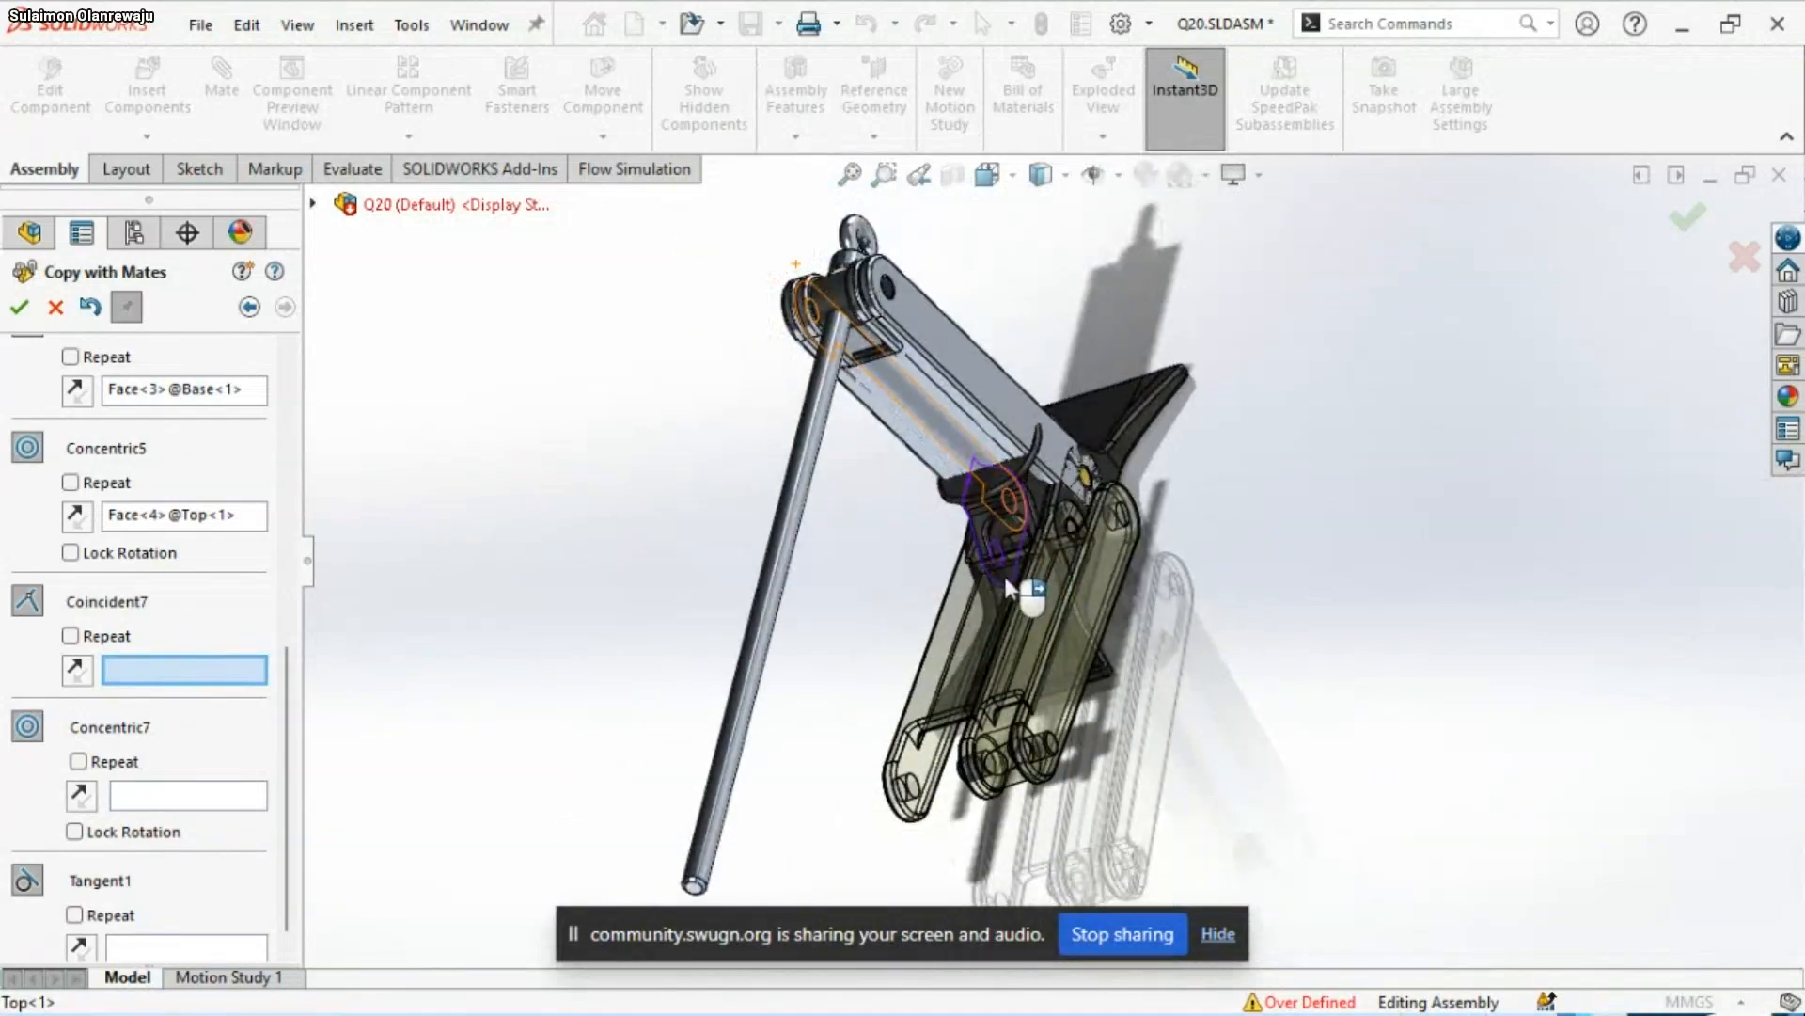
middle_click_drag(878, 517, 600, 605)
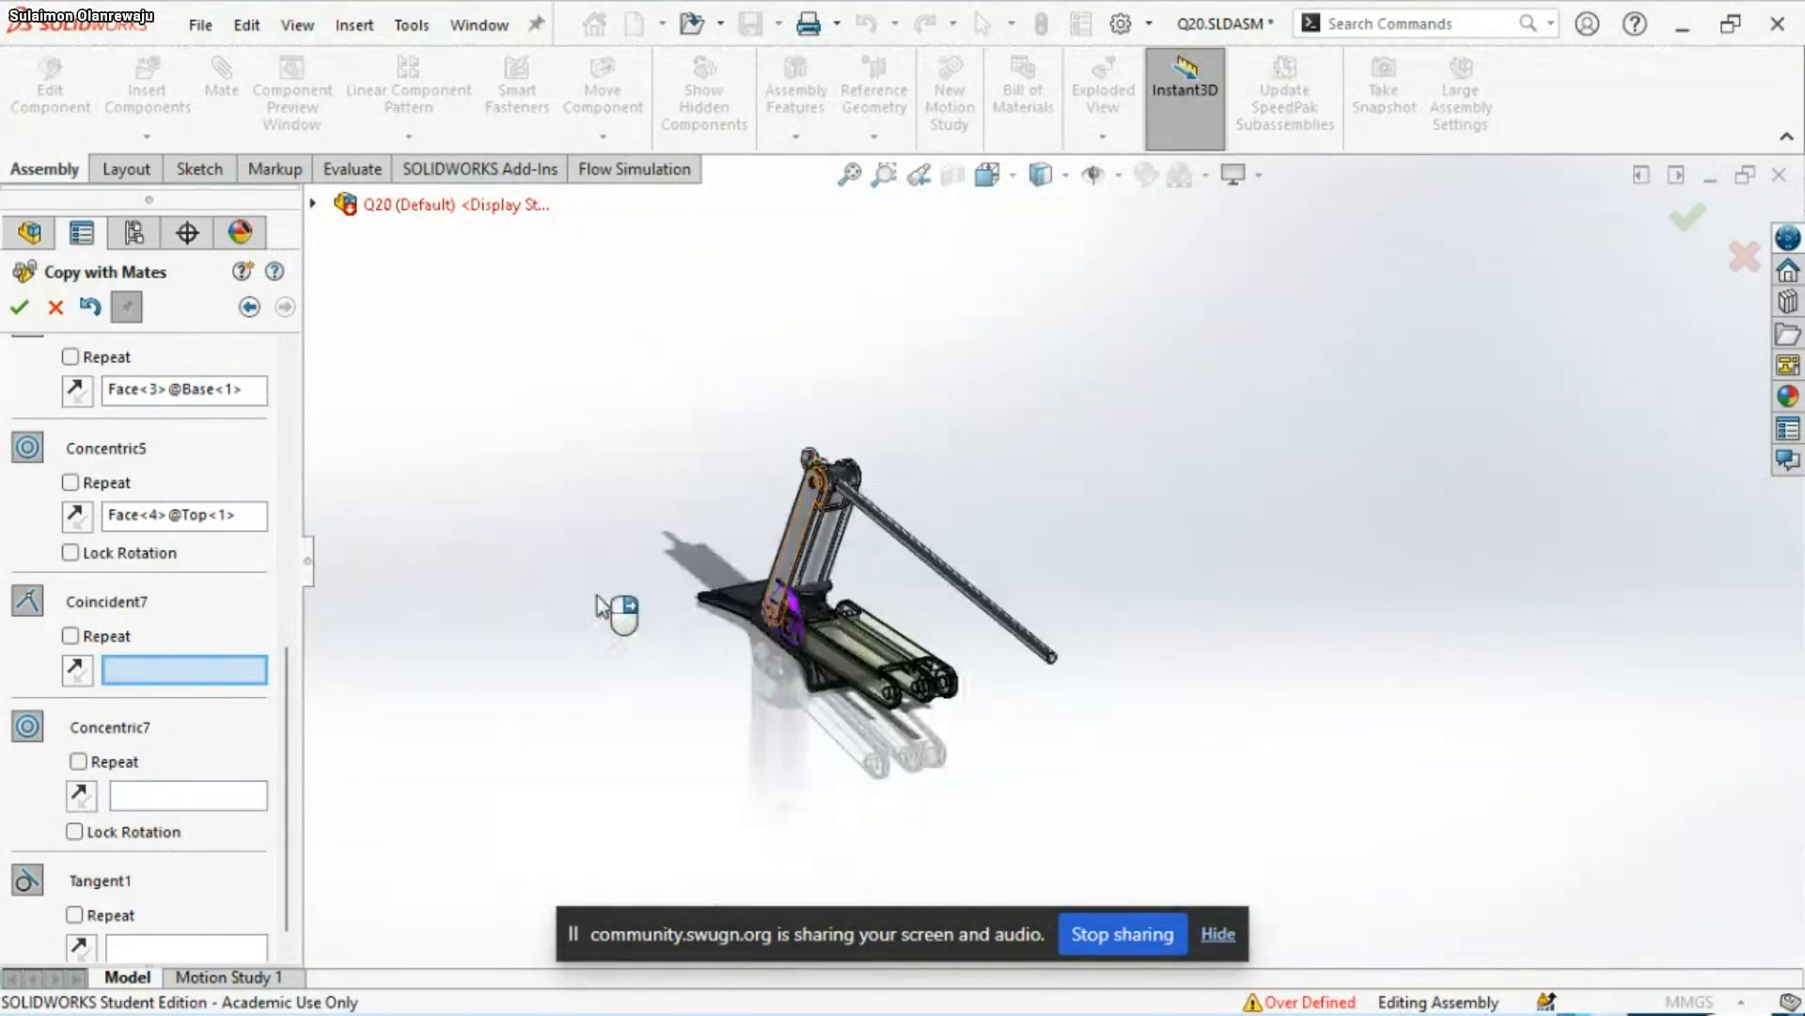
scroll(790, 602, "down", 8)
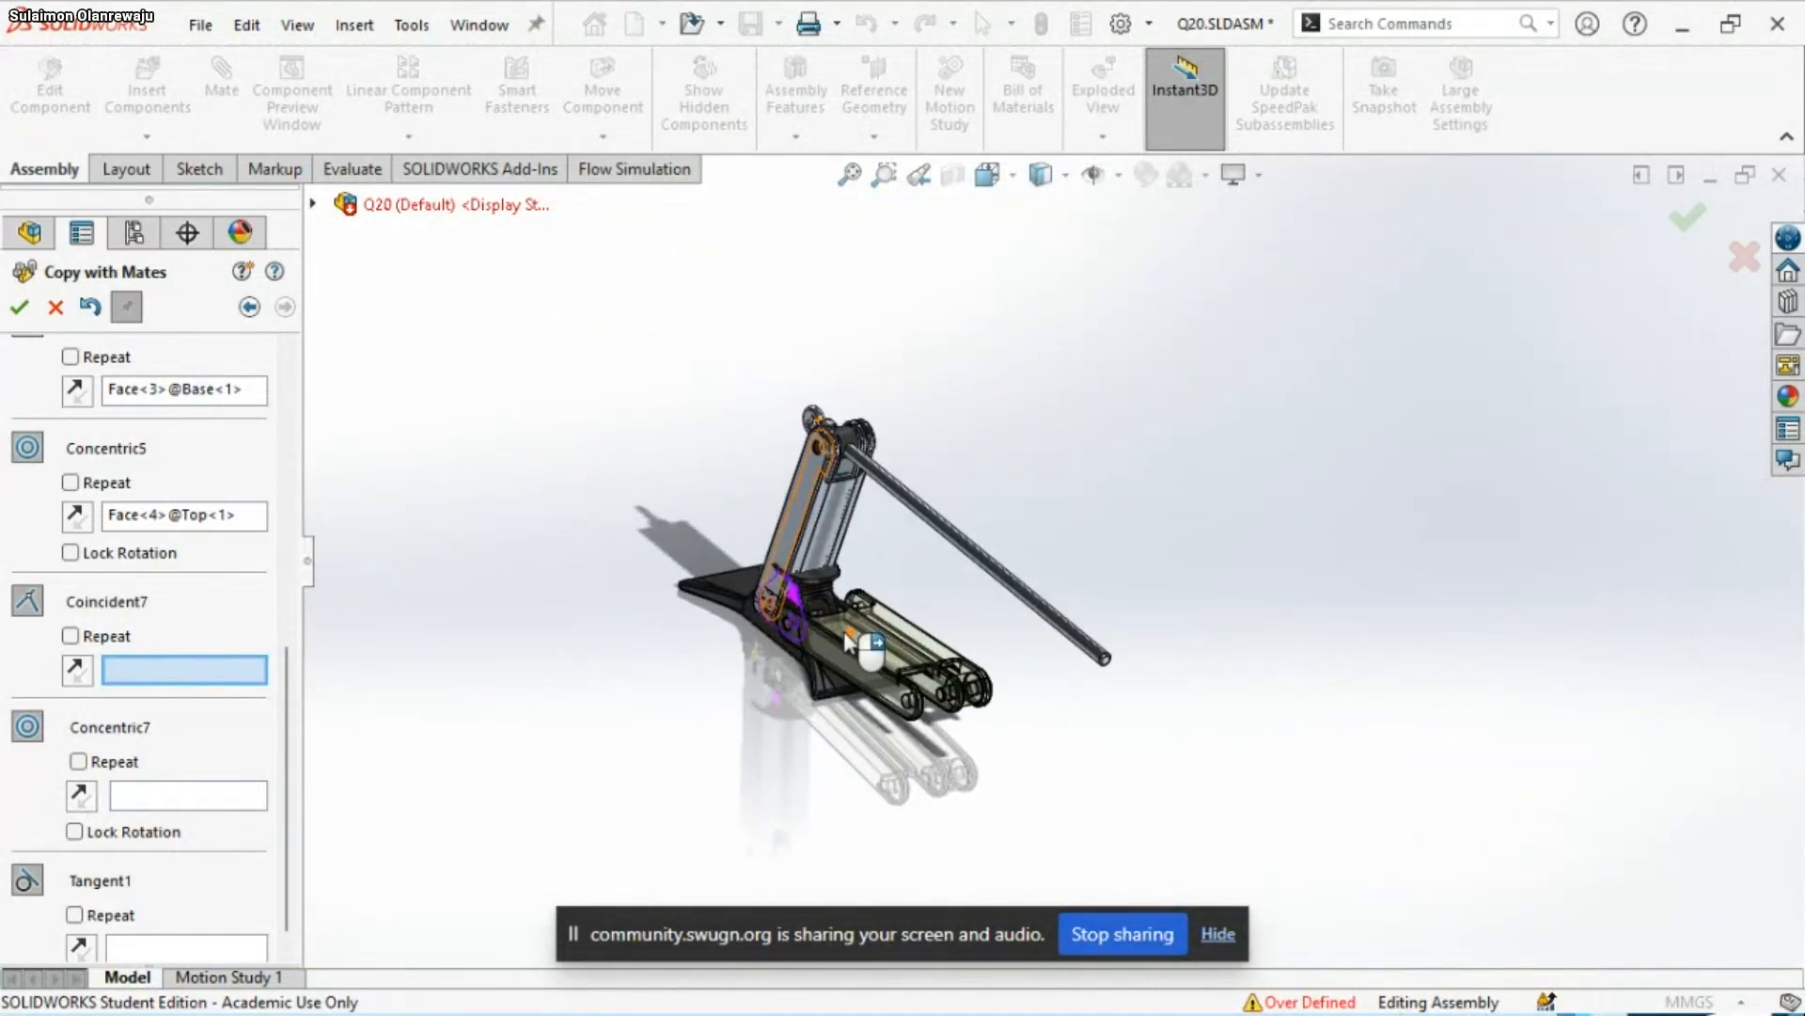
scroll(753, 456, "down", 3)
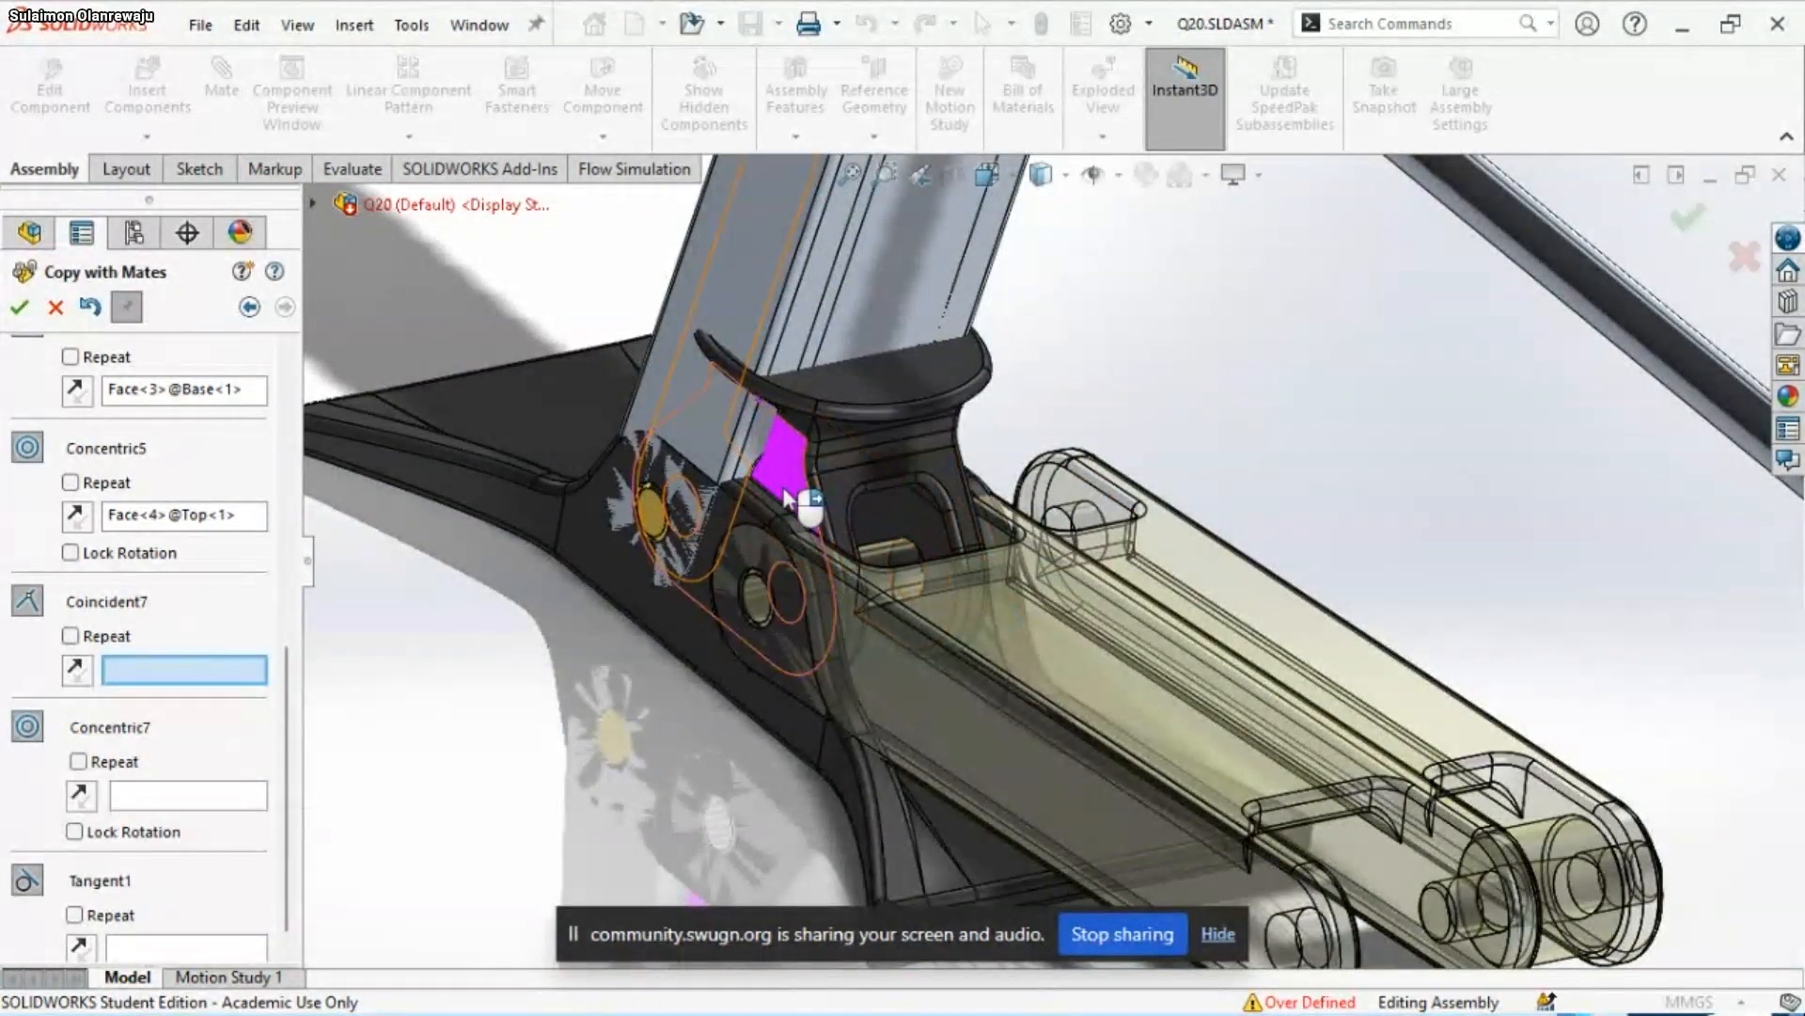
middle_click_drag(782, 489, 997, 499)
scroll(806, 555, "up", 4)
scroll(979, 517, "up", 2)
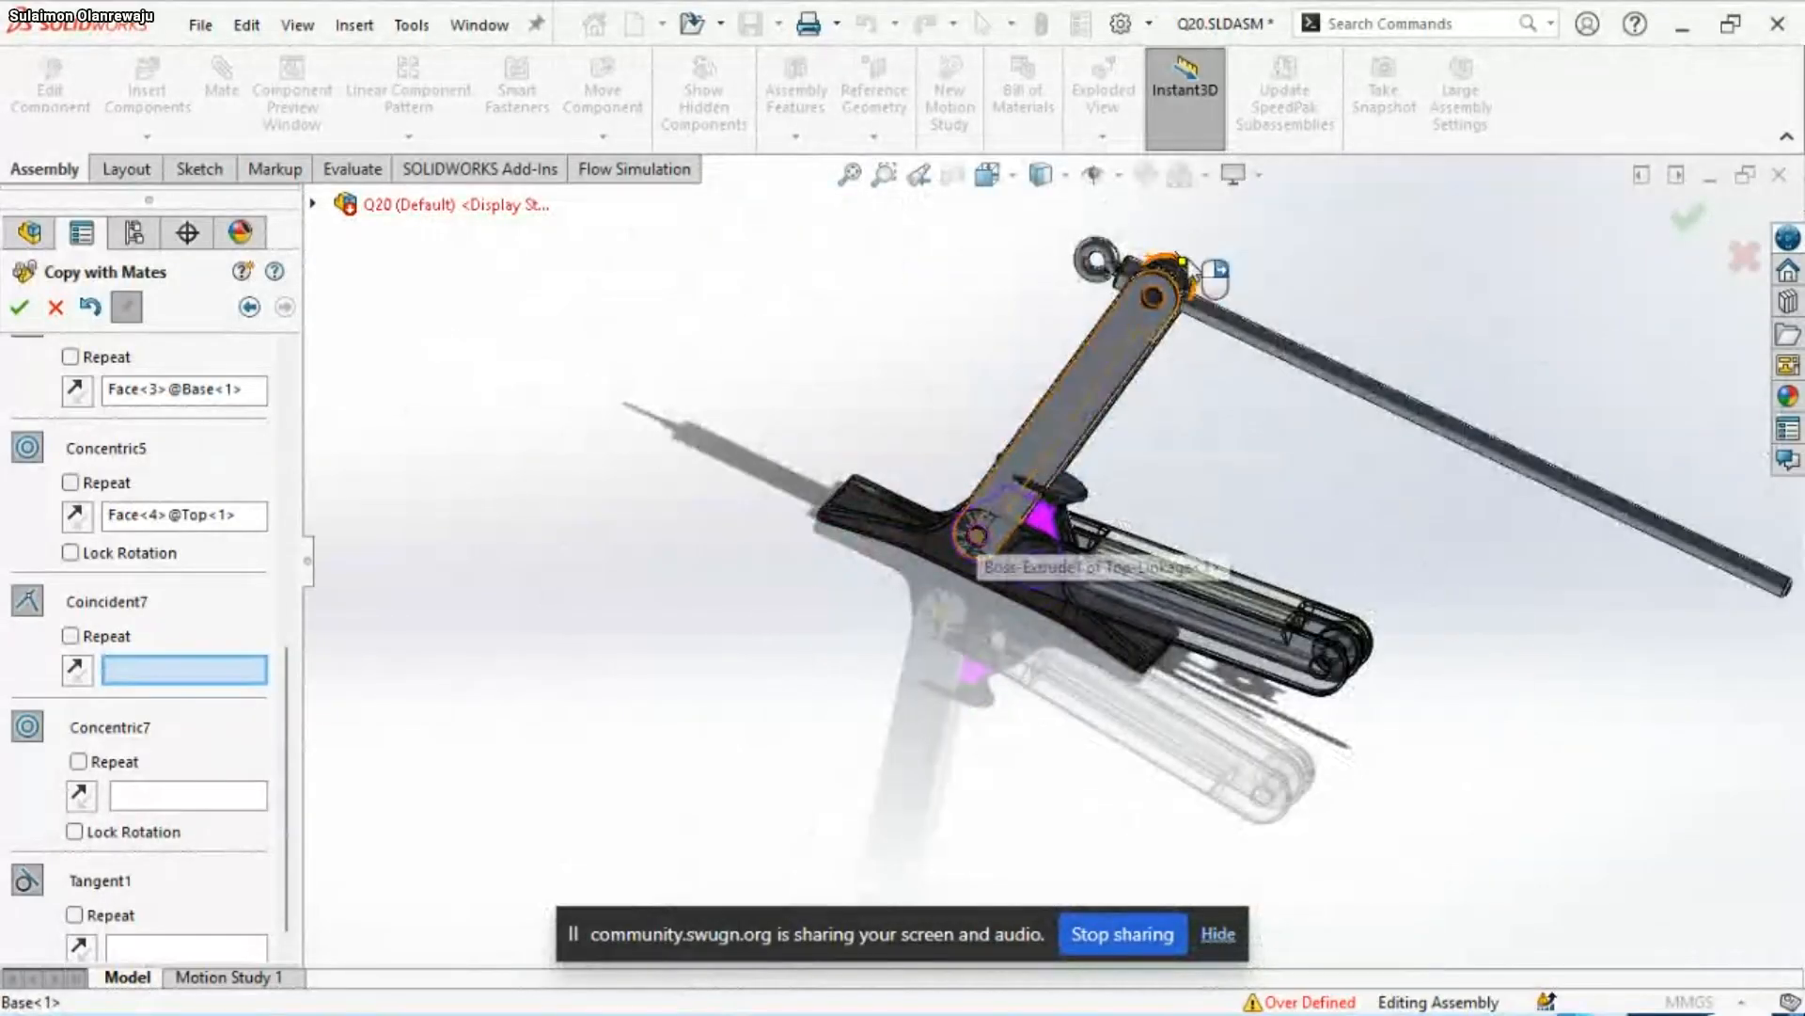
scroll(1191, 271, "down", 3)
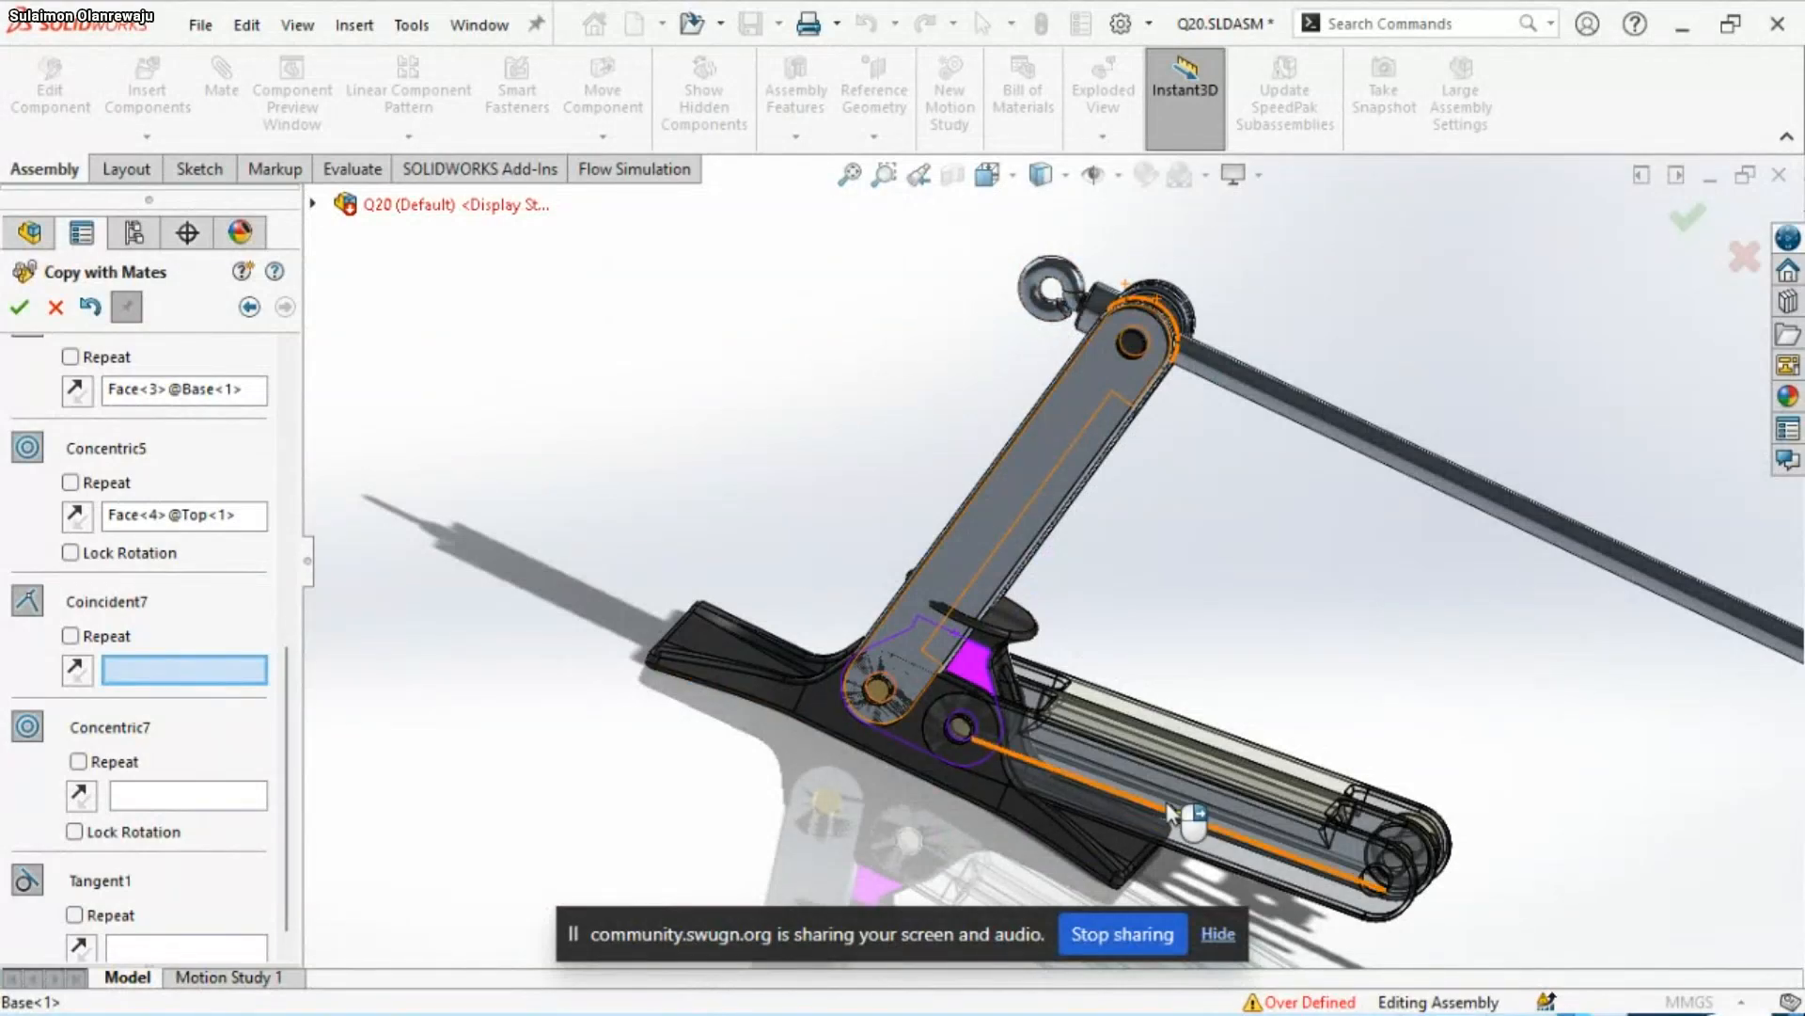
middle_click_drag(773, 712, 1137, 771)
scroll(1213, 688, "down", 2)
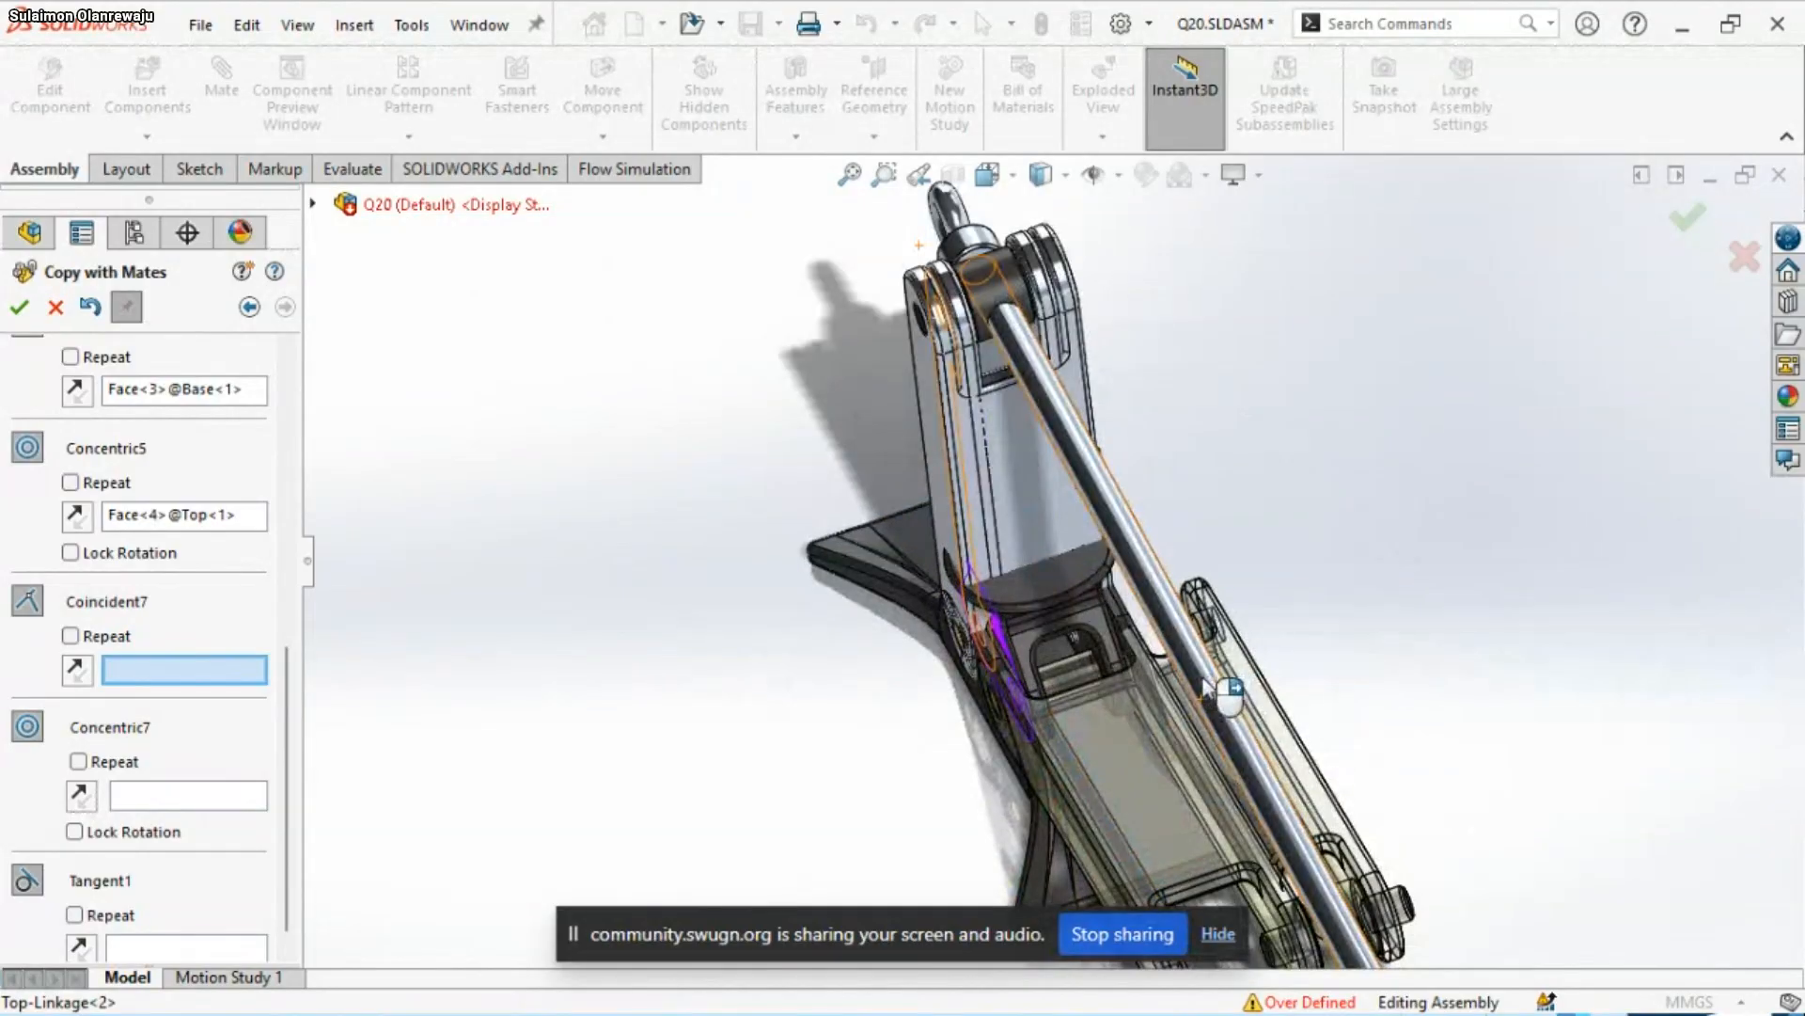
middle_click_drag(1201, 694, 1063, 700)
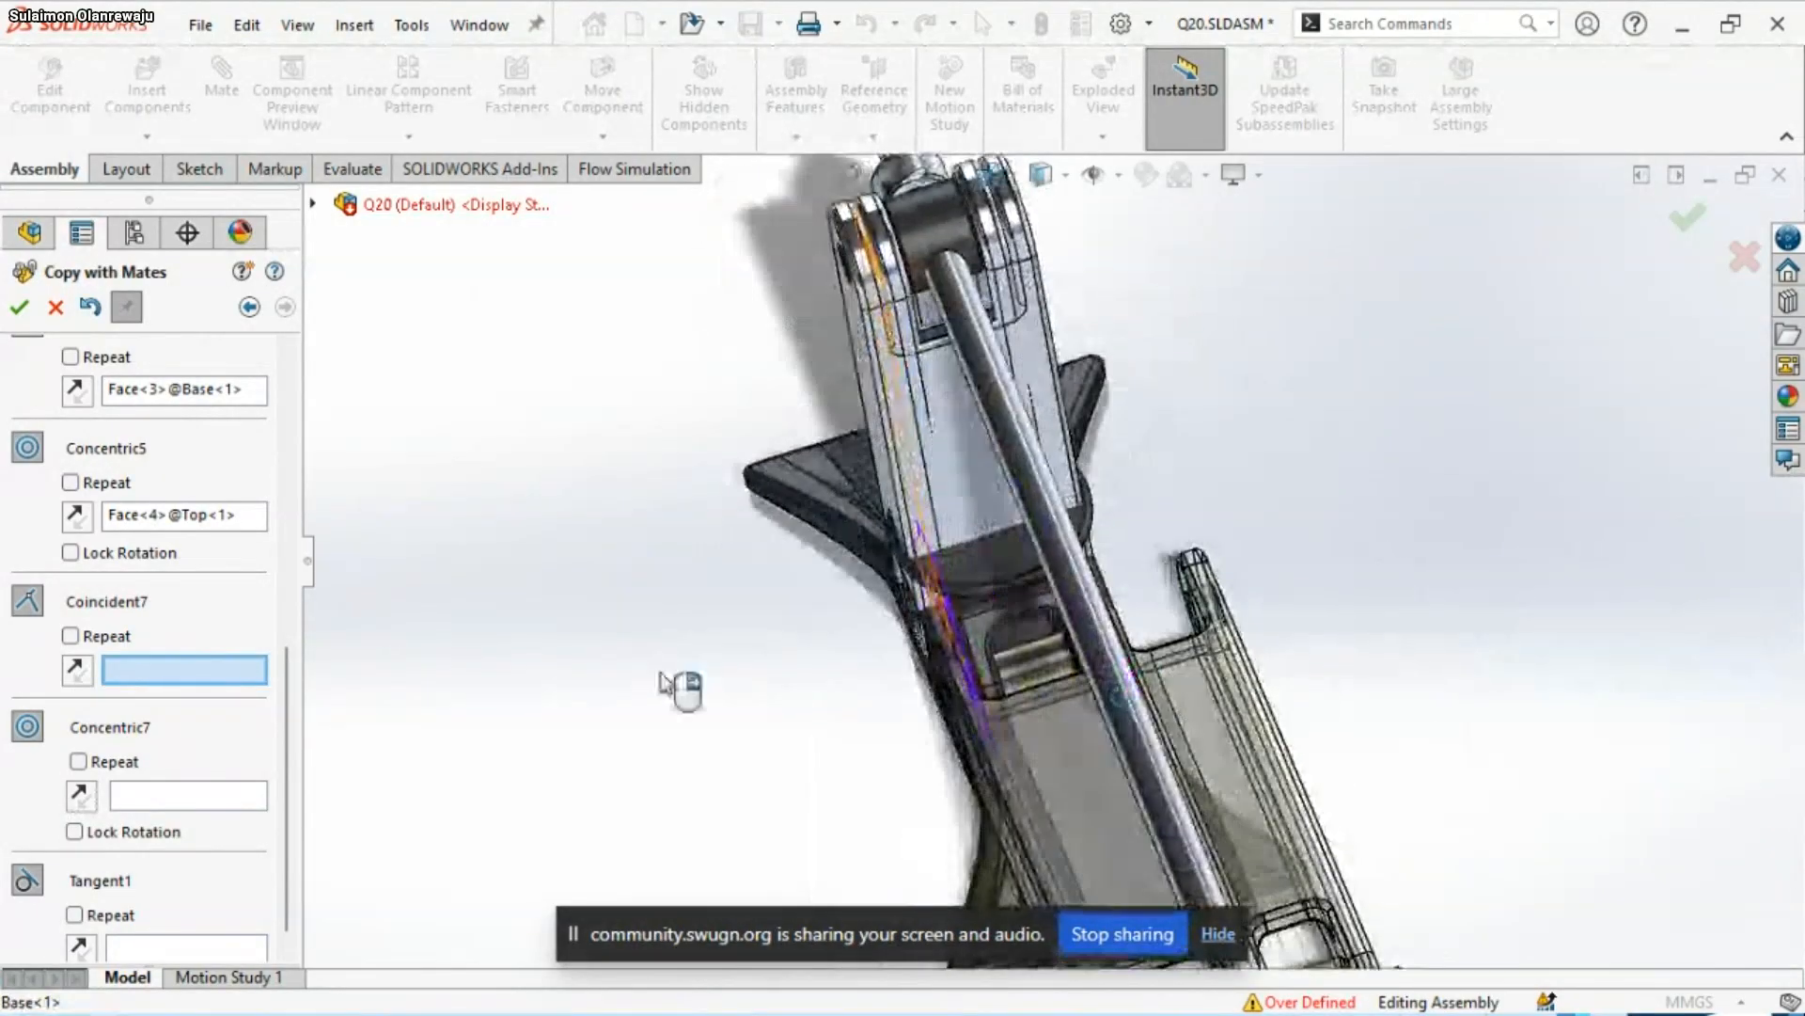
Return to the Coincident7 mate and assign it the flat side face of Top<1> opposite the original mate face
left_click(173, 796)
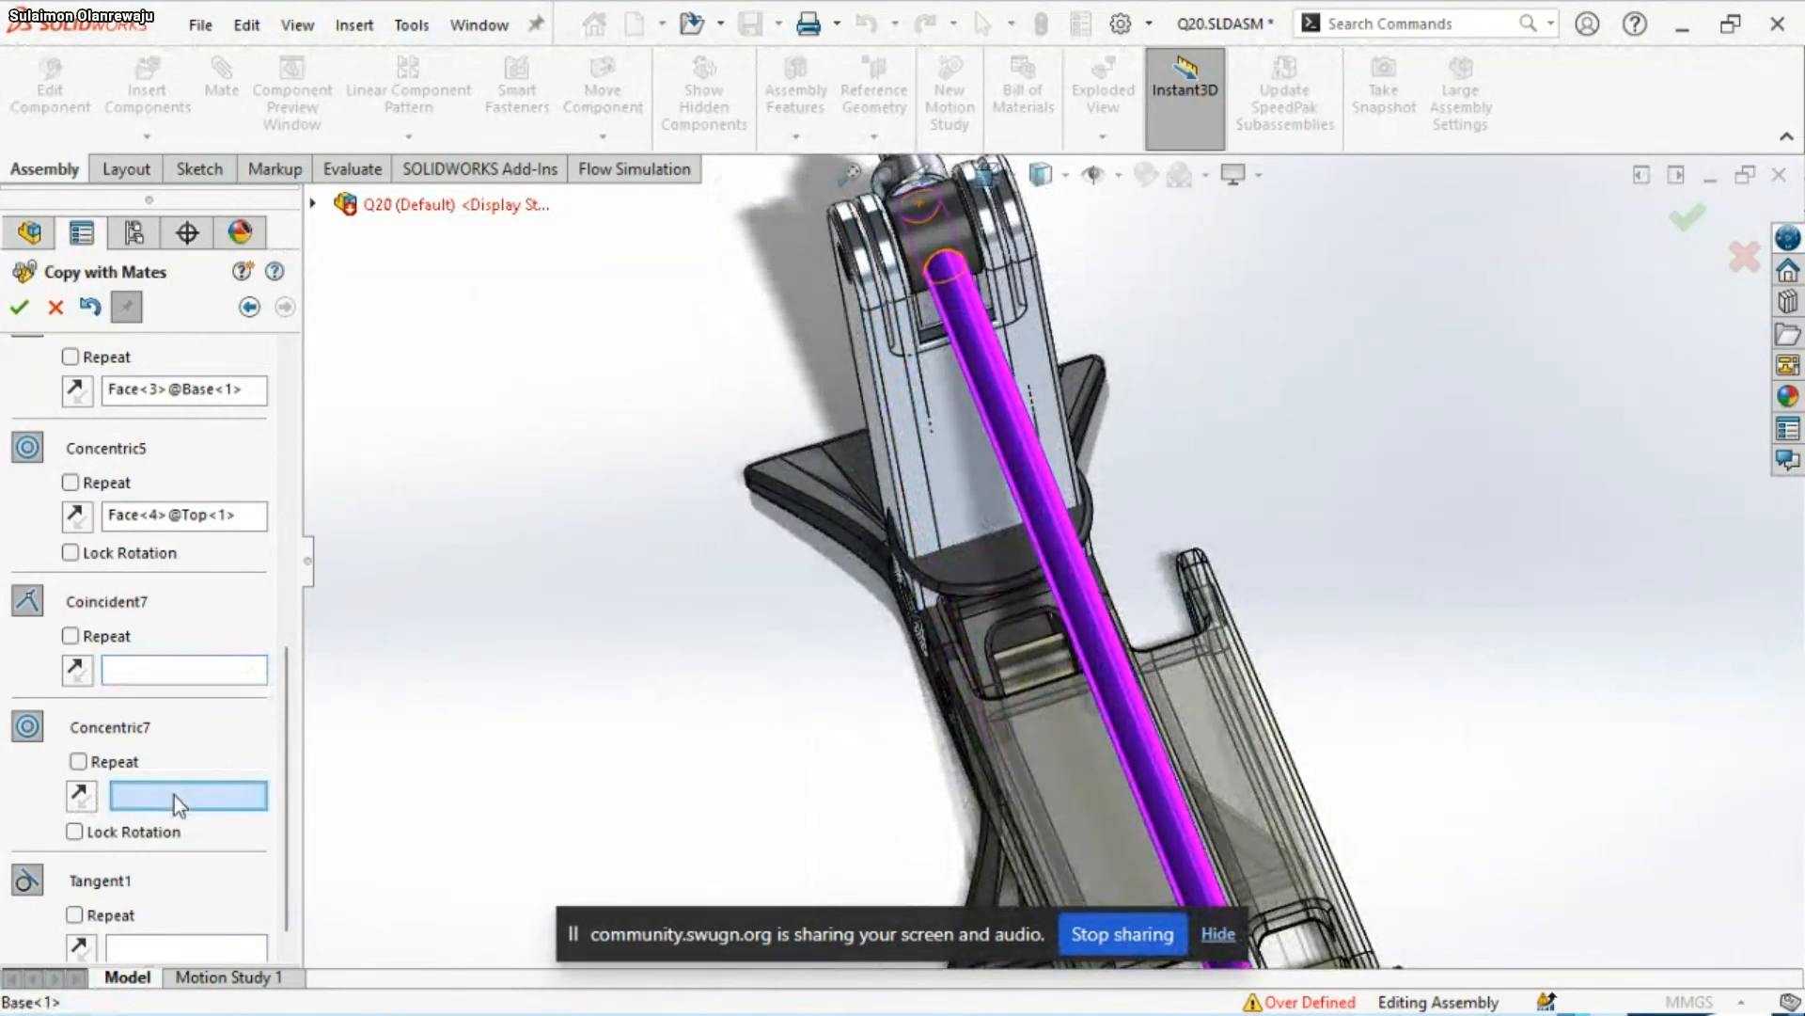
scroll(202, 842, "down", 1)
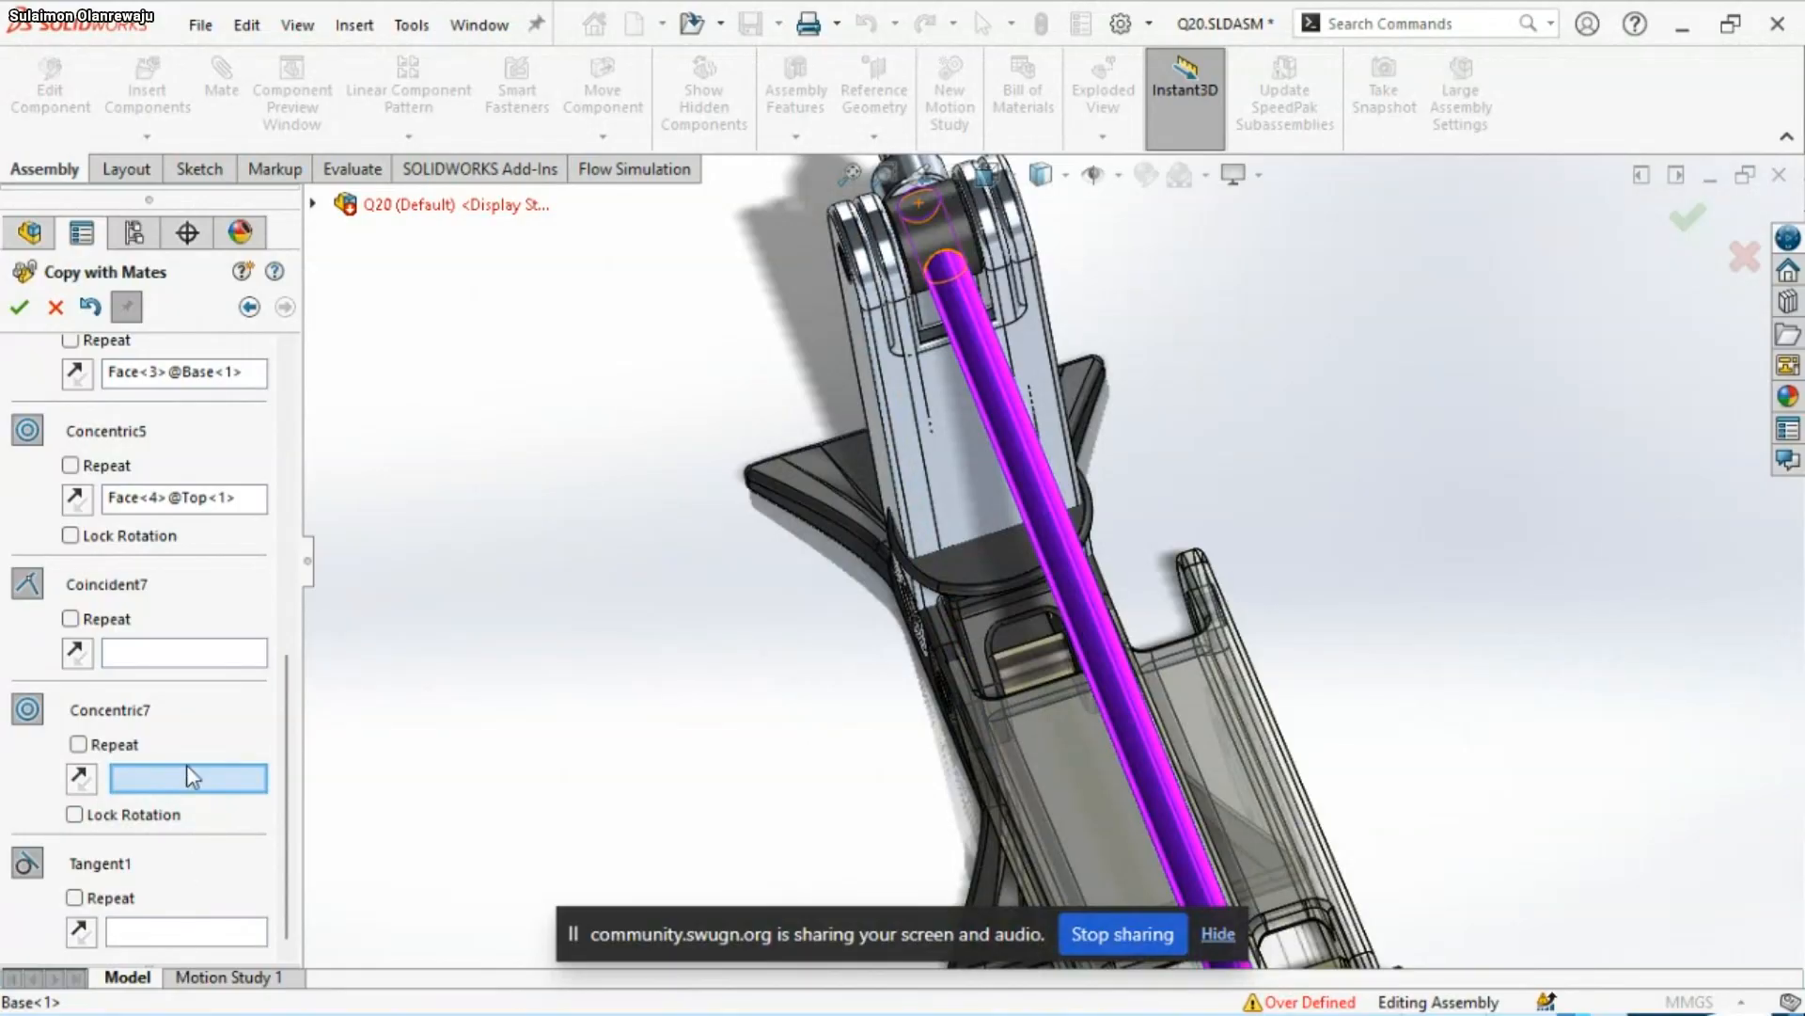
left_click(213, 658)
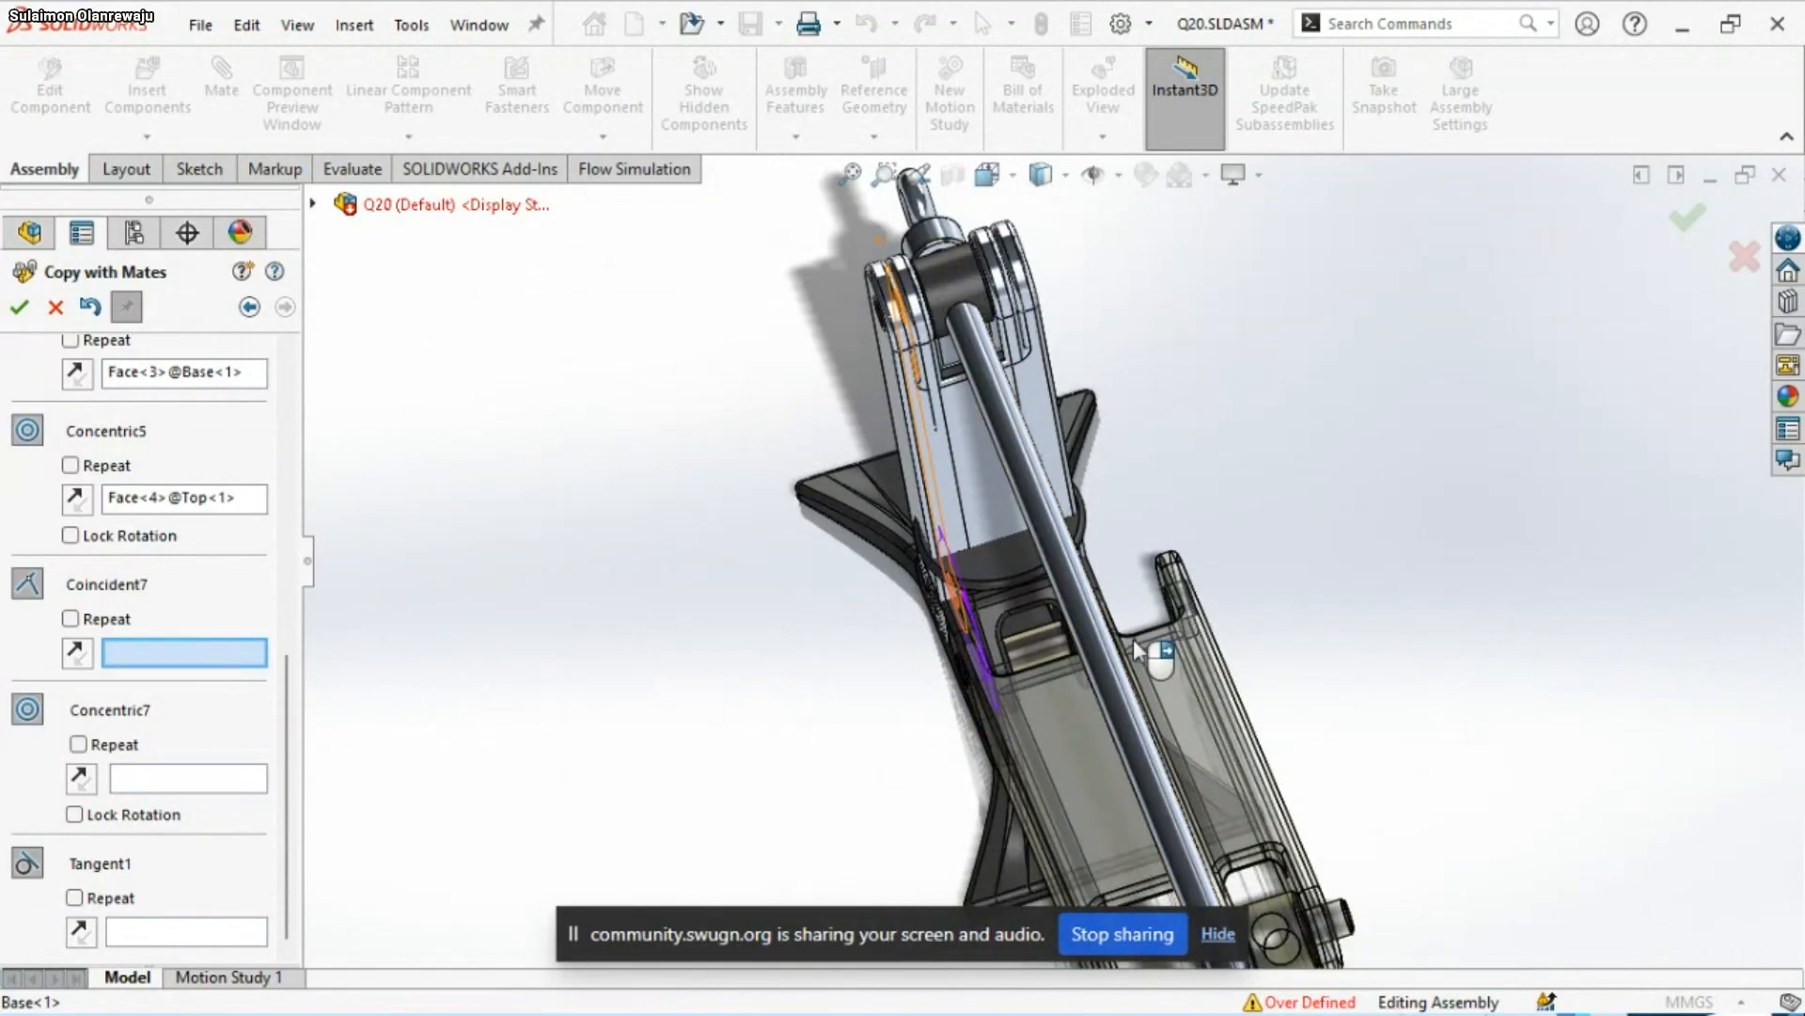
scroll(1082, 658, "up", 3)
scroll(1087, 662, "down", 5)
middle_click_drag(1087, 661, 1100, 625)
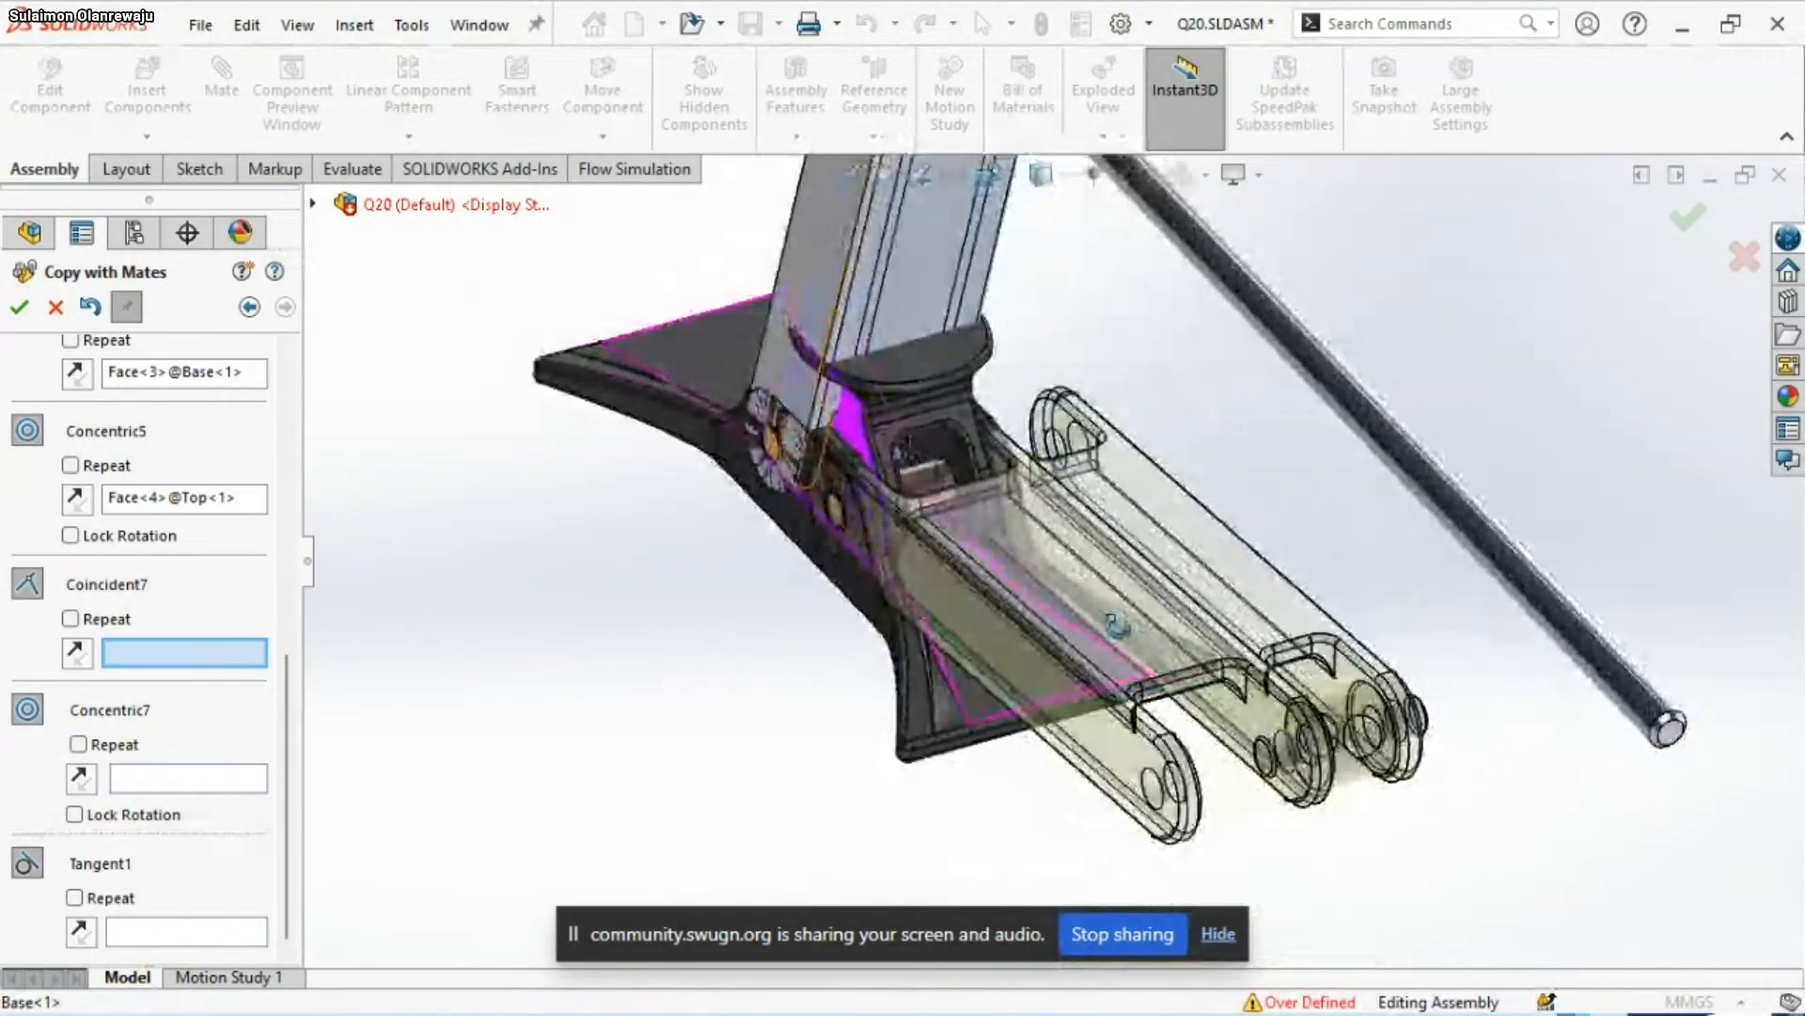
scroll(988, 442, "down", 5)
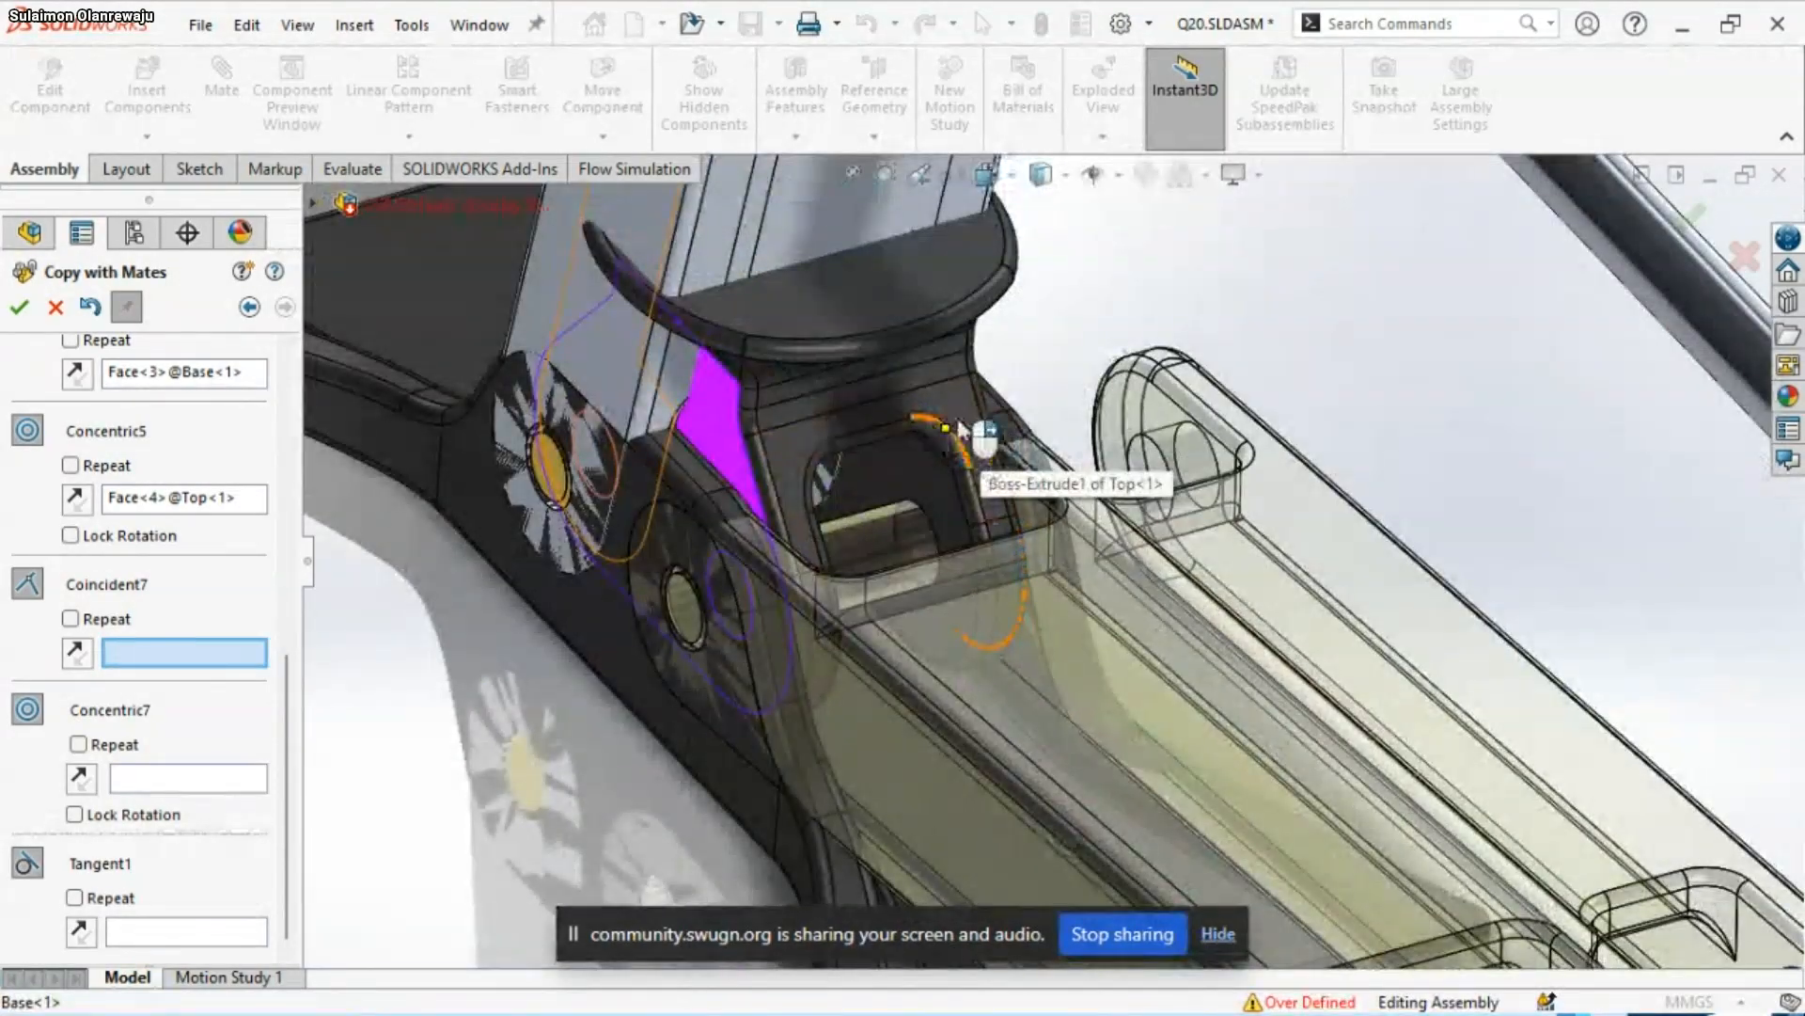
middle_click_drag(987, 441, 861, 391)
left_click(837, 472)
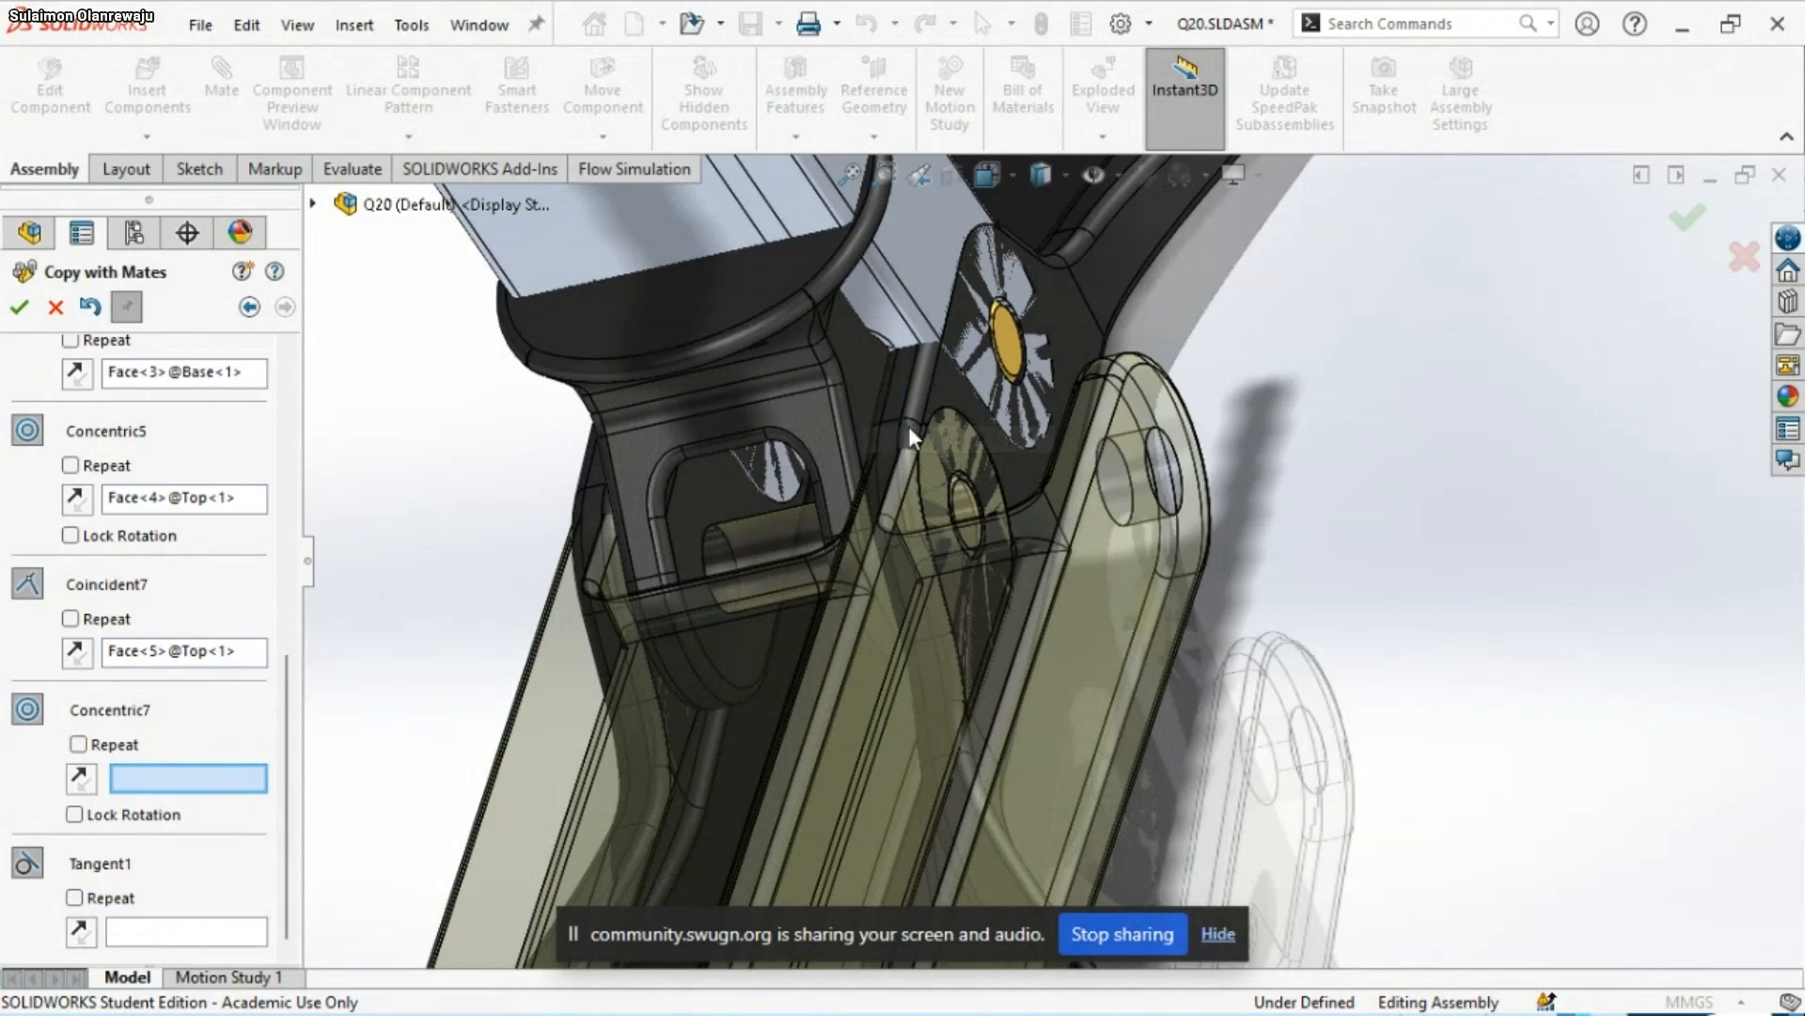
Clear the Coincident7 reference again, leaving the mate ready for another face selection
scroll(877, 442, "up", 5)
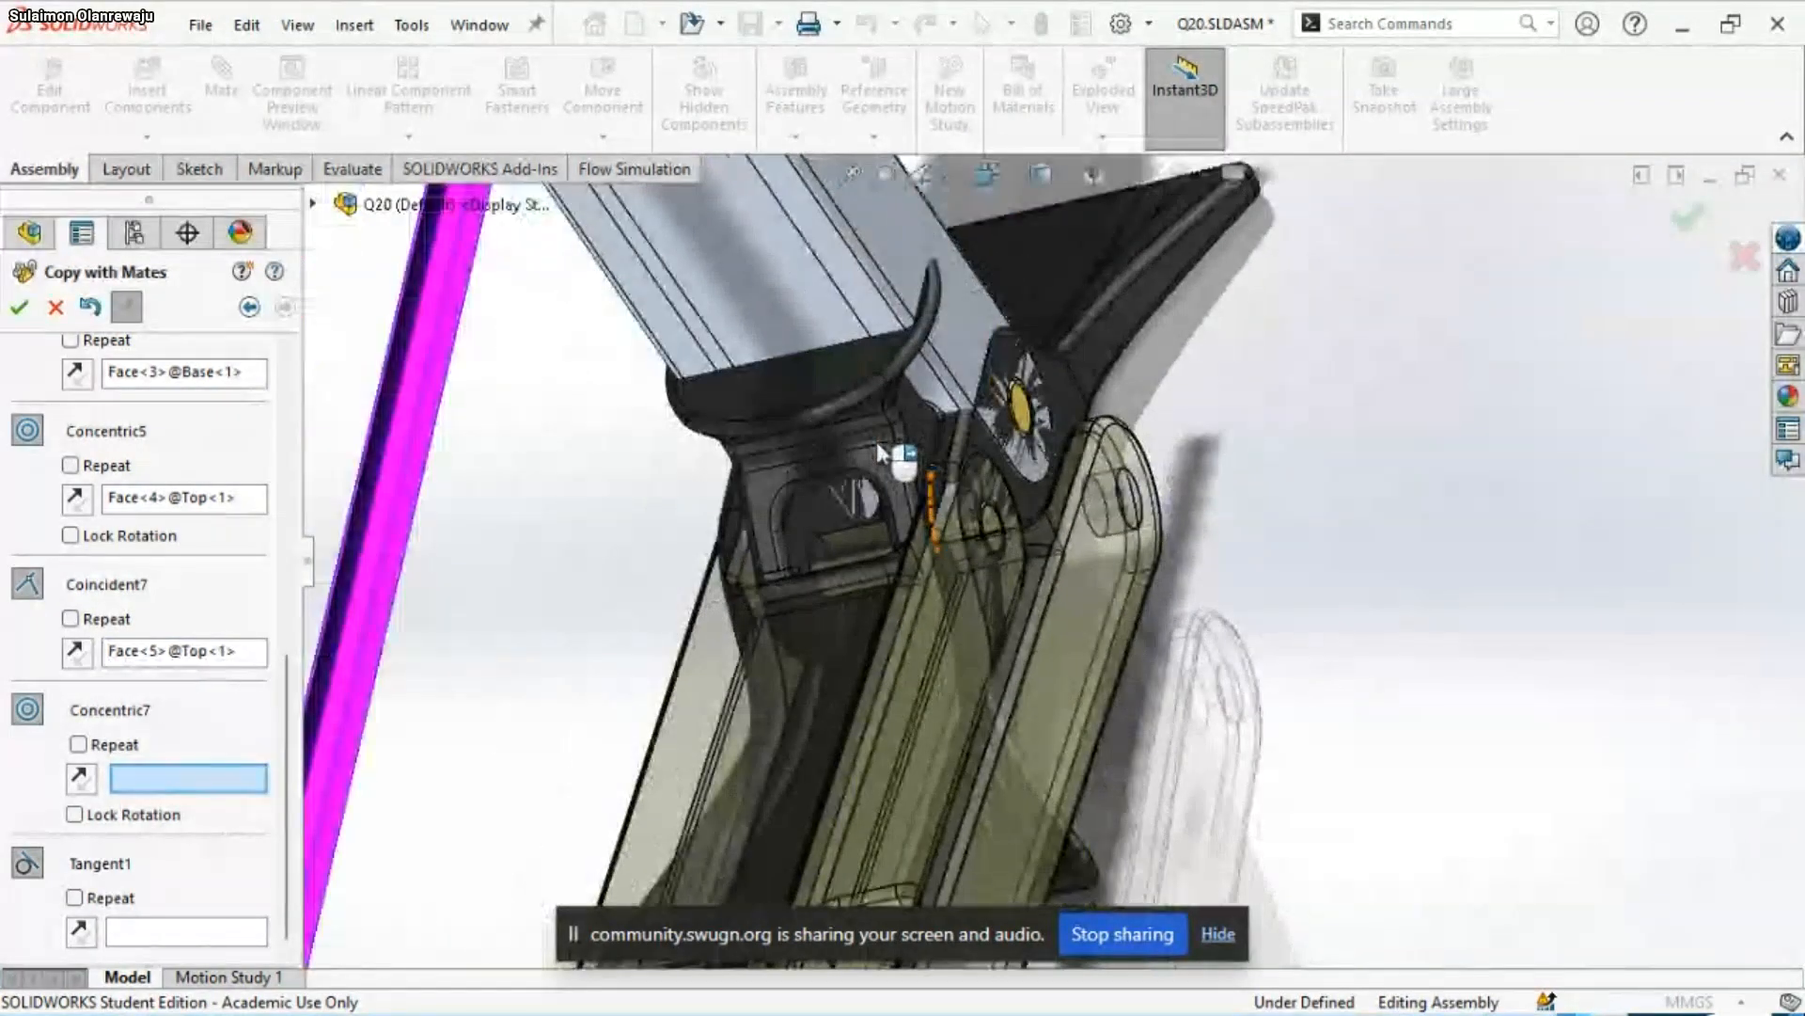
left_click(243, 653)
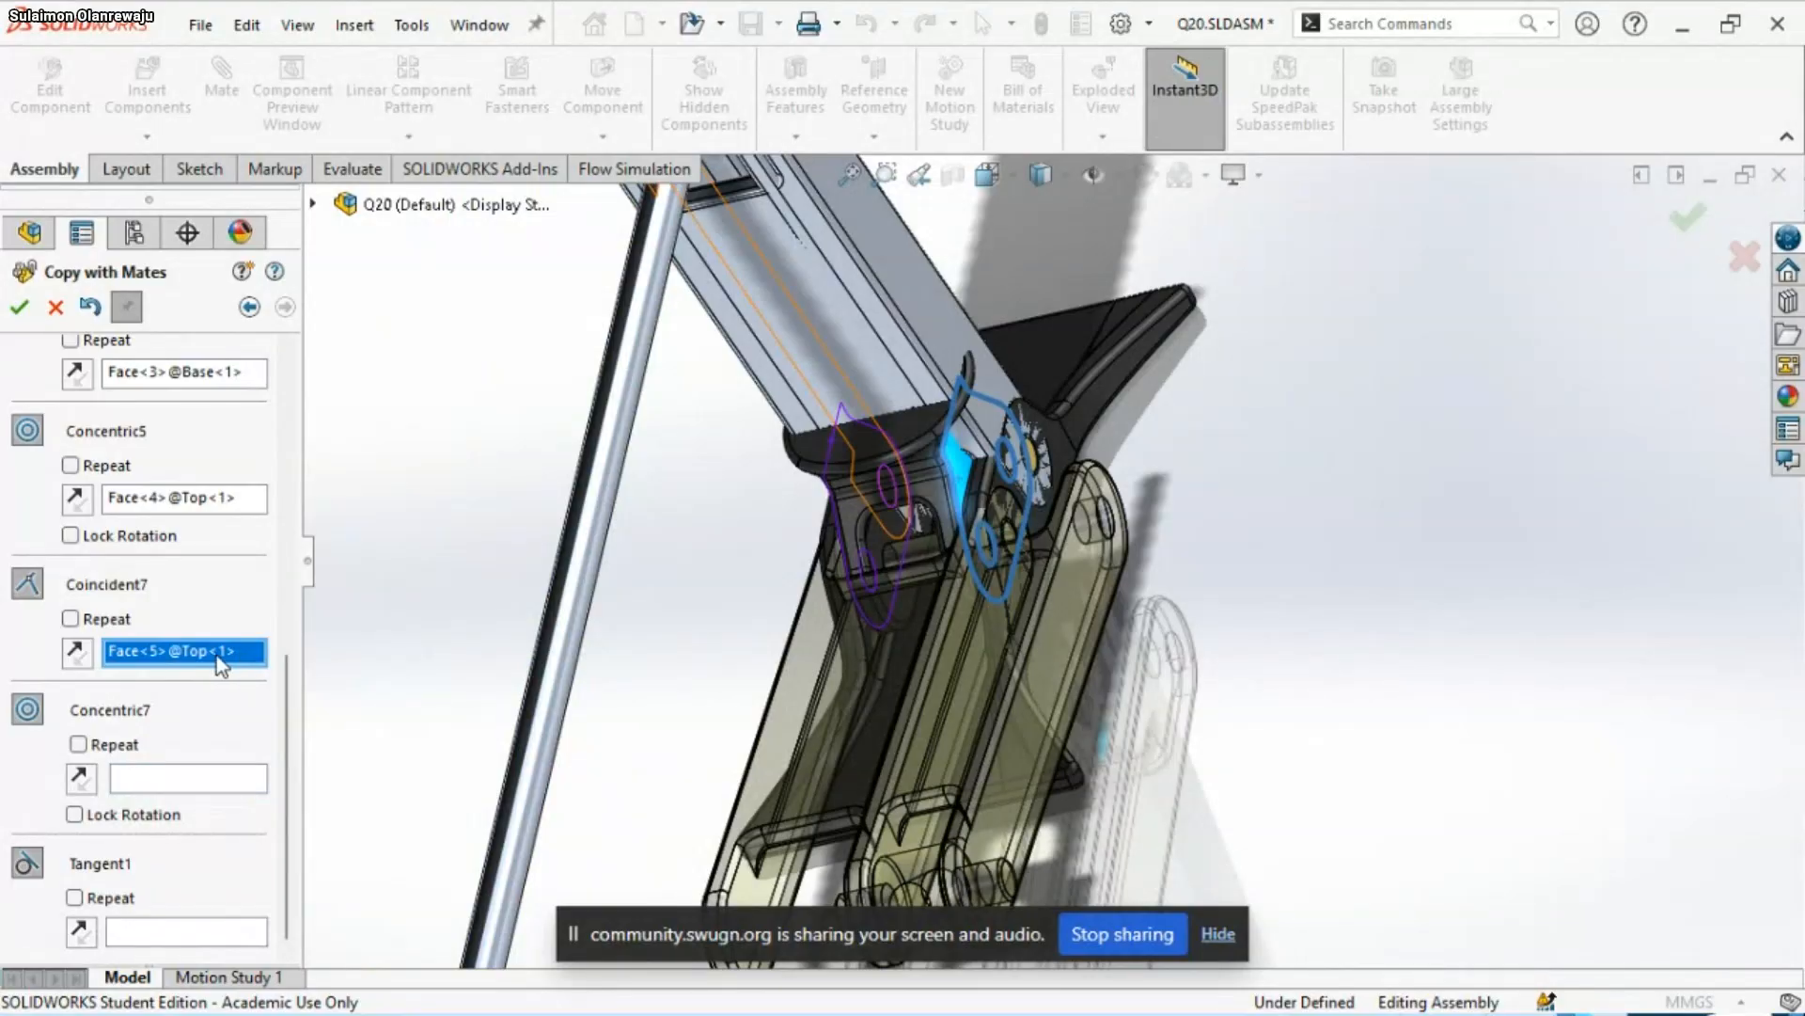
right_click(216, 656)
left_click(268, 702)
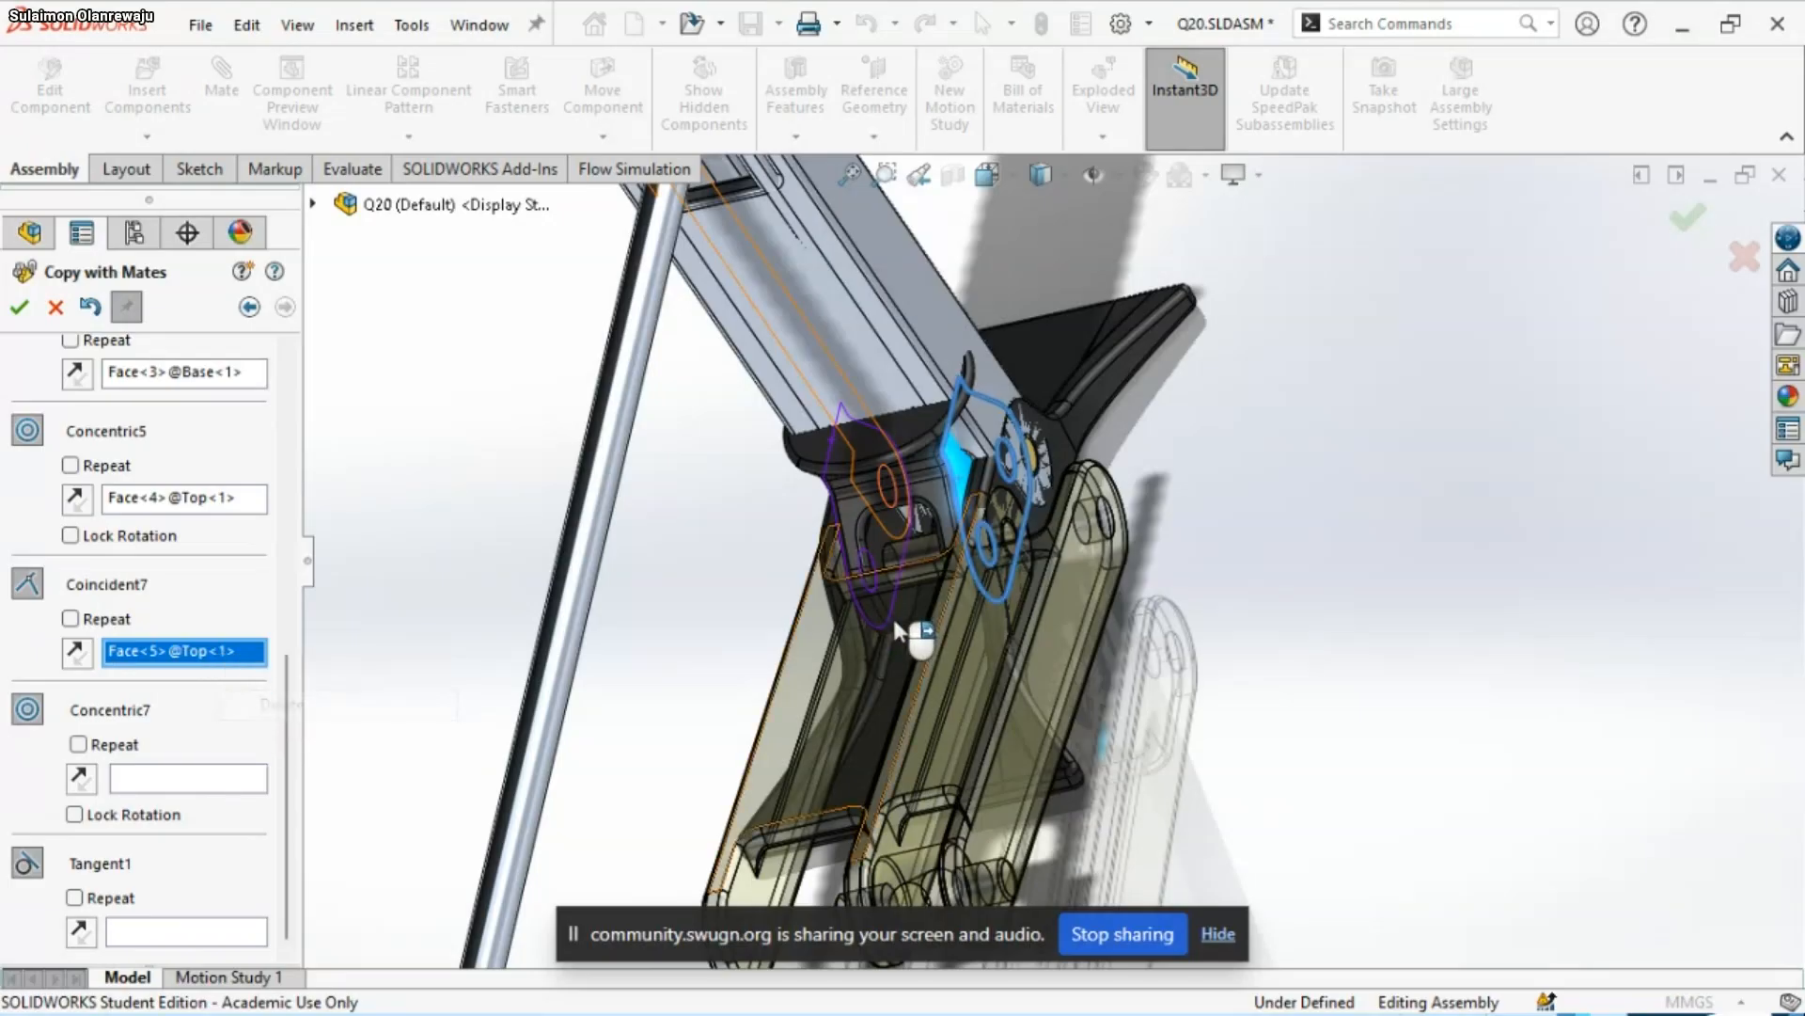
middle_click_drag(843, 613, 908, 585)
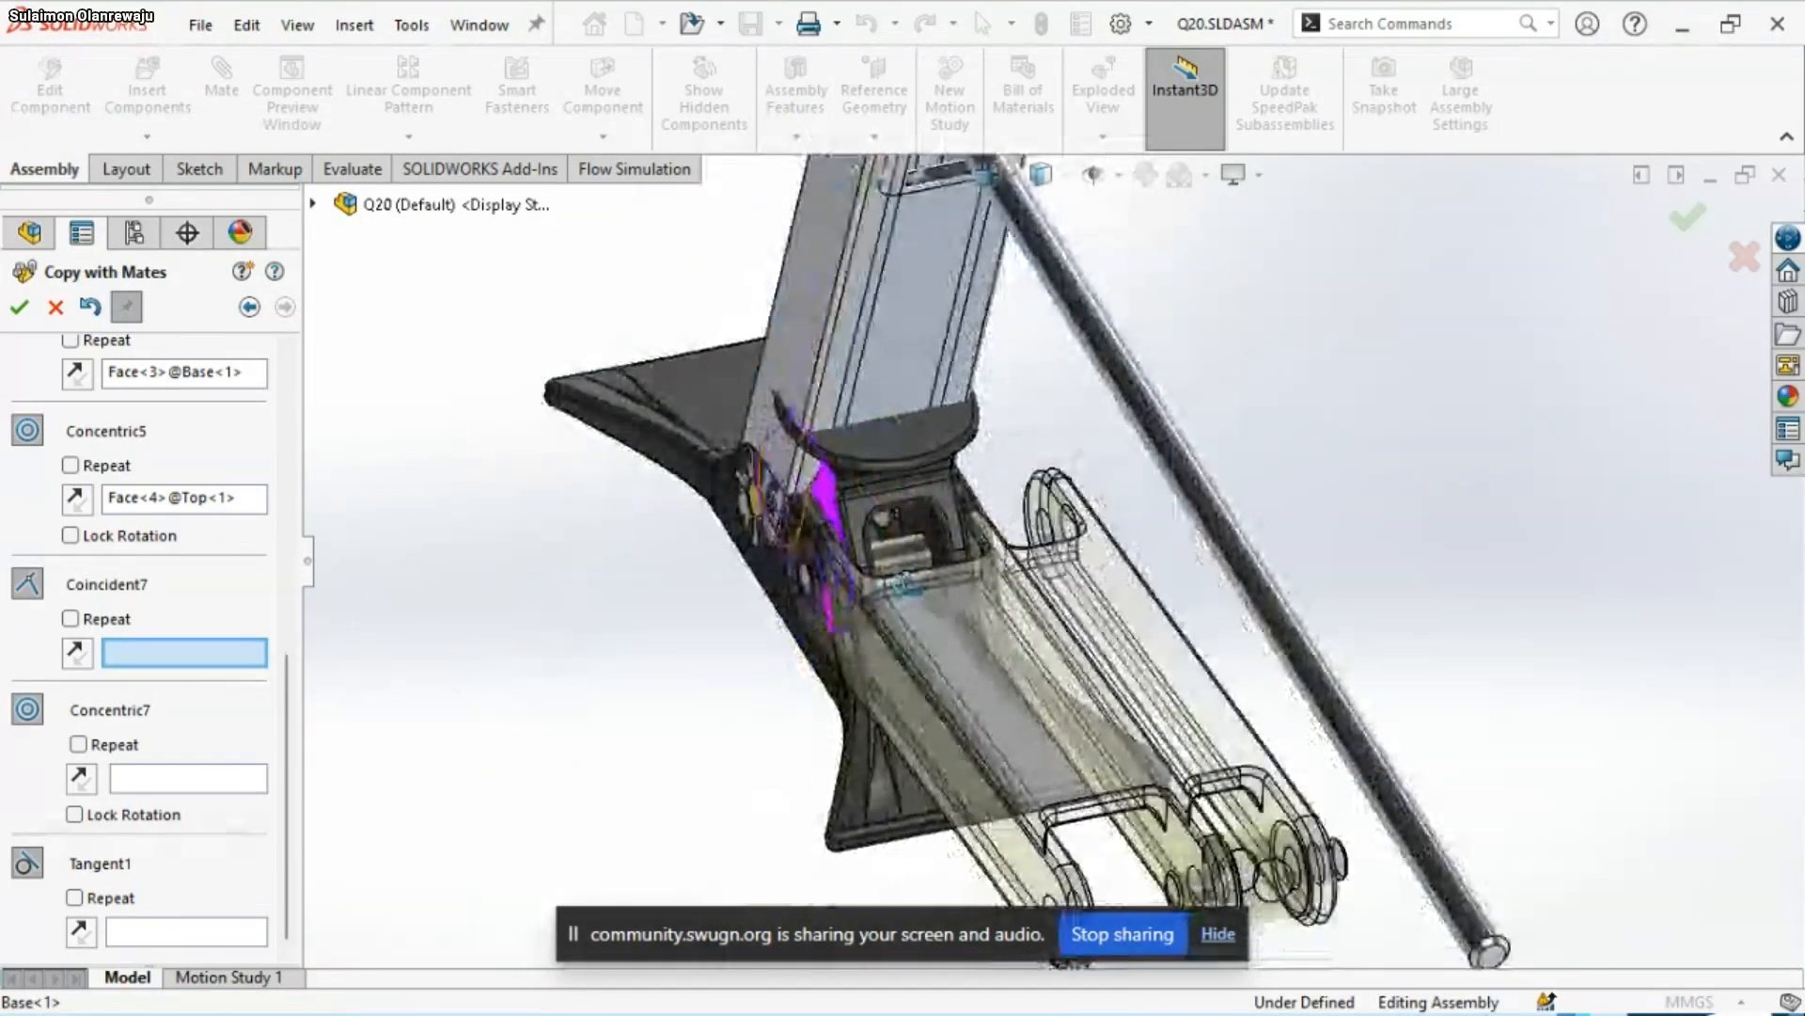
Assign a component side face as the Coincident7 reference, apply the copy, and close Copy with Mates
scroll(903, 585, "down", 5)
left_click(874, 544)
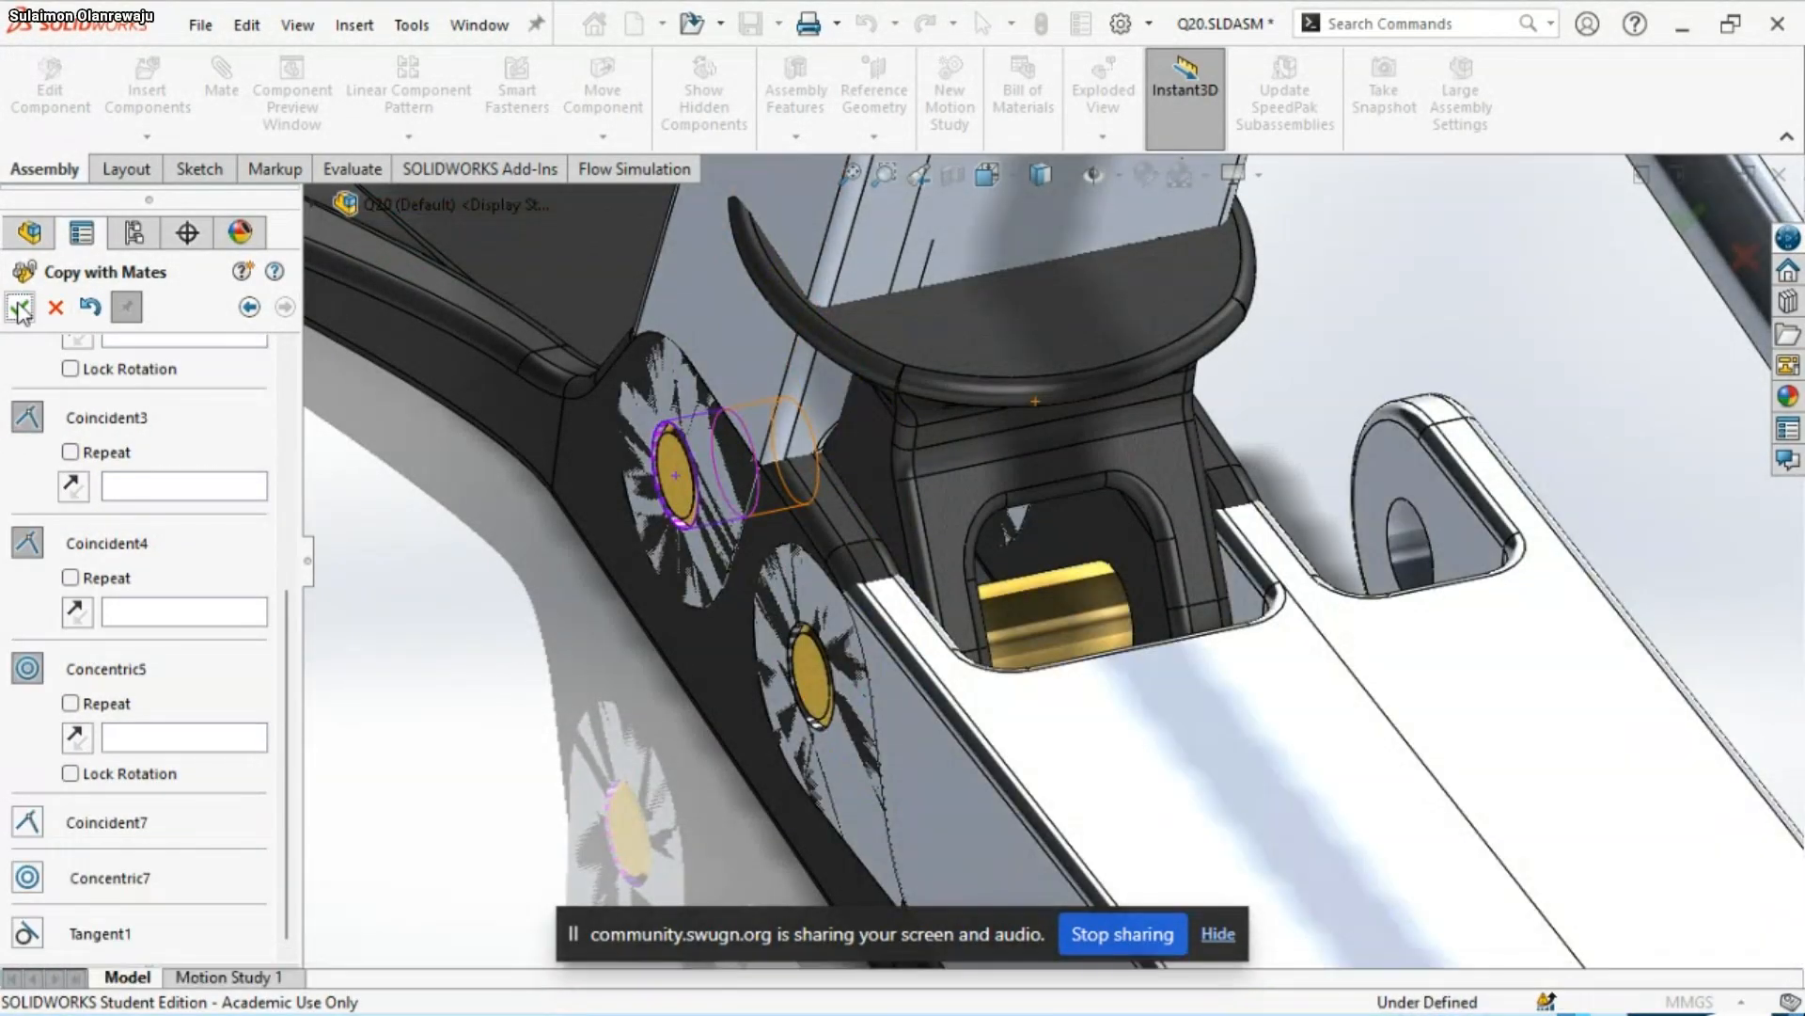
key("Escape")
scroll(929, 474, "up", 9)
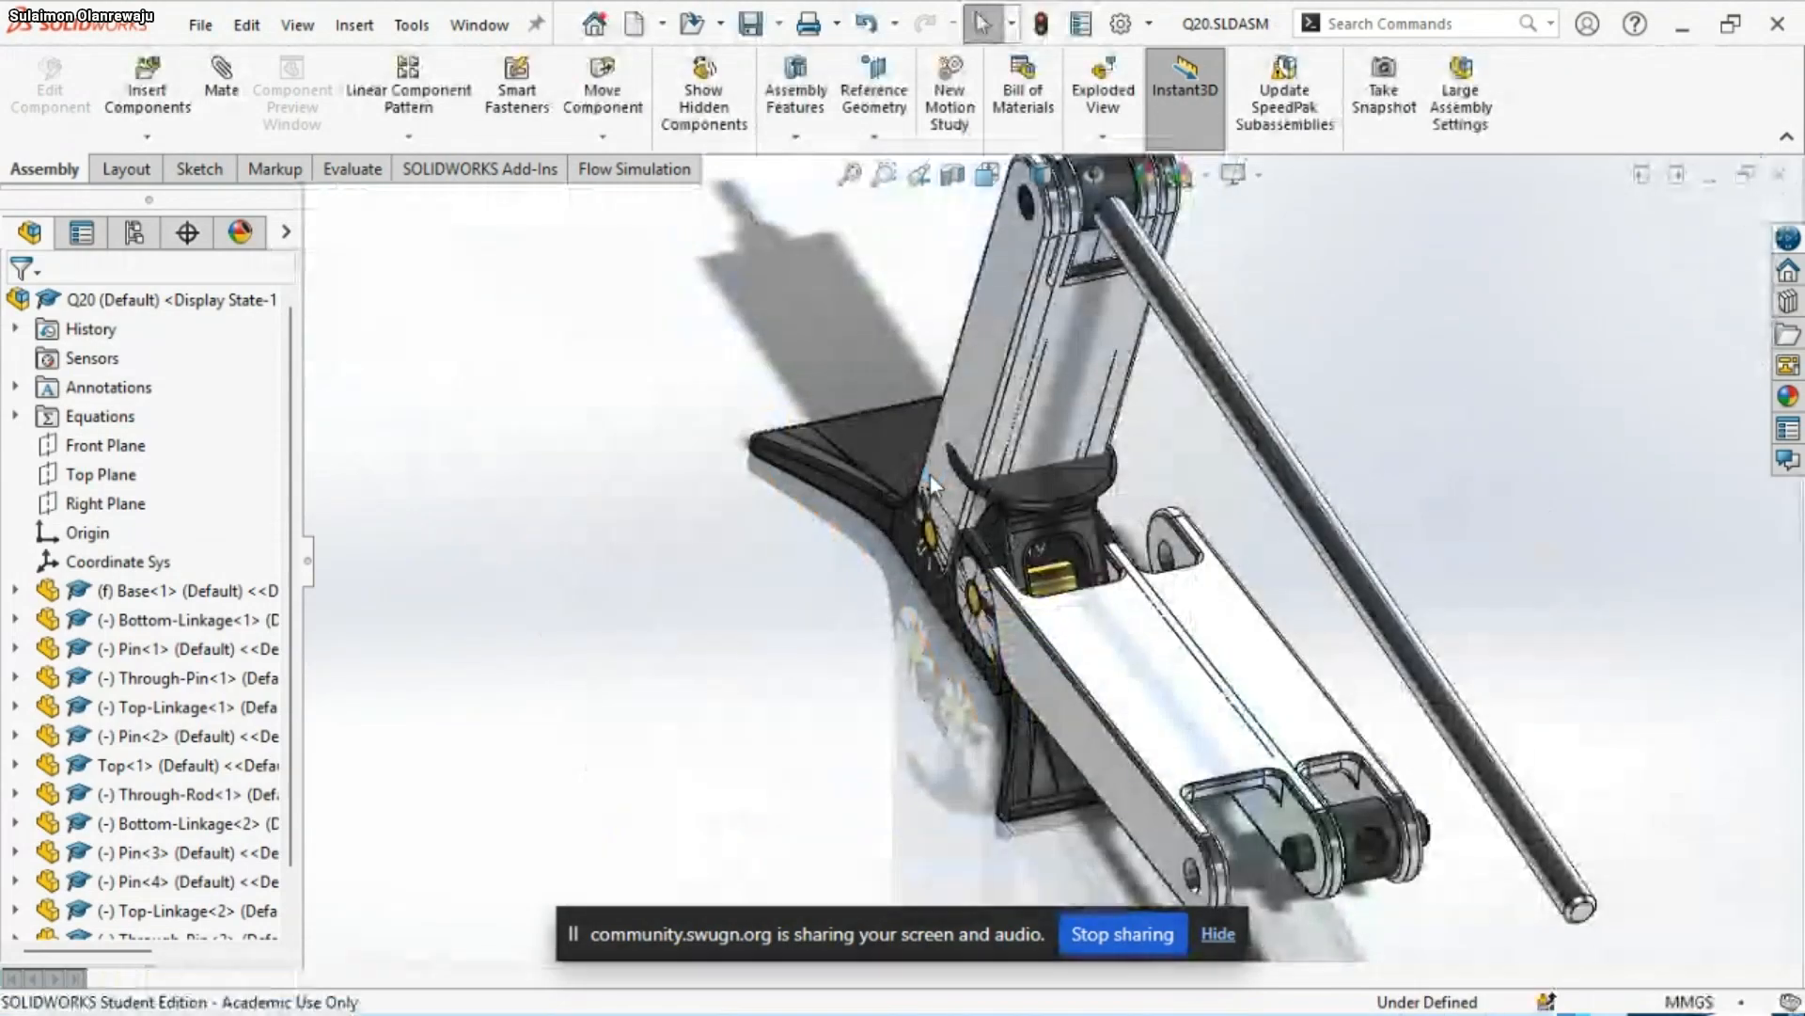
Test the linkage motion by moving Top<1> and Through-Rod<1> with the copied components attached
scroll(1032, 374, "down", 1)
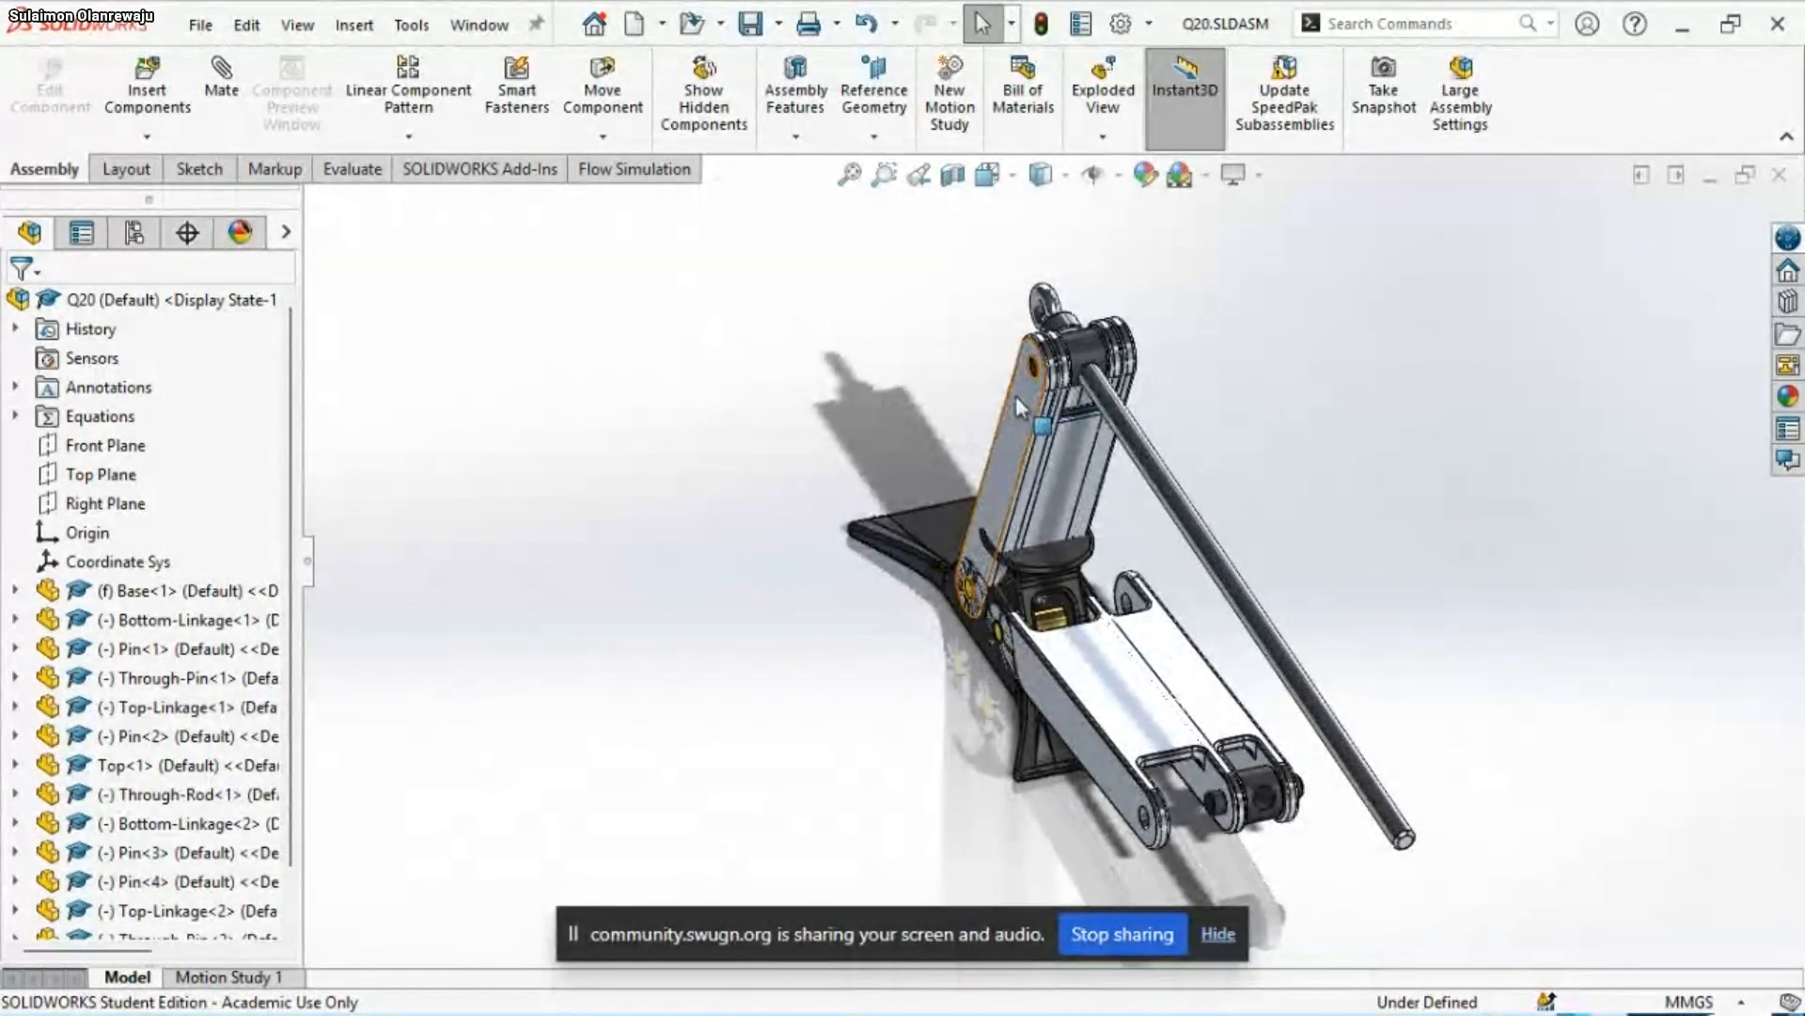
left_click(1016, 397)
left_click_drag(1015, 397, 863, 320)
left_click_drag(1051, 521, 1075, 414)
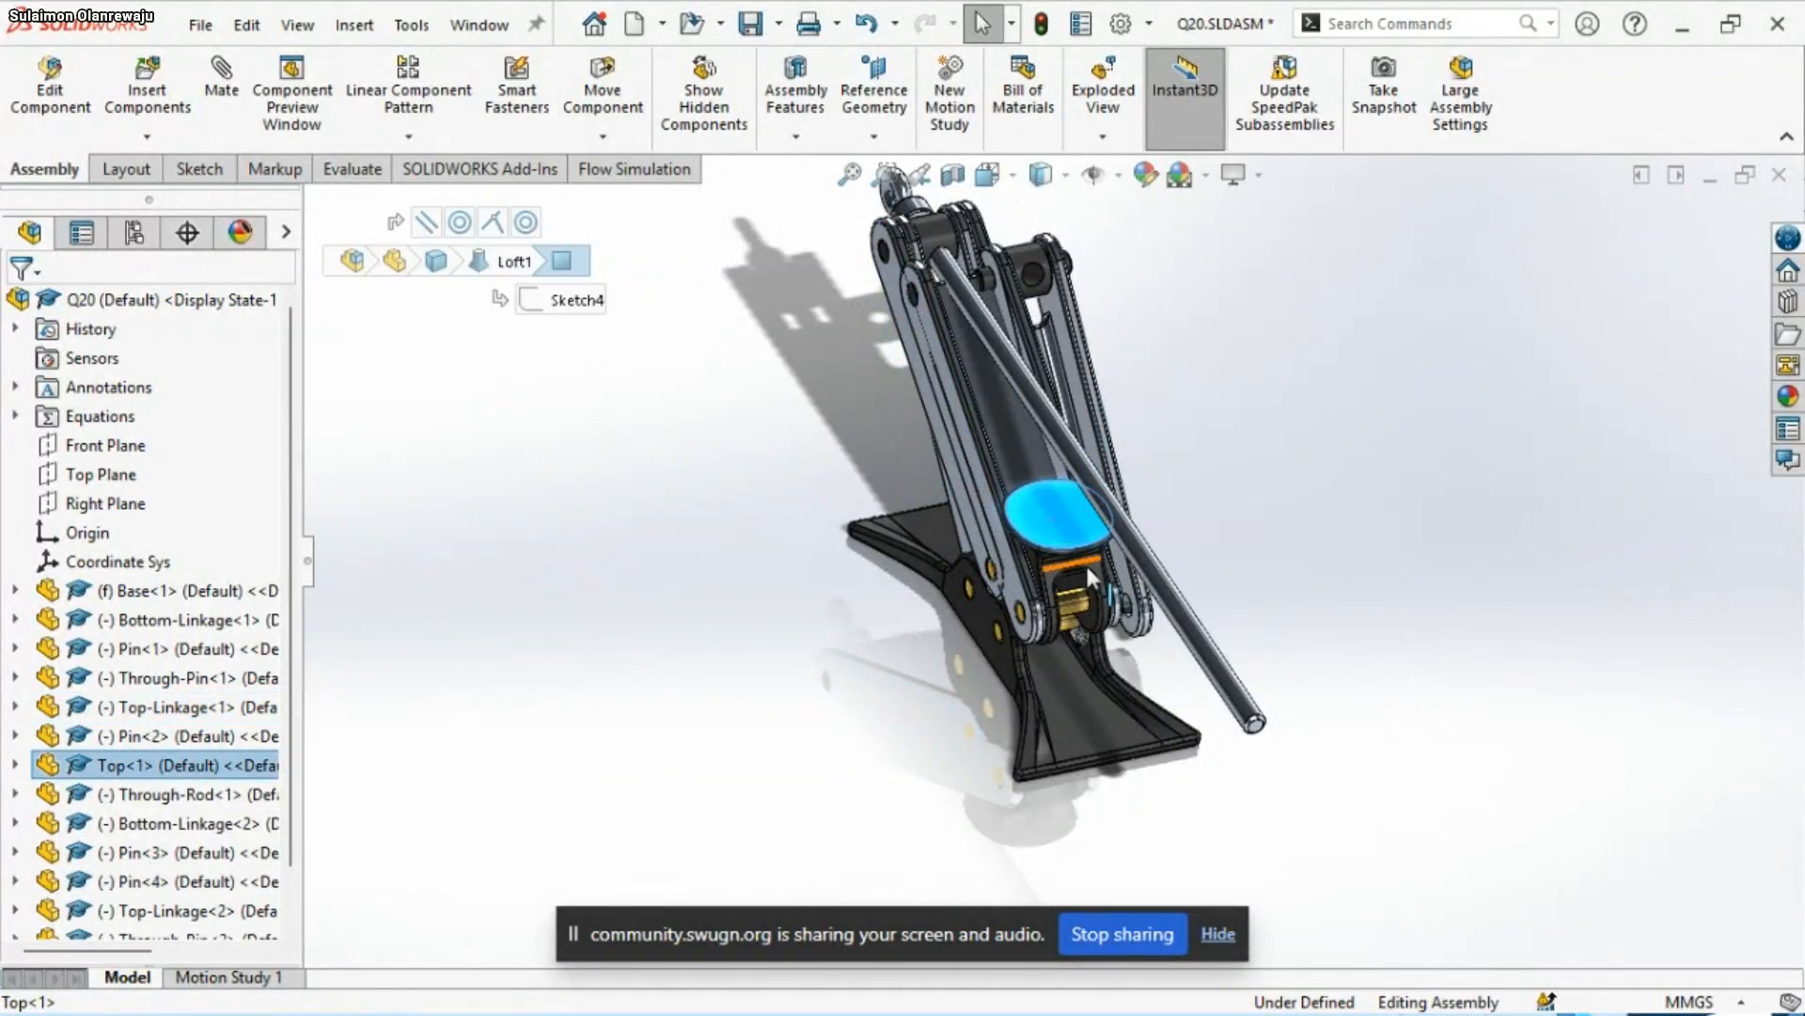
middle_click_drag(1123, 531, 1231, 526)
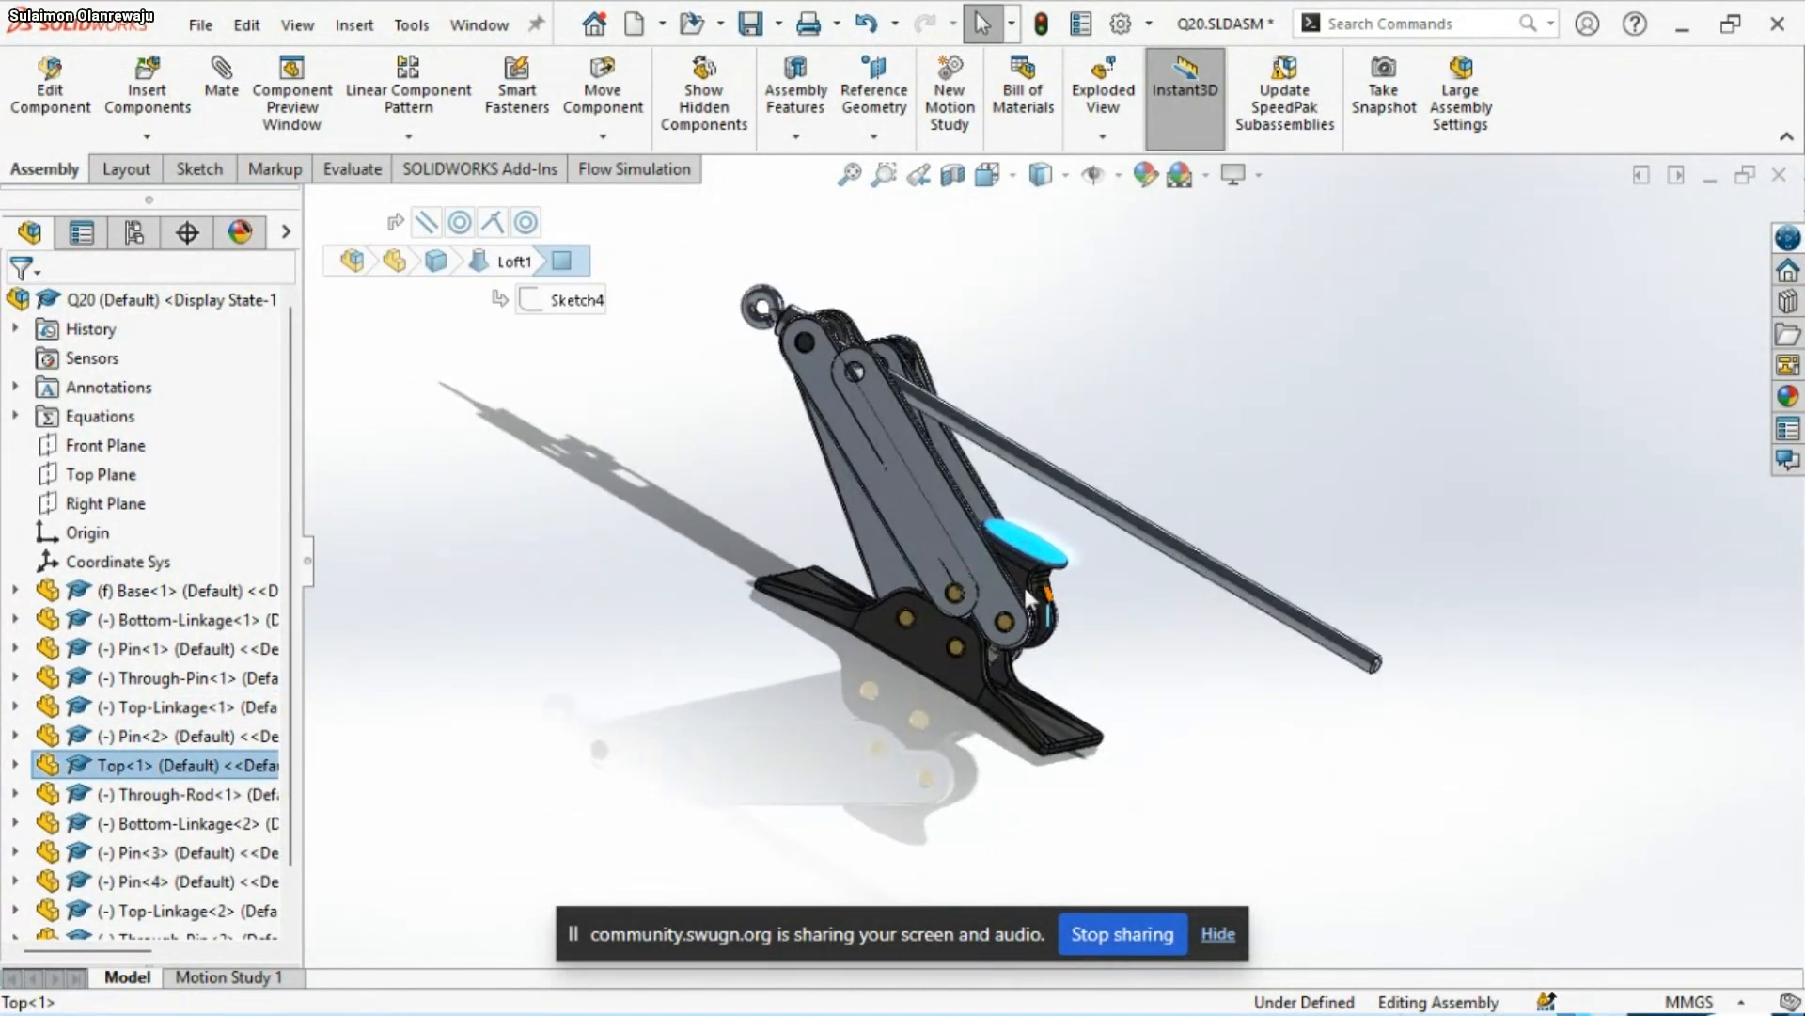
left_click_drag(1025, 552, 1080, 390)
left_click_drag(1029, 600, 1057, 506)
left_click_drag(1156, 318, 1157, 350)
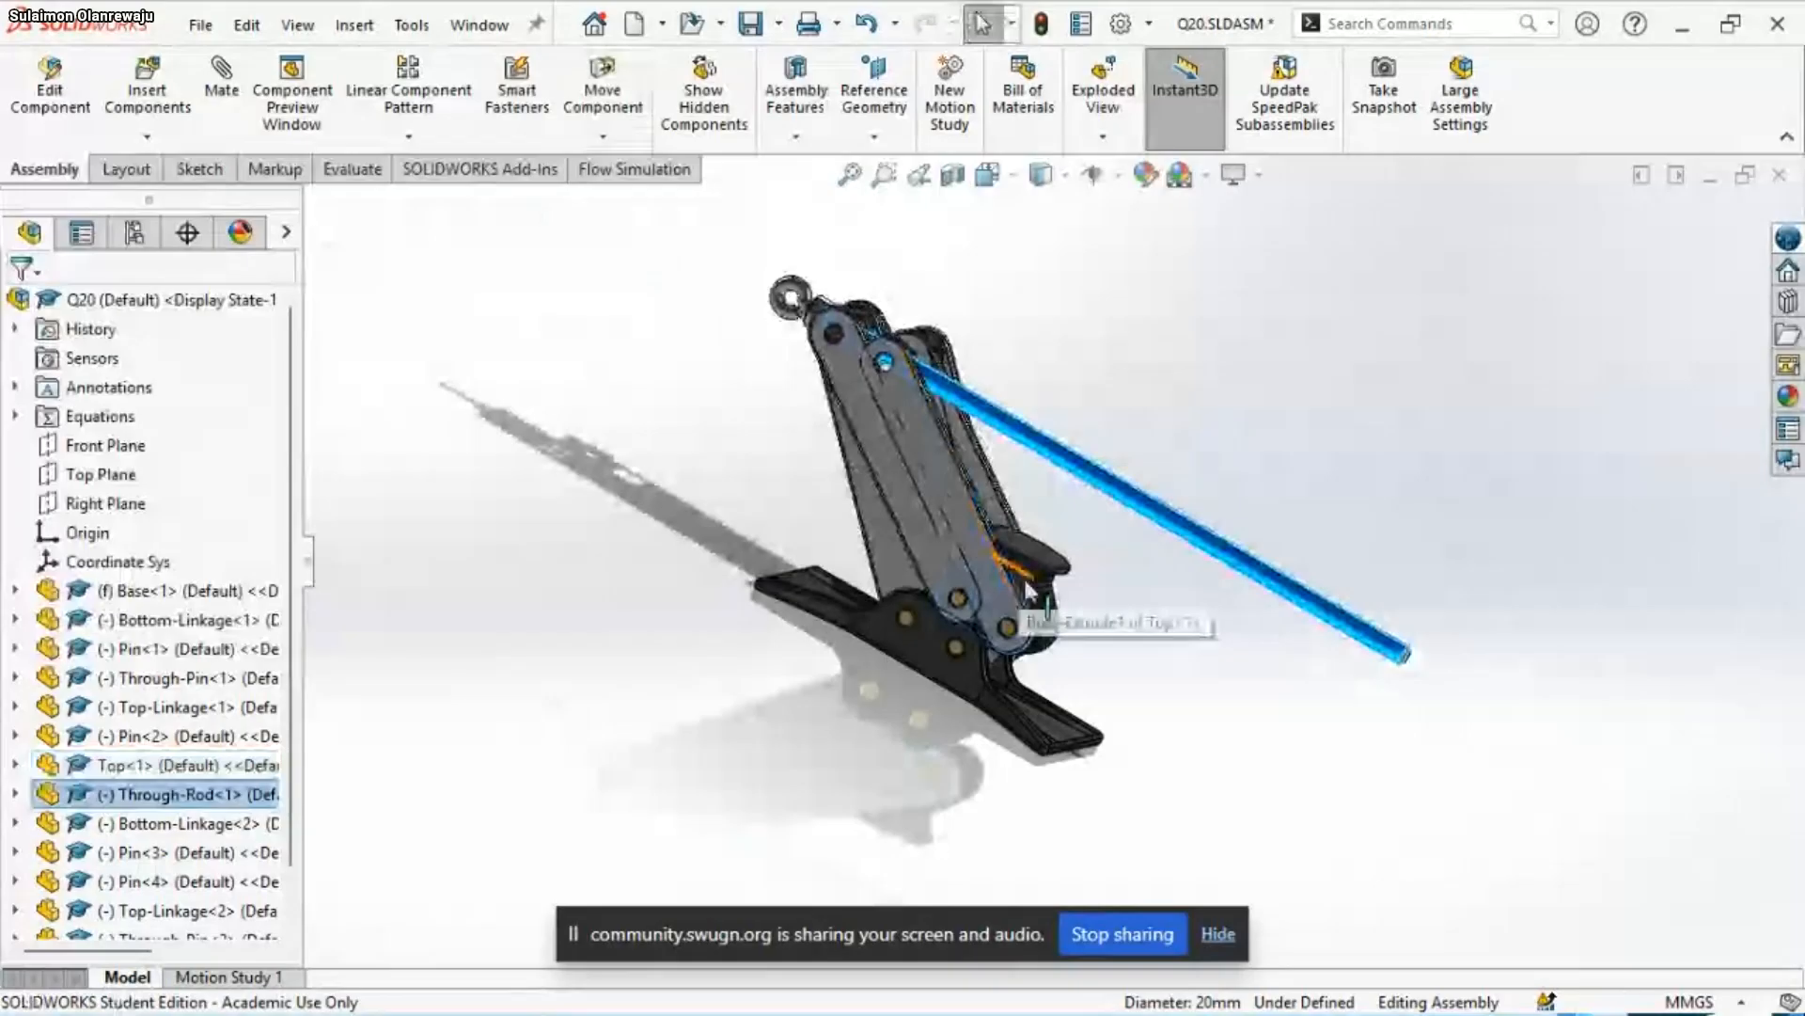
left_click_drag(1047, 607, 1170, 325)
left_click(1169, 326)
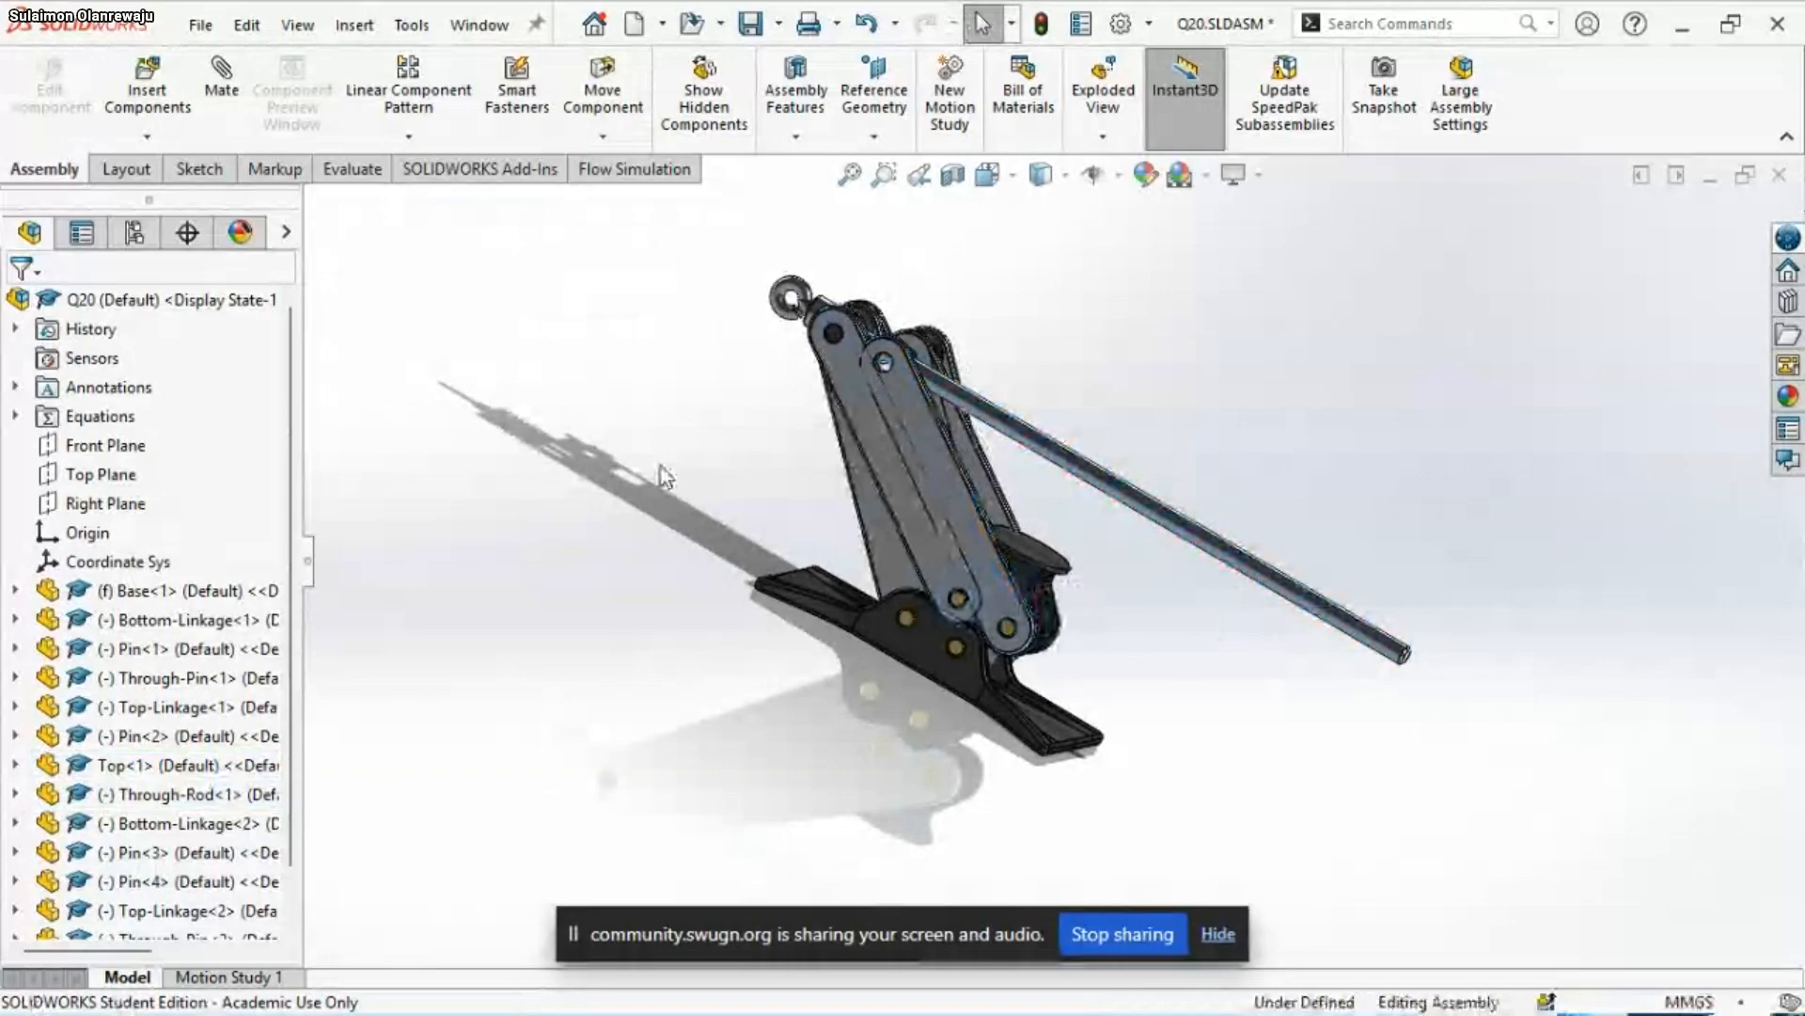
Undo the component moves and the copy of the mated linkages, pins and Through-Pin
key("ctrl+z")
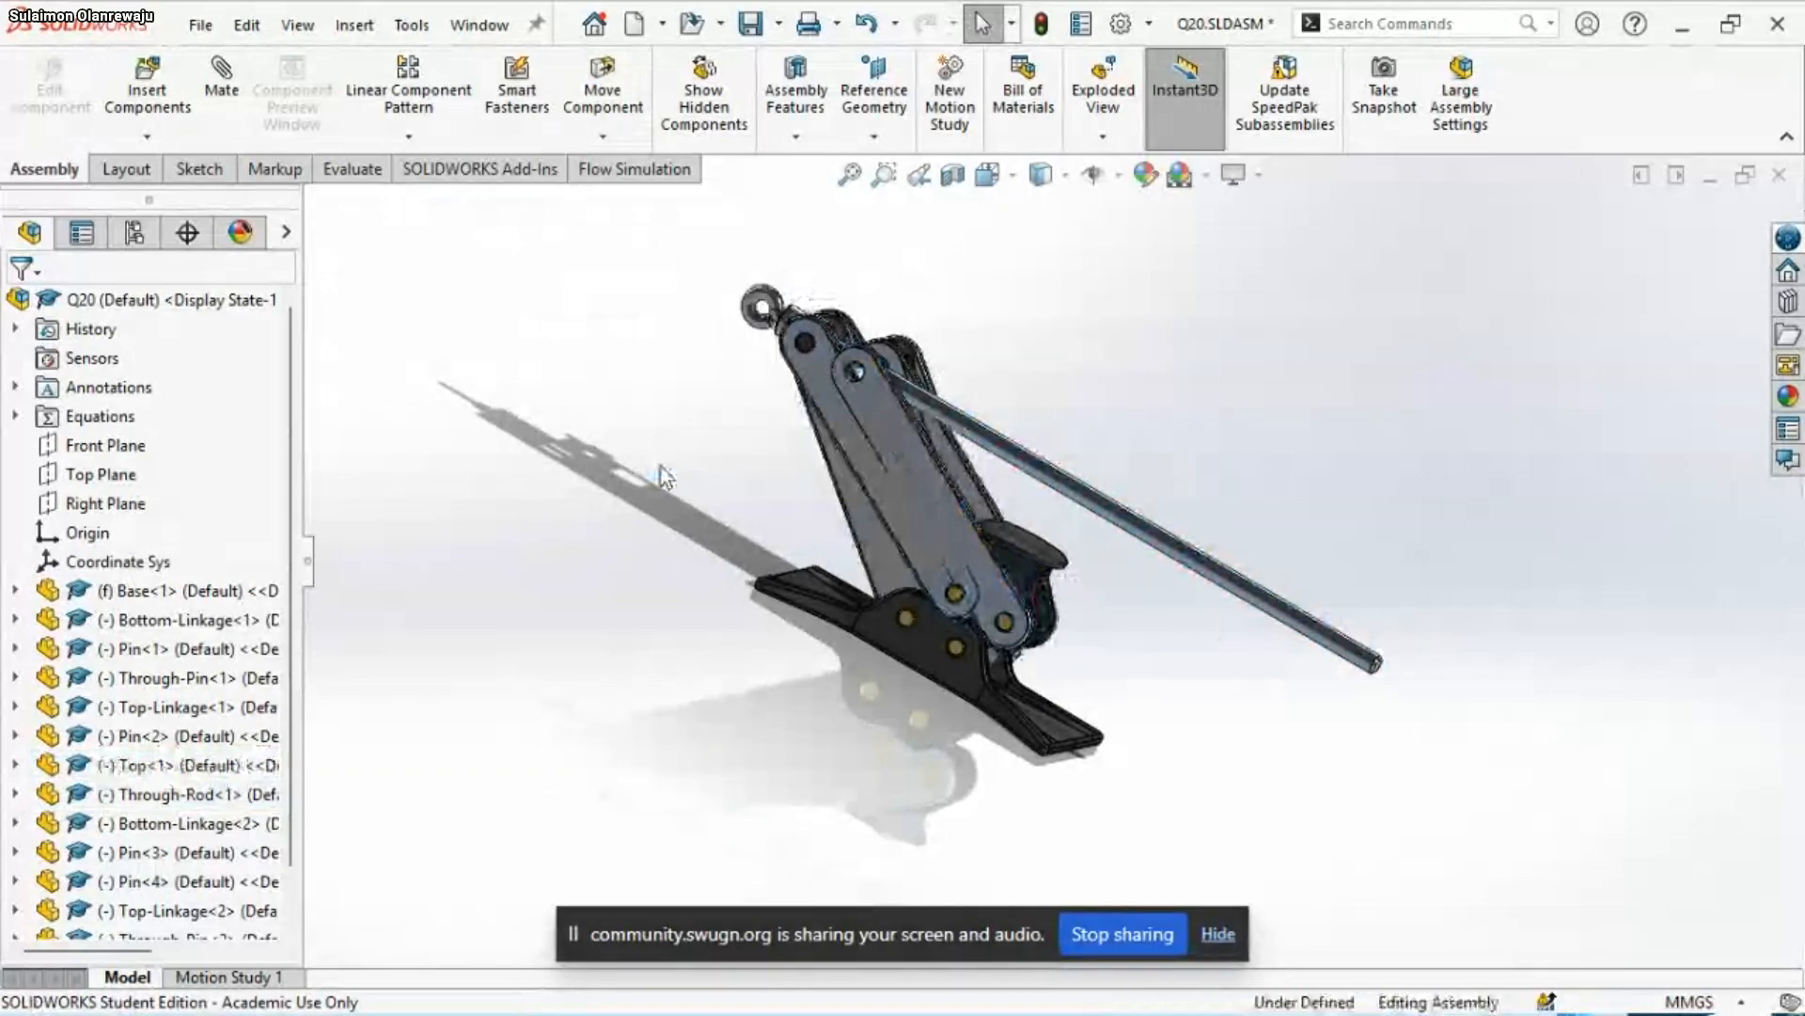
key("ctrl+z")
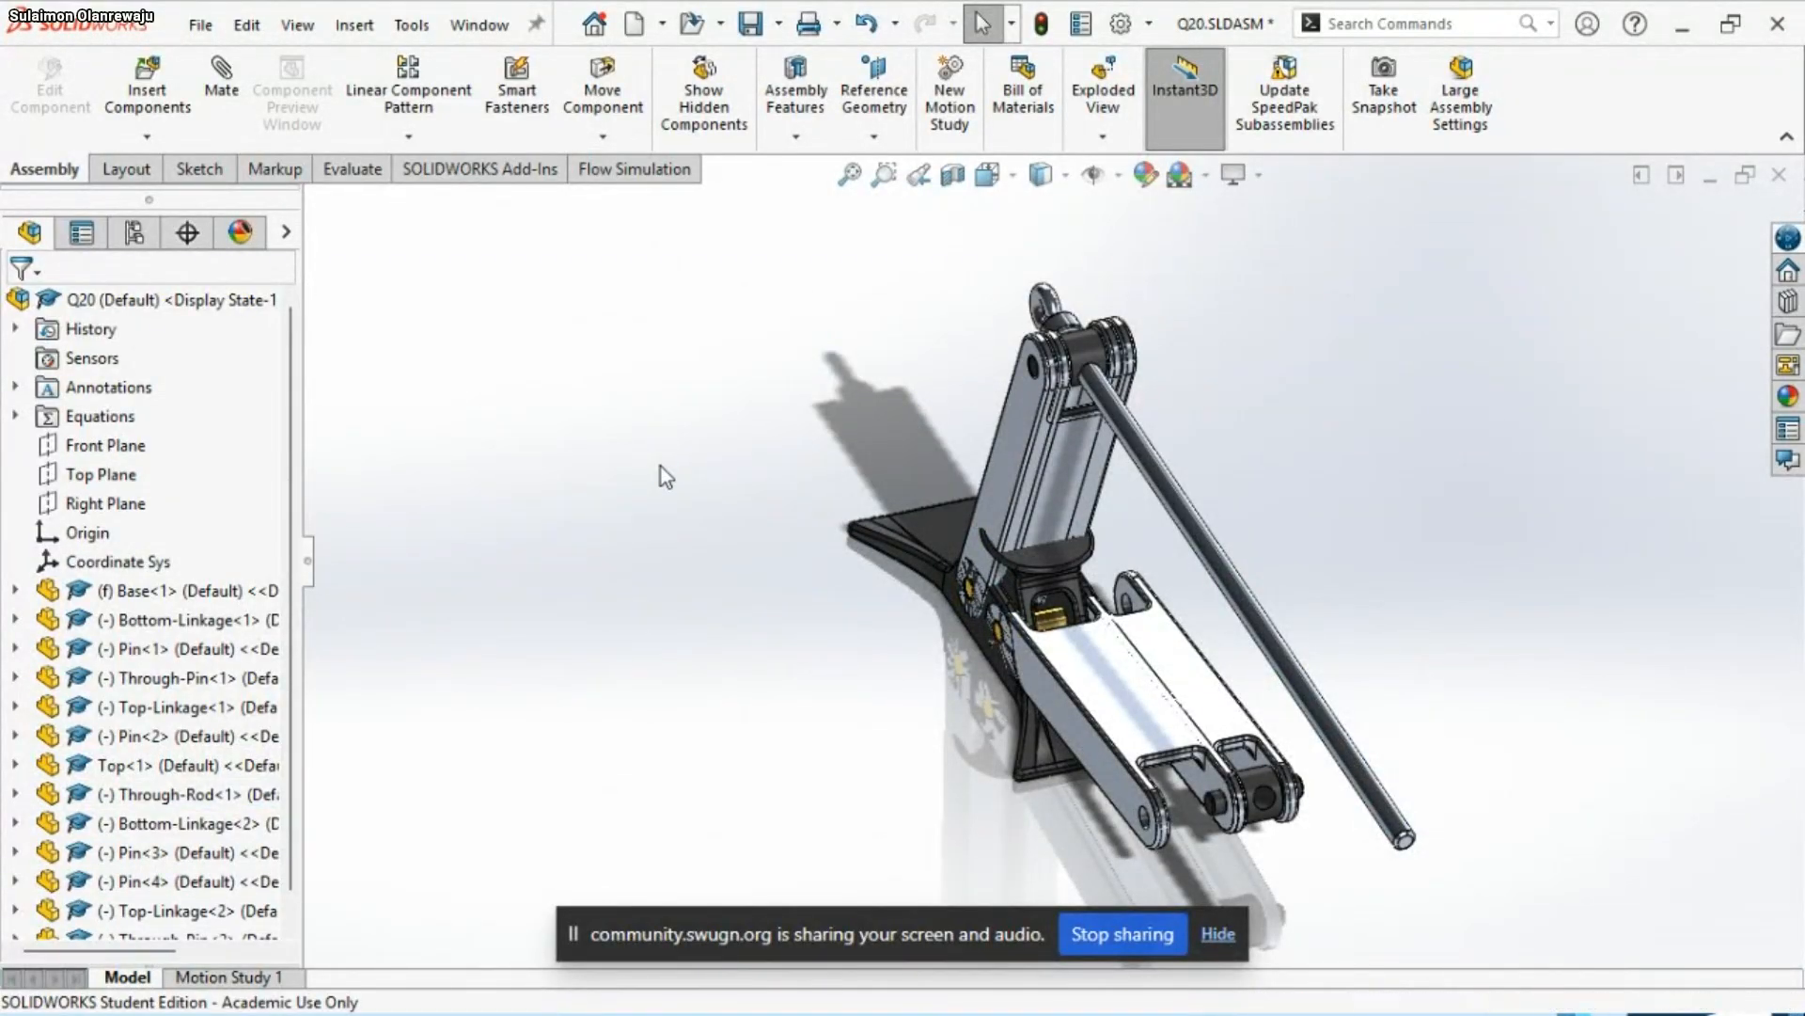
key("ctrl+z")
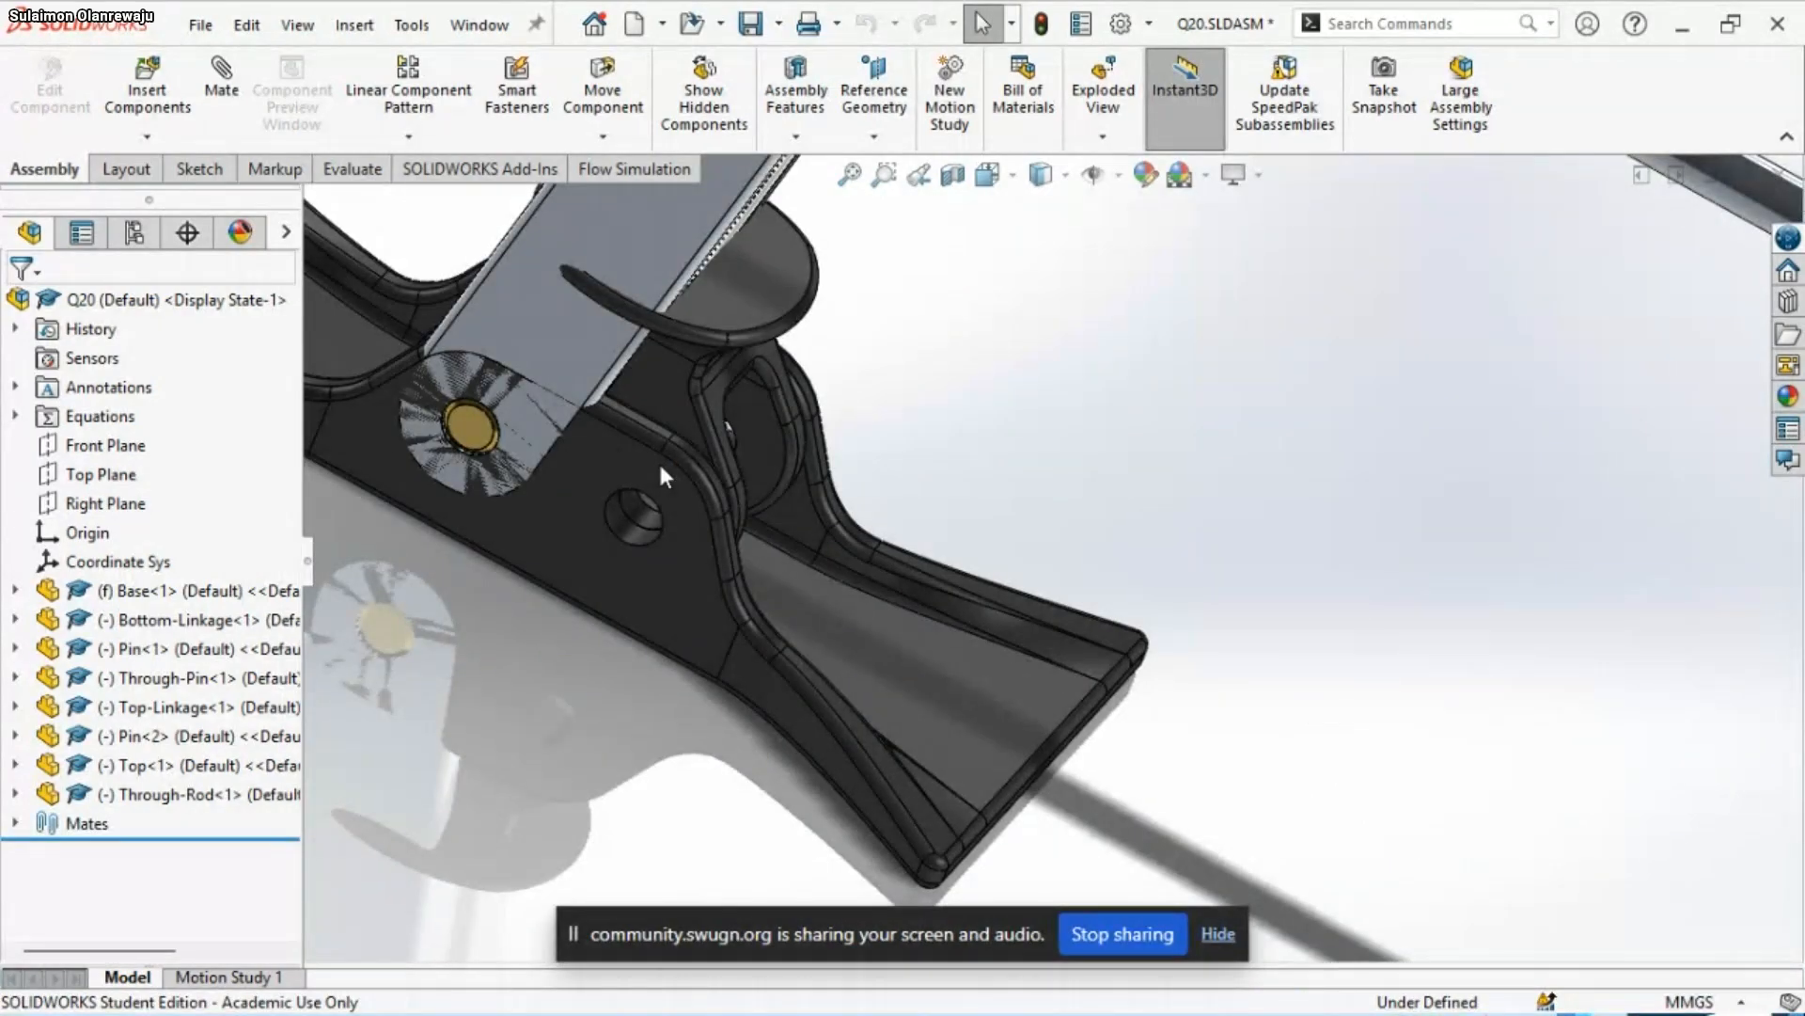
Swing Top<1> and the linkages open so that Top<1> stands well above the Base's free holes
scroll(862, 583, "up", 6)
scroll(1000, 329, "down", 2)
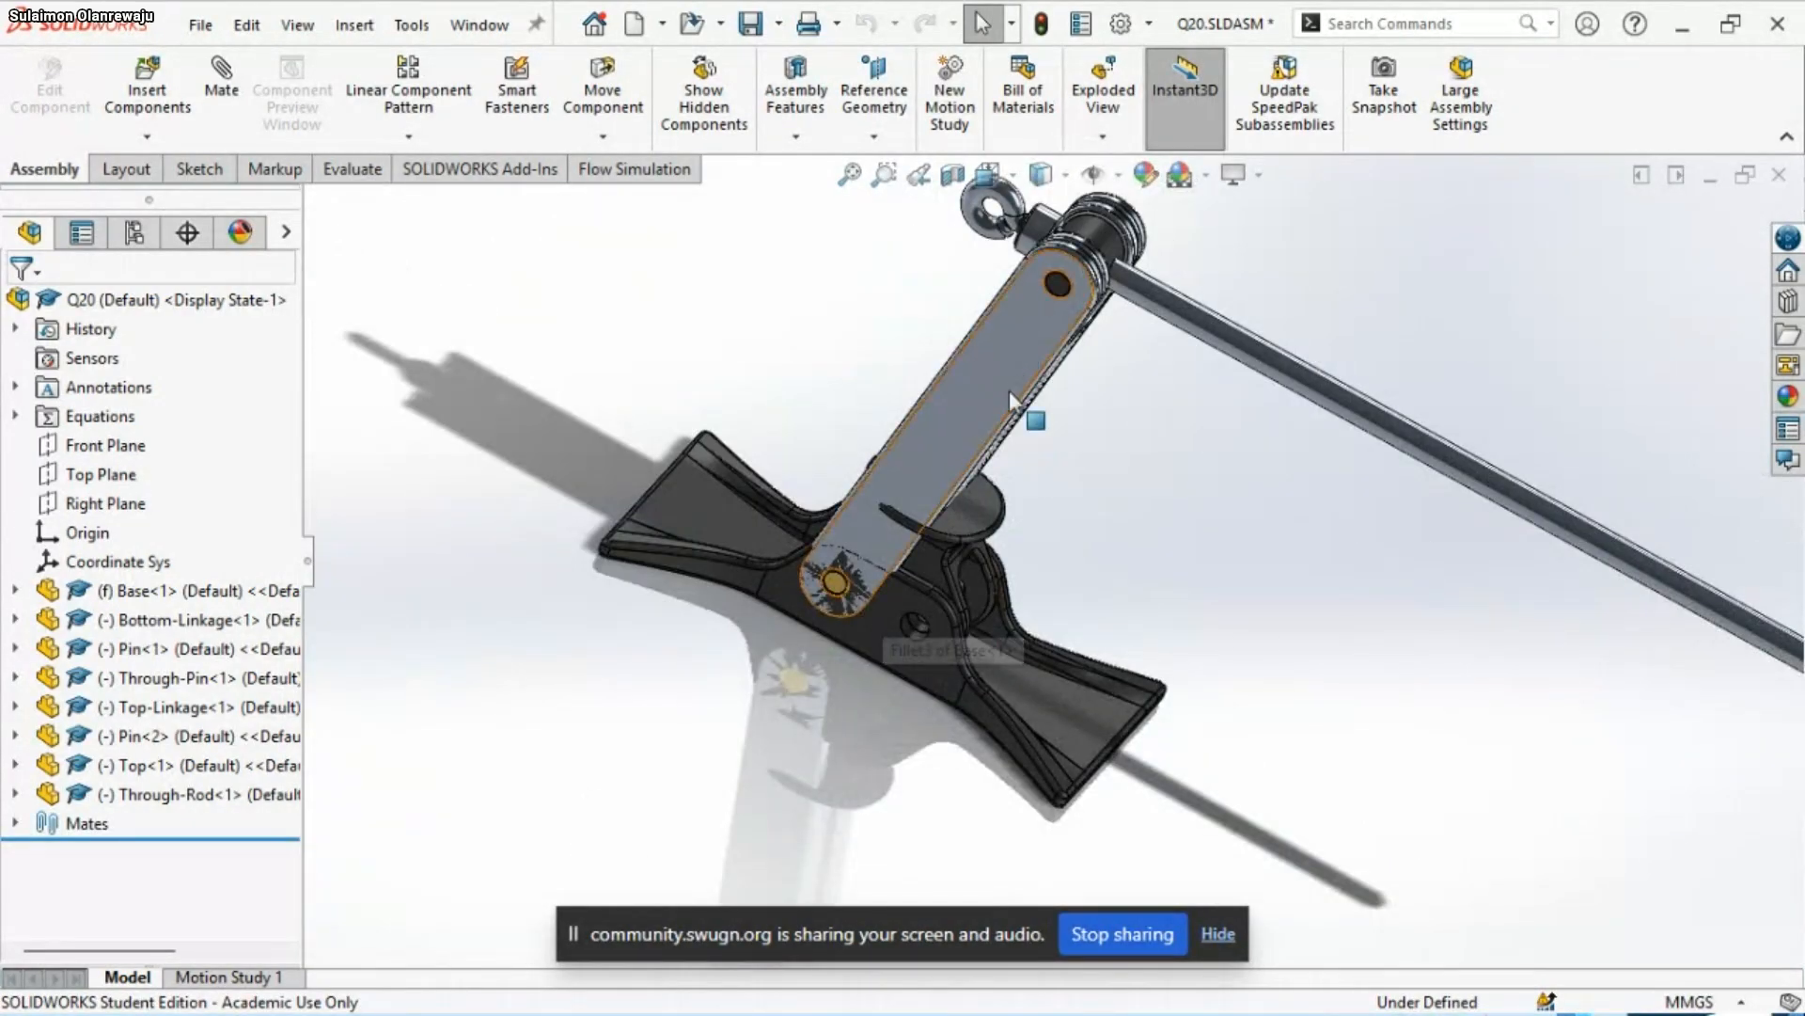
left_click(922, 564)
left_click_drag(989, 557, 1230, 167)
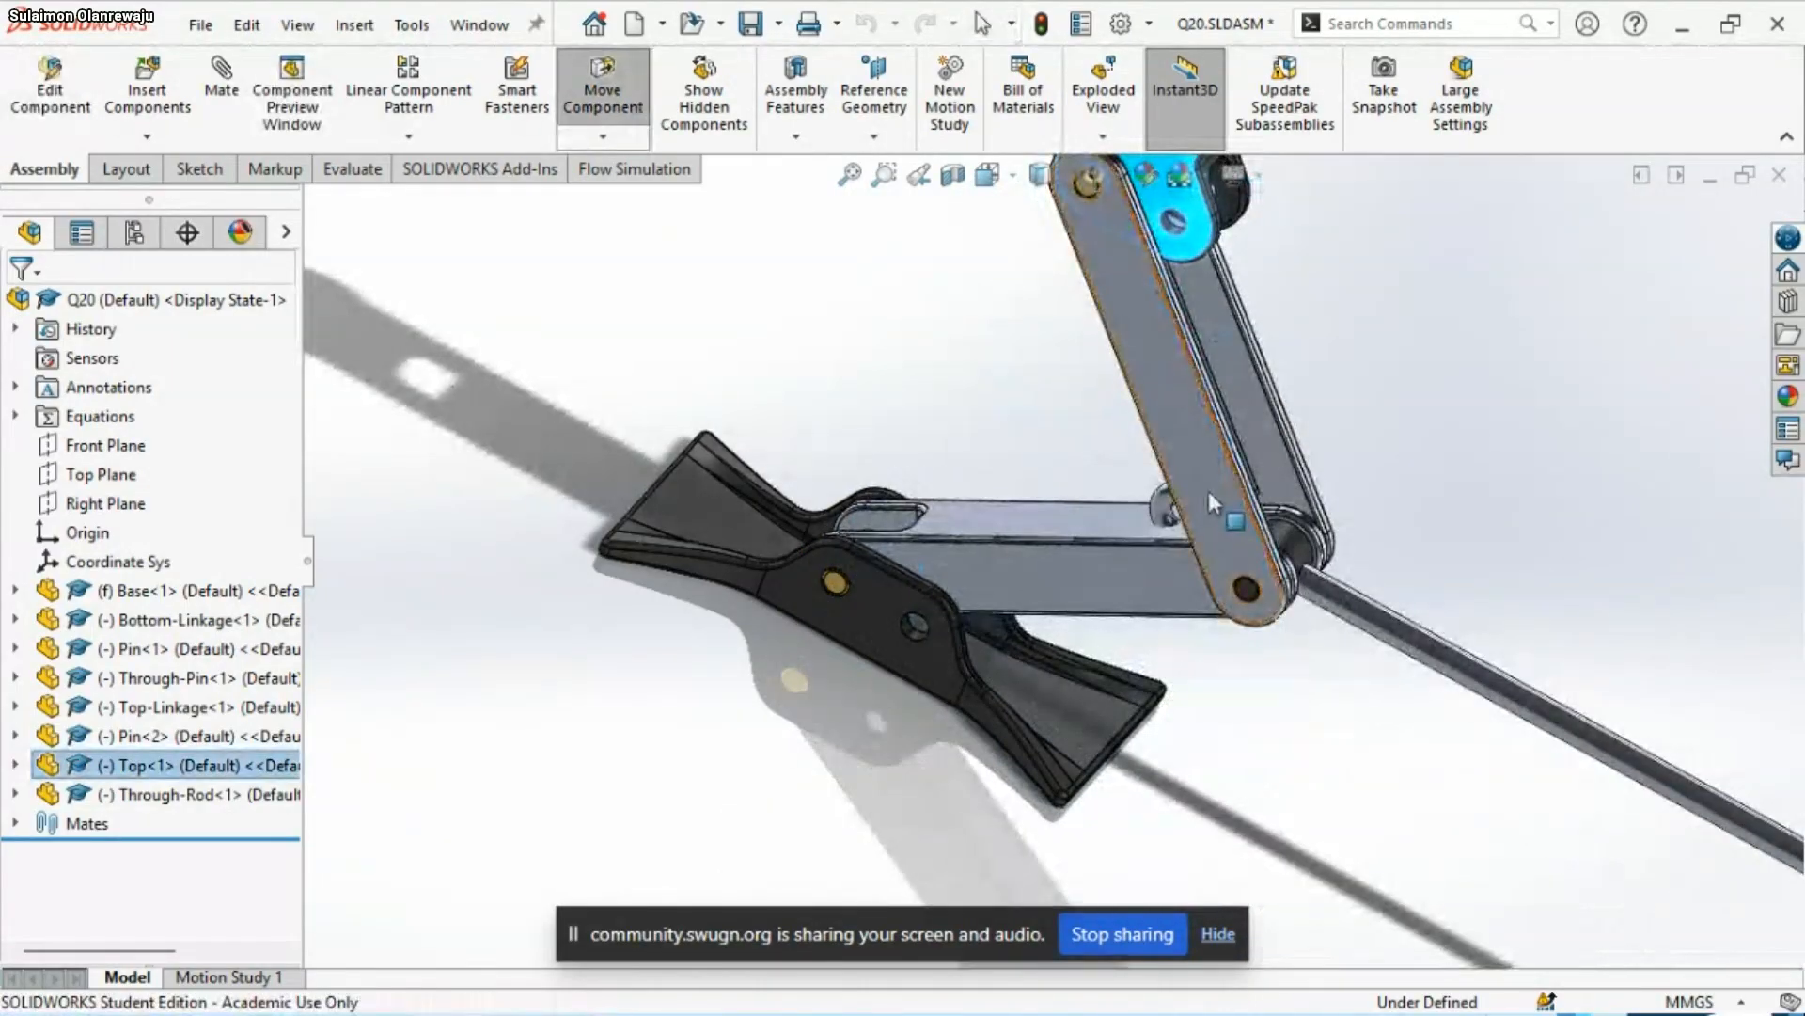
scroll(1048, 564, "up", 3)
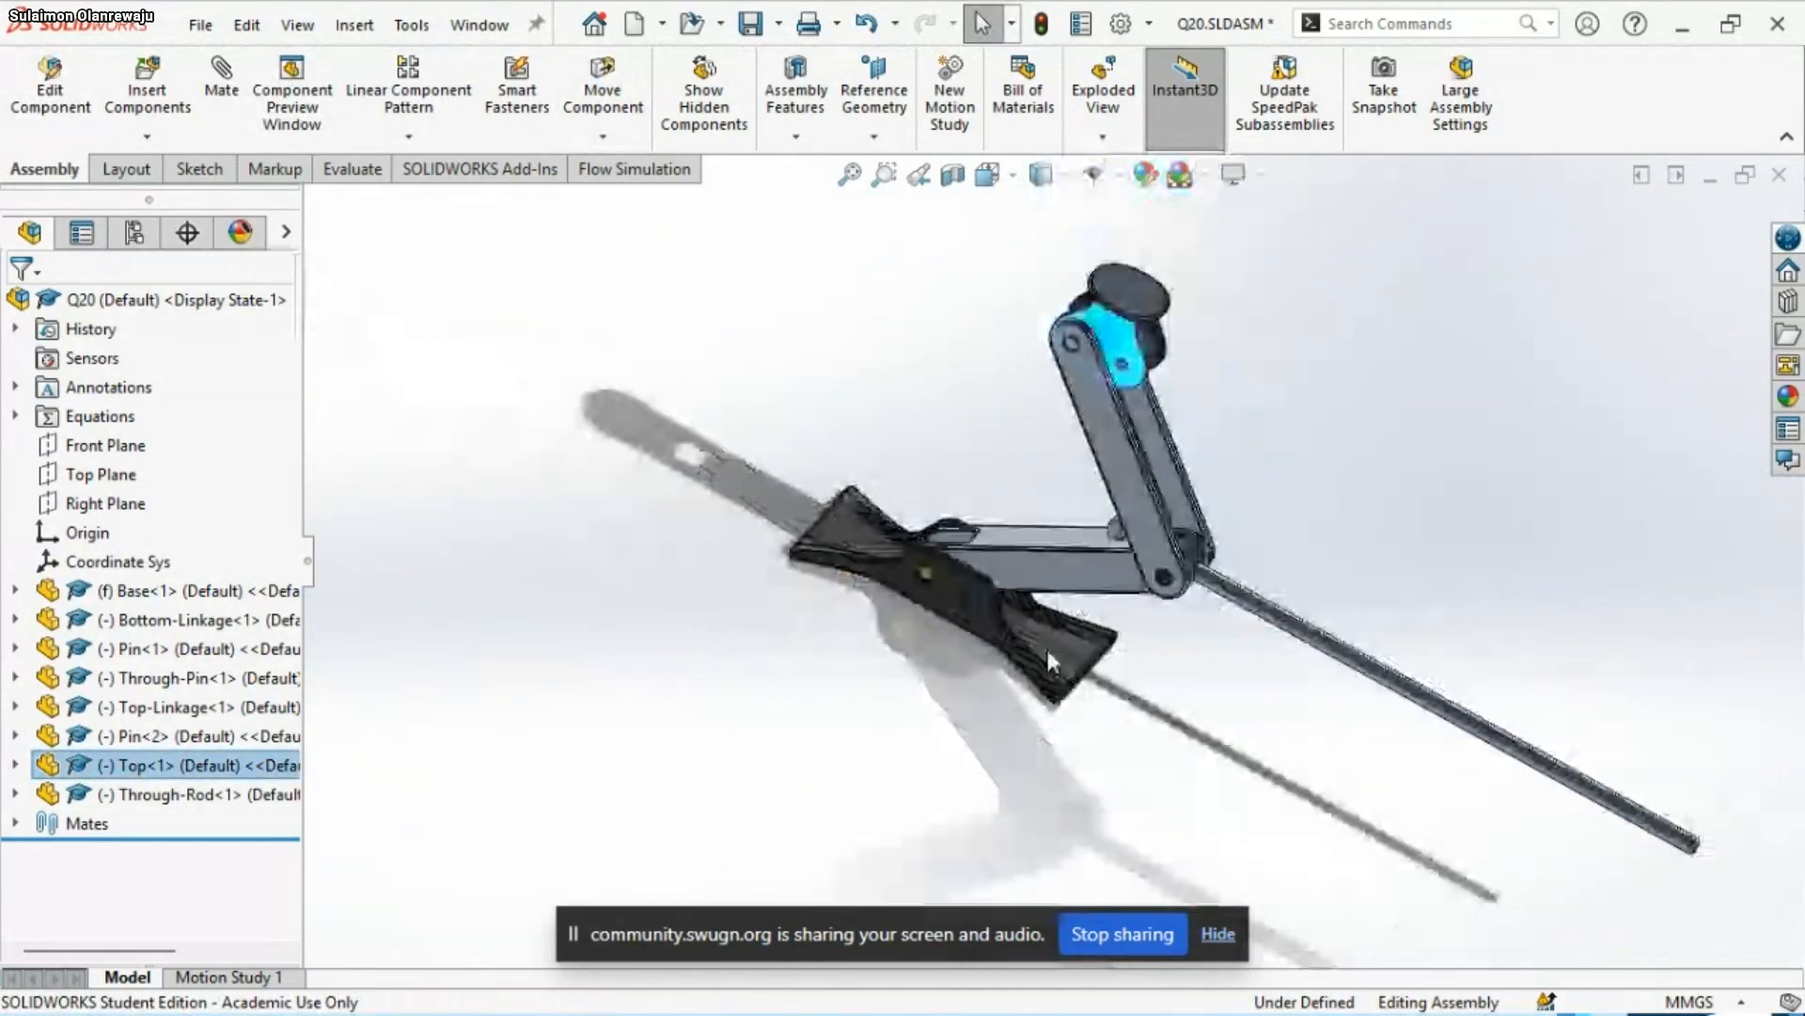
left_click_drag(1103, 486, 1393, 362)
left_click(957, 365)
left_click_drag(1094, 549, 854, 381)
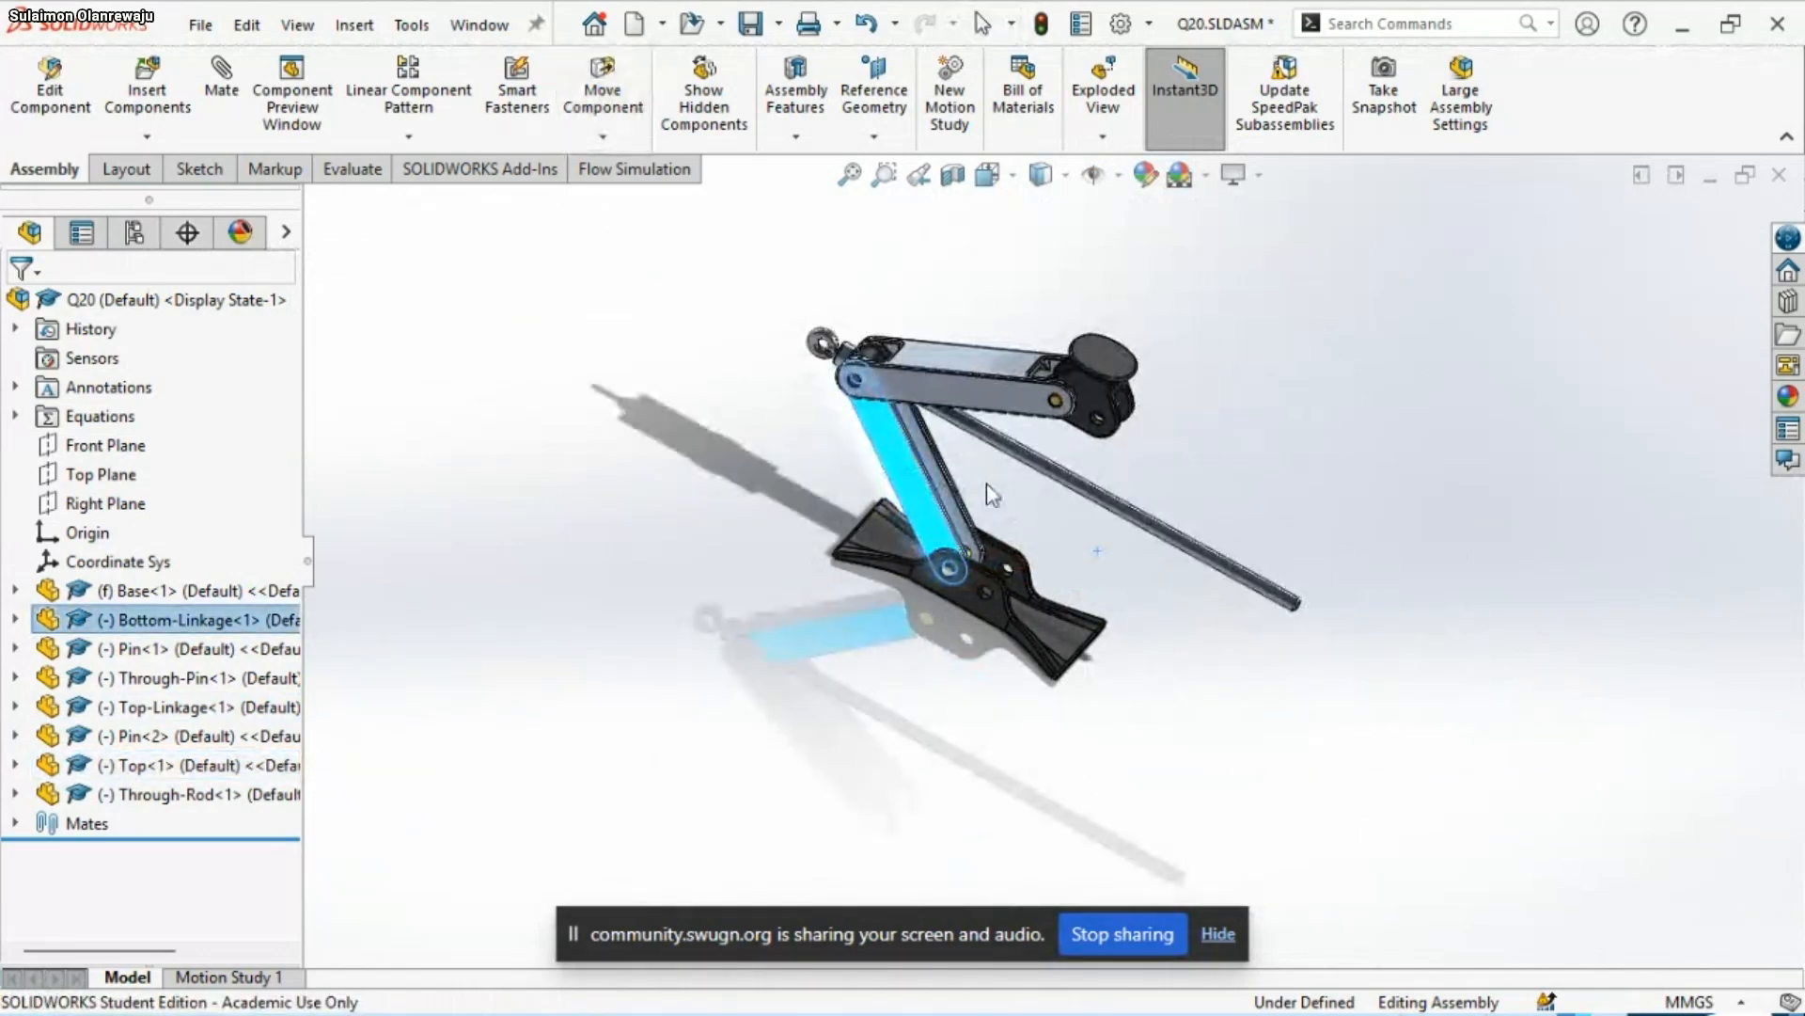
Try to add a distance mate between Top<1>'s round upper face and the Base's underside, using variable A as the distance
left_click(1240, 409)
scroll(1102, 451, "down", 2)
scroll(1056, 438, "down", 2)
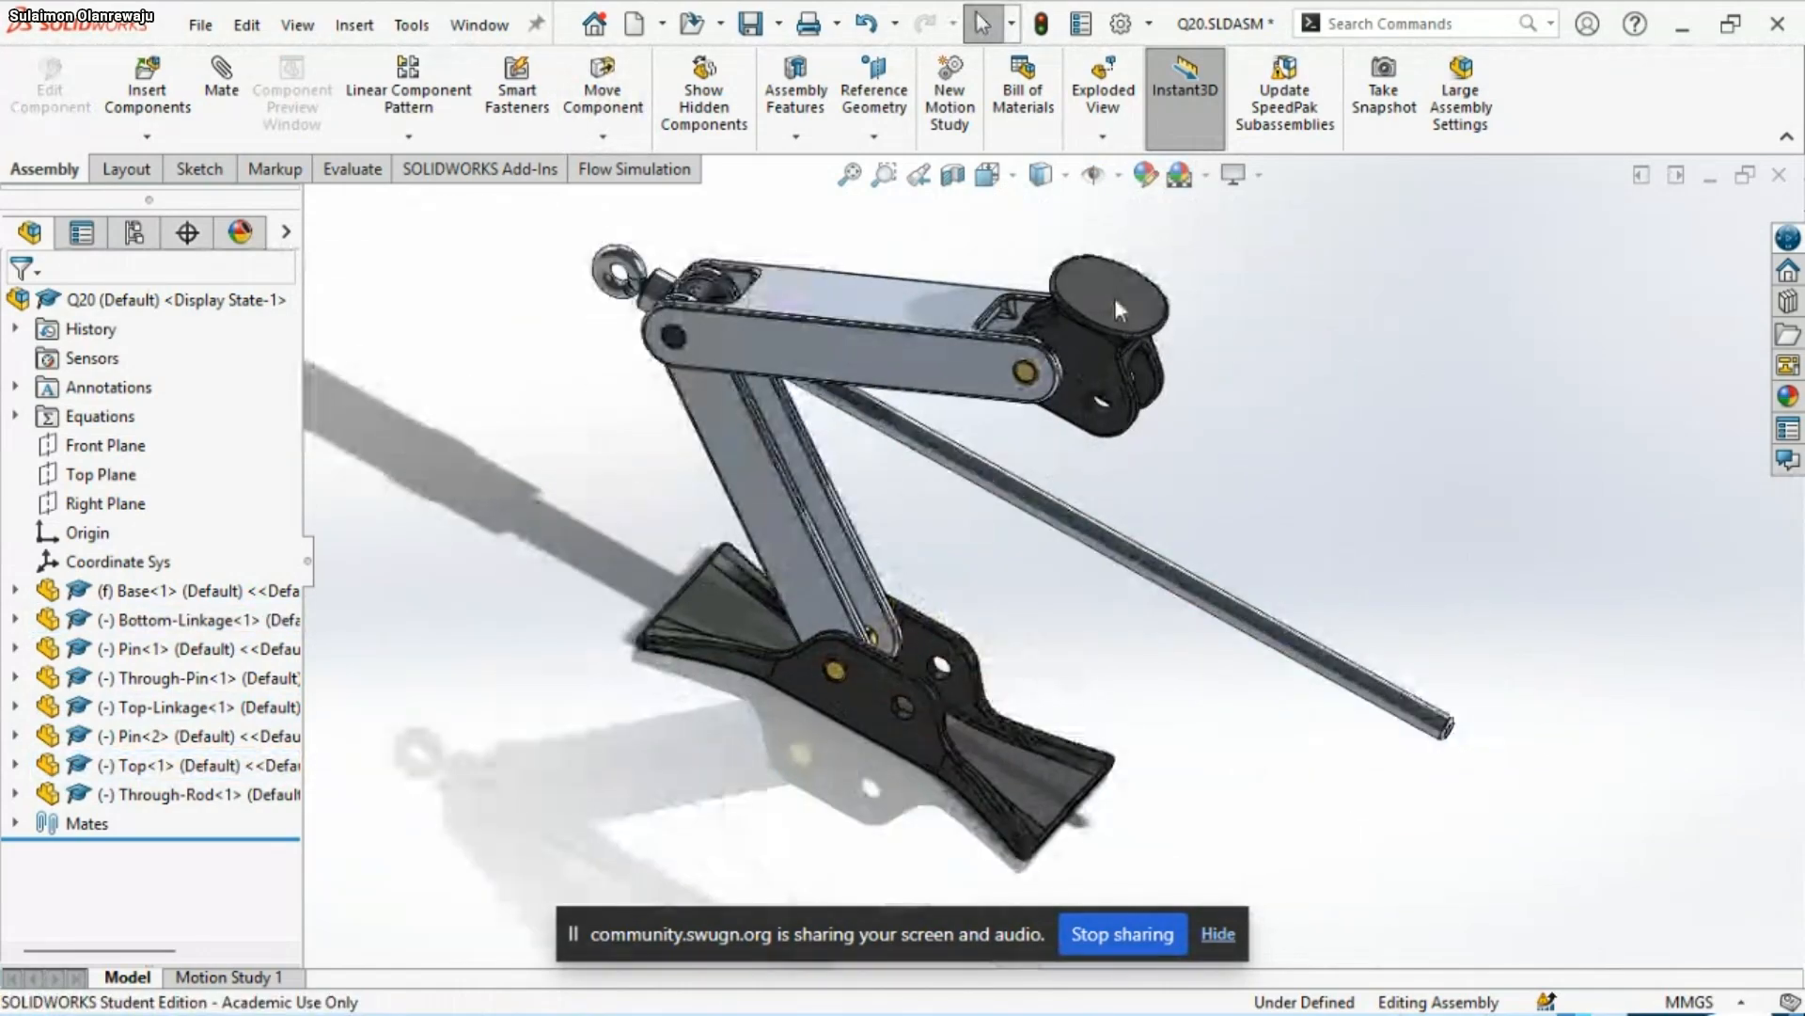
left_click(1115, 289)
middle_click_drag(888, 729, 902, 640)
left_click(823, 752, "ctrl")
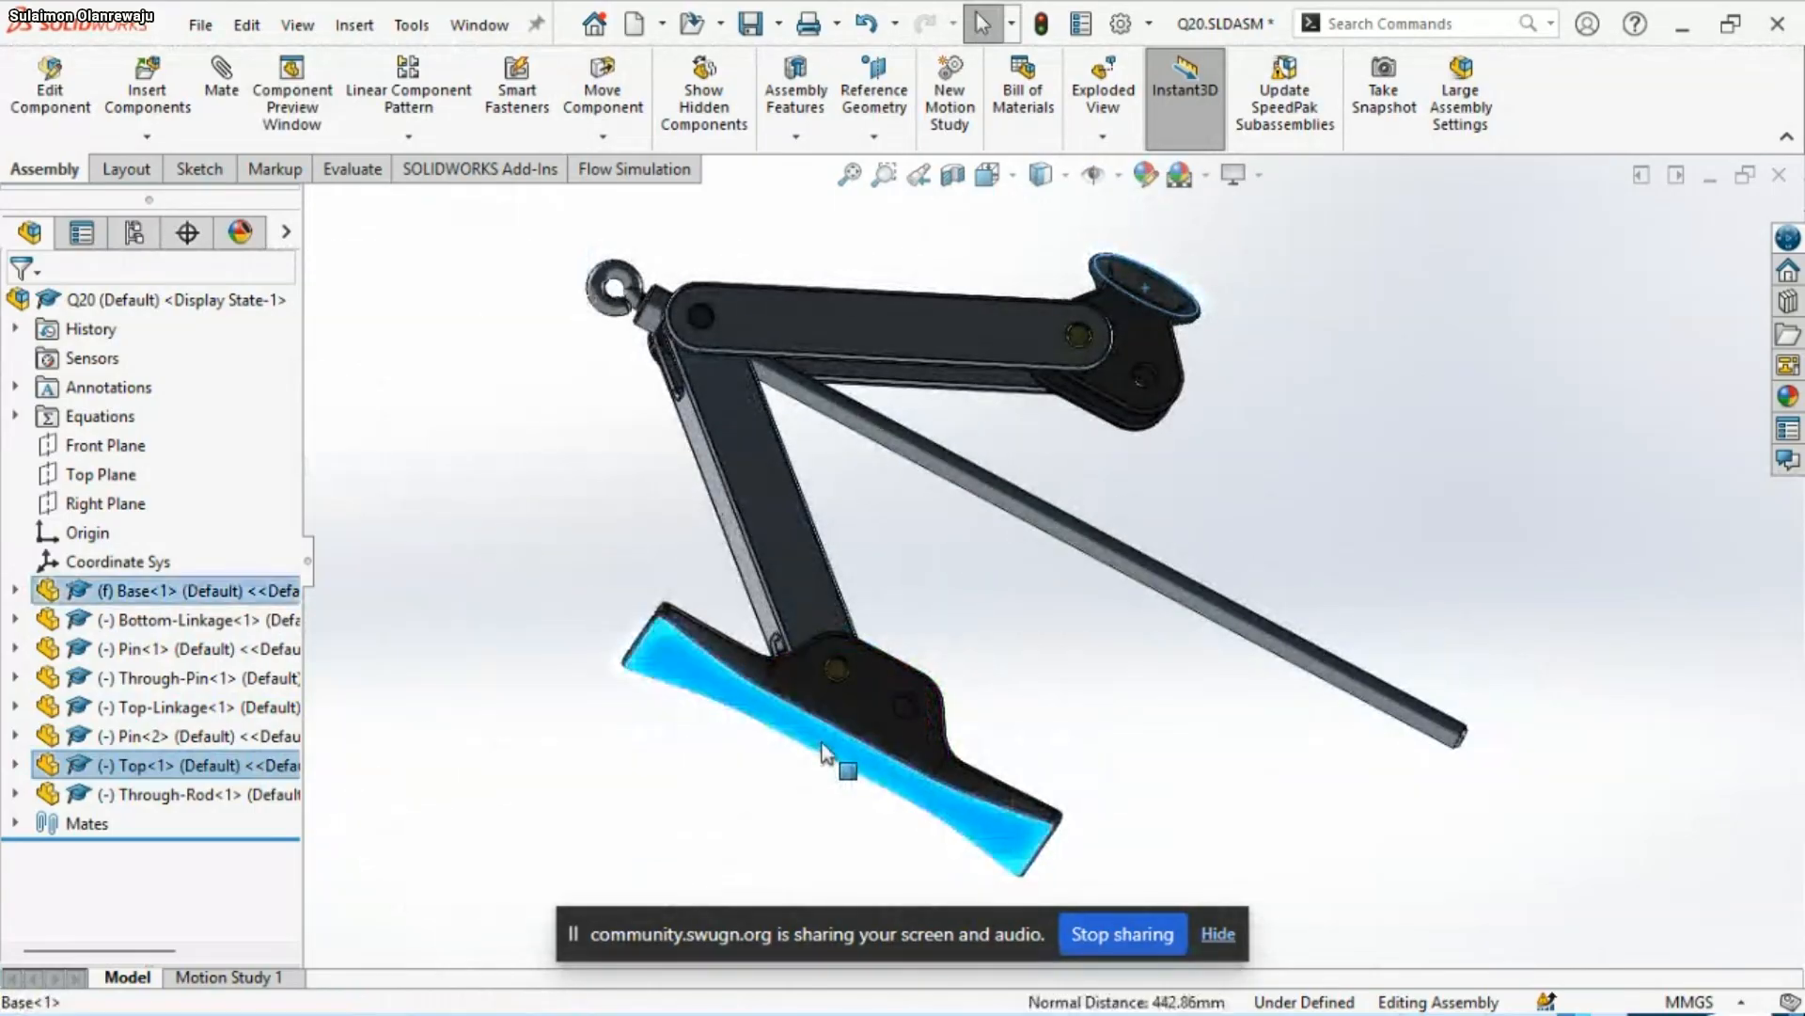
left_click(846, 729, "ctrl")
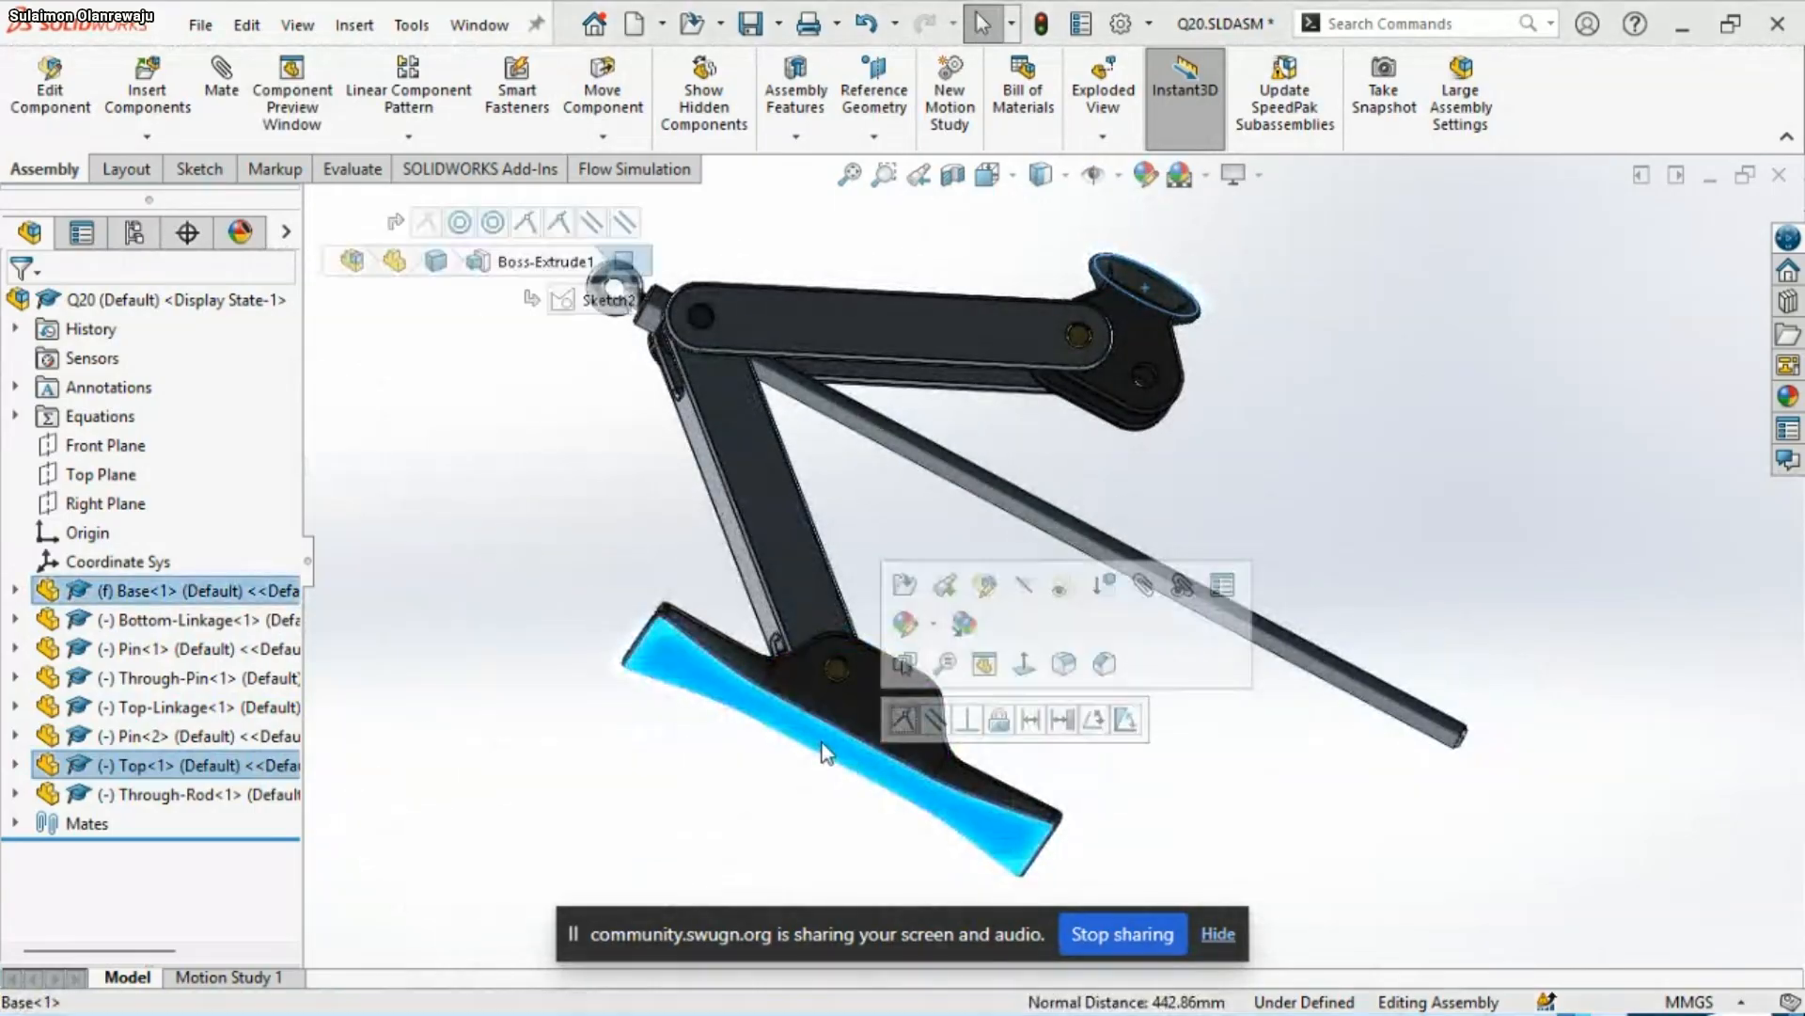
left_click(1036, 718)
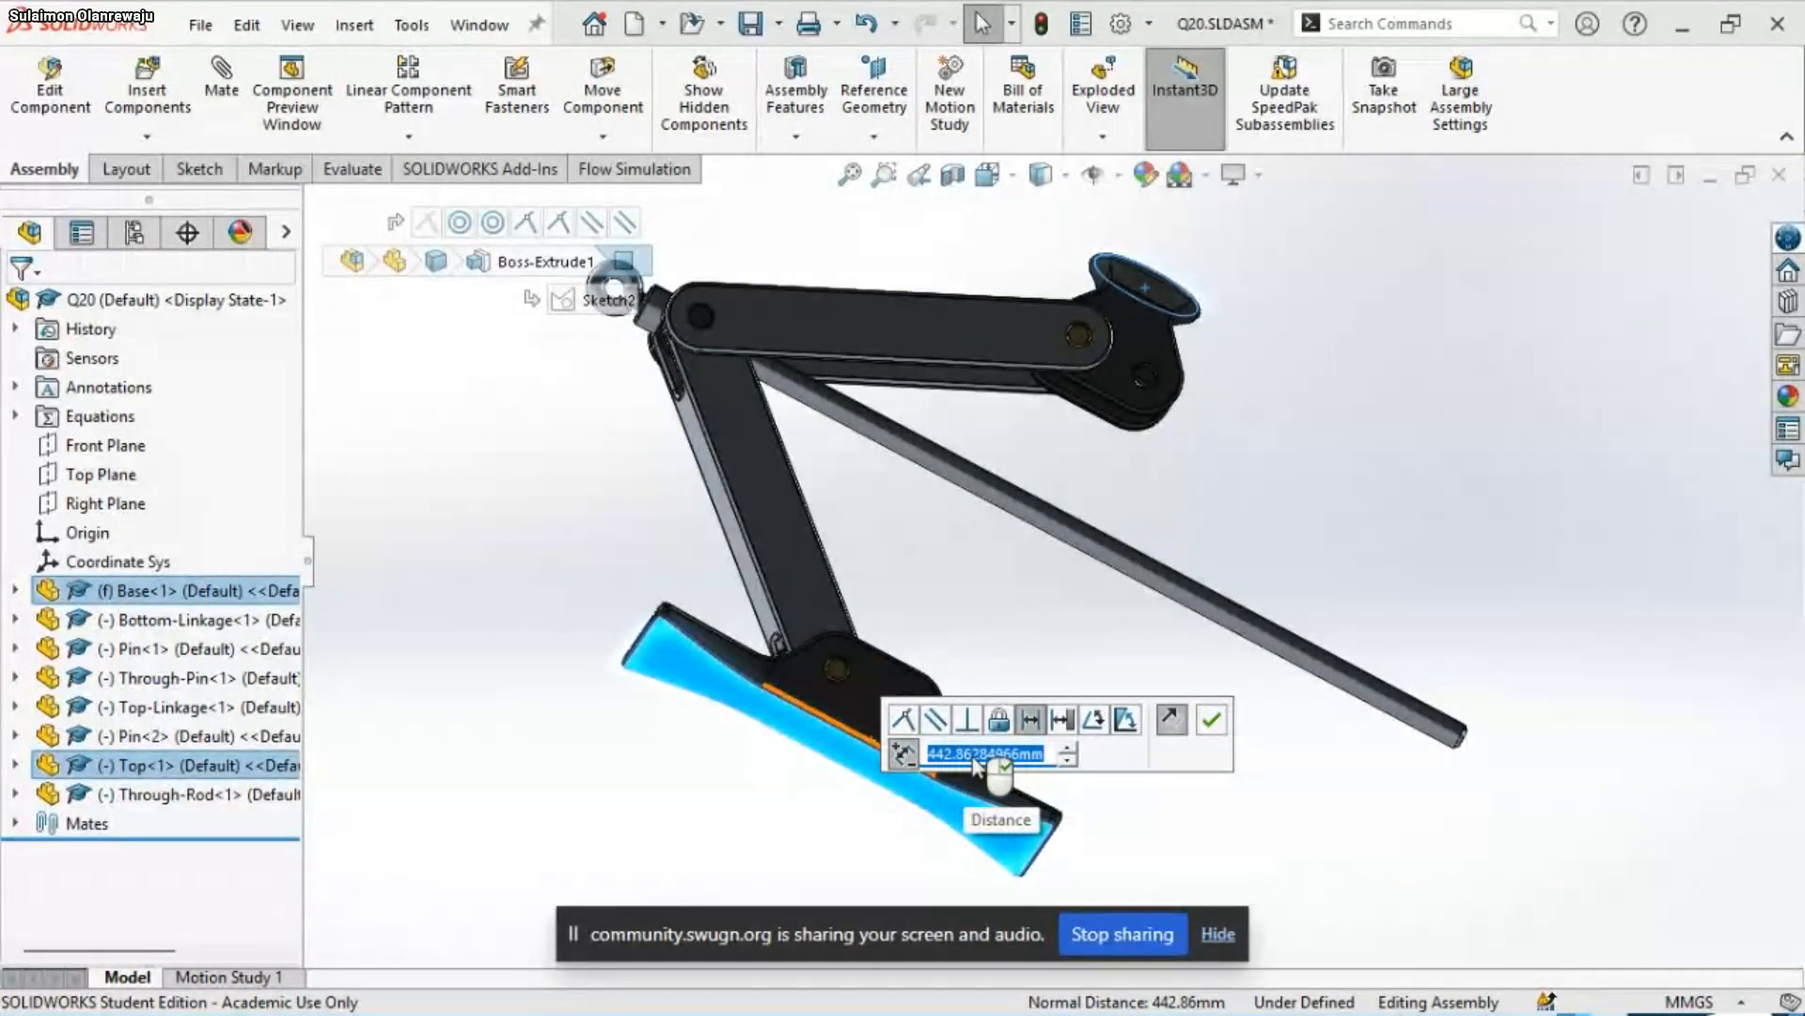
type("-")
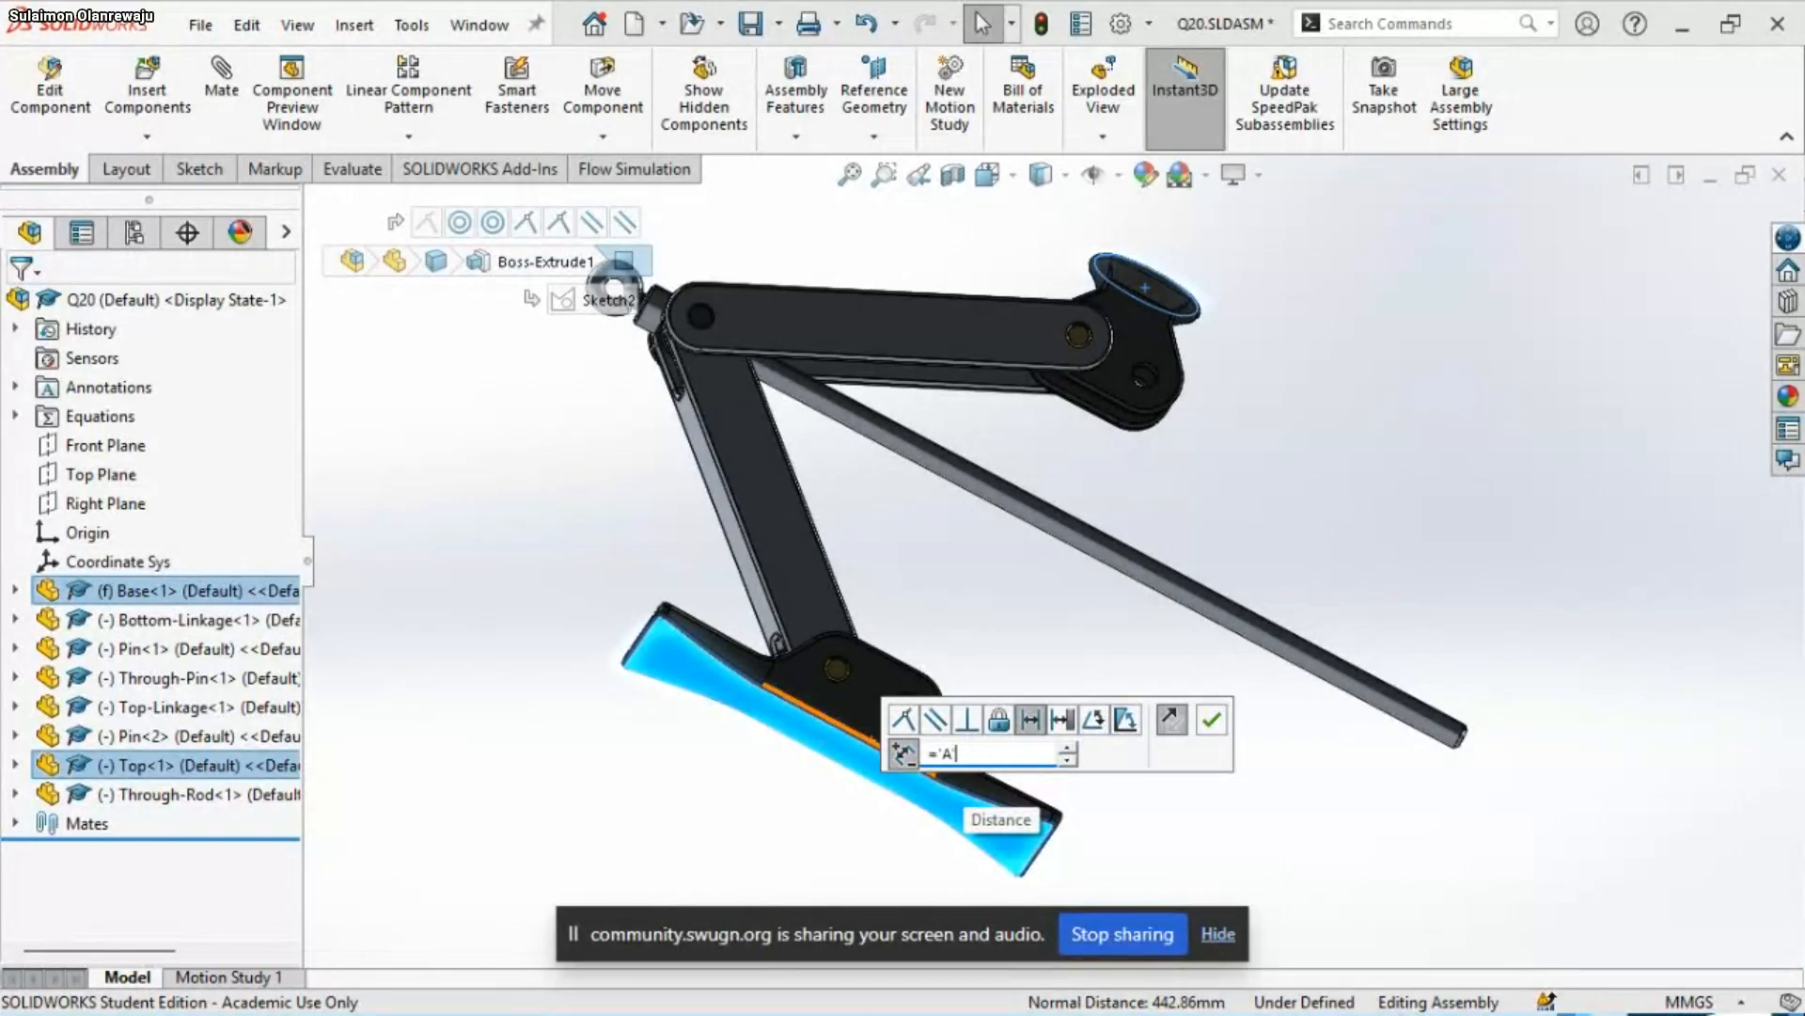
key("Return")
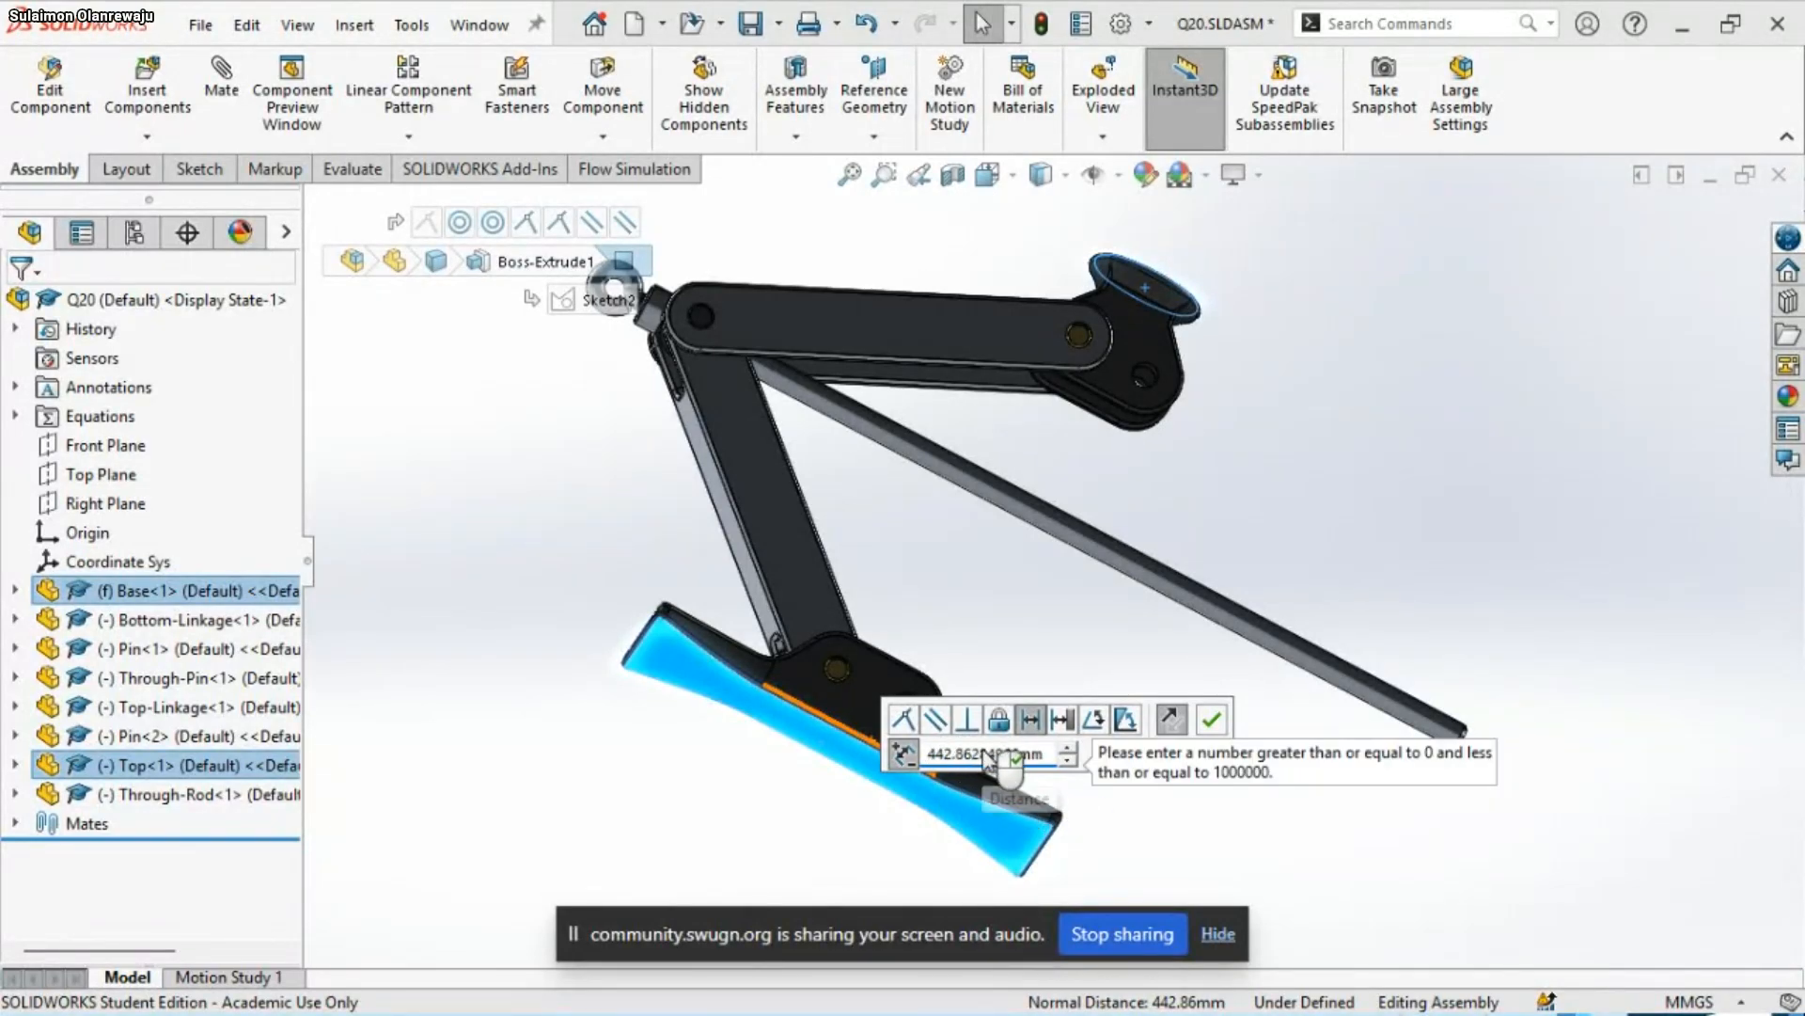
Try a 200 mm distance between Top<1>'s round face and the Base's underside, flip the dimension, and cancel the mate
double_click(961, 757)
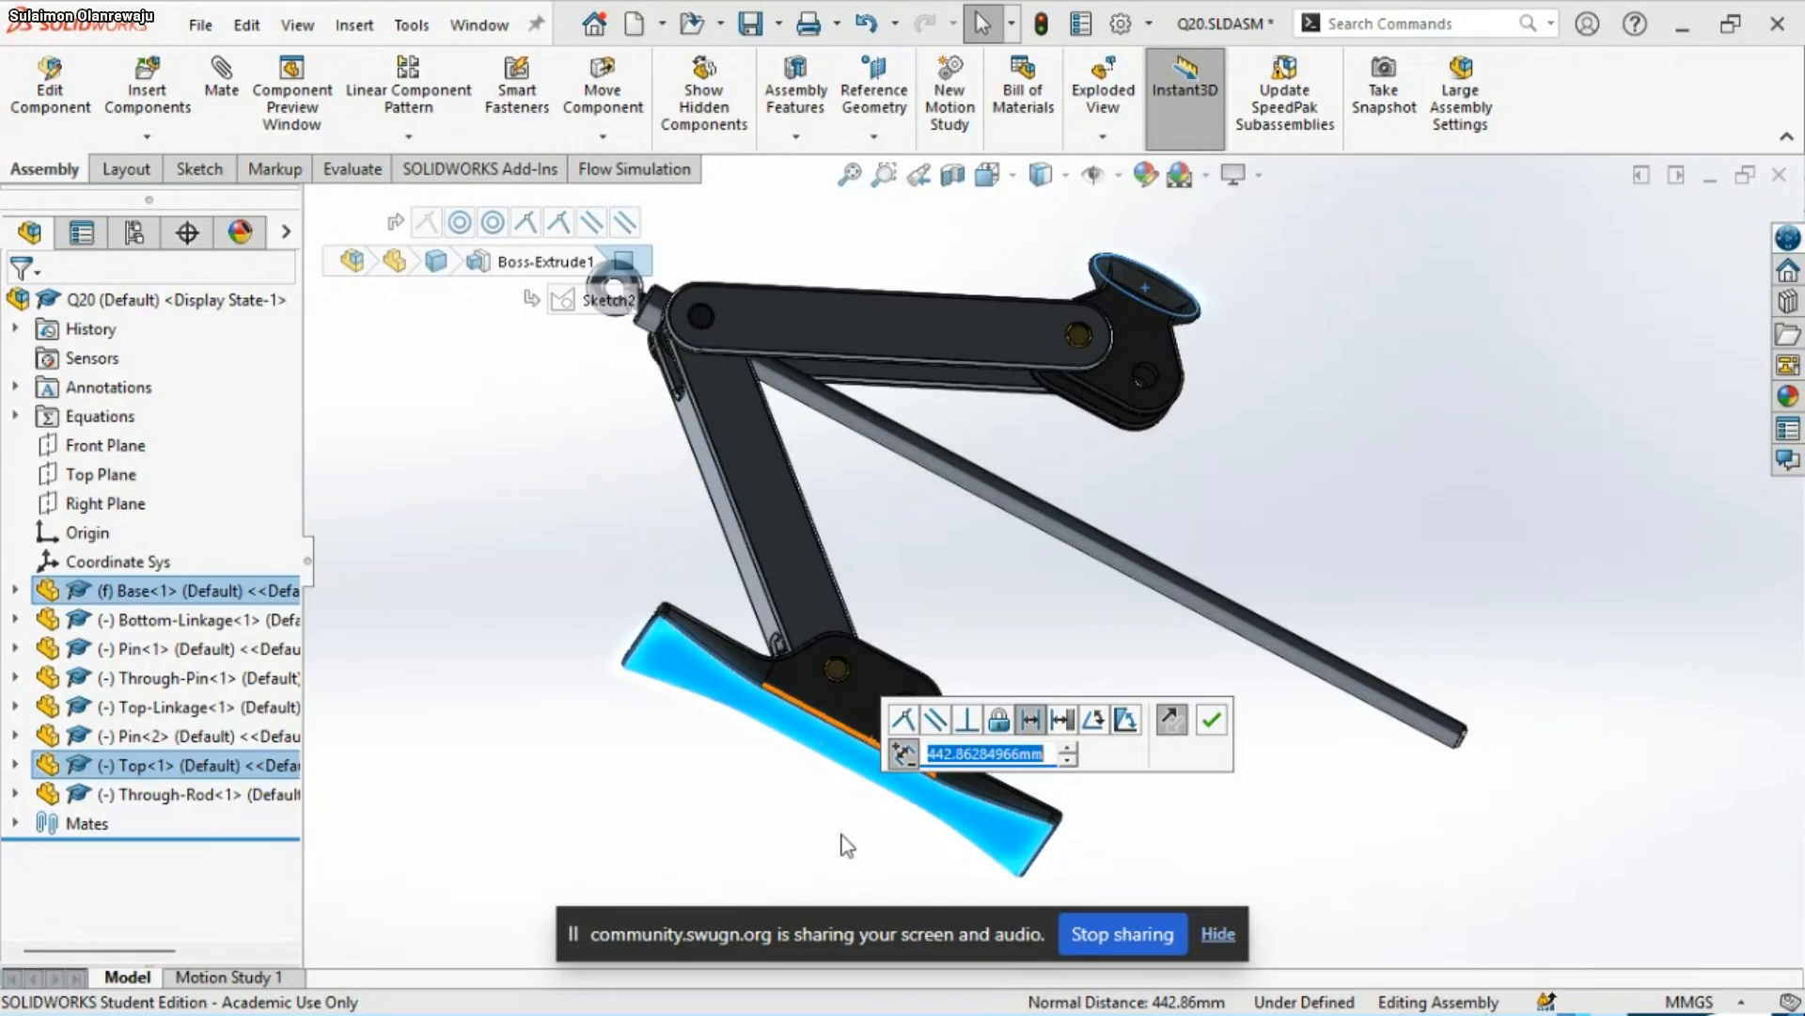
type("20")
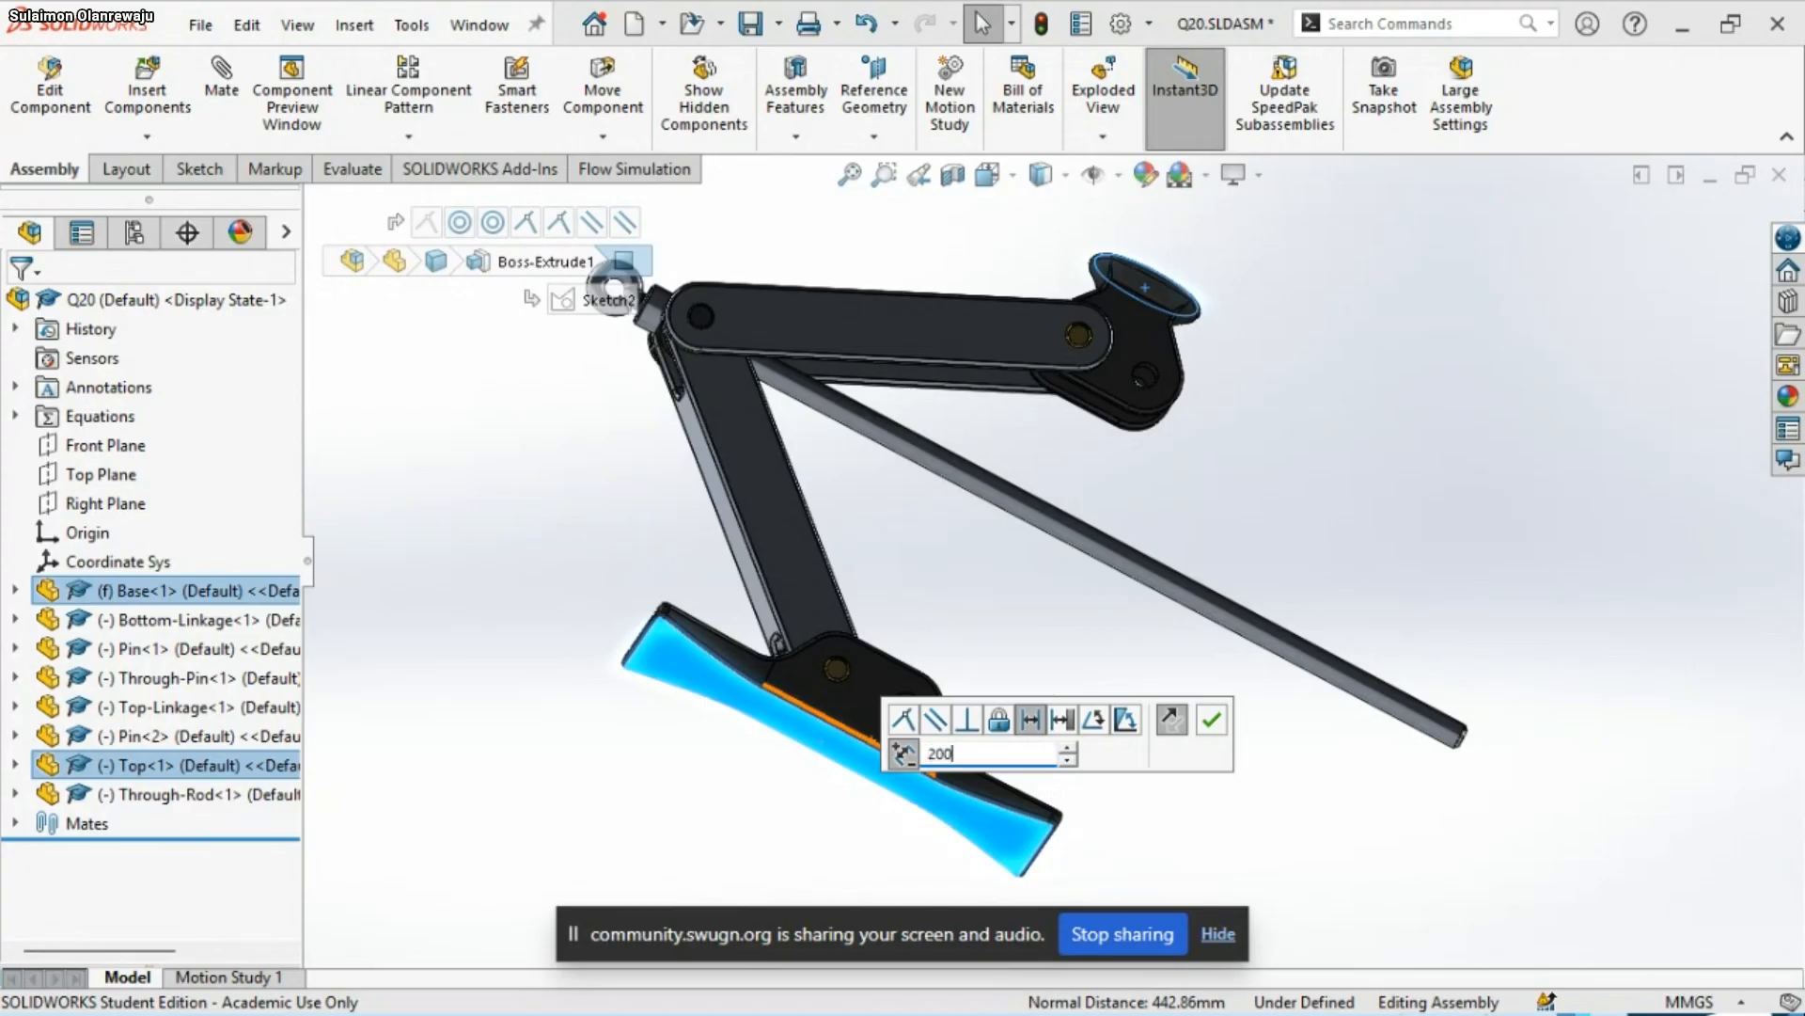
type("0")
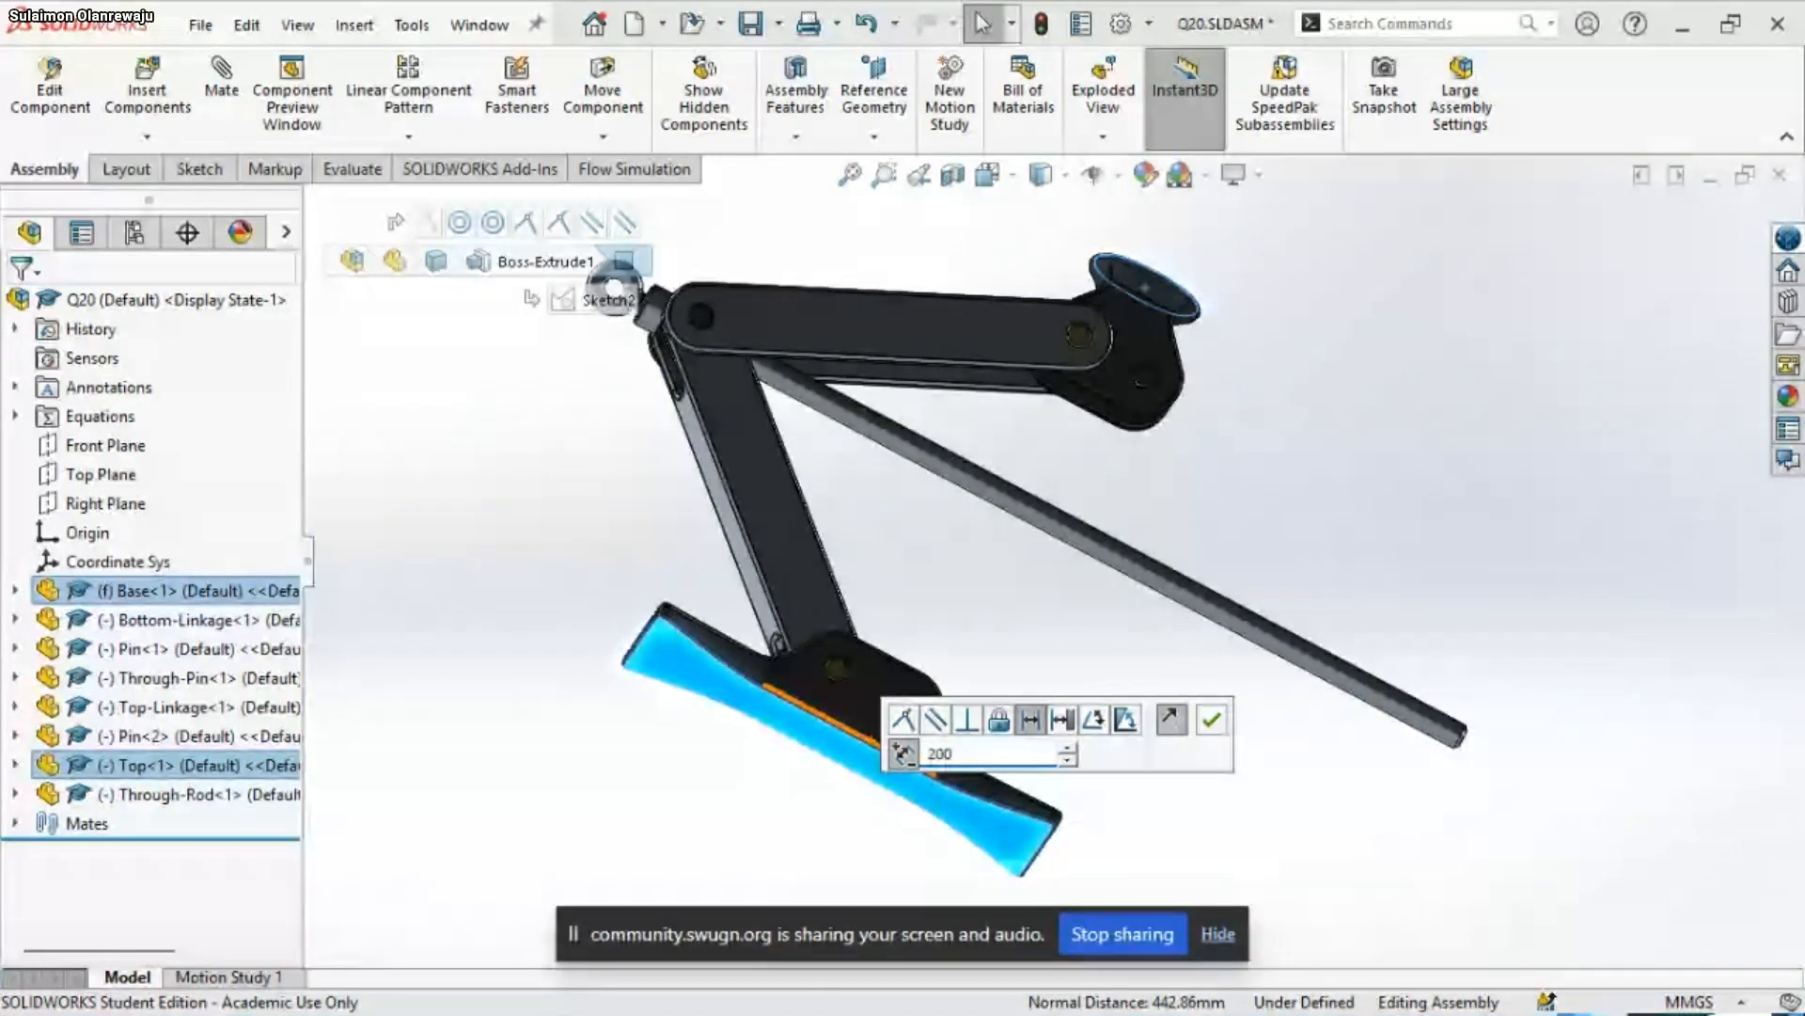
key("Return")
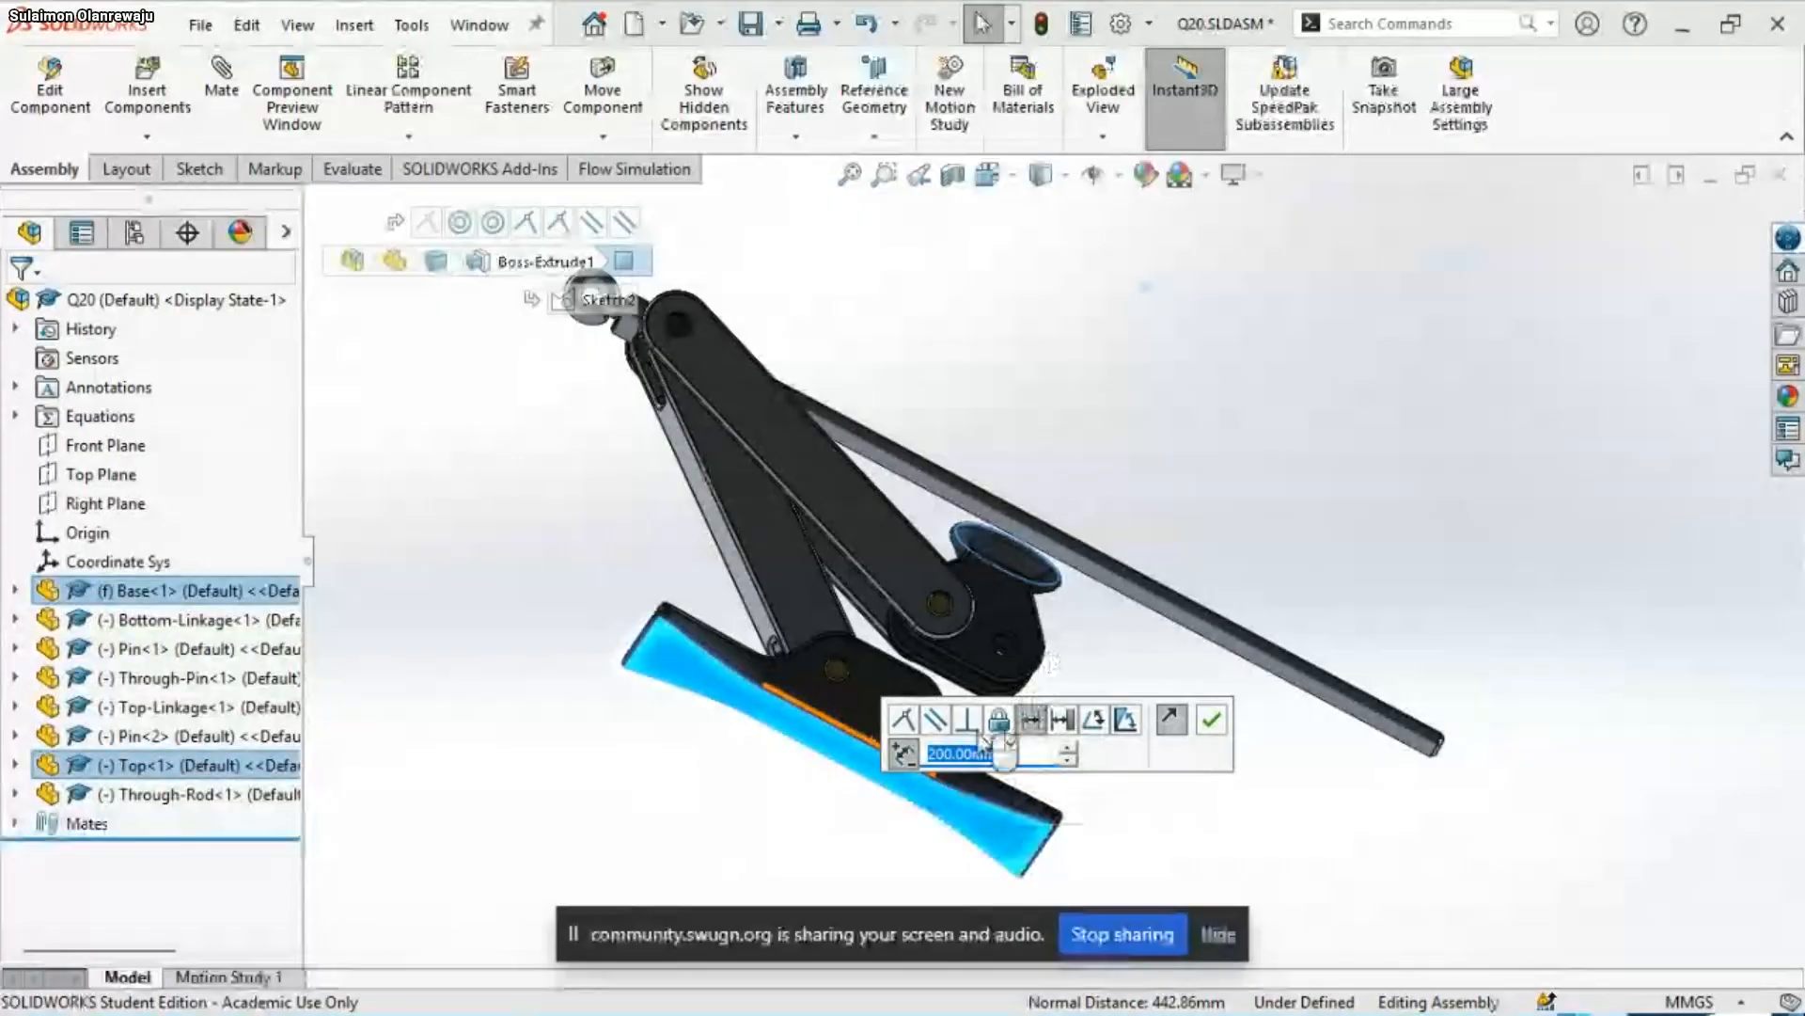
left_click(903, 754)
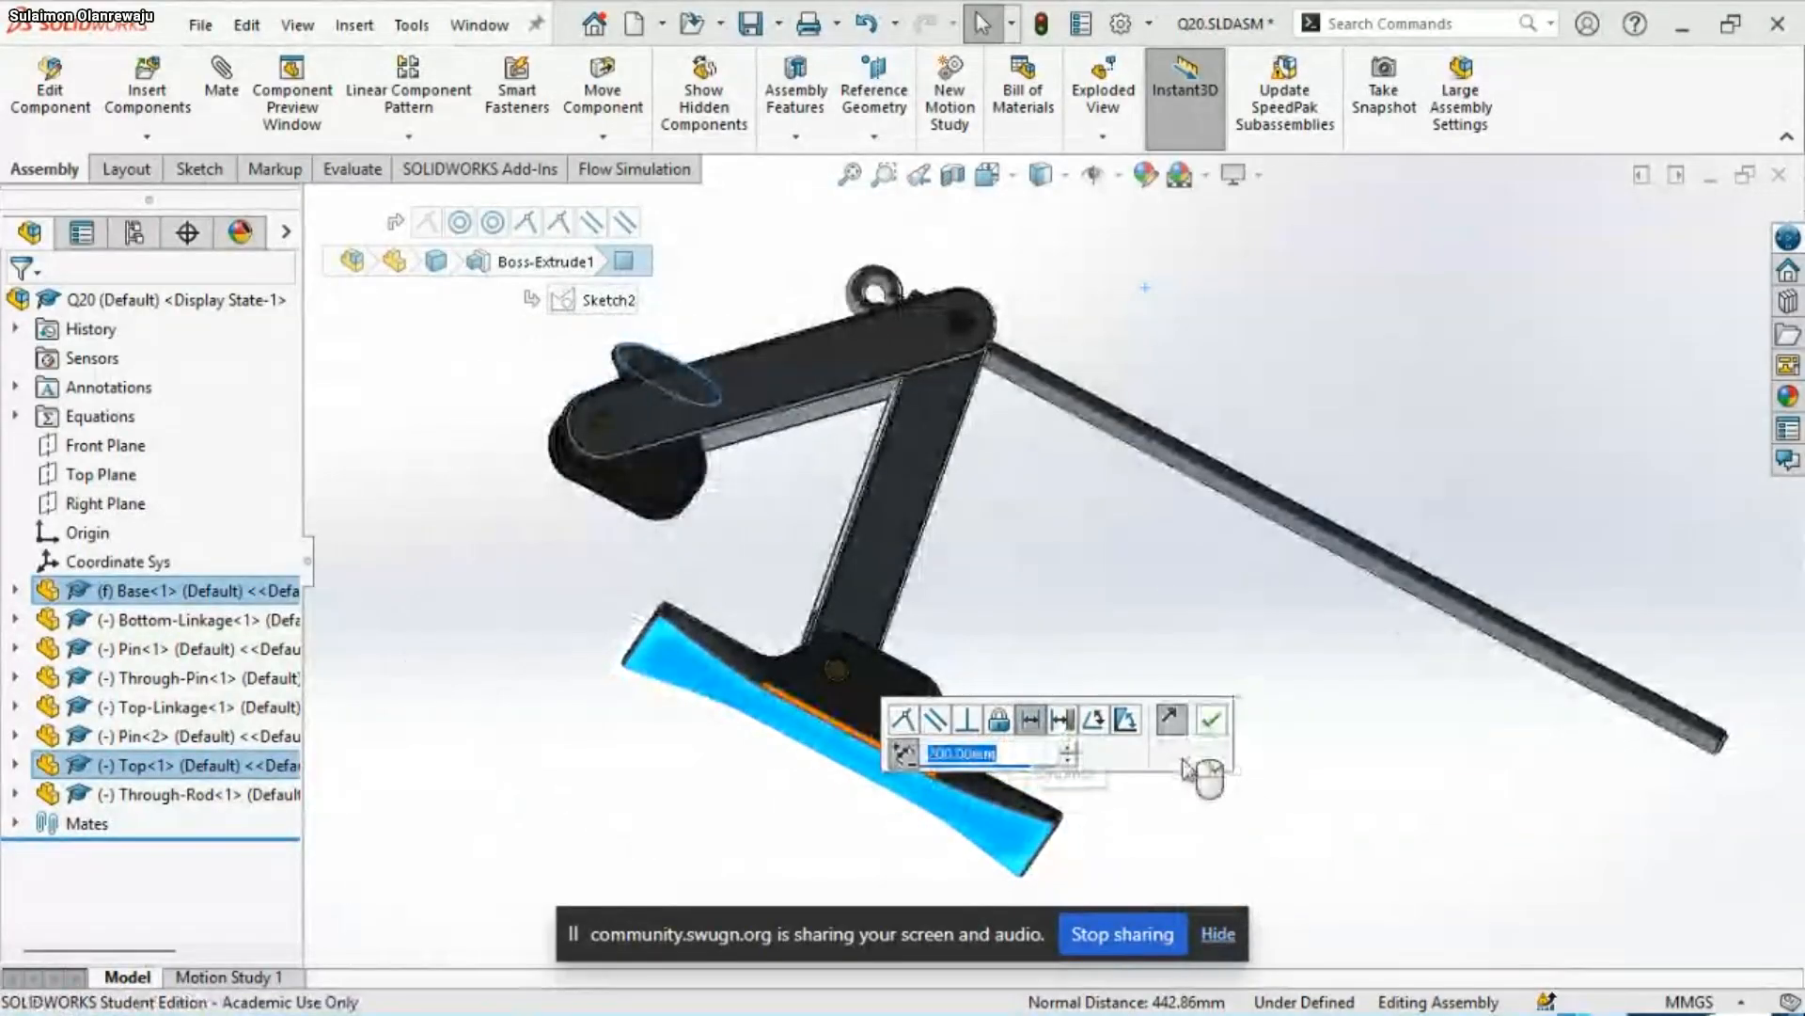
key("Return")
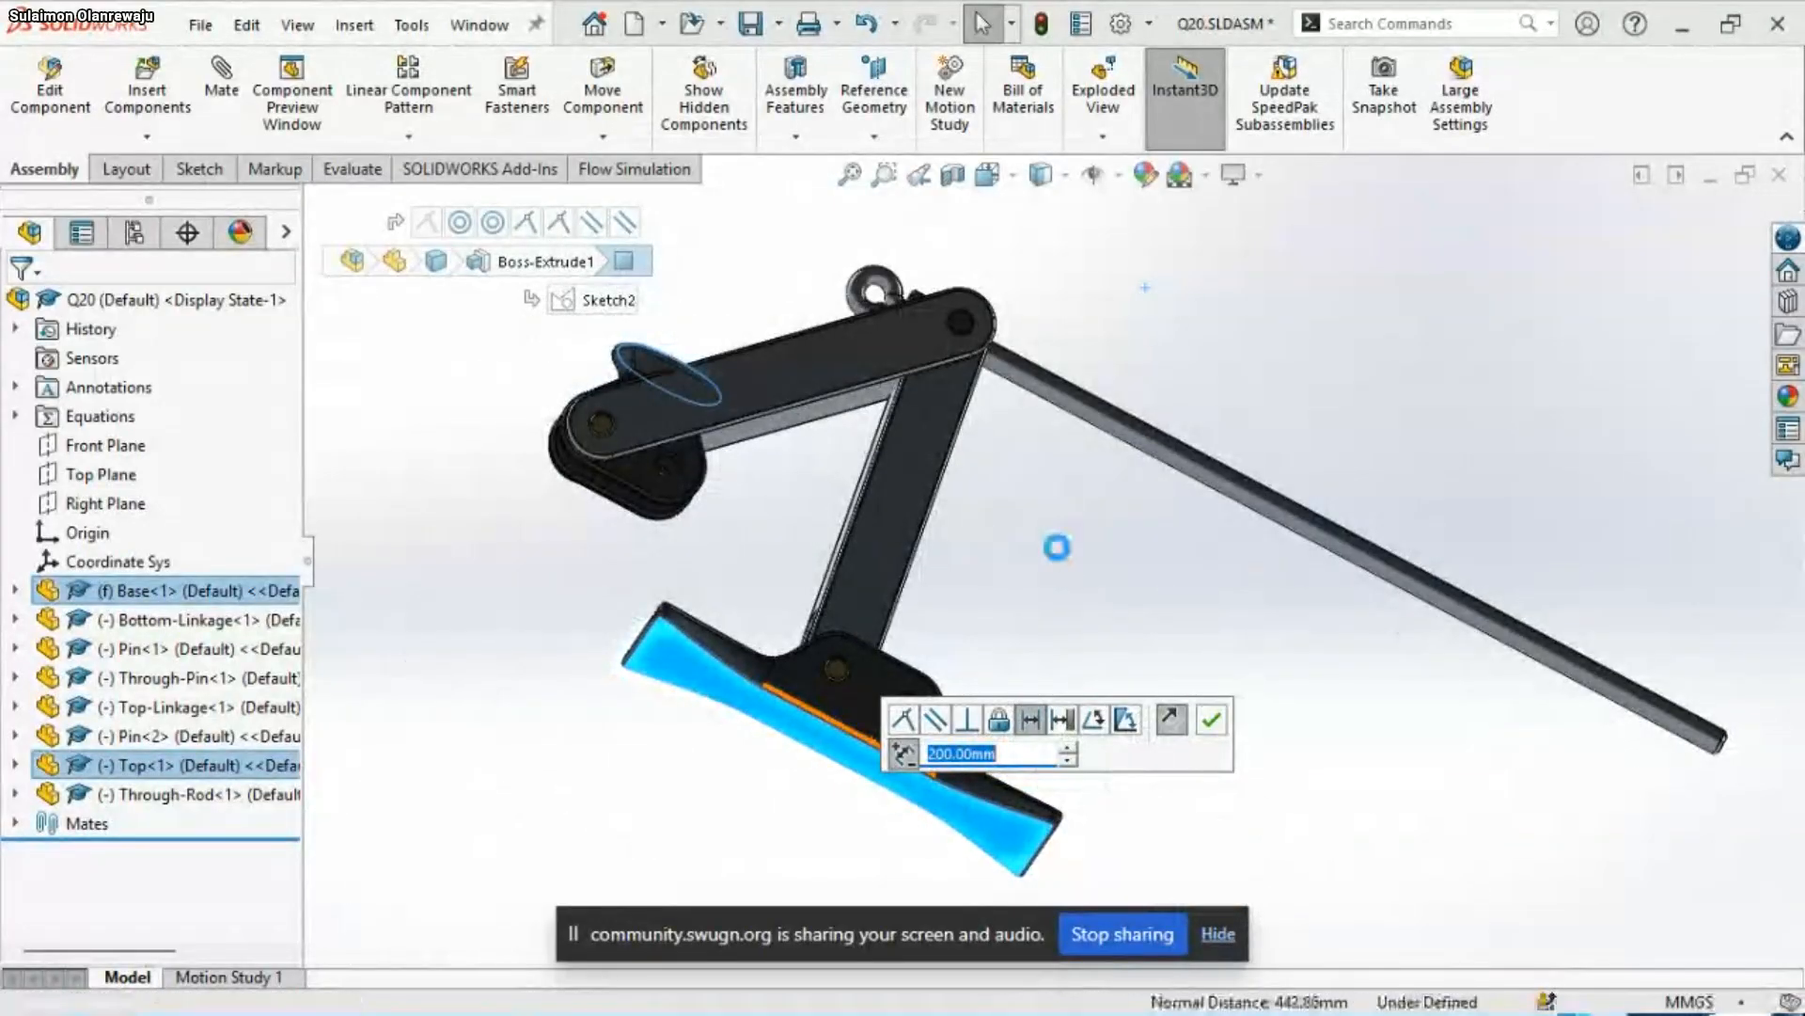
key("Escape")
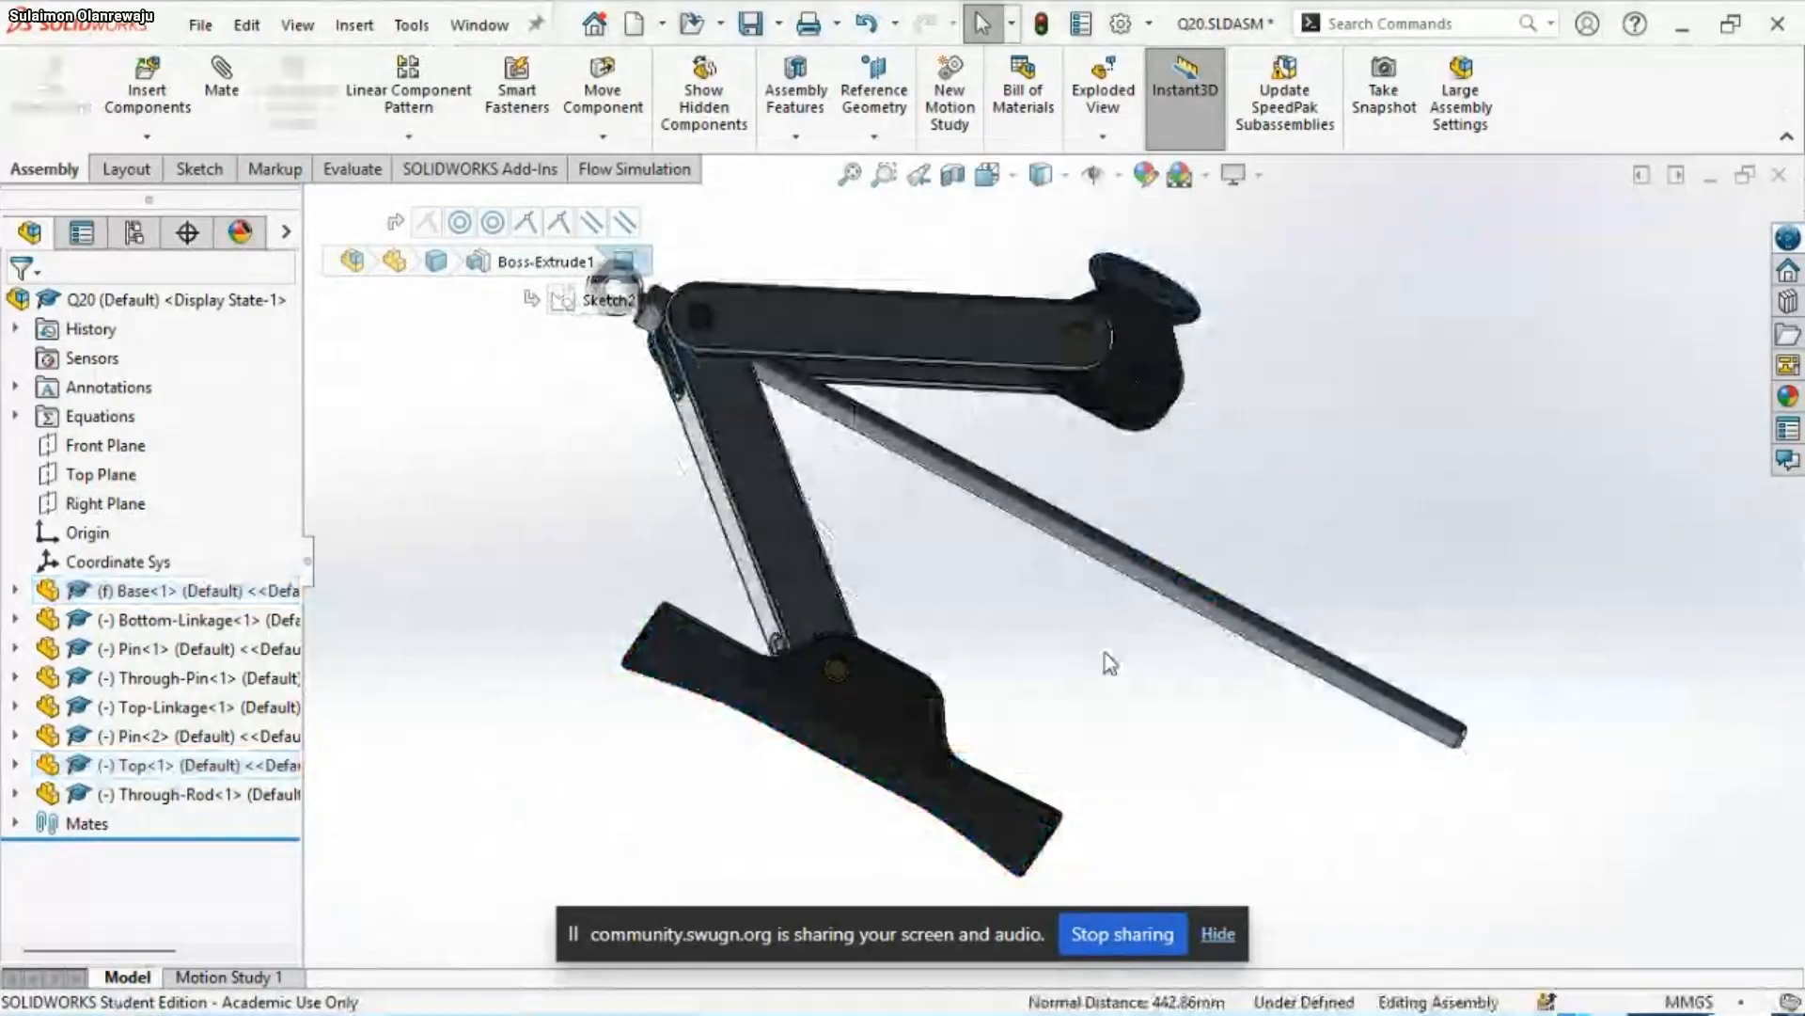
Select Top<1>'s round upper face and shift Top<1> slightly relative to the Base
middle_click_drag(1110, 663, 1171, 550)
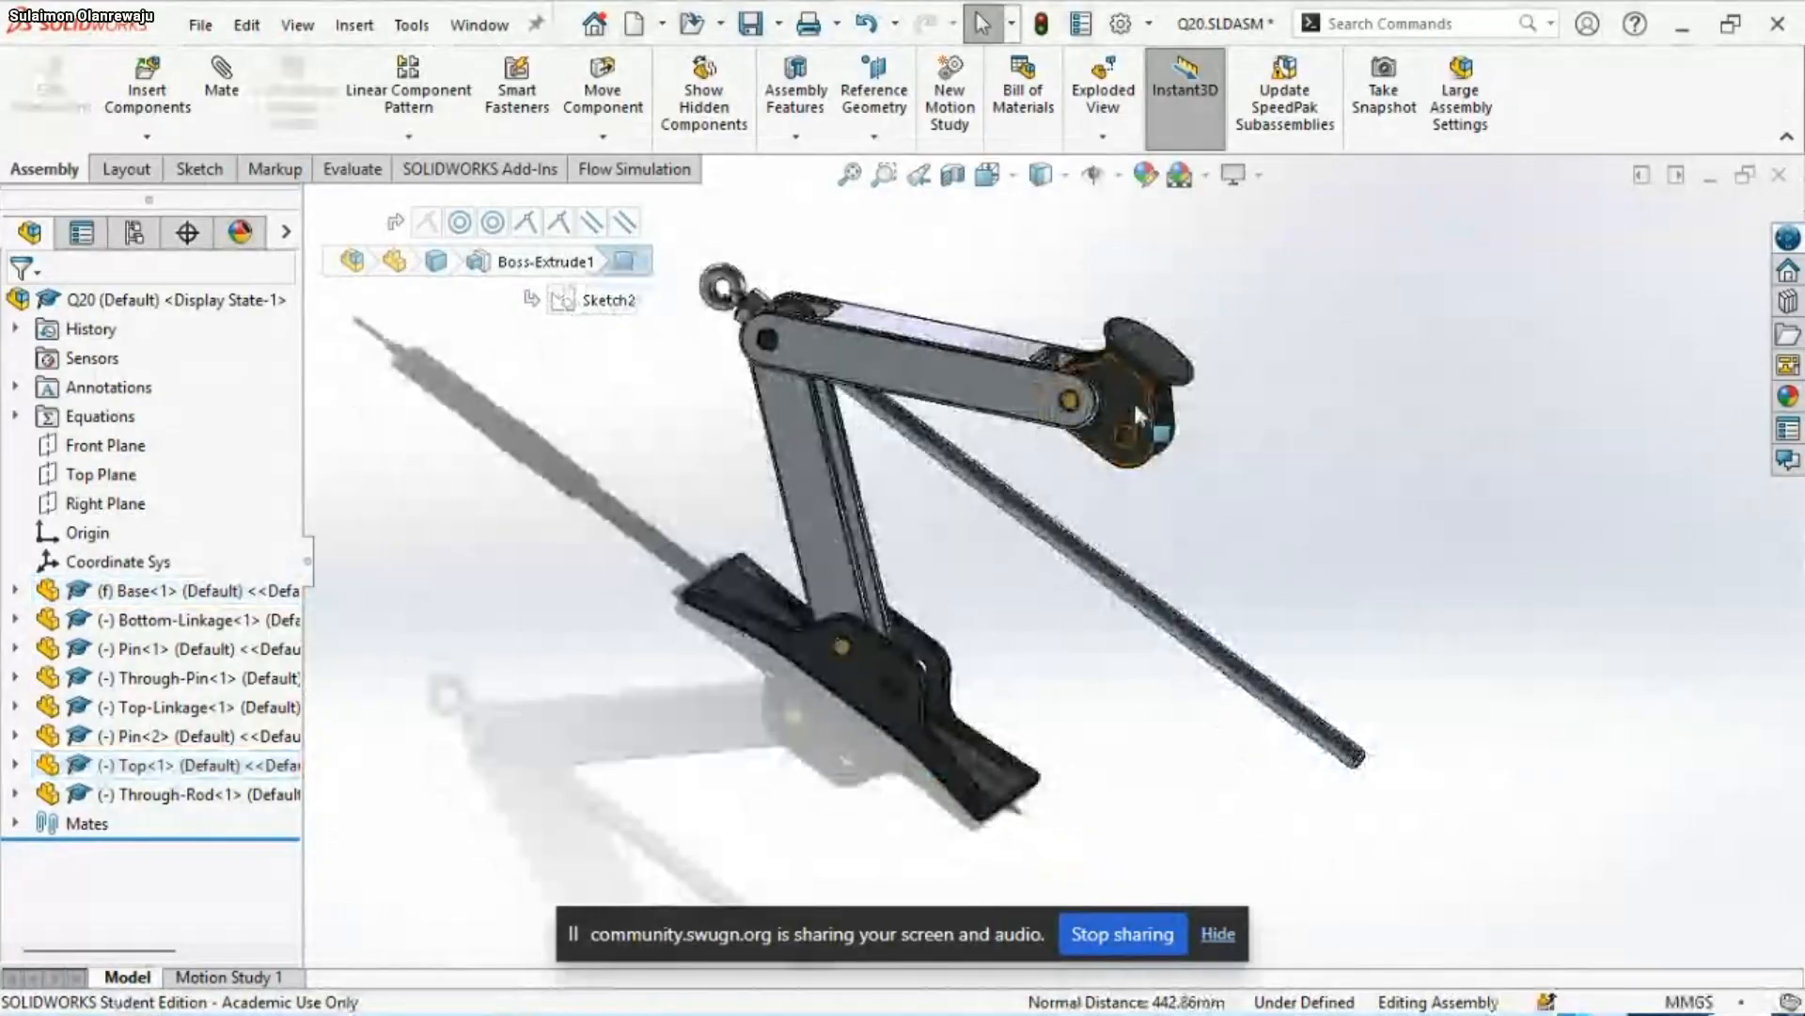
left_click(1144, 367)
left_click_drag(1145, 371, 1131, 331)
scroll(965, 734, "up", 2)
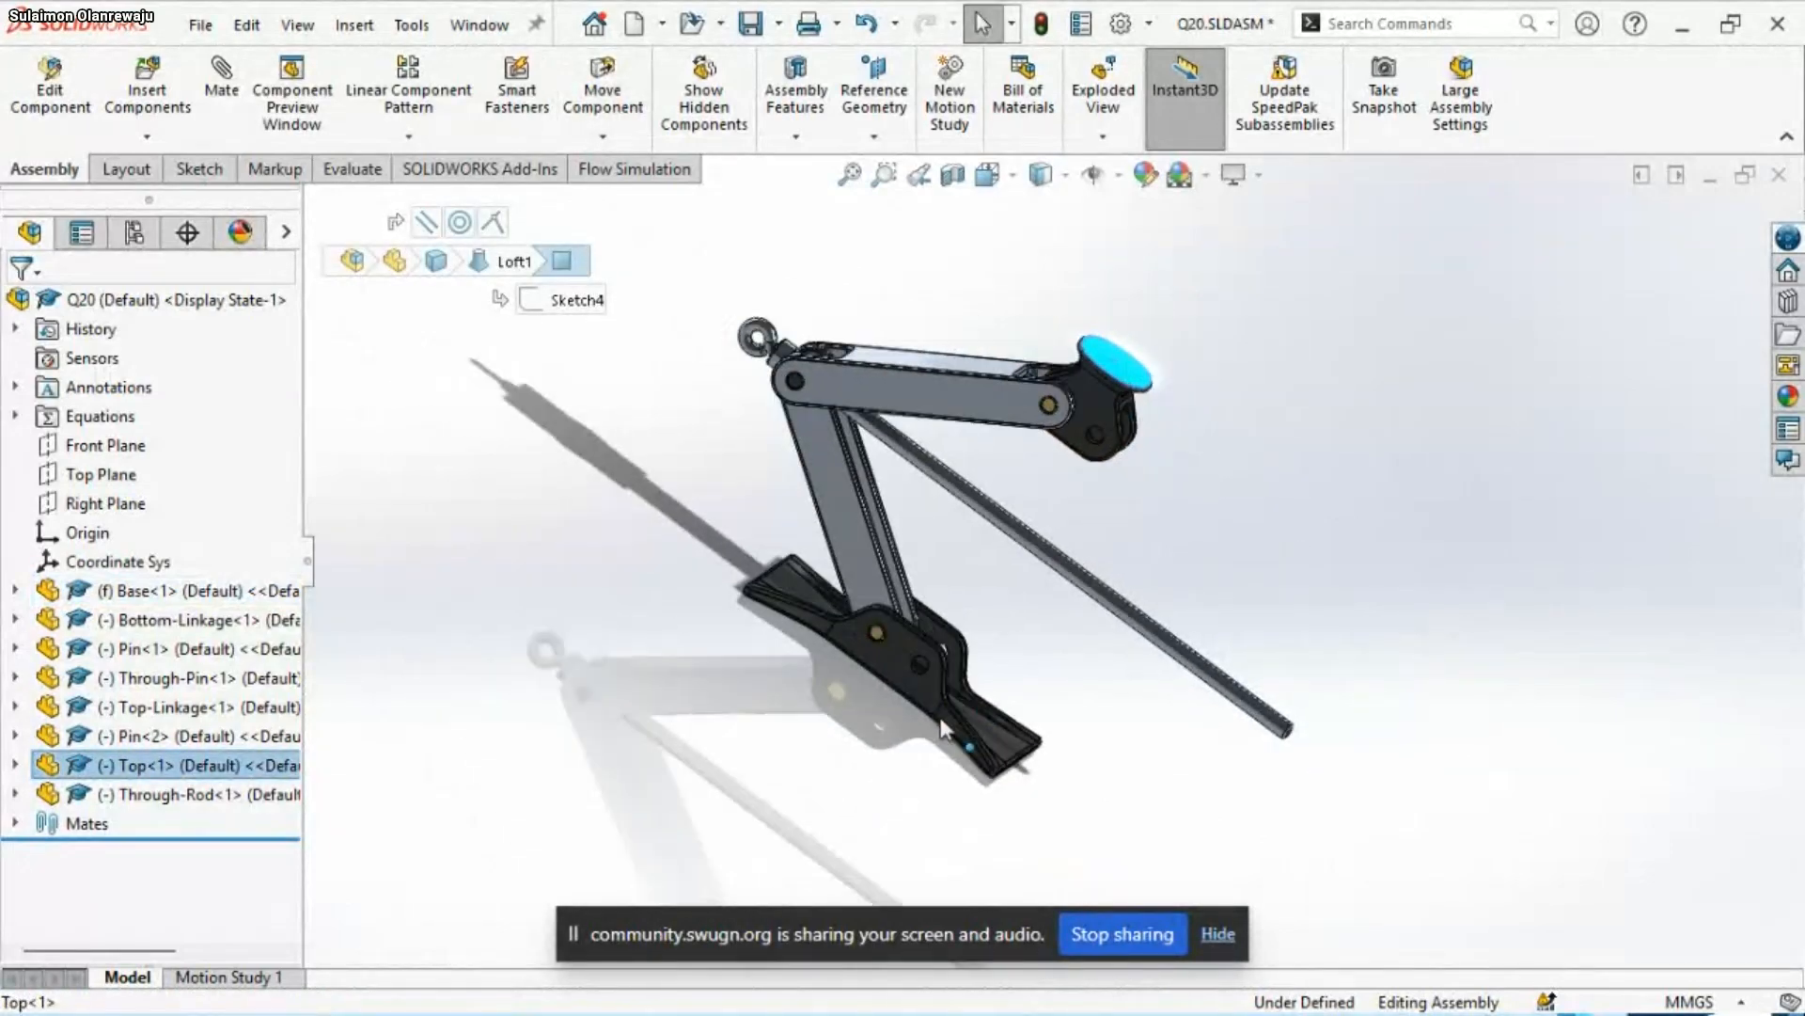
Add a 450 mm distance mate between Top<1>'s round upper face and the Base's underside
scroll(943, 726, "down", 2)
middle_click_drag(971, 640, 1066, 521)
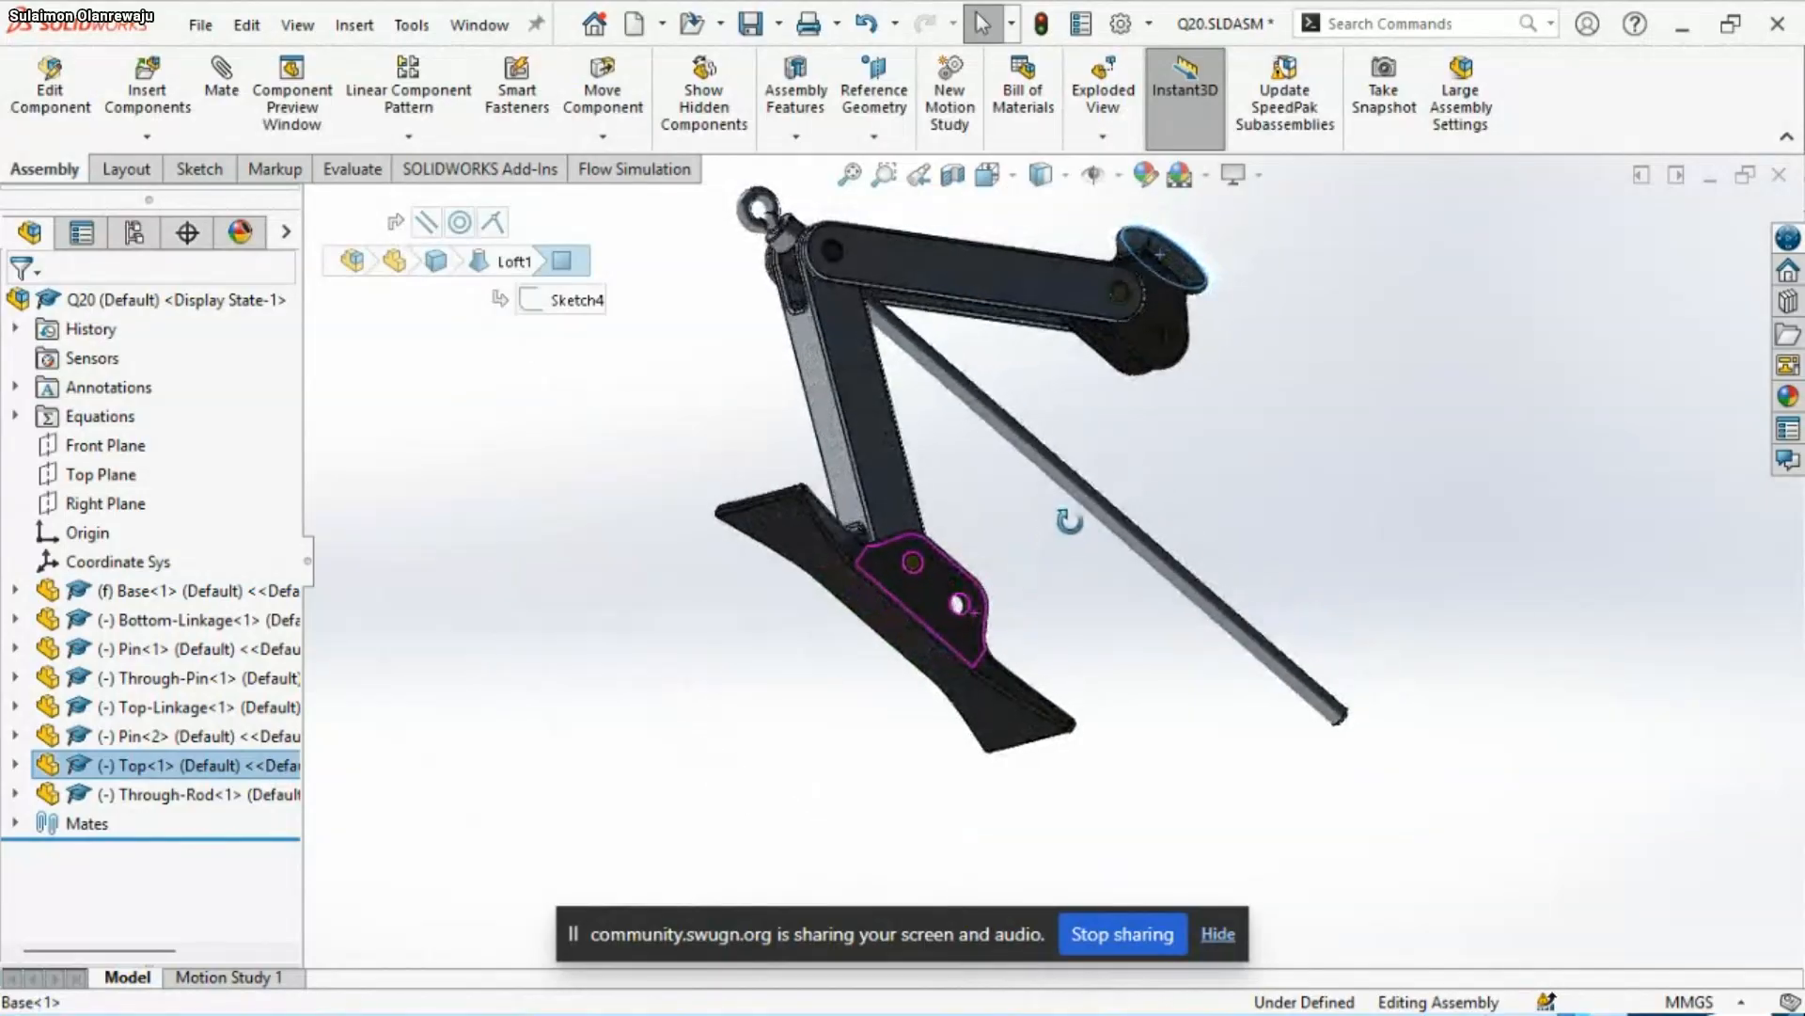
left_click(980, 710, "ctrl")
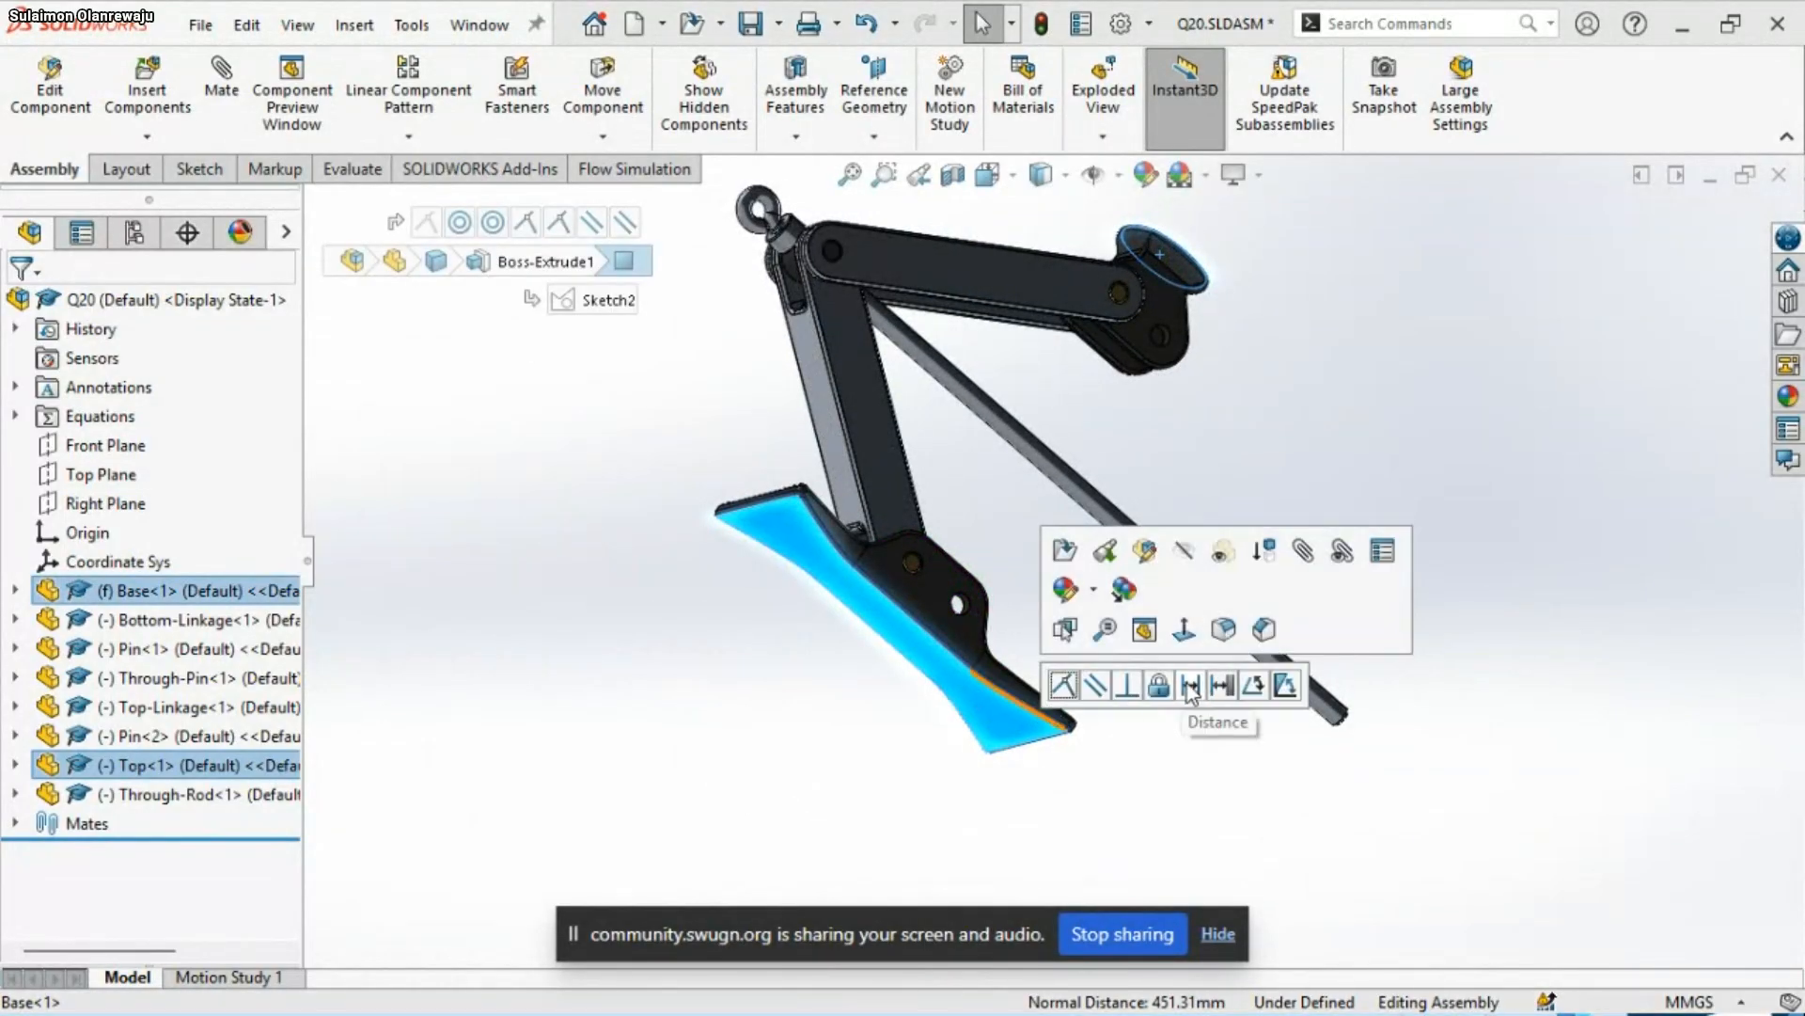
left_click(1190, 685)
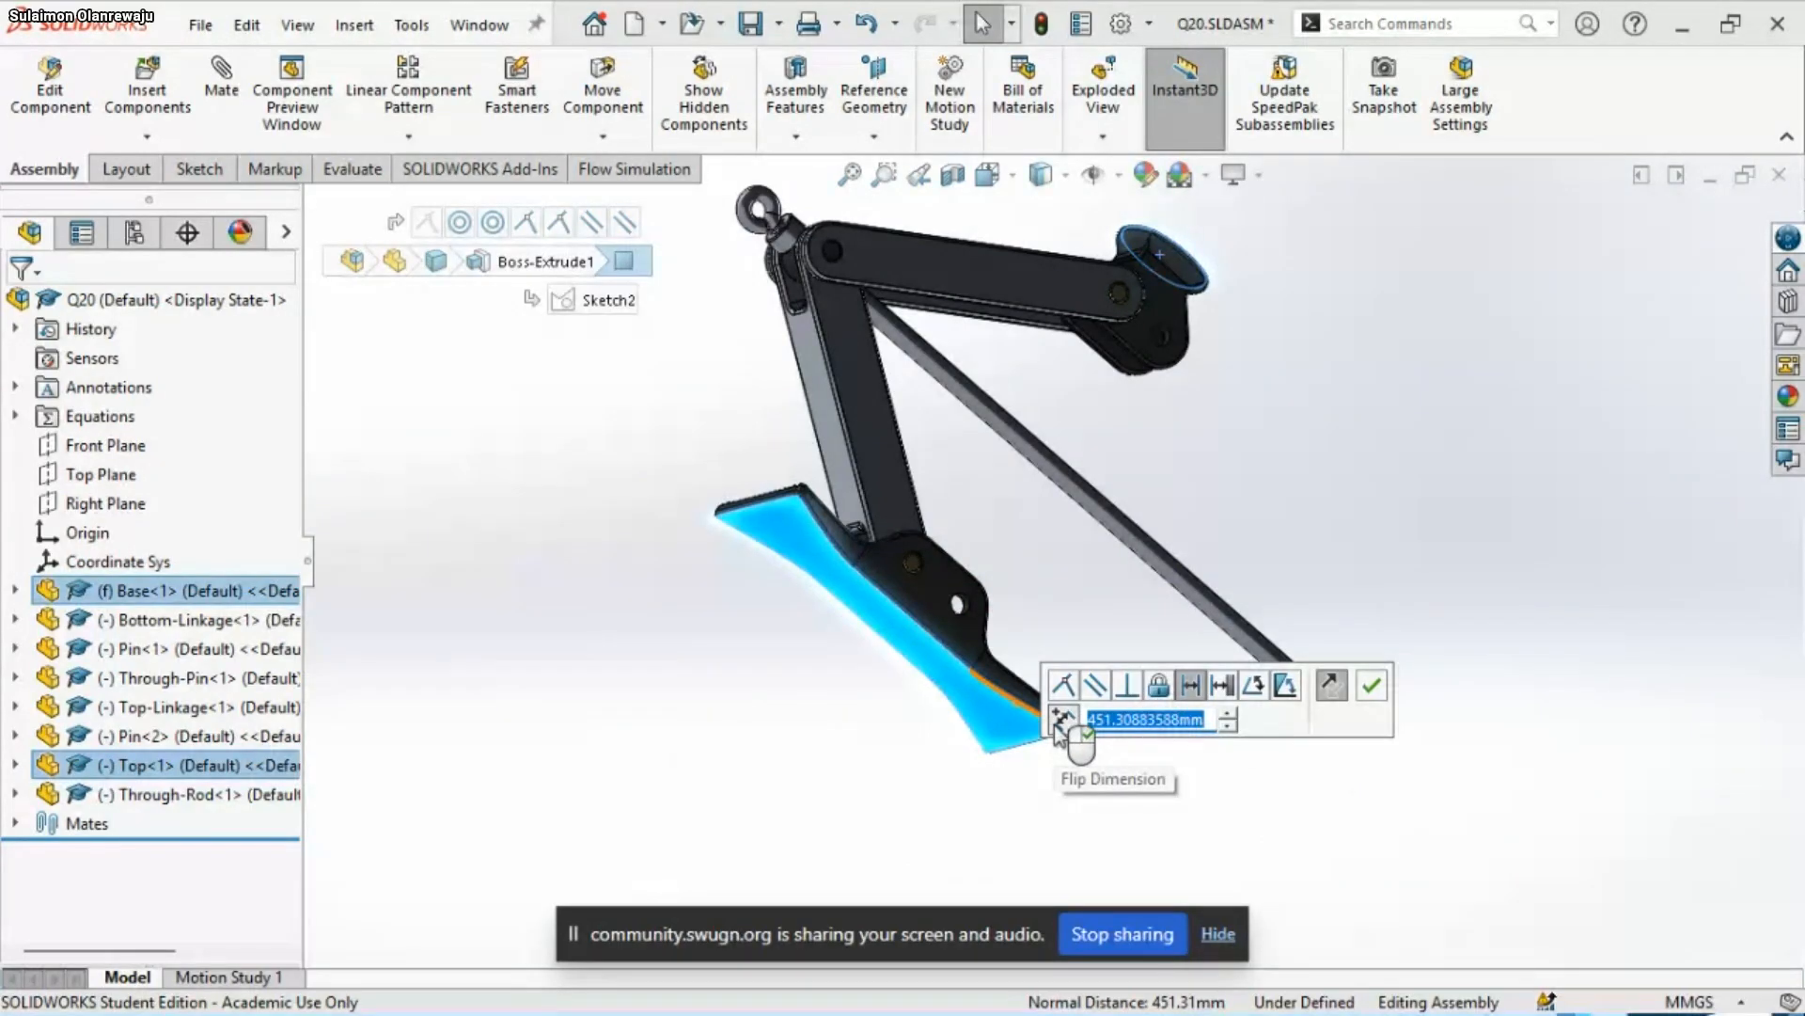
type("45")
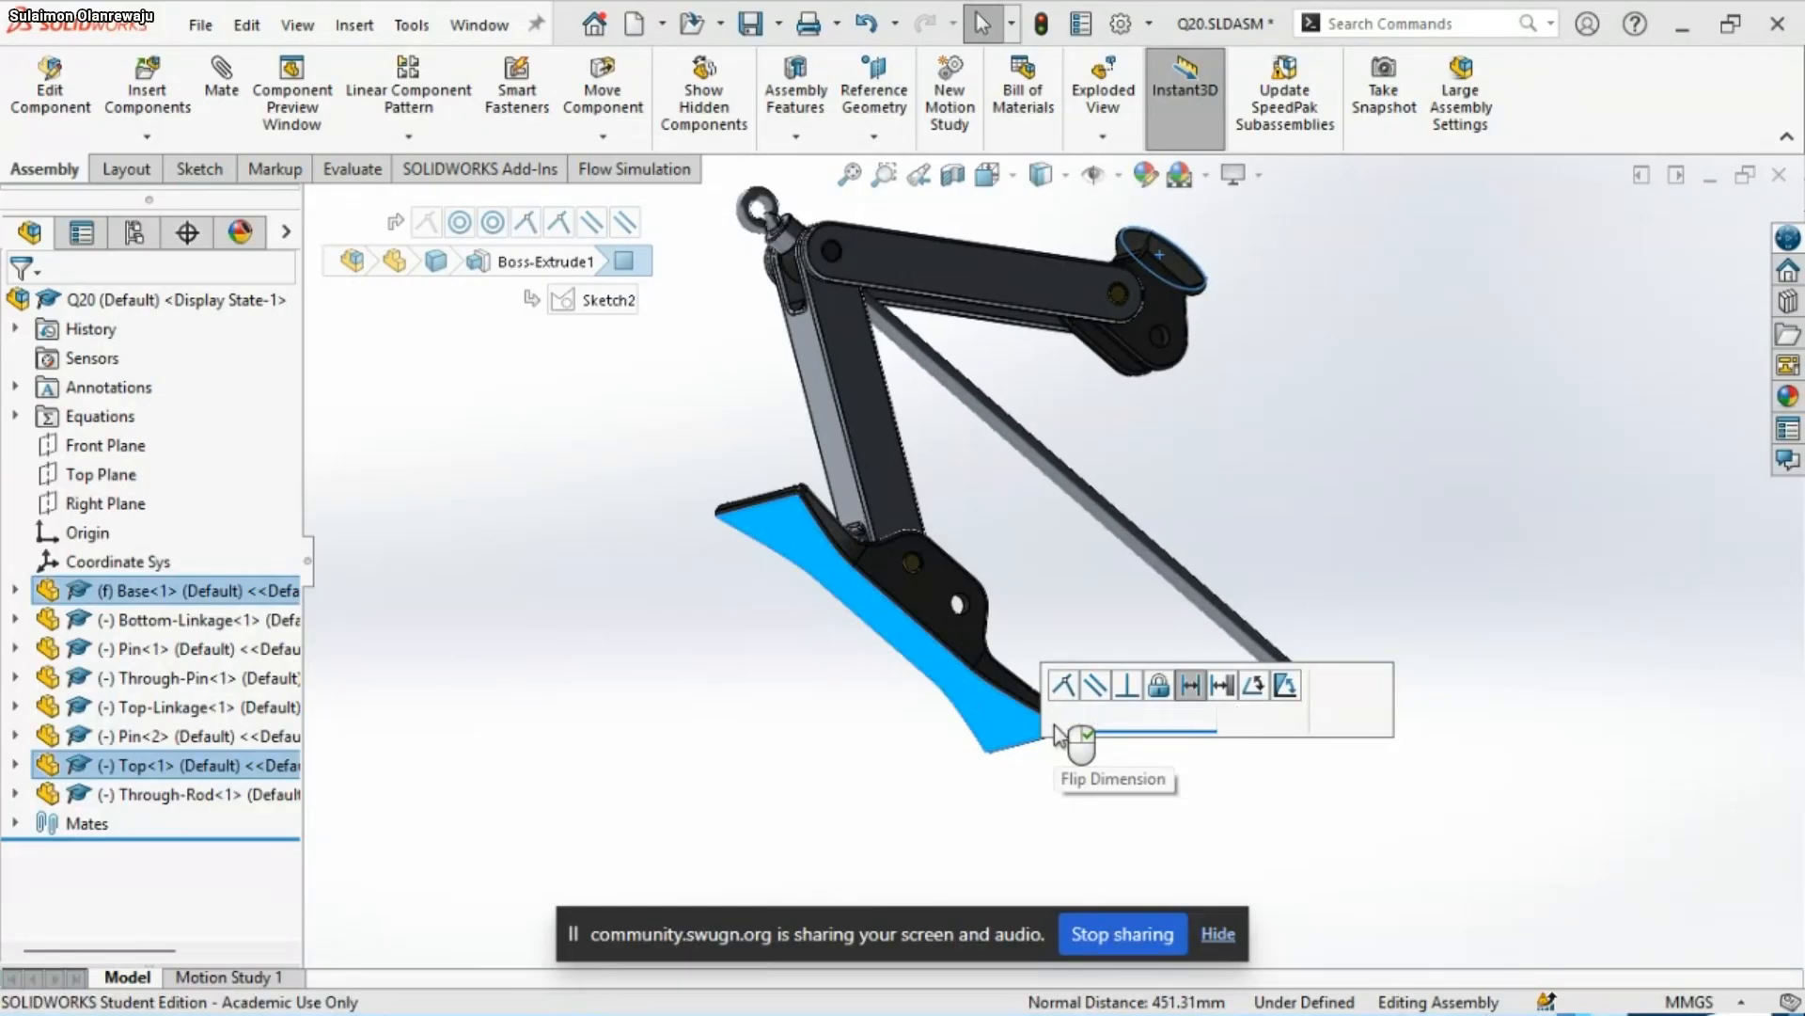
key("Return")
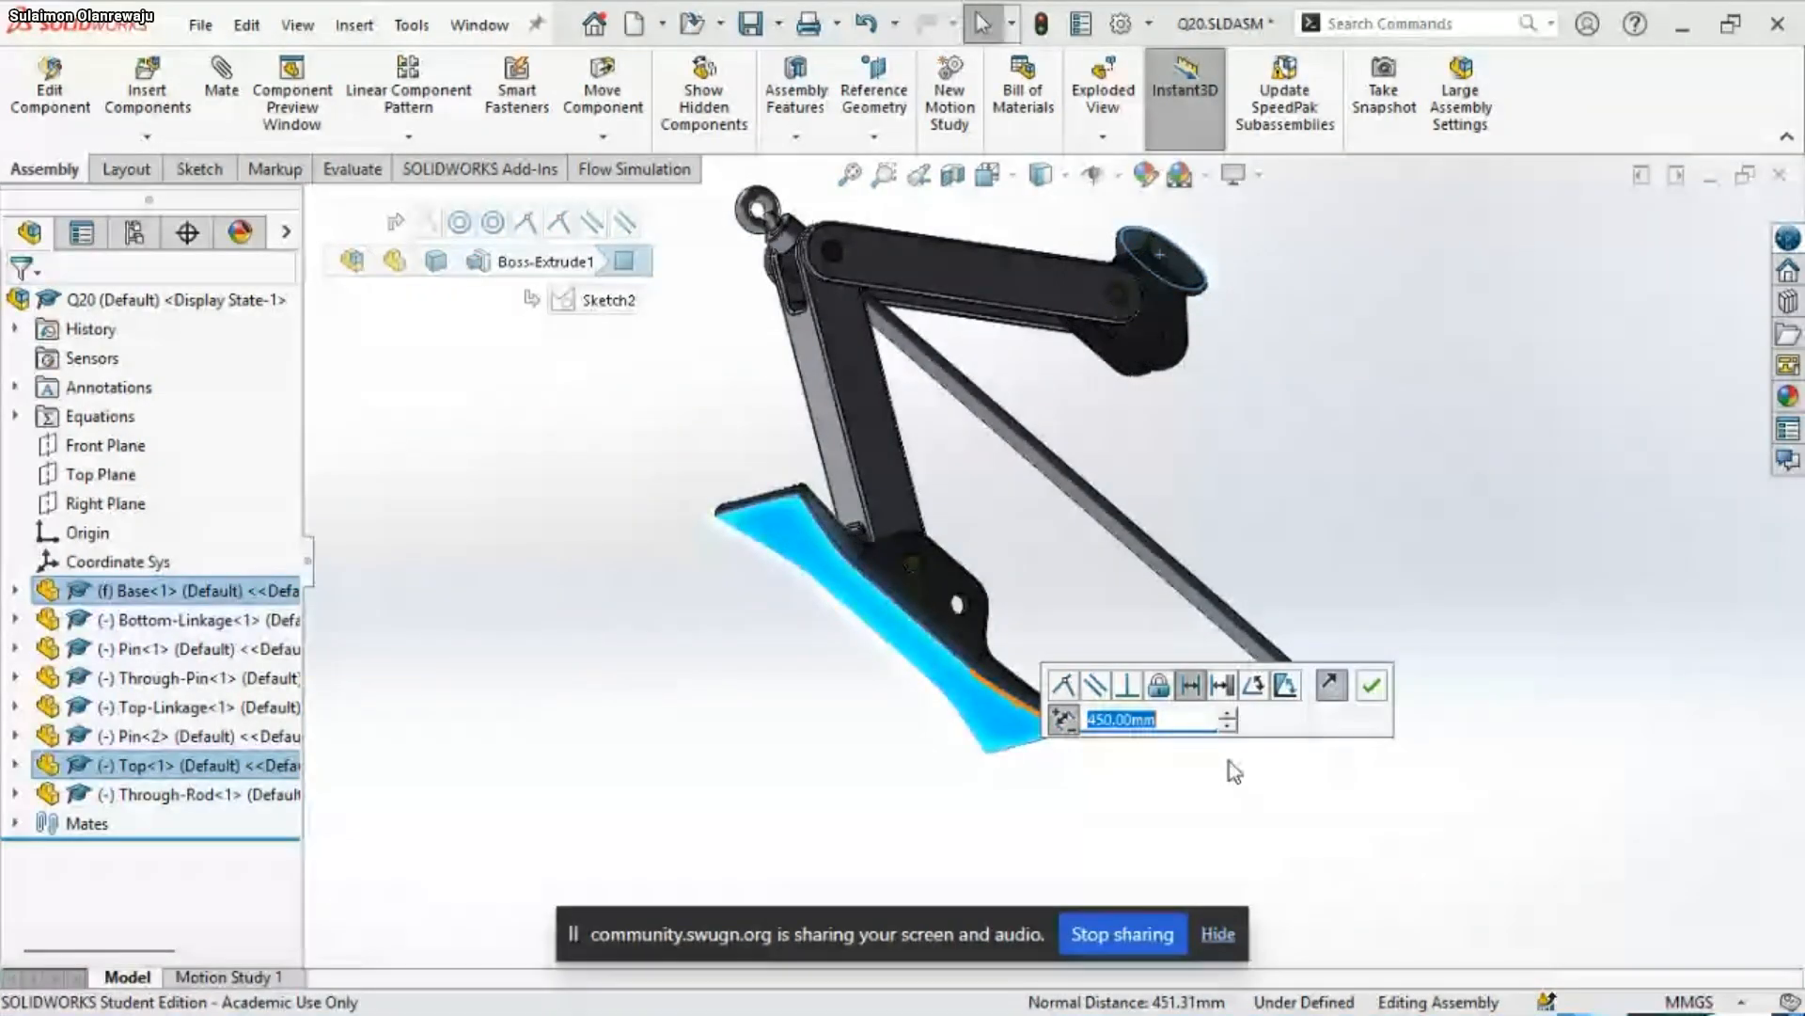
left_click(1371, 685)
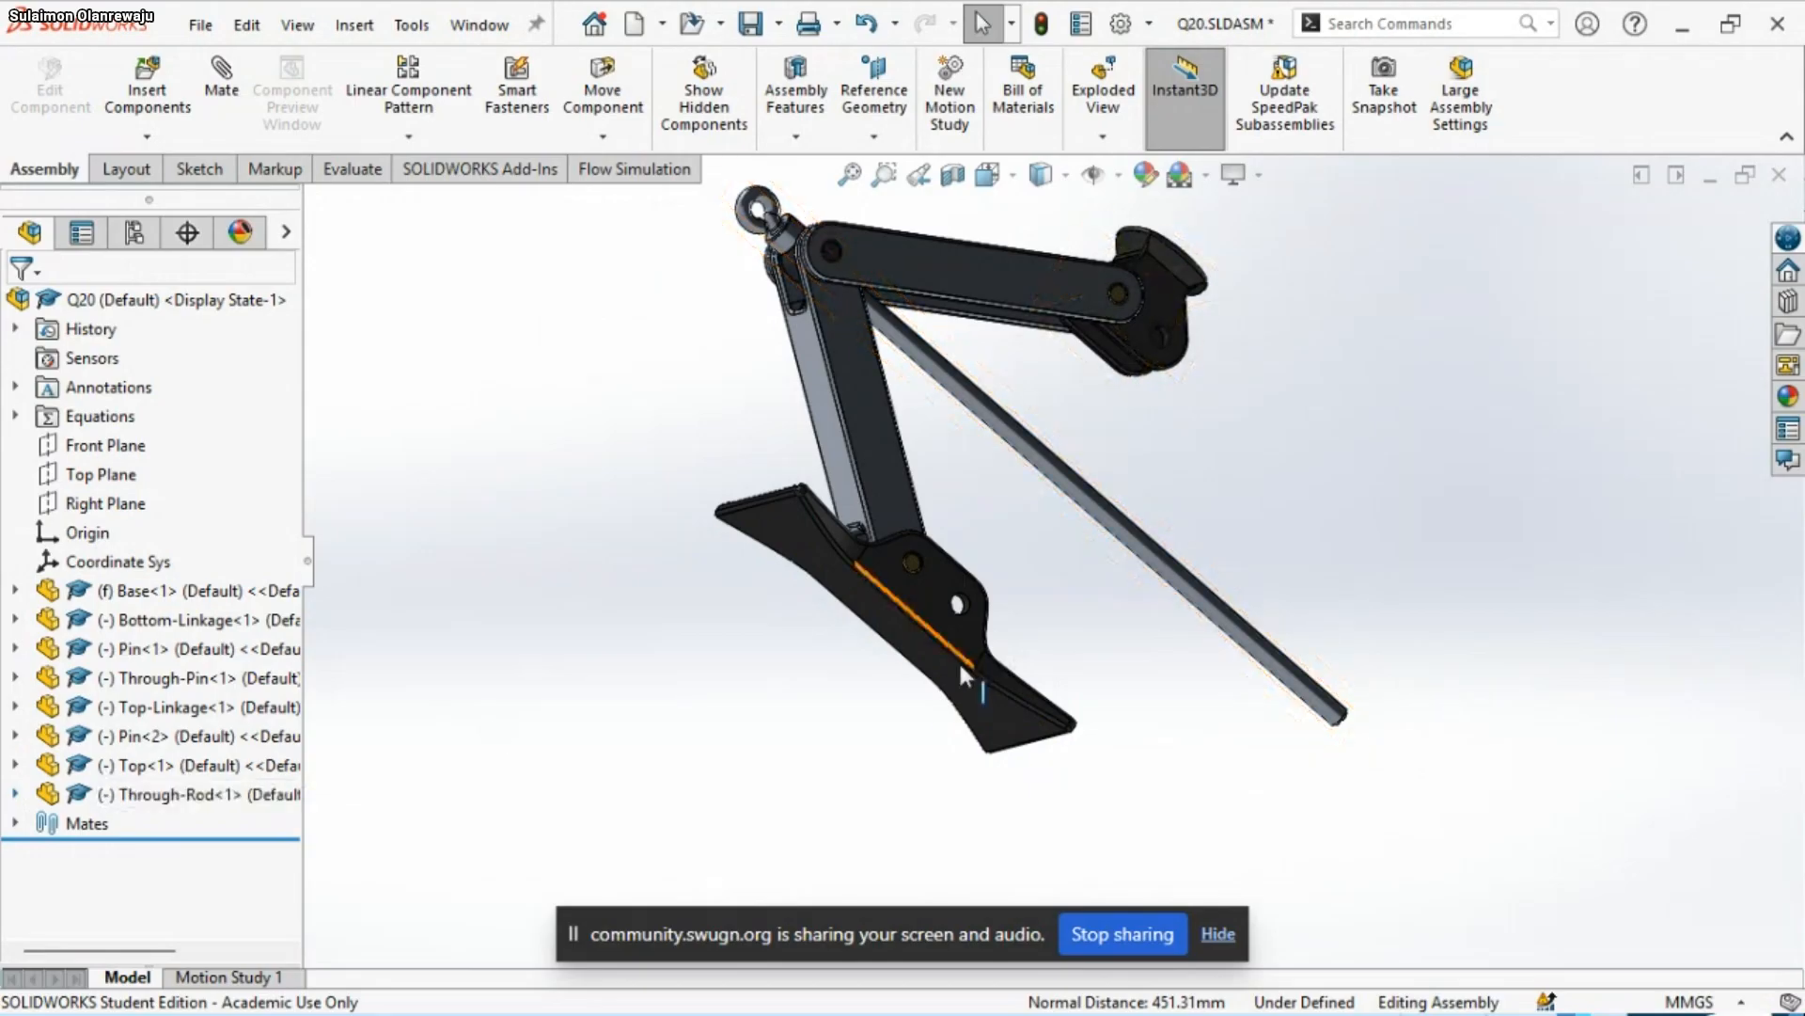
Link the dimension of the Distance2 mate between Top<1> and the Base to global variable A and rebuild the assembly
left_click(15, 825)
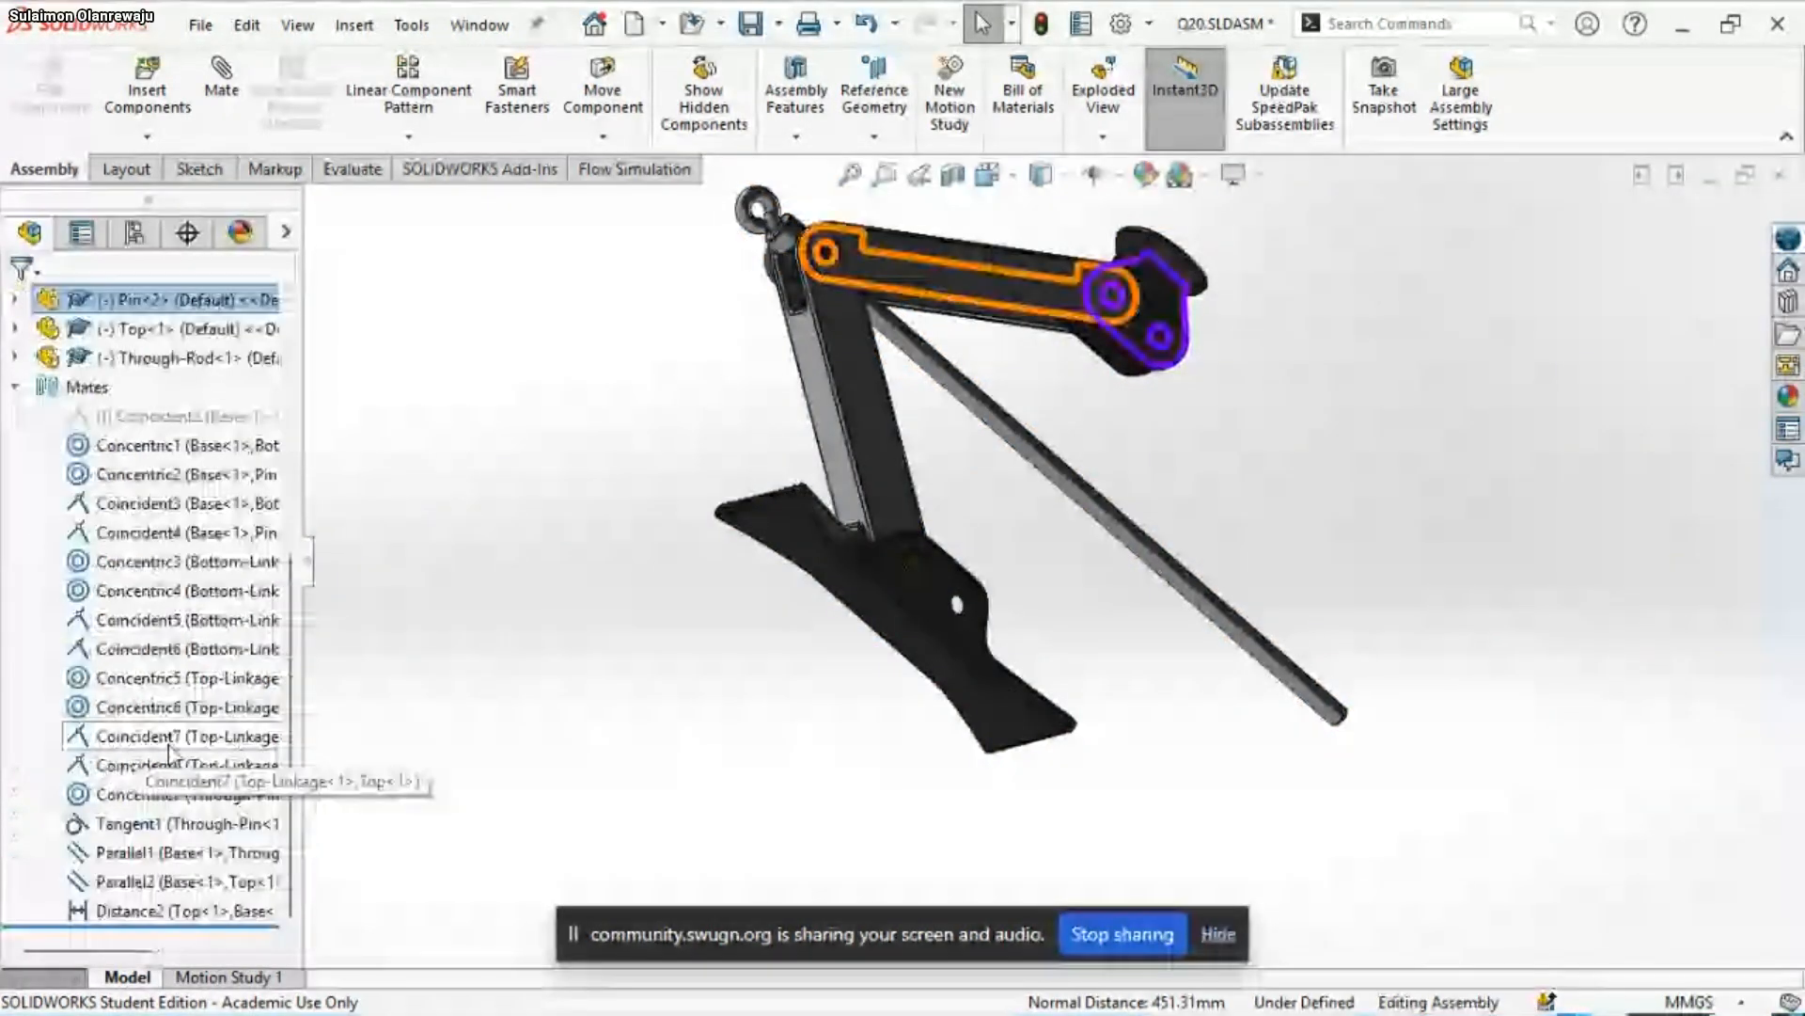
scroll(1096, 467, "up", 3)
scroll(1096, 467, "down", 2)
middle_click_drag(1059, 481, 987, 565)
left_click(120, 912)
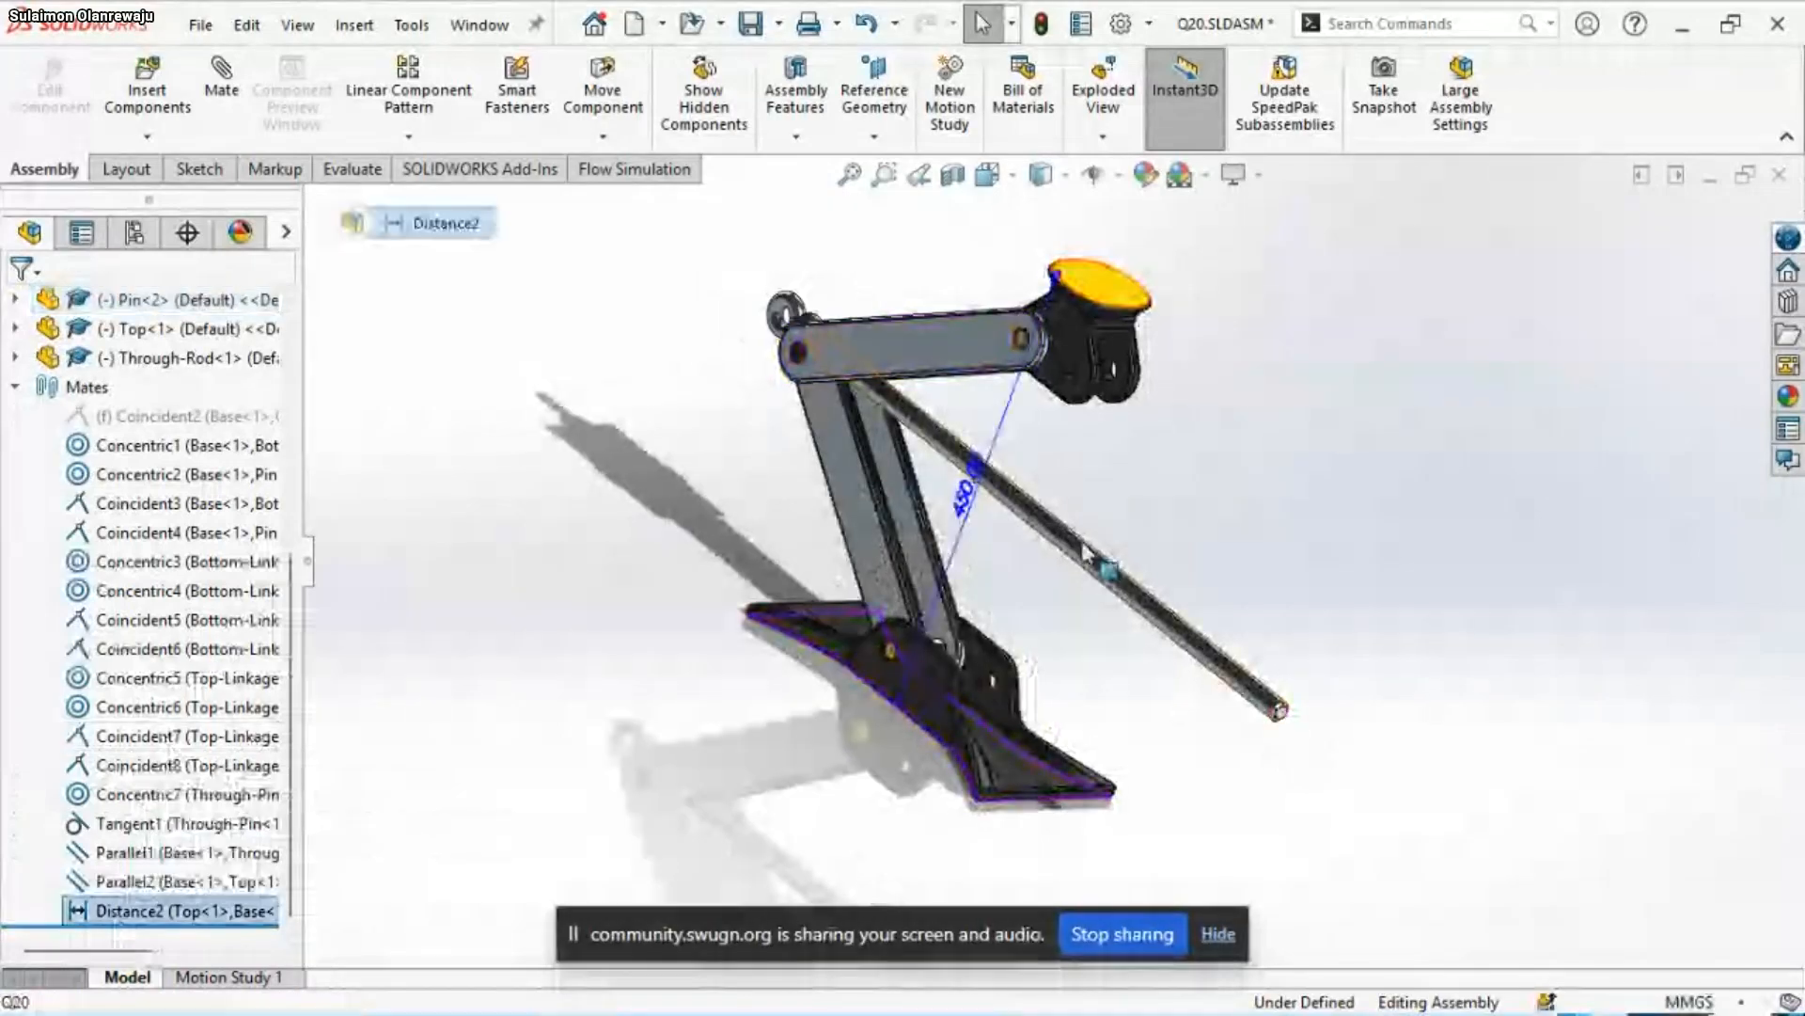
double_click(970, 515)
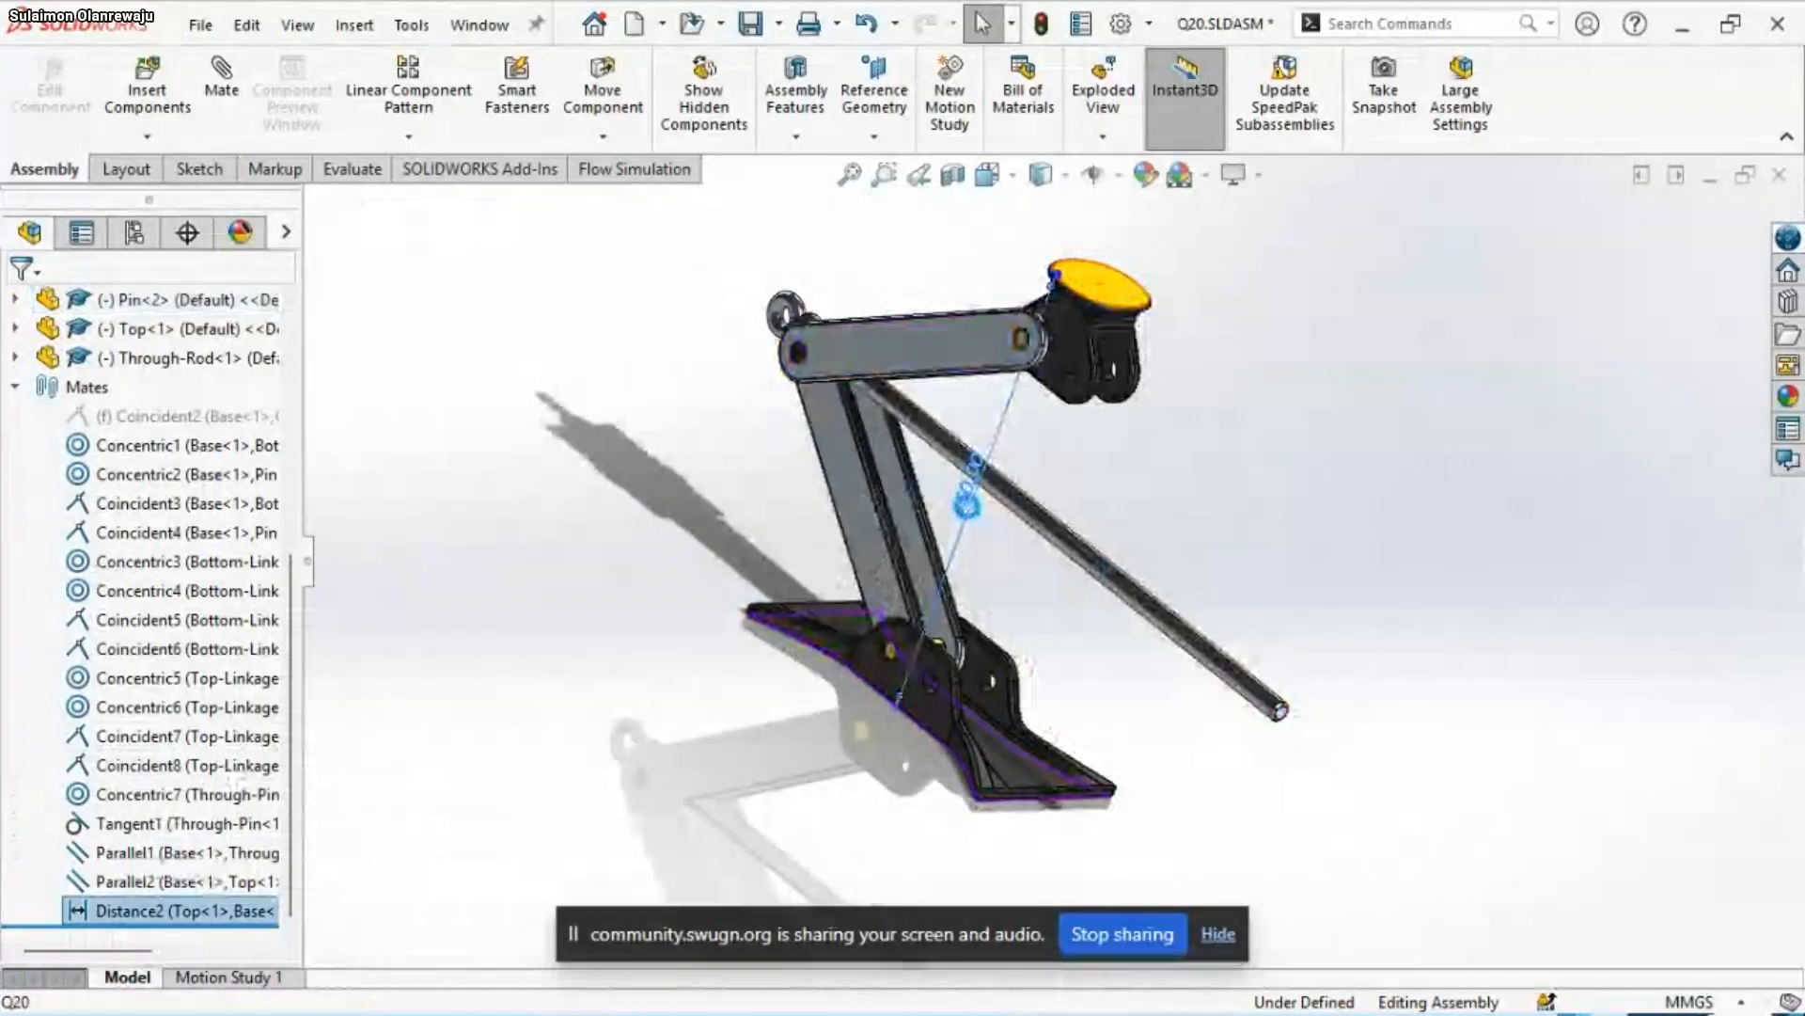
type("=a")
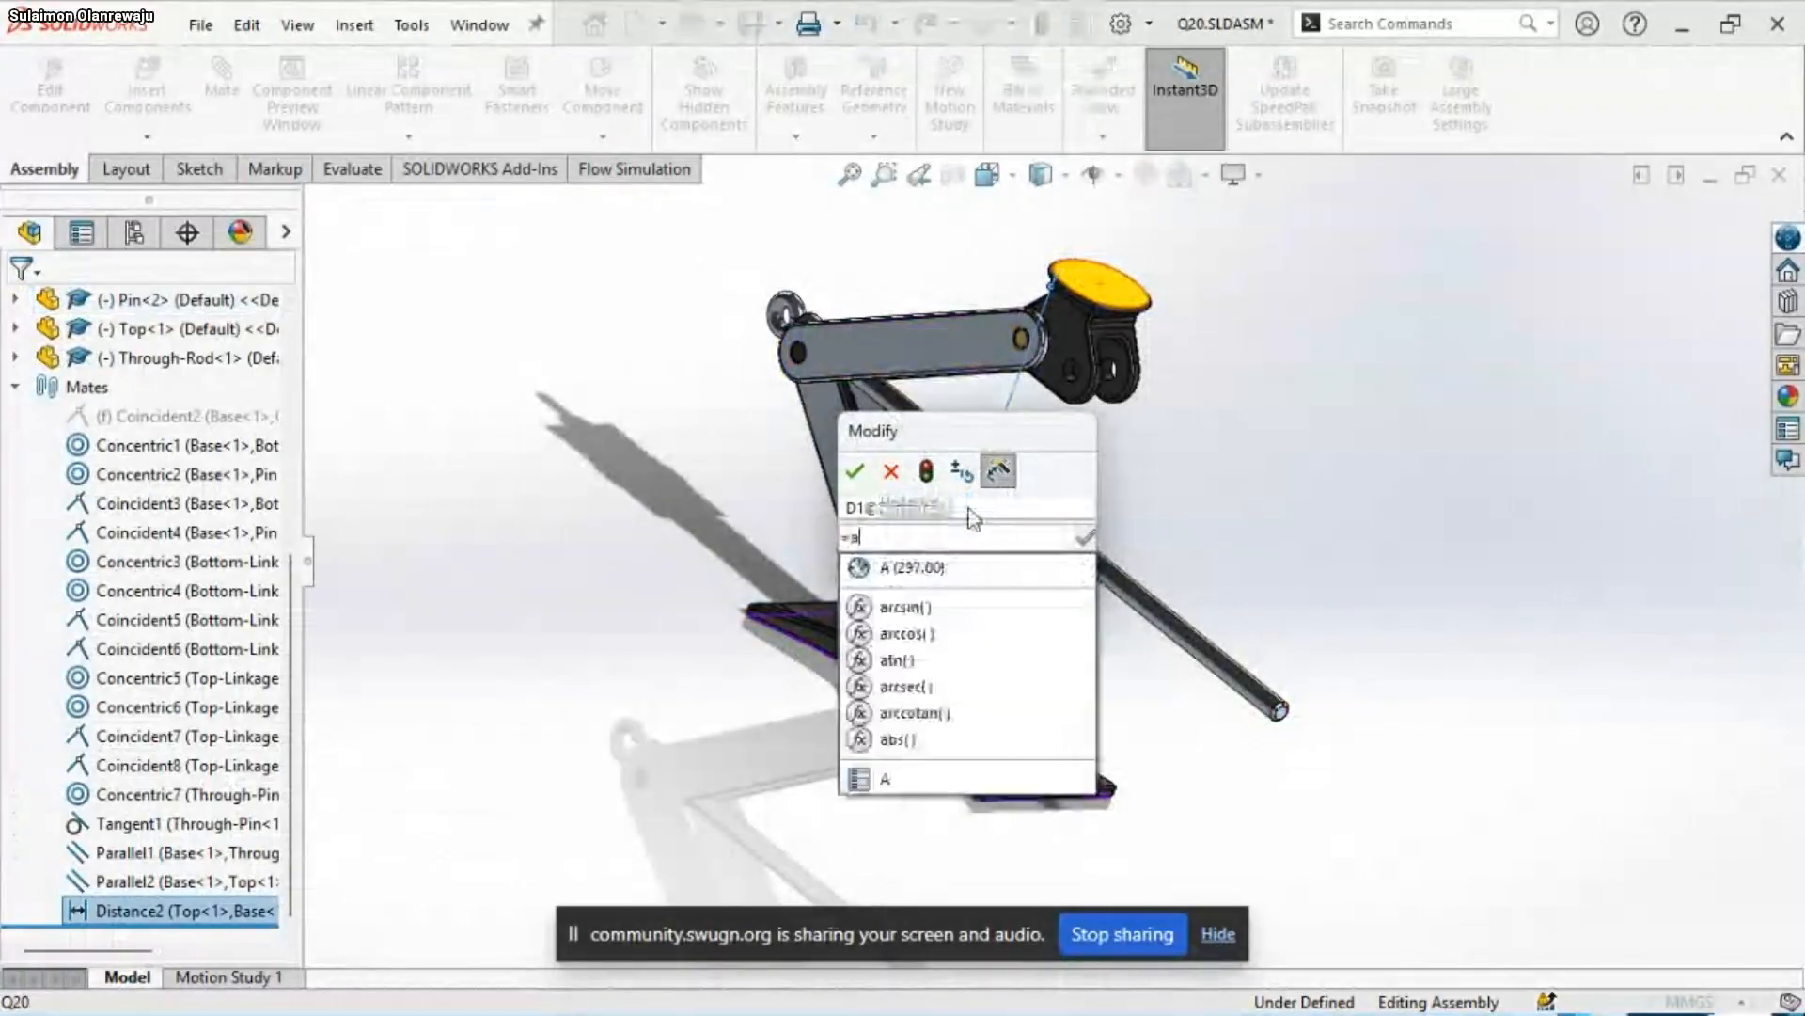
left_click(918, 574)
left_click(855, 473)
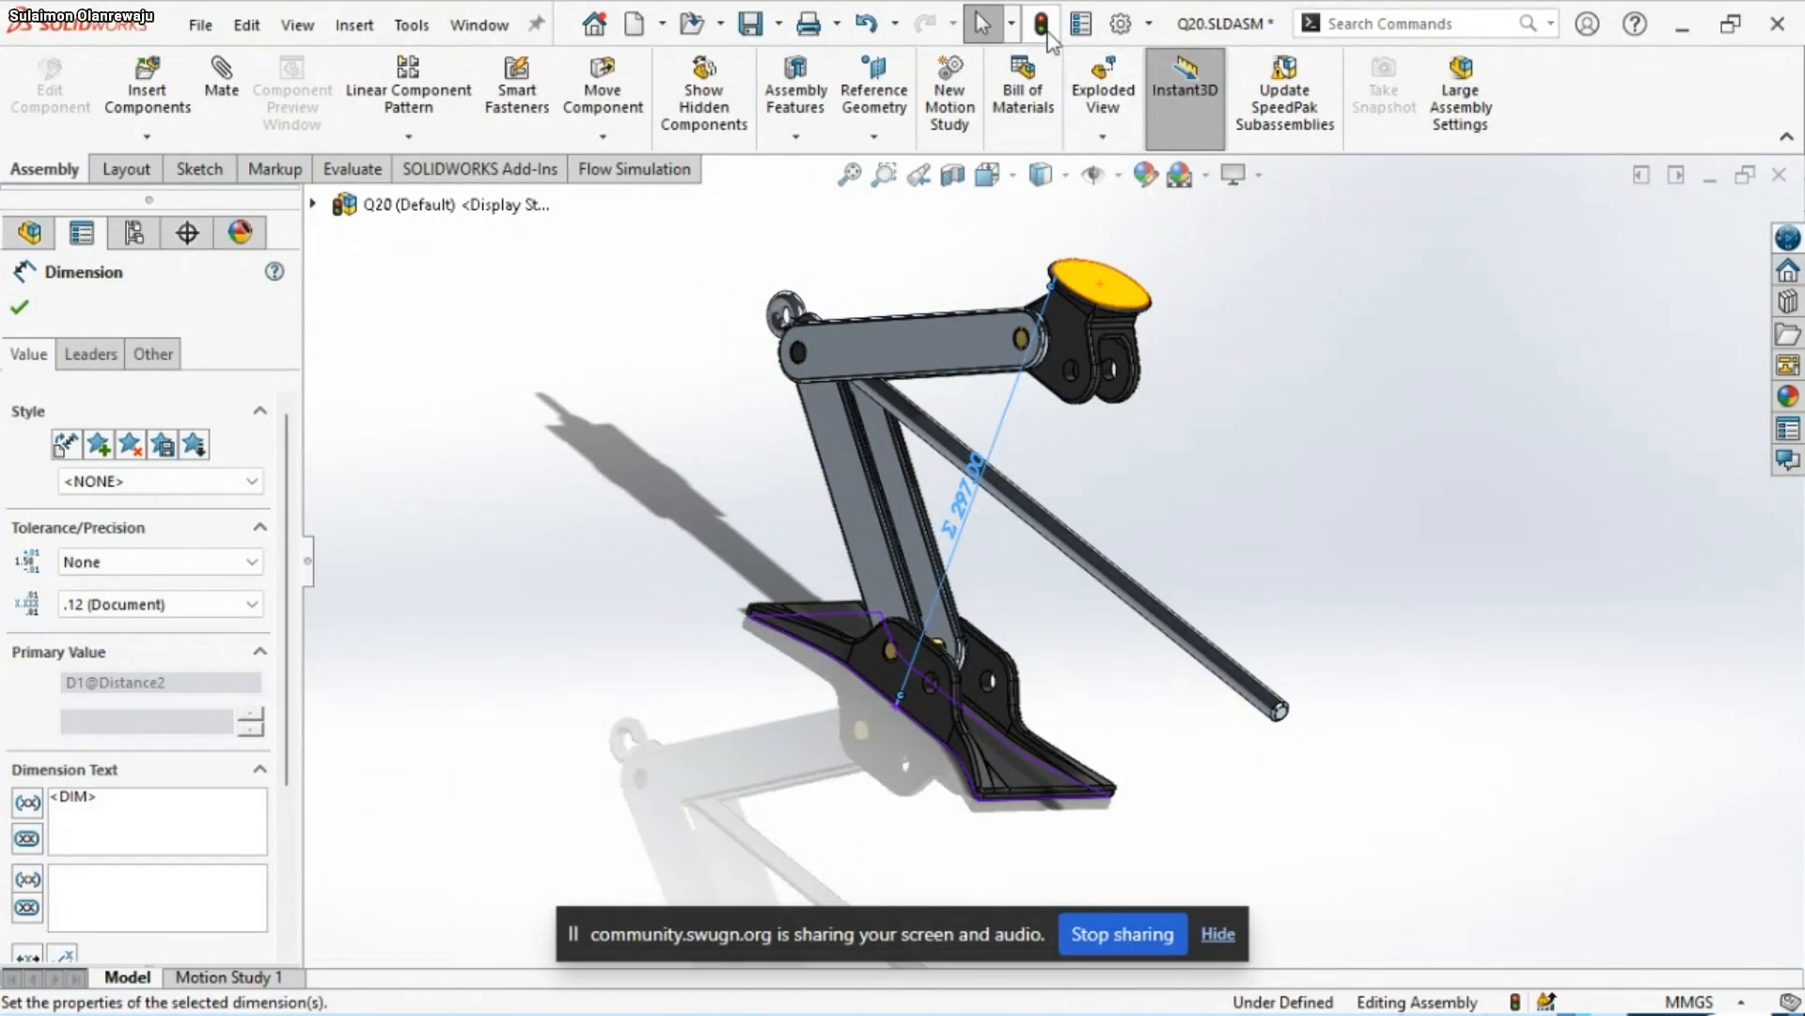
left_click(1041, 25)
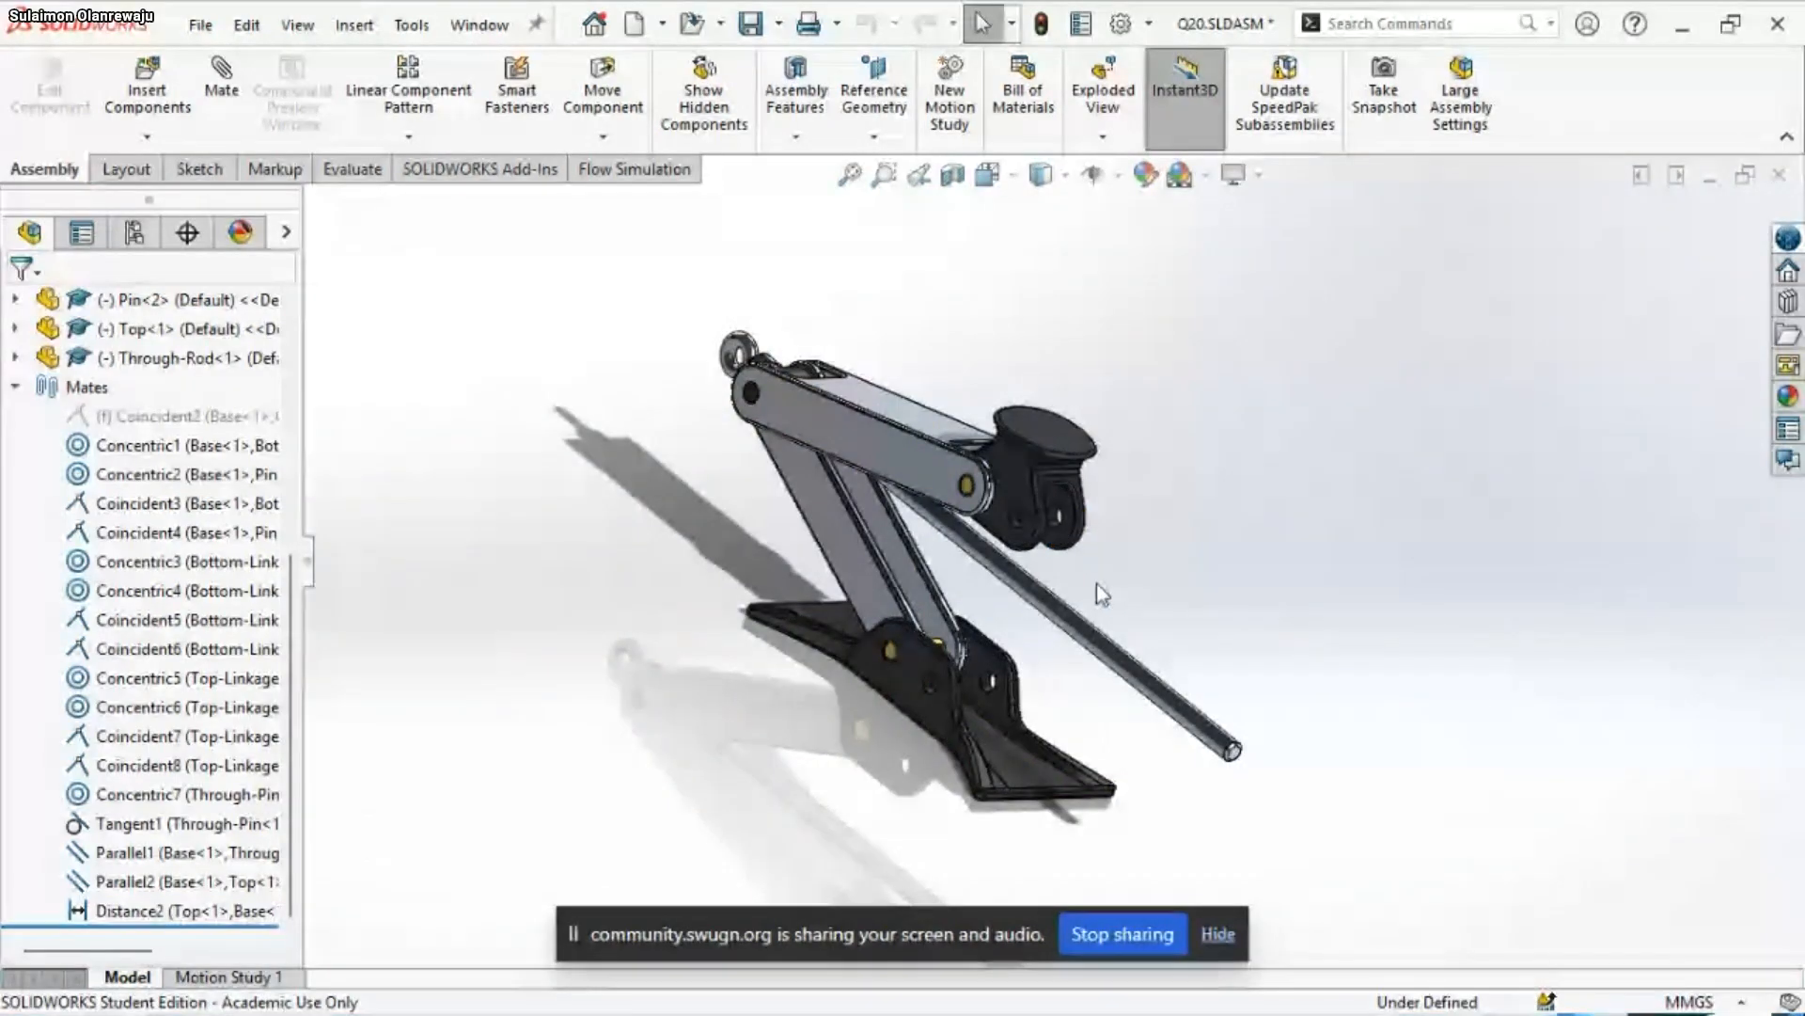
Start Copy with Mates for Bottom-Linkage<1>, Pin<1>, Through-Pin<1>, Top-Linkage<1> and Pin<2>
mouse_move(1181, 612)
middle_mouse_down()
mouse_move(1281, 621)
mouse_move(1193, 593)
middle_mouse_up()
scroll(1070, 536, "down", 3)
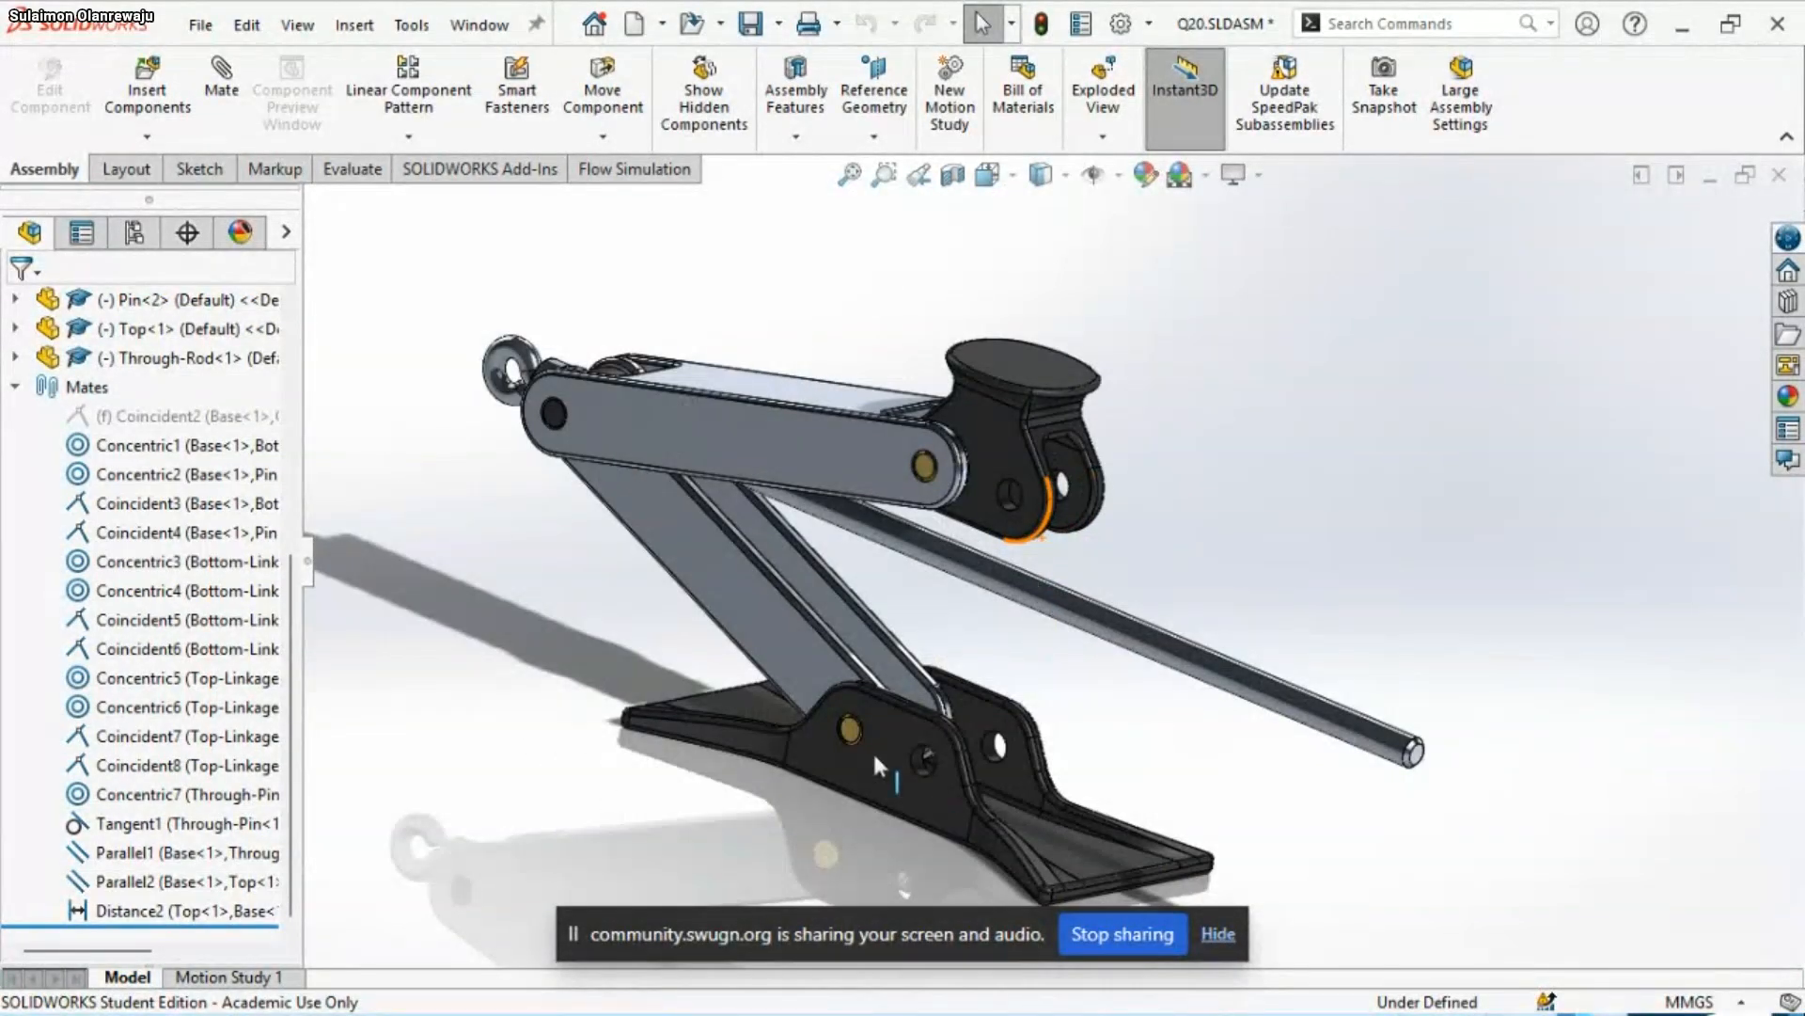
left_click(15, 387)
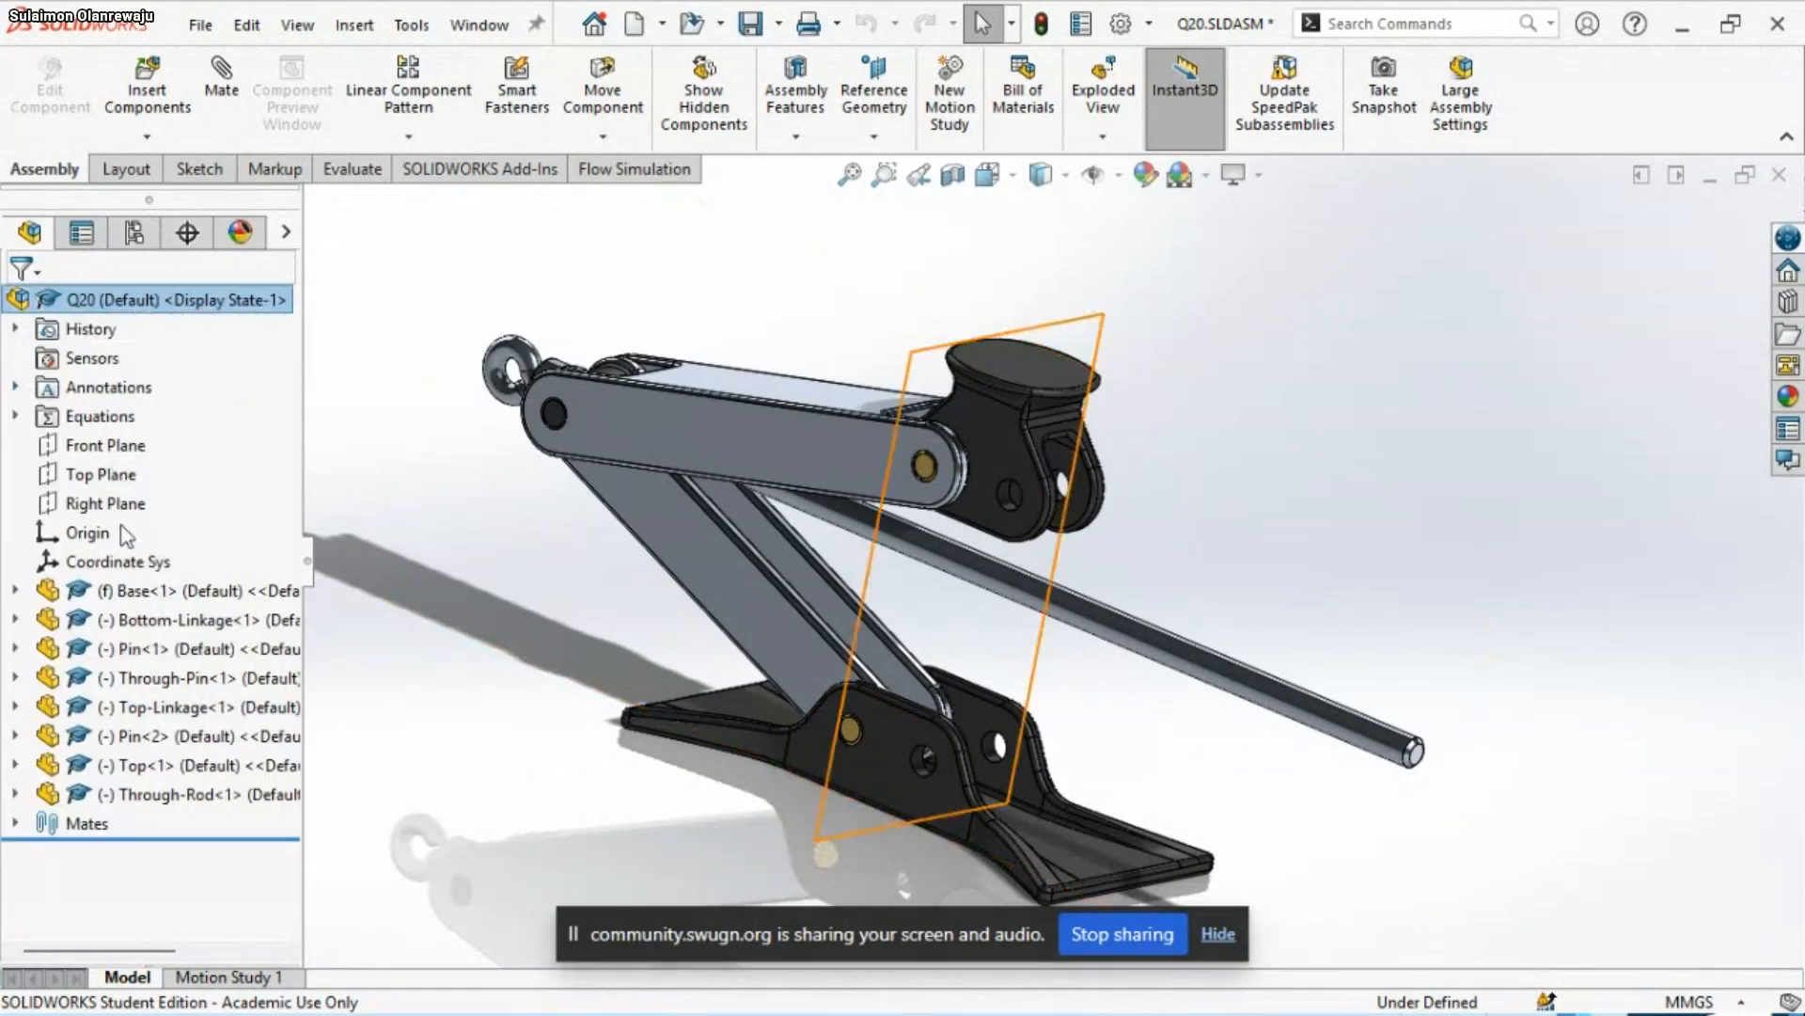
left_click(160, 620)
left_click(149, 649, "ctrl")
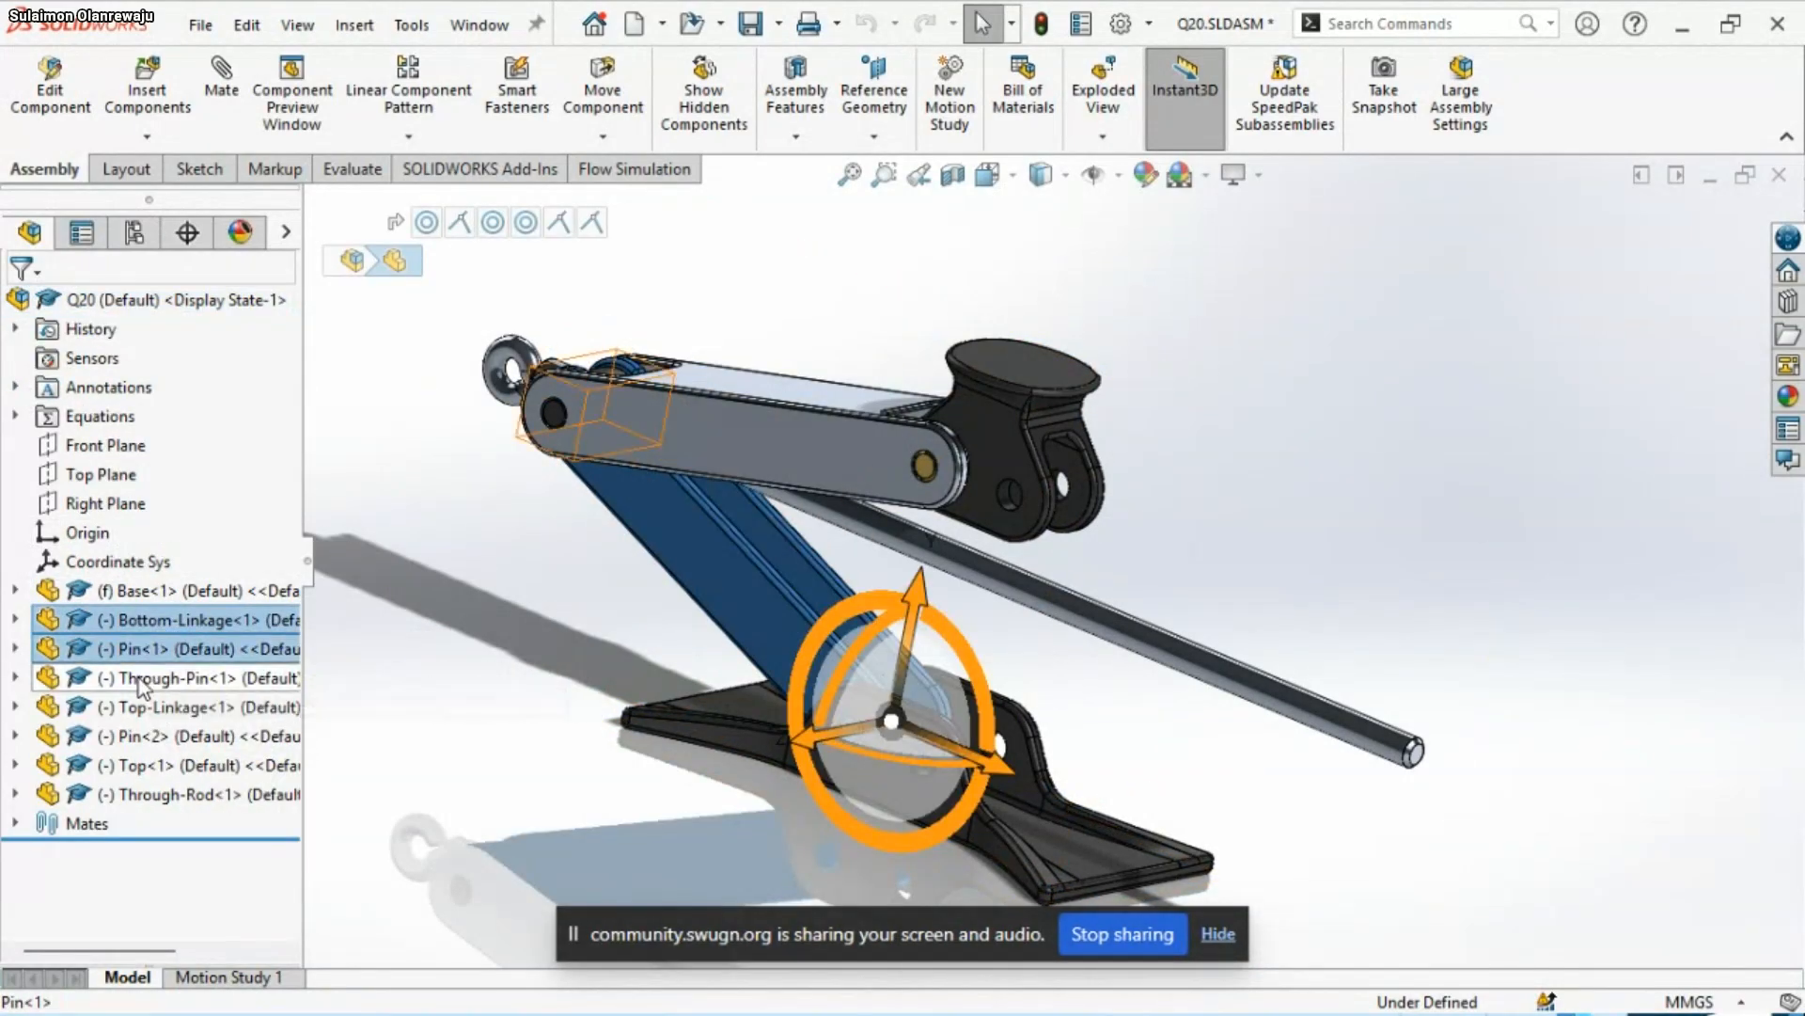
left_click(137, 678, "ctrl")
left_click(136, 707, "ctrl")
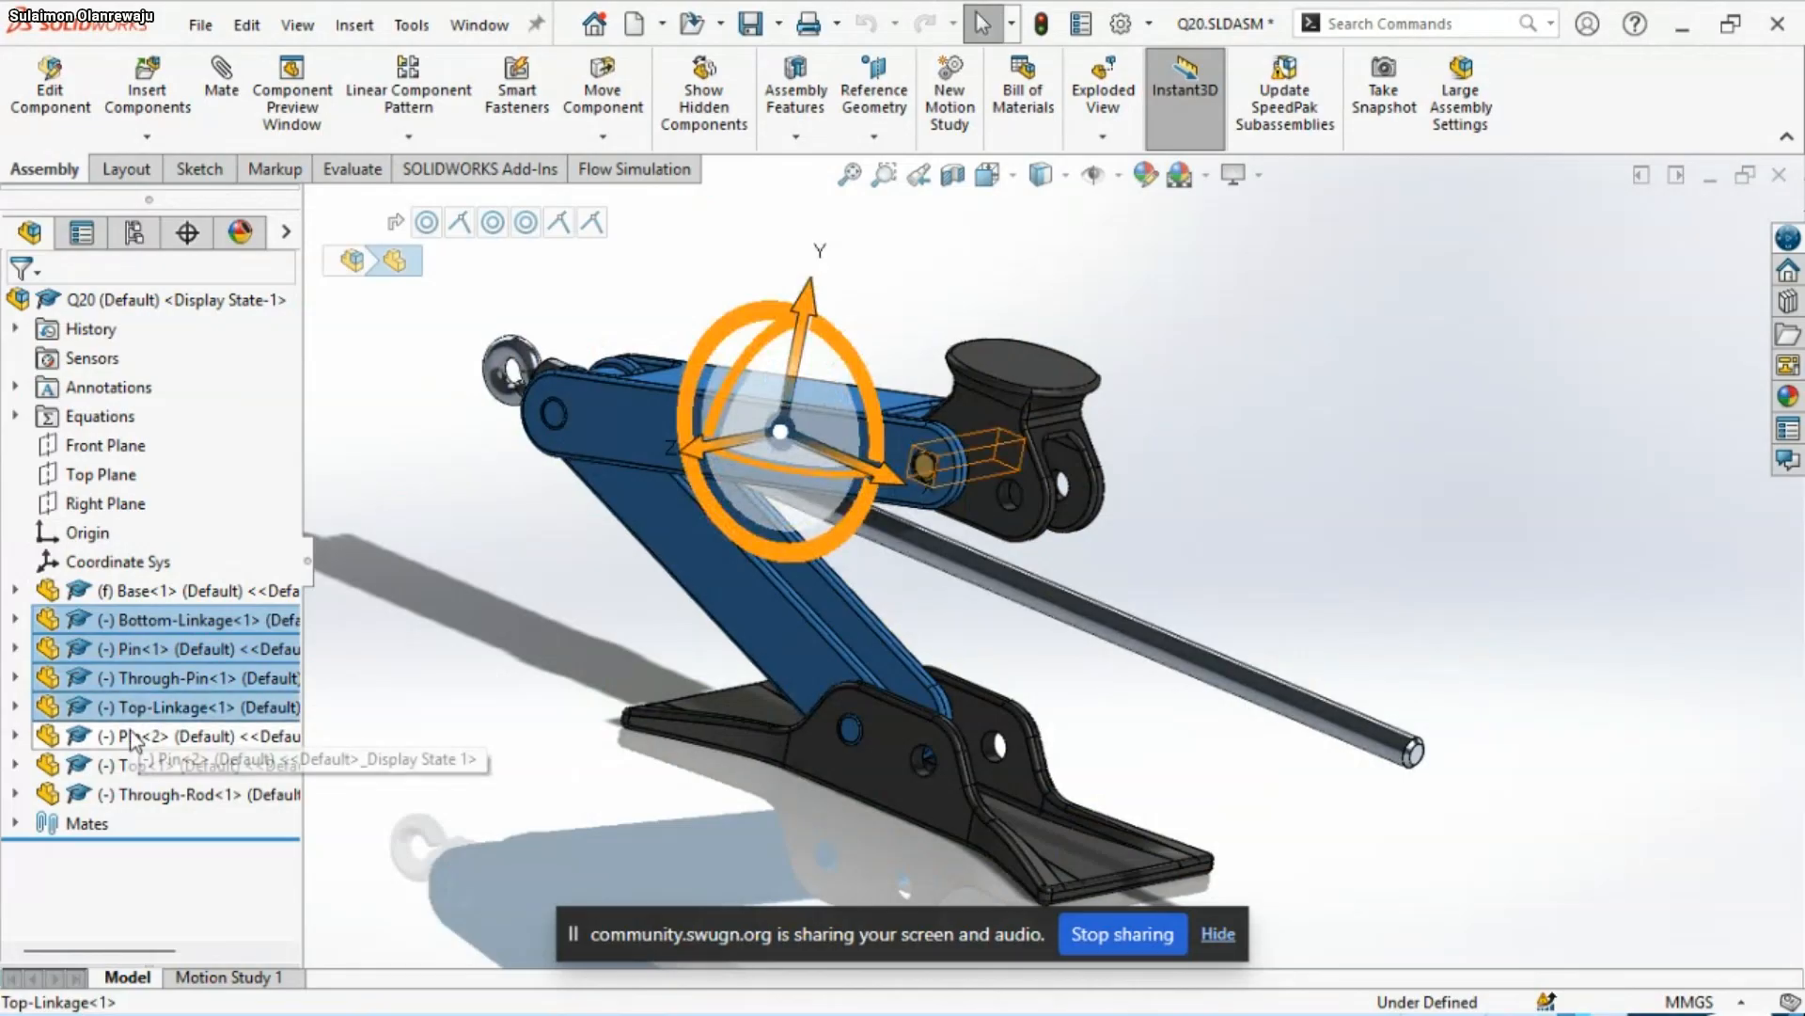
left_click(129, 738, "ctrl")
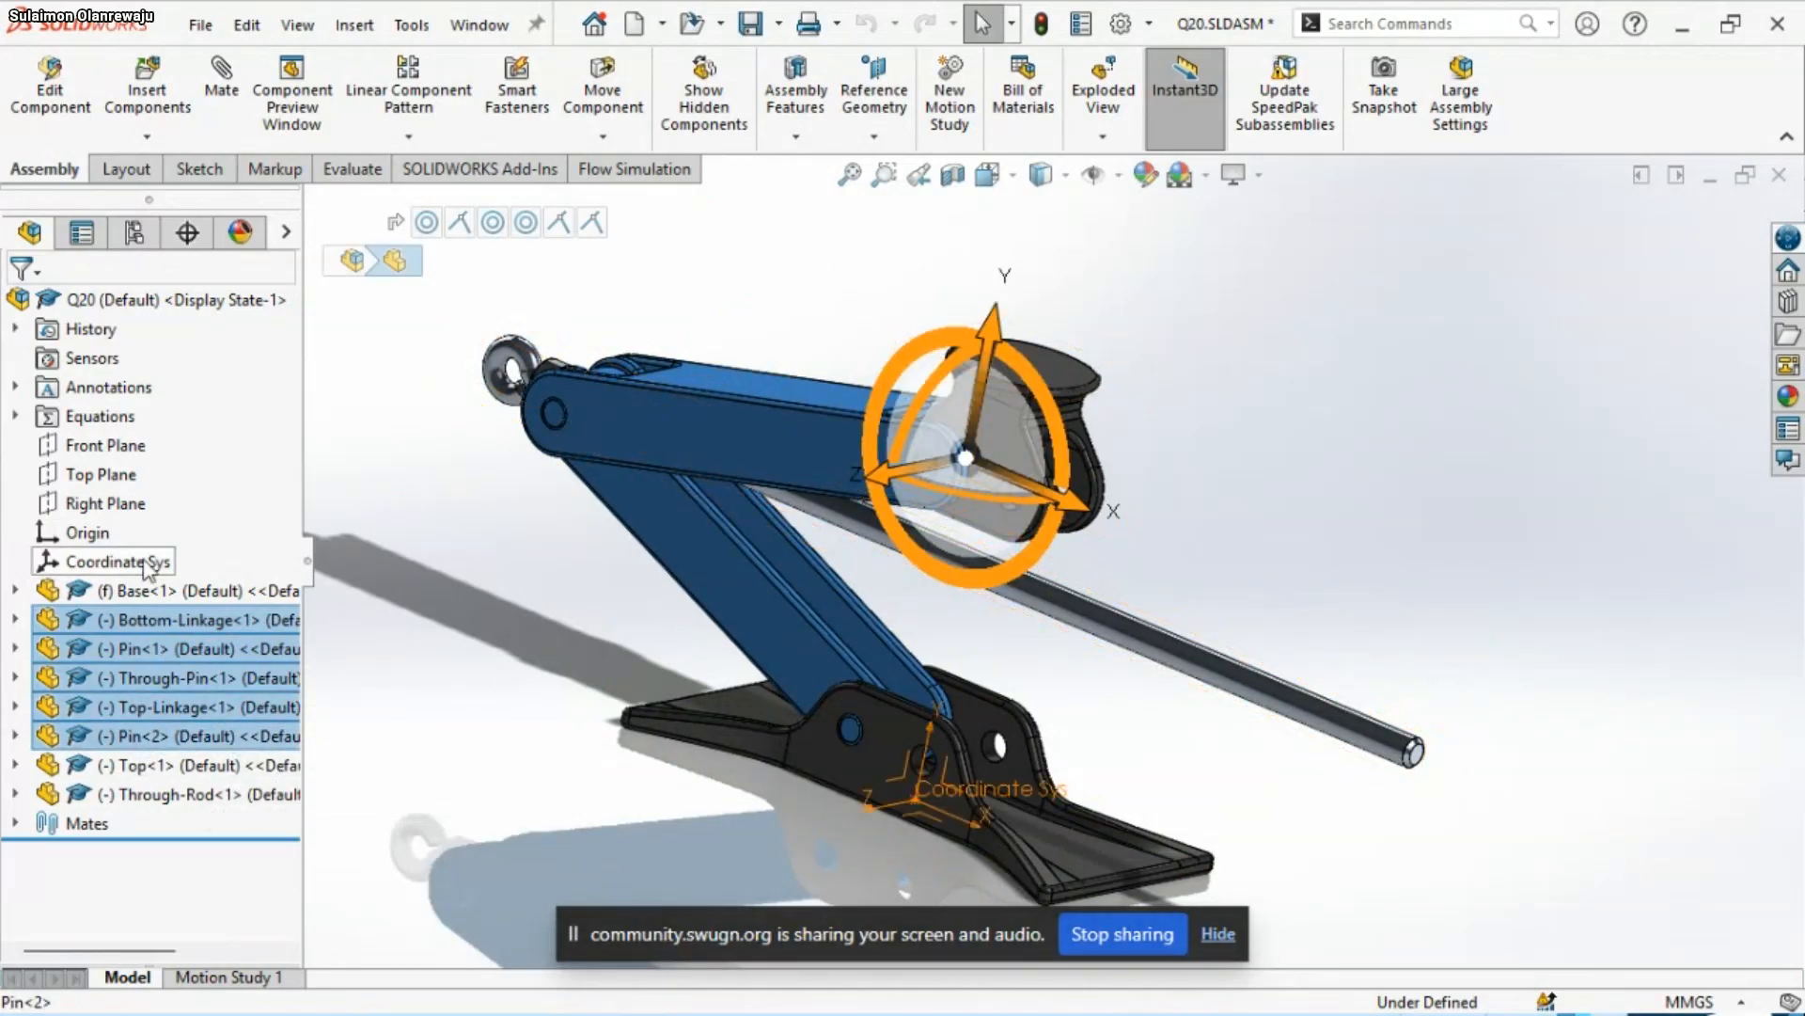
right_click(148, 628)
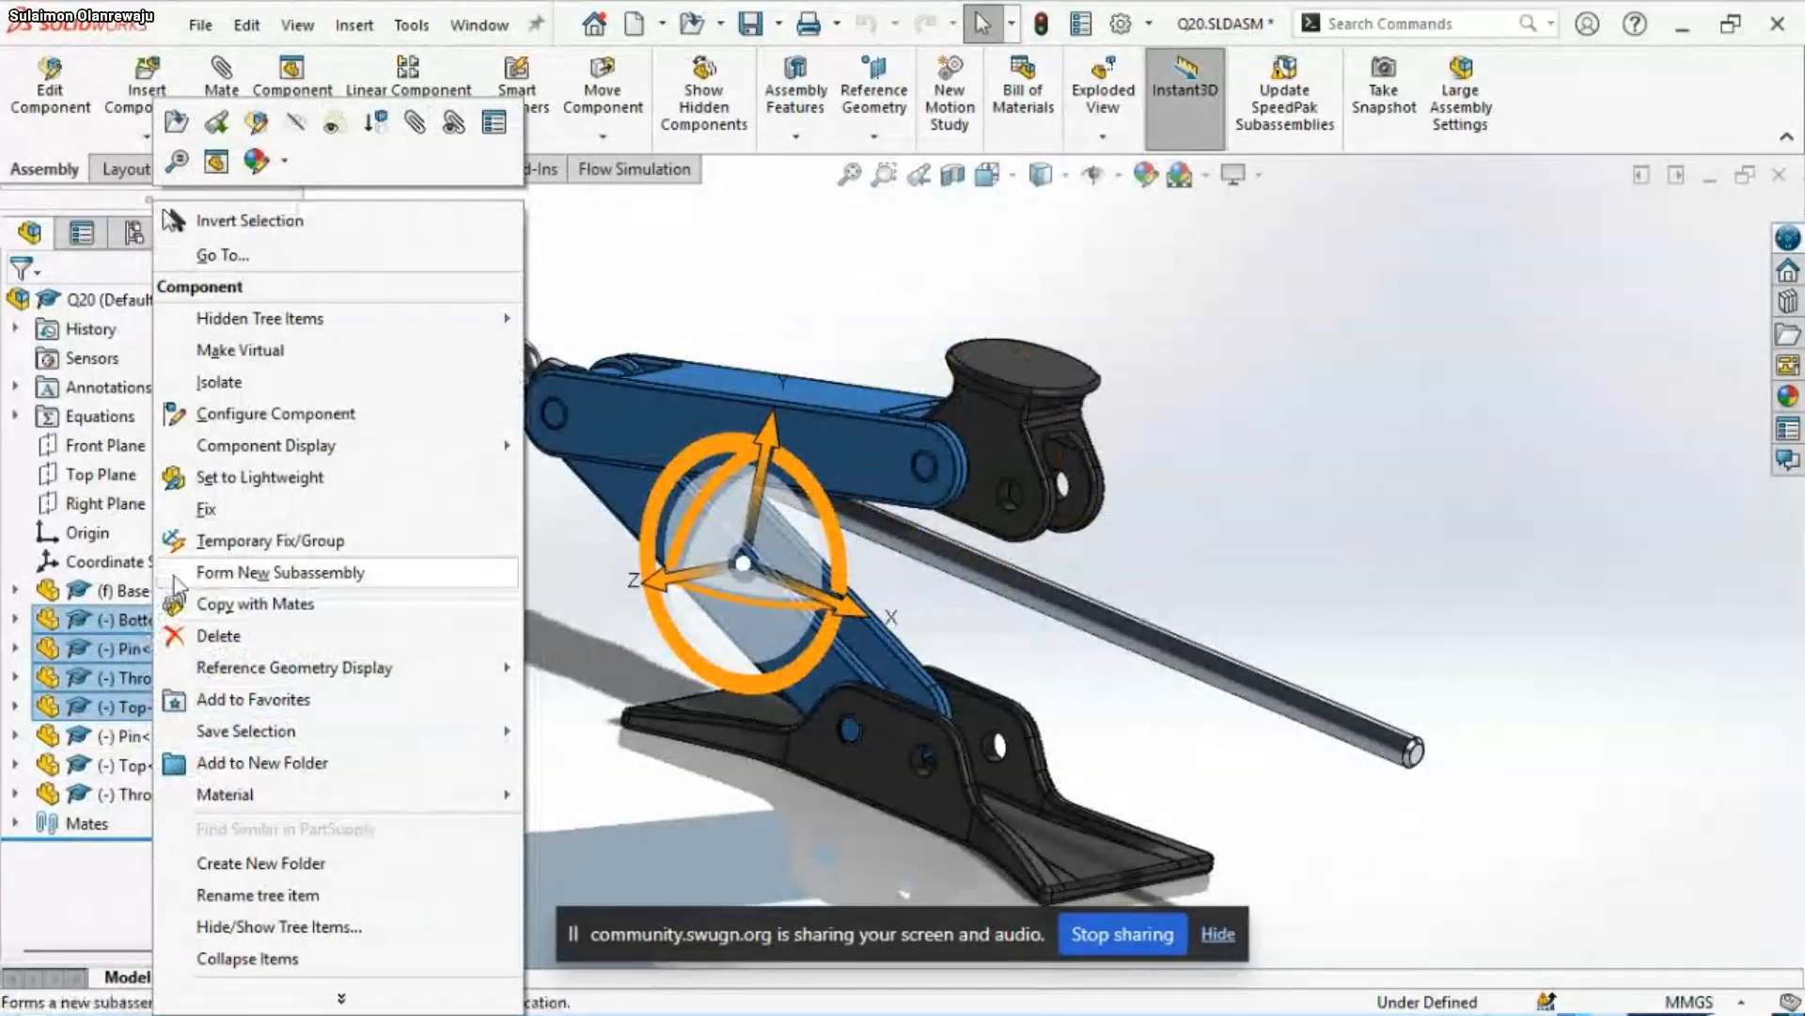
left_click(281, 616)
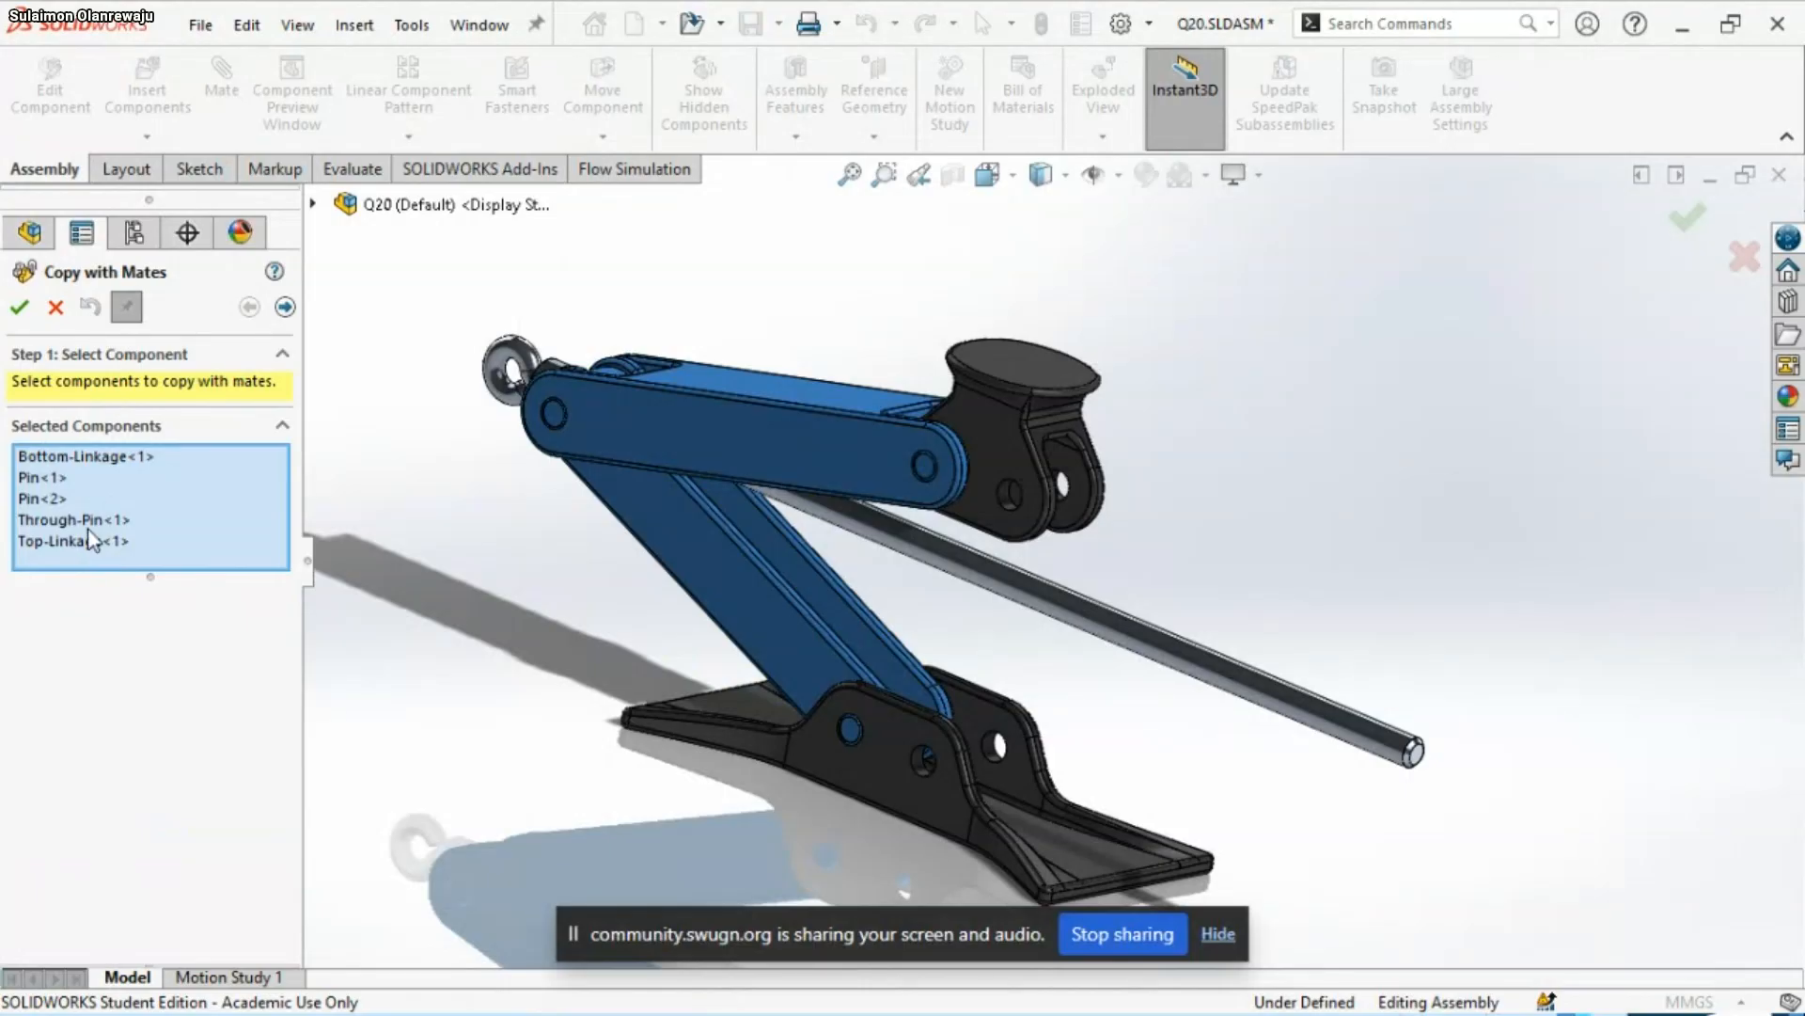
Check both pins in the list of components to copy, and continue to the mate references
left_click(43, 495)
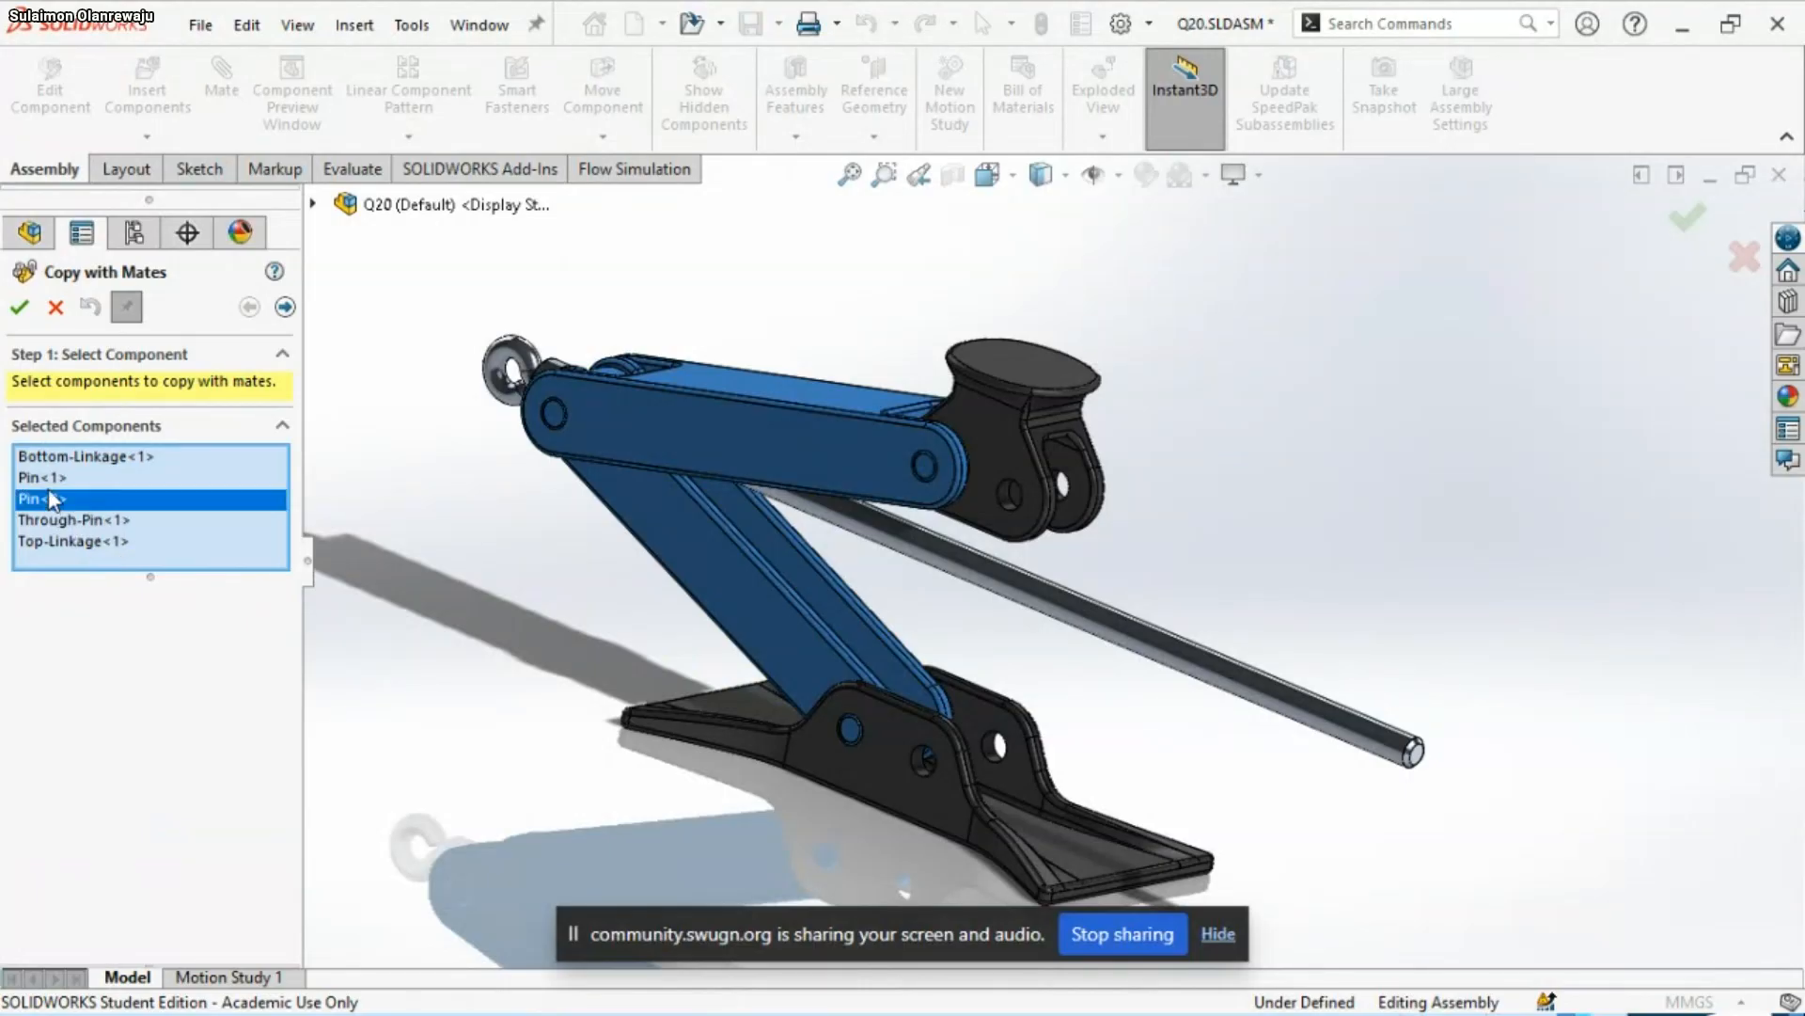
left_click(53, 479)
left_click(51, 496)
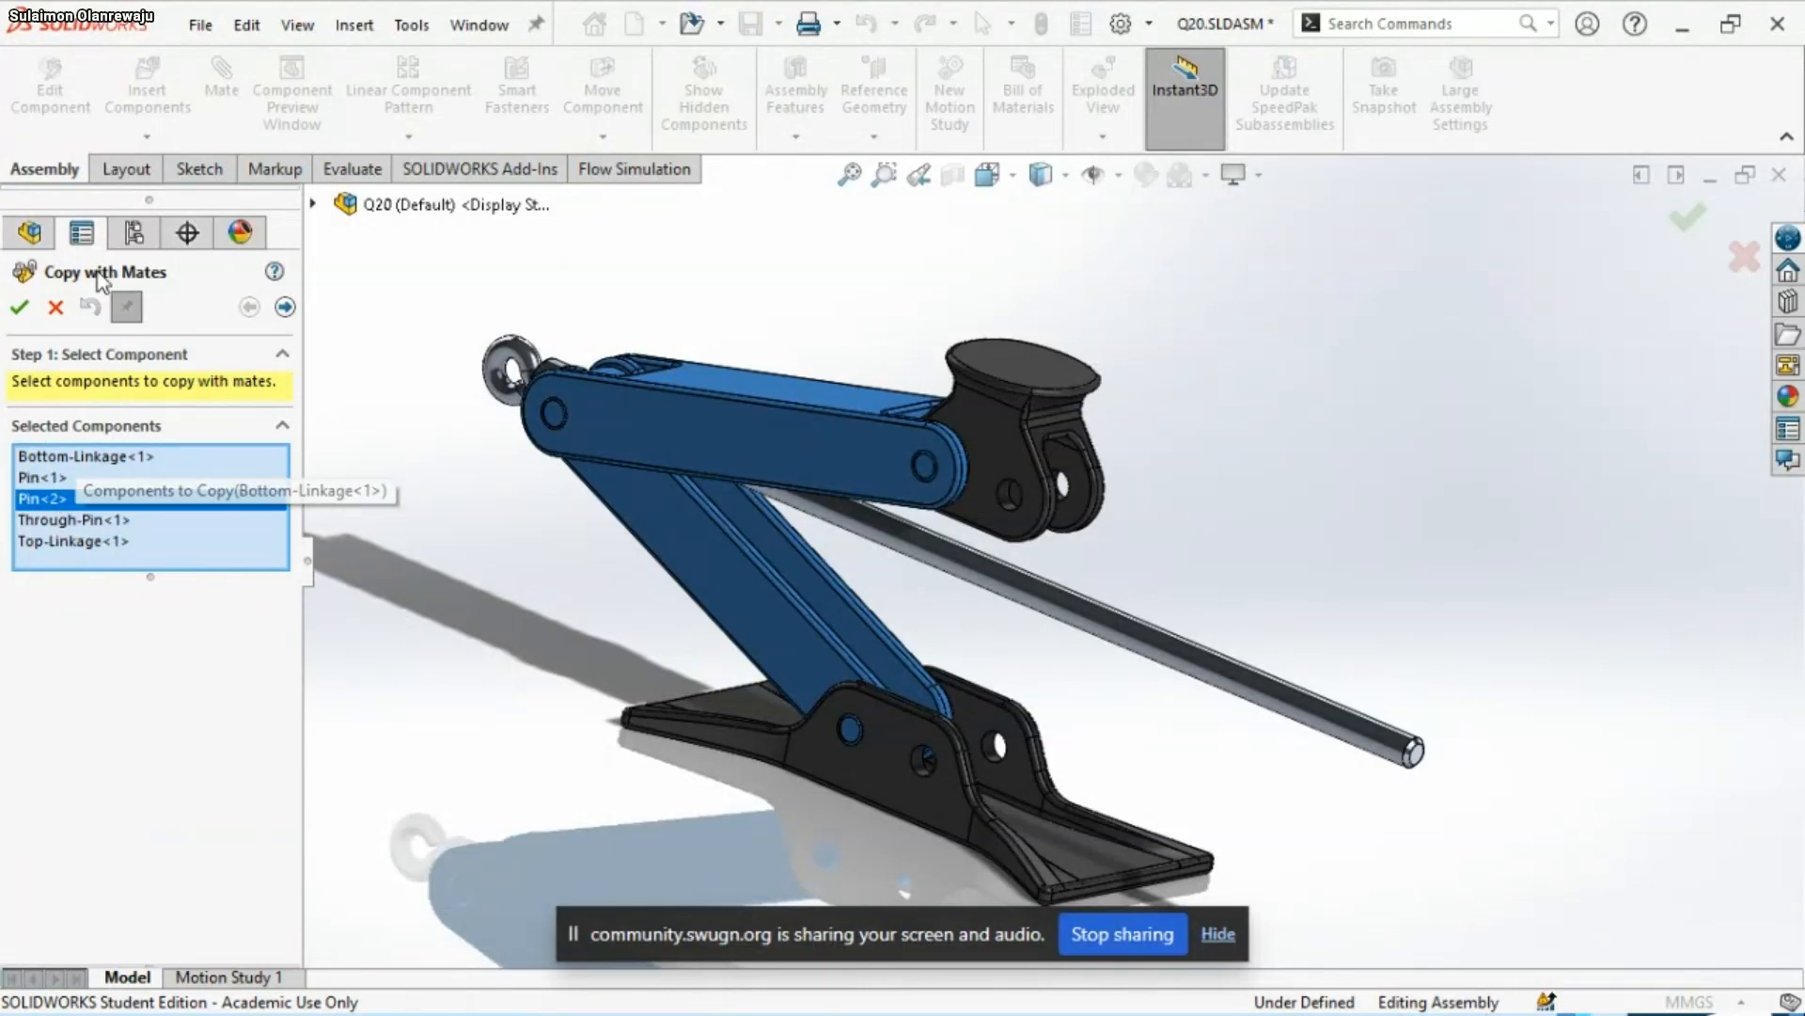
left_click(313, 205)
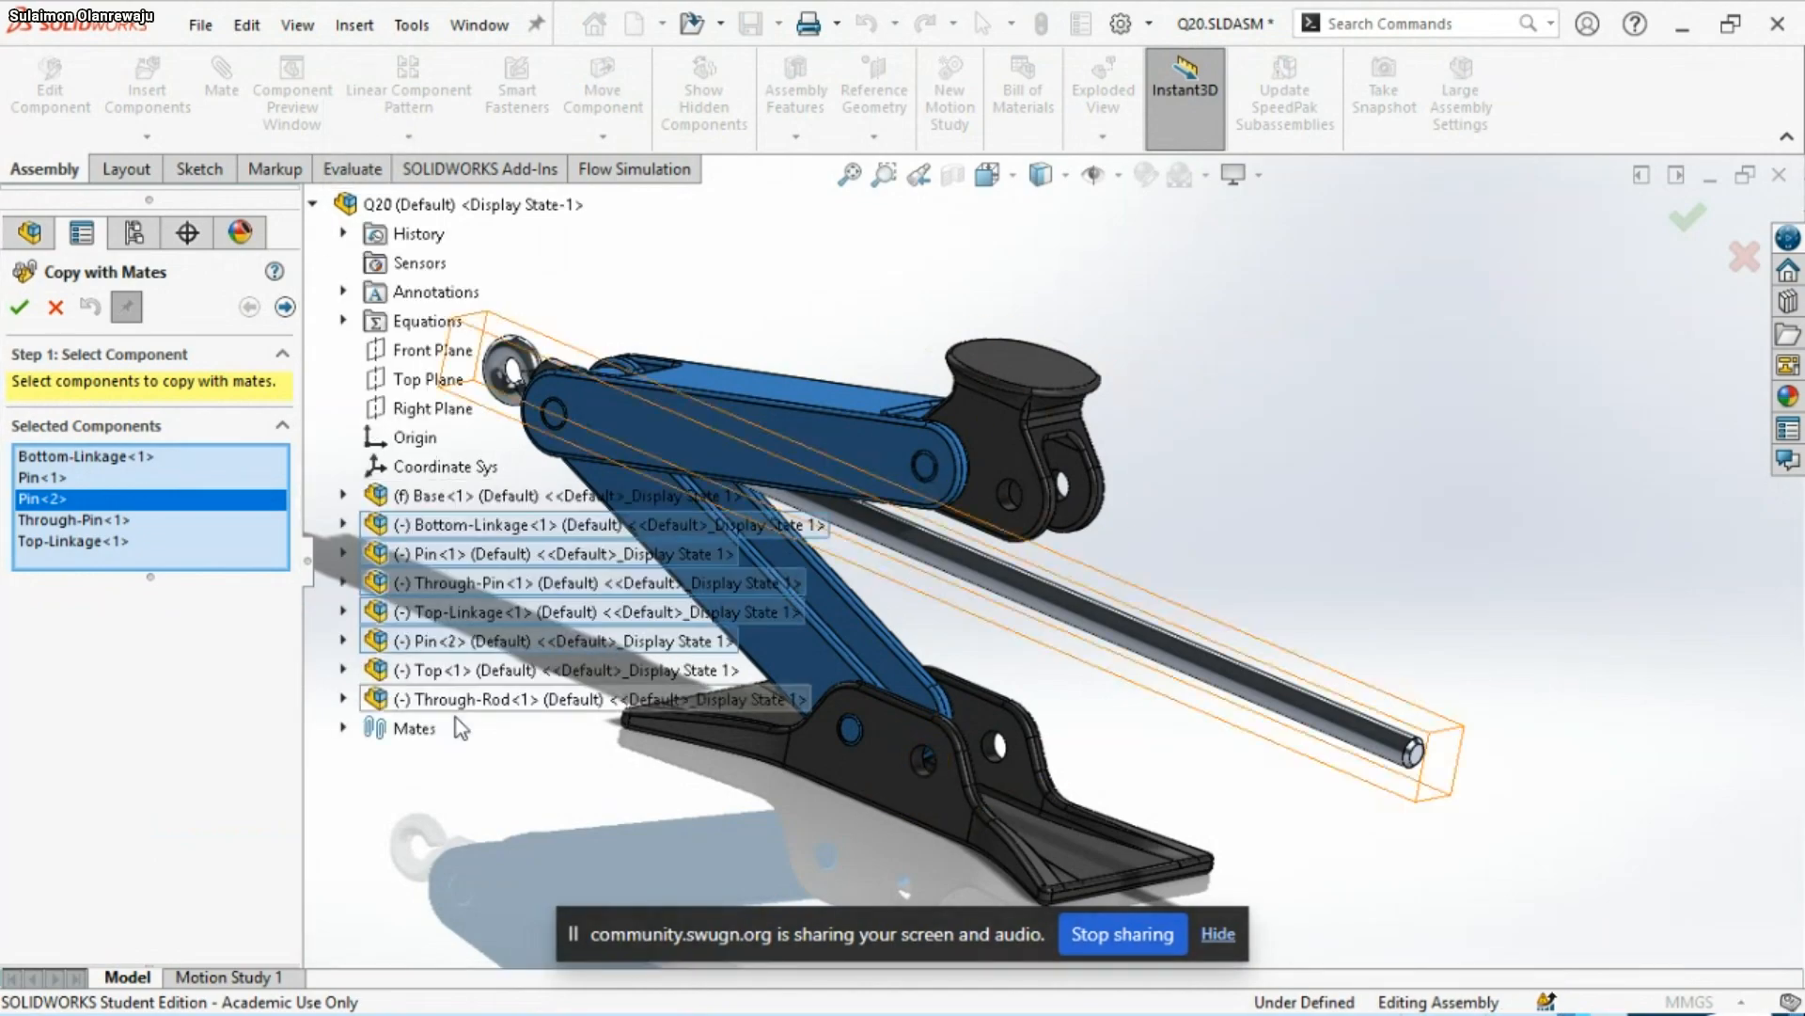
left_click(141, 308)
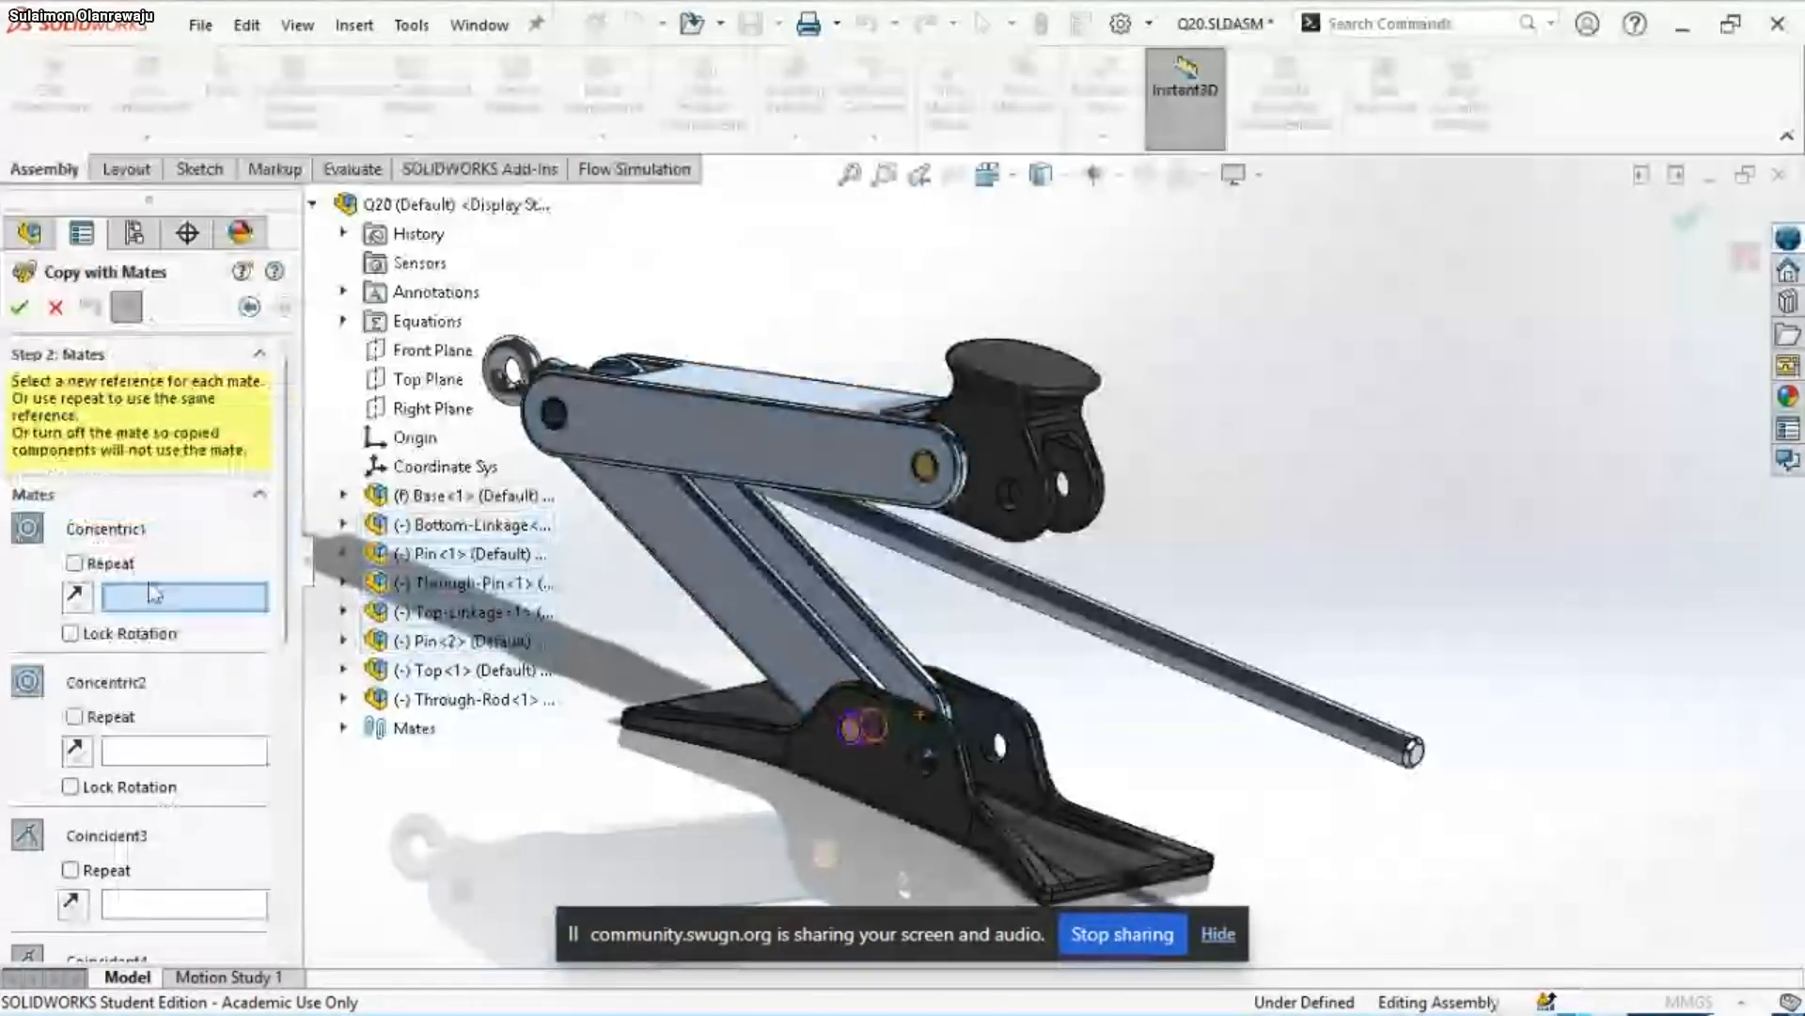
Assign the Base's free pin-hole faces as the new references for the copied Concentric1 and Concentric2 mates
scroll(964, 773, "down", 4)
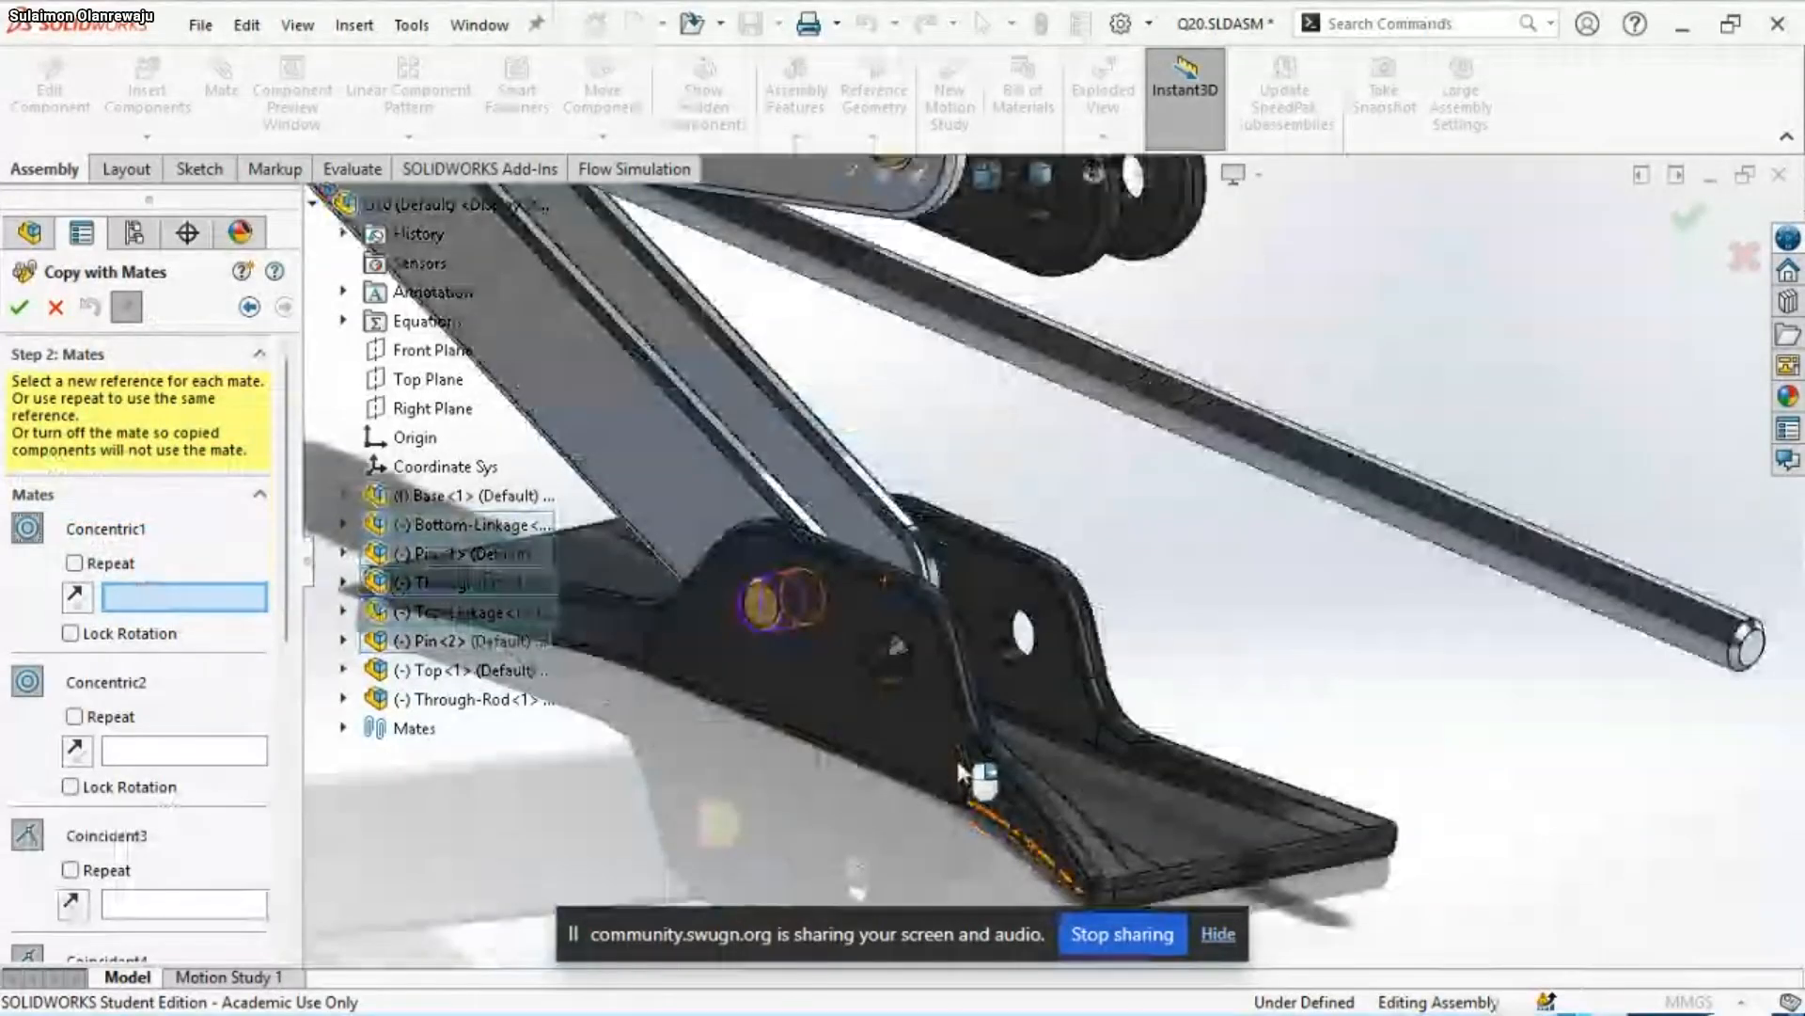
middle_click_drag(958, 771, 985, 729)
scroll(1045, 628, "down", 1)
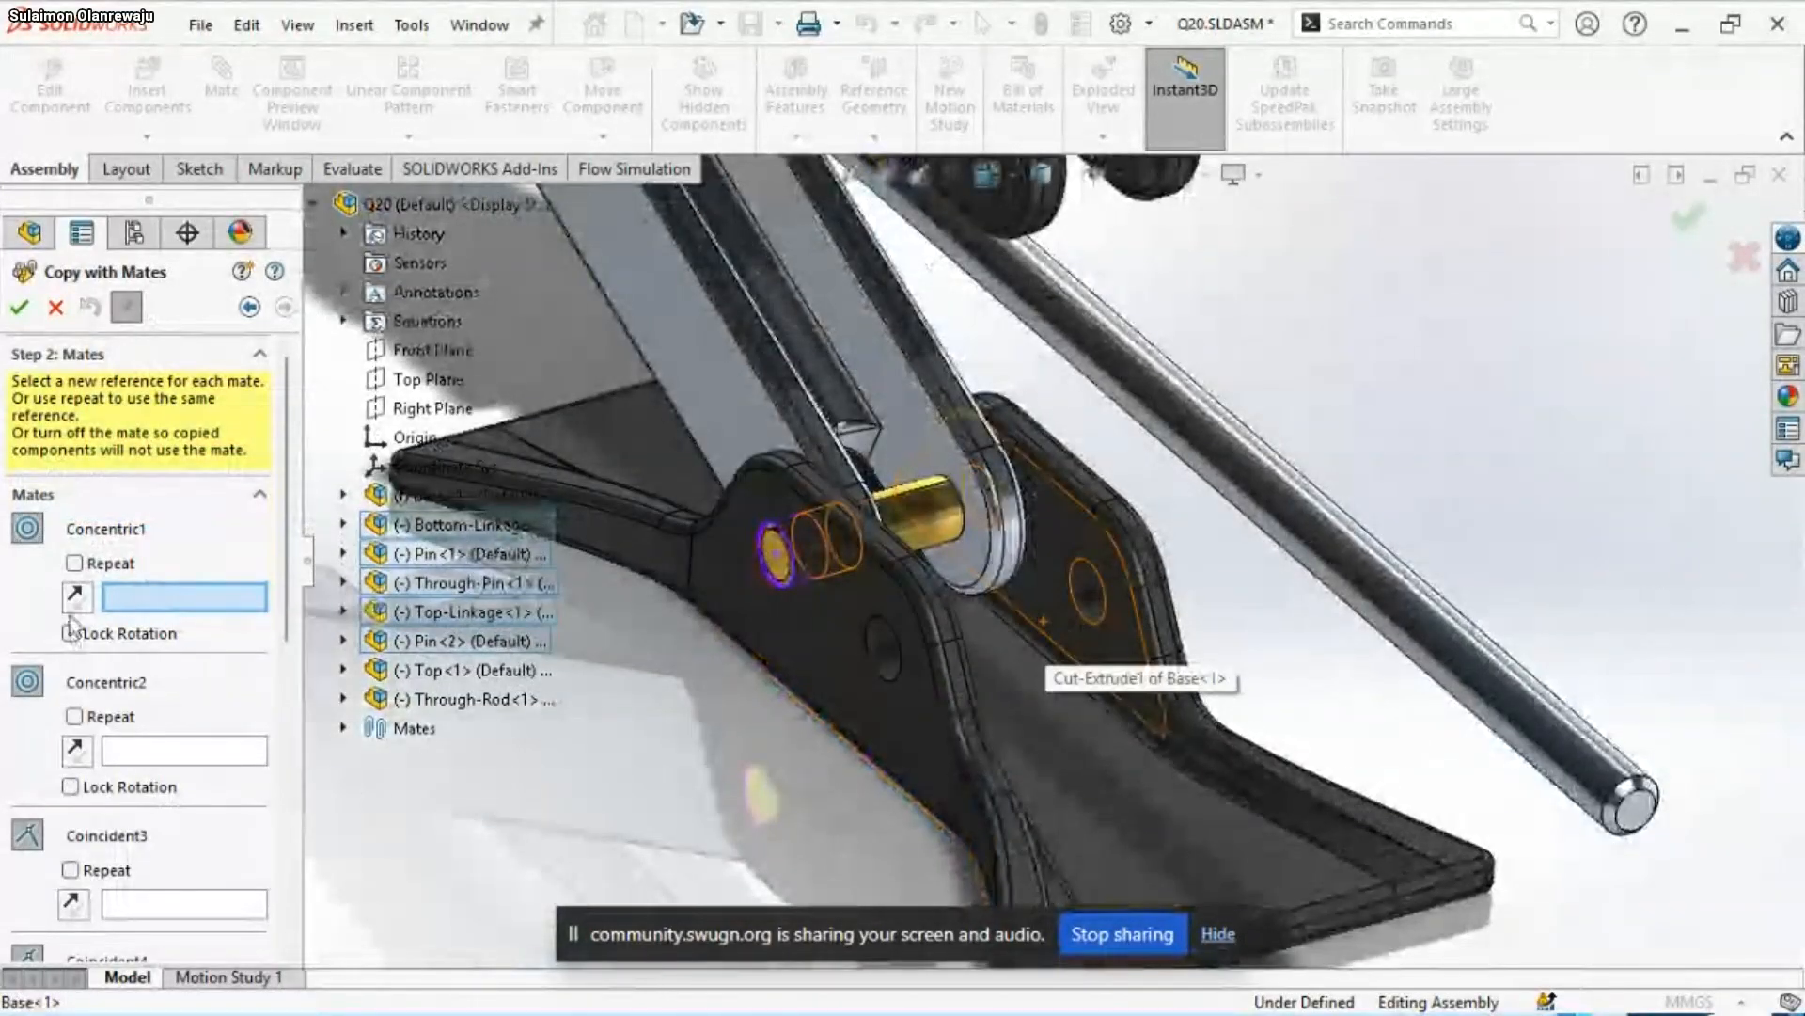
left_click(1081, 602)
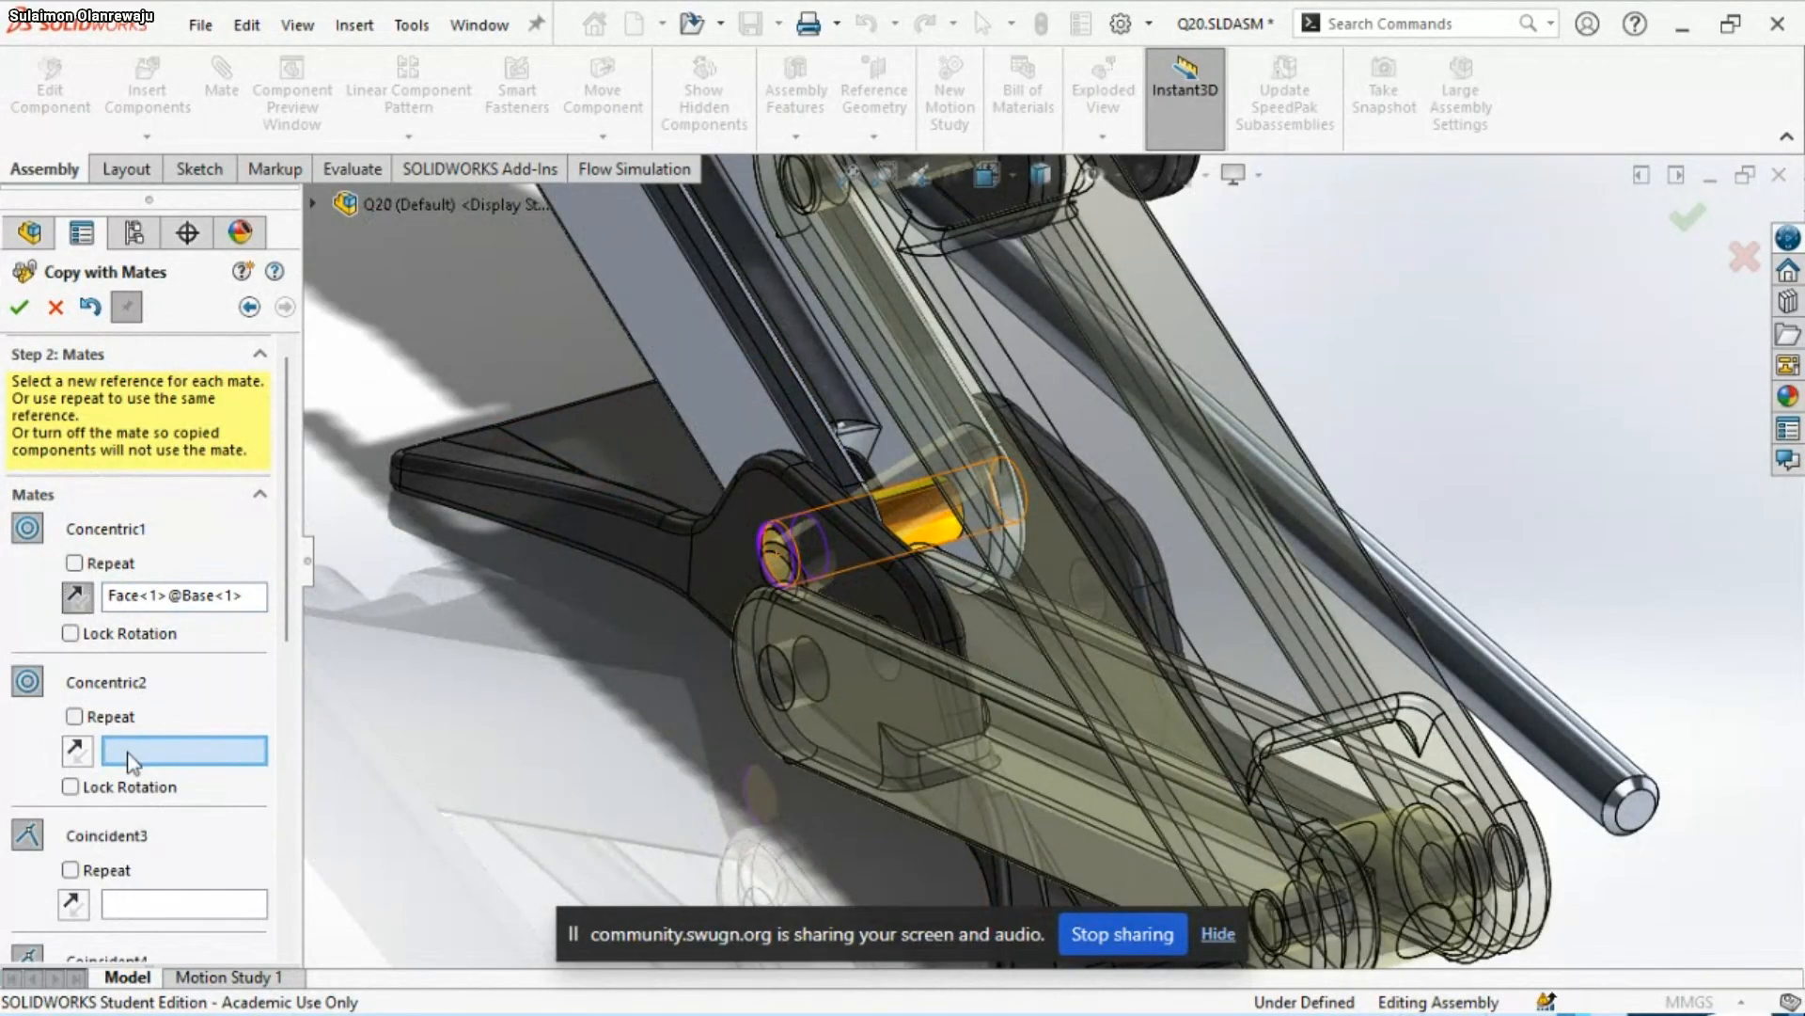
scroll(877, 619, "down", 2)
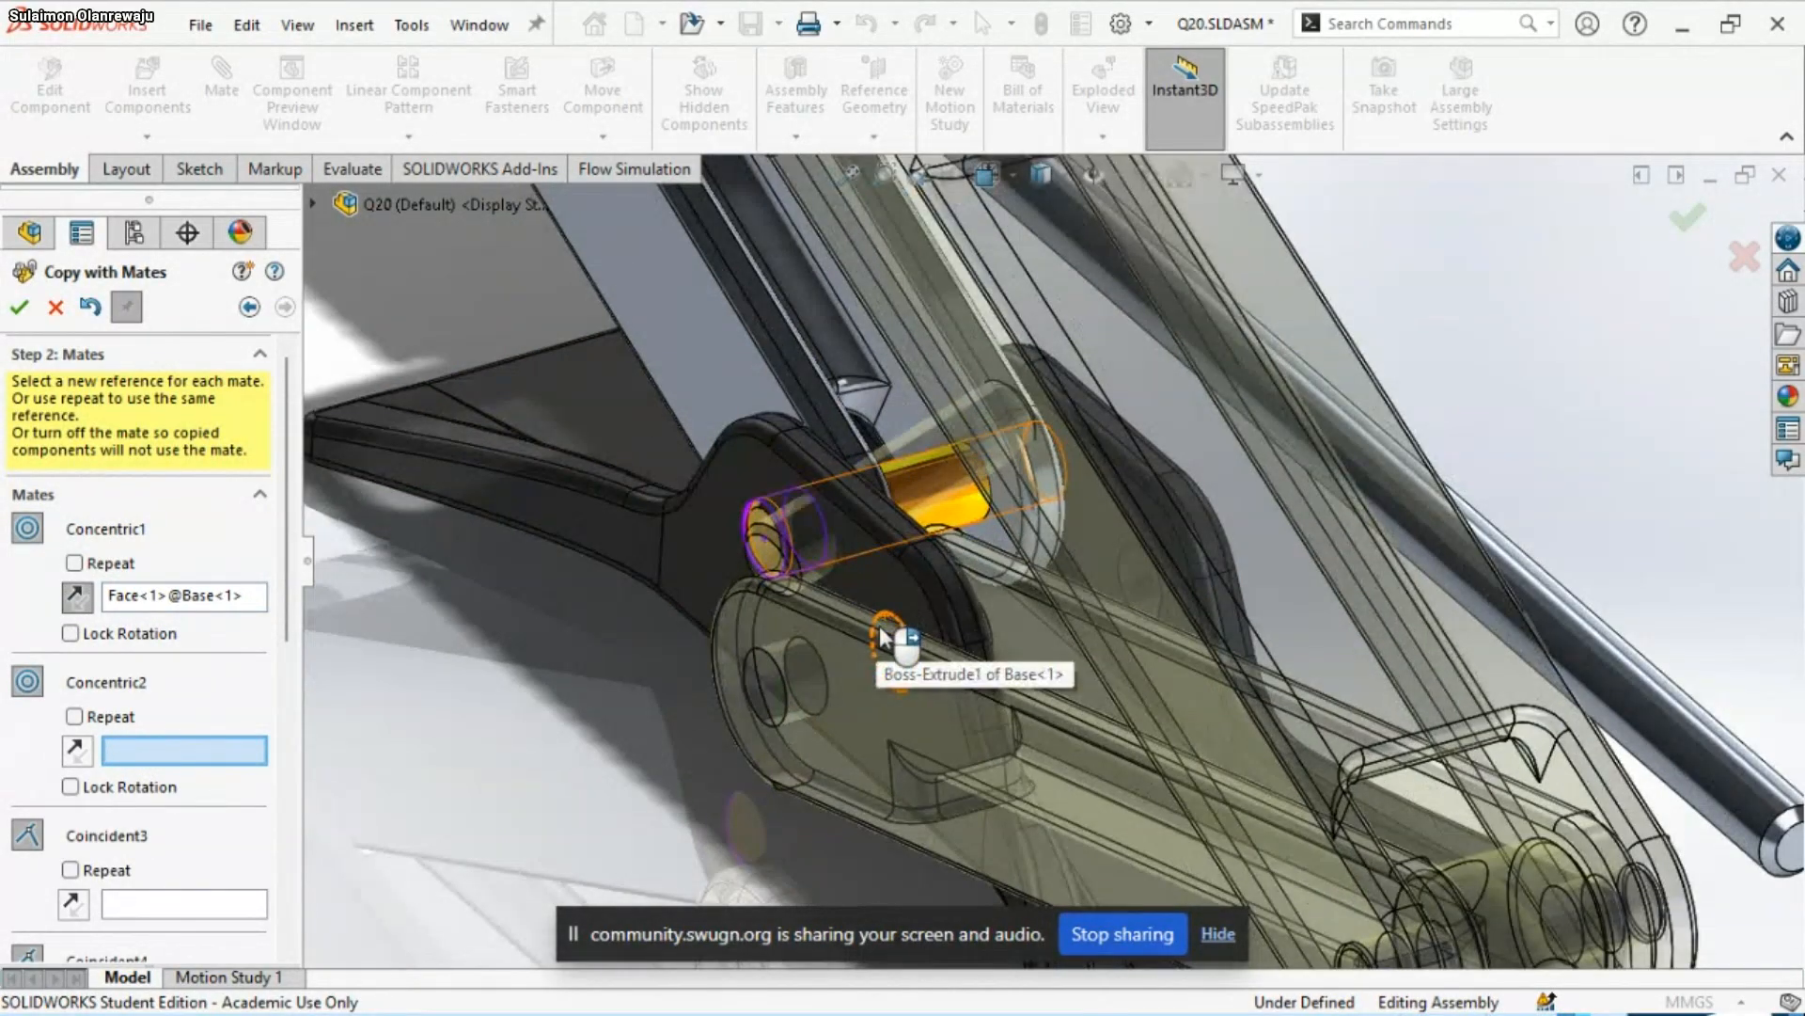
scroll(876, 619, "down", 3)
left_click(916, 667)
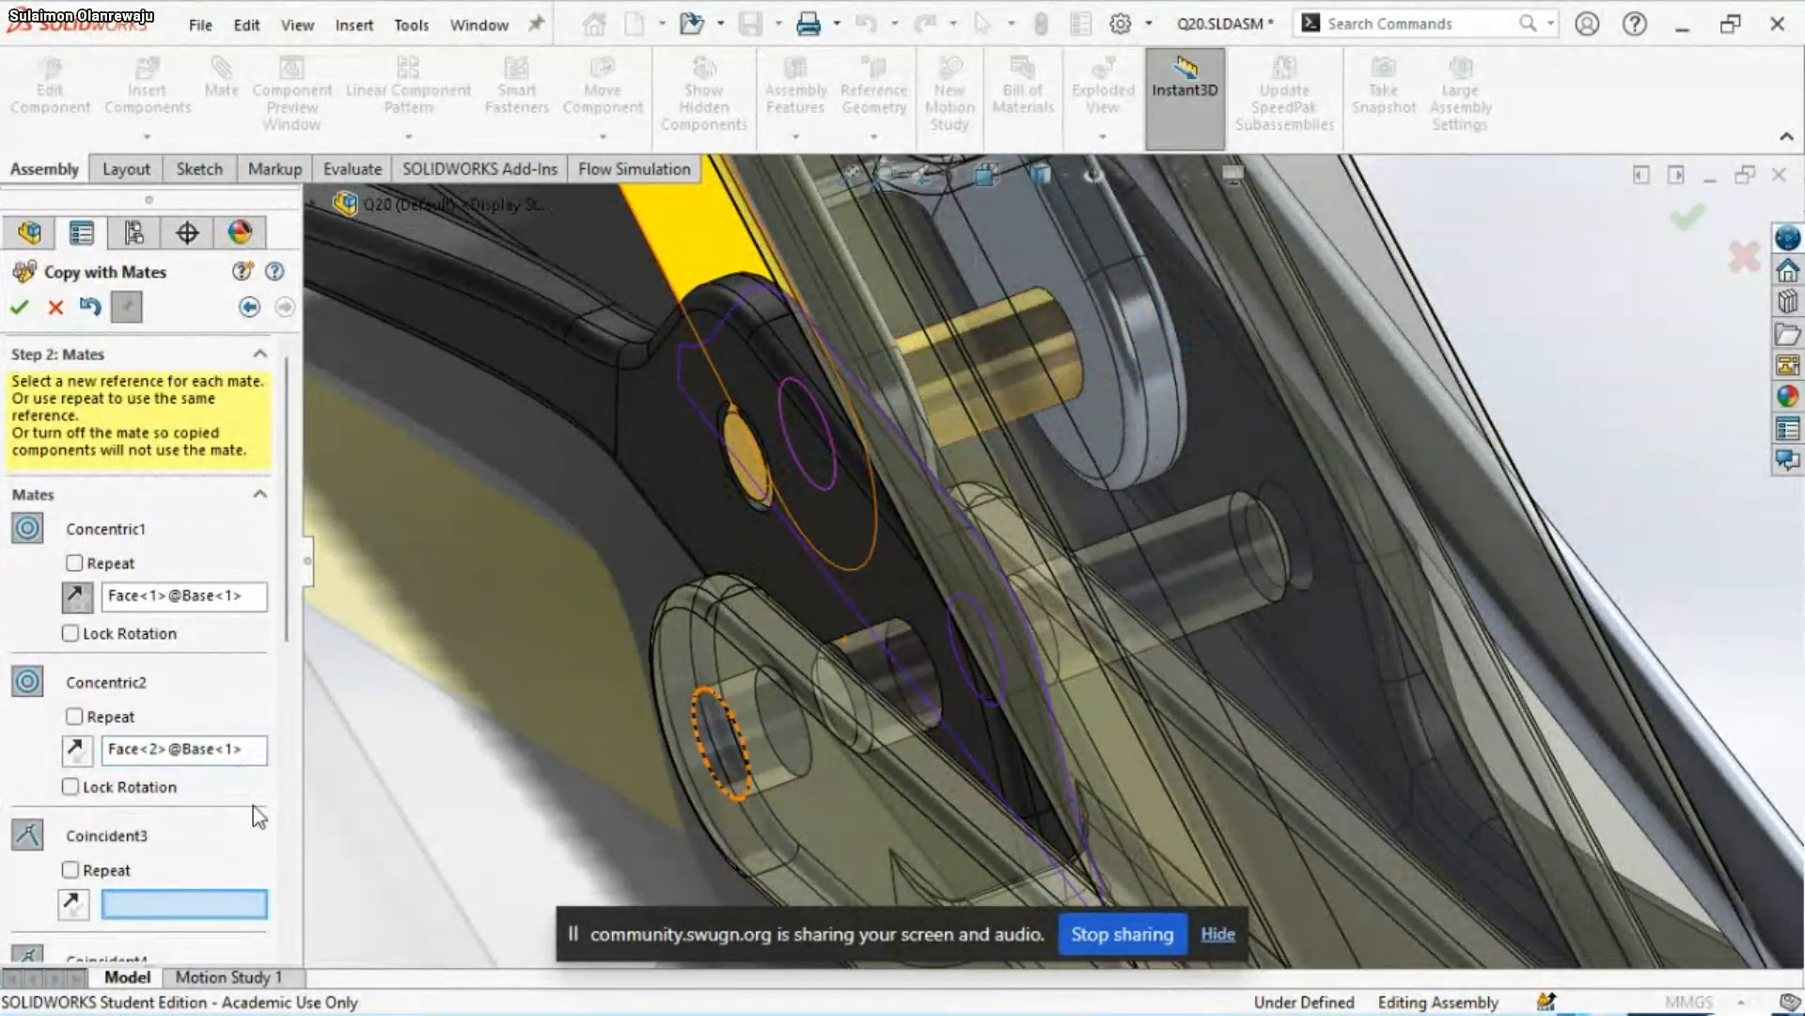
Assign side faces of the Base's upright lug as the new references for the copied Coincident3 and Coincident4 mates
left_click_drag(292, 595, 290, 721)
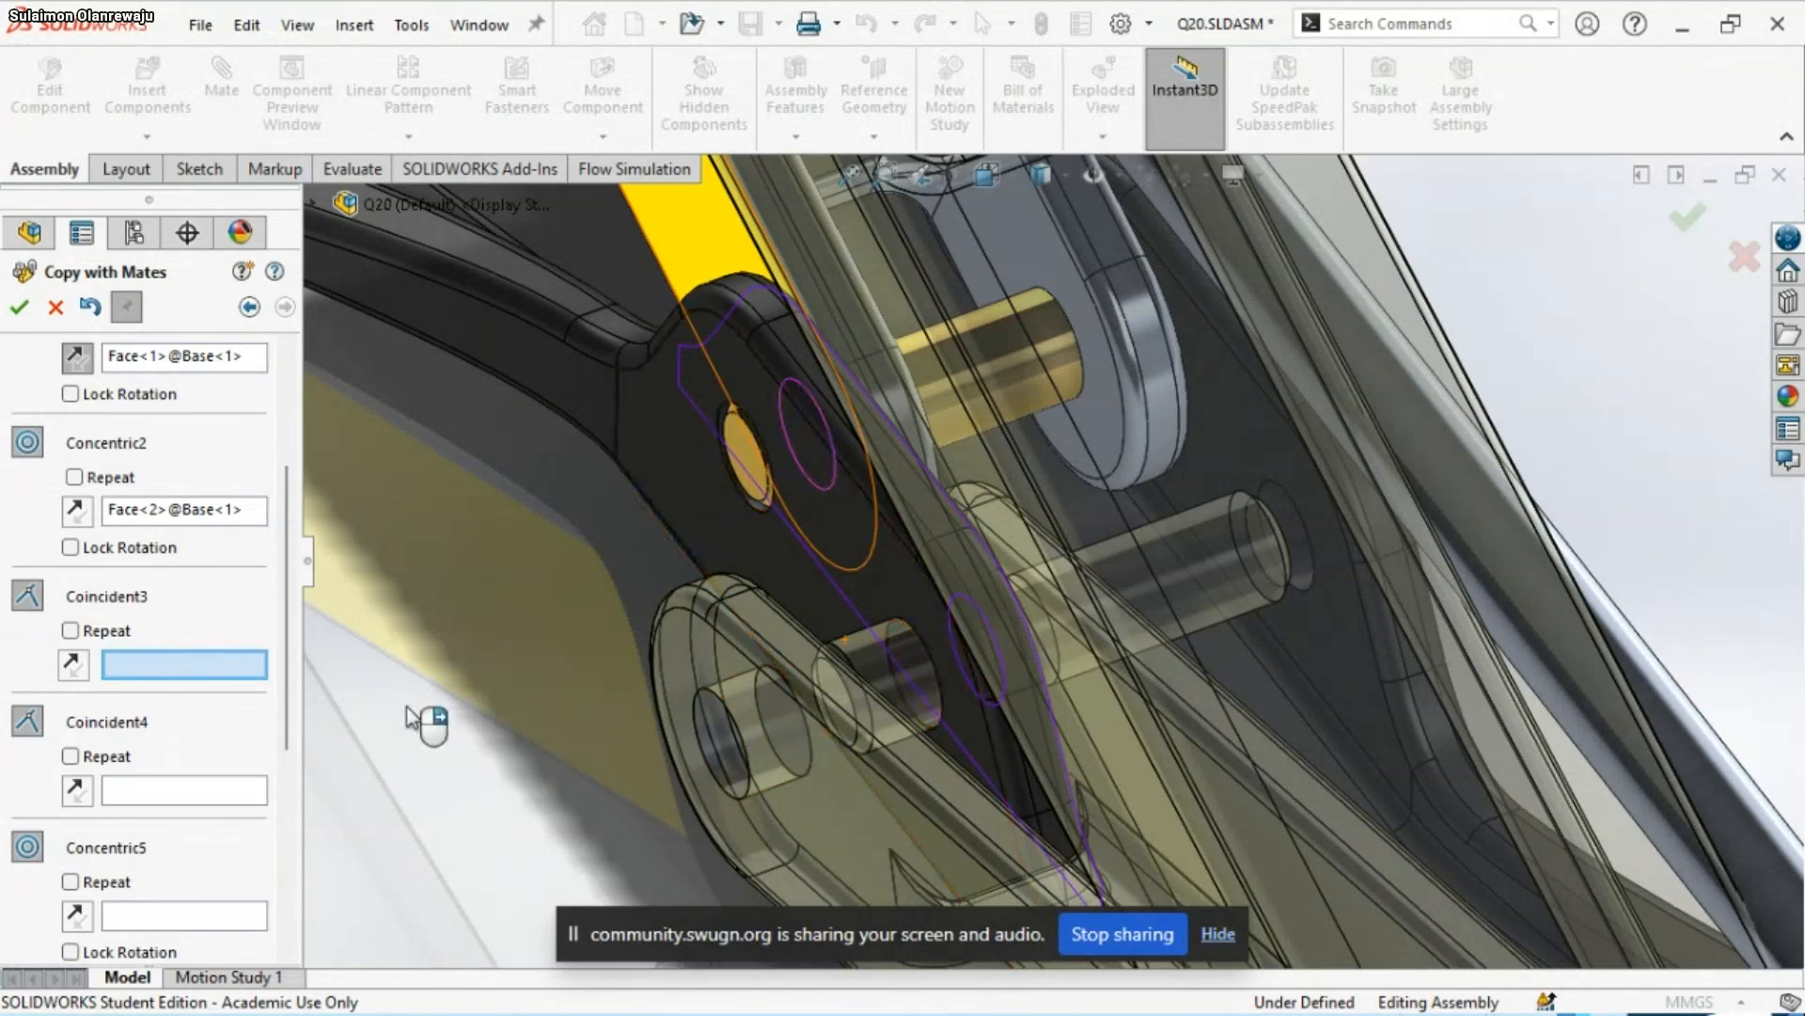
scroll(413, 719, "up", 2)
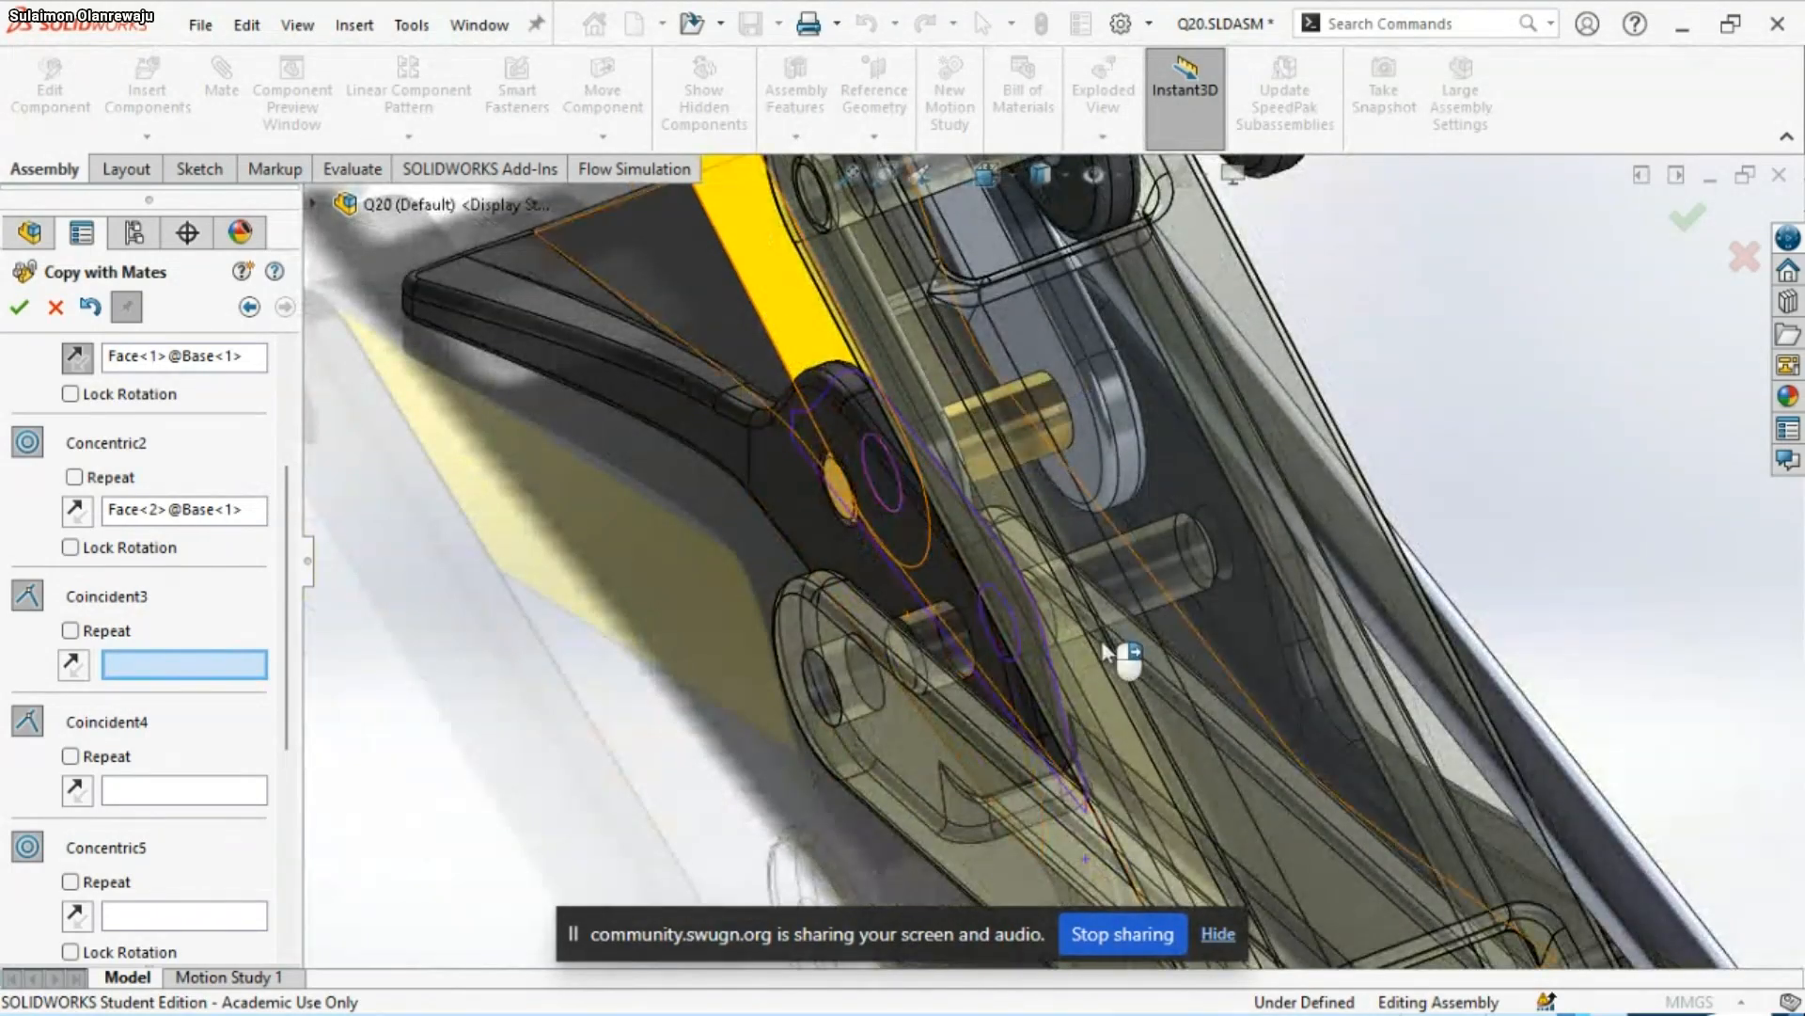
middle_click_drag(1063, 639, 1260, 715)
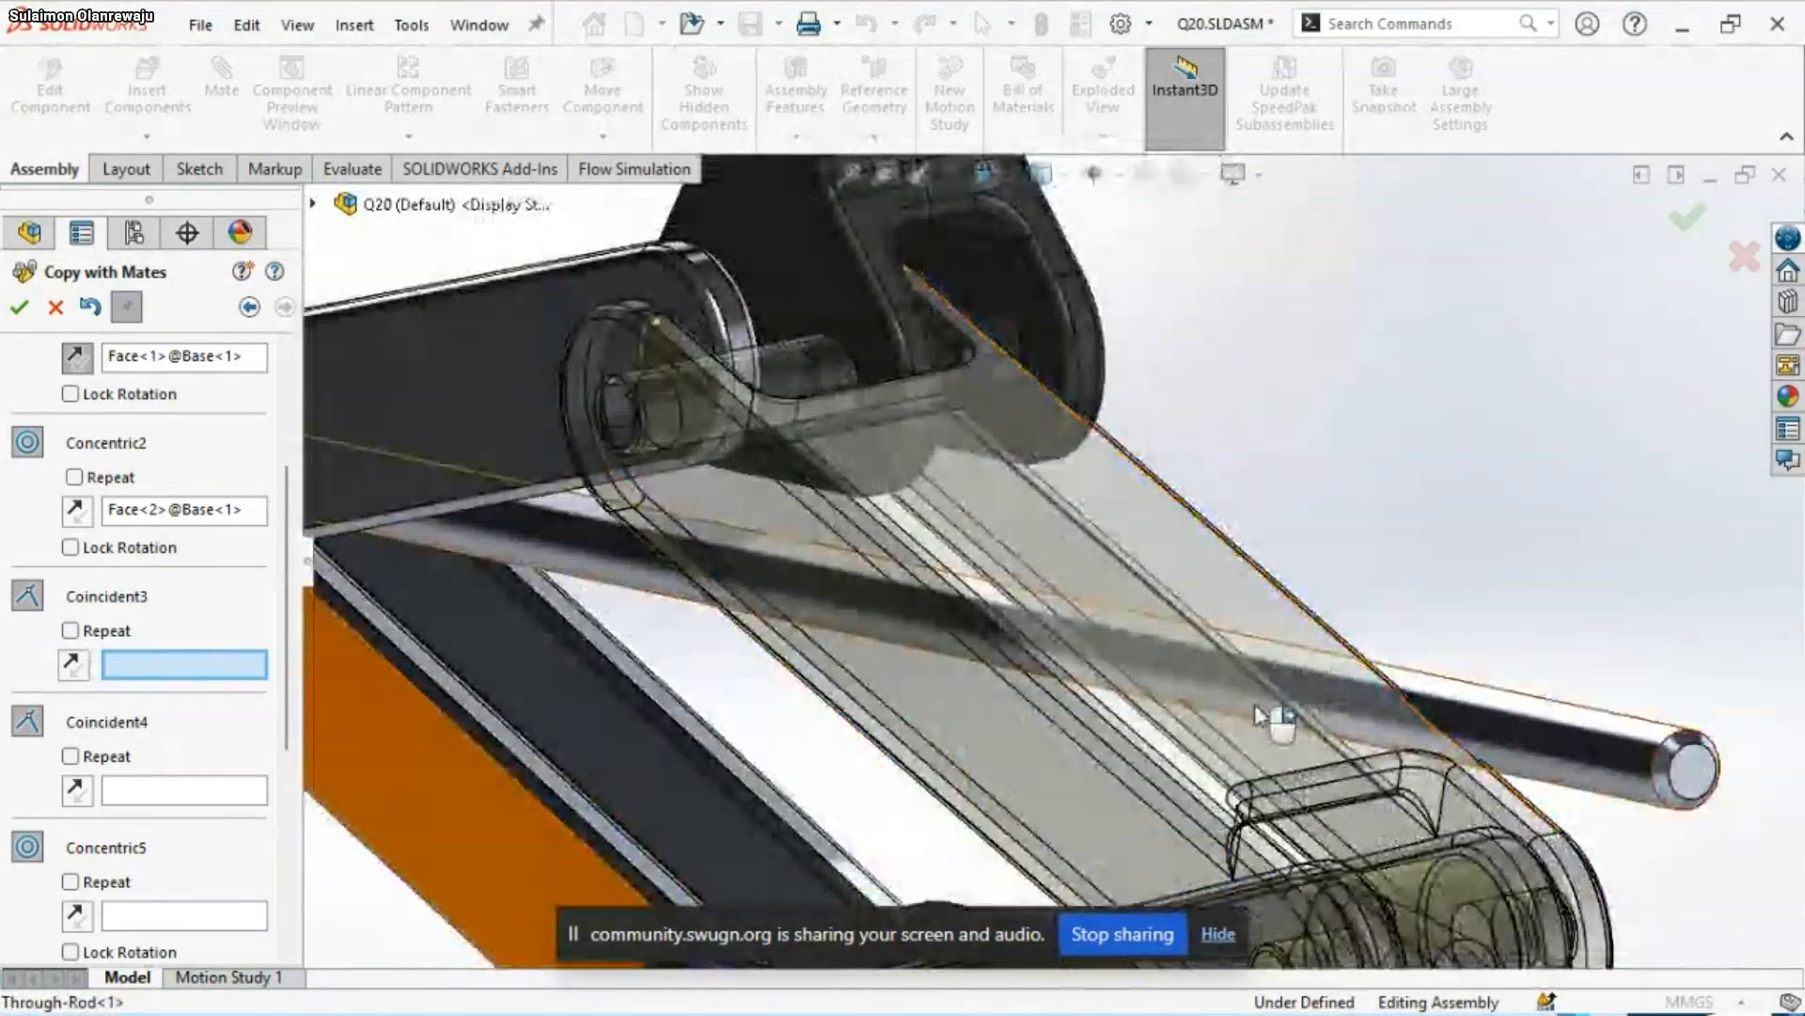
scroll(1258, 722, "up", 7)
scroll(1058, 835, "down", 6)
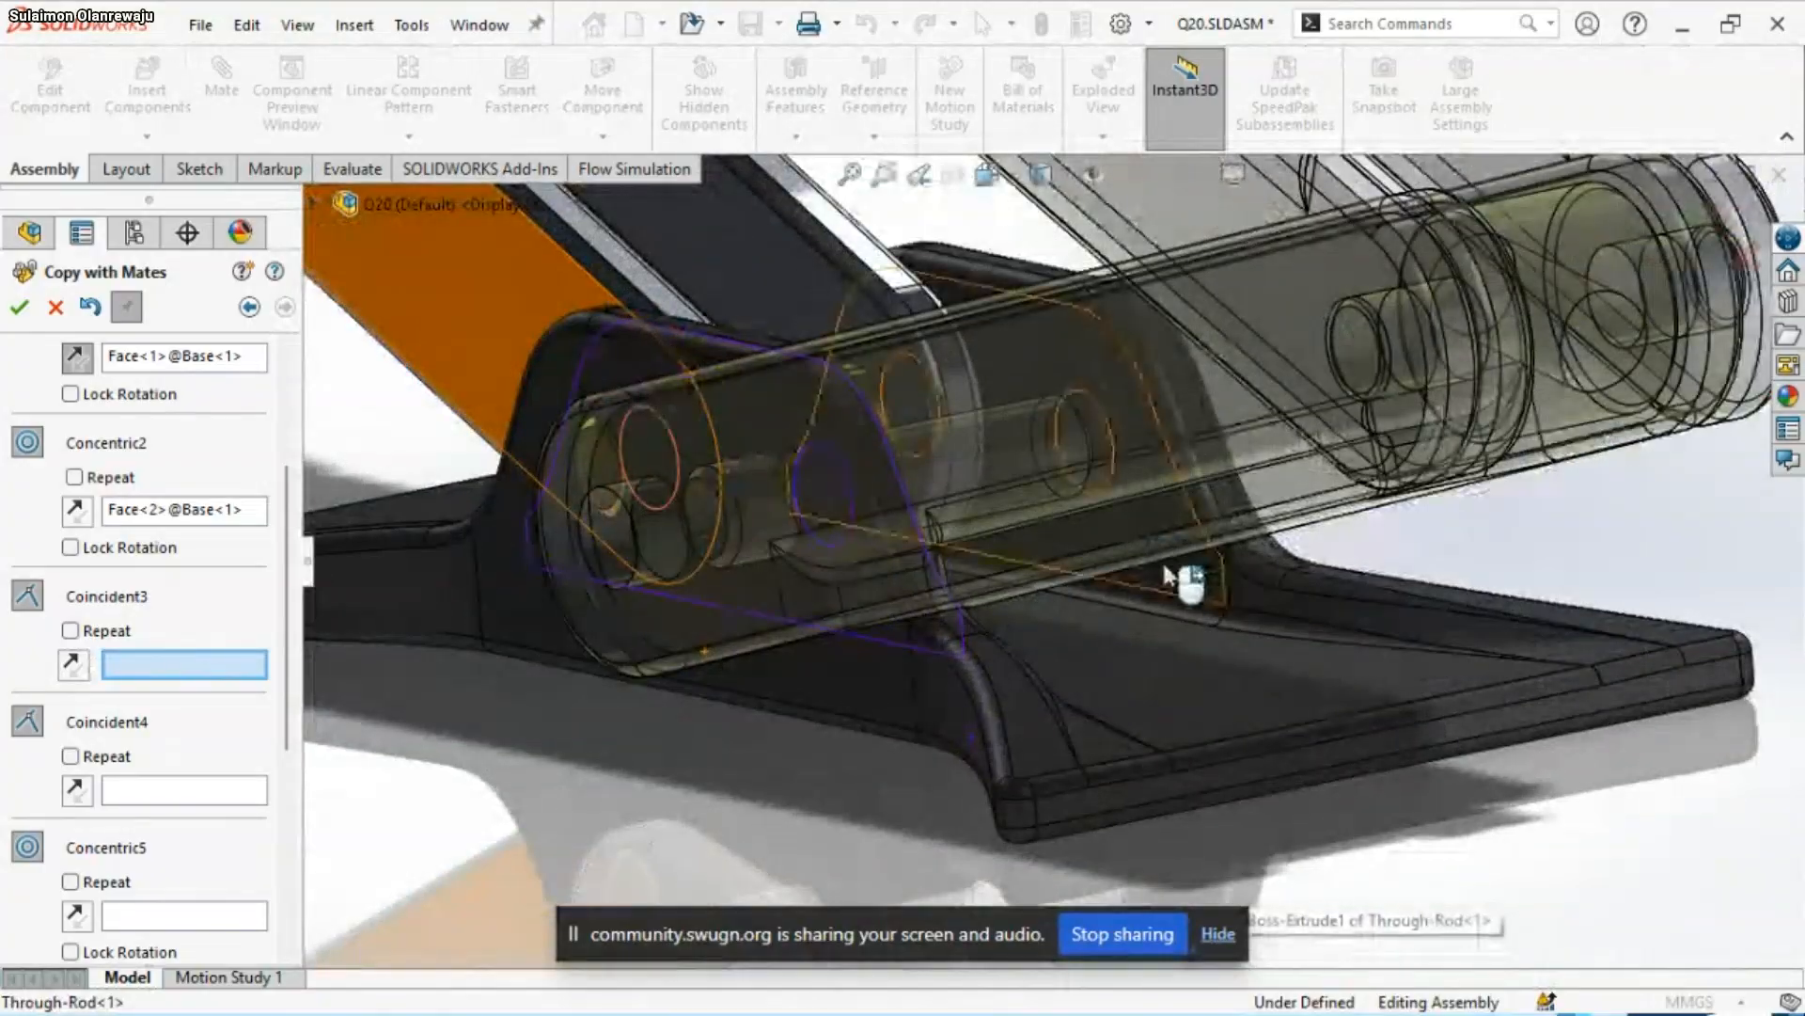
left_click(645, 670)
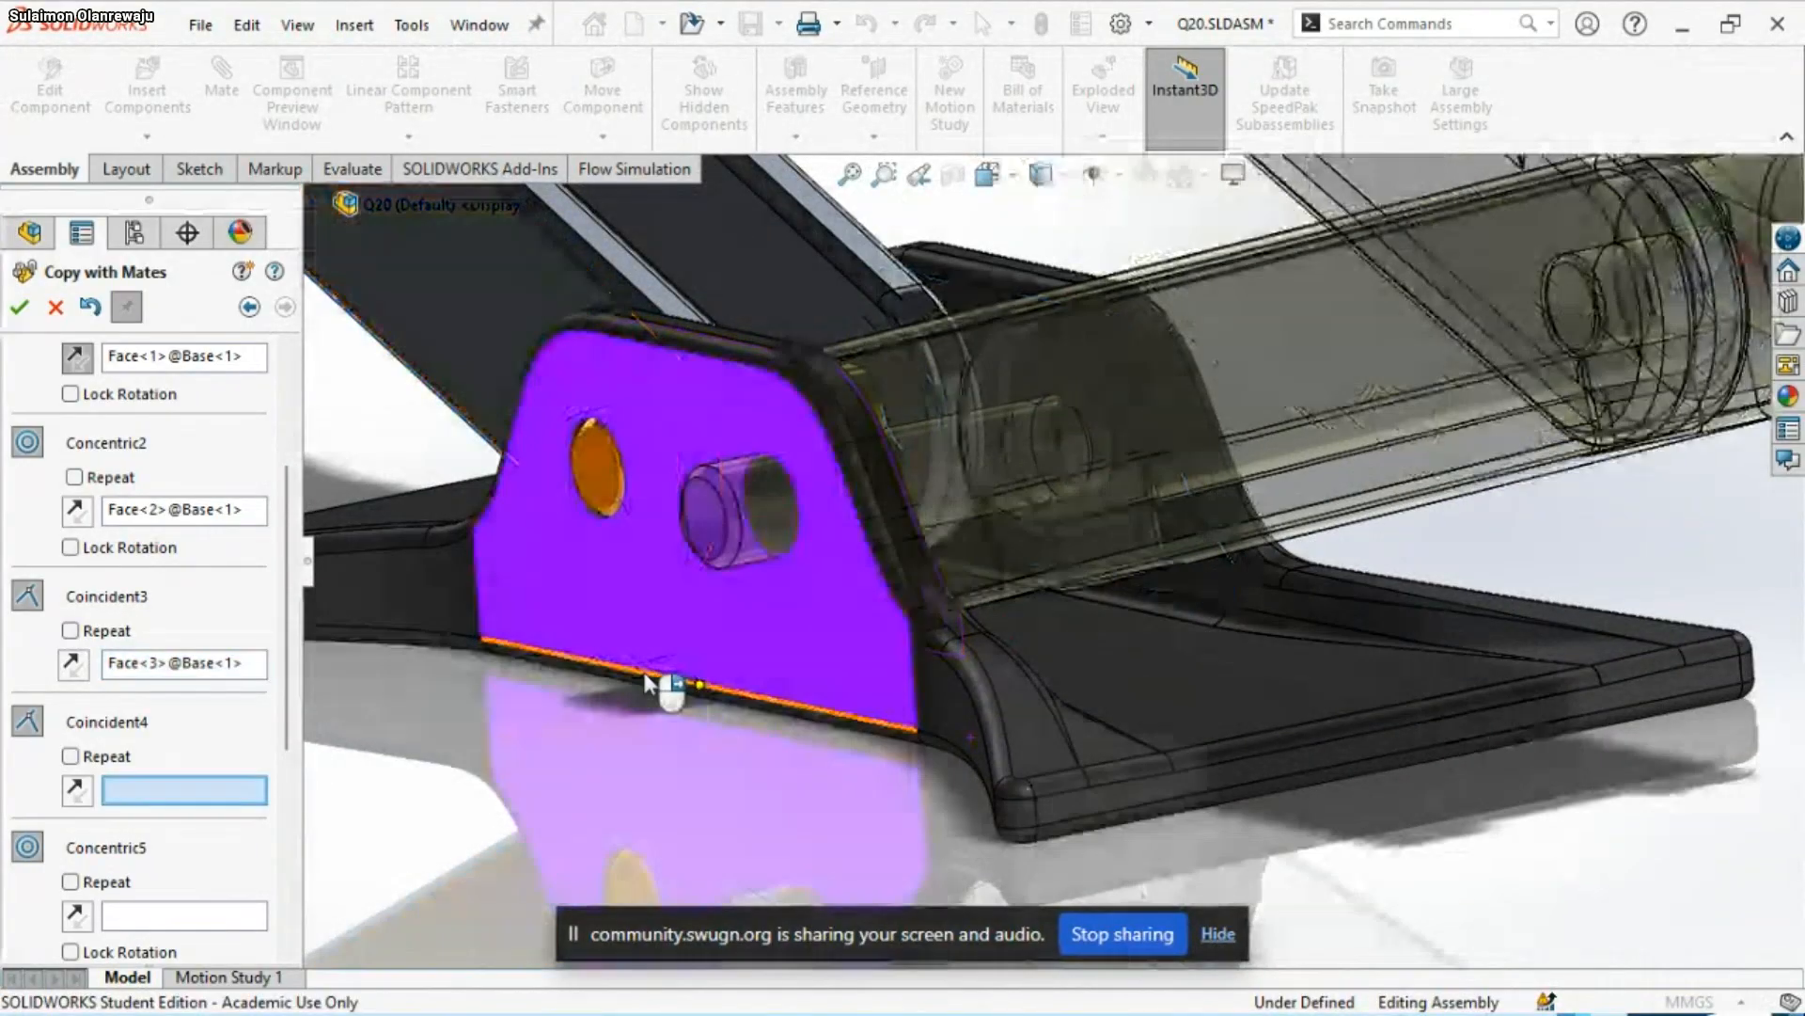
scroll(1079, 645, "up", 5)
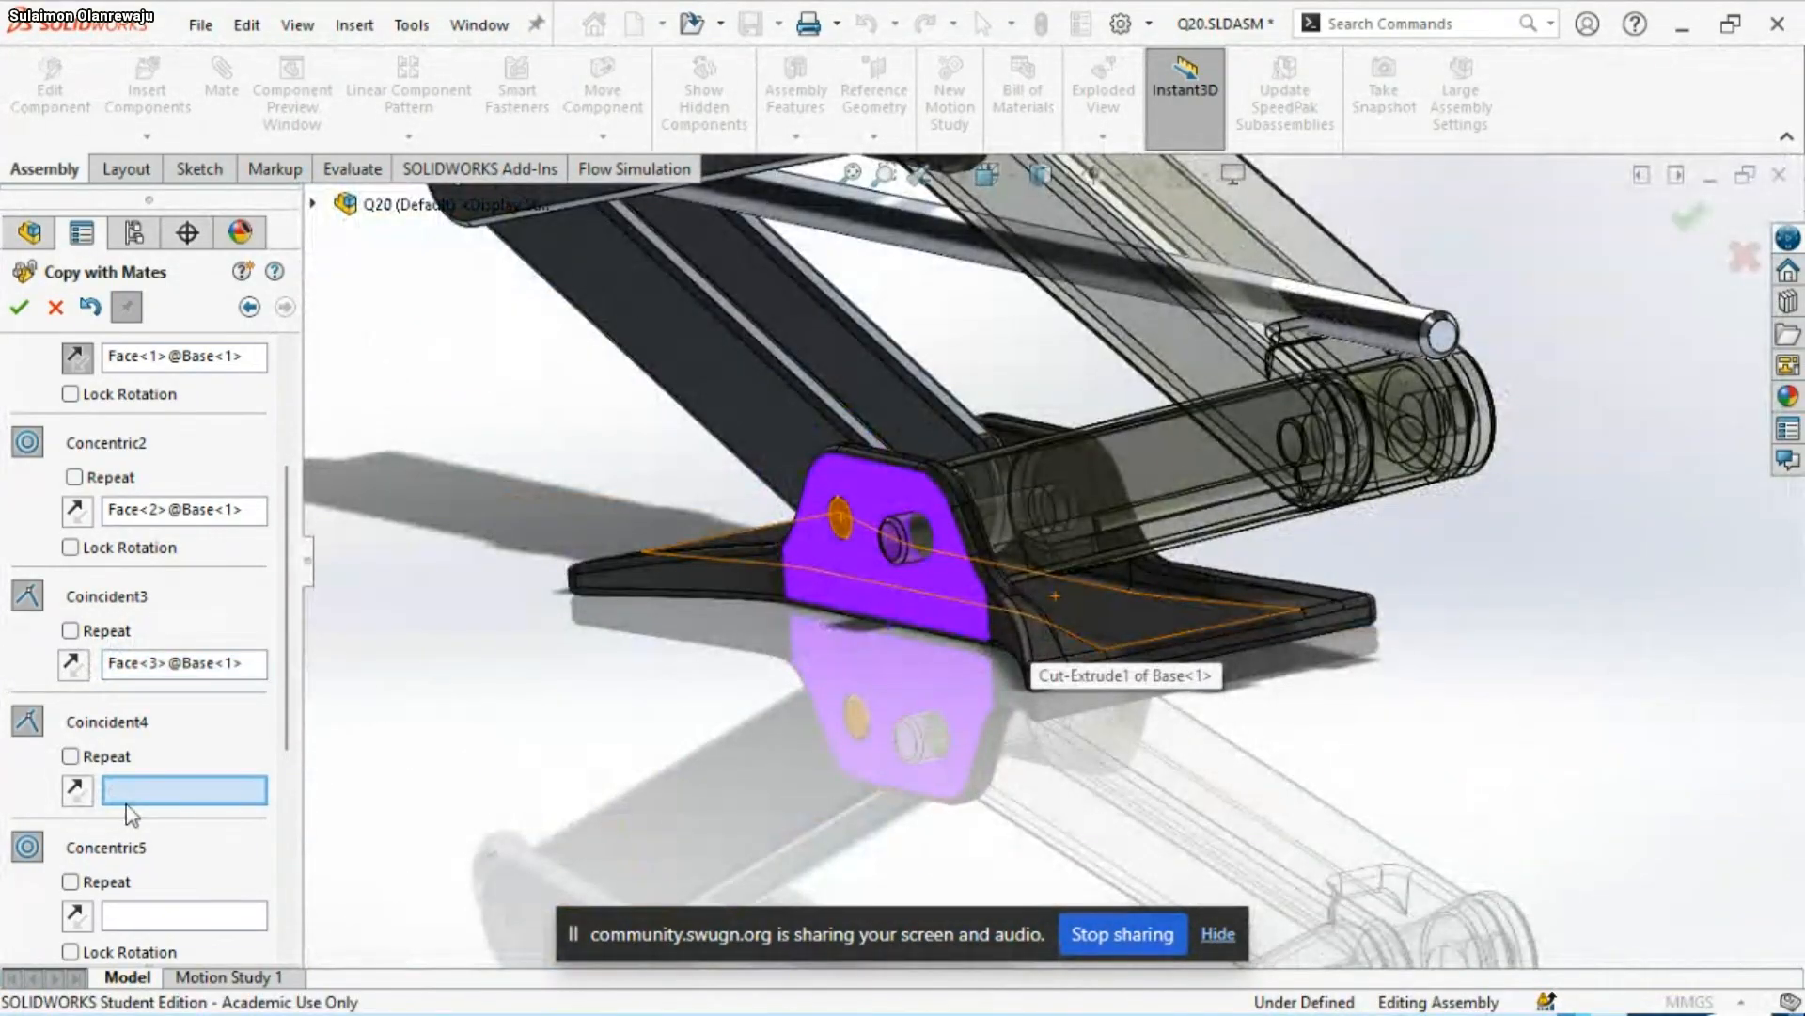
left_click(919, 605)
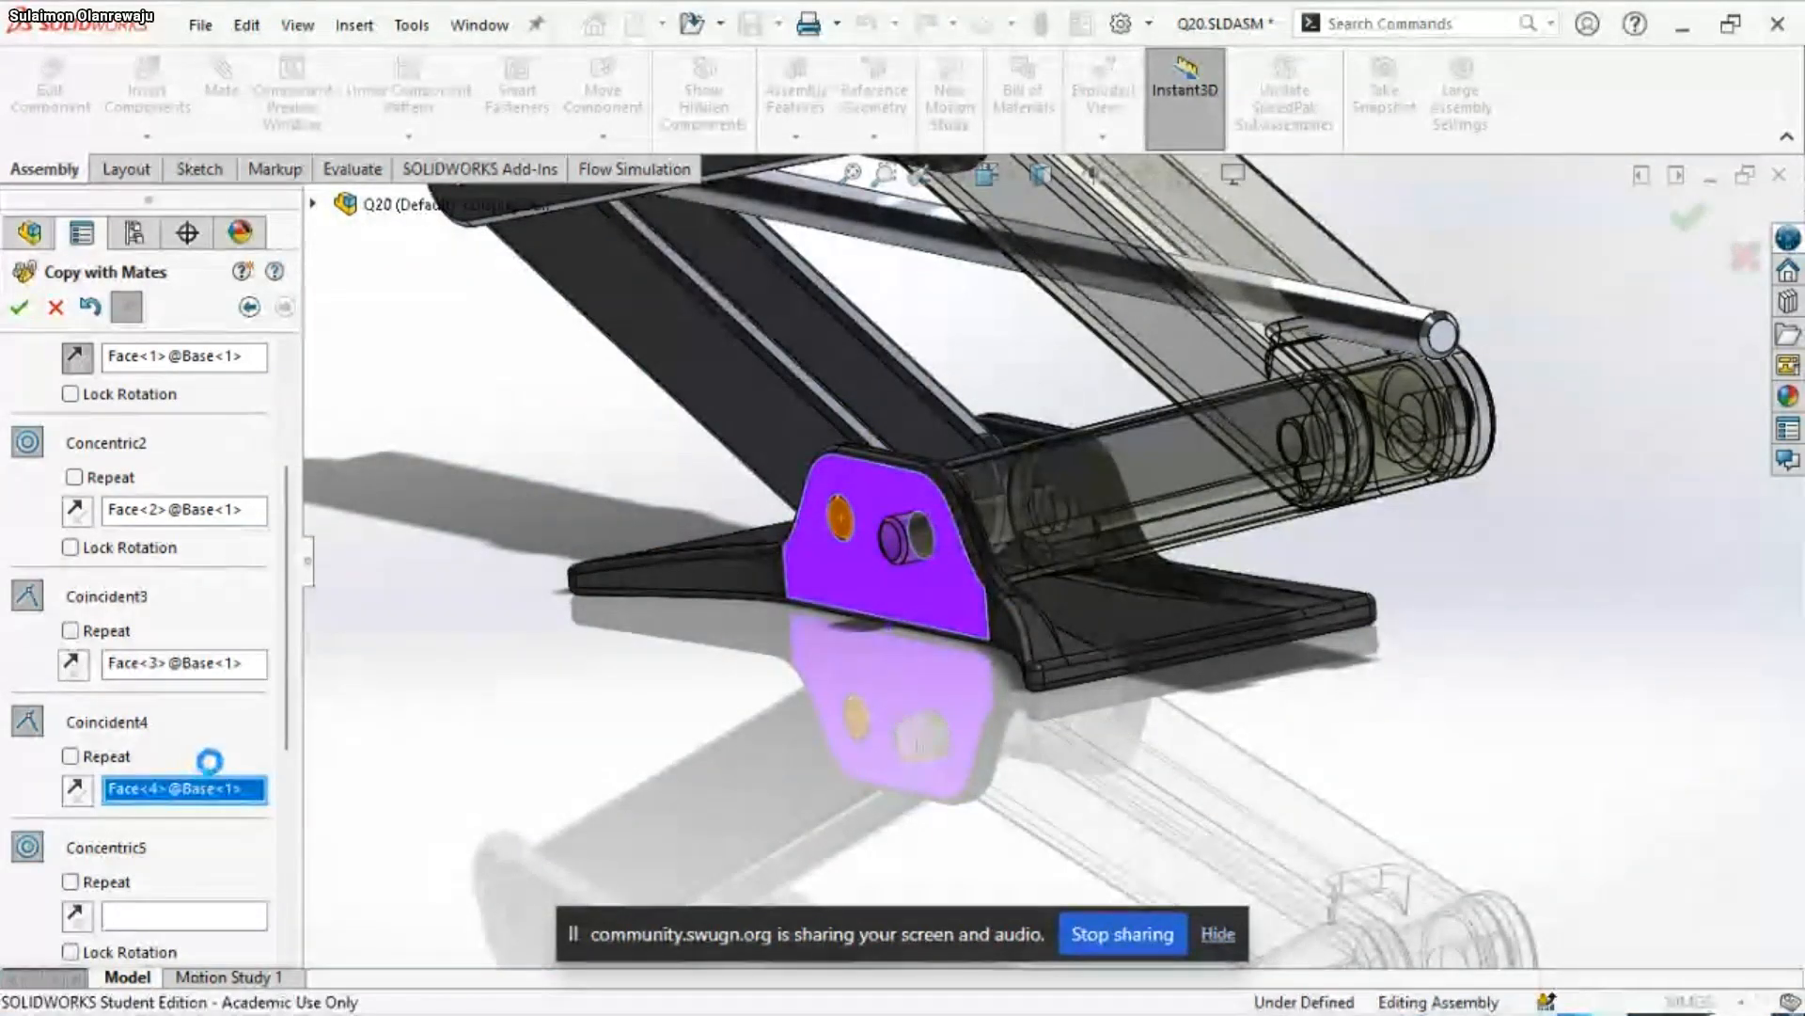
Assign the face of Top<1>'s free pin hole as the new reference for the copied Concentric5 mate
scroll(1034, 536, "up", 5)
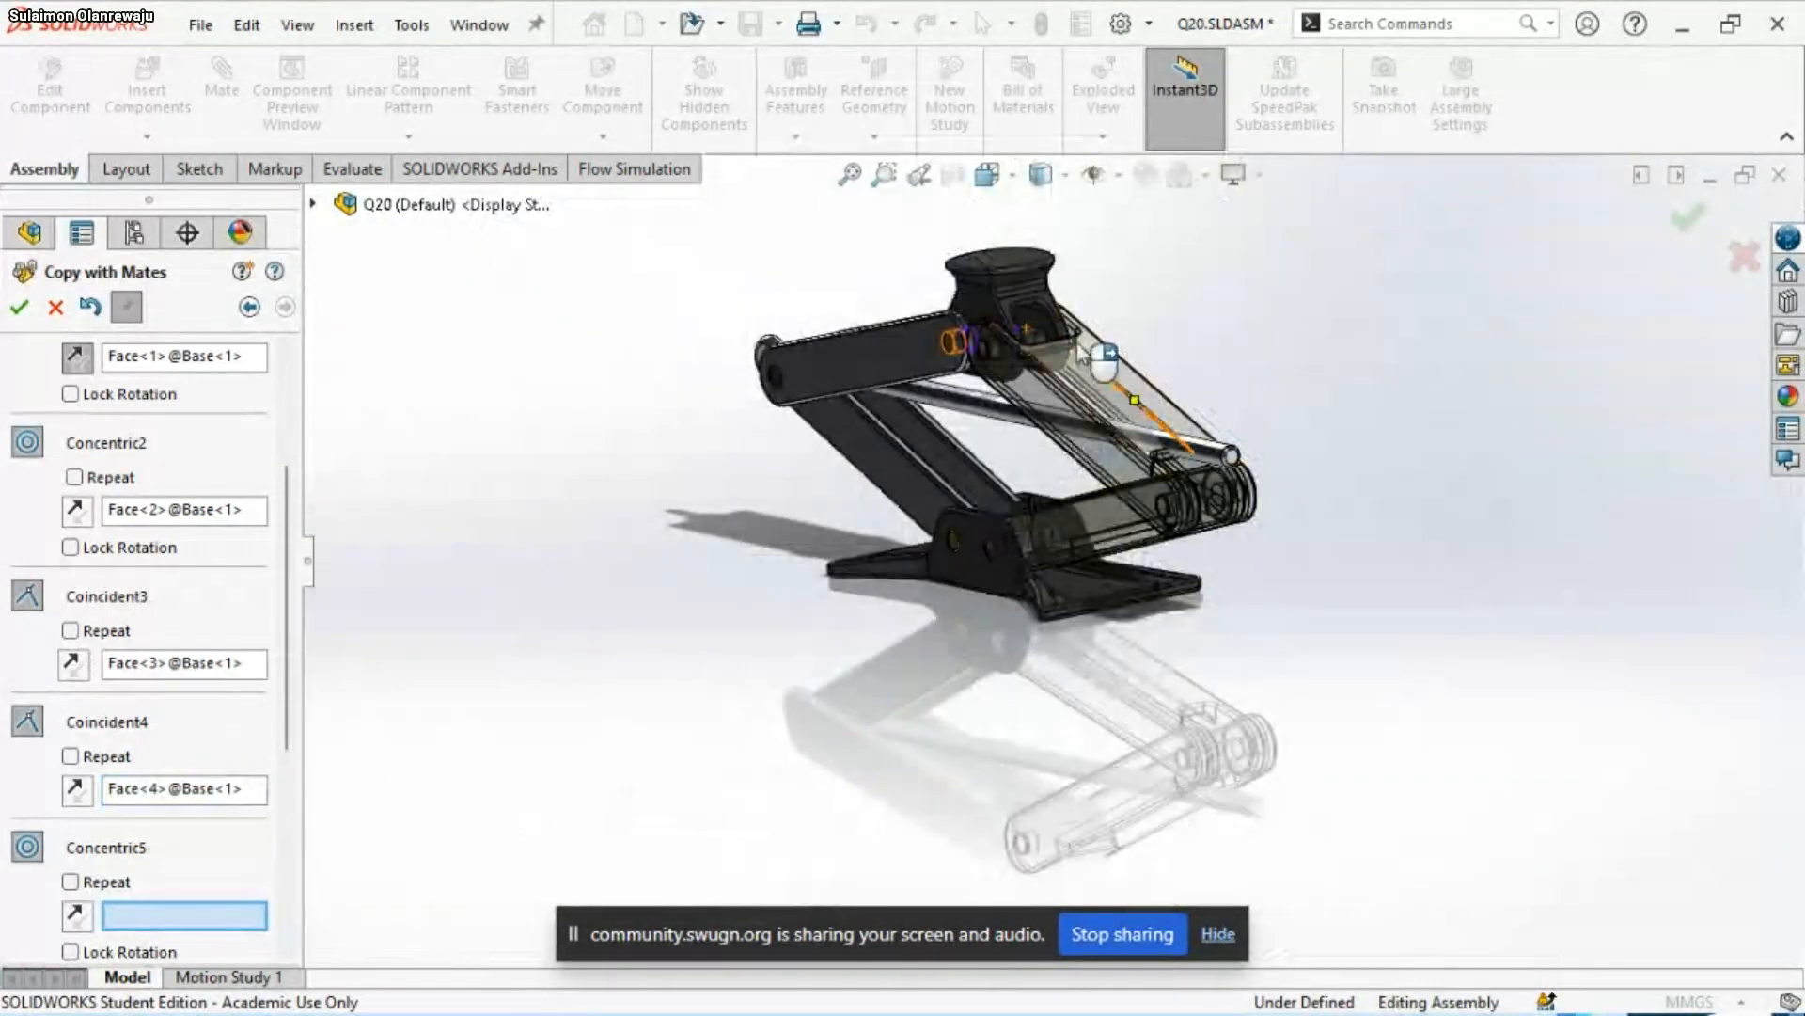
scroll(1081, 355, "down", 4)
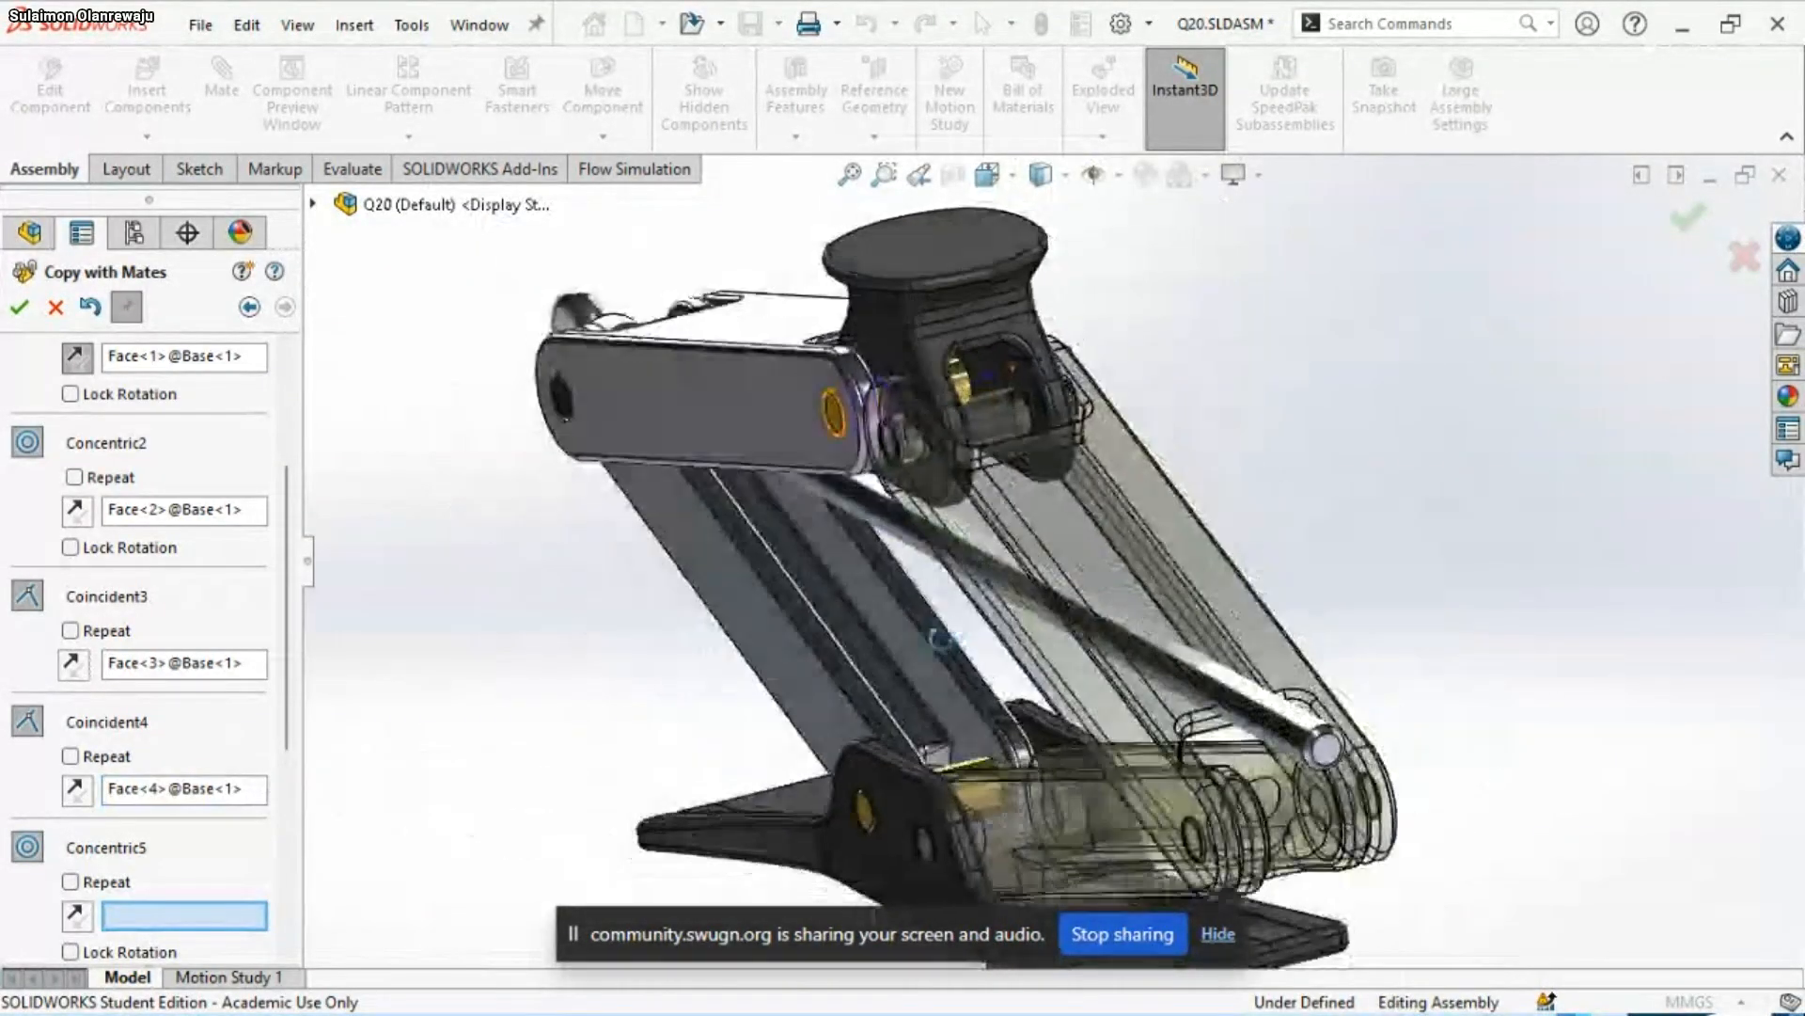
middle_click_drag(941, 640, 940, 628)
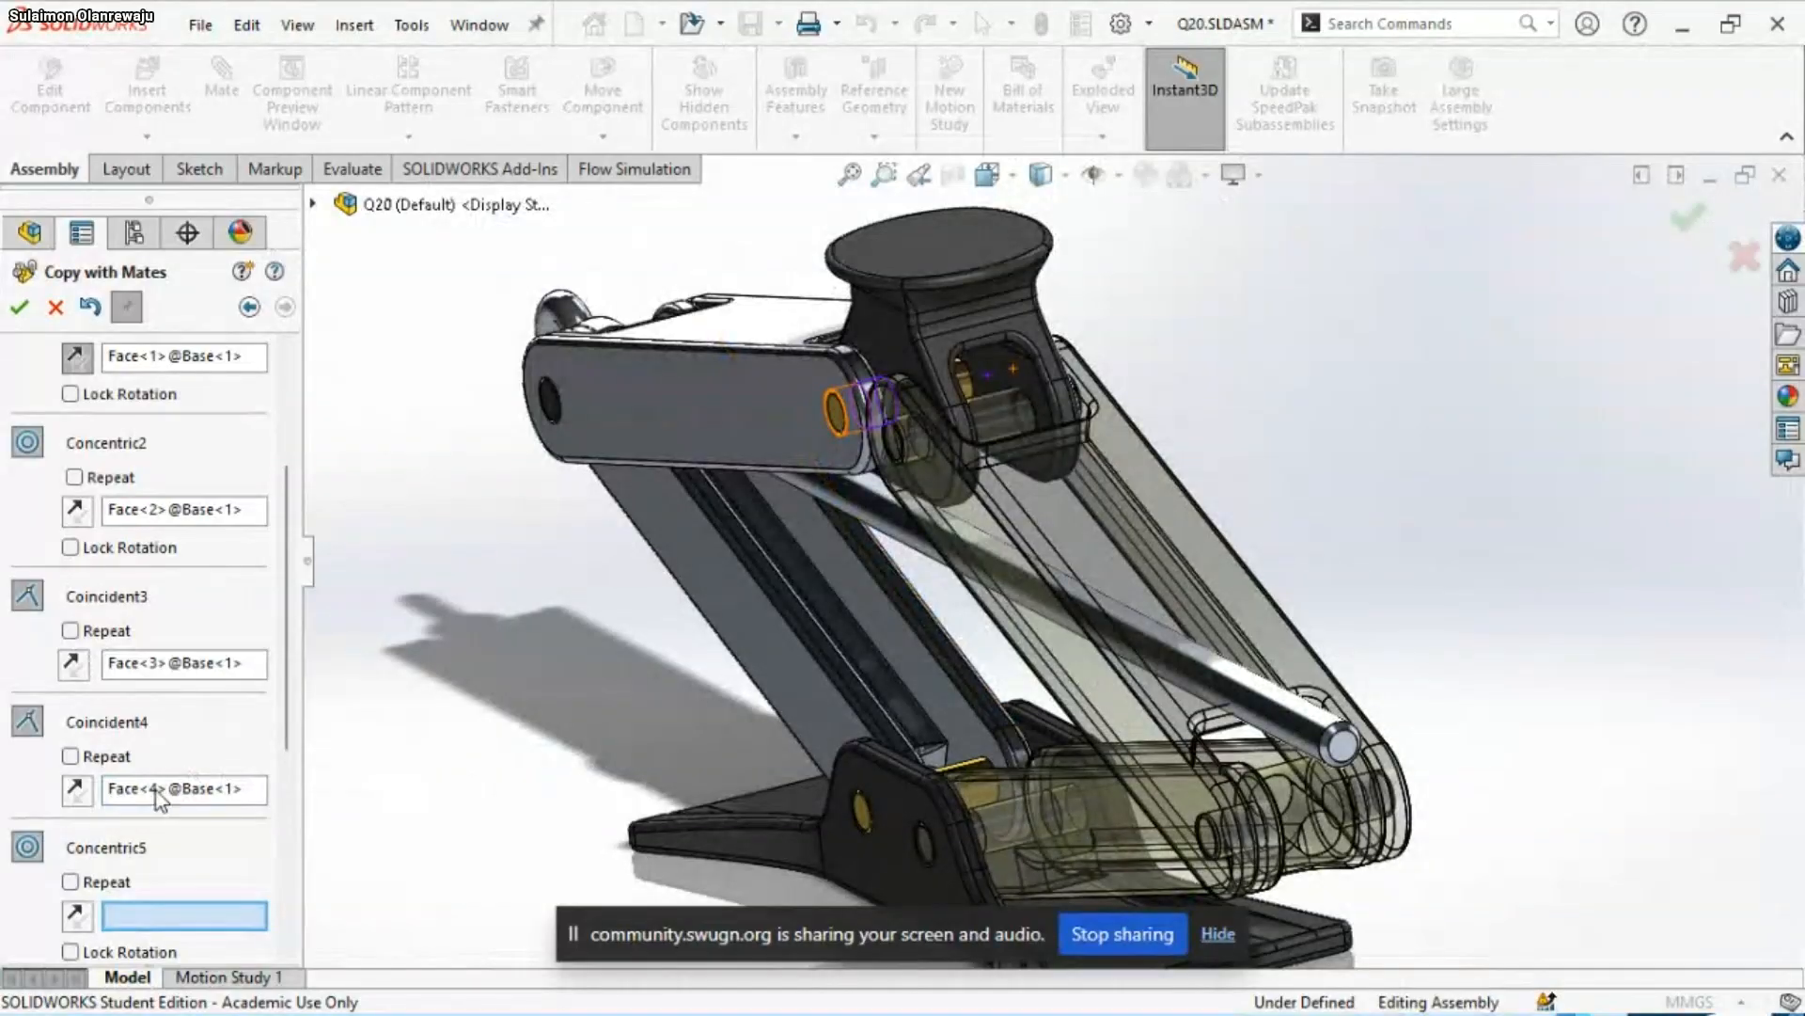
left_click_drag(287, 698, 287, 740)
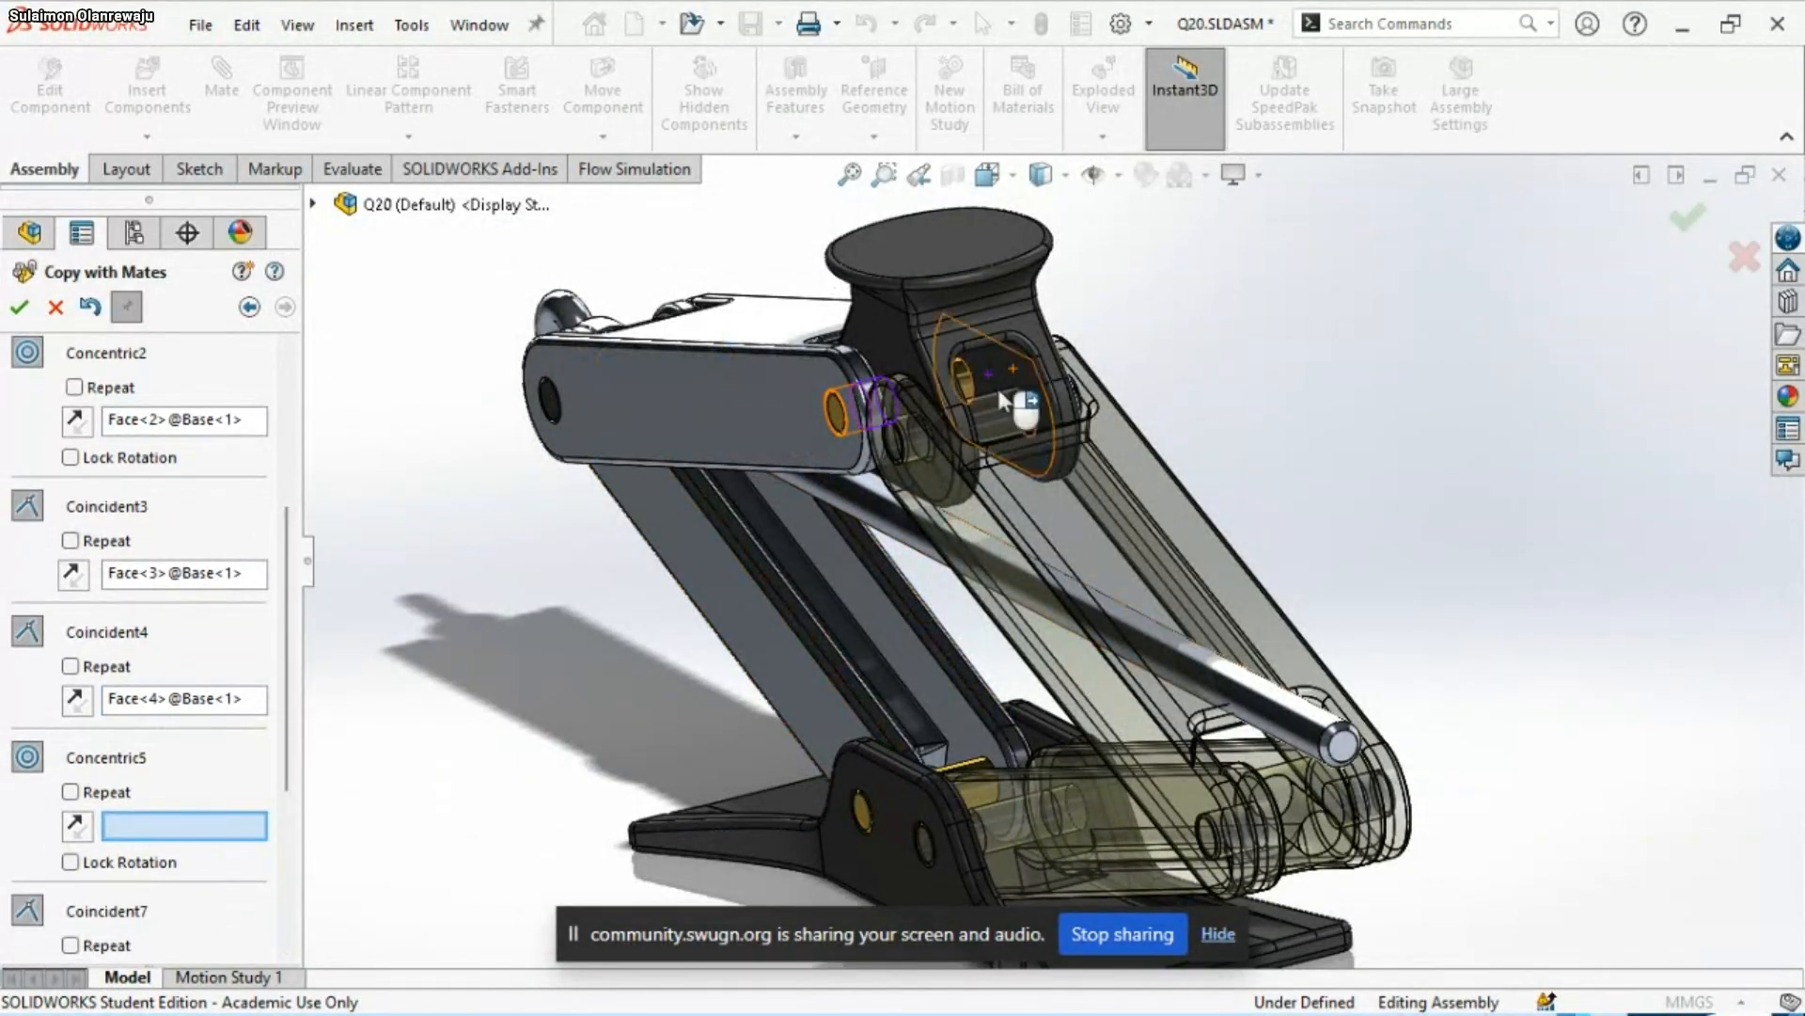
scroll(985, 354, "down", 5)
middle_click_drag(950, 658, 1009, 616)
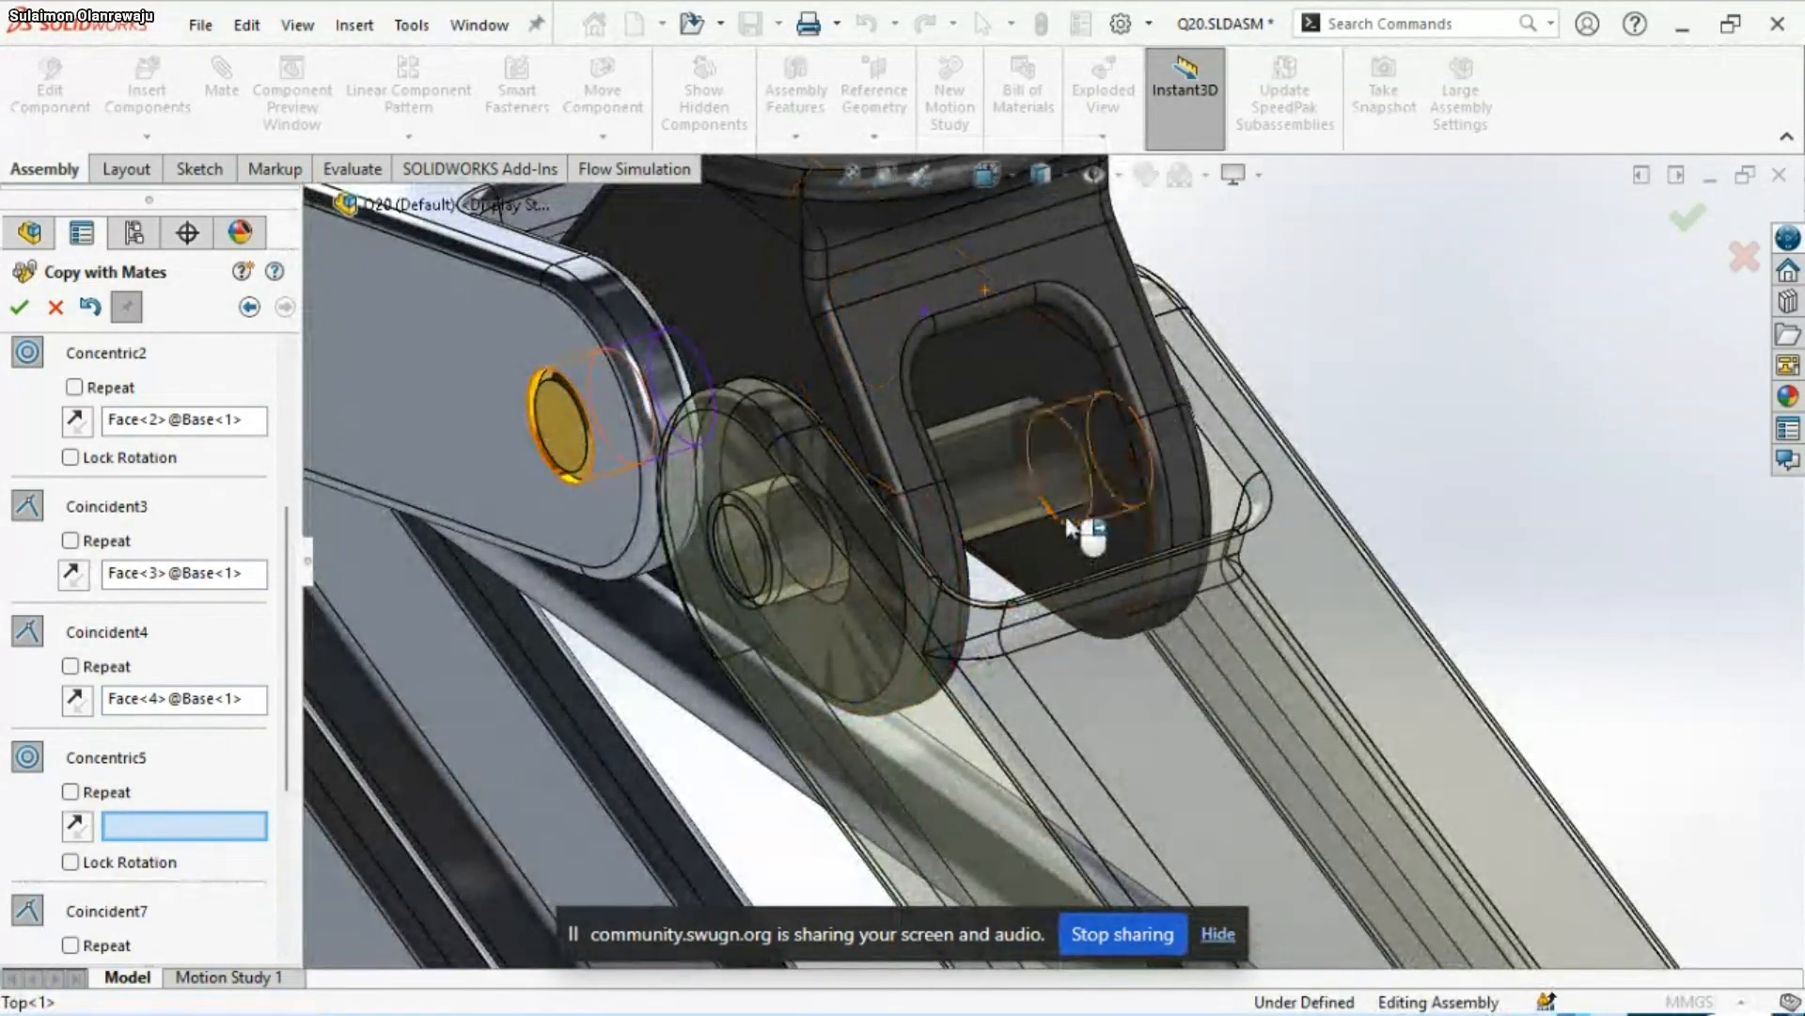
left_click(1081, 528)
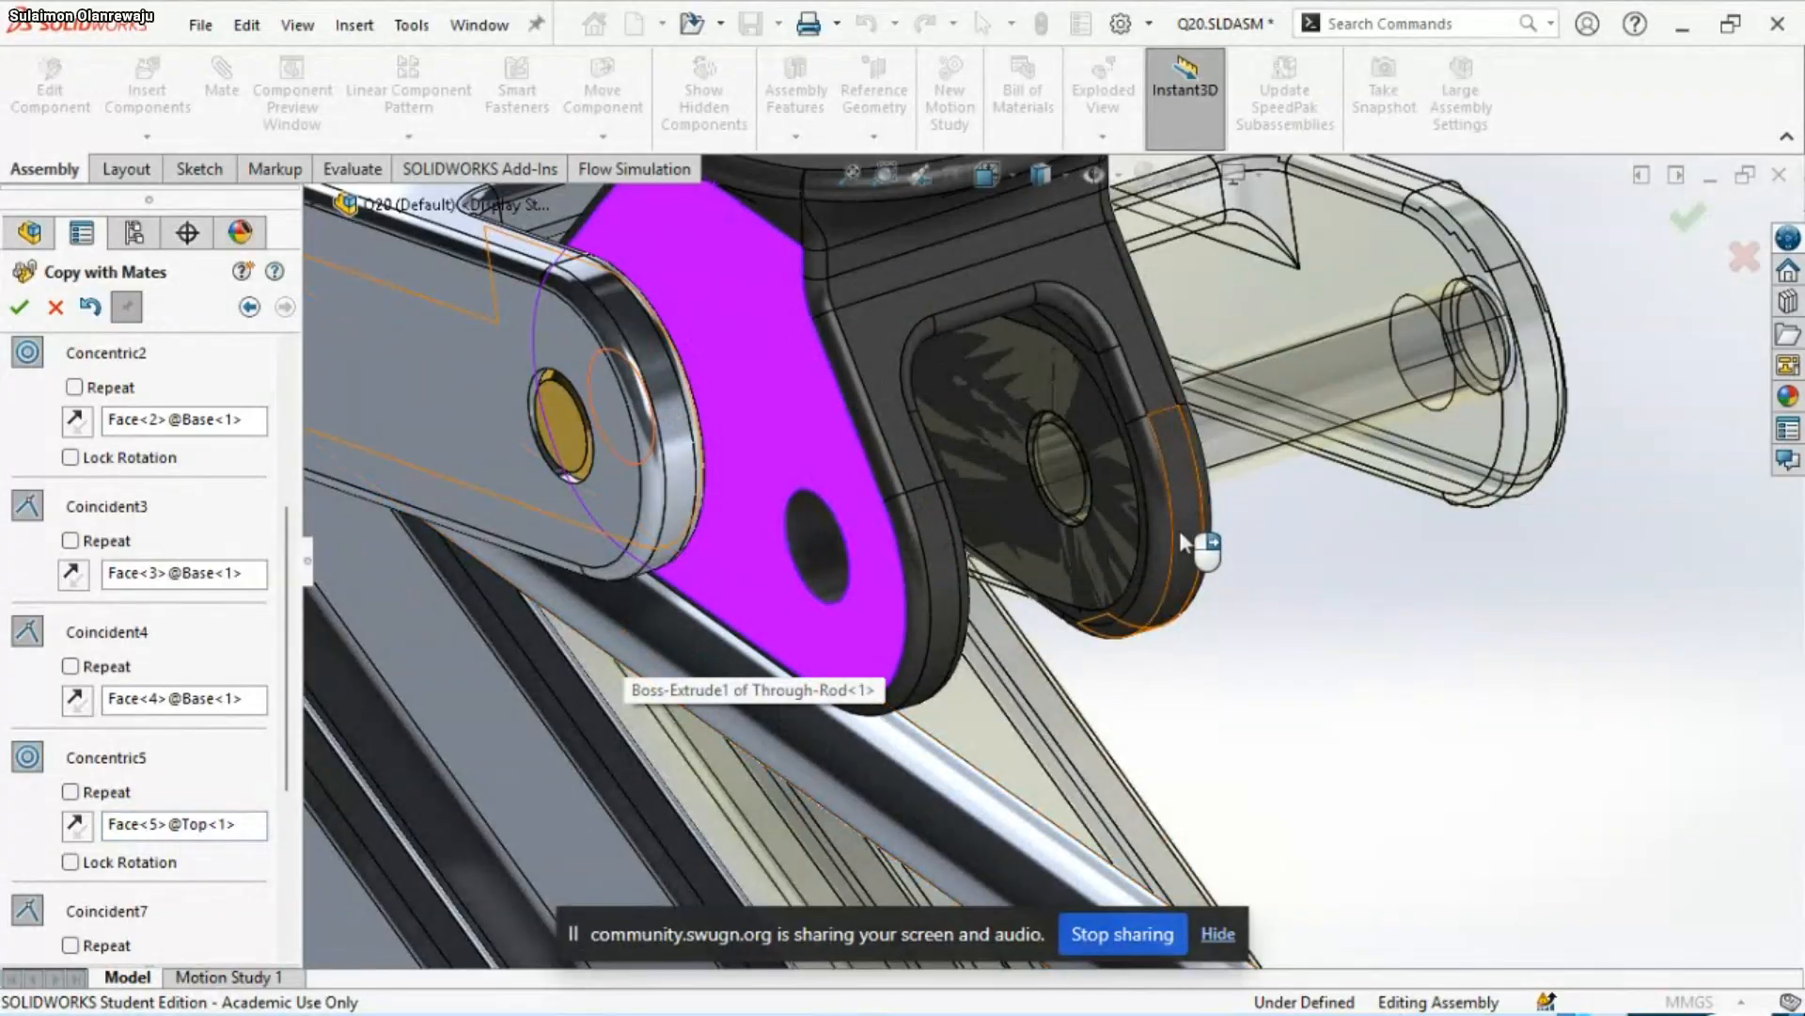
Flip the alignment of the copied Concentric5 mate and remove its Top<1> face reference
scroll(1189, 556, "up", 5)
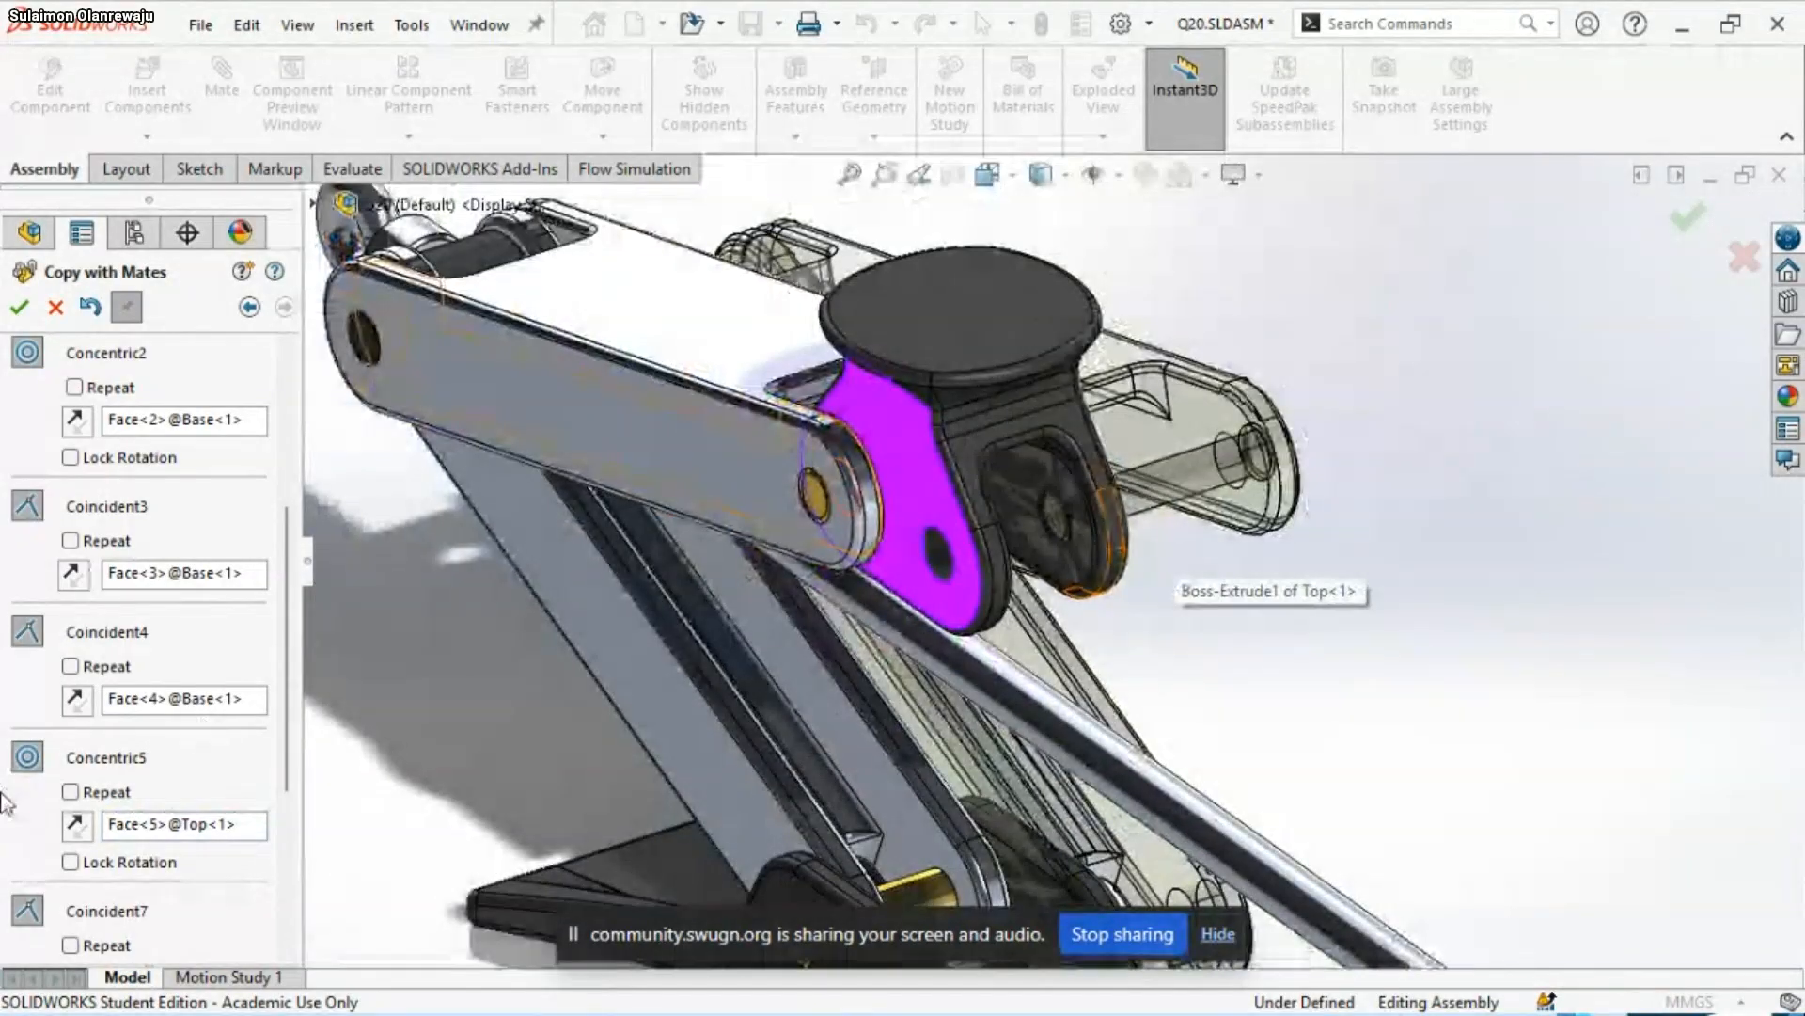
left_click(86, 833)
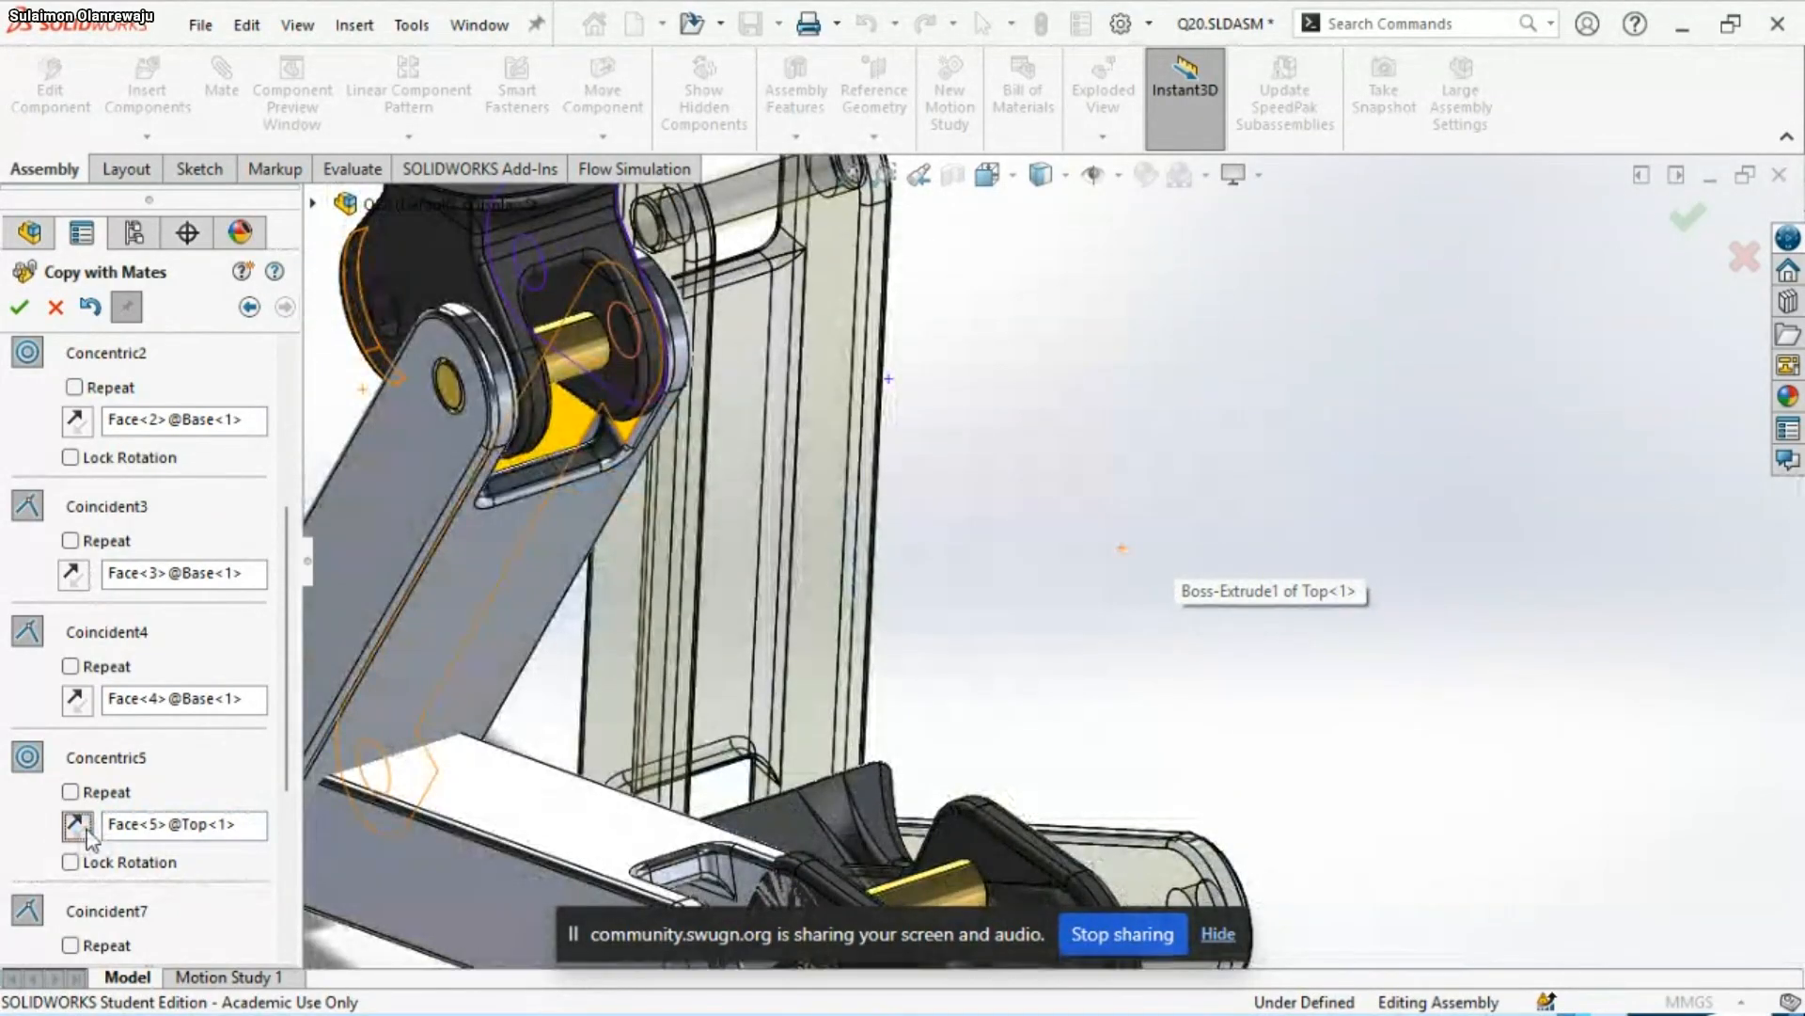
scroll(1065, 647, "up", 7)
scroll(1072, 649, "down", 6)
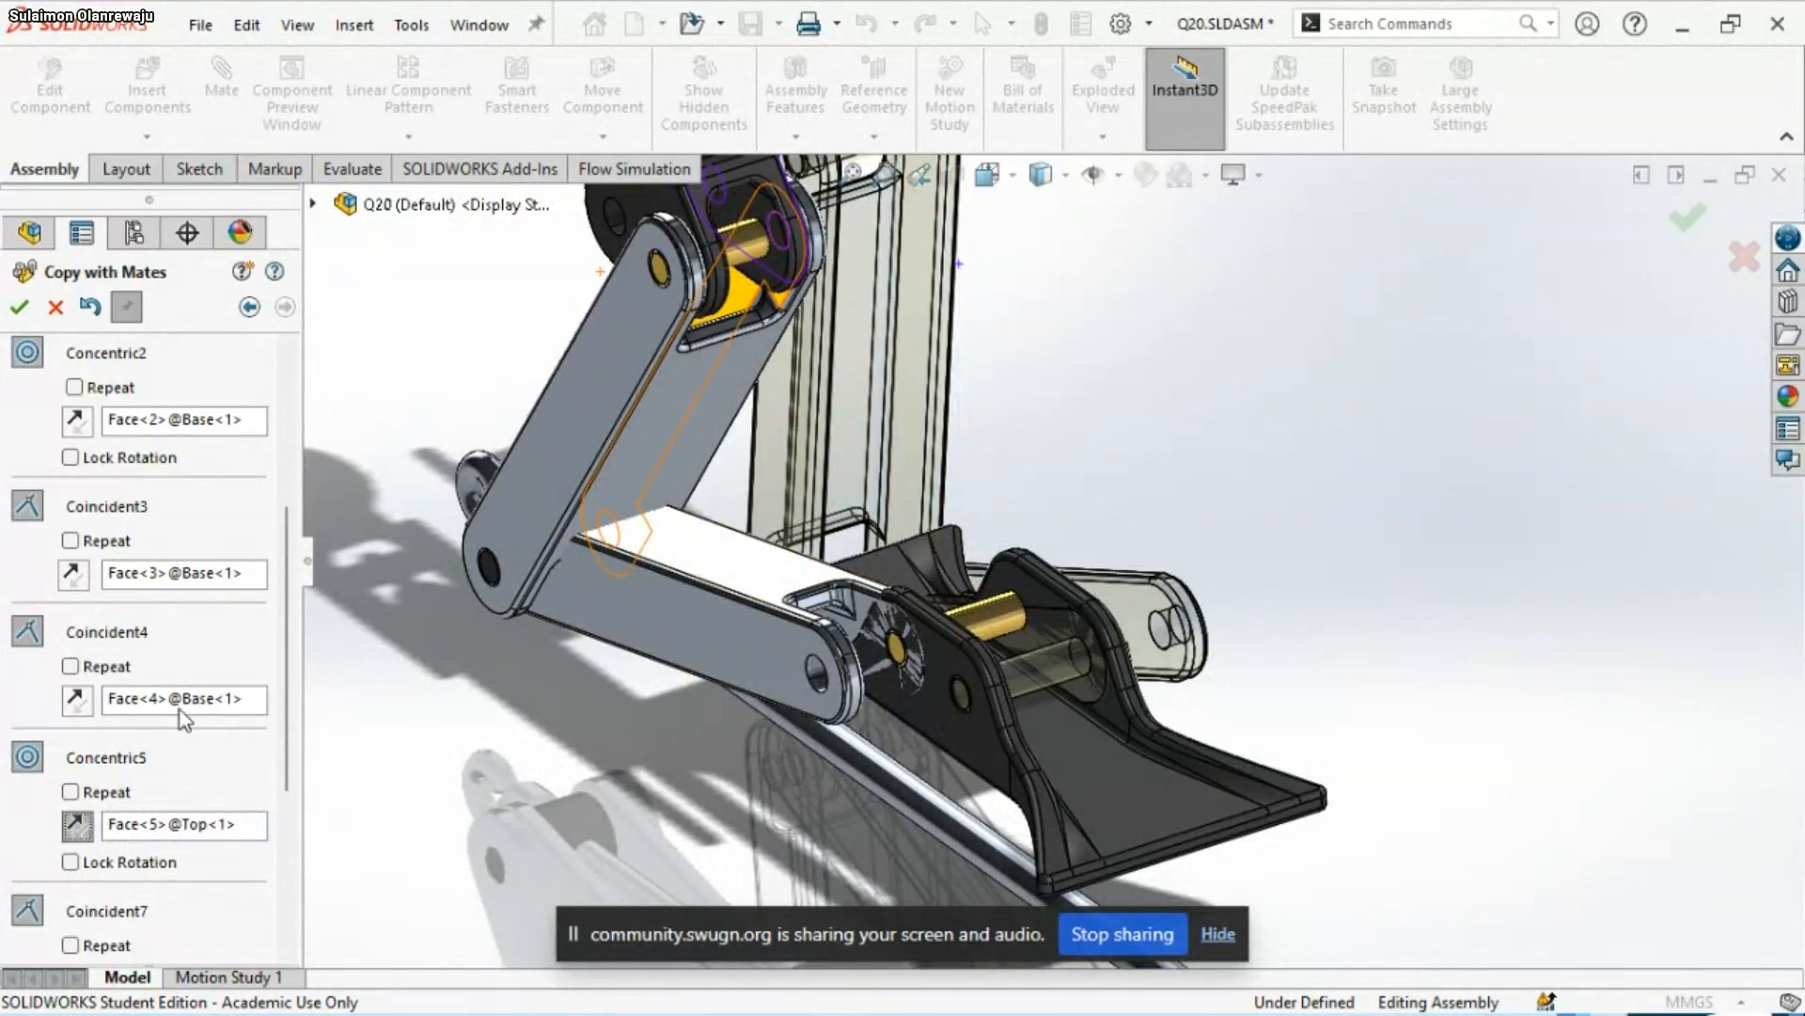
right_click(183, 832)
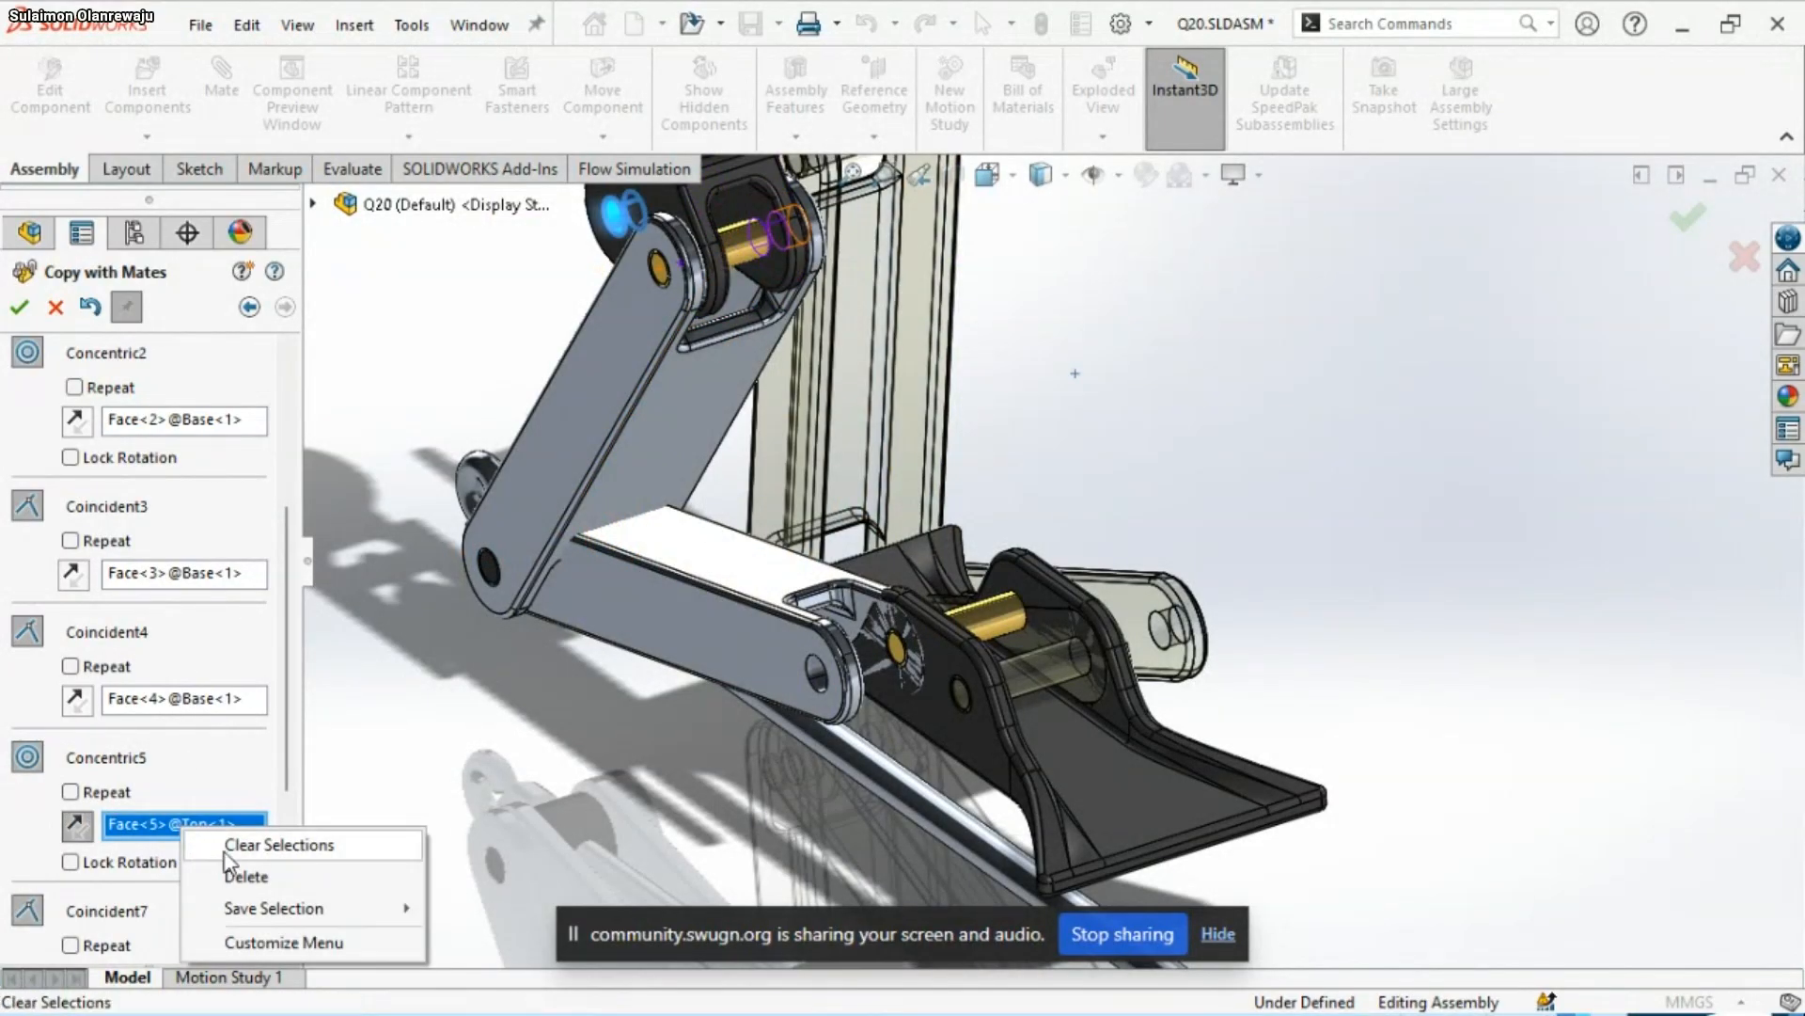
left_click(235, 870)
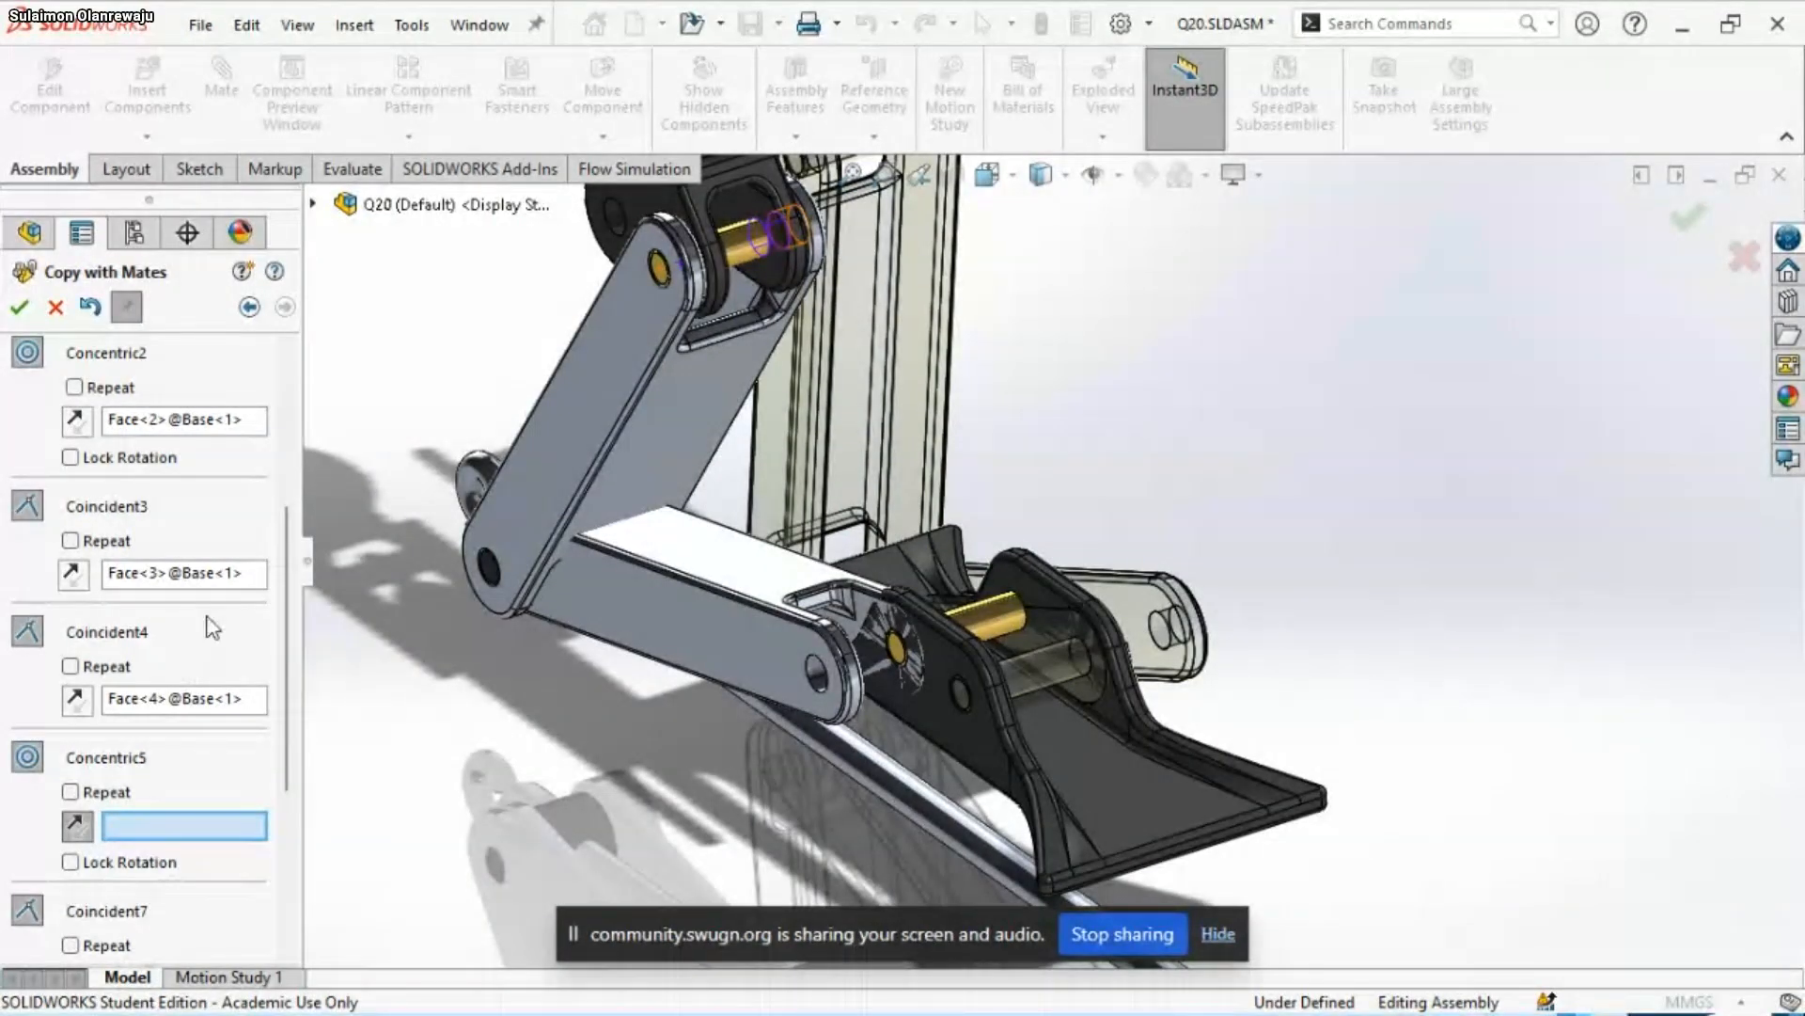
Check the Base face assigned to the copied Coincident4 mate and abandon the copy with mates
left_click(183, 698)
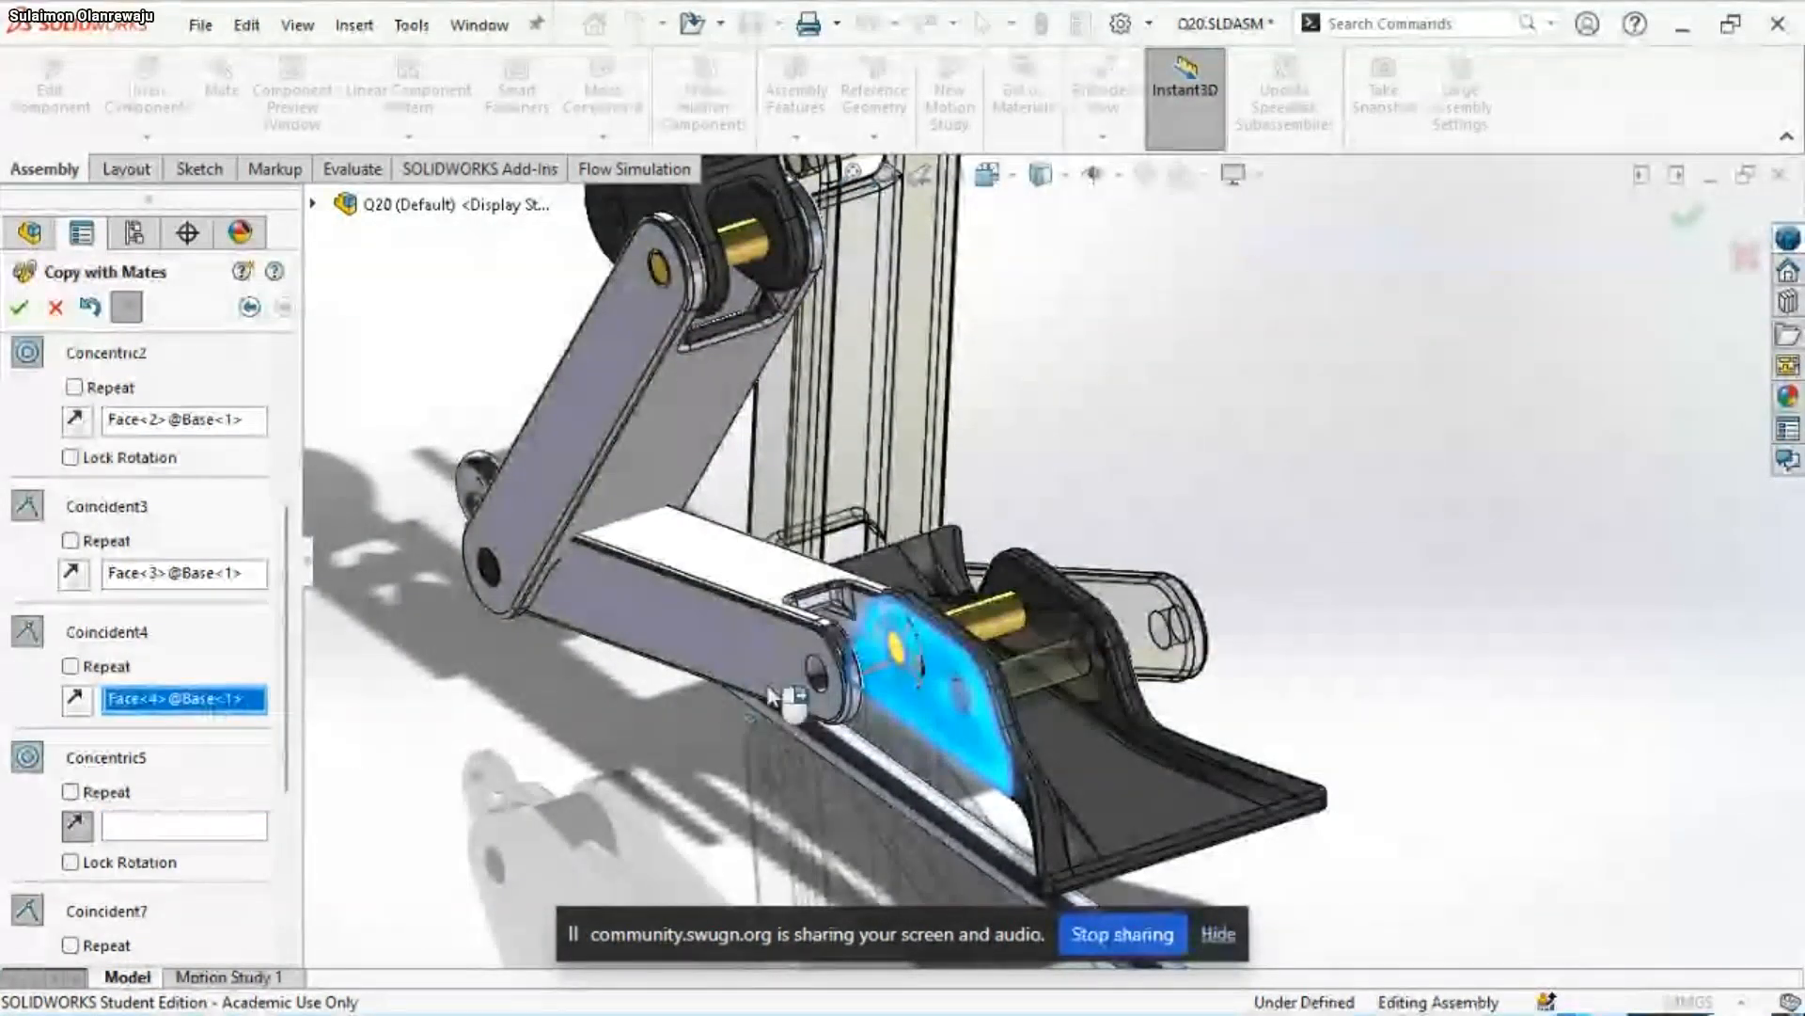
scroll(912, 534, "down", 2)
scroll(912, 534, "up", 3)
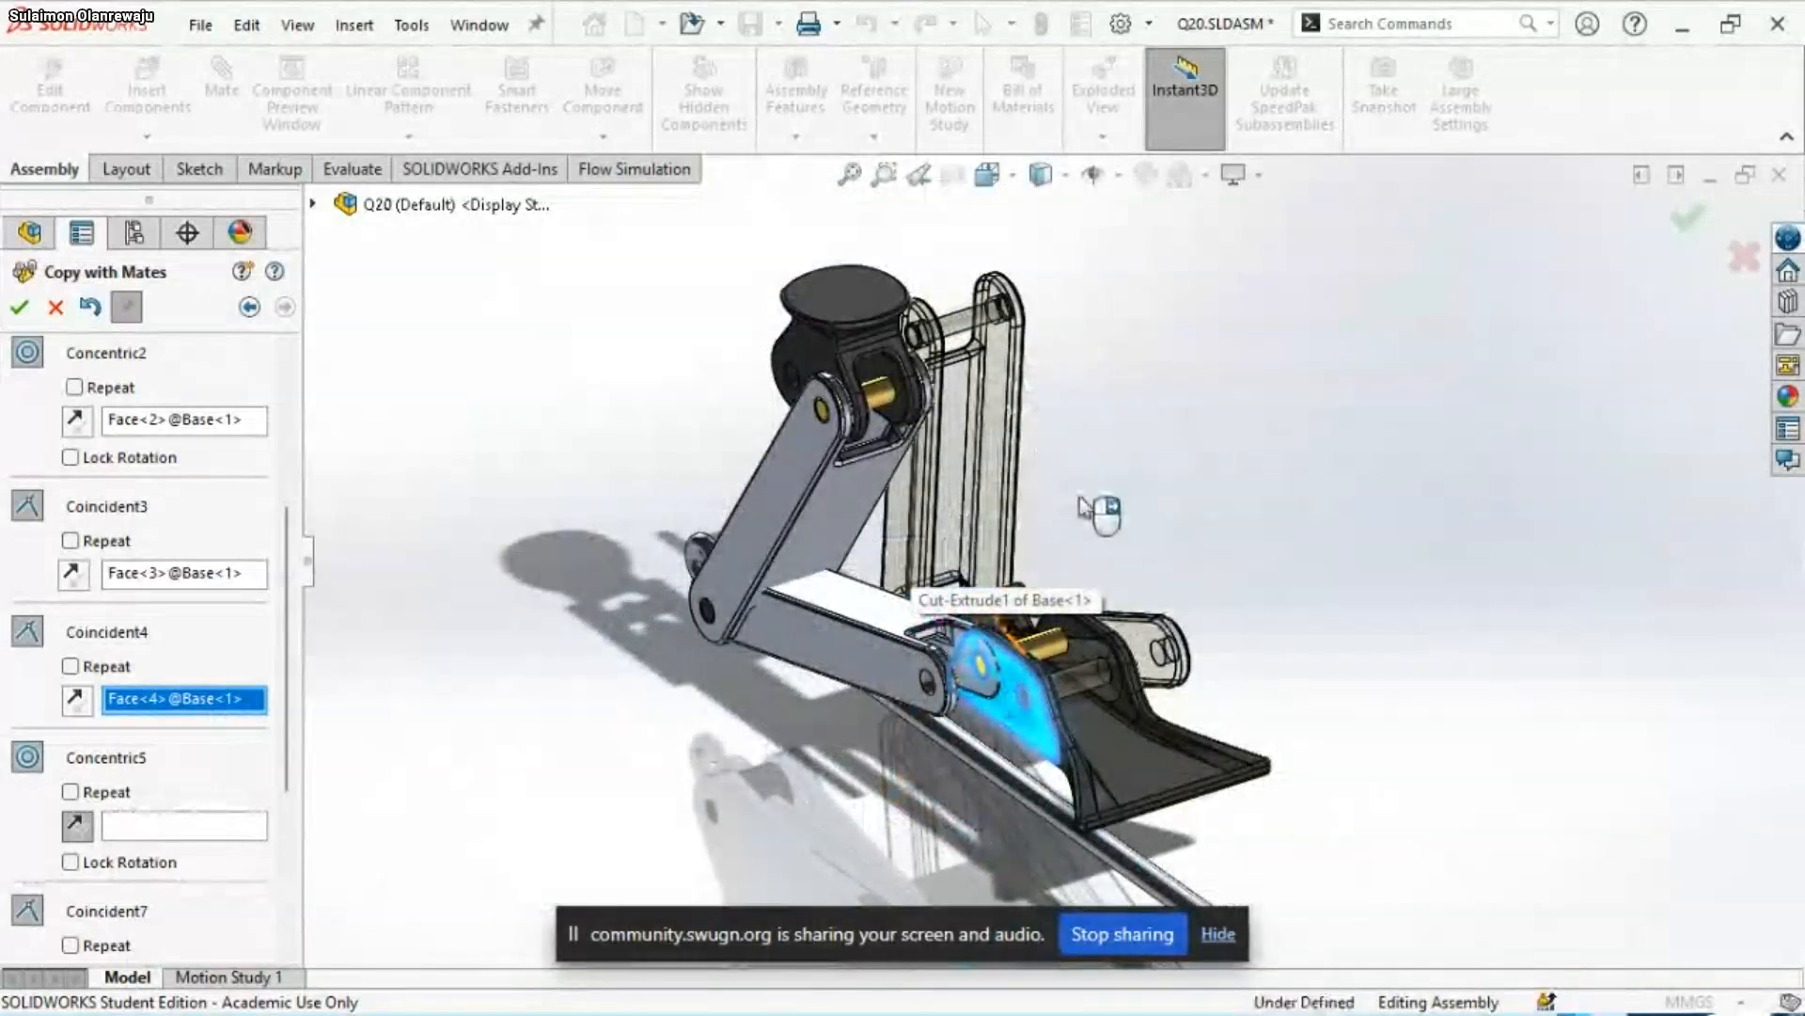
middle_click_drag(912, 534, 481, 550)
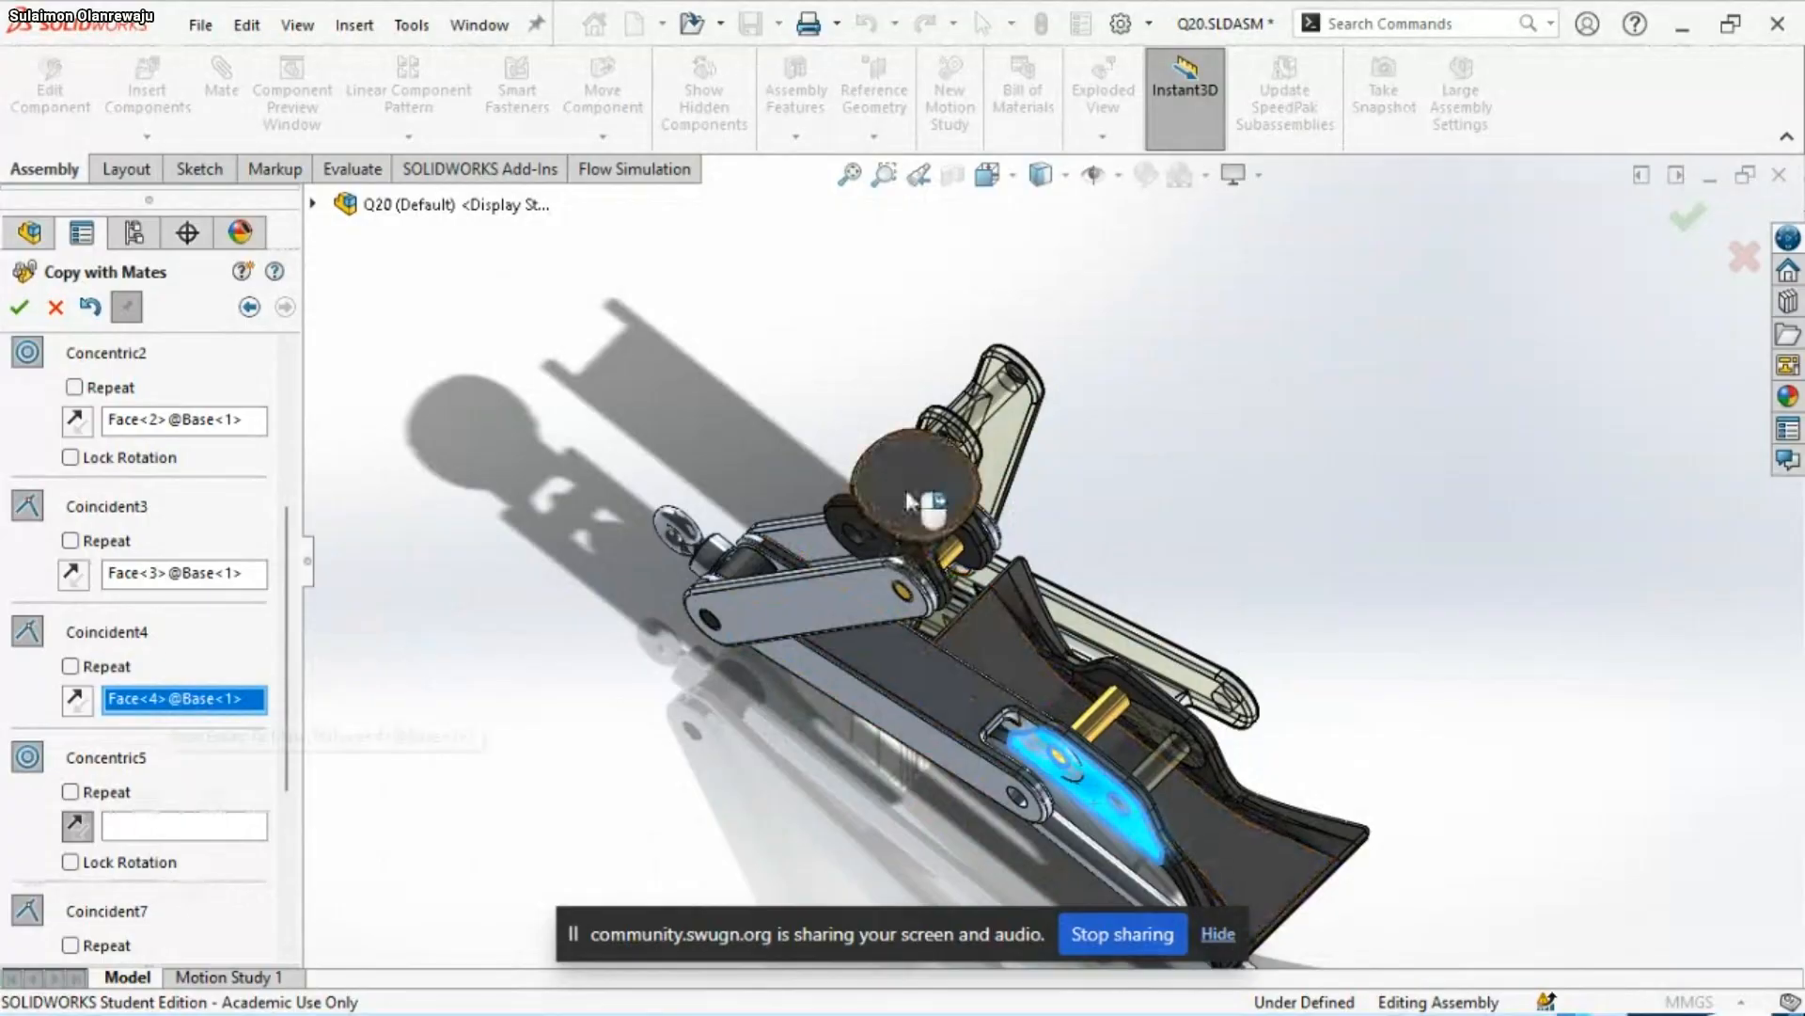
left_click_drag(902, 485, 1165, 425)
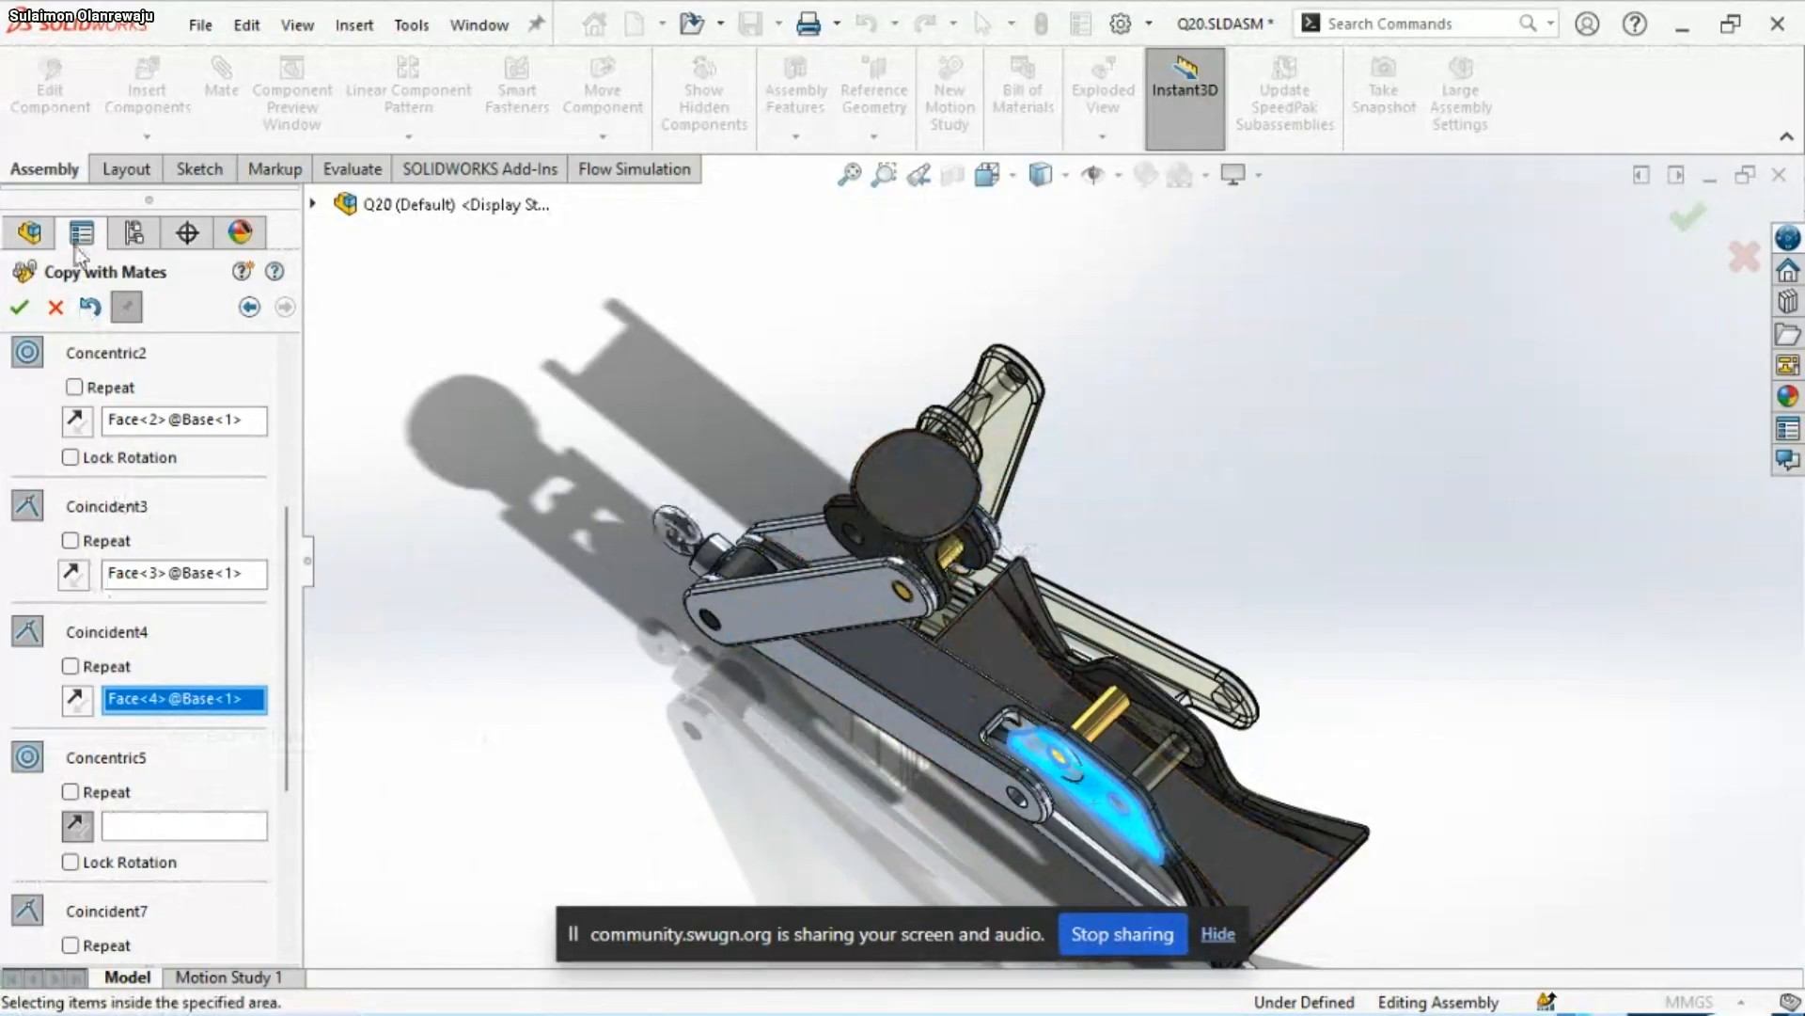
left_click(249, 307)
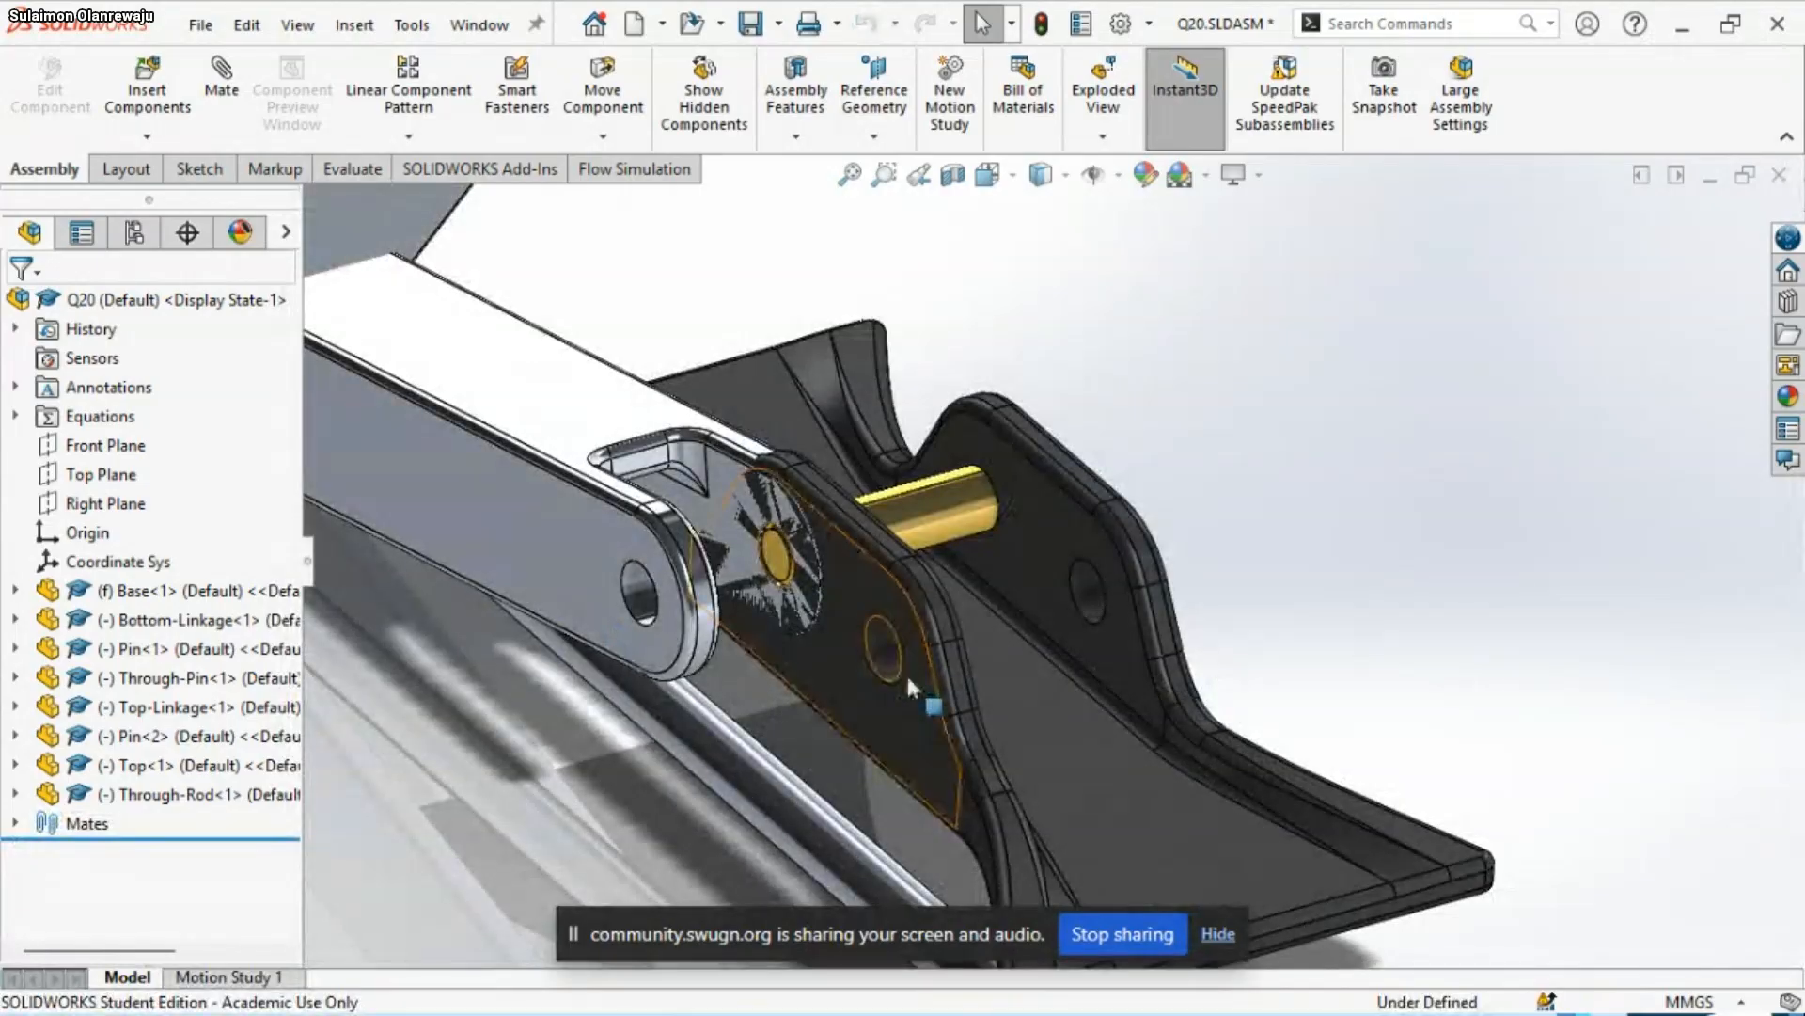
Inspect the linkages and pins around the Base, and expand the assembly's list of mates
scroll(906, 672, "up", 6)
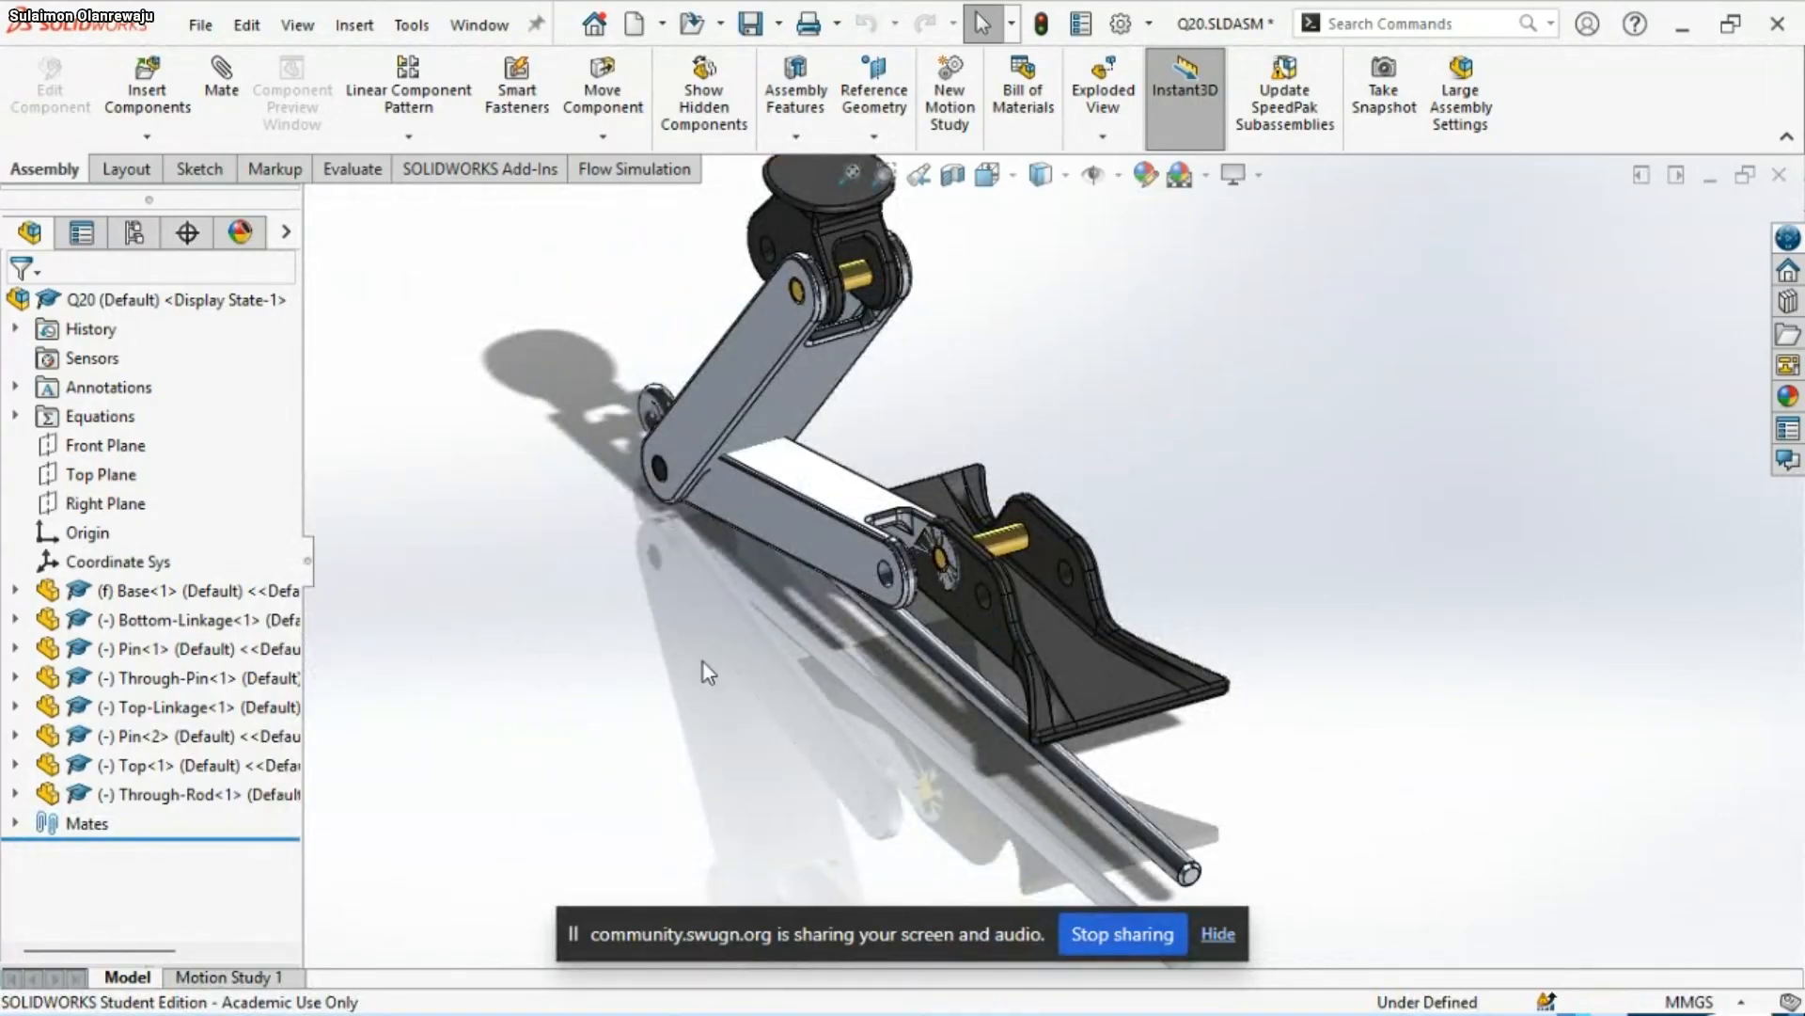
scroll(901, 649, "up", 2)
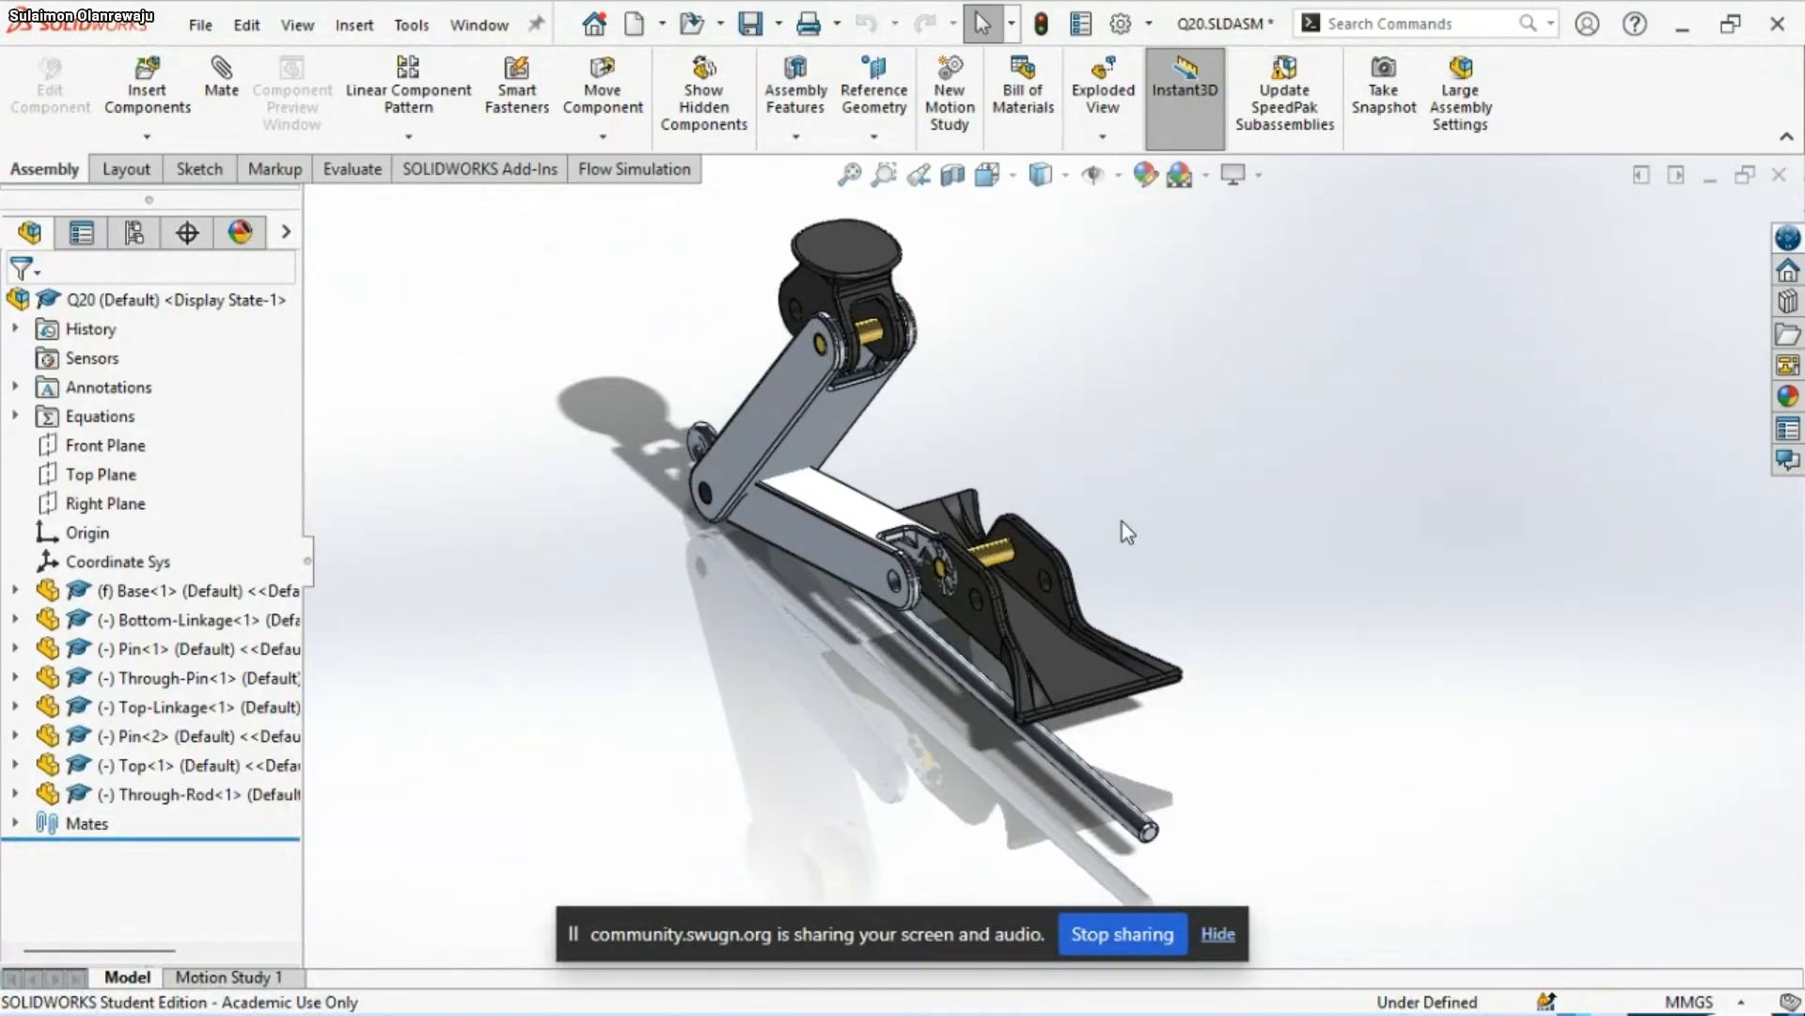
scroll(1119, 517, "down", 3)
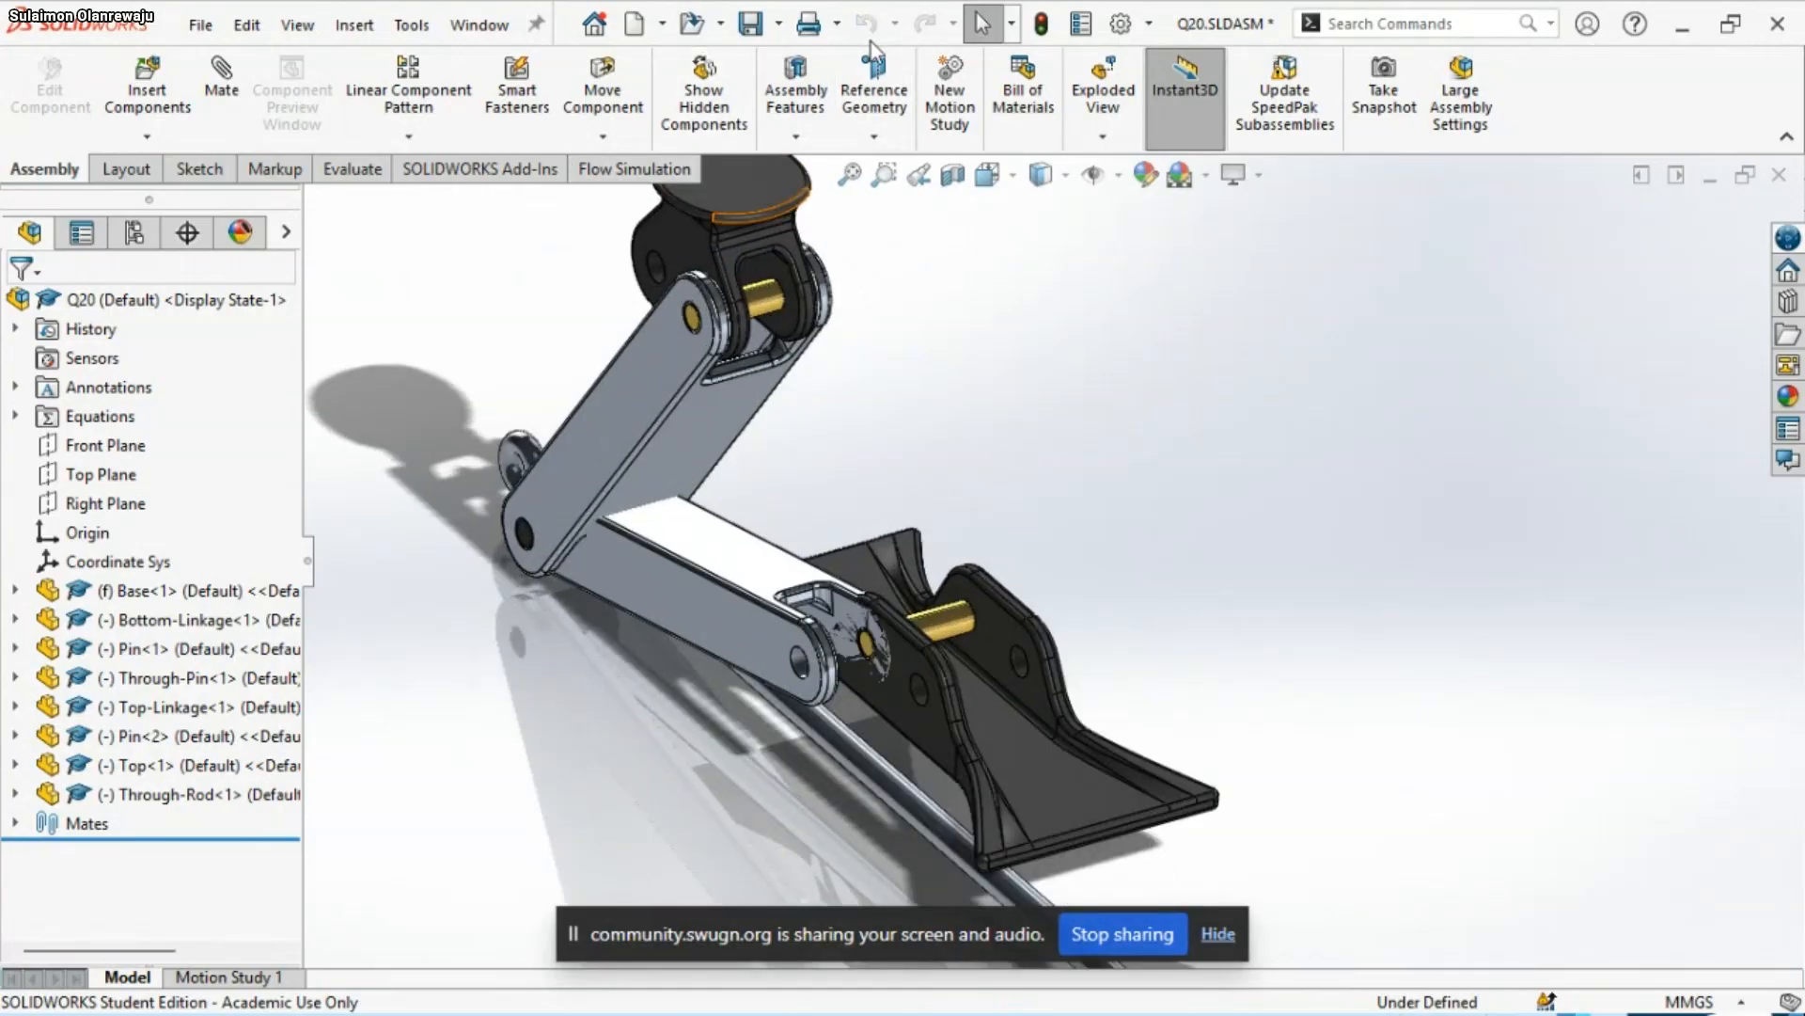
scroll(932, 473, "up", 3)
middle_click_drag(1043, 461, 1074, 614)
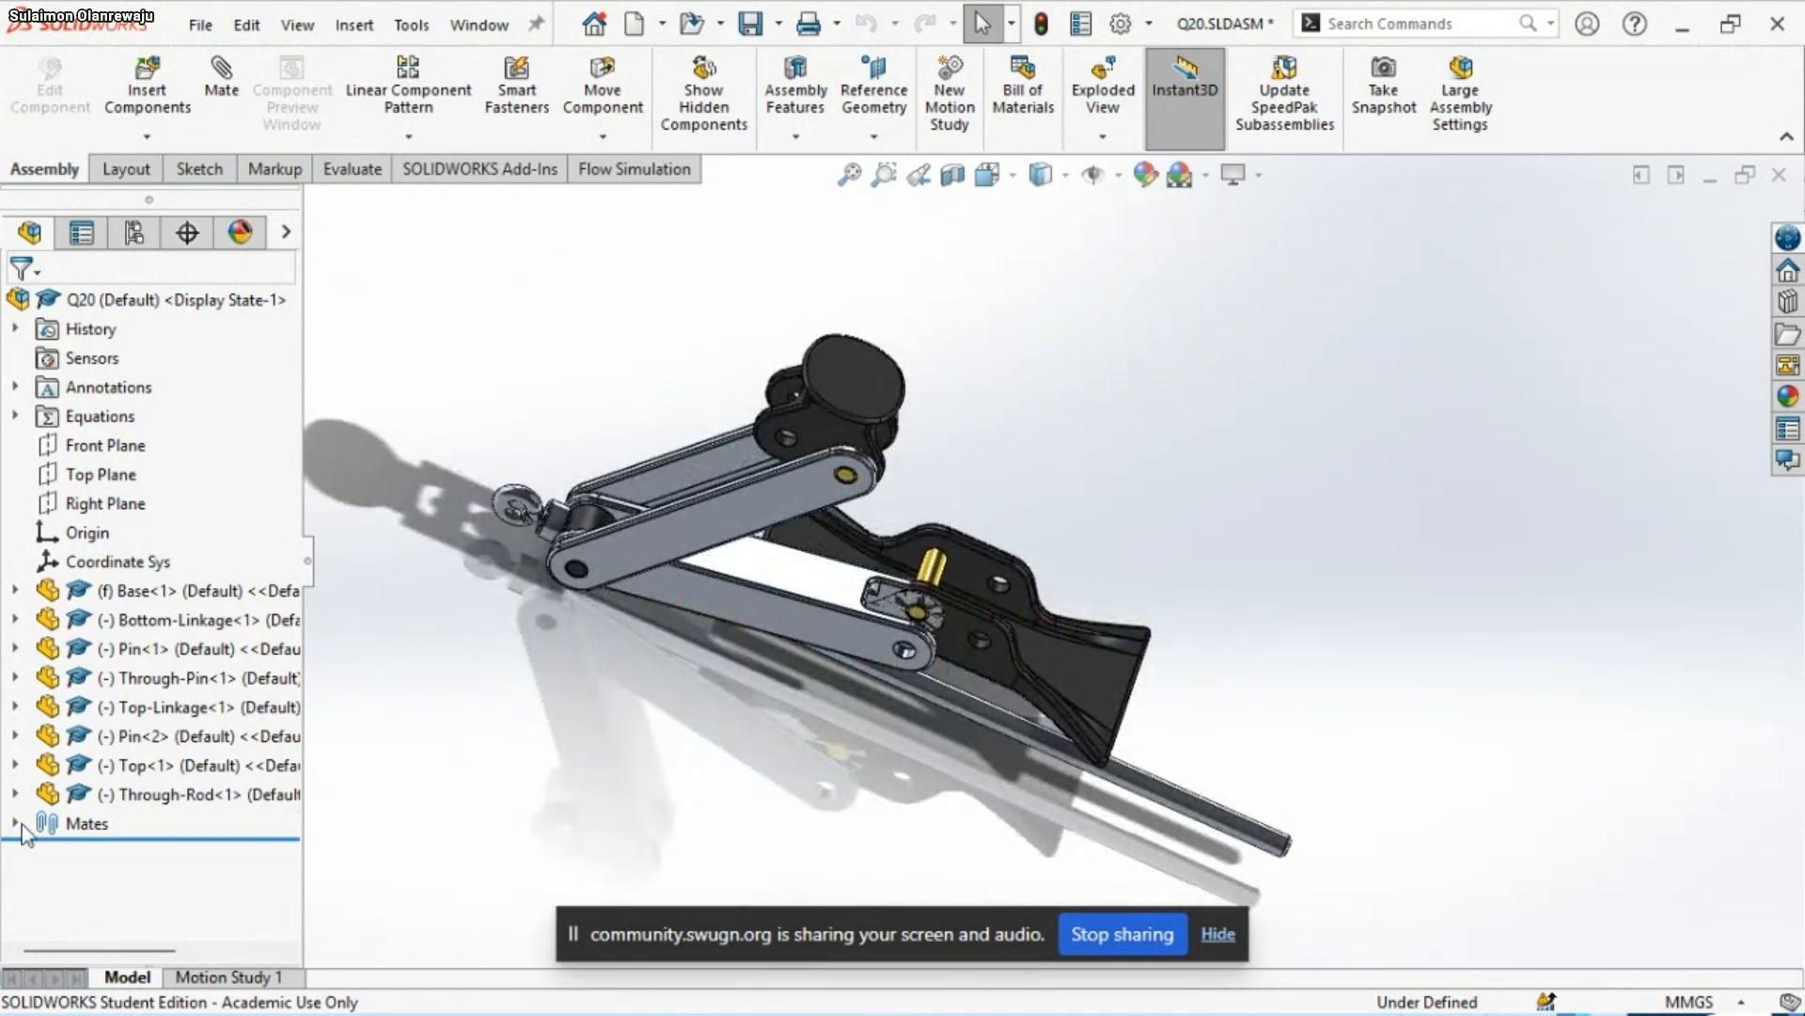
left_click(17, 824)
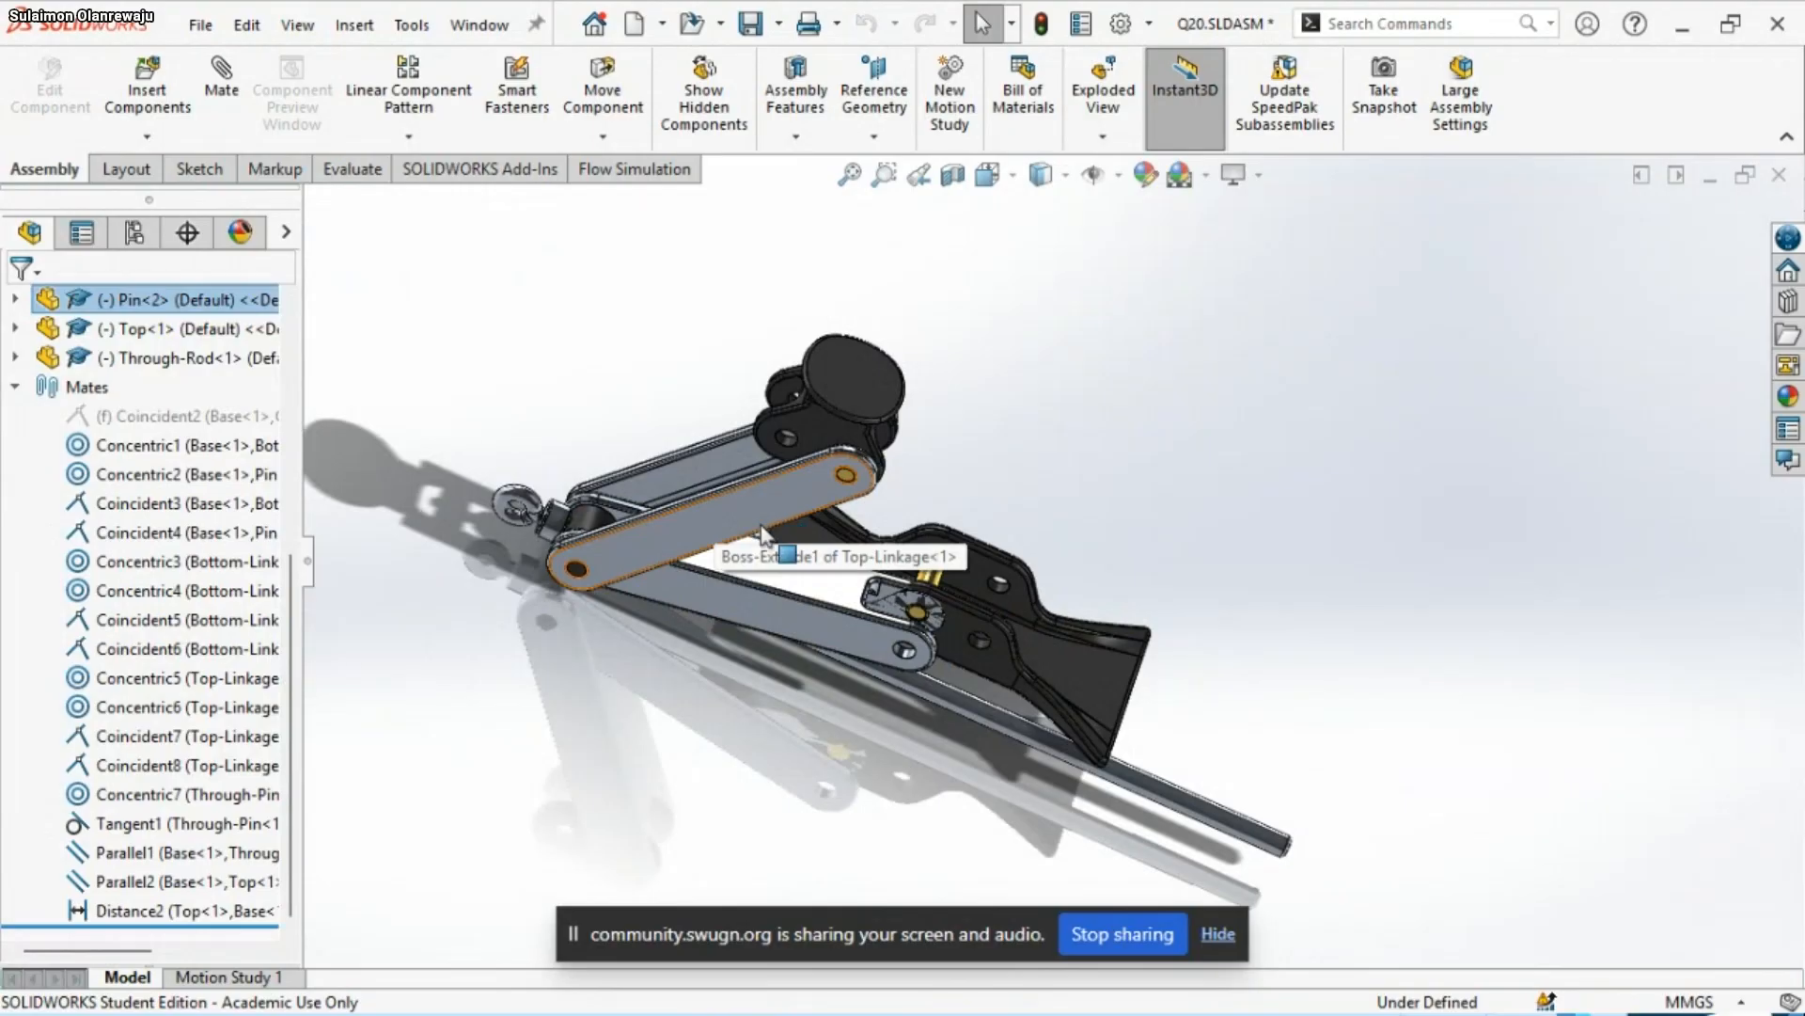
scroll(933, 592, "down", 2)
middle_click_drag(929, 616, 1002, 638)
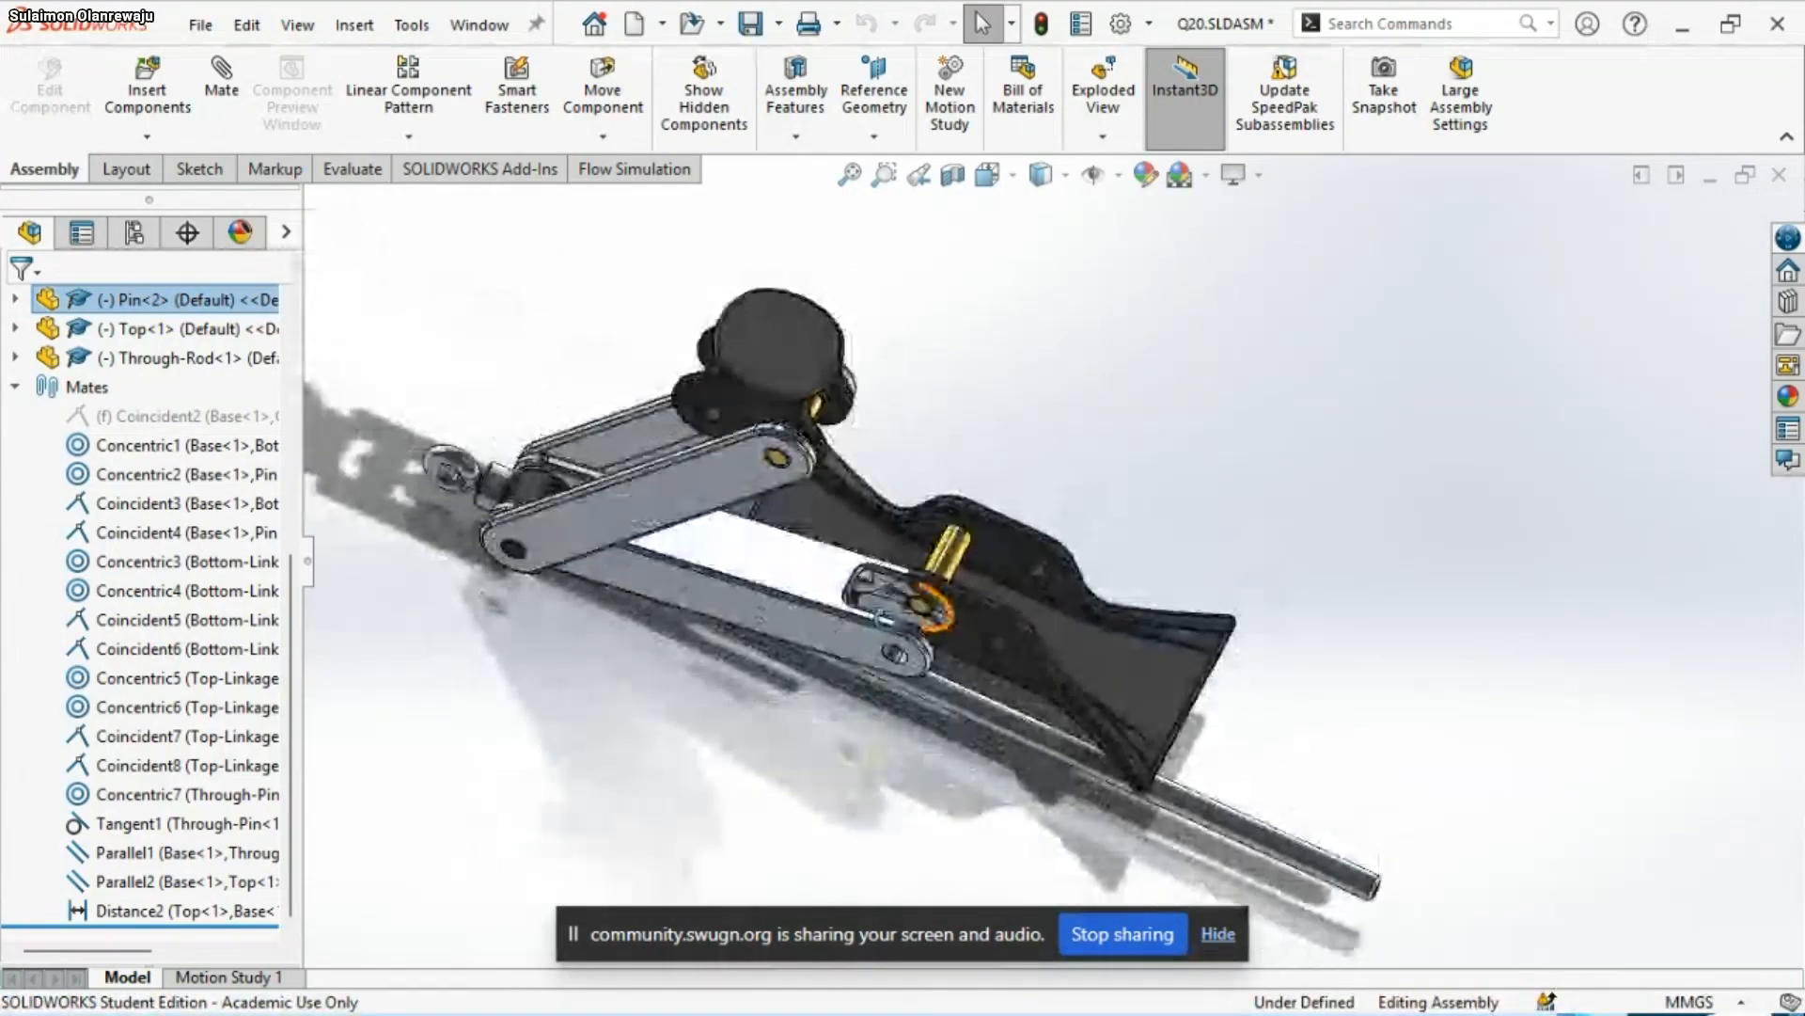
Move Top-Linkage<1> and Top<1> to test how the partly mated assembly moves
left_click(667, 487)
middle_click_drag(668, 487, 983, 235)
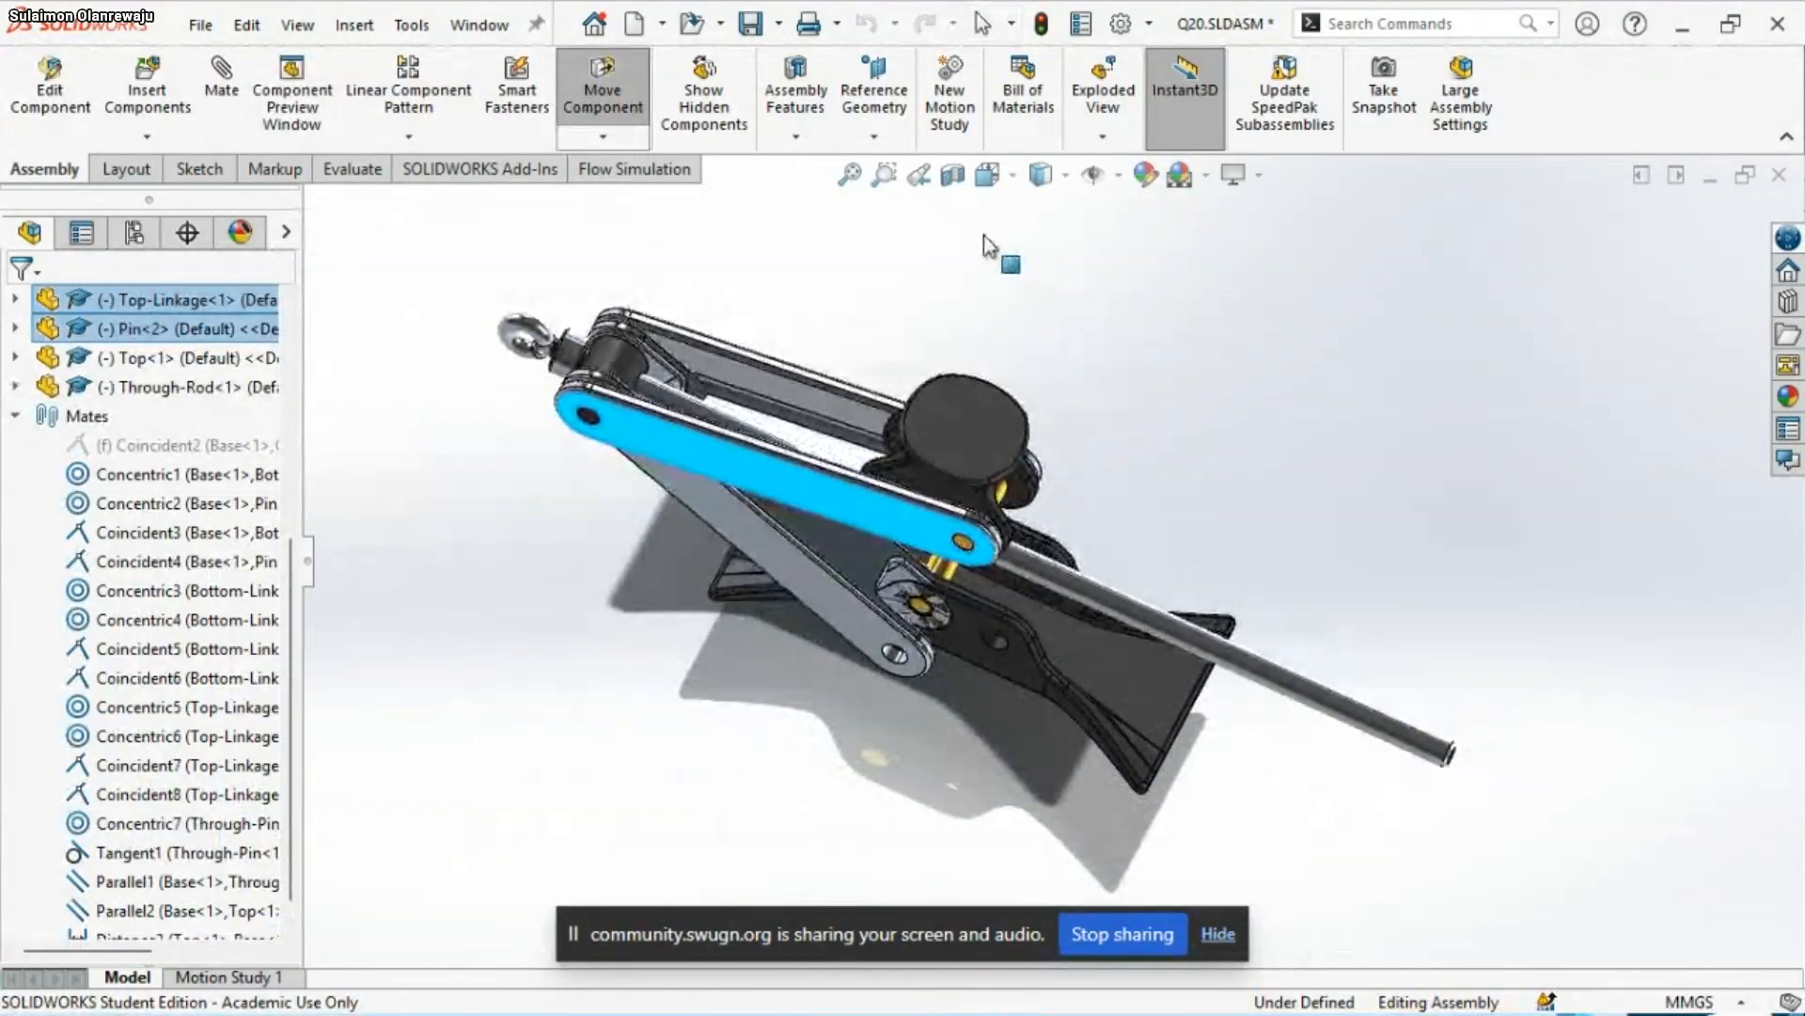
scroll(1010, 583, "down", 3)
middle_click_drag(980, 583, 896, 595)
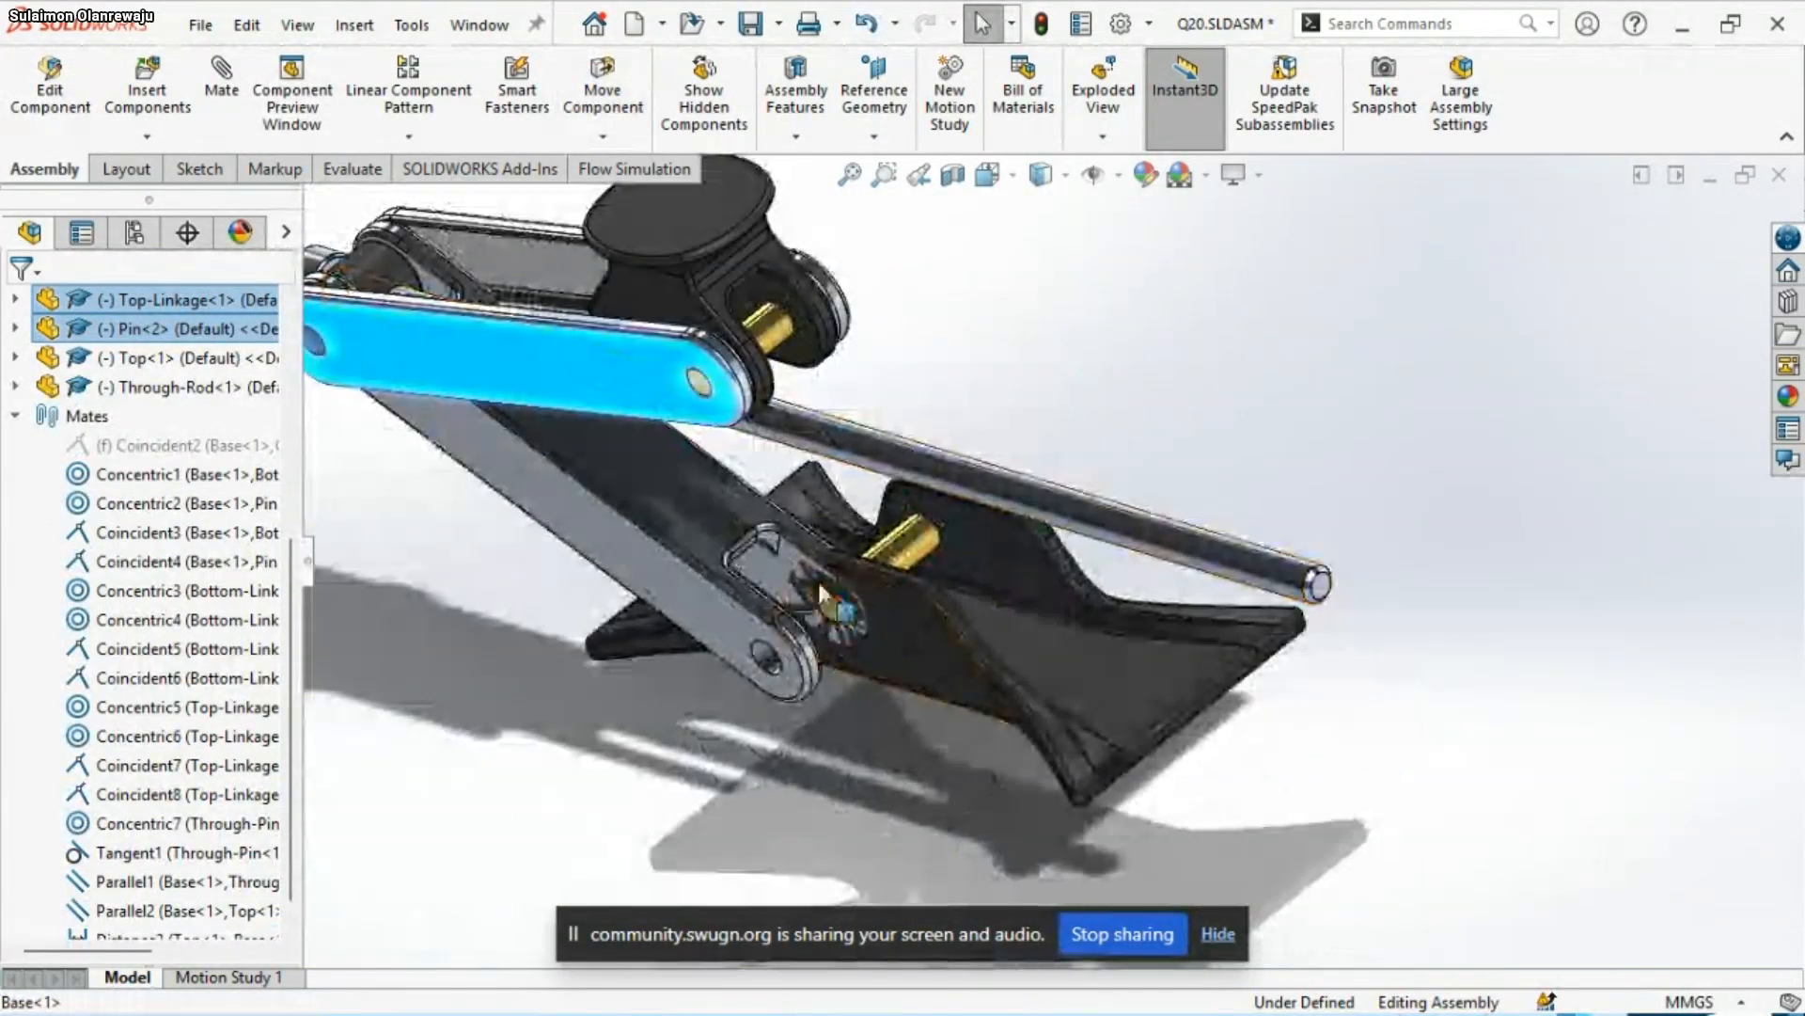
scroll(818, 504, "up", 3)
scroll(818, 504, "down", 2)
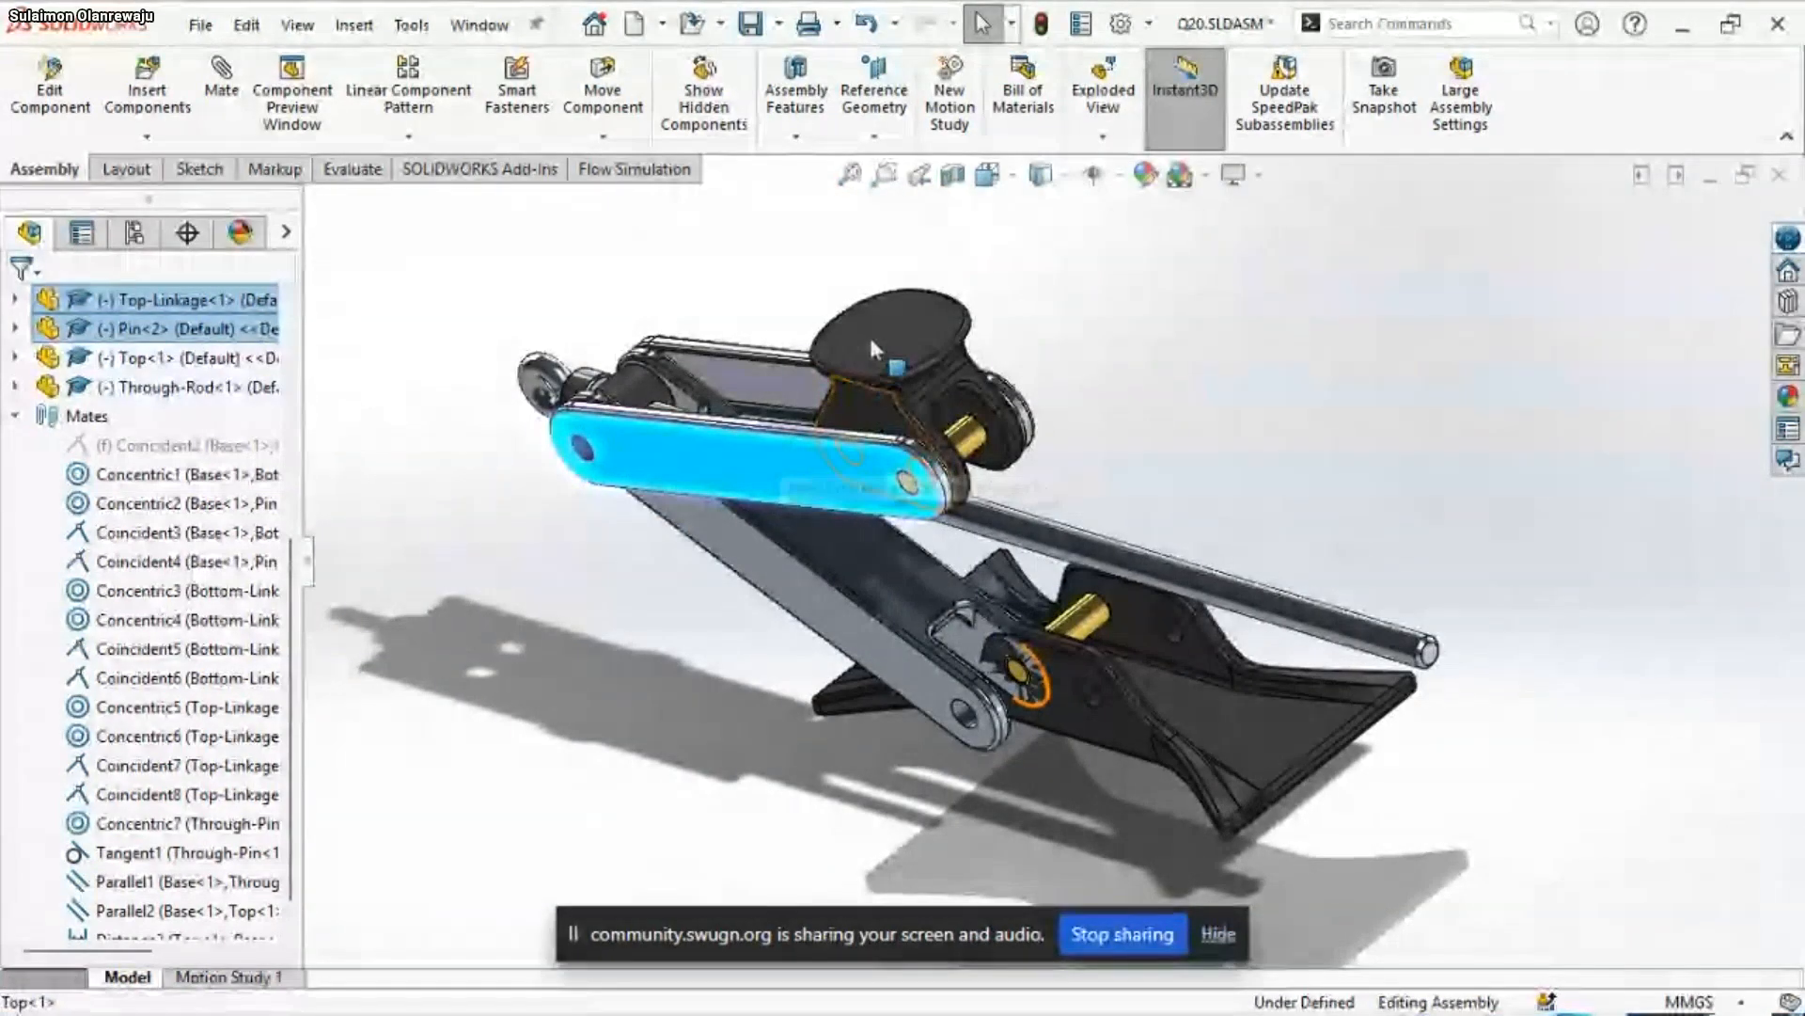
left_click_drag(867, 333, 831, 314)
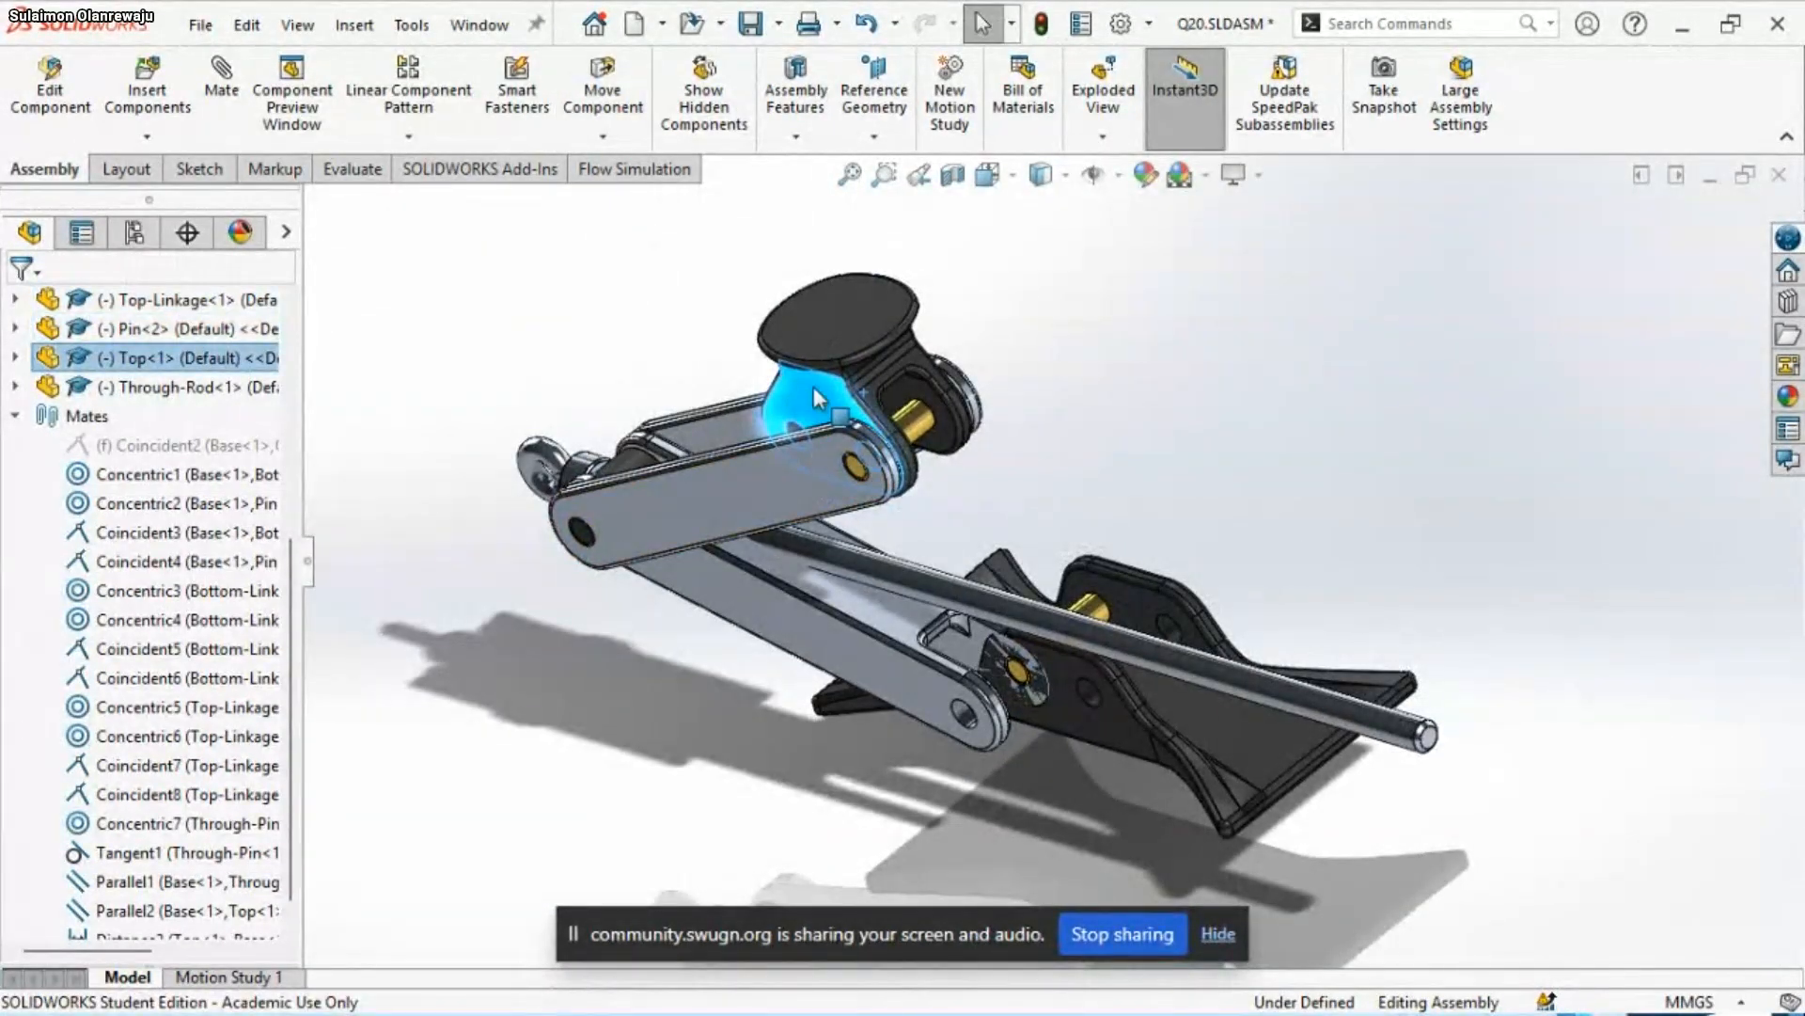
middle_click_drag(1002, 594, 970, 451)
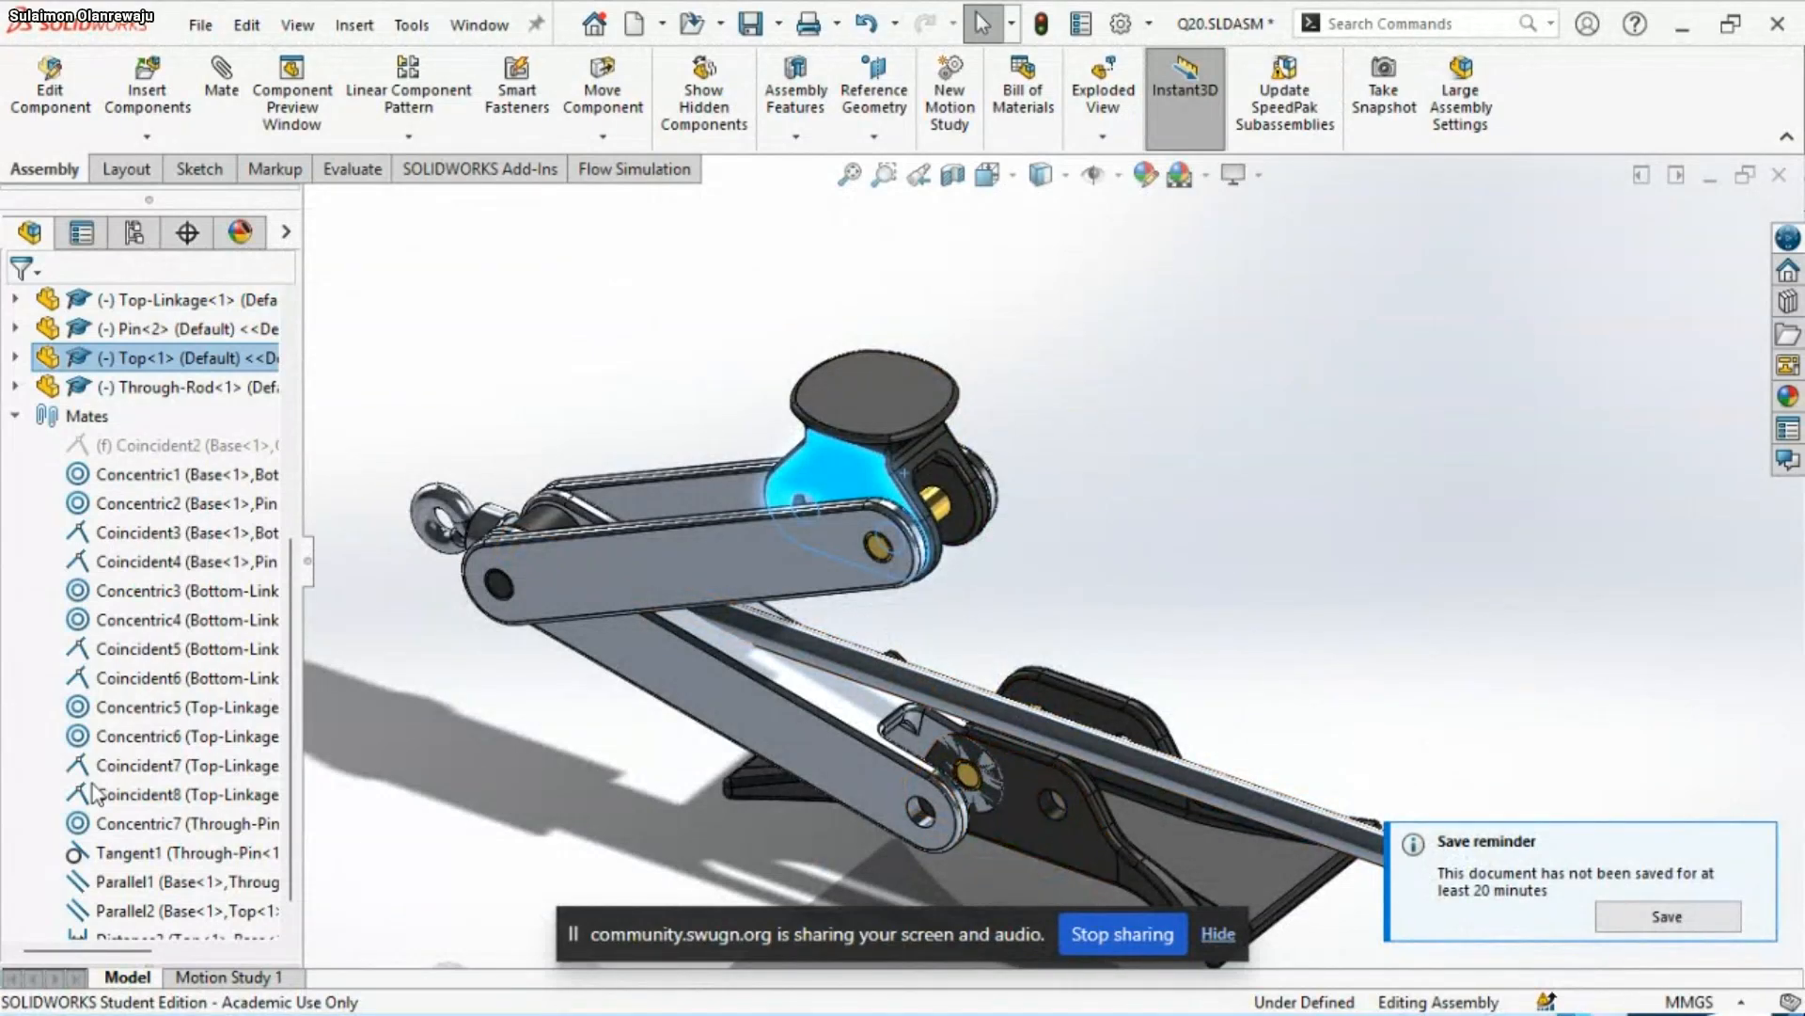
Identify the faces used by Coincident4 and Coincident3, and delete the Coincident3 mate between Base and Bottom-Linkage
scroll(95, 792, "down", 1)
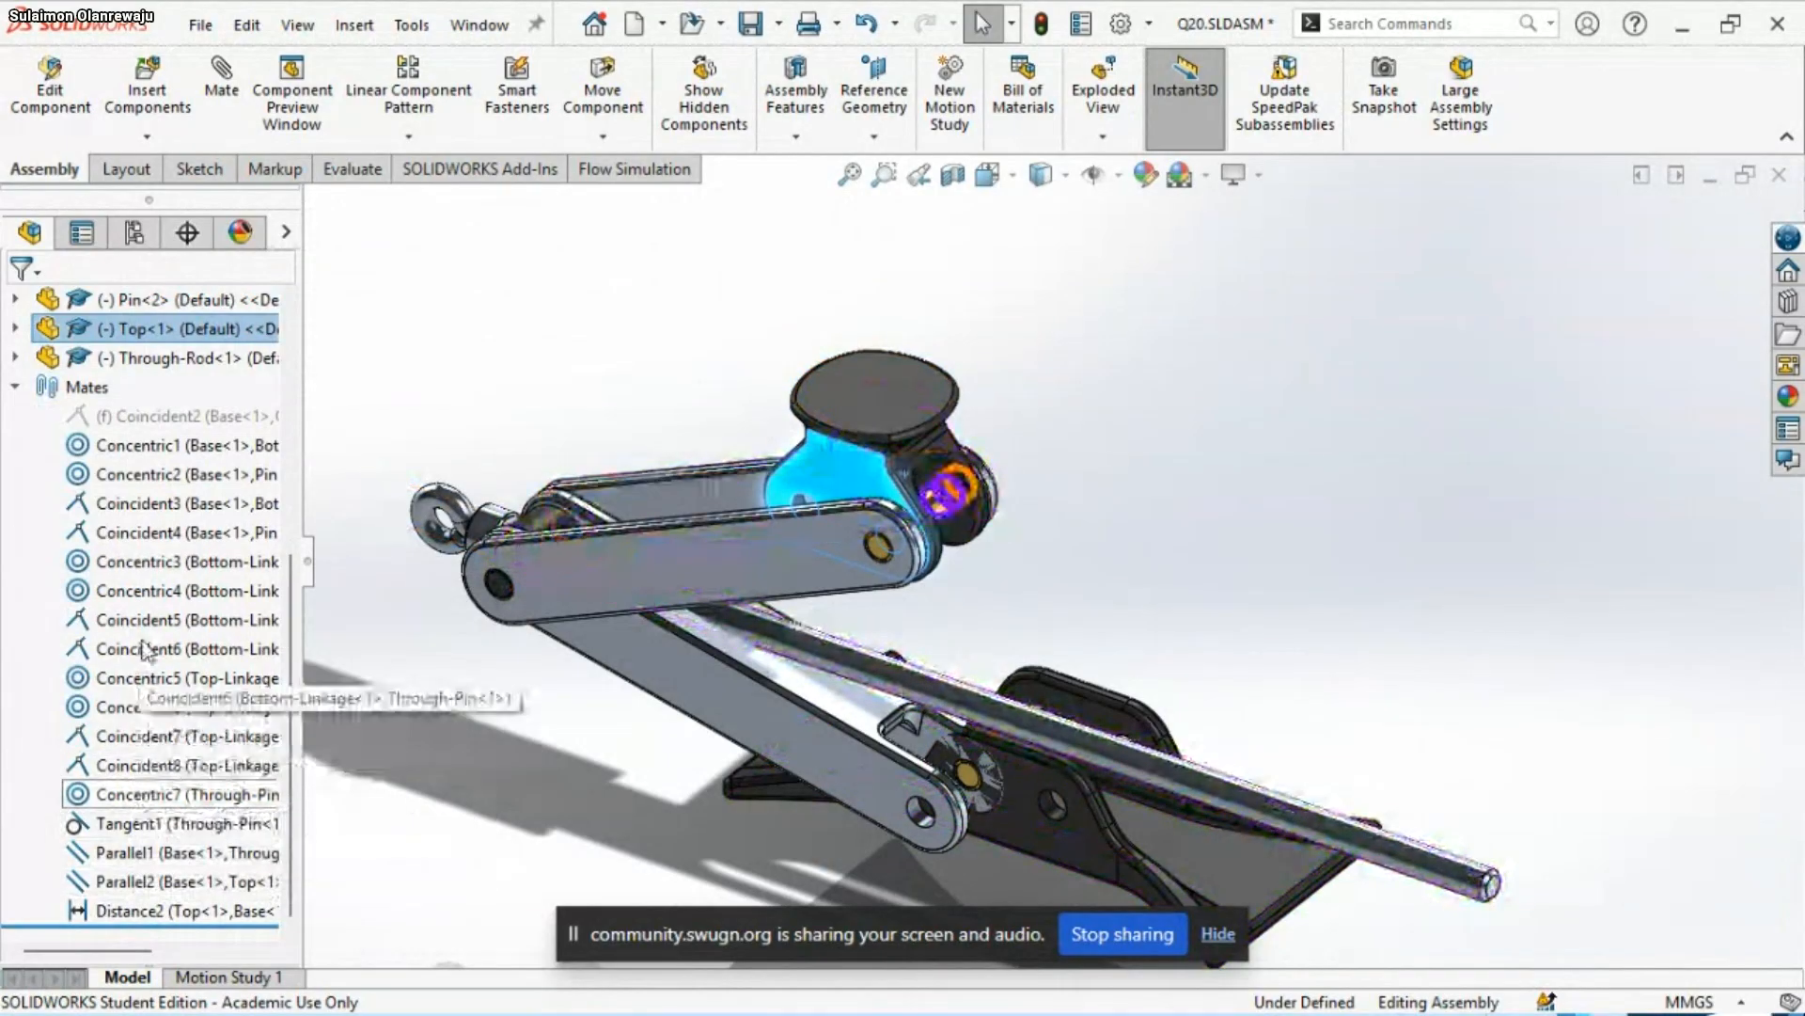
left_click(146, 533)
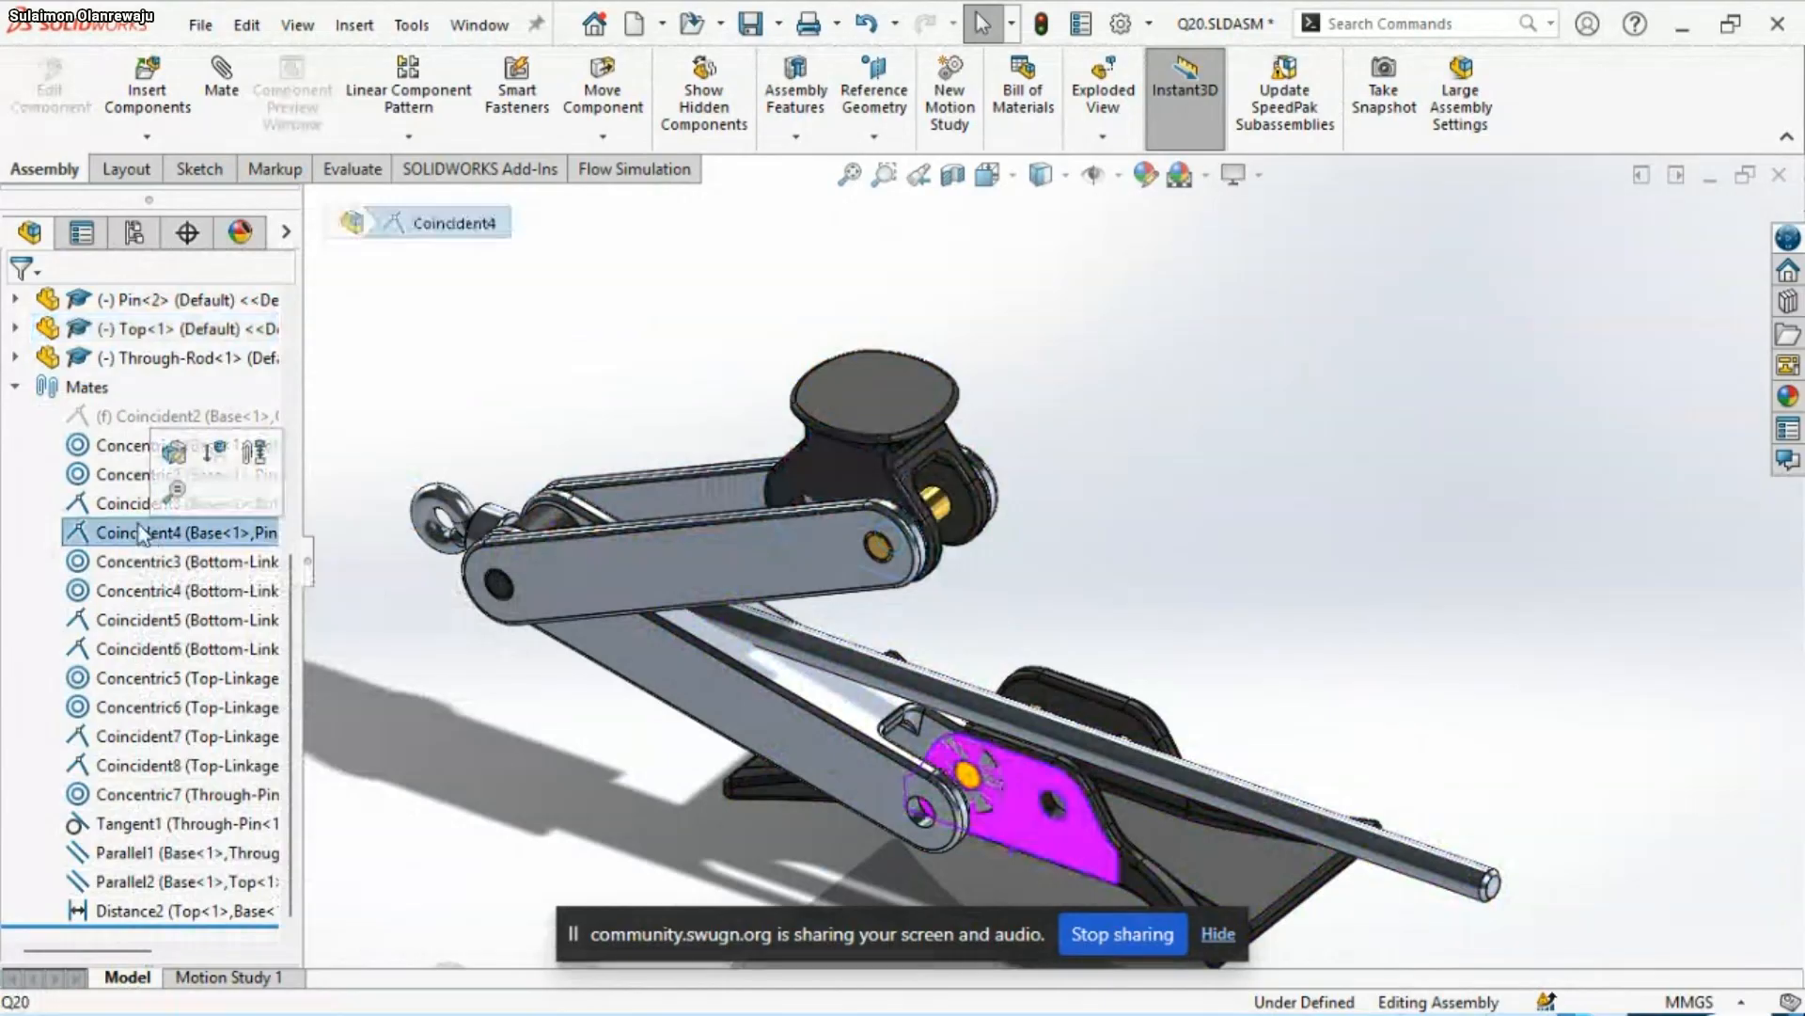
left_click(123, 504)
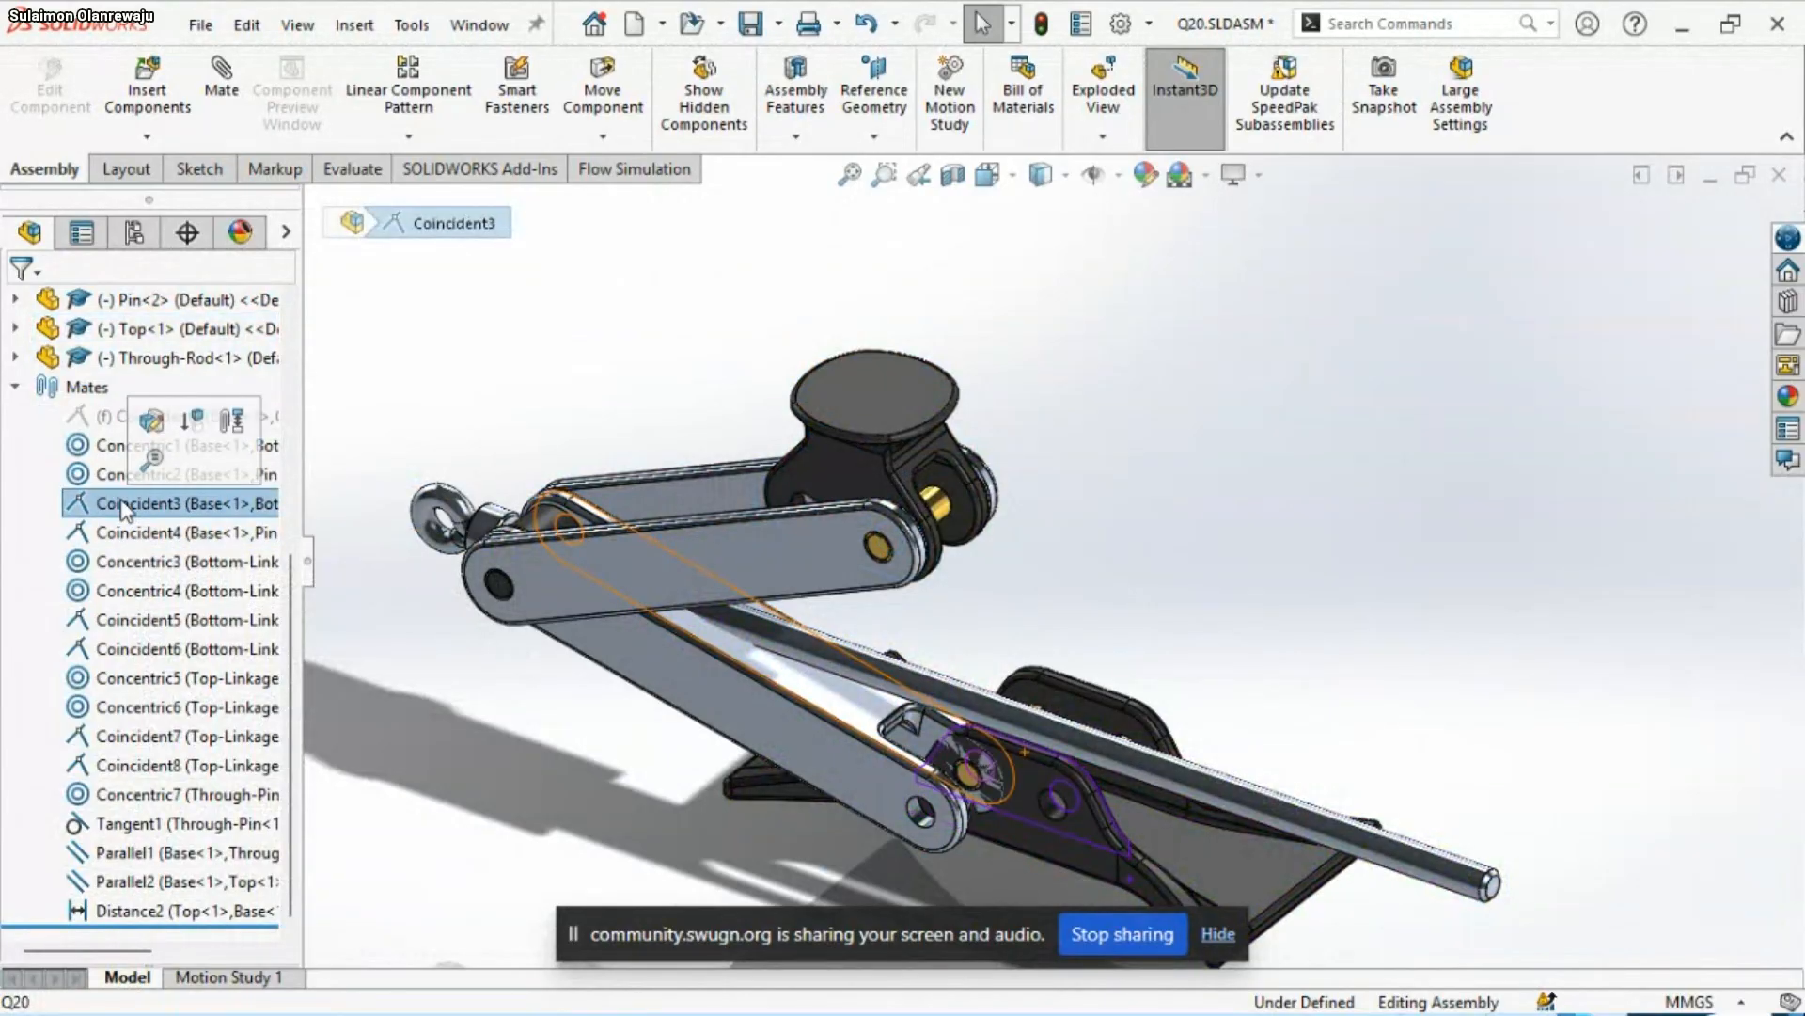
middle_click_drag(1124, 628, 1175, 635)
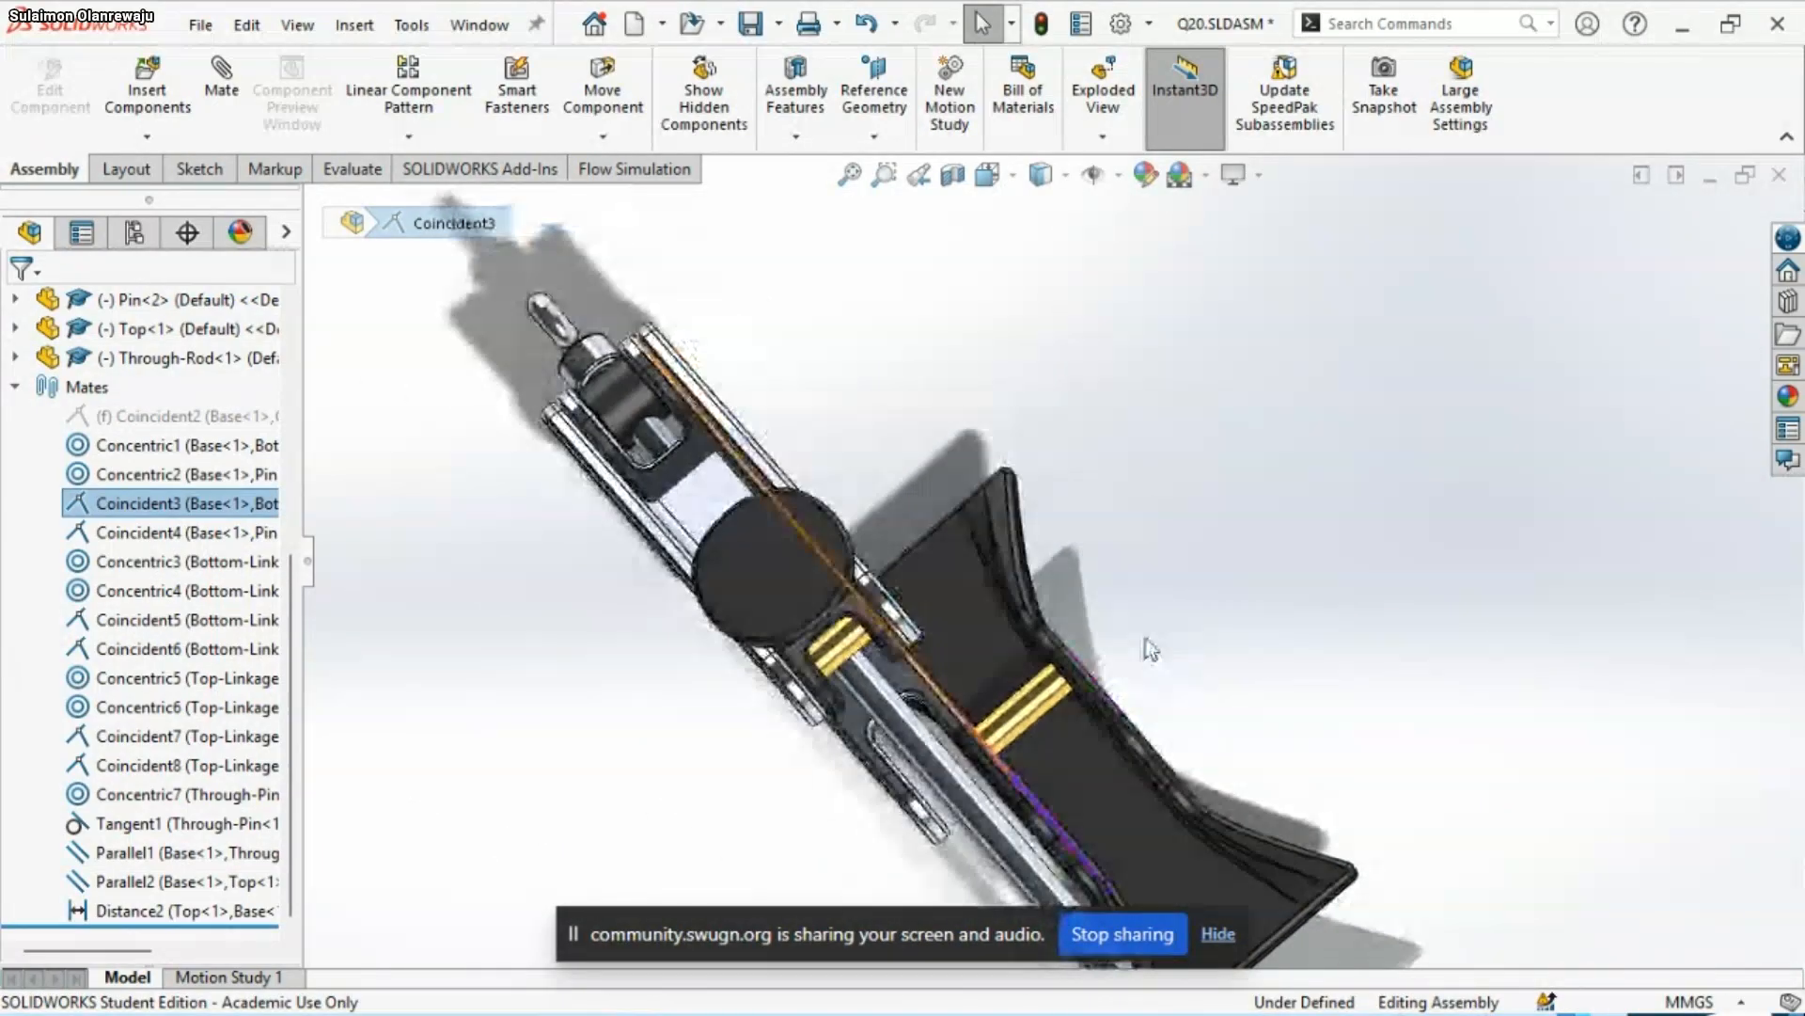
right_click(143, 500)
left_click(246, 540)
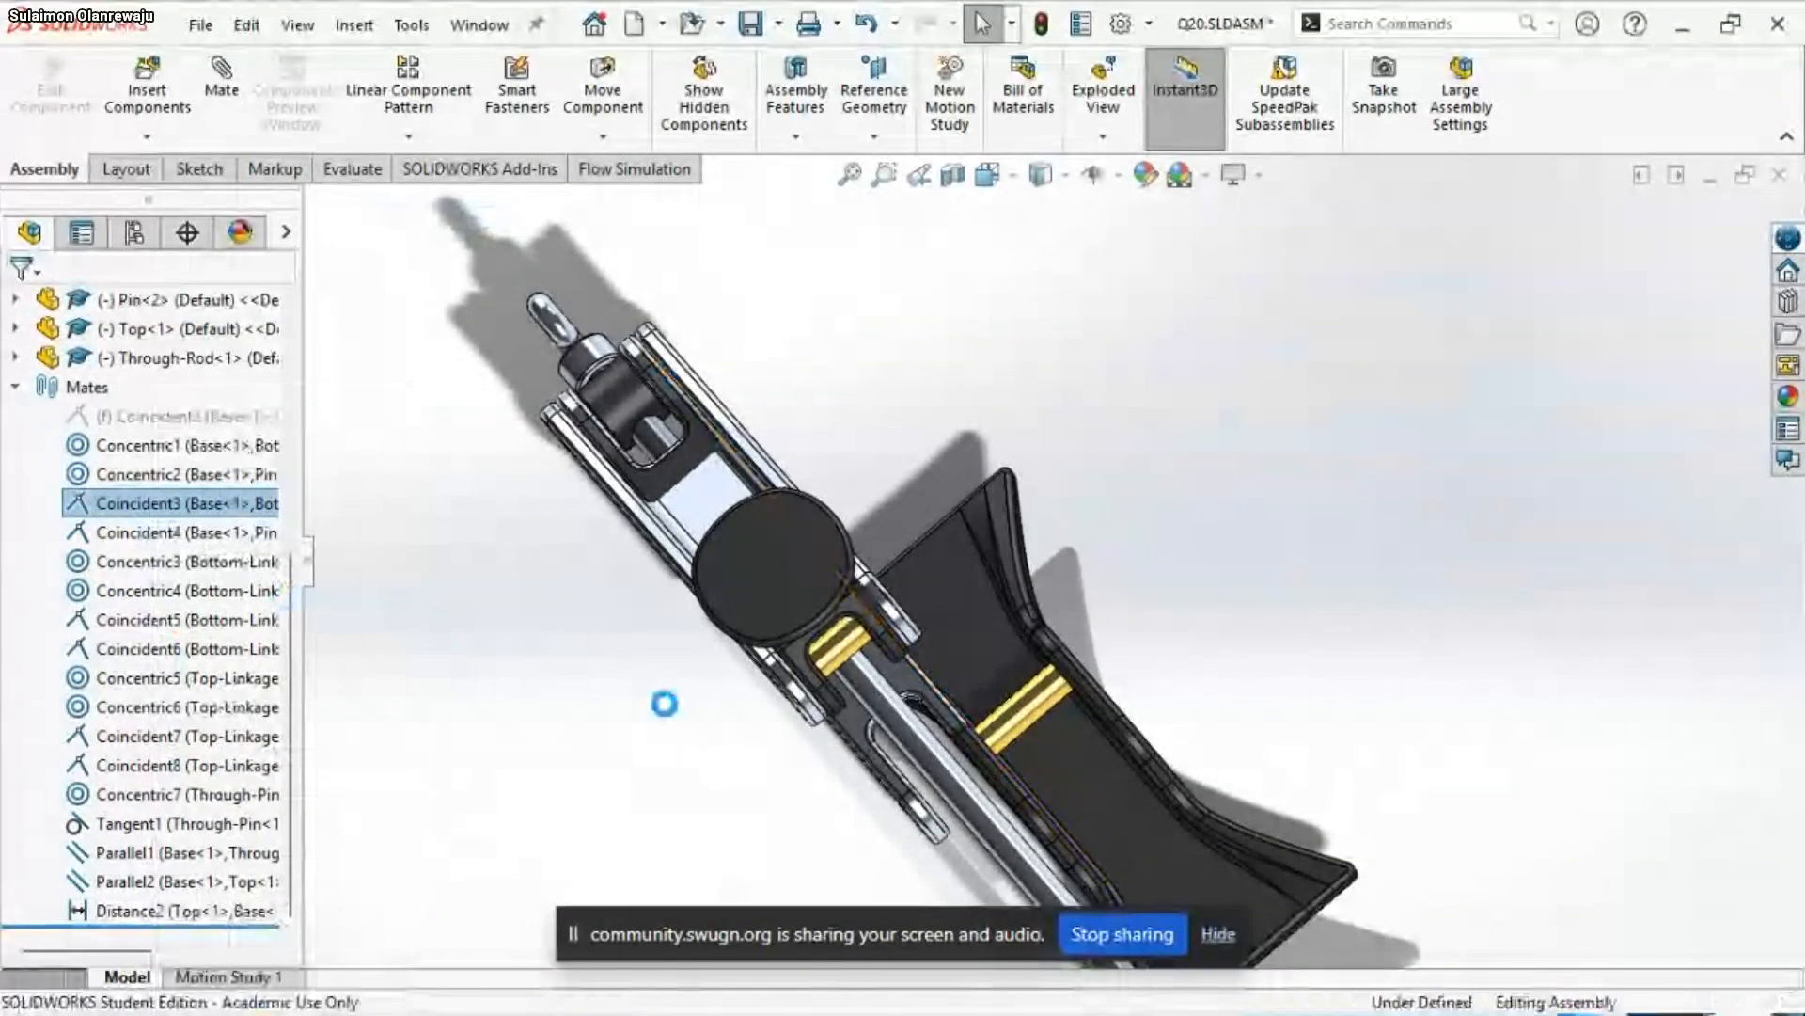
Shift the Bottom-Linkage sideways along its pin so one of its arms sits between the Base's upright lugs
scroll(1022, 629, "down", 5)
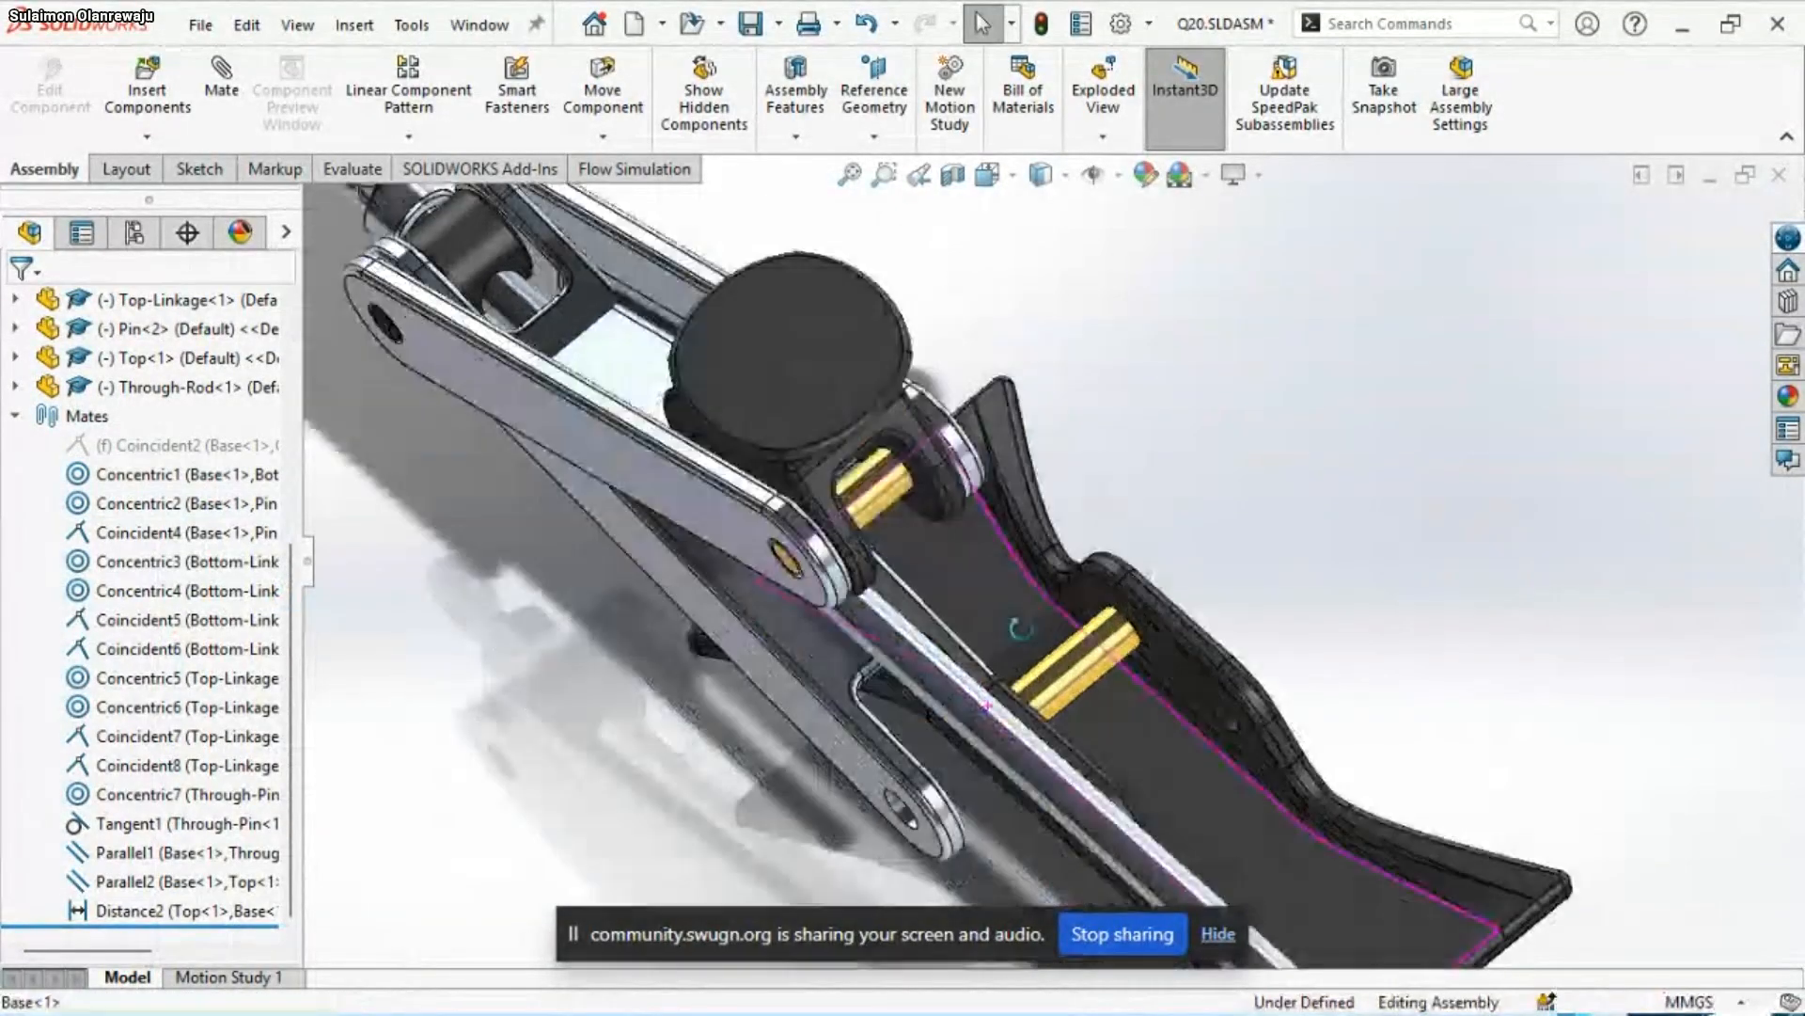
middle_click_drag(1020, 628, 1046, 591)
left_click(861, 674)
middle_click_drag(862, 675, 938, 598)
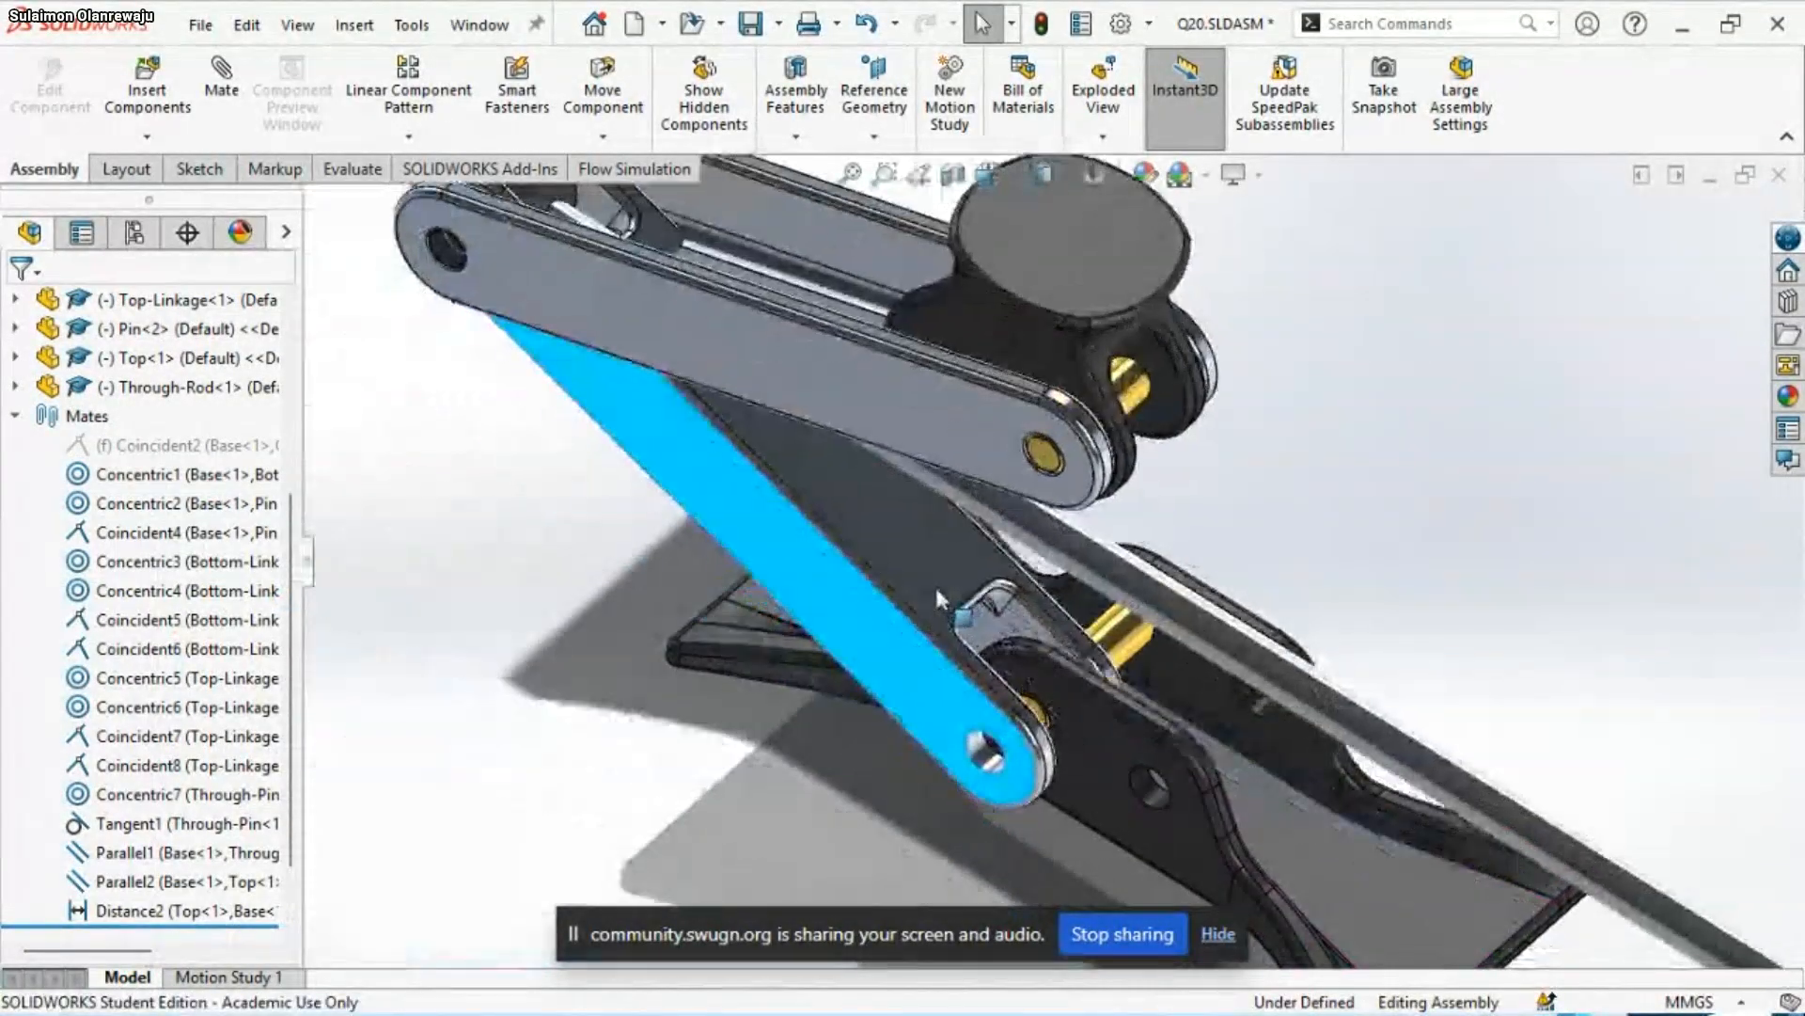
left_click_drag(938, 593, 906, 488)
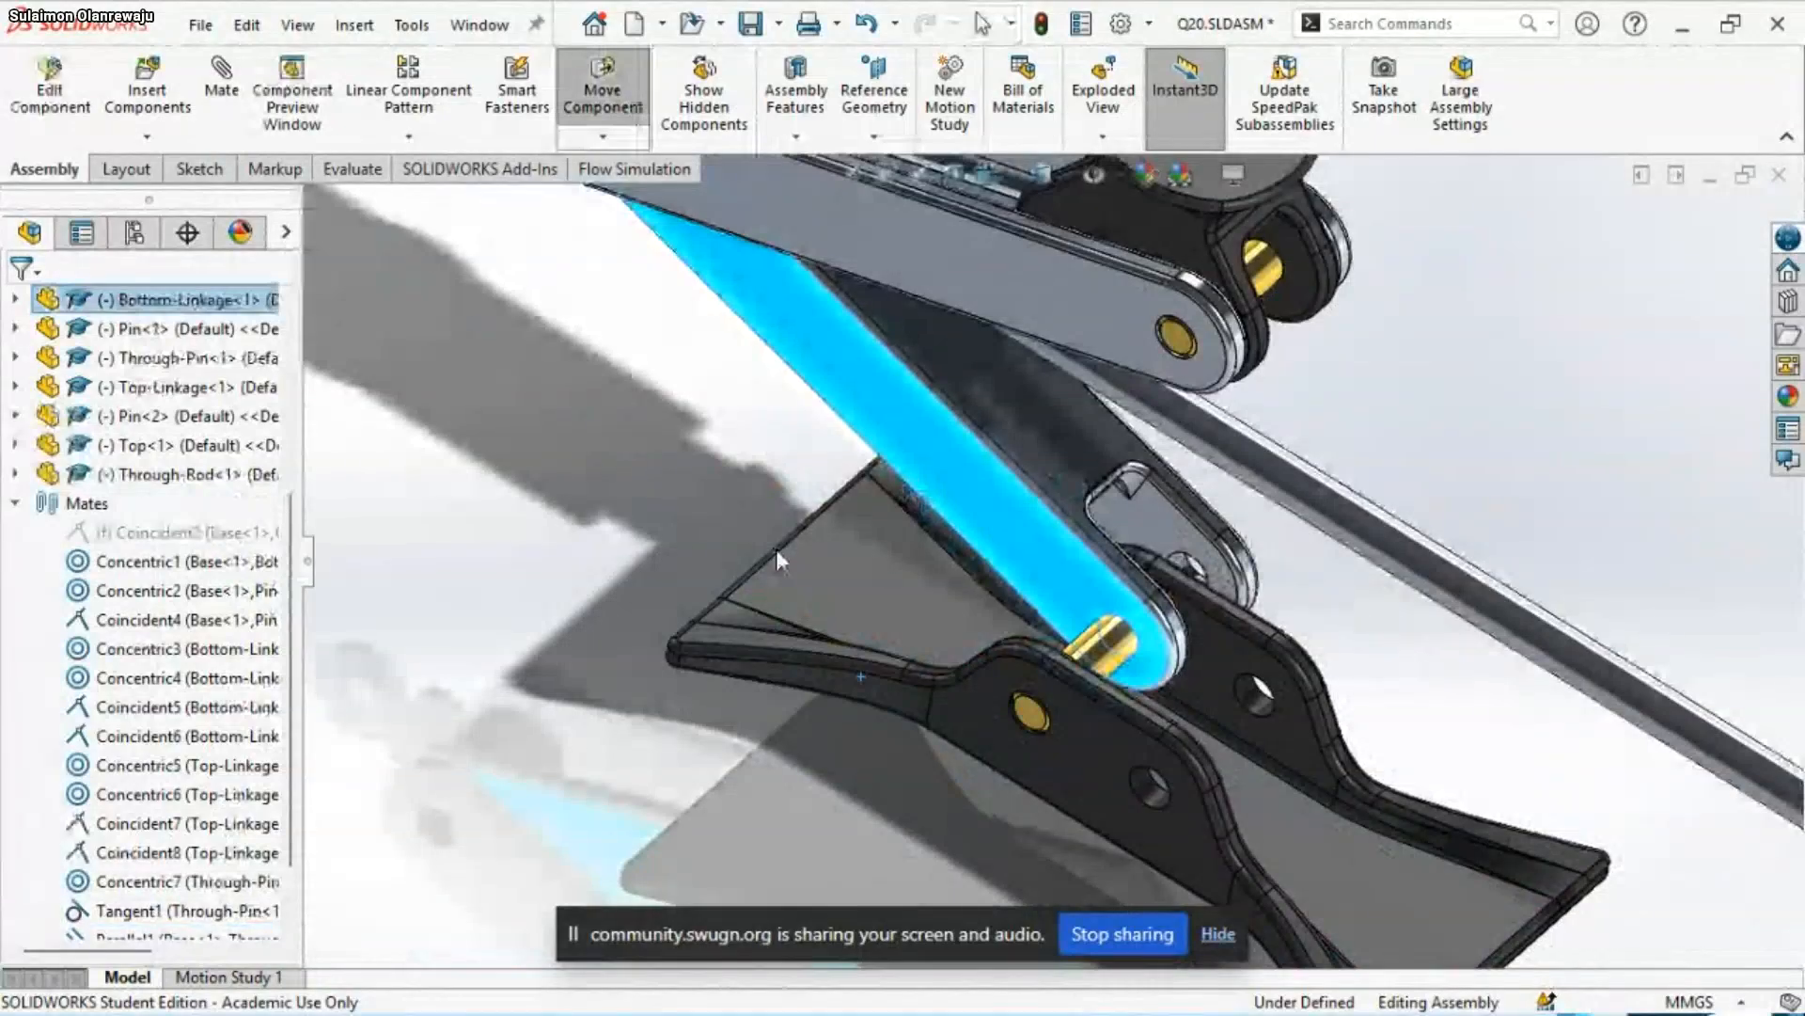
scroll(775, 549, "up", 2)
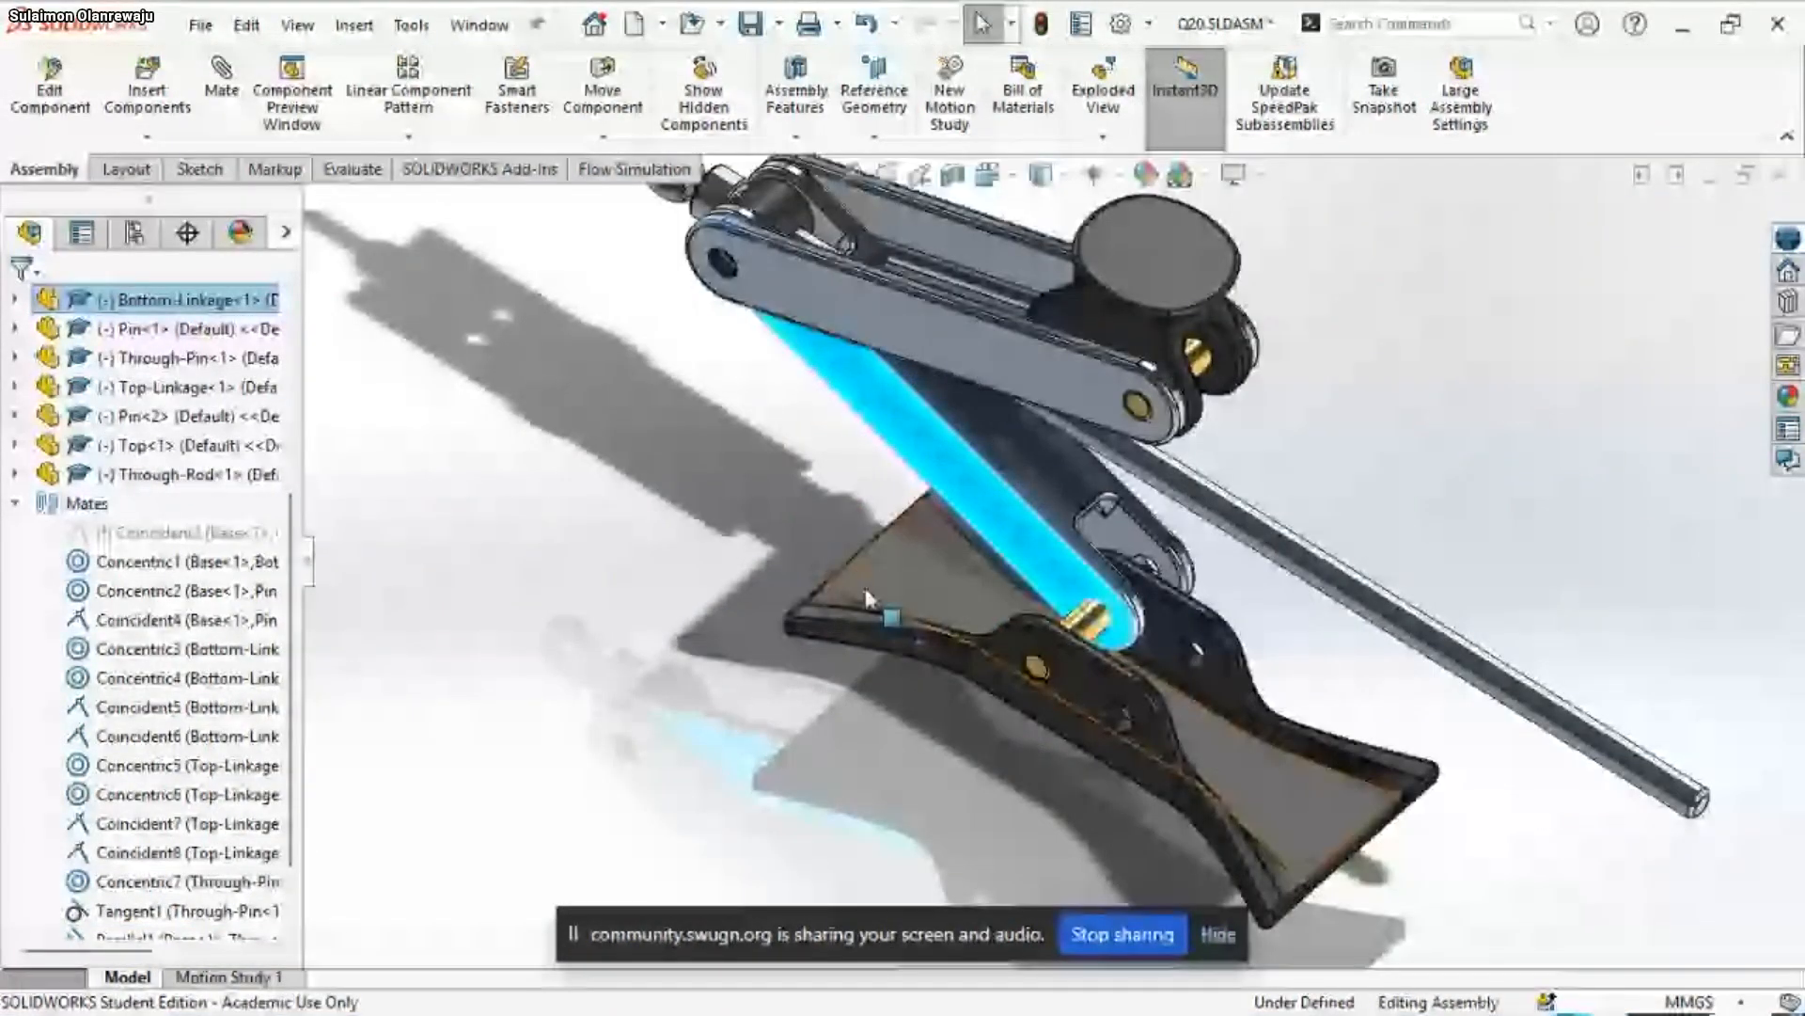
middle_click_drag(867, 599, 1152, 616)
scroll(1152, 616, "down", 5)
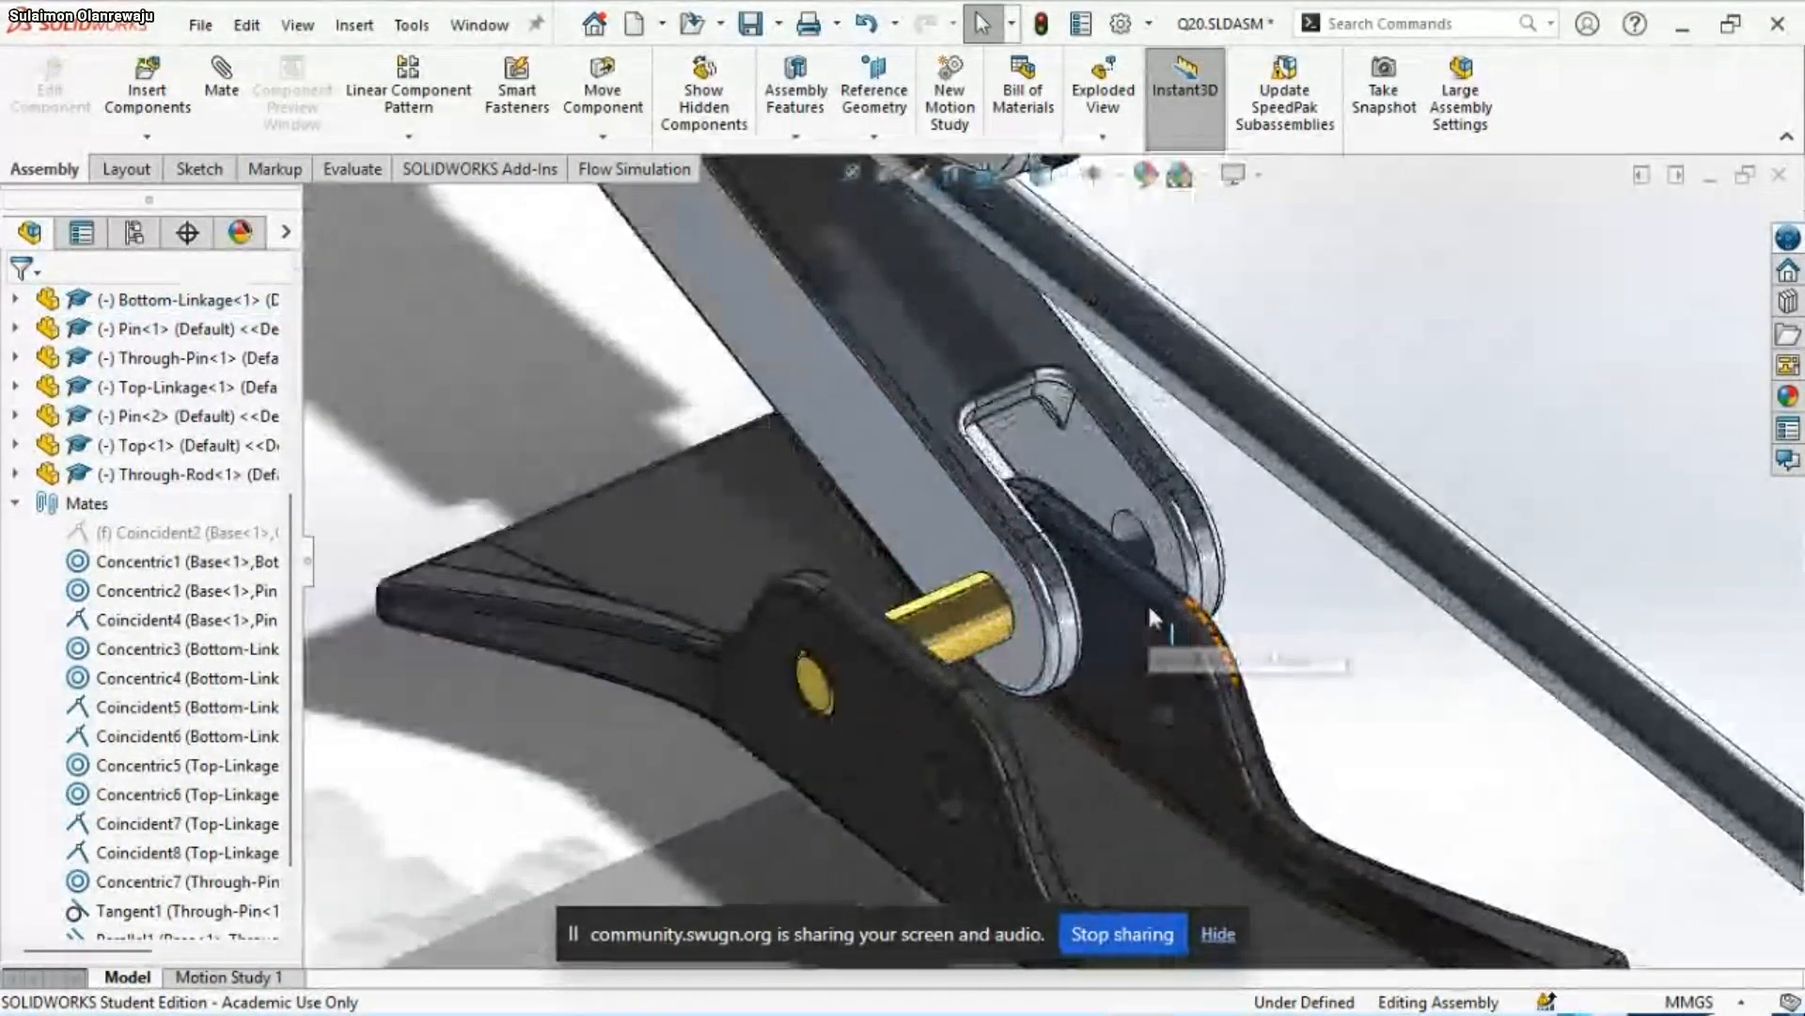
Add a coincident mate between the Bottom-Linkage's side face and the inner face of the Base's upright lug
middle_click_drag(965, 523, 792, 773)
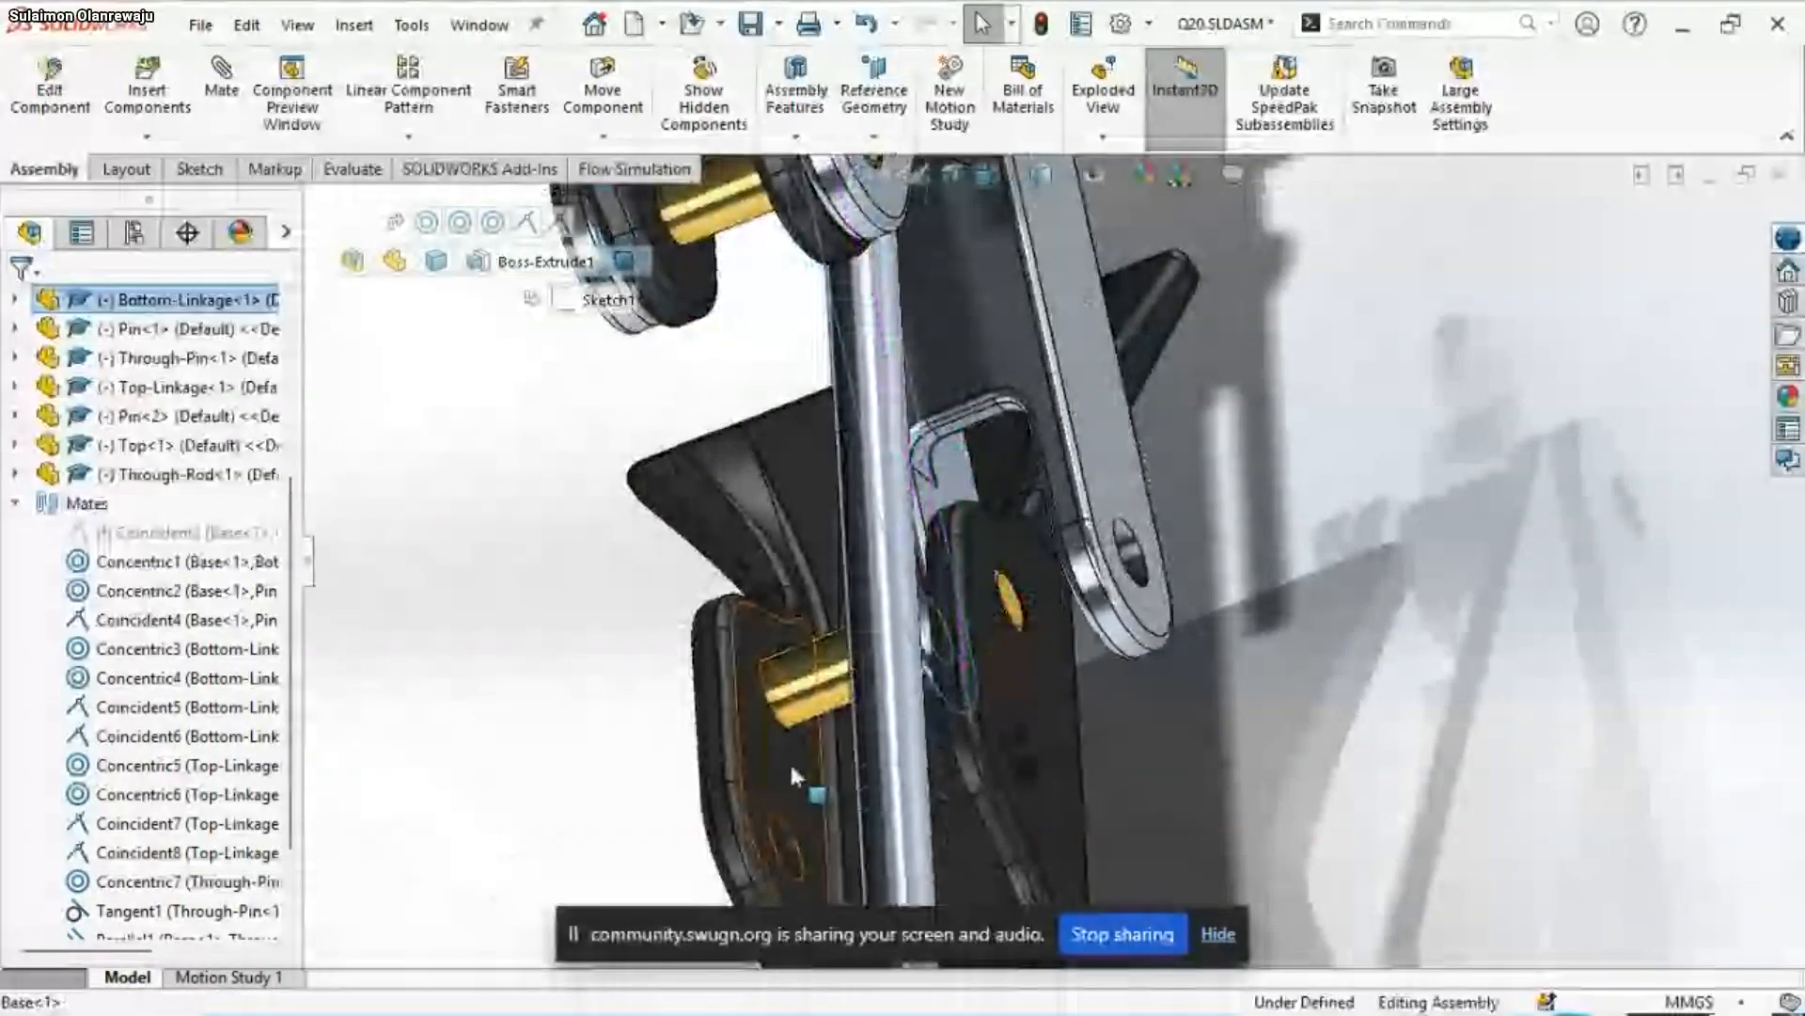
left_click(792, 767)
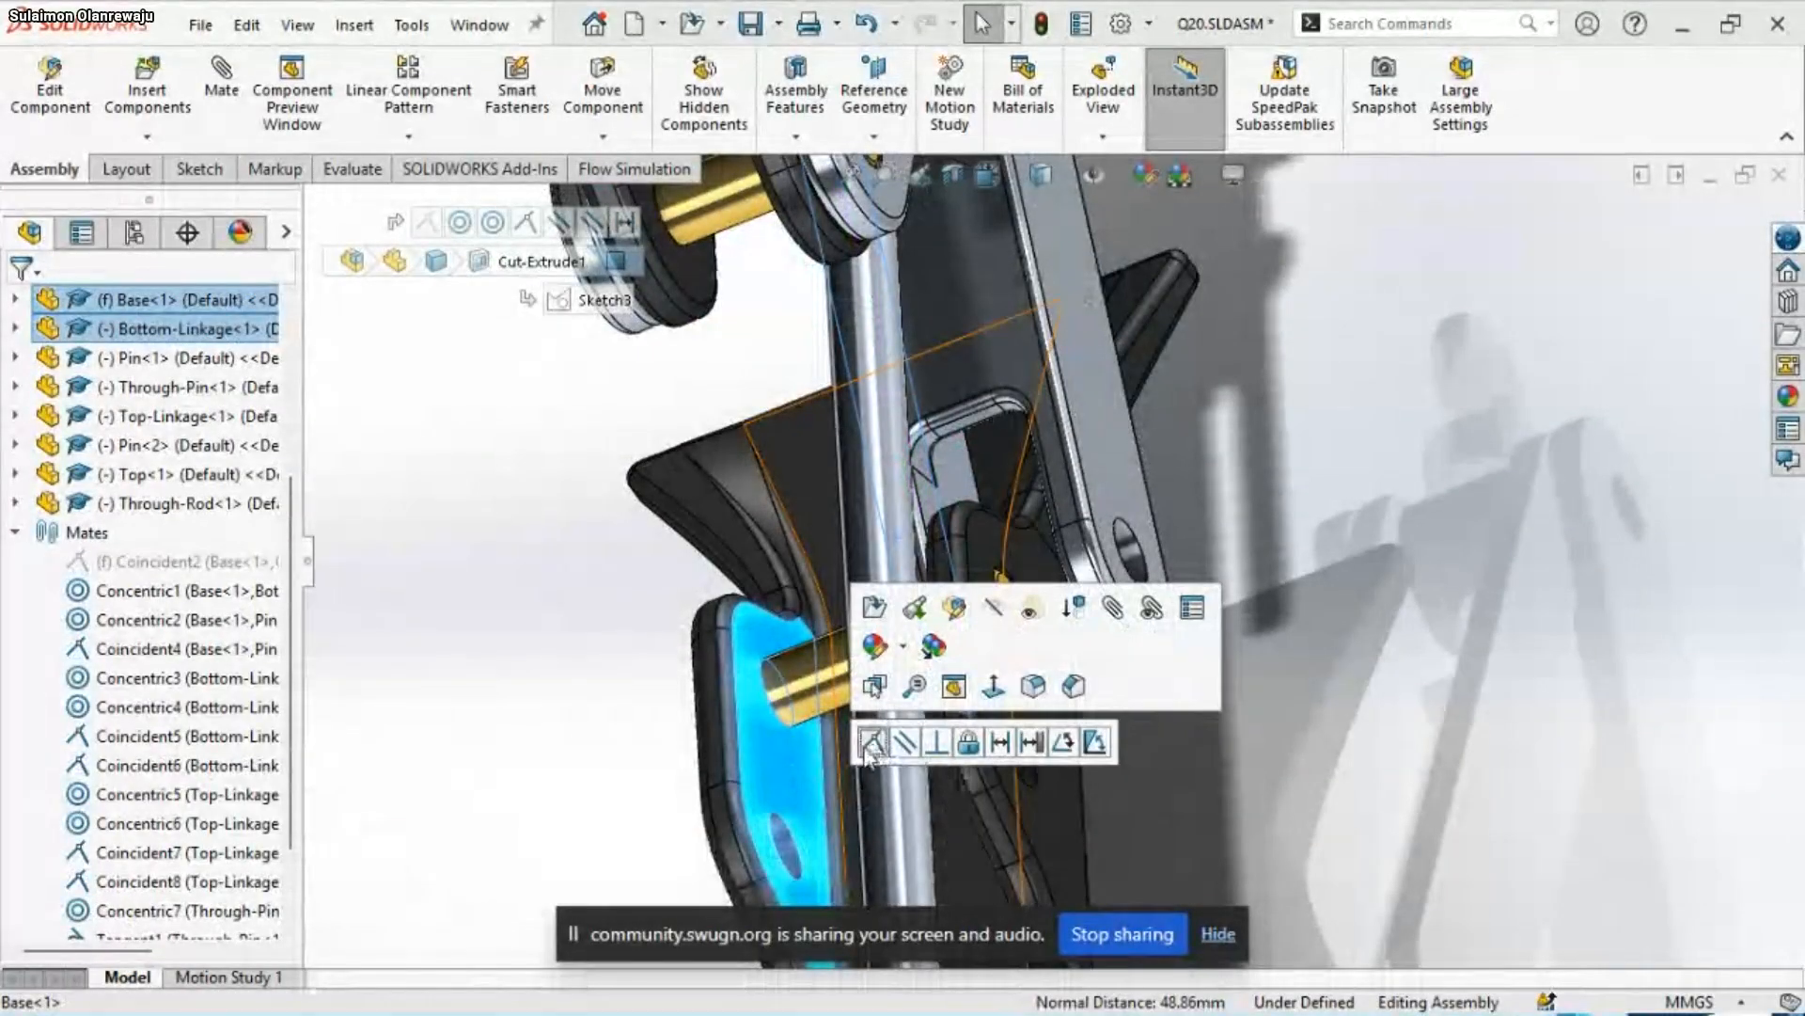
middle_click_drag(875, 748, 1198, 559)
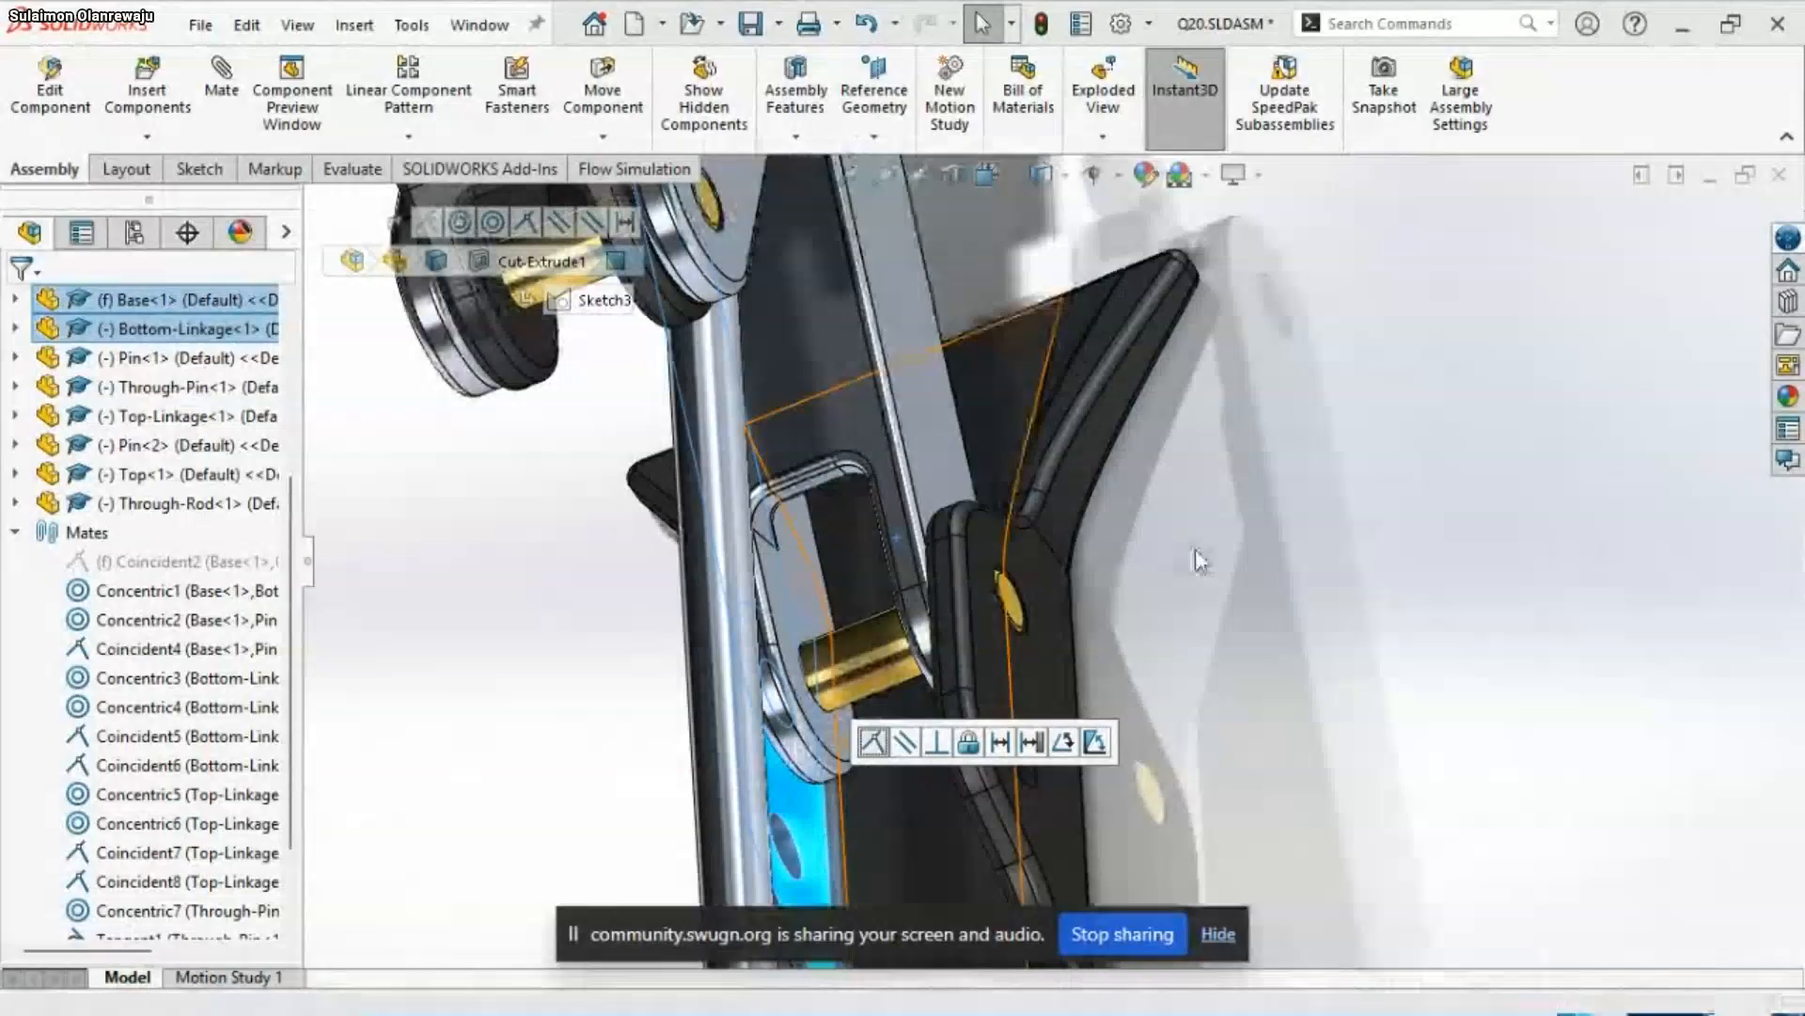
left_click(1294, 498)
scroll(1216, 599, "up", 6)
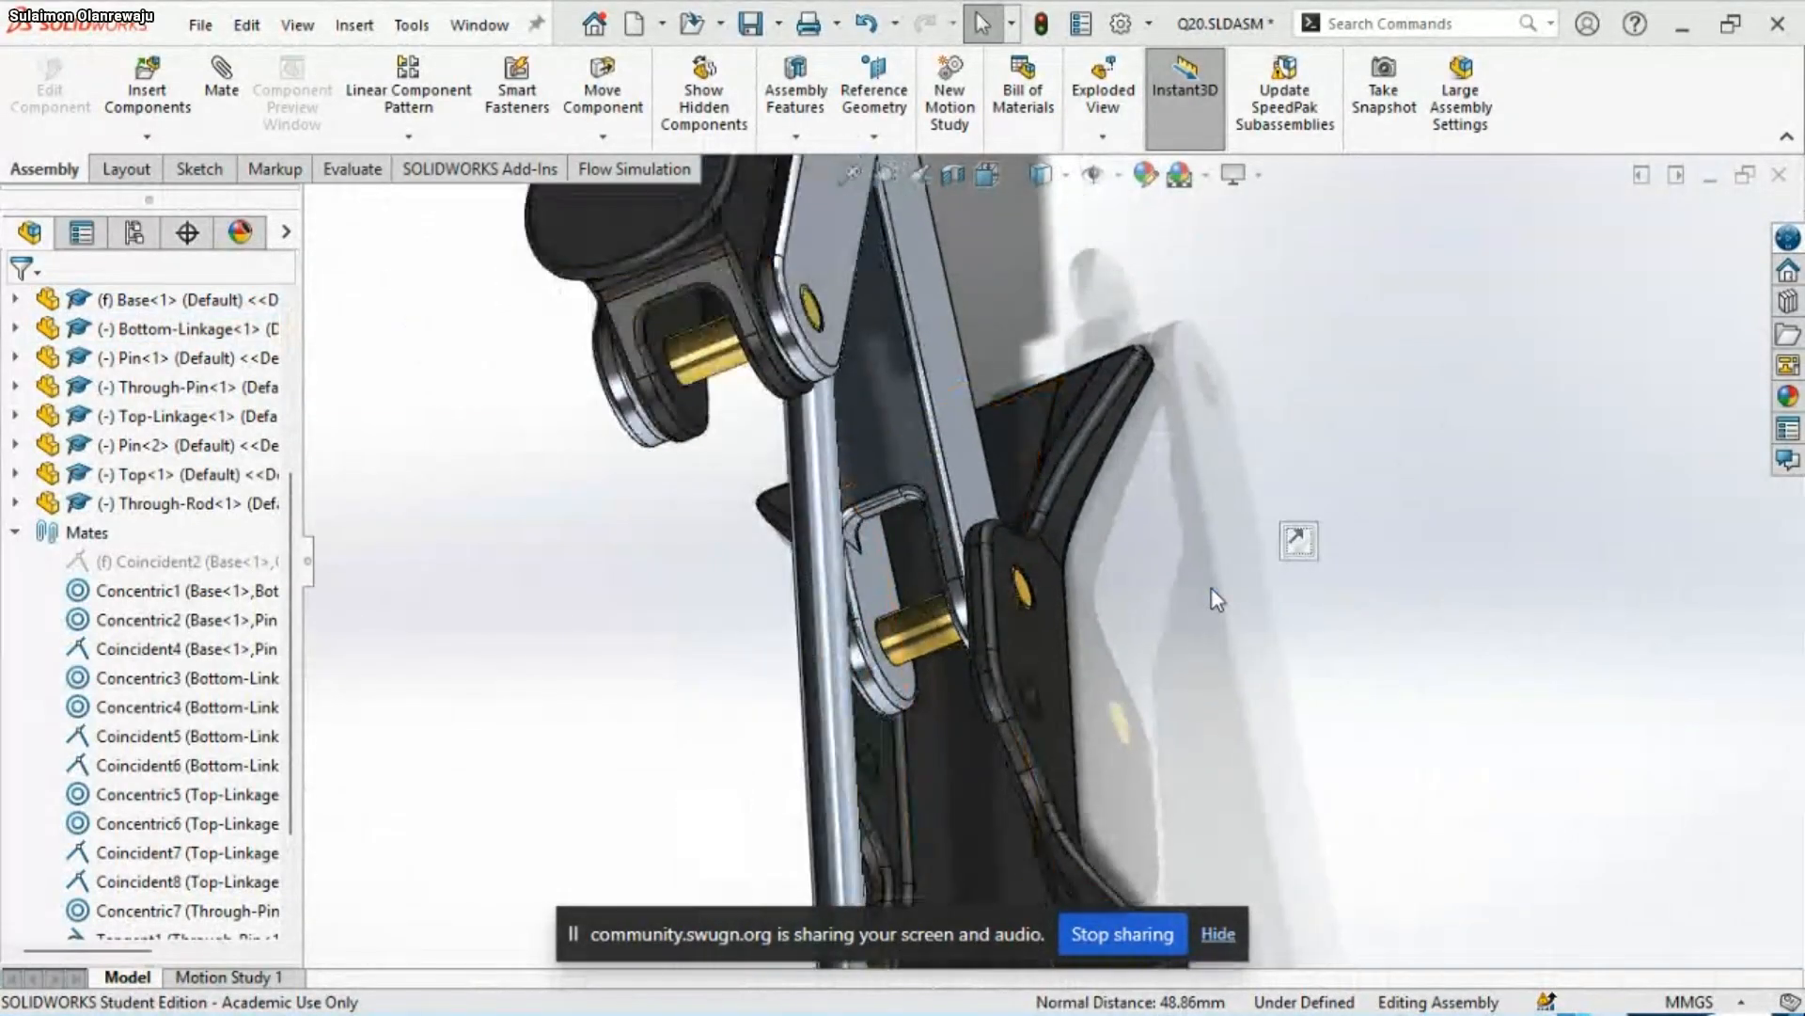
Raise Top<1> slightly to test how the linkages follow with the Bottom-Linkage mated to the Base's lug
middle_click_drag(1052, 658, 1182, 532)
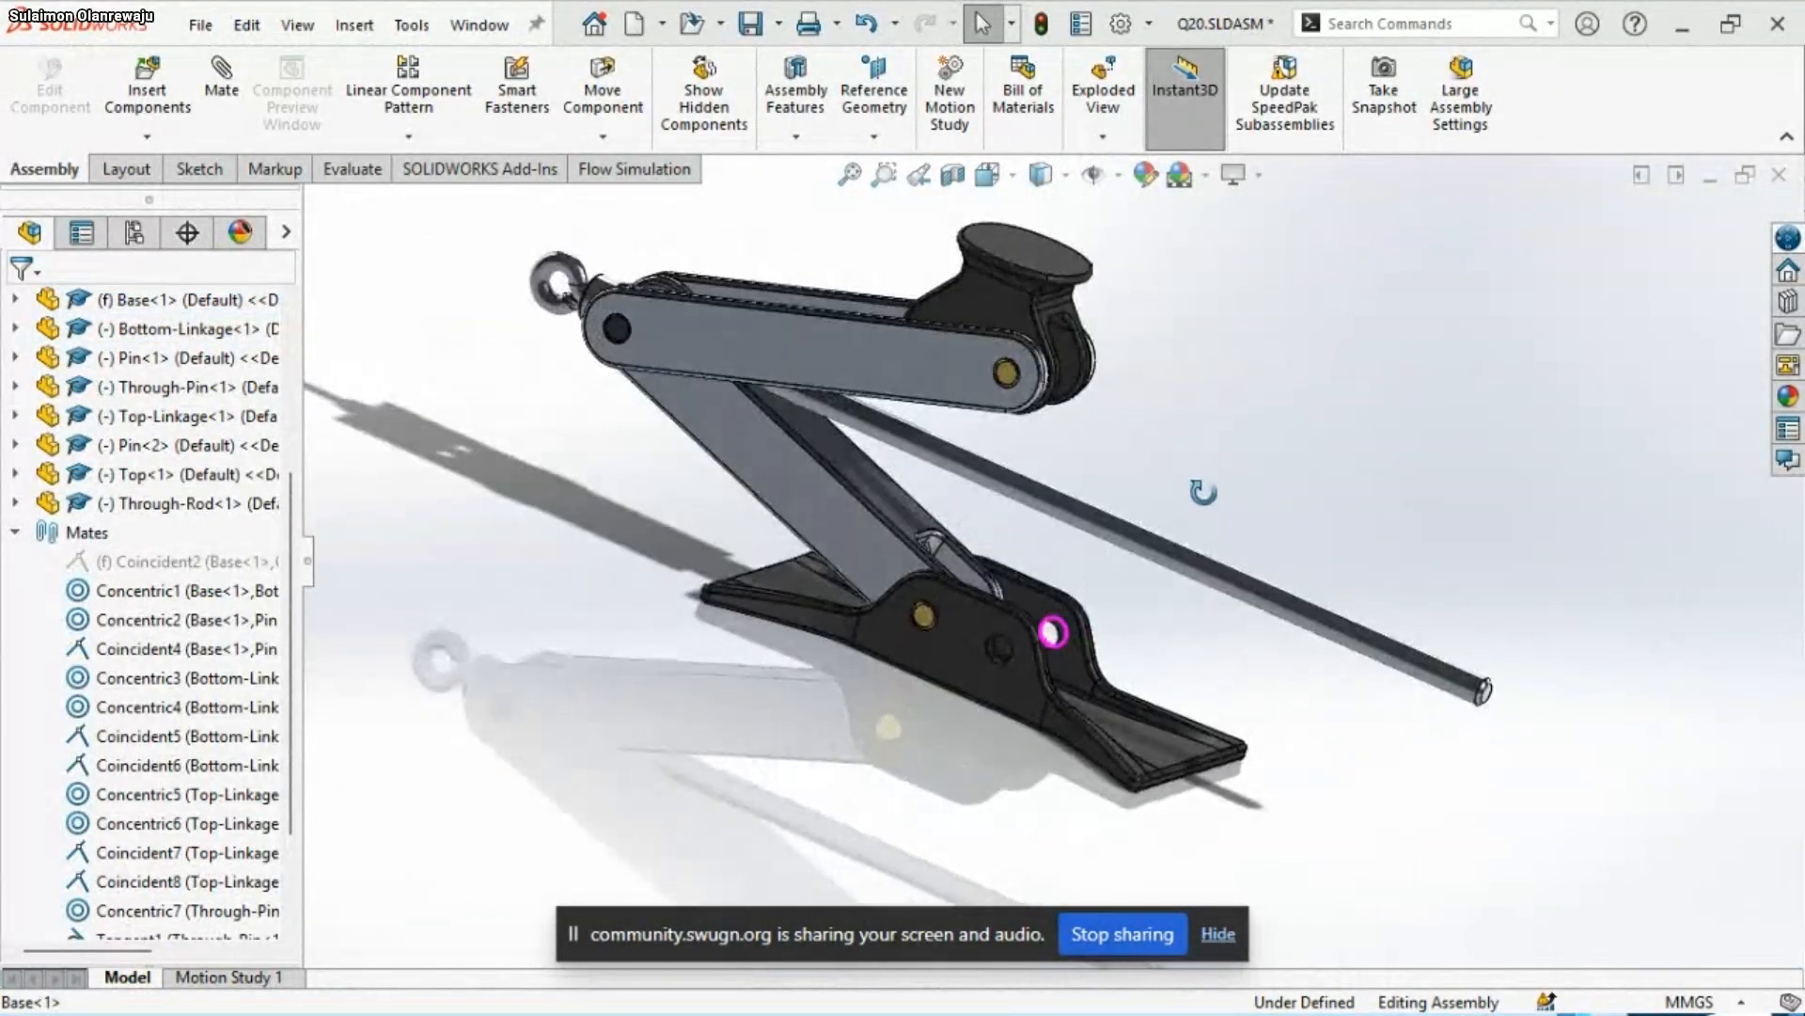
scroll(1143, 589, "down", 3)
scroll(978, 532, "up", 3)
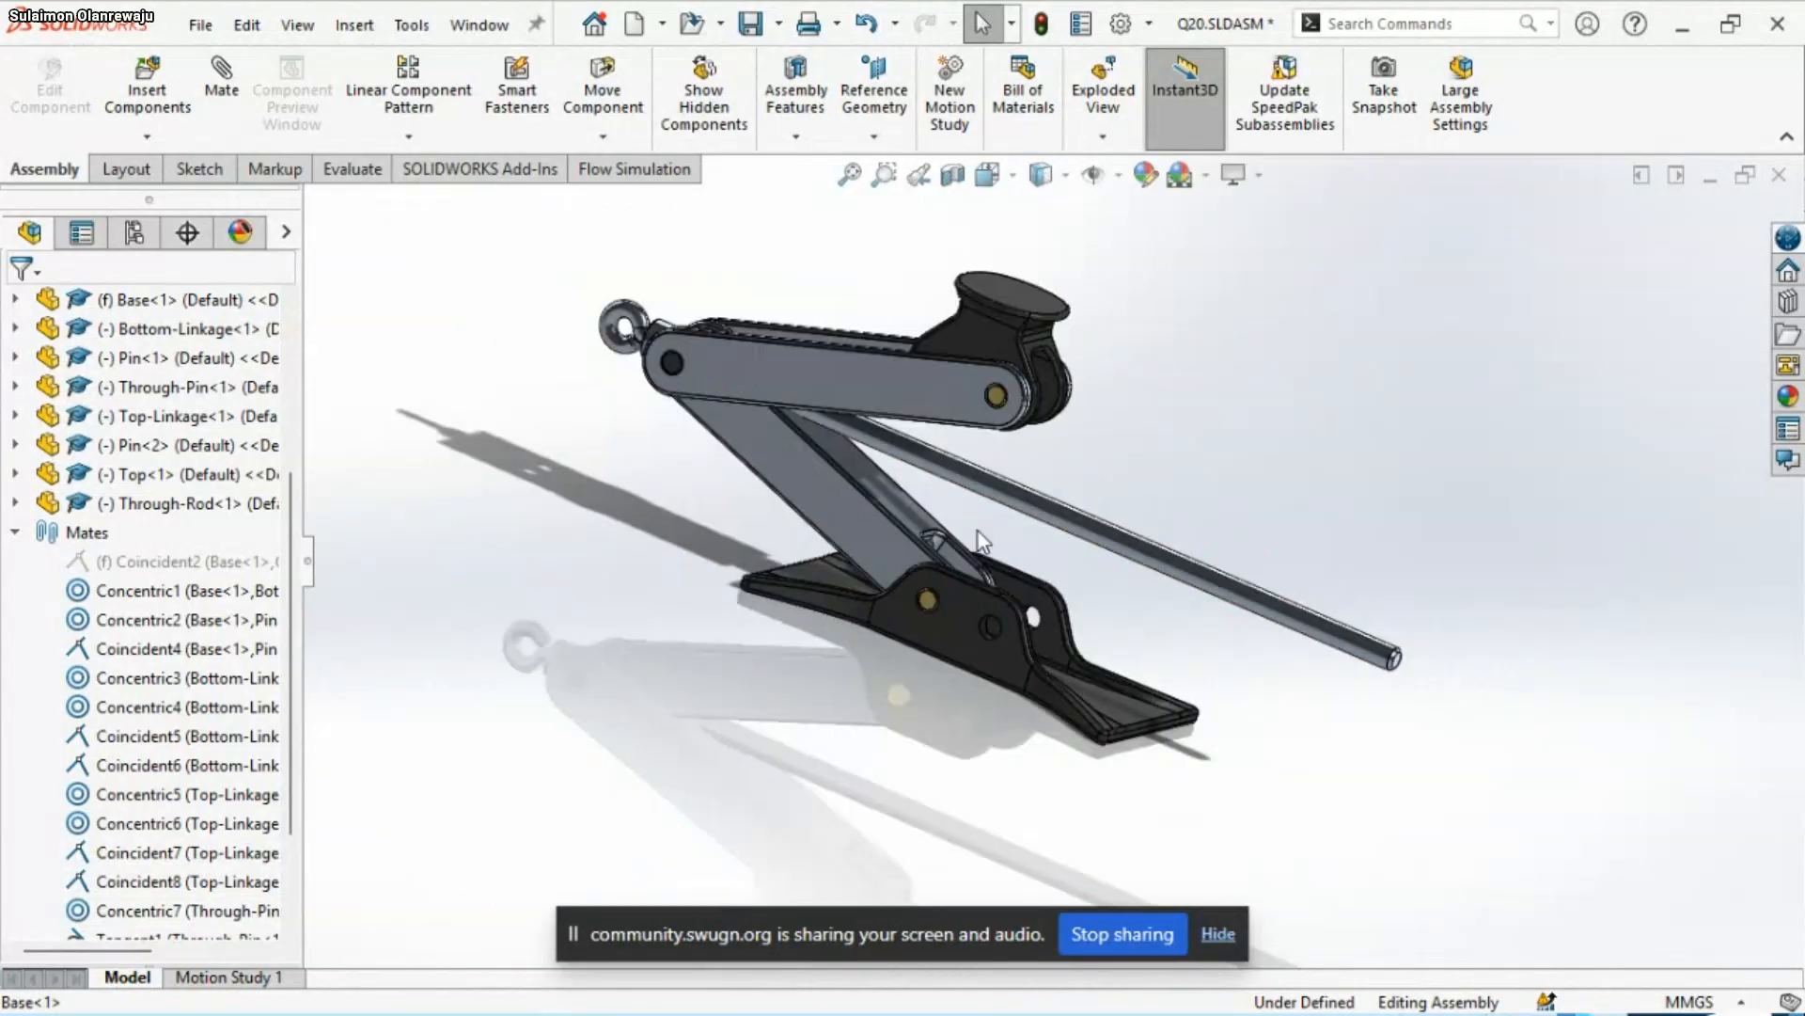
scroll(1053, 440, "down", 2)
left_click_drag(985, 337, 991, 218)
scroll(978, 423, "down", 5)
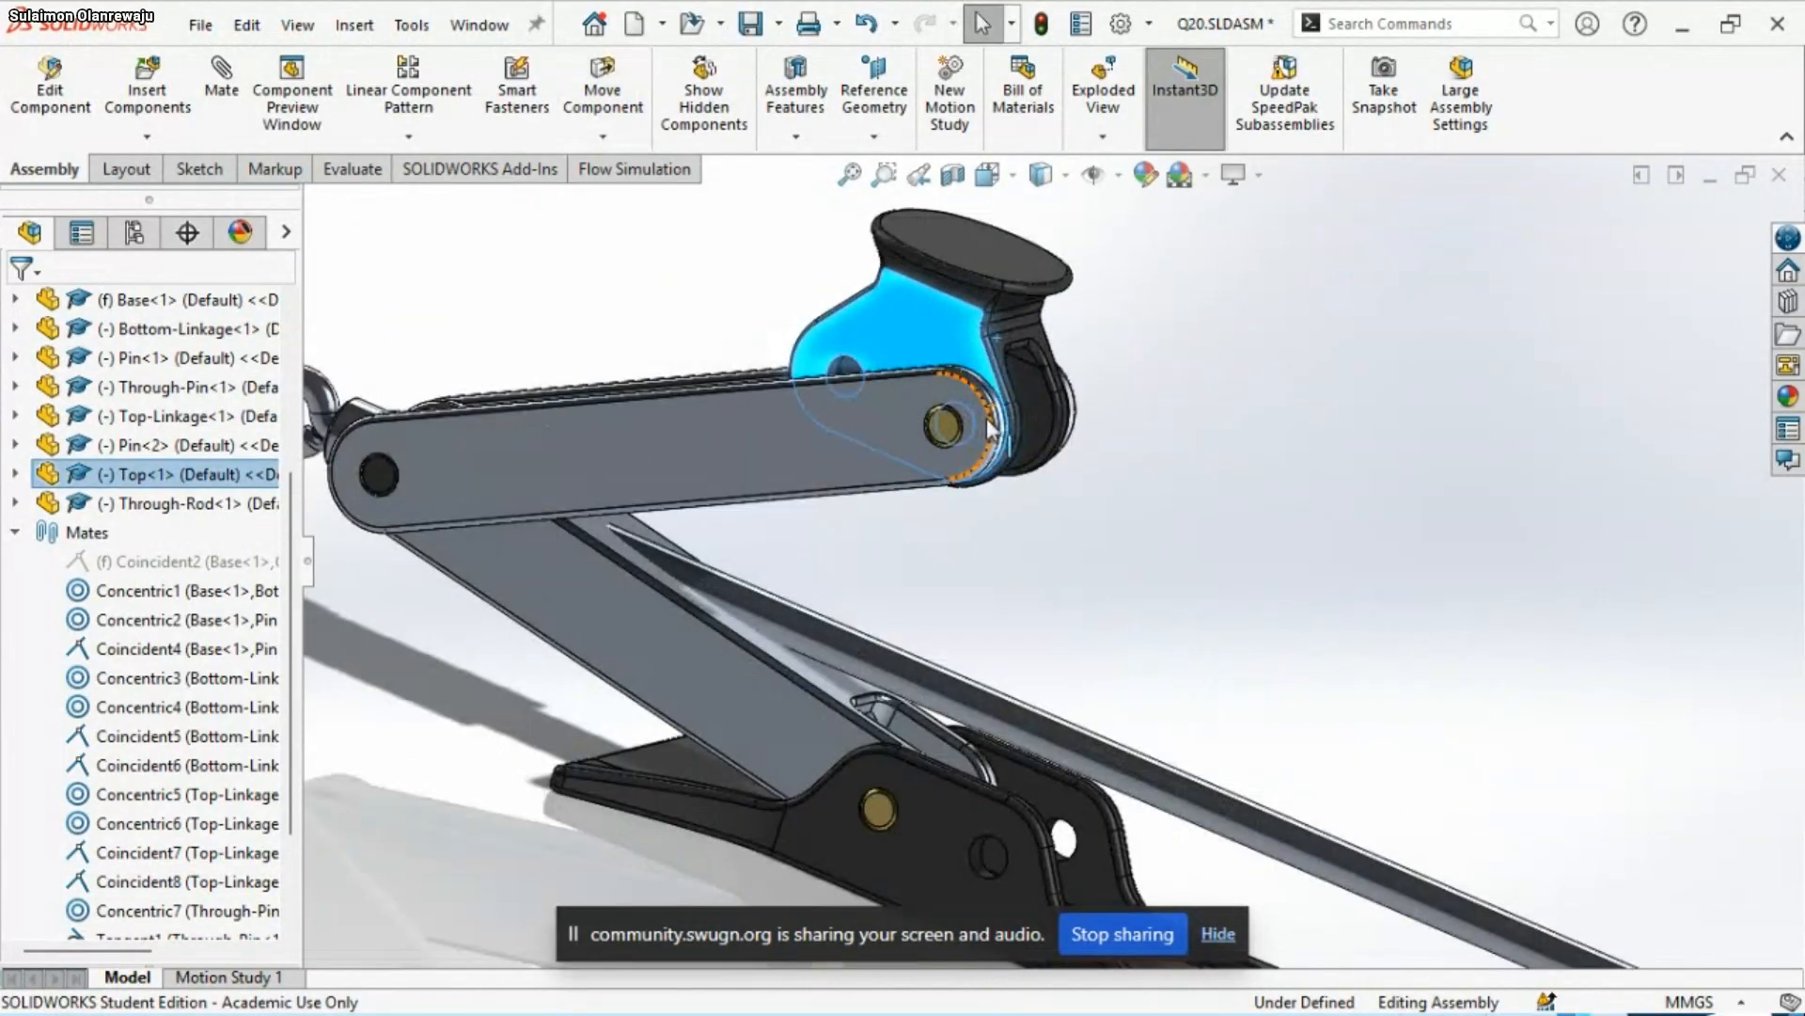
Examine the fit between Top-Linkage<1> and Top<1>, and identify the faces used by the Coincident7 mate
scroll(1053, 555, "up", 4)
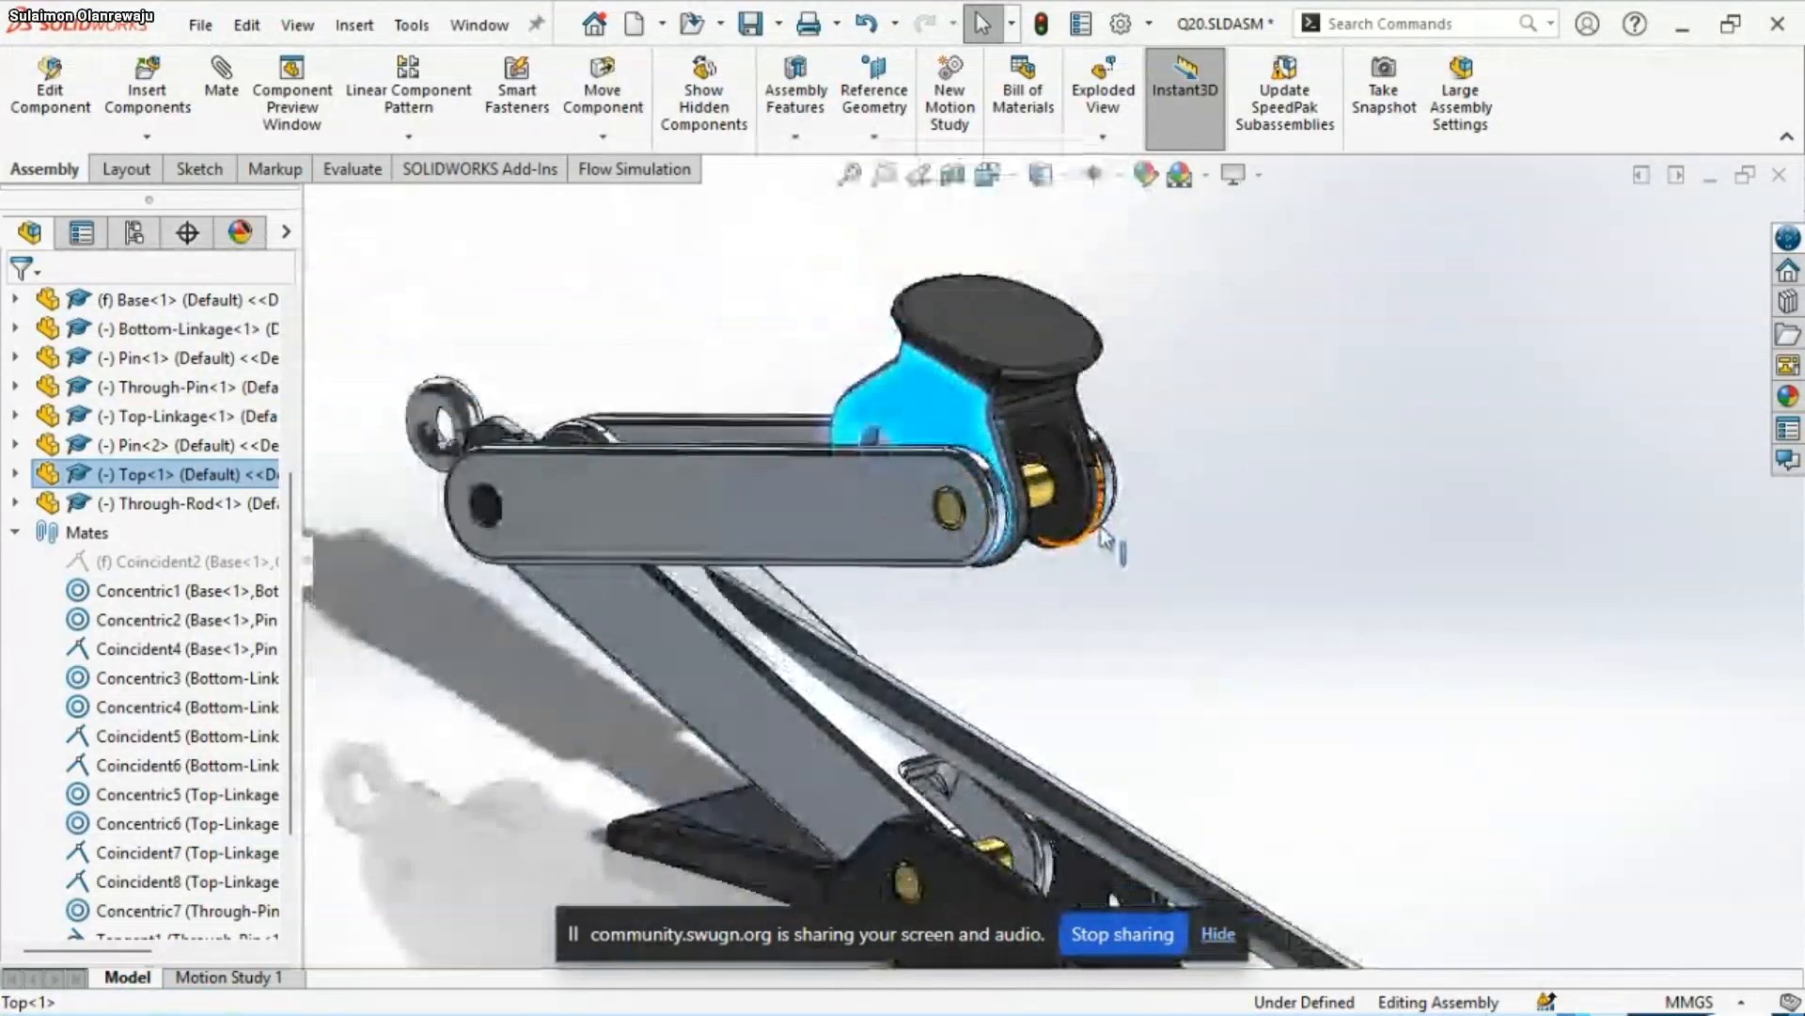
scroll(934, 499, "down", 2)
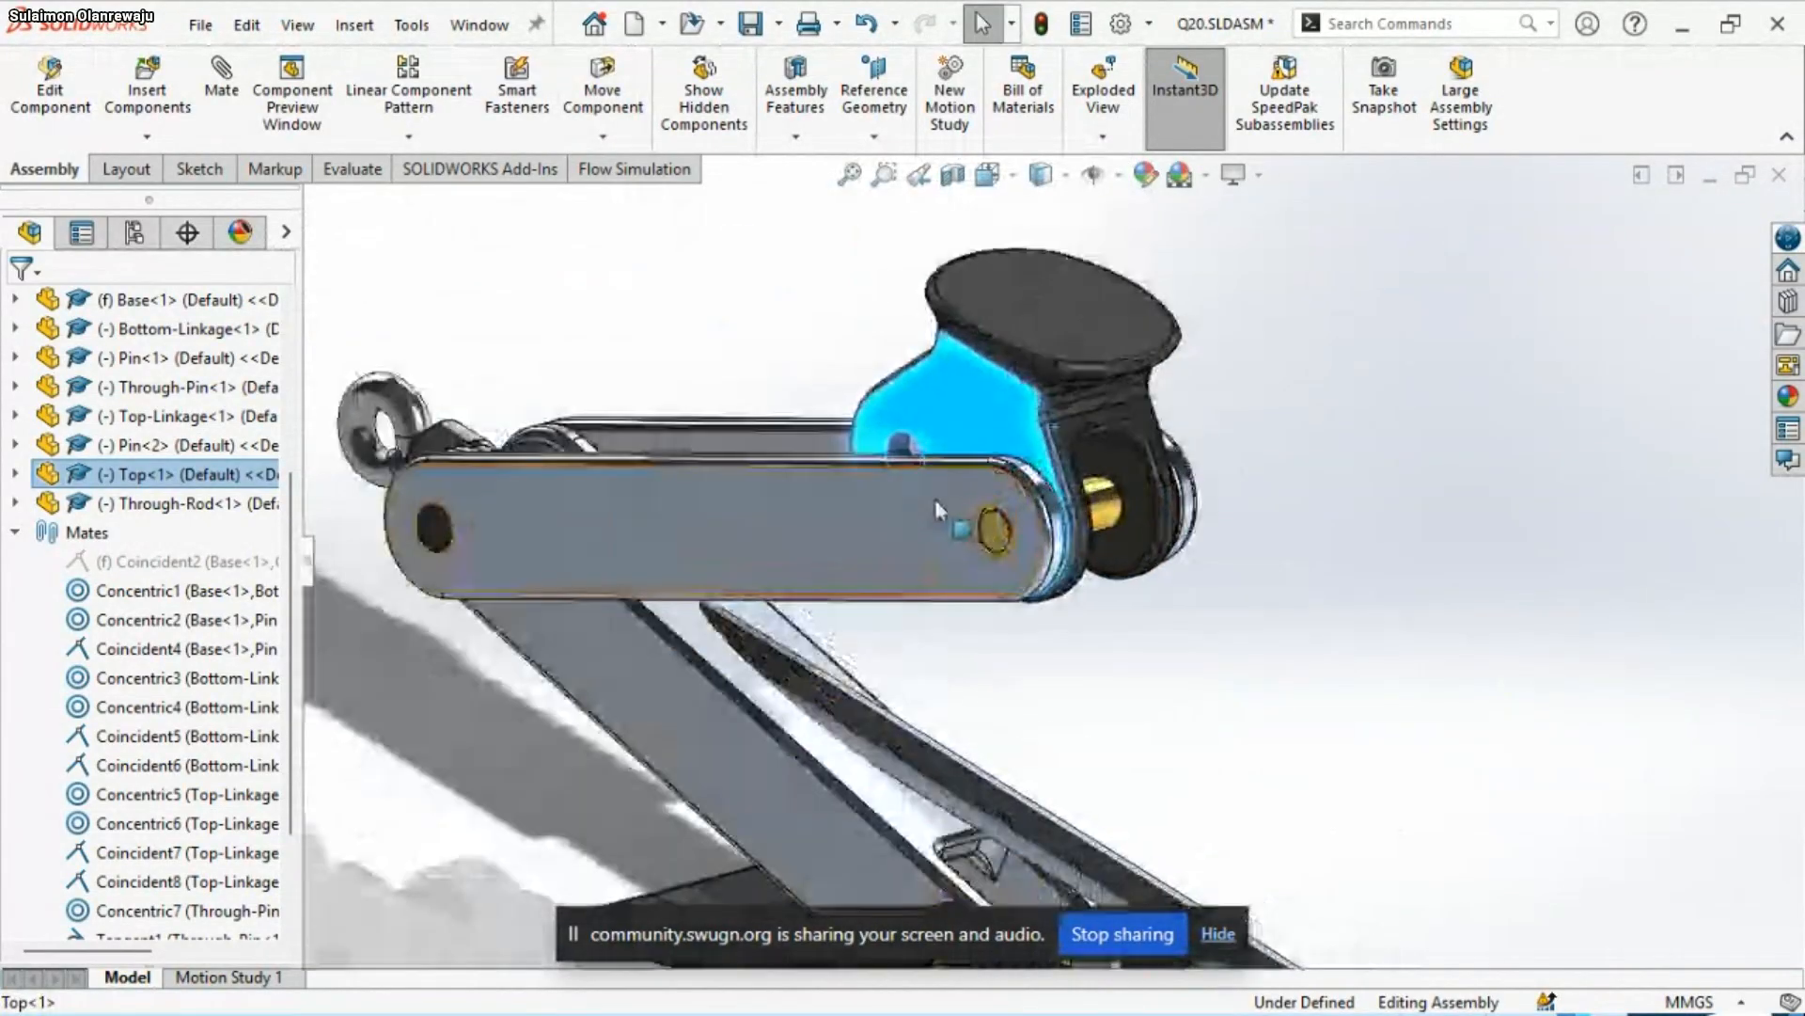
scroll(167, 679, "down", 1)
scroll(167, 679, "down", 1)
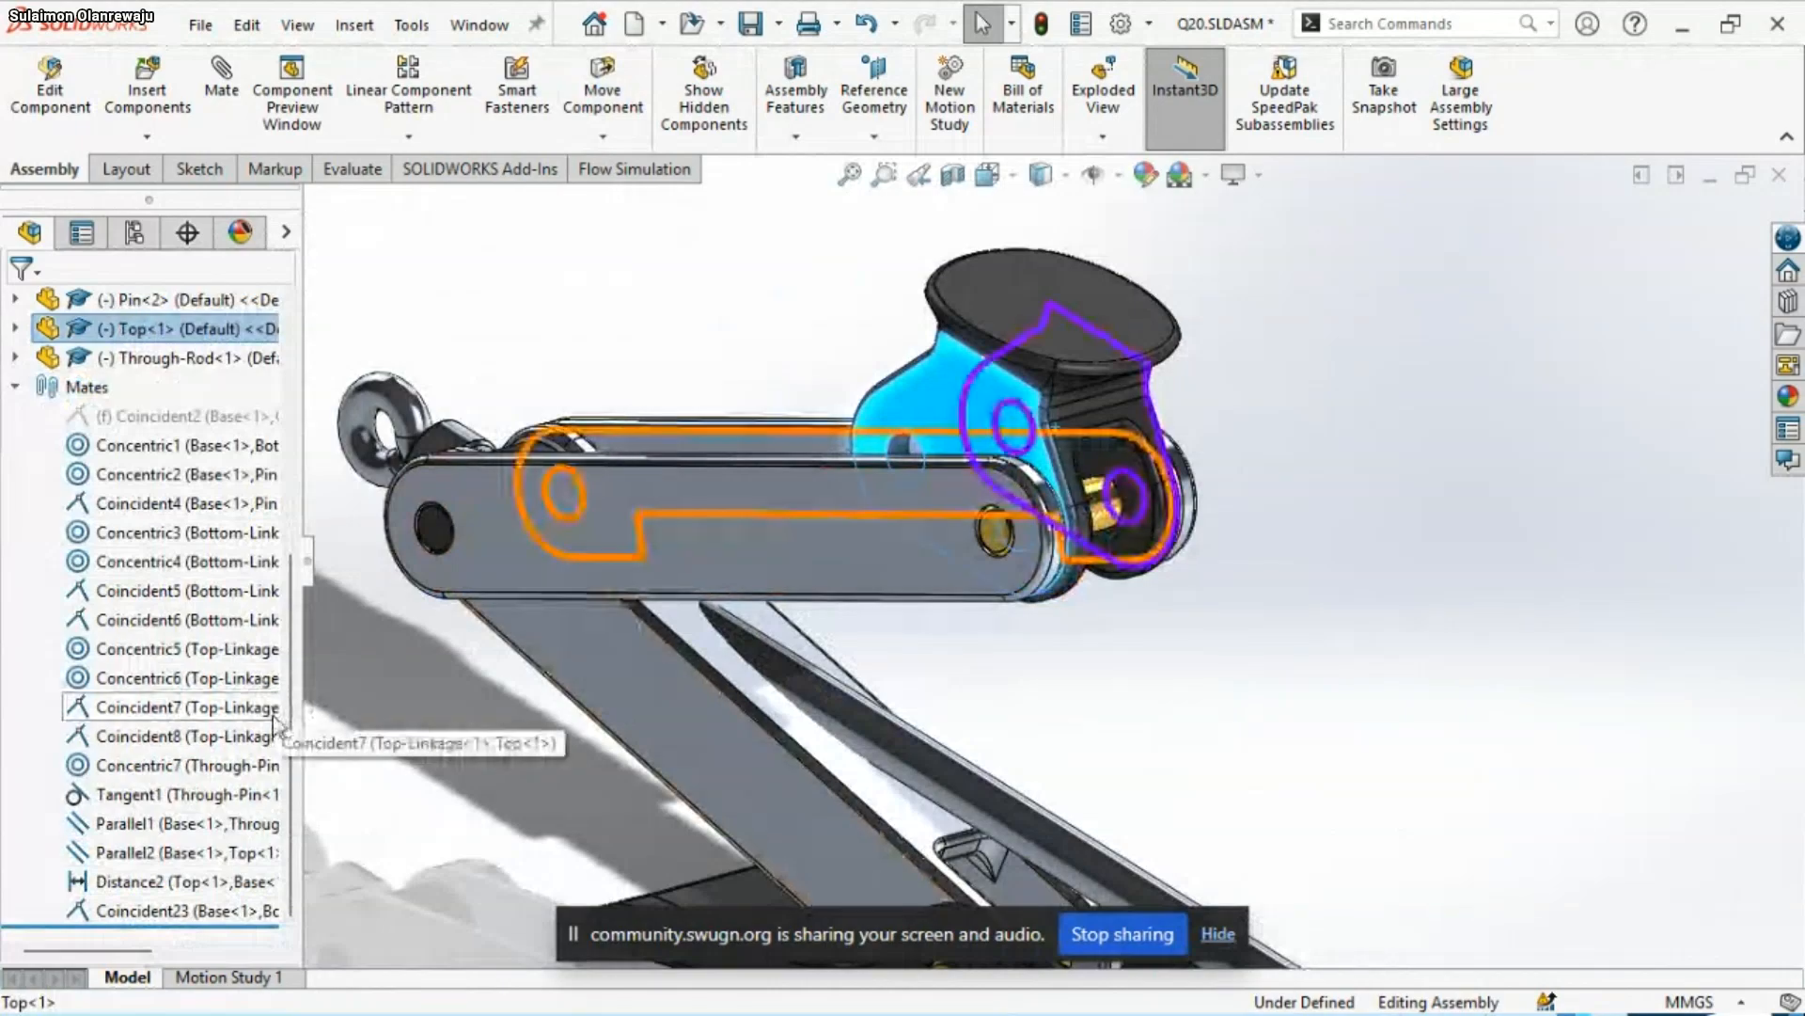
scroll(1037, 414, "up", 1)
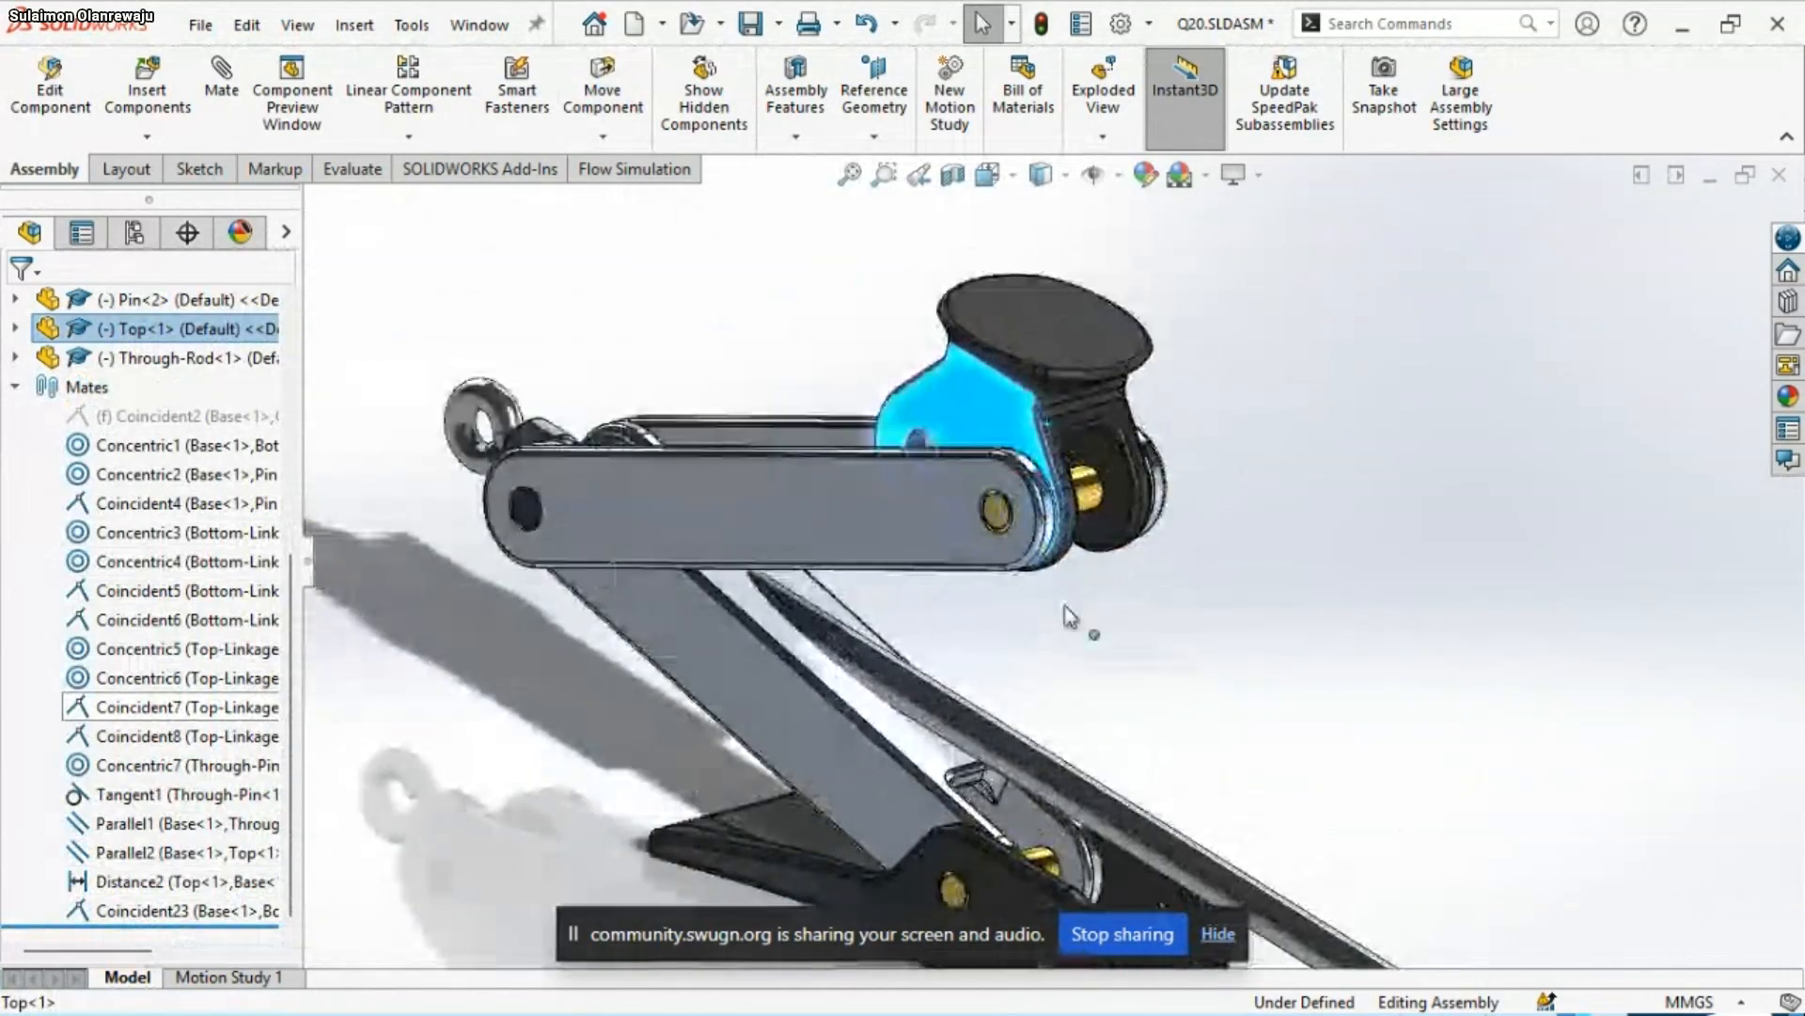
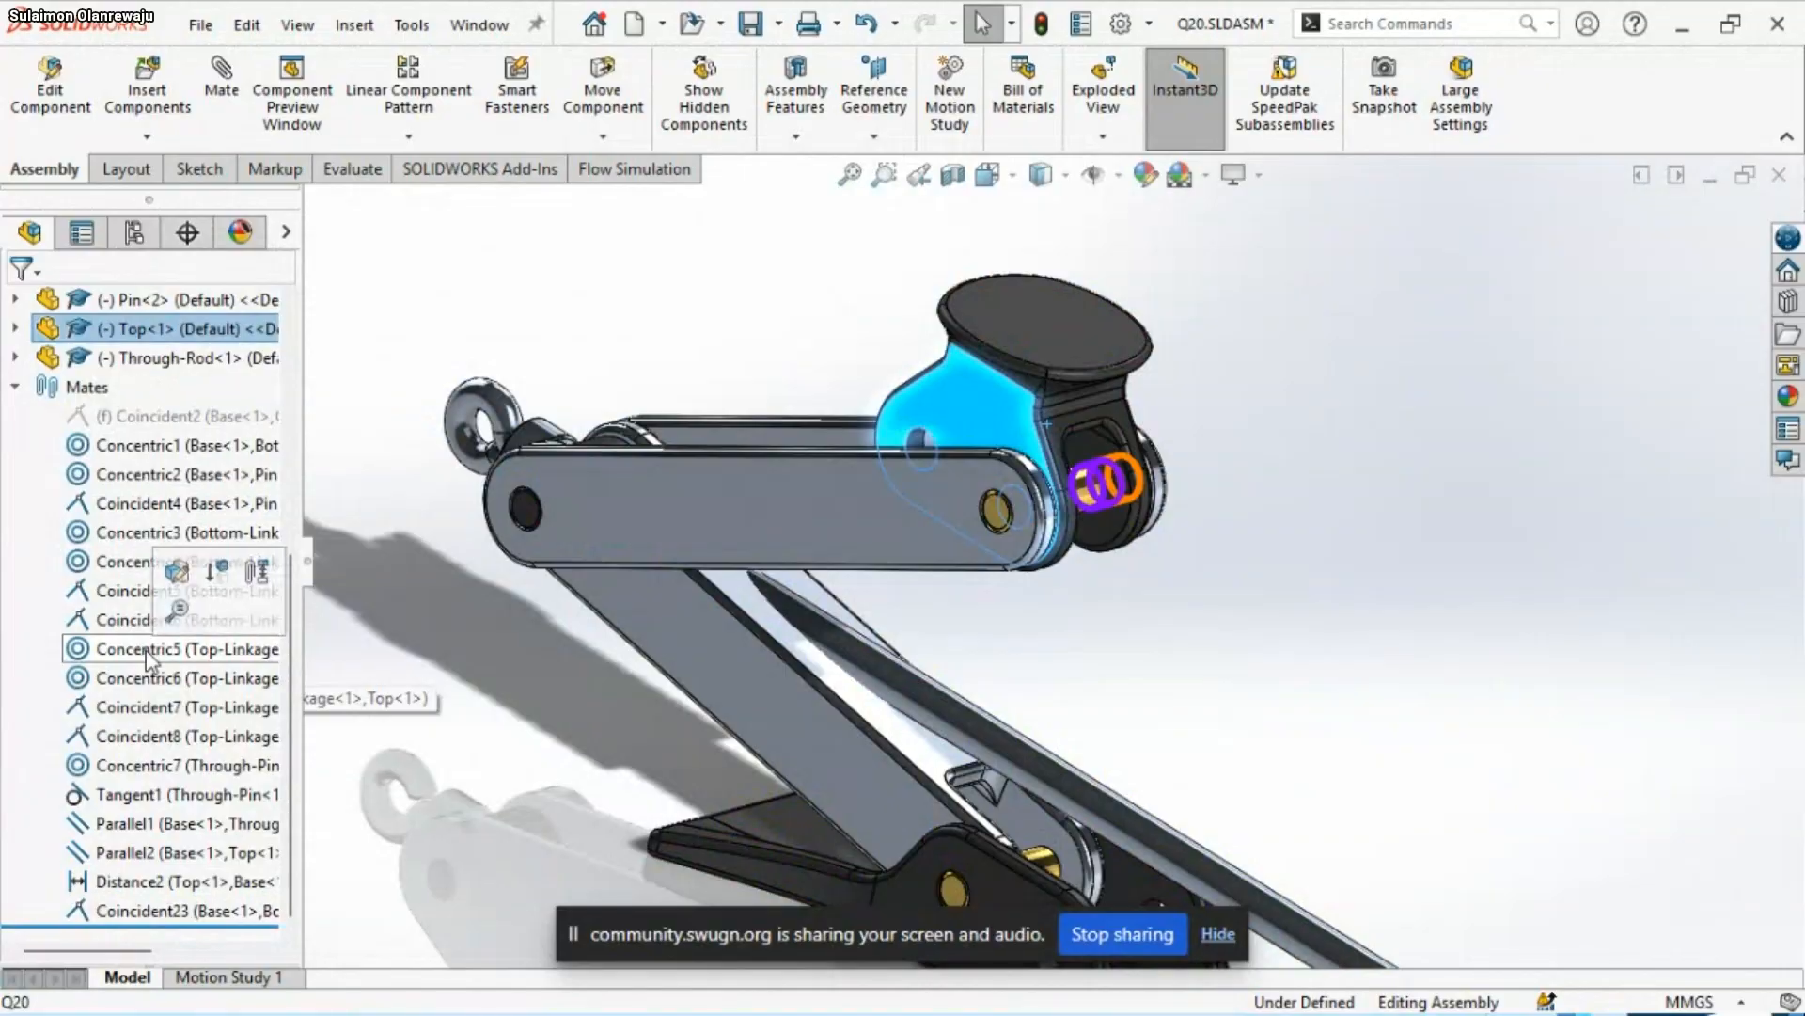
Delete the Concentric5 mate between Top-Linkage<1> and Top<1>
left_click(147, 649)
right_click(147, 651)
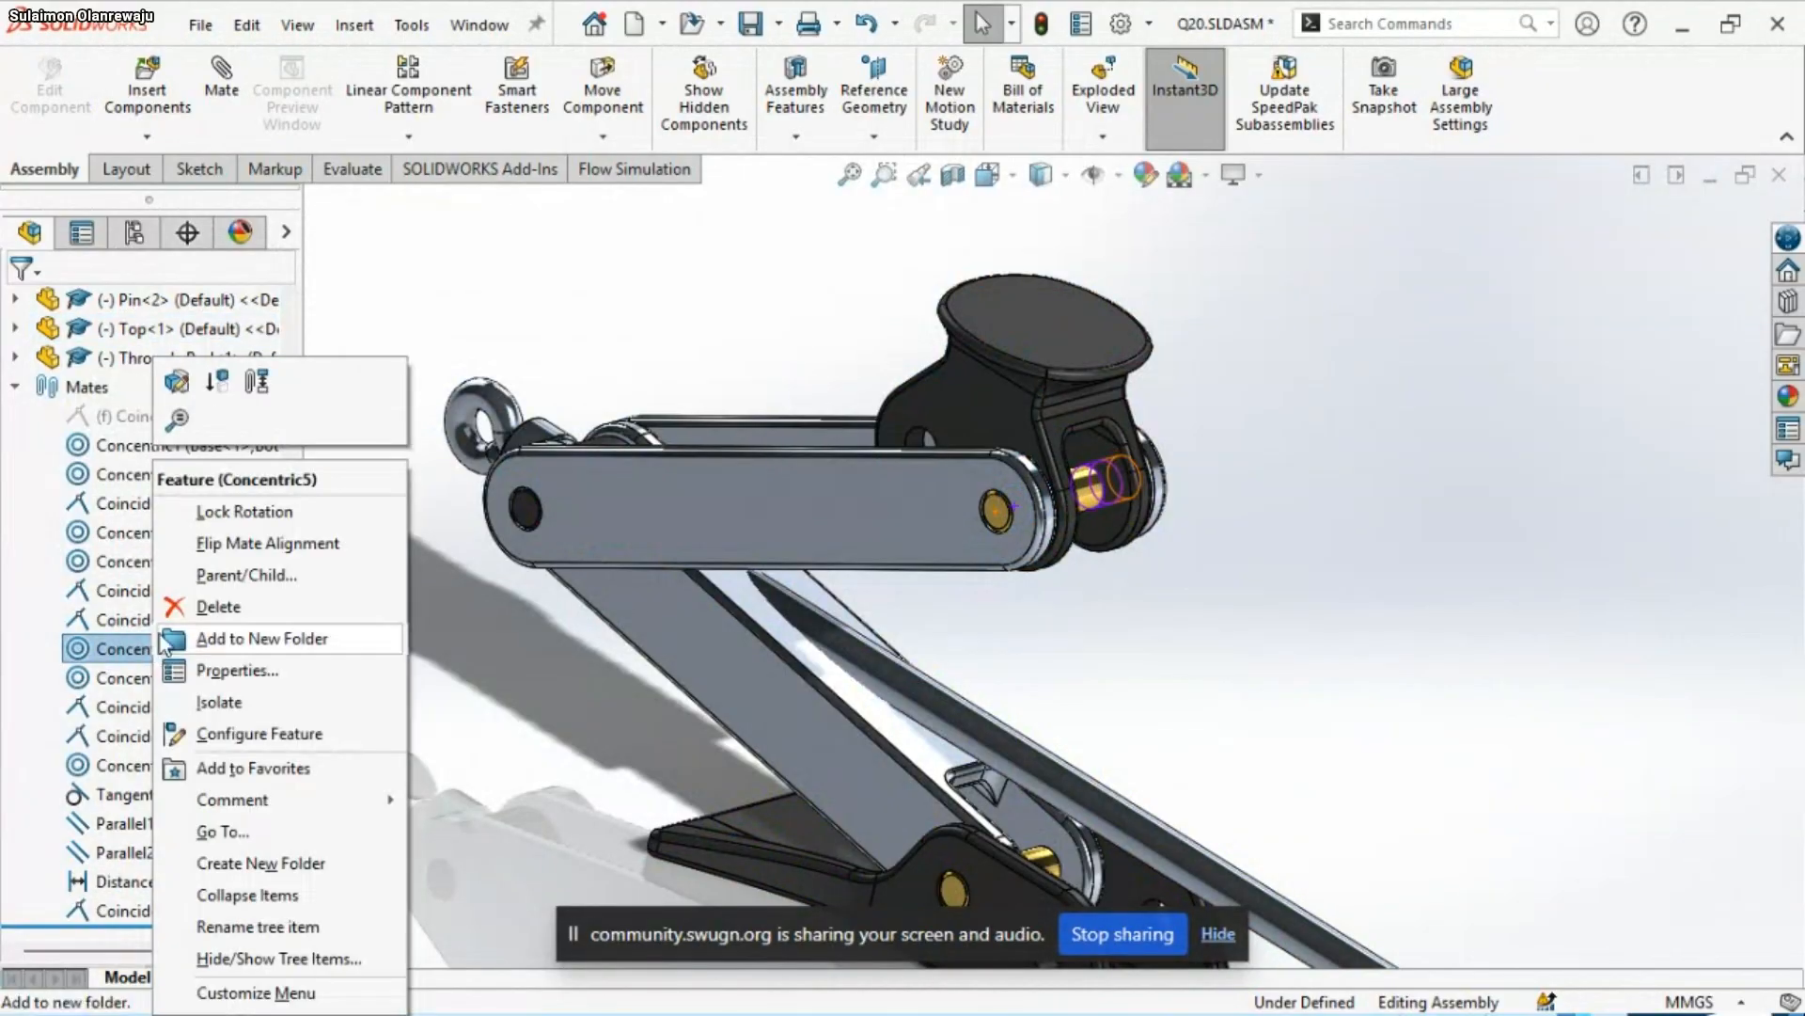
left_click(219, 607)
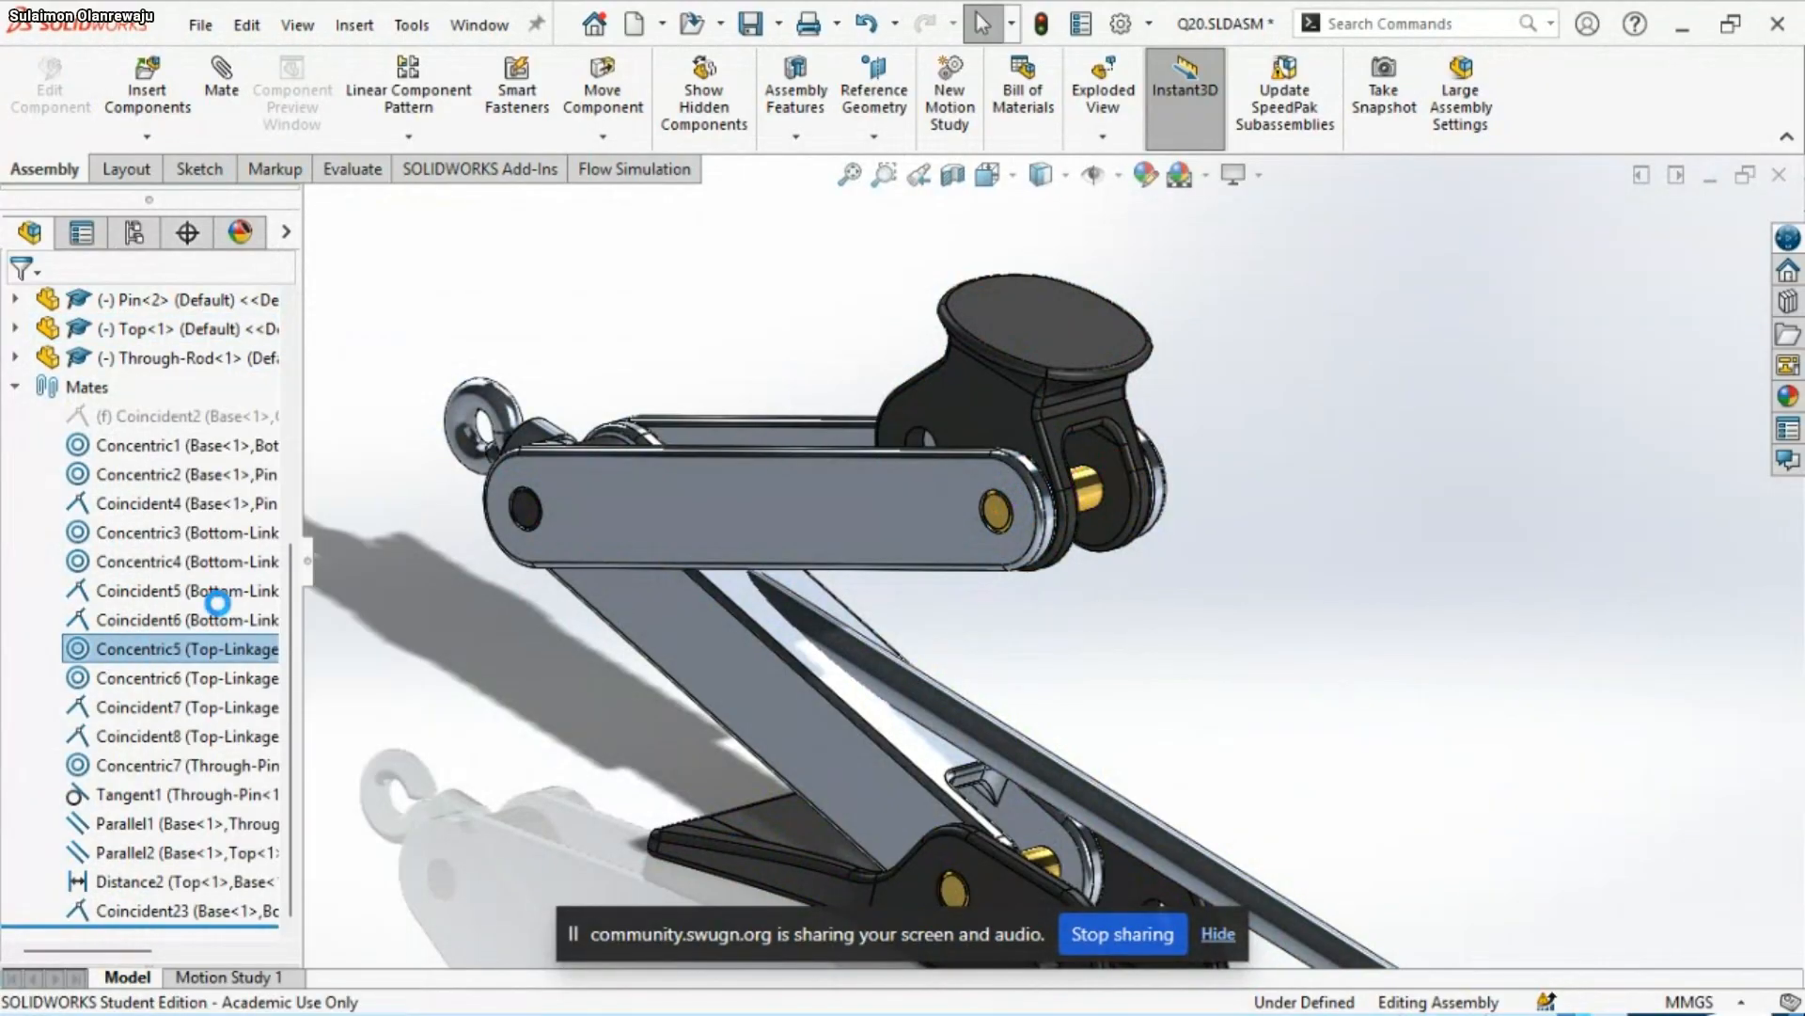
Add a concentric mate between Top<1>'s empty 20 mm hole and Pin<2> in the Top-Linkage
scroll(914, 440, "down", 5)
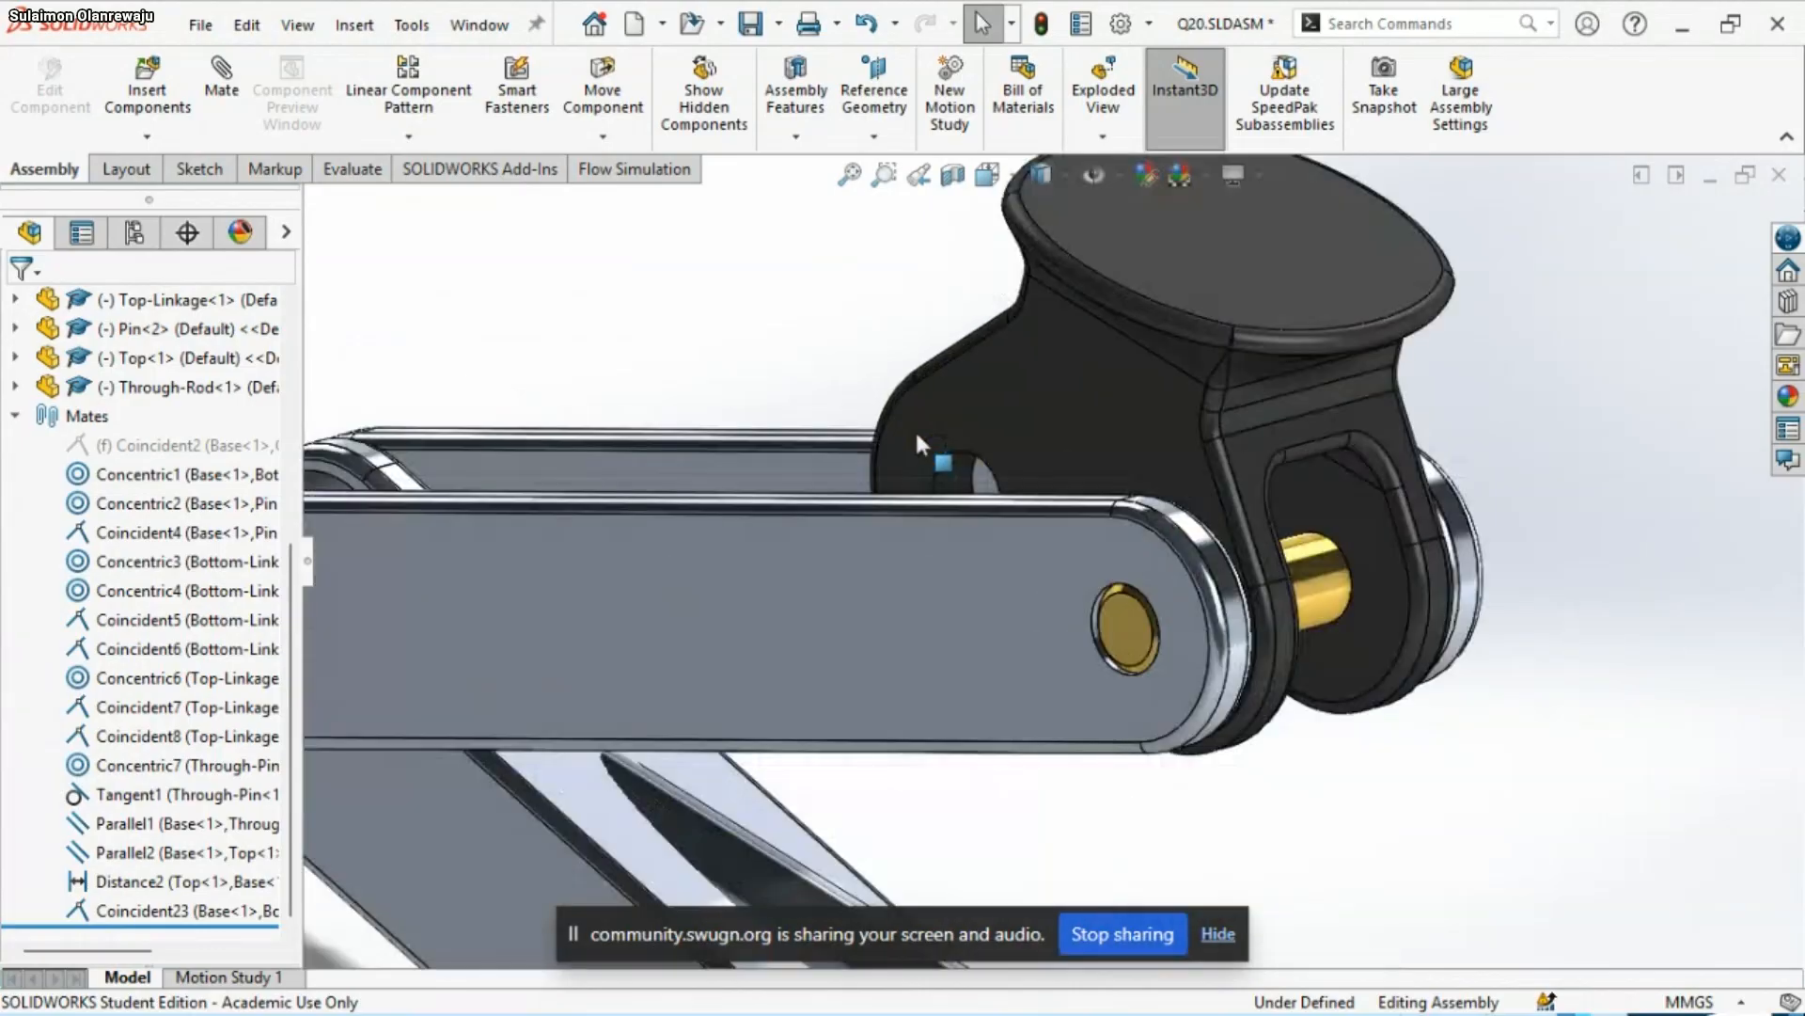
scroll(919, 432, "down", 3)
scroll(1023, 553, "up", 3)
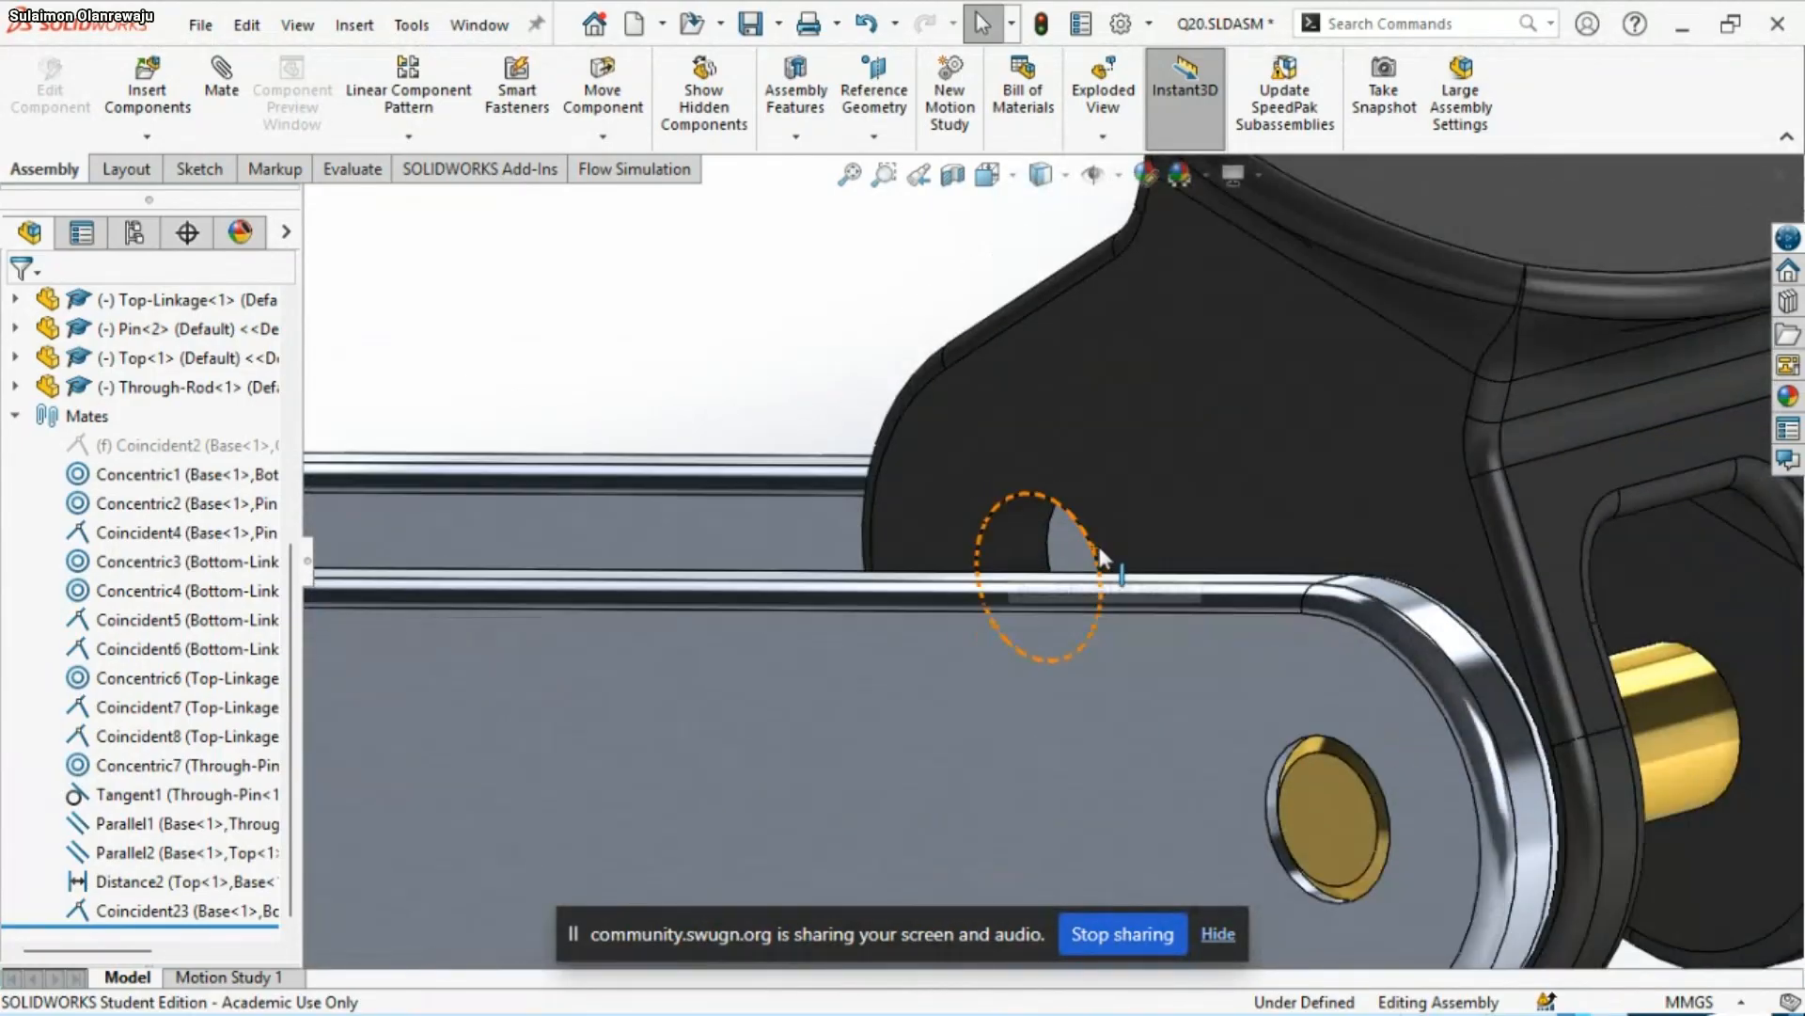
left_click(1023, 549)
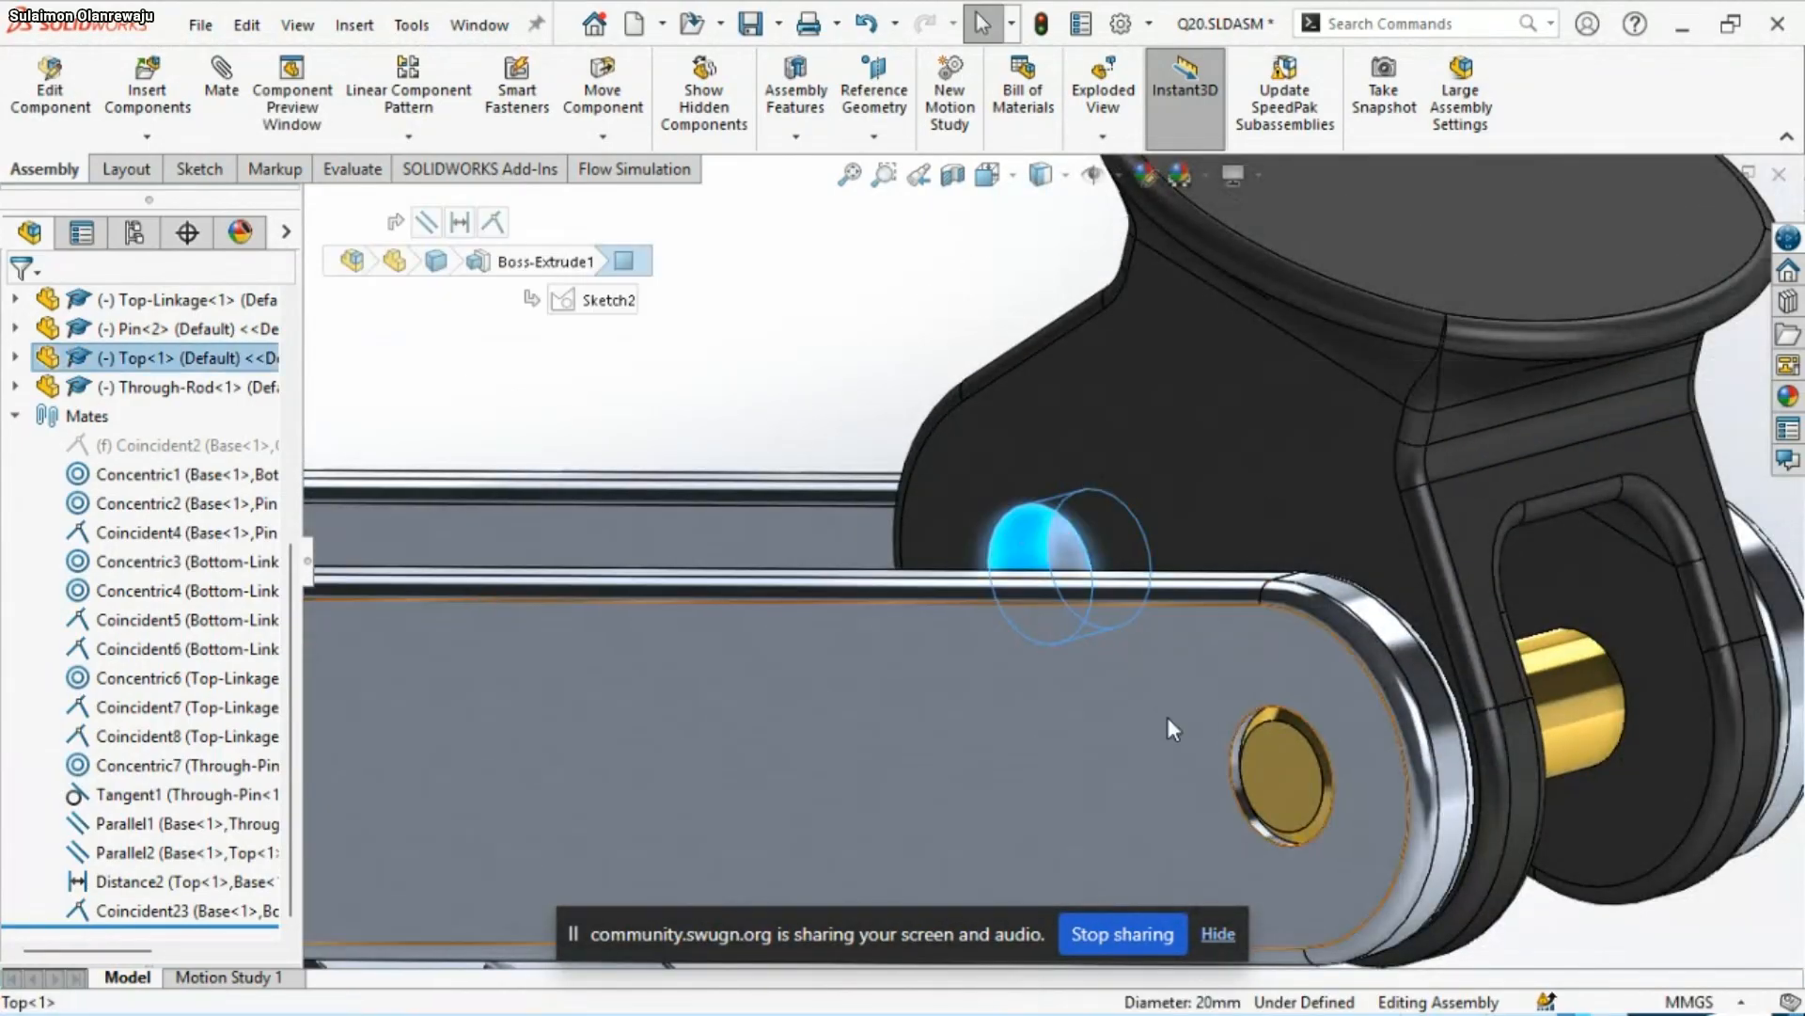
scroll(1467, 799, "down", 1)
scroll(1481, 788, "up", 2)
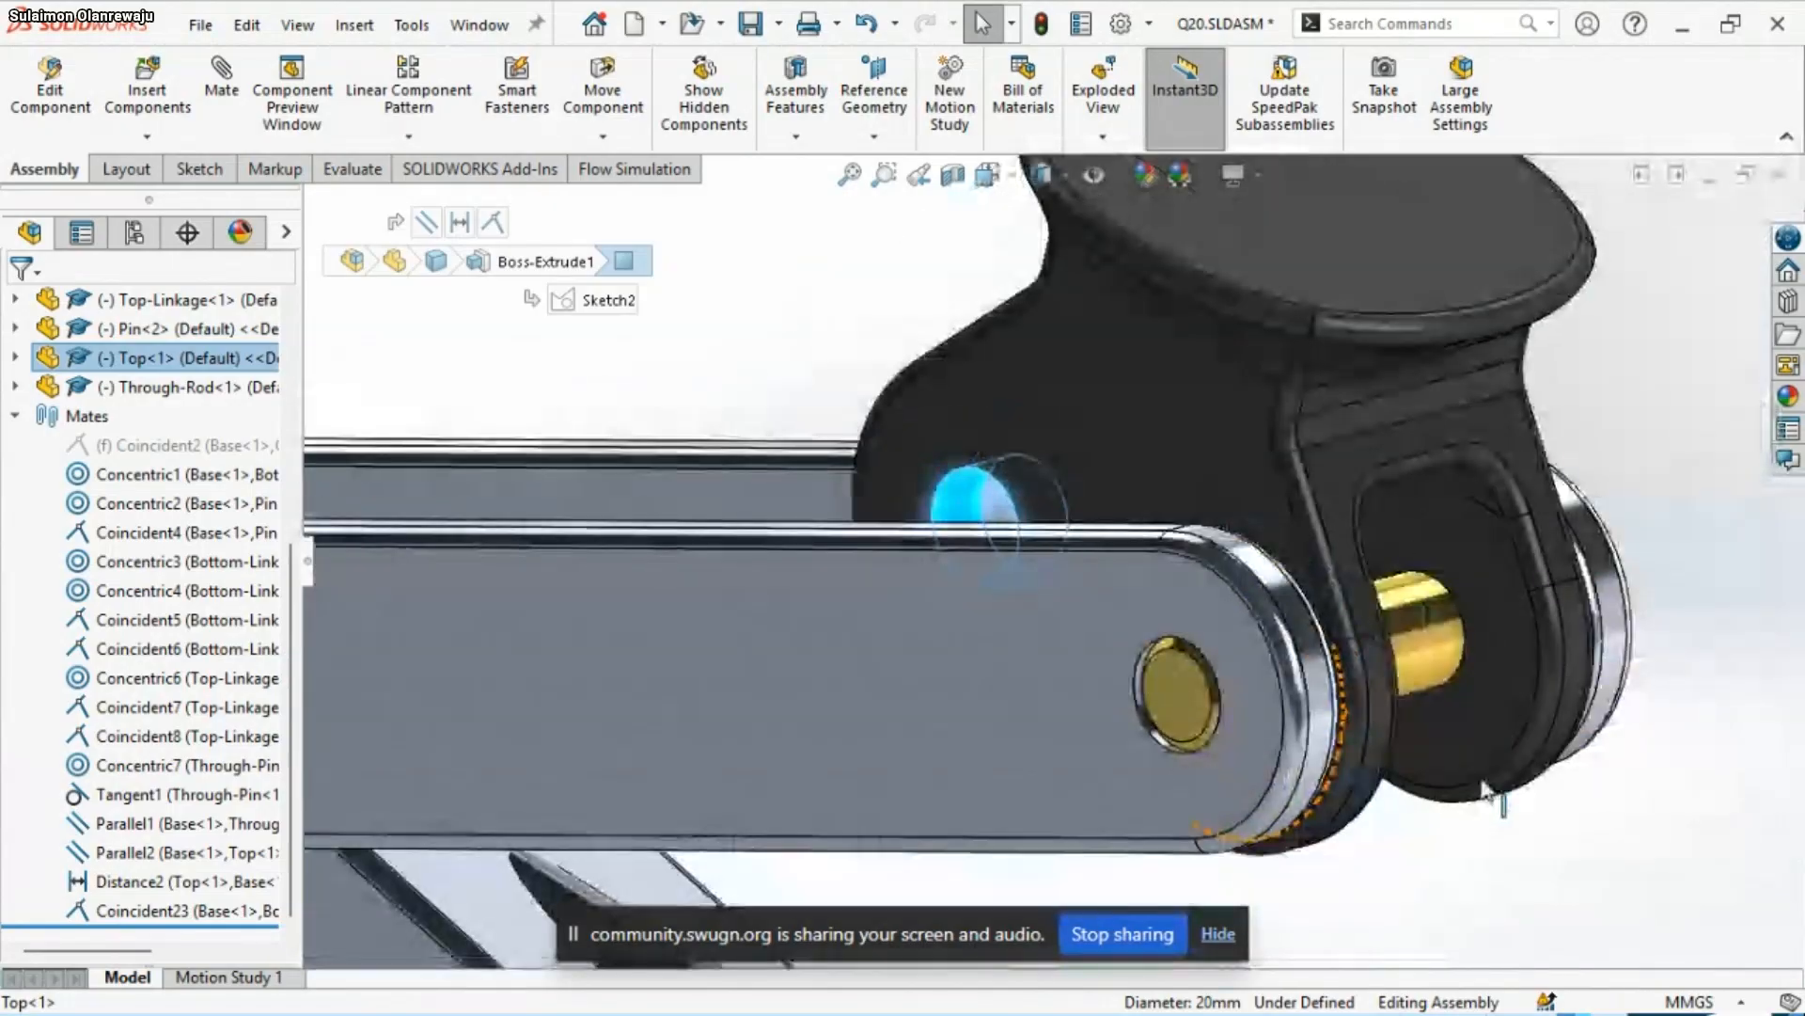
left_click(1399, 650, "ctrl")
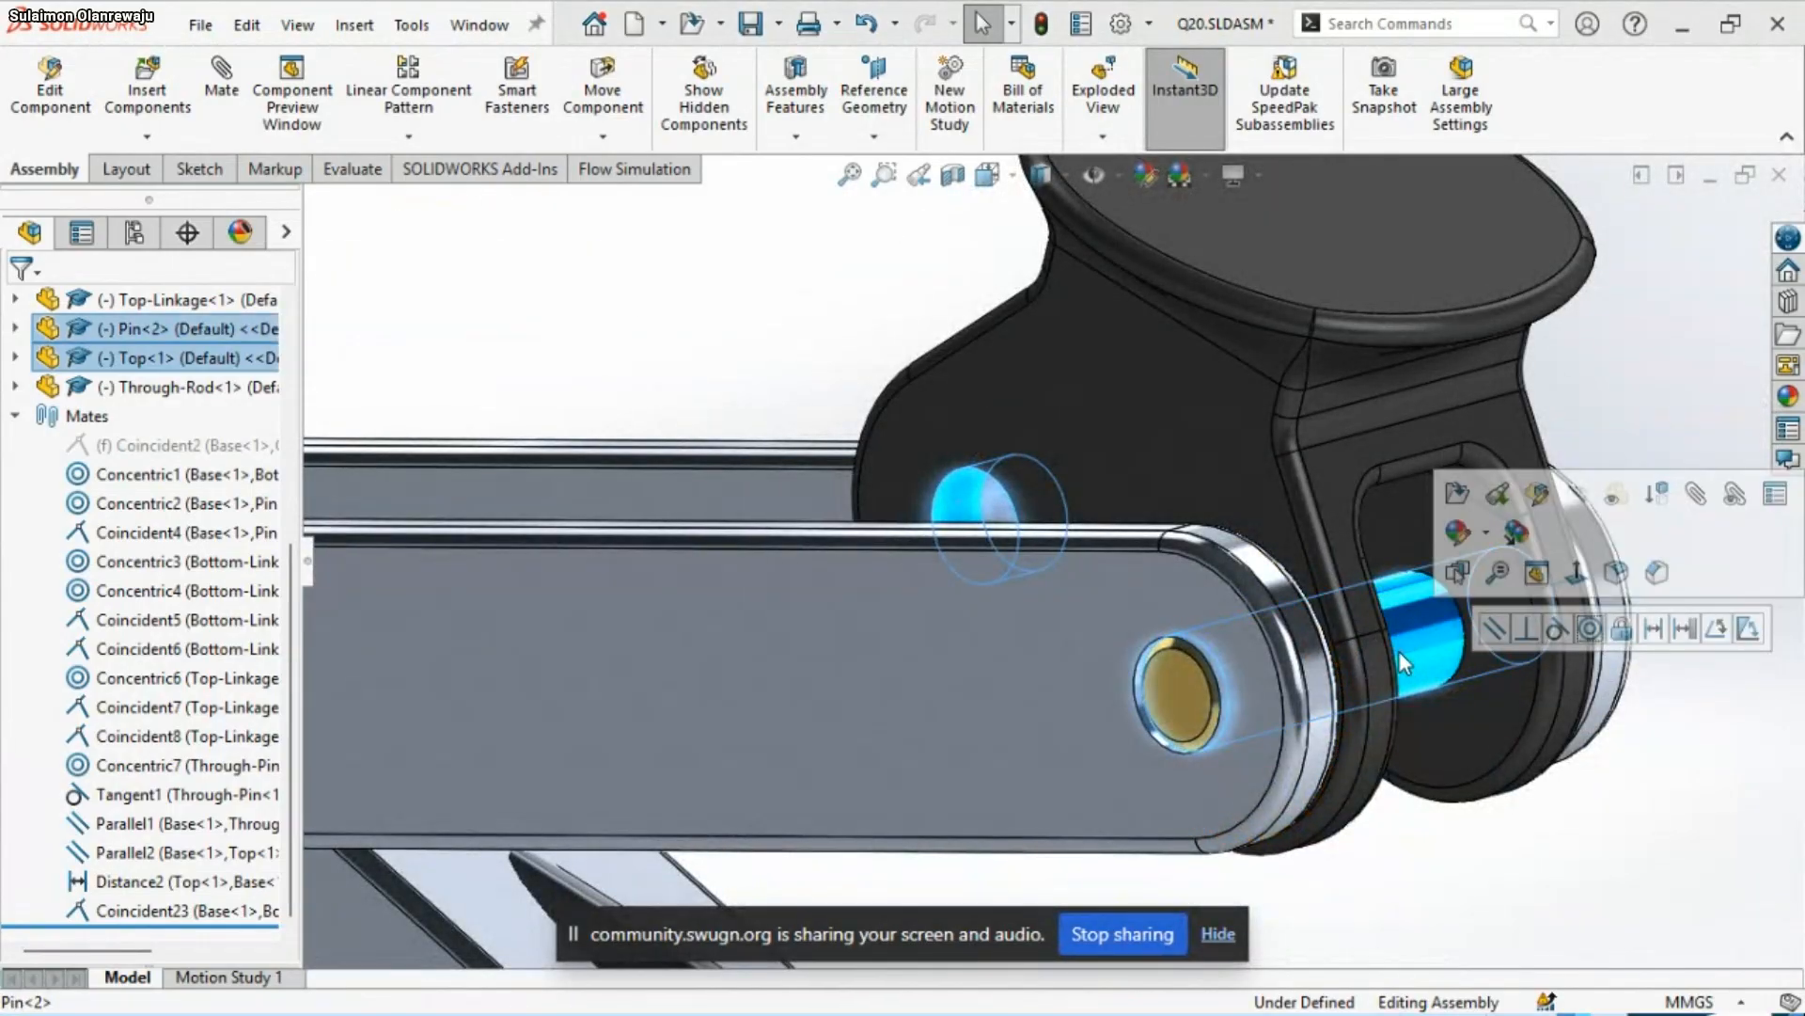
left_click(1590, 629)
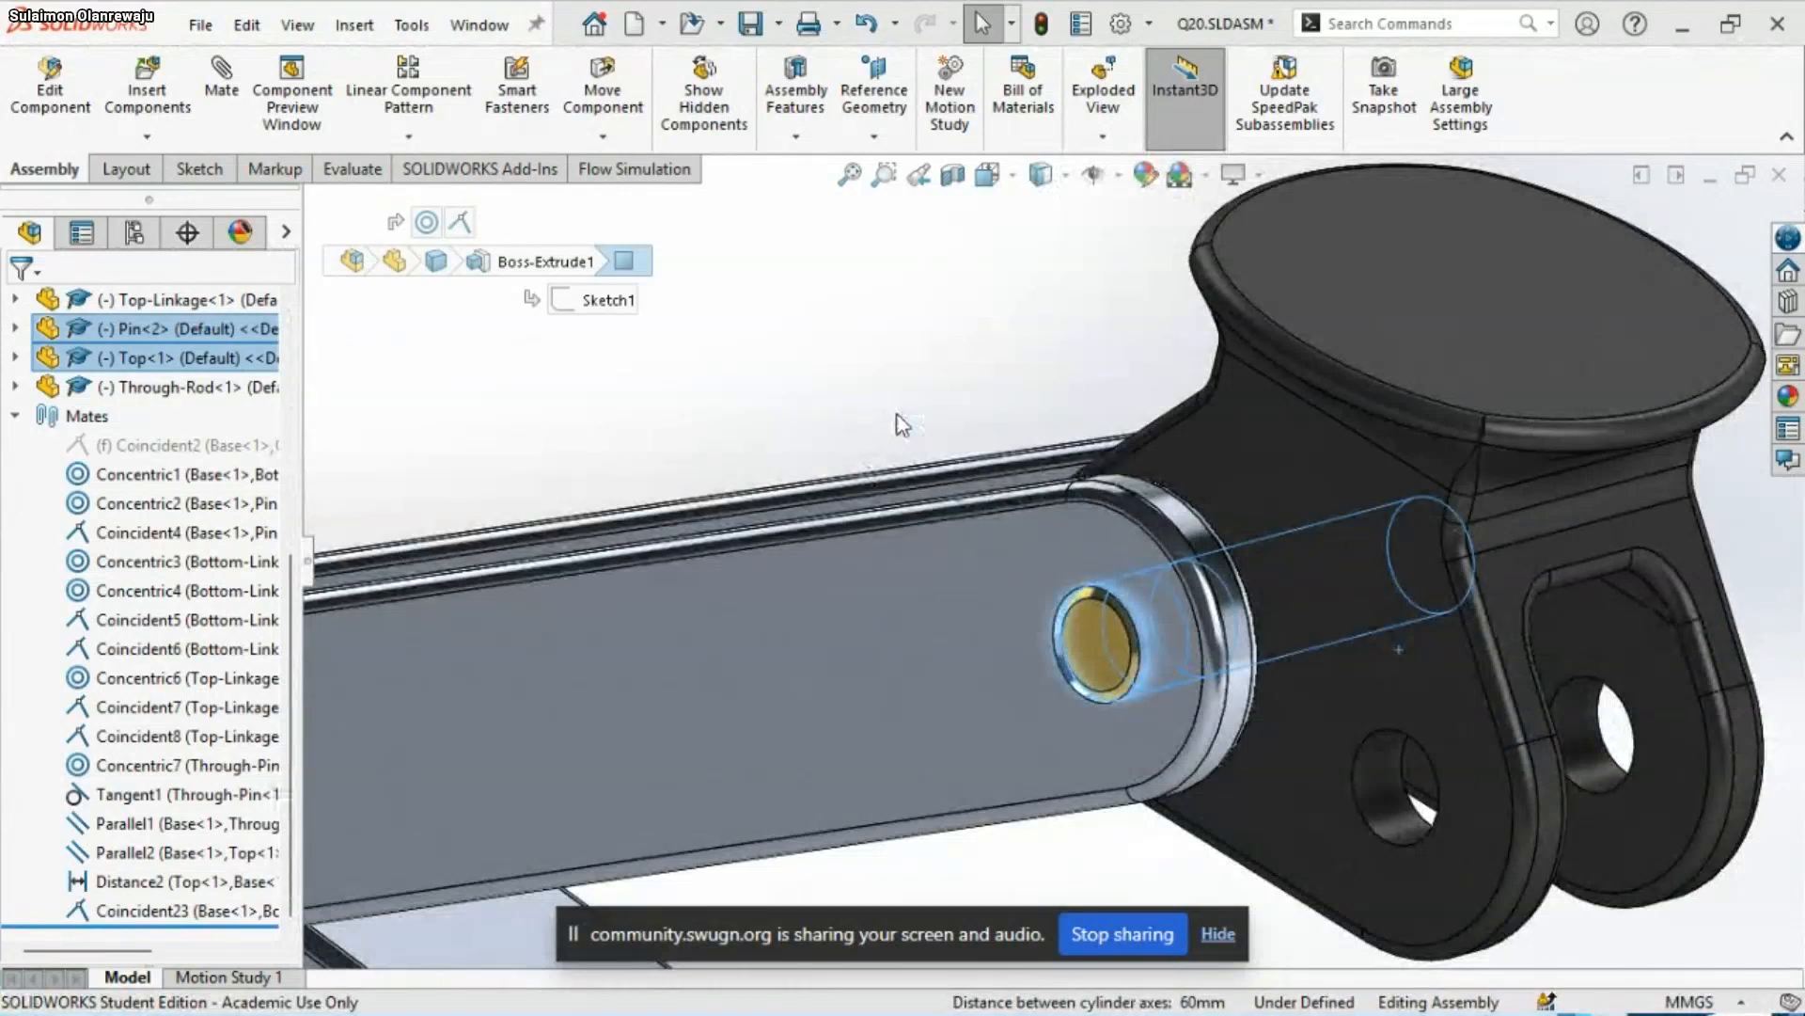
Examine from several sides how Top<1> sits on the Top-Linkage above the Base with its other hole on the pin
scroll(905, 439, "up", 10)
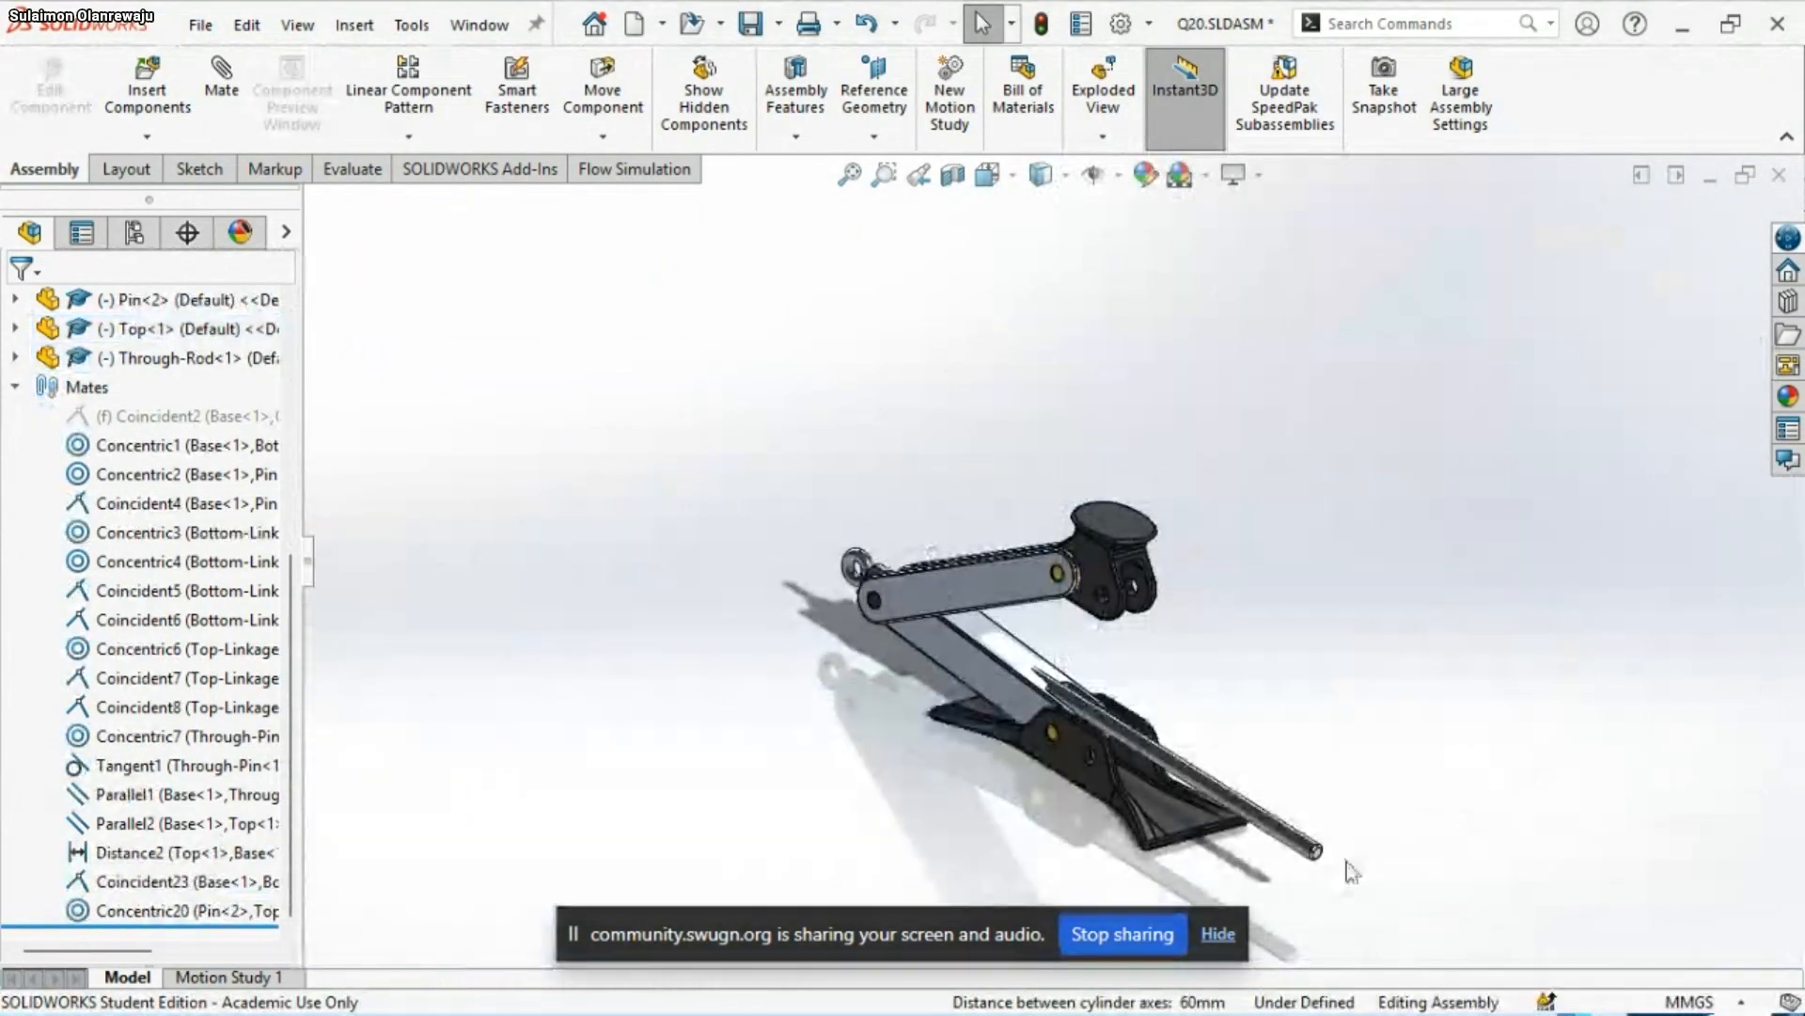
scroll(1350, 866, "down", 3)
middle_click_drag(1139, 752, 1220, 670)
left_click_drag(824, 346, 947, 231)
mouse_move(859, 335)
left_mouse_down()
mouse_move(973, 346)
mouse_move(962, 361)
mouse_move(889, 343)
left_mouse_up()
left_click(1210, 460)
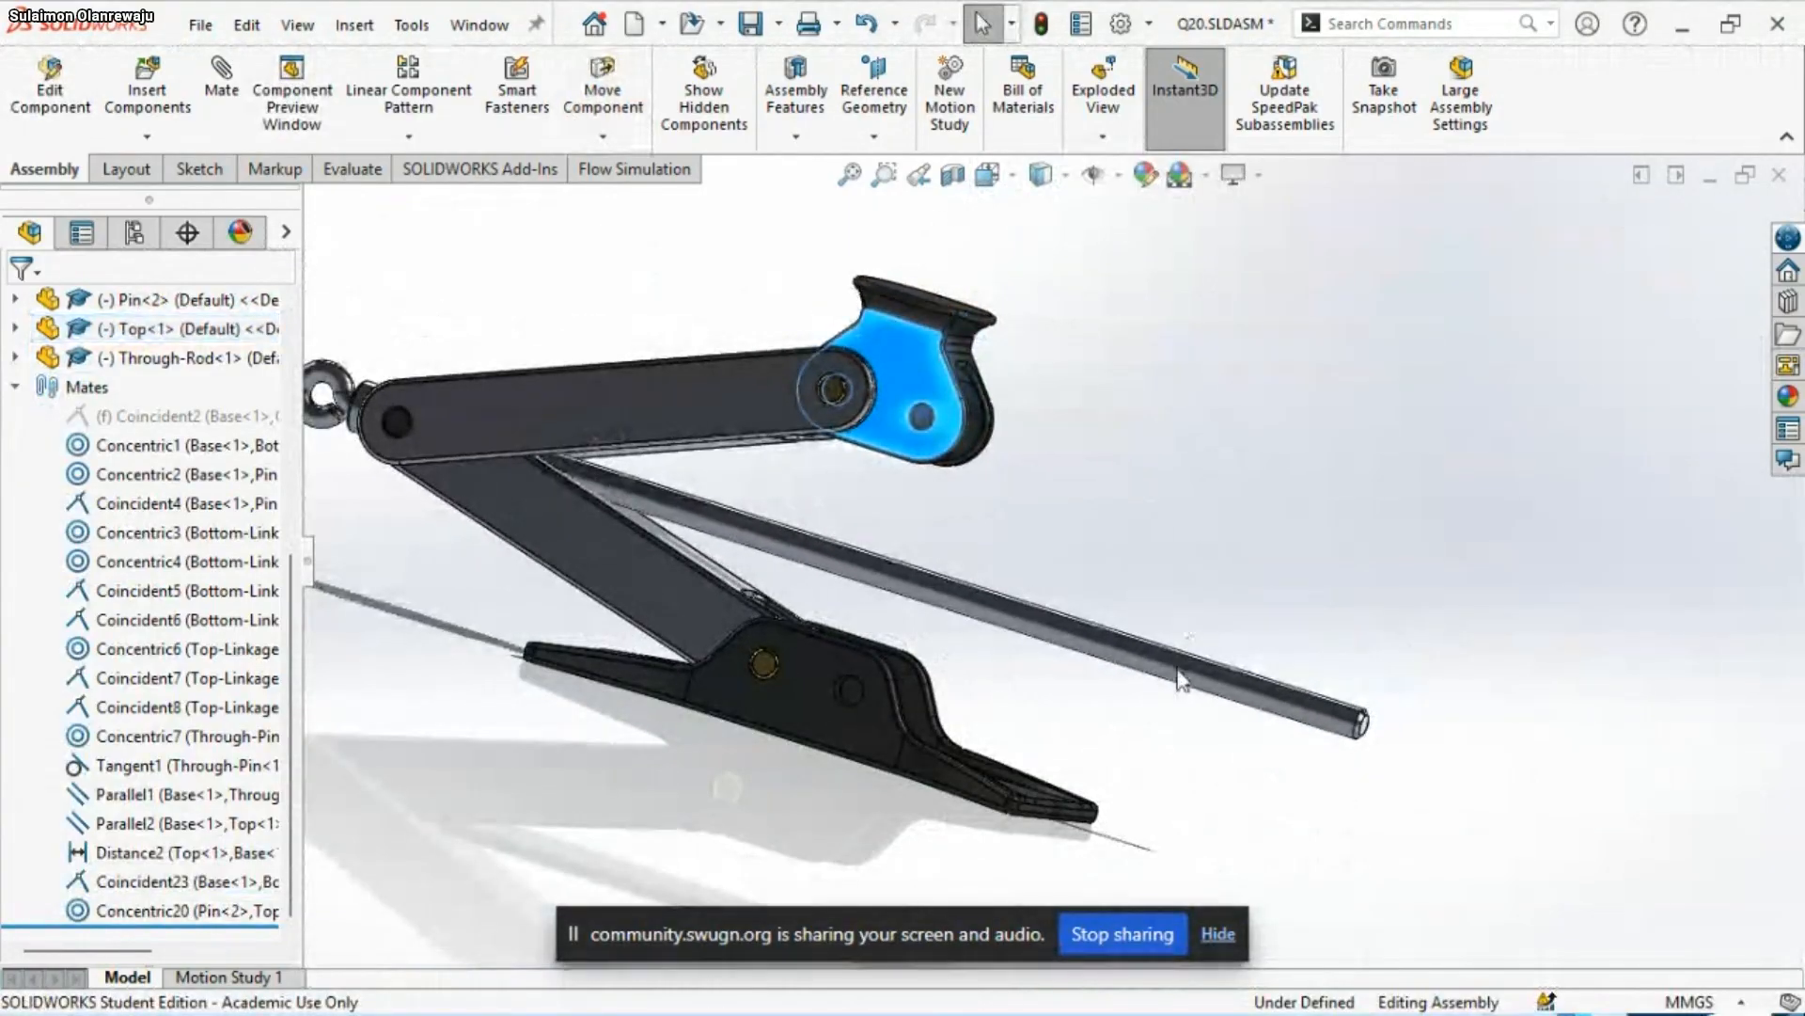
scroll(1060, 737, "down", 2)
scroll(1030, 717, "up", 2)
middle_click_drag(889, 641, 849, 720)
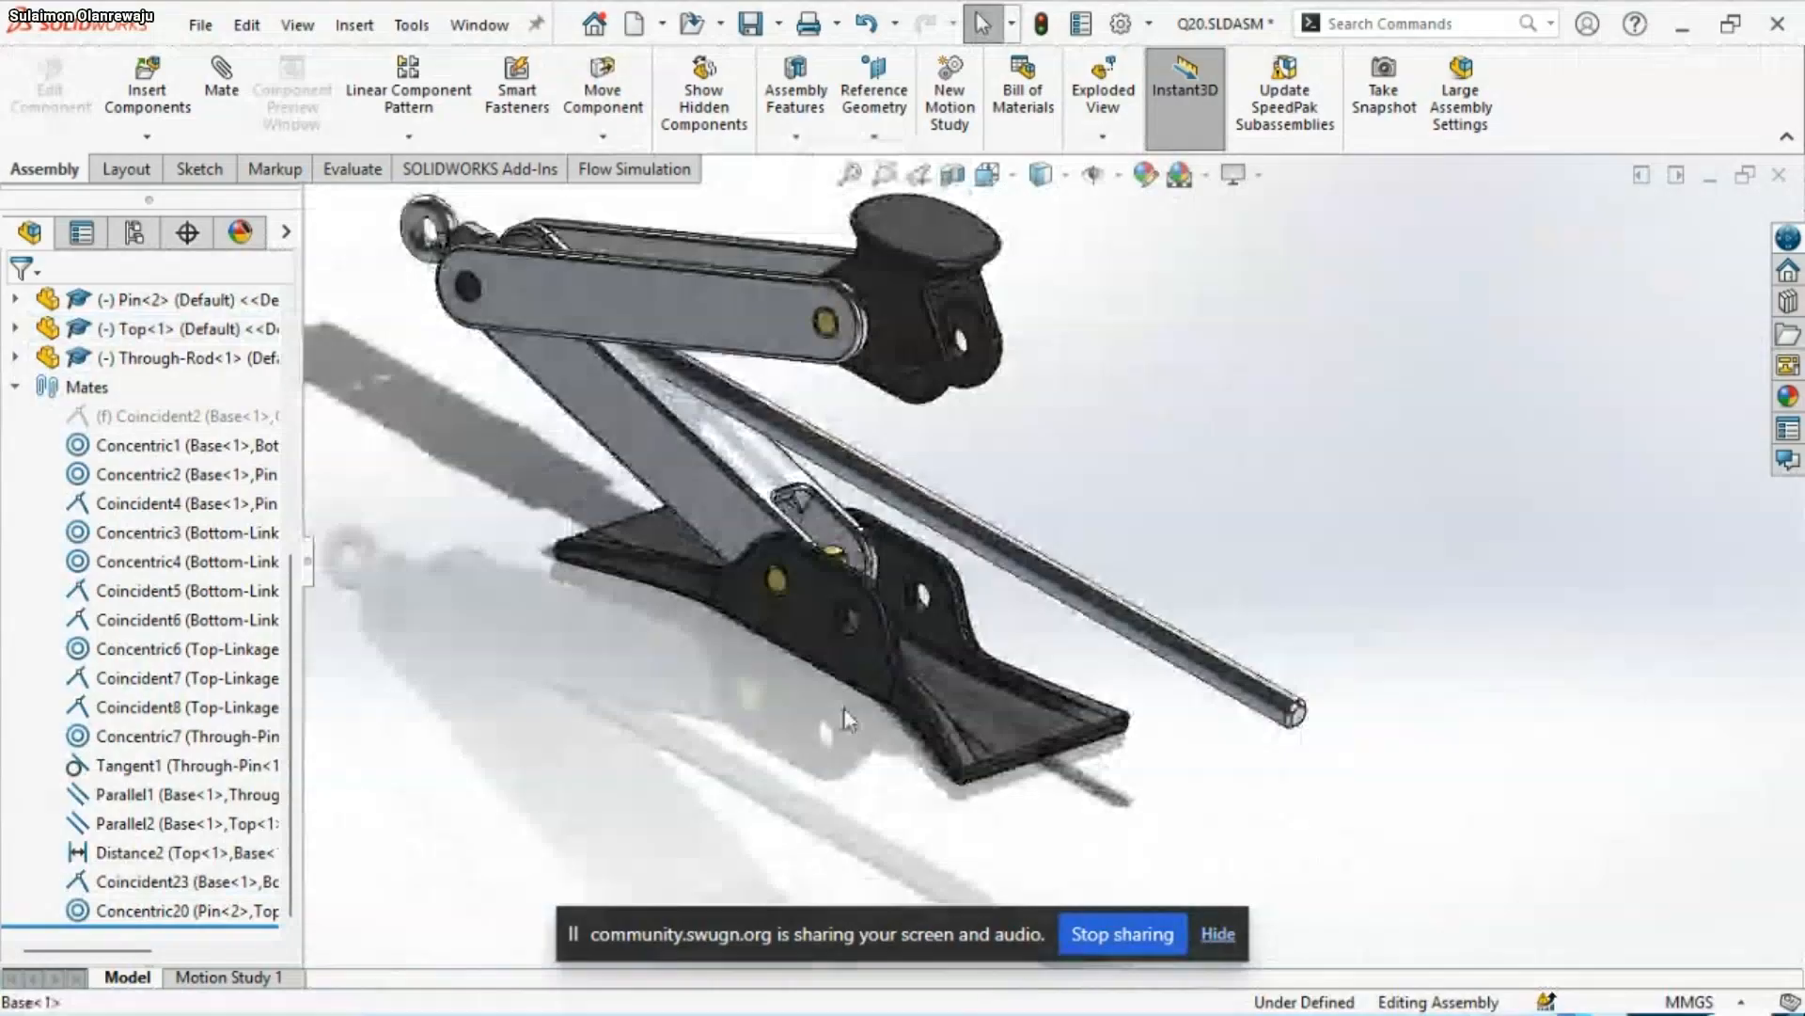
left_click(692, 494)
scroll(691, 493, "down", 3)
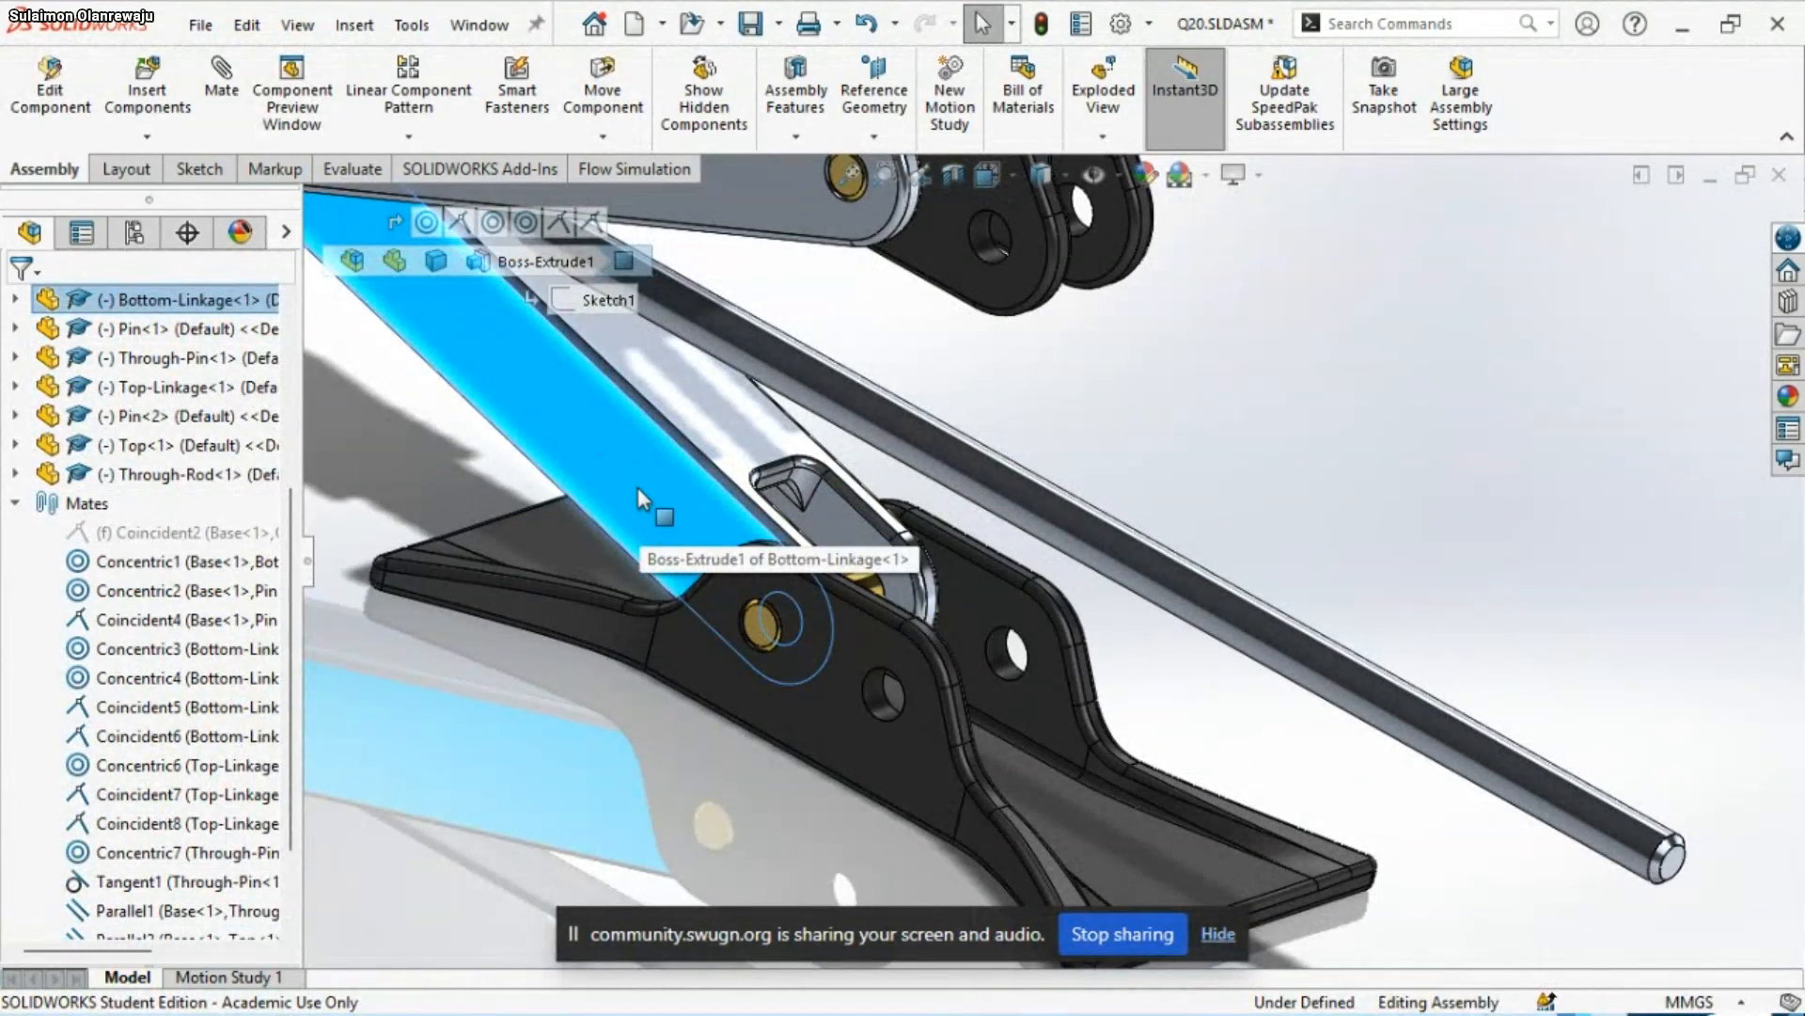
right_click(639, 489)
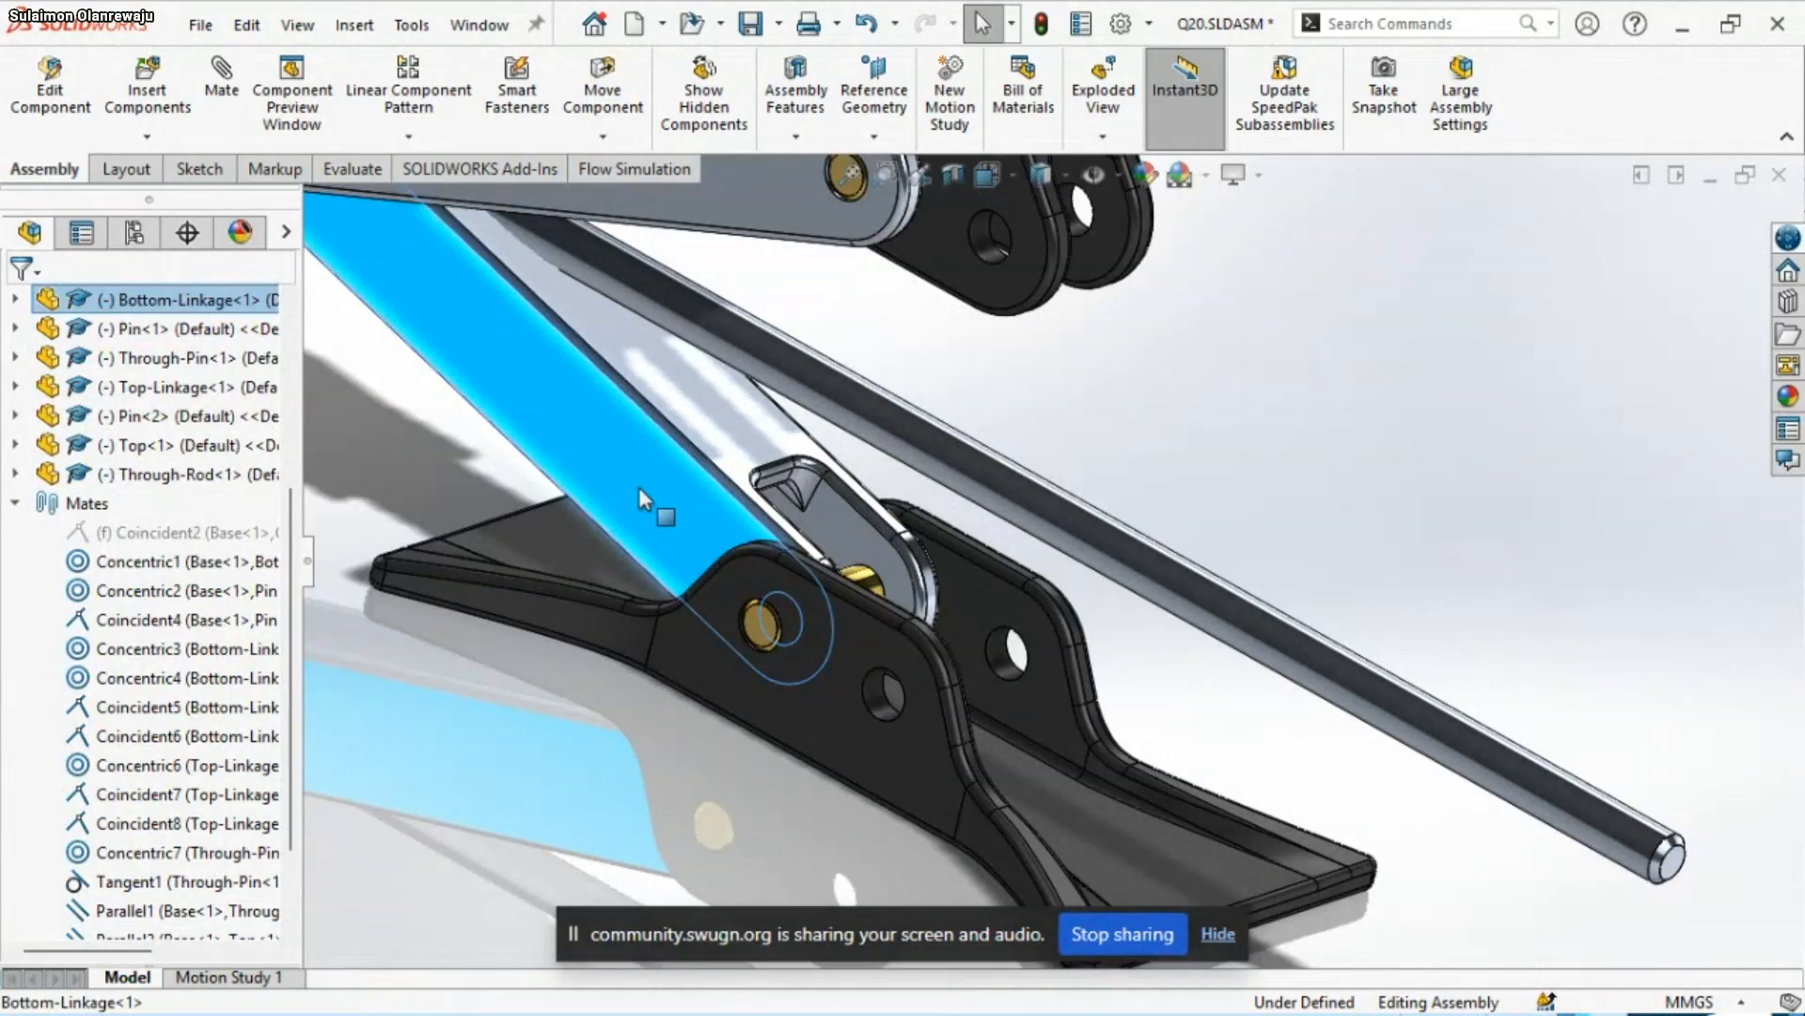
key("Escape")
key("Escape")
scroll(517, 564, "up", 6)
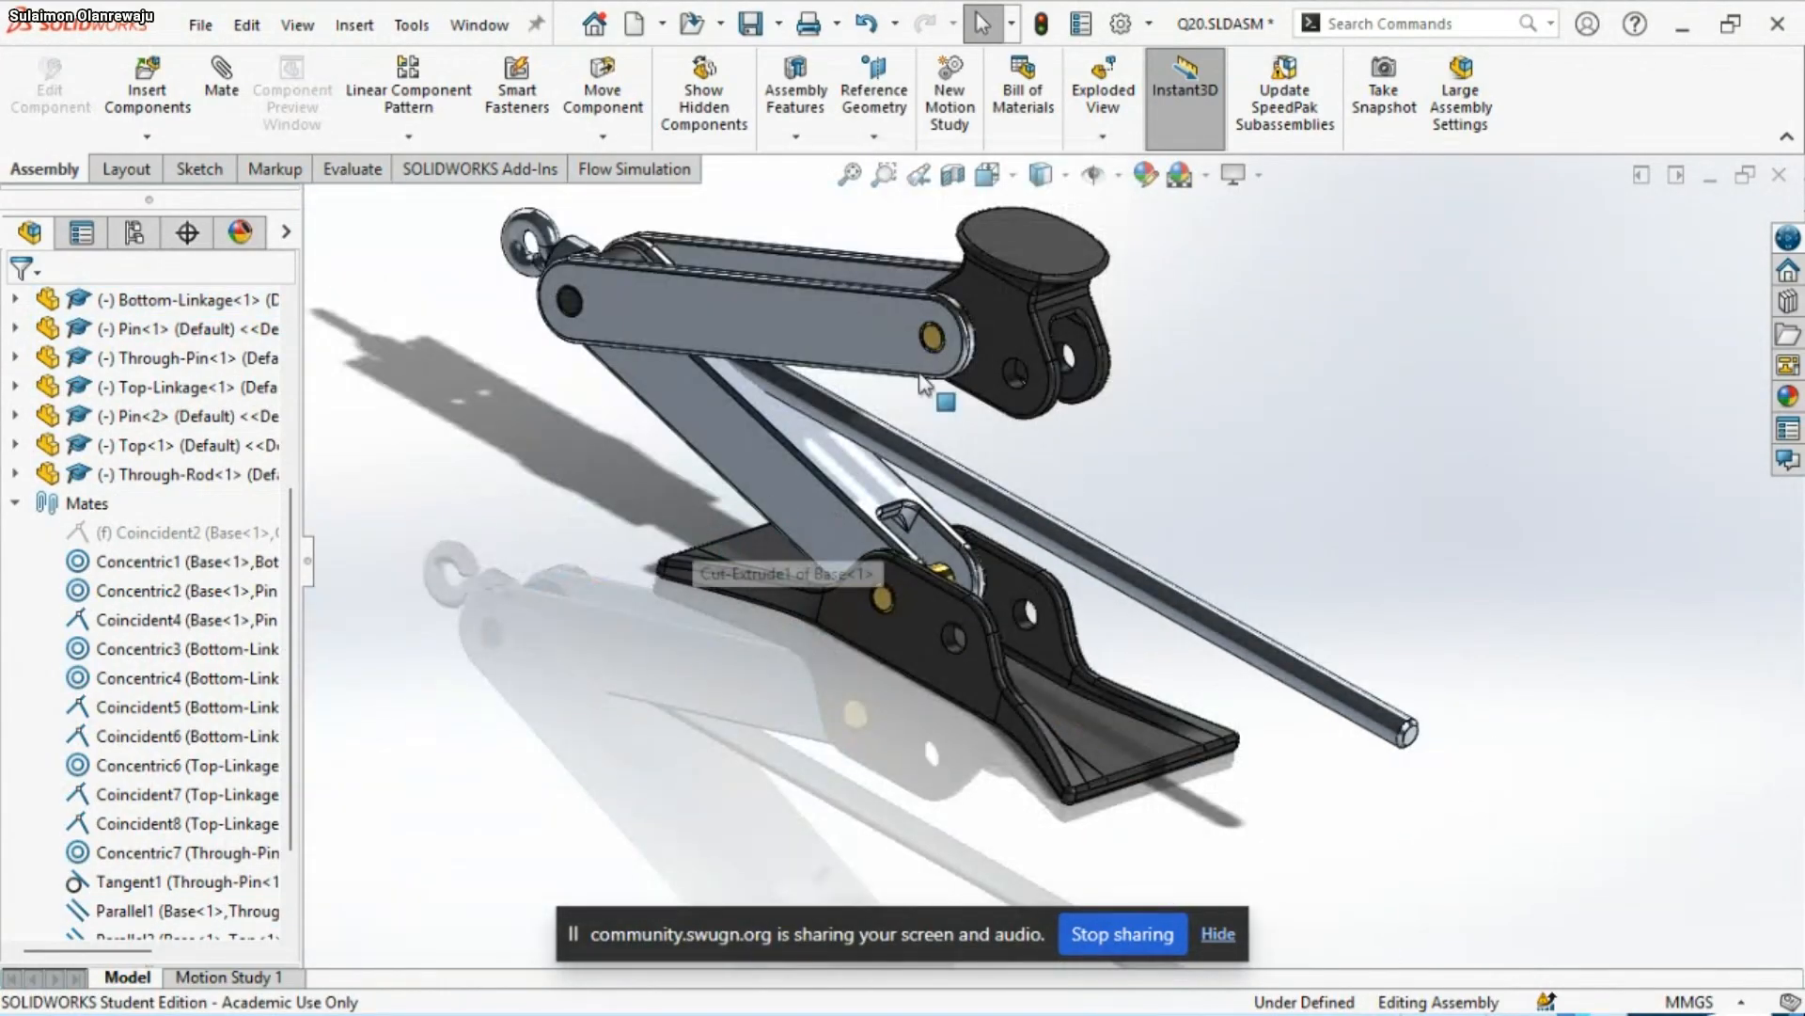
Start a Copy with Mates of Bottom-Linkage<1> and set the Base's empty lug hole as the new Concentric1 reference
scroll(916, 336, "down", 4)
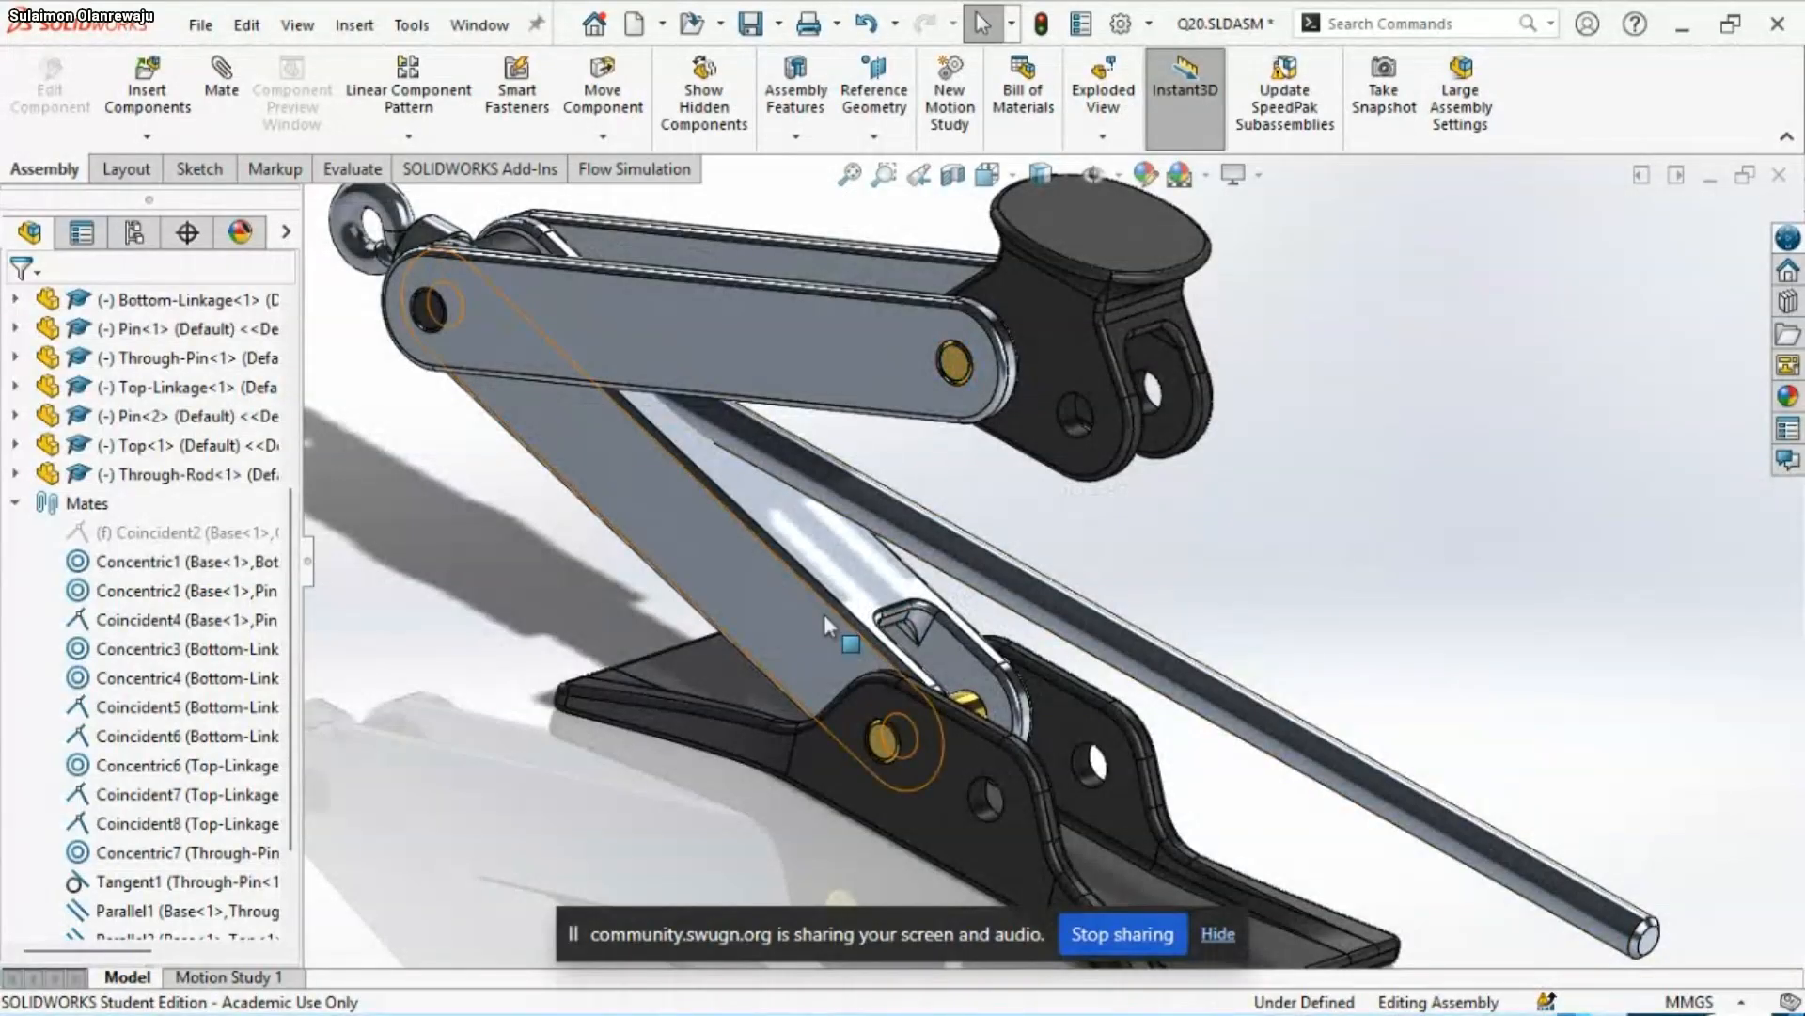
left_click(769, 596)
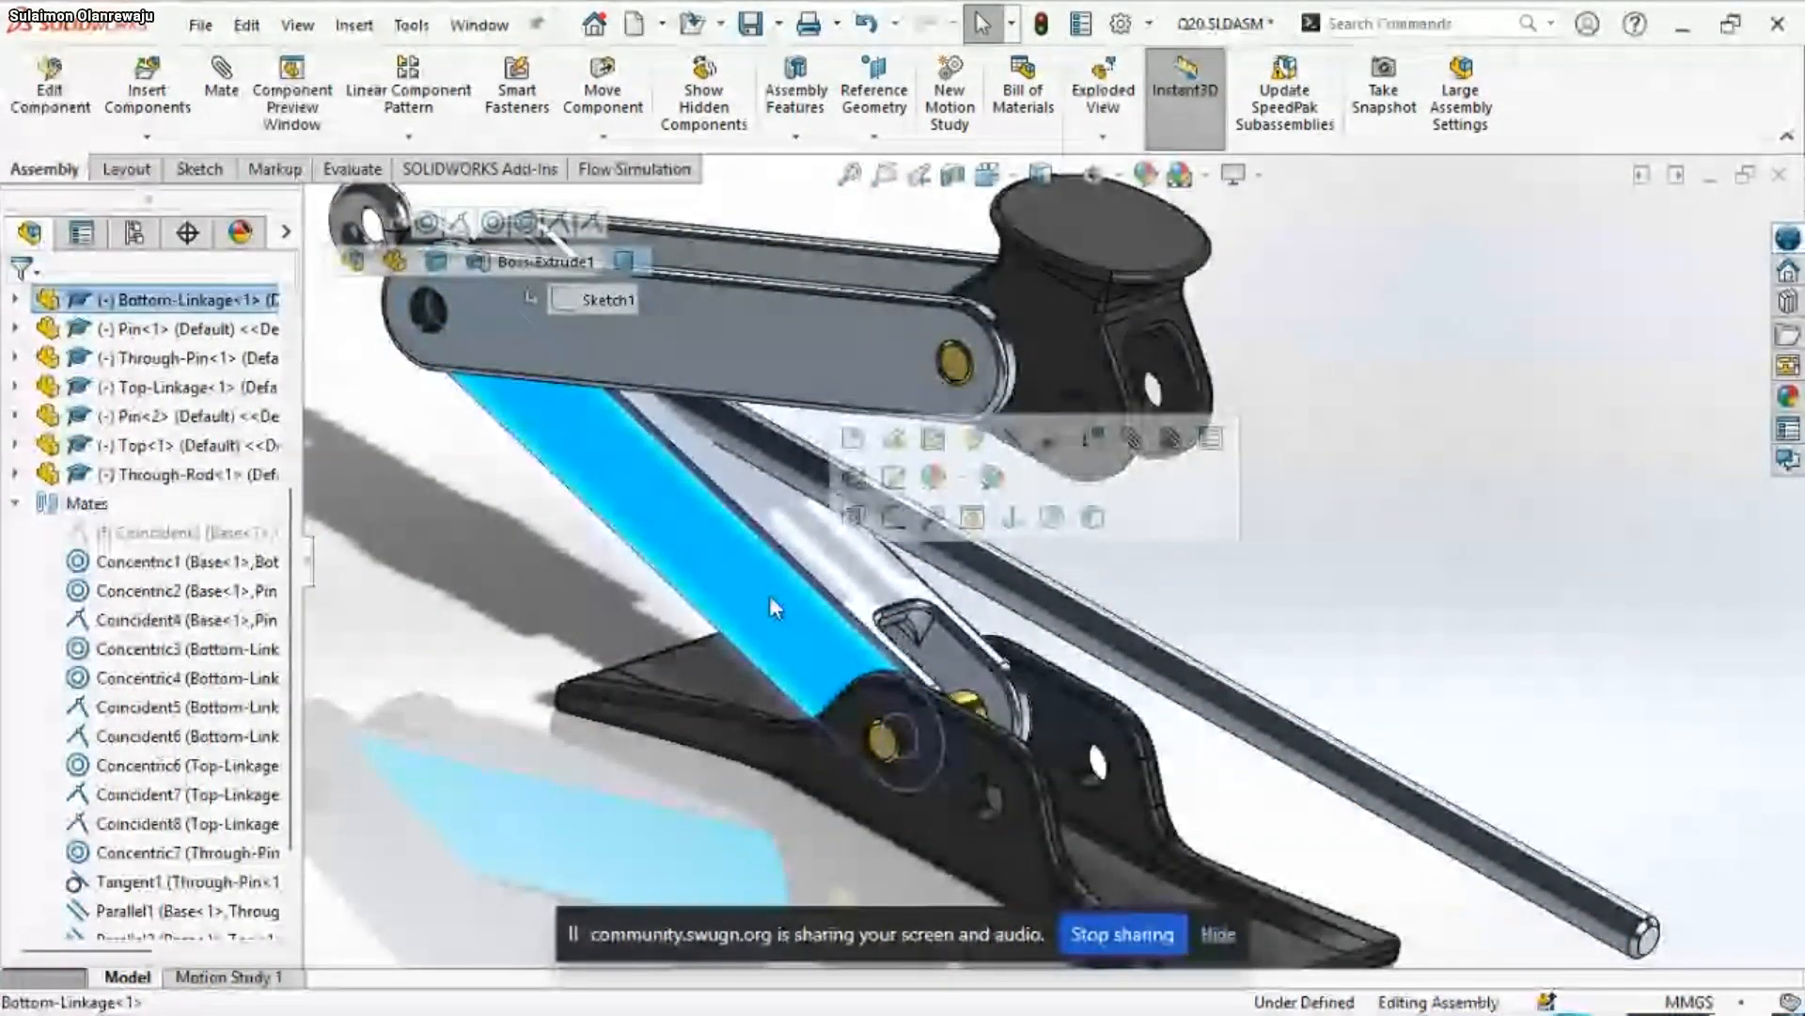
right_click(770, 595)
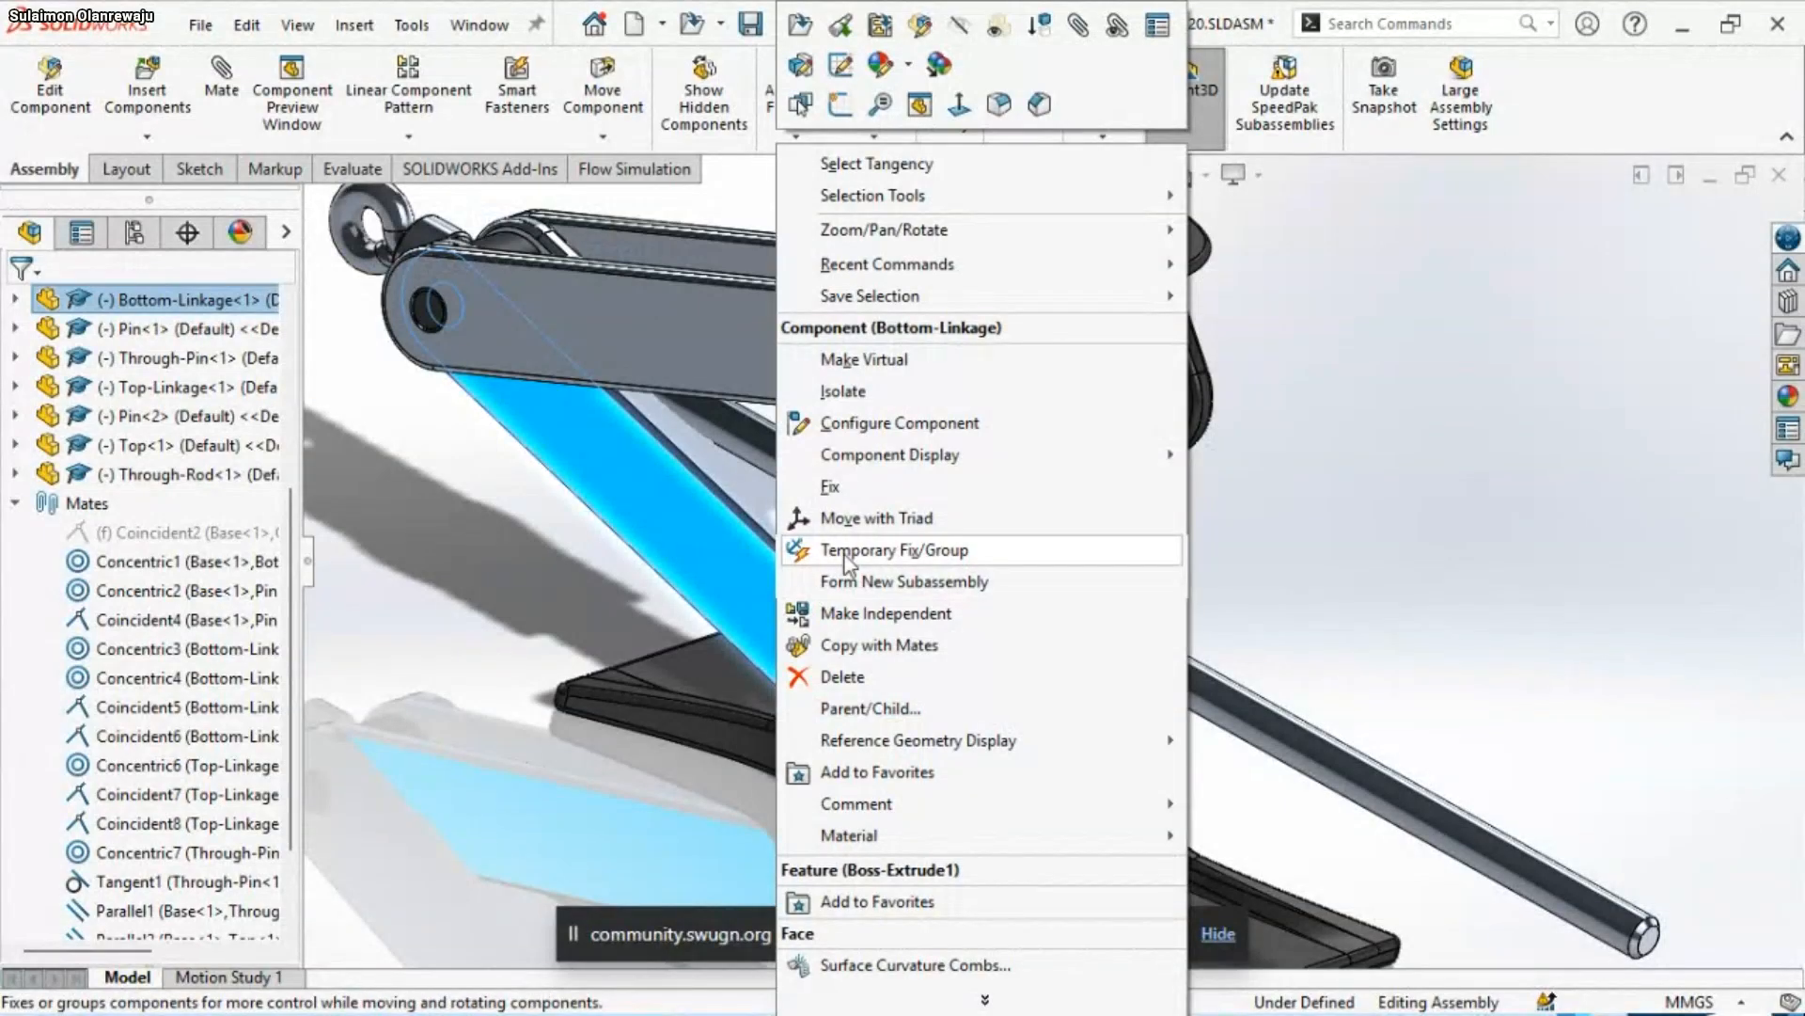
left_click(910, 647)
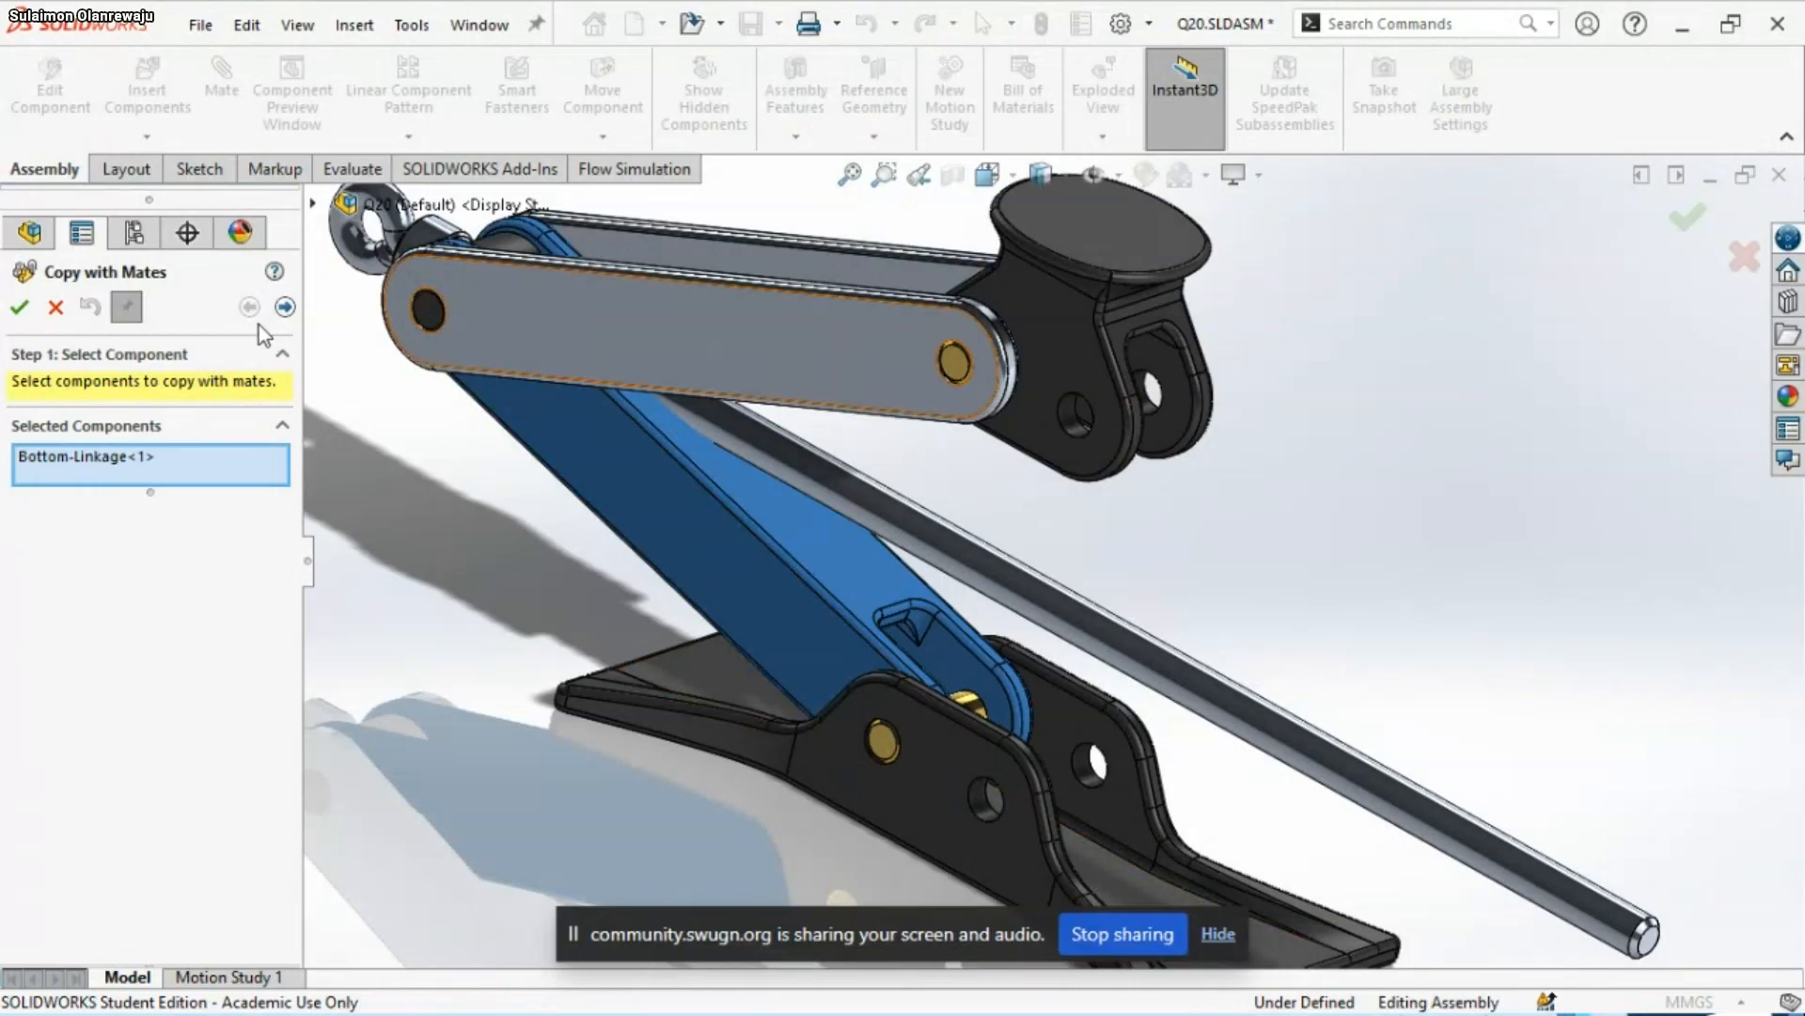
left_click(285, 308)
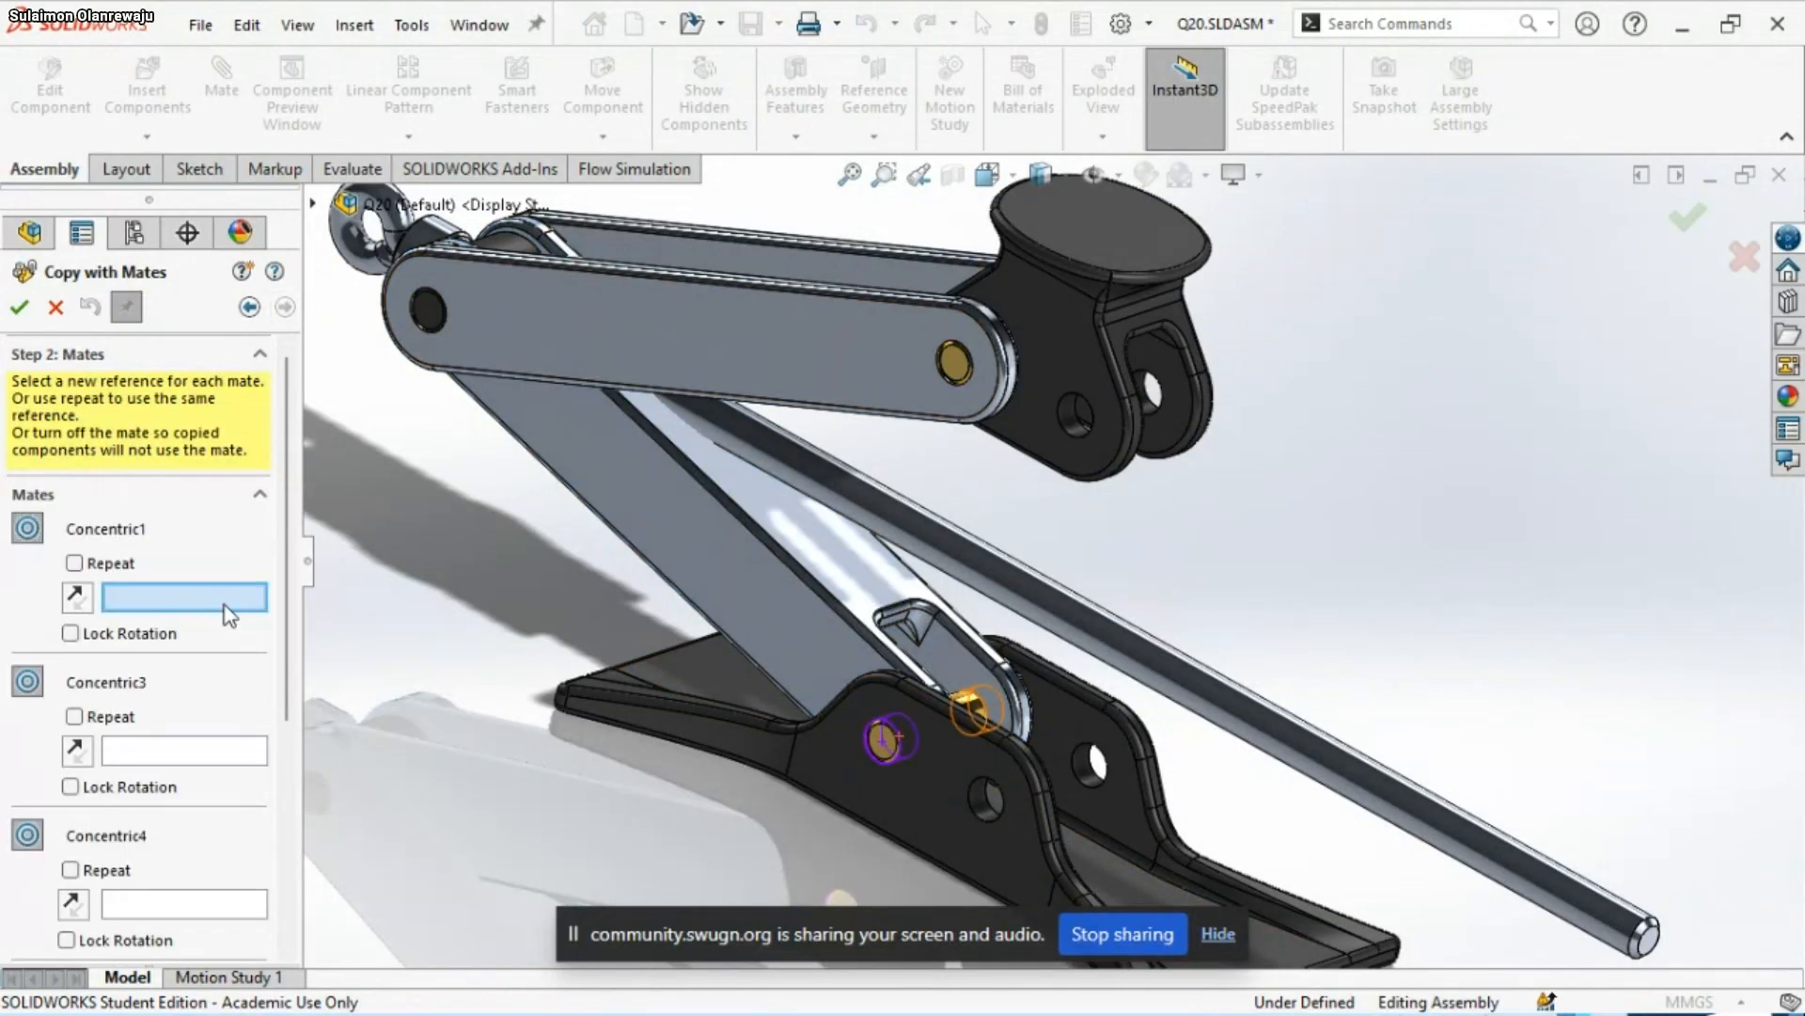
scroll(969, 875, "down", 3)
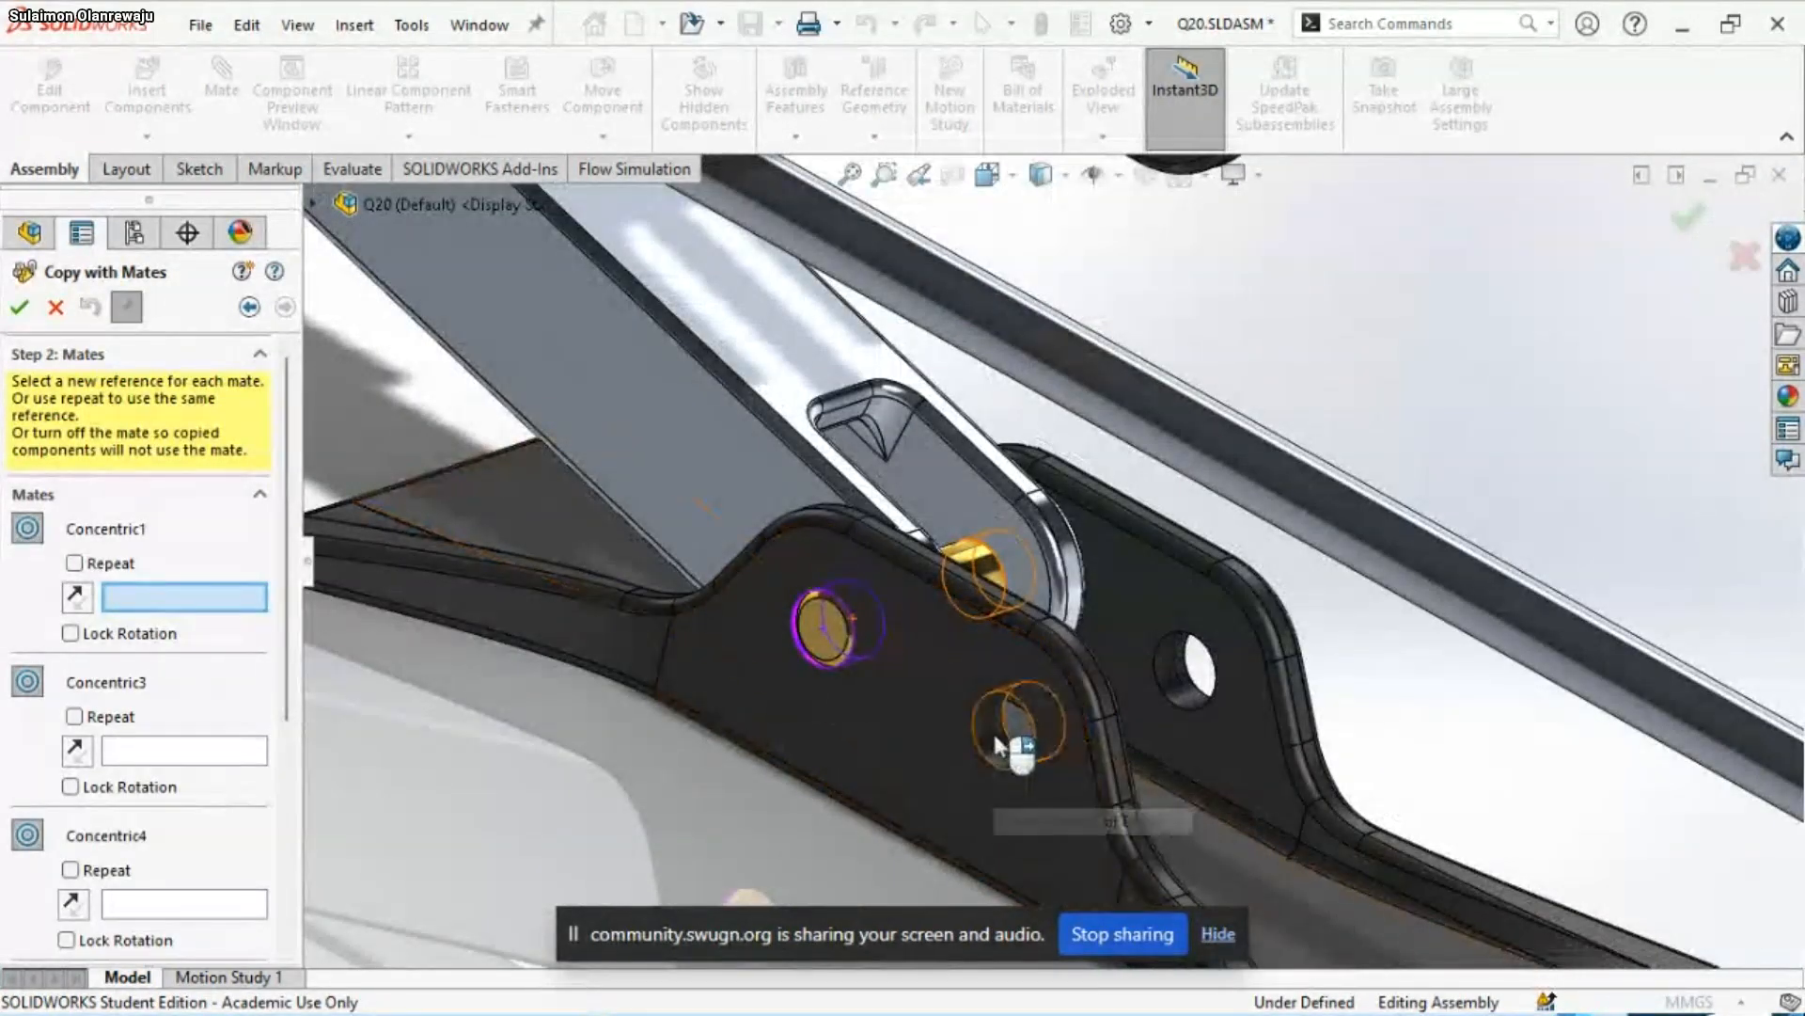
left_click(417, 668)
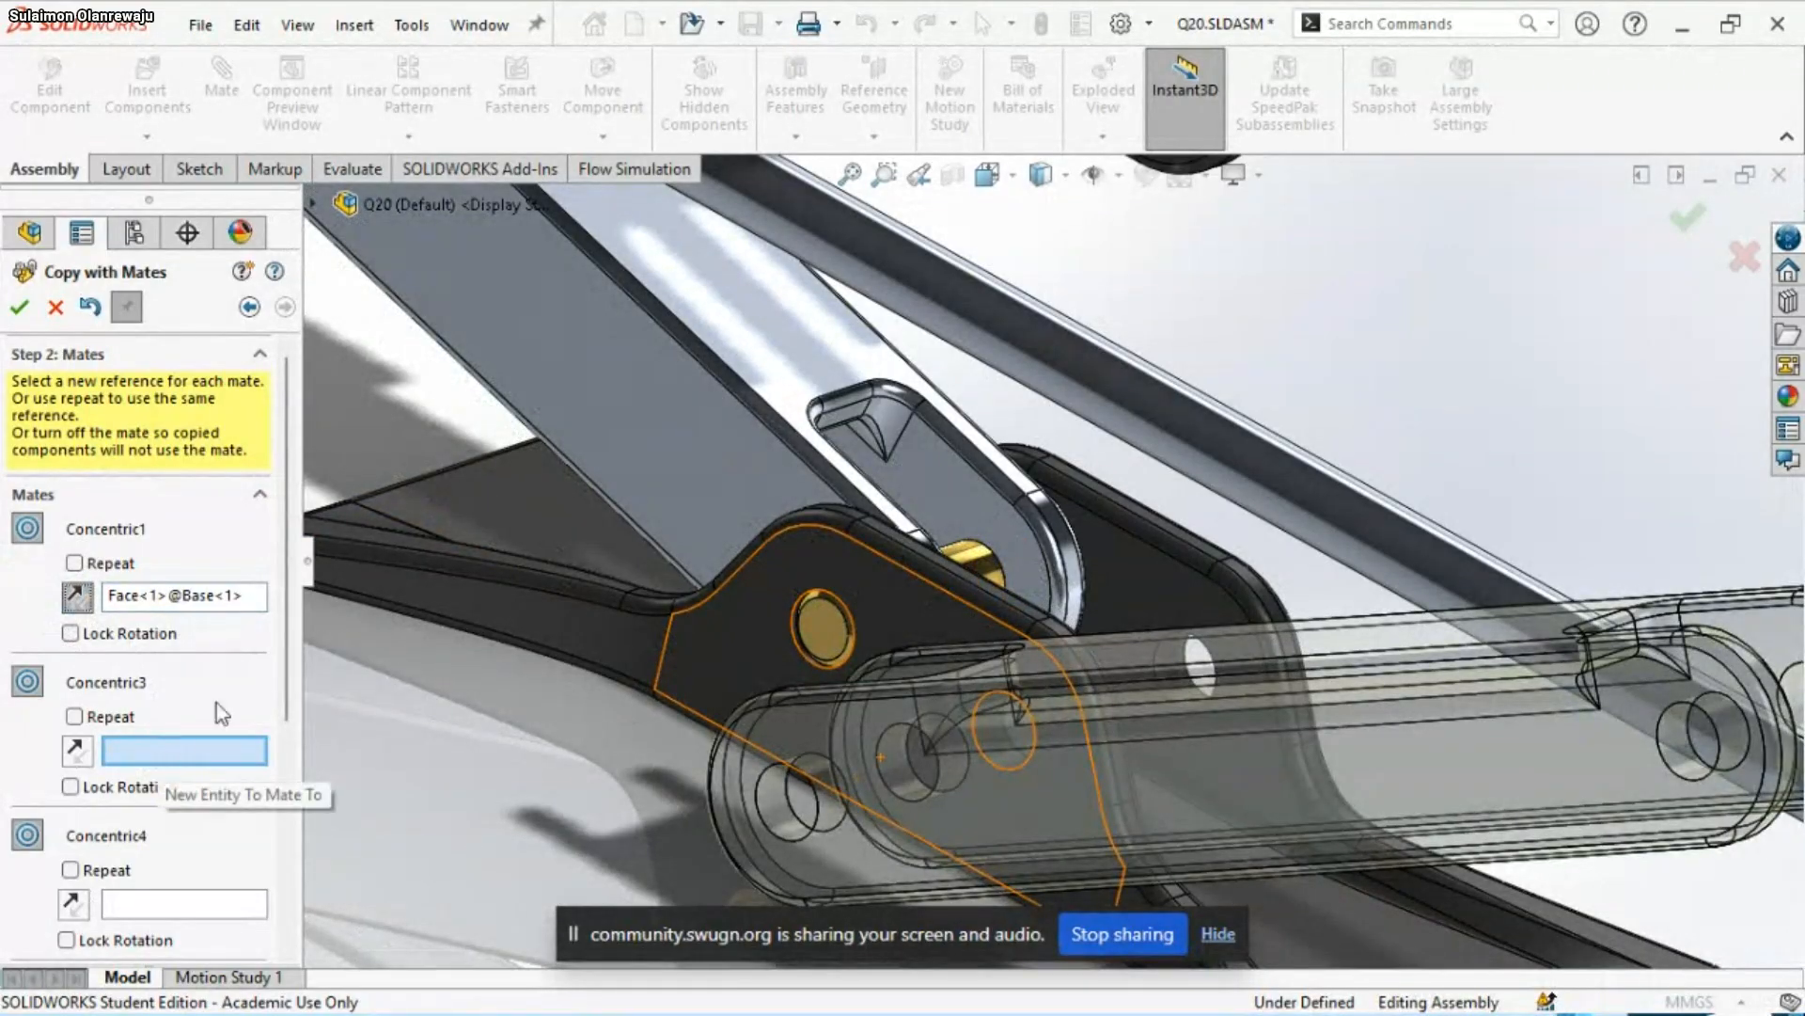
Exclude Concentric3, Concentric4, Coincident6 and Coincident23, reference Coincident5 to the Base's lug face, and place one Bottom-Linkage copy
scroll(294, 659, "down", 3)
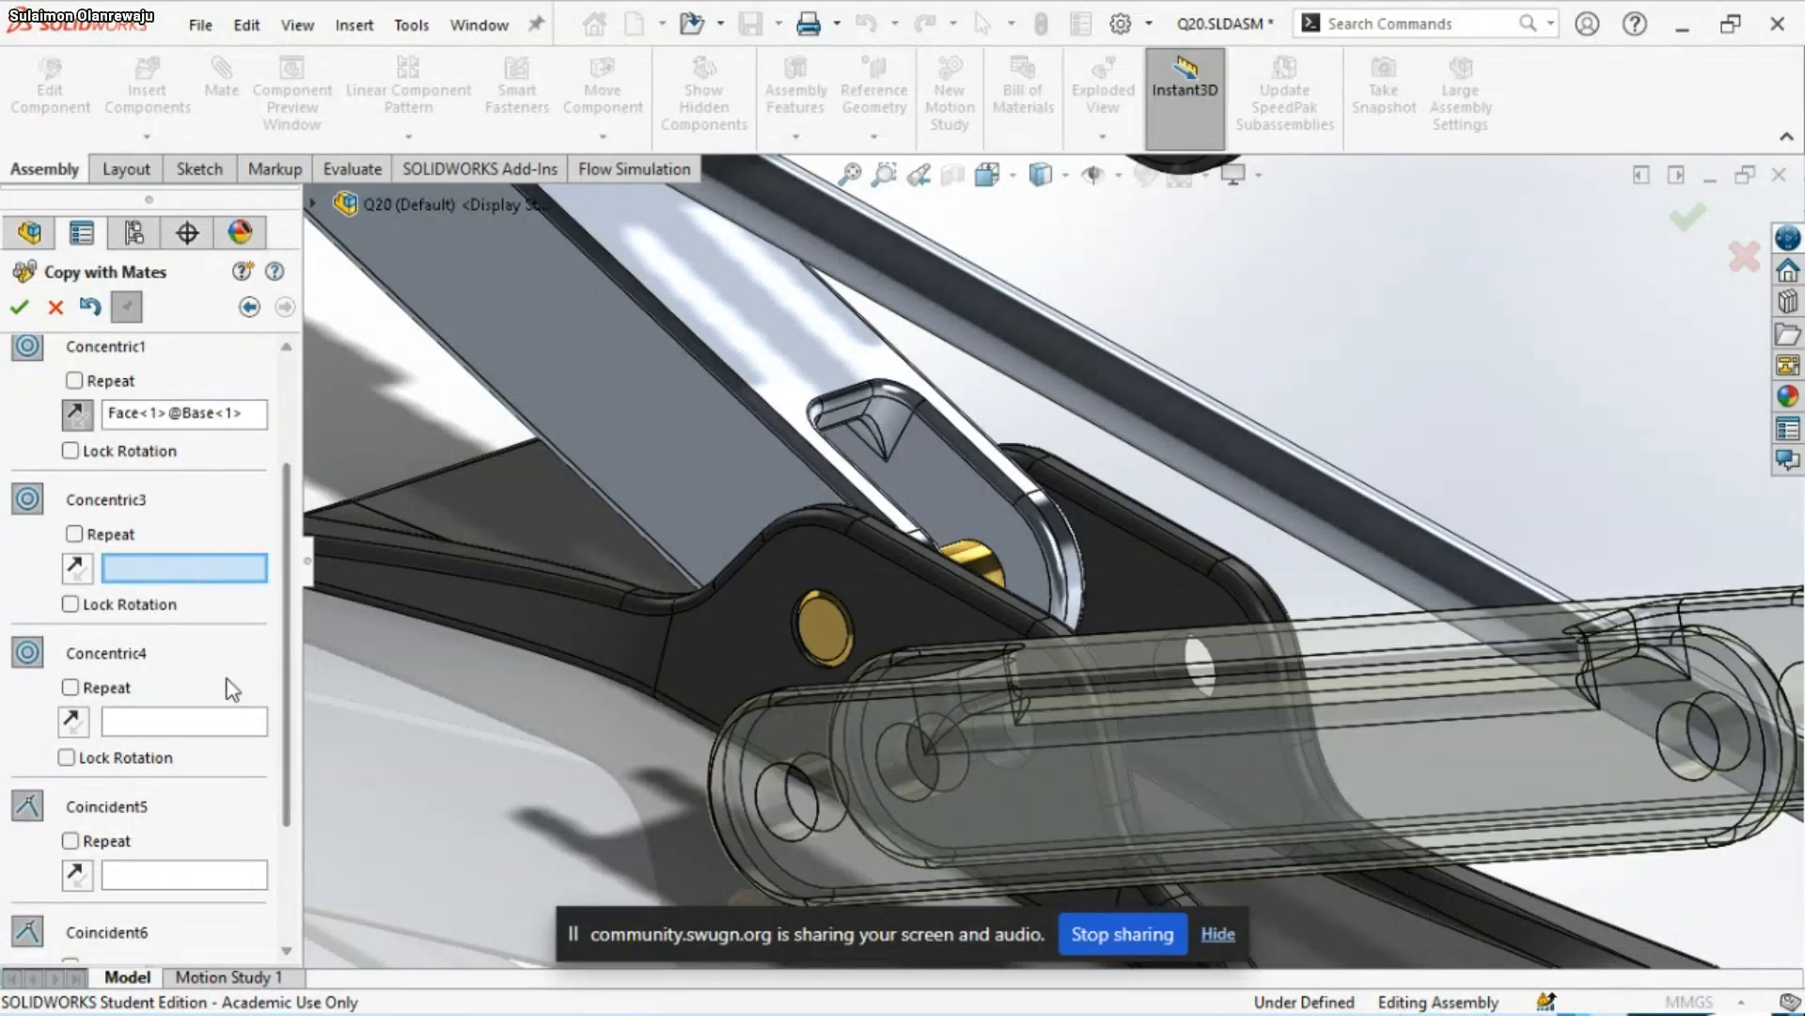
scroll(450, 690, "up", 4)
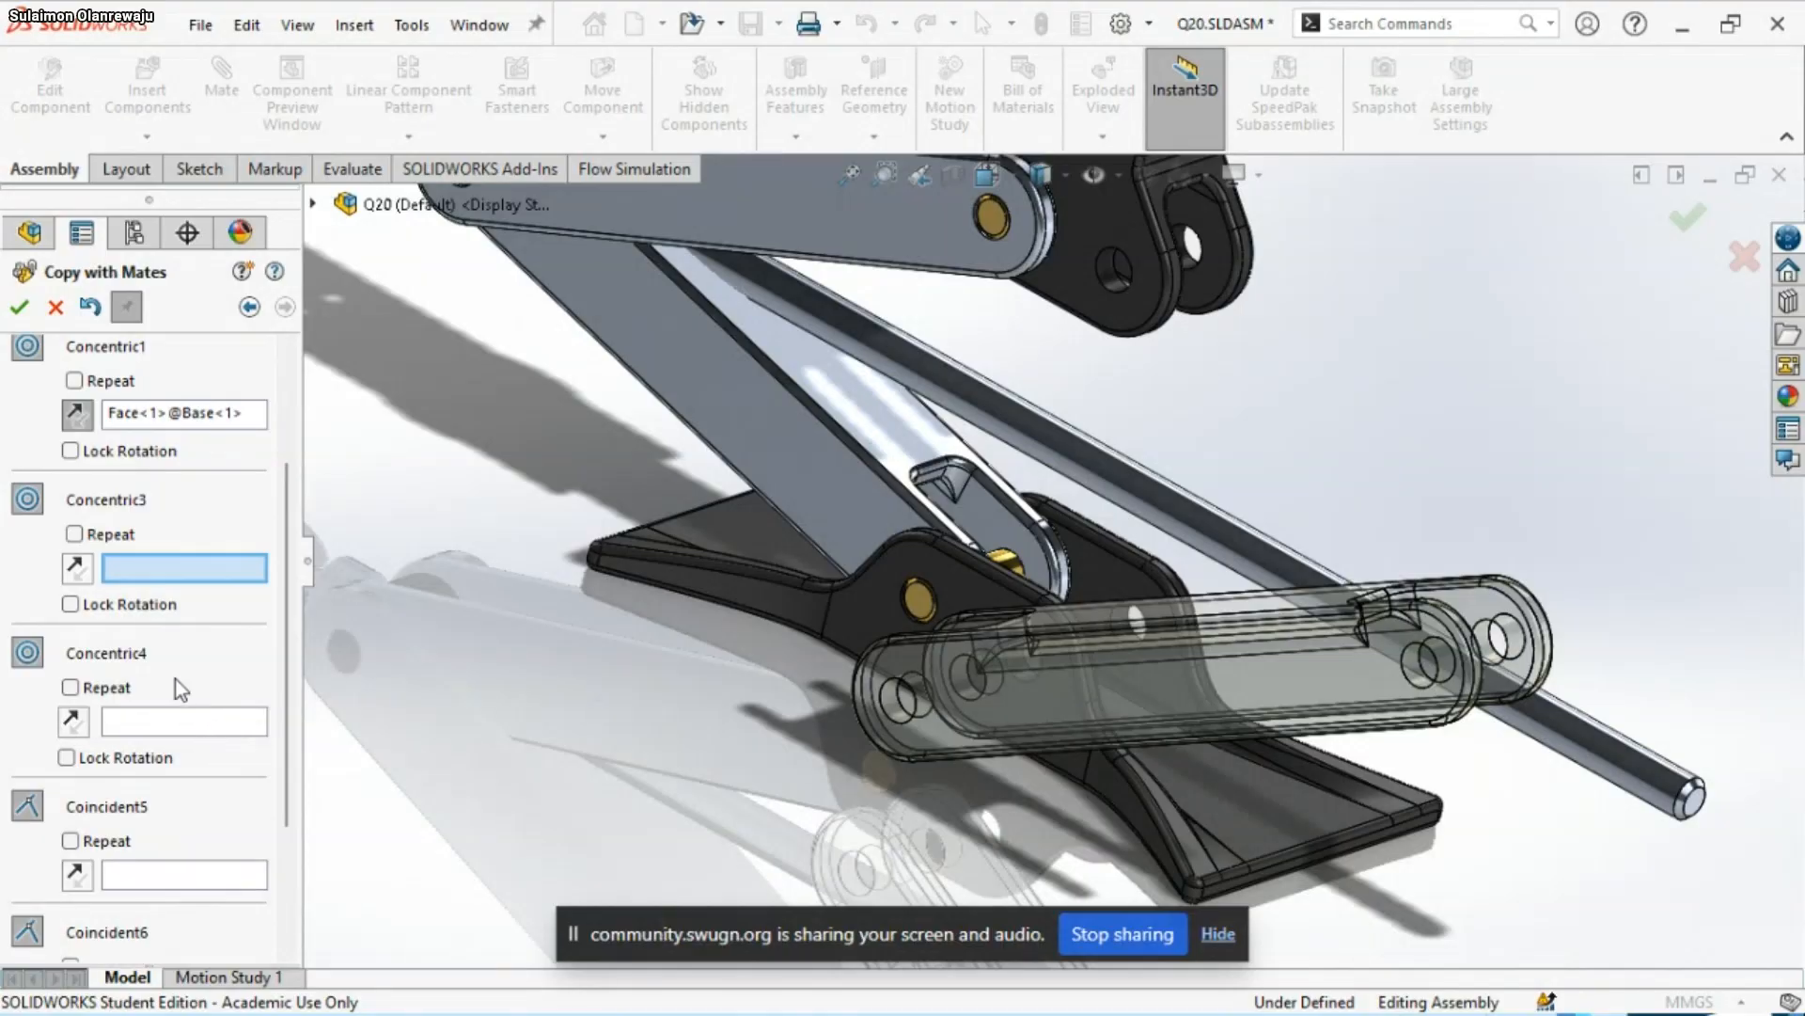
left_click_drag(280, 711, 274, 826)
left_click(207, 682)
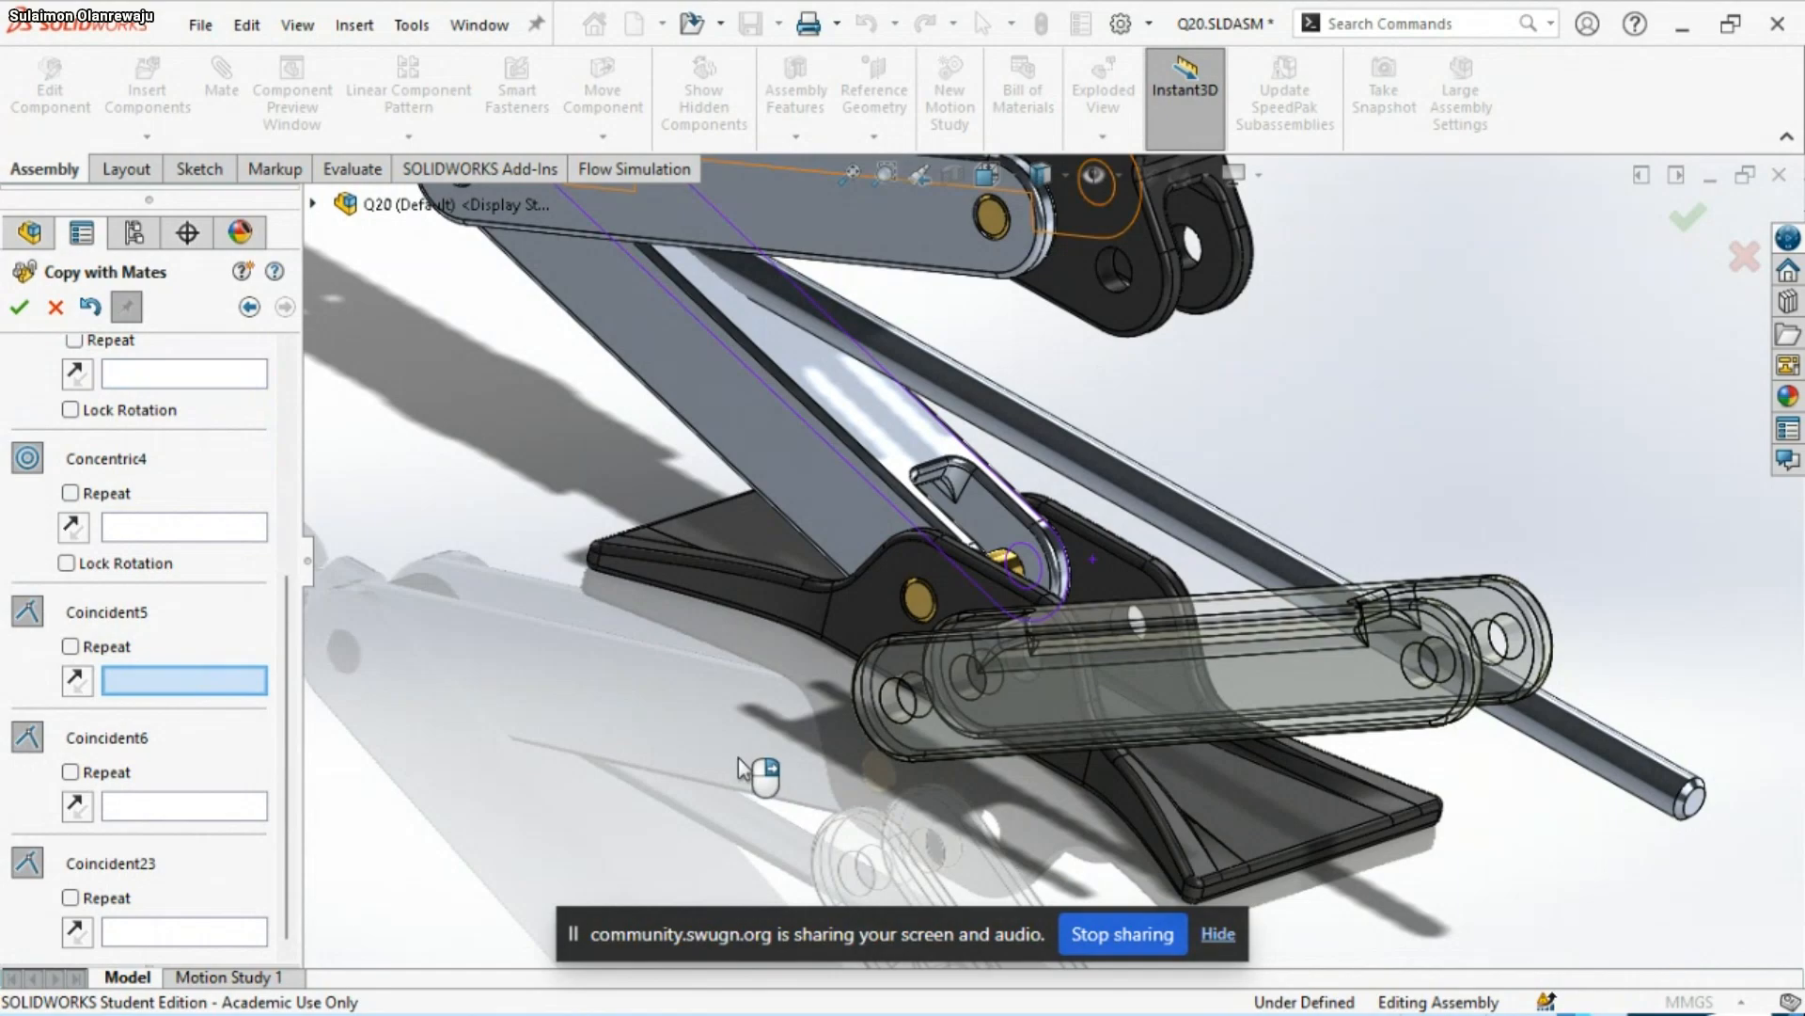
left_click(1084, 607)
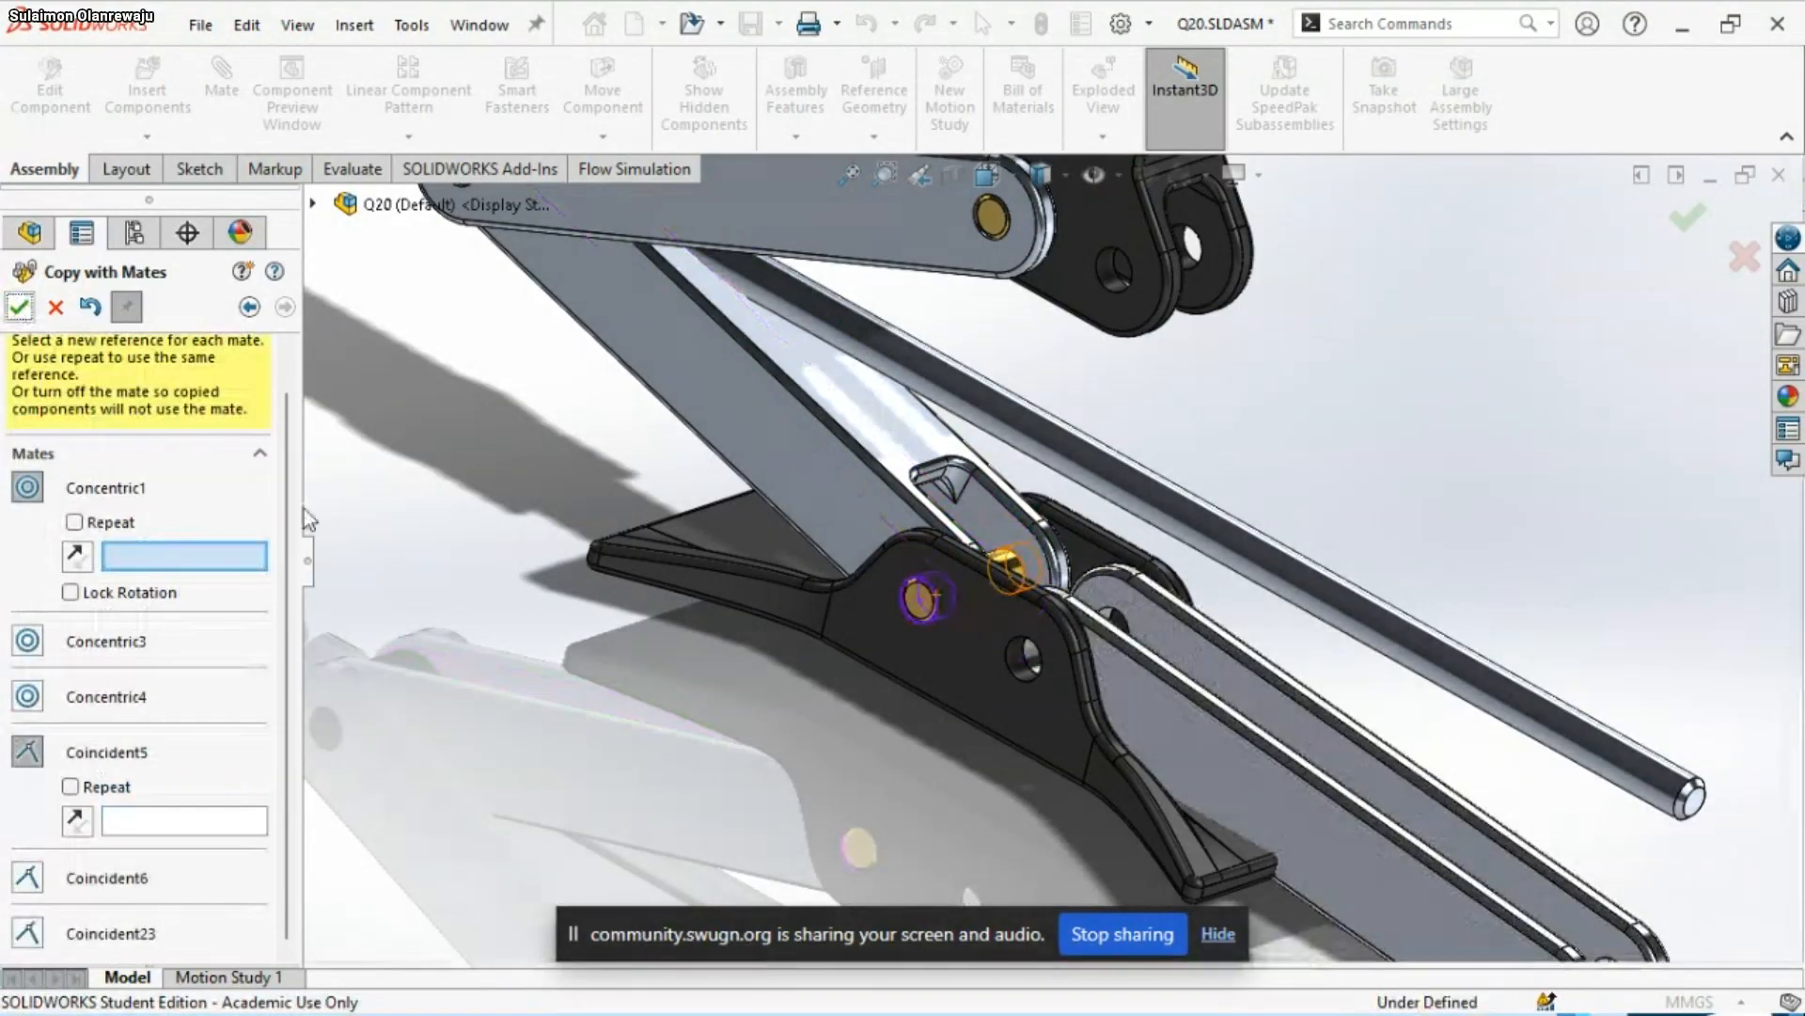
scroll(1095, 746, "up", 5)
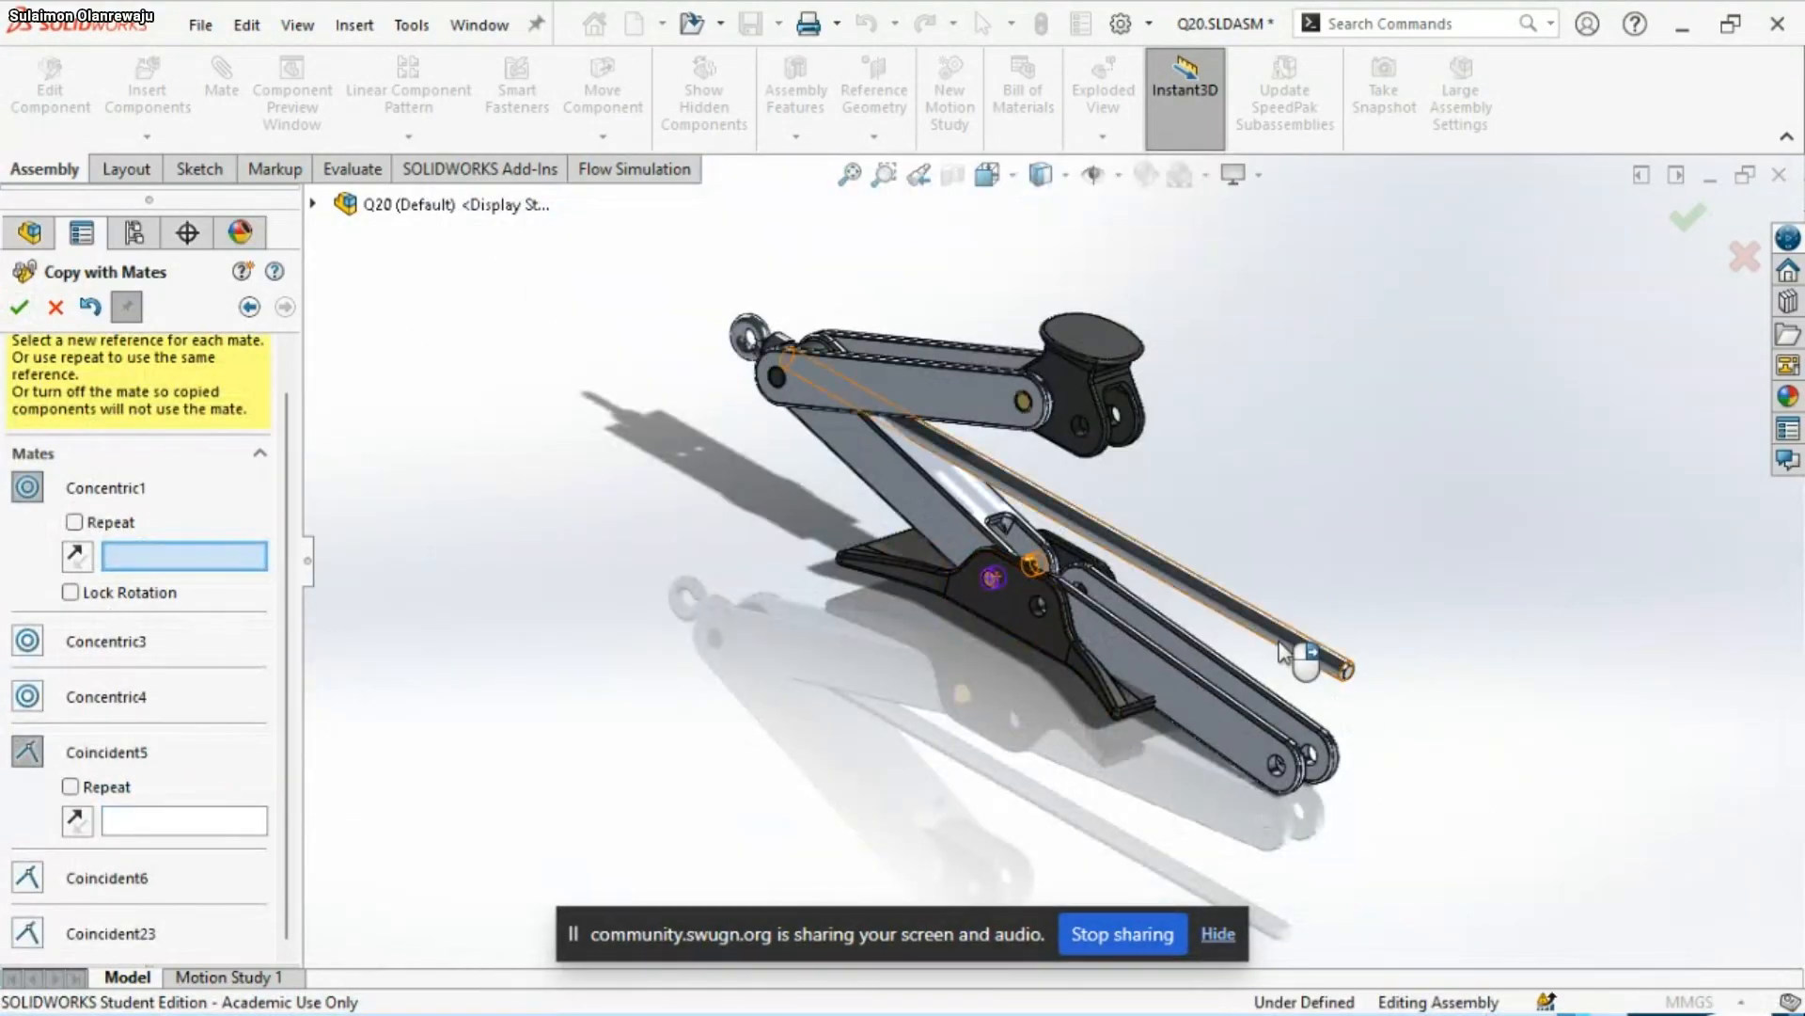
scroll(1128, 659, "down", 5)
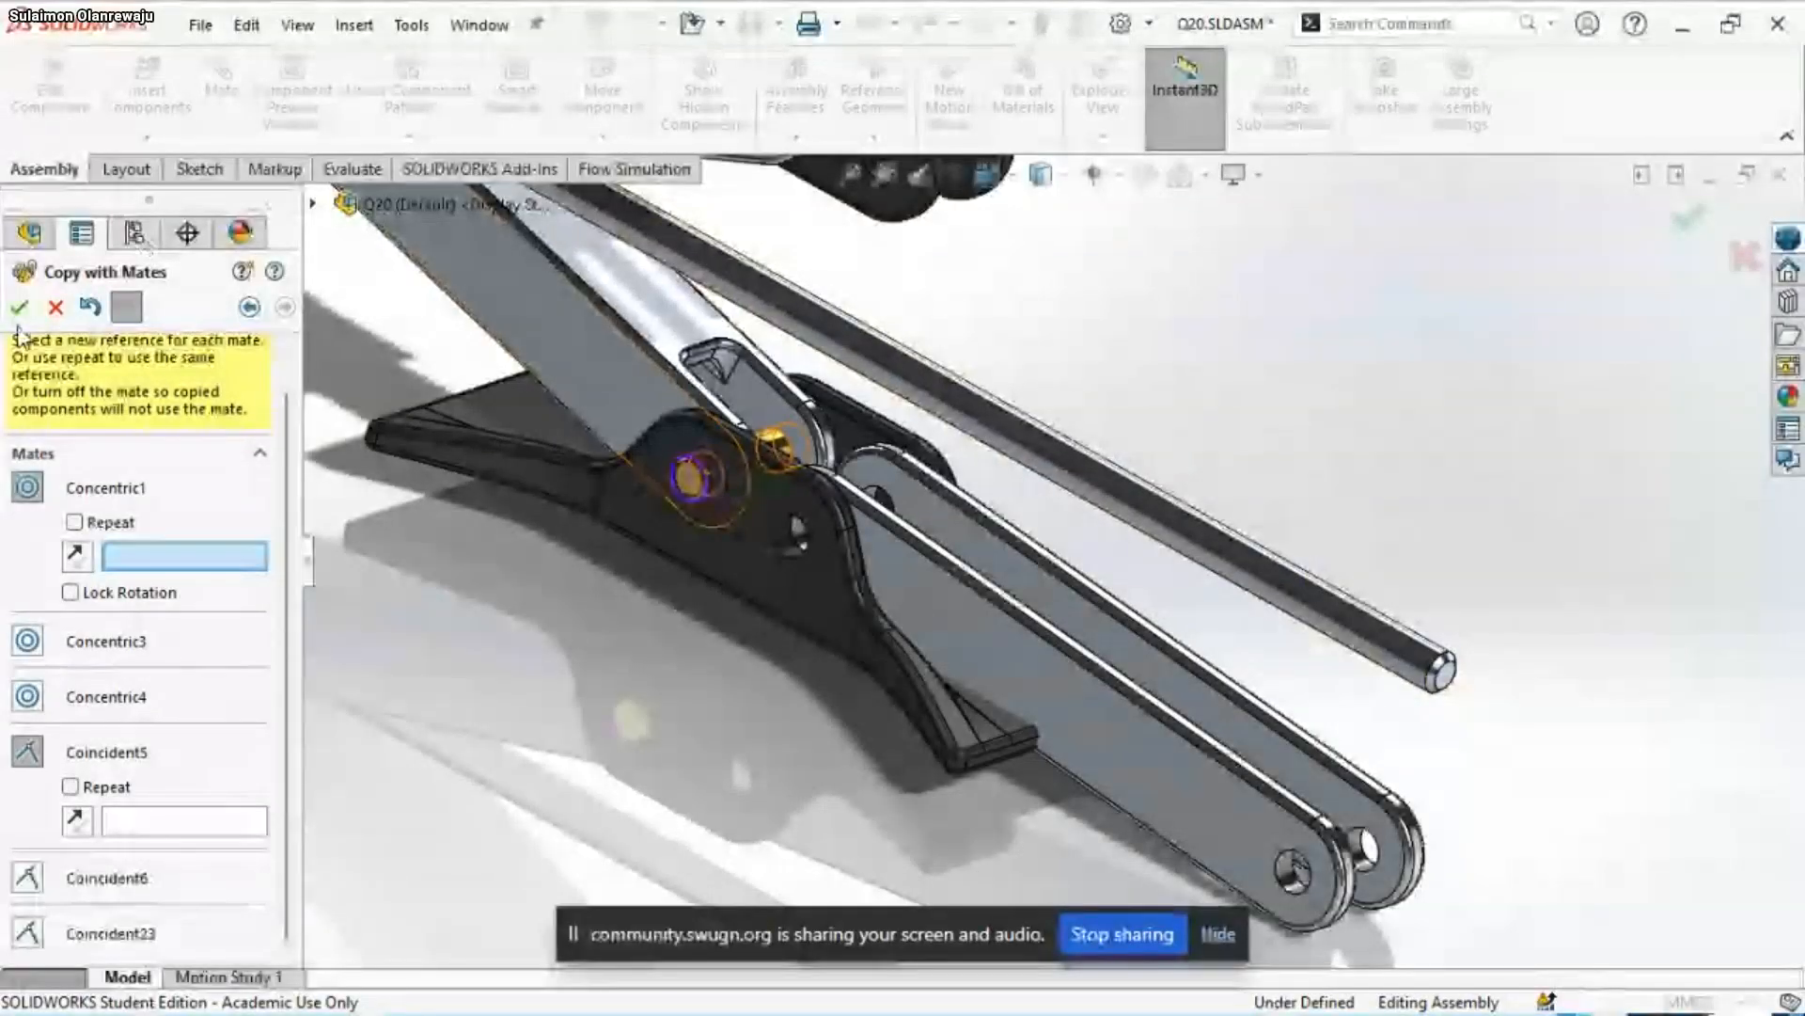
left_click(57, 307)
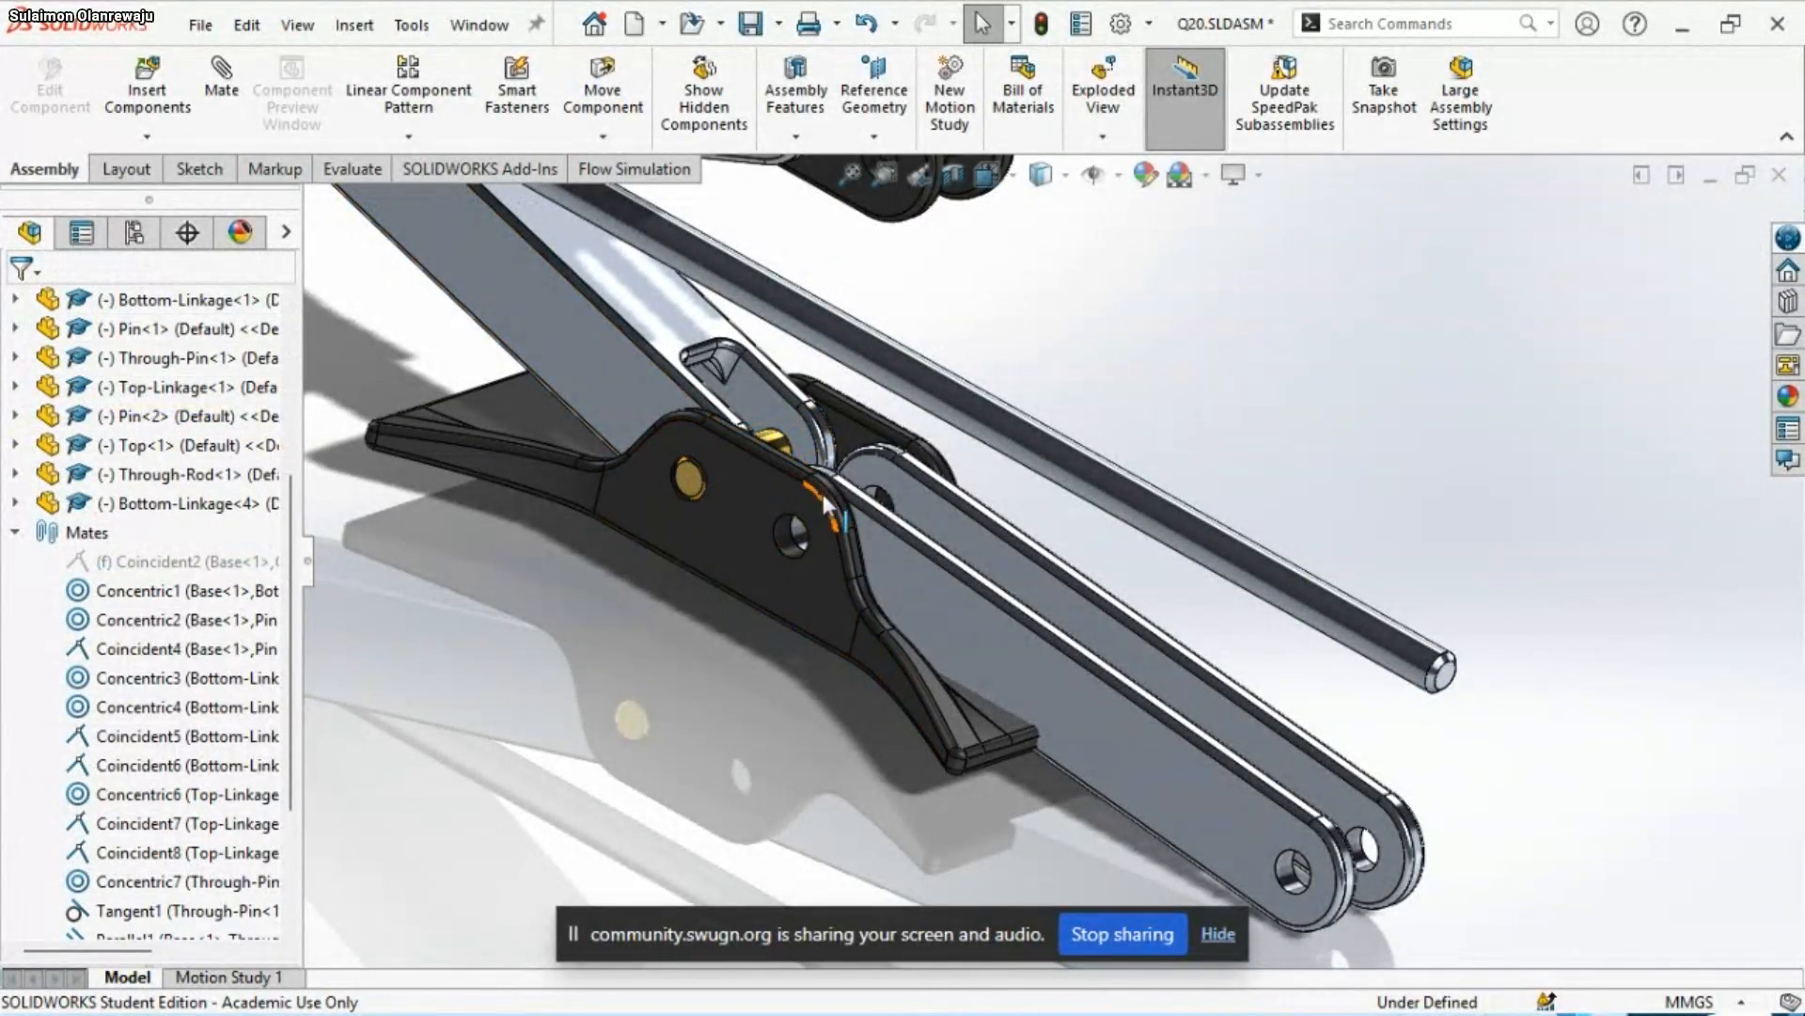
Create a copy of Pin<1> and place it in front of the Base's near lug
scroll(814, 460, "down", 4)
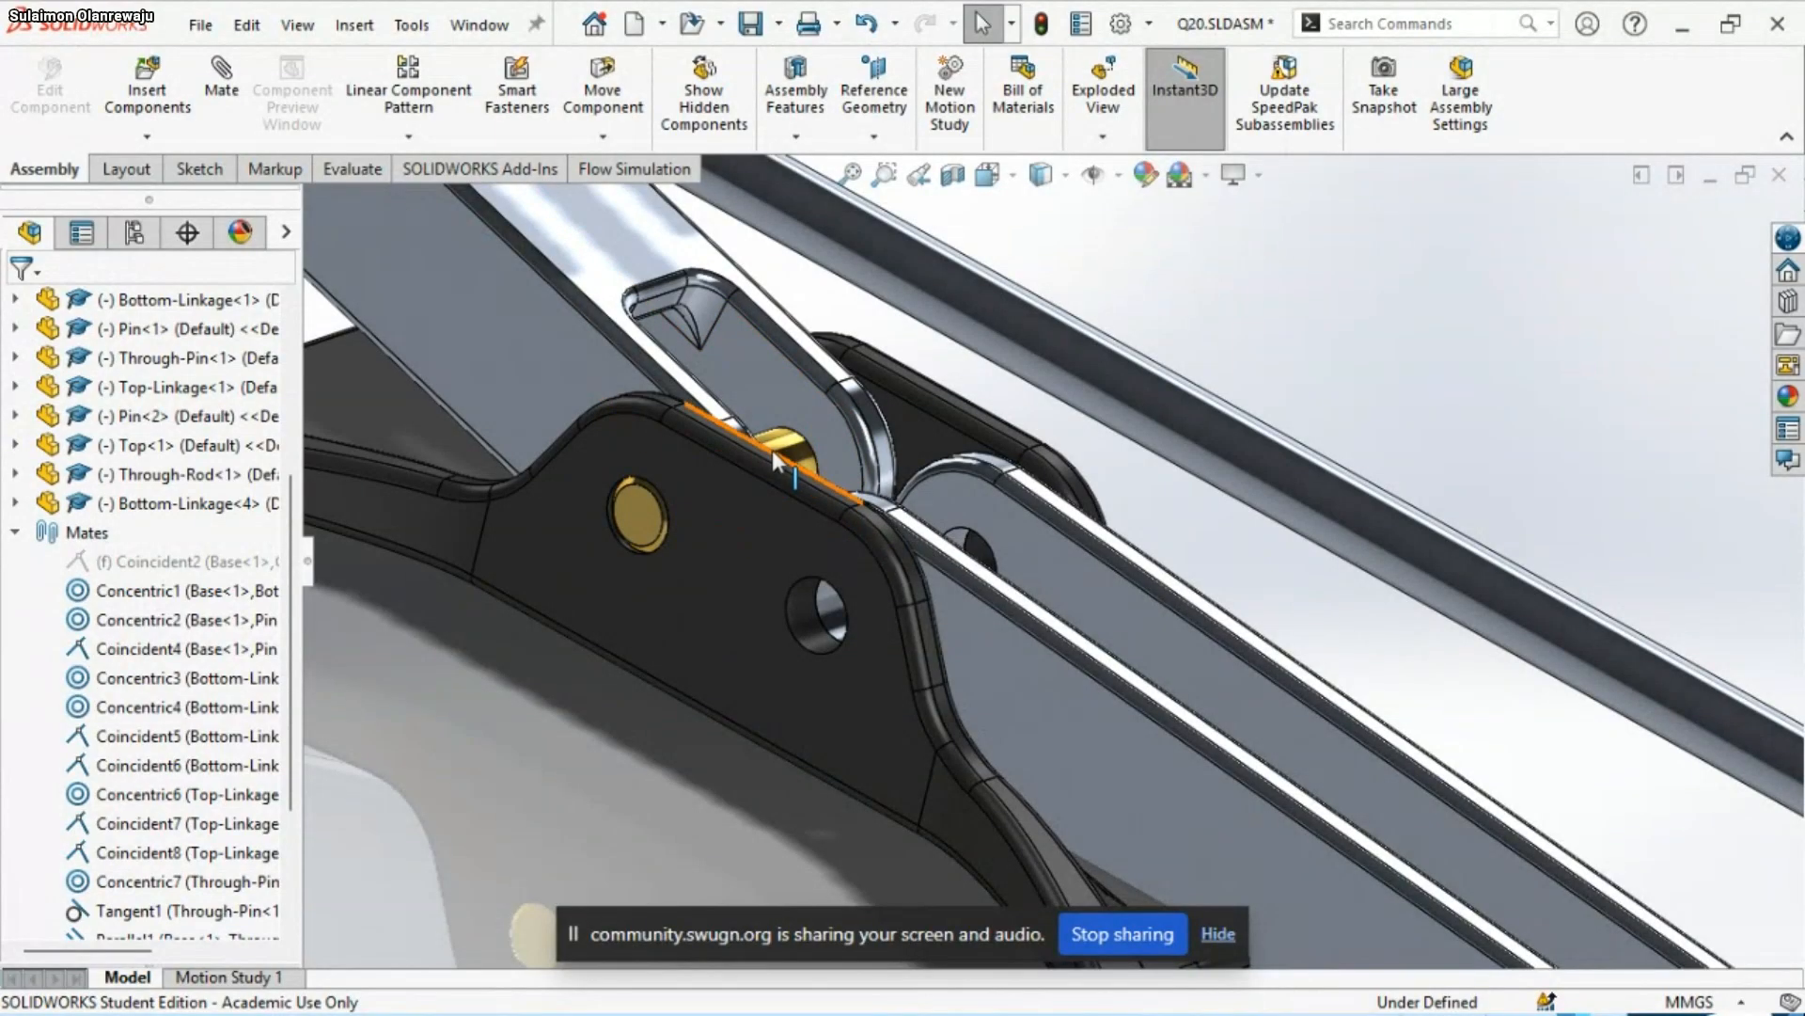
middle_click_drag(792, 477, 773, 525)
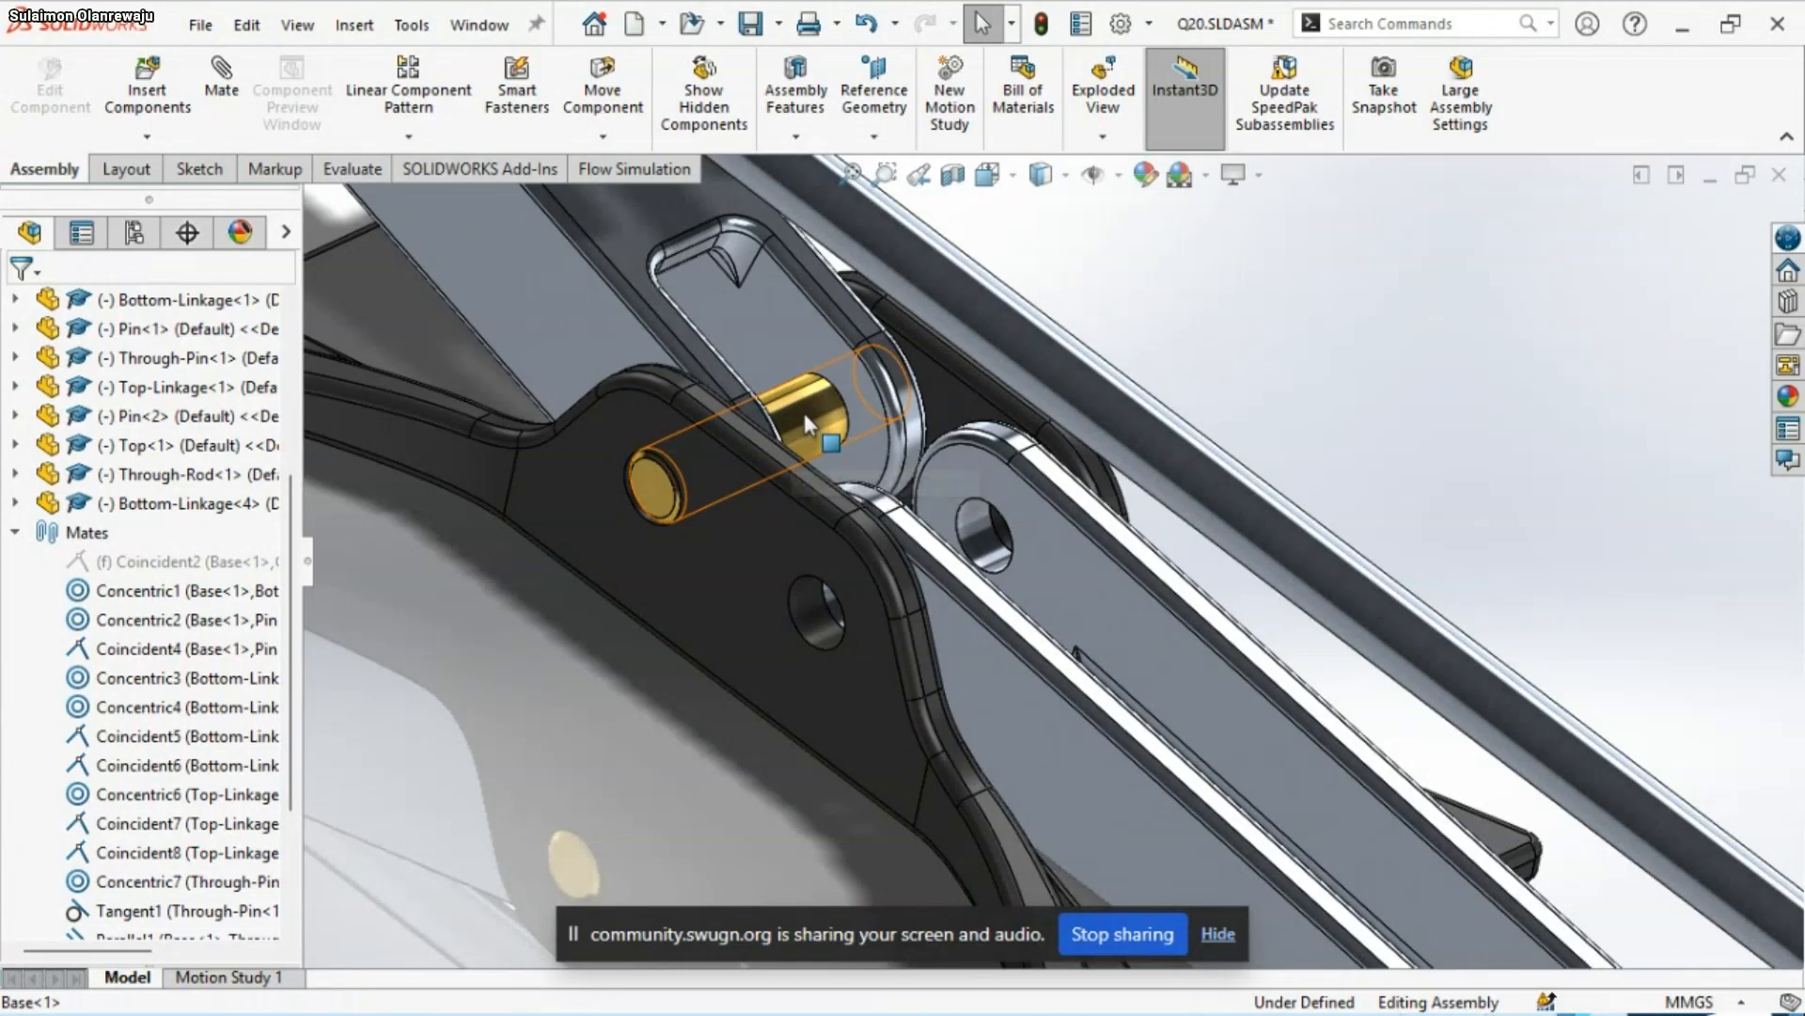
left_click_drag(804, 413, 724, 628)
left_click(639, 788)
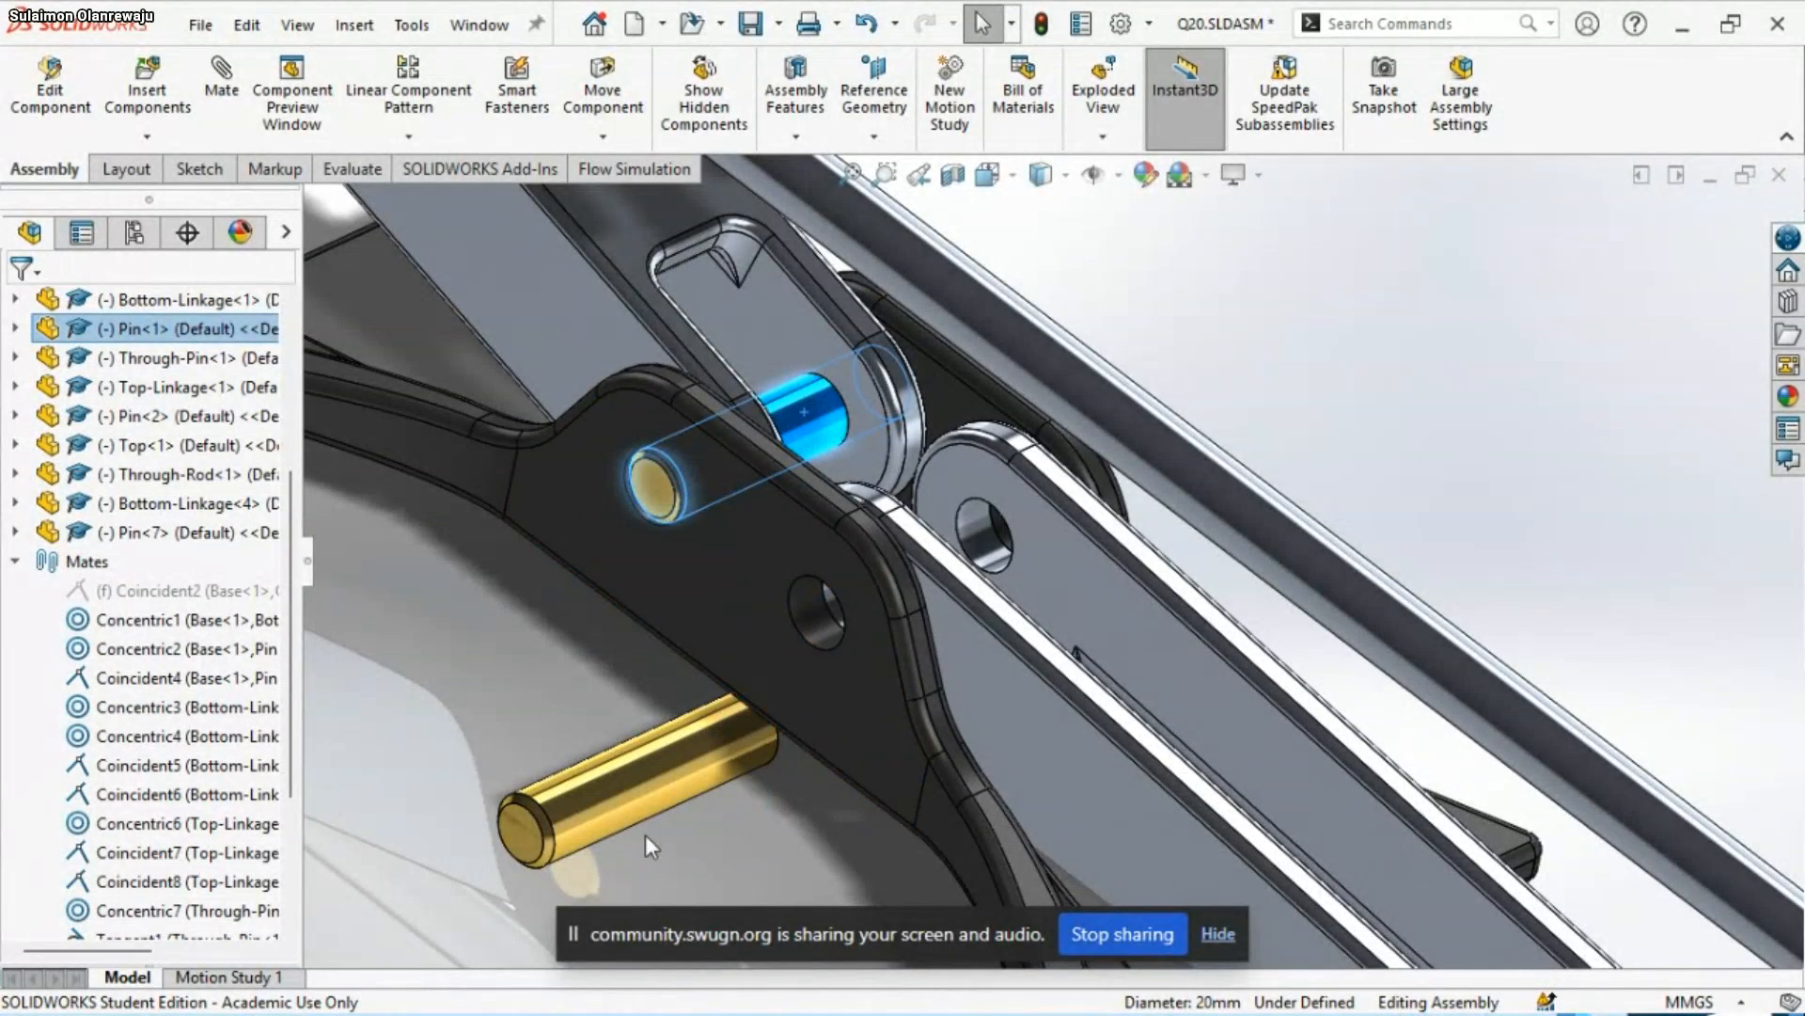
Mate the Pin copy concentric with the Base's empty lug hole and its outer end face coincident with the lug's outer face
left_click(640, 780)
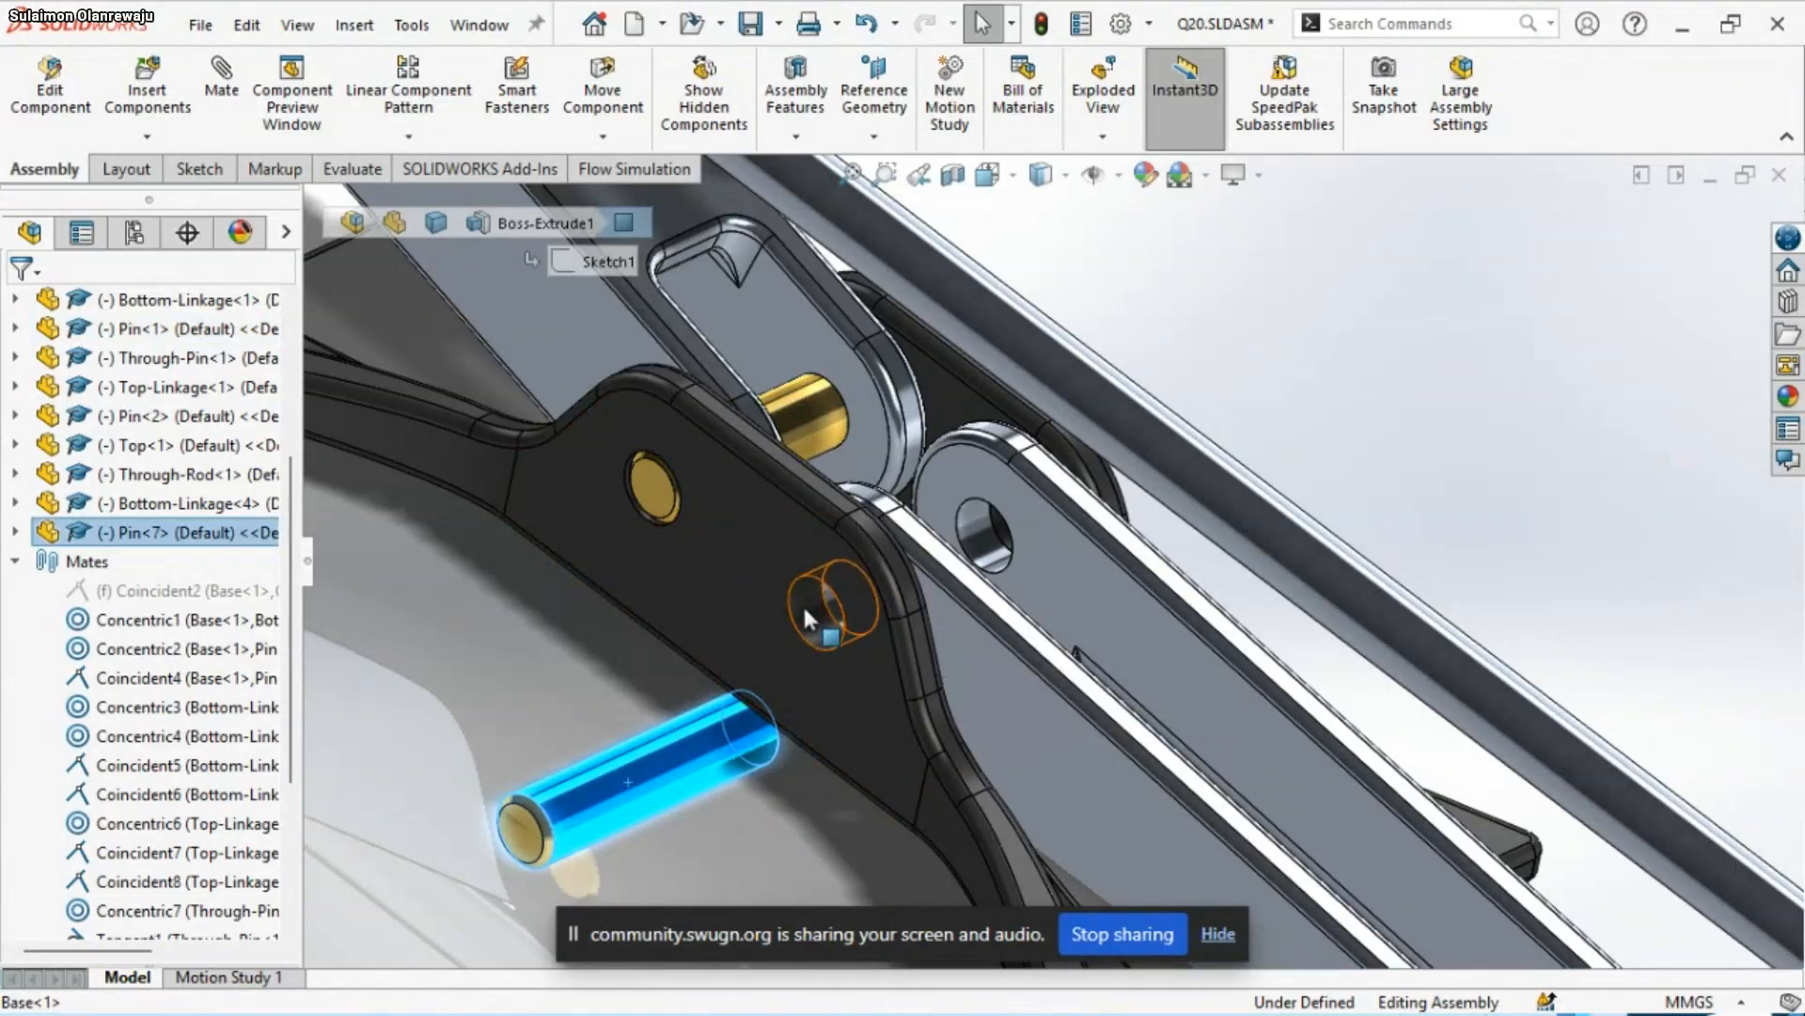
left_click(804, 608, "ctrl")
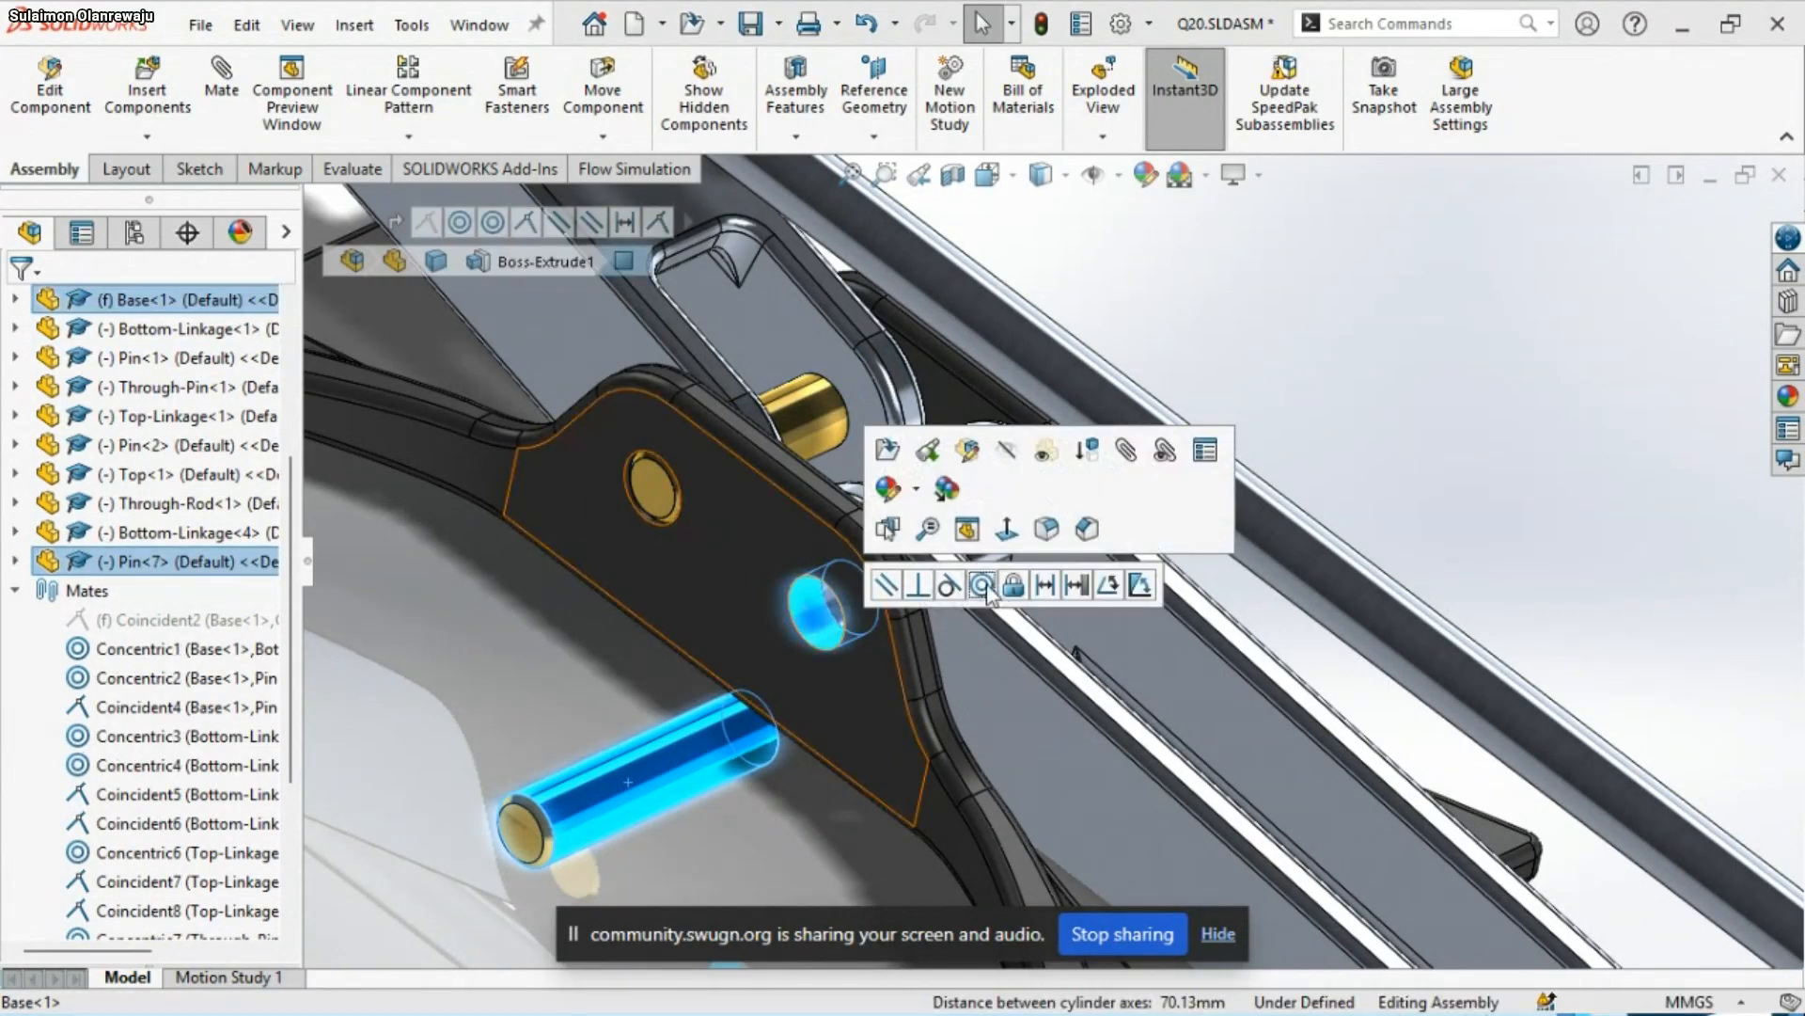
left_click(983, 586)
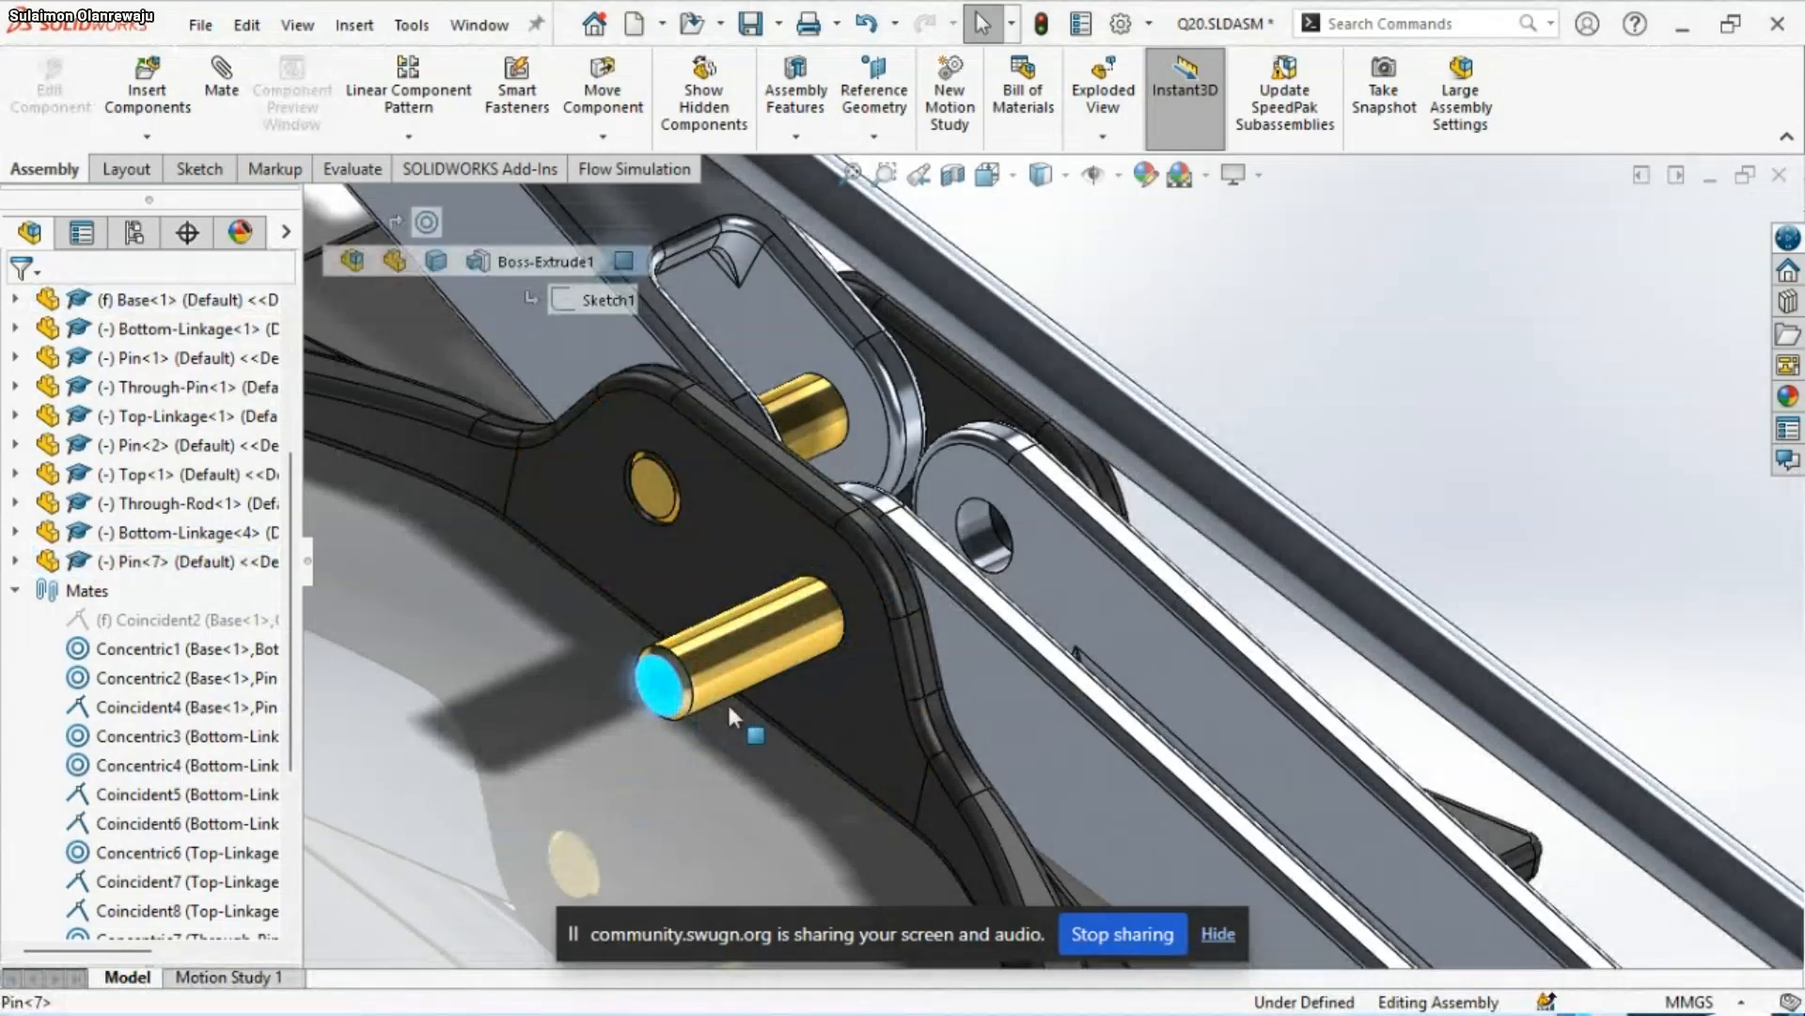
left_click(843, 707, "ctrl")
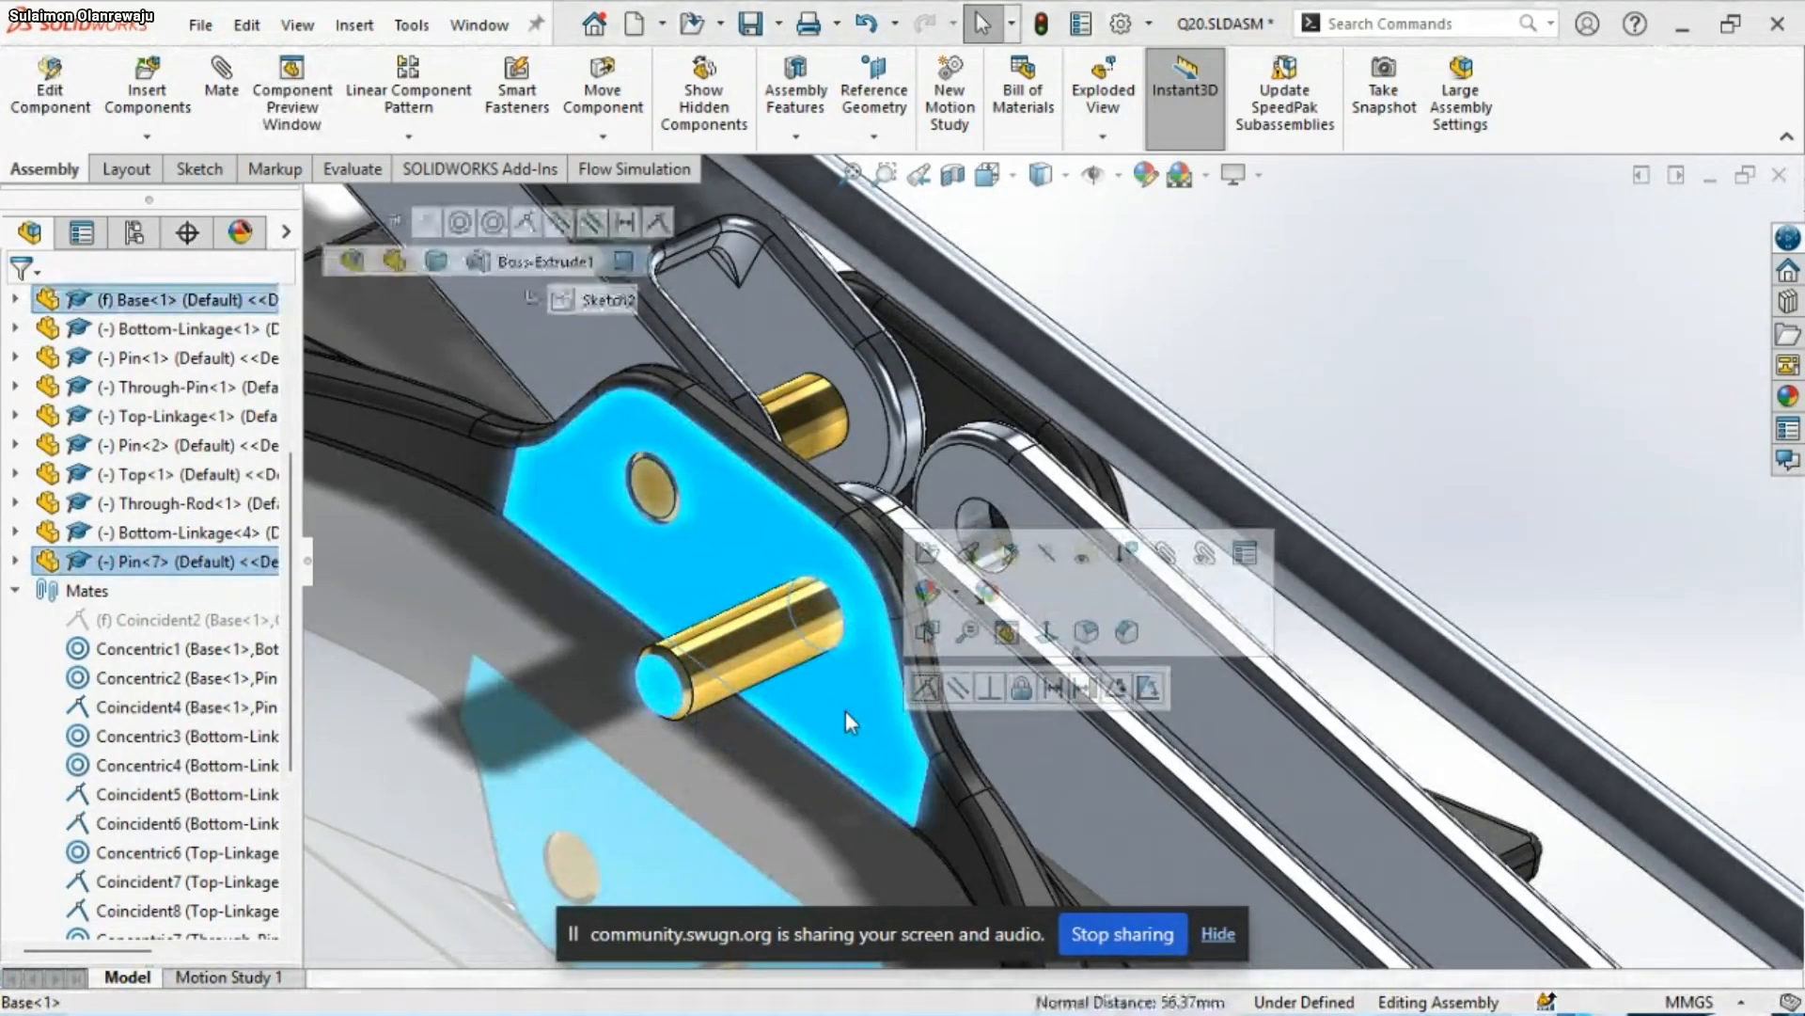
left_click(926, 691)
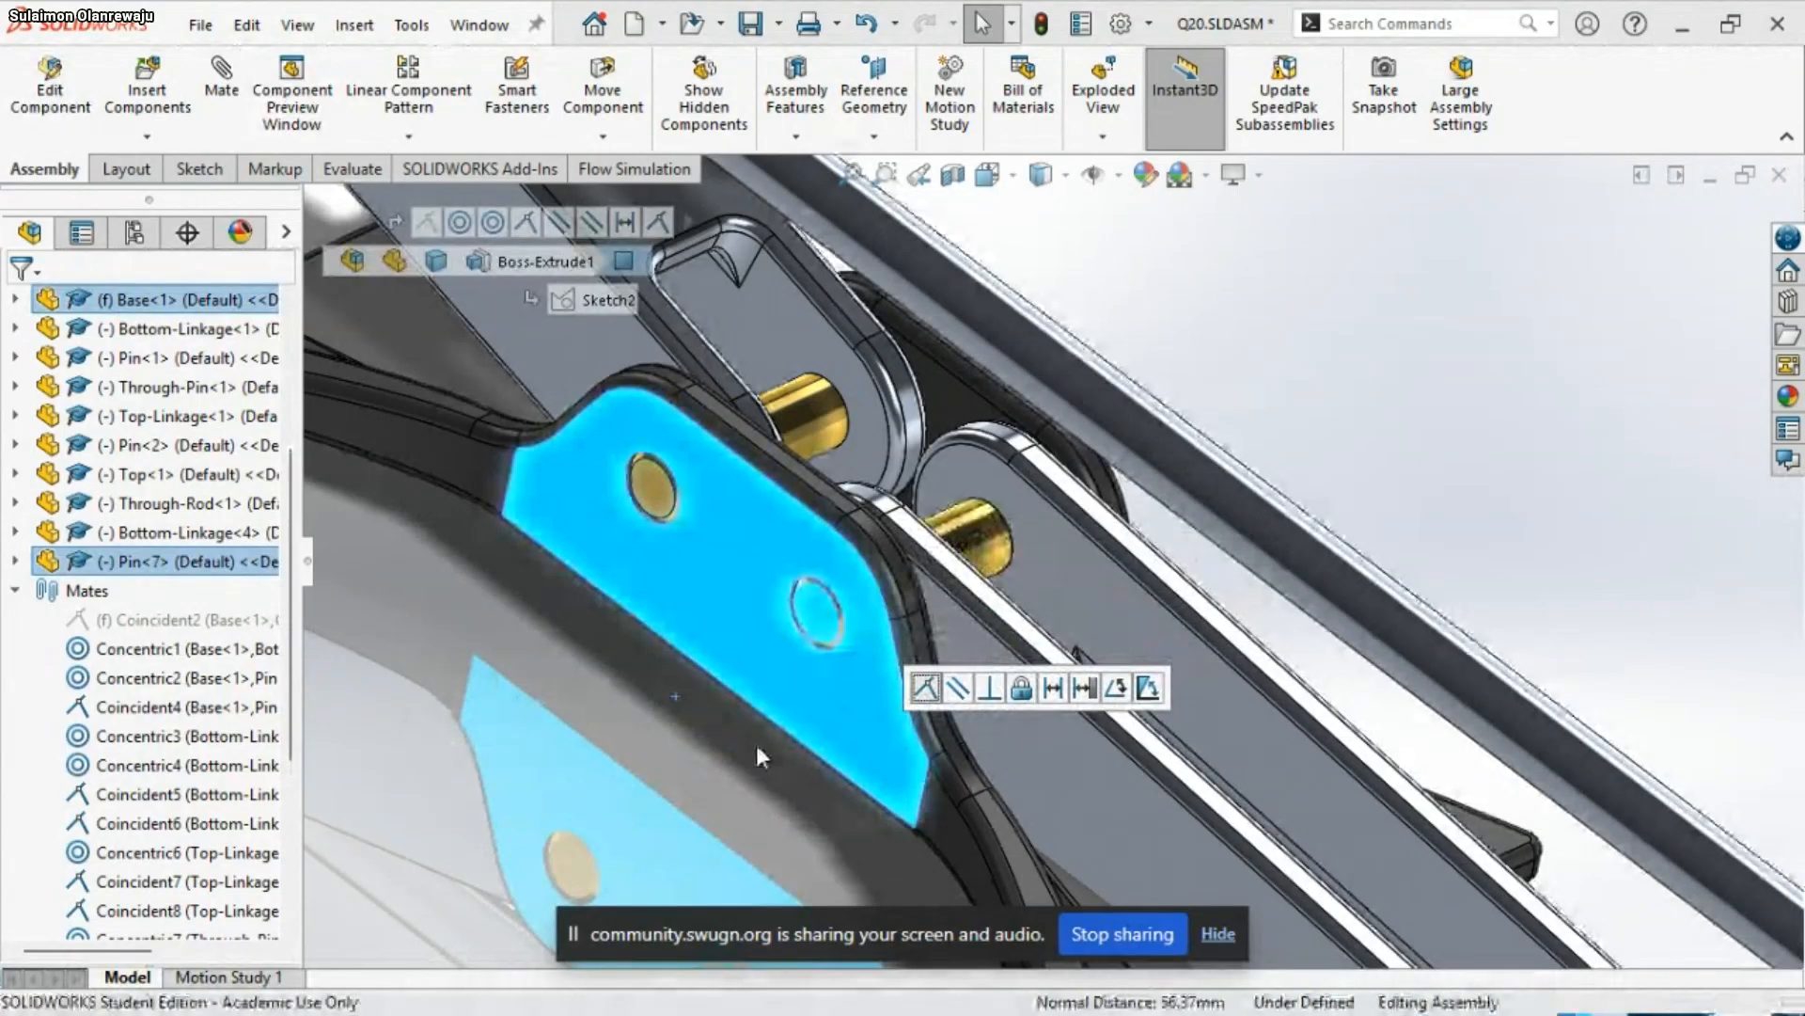
left_click(756, 745)
Swing the Bottom-Linkage copy upward about its Base pin, away from the threaded-rod side joint
scroll(721, 724, "up", 3)
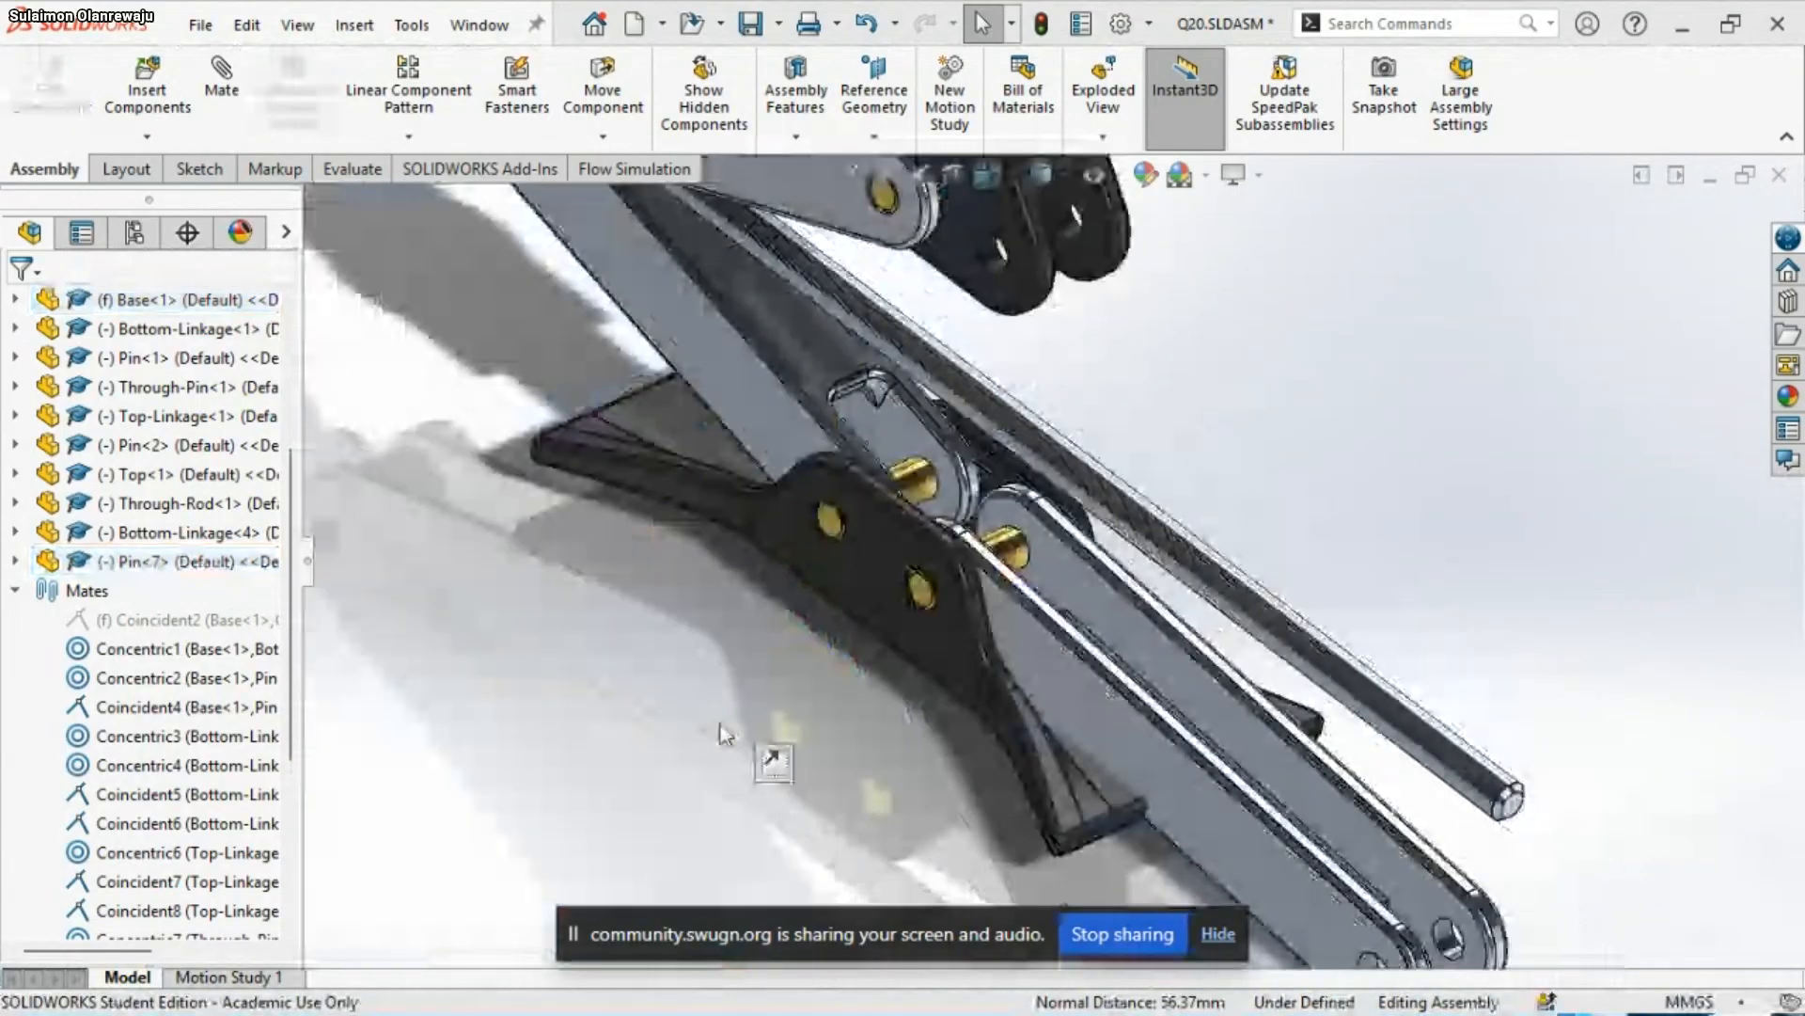
scroll(720, 733, "up", 3)
left_click_drag(1225, 693, 956, 572)
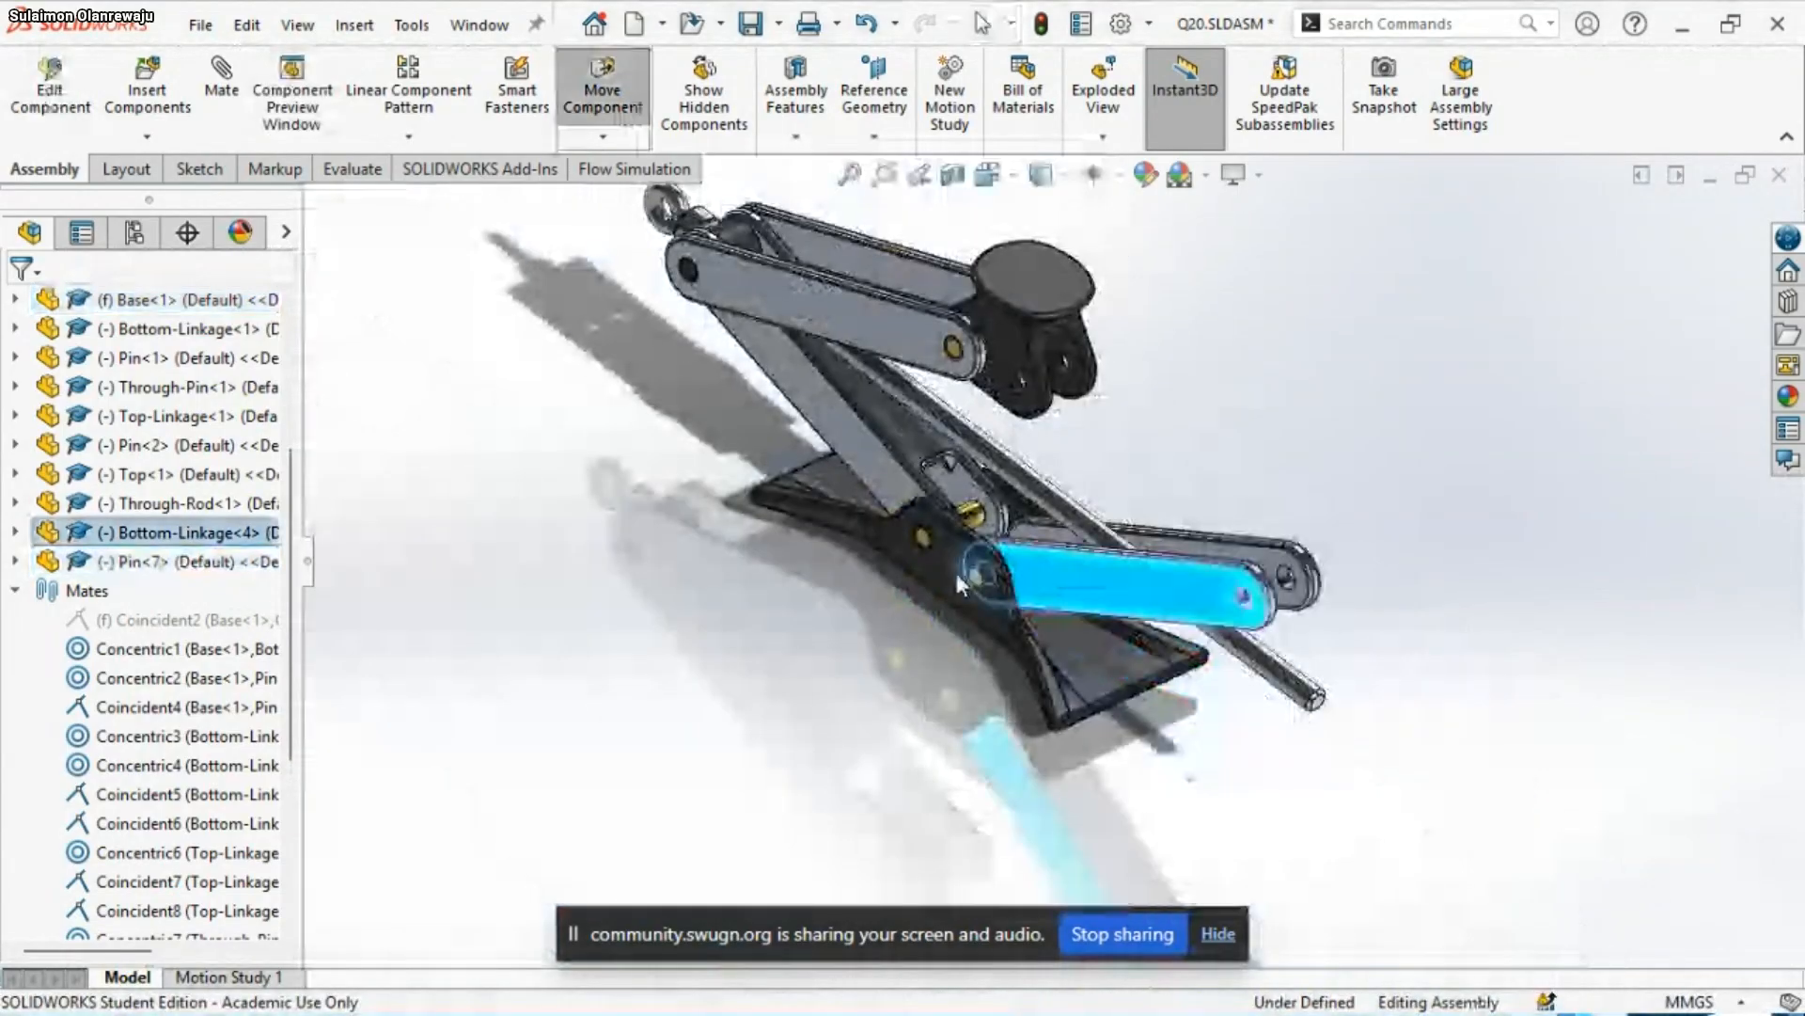
middle_click_drag(956, 573, 1280, 359)
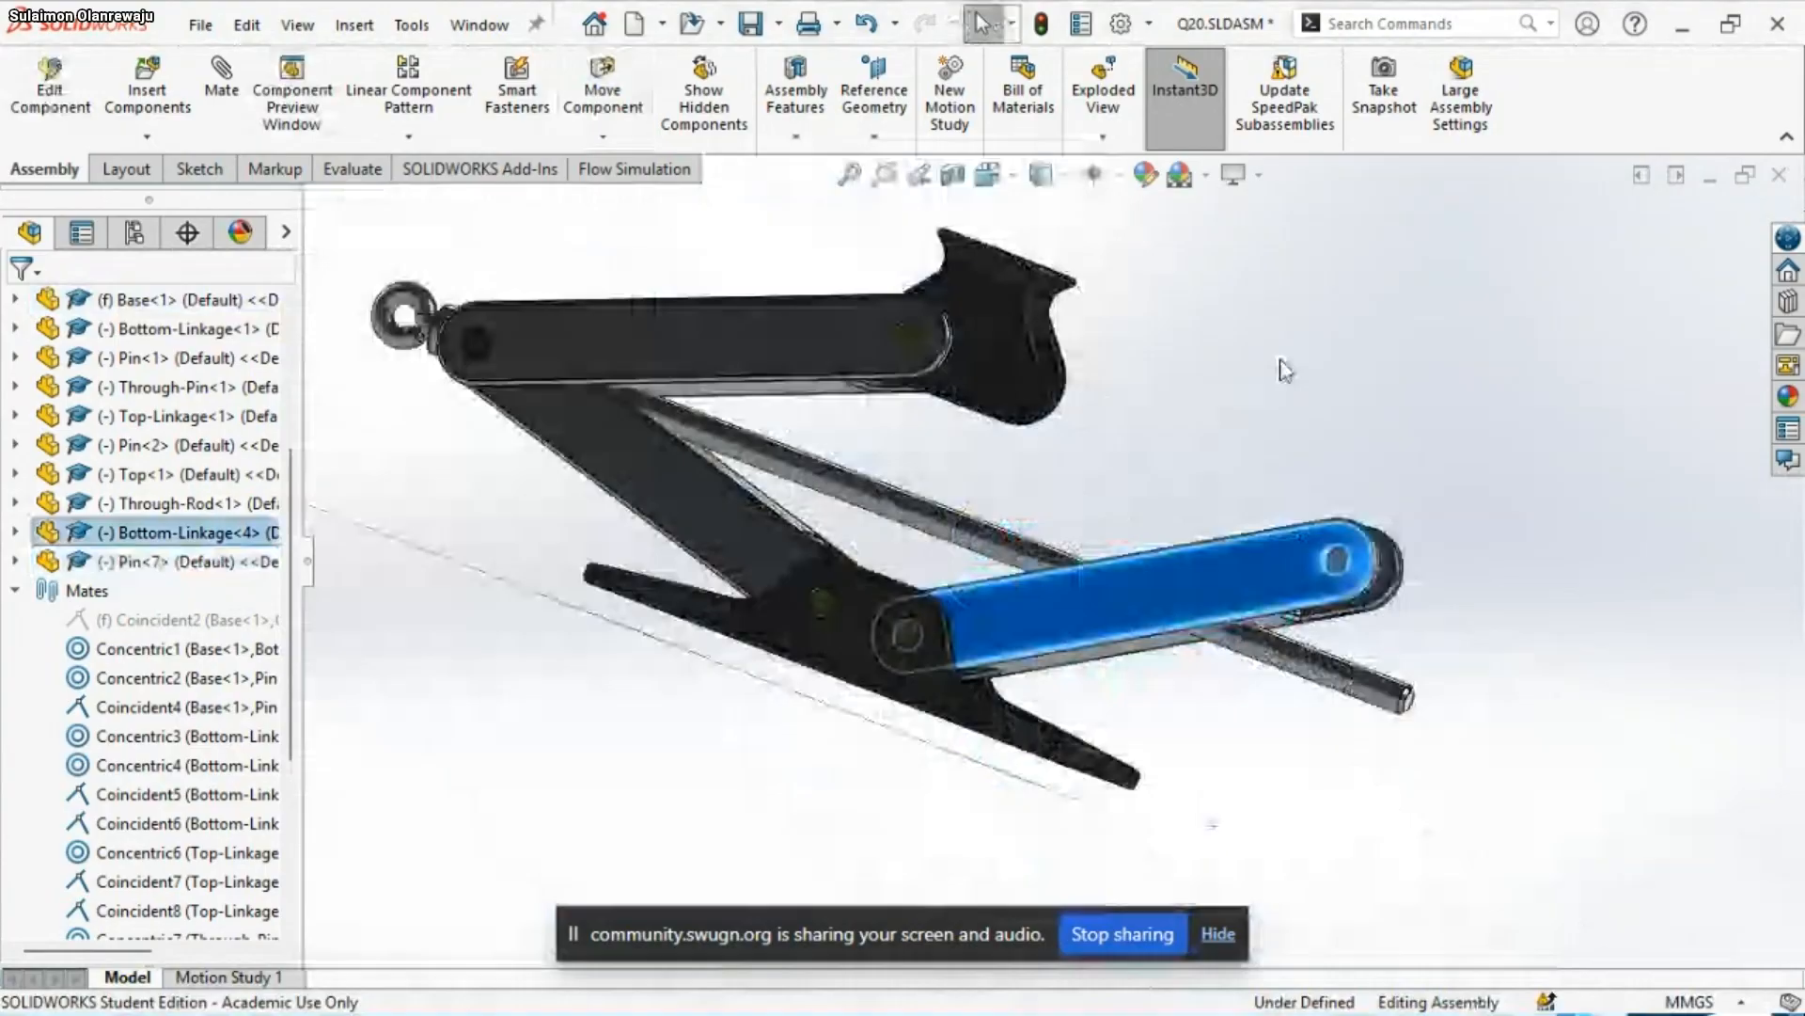
Create a copy of Top-Linkage<1> and place it between the original and the Bottom-Linkage copy
scroll(1285, 369, "down", 2)
left_click(685, 381)
scroll(887, 484, "up", 2)
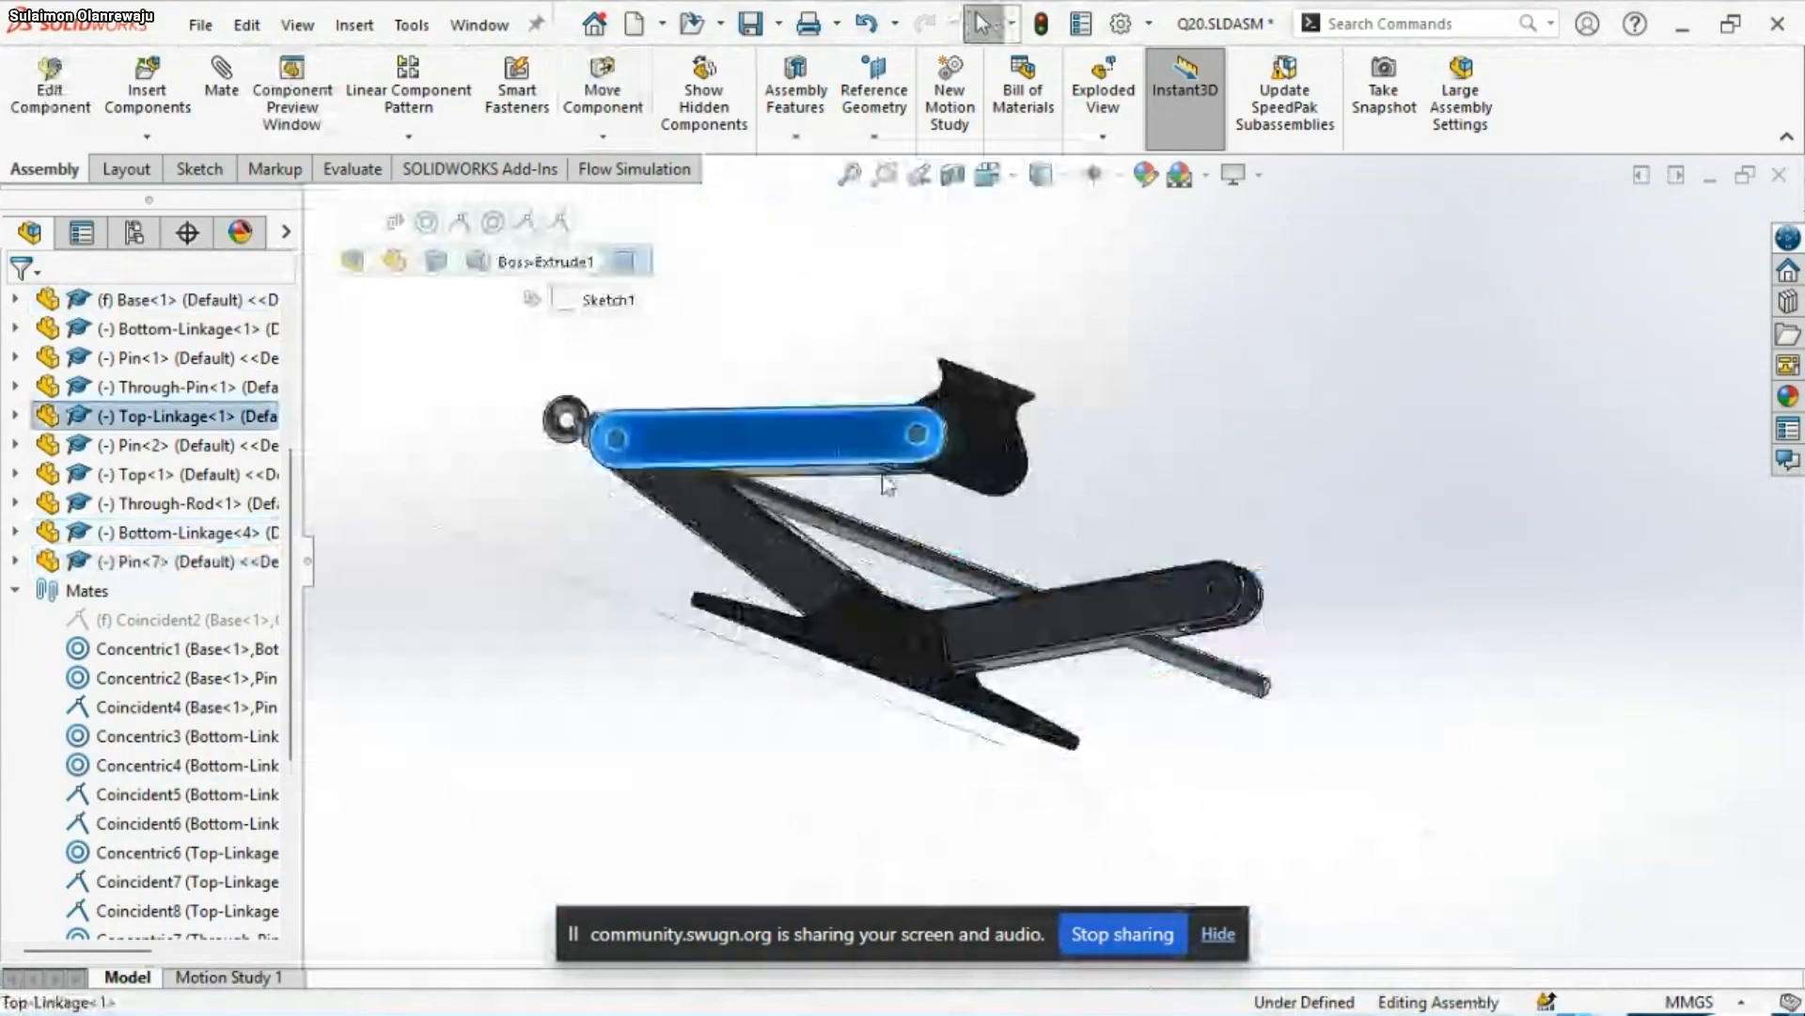
scroll(841, 451, "down", 2)
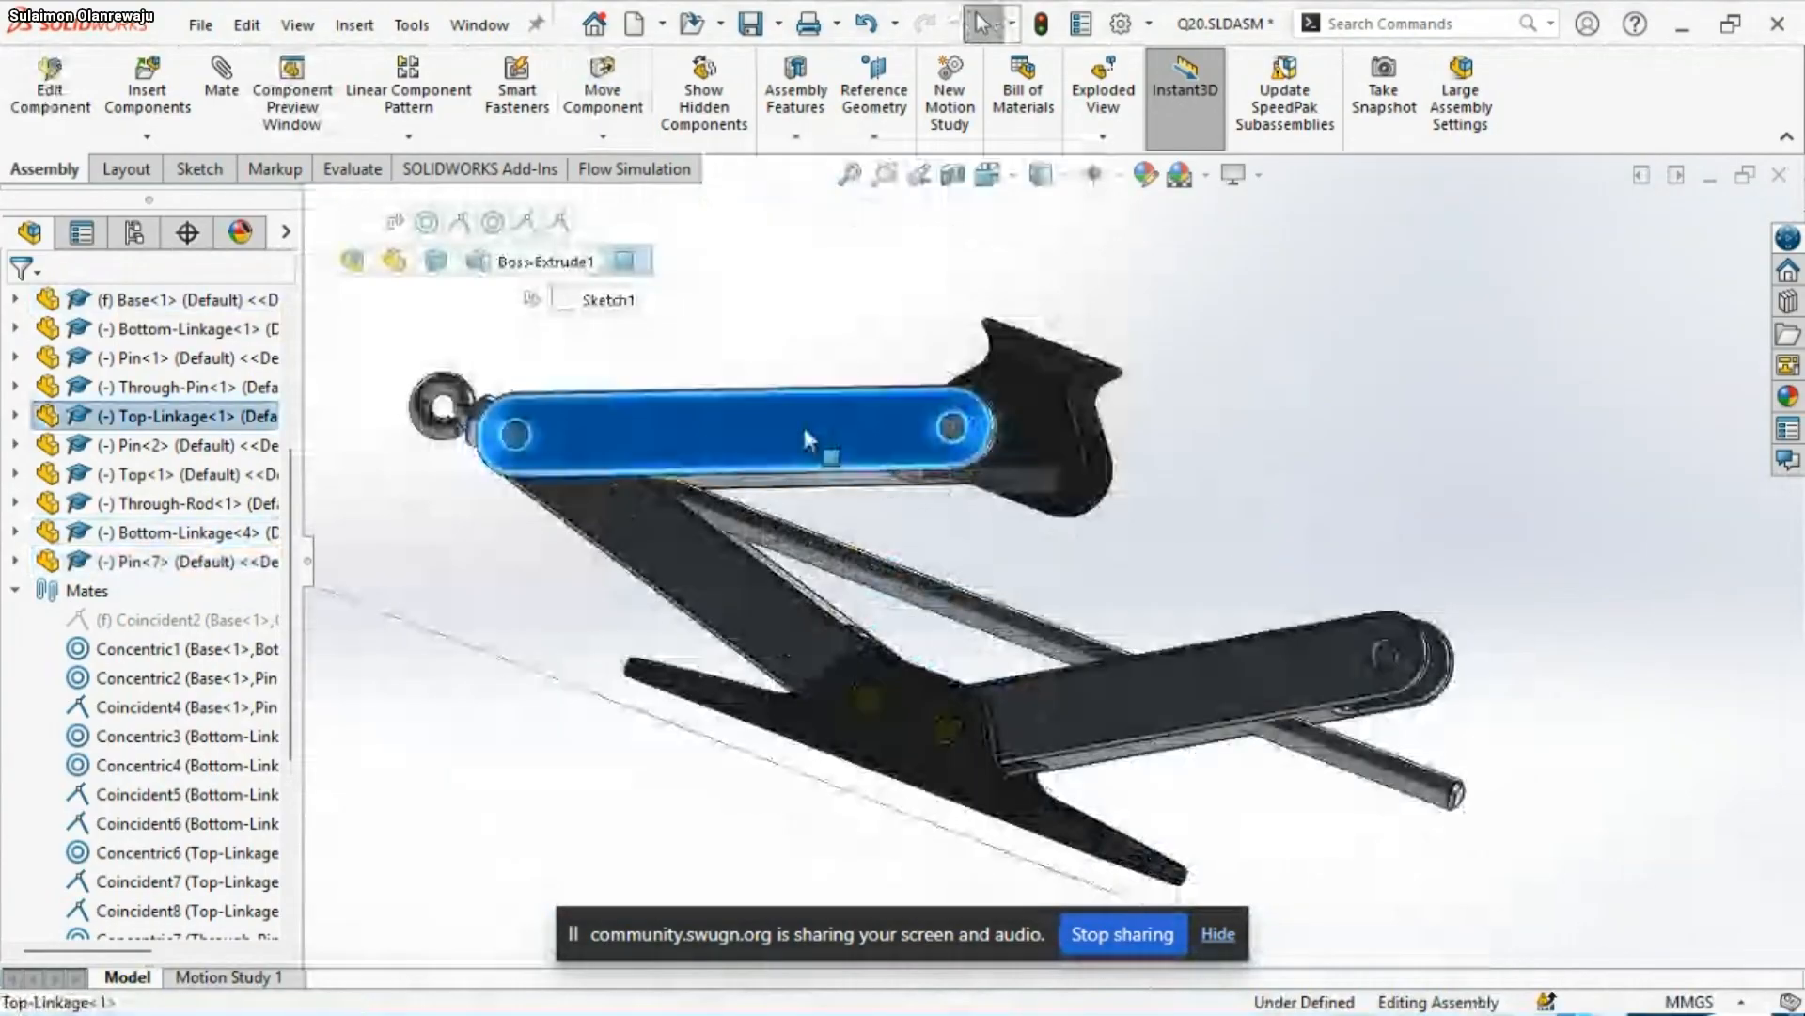
left_click_drag(803, 421, 1029, 562, "ctrl")
scroll(1252, 383, "down", 2)
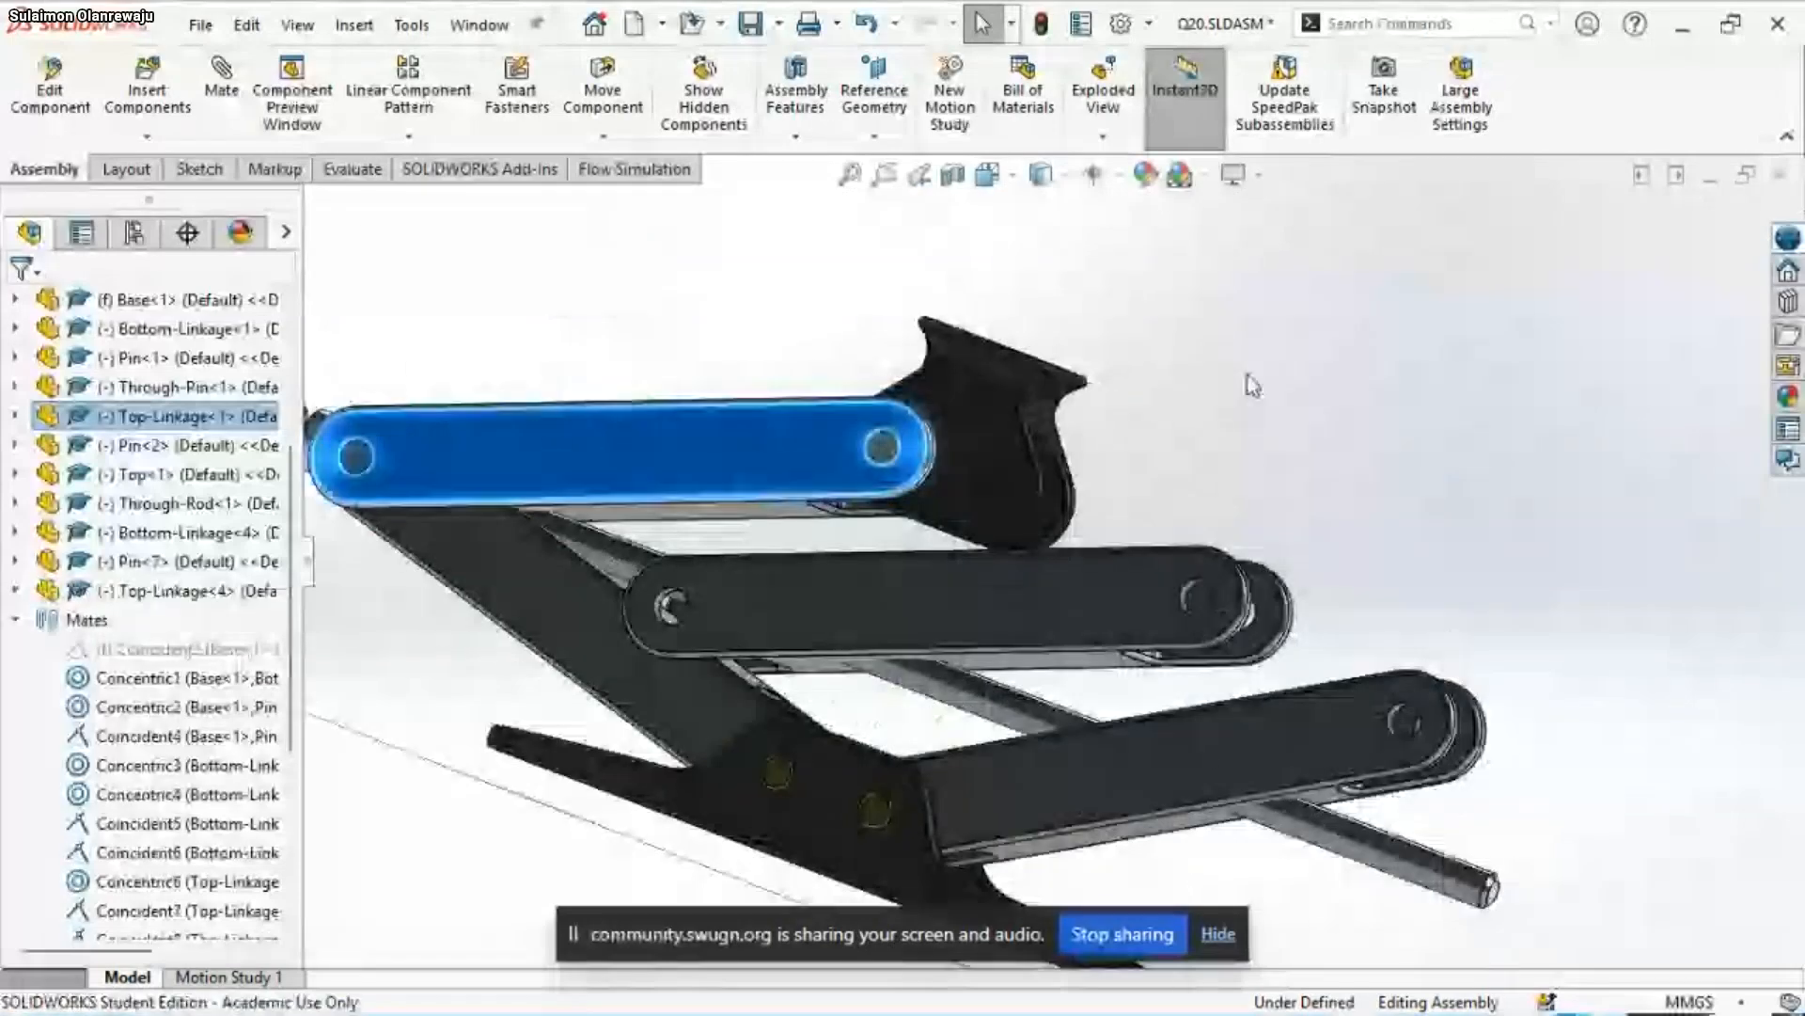
Mate a hole of the Top-Linkage copy concentric with the free-end hole of the Bottom-Linkage copy
scroll(1195, 515, "up", 2)
middle_click_drag(1195, 514, 1467, 766)
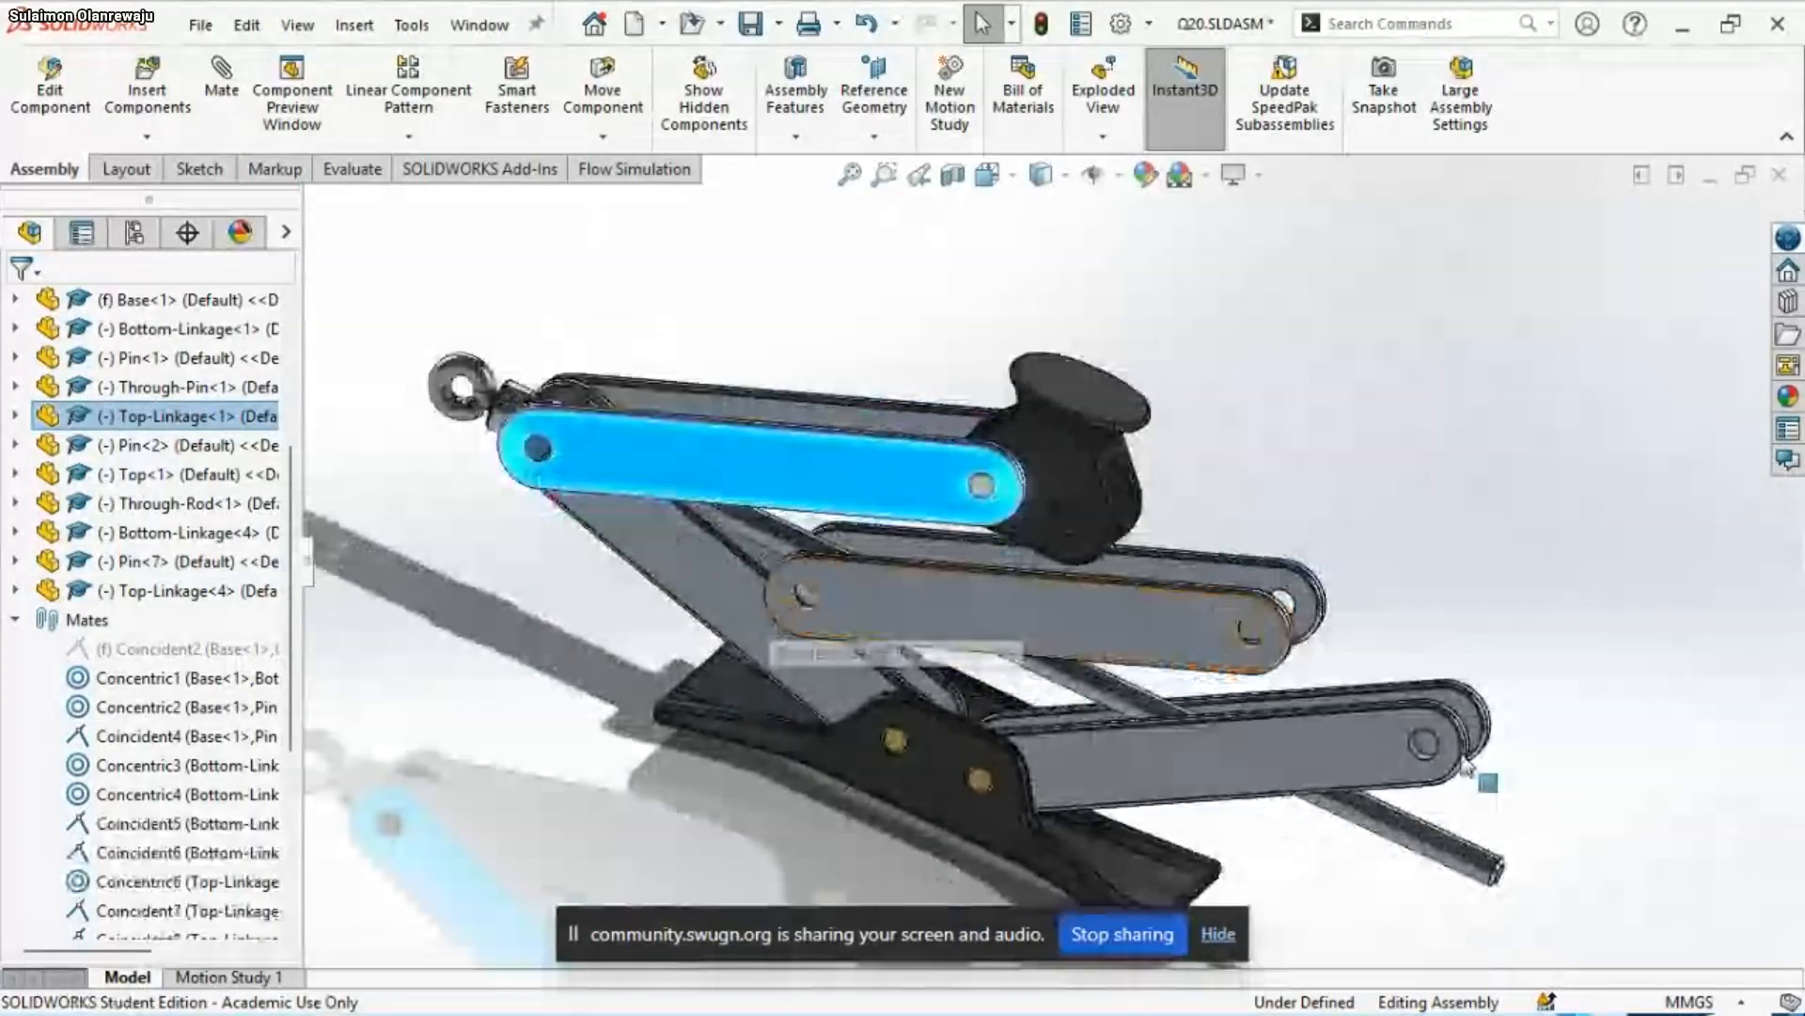
scroll(809, 484, "down", 8)
scroll(814, 448, "up", 2)
left_click(815, 448)
scroll(940, 583, "up", 4)
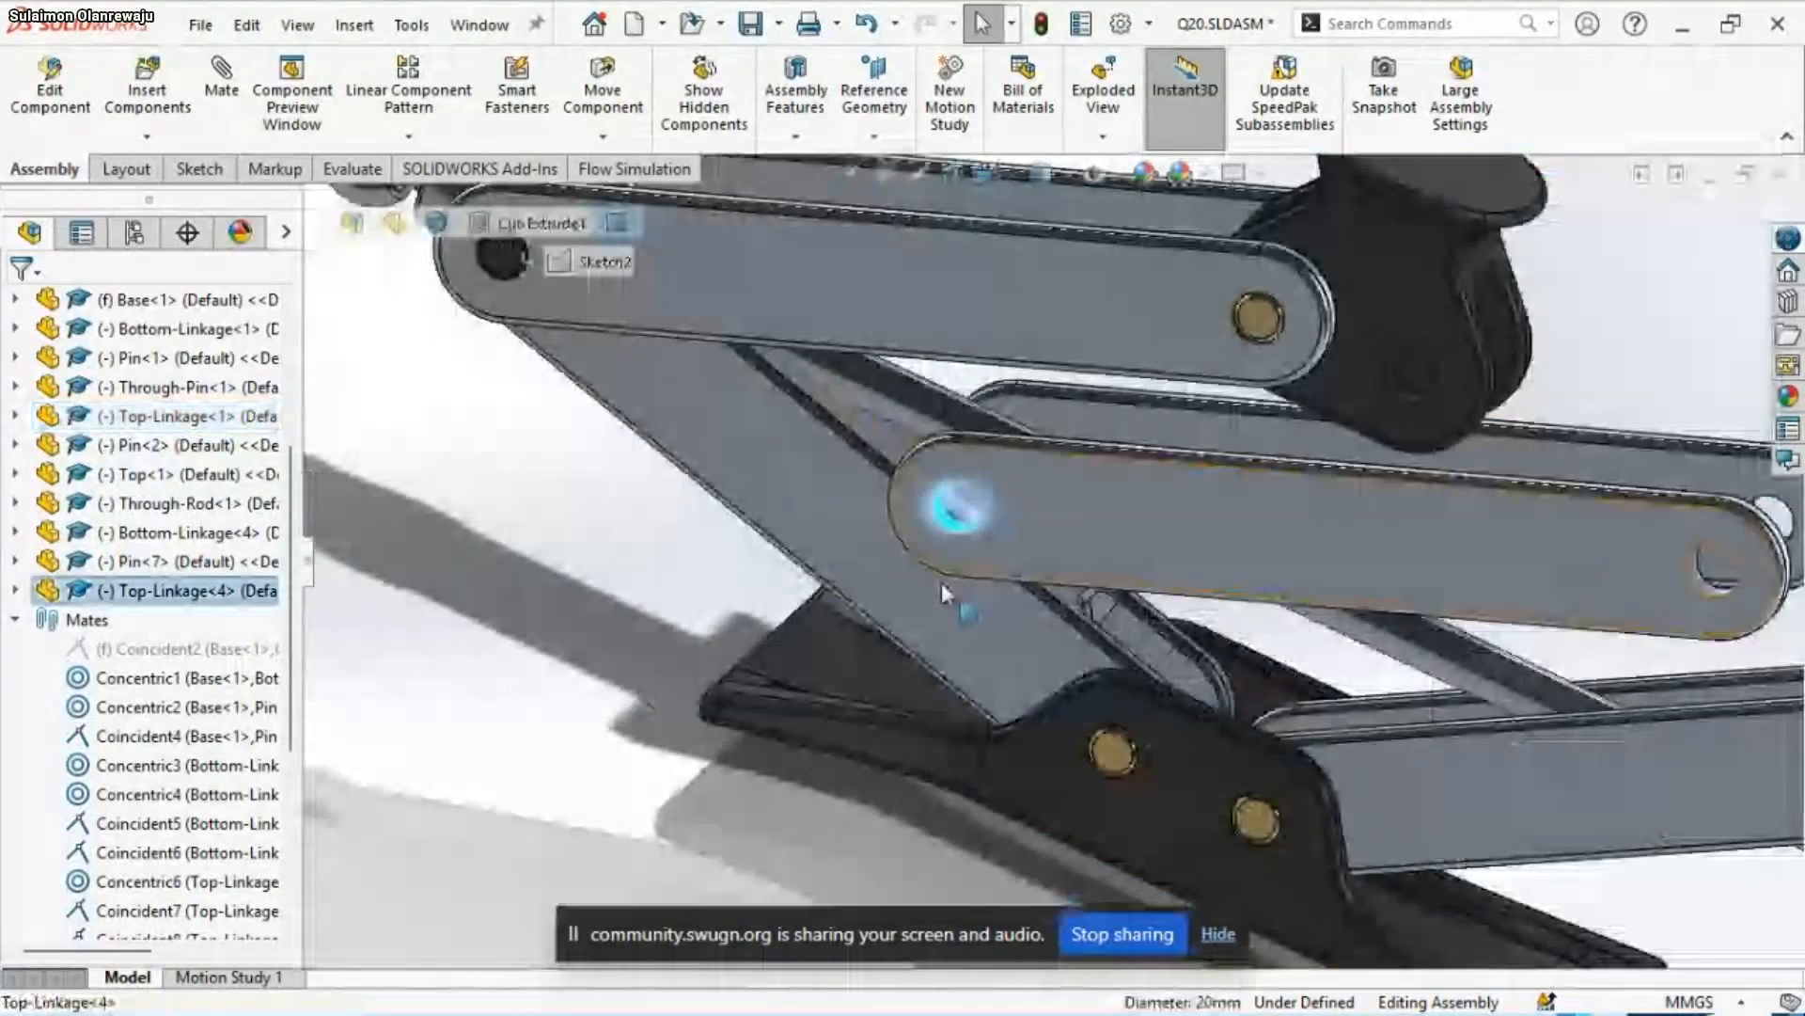
middle_click_drag(941, 583, 1493, 708)
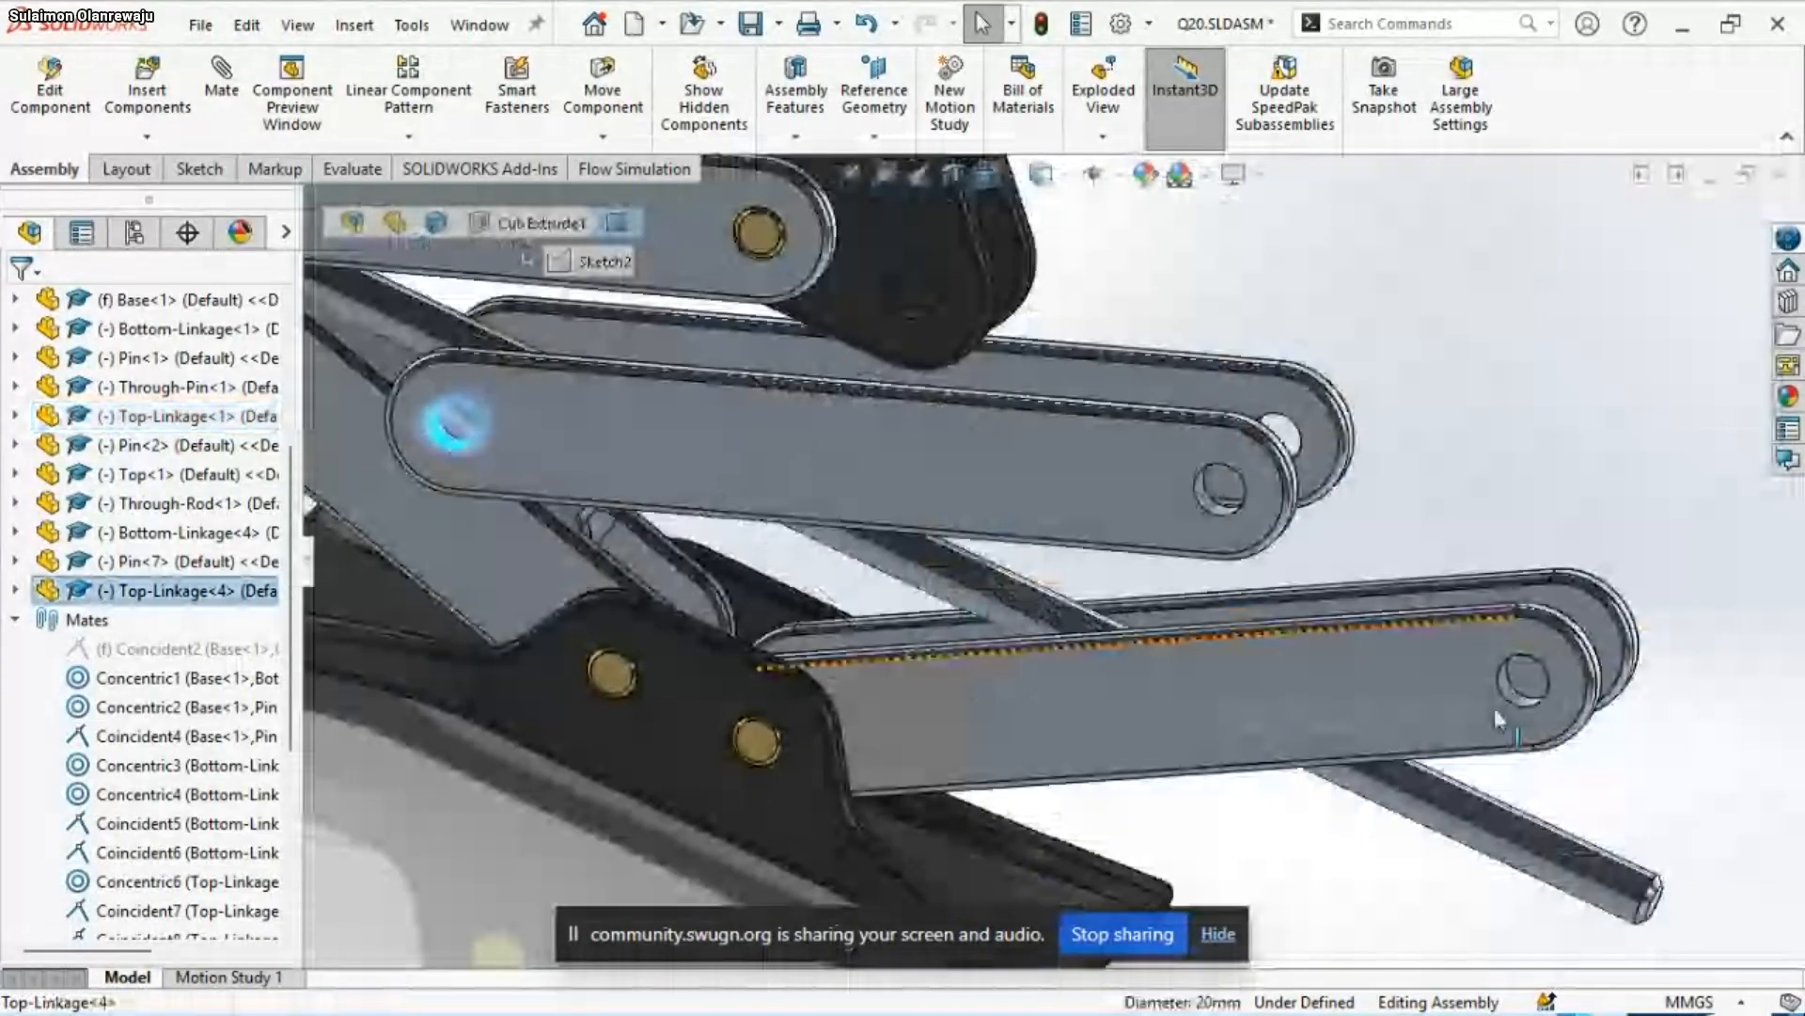
scroll(1494, 708, "down", 4)
left_click(1349, 625, "ctrl")
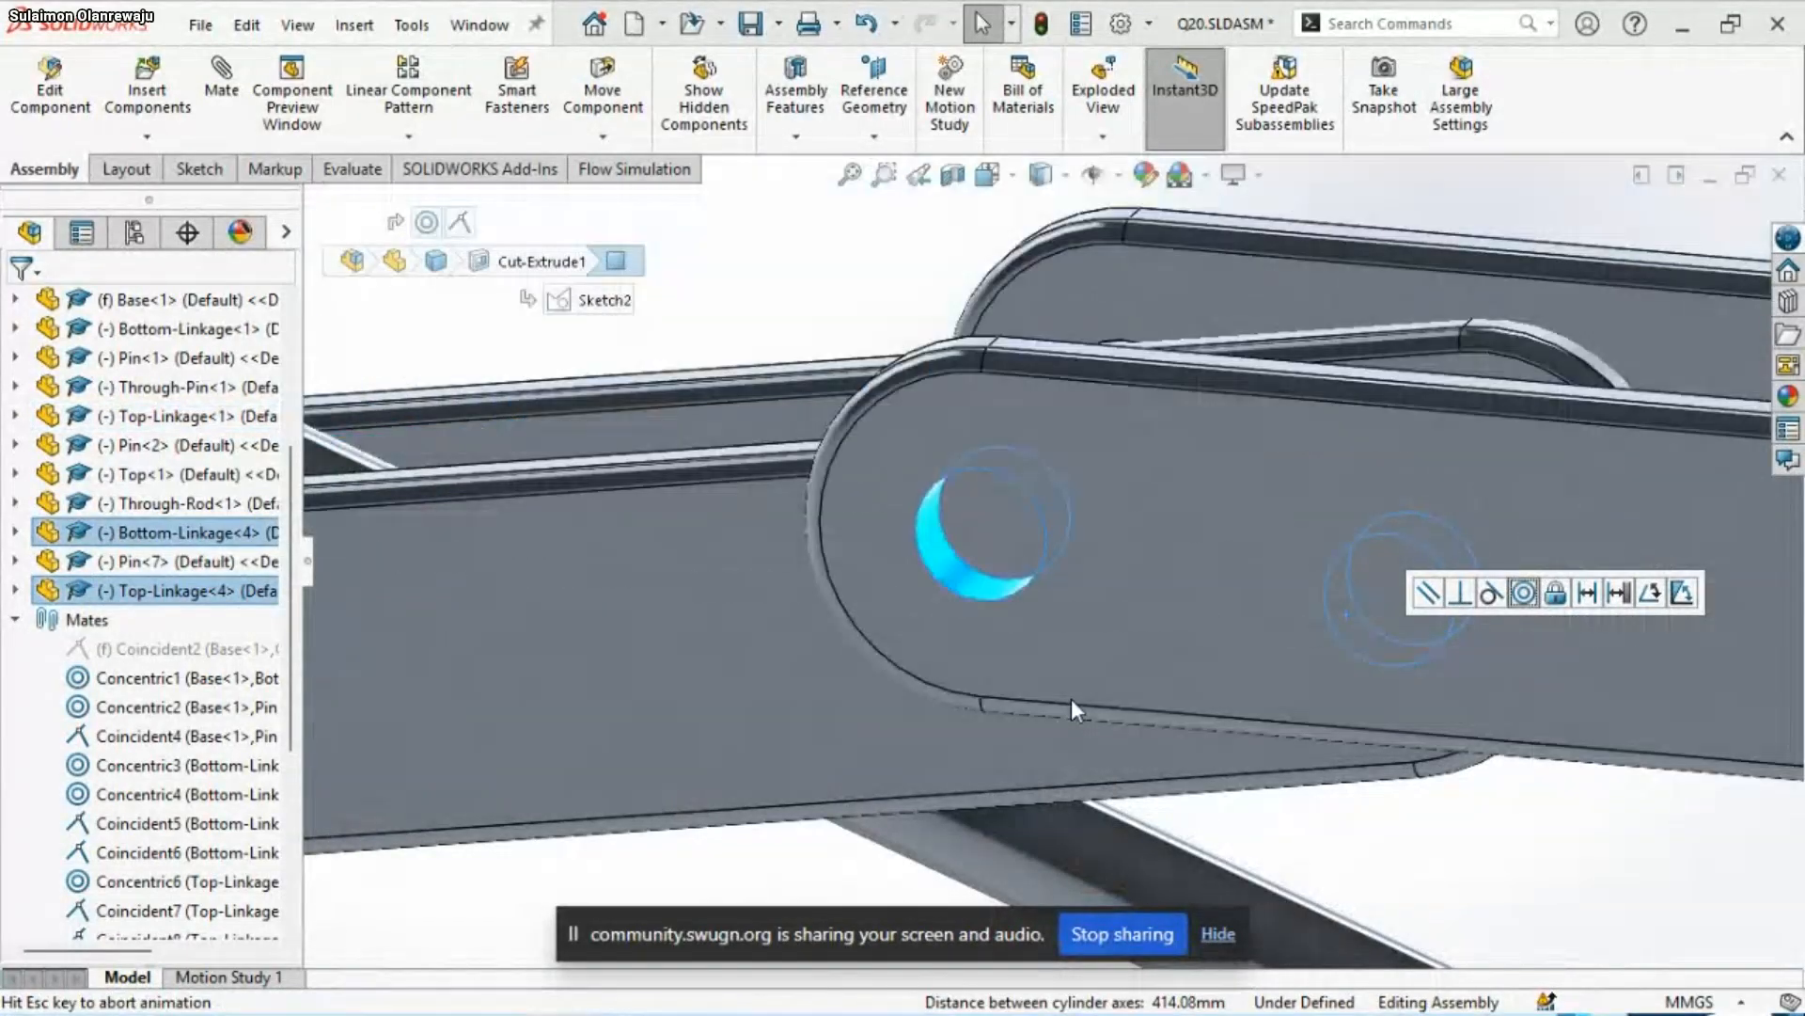
Mate the Bottom-Linkage copy's outer side face coincident with the Top-Linkage copy's inner side face at their shared joint
scroll(982, 471, "up", 6)
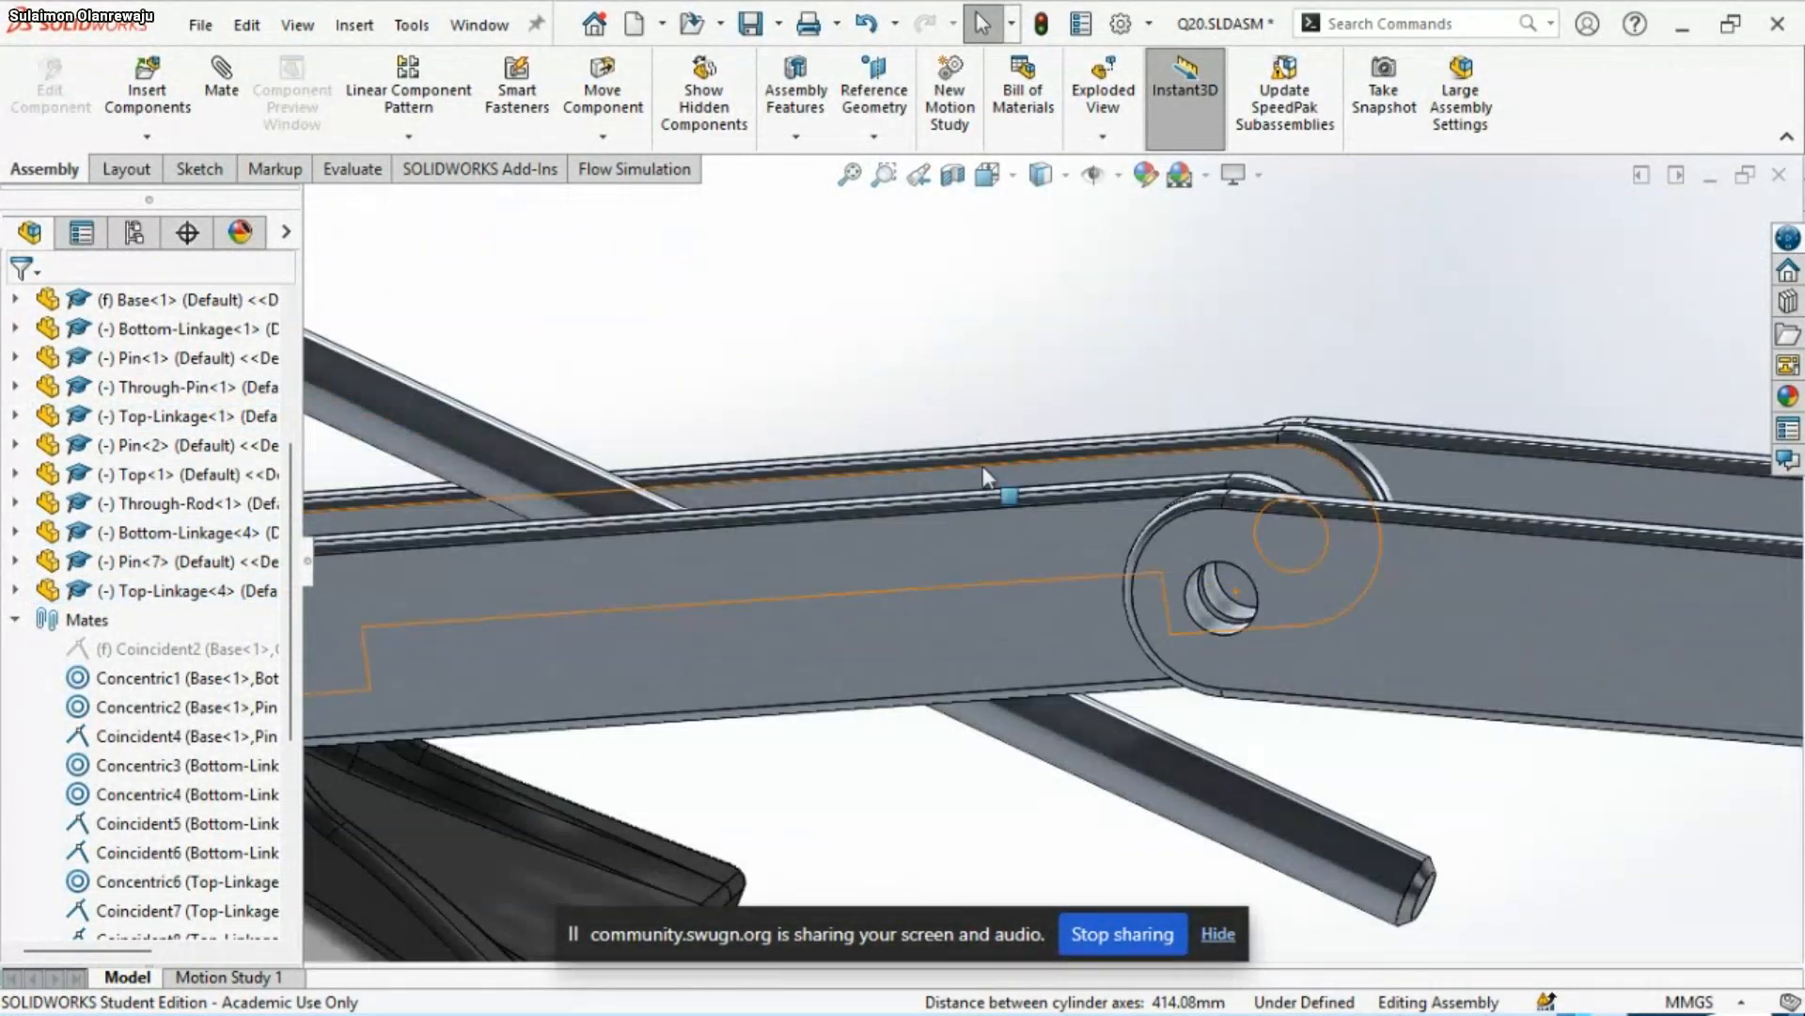
scroll(1294, 725, "up", 3)
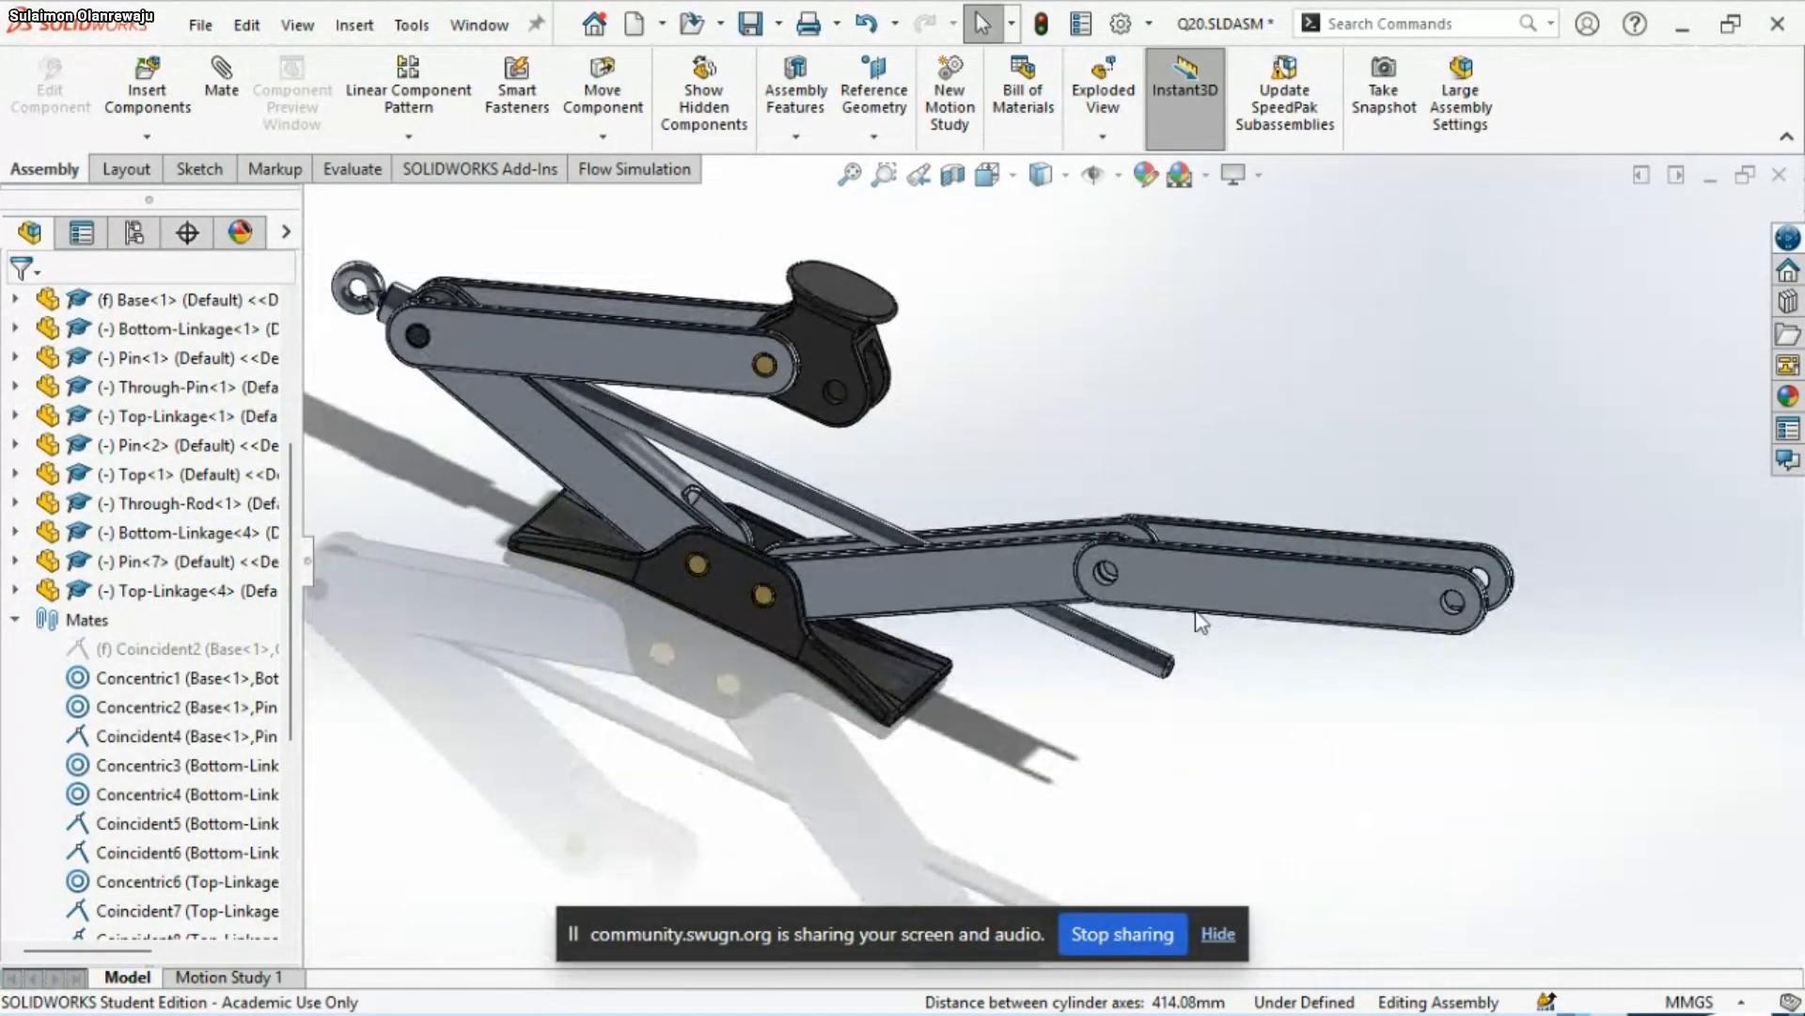
scroll(1195, 619, "down", 5)
middle_click_drag(1072, 600, 996, 834)
middle_click_drag(998, 857, 961, 895)
scroll(1001, 549, "down", 2)
middle_click_drag(997, 540, 1025, 329)
left_click(809, 503)
middle_click_drag(850, 550, 861, 677)
left_click(910, 630, "ctrl")
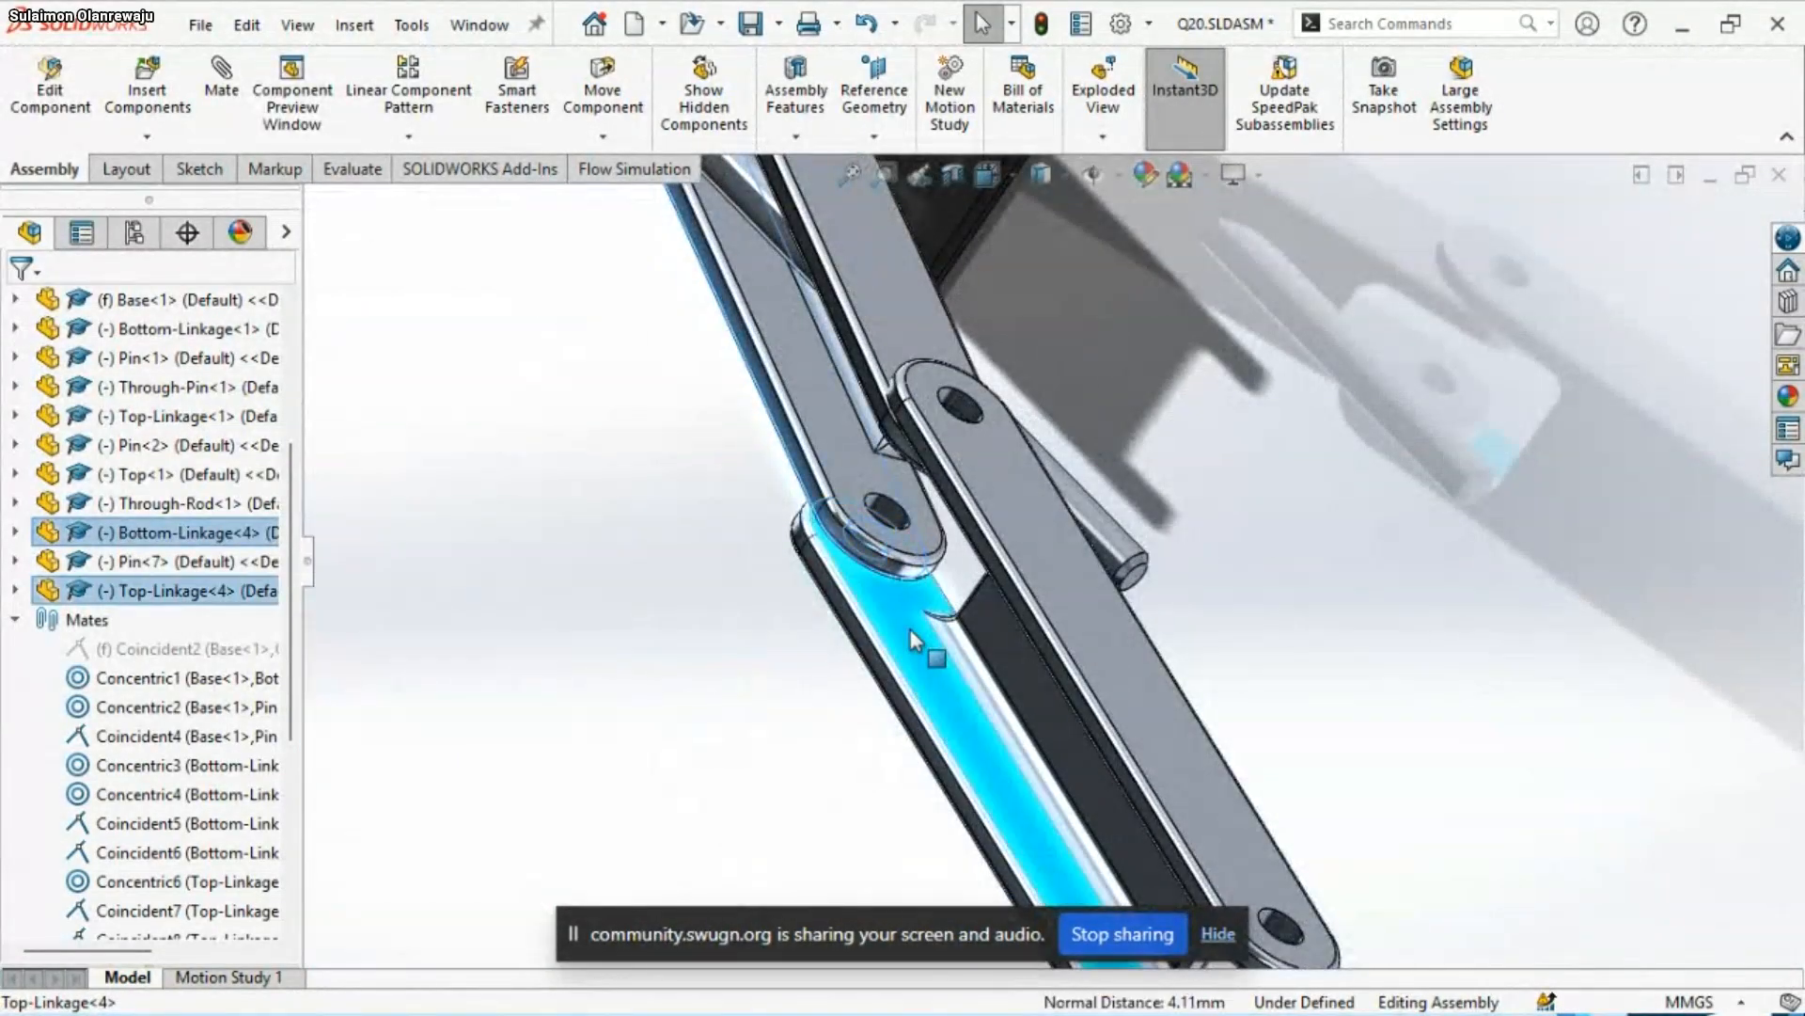
left_click(992, 606)
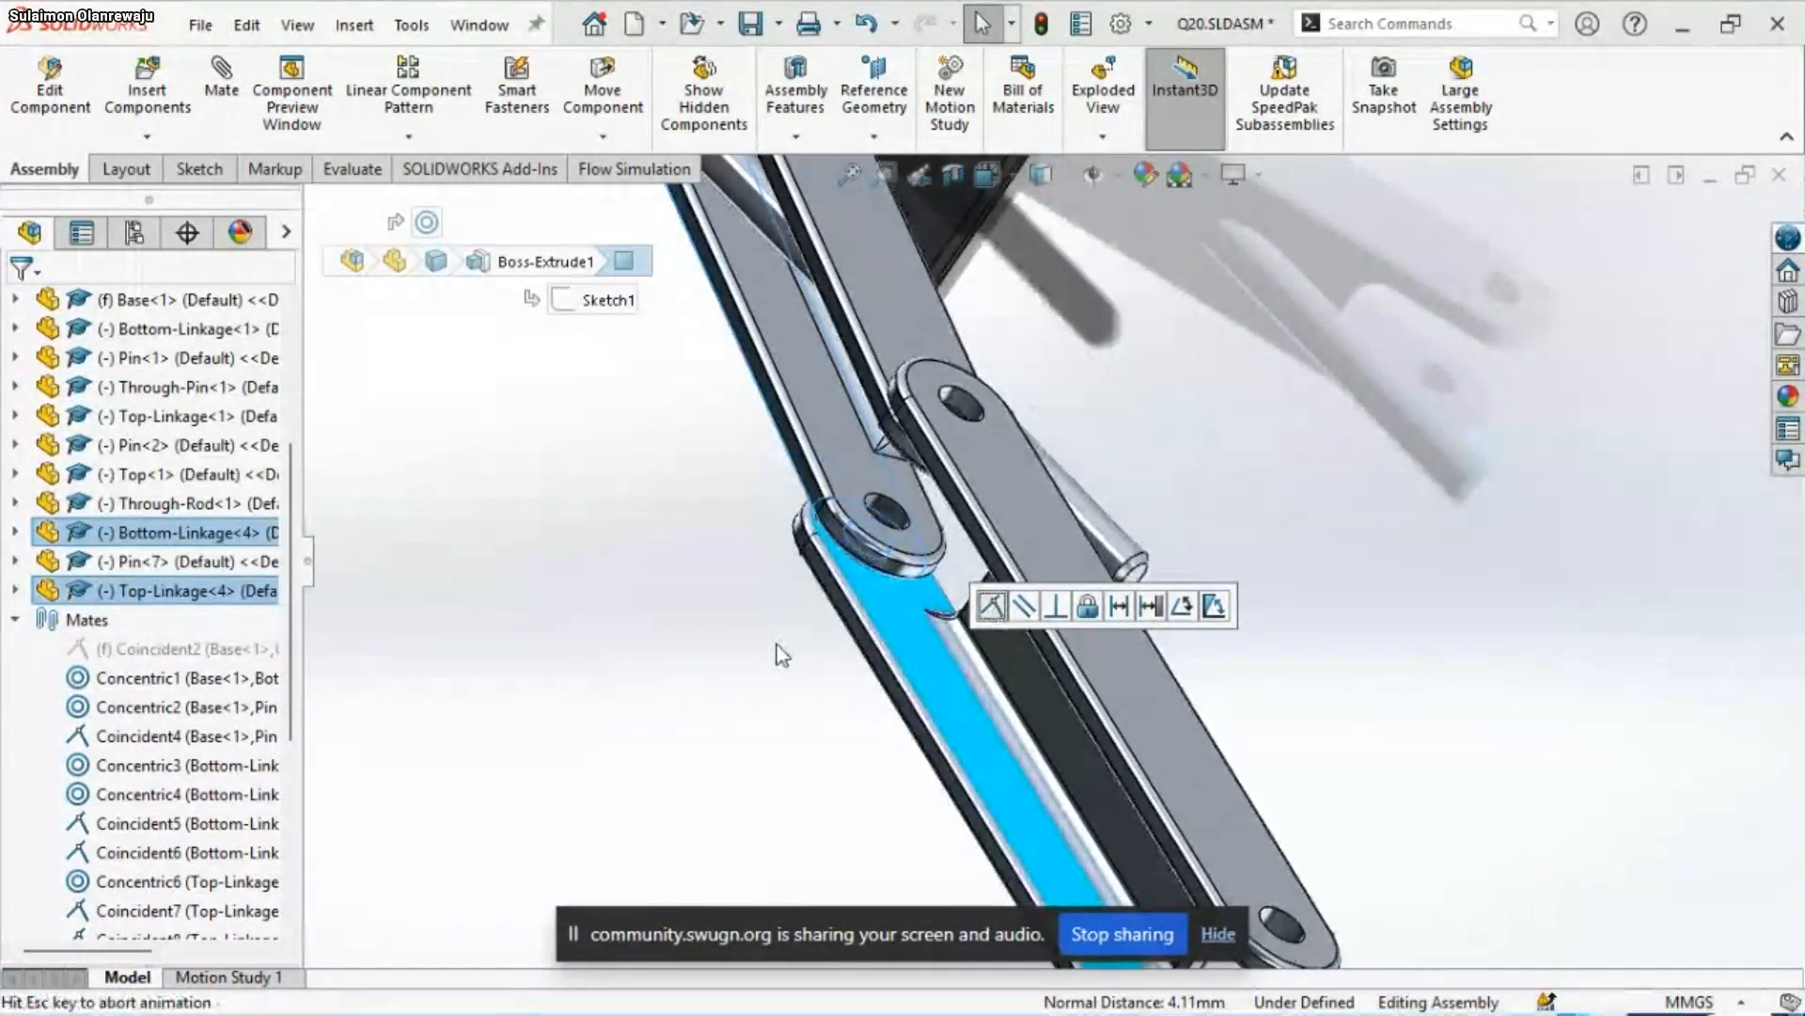
left_click(721, 663)
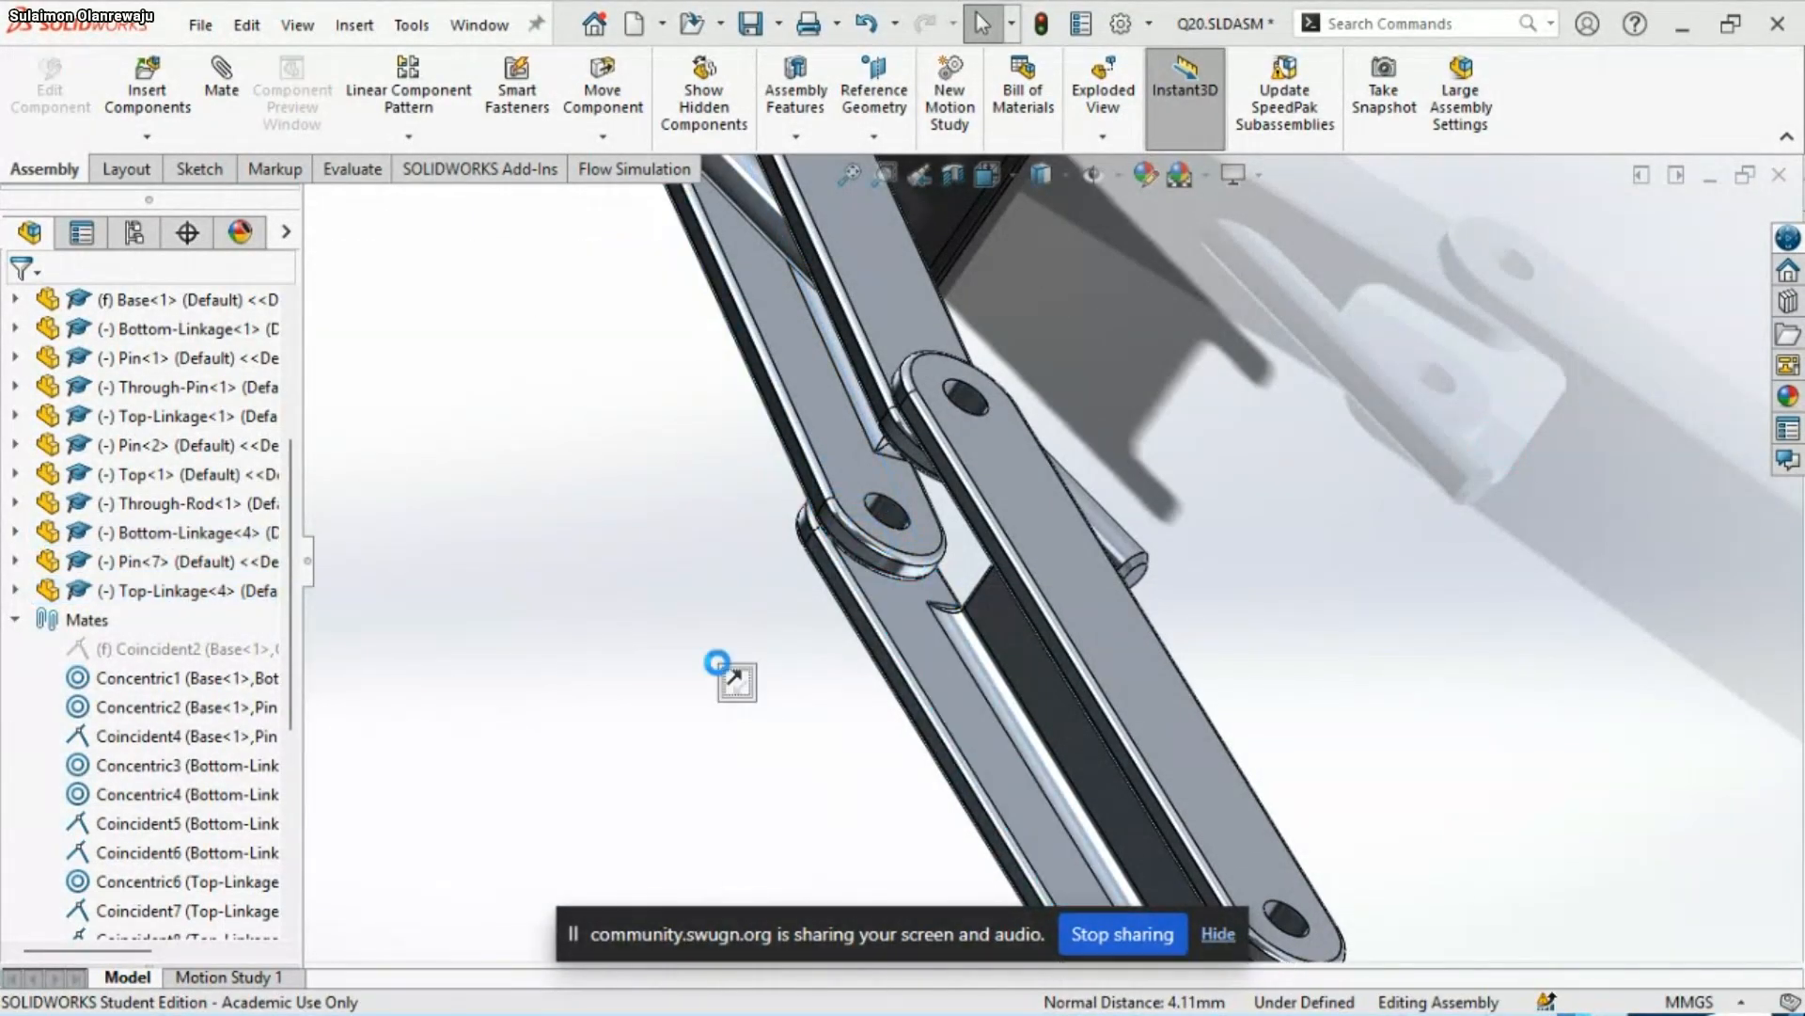
Swing the copied Bottom-Linkage and Top-Linkage about their joints until the Top-Linkage's free end leans back above the Top
middle_click_drag(722, 663, 1180, 136)
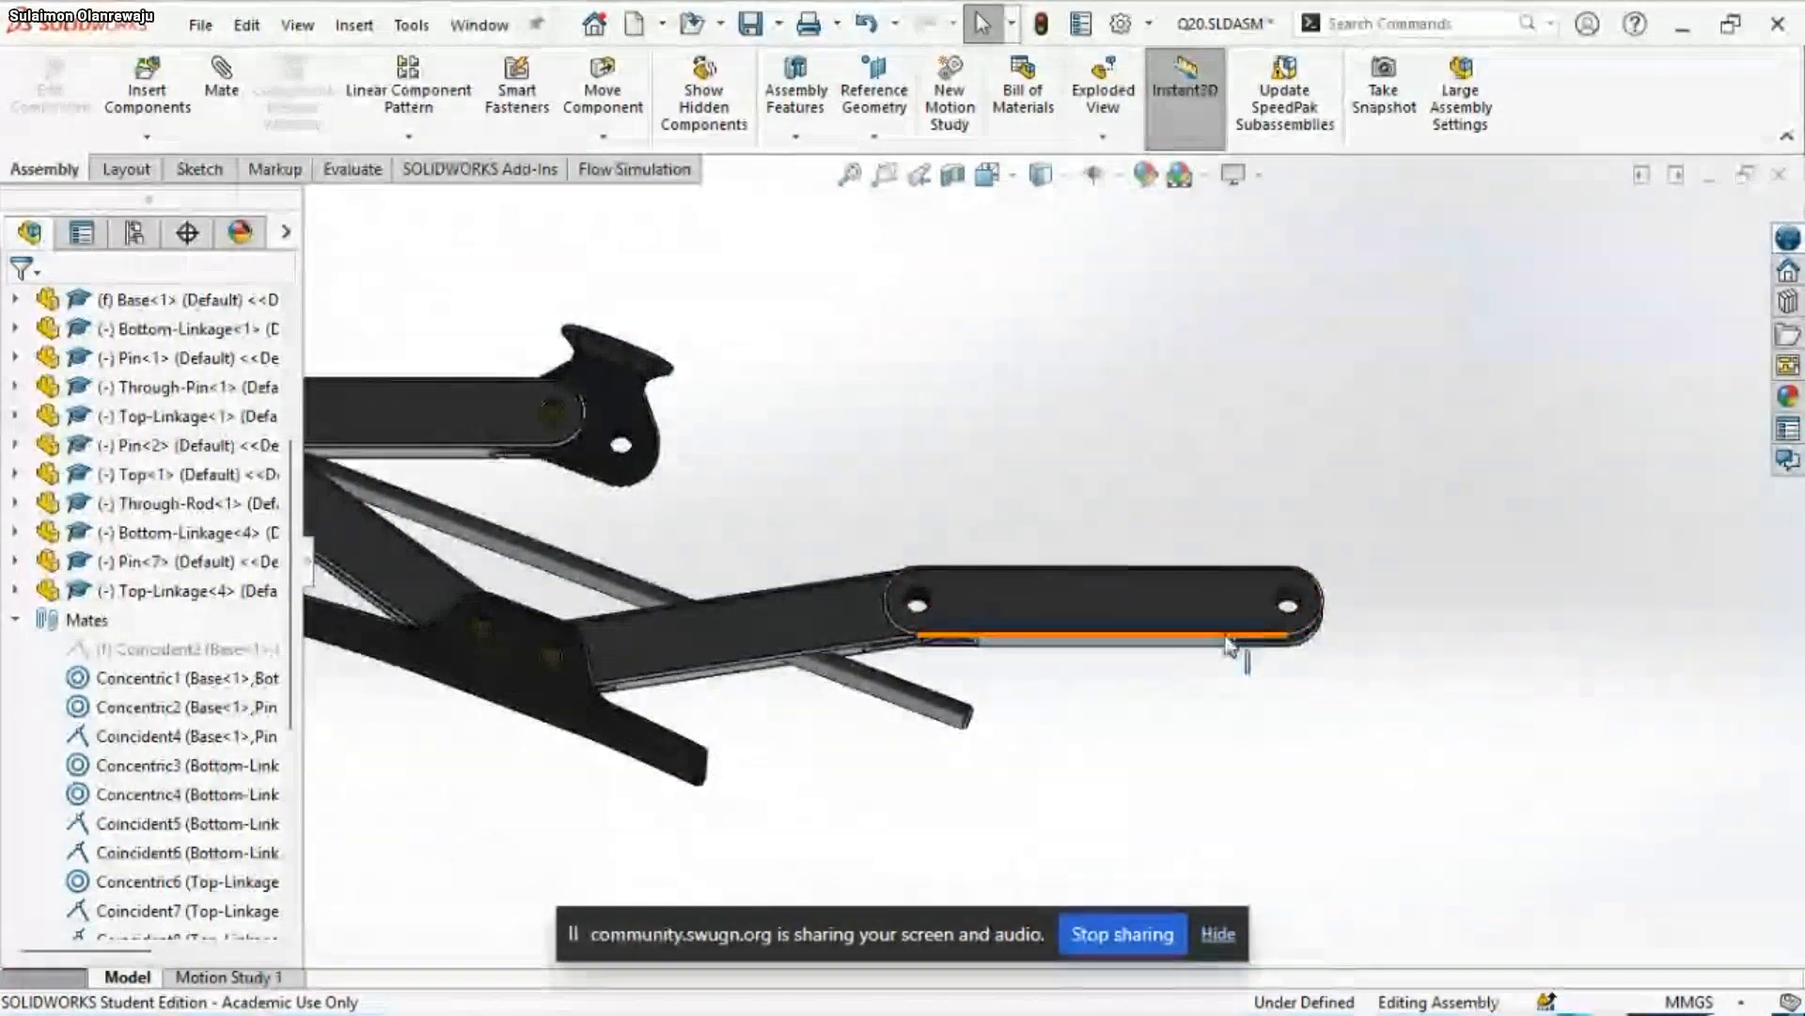
left_click_drag(1239, 597, 1149, 626)
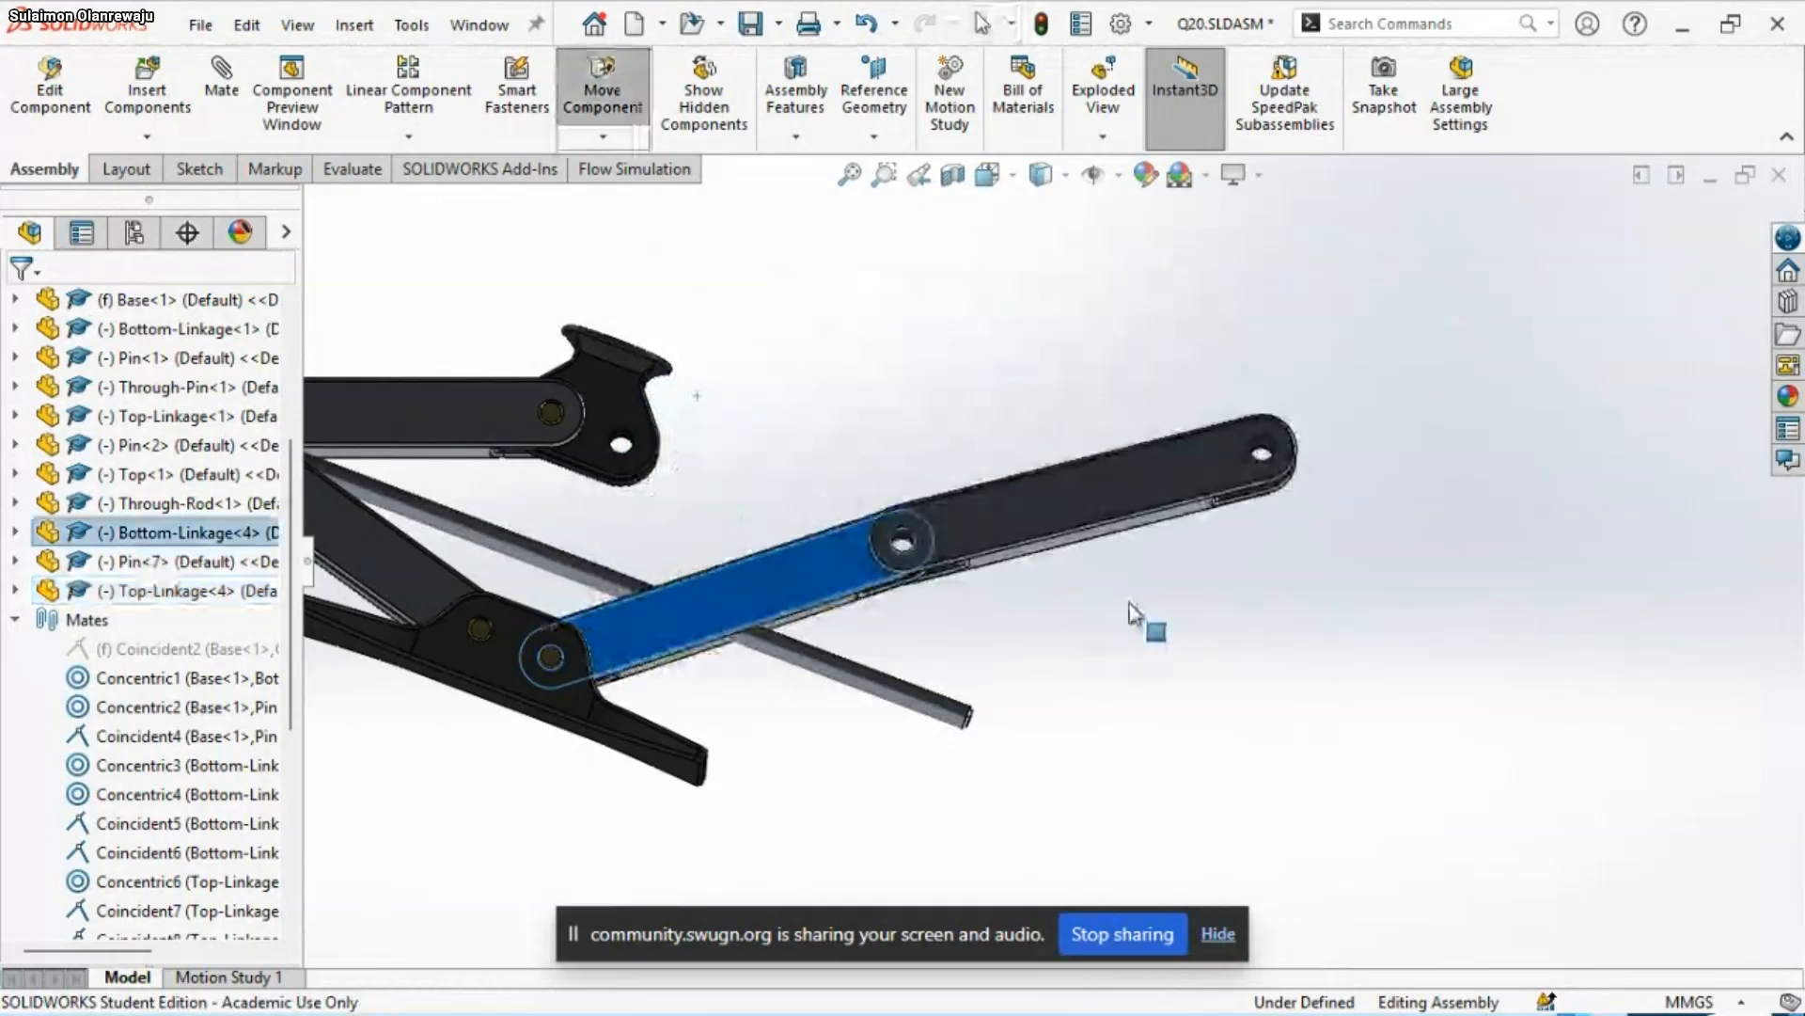
scroll(771, 671, "up", 5)
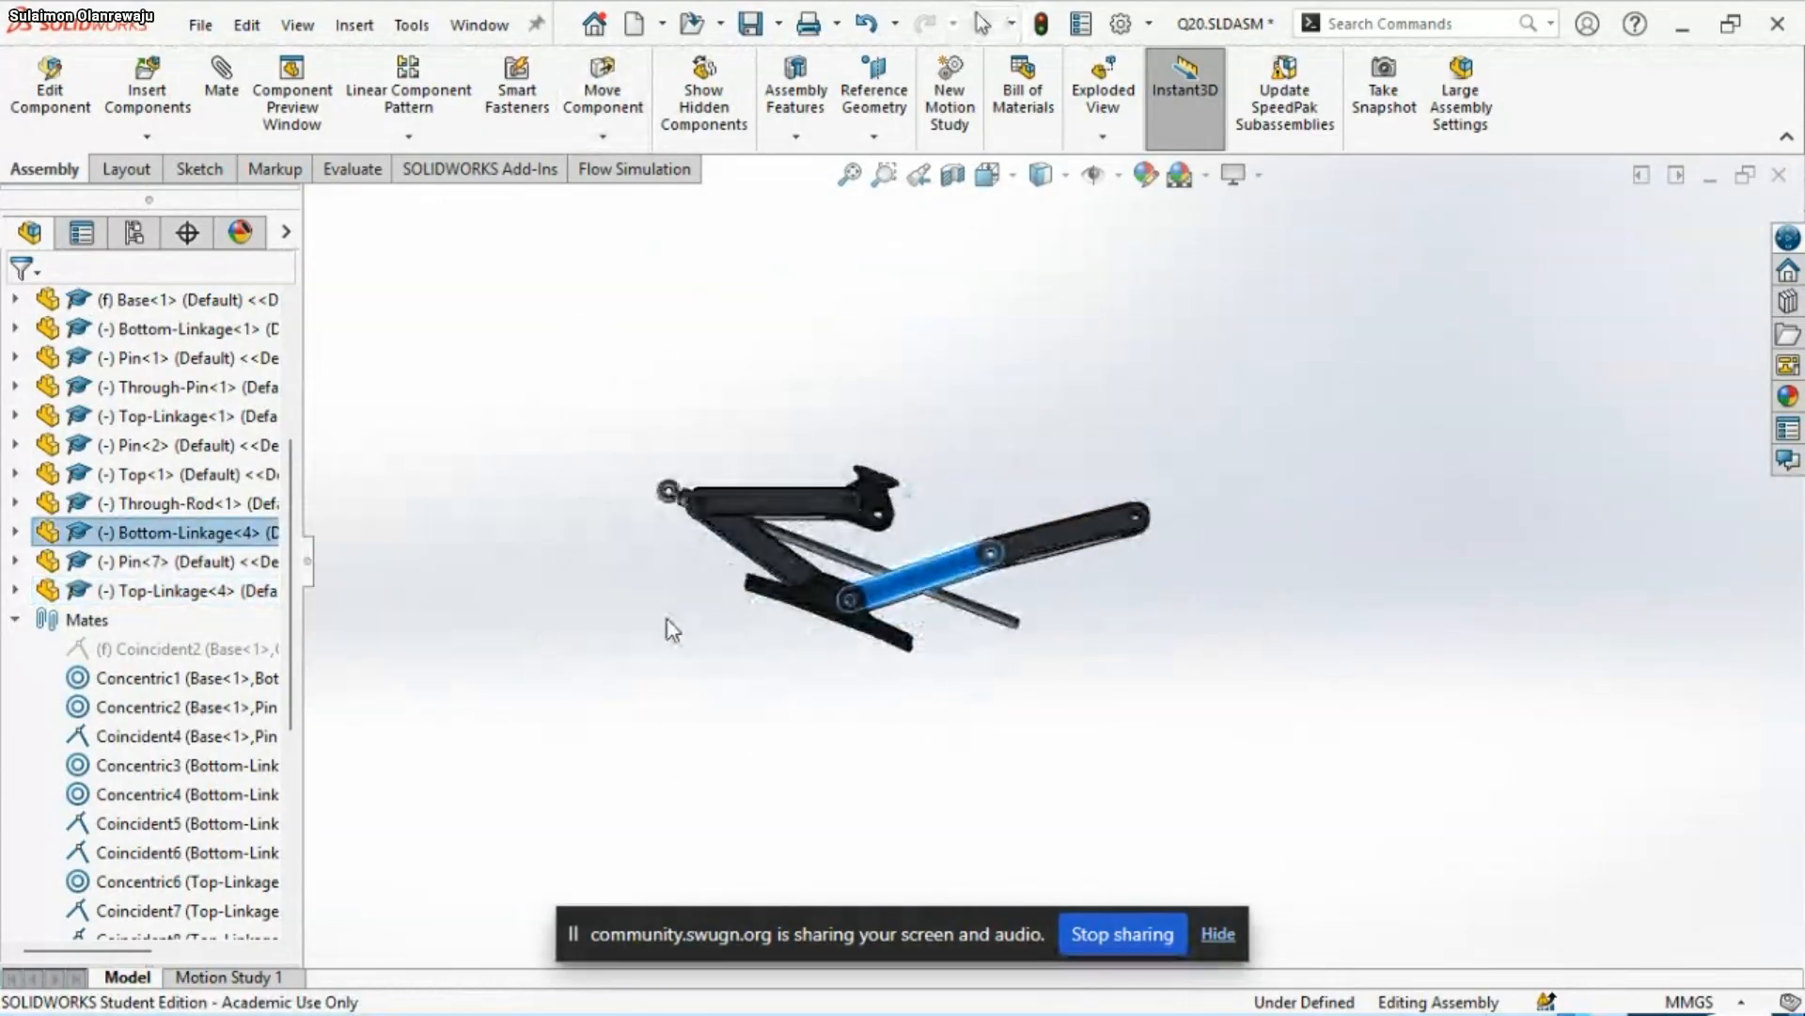
middle_click_drag(668, 621, 691, 728)
scroll(770, 510, "down", 2)
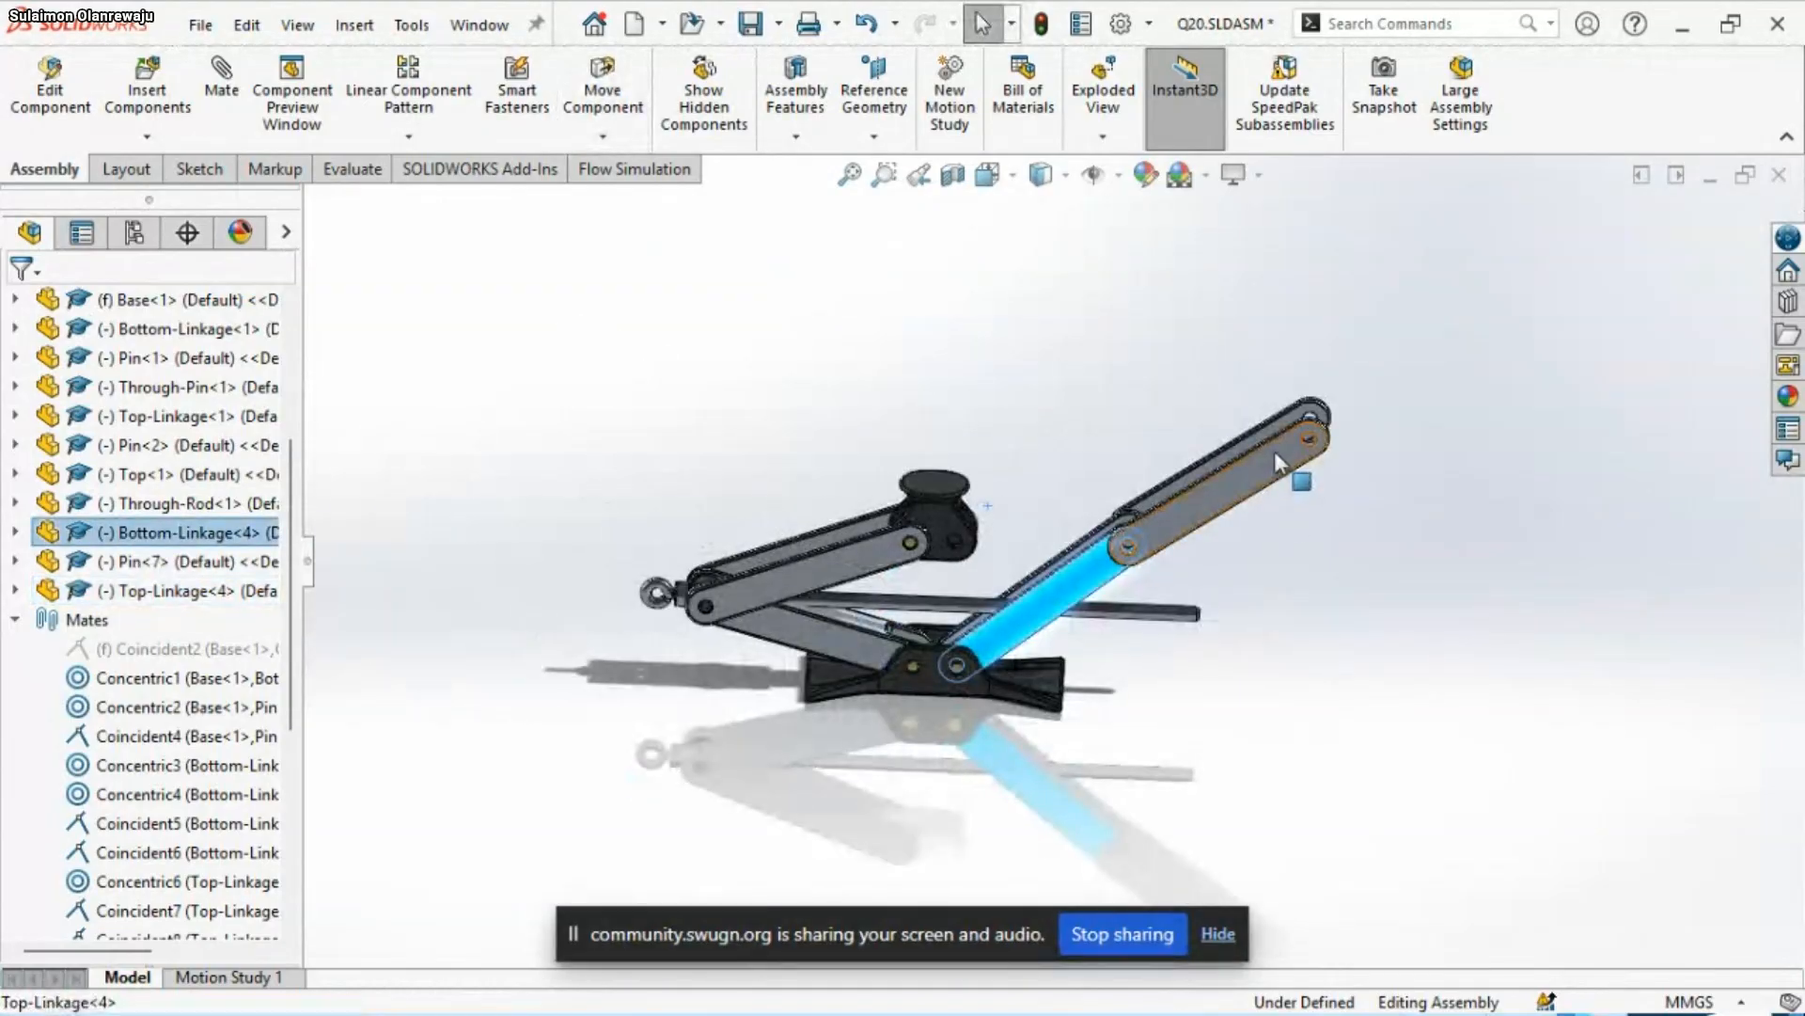
left_click_drag(1273, 449, 1090, 333)
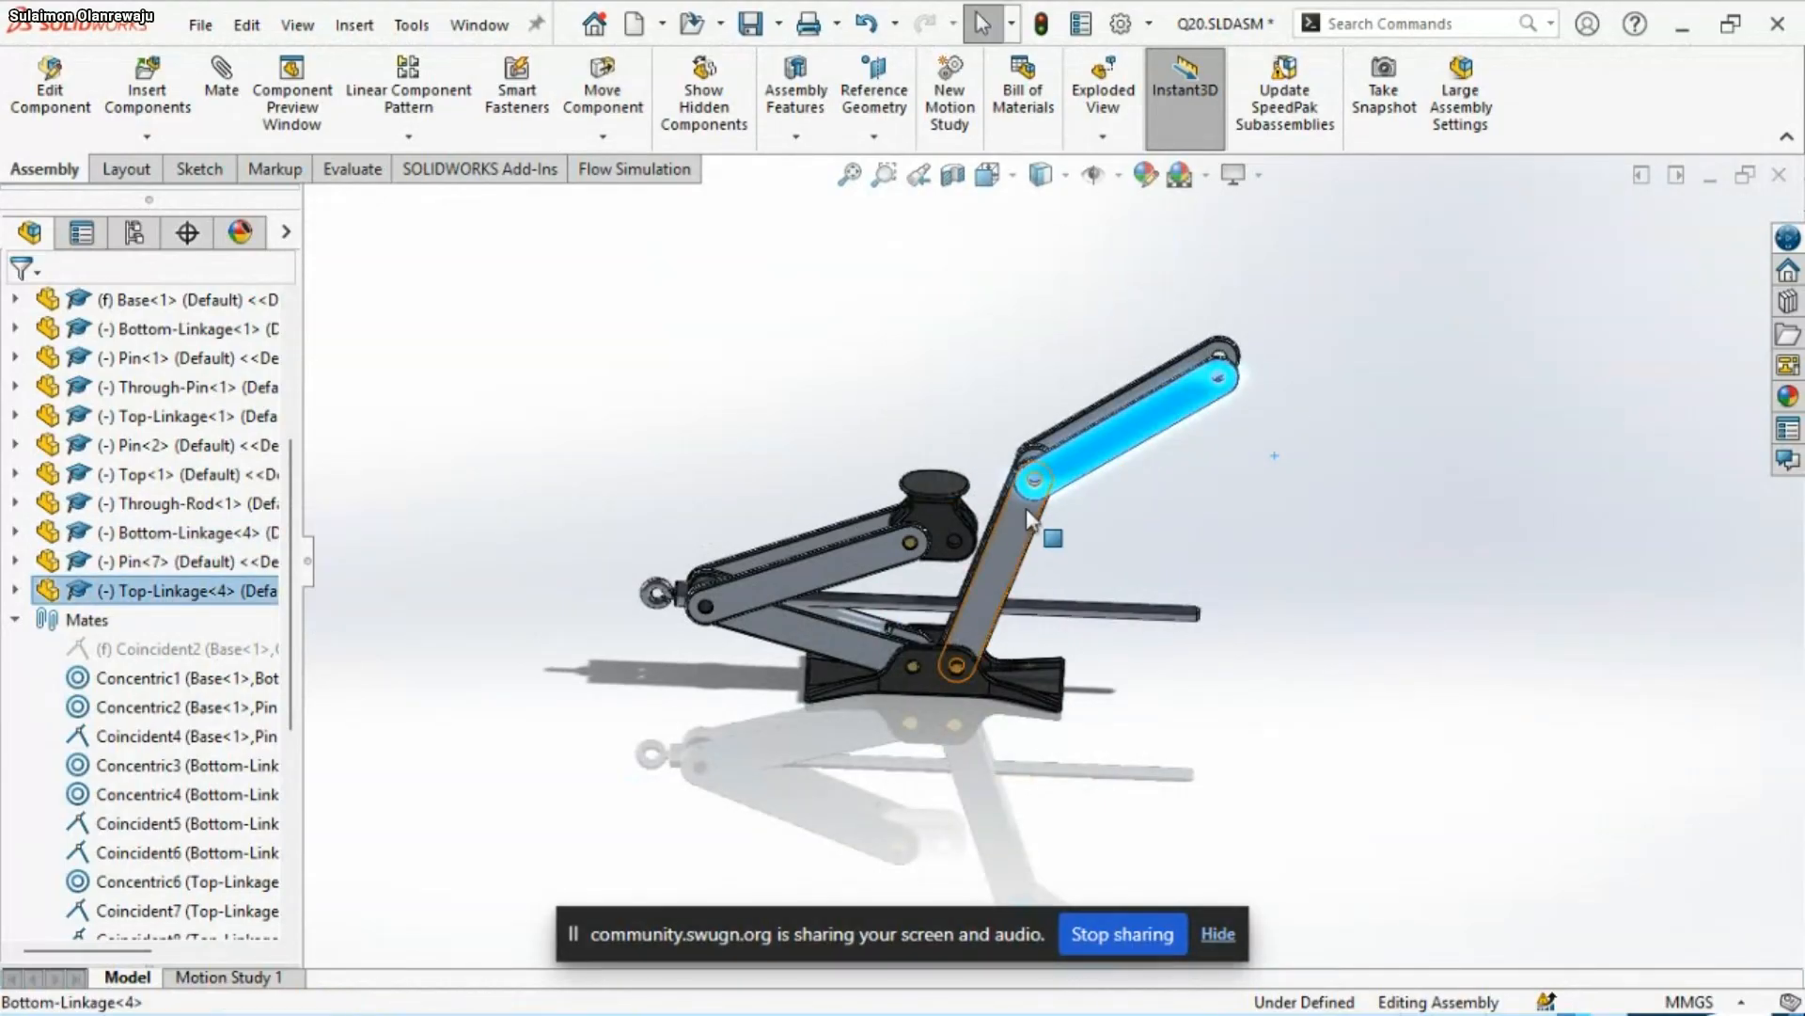
left_click_drag(1025, 508, 1379, 715)
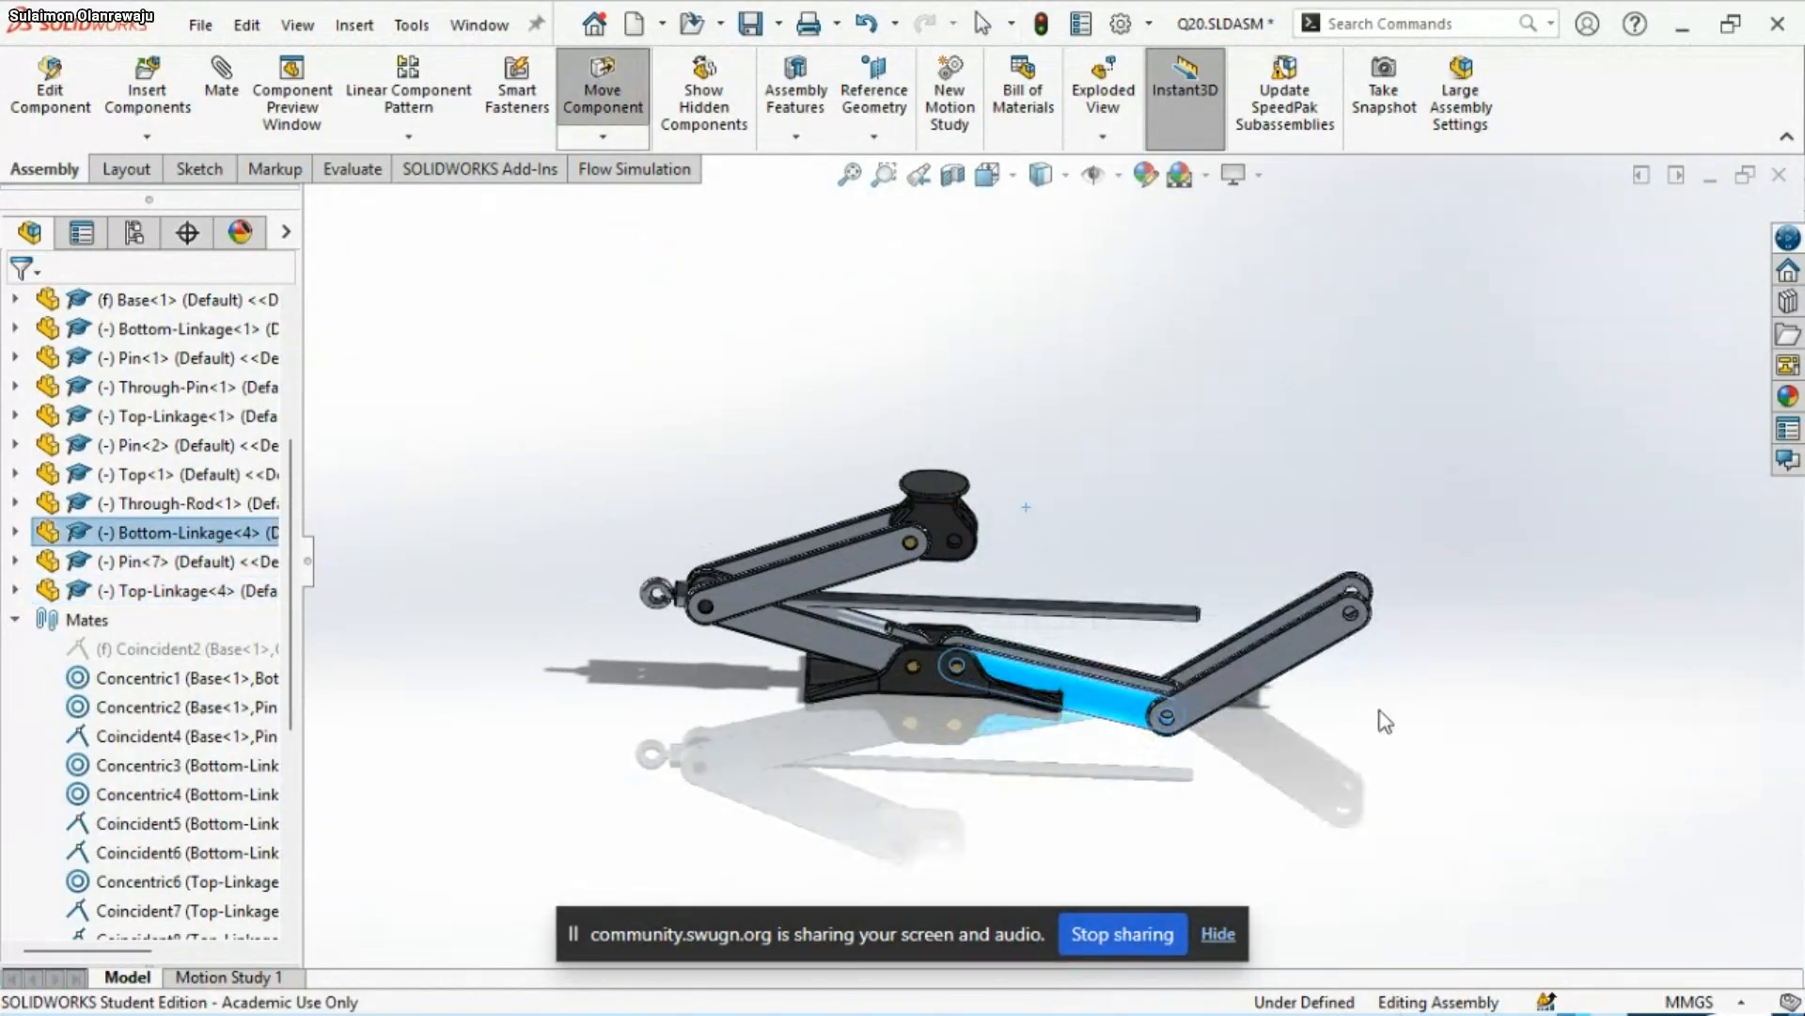
left_click_drag(1332, 621, 976, 438)
scroll(998, 656, "down", 2)
scroll(1038, 649, "down", 2)
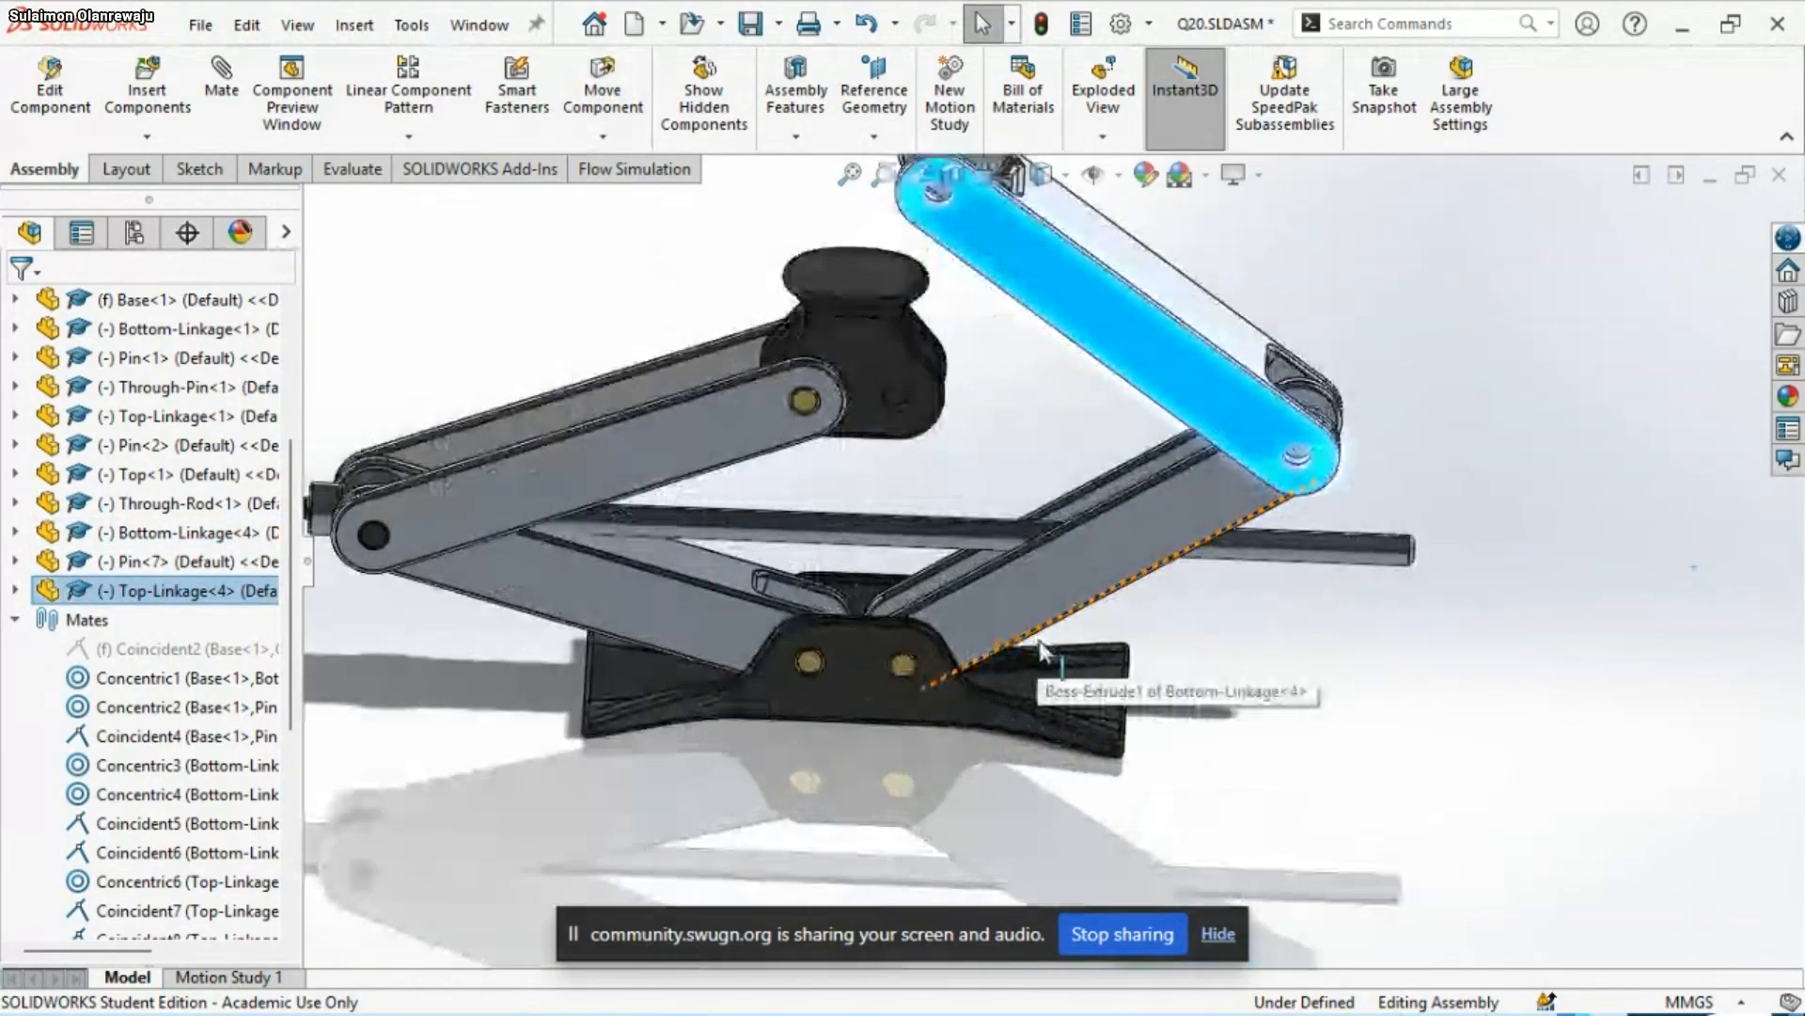
left_click(1391, 668)
Try to copy Through-Pin<1> and place the copy below the original linkage joint
scroll(373, 517, "down", 4)
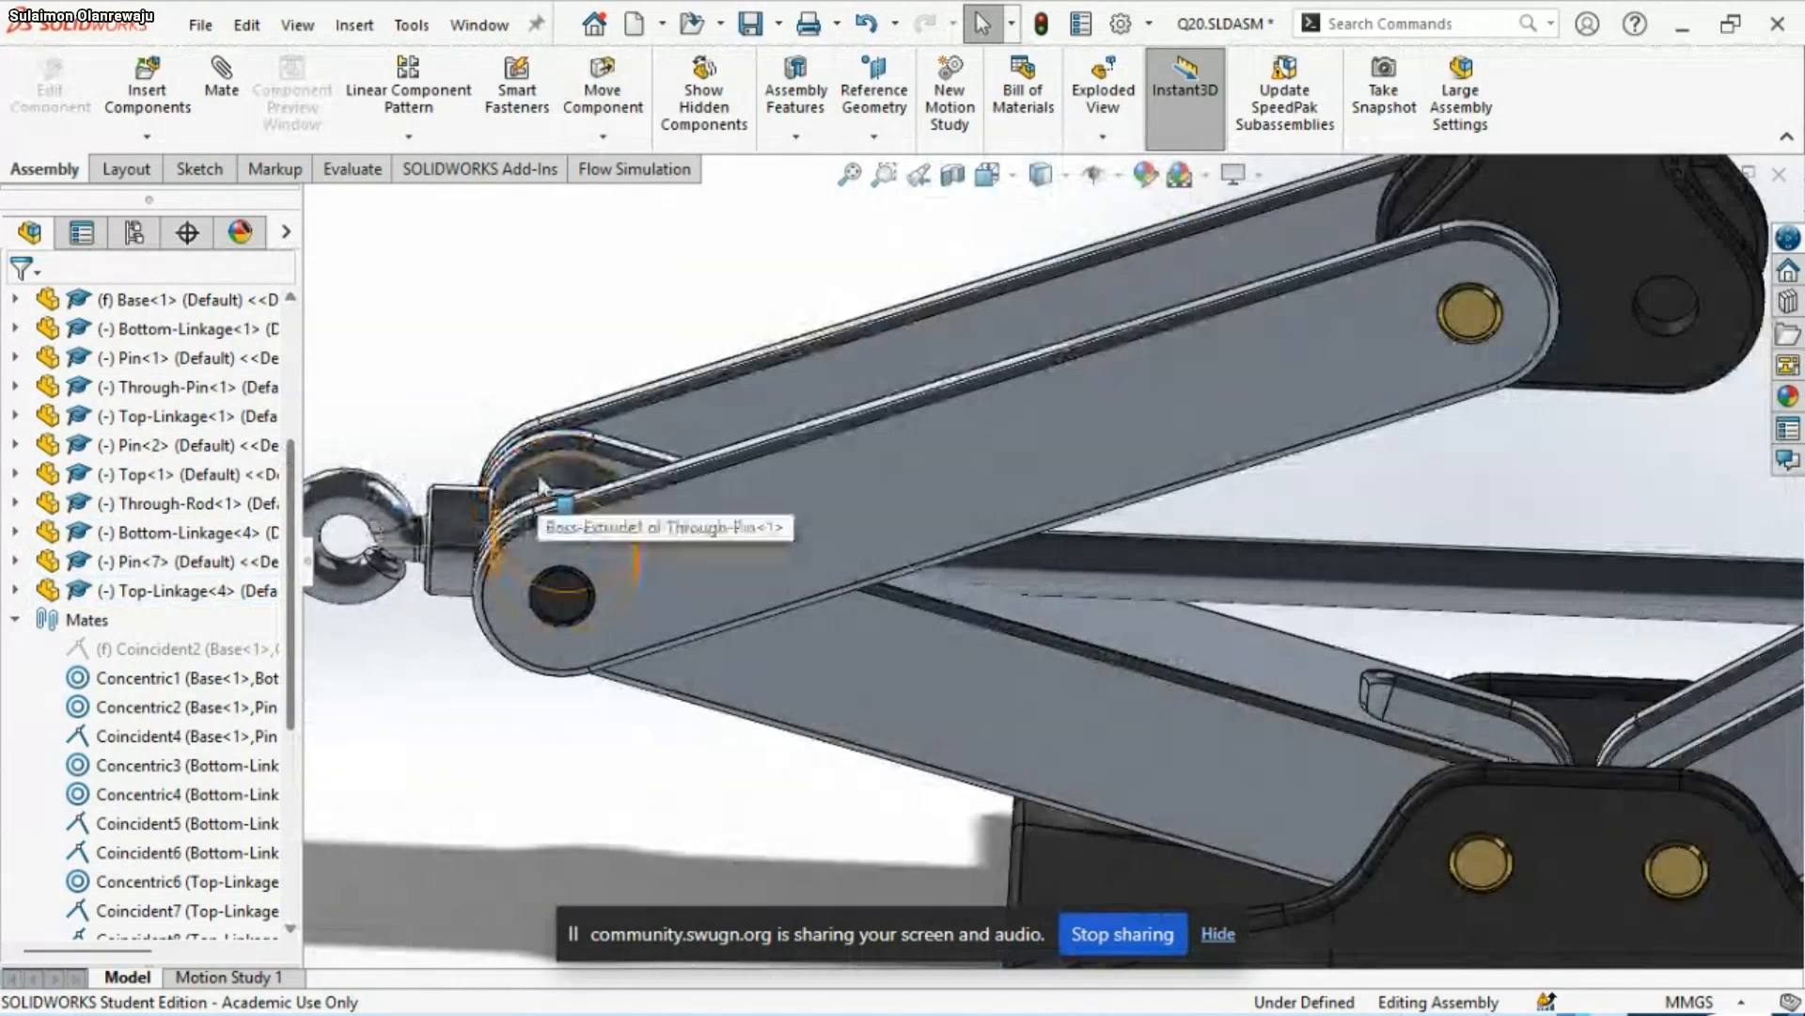
left_click_drag(493, 510, 763, 816)
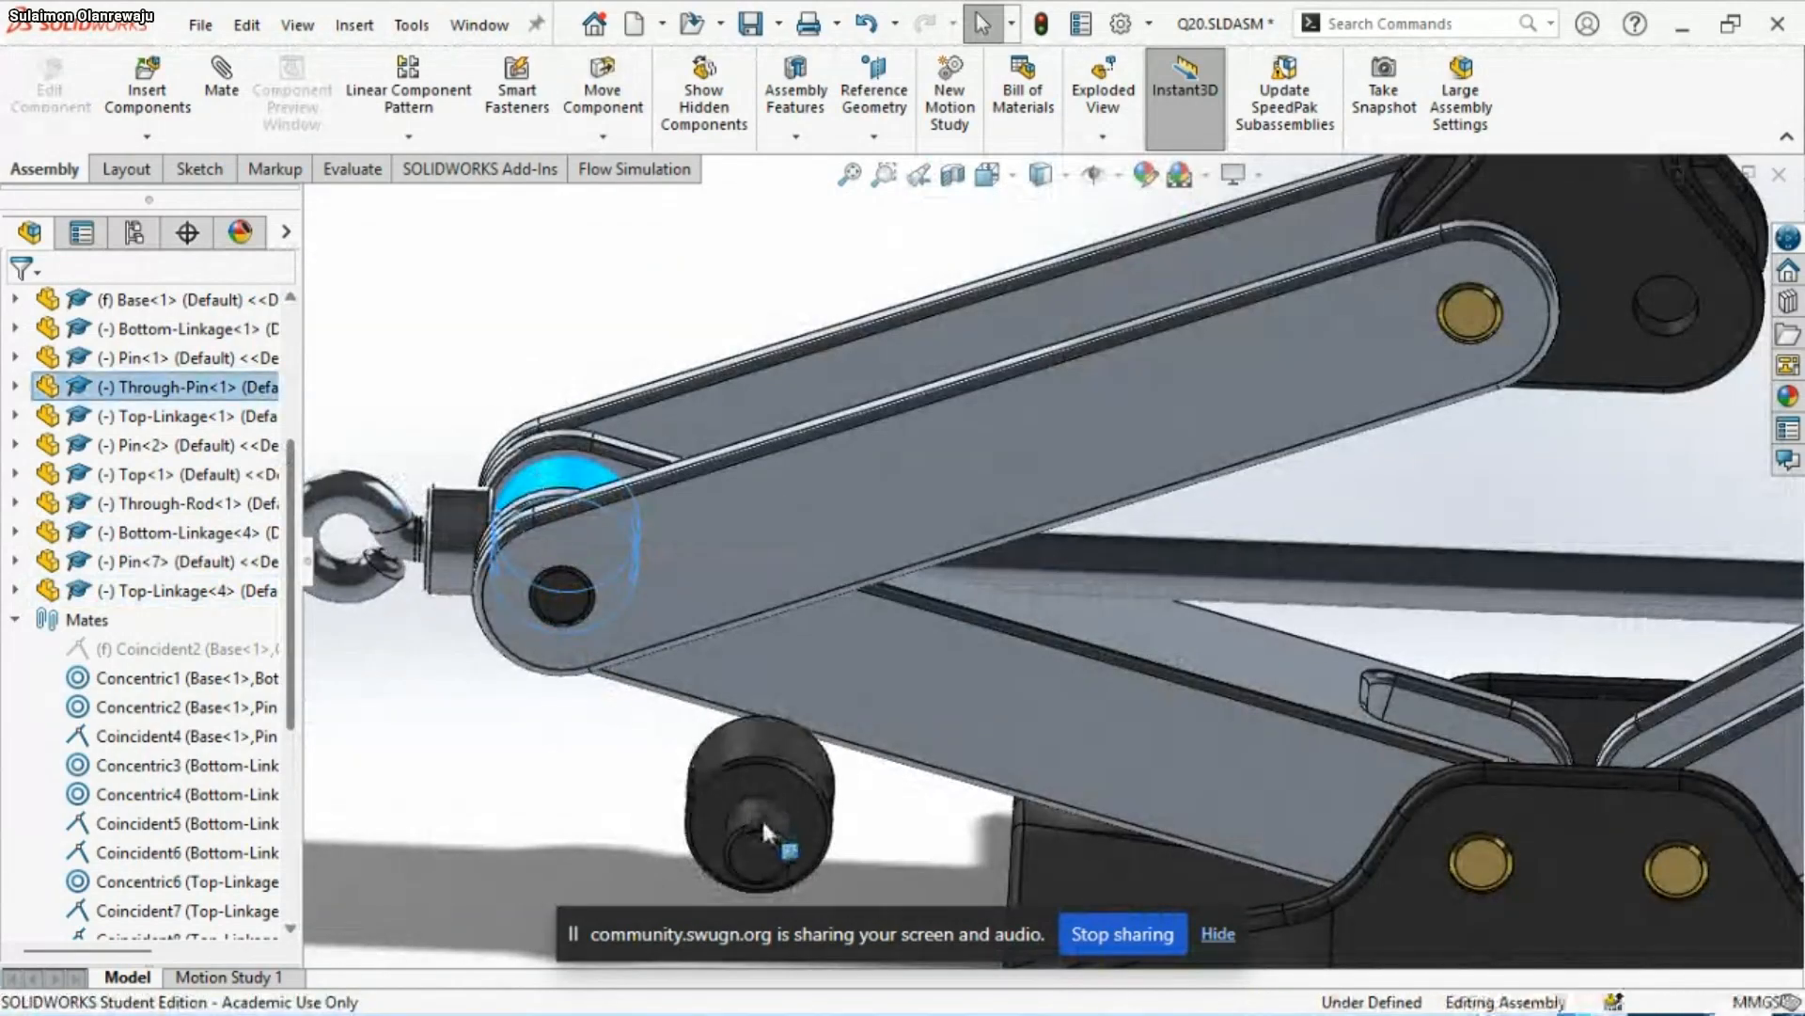
scroll(756, 782, "up", 4)
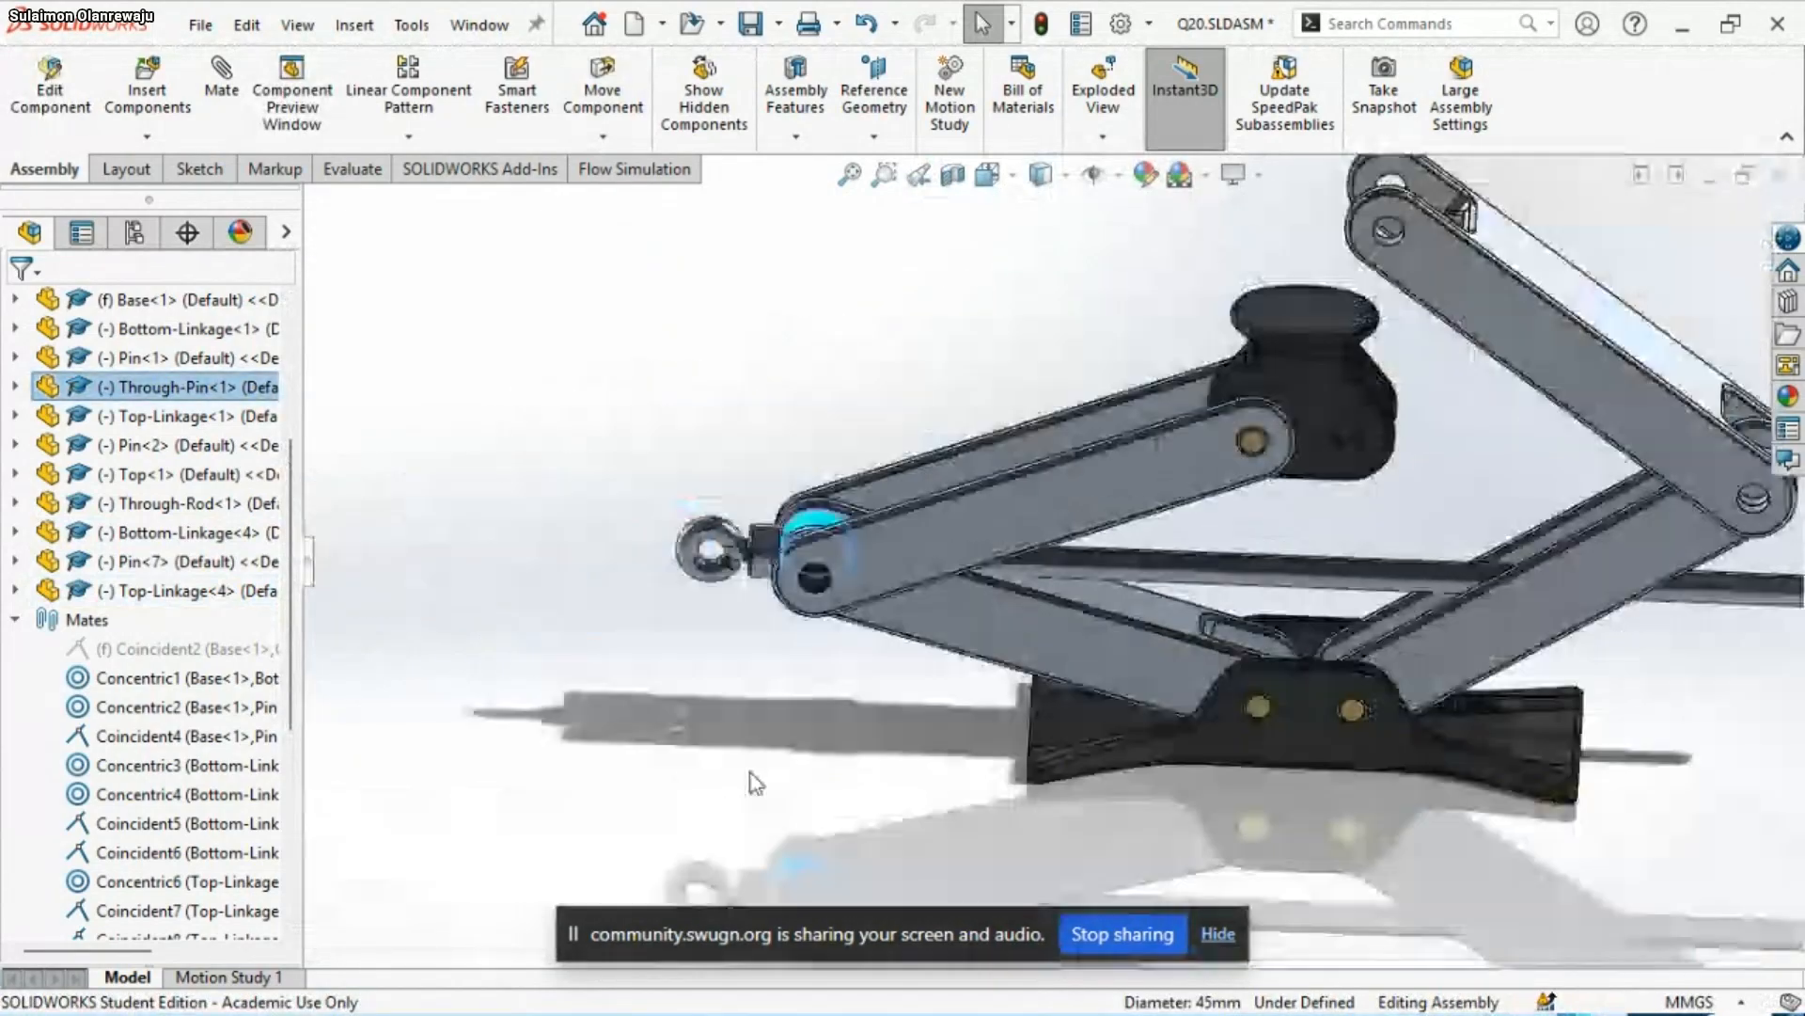
scroll(757, 782, "up", 2)
scroll(1206, 699, "up", 4)
scroll(1310, 560, "down", 4)
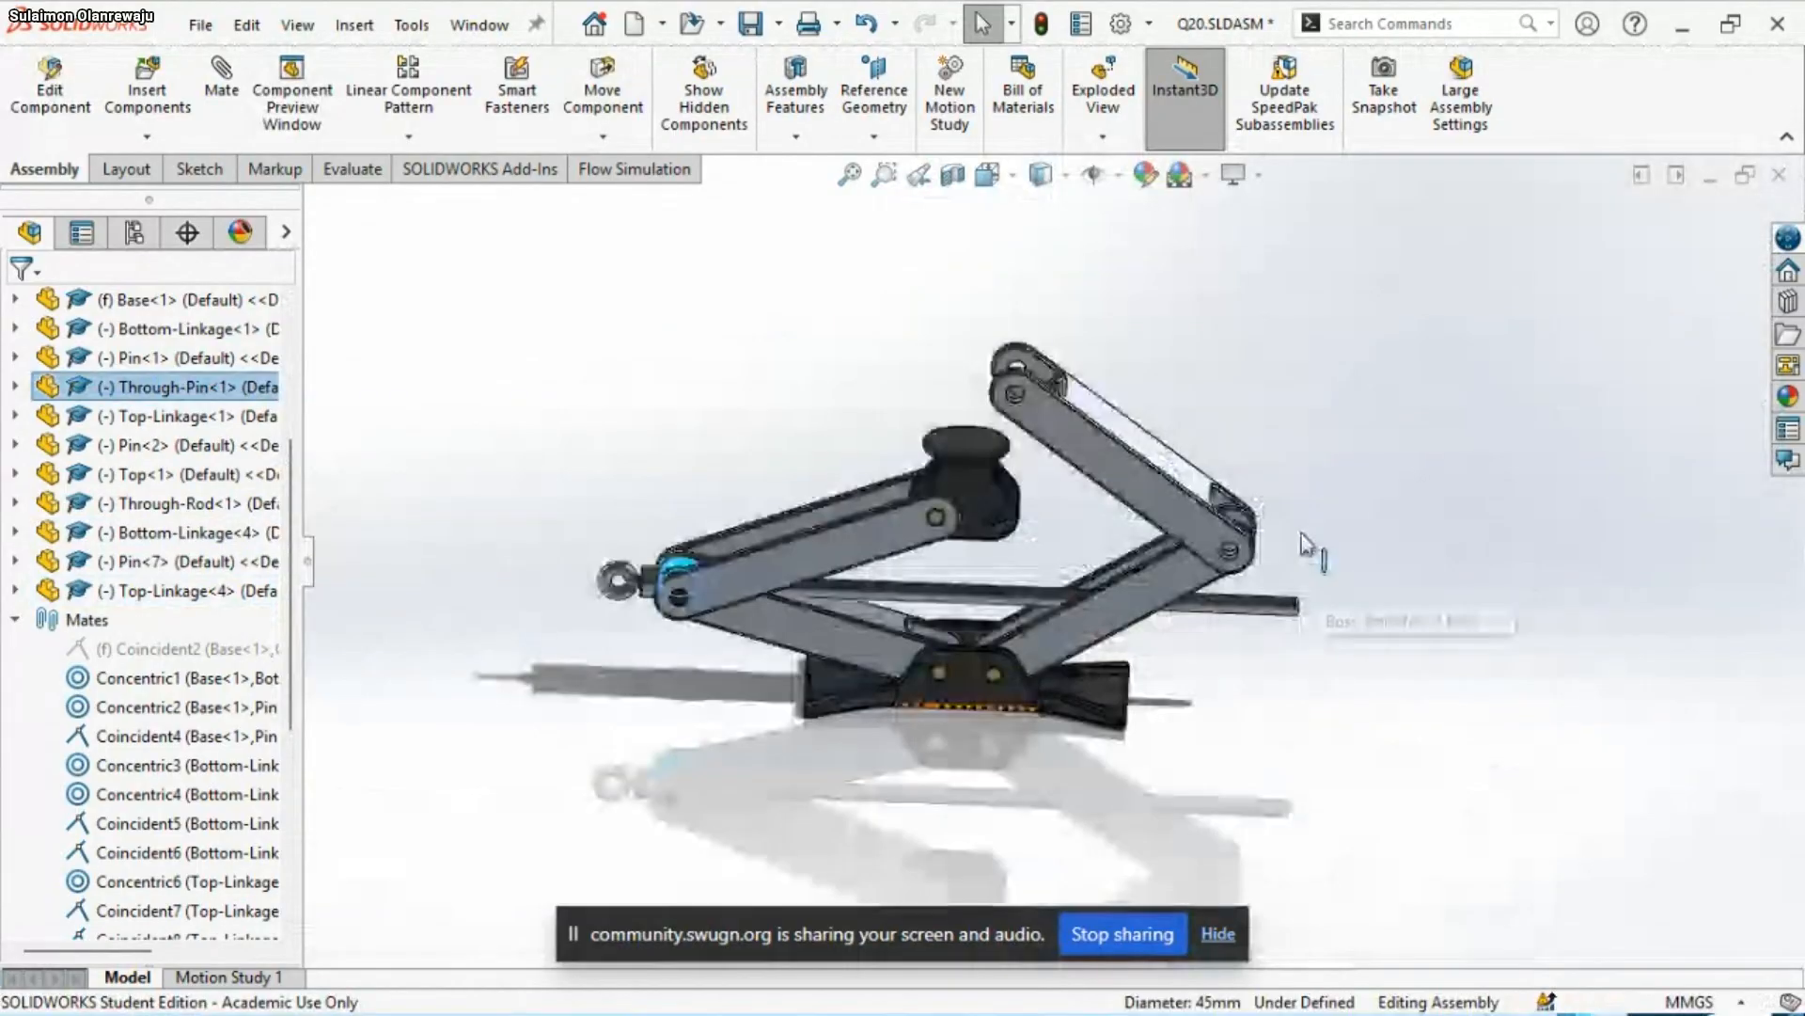
Collapse the list of mates and create a copy of Through-Pin<1> in front of the original linkage joint
middle_click_drag(997, 649, 1006, 767)
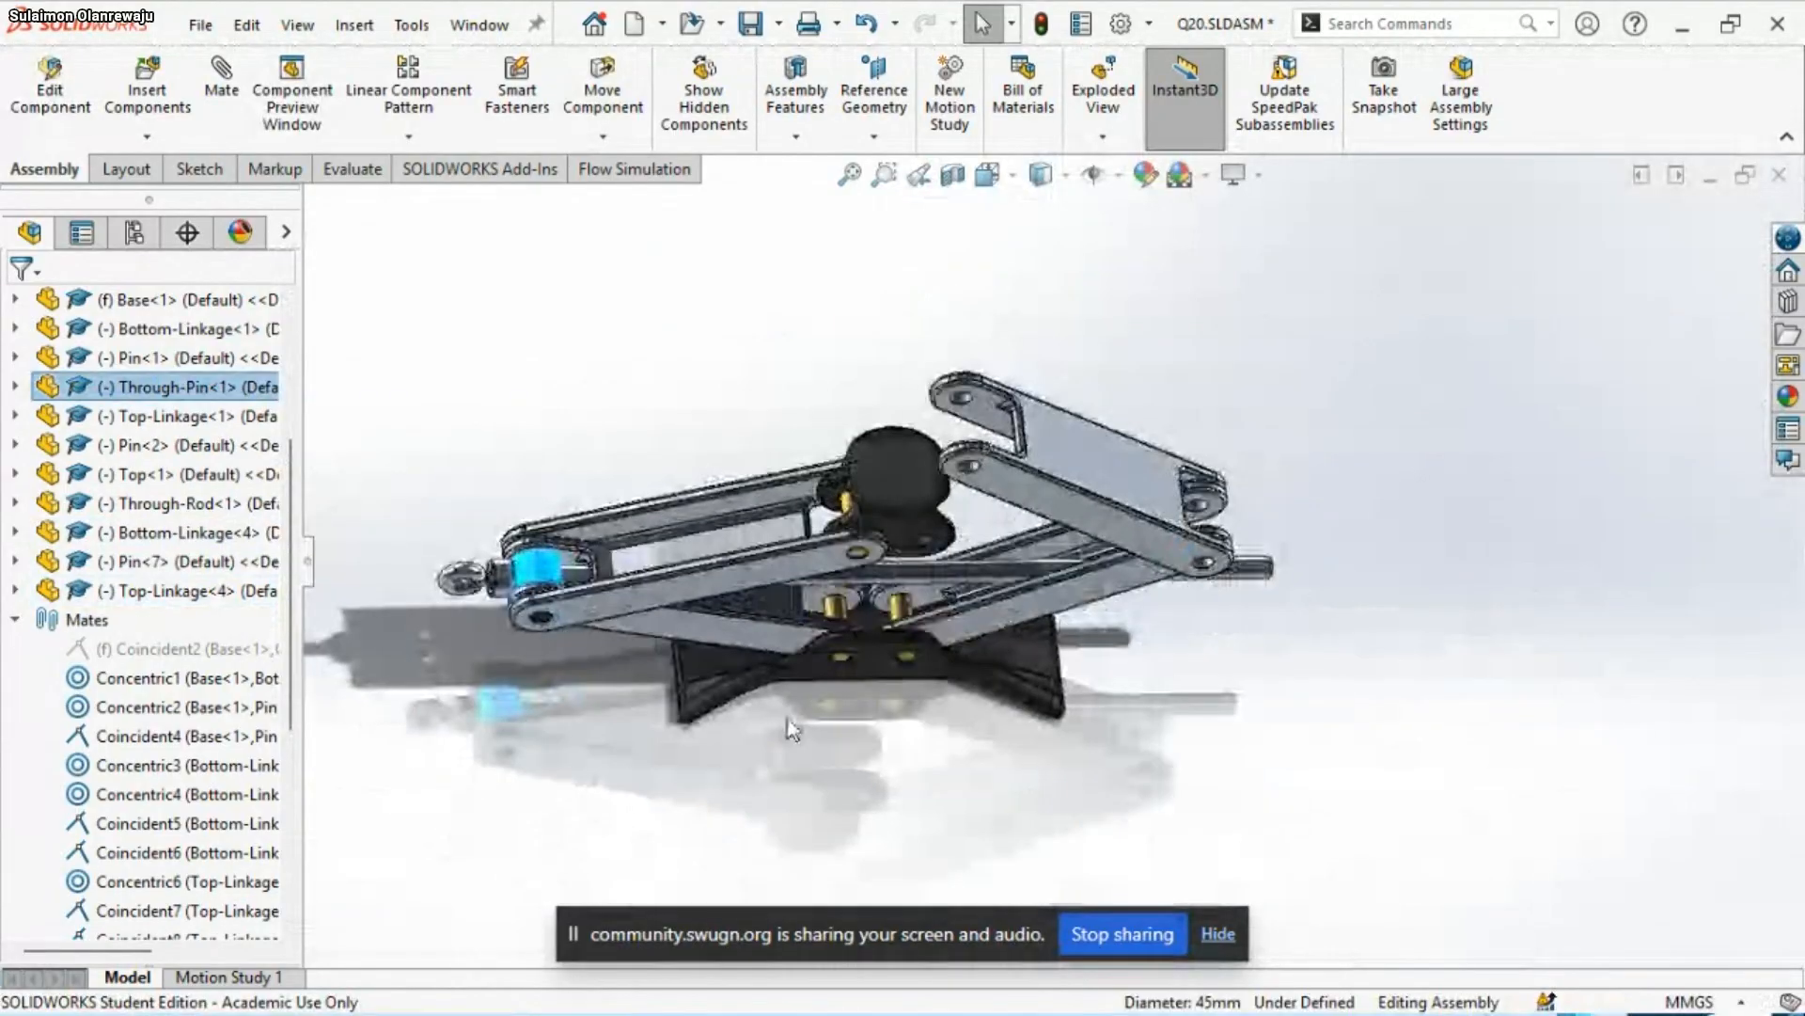
left_click(14, 621)
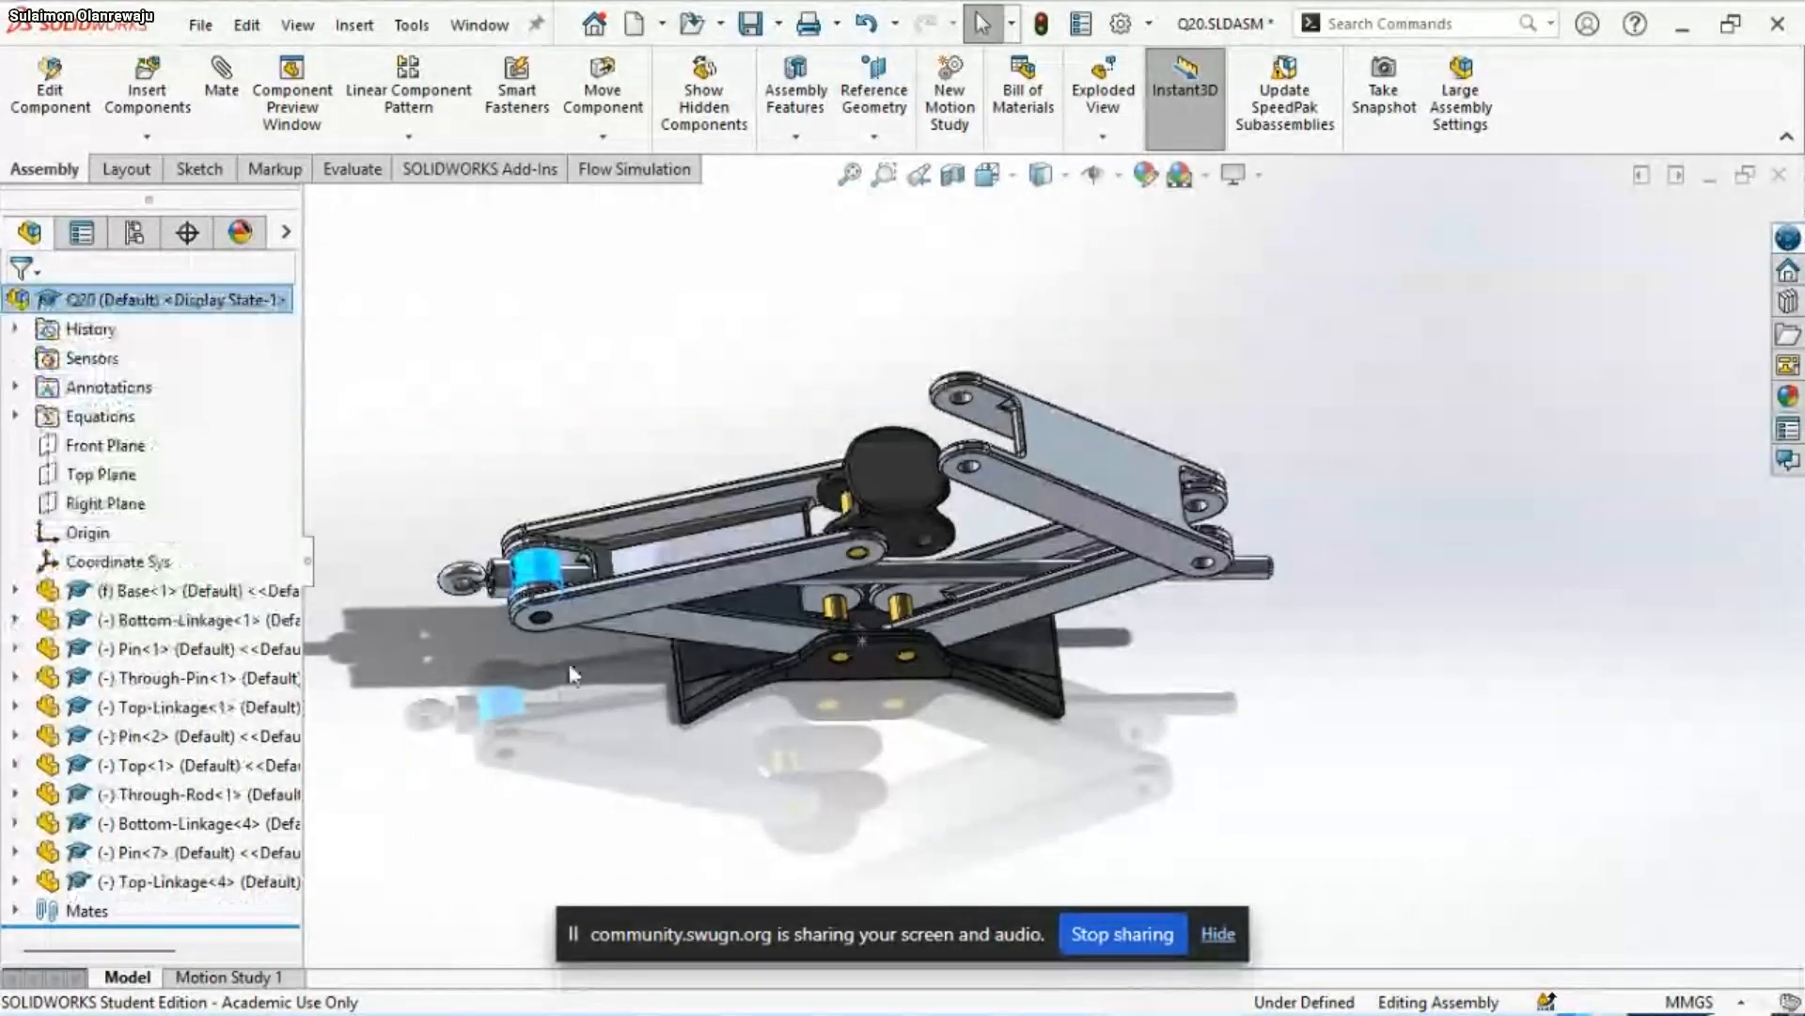
left_click(533, 555)
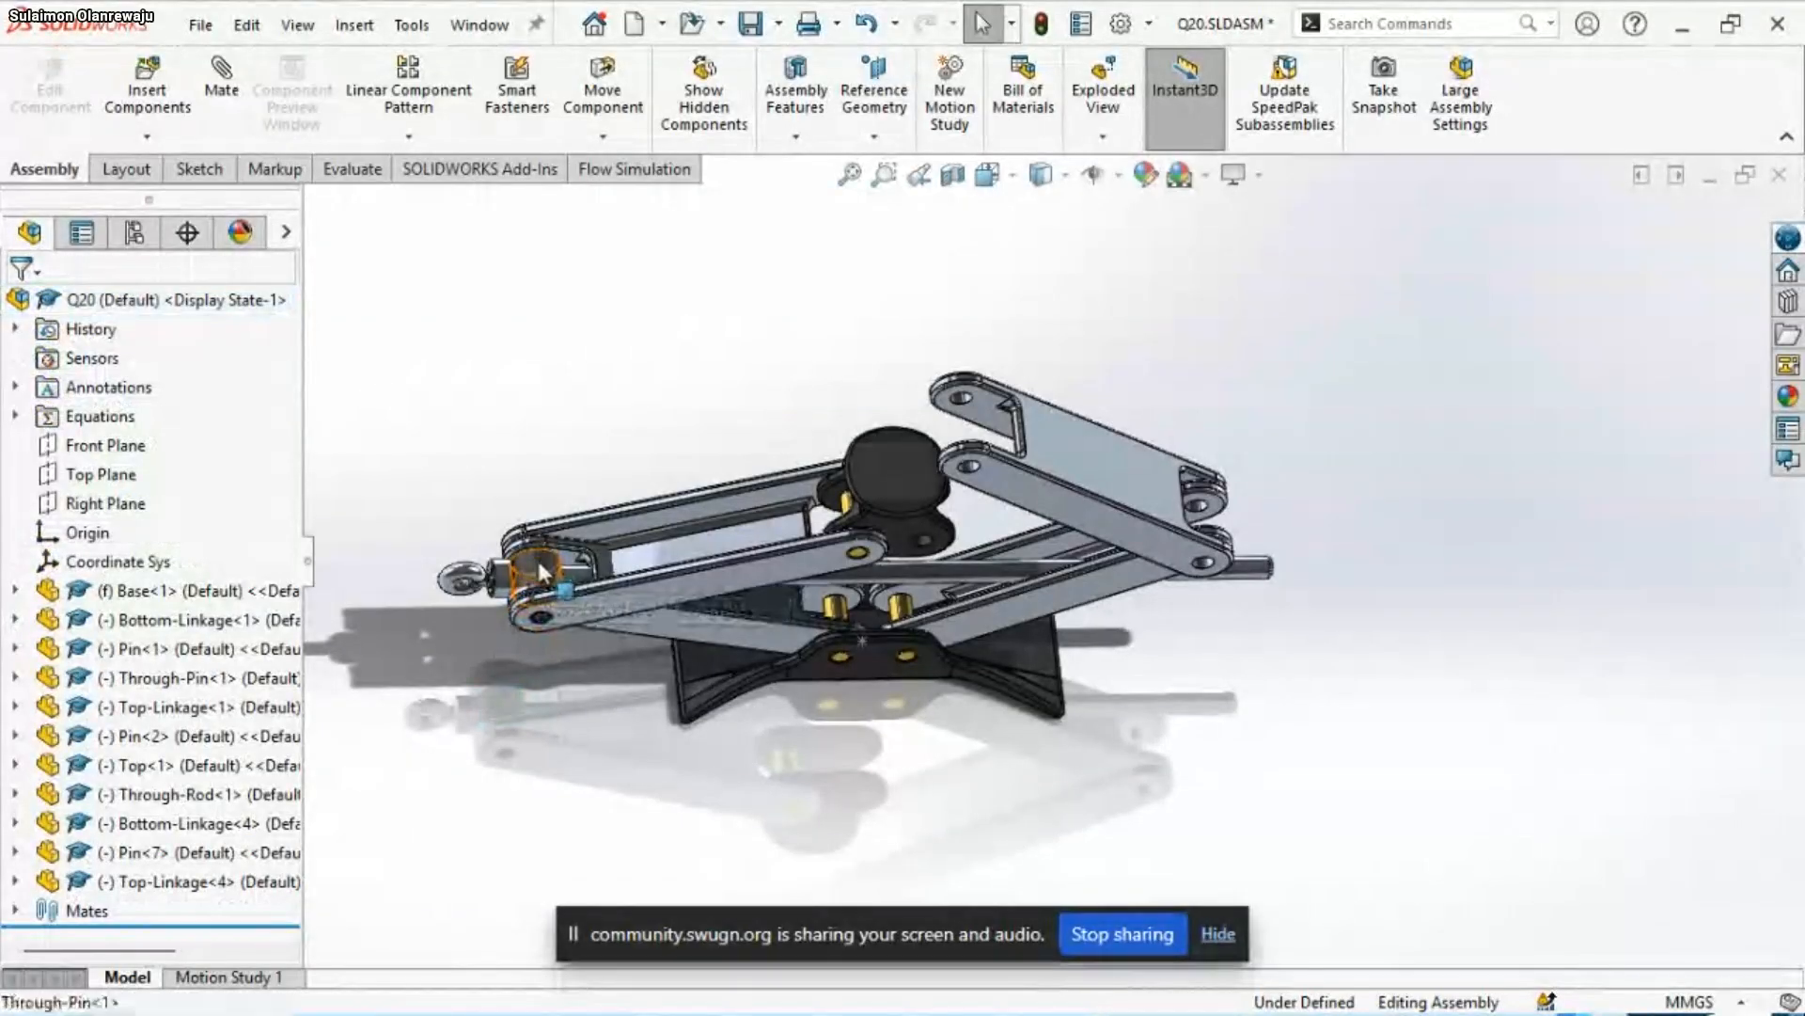
left_click_drag(580, 687, 589, 747, "ctrl")
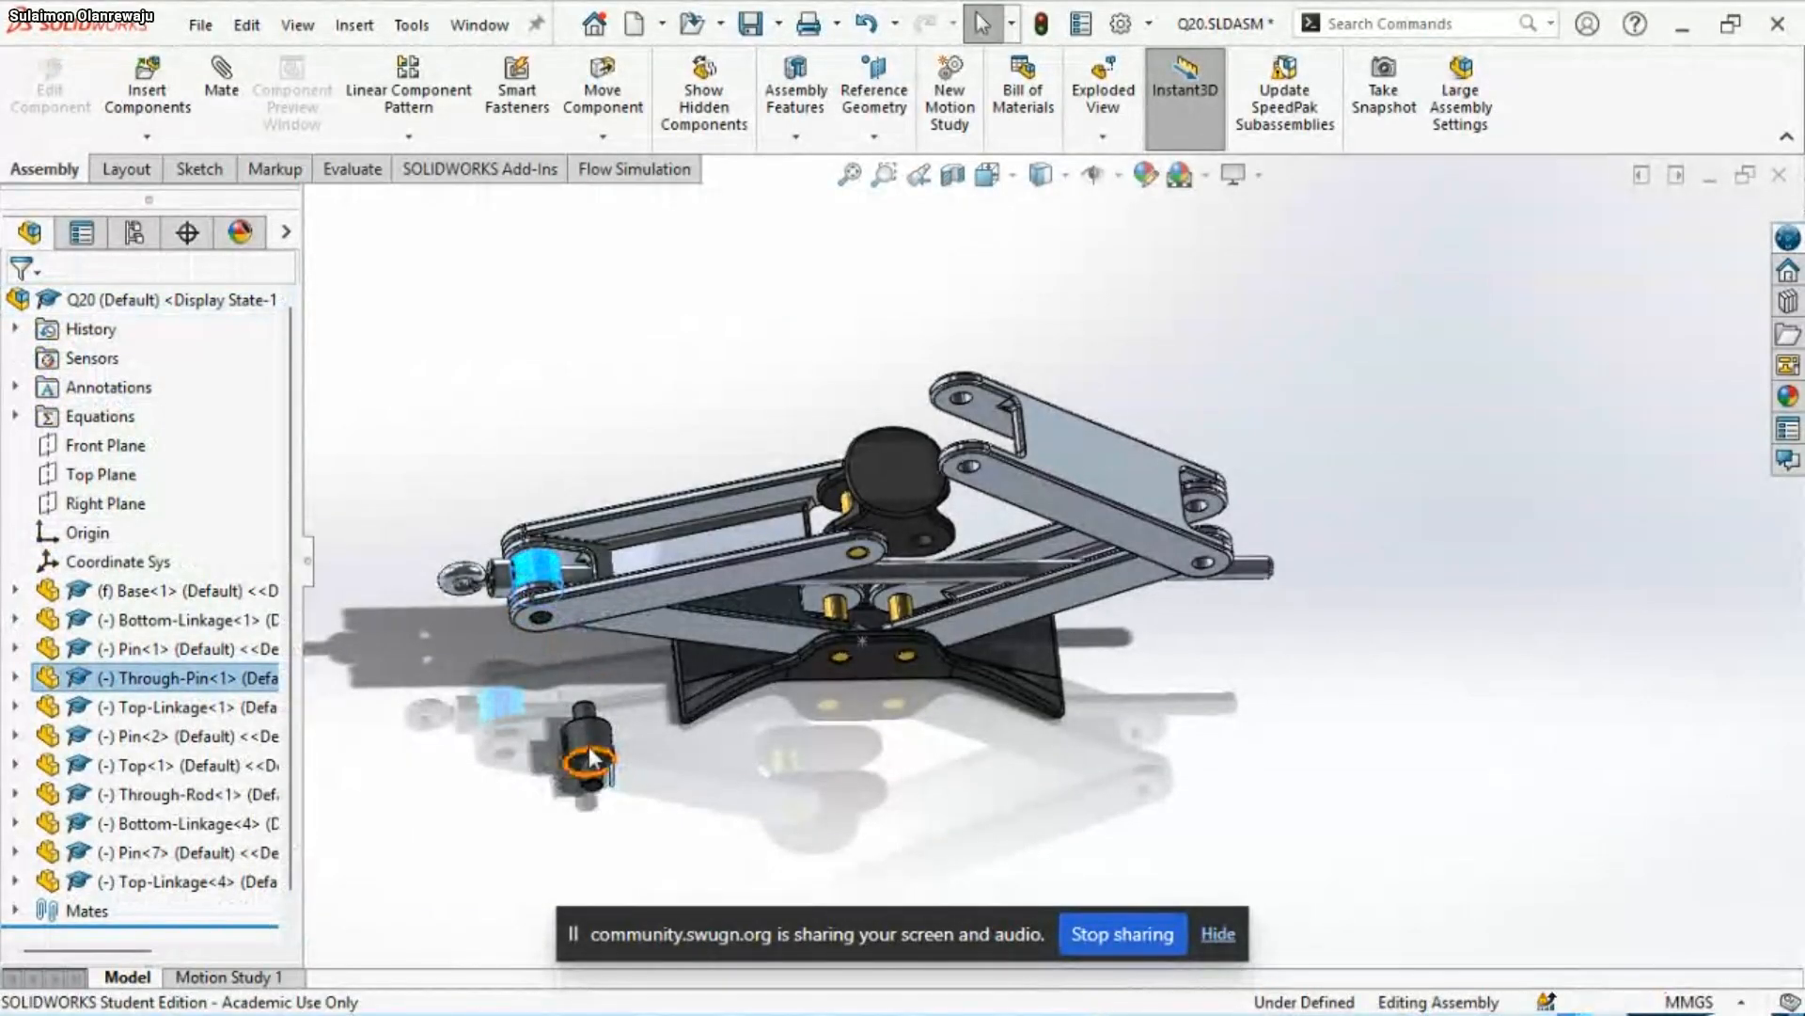
Mate the copied Through-Pin's cylindrical face concentric with the hole at the Top-Linkage copy's lower end
left_click(587, 750)
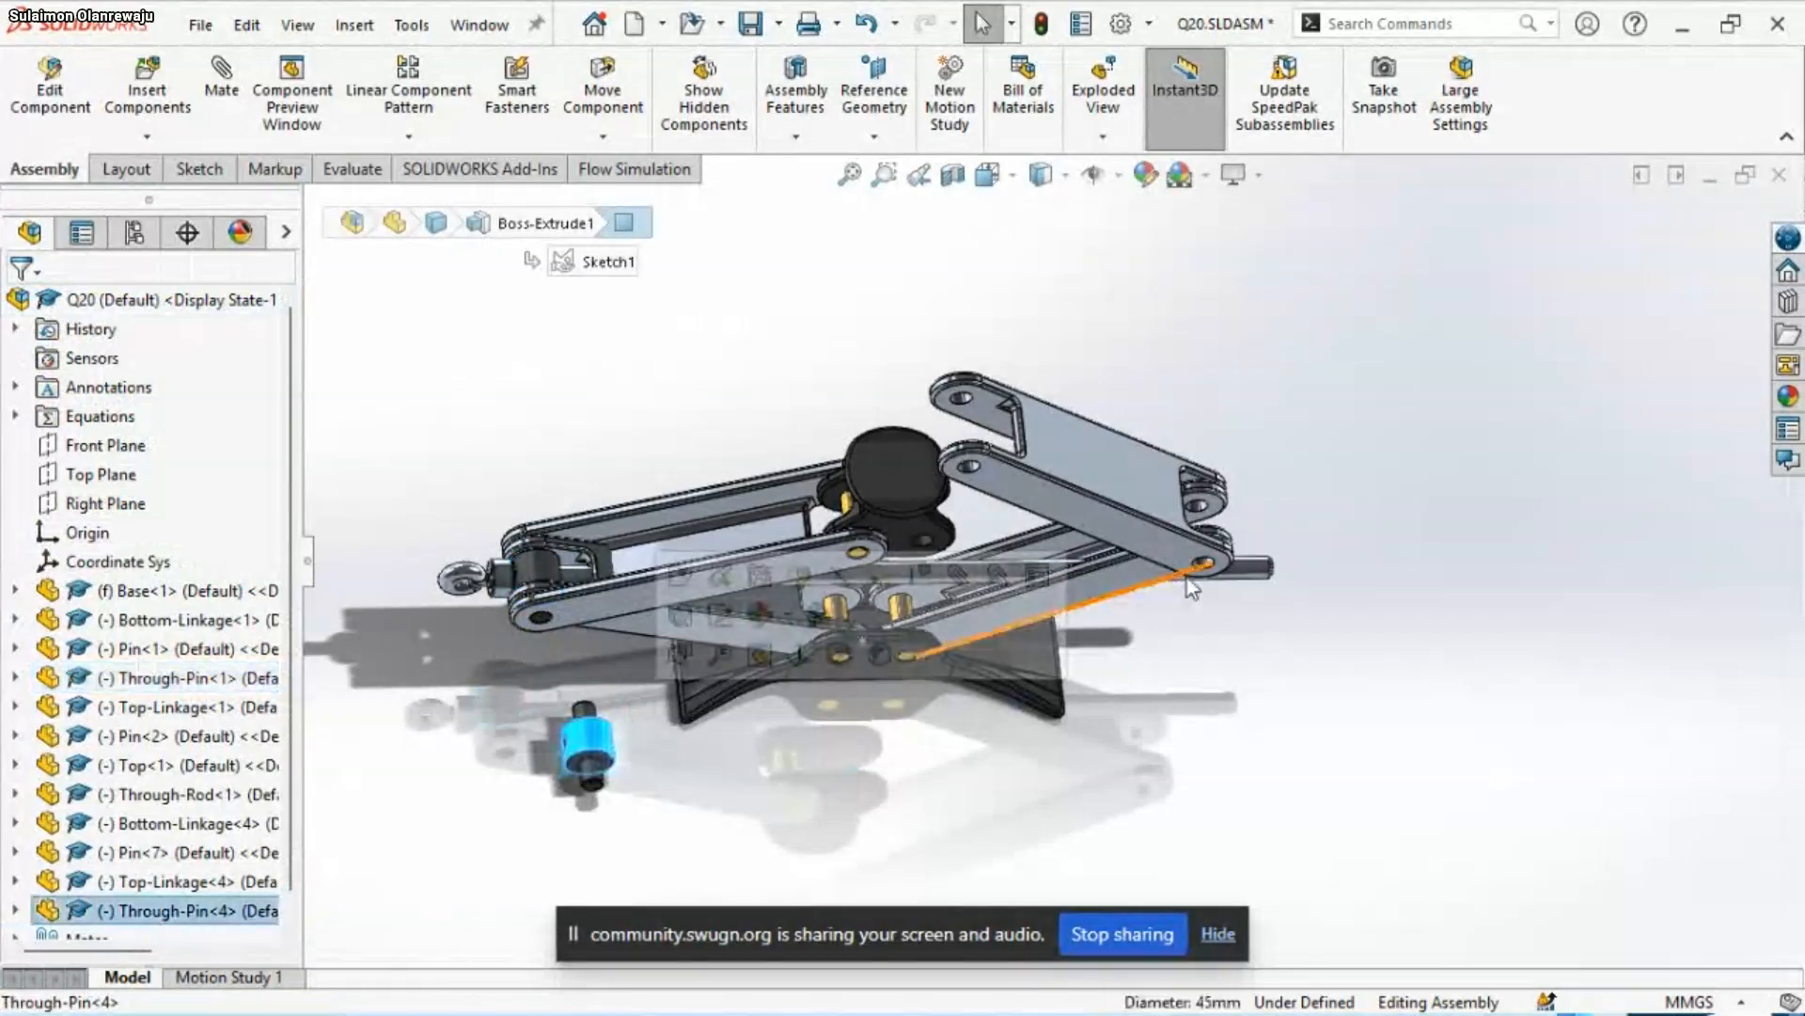
scroll(1329, 554, "down", 5)
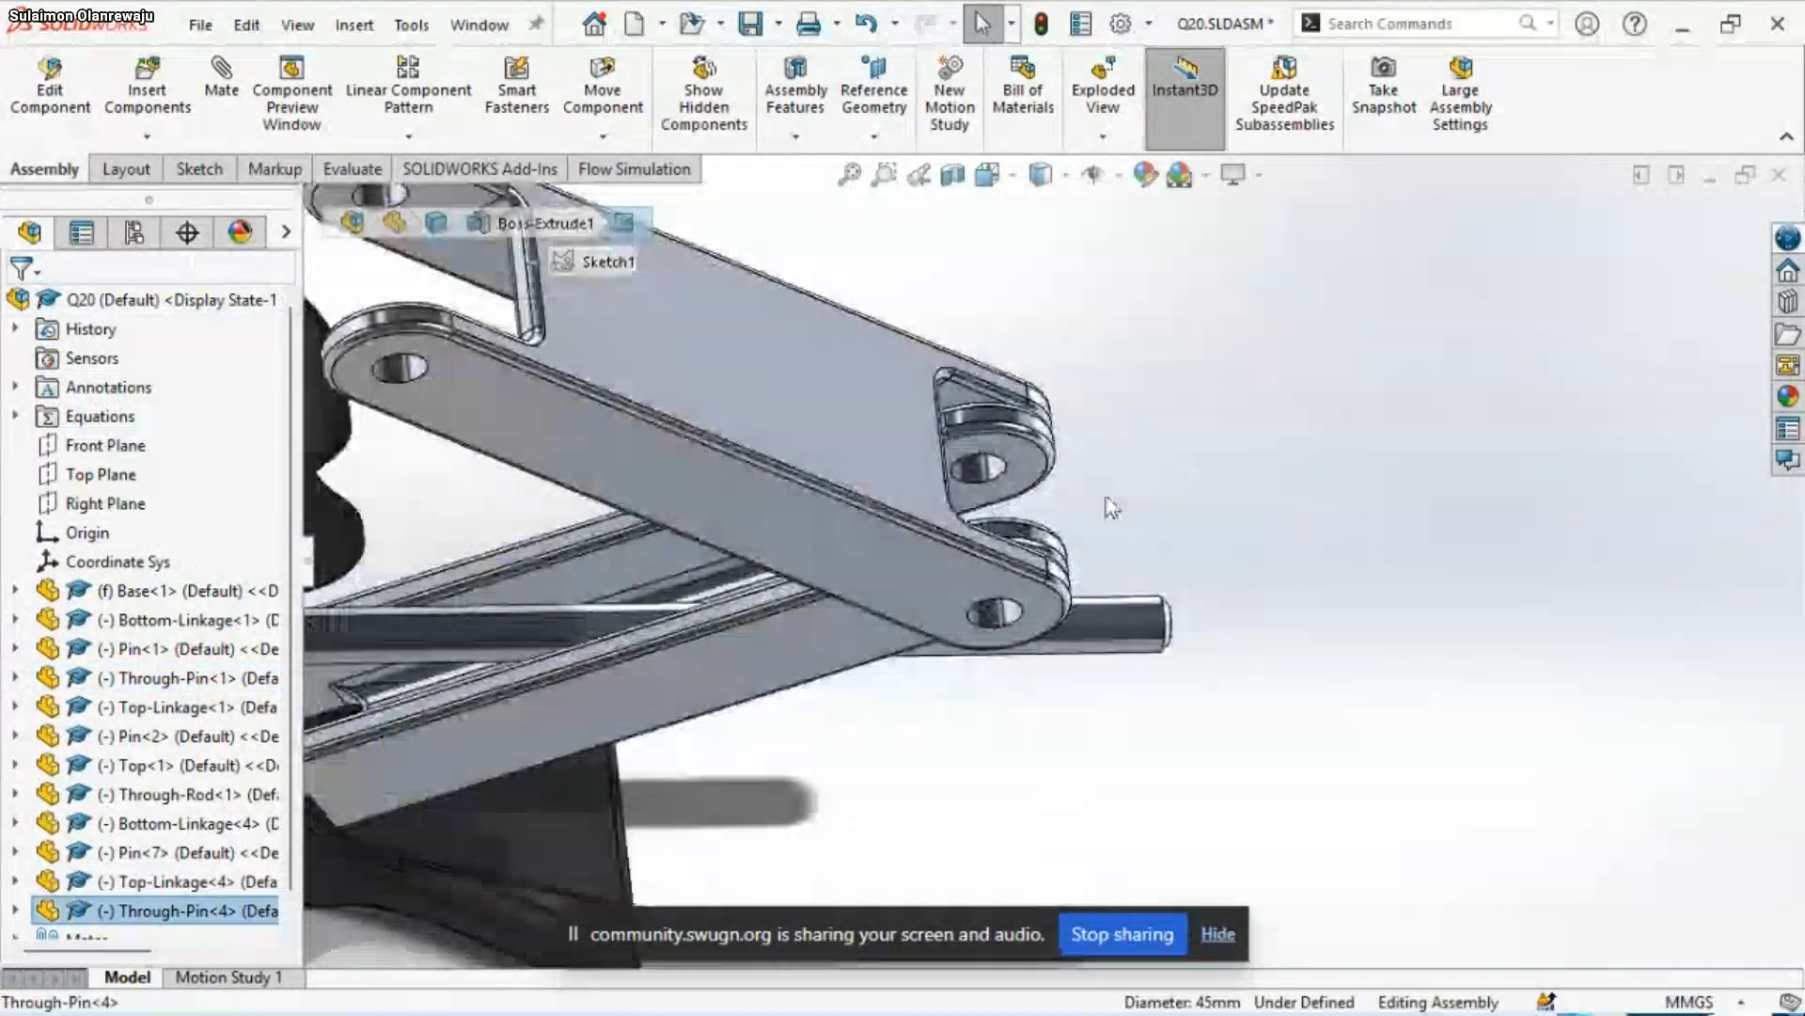
left_click(996, 612, "ctrl")
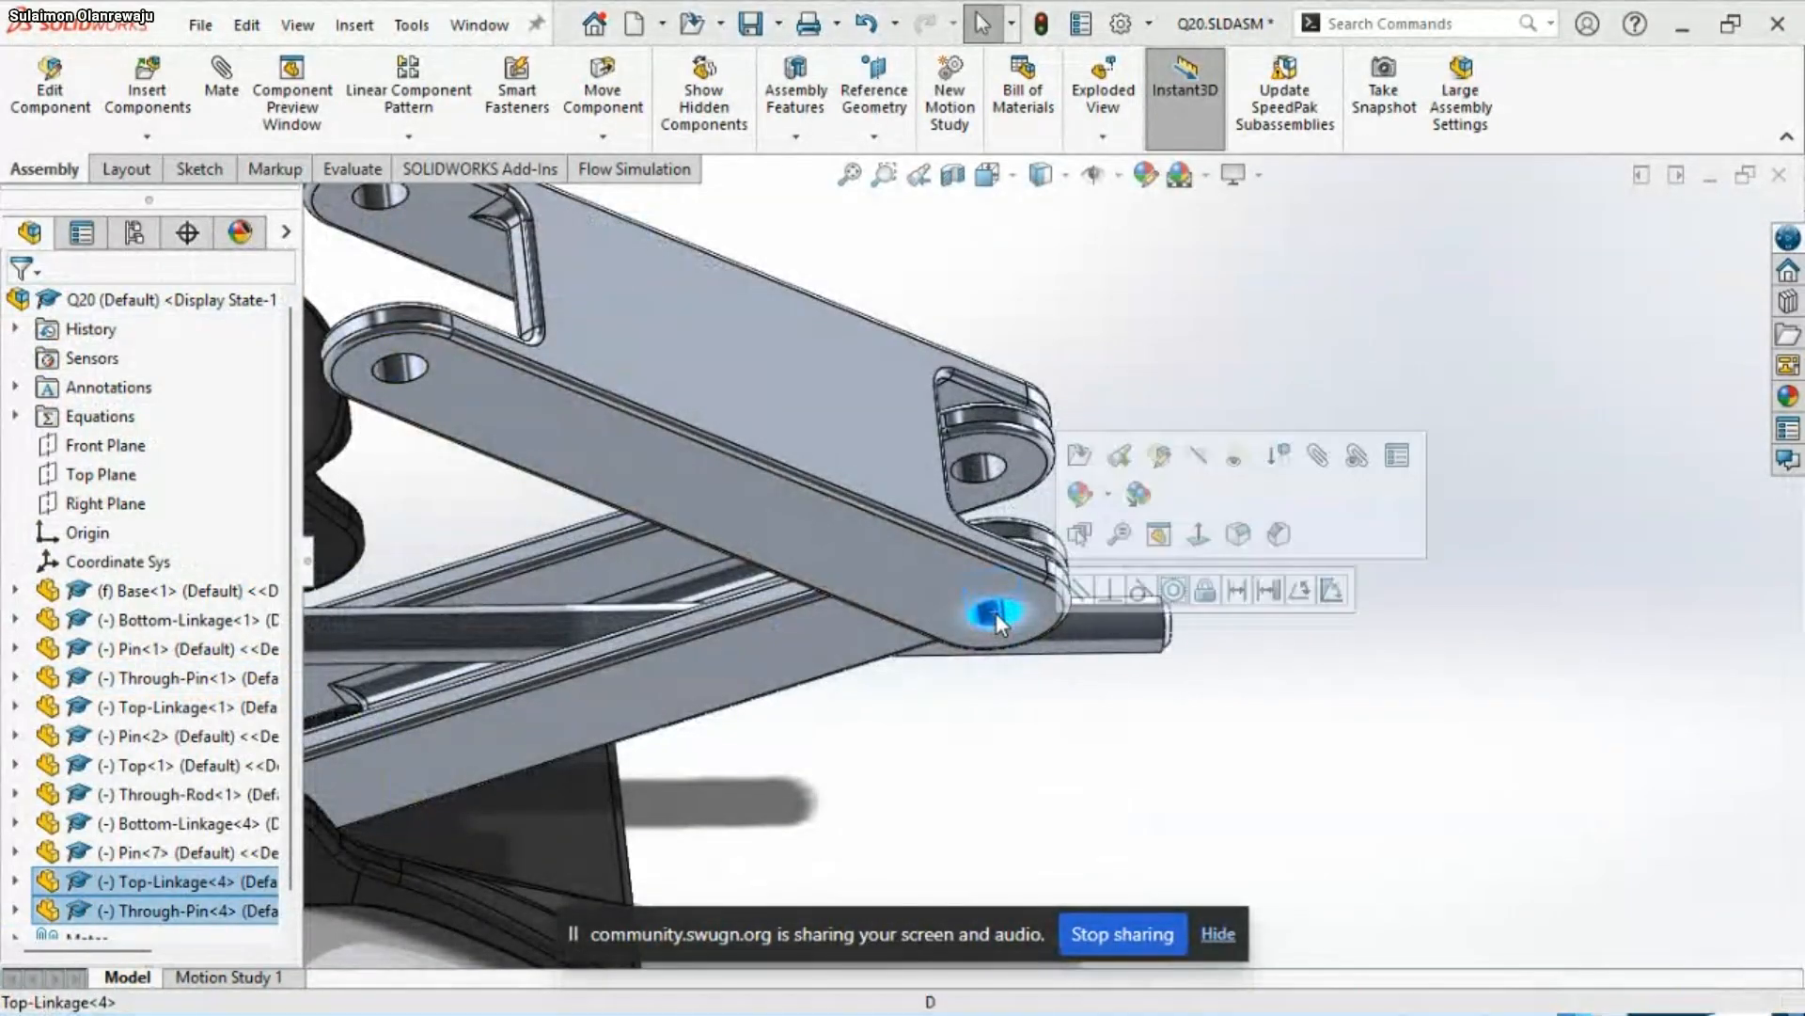
left_click(1174, 591)
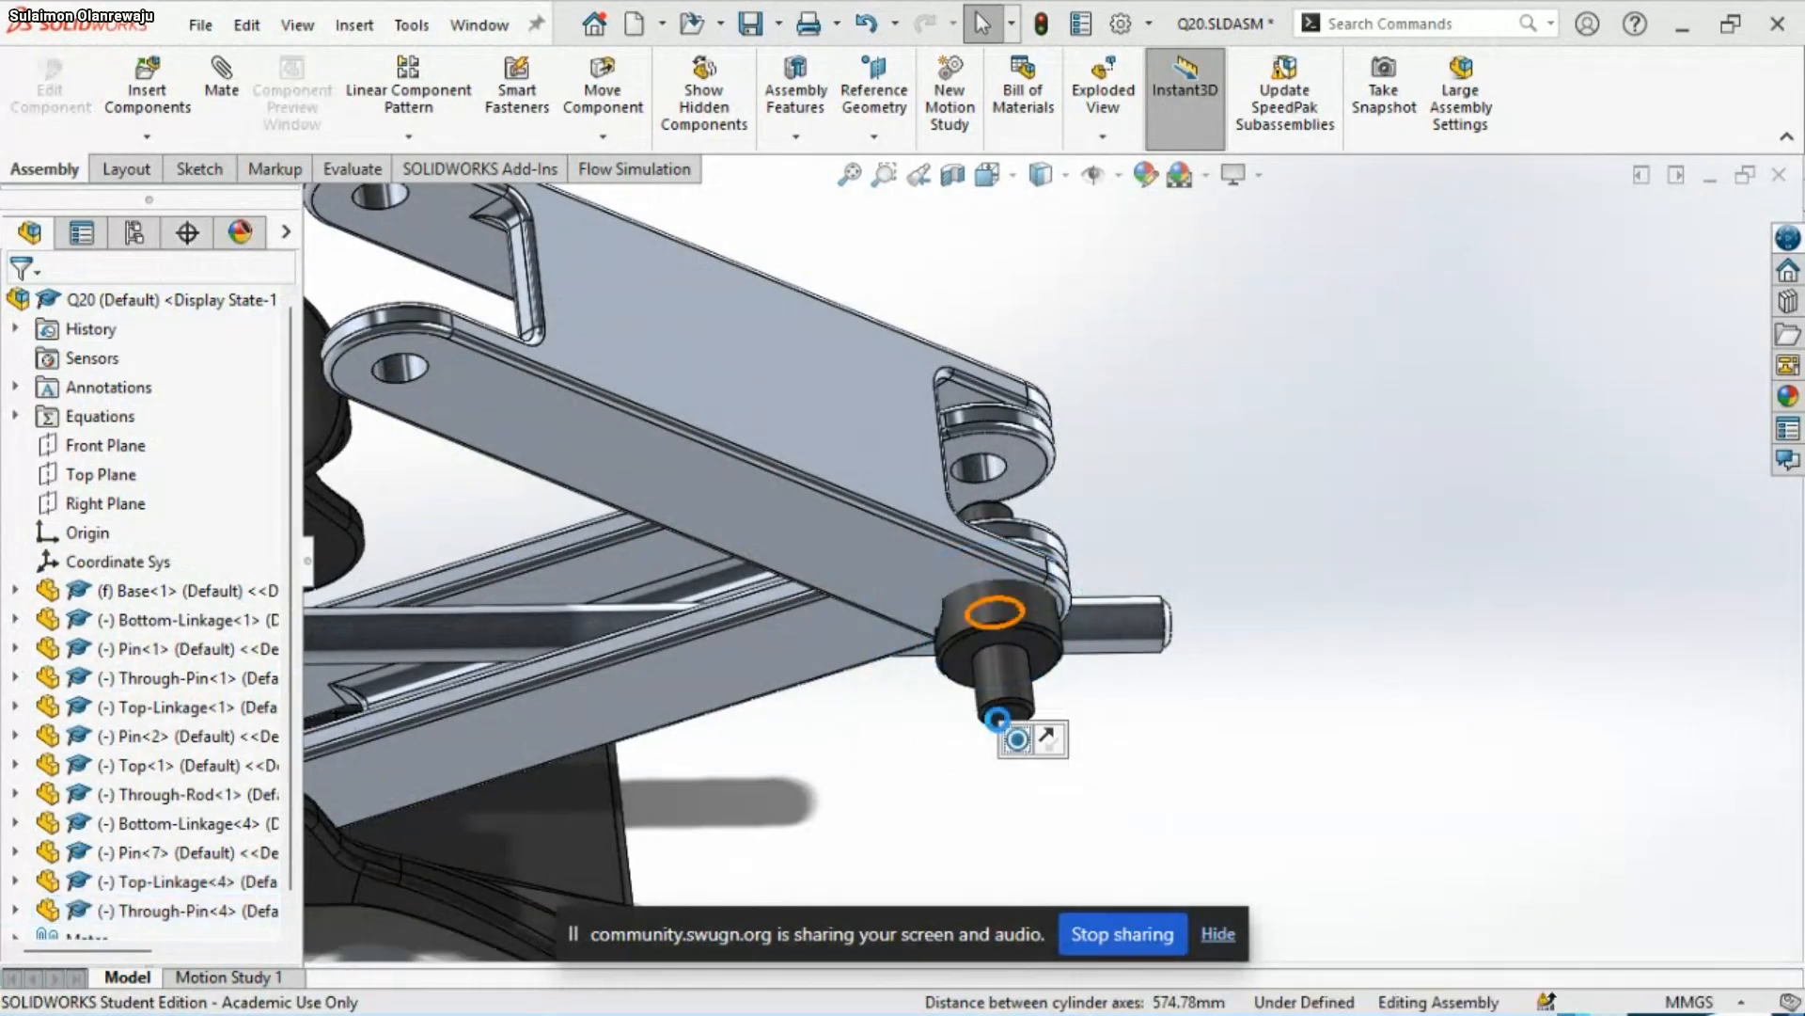
Mate the flat shoulder face of the Through-Pin copy's wide body coincident with the Bottom-Linkage copy's inner side face at the shared joint
scroll(1035, 731, "down", 3)
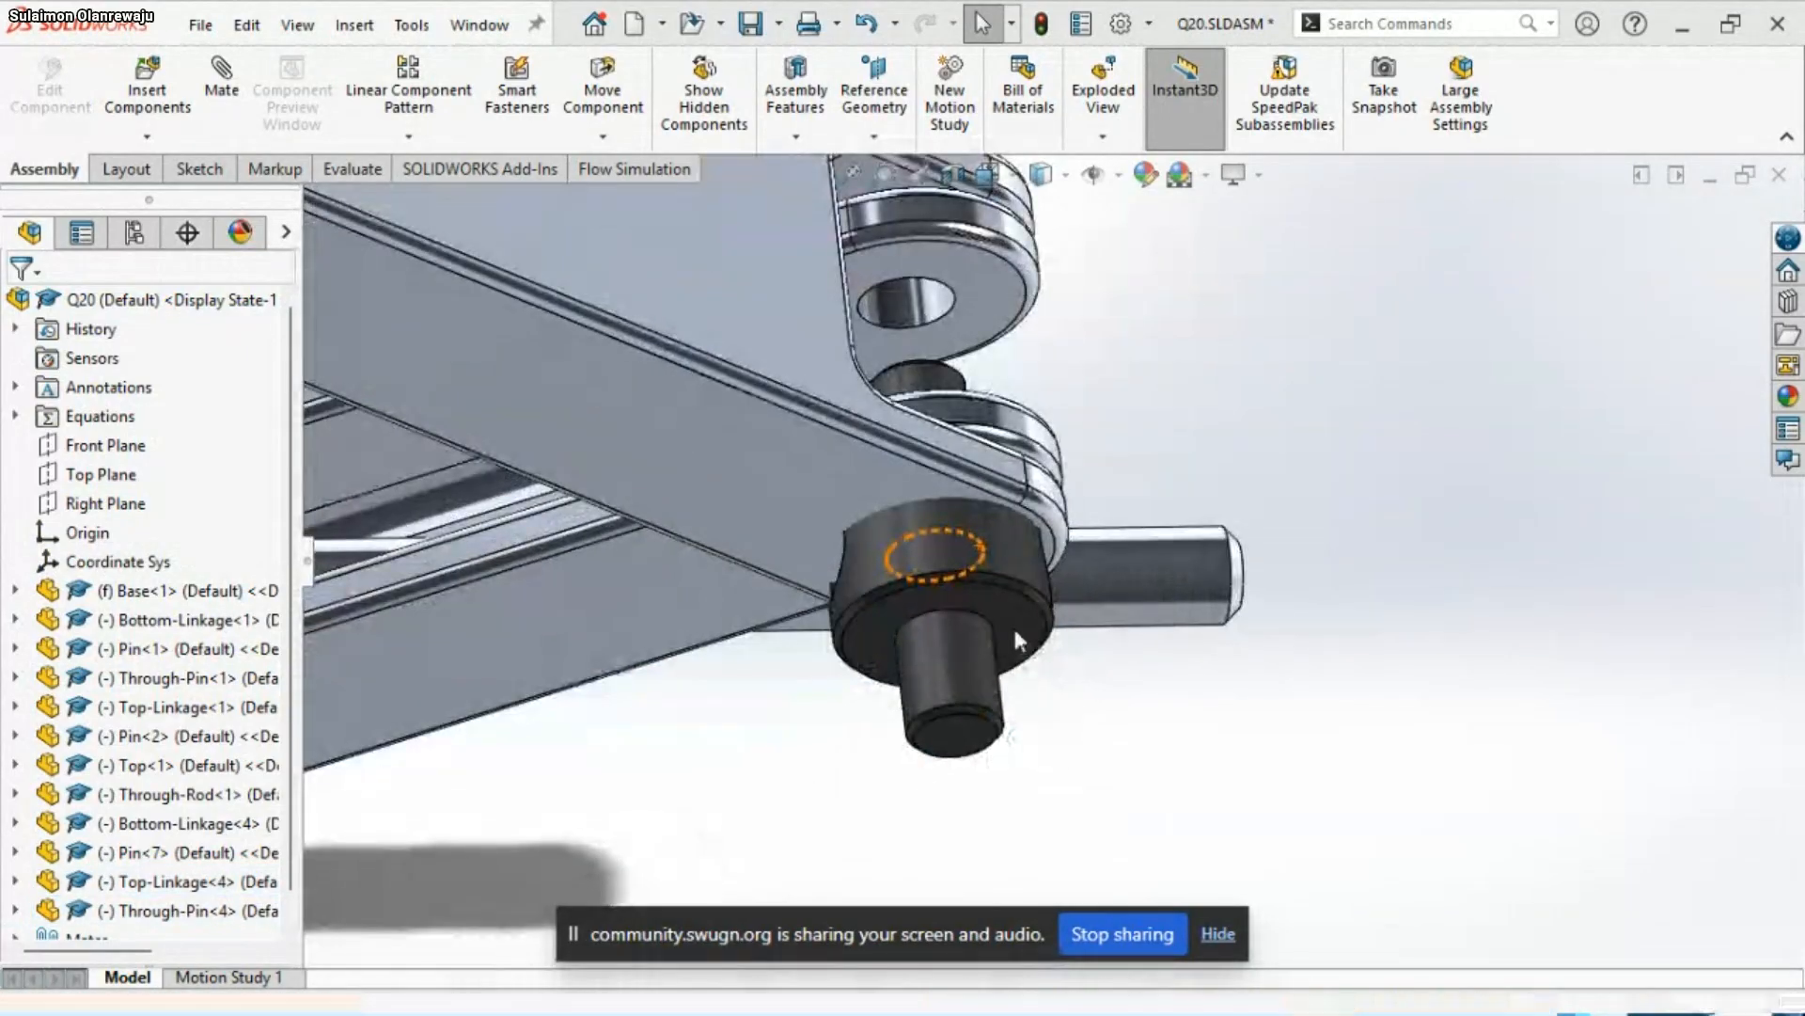
left_click(1020, 662)
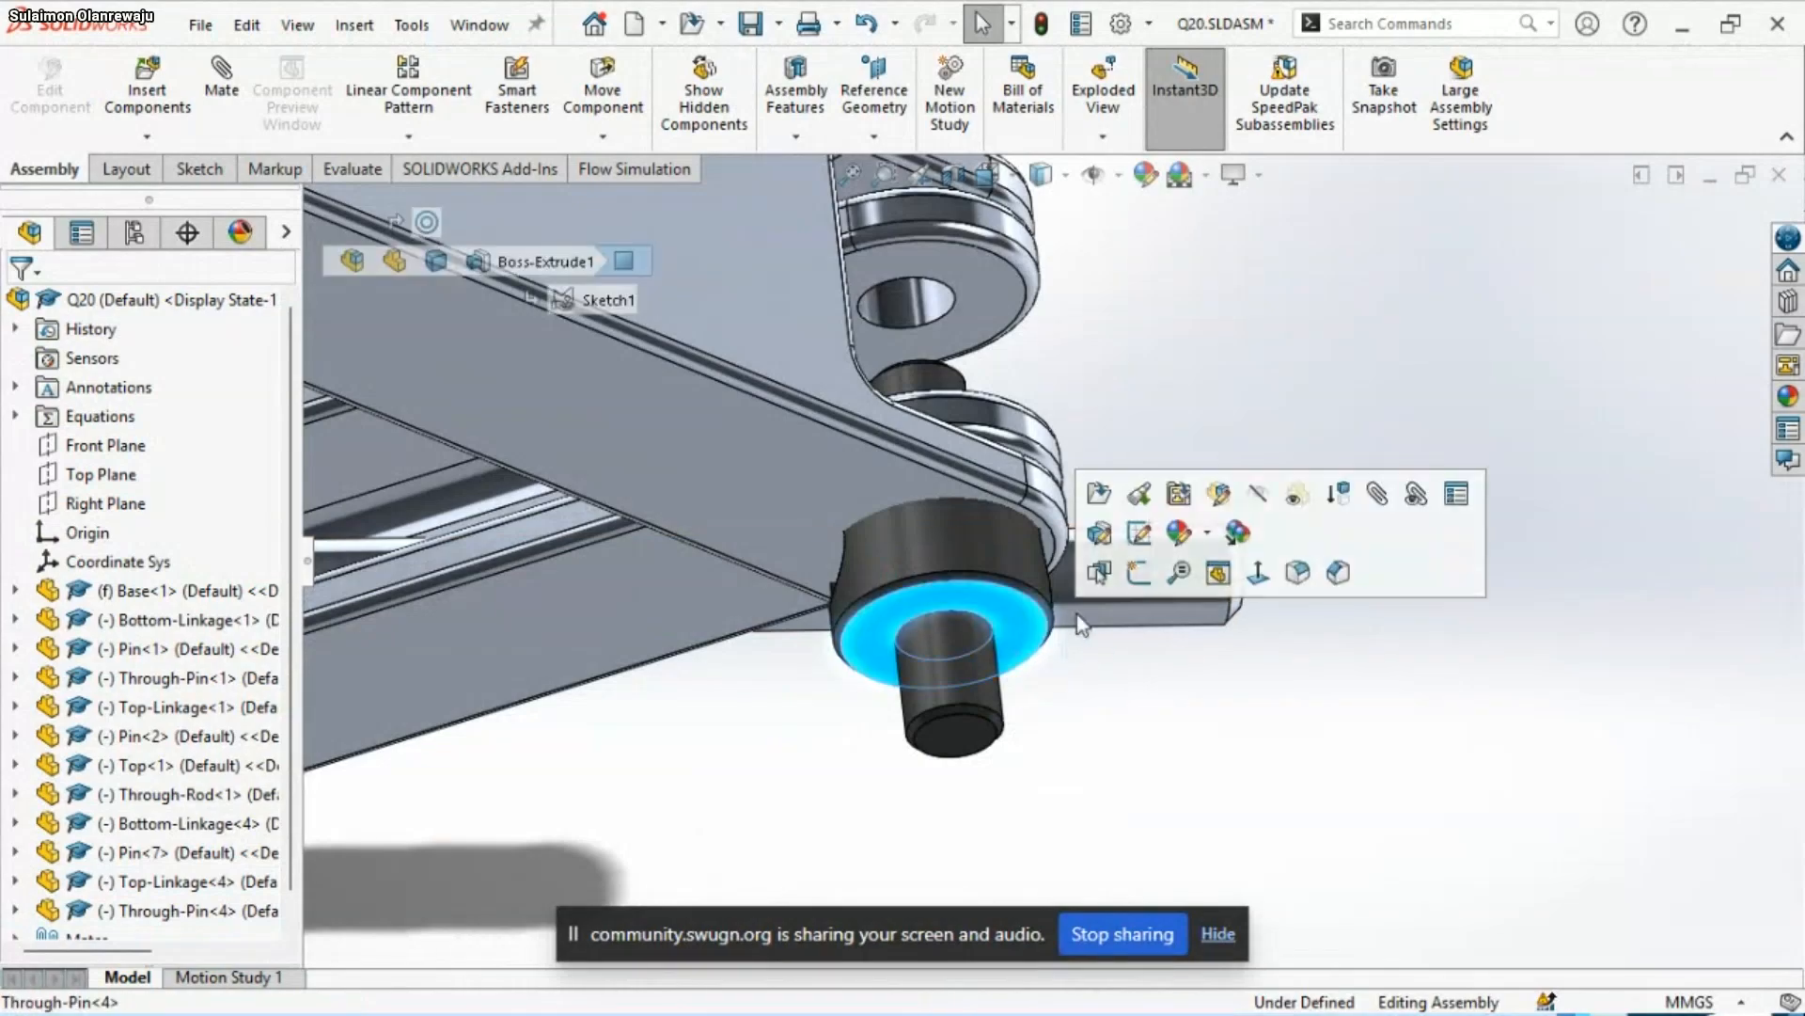
scroll(1086, 367, "up", 2)
mouse_move(1055, 453)
middle_mouse_down()
mouse_move(1072, 657)
mouse_move(1025, 437)
middle_mouse_up()
left_click(1020, 432, "ctrl")
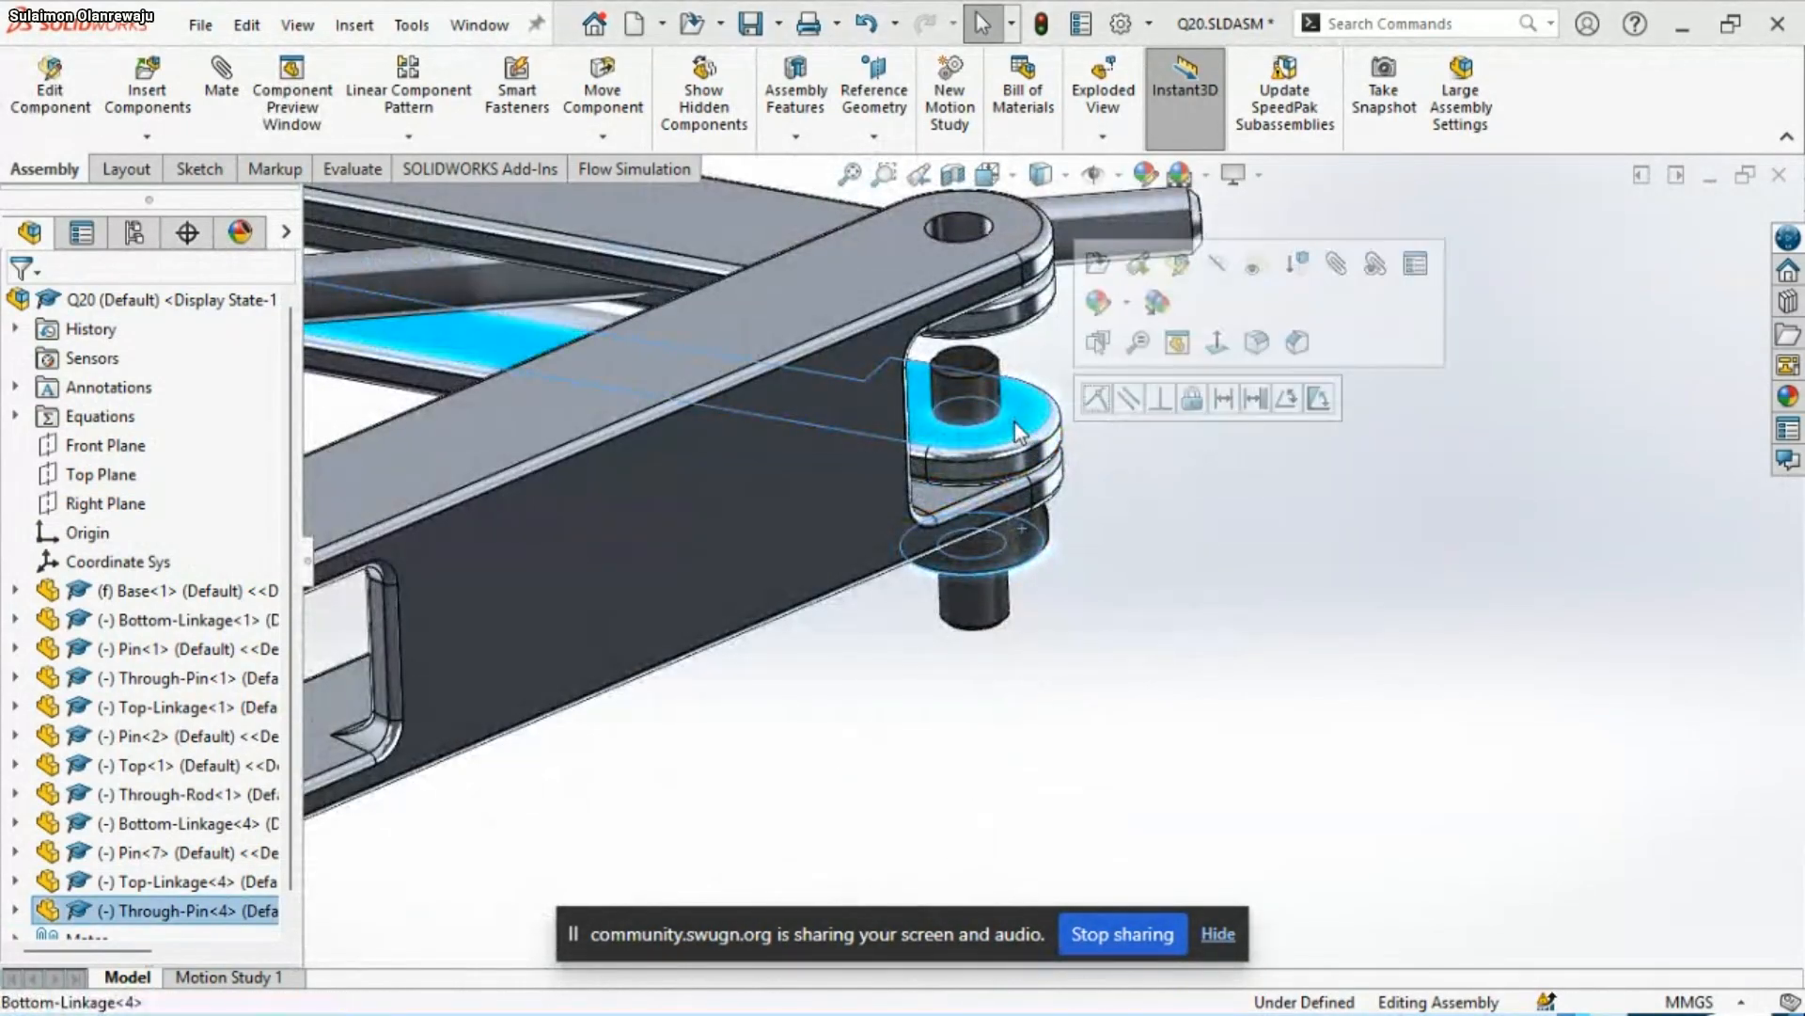
left_click(1095, 400)
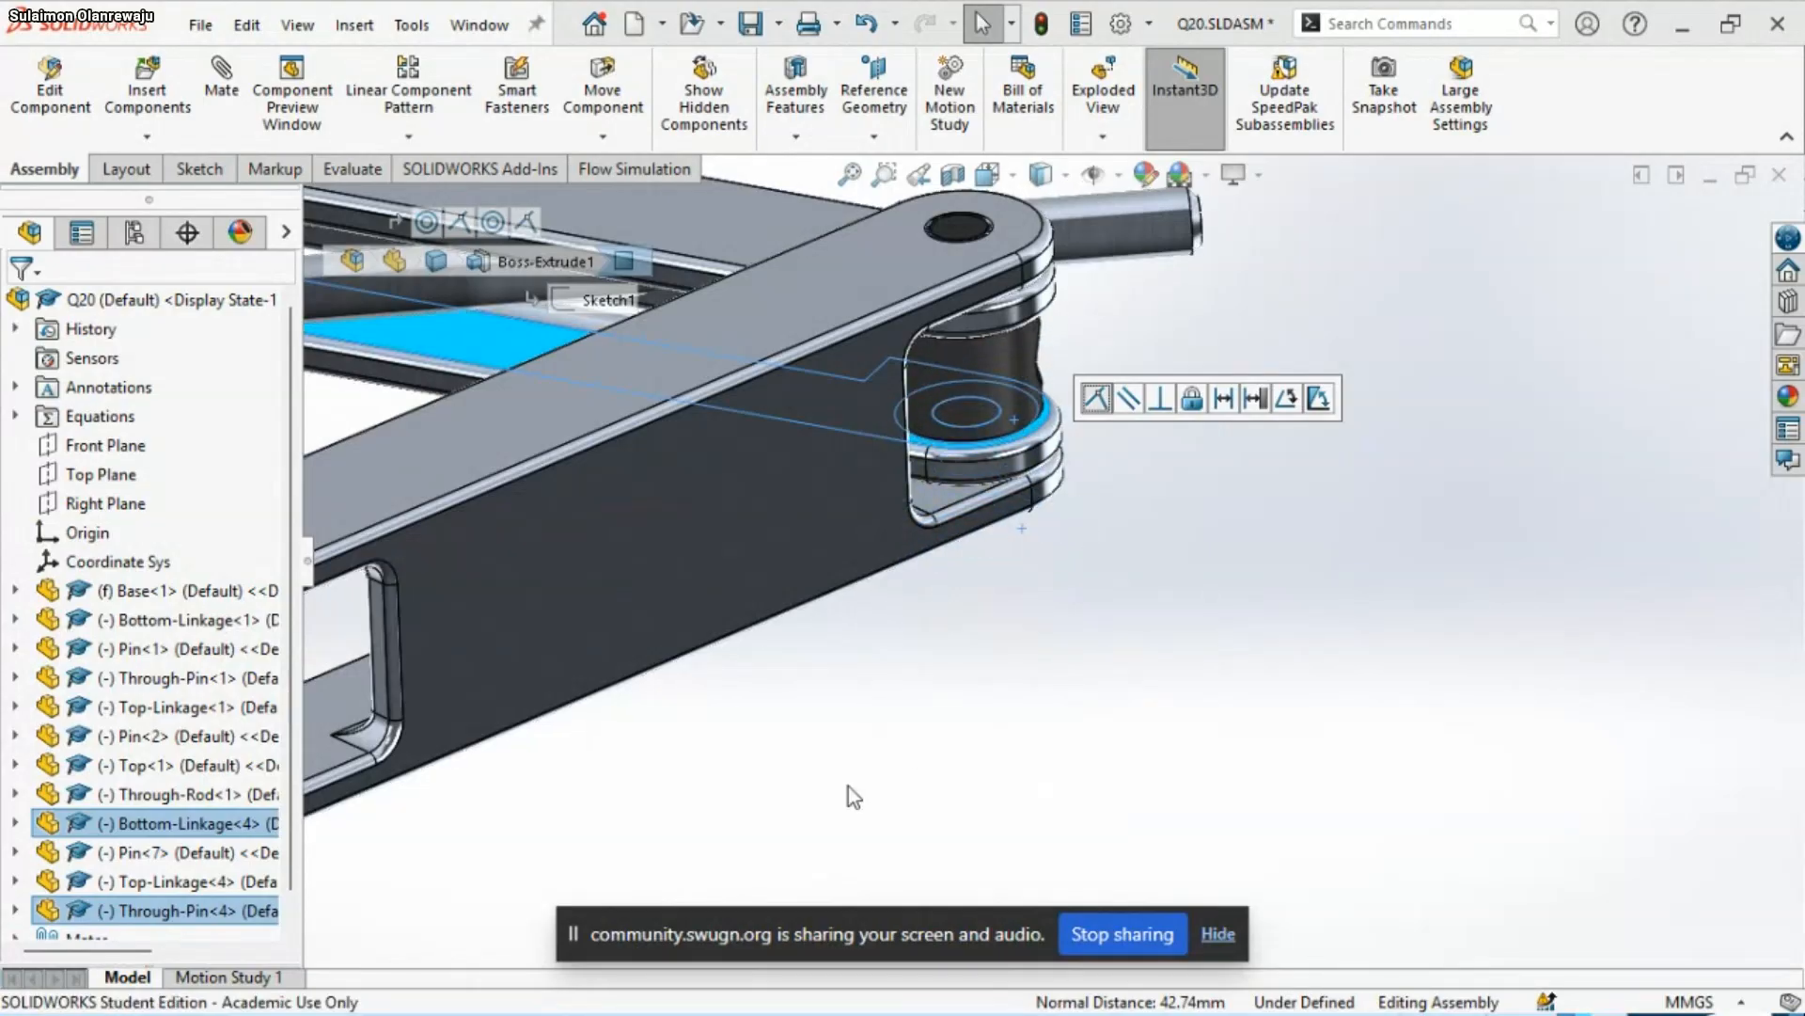
left_click(846, 828)
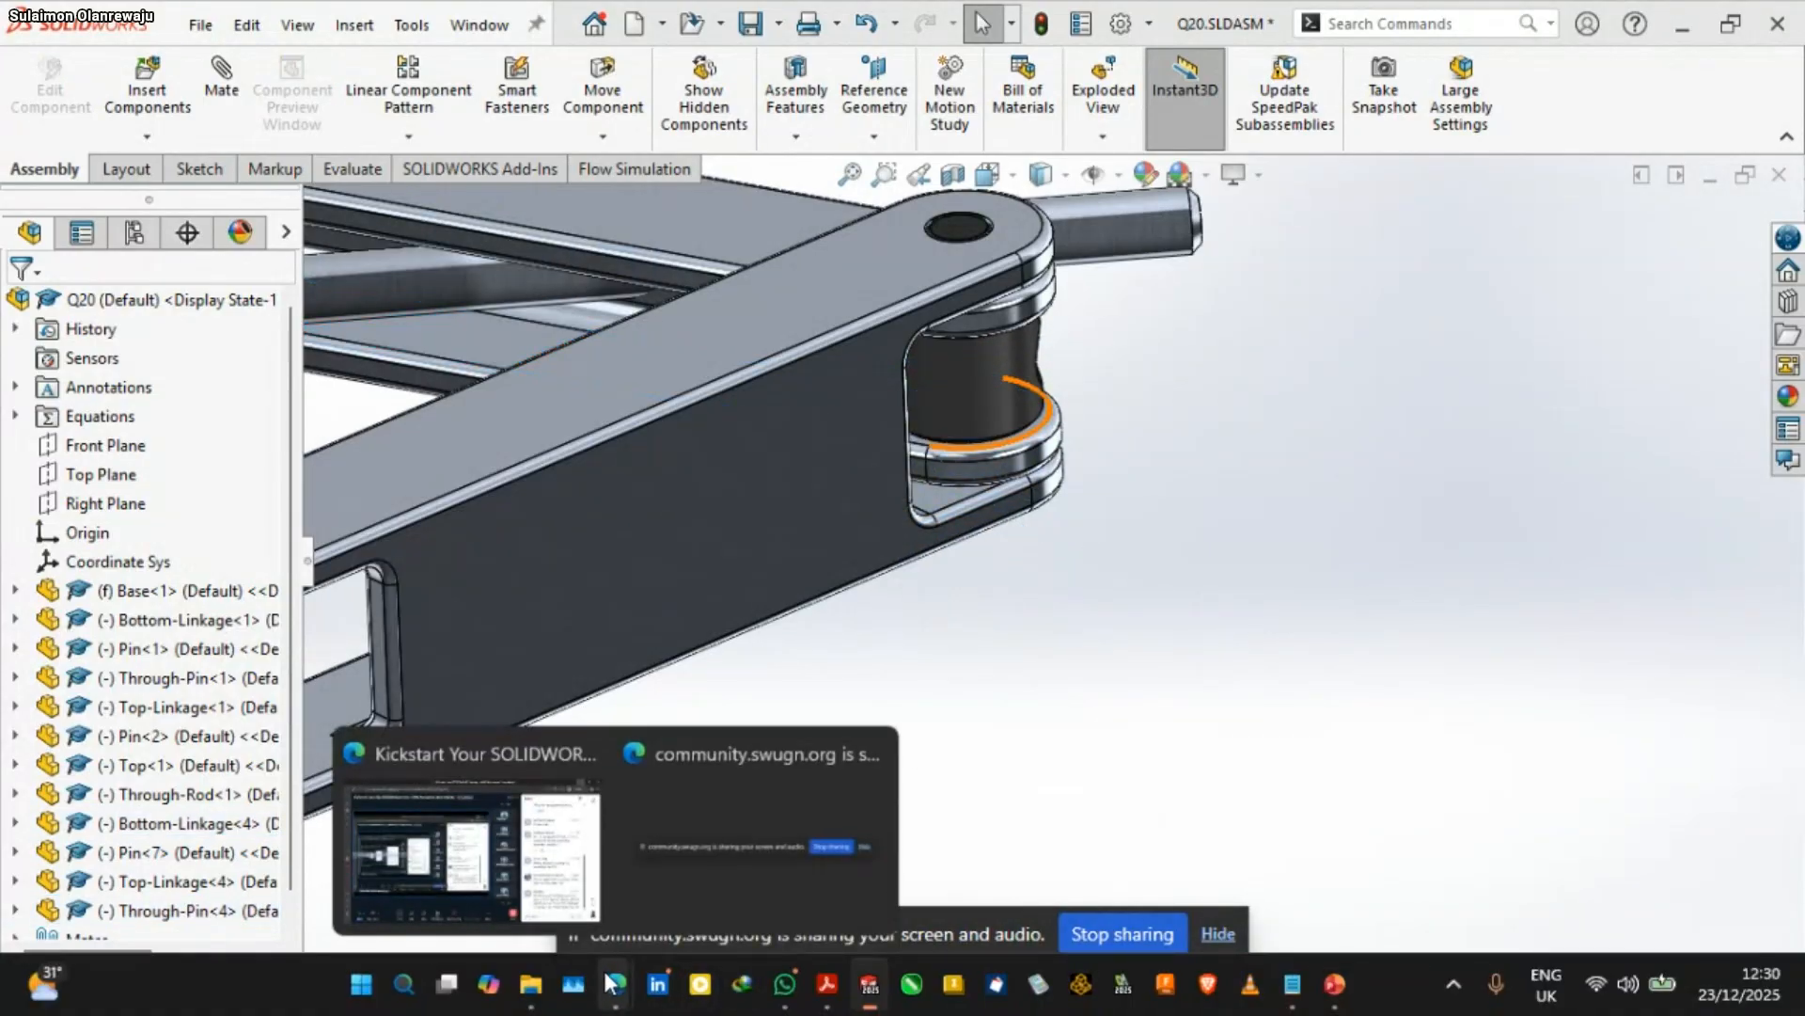
Switch to the browser to check the meeting chat and return to the assembly
left_click(612, 984)
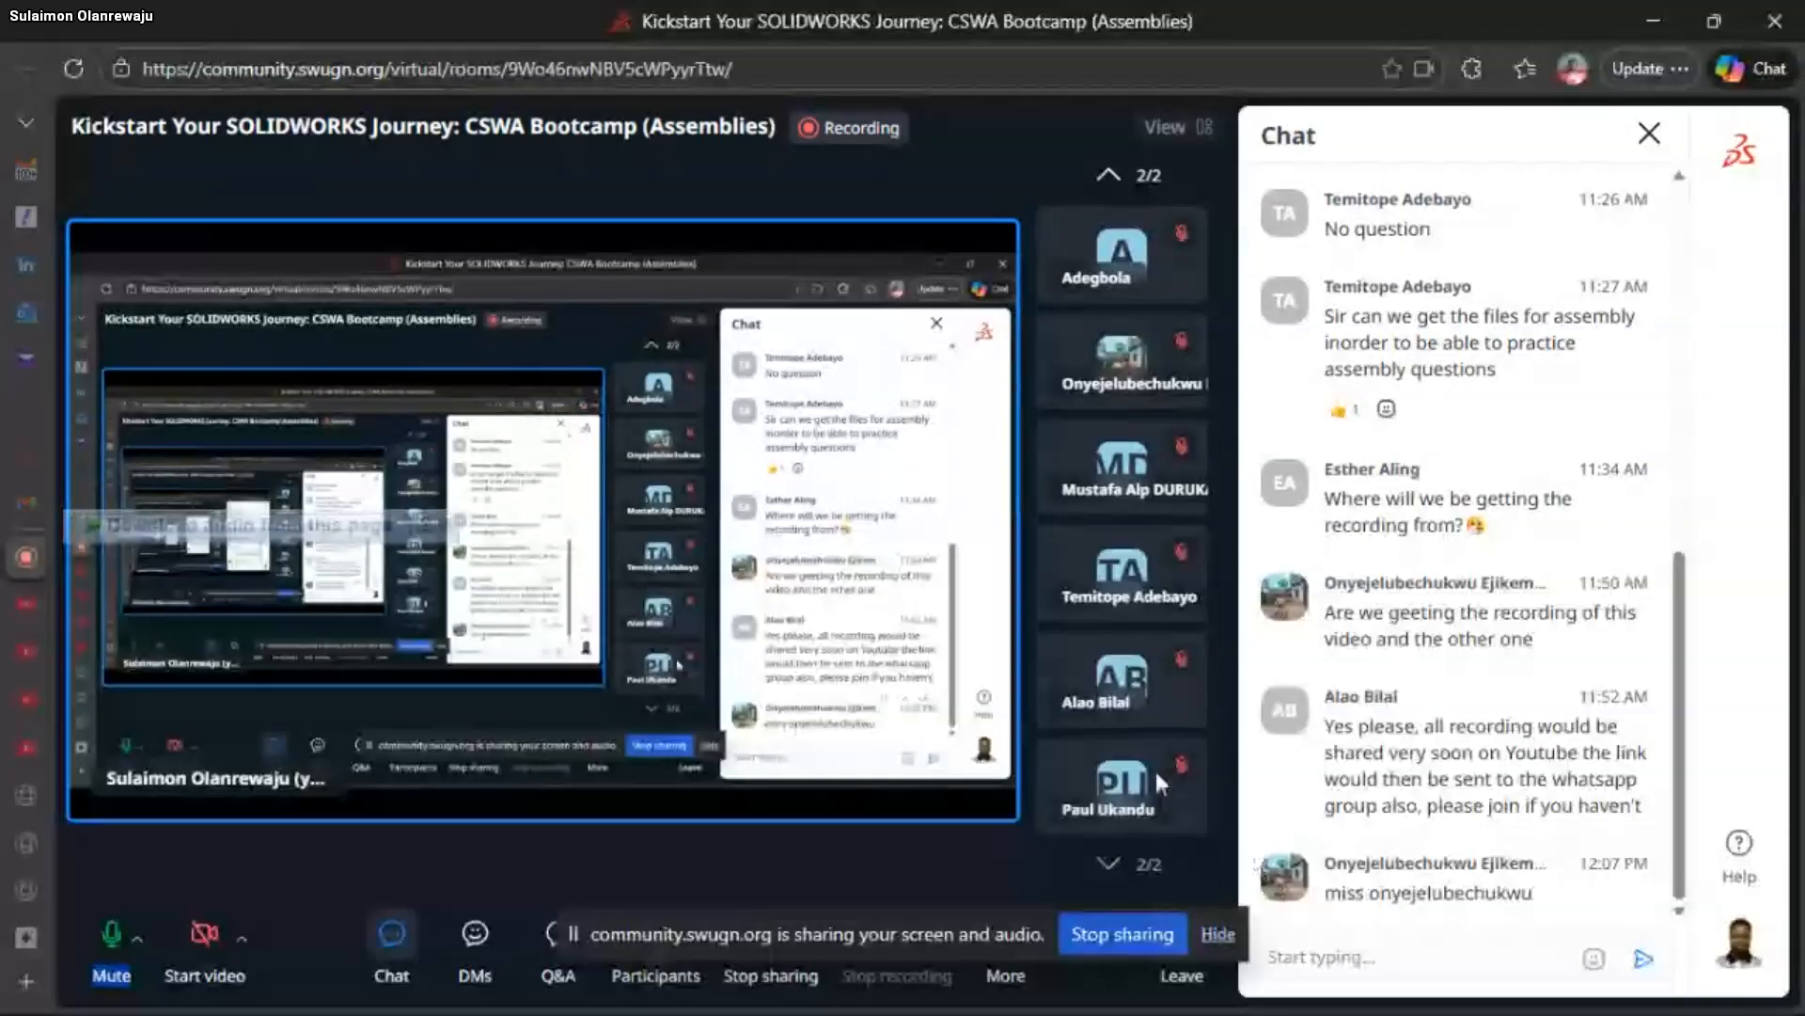
left_click(1646, 20)
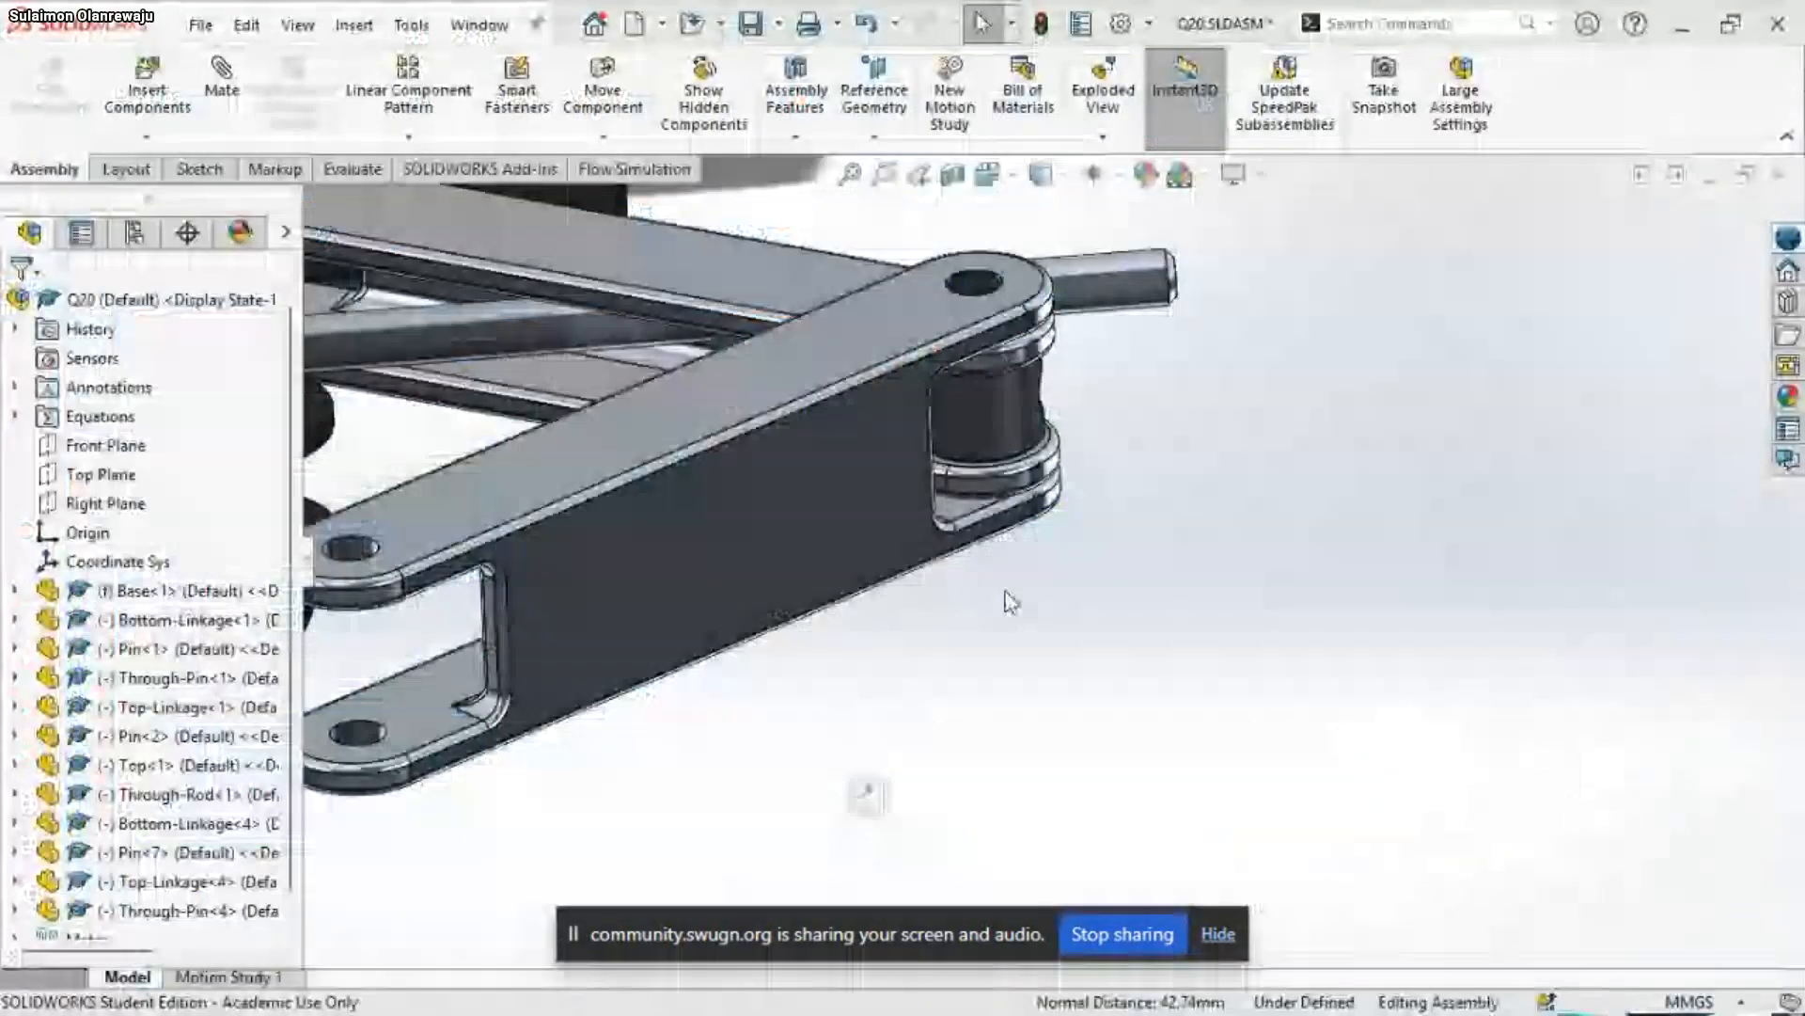
Mate the Through-Rod's cylindrical face concentric with the cross hole in the Through-Pin copy
scroll(1008, 602, "up", 5)
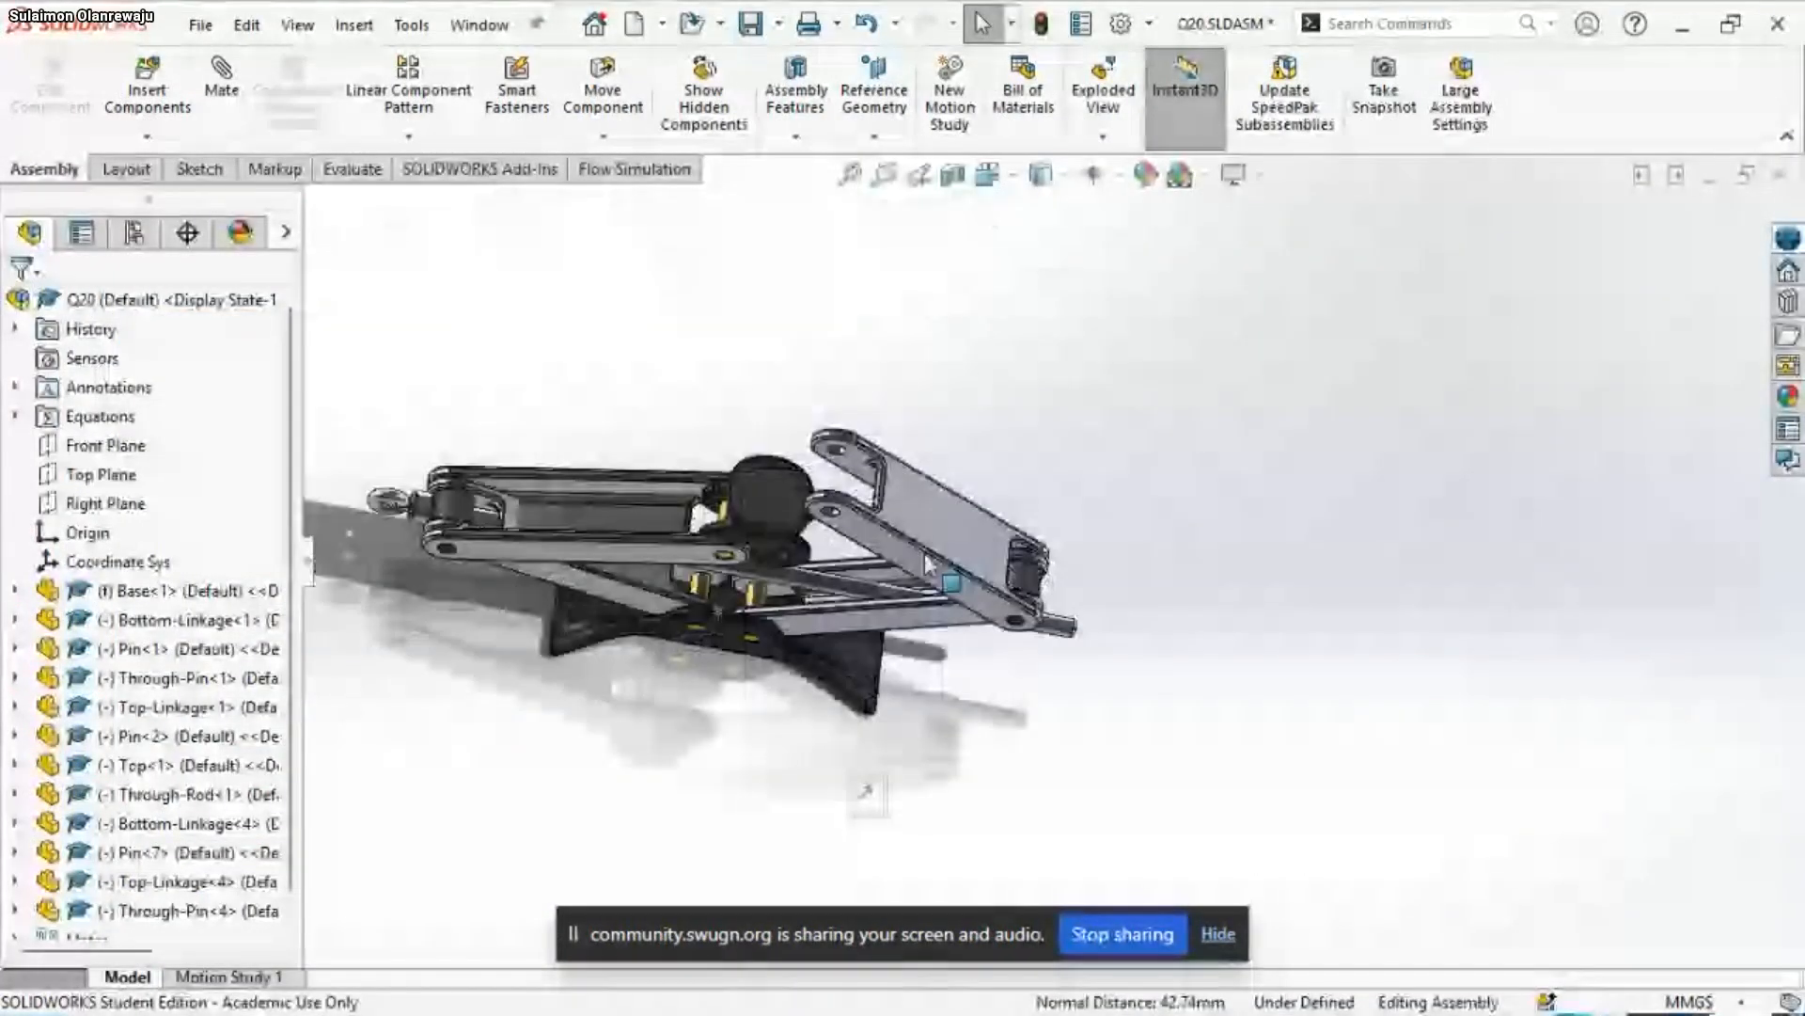
middle_click_drag(927, 558, 890, 651)
scroll(1033, 604, "down", 3)
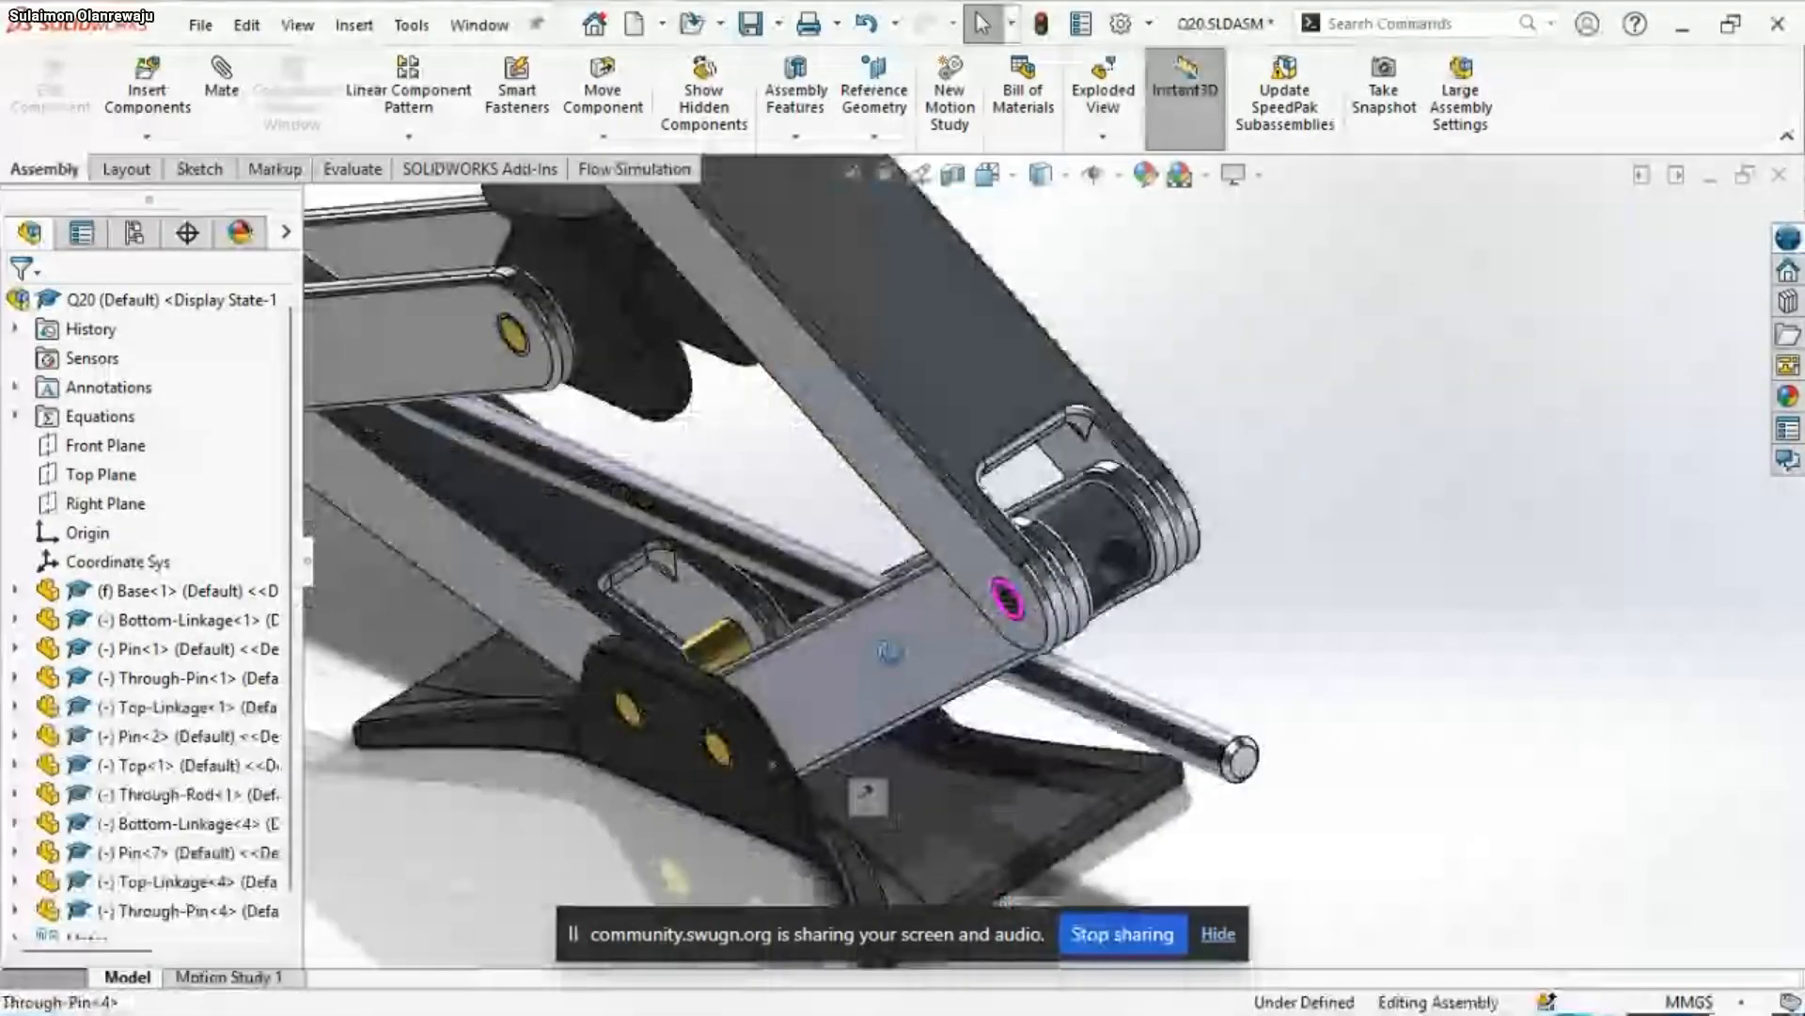
scroll(890, 651, "up", 5)
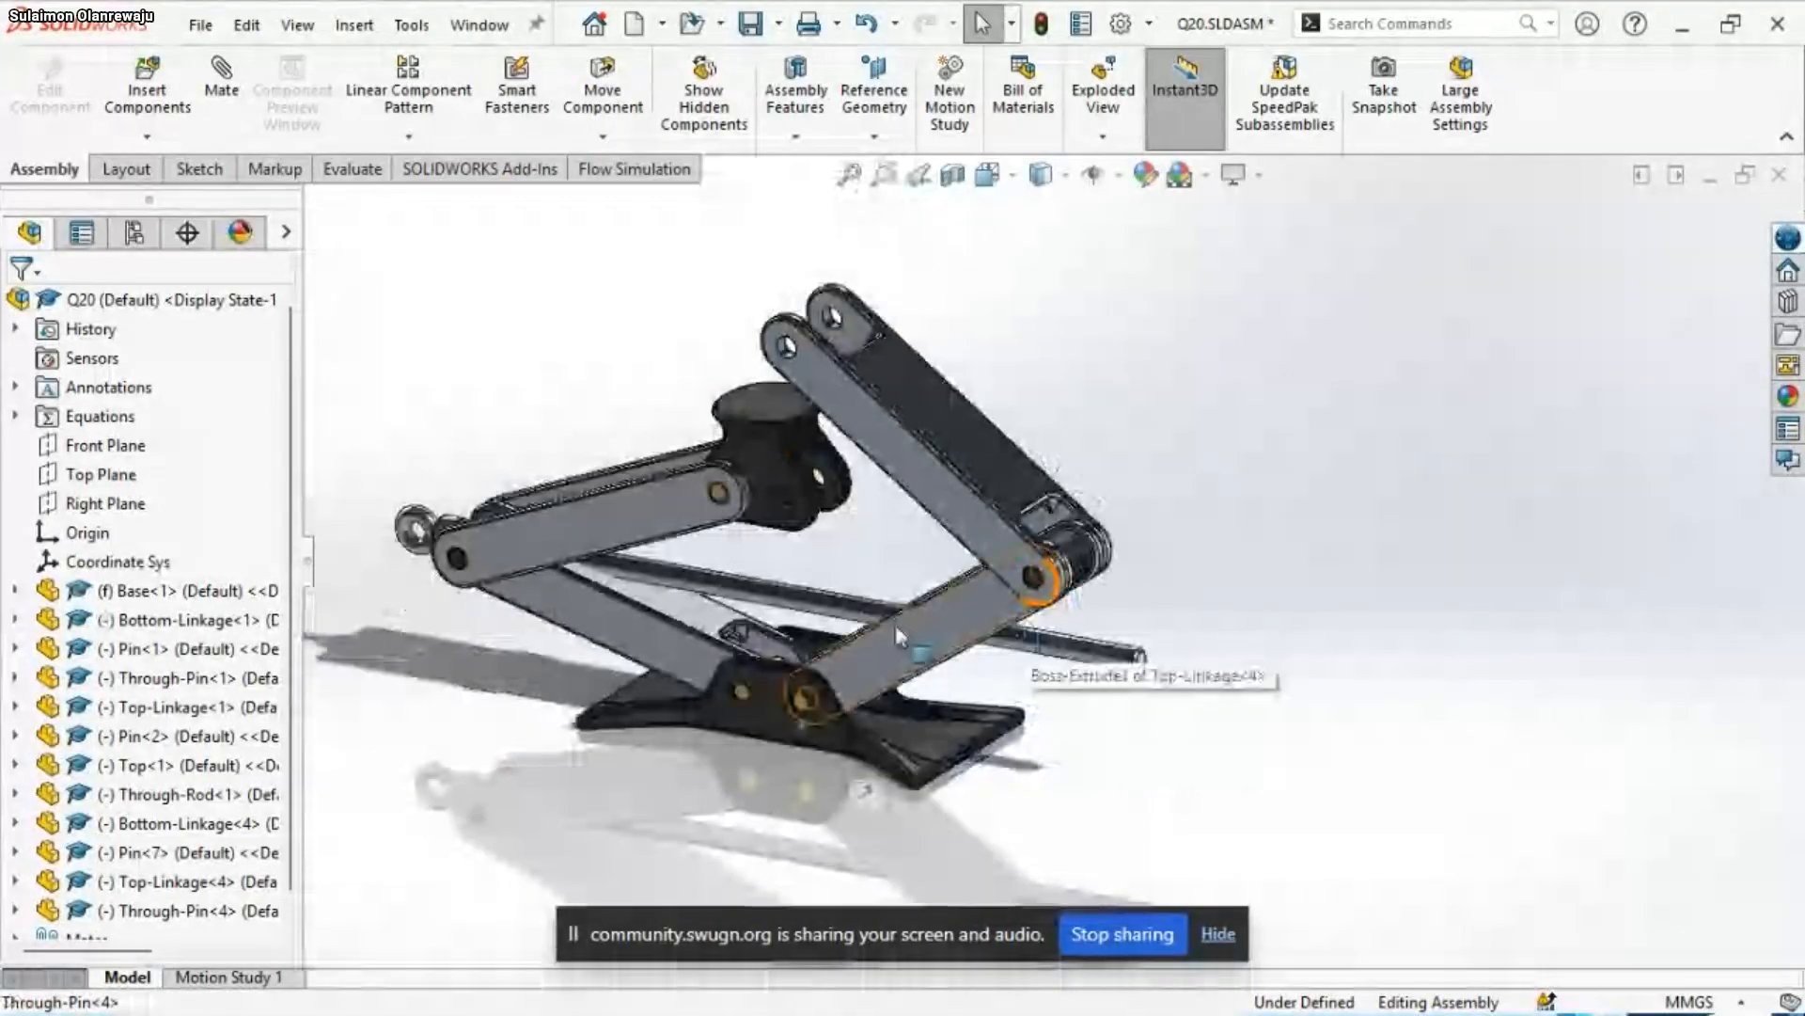
left_click(872, 613)
scroll(1053, 588, "down", 4)
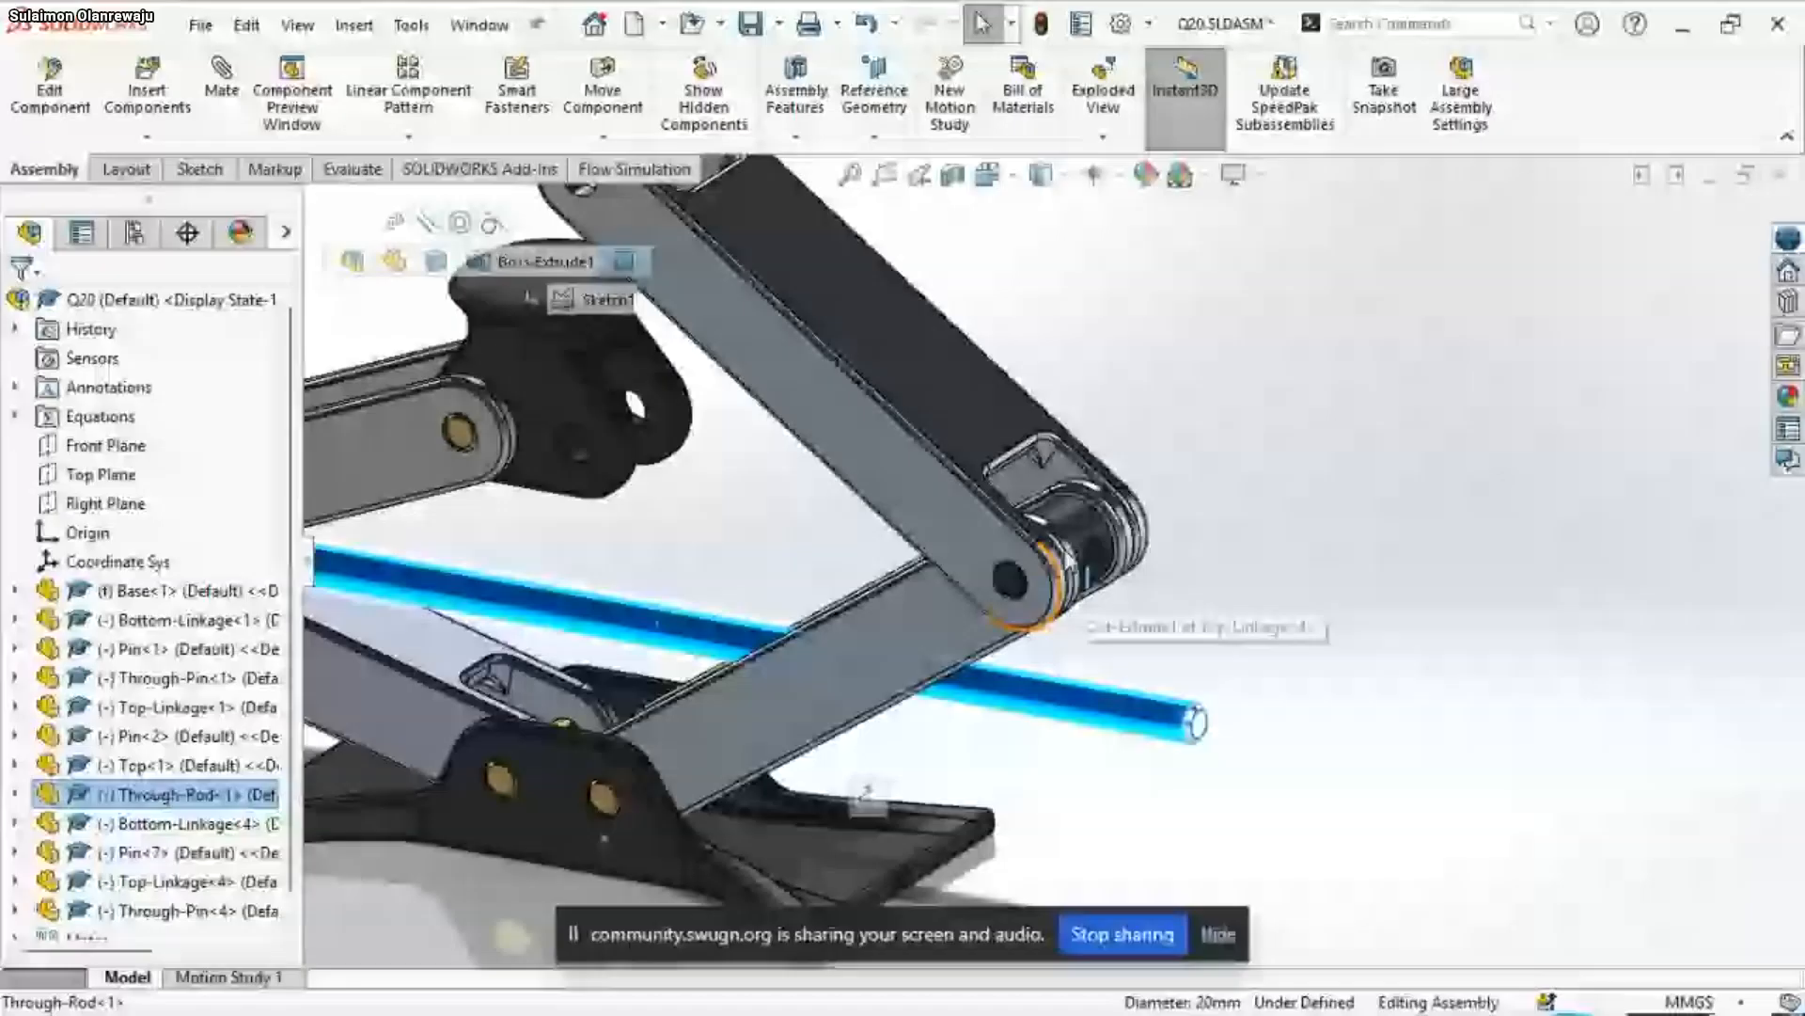
left_click(1096, 563, "ctrl")
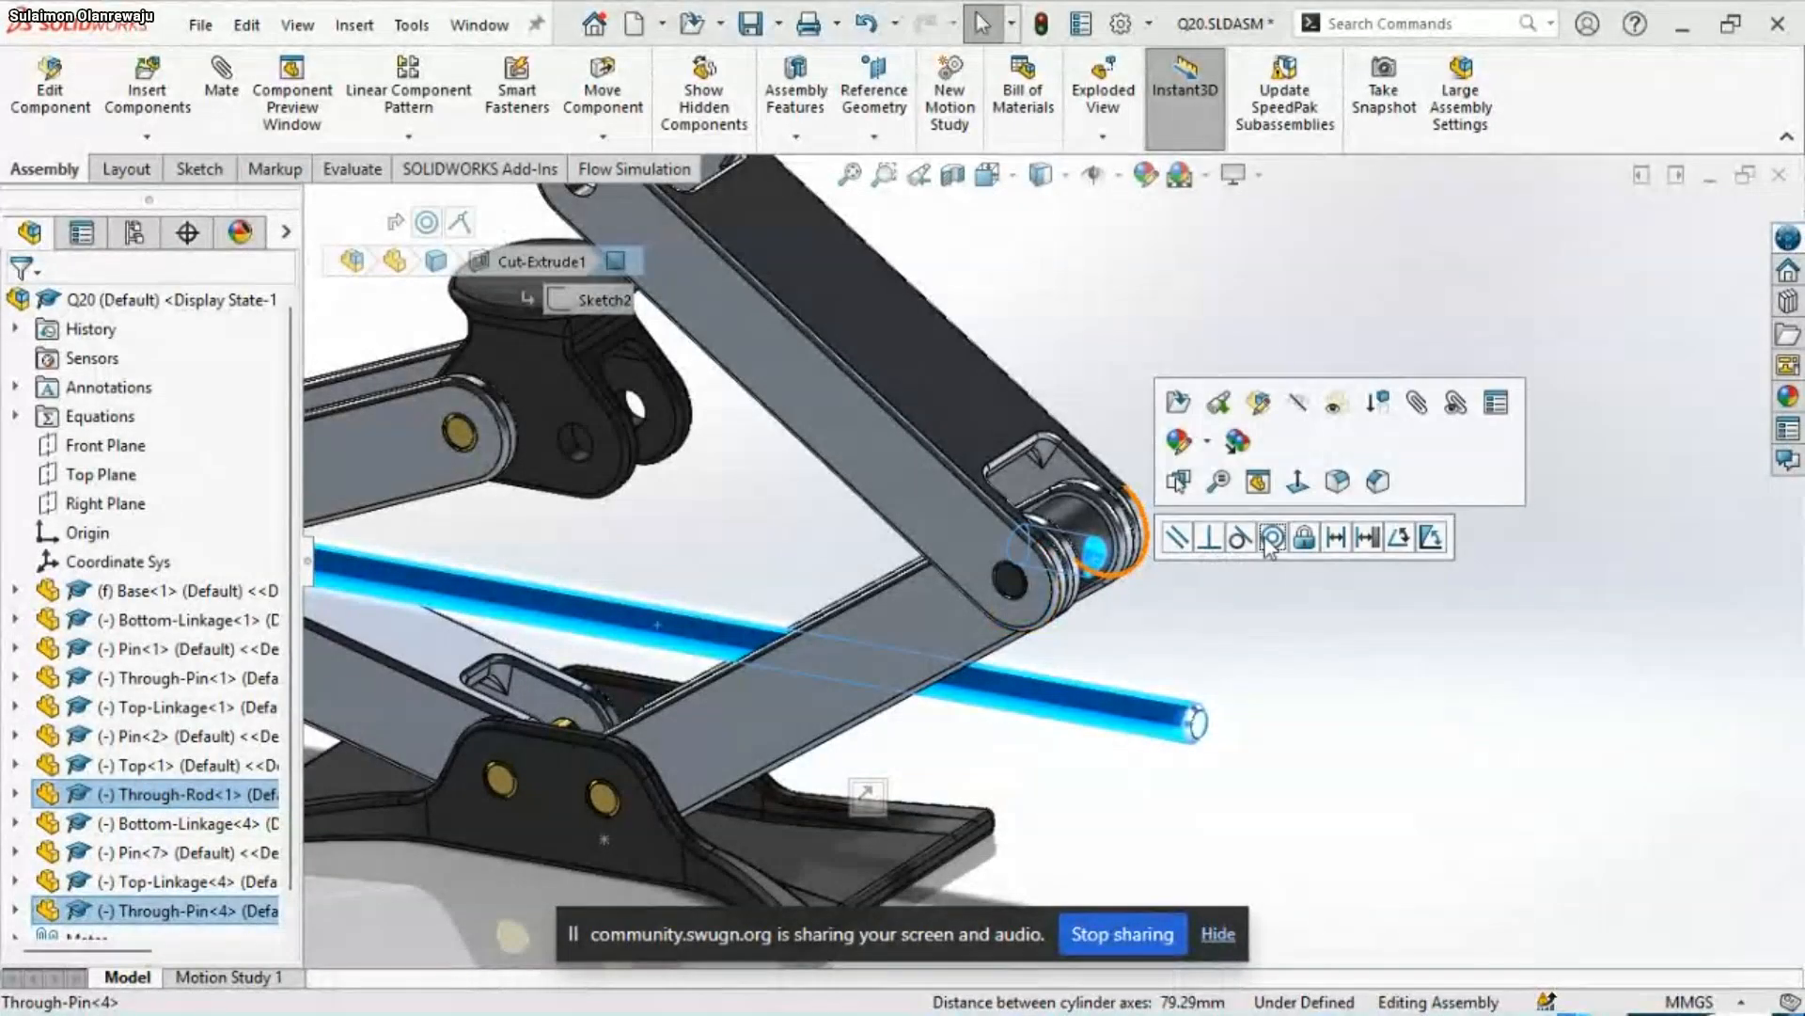
left_click(1273, 537)
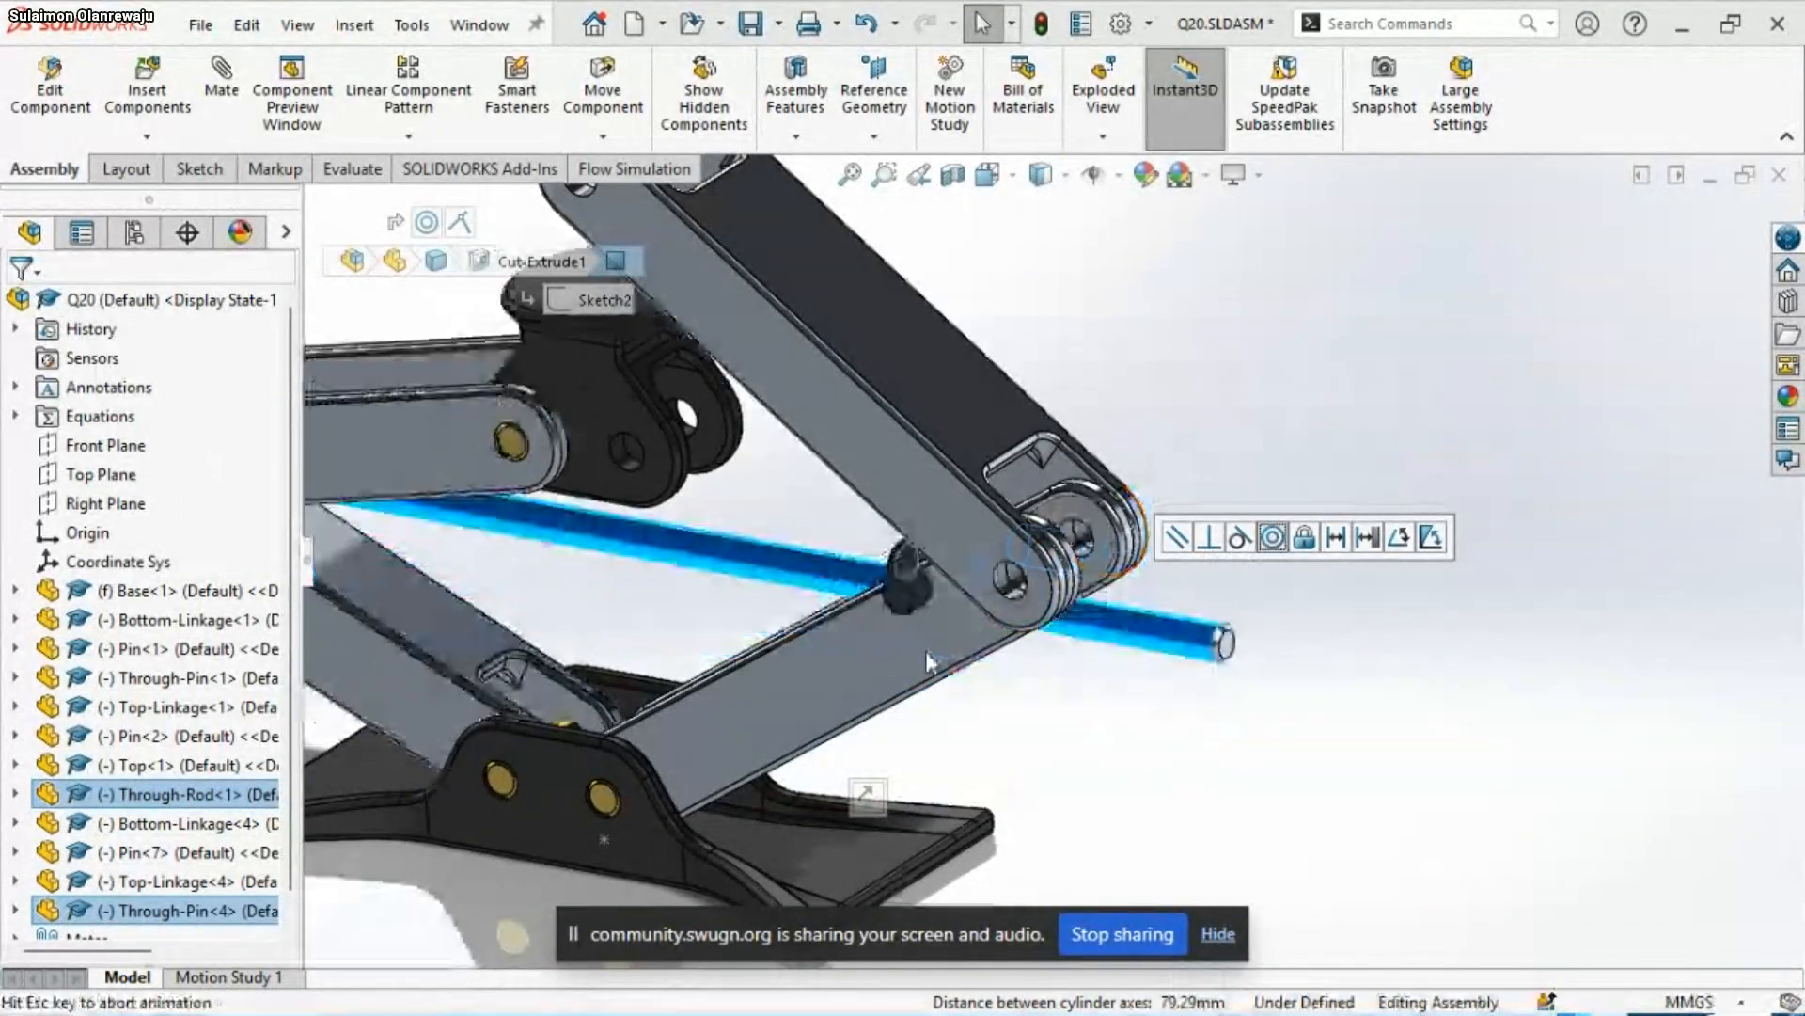
Mate the free hole in the Top concentric with the hole at the Top-Linkage copy's free end
scroll(846, 696, "up", 5)
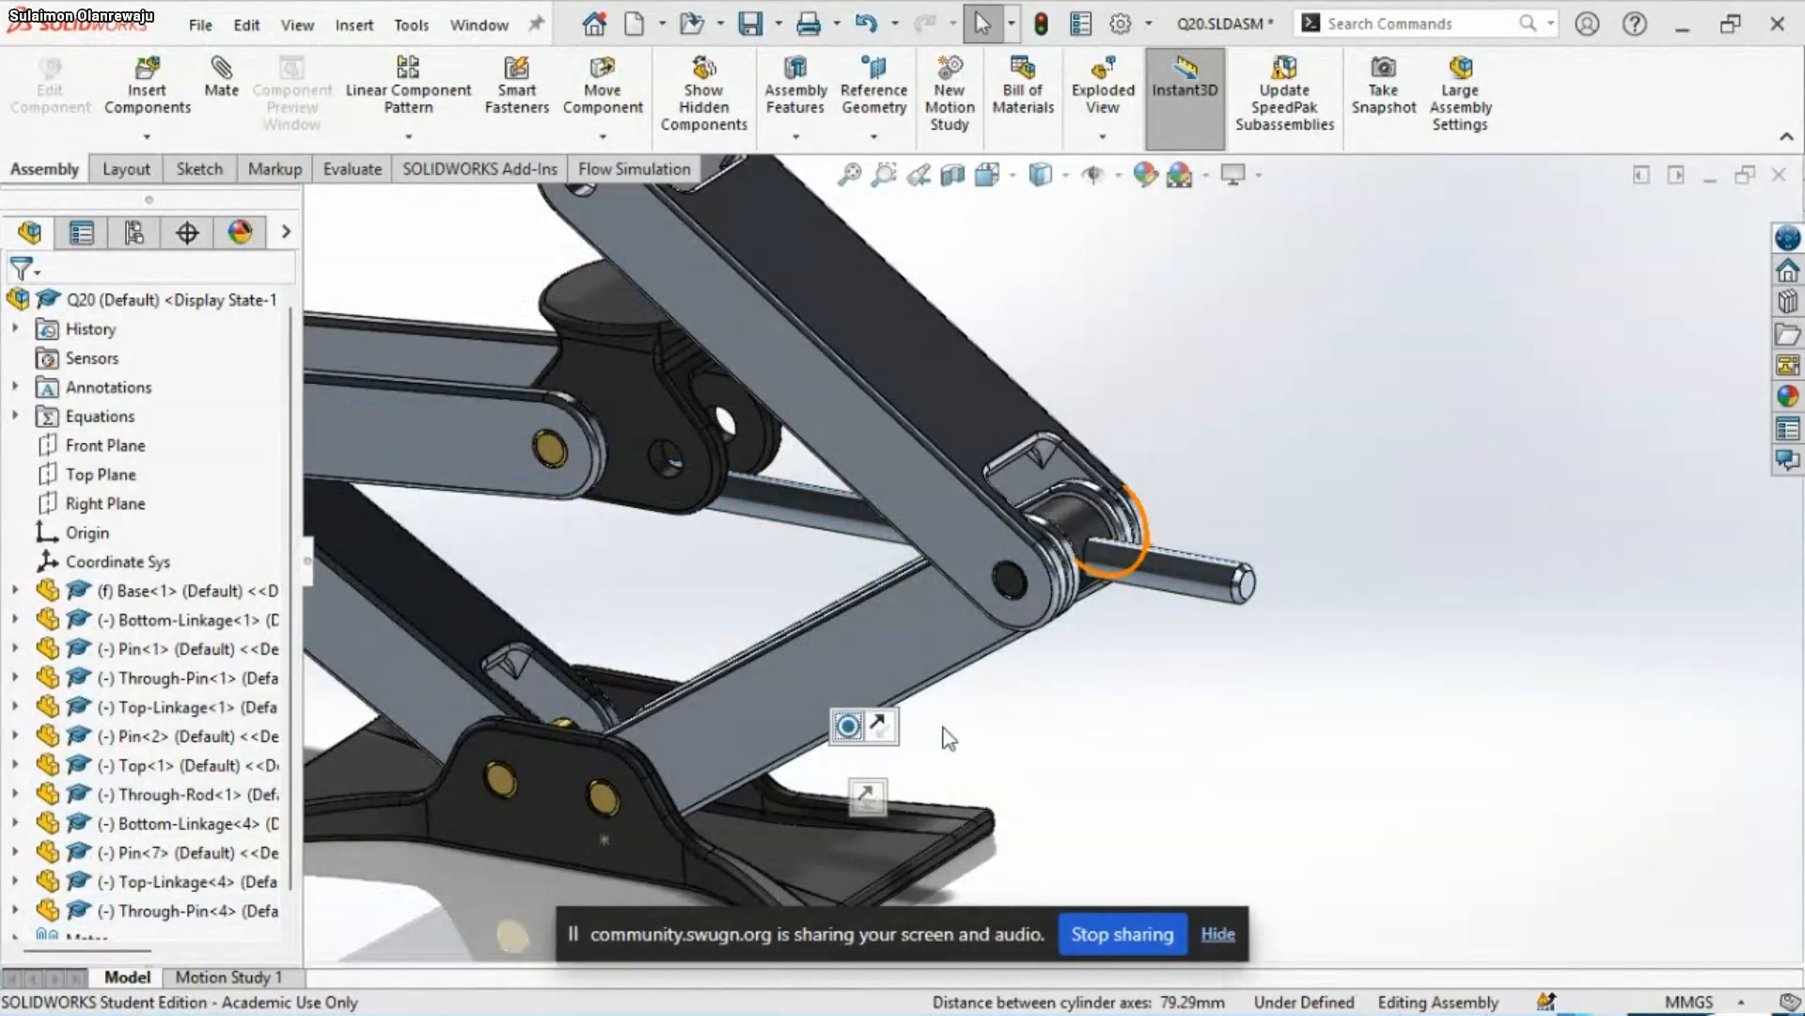
scroll(815, 624, "down", 6)
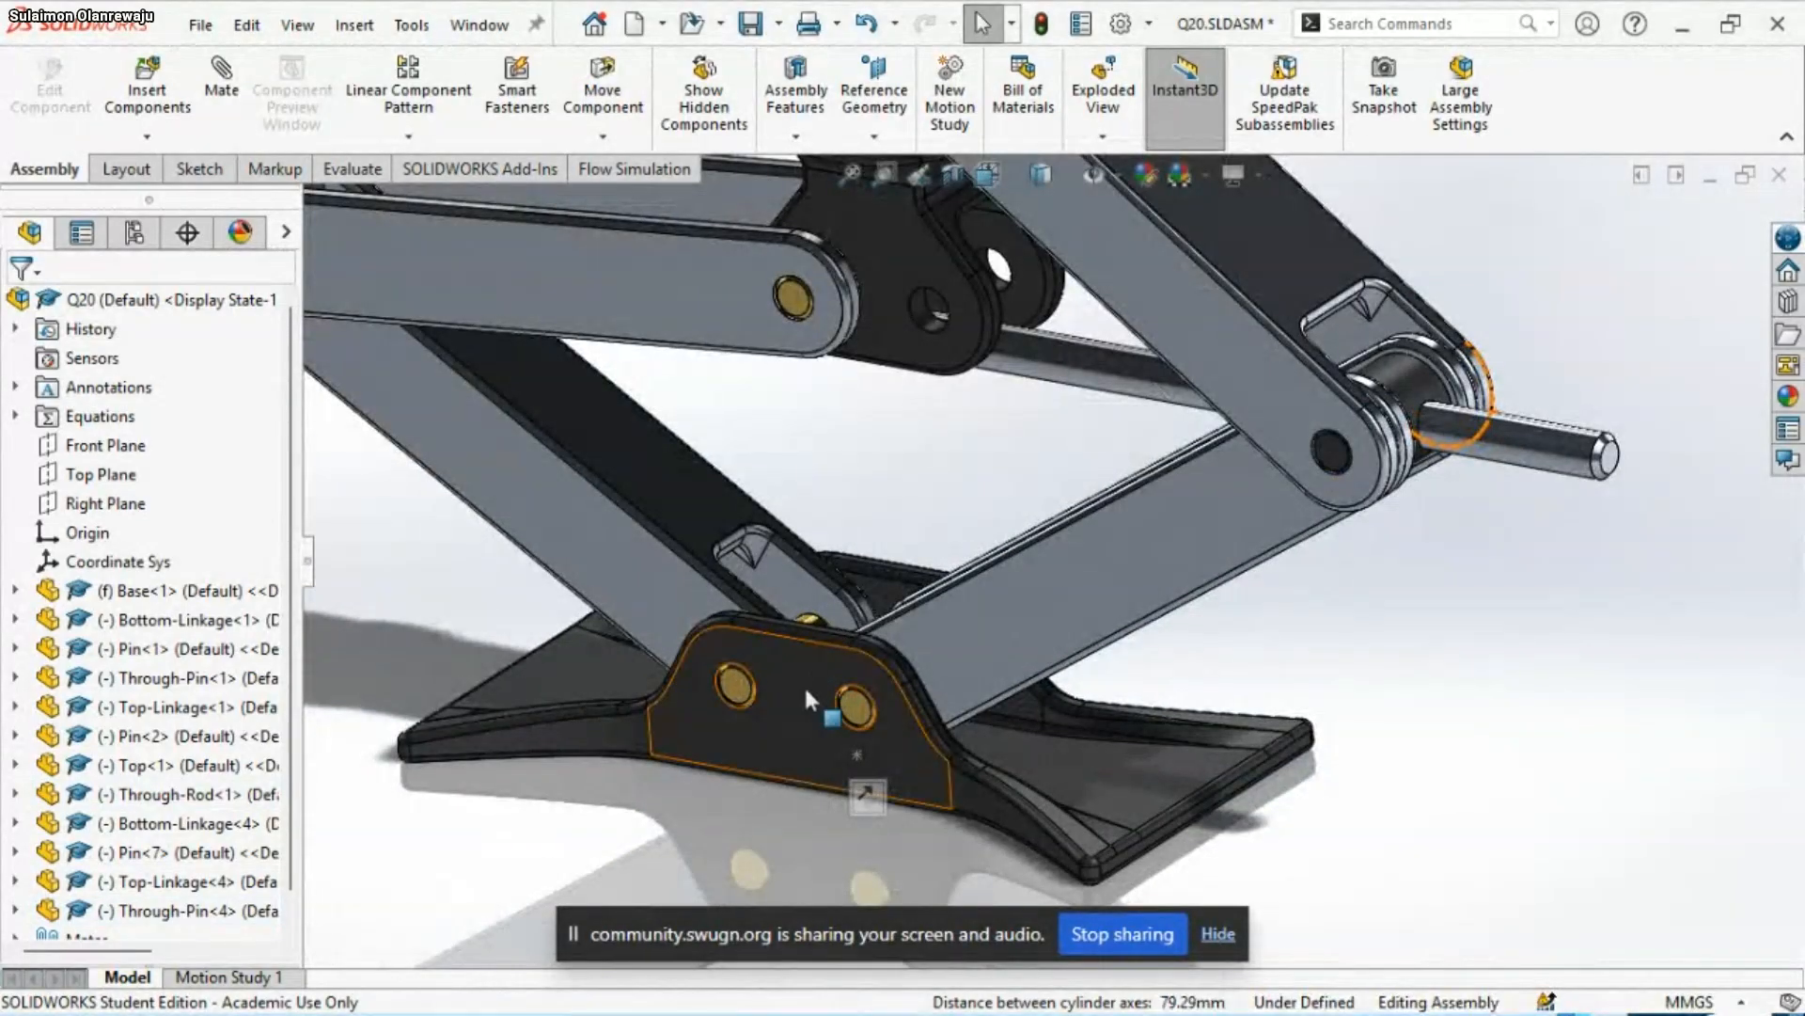
scroll(844, 607, "up", 2)
middle_click_drag(873, 589, 938, 559)
scroll(1044, 578, "up", 3)
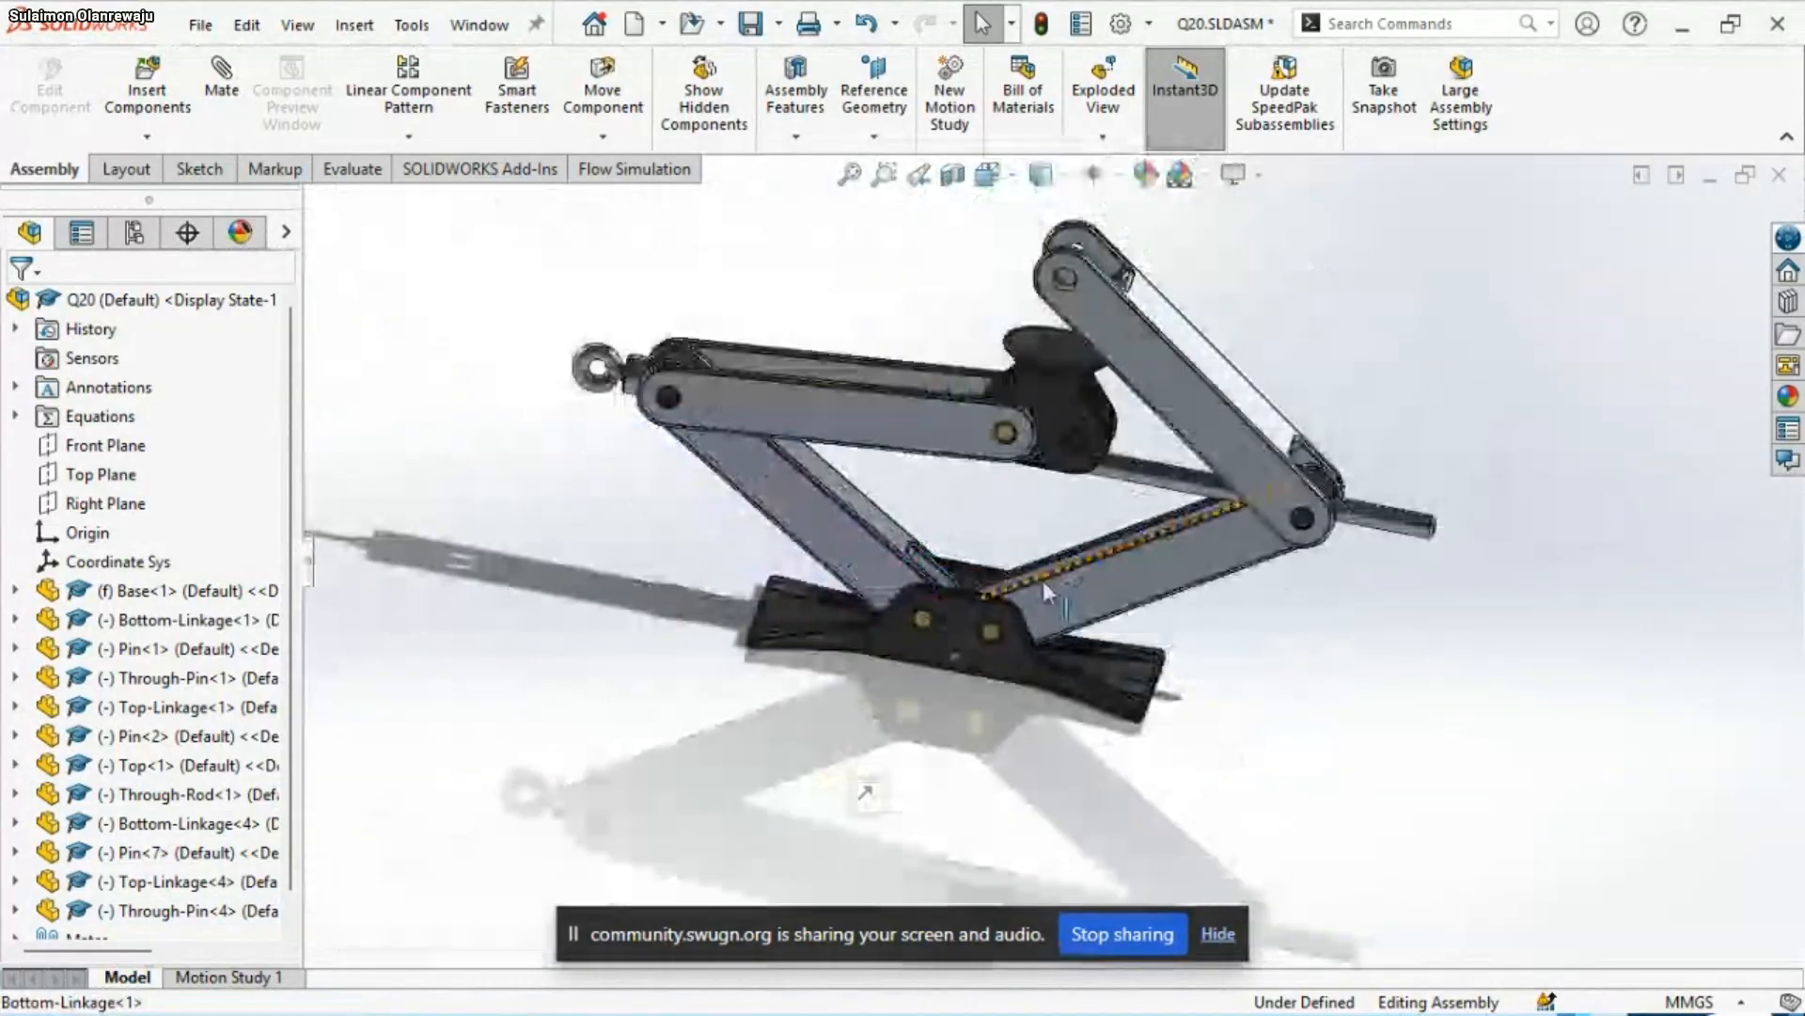
scroll(1208, 428, "down", 3)
scroll(949, 499, "down", 8)
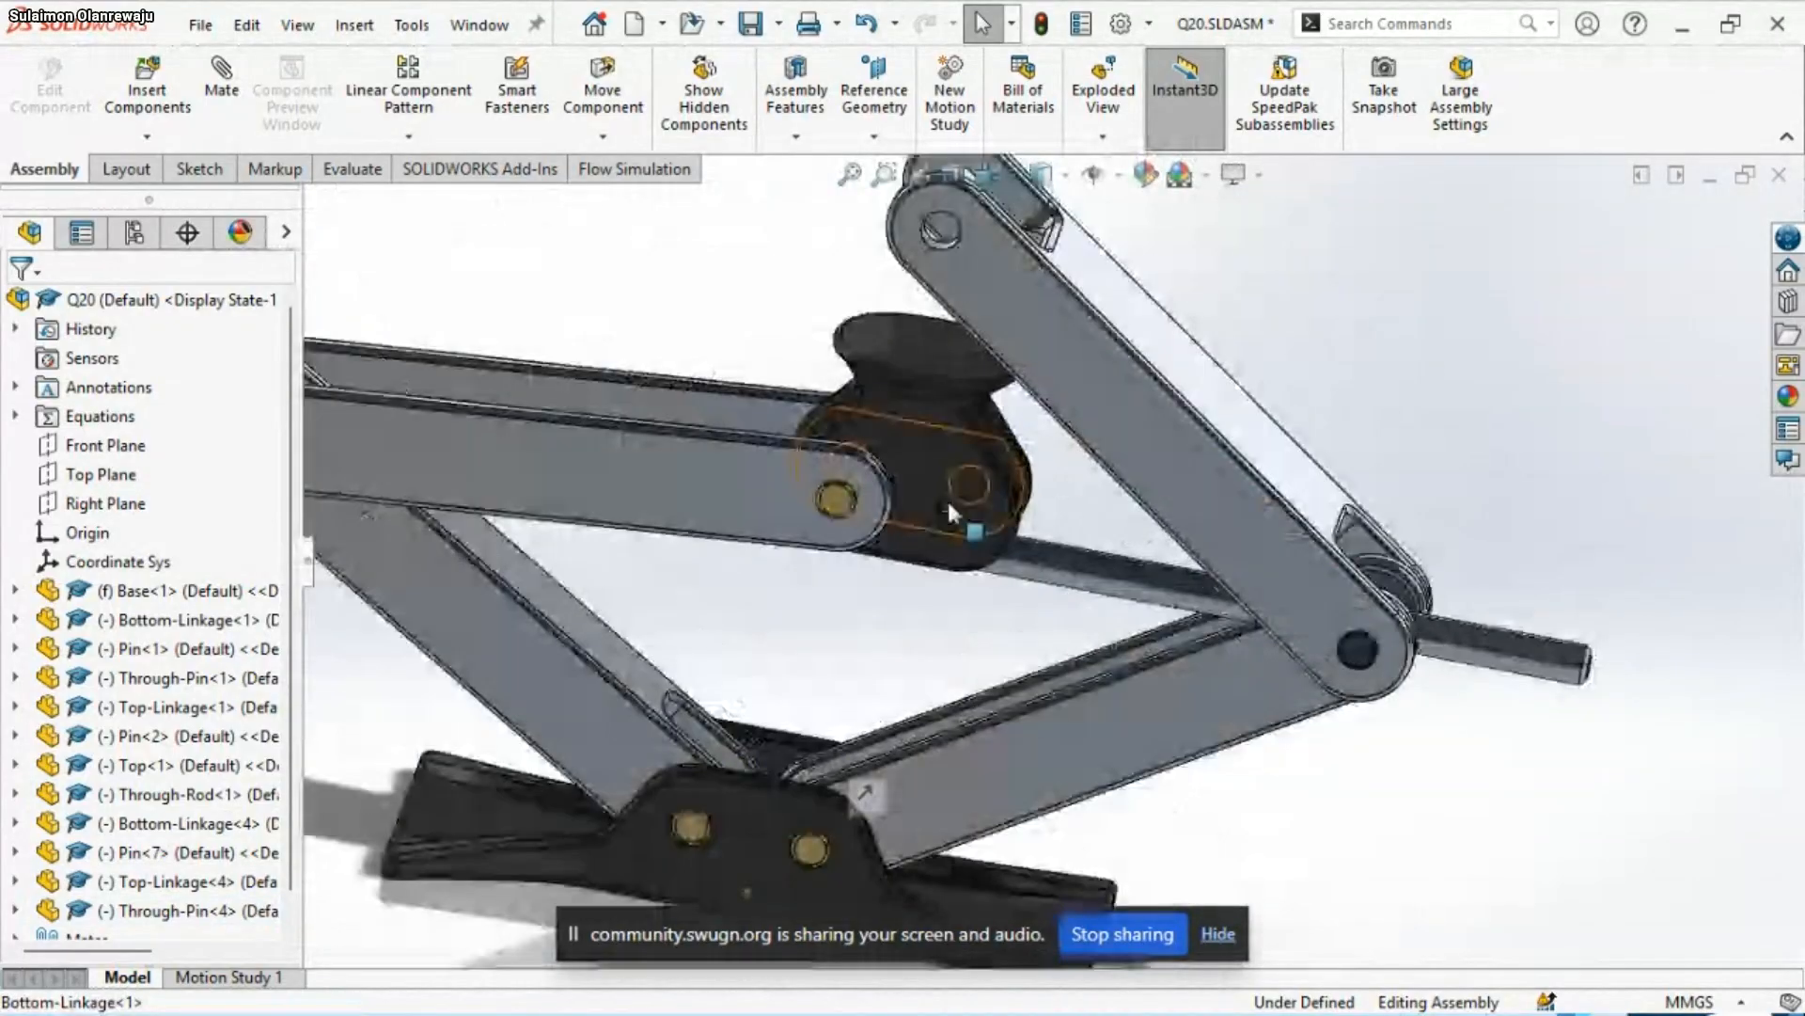
scroll(959, 621, "down", 2)
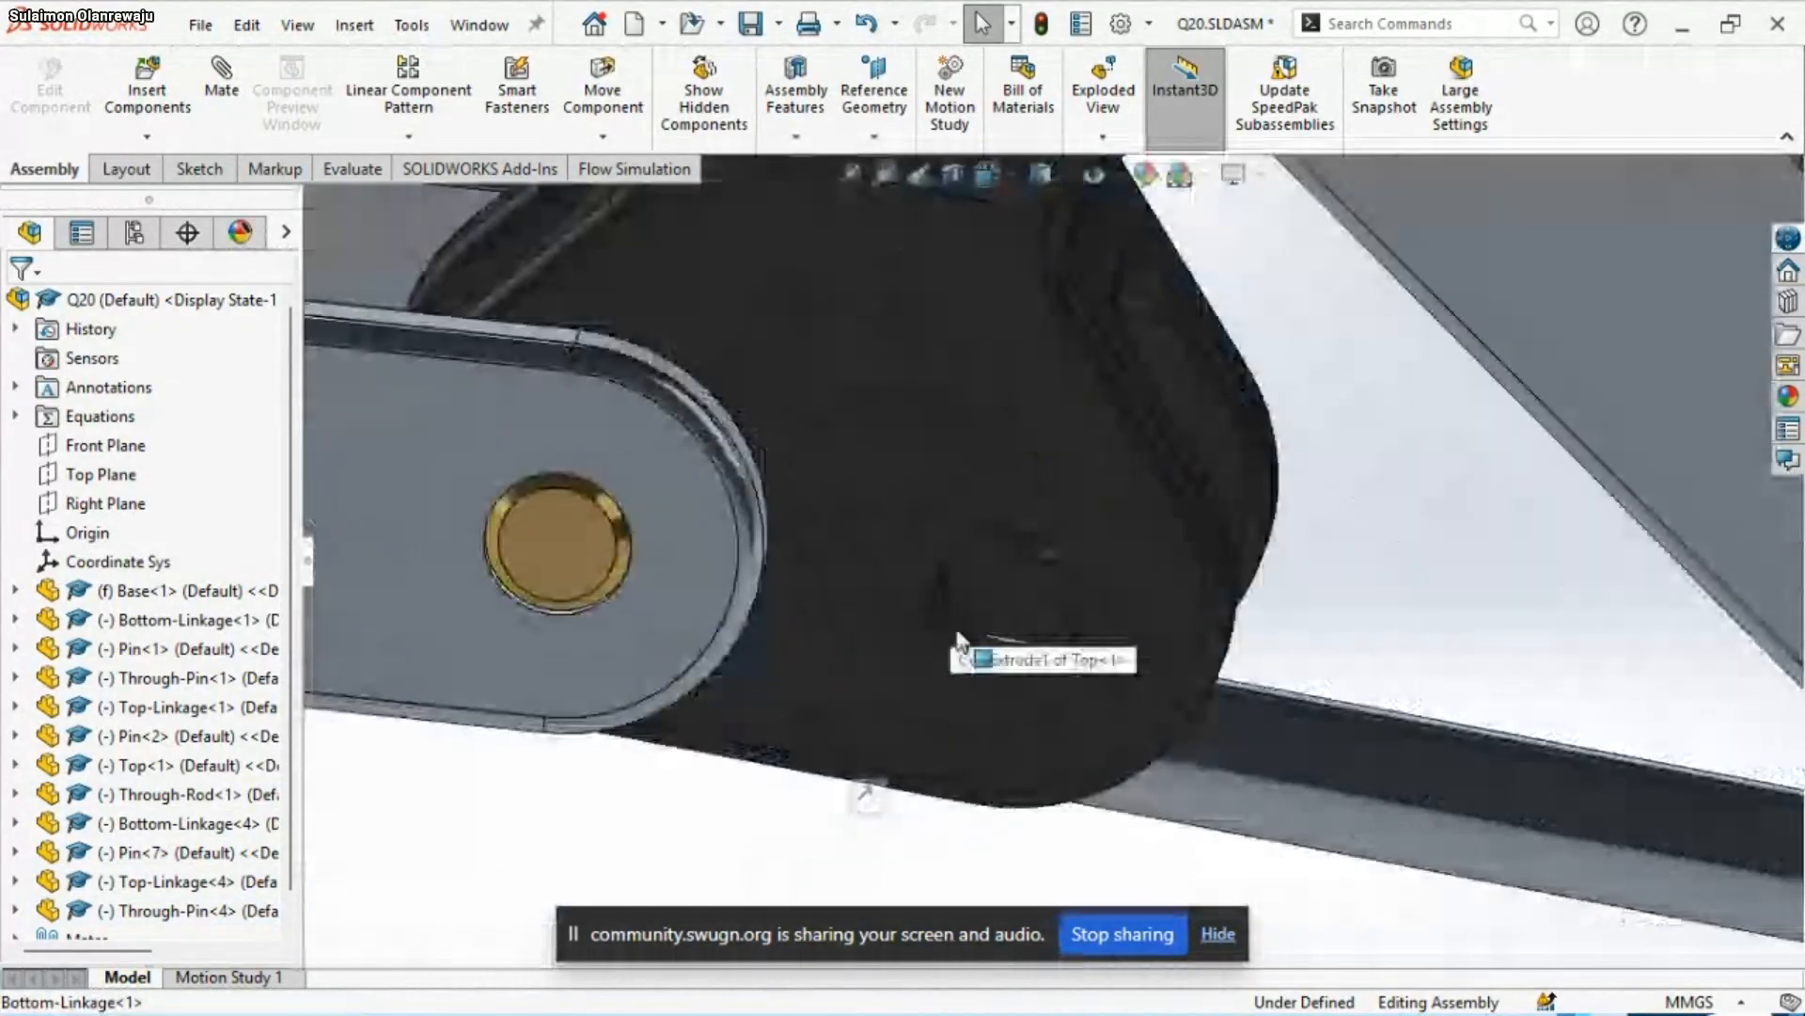
left_click(955, 637)
scroll(916, 625, "up", 3)
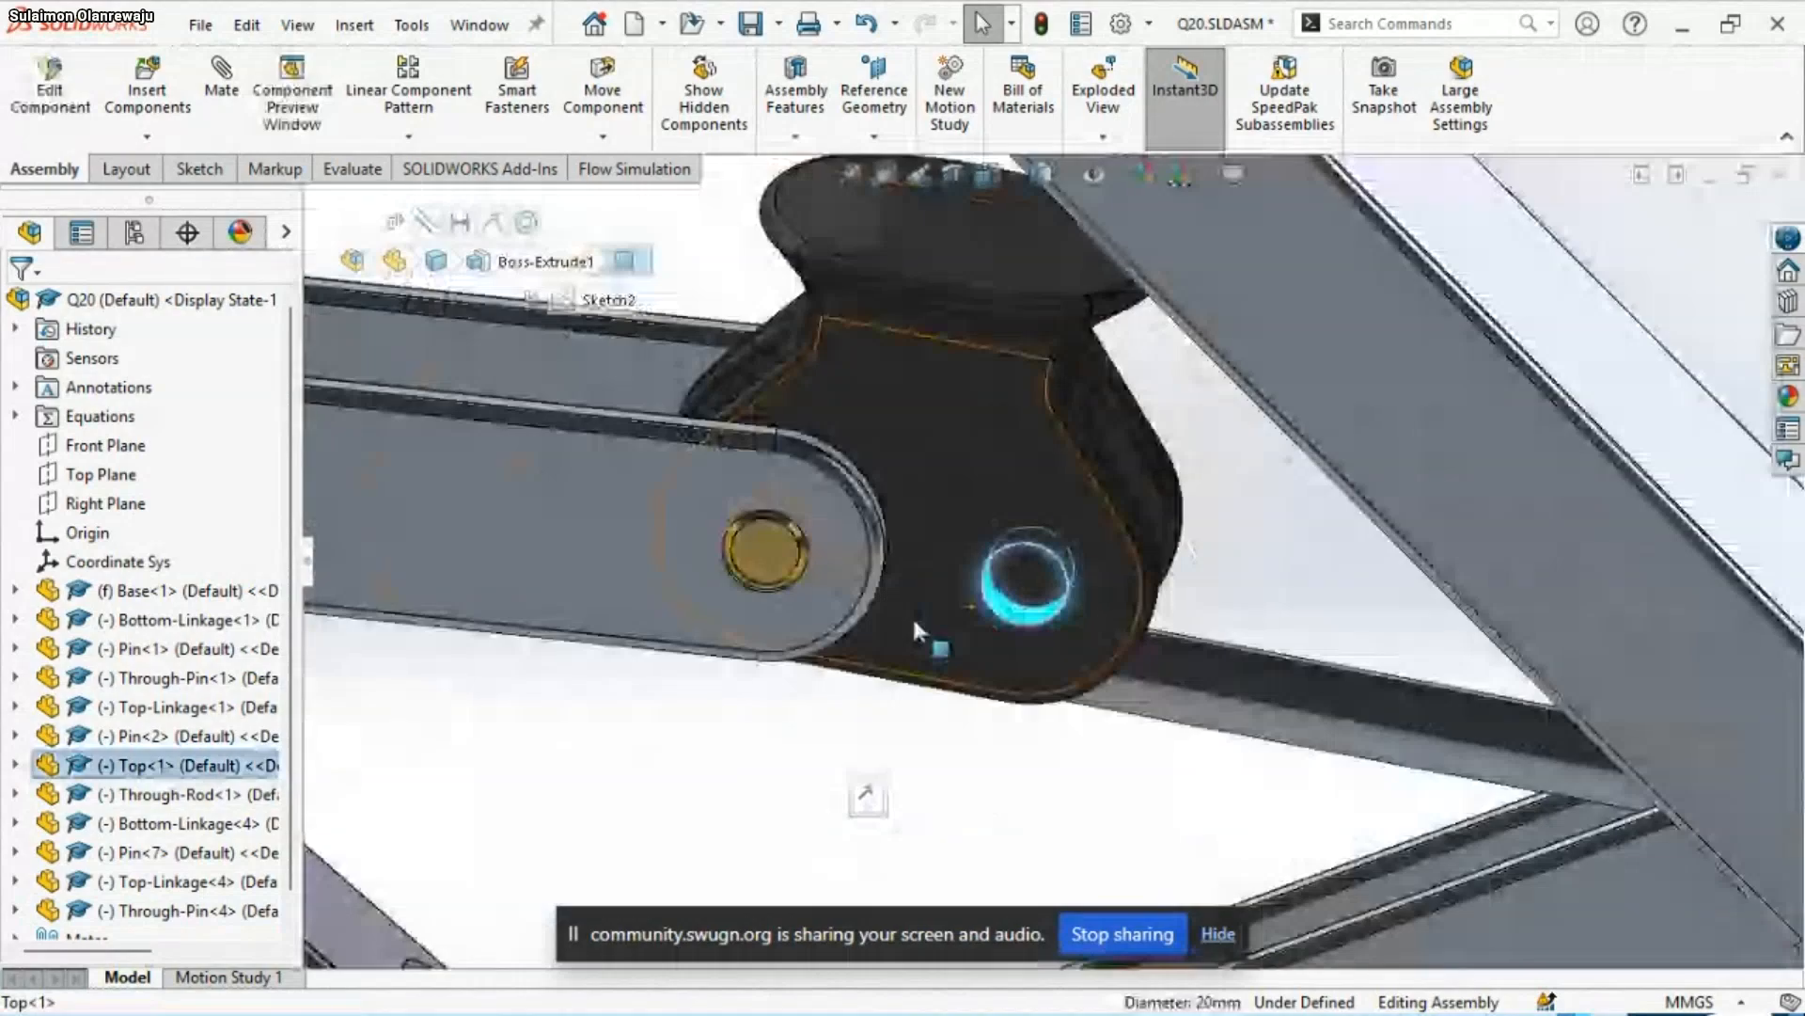
scroll(914, 622, "up", 3)
scroll(1024, 211, "down", 4)
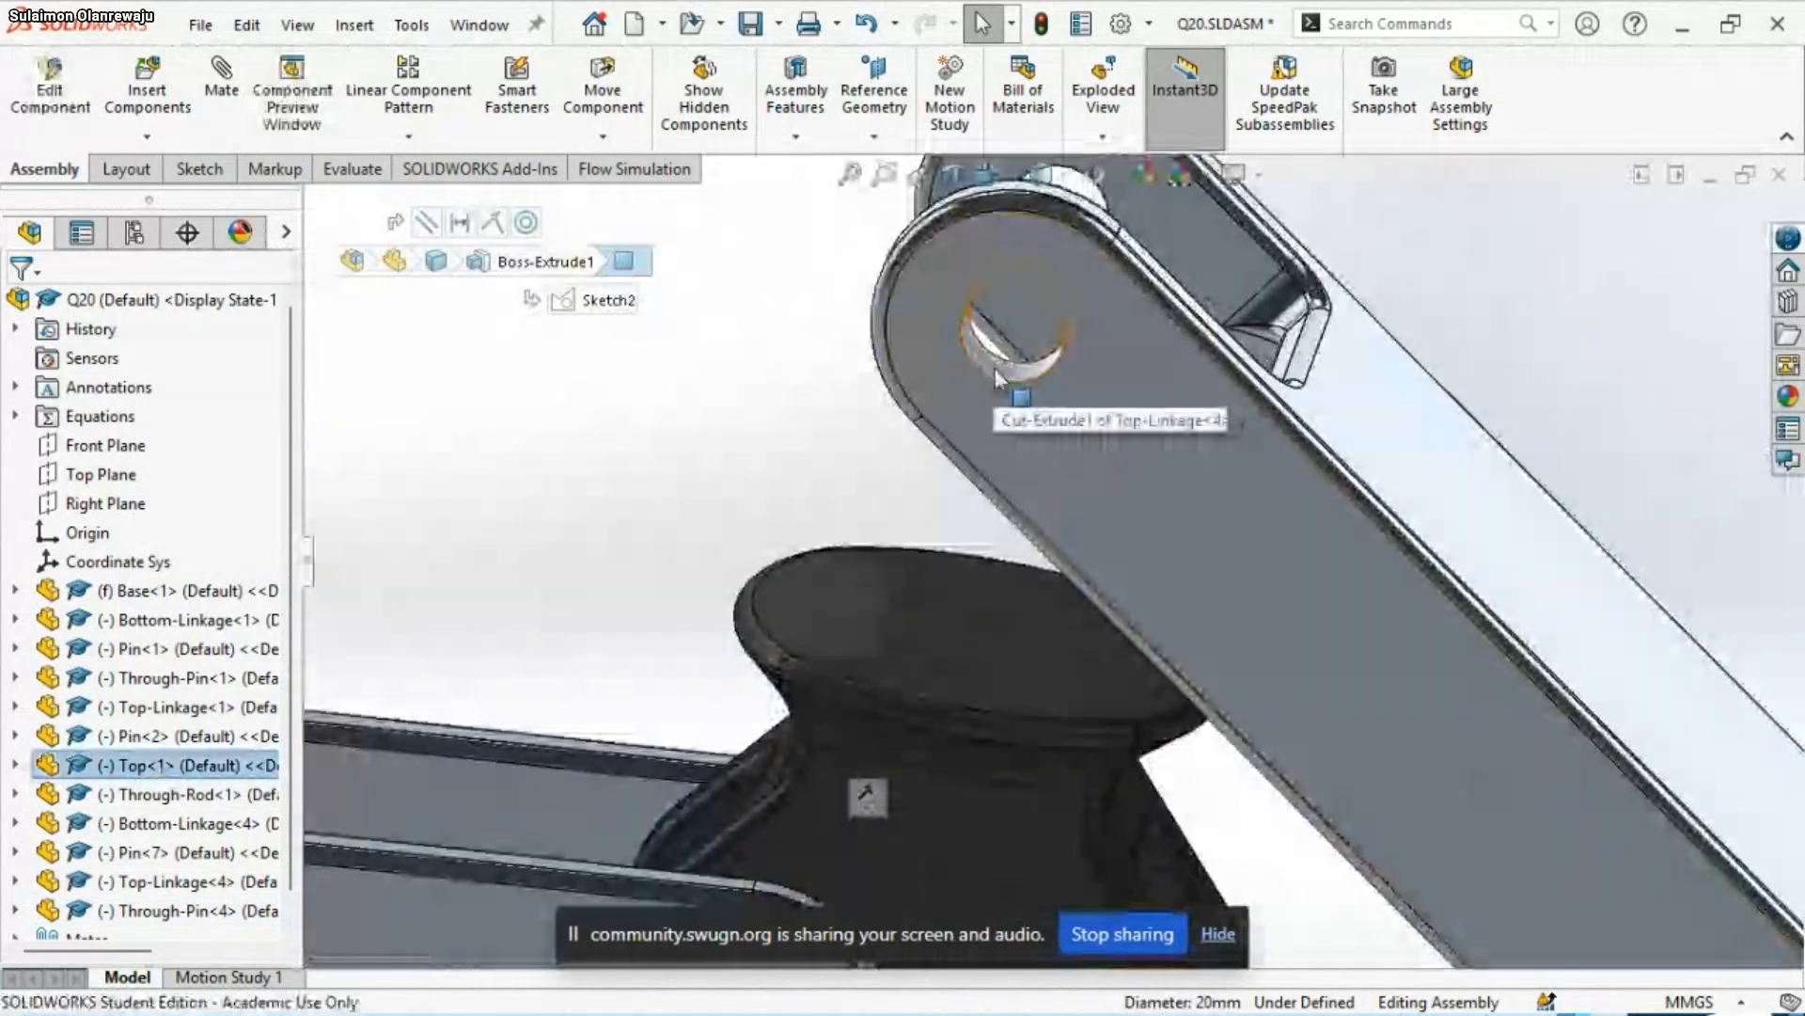
left_click(999, 378, "ctrl")
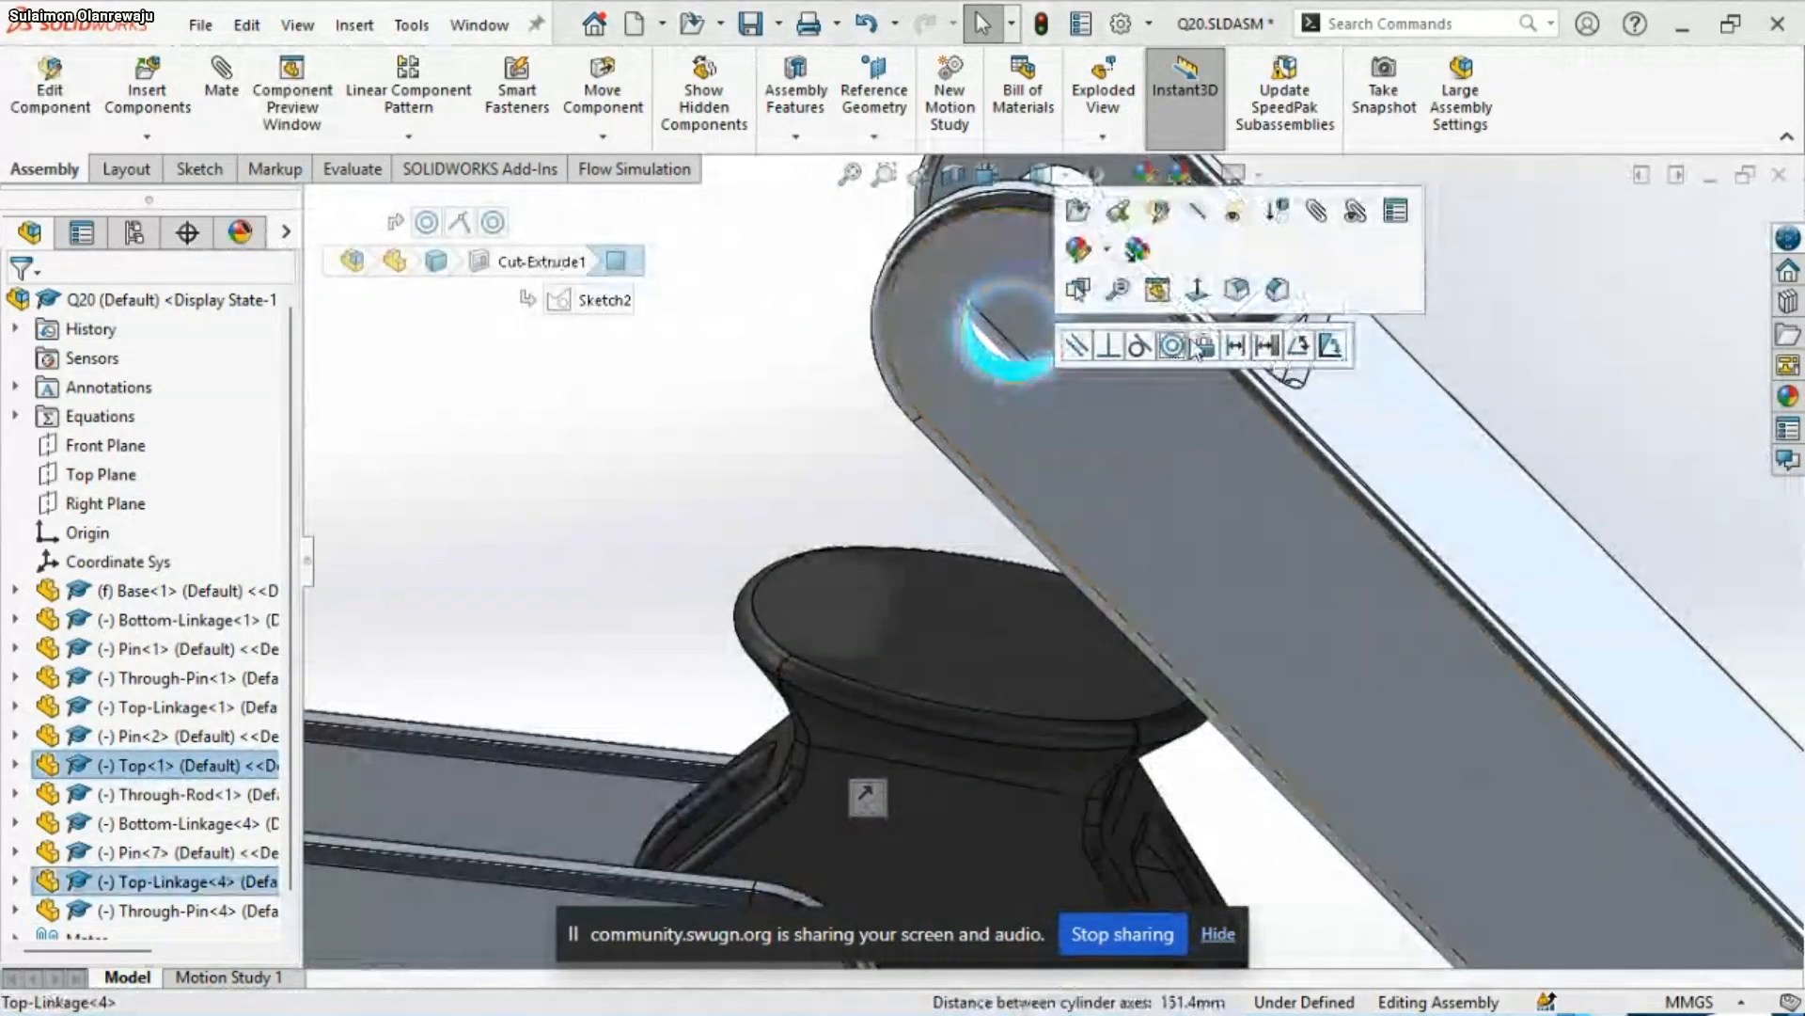
left_click(1172, 347)
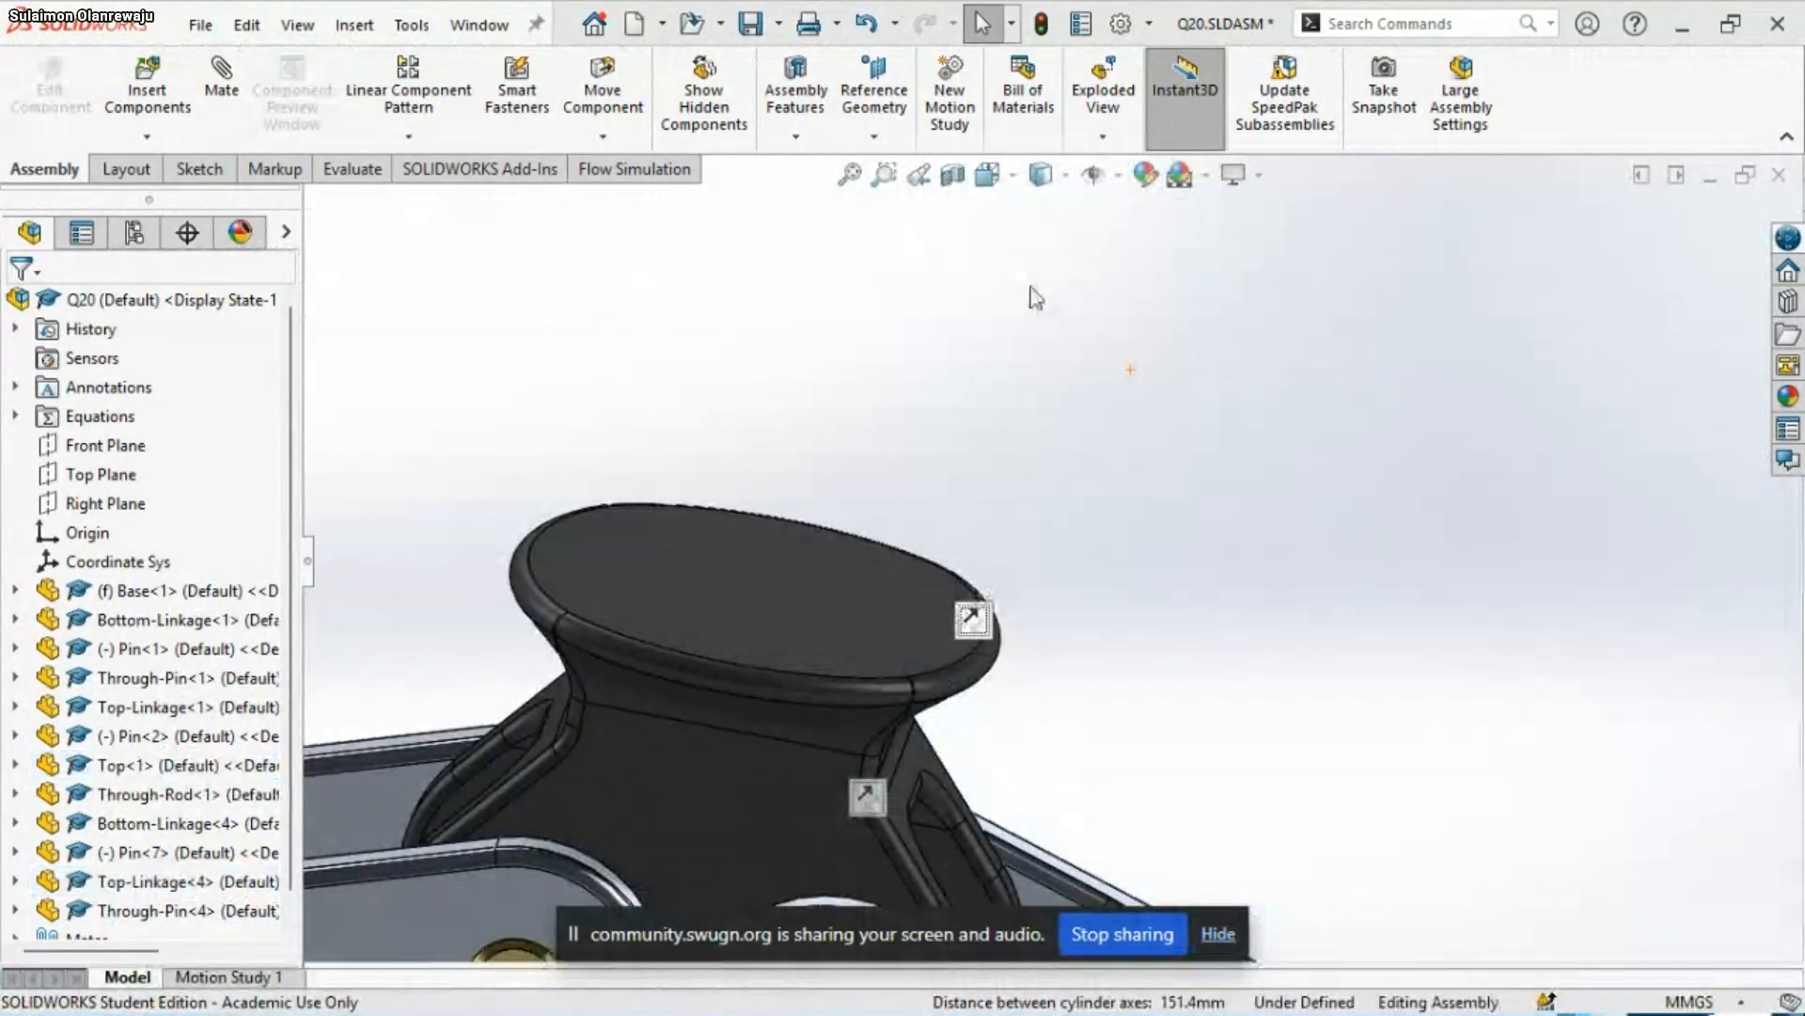
Create a copy of Pin<2> from the Top's original linkage joint and place it just below the Top
scroll(1001, 427, "up", 10)
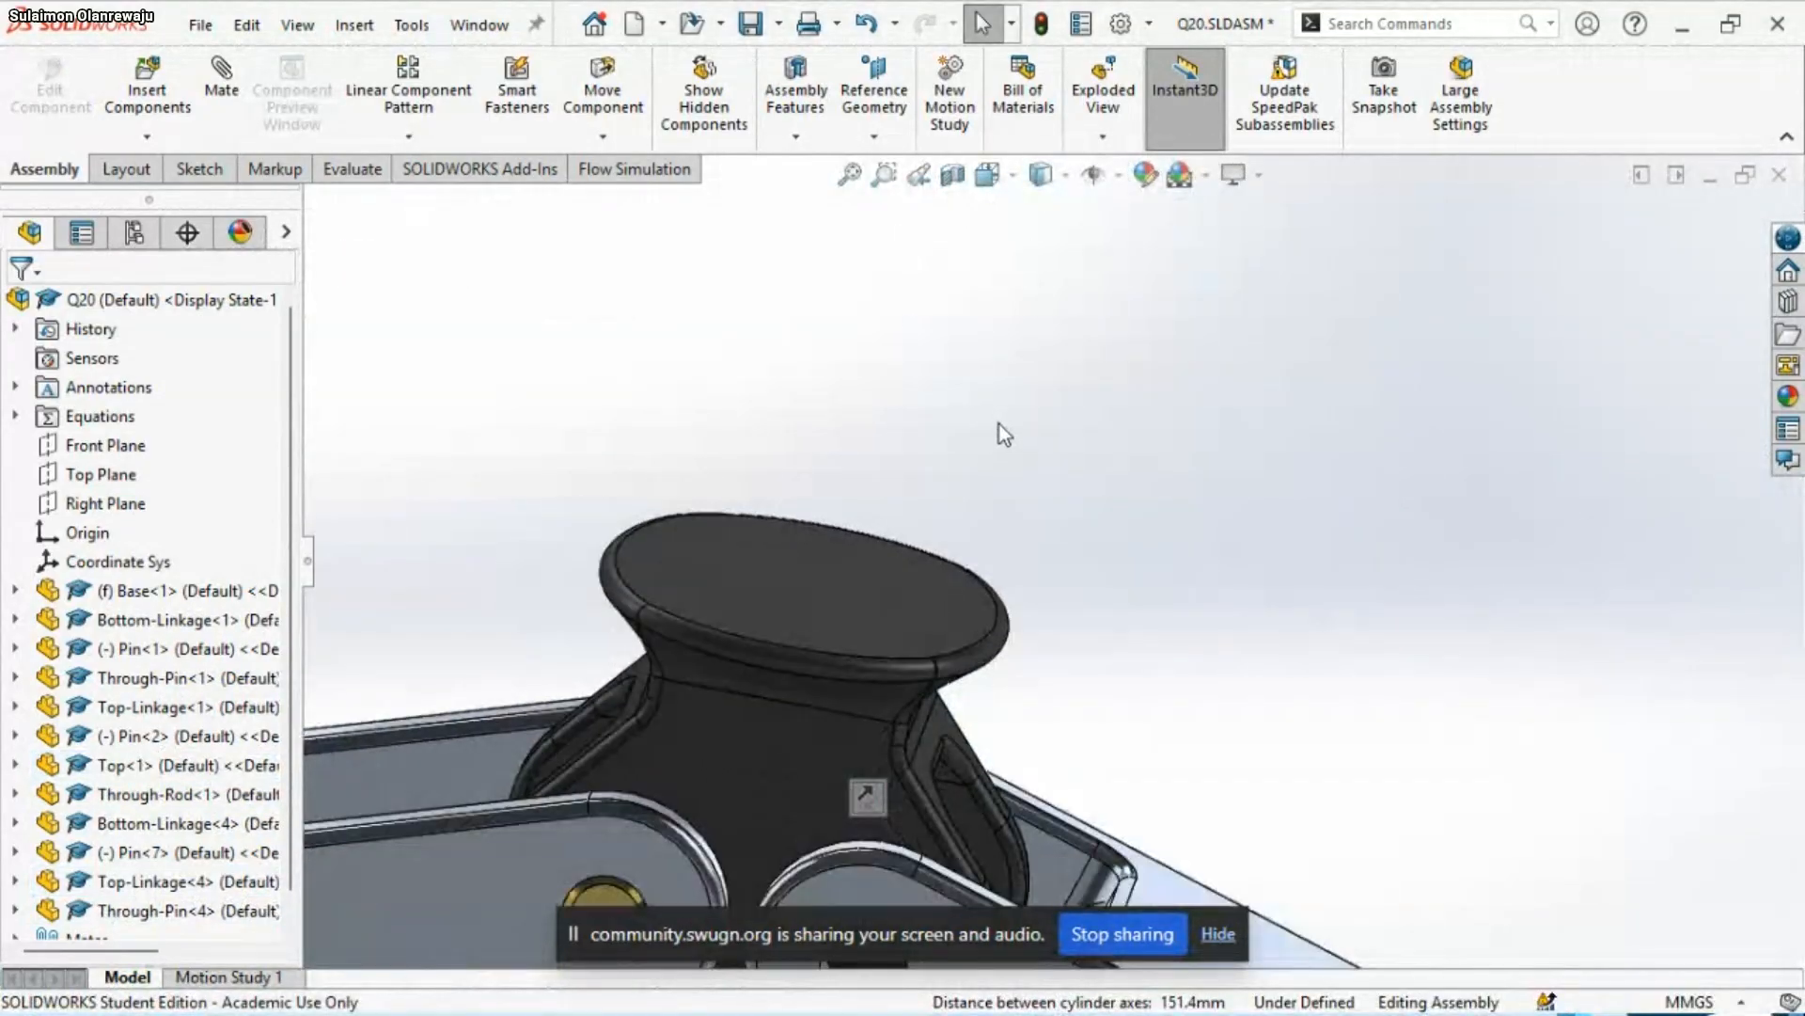
scroll(1011, 696, "down", 5)
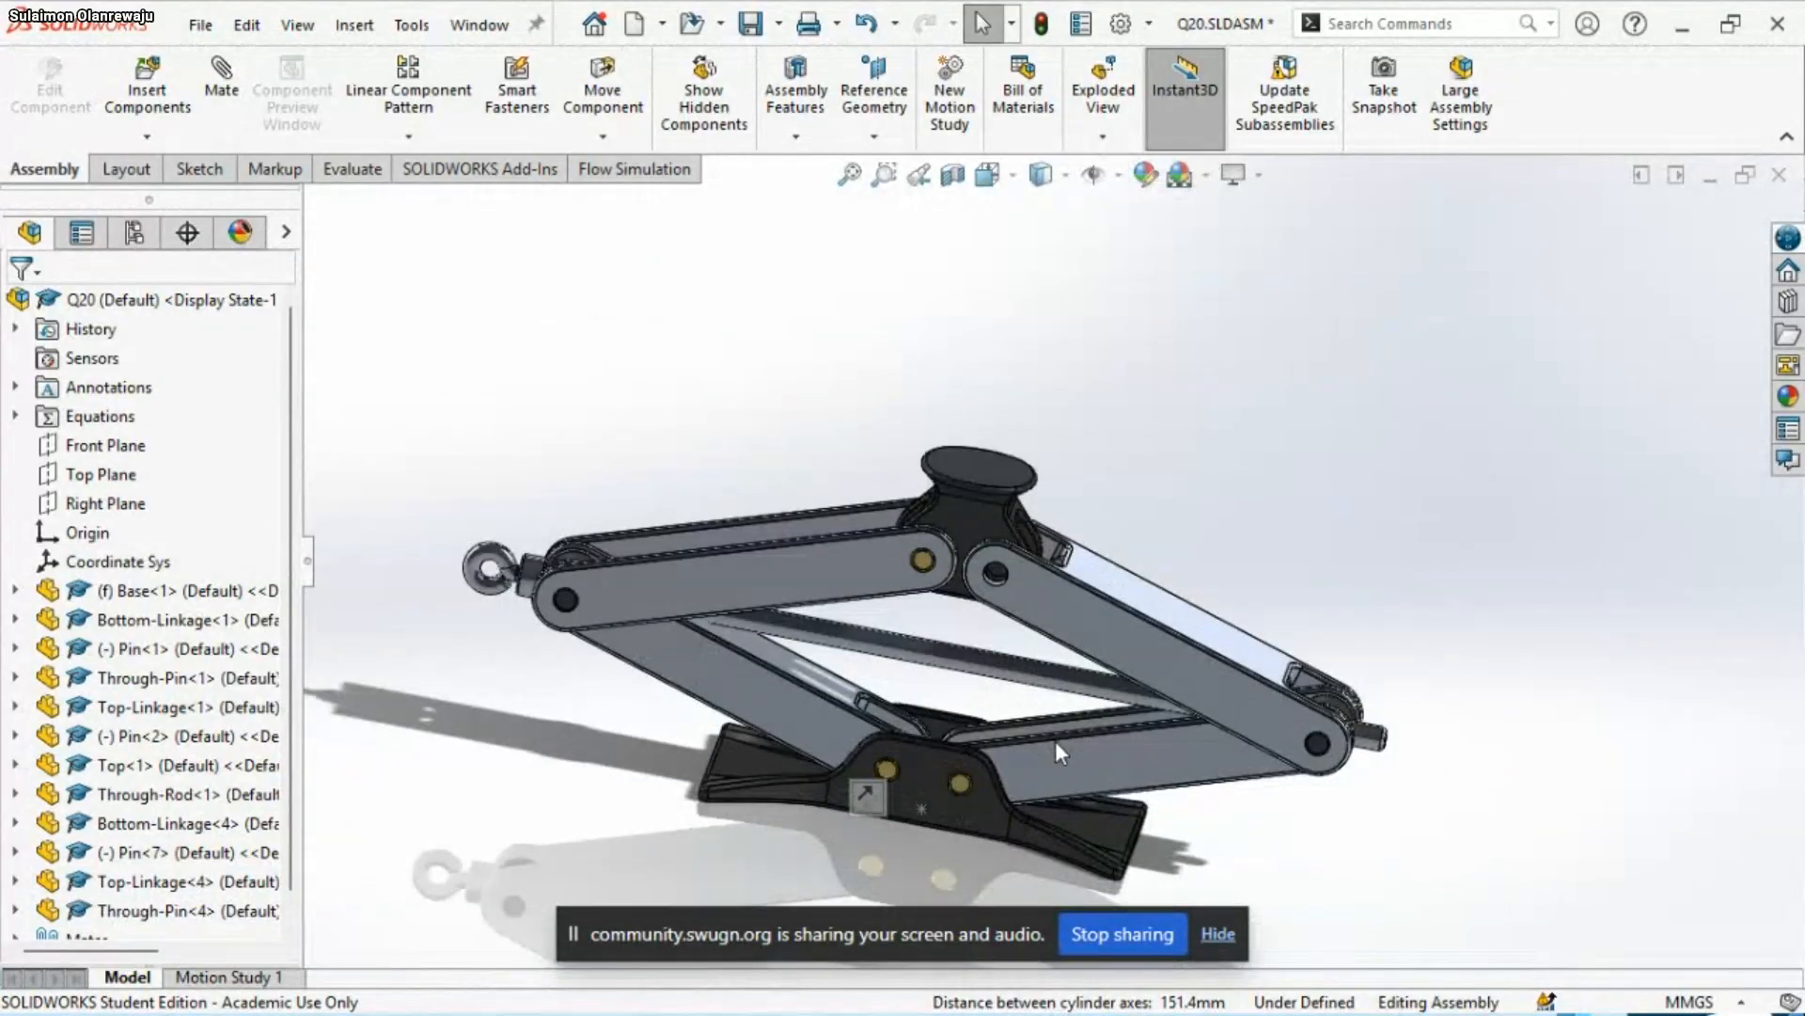
scroll(972, 592, "down", 3)
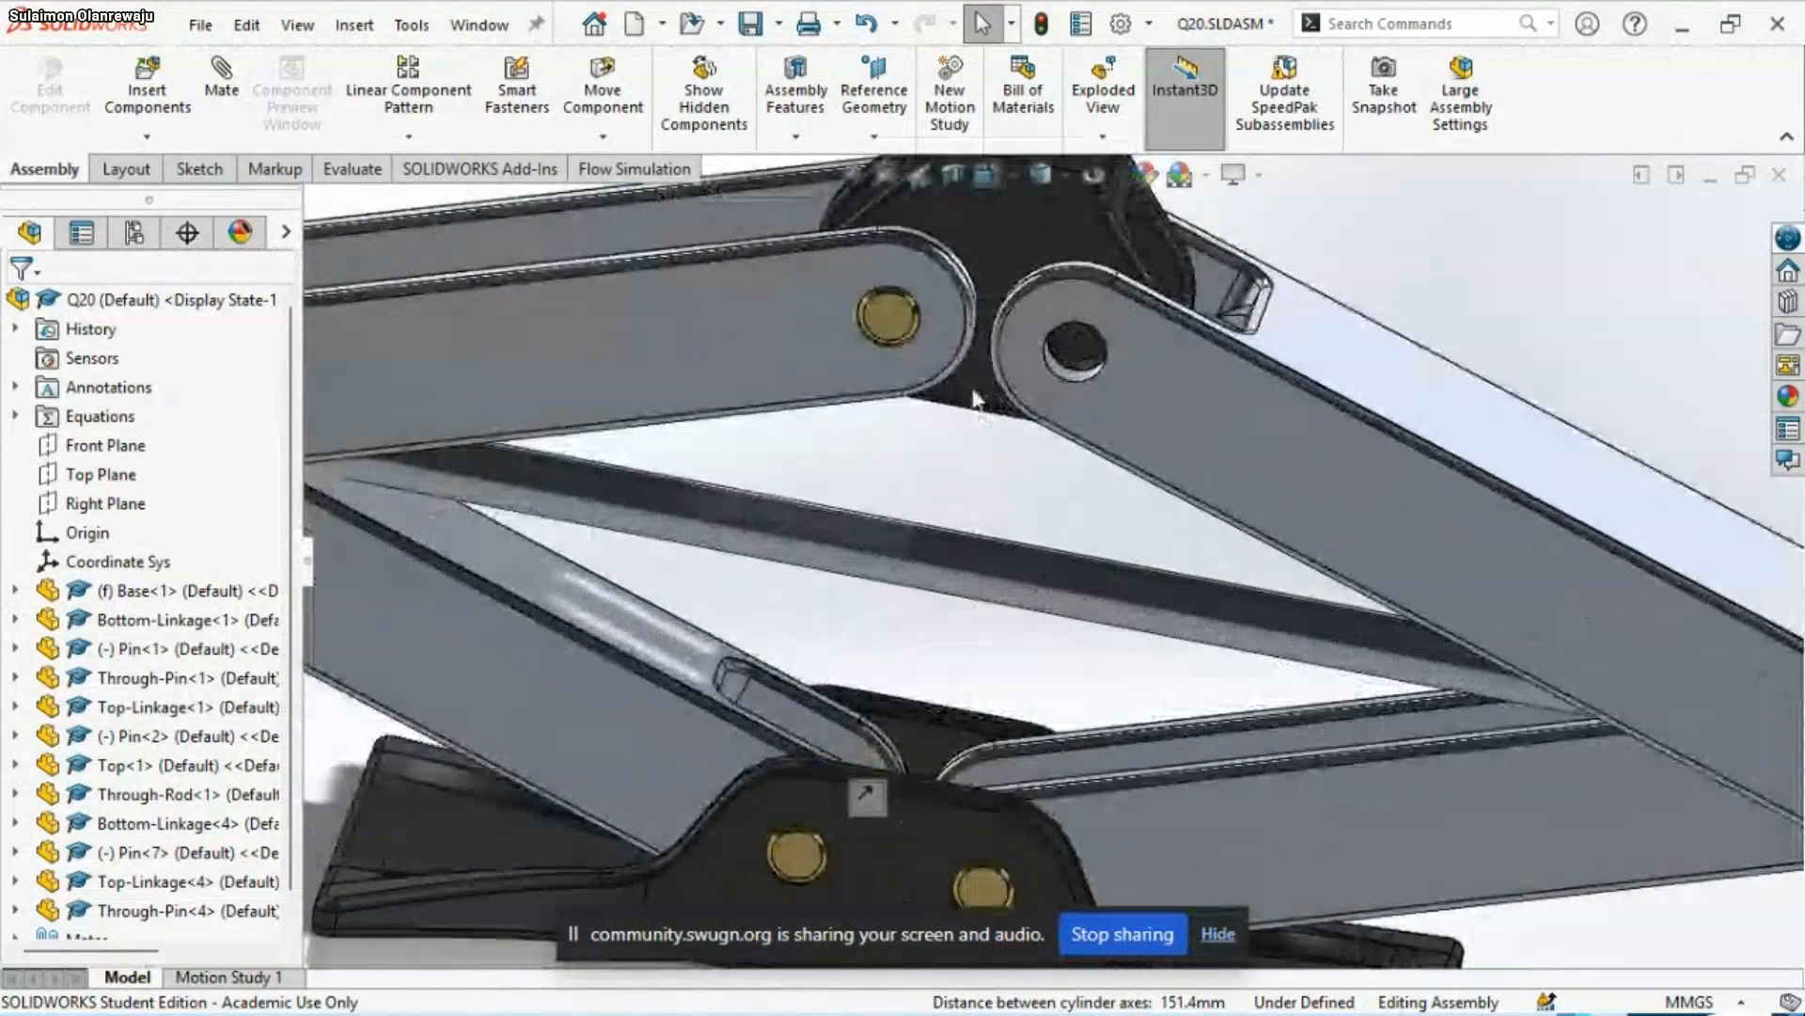
left_click_drag(884, 324, 1012, 502)
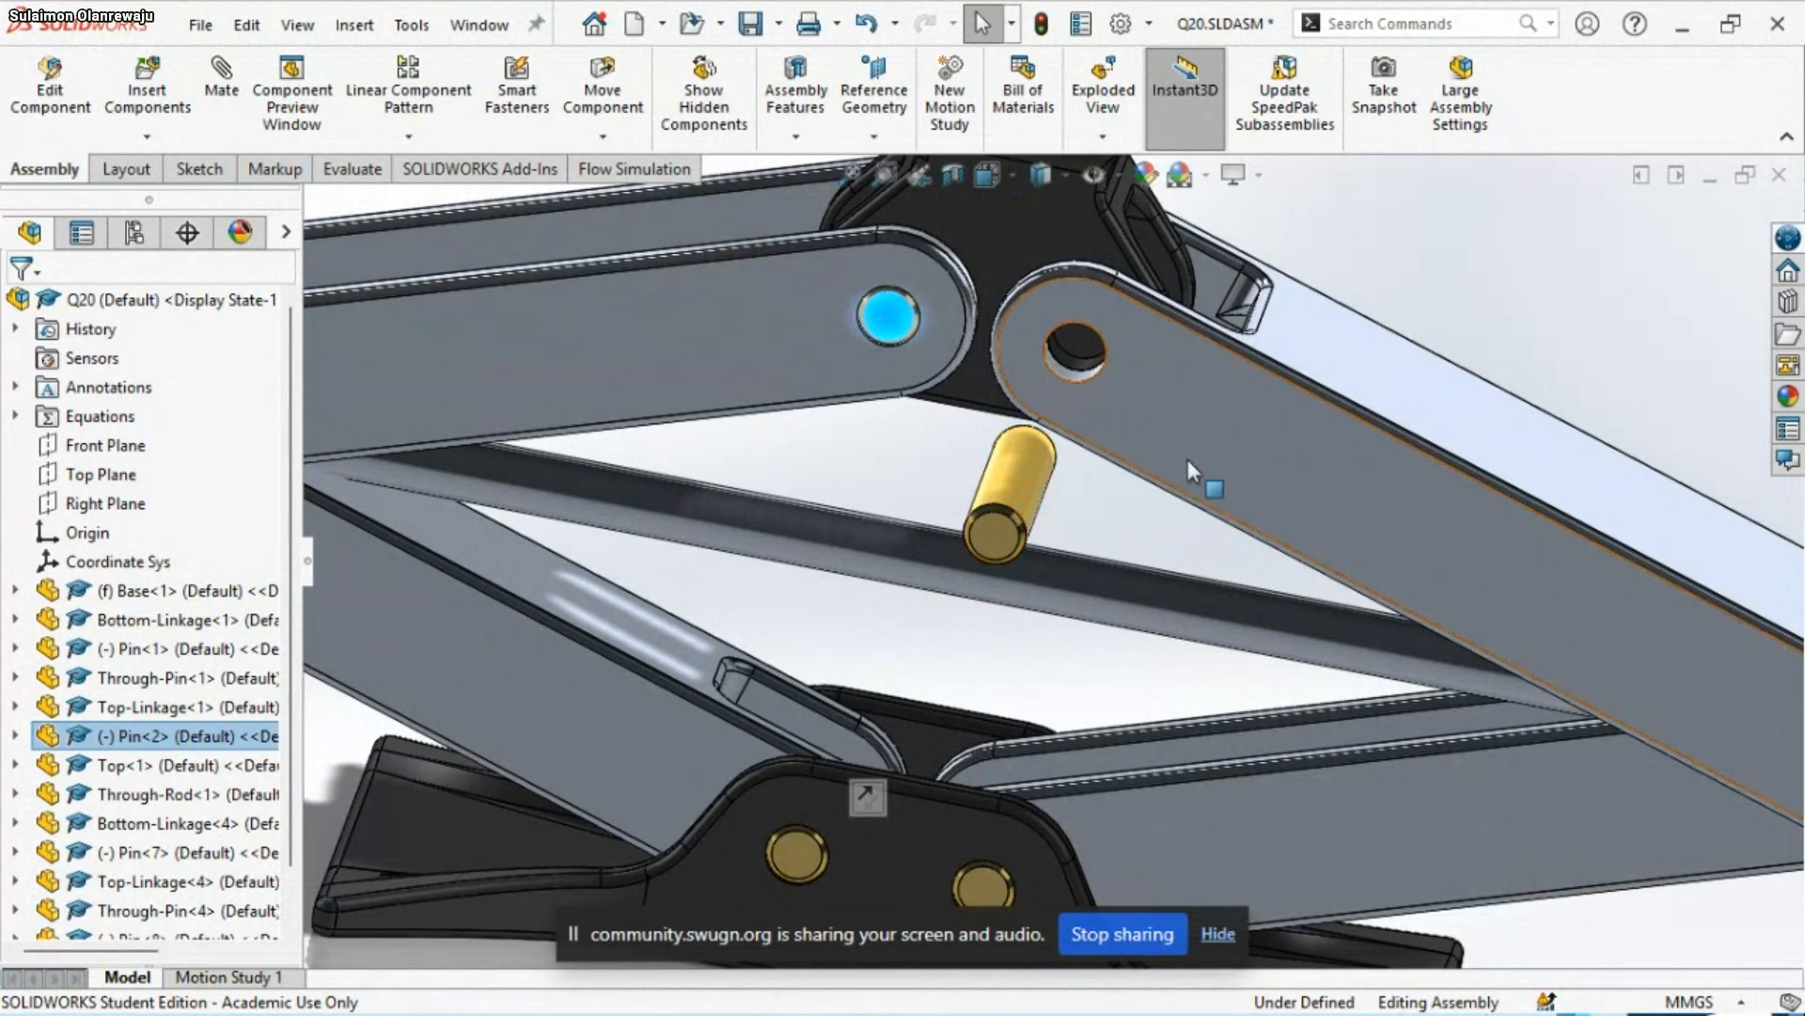
Mate the new pin copy's cylindrical face concentric with the Top-Linkage copy's hole at the Top
left_click(1023, 460)
scroll(1068, 338, "down", 5)
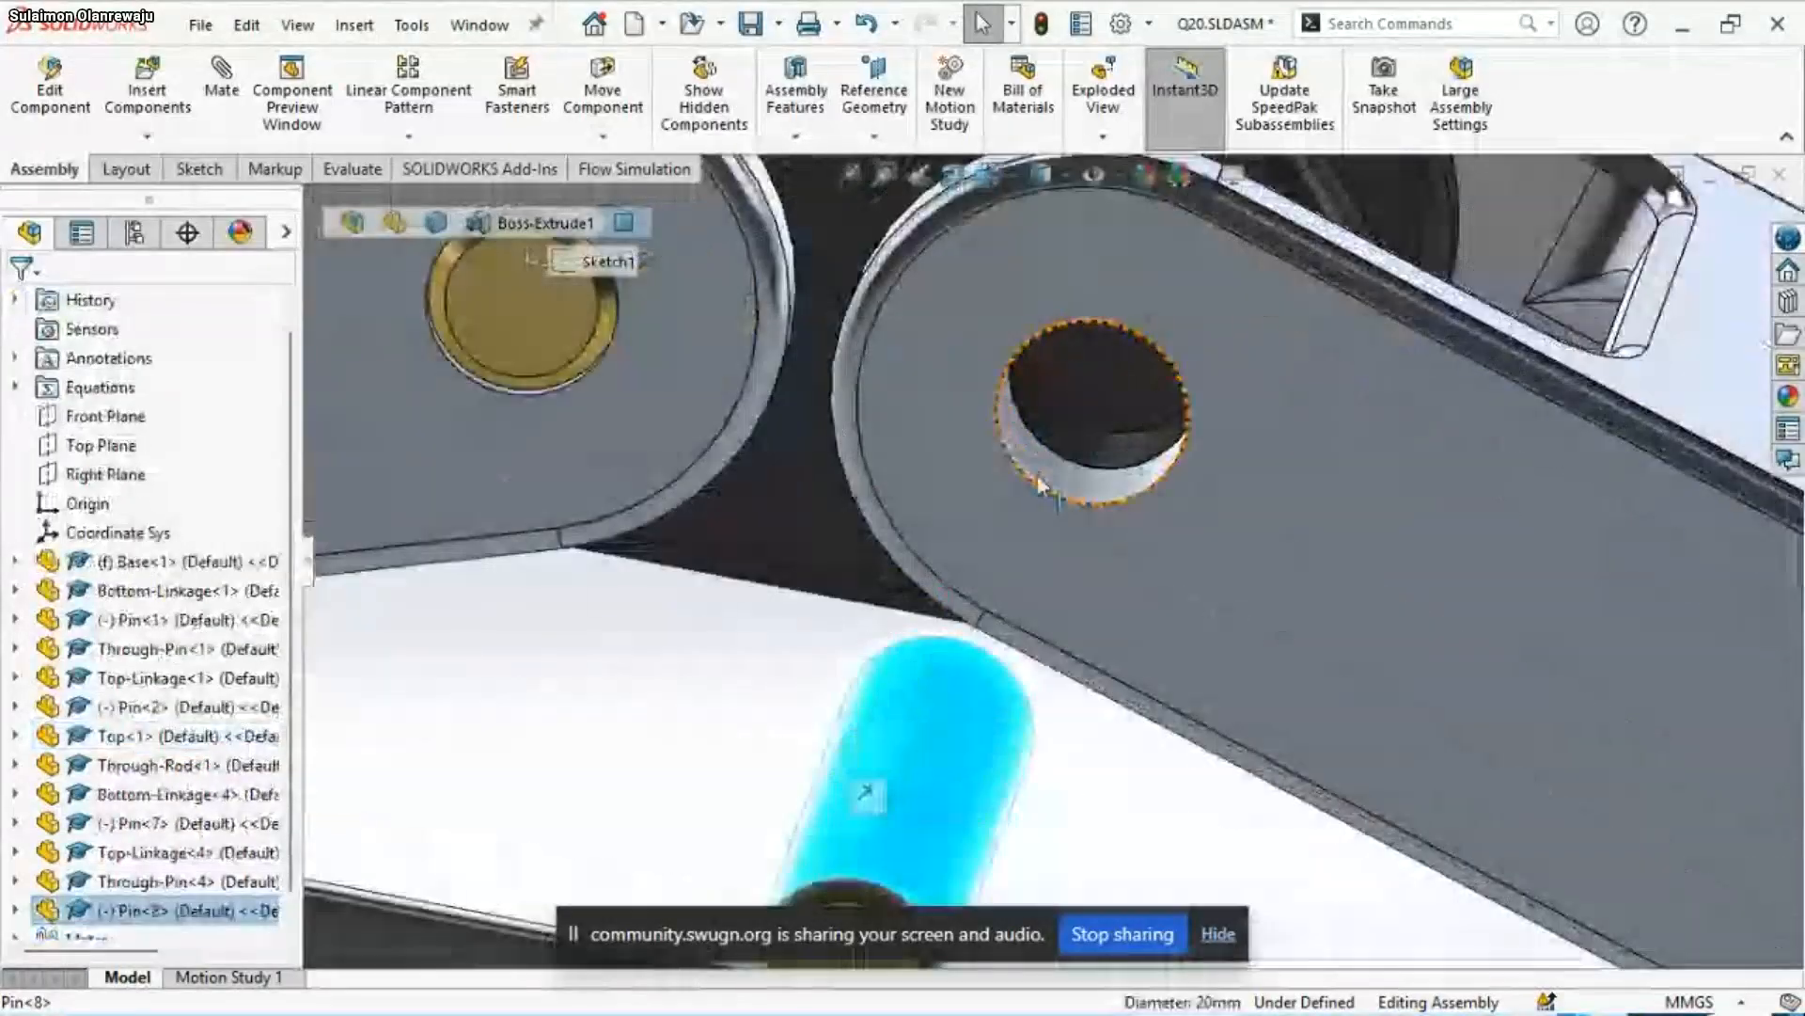
left_click(1039, 477, "ctrl")
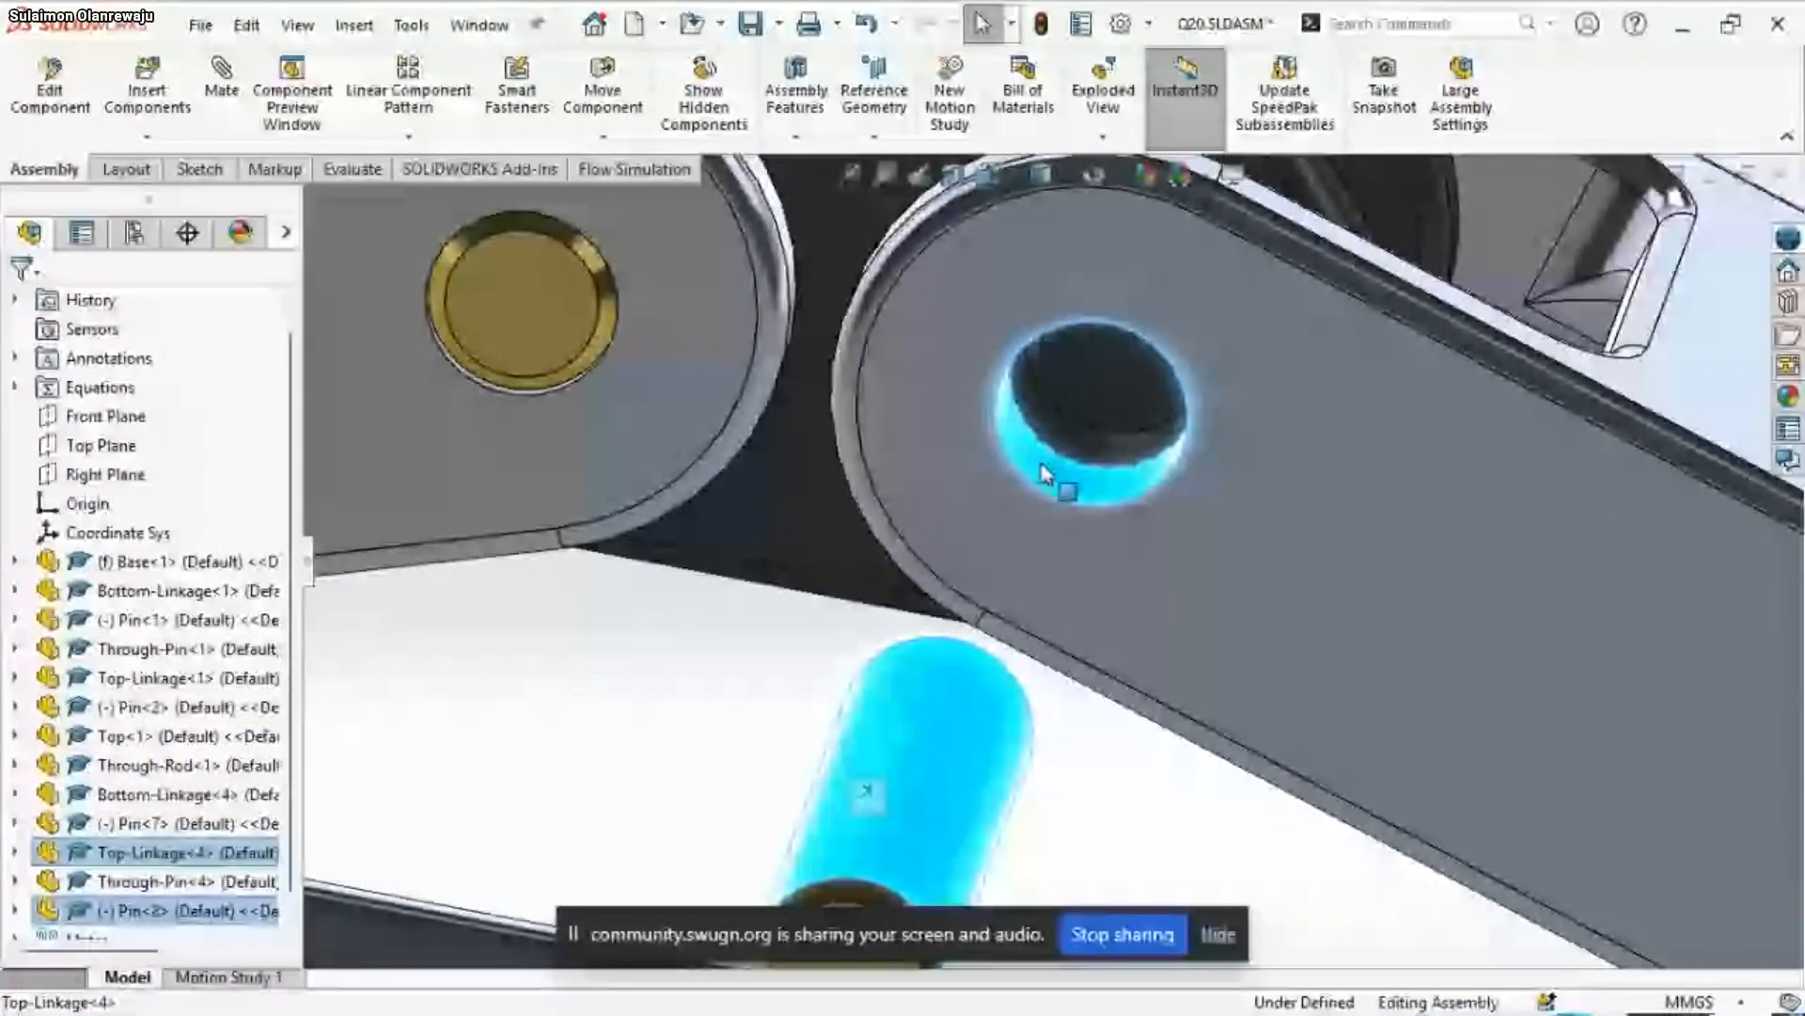
left_click(1044, 473, "ctrl")
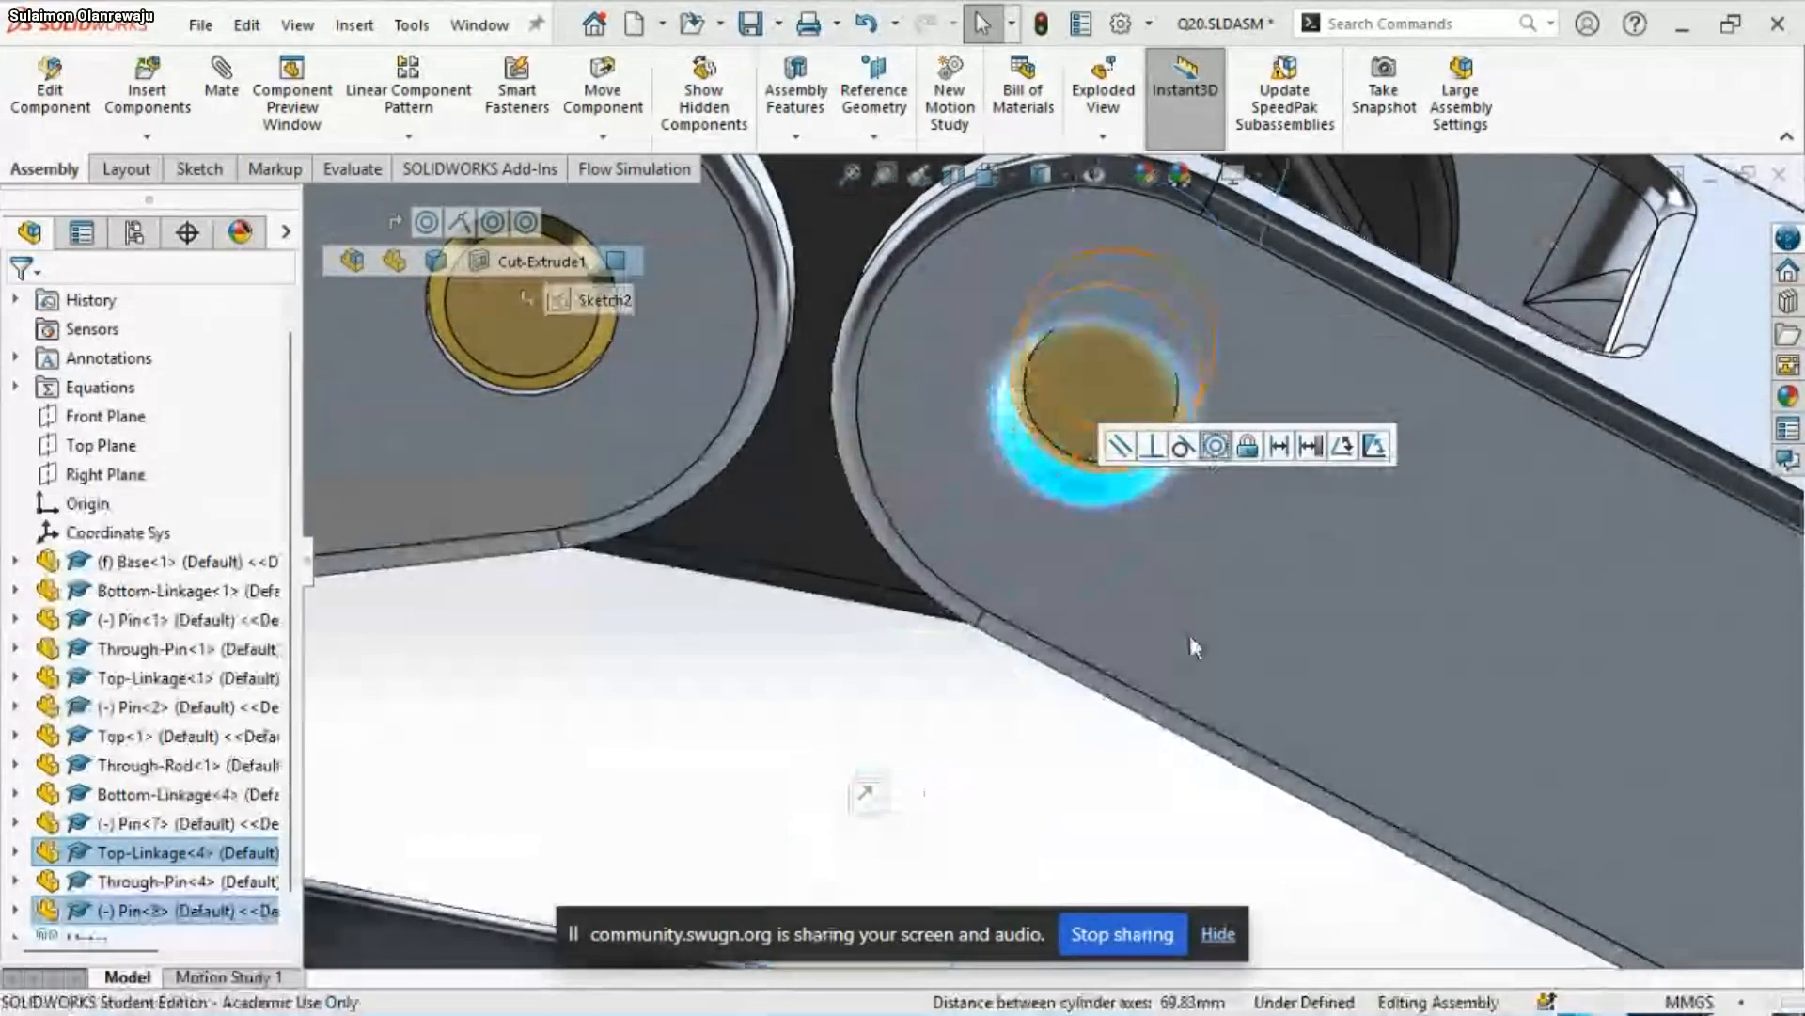
Mate the pin copy's end face coincident with the Top-Linkage copy's outer side face and save the assembly
left_click(1092, 404)
left_click(1199, 544, "ctrl")
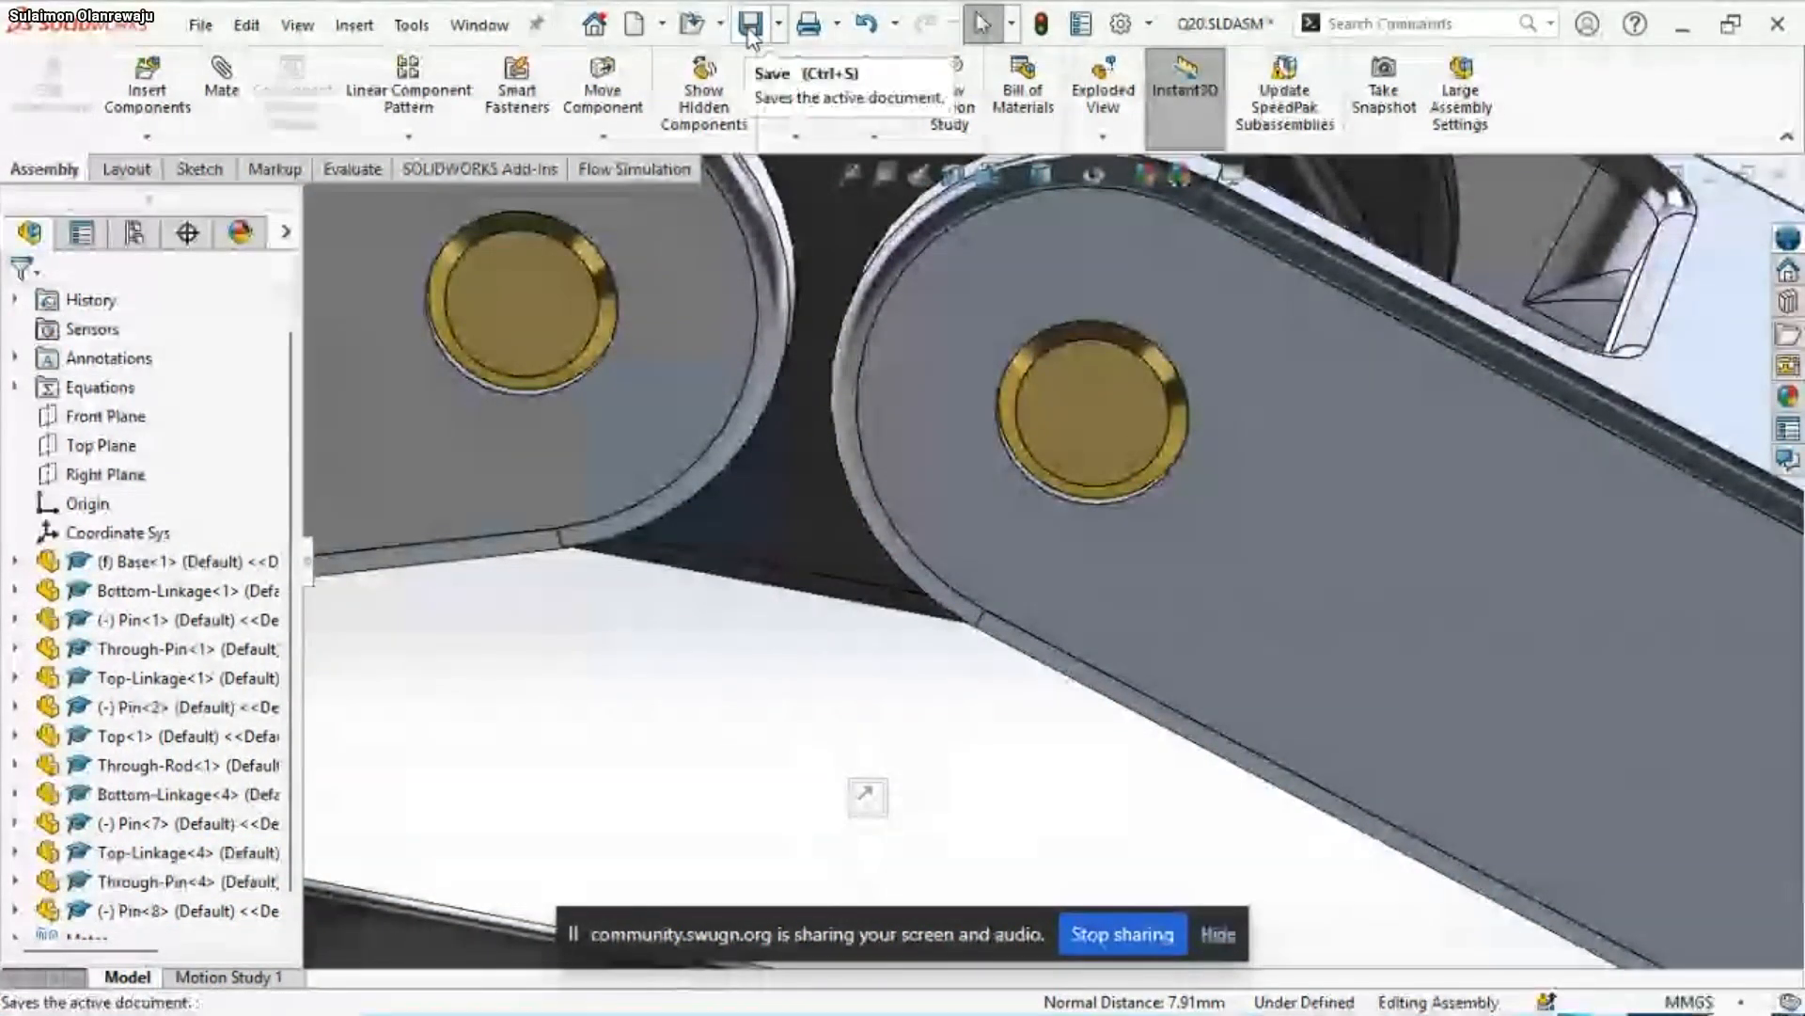
left_click(757, 36)
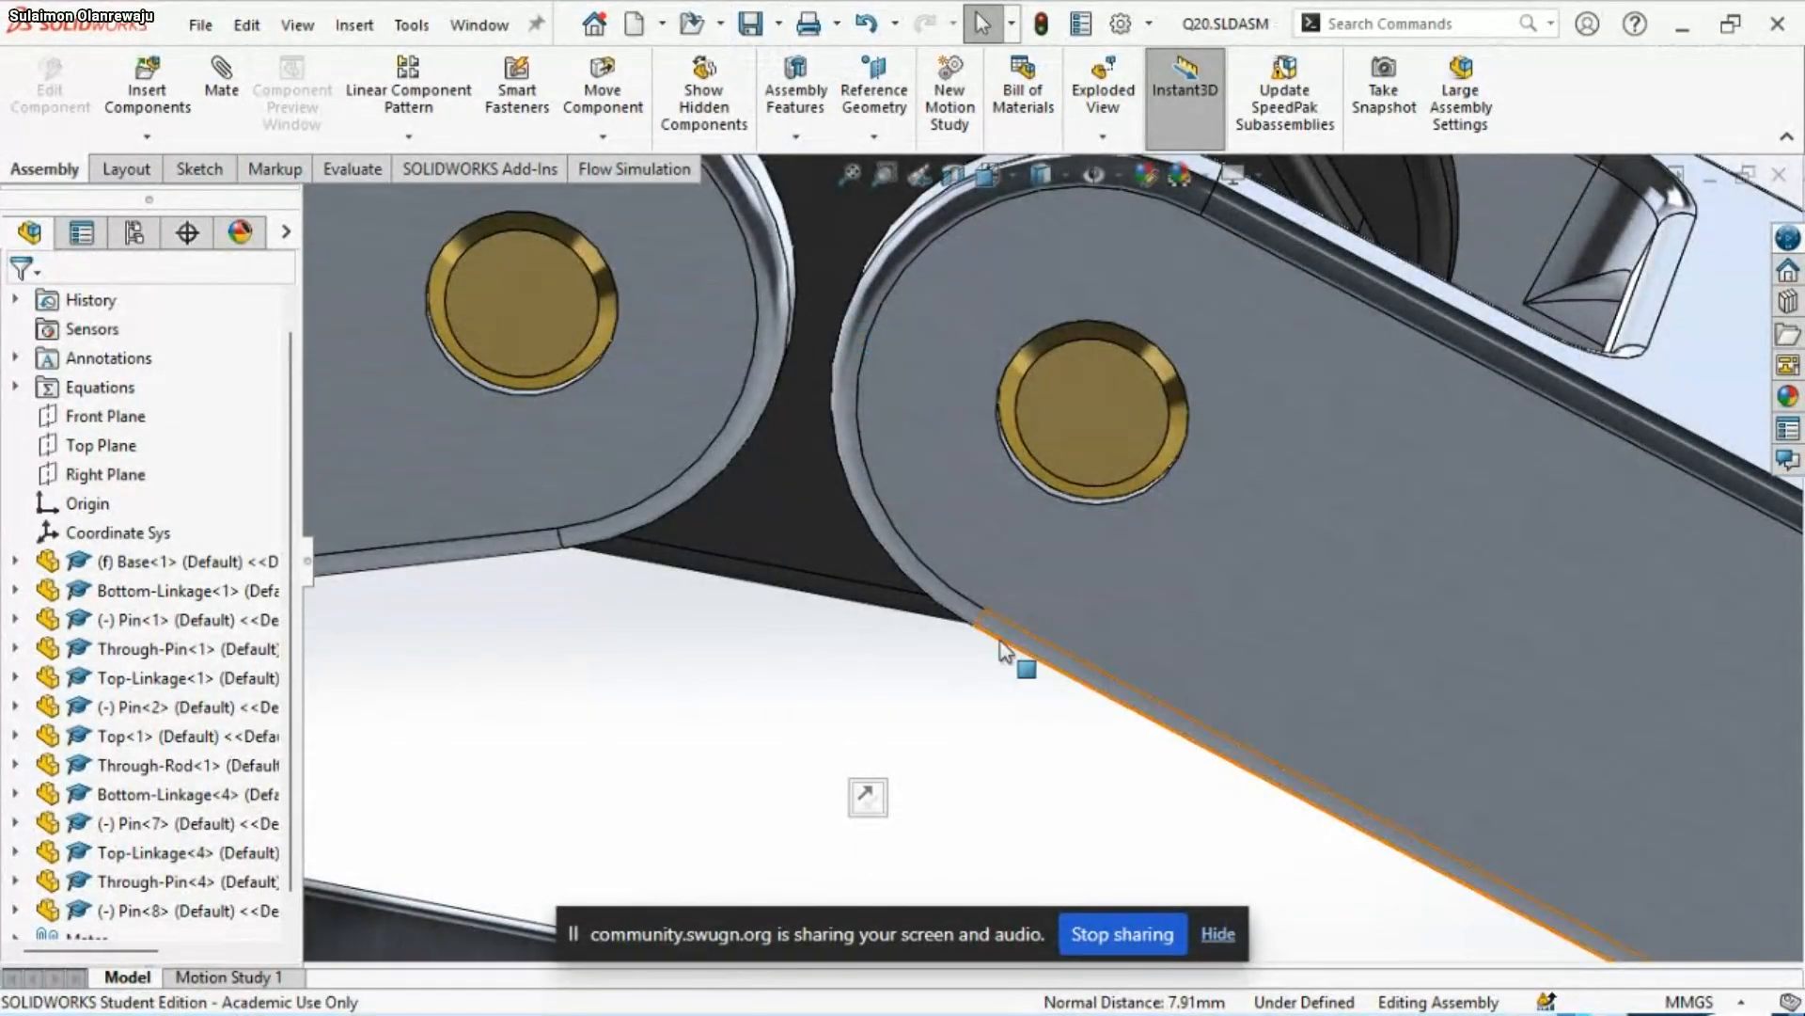
Examine the assembled jack from several angles and check the distance mate between the Top and the Base
scroll(1014, 559, "up", 6)
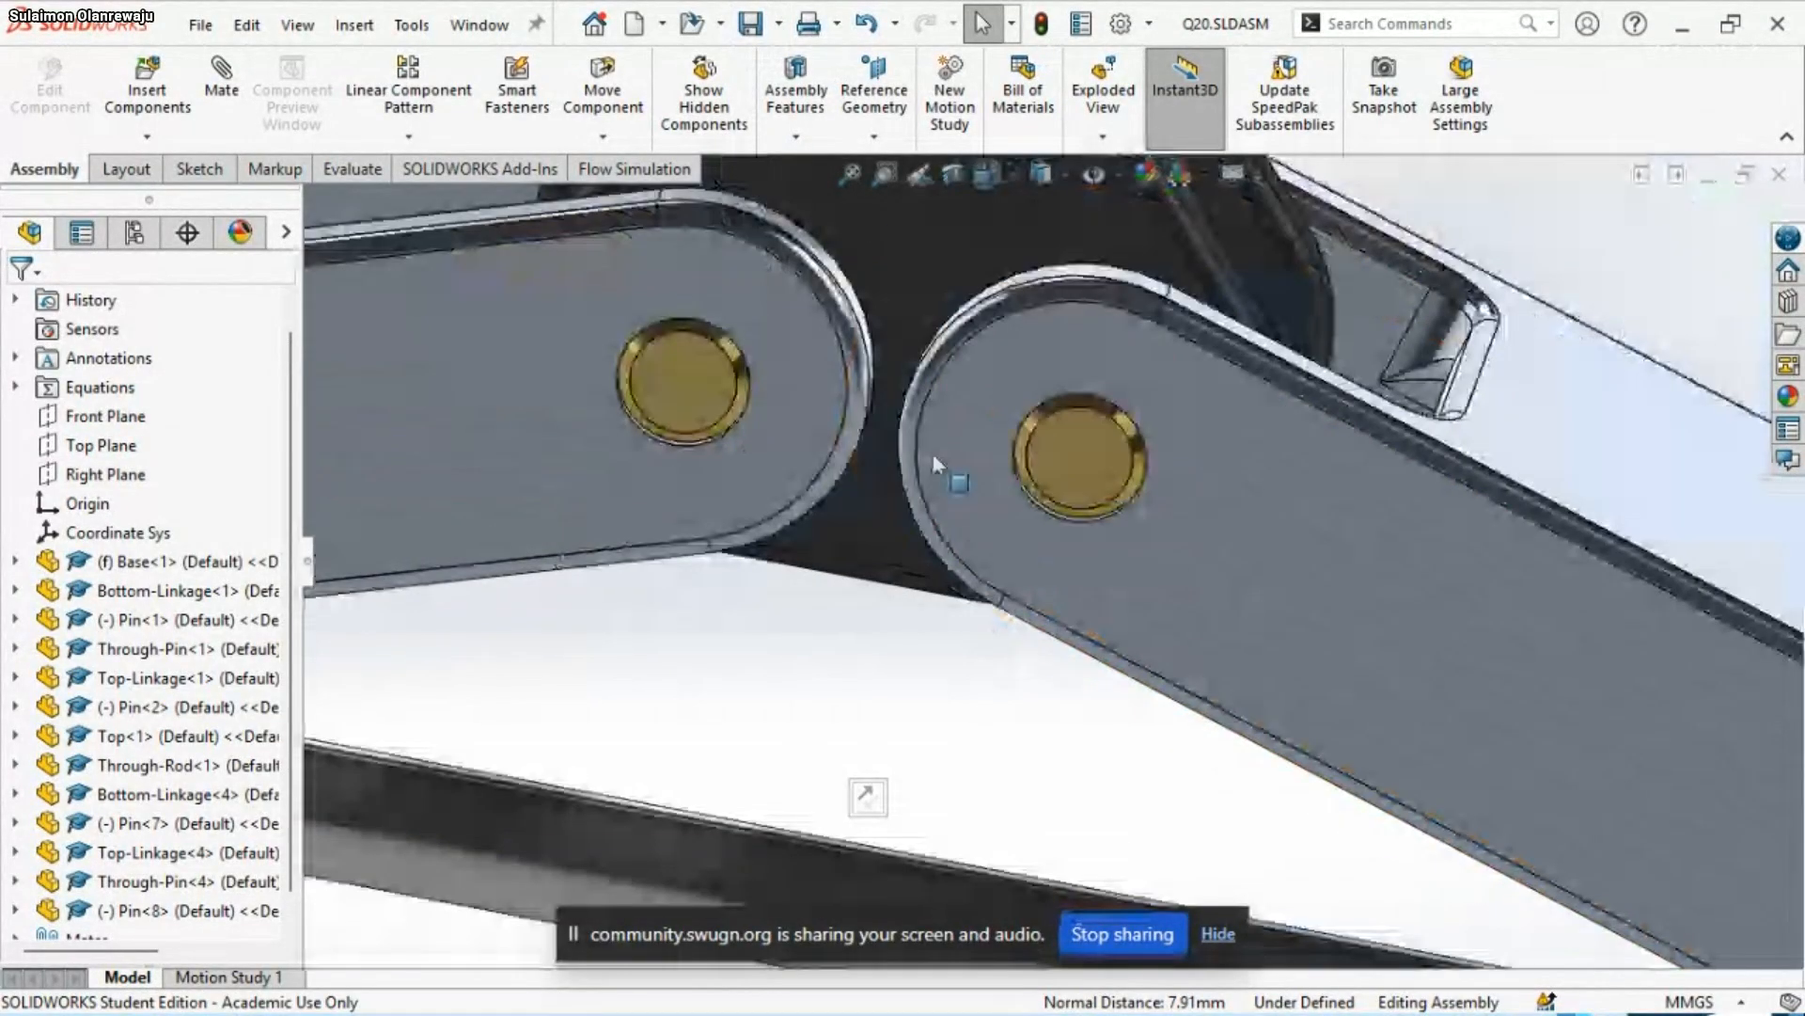
scroll(1087, 677, "down", 4)
scroll(1062, 380, "down", 1)
scroll(1051, 606, "up", 1)
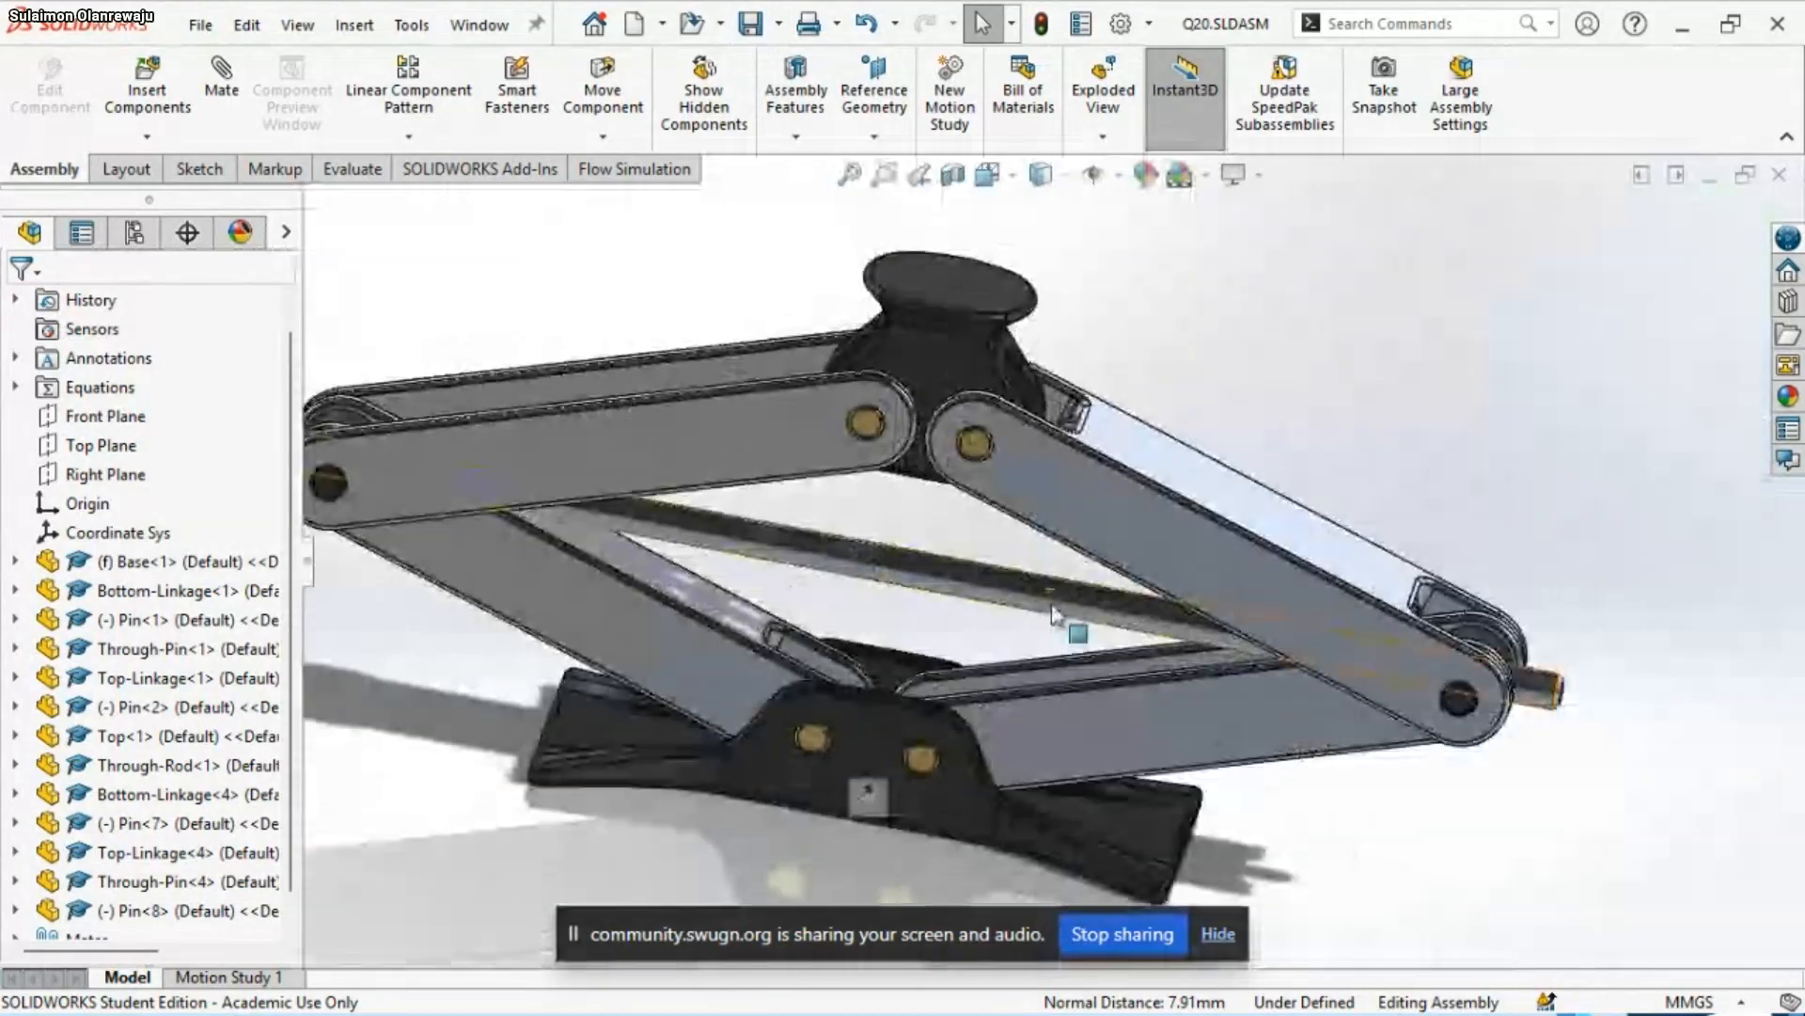
scroll(1053, 613, "up", 3)
middle_click_drag(953, 624, 632, 795)
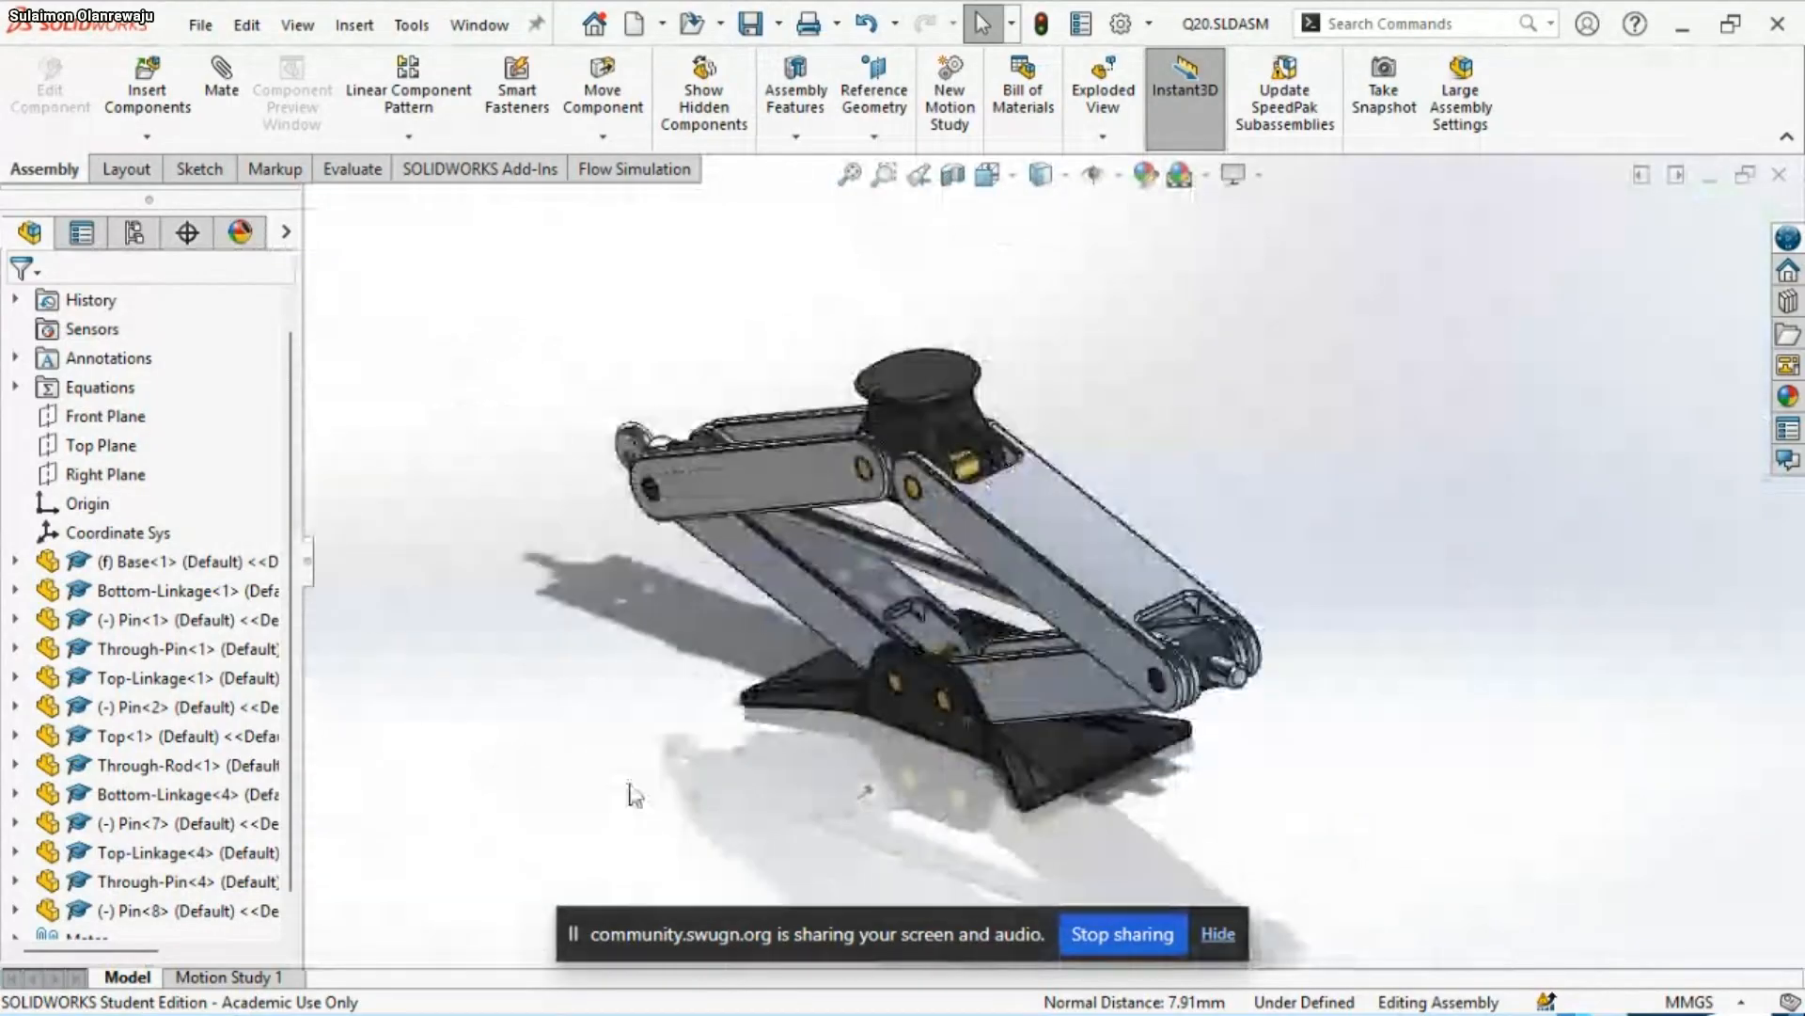
scroll(147, 898, "down", 1)
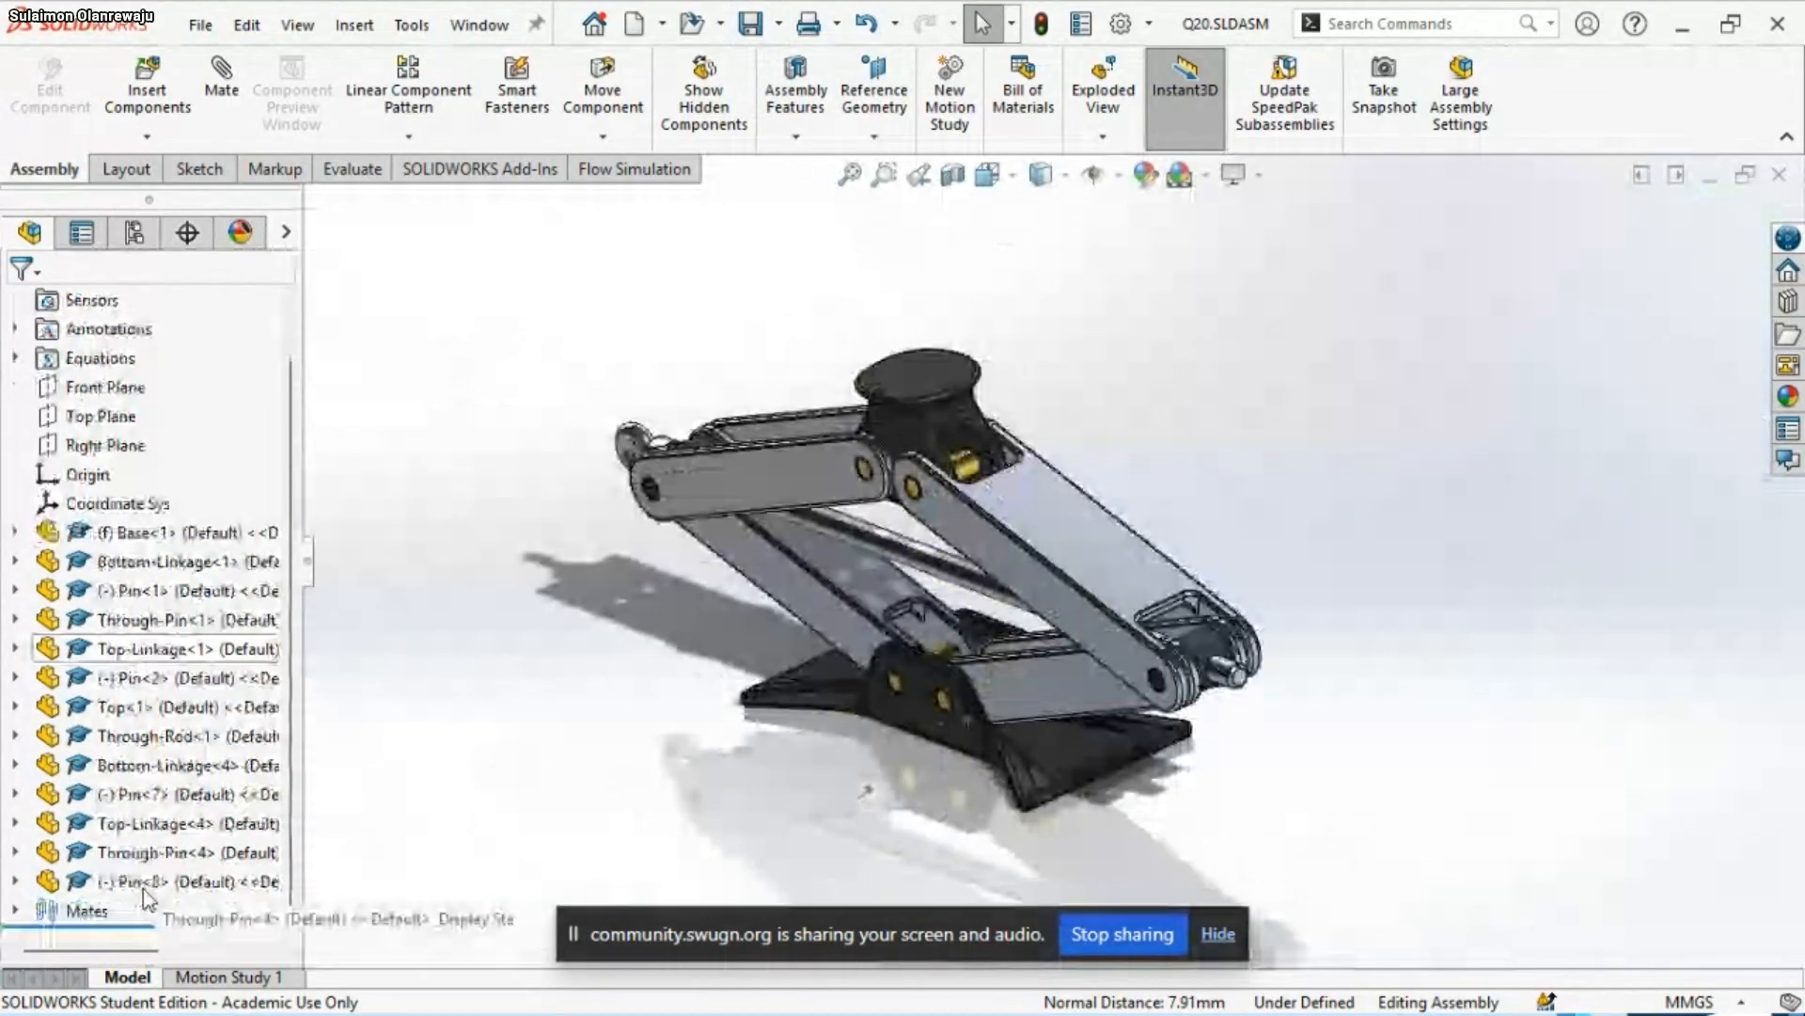
left_click(14, 910)
scroll(127, 827, "down", 3)
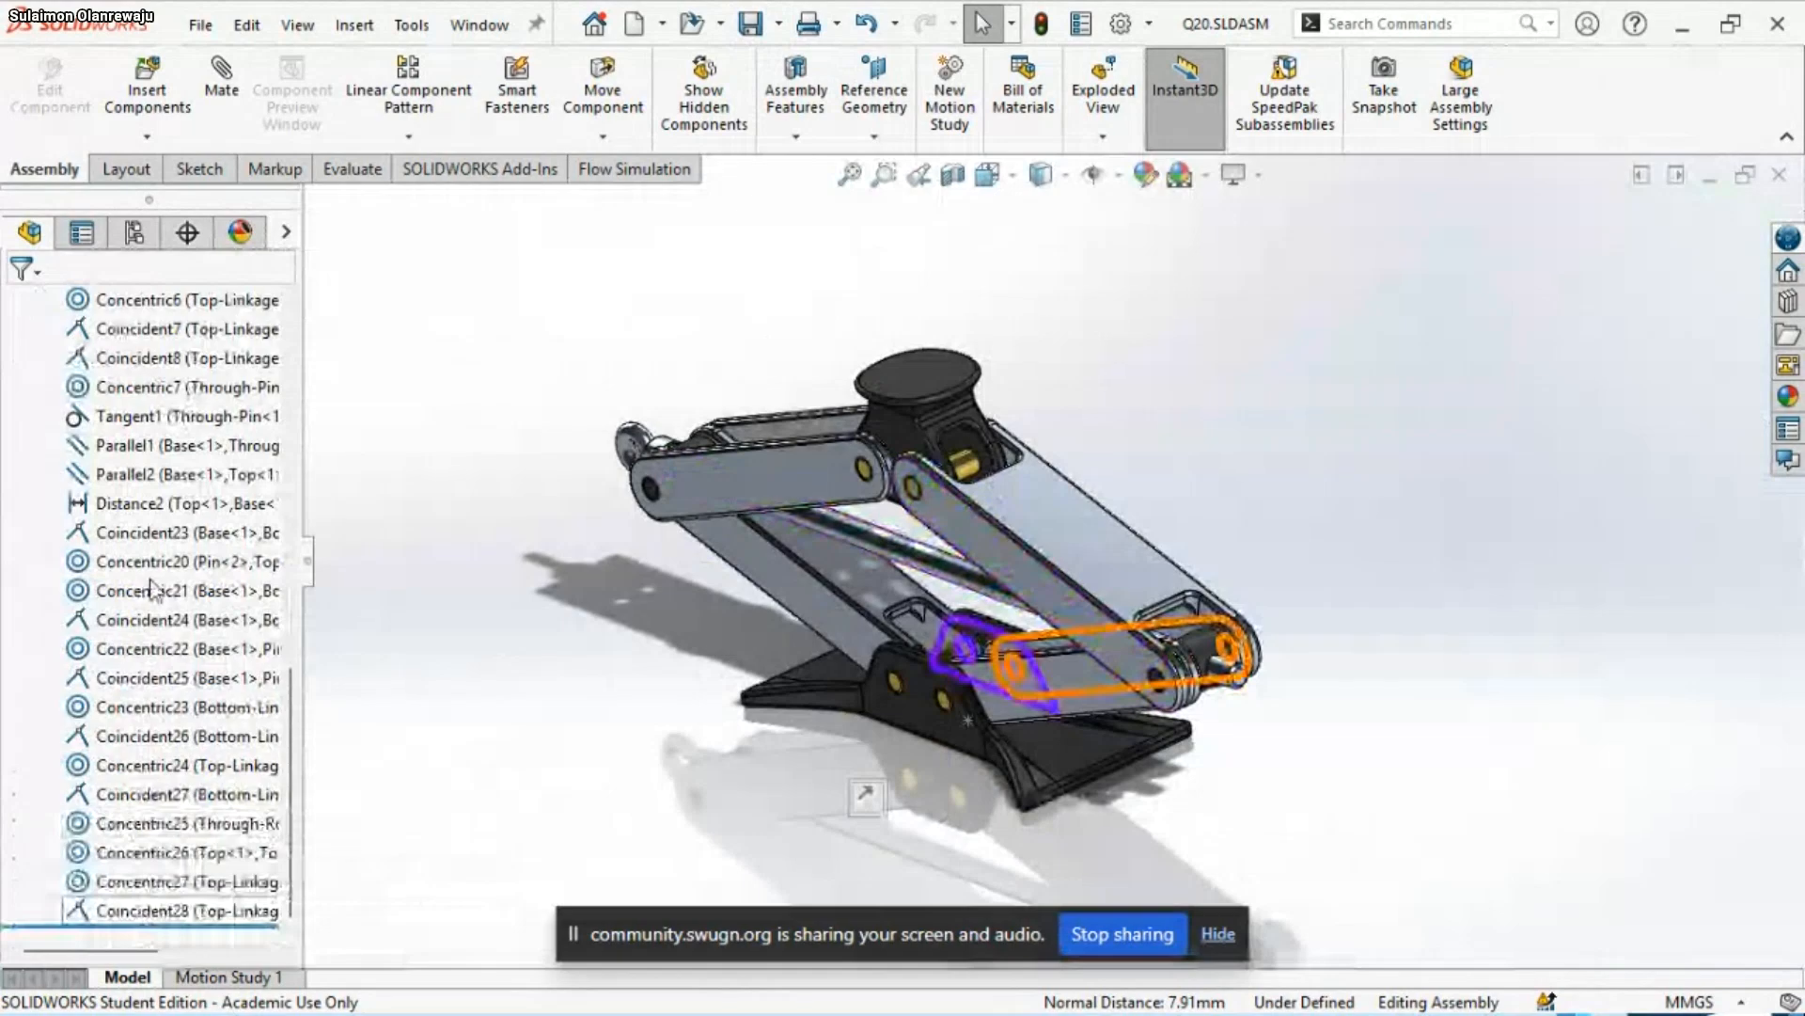
left_click(159, 503)
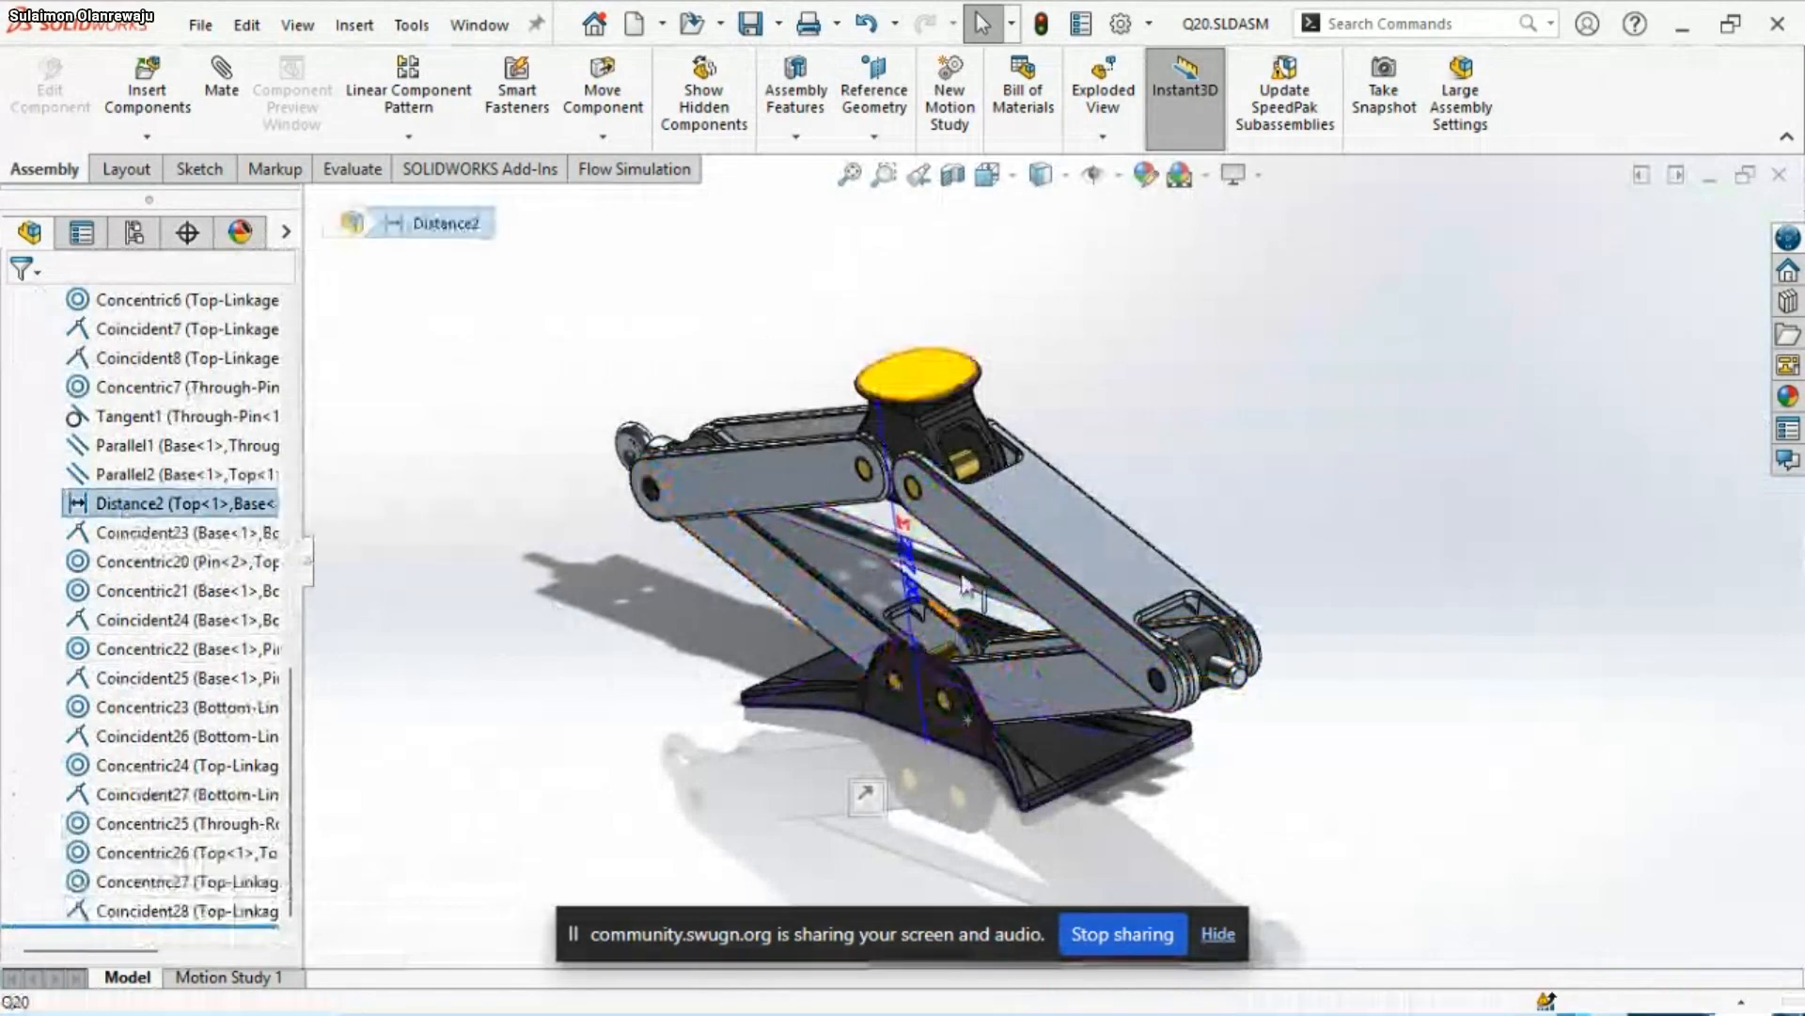
middle_click_drag(963, 575, 1038, 479)
Switch to the PowerPoint slide show and review the value of distance A and mate requirements 7 to 12
mouse_move(1318, 999)
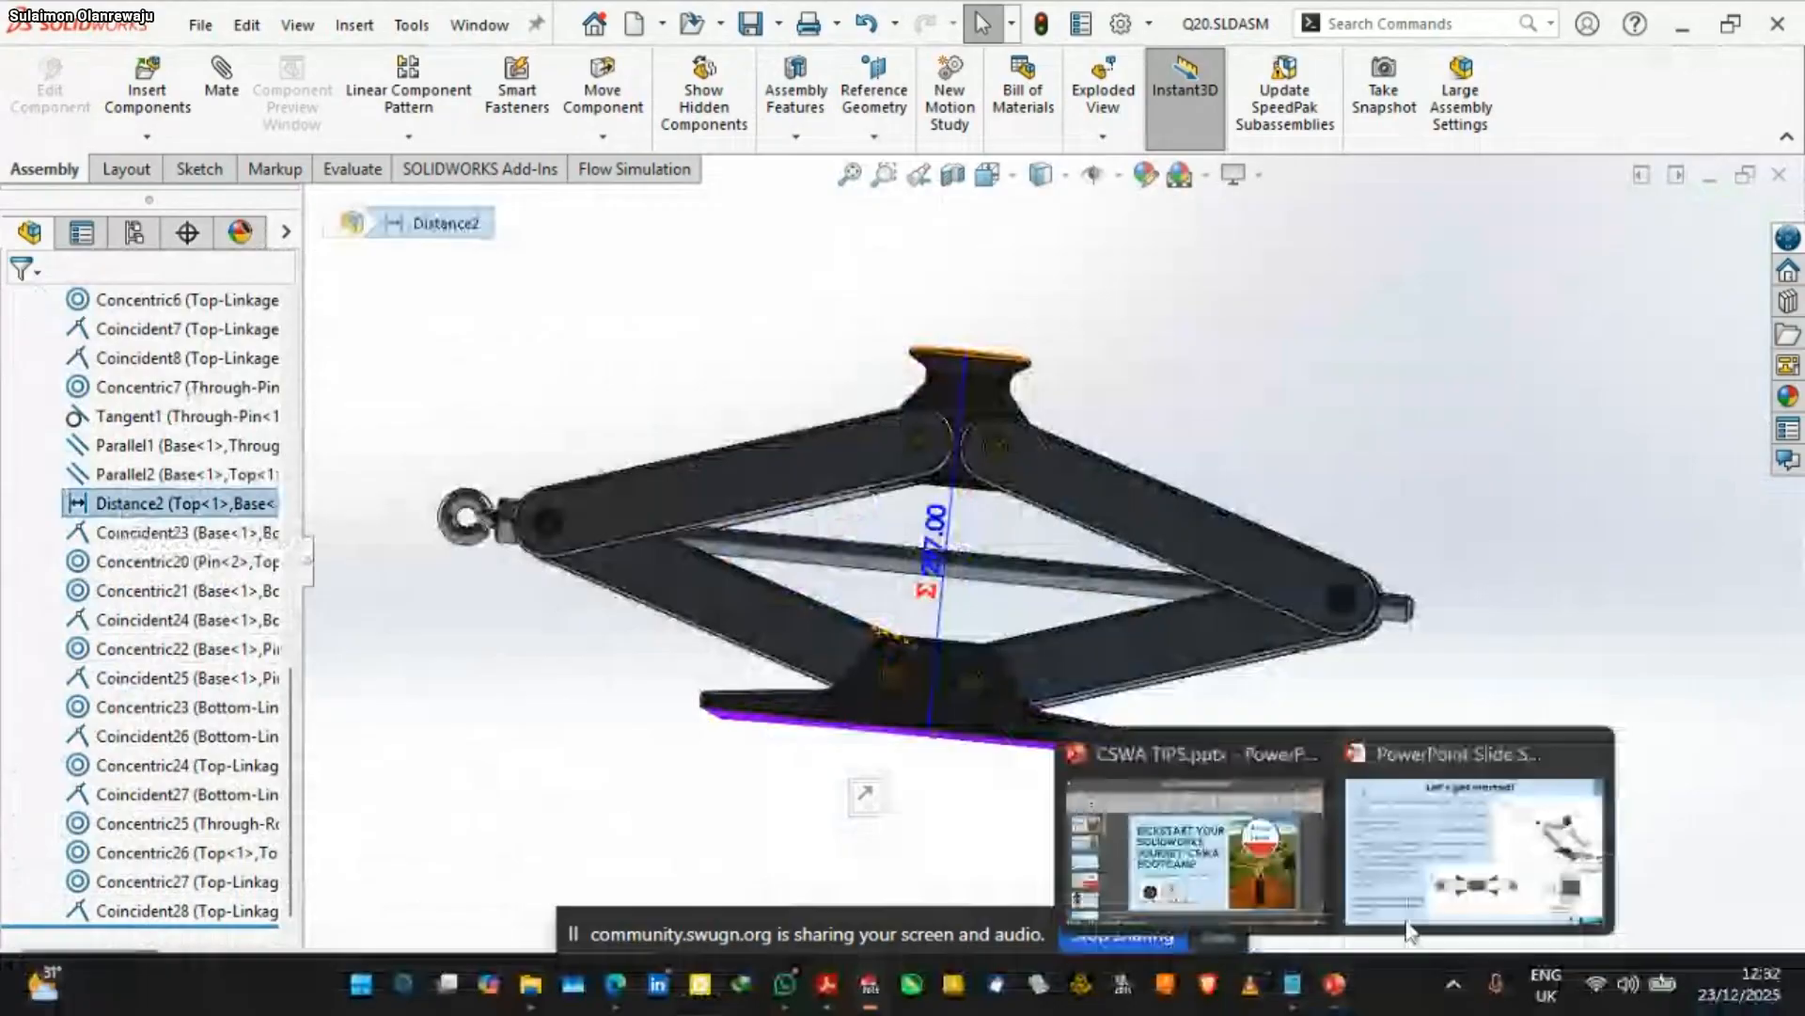
left_click(1412, 919)
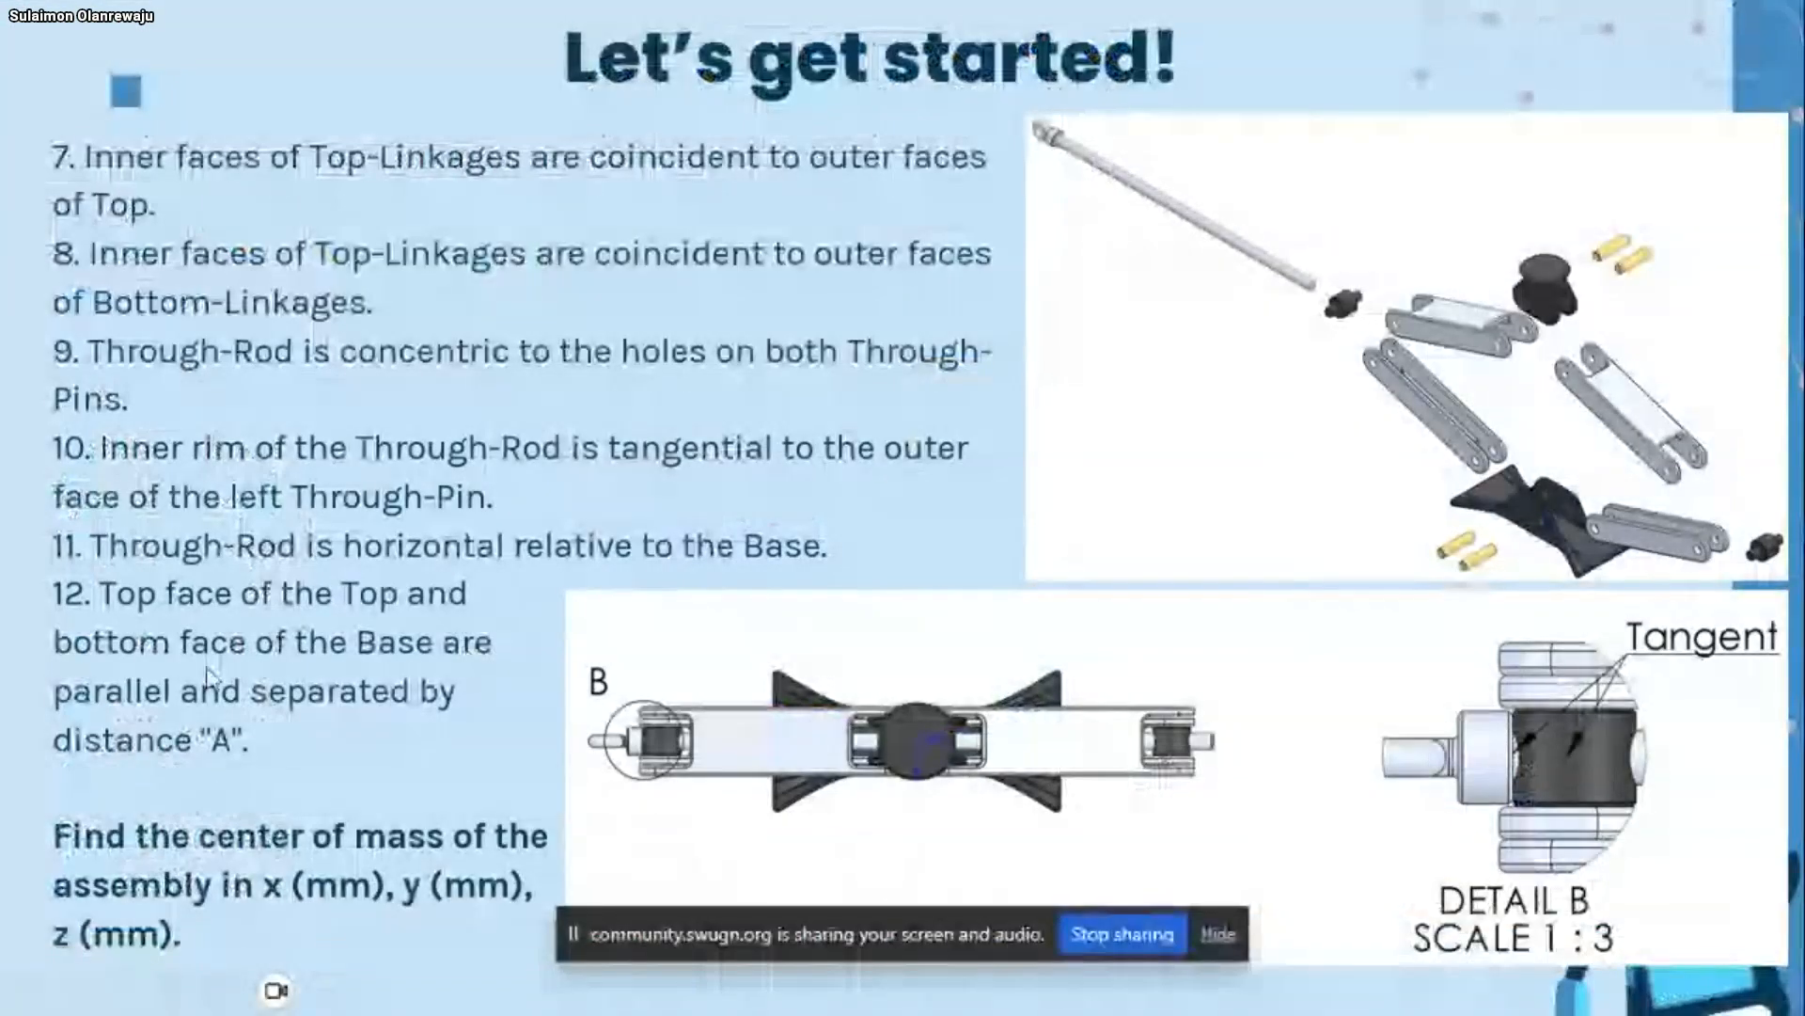
left_click(21, 754)
key("Left")
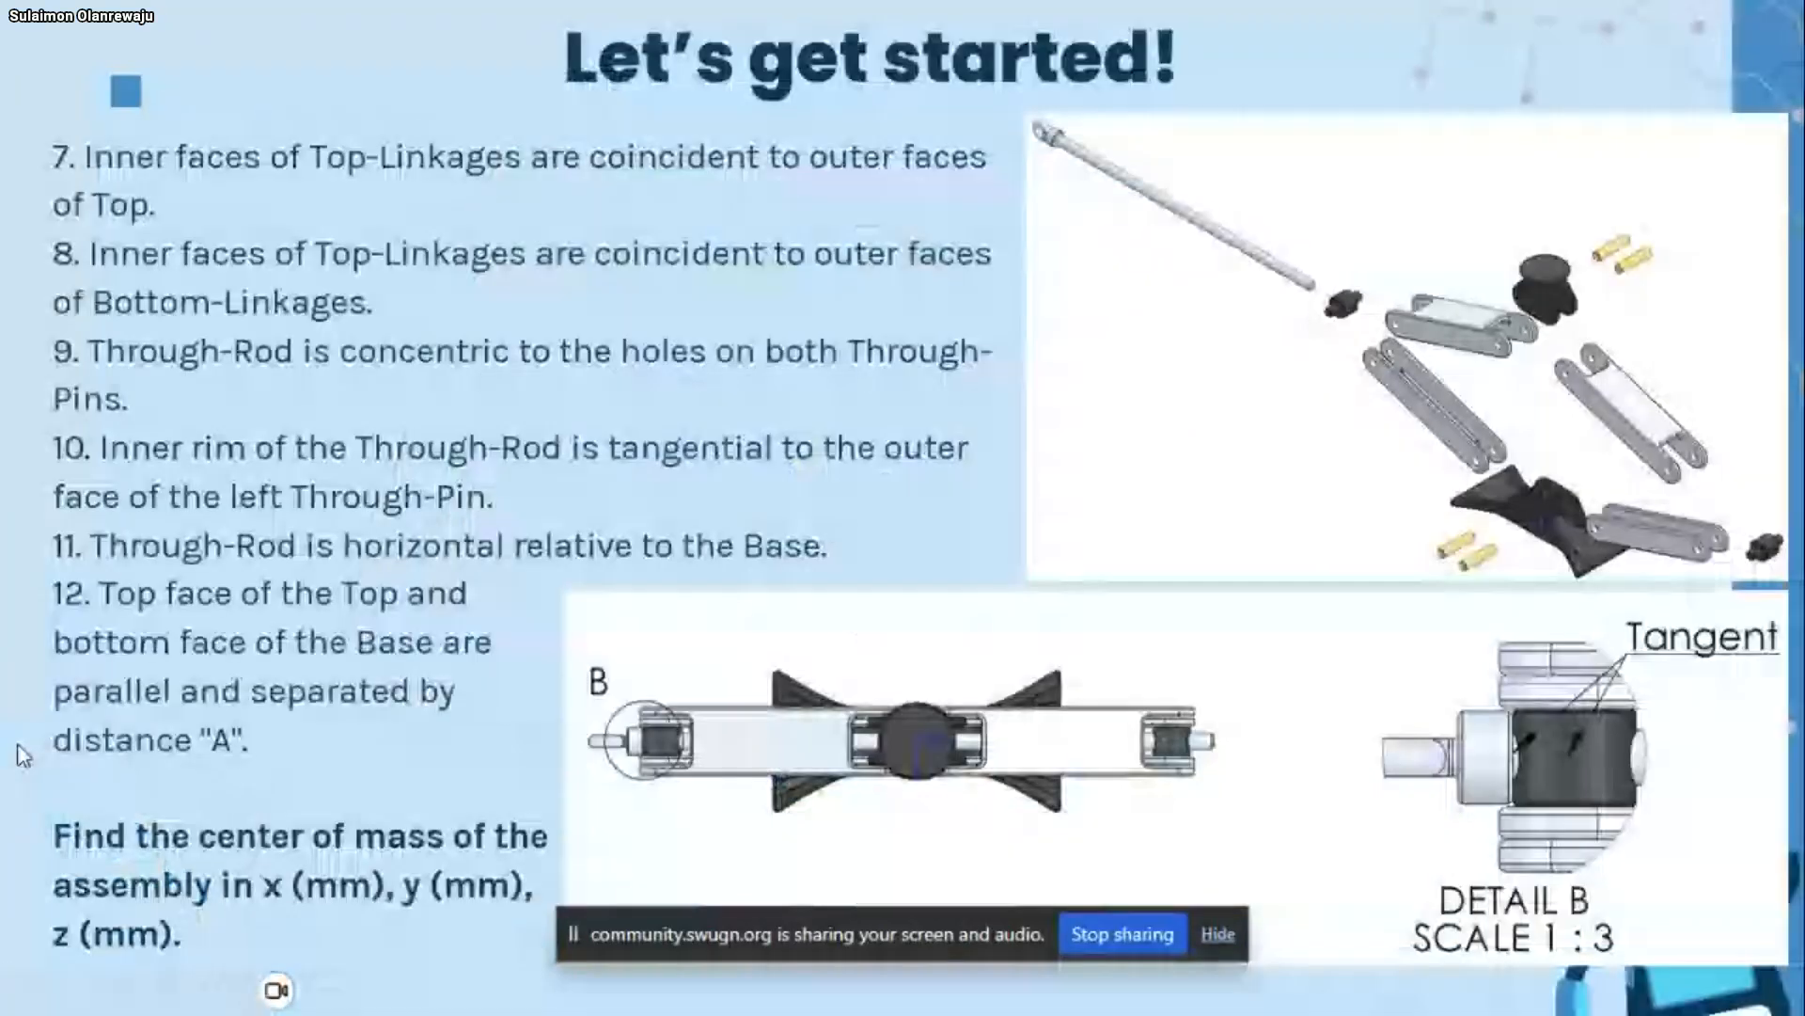
key("Left")
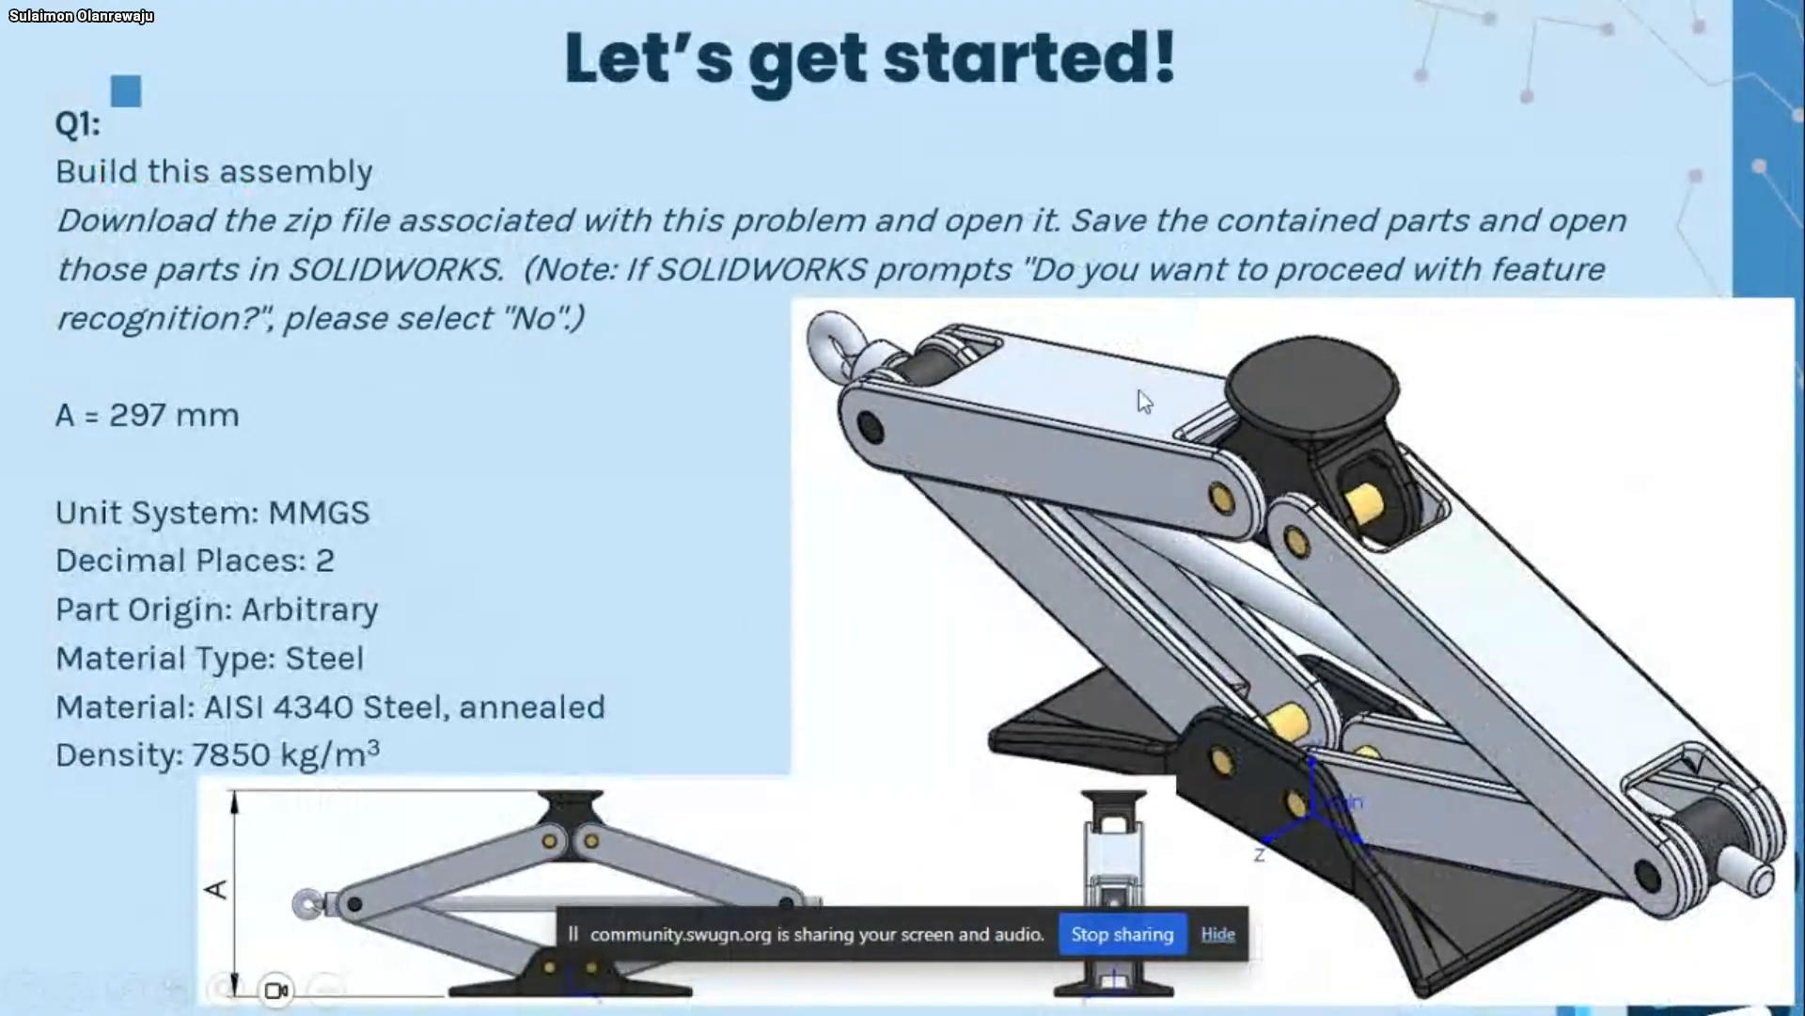
key("Right")
key("Right")
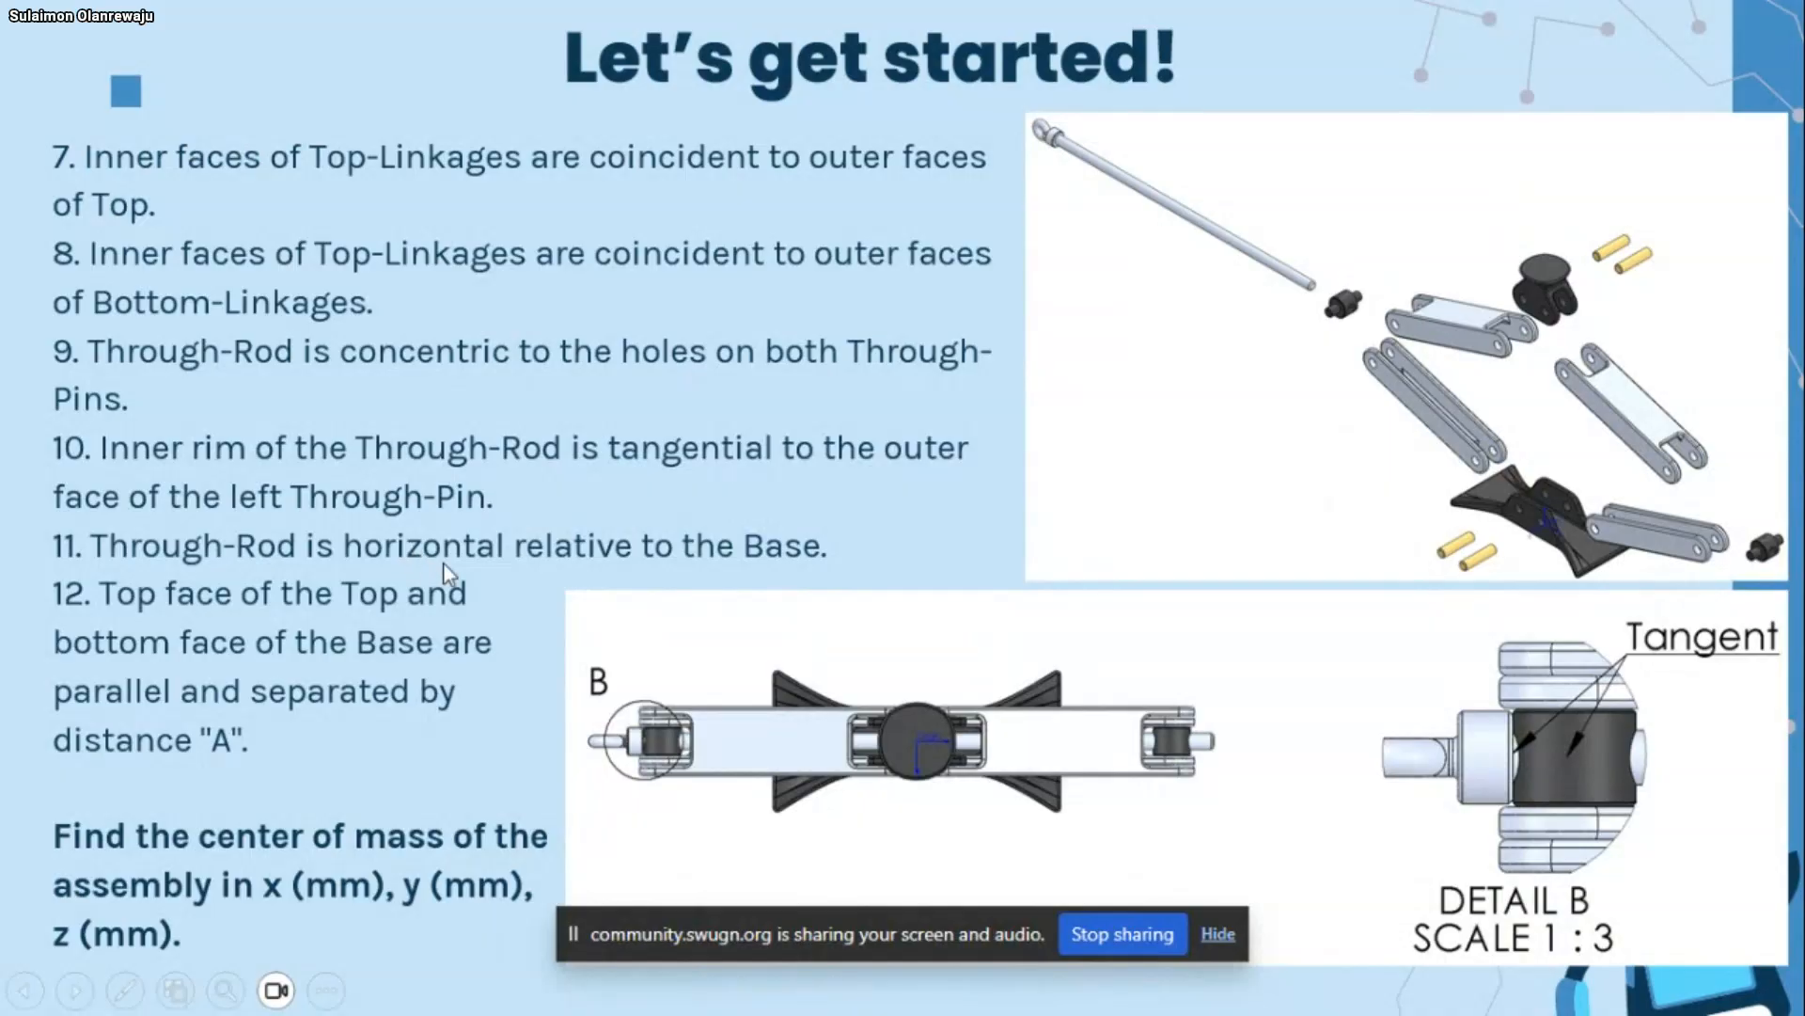
key("super")
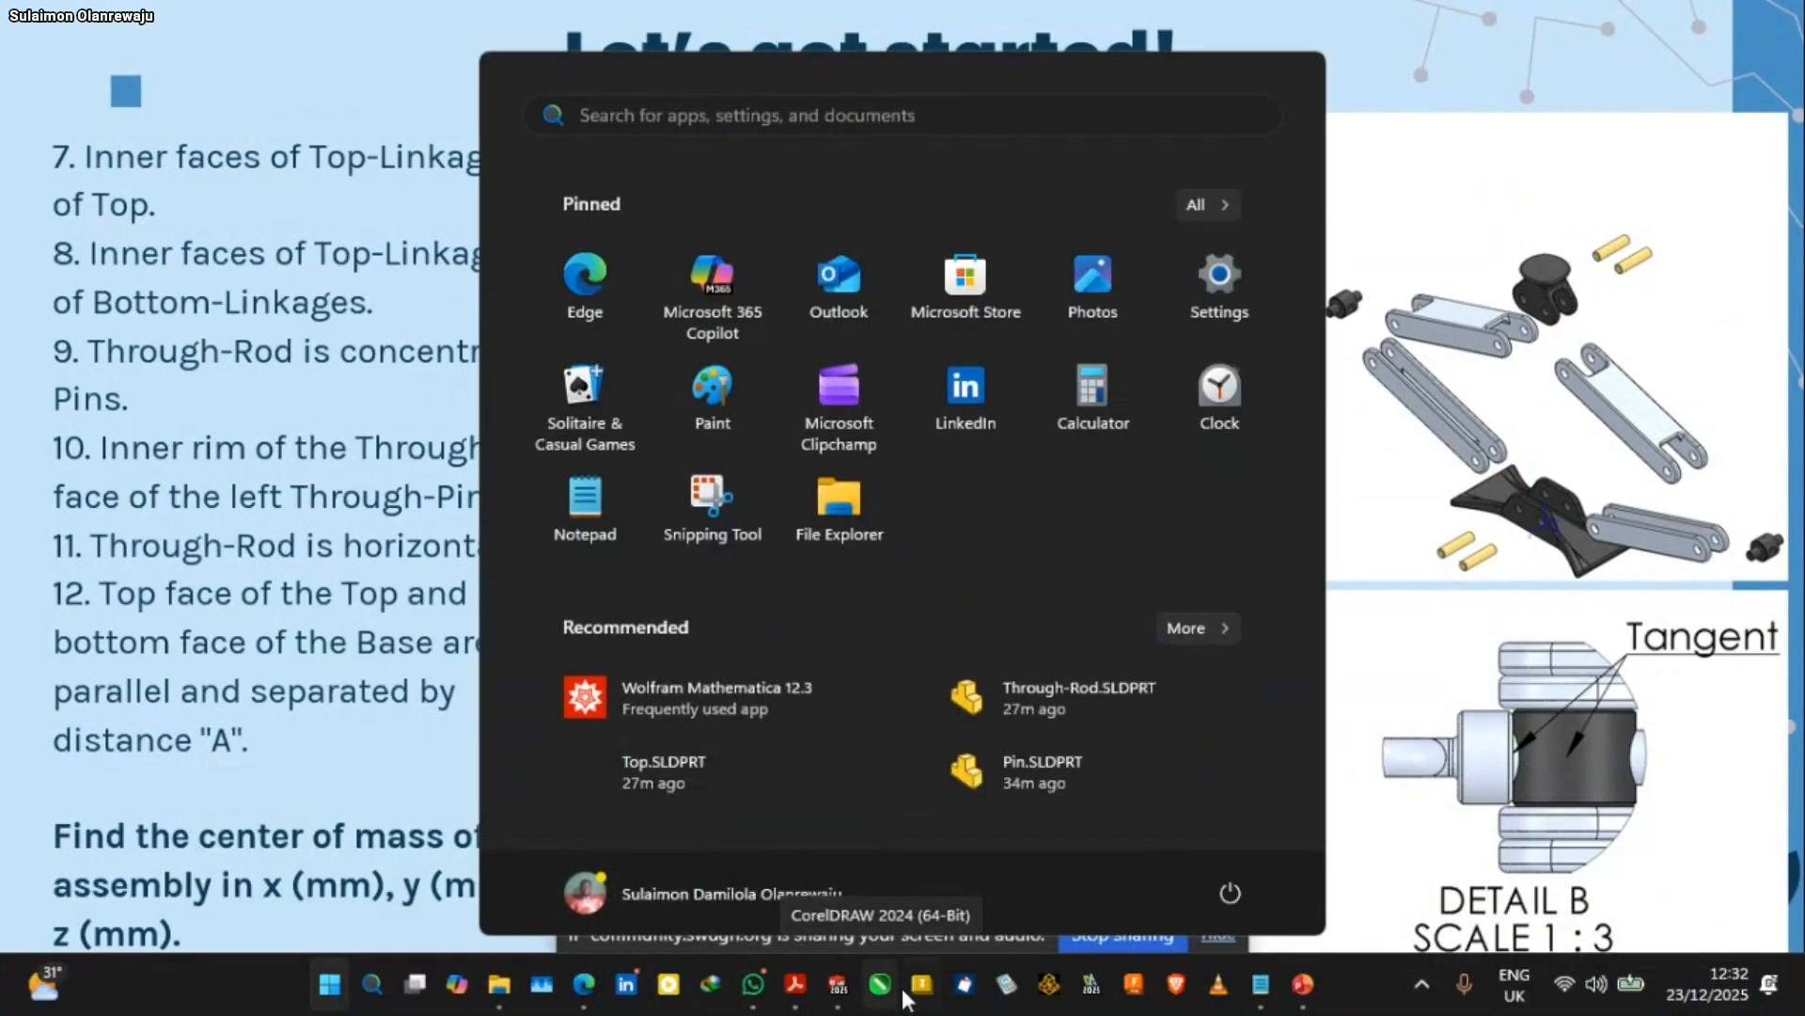
Switch back to SOLIDWORKS, clear the distance mate selection and save the assembly
left_click(837, 984)
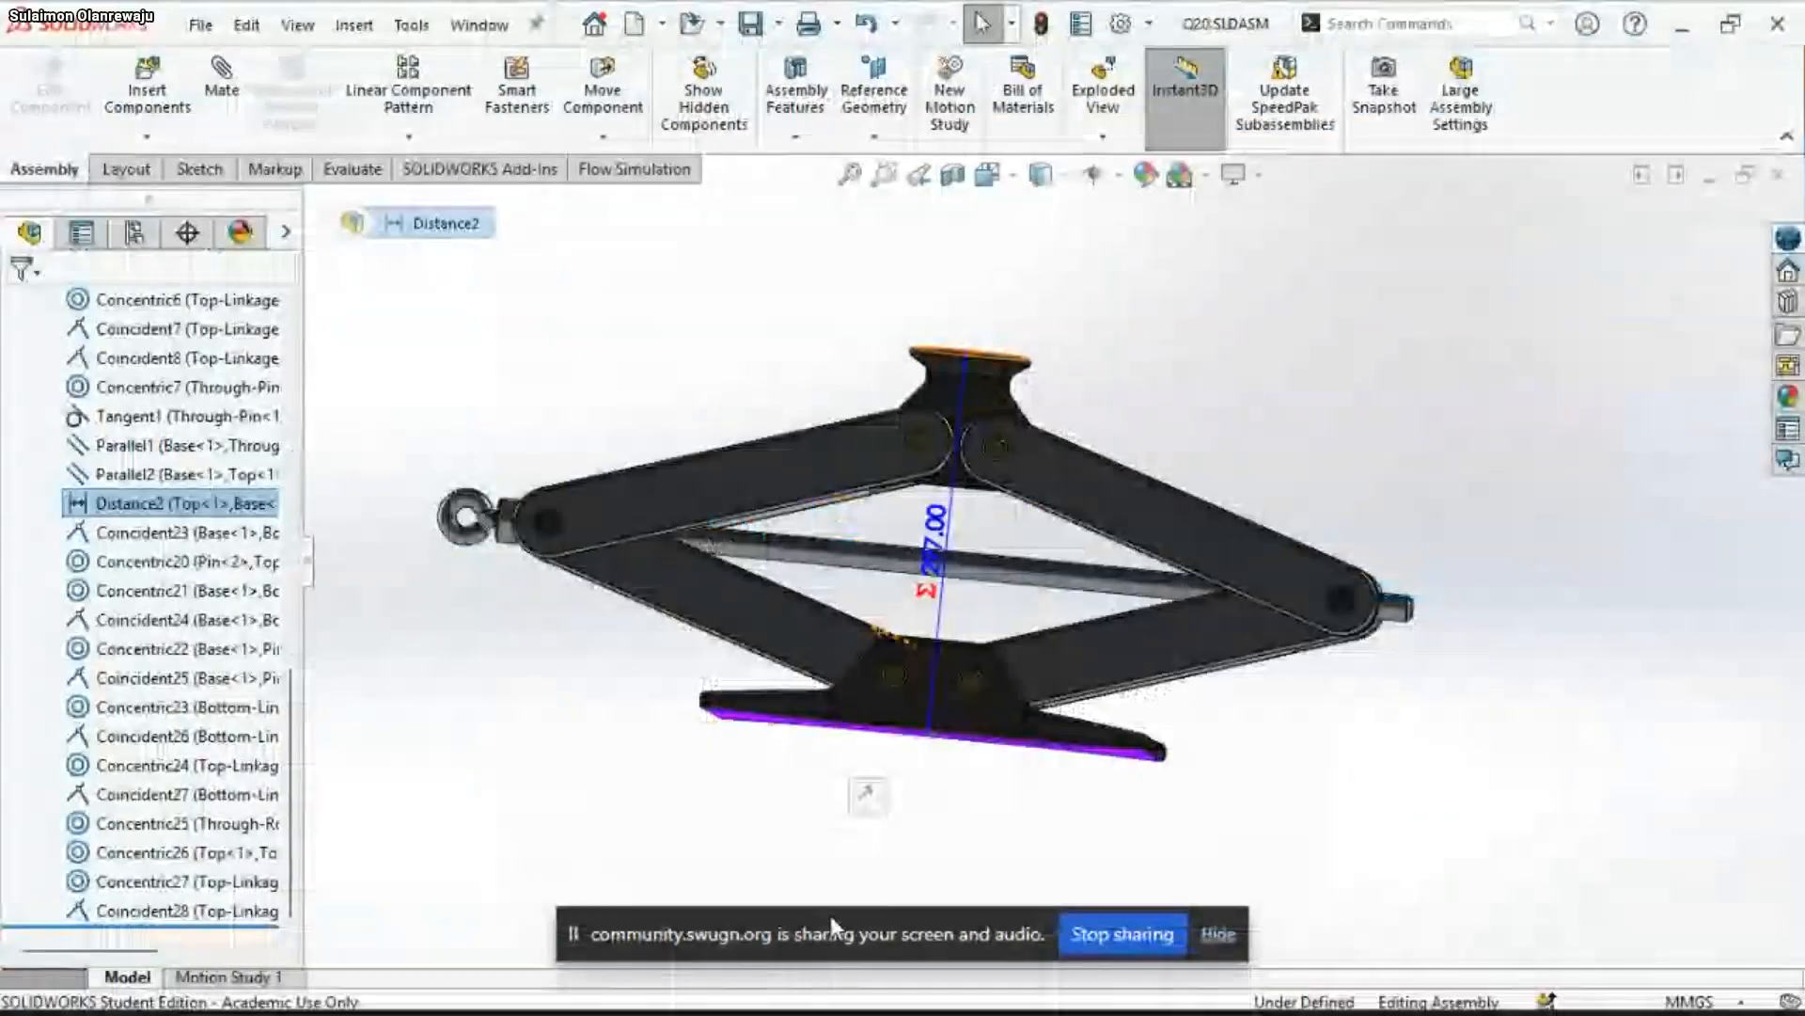
left_click(1237, 439)
middle_click_drag(1237, 439, 1141, 386)
key("ctrl+s")
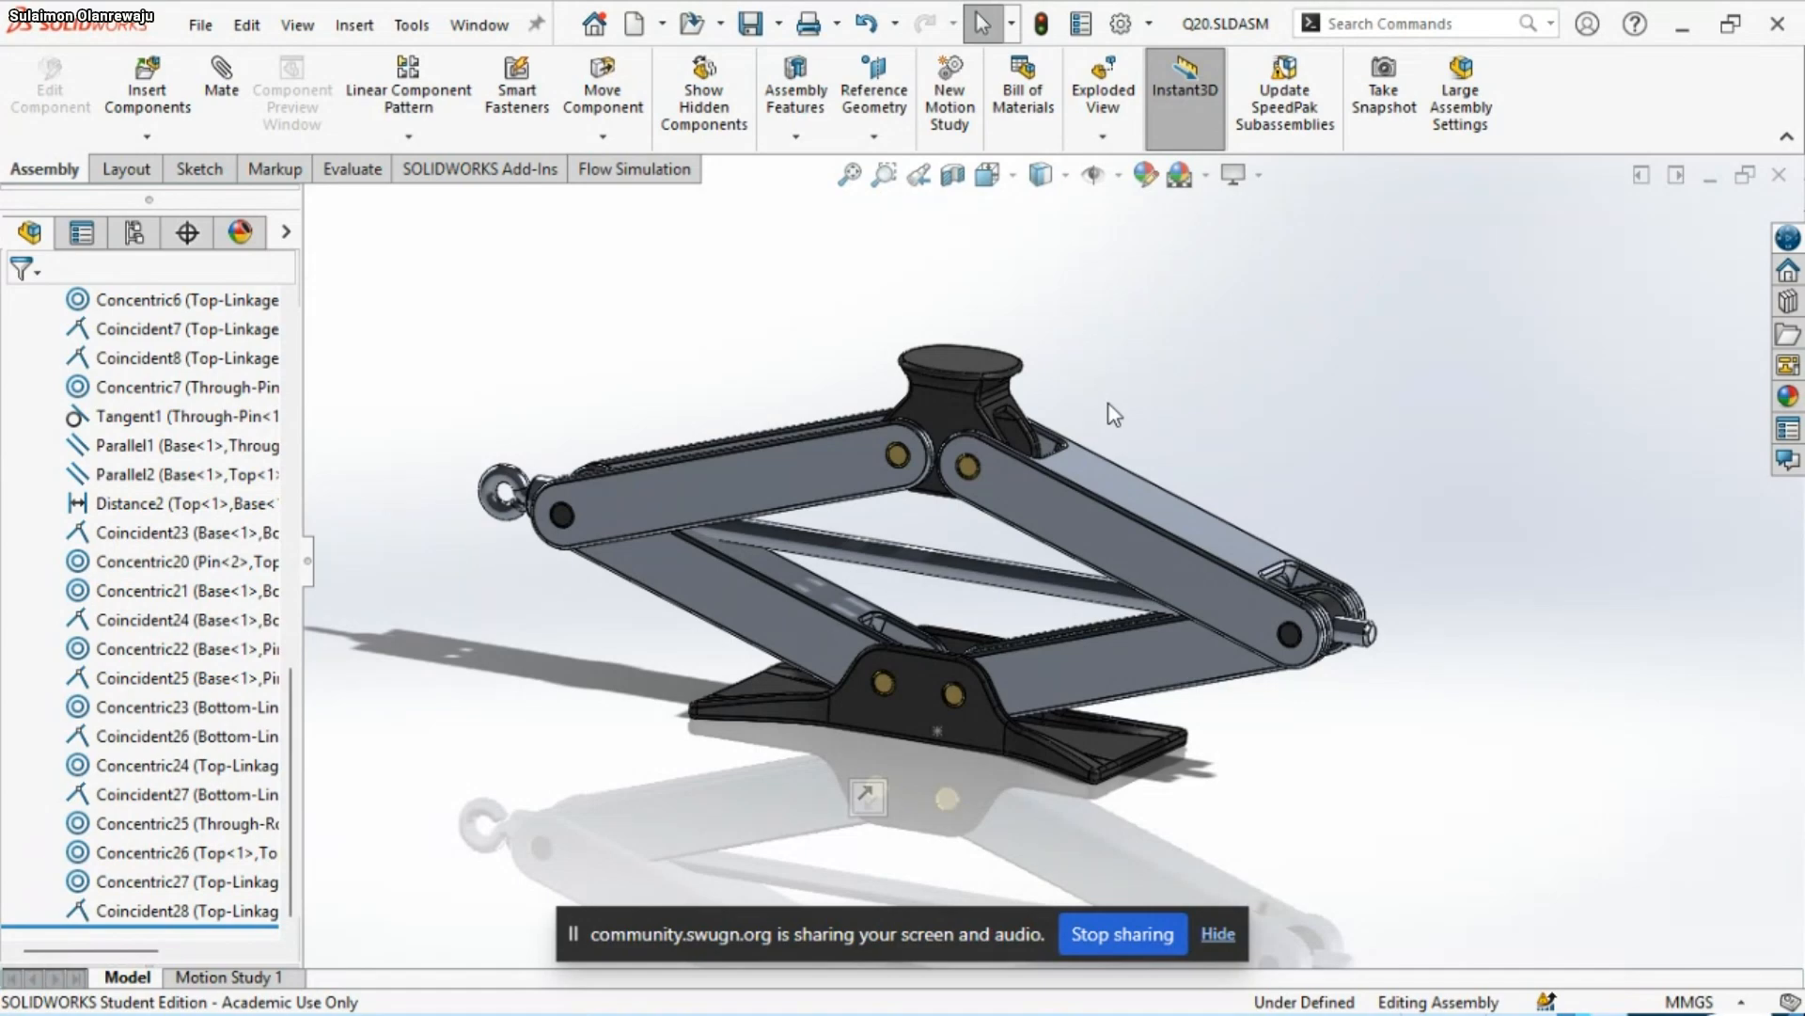
Evaluate the mass properties of the whole Q20 assembly relative to the default coordinate system to read its center of mass
key("s")
left_click(1198, 480)
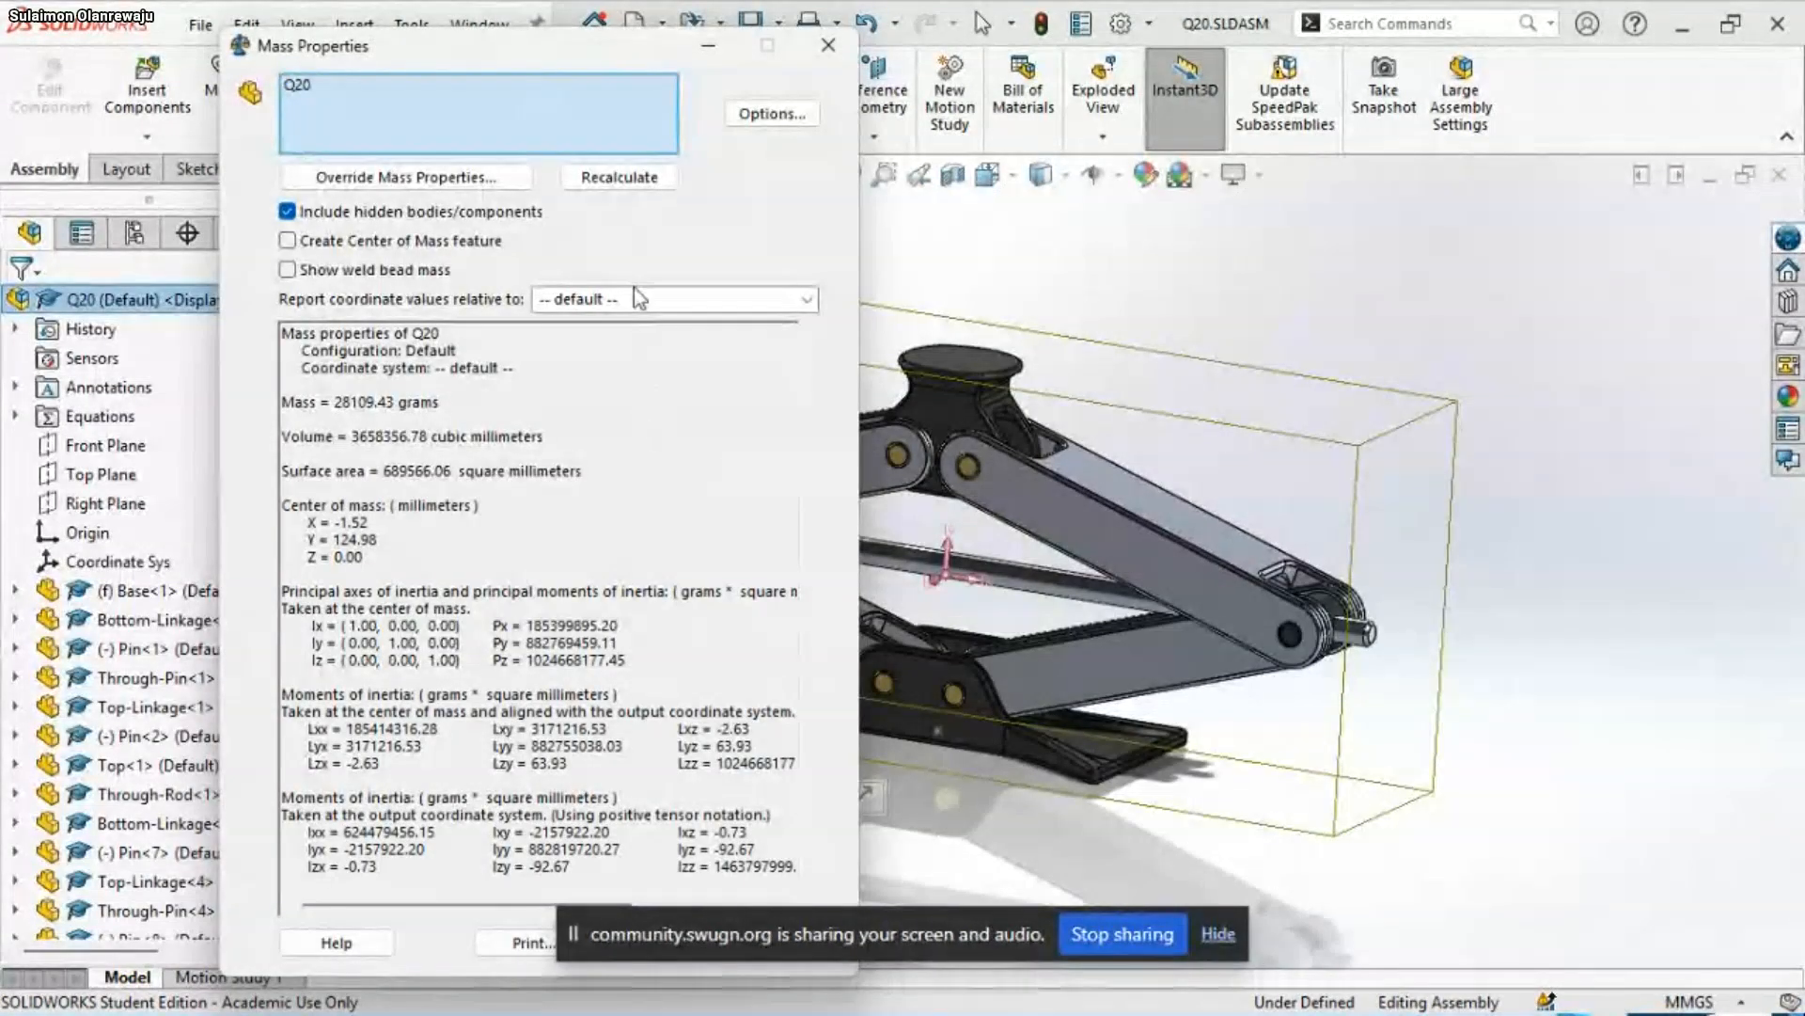
left_click(828, 45)
Inspect the linkage joints and the plain end of the Through-Rod from several angles
scroll(1084, 431, "up", 2)
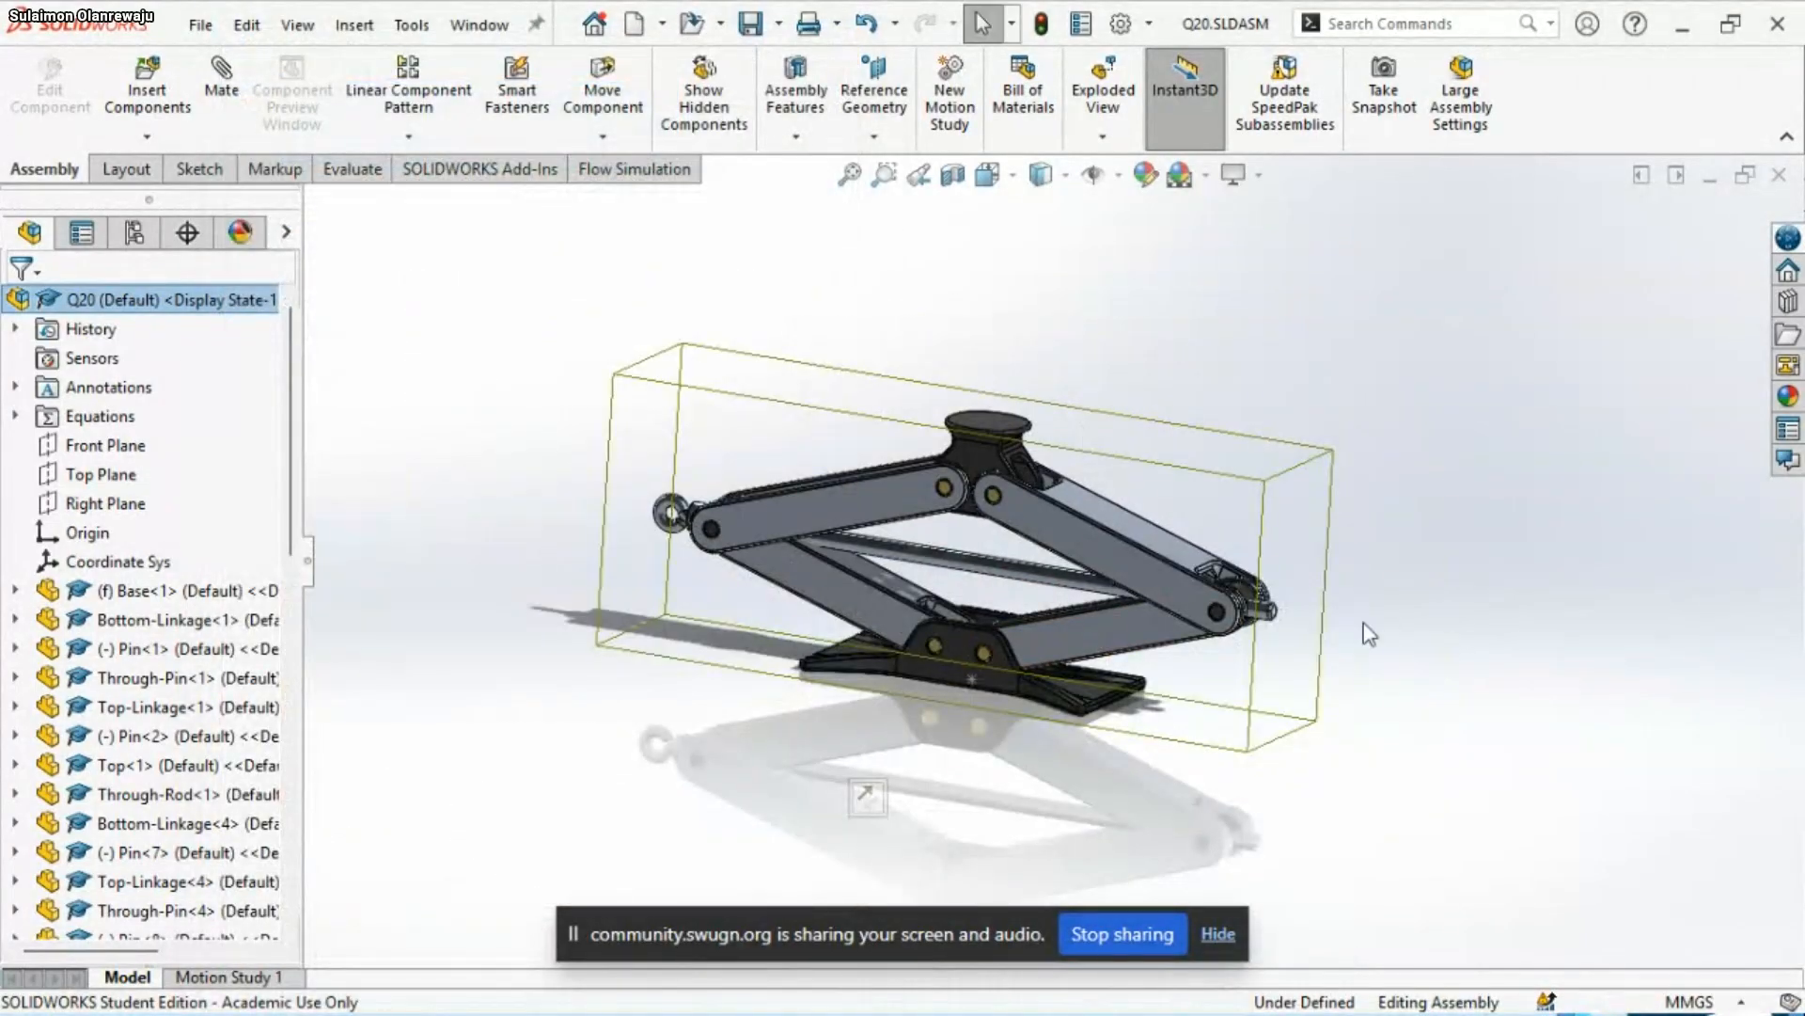
scroll(1418, 564, "down", 2)
left_click(884, 574)
scroll(871, 569, "down", 5)
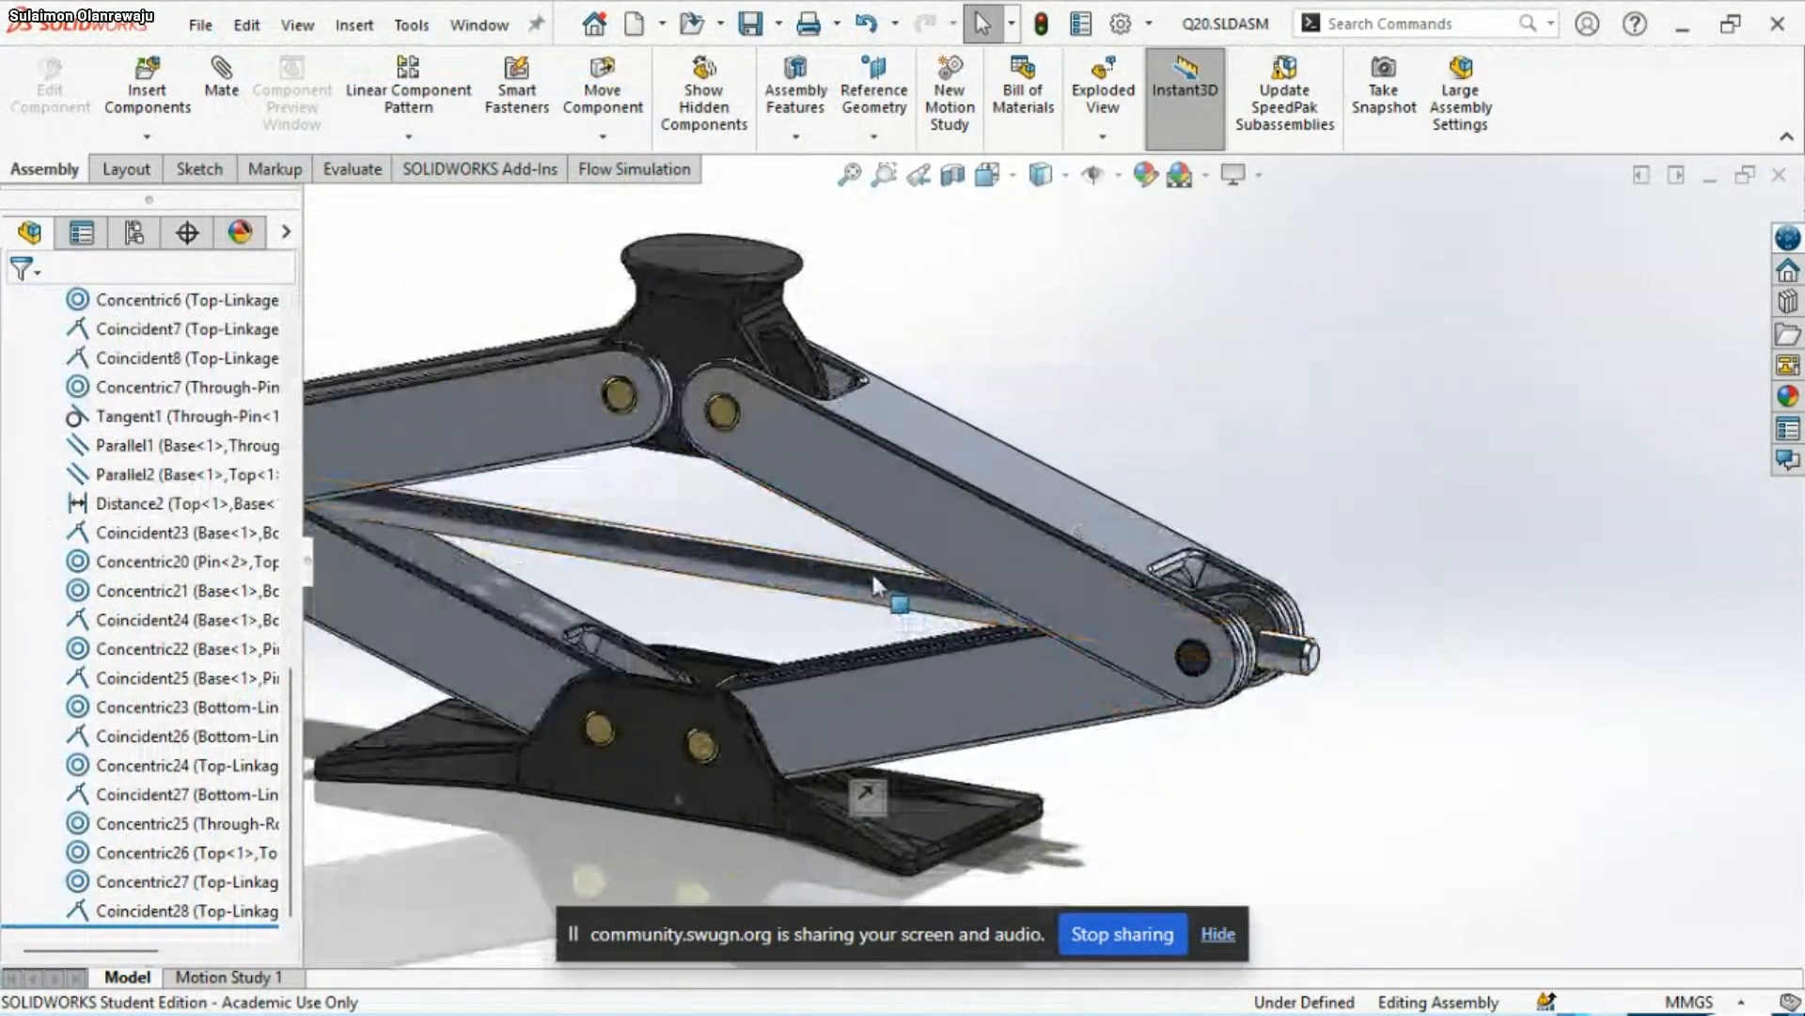
scroll(844, 569, "up", 3)
scroll(819, 593, "down", 4)
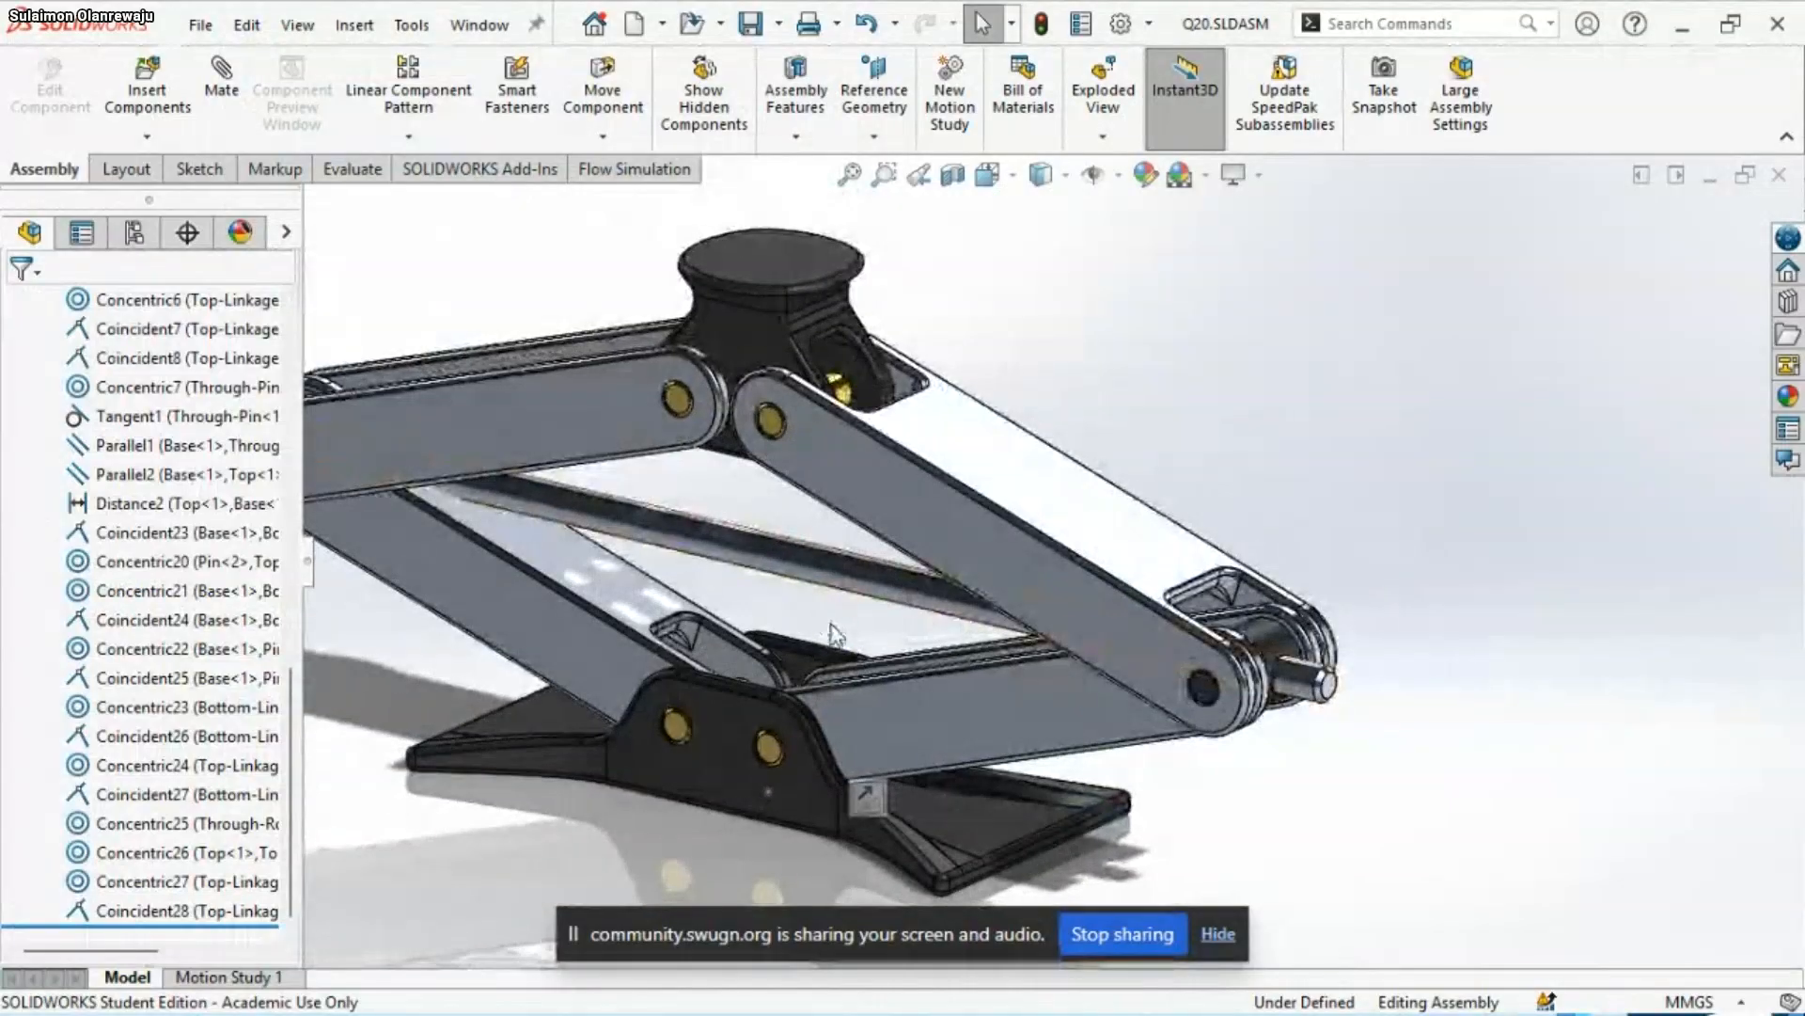
scroll(1326, 701, "down", 2)
scroll(1127, 641, "down", 3)
scroll(1126, 642, "down", 3)
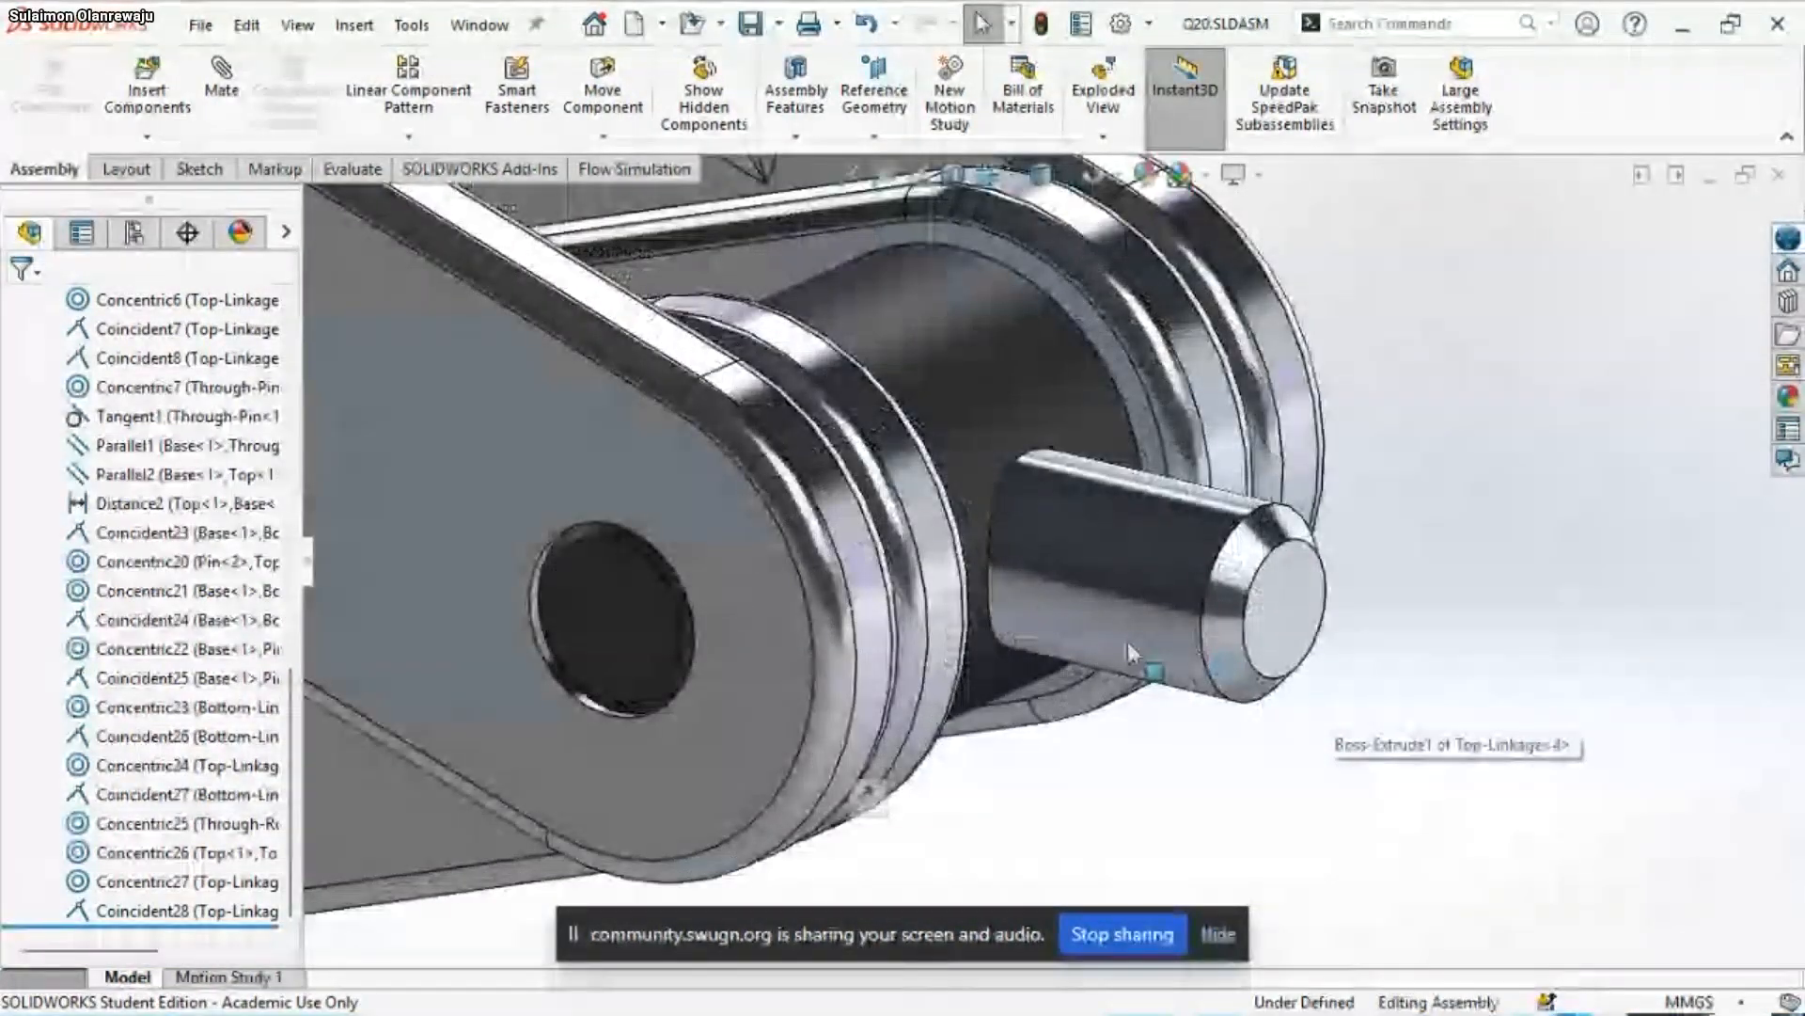
scroll(1126, 641, "up", 6)
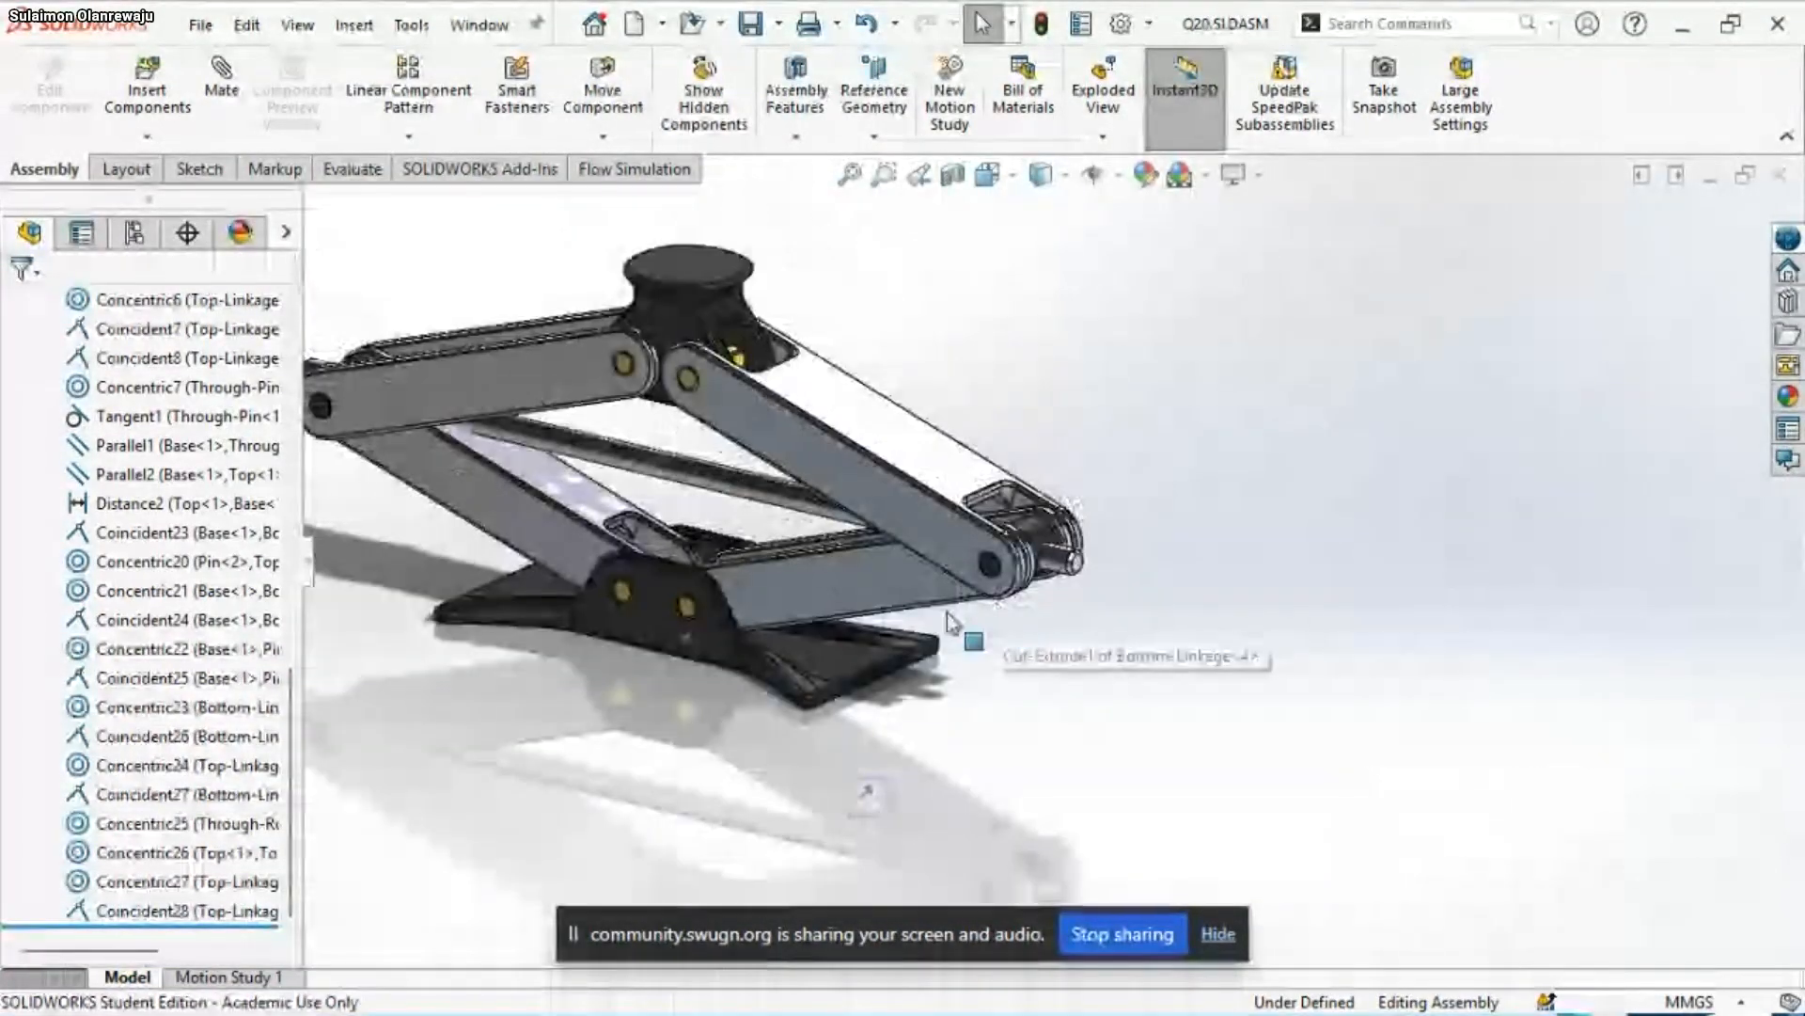
middle_click_drag(822, 560, 905, 596)
scroll(764, 291, "up", 3)
scroll(794, 404, "down", 5)
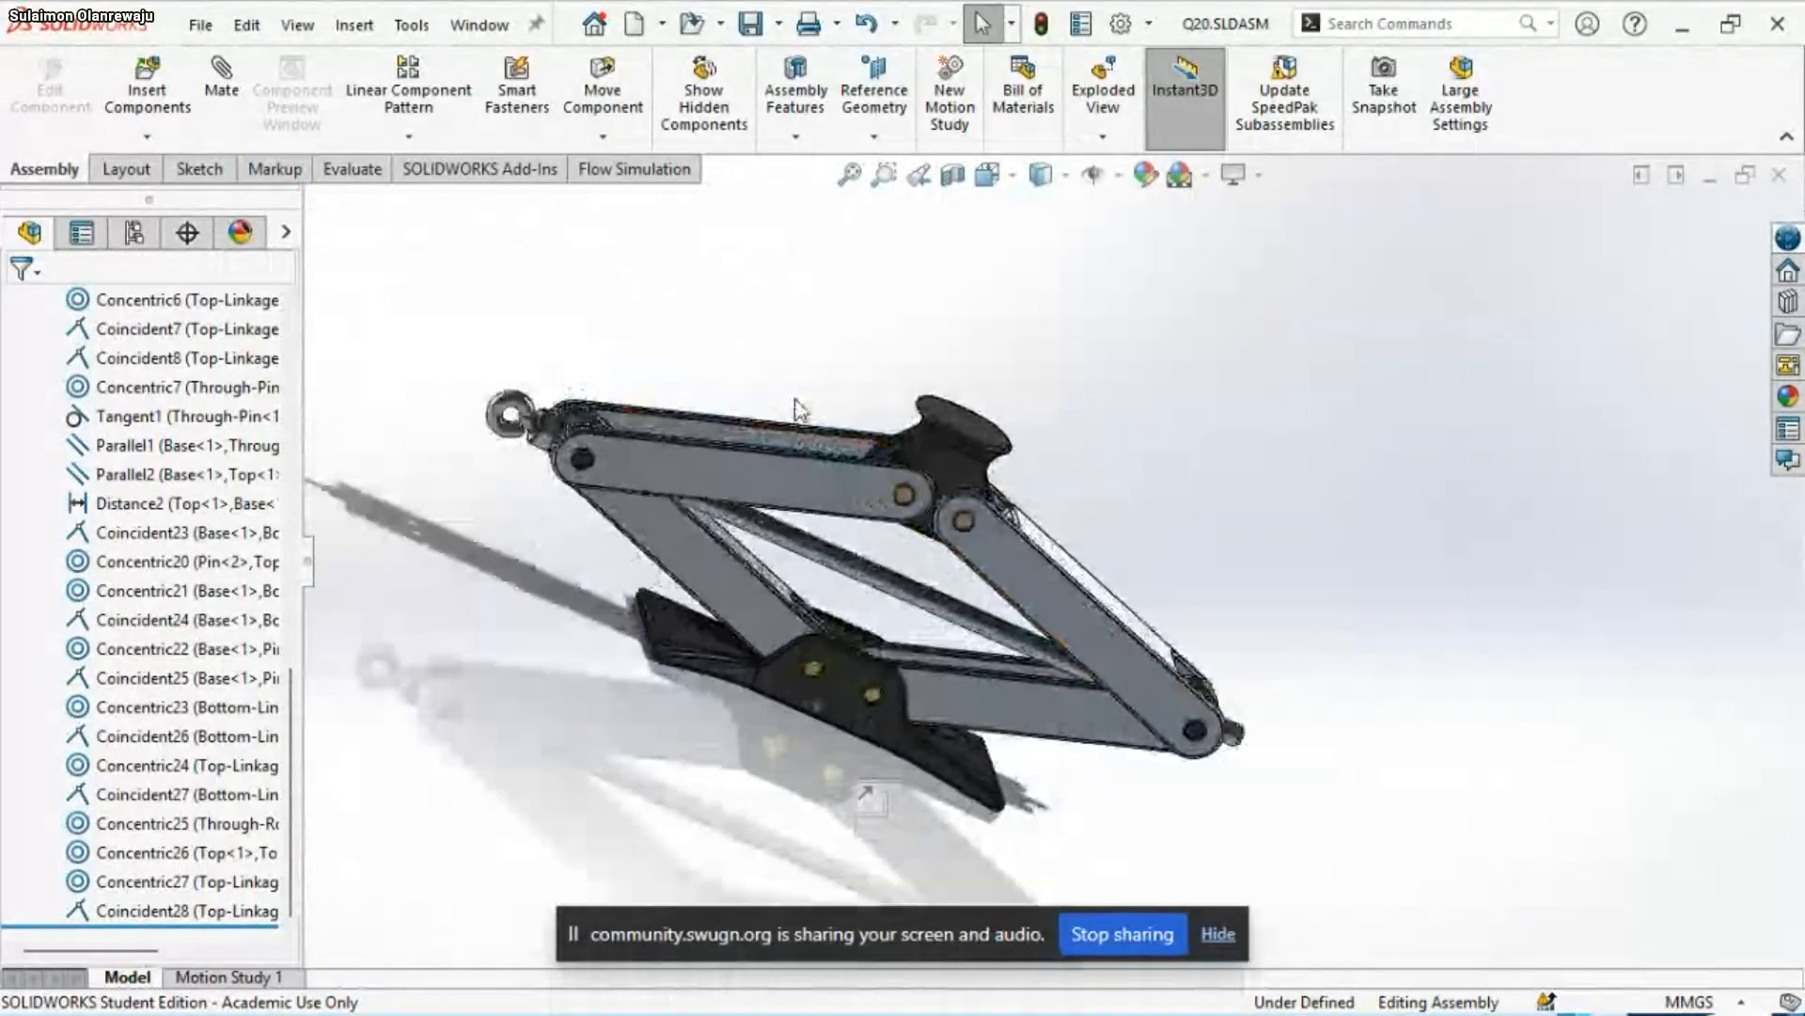
Check the Top, Top-Linkage and Through-Pin on the eye end of the rod, and the mates Concentric1, Concentric2 and Coincident2
left_click(1091, 532)
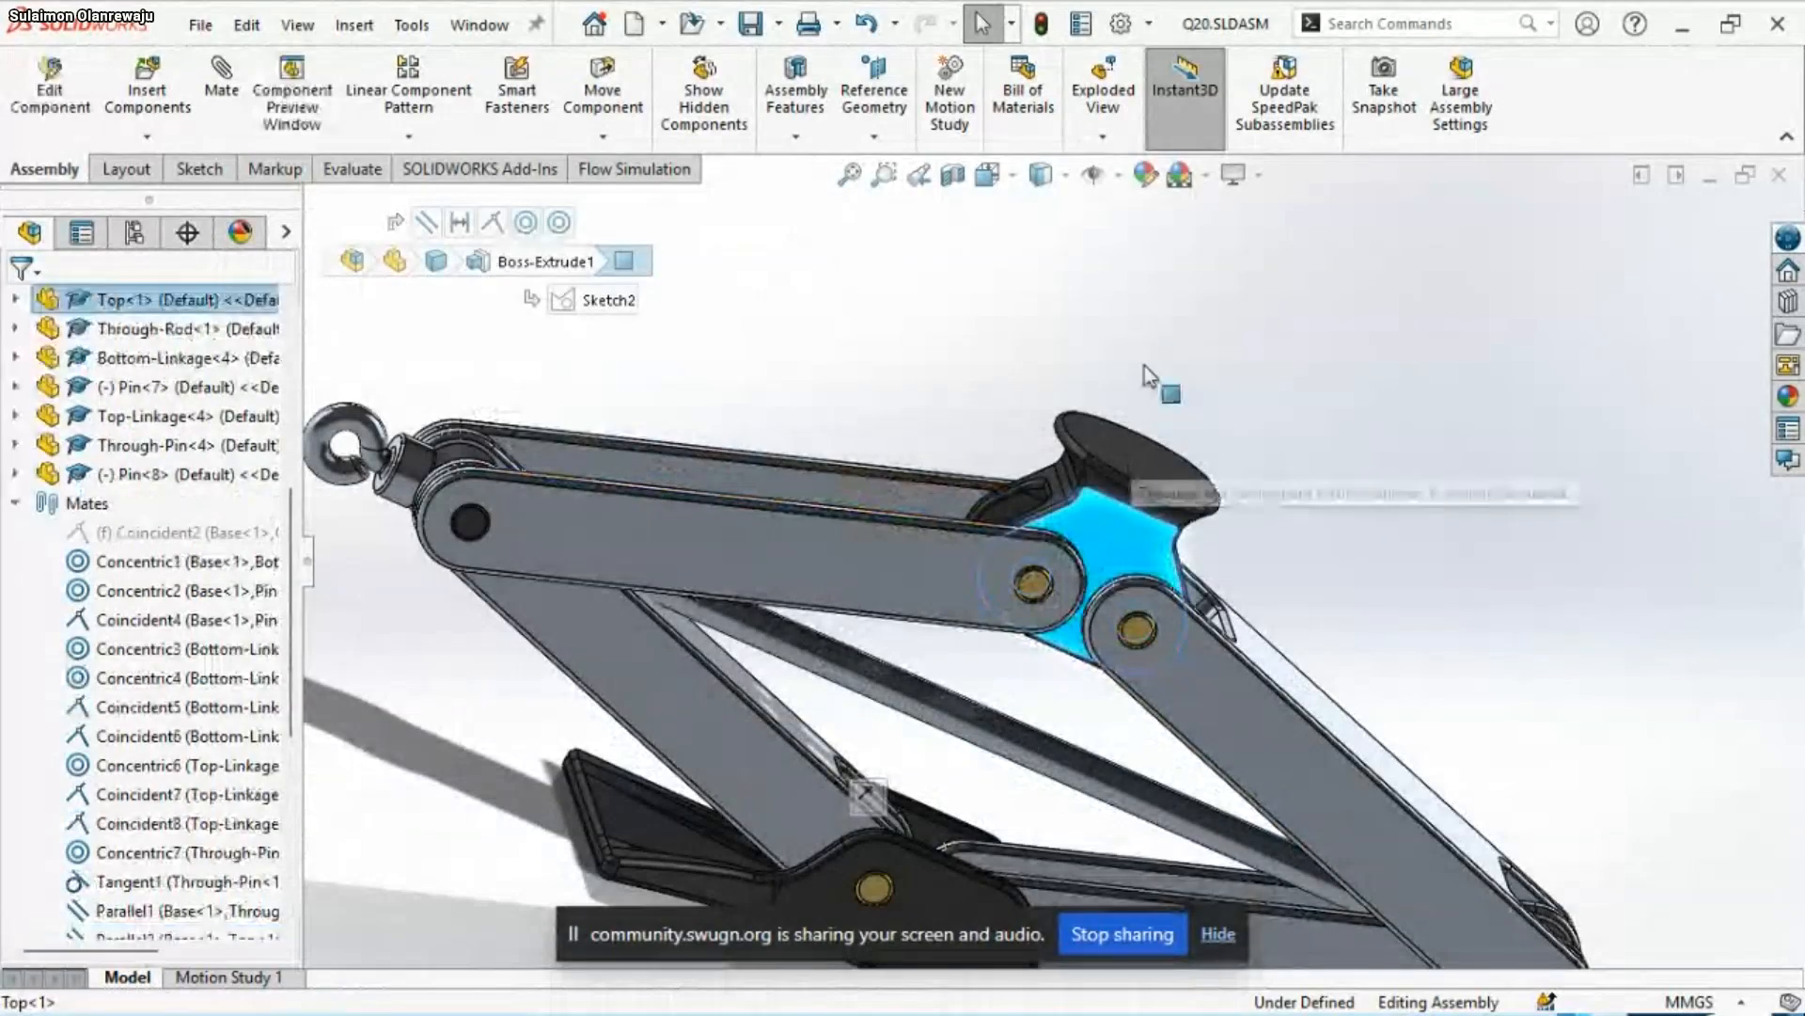
left_click(792, 561)
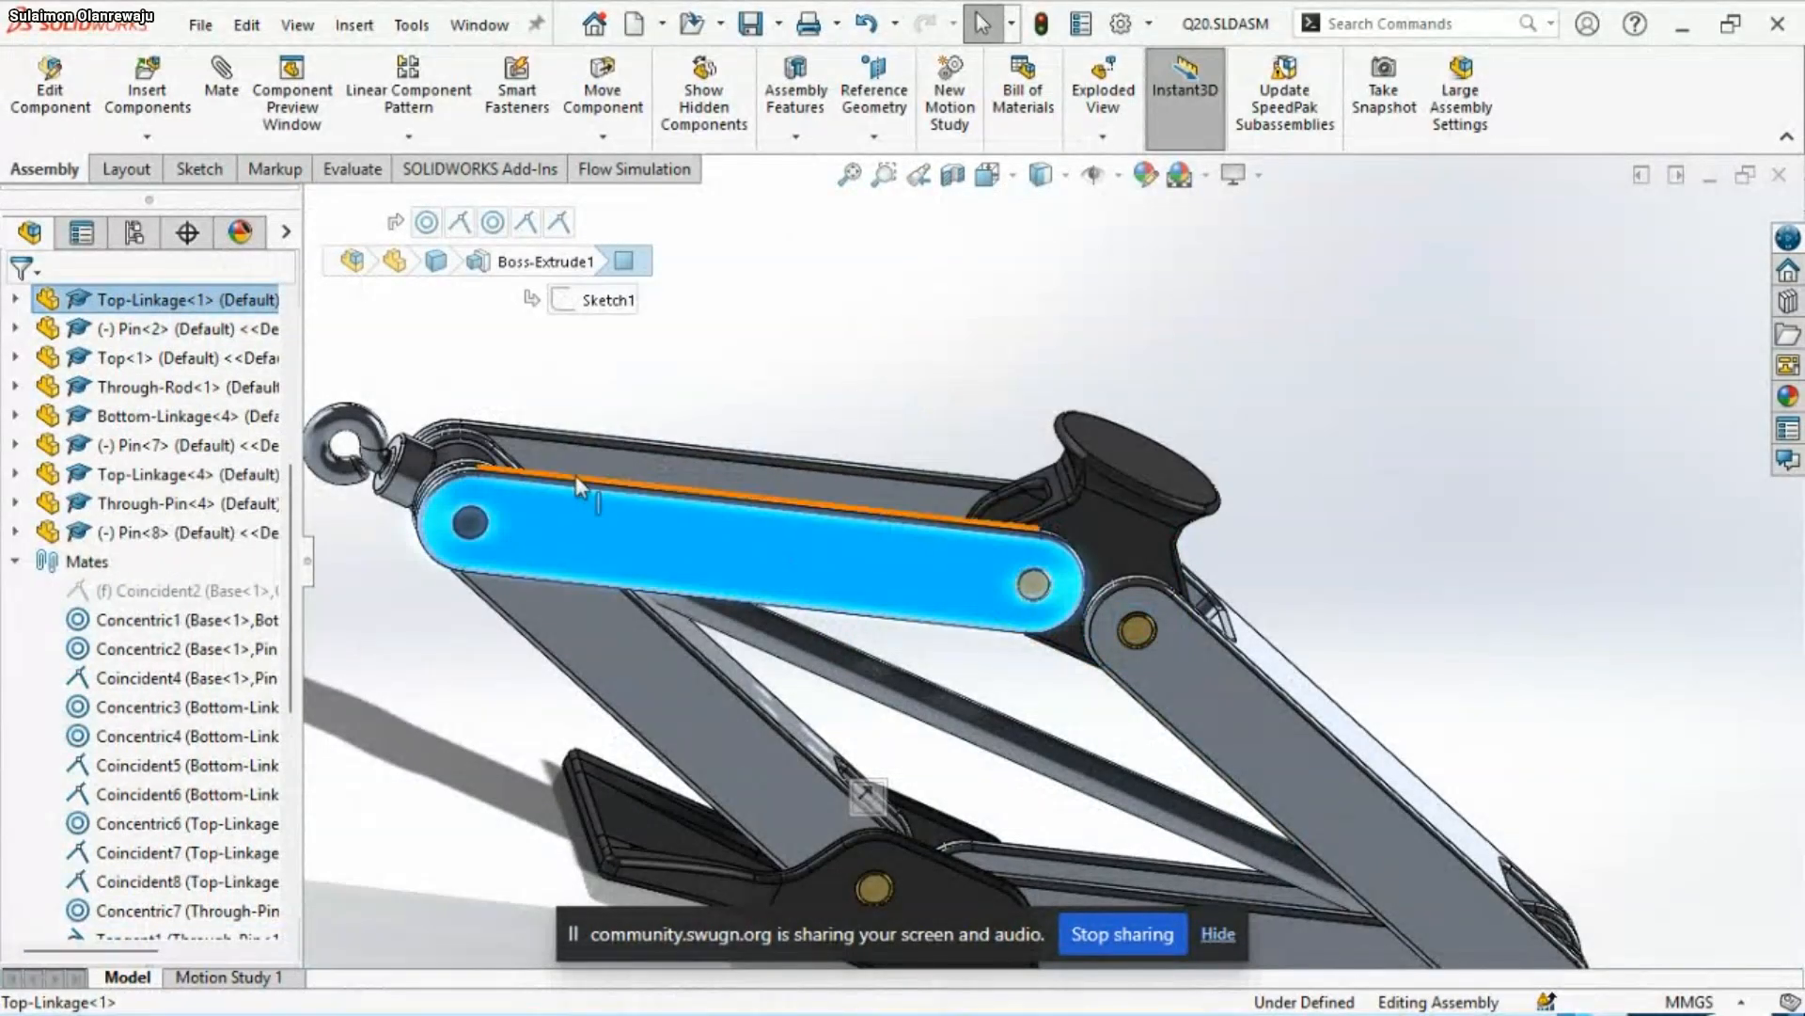
left_click(470, 522)
left_click_drag(558, 603, 729, 637)
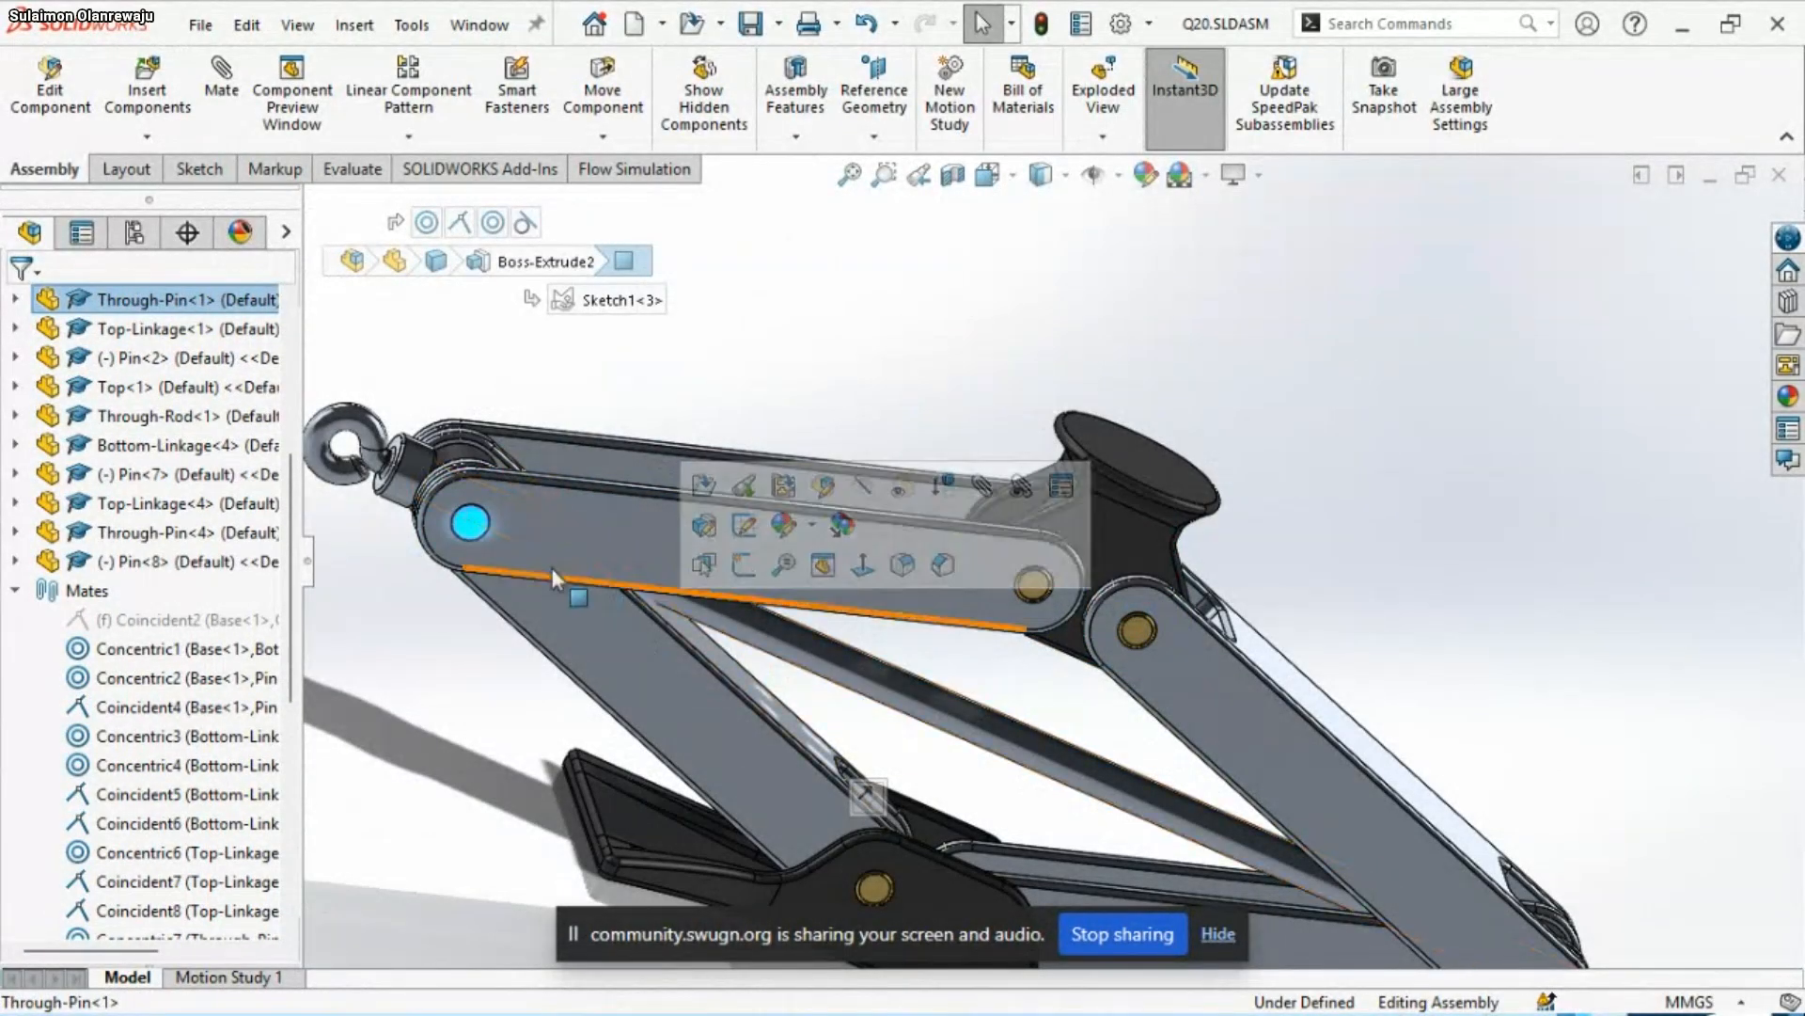
right_click(476, 525)
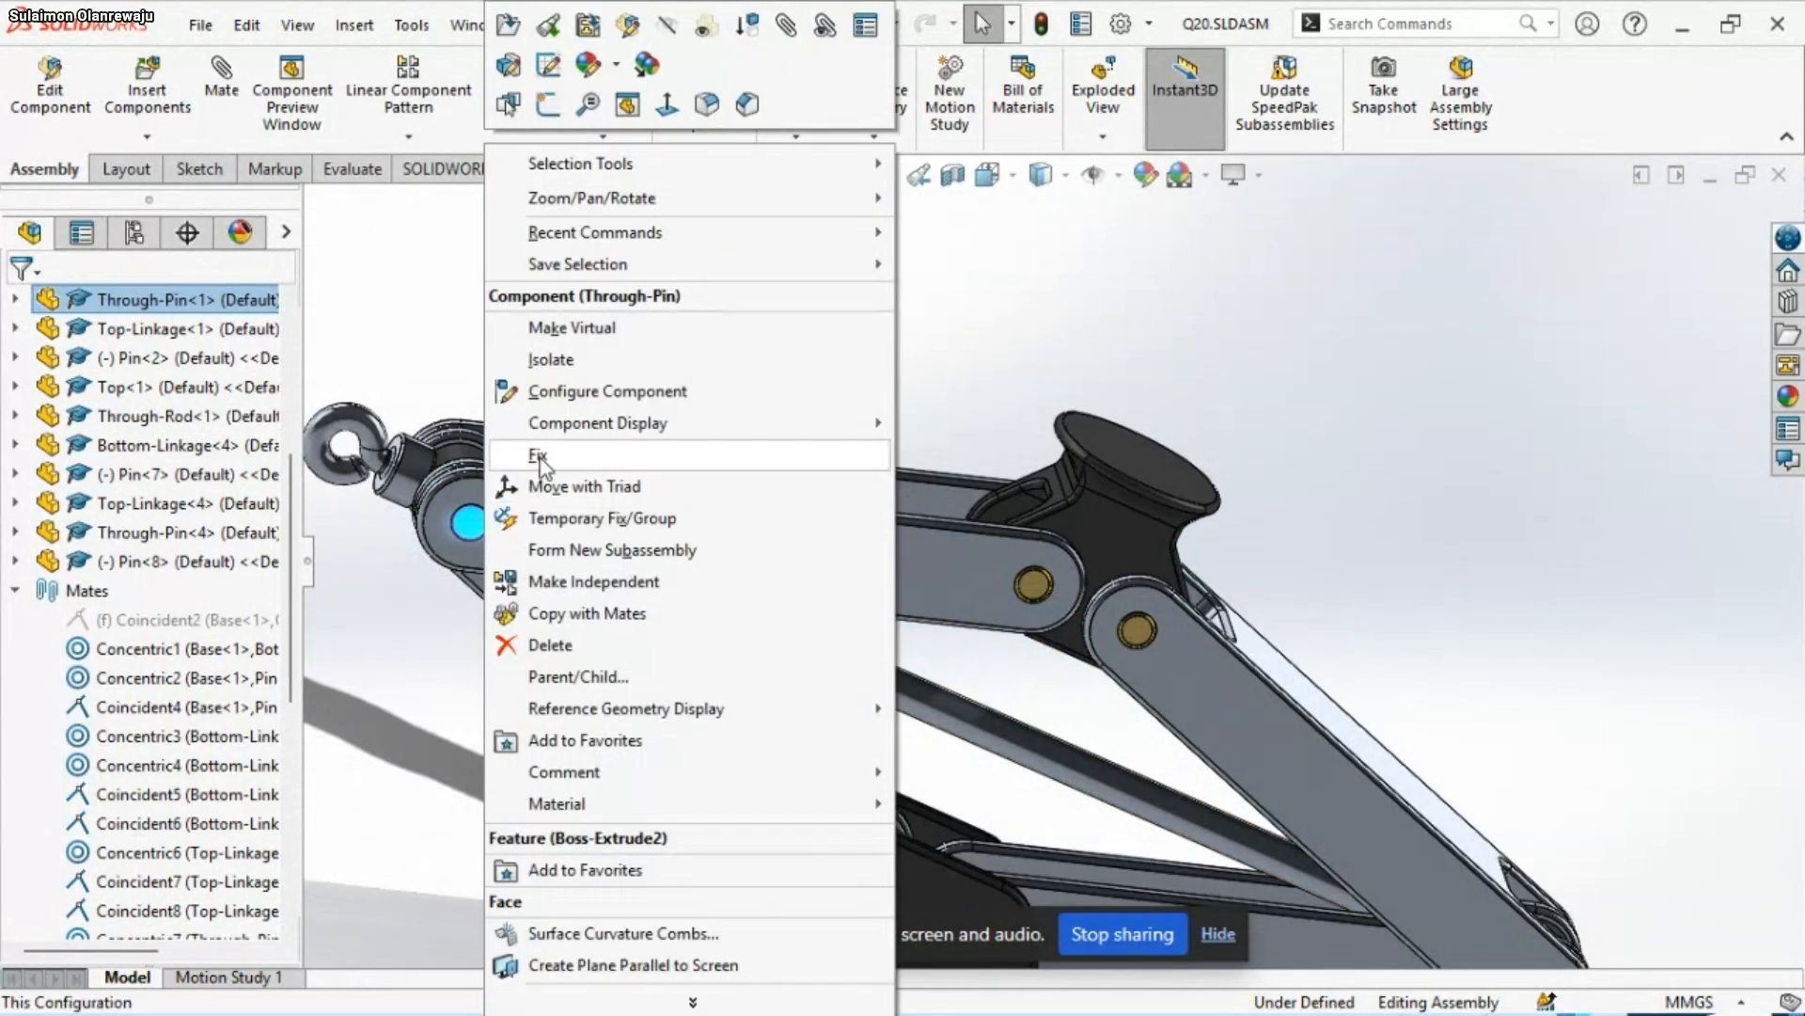
left_click(122, 651)
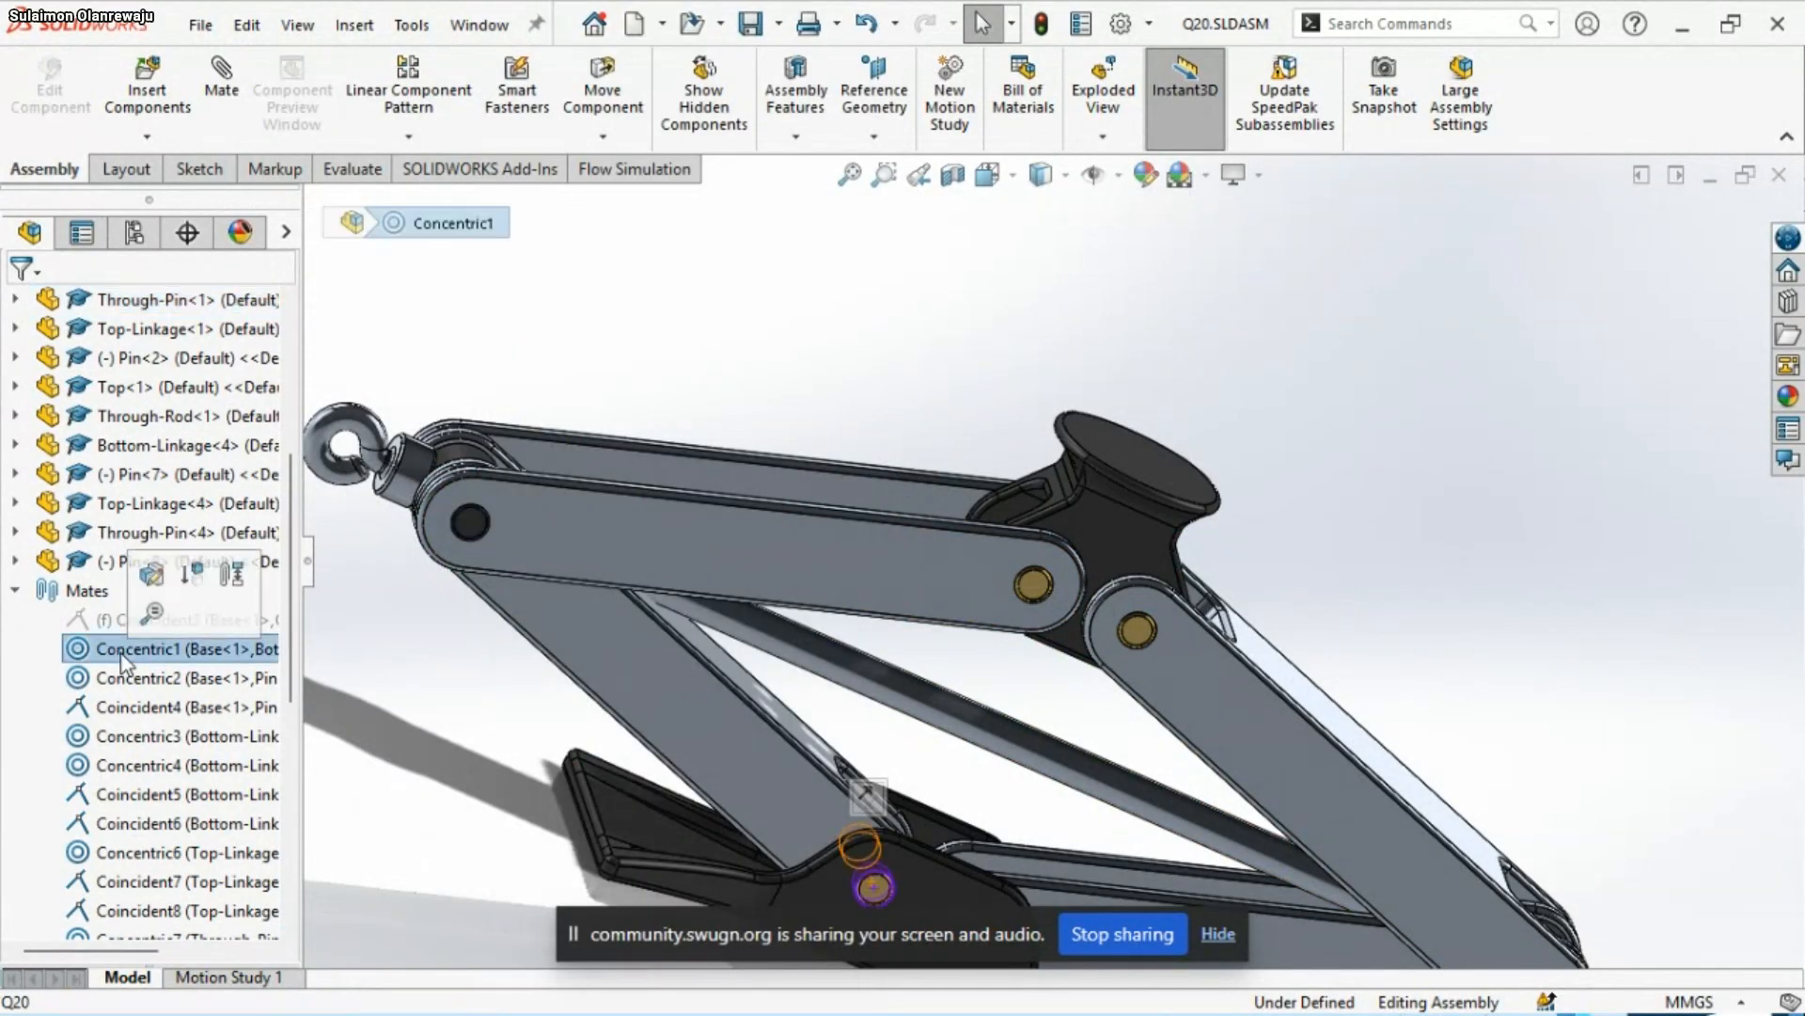
left_click(125, 677)
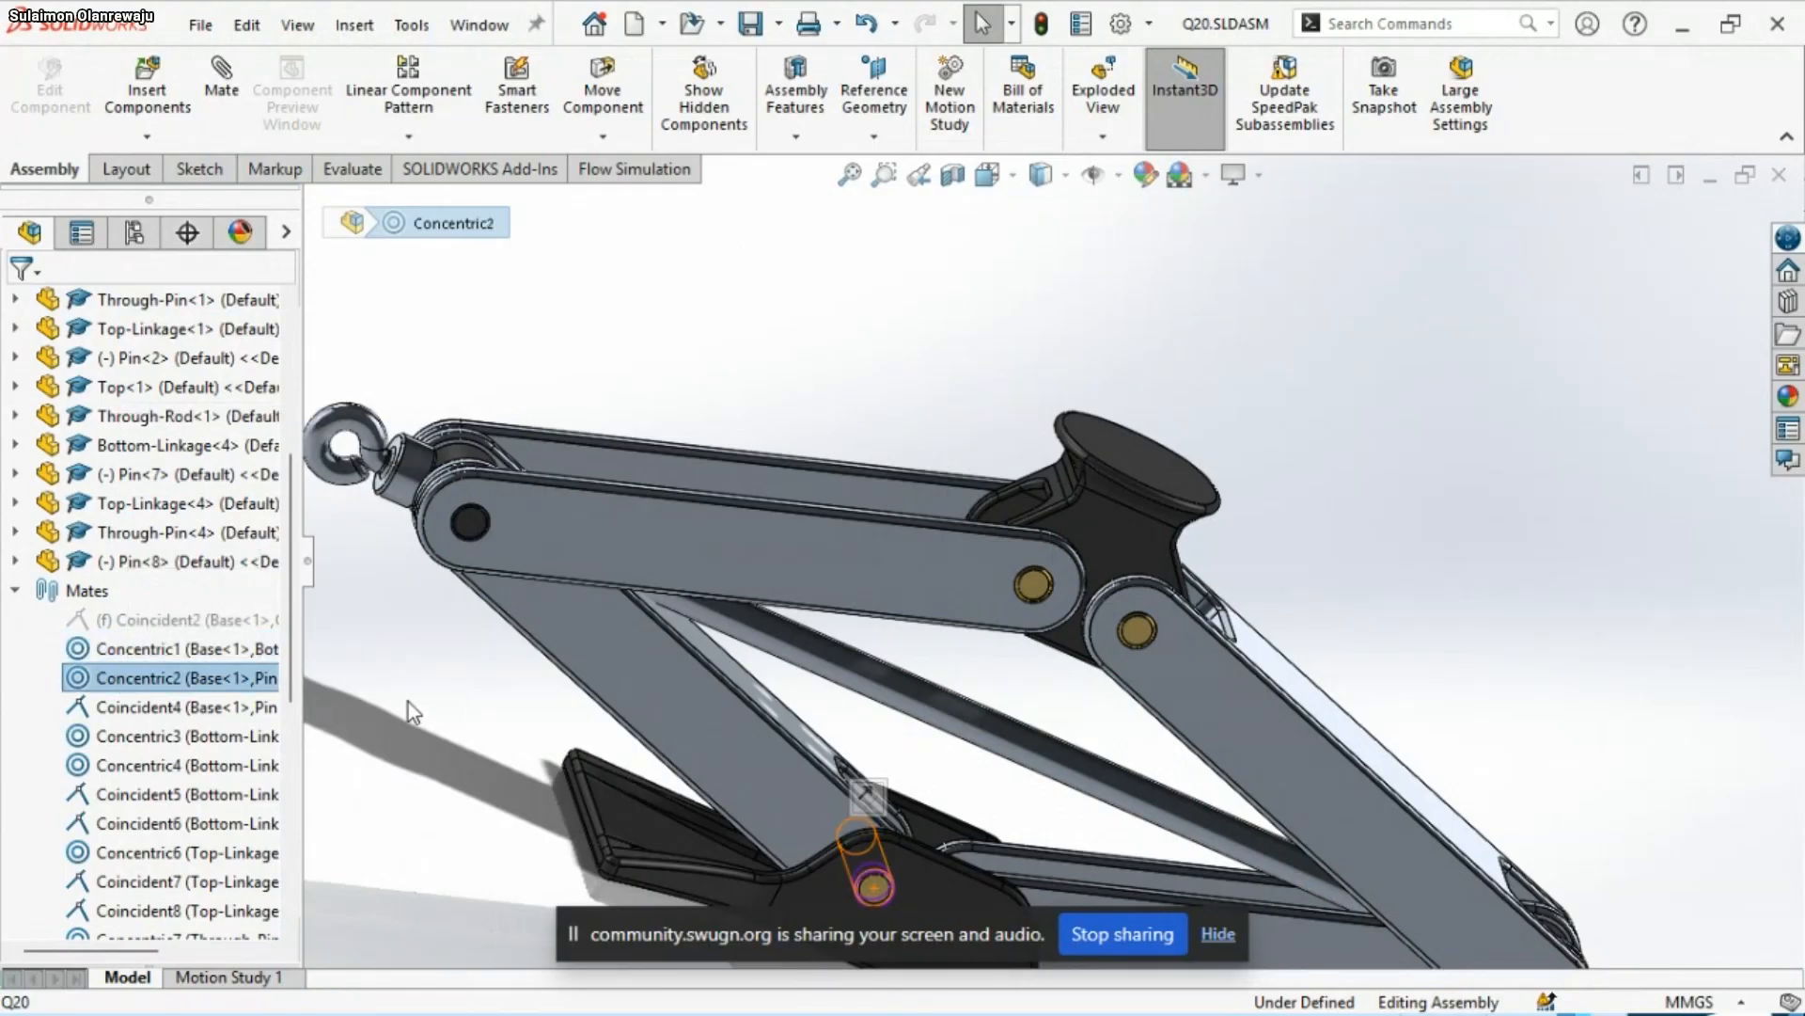
left_click(150, 620)
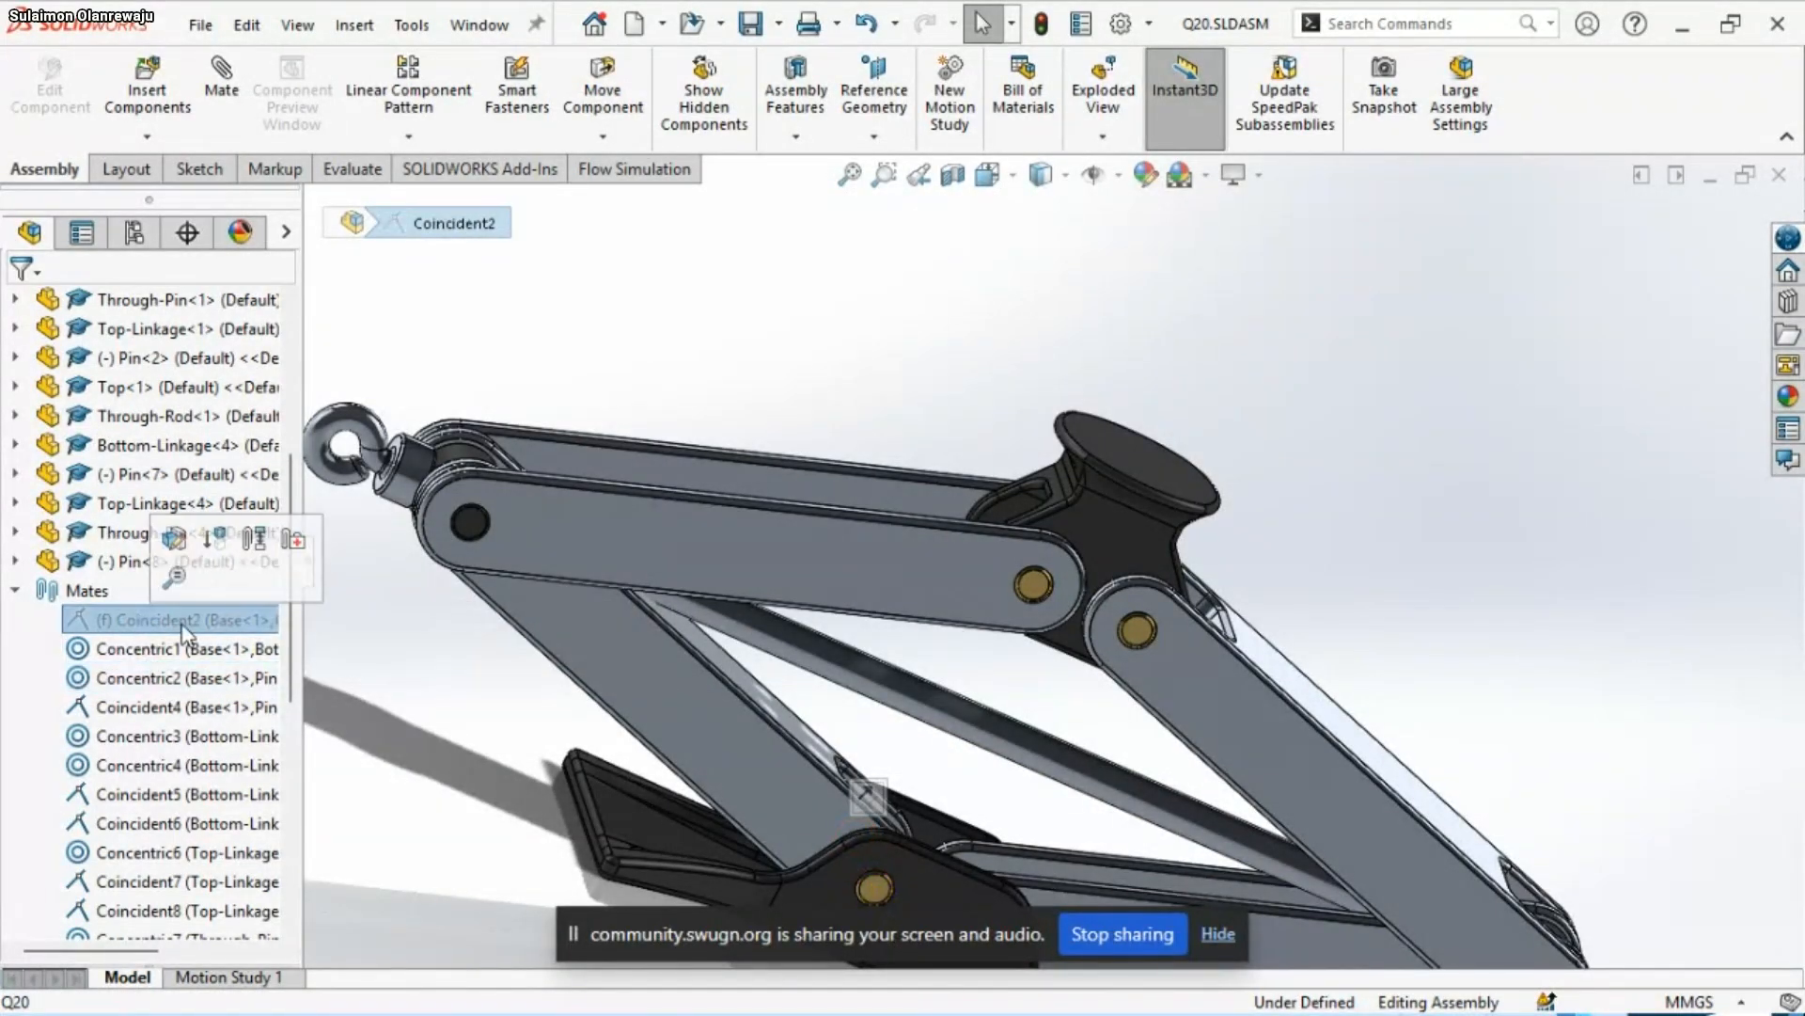
Test the two Base pins for remaining freedom of movement and check the Concentric1 mate at the first pin's joint
scroll(903, 686, "up", 3)
scroll(984, 690, "down", 6)
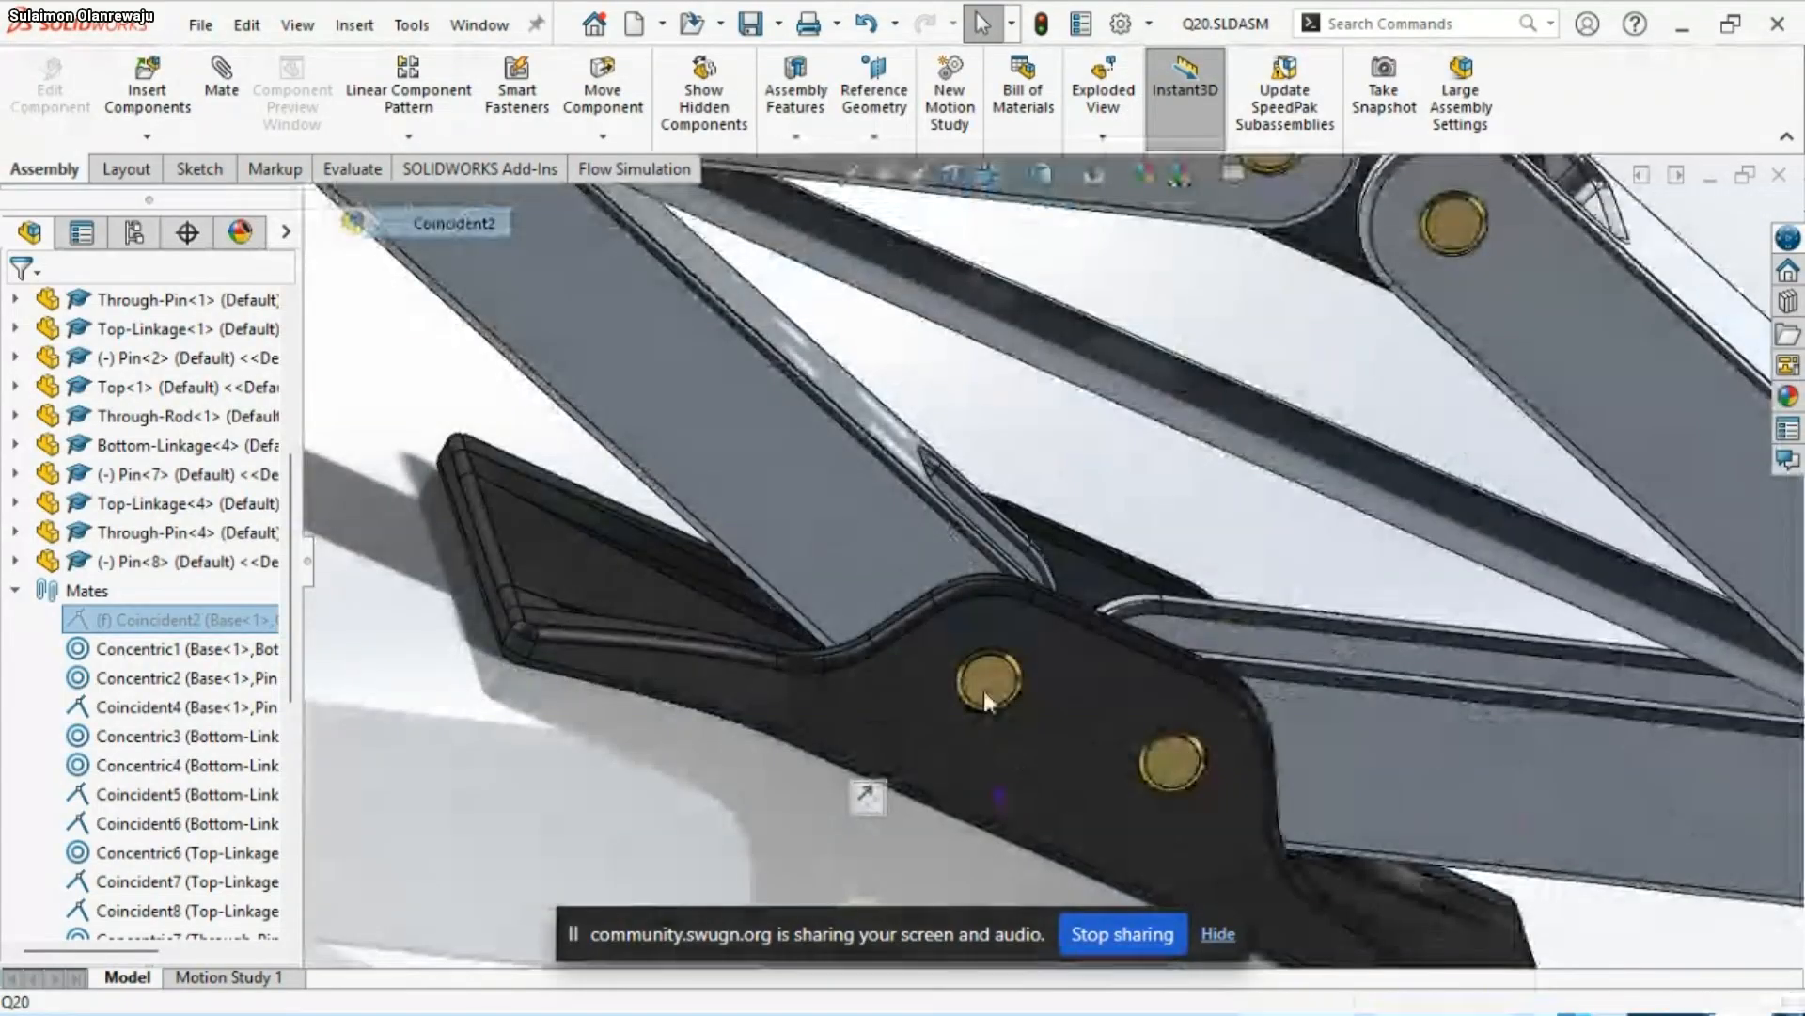
left_click_drag(1003, 634, 1004, 748)
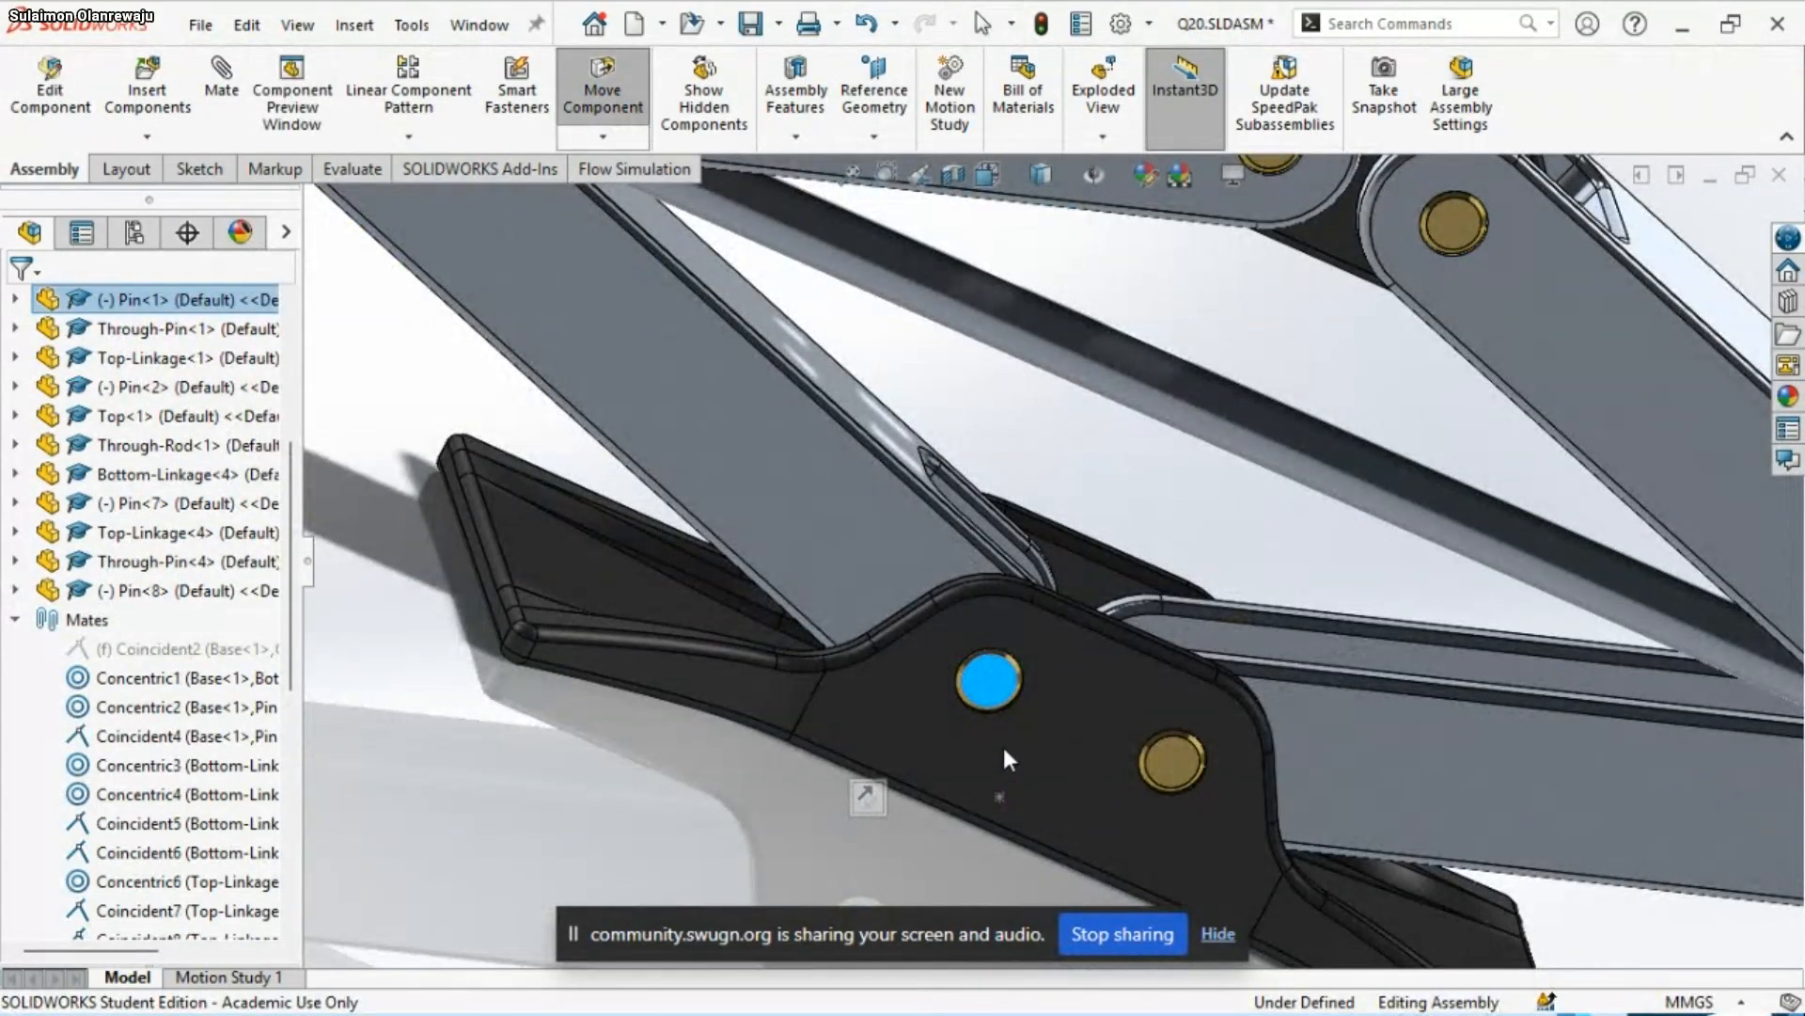
left_click(167, 649)
left_click(151, 678)
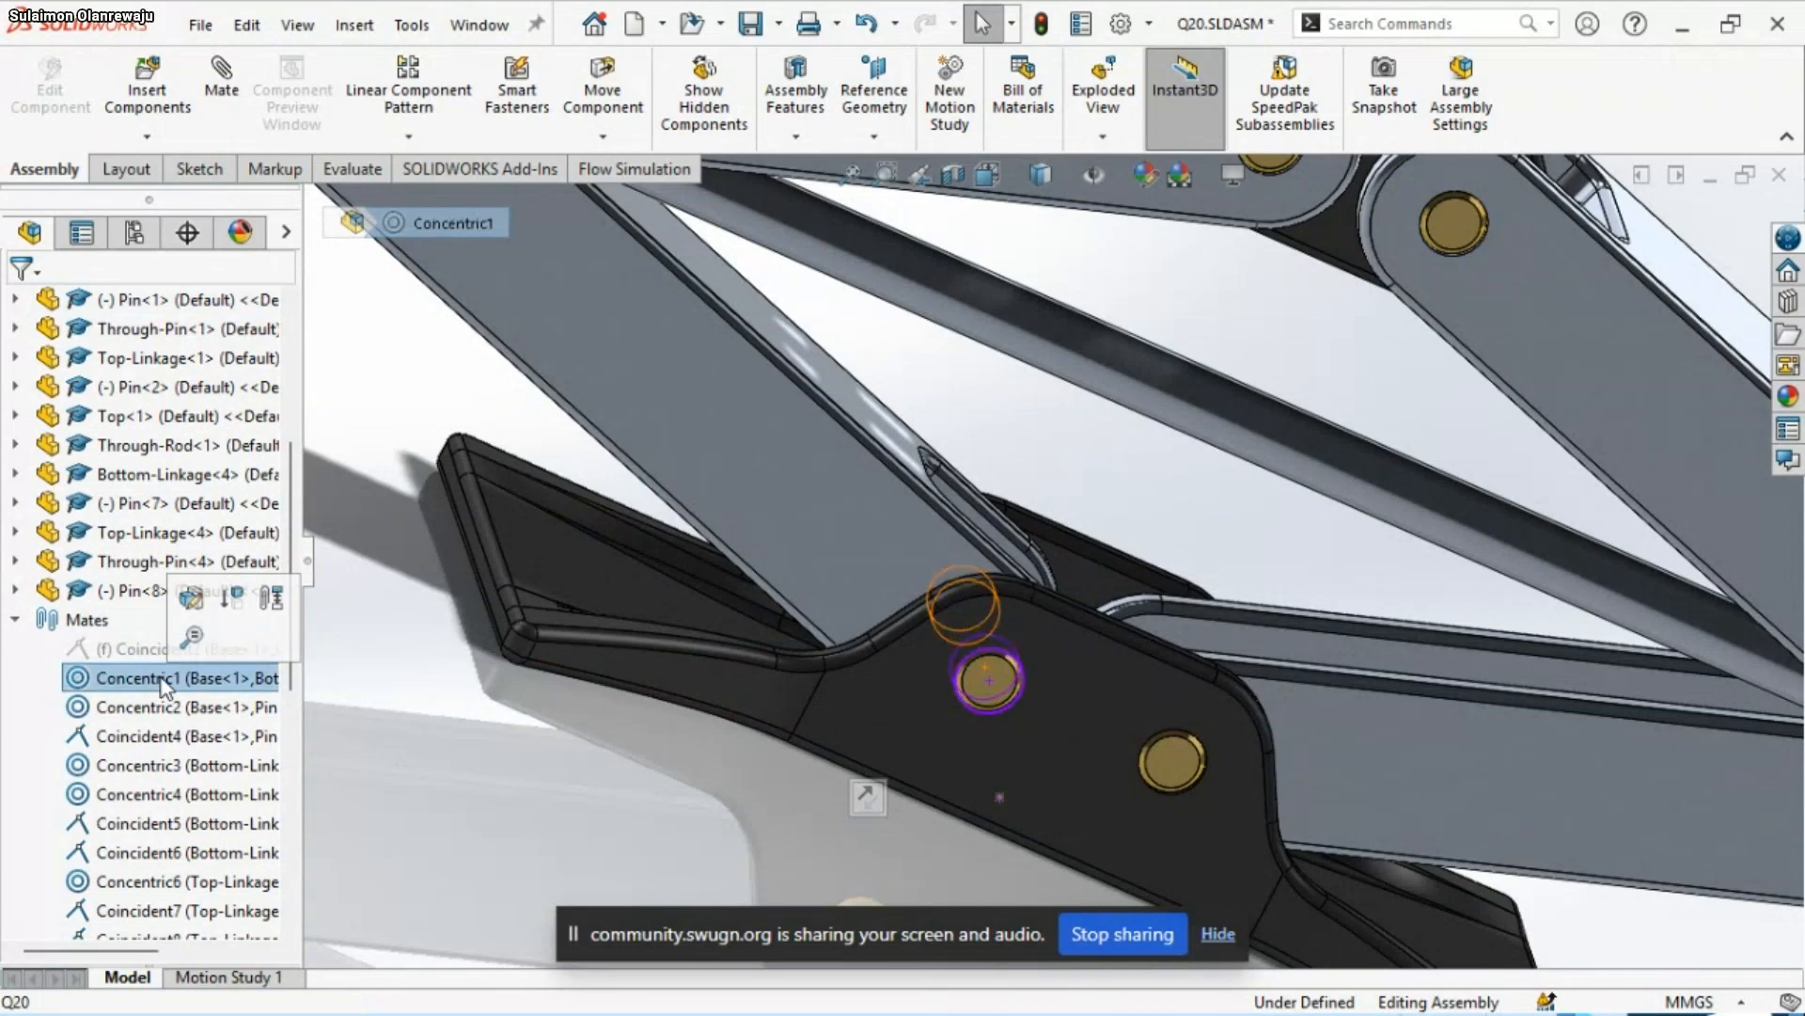
scroll(878, 607, "up", 6)
scroll(1166, 658, "down", 4)
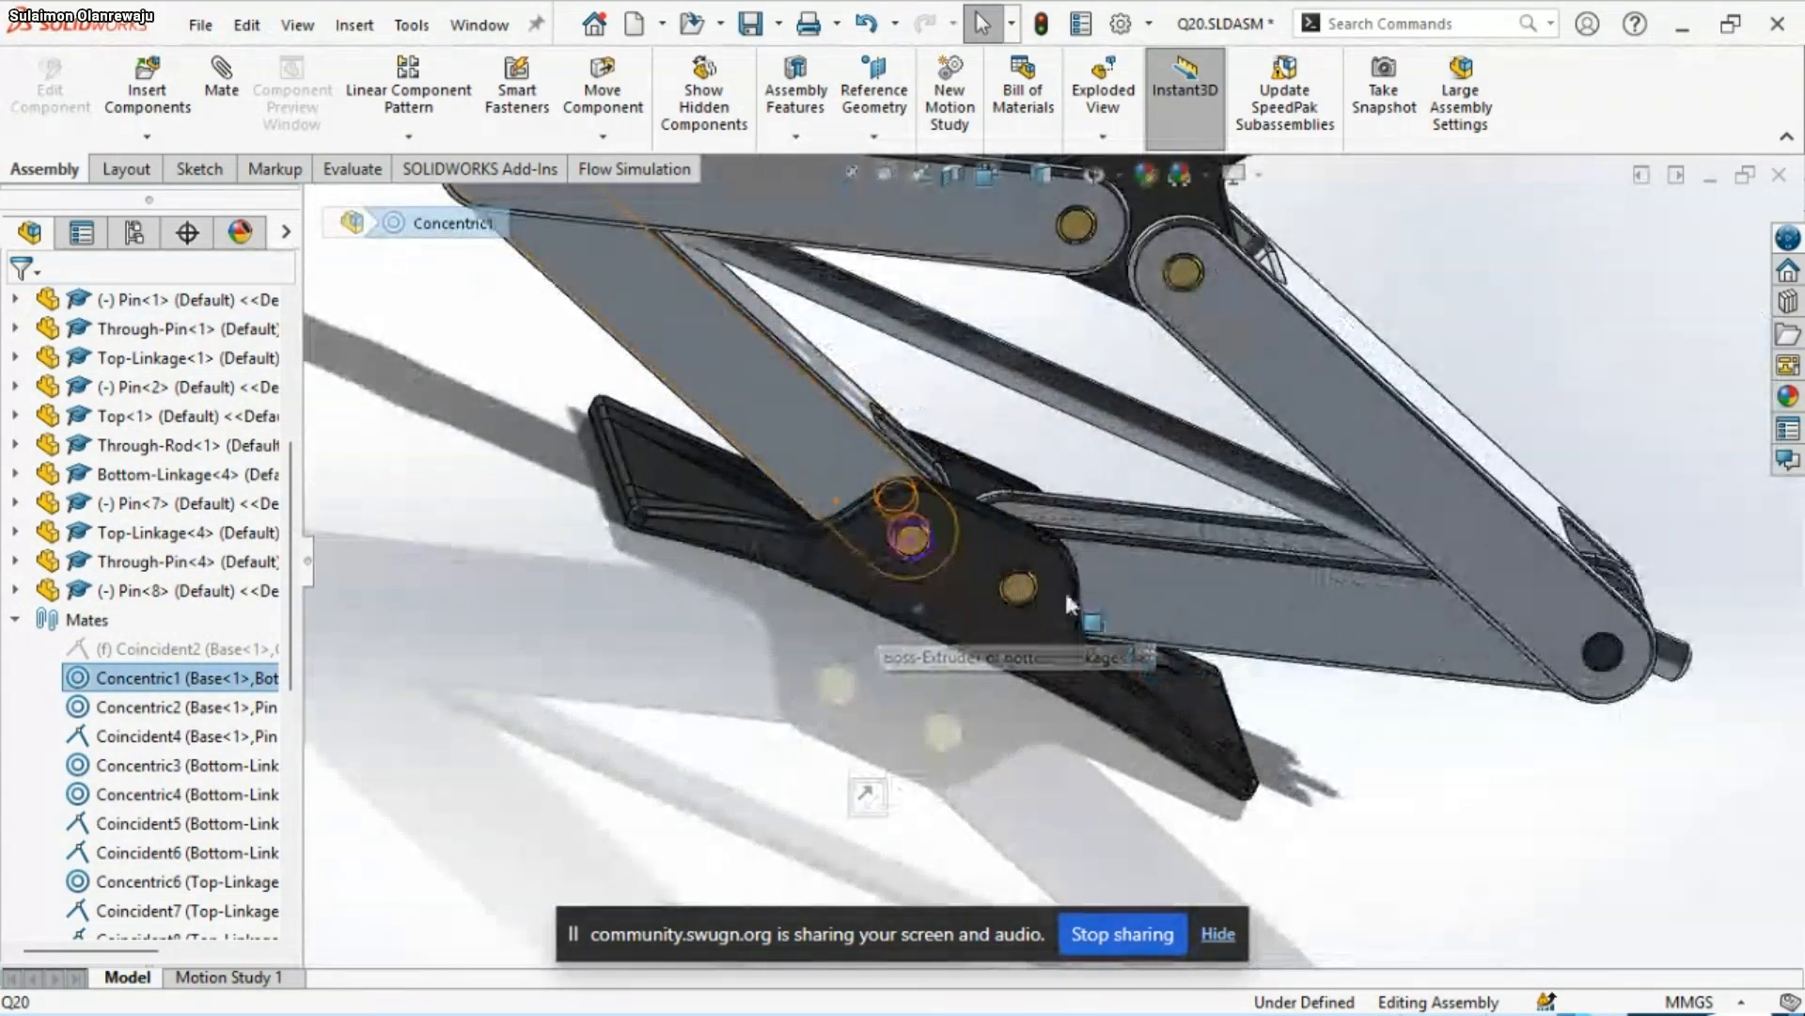
scroll(871, 528, "down", 5)
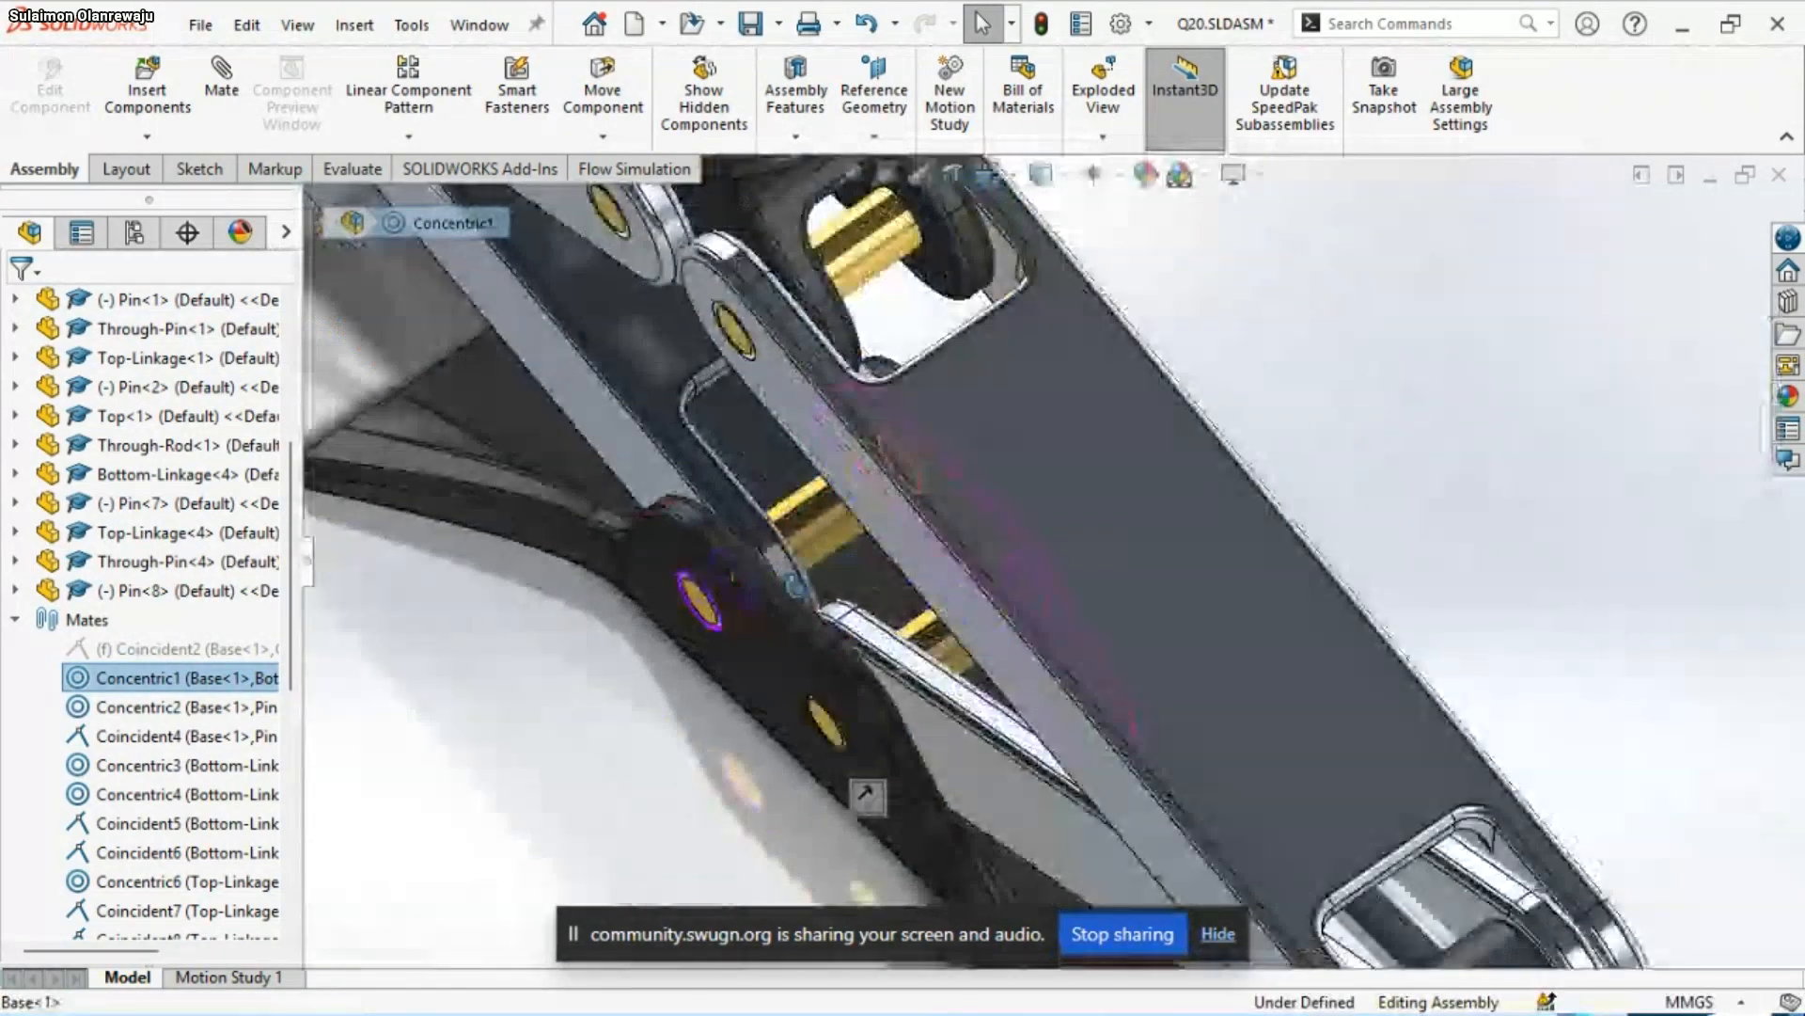
left_click(821, 516)
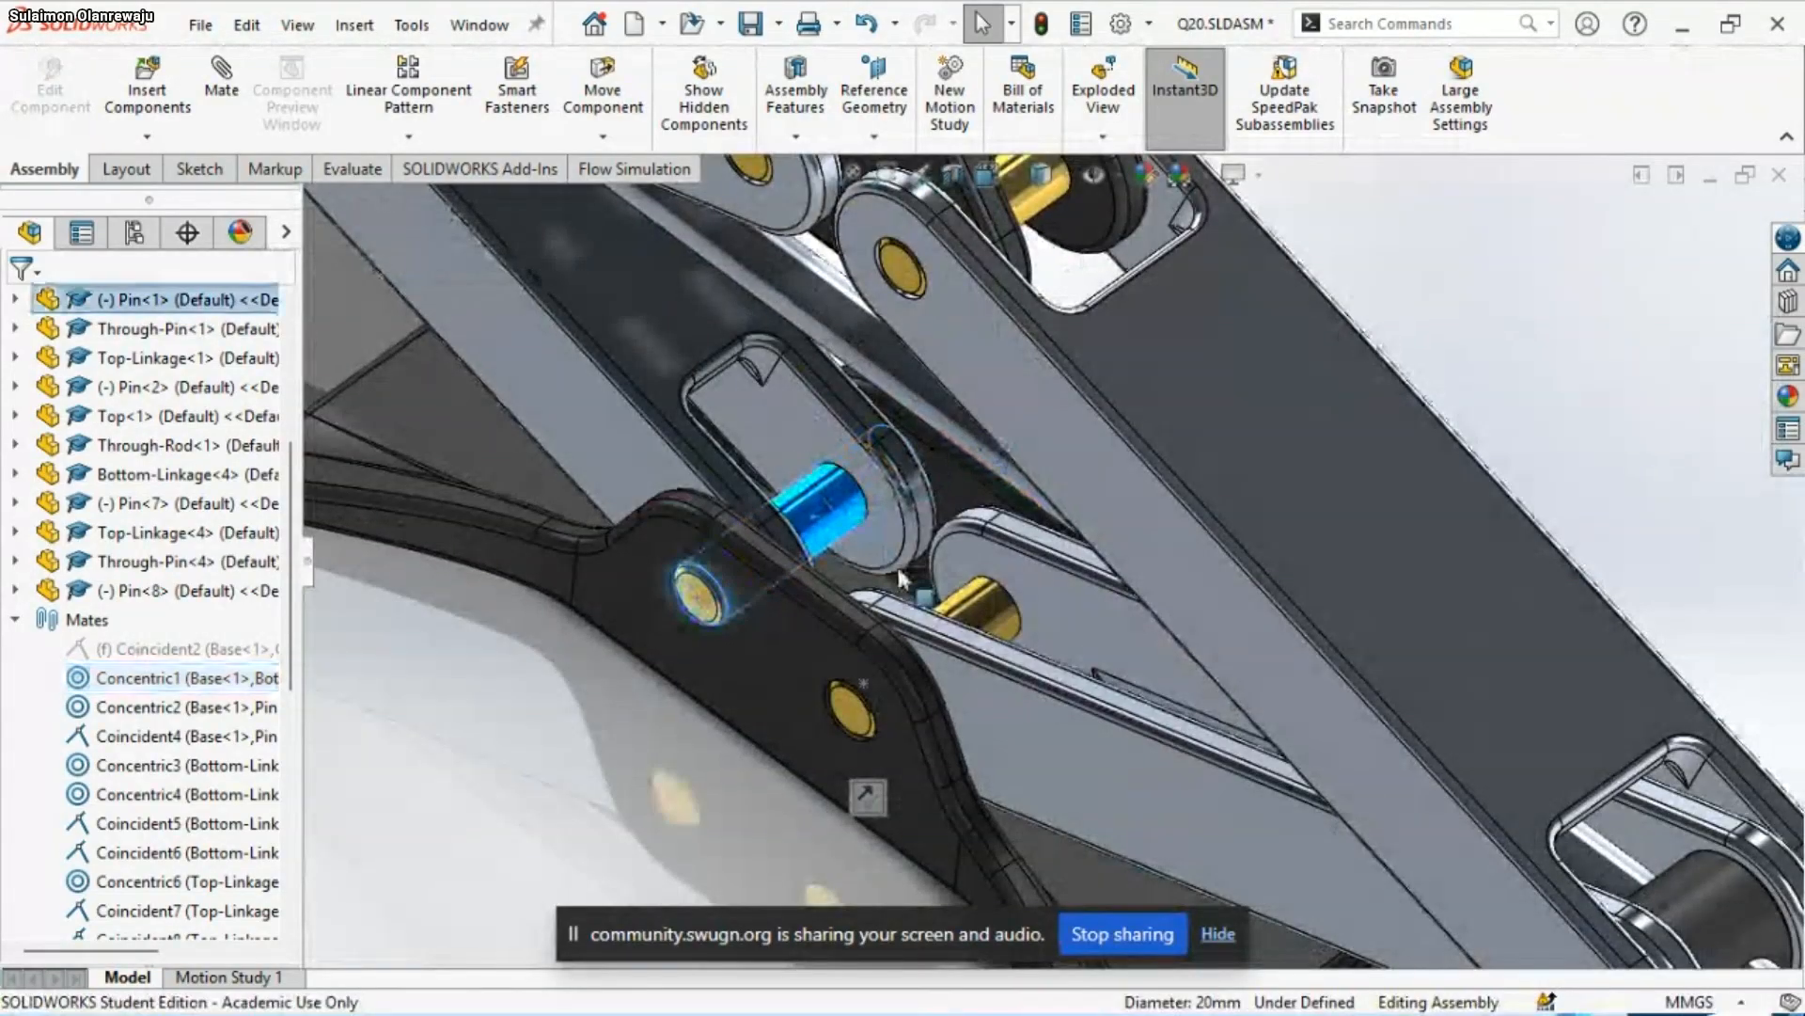
left_click_drag(1011, 612, 1045, 596)
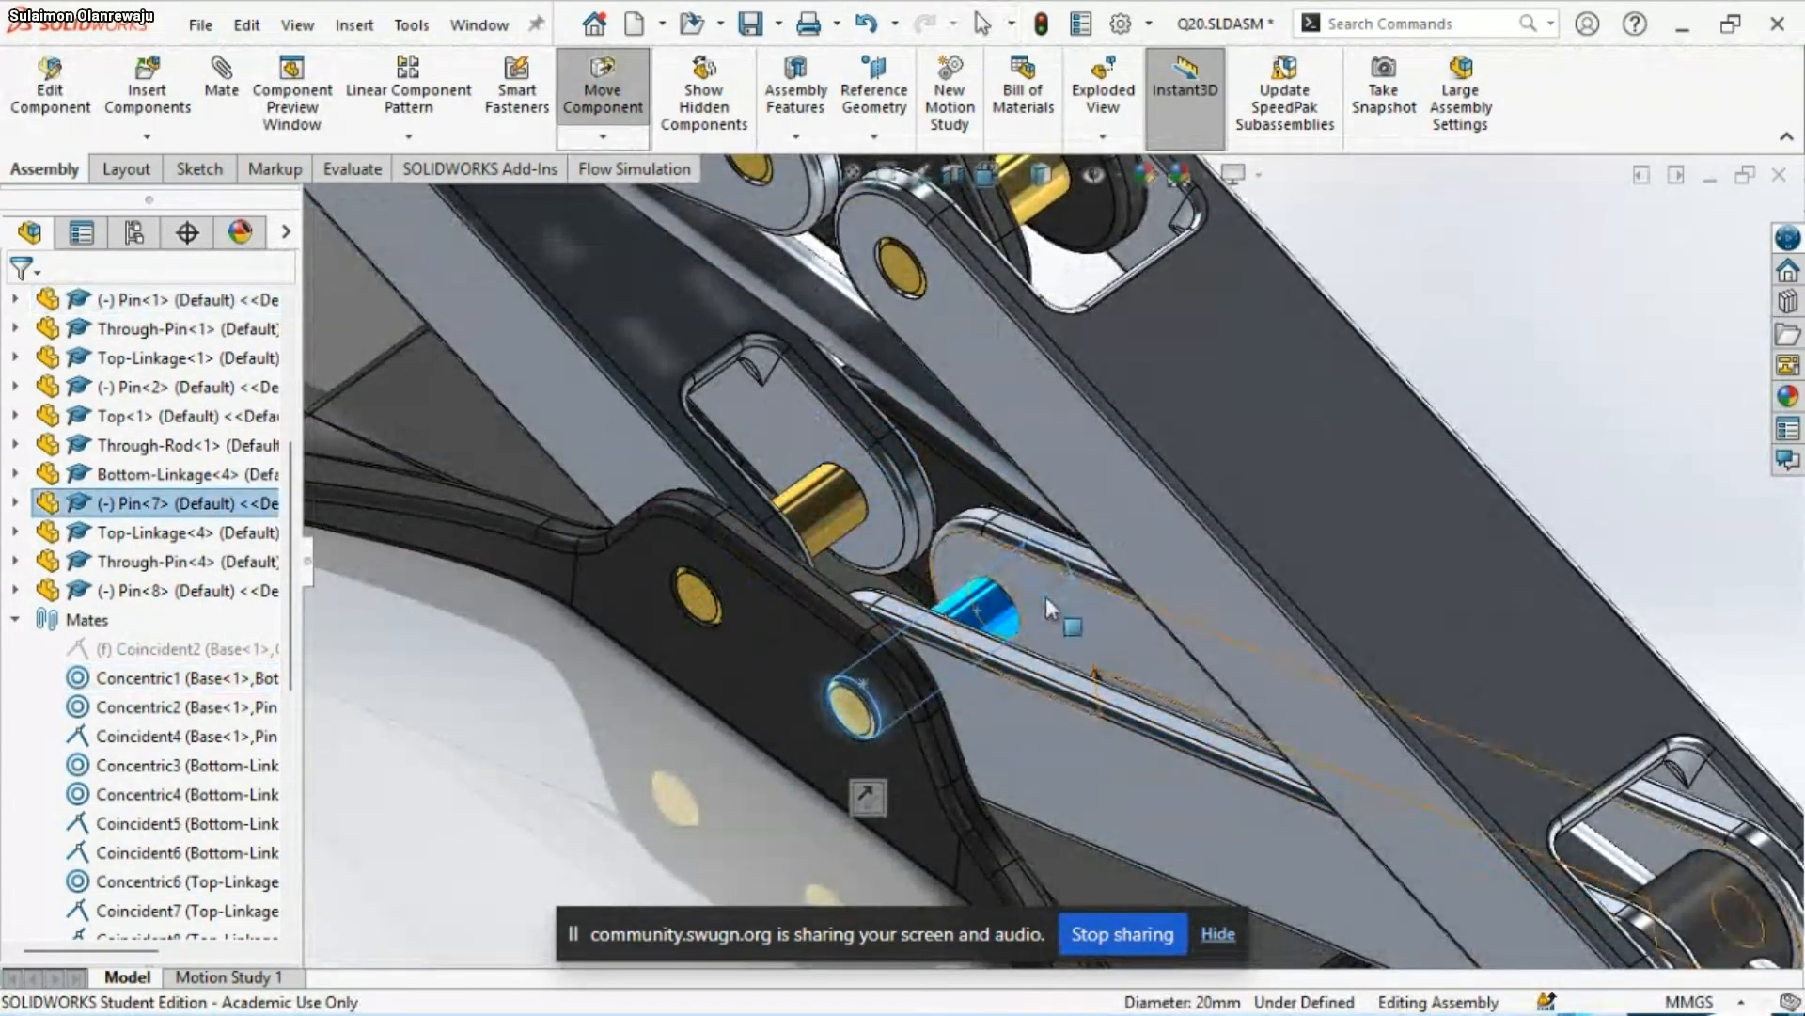
Look through the assembly's mates and check the suppressed Coincident2 mate at the Base pin joints
scroll(1042, 600, "up", 3)
scroll(1039, 596, "up", 2)
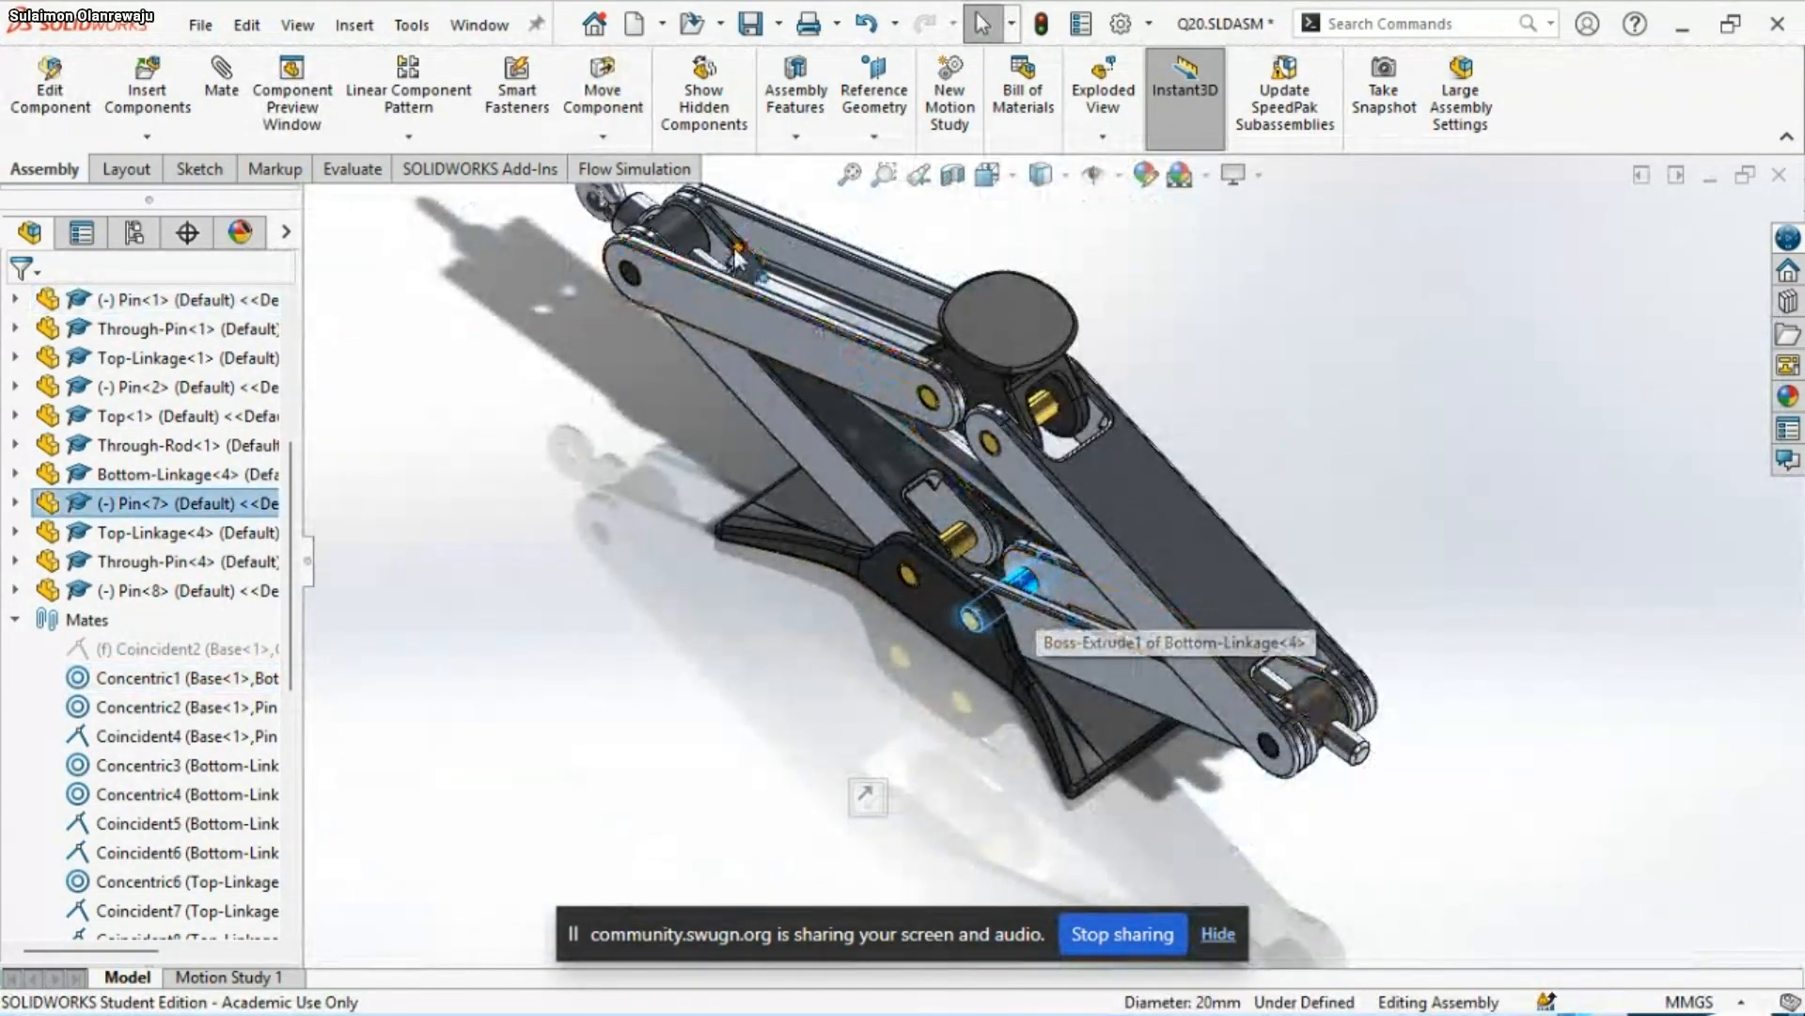
scroll(151, 692, "down", 7)
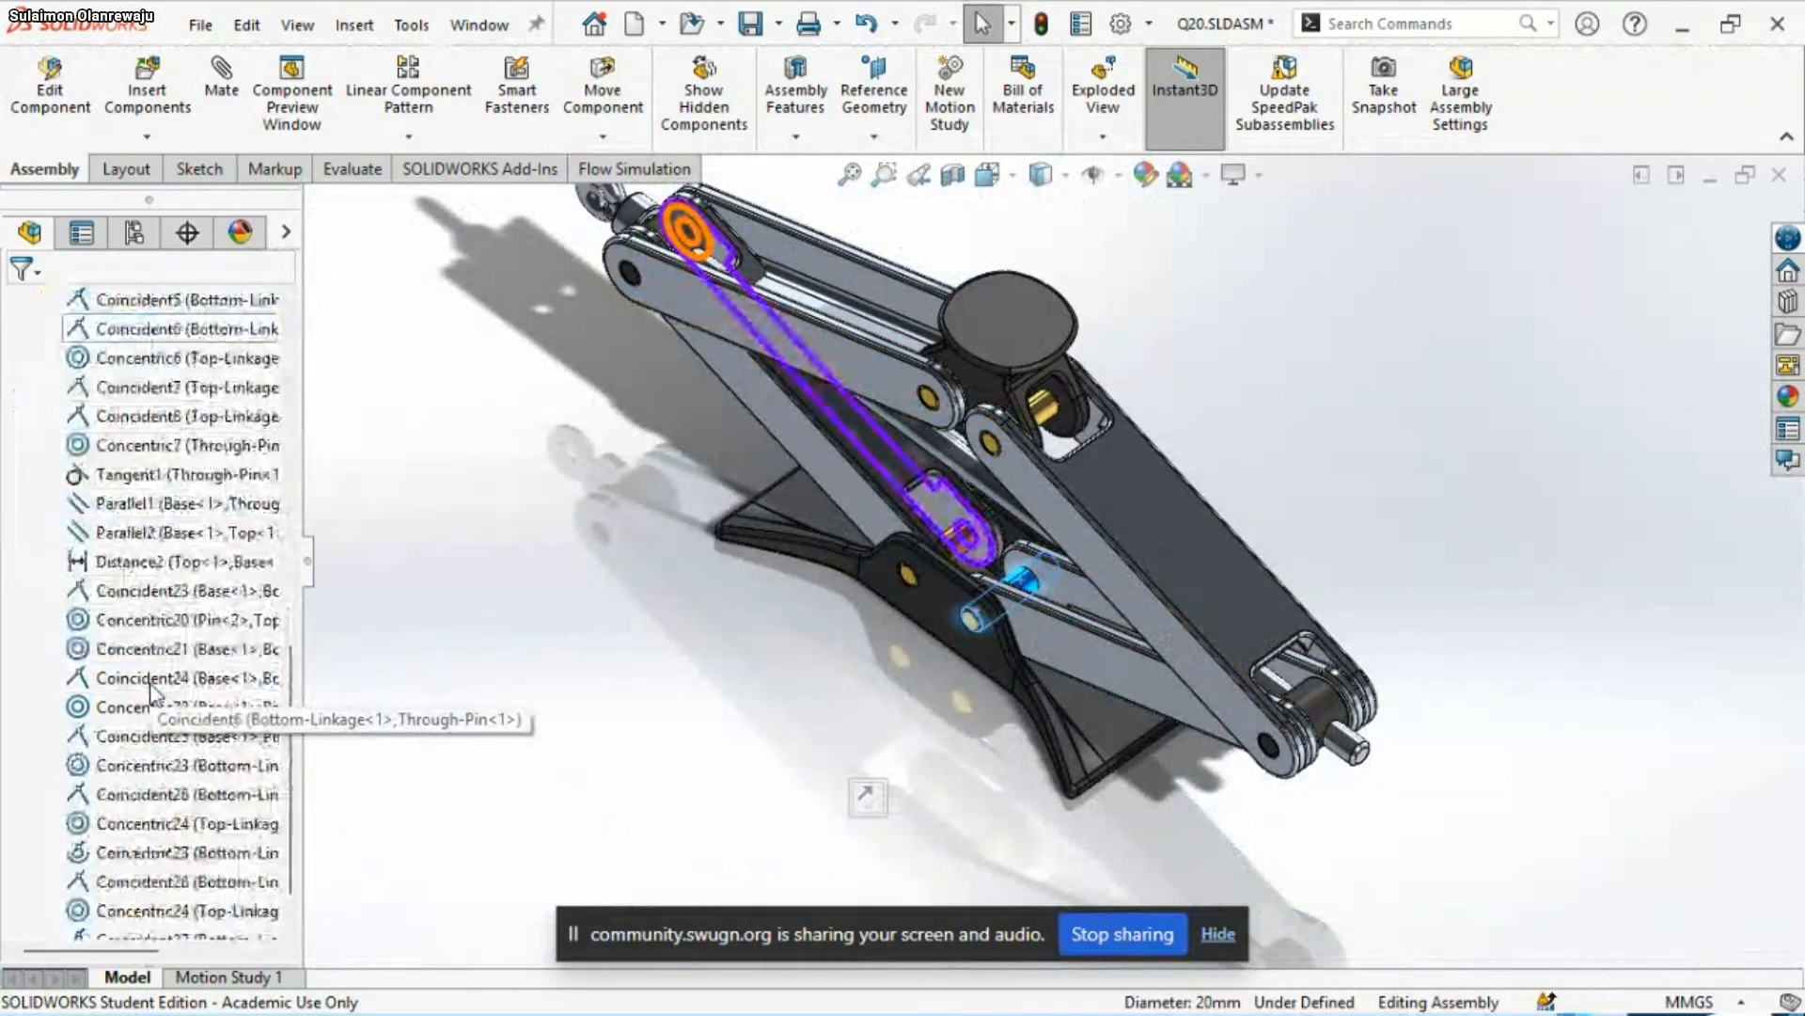
scroll(151, 691, "up", 6)
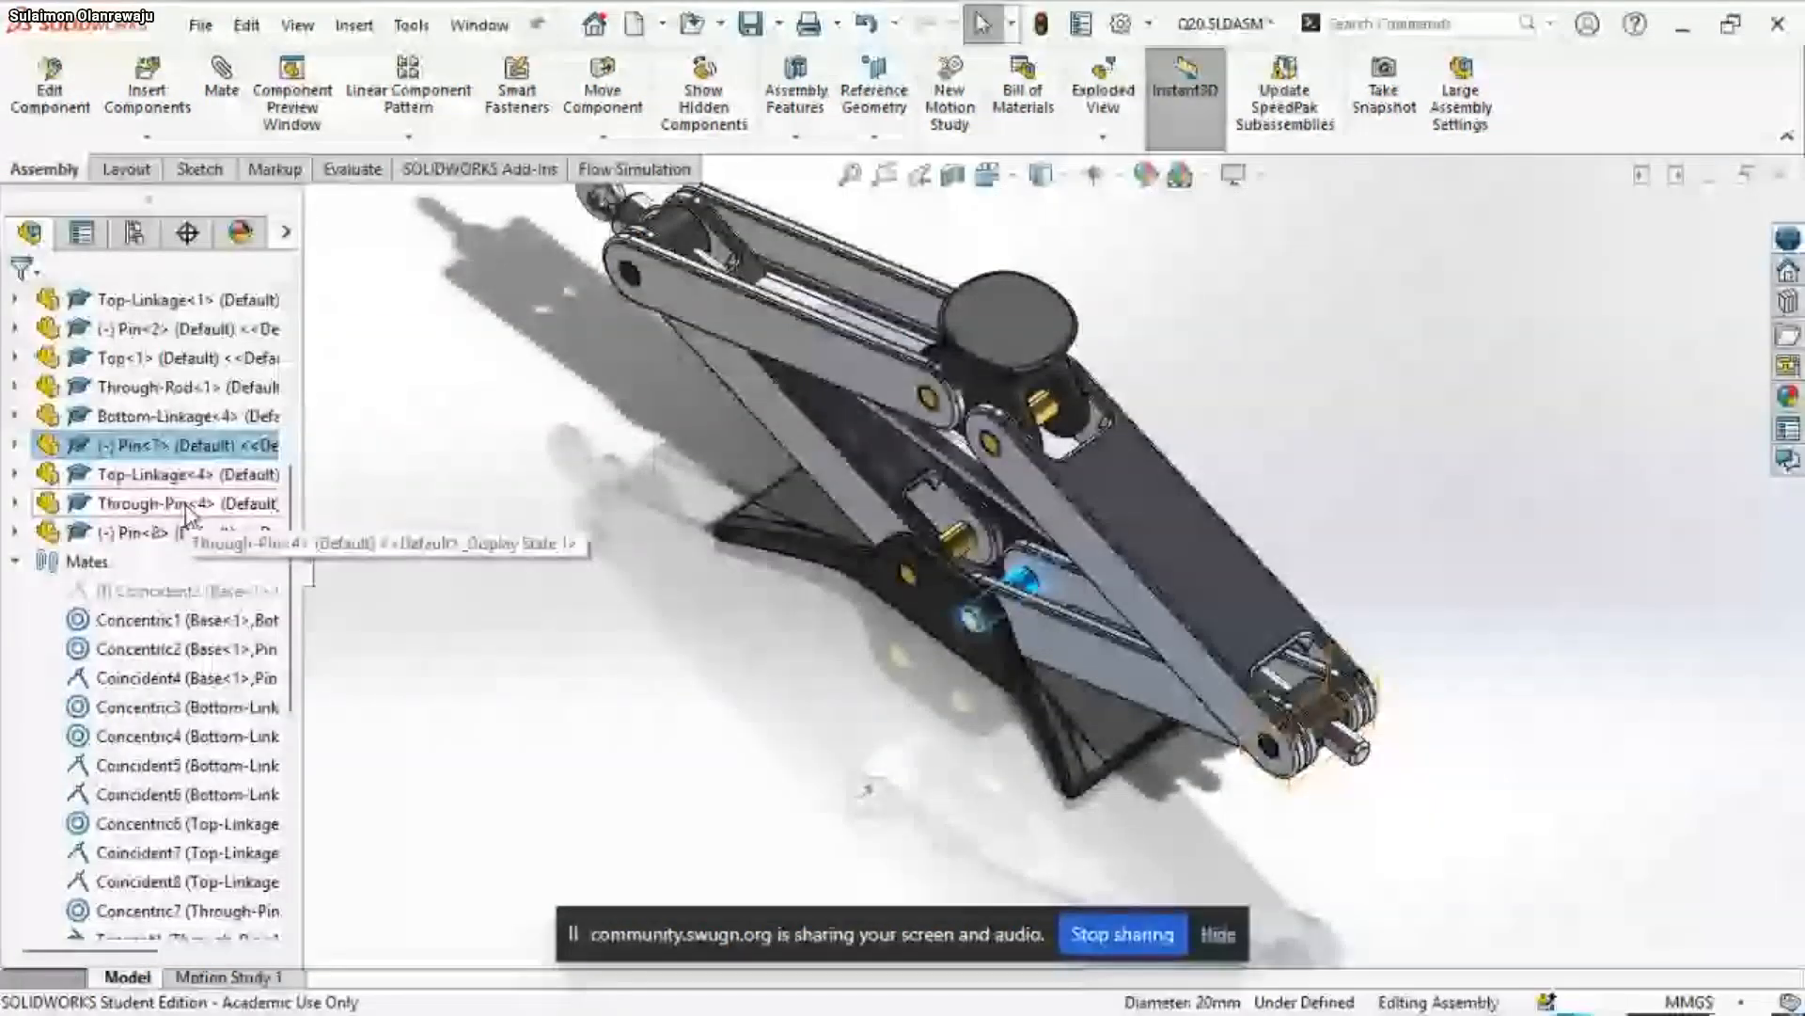
left_click(170, 596)
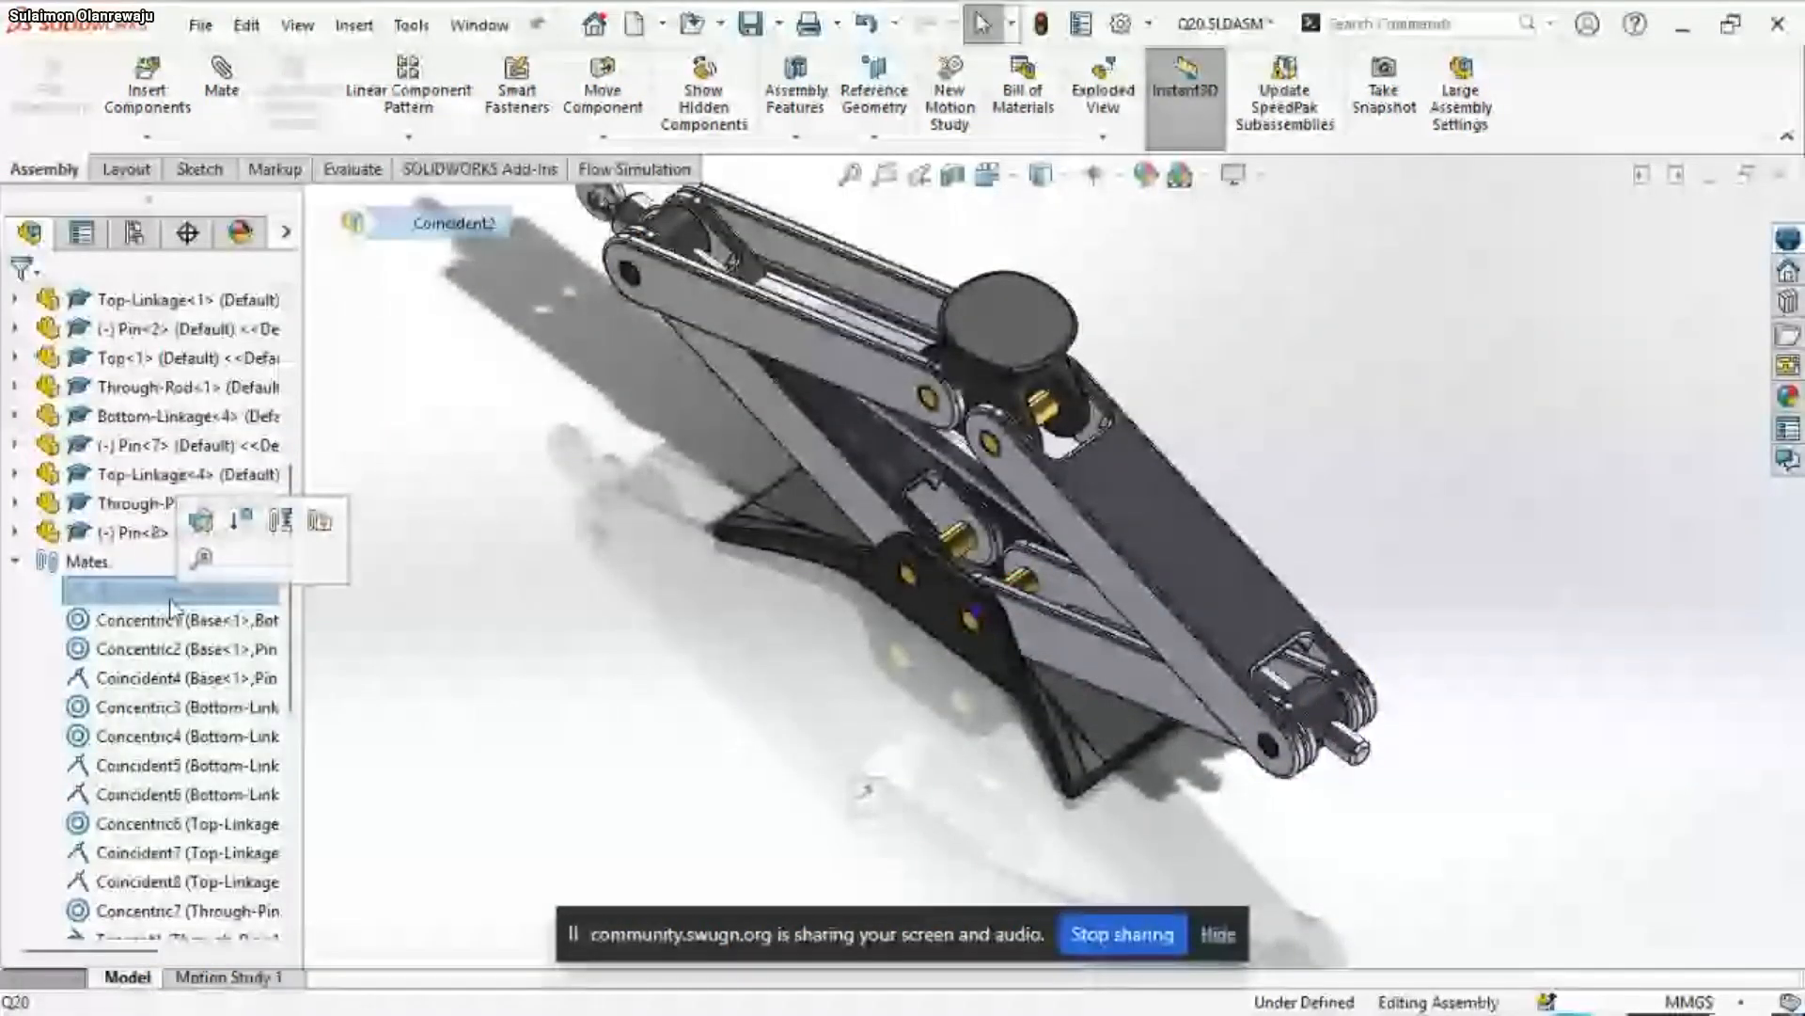
scroll(950, 665, "down", 10)
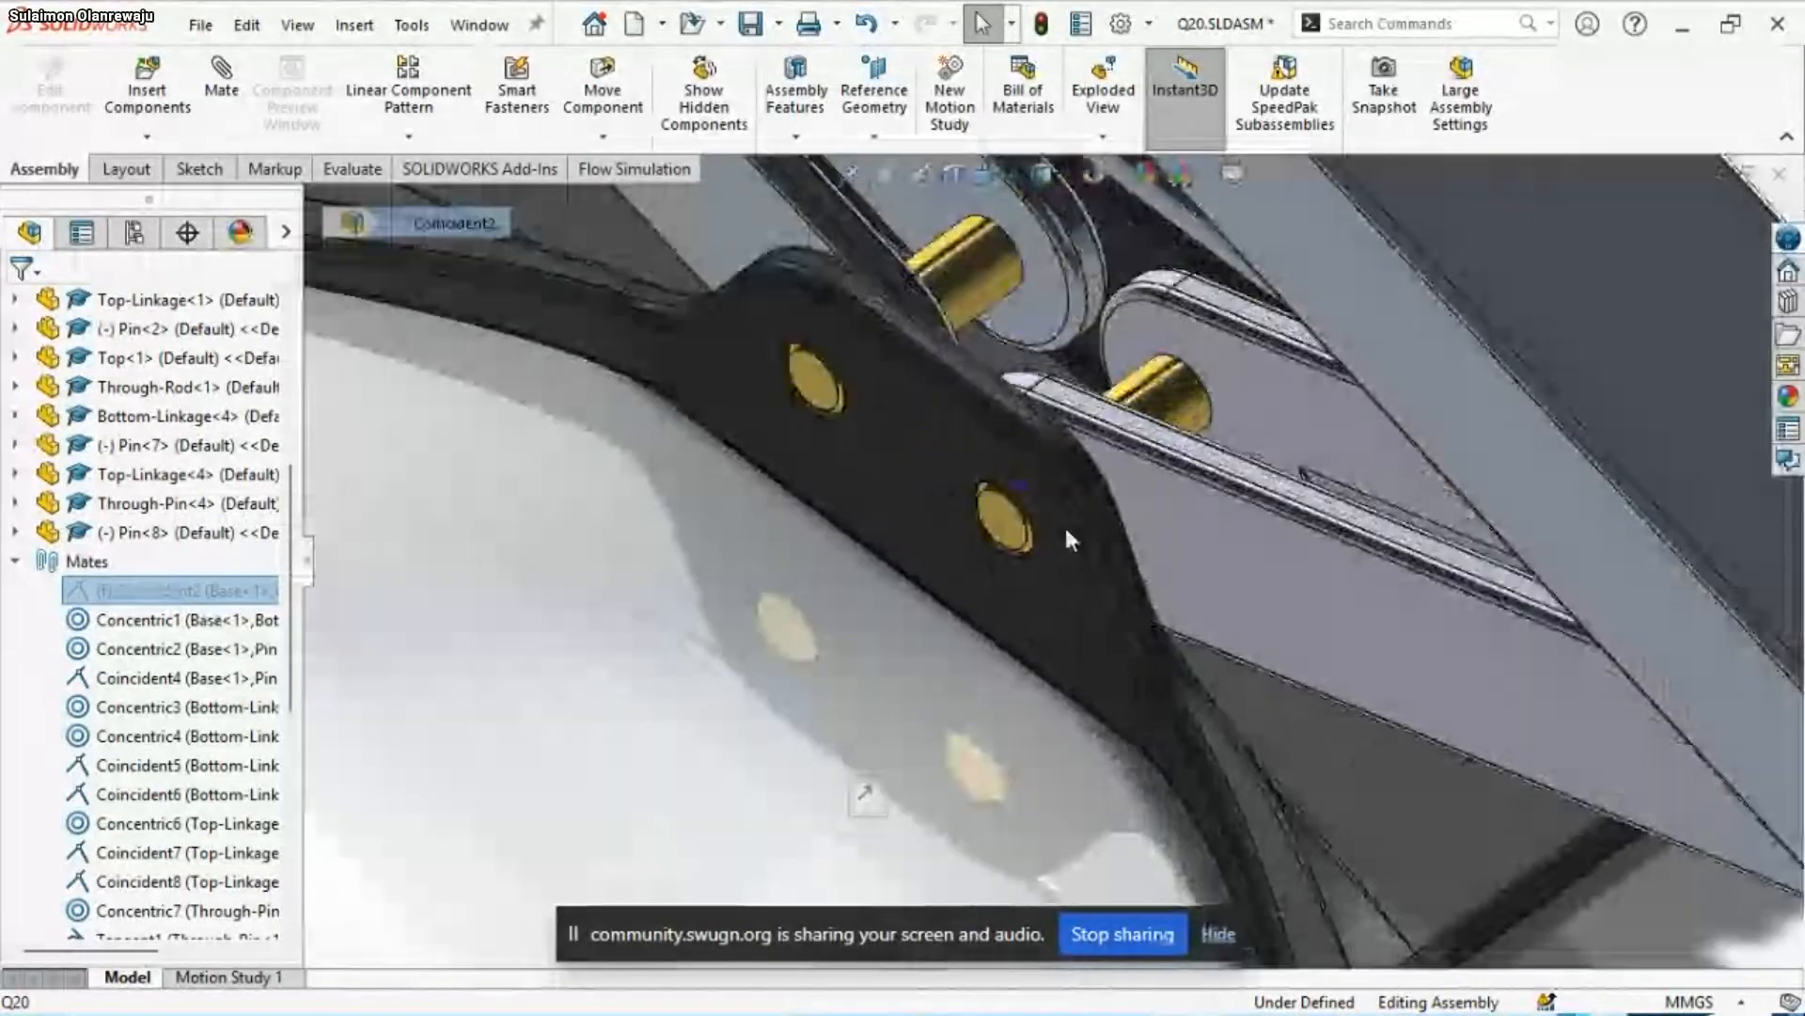
mouse_move(216, 599)
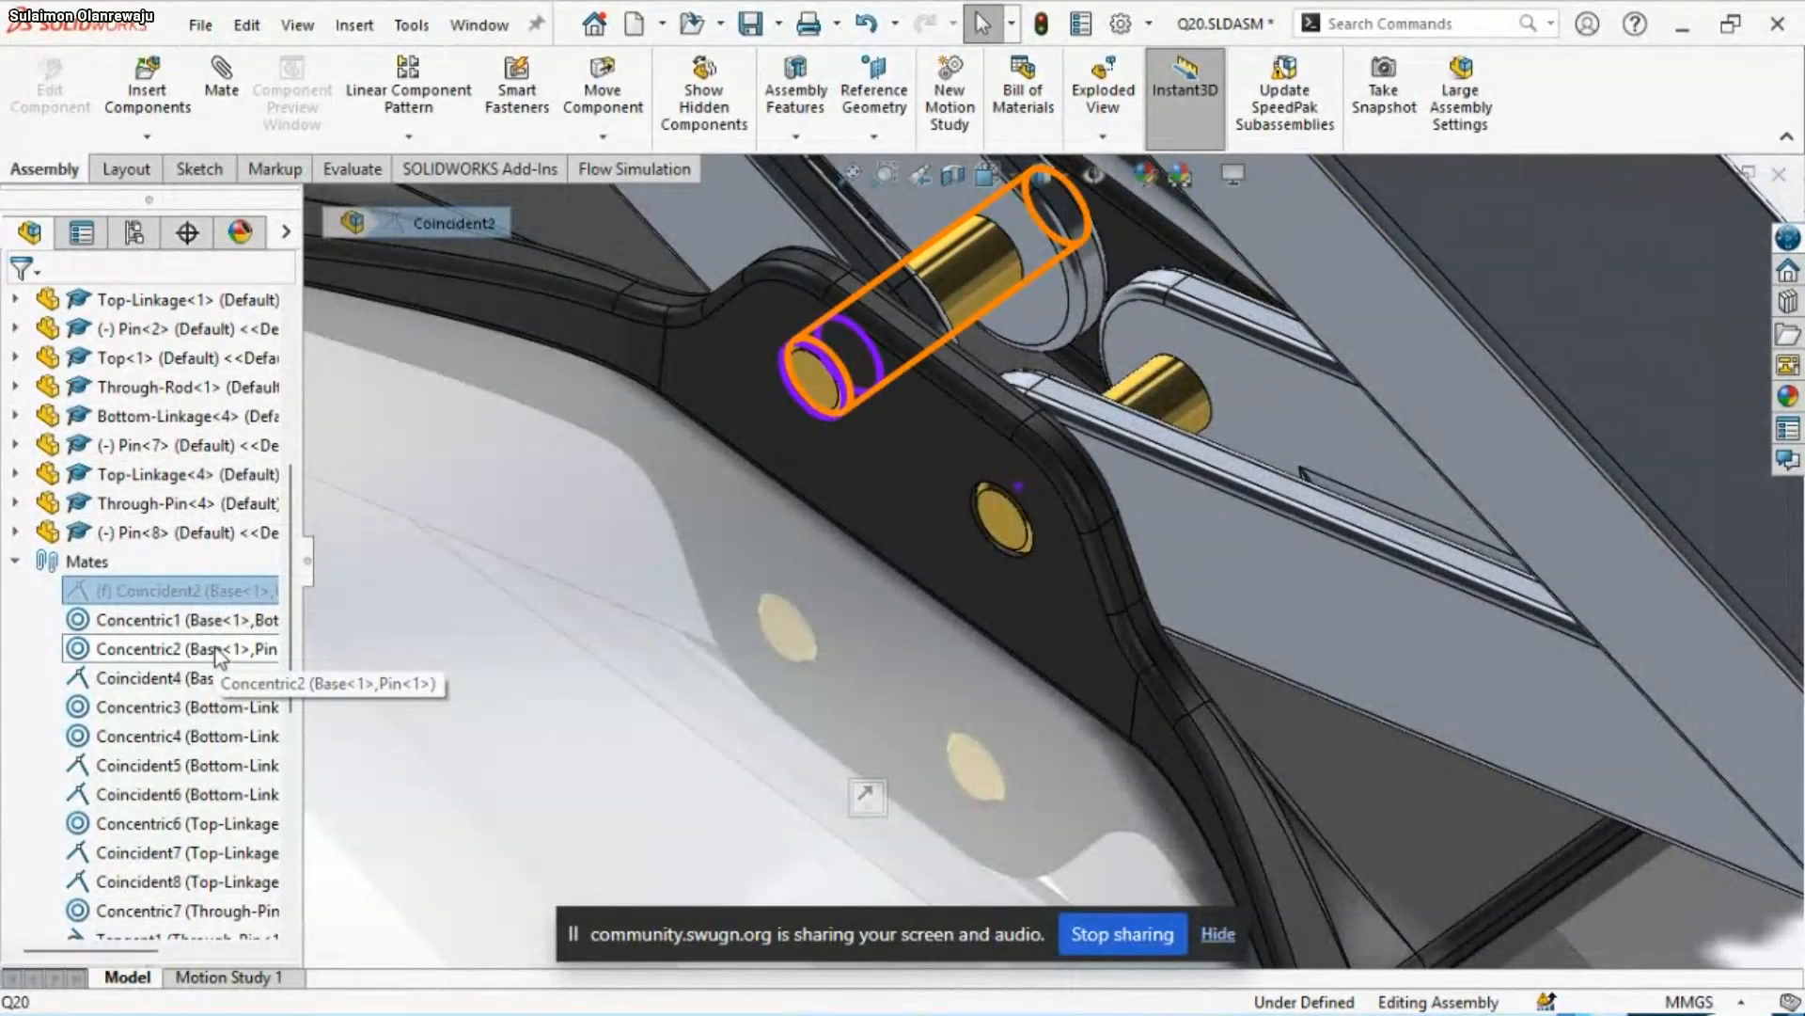
Try to lock the rotation of the Concentric1 mate between the Base and the Bottom-Linkage
left_click(212, 624)
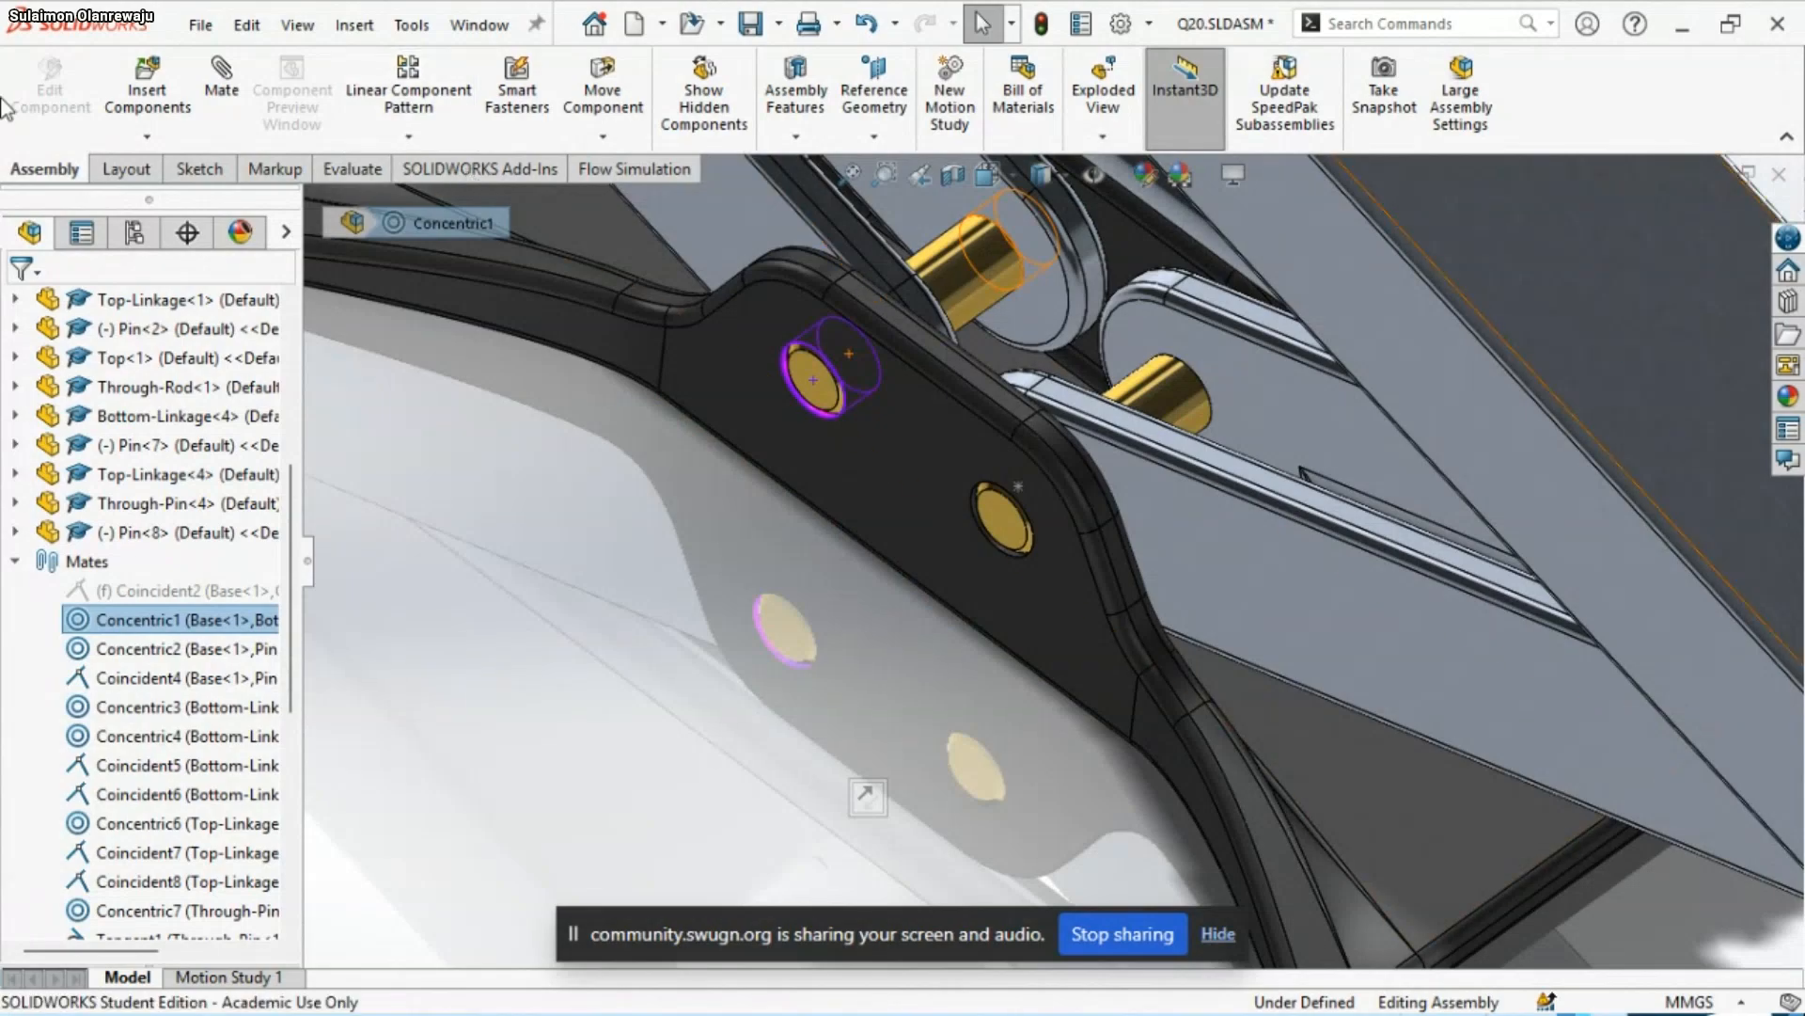
right_click(135, 632)
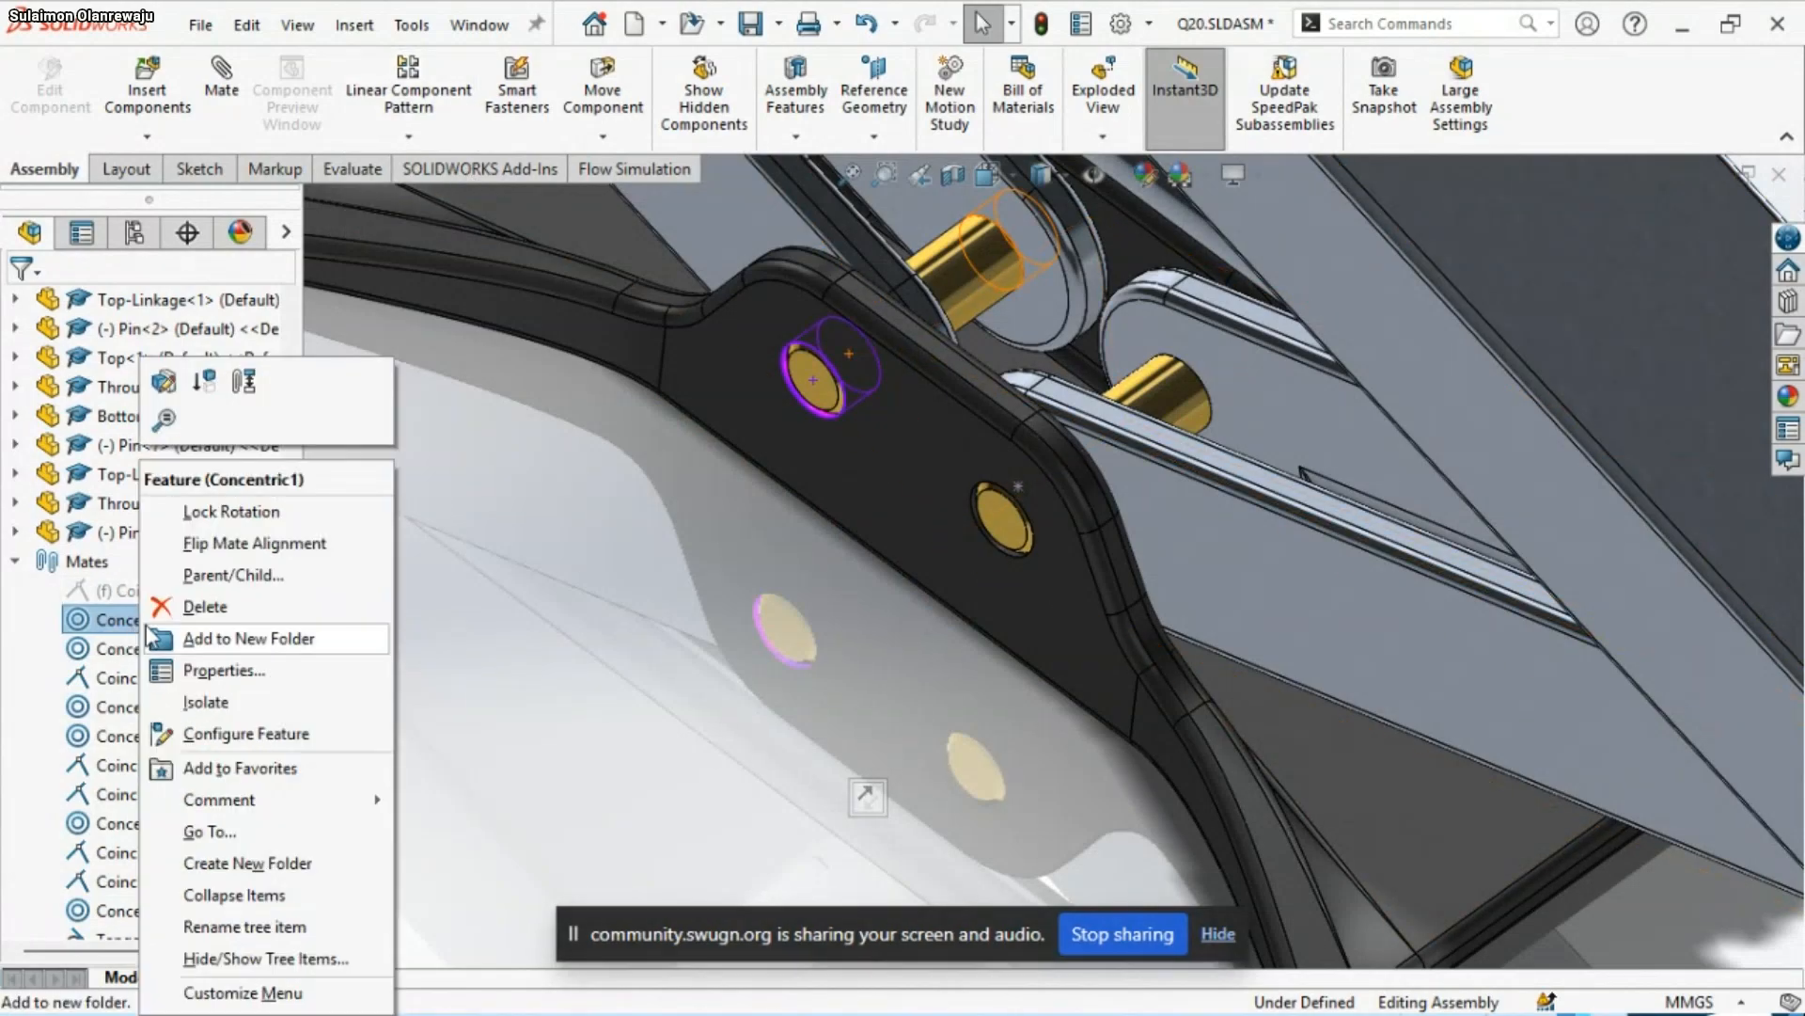
left_click(250, 513)
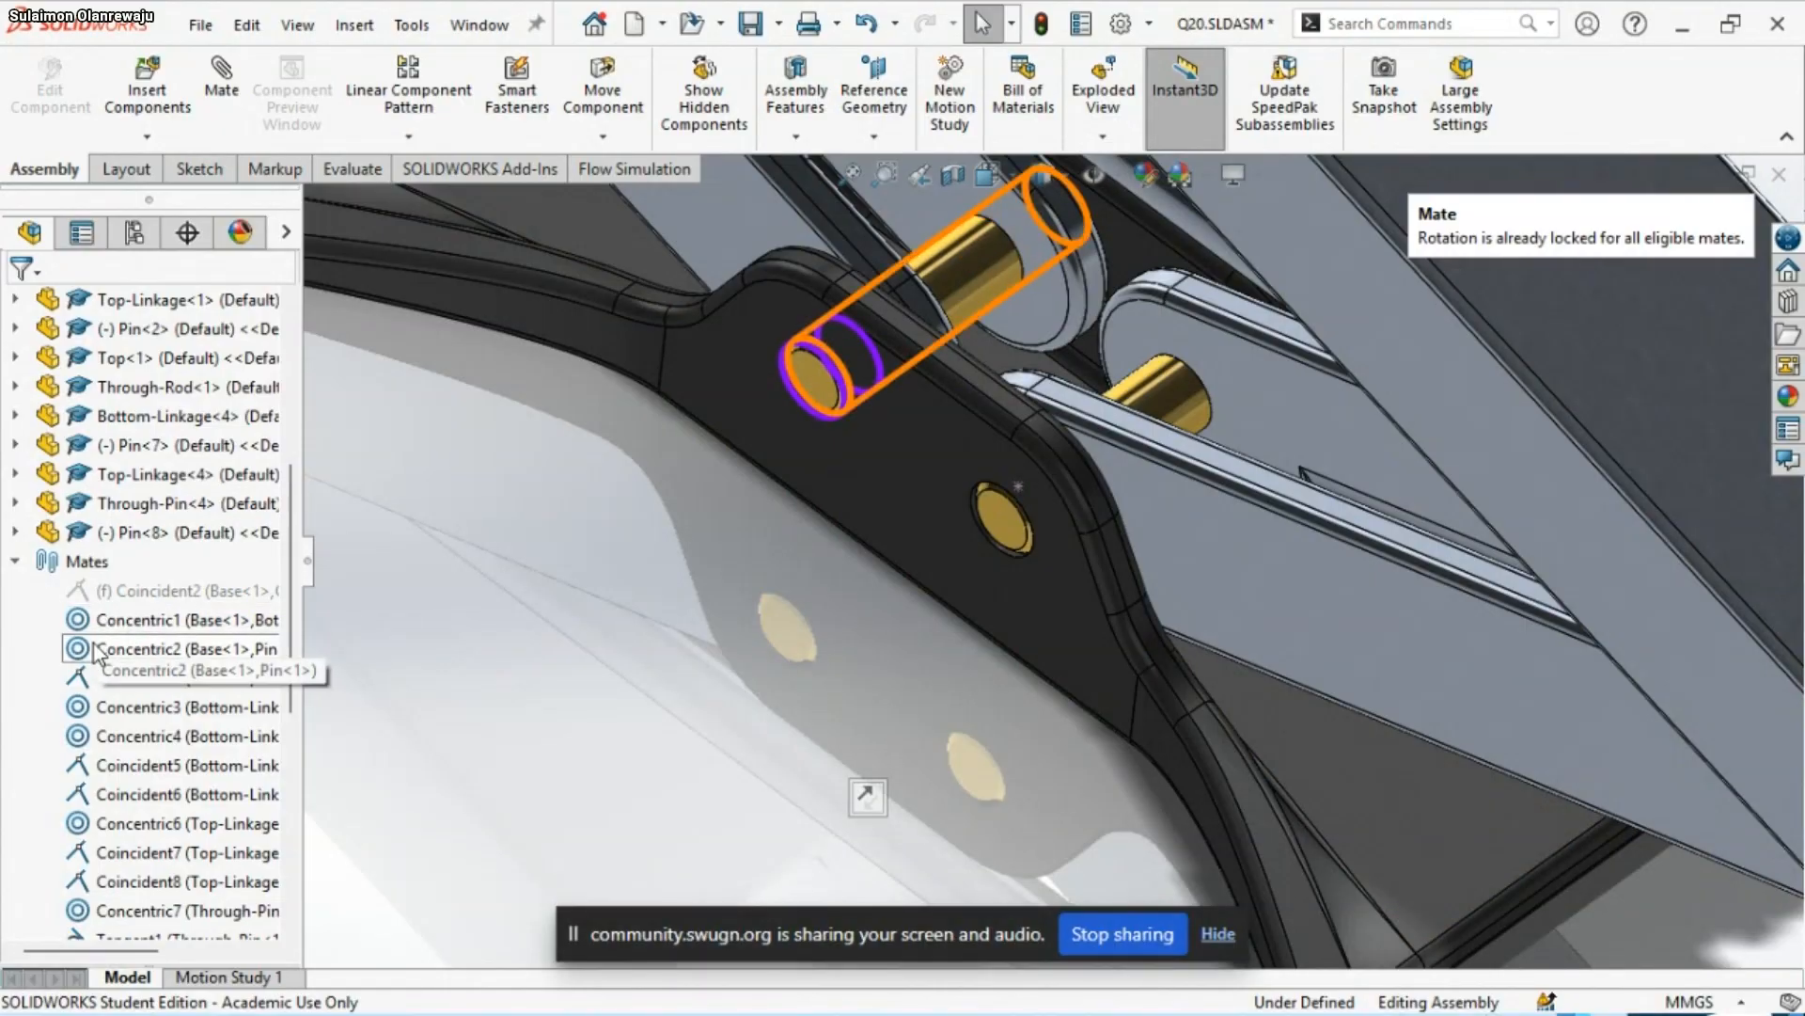
Lock the rotation of the Concentric2 mate between the Base and Pin<1>
left_click(99, 649)
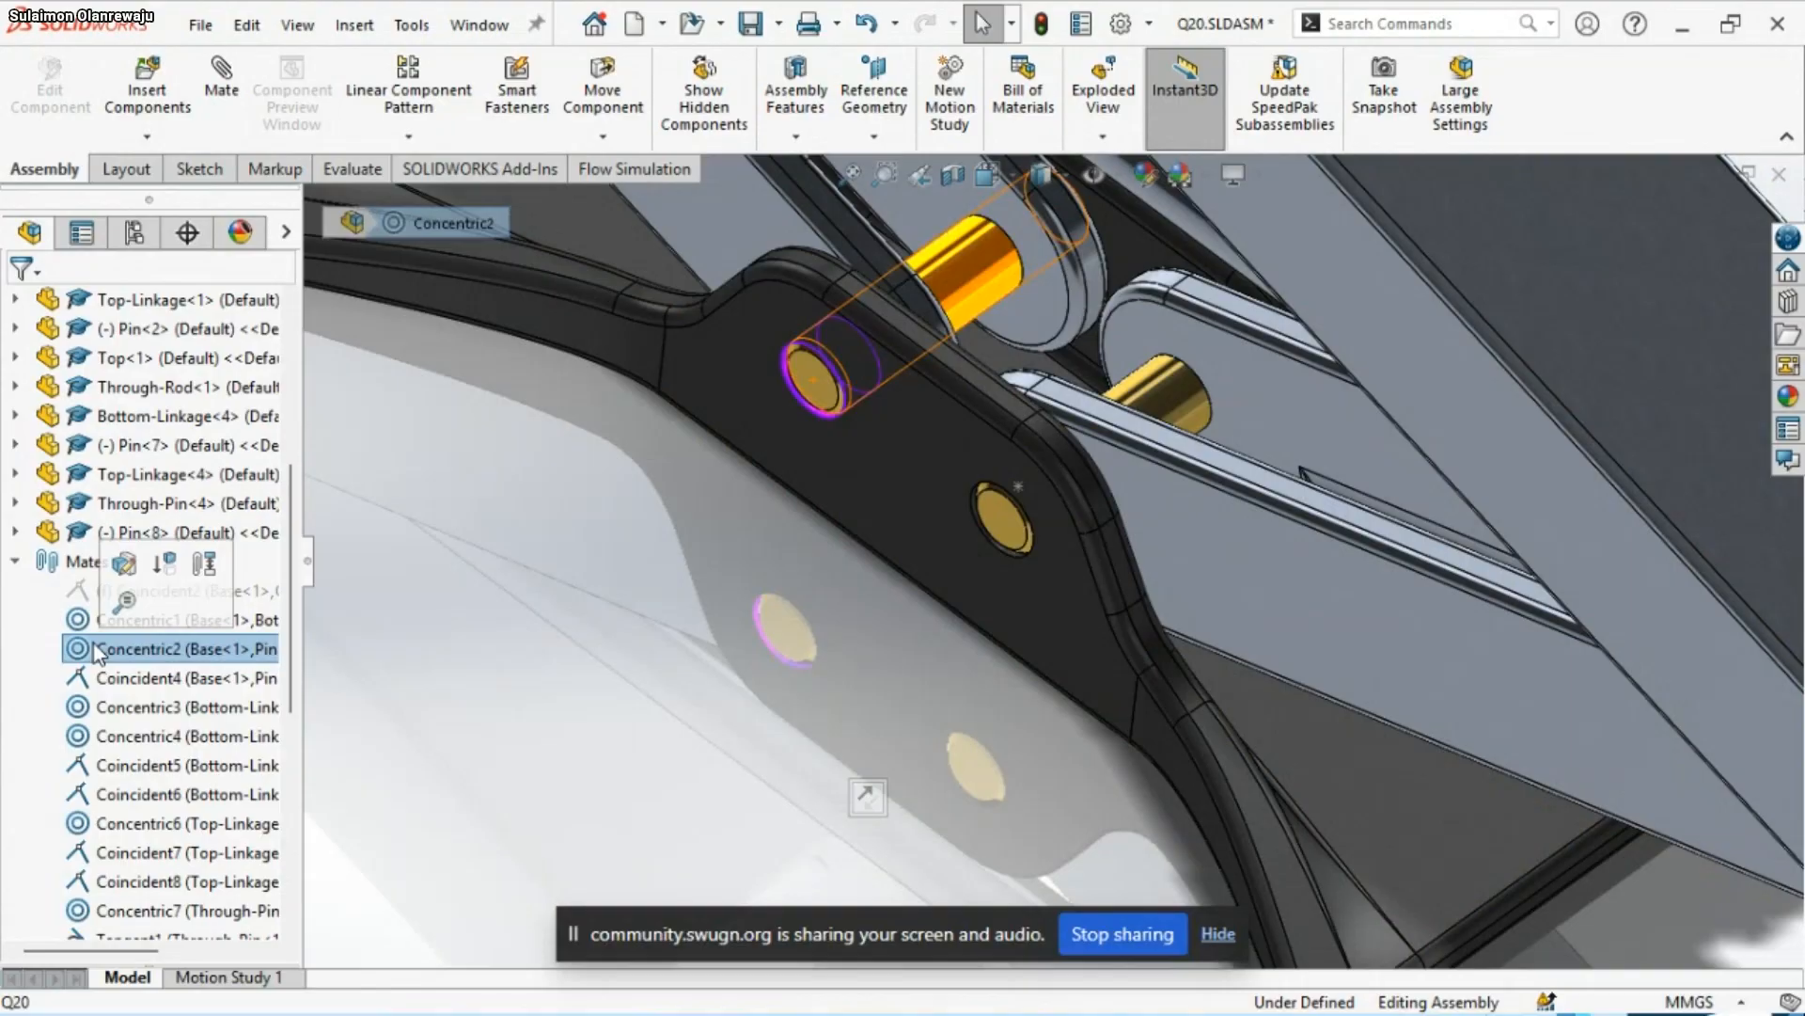
right_click(99, 649)
left_click(174, 515)
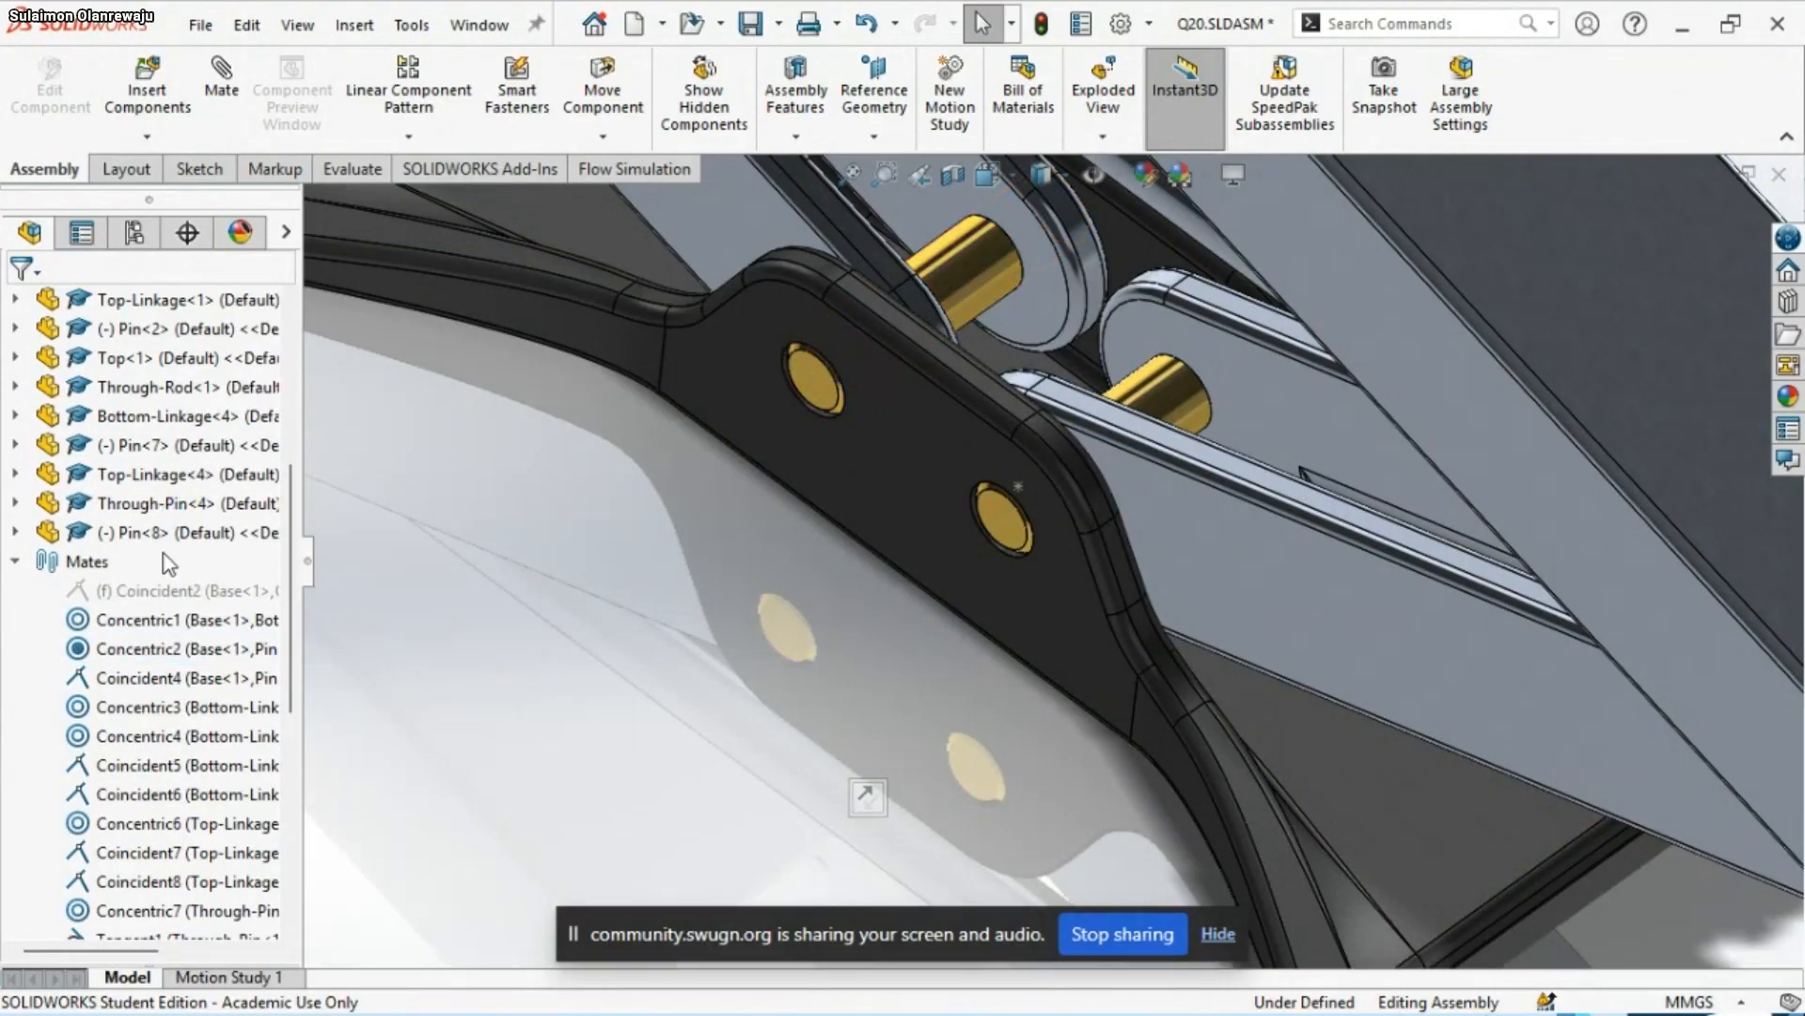
Unlock the rotation of the Concentric2 mate between the Base and Pin<1>
scroll(865, 633, "up", 1)
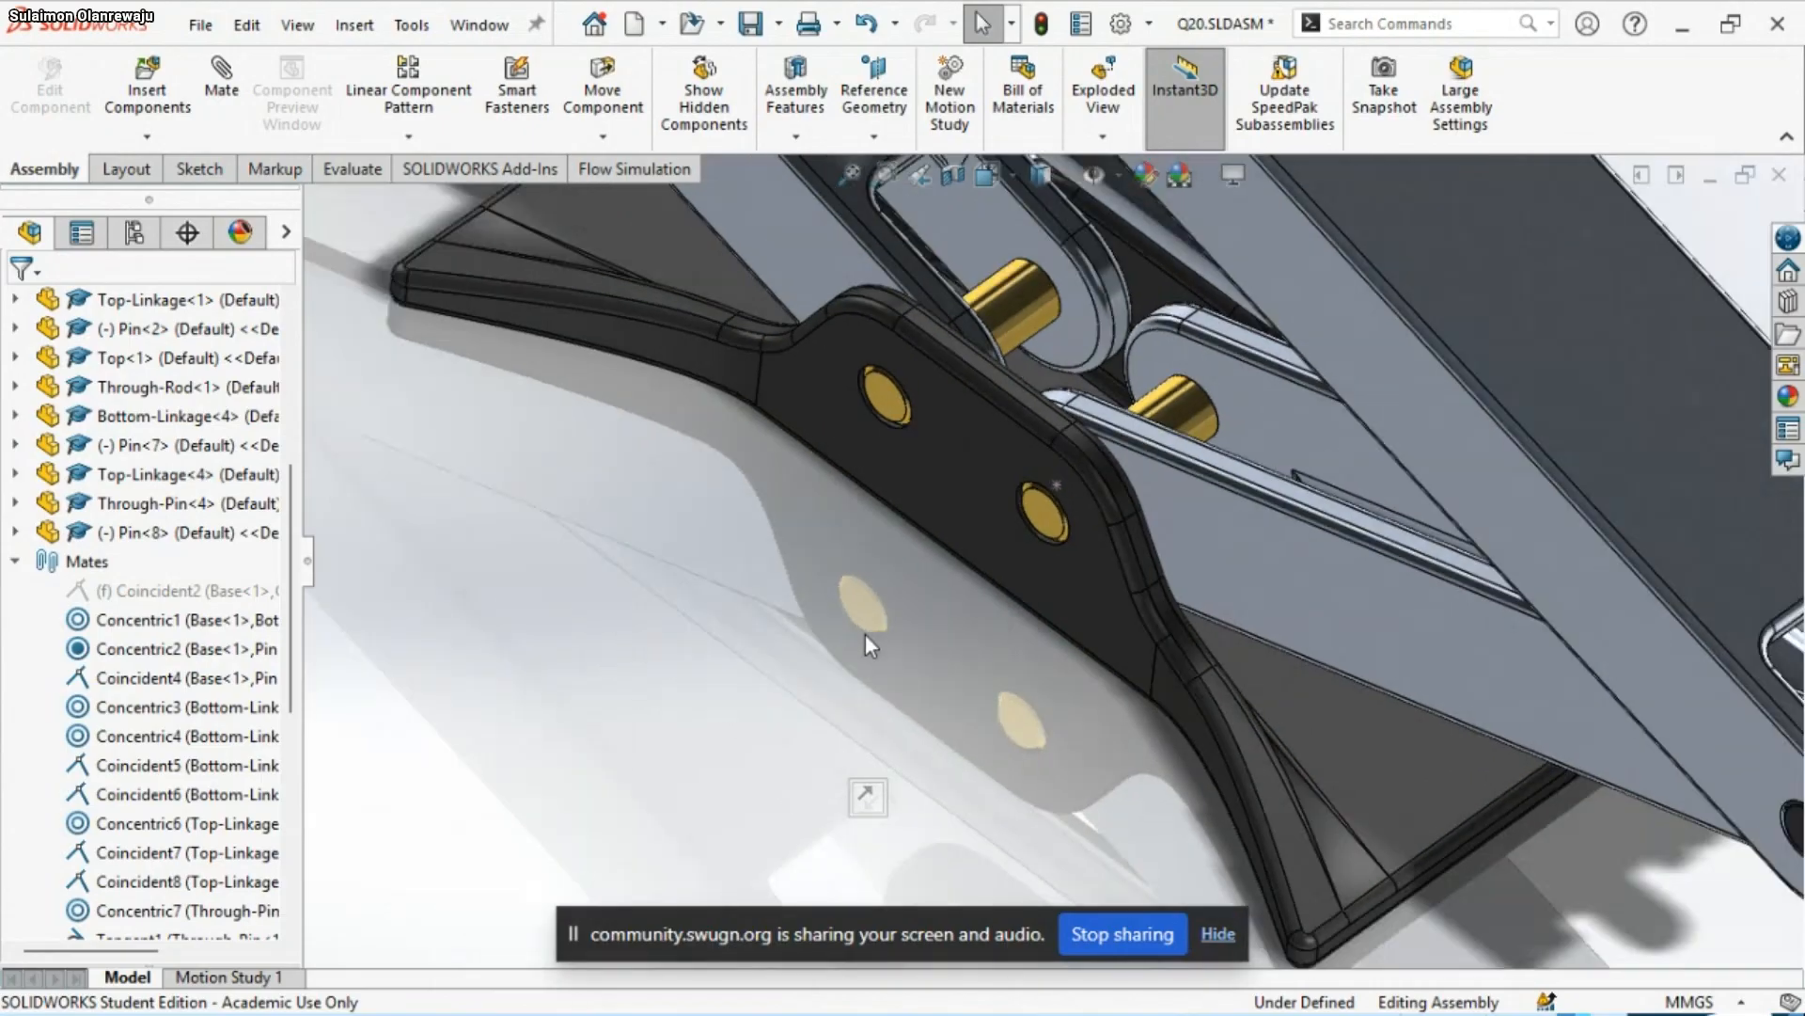
right_click(132, 650)
left_click(217, 513)
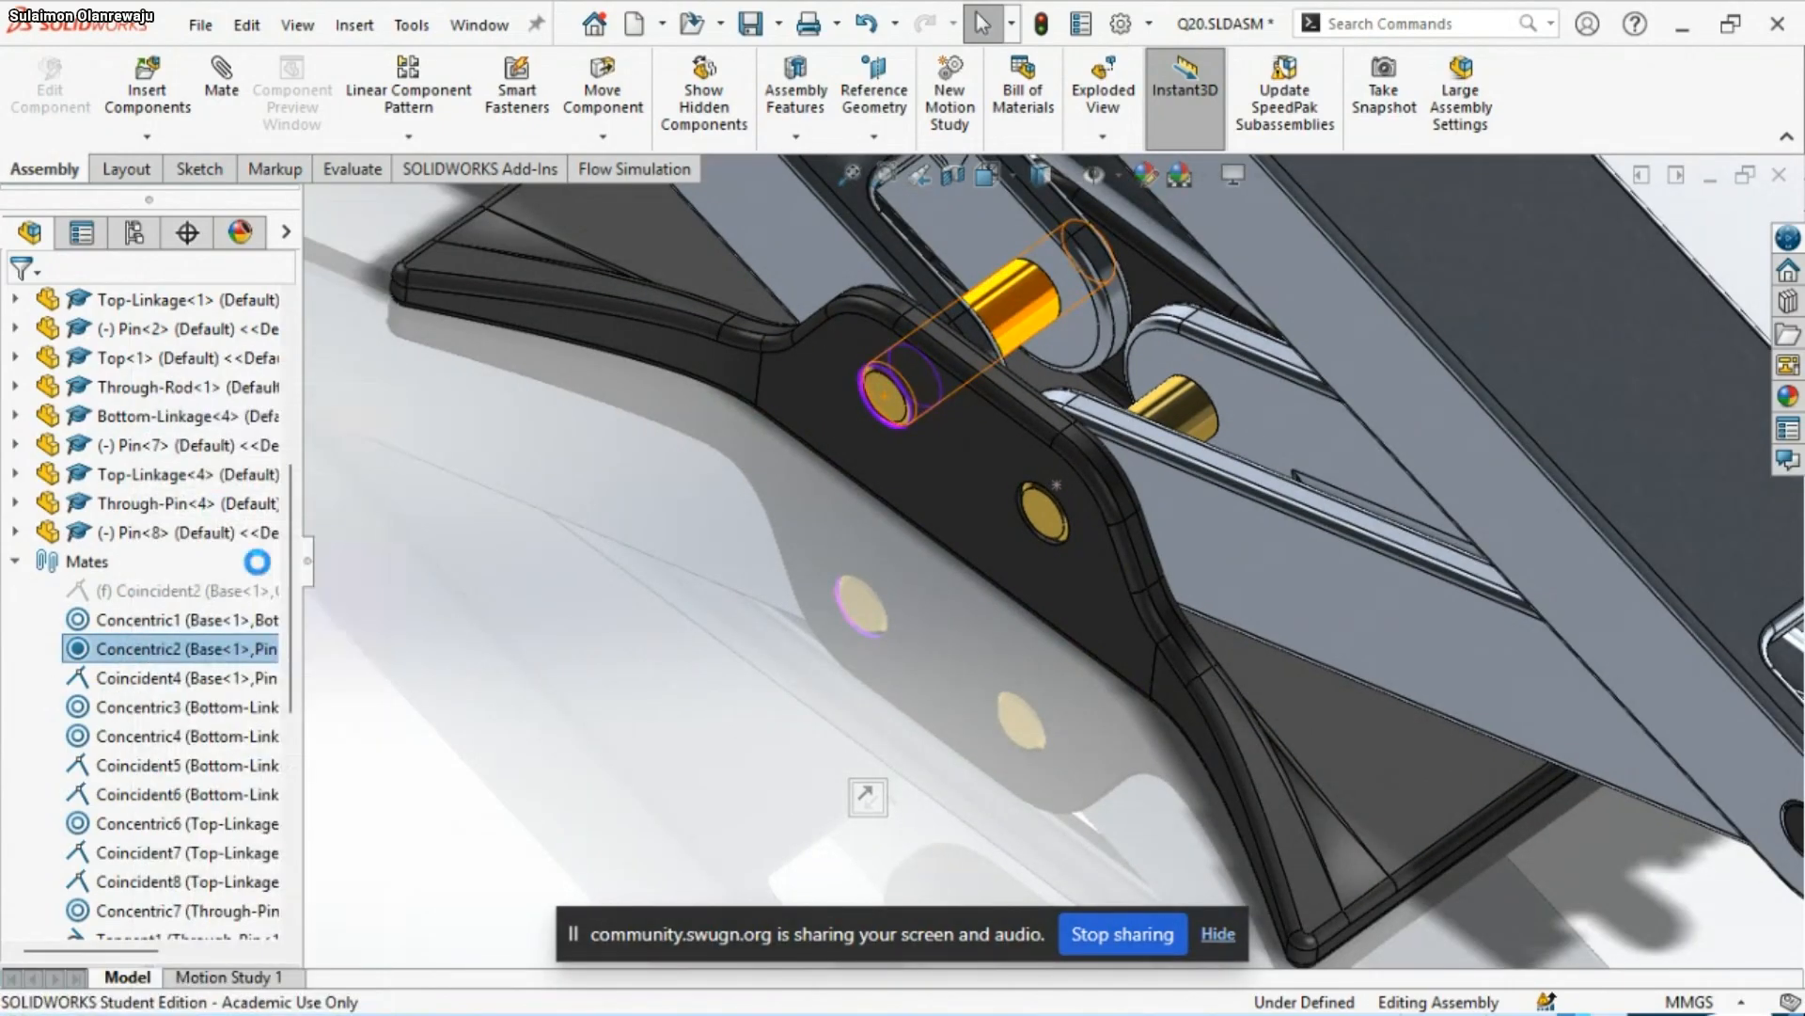
View the whole jack assembly with its Through-Rod selected, and switch to the presentation slide listing mate instructions 7 to 12
scroll(860, 658, "up", 6)
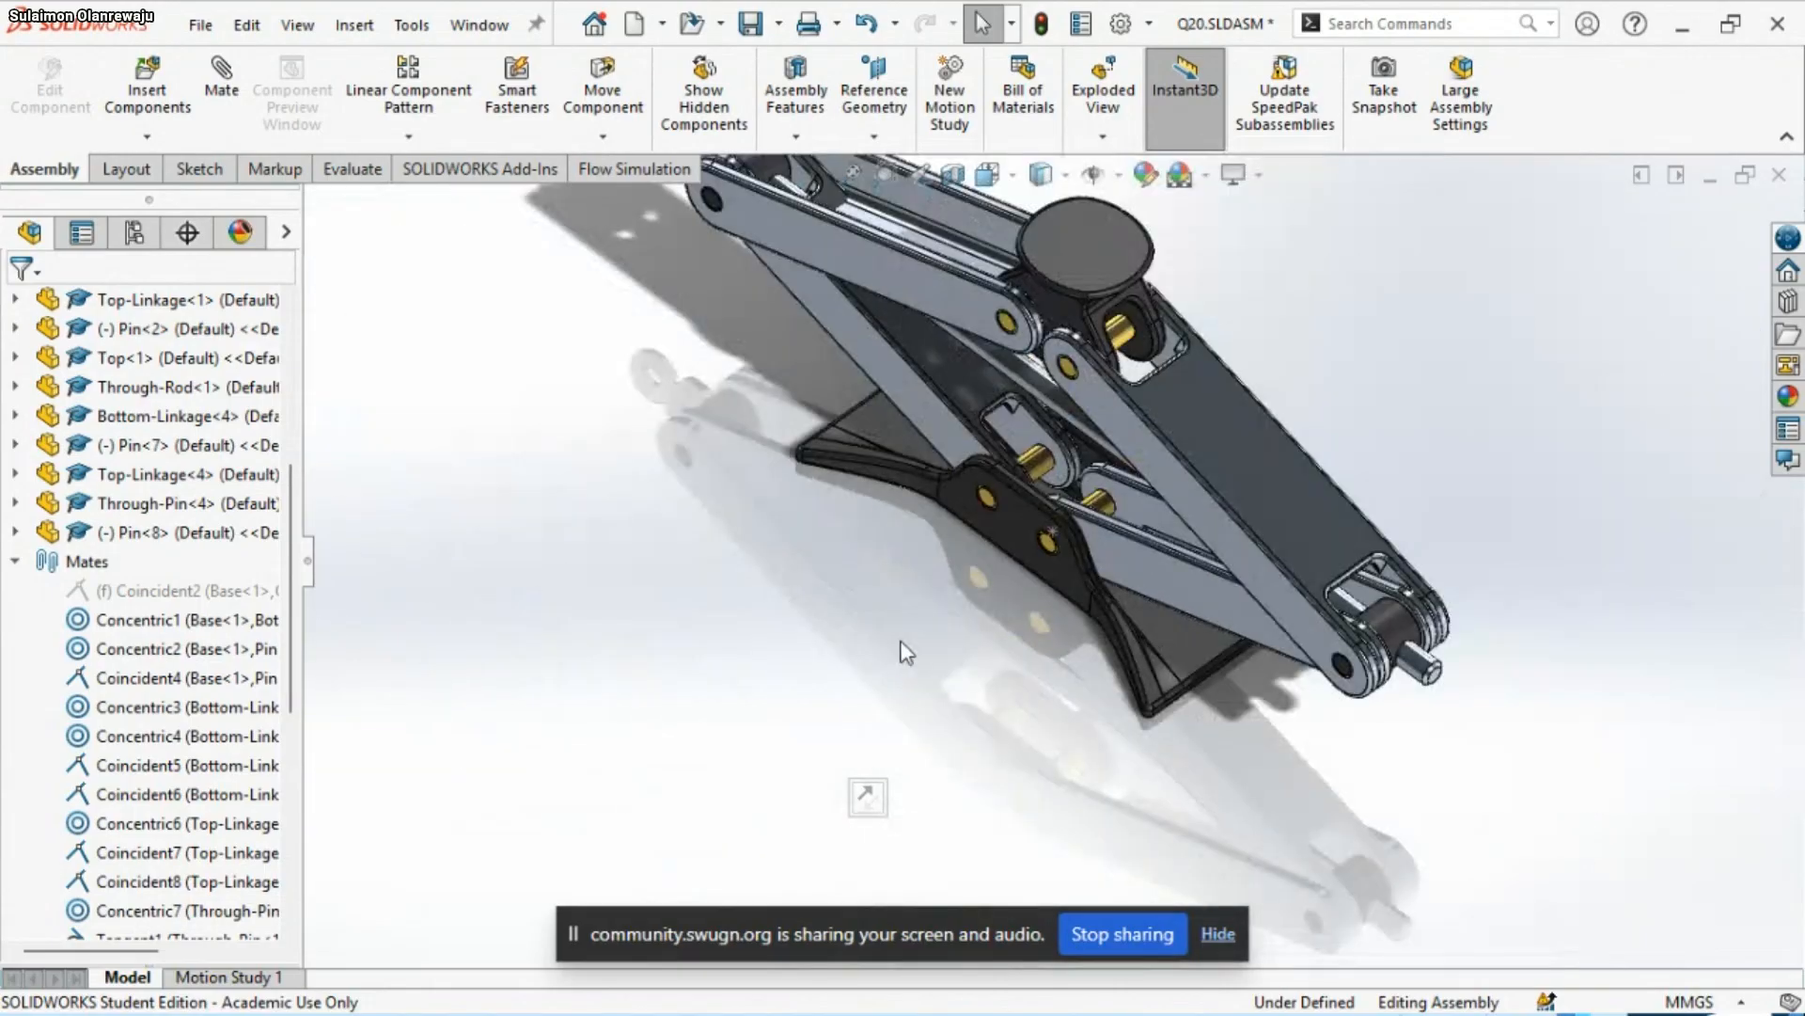
middle_click_drag(906, 652, 1099, 516)
left_click(895, 562)
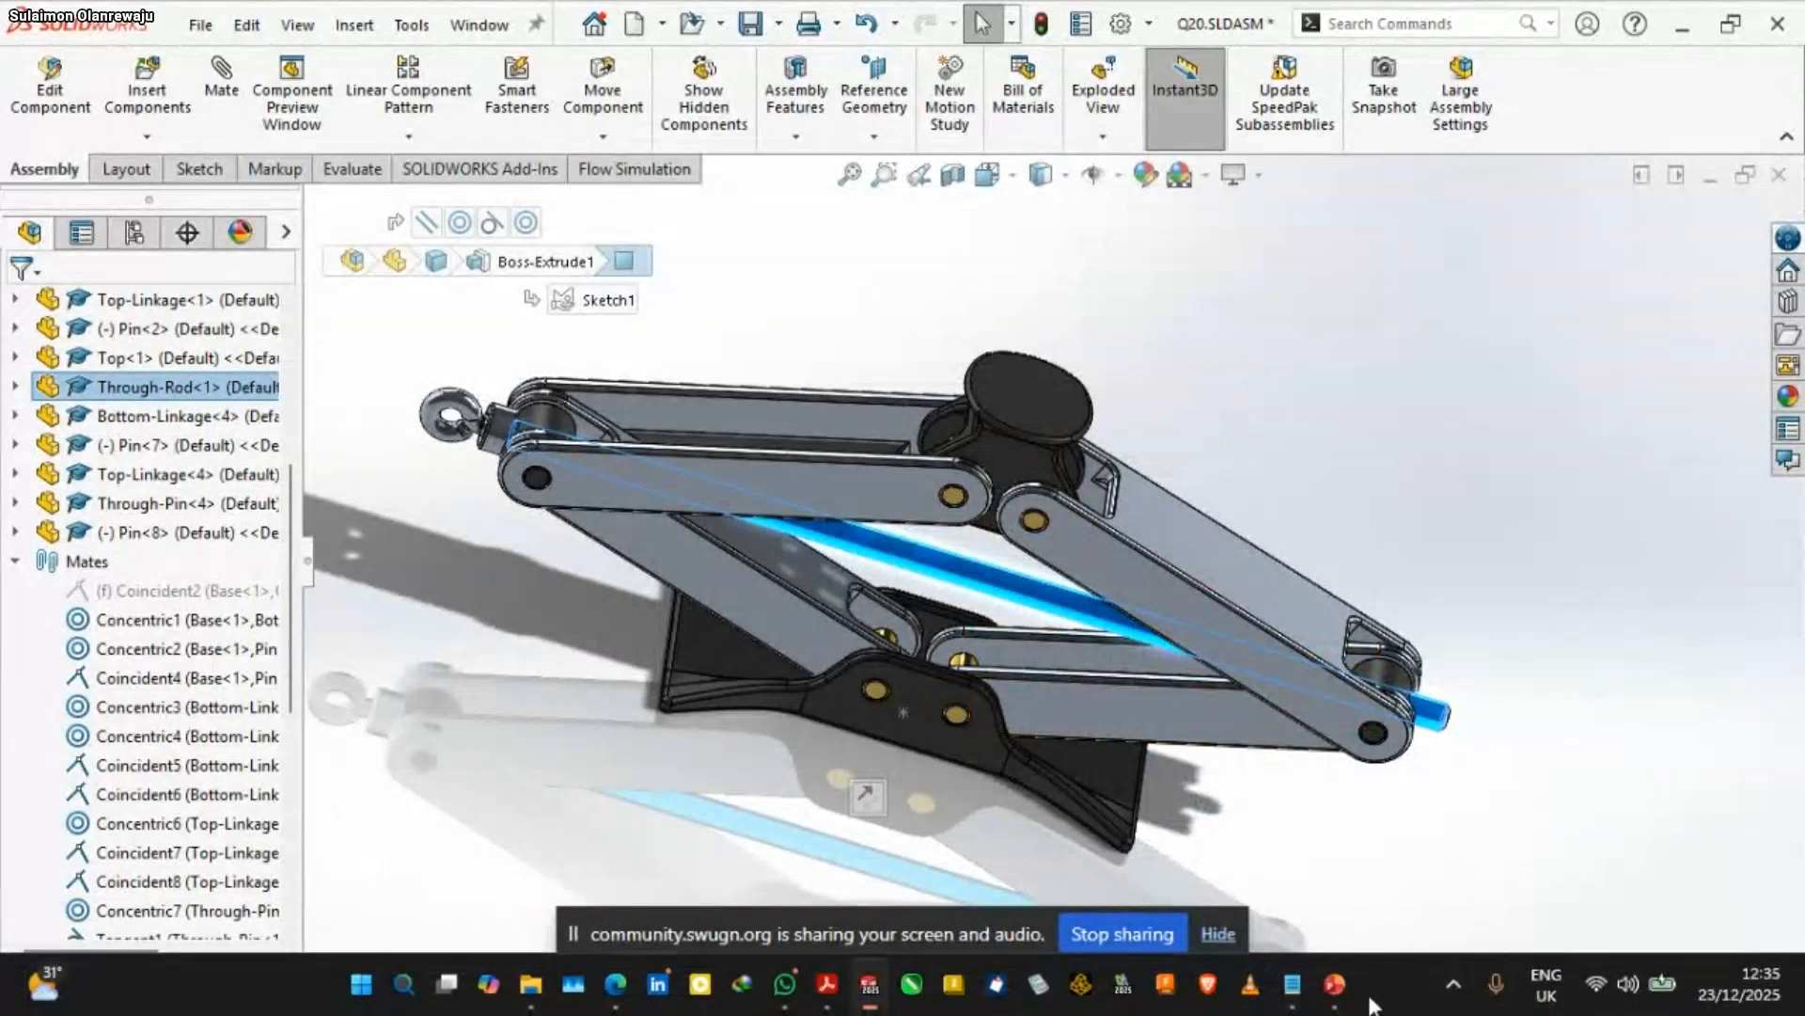
mouse_move(1337, 997)
left_click(1472, 879)
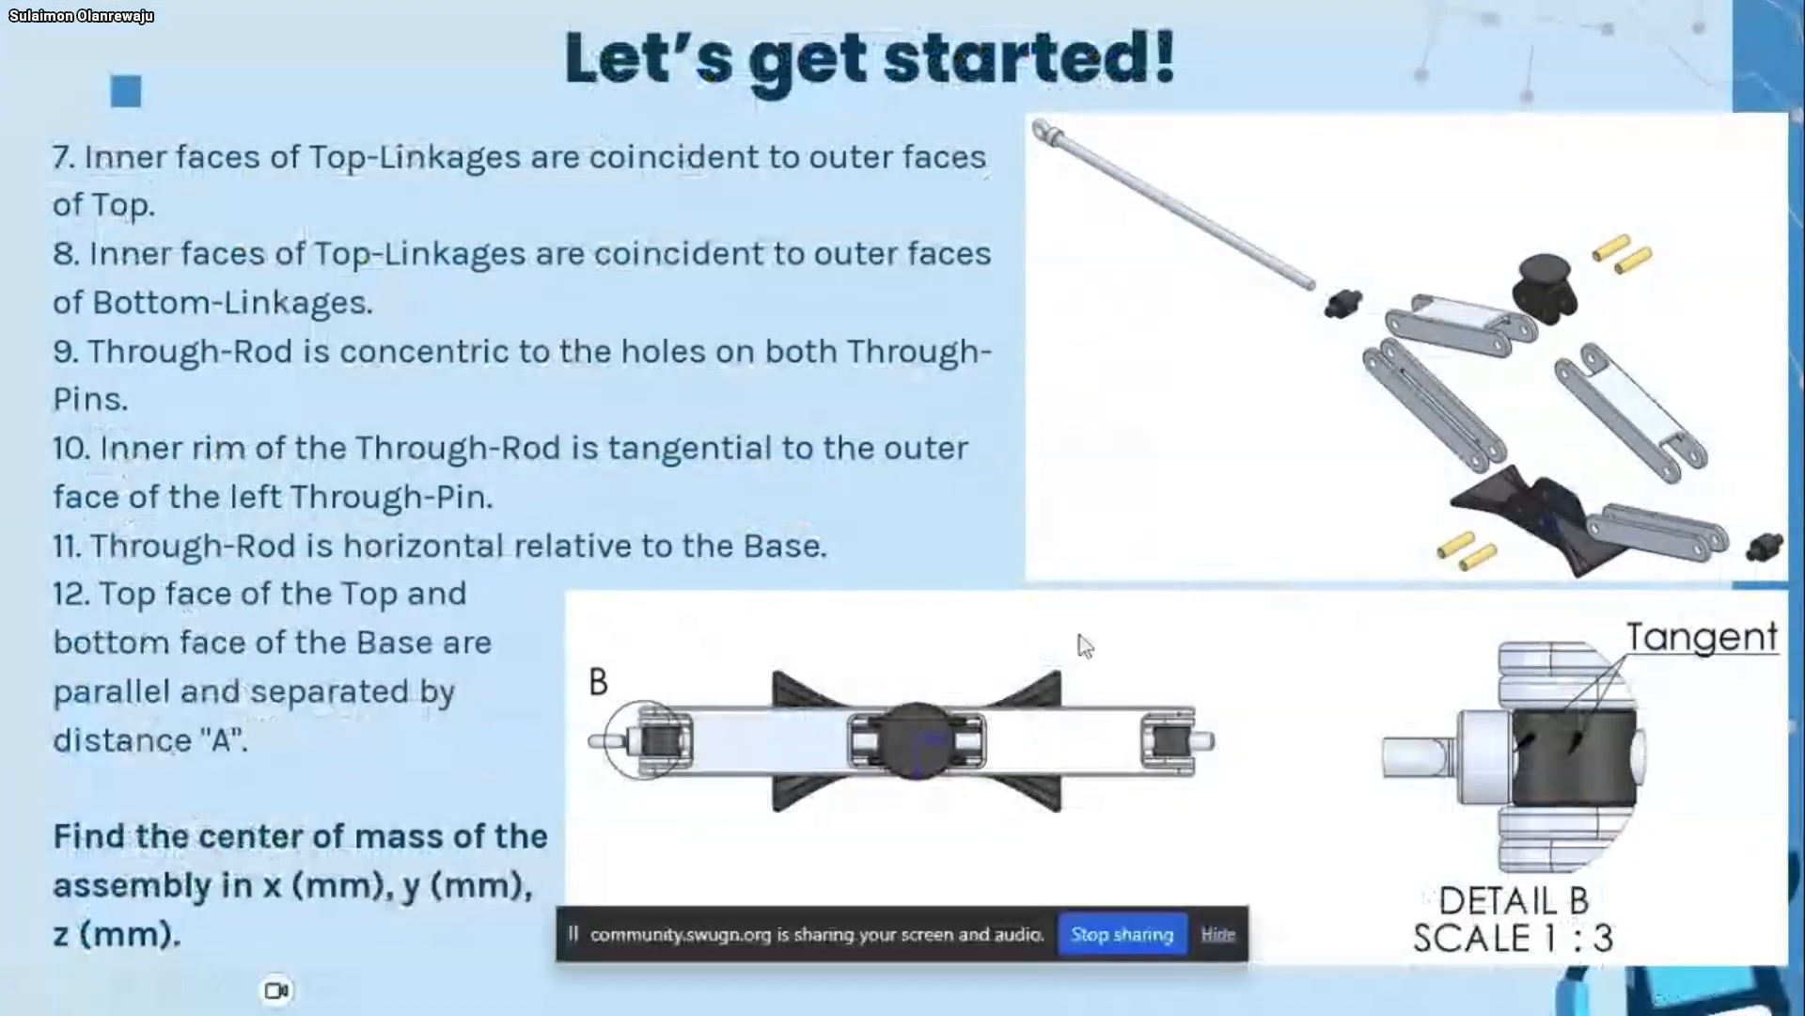
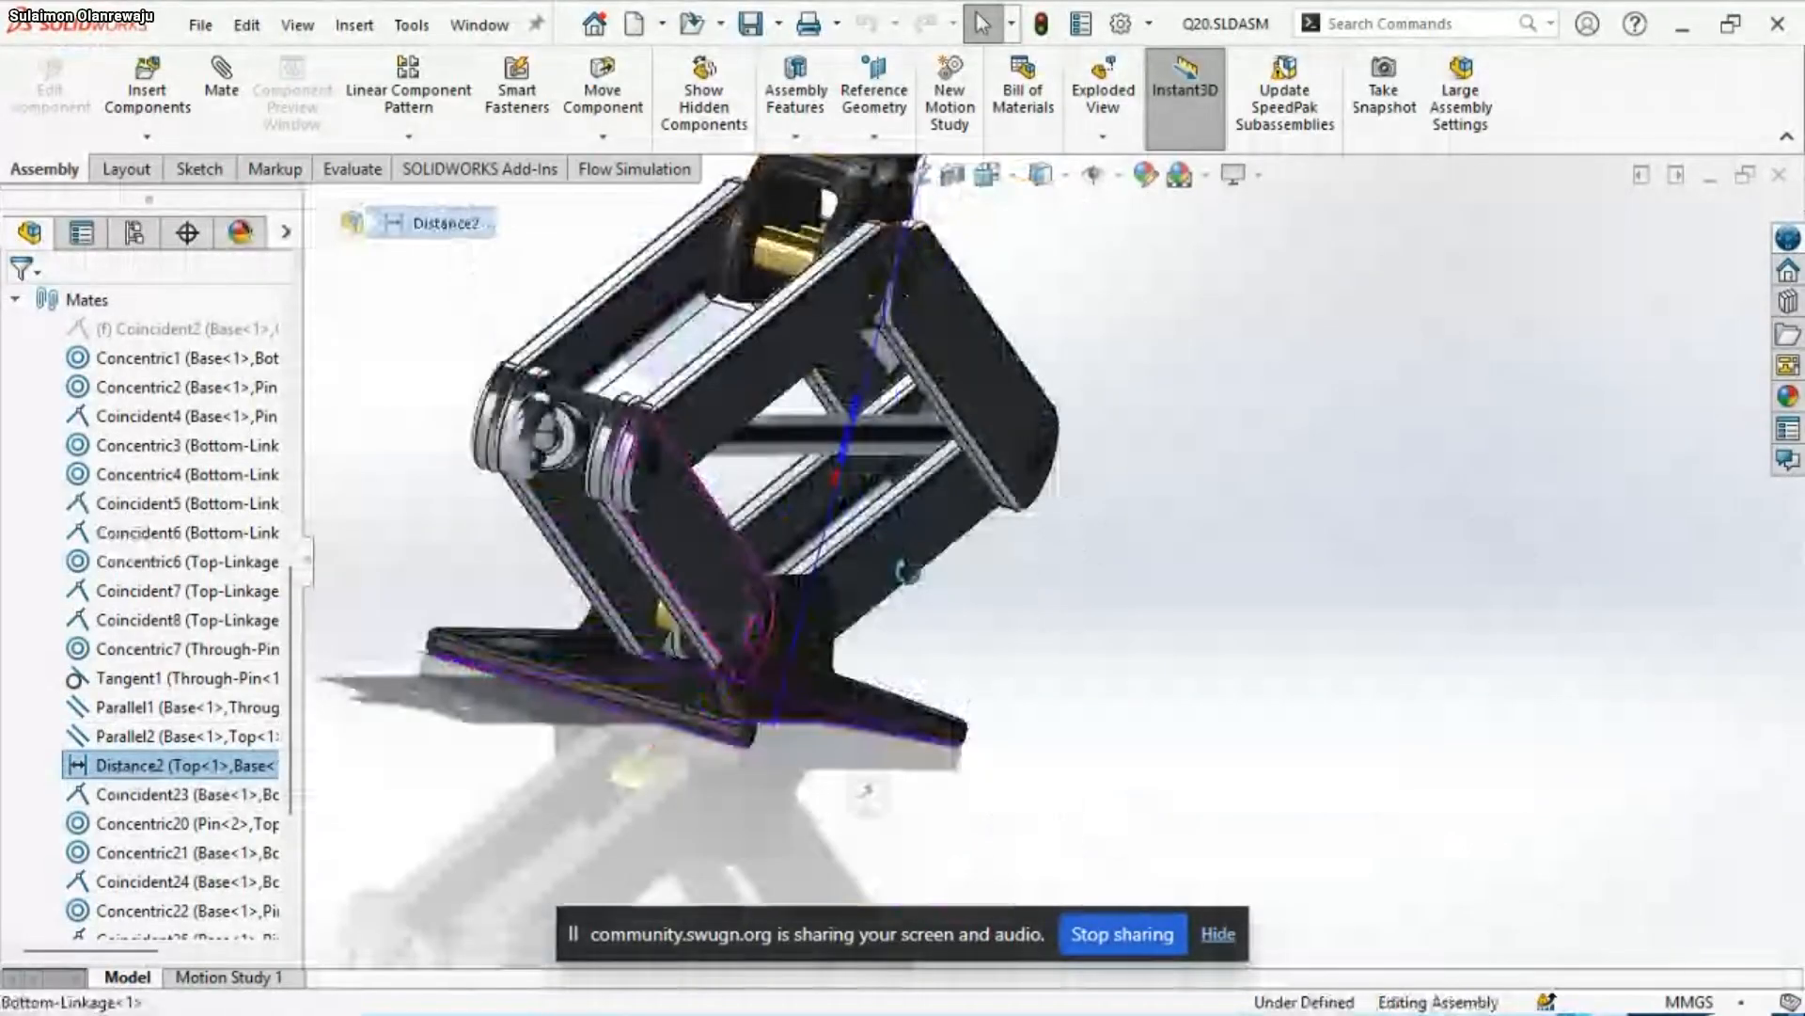
Examine the jack assembly and the highlighted Distance2 mate between Top and Base from several sides, and clear the selection
scroll(893, 710, "up", 2)
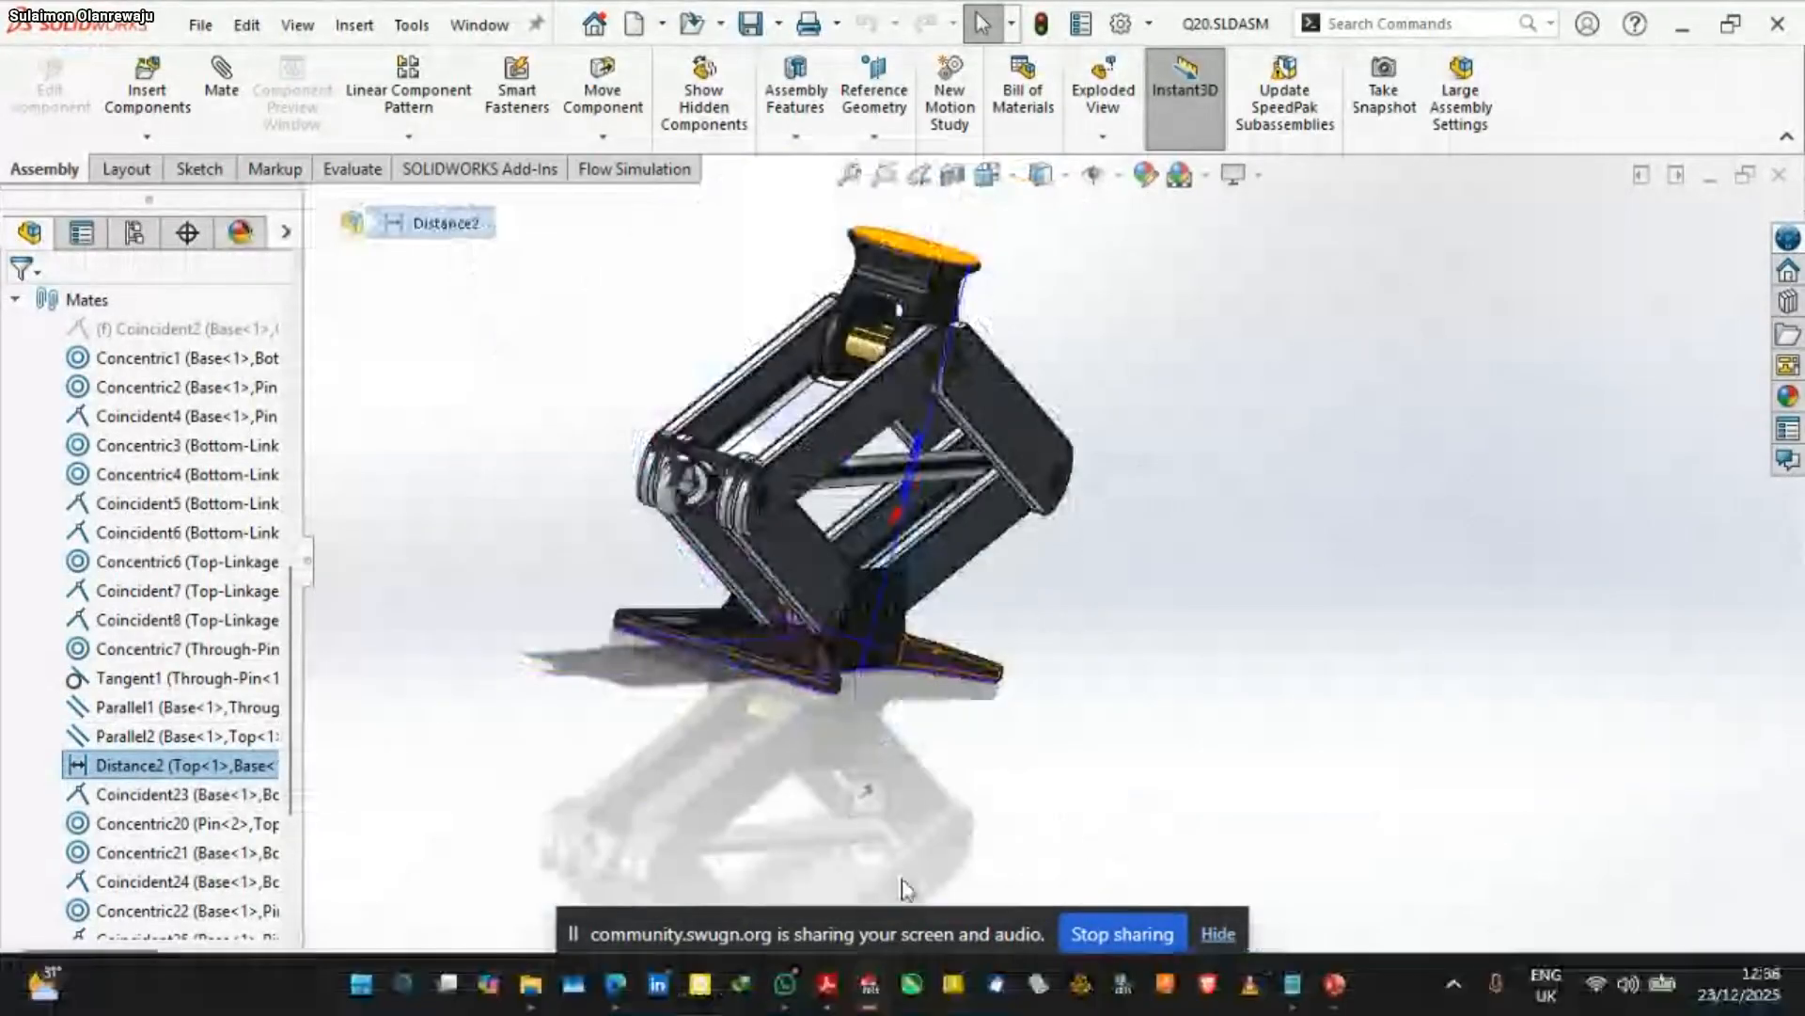
scroll(862, 478, "down", 2)
scroll(861, 475, "down", 1)
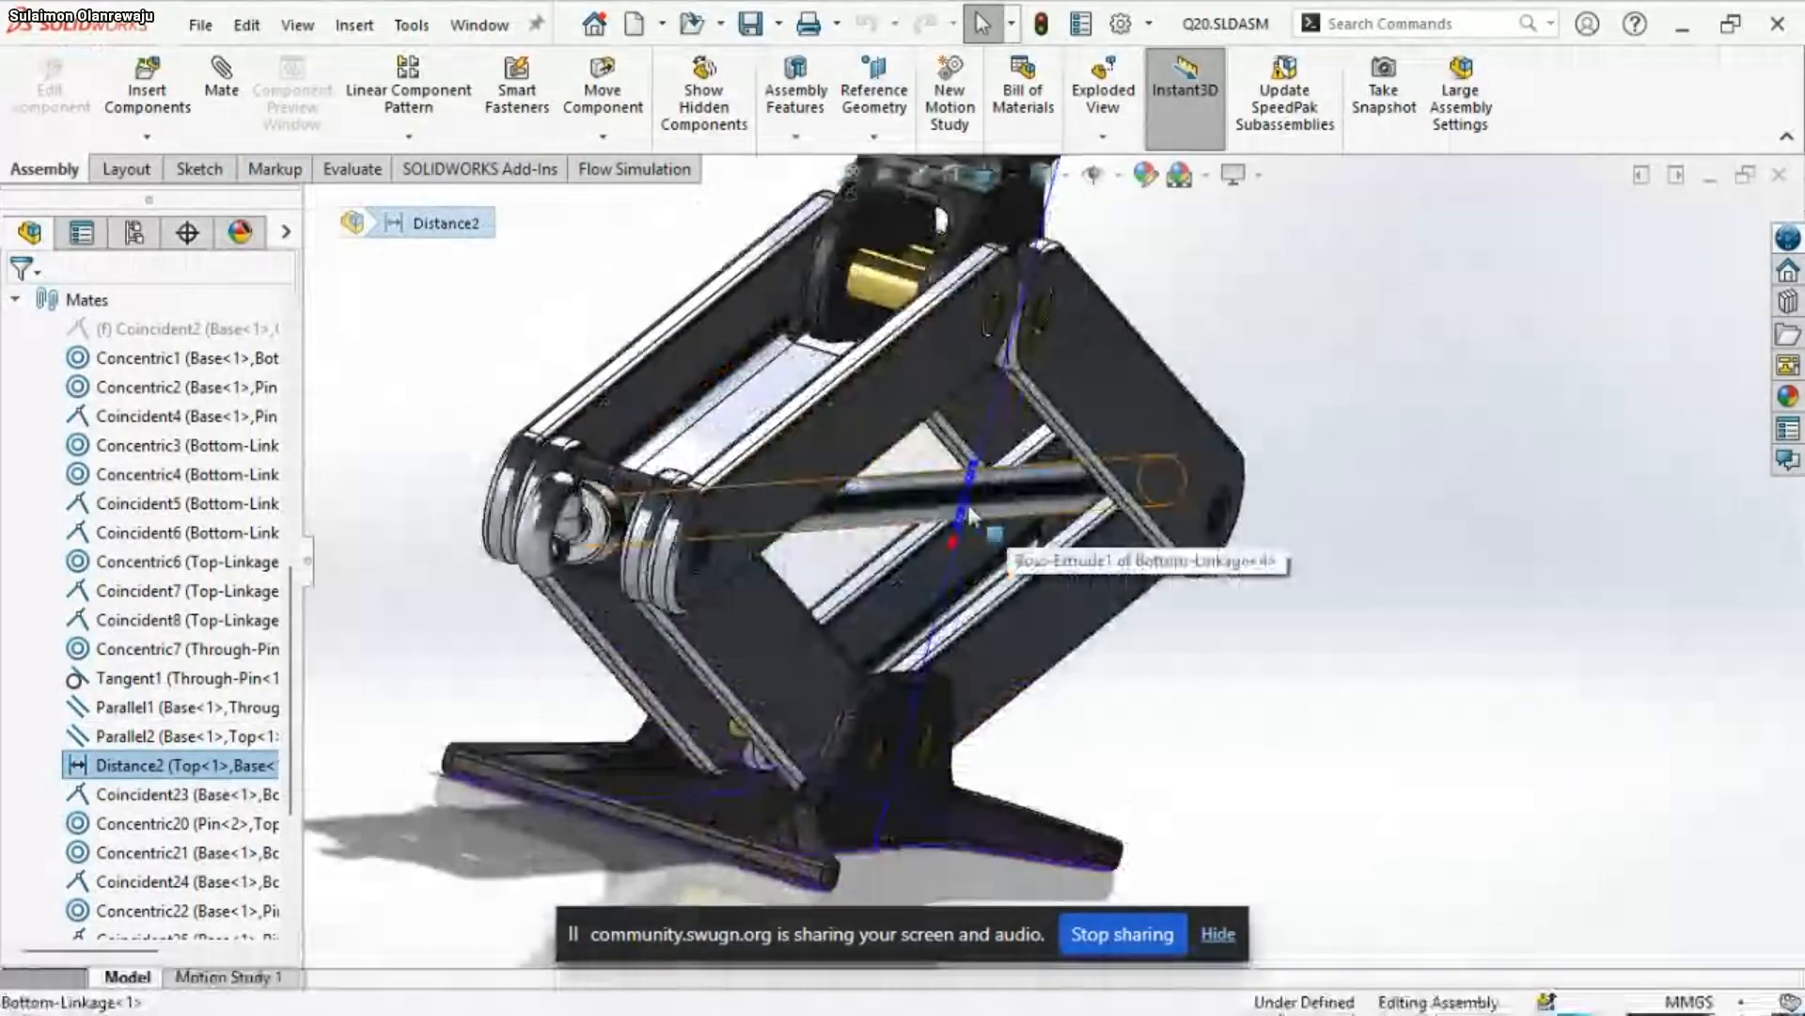
middle_click_drag(971, 515, 831, 580)
scroll(679, 362, "up", 2)
scroll(679, 362, "down", 1)
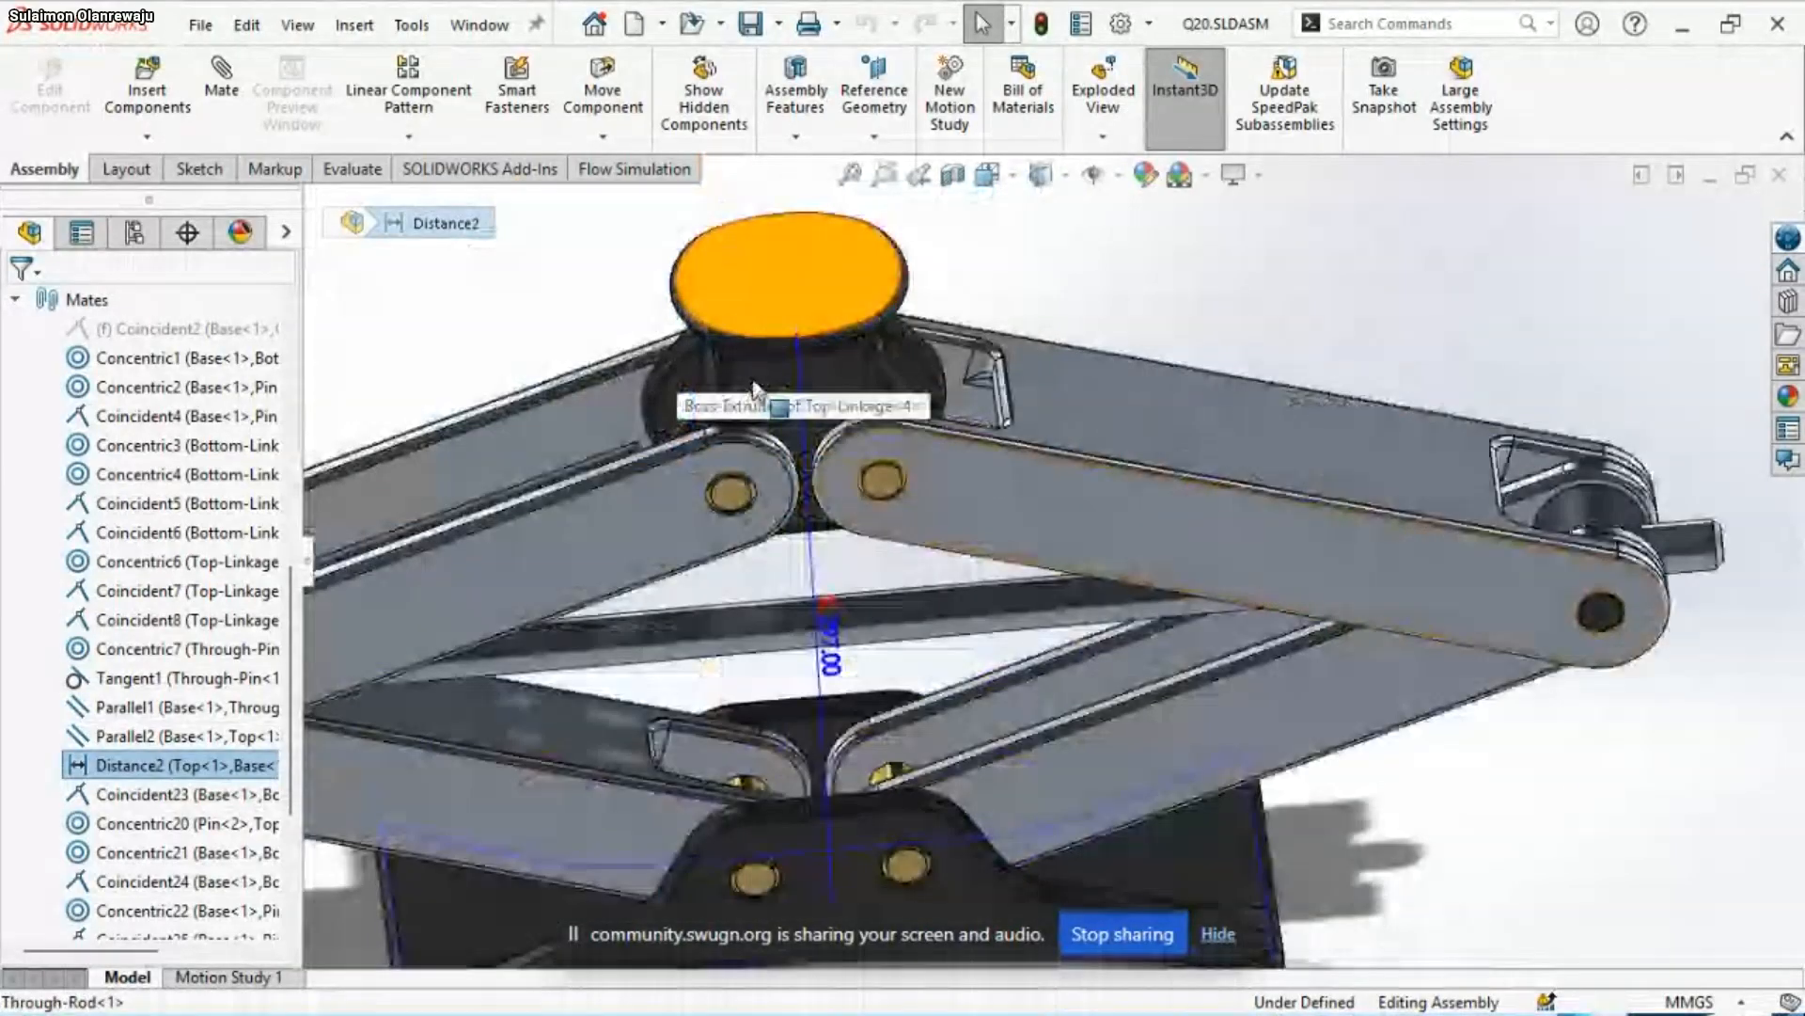
middle_click_drag(706, 390, 778, 338)
scroll(1035, 564, "up", 2)
middle_click_drag(1198, 598, 1123, 697)
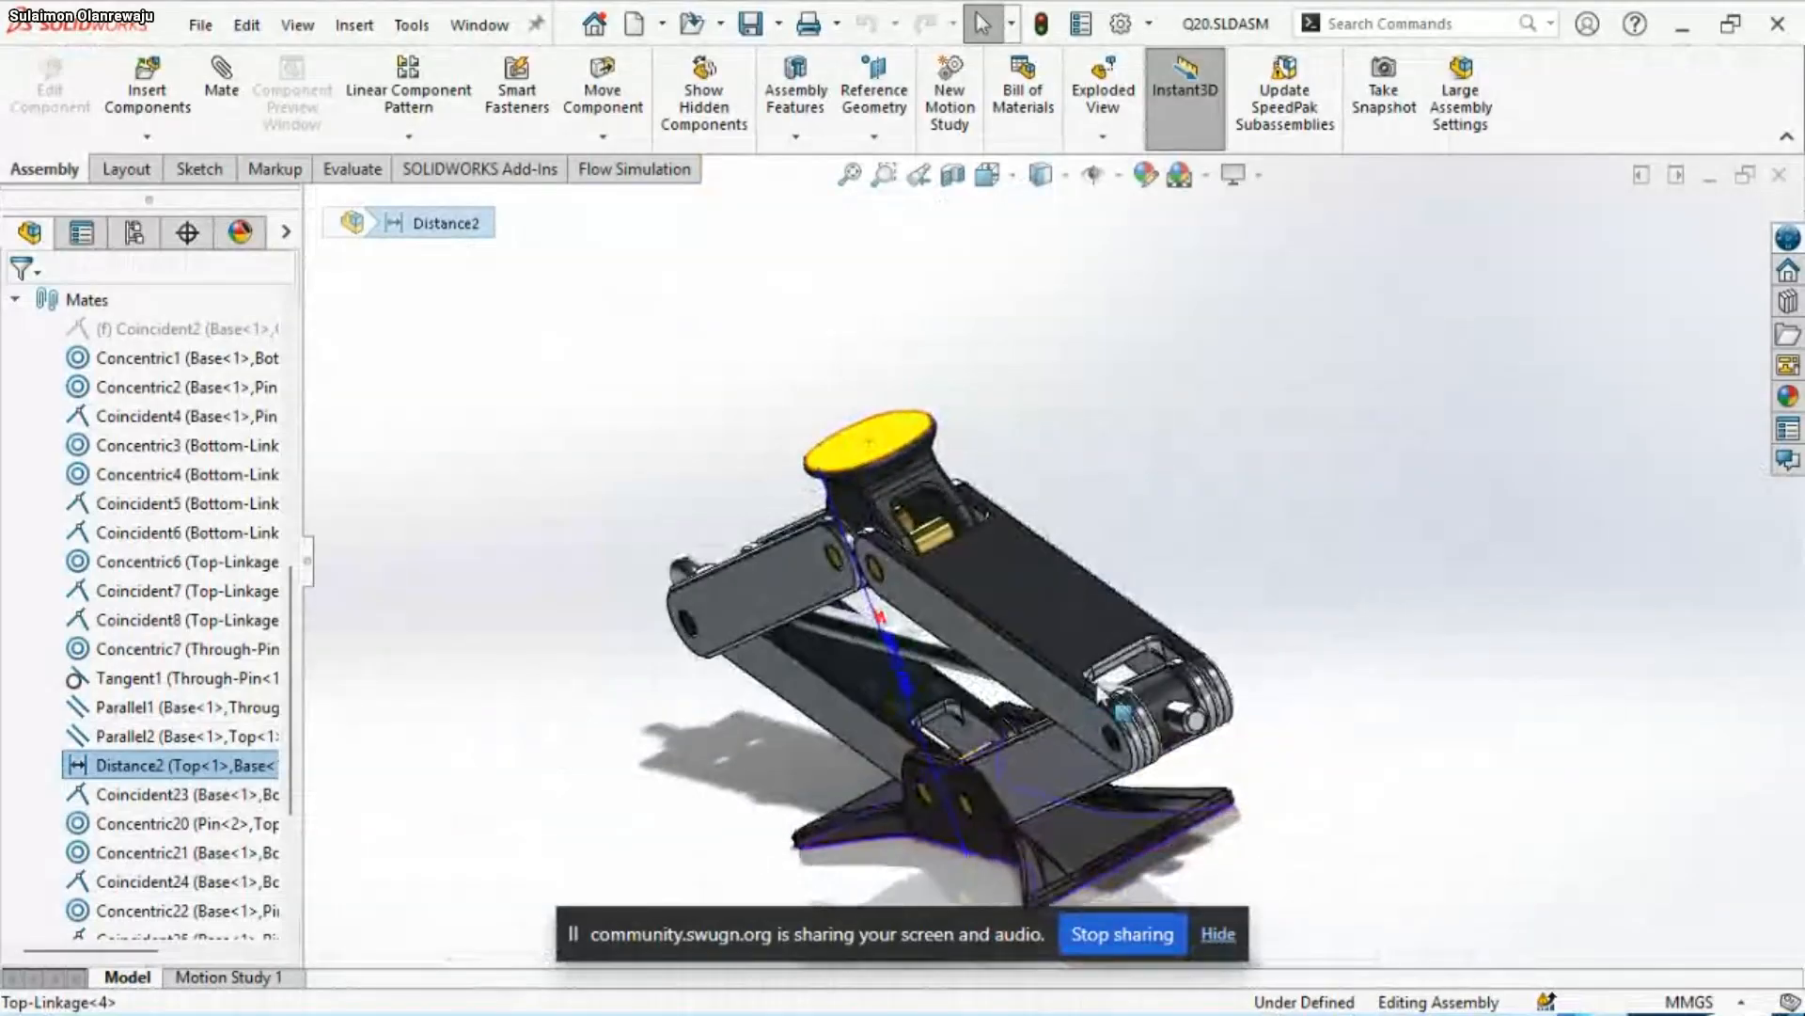
scroll(1042, 477, "up", 2)
scroll(1061, 724, "down", 4)
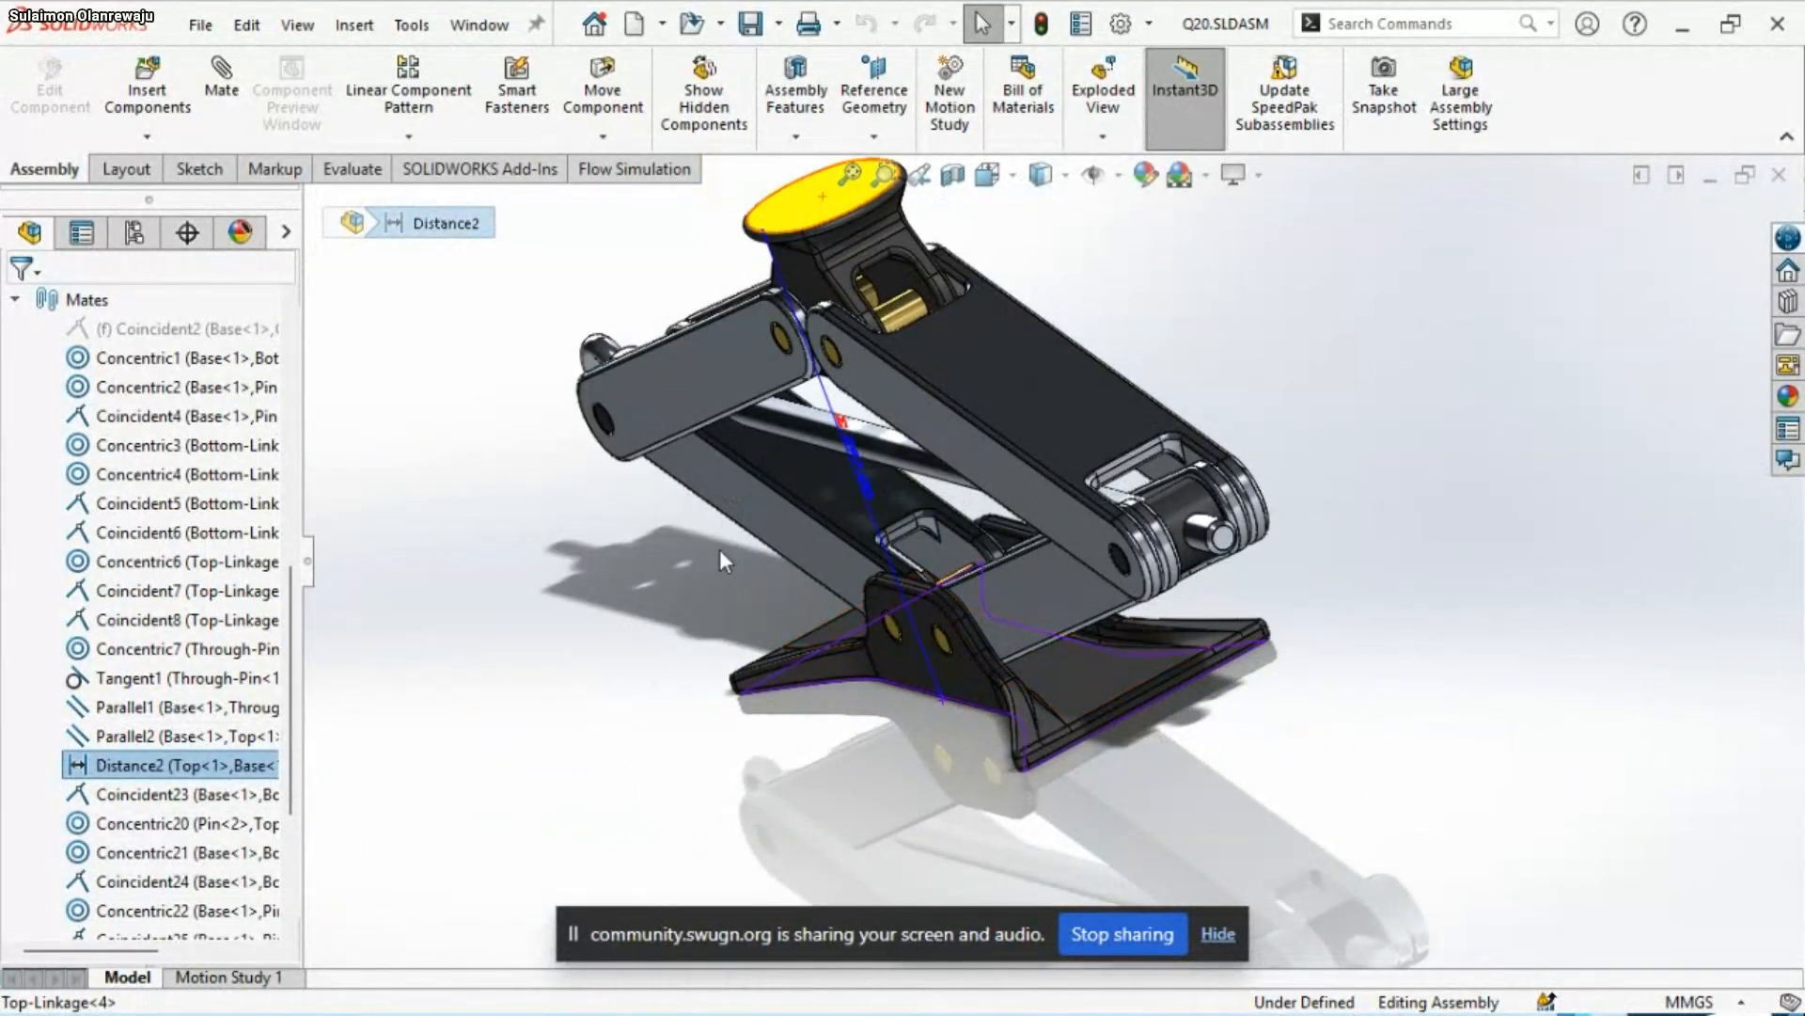
left_click(654, 598)
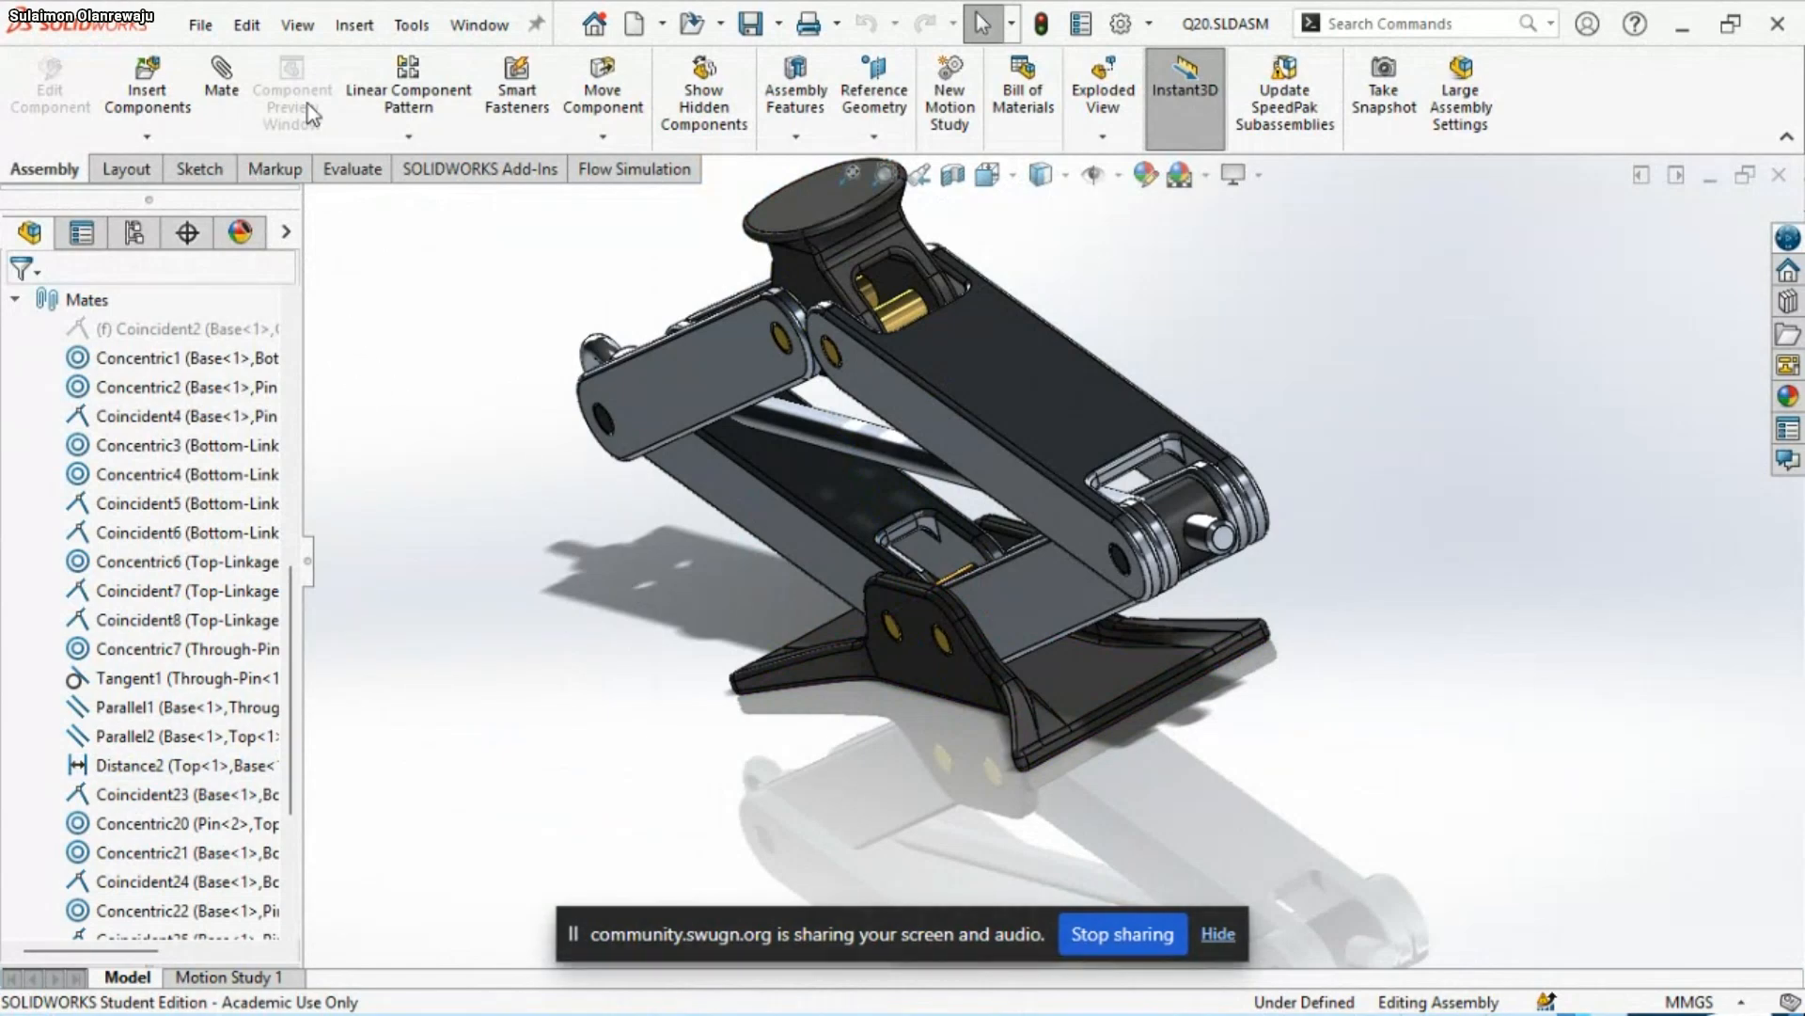
Run interference detection on the whole Q20 assembly and inspect Interference1 up close at the linkage
left_click(353, 170)
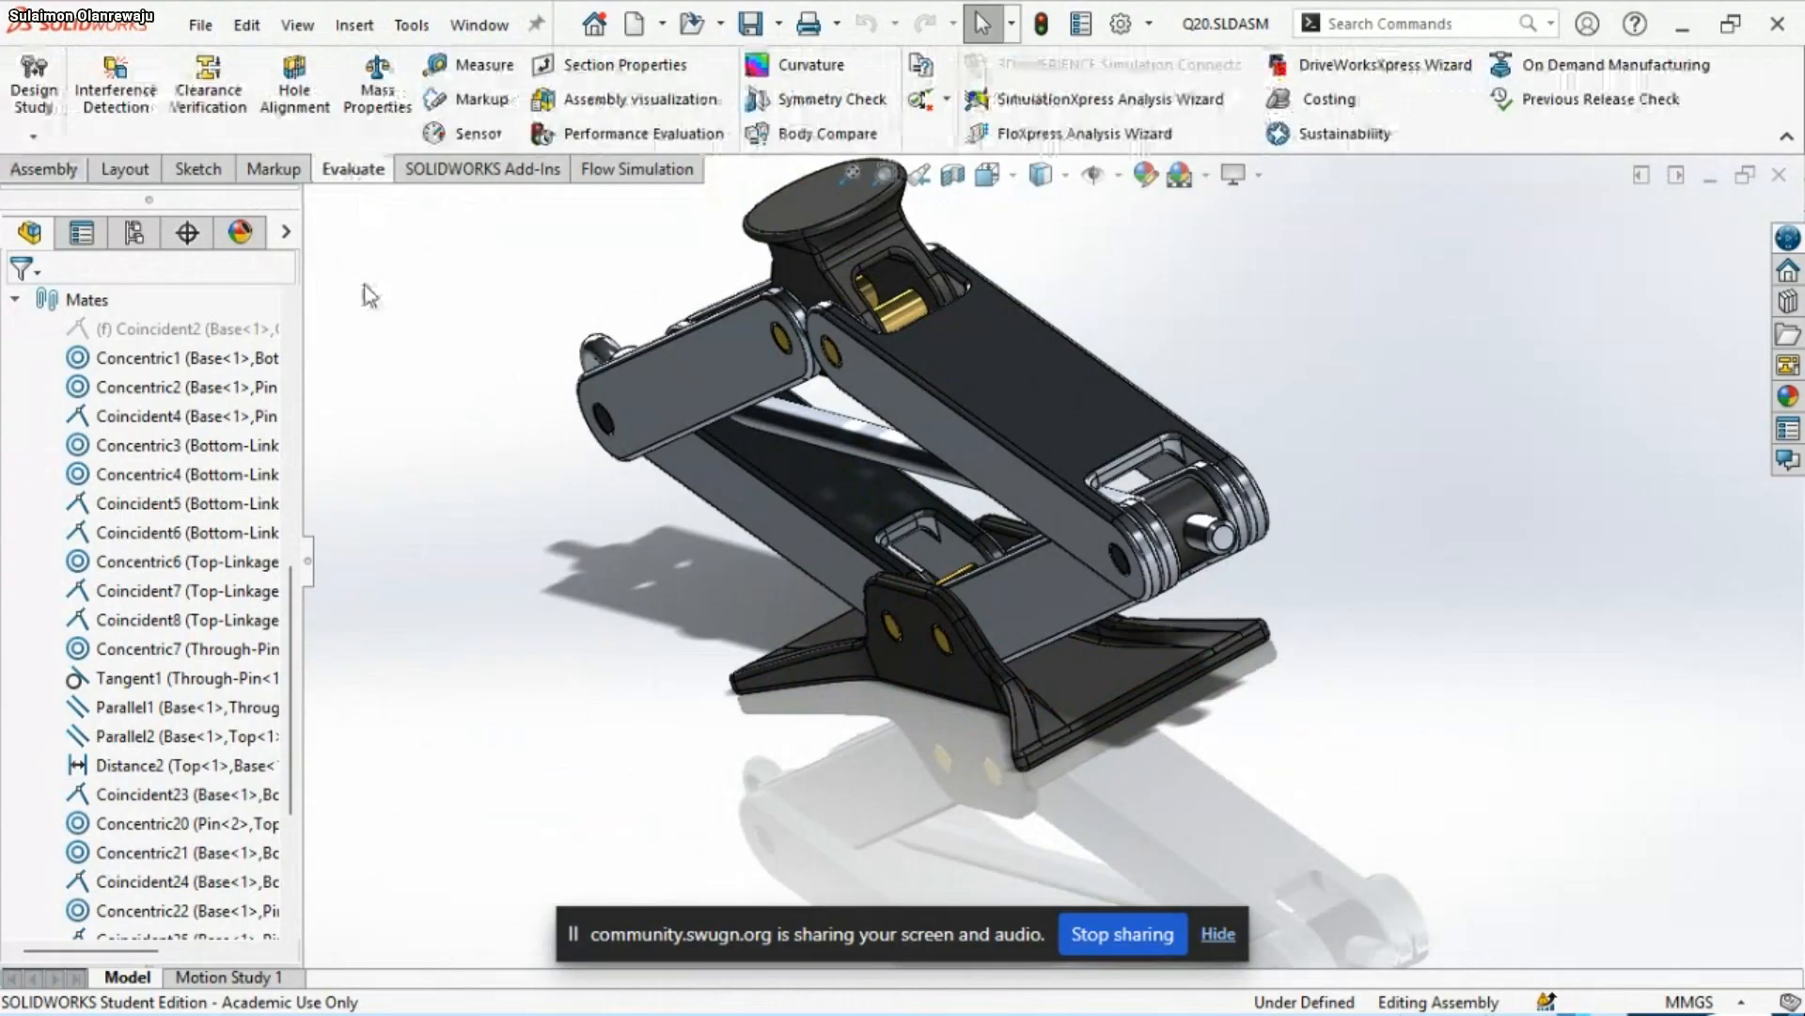
left_click(115, 92)
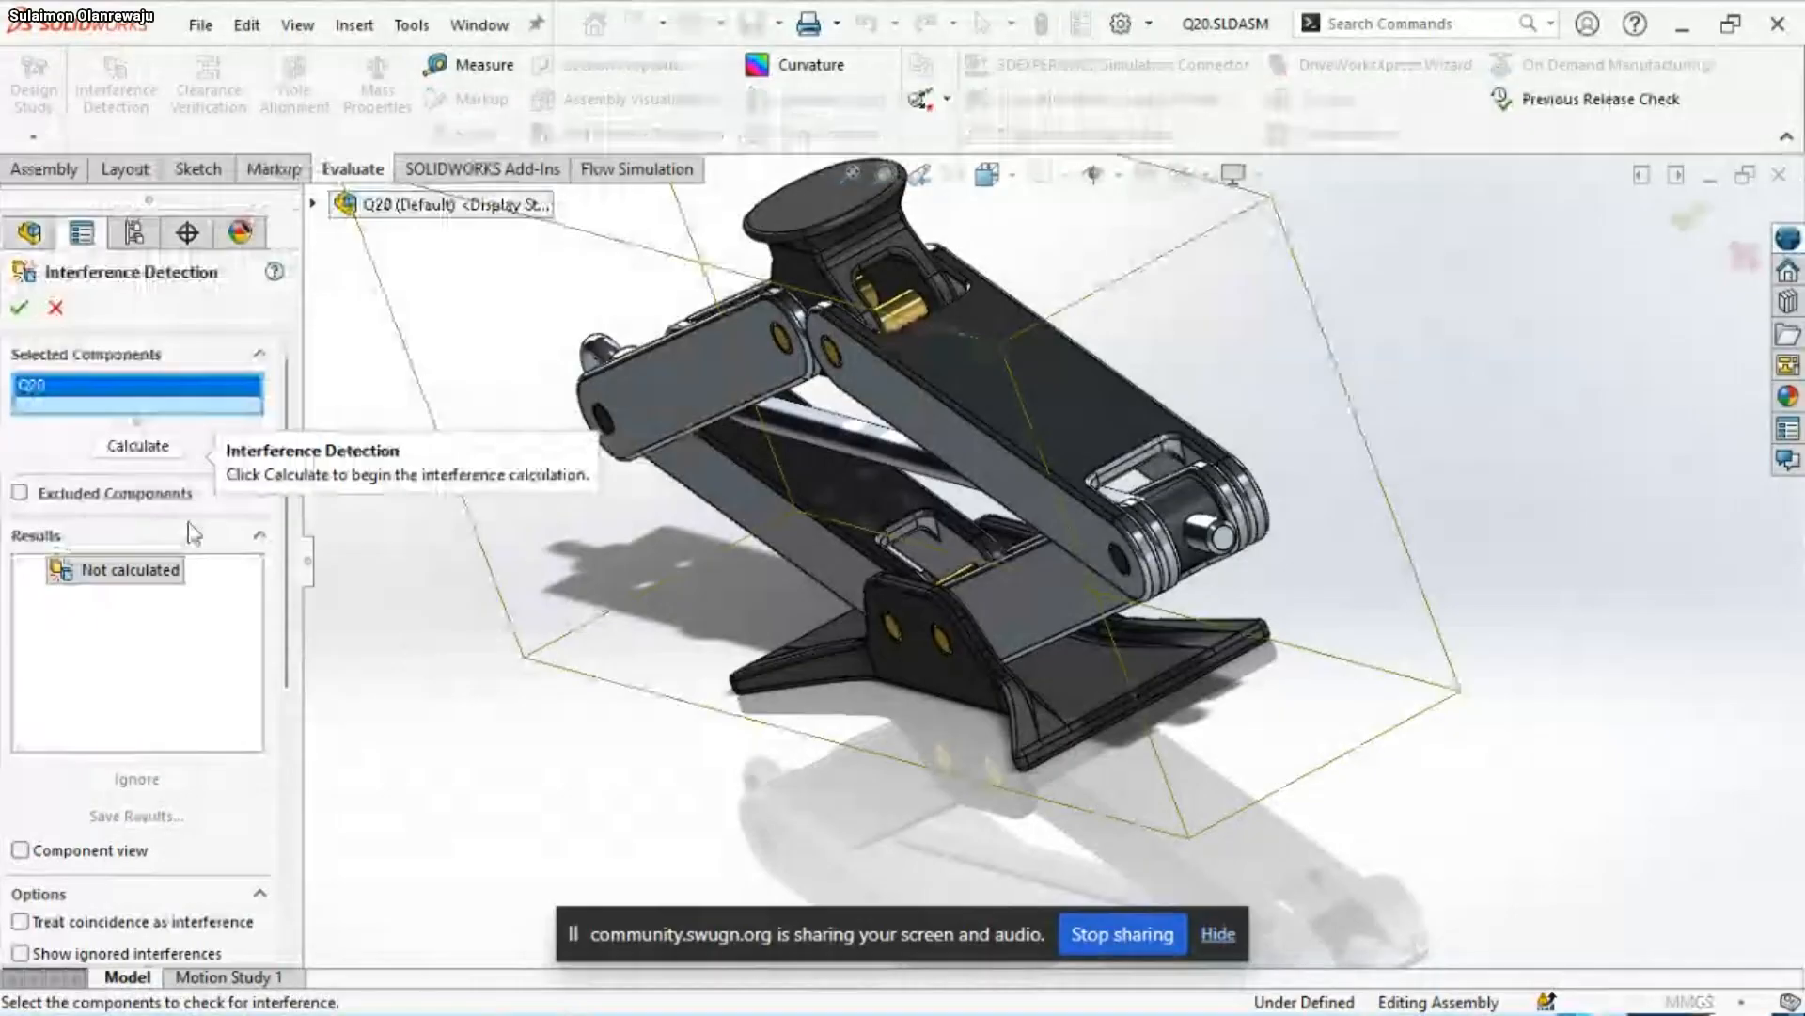
left_click(137, 445)
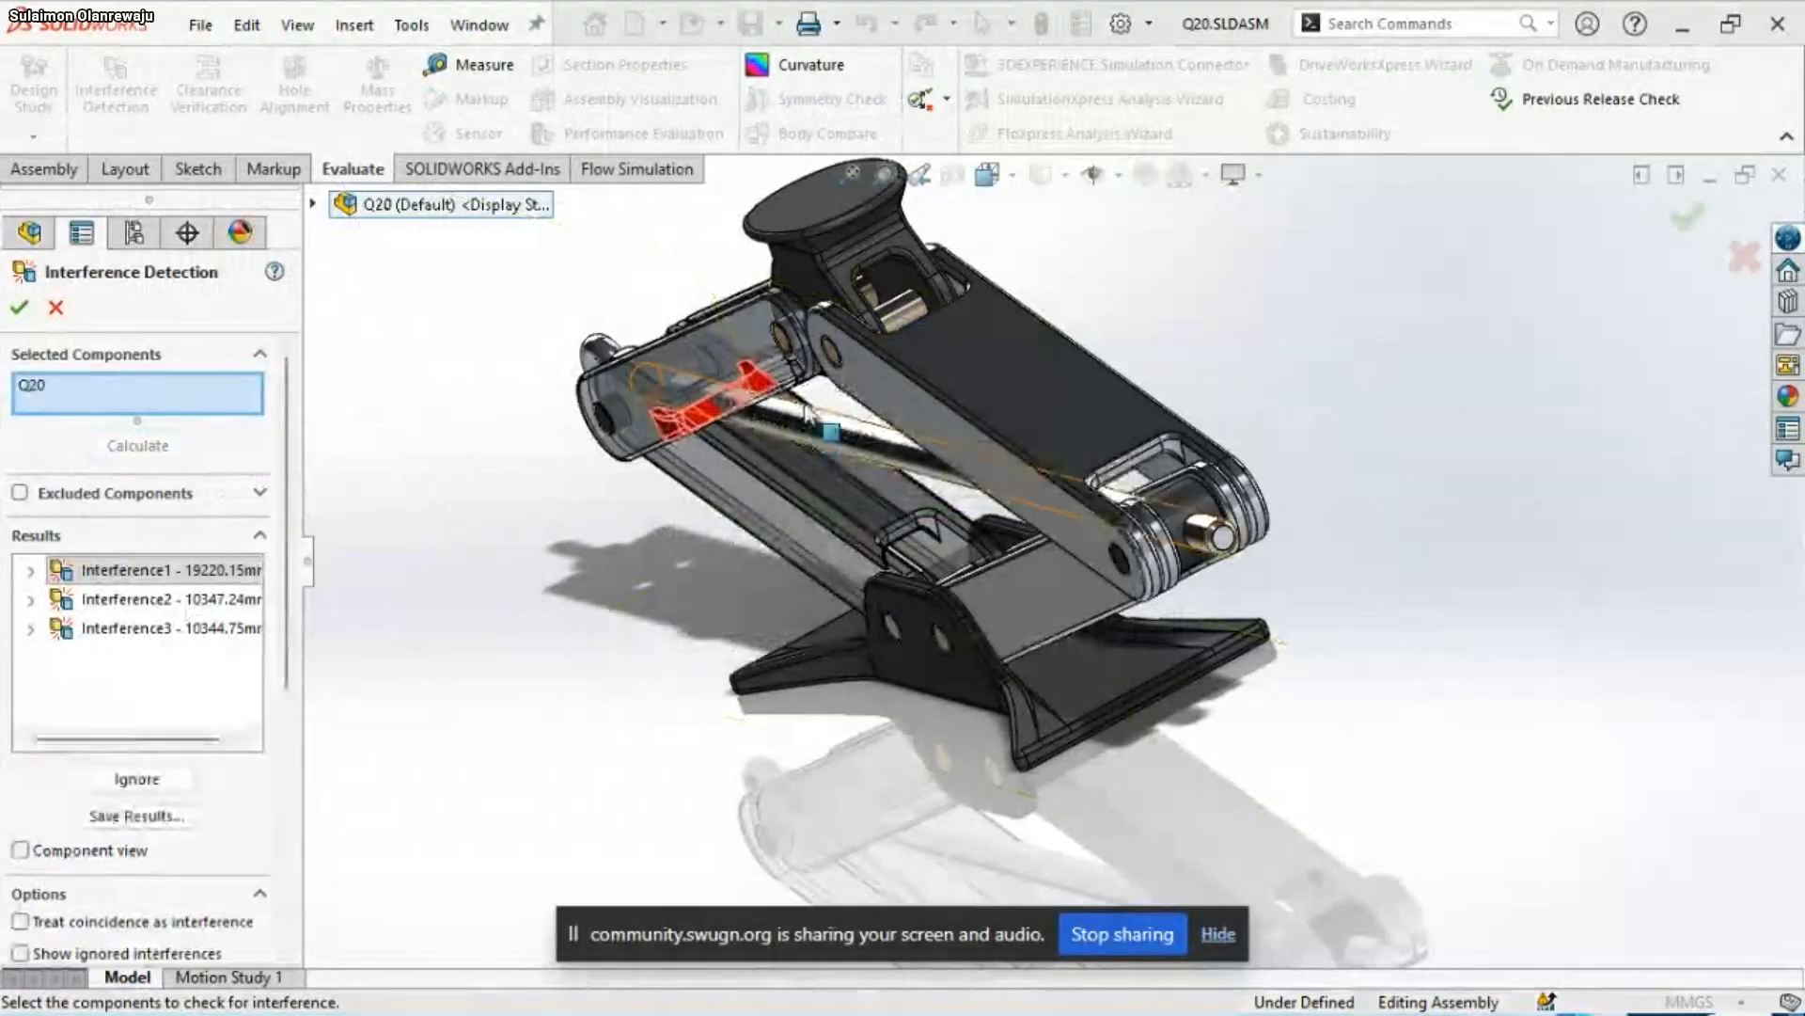
scroll(724, 409, "down", 3)
scroll(901, 523, "down", 6)
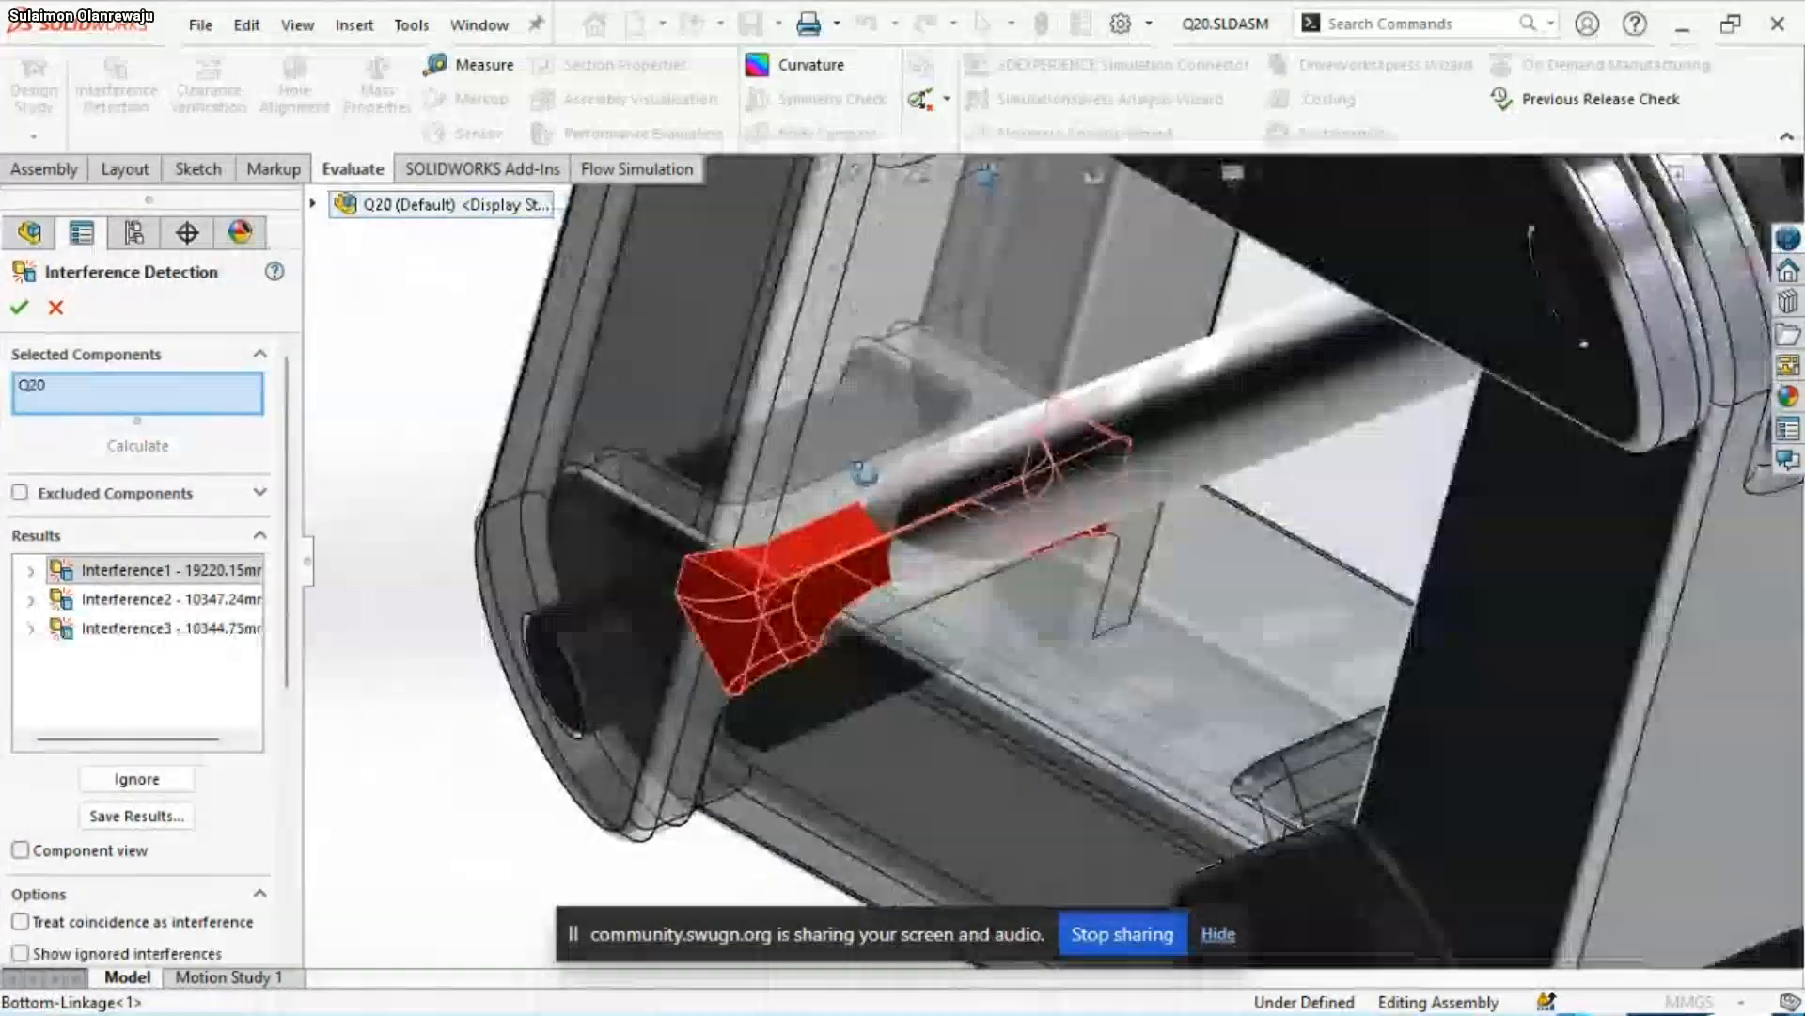
middle_click_drag(863, 472, 1131, 598)
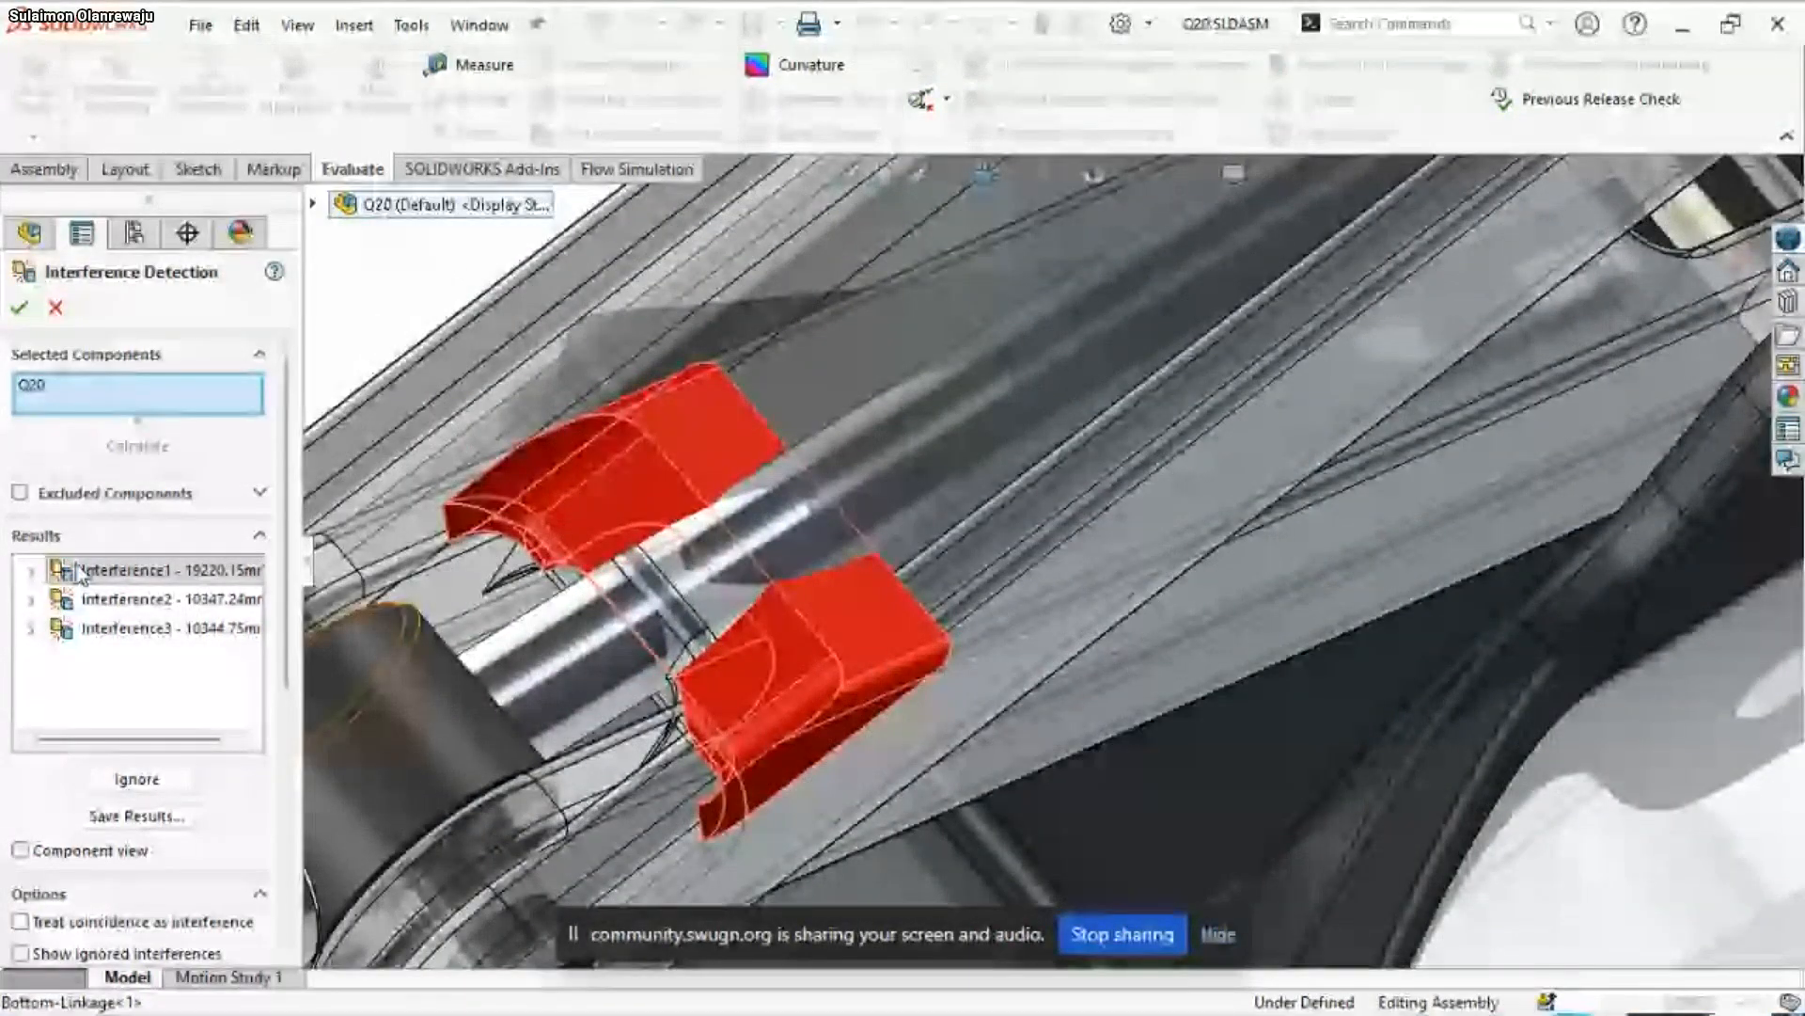
Inspect Interference2 around the Through-Rod and compare the linkages on both sides of the jack
left_click(103, 599)
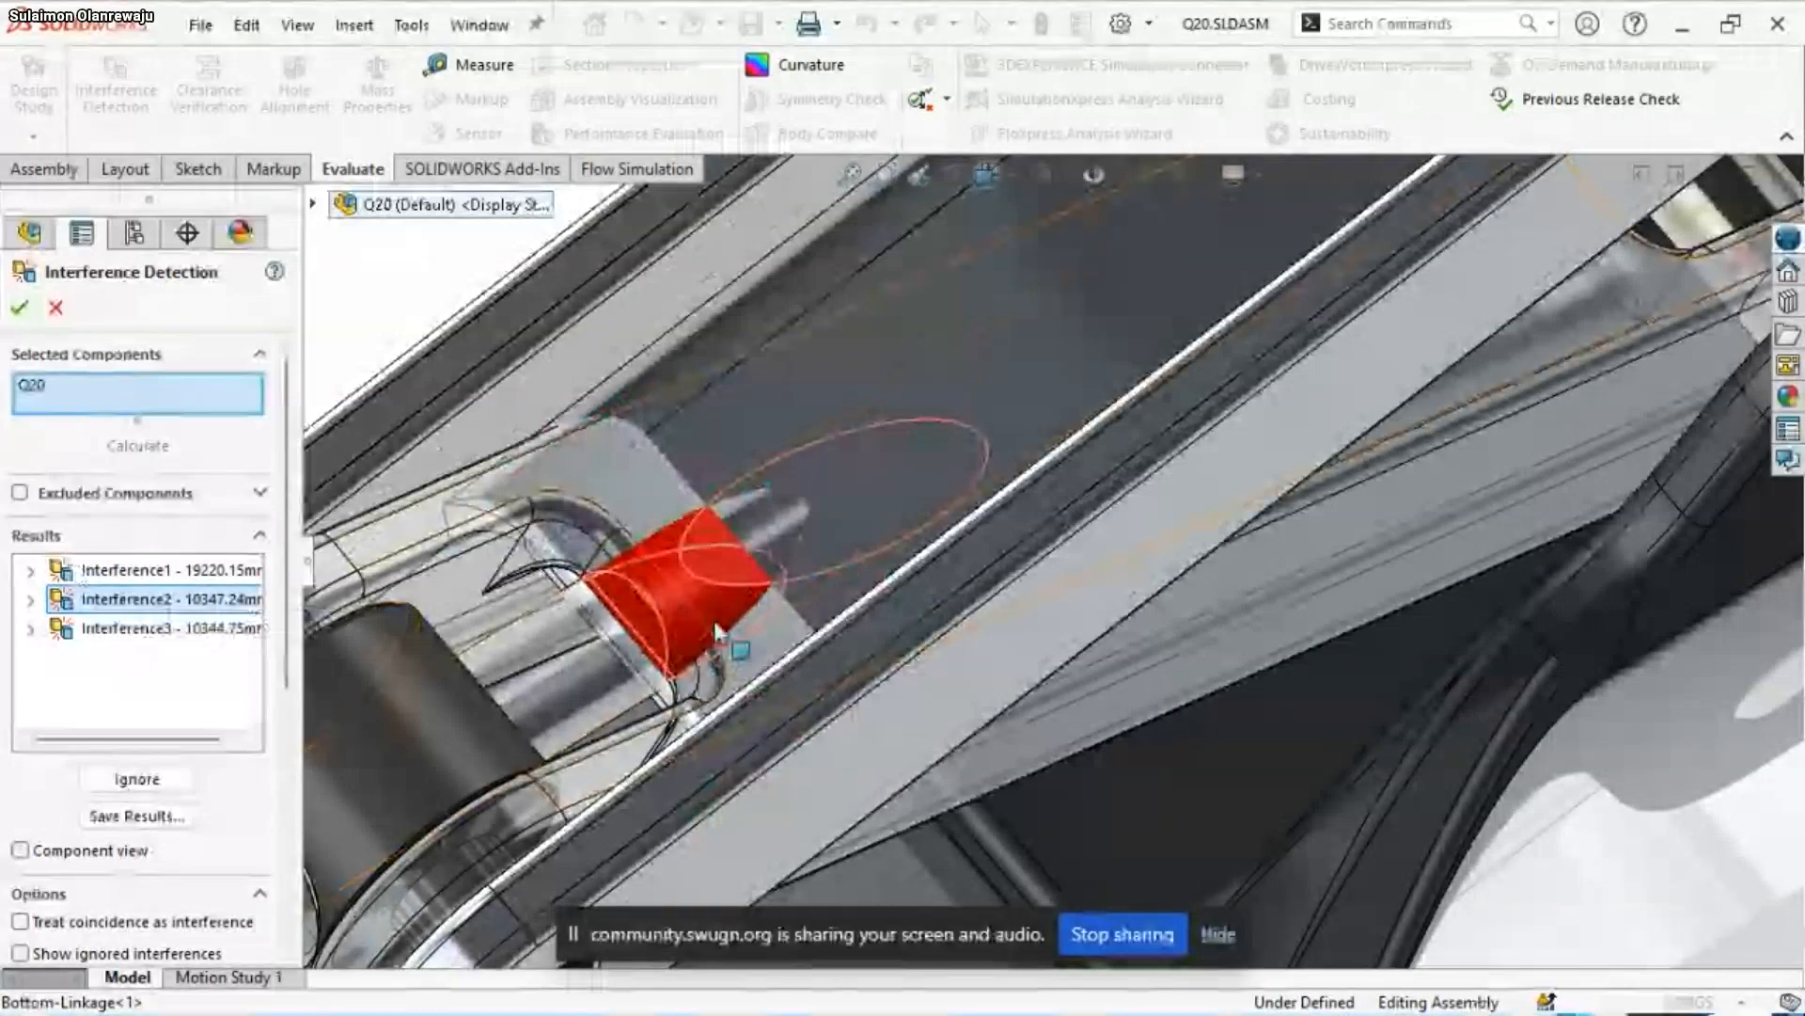
middle_click_drag(694, 608, 712, 544)
scroll(707, 564, "up", 6)
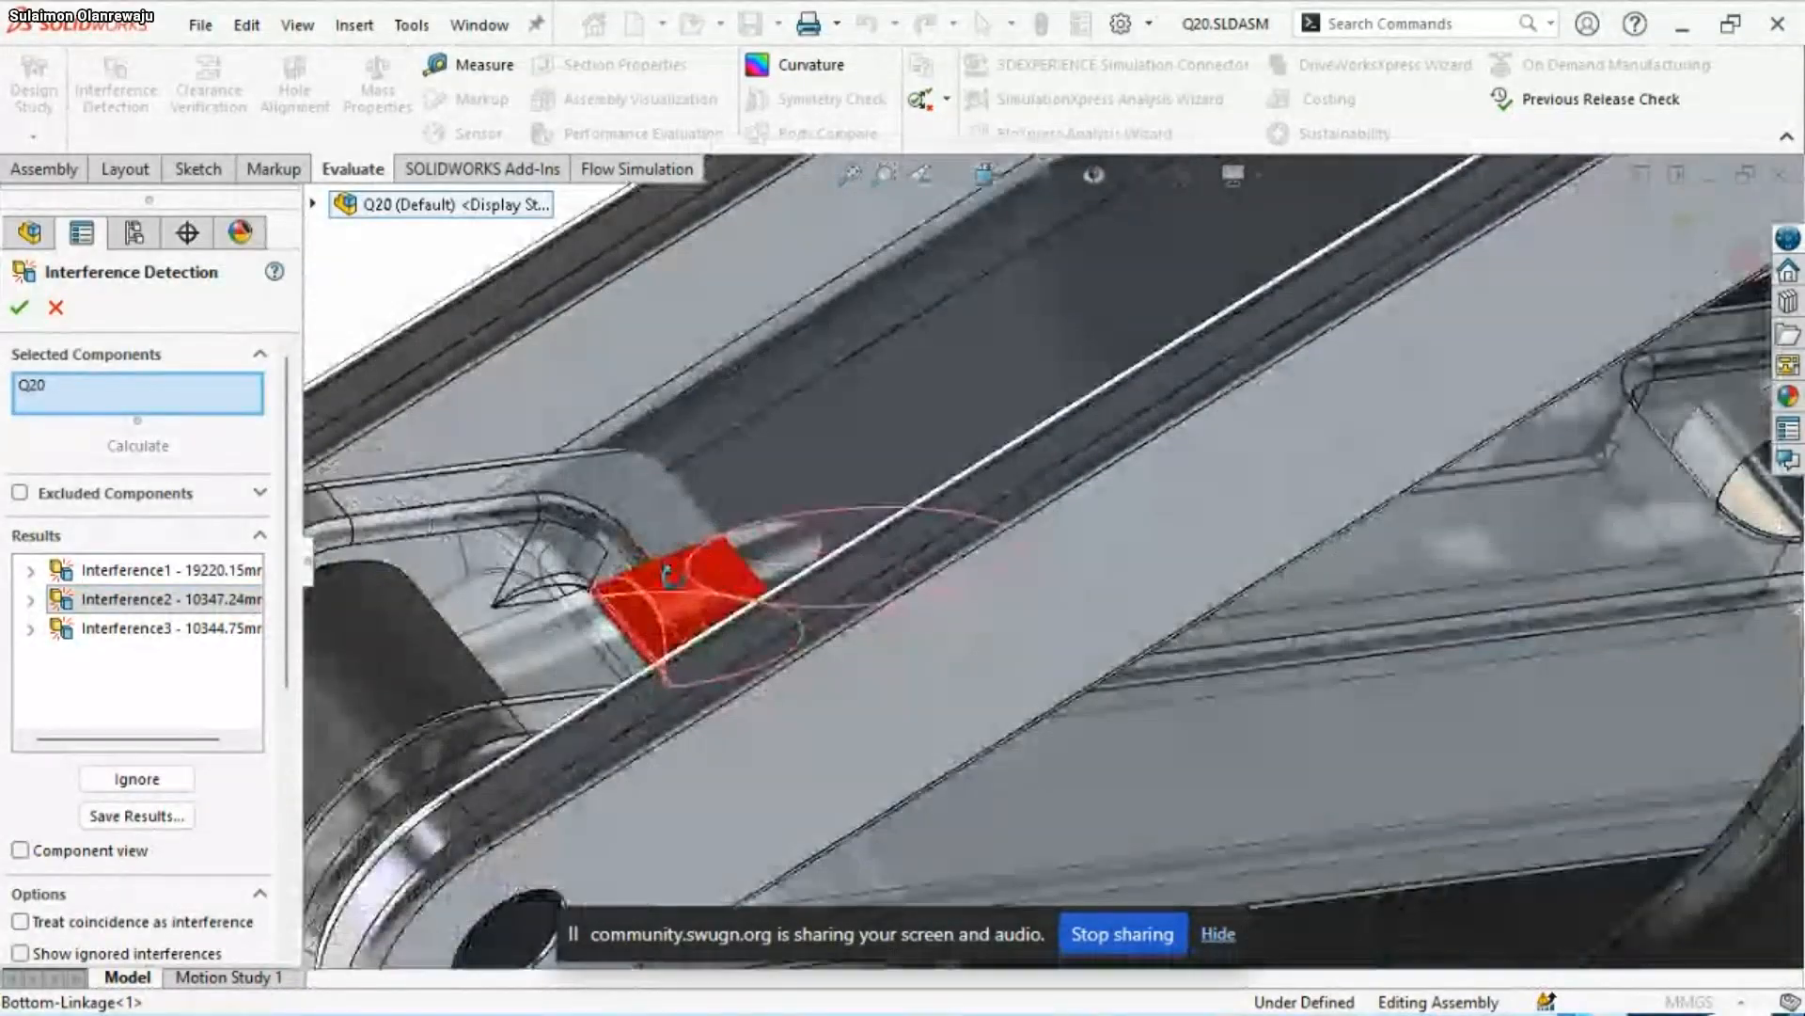
scroll(703, 599, "up", 6)
scroll(1315, 468, "down", 5)
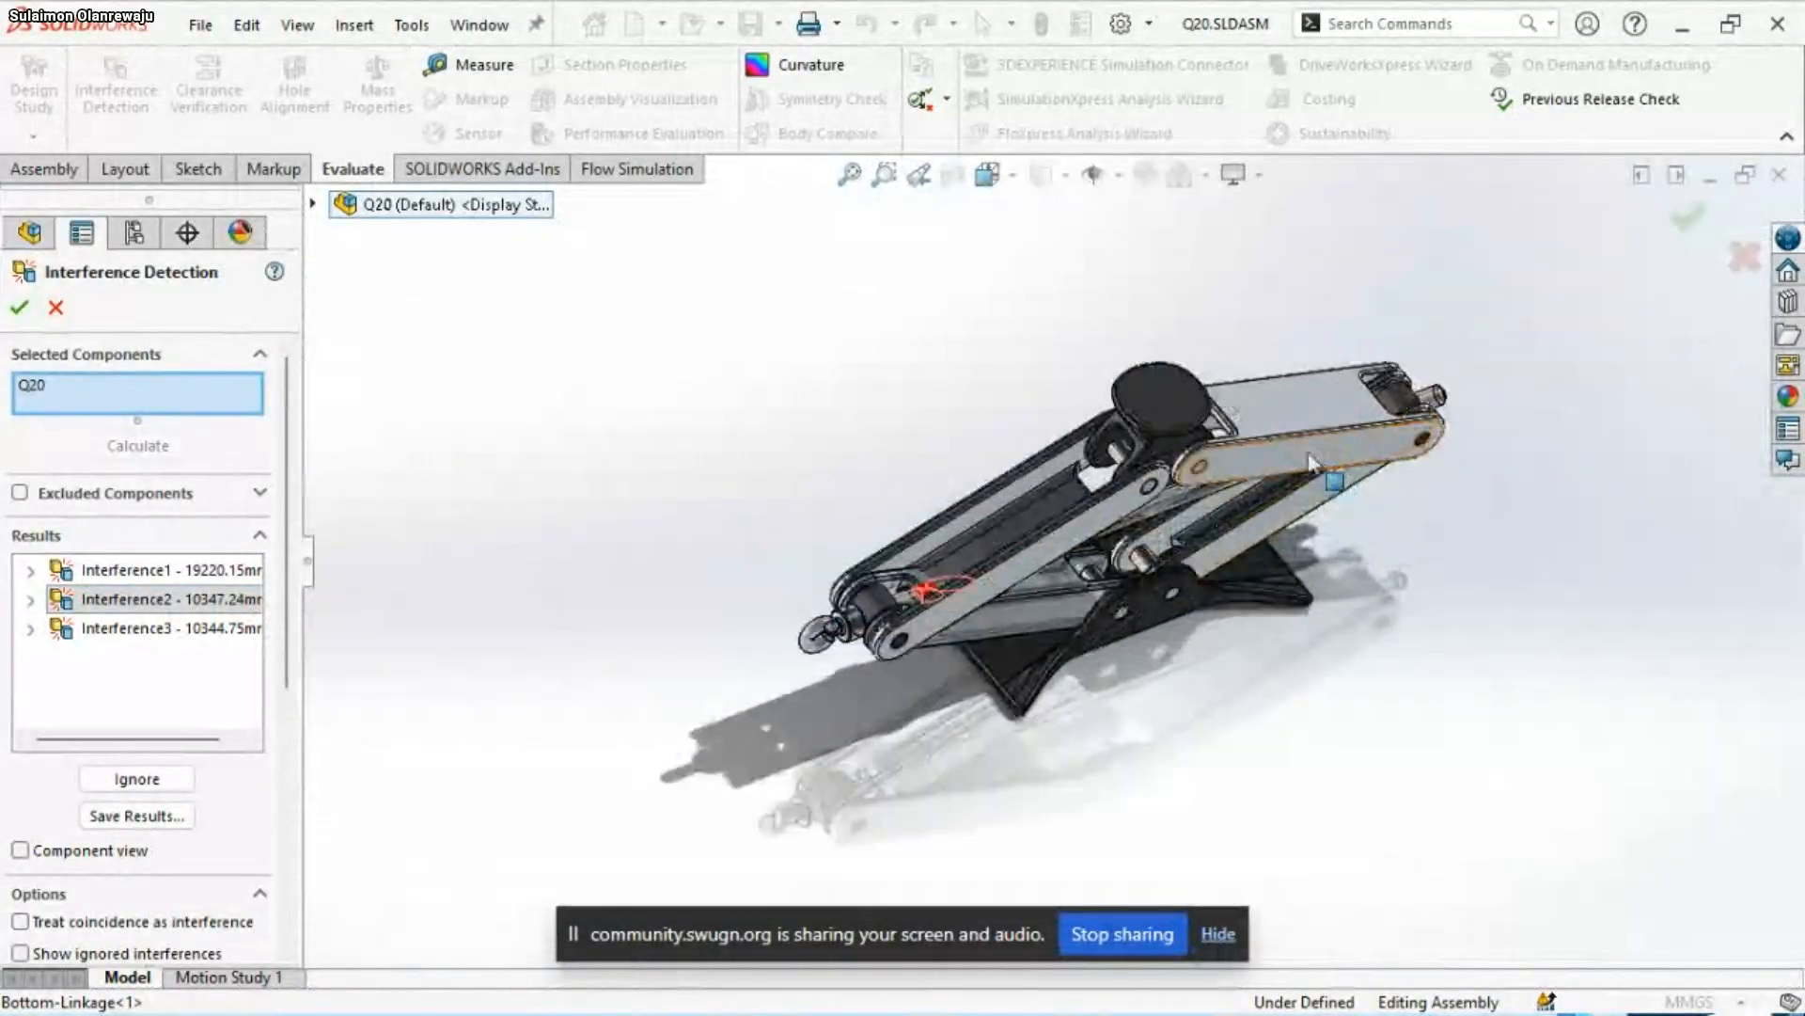
middle_click_drag(1091, 510, 790, 515)
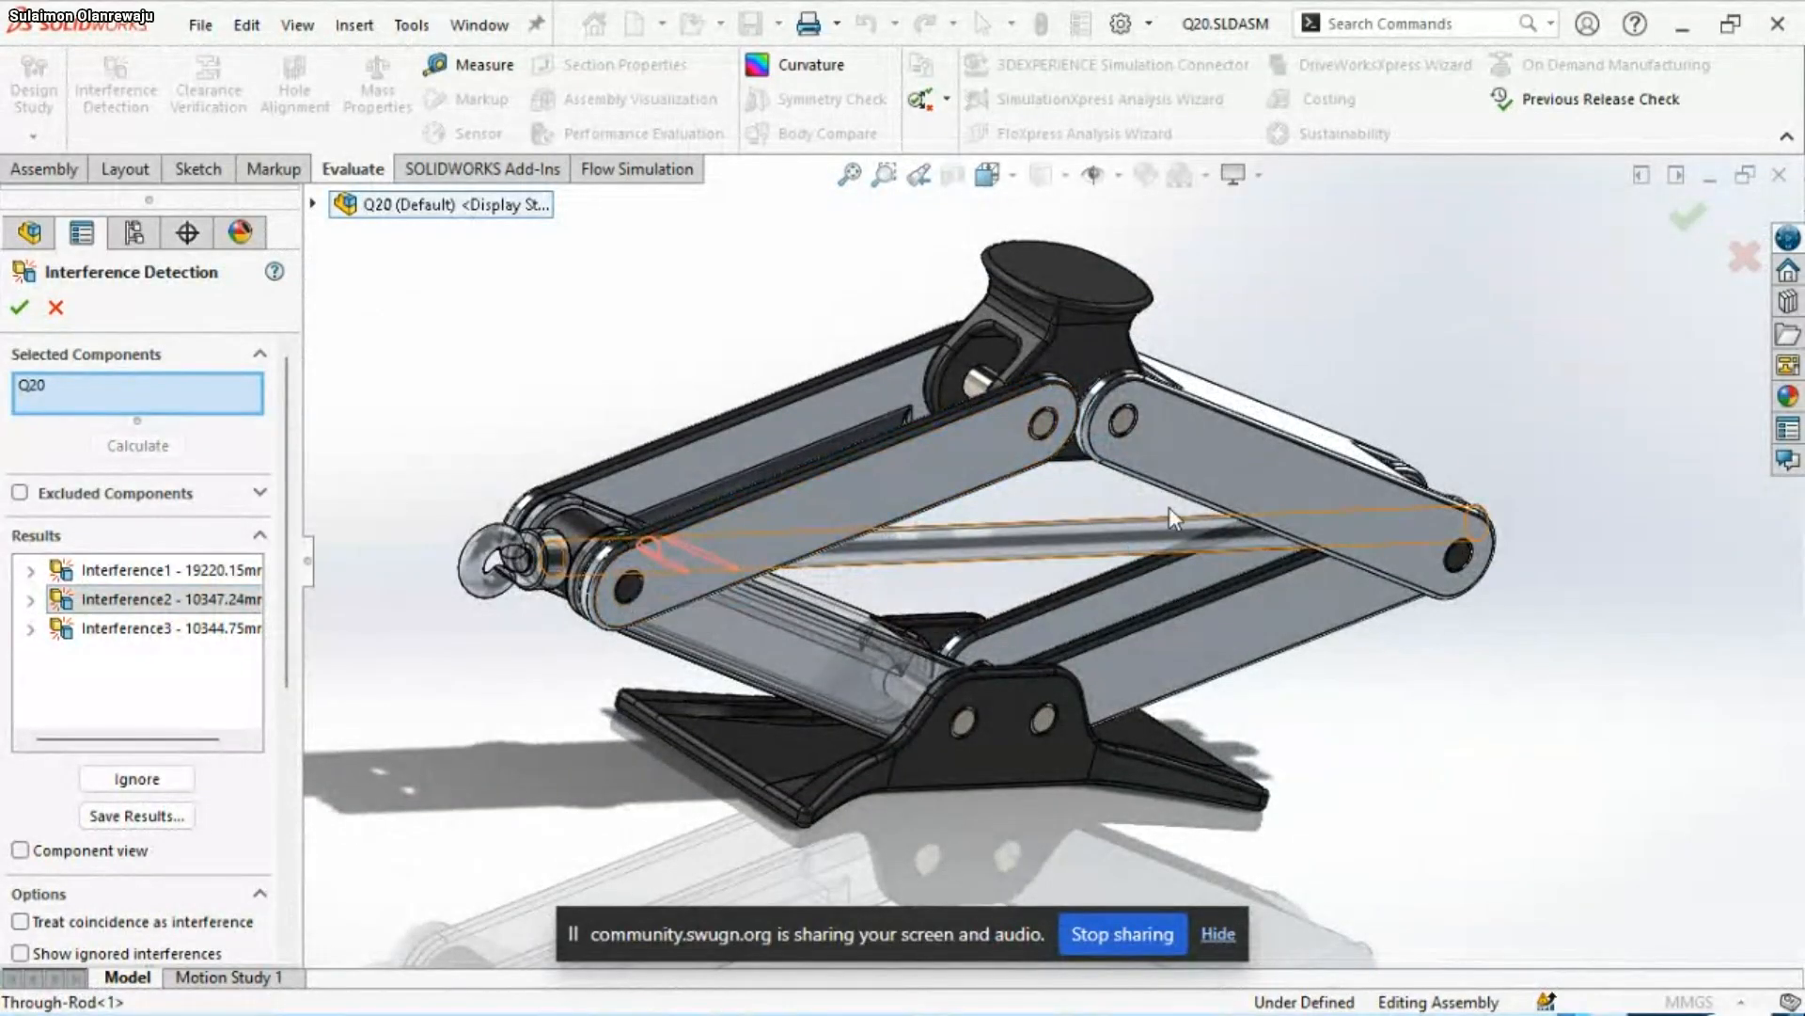
scroll(1218, 454, "down", 2)
scroll(1222, 450, "down", 3)
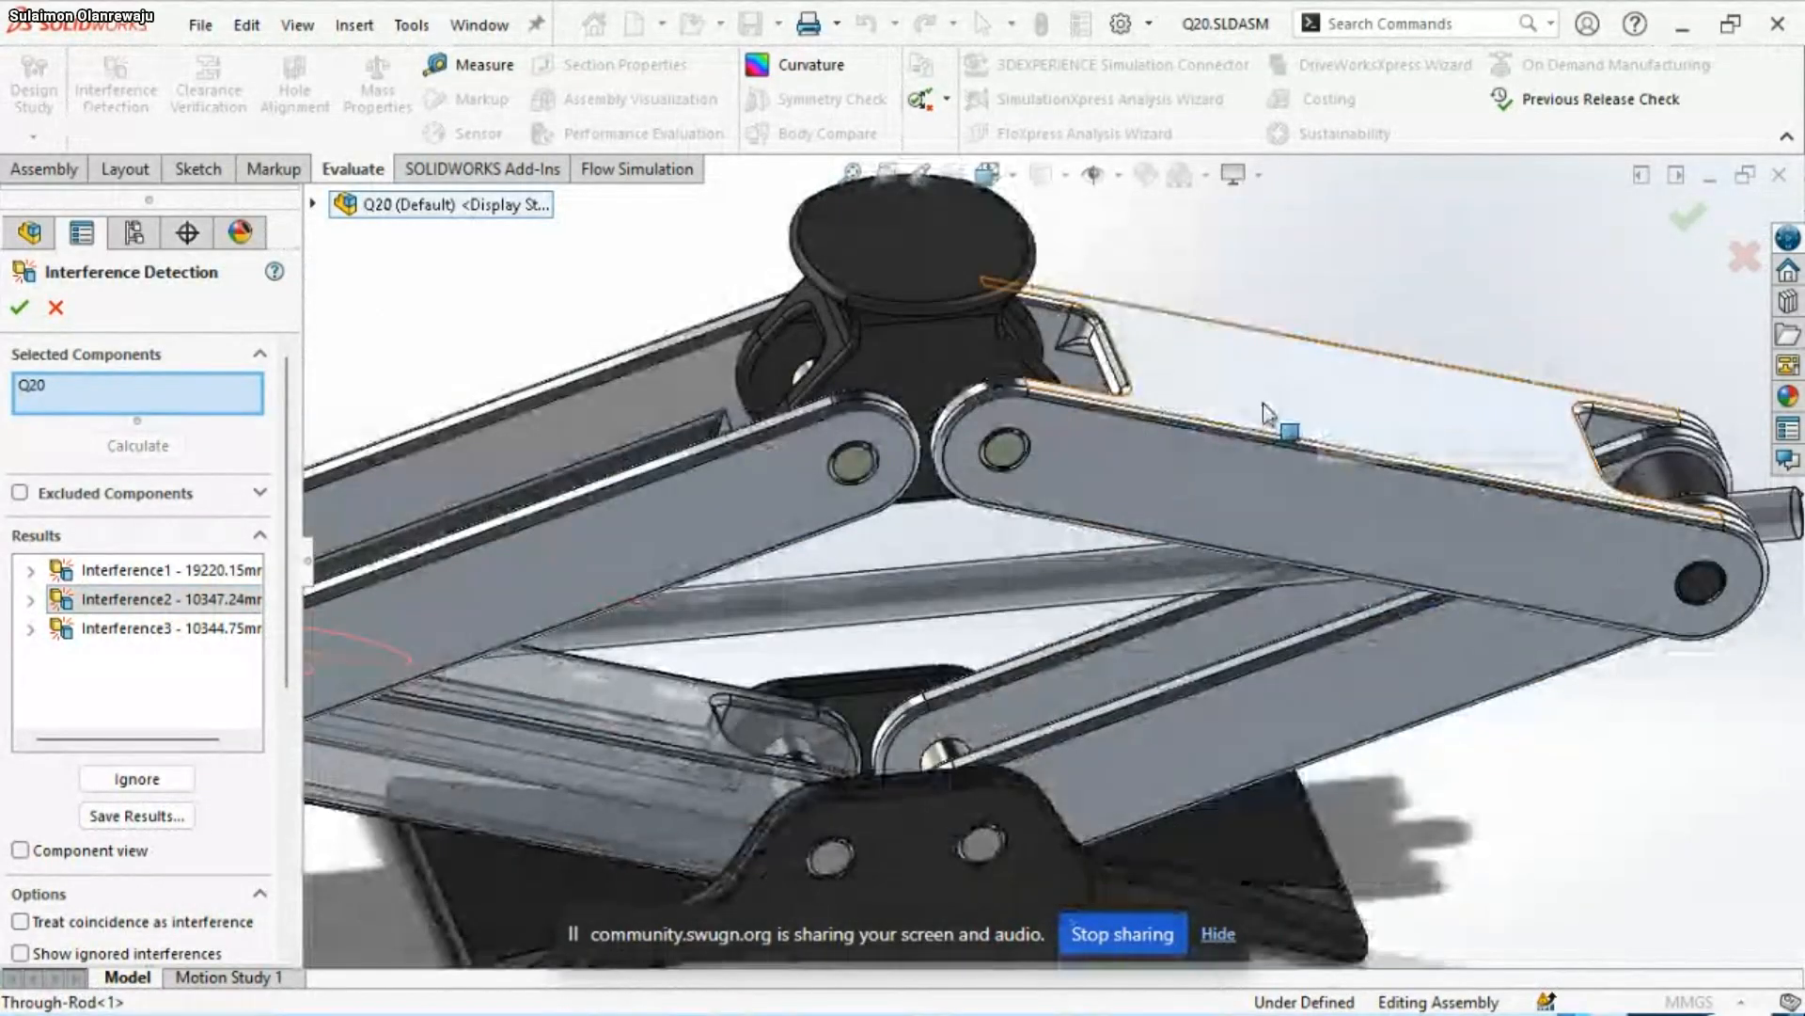
scroll(838, 536, "up", 4)
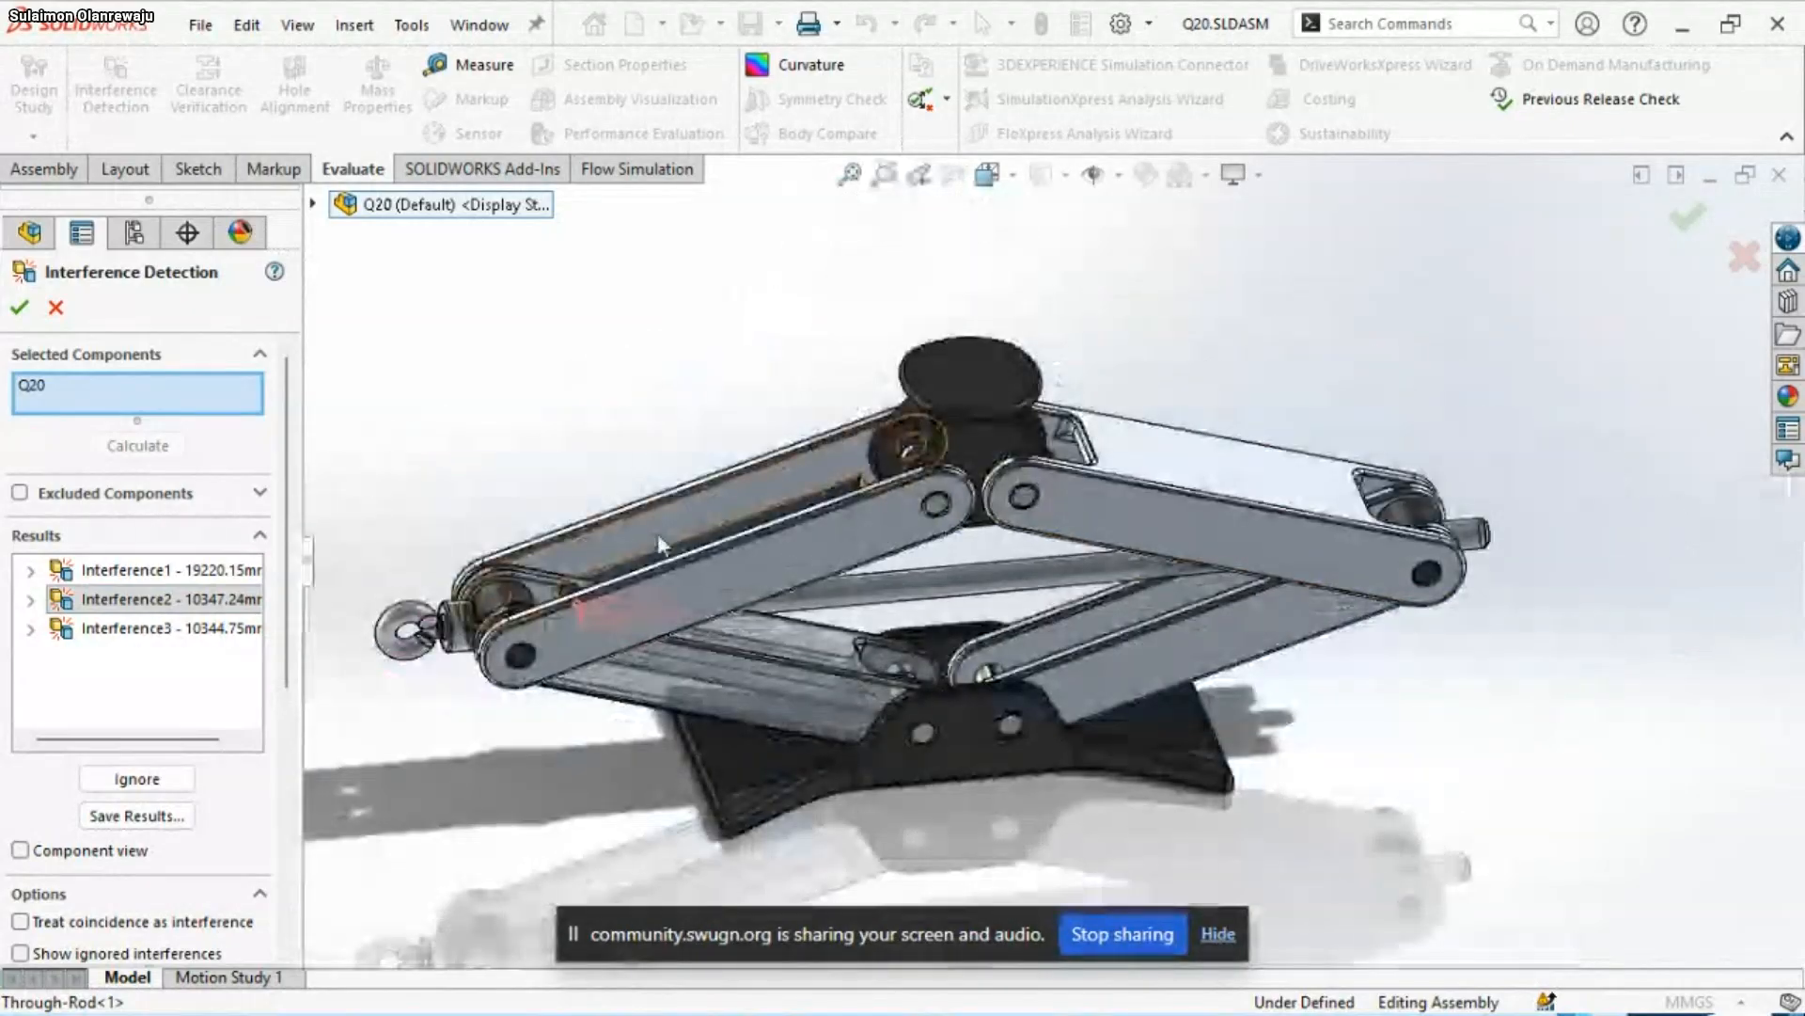
middle_click_drag(838, 536, 677, 592)
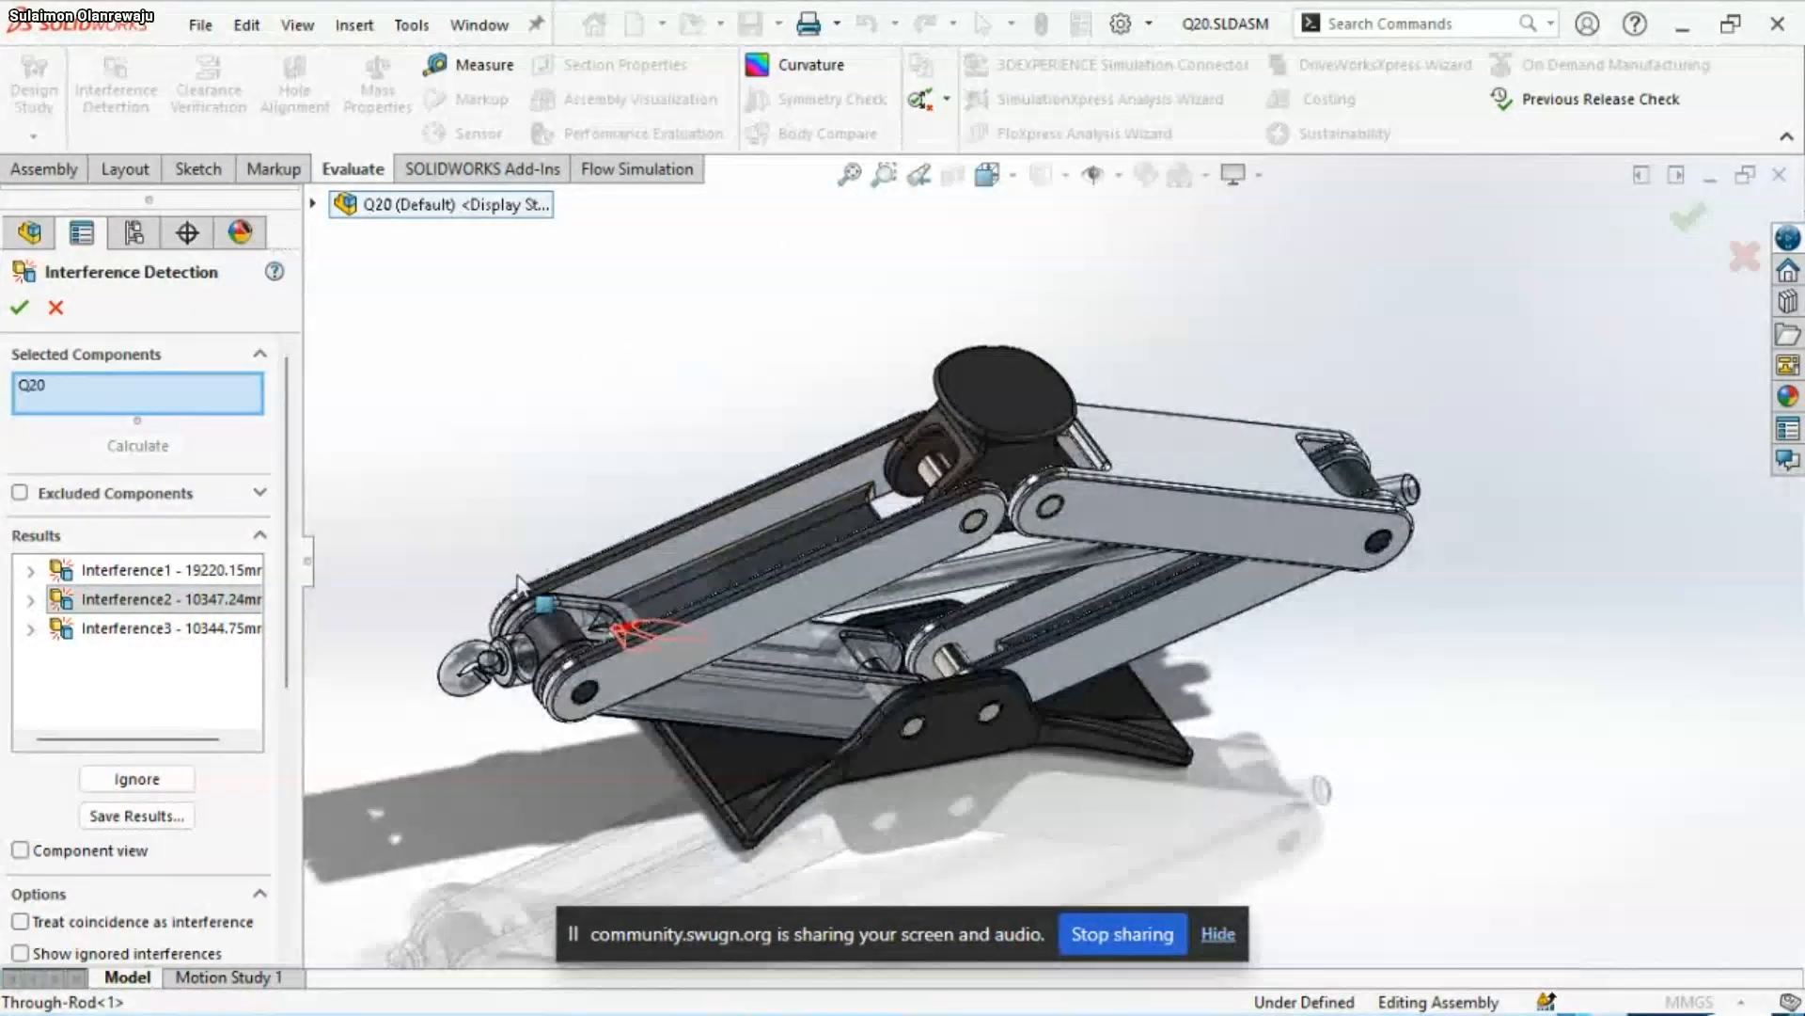
Inspect Interference3 up close on the top linkage and close the interference check
left_click(110, 629)
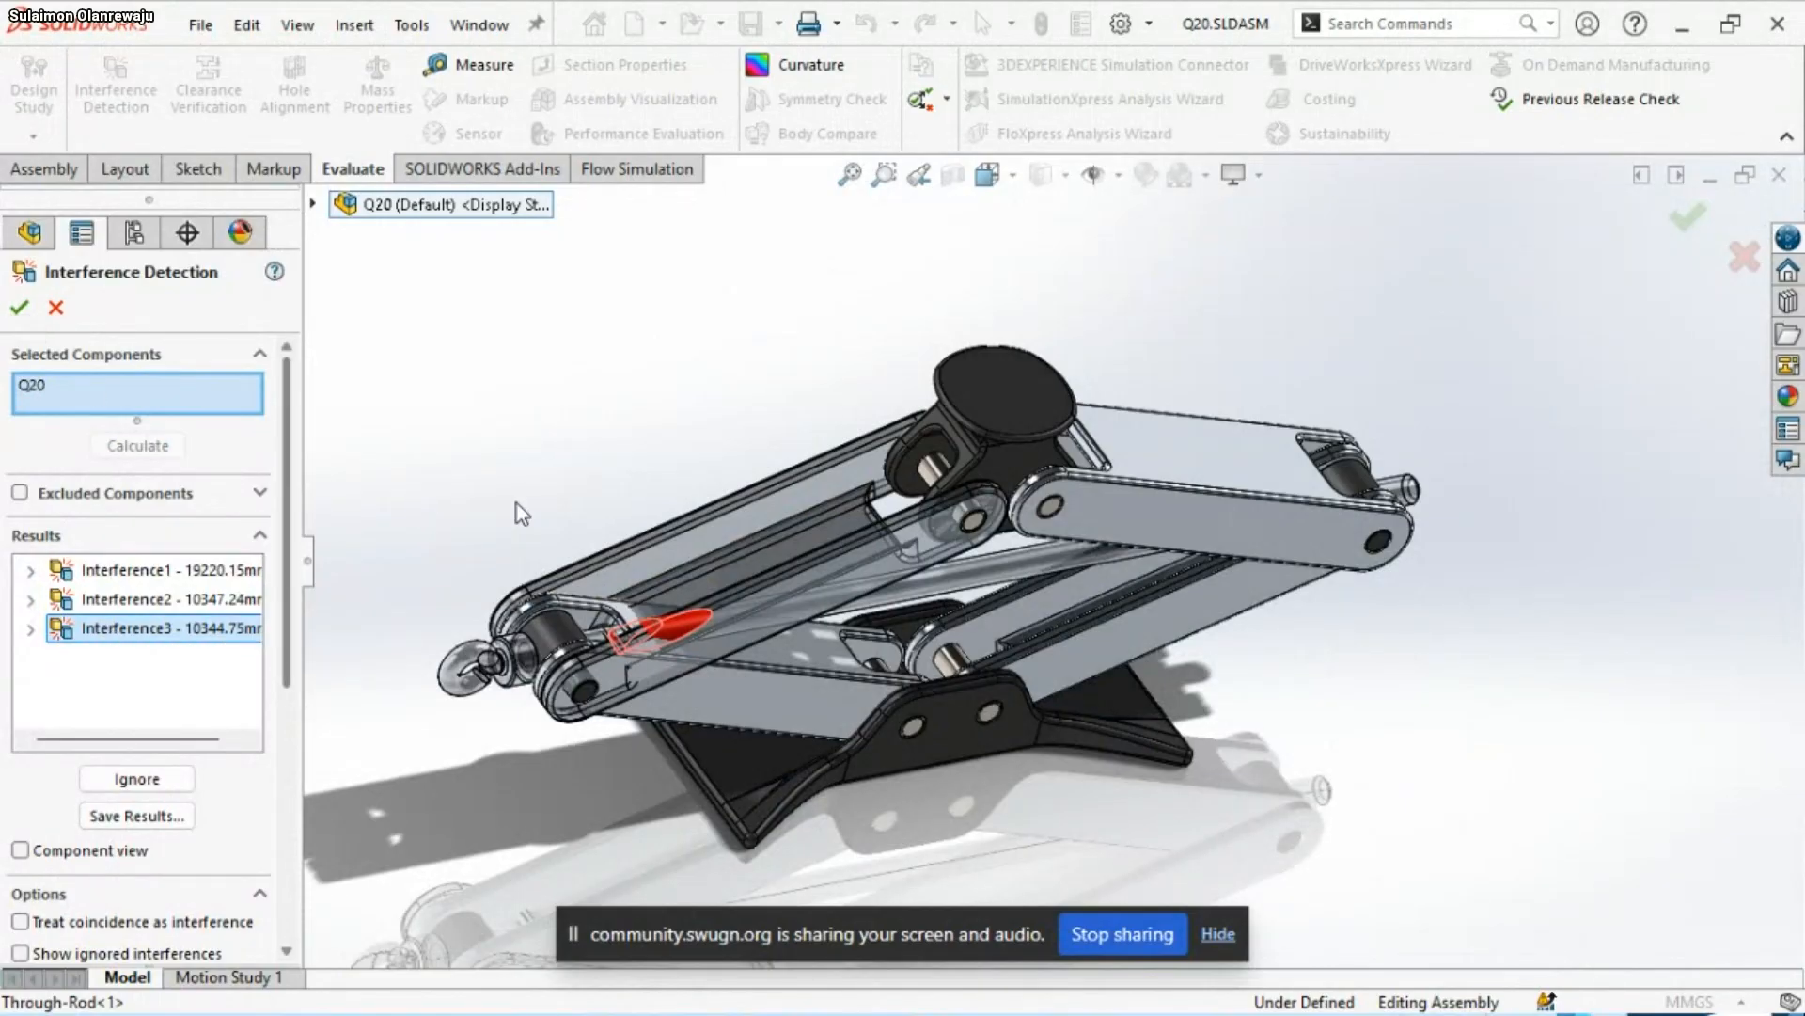
scroll(797, 677, "down", 4)
scroll(804, 611, "down", 2)
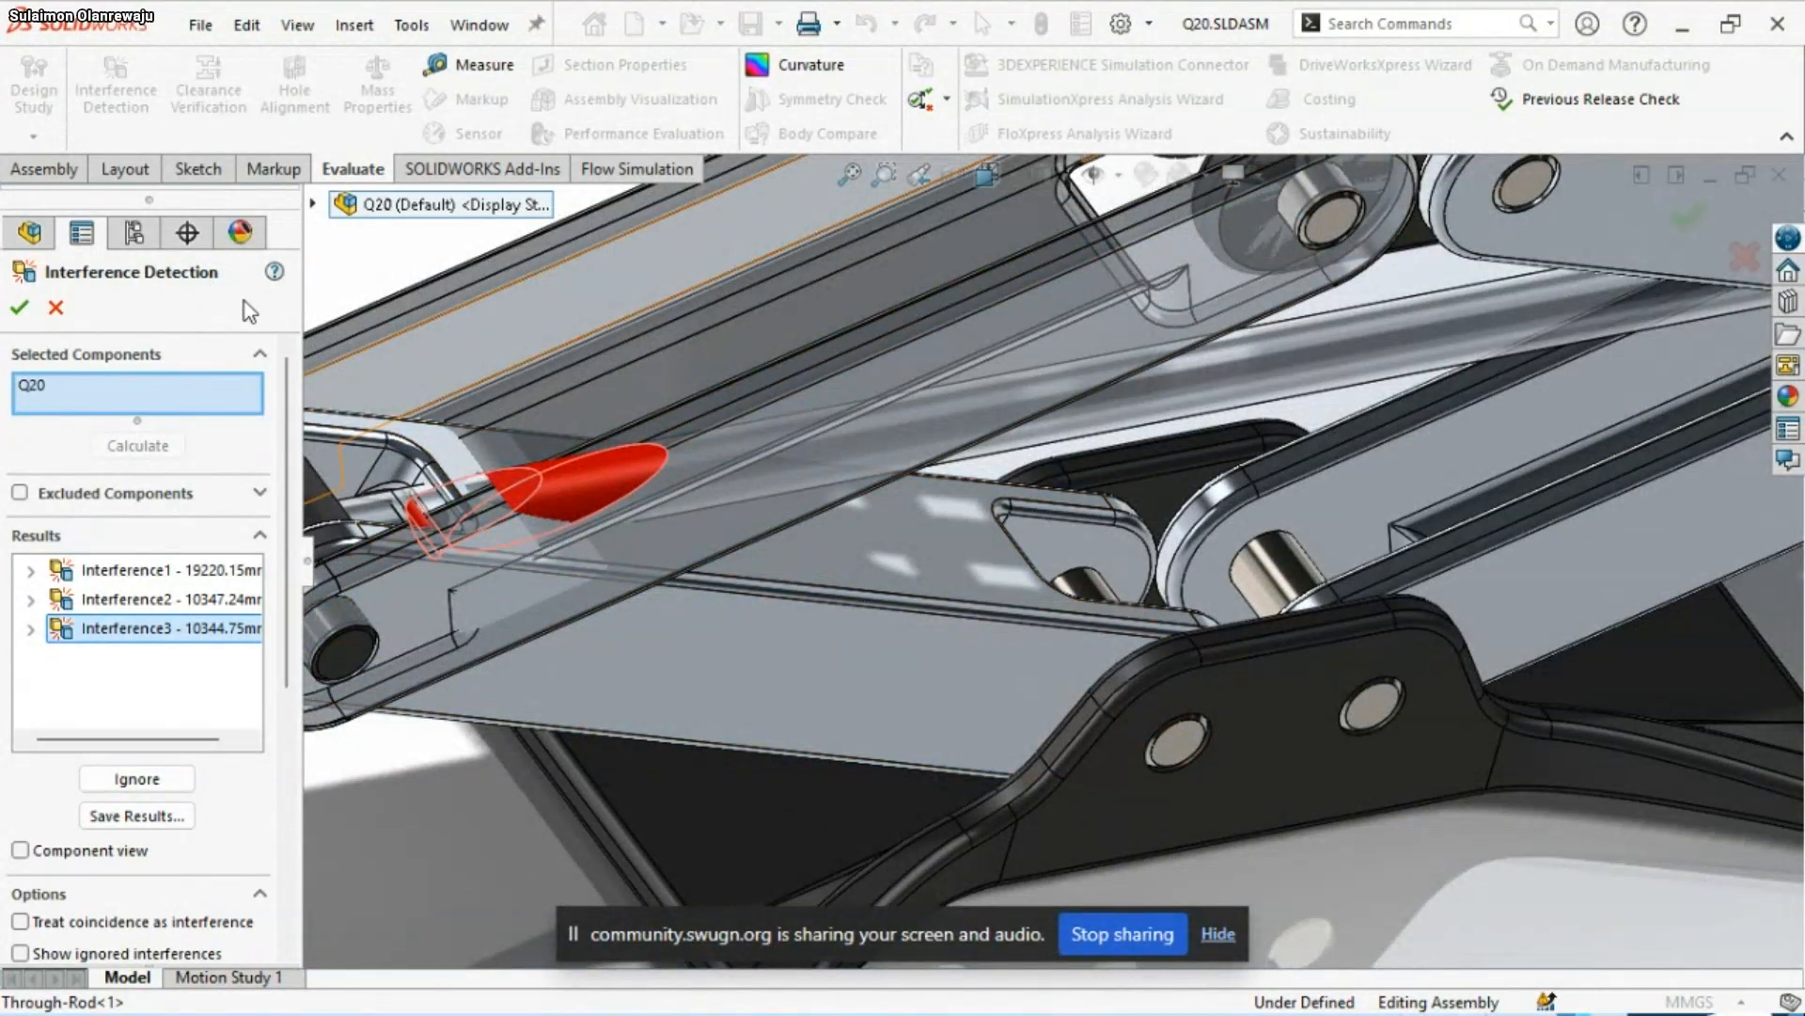
left_click(55, 308)
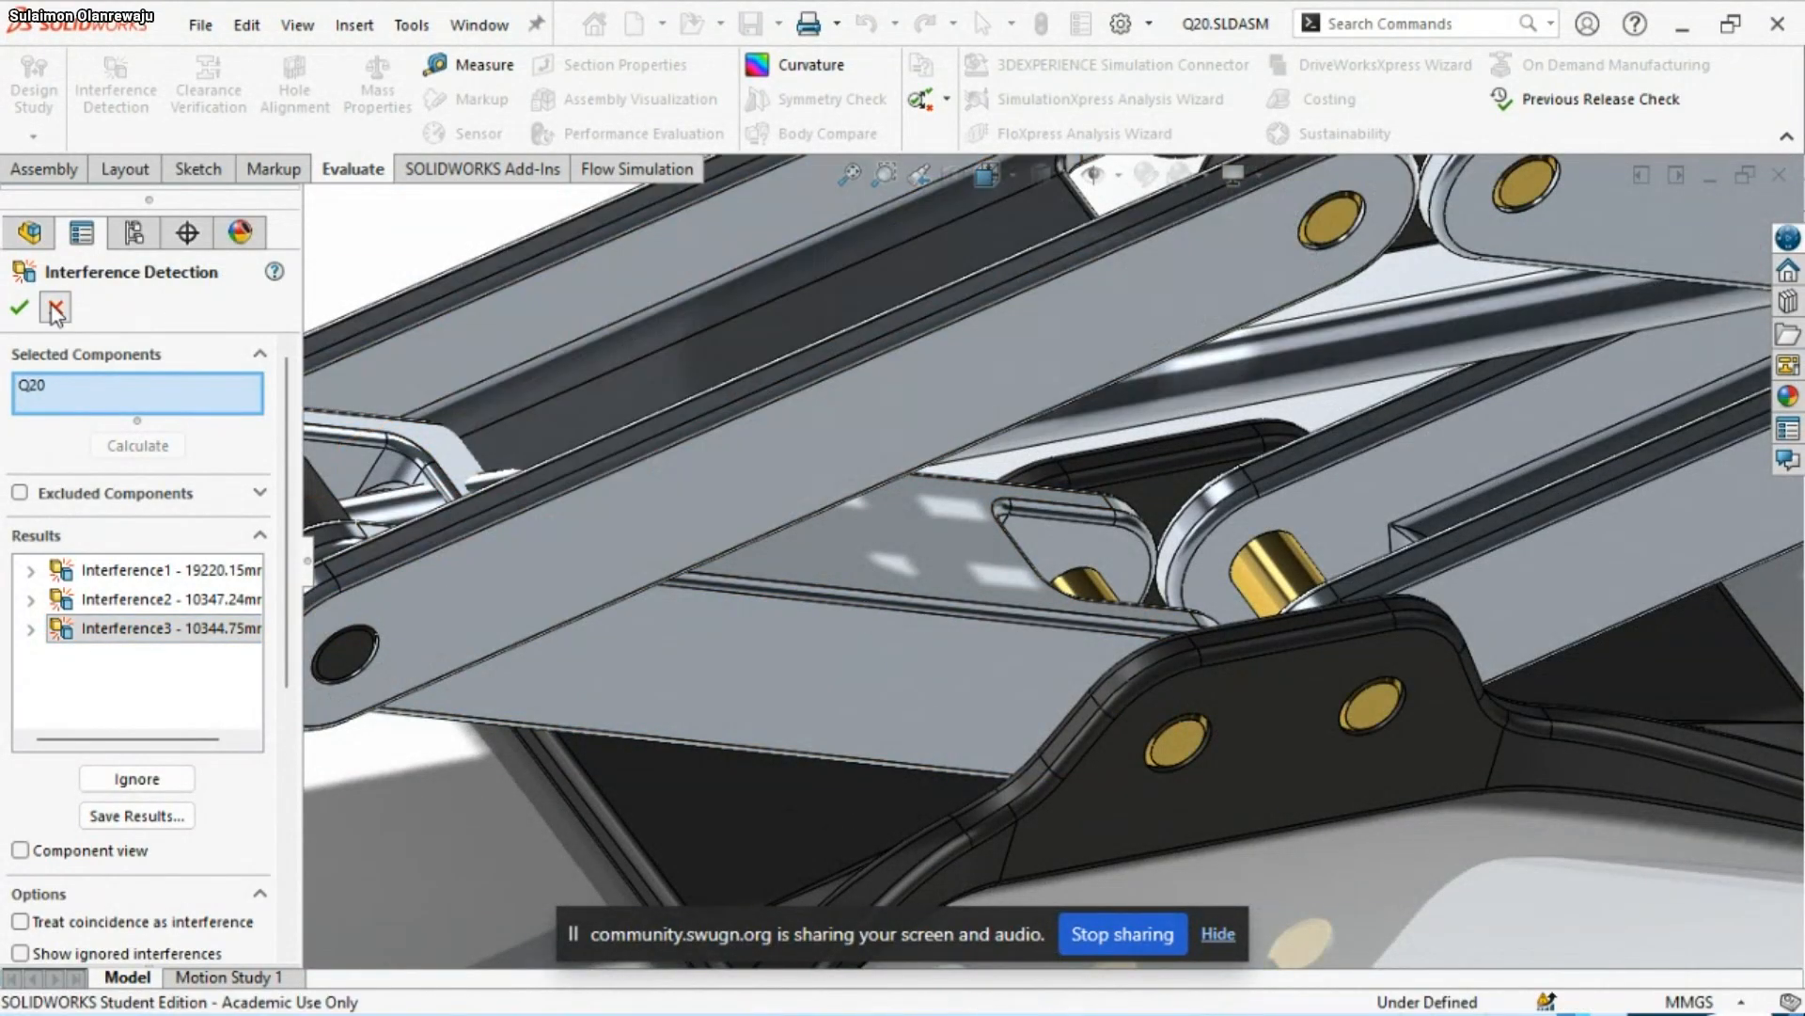
Select Top-Linkage<1> on the jack and list its mates in Q20
scroll(587, 539, "up", 4)
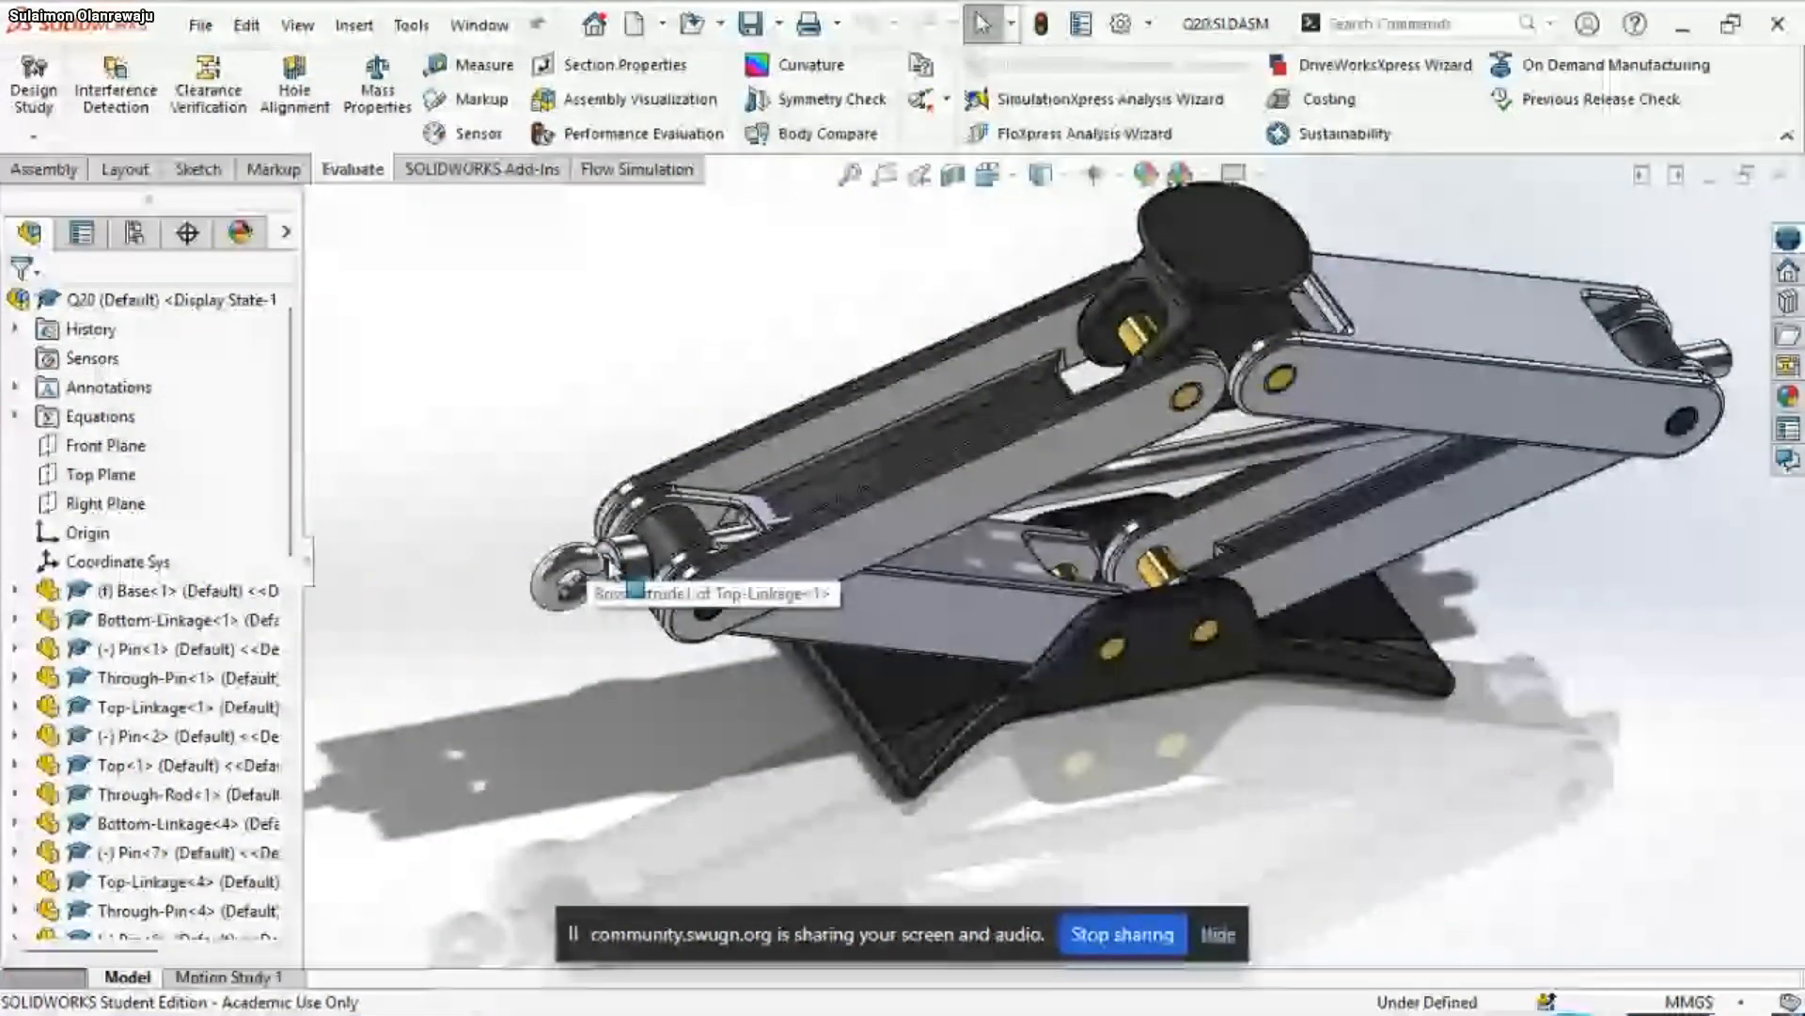
scroll(1037, 510, "down", 2)
left_click(1037, 511)
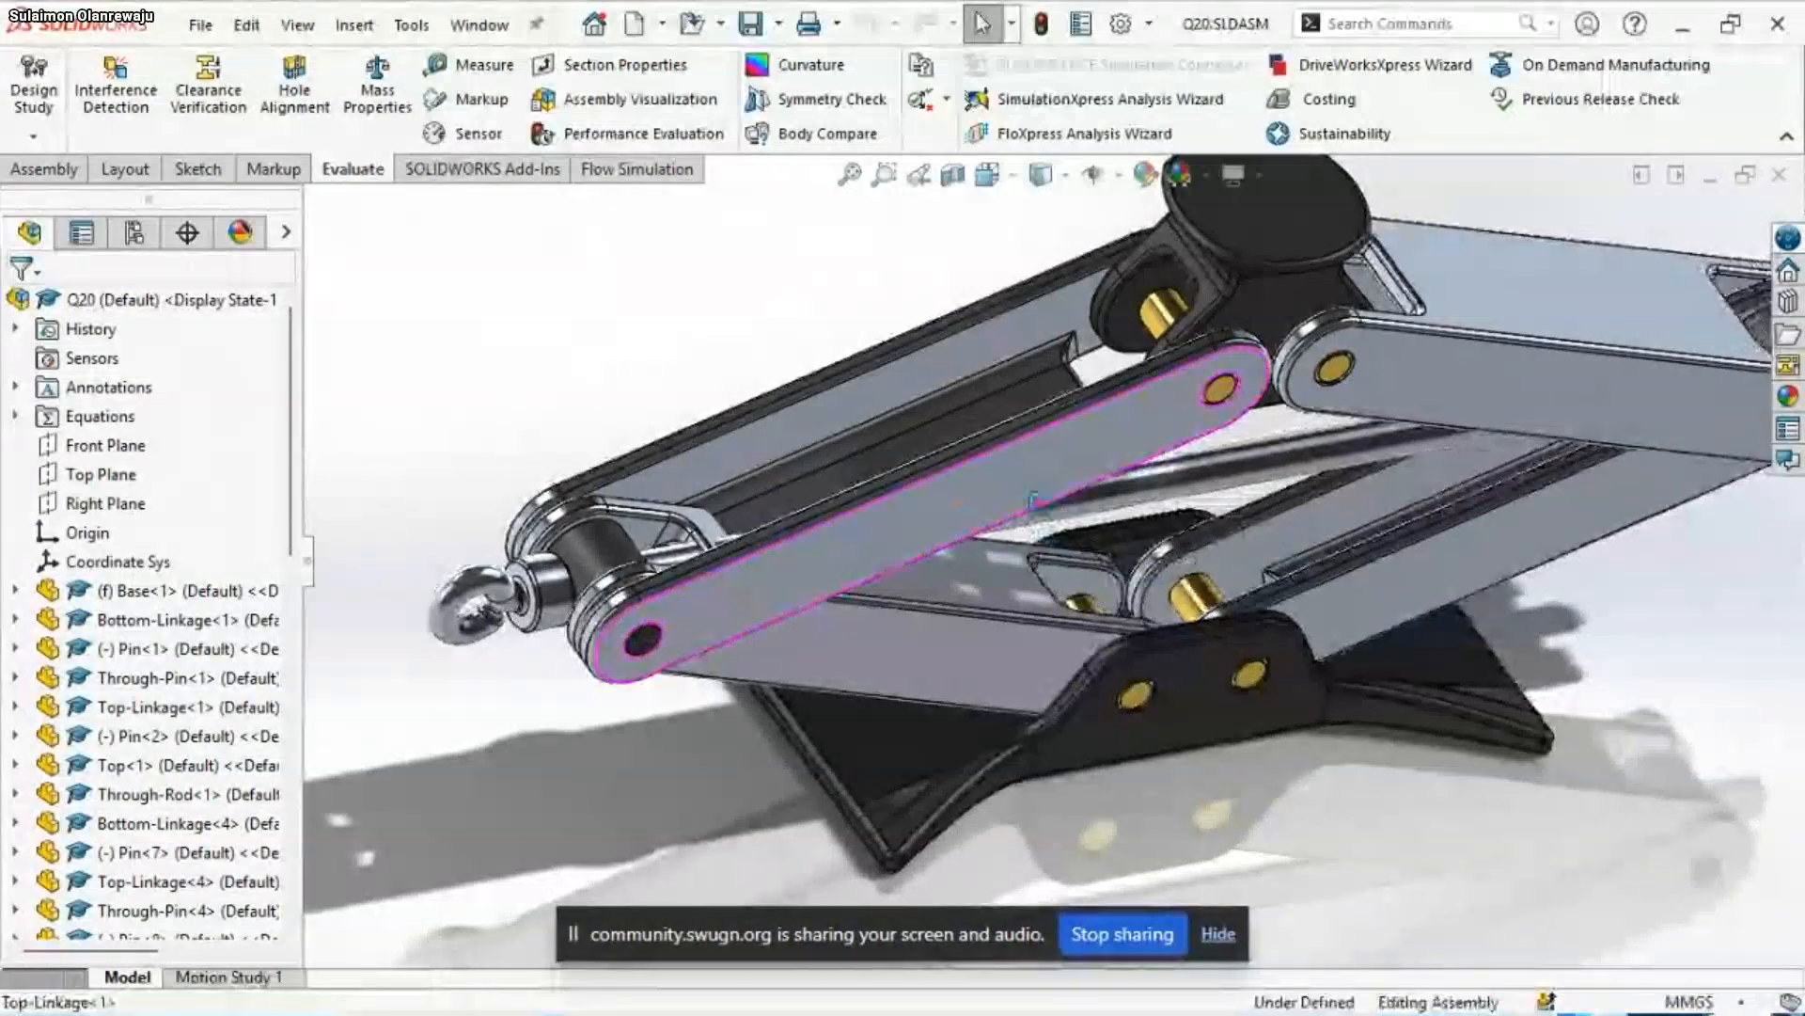
mouse_move(1037, 511)
middle_mouse_down()
mouse_move(1091, 572)
mouse_move(1023, 477)
middle_mouse_up()
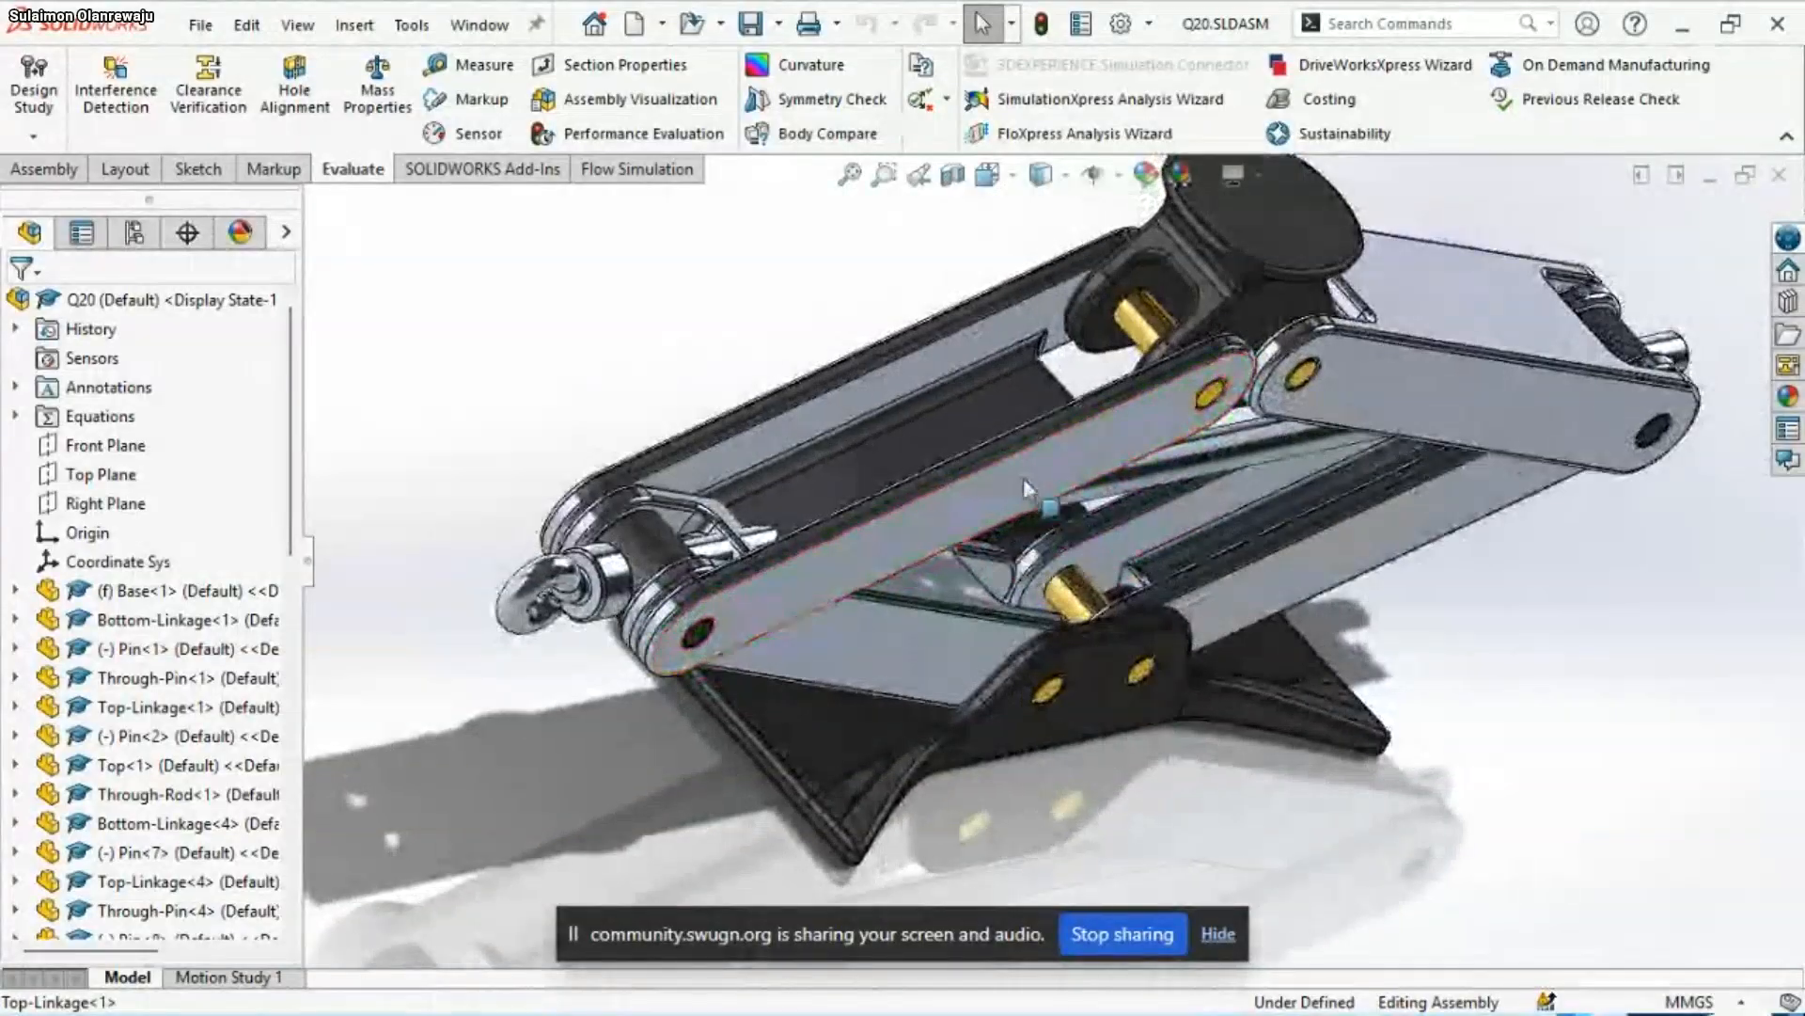
scroll(927, 516, "down", 5)
scroll(903, 498, "up", 8)
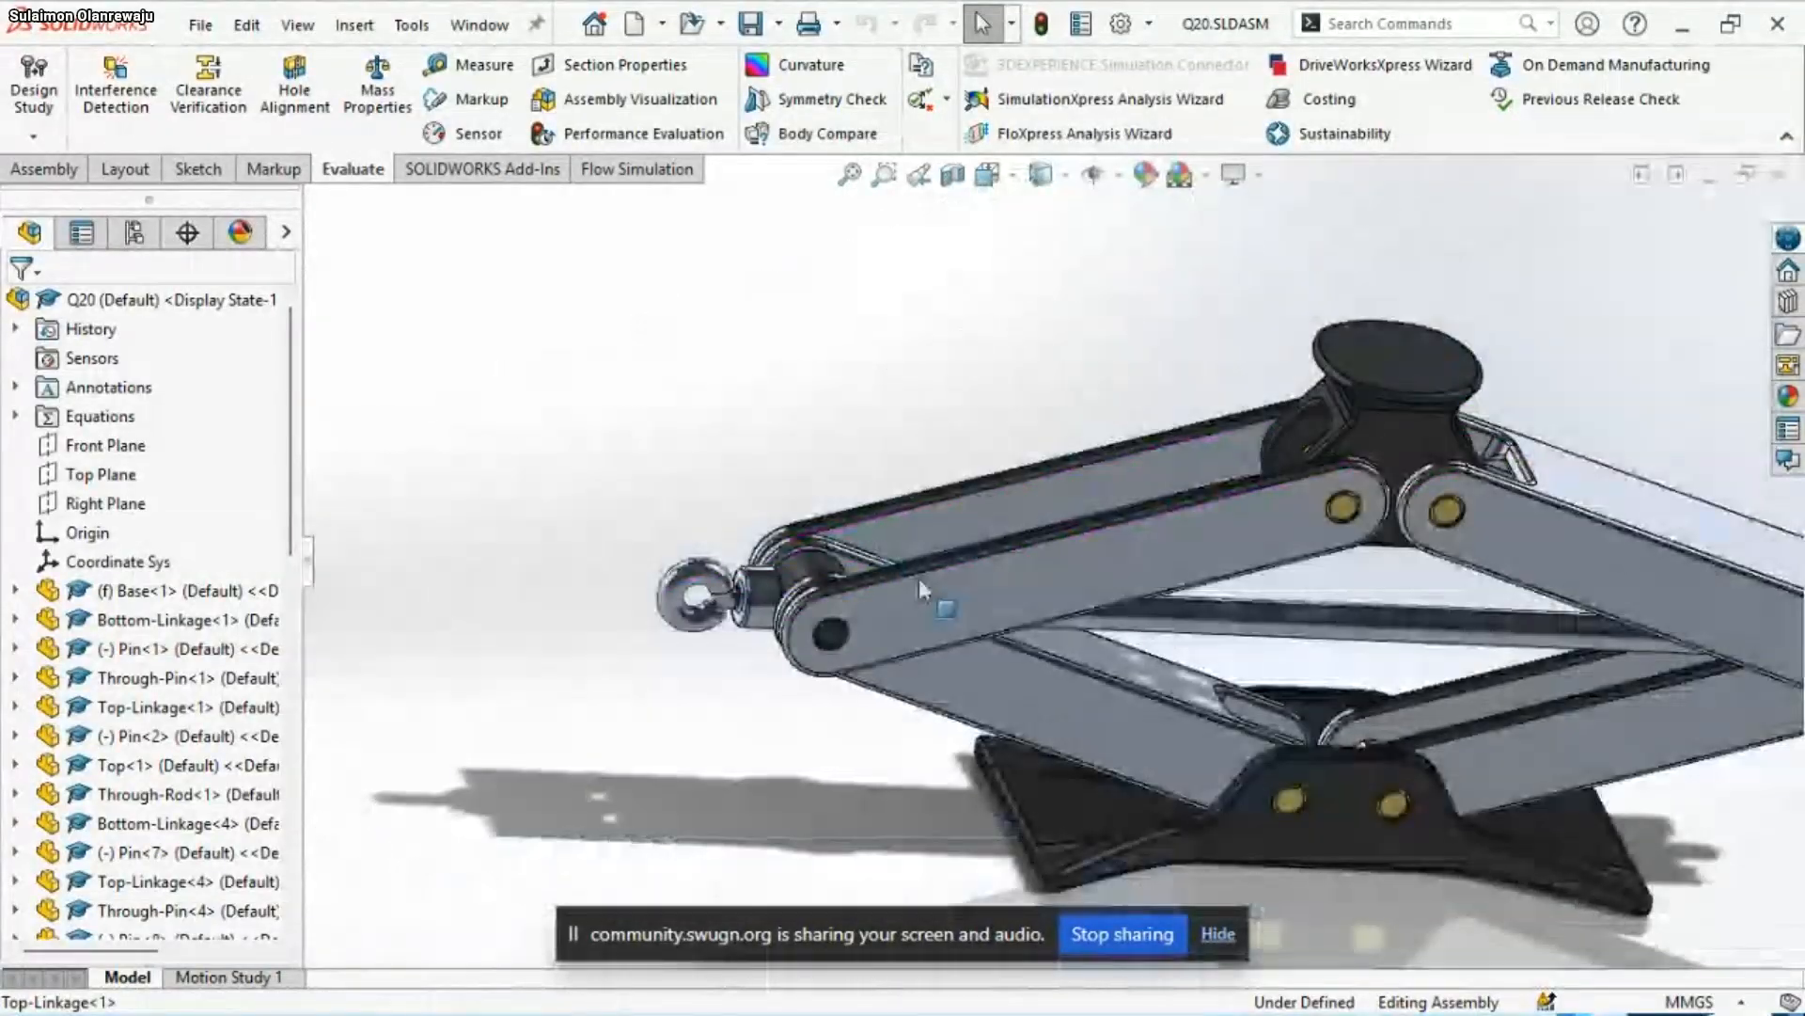
scroll(1171, 625, "down", 3)
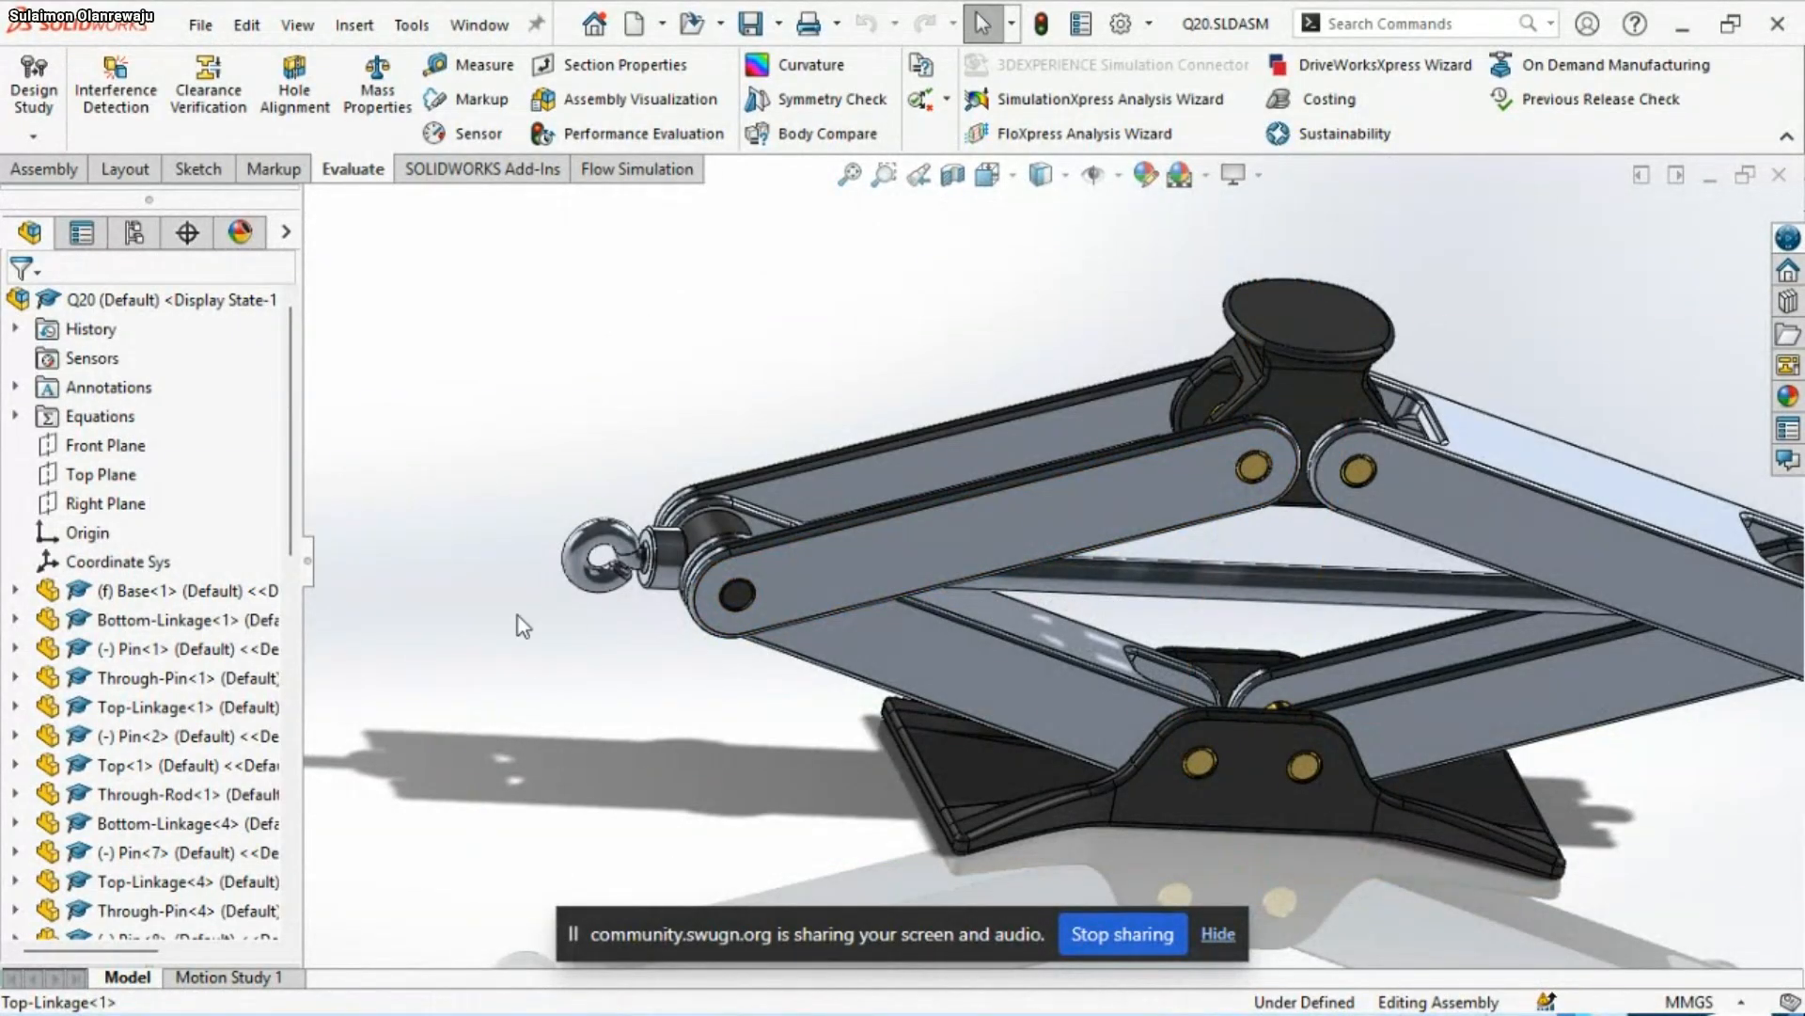
left_click(942, 529)
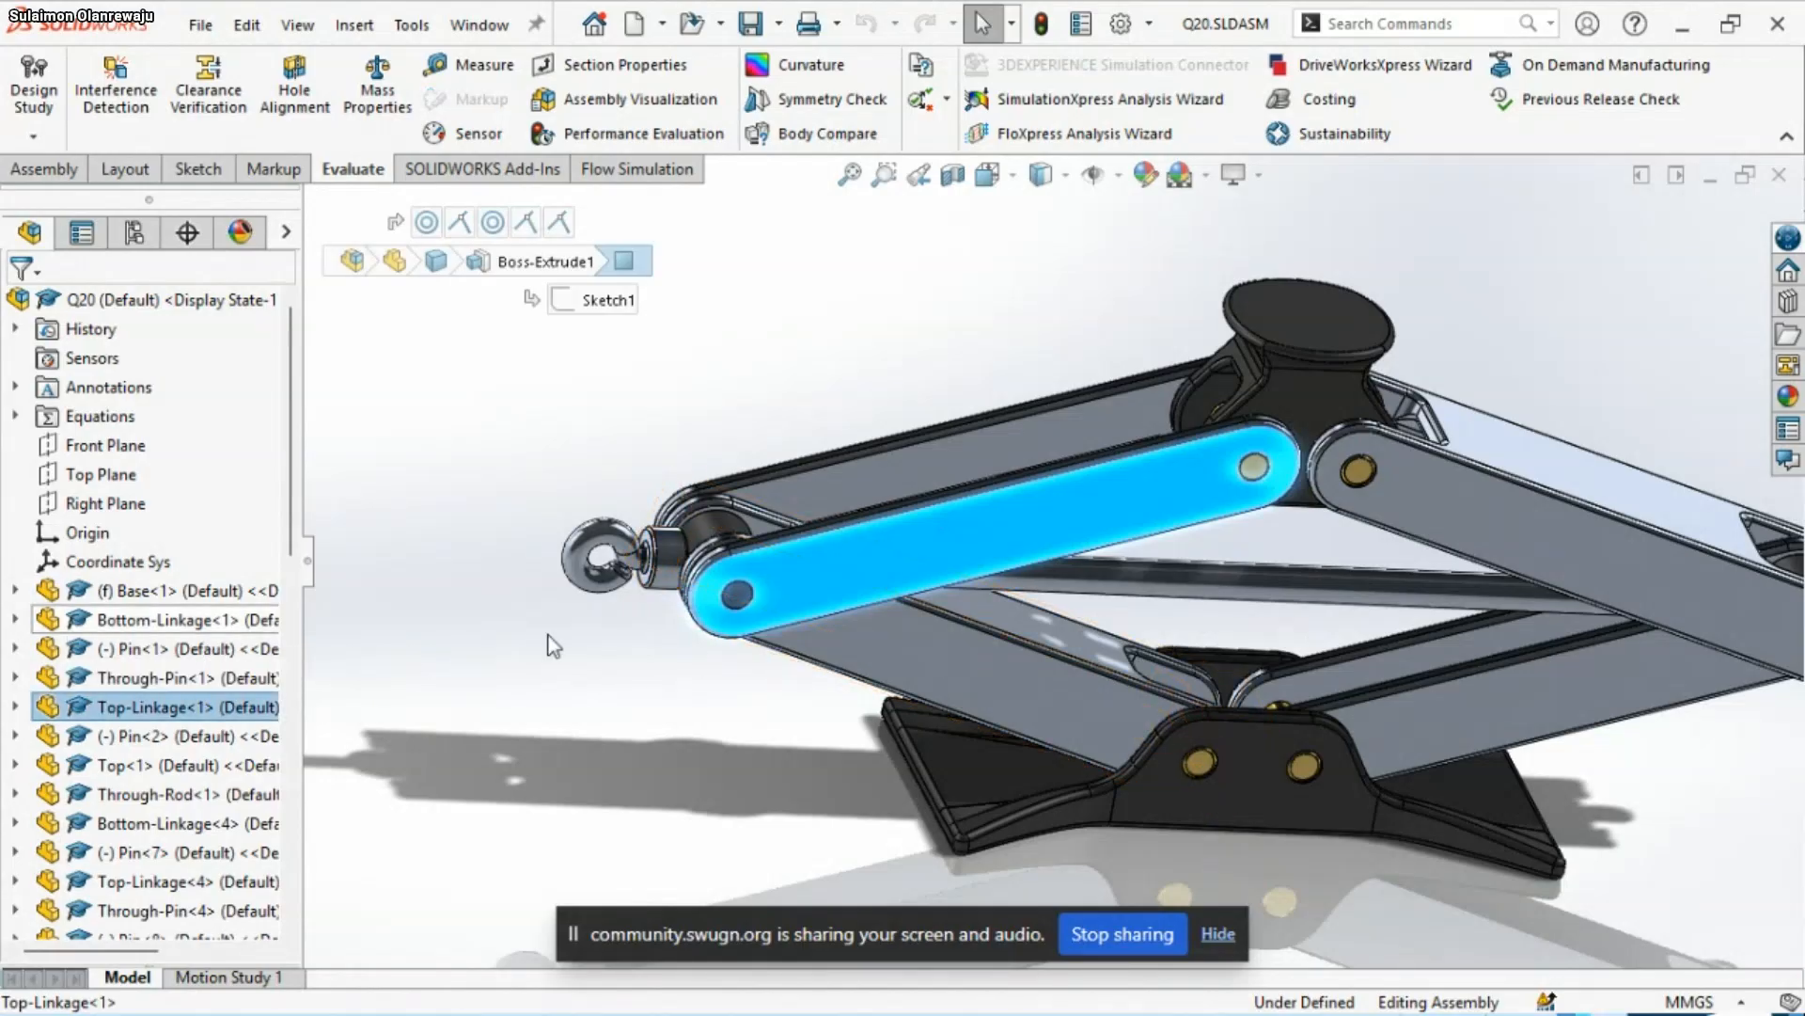
left_click(1040, 549)
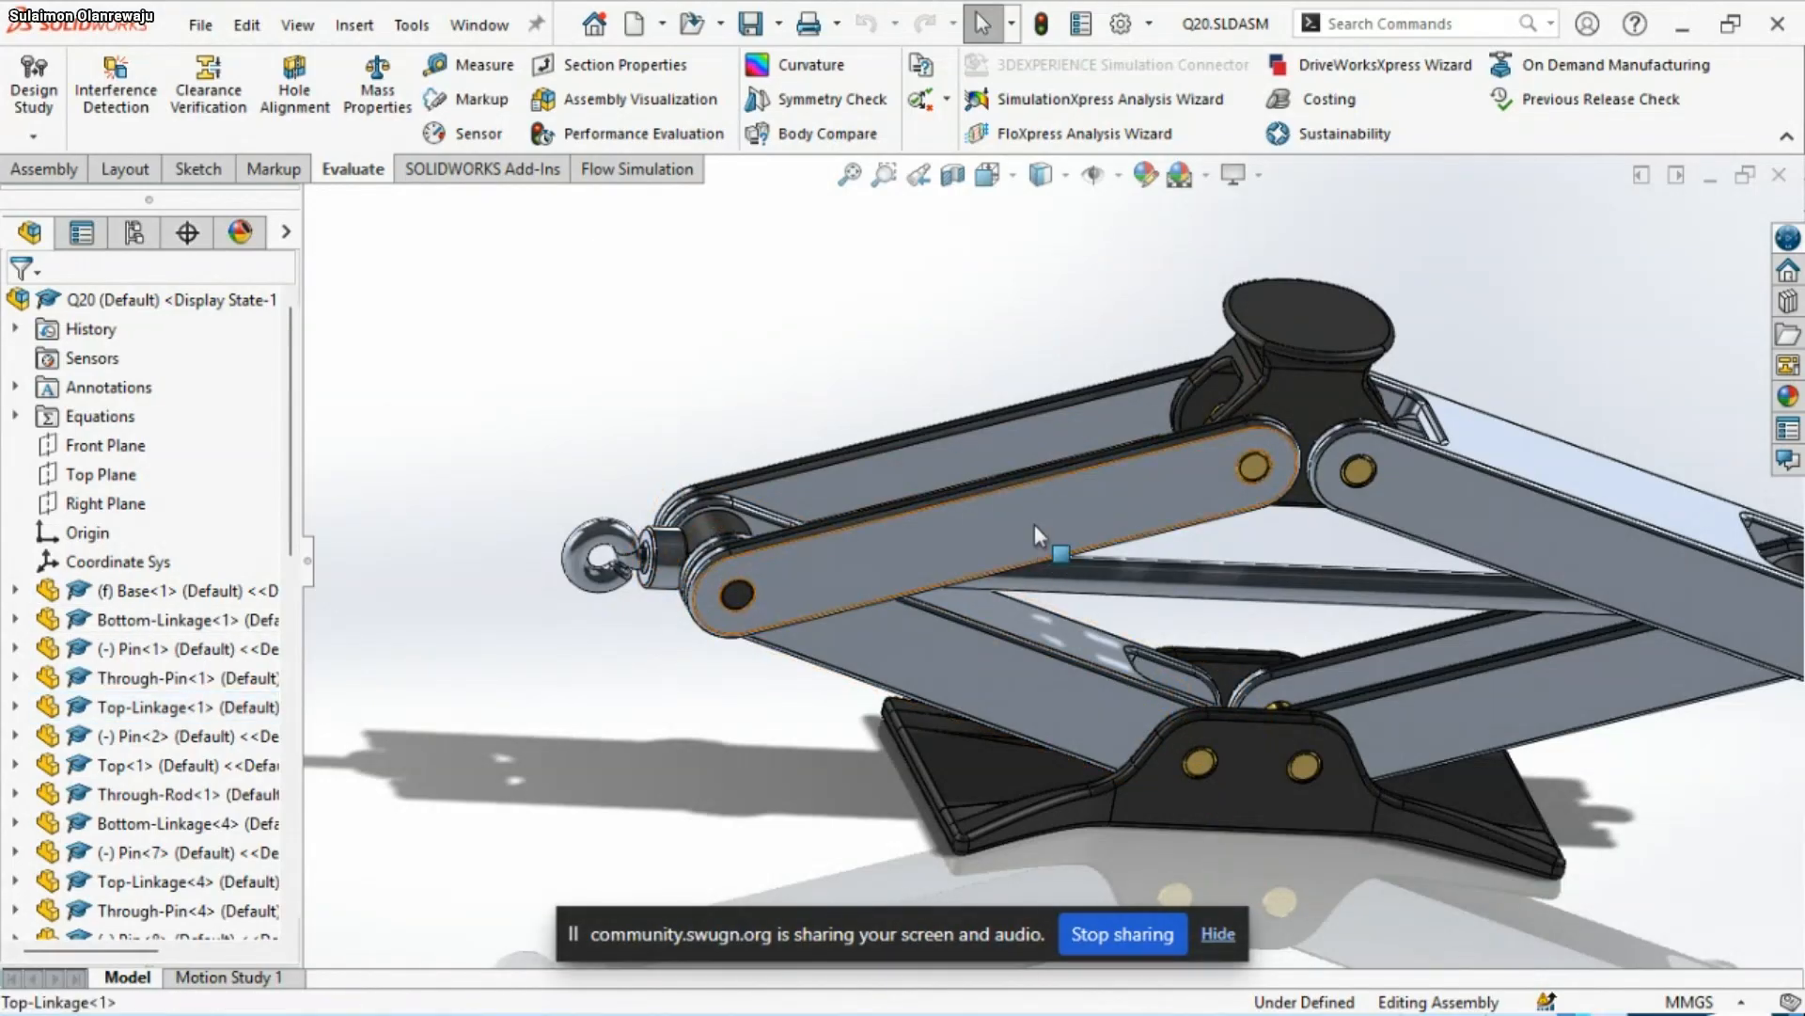
left_click(1034, 523)
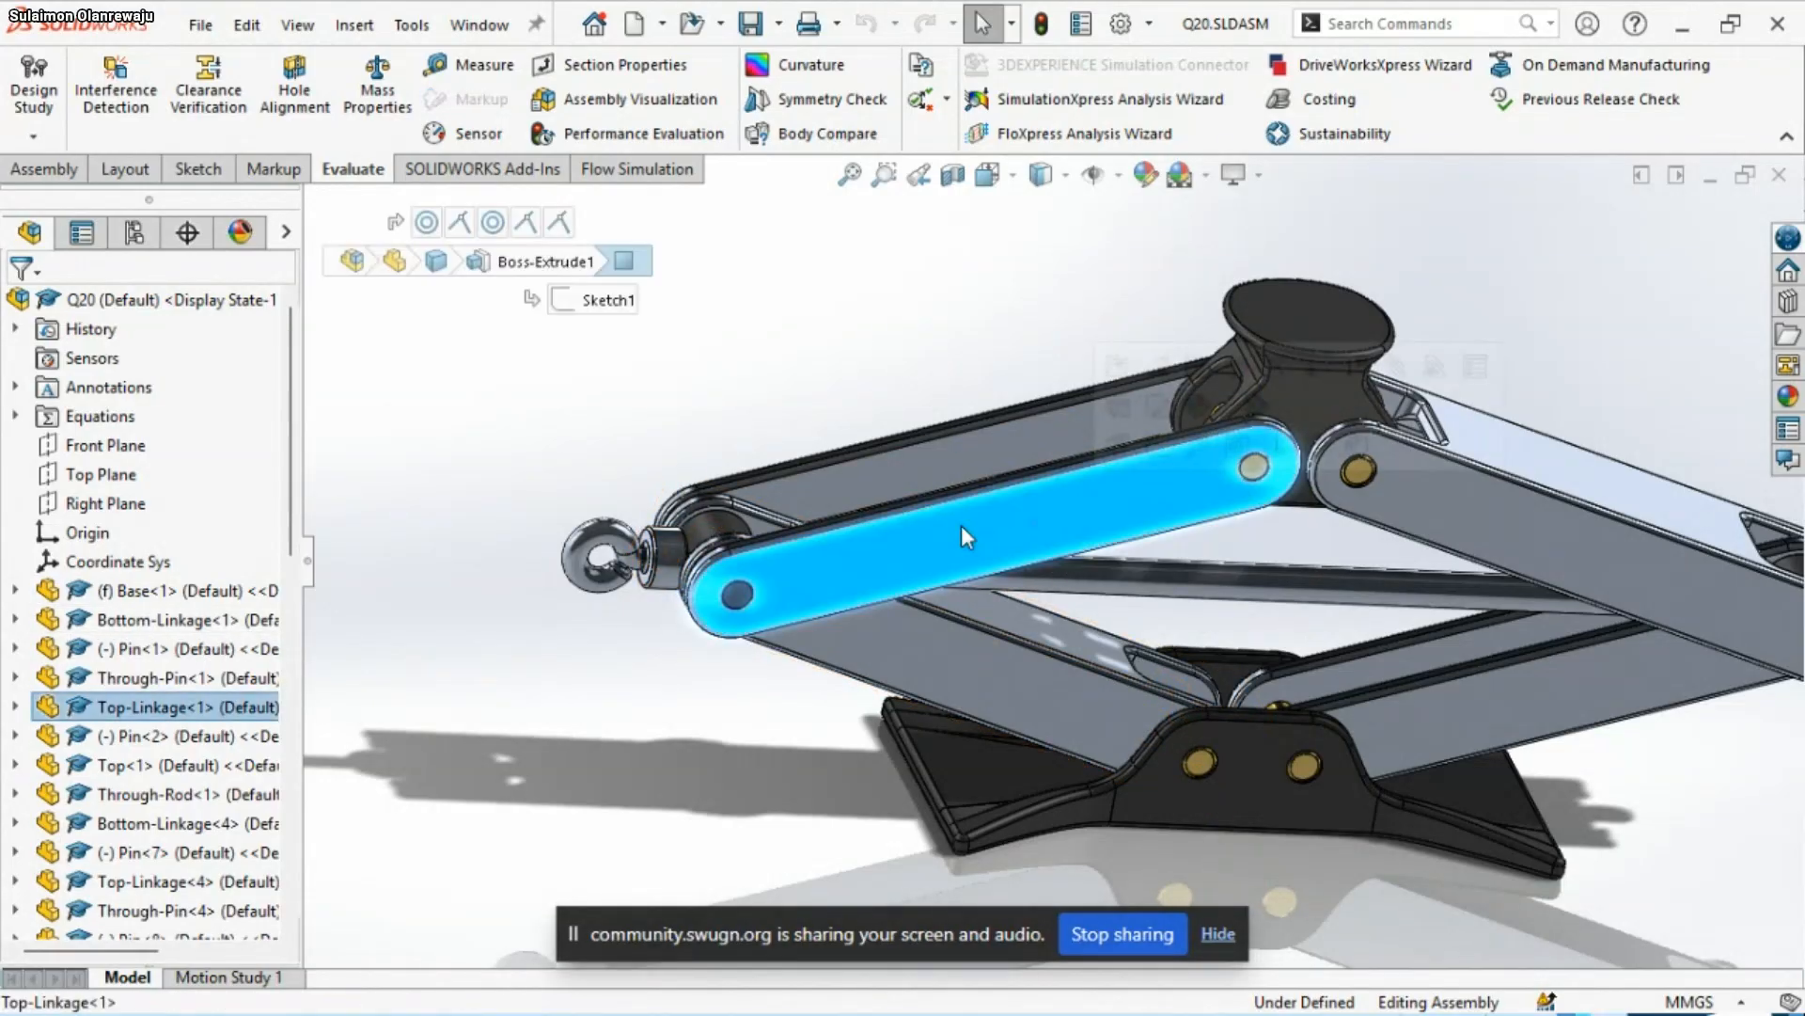
left_click(16, 707)
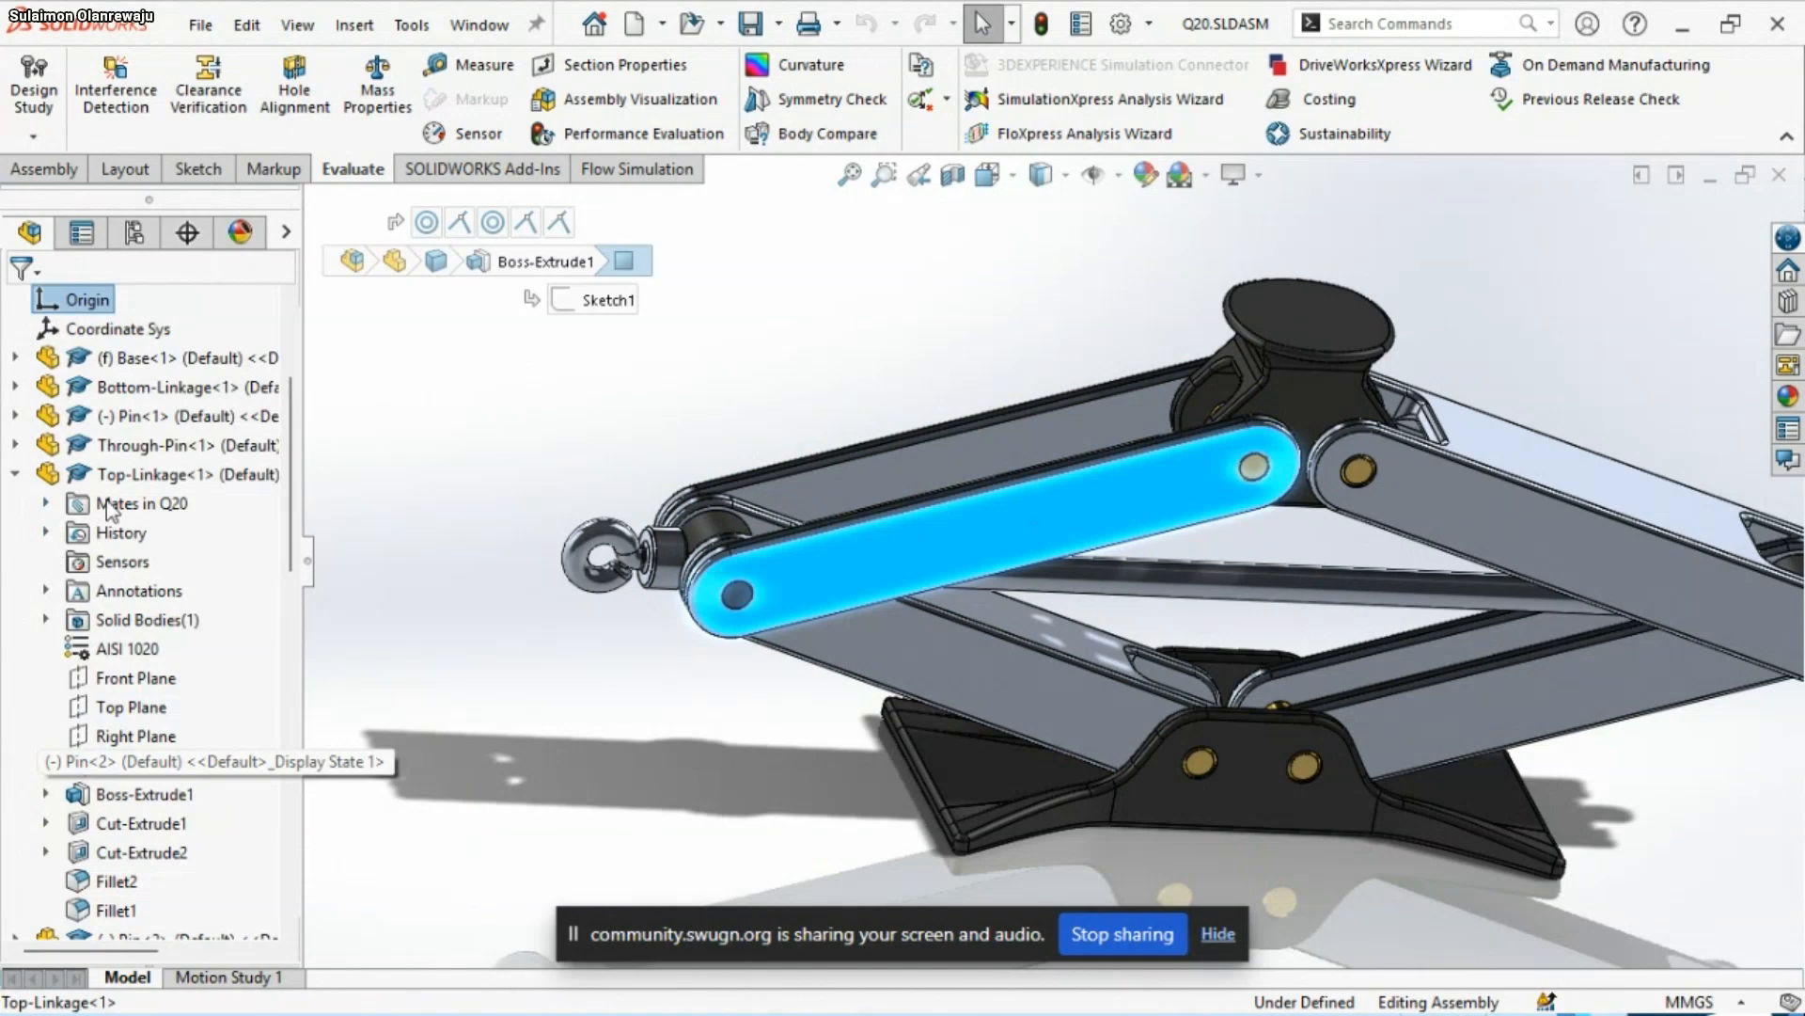
left_click(45, 506)
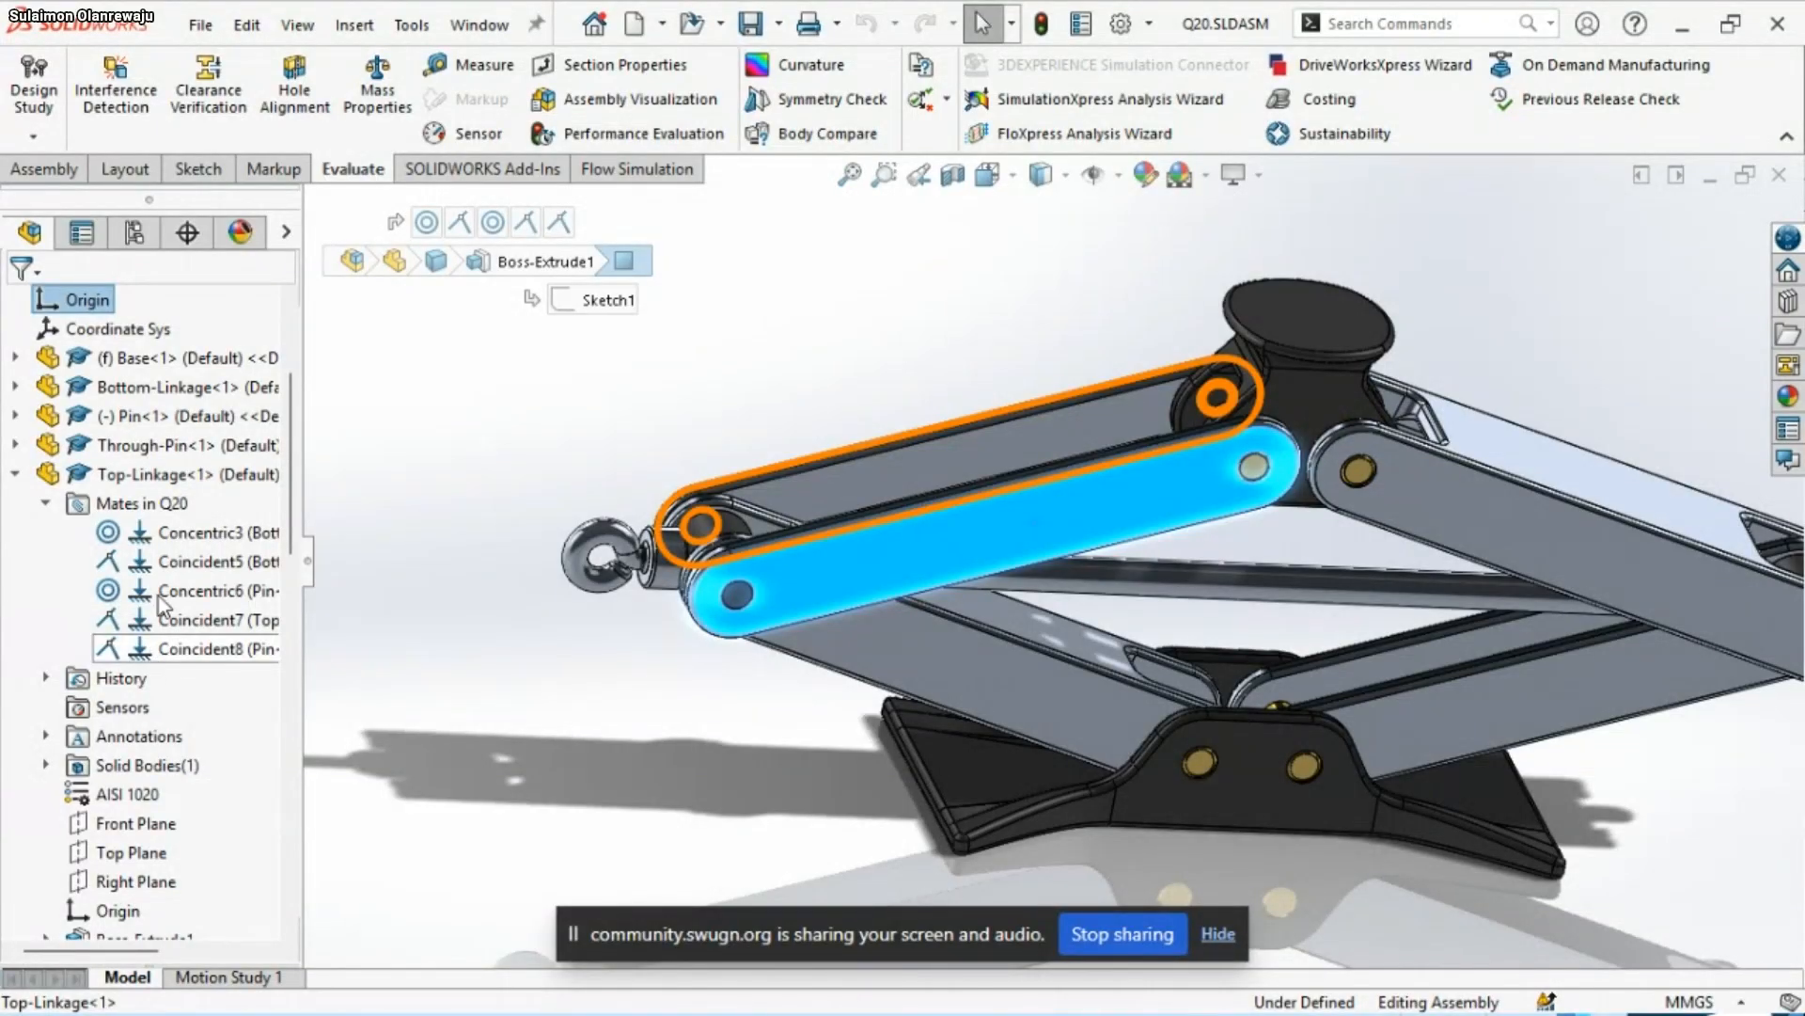
Flip the alignment of Top-Linkage<1>'s Concentric3 mate and decline viewing the mates on the affected components
left_click(172, 532)
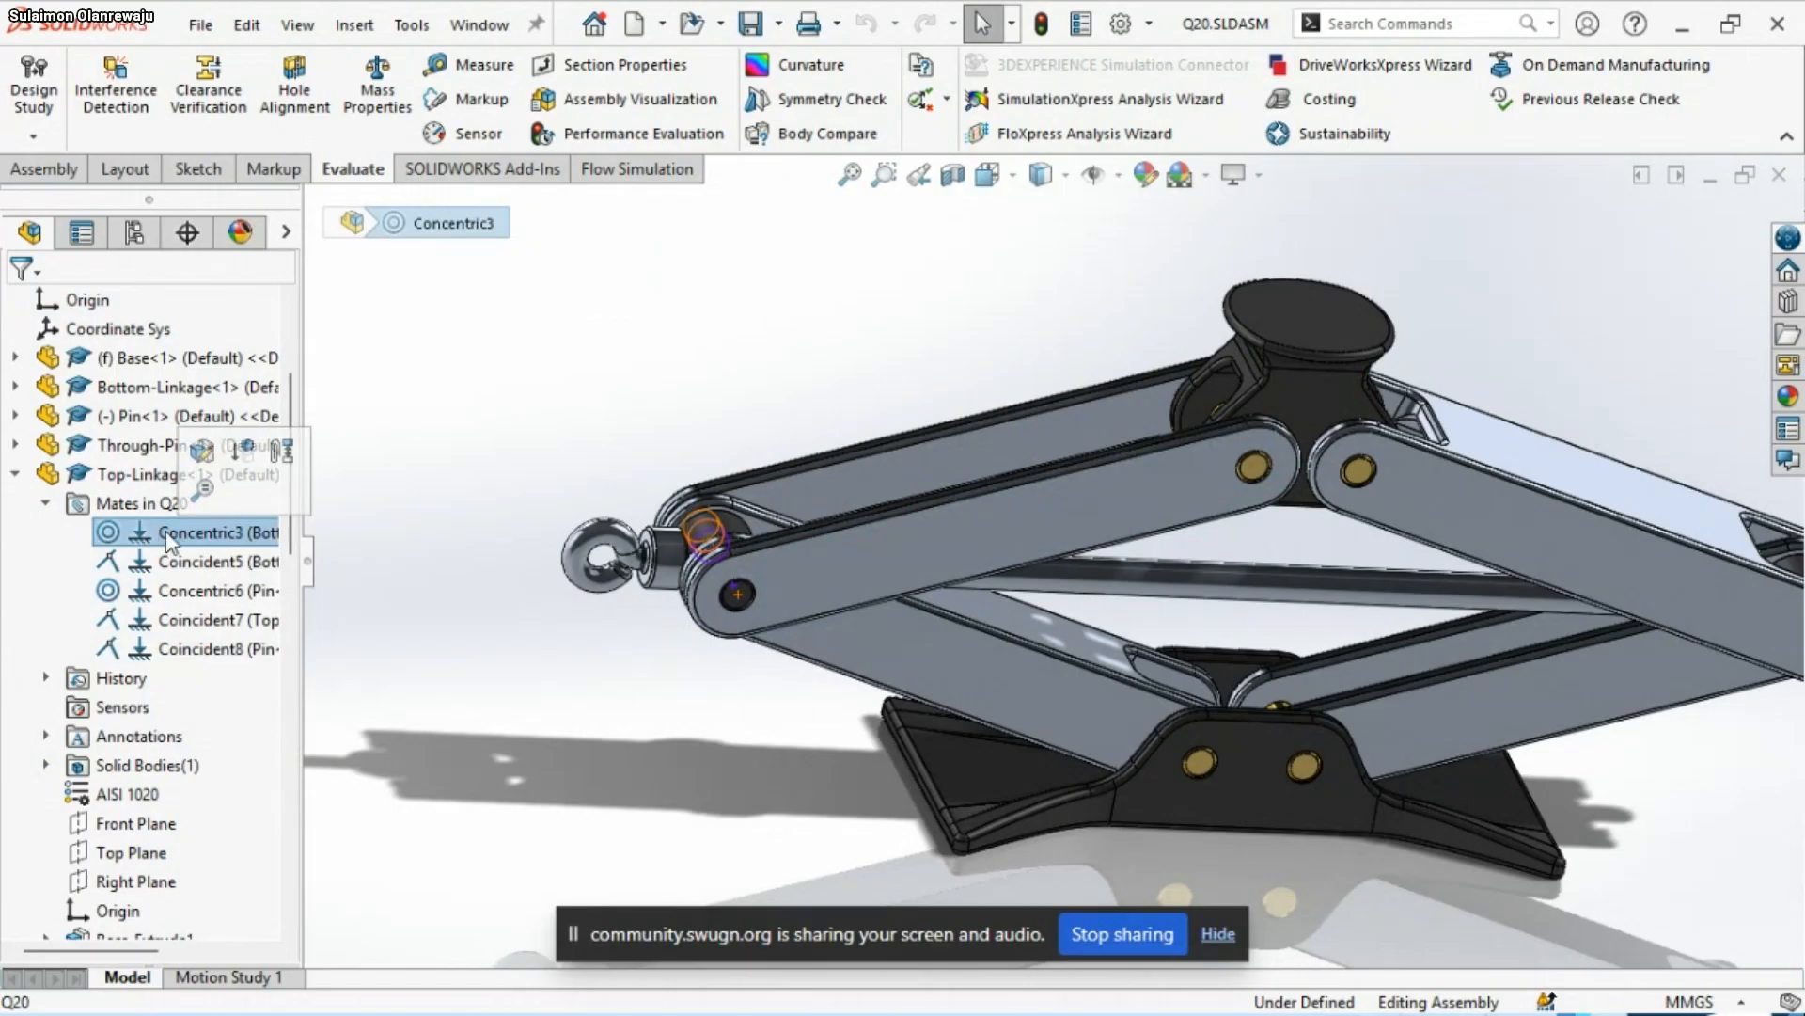
right_click(170, 534)
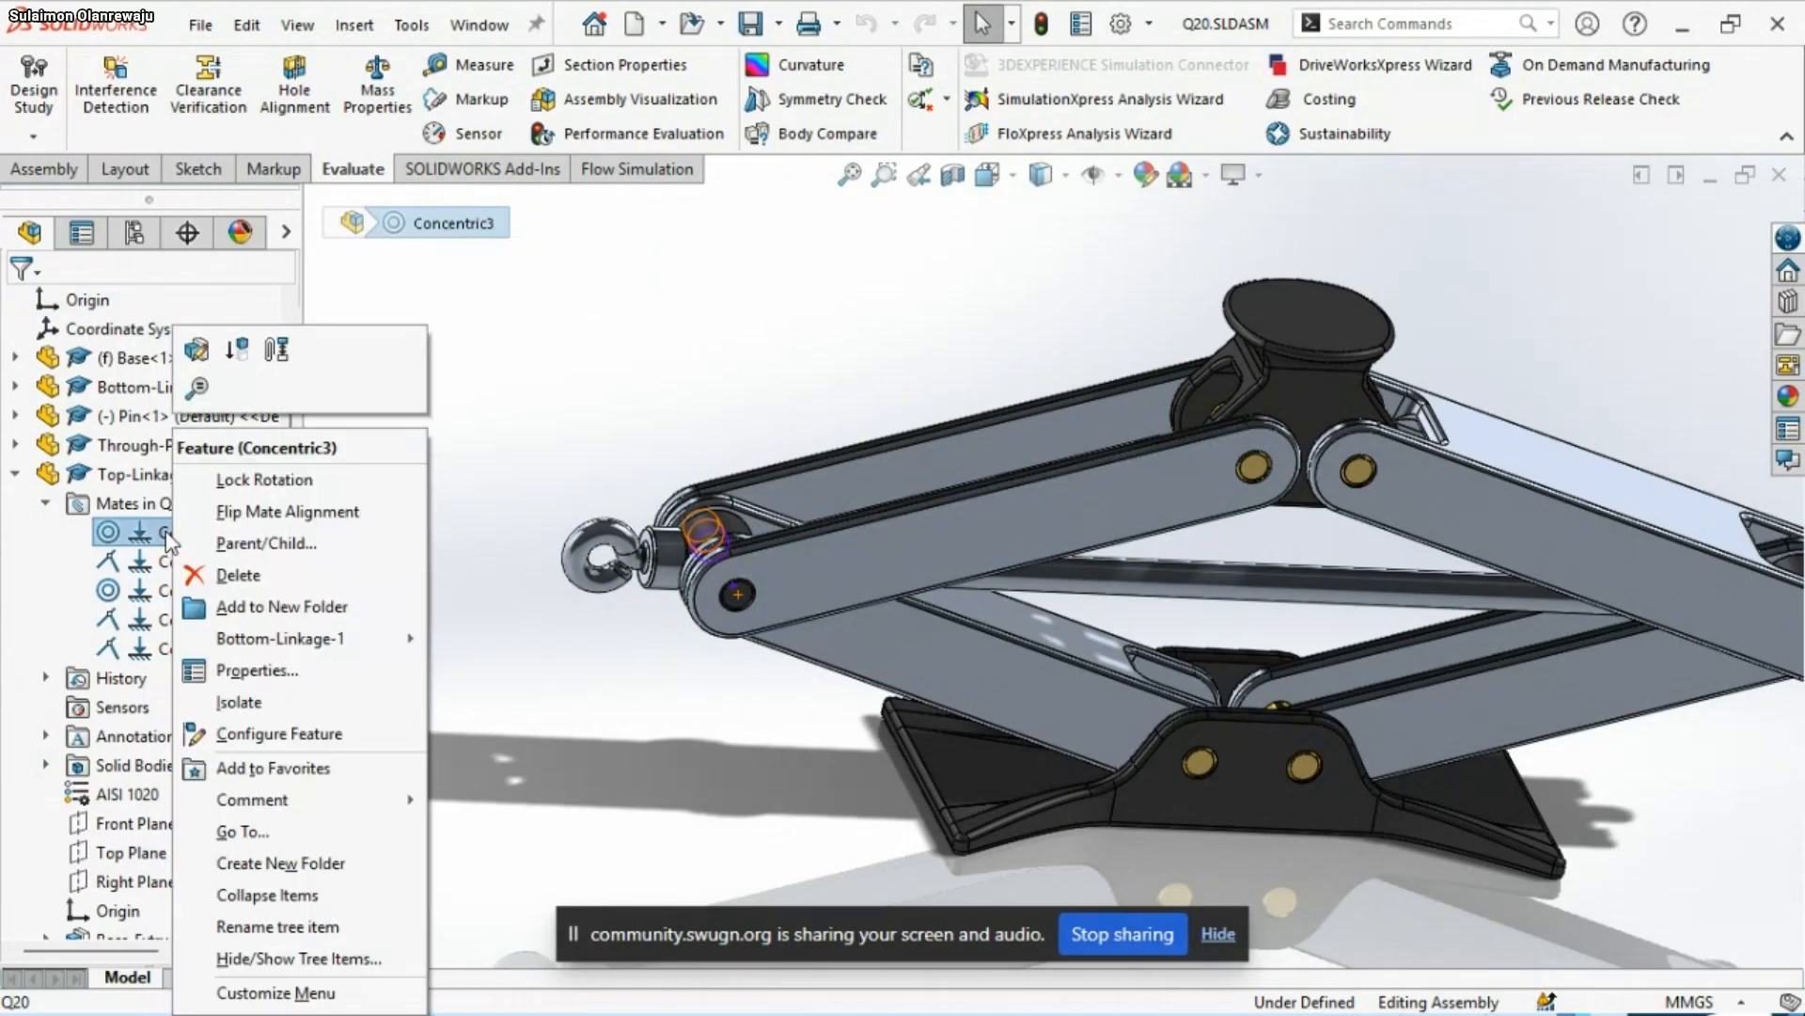
left_click(265, 513)
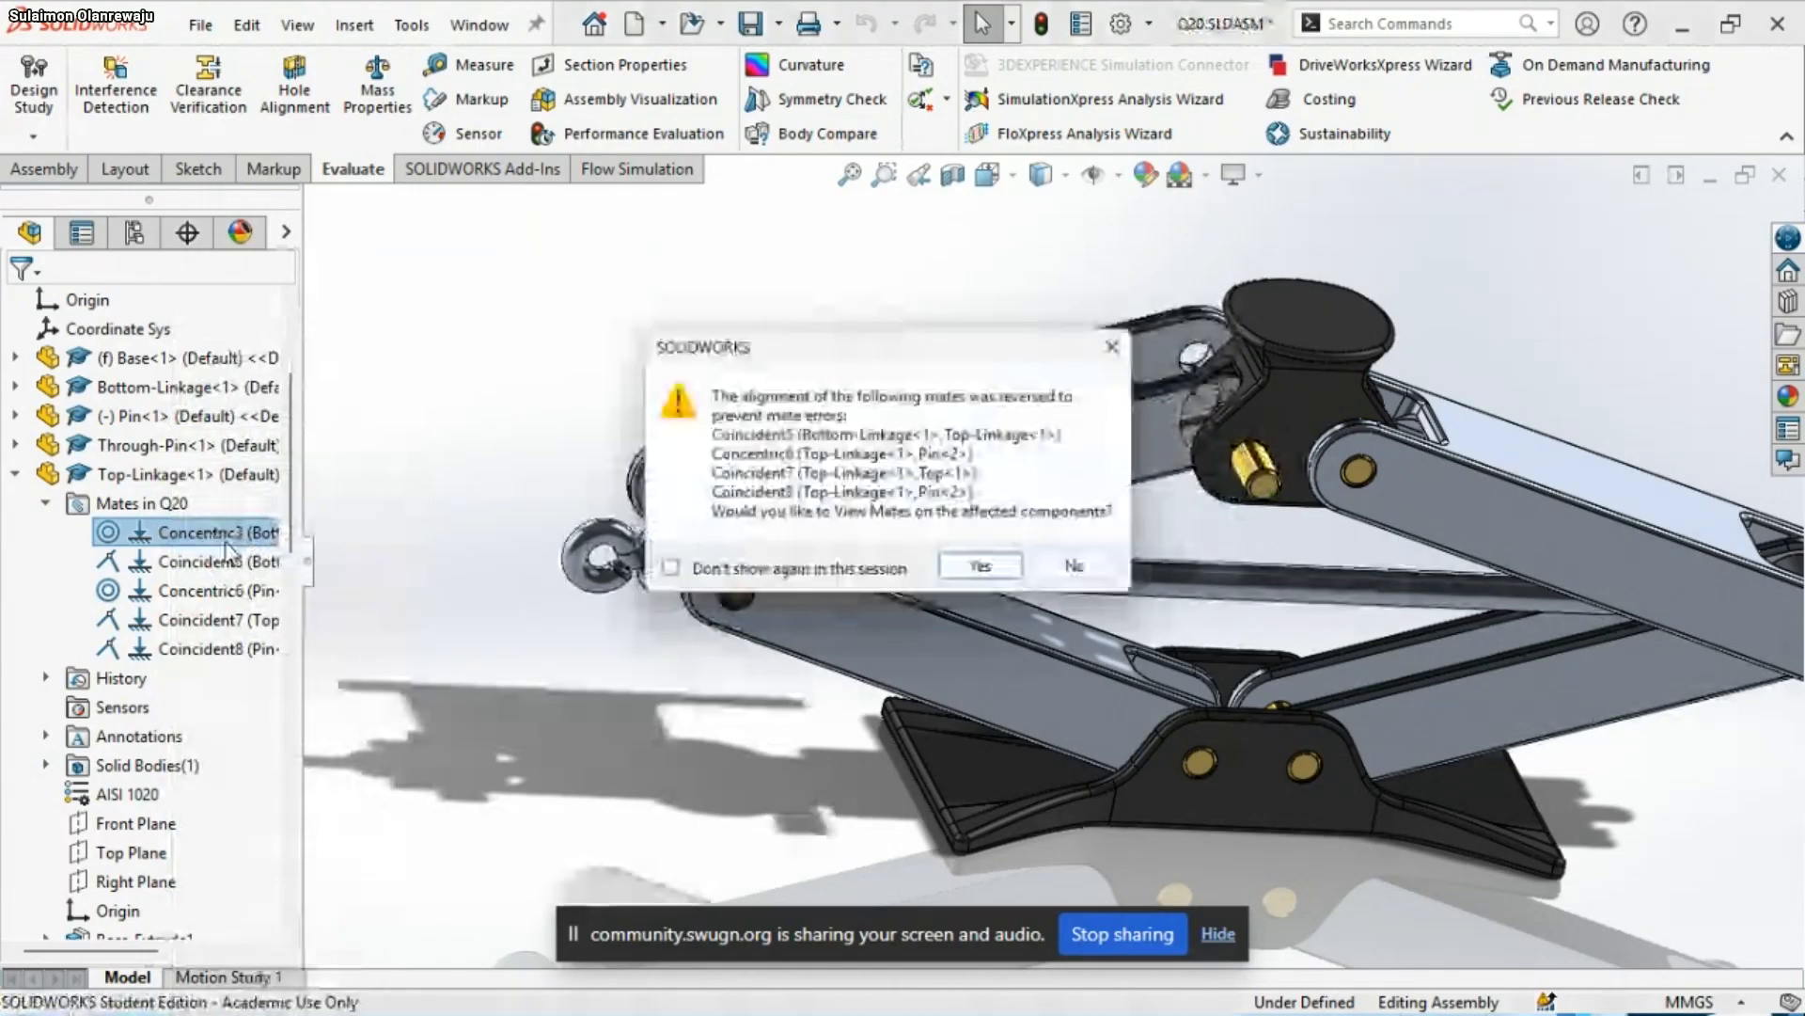
left_click(1075, 574)
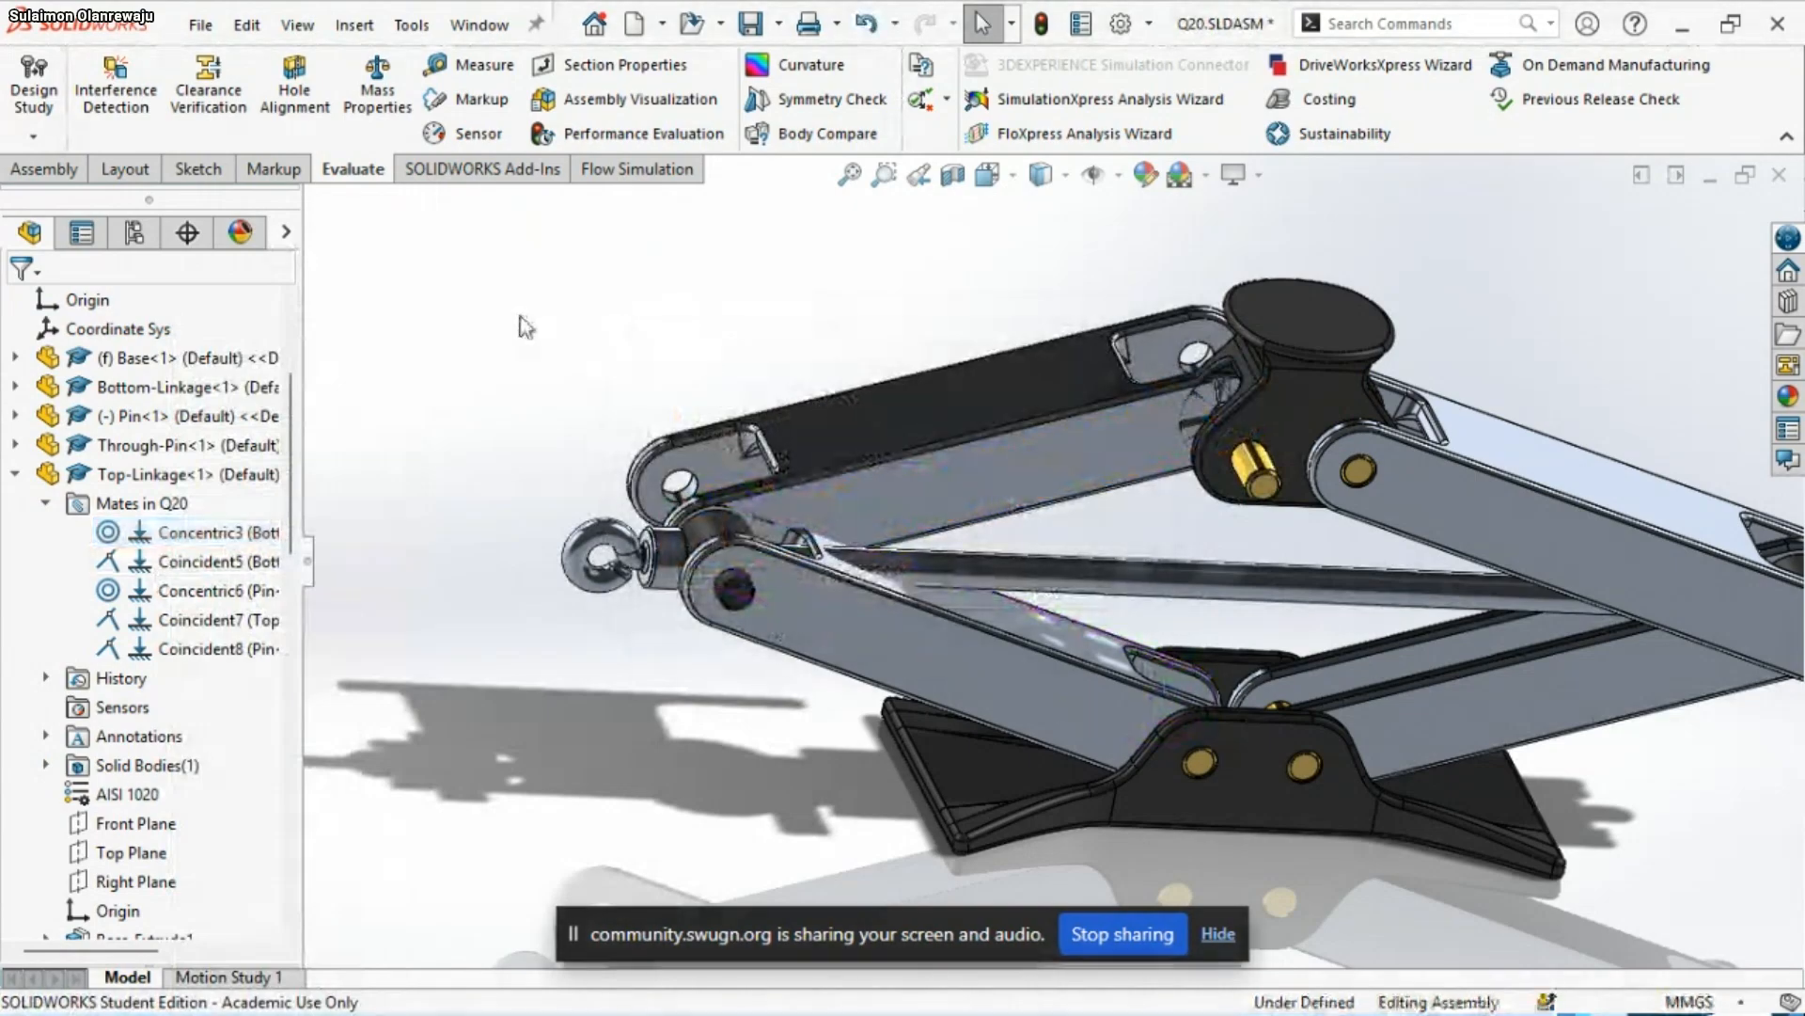
Delete the Coincident5 mate between Bottom-Linkage<1> and Top-Linkage<1>
scroll(1001, 564, "down", 2)
scroll(1002, 564, "down", 1)
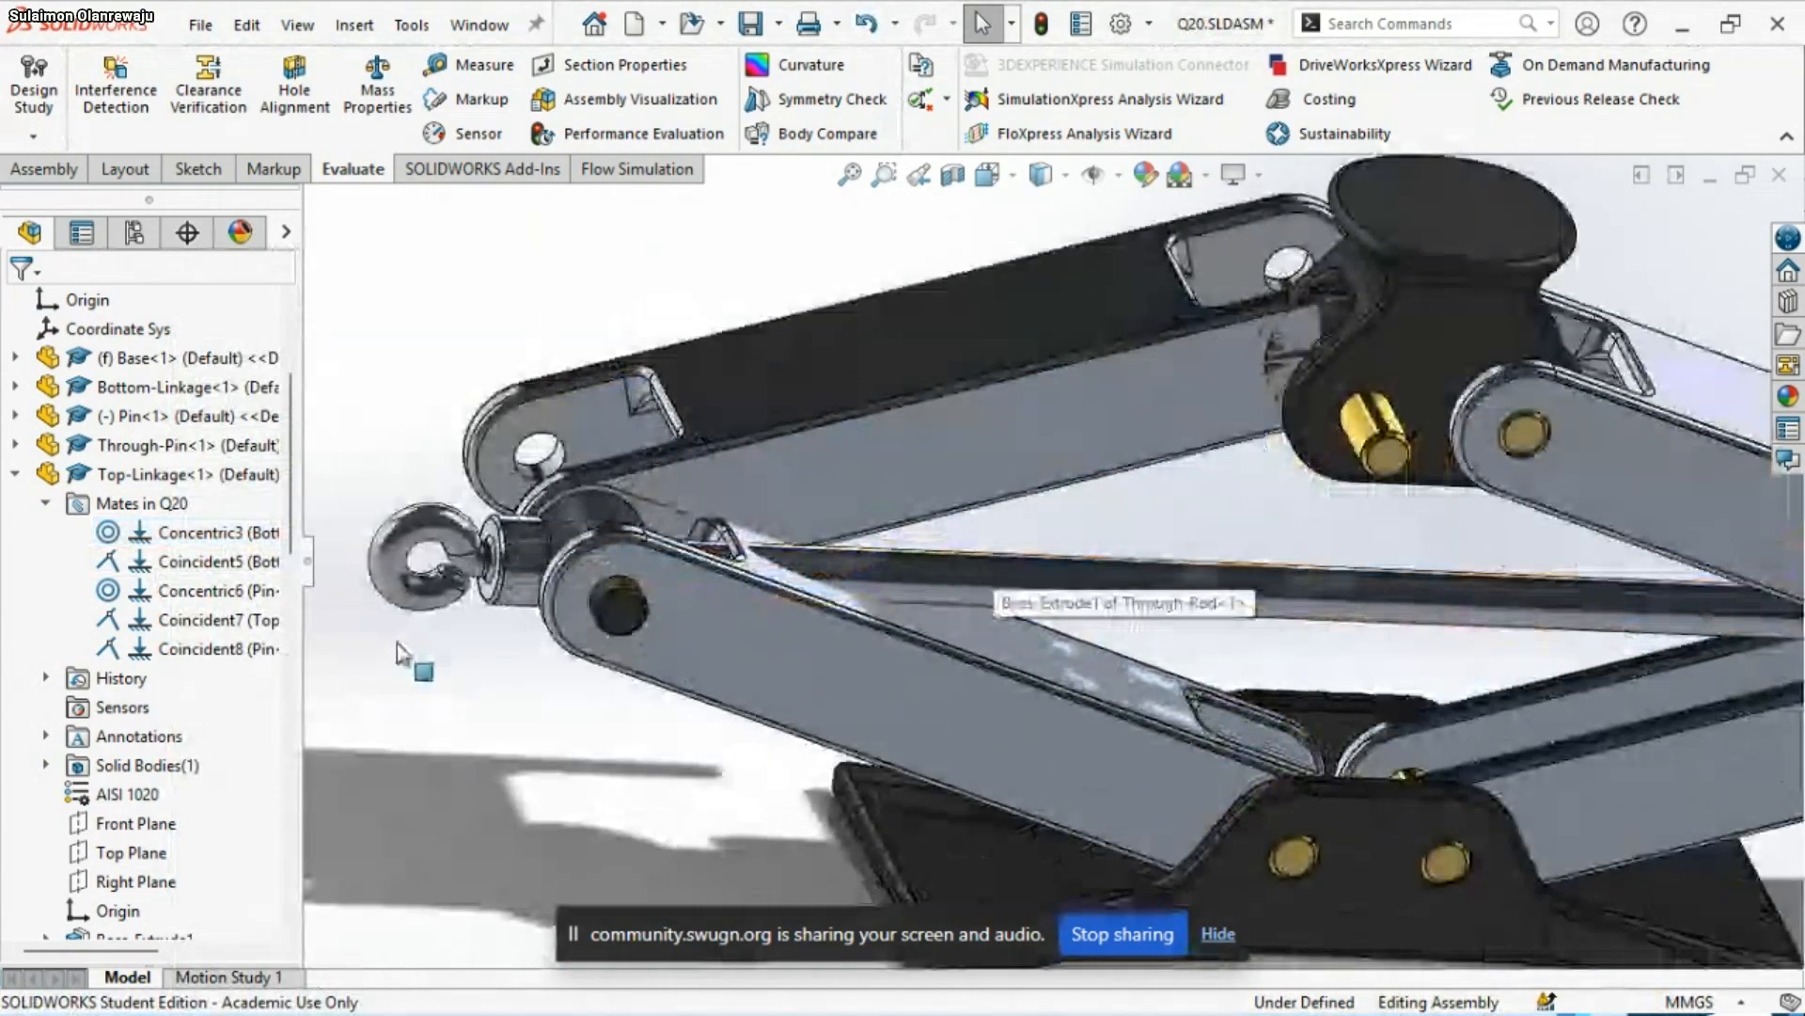
scroll(129, 694, "down", 15)
scroll(130, 694, "up", 15)
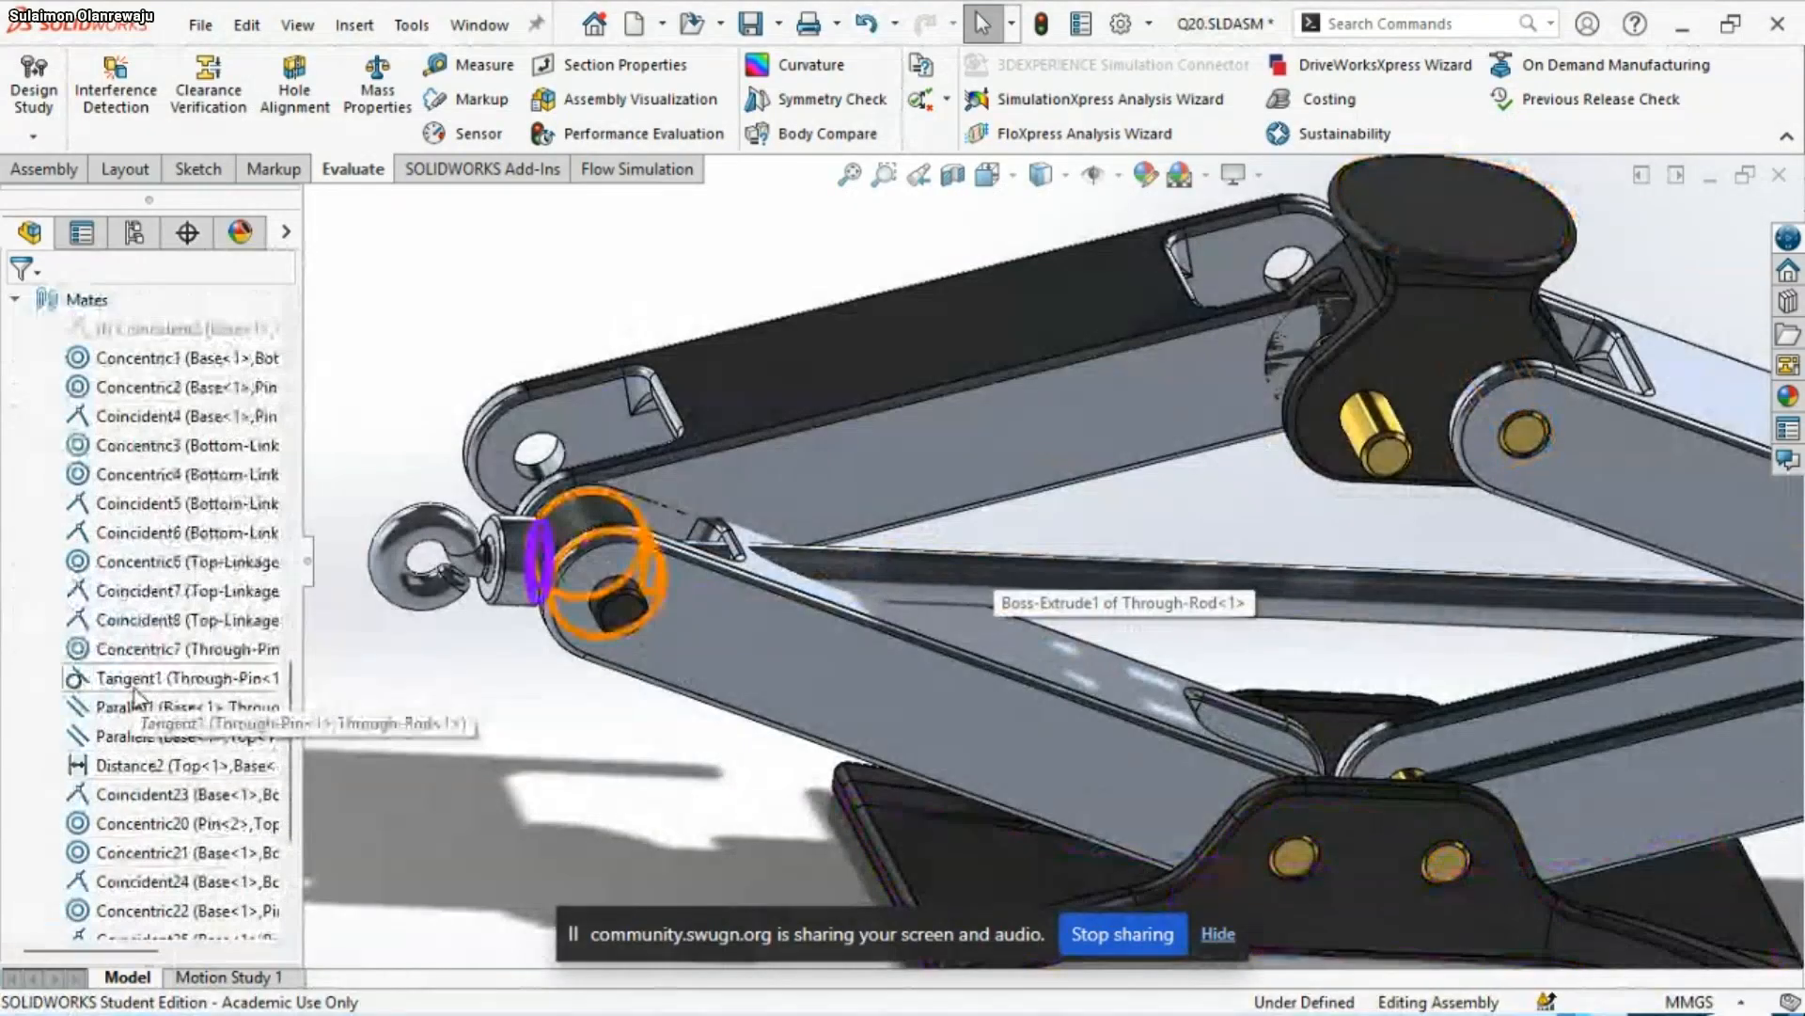
scroll(143, 691, "up", 2)
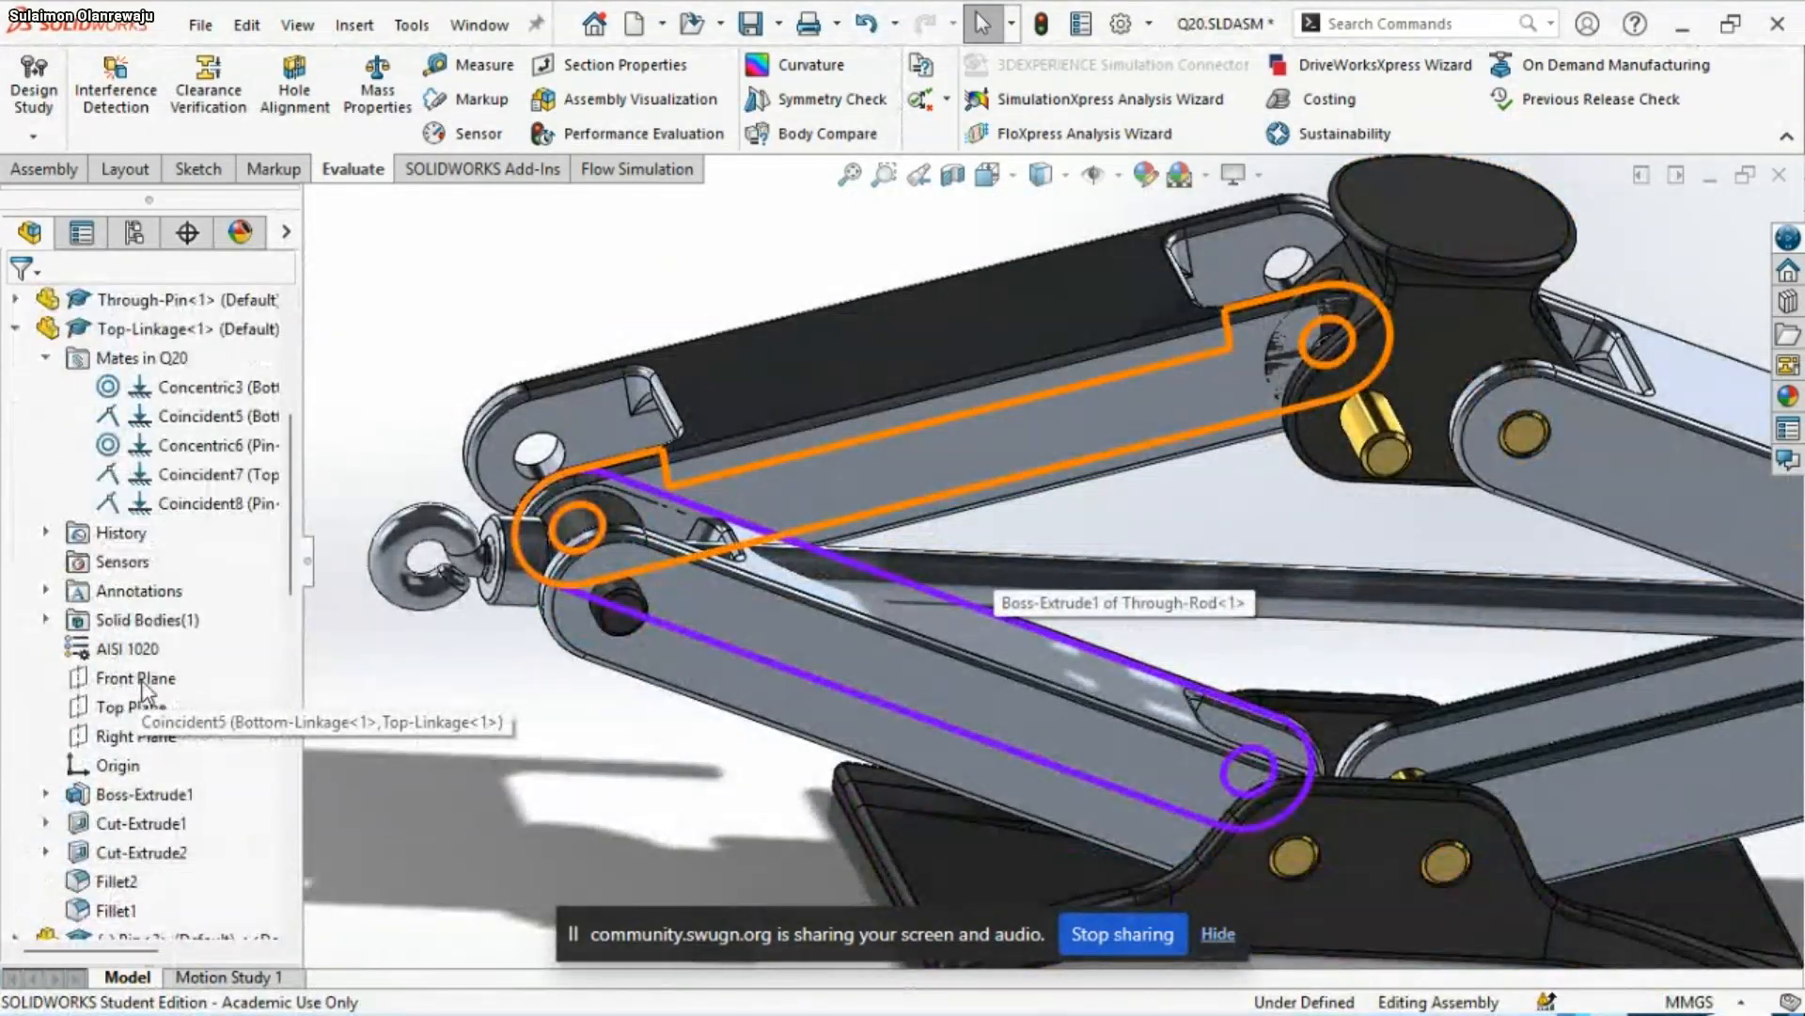
left_click(197, 415)
middle_click_drag(692, 615, 750, 670)
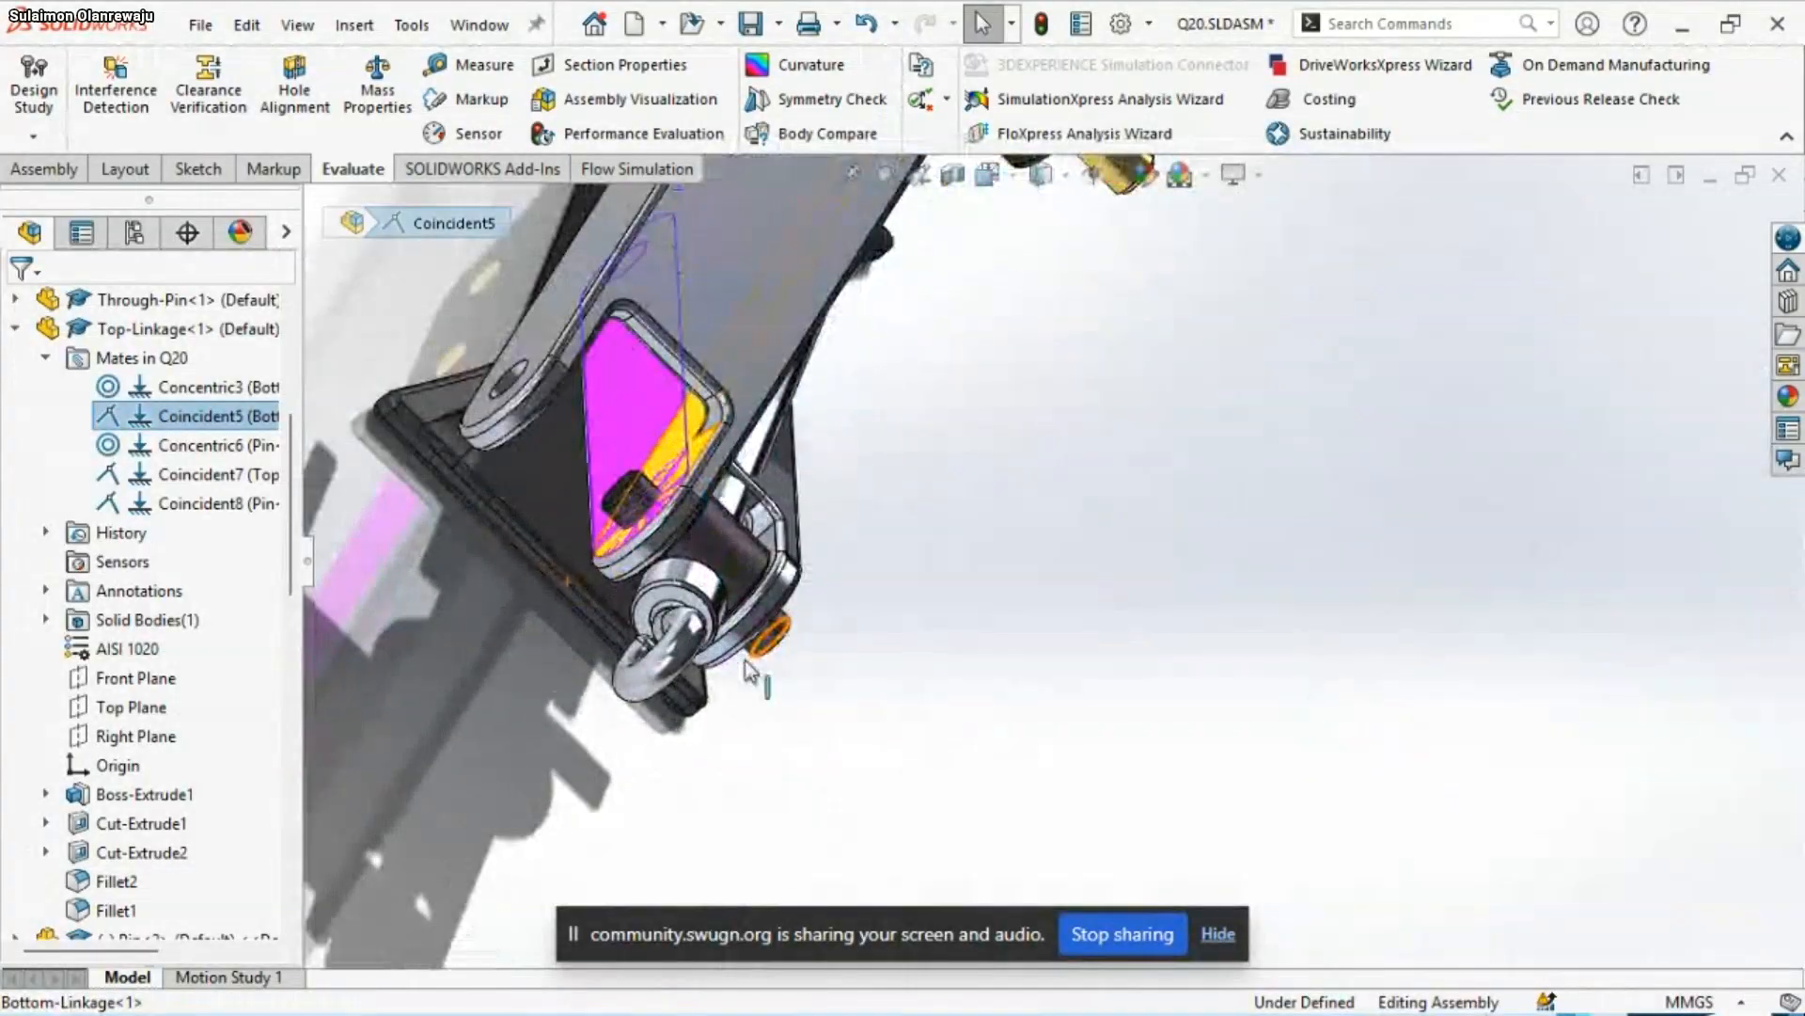
right_click(199, 423)
left_click(272, 533)
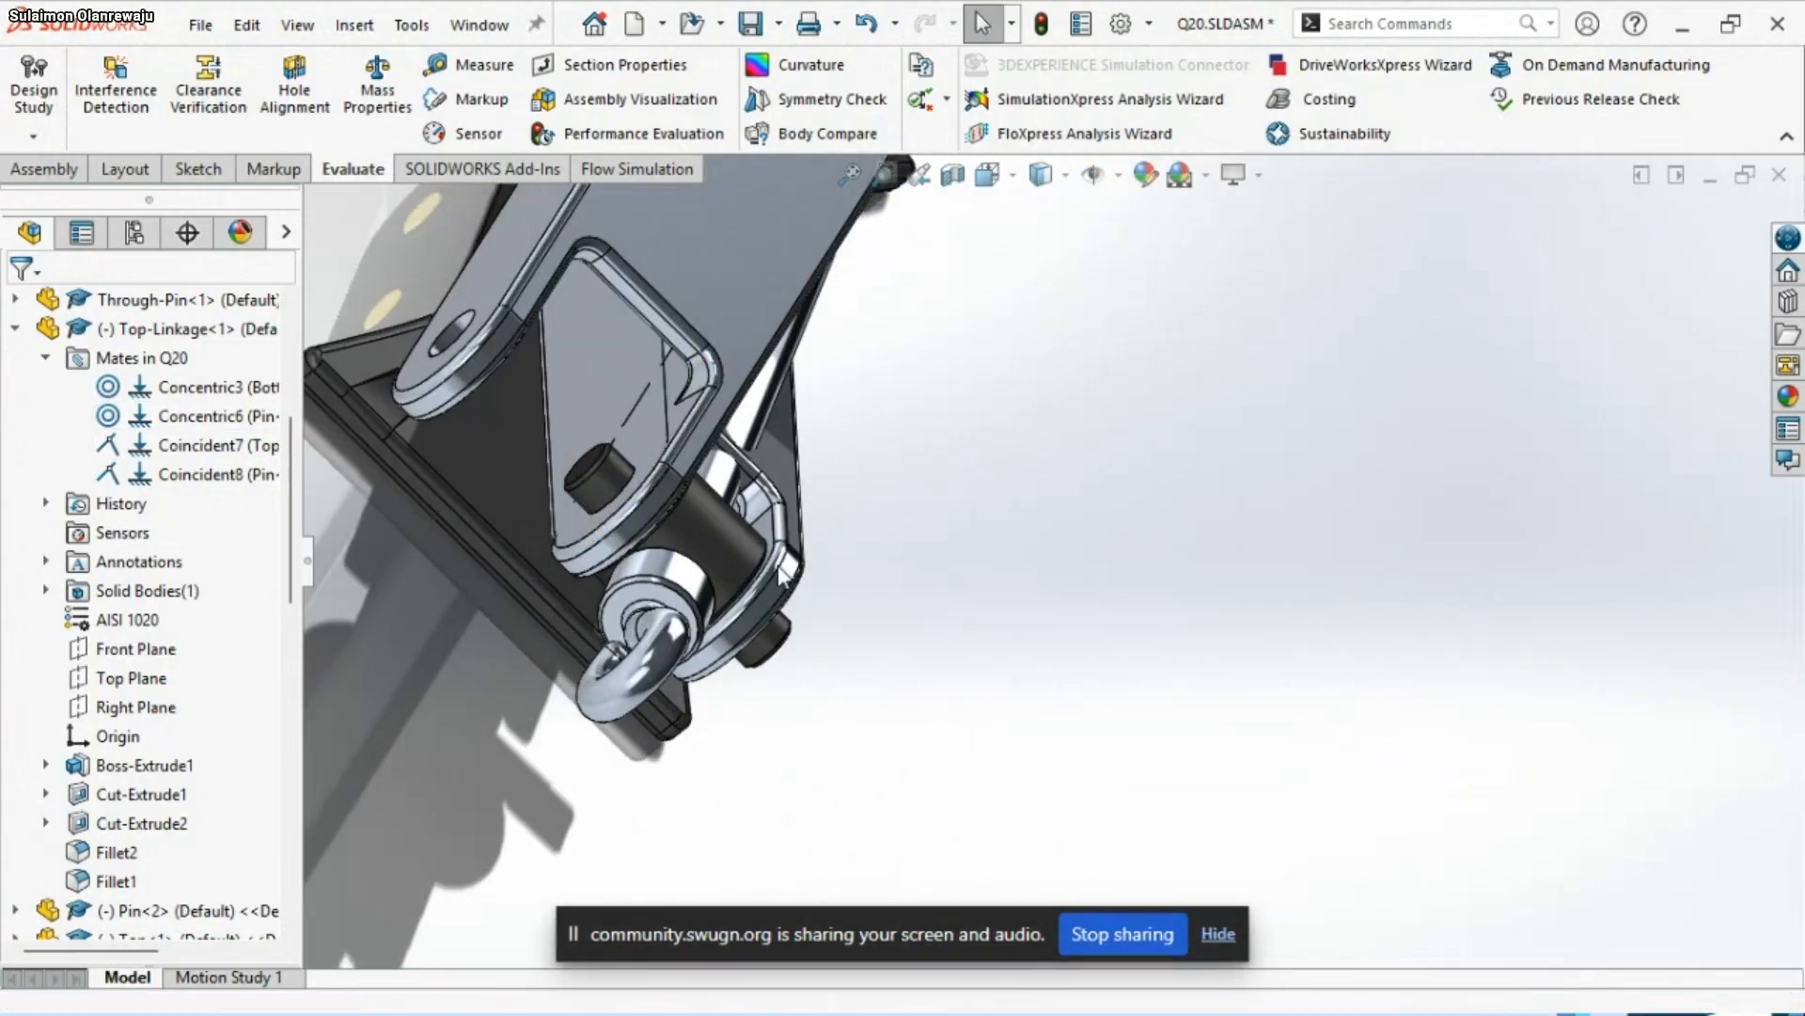
Delete Top-Linkage<1>'s Concentric6 mate with the pin
middle_click_drag(753, 619, 722, 470)
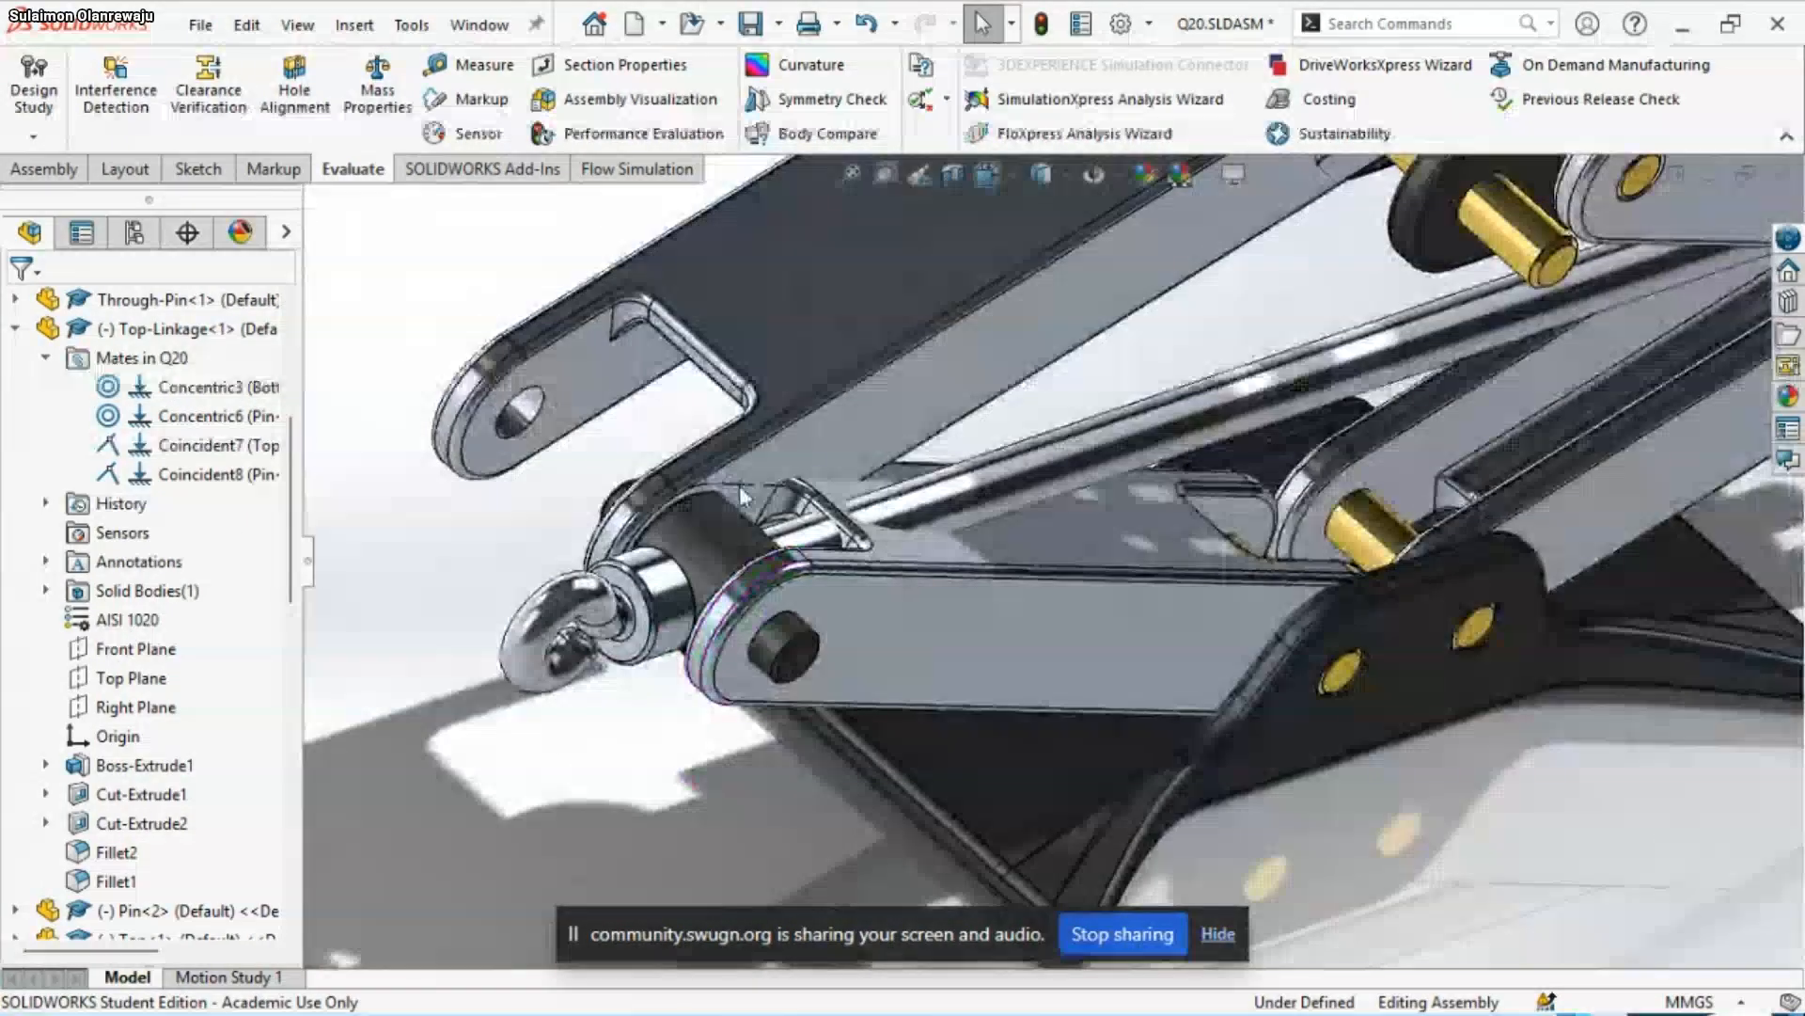
left_click(209, 423)
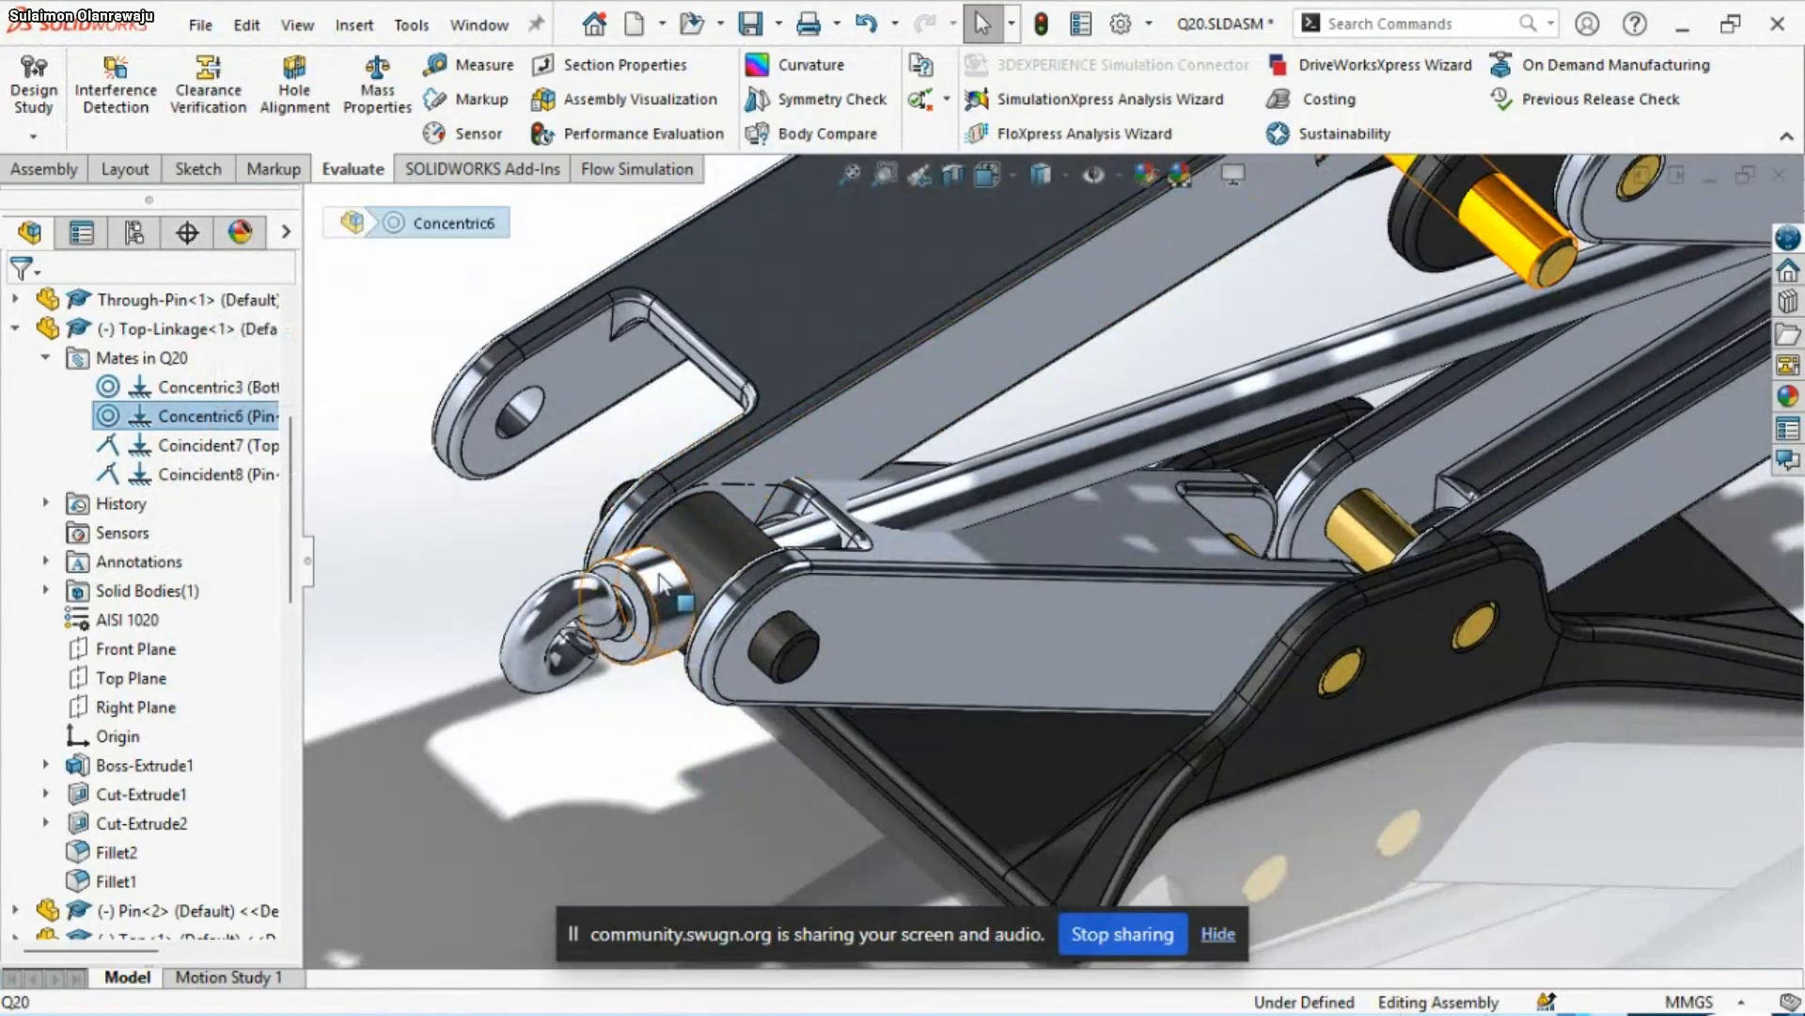
scroll(658, 573, "up", 3)
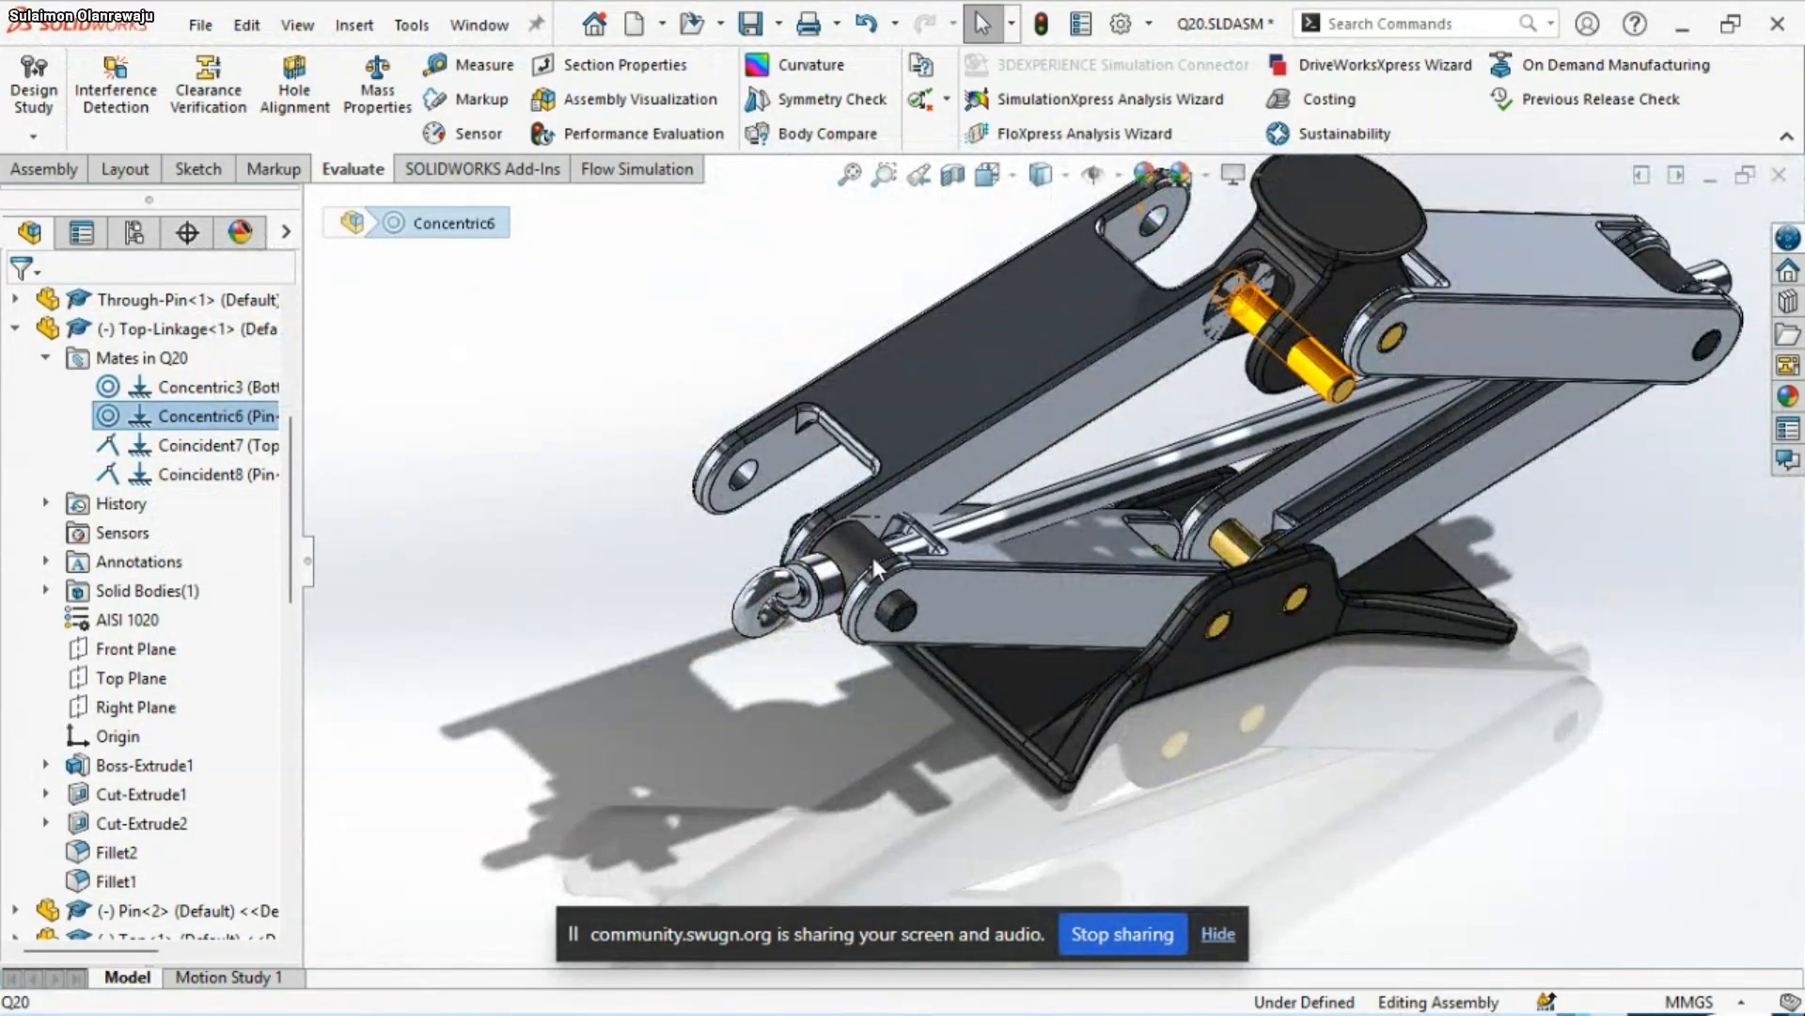
middle_click_drag(872, 556, 902, 528)
right_click(209, 418)
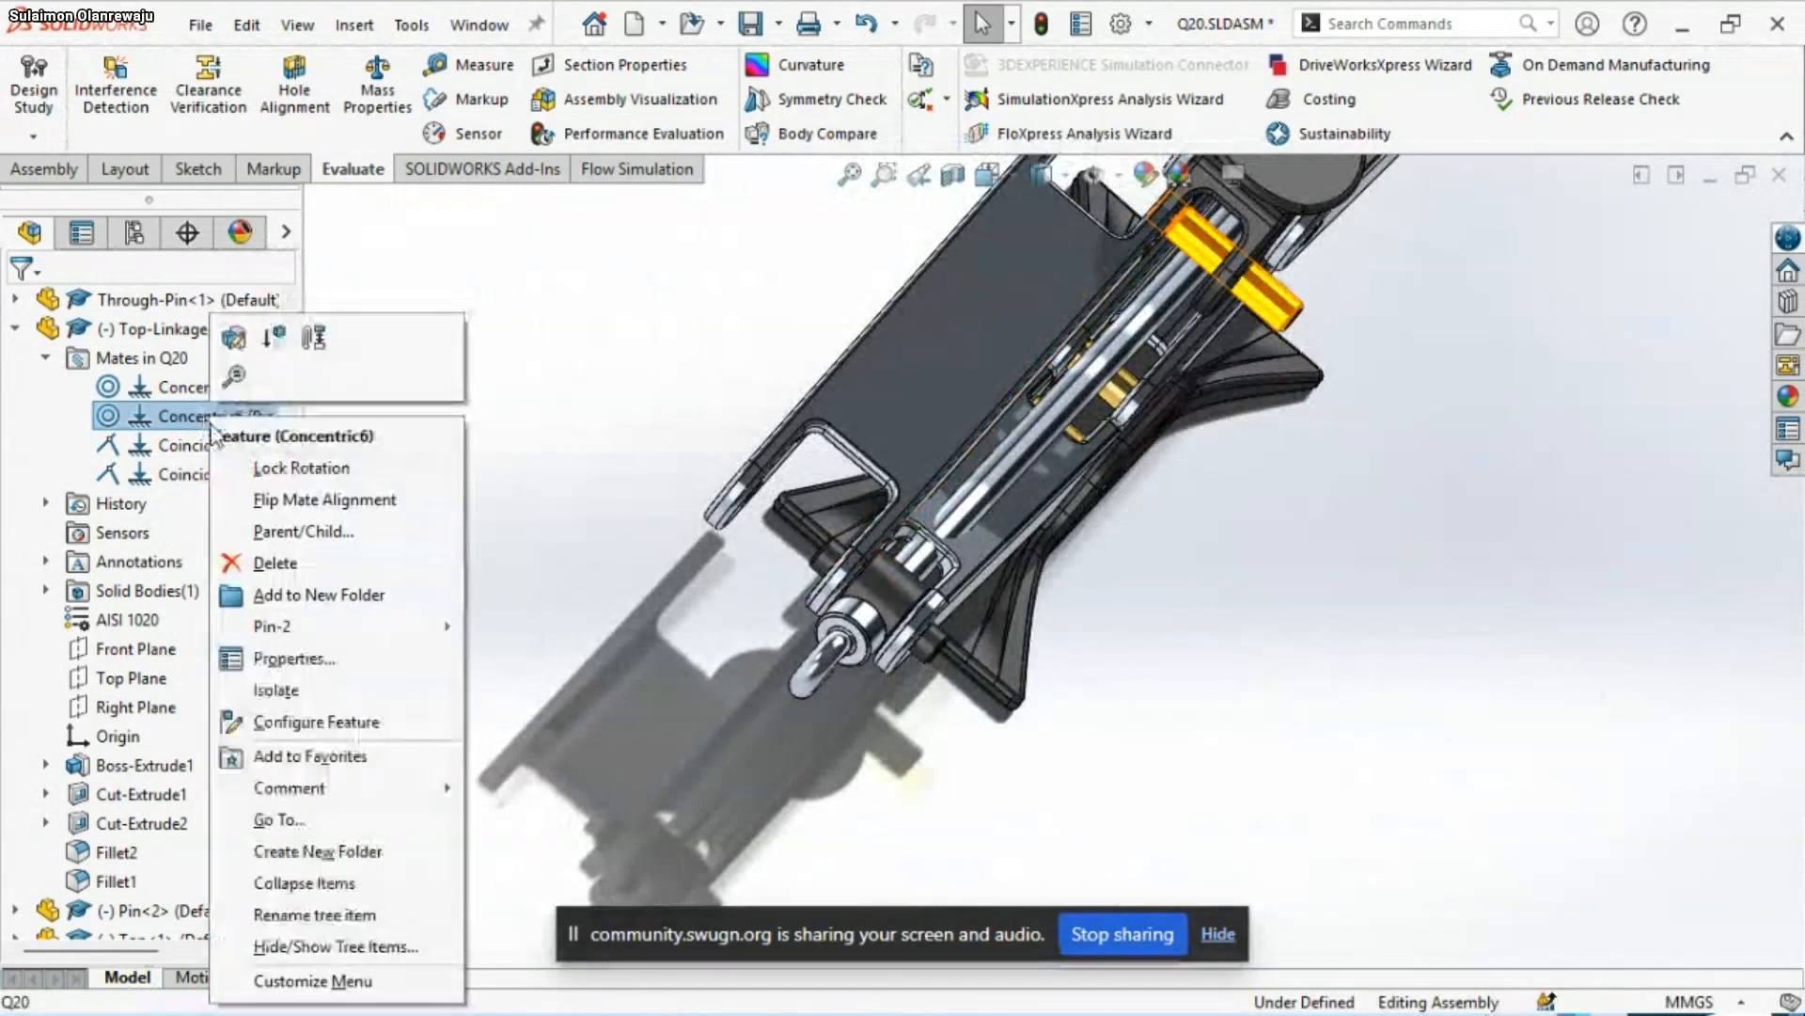
left_click(282, 560)
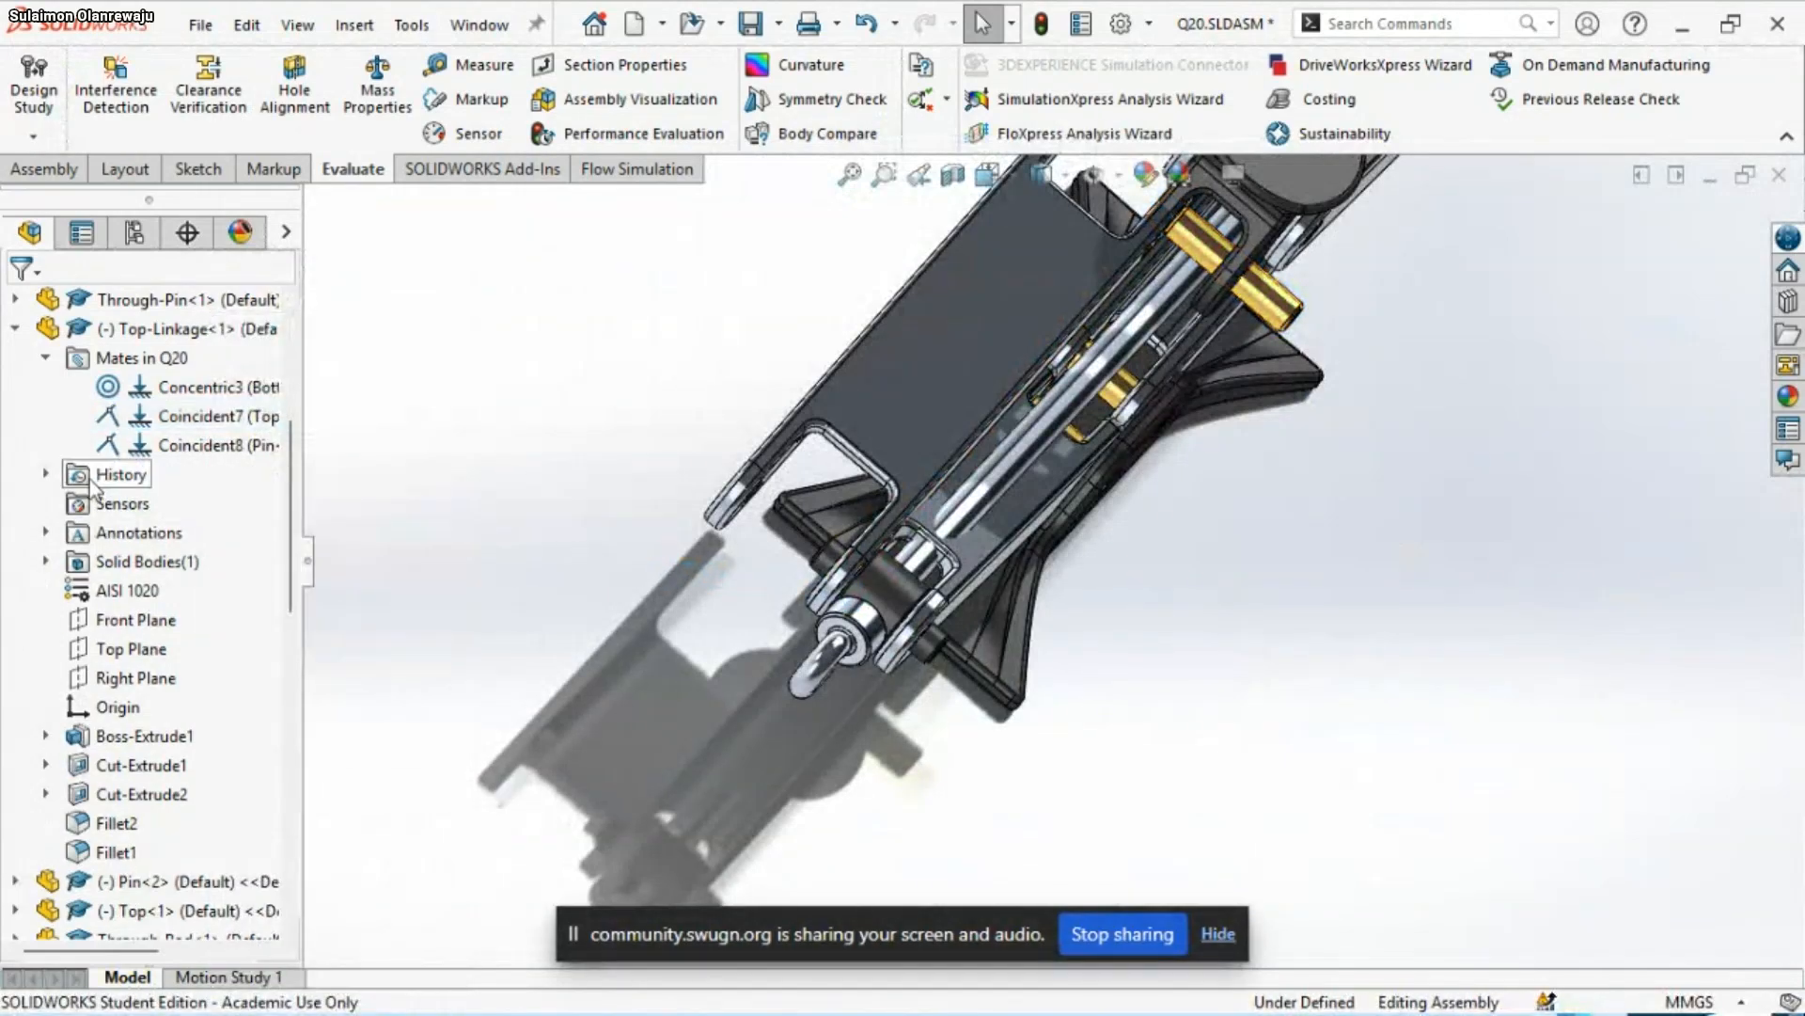
Delete Top-Linkage<1>'s remaining coincident mates, Coincident7 and Coincident8
right_click(177, 425)
left_click(269, 538)
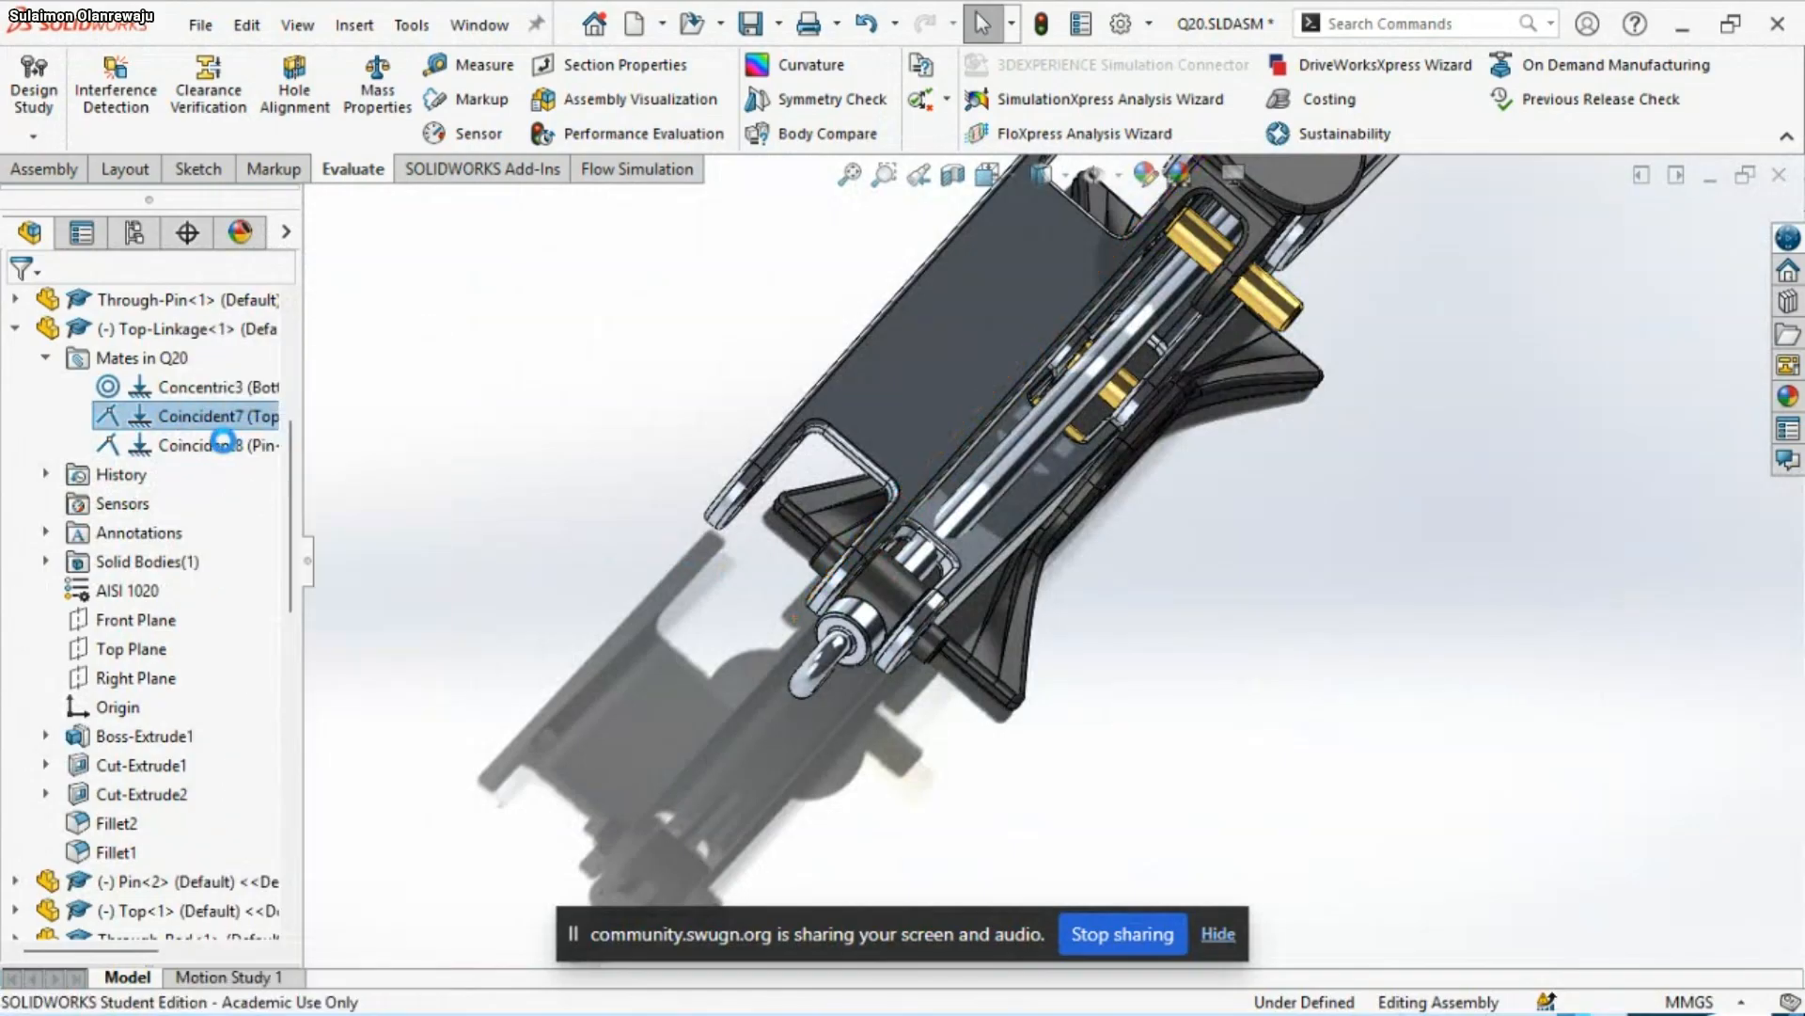
left_click(201, 420)
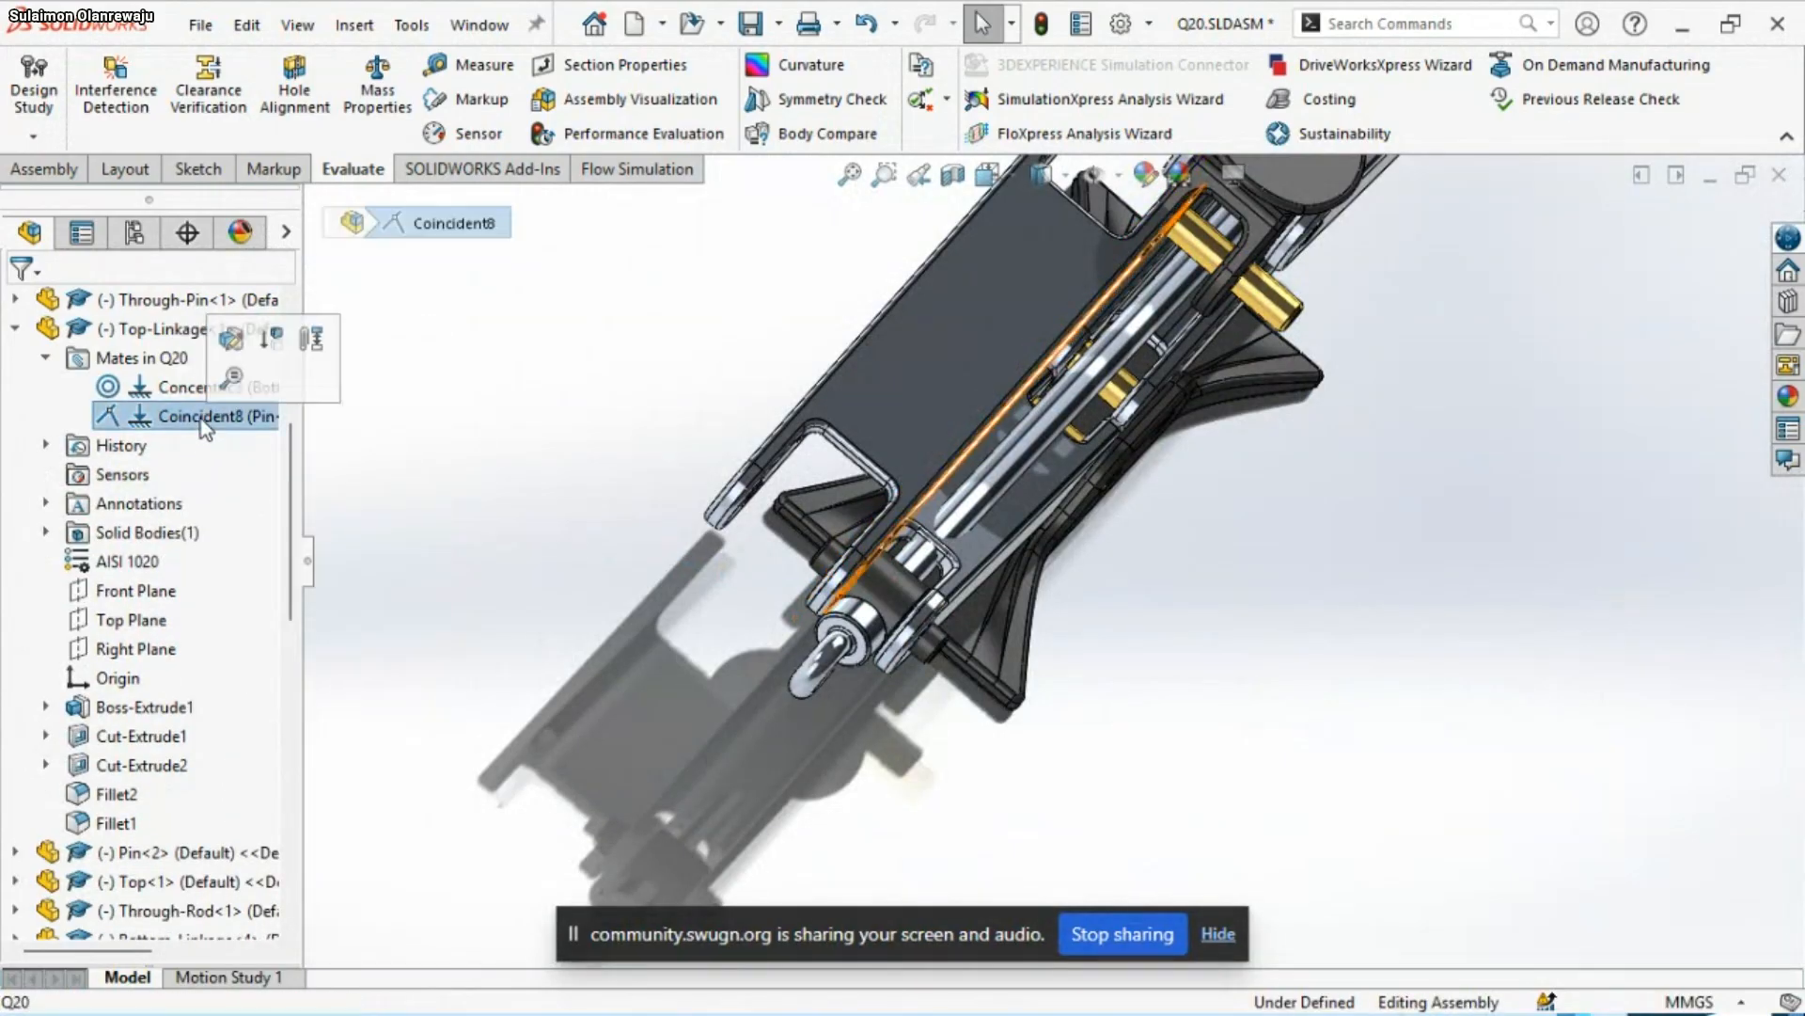
right_click(201, 419)
left_click(276, 532)
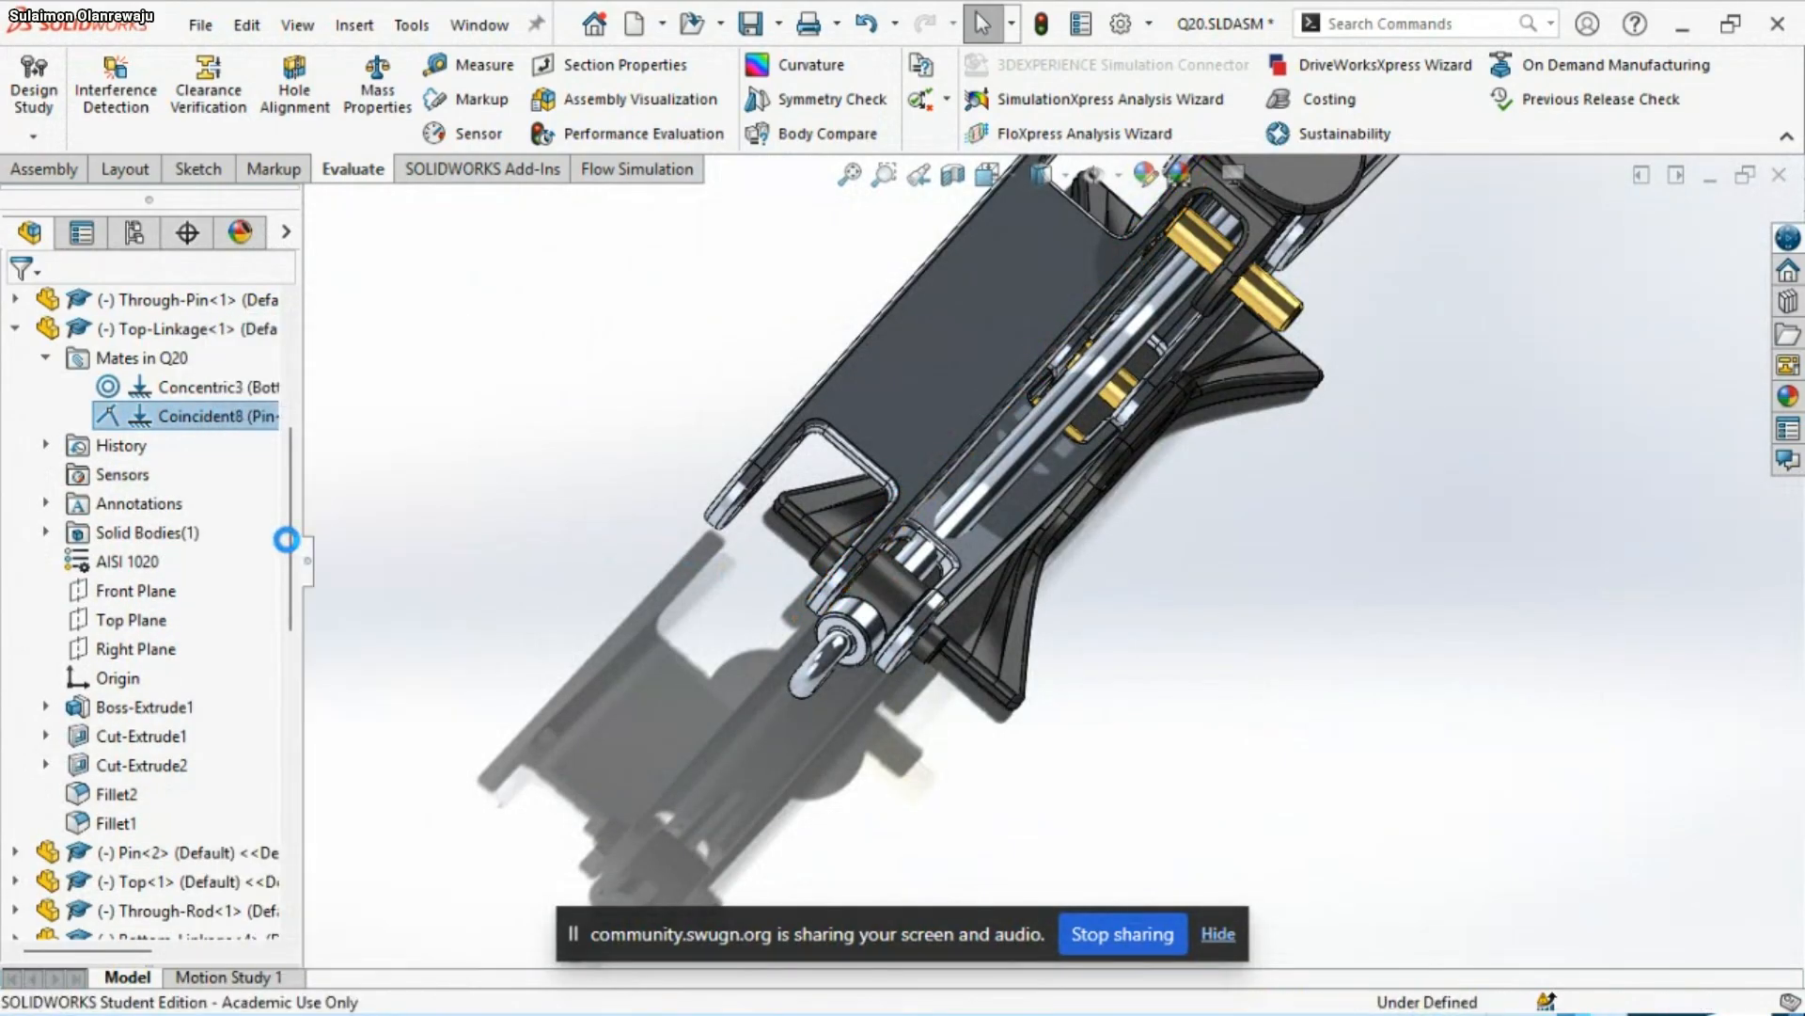
Collapse Top-Linkage<1>, select Bottom-Linkage<1> on the jack and list its mates in Q20
scroll(1237, 508, "up", 3)
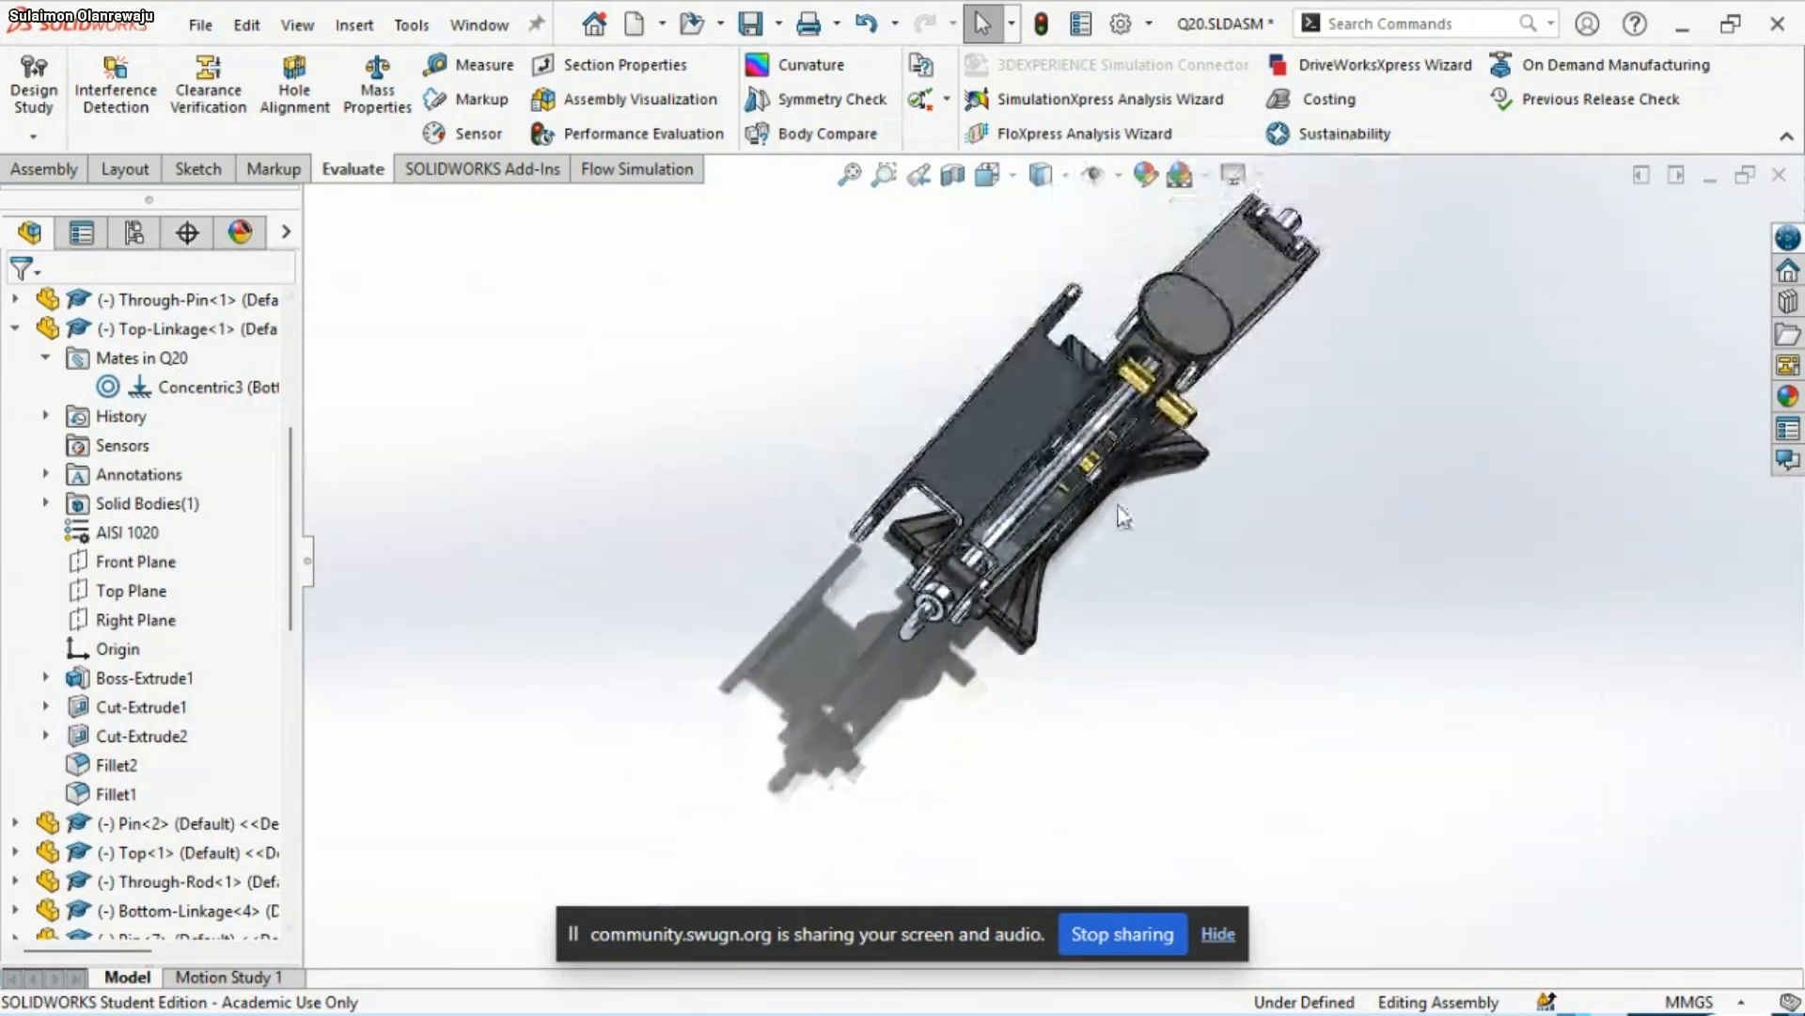
middle_click_drag(1120, 514, 1052, 378)
scroll(847, 553, "down", 3)
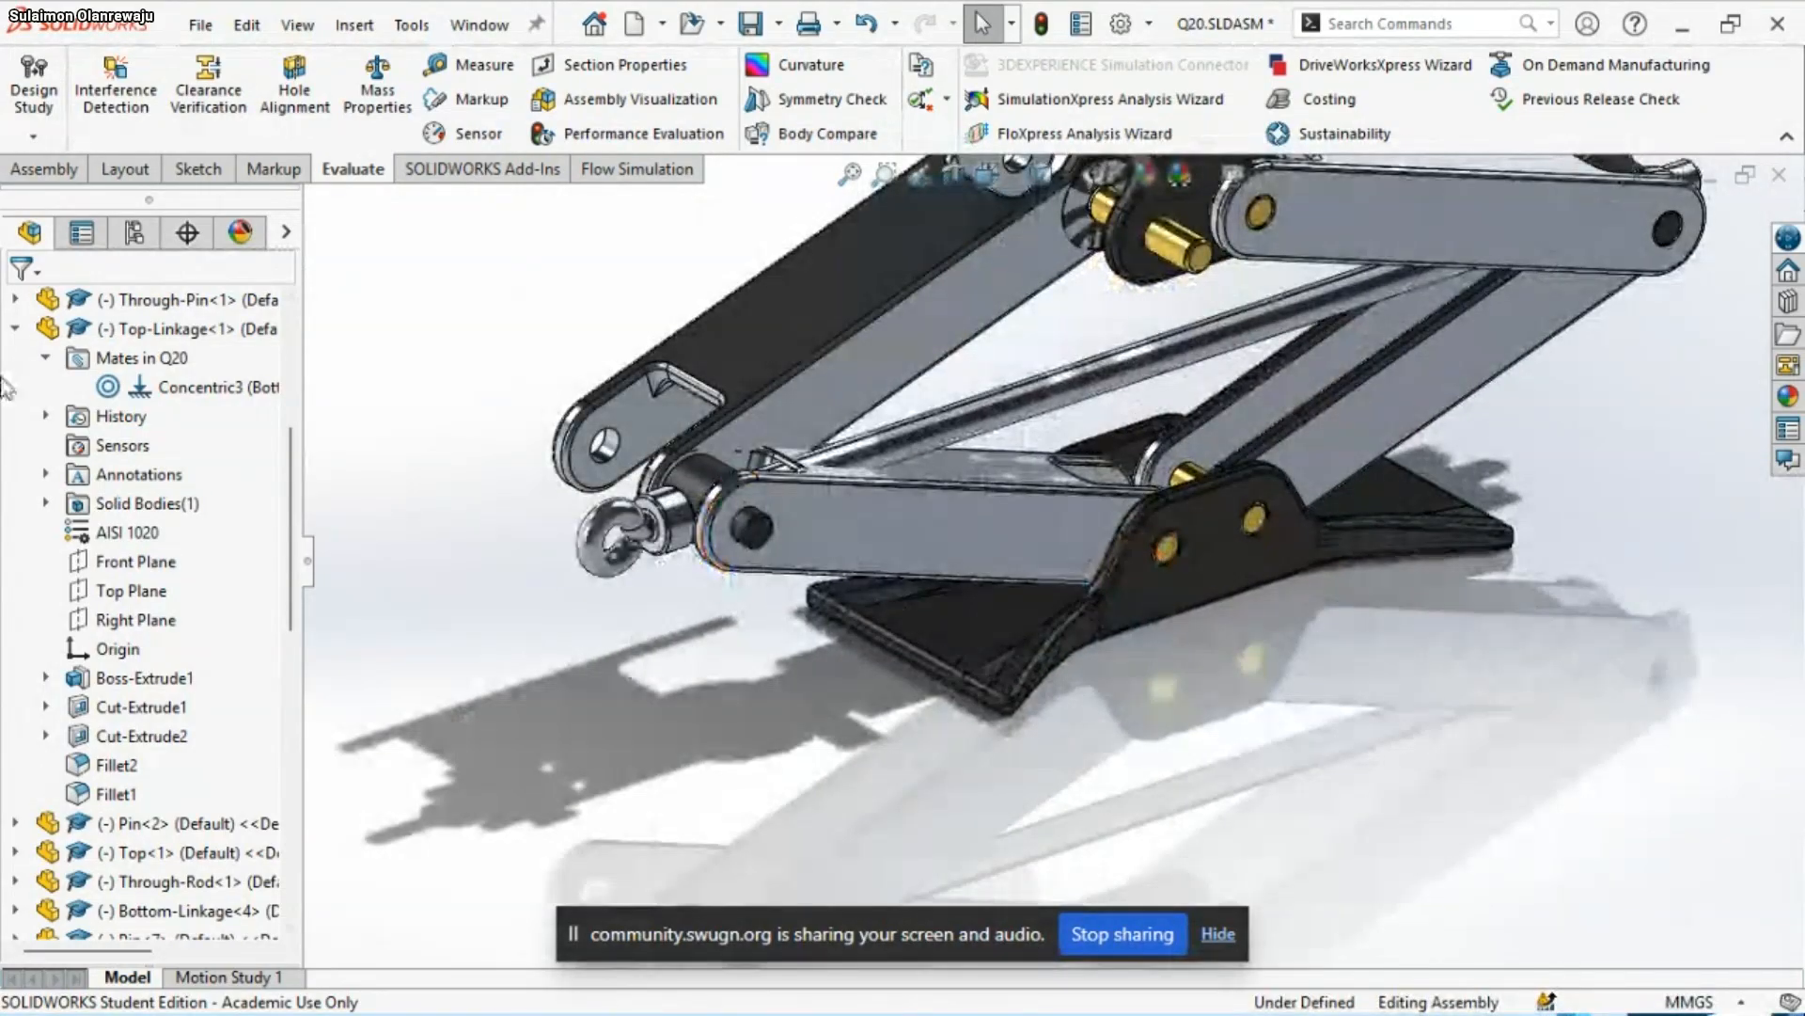
left_click(15, 328)
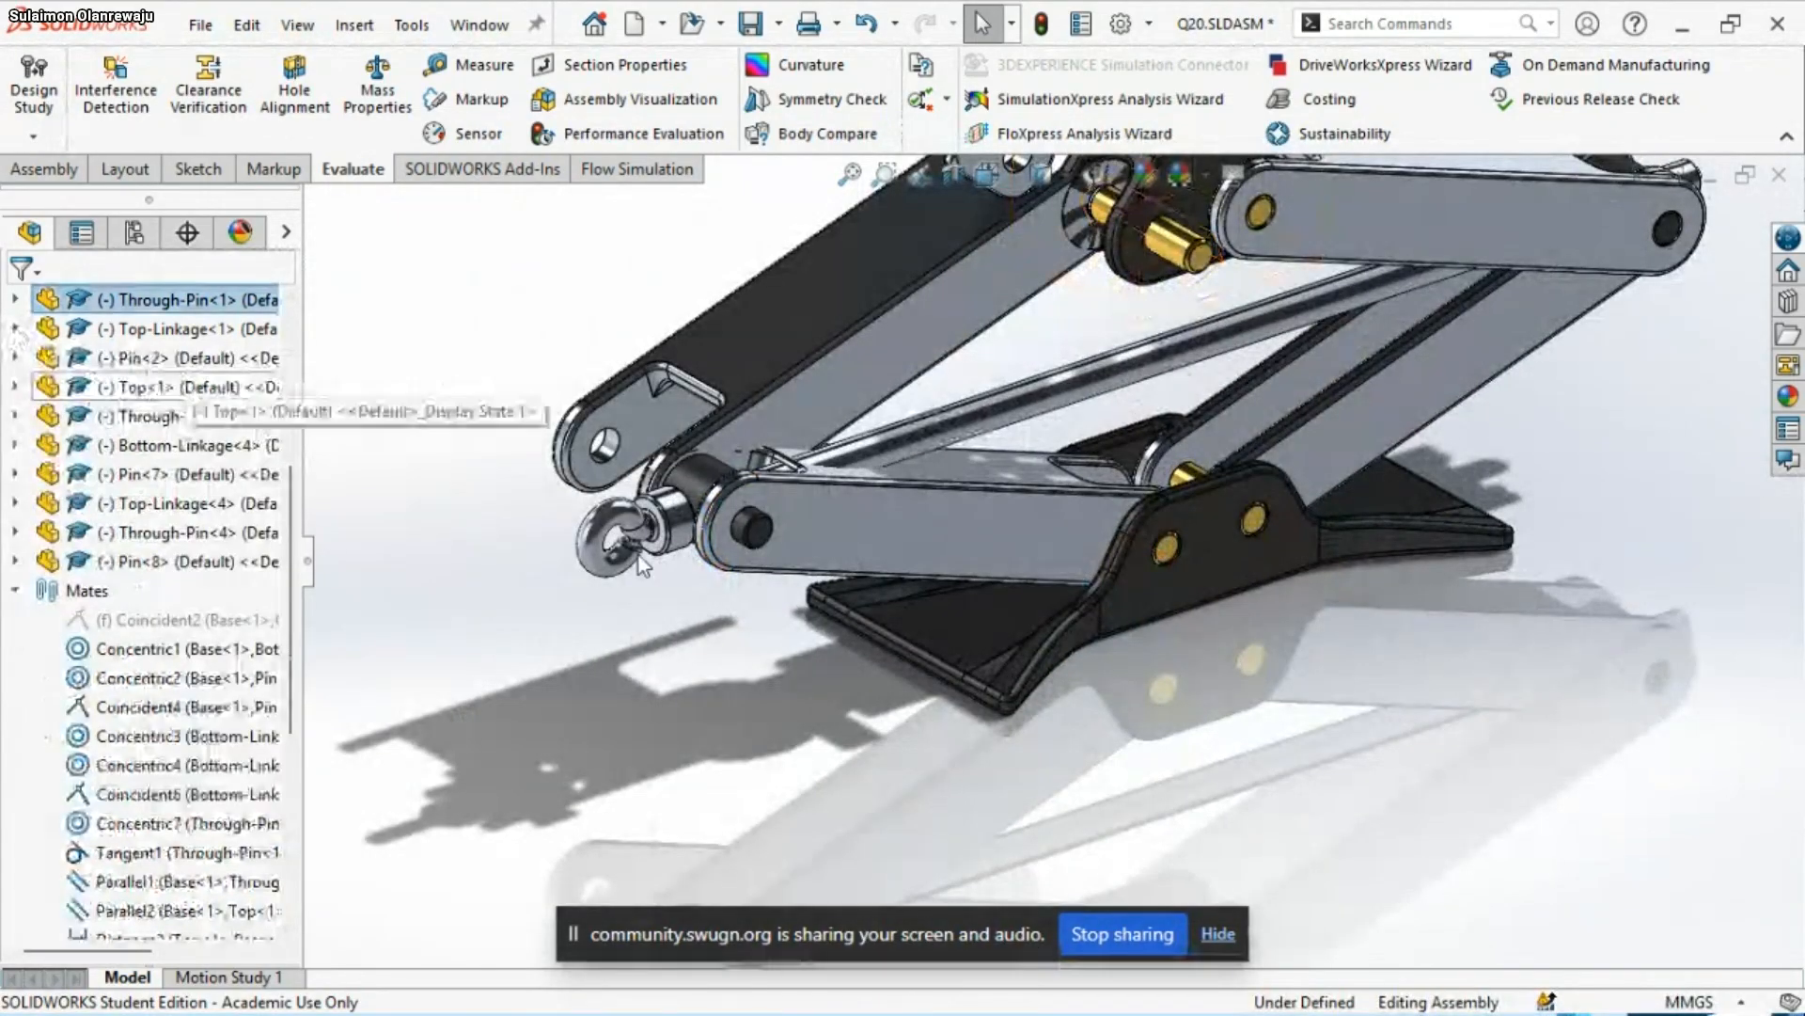
left_click(722, 550)
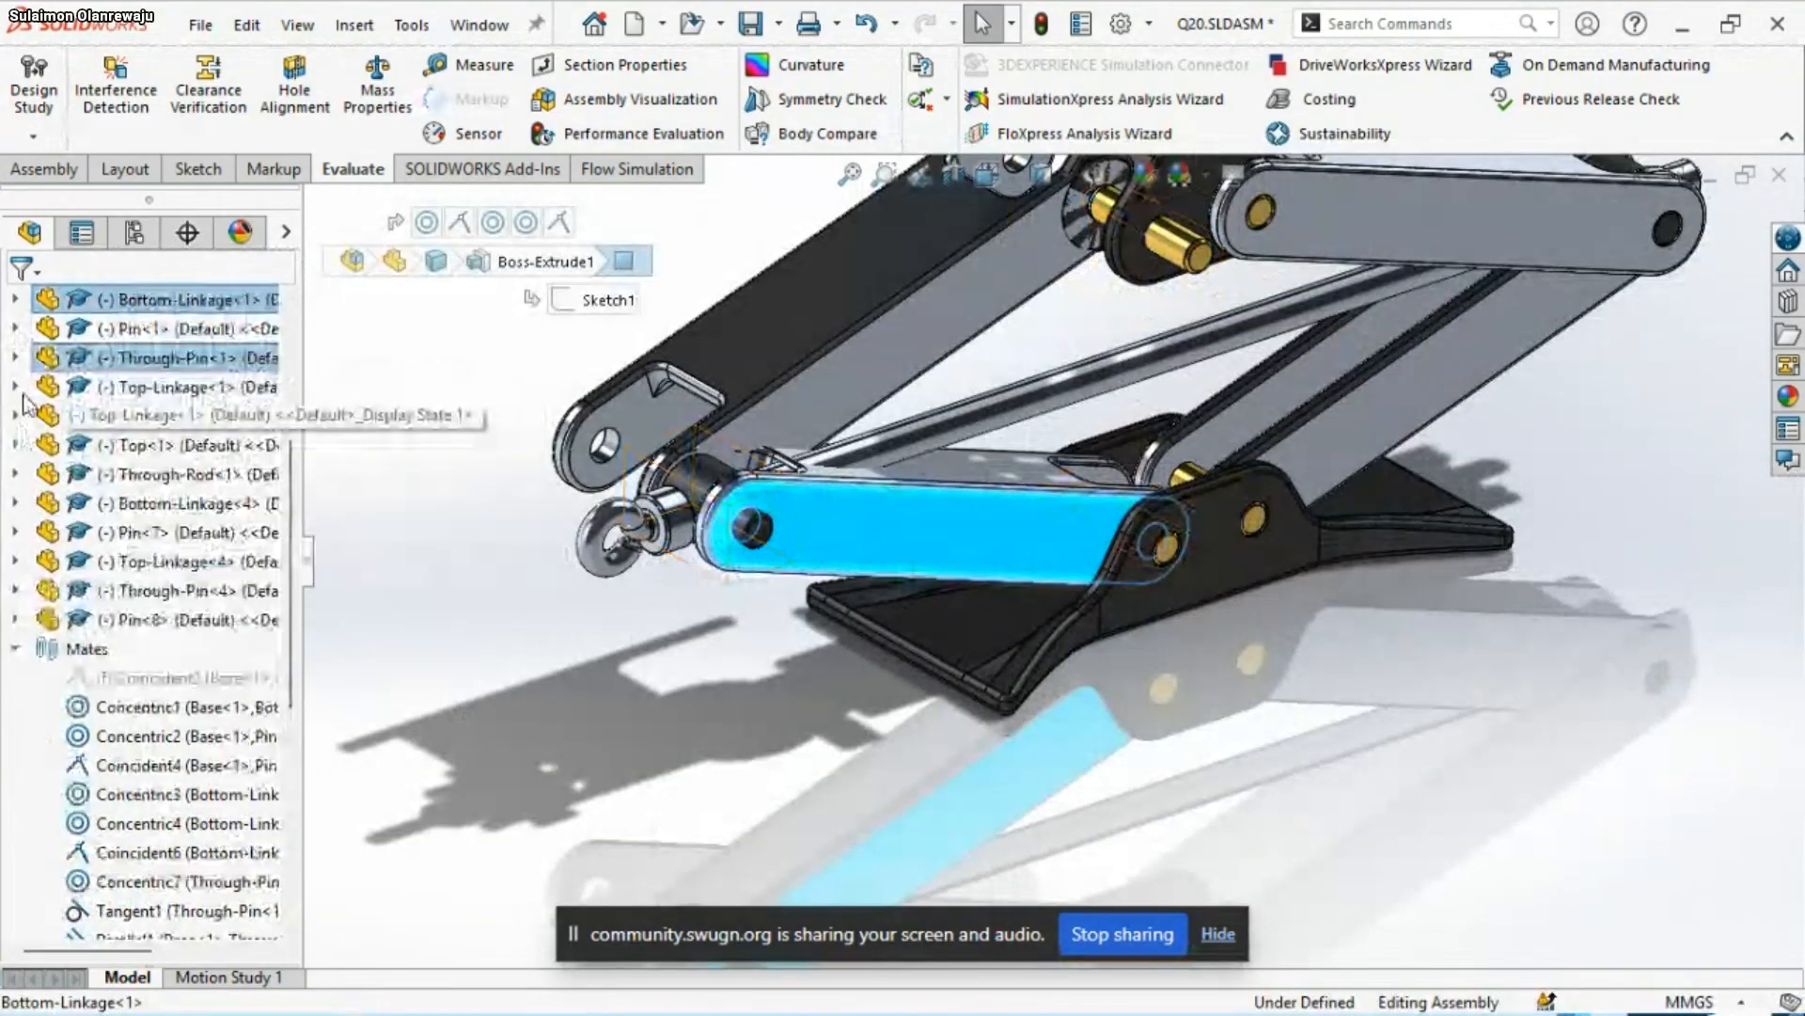
left_click(414, 568)
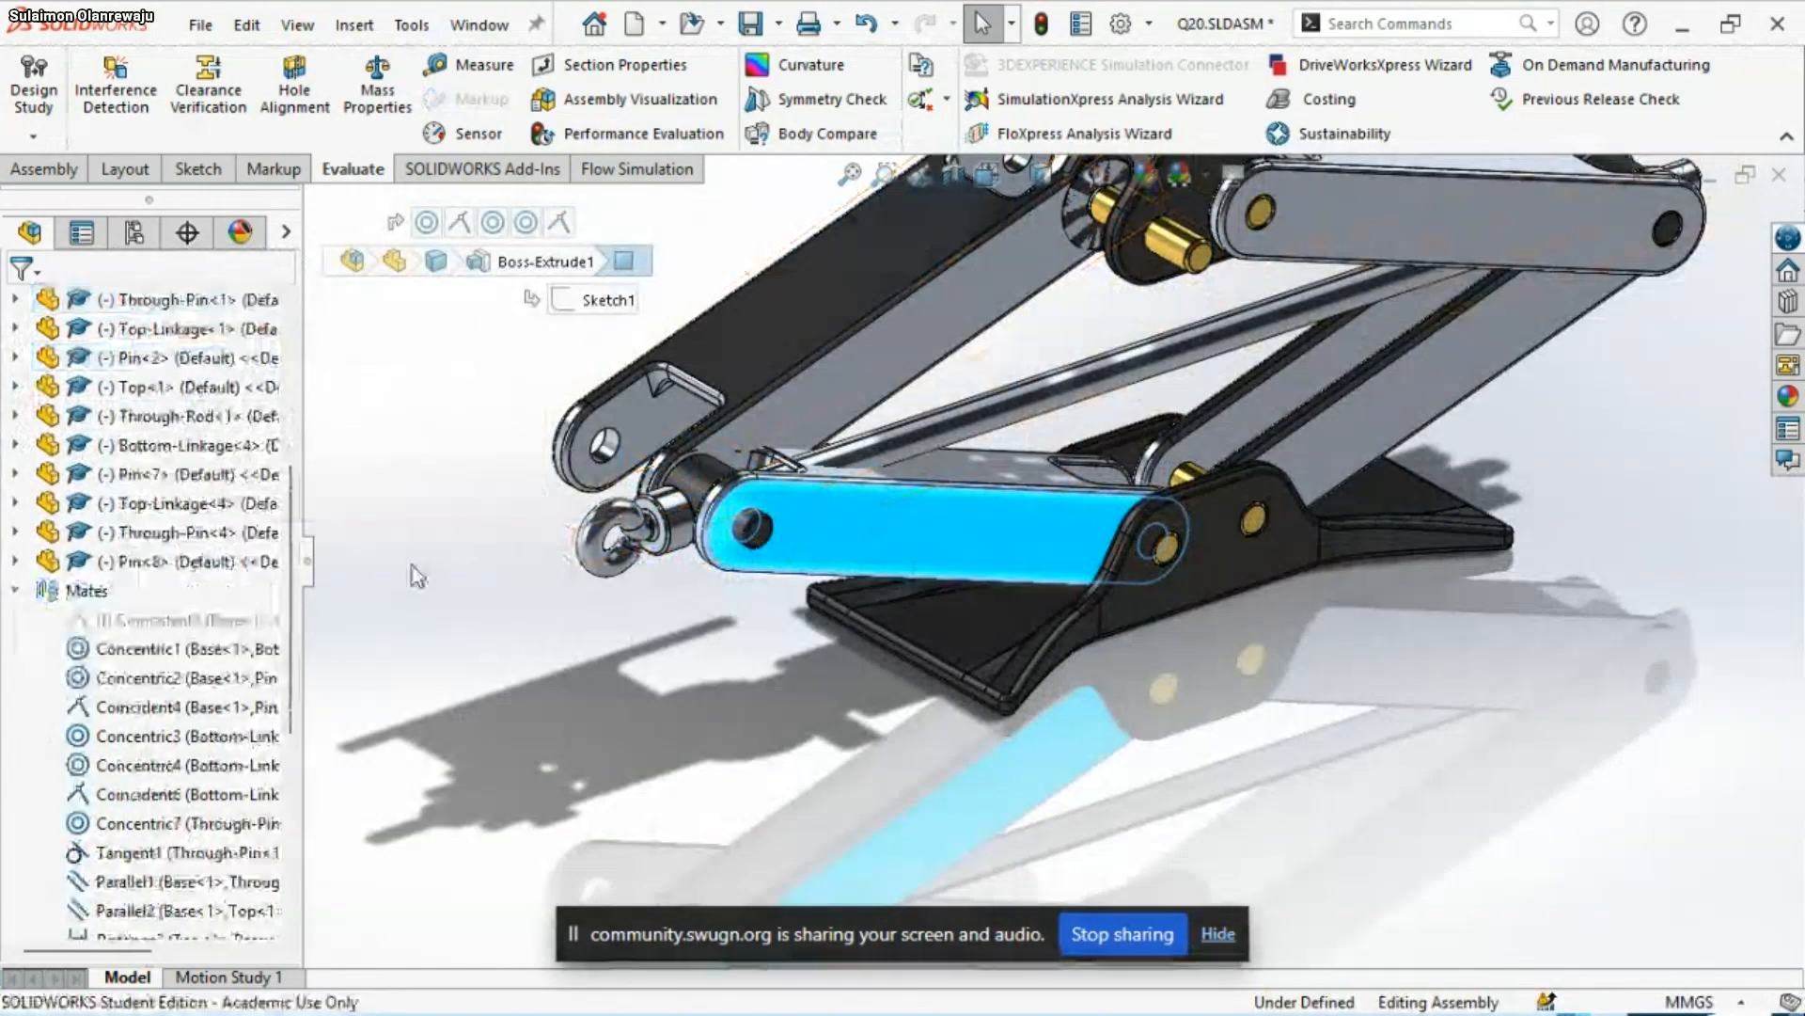
left_click(867, 556)
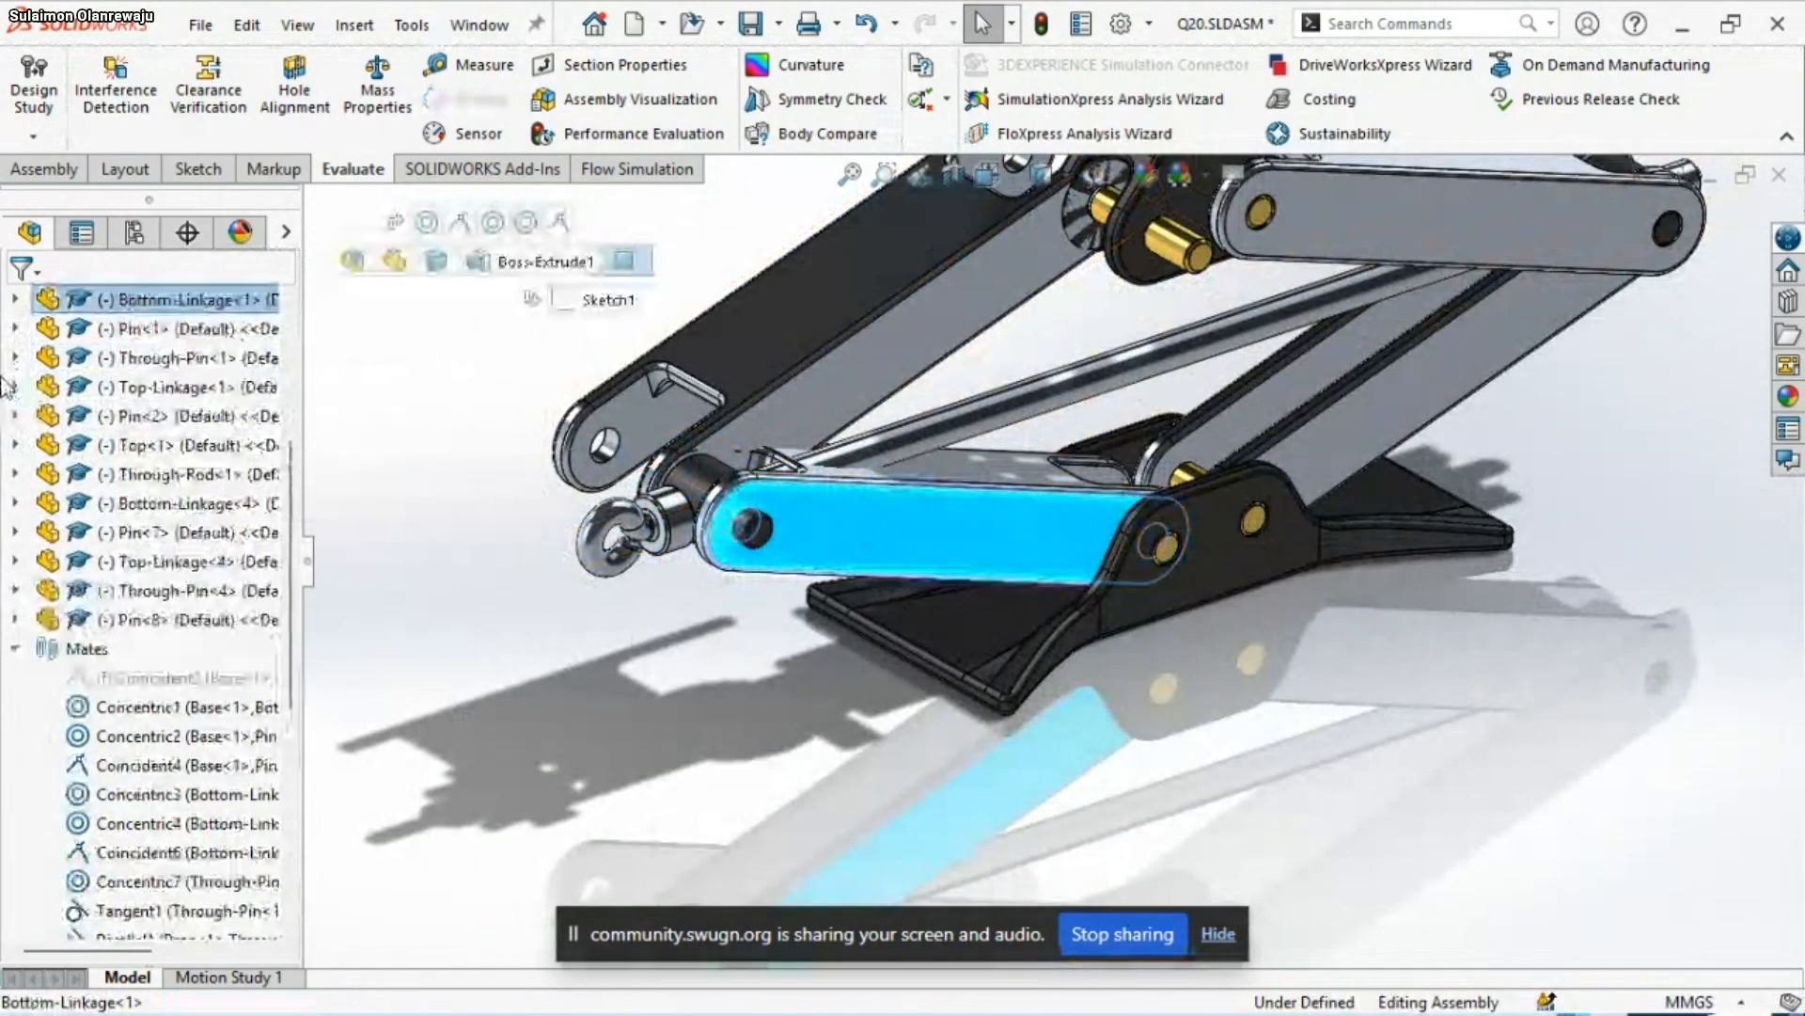
left_click(15, 301)
left_click(45, 328)
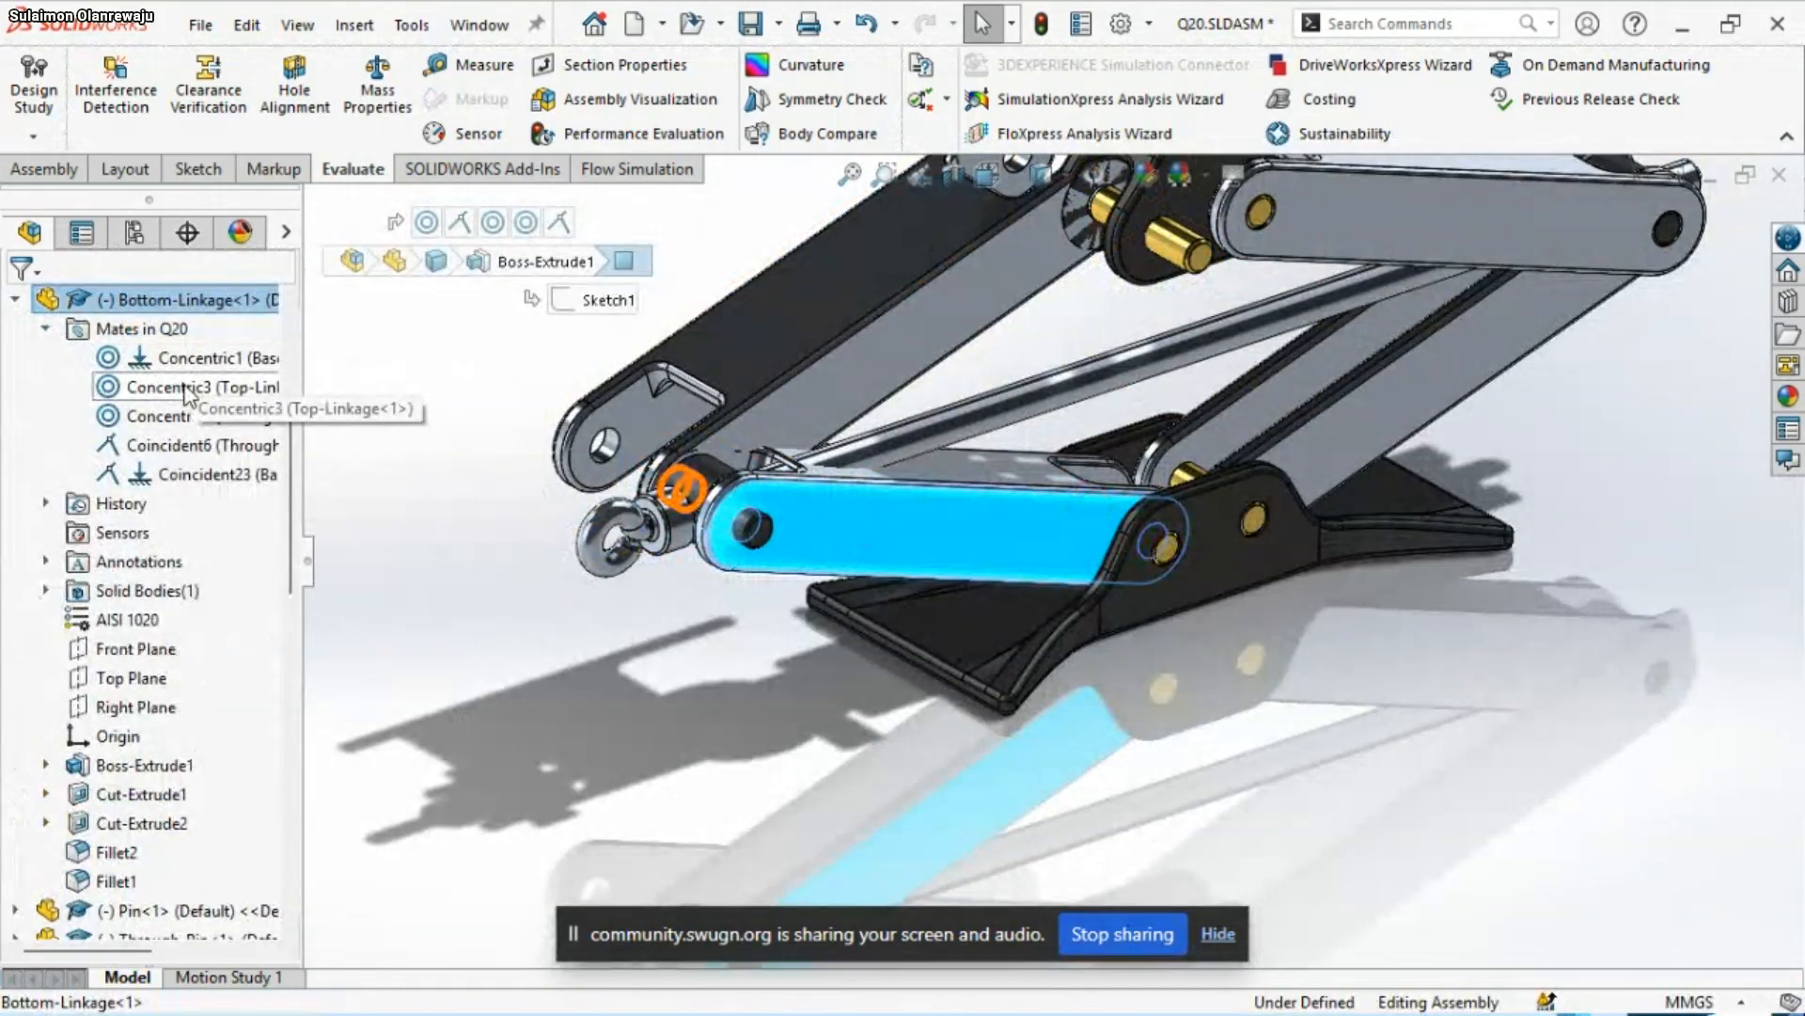
Delete Bottom-Linkage<1>'s Coincident6 mate with the through-pin and its Coincident23 mate with the base
left_click(193, 360)
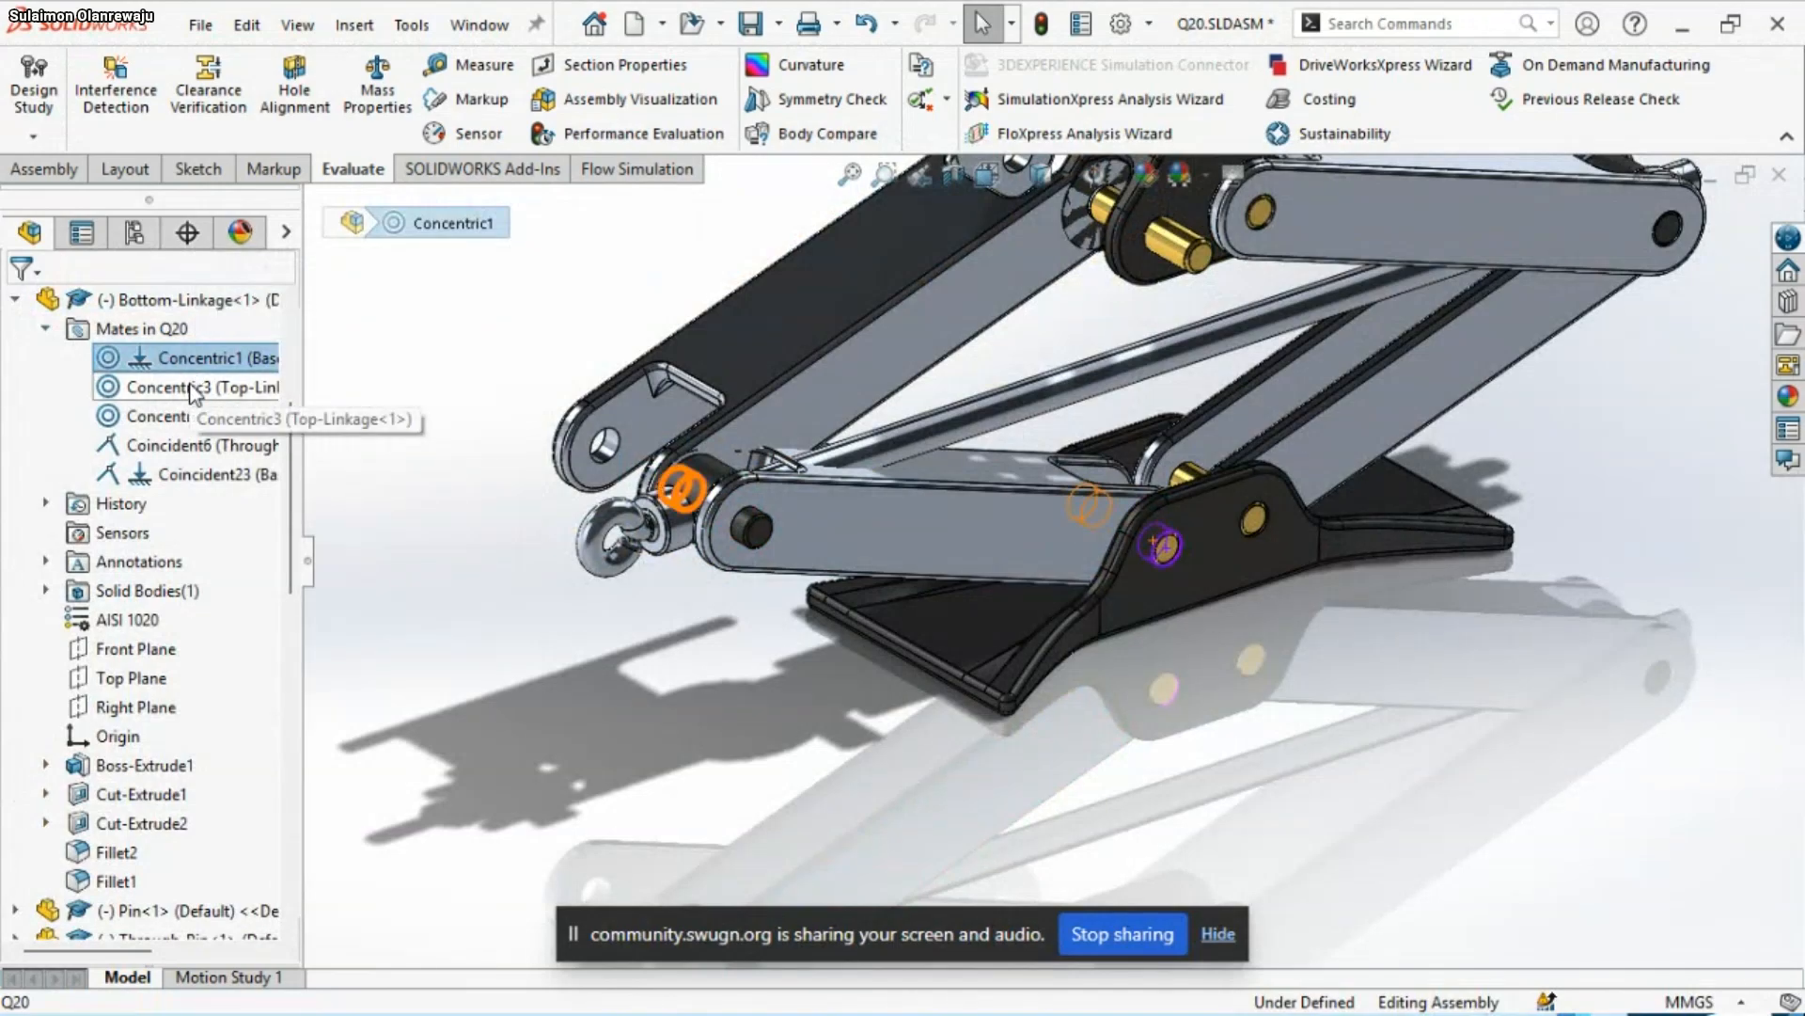
left_click(188, 418, "ctrl")
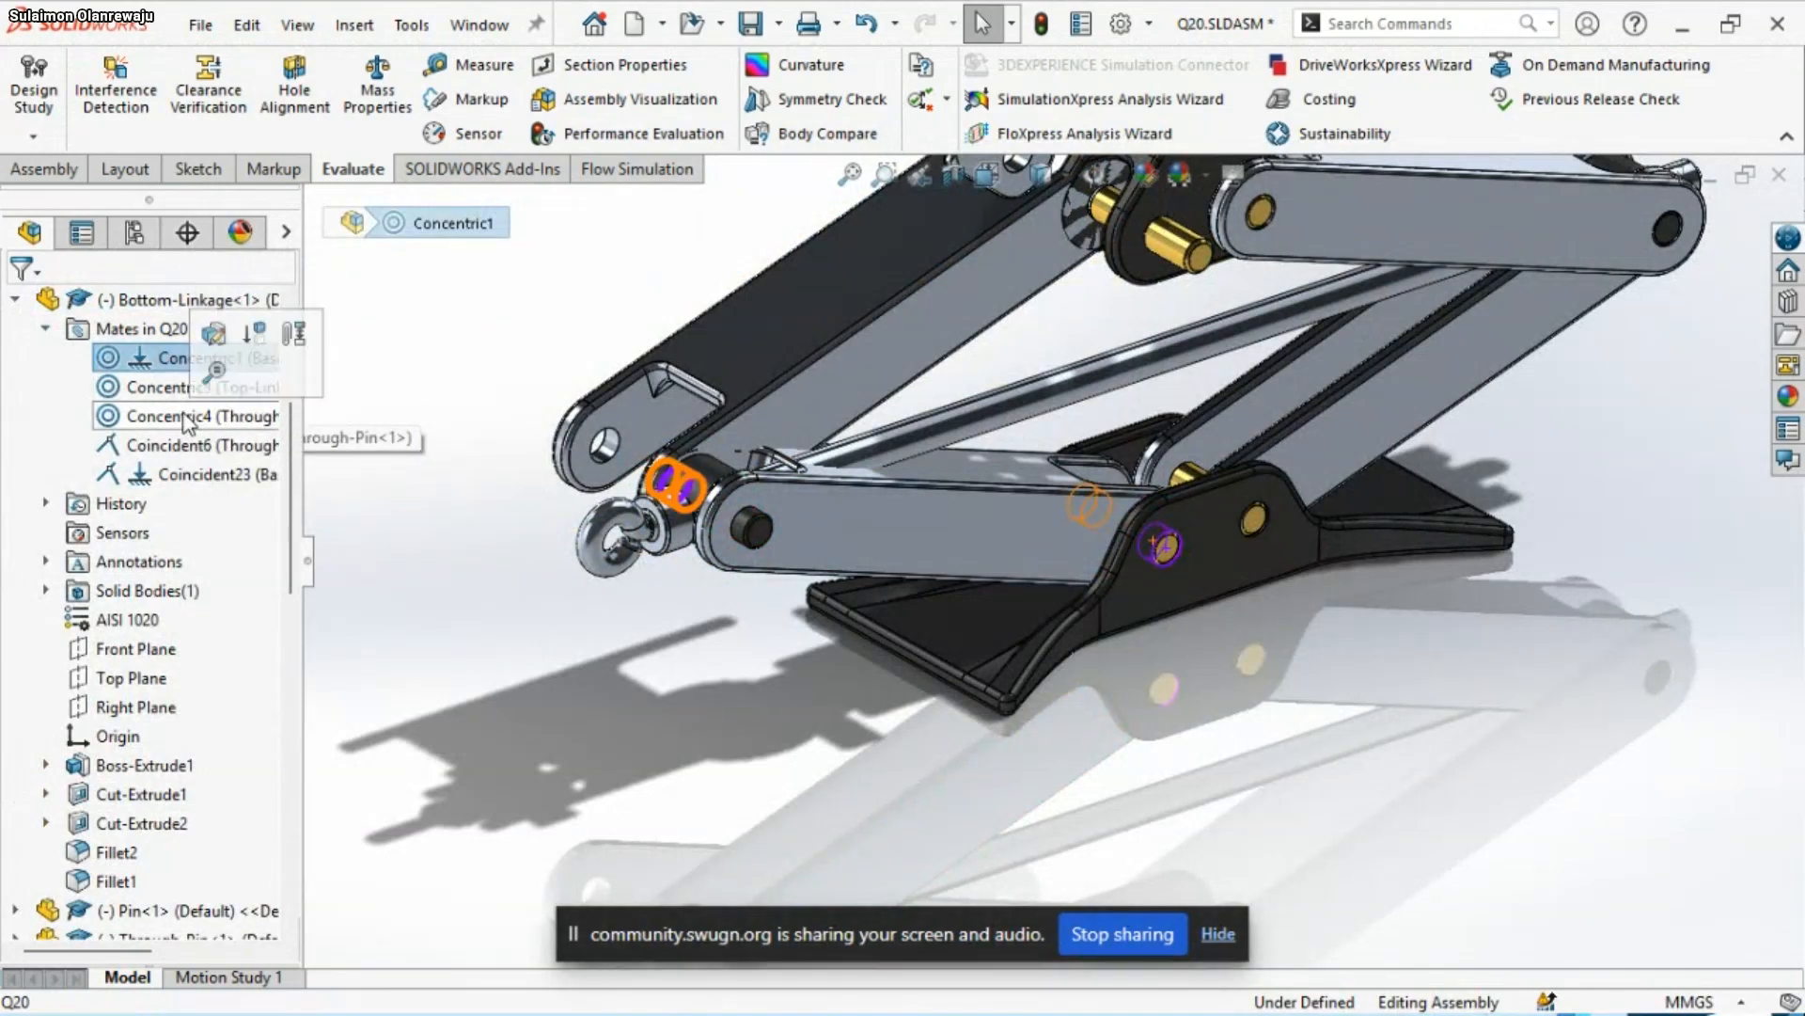
left_click(187, 418)
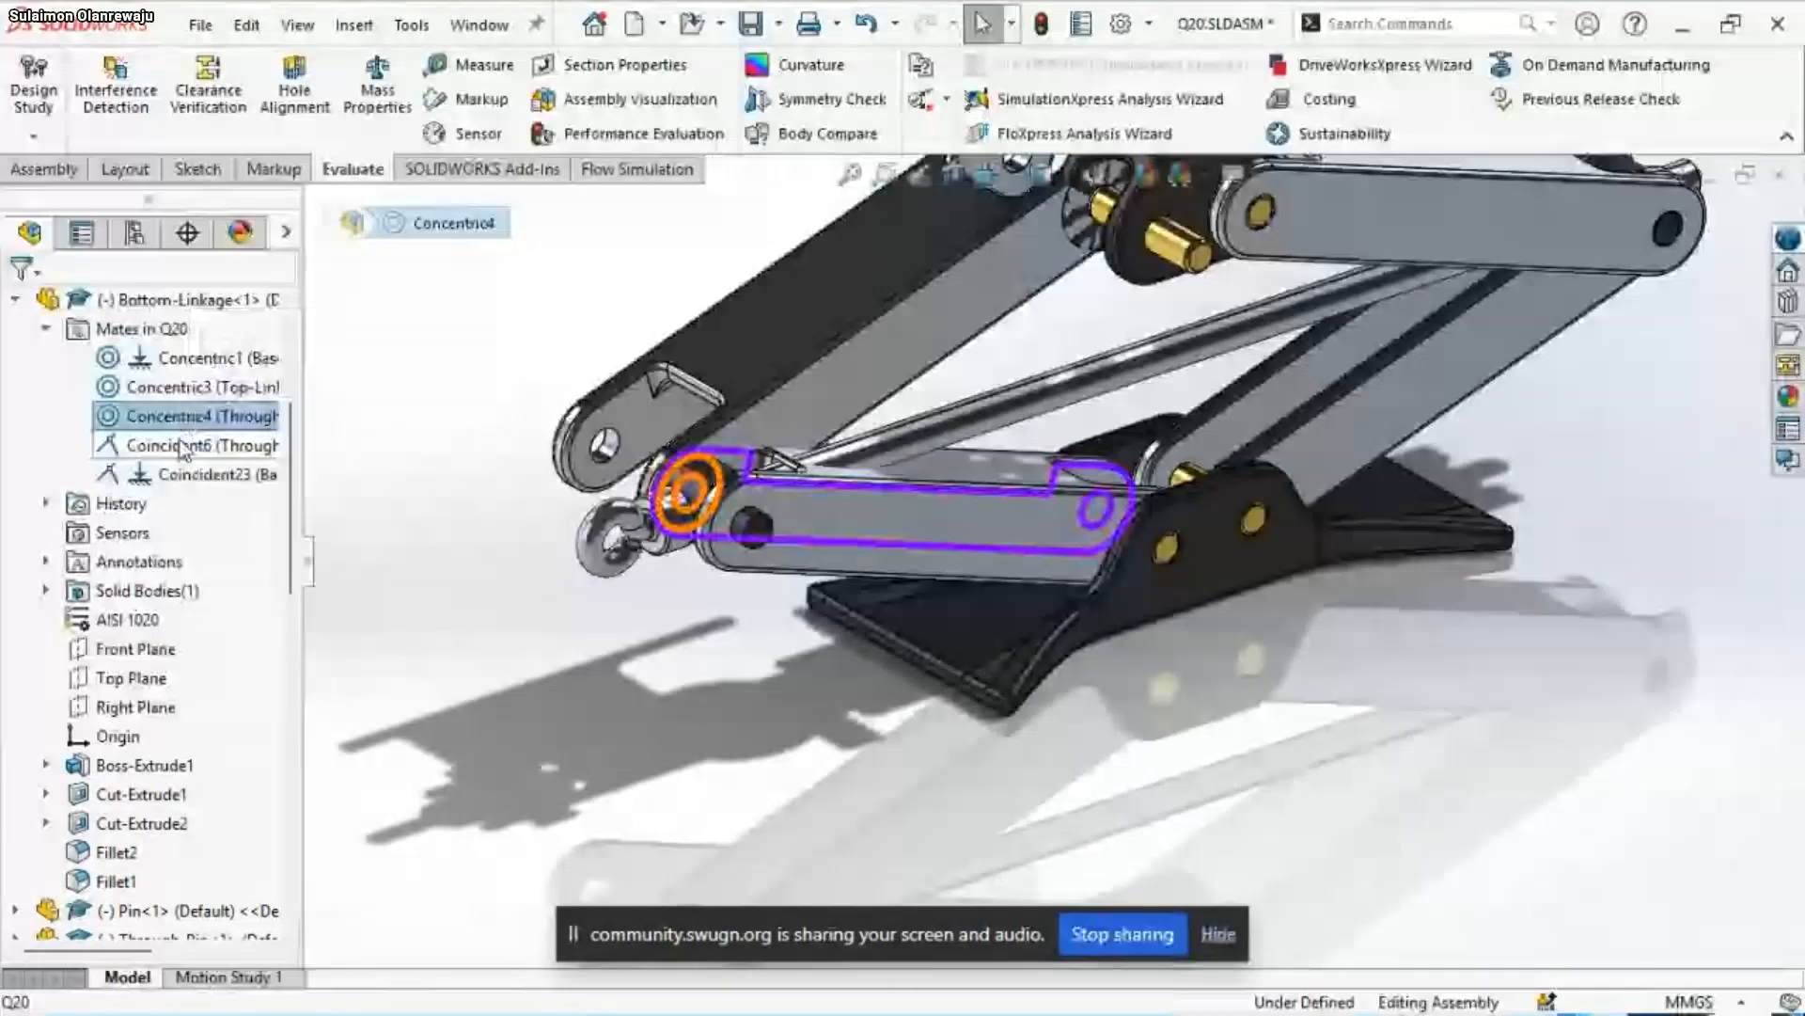
right_click(183, 447)
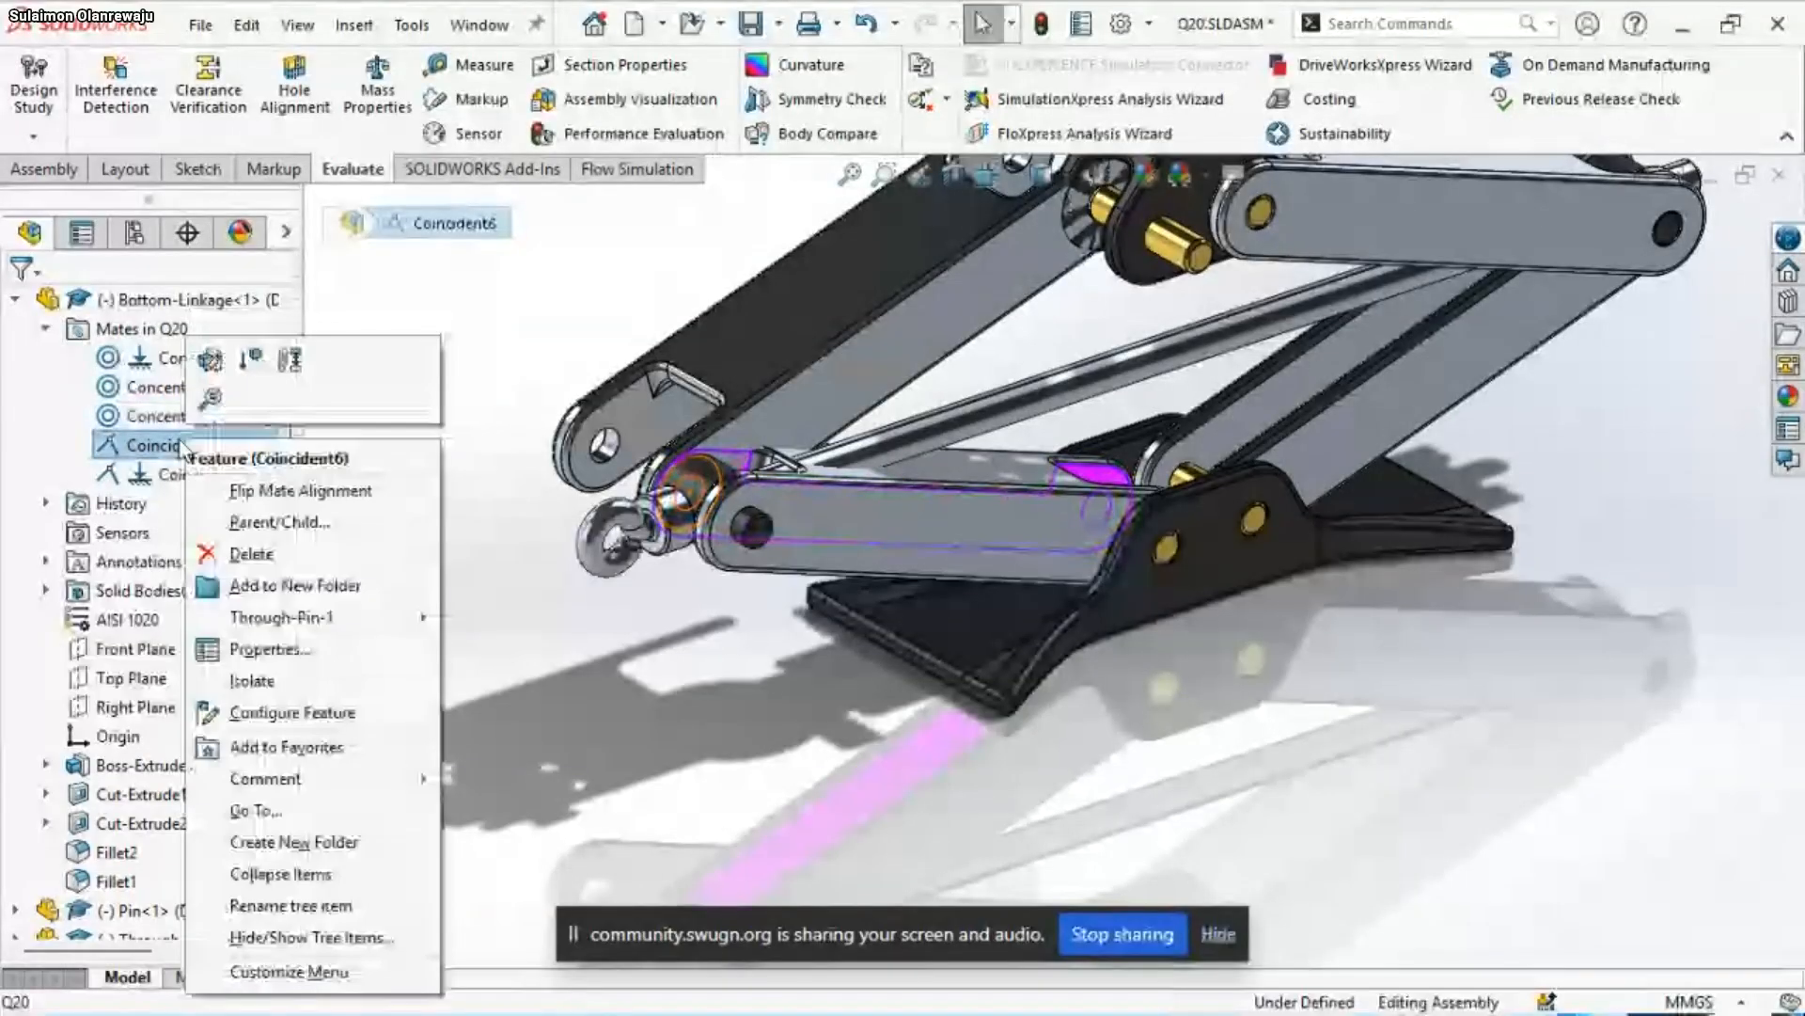
left_click(293, 560)
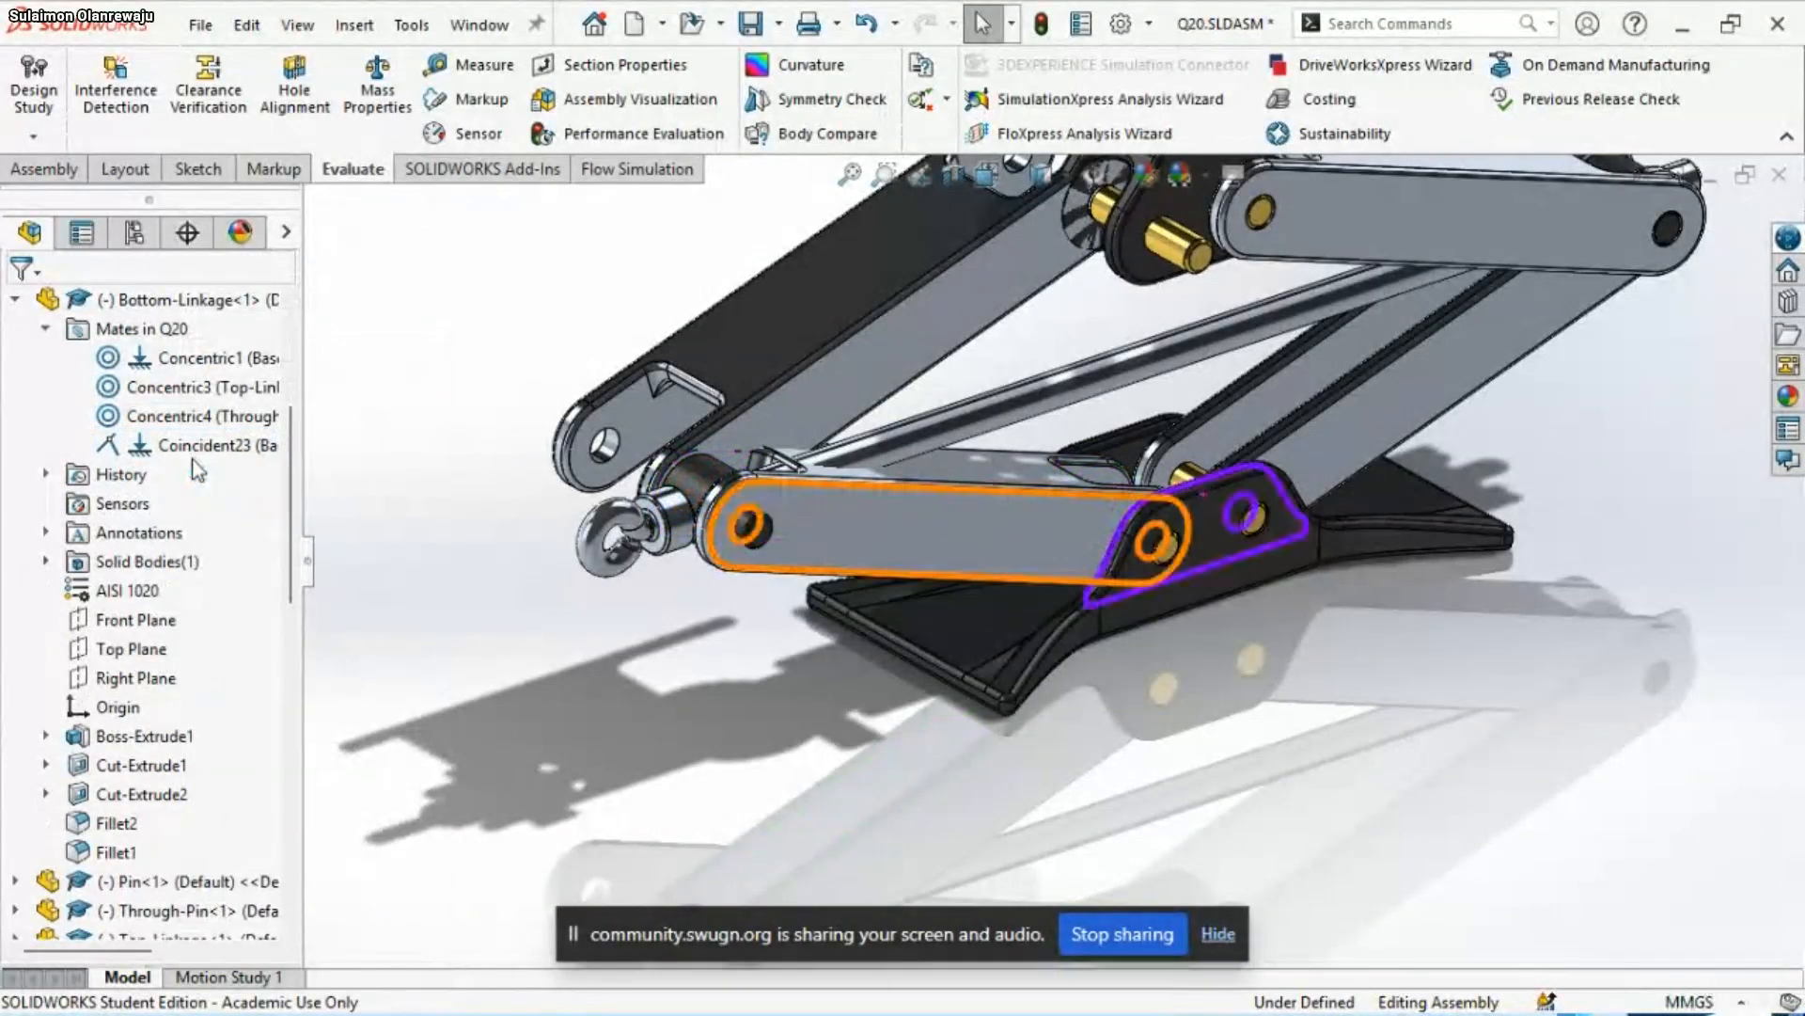
left_click(197, 450)
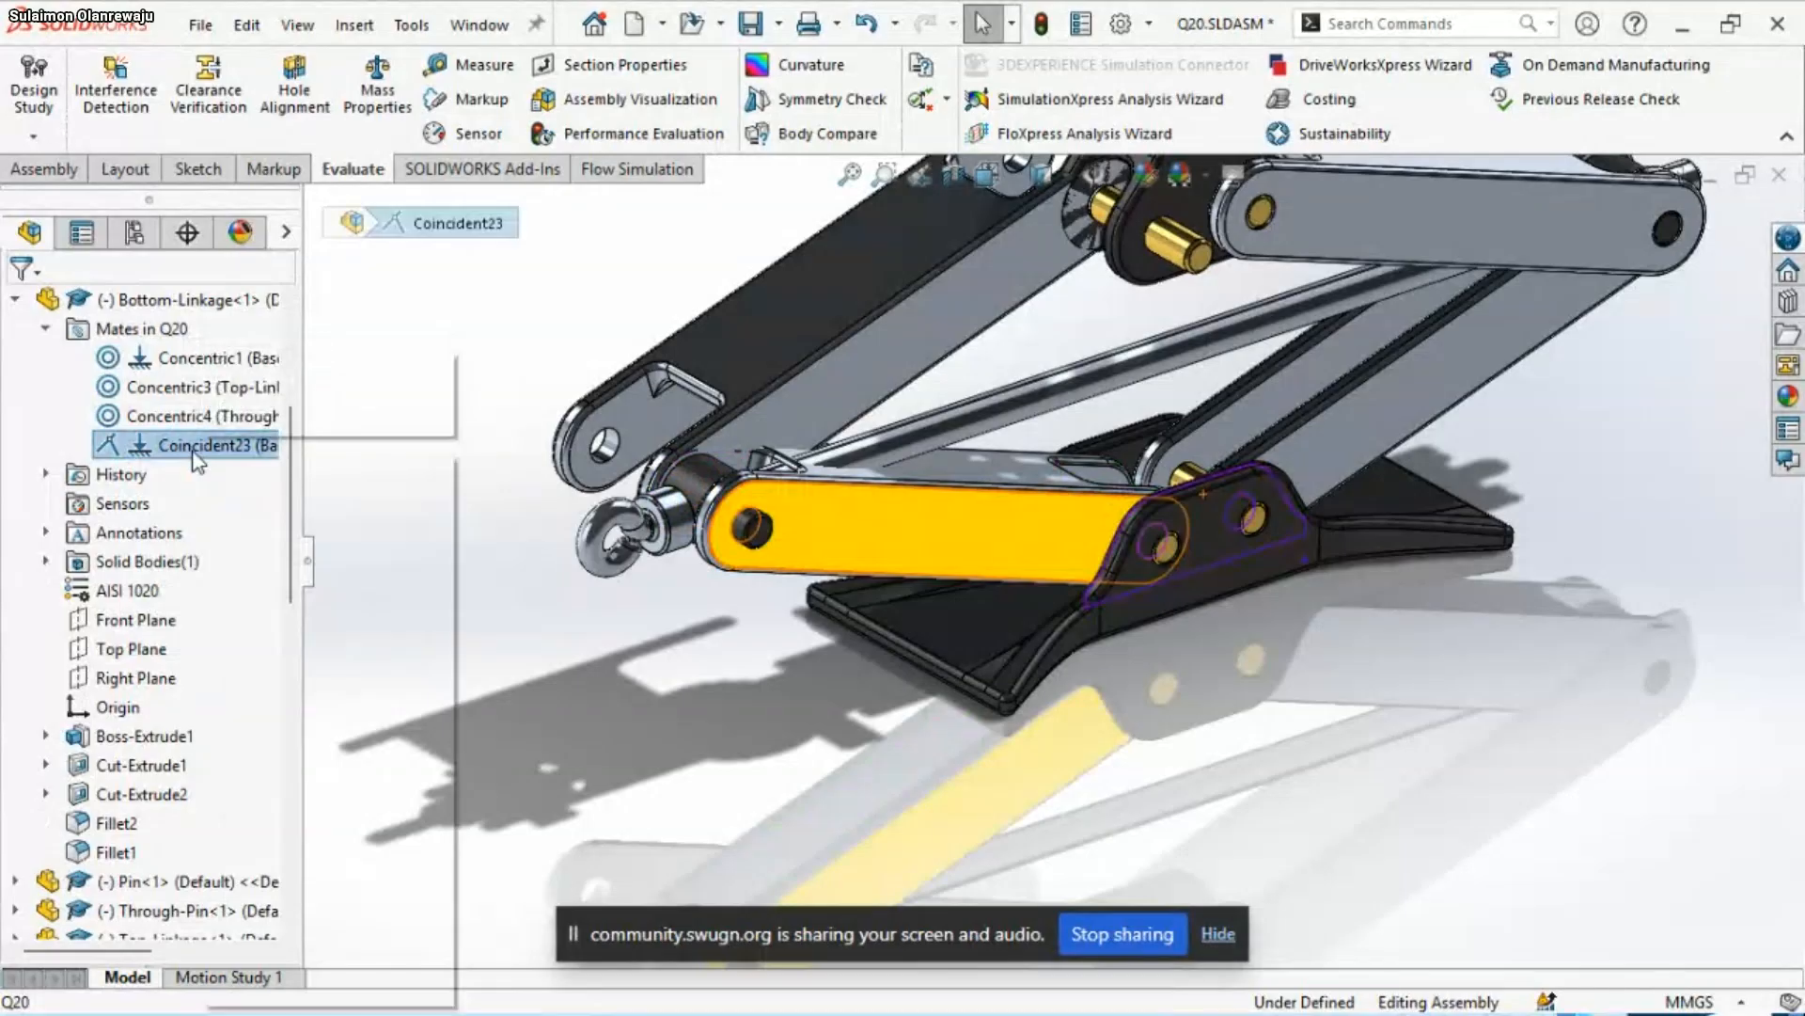
right_click(195, 450)
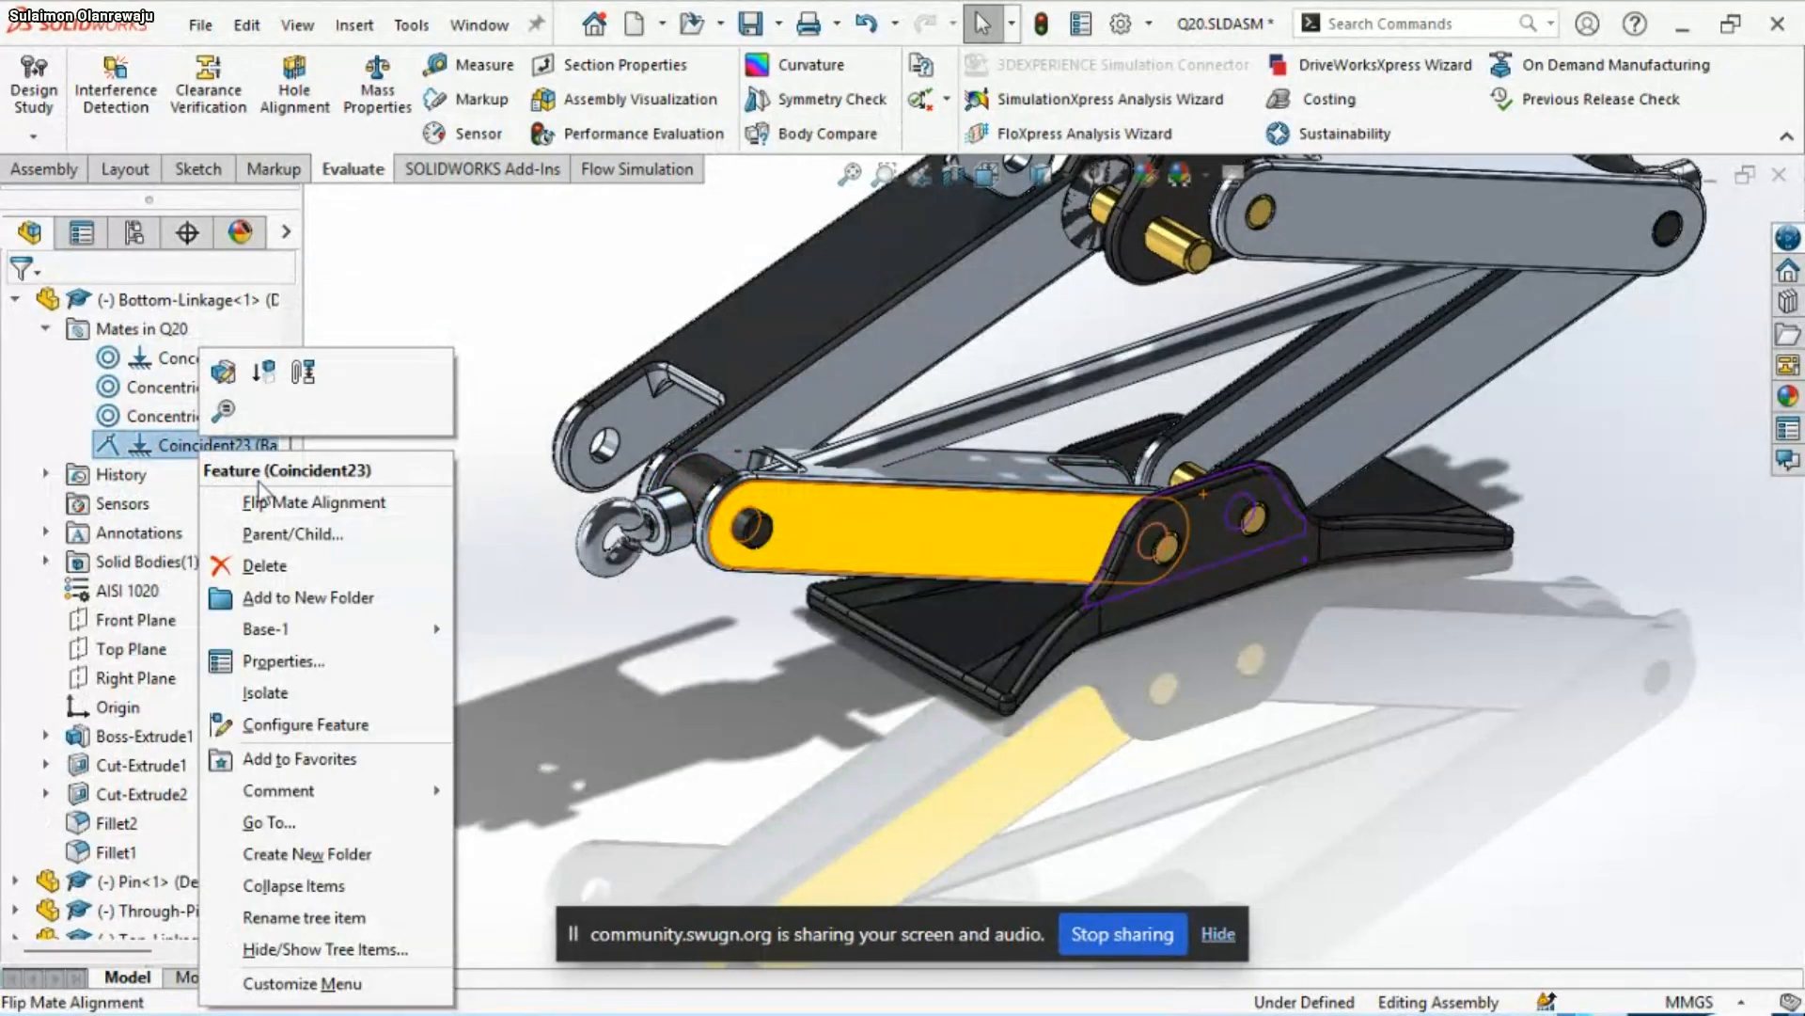
left_click(301, 568)
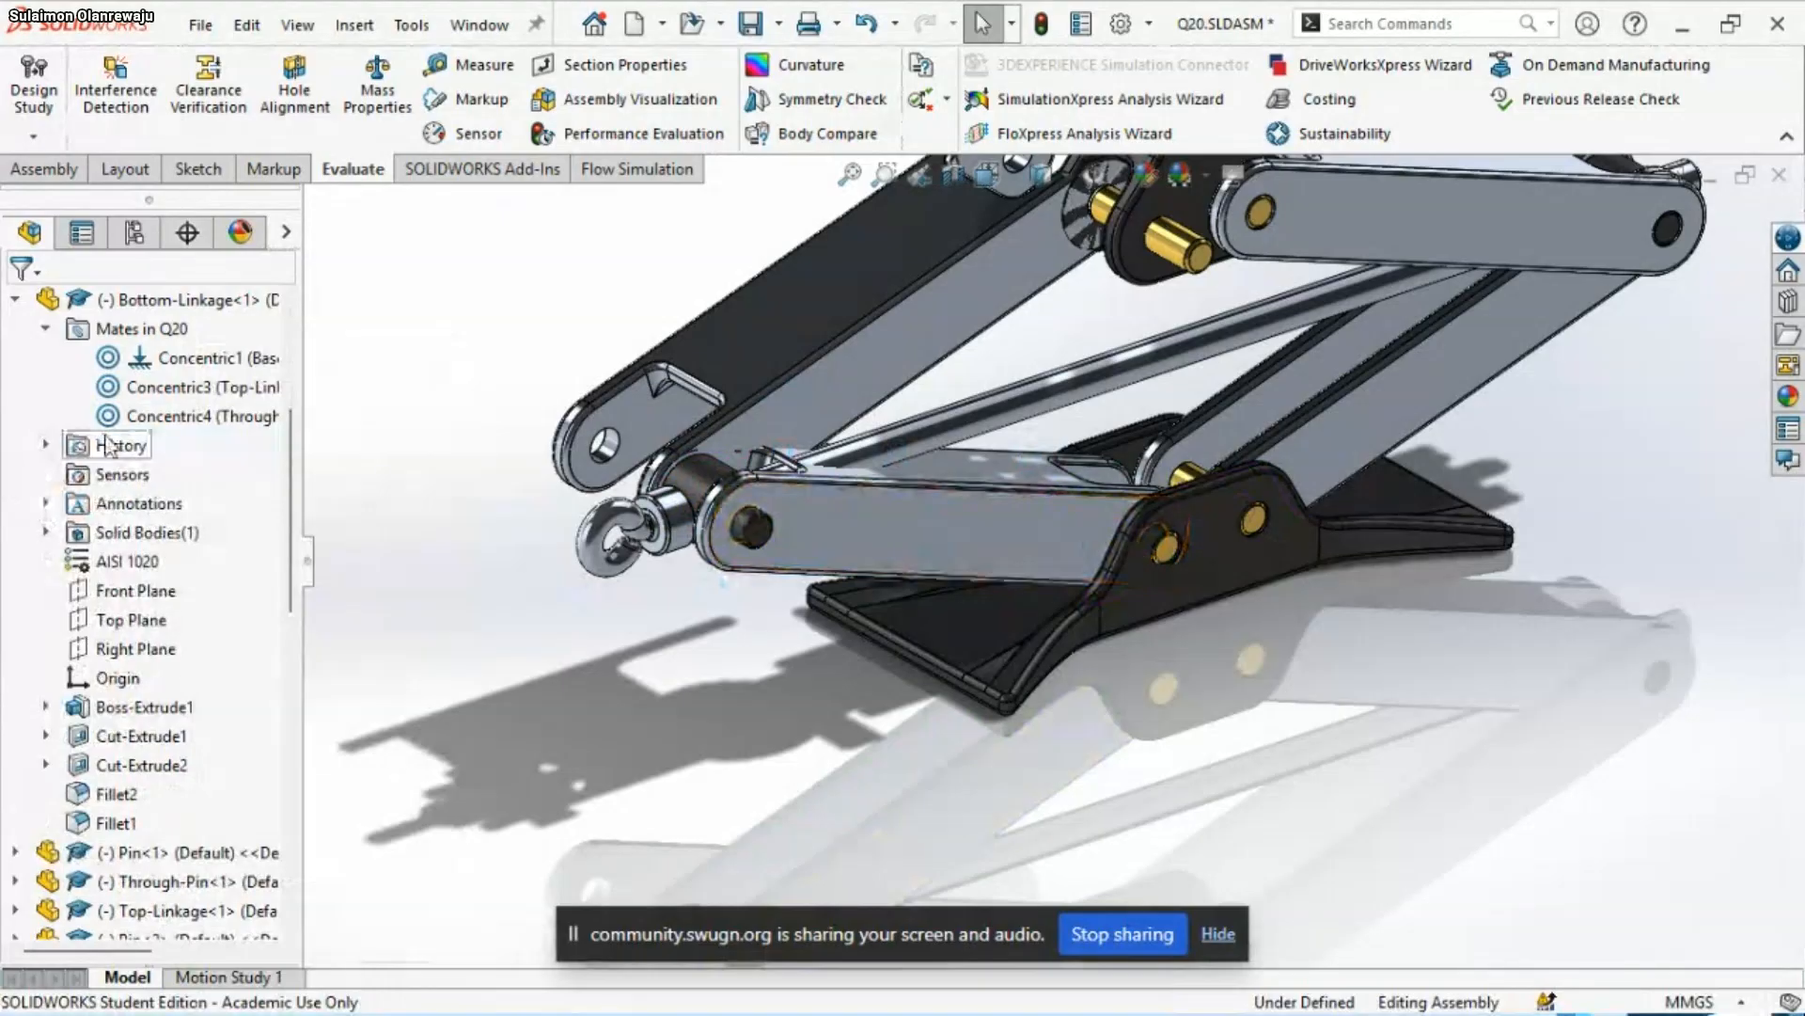
Flip the alignment of Bottom-Linkage<1>'s Concentric1 mate with the base
scroll(940, 514, "down", 5)
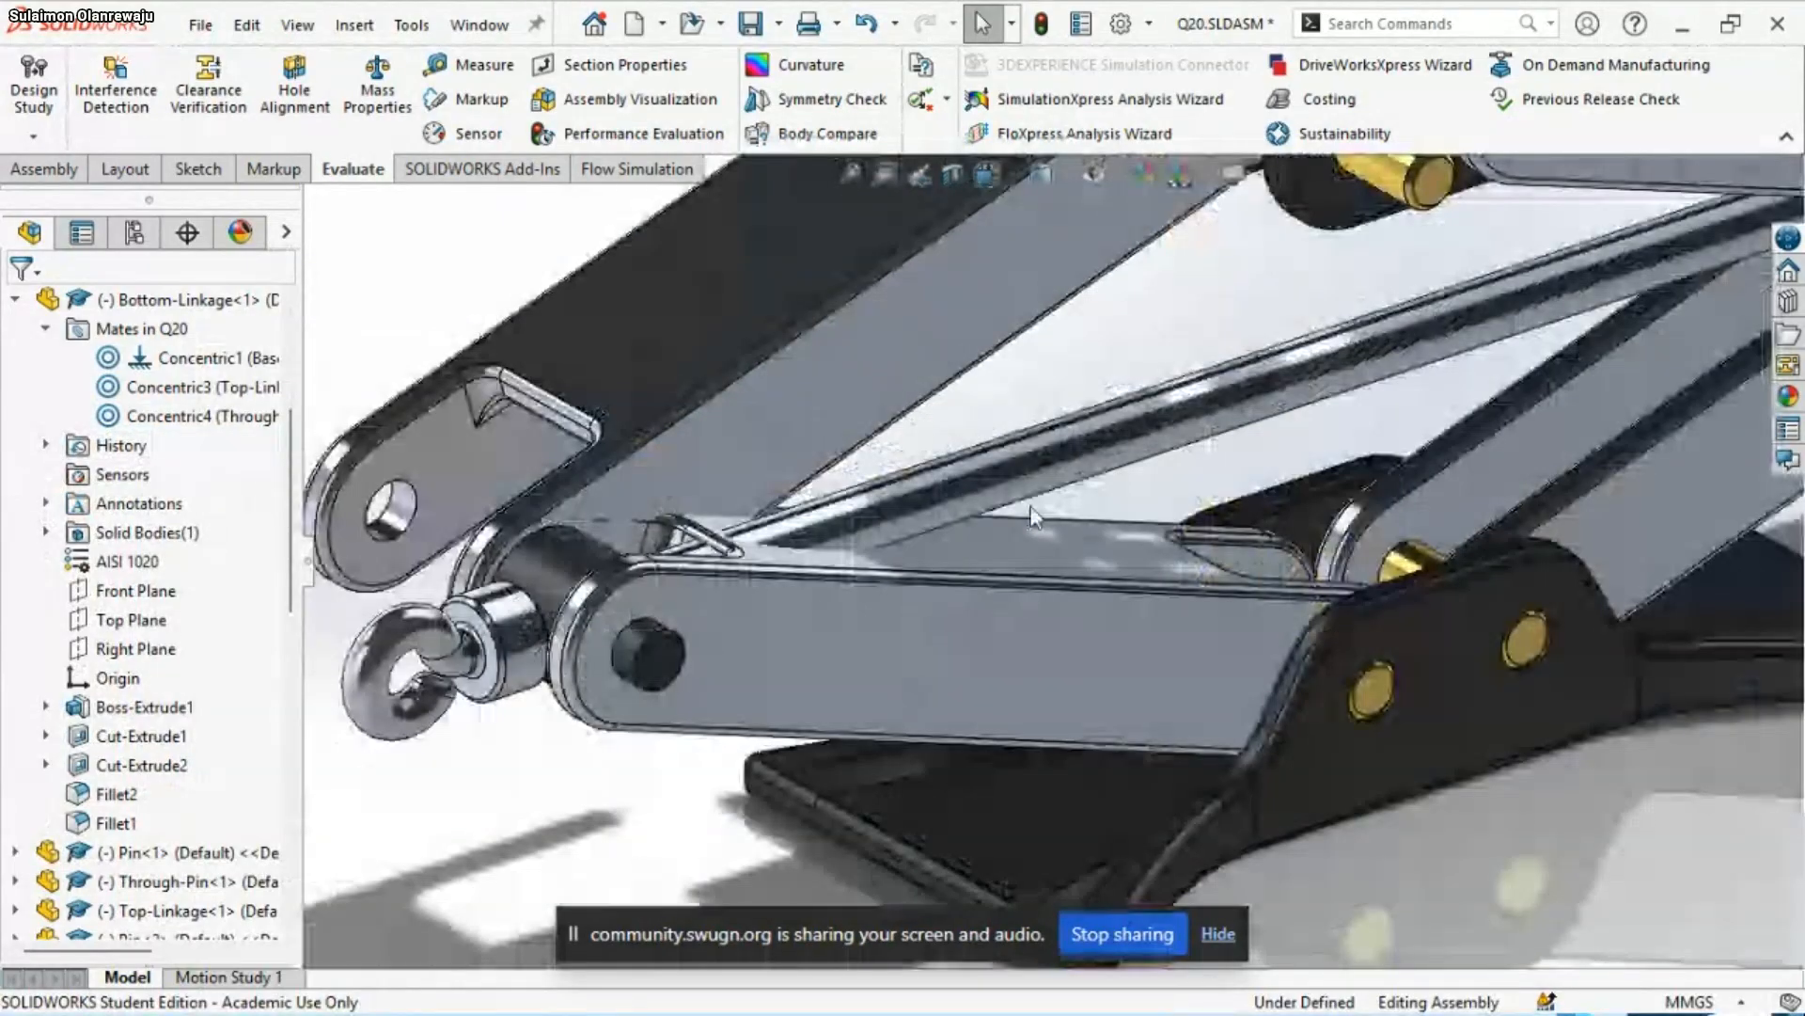
scroll(1082, 587, "down", 2)
scroll(1086, 590, "up", 3)
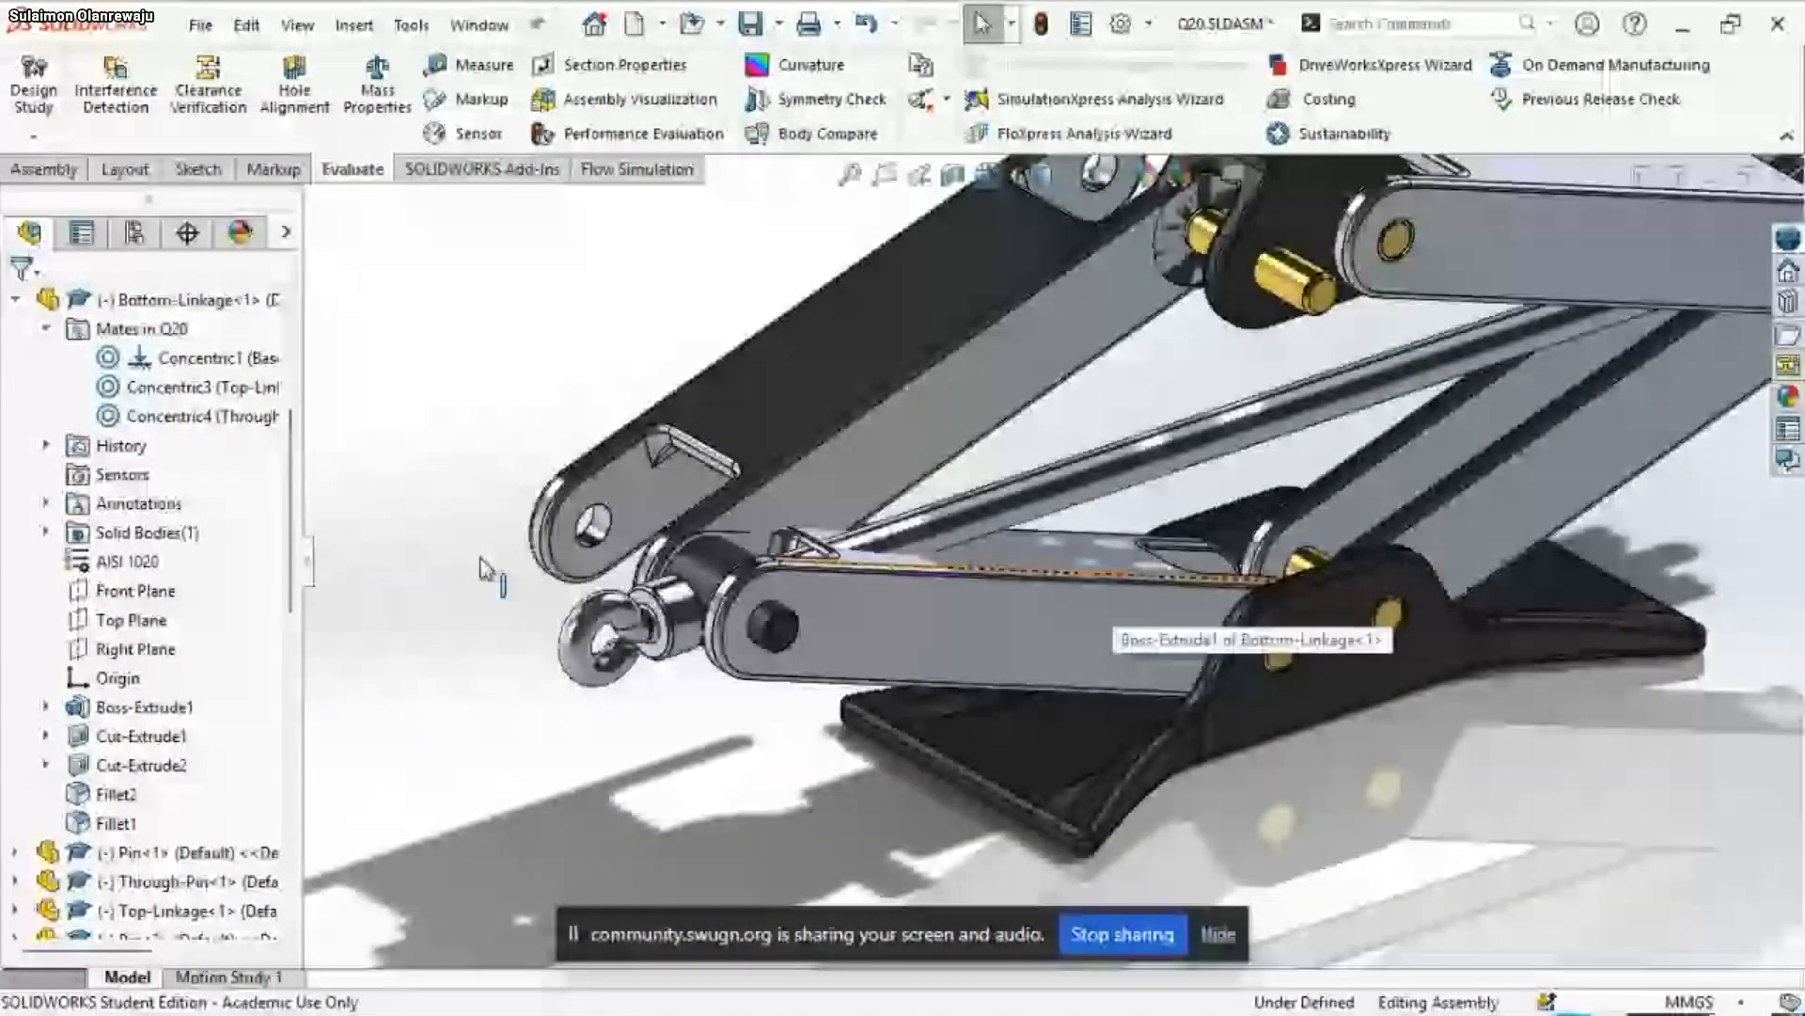
left_click(187, 361)
left_click(204, 388)
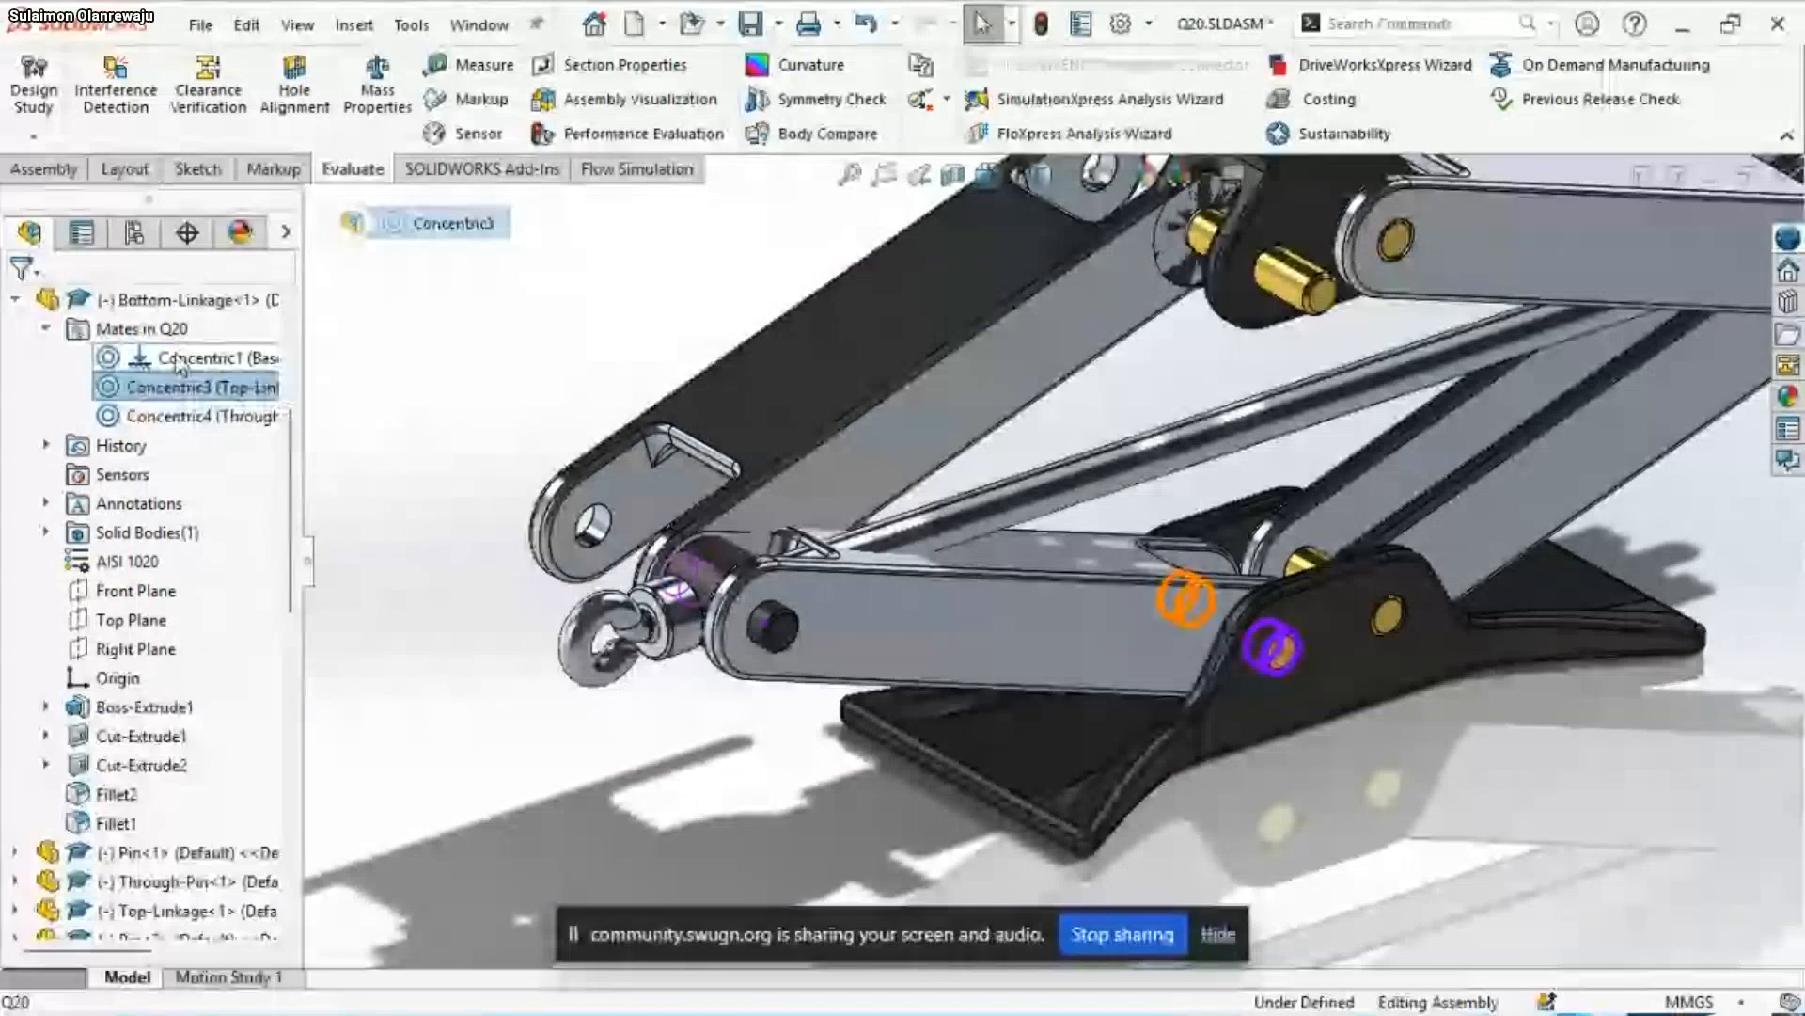
left_click(179, 365)
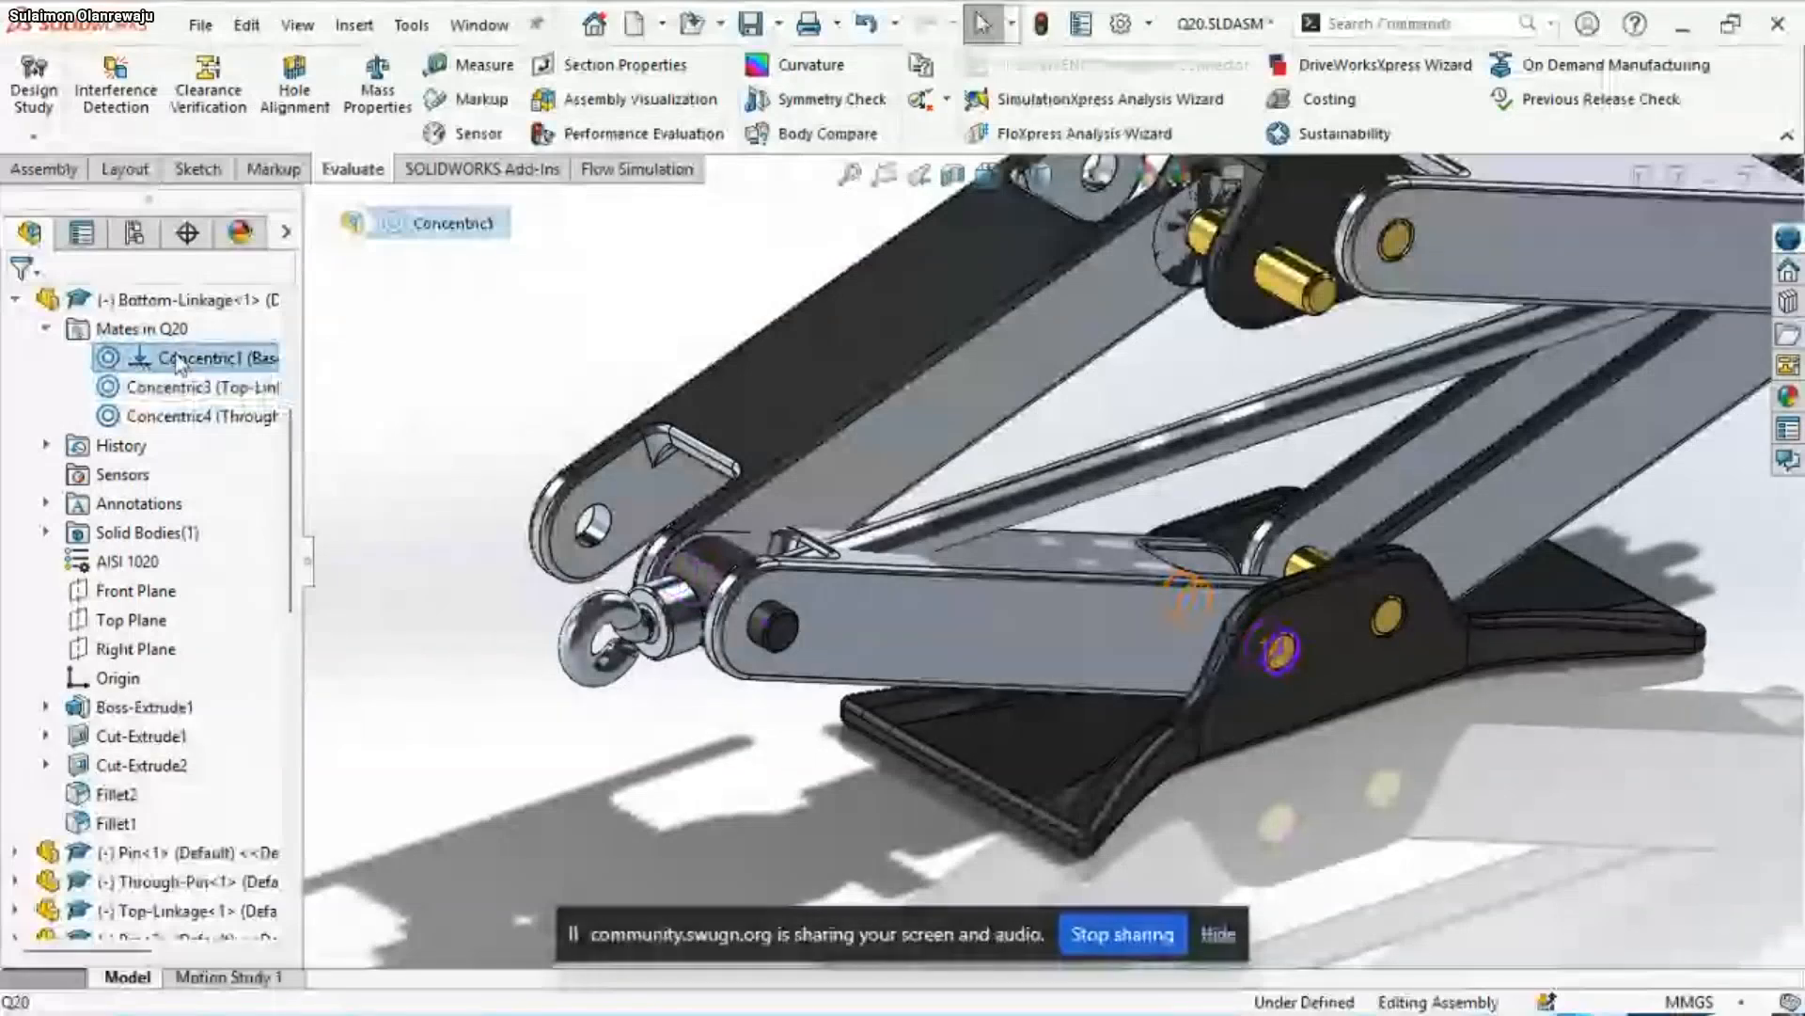
right_click(179, 365)
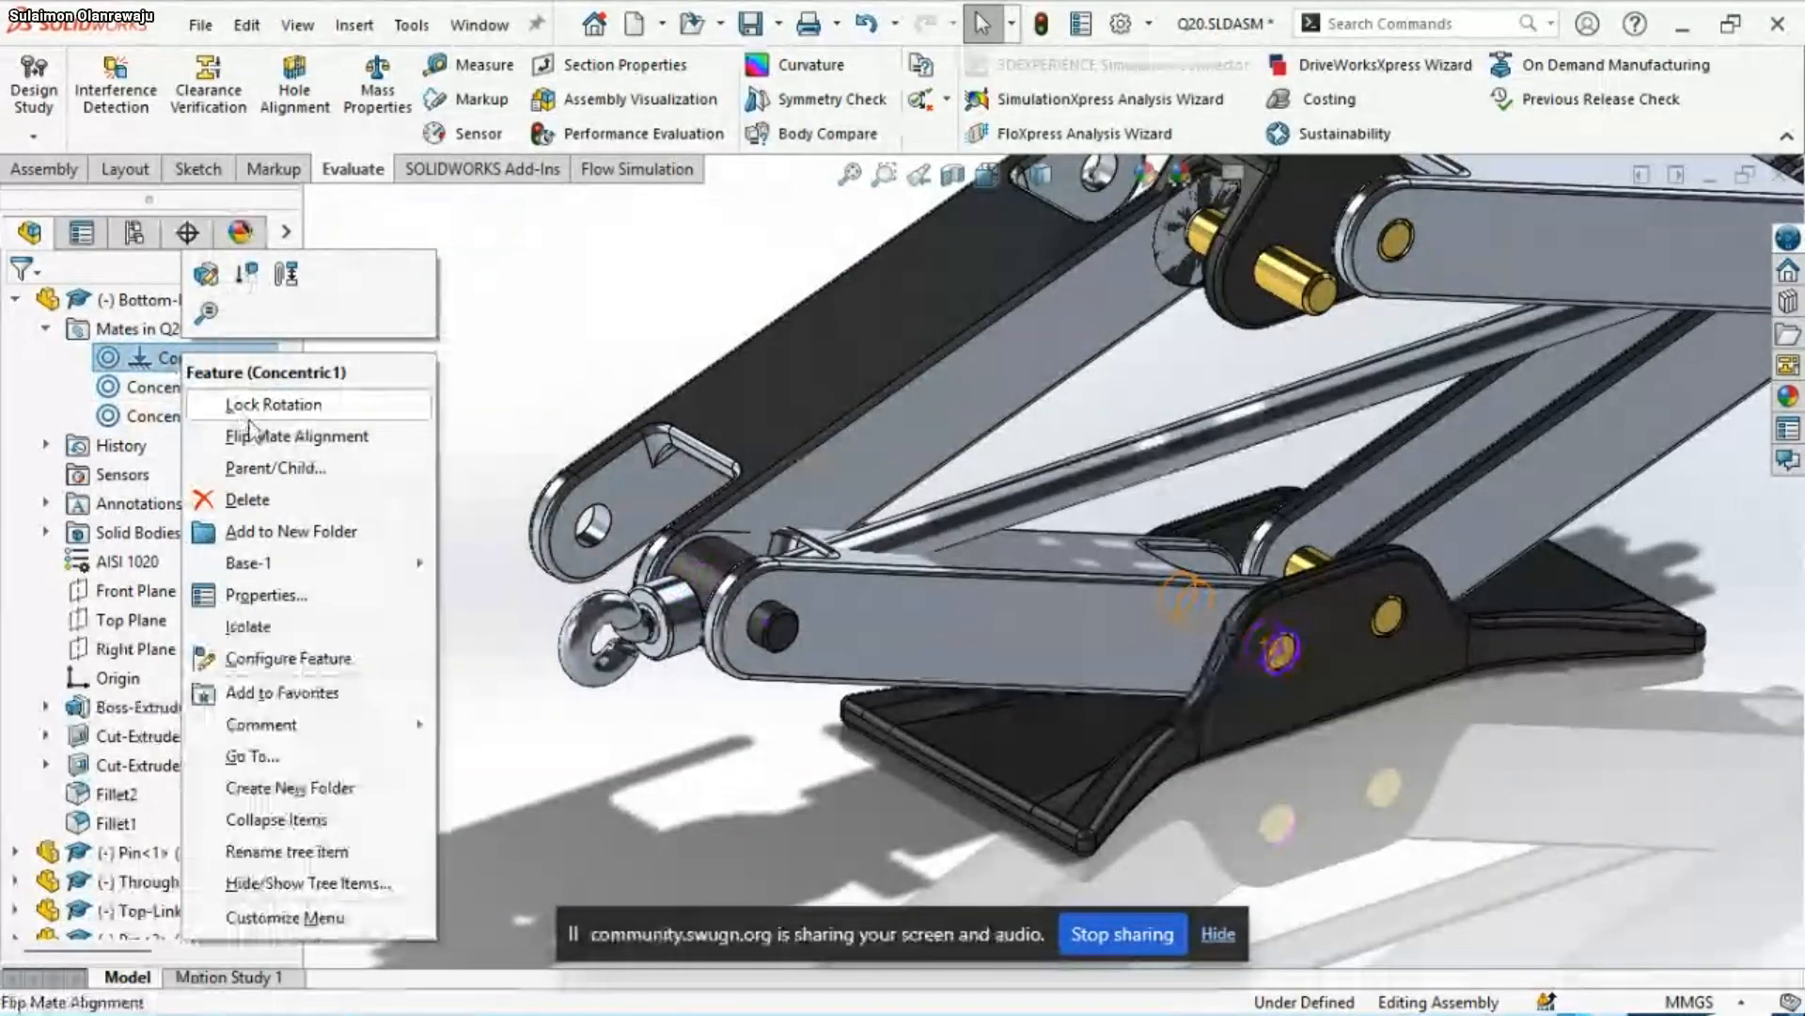
left_click(255, 435)
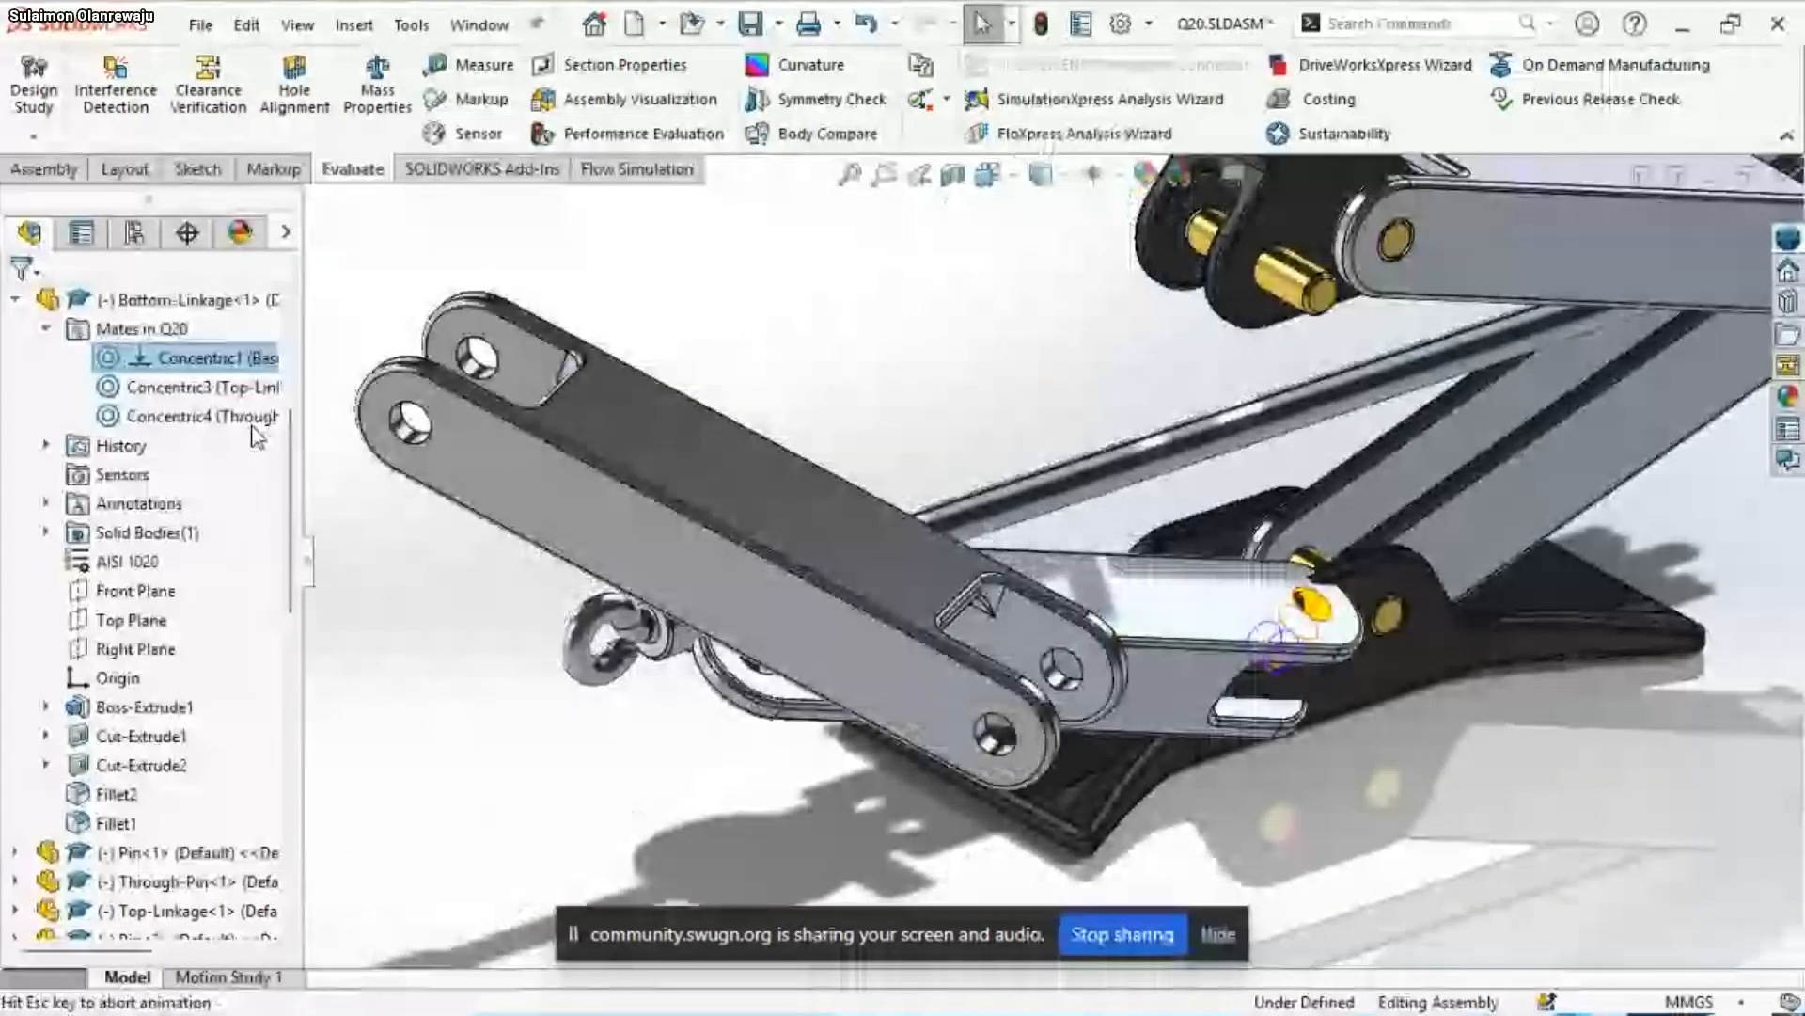
scroll(101, 404, "up", 2)
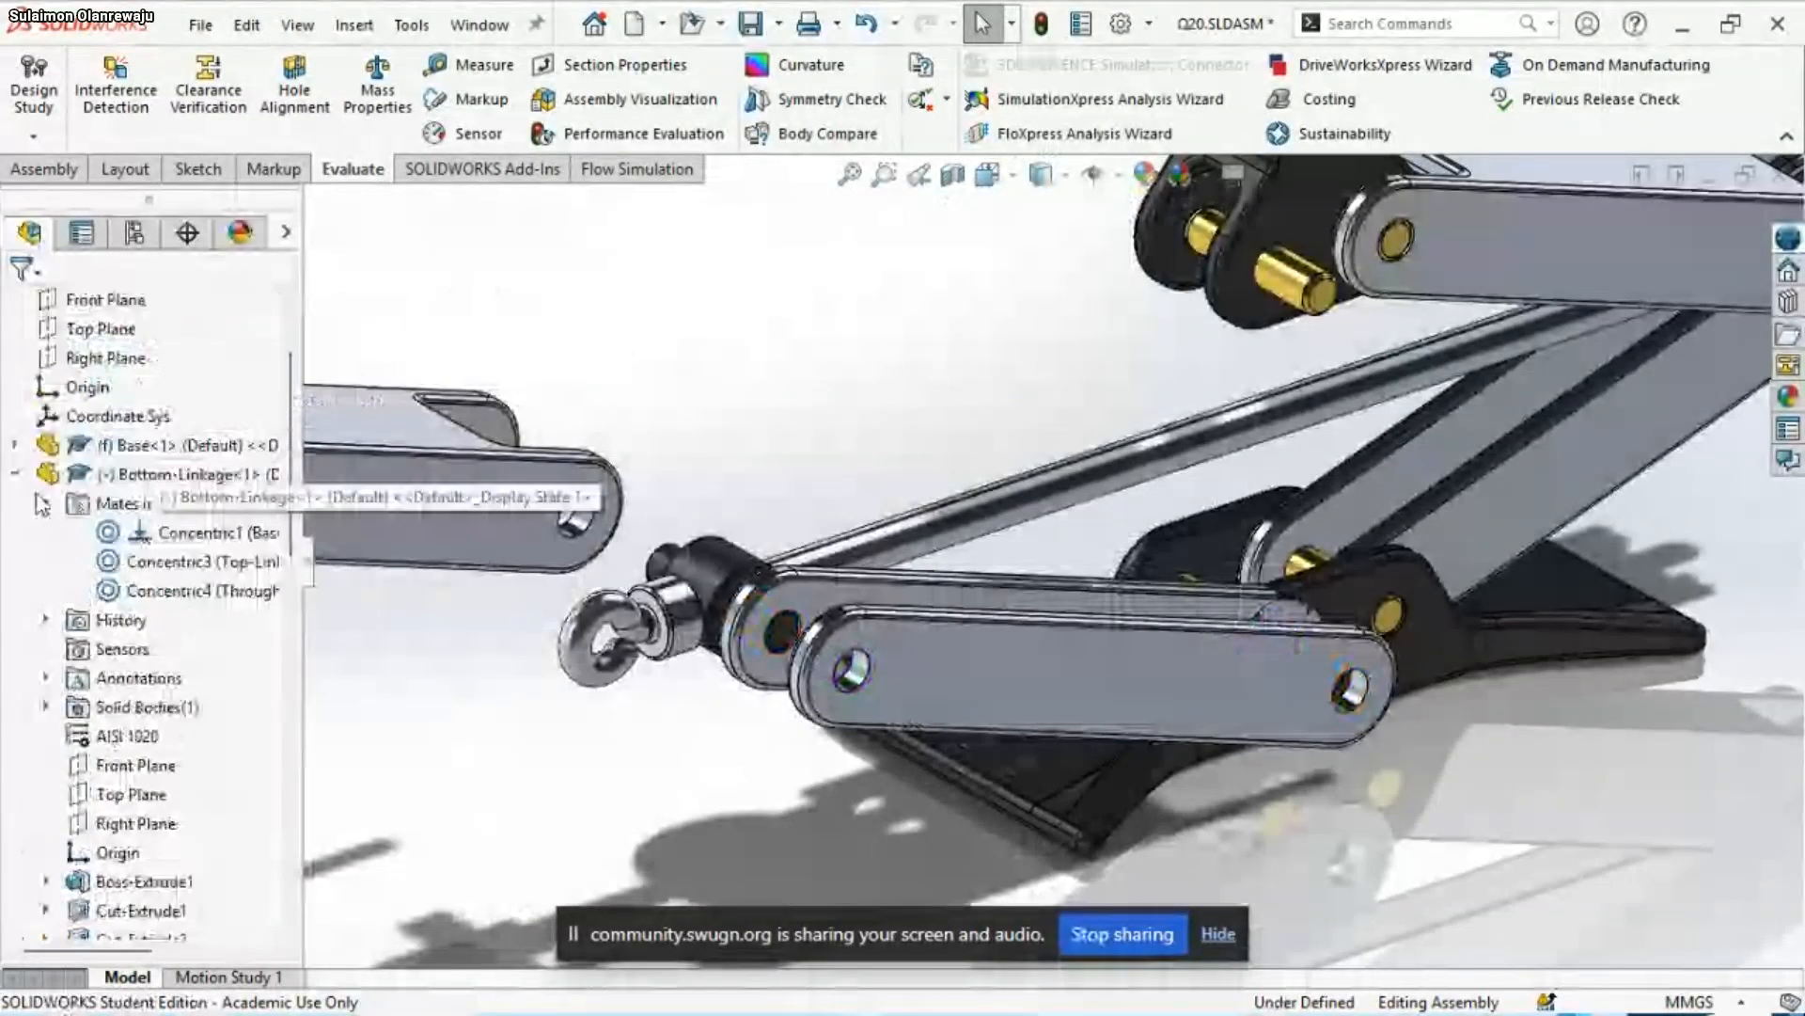
Flip the alignment of Top-Linkage<1>'s Concentric3 mate with Bottom-Linkage<1>
left_click(16, 474)
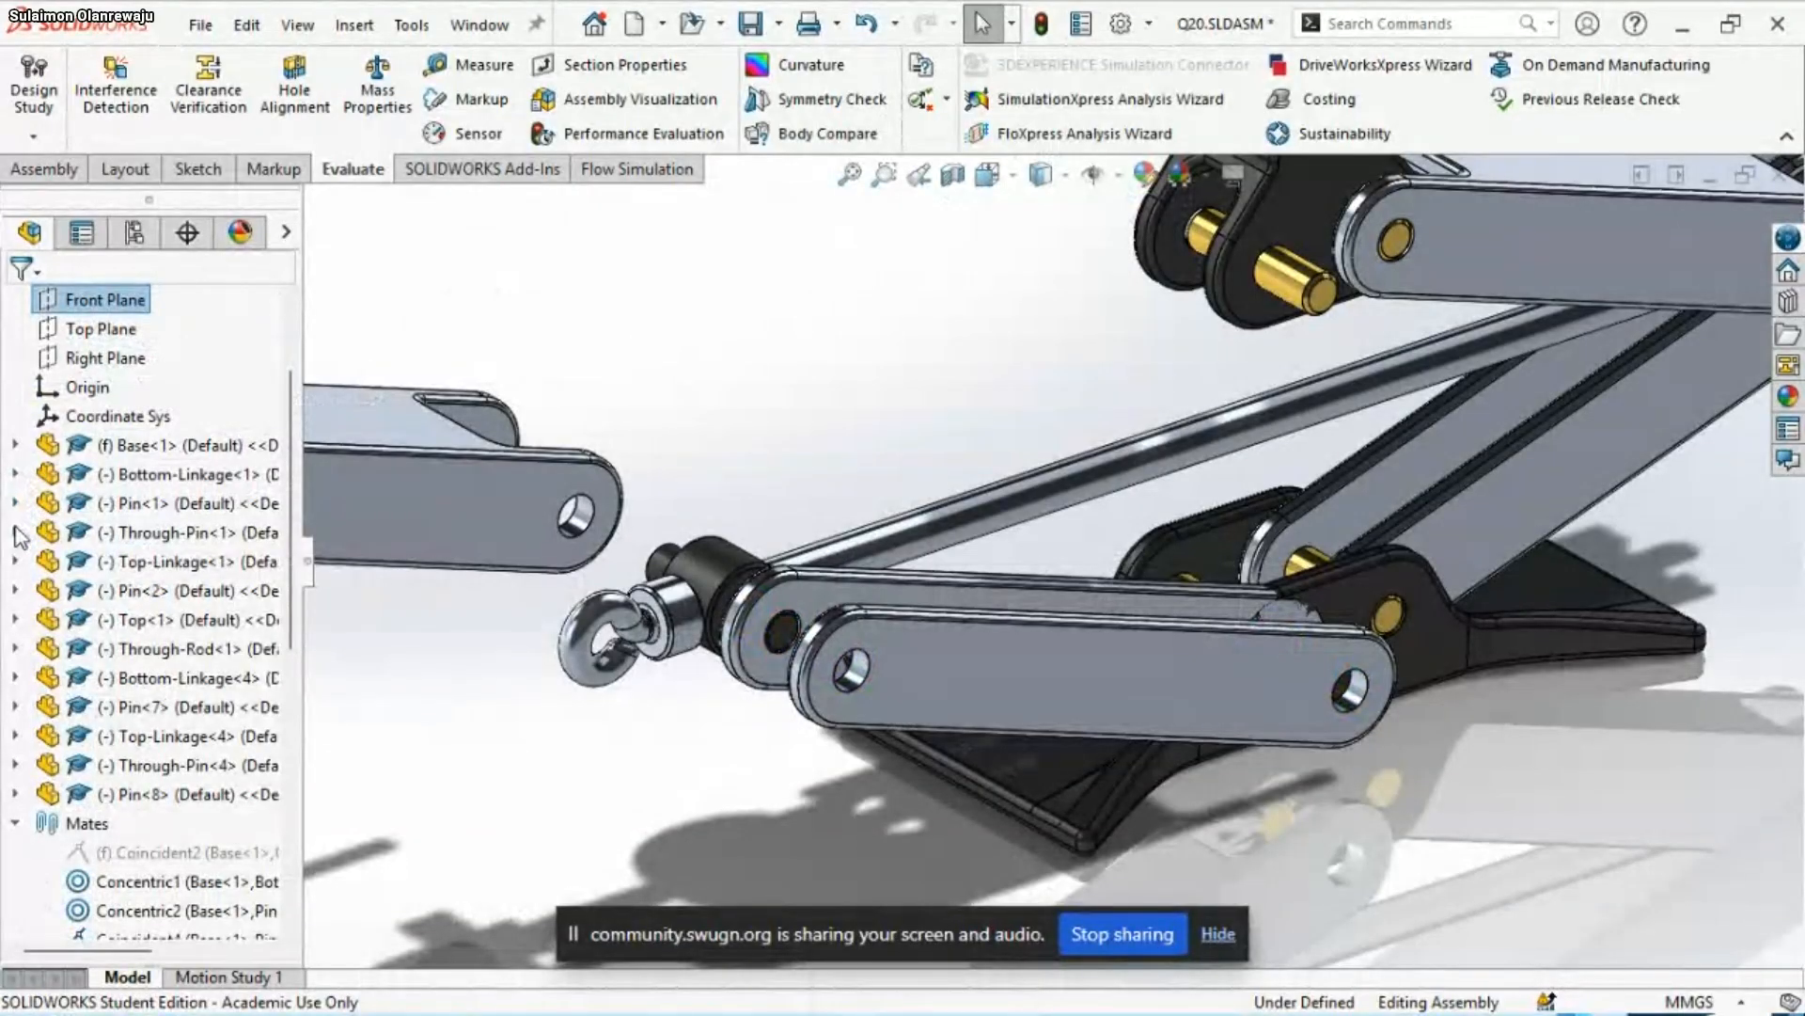
left_click(16, 562)
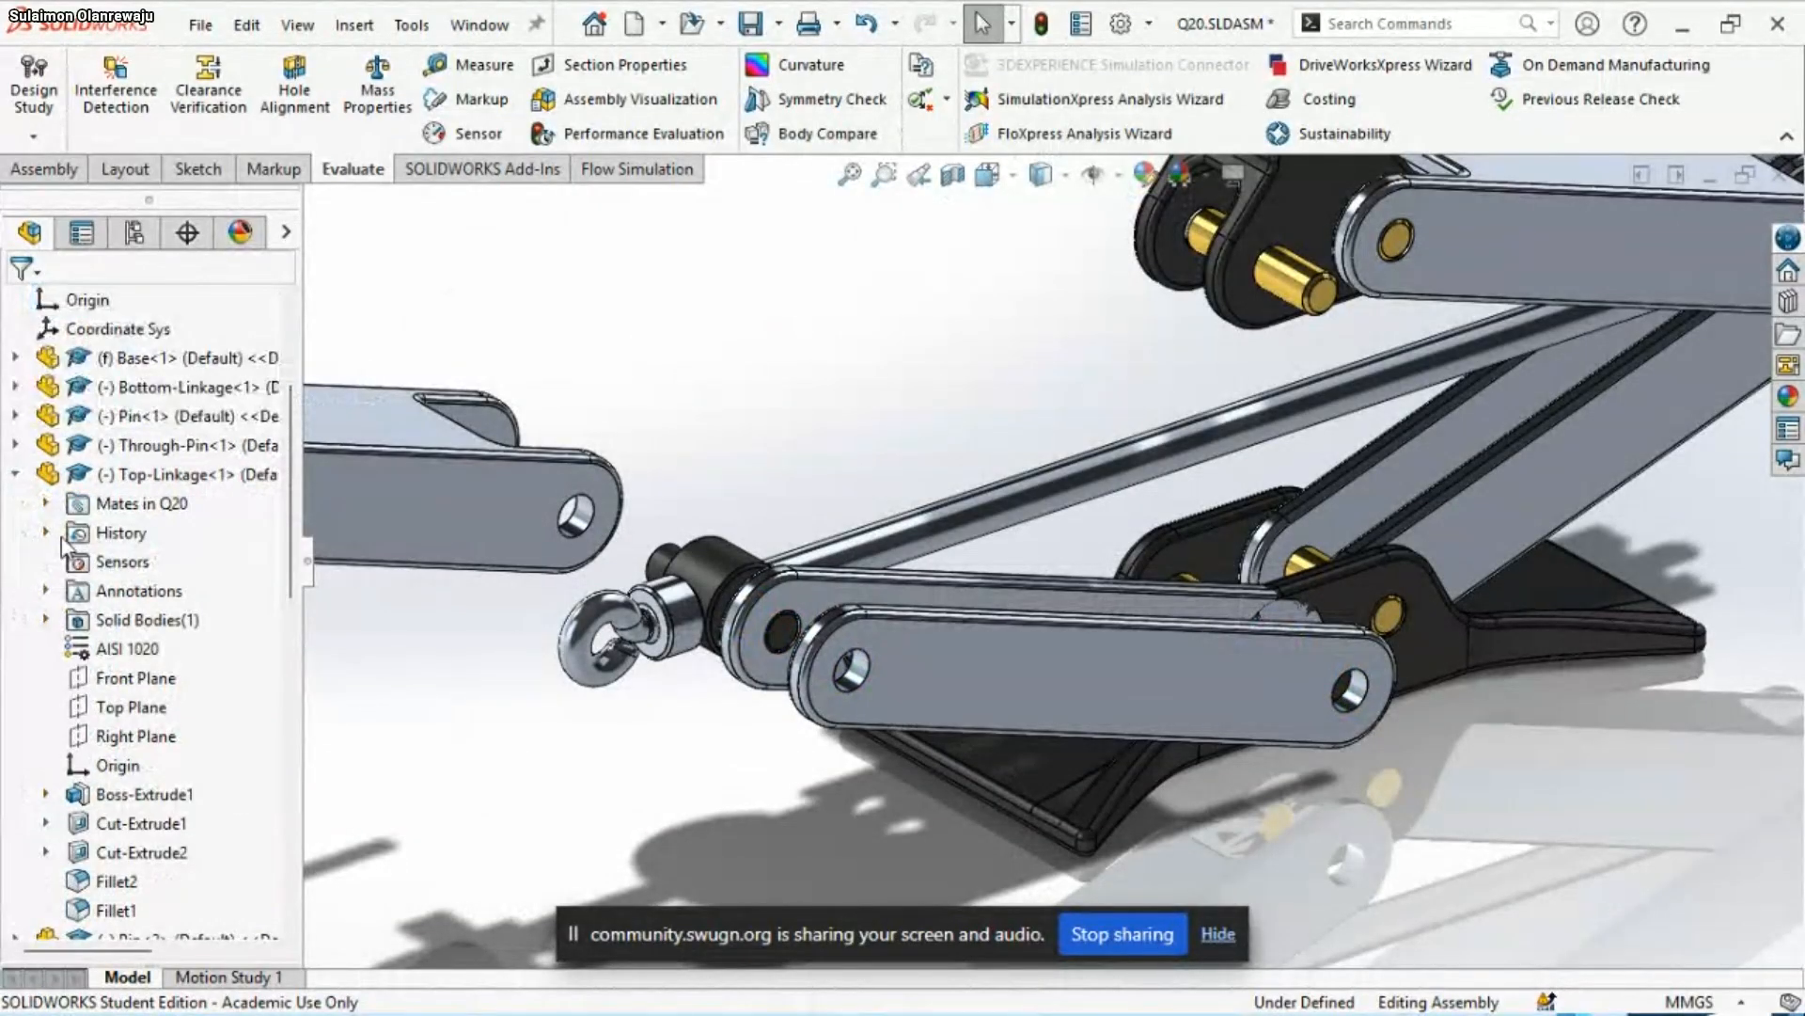
left_click(45, 503)
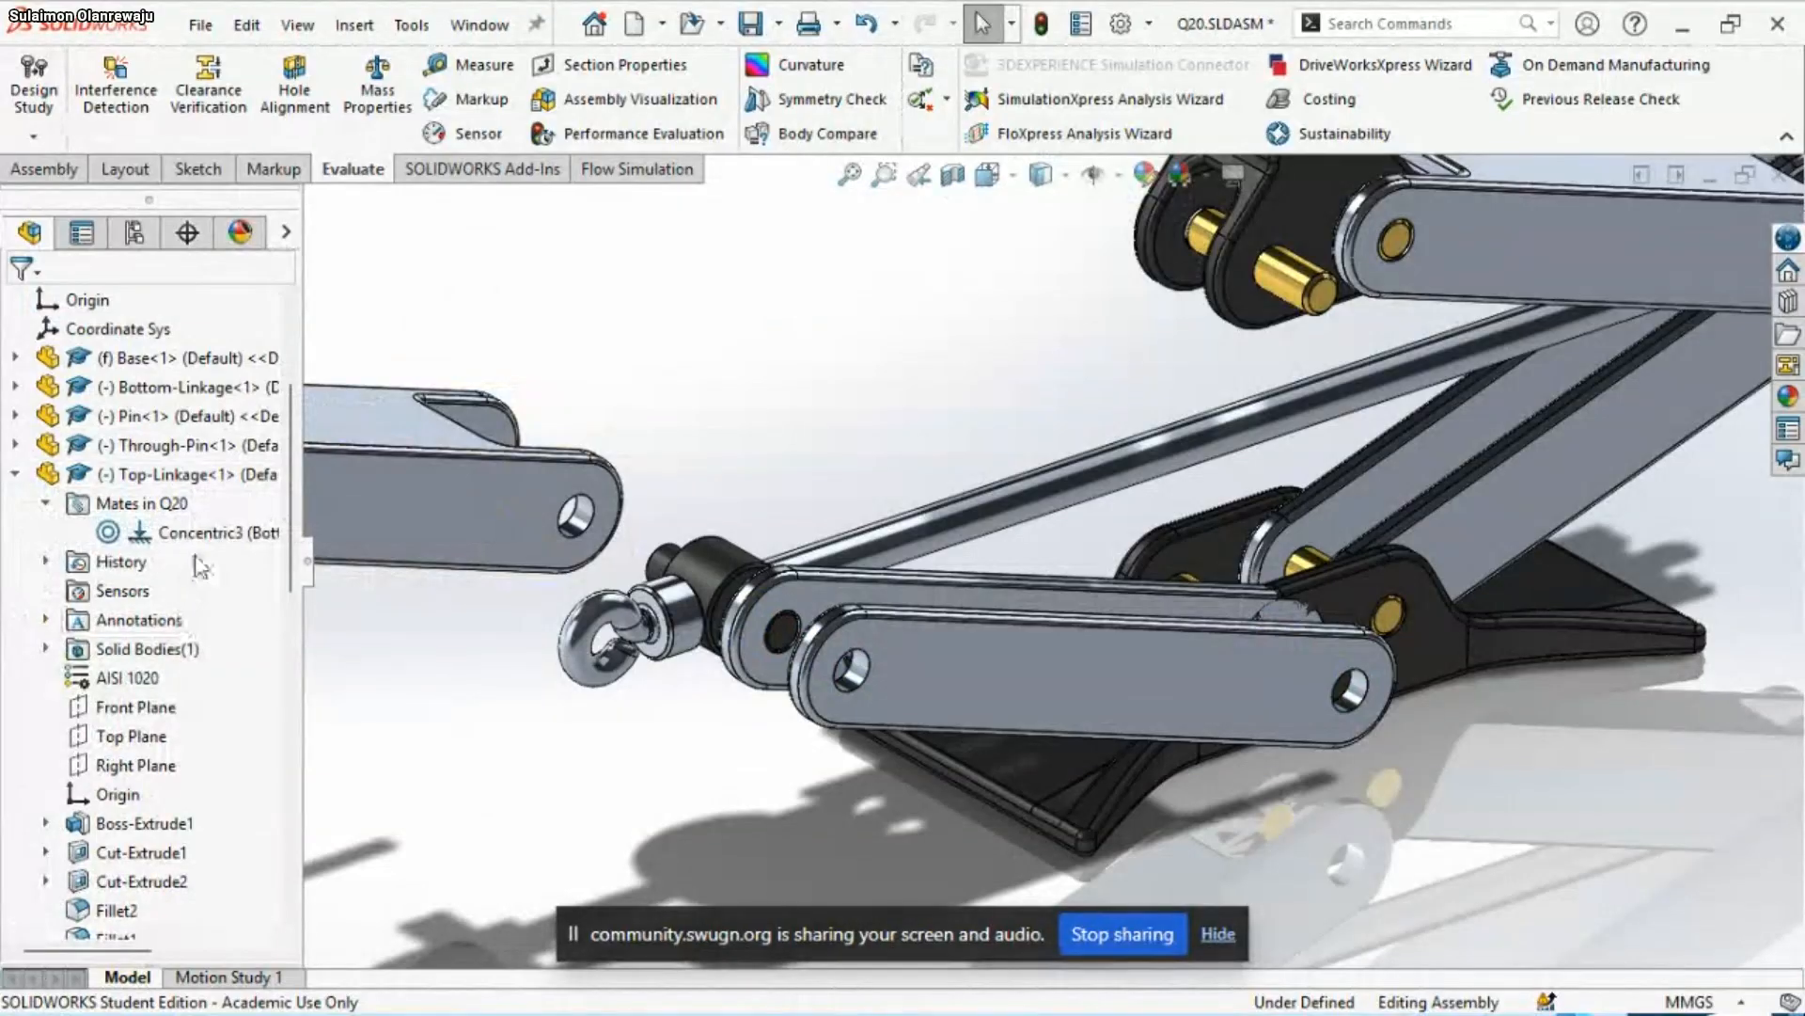
left_click(199, 539)
right_click(199, 539)
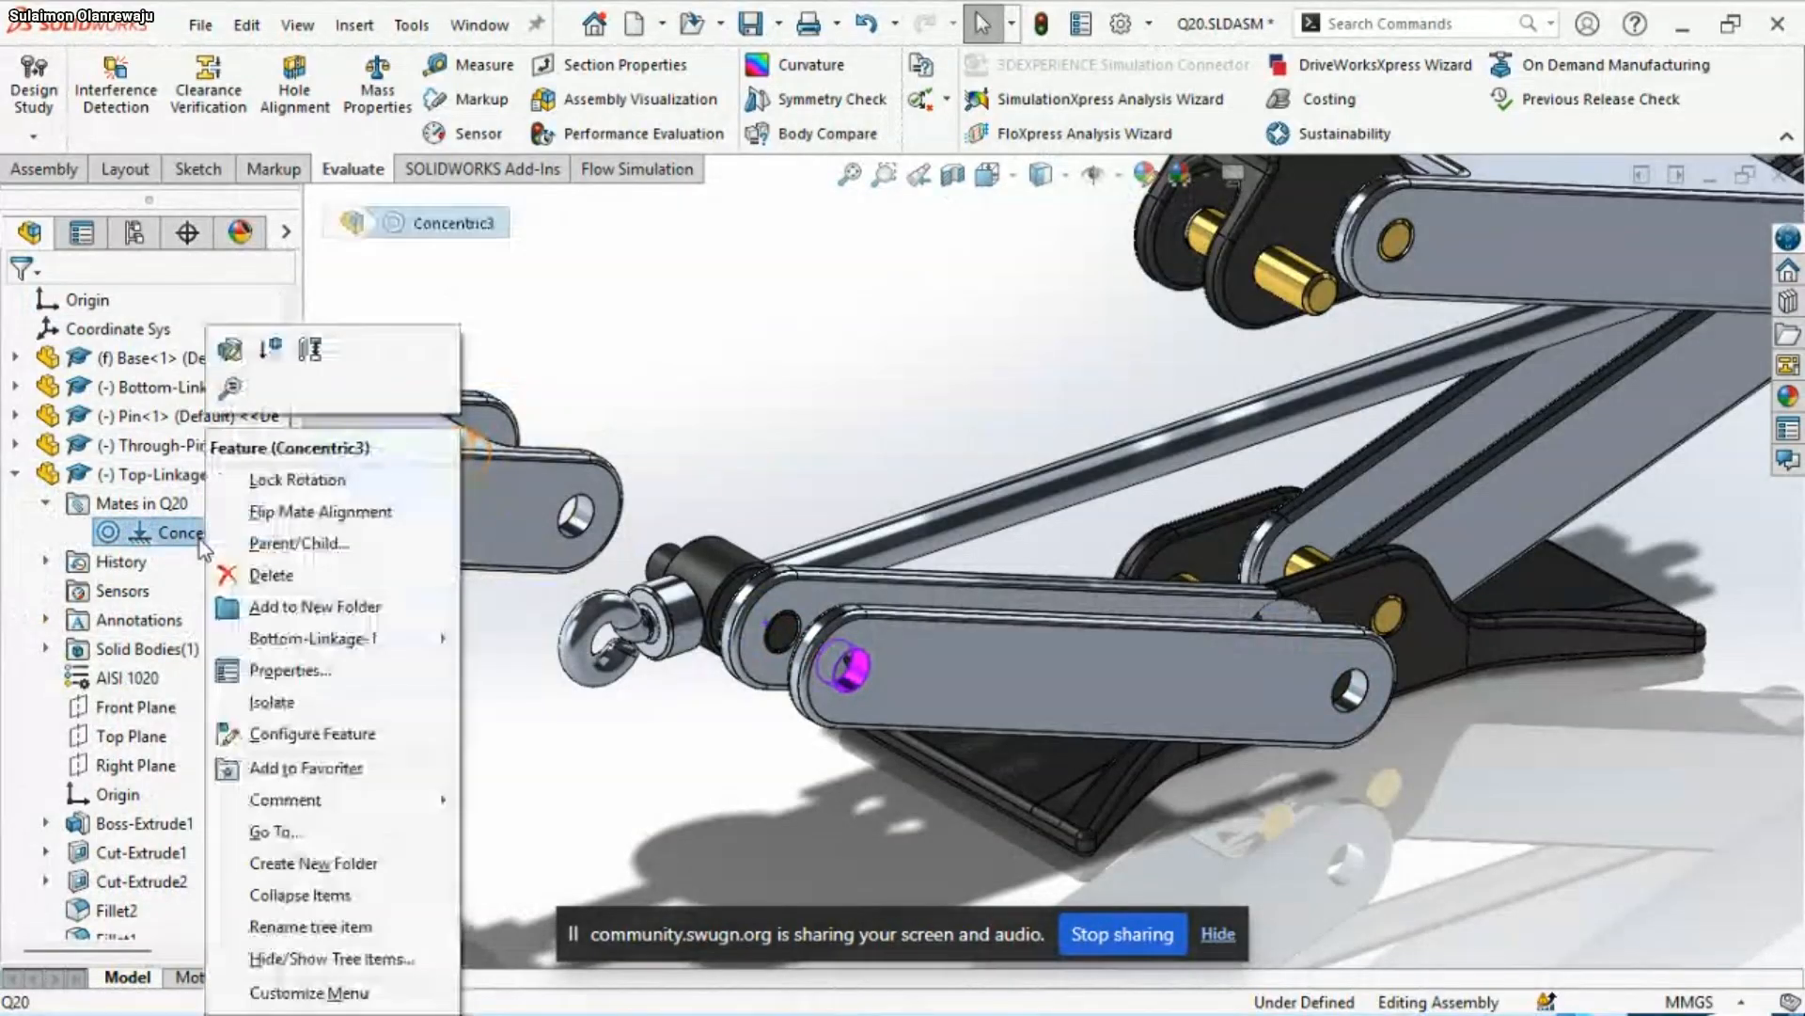
left_click(285, 516)
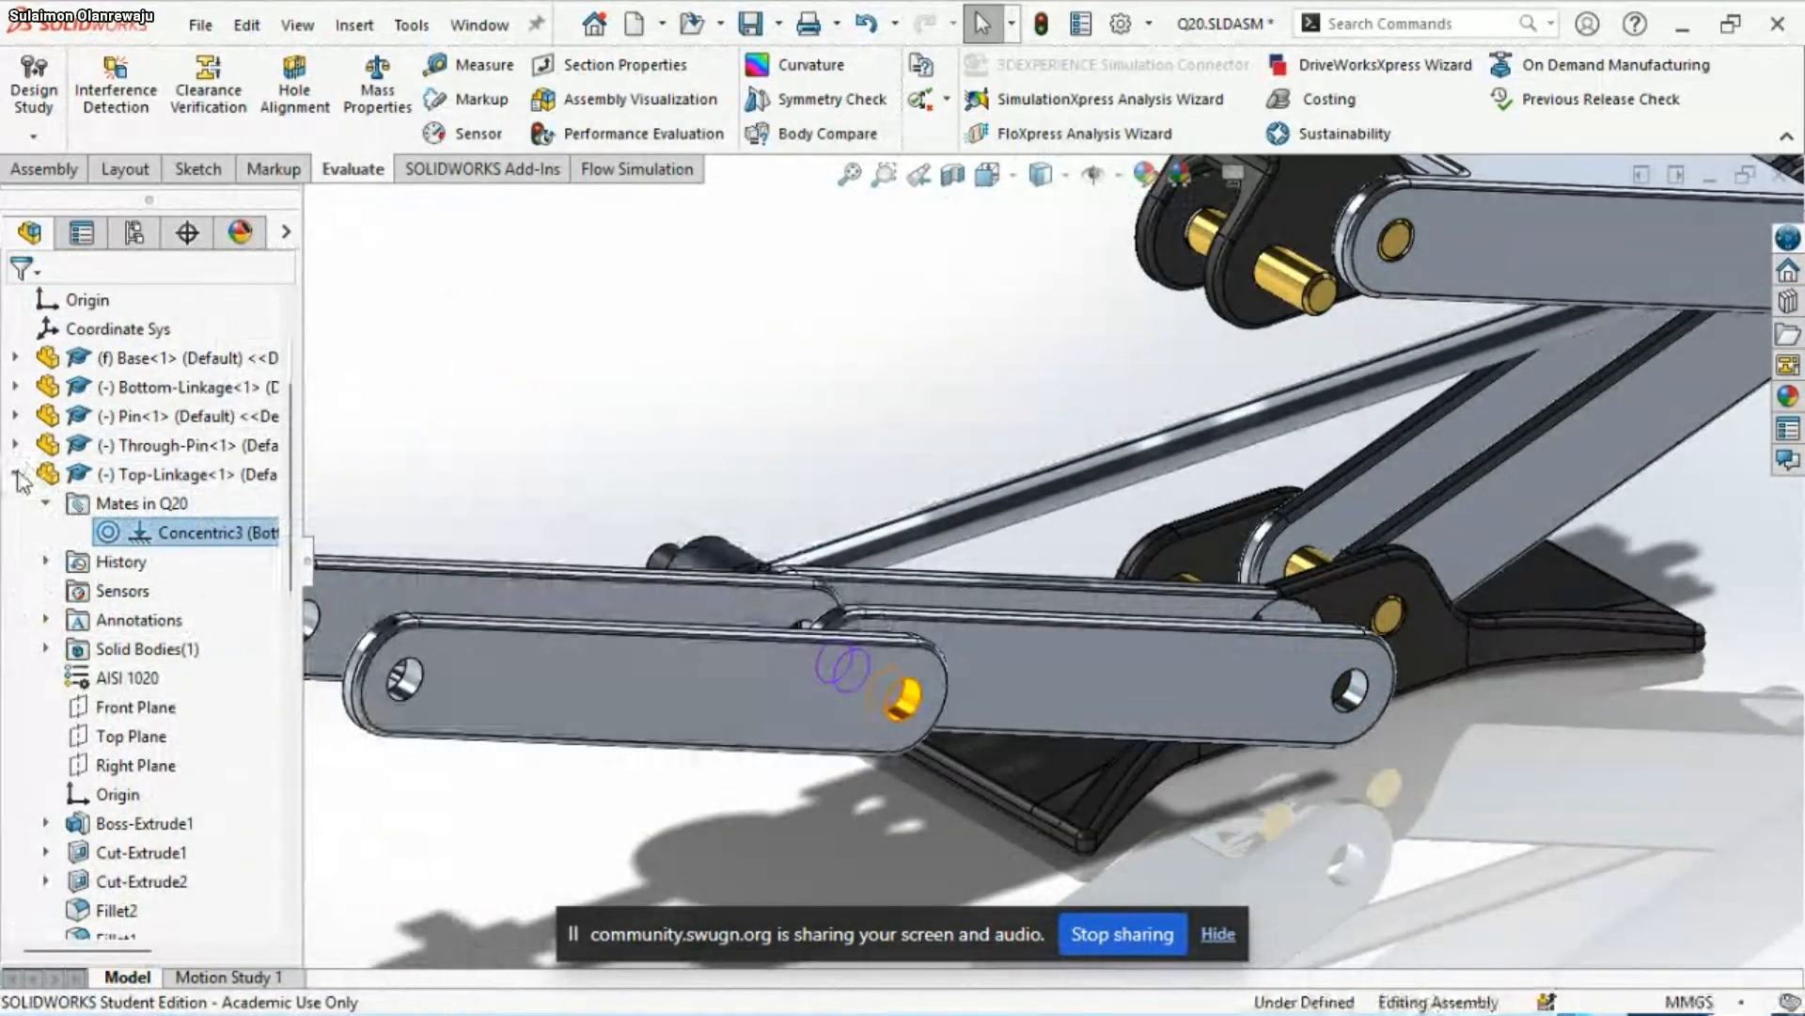
left_click(18, 475)
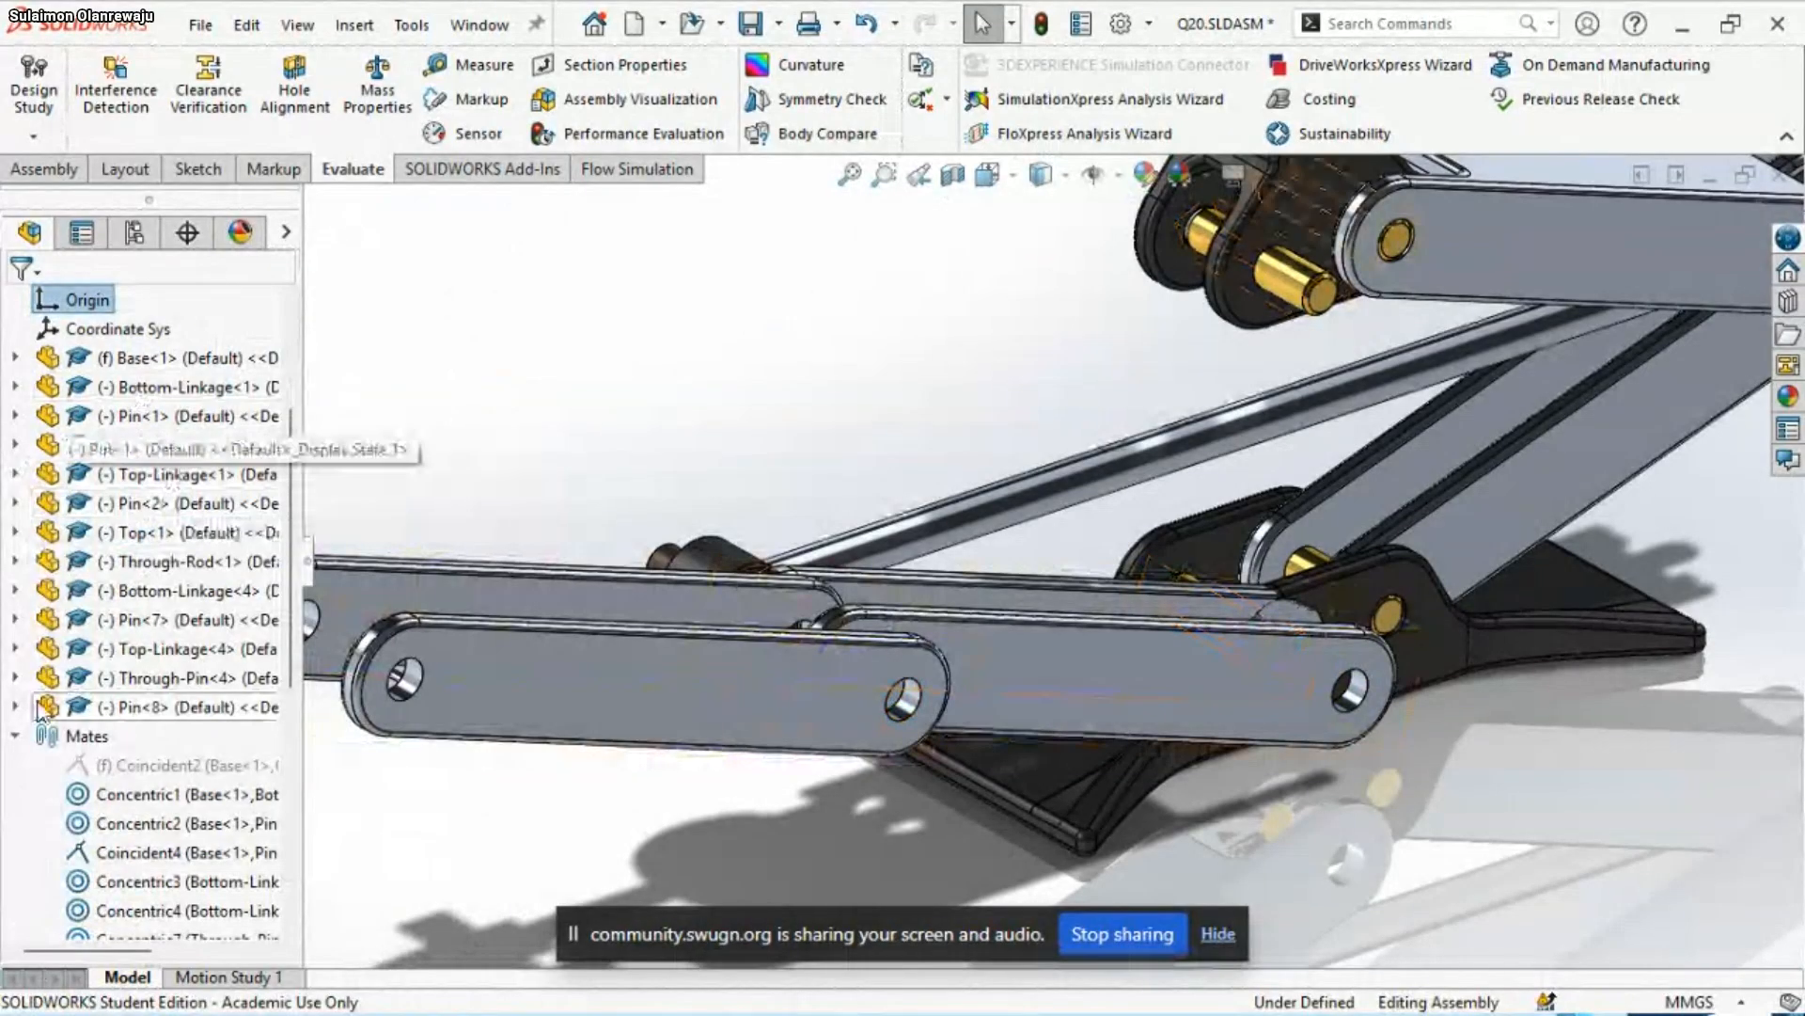
Add a coincident mate between the outer side face of Bottom-Linkage<1> and the inner face of the base's bracket
middle_click_drag(1228, 767, 151, 540)
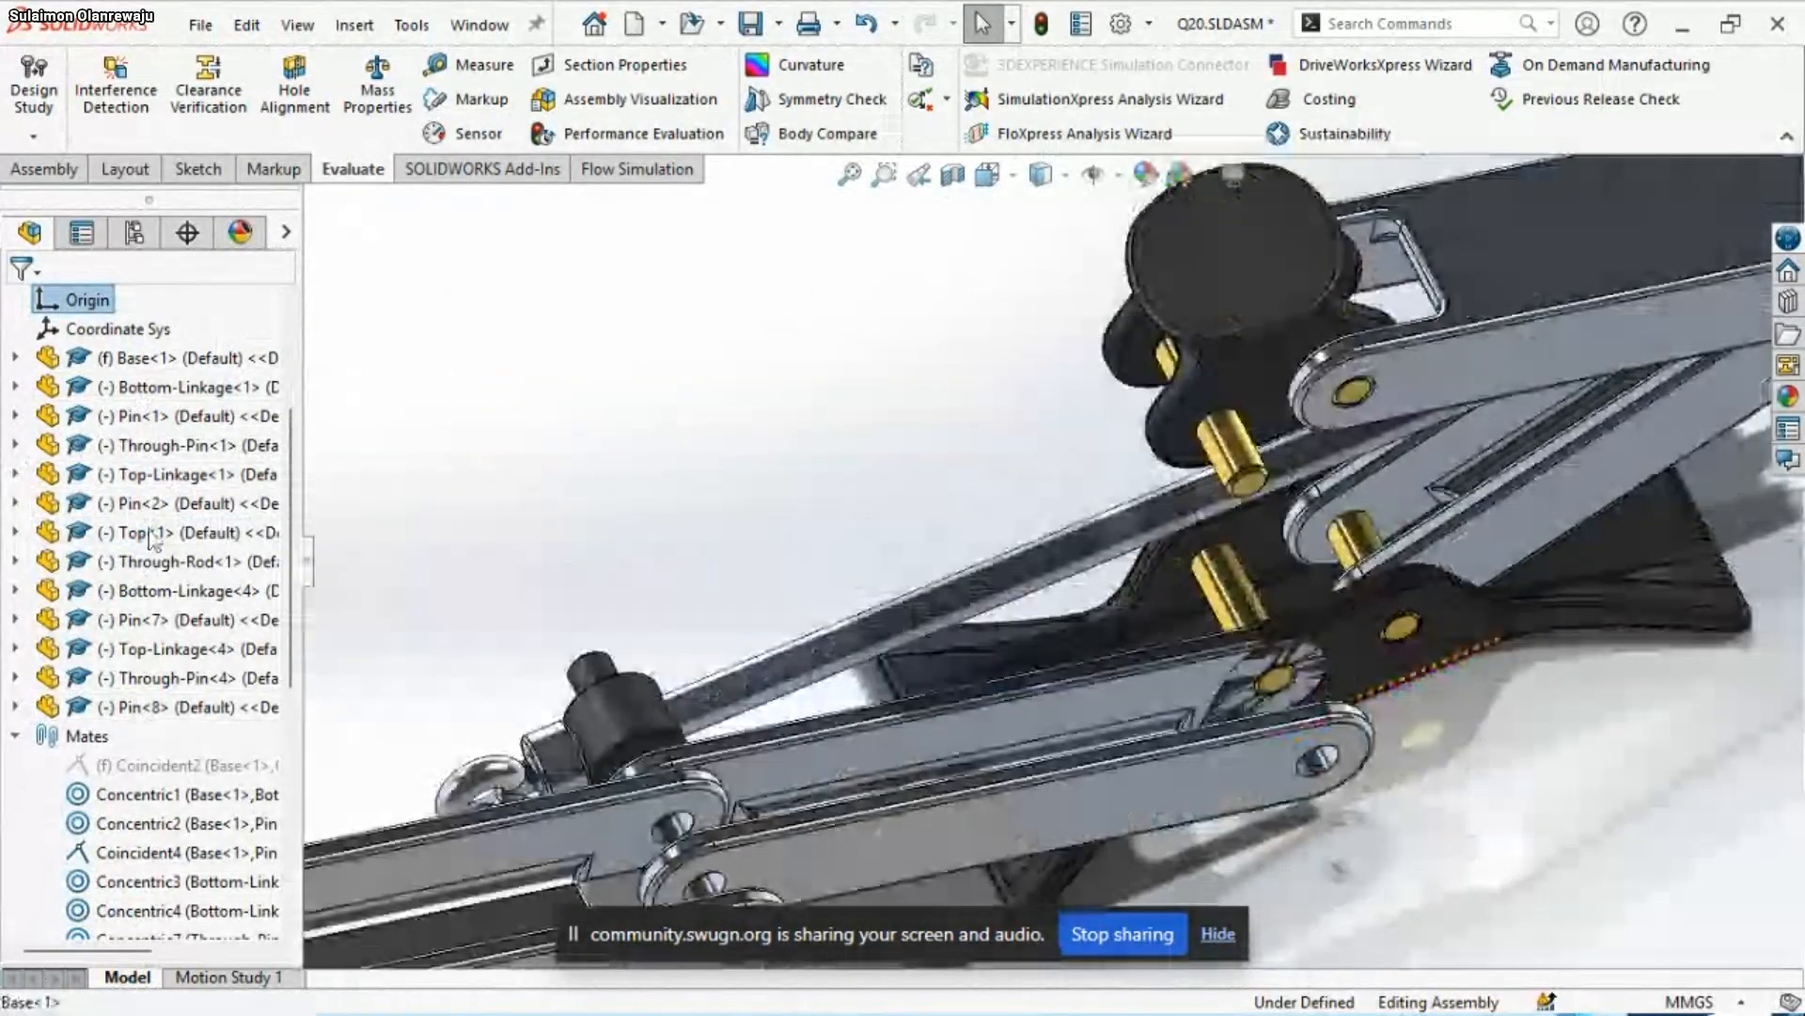
left_click(1041, 735)
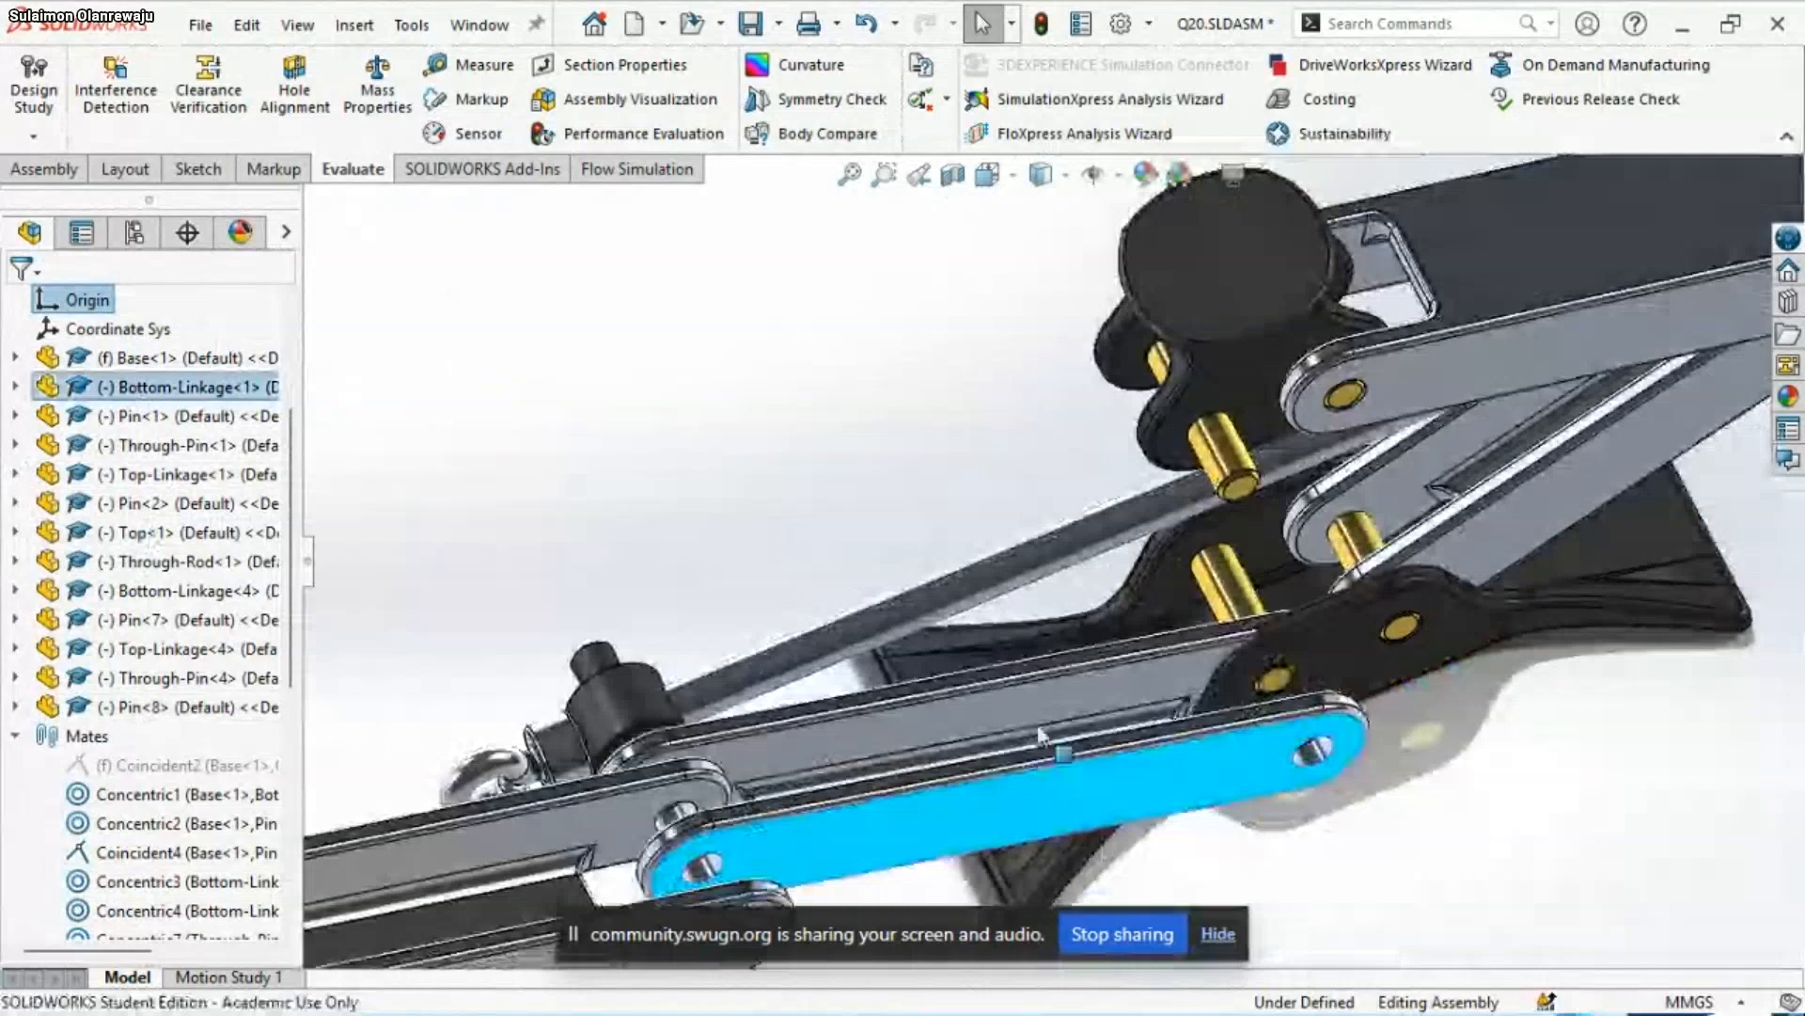
left_click_drag(1041, 735, 1199, 700)
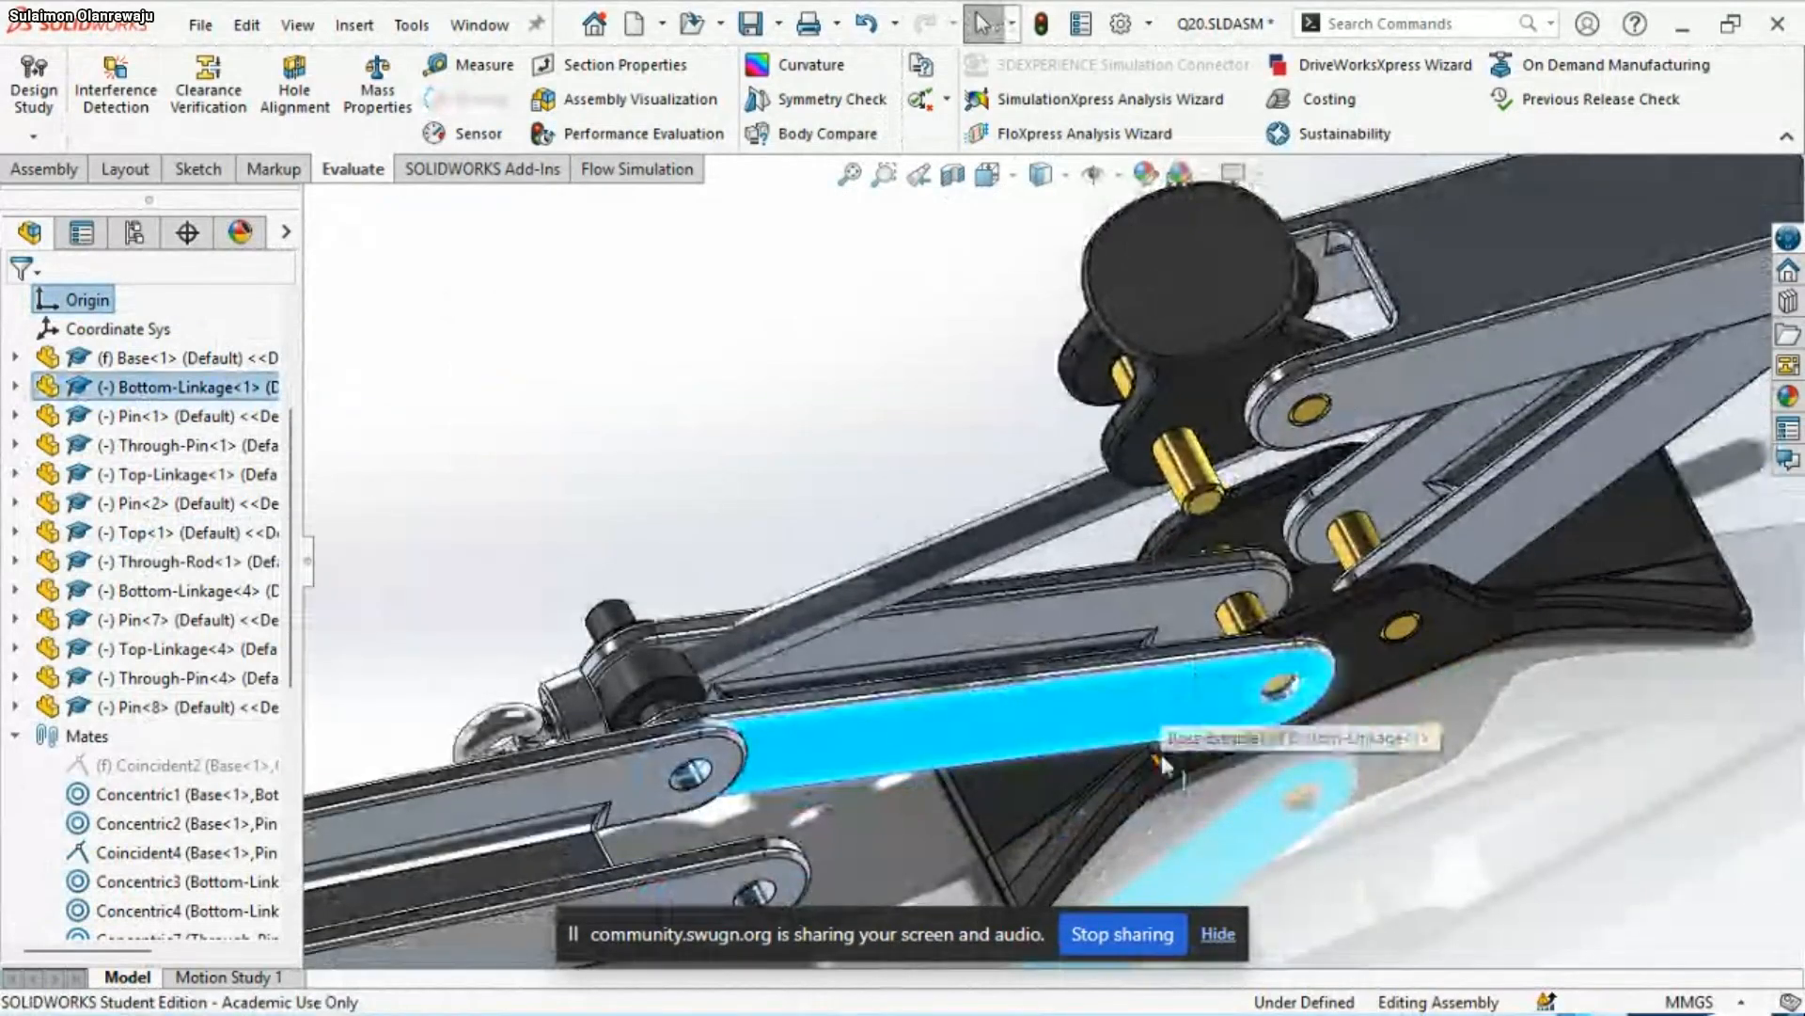
left_click(1129, 724)
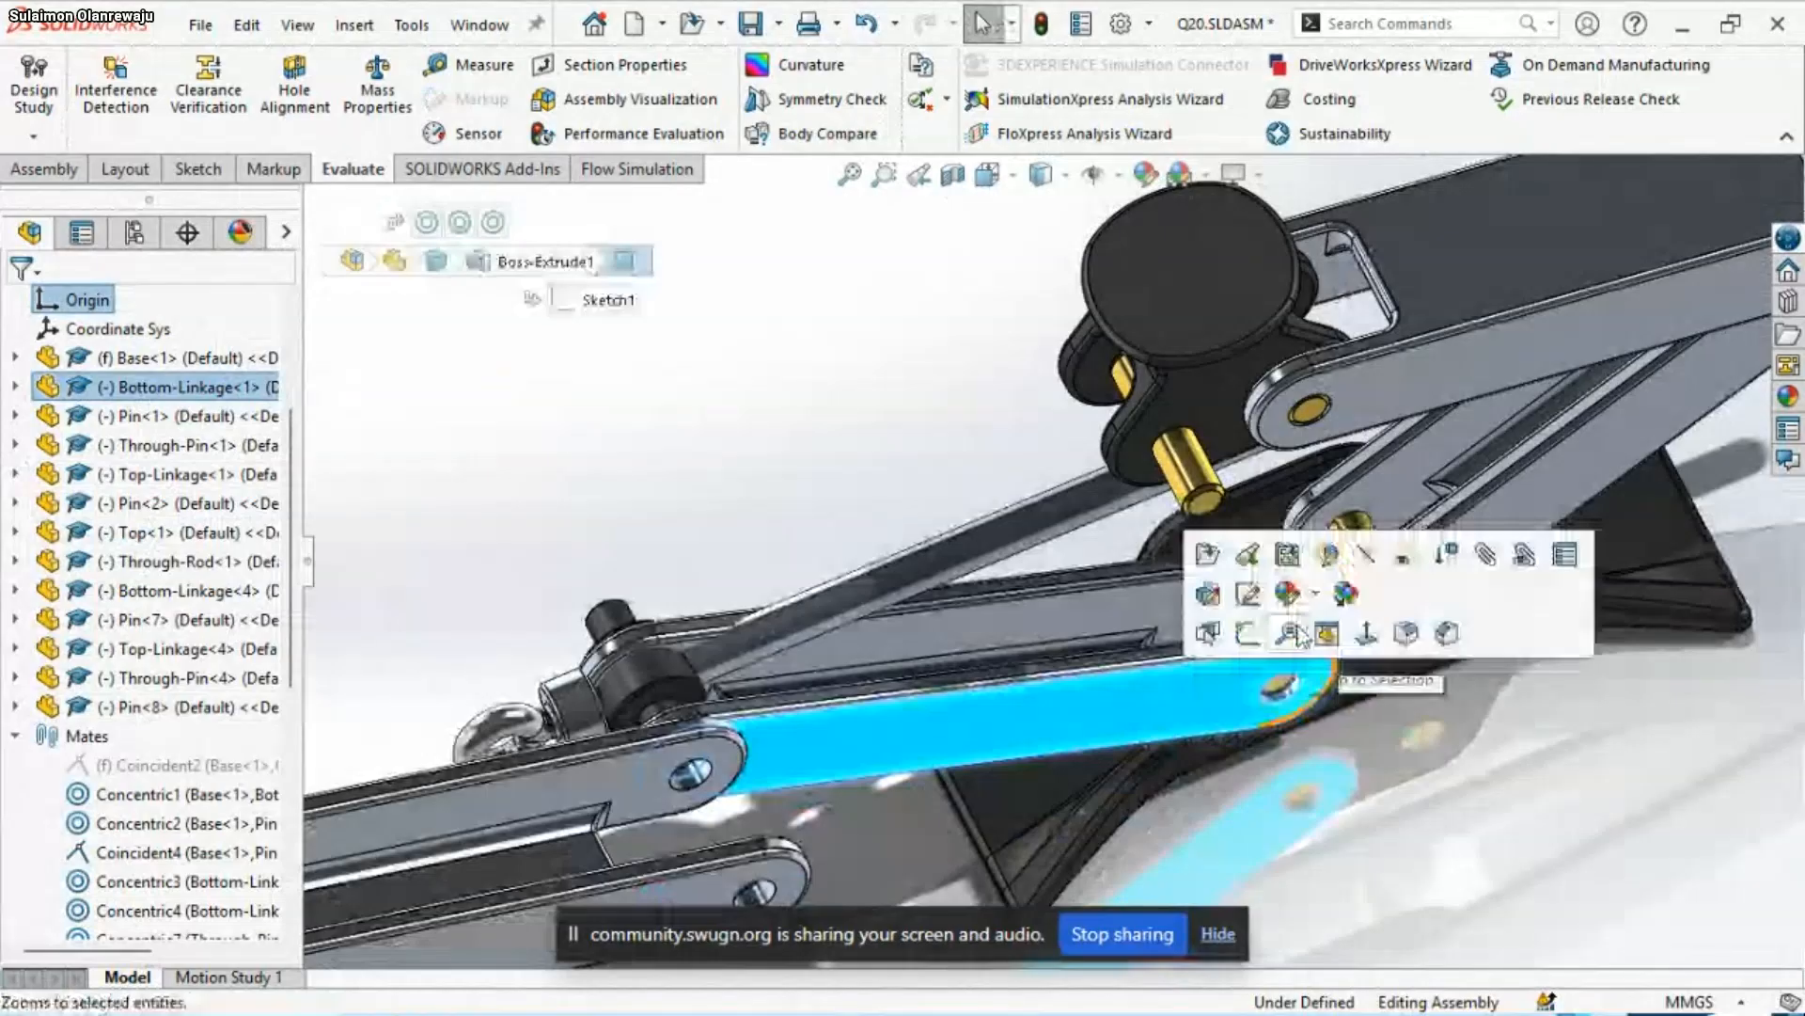
middle_click_drag(1440, 813, 1326, 659)
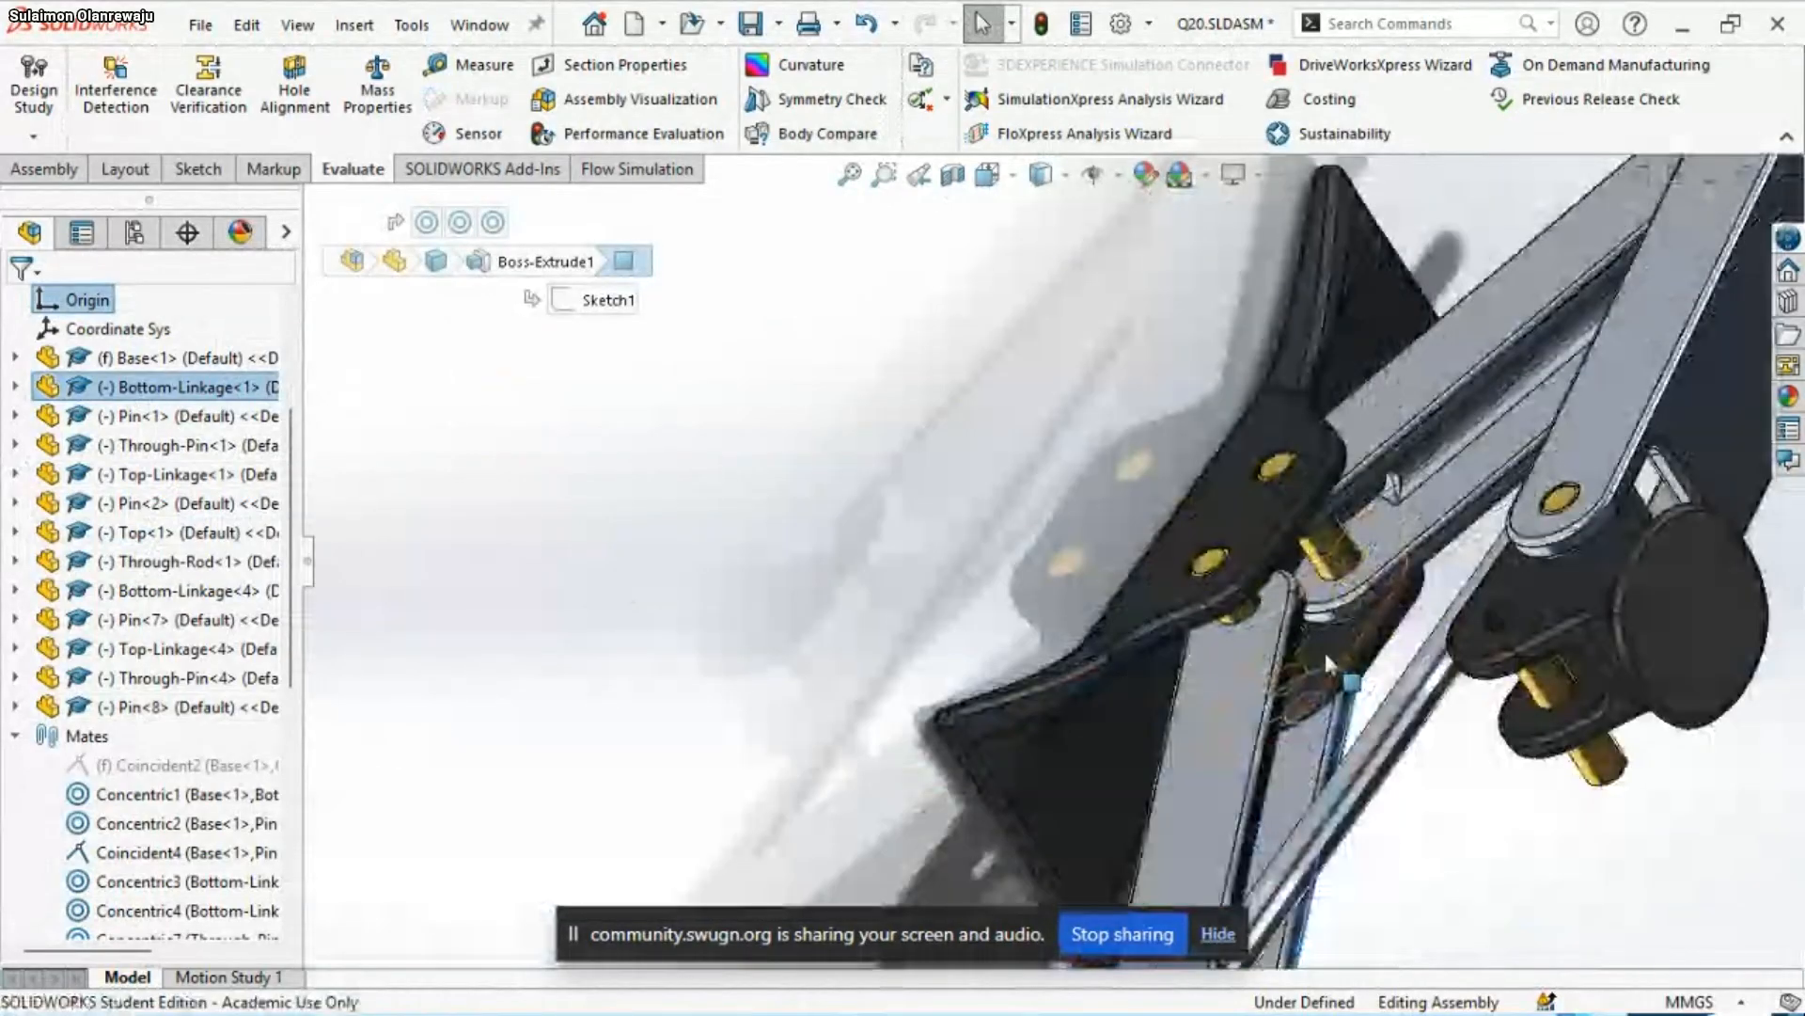
left_click(1324, 649)
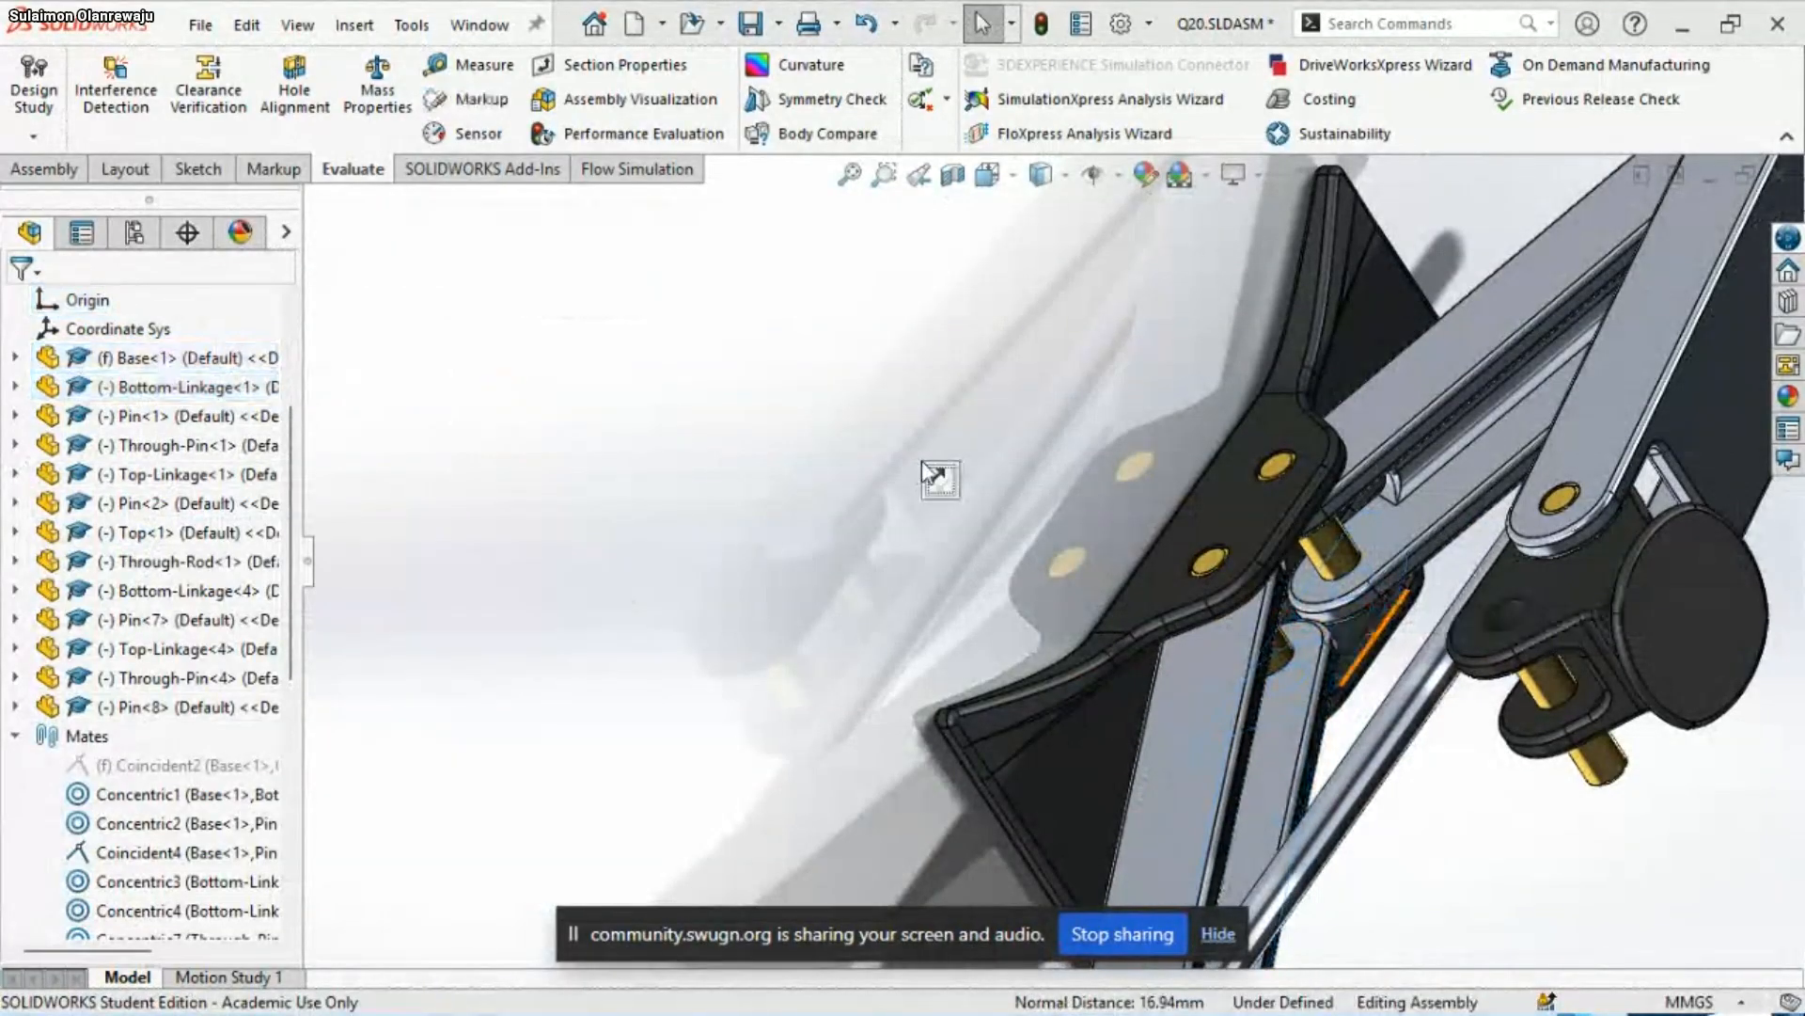
Try a coincident mate between the outer side faces of Top-Linkage<1> and Bottom-Linkage<1> at their shared joint
scroll(969, 561, "up", 5)
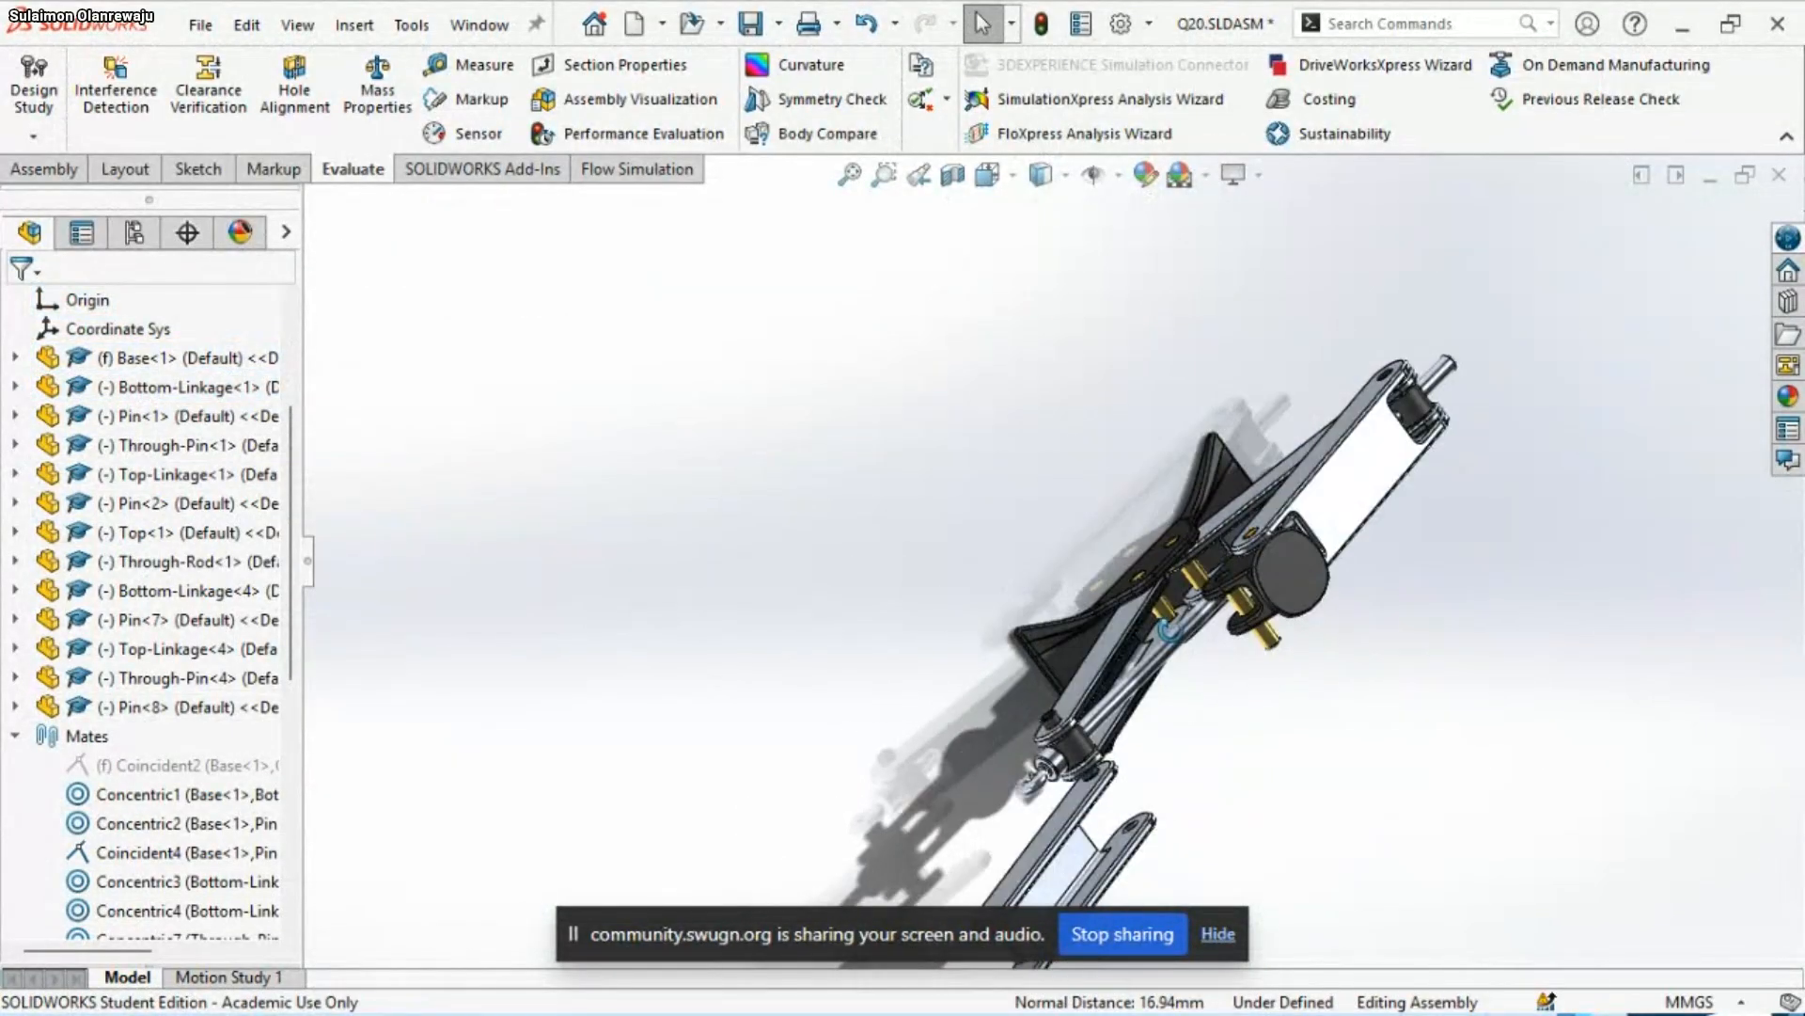
middle_click_drag(1169, 630, 1128, 506)
scroll(1076, 762, "down", 4)
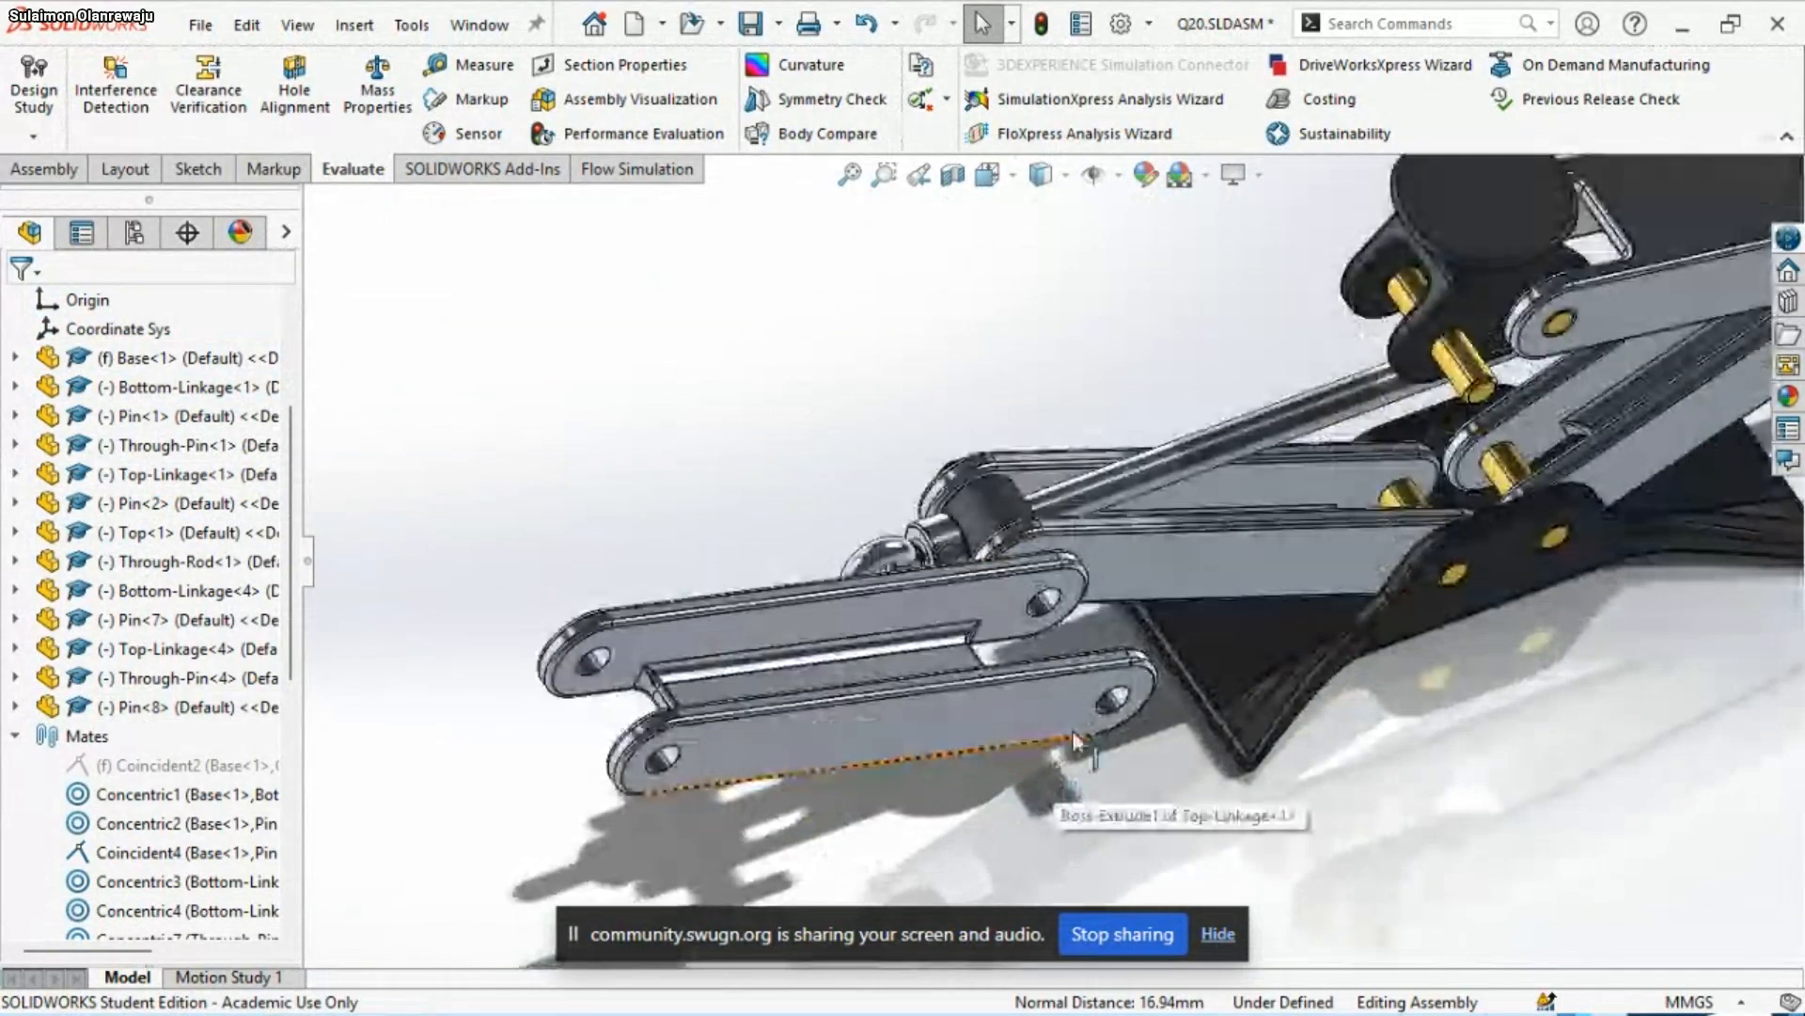
left_click(1055, 691)
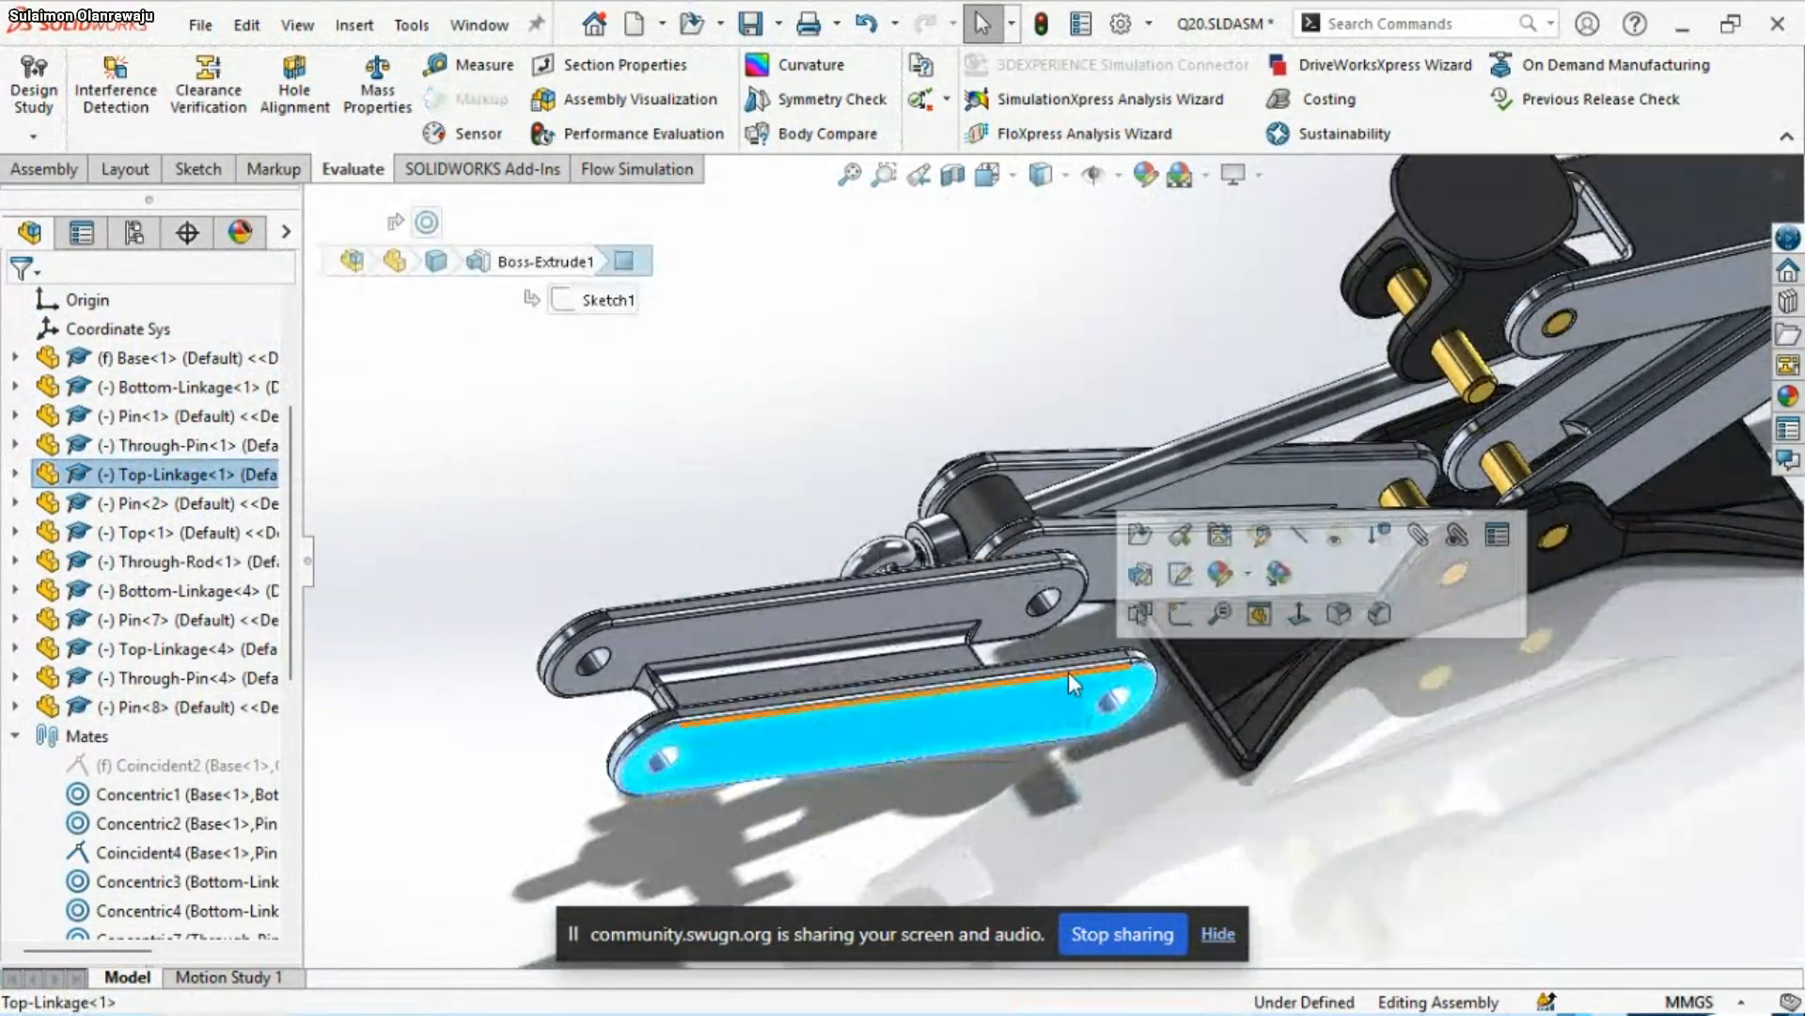
left_click(1100, 566, "ctrl")
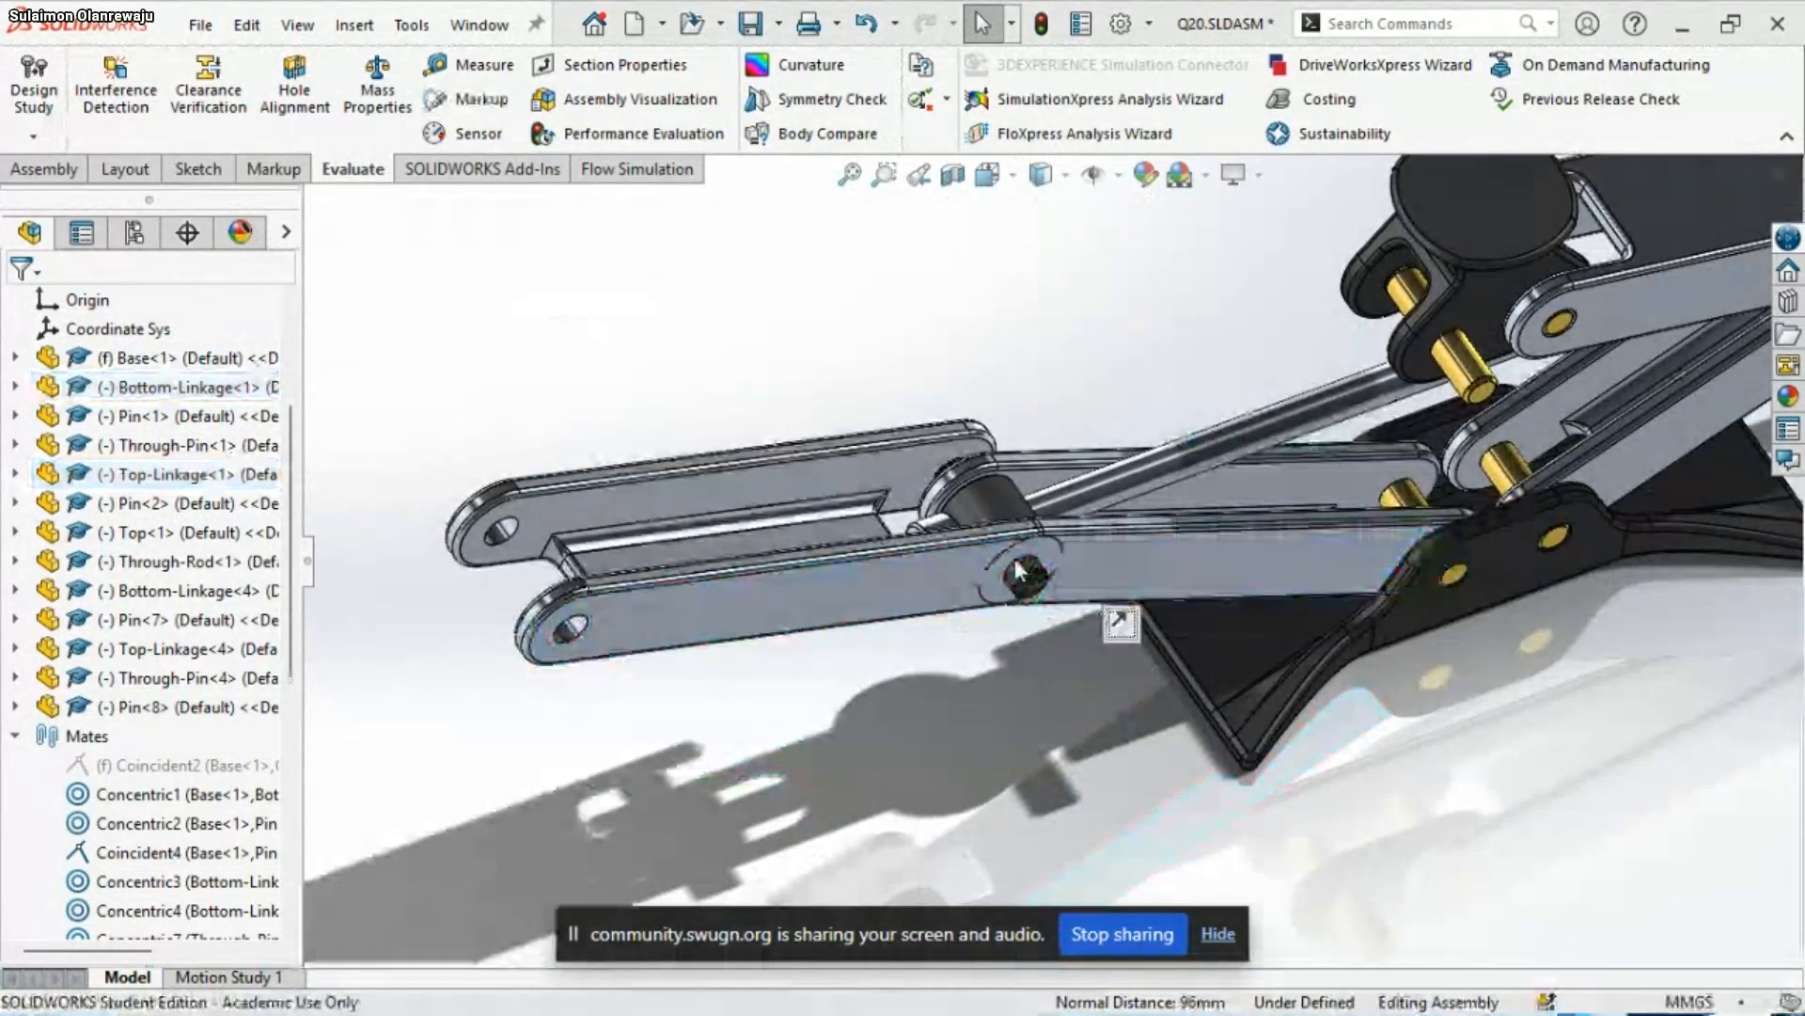
scroll(1014, 558, "down", 3)
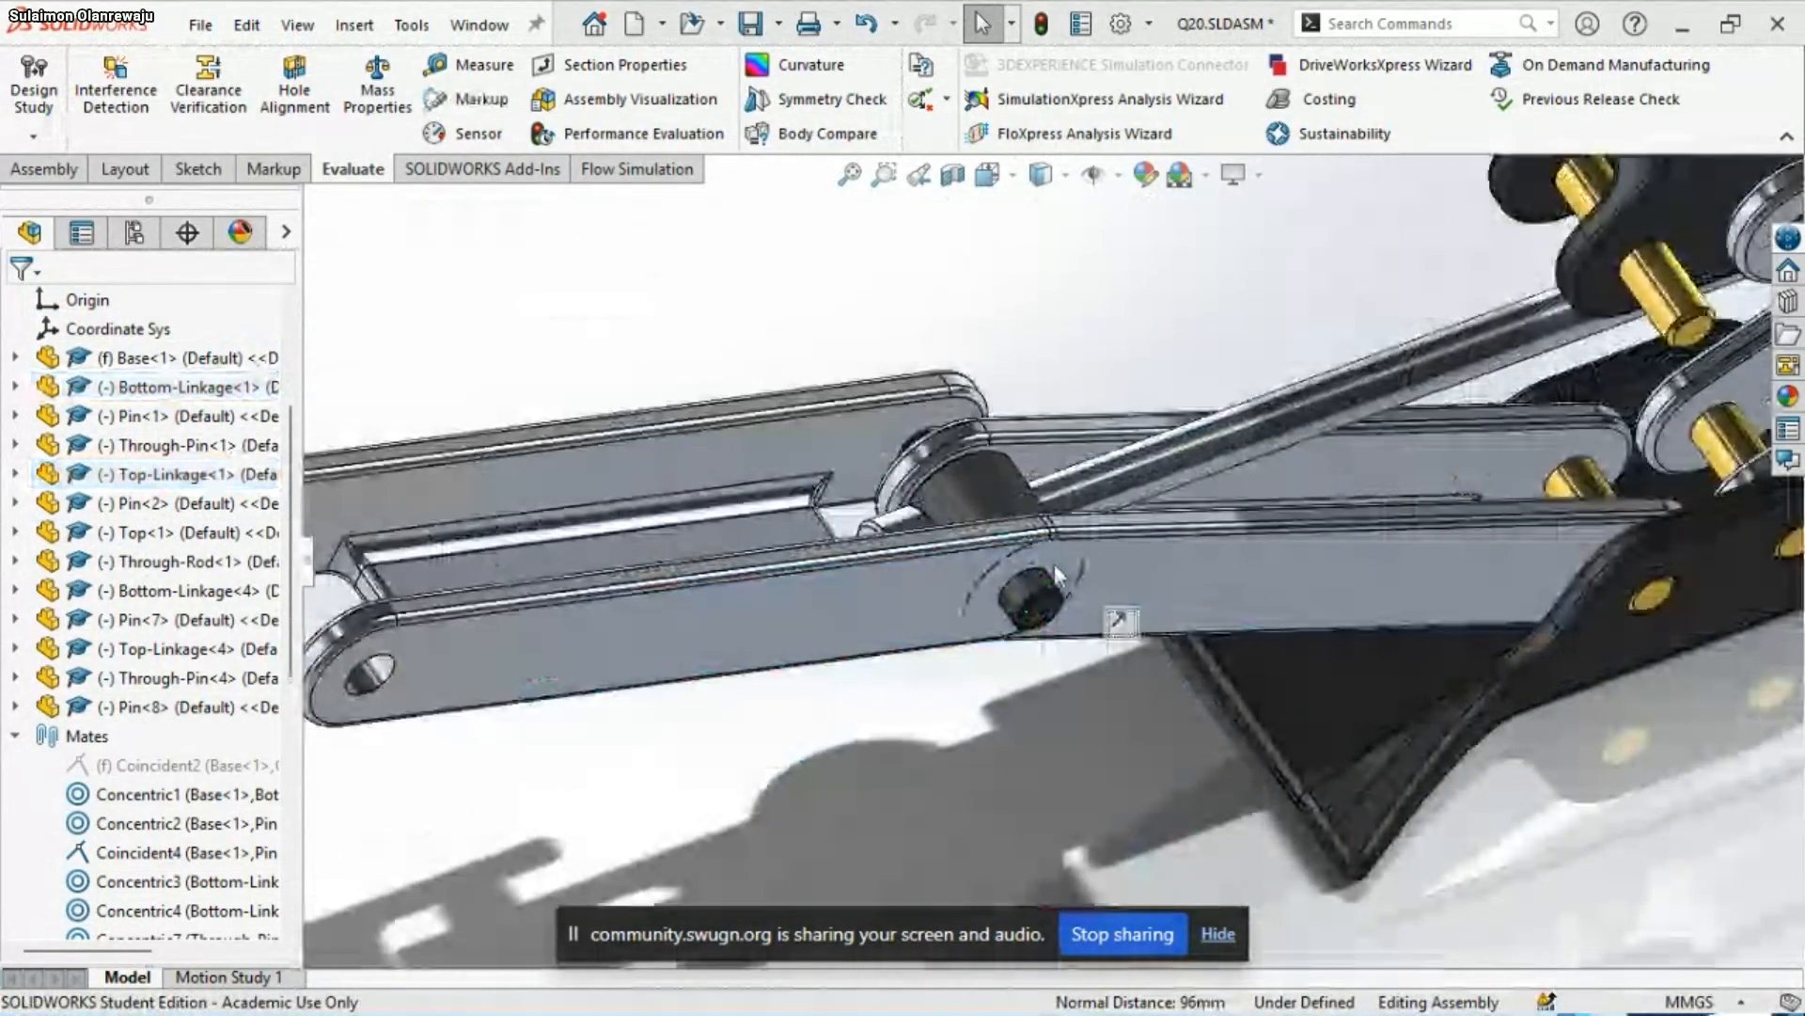
Delete the Coincident30 mate between Bottom-Linkage<1> and Top-Linkage<1>
scroll(1056, 573, "up", 2)
middle_click_drag(1100, 616, 1070, 707)
scroll(64, 732, "down", 2)
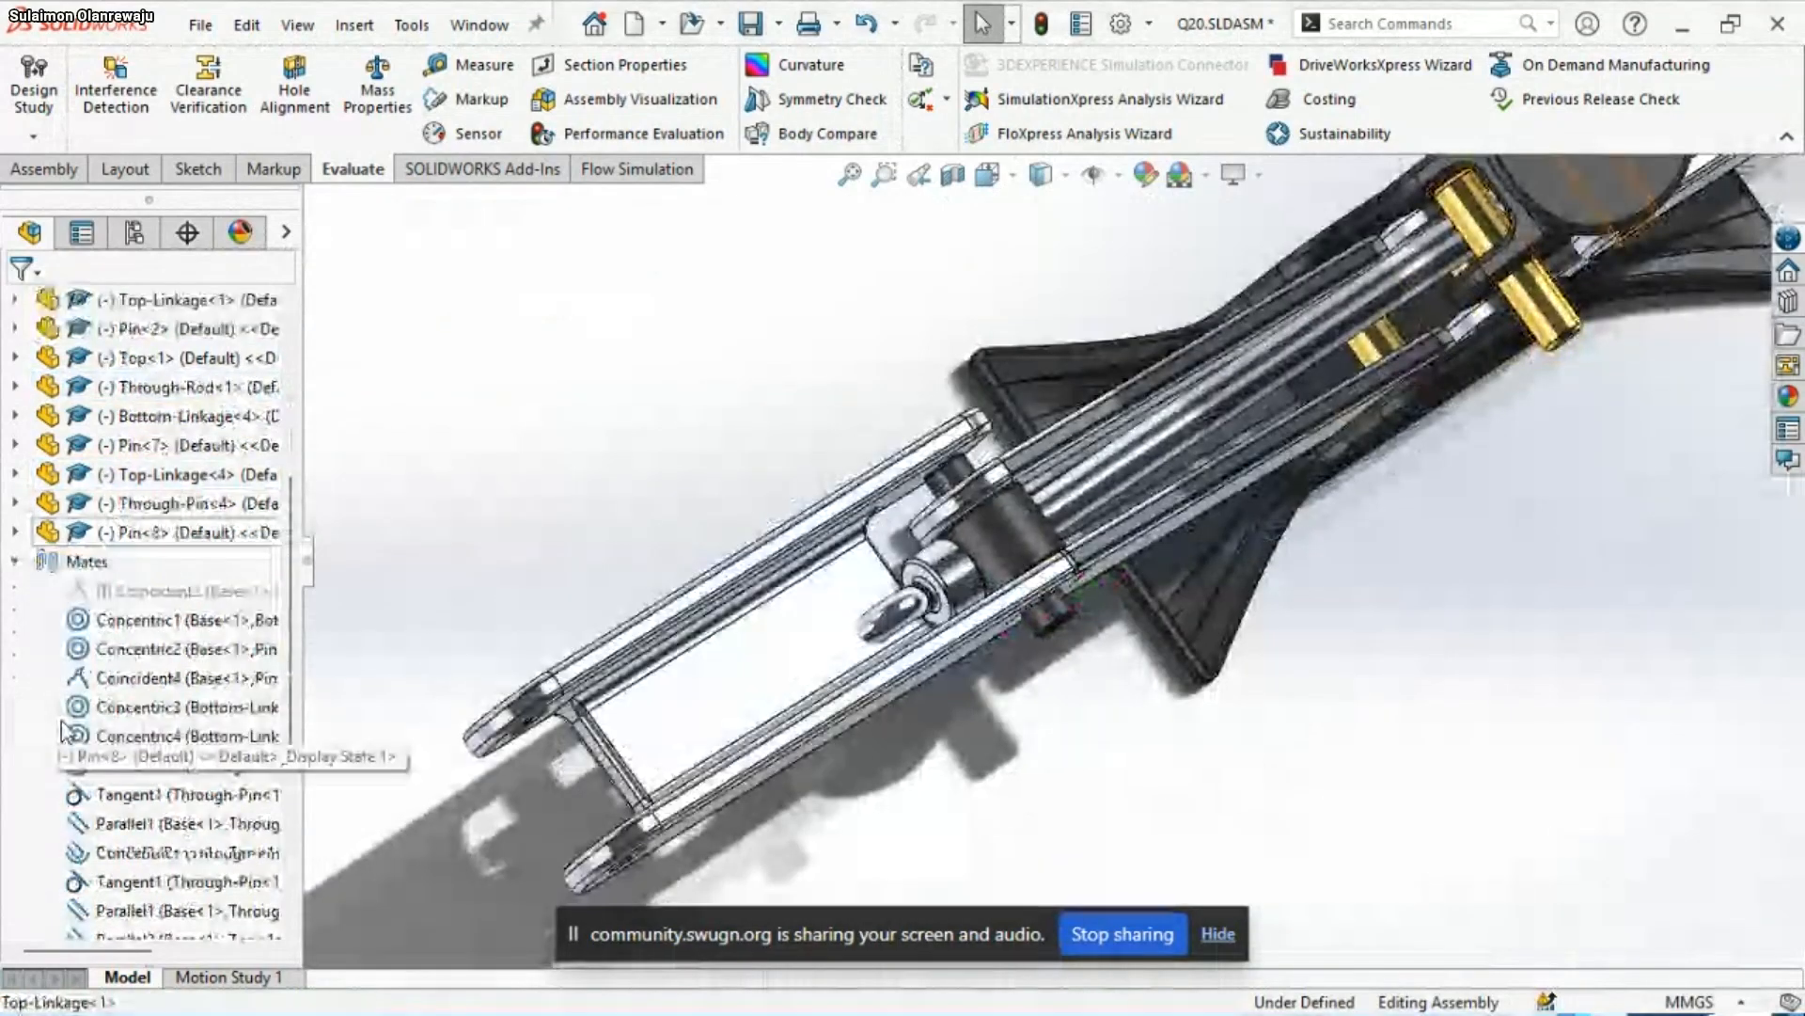
scroll(64, 731, "down", 5)
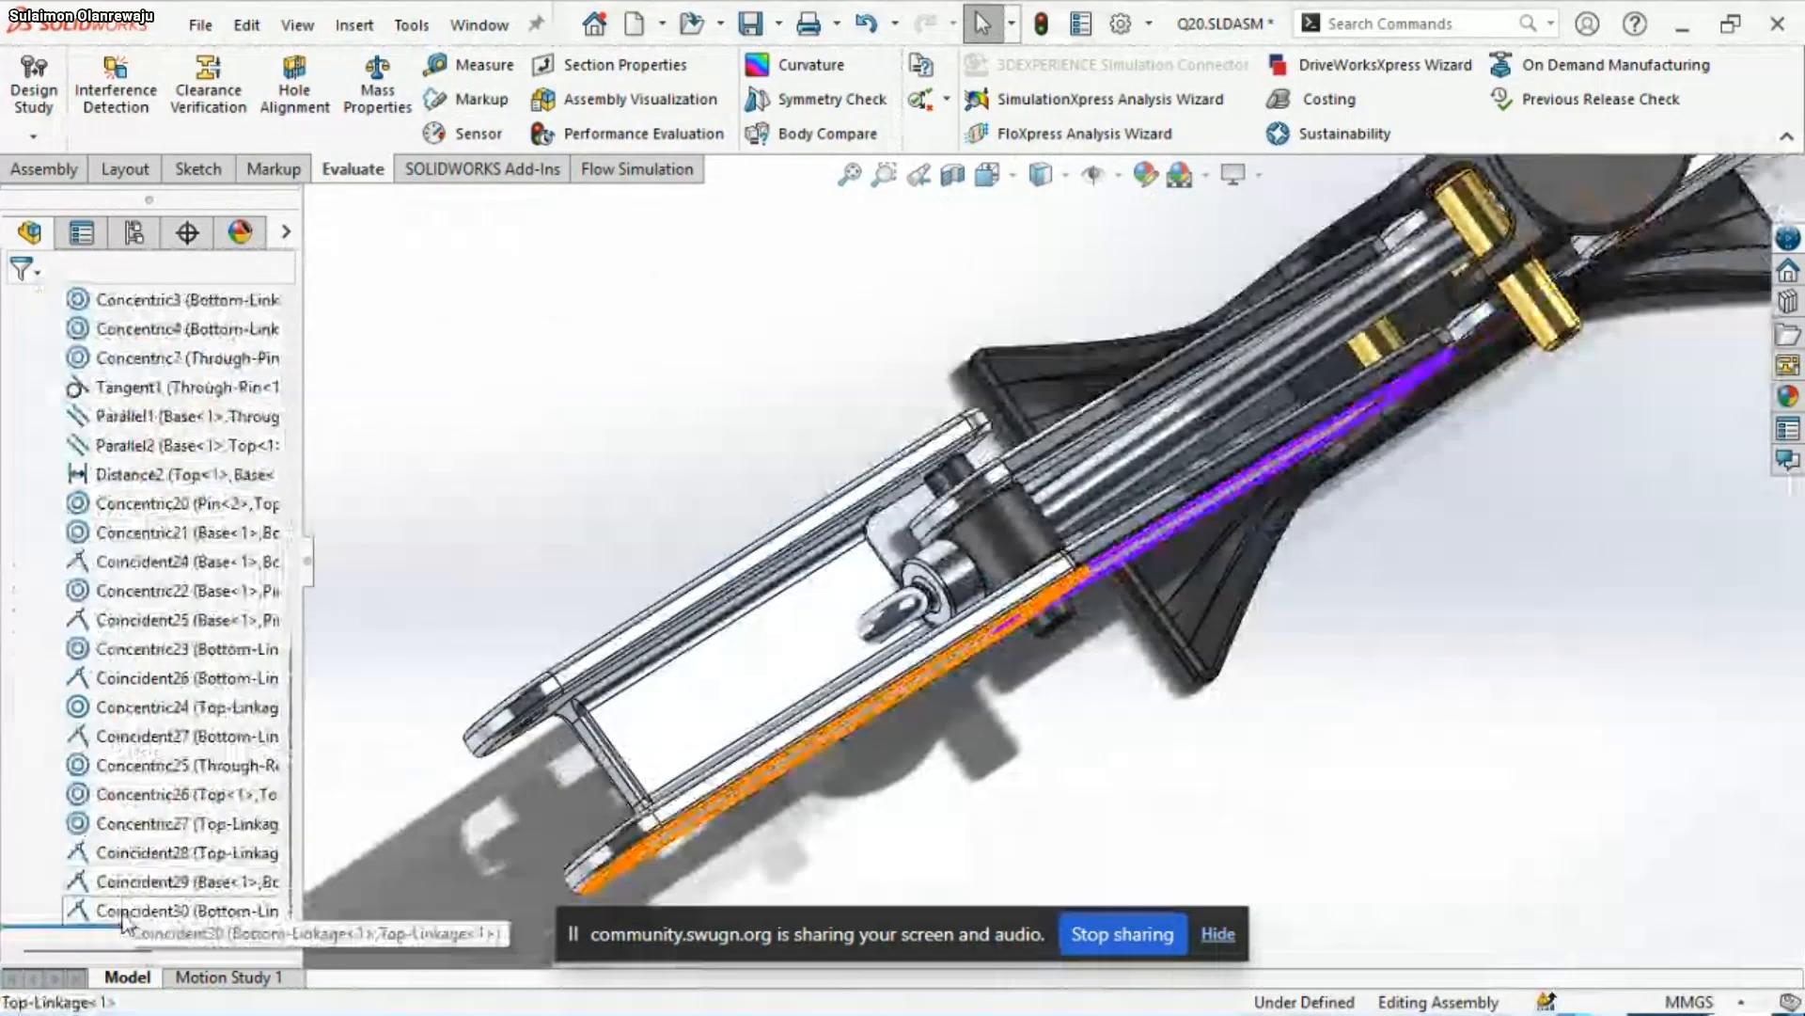
left_click(124, 912)
right_click(126, 914)
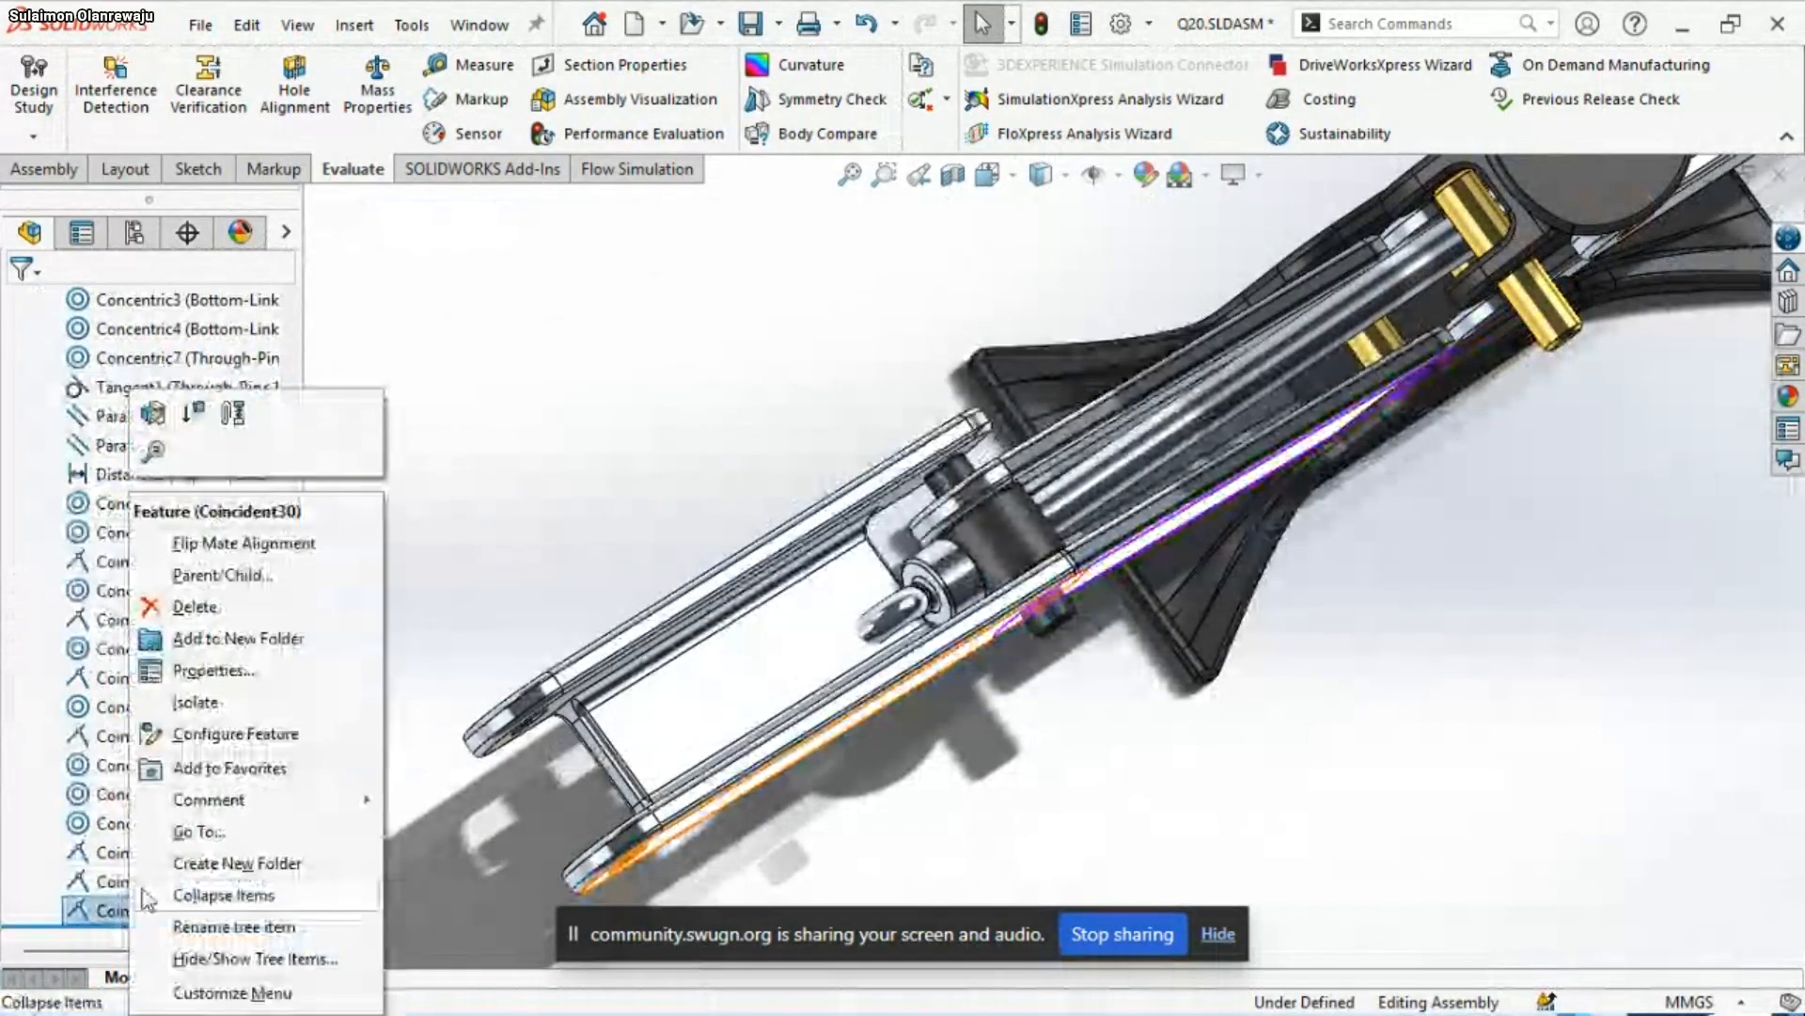
left_click(223, 703)
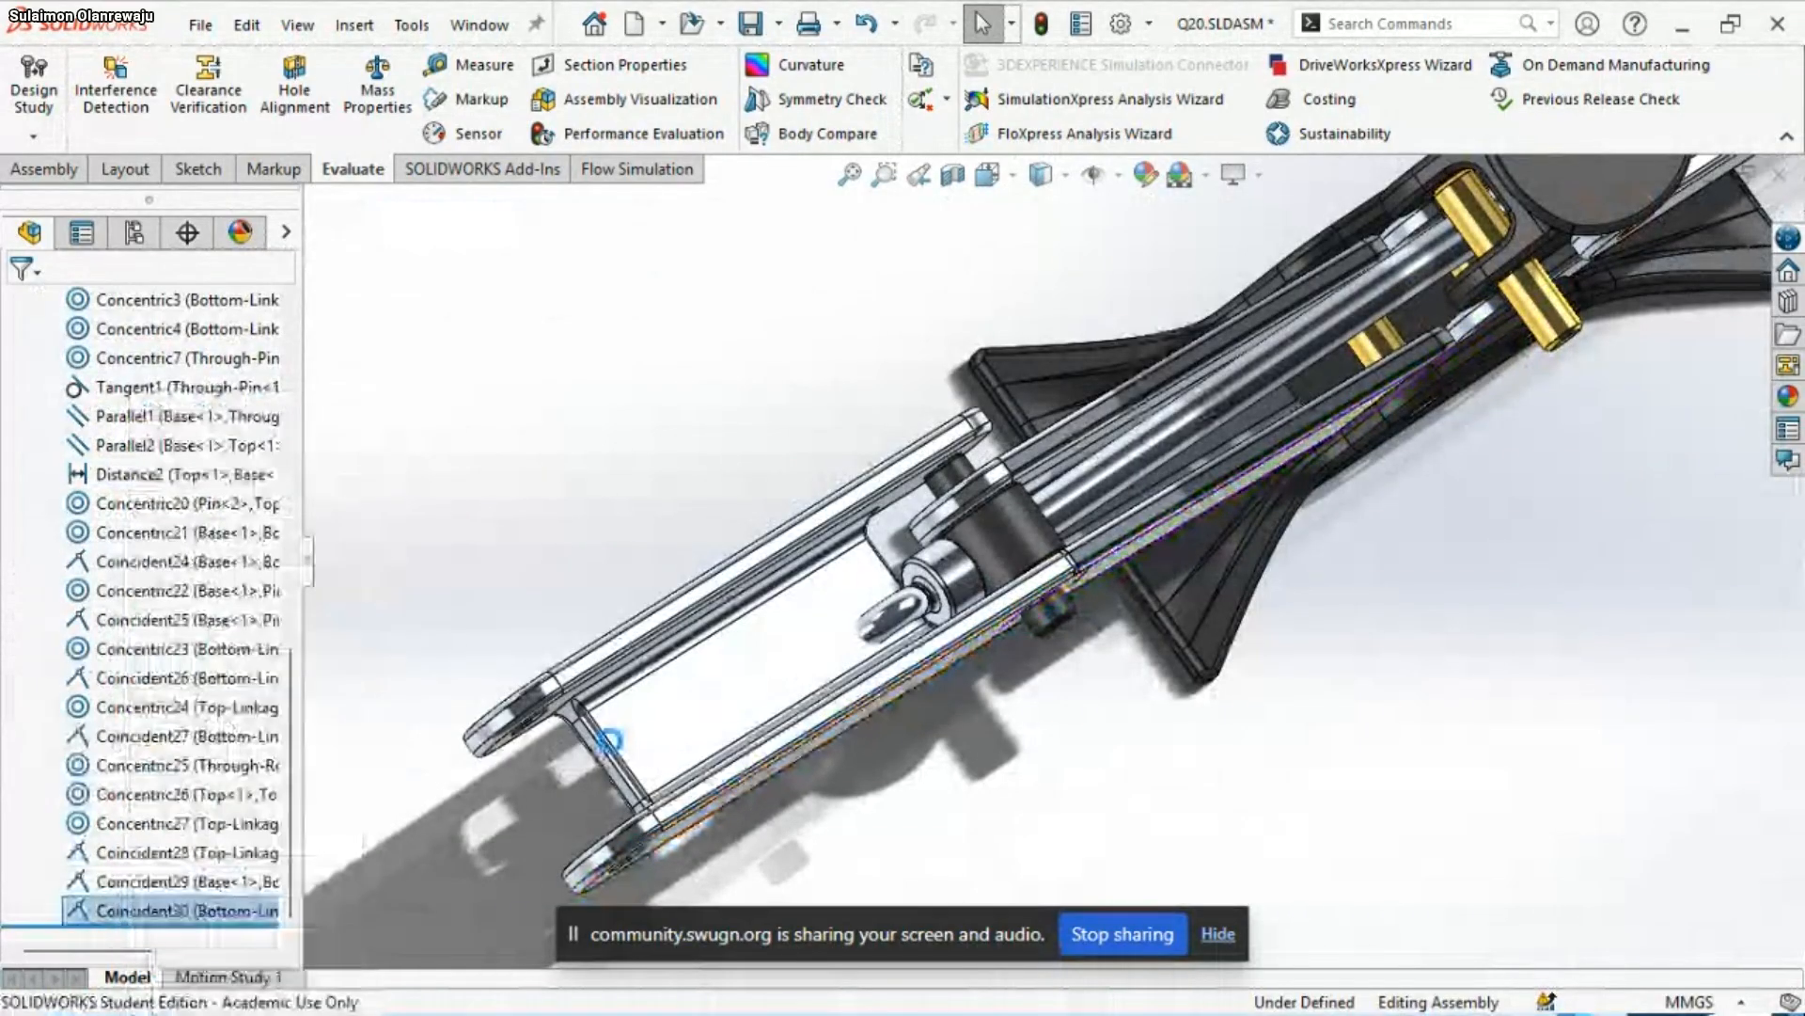
Add a coincident mate between the outer side face of Bottom-Linkage<1> and the inner side face of Top-Linkage<1>
scroll(1048, 598, "down", 1)
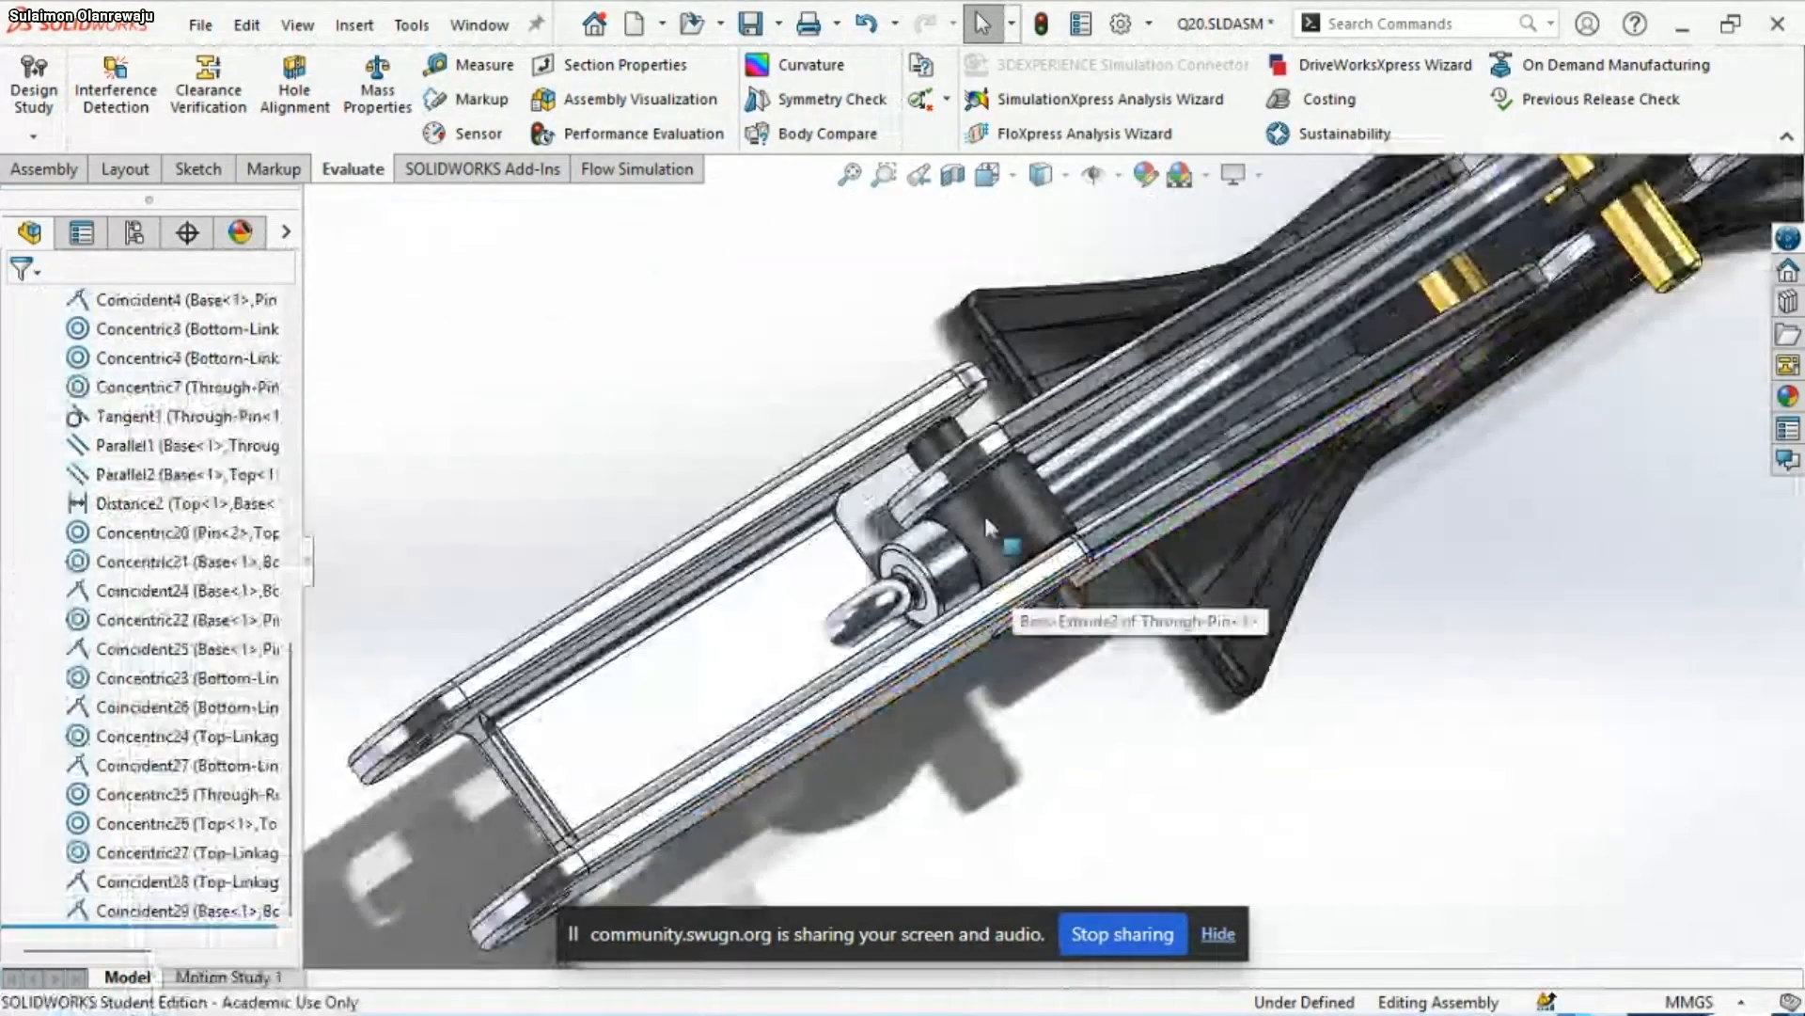
middle_click_drag(984, 516, 958, 469)
left_click(959, 673)
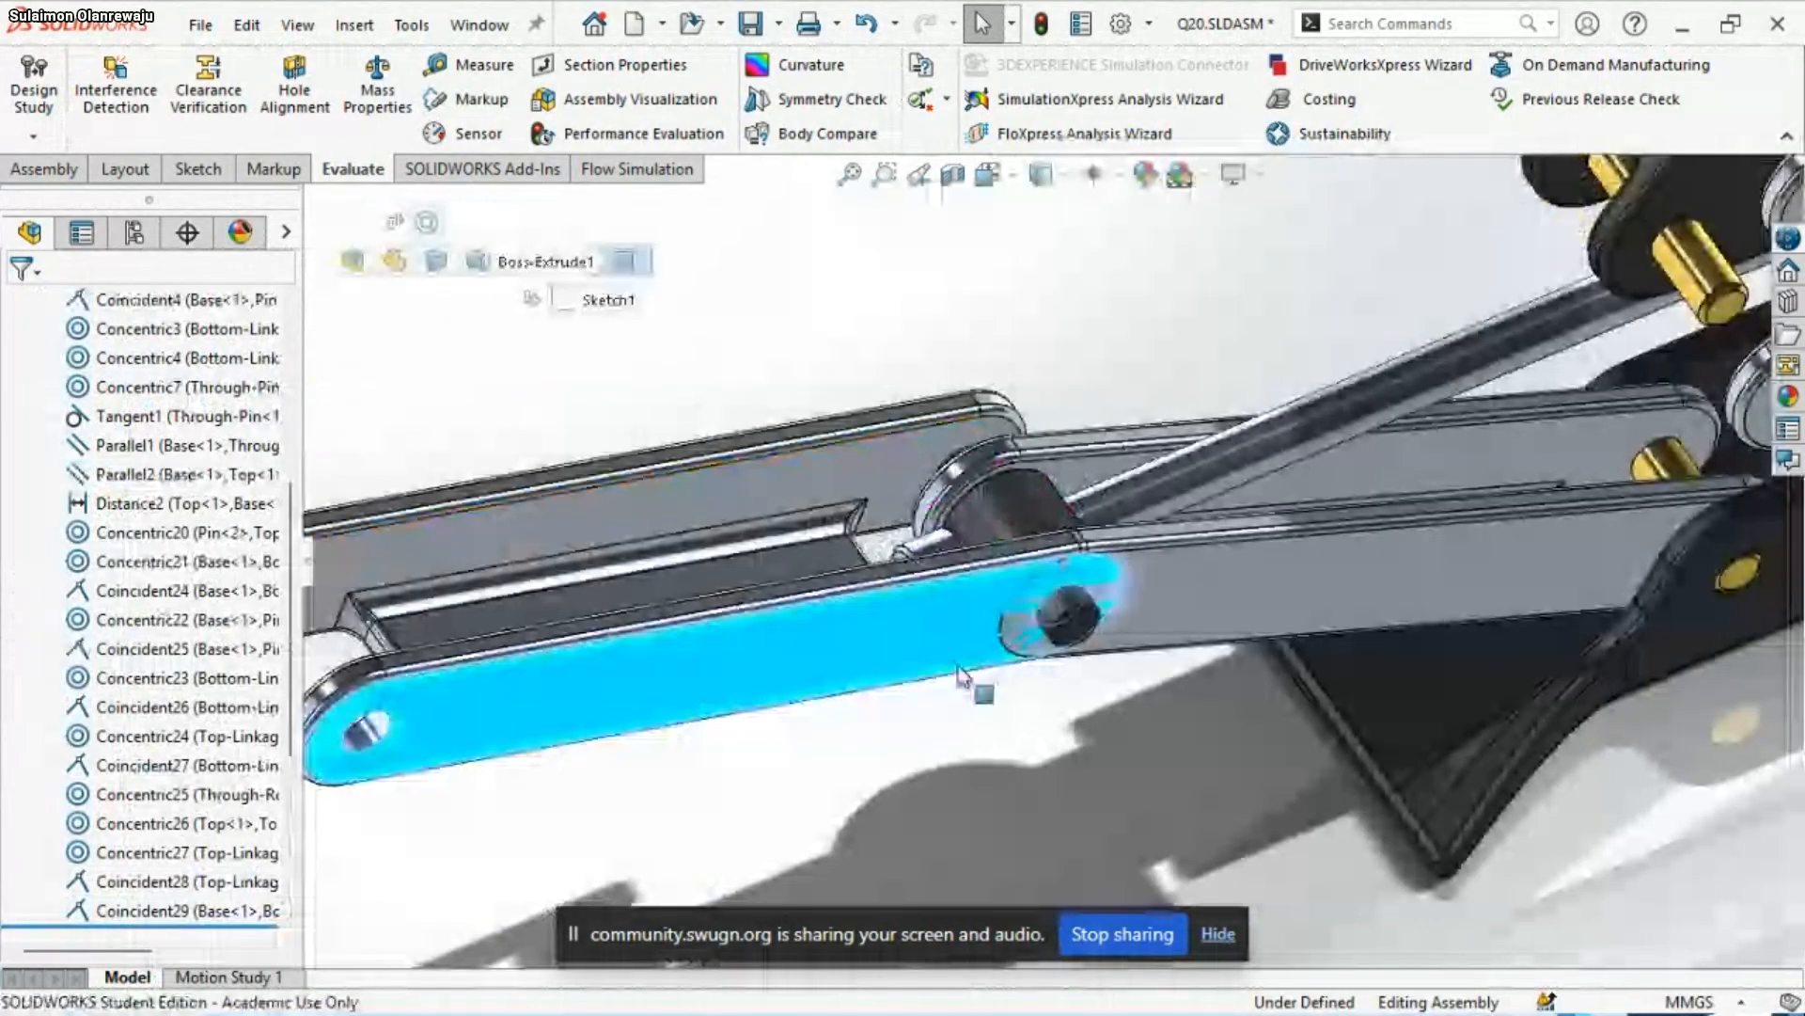
left_click_drag(959, 673, 1210, 616)
left_click(1210, 616)
middle_click_drag(1210, 616, 992, 696)
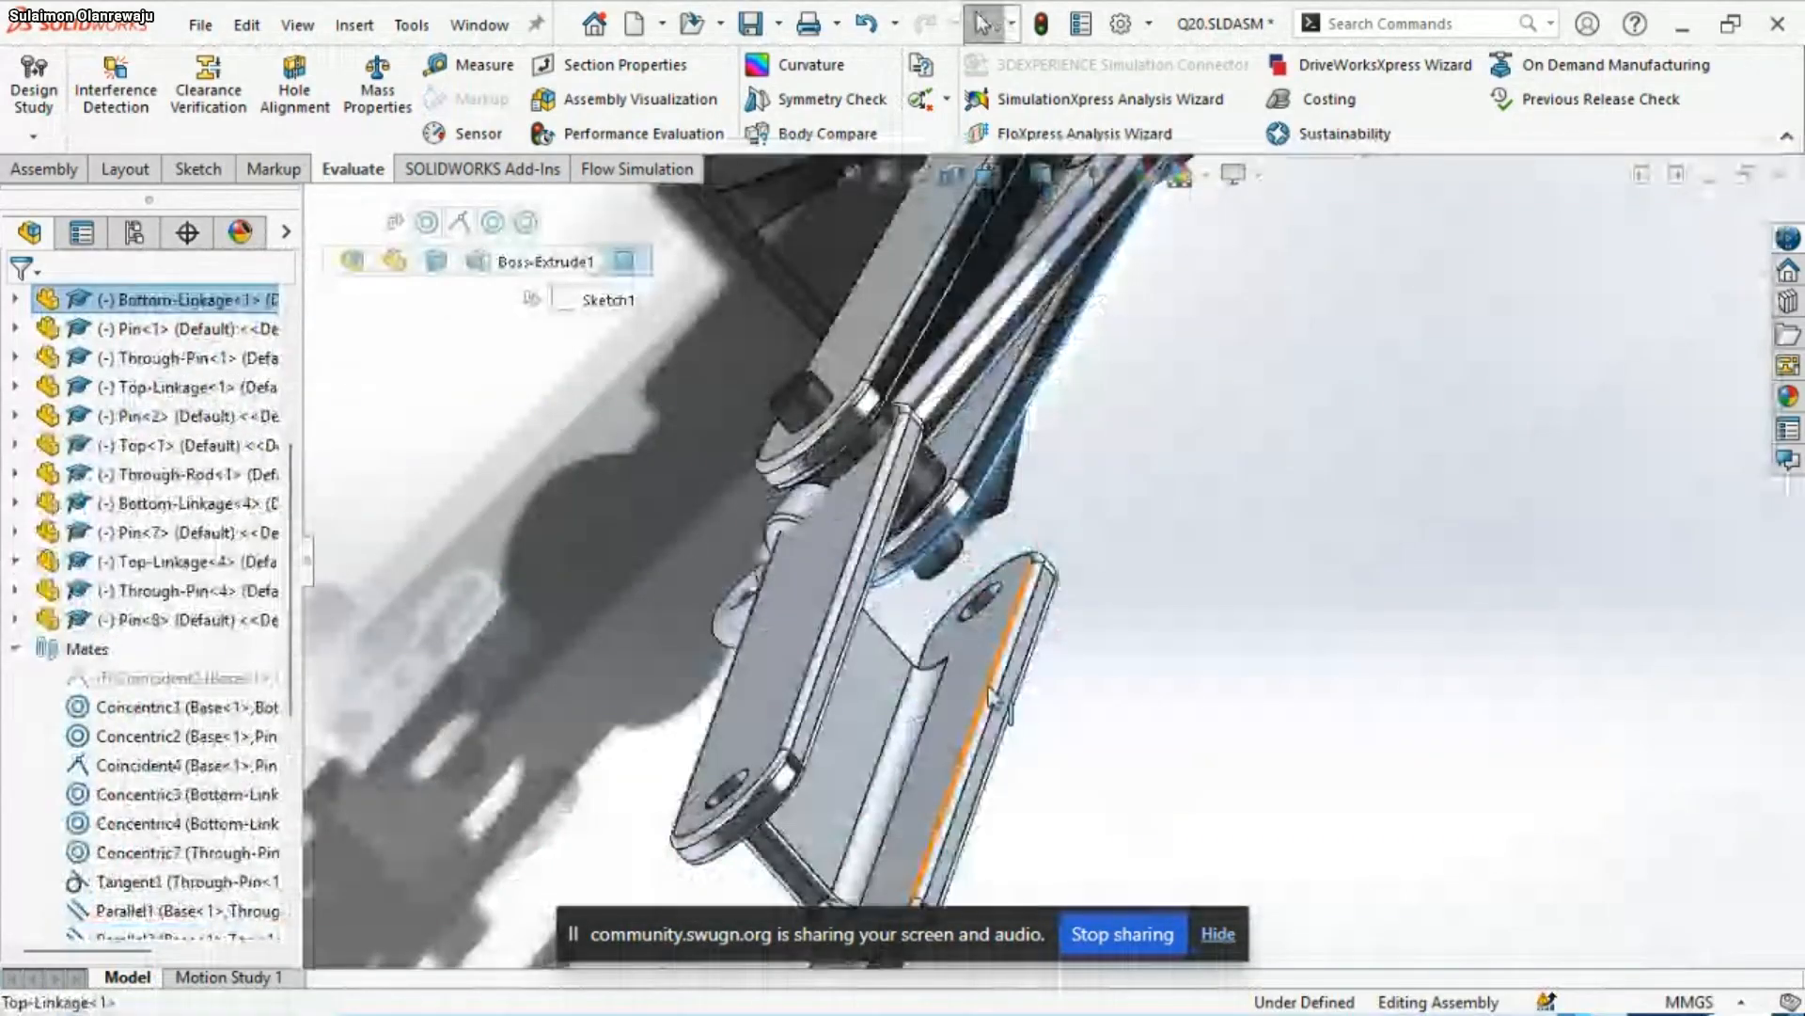
left_click(990, 700, "ctrl")
middle_click_drag(988, 705, 969, 729)
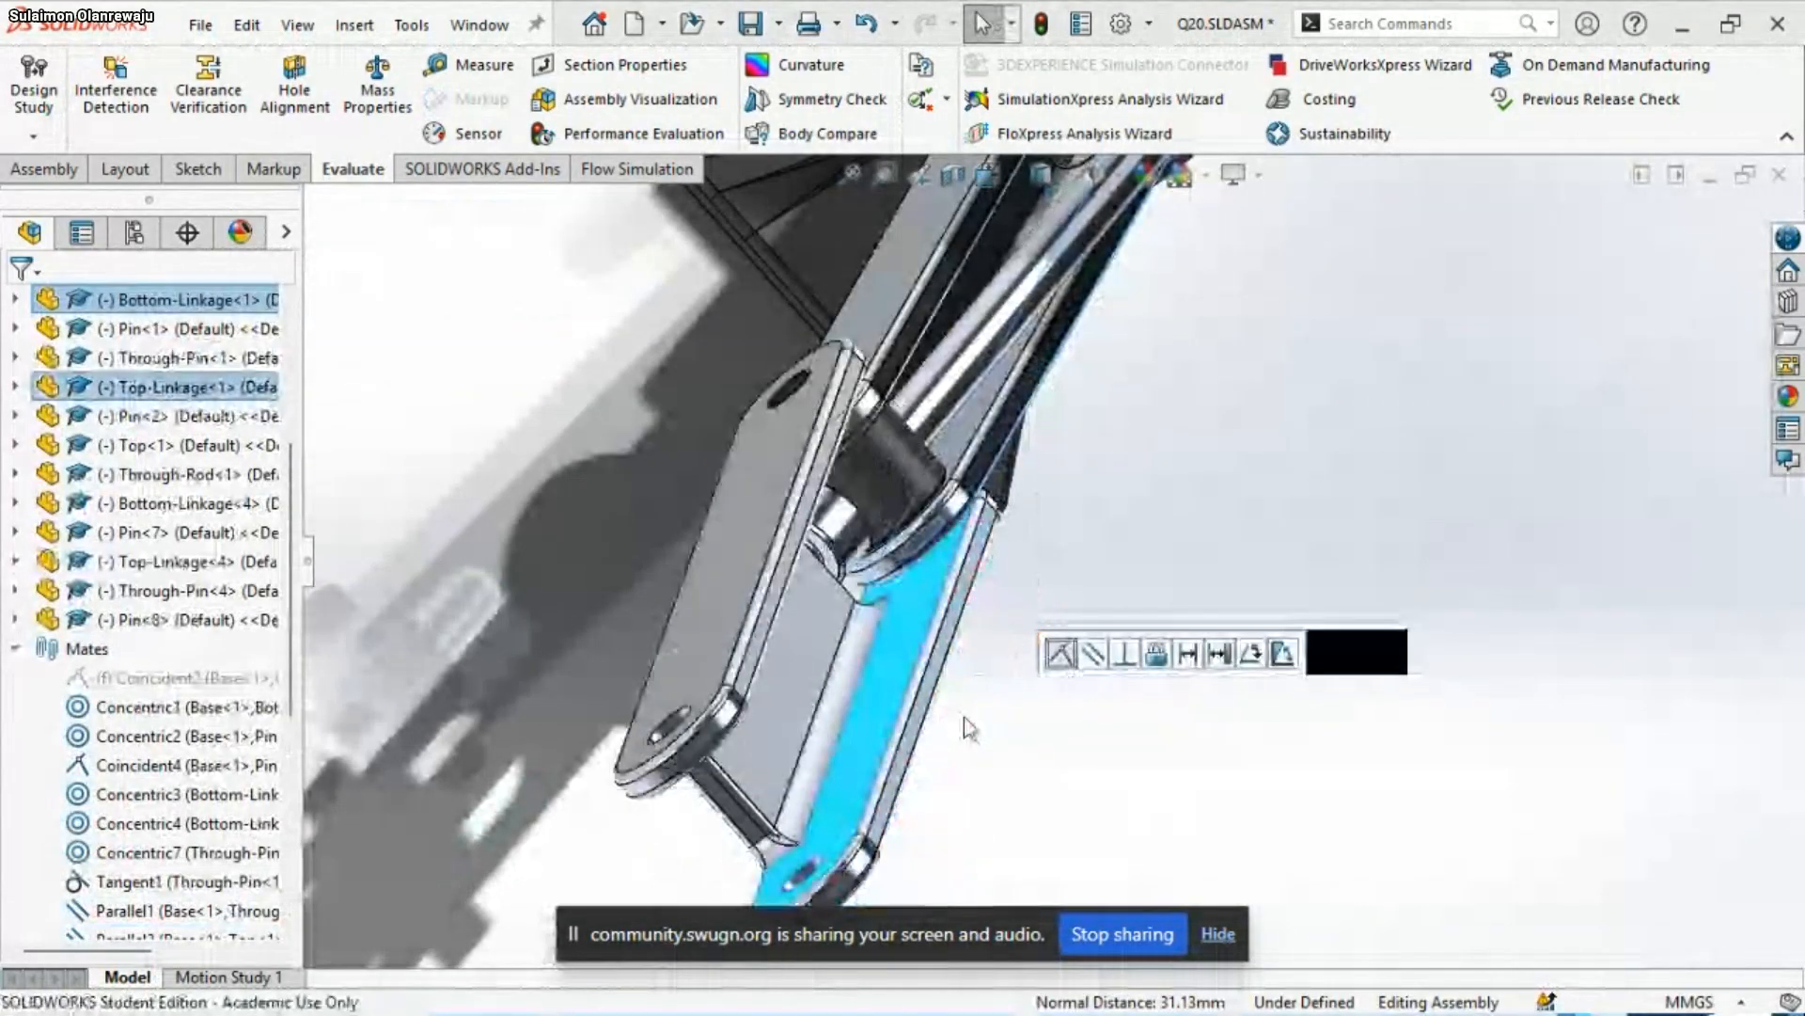
left_click(1072, 545)
scroll(1052, 569, "up", 3)
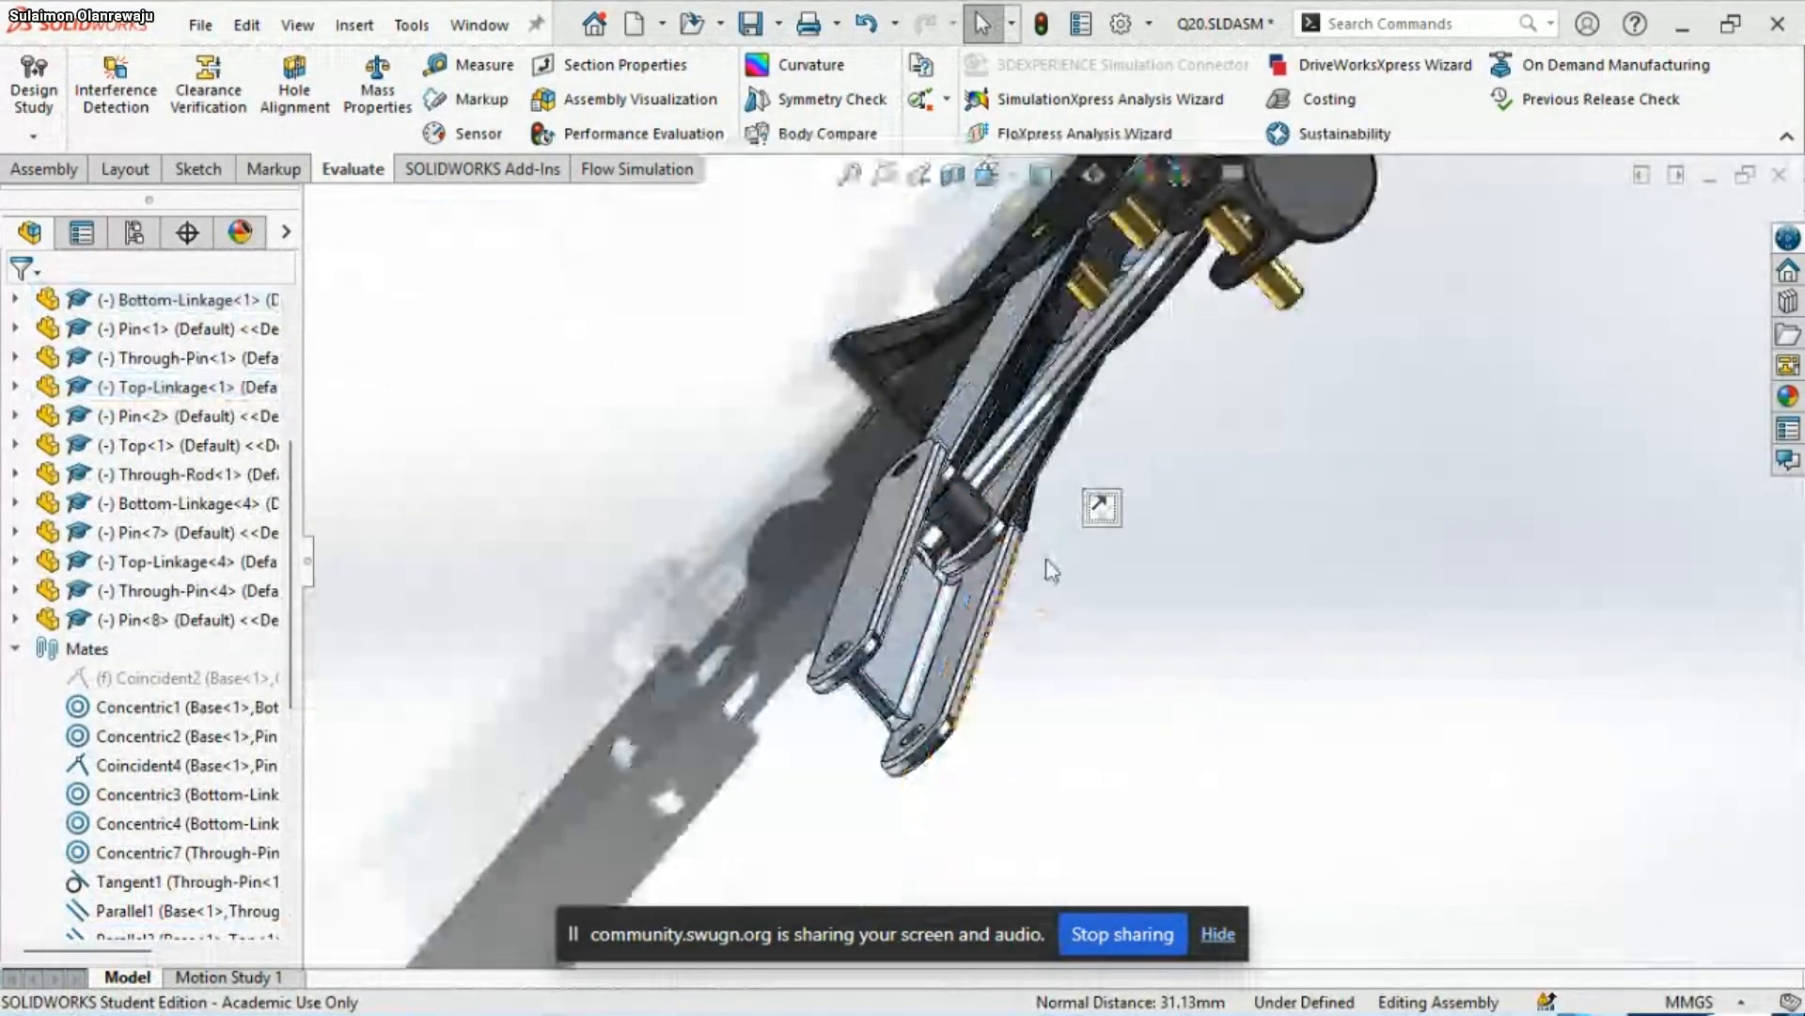
Collapse the expanded tree items and swing Top-Linkage<1> up about its lower joint toward the exposed pin in the top bracket
middle_click_drag(1051, 569, 986, 339)
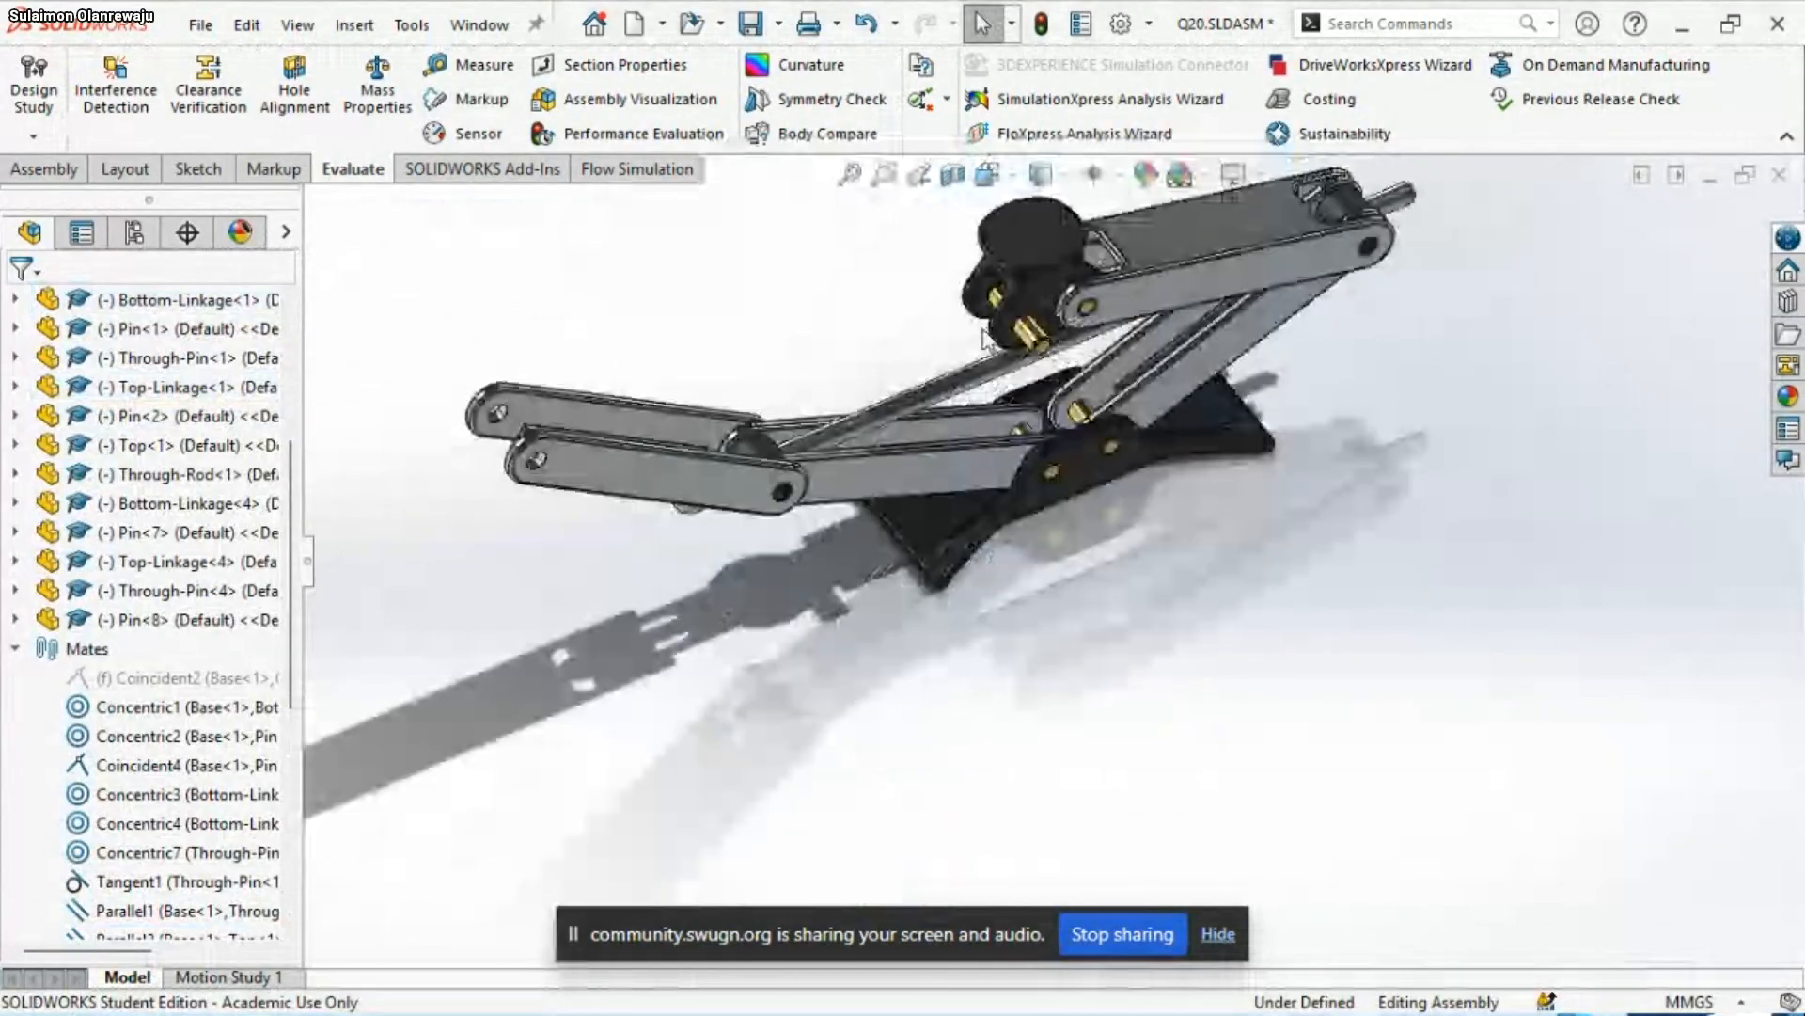
left_click(16, 648)
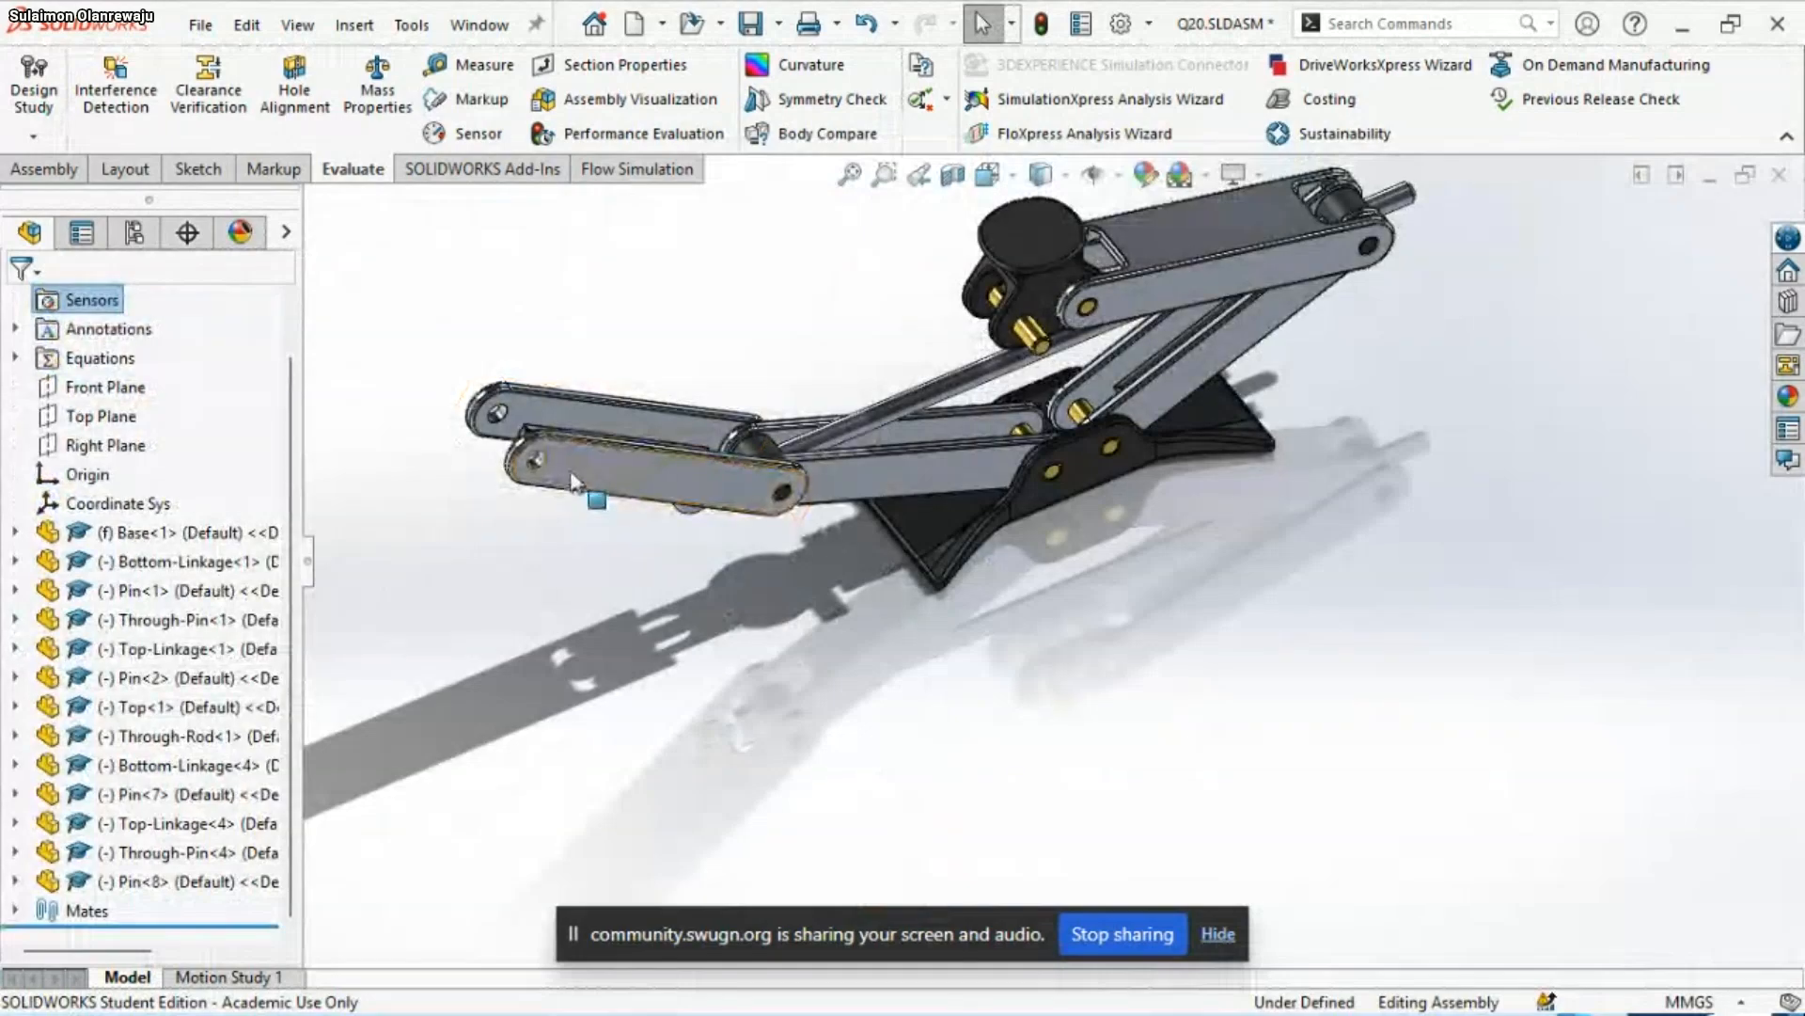
left_click_drag(556, 455, 1053, 324)
scroll(1036, 352, "down", 3)
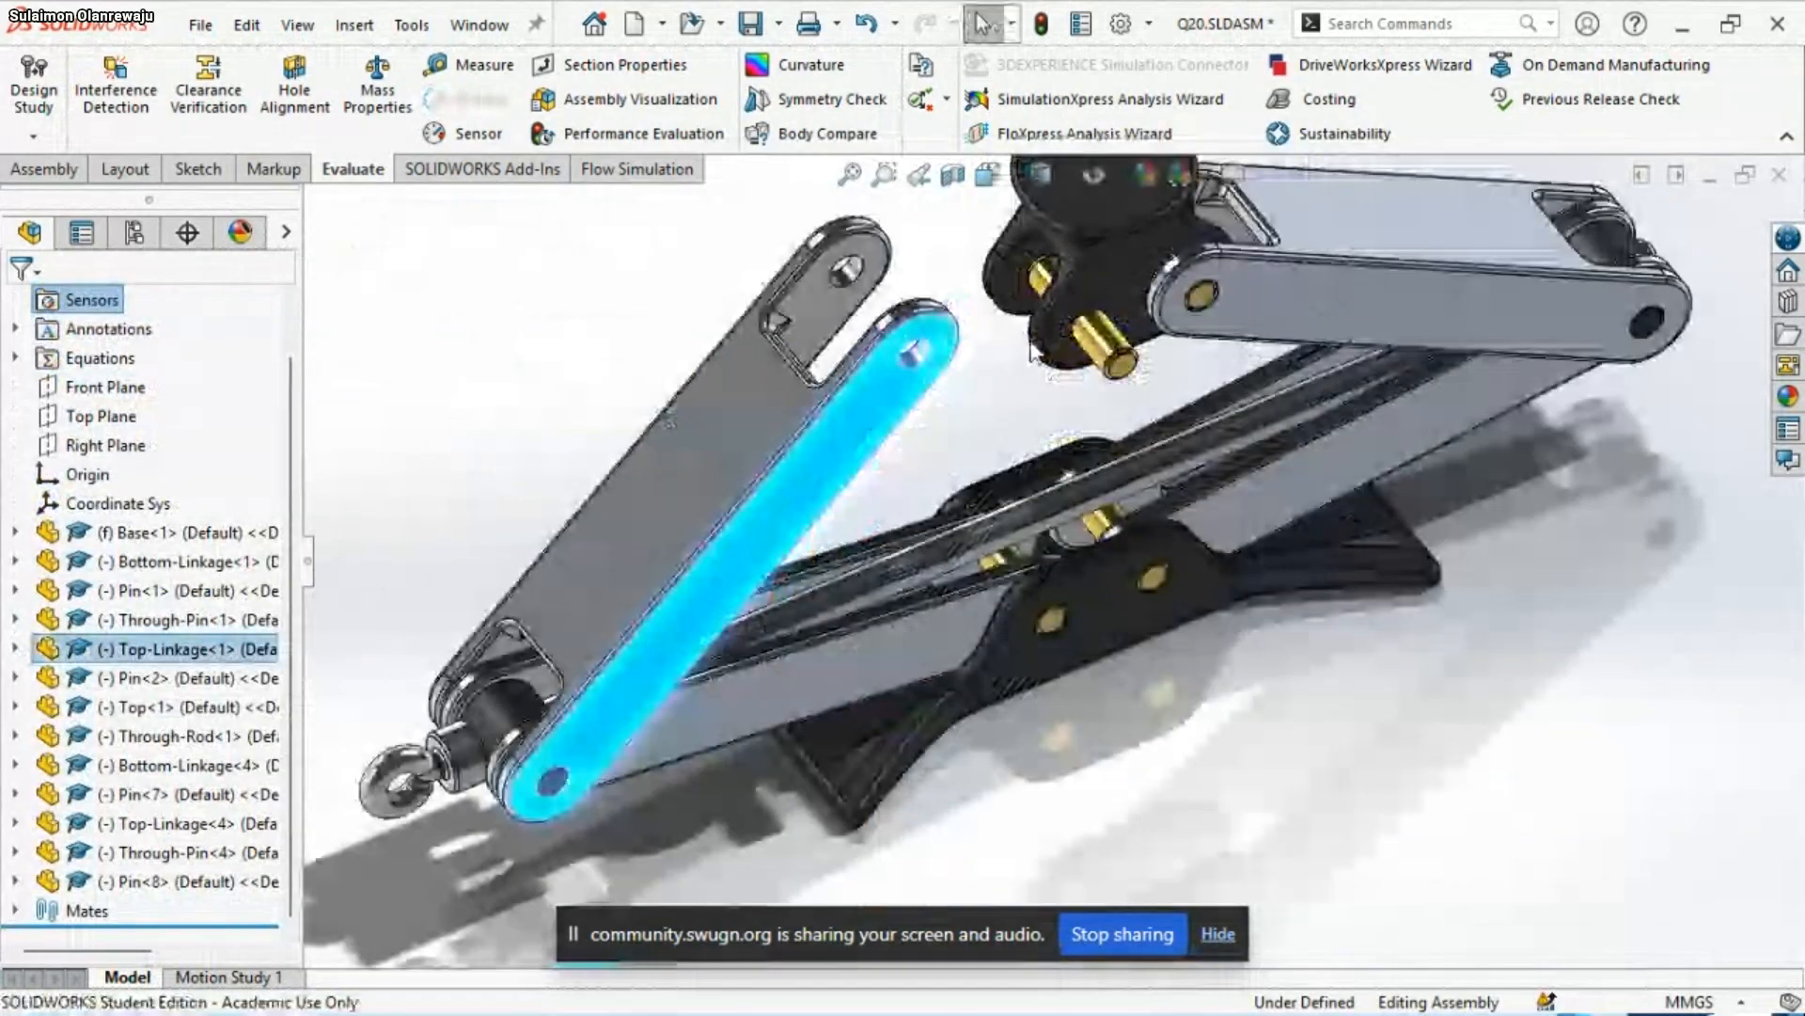
scroll(1034, 357, "down", 2)
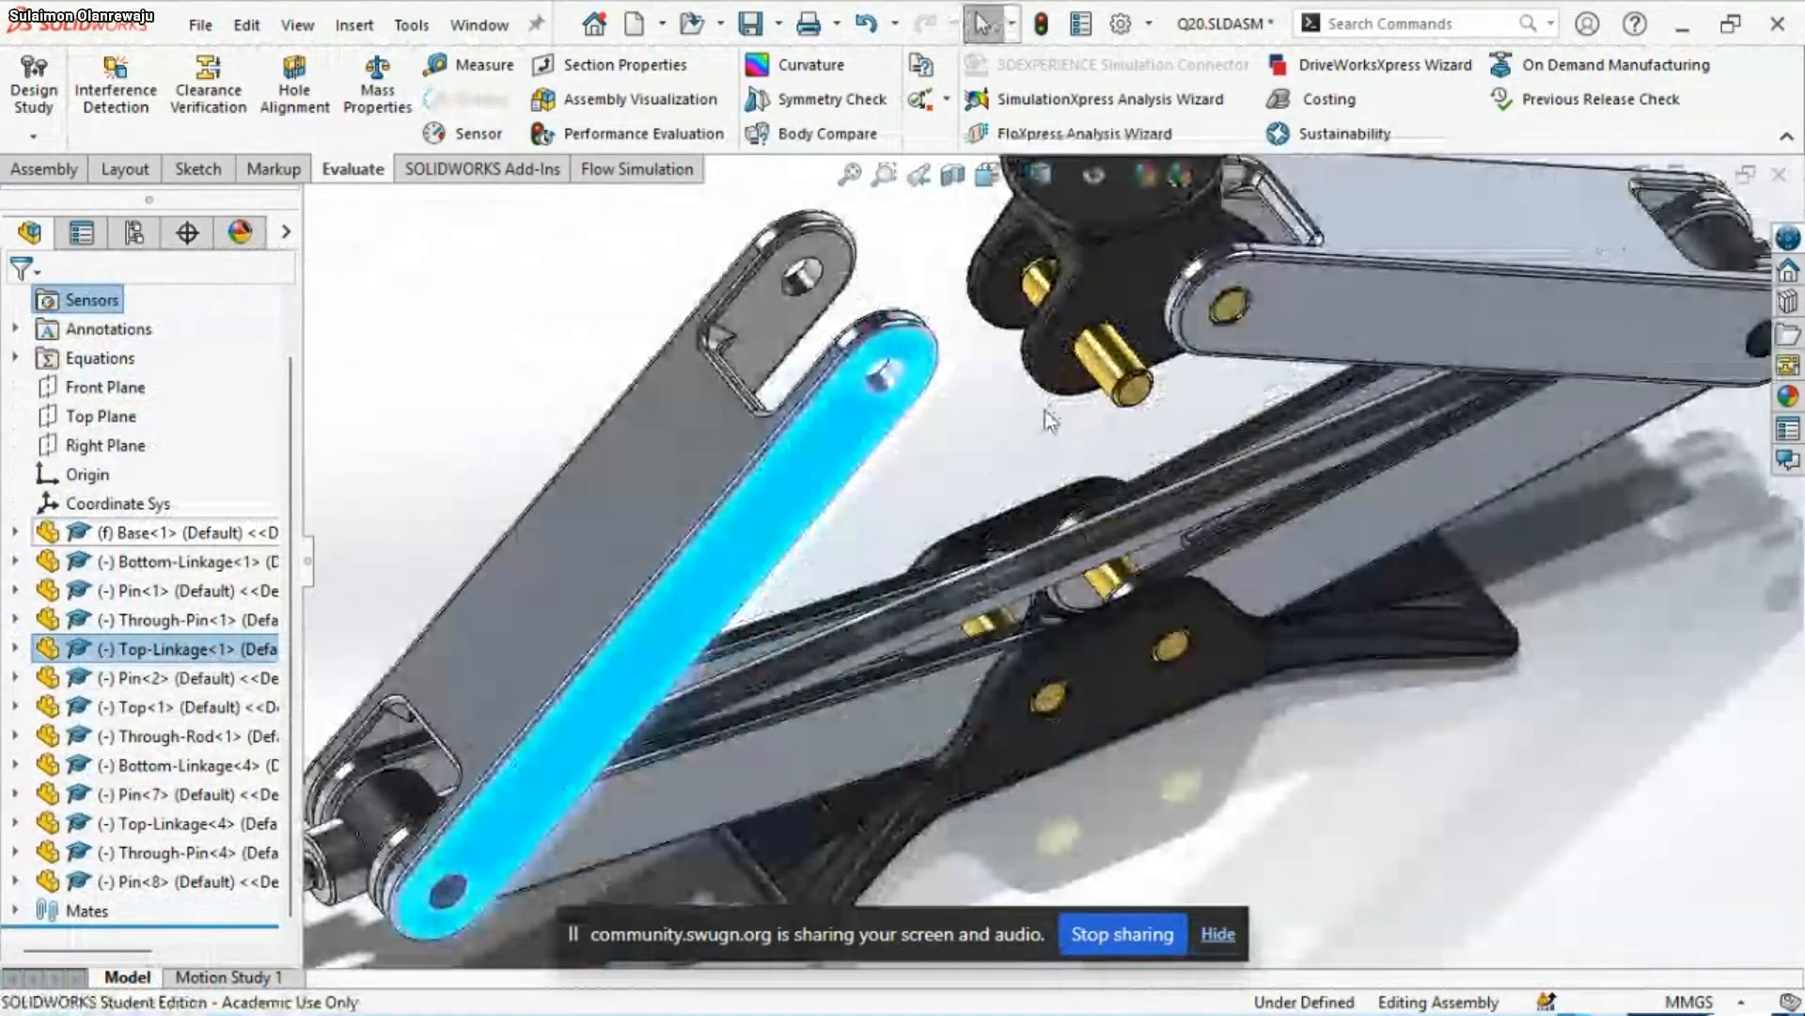
scroll(1050, 421, "down", 2)
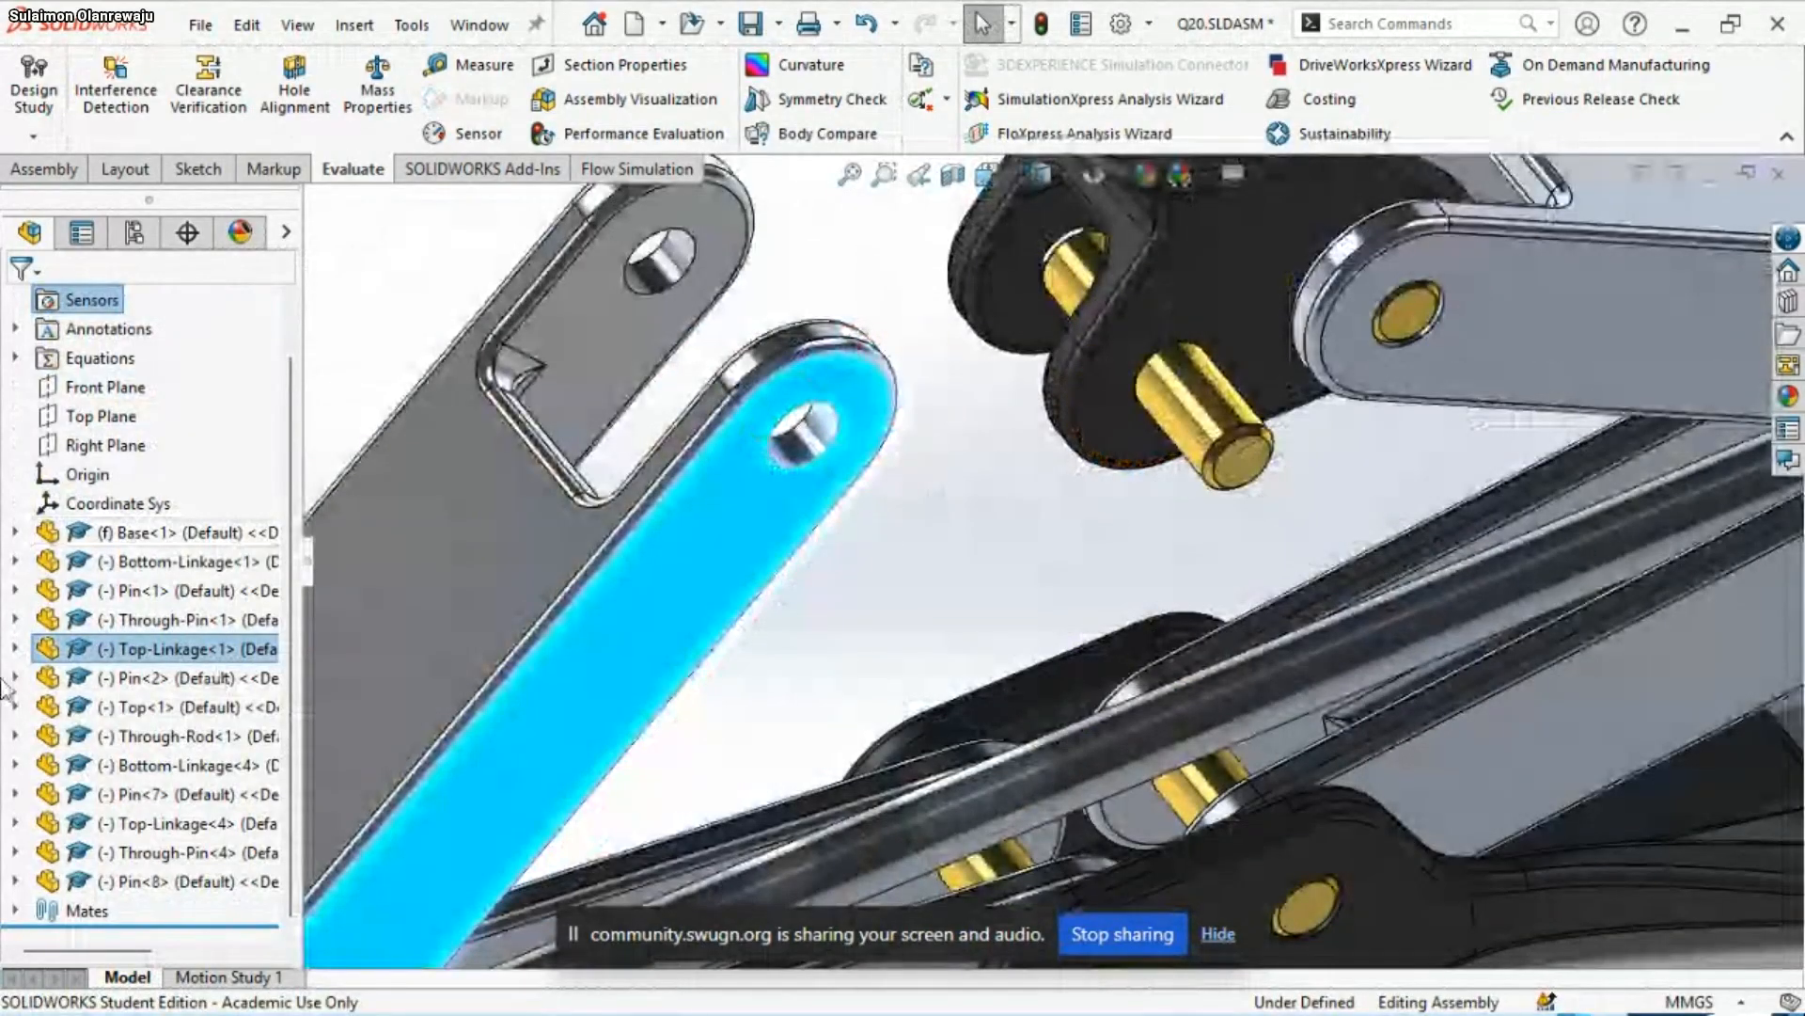
Check which mates Top-Linkage<1> currently has in Q20
left_click(16, 648)
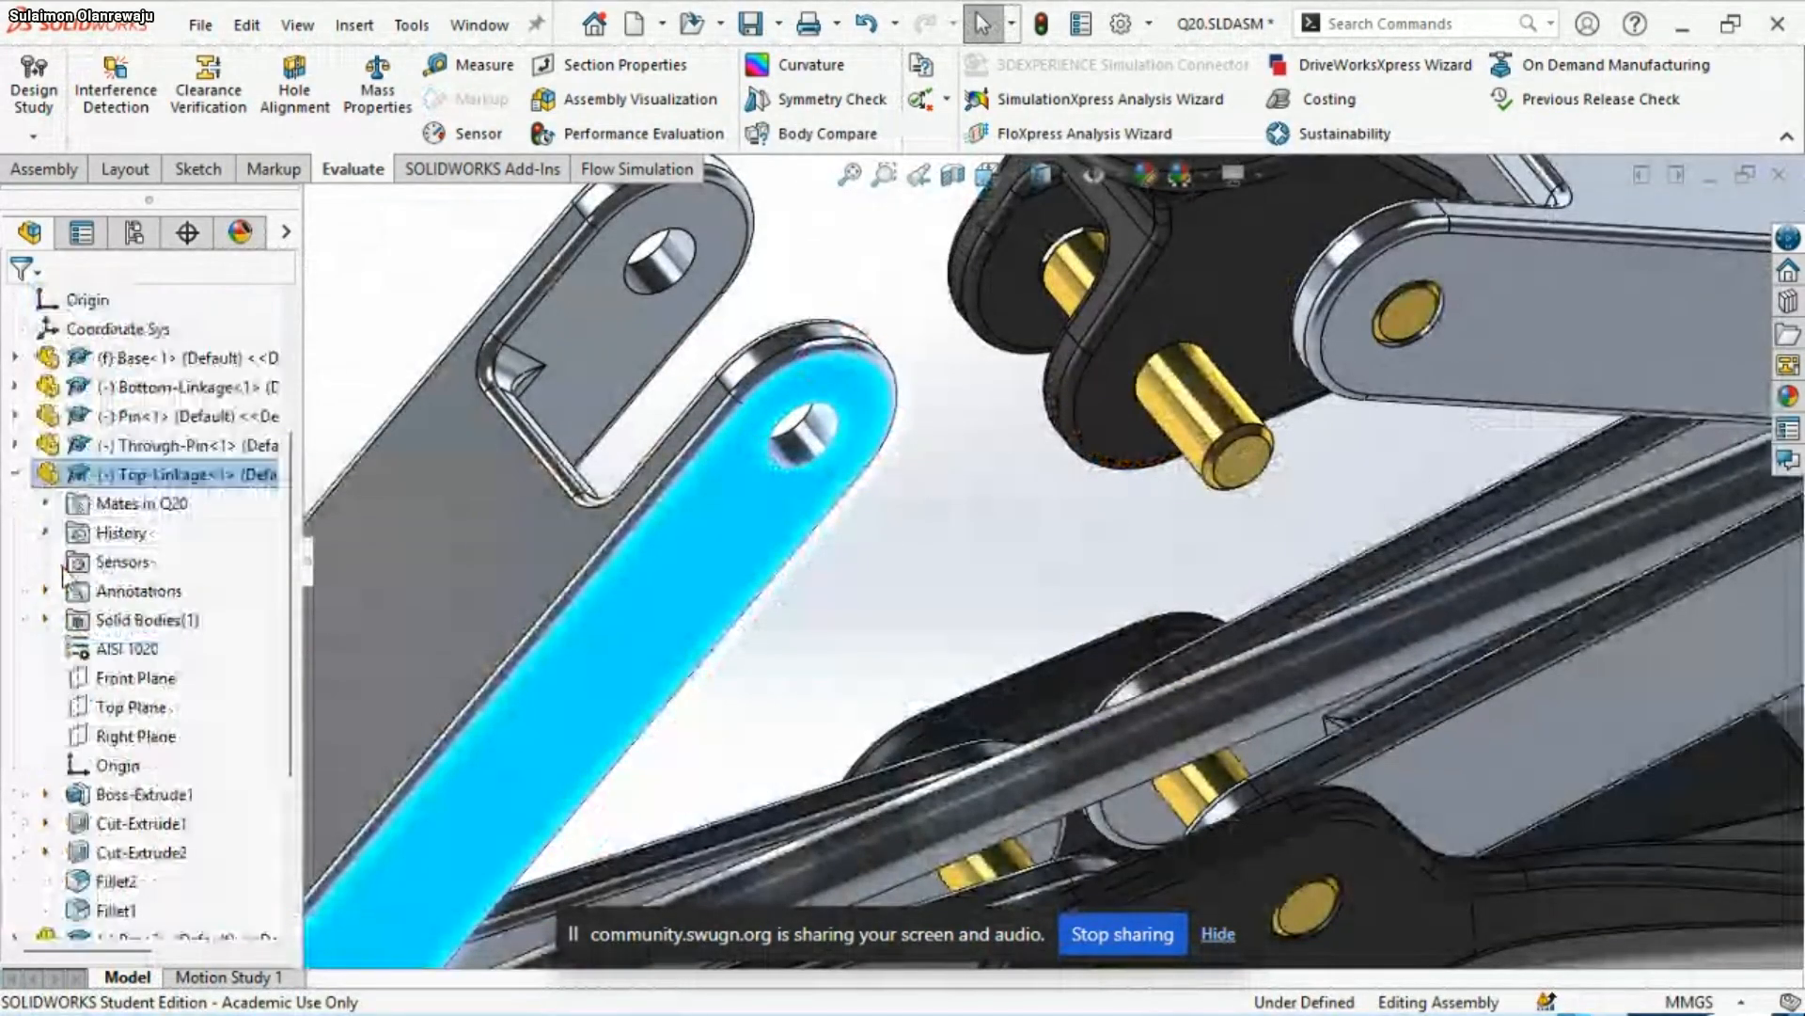
left_click(49, 506)
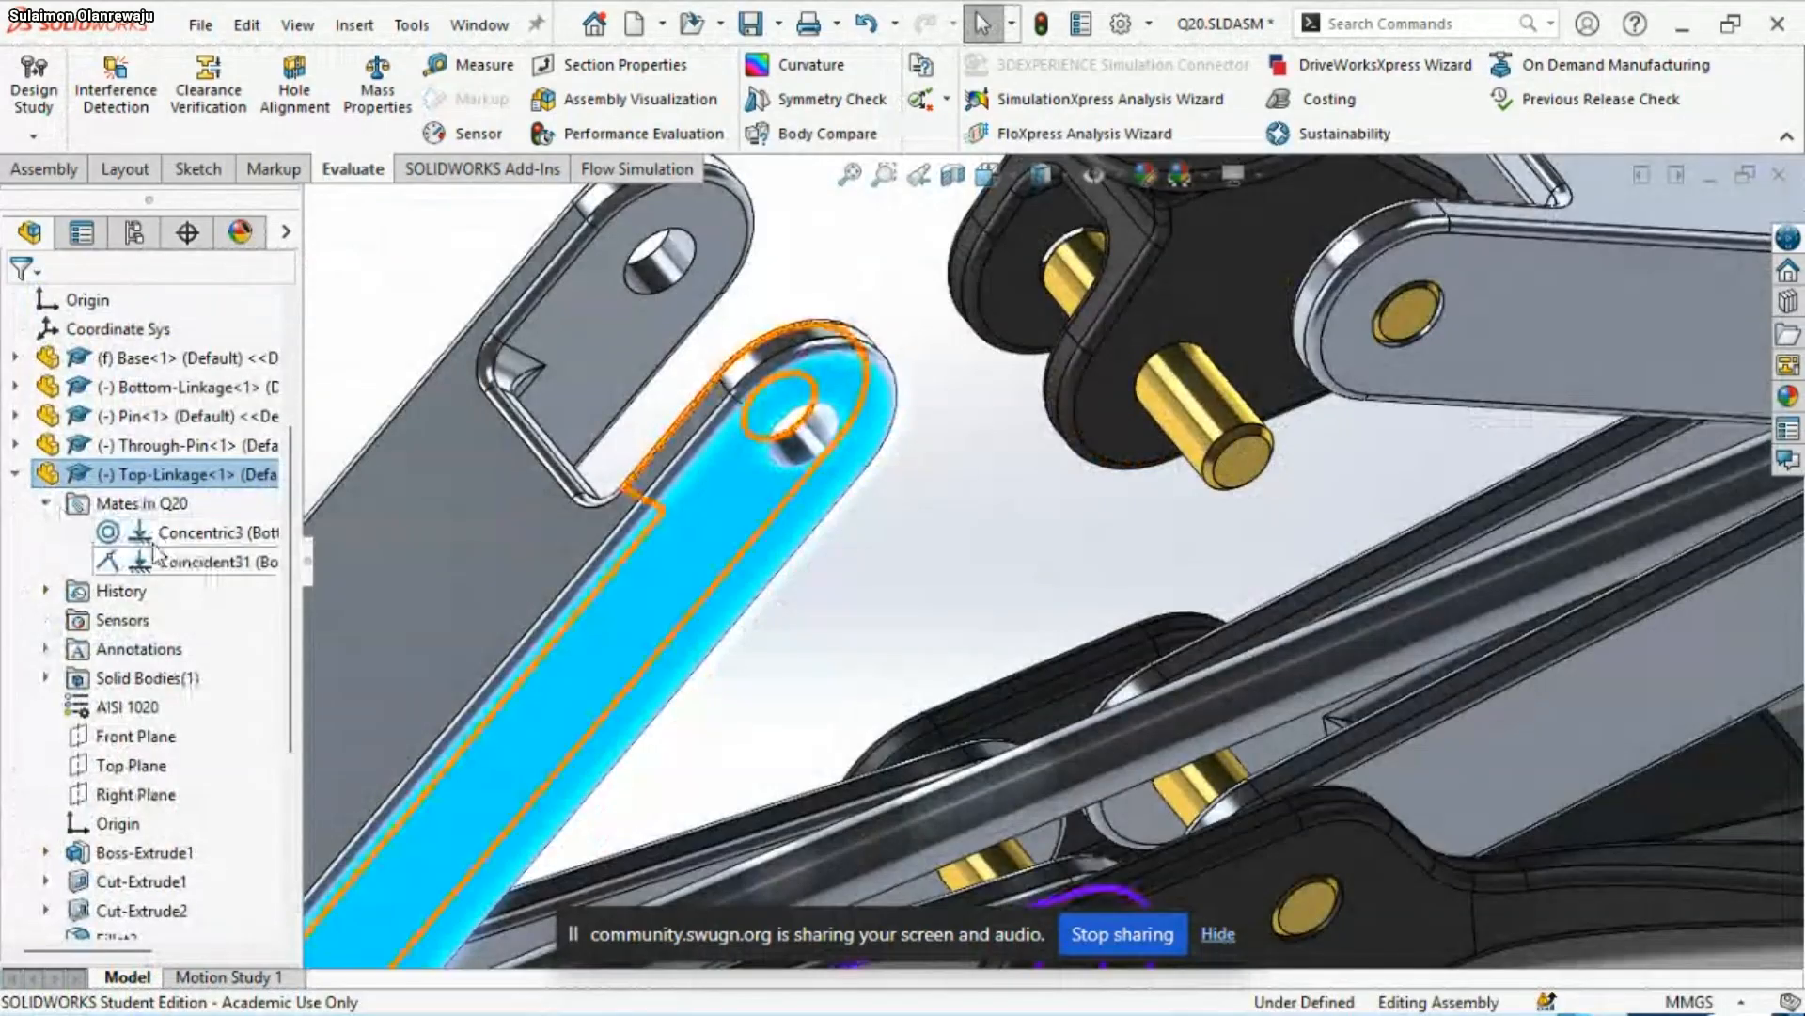
left_click(16, 476)
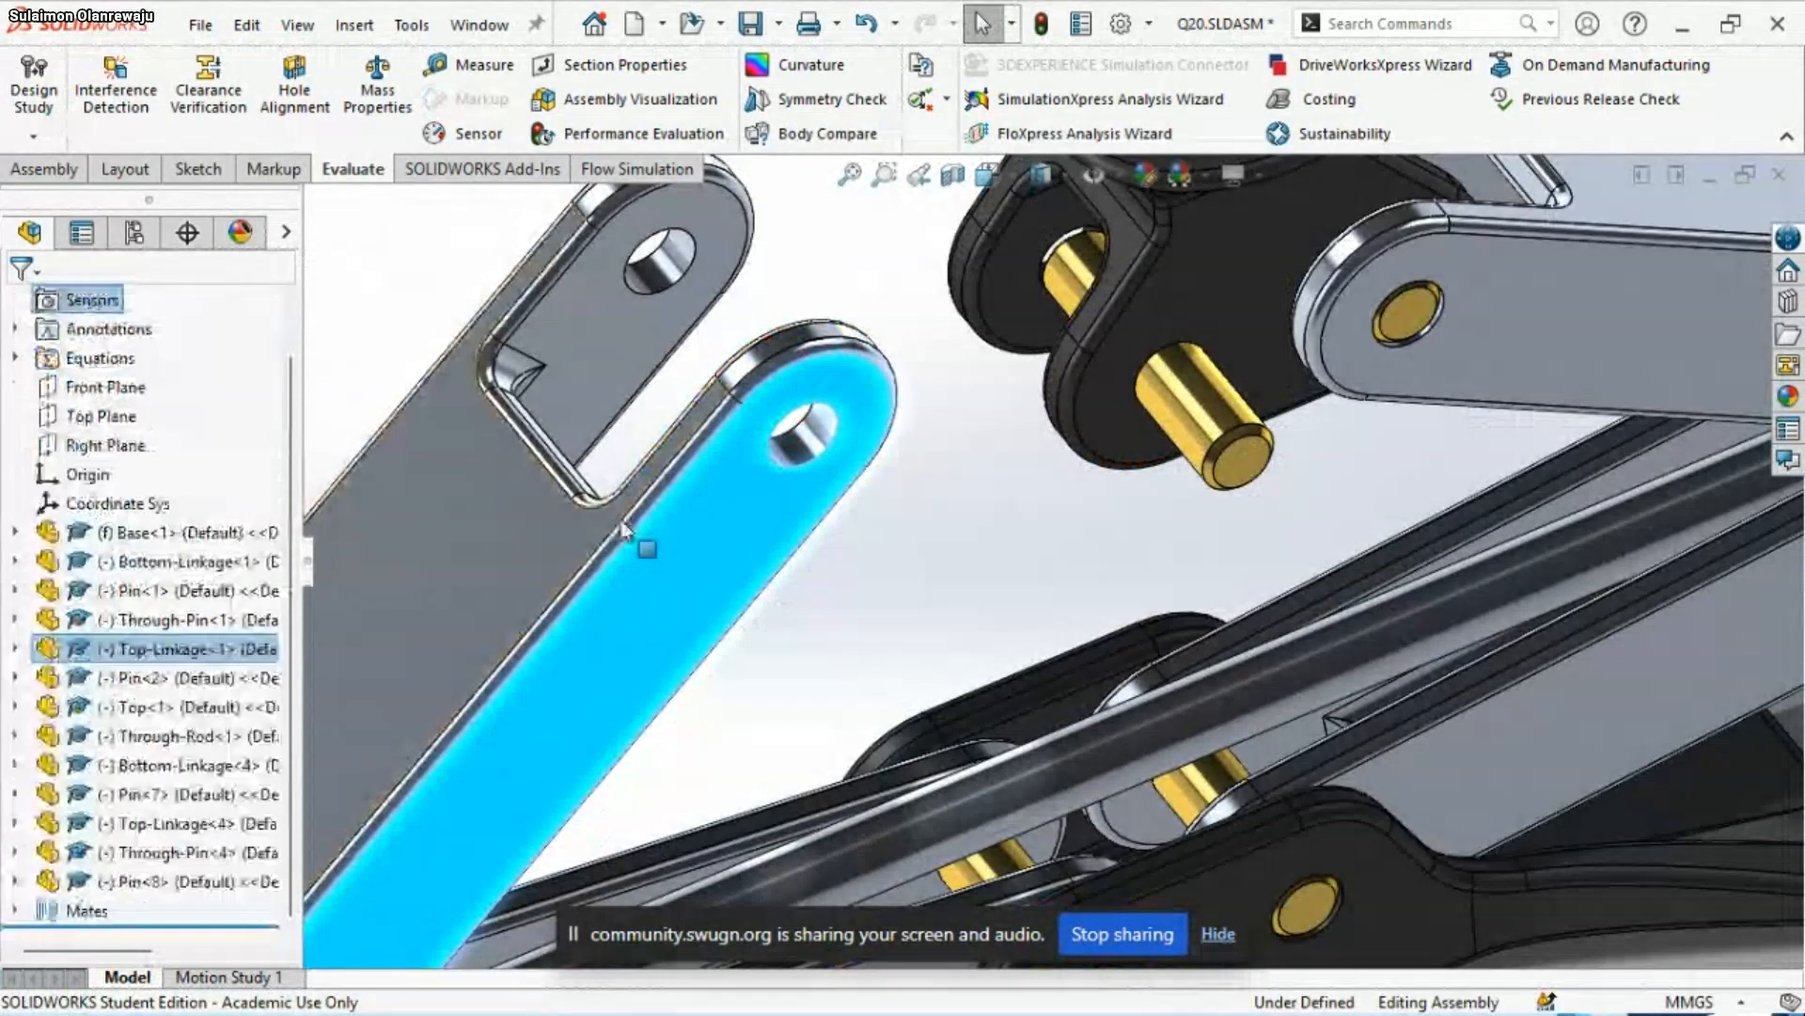
Add a concentric mate between the upper hole of Top-Linkage<1> and the cylindrical face of Pin<2>
left_click(929, 529)
left_click(804, 438)
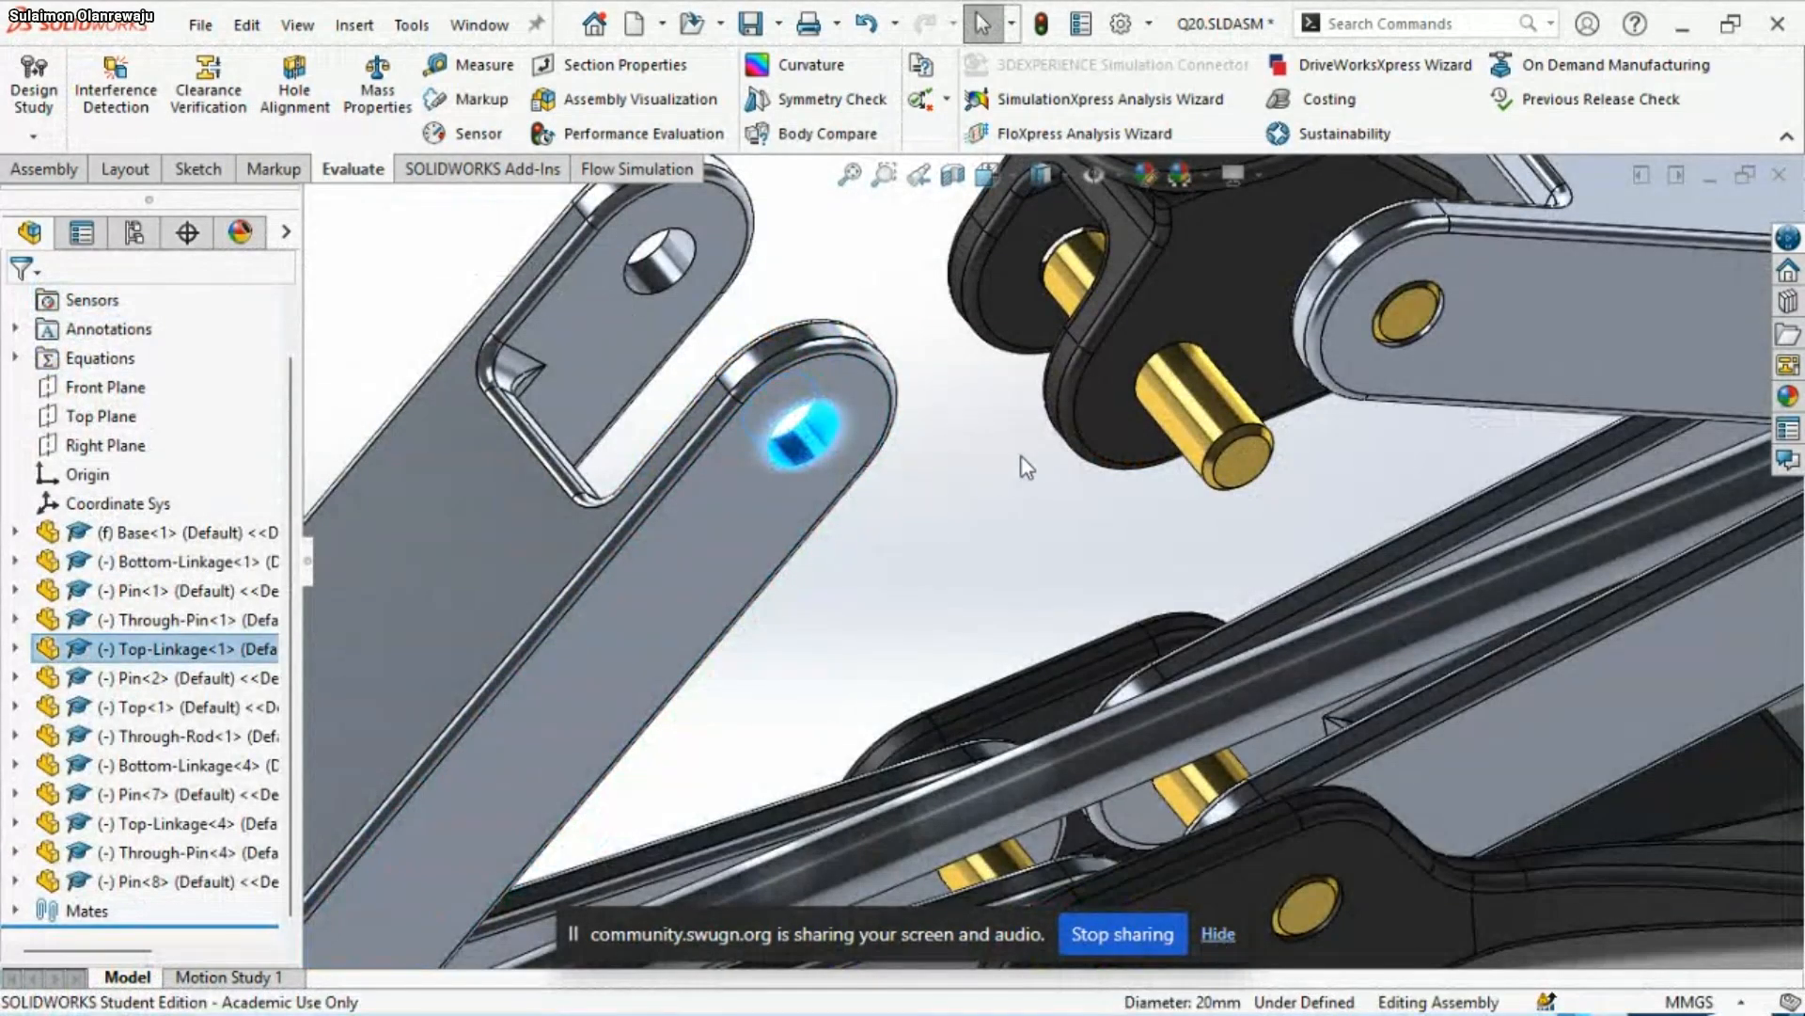
left_click(1187, 402, "ctrl")
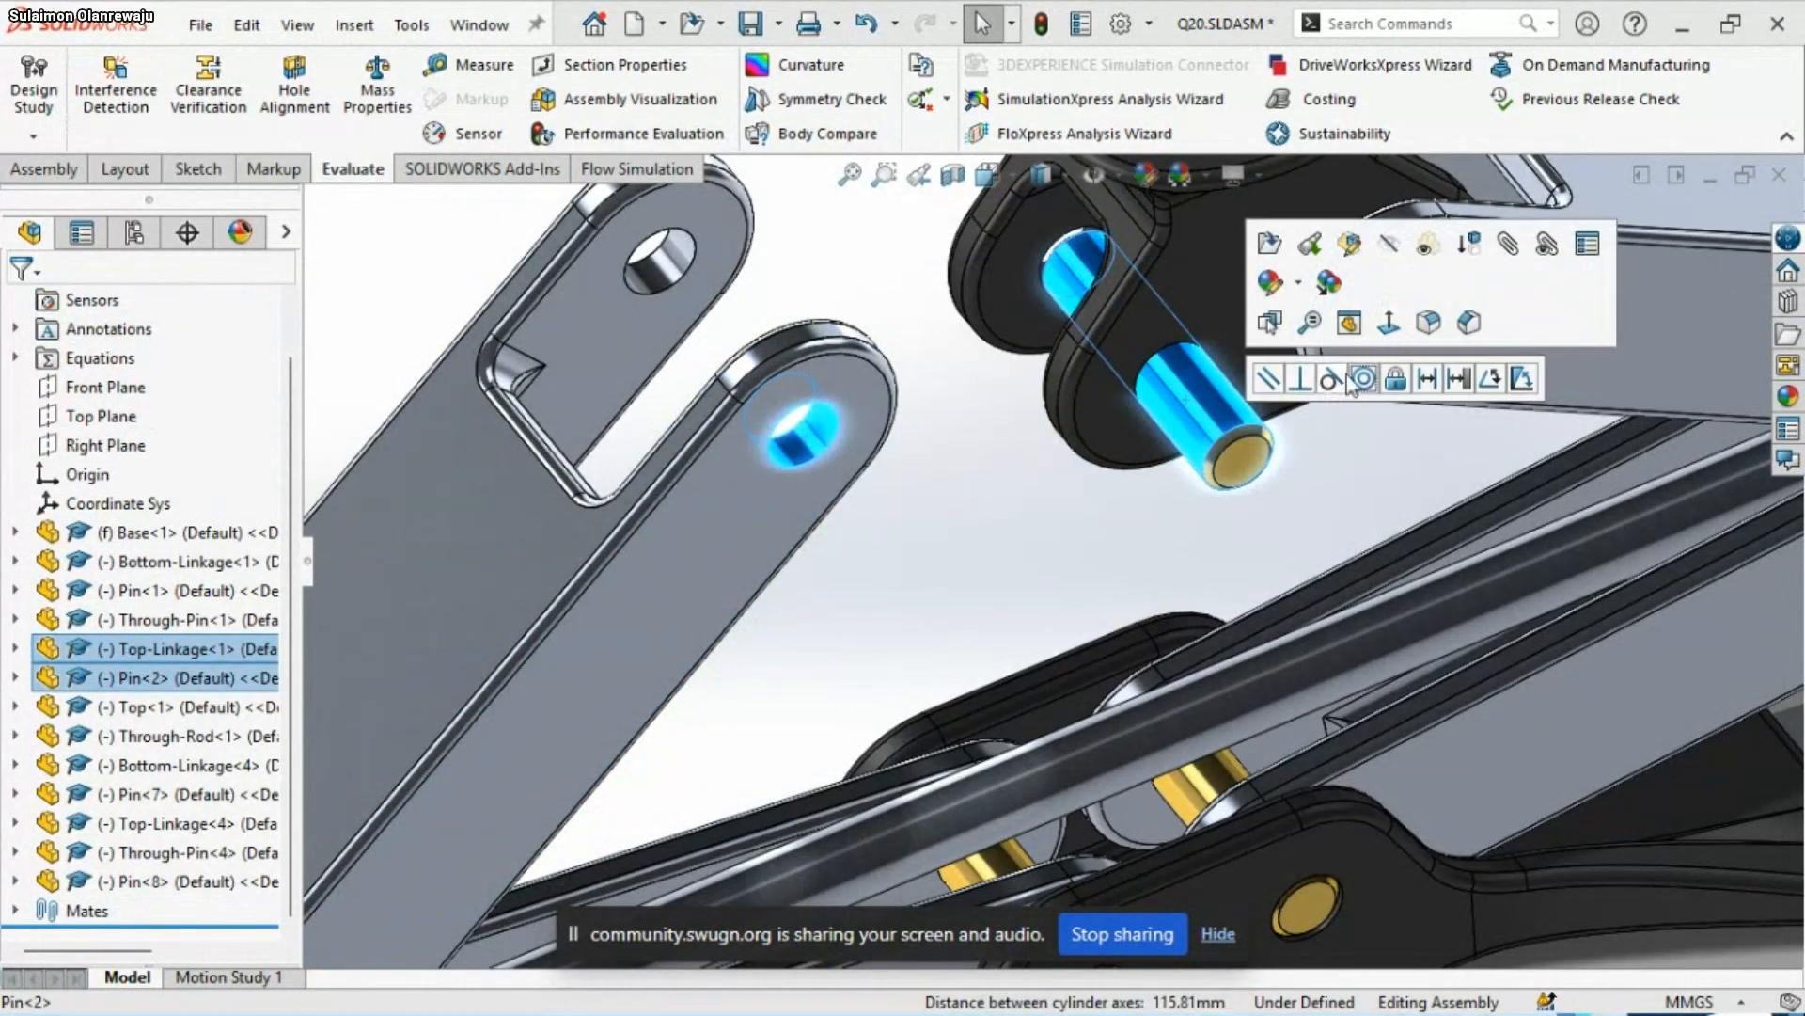
left_click(1358, 393)
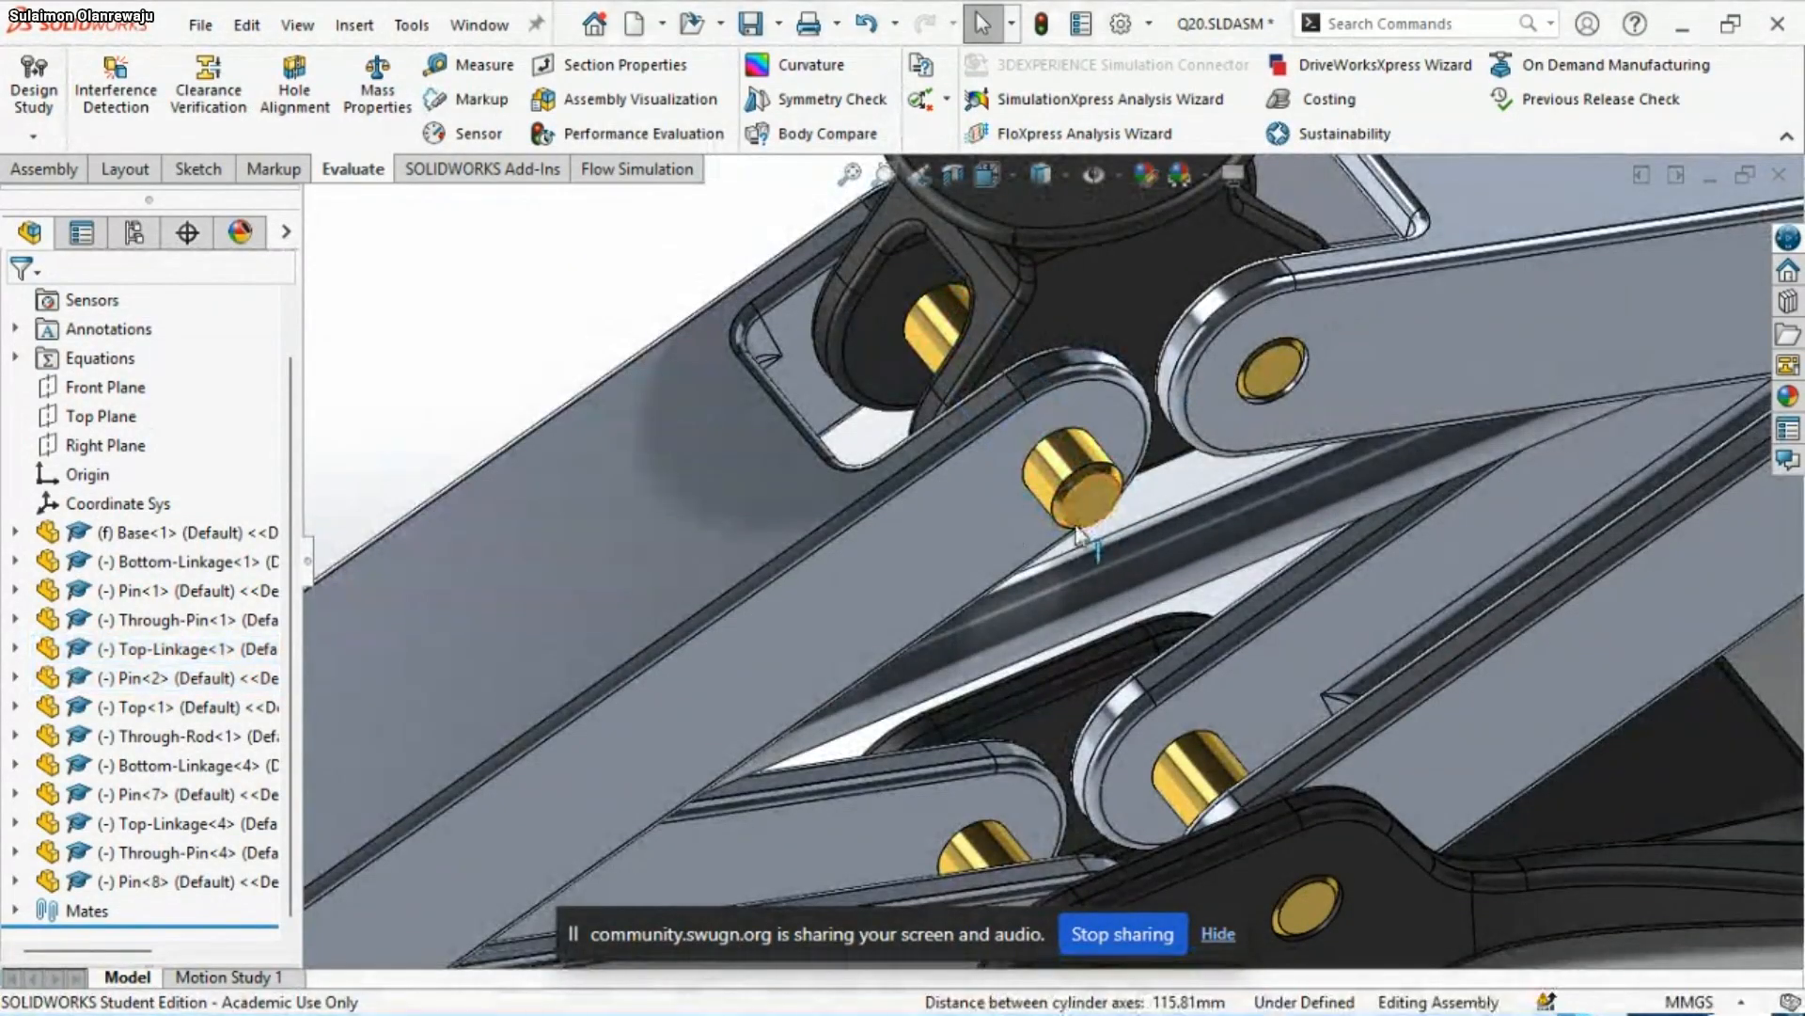
Add a coincident mate between the end face of Pin<2> and the outer side face of Top-Linkage<1>
left_click(1093, 499)
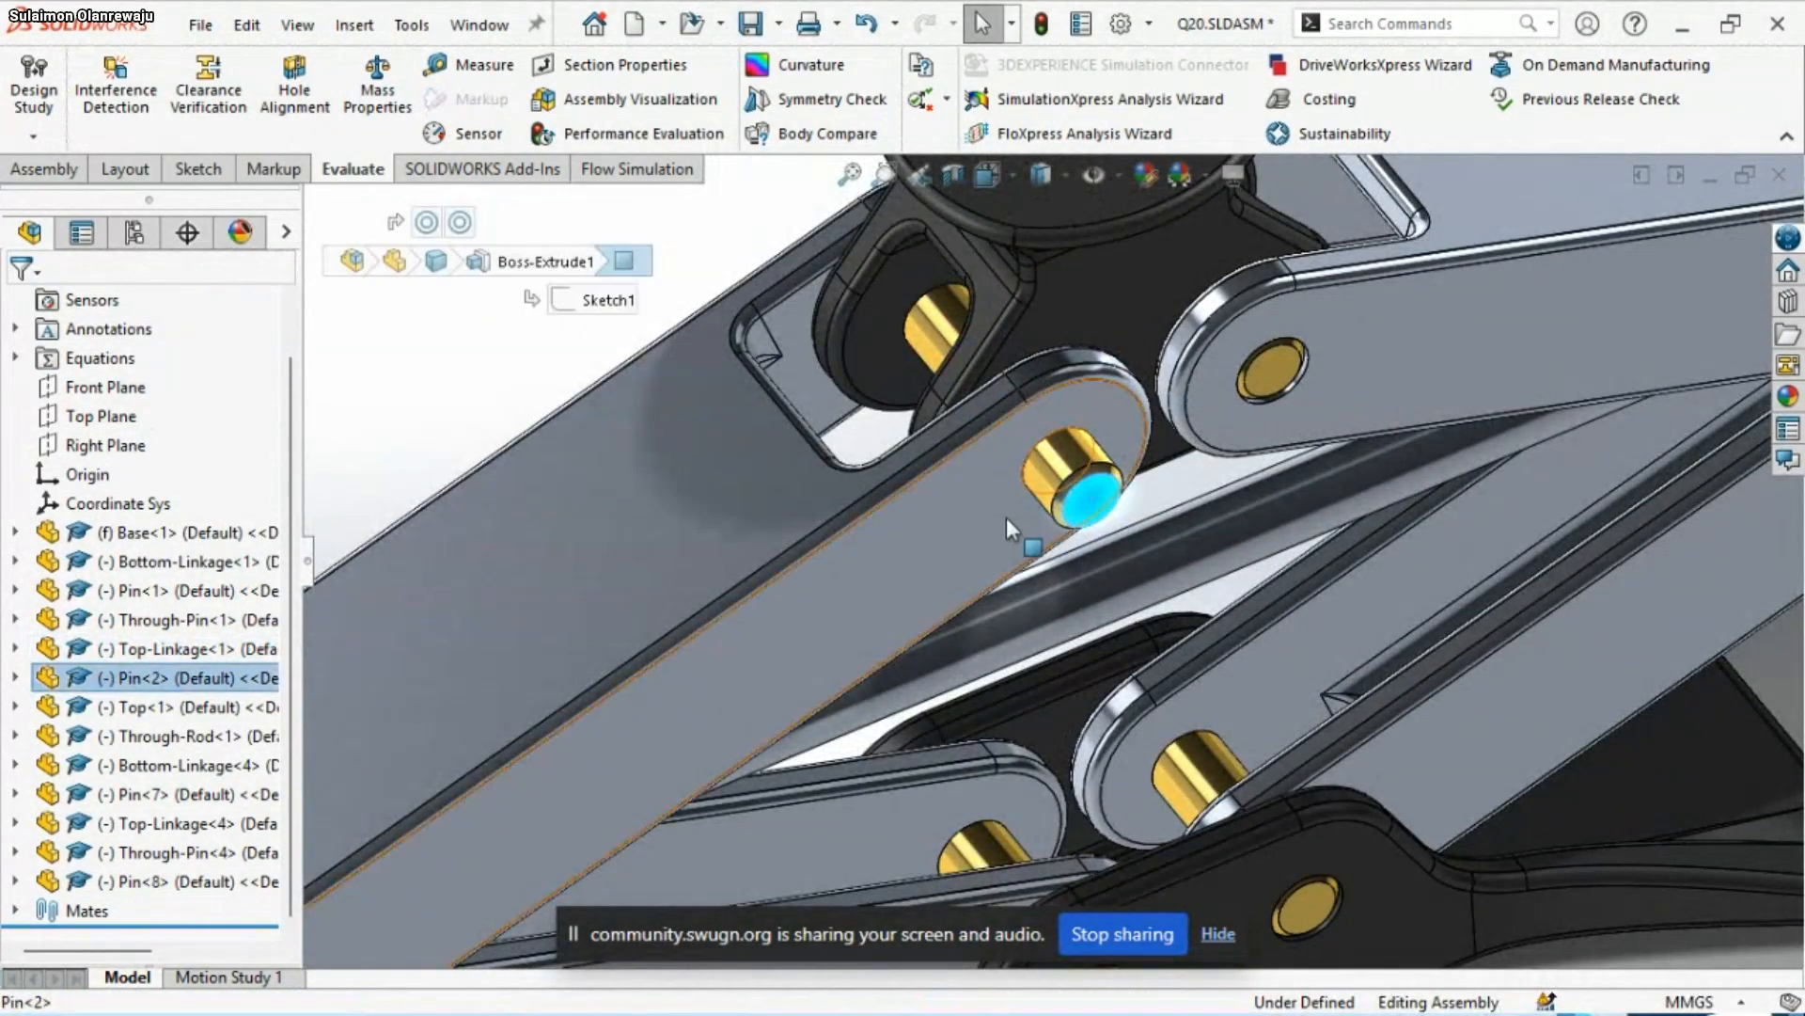
left_click(1006, 517, "ctrl")
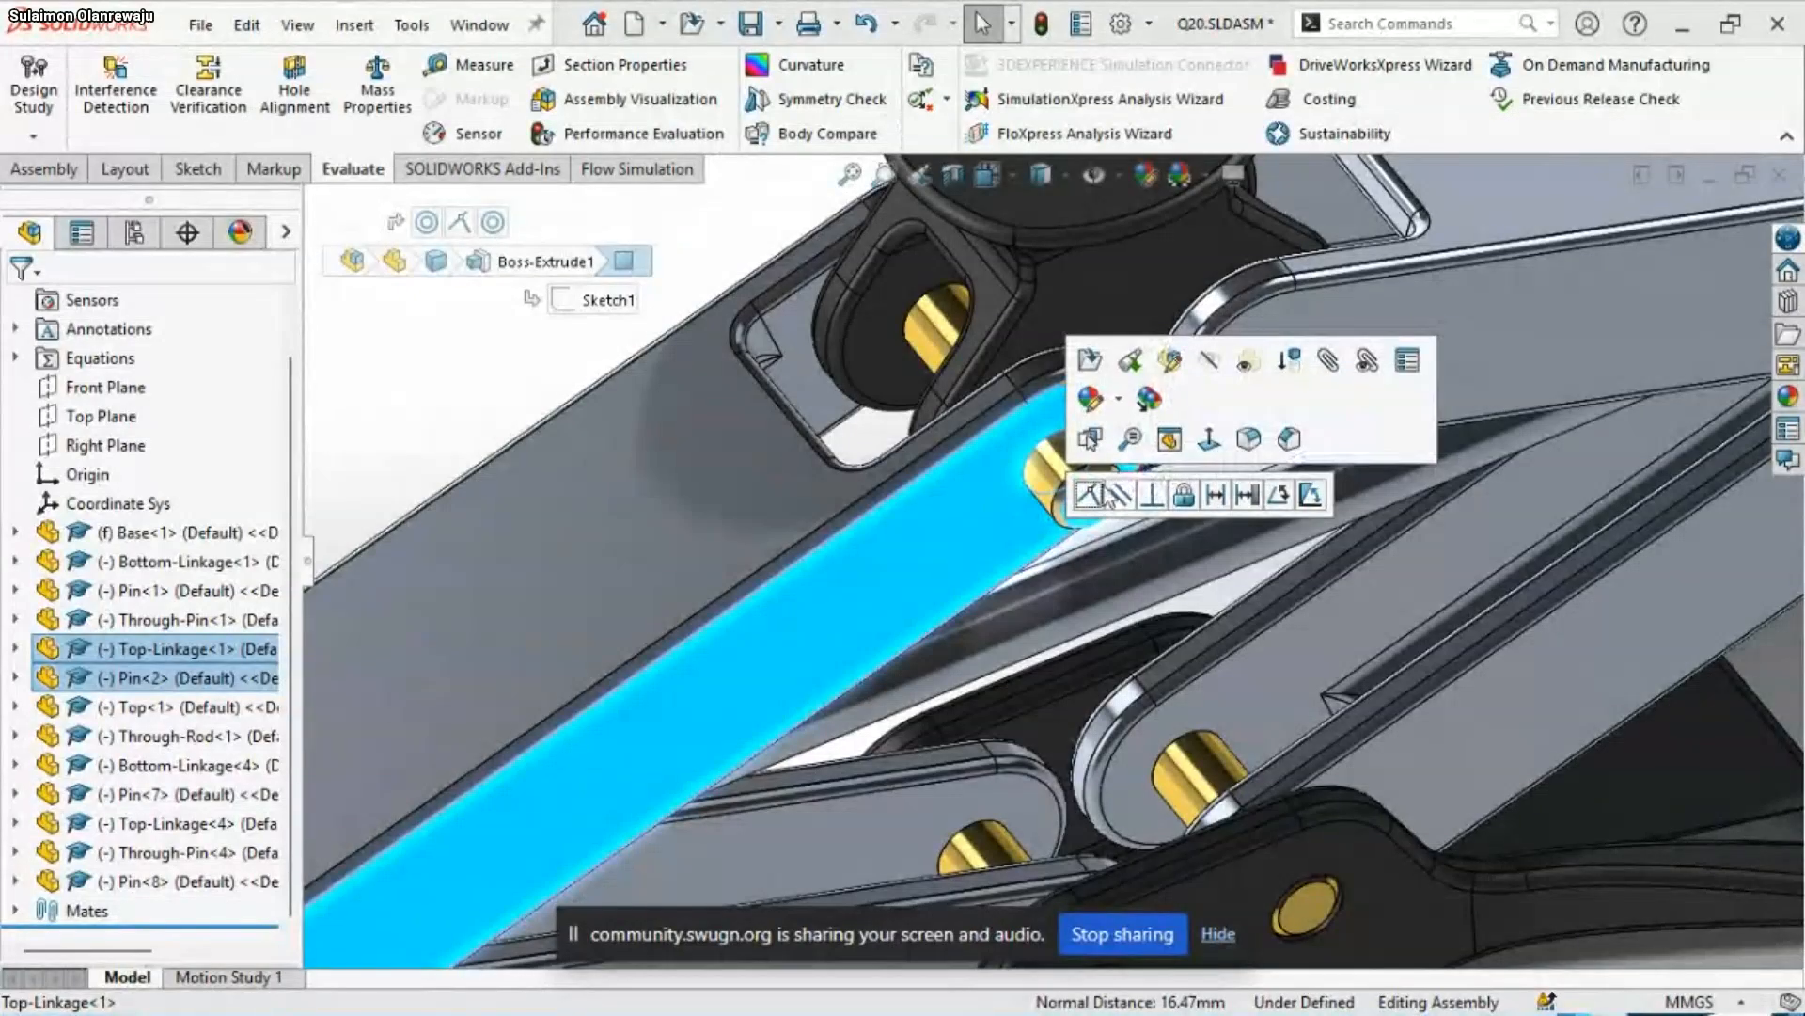
left_click(1088, 492)
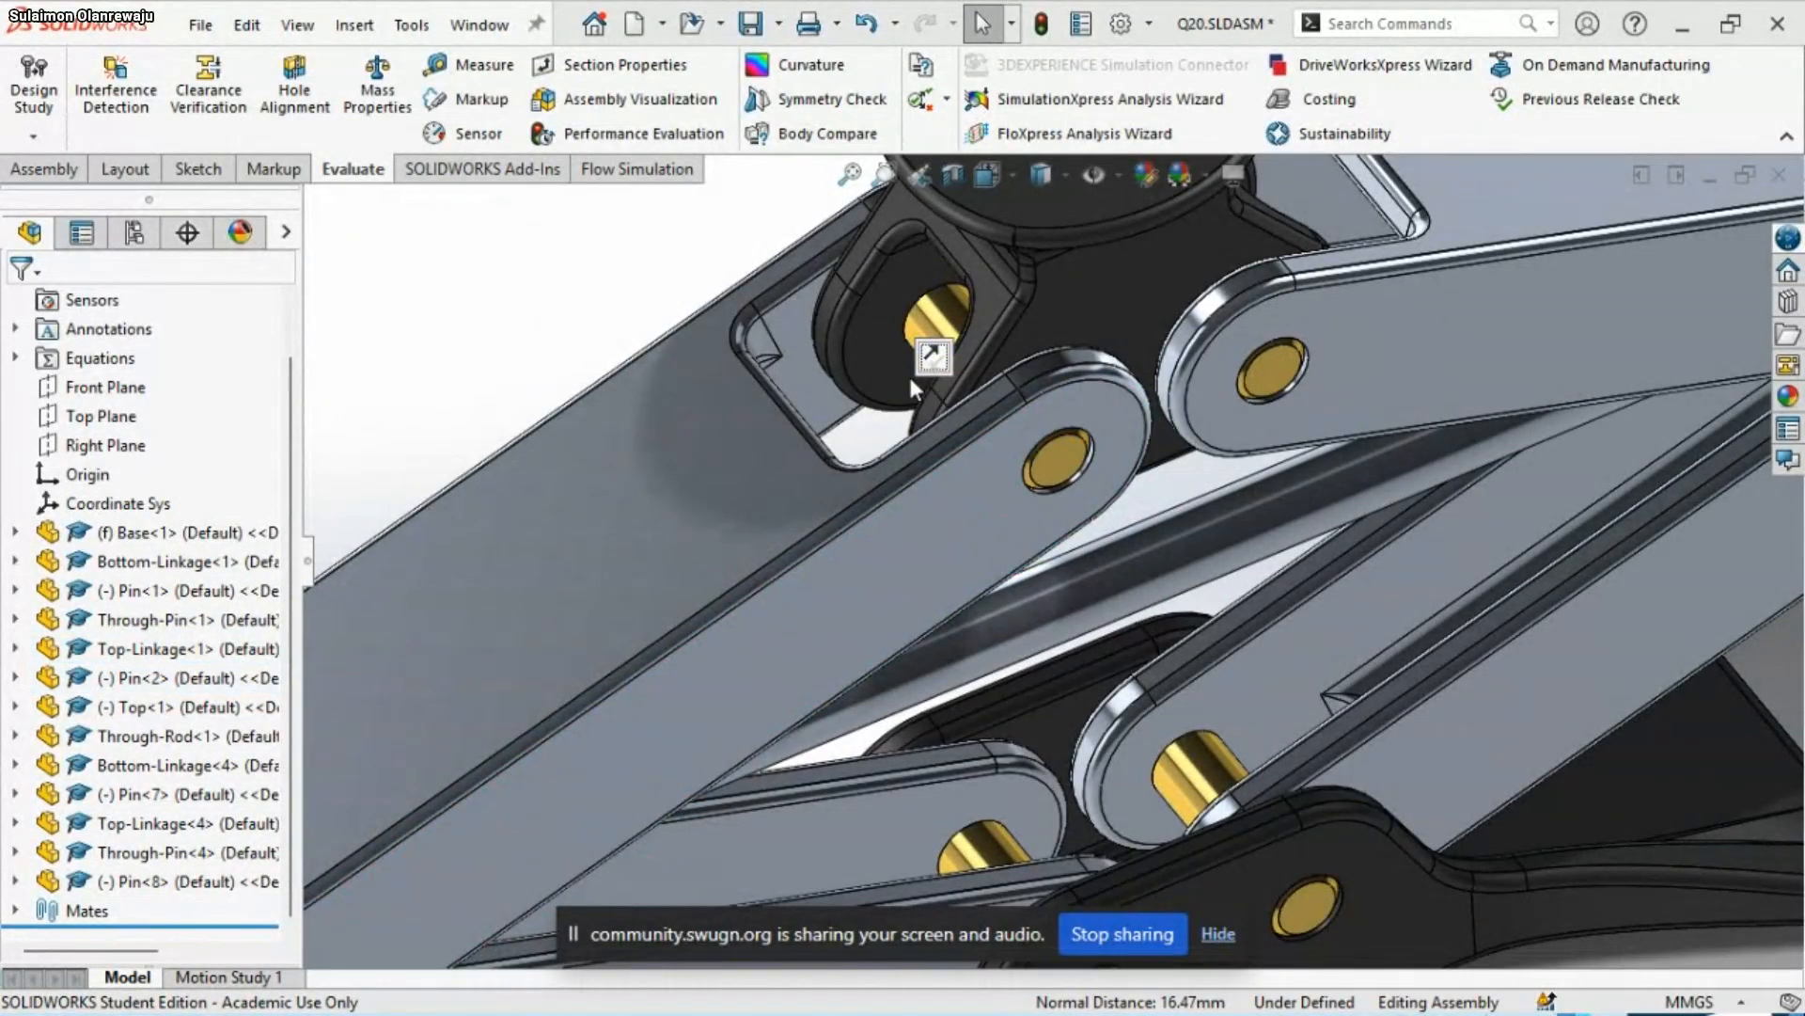
Examine the reassembled jack from above, the front and the sides, checking how Top-Linkage<1> fits and whether it can move
scroll(911, 380, "up", 5)
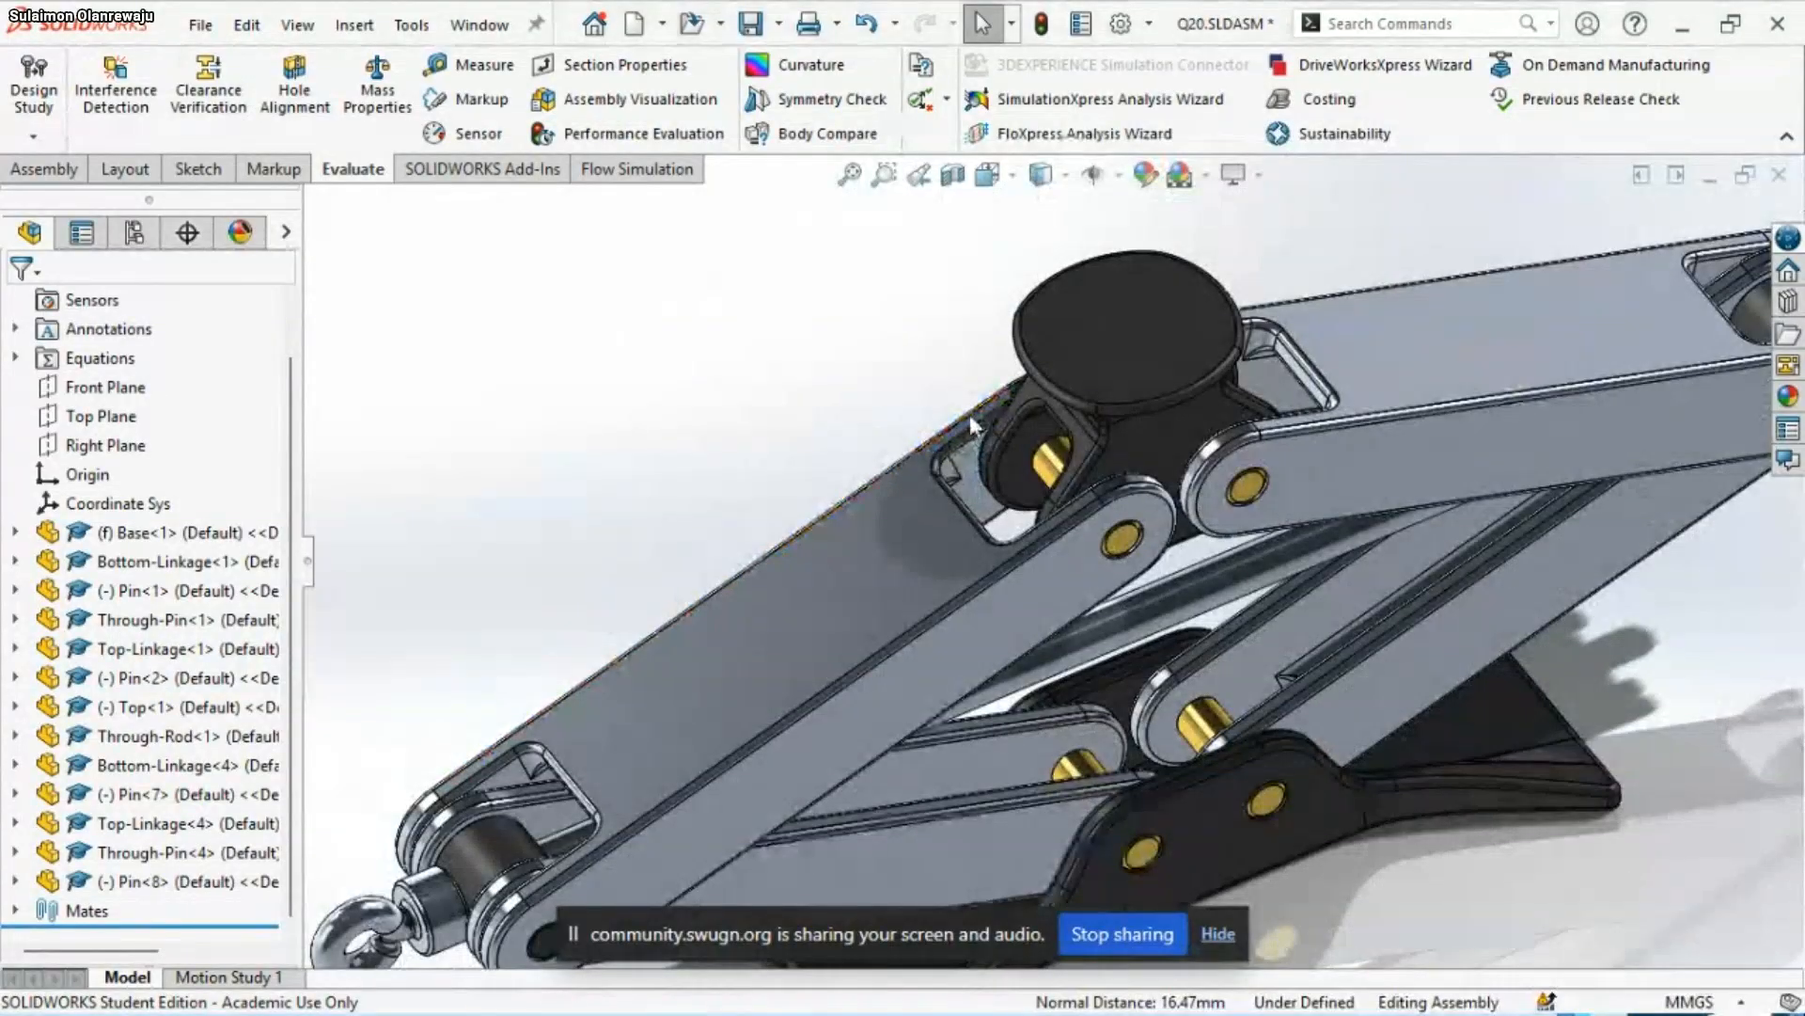
scroll(969, 419, "up", 2)
middle_click_drag(944, 488, 1051, 590)
scroll(1028, 560, "down", 2)
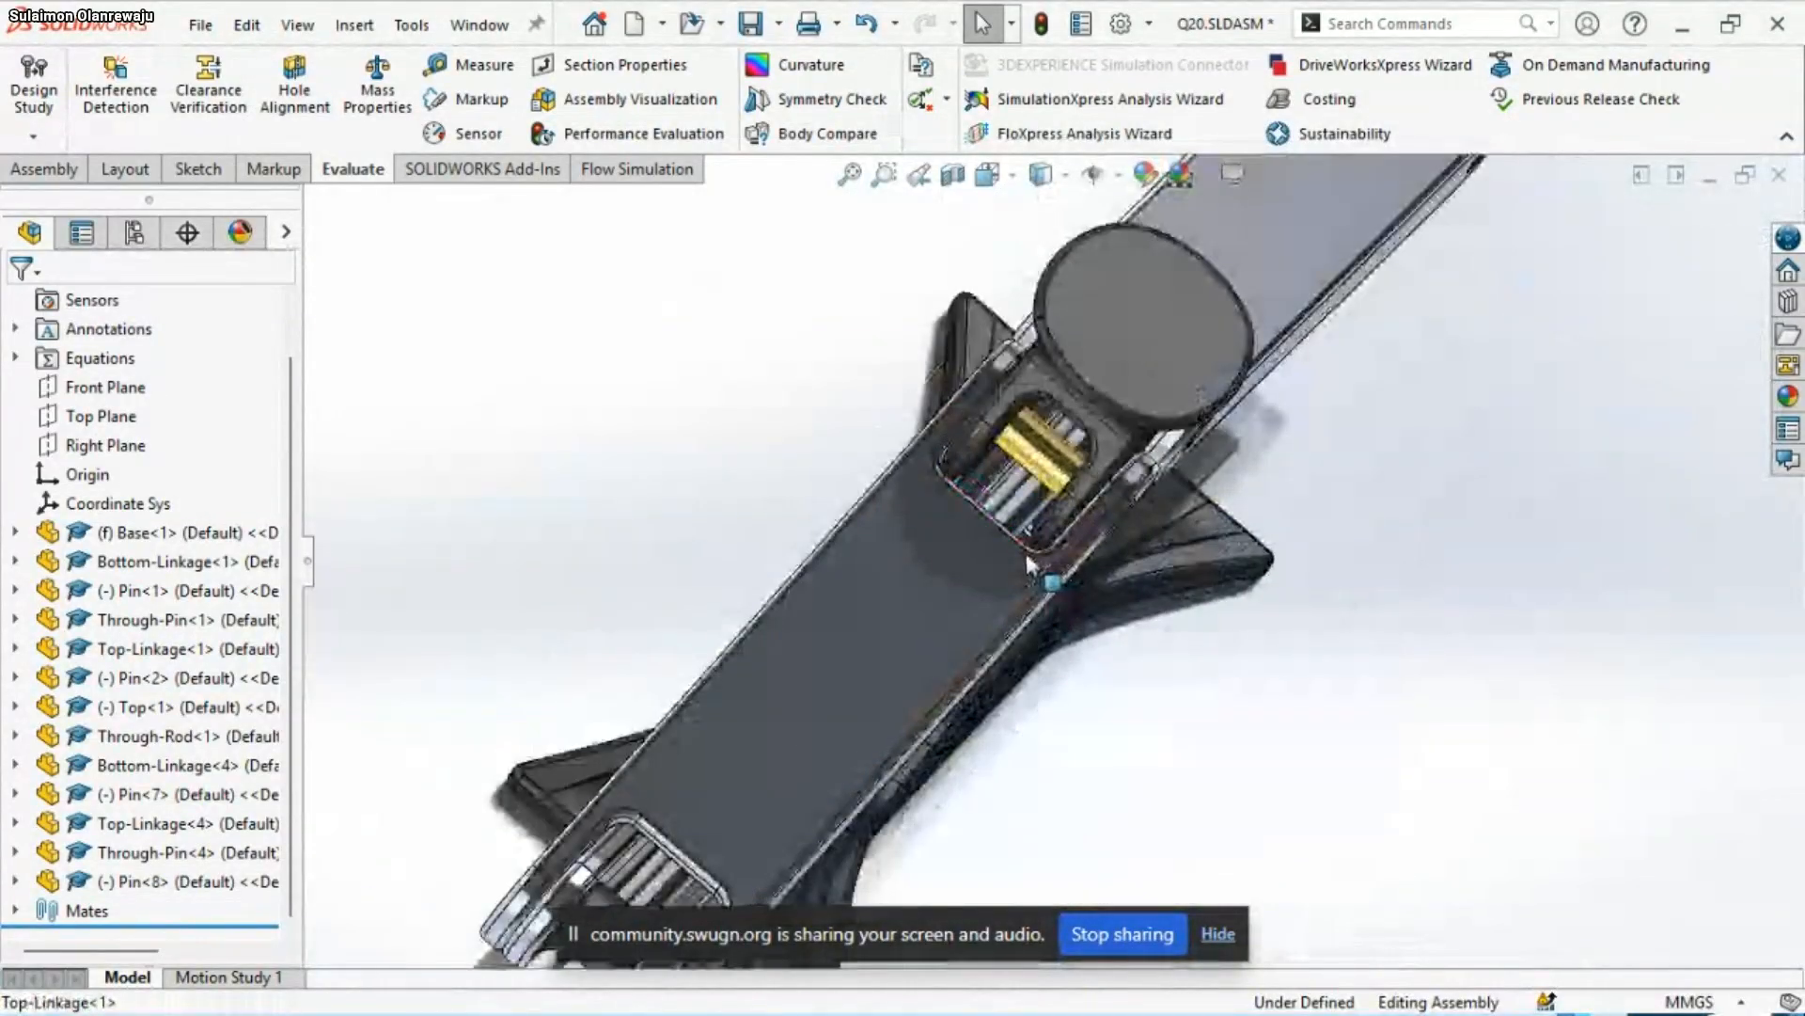
left_click(940, 599)
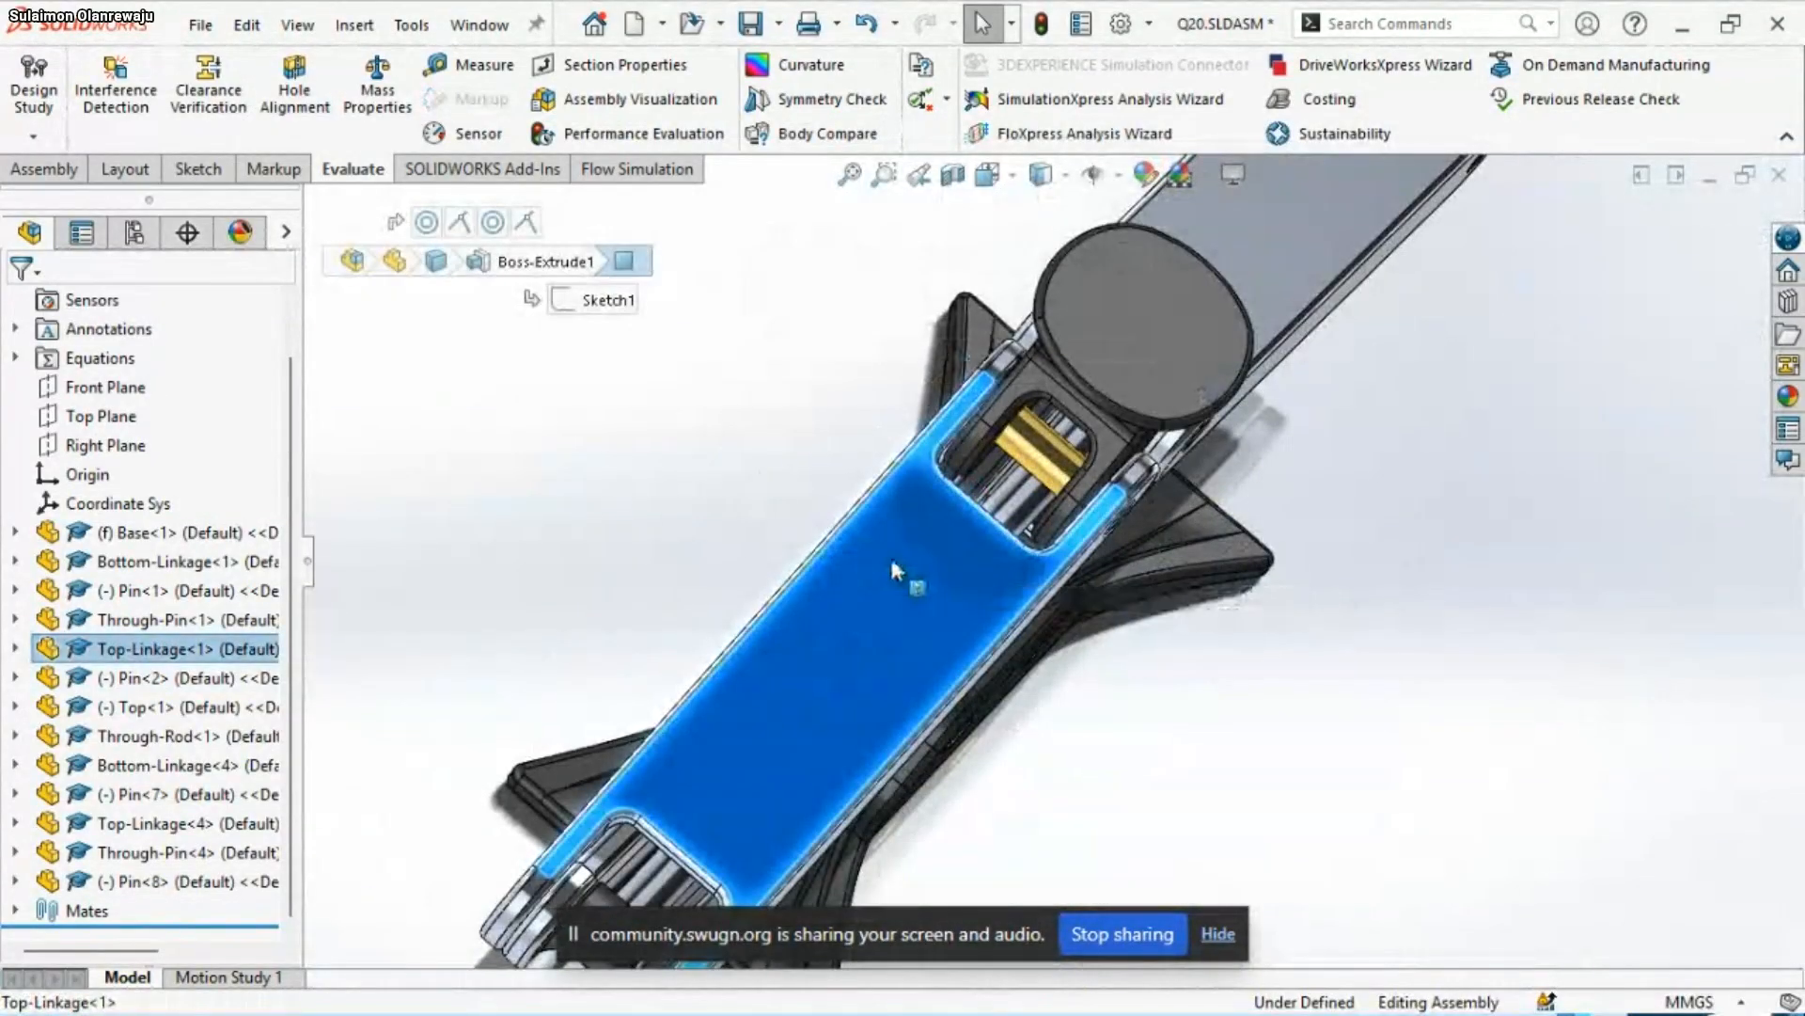
left_click_drag(890, 555, 766, 504)
scroll(771, 507, "up", 2)
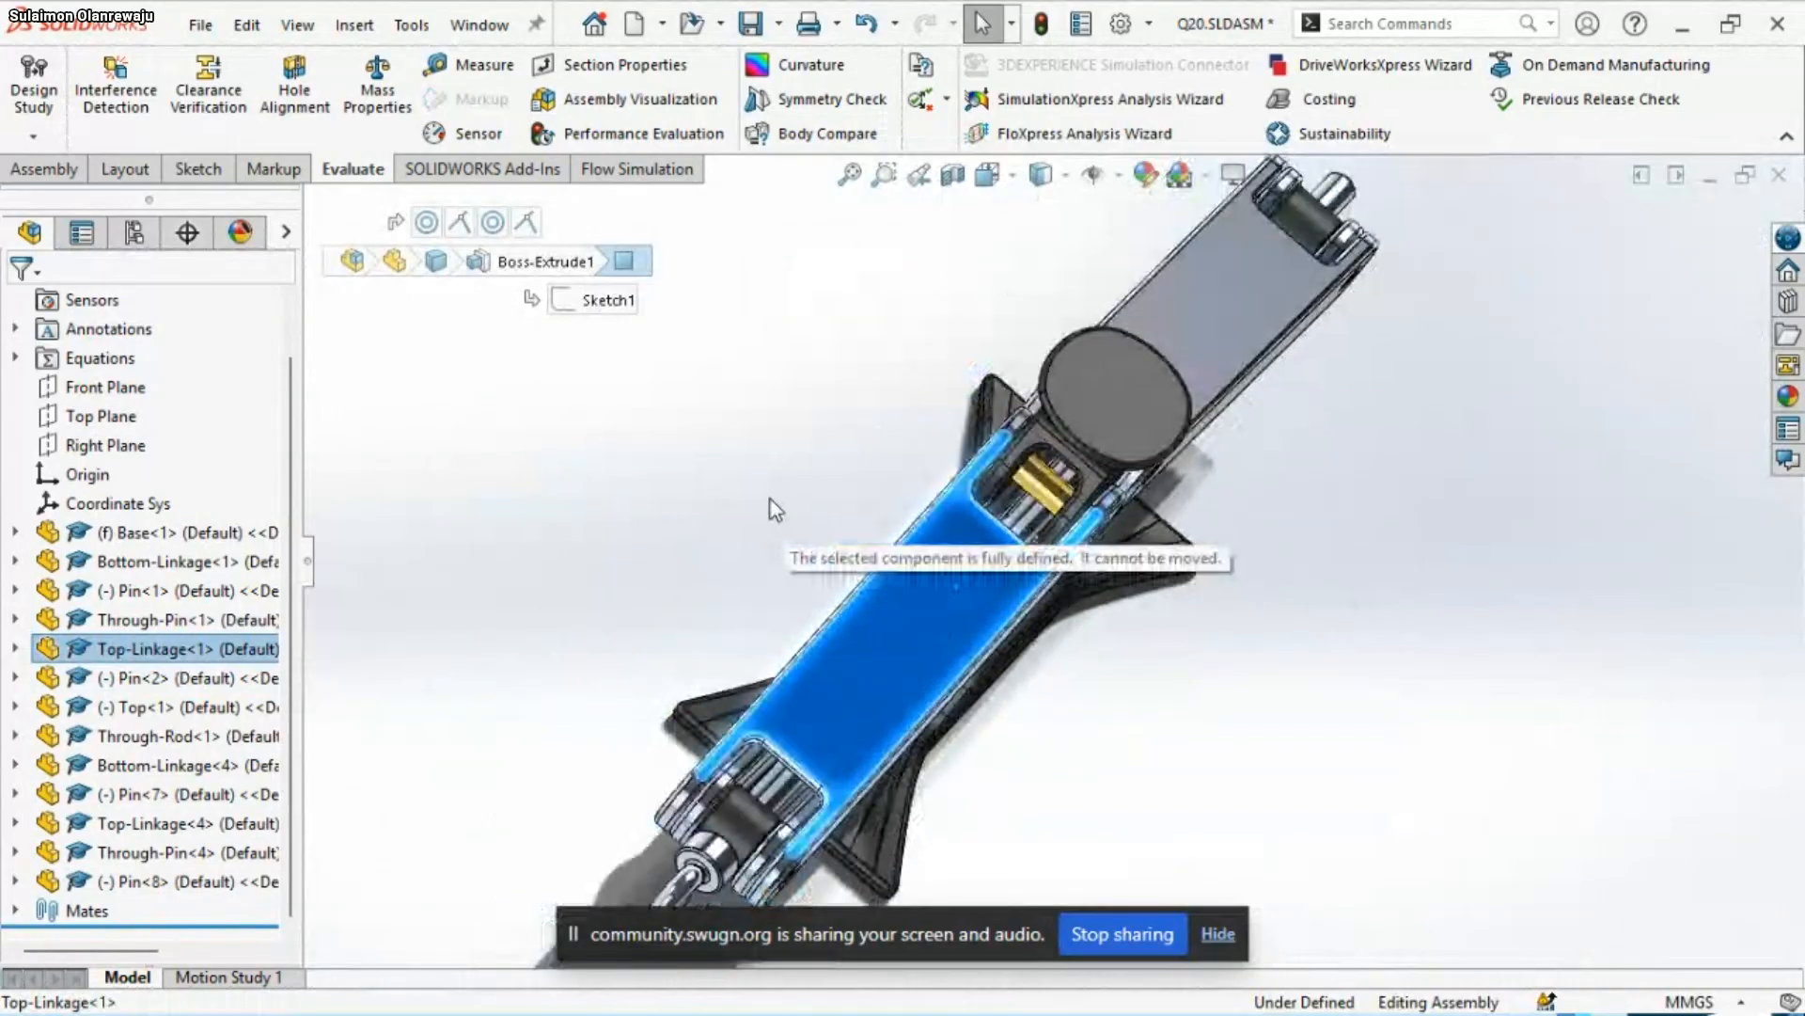
scroll(1111, 677, "down", 2)
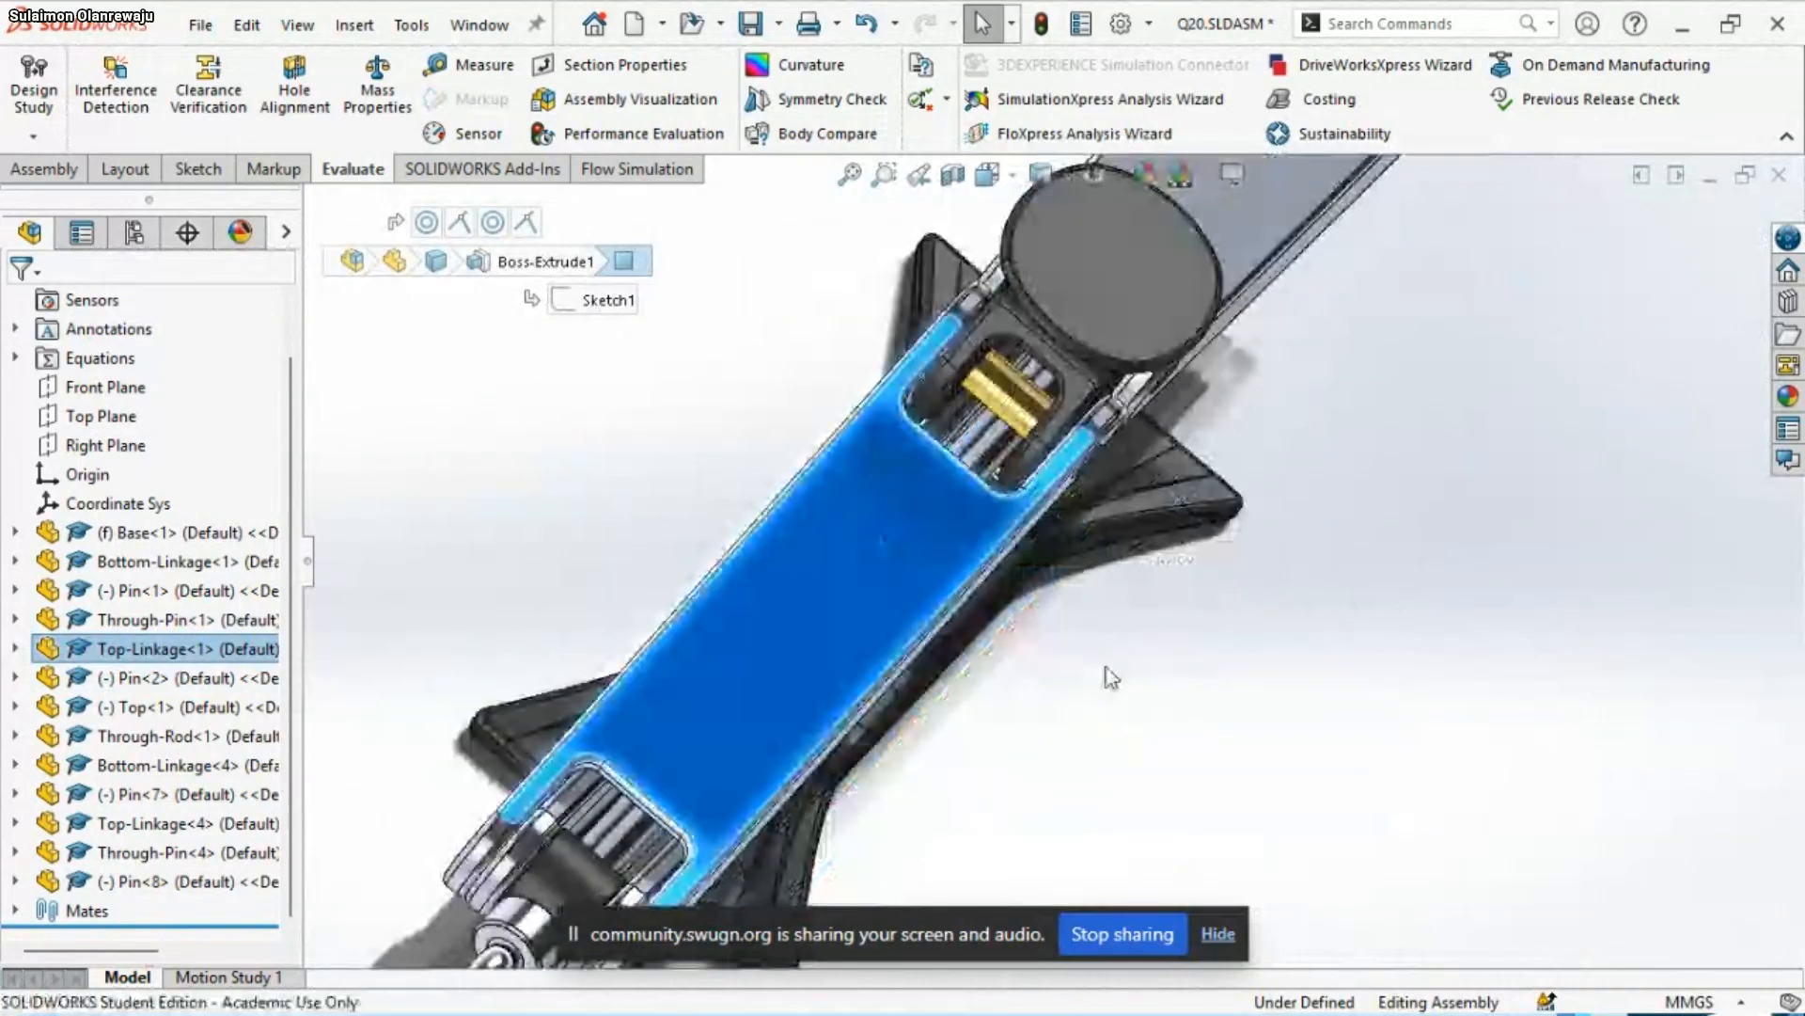
middle_click_drag(1111, 677, 912, 440)
scroll(1254, 592, "up", 2)
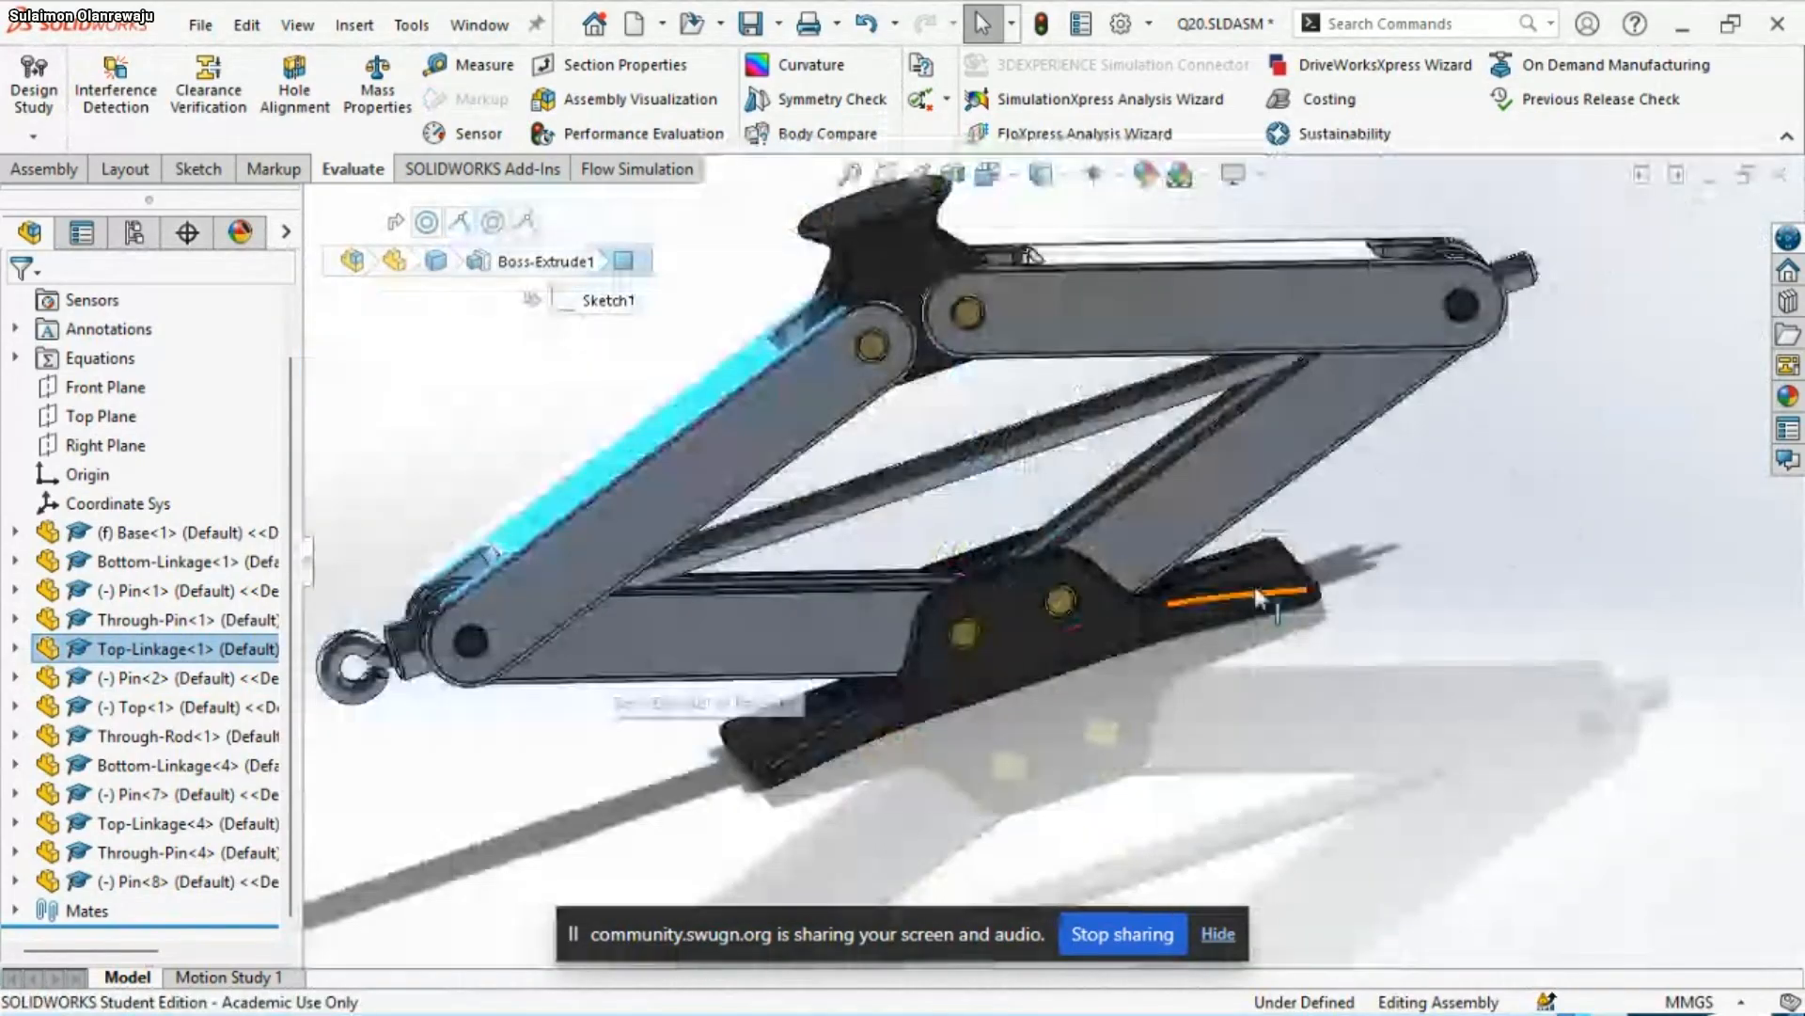
scroll(1256, 590, "up", 1)
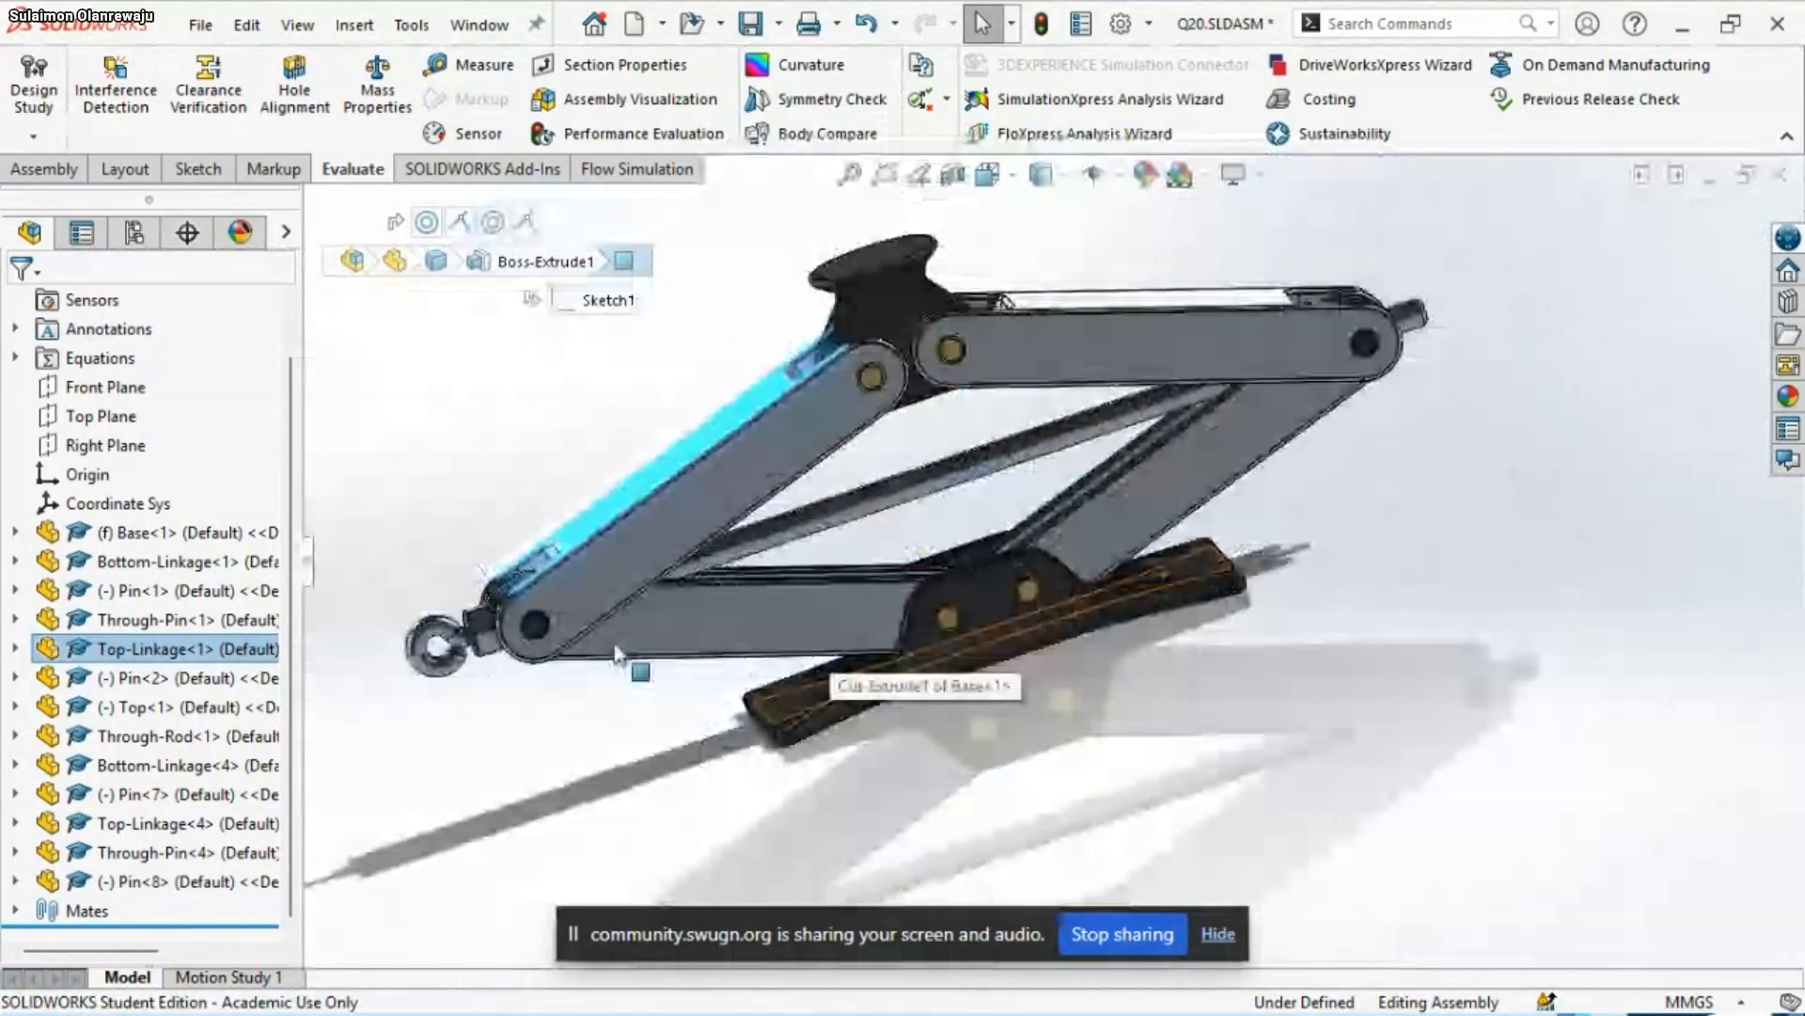
scroll(1166, 376, "down", 1)
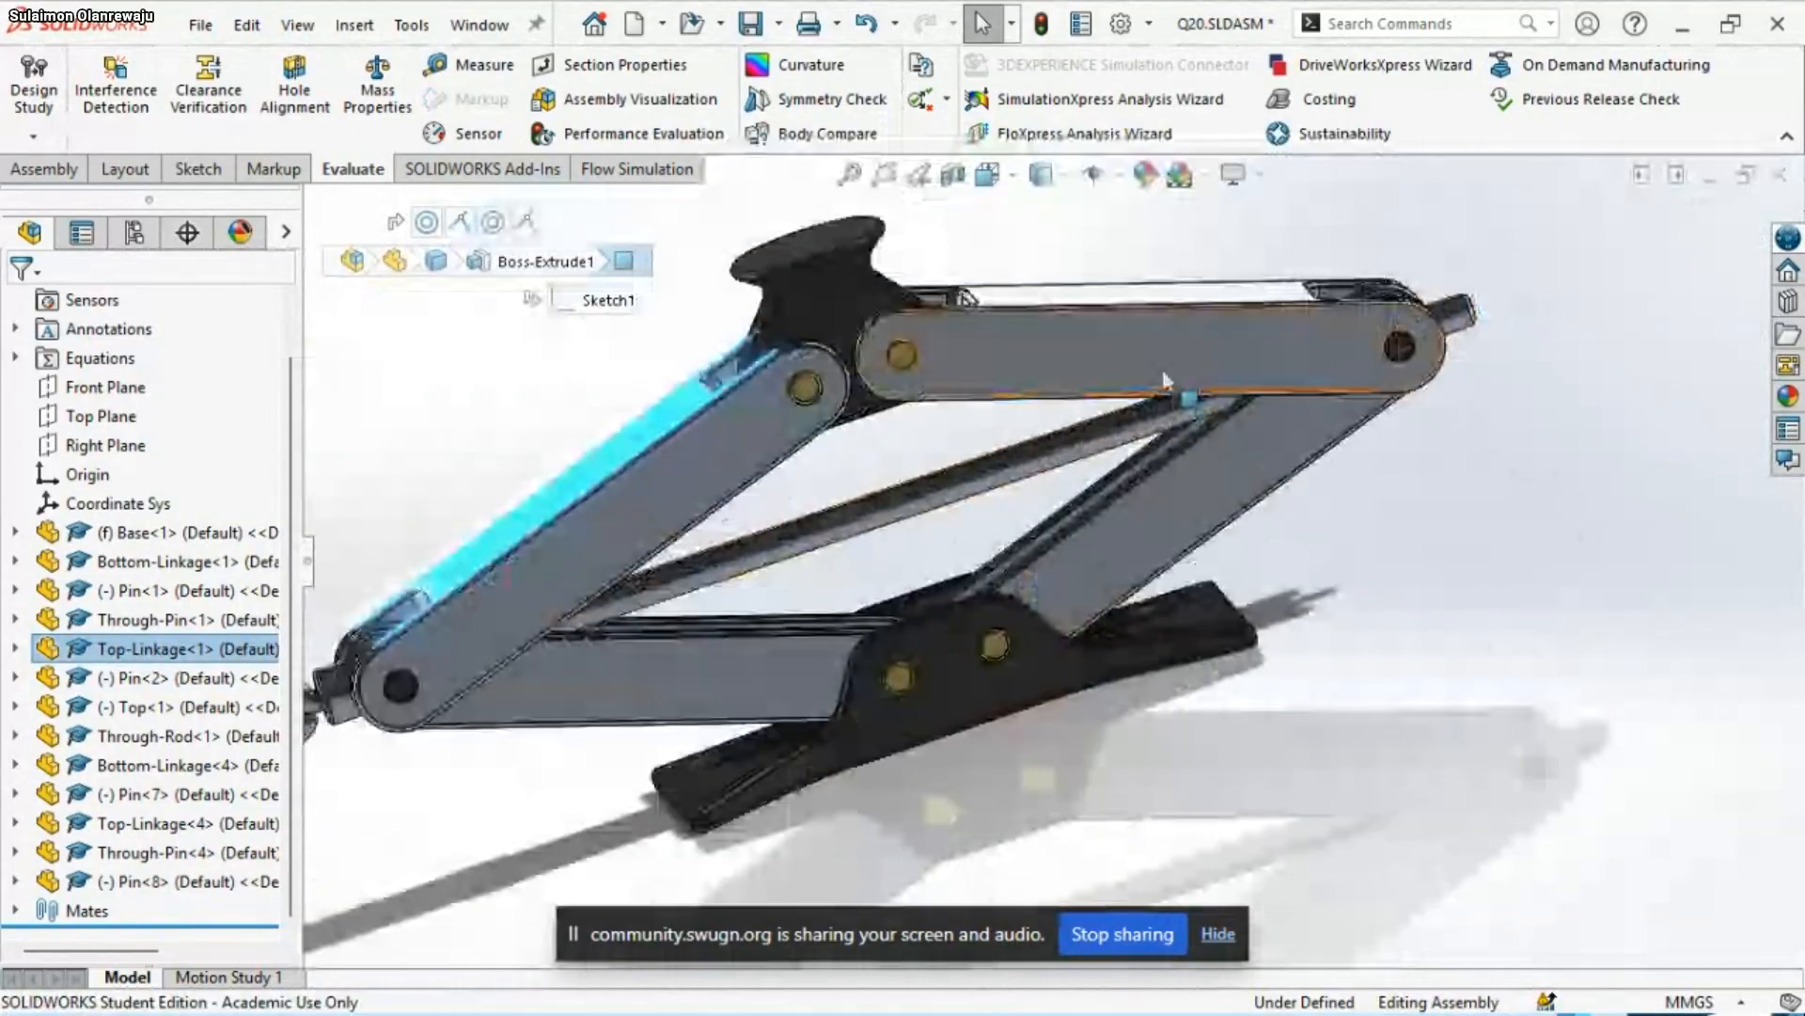
scroll(1211, 443, "down", 1)
scroll(1211, 443, "up", 3)
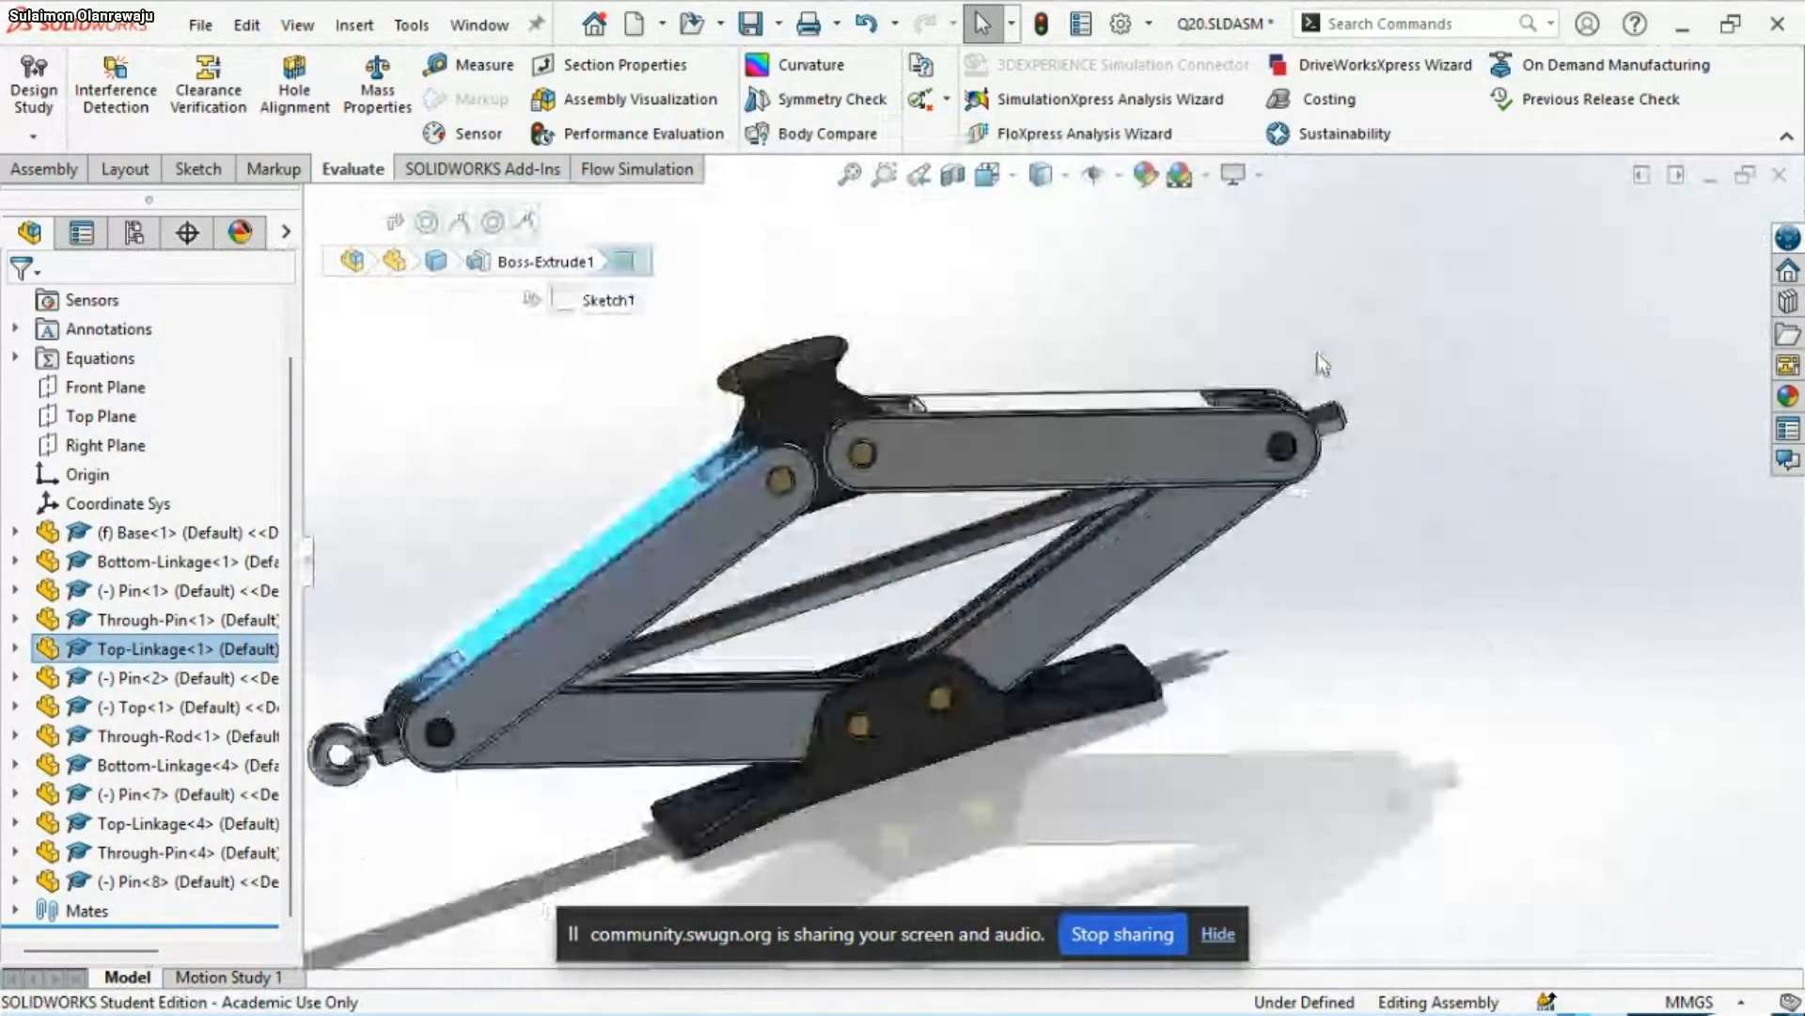
middle_click_drag(1323, 365, 1278, 564)
scroll(719, 572, "down", 2)
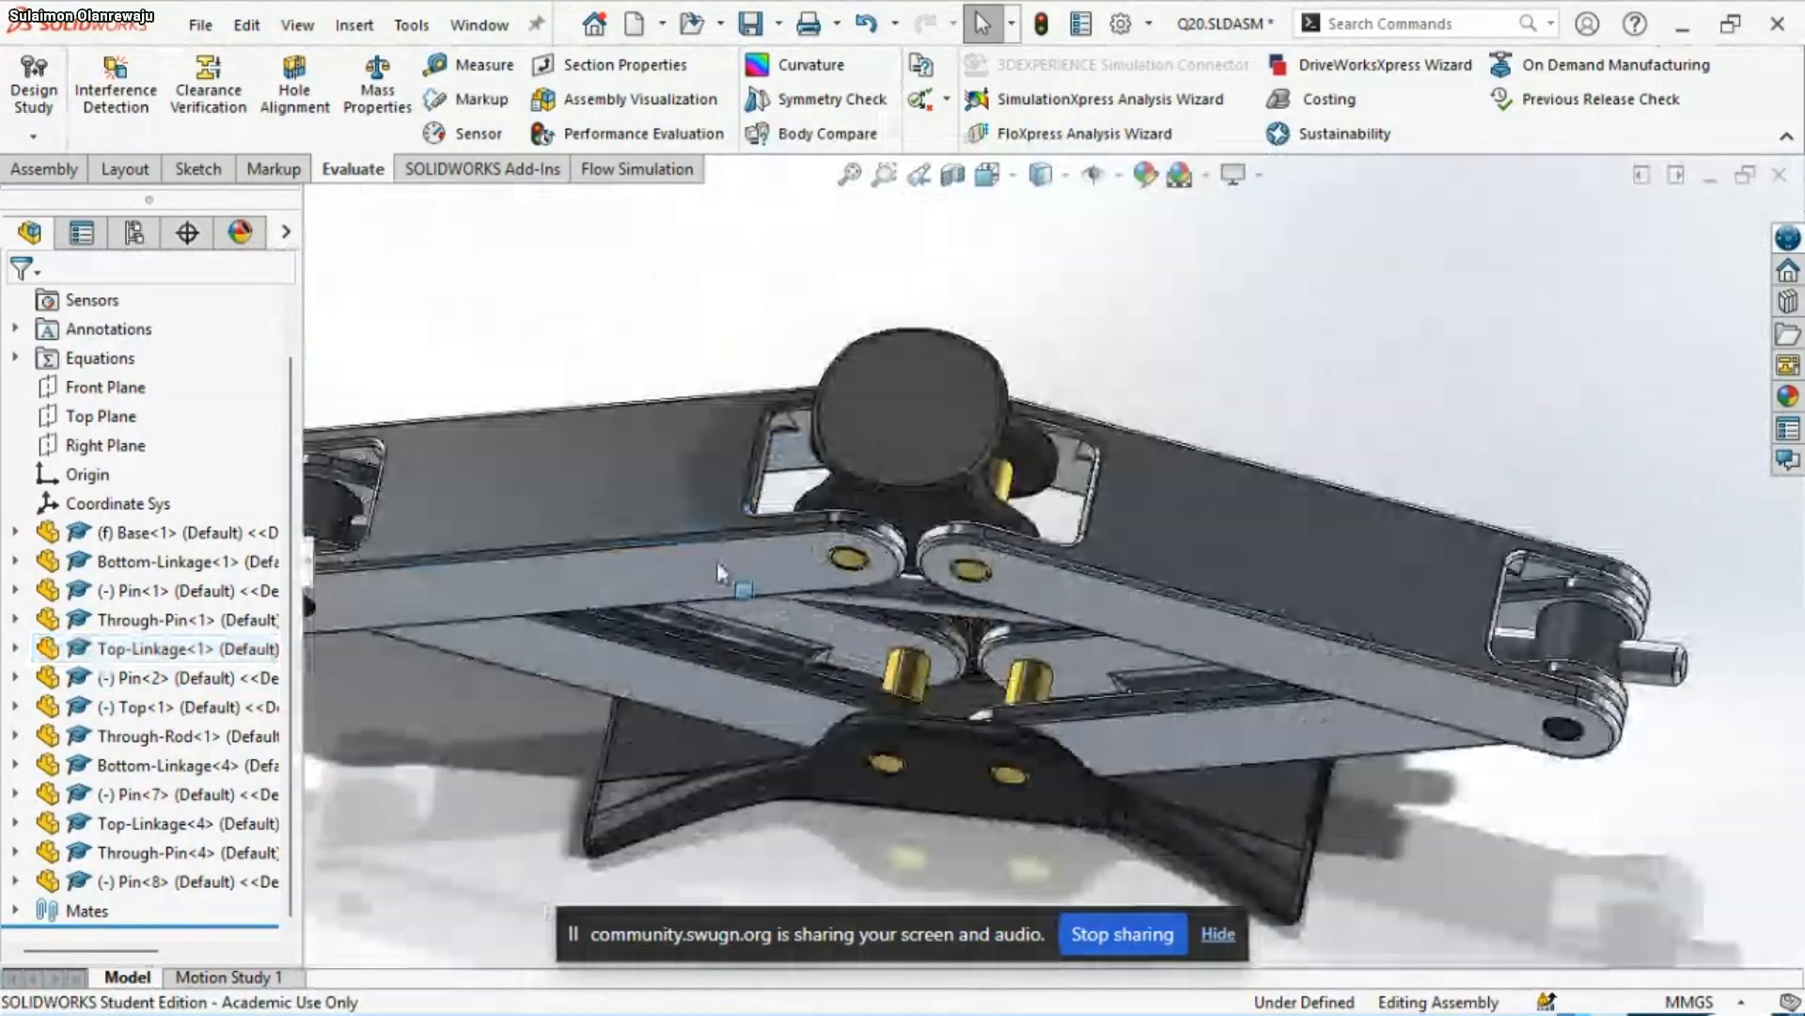
middle_click_drag(719, 572, 852, 707)
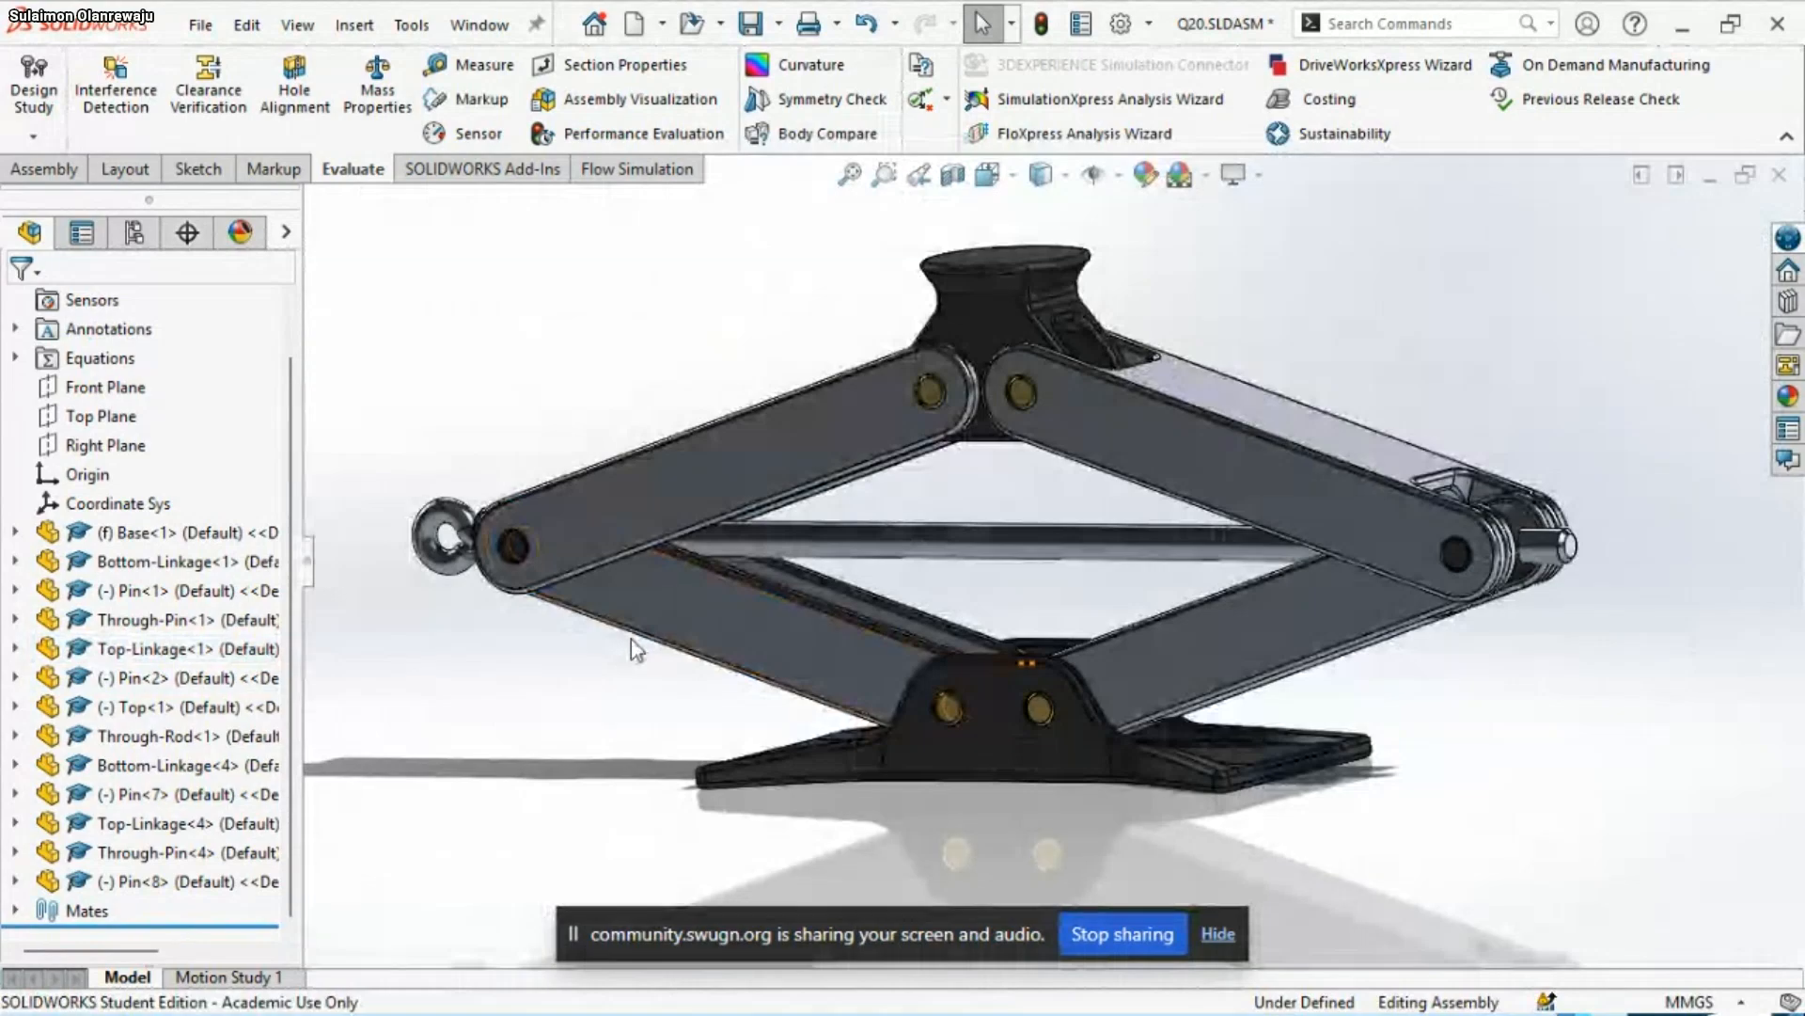
scroll(656, 588, "down", 2)
middle_click_drag(759, 612, 1138, 798)
scroll(623, 555, "down", 2)
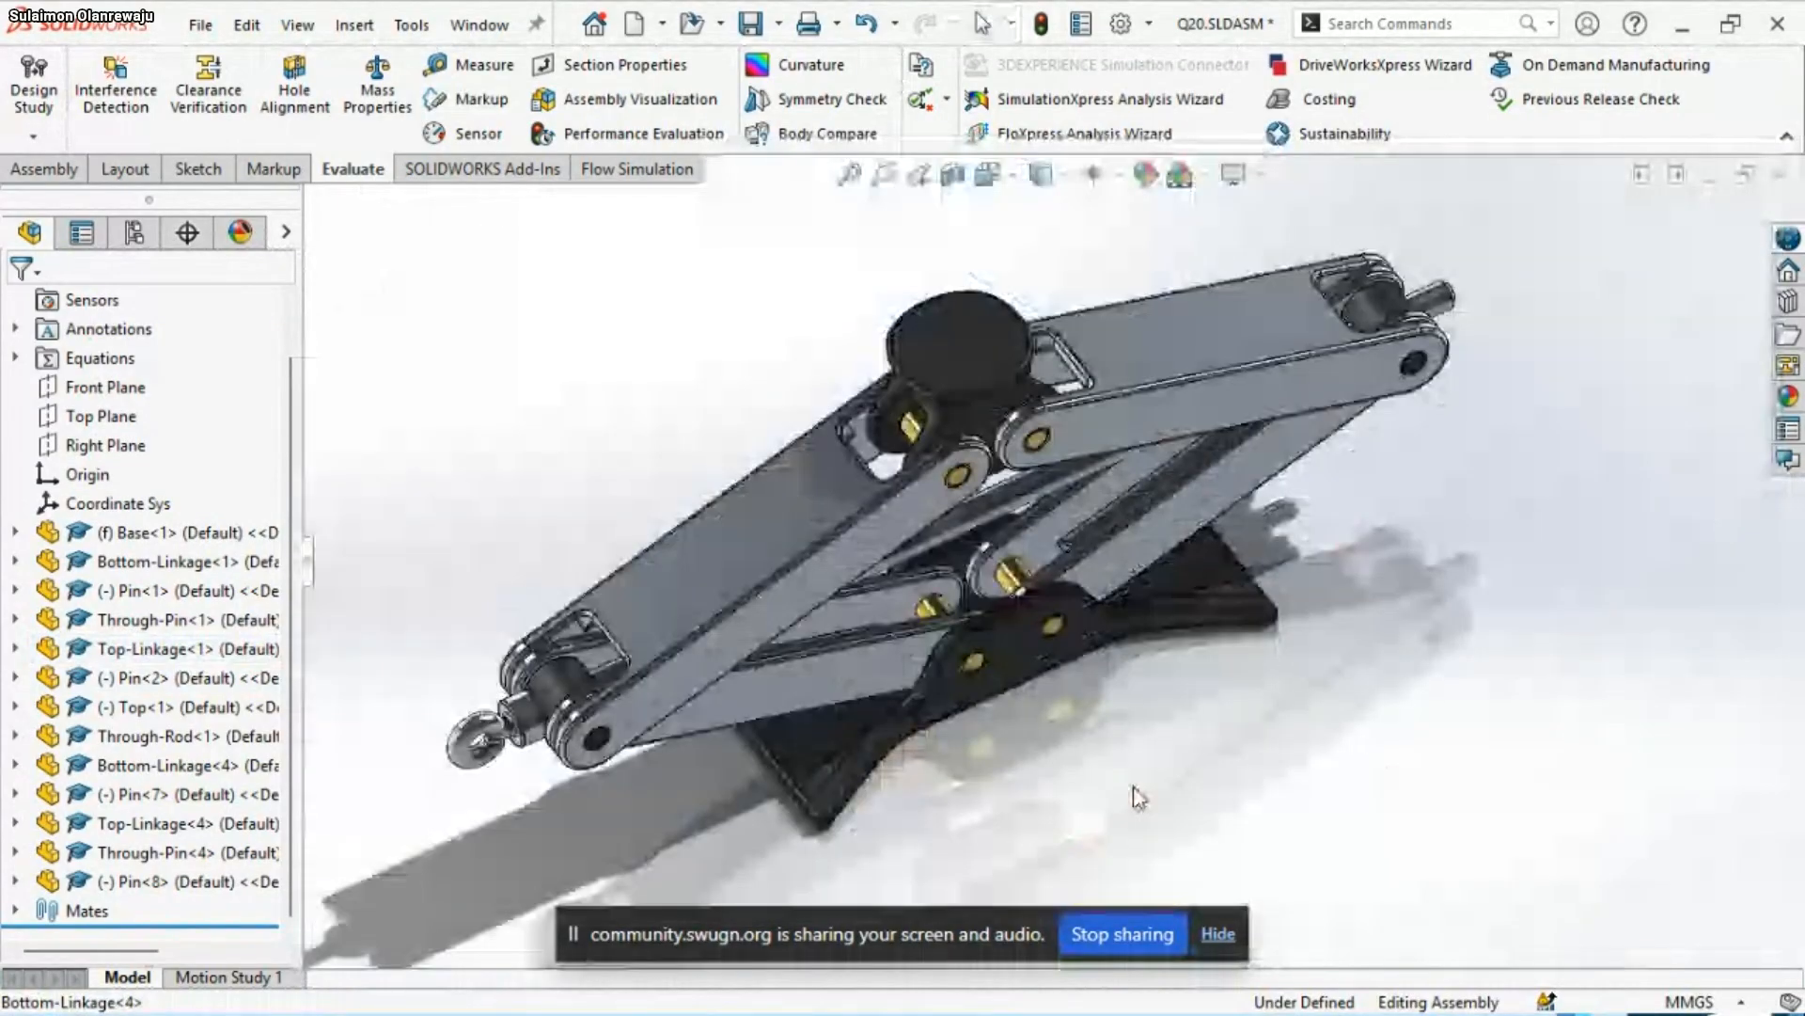
scroll(820, 466, "down", 2)
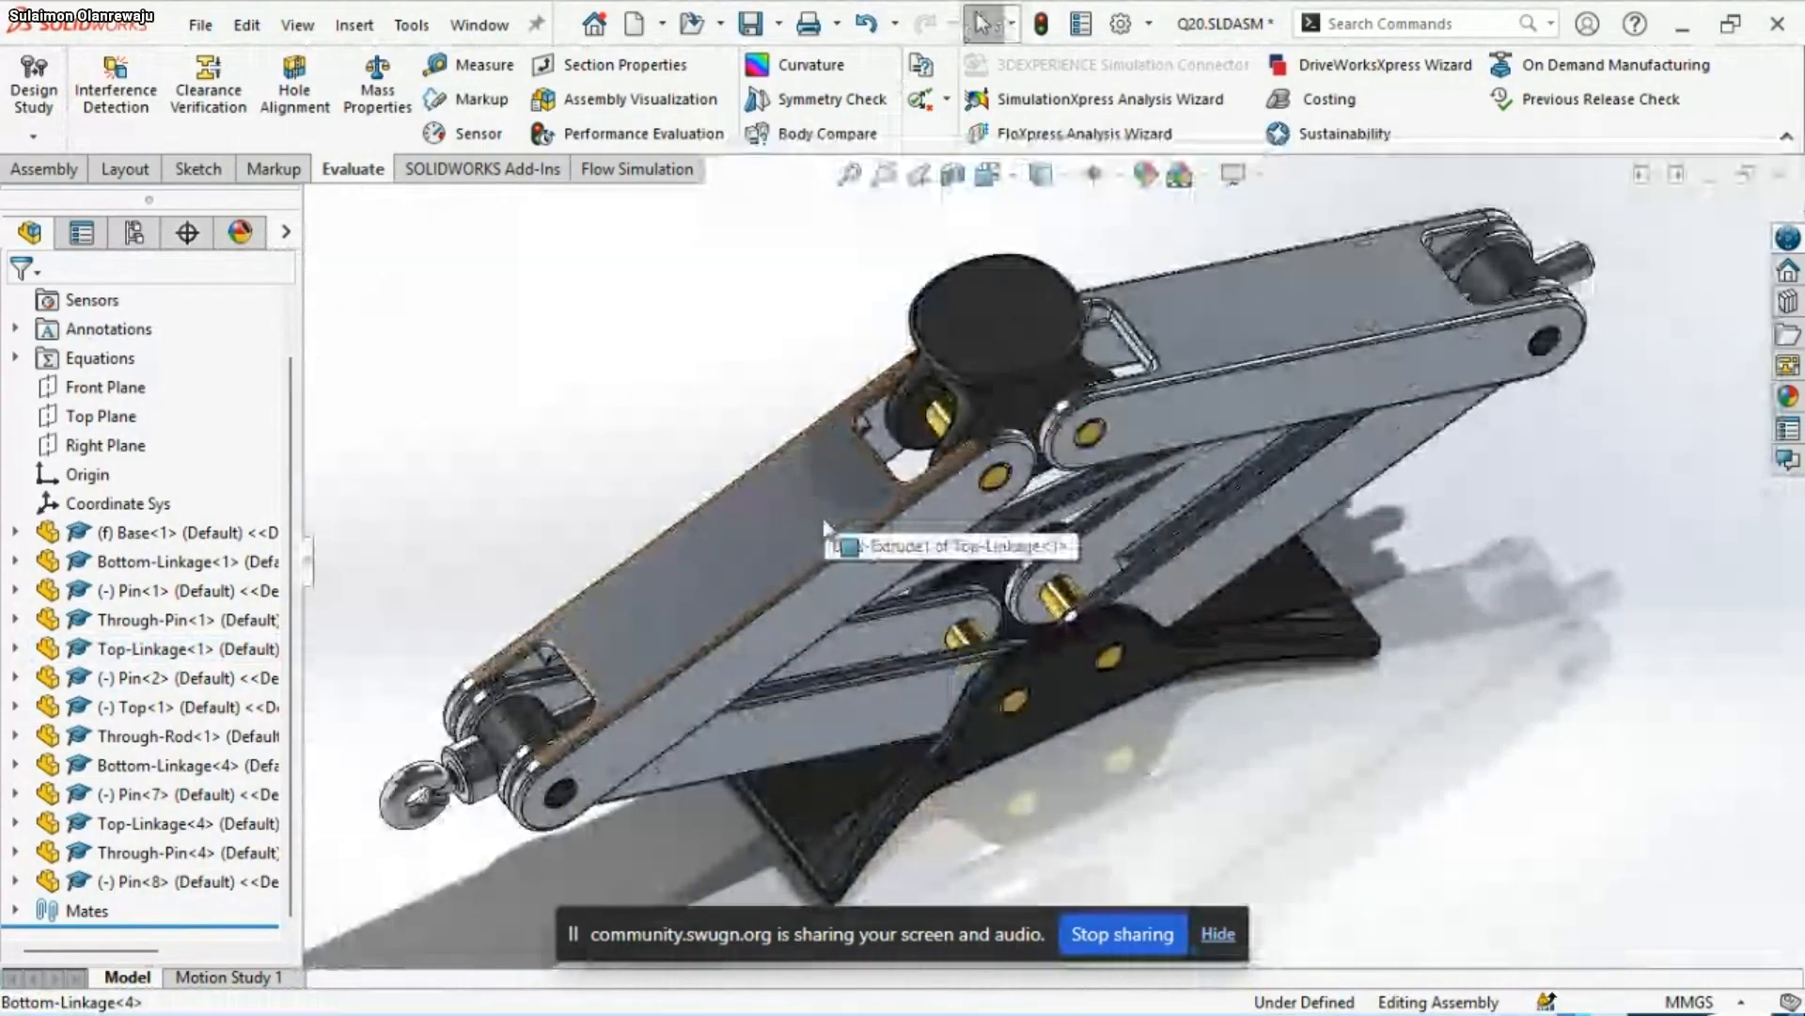
Run Interference Detection on the whole Q20 assembly and accept the check
left_click(115, 89)
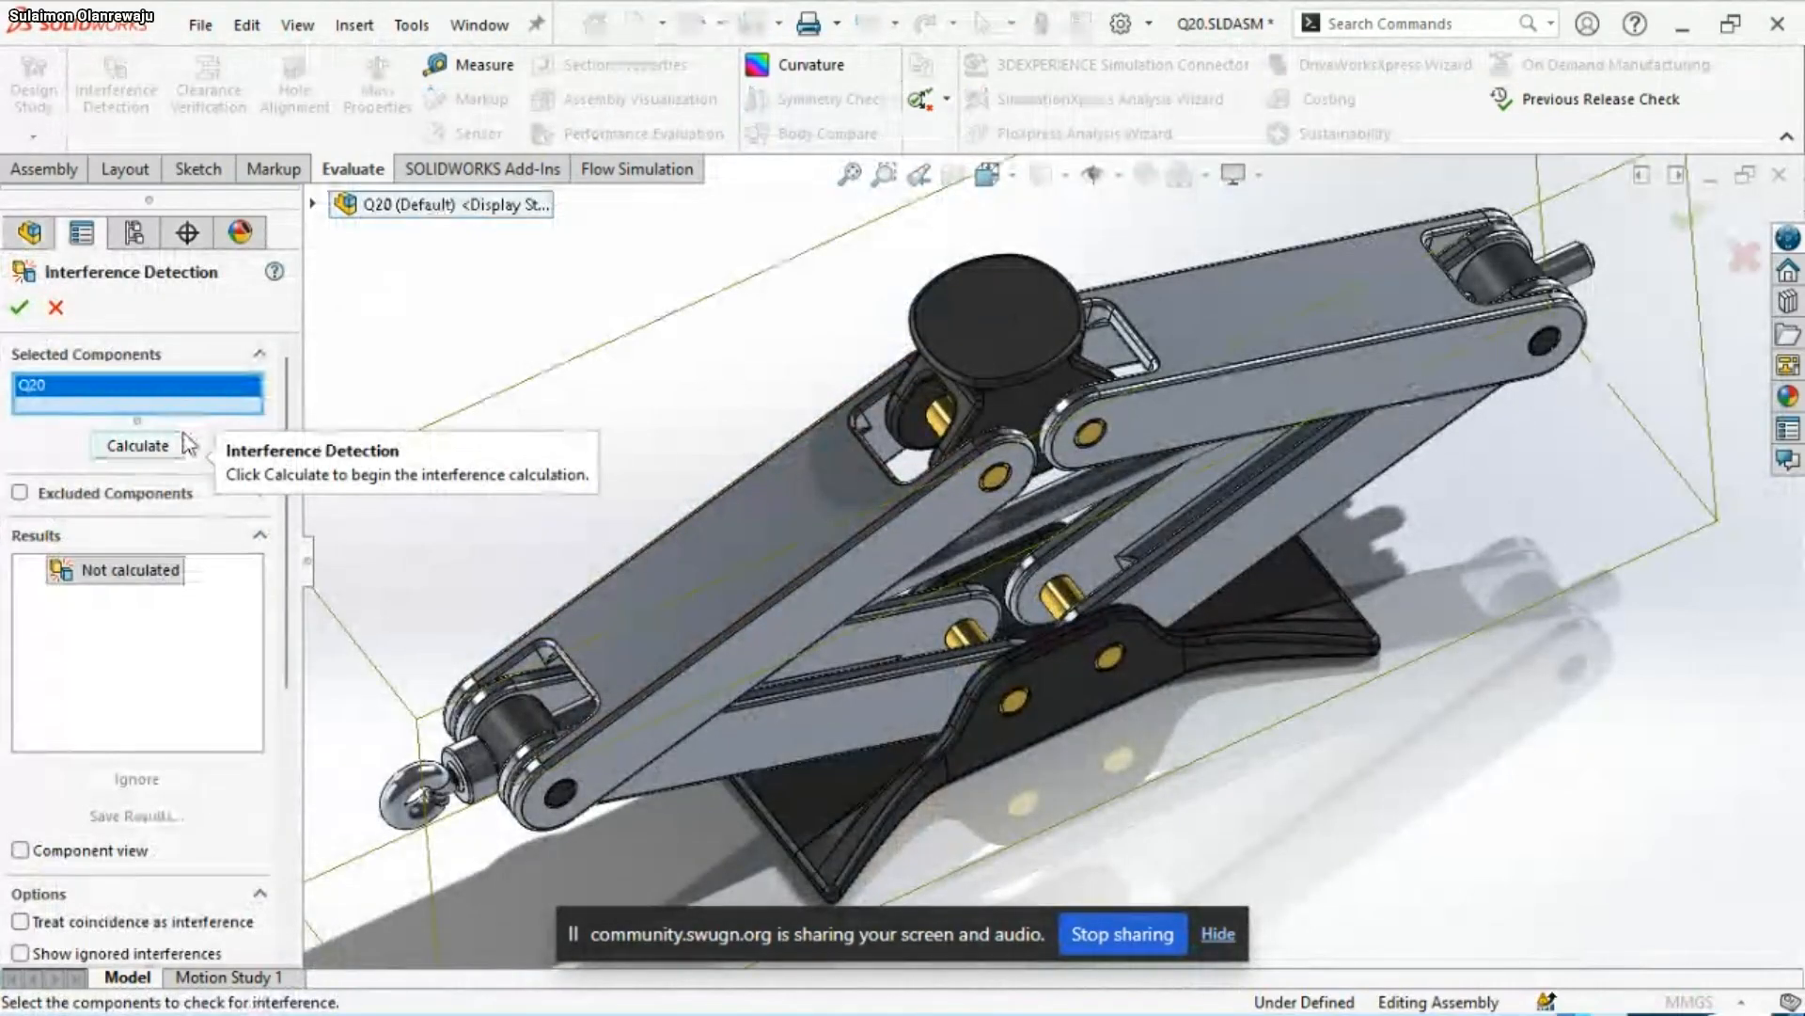
left_click(136, 446)
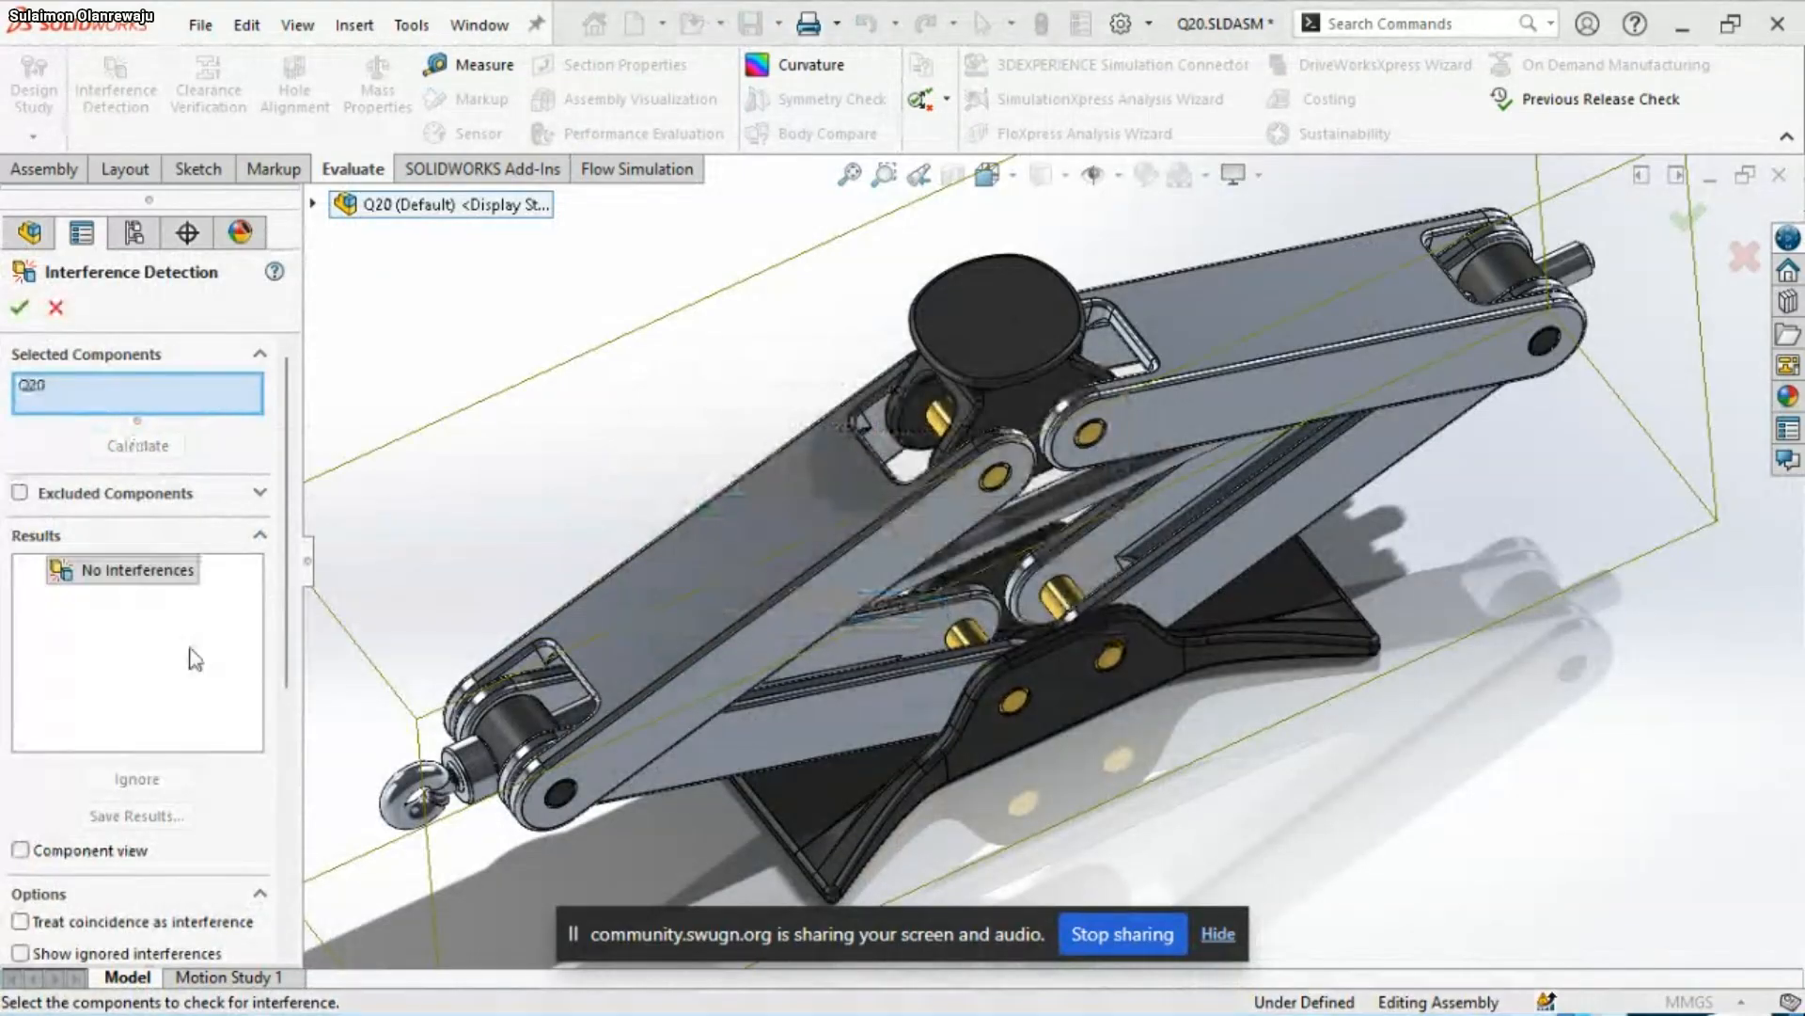
left_click(19, 308)
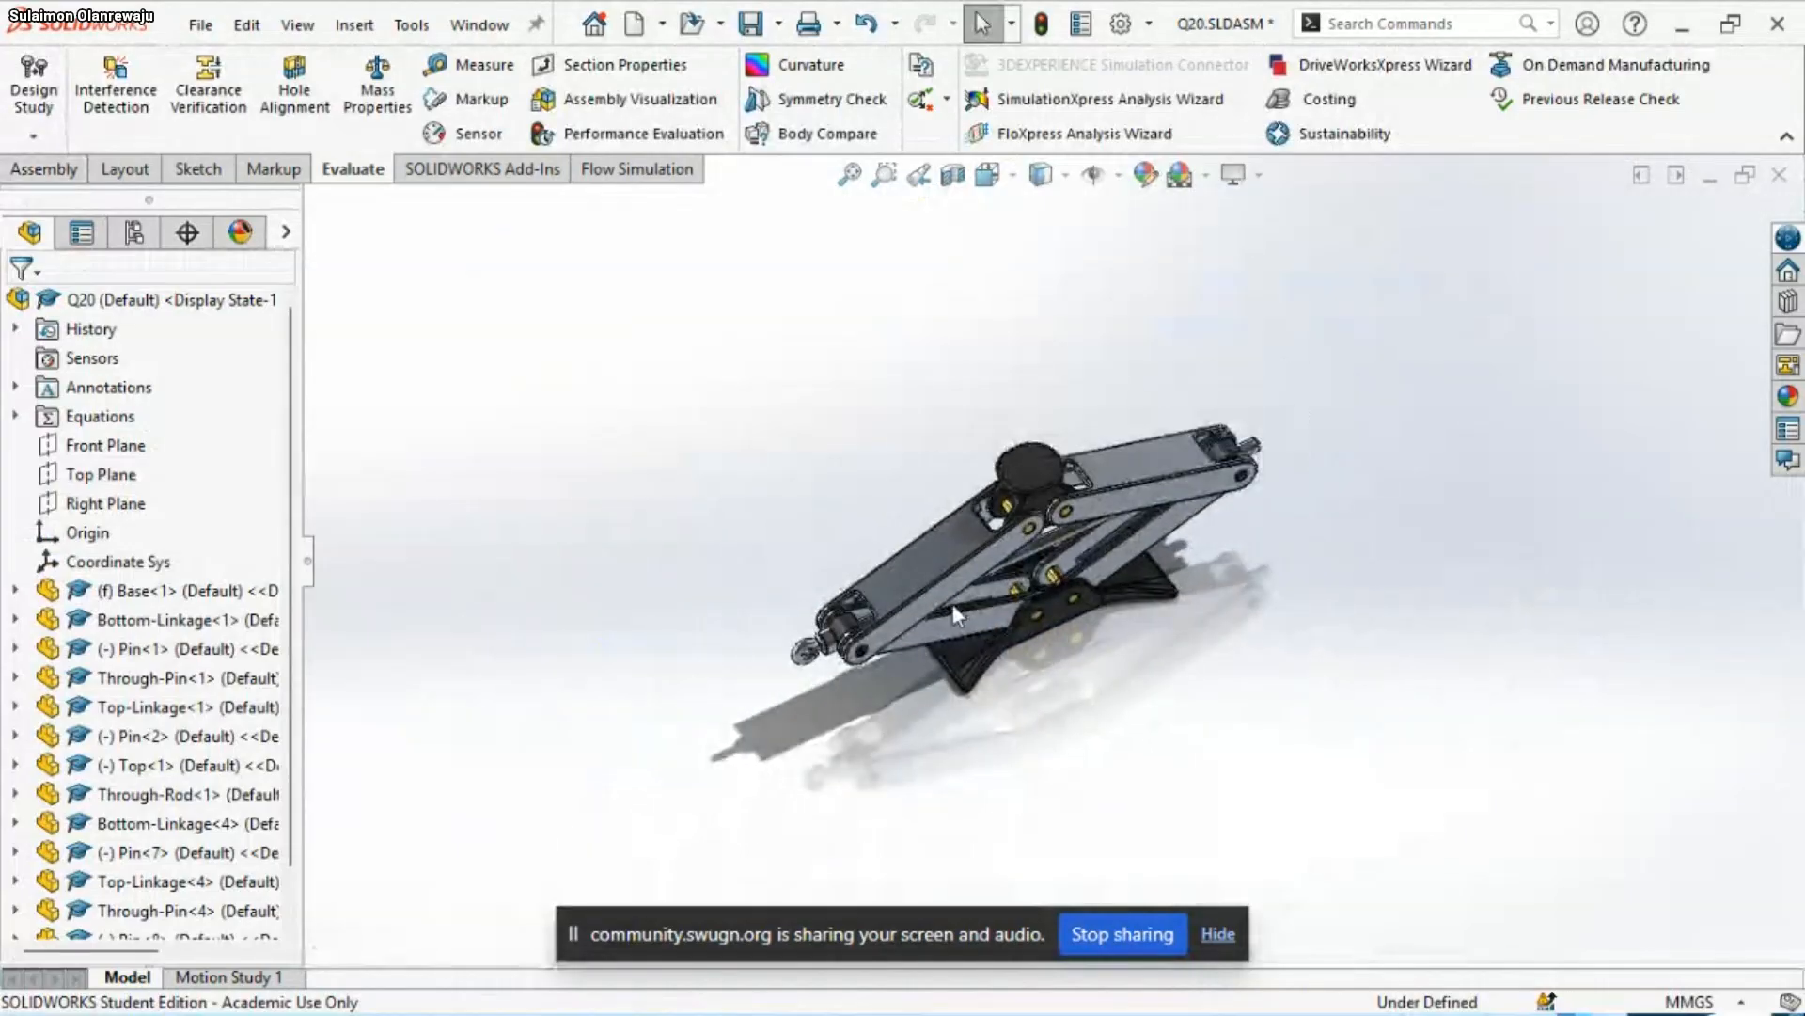
Save the Q20 assembly and evaluate its mass properties
mouse_move(951, 604)
middle_mouse_down()
mouse_move(1007, 543)
mouse_move(832, 299)
middle_mouse_up()
key("ctrl+s")
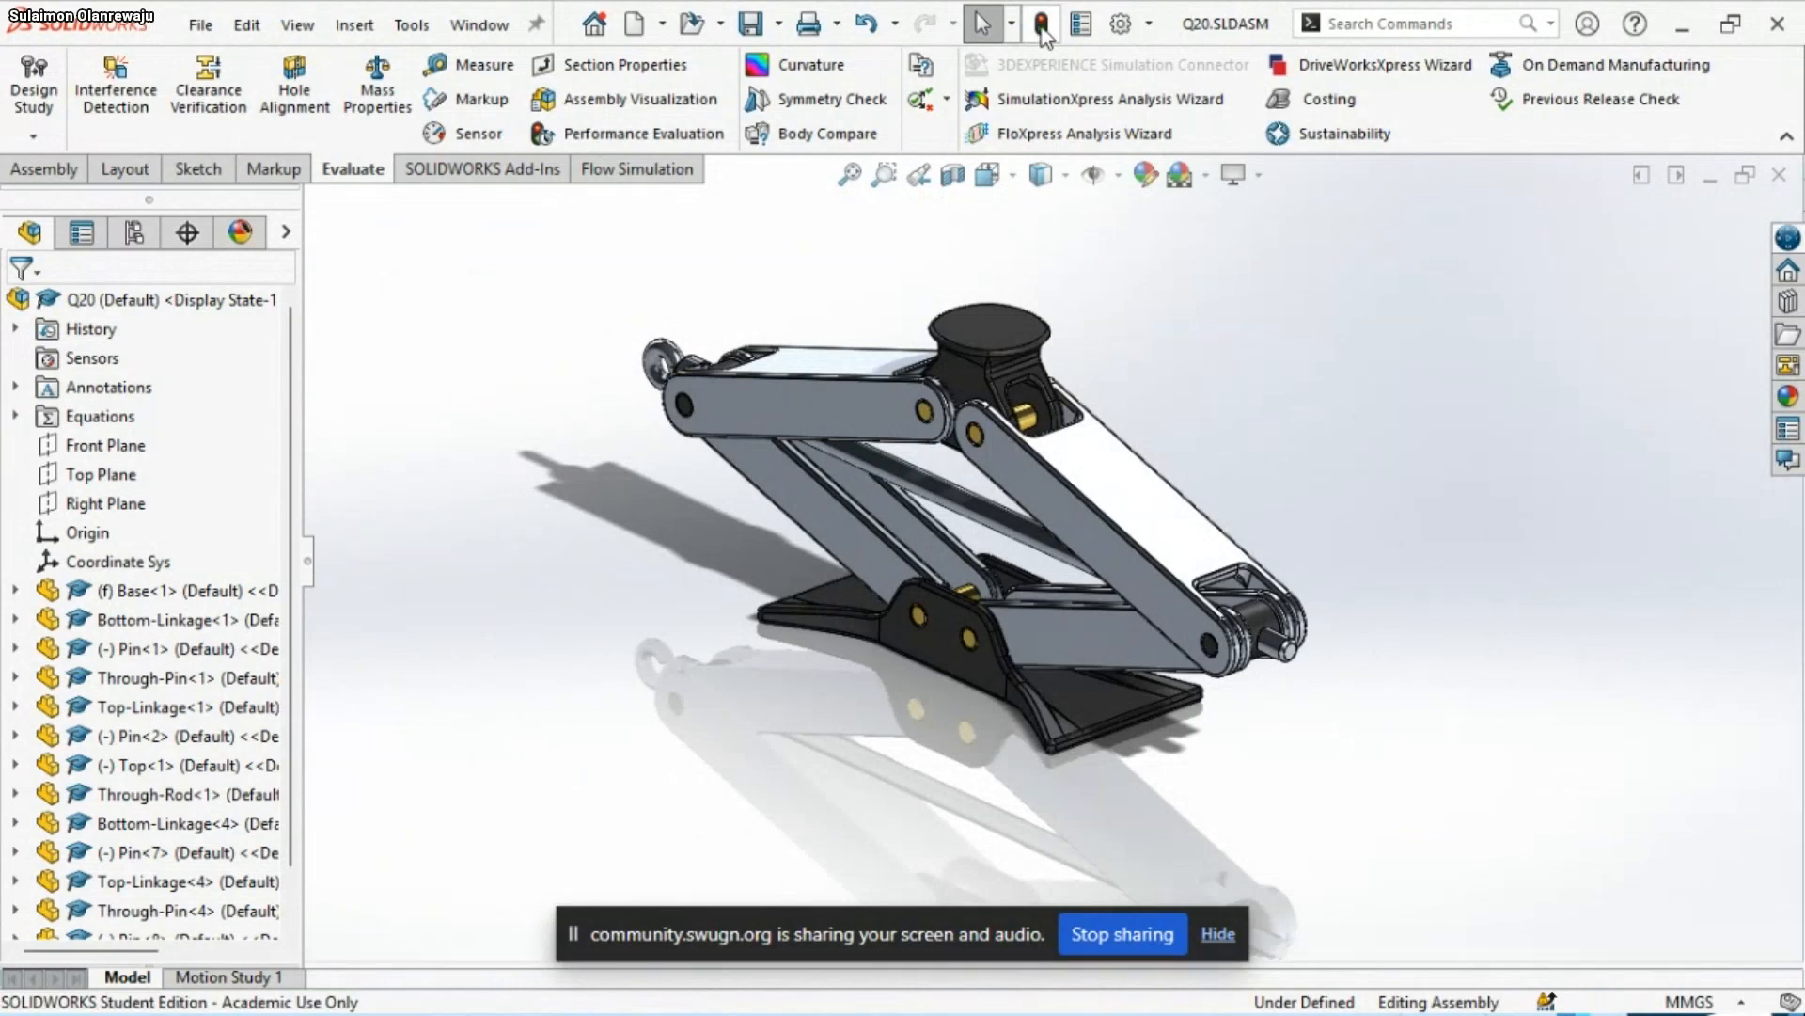
key("s")
left_click(855, 312)
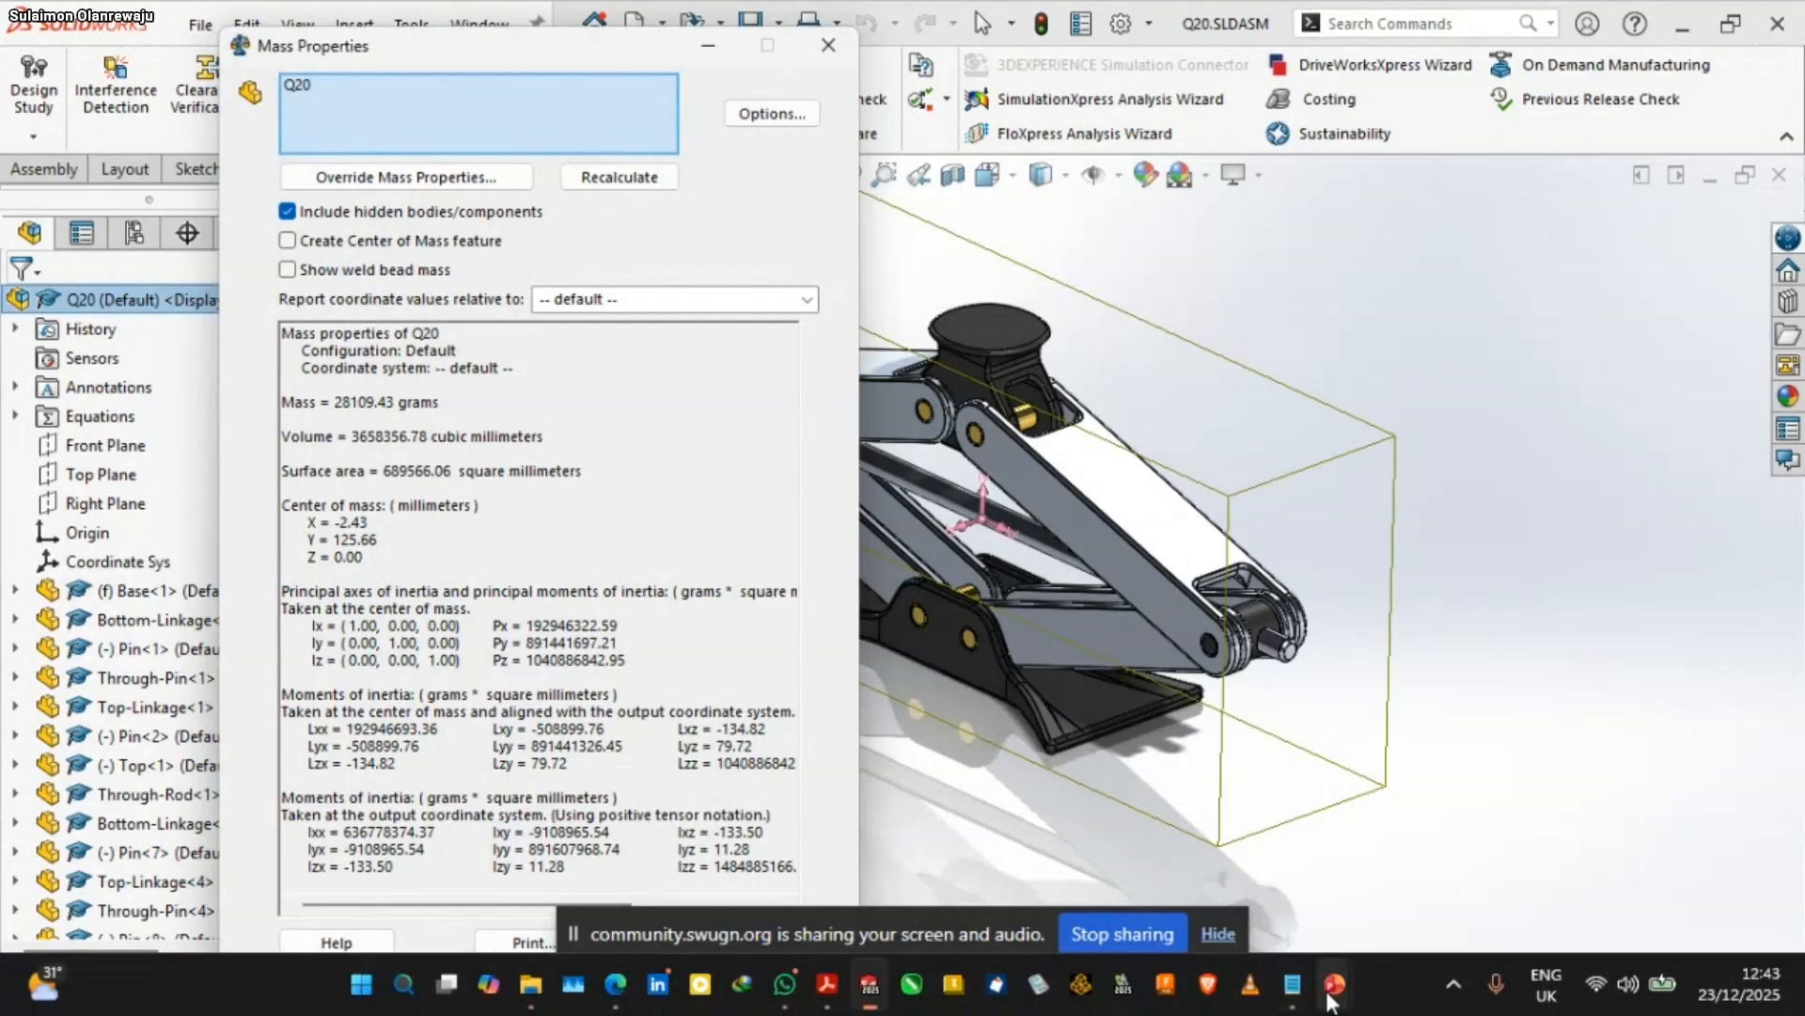
Switch to the slide show and advance to the answer slide to compare the center of mass coordinates
mouse_move(1332, 995)
left_click(1396, 871)
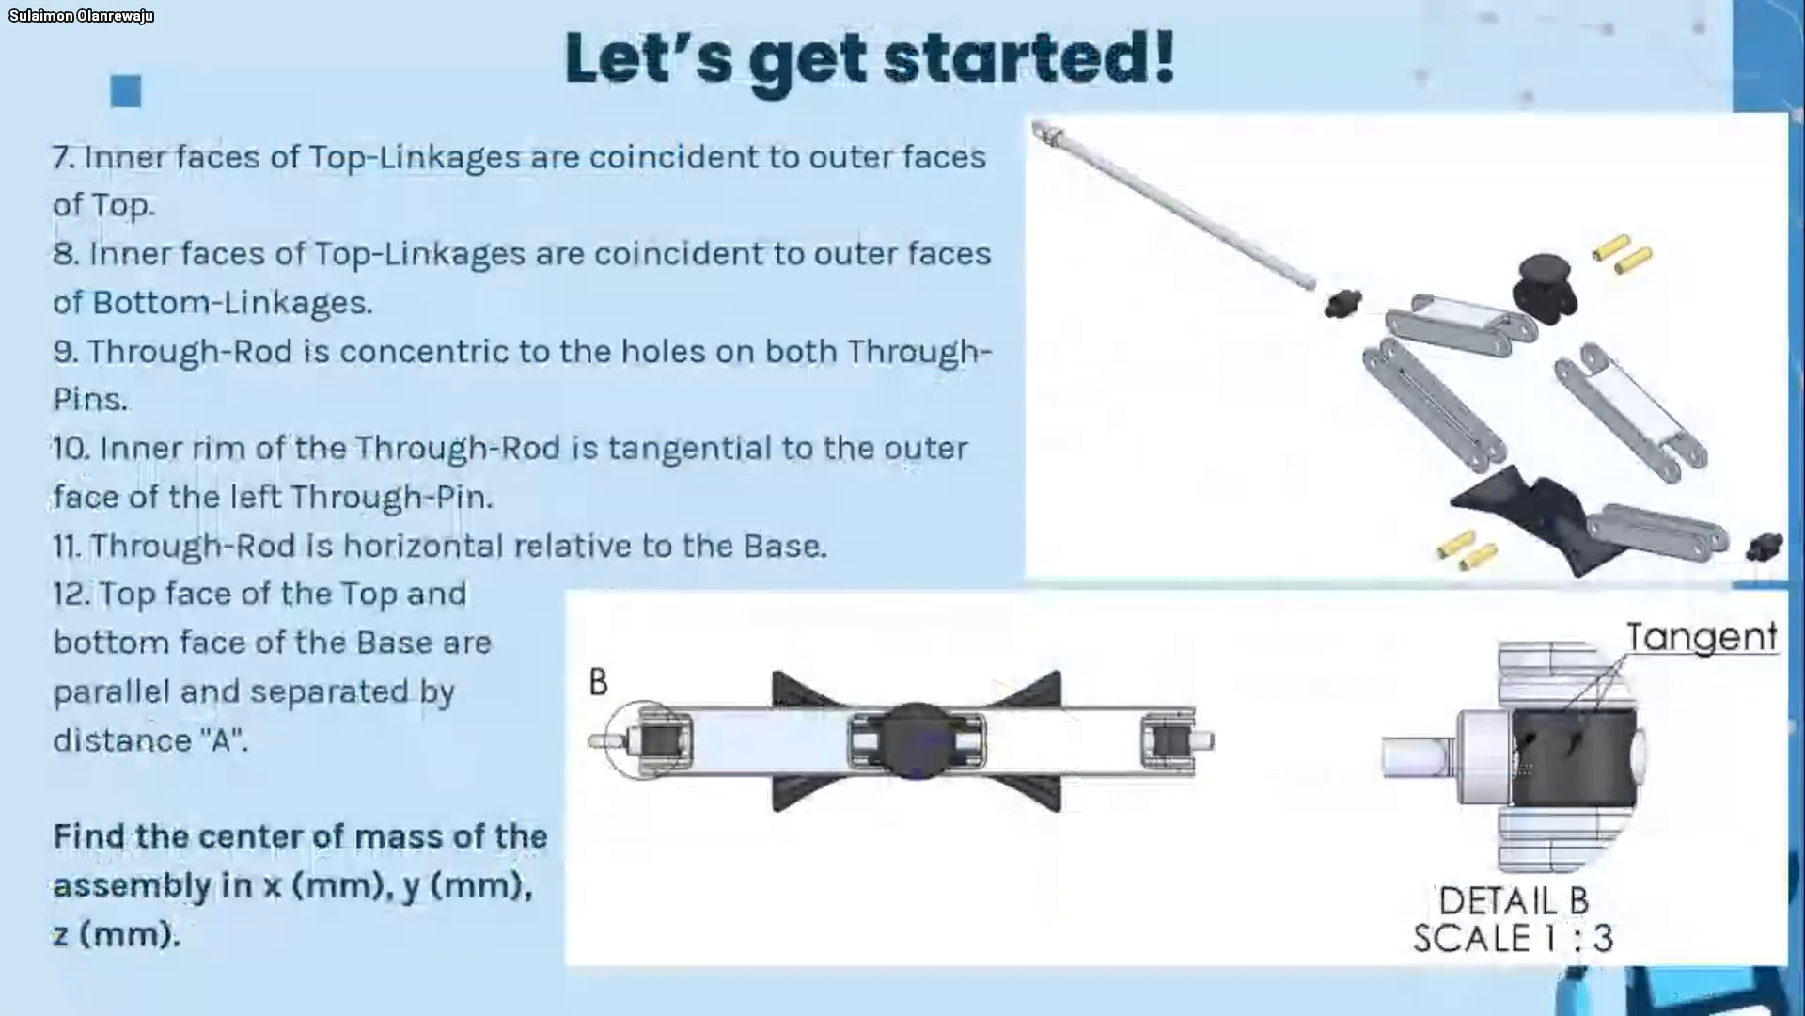
left_click(1335, 846)
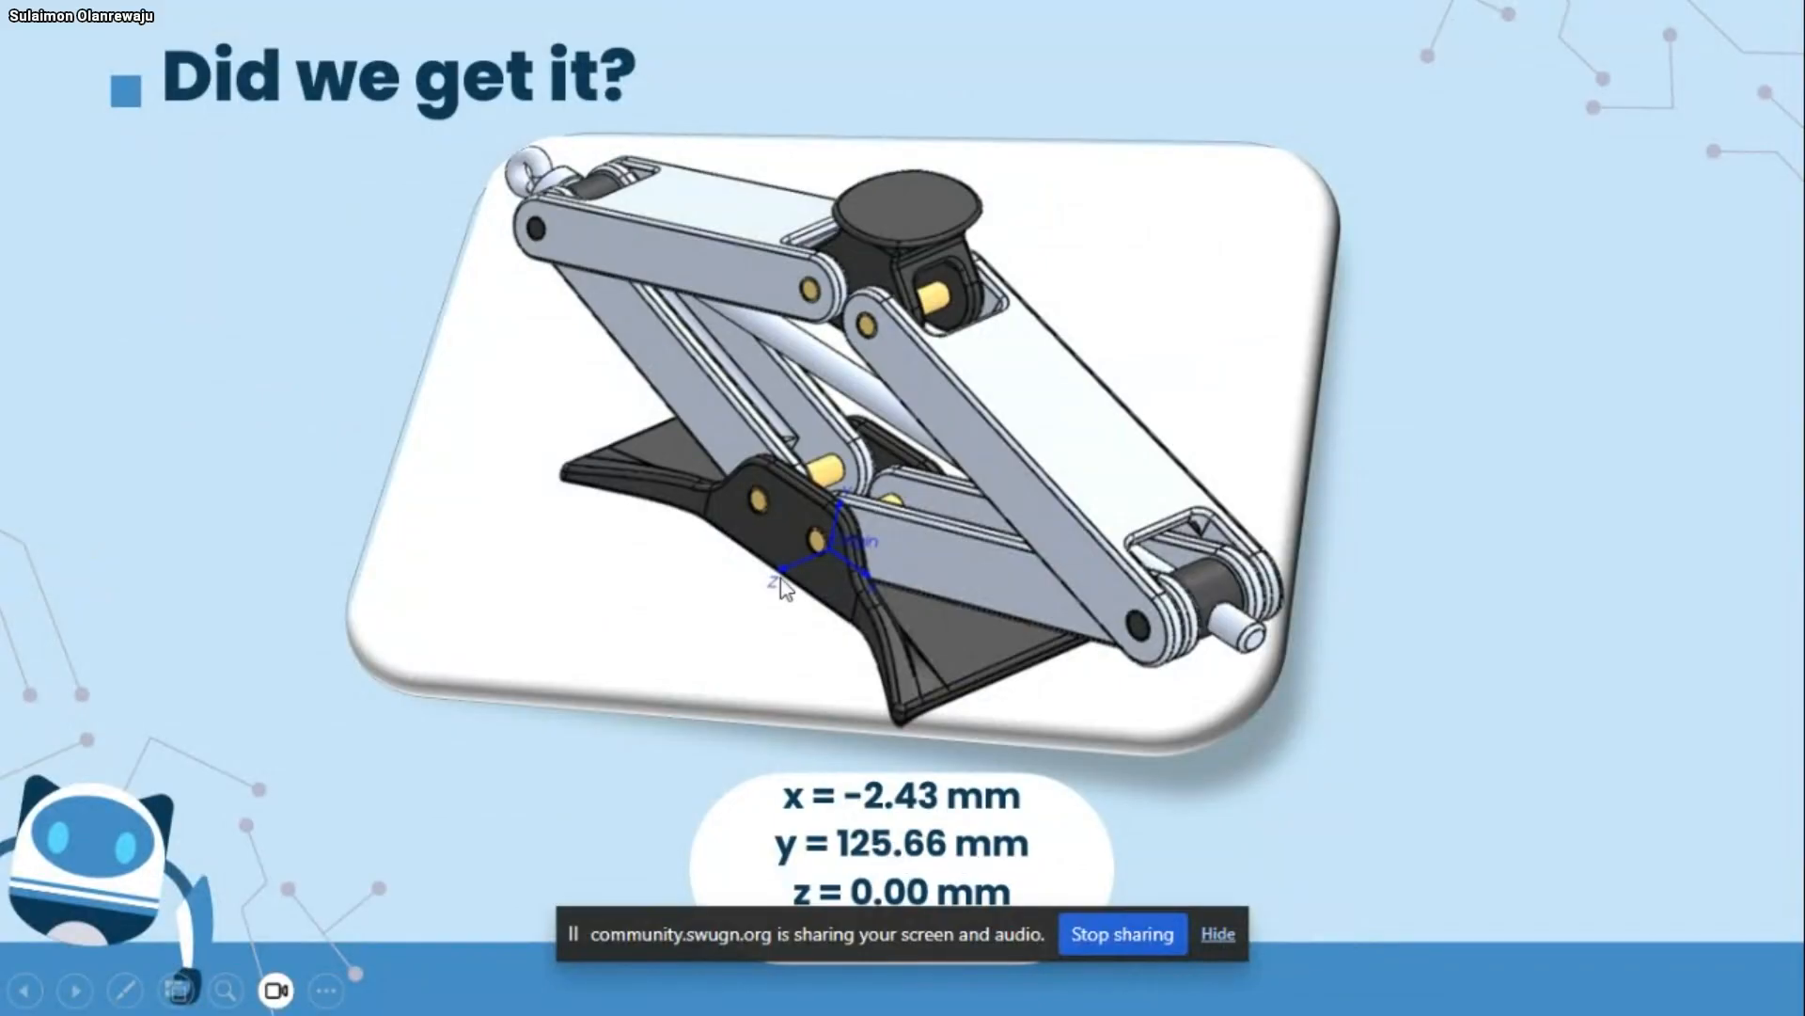
Switch back to SOLIDWORKS and review the custom unit settings in the mass property options, leaving without applying them
key("super")
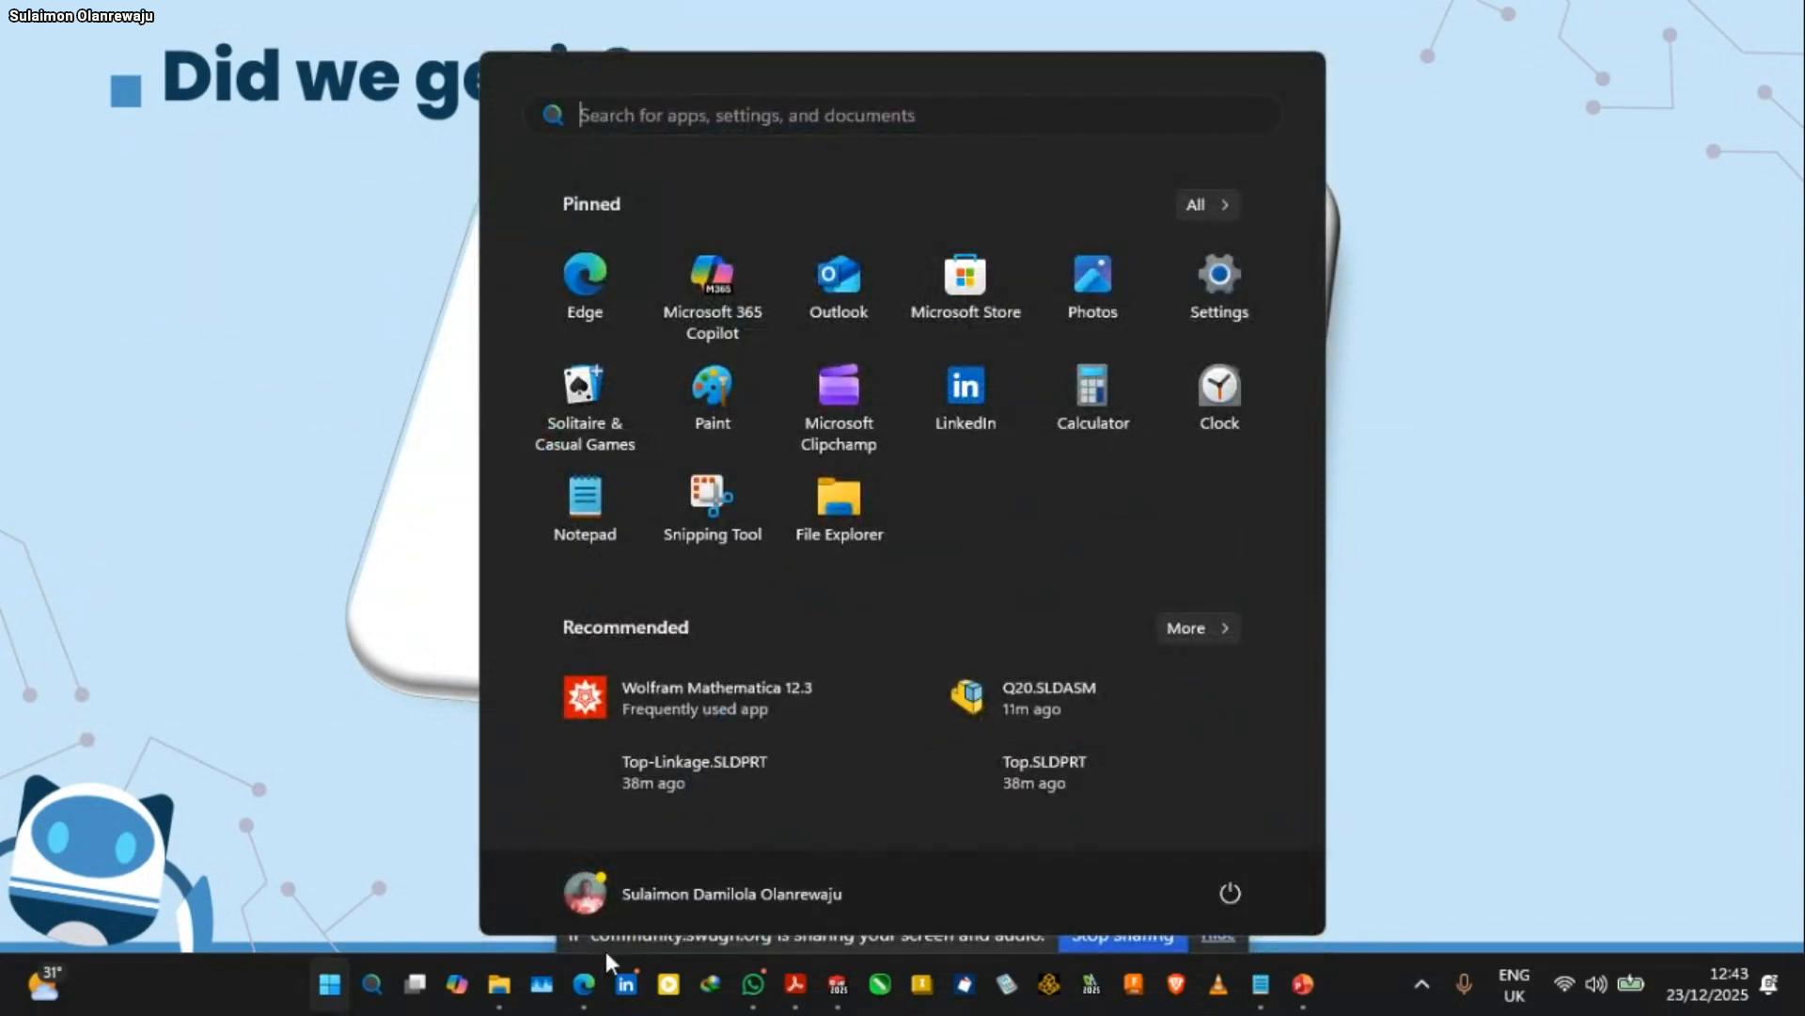
mouse_move(598, 989)
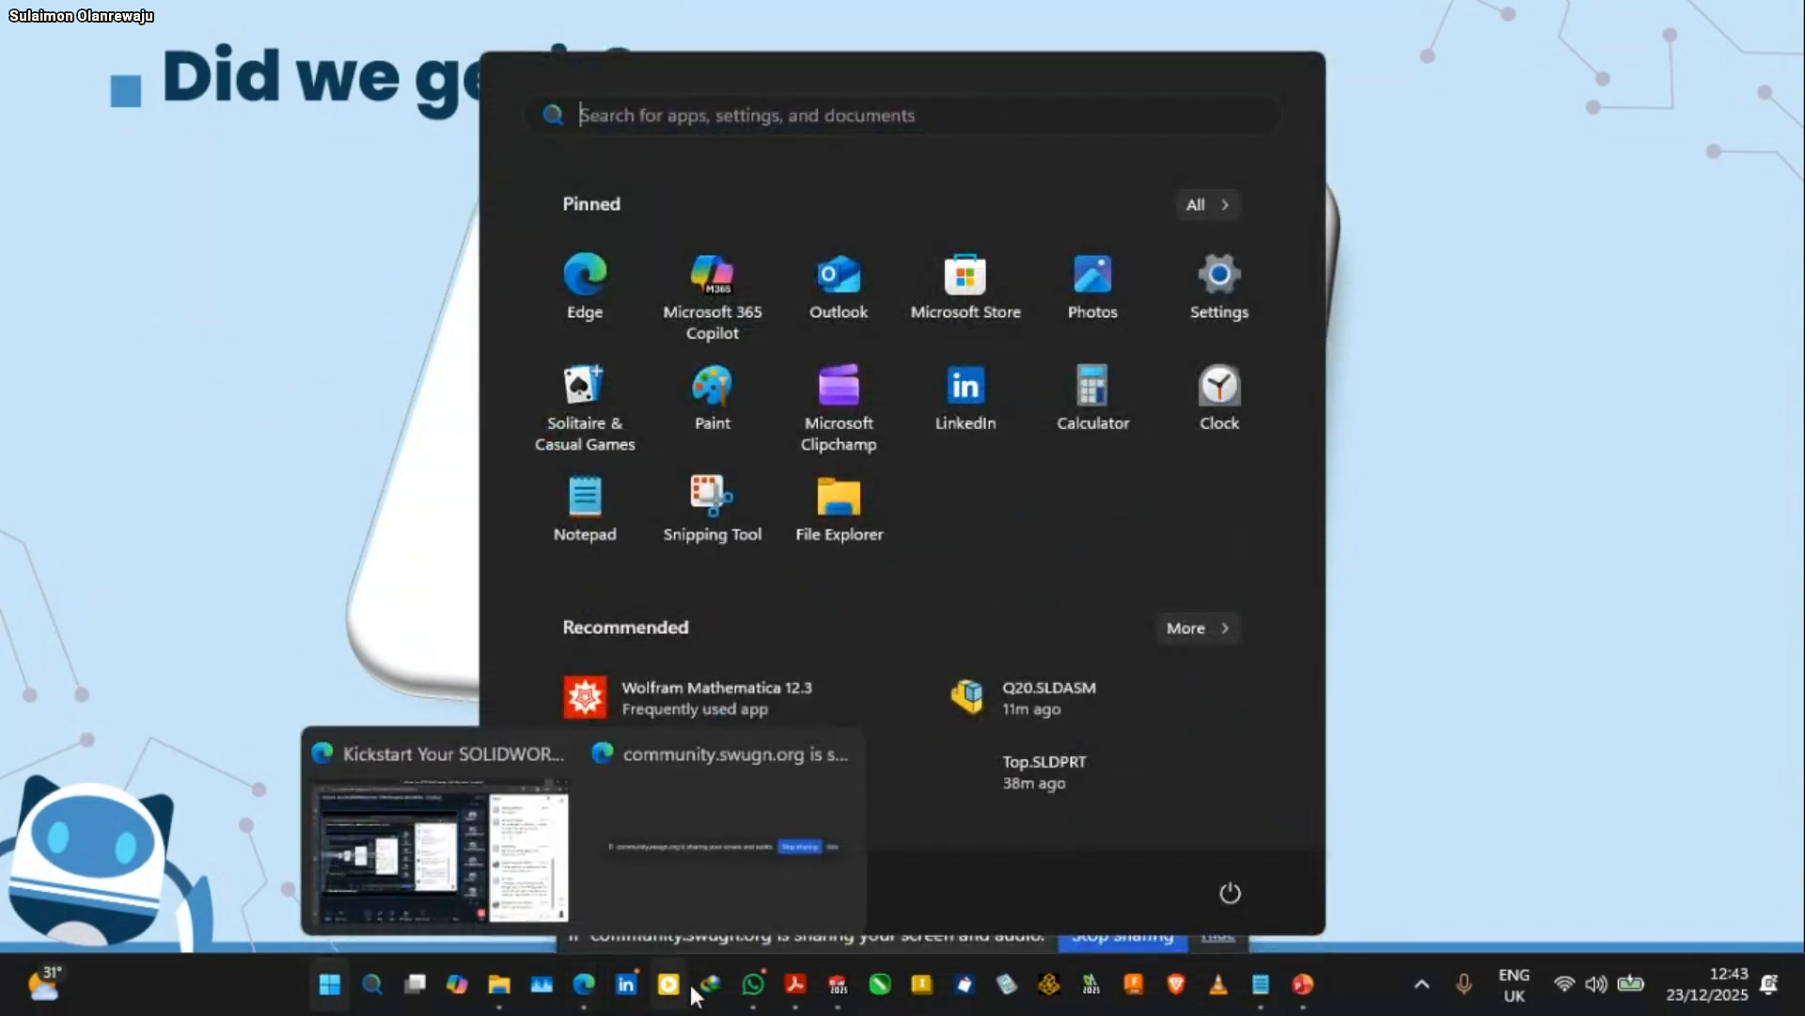
left_click(835, 992)
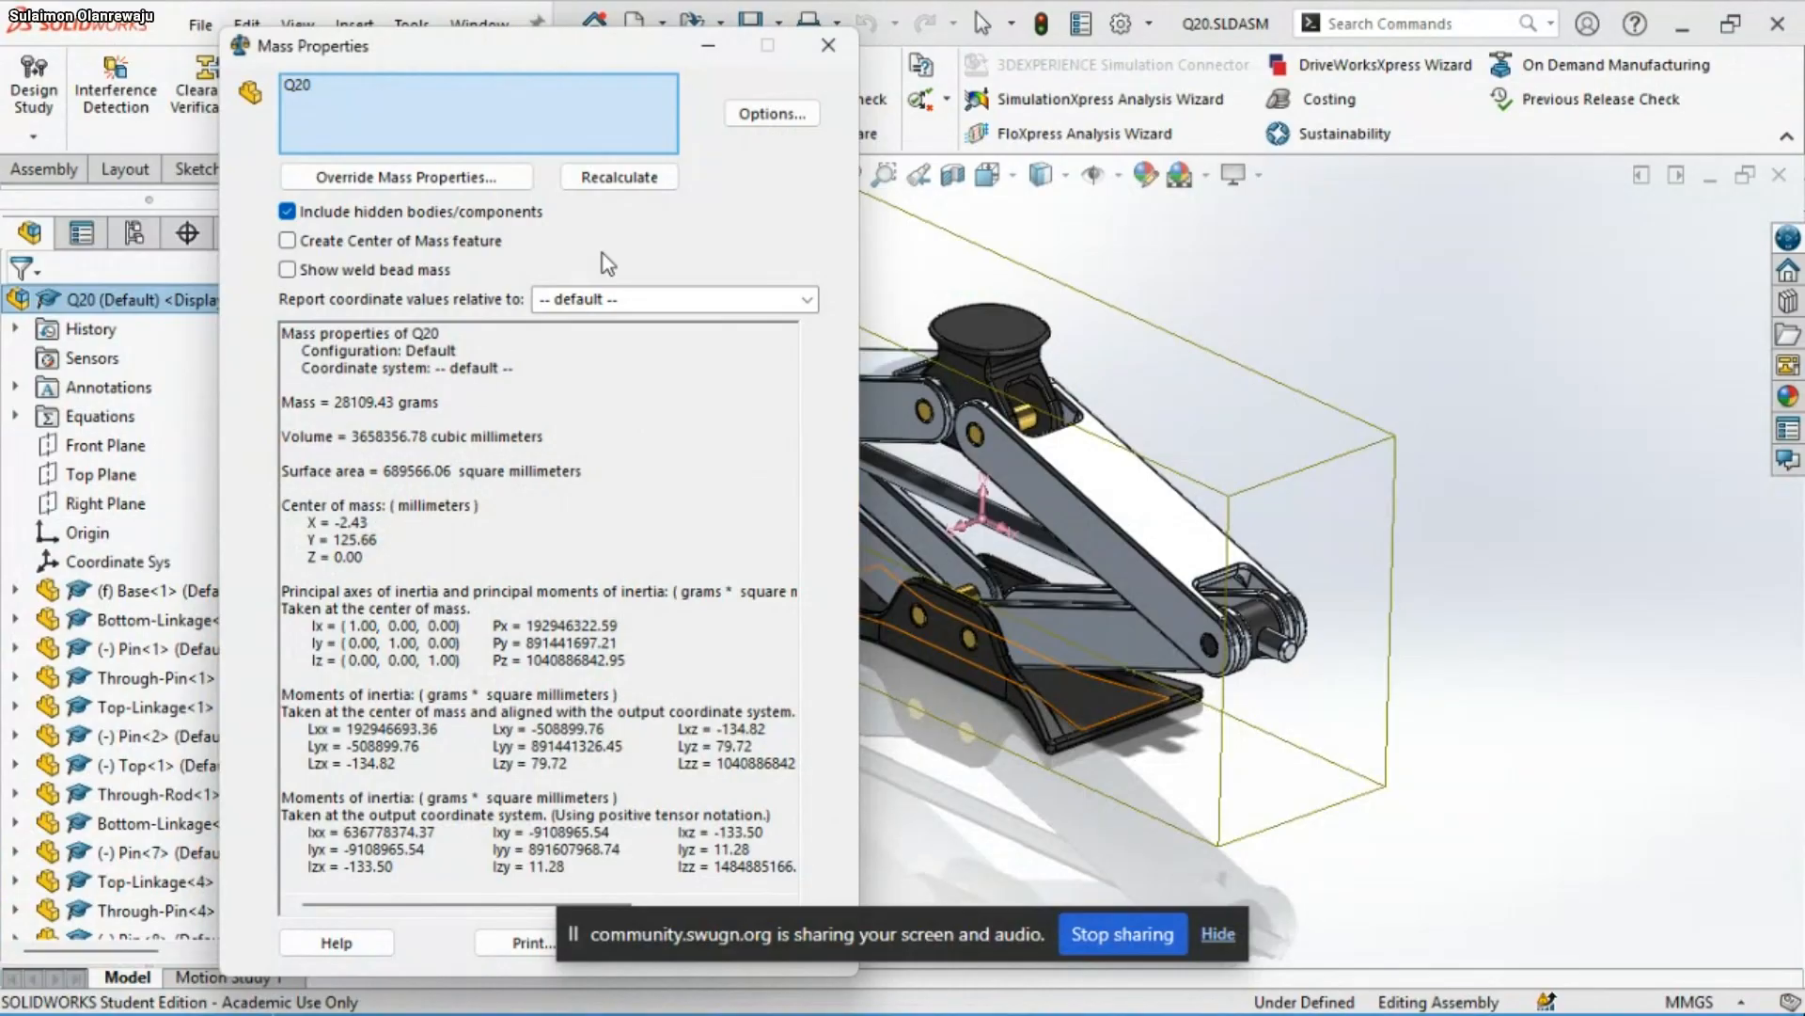
left_click(808, 113)
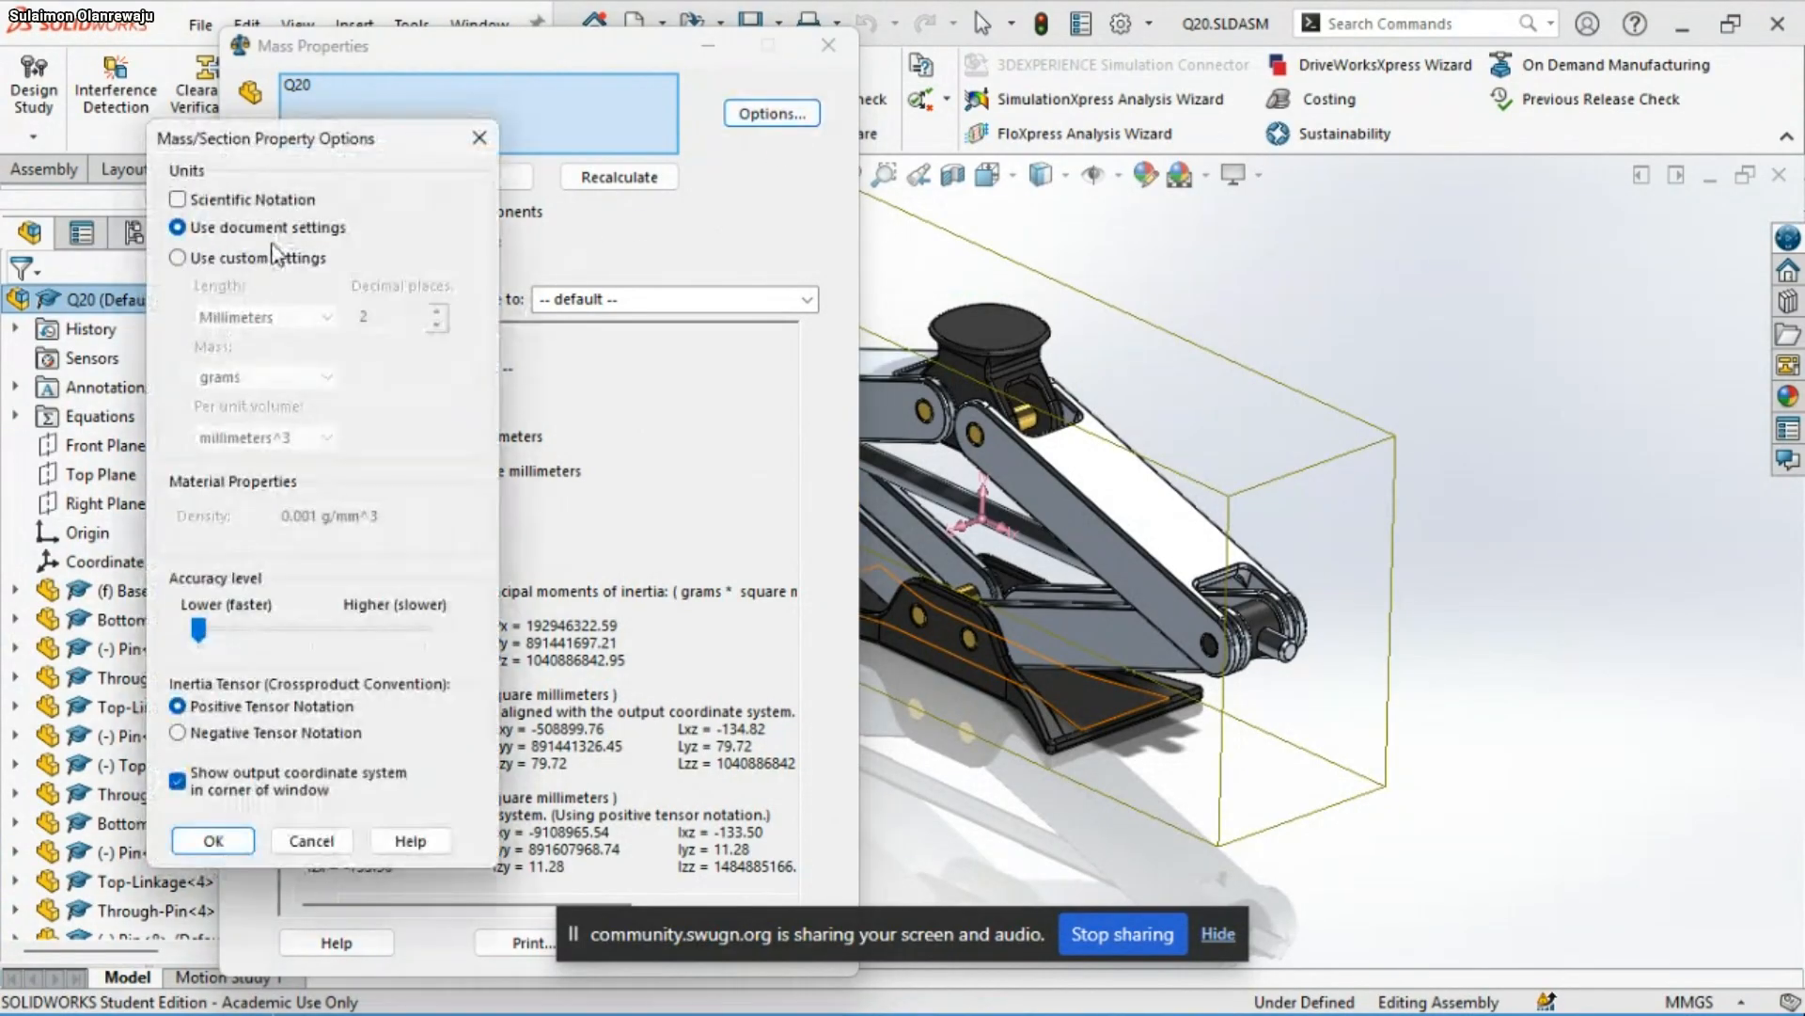
left_click(263, 260)
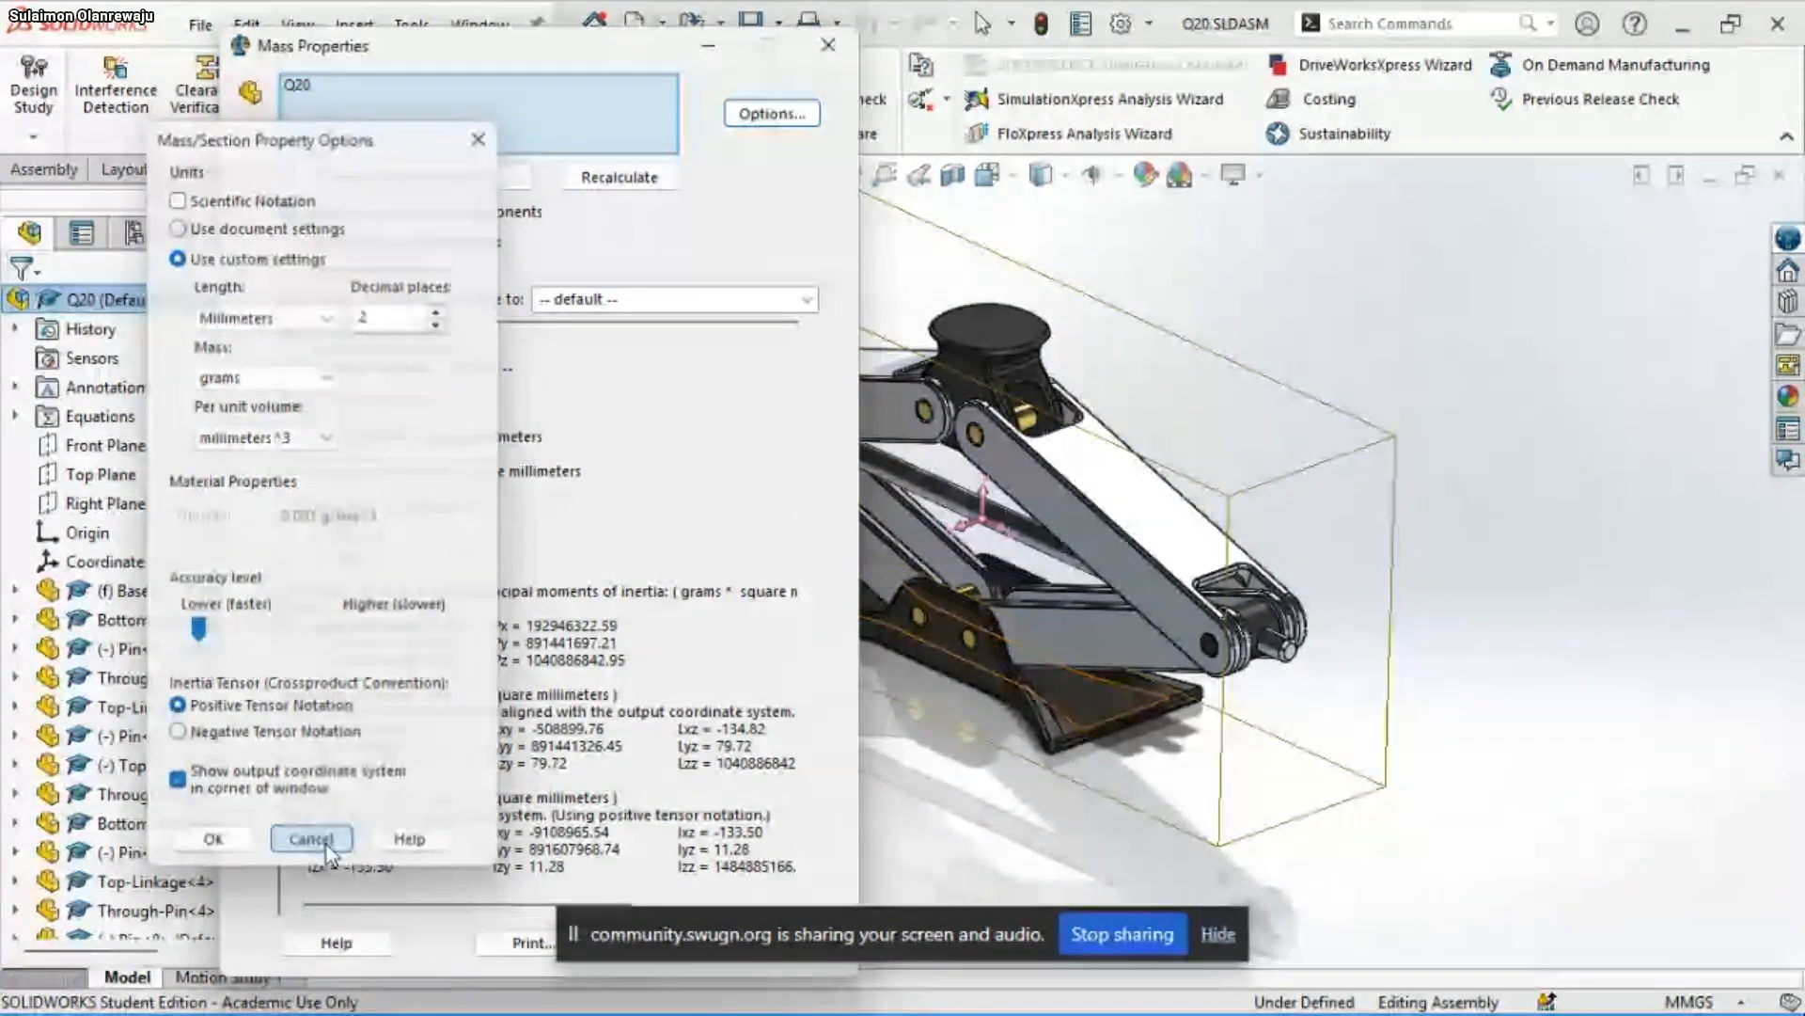
left_click(312, 841)
left_click(829, 45)
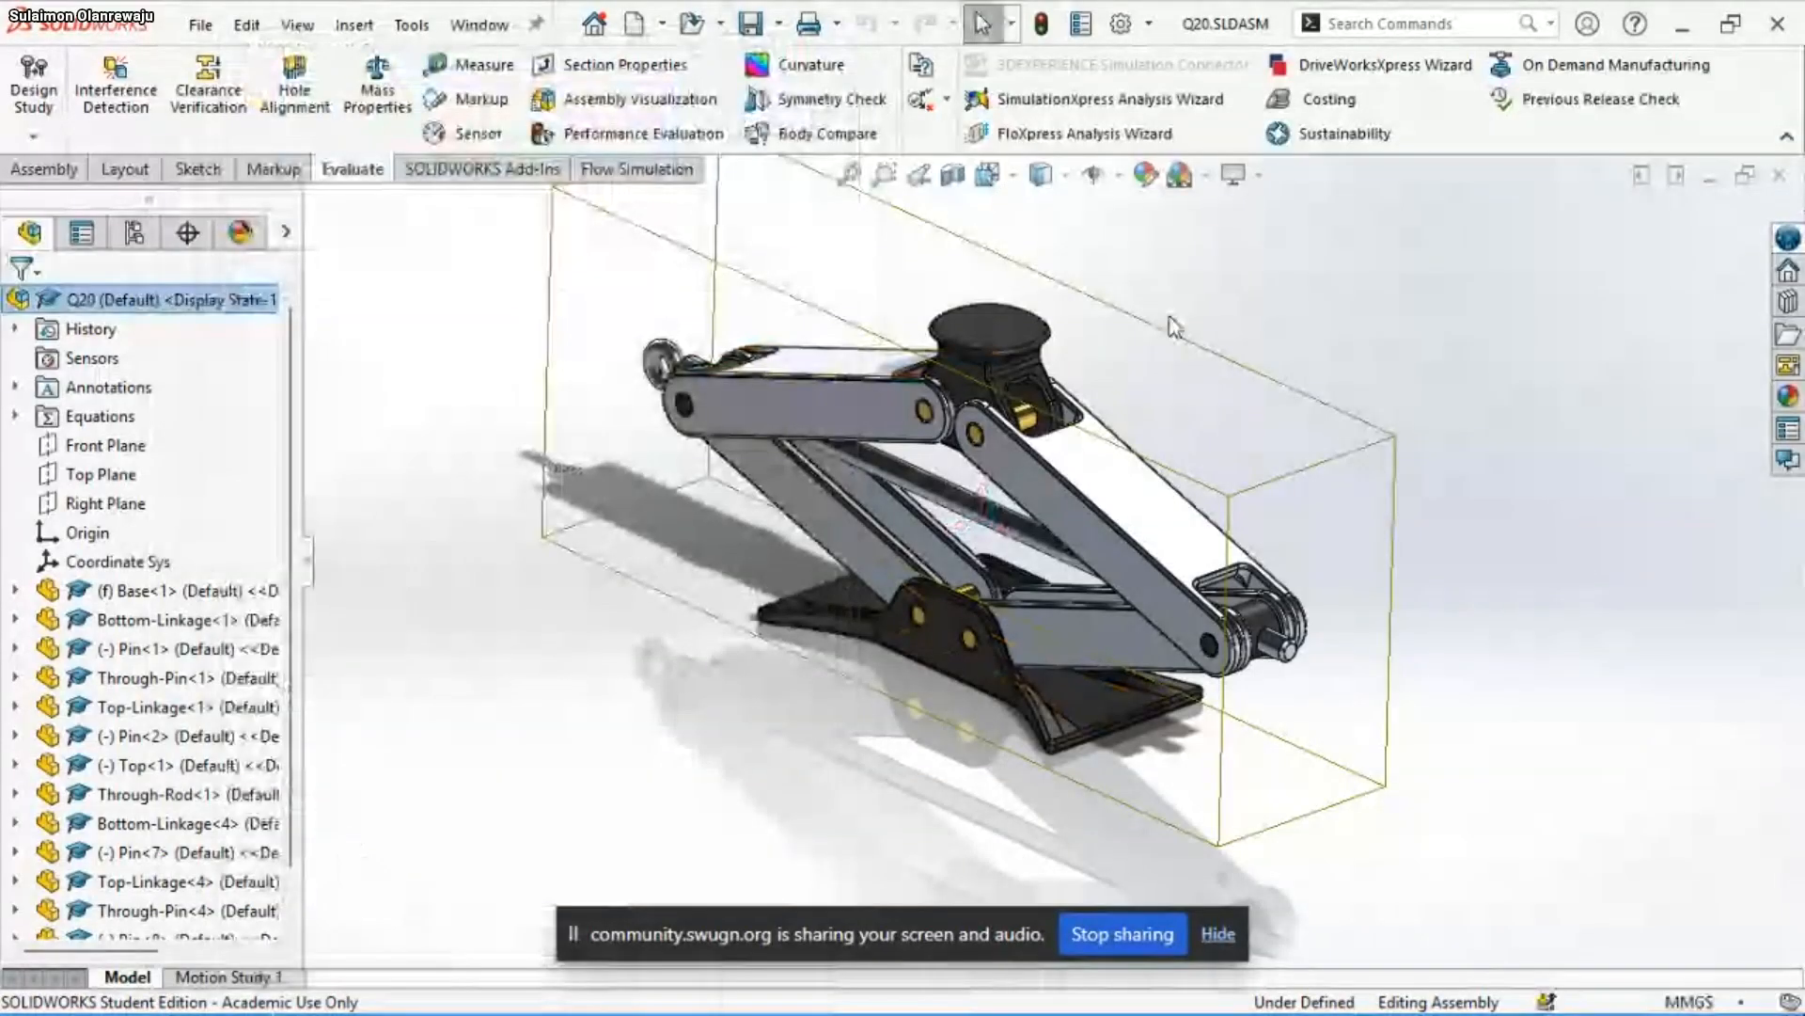
Save the Q20 assembly, and save a copy of it as Q21.SLDASM using the option that opens the copy
scroll(1195, 340, "down", 2)
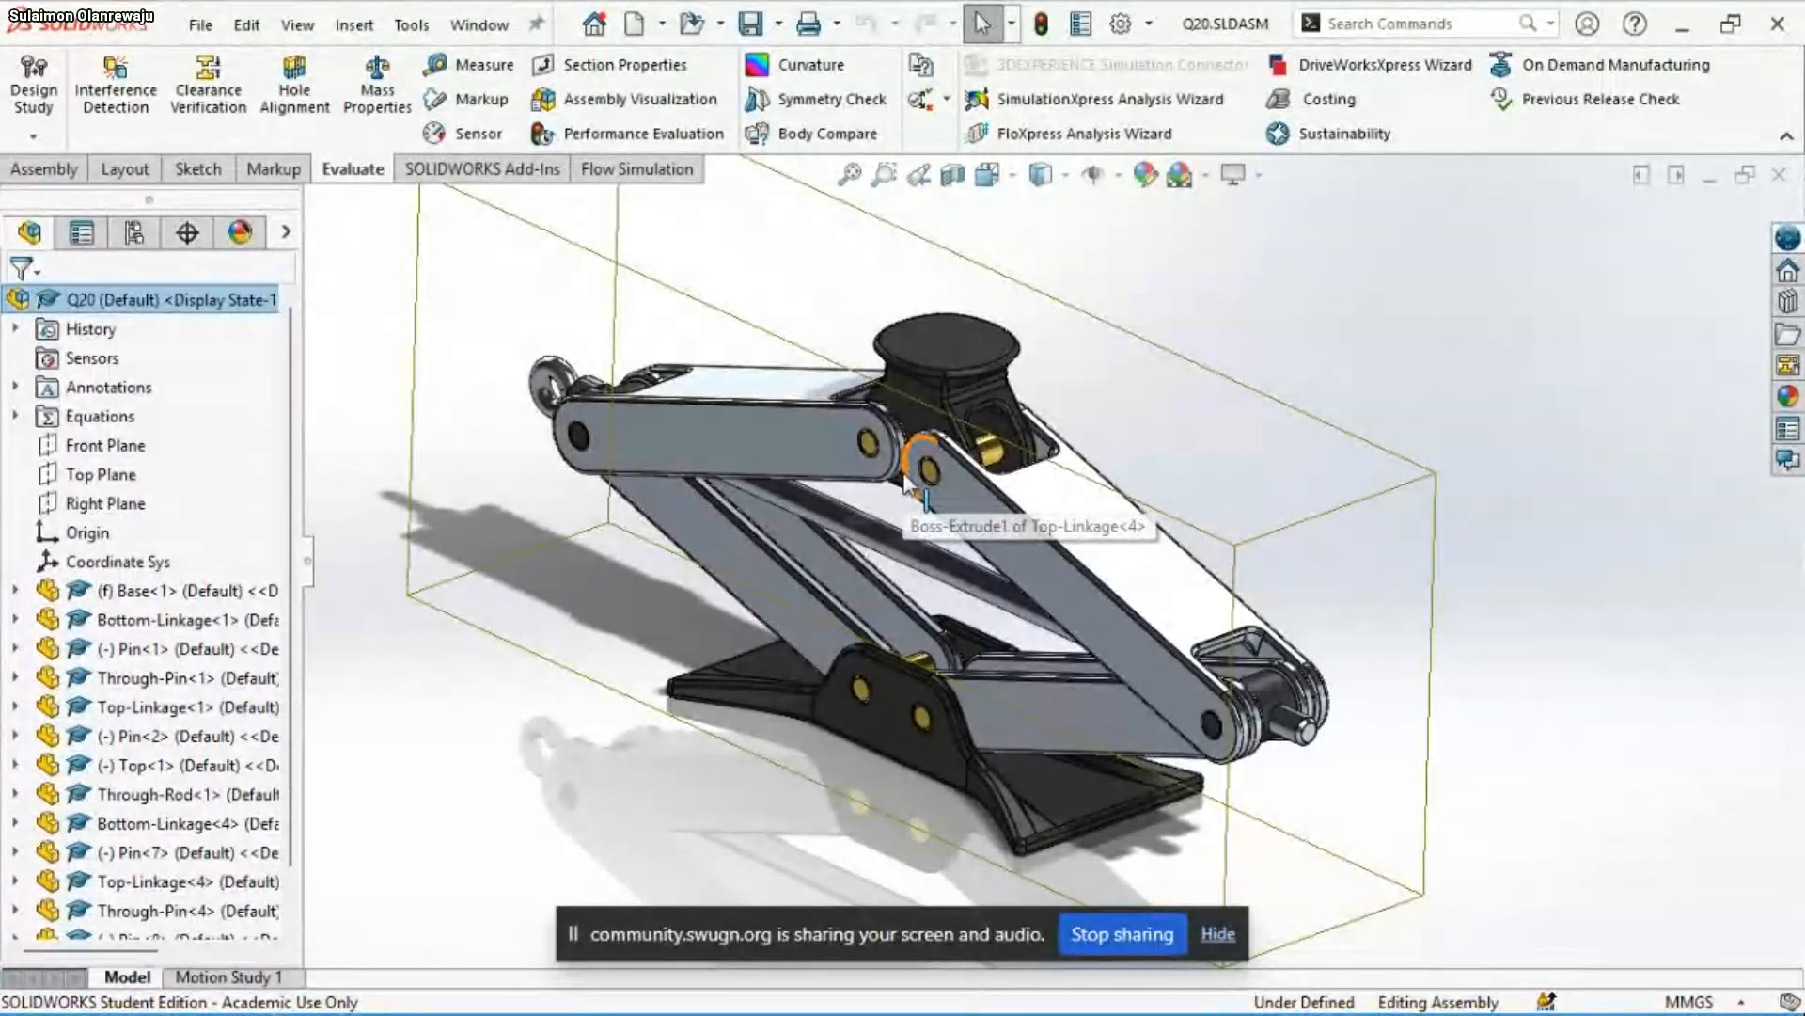
key("ctrl+s")
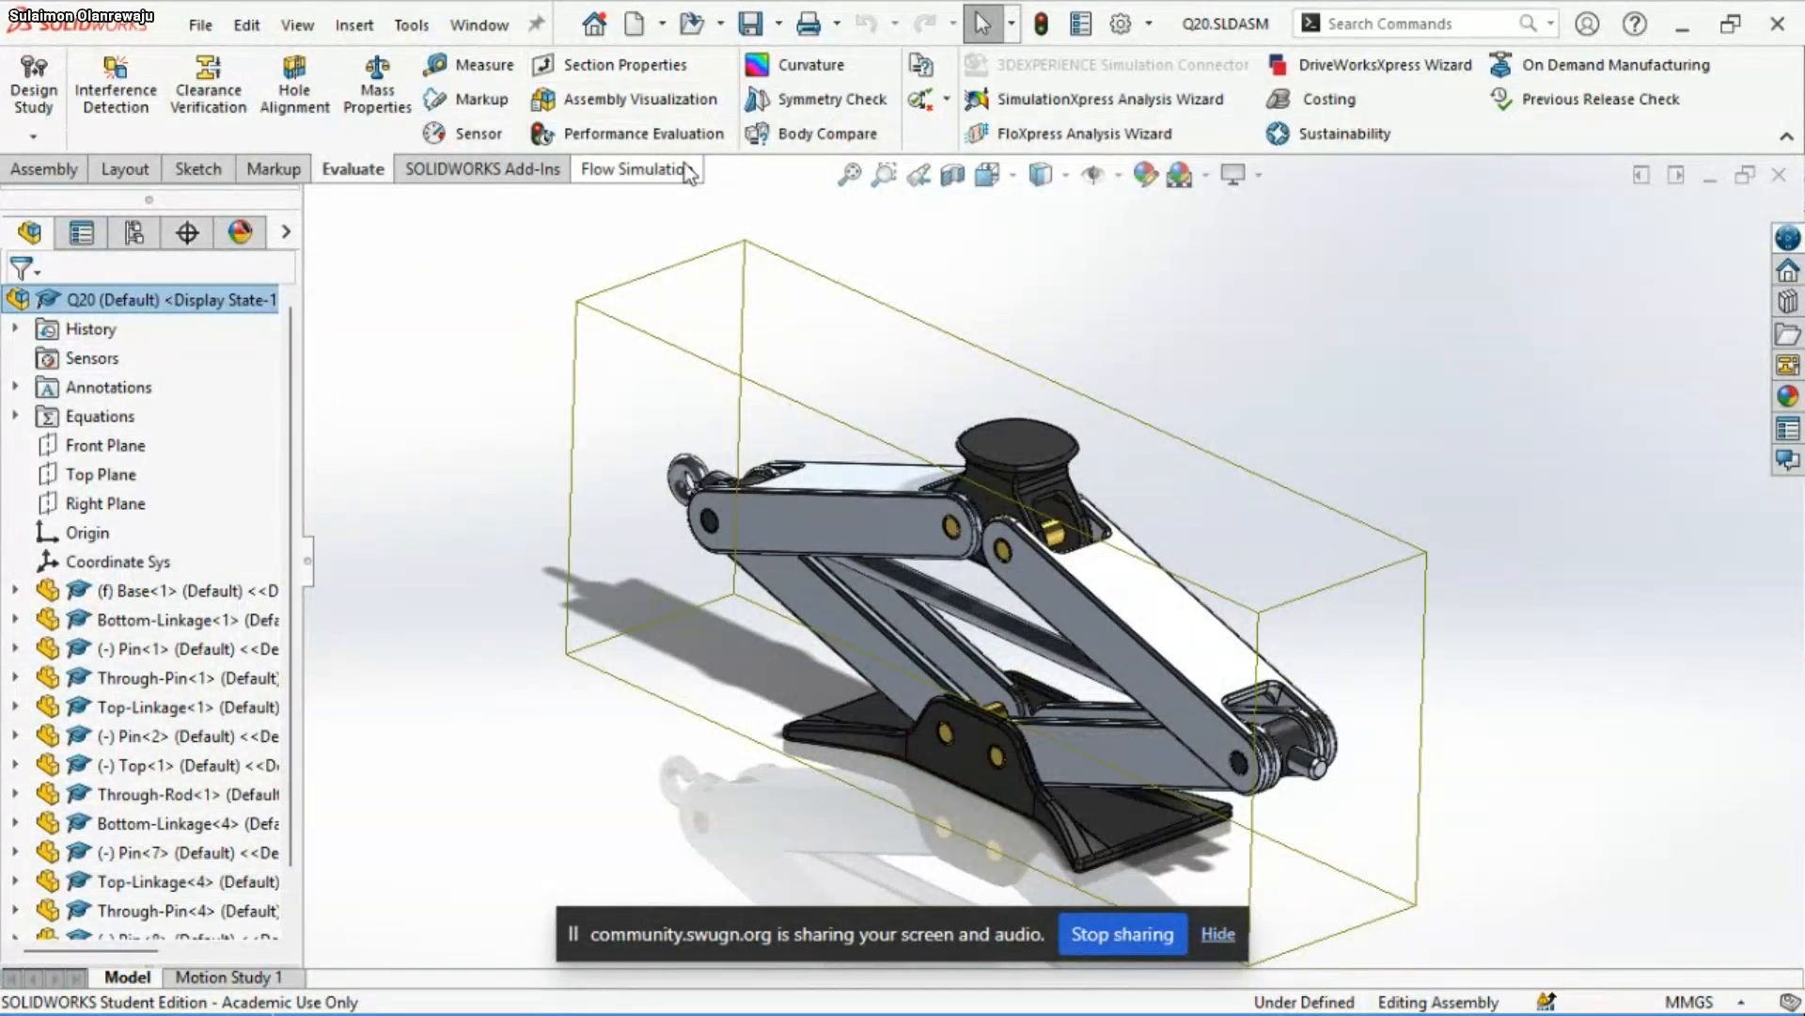
key("s")
left_click(796, 247)
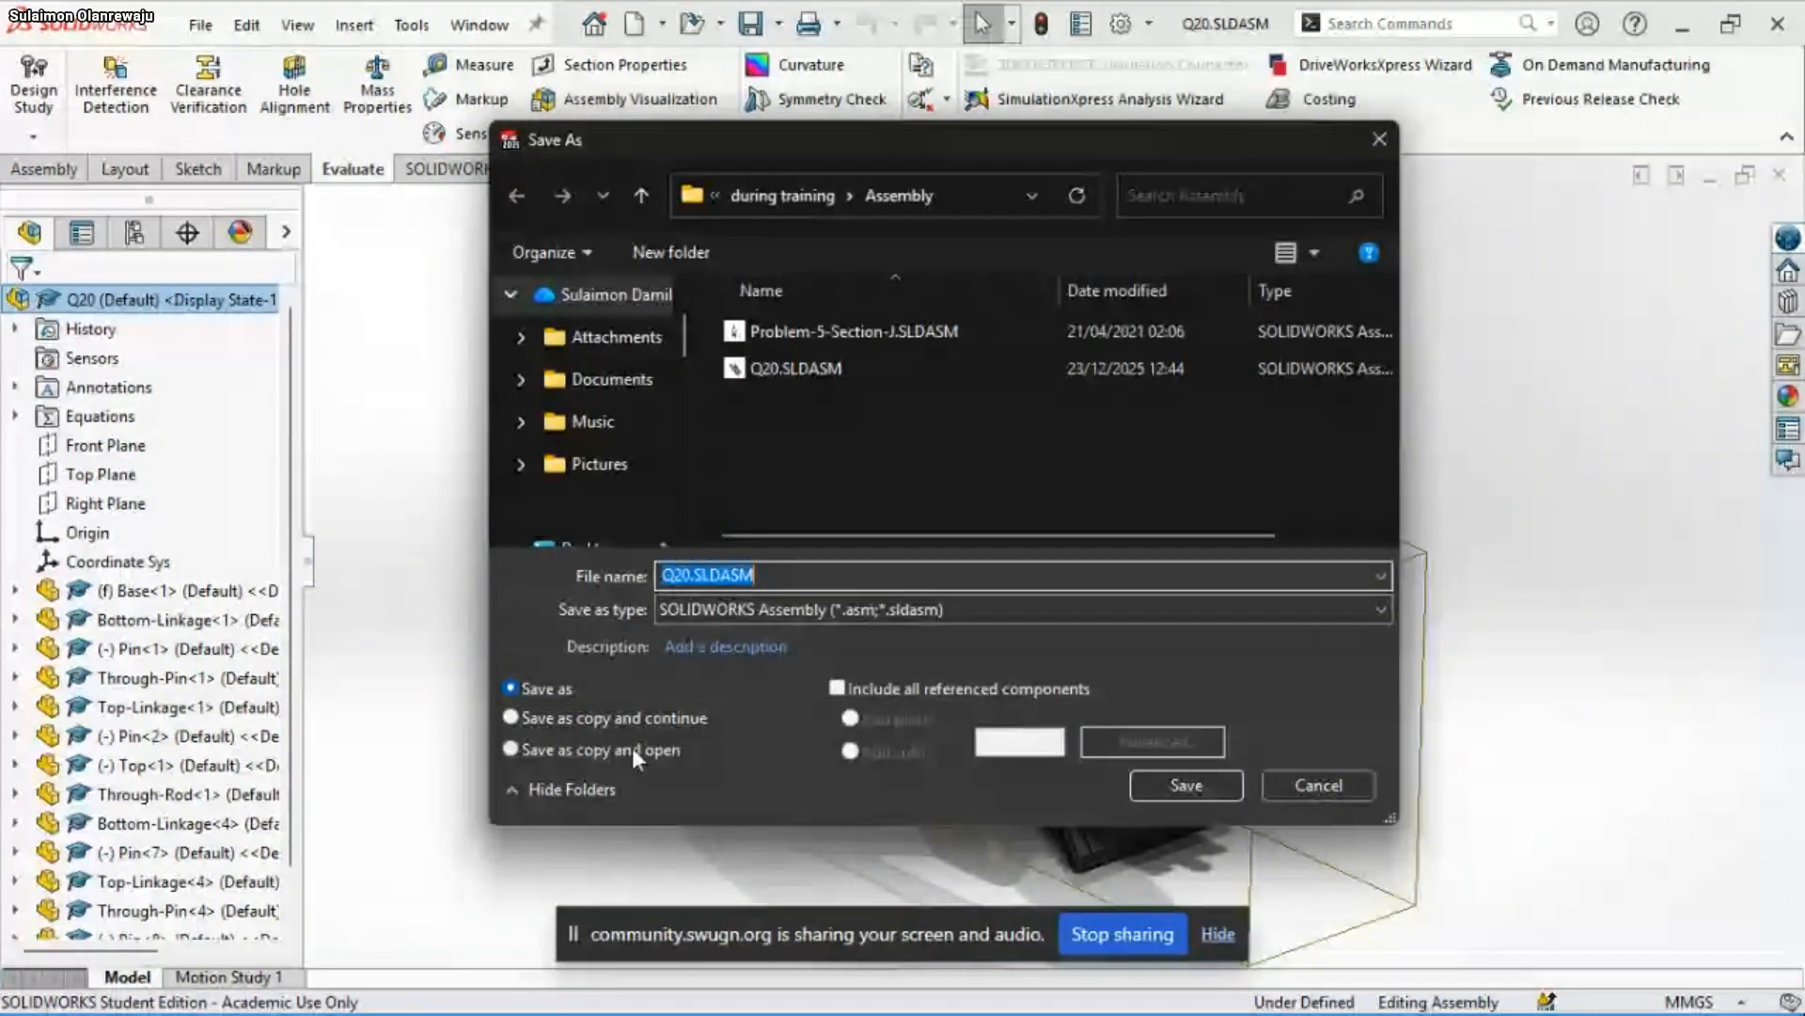
left_click(632, 747)
left_click(684, 574)
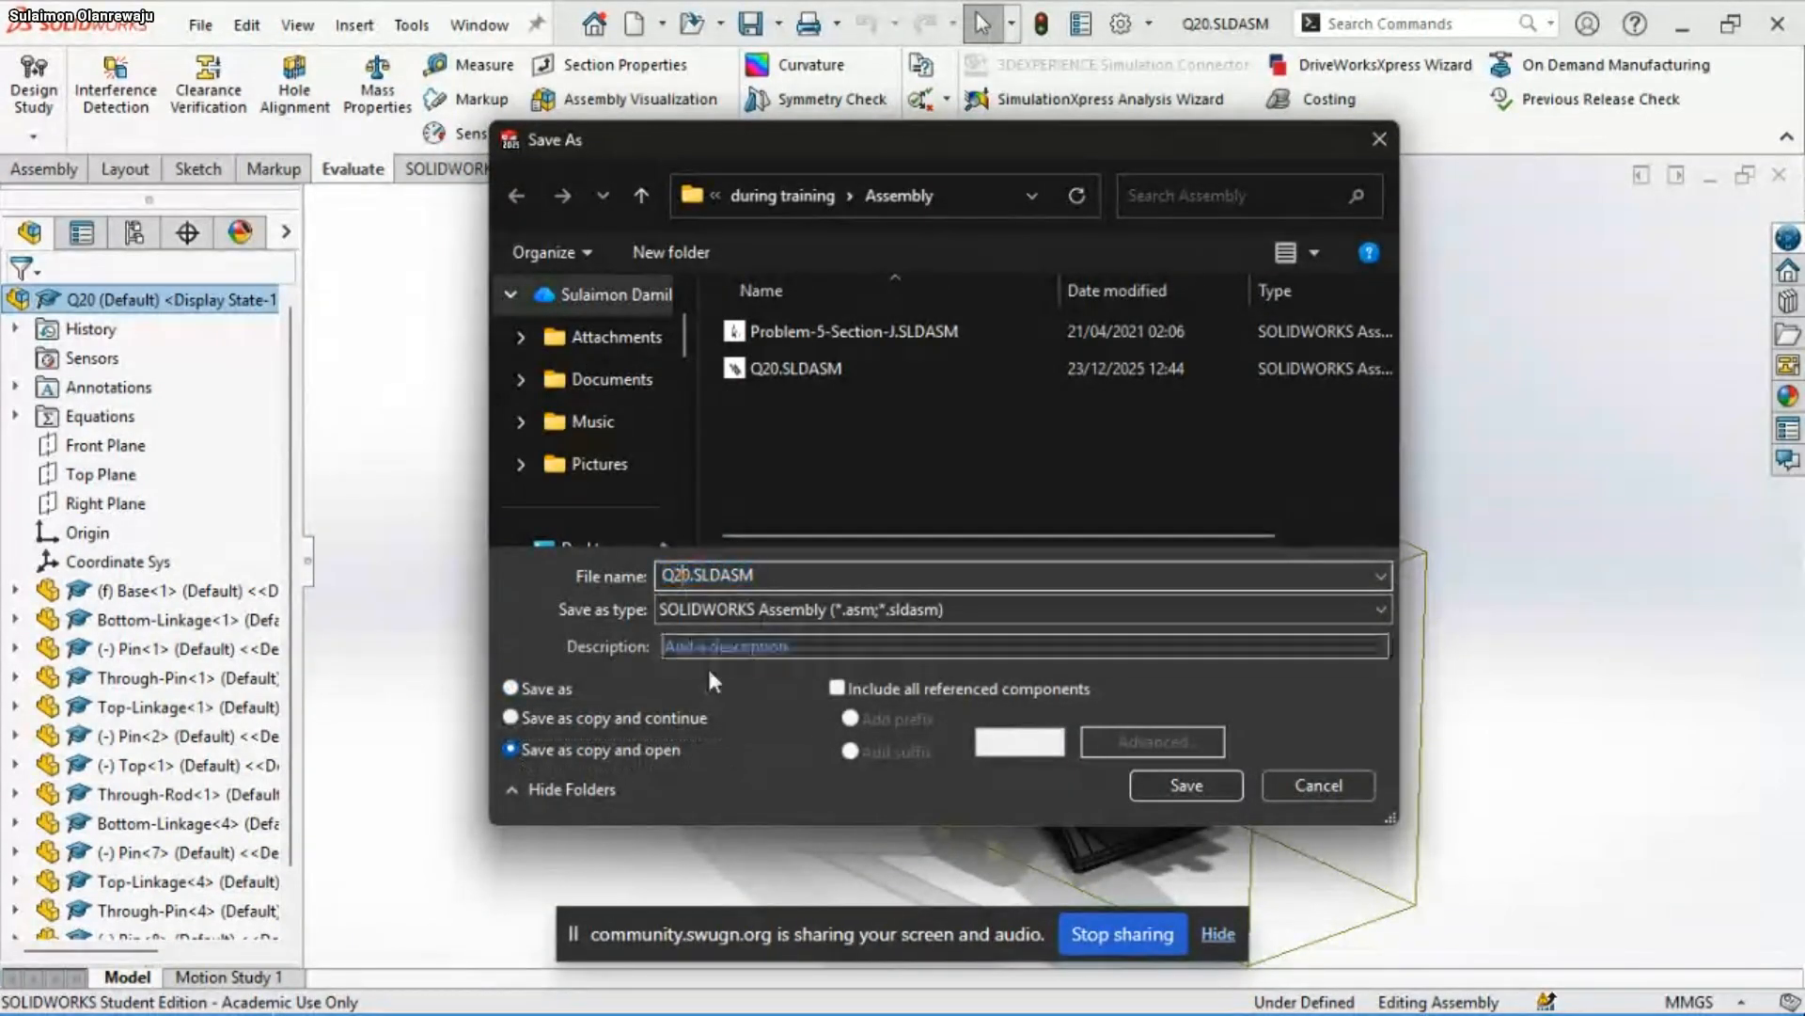
type("1")
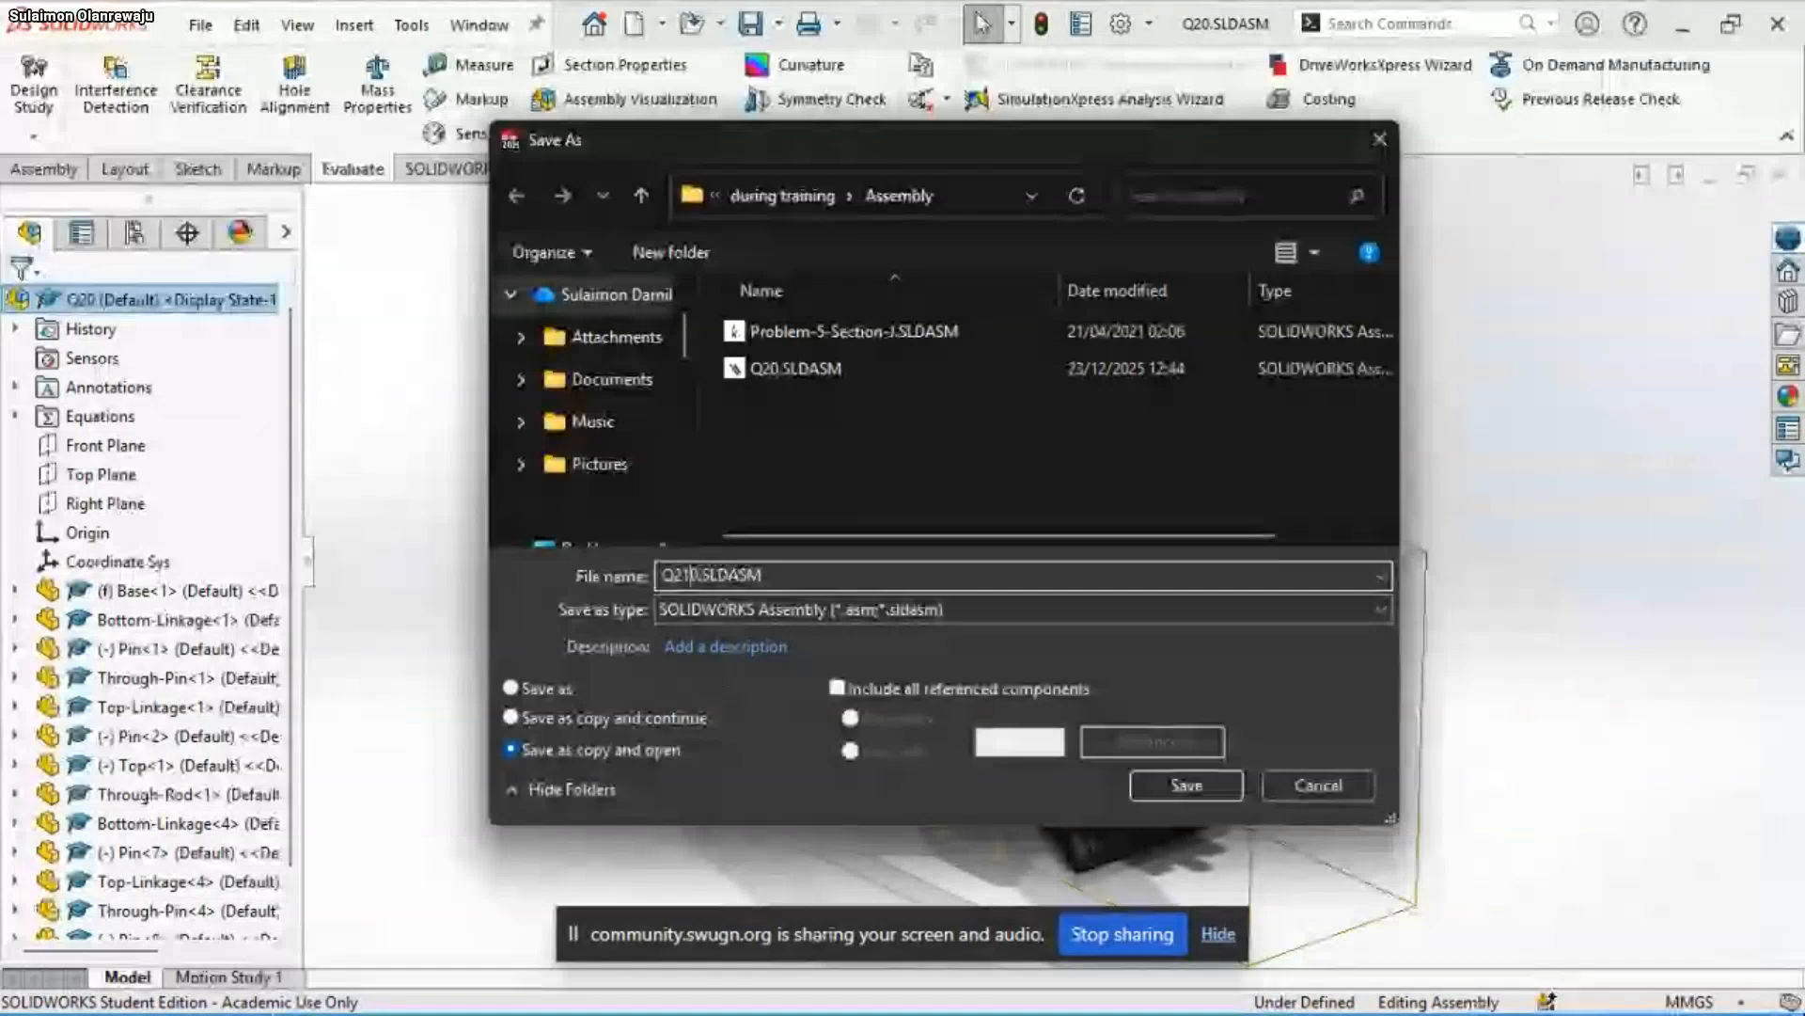
key("Delete")
left_click(1179, 784)
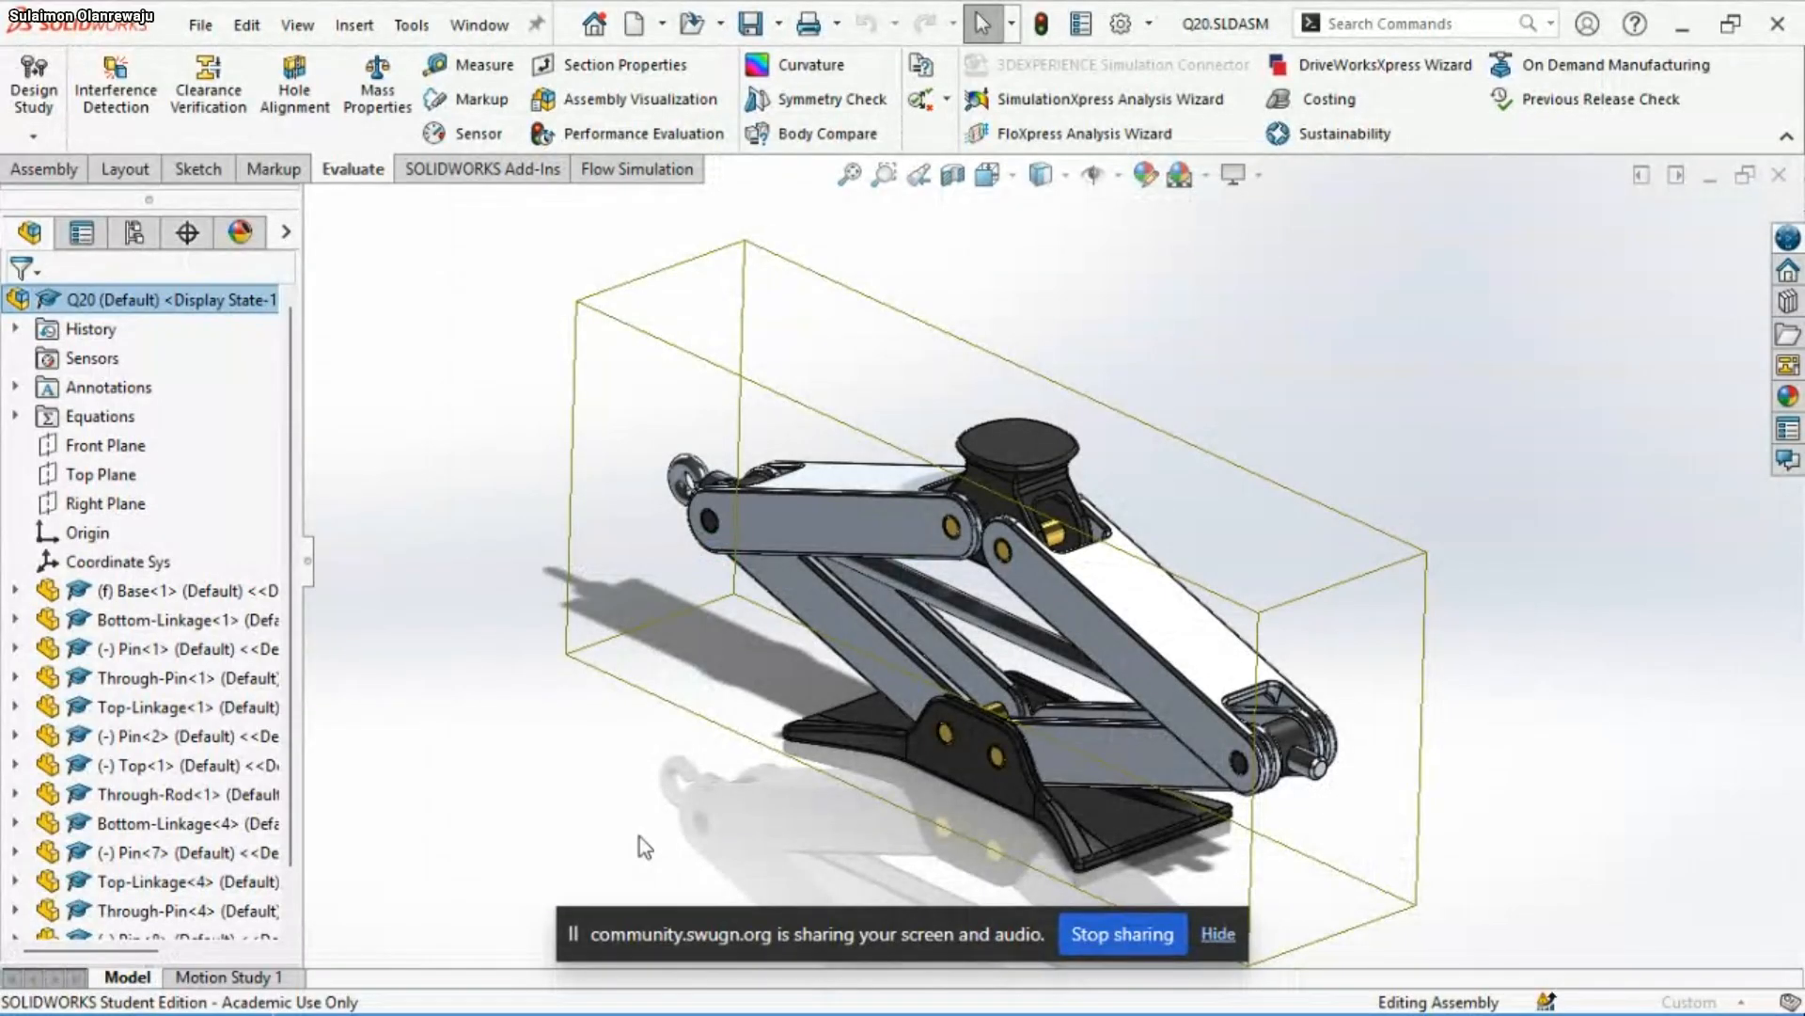
Switch to the slide show and advance past the Q20 answer to the Q2 question slide to read its requirements
mouse_move(1335, 987)
left_click(1393, 853)
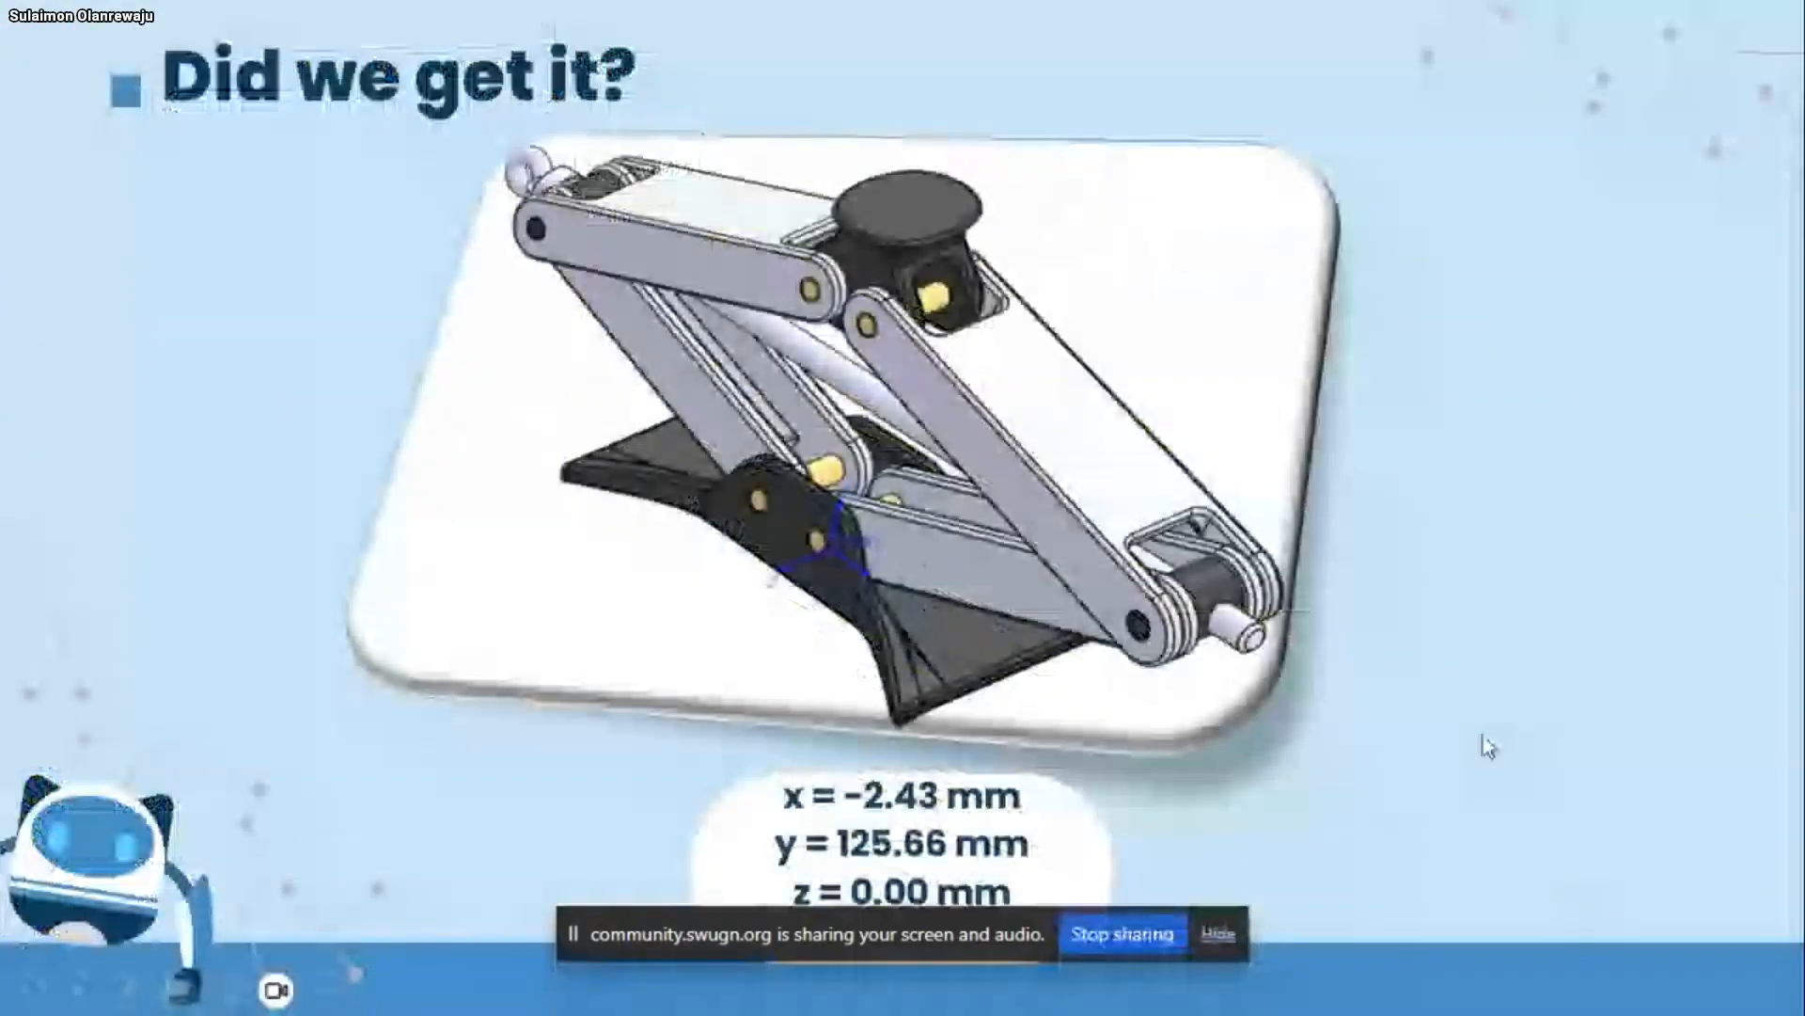
left_click(1483, 735)
key("Right")
key("Left")
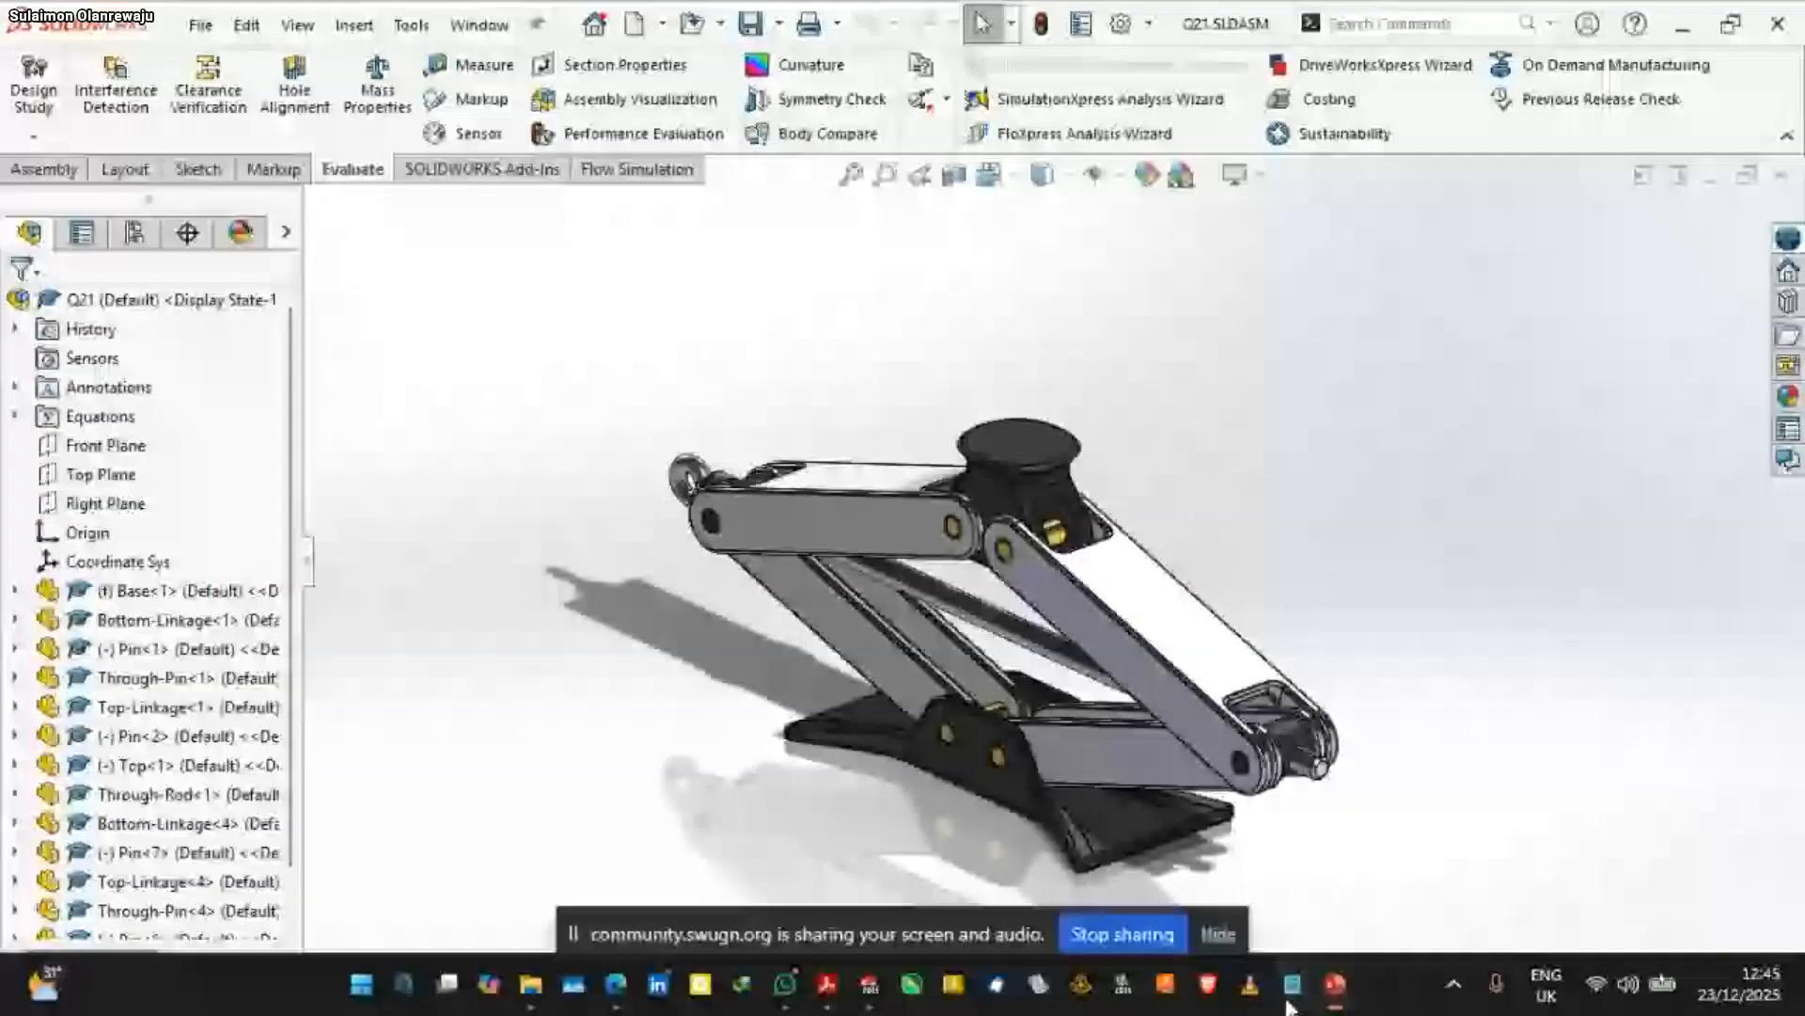
mouse_move(1290, 1004)
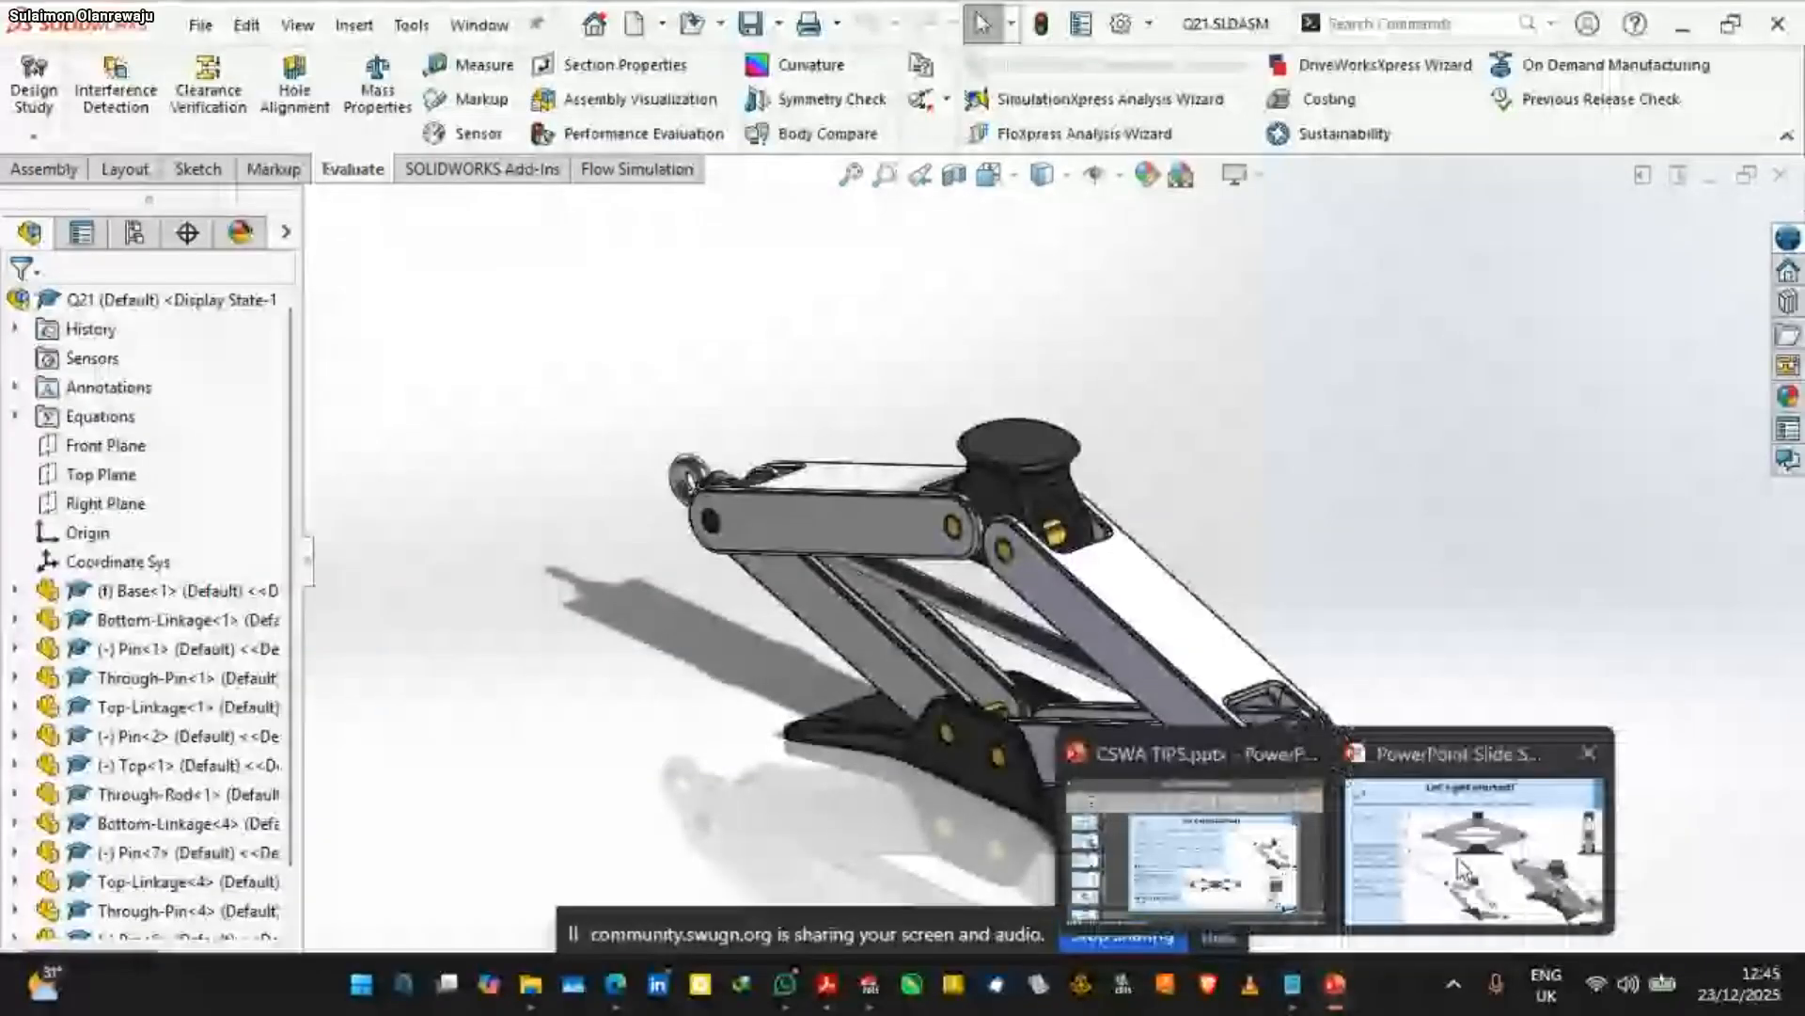
left_click(1472, 851)
left_click(320, 337)
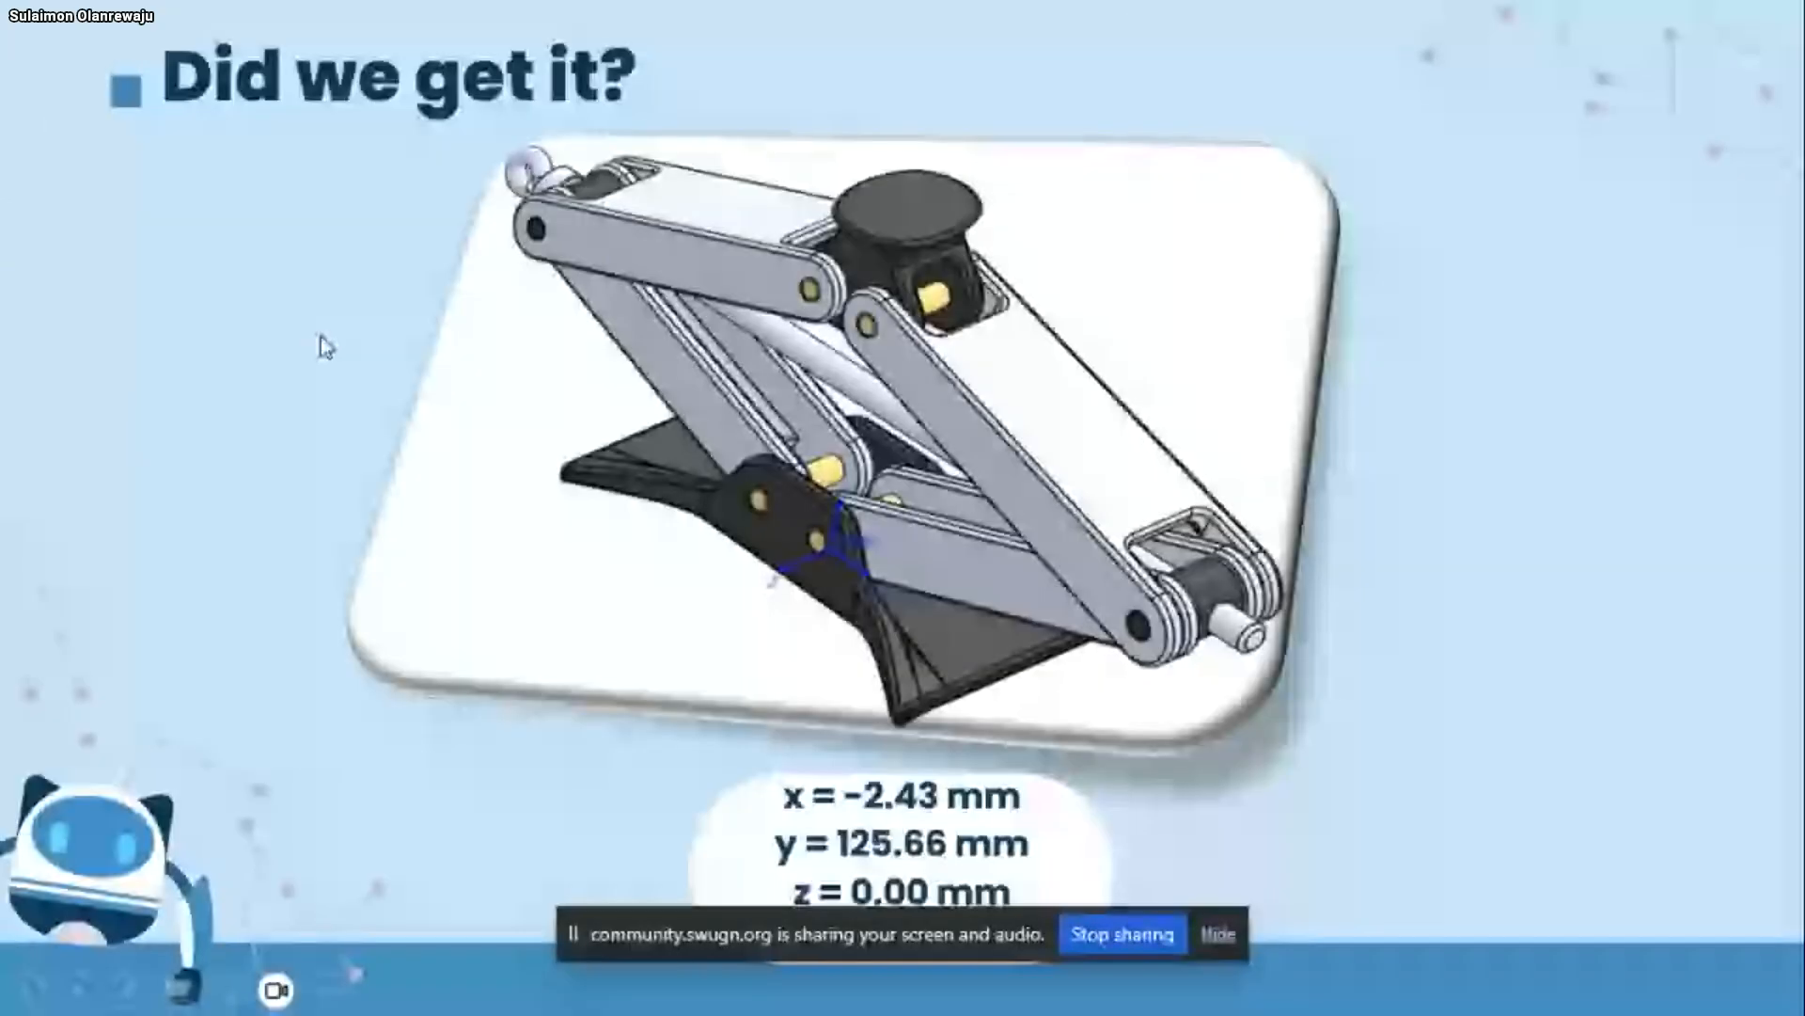
left_click(319, 337)
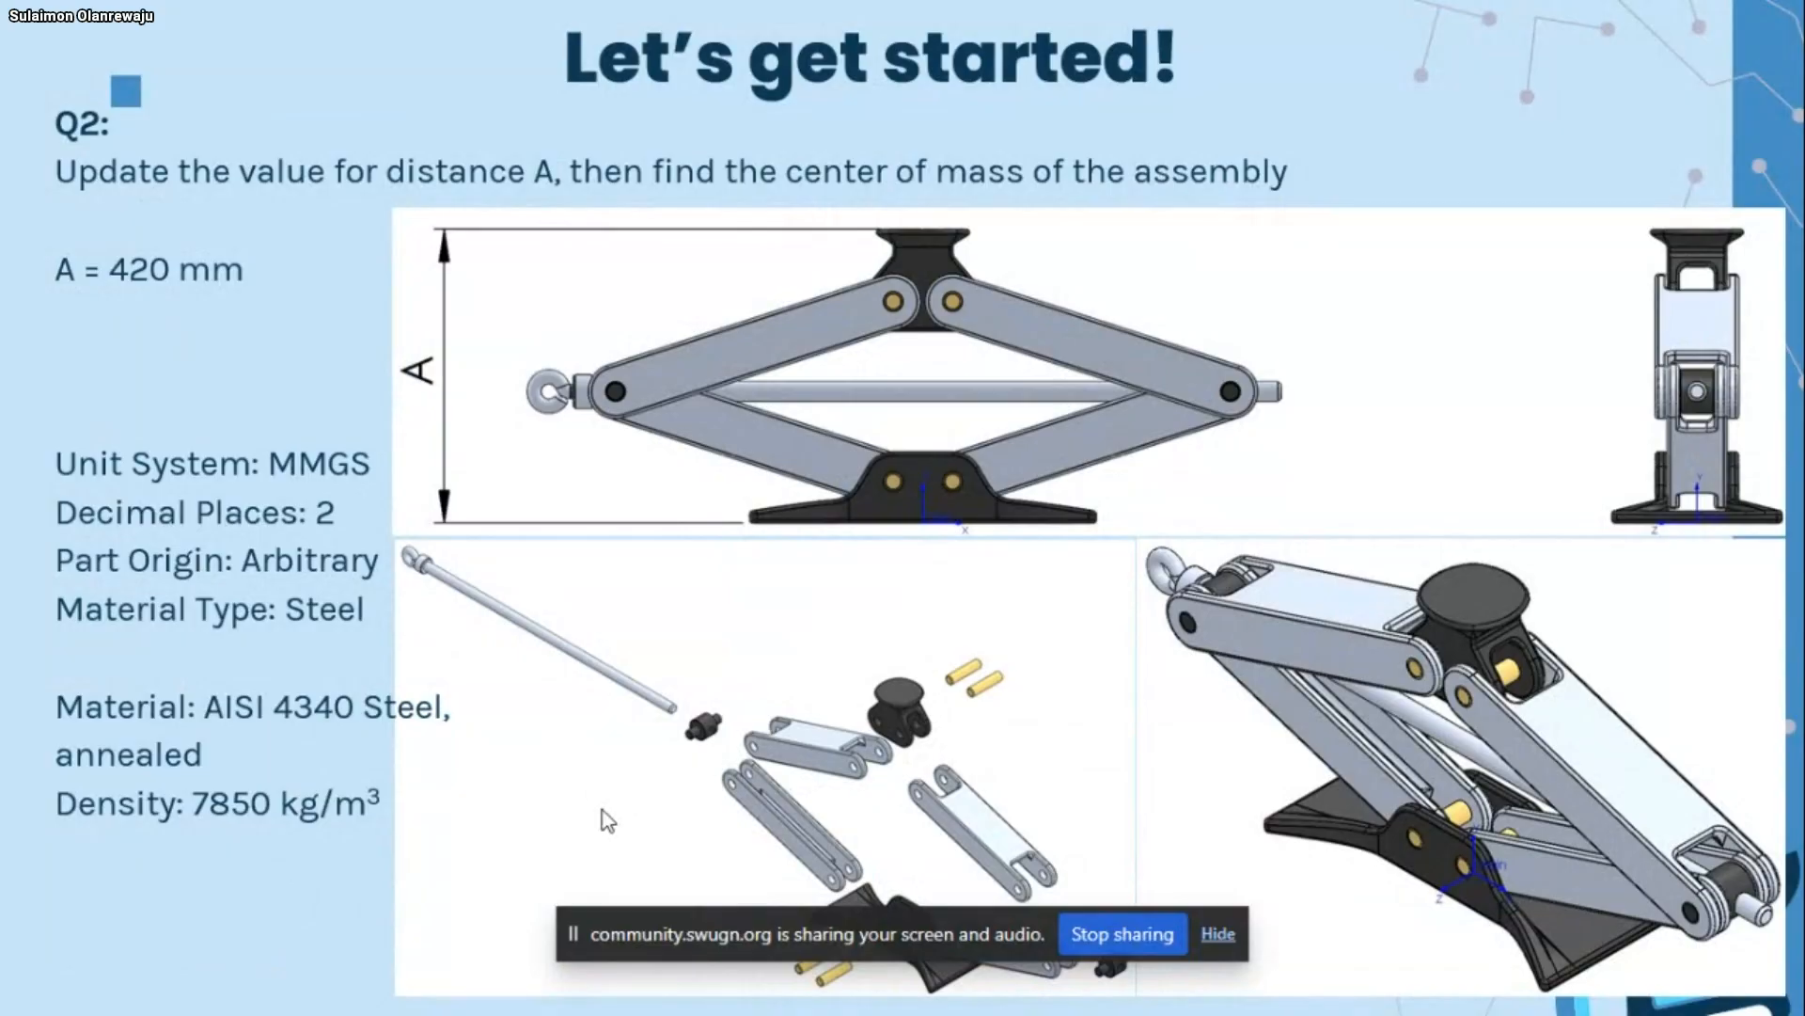
Switch back to SOLIDWORKS and examine the Distance2 mate between the top and the base in the Q21 assembly
key("super")
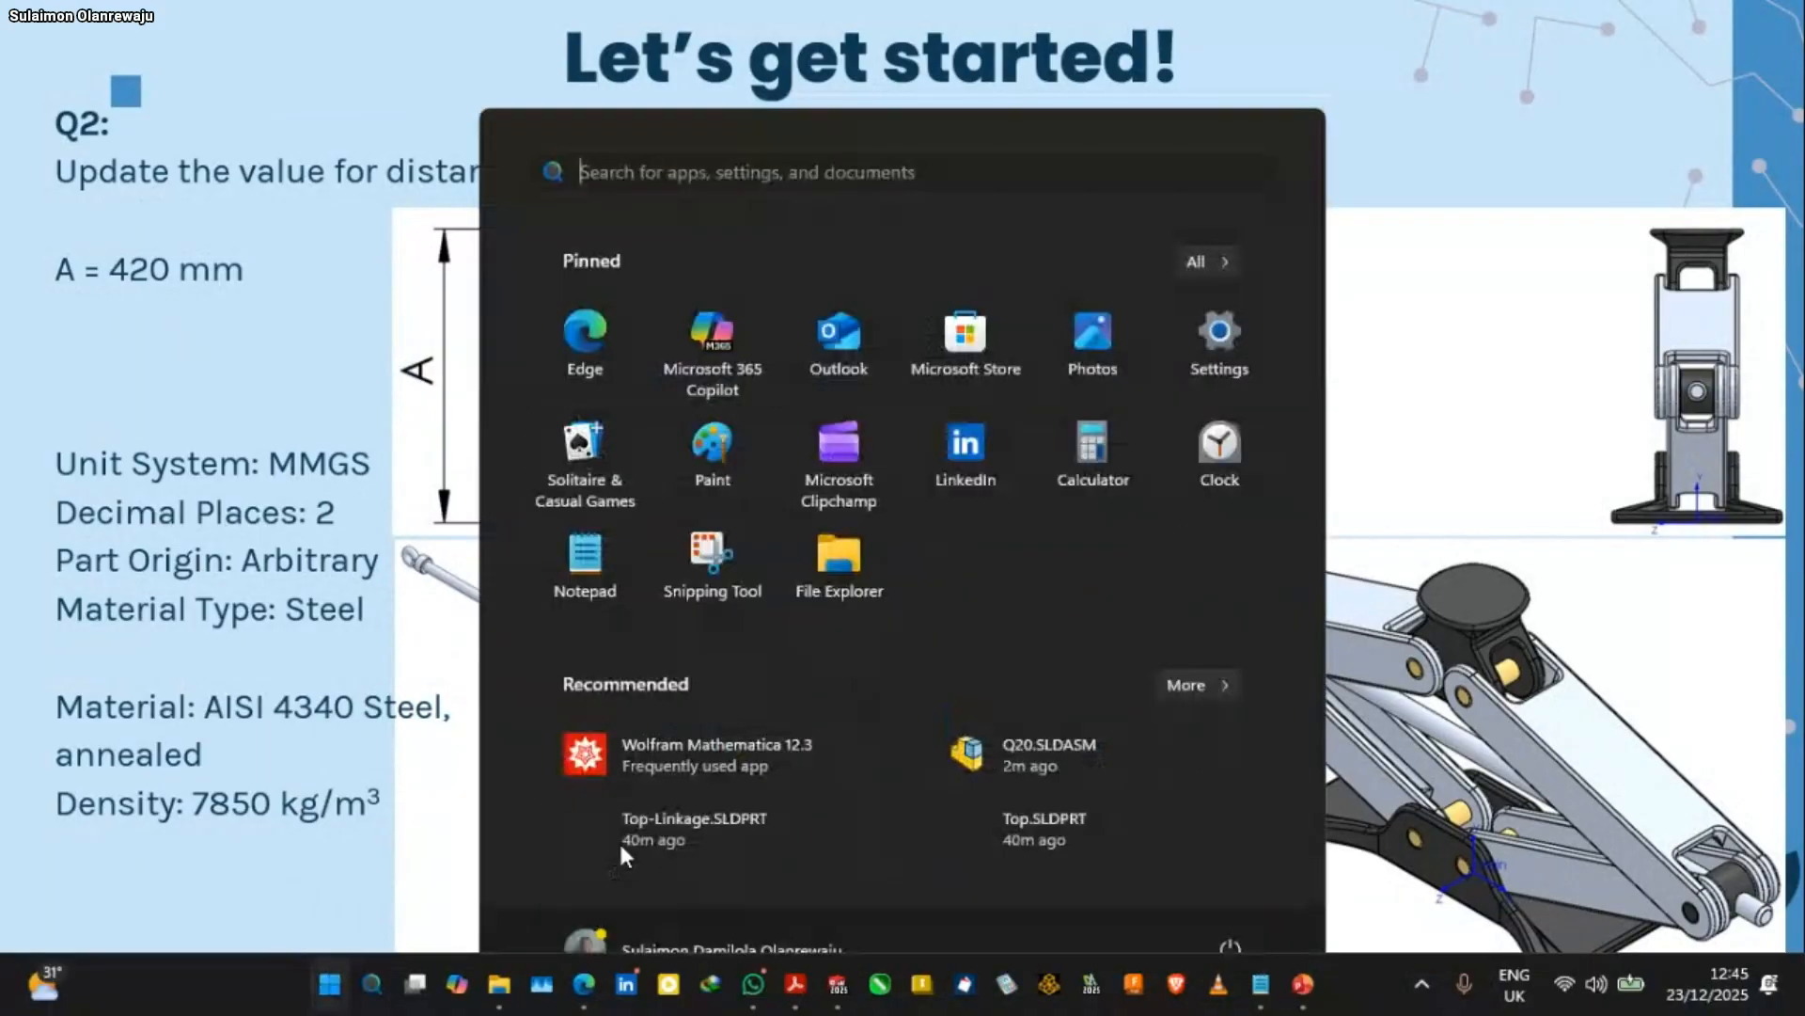
left_click(843, 986)
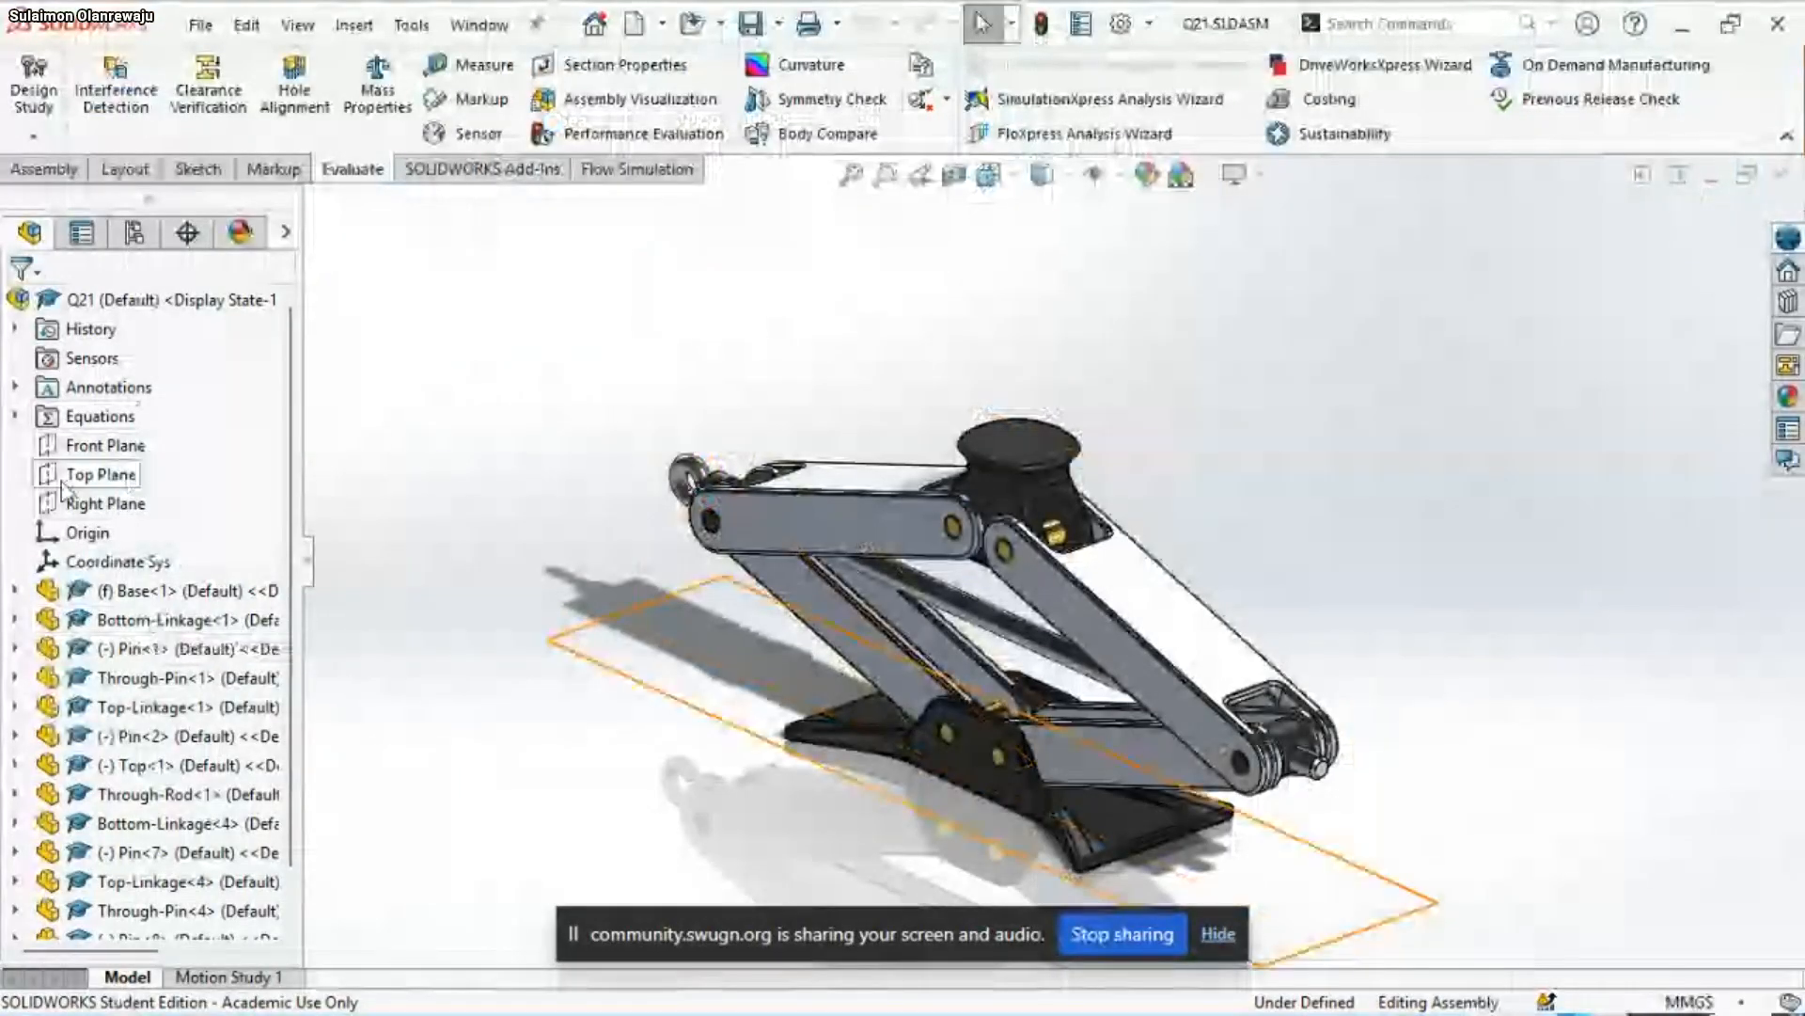
scroll(194, 566, "down", 1)
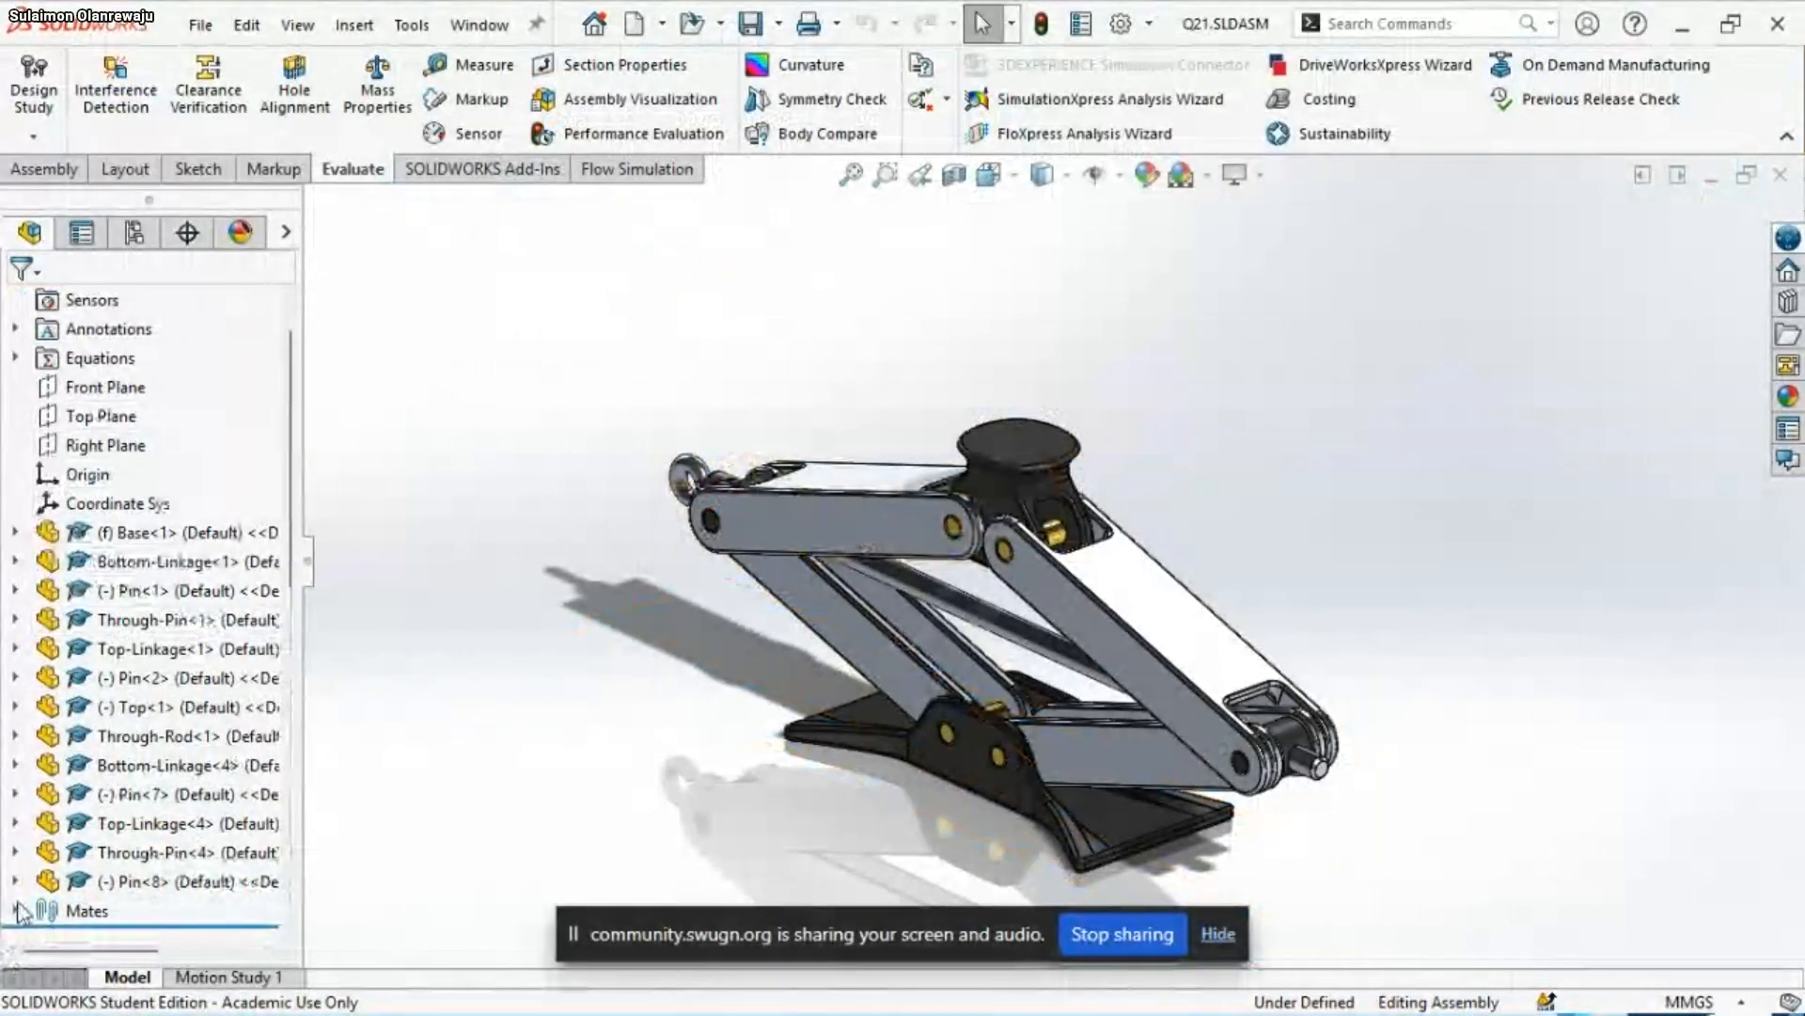
left_click(16, 910)
left_click(141, 624)
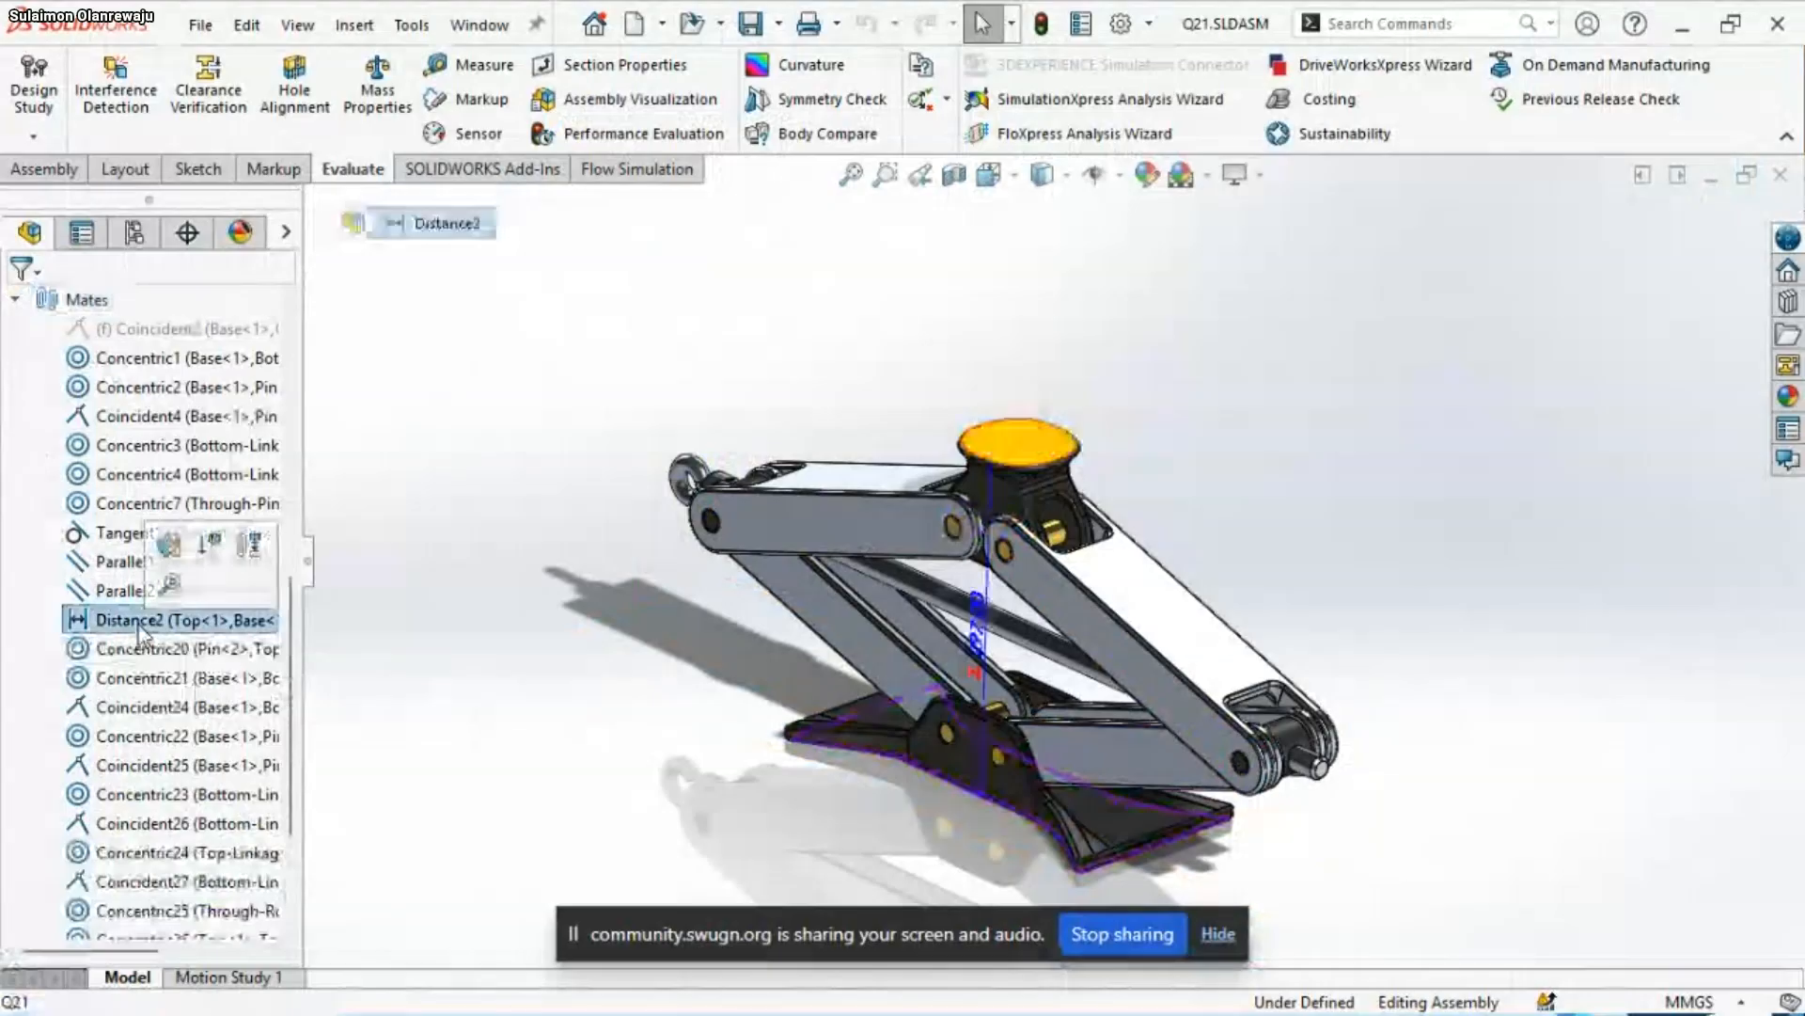
middle_click_drag(1032, 627, 882, 593)
Set the global variable A to 420 in the assembly's equations and accept the change
scroll(40, 432, "up", 2)
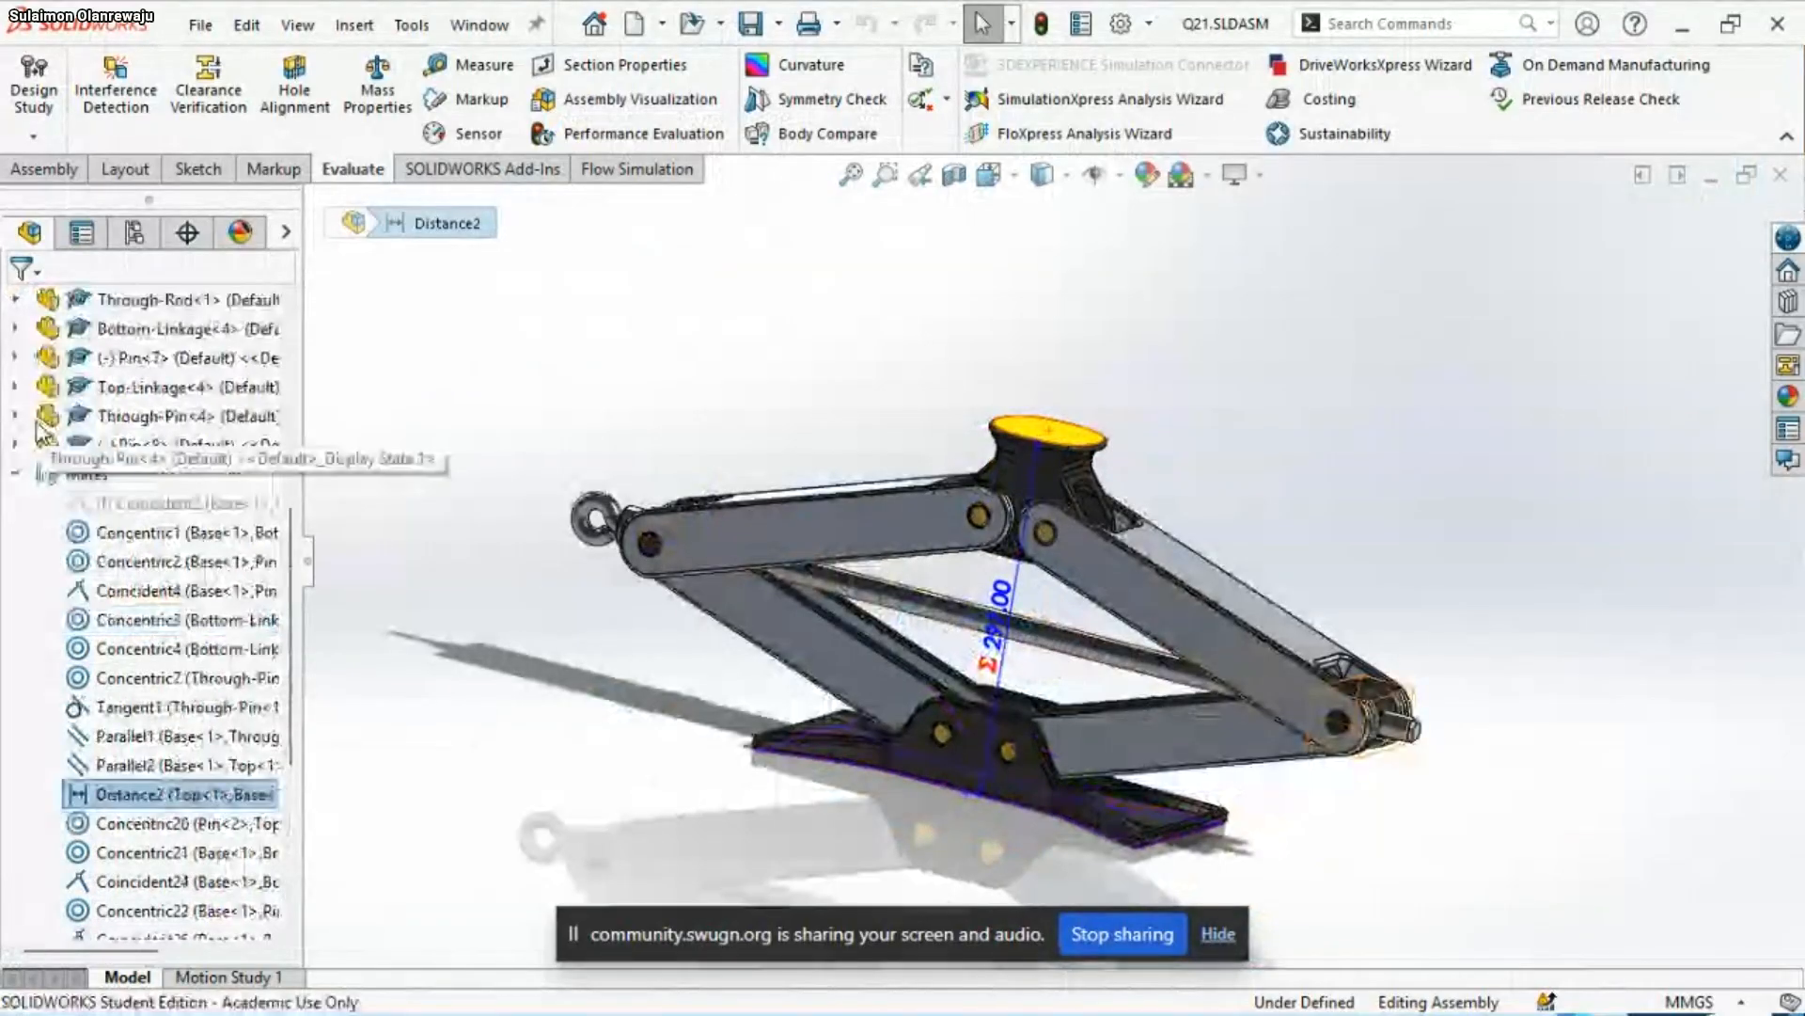
scroll(40, 432, "up", 5)
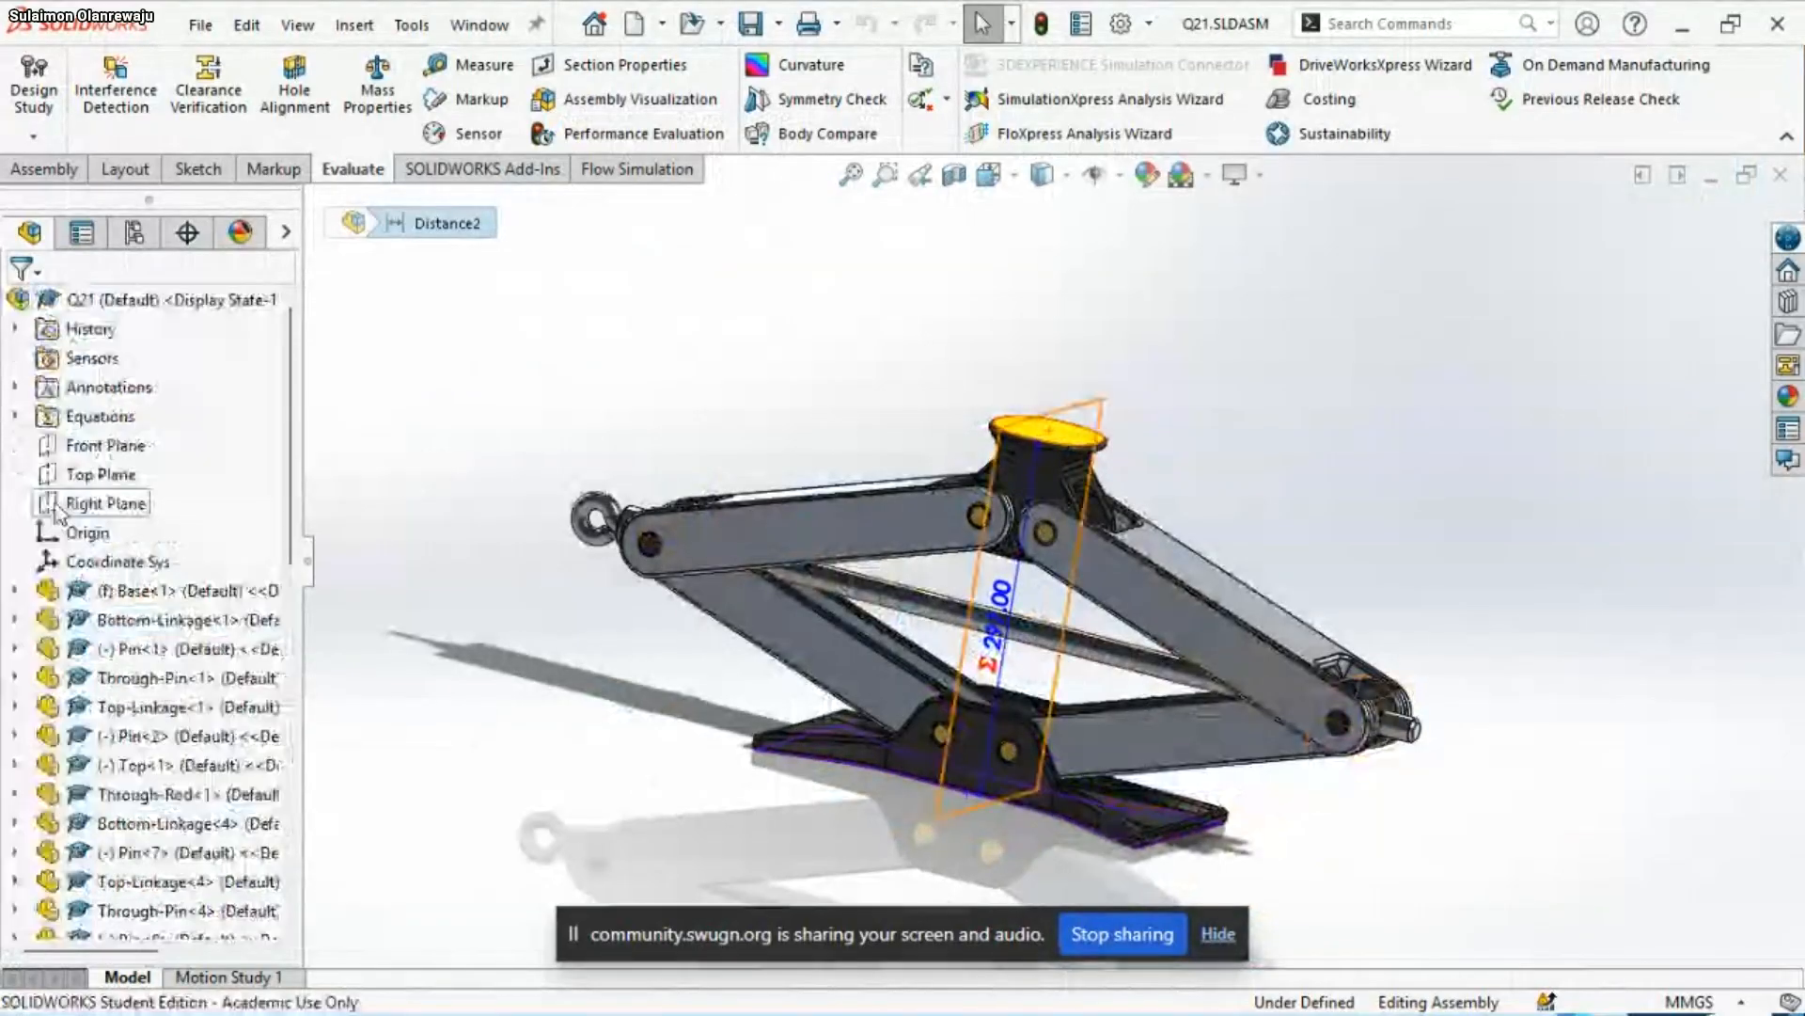
right_click(92, 416)
left_click(189, 430)
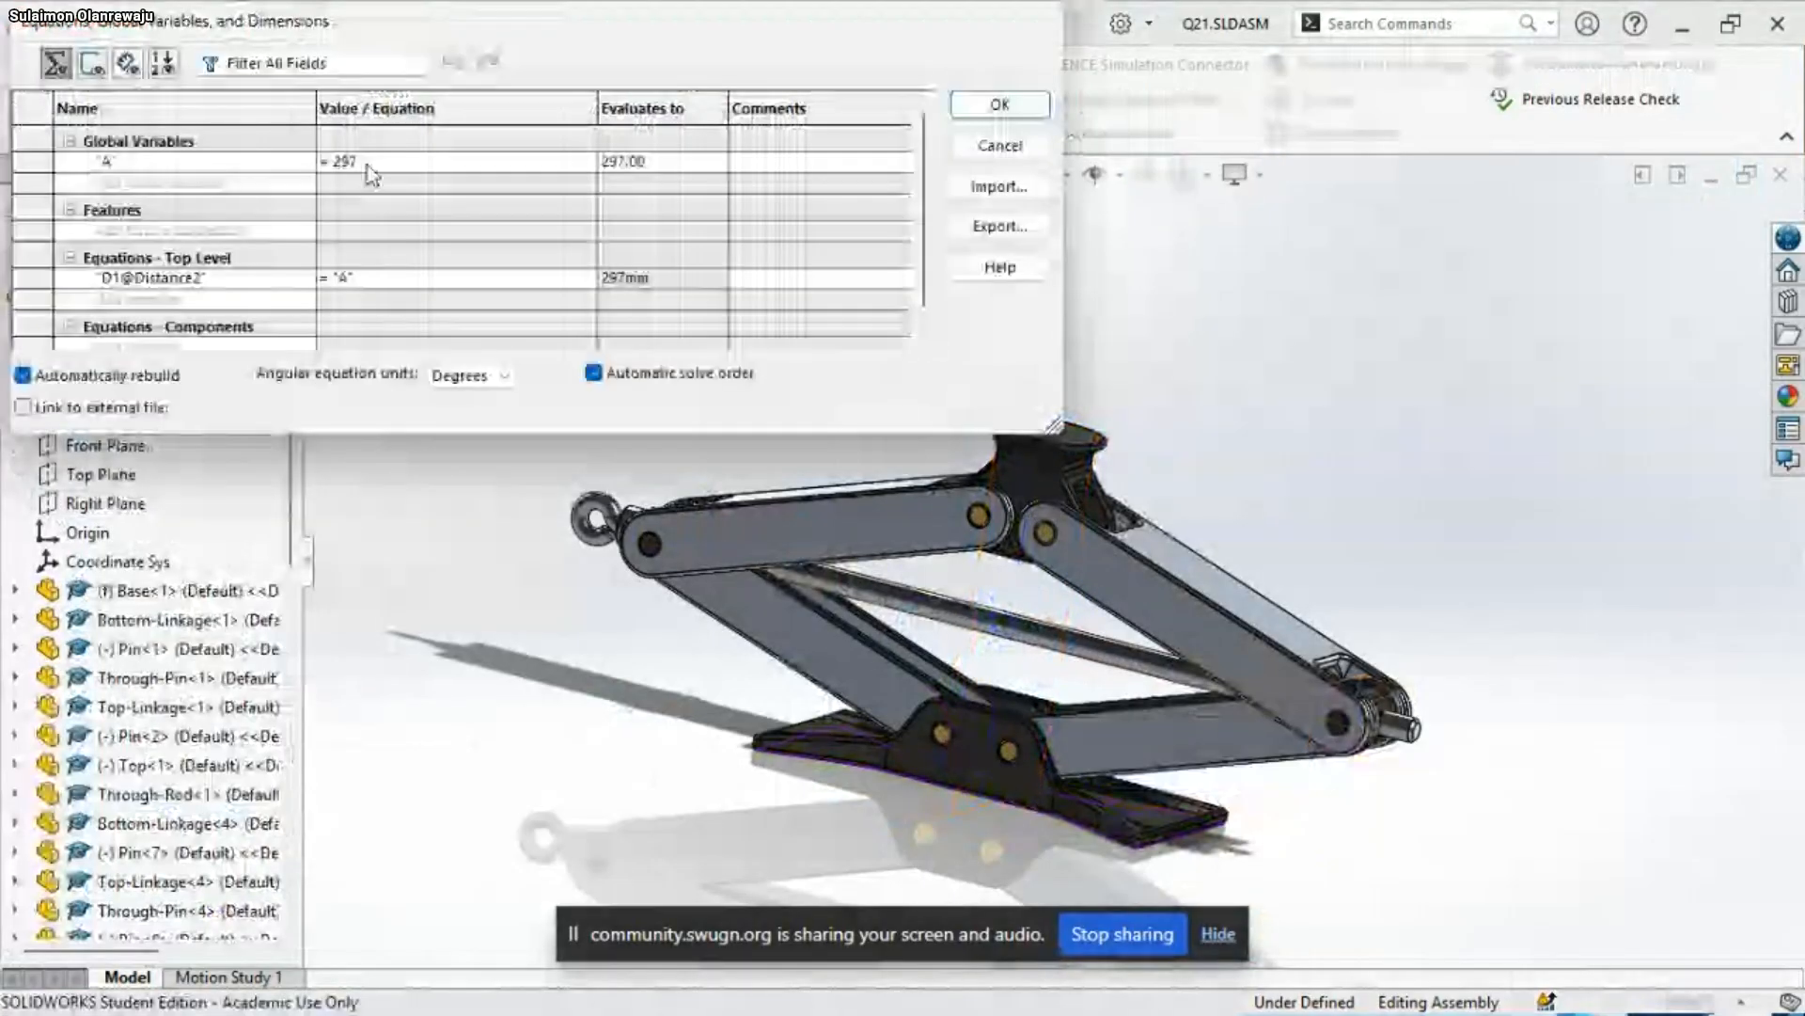
left_click(368, 164)
key("BackSpace")
key("BackSpace")
key("BackSpace")
type("420")
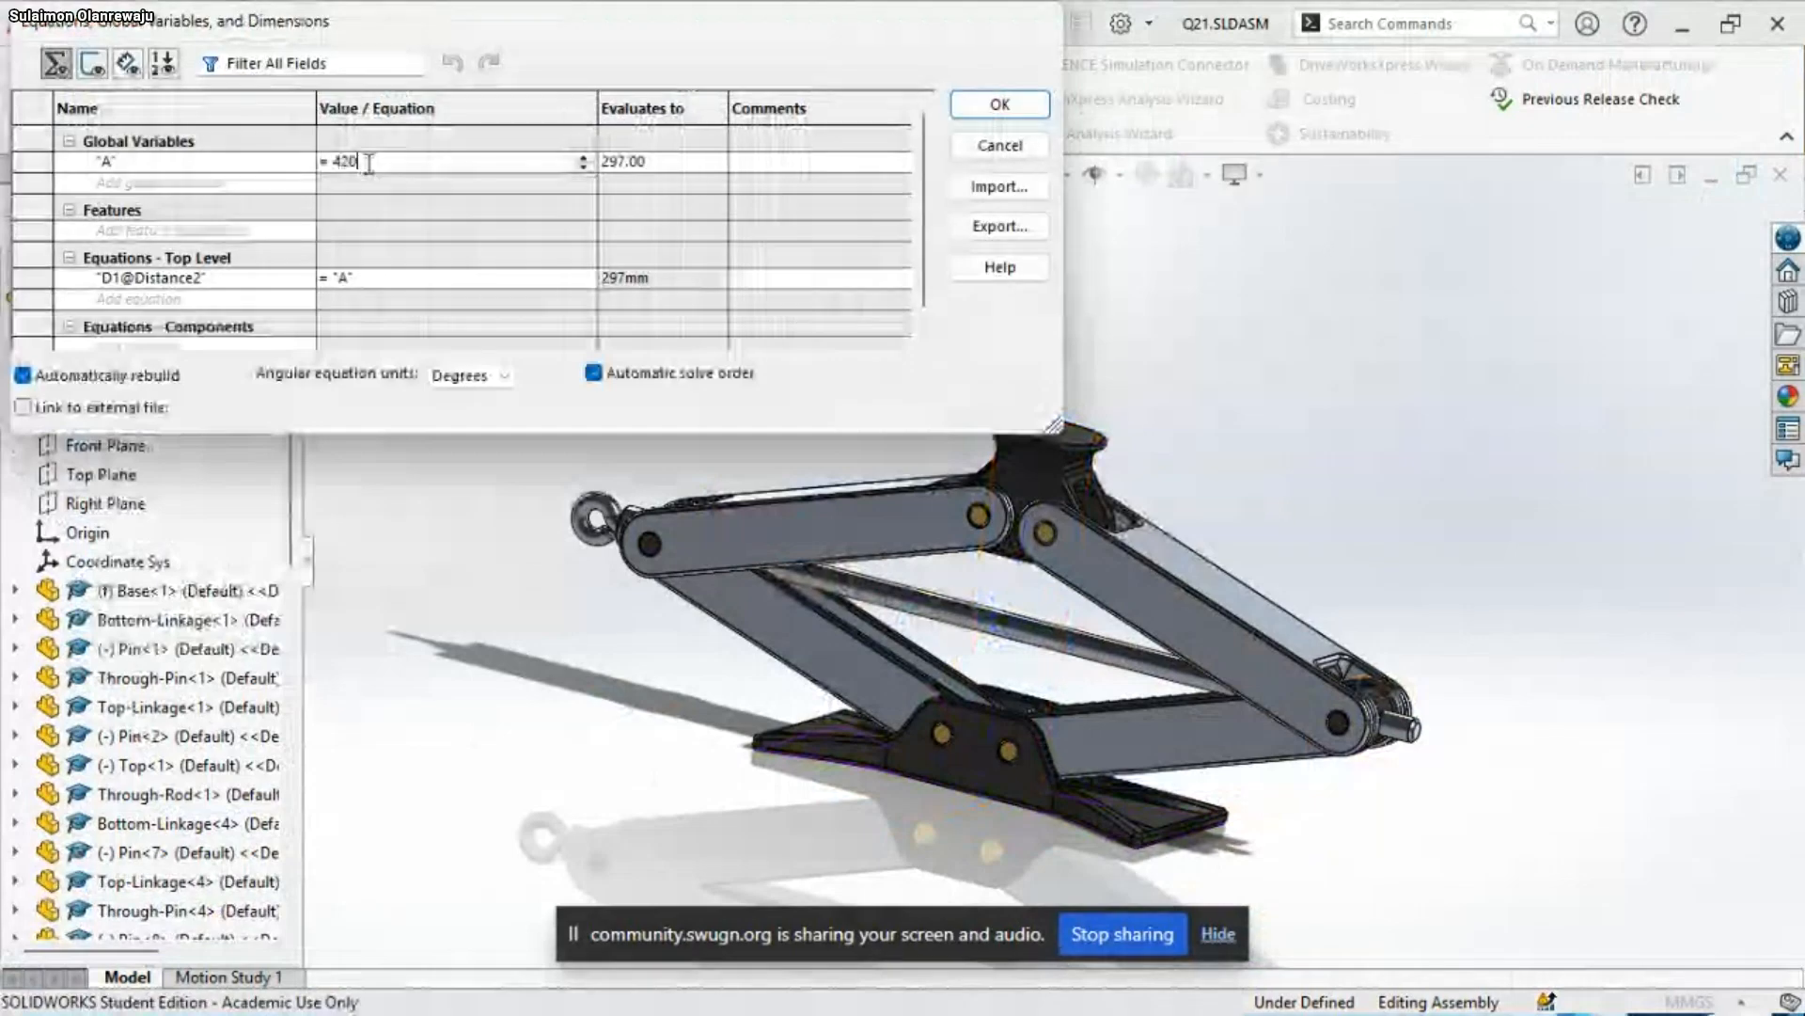
key("Return")
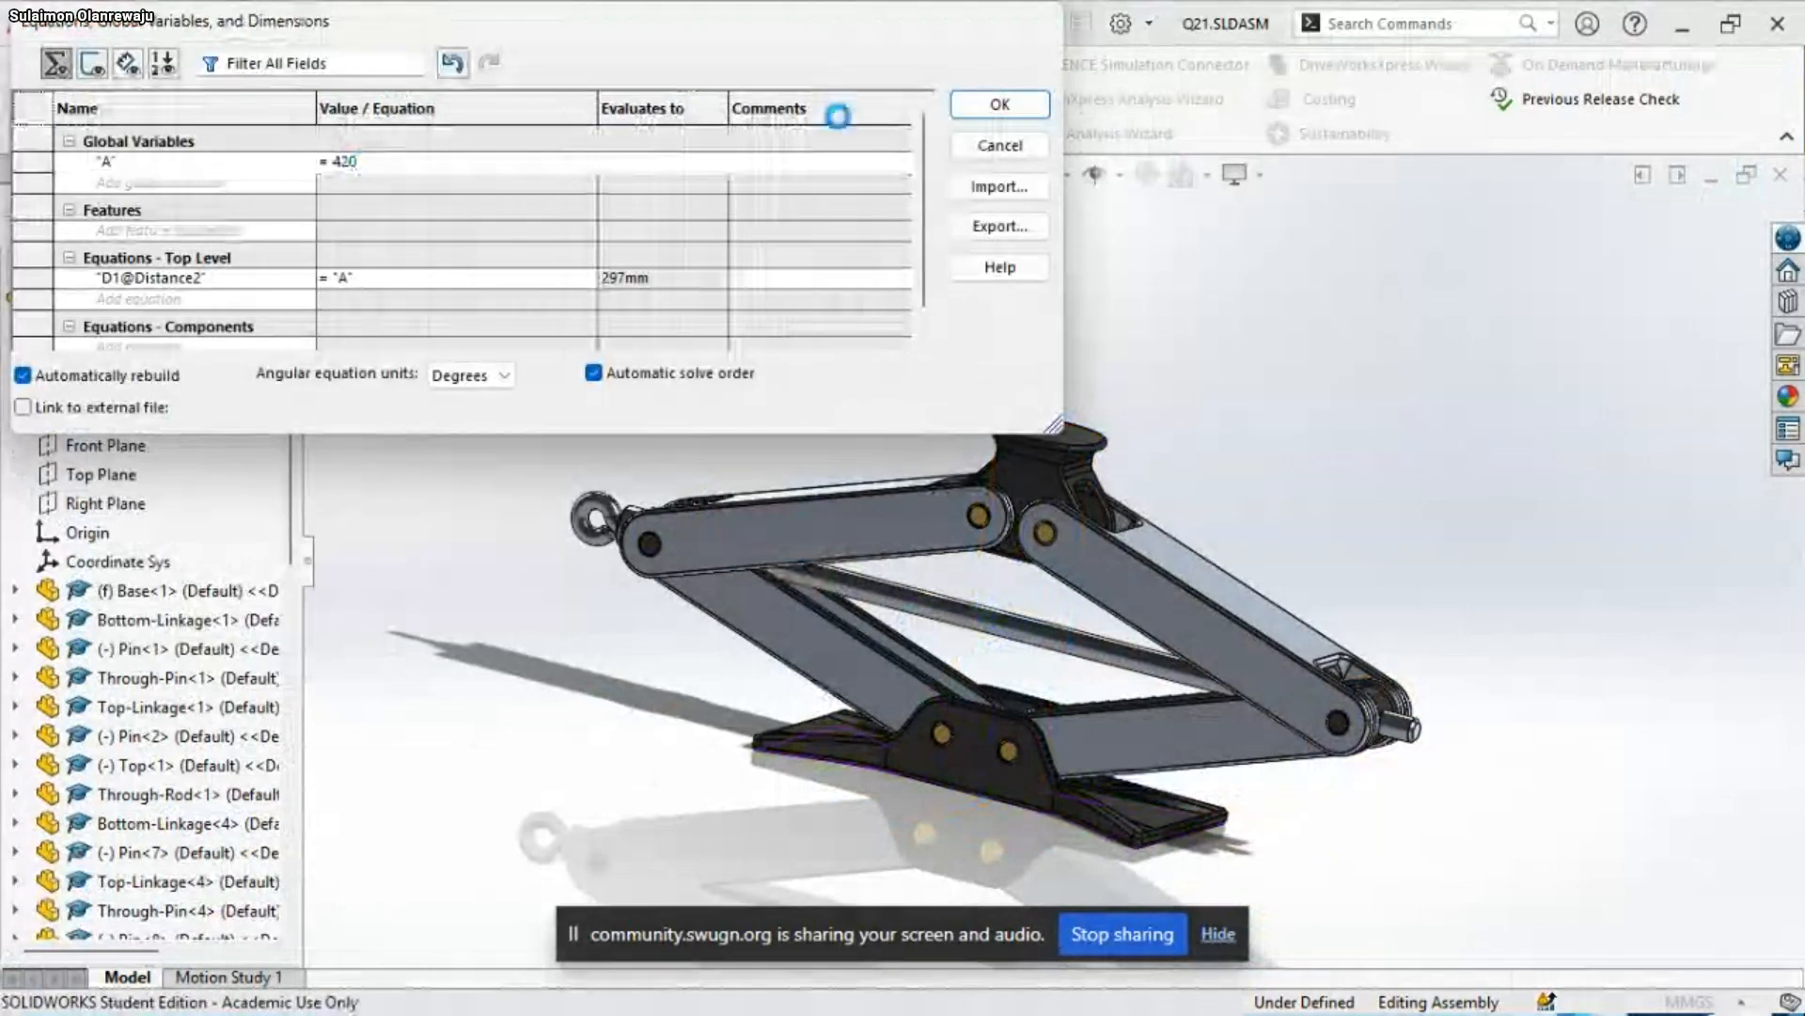
left_click(1001, 109)
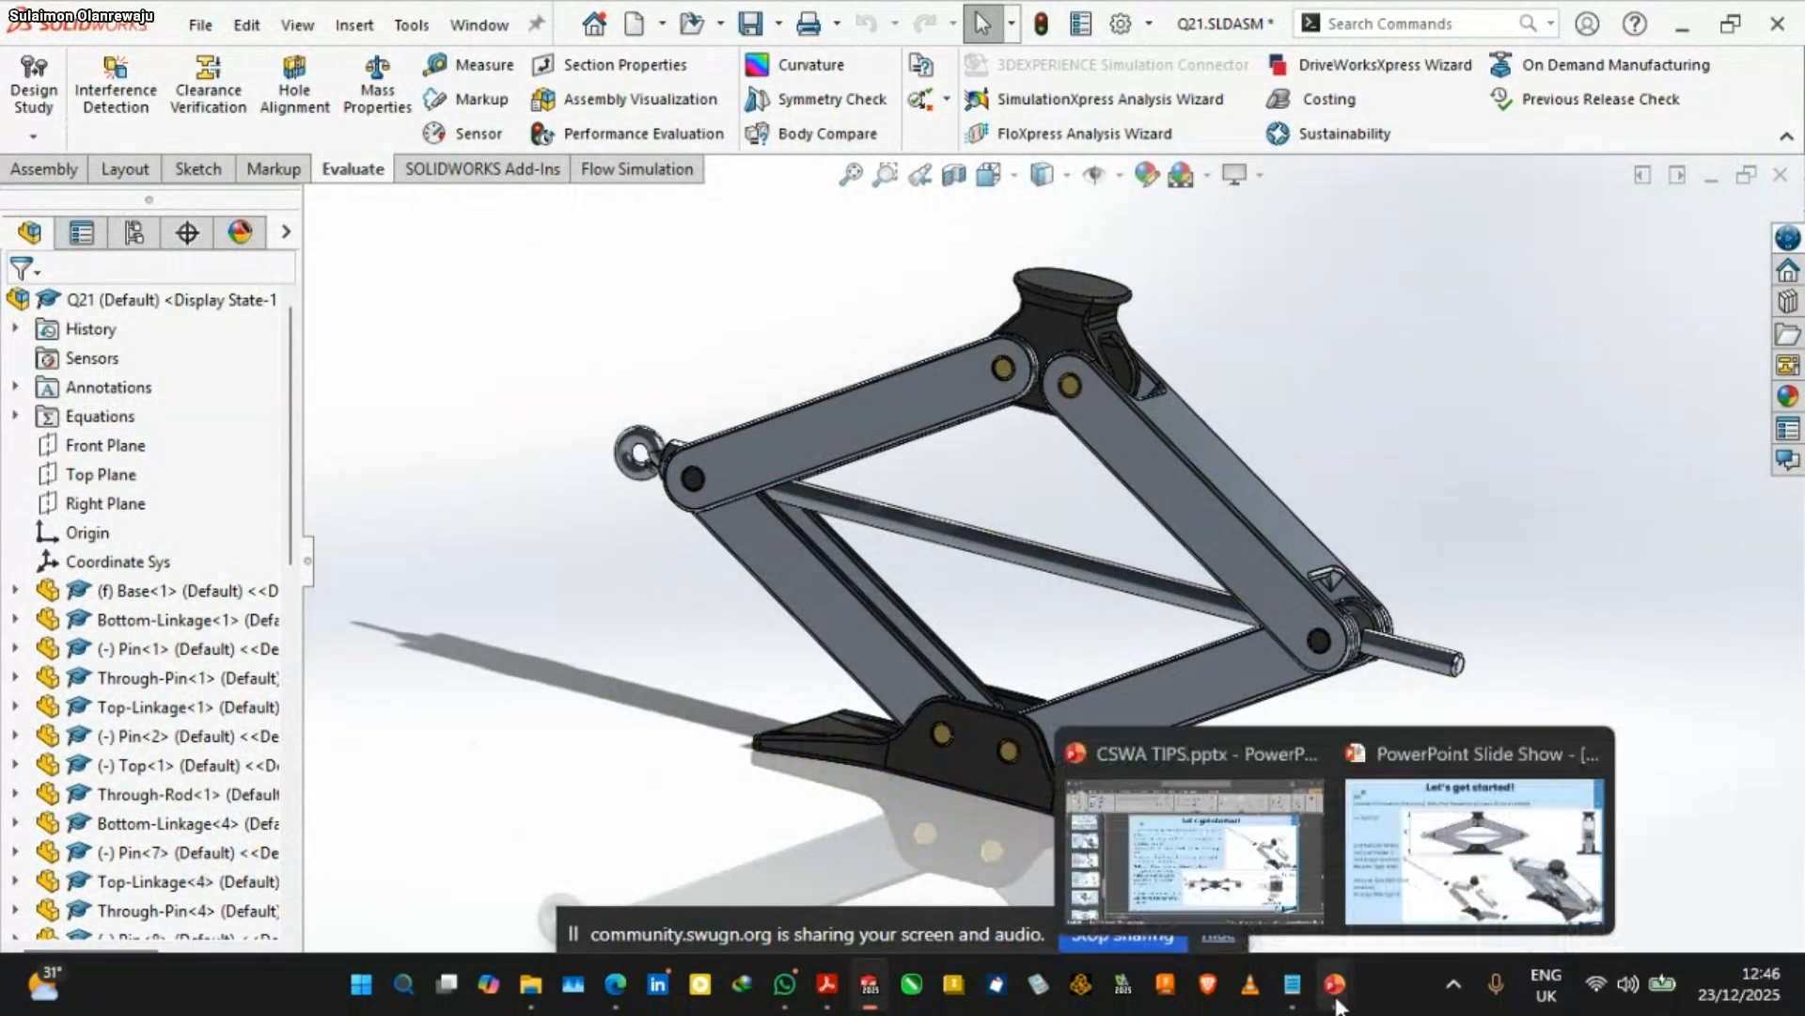
Evaluate the mass properties of Q21 and compare its center of mass with the answer slide in the slide show
key("s")
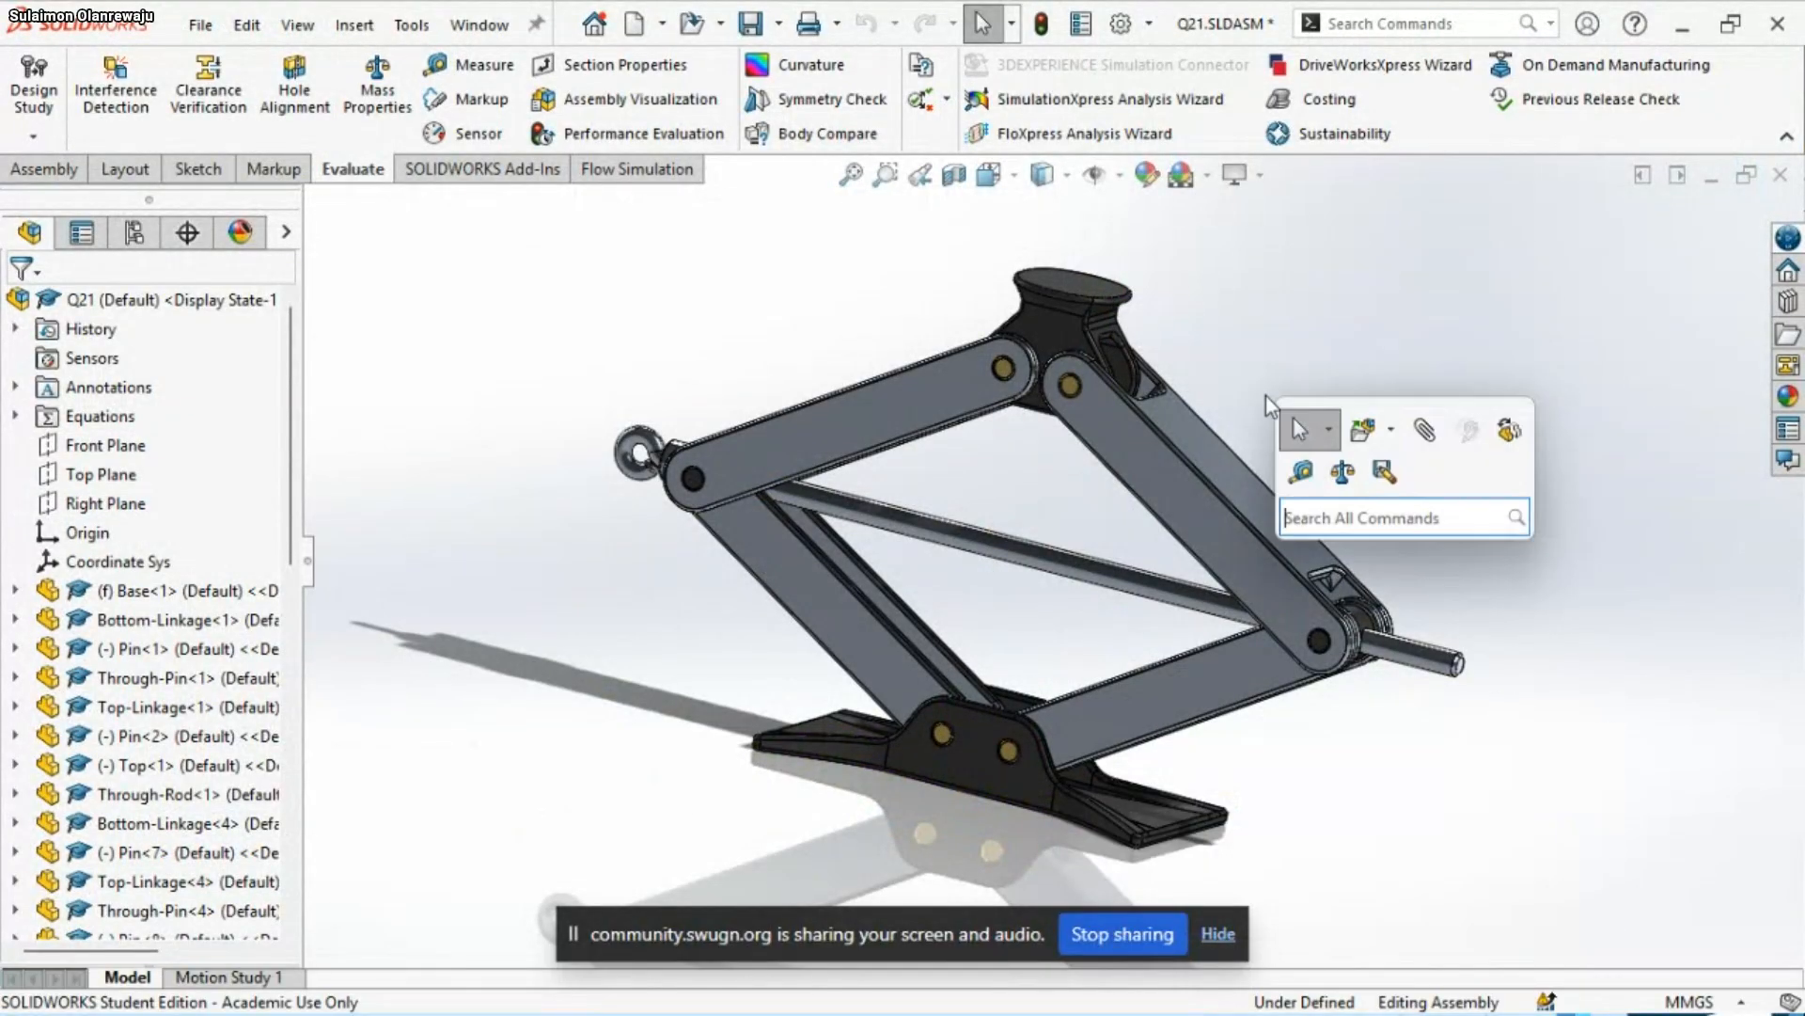
left_click(1356, 478)
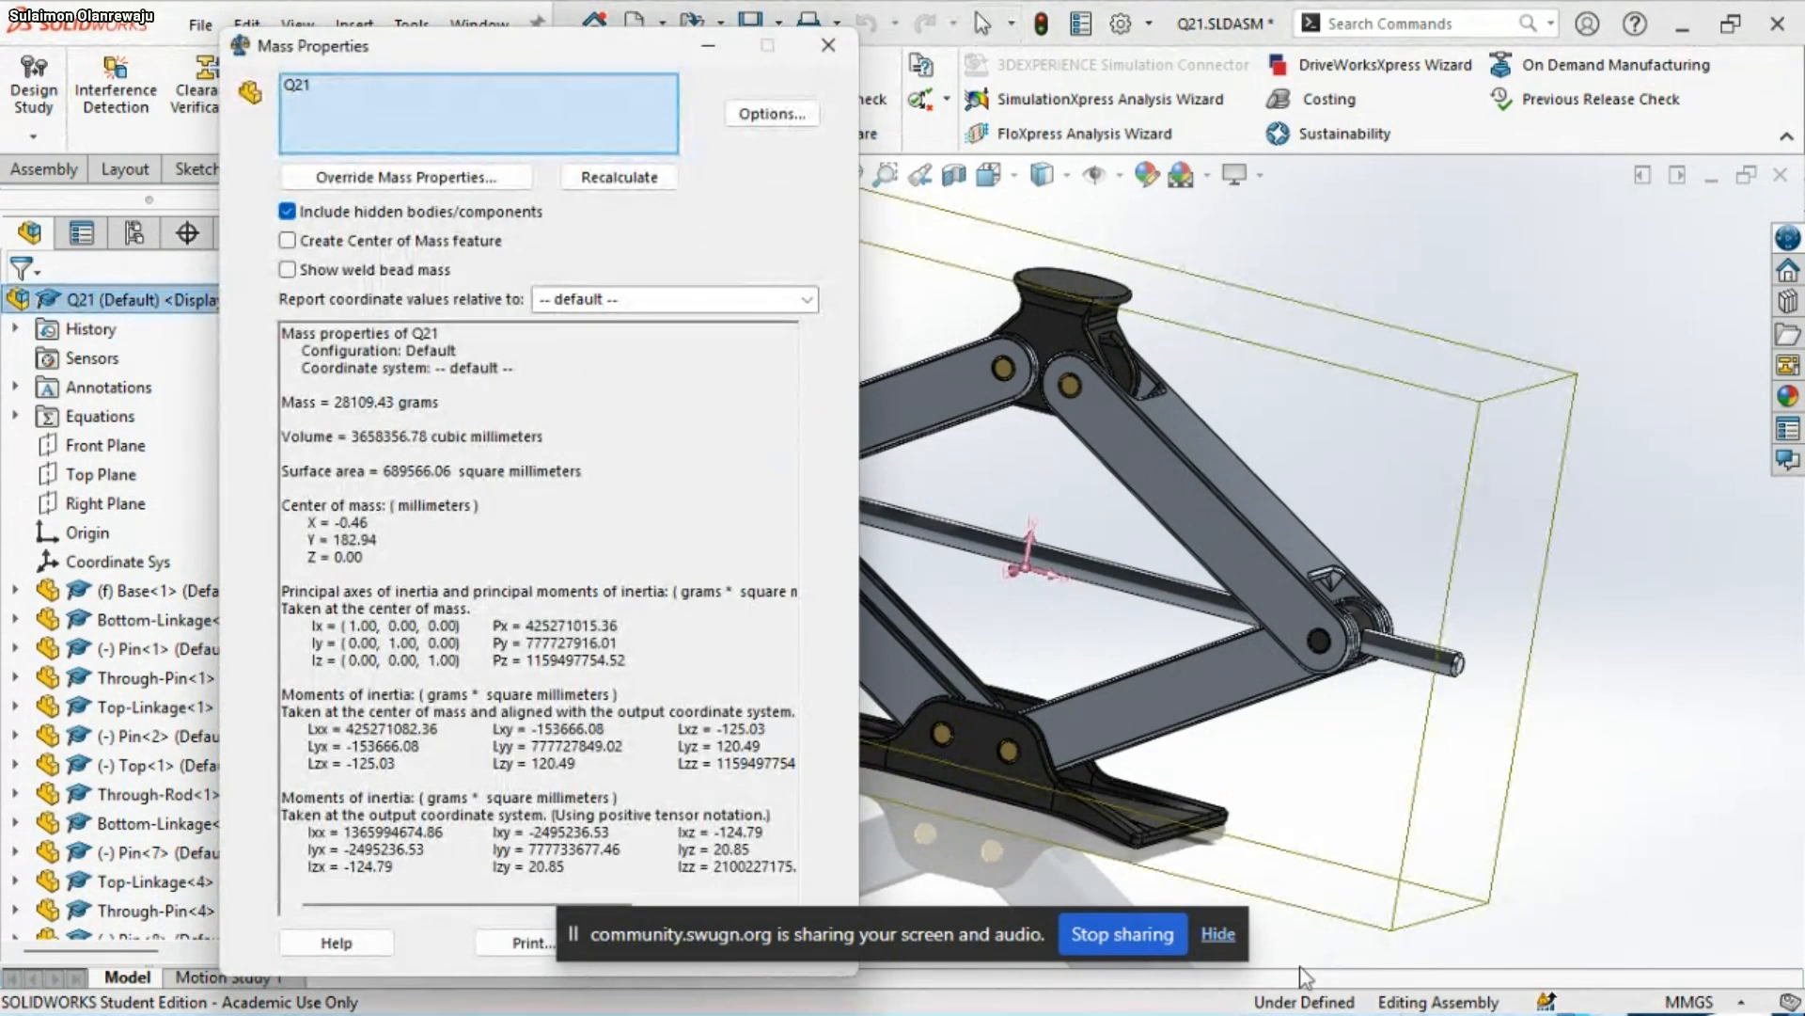
mouse_move(1351, 998)
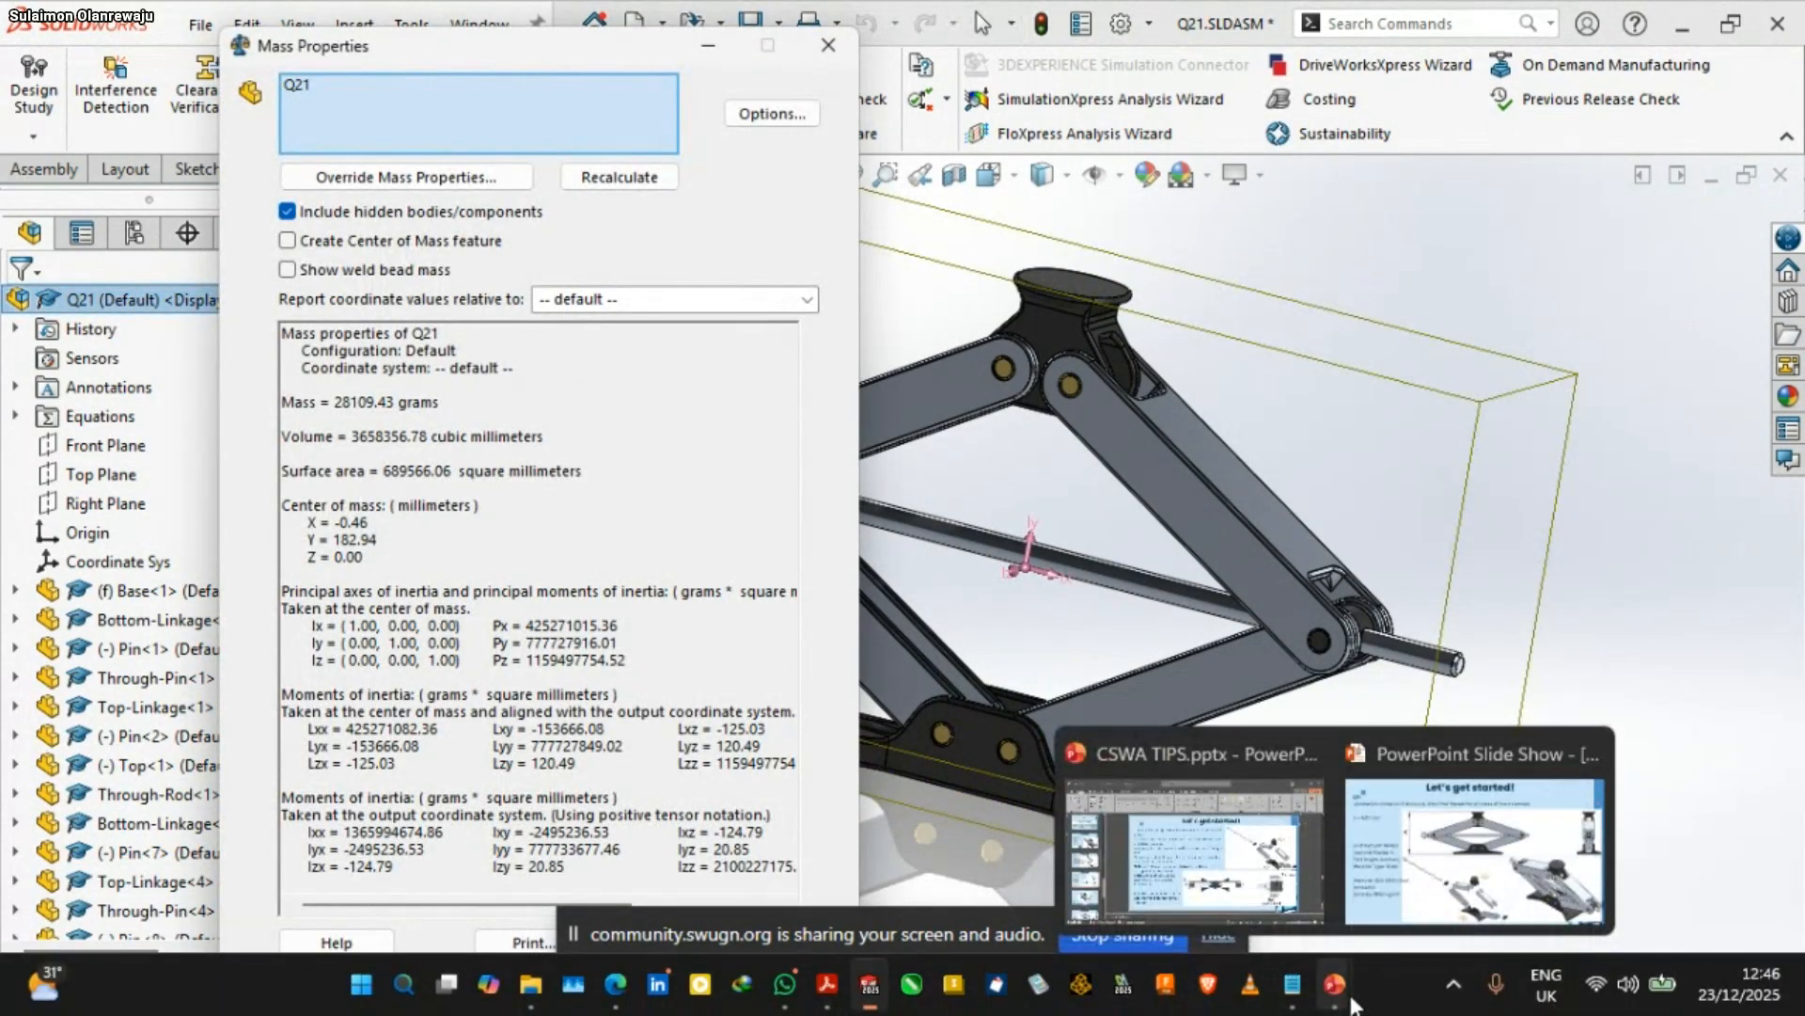
left_click(1472, 846)
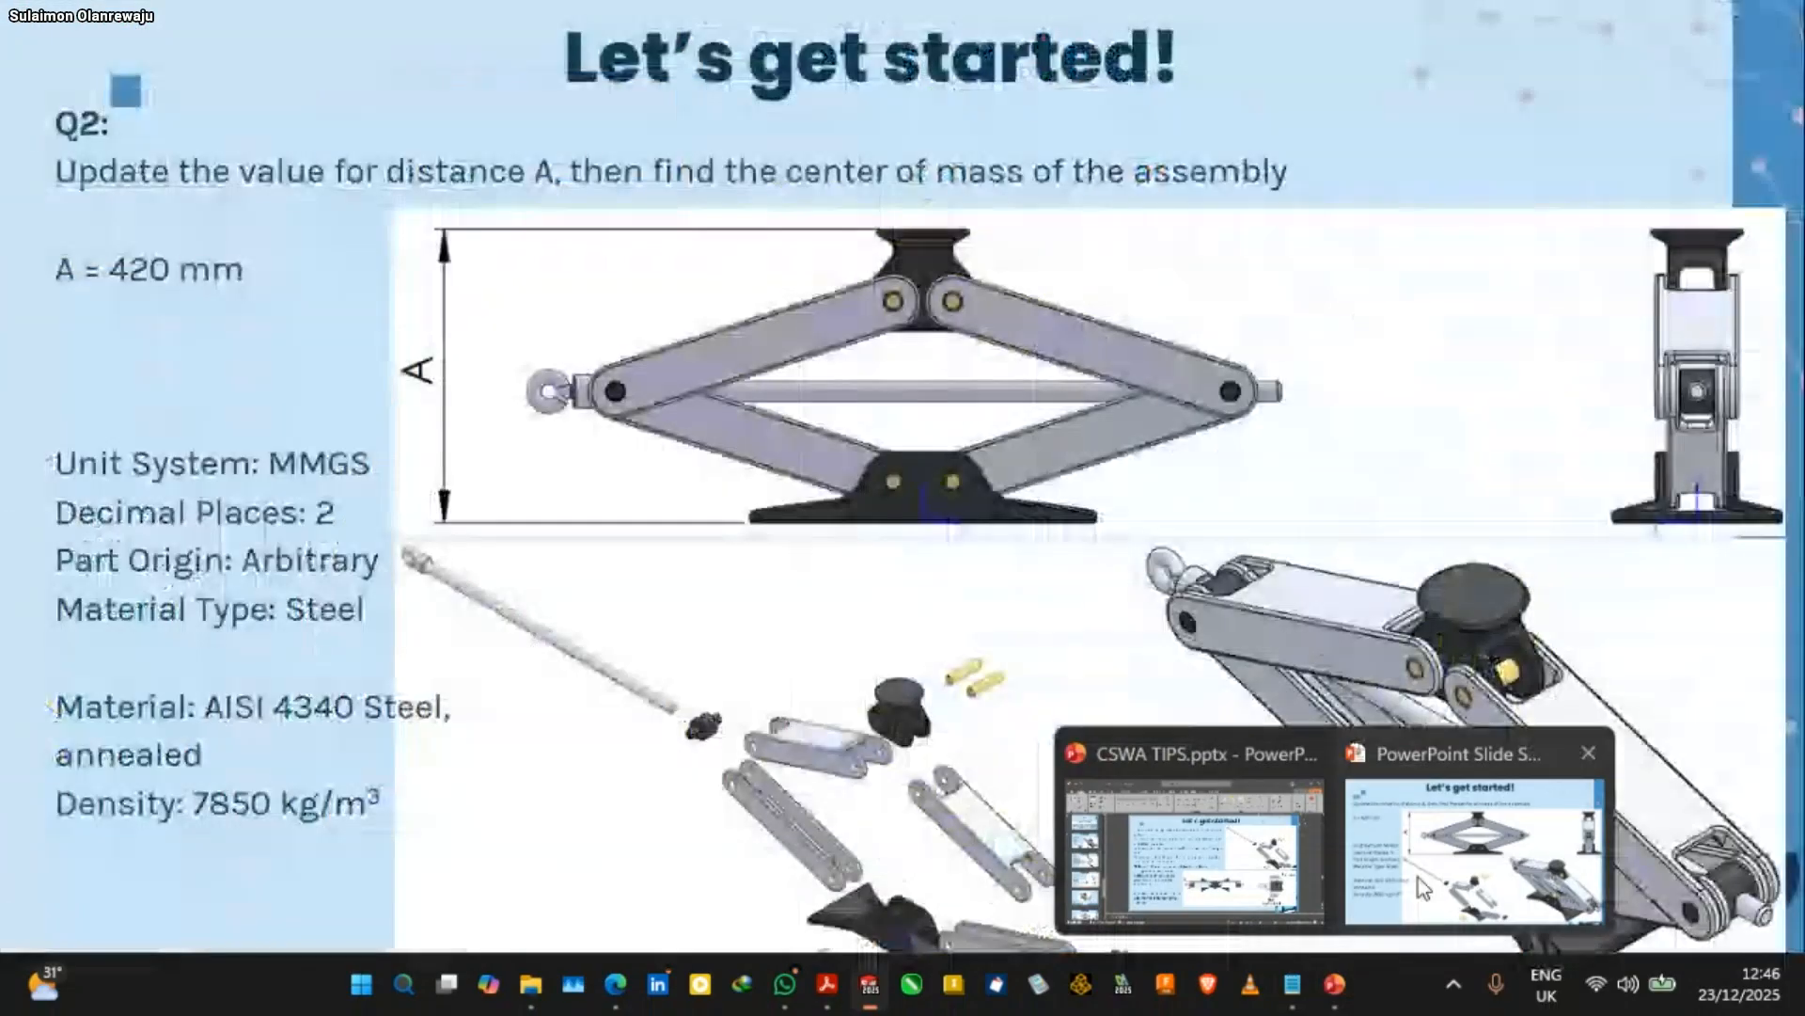
left_click(1204, 807)
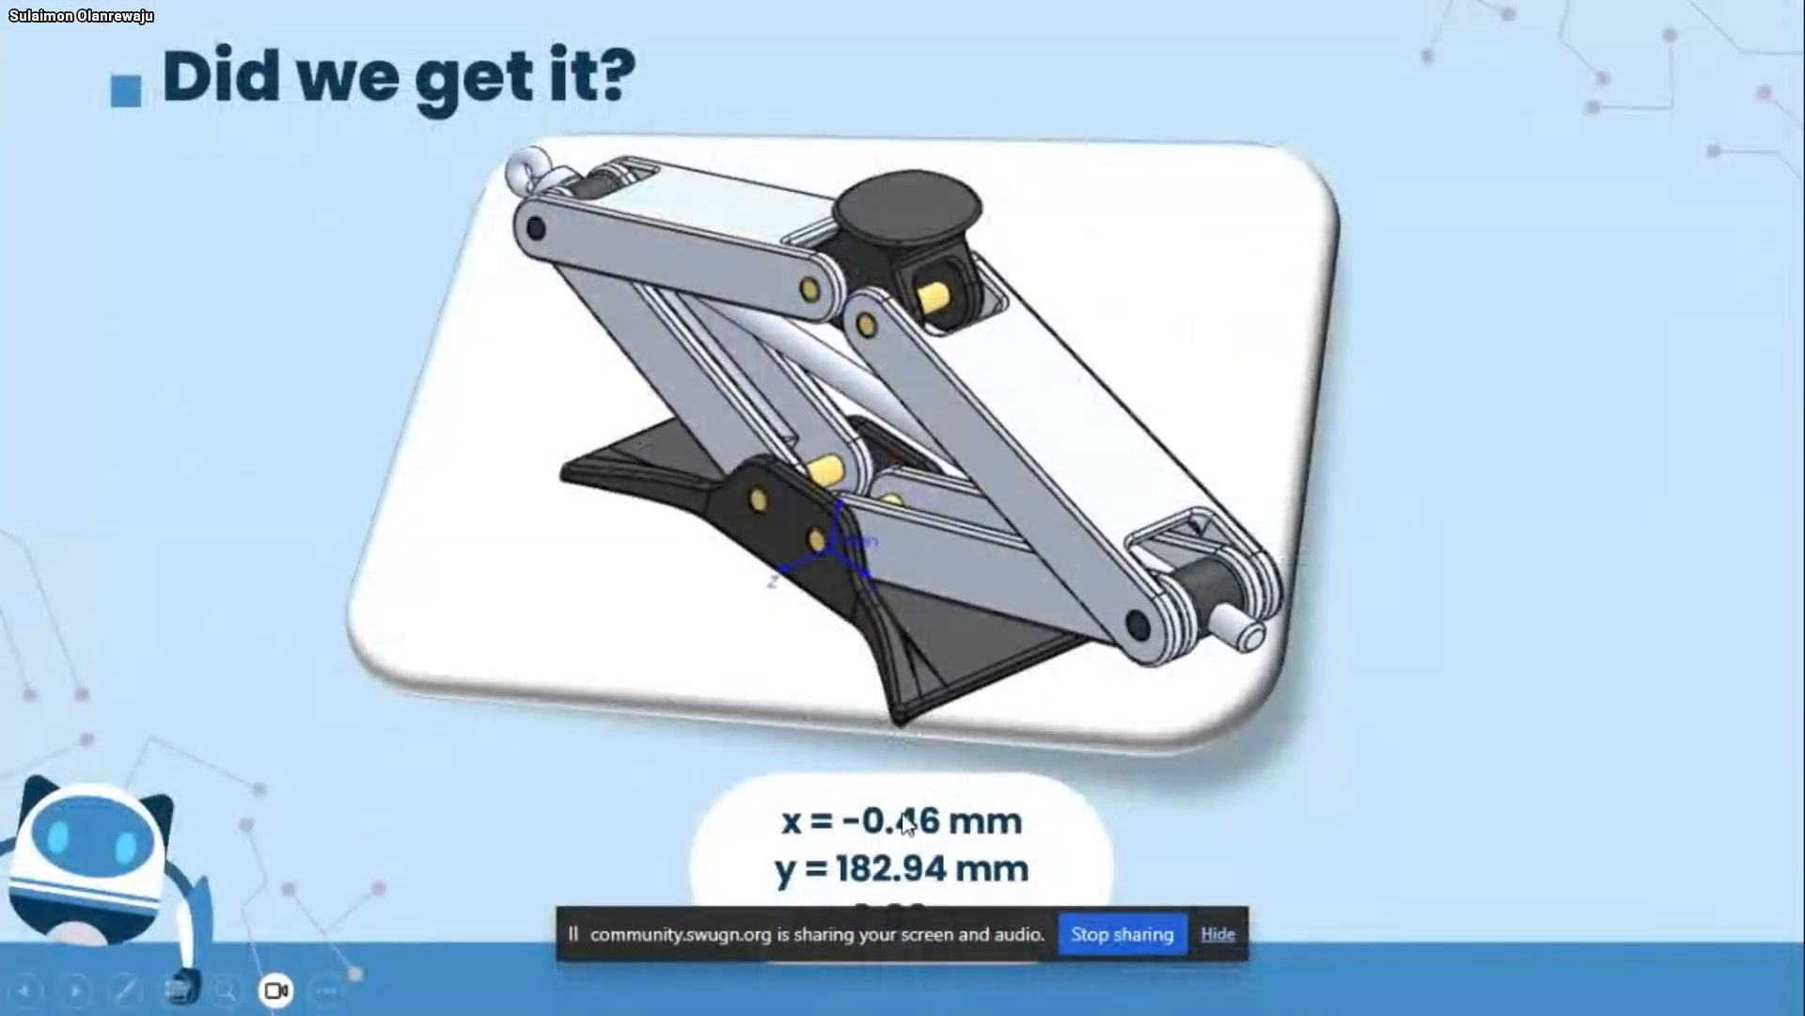
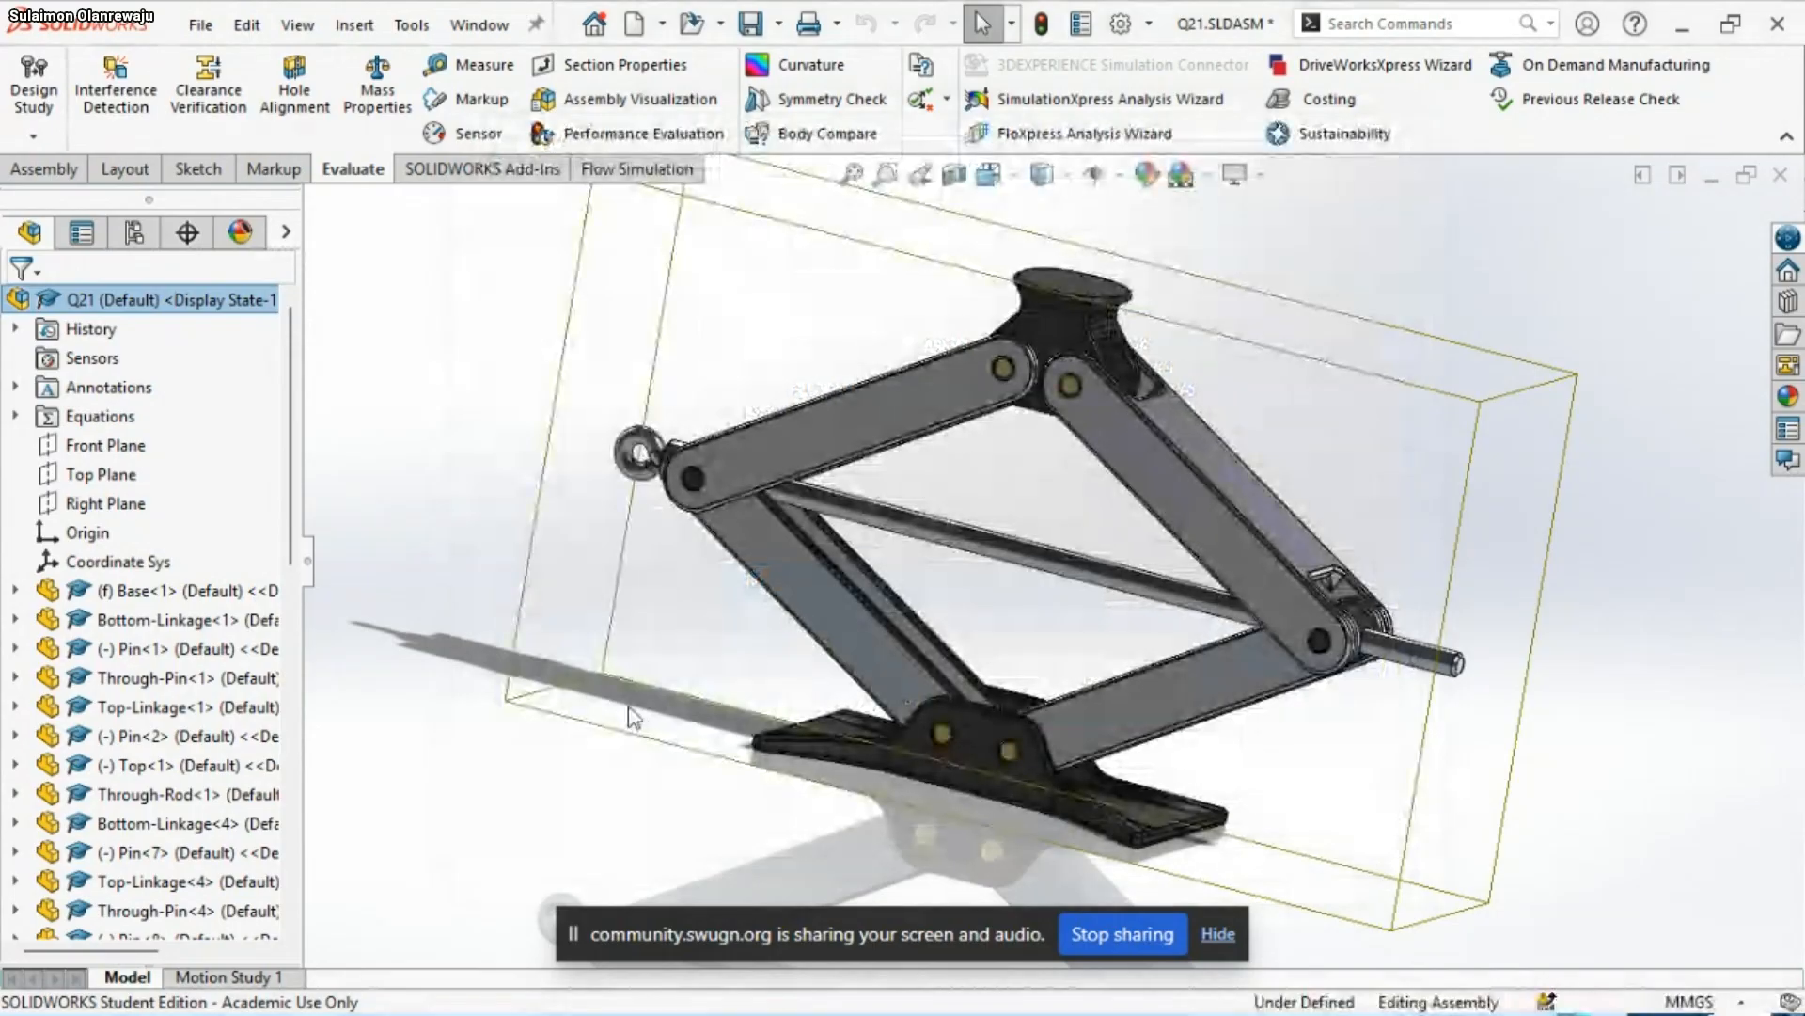
Save the jack assembly and open a copy of it named Q22
key("ctrl+s")
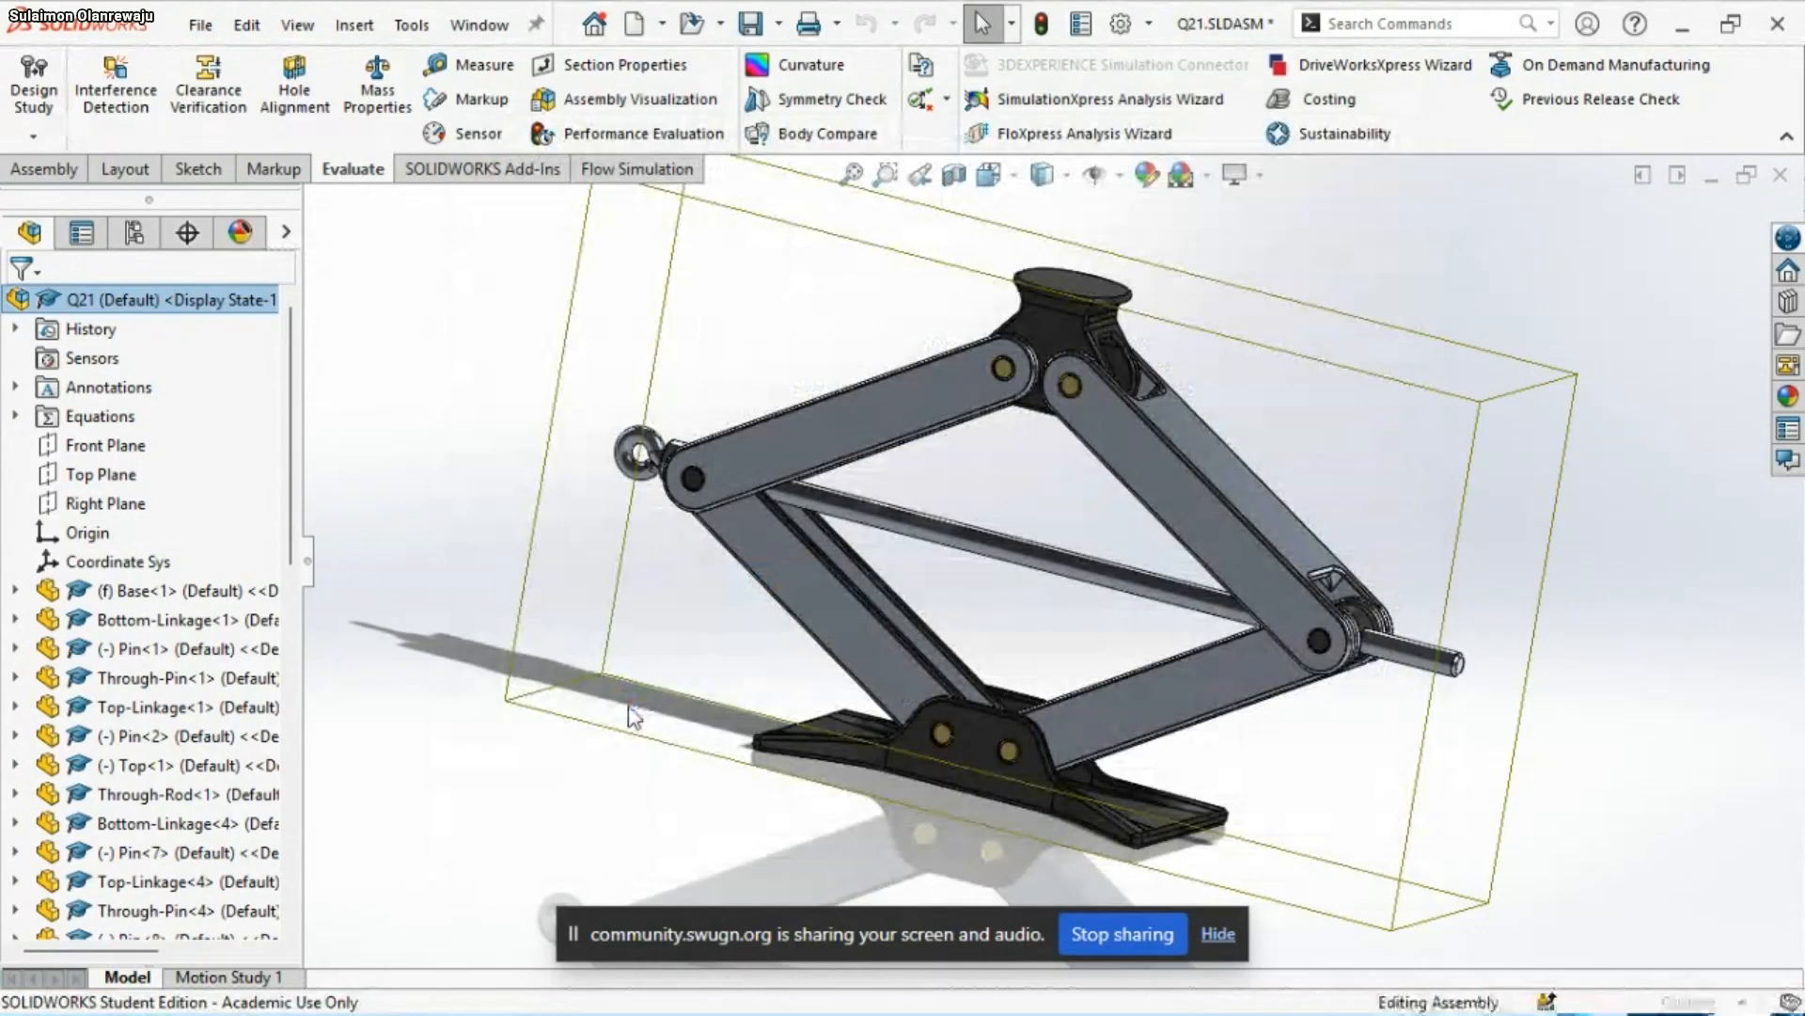
right_click(66, 413)
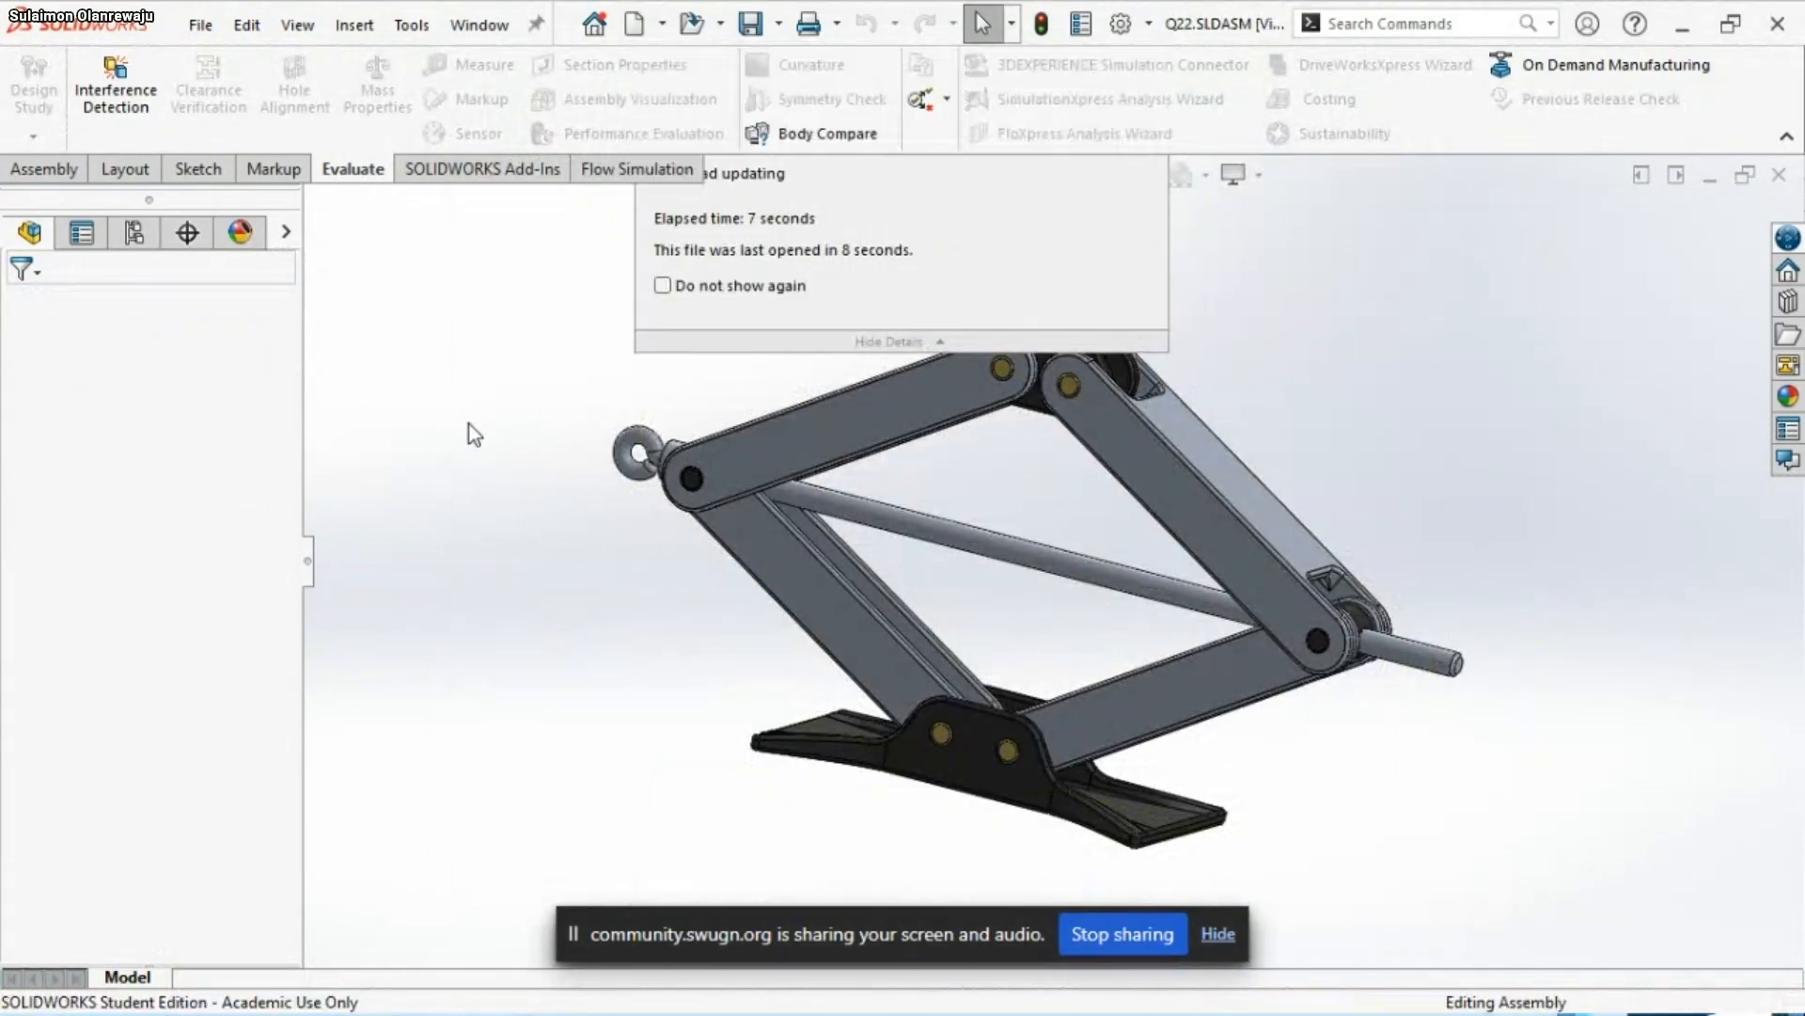
Set the global variable A to 612 in the Q22 assembly's equations and apply the change
left_click(94, 412)
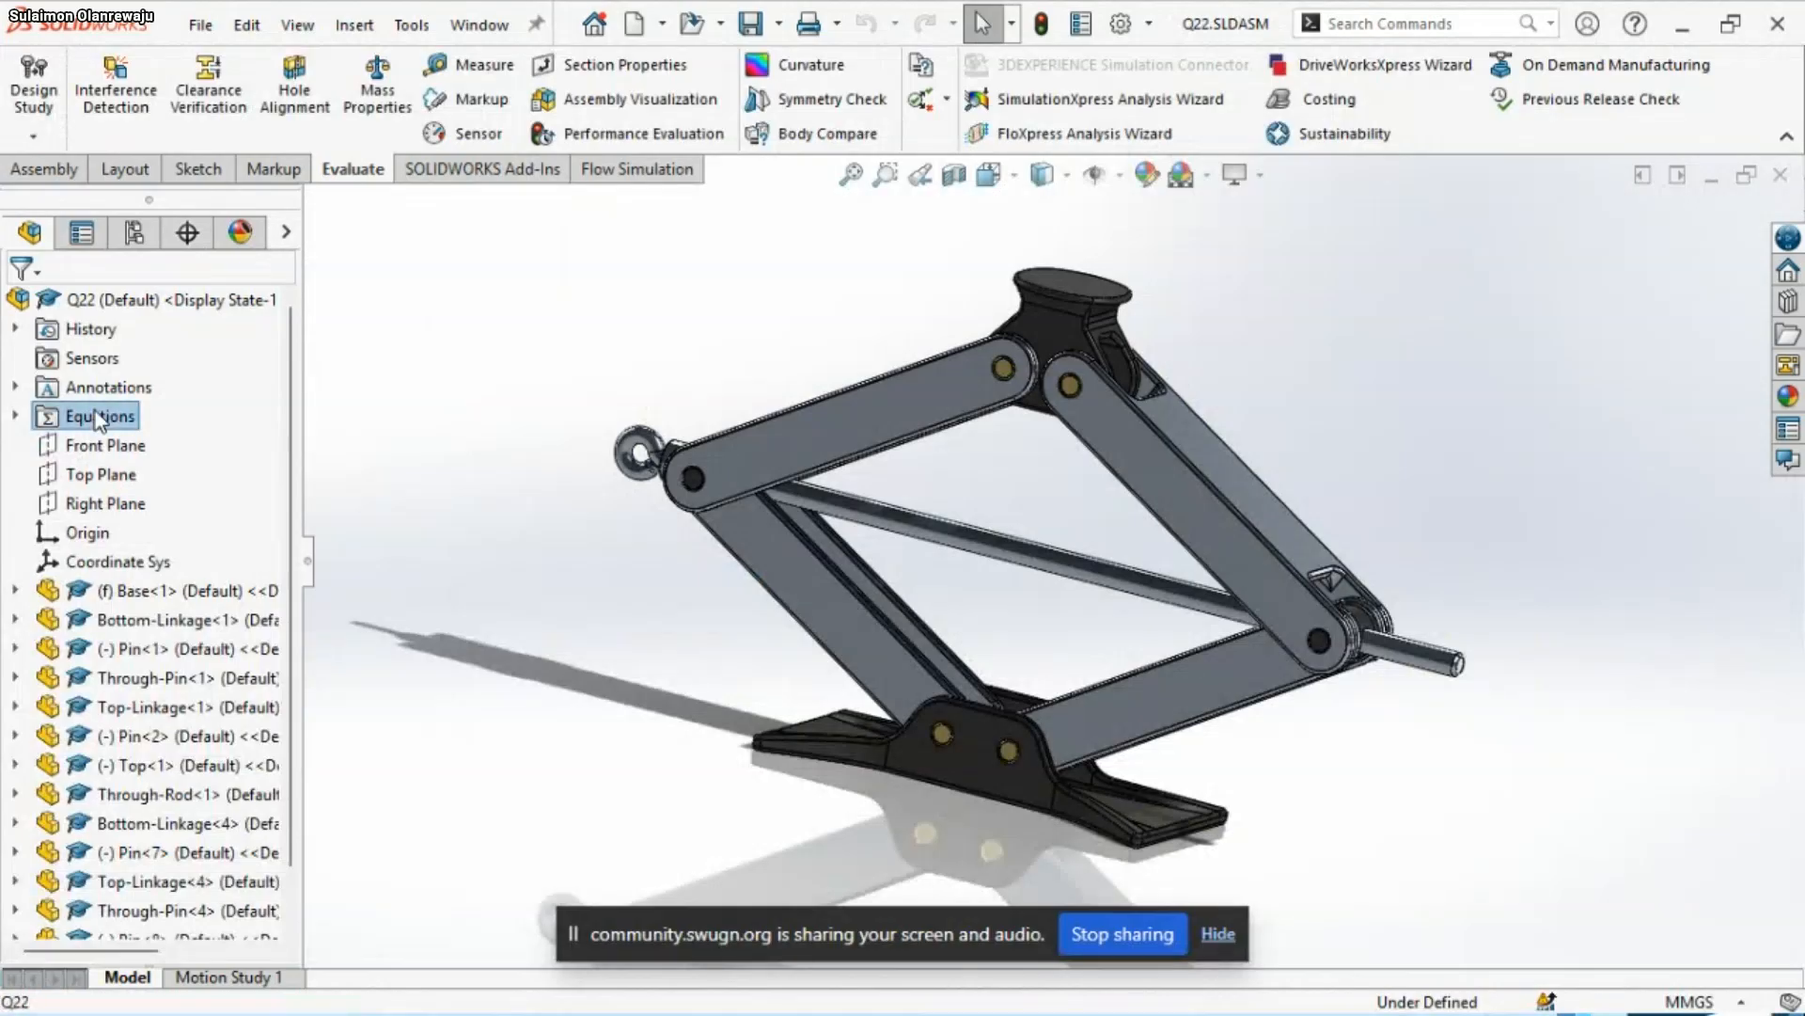
right_click(94, 411)
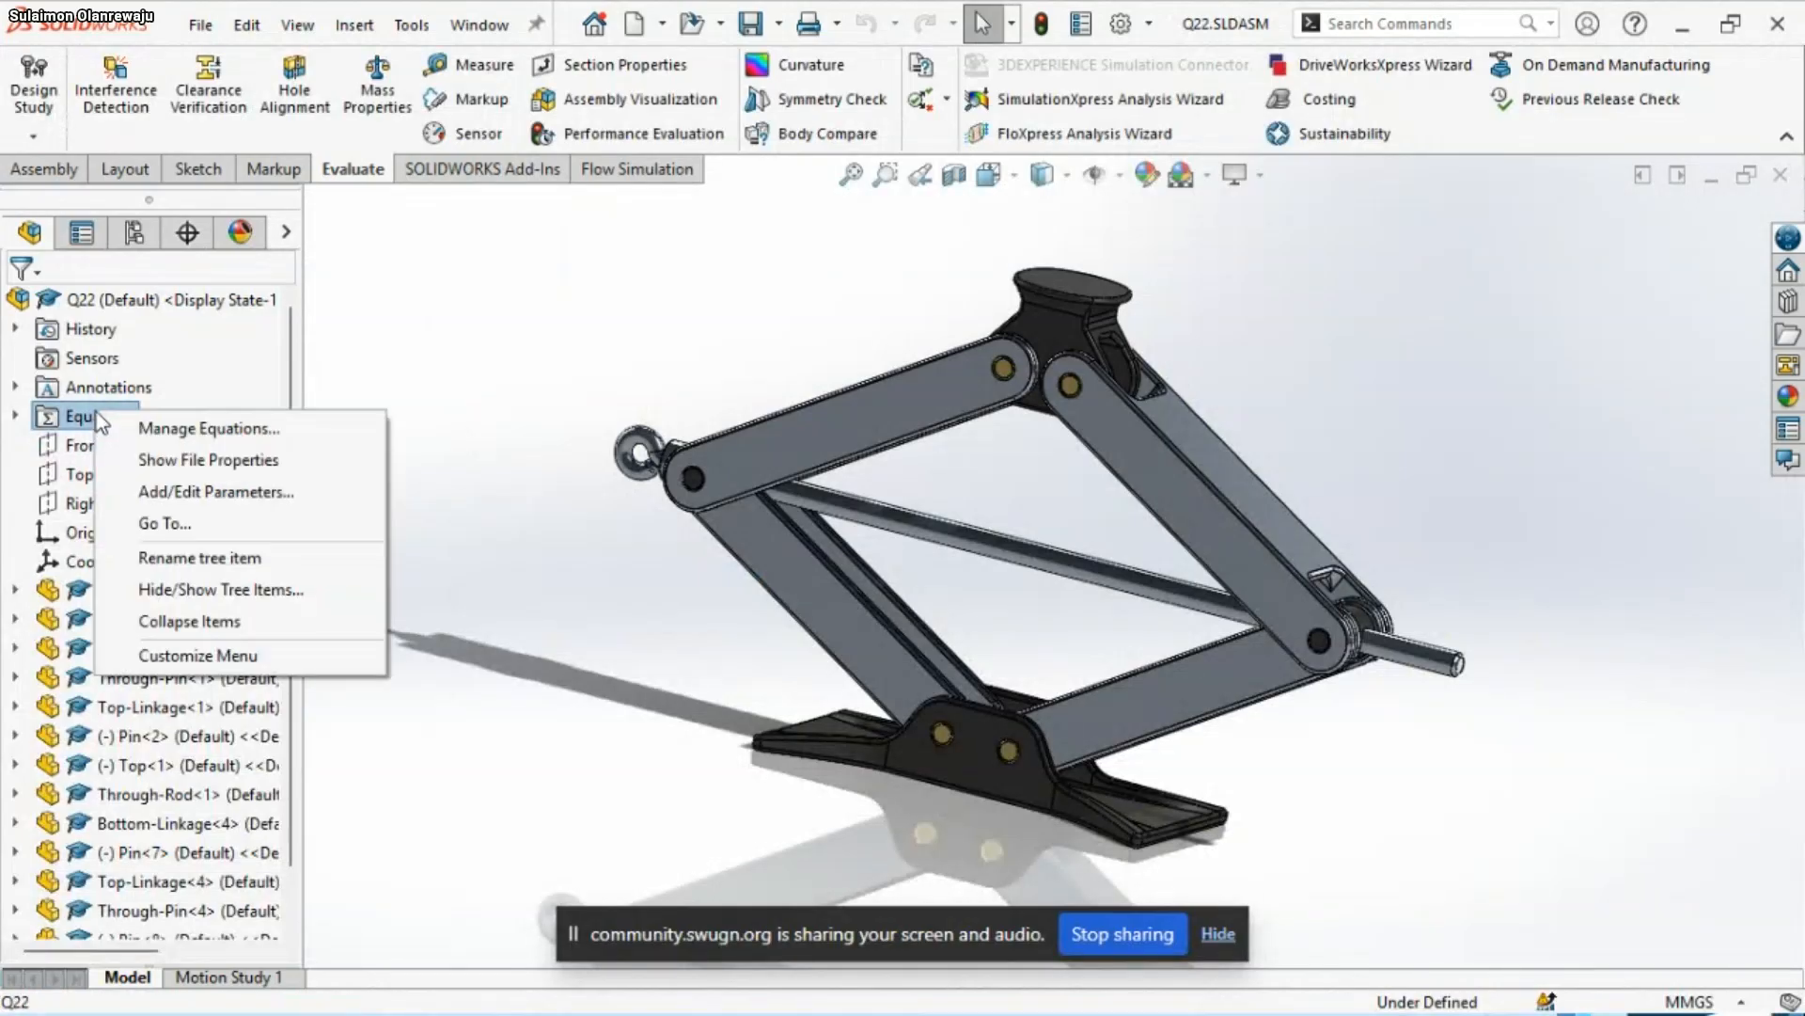
left_click(207, 430)
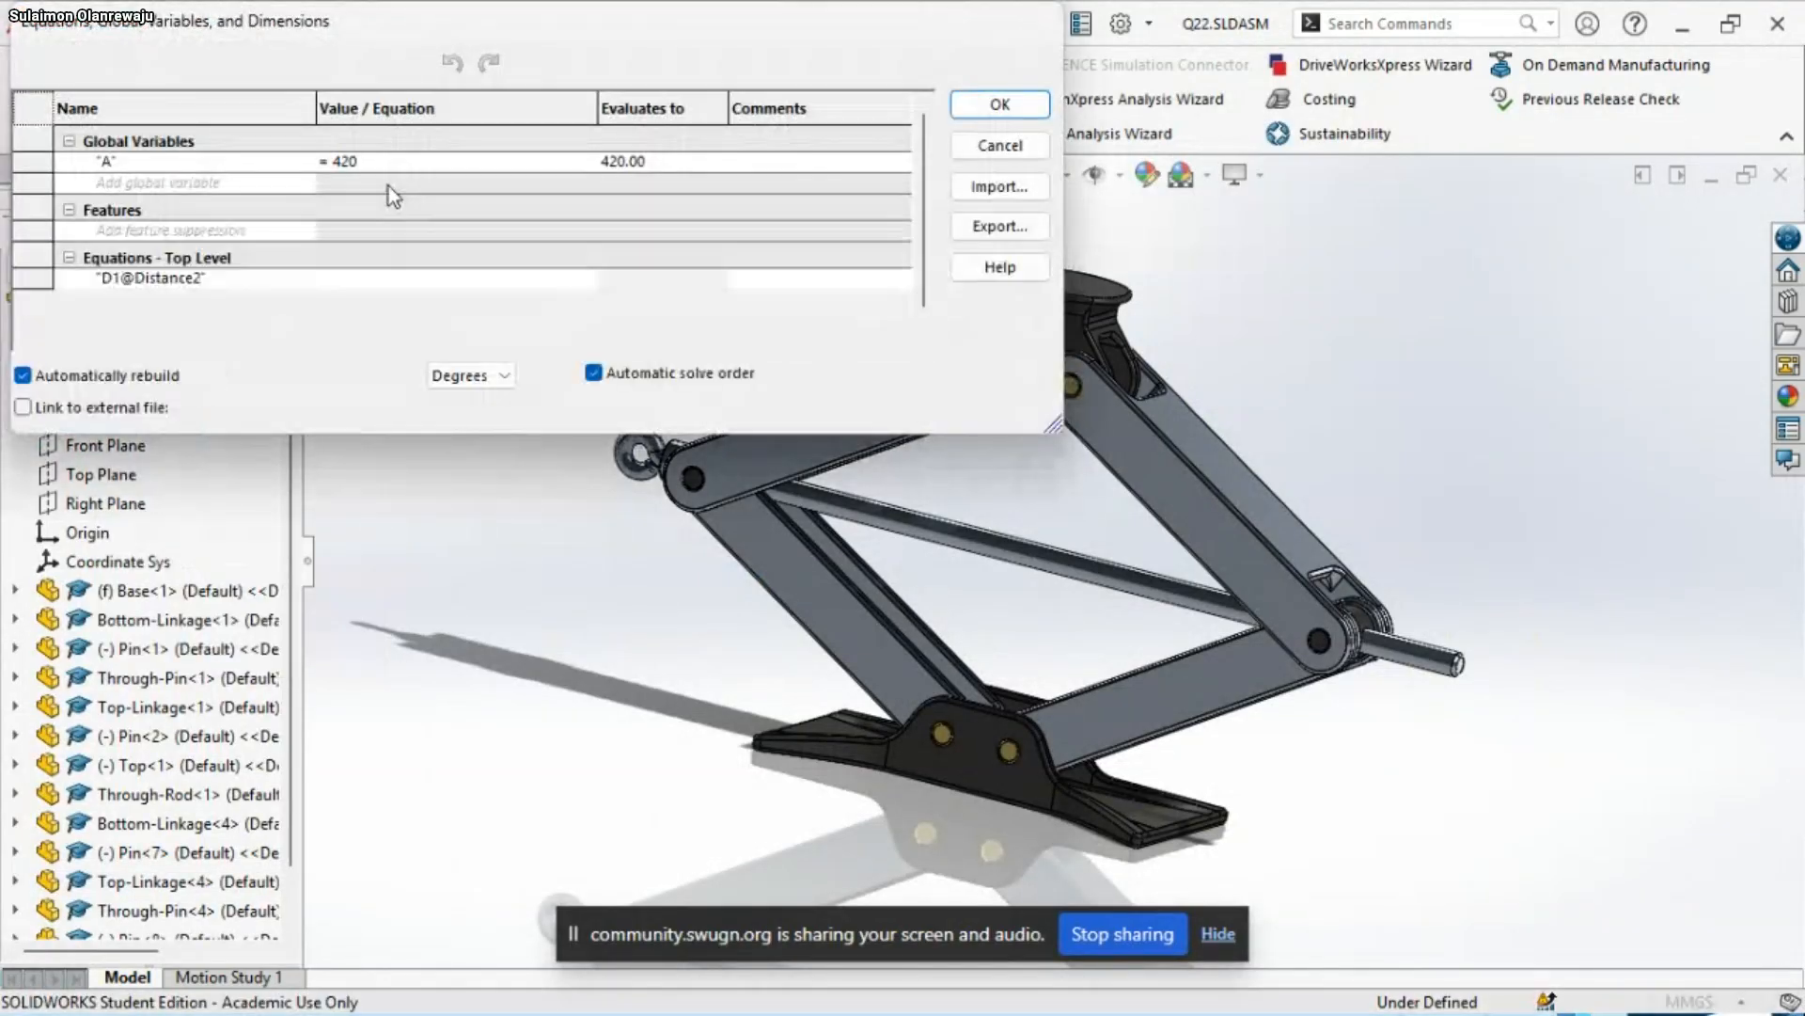
left_click(373, 167)
key("BackSpace")
key("BackSpace")
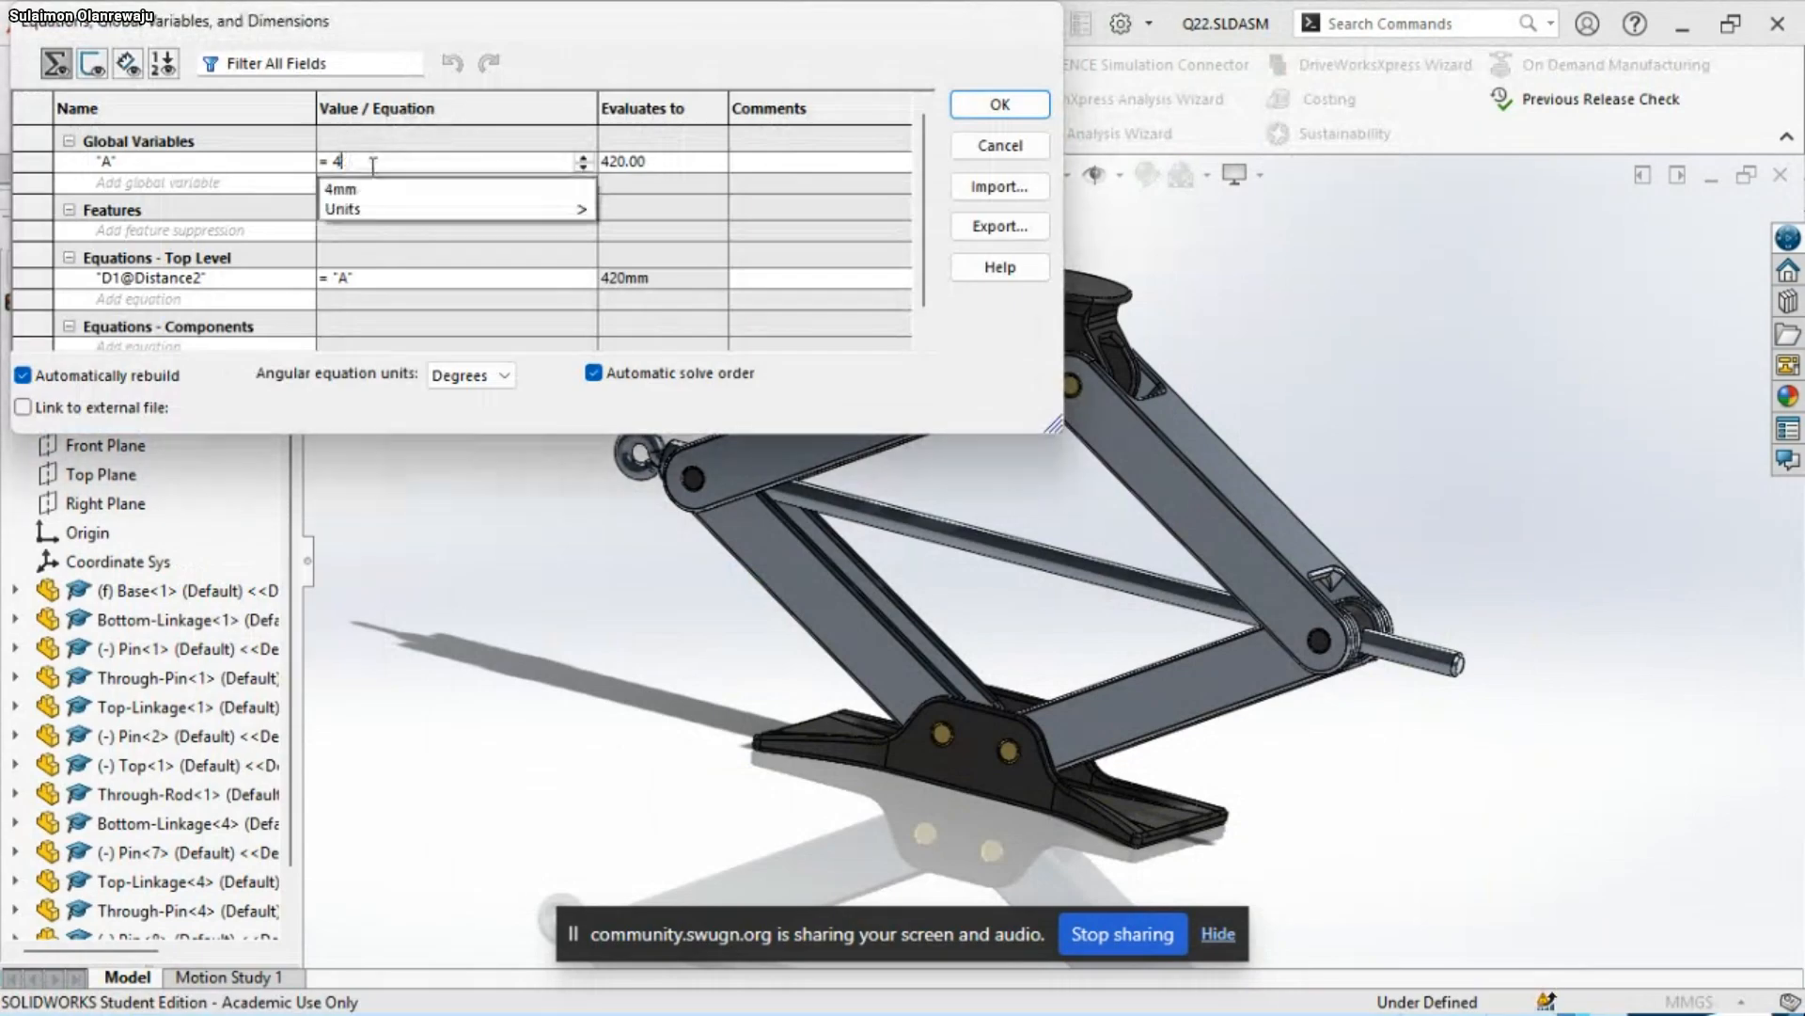
key("BackSpace")
type("61")
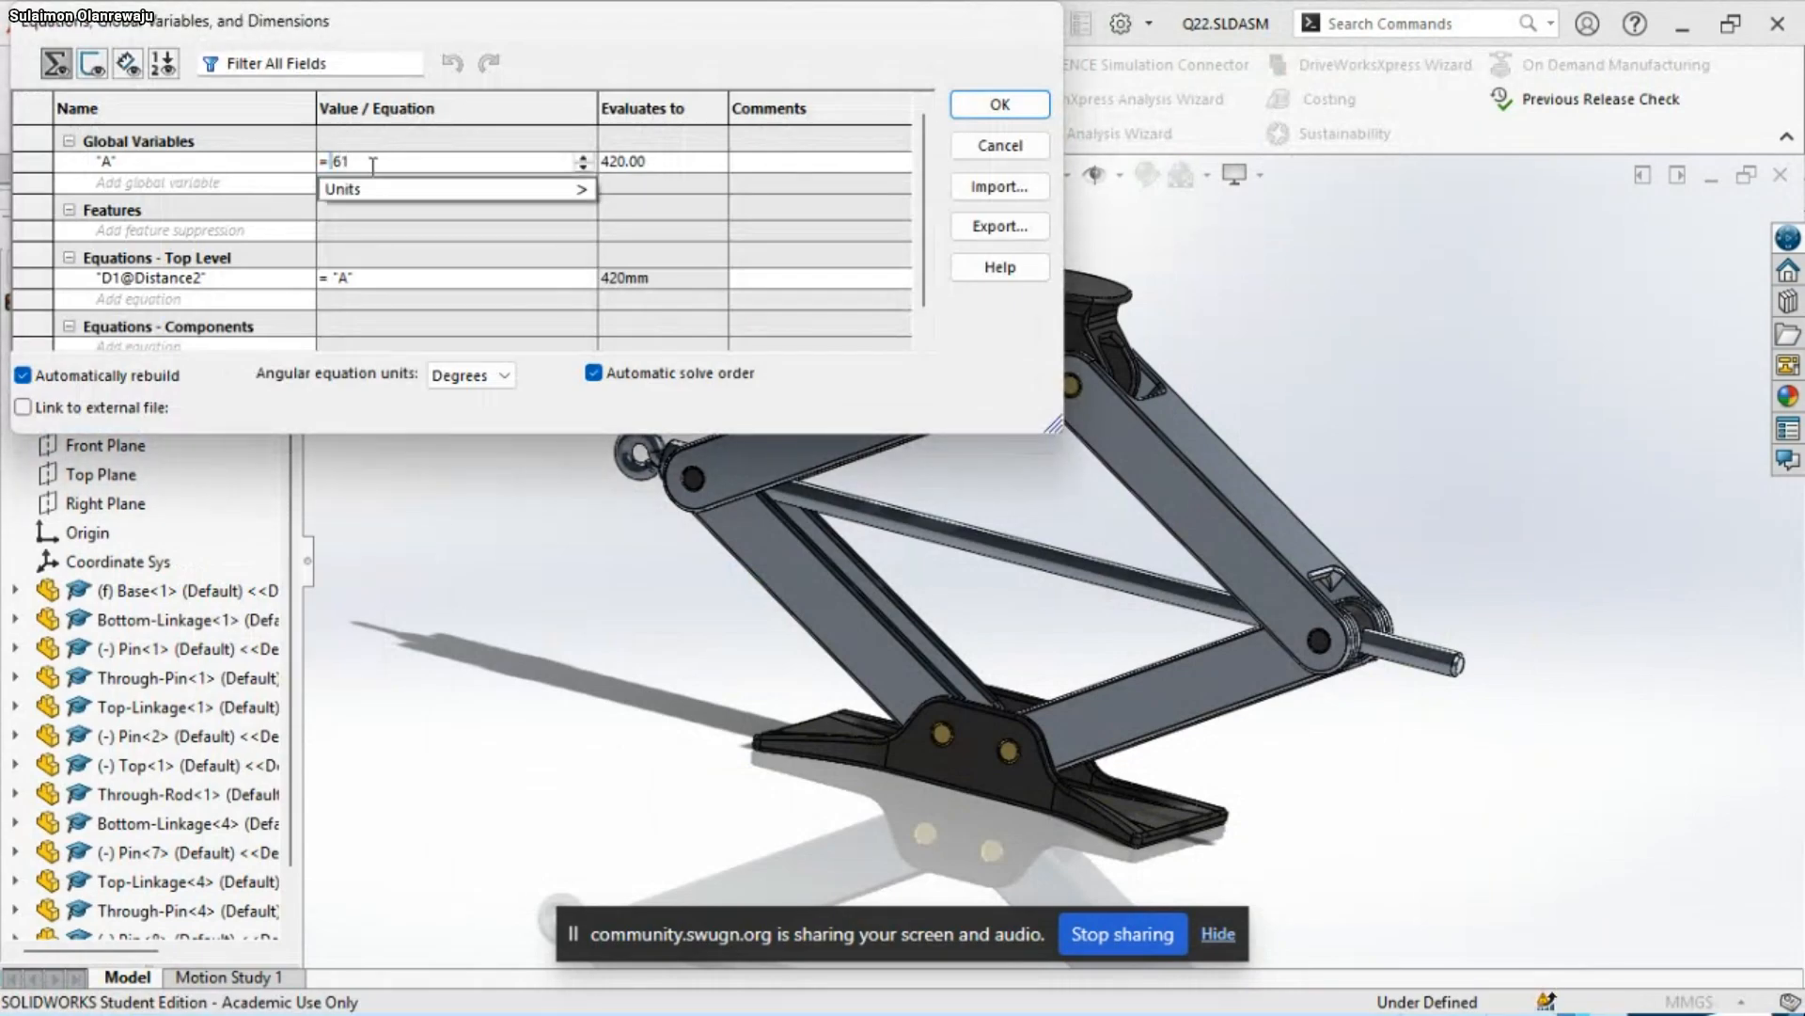
type("2")
mouse_move(1019, 993)
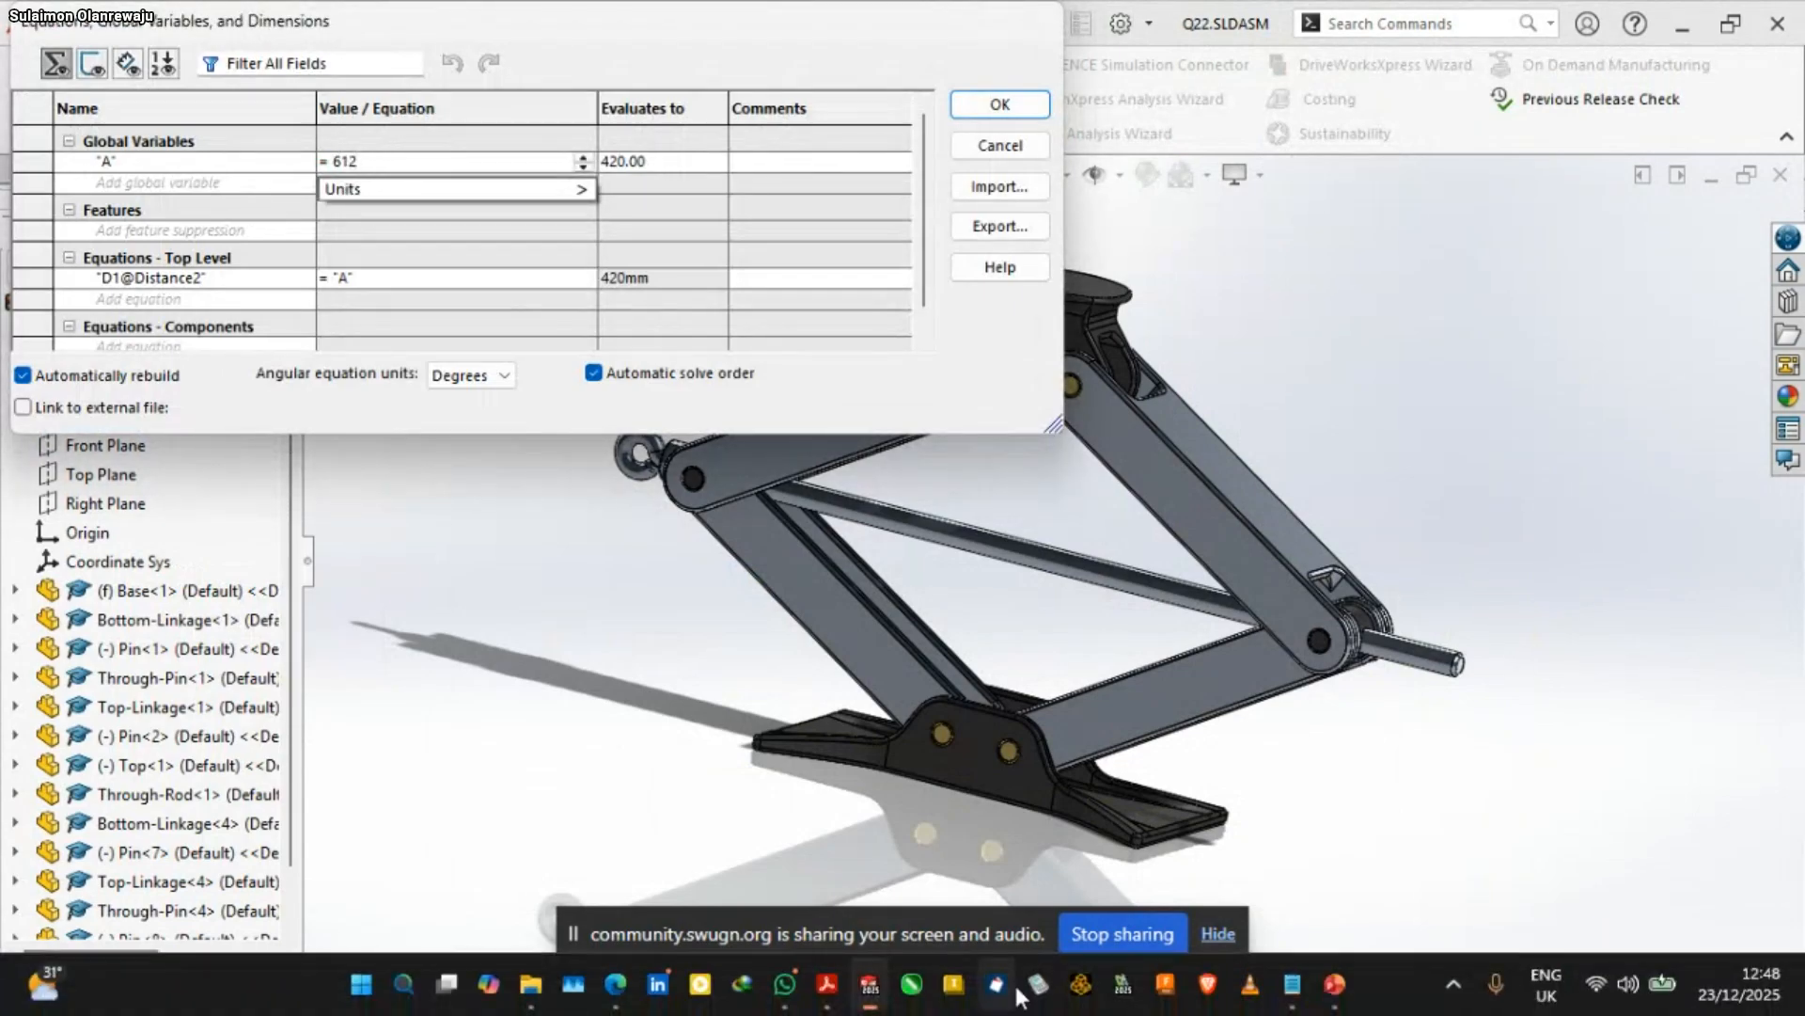
mouse_move(1335, 988)
mouse_move(1431, 879)
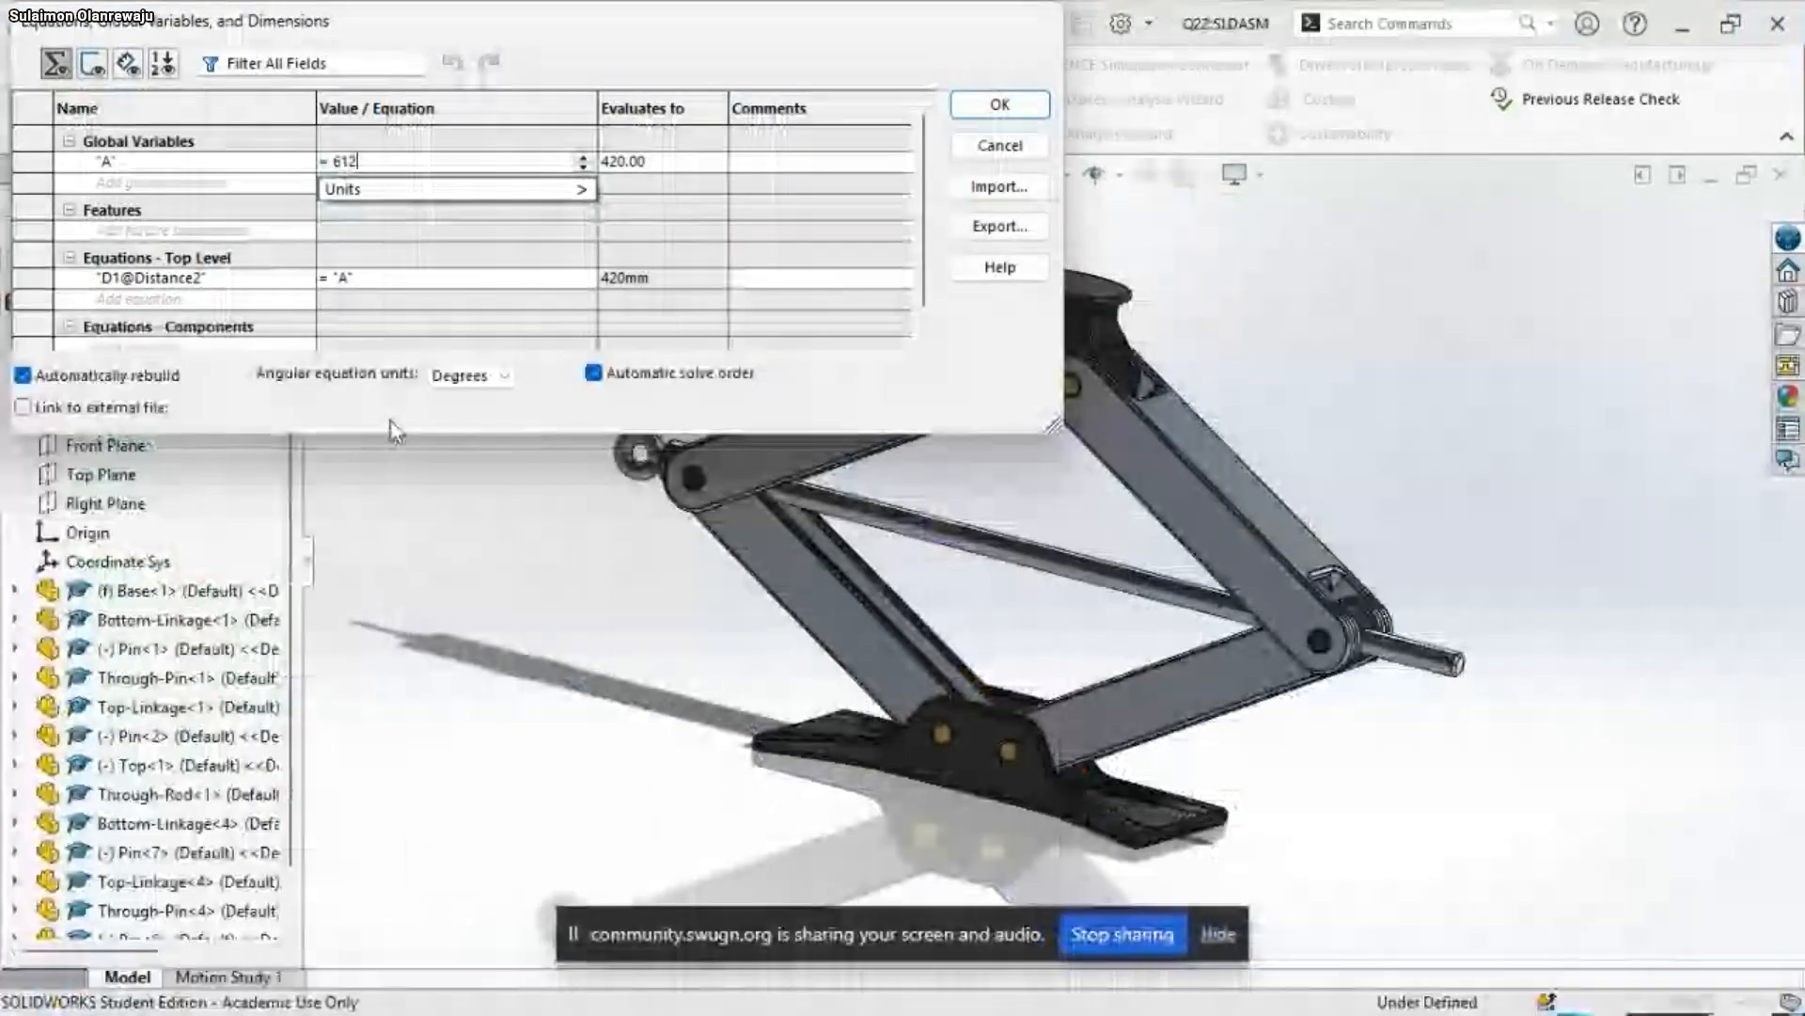
left_click(389, 419)
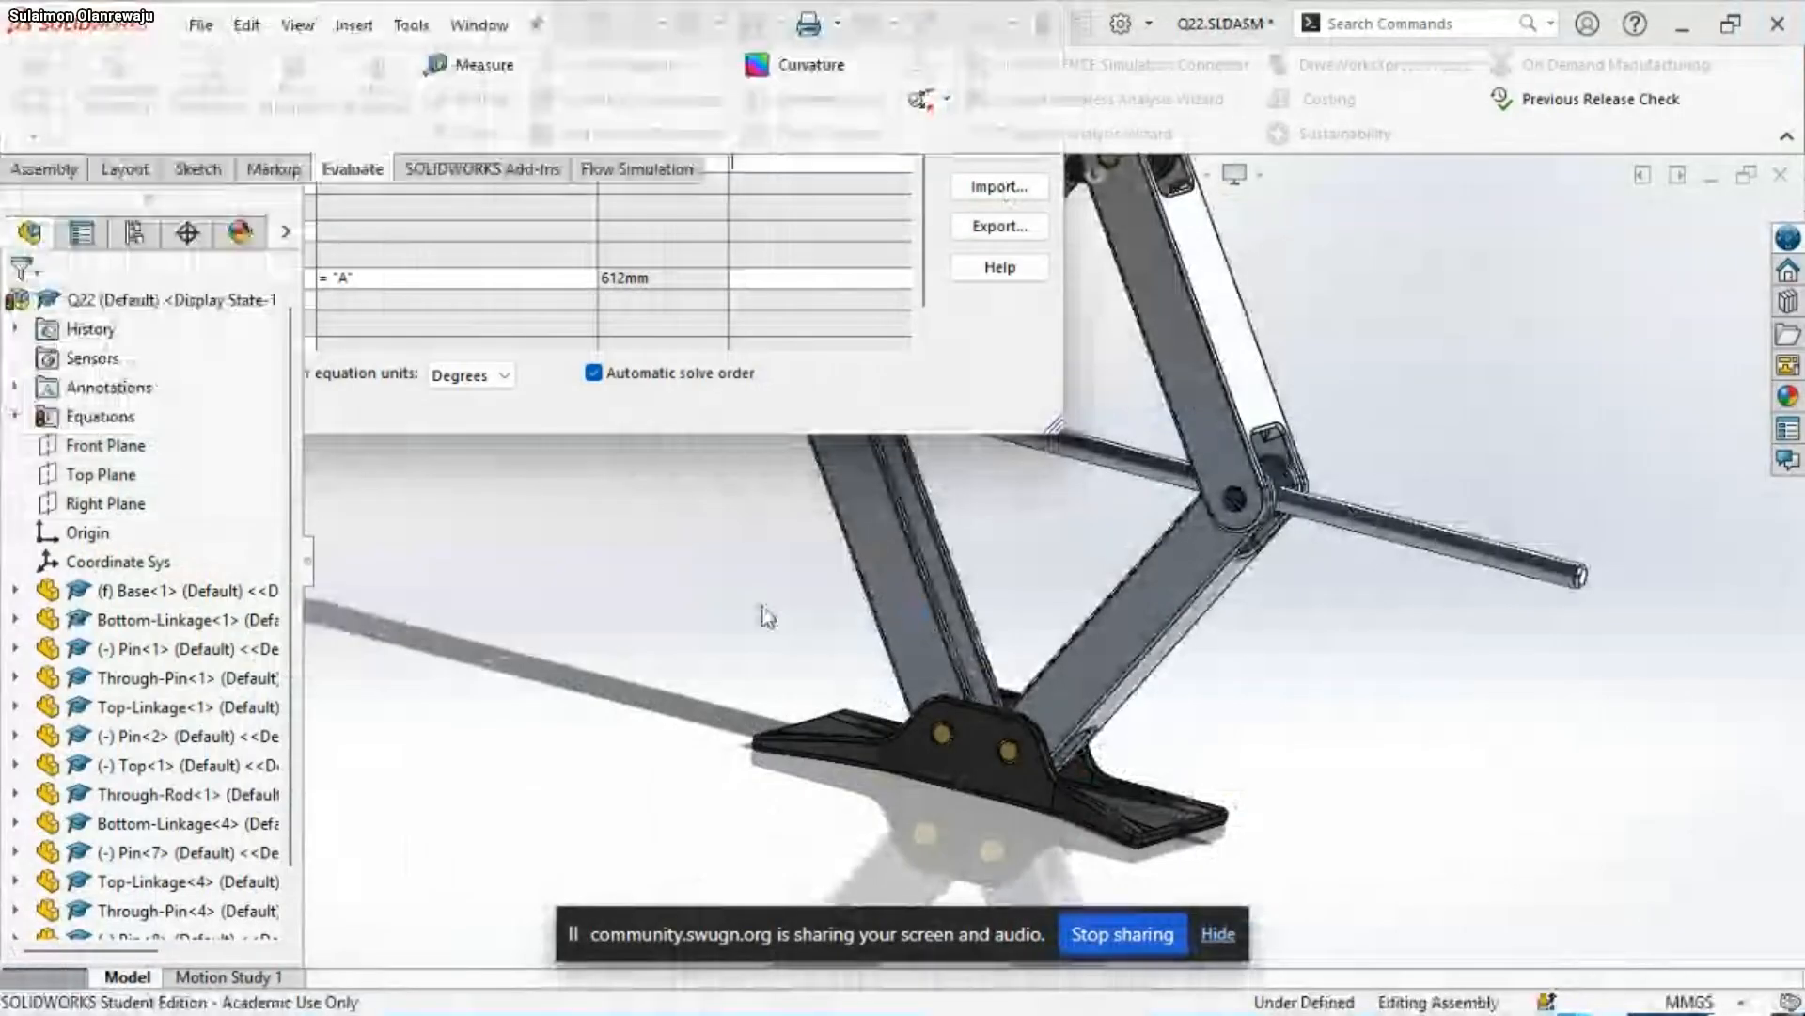
Inspect the raised scissor jack, examining its top, linkages, threaded rod and base up close
scroll(1331, 682, "up", 1)
scroll(1335, 694, "up", 2)
scroll(1148, 383, "down", 4)
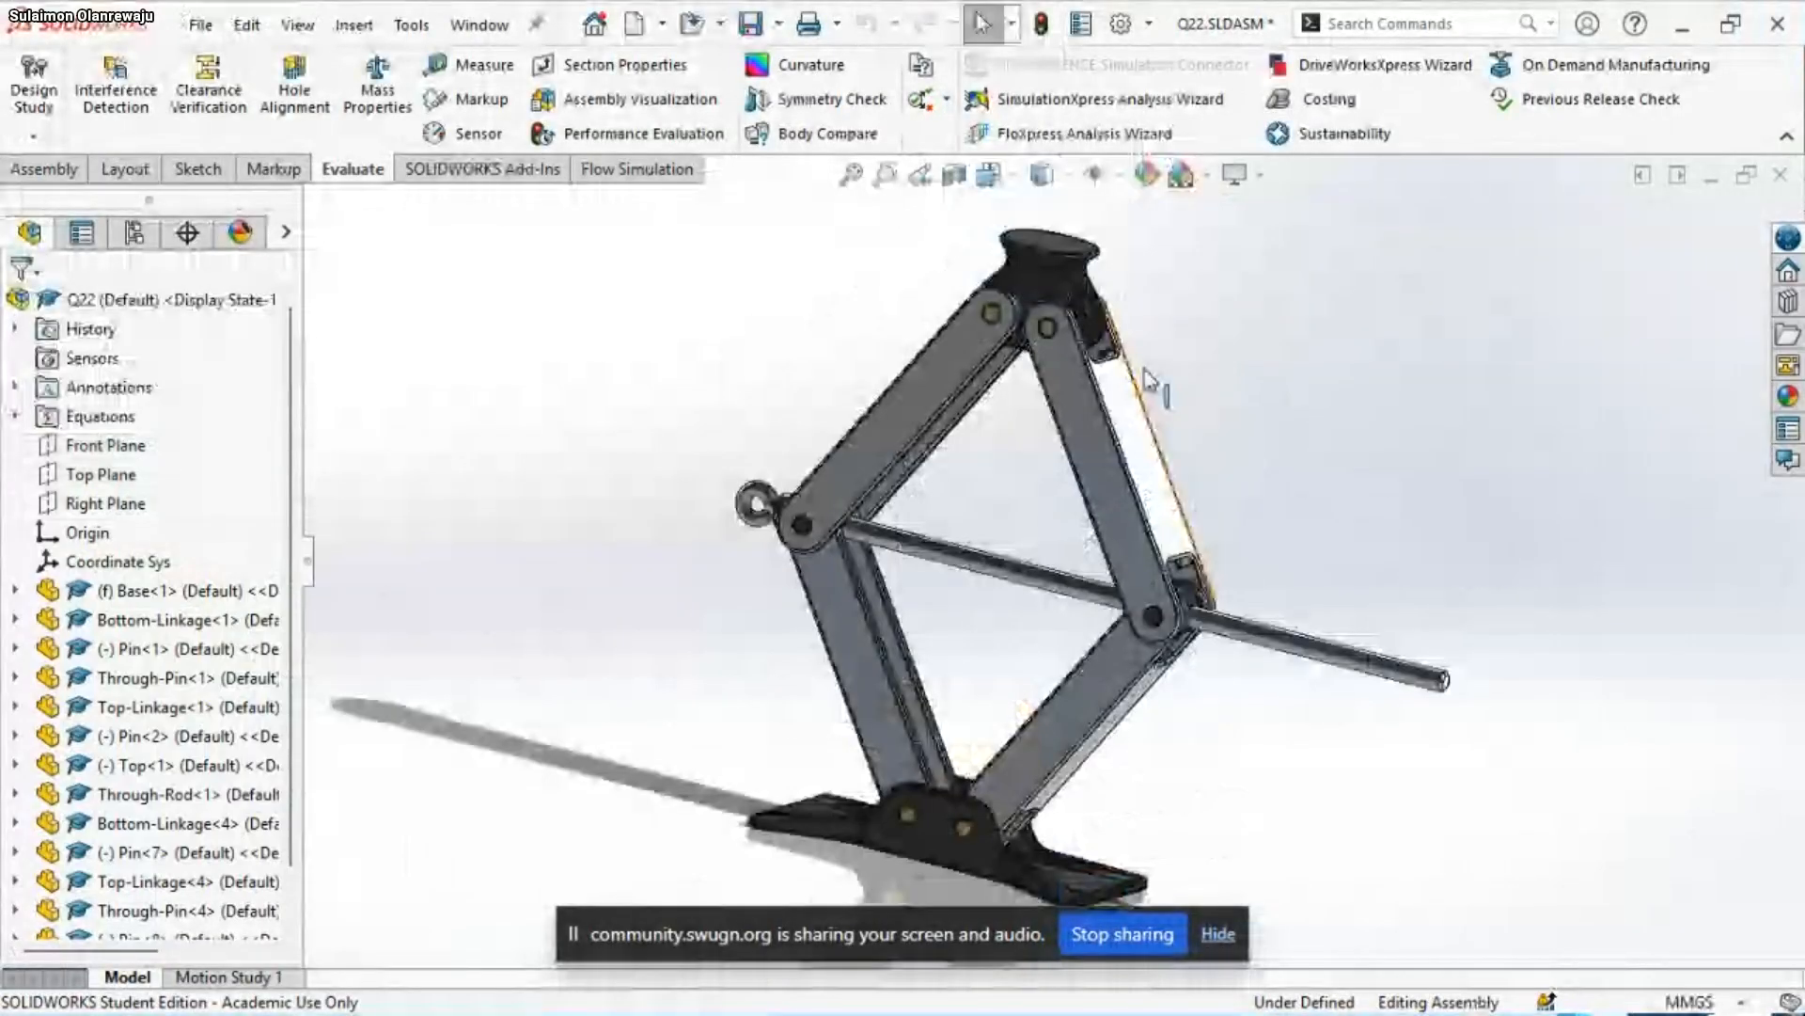
middle_click_drag(947, 647, 937, 664)
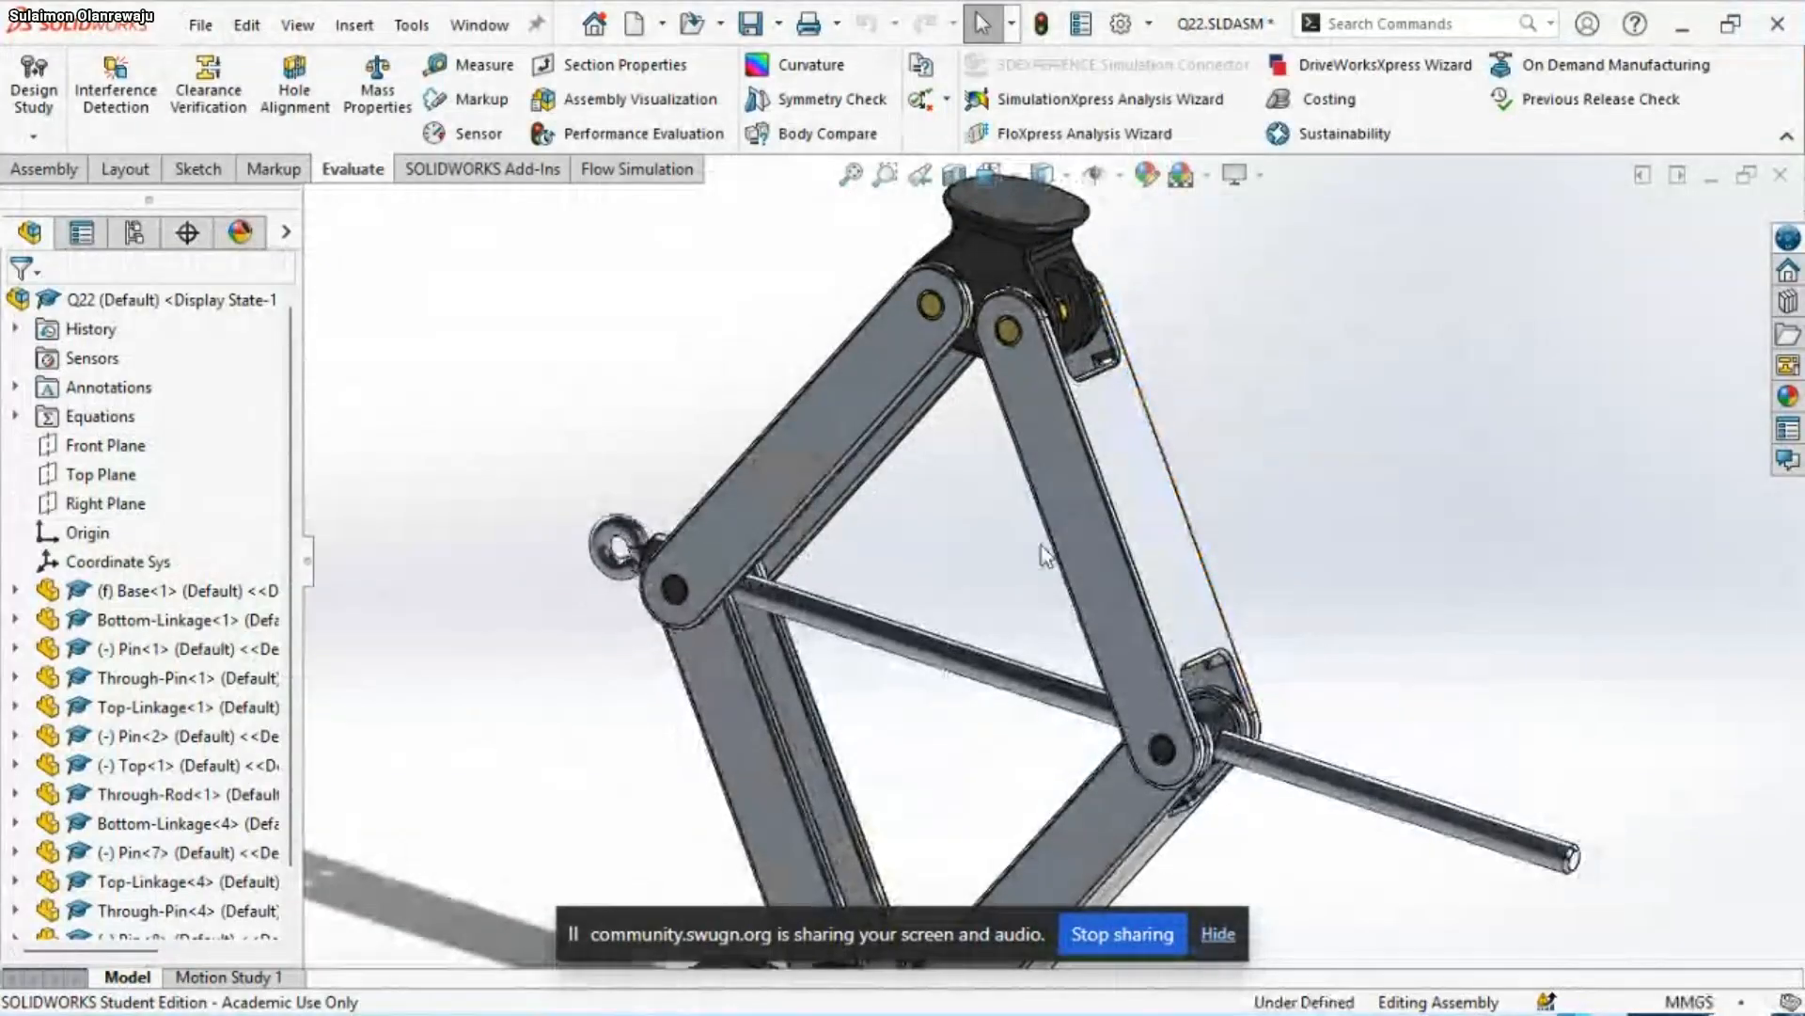
scroll(1019, 410, "up", 2)
scroll(1081, 381, "down", 5)
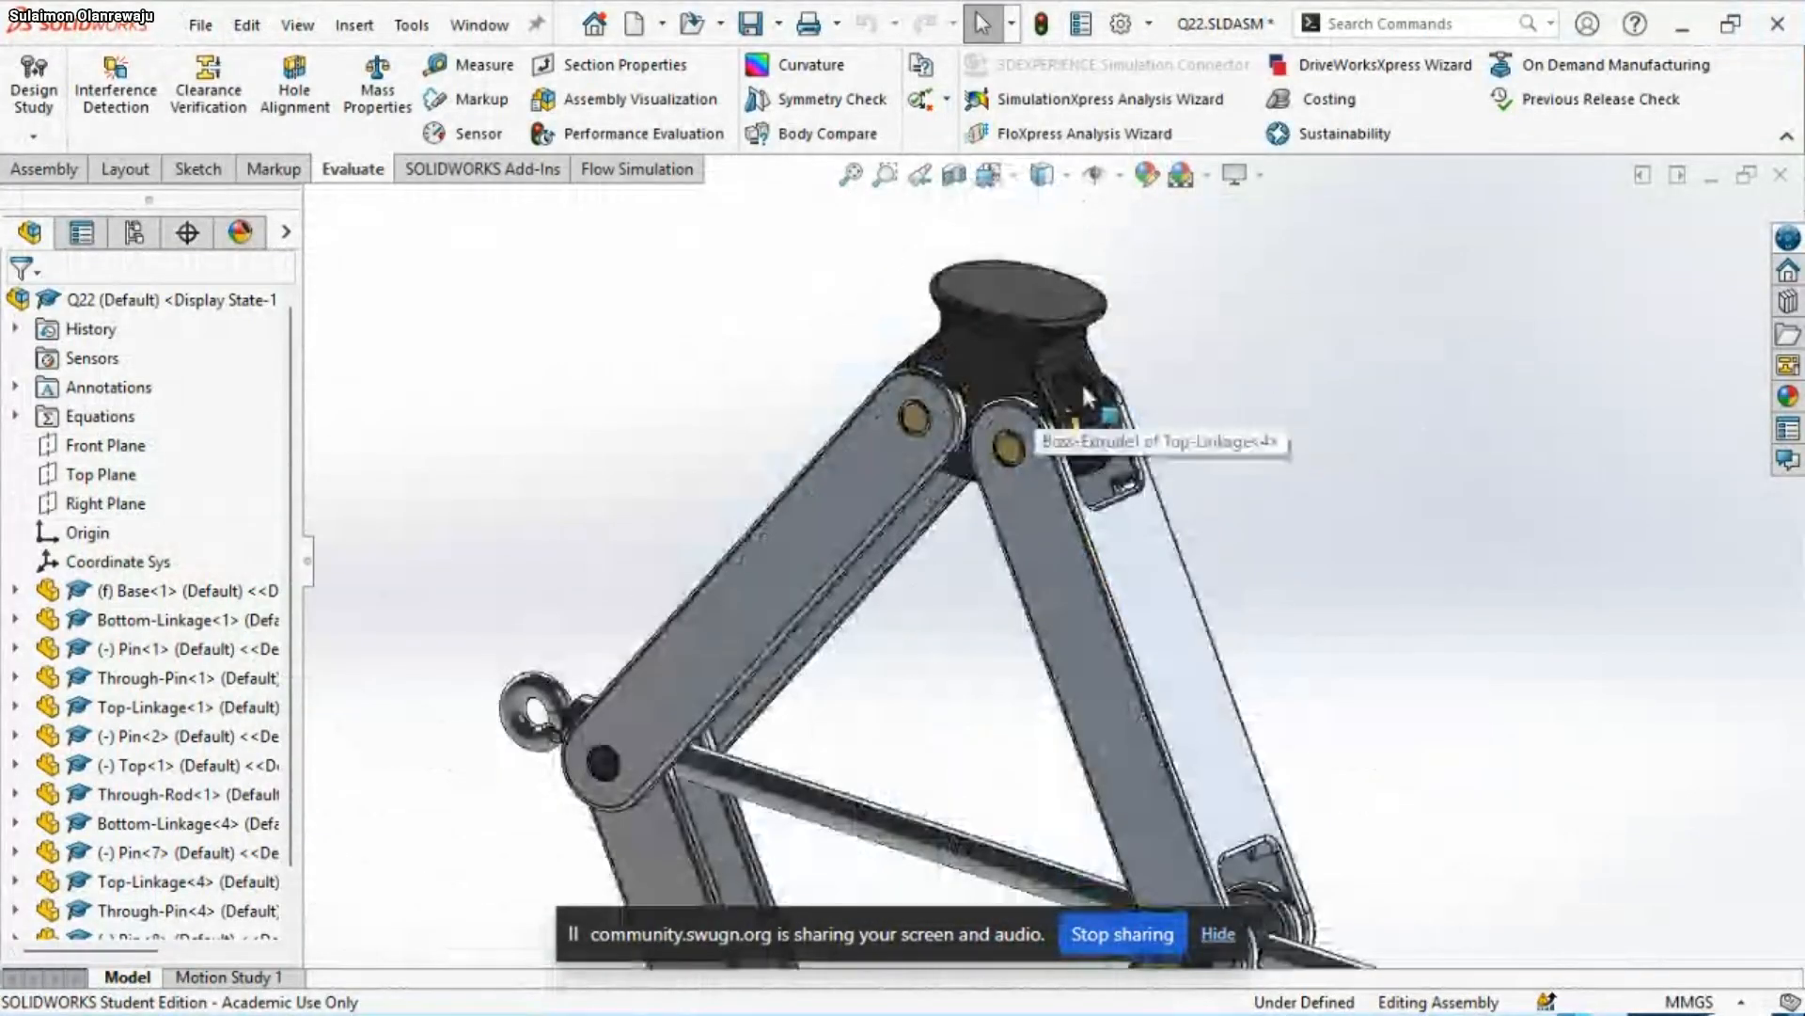
scroll(1062, 573, "up", 4)
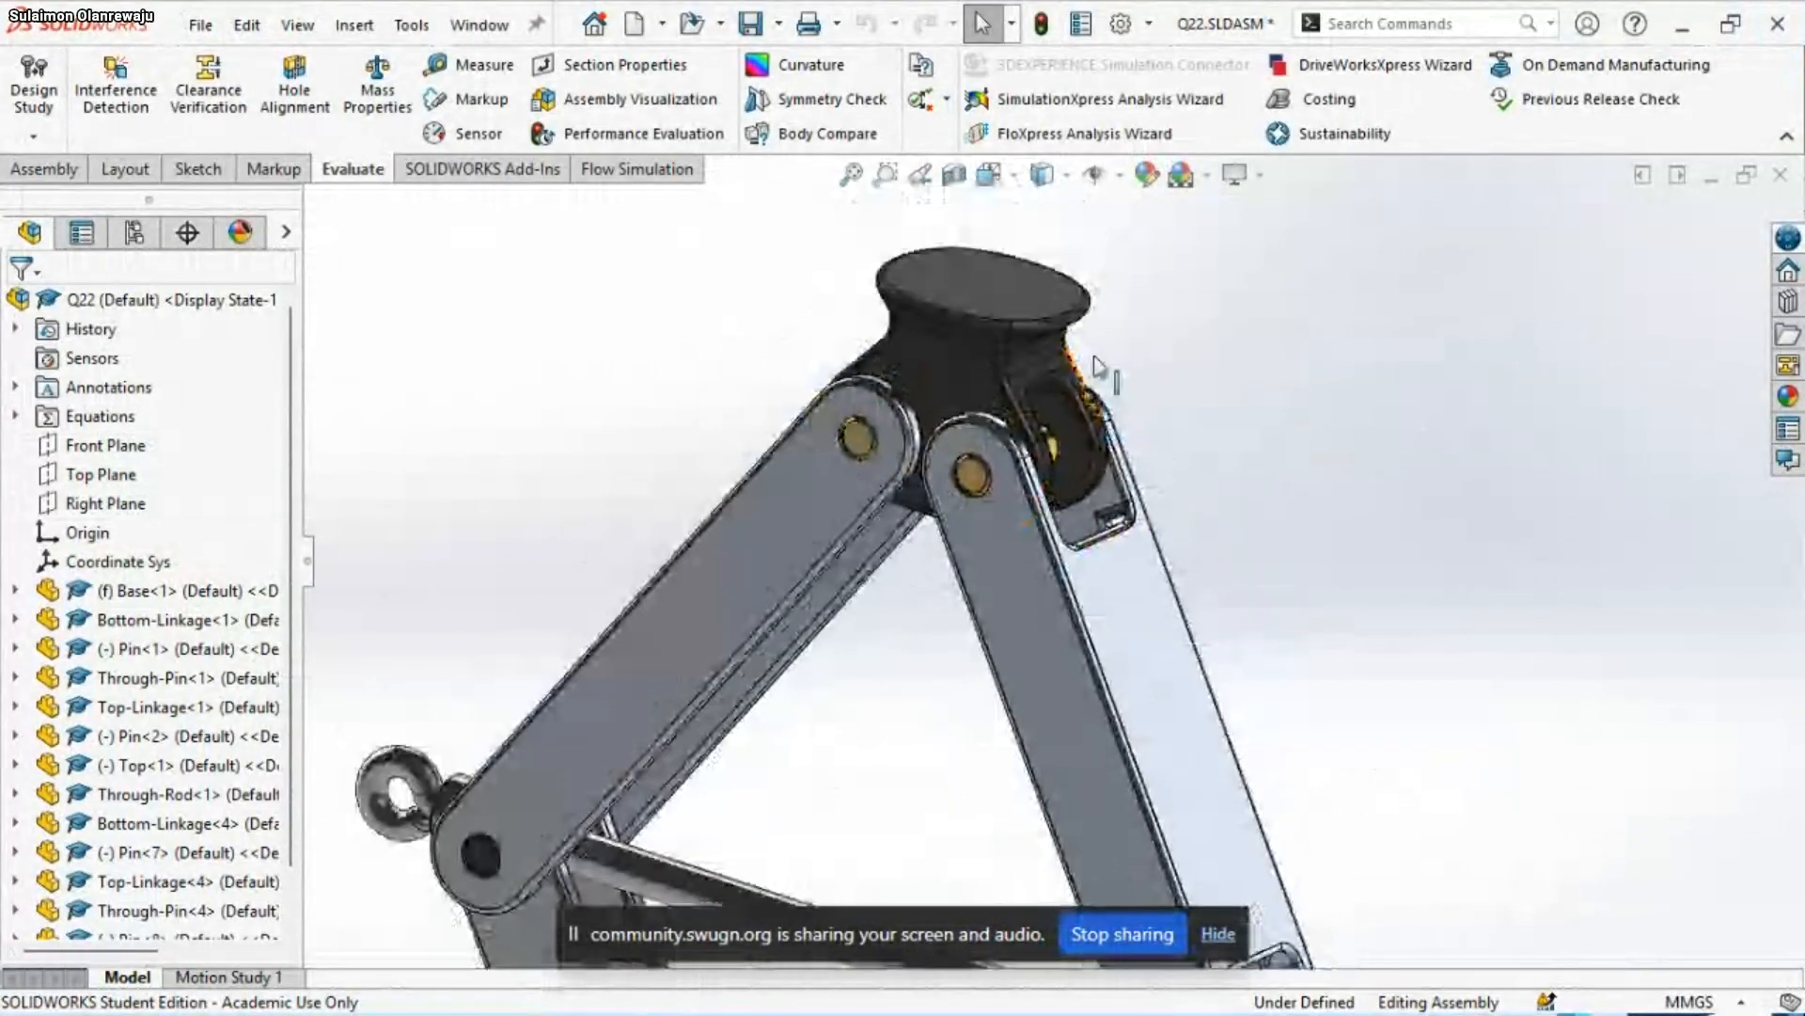
scroll(1062, 662, "down", 2)
scroll(1059, 616, "up", 4)
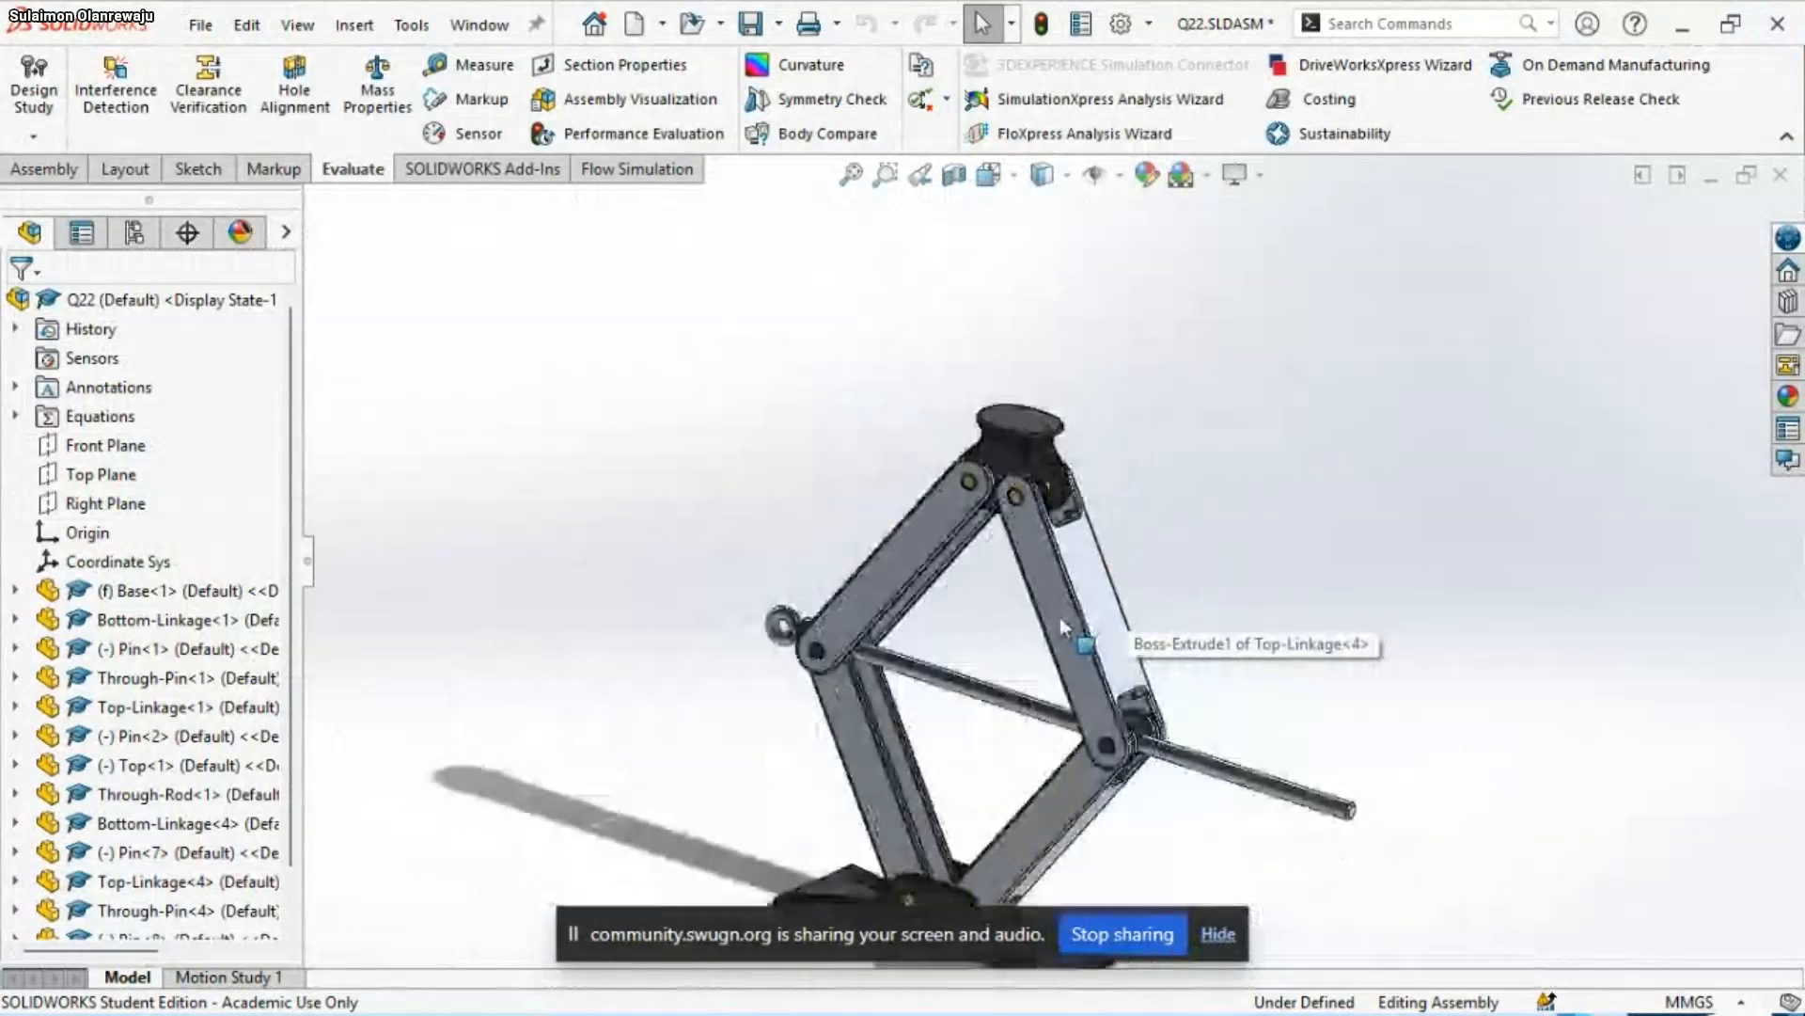
scroll(991, 769, "down", 6)
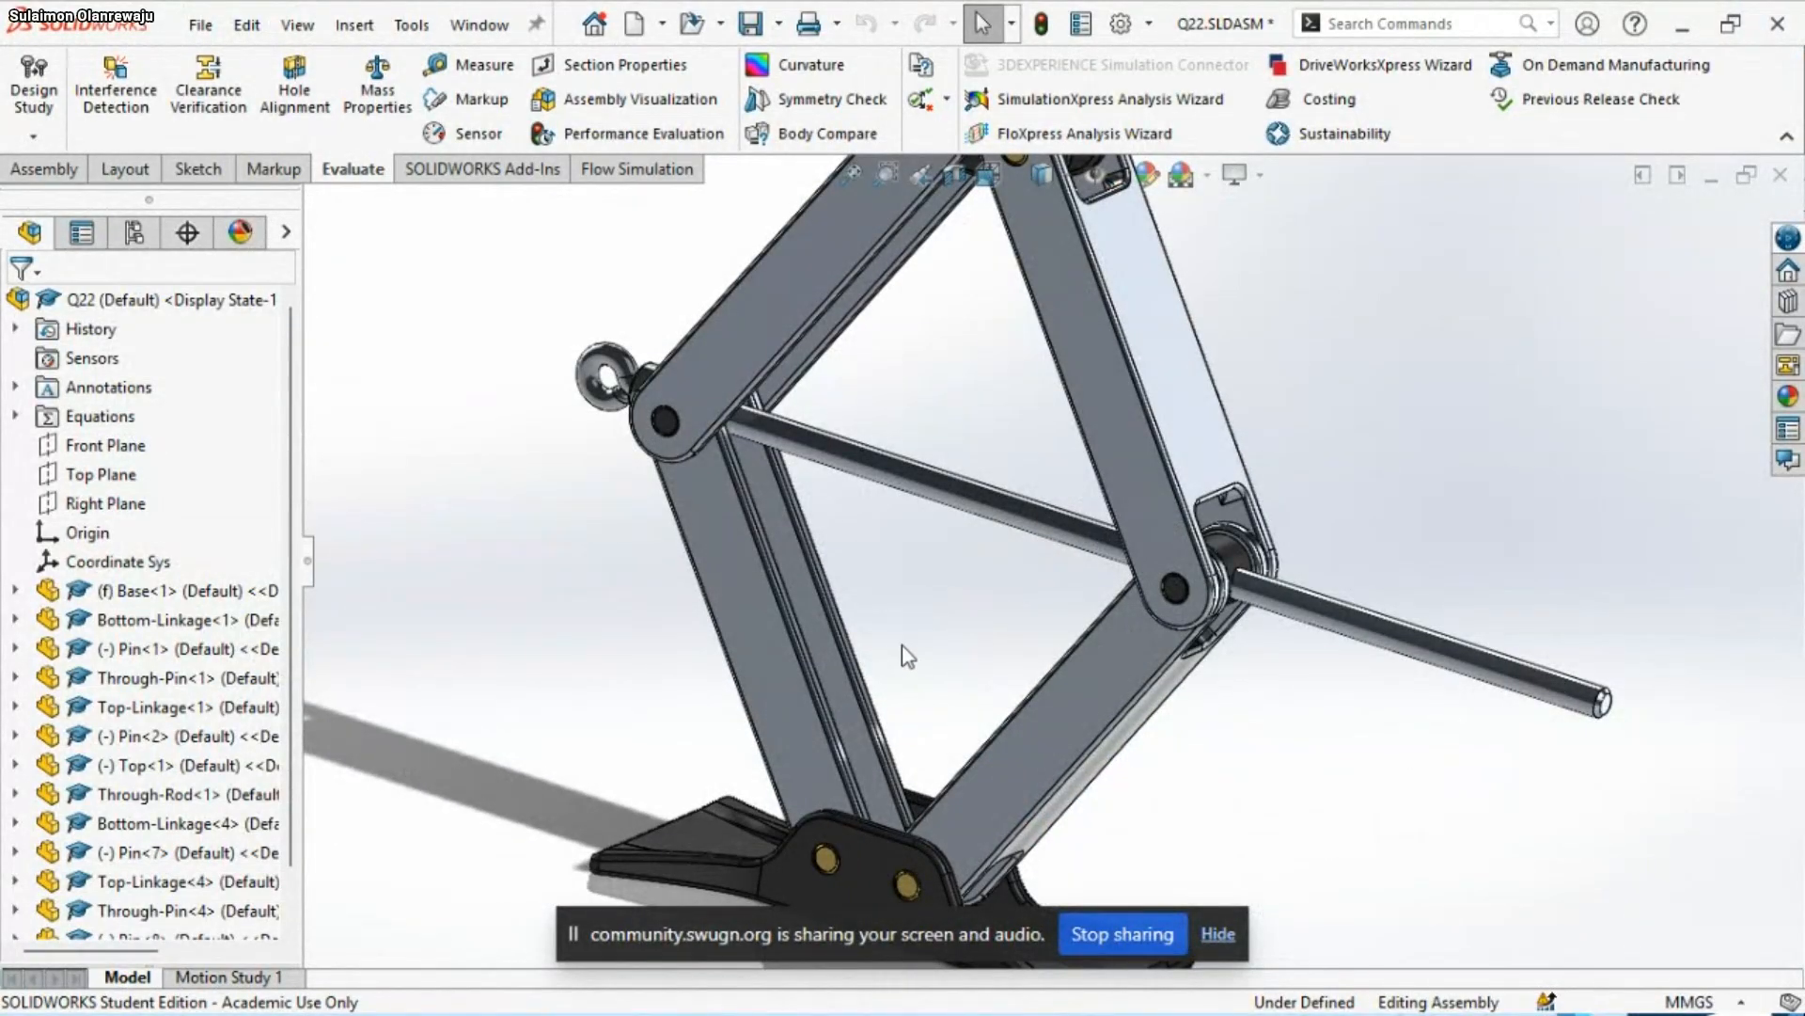
scroll(901, 645, "up", 3)
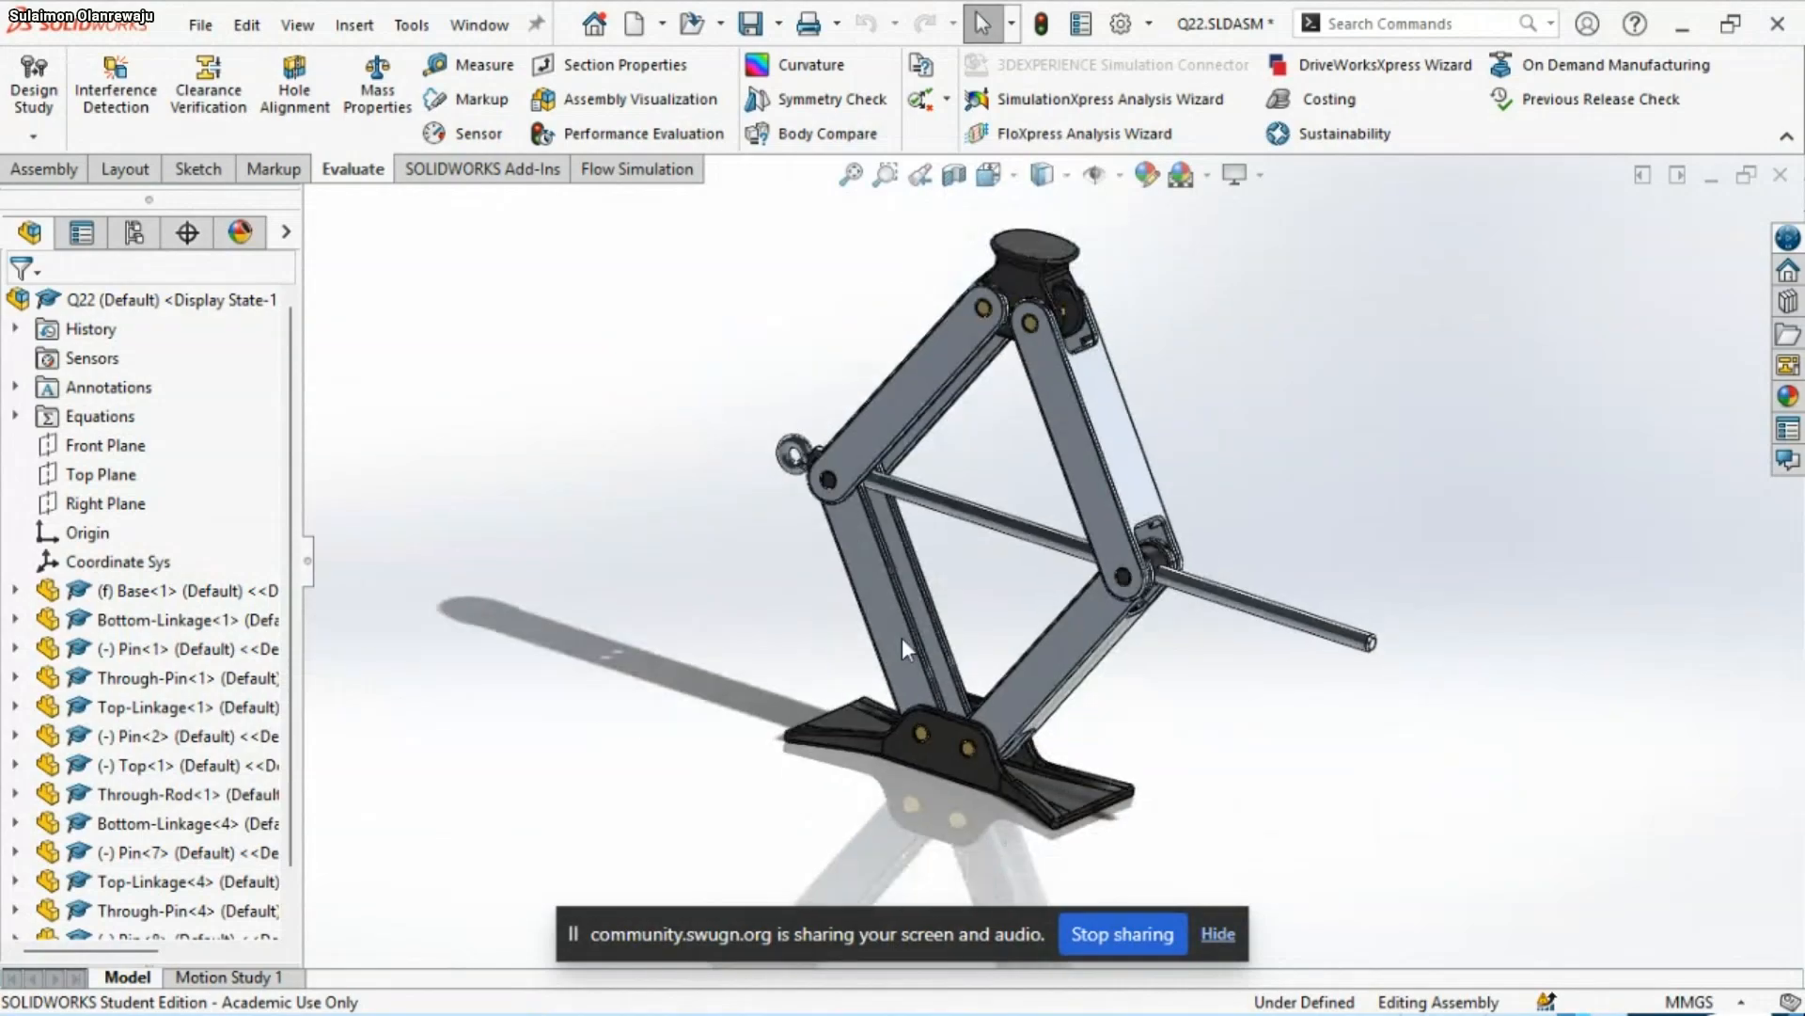
Evaluate the mass properties of the Q22 assembly for its center of mass
middle_click_drag(1036, 608, 1164, 564)
scroll(1143, 411, "up", 3)
key("s")
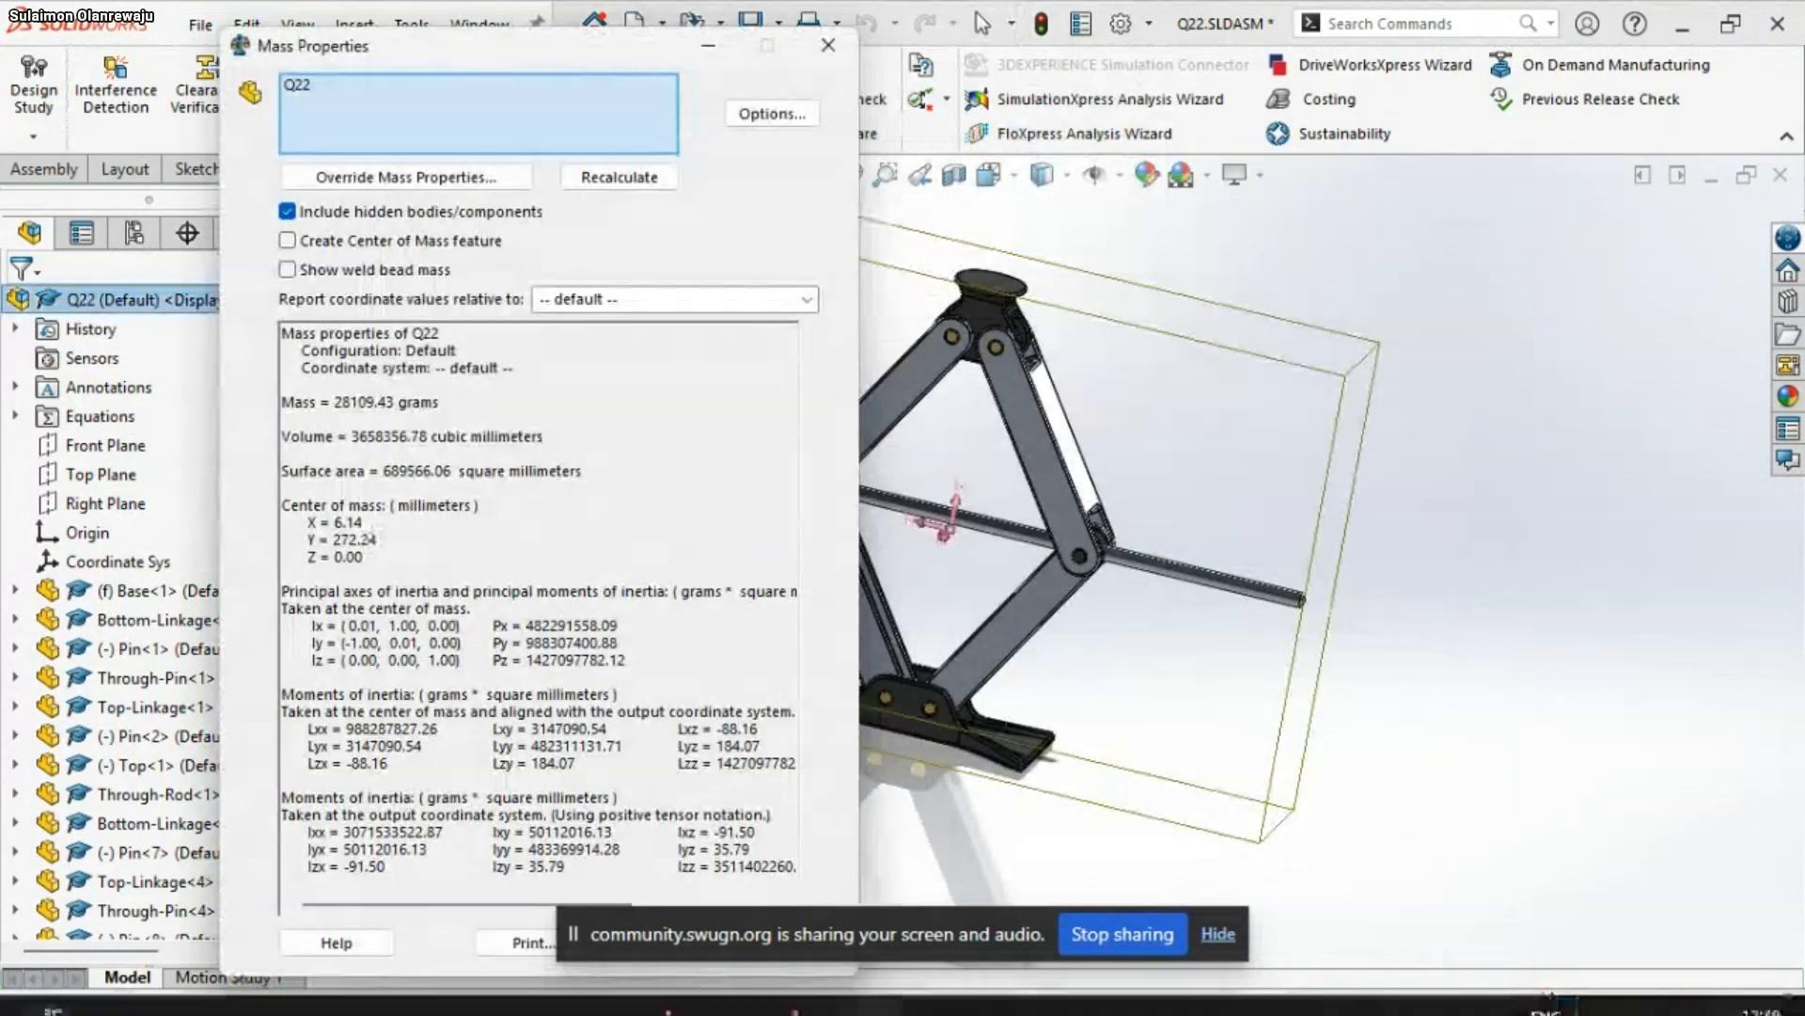
Switch to the PowerPoint slide show and advance from question Q2 to its answer slide to compare the center of mass
mouse_move(1328, 1005)
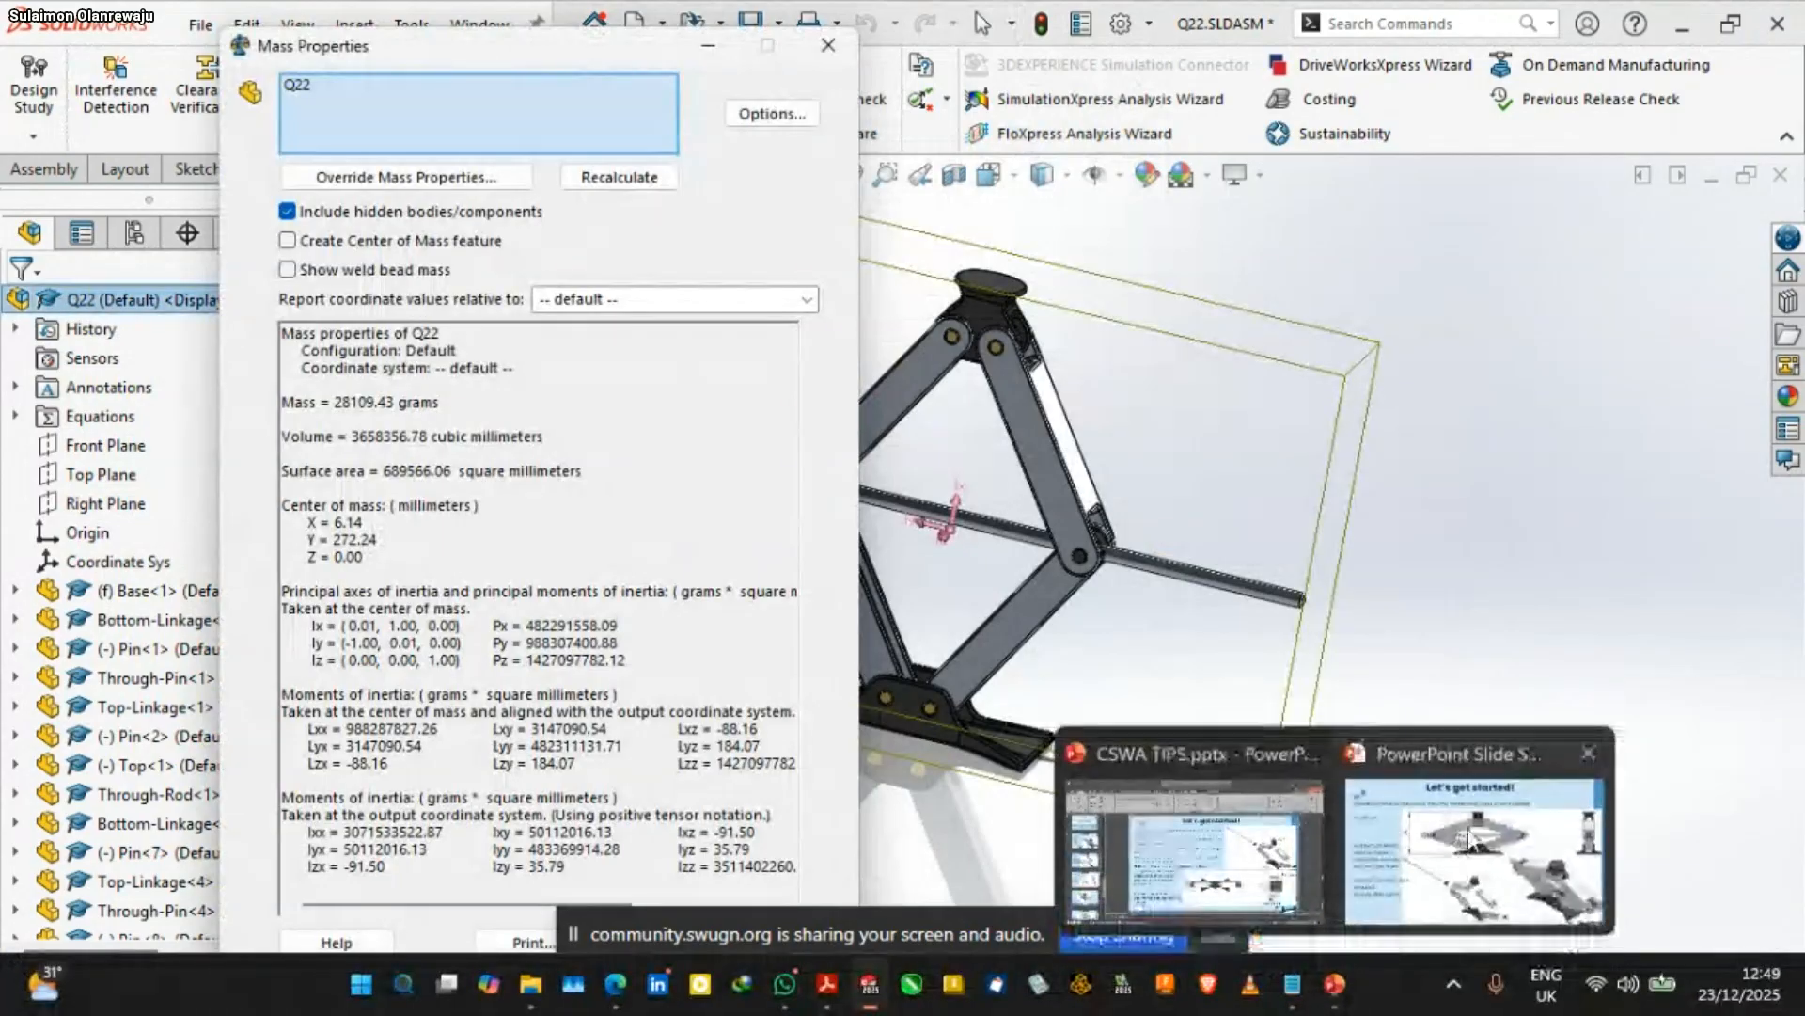
left_click(1472, 846)
mouse_move(1314, 838)
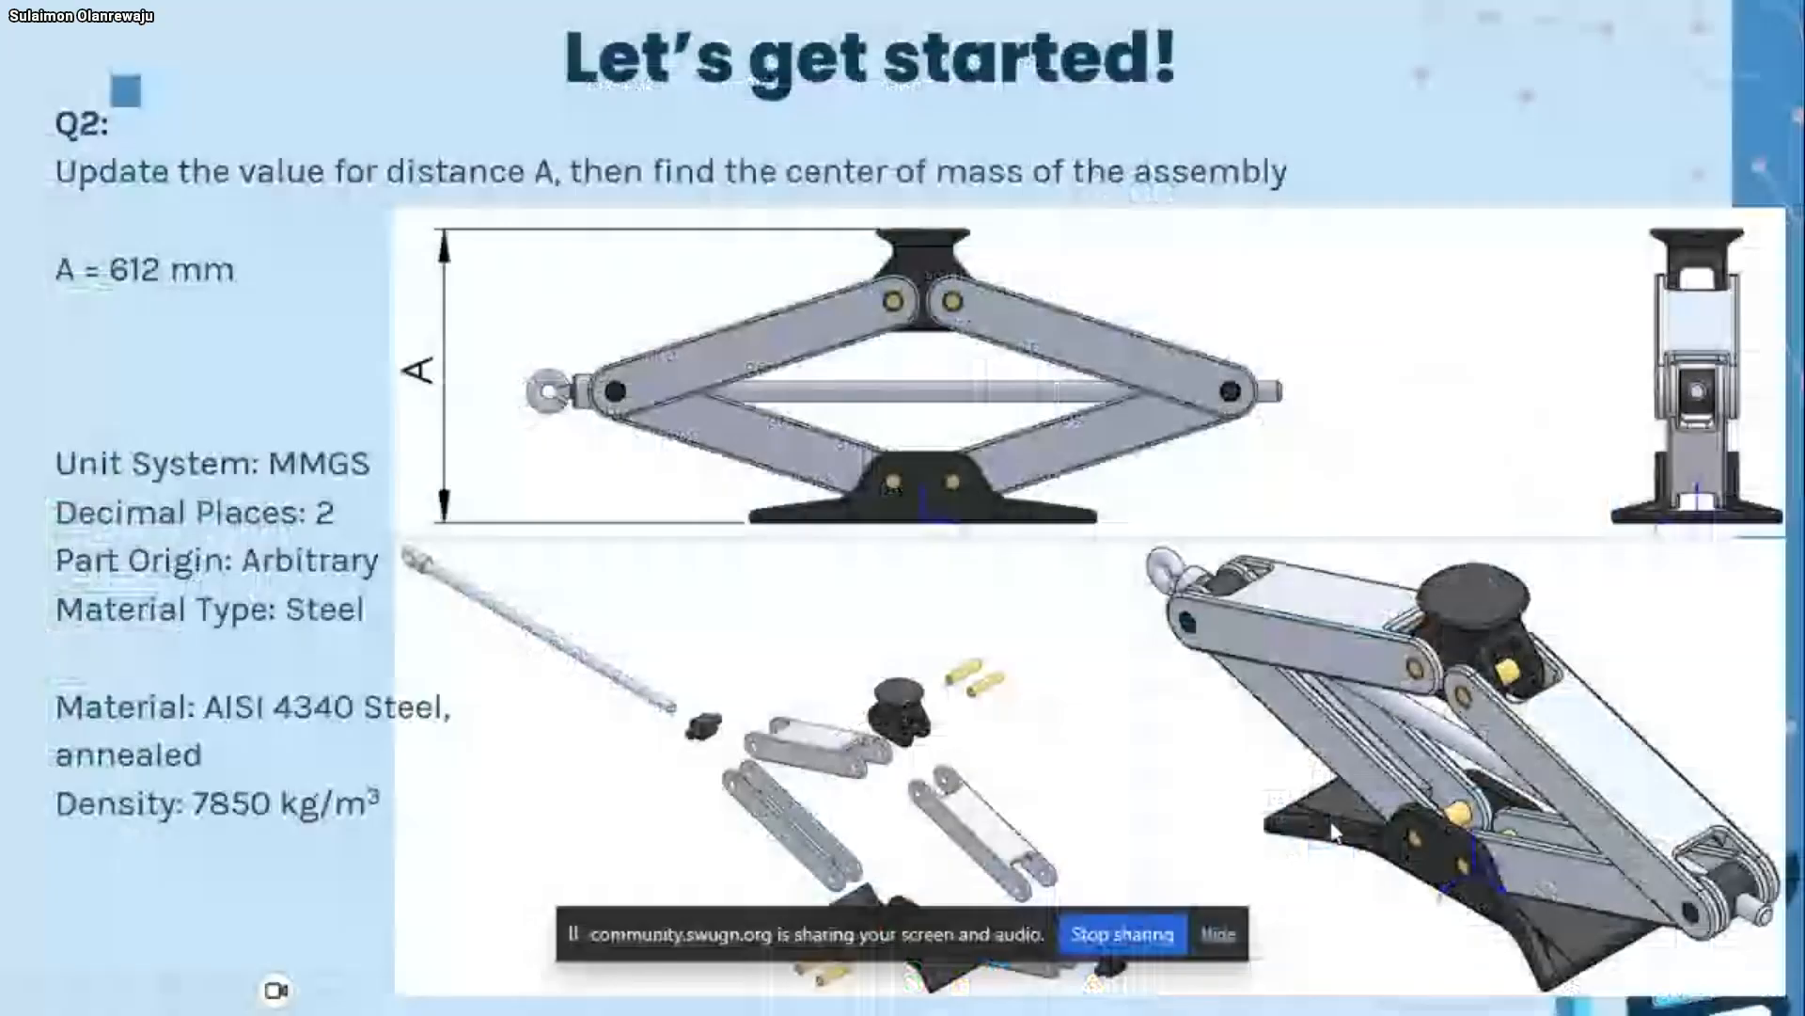
left_click(1334, 832)
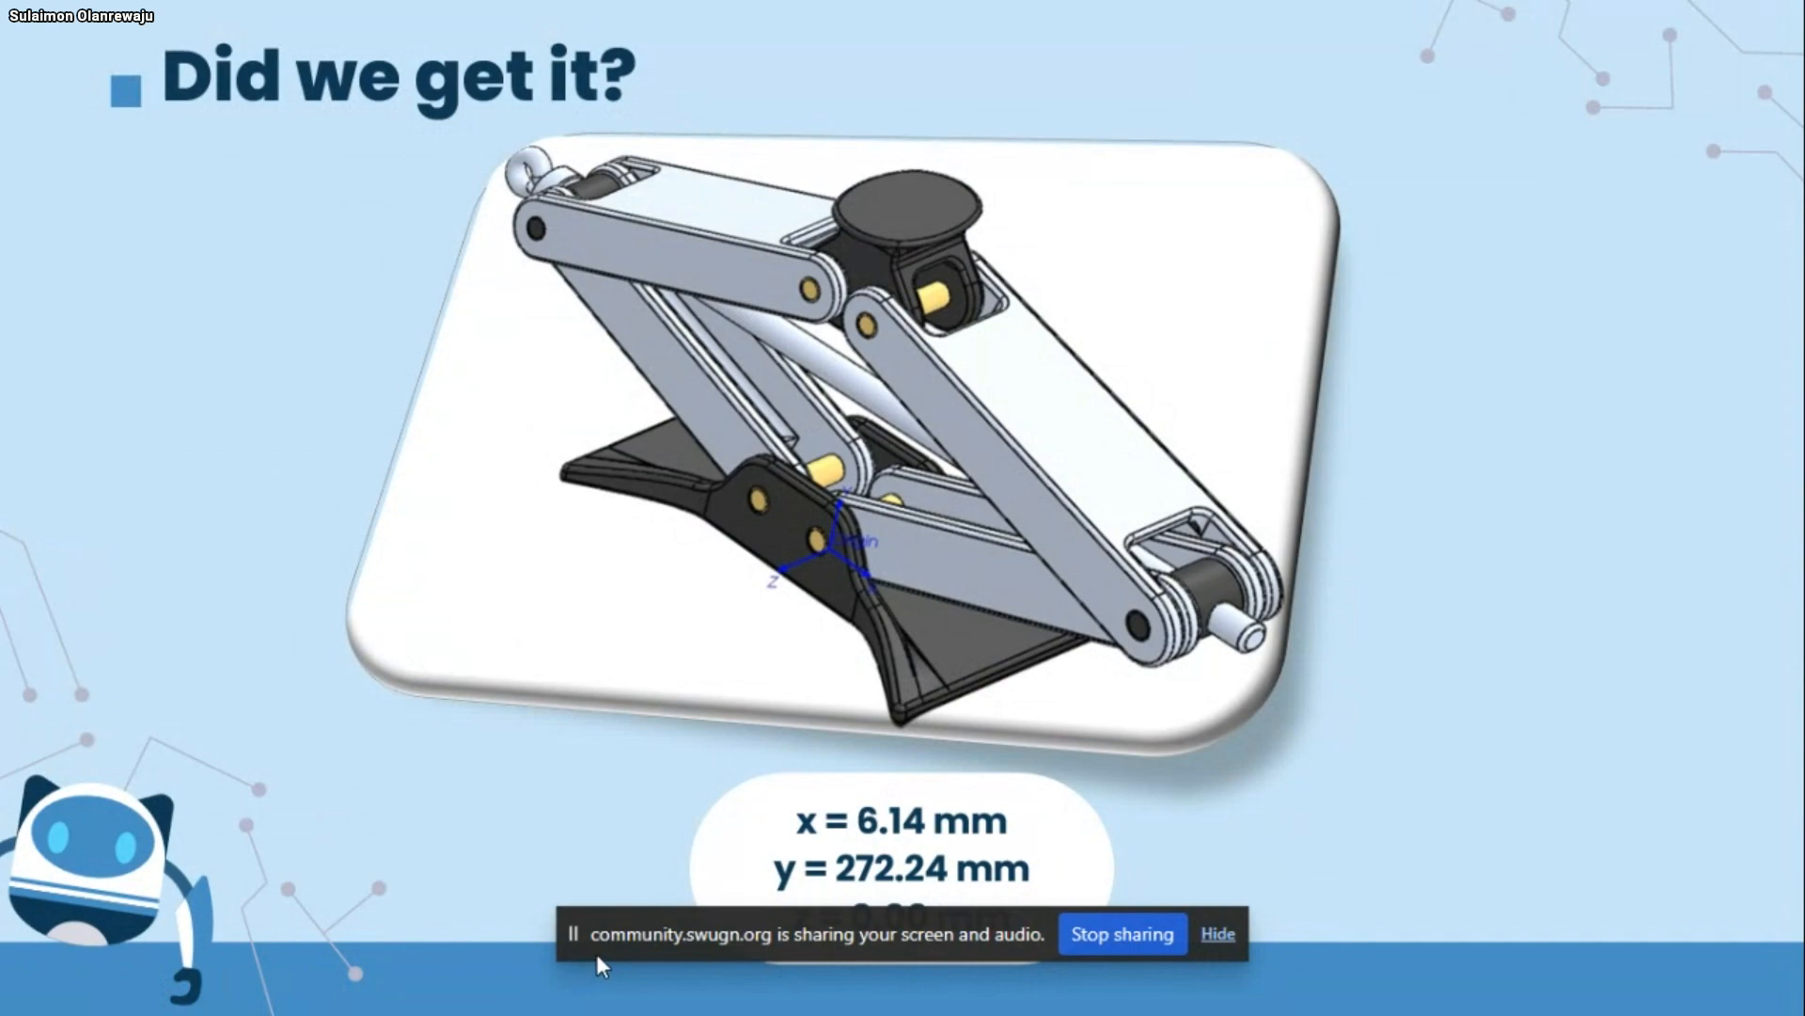
Switch to the CSWA Bootcamp meeting in the browser and look through both pages of participants
key("super")
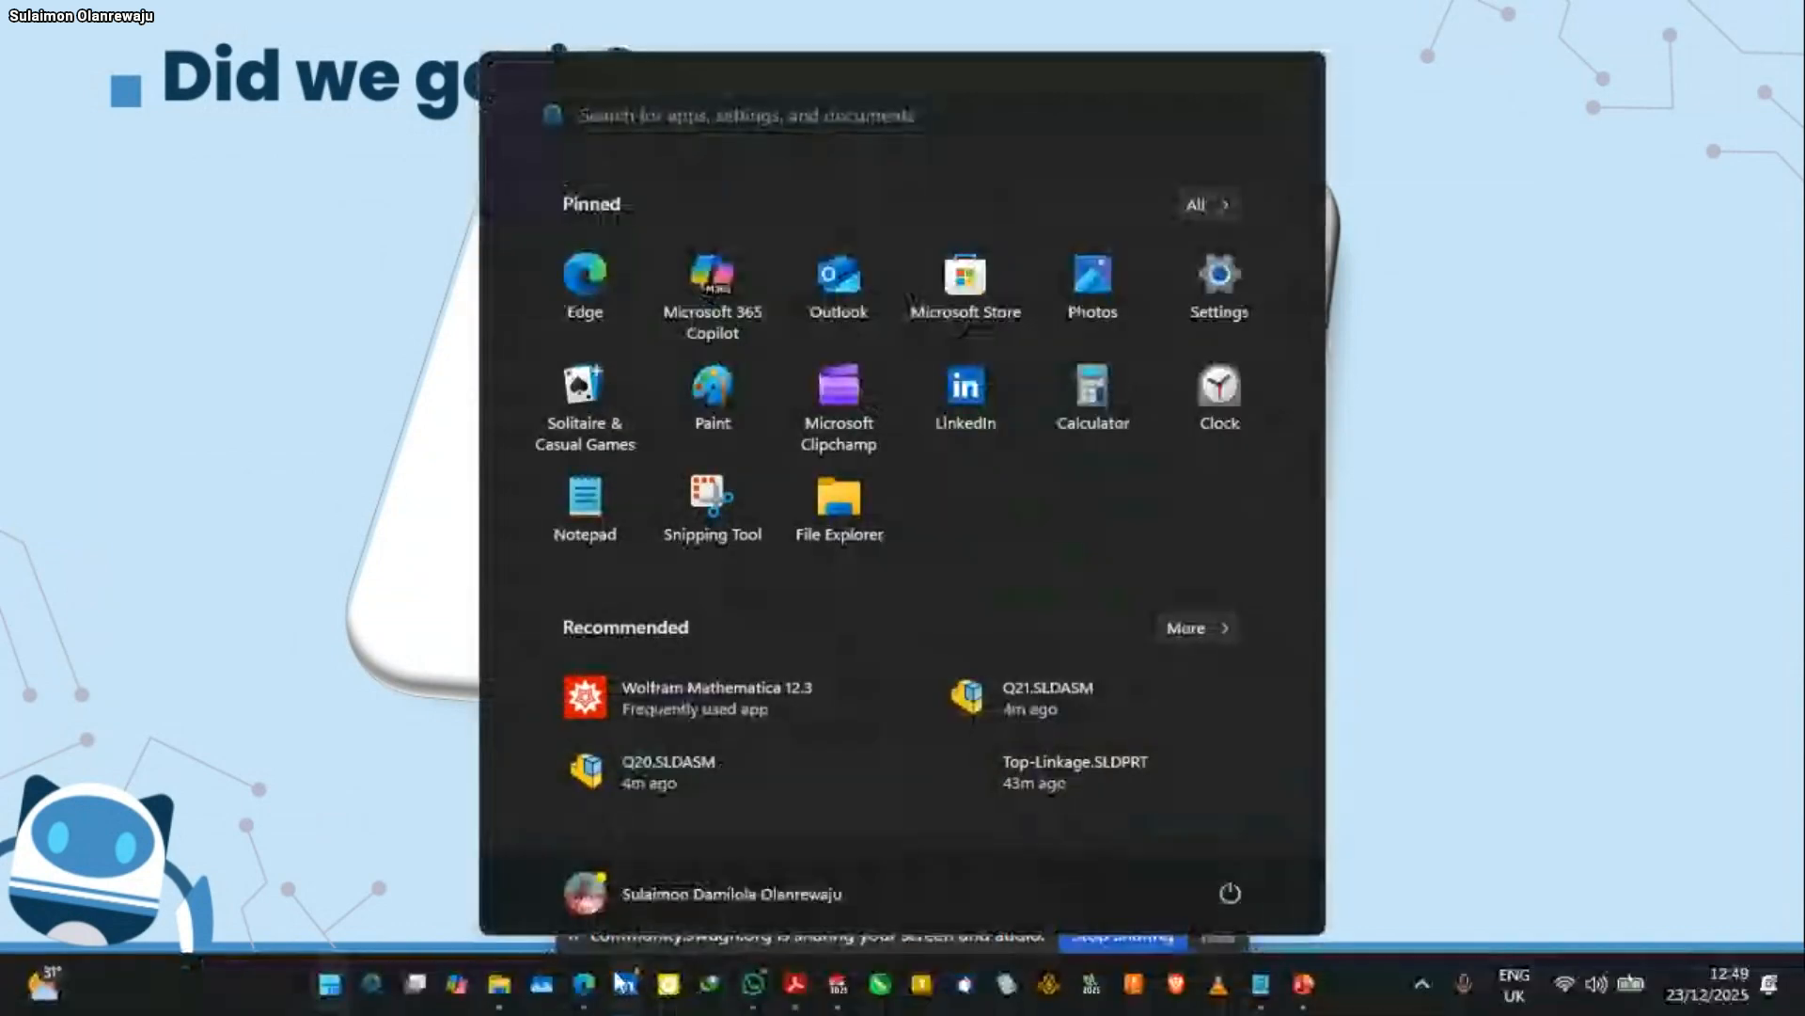
mouse_move(598, 989)
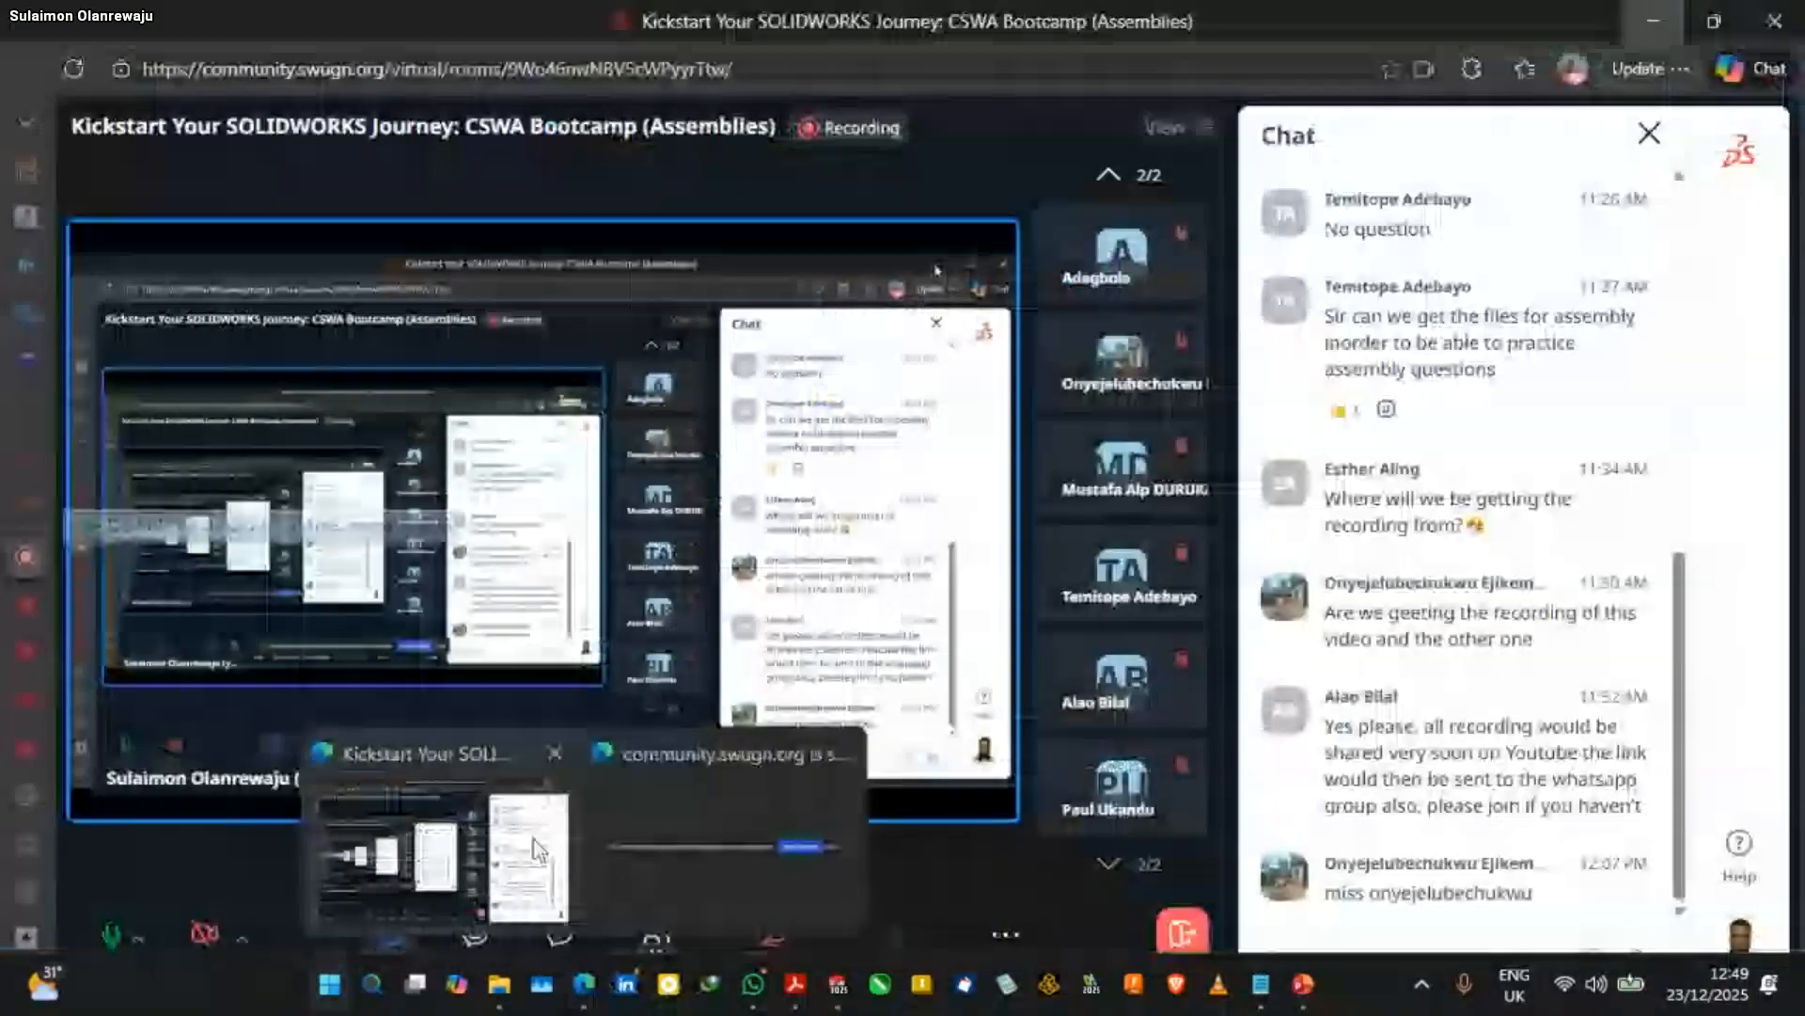
left_click(534, 851)
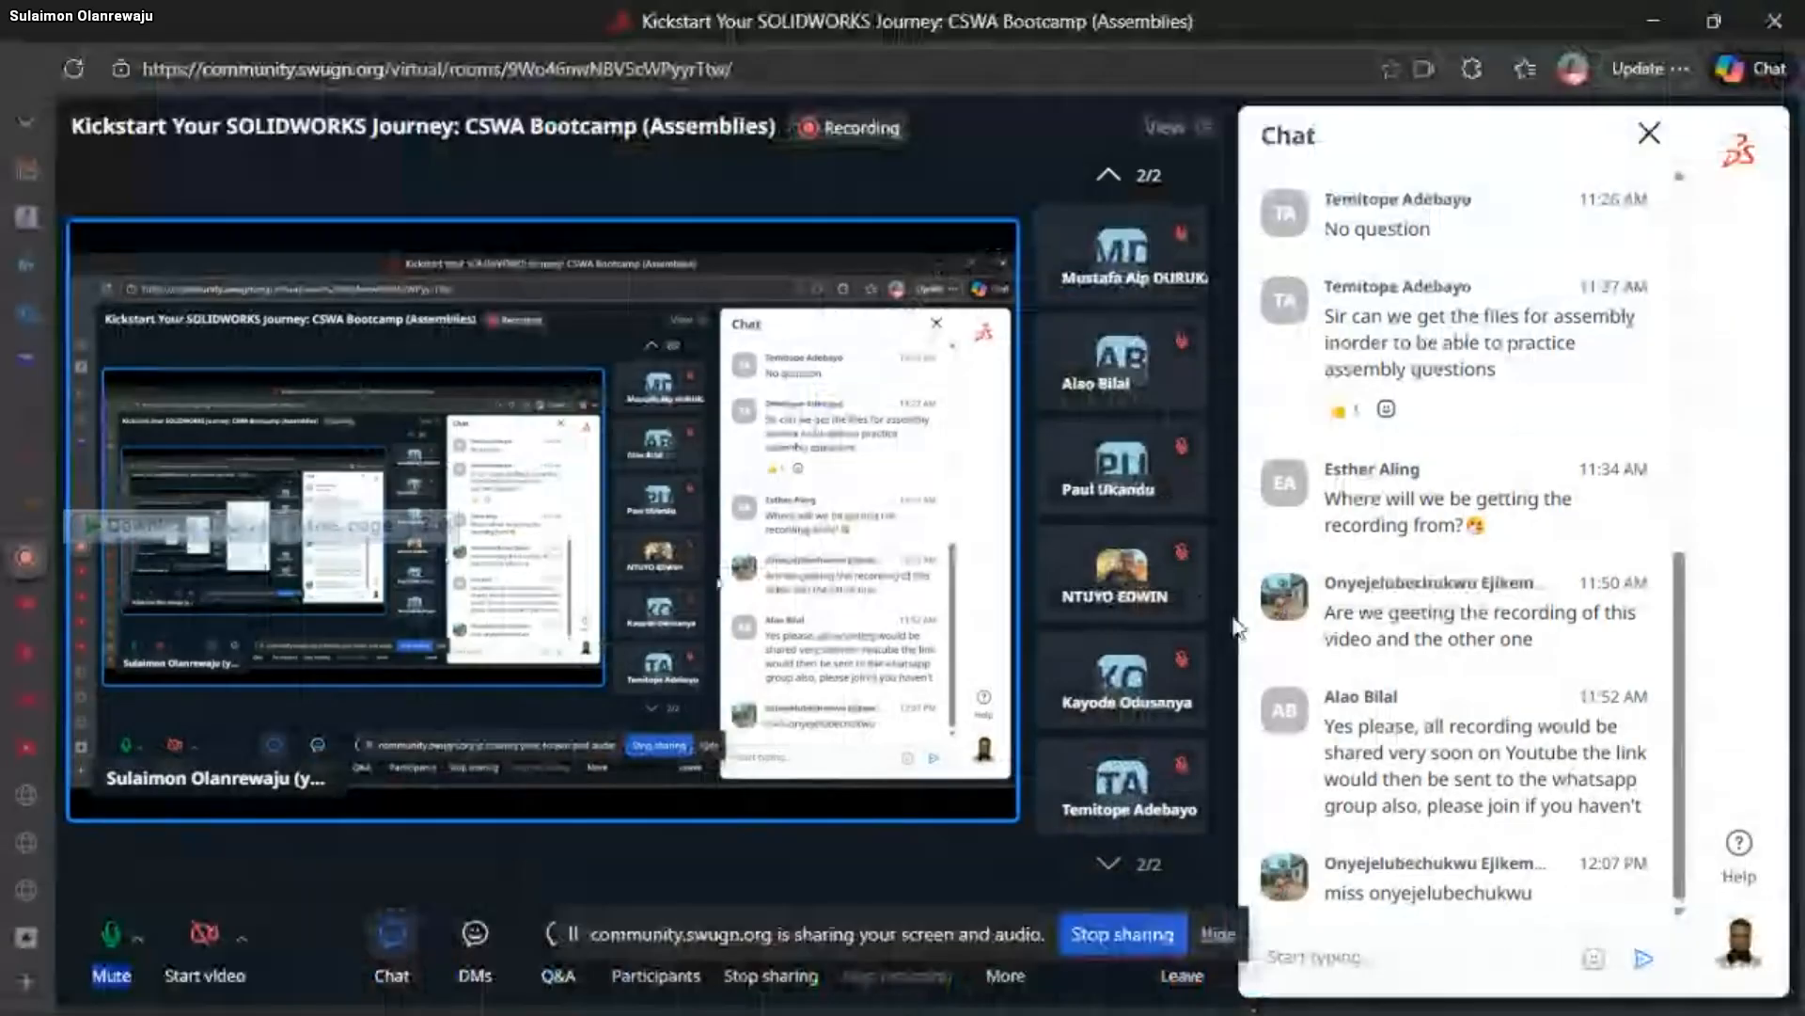
left_click(1108, 175)
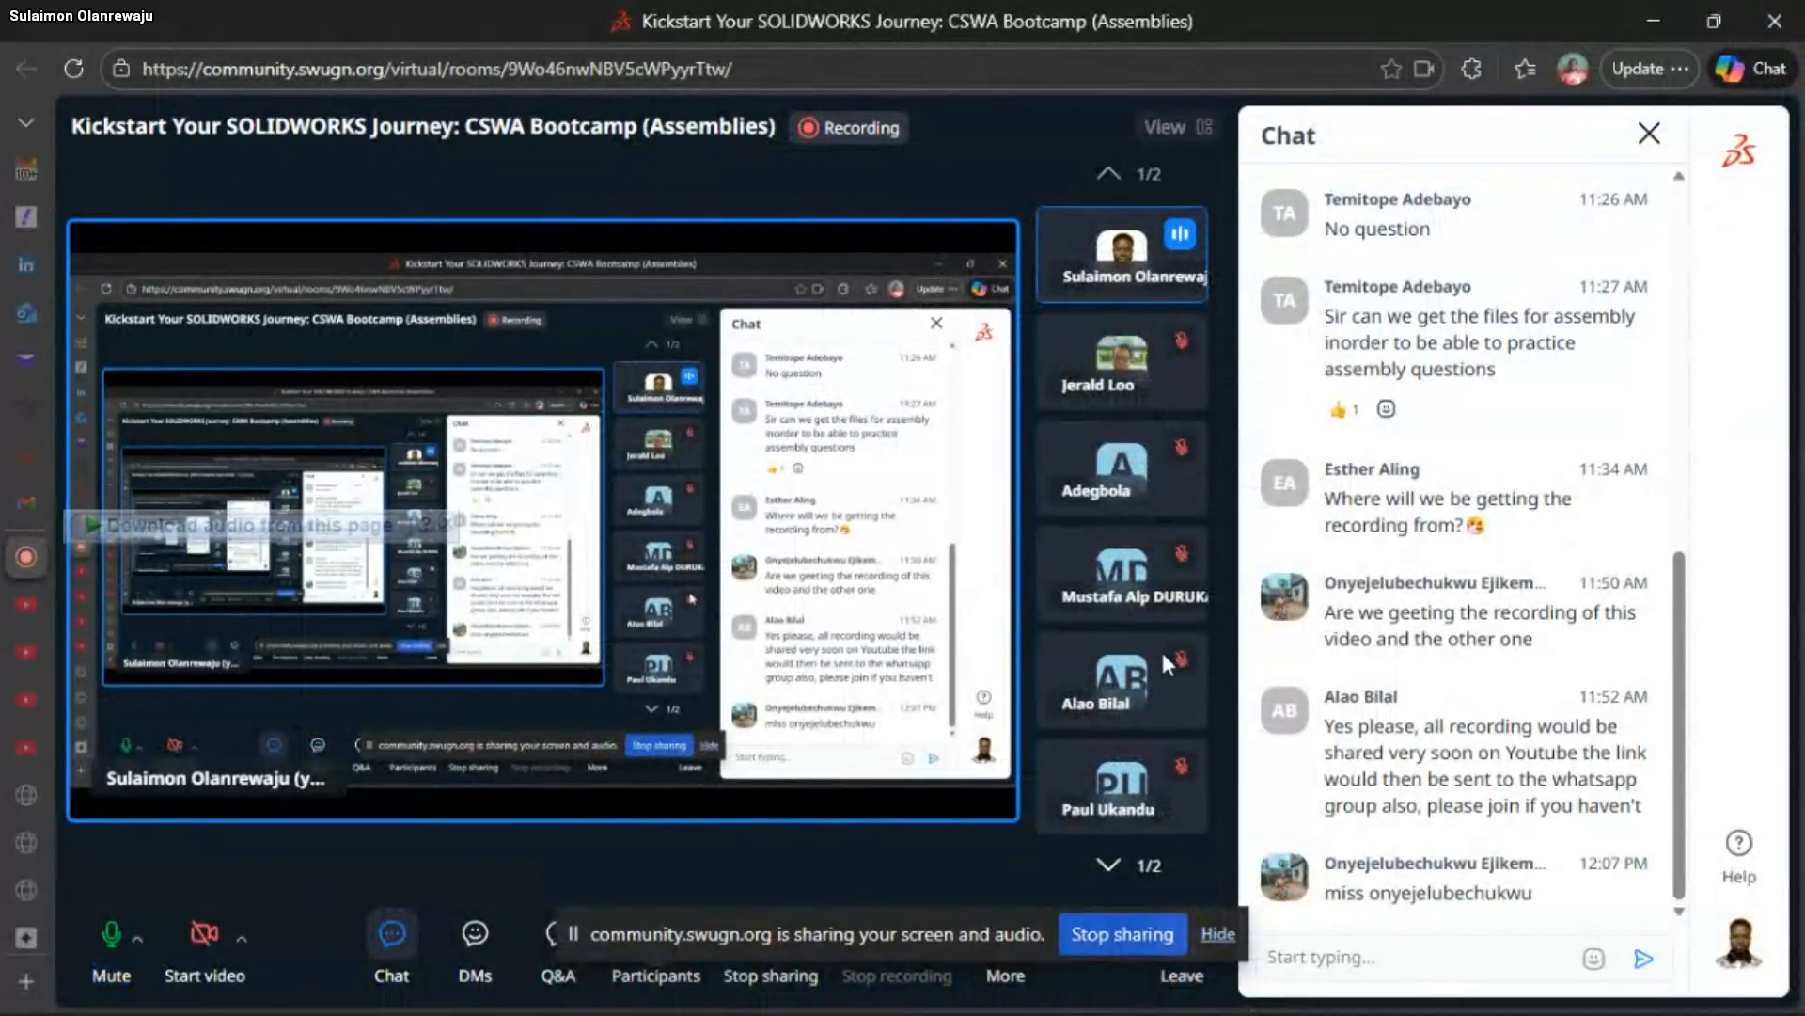
left_click(1110, 867)
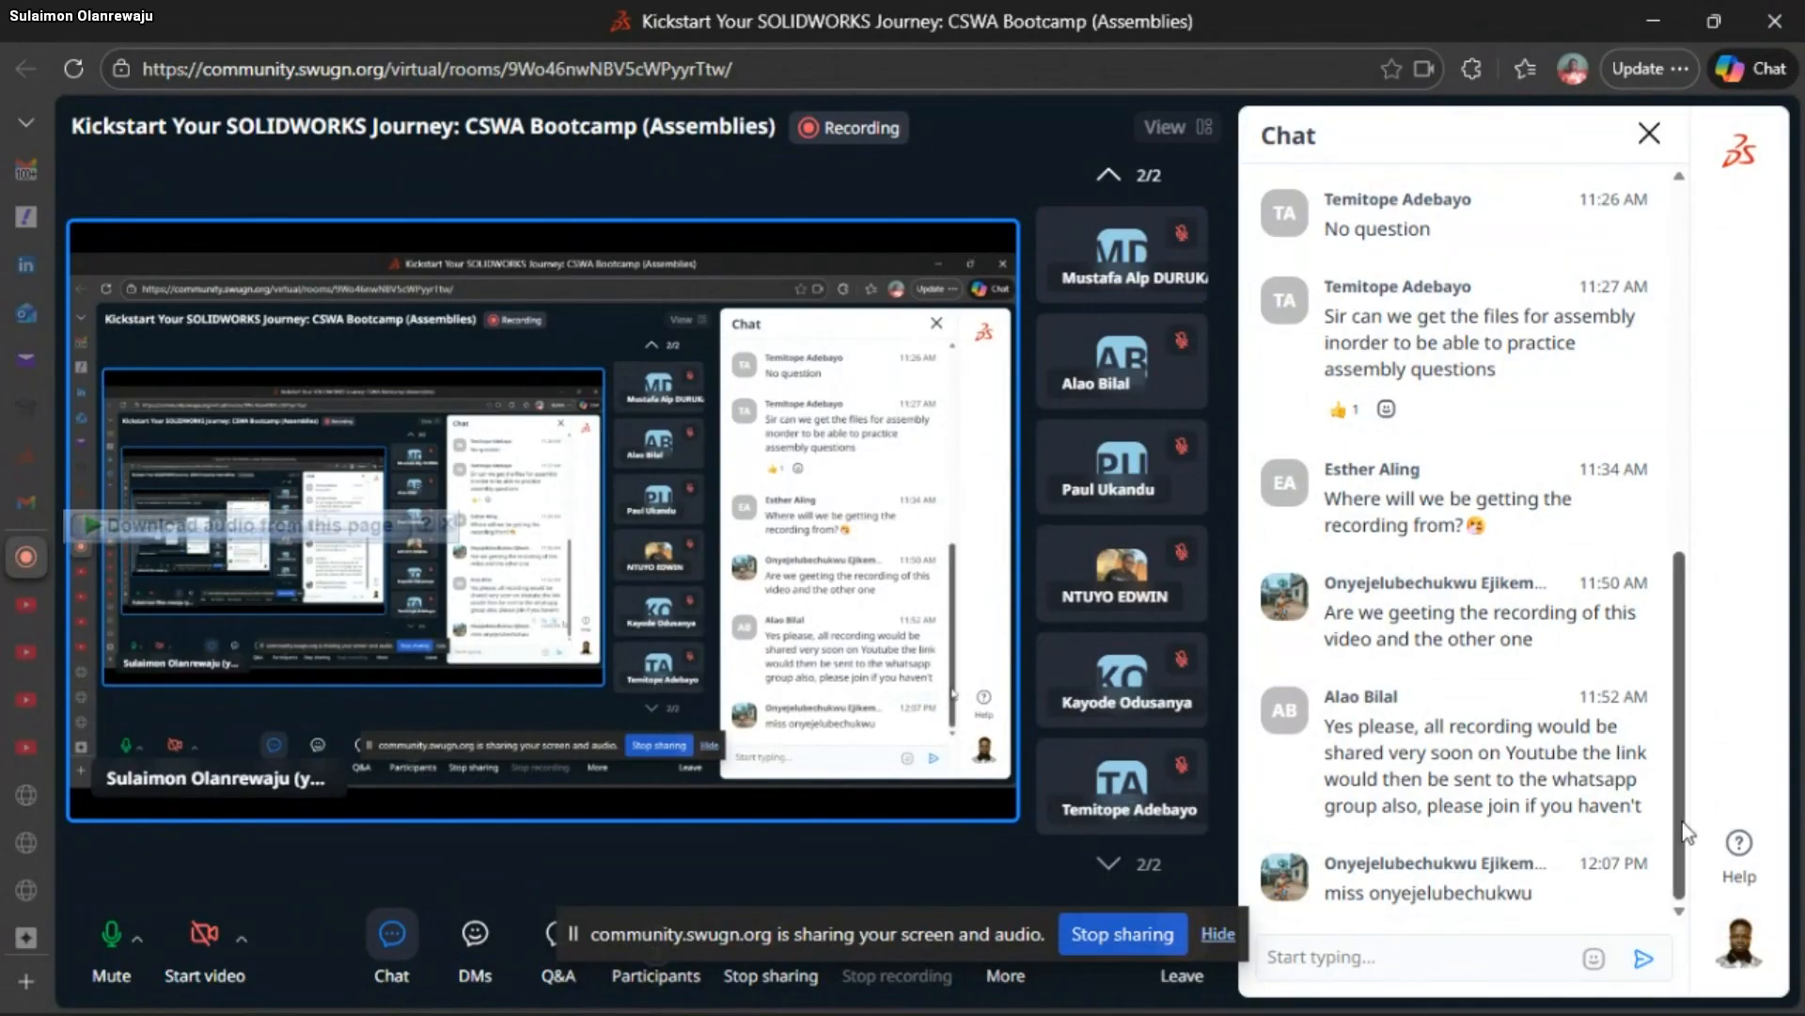
Review the meeting chat, expand the reply thread under the device shutdown message, and return to the latest messages
scroll(1676, 742, "up", 2)
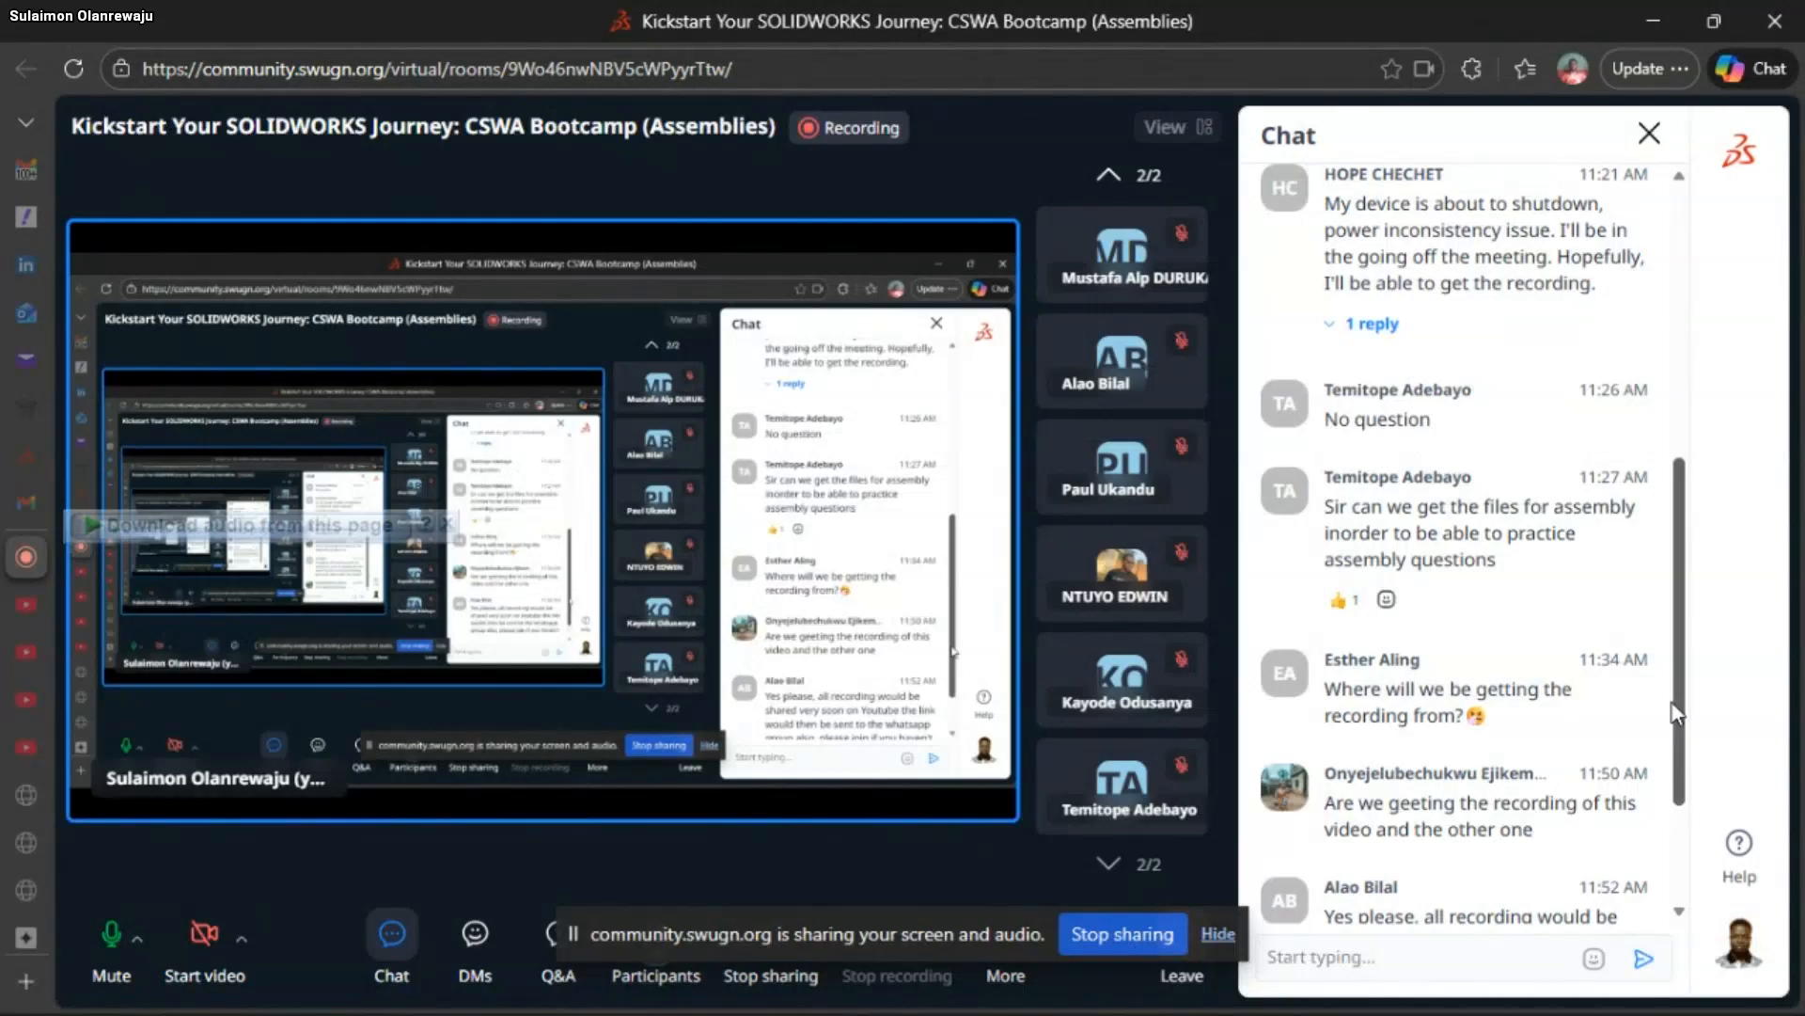
scroll(1676, 715, "up", 3)
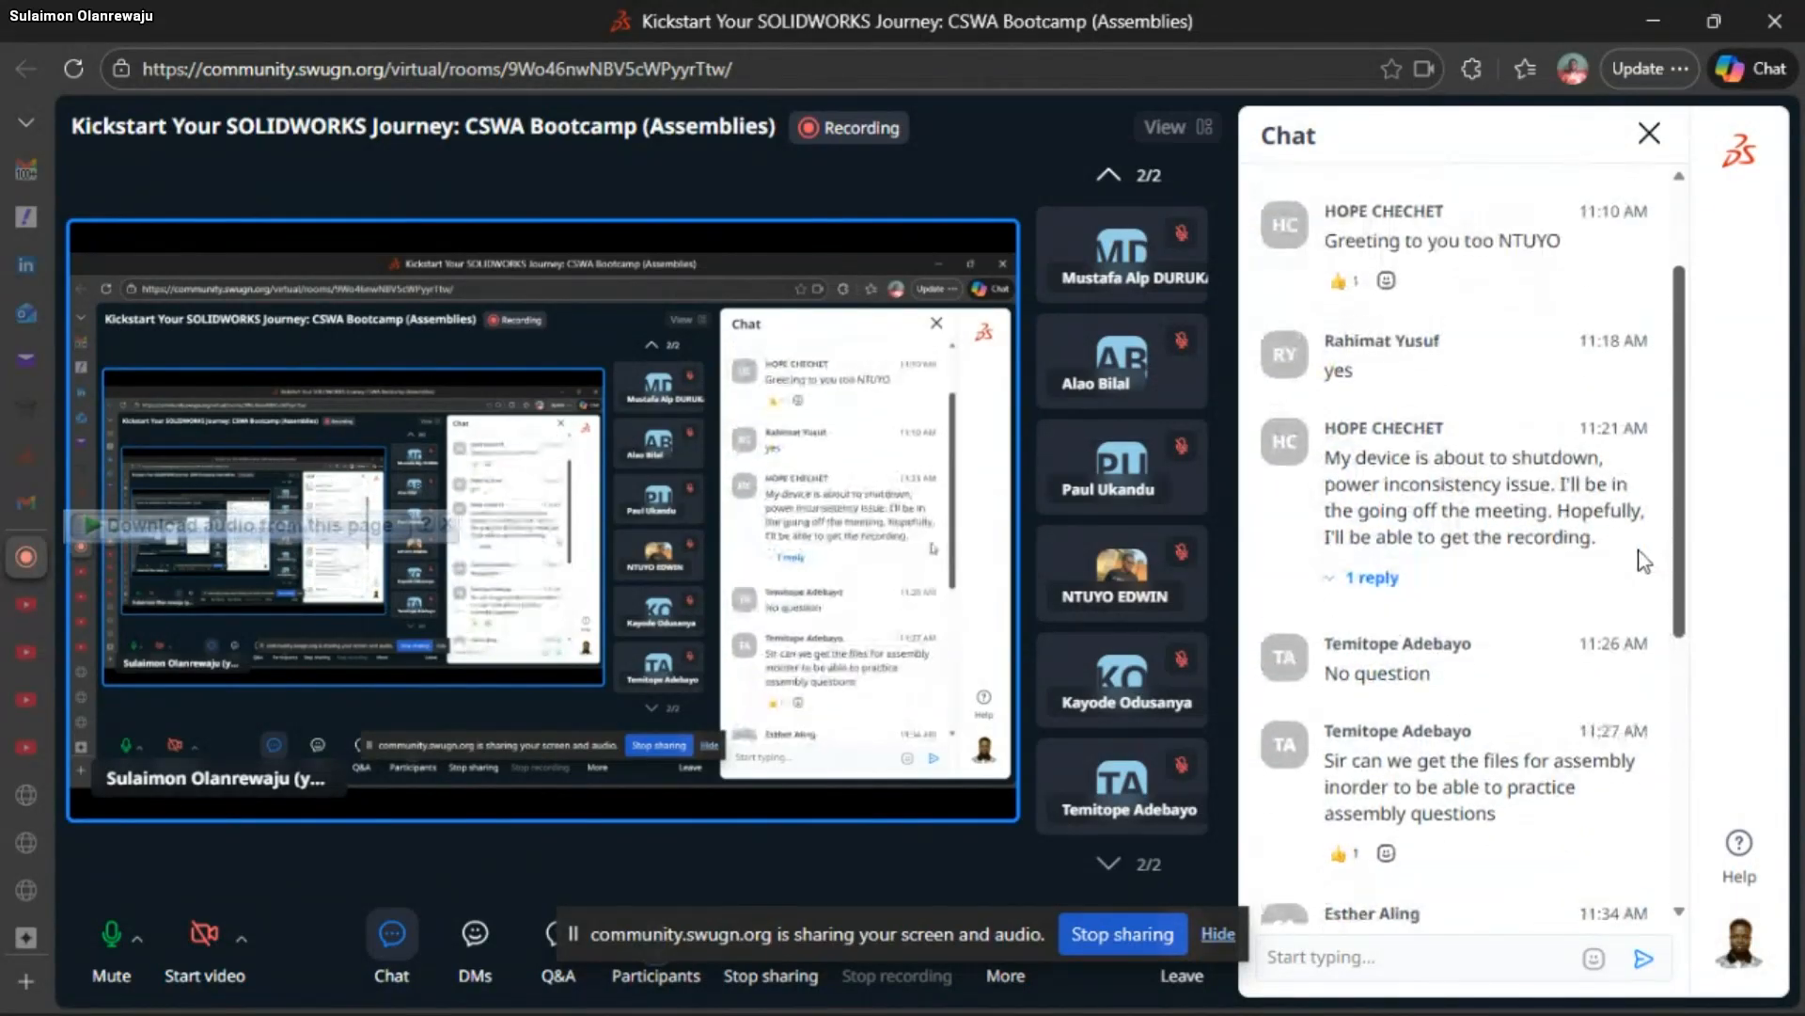
scroll(1644, 737, "down", 4)
scroll(1680, 893, "up", 5)
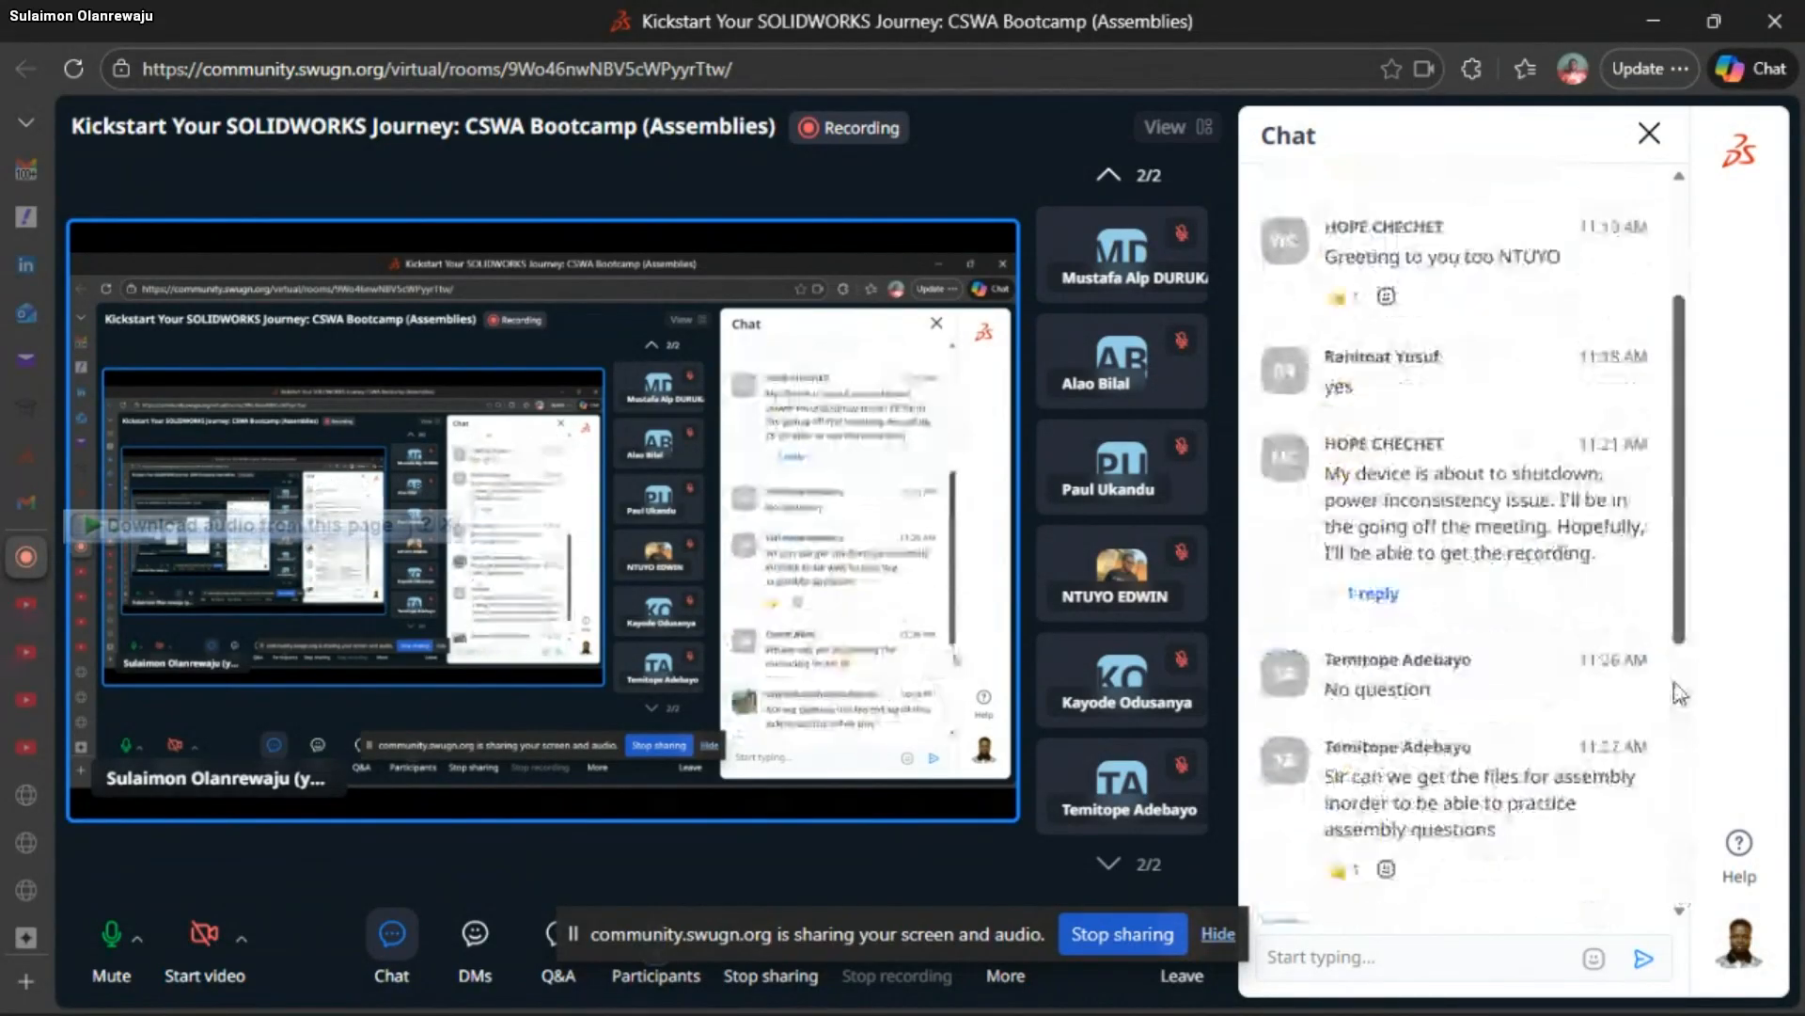
left_click(1373, 609)
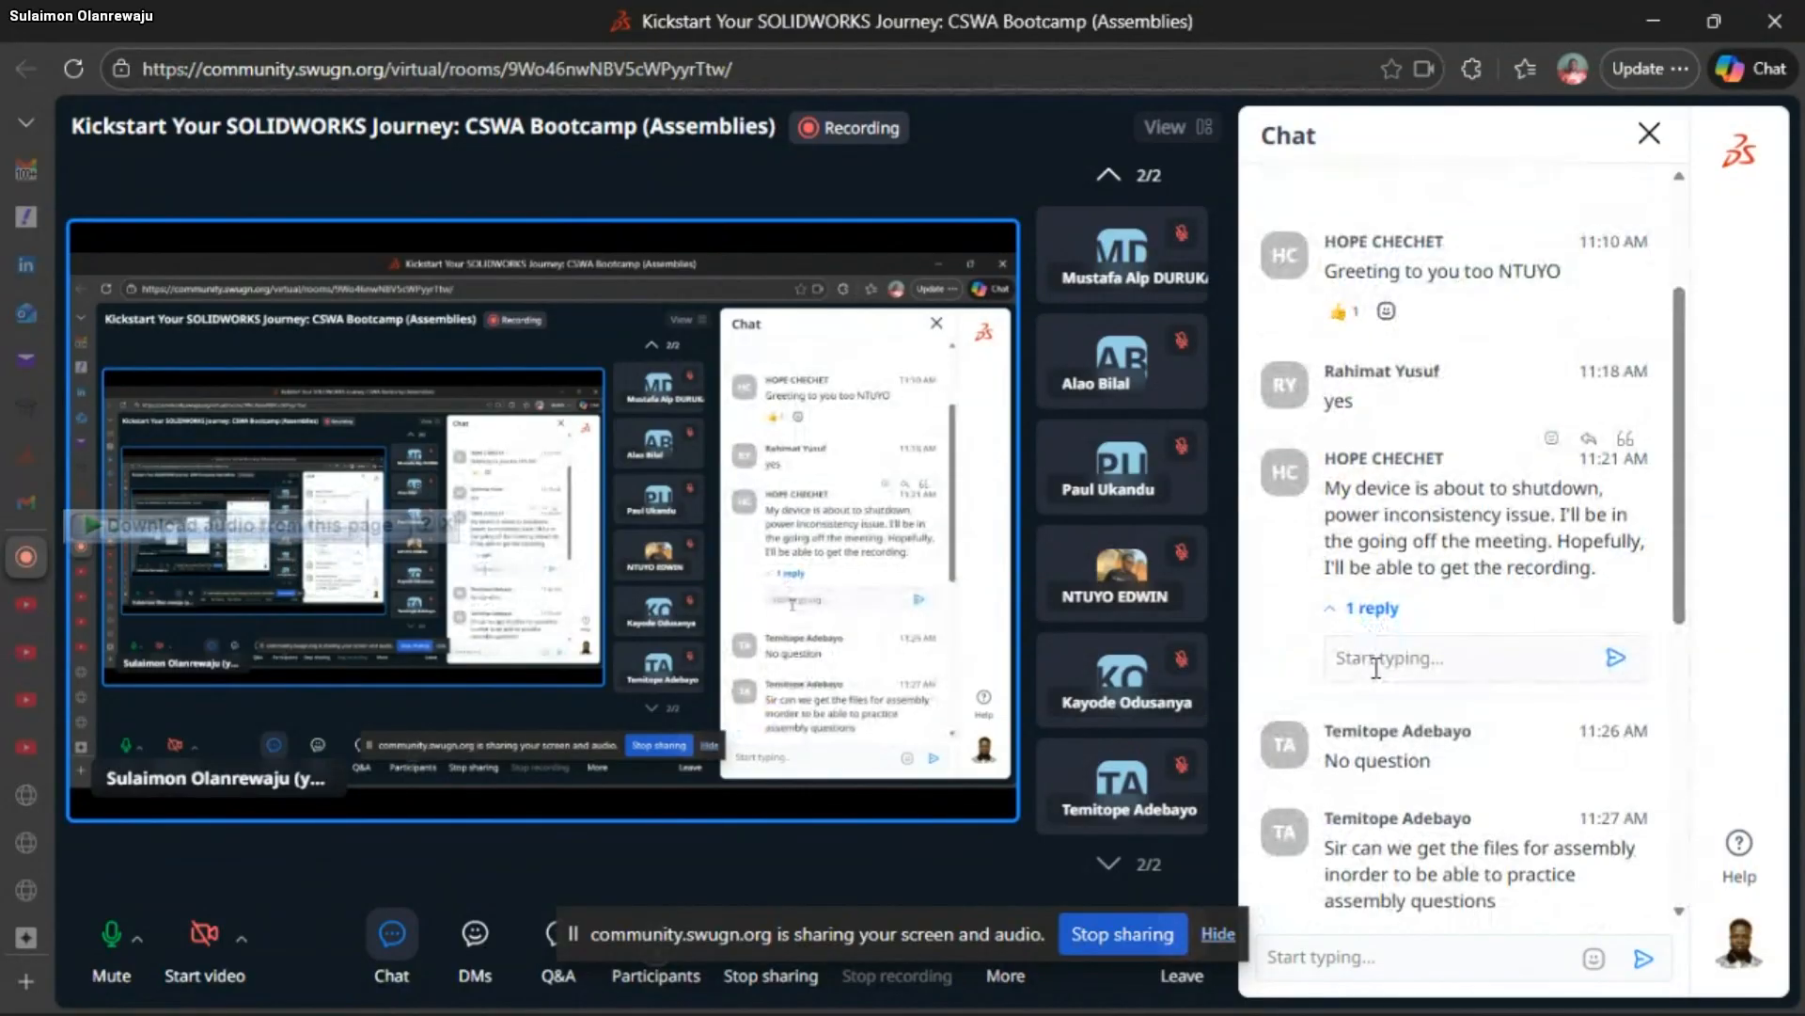
scroll(1382, 649, "down", 8)
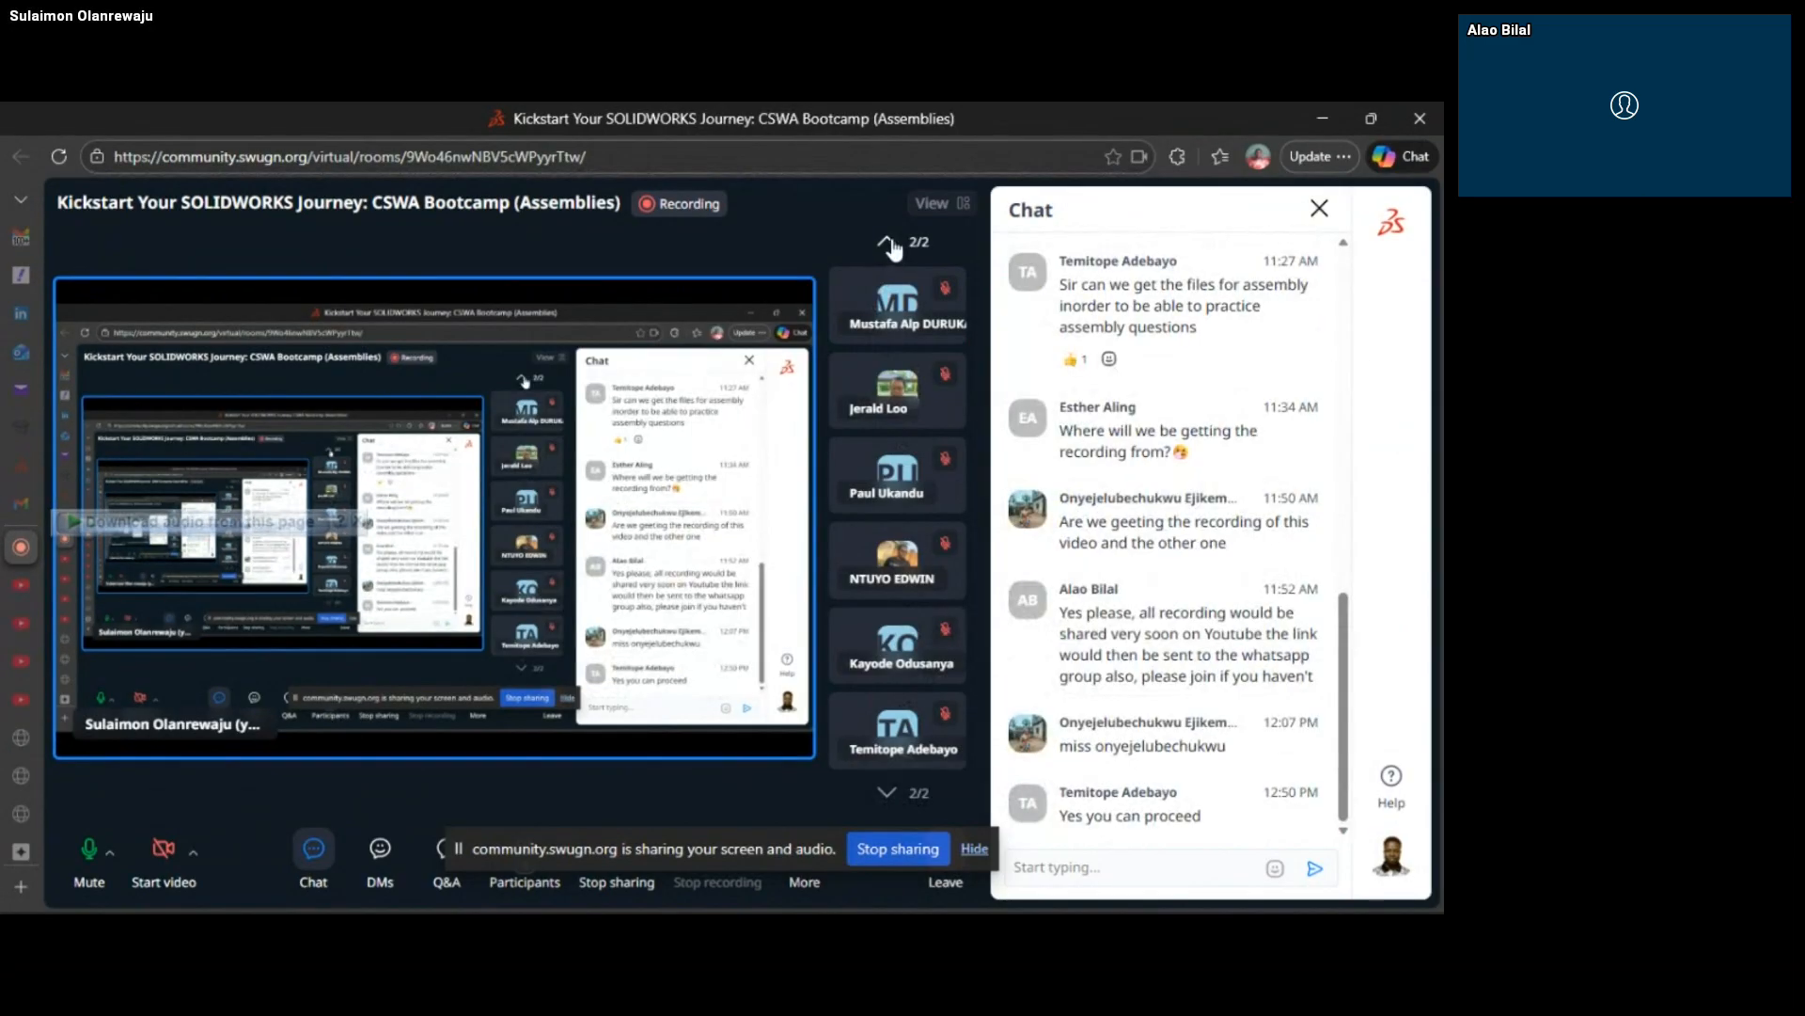
Switch back to the PowerPoint slide show and bring up the 06 Summary slide
left_click(890, 242)
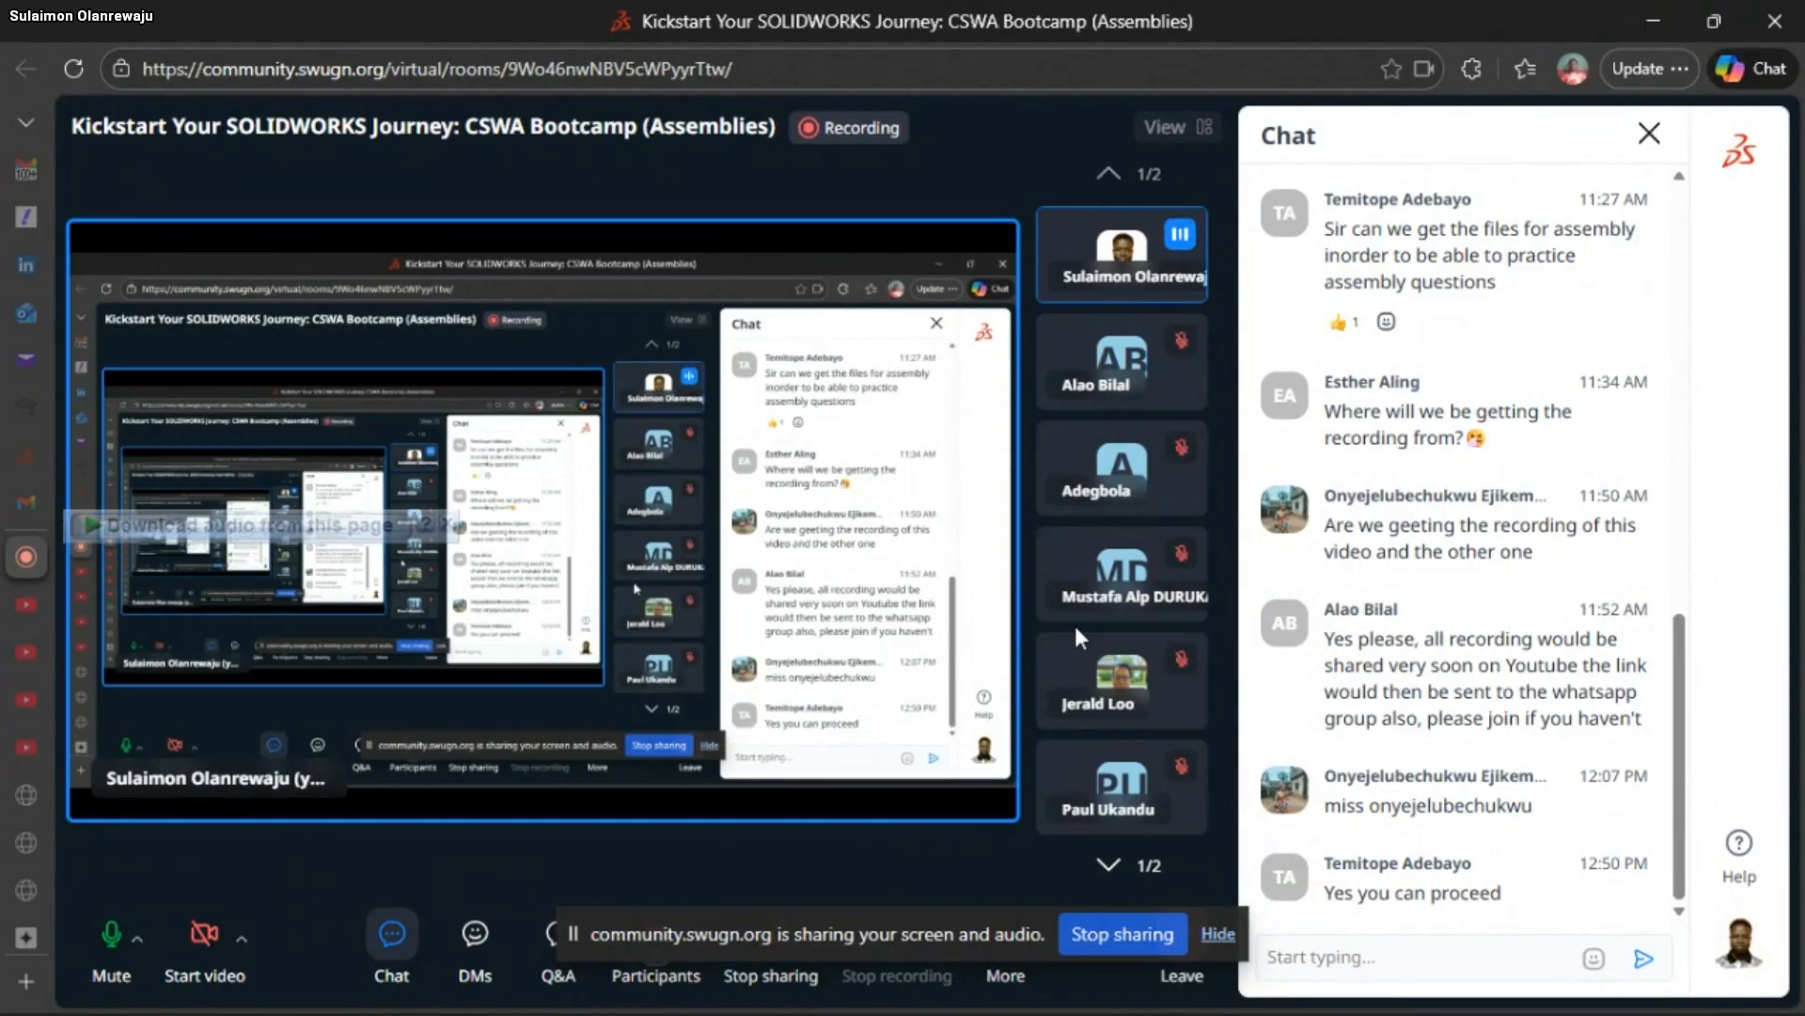
left_click(1293, 989)
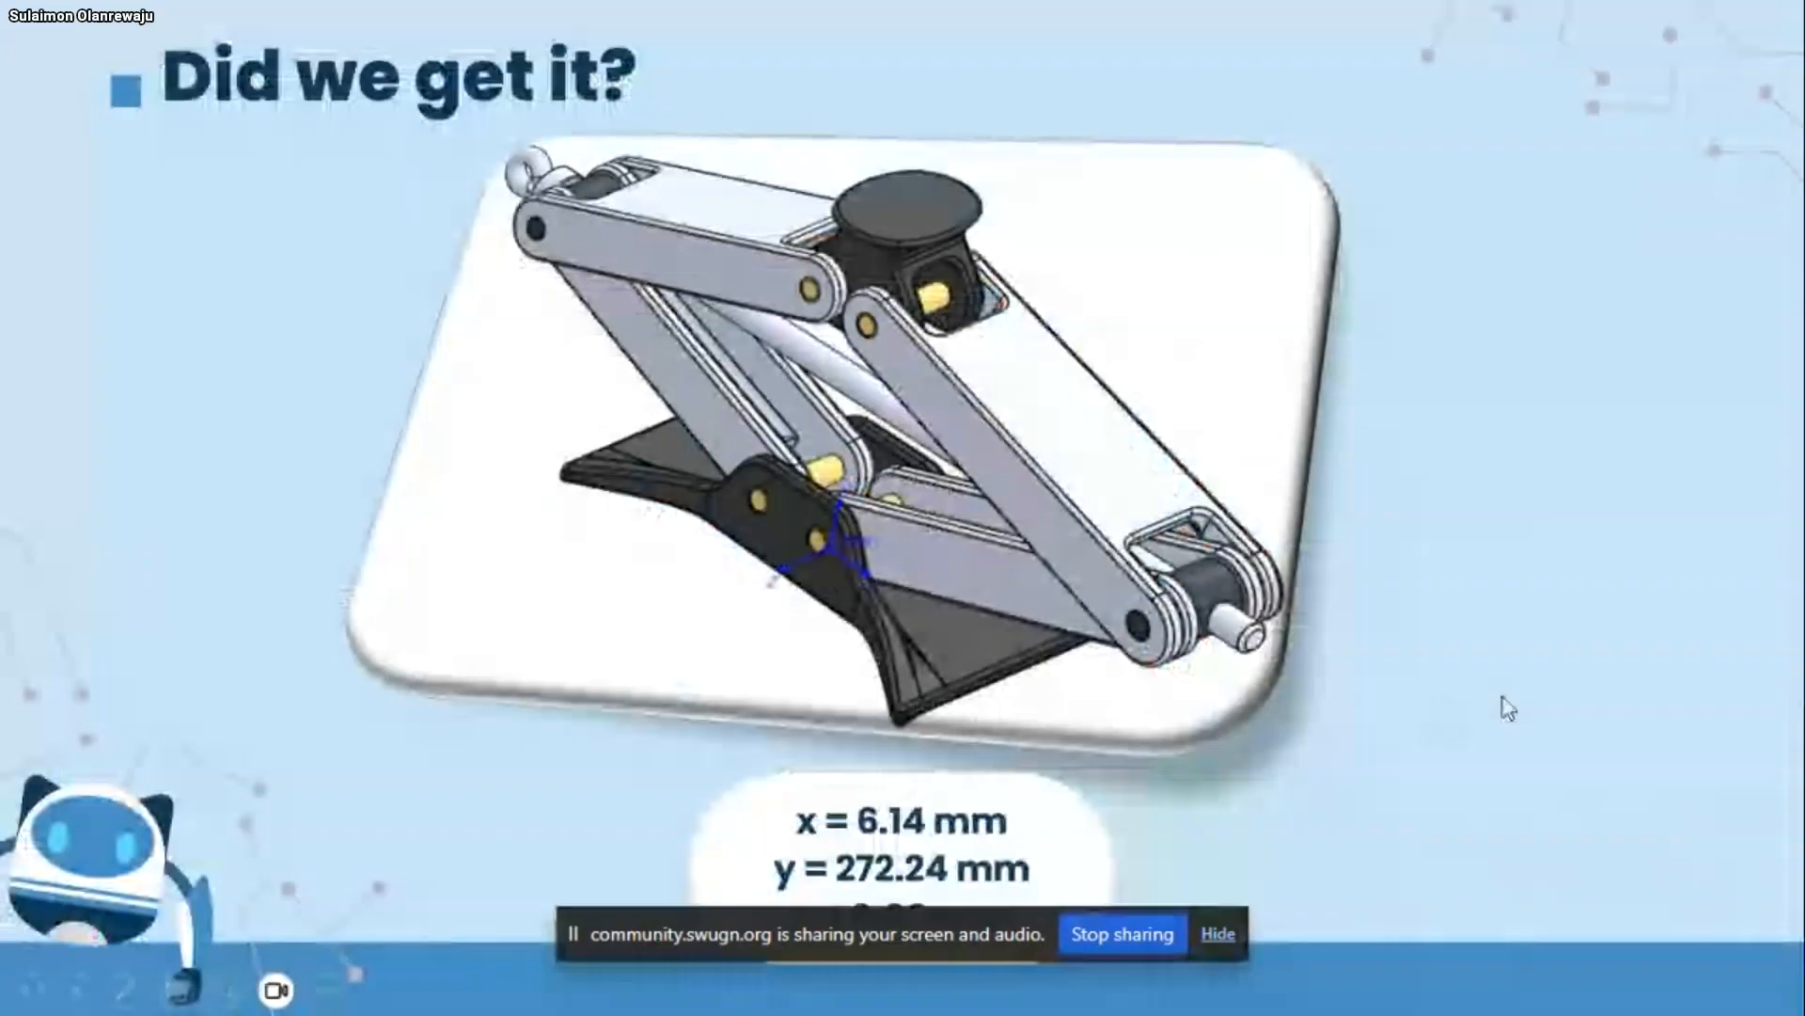
left_click(1508, 707)
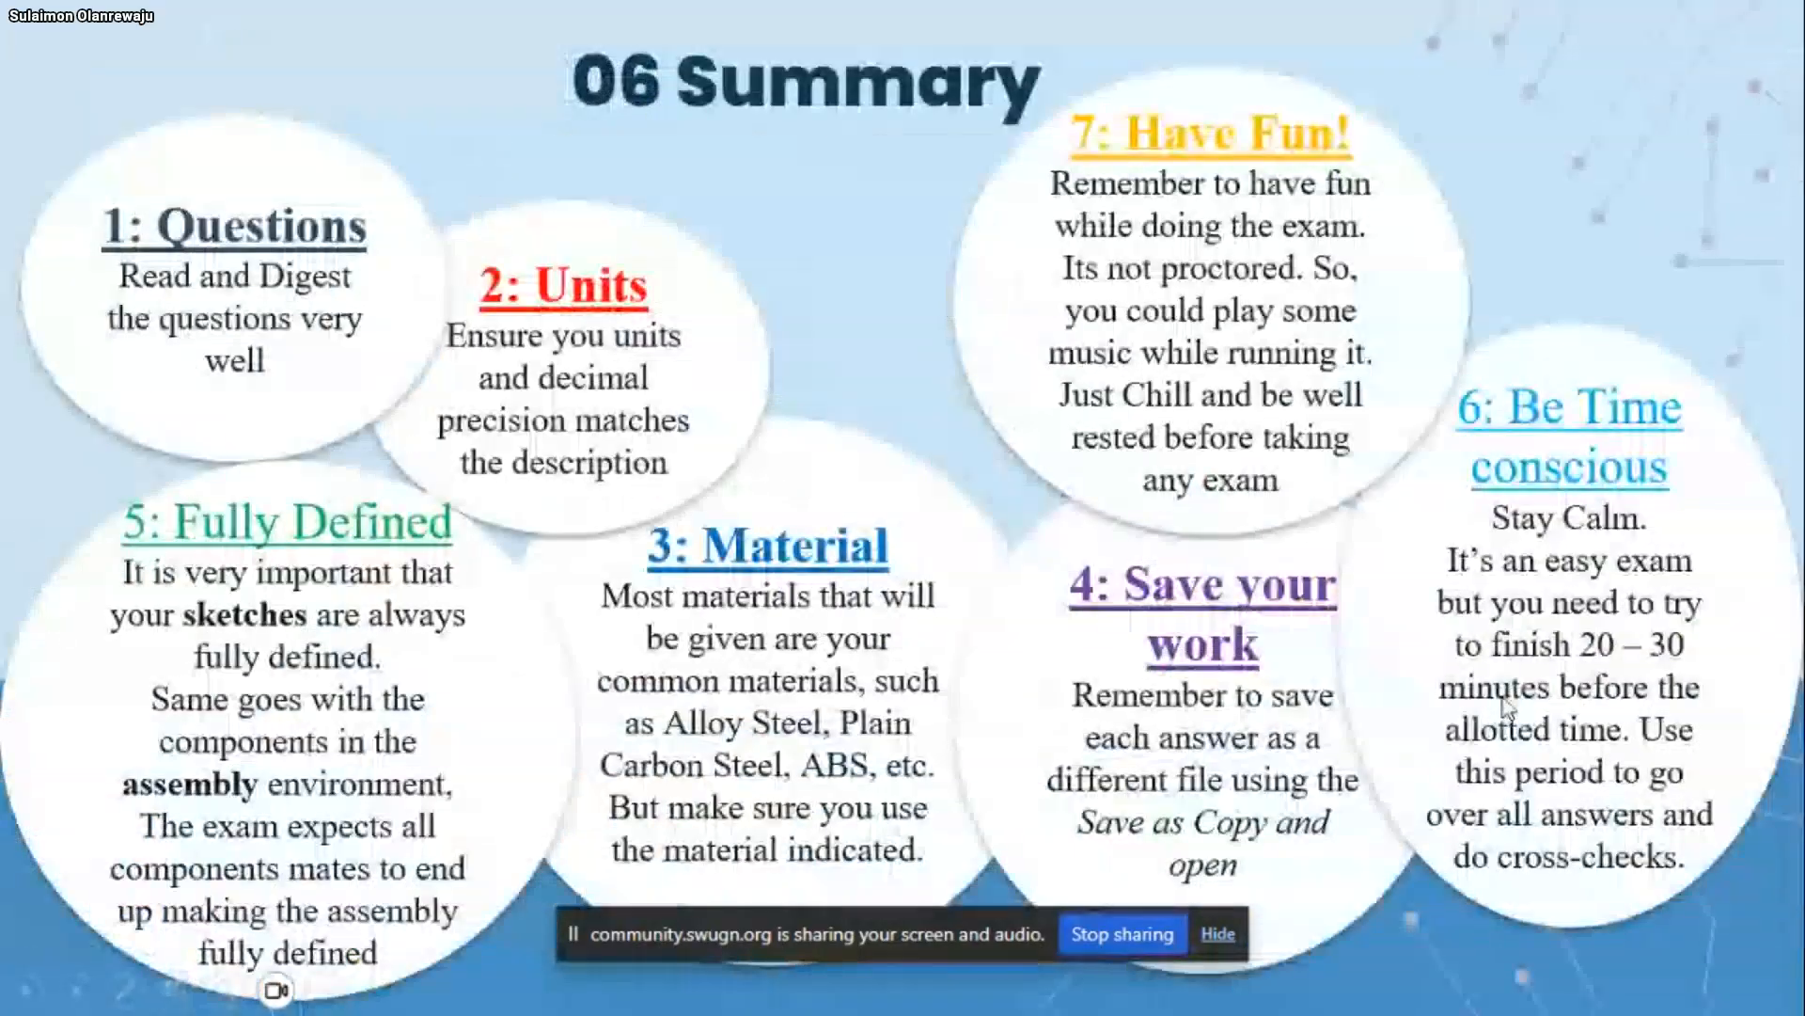